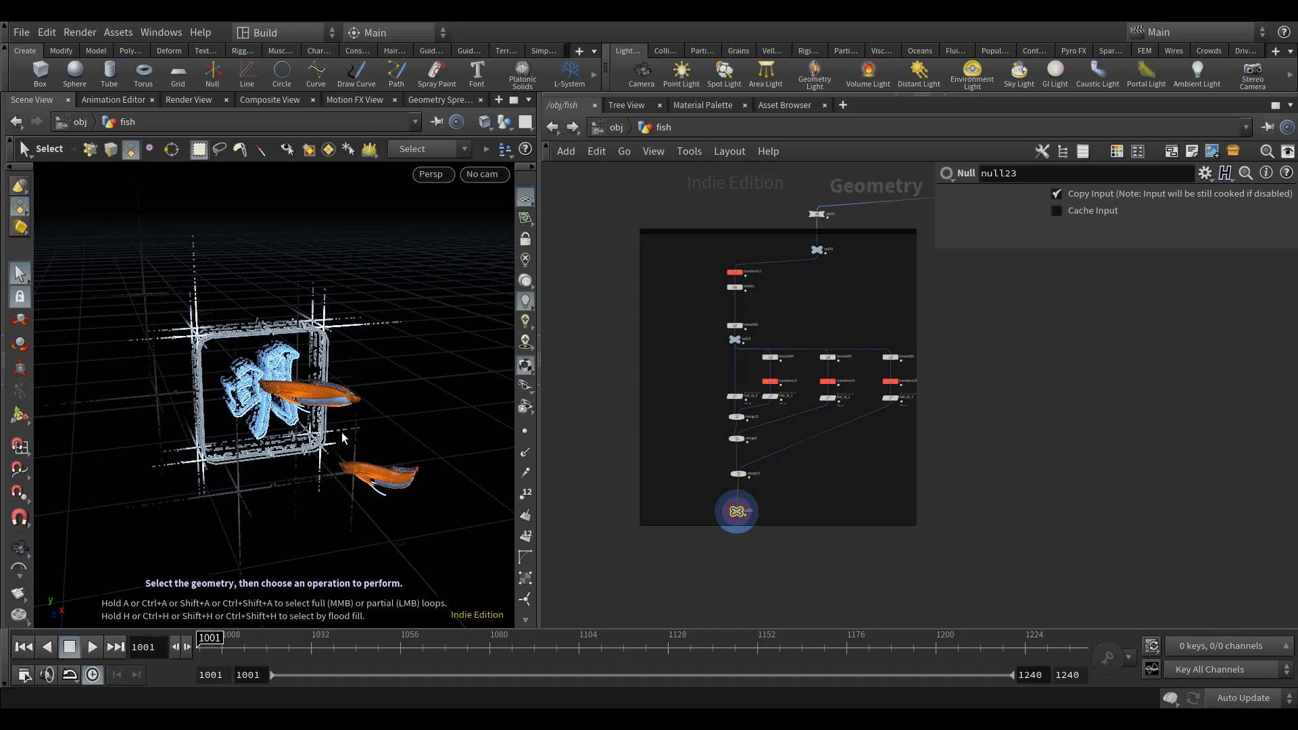
# Step: Examine the fish and the framed logo in the 3D scene from several angles
pyautogui.moveTo(365, 457); pyautogui.dragTo(359, 457)
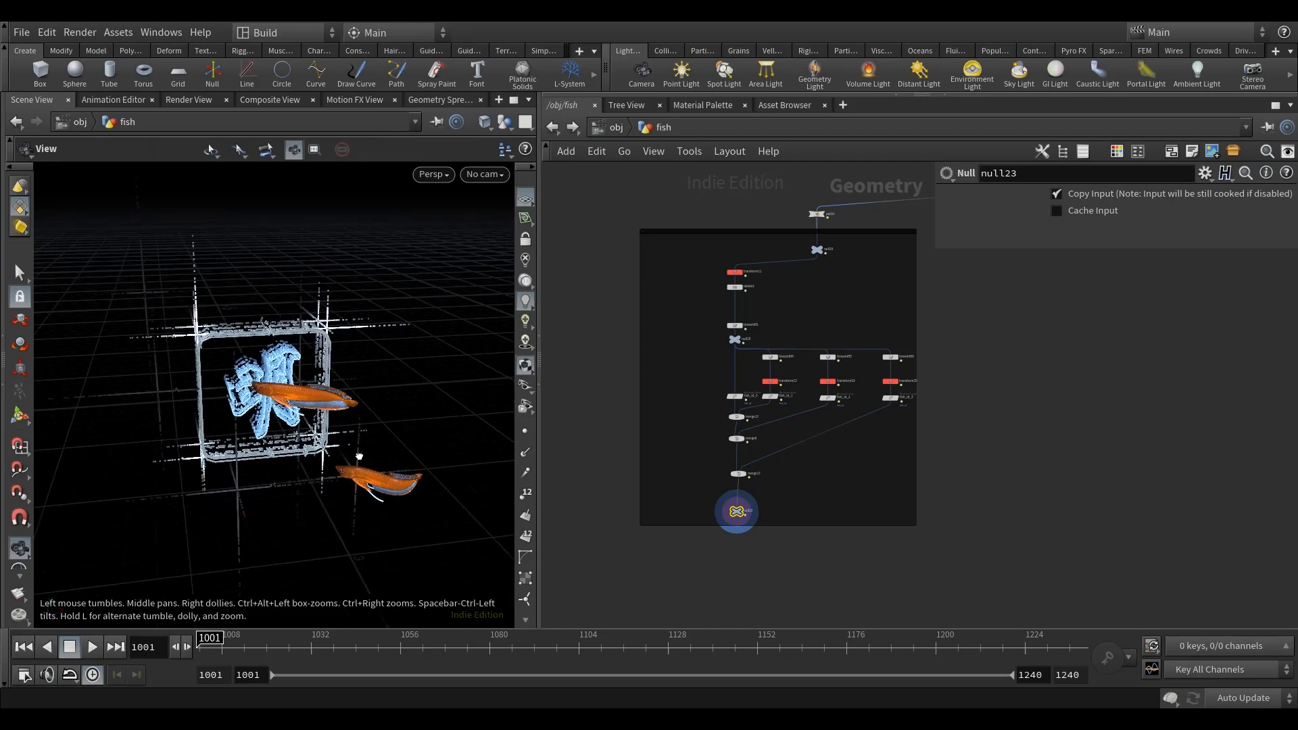
pyautogui.press('s')
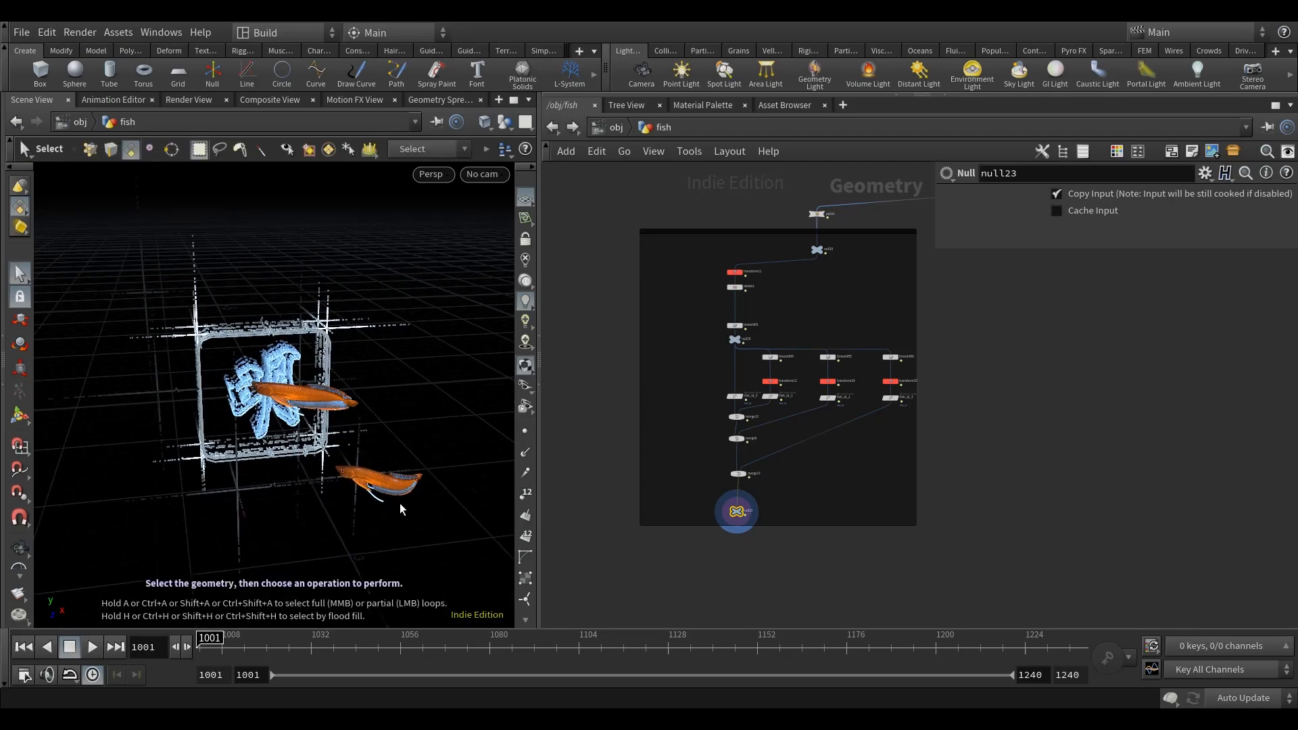
pyautogui.press('Escape')
pyautogui.moveTo(406, 510); pyautogui.dragTo(359, 485)
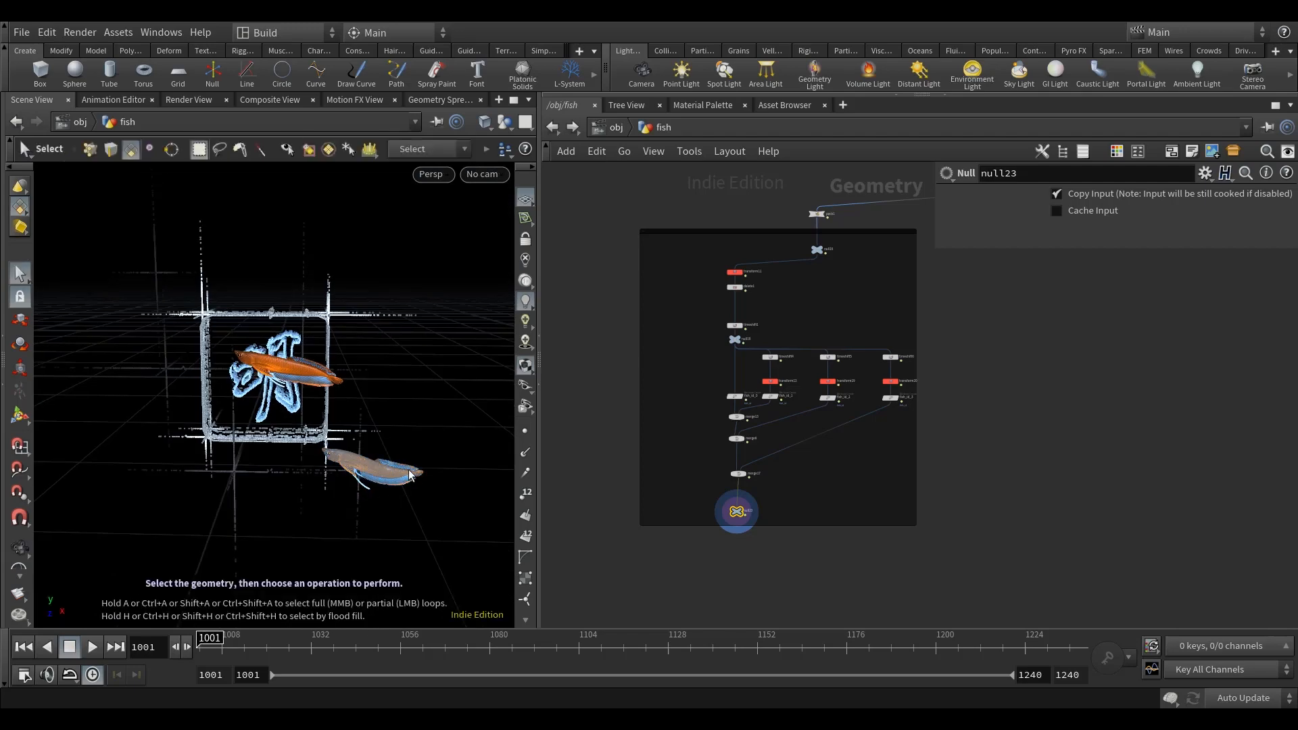
pyautogui.keyDown('alt'); pyautogui.moveTo(409, 476); pyautogui.dragTo(428, 480); pyautogui.keyUp('alt')
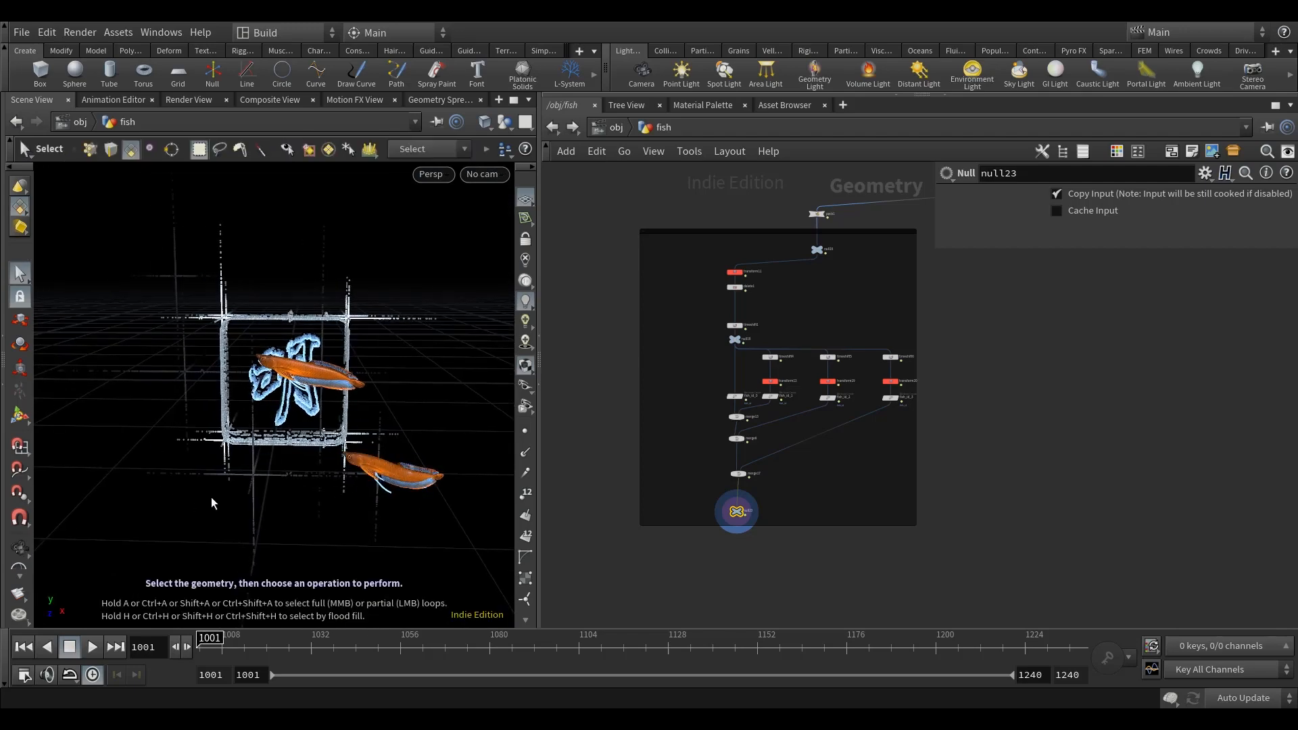
pyautogui.keyDown('alt'); pyautogui.moveTo(217, 349); pyautogui.dragTo(239, 358); pyautogui.keyUp('alt')
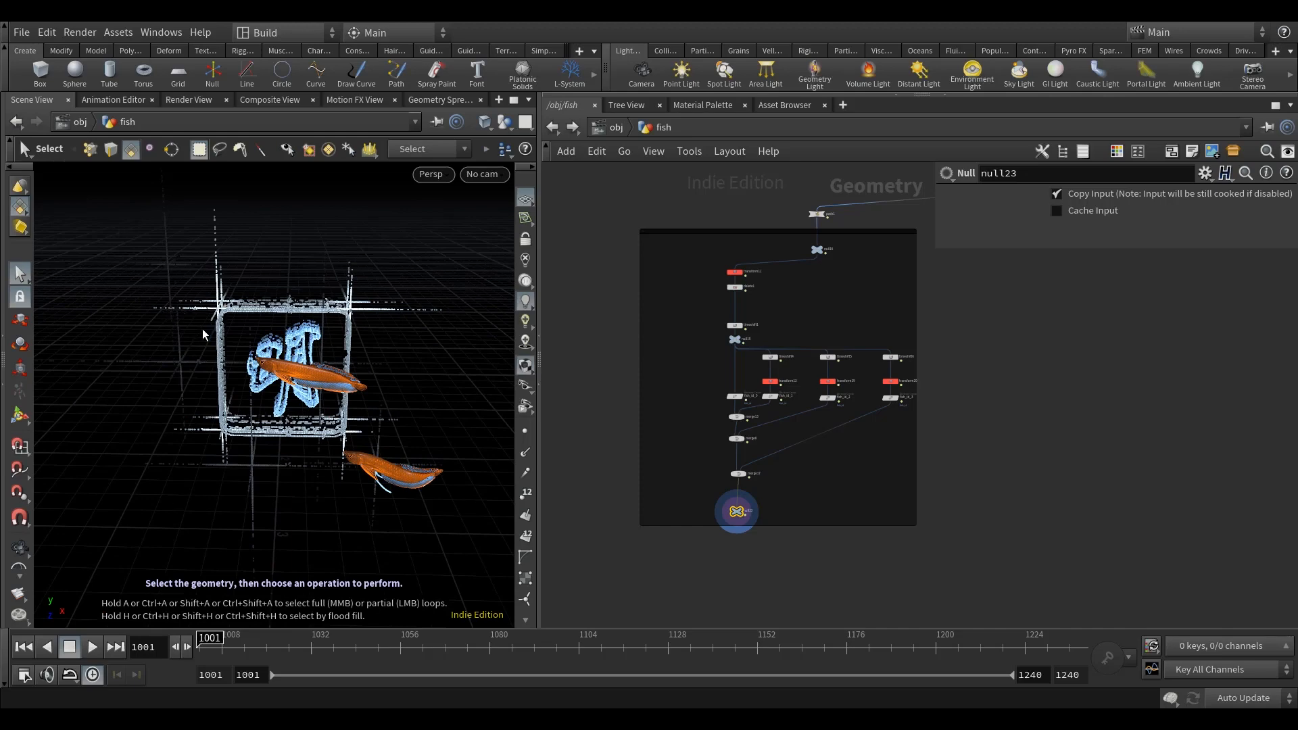
pyautogui.keyDown('alt'); pyautogui.moveTo(213, 346); pyautogui.dragTo(203, 382); pyautogui.keyUp('alt')
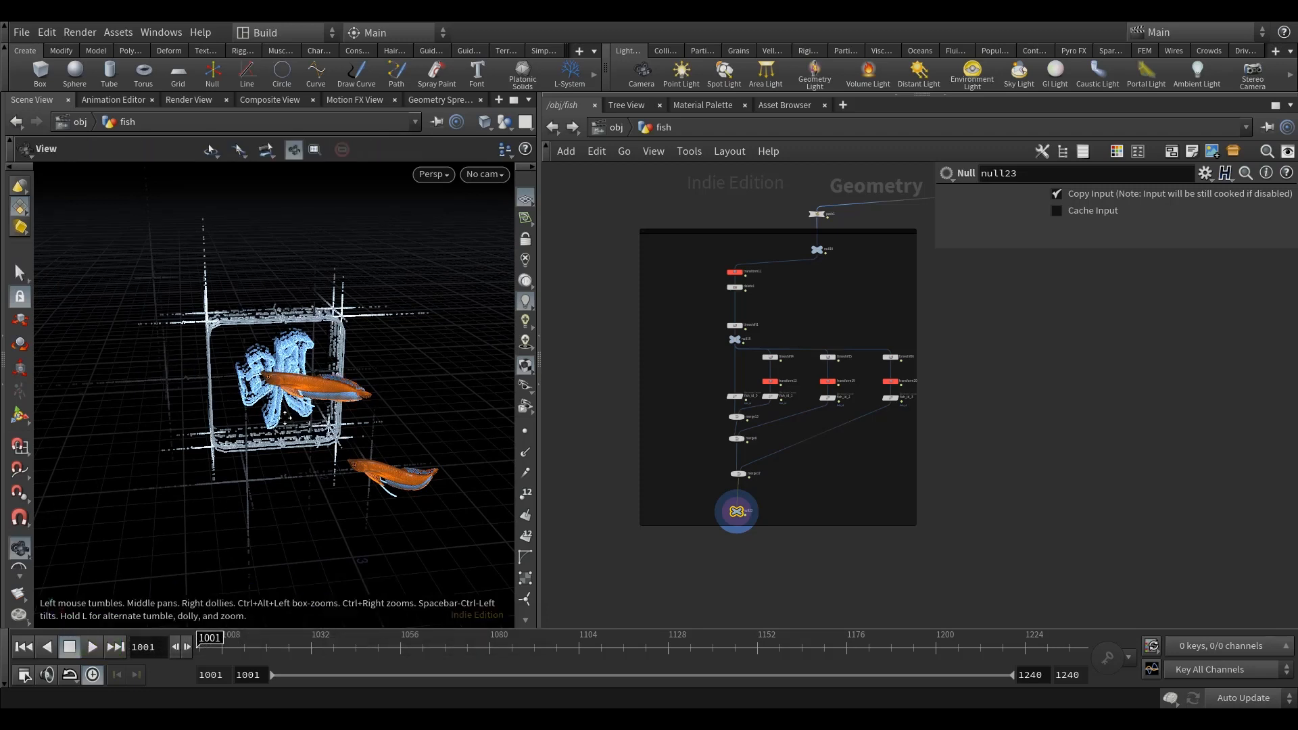
pyautogui.keyDown('alt'); pyautogui.moveTo(144, 323); pyautogui.dragTo(118, 319, button='middle'); pyautogui.keyUp('alt')
# Step: Display the result of the pointwrangle30 node below null60 in the fish network
pyautogui.scroll(-5, 926, 517)
pyautogui.moveTo(1111, 596); pyautogui.dragTo(845, 383, button='middle')
pyautogui.scroll(8, 910, 407)
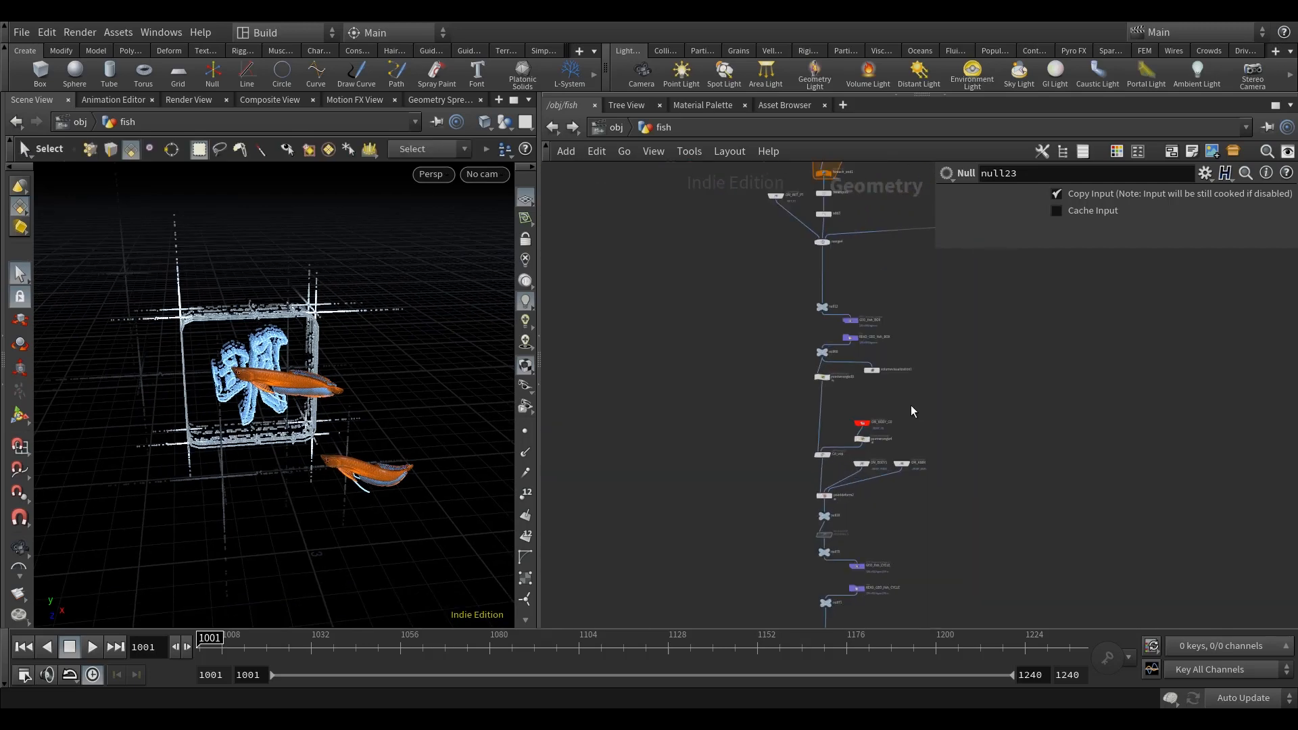
pyautogui.scroll(3, 807, 352)
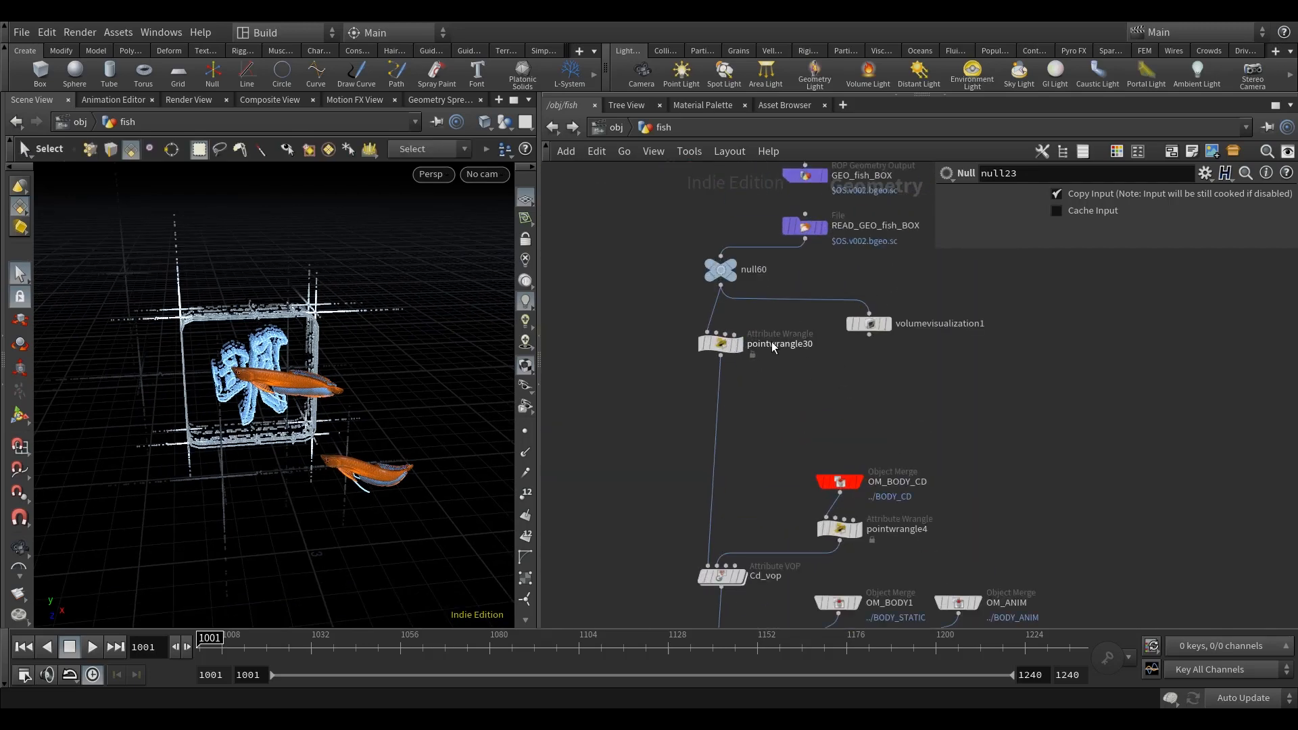
pyautogui.click(711, 342)
pyautogui.moveTo(794, 380); pyautogui.dragTo(739, 473, button='middle')
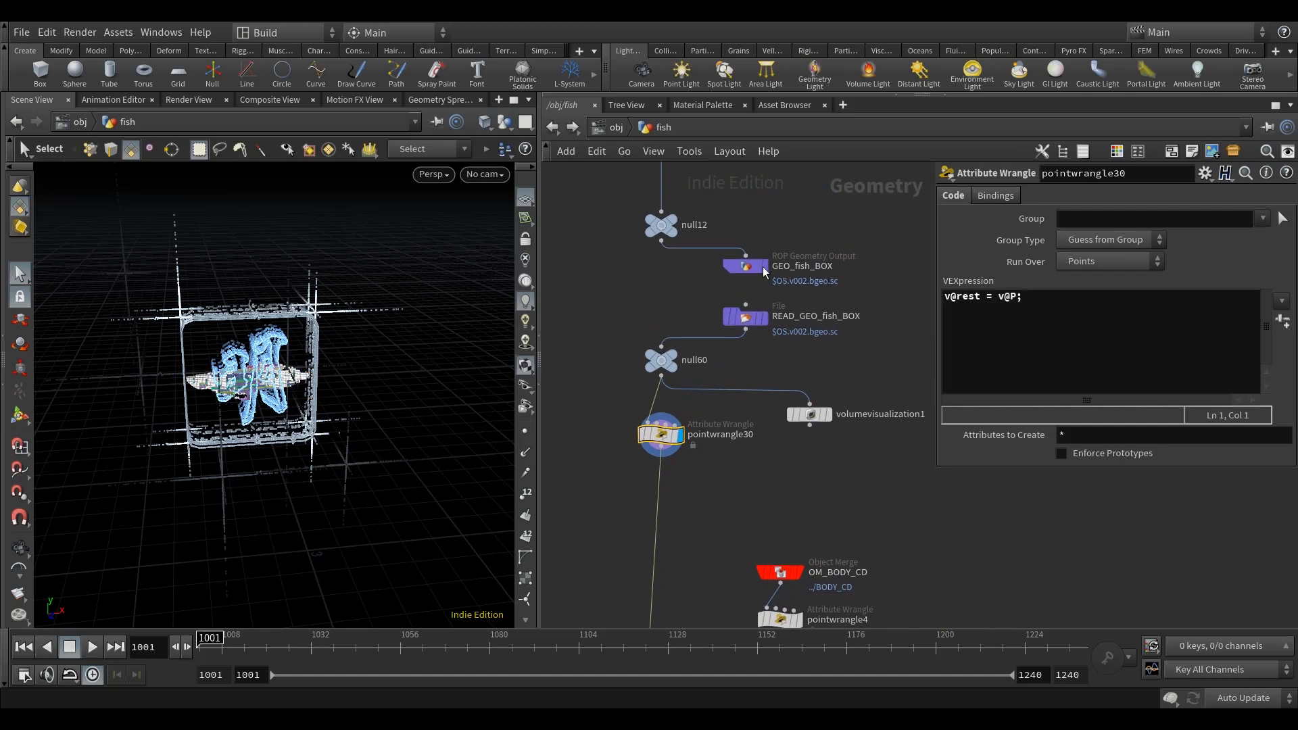
pyautogui.moveTo(874, 317); pyautogui.dragTo(857, 343, button='middle')
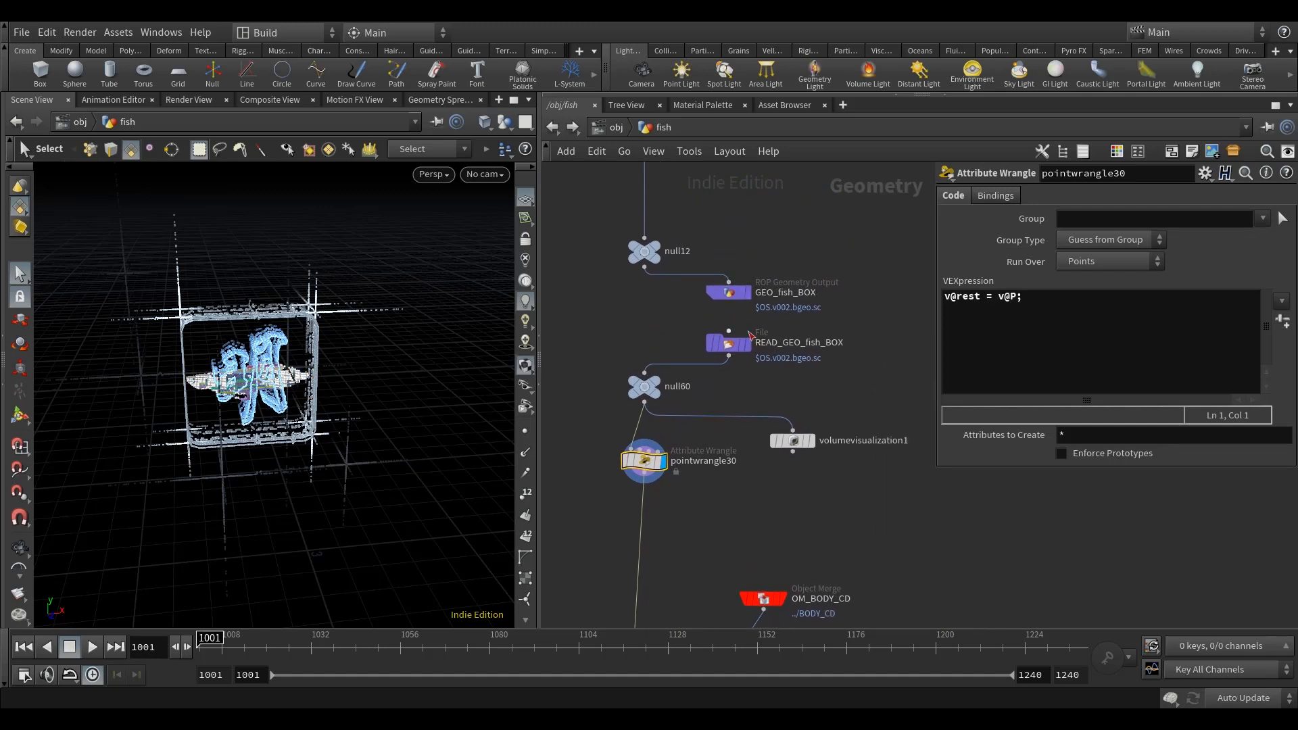
# Step: Hide all other objects in the 3D view so only the fish box geometry is shown
pyautogui.click(505, 123)
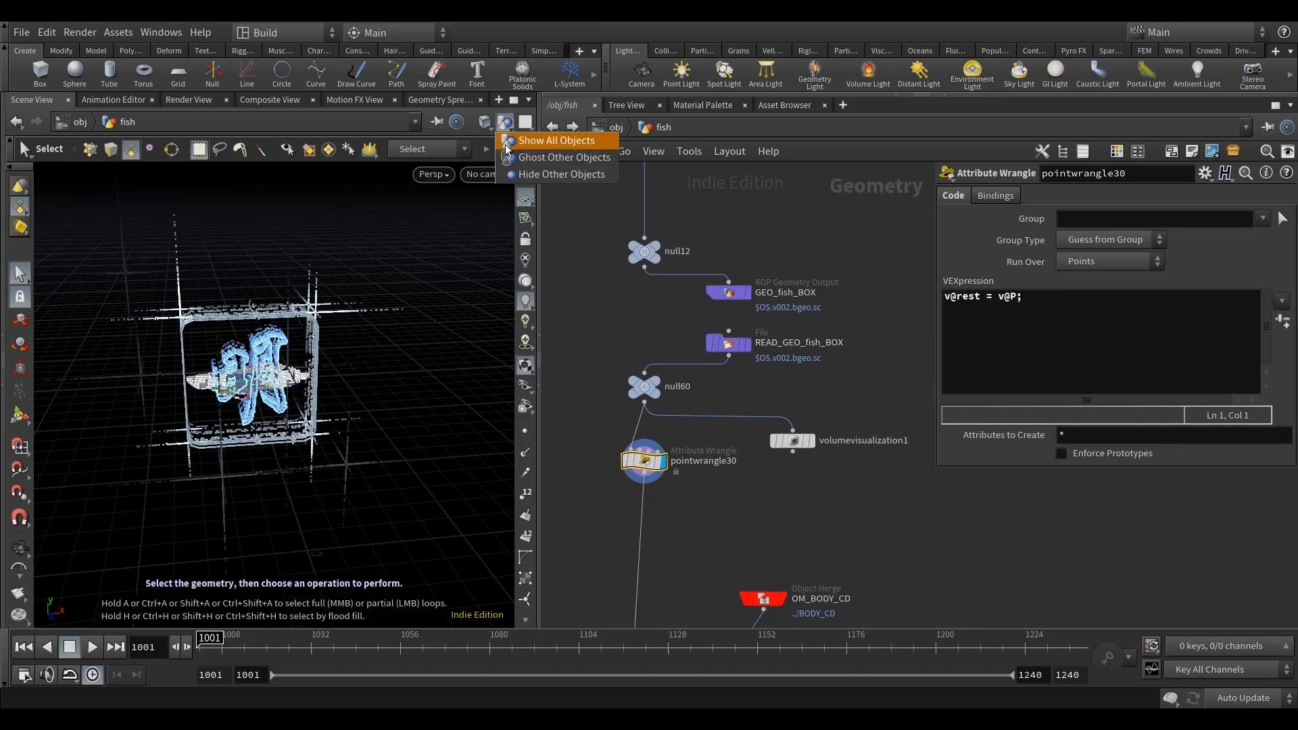
pyautogui.click(519, 177)
pyautogui.keyDown('alt'); pyautogui.moveTo(231, 402); pyautogui.dragTo(253, 361, button='right'); pyautogui.keyUp('alt')
pyautogui.keyDown('alt'); pyautogui.moveTo(253, 373); pyautogui.dragTo(291, 380); pyautogui.keyUp('alt')
# Step: Insert a Color node on the wire between pointwrangle30 and Cd_vop
pyautogui.moveTo(855, 516); pyautogui.dragTo(768, 375, button='middle')
pyautogui.scroll(-5, 845, 351)
pyautogui.scroll(4, 764, 369)
pyautogui.press('Tab')
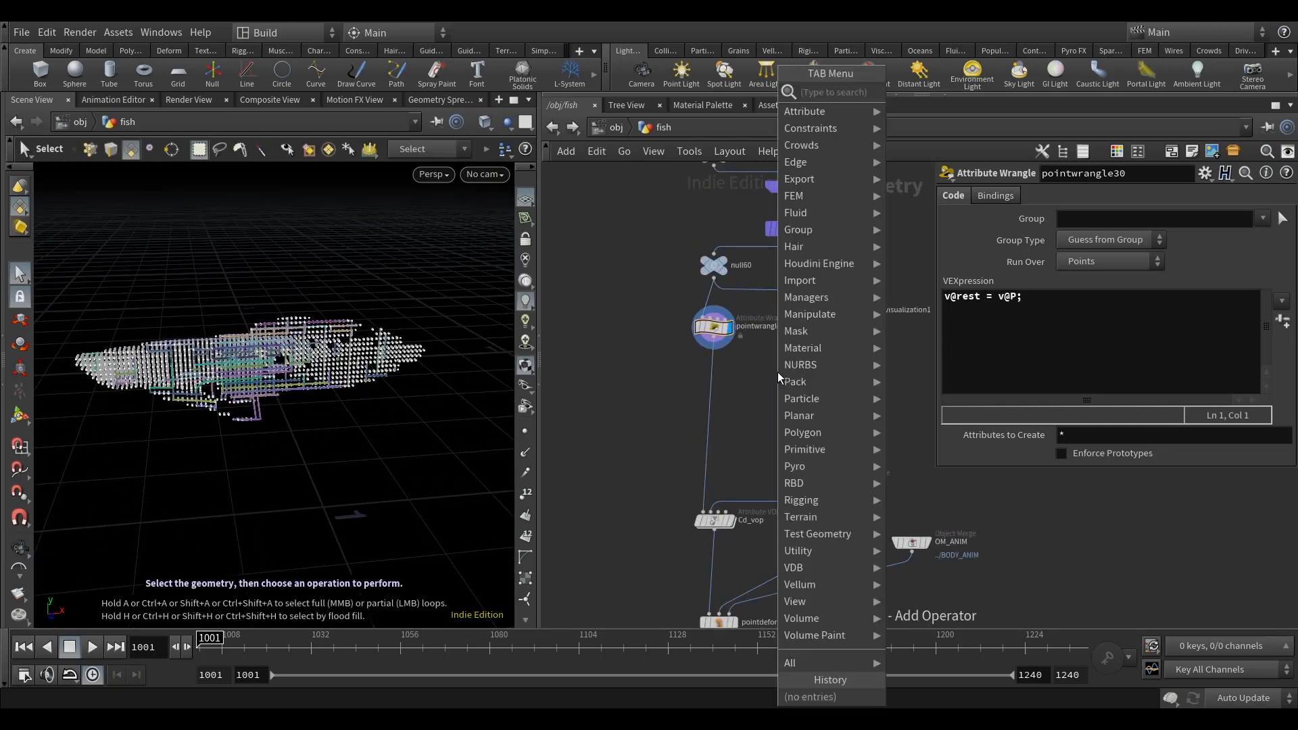
pyautogui.write('colo')
pyautogui.click(944, 91)
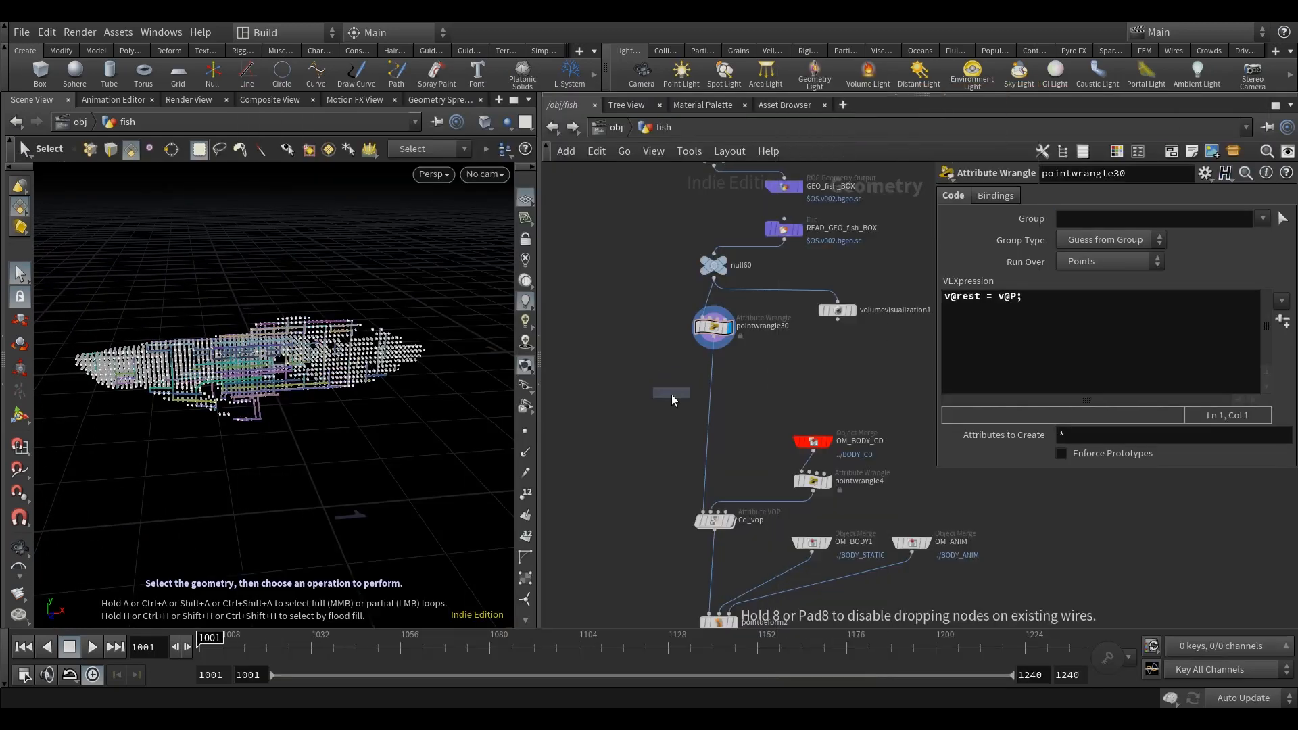
pyautogui.scroll(4, 668, 394)
pyautogui.click(667, 392)
pyautogui.moveTo(671, 388); pyautogui.dragTo(747, 347)
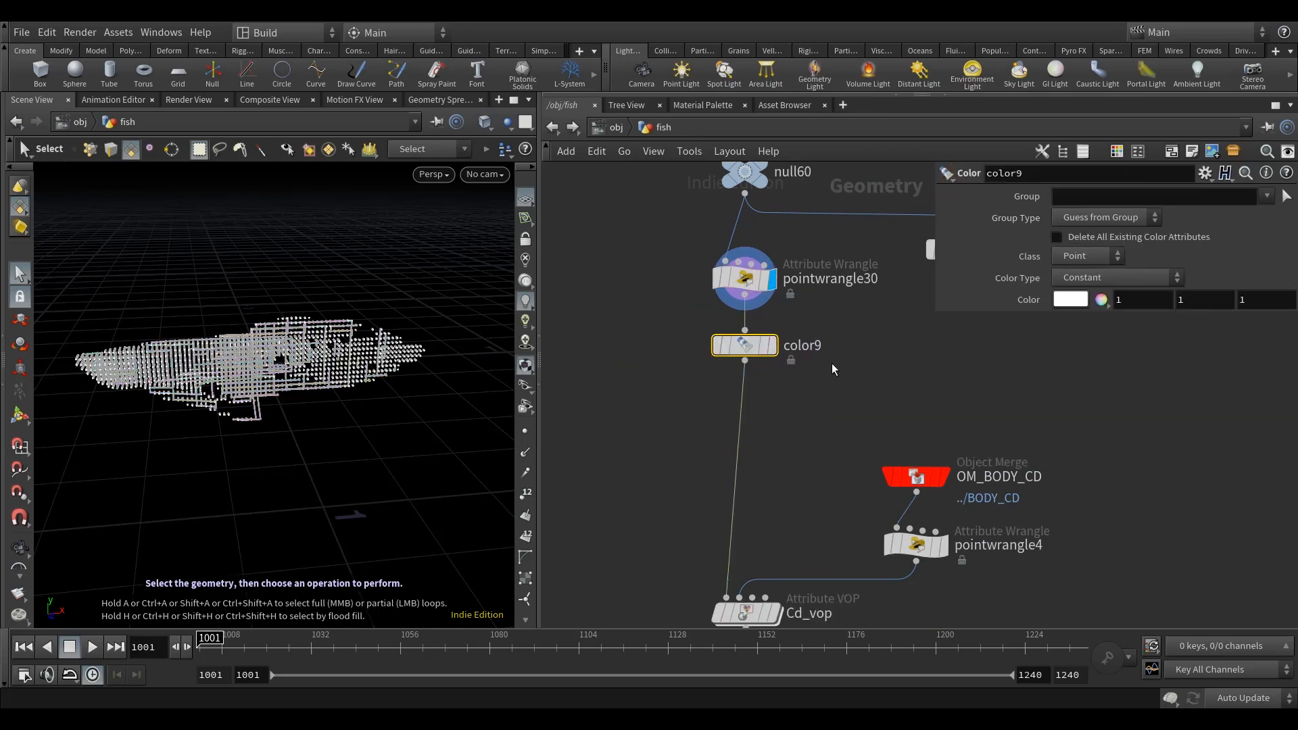
# Step: Display the result of the new Color node on the fish points
pyautogui.click(772, 347)
pyautogui.moveTo(772, 354); pyautogui.dragTo(736, 381, button='middle')
pyautogui.scroll(-3, 350, 422)
pyautogui.keyDown('alt'); pyautogui.moveTo(351, 422); pyautogui.dragTo(355, 441); pyautogui.keyUp('alt')
pyautogui.keyDown('alt'); pyautogui.moveTo(230, 454); pyautogui.dragTo(236, 462, button='middle'); pyautogui.keyUp('alt')
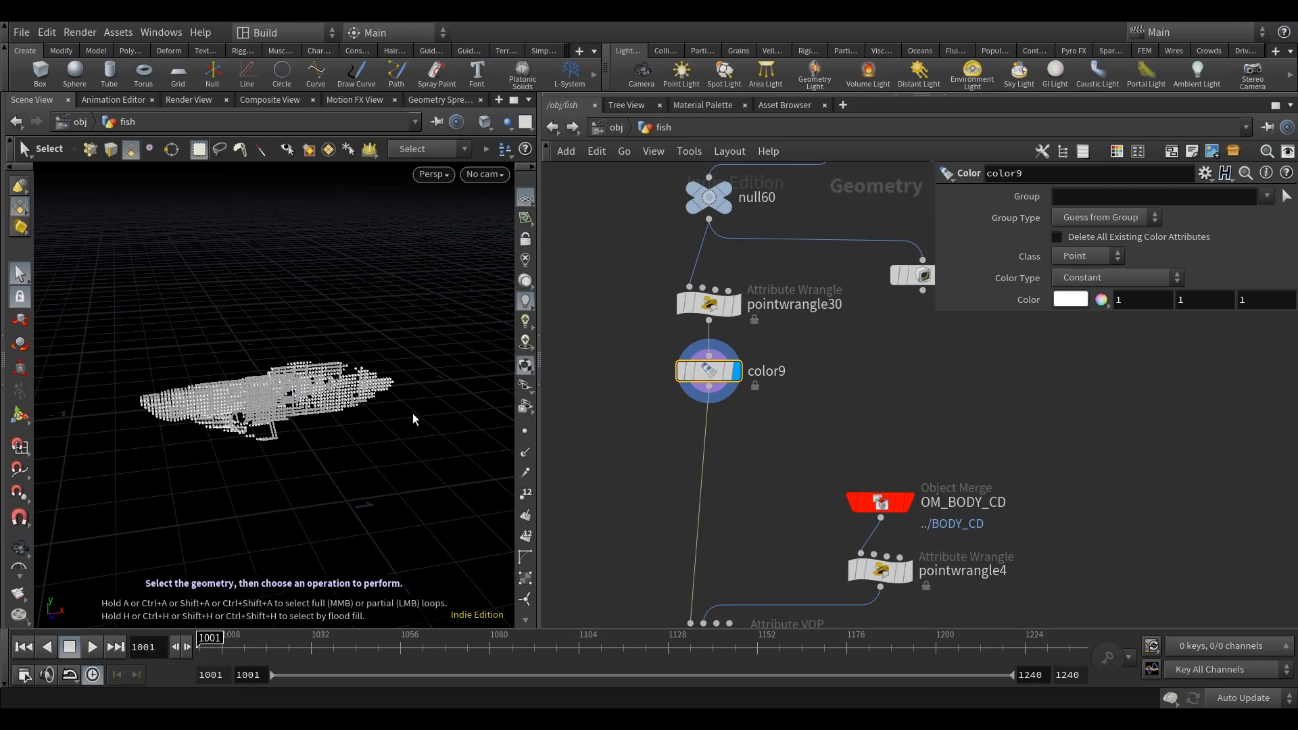
# Step: Insert a Point VOP node directly after the Color node and display its result
pyautogui.moveTo(862, 432); pyautogui.dragTo(858, 419, button='middle')
pyautogui.press('Tab')
pyautogui.write('poit')
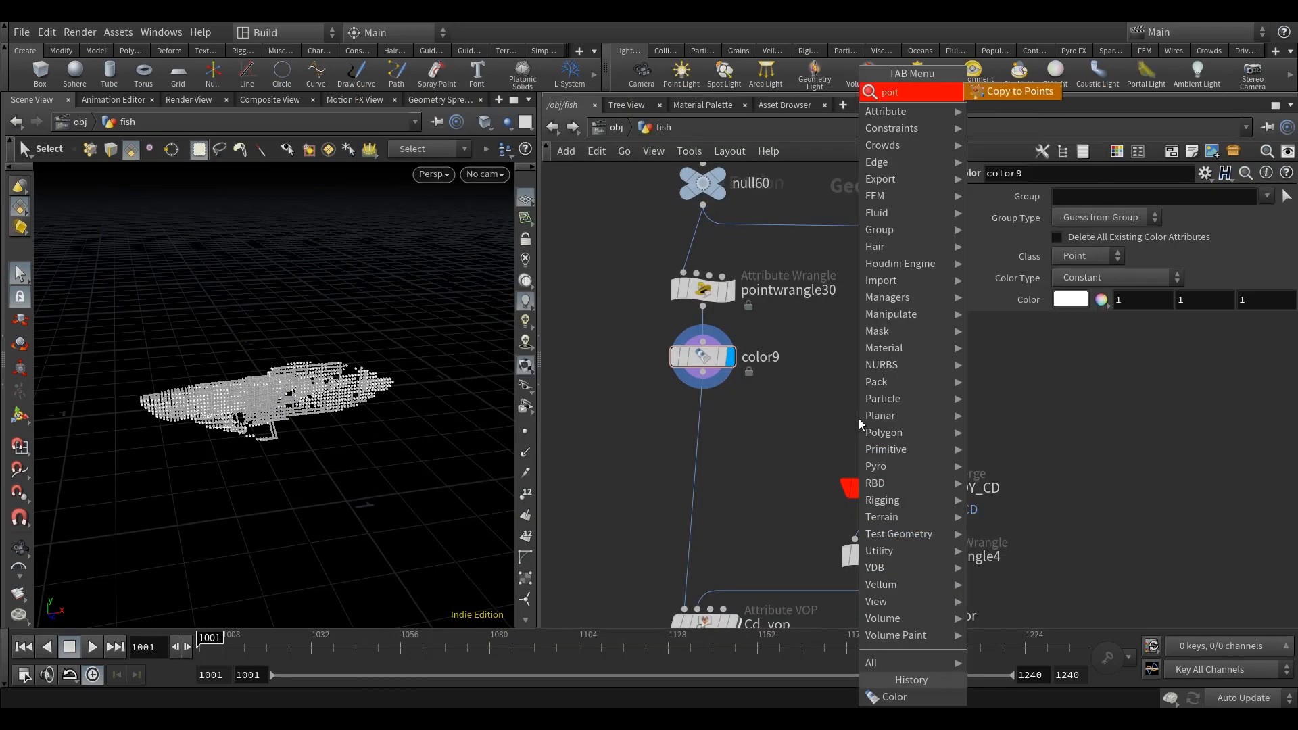
pyautogui.press('BackSpace')
pyautogui.write('nt')
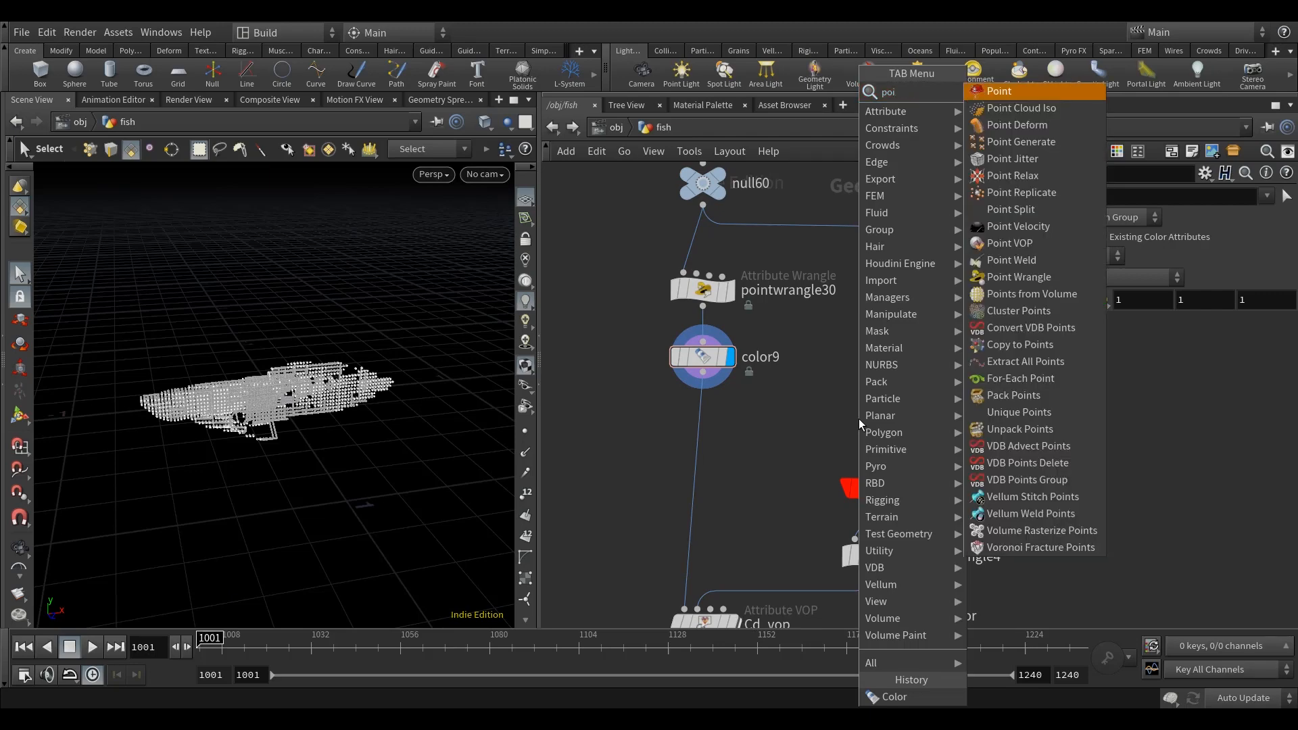
pyautogui.click(1060, 244)
pyautogui.click(723, 437)
pyautogui.moveTo(722, 434); pyautogui.dragTo(678, 423)
pyautogui.click(730, 422)
pyautogui.moveTo(769, 404); pyautogui.dragTo(728, 406, button='middle')
pyautogui.scroll(3, 799, 440)
# Step: Rename the new Point VOP node as ramp_vop
pyautogui.doubleClick(739, 417)
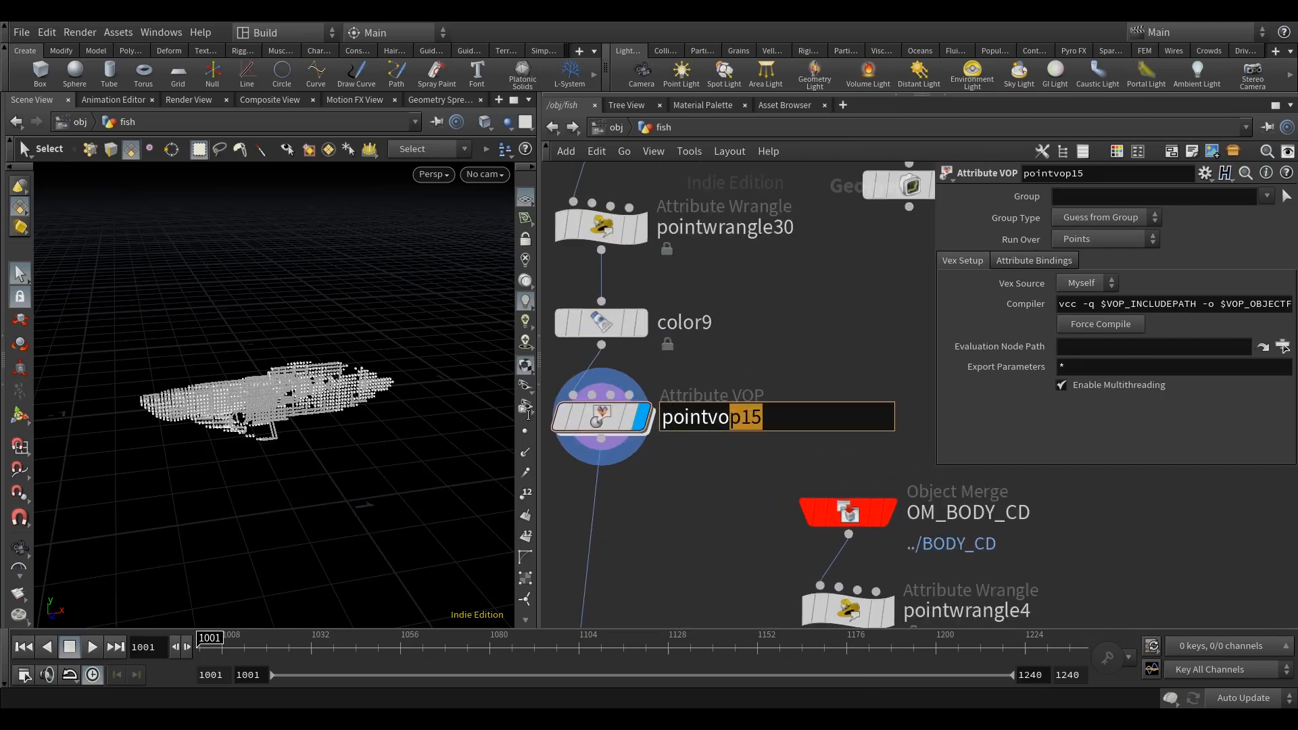
pyautogui.write('ramp_vop')
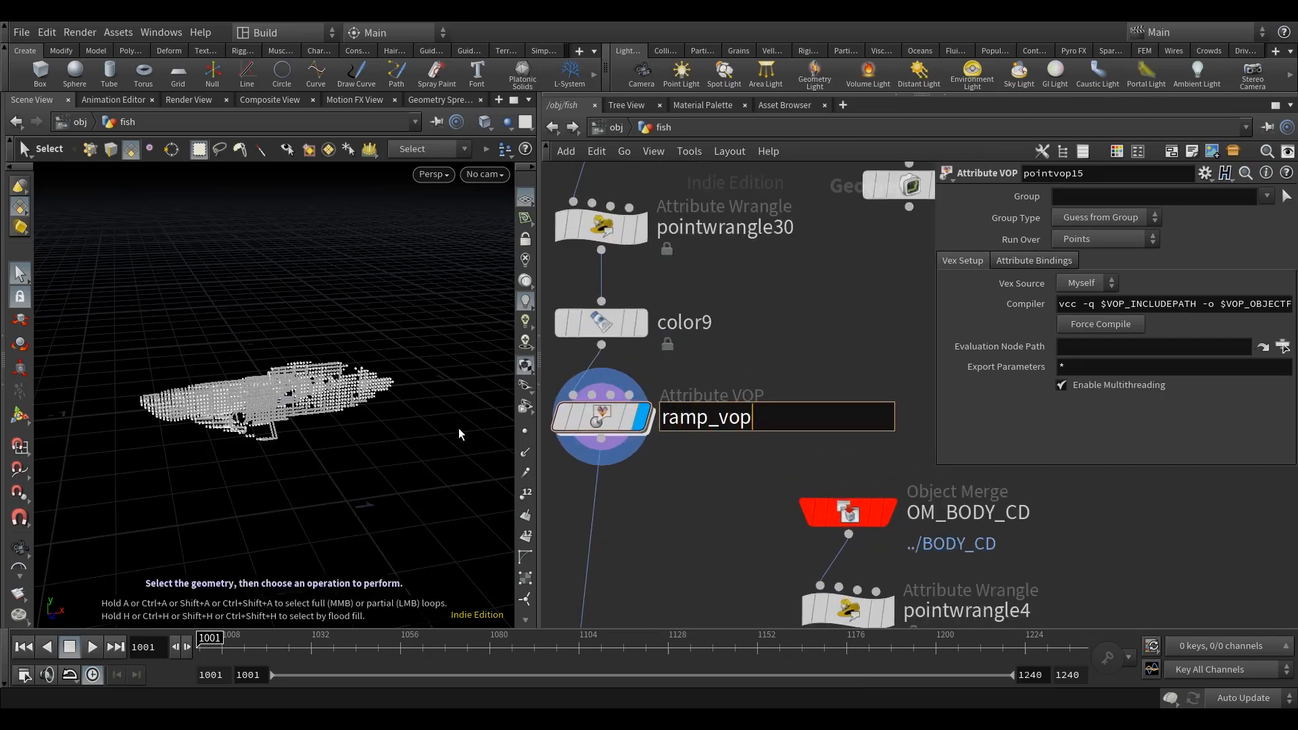
pyautogui.press('Return')
# Step: Open the network inside ramp_vop and move its output node farther from the global parameters node
pyautogui.moveTo(782, 343); pyautogui.dragTo(837, 335, button='middle')
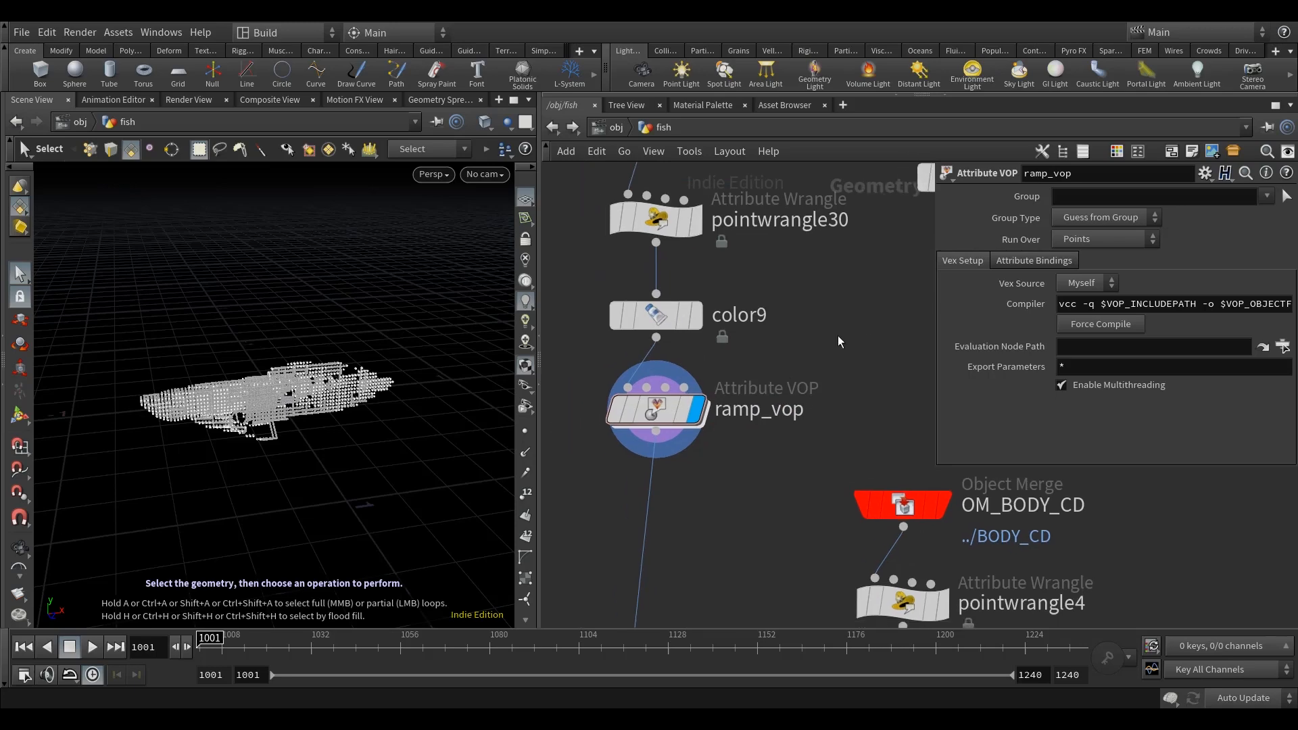
pyautogui.doubleClick(657, 412)
pyautogui.scroll(-2, 814, 466)
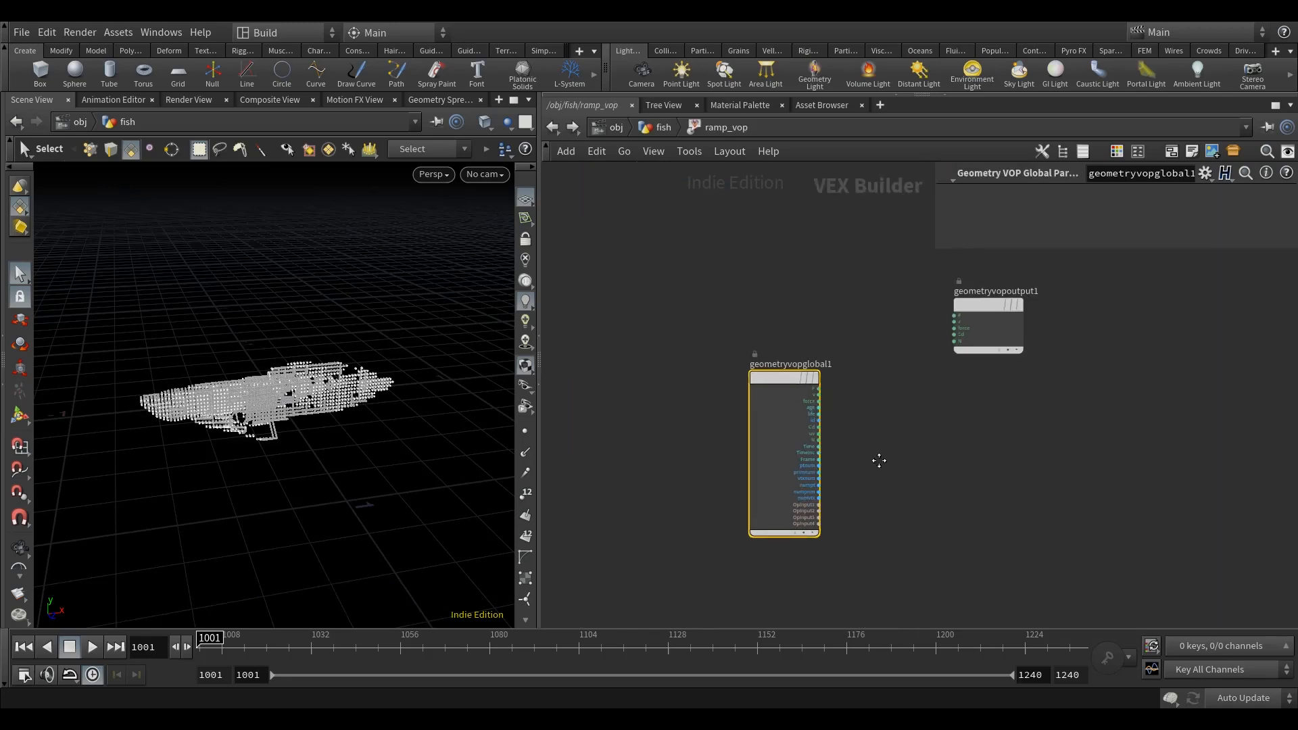
pyautogui.moveTo(890, 466); pyautogui.dragTo(785, 466, button='middle')
pyautogui.moveTo(859, 317); pyautogui.dragTo(1075, 335)
# Step: Add a Relative to Bounding Box node beside the global parameters node
pyautogui.press('Tab')
pyautogui.write('rel')
pyautogui.click(946, 110)
pyautogui.click(836, 488)
pyautogui.scroll(4, 767, 517)
# Step: Connect the first OpInput to the bounding box node's file input and the global P to its P input
pyautogui.click(658, 493)
pyautogui.click(840, 490)
pyautogui.click(840, 483)
pyautogui.click(658, 253)
# Step: Add a Vector to Float node and feed it the output of the Relative to Bounding Box node
pyautogui.scroll(-5, 649, 338)
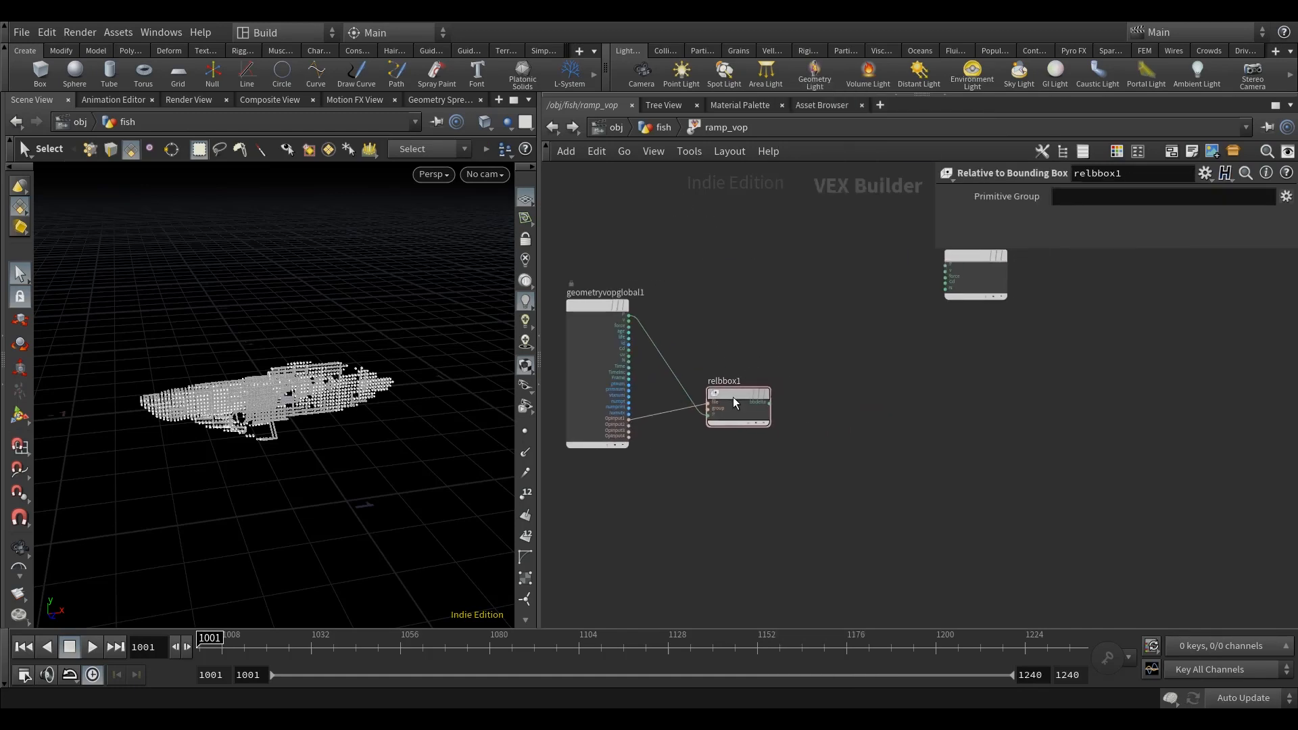
pyautogui.press('Tab')
pyautogui.write('vec')
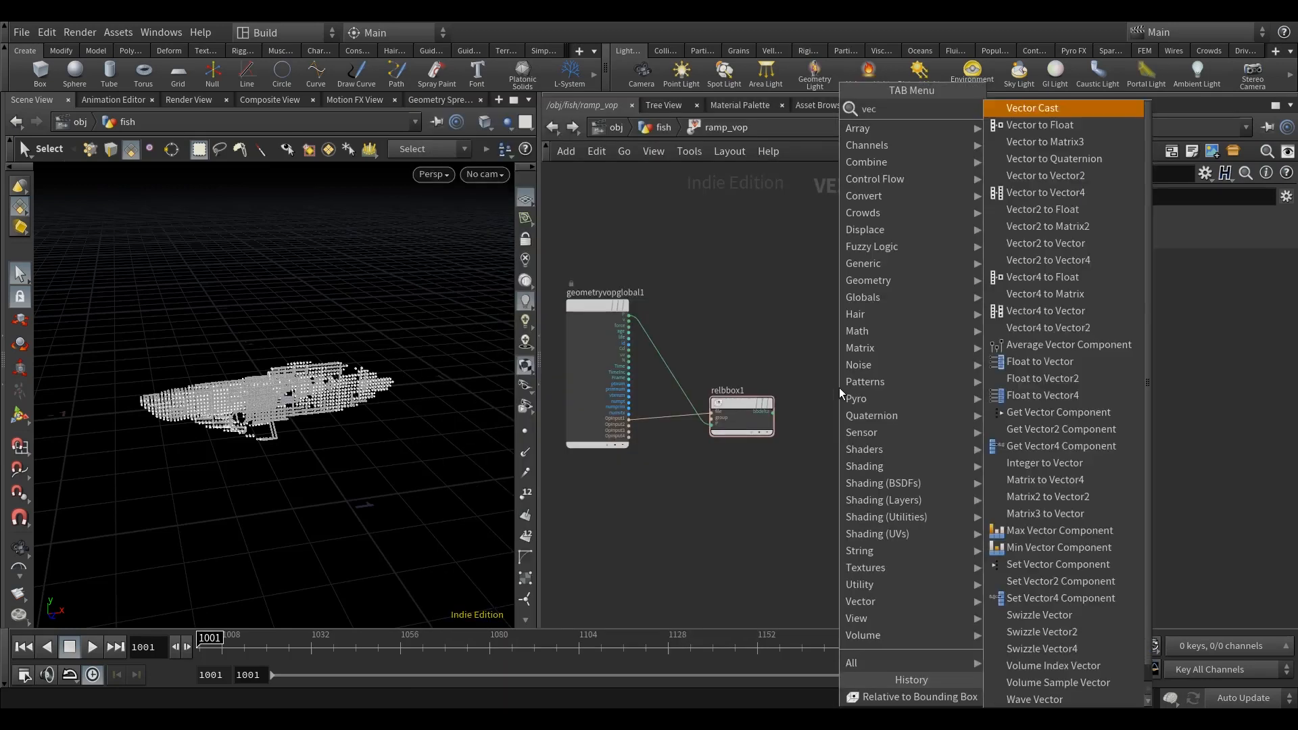
pyautogui.click(1049, 125)
pyautogui.click(865, 477)
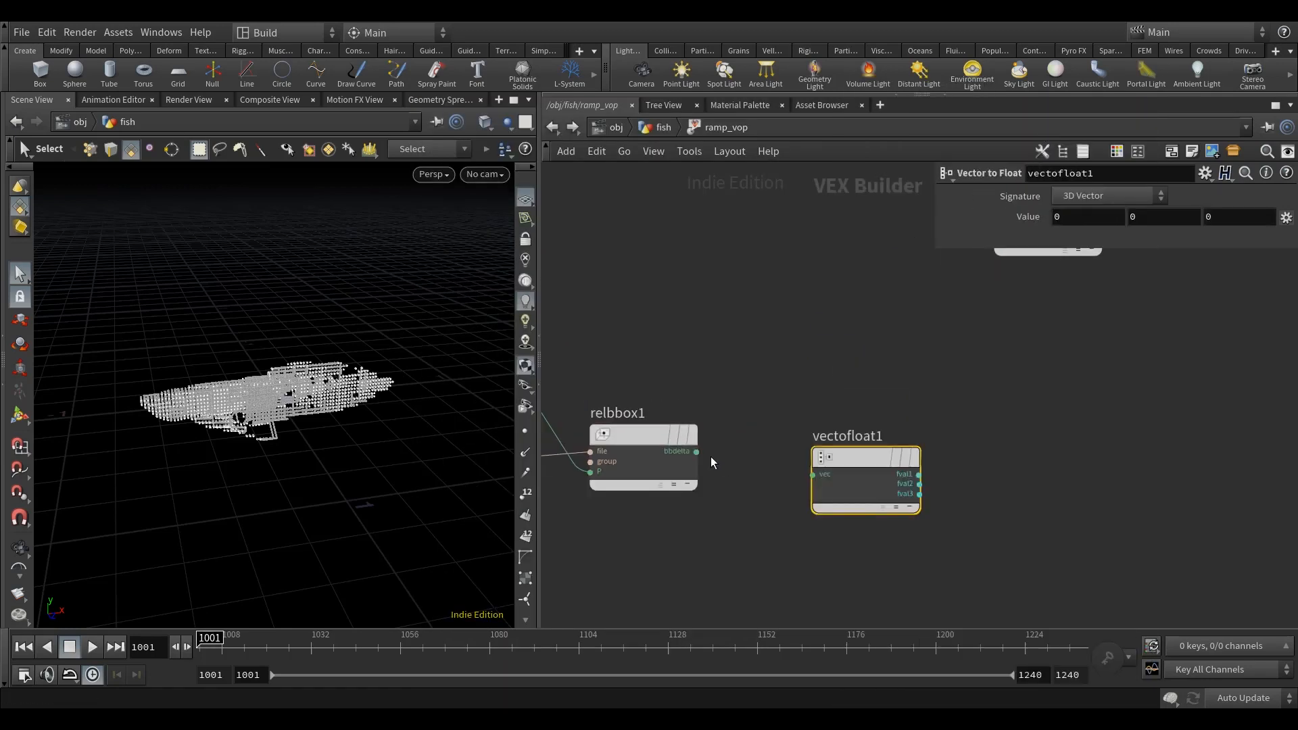
pyautogui.moveTo(697, 452); pyautogui.dragTo(812, 475)
pyautogui.scroll(-6, 824, 444)
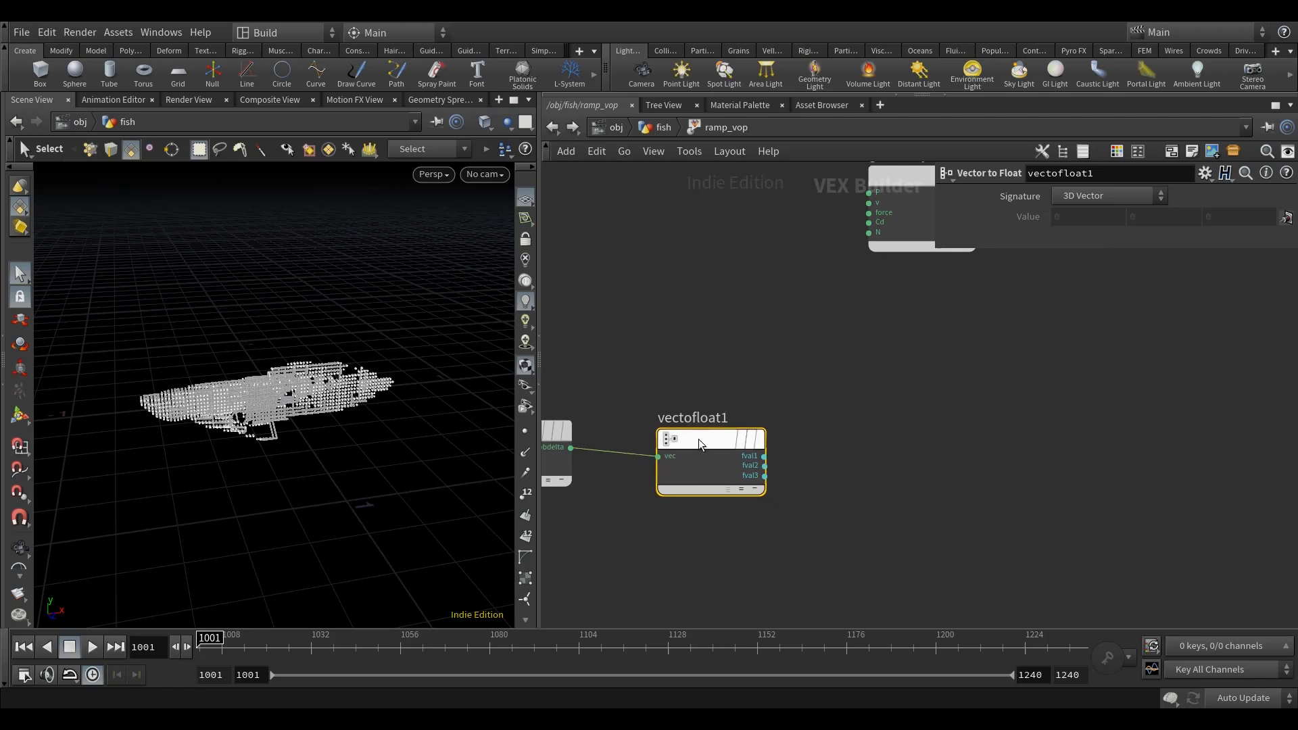
# Step: Move the VOP output node farther away and add a Rainbow node between it and the Vector to Float node
pyautogui.moveTo(824, 445); pyautogui.dragTo(752, 445, button='middle')
pyautogui.moveTo(789, 316); pyautogui.dragTo(1050, 426)
pyautogui.scroll(2, 771, 473)
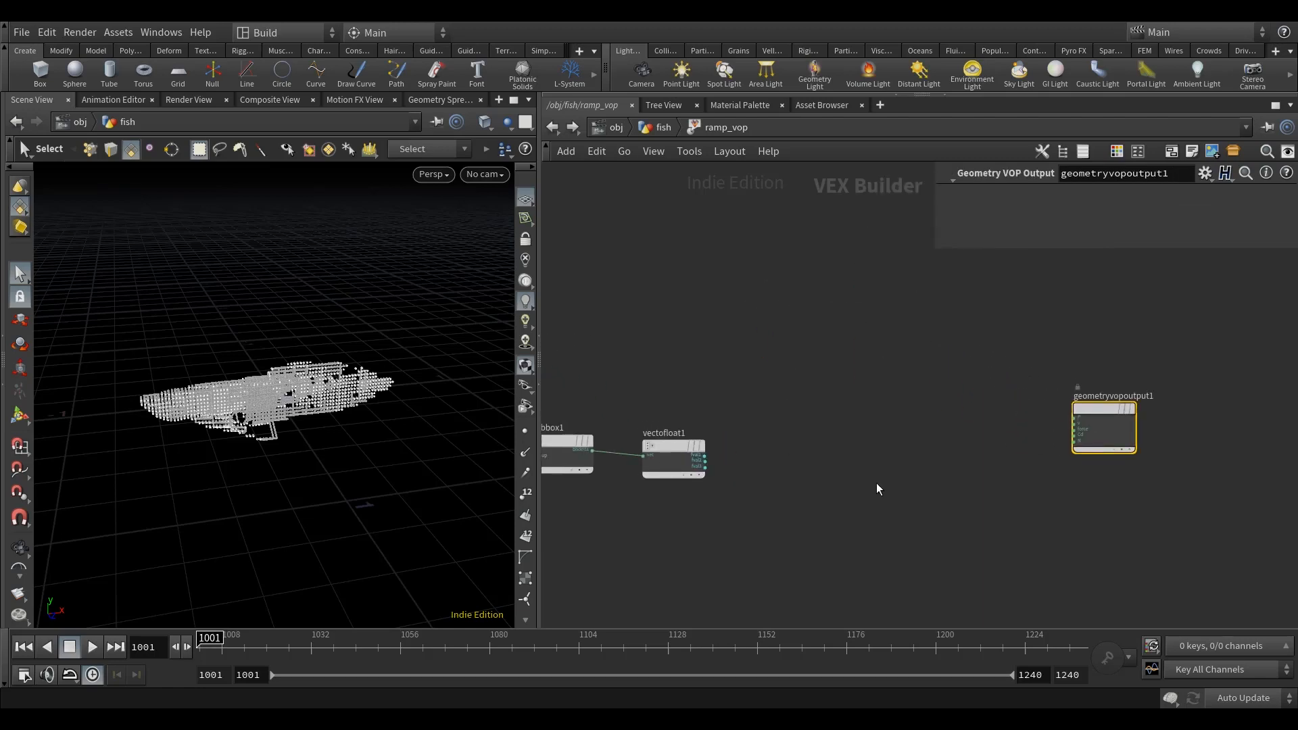
pyautogui.press('Tab')
pyautogui.write('ra')
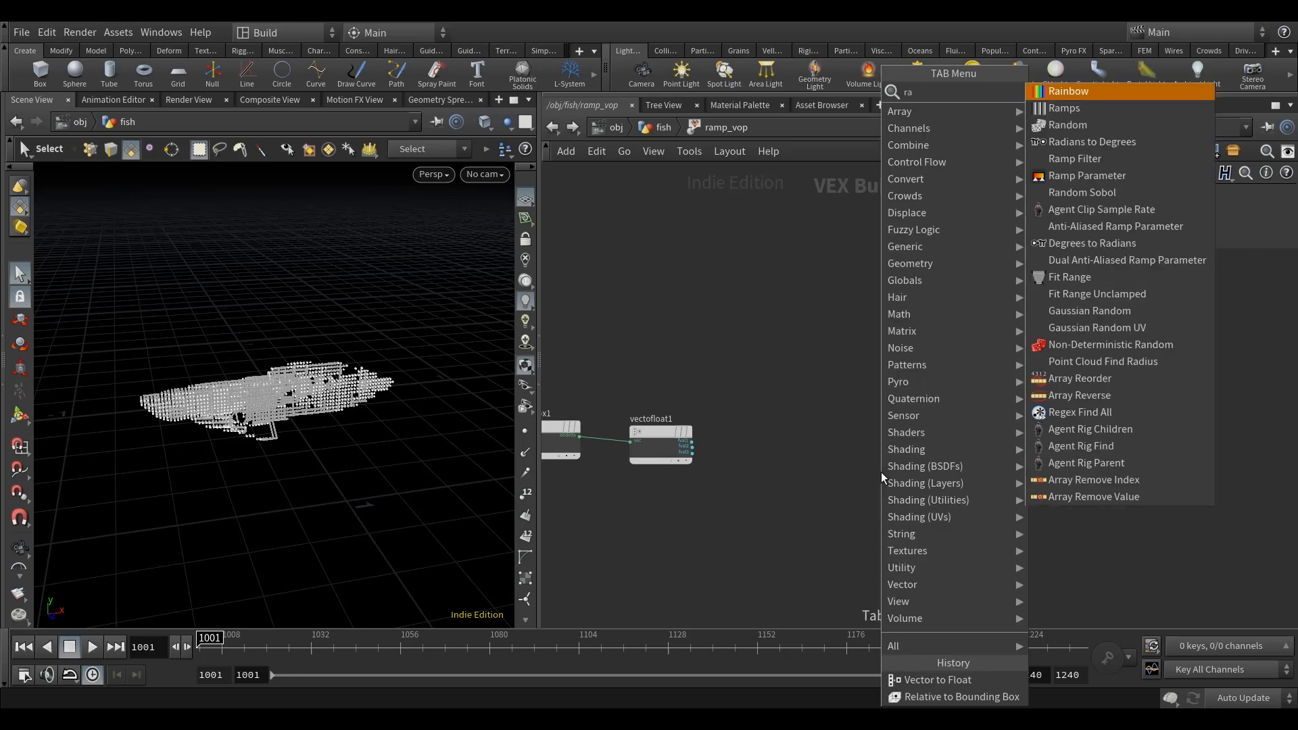
pyautogui.click(1097, 108)
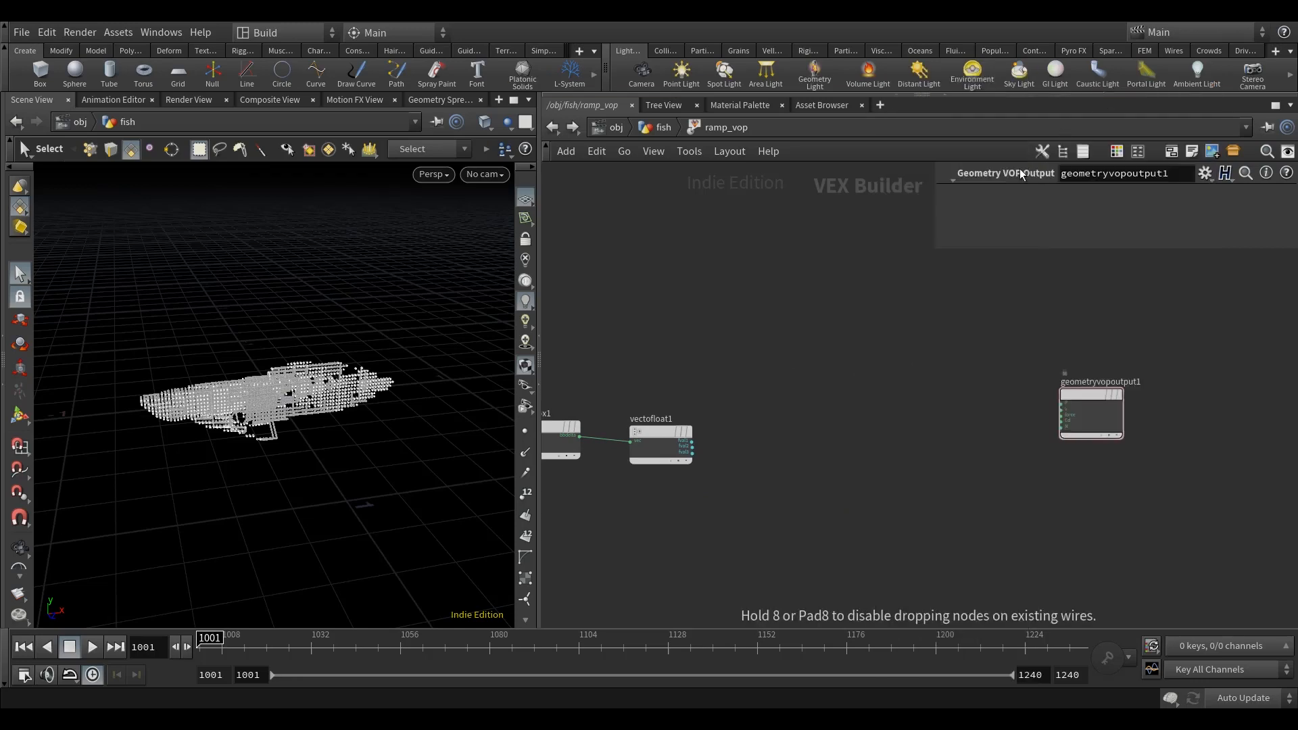
pyautogui.click(796, 423)
pyautogui.scroll(2, 800, 435)
pyautogui.moveTo(797, 436); pyautogui.dragTo(917, 436)
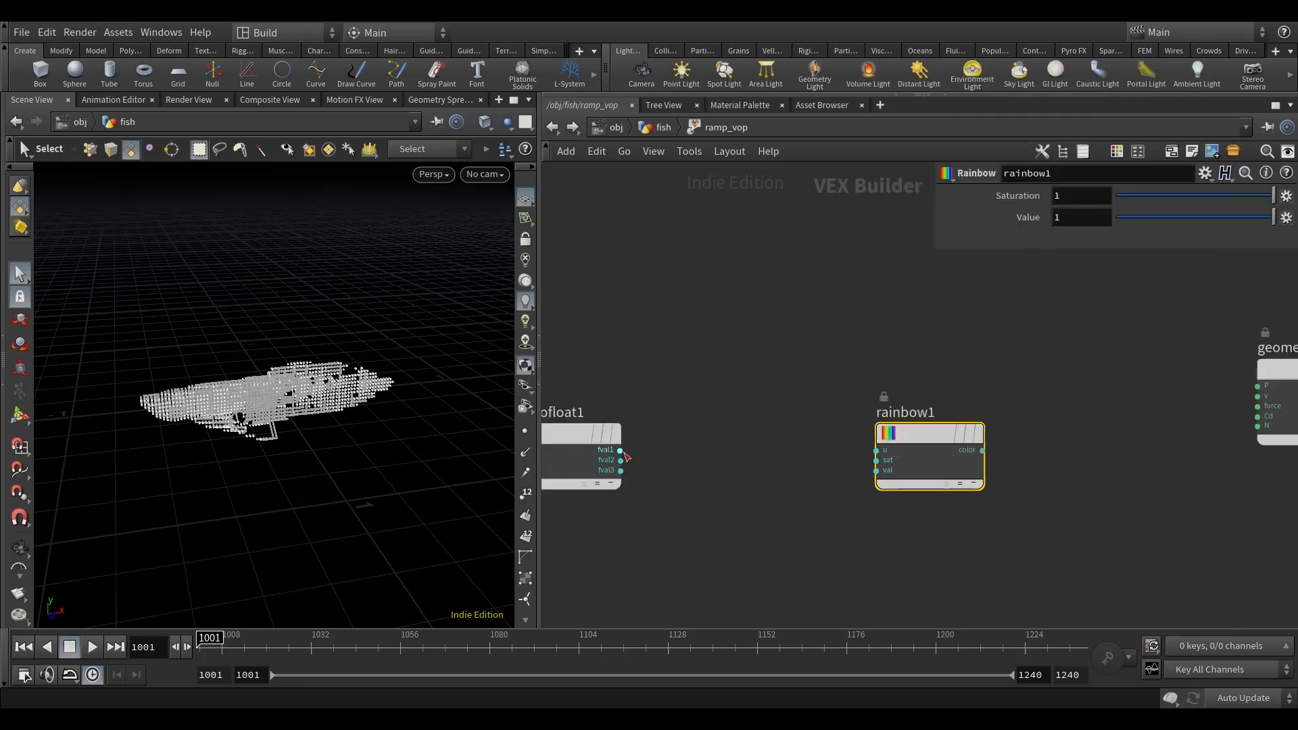
# Step: Connect fval1 to the Rainbow node's u input and its color output to Cd on the VOP output node
pyautogui.click(615, 455)
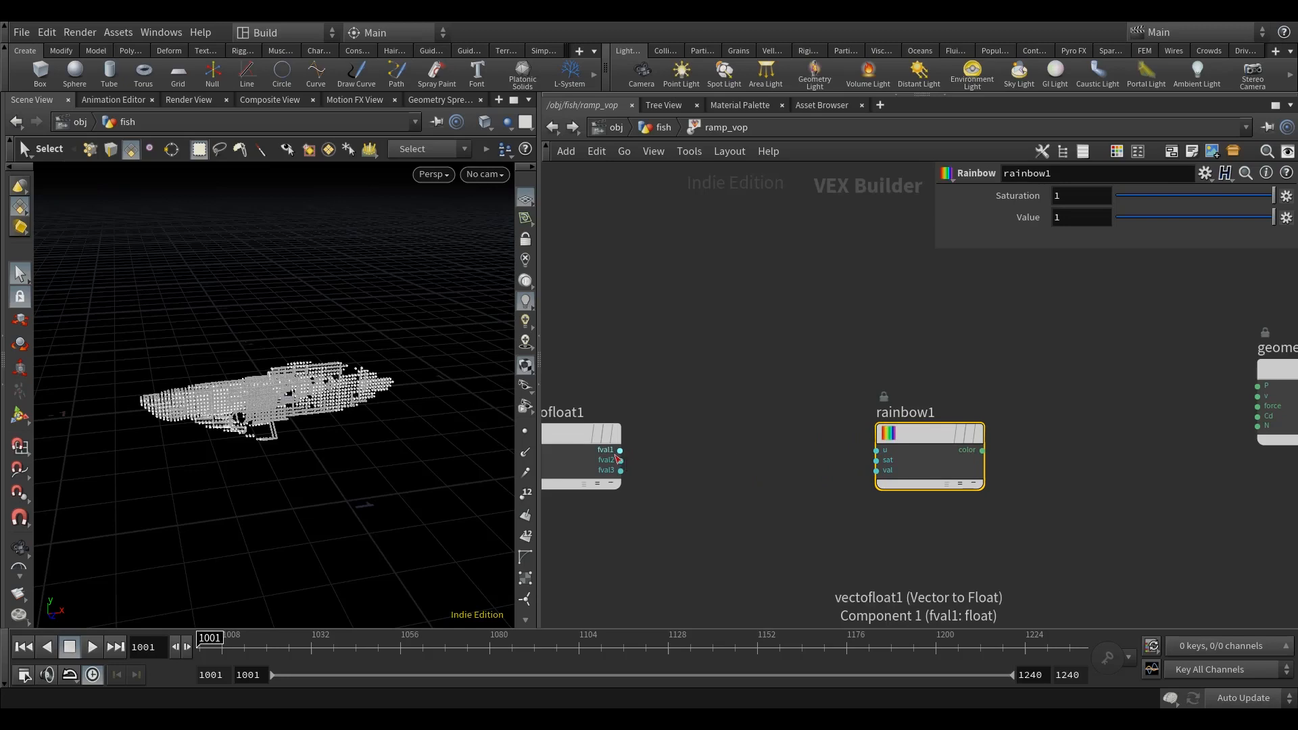
pyautogui.click(875, 450)
pyautogui.moveTo(1014, 433); pyautogui.dragTo(867, 427, button='middle')
pyautogui.click(835, 444)
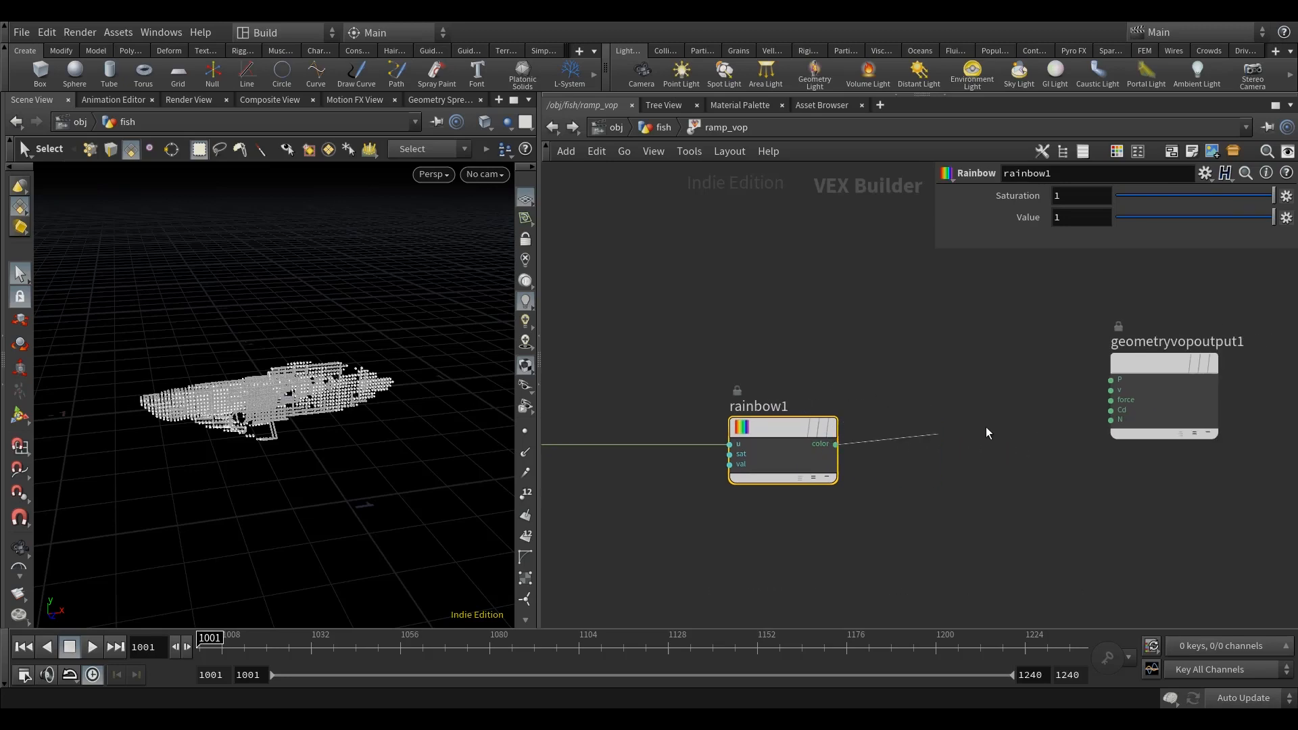
pyautogui.click(1111, 409)
pyautogui.moveTo(1154, 370); pyautogui.dragTo(1038, 424)
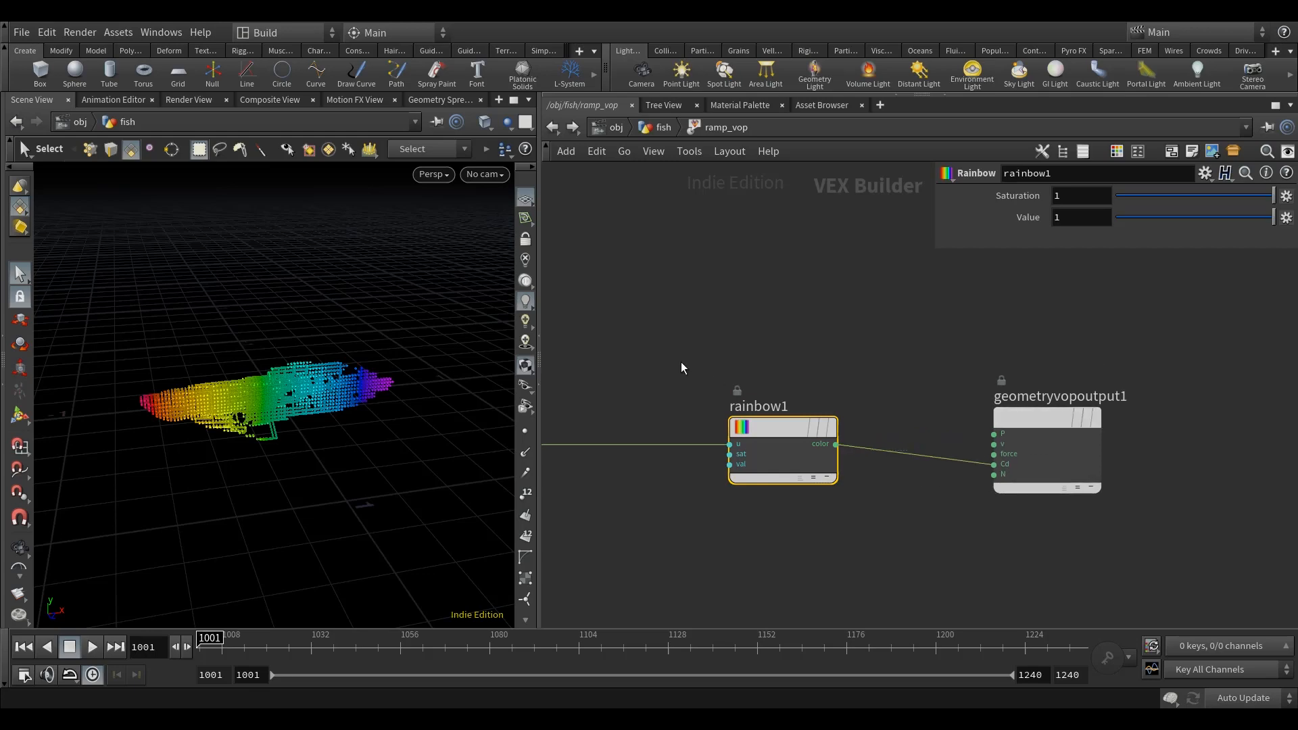
pyautogui.press('Escape')
pyautogui.moveTo(304, 473); pyautogui.dragTo(190, 428)
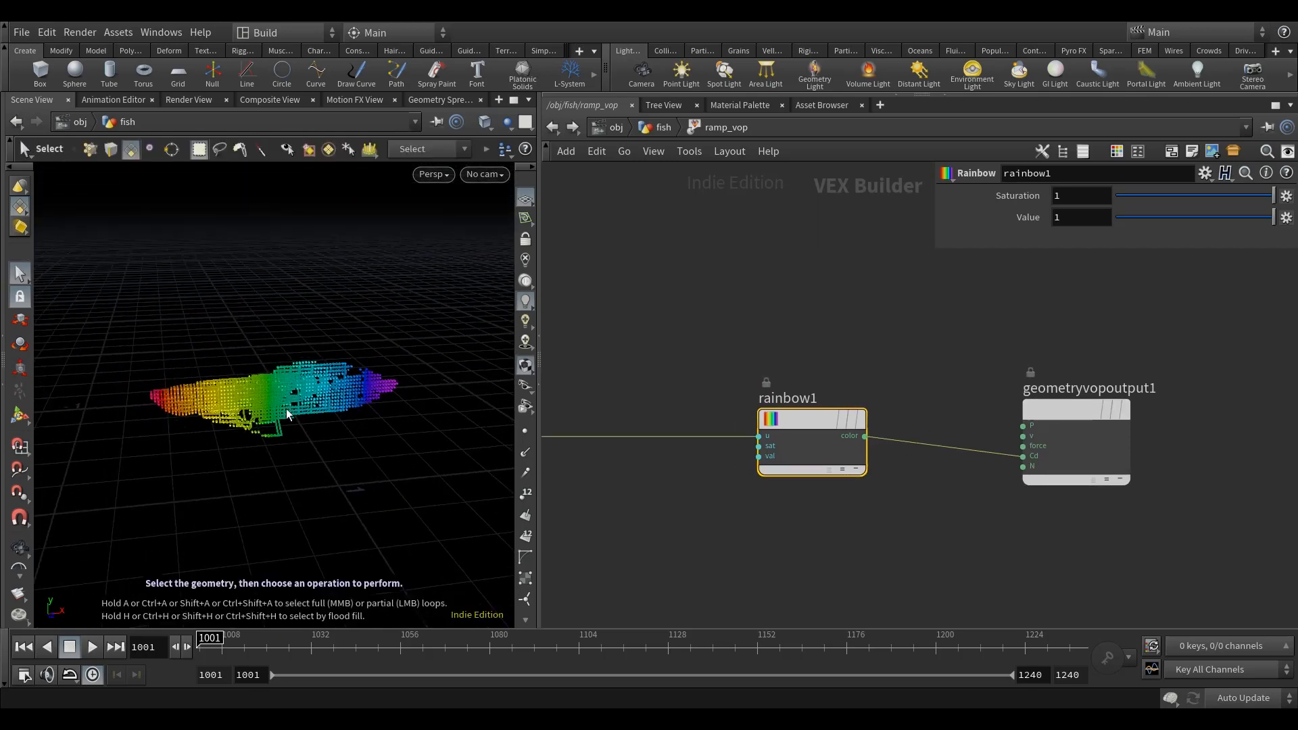
pyautogui.keyDown('alt'); pyautogui.moveTo(318, 449); pyautogui.dragTo(261, 362); pyautogui.keyUp('alt')
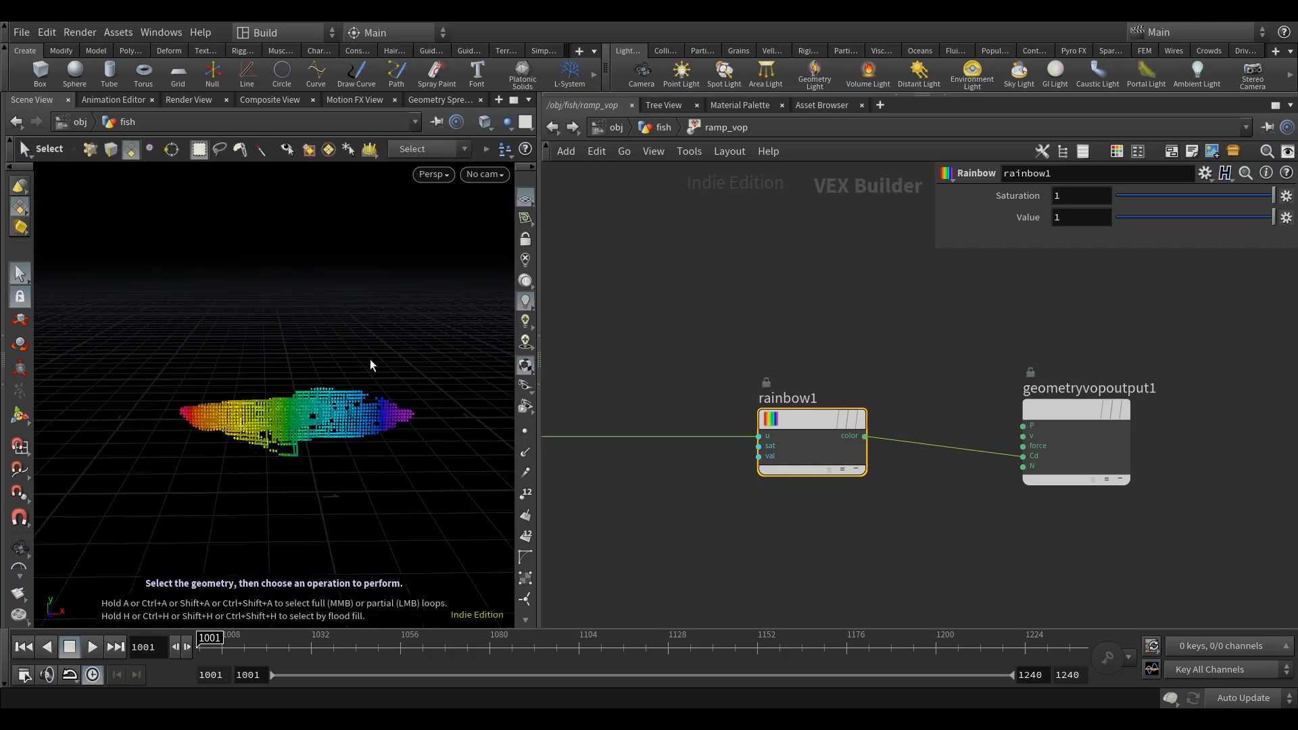
pyautogui.press('h')
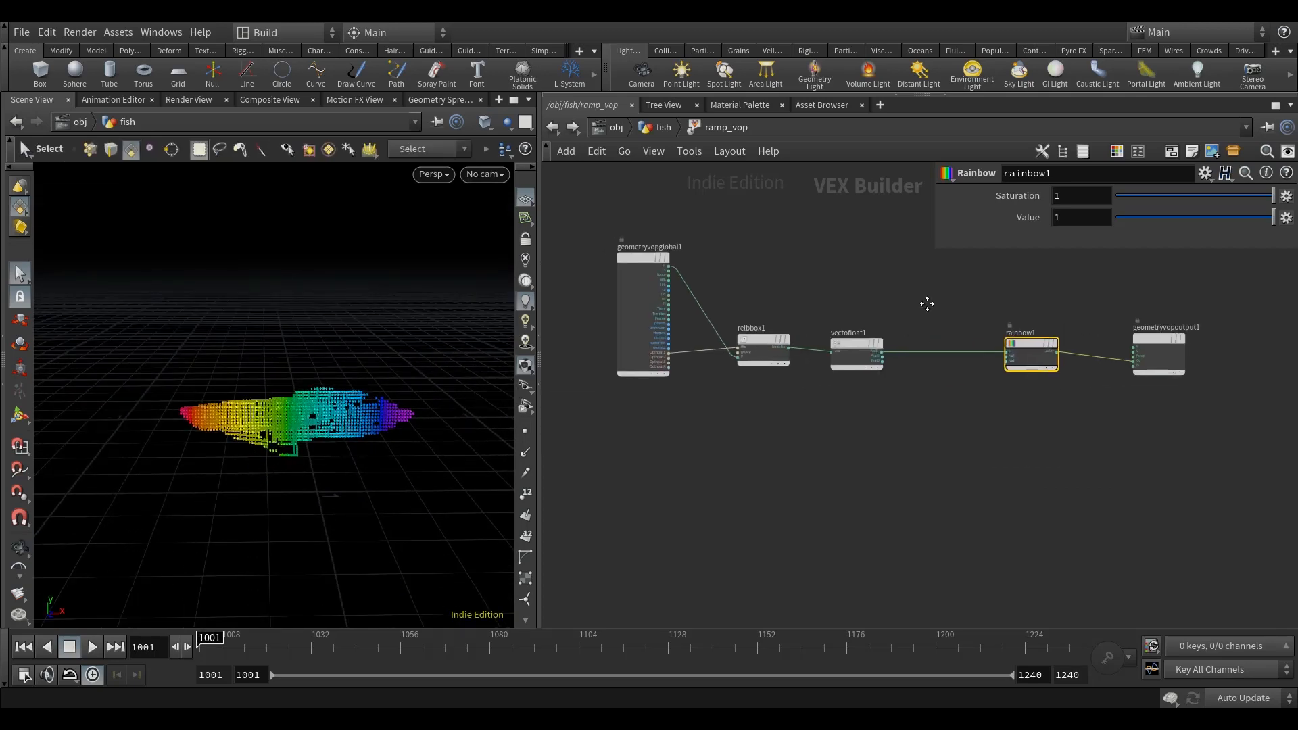
# Step: Add a Get Attribute node below the Relative to Bounding Box node
pyautogui.scroll(1, 751, 349)
pyautogui.press('Tab')
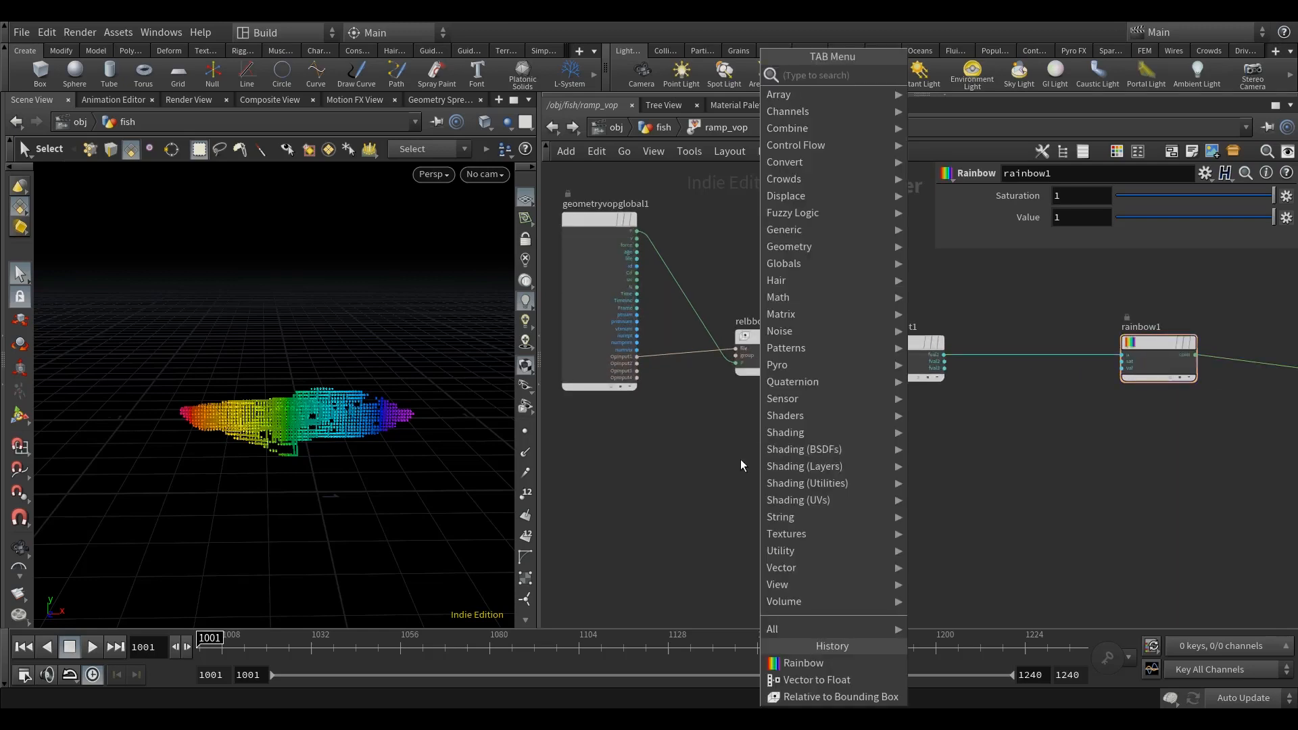
pyautogui.click(976, 70)
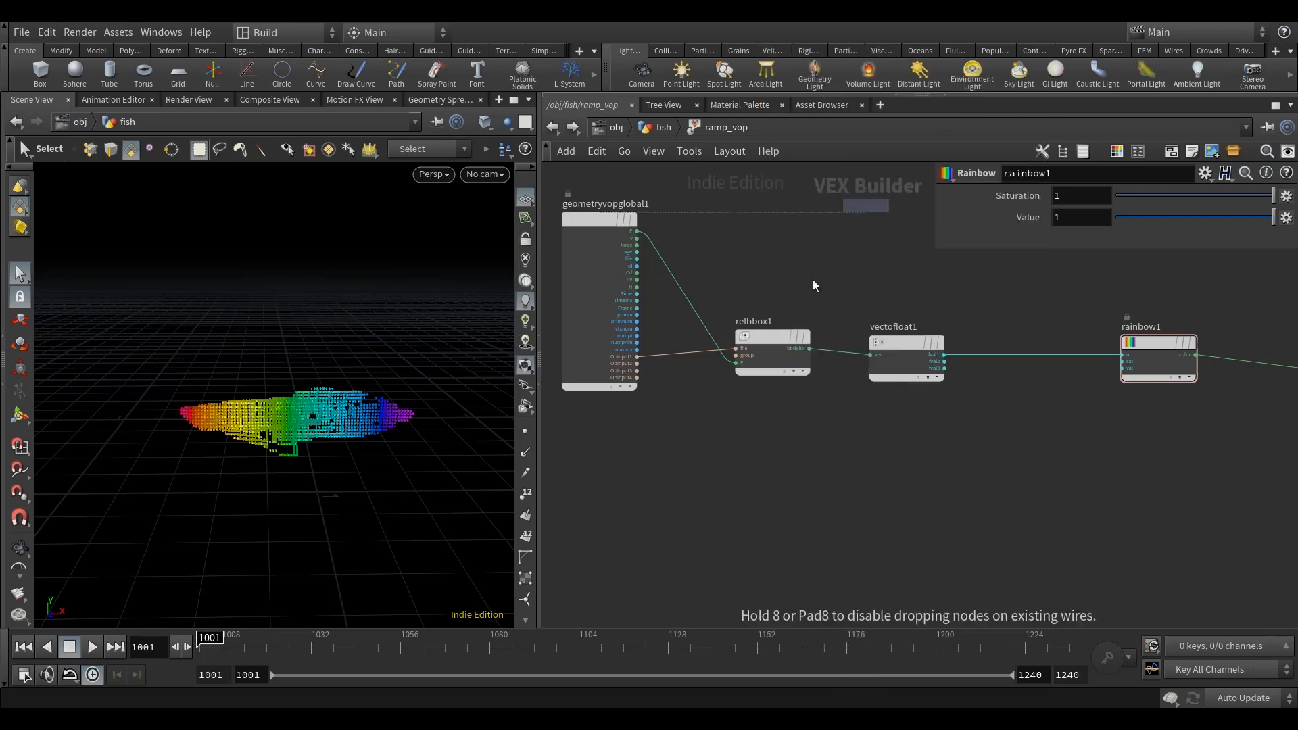
pyautogui.click(753, 459)
pyautogui.scroll(2, 663, 358)
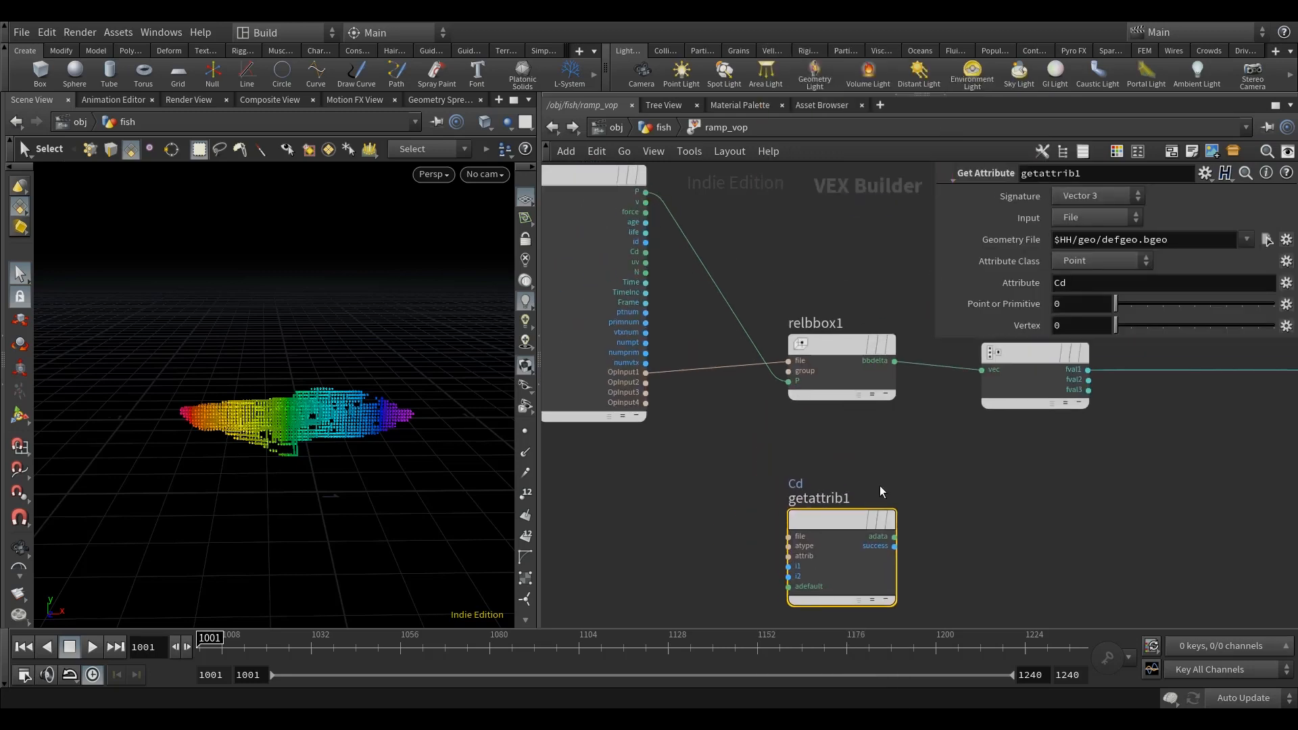
# Step: Connect OpInput1 to the Get Attribute node's file input and the global ptnum to its i1 input
pyautogui.click(788, 536)
pyautogui.click(646, 373)
pyautogui.click(788, 565)
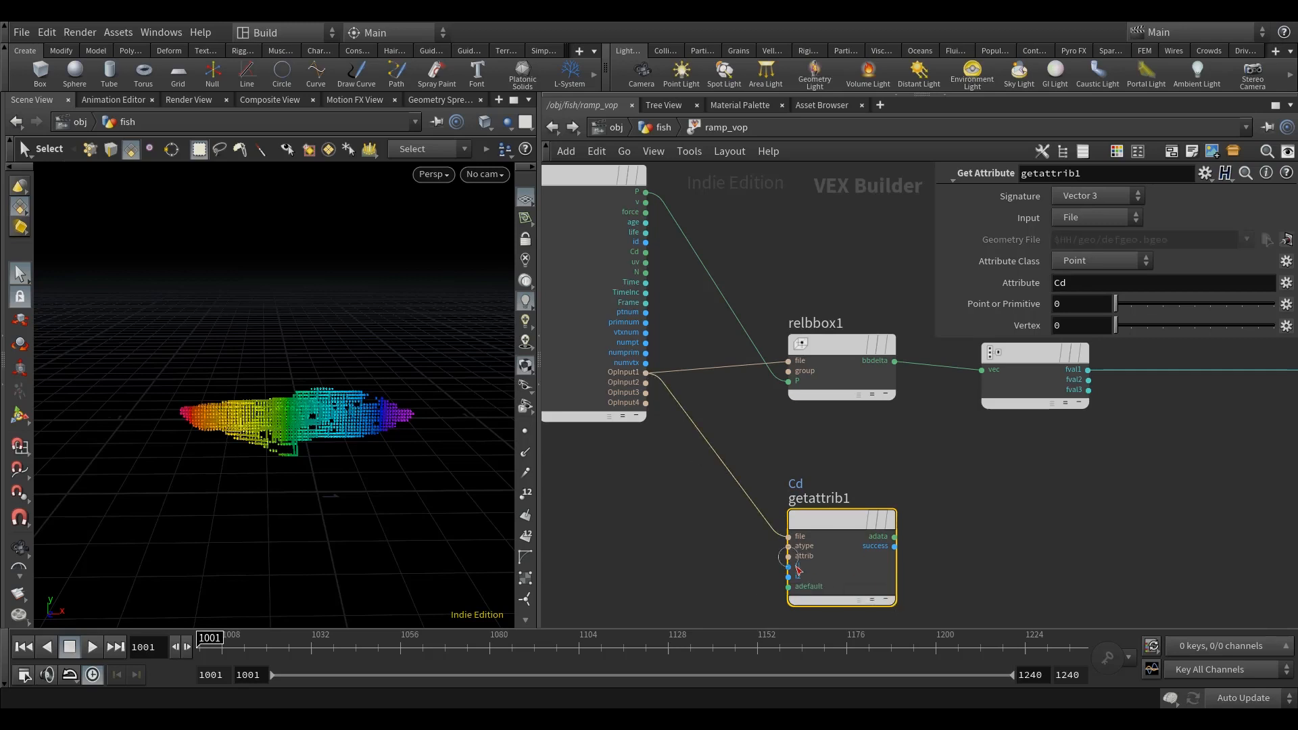
pyautogui.click(665, 316)
pyautogui.moveTo(965, 494); pyautogui.dragTo(913, 477, button='middle')
# Step: Set the attribute name read by the Get Attribute node to rest
pyautogui.moveTo(1076, 285); pyautogui.dragTo(966, 291)
pyautogui.write('rest')
pyautogui.press('Return')
# Step: Add an Anti-Aliased Flow Noise node and connect the Get Attribute node's adata output to its pos input
pyautogui.moveTo(1040, 465); pyautogui.dragTo(885, 508, button='middle')
pyautogui.press('Tab')
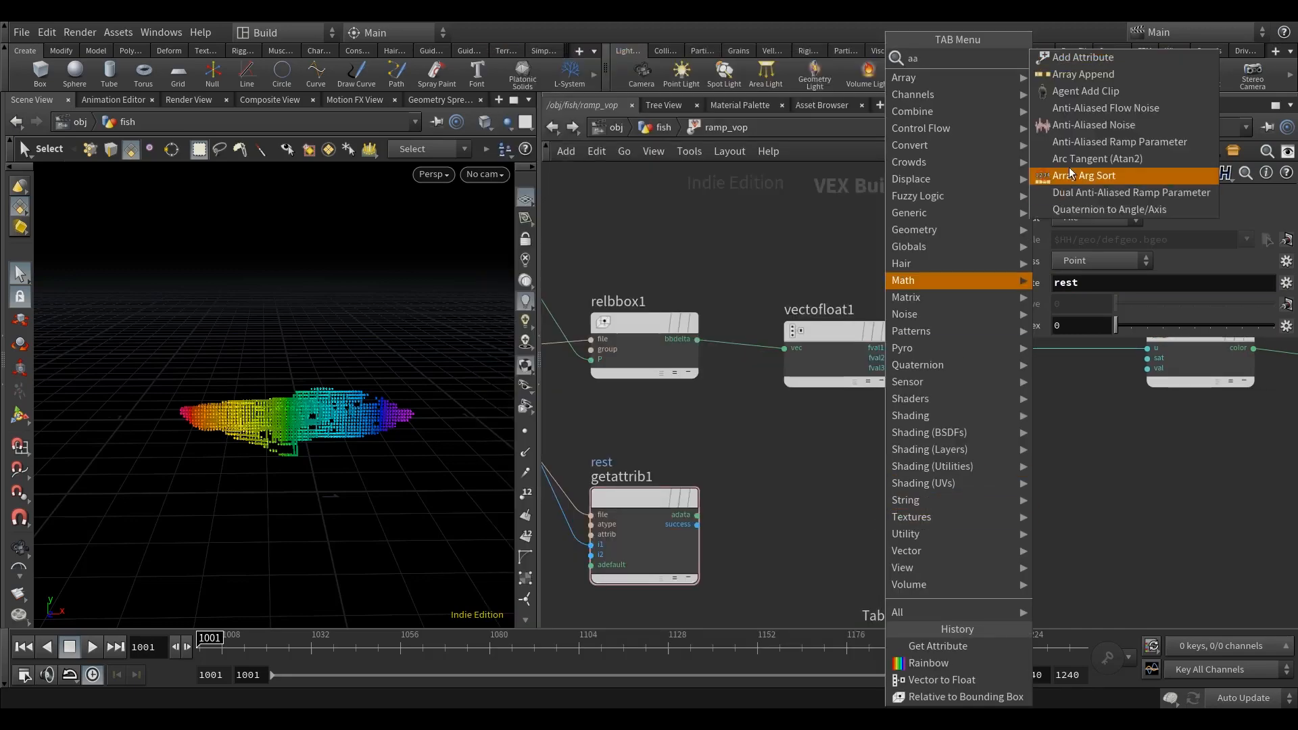
pyautogui.press('Escape')
pyautogui.click(870, 586)
pyautogui.moveTo(729, 535); pyautogui.dragTo(677, 438, button='middle')
pyautogui.moveTo(646, 418); pyautogui.dragTo(812, 387)
# Step: Promote the flow noise node's frequency, offset, amplitude and roughness inputs to parameters
pyautogui.rightClick(770, 412)
pyautogui.click(778, 419)
pyautogui.rightClick(779, 424)
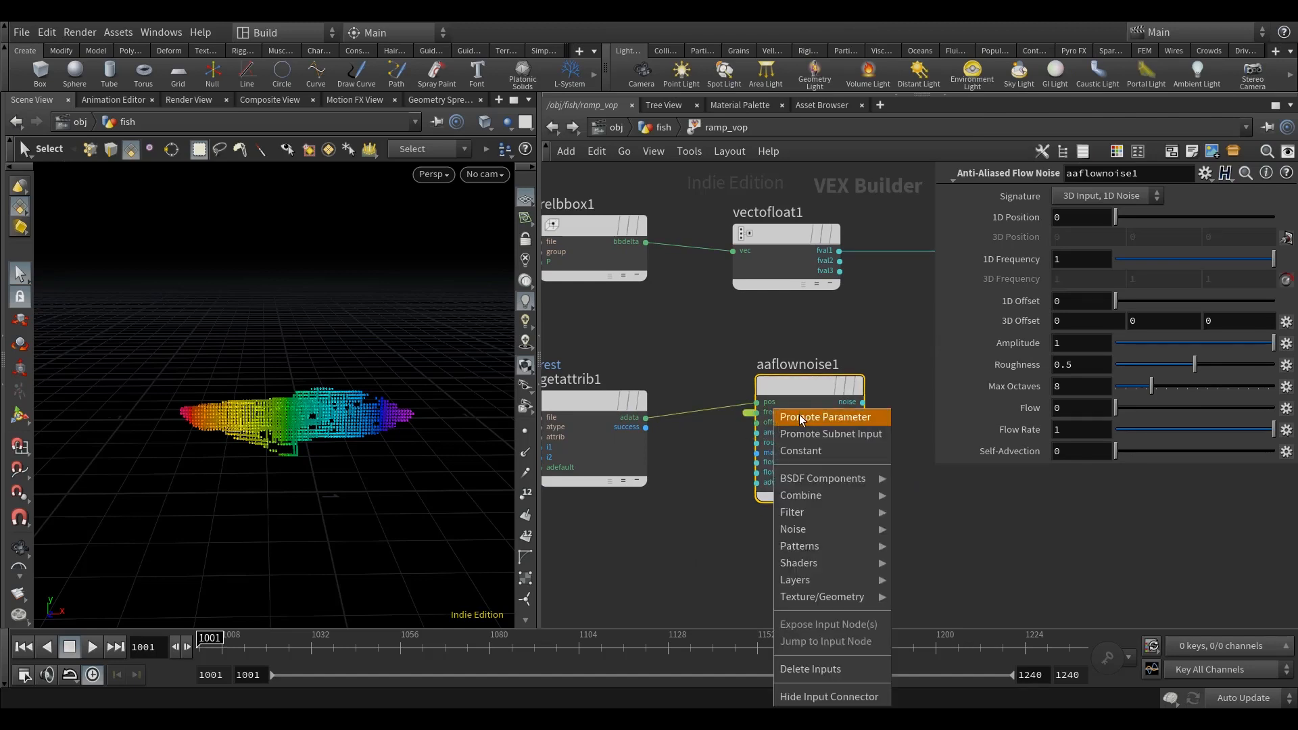
pyautogui.click(799, 415)
pyautogui.rightClick(776, 432)
pyautogui.click(801, 423)
pyautogui.rightClick(767, 442)
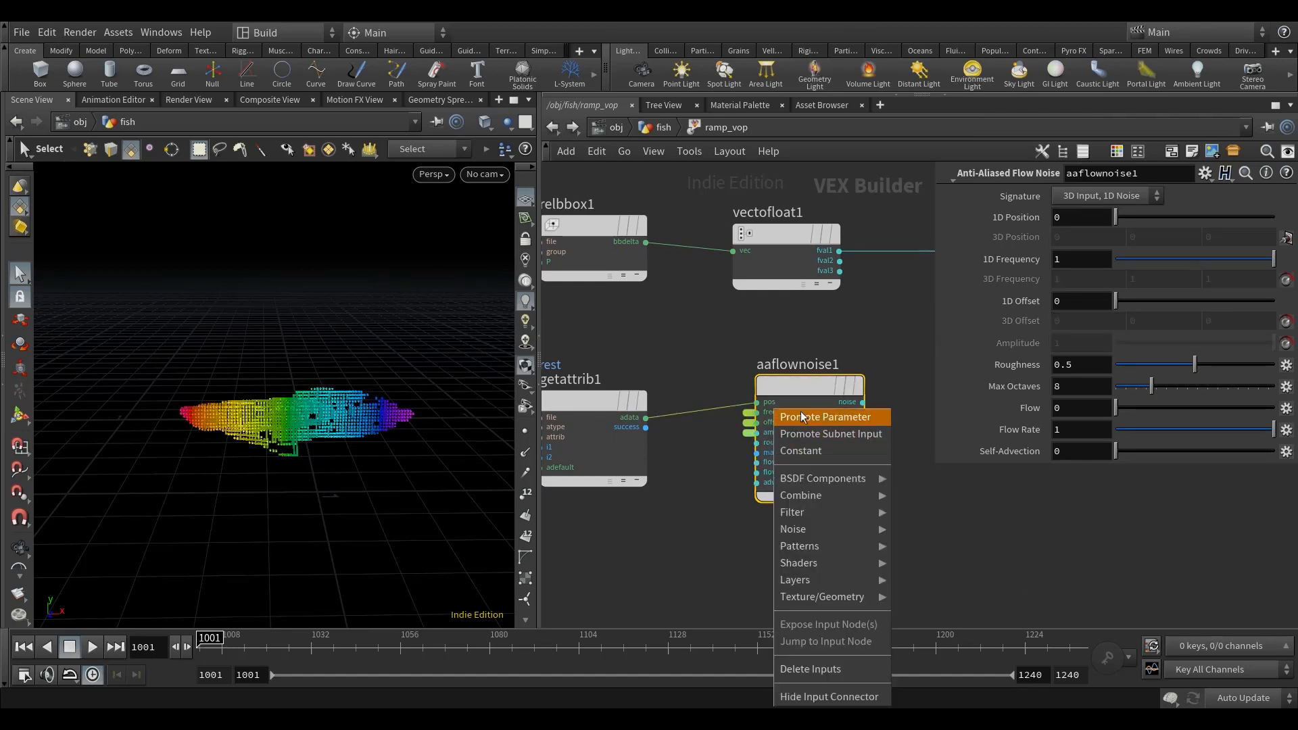
pyautogui.click(801, 414)
# Step: Add a Fit Range node fed by the flow noise output and set its Source Min to -1
pyautogui.moveTo(953, 551); pyautogui.dragTo(770, 579, button='middle')
pyautogui.scroll(-2, 762, 516)
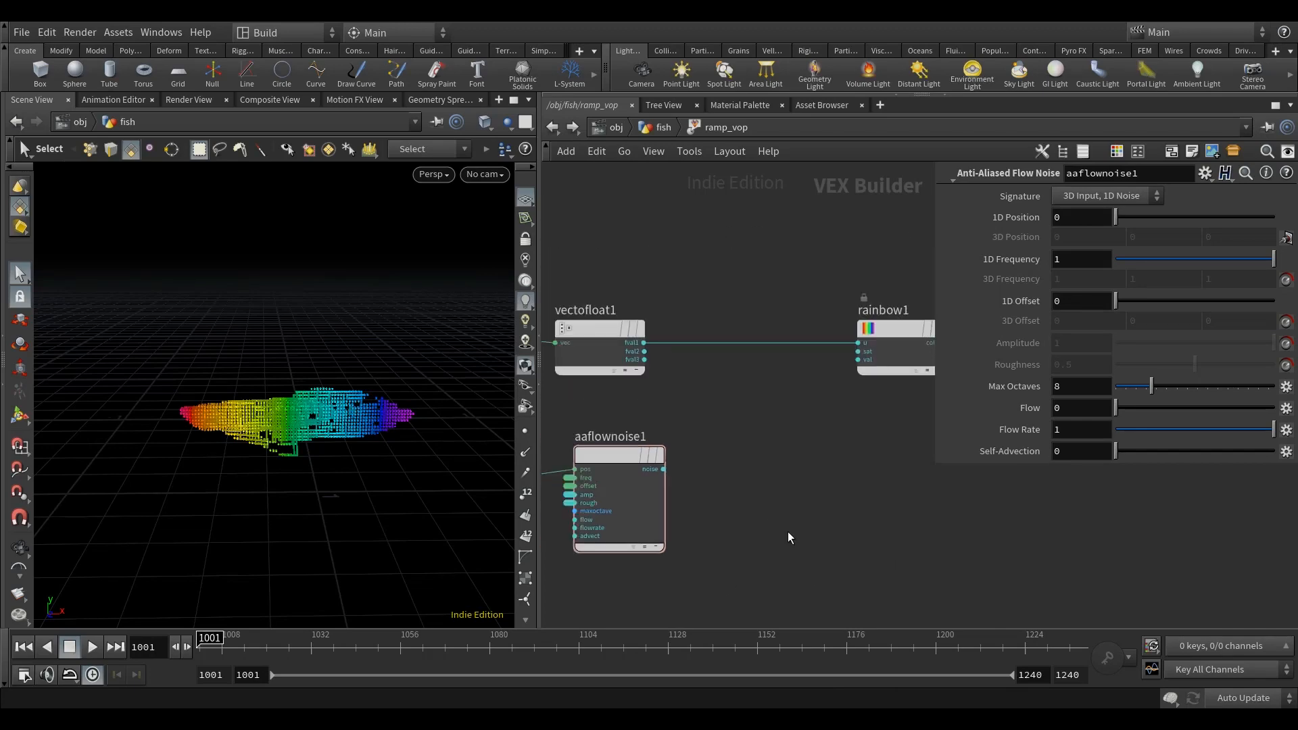
pyautogui.press('Tab')
pyautogui.write('fit')
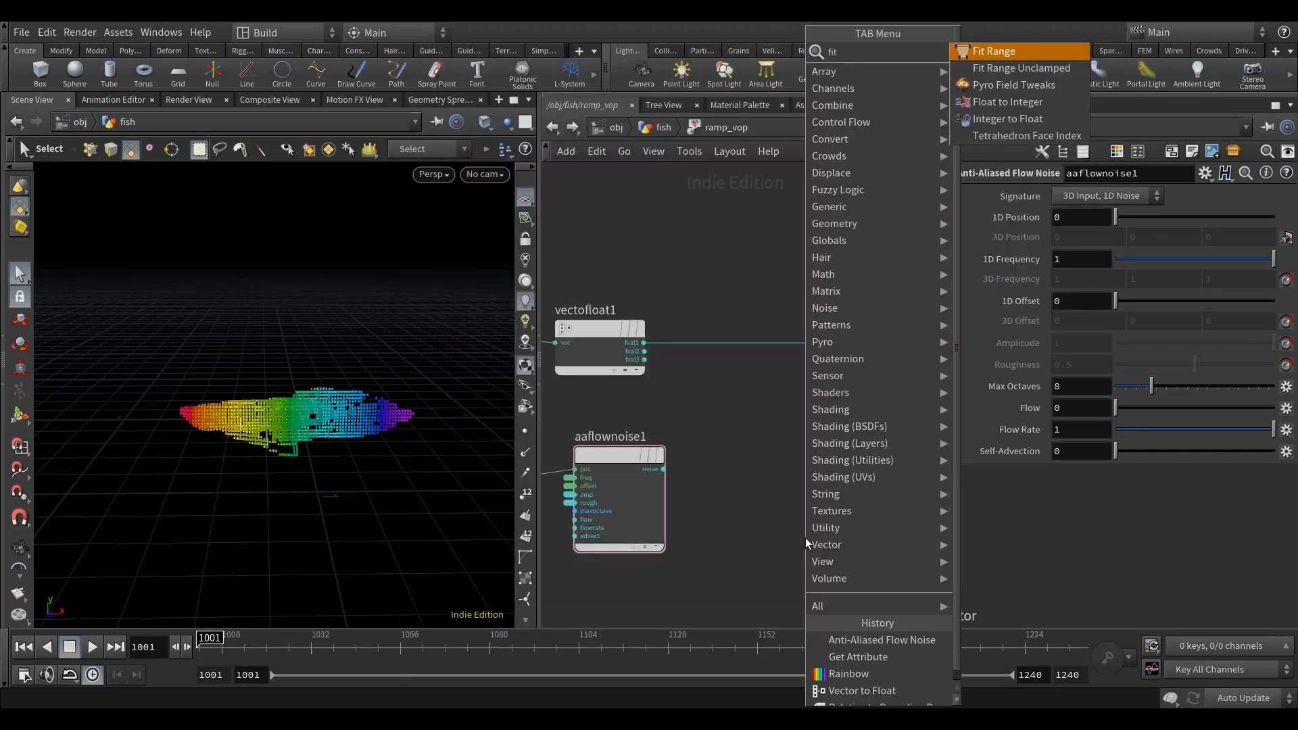
pyautogui.click(1014, 50)
pyautogui.click(807, 476)
pyautogui.click(664, 469)
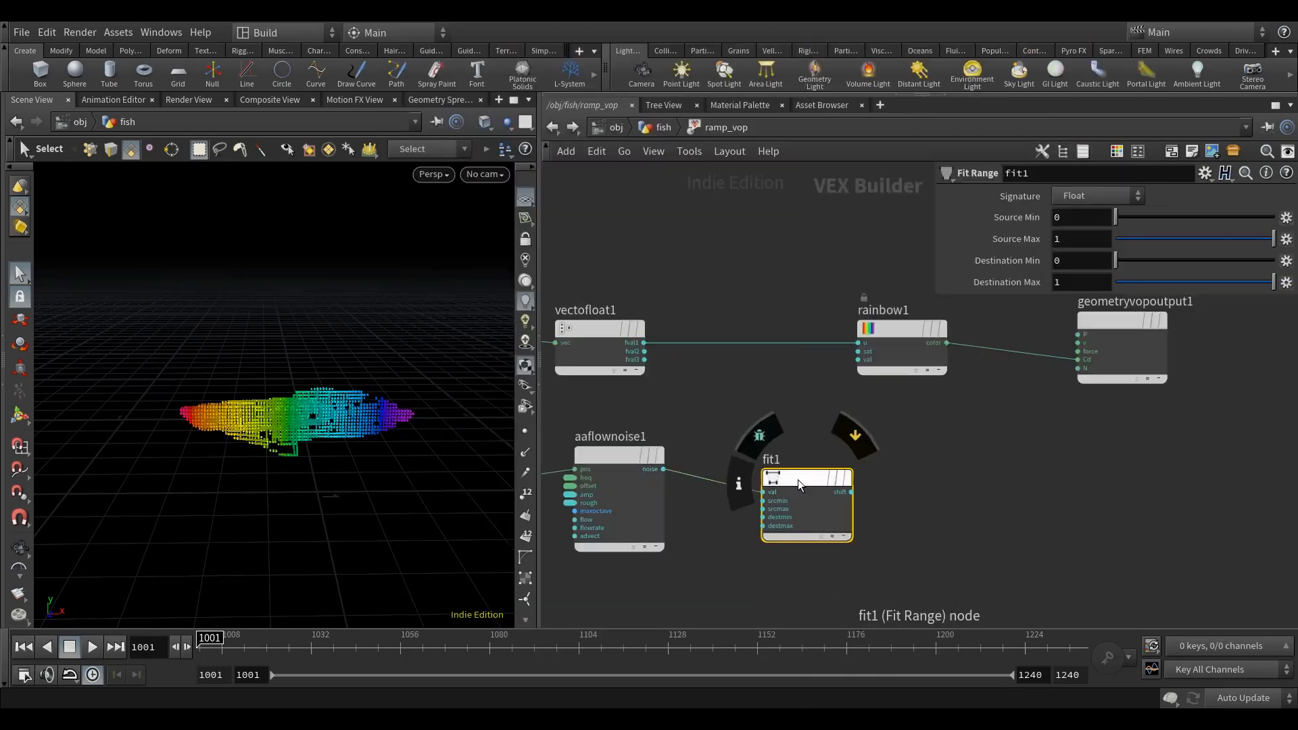
pyautogui.moveTo(797, 479); pyautogui.dragTo(788, 466)
pyautogui.write('-1')
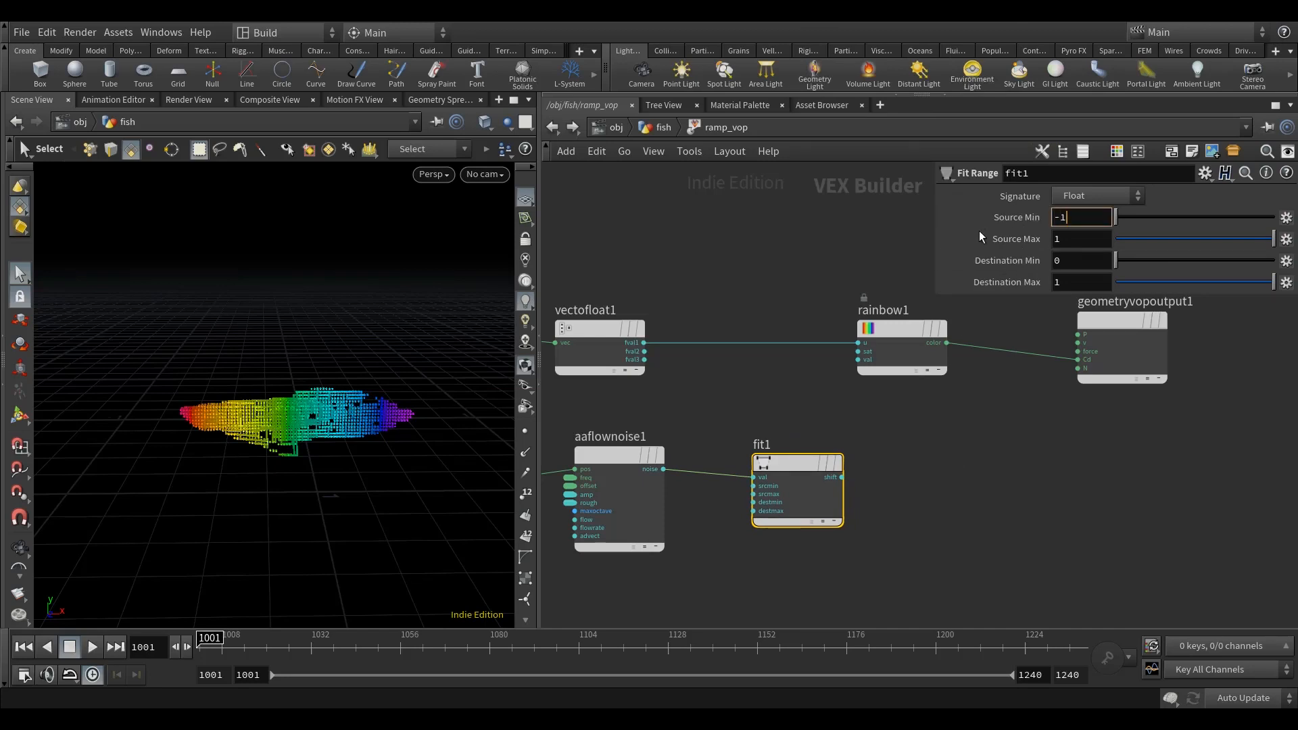
# Step: Add a Ramp Parameter node after the Fit Range node and connect the fitted noise to its input
pyautogui.click(1102, 488)
pyautogui.moveTo(1104, 491); pyautogui.dragTo(1054, 480, button='middle')
pyautogui.press('Tab')
pyautogui.write('ramp')
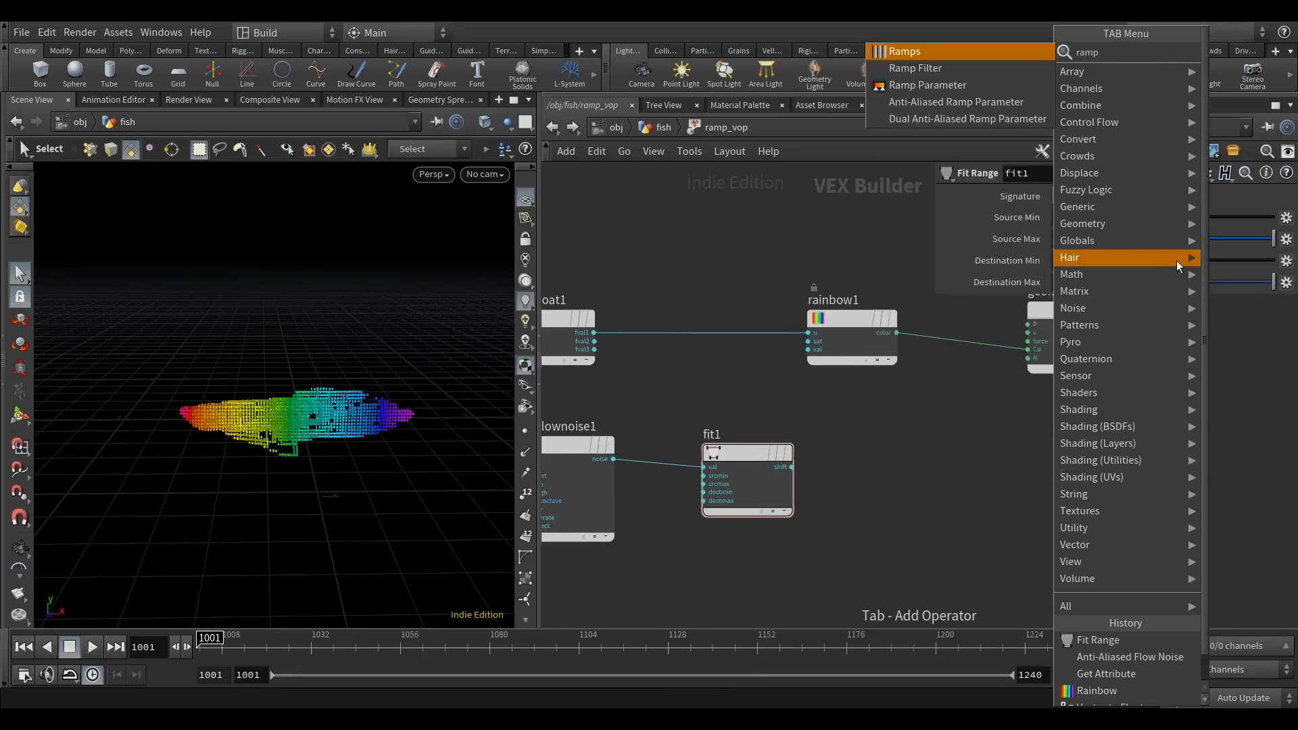
pyautogui.click(962, 87)
pyautogui.click(955, 457)
pyautogui.moveTo(840, 467); pyautogui.dragTo(738, 452, button='middle')
pyautogui.moveTo(690, 452); pyautogui.dragTo(808, 460)
# Step: Name the ramp parameter noise_ramp and set it to Spline Ramp (float) with Catmull-Rom default interpolation
pyautogui.write('noise_ramp')
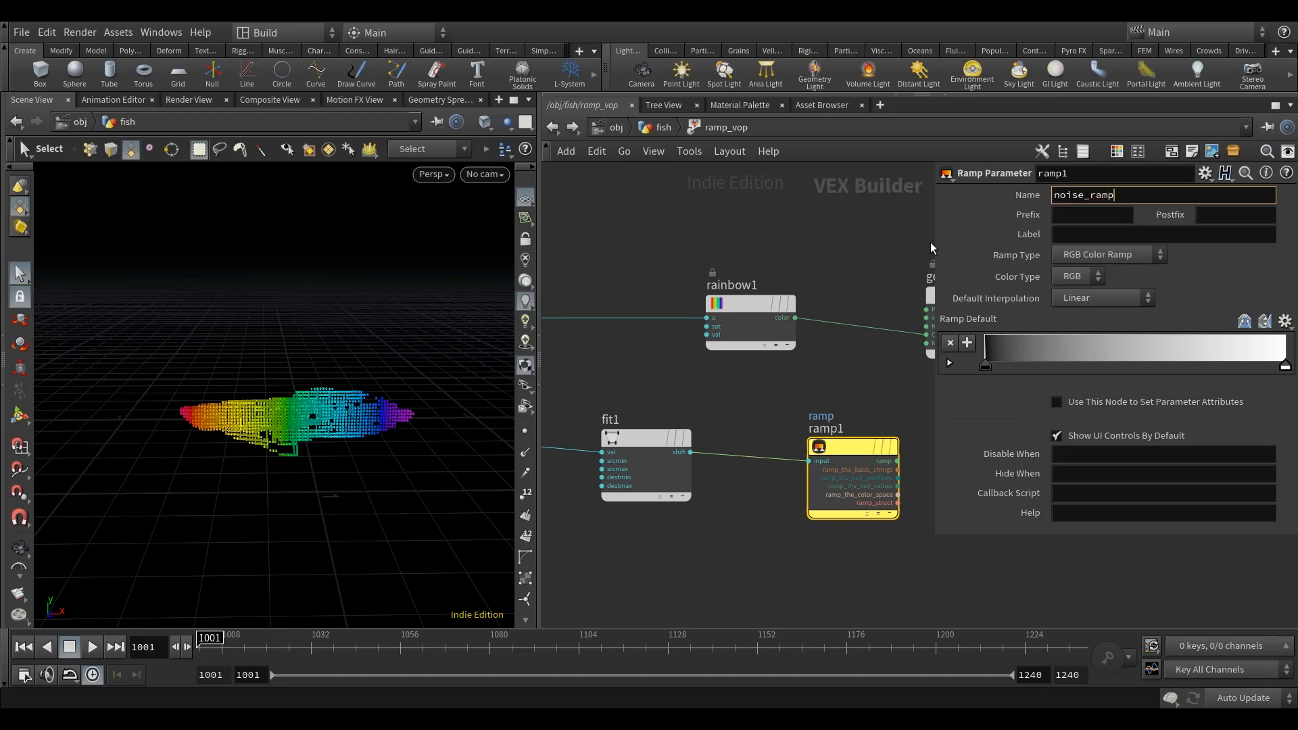
pyautogui.press('Return')
pyautogui.click(1105, 255)
pyautogui.click(1099, 289)
pyautogui.click(1098, 297)
pyautogui.click(1089, 350)
# Step: Add a second Fit Range node and connect the noise_ramp output to its val input
pyautogui.moveTo(872, 538); pyautogui.dragTo(720, 572, button='middle')
pyautogui.scroll(-5, 720, 571)
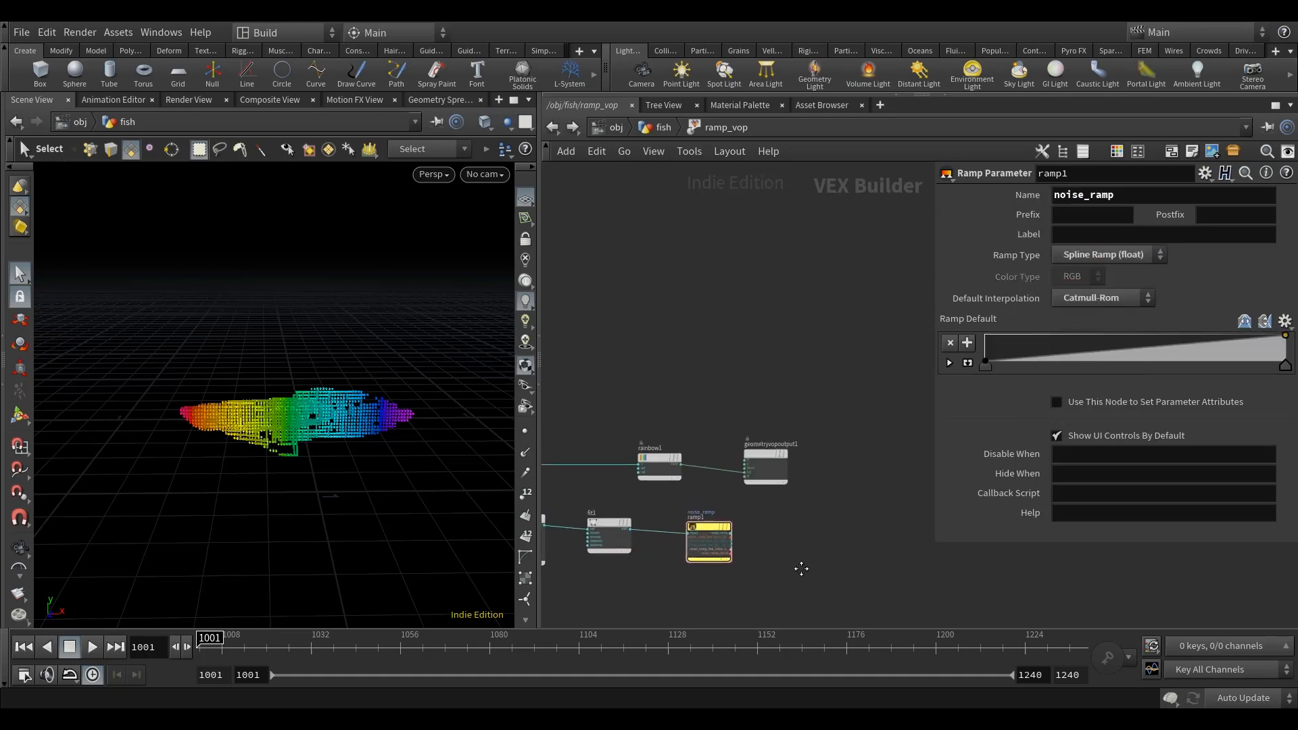
pyautogui.moveTo(802, 570); pyautogui.dragTo(773, 556, button='middle')
pyautogui.moveTo(681, 518); pyautogui.dragTo(655, 517)
pyautogui.scroll(2, 698, 539)
pyautogui.press('Tab')
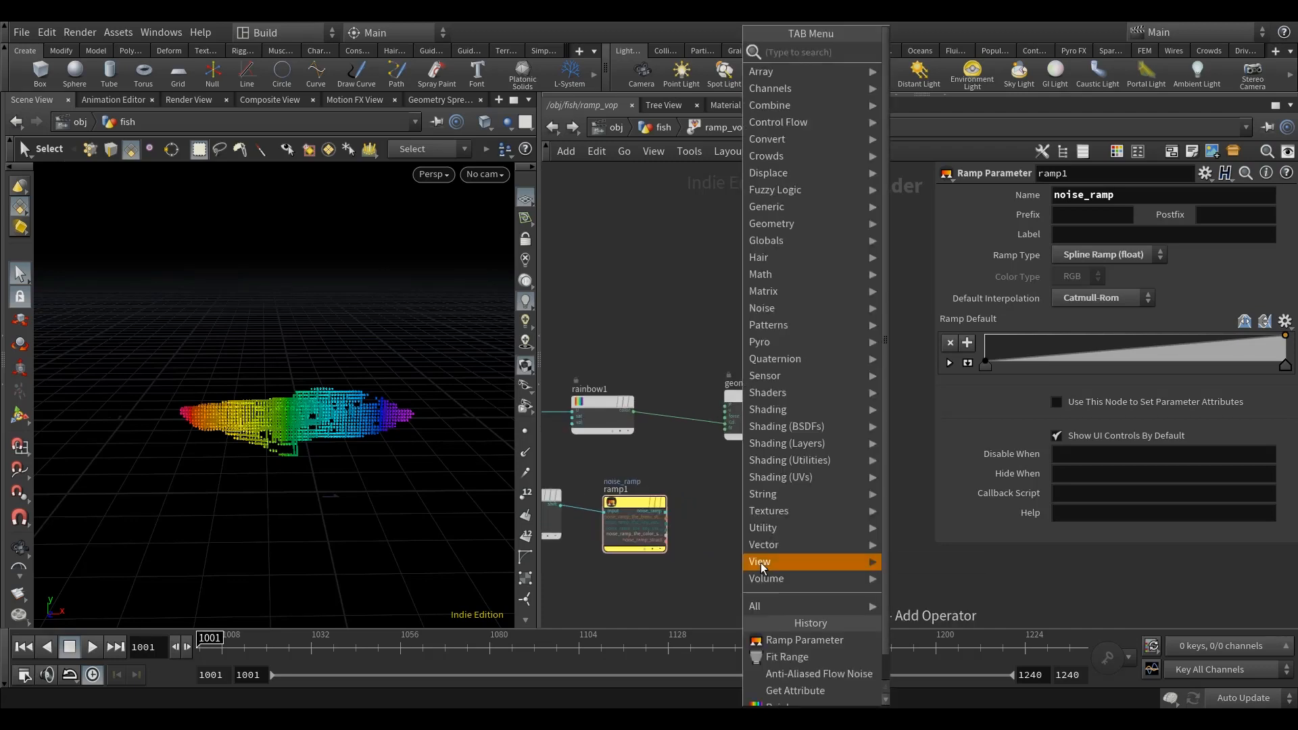
pyautogui.write('fit')
pyautogui.click(975, 48)
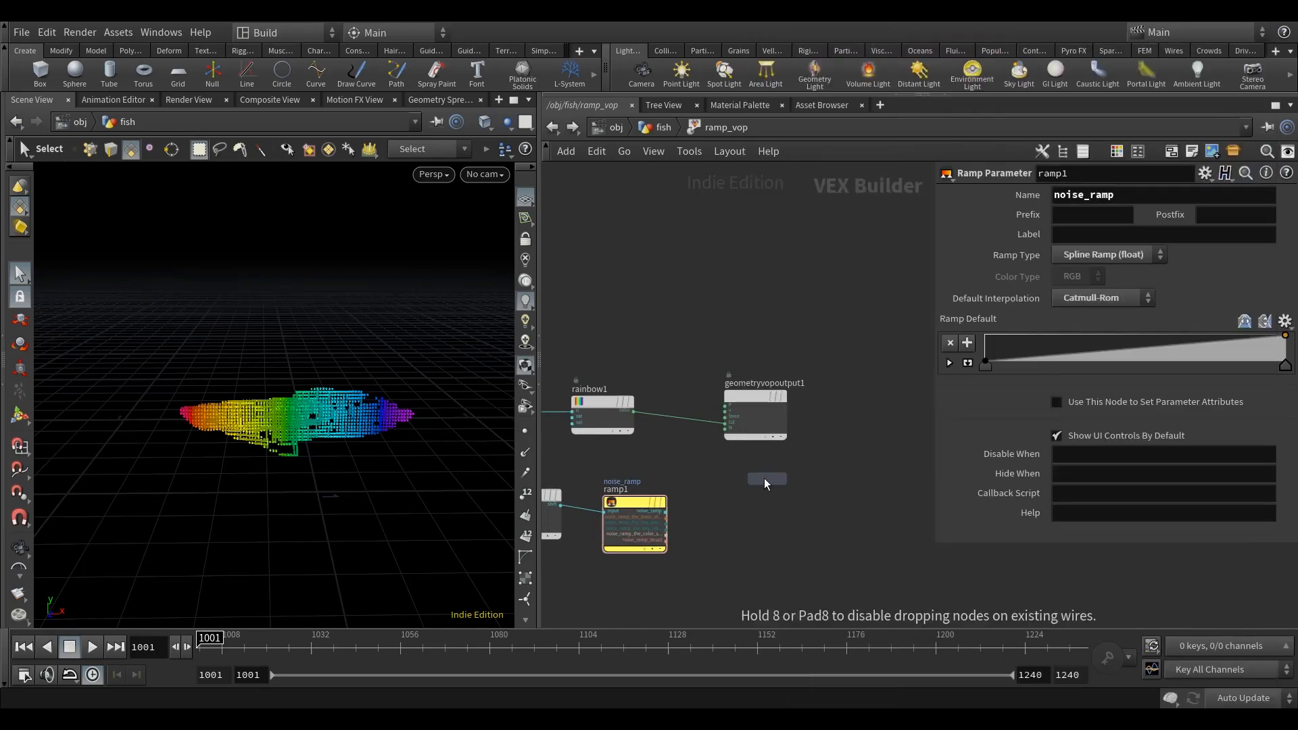
pyautogui.scroll(2, 760, 507)
pyautogui.click(757, 534)
pyautogui.moveTo(605, 527); pyautogui.dragTo(719, 550)
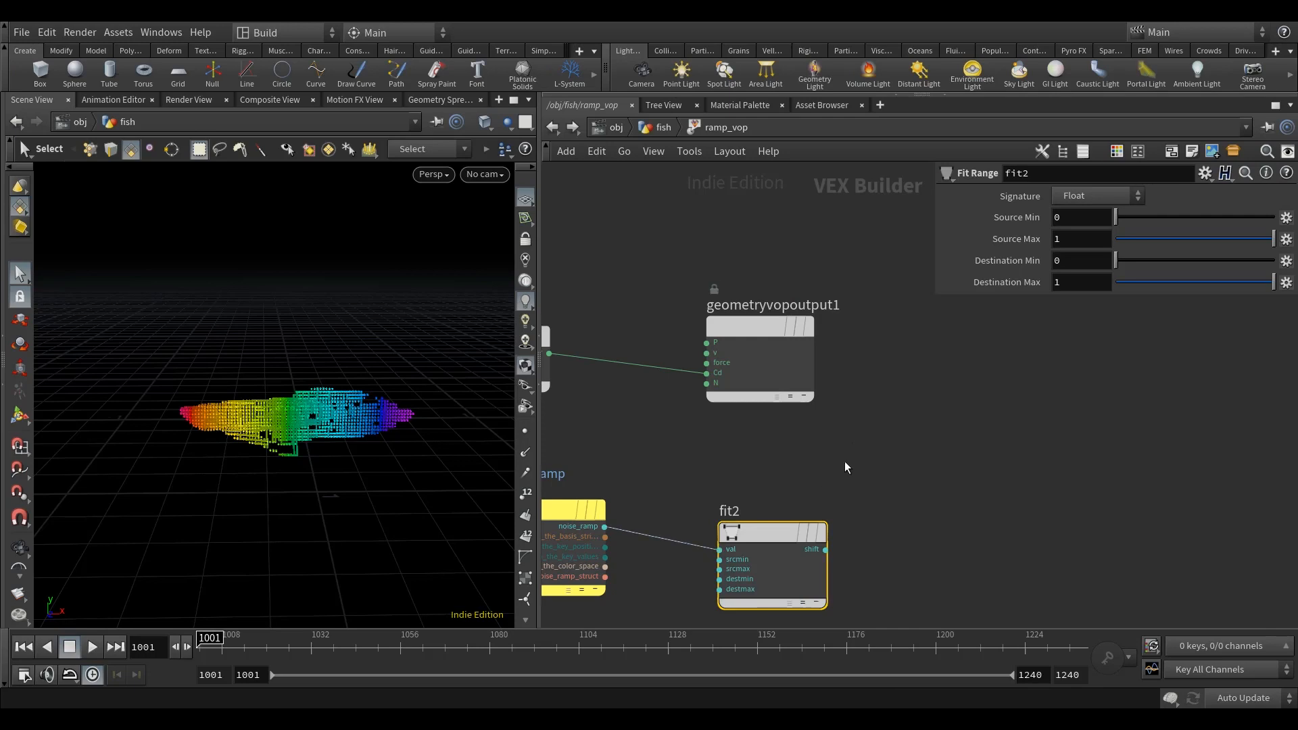
# Step: Promote the destmin and destmax inputs of the second Fit Range node to parameters
pyautogui.moveTo(844, 466); pyautogui.dragTo(906, 358, button='middle')
pyautogui.moveTo(842, 424); pyautogui.dragTo(872, 384)
pyautogui.rightClick(837, 431)
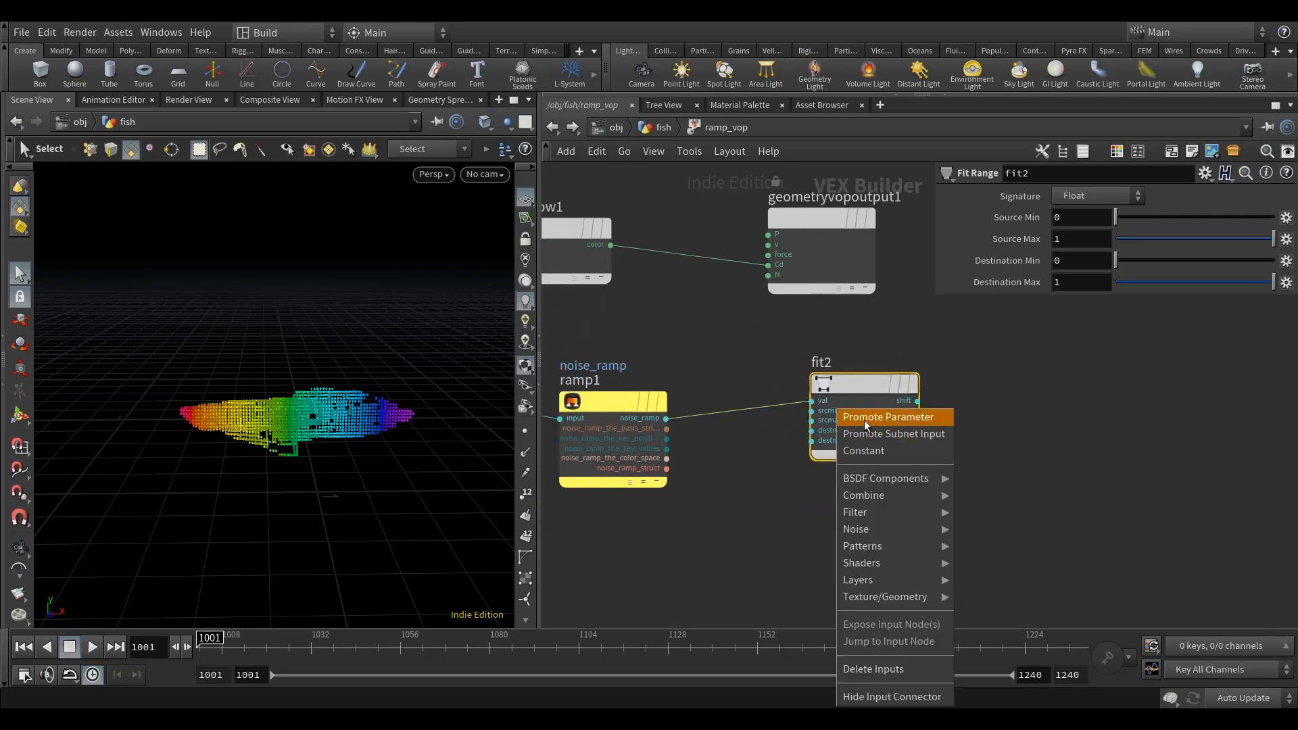
pyautogui.click(864, 417)
pyautogui.rightClick(837, 441)
pyautogui.click(854, 421)
pyautogui.moveTo(1005, 455)
pyautogui.mouseDown(button='middle')
pyautogui.moveTo(978, 471)
pyautogui.moveTo(1015, 462)
pyautogui.mouseUp(button='middle')
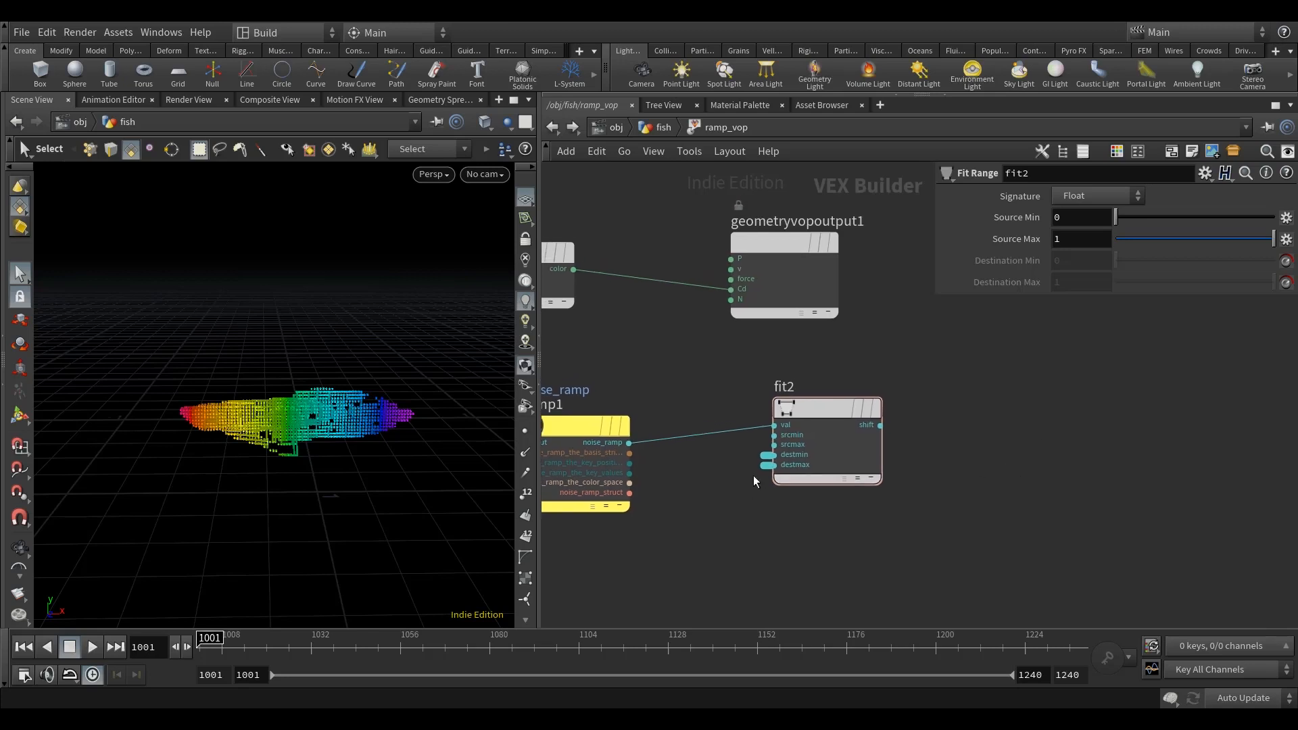
# Step: Rename the promoted destmin parameter to min_offset and label it Min Offset
pyautogui.click(767, 455)
pyautogui.press('BackSpace')
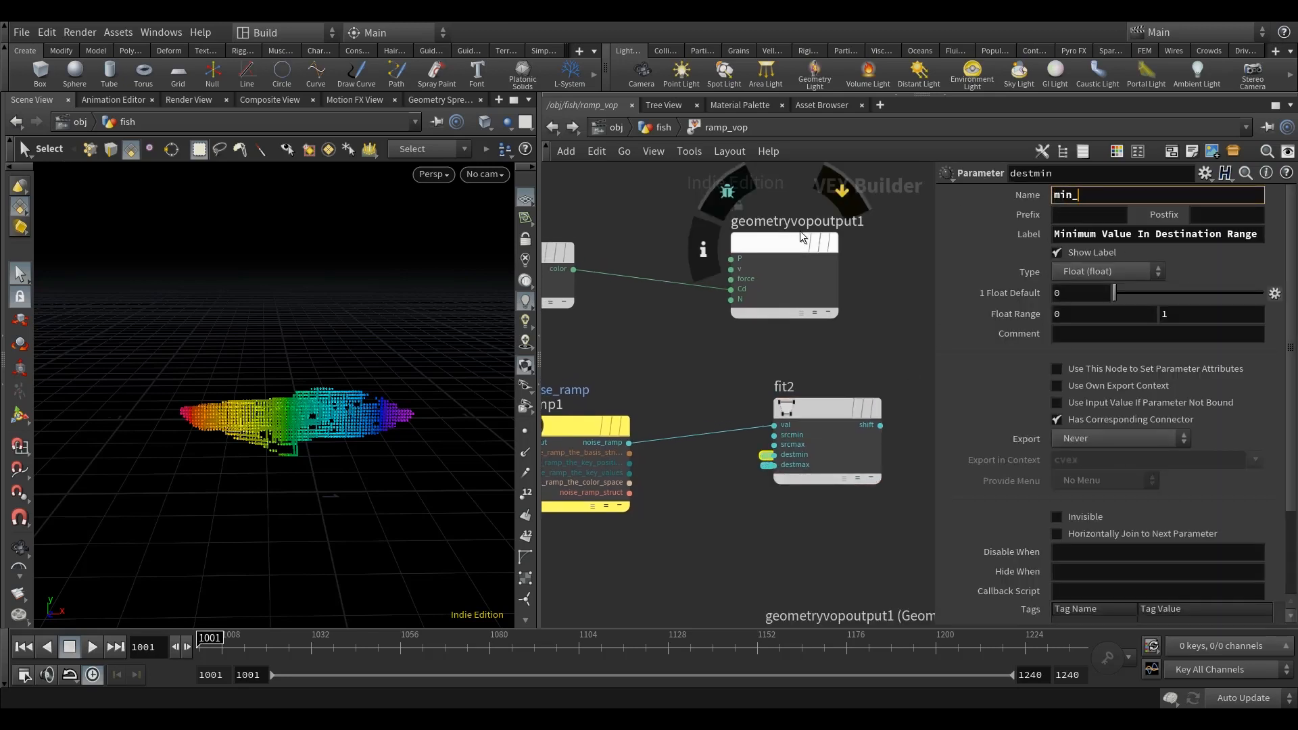
pyautogui.write('min_offset')
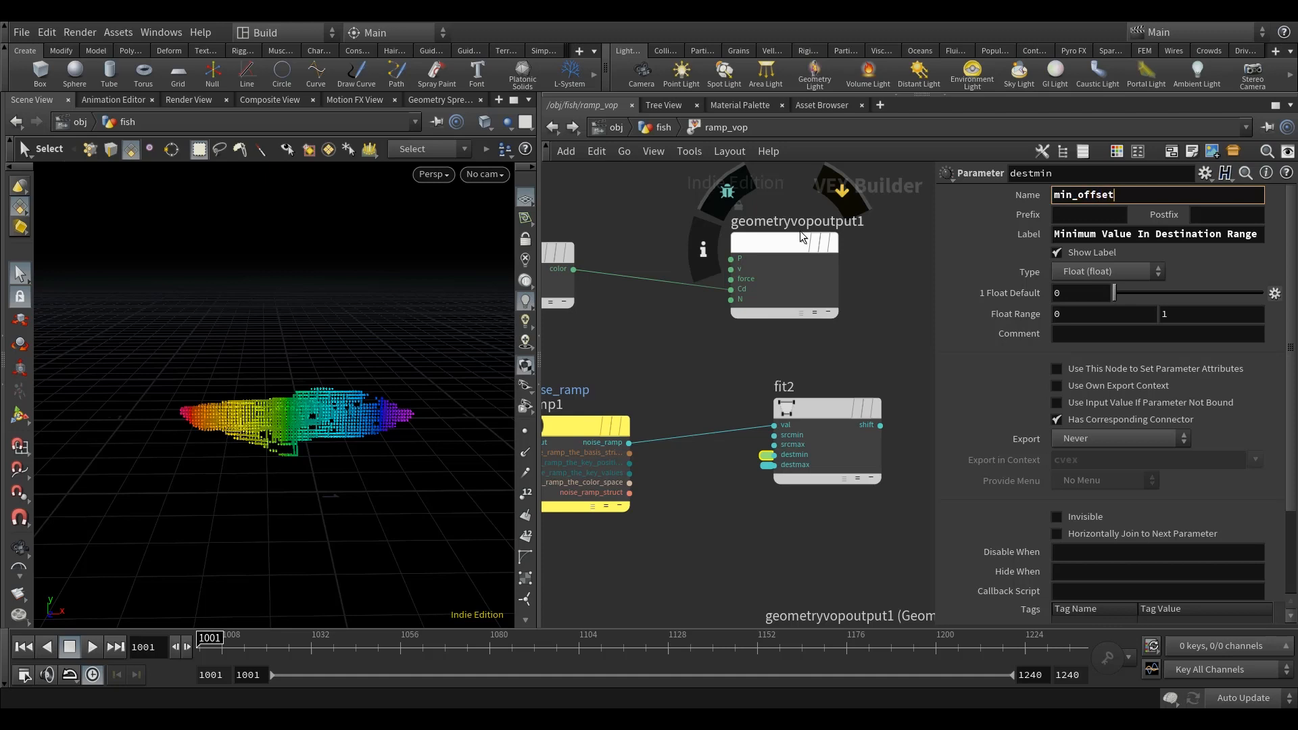
pyautogui.tripleClick(1108, 235)
pyautogui.write('Min Offset')
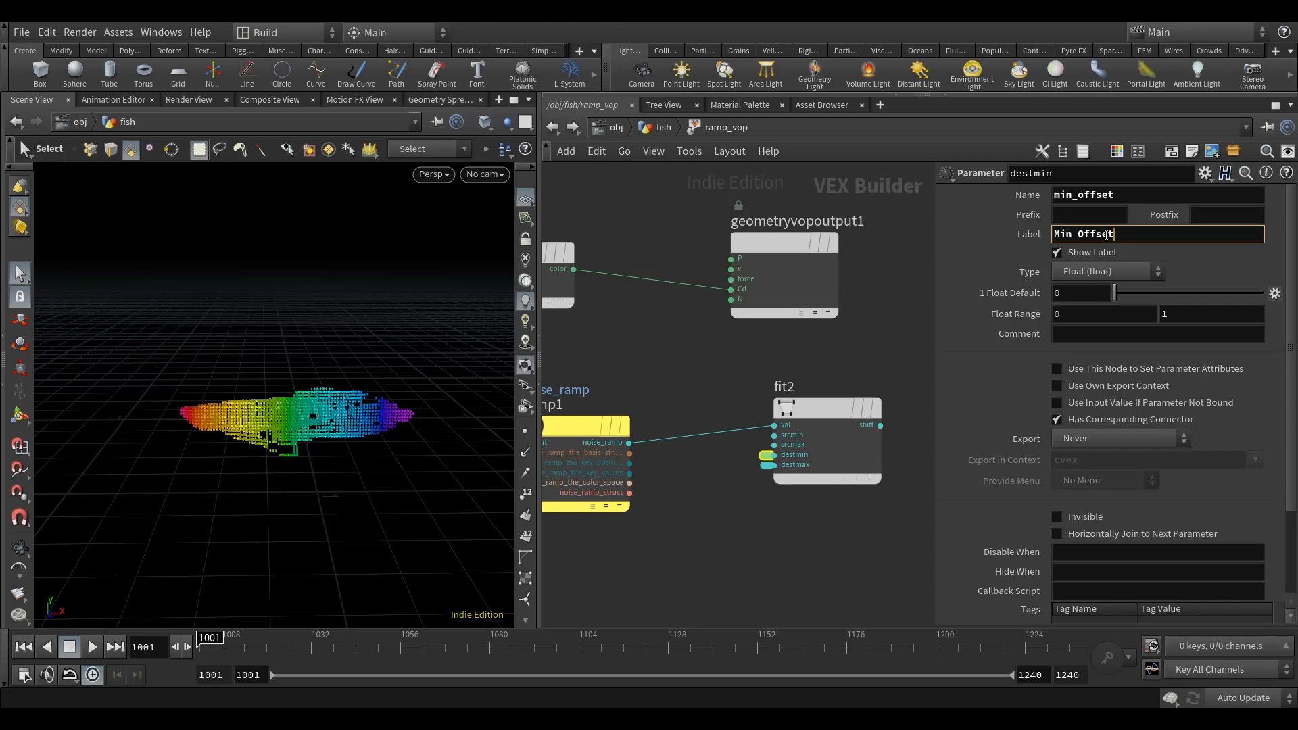
# Step: Rename the promoted destmax parameter to max_offset and label it Max Offset
pyautogui.click(767, 465)
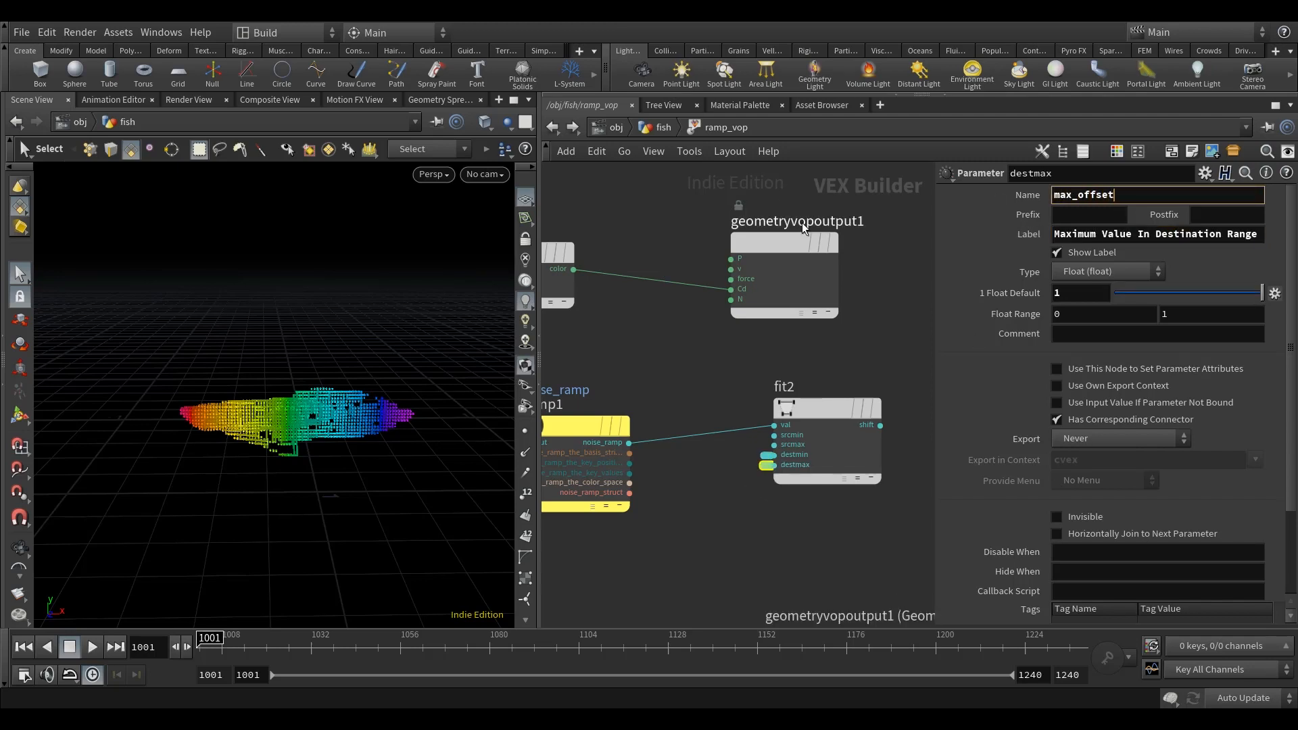
pyautogui.tripleClick(1168, 236)
pyautogui.write('Max Offset')
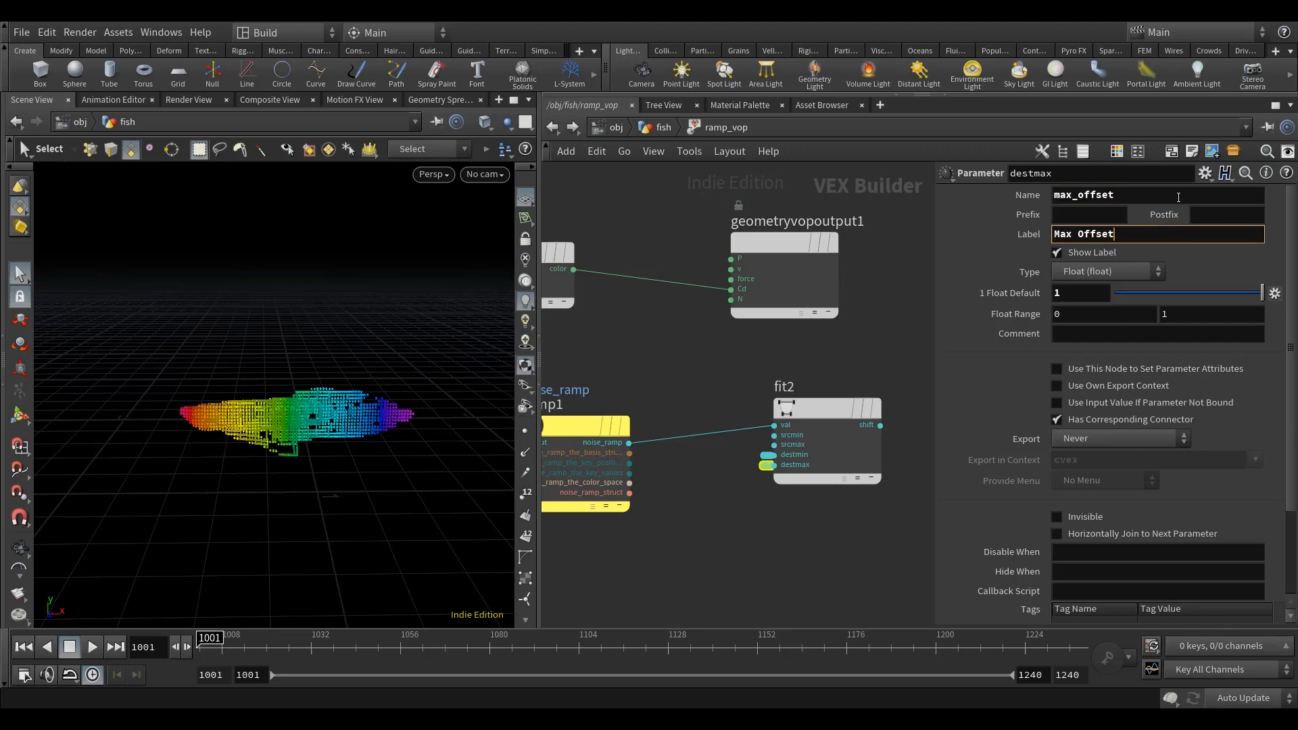
# Step: Move the Rainbow and geometry output nodes farther away to make room after the Vector to Float node
pyautogui.moveTo(855, 348); pyautogui.dragTo(806, 368, button='middle')
pyautogui.scroll(-5, 822, 416)
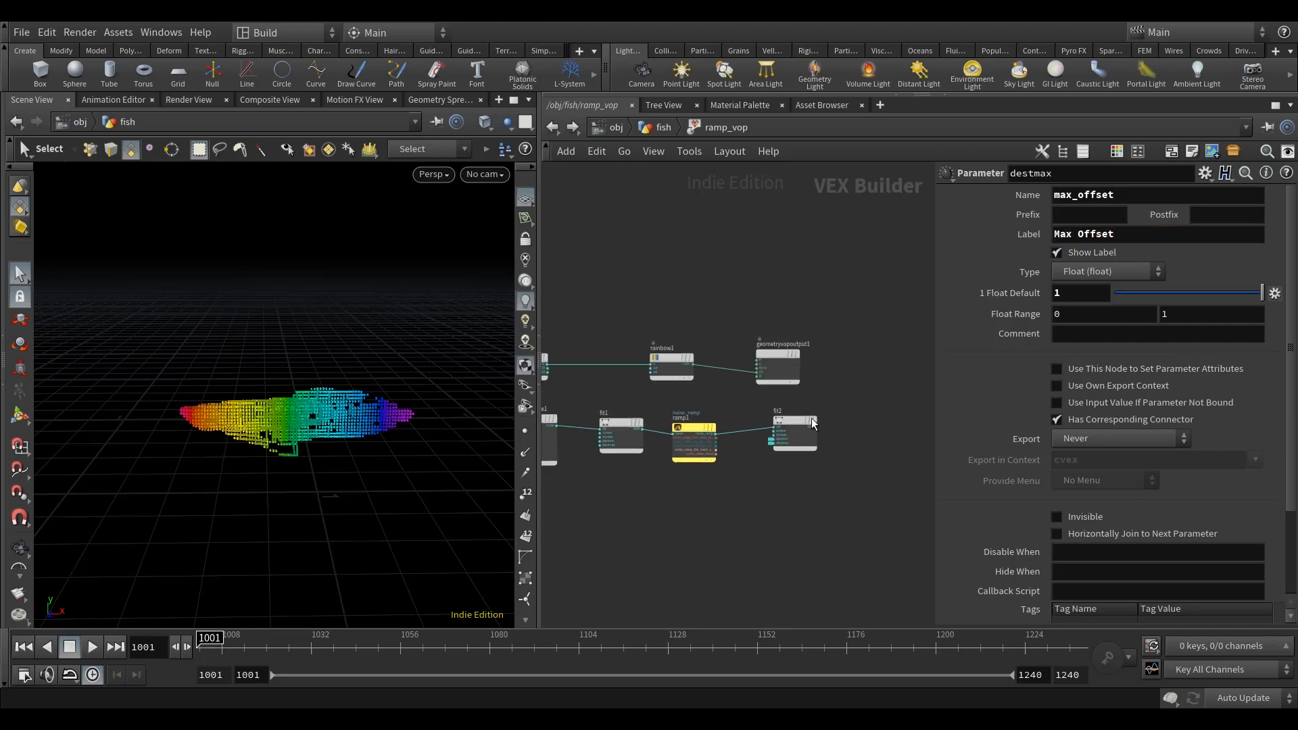
pyautogui.moveTo(710, 396); pyautogui.dragTo(646, 416, button='middle')
pyautogui.moveTo(787, 412); pyautogui.dragTo(866, 369)
pyautogui.scroll(-2, 624, 374)
pyautogui.moveTo(554, 373); pyautogui.dragTo(639, 369, button='middle')
pyautogui.moveTo(626, 377); pyautogui.dragTo(684, 374)
# Step: Insert an Add node between the Vector to Float and Rainbow nodes, with the second Fit Range output as its other input
pyautogui.scroll(3, 846, 396)
pyautogui.press('Tab')
pyautogui.write('add')
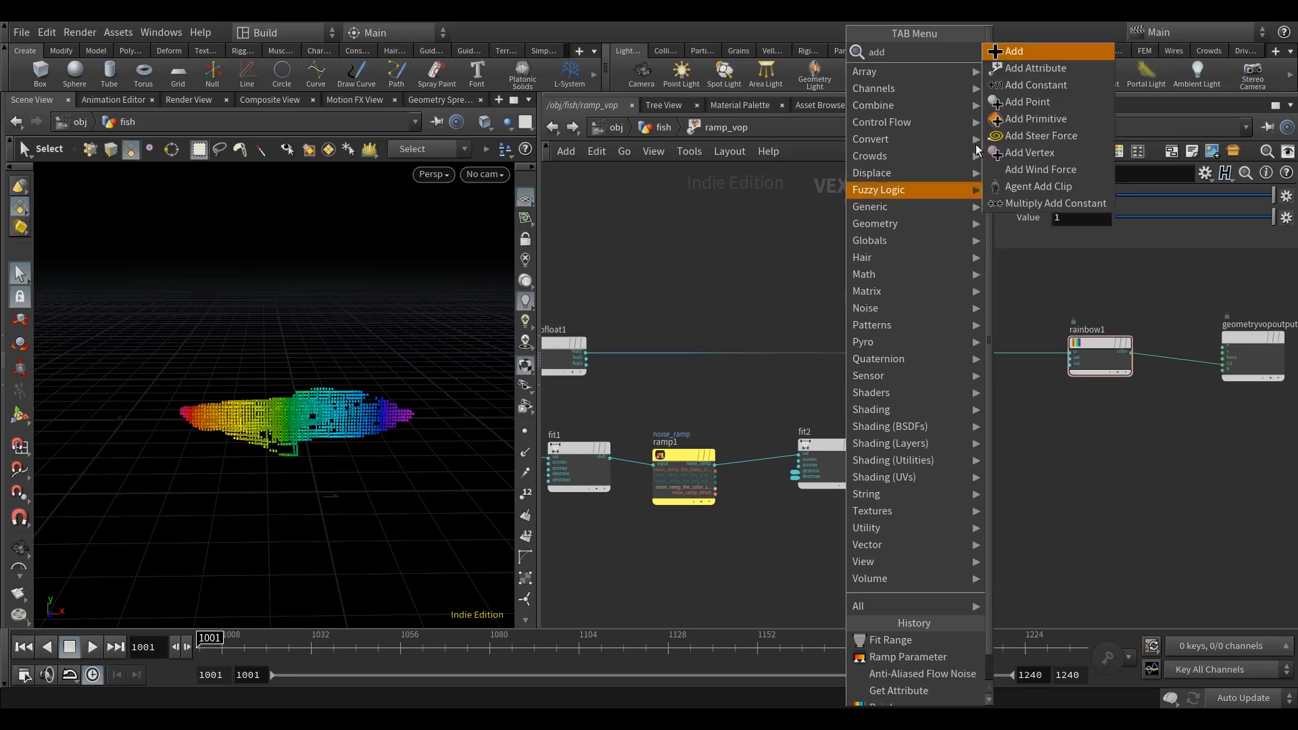
pyautogui.press('Return')
pyautogui.click(888, 368)
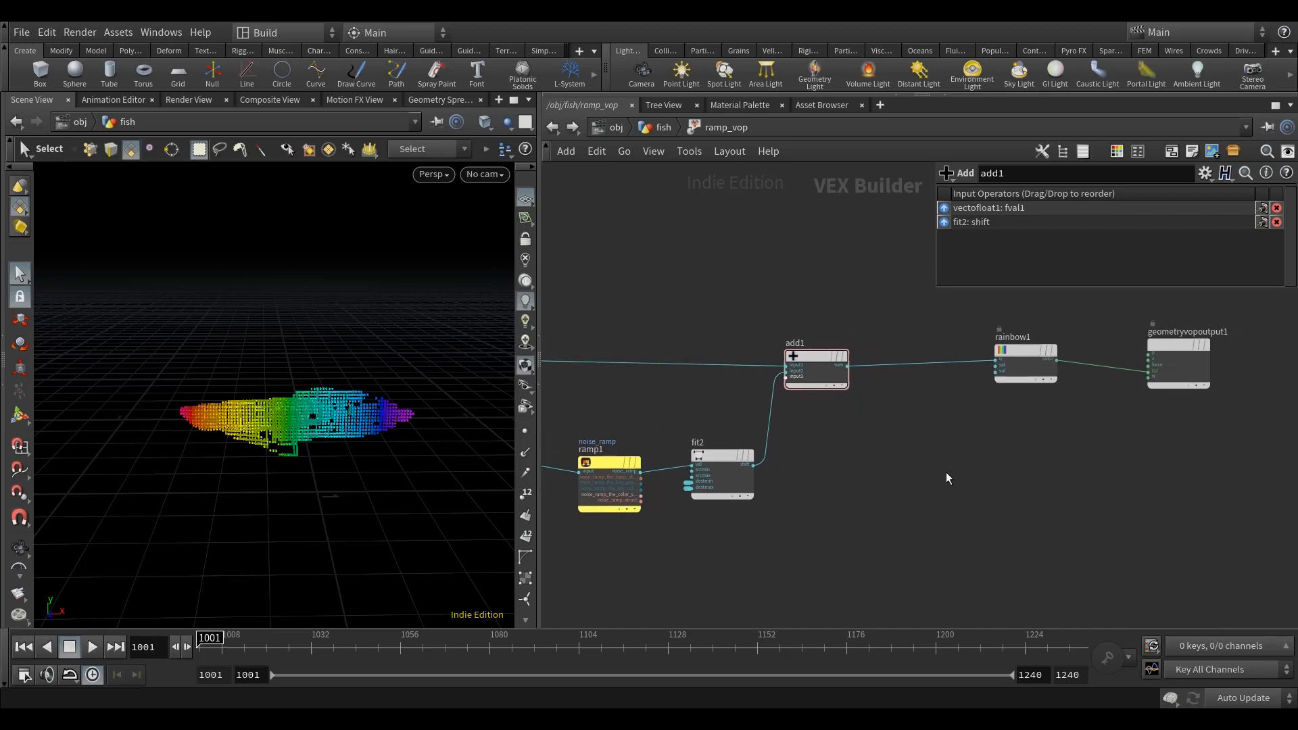
# Step: Add a Parameter node below the wire between the Add and Rainbow nodes
pyautogui.press('Tab')
pyautogui.write('ara')
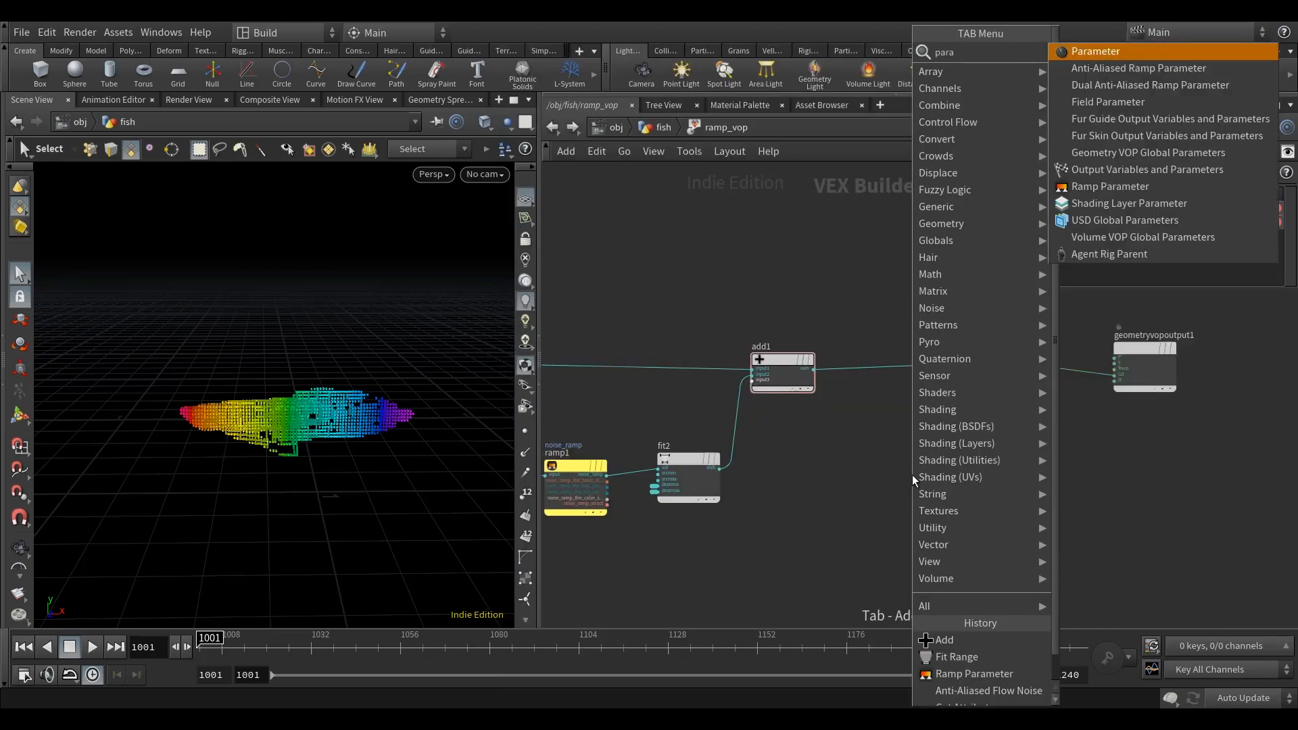
pyautogui.click(1095, 47)
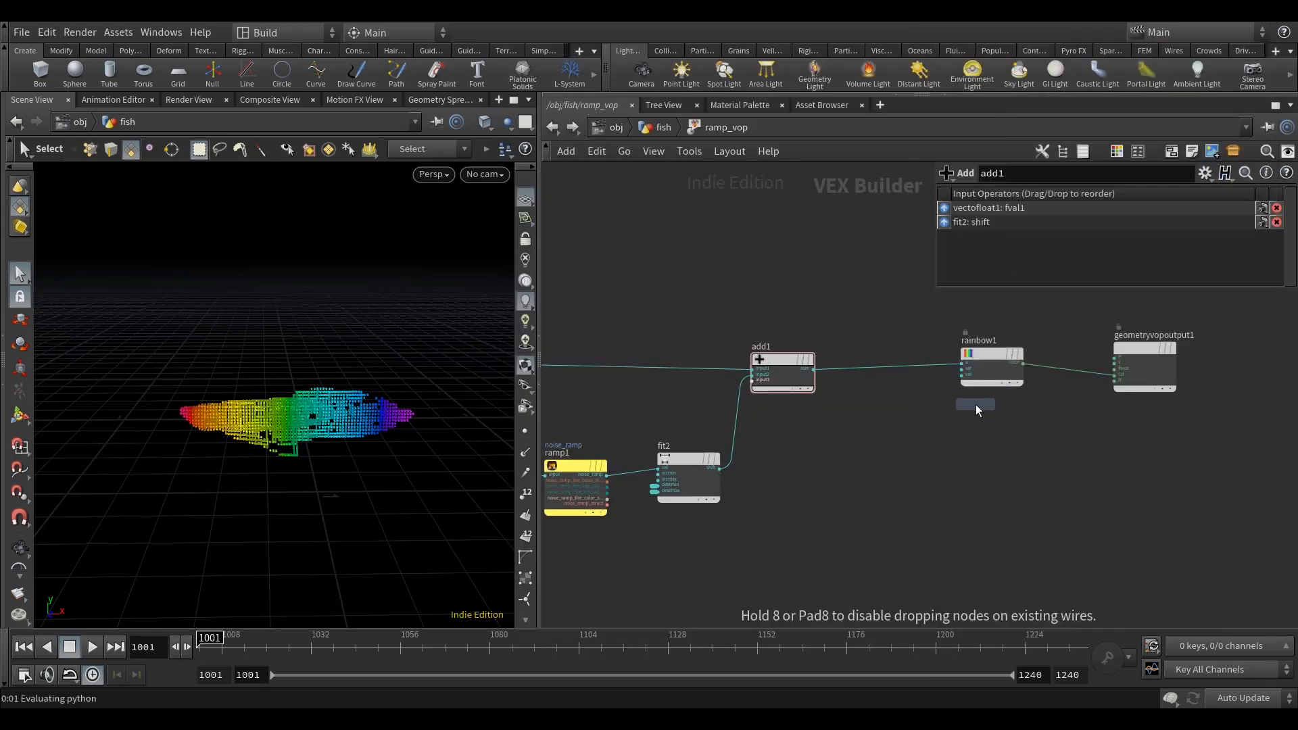
pyautogui.click(975, 405)
pyautogui.moveTo(840, 431); pyautogui.dragTo(799, 454)
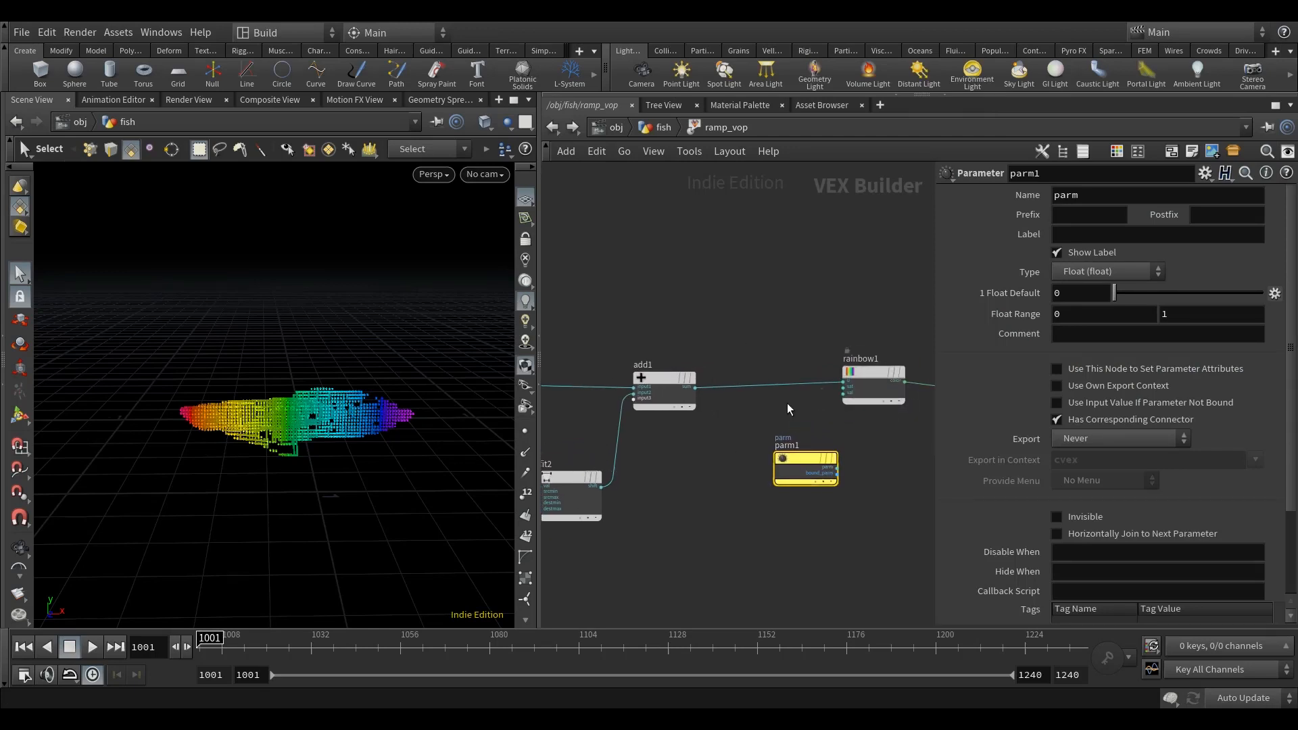
# Step: Name the new float parameter ramp, set its export to When Input is Connected, and make it invisible
pyautogui.doubleClick(1093, 194)
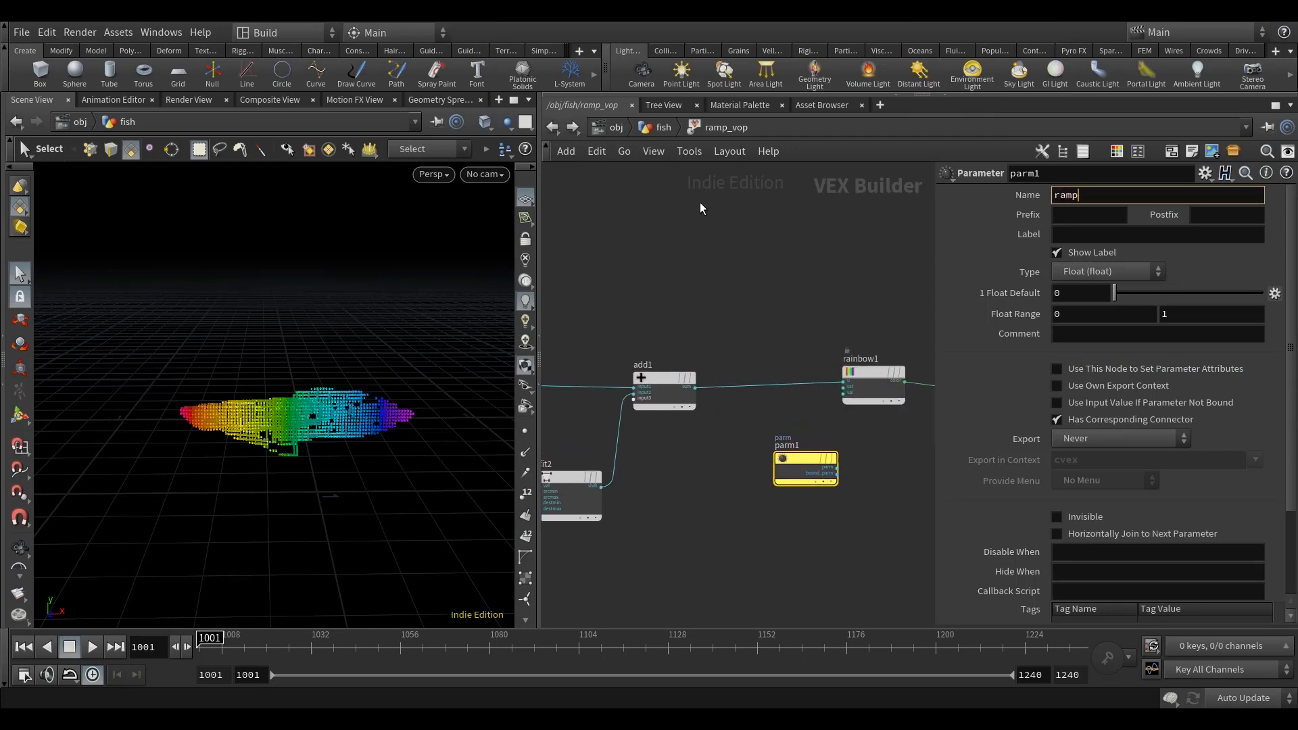
pyautogui.press('Return')
pyautogui.click(1086, 271)
pyautogui.click(1086, 265)
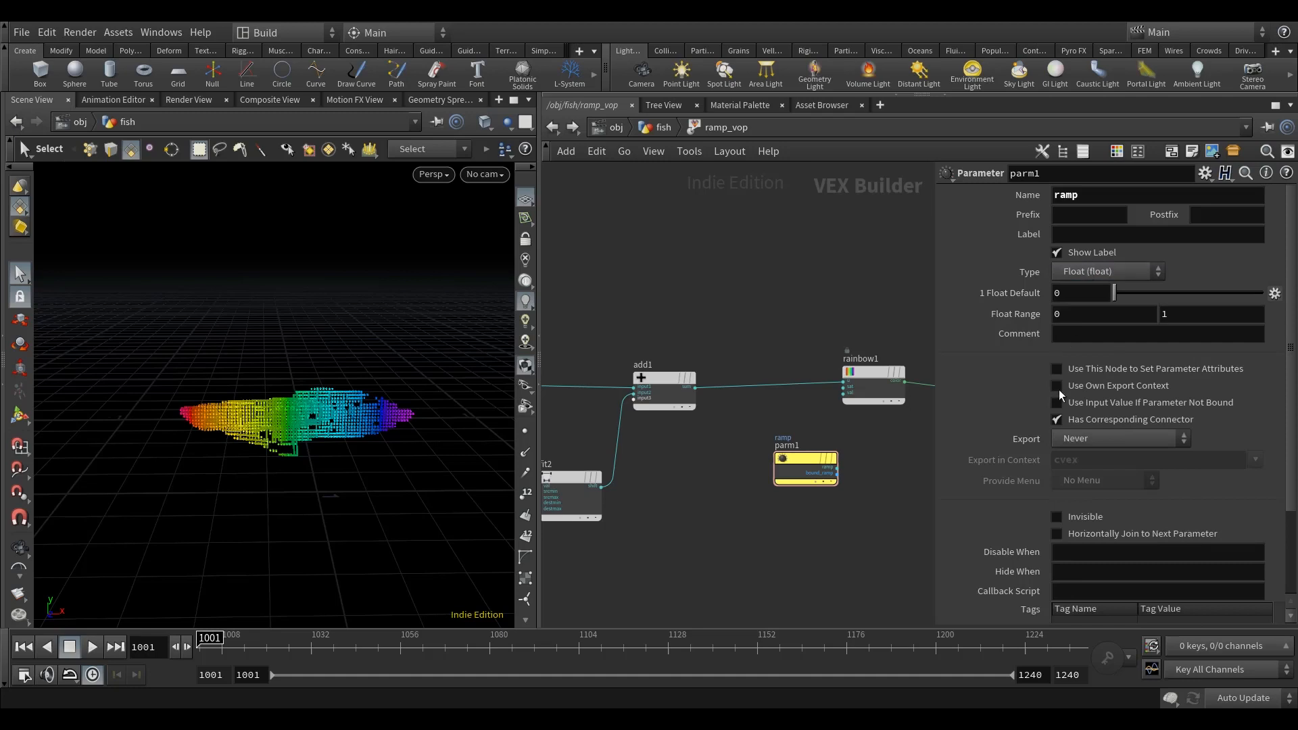
pyautogui.click(1084, 435)
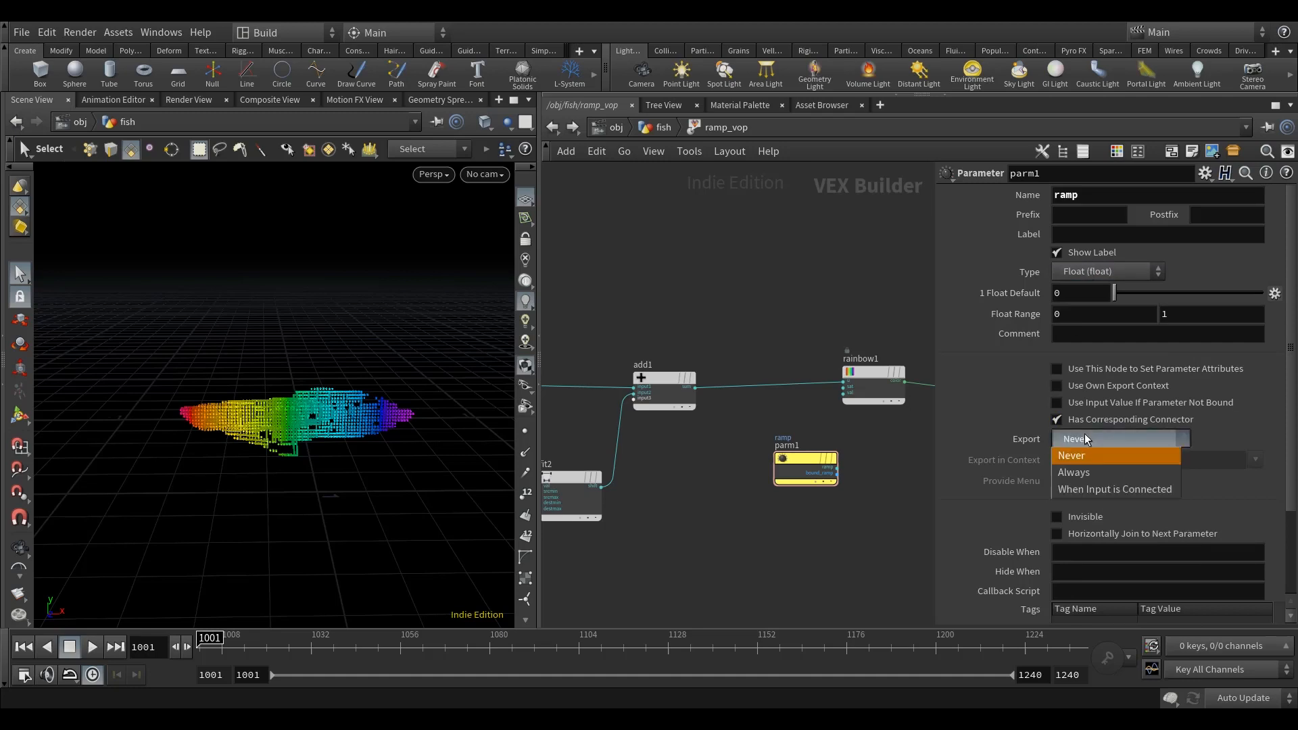
pyautogui.click(1125, 488)
pyautogui.click(1058, 517)
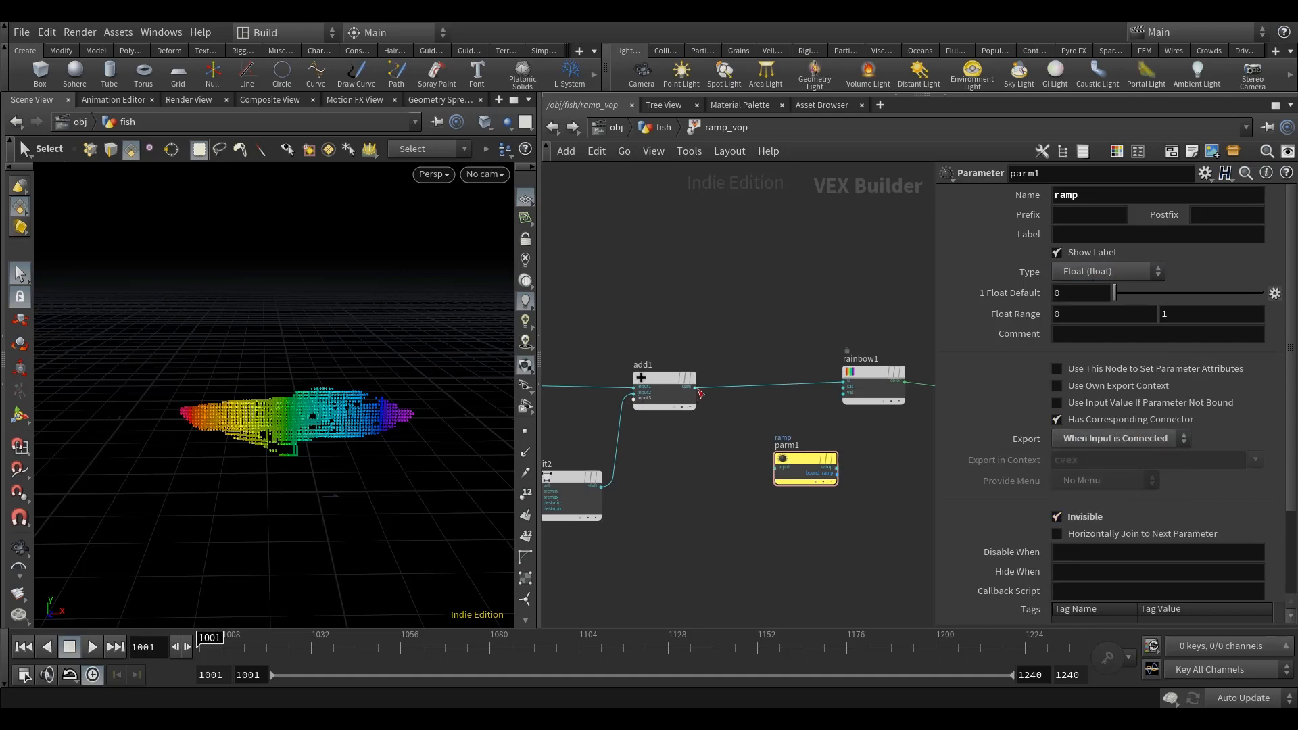
# Step: Connect the Add node's sum to the ramp parameter's input and return to the fish network
pyautogui.moveTo(696, 389); pyautogui.dragTo(845, 503)
pyautogui.scroll(-3, 738, 329)
pyautogui.click(642, 129)
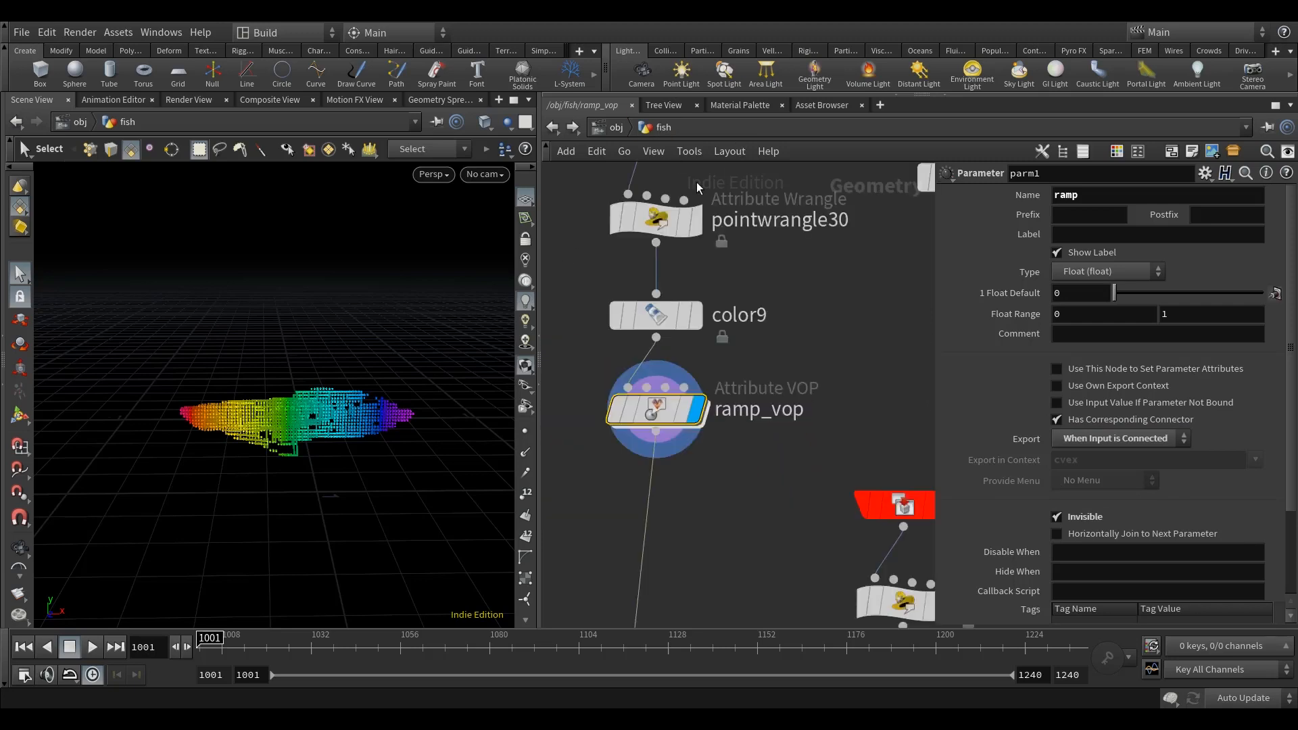
# Step: Set the value of noise_ramp's second point to 1 on the ramp_vop node
pyautogui.scroll(-3, 1040, 476)
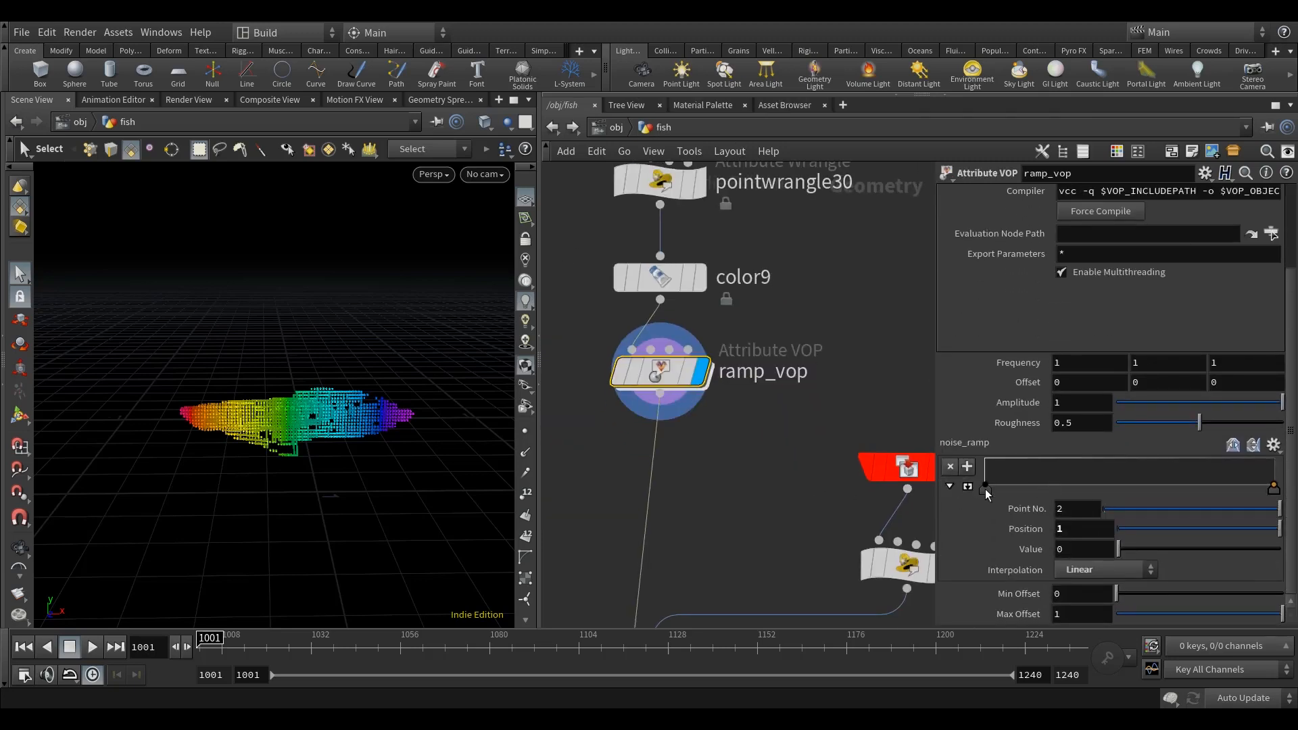
pyautogui.doubleClick(1083, 549)
pyautogui.write('1')
pyautogui.click(757, 476)
pyautogui.moveTo(757, 476); pyautogui.dragTo(745, 493, button='middle')
pyautogui.keyDown('alt'); pyautogui.scroll(-2, 322, 495); pyautogui.keyUp('alt')
pyautogui.keyDown('alt'); pyautogui.moveTo(322, 495); pyautogui.dragTo(323, 541); pyautogui.keyUp('alt')
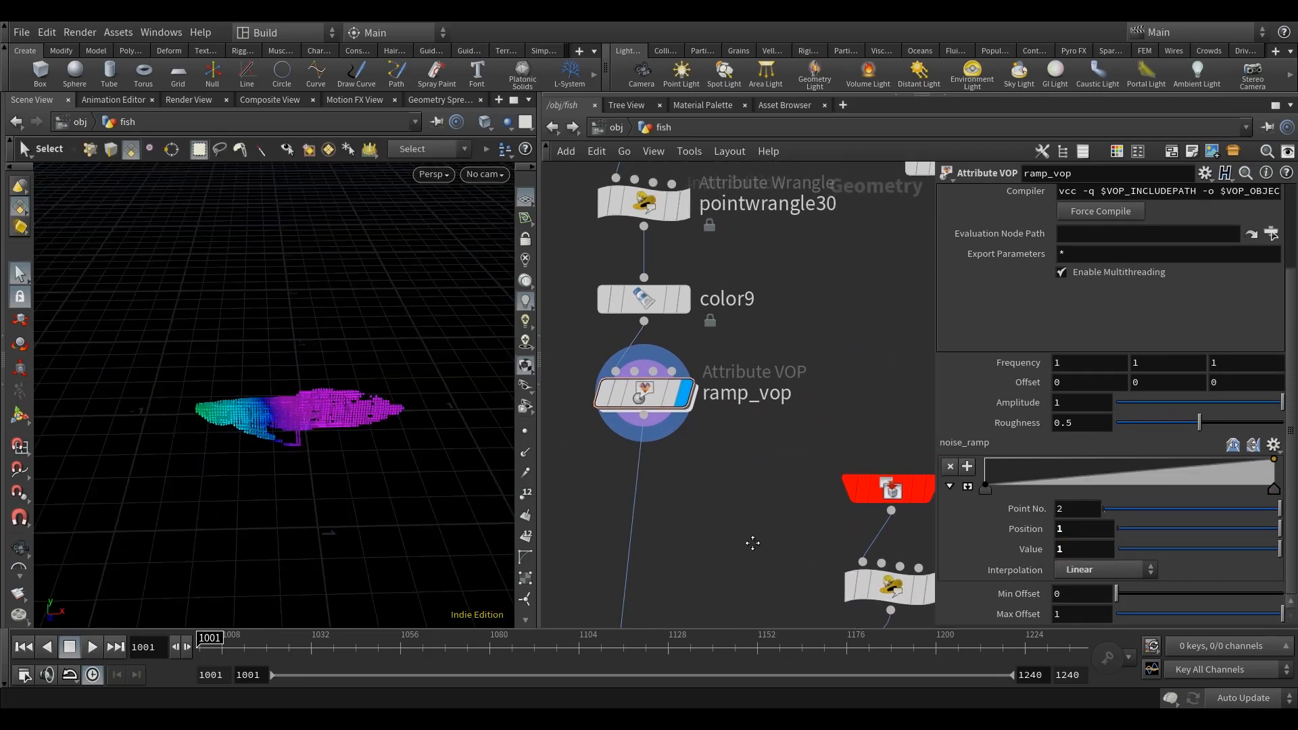
# Step: Link the second and third Frequency components of ramp_vop to the first one with relative references
pyautogui.moveTo(750, 542); pyautogui.dragTo(705, 529, button='middle')
pyautogui.rightClick(1070, 365)
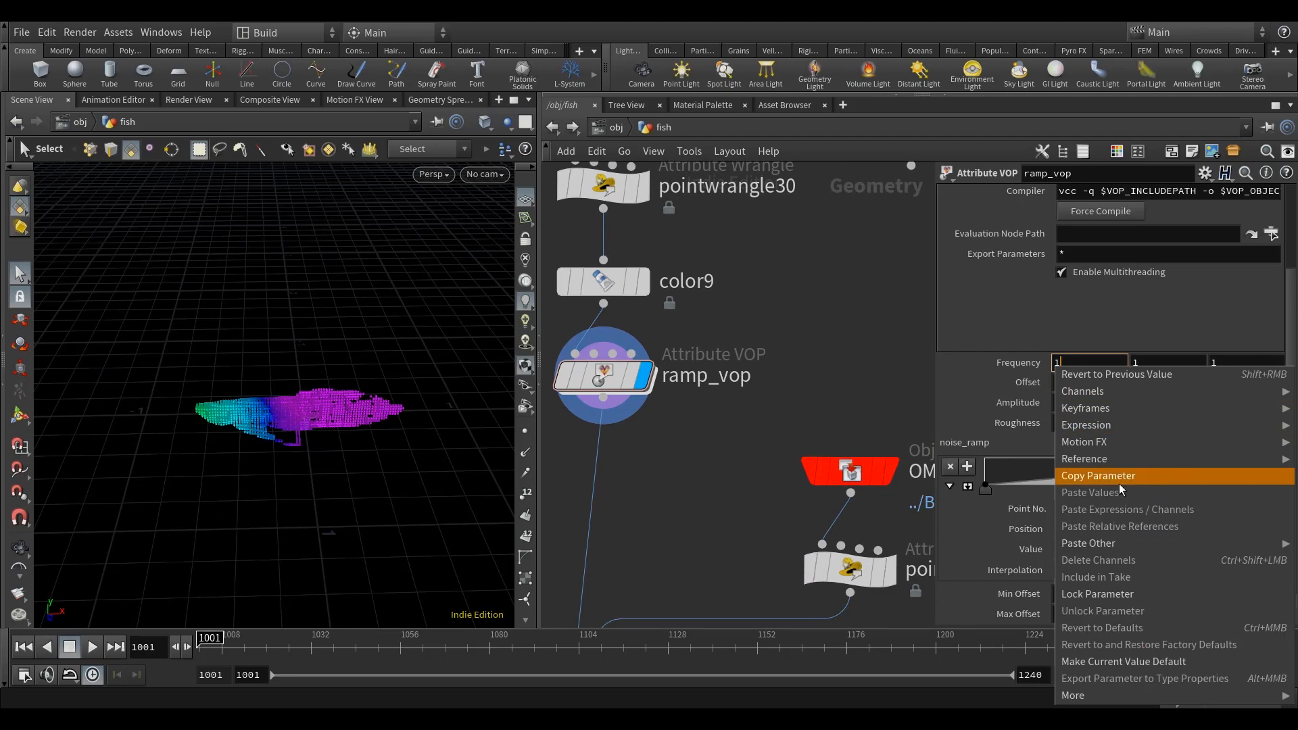
pyautogui.click(1095, 478)
pyautogui.doubleClick(1163, 358)
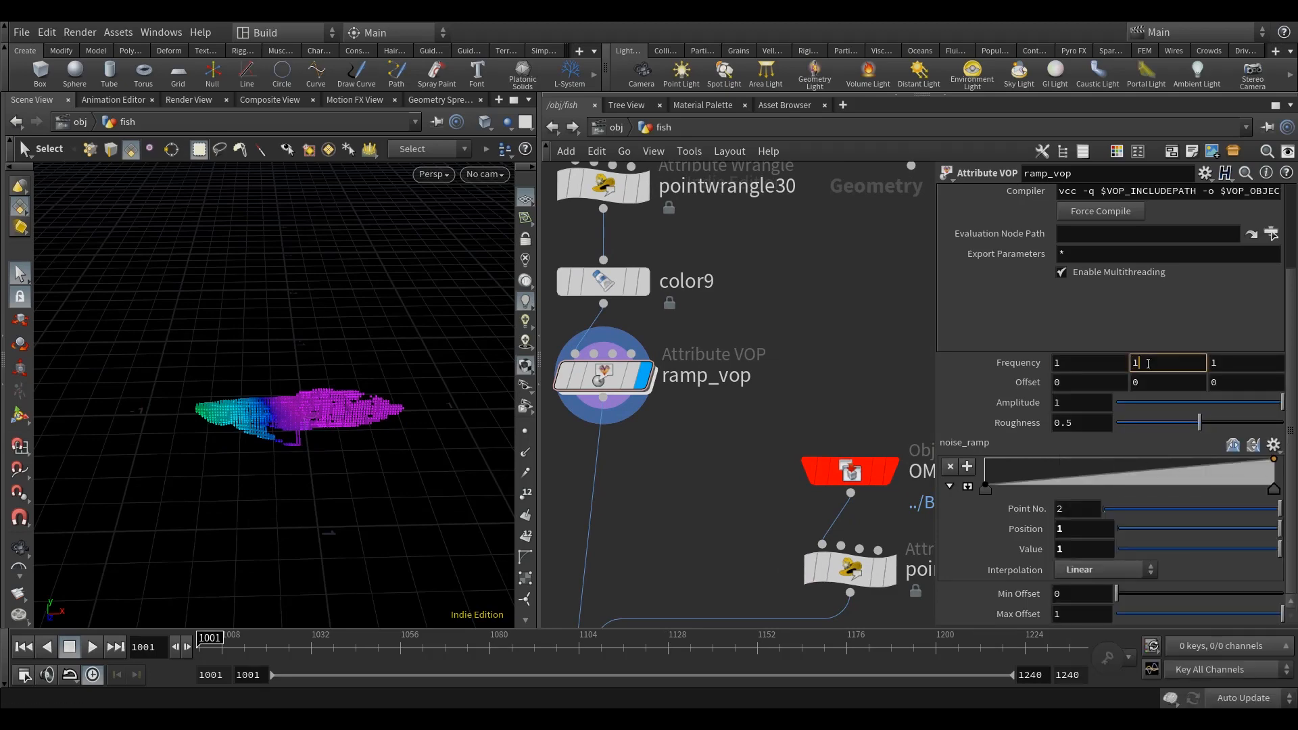
pyautogui.rightClick(1159, 364)
pyautogui.click(1168, 517)
pyautogui.doubleClick(1217, 365)
pyautogui.rightClick(1216, 364)
pyautogui.click(1178, 526)
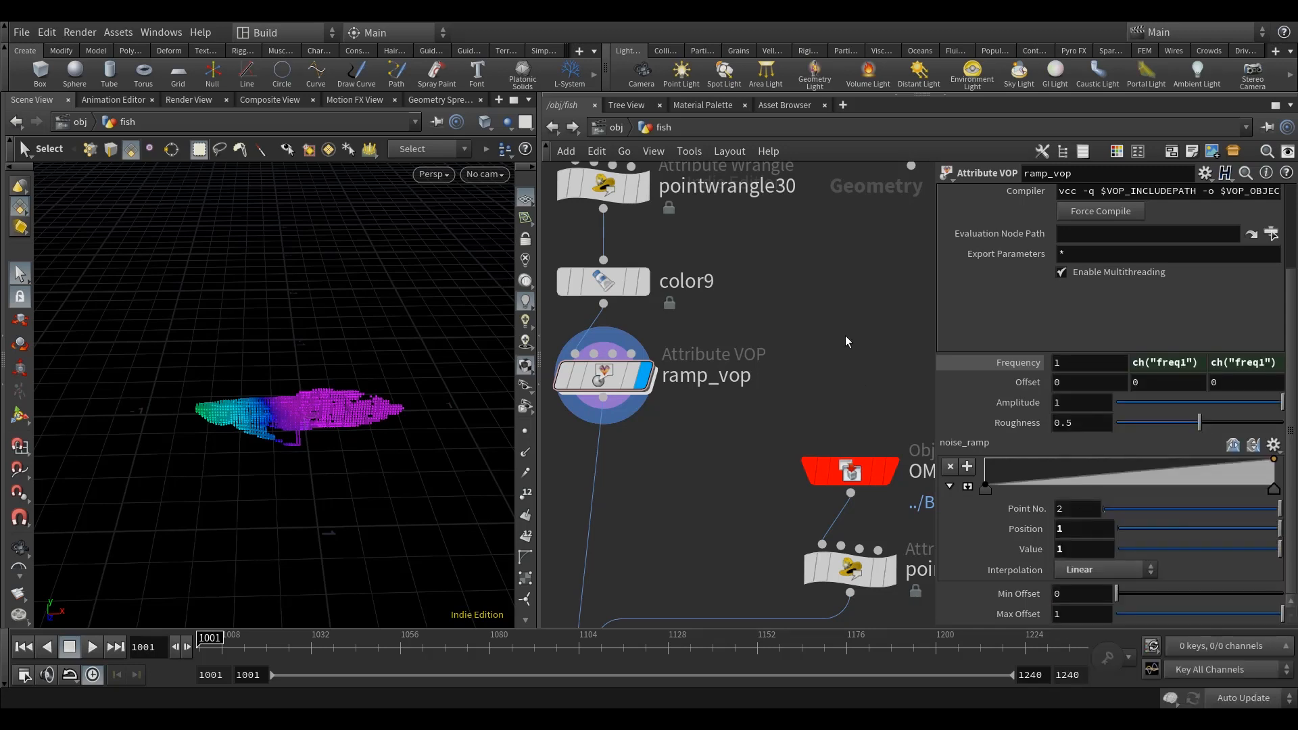
# Step: Set the first Frequency component of ramp_vop to 10
pyautogui.write('0')
pyautogui.press('Return')
pyautogui.scroll(1, 814, 338)
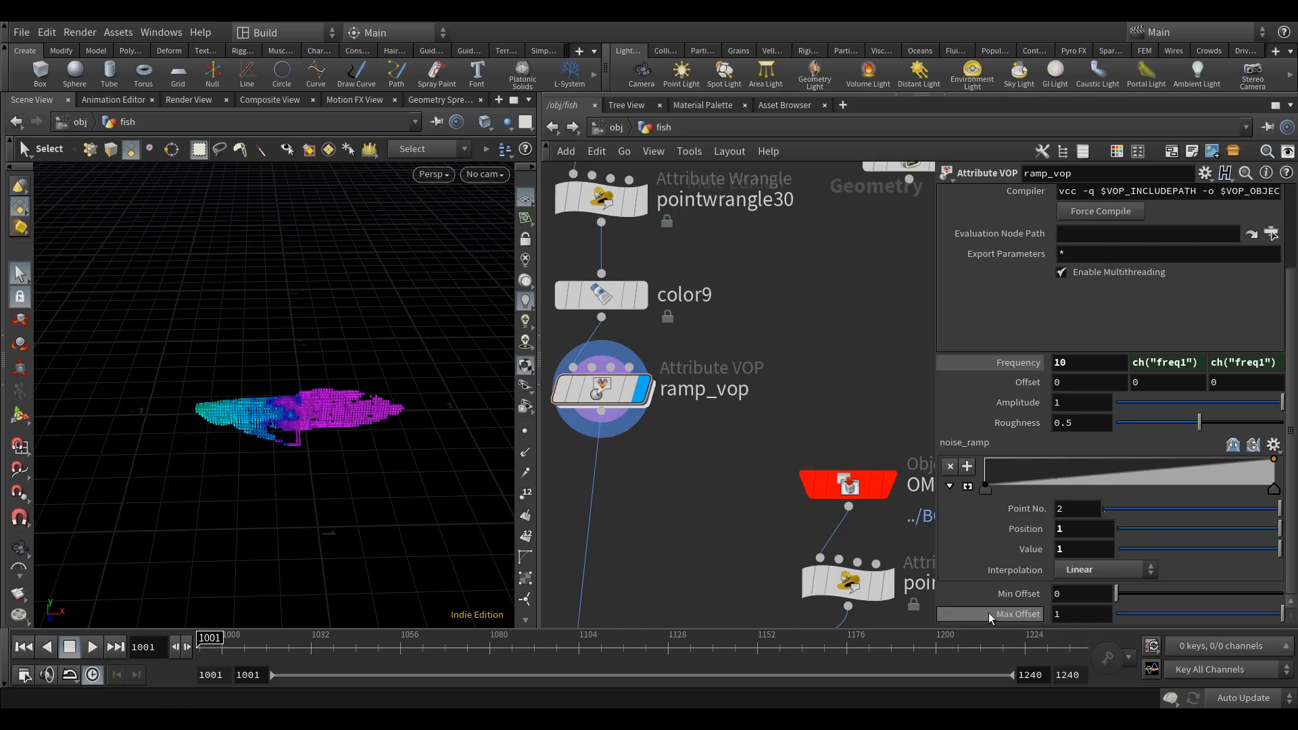
# Step: Drive ramp_vop's Min Offset with the expression -ch("max_offset") and set Max Offset to .336
pyautogui.rightClick(1019, 615)
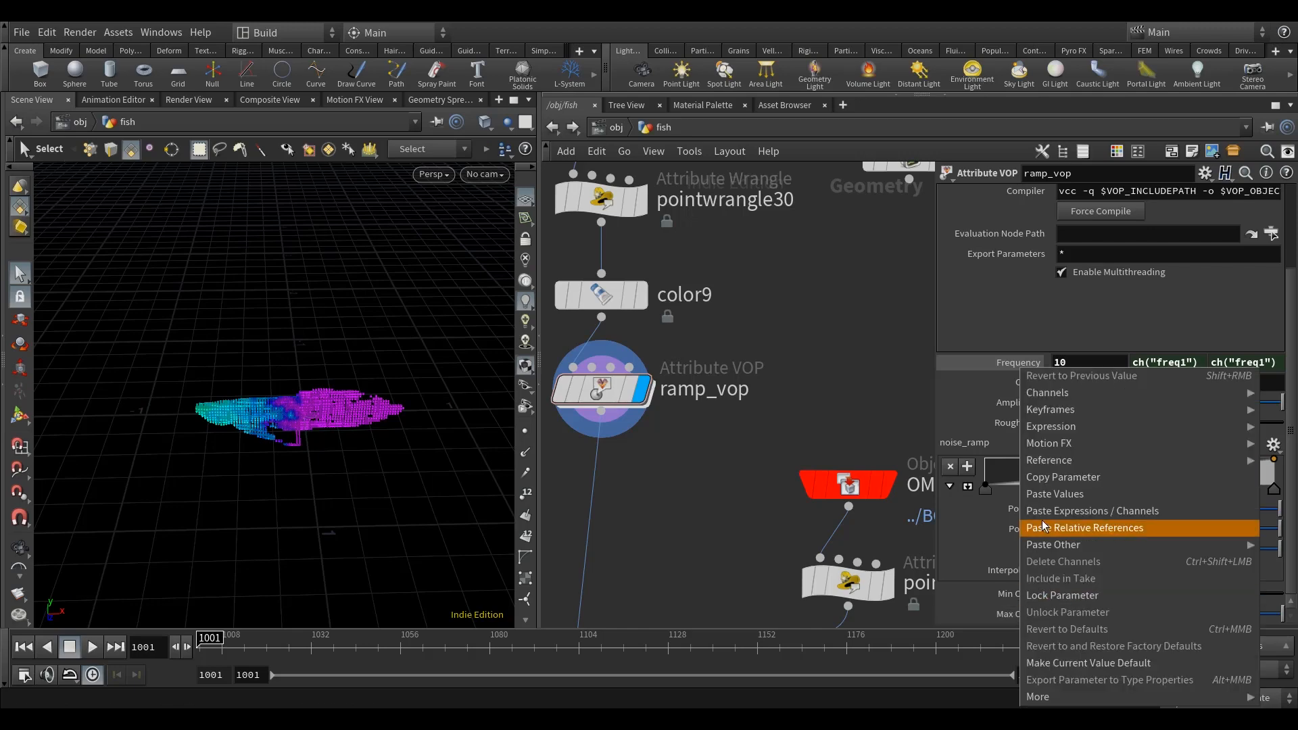
pyautogui.click(1061, 476)
pyautogui.rightClick(1014, 589)
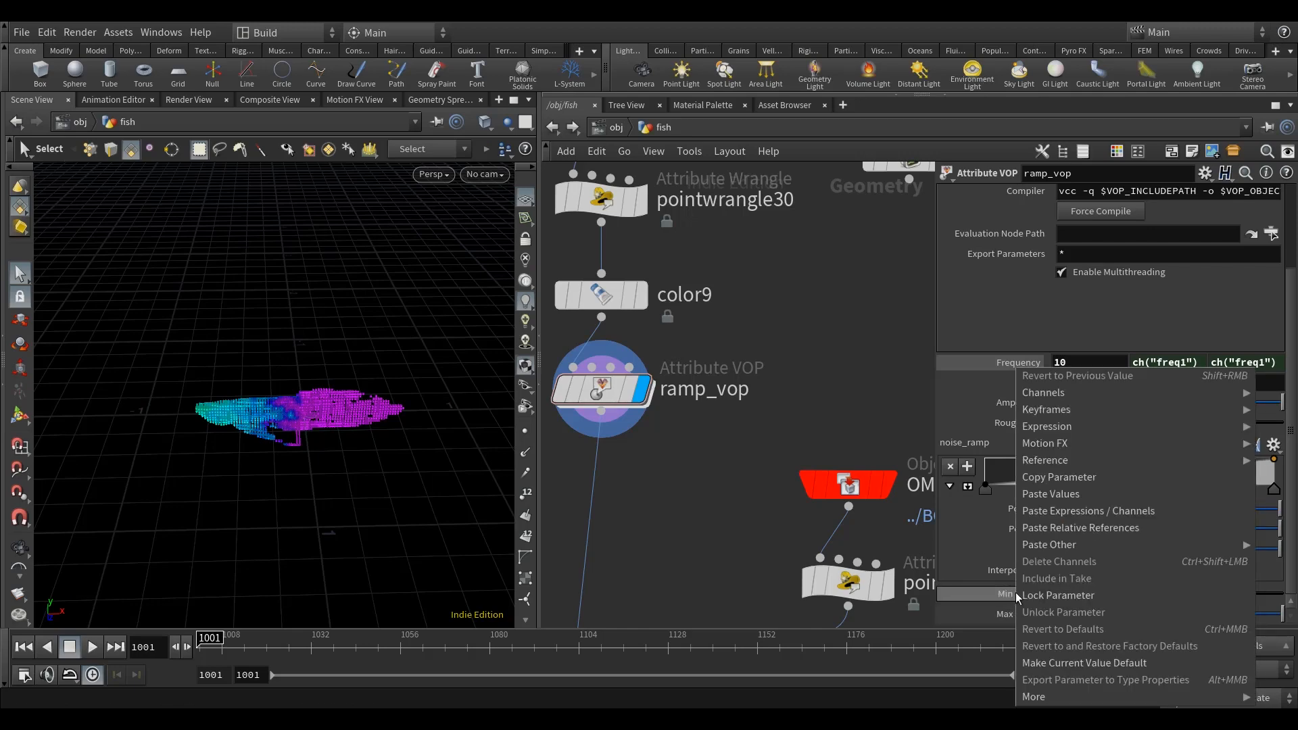
pyautogui.click(1085, 527)
pyautogui.click(1054, 593)
pyautogui.write('-ch("max_offset')
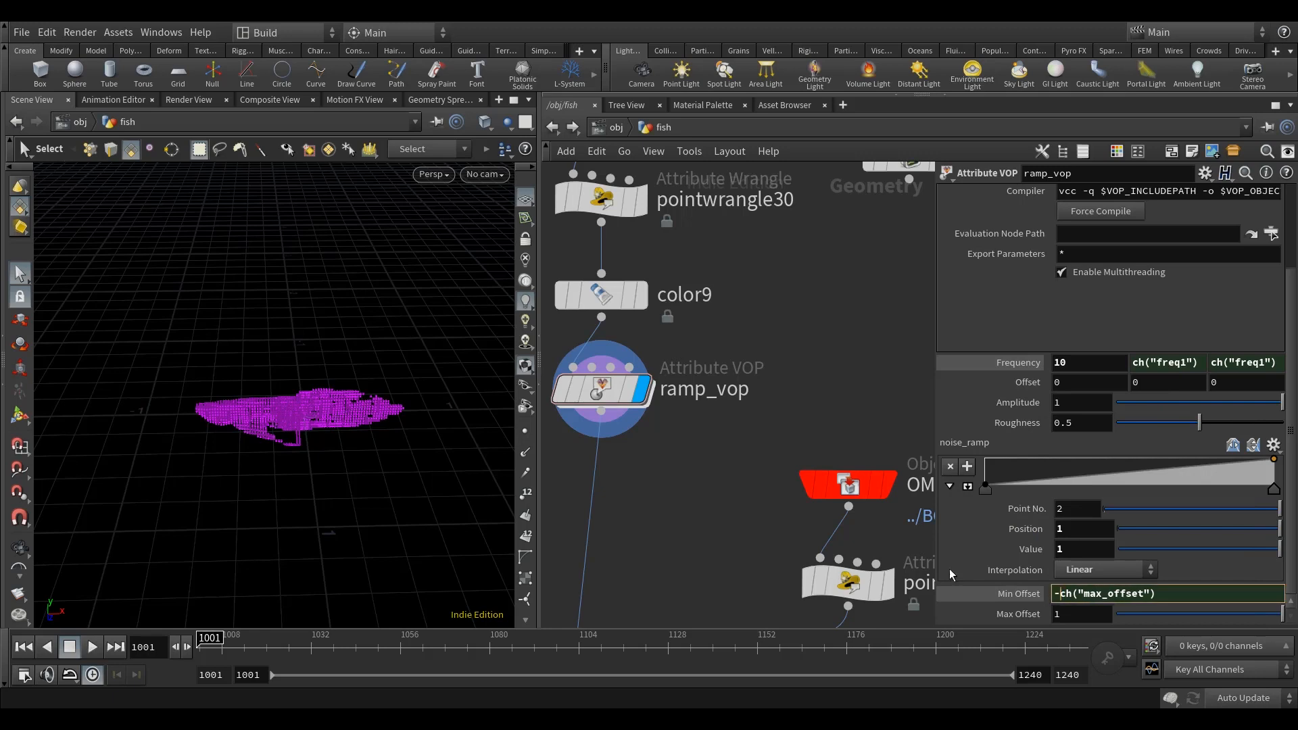
pyautogui.press('Return')
pyautogui.moveTo(771, 384); pyautogui.dragTo(769, 378, button='middle')
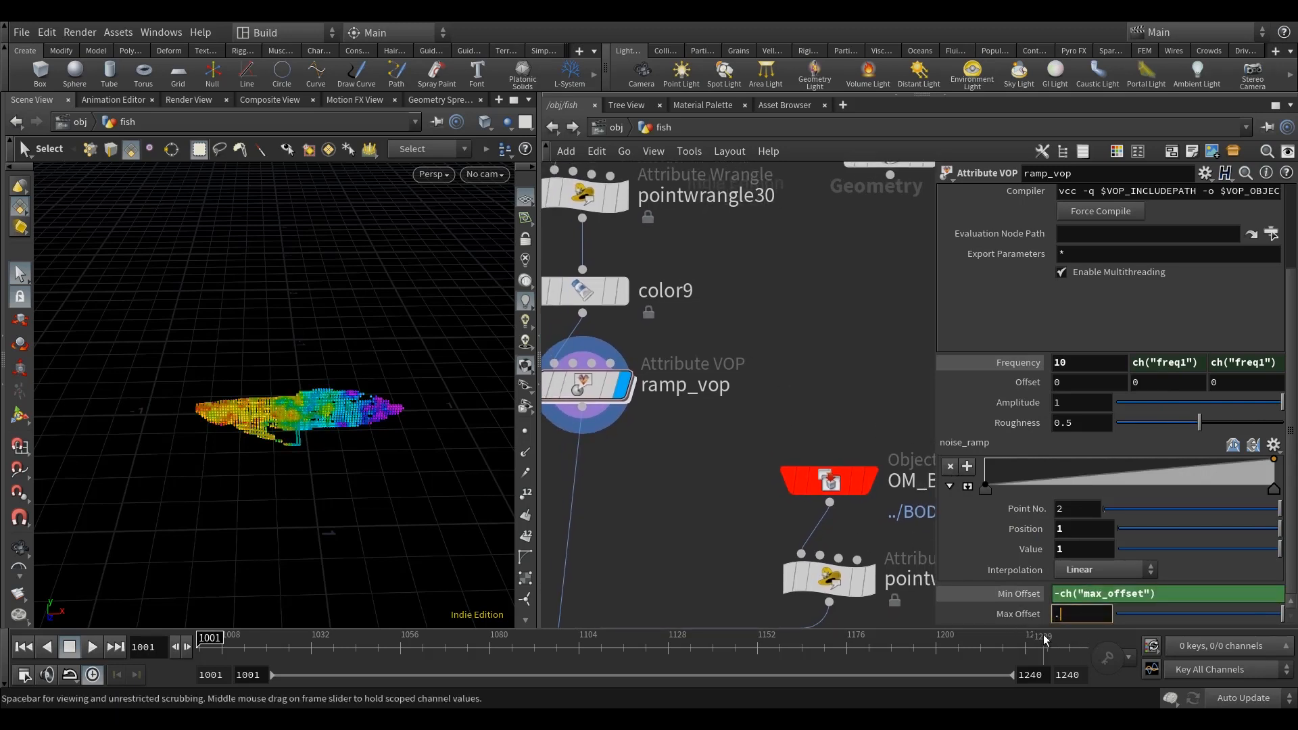
pyautogui.press('Return')
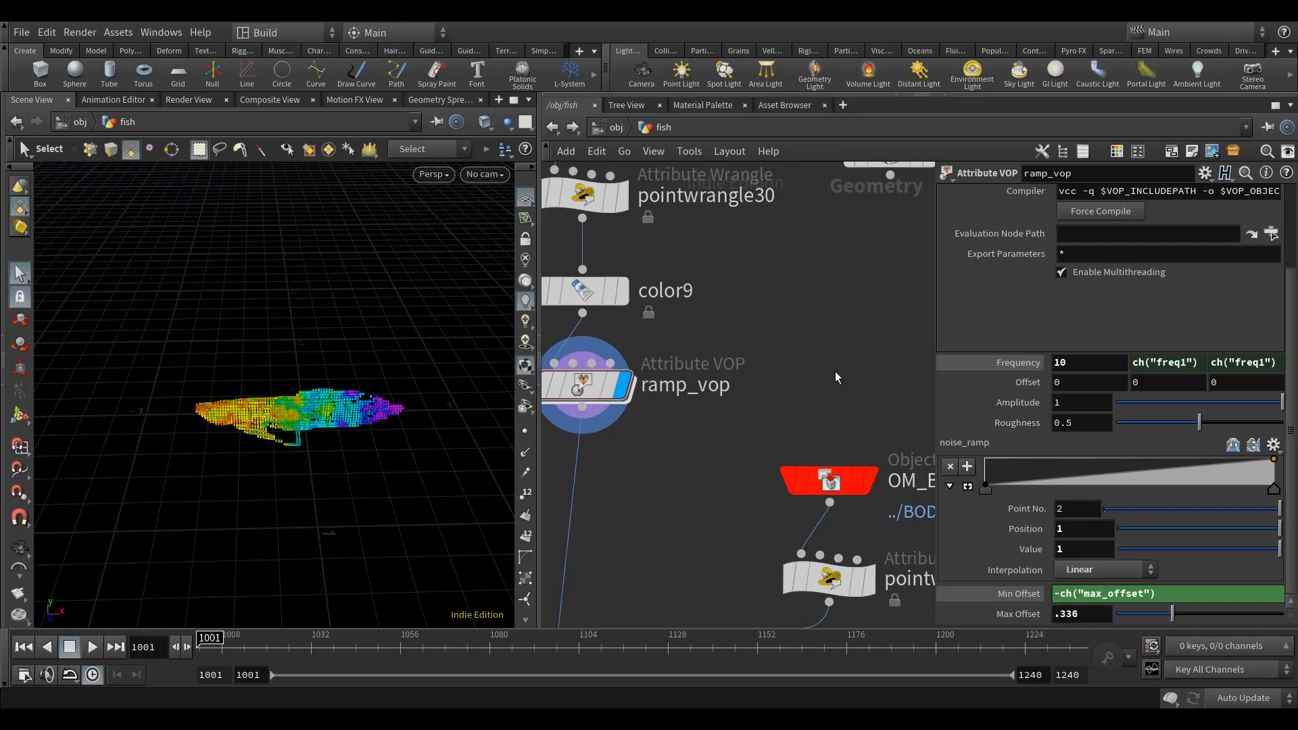
# Step: Examine how the noise-offset rainbow ramp spreads along the fish's box points from head to tail
pyautogui.keyDown('alt'); pyautogui.moveTo(406, 472); pyautogui.dragTo(433, 413); pyautogui.keyUp('alt')
pyautogui.scroll(-4, 658, 403)
pyautogui.moveTo(750, 397); pyautogui.dragTo(736, 371, button='middle')
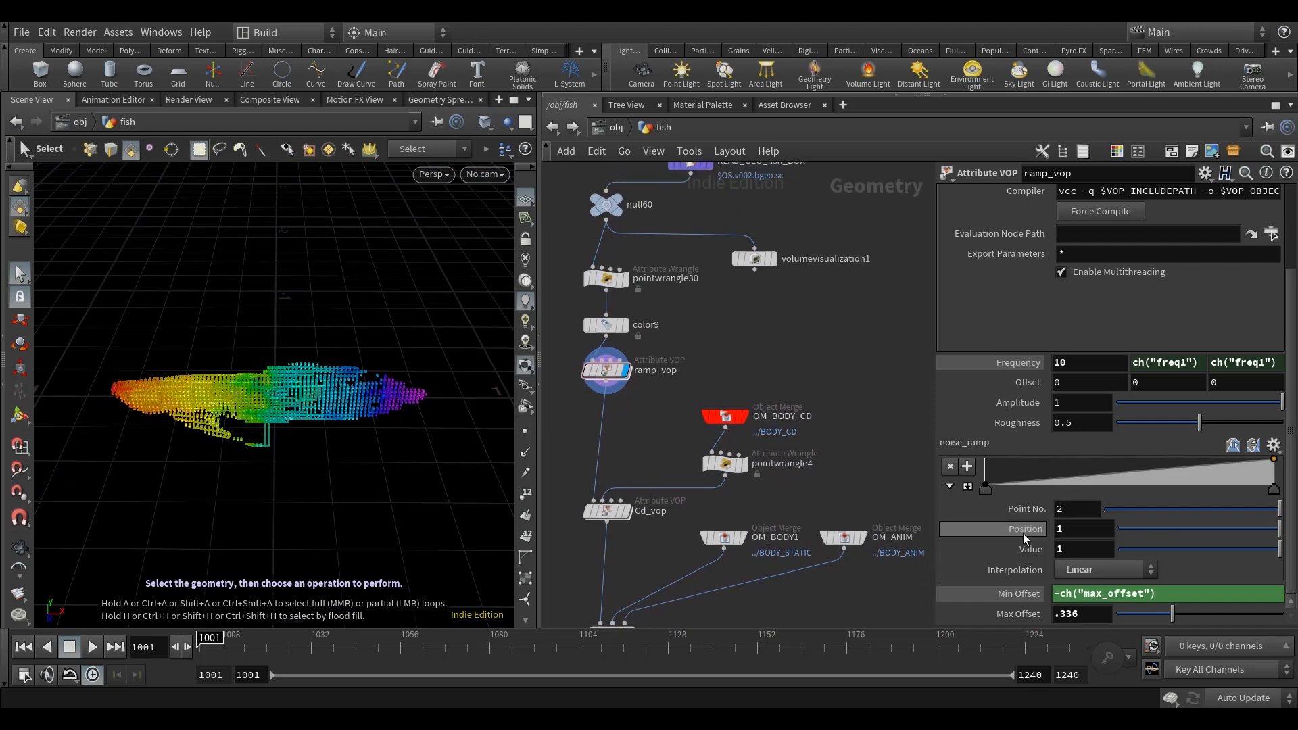
pyautogui.scroll(4, 651, 398)
pyautogui.moveTo(714, 373); pyautogui.dragTo(703, 408, button='middle')
pyautogui.keyDown('alt'); pyautogui.moveTo(336, 488); pyautogui.dragTo(331, 456); pyautogui.keyUp('alt')
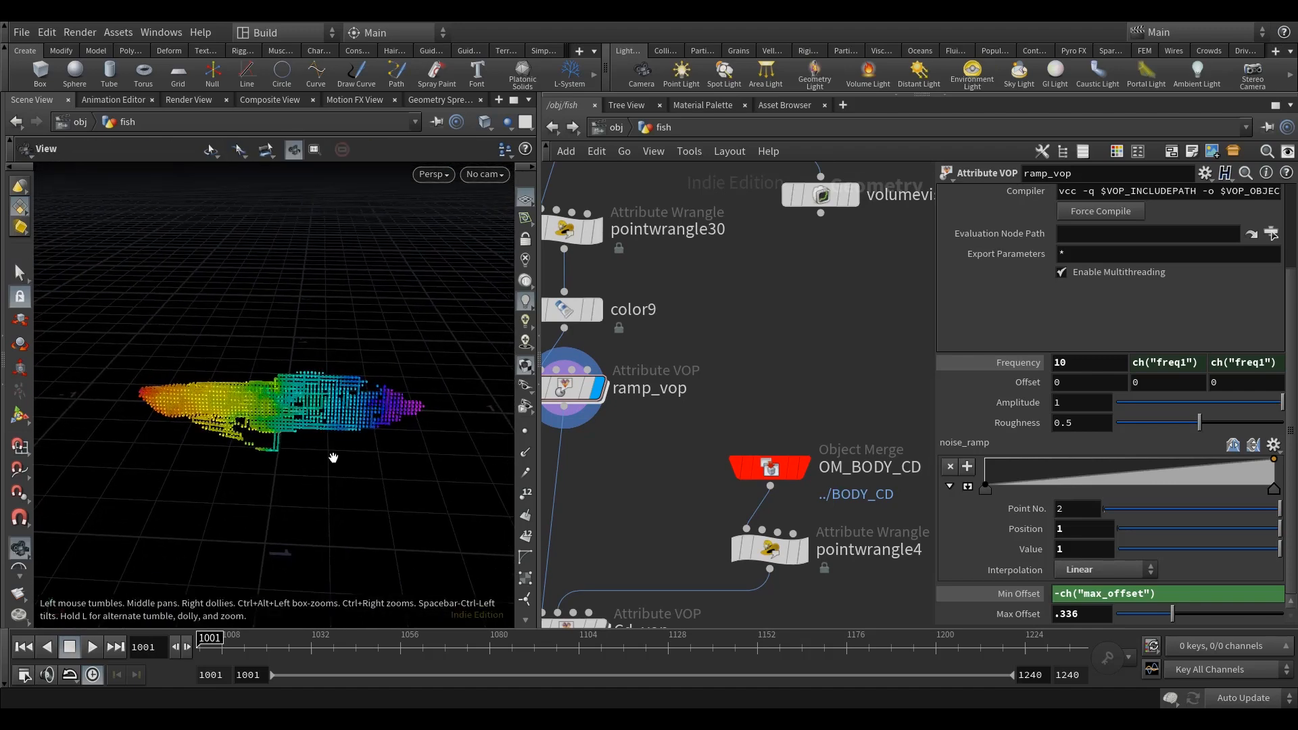
pyautogui.scroll(3, 332, 456)
pyautogui.scroll(-4, 830, 361)
pyautogui.moveTo(754, 352); pyautogui.dragTo(741, 357, button='middle')
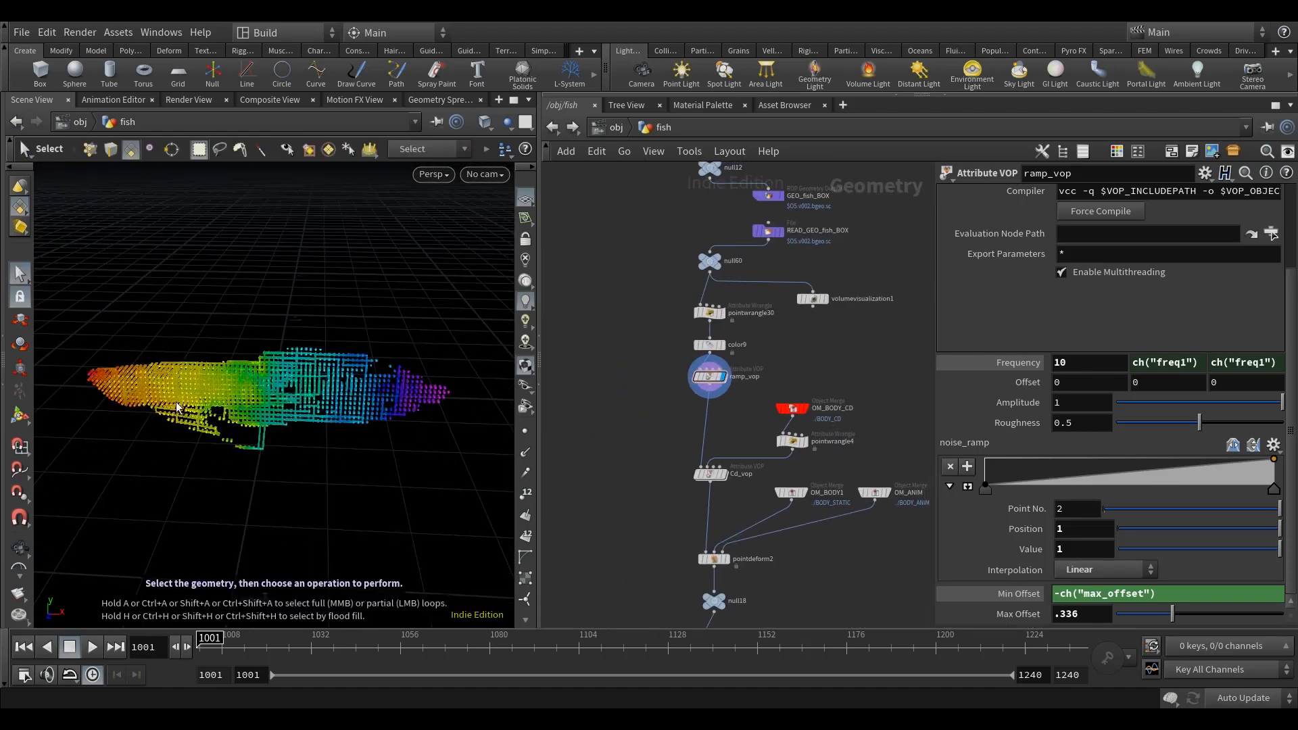
pyautogui.keyDown('alt'); pyautogui.moveTo(144, 406); pyautogui.dragTo(173, 409); pyautogui.keyUp('alt')
pyautogui.keyDown('alt'); pyautogui.moveTo(420, 376); pyautogui.dragTo(383, 408); pyautogui.keyUp('alt')
pyautogui.moveTo(214, 426)
pyautogui.keyDown('alt'); pyautogui.mouseDown()
pyautogui.moveTo(232, 454)
pyautogui.moveTo(236, 401)
pyautogui.moveTo(235, 436)
pyautogui.mouseUp(); pyautogui.keyUp('alt')
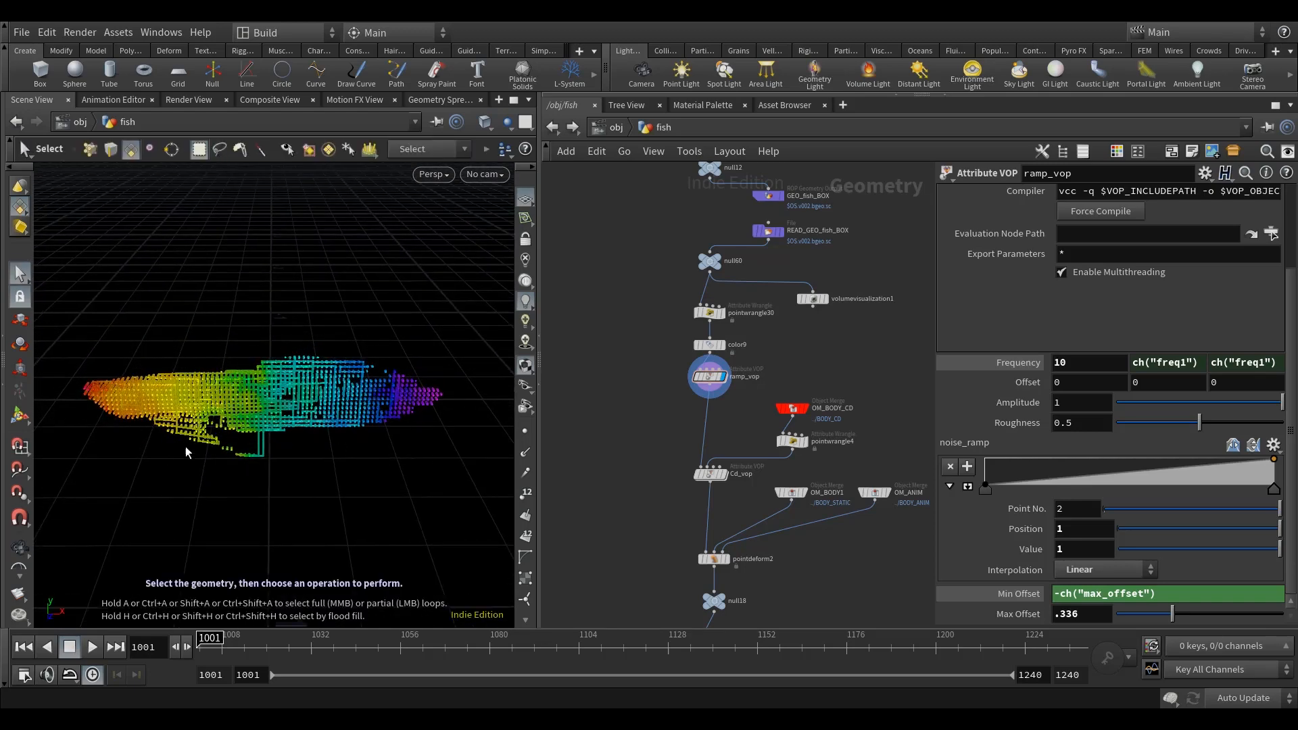
pyautogui.keyDown('alt'); pyautogui.moveTo(305, 432); pyautogui.dragTo(303, 428); pyautogui.keyUp('alt')
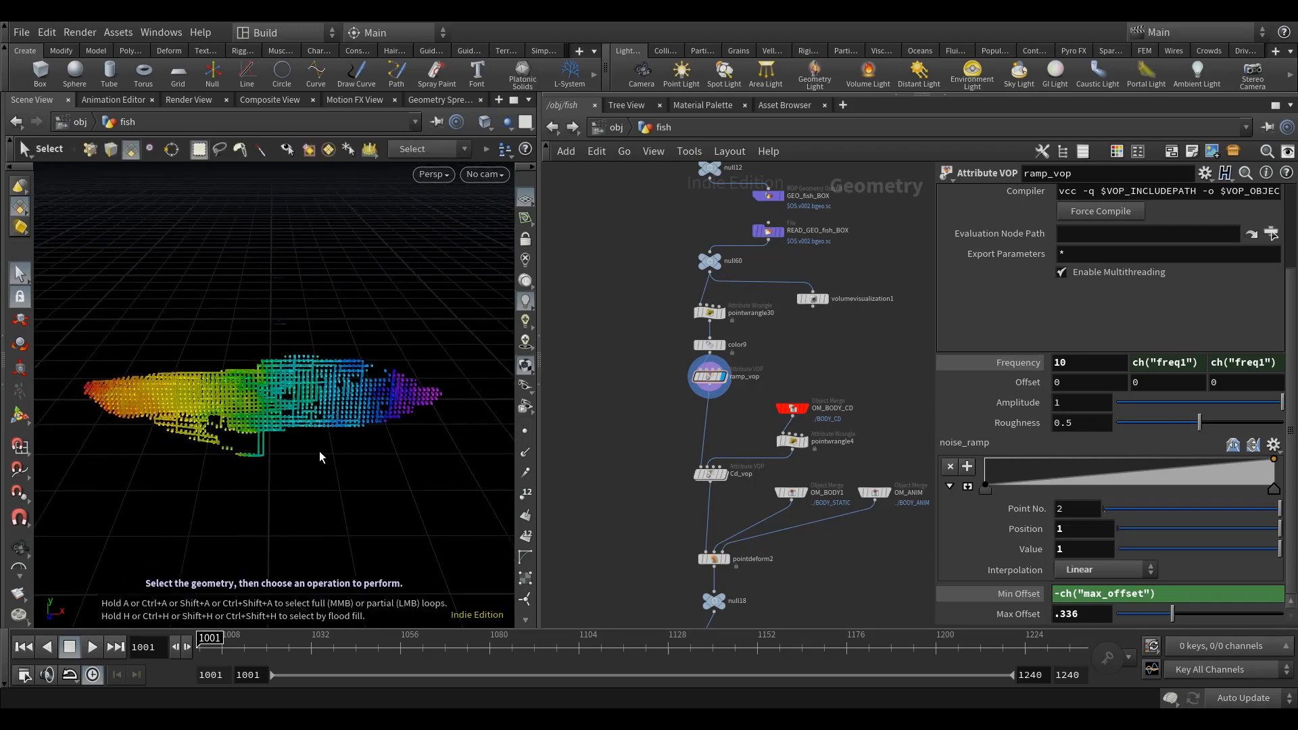
pyautogui.keyDown('alt'); pyautogui.moveTo(371, 466); pyautogui.dragTo(348, 464); pyautogui.keyUp('alt')
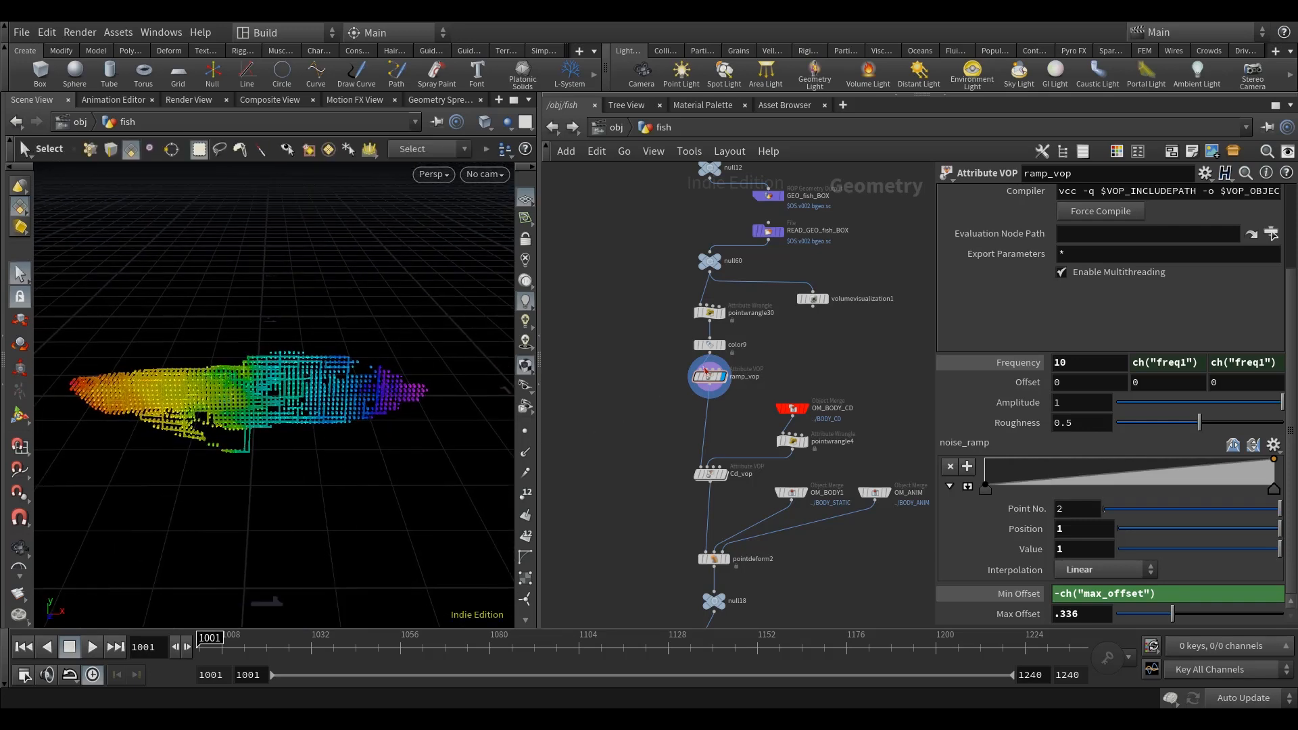
# Step: Add a Null node beside the main chain, fed from the ramp_vop output, and display it
pyautogui.moveTo(756, 392); pyautogui.dragTo(602, 381, button='middle')
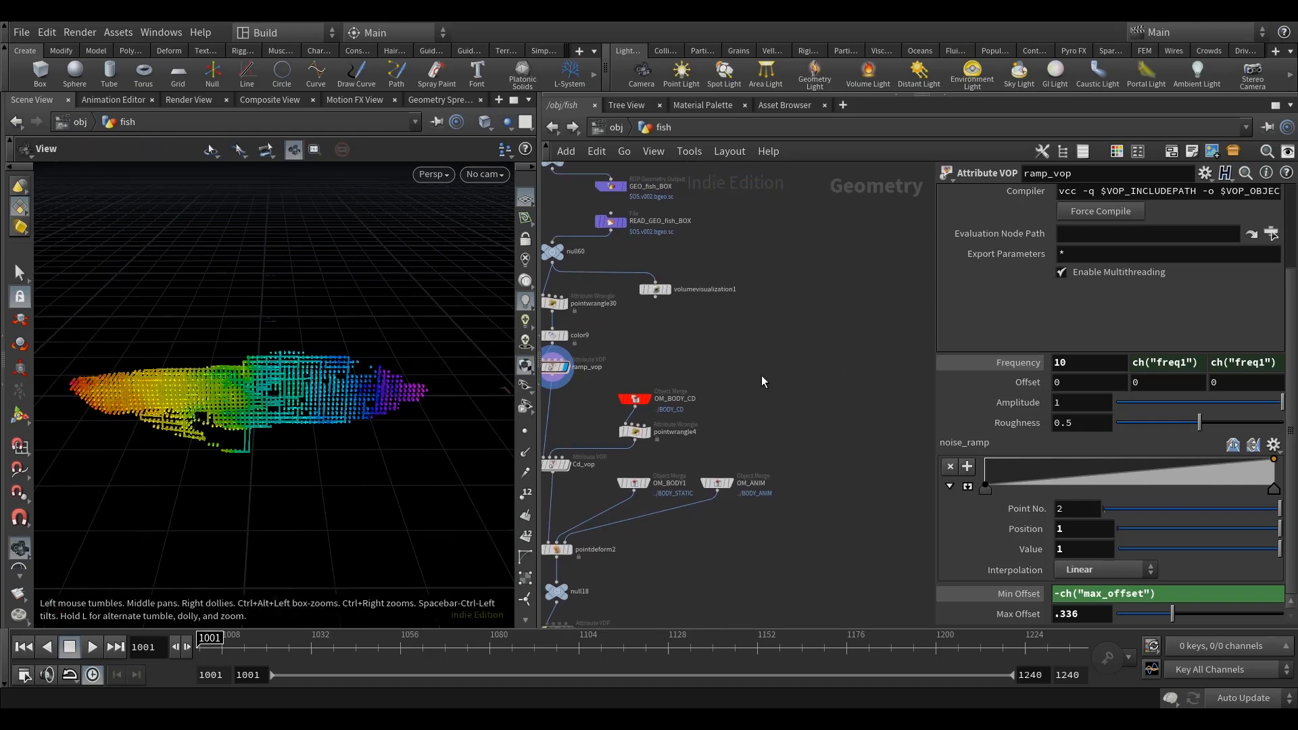
pyautogui.moveTo(761, 375); pyautogui.dragTo(798, 375, button='middle')
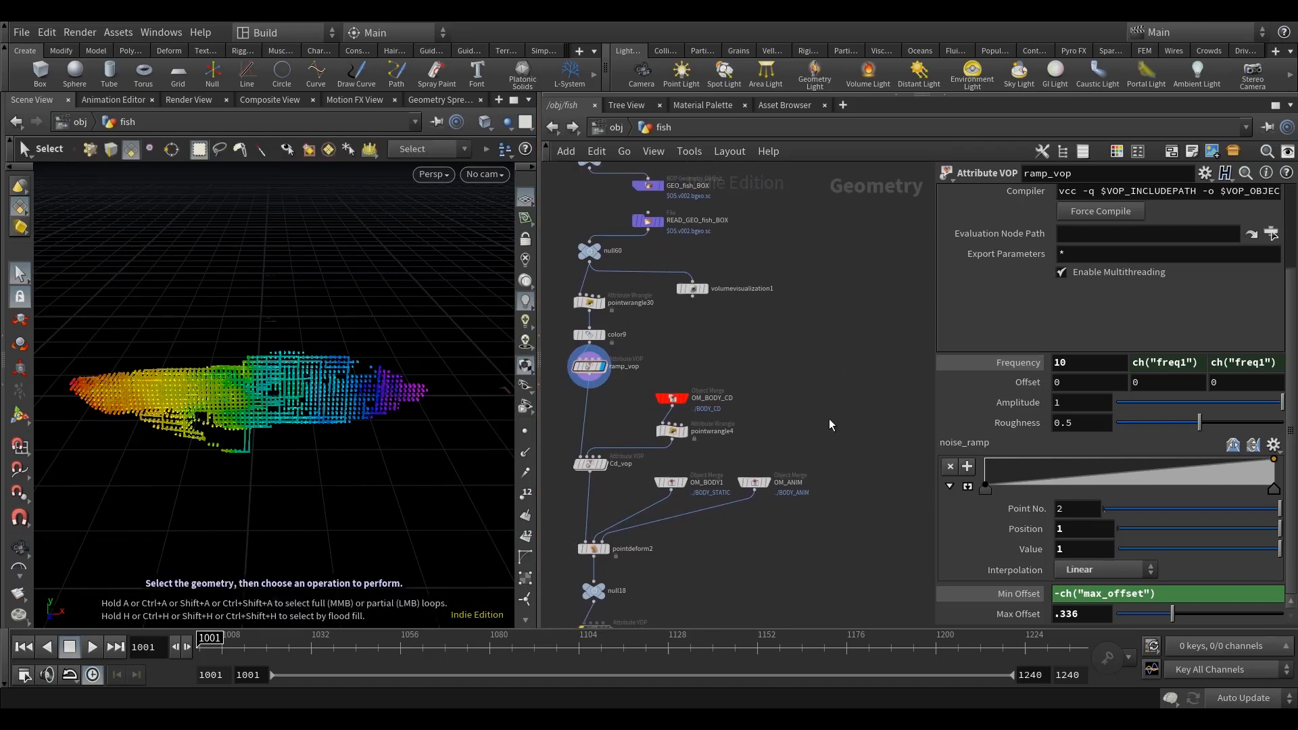
pyautogui.moveTo(843, 415); pyautogui.dragTo(797, 392, button='middle')
pyautogui.press('Tab')
pyautogui.write('nu')
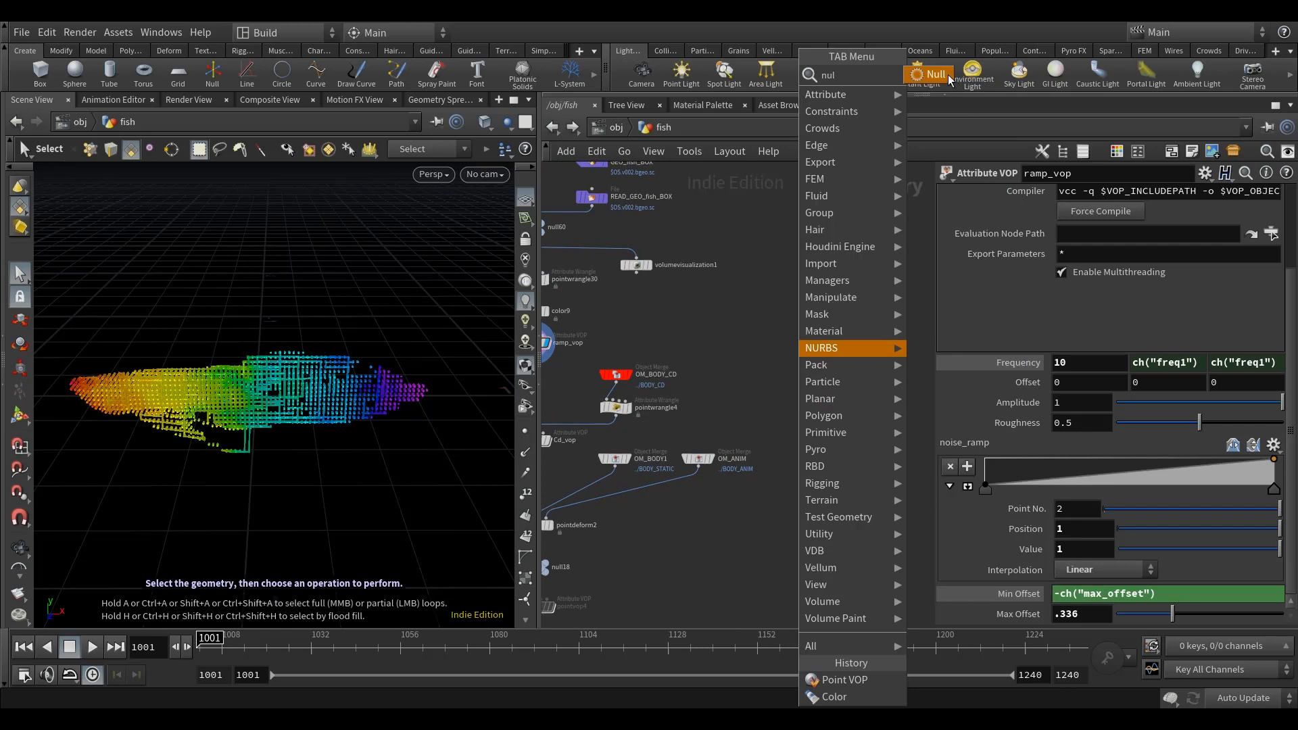
pyautogui.press('Return')
pyautogui.click(826, 405)
pyautogui.moveTo(779, 370); pyautogui.dragTo(823, 363, button='middle')
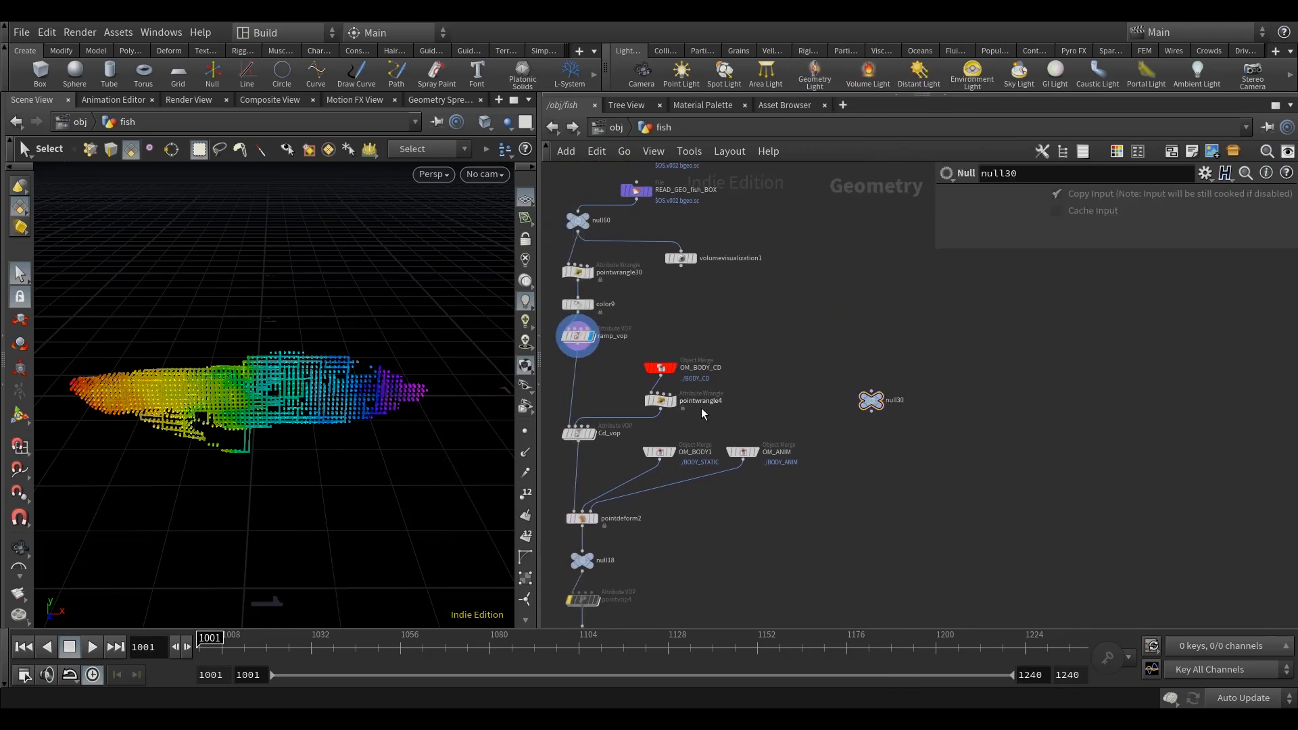
pyautogui.moveTo(872, 405); pyautogui.dragTo(996, 381)
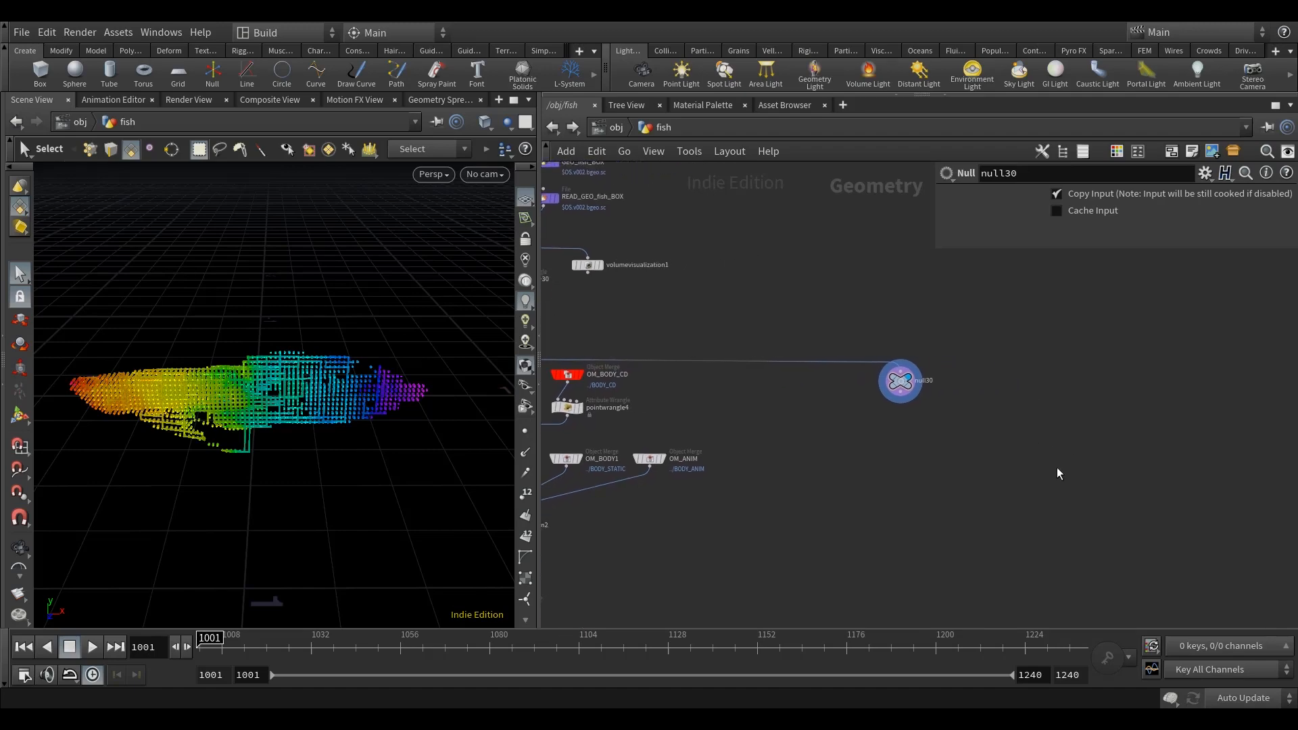
# Step: Add a Split node below the new null, connect the null to its input and display it
pyautogui.press('Tab')
pyautogui.write('spl')
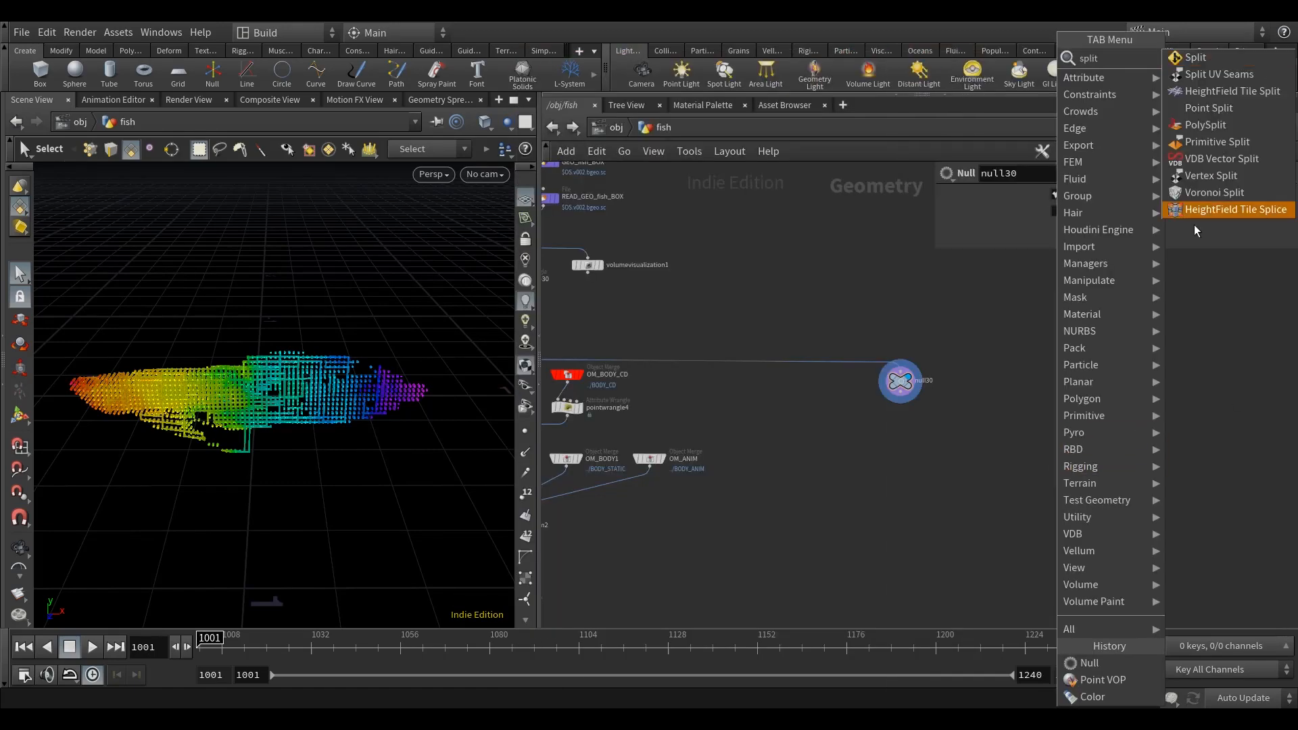
pyautogui.click(1209, 74)
pyautogui.click(902, 439)
pyautogui.click(900, 391)
pyautogui.click(900, 431)
pyautogui.click(913, 440)
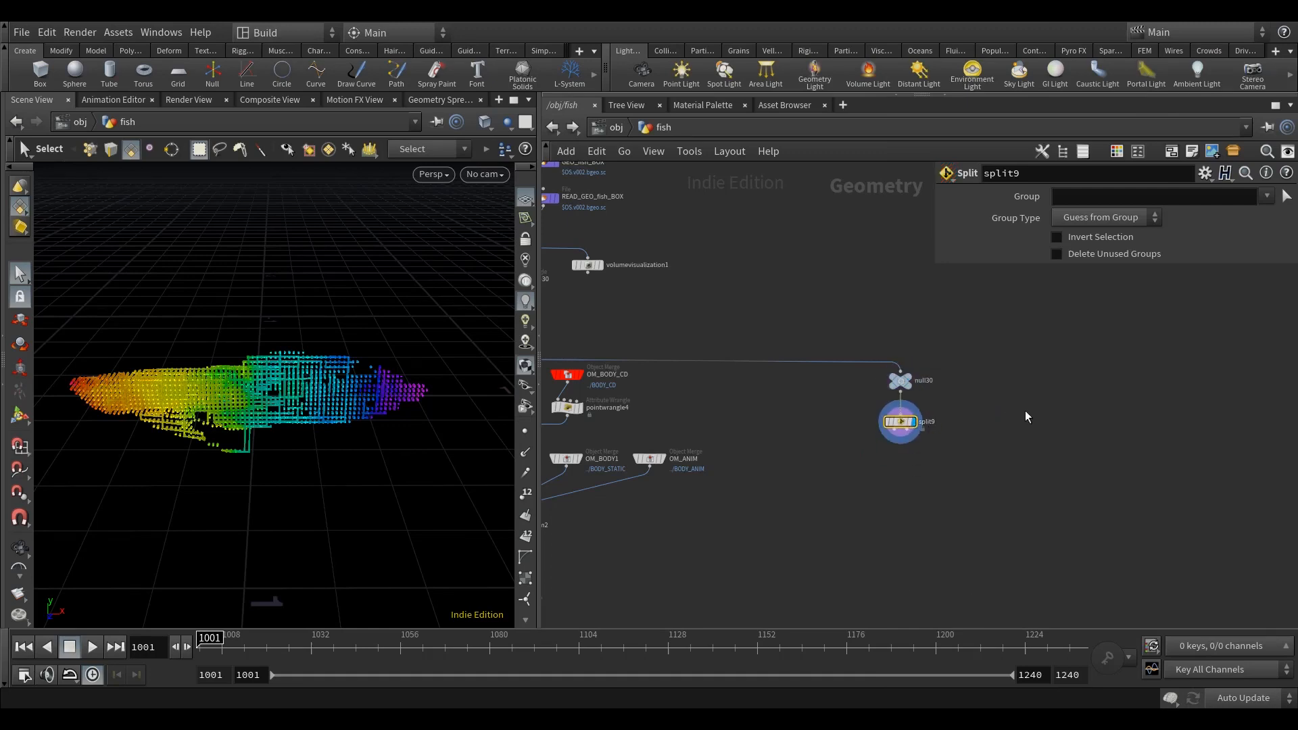
# Step: Open the Split node's parameter interface for editing and add a float parameter and a separator above Group
pyautogui.rightClick(718, 365)
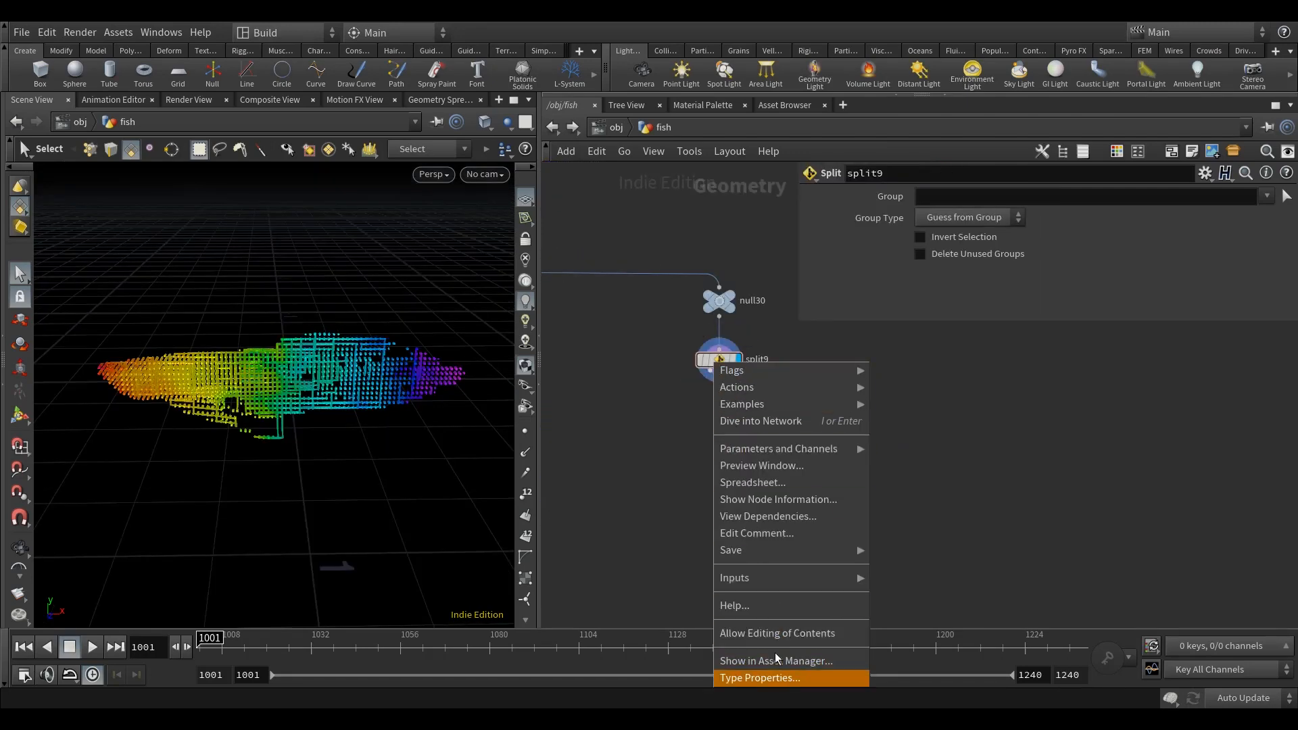
pyautogui.moveTo(836, 452)
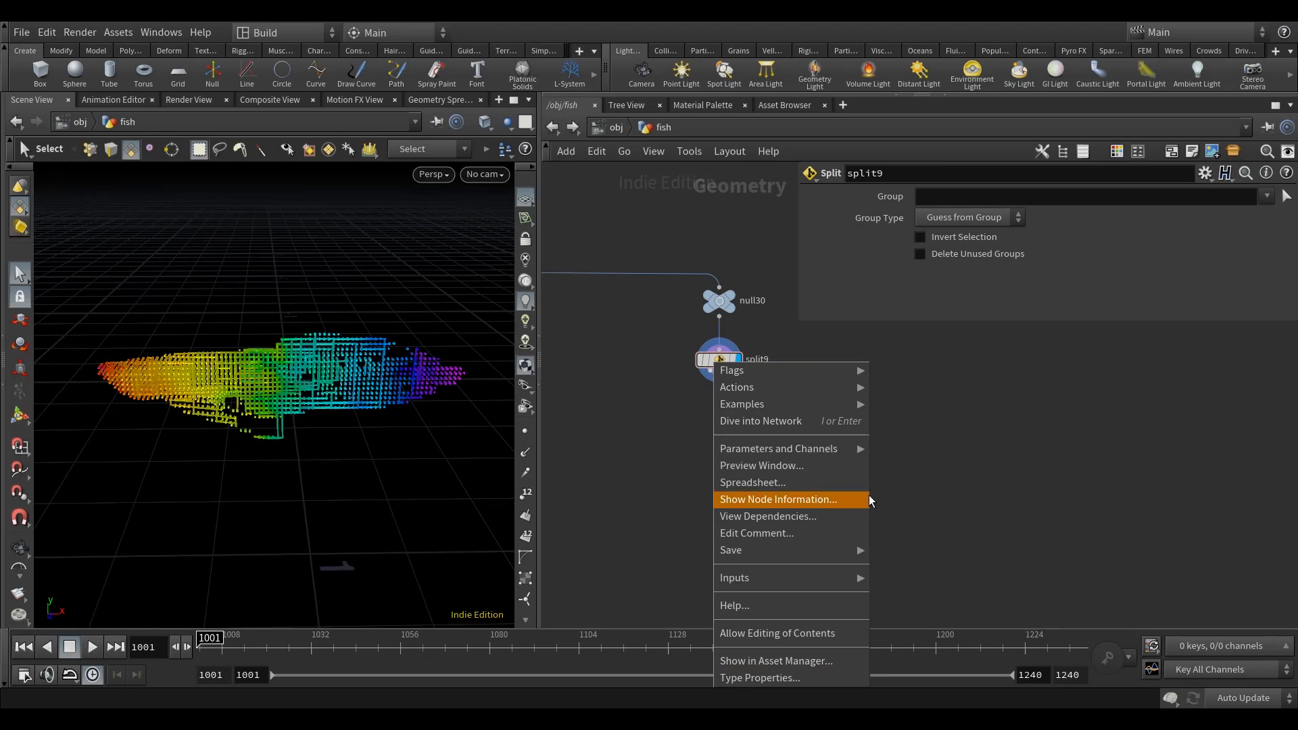
pyautogui.click(936, 521)
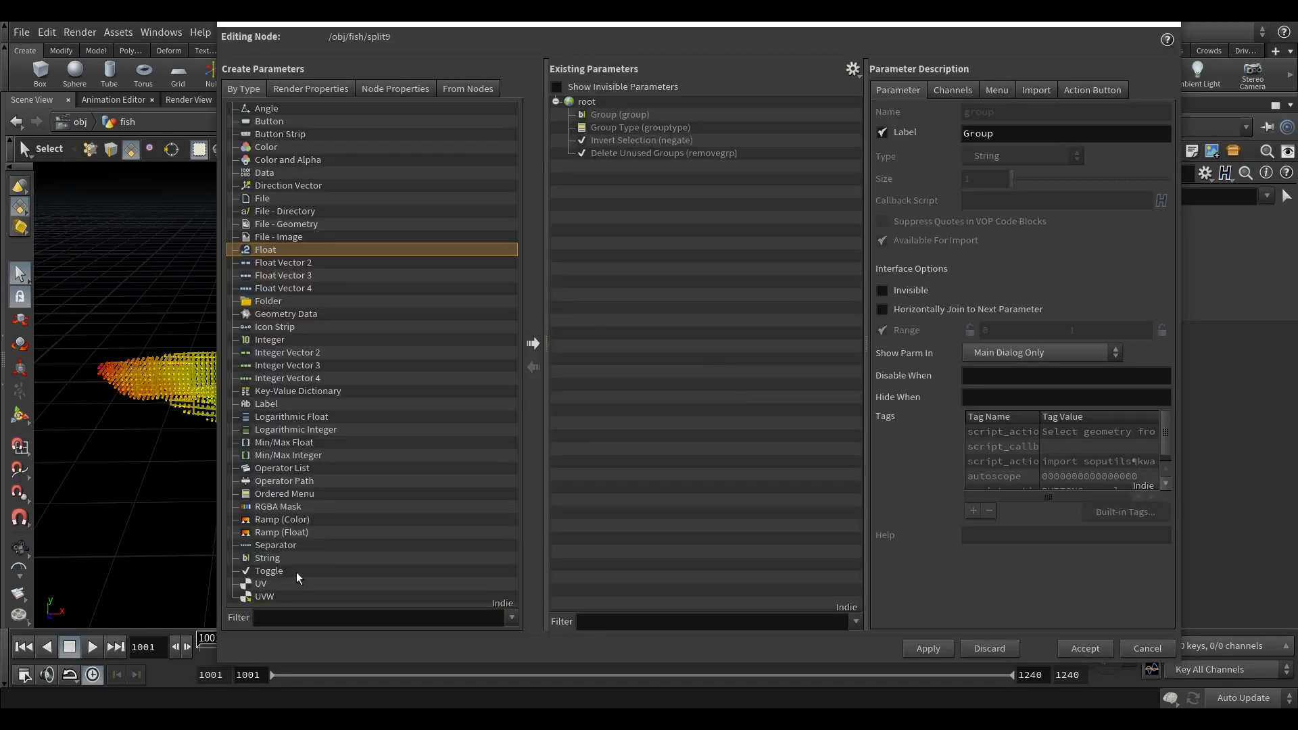
pyautogui.moveTo(279, 545); pyautogui.dragTo(612, 115)
pyautogui.moveTo(329, 236); pyautogui.dragTo(616, 120)
# Step: Name the new float parameter threshold, label it Threshold, enable its 0 to 1 range and accept the interface changes
pyautogui.doubleClick(1095, 113)
pyautogui.write('threshold')
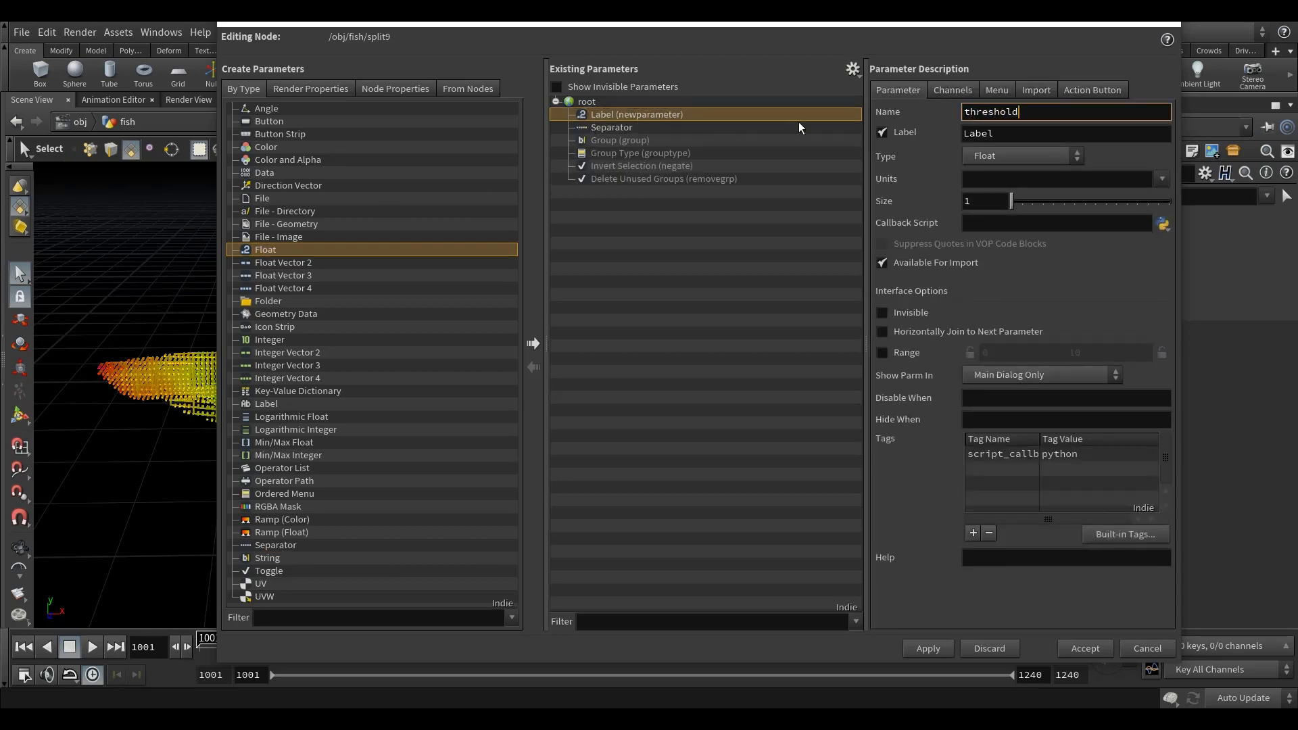
pyautogui.doubleClick(1068, 134)
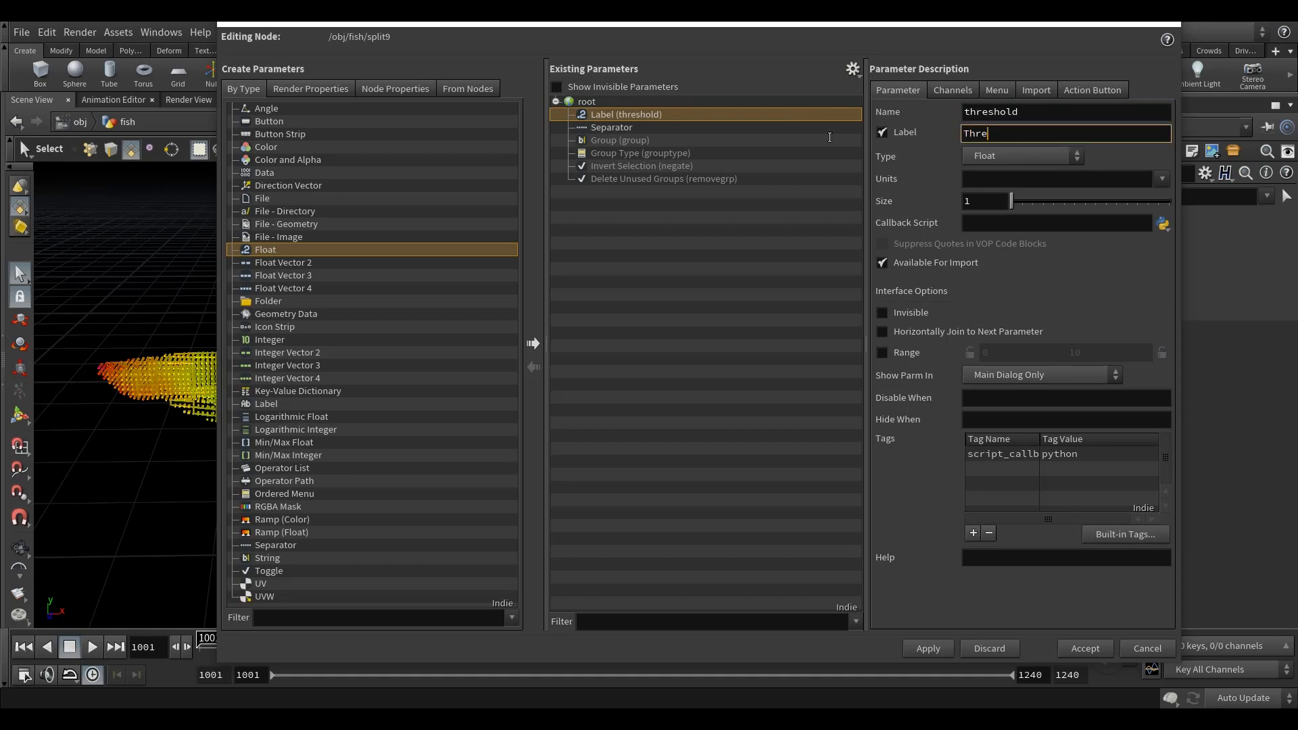
pyautogui.click(897, 354)
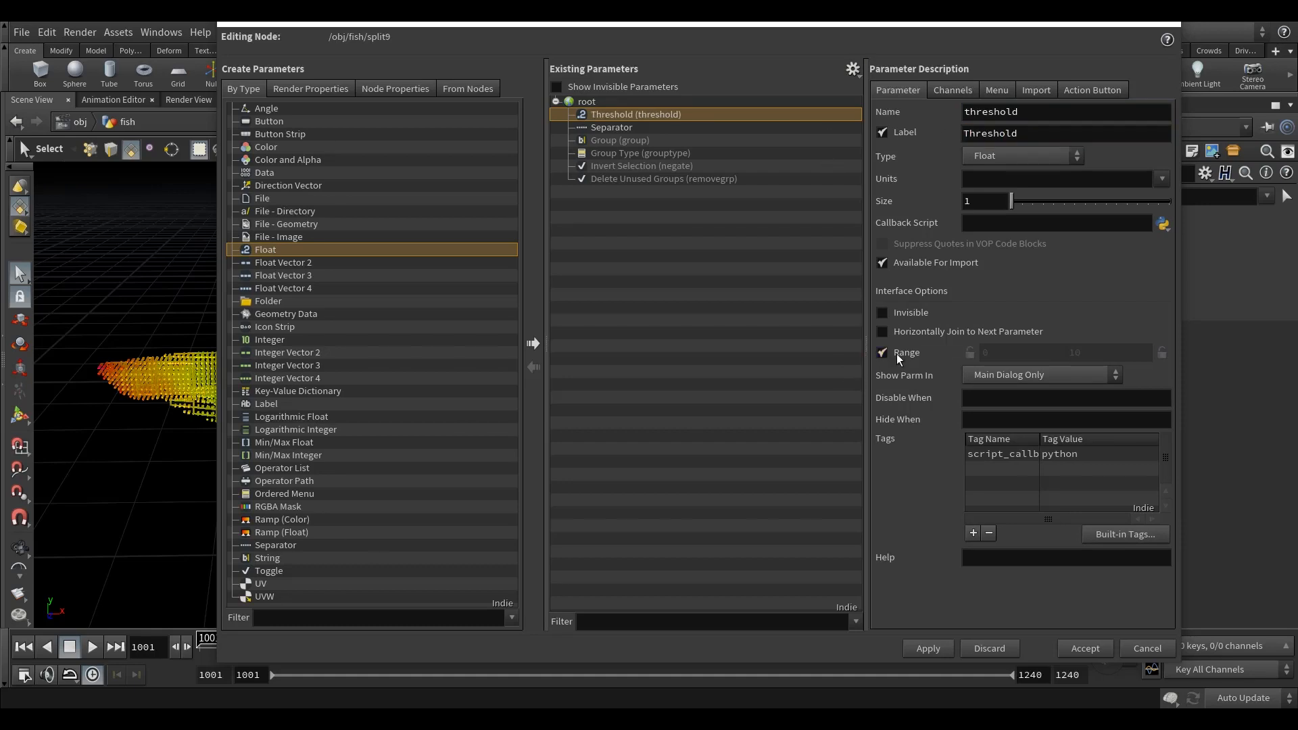
pyautogui.click(928, 648)
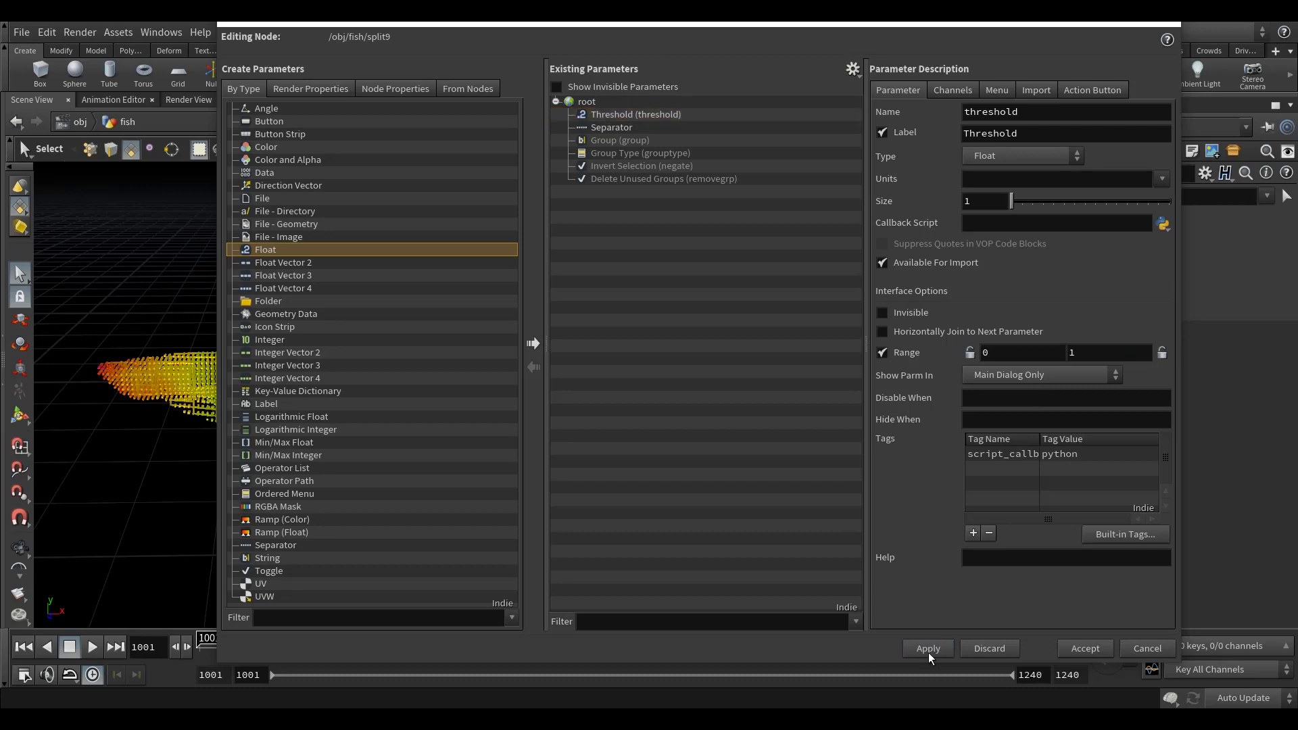
pyautogui.click(1085, 649)
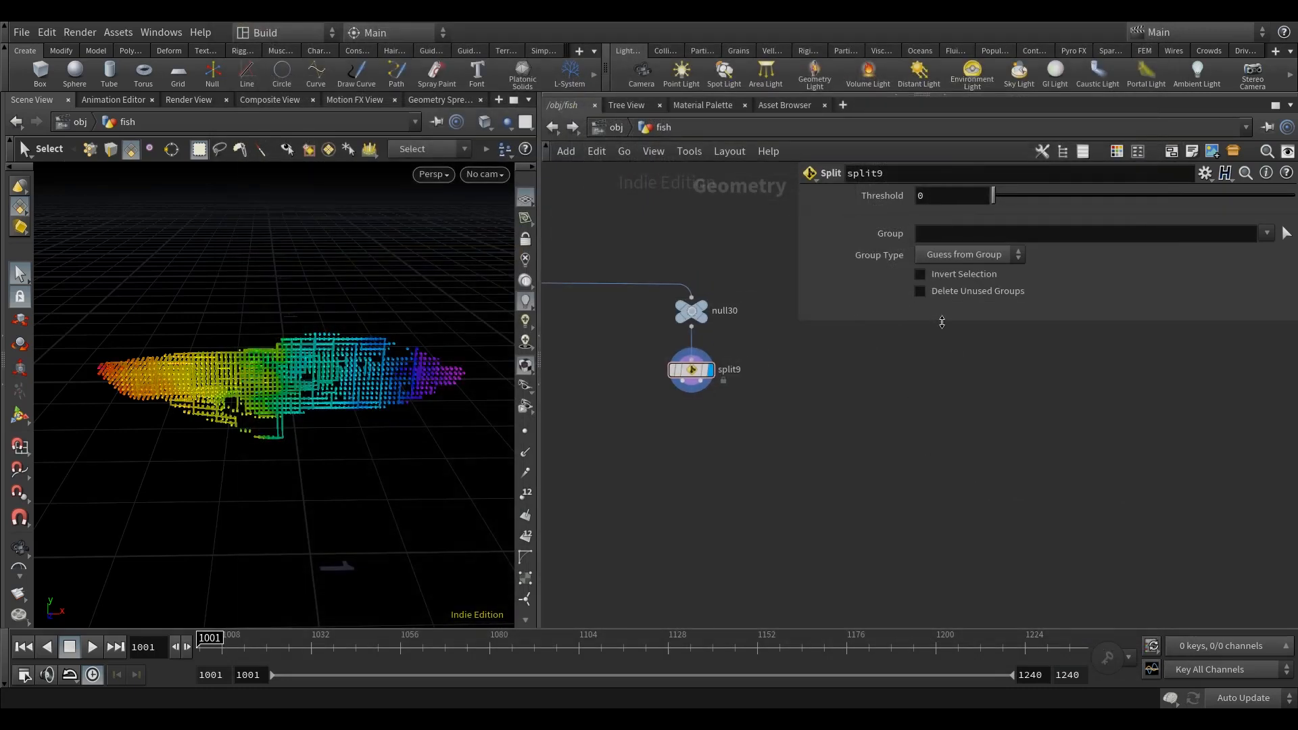
pyautogui.click(932, 234)
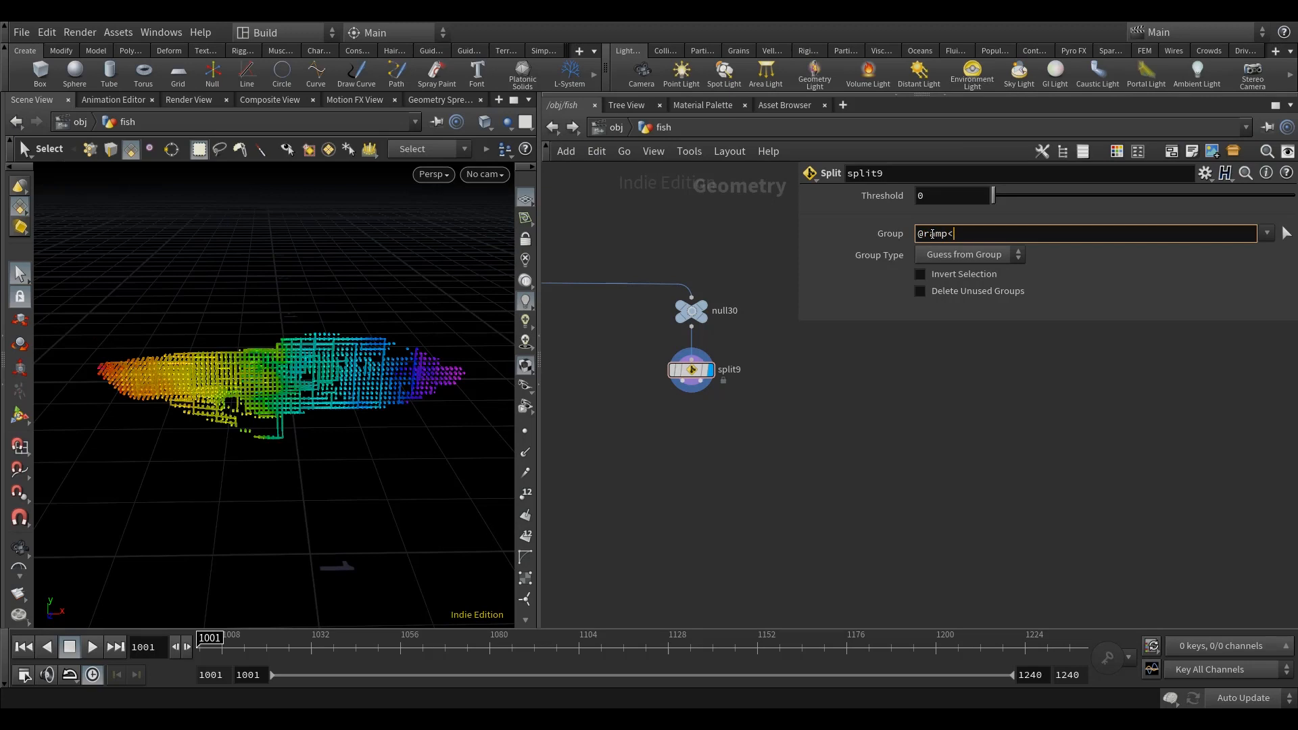
pyautogui.rightClick(901, 198)
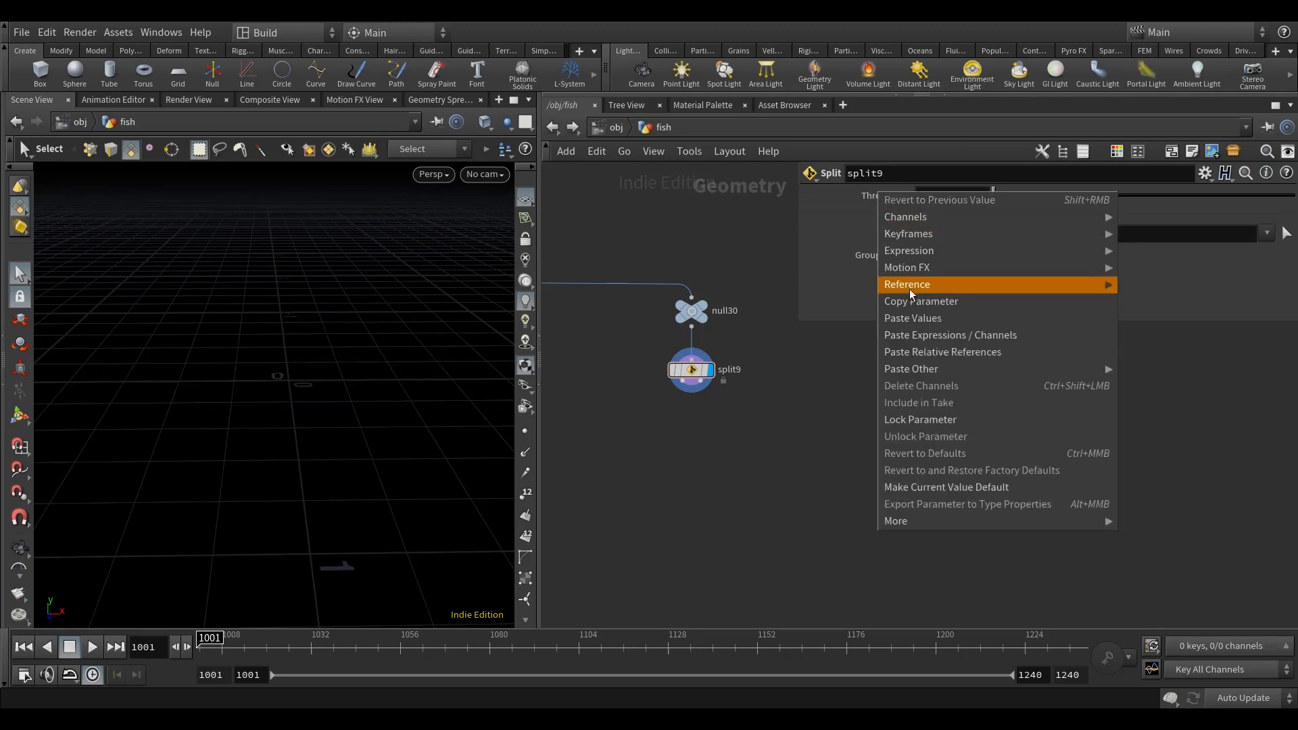
pyautogui.click(909, 300)
pyautogui.rightClick(977, 234)
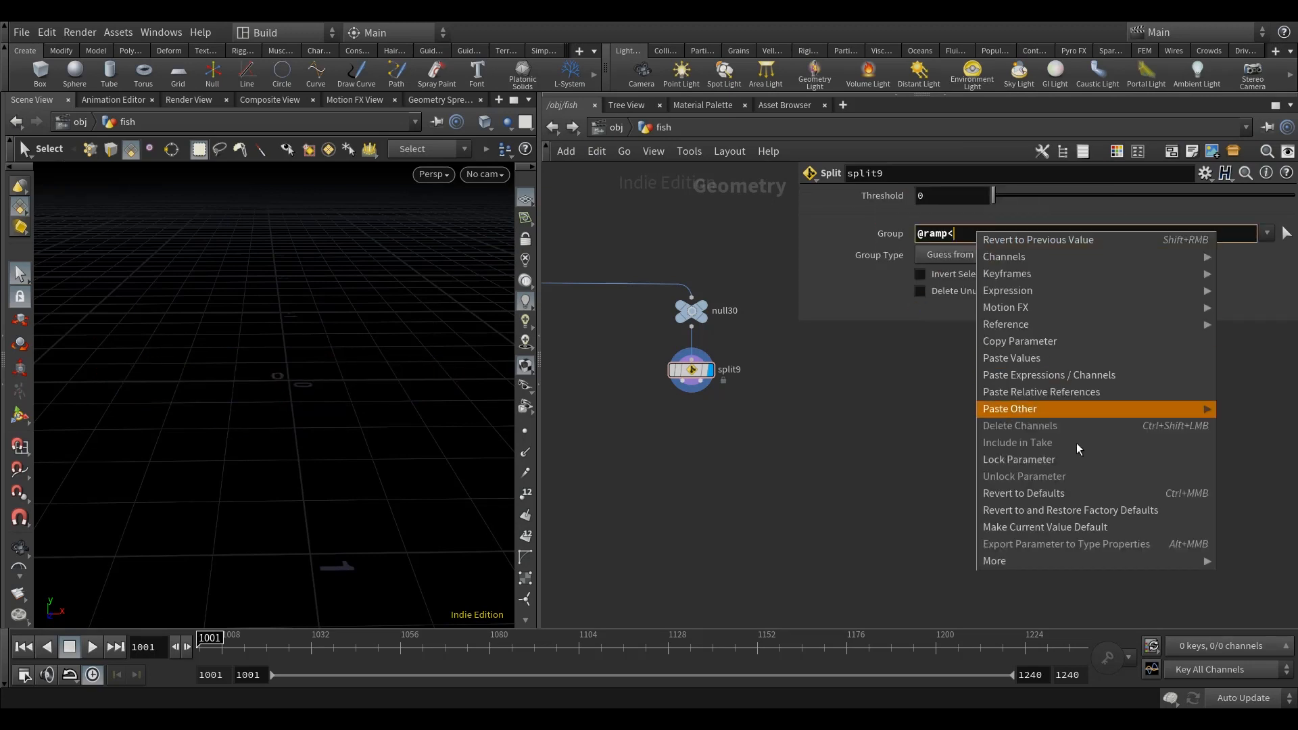
pyautogui.click(1096, 385)
pyautogui.click(978, 233)
pyautogui.press('BackSpace')
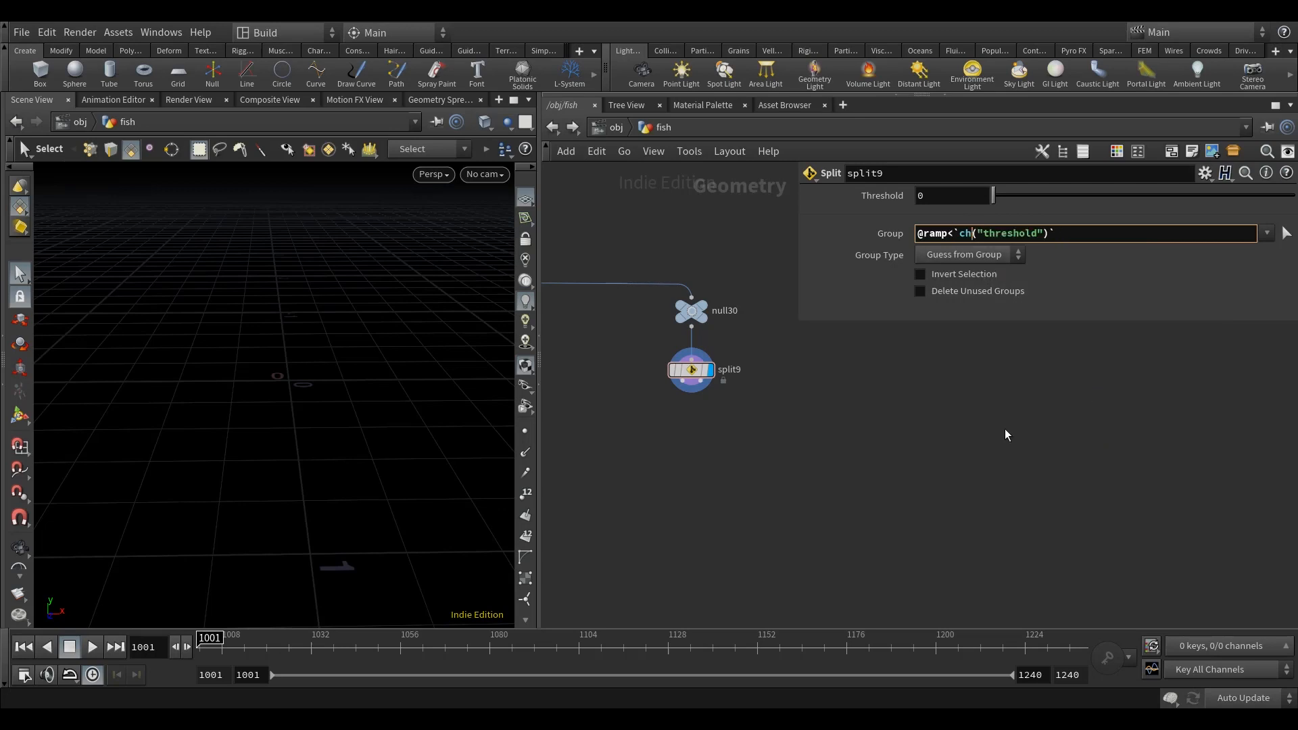
pyautogui.press('Return')
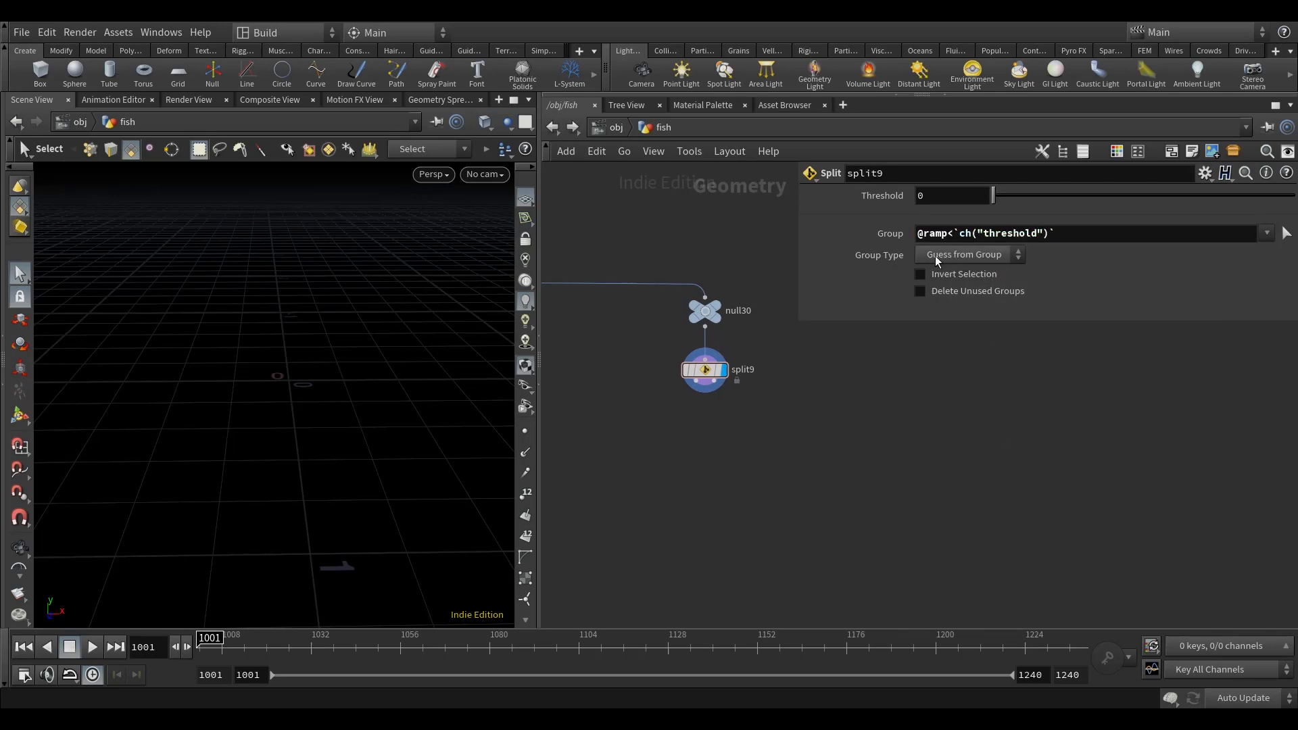
# Step: Set the Split's group type to Points, invert the selection and try out the Threshold value, leaving it at 0
pyautogui.click(980, 255)
pyautogui.click(951, 327)
pyautogui.click(954, 274)
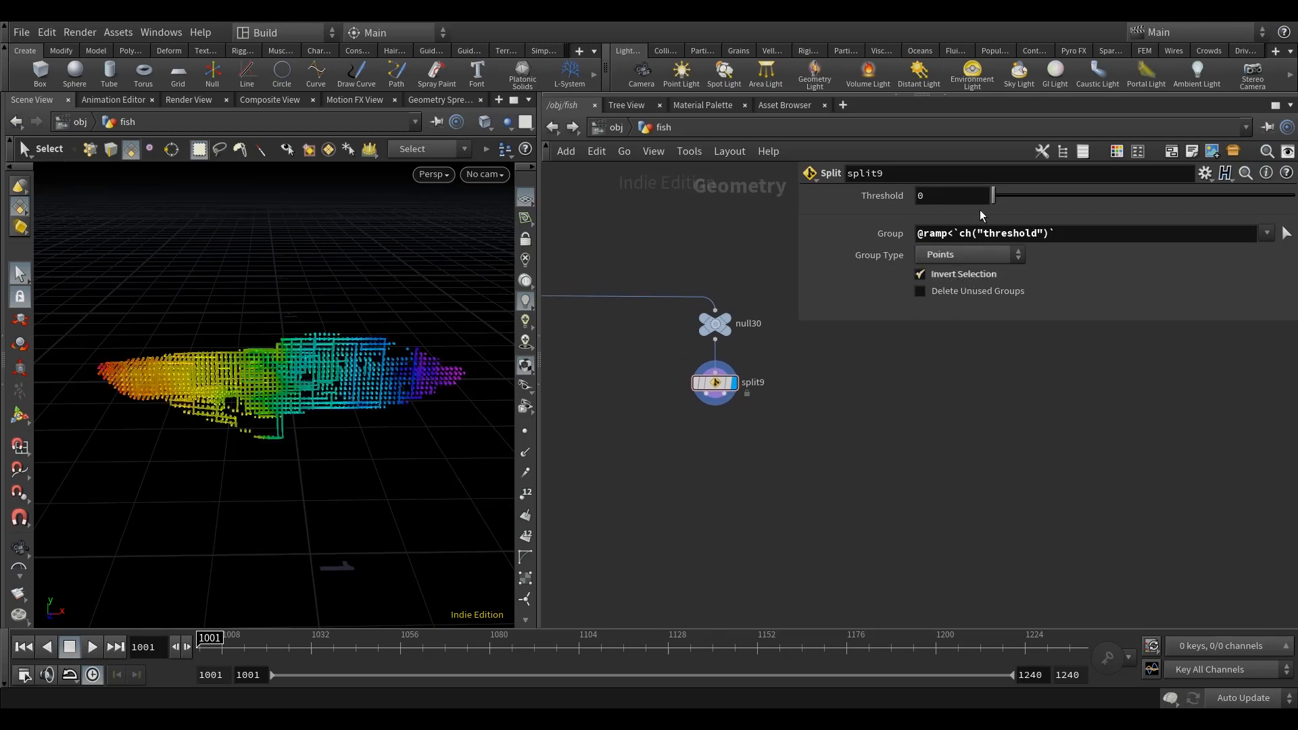
pyautogui.moveTo(995, 194)
pyautogui.mouseDown()
pyautogui.moveTo(1235, 209)
pyautogui.moveTo(1072, 216)
pyautogui.moveTo(1281, 206)
pyautogui.moveTo(992, 202)
pyautogui.mouseUp()
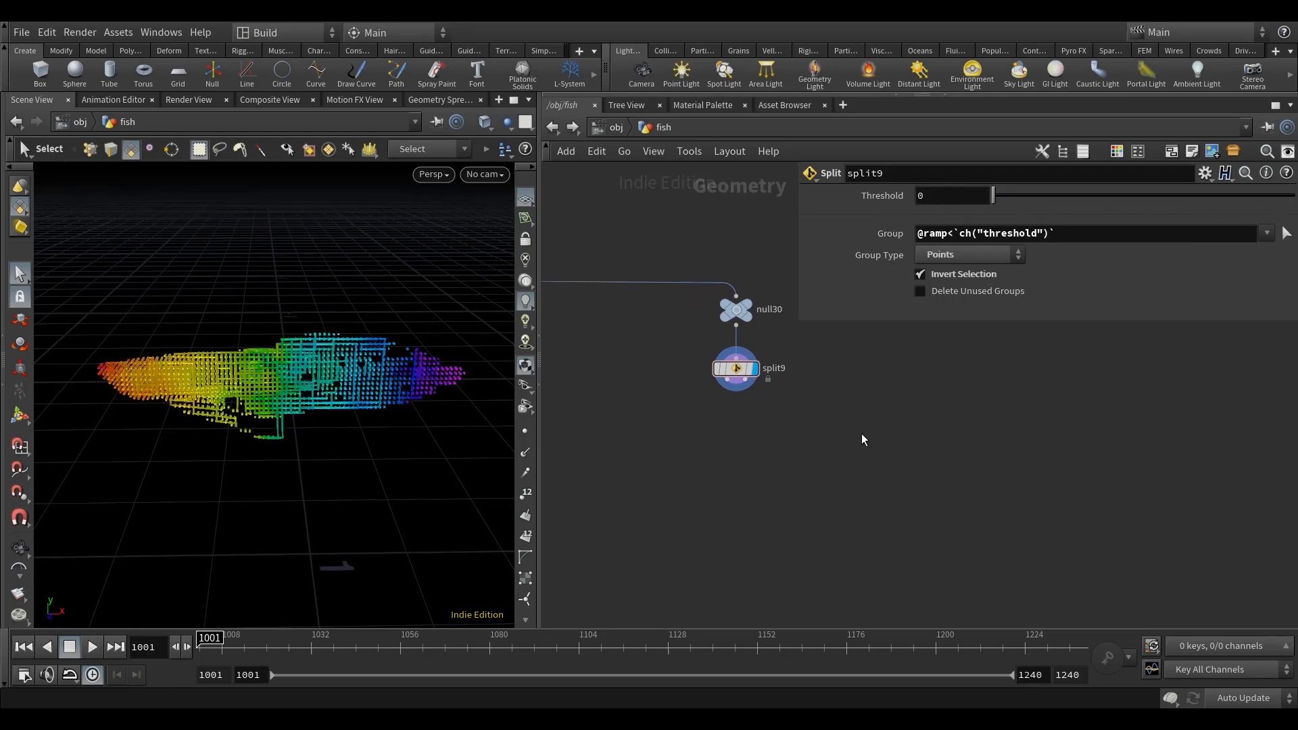
# Step: Add a Null node fed from the Split's first output and name it KEEP
pyautogui.press('Tab')
pyautogui.write('nul')
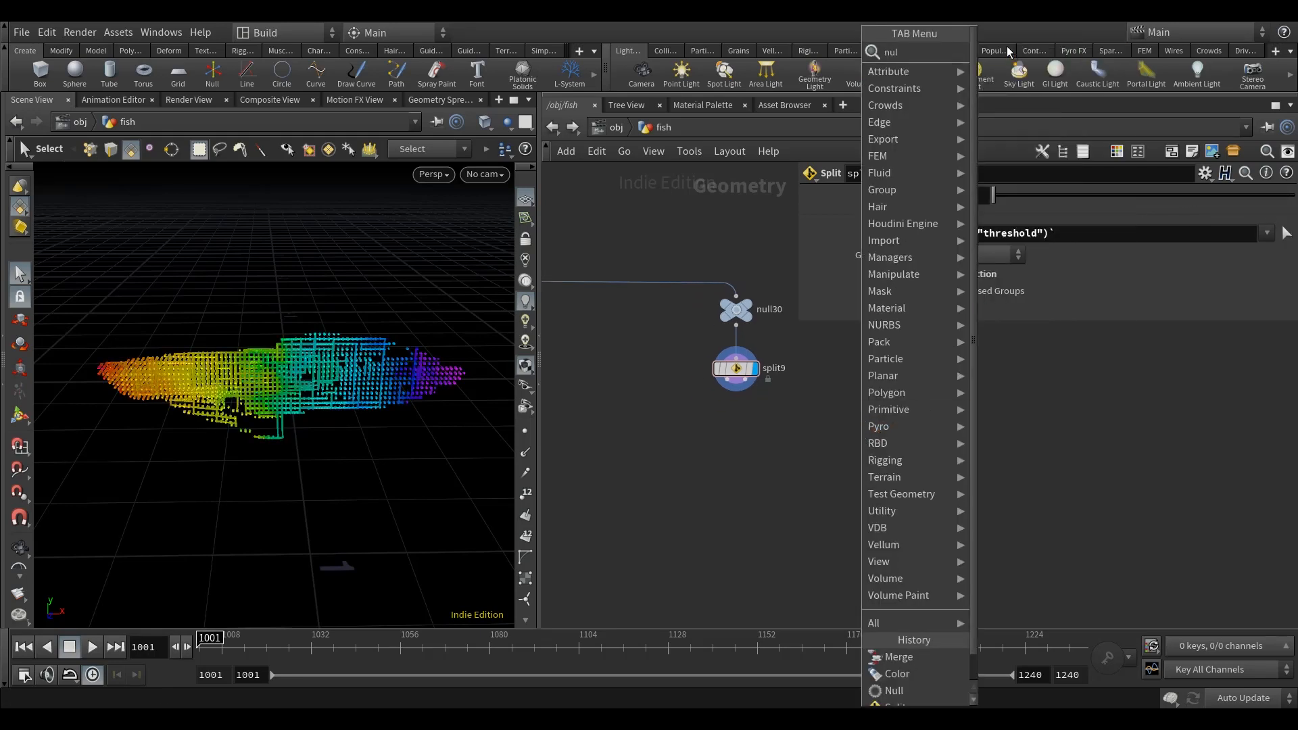
pyautogui.click(1008, 52)
pyautogui.click(628, 437)
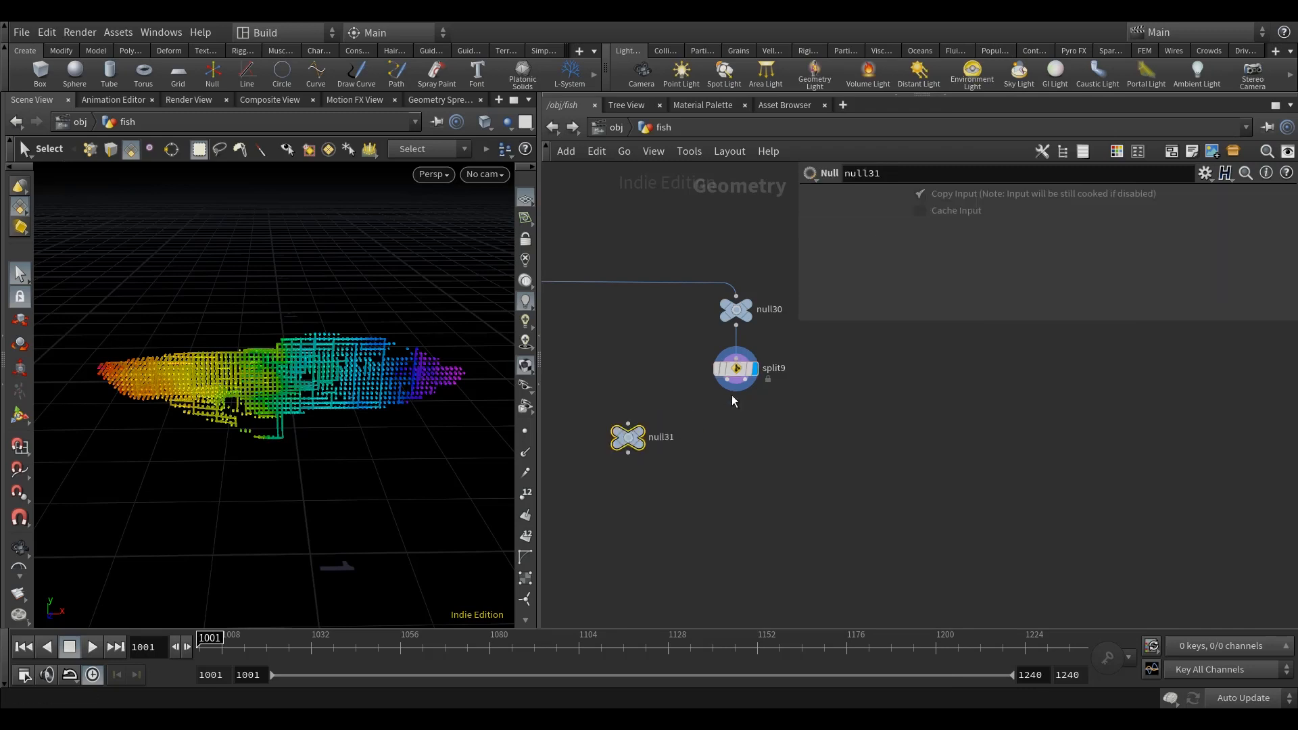
pyautogui.doubleClick(661, 437)
pyautogui.write('KEE')
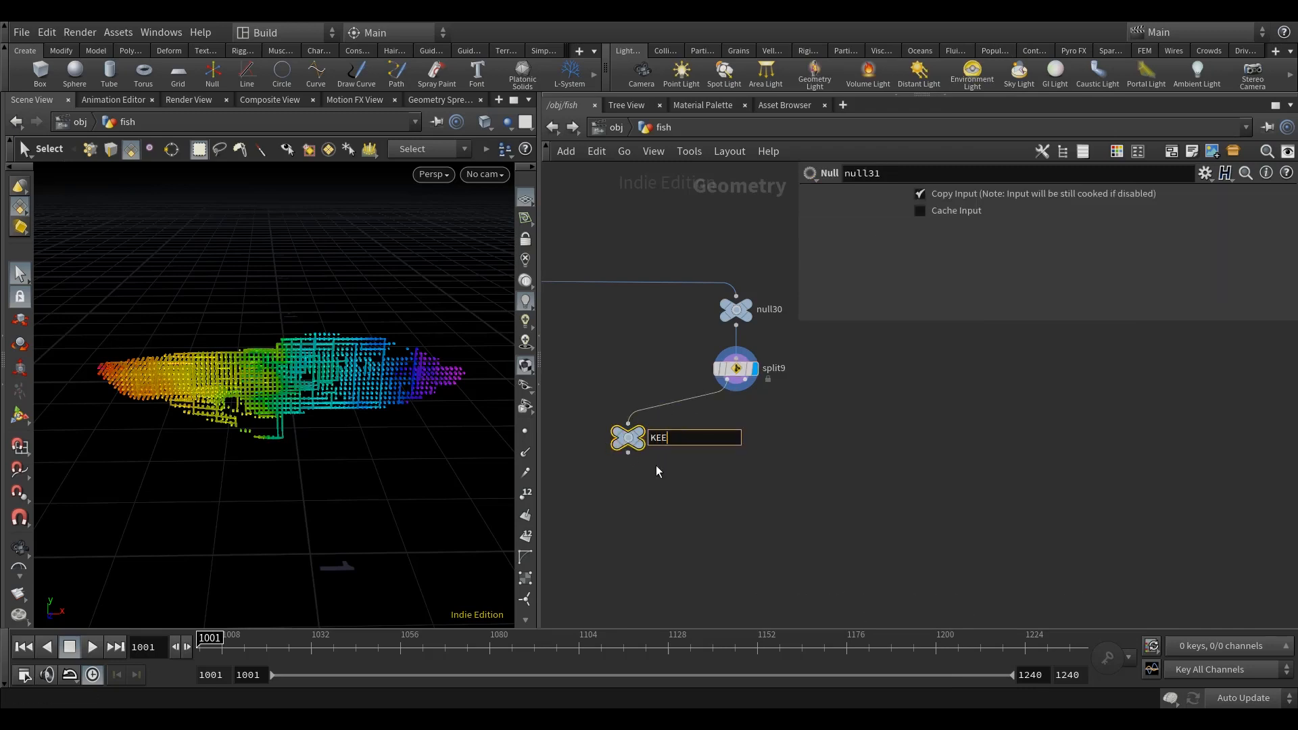
pyautogui.write('P')
pyautogui.press('Return')
# Step: Duplicate the KEEP node, connect the copy to the Split's second output and rename it null
pyautogui.hotkey('ctrl', 'c')
pyautogui.click(831, 448)
pyautogui.hotkey('ctrl', 'v')
pyautogui.click(747, 381)
pyautogui.click(826, 432)
pyautogui.moveTo(826, 447); pyautogui.dragTo(836, 439)
pyautogui.doubleClick(874, 440)
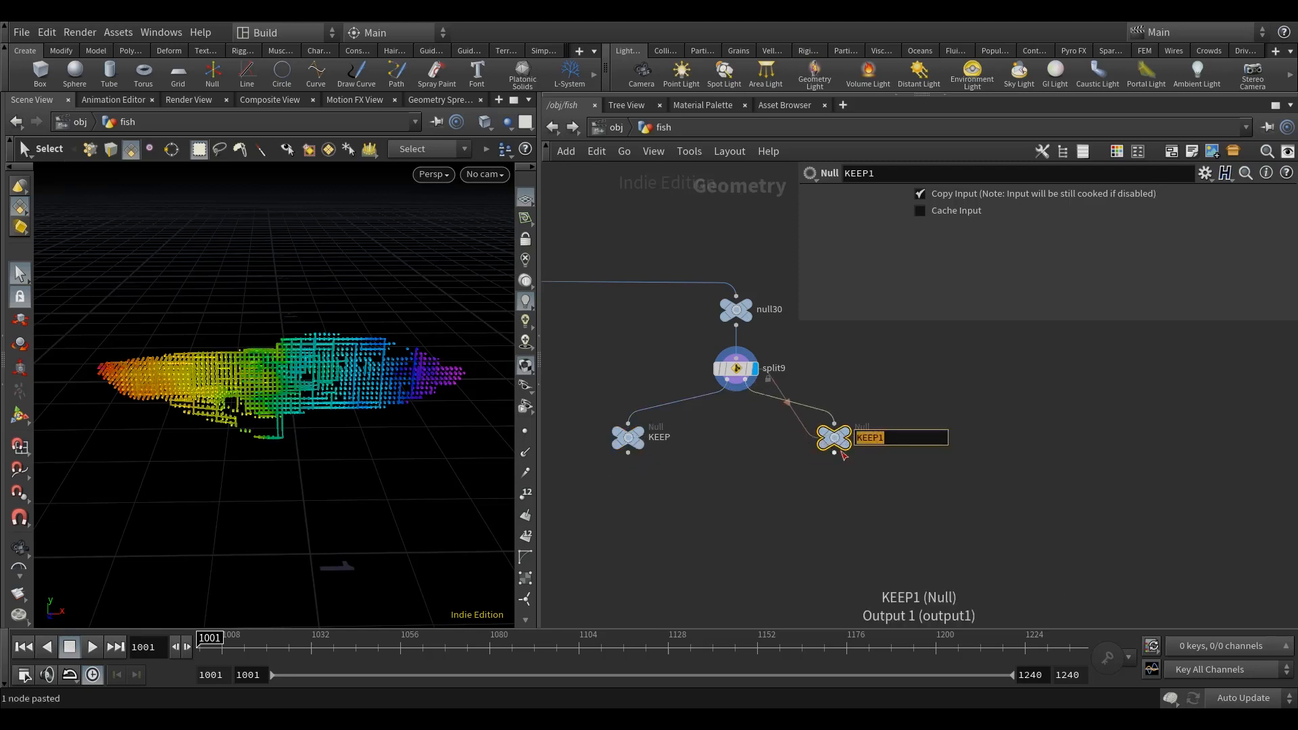
pyautogui.write('null')
pyautogui.press('Return')
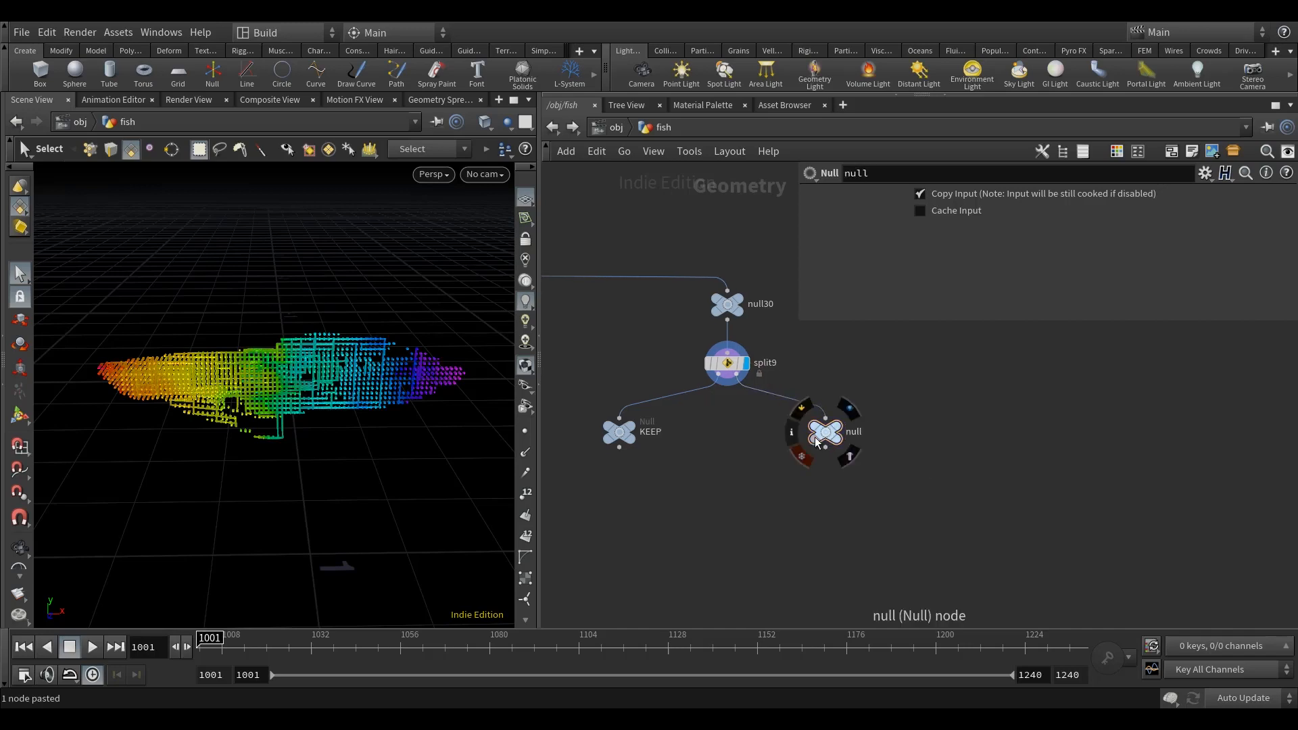
# Step: Display the null branch and the KEEP branch in turn, and set split9's Threshold to 0.393
pyautogui.click(849, 432)
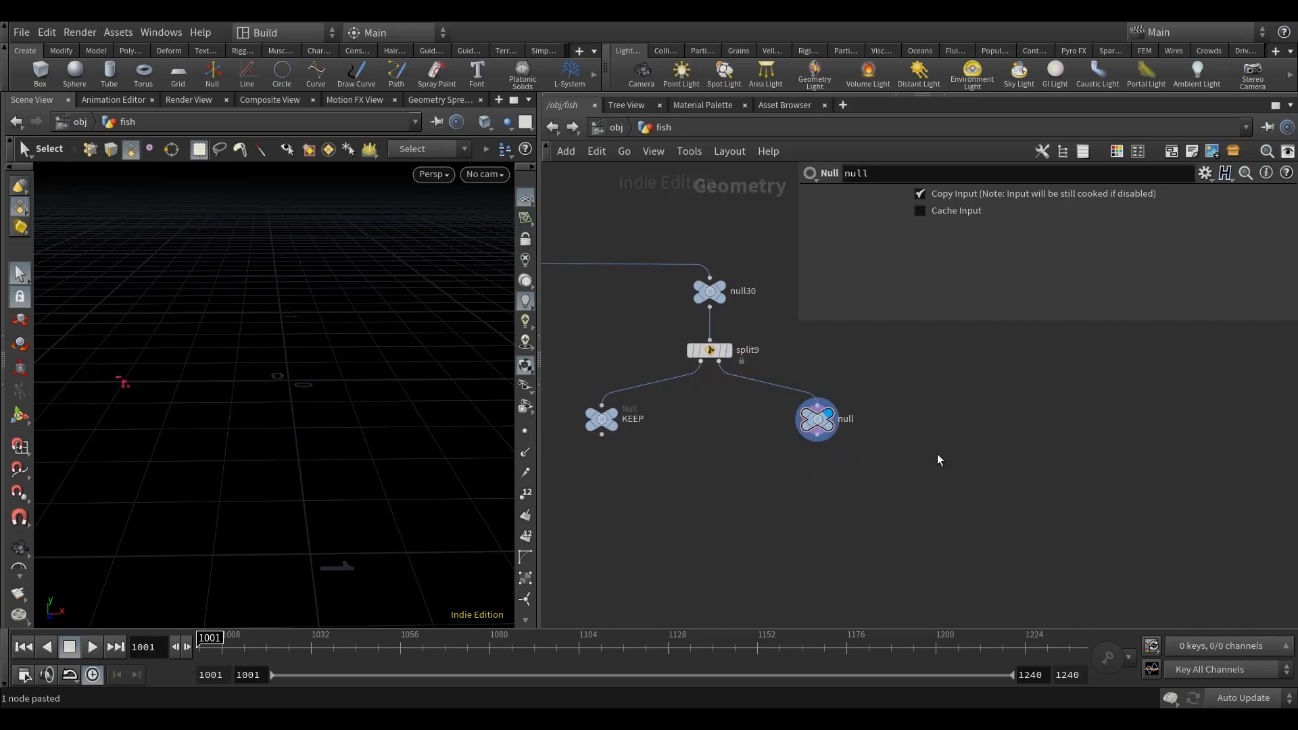
pyautogui.click(600, 419)
pyautogui.click(609, 407)
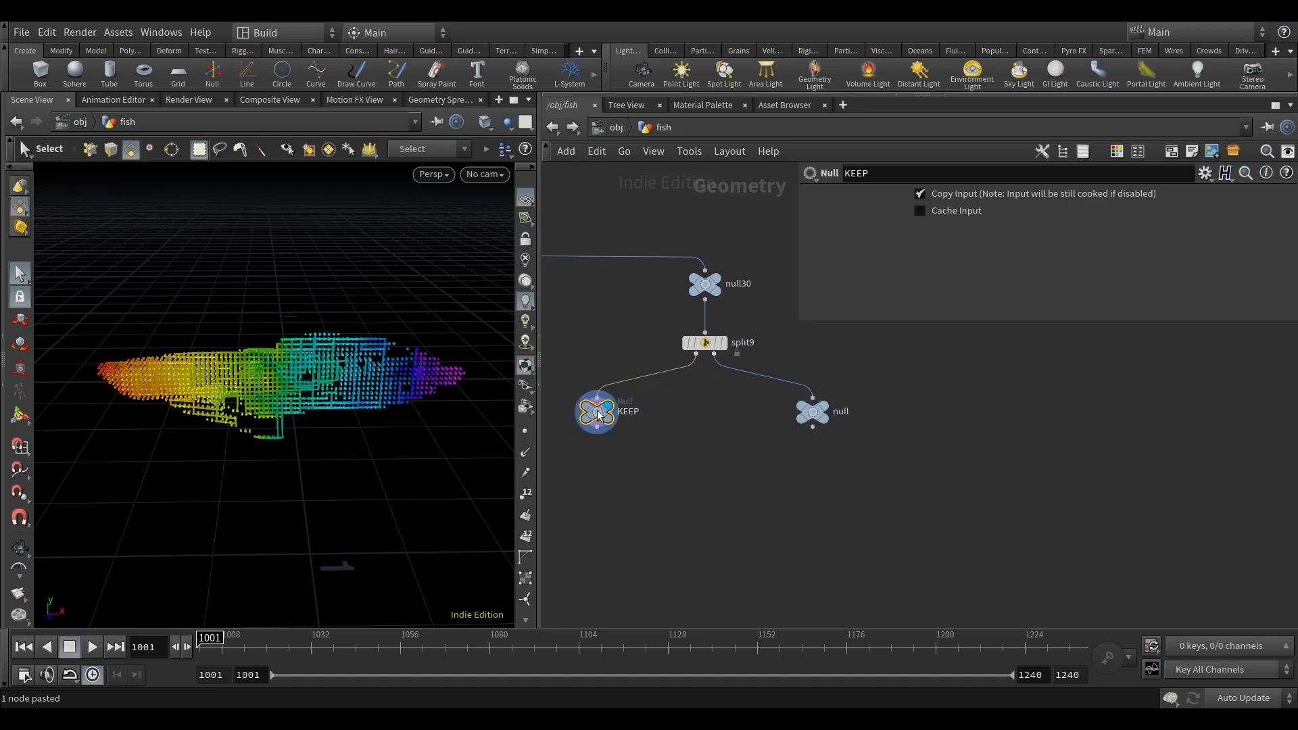
pyautogui.click(705, 346)
pyautogui.moveTo(993, 196); pyautogui.dragTo(1112, 196)
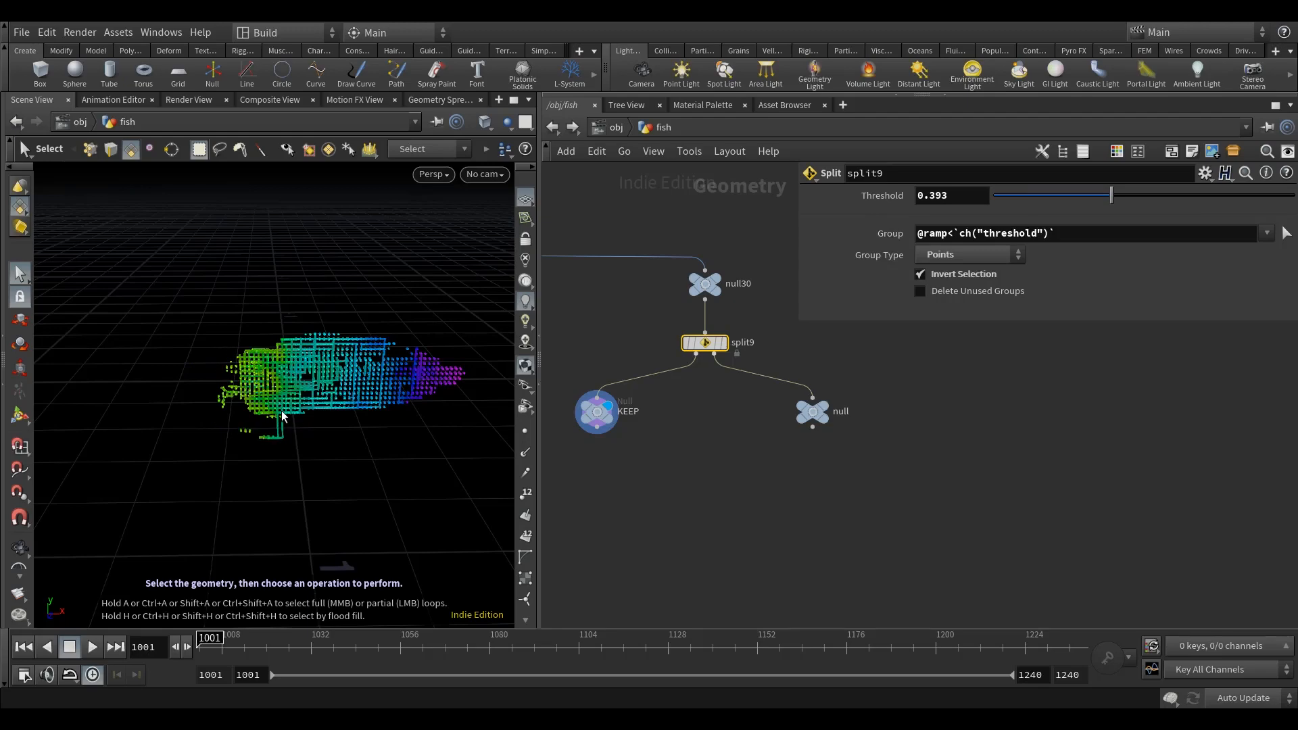
pyautogui.moveTo(282, 419)
pyautogui.keyDown('alt'); pyautogui.mouseDown()
pyautogui.moveTo(266, 425)
pyautogui.moveTo(281, 427)
pyautogui.mouseUp(); pyautogui.keyUp('alt')
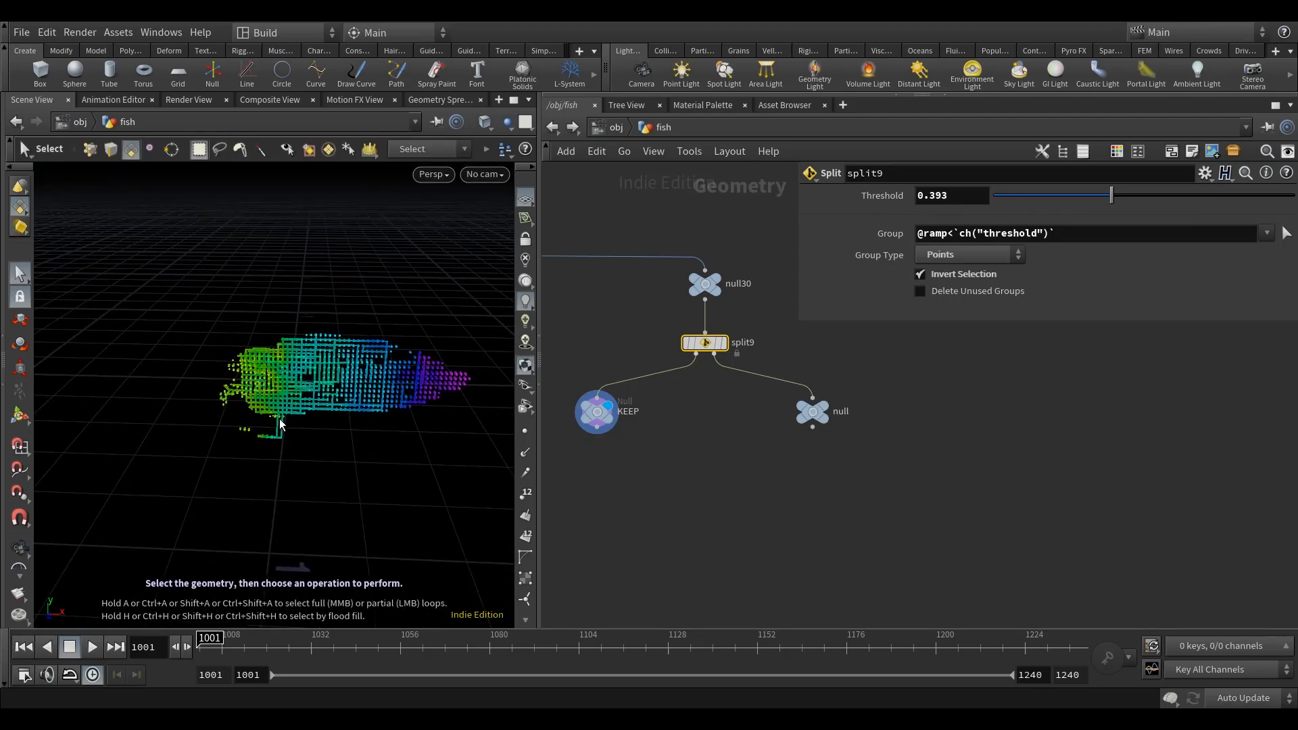
pyautogui.keyDown('alt'); pyautogui.moveTo(281, 418); pyautogui.dragTo(279, 422); pyautogui.keyUp('alt')
# Step: Duplicate the split9 node below the null node and connect the copy to the null's output
pyautogui.moveTo(797, 511); pyautogui.dragTo(805, 467, button='middle')
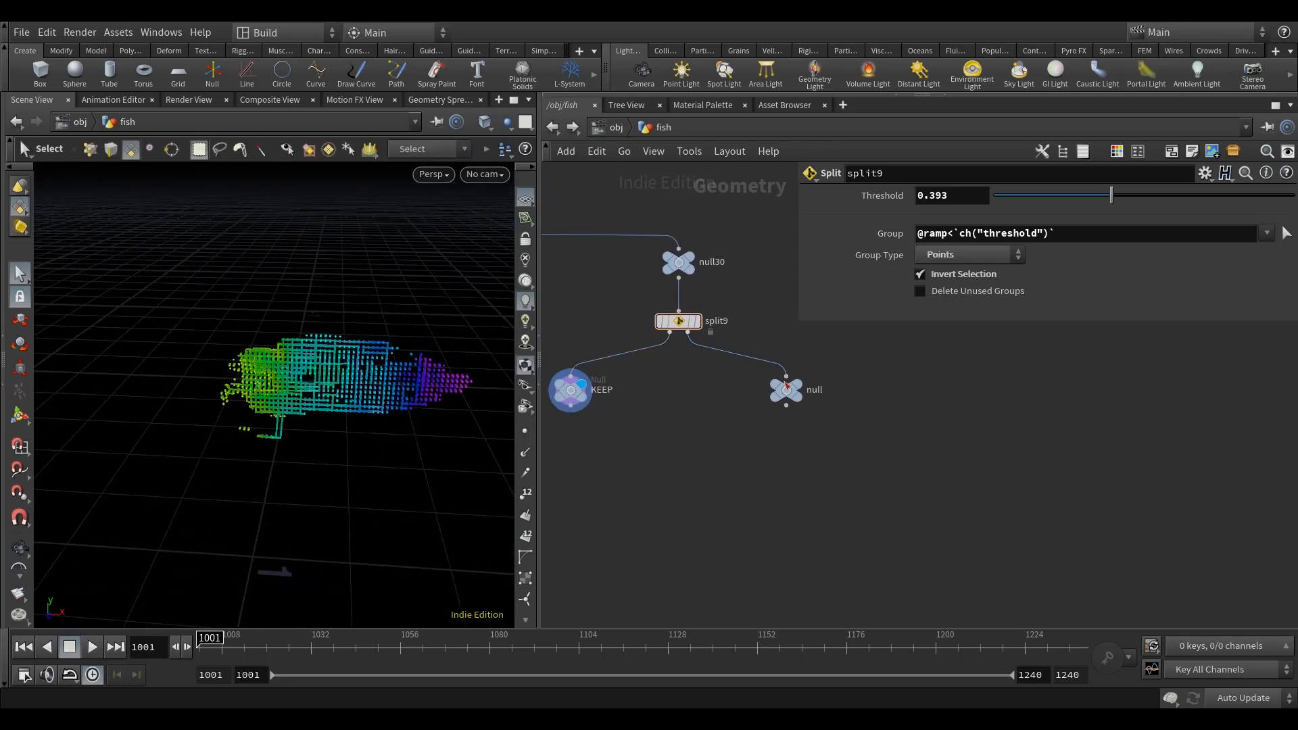
pyautogui.click(695, 322)
pyautogui.hotkey('ctrl', 'c')
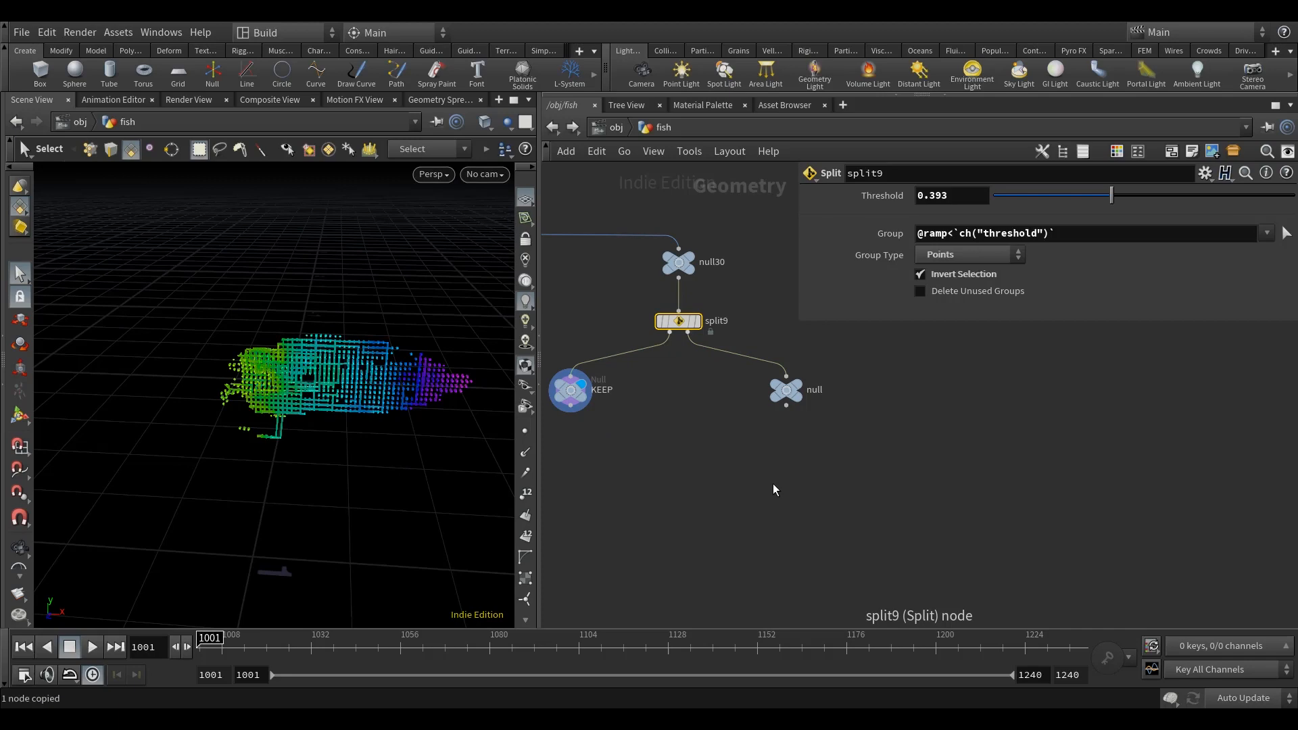
pyautogui.hotkey('ctrl', 'v')
pyautogui.click(785, 405)
pyautogui.click(769, 469)
pyautogui.moveTo(777, 480); pyautogui.dragTo(794, 467)
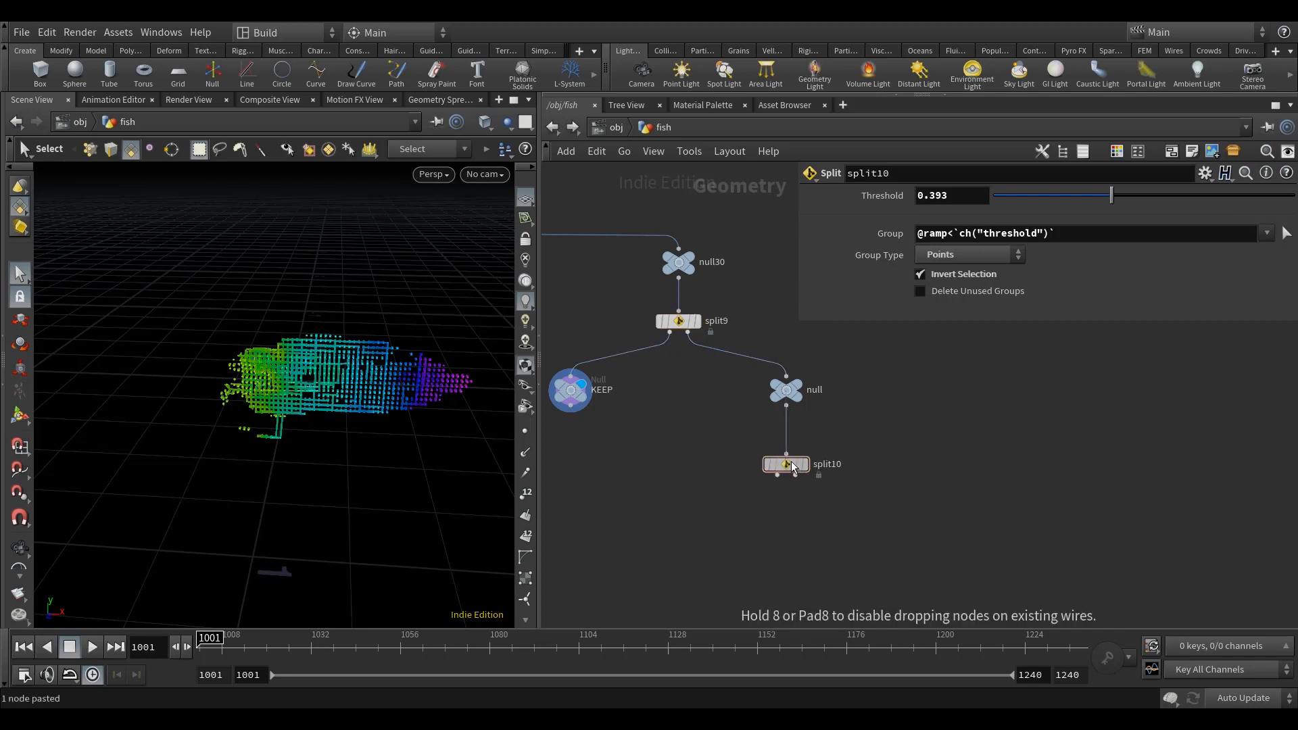
# Step: Open split10's parameter interface for editing and add a float parameter directly below Threshold
pyautogui.rightClick(794, 467)
pyautogui.moveTo(854, 467)
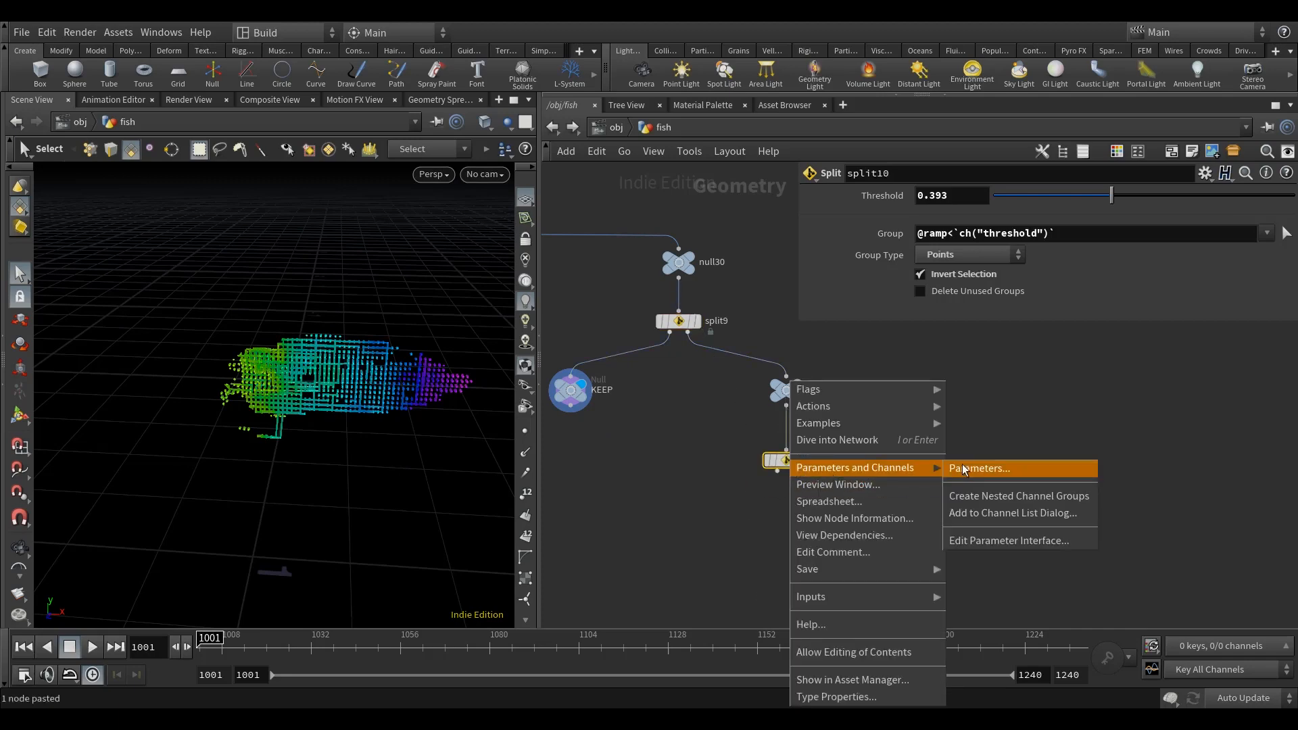
pyautogui.click(994, 542)
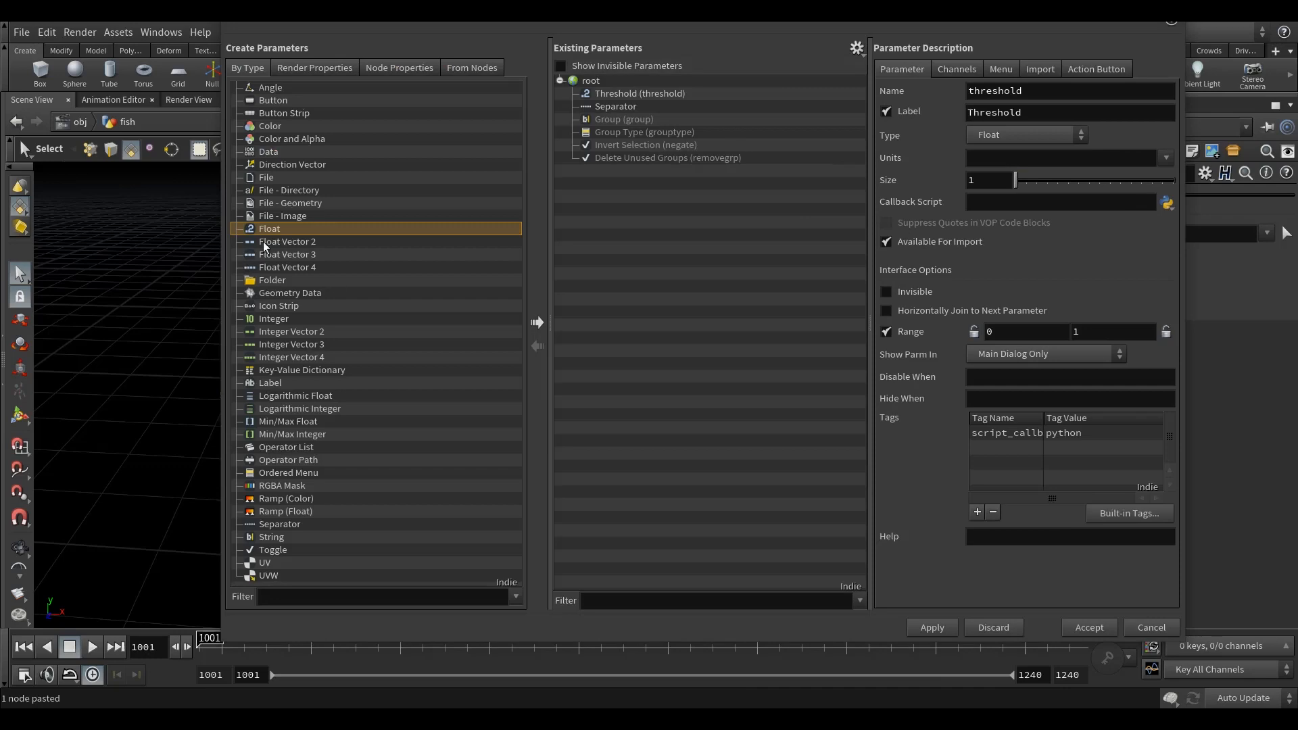
pyautogui.moveTo(266, 228); pyautogui.dragTo(622, 98)
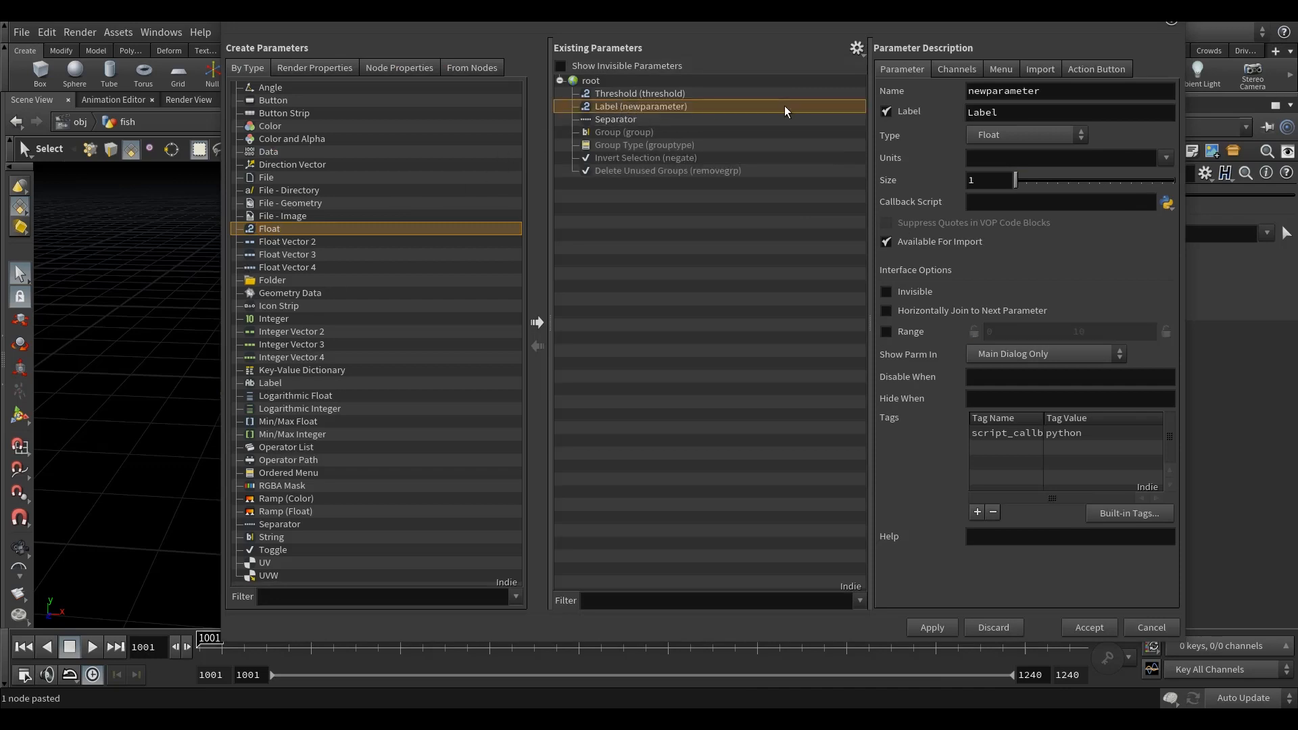
# Step: Name the new float parameter tolerance, label it Tolerance, give it a range of 0 to 1 and accept the interface changes
pyautogui.doubleClick(1069, 94)
pyautogui.write('tolerance')
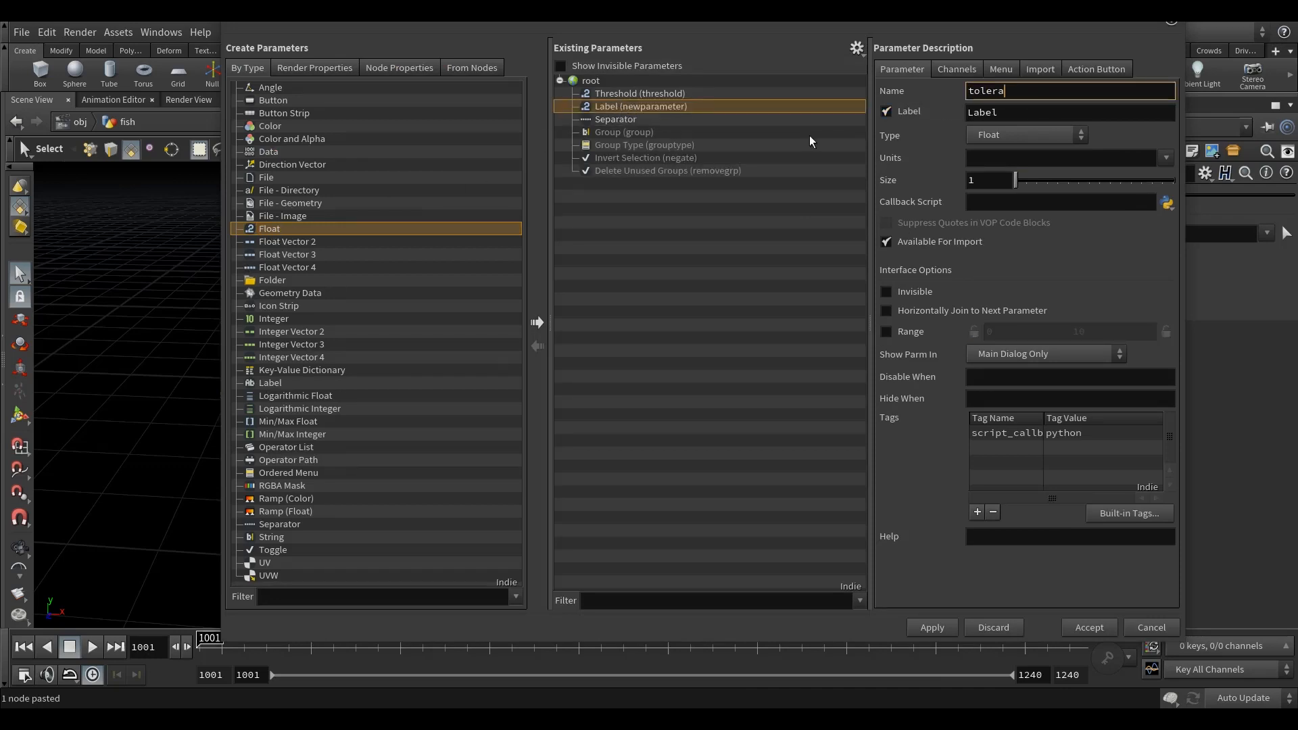
pyautogui.doubleClick(1011, 113)
pyautogui.write('Tolerance')
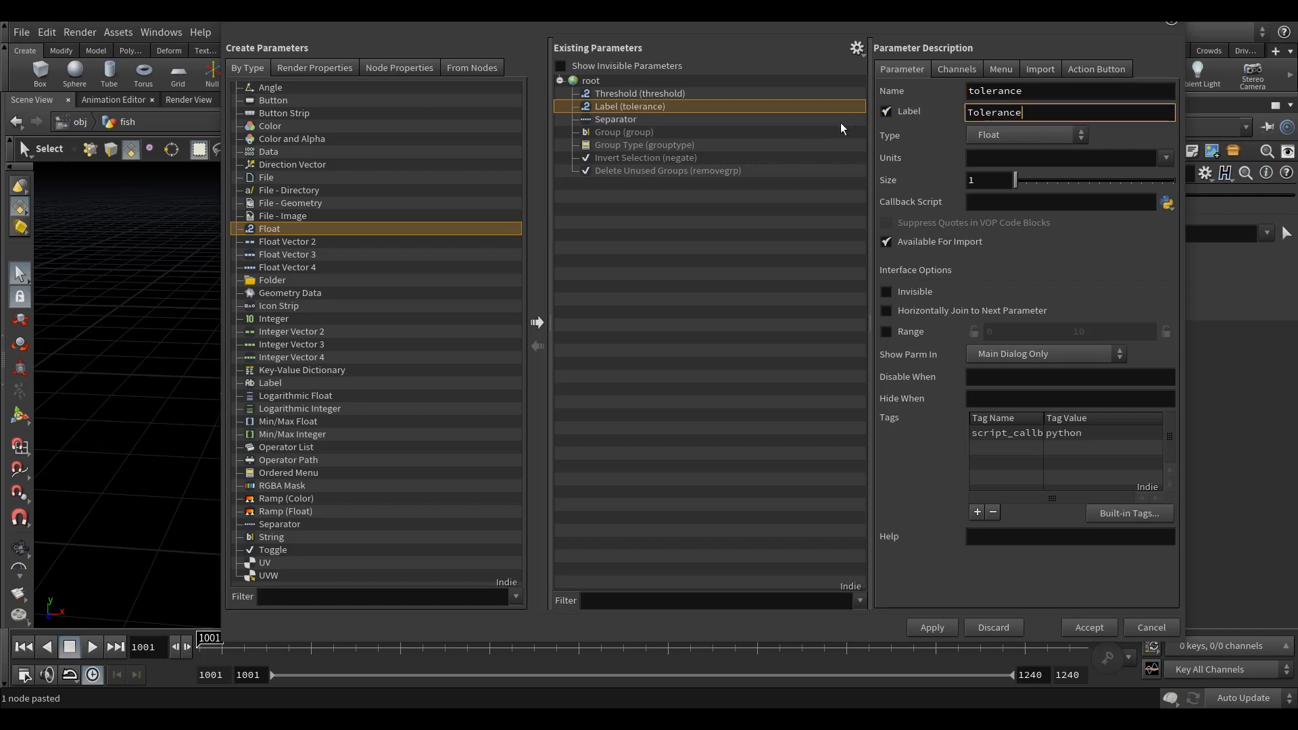
pyautogui.moveTo(1096, 332); pyautogui.dragTo(1019, 338)
pyautogui.write('1')
pyautogui.click(954, 628)
pyautogui.click(1112, 630)
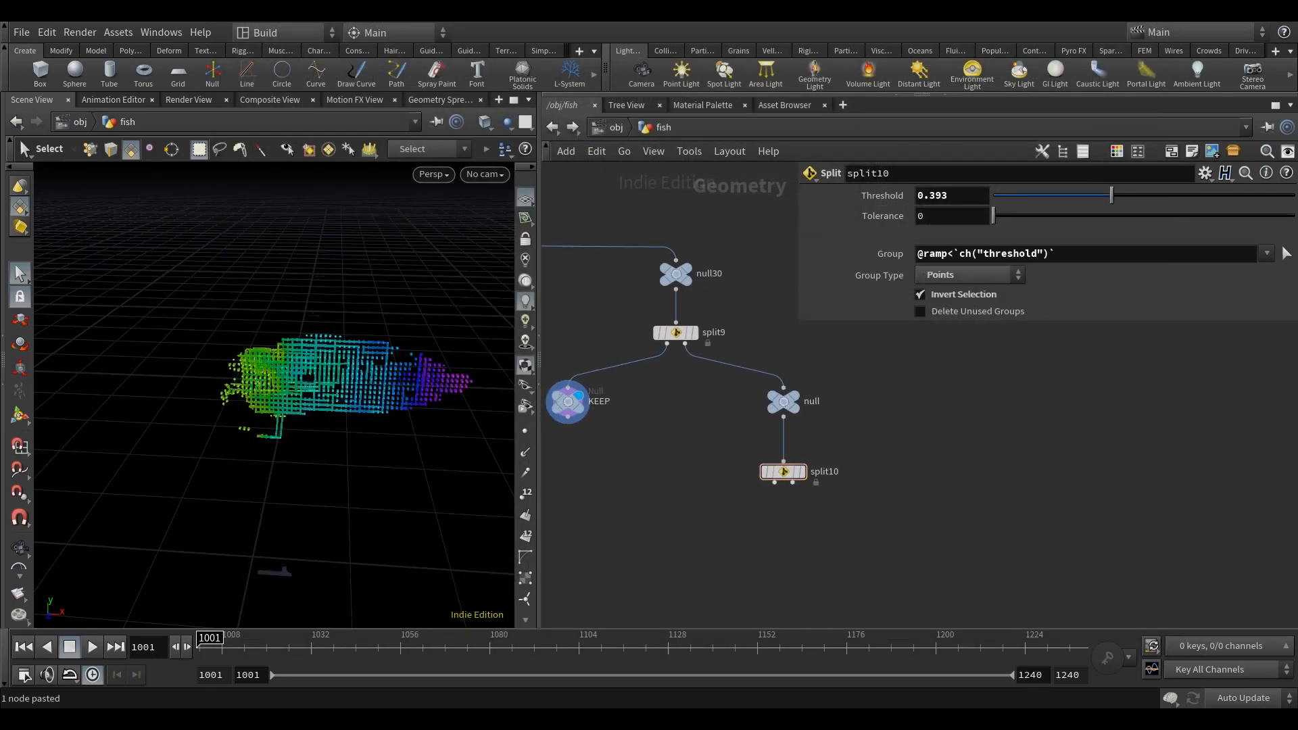
# Step: Turn off Invert Selection on split10 and set its Tolerance to 0.075
pyautogui.click(919, 294)
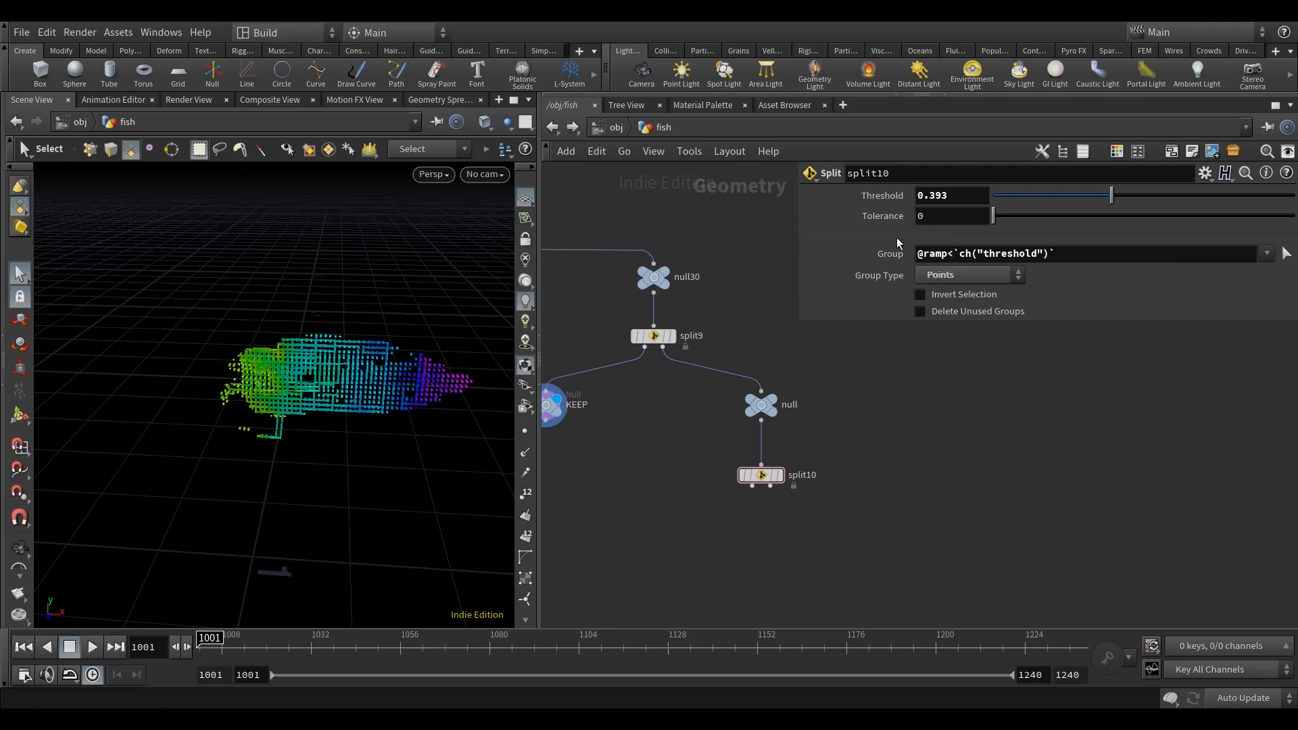
pyautogui.click(967, 218)
pyautogui.press('Return')
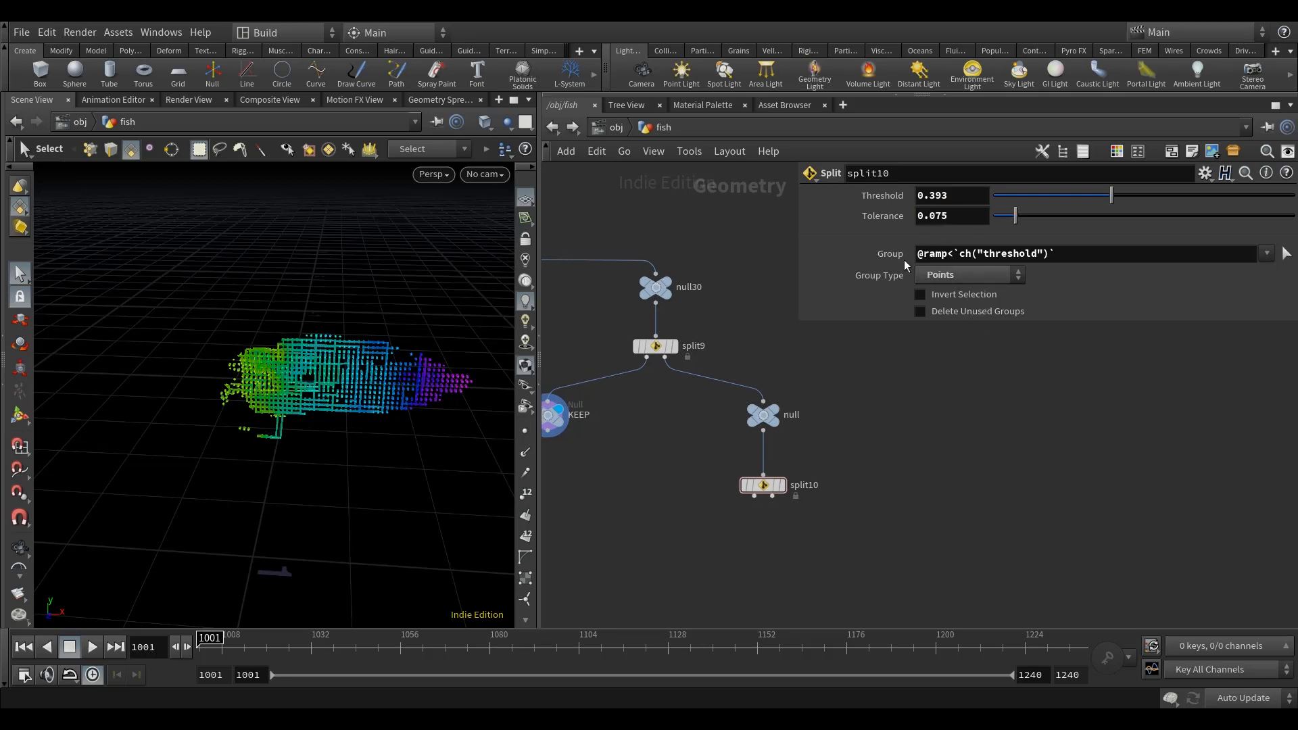
pyautogui.click(951, 254)
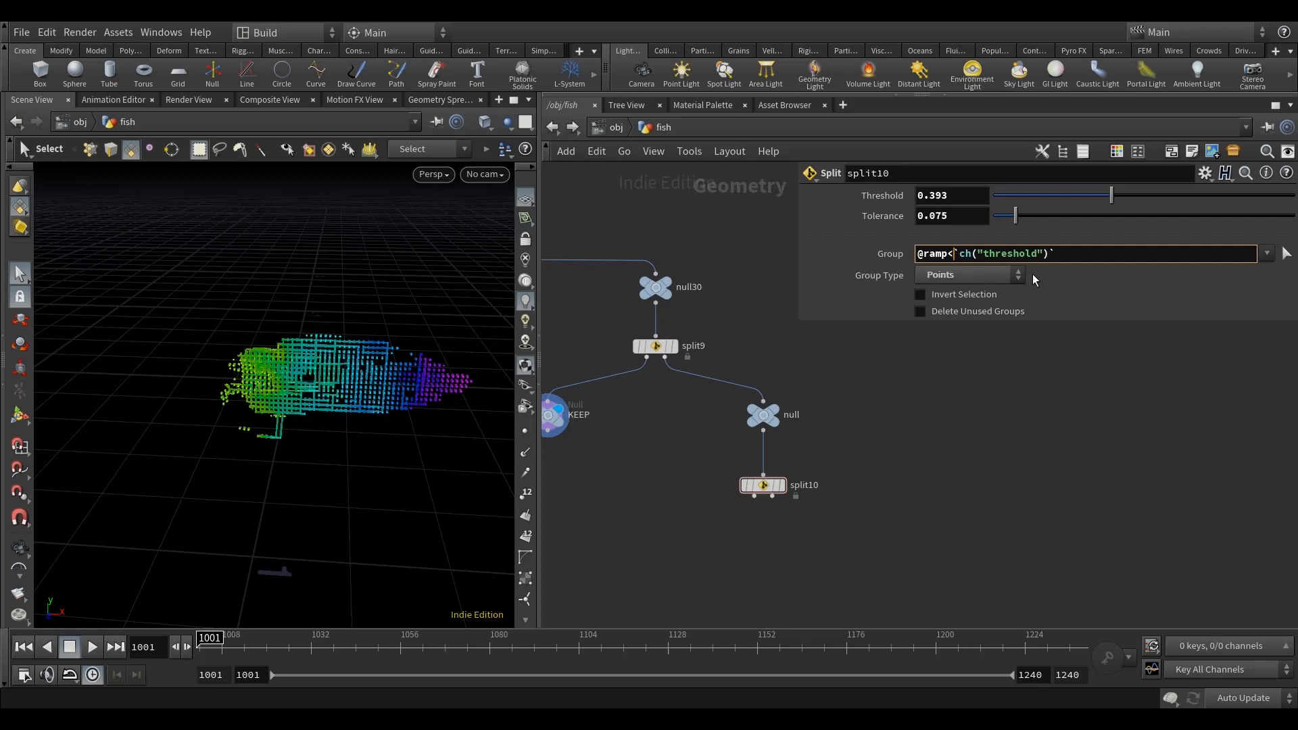
pyautogui.press('BackSpace')
pyautogui.write('>')
pyautogui.click(1047, 254)
pyautogui.write('-')
pyautogui.rightClick(918, 231)
pyautogui.click(925, 327)
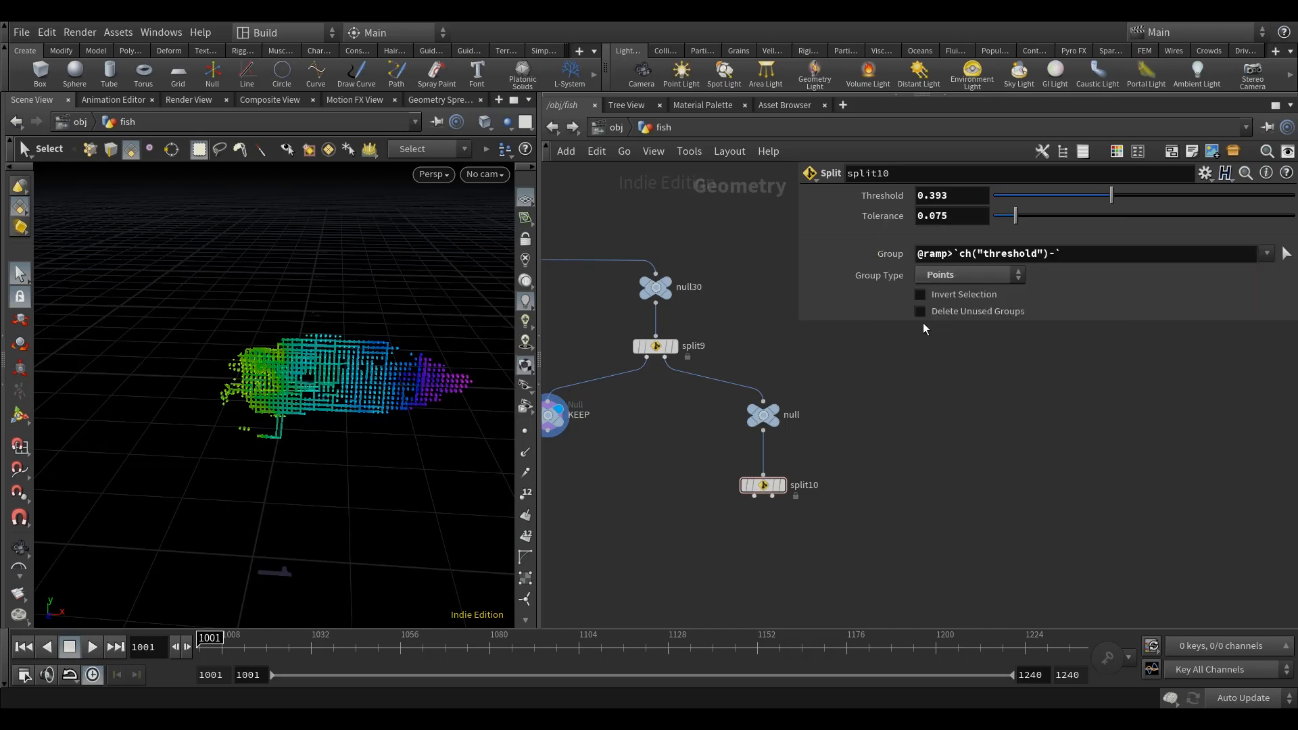
pyautogui.rightClick(1054, 254)
pyautogui.click(1095, 415)
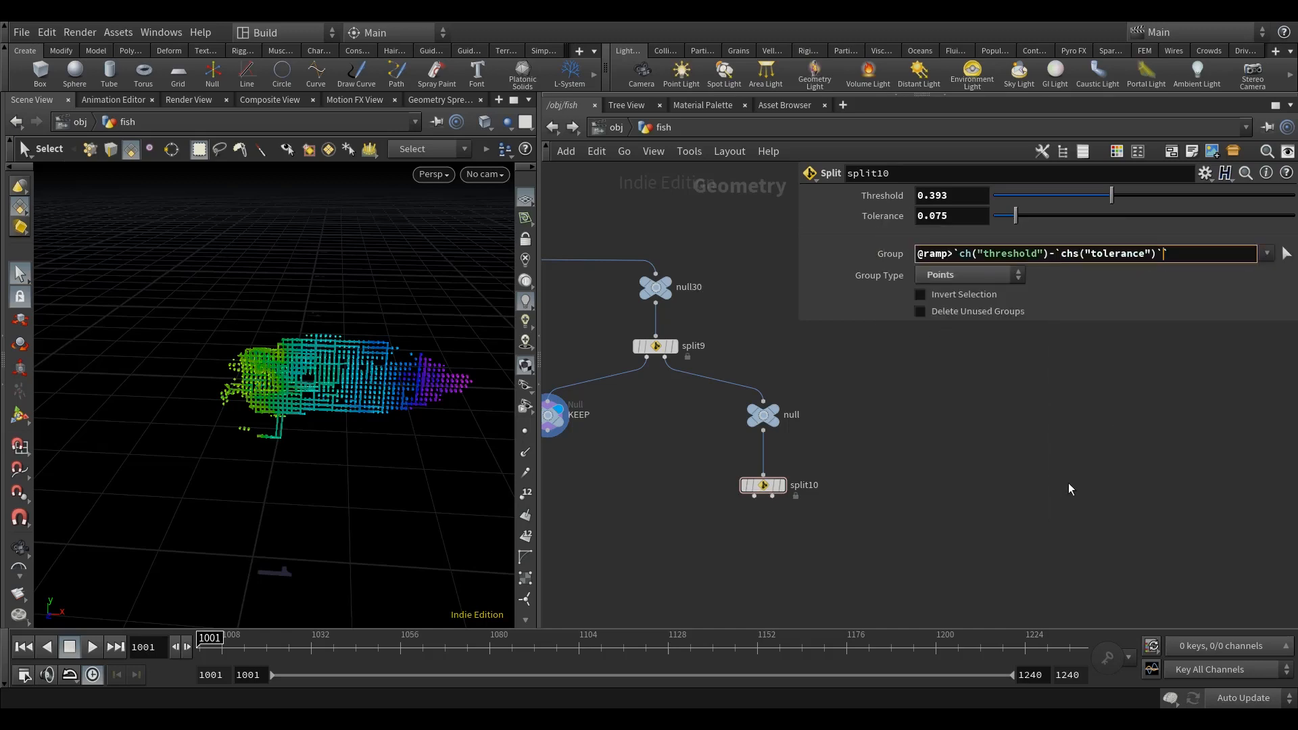
pyautogui.click(1160, 255)
pyautogui.click(1060, 252)
pyautogui.press('BackSpace')
# Step: Display split10 and inspect the band of fish points it isolates
pyautogui.moveTo(1059, 411); pyautogui.dragTo(1059, 425, button='middle')
pyautogui.moveTo(932, 460); pyautogui.dragTo(947, 424, button='middle')
pyautogui.moveTo(977, 509); pyautogui.dragTo(967, 491, button='middle')
pyautogui.click(789, 433)
pyautogui.click(772, 438)
pyautogui.moveTo(877, 474); pyautogui.dragTo(866, 488, button='middle')
pyautogui.keyDown('alt'); pyautogui.moveTo(258, 455); pyautogui.dragTo(270, 439); pyautogui.keyUp('alt')
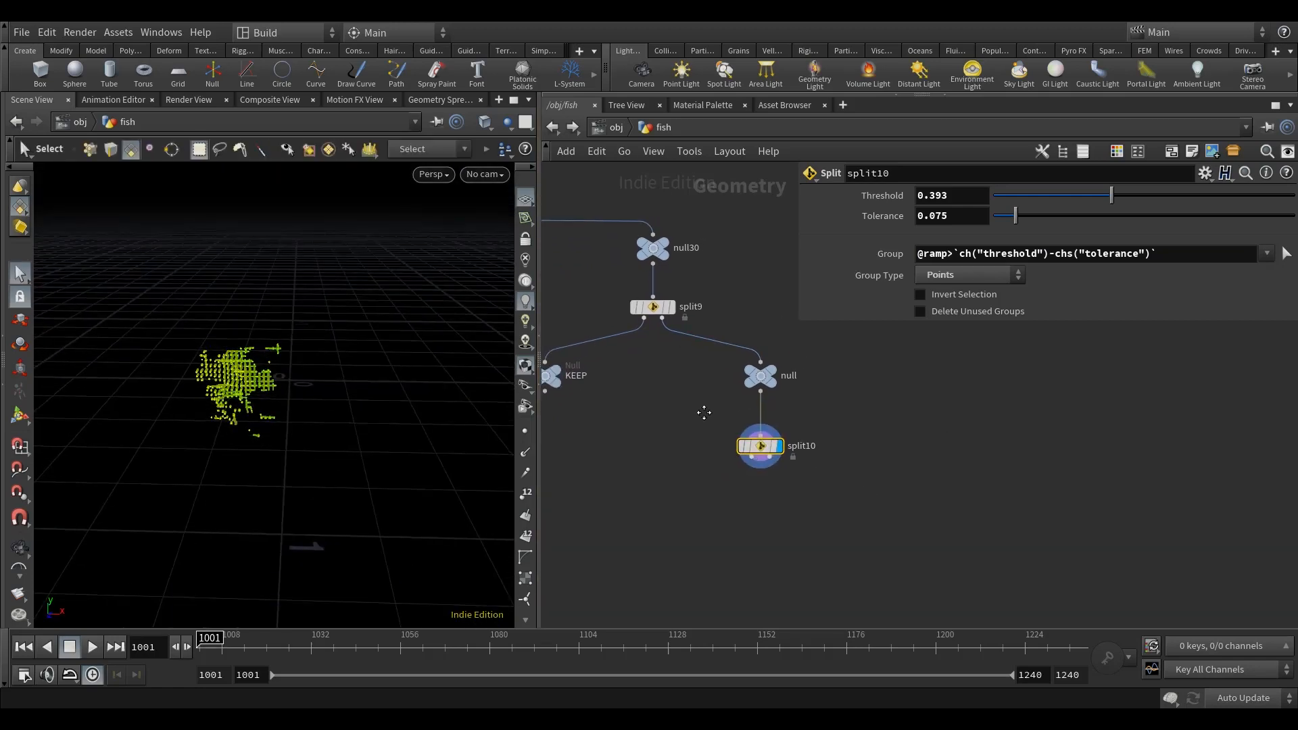
pyautogui.moveTo(701, 397); pyautogui.dragTo(702, 442, button='middle')
pyautogui.moveTo(821, 393); pyautogui.dragTo(866, 392, button='middle')
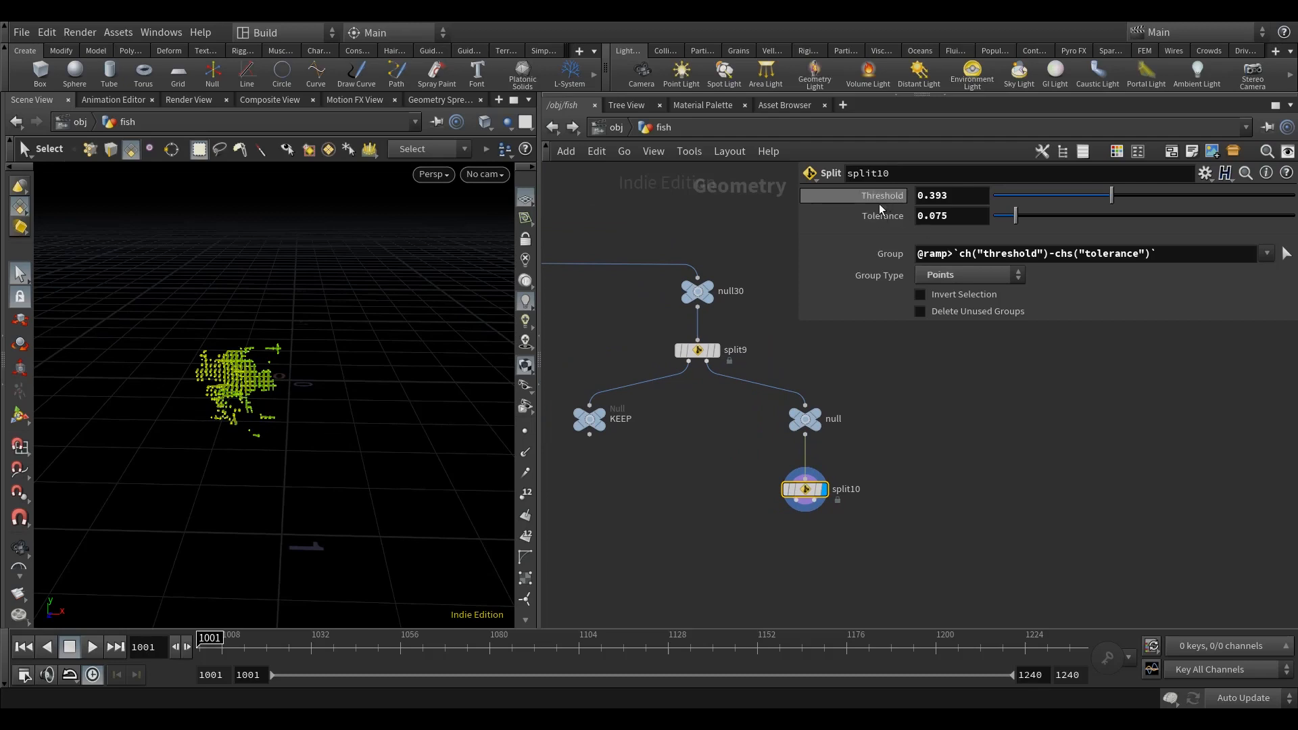
# Step: Link split10's Threshold to split9's Threshold with a relative reference, and select split9 again
pyautogui.click(702, 352)
pyautogui.moveTo(726, 453); pyautogui.dragTo(702, 446, button='middle')
pyautogui.rightClick(884, 196)
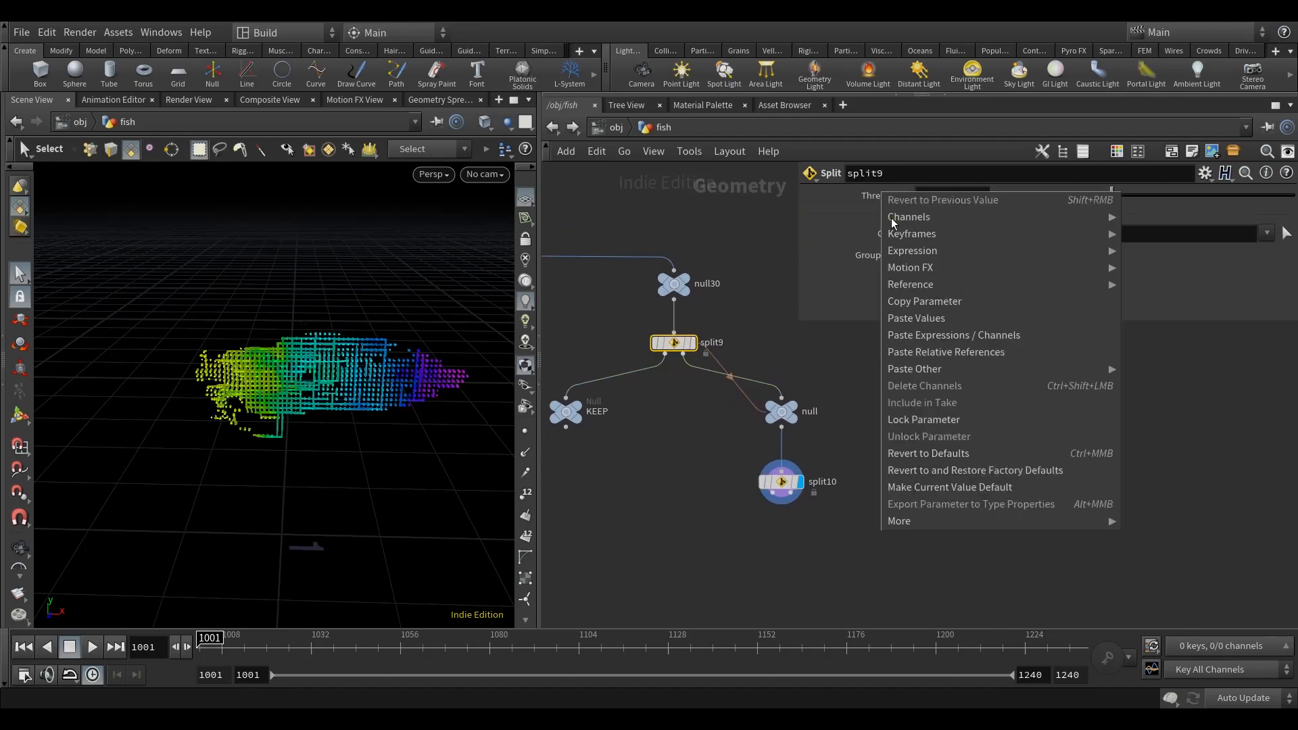
pyautogui.click(918, 299)
pyautogui.click(781, 489)
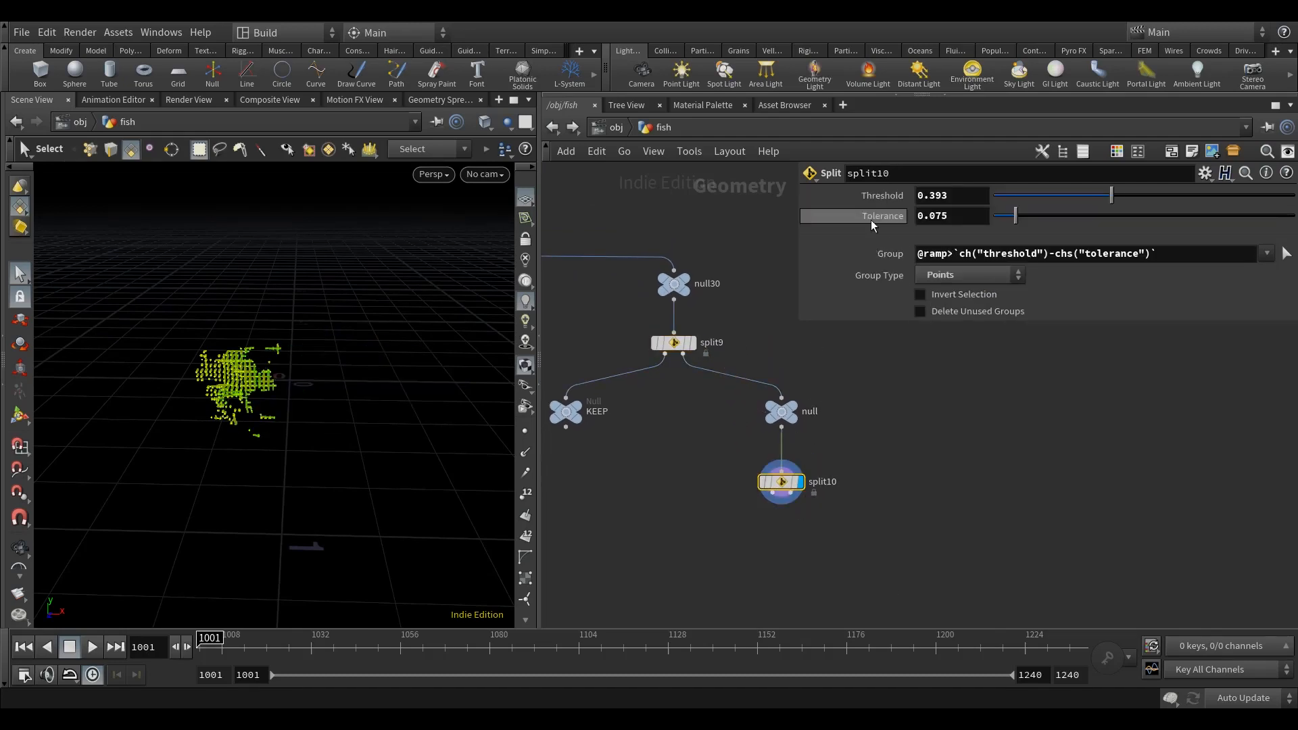
pyautogui.rightClick(876, 201)
pyautogui.click(906, 359)
pyautogui.moveTo(971, 449); pyautogui.dragTo(969, 444, button='middle')
pyautogui.click(672, 338)
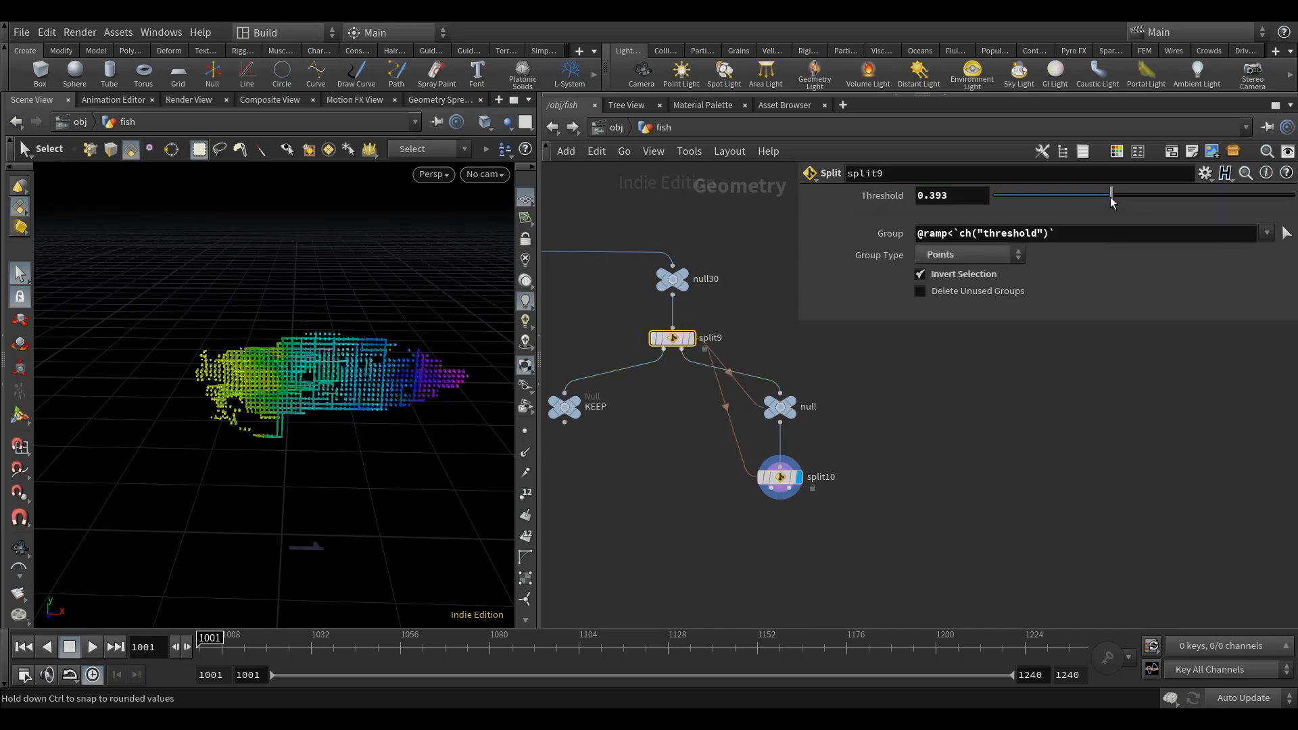
# Step: Add a Null named EDGE to split10's first output
pyautogui.click(950, 520)
pyautogui.moveTo(934, 506); pyautogui.dragTo(919, 455, button='middle')
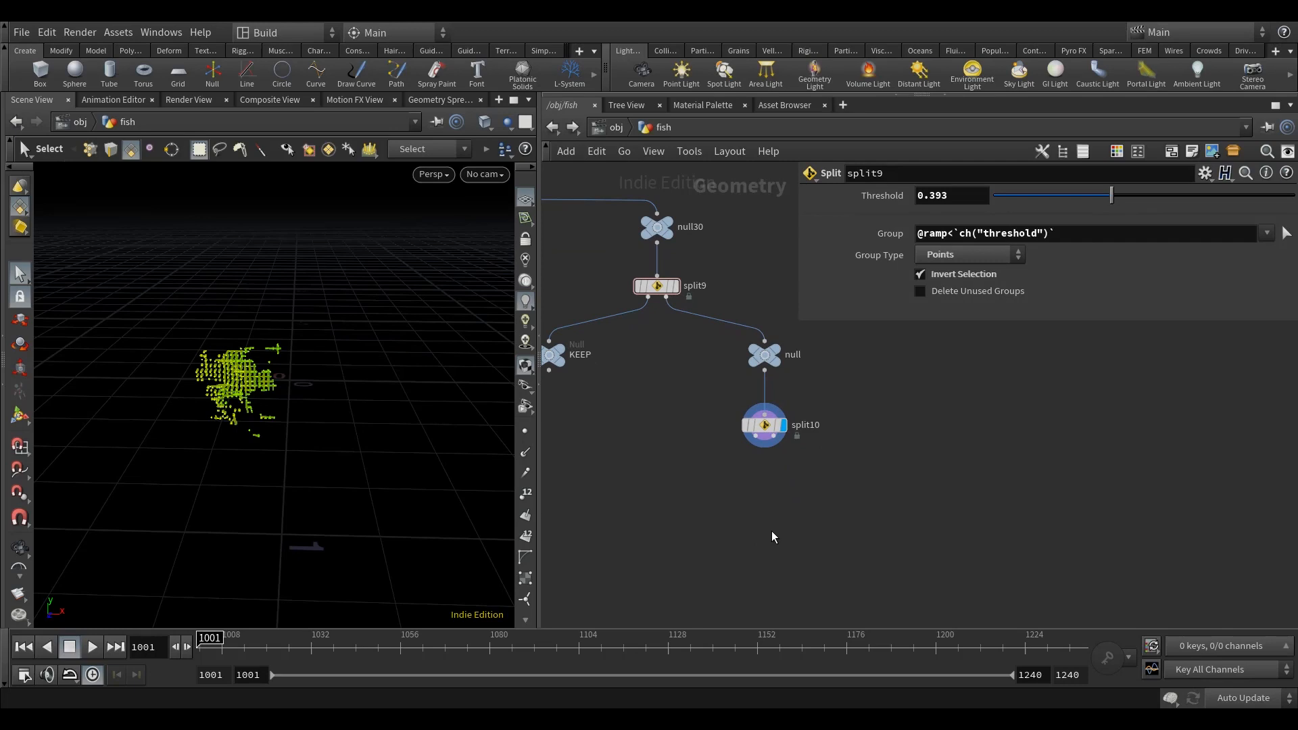
pyautogui.press('Tab')
pyautogui.write('nul')
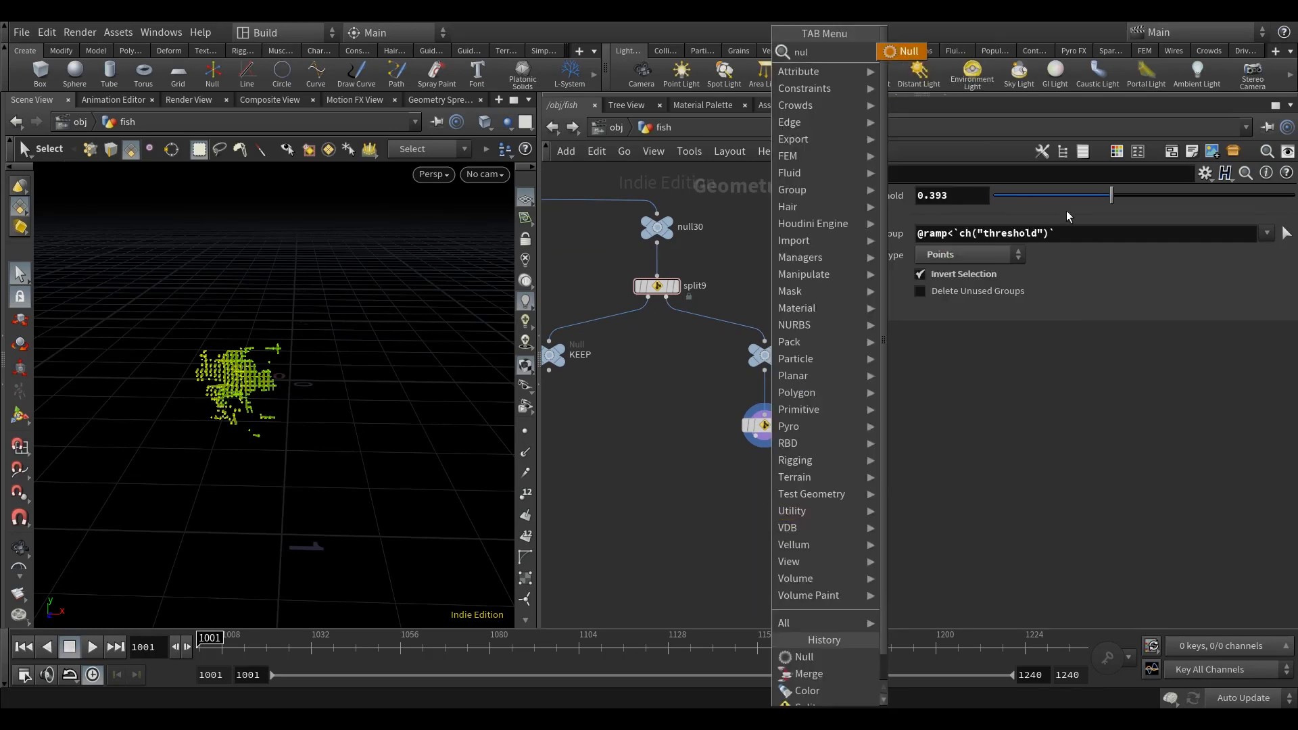
pyautogui.click(907, 52)
pyautogui.click(711, 476)
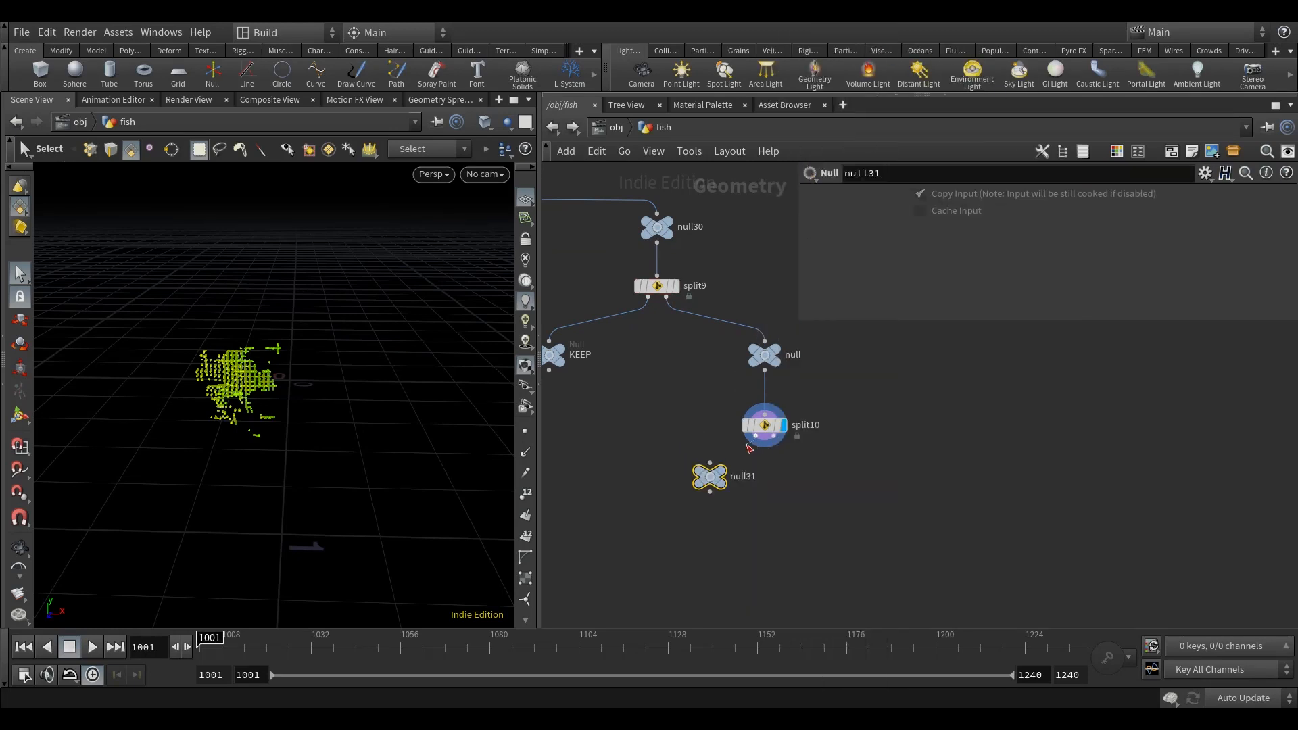
pyautogui.doubleClick(736, 479)
pyautogui.write('EDGE')
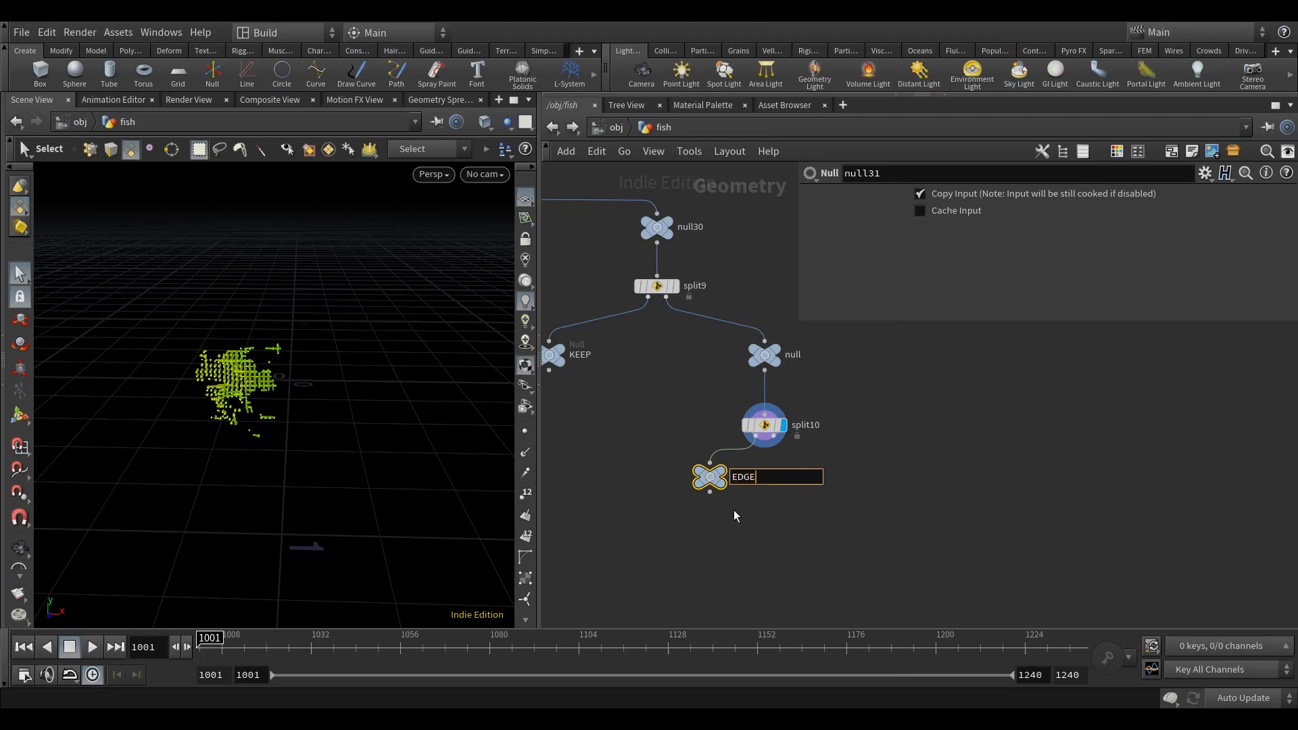
pyautogui.press('Return')
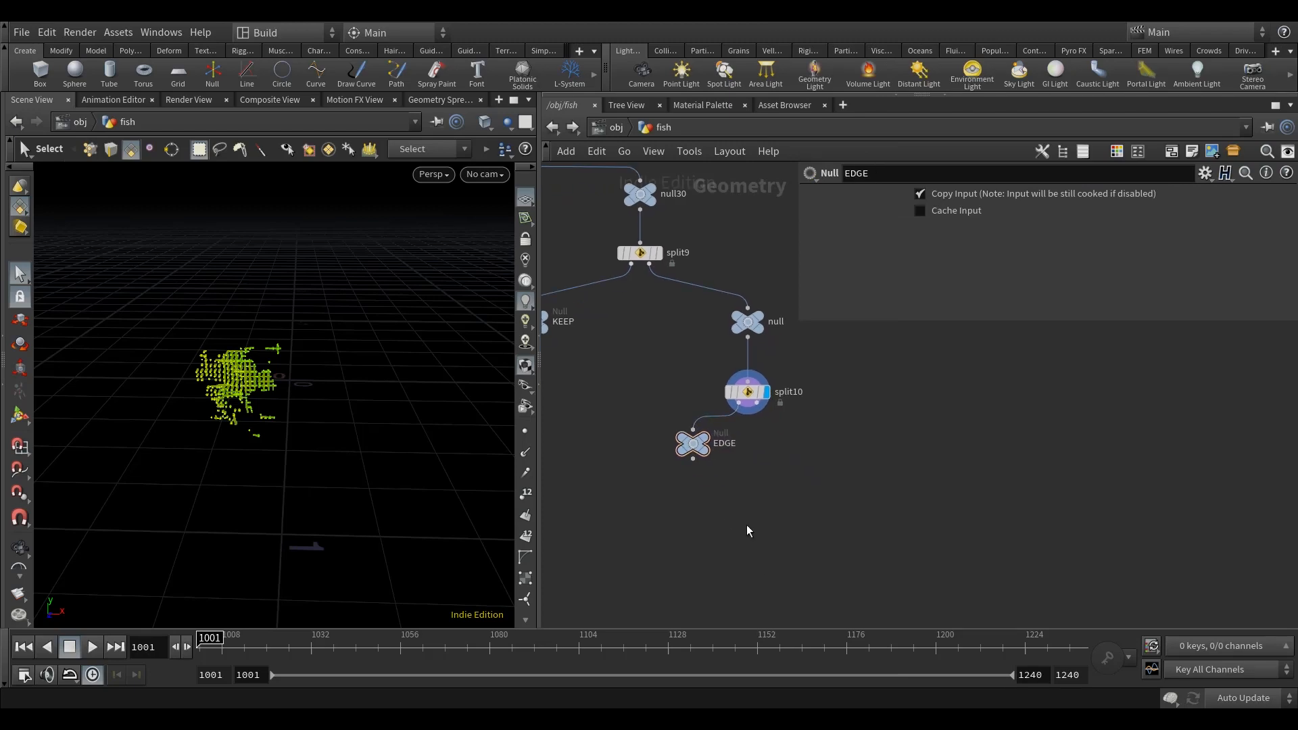
# Step: Add a Color node below EDGE, display it, and set its colour to magenta (FF00FF)
pyautogui.press('Tab')
pyautogui.write('col')
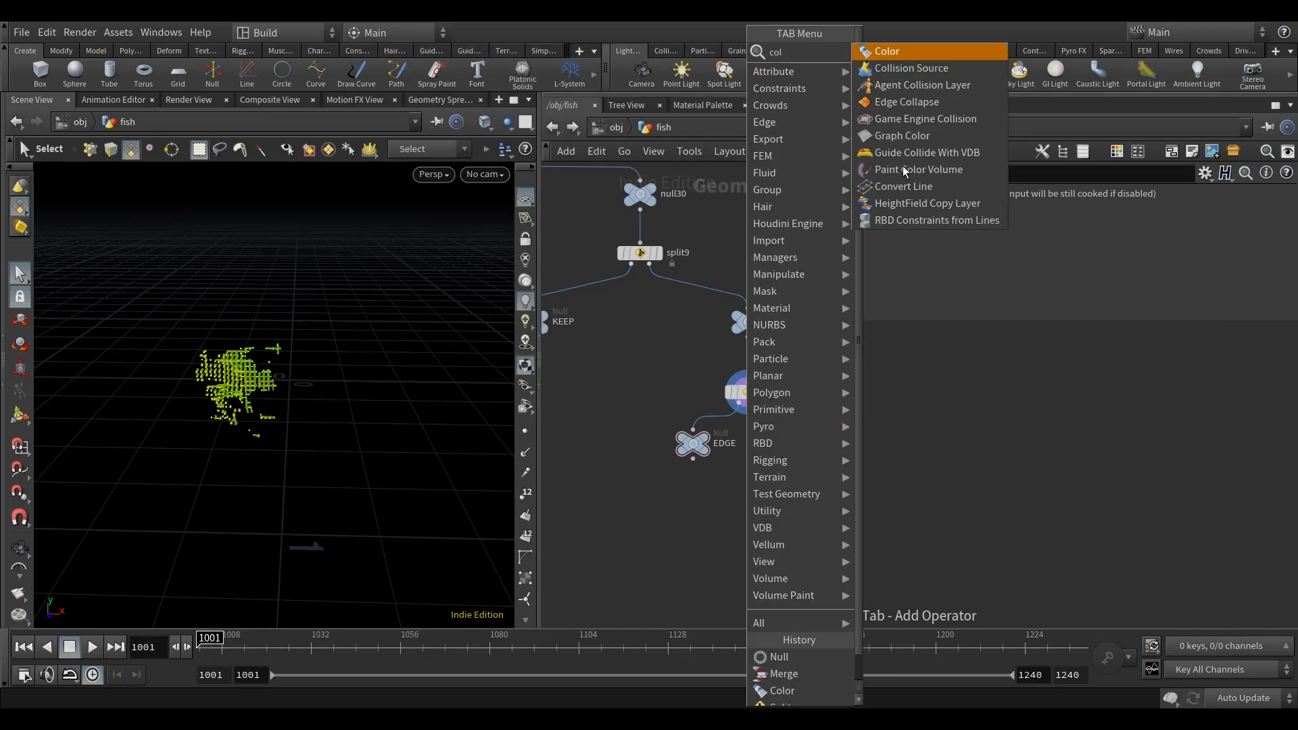
pyautogui.click(887, 51)
pyautogui.click(709, 519)
pyautogui.click(712, 519)
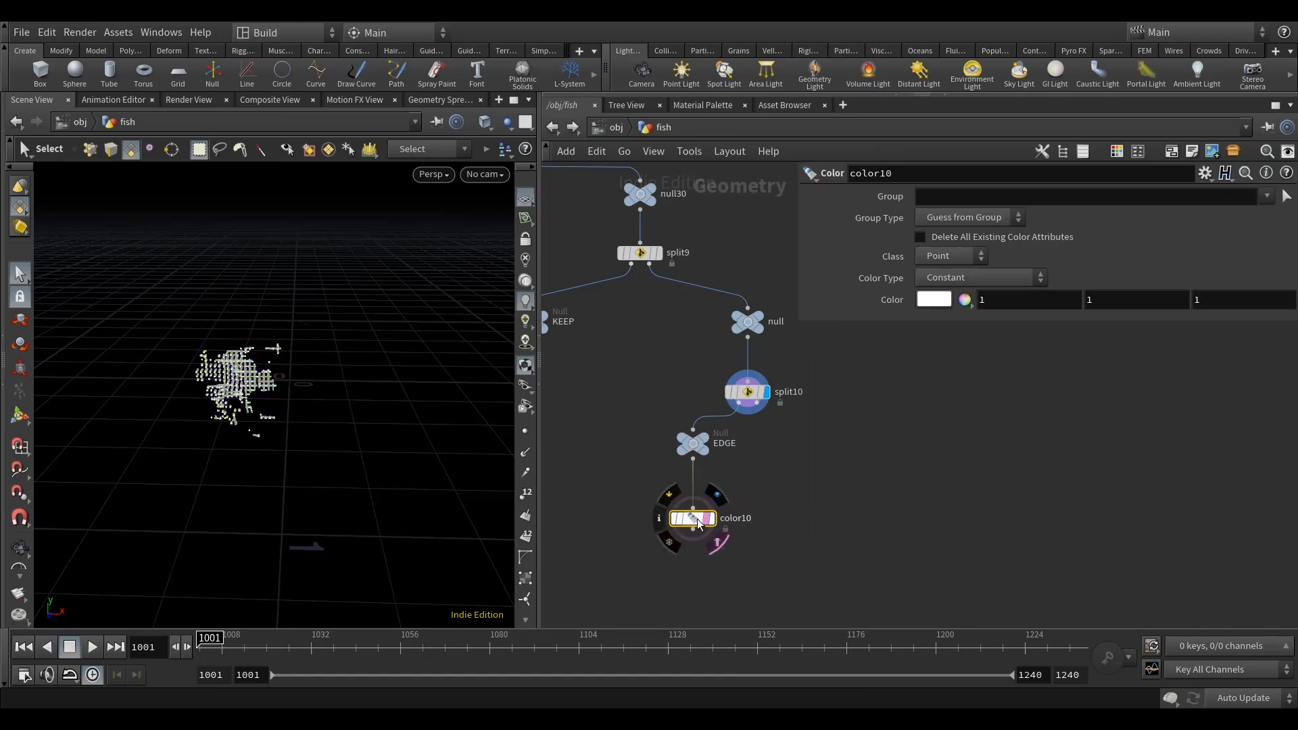
pyautogui.click(934, 301)
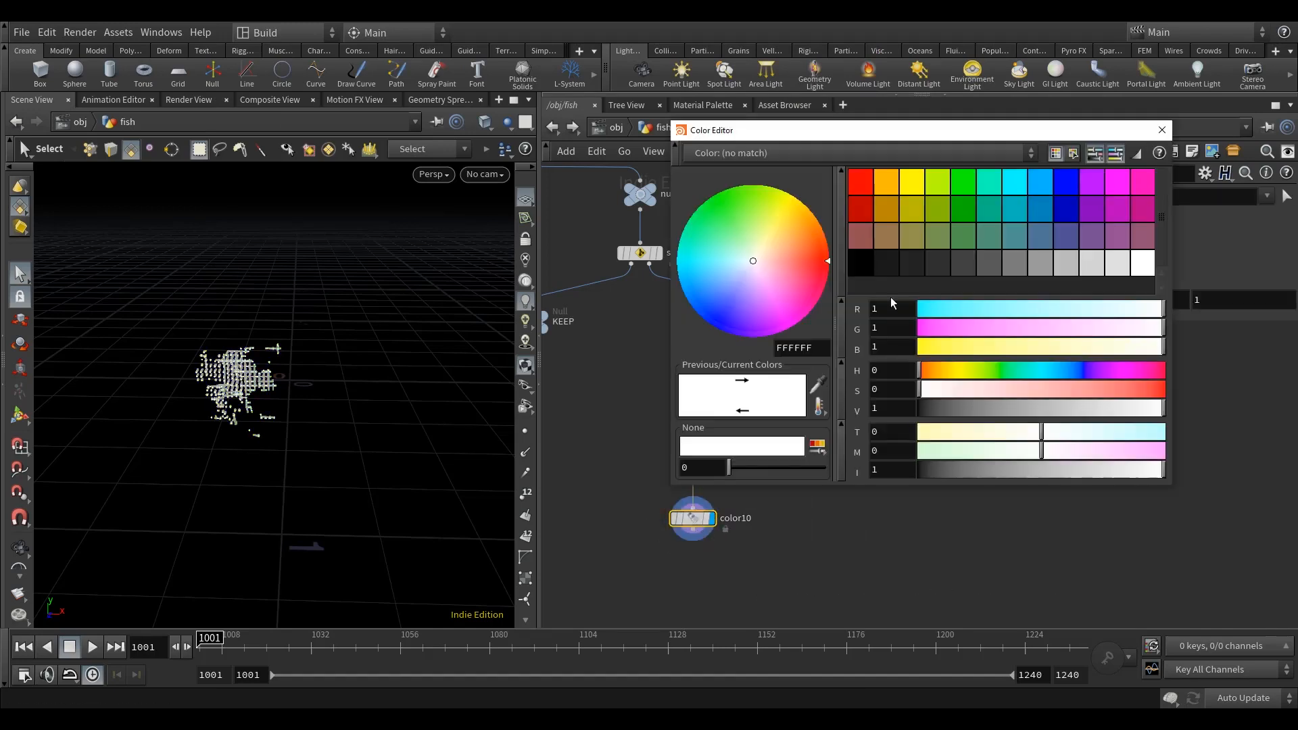
pyautogui.click(1117, 181)
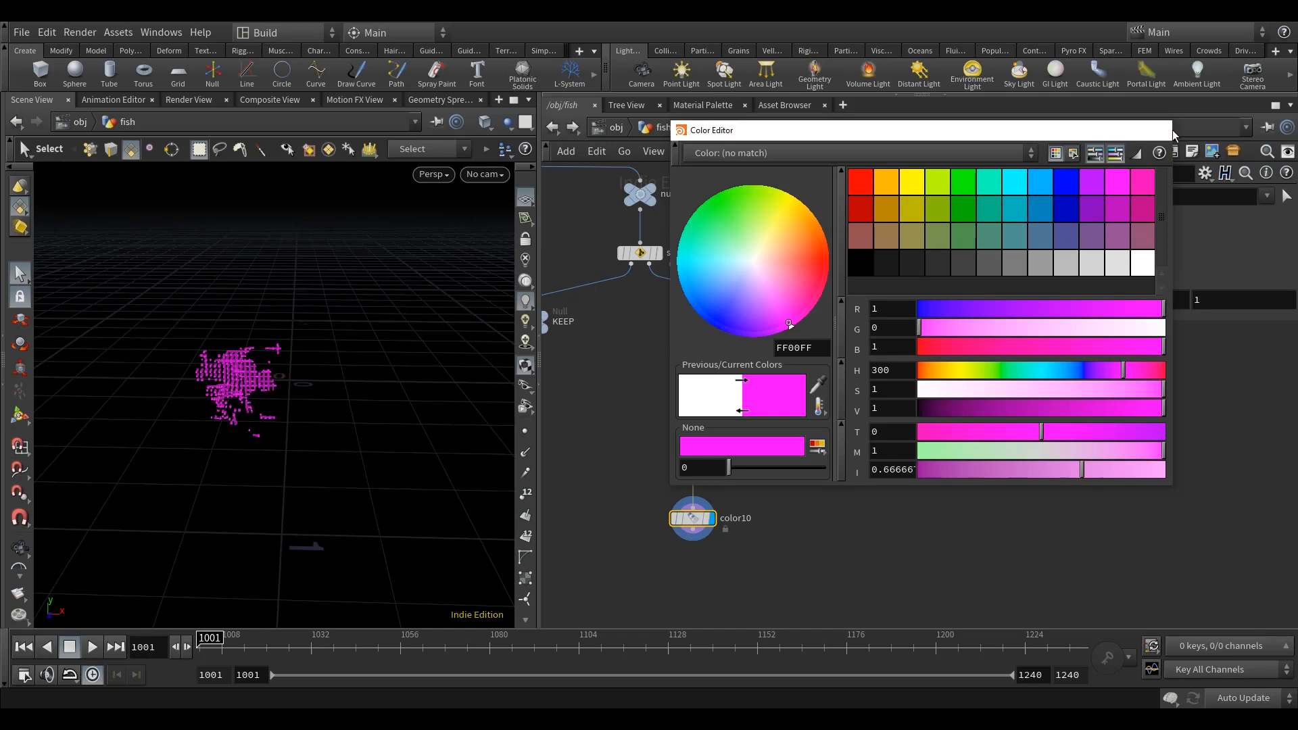
pyautogui.click(1161, 130)
# Step: Duplicate the EDGE null, wire the copy to split10's second output, and rename it DELETE
pyautogui.moveTo(846, 471); pyautogui.dragTo(846, 464, button='middle')
pyautogui.click(760, 463)
pyautogui.click(695, 436)
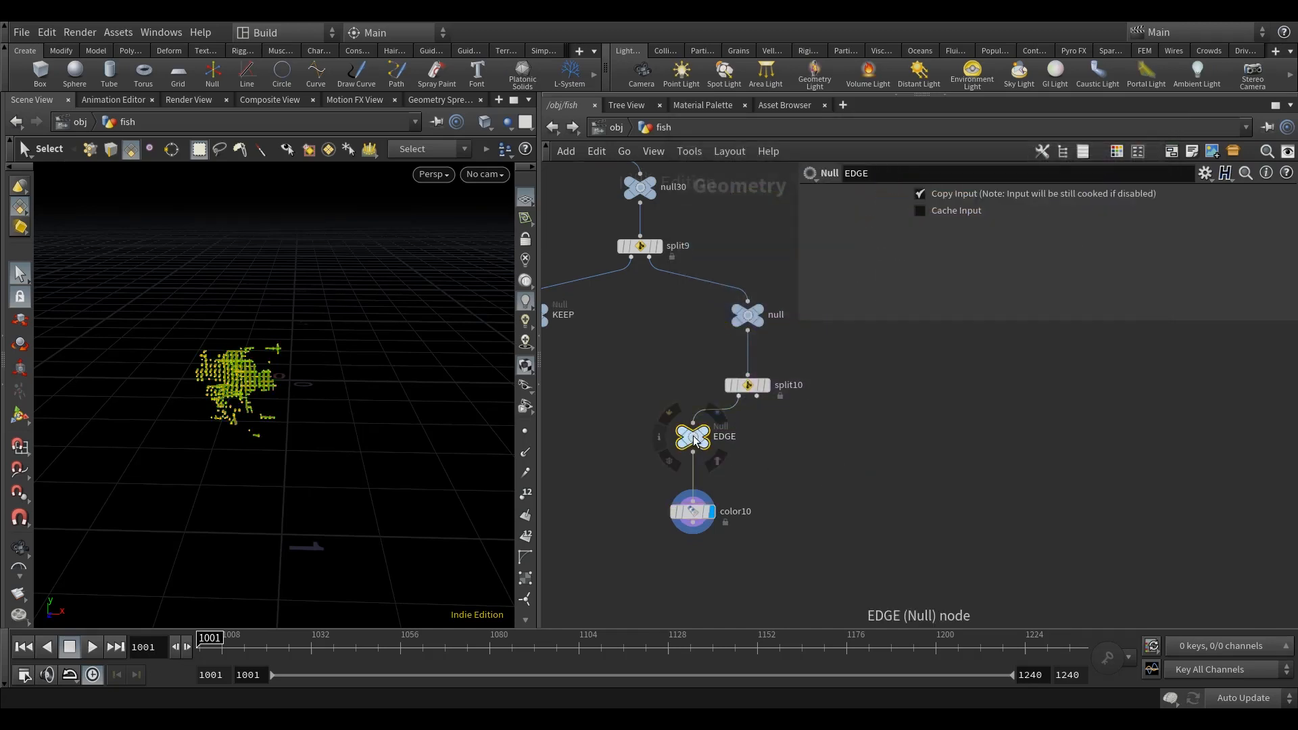
pyautogui.hotkey('ctrl', 'c')
pyautogui.hotkey('ctrl', 'v')
pyautogui.click(756, 397)
pyautogui.click(843, 436)
pyautogui.moveTo(843, 450); pyautogui.dragTo(821, 443)
pyautogui.click(865, 438)
pyautogui.write('DEL')
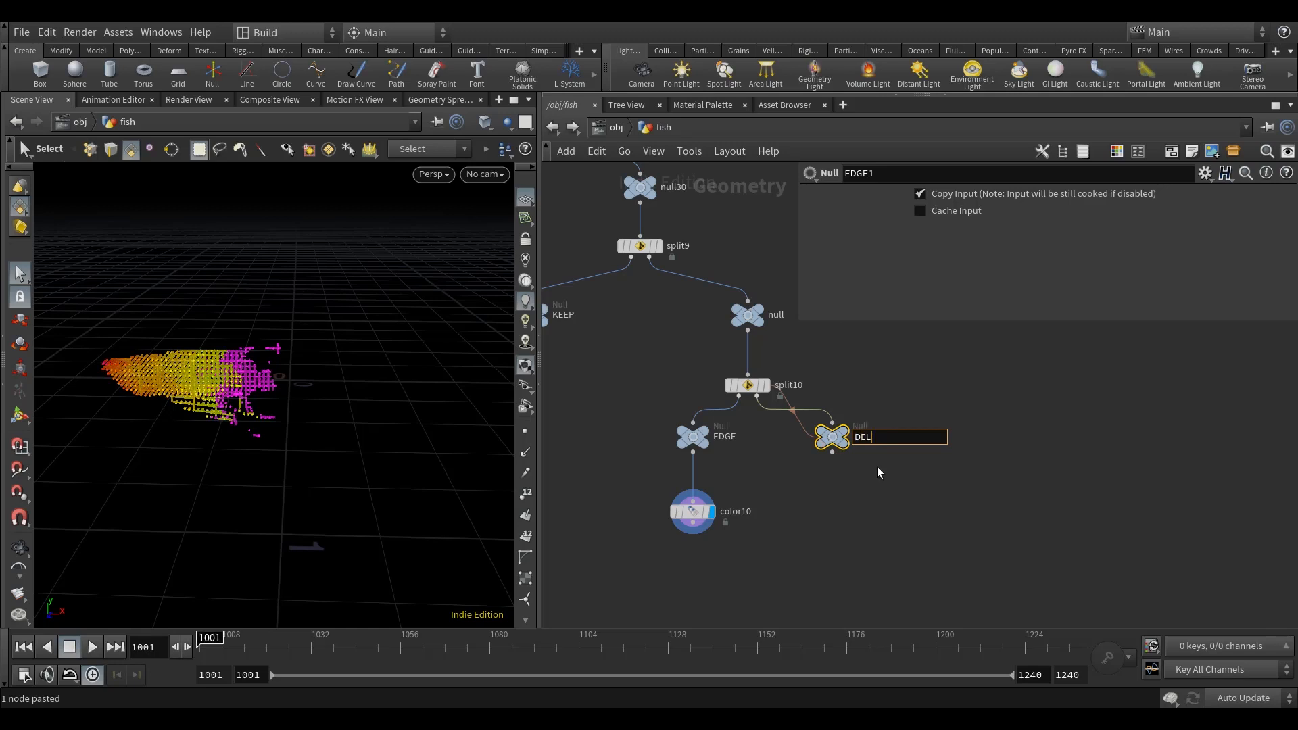
pyautogui.write('ETE')
pyautogui.press('Return')
# Step: Add a Merge node combining KEEP and color10, and display it
pyautogui.scroll(-3, 872, 467)
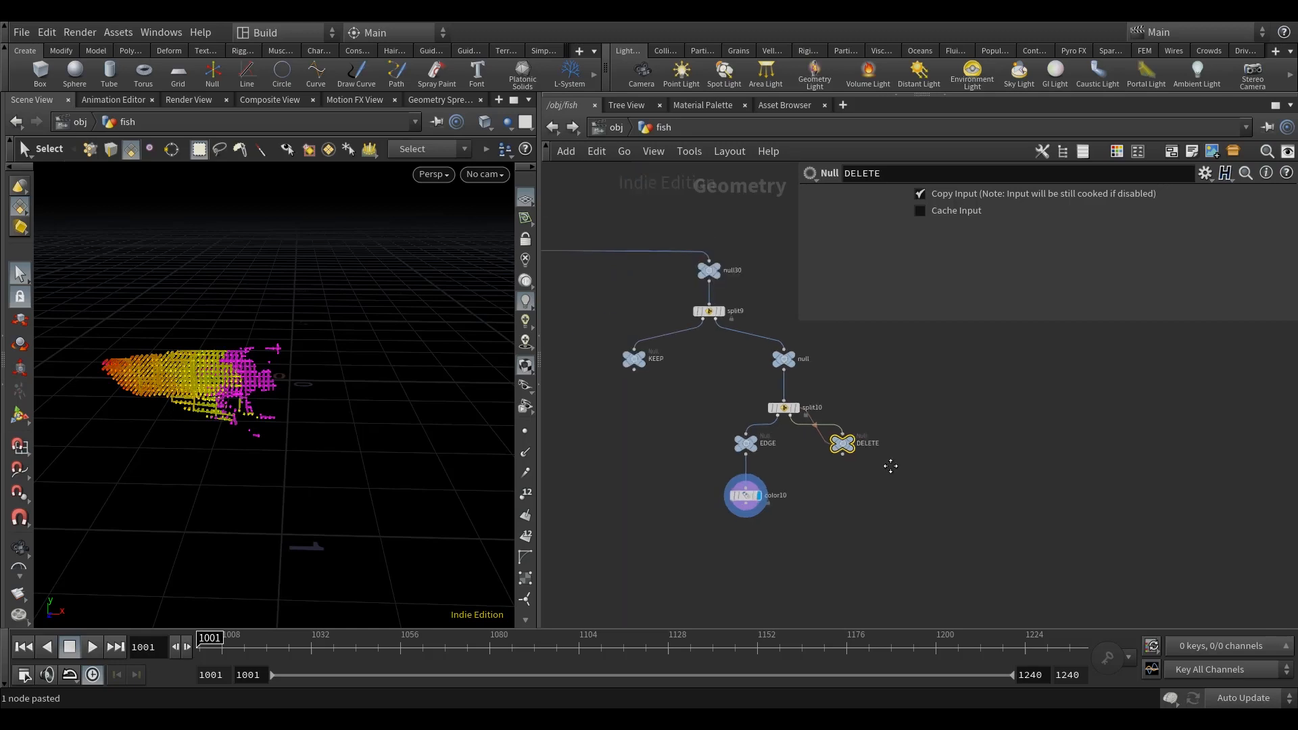
pyautogui.press('Tab')
pyautogui.write('mer')
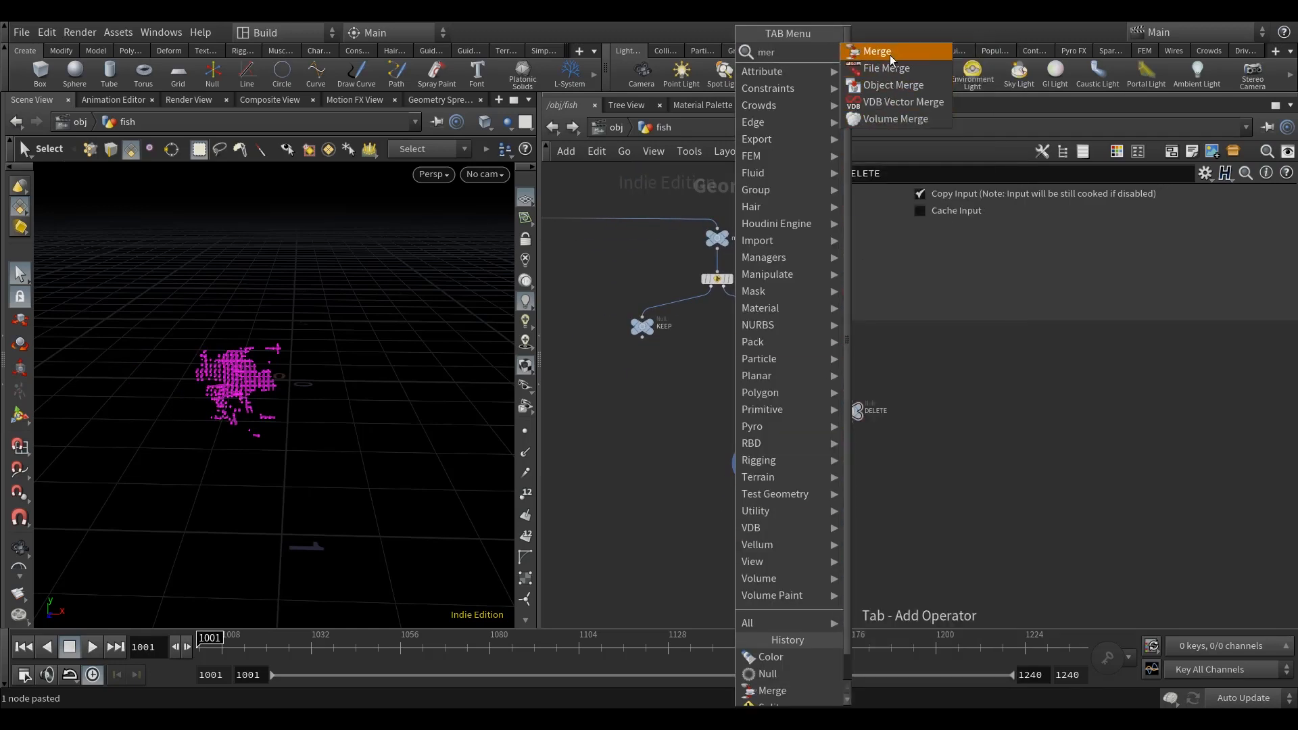
pyautogui.press('Return')
pyautogui.click(693, 527)
pyautogui.click(642, 337)
pyautogui.click(686, 523)
pyautogui.click(754, 475)
pyautogui.click(696, 523)
pyautogui.moveTo(779, 534); pyautogui.dragTo(766, 540, button='middle')
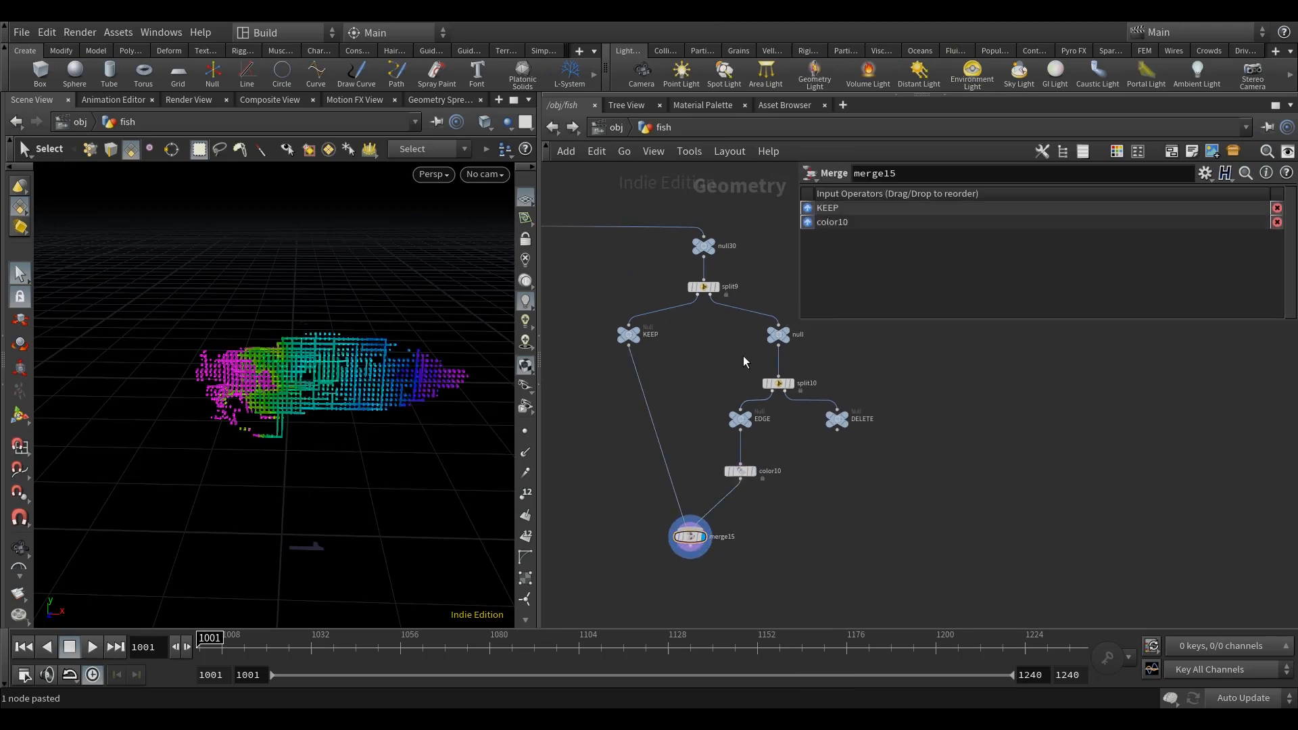
# Step: Sweep split9's Threshold through 0.429 and down to 0, checking how the magenta edge band travels along the fish
pyautogui.click(707, 290)
pyautogui.keyDown('alt'); pyautogui.moveTo(436, 457); pyautogui.dragTo(452, 461, button='right'); pyautogui.keyUp('alt')
pyautogui.press('s')
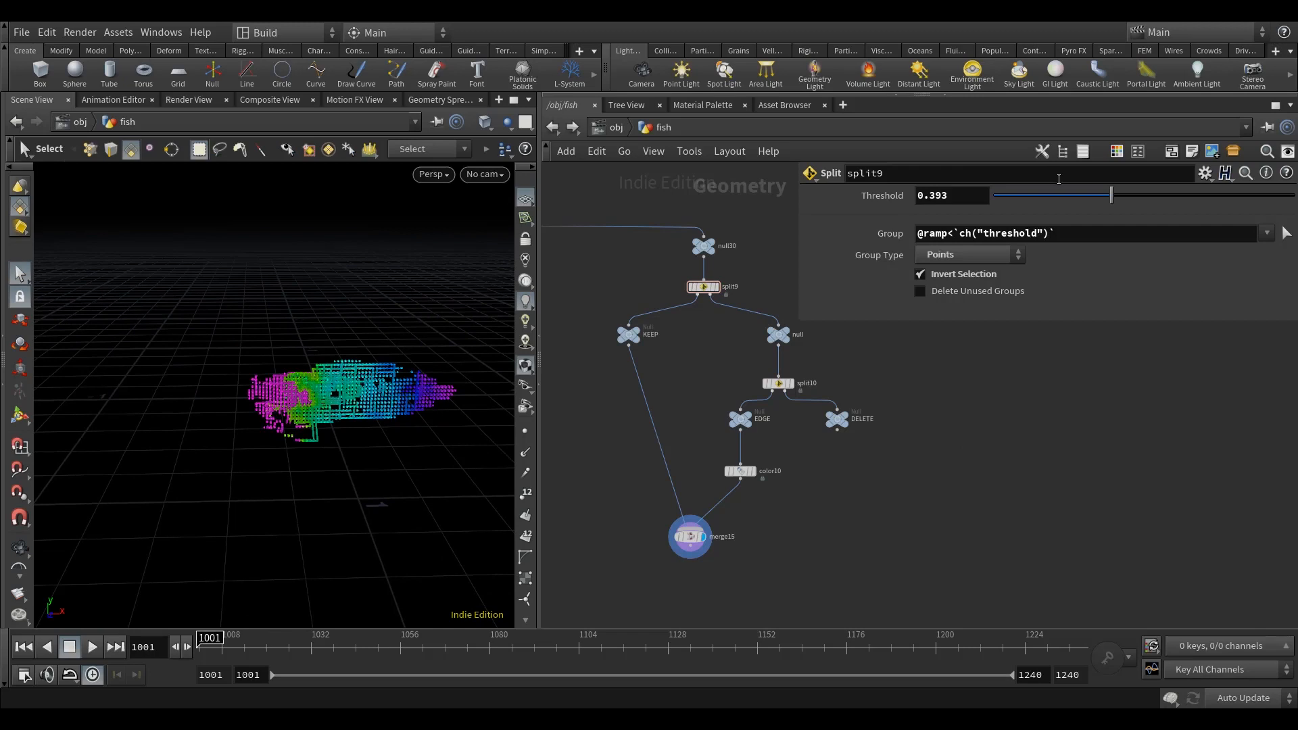
pyautogui.moveTo(1111, 196); pyautogui.dragTo(1124, 234)
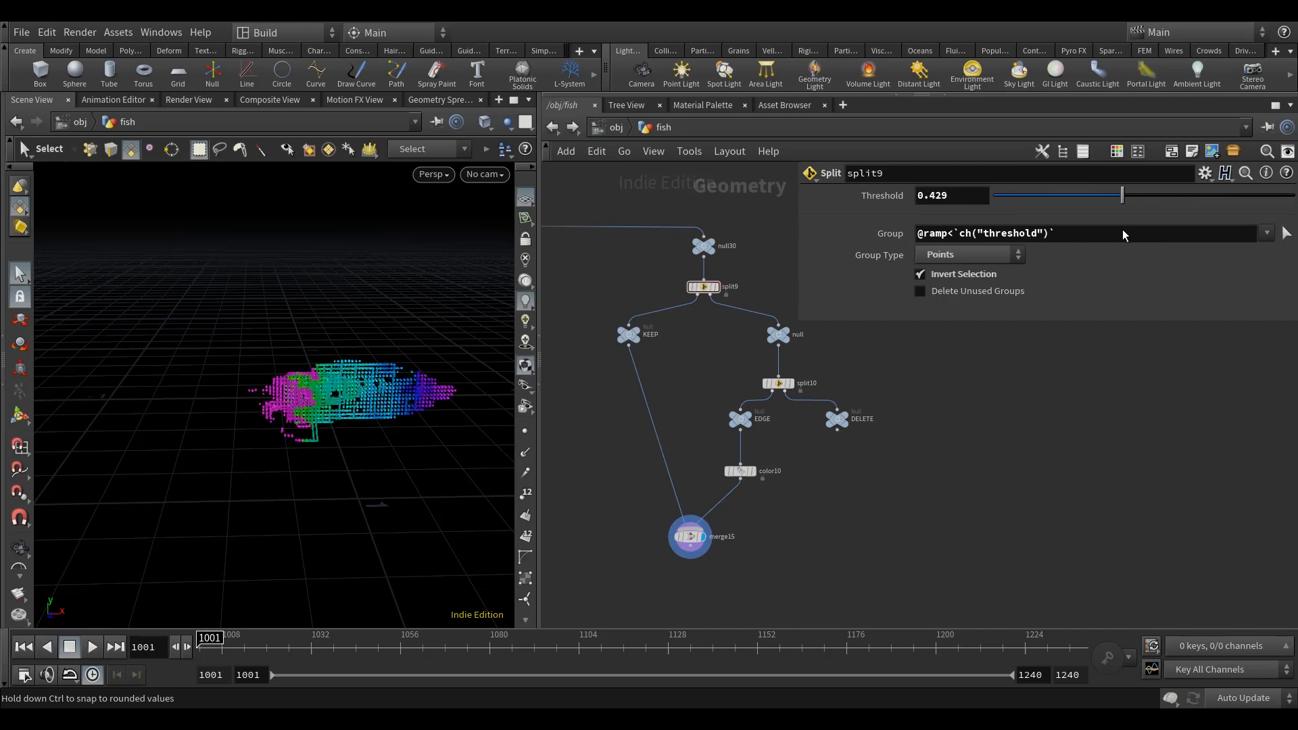
pyautogui.moveTo(939, 475); pyautogui.dragTo(940, 438, button='middle')
pyautogui.press('space')
pyautogui.keyDown('alt'); pyautogui.moveTo(348, 461); pyautogui.dragTo(351, 458); pyautogui.keyUp('alt')
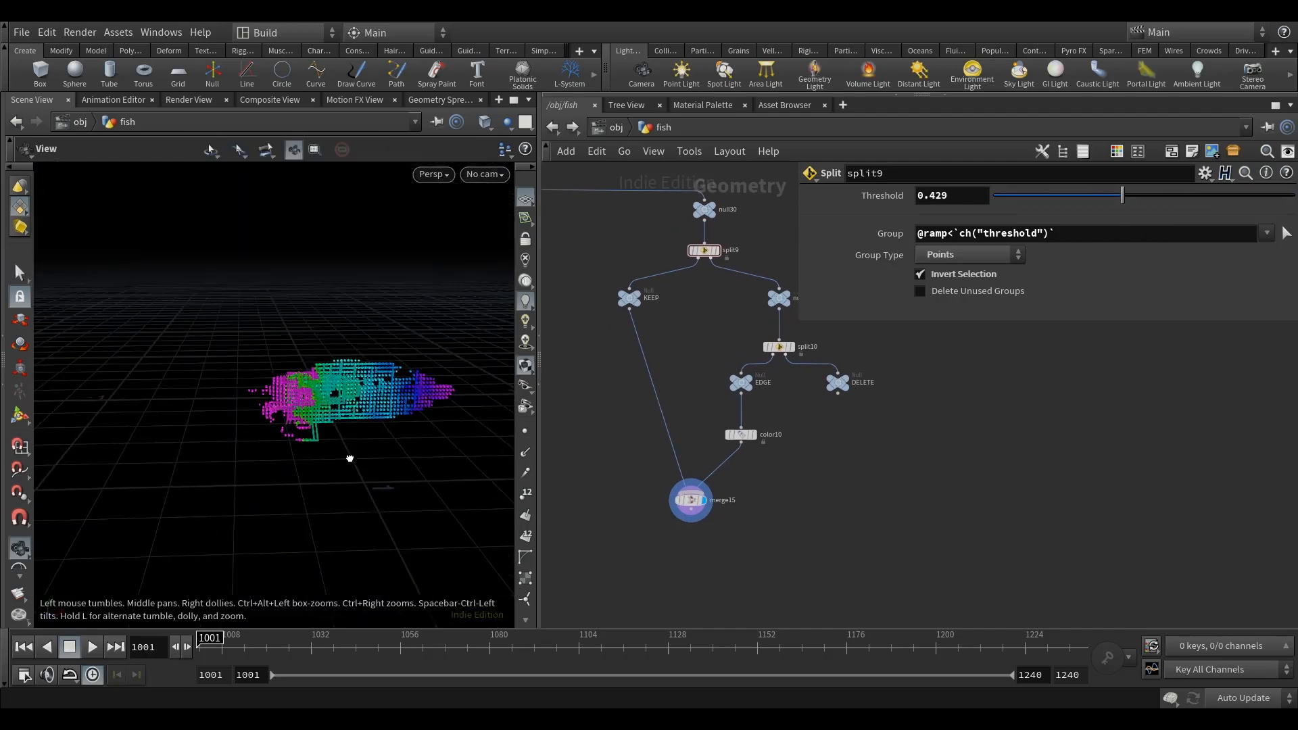
pyautogui.moveTo(1115, 197); pyautogui.dragTo(973, 204)
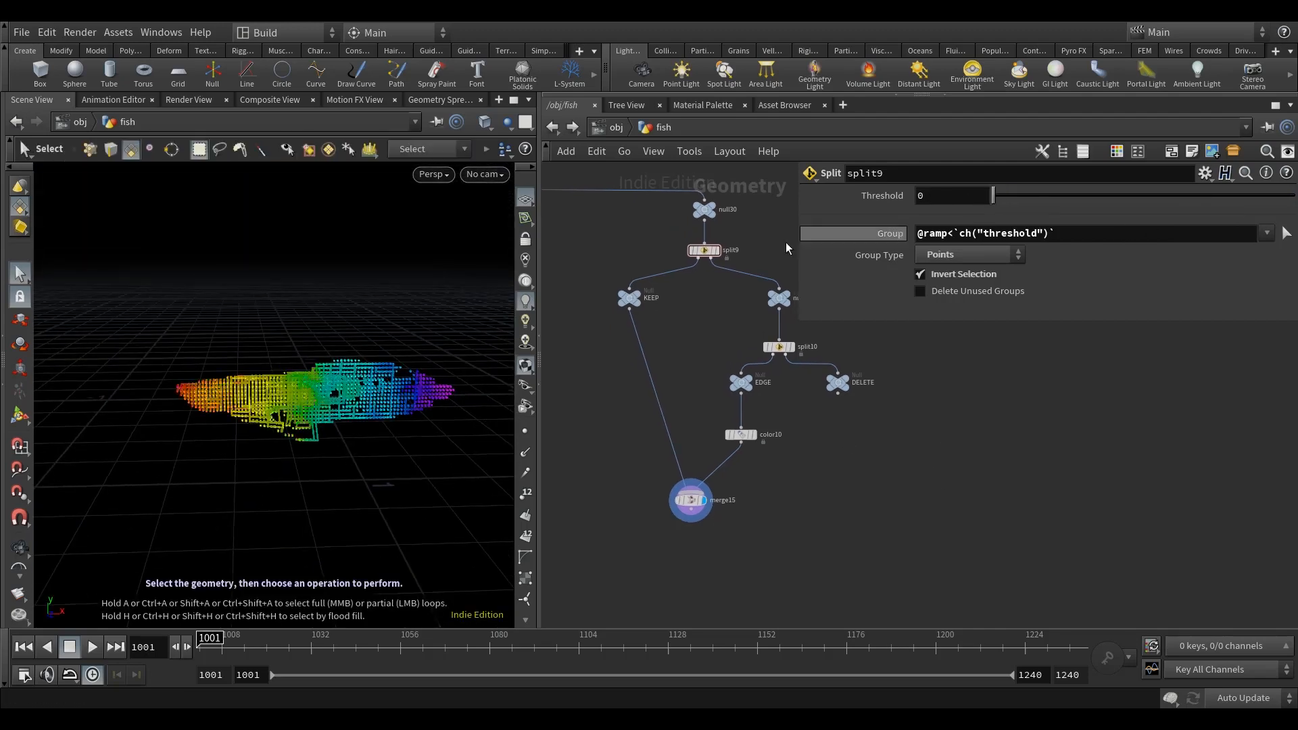
pyautogui.scroll(4, 394, 404)
pyautogui.keyDown('alt'); pyautogui.moveTo(394, 404); pyautogui.dragTo(398, 412); pyautogui.keyUp('alt')
pyautogui.scroll(-3, 398, 412)
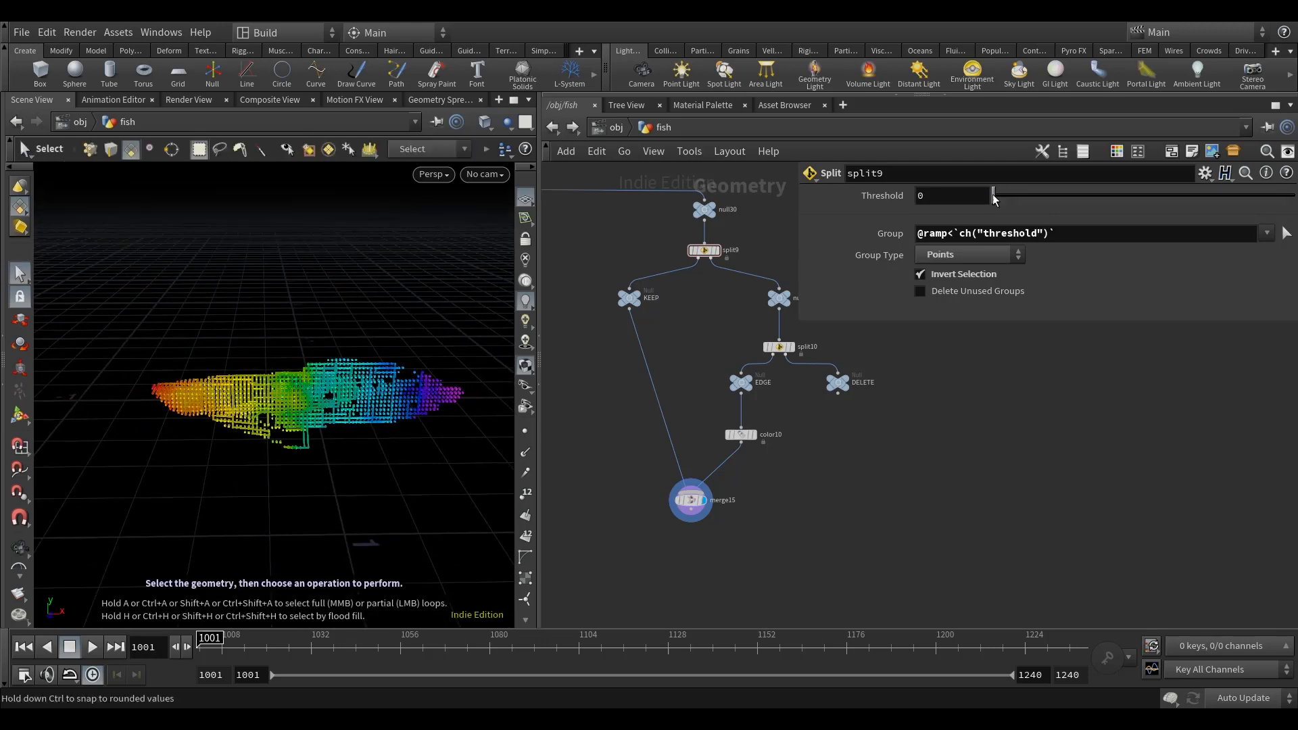
pyautogui.moveTo(993, 197); pyautogui.dragTo(962, 201)
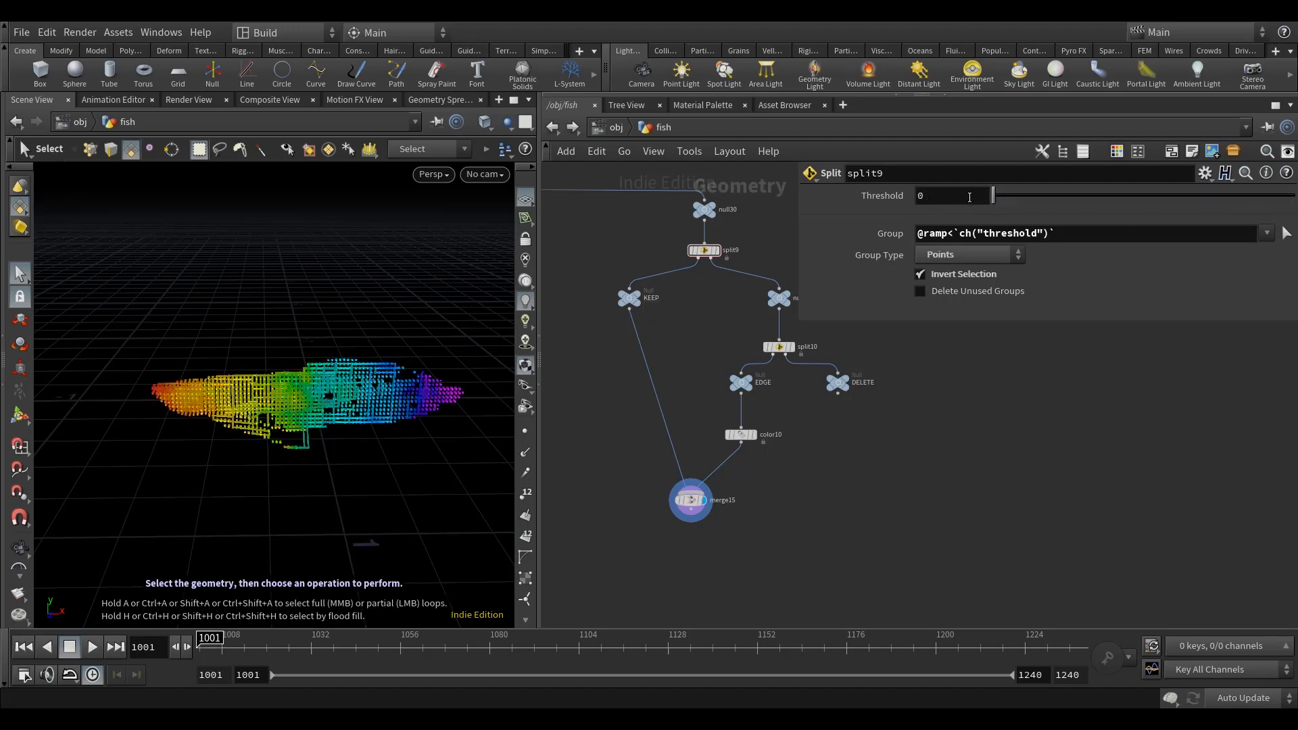
# Step: Set split9's Threshold to about 0.366 and inspect the merged points
pyautogui.scroll(-3, 368, 383)
pyautogui.keyDown('alt'); pyautogui.moveTo(368, 383); pyautogui.dragTo(388, 400); pyautogui.keyUp('alt')
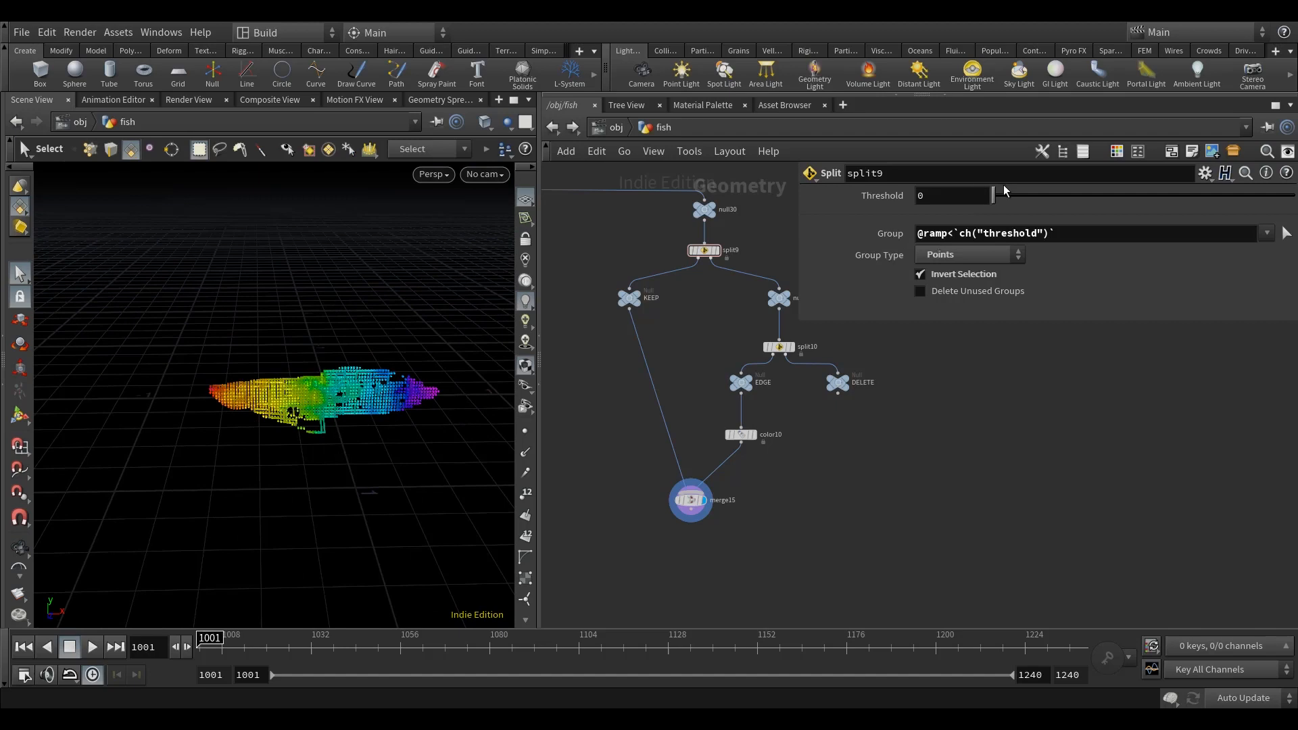
pyautogui.moveTo(1004, 192); pyautogui.dragTo(1103, 197)
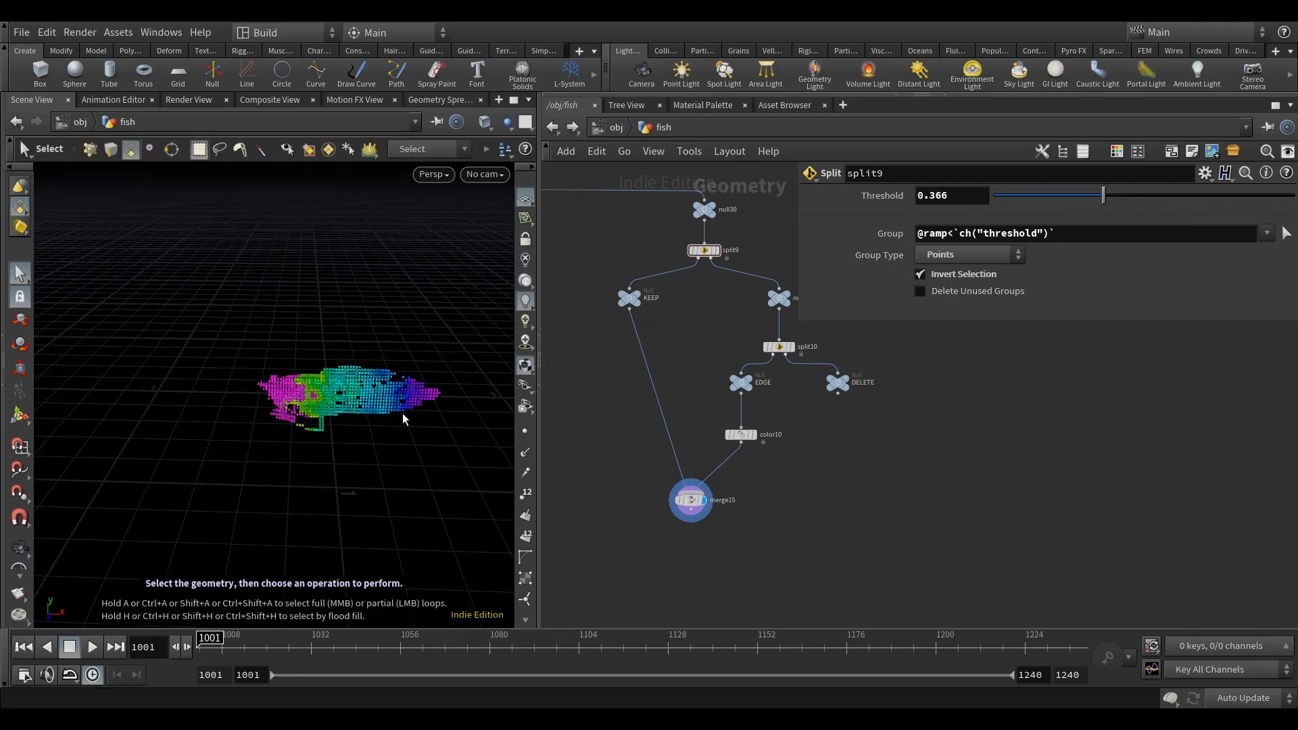
pyautogui.keyDown('alt'); pyautogui.moveTo(382, 439); pyautogui.dragTo(378, 433); pyautogui.keyUp('alt')
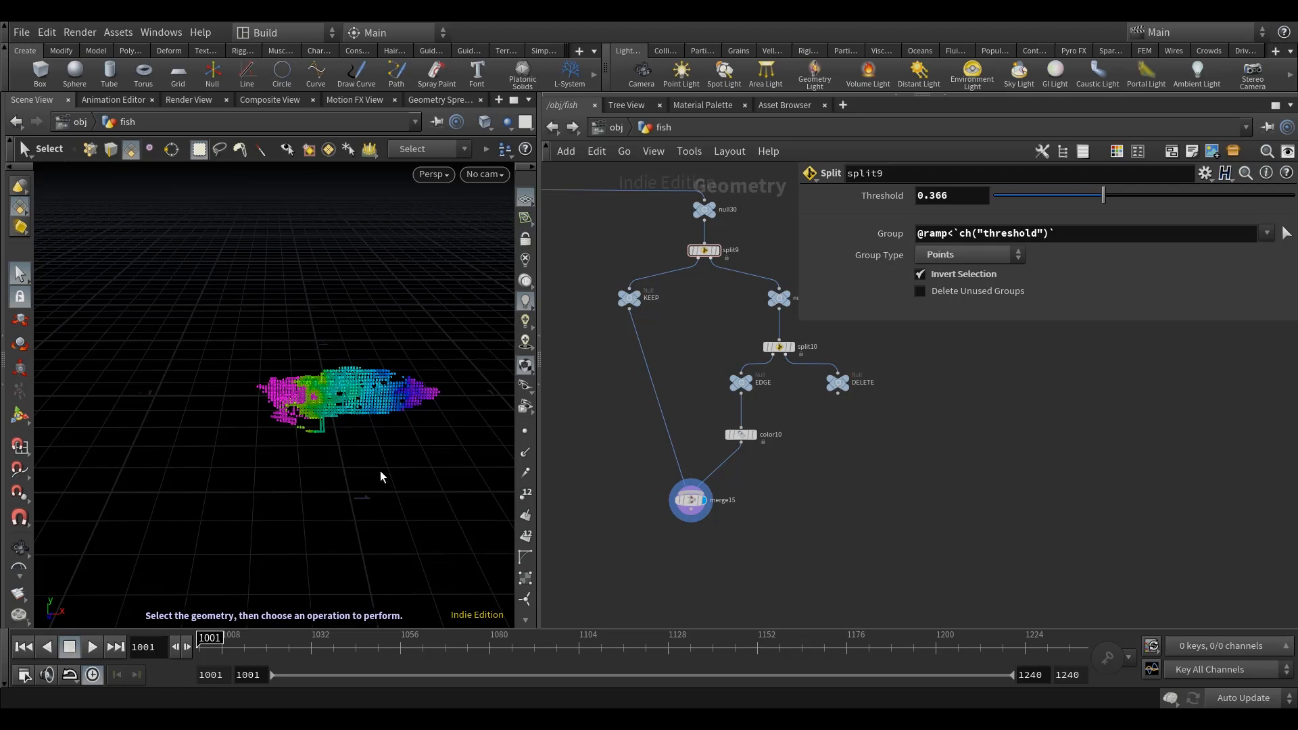
# Step: Move merge15 closer beneath color10 in the network
pyautogui.moveTo(778, 512); pyautogui.dragTo(803, 492, button='middle')
pyautogui.moveTo(710, 482); pyautogui.dragTo(693, 456)
pyautogui.moveTo(796, 478); pyautogui.dragTo(797, 500, button='middle')
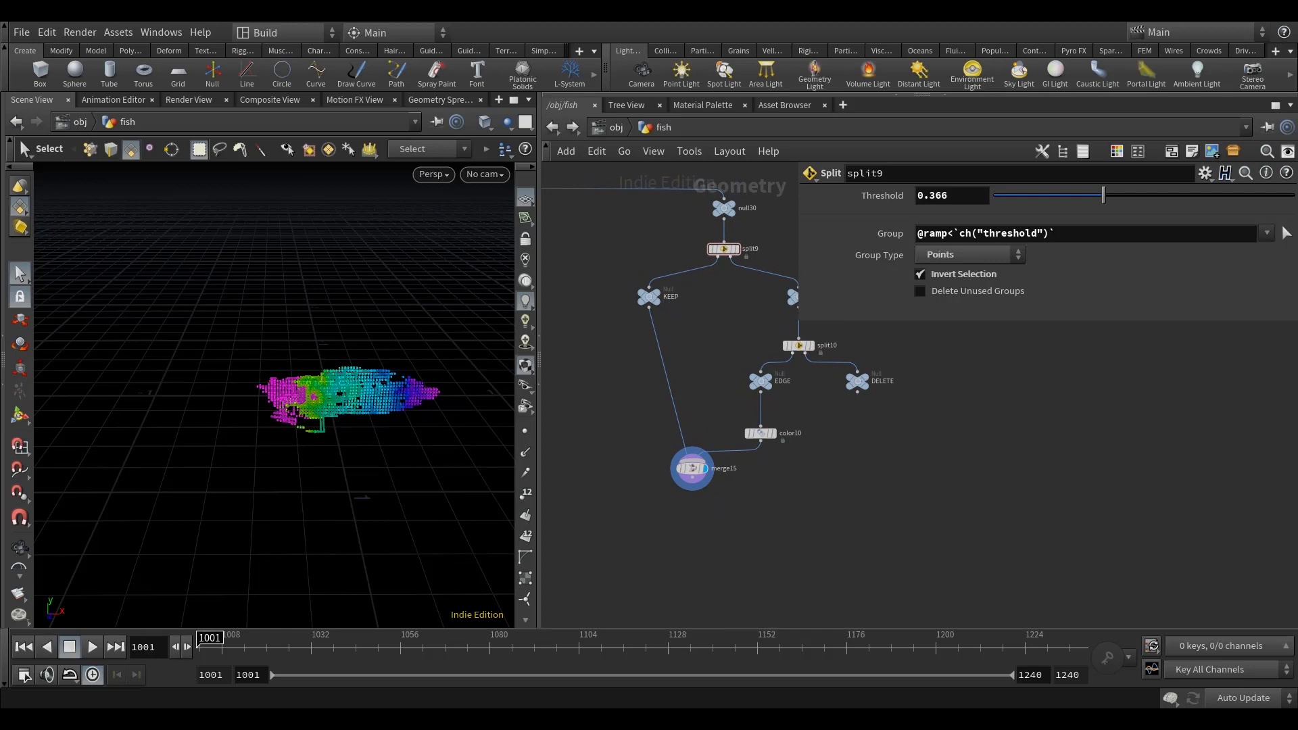
# Step: Find the chop_anim CHOP network and open its parameter interface for editing
pyautogui.click(692, 536)
pyautogui.scroll(-3, 692, 527)
pyautogui.moveTo(693, 536); pyautogui.dragTo(959, 599, button='middle')
pyautogui.scroll(-5, 959, 581)
pyautogui.scroll(-4, 712, 390)
pyautogui.moveTo(763, 386); pyautogui.dragTo(971, 526, button='middle')
pyautogui.moveTo(750, 304); pyautogui.dragTo(646, 343, button='middle')
pyautogui.scroll(3, 646, 343)
pyautogui.scroll(-2, 646, 365)
pyautogui.scroll(8, 658, 513)
pyautogui.click(729, 387)
pyautogui.moveTo(807, 427); pyautogui.dragTo(774, 440, button='middle')
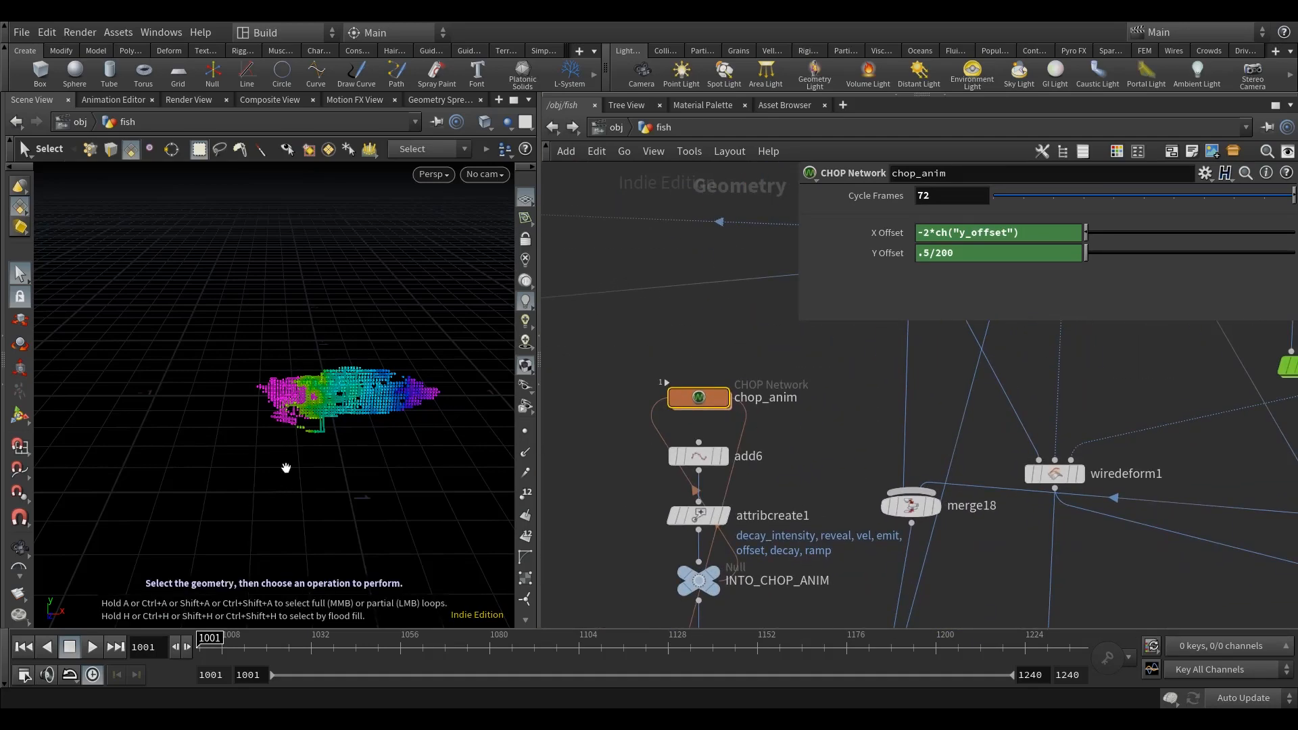
pyautogui.scroll(-5, 290, 469)
pyautogui.keyDown('alt'); pyautogui.moveTo(292, 469); pyautogui.dragTo(356, 464); pyautogui.keyUp('alt')
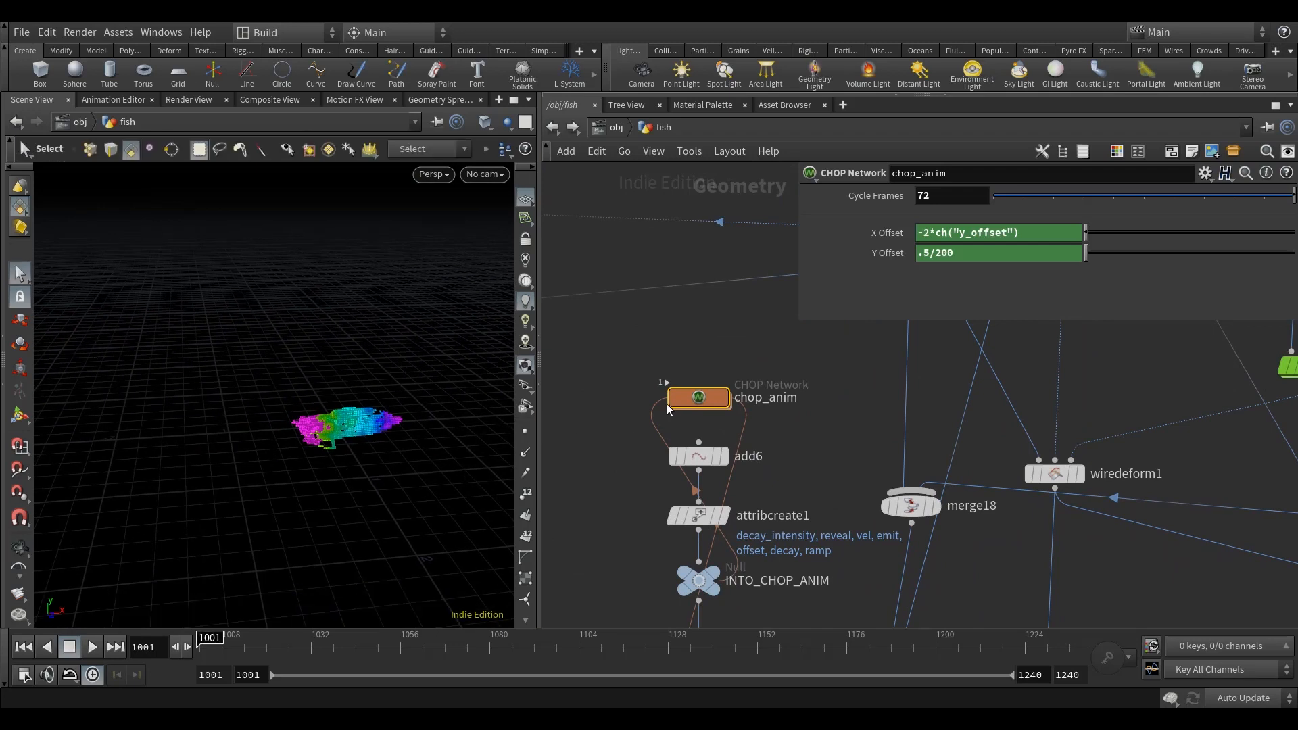
pyautogui.rightClick(695, 398)
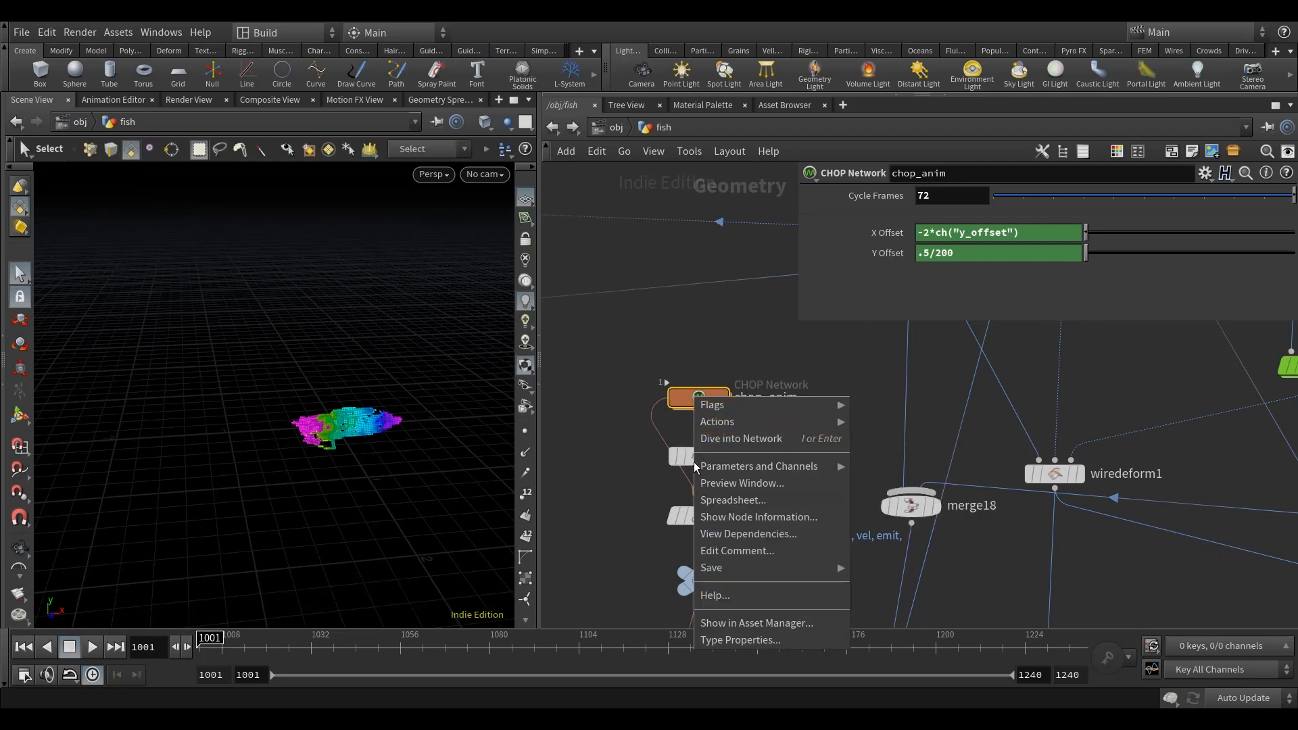
pyautogui.moveTo(720, 467)
pyautogui.click(926, 538)
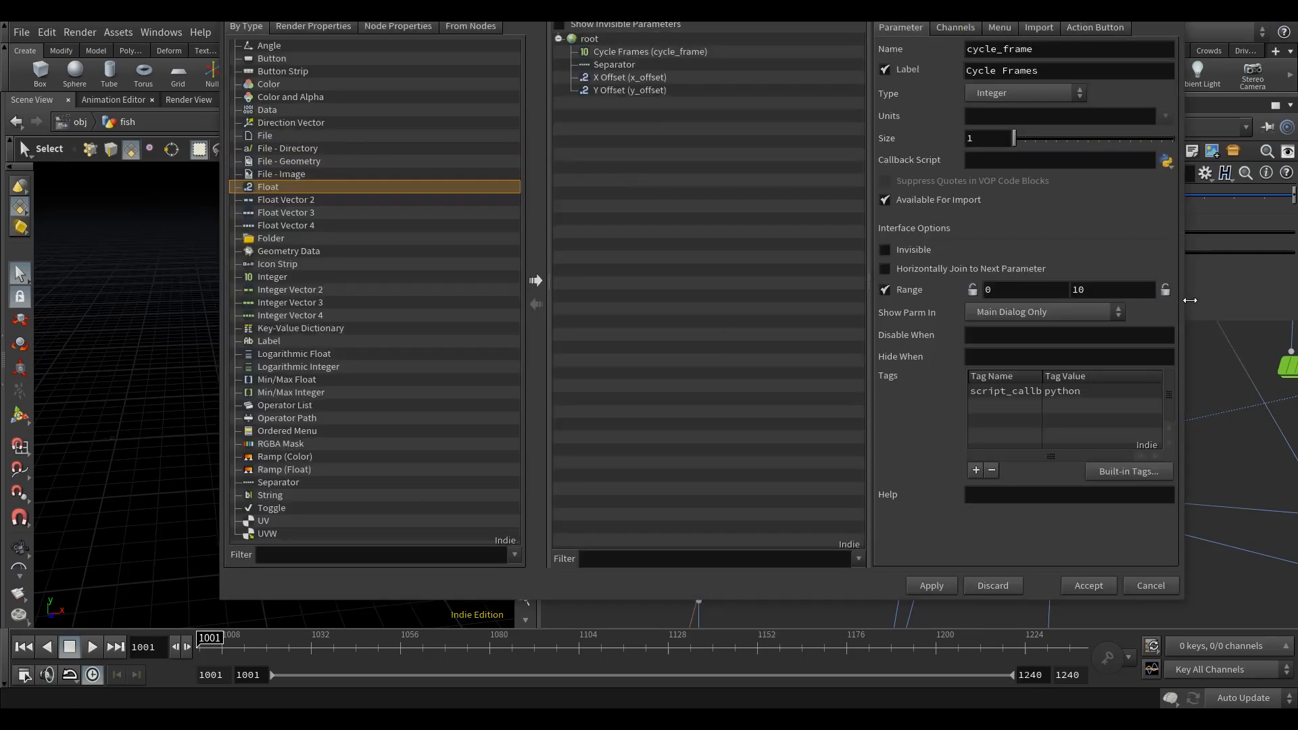
pyautogui.moveTo(1187, 300); pyautogui.dragTo(1204, 299)
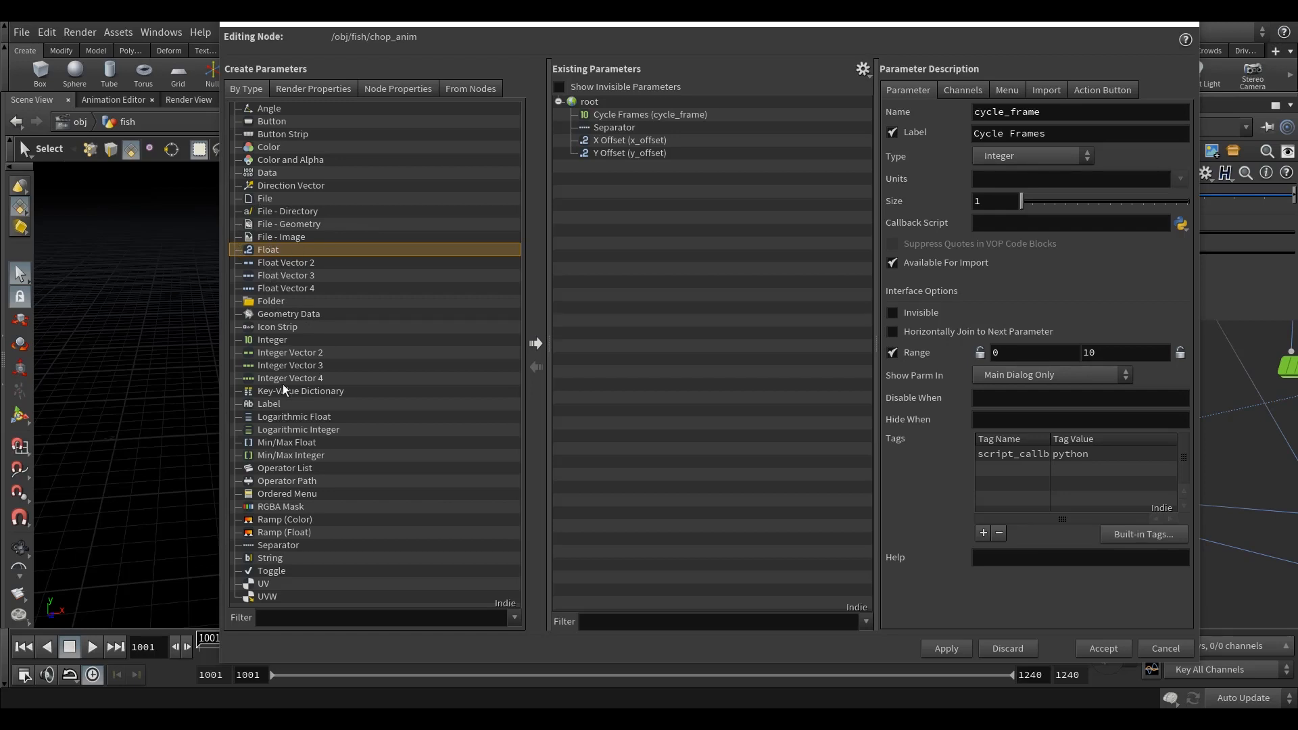
# Step: Add an Integer parameter below Cycle Frames with the name anim_end and the label Reveal Anim End
pyautogui.moveTo(270, 343); pyautogui.dragTo(617, 127)
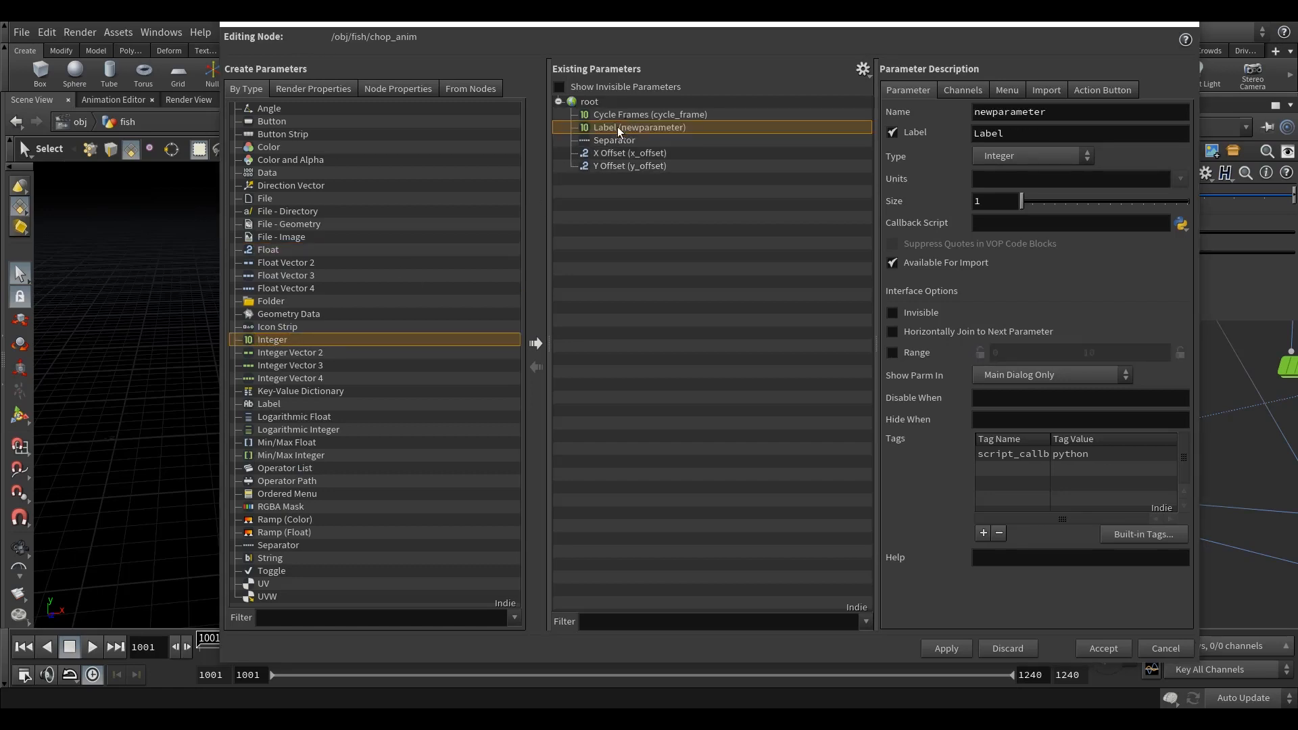
pyautogui.doubleClick(1113, 110)
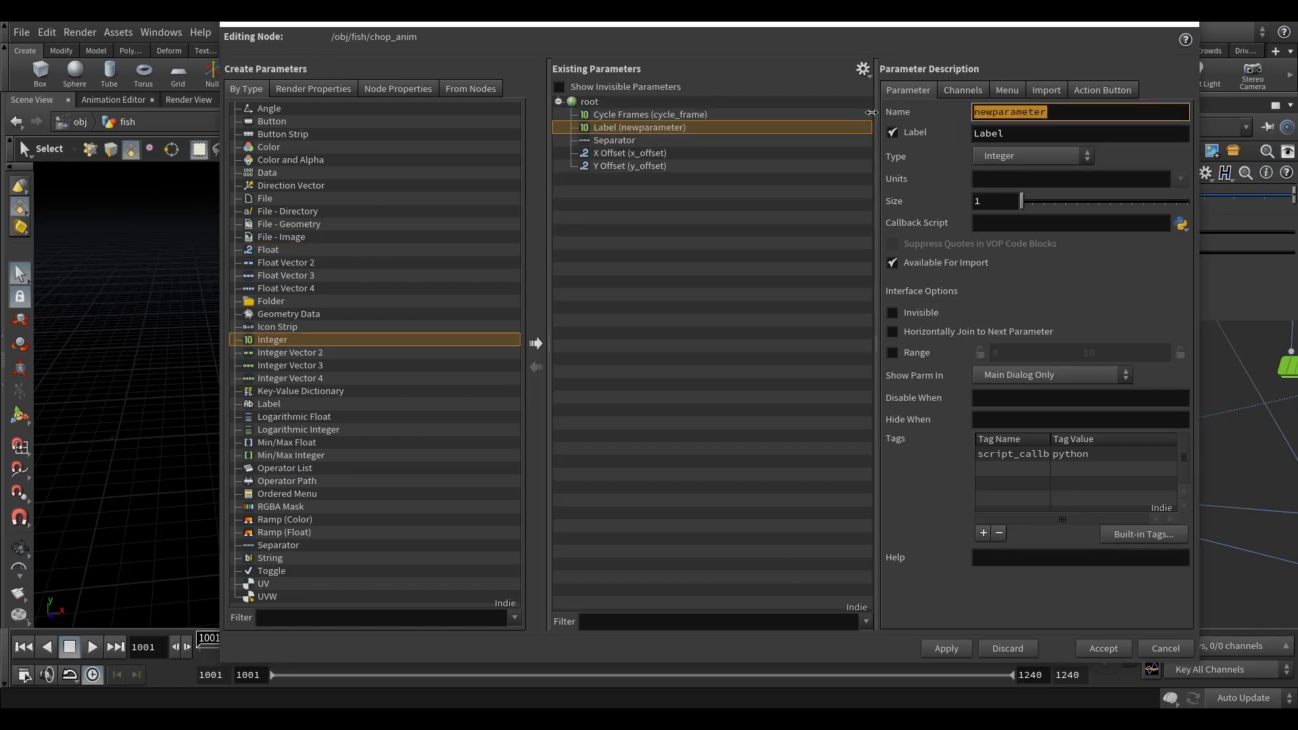
pyautogui.write('anim')
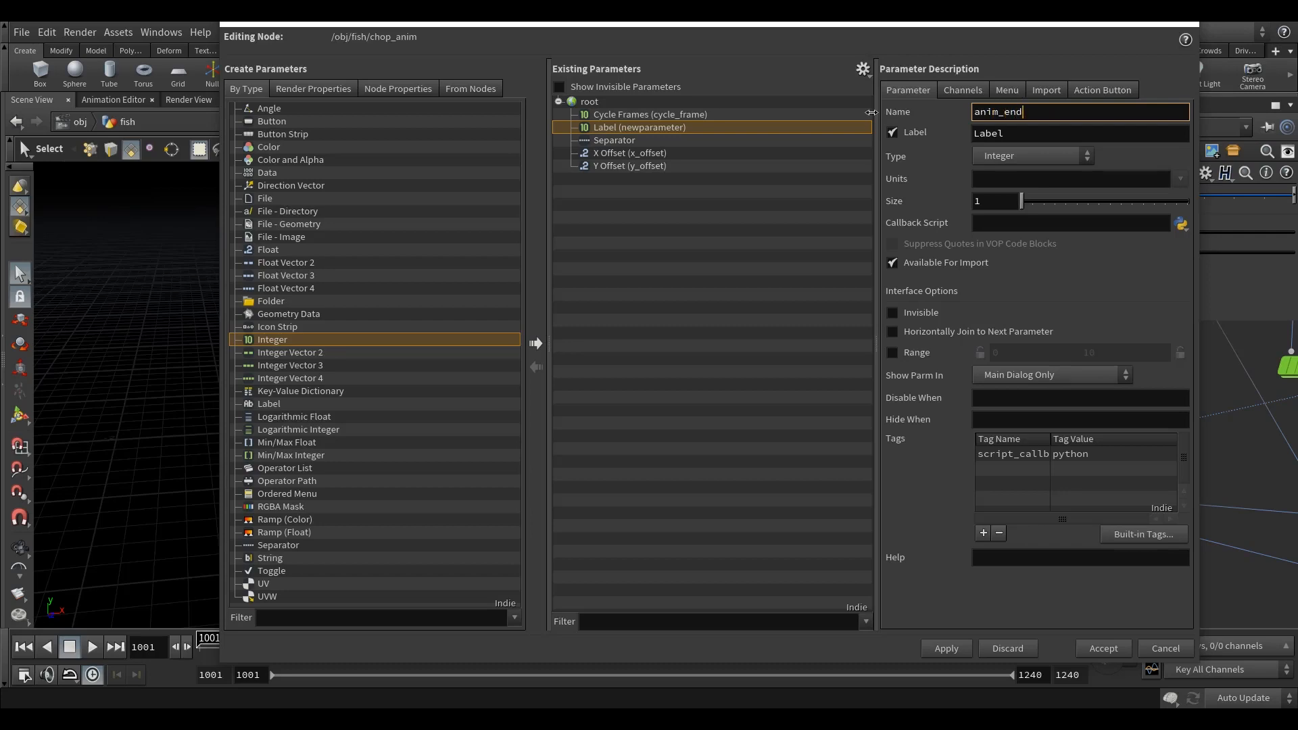
pyautogui.write('_end')
pyautogui.press('Tab')
pyautogui.write('Reveal')
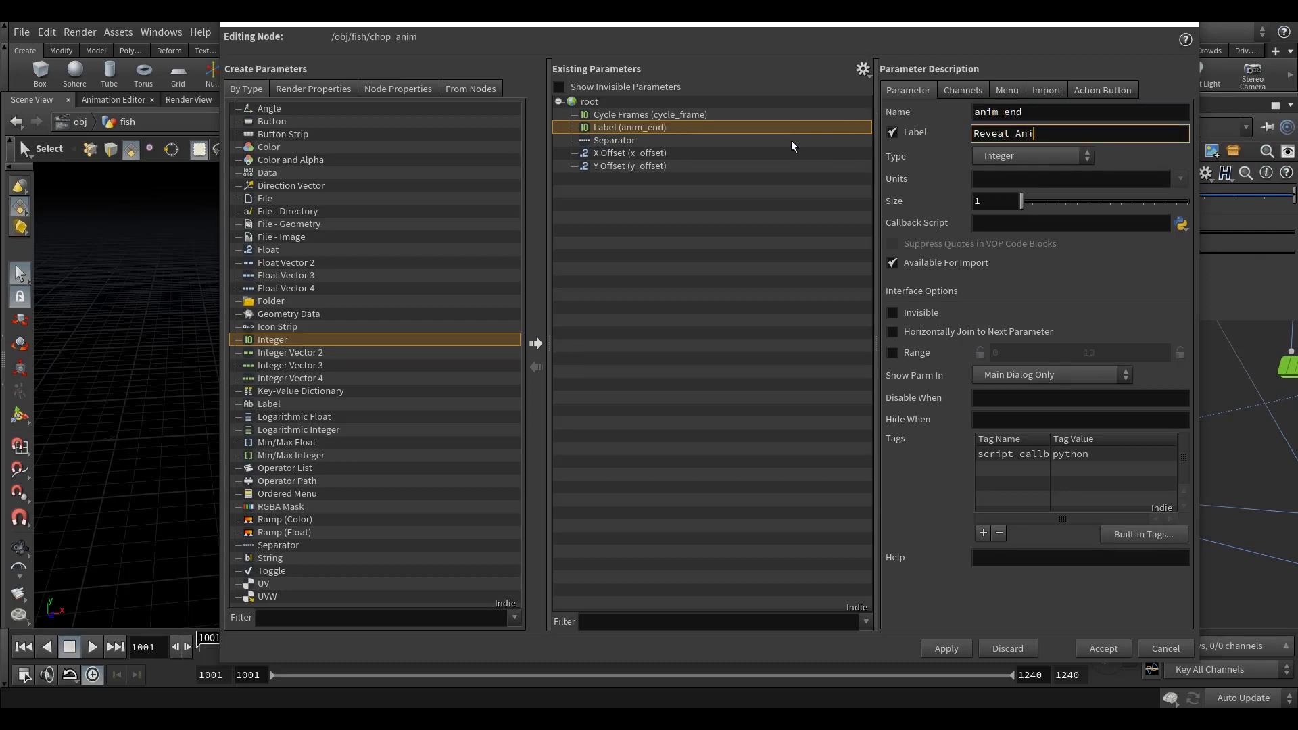
pyautogui.write(' Anim End')
pyautogui.click(1041, 113)
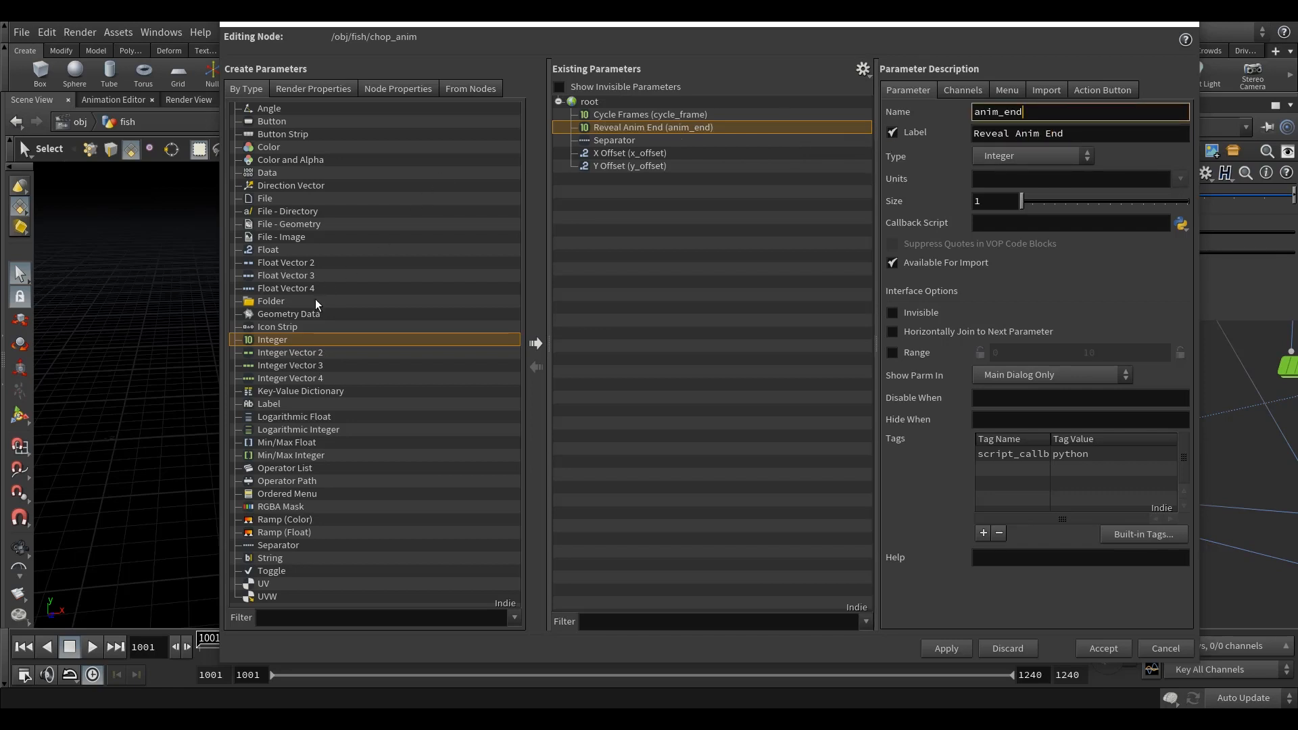
# Step: Add an Integer parameter below Reveal Anim End with the name anim_length and the label Reveal Anim Length, and accept the interface changes
pyautogui.moveTo(279, 342); pyautogui.dragTo(625, 144)
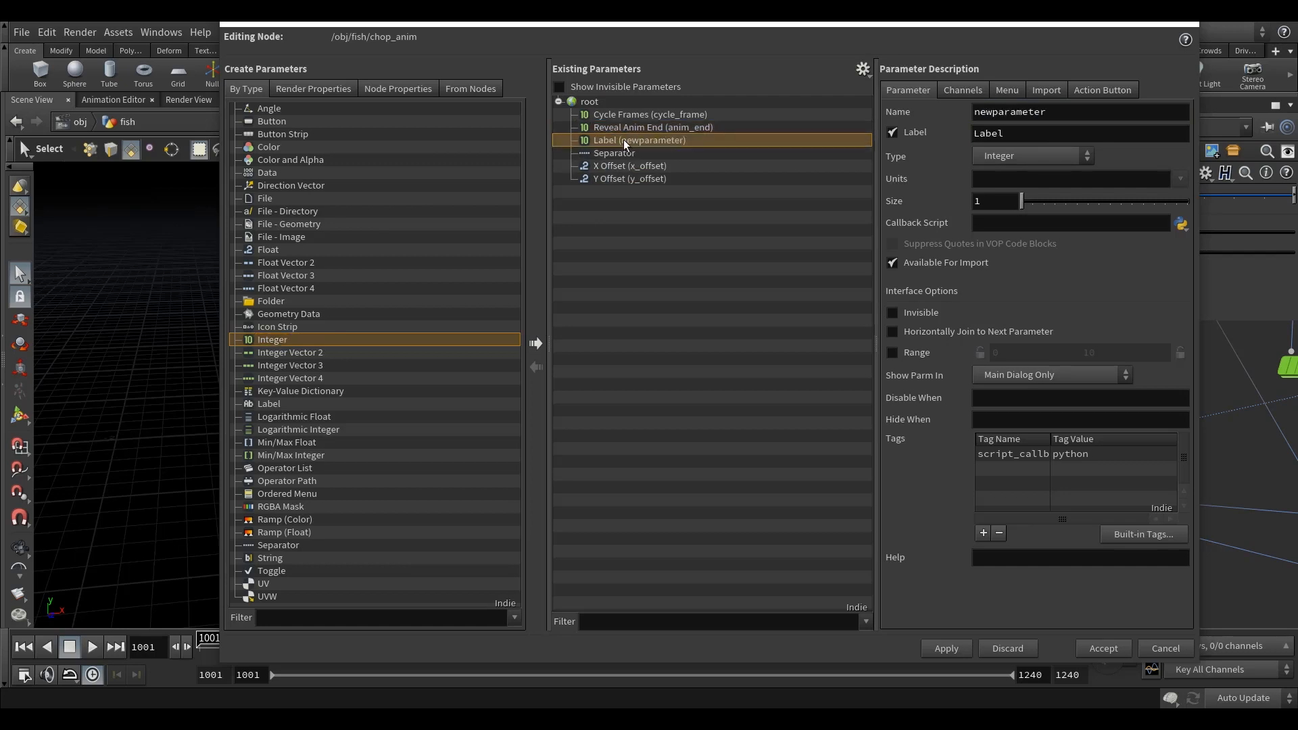
pyautogui.write('anim_length')
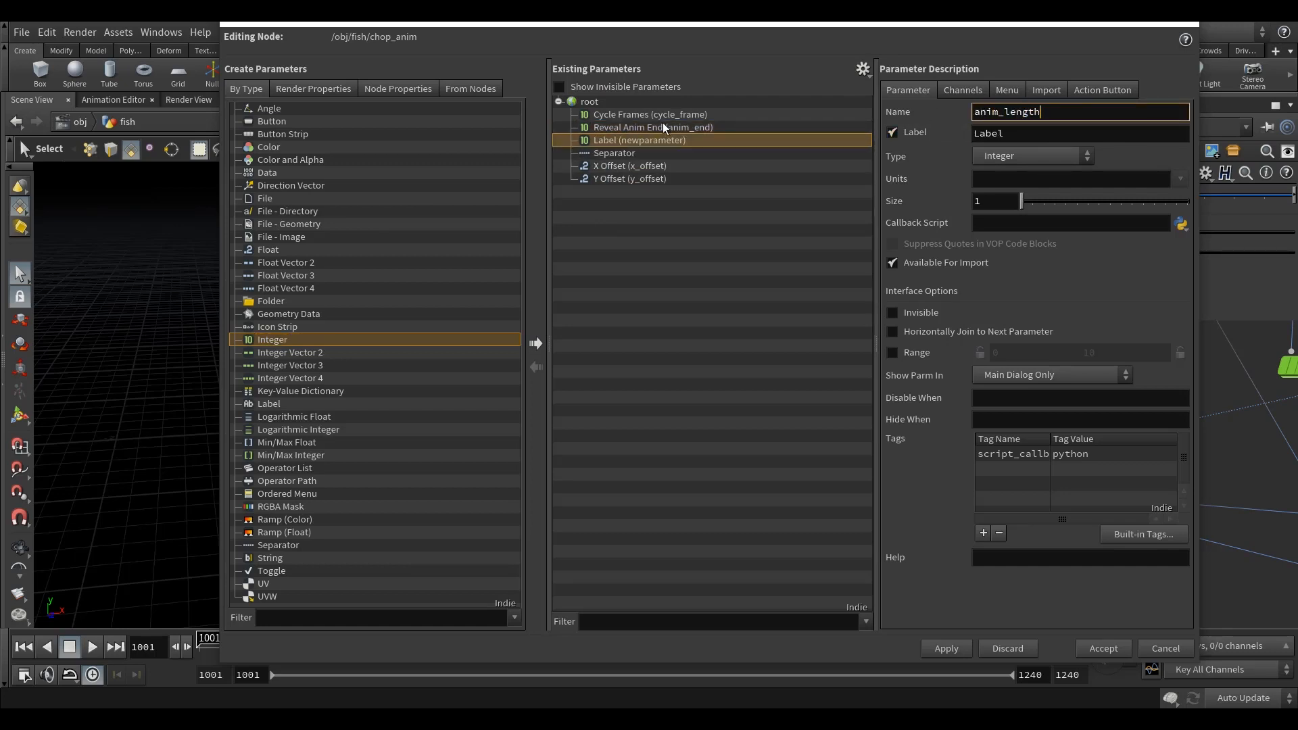
pyautogui.moveTo(1025, 130); pyautogui.dragTo(779, 134)
pyautogui.write('Reveal Anim Lengt')
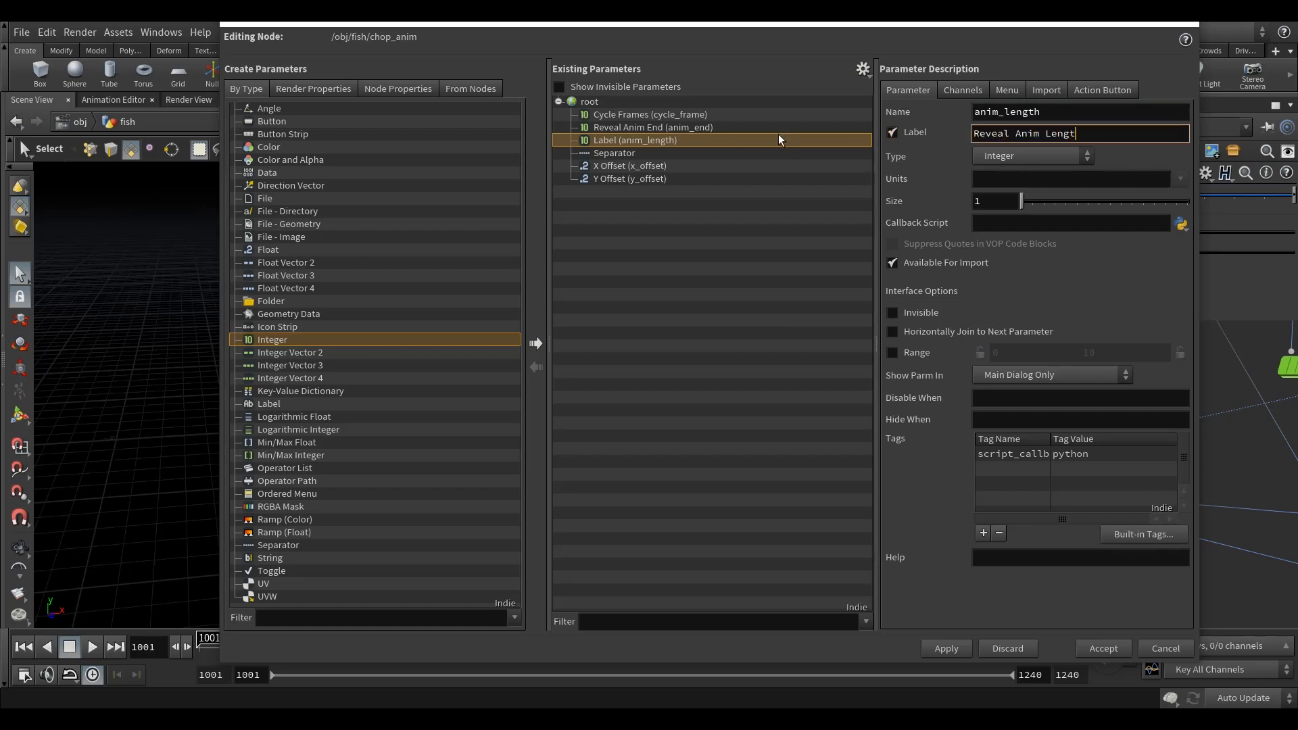
pyautogui.click(946, 648)
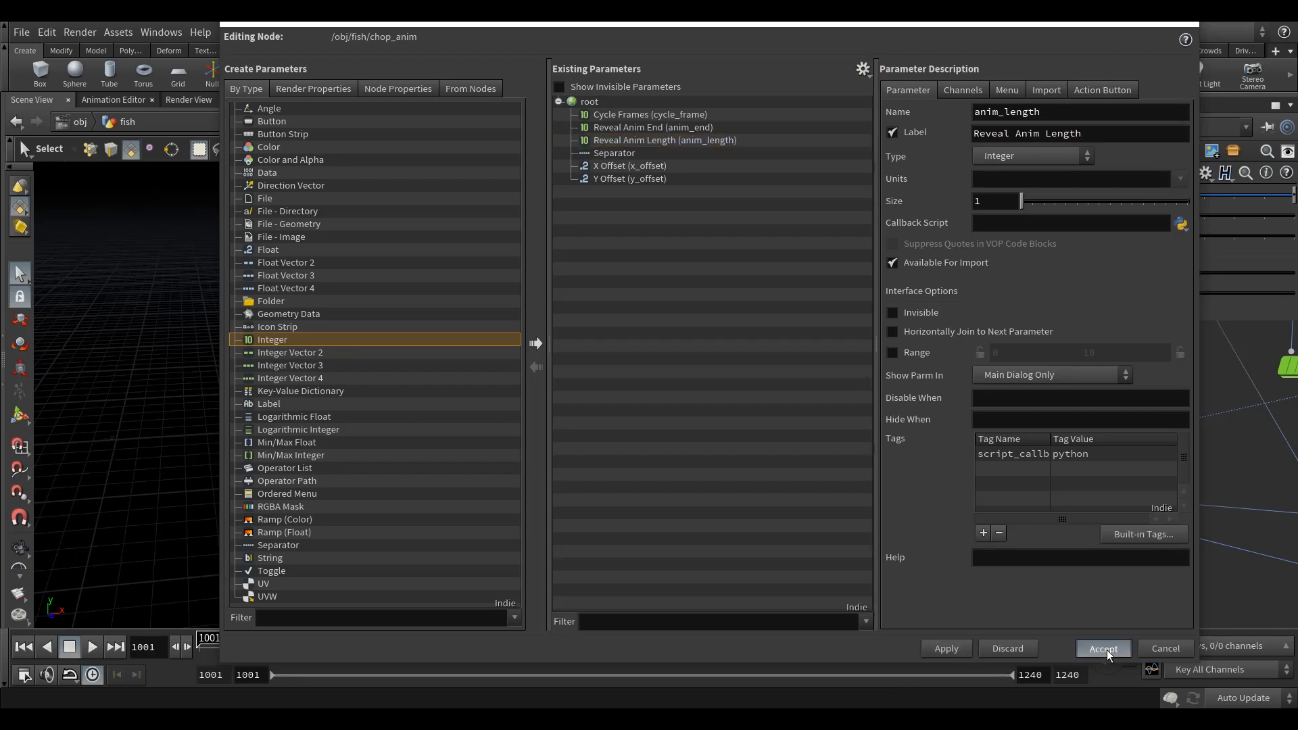
pyautogui.click(1103, 648)
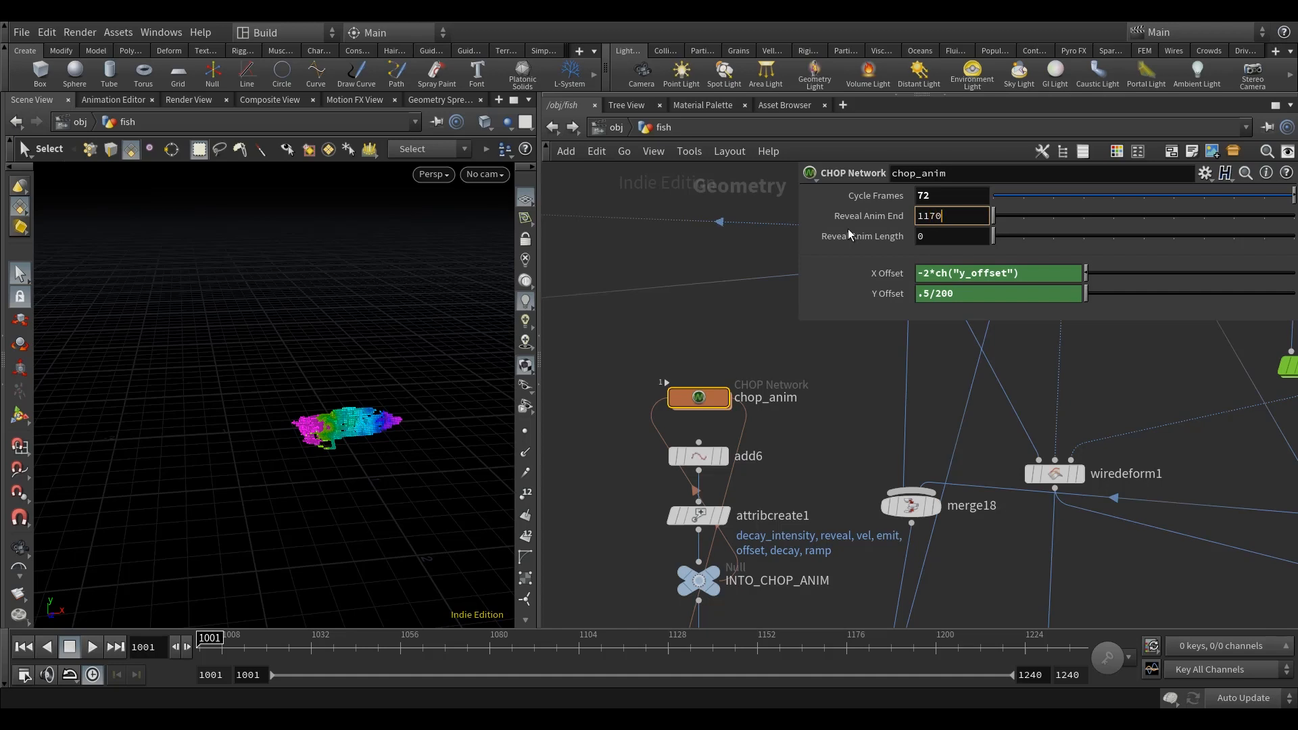
# Step: Set chop_anim's Reveal Anim End to 1170 and its Reveal Anim Length to 24
pyautogui.press('Return')
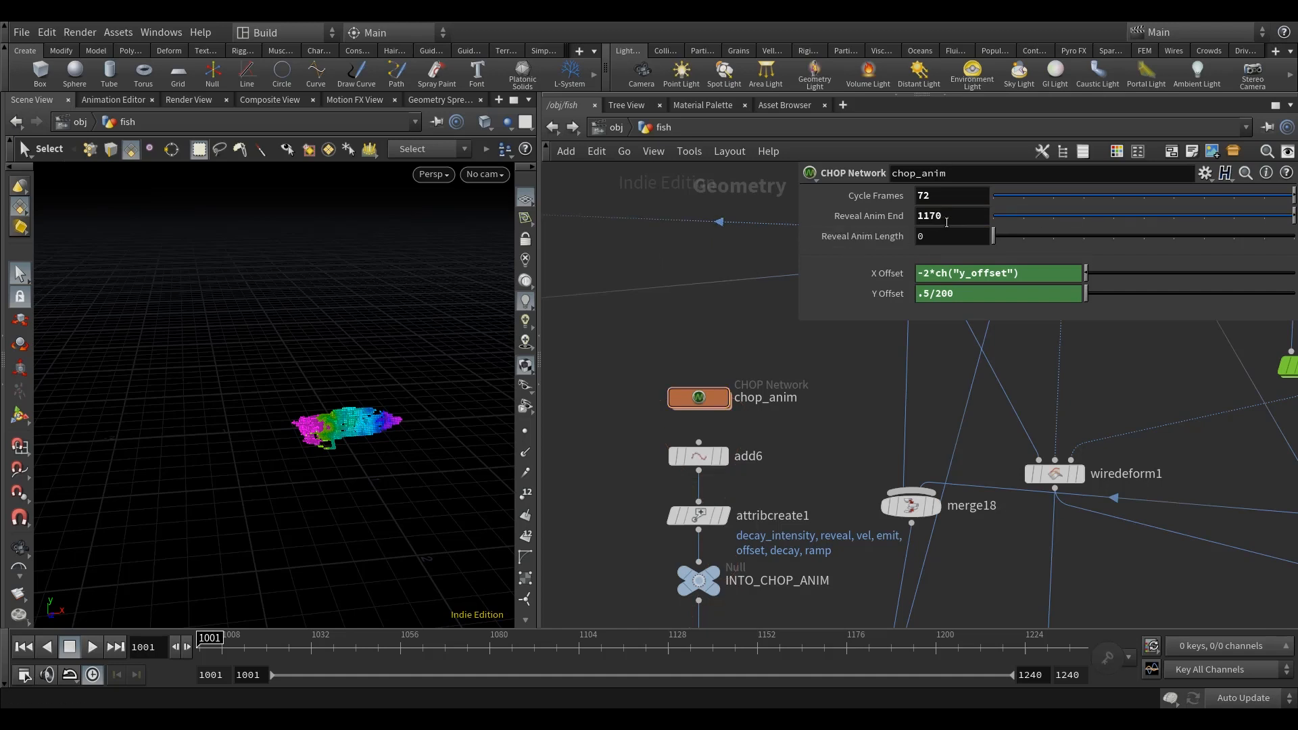
pyautogui.press('h')
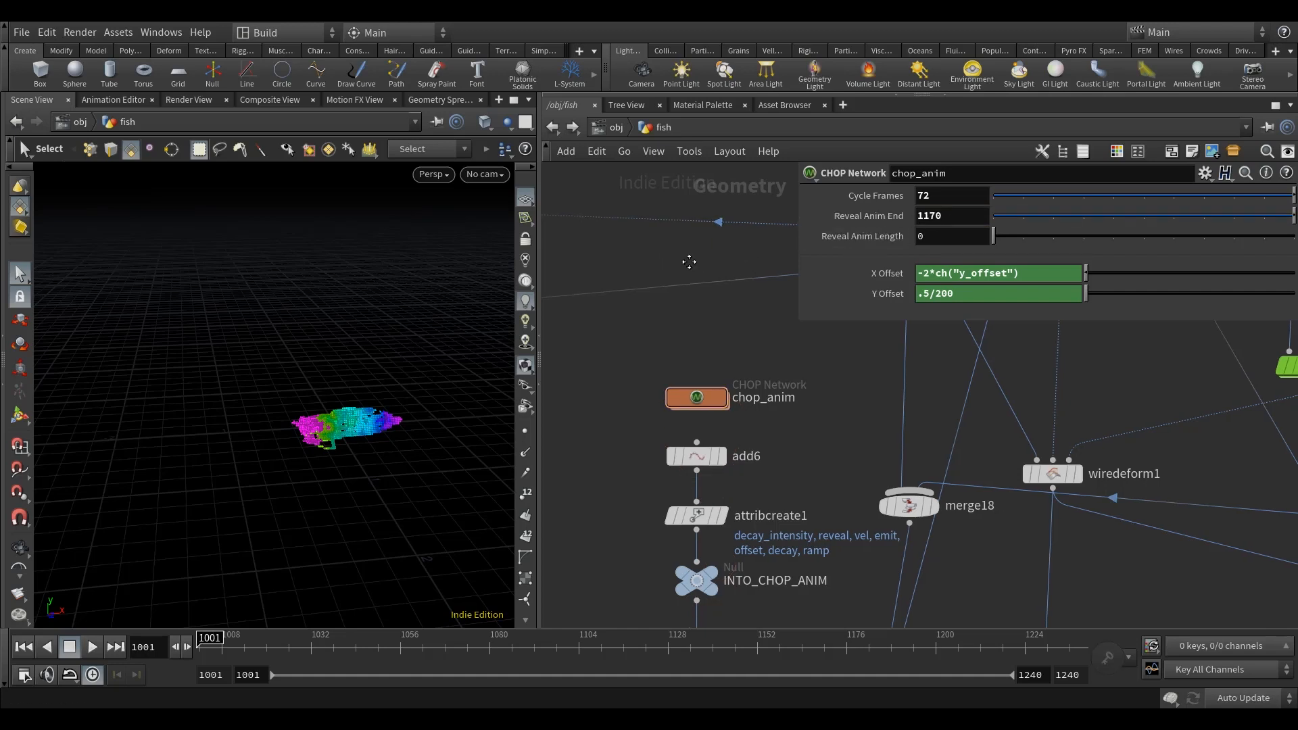
pyautogui.moveTo(948, 468); pyautogui.dragTo(909, 334, button='middle')
pyautogui.moveTo(657, 473); pyautogui.dragTo(838, 455, button='middle')
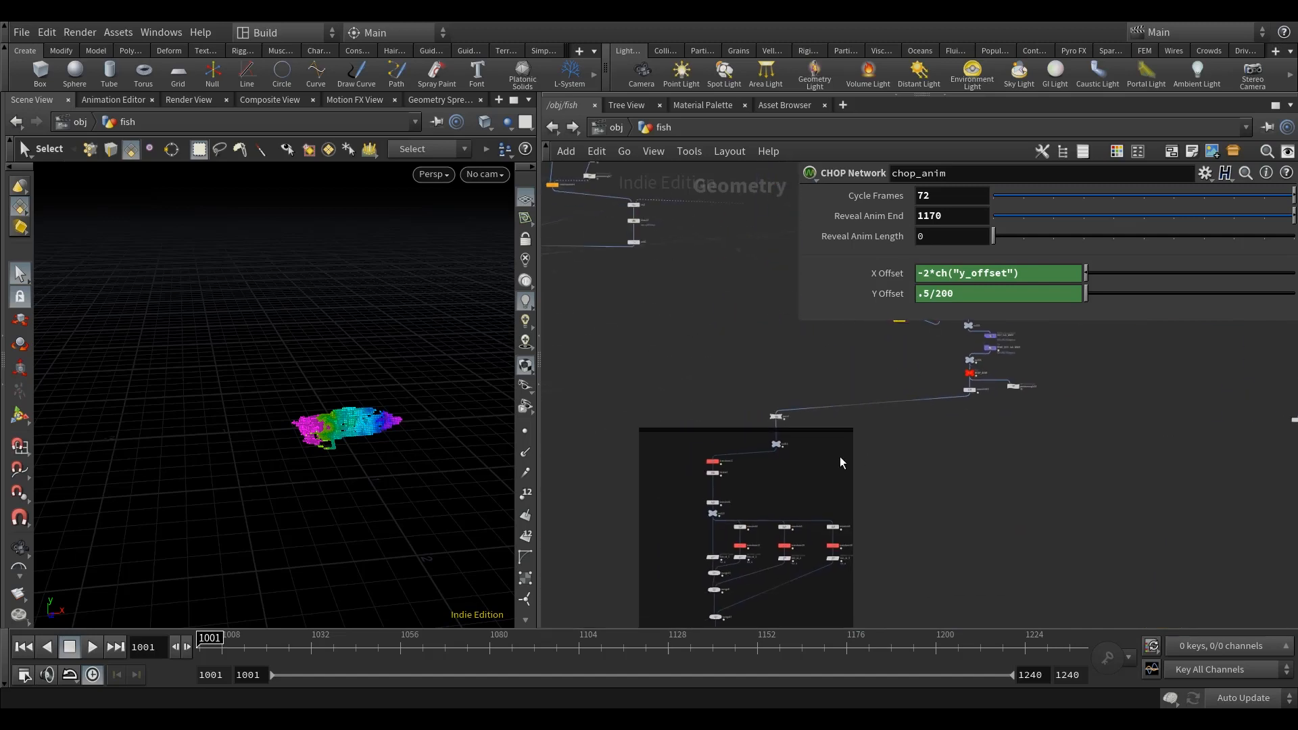
pyautogui.moveTo(693, 344); pyautogui.dragTo(610, 520, button='middle')
pyautogui.scroll(2, 684, 321)
pyautogui.moveTo(683, 318); pyautogui.dragTo(558, 390, button='middle')
pyautogui.scroll(5, 675, 519)
pyautogui.moveTo(675, 519); pyautogui.dragTo(619, 468, button='middle')
pyautogui.moveTo(939, 237); pyautogui.dragTo(775, 251)
pyautogui.write('24')
pyautogui.press('Return')
# Step: Go inside the chop_anim network and show its channels in the Motion FX View
pyautogui.moveTo(637, 306); pyautogui.dragTo(651, 291, button='middle')
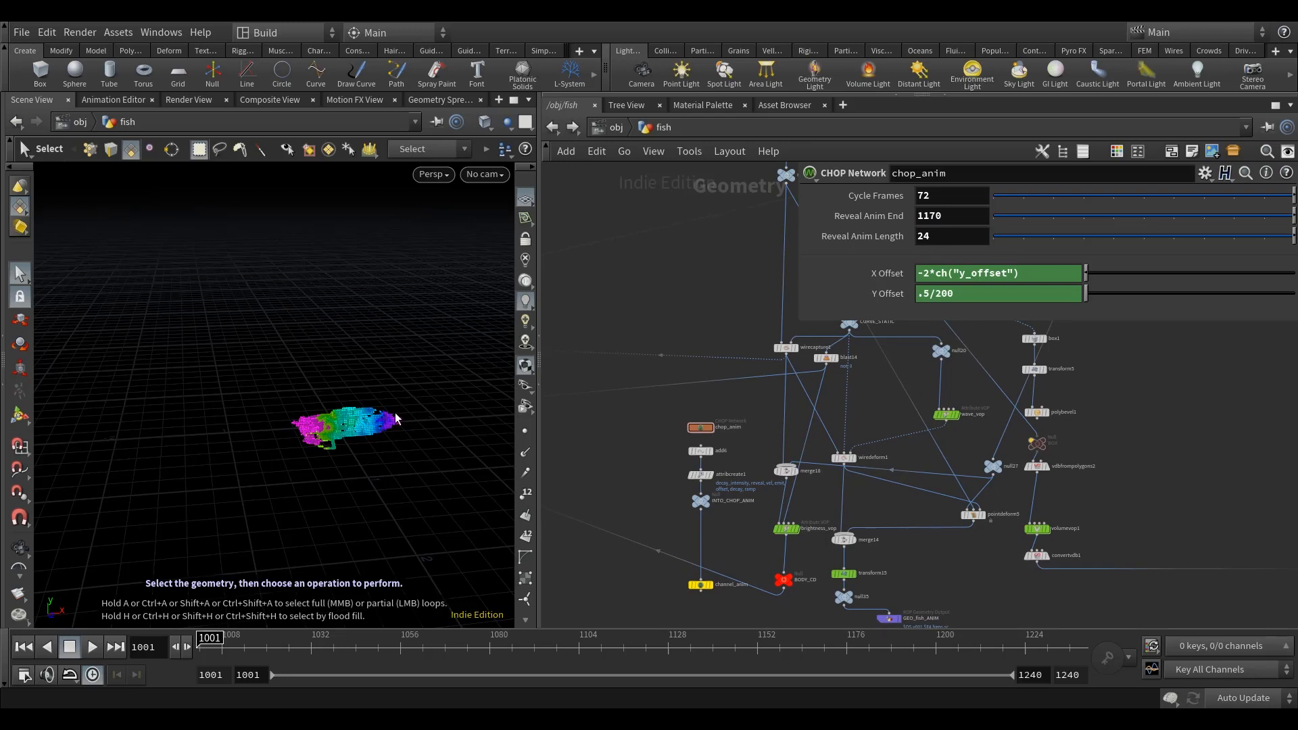
pyautogui.scroll(3, 666, 443)
pyautogui.doubleClick(685, 433)
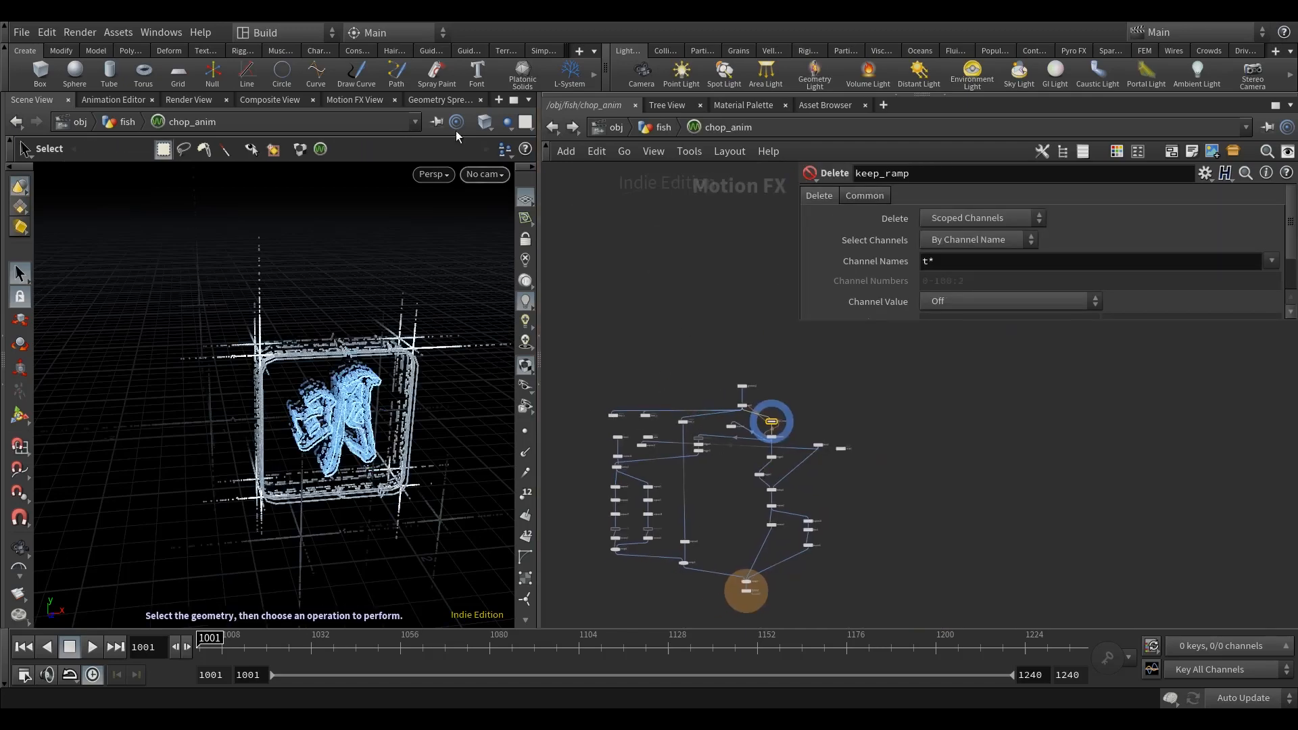
pyautogui.click(354, 100)
pyautogui.scroll(4, 890, 455)
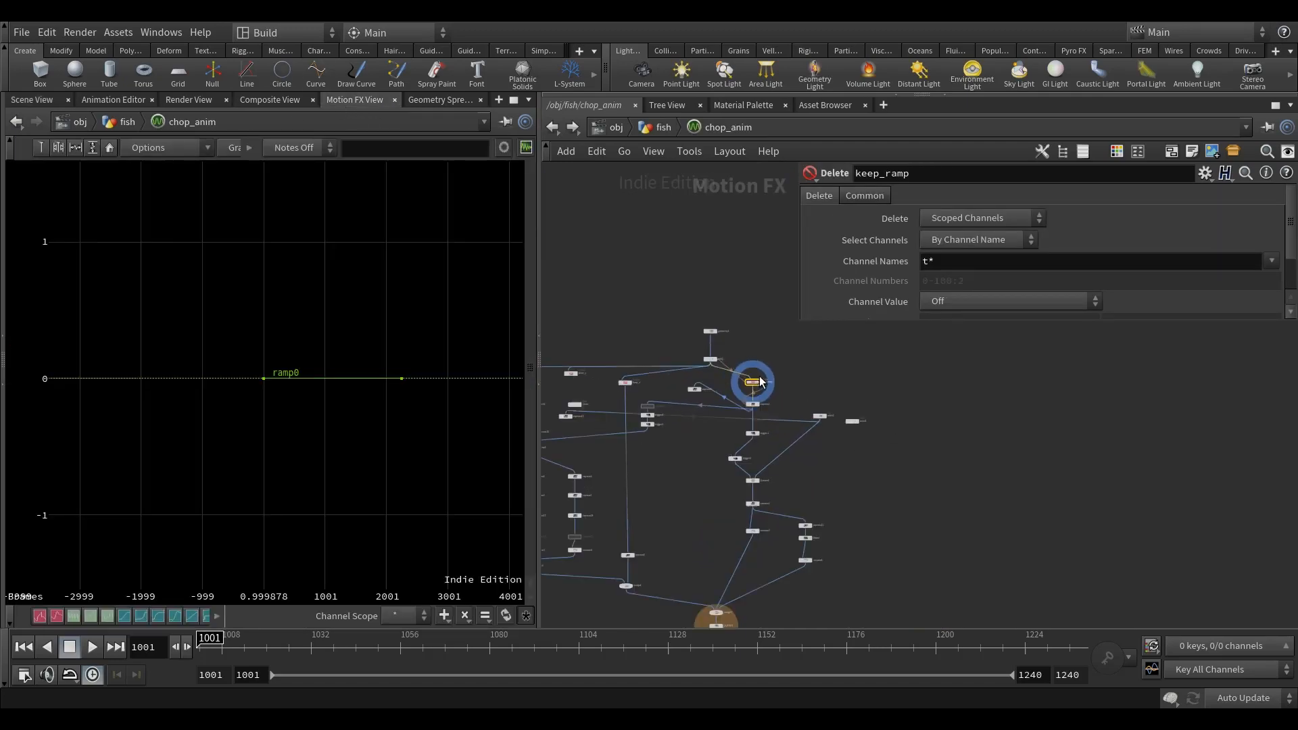
# Step: Add a Null node in open space to the side of keep_ramp and wire keep_ramp's output into it
pyautogui.moveTo(1030, 436); pyautogui.dragTo(777, 408, button='middle')
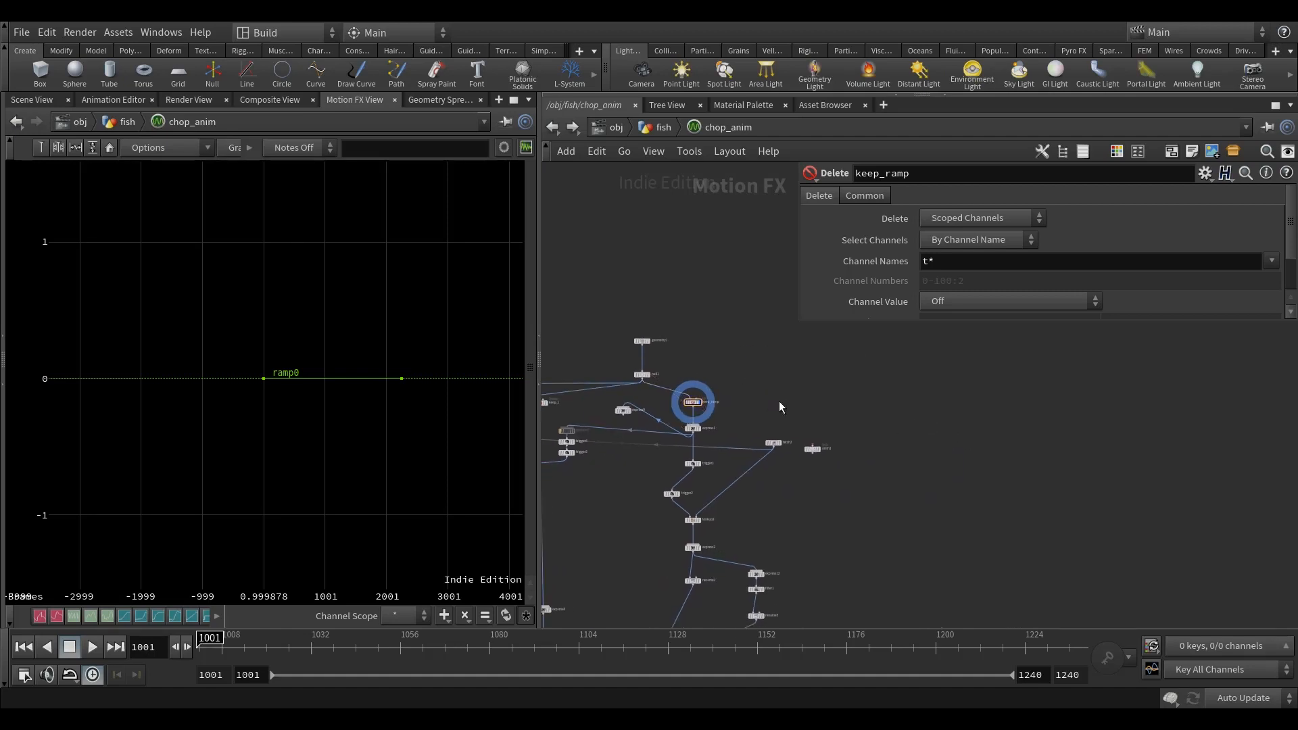
pyautogui.press('Tab')
pyautogui.write('nu')
pyautogui.press('Return')
pyautogui.click(915, 426)
pyautogui.moveTo(797, 442); pyautogui.dragTo(945, 431, button='middle')
pyautogui.scroll(1, 944, 431)
pyautogui.click(651, 427)
pyautogui.click(651, 426)
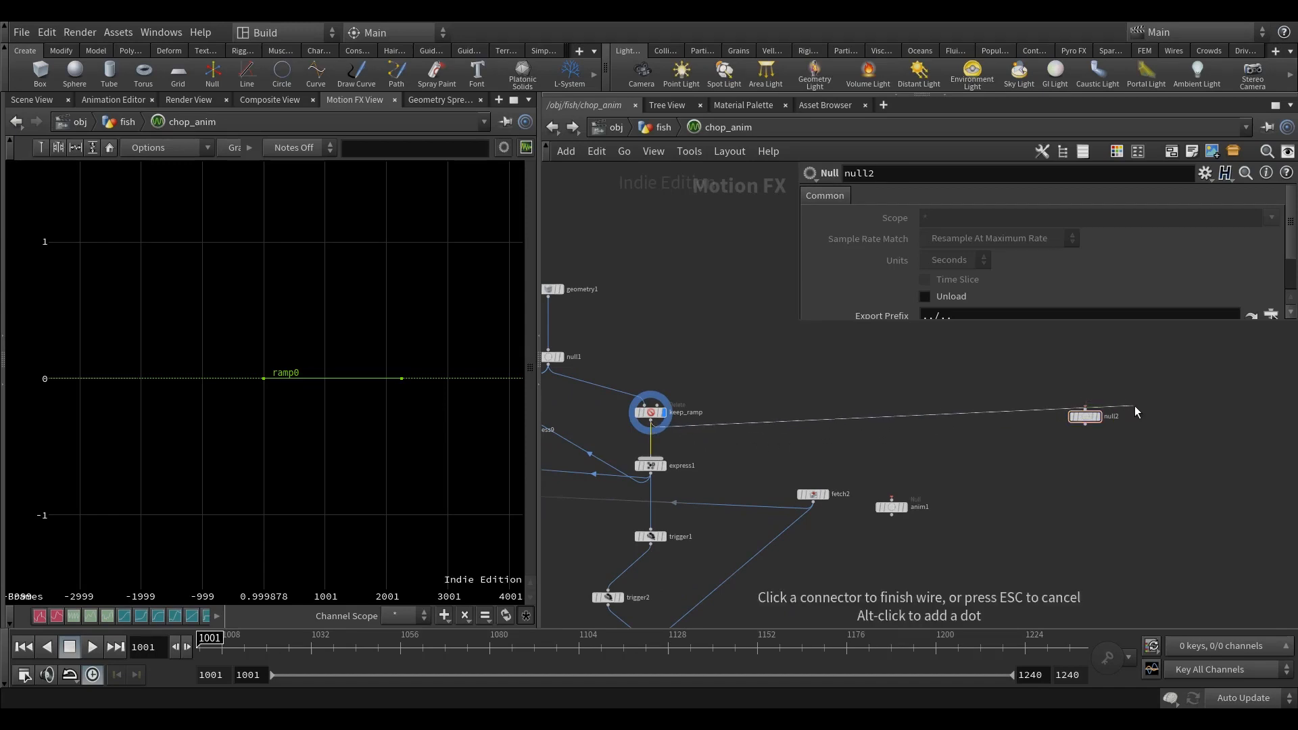
pyautogui.click(1085, 408)
# Step: Move the new Null farther from fetch2 and anim1 and display its channels
pyautogui.moveTo(1073, 423); pyautogui.dragTo(831, 417, button='middle')
pyautogui.moveTo(831, 417); pyautogui.dragTo(948, 444)
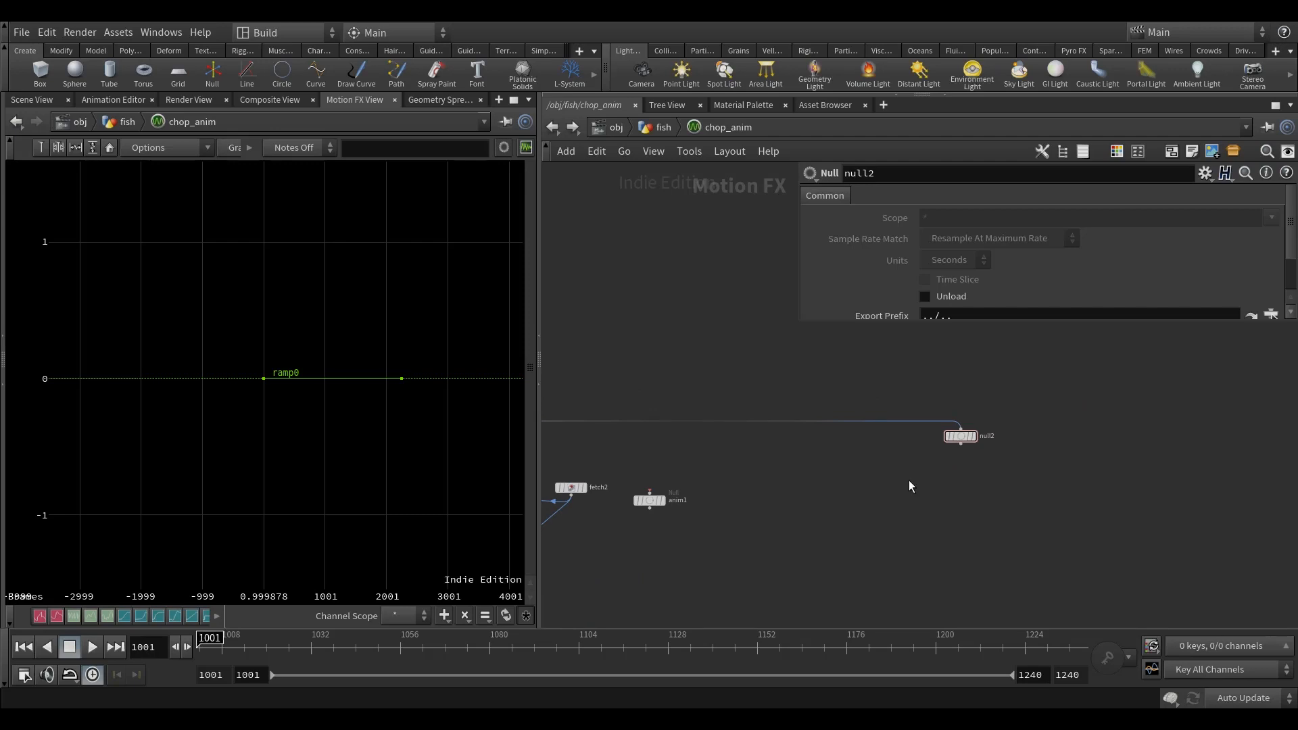
pyautogui.click(975, 437)
pyautogui.moveTo(953, 506); pyautogui.dragTo(858, 498, button='middle')
pyautogui.moveTo(764, 497); pyautogui.dragTo(1134, 515, button='middle')
pyautogui.click(698, 417)
pyautogui.press('f')
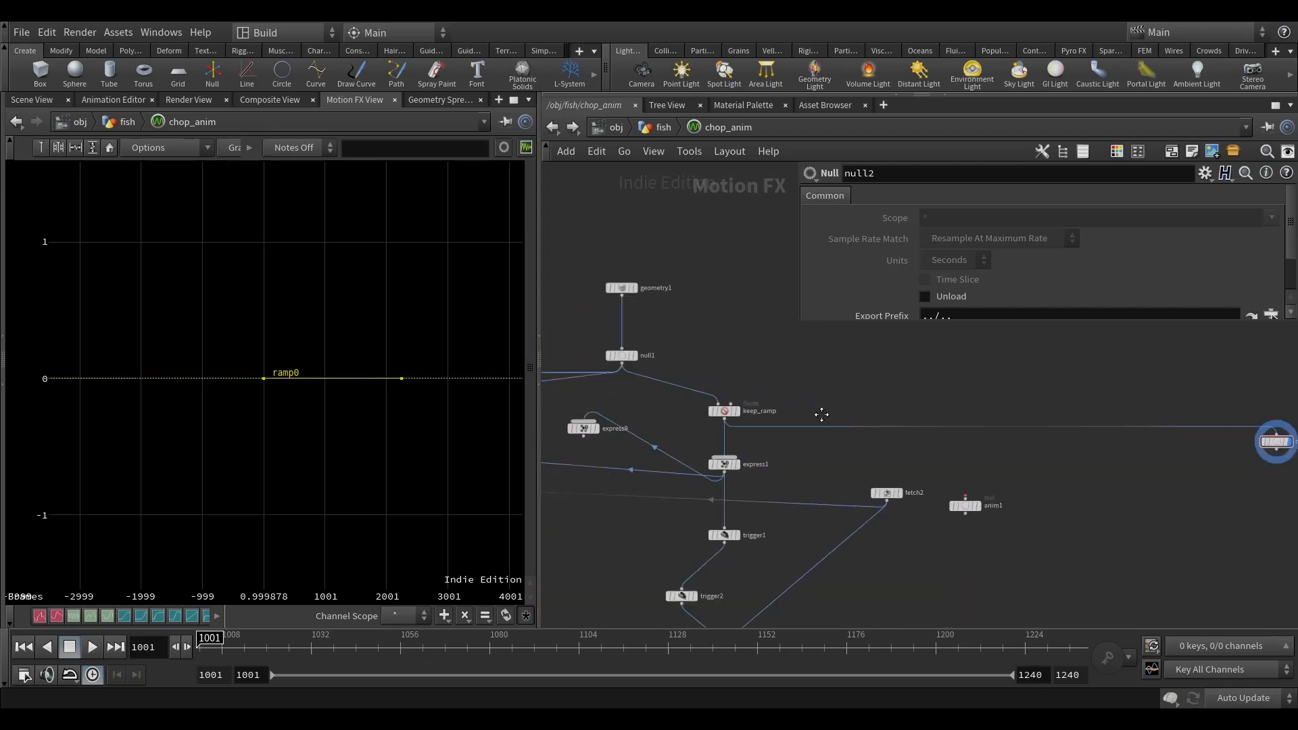
# Step: Add an Expression node below null2, wire null2 into it, display it and show its expression fields
pyautogui.press('Tab')
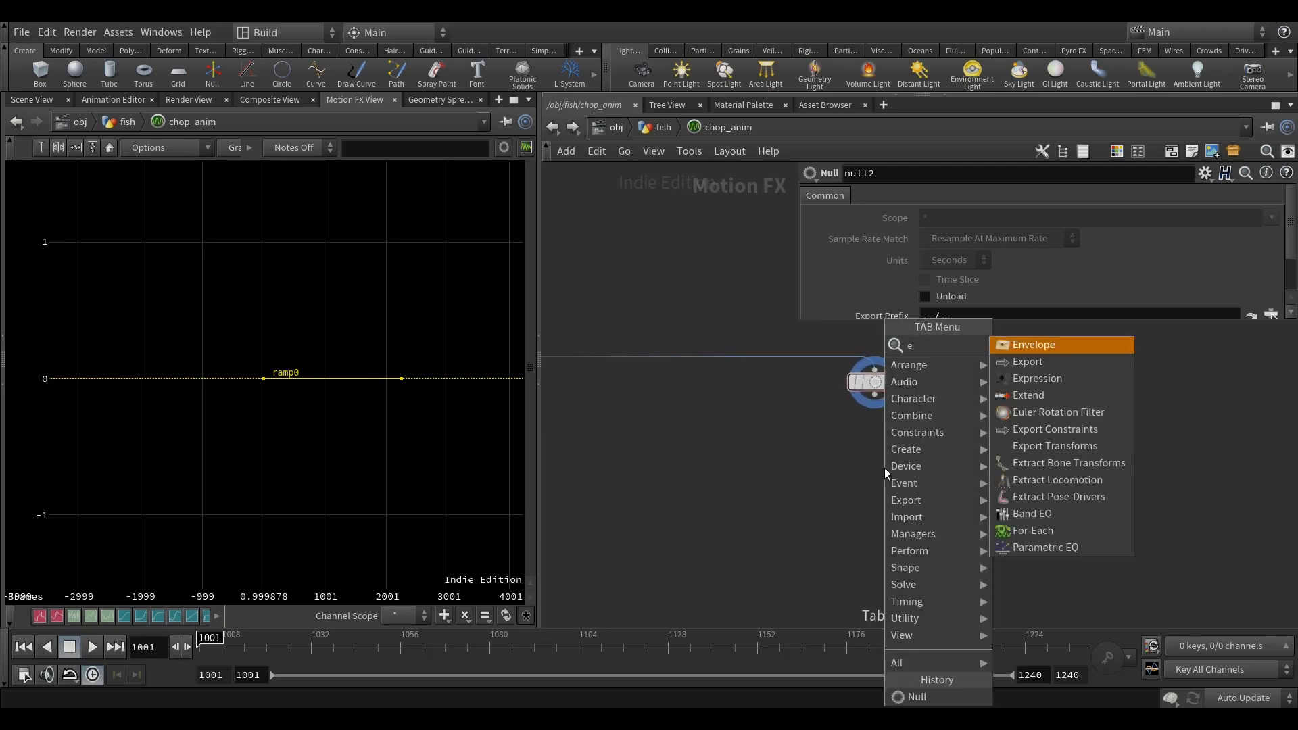
pyautogui.click(1112, 364)
pyautogui.click(866, 478)
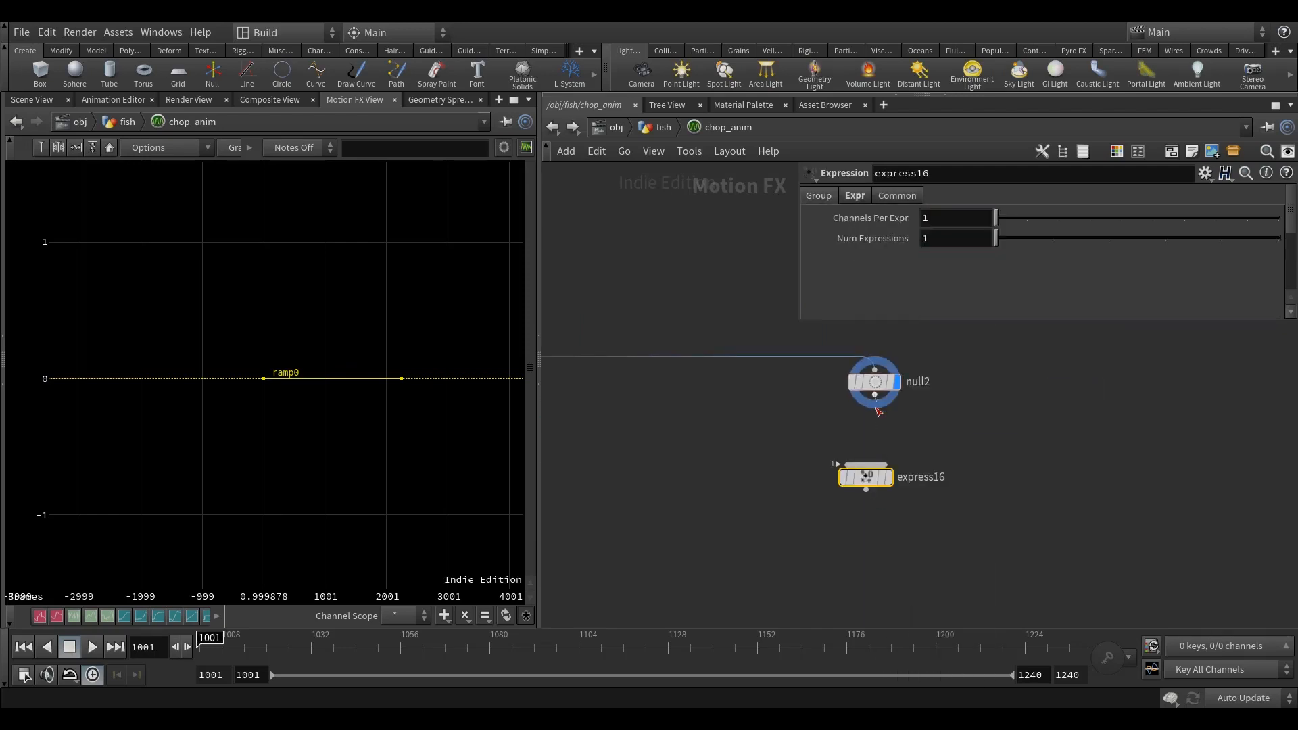
pyautogui.moveTo(980, 473); pyautogui.dragTo(932, 491, button='middle')
pyautogui.click(848, 399)
pyautogui.click(855, 197)
pyautogui.moveTo(1057, 420); pyautogui.dragTo(963, 397, button='middle')
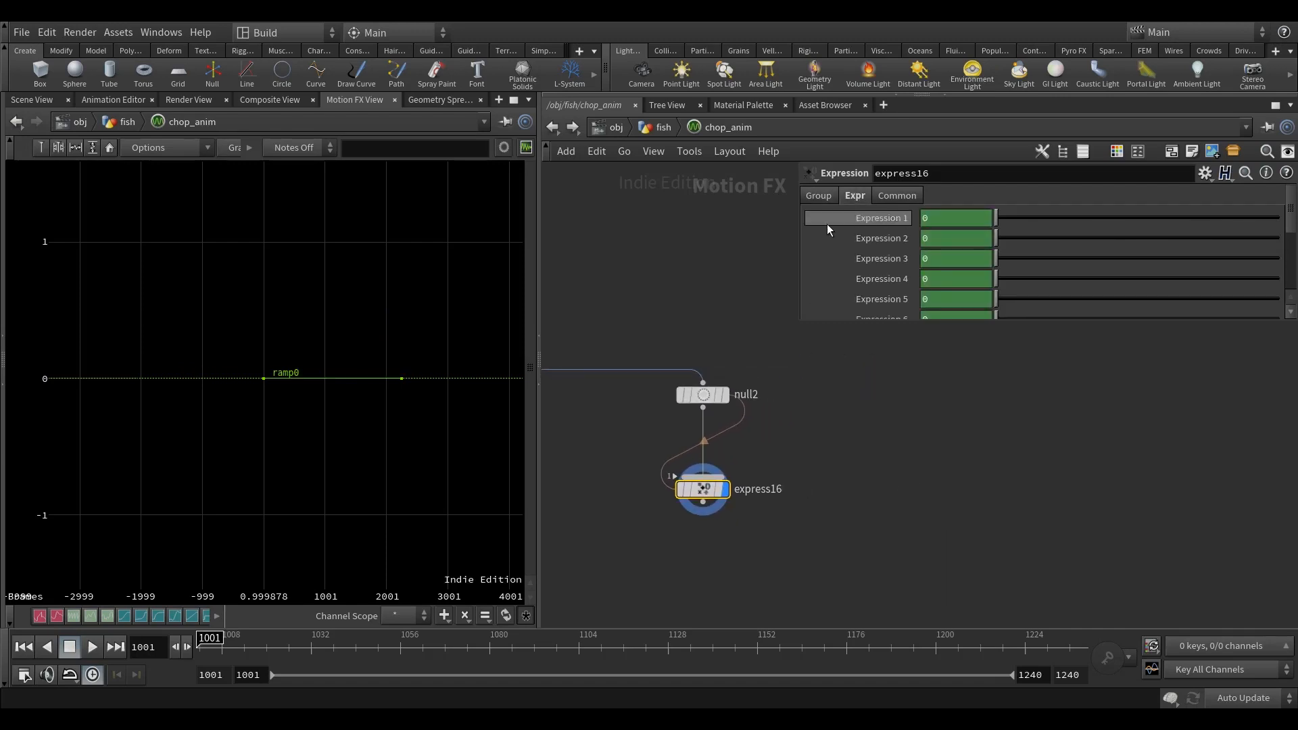
# Step: Edit express16's parameter interface, adding an Integer parameter and a Separator above the Group folder
pyautogui.rightClick(701, 492)
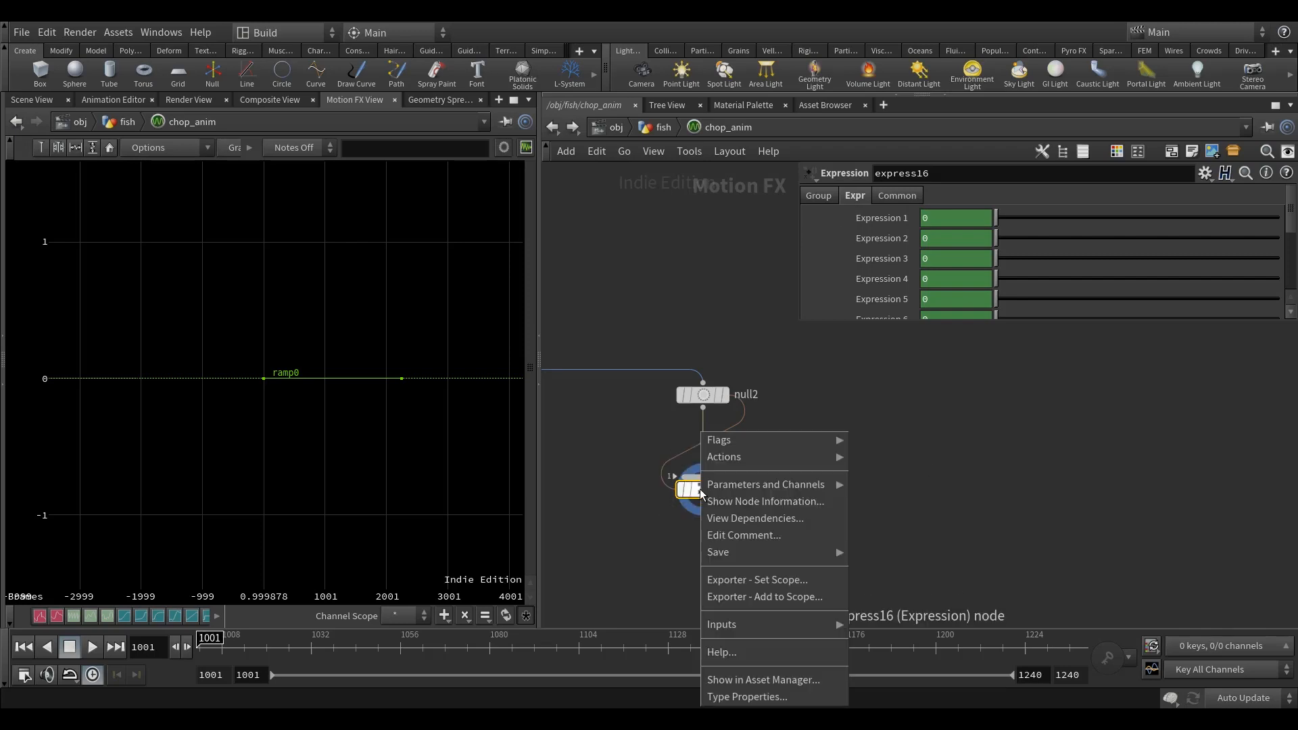
pyautogui.moveTo(733, 487)
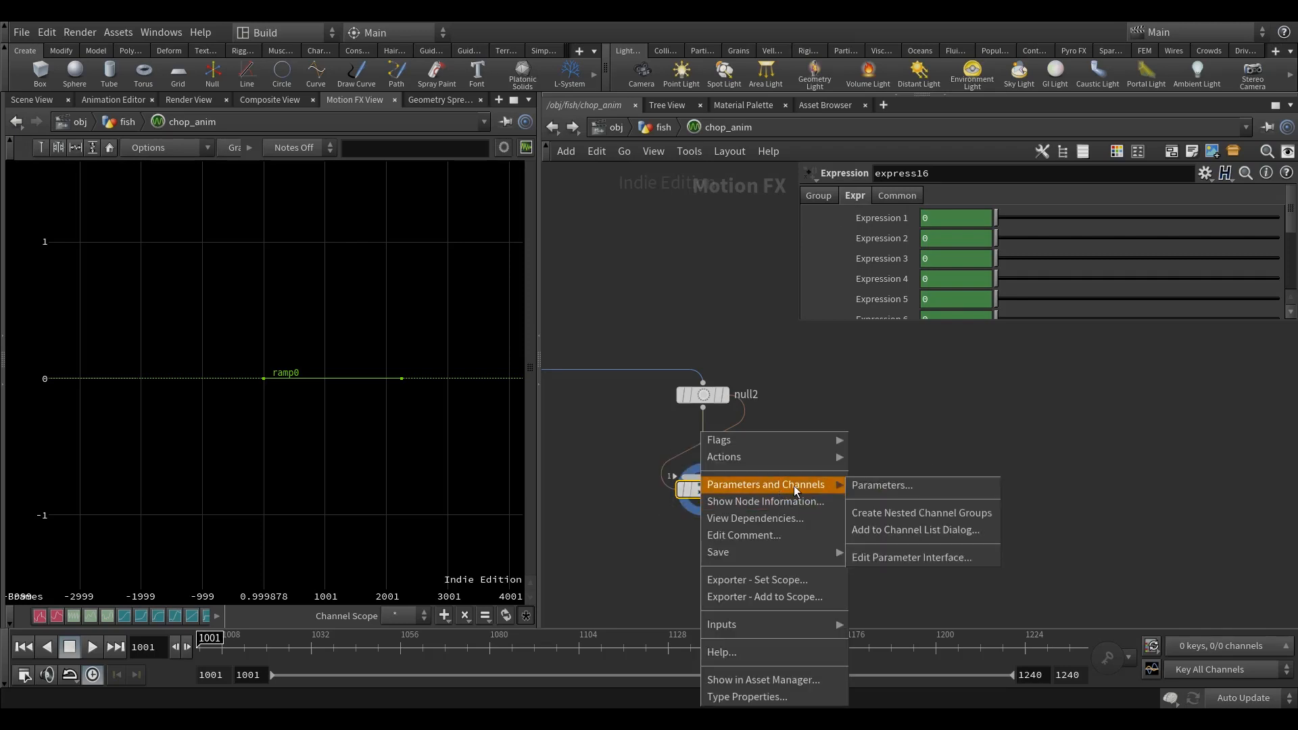
pyautogui.click(912, 557)
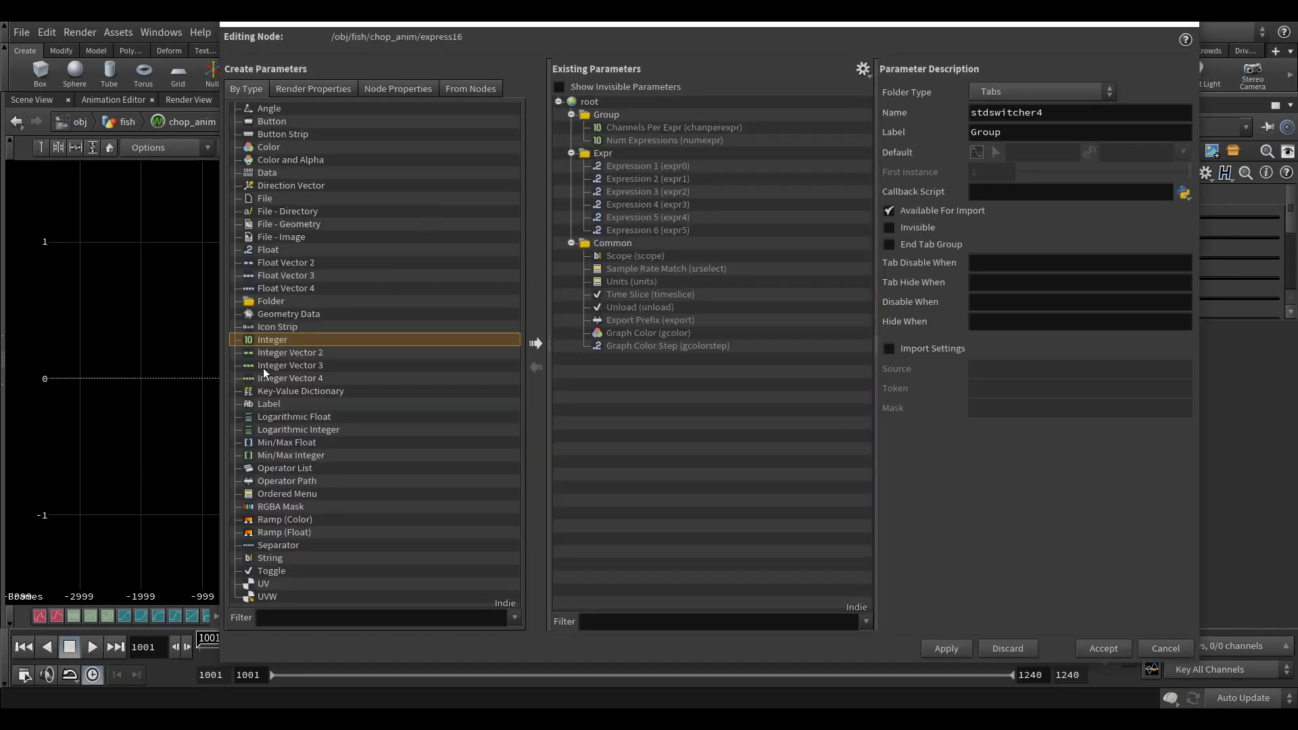
pyautogui.moveTo(267, 346); pyautogui.dragTo(594, 115)
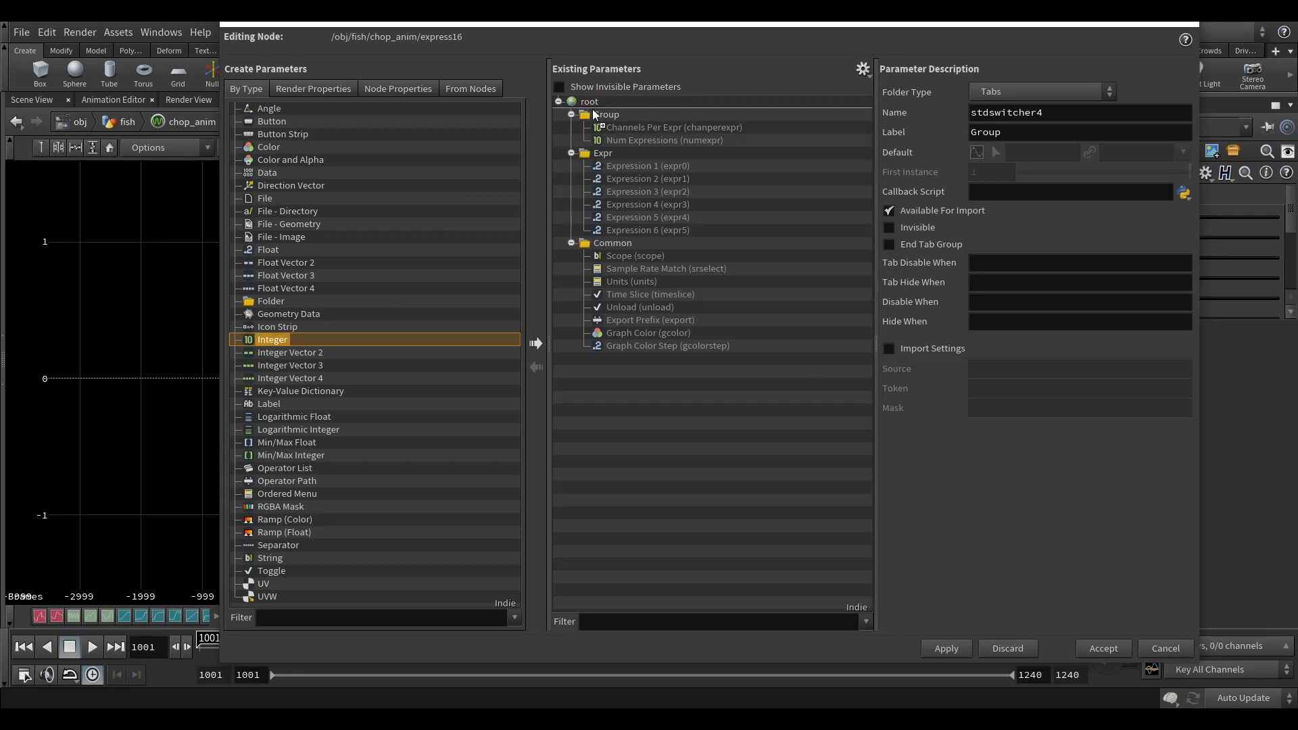
pyautogui.moveTo(286, 544); pyautogui.dragTo(660, 120)
# Step: Give express16's new Integer parameter the name anim_length and the label Anim Length, and accept the interface changes
pyautogui.click(653, 112)
pyautogui.doubleClick(1050, 112)
pyautogui.write('anim_length')
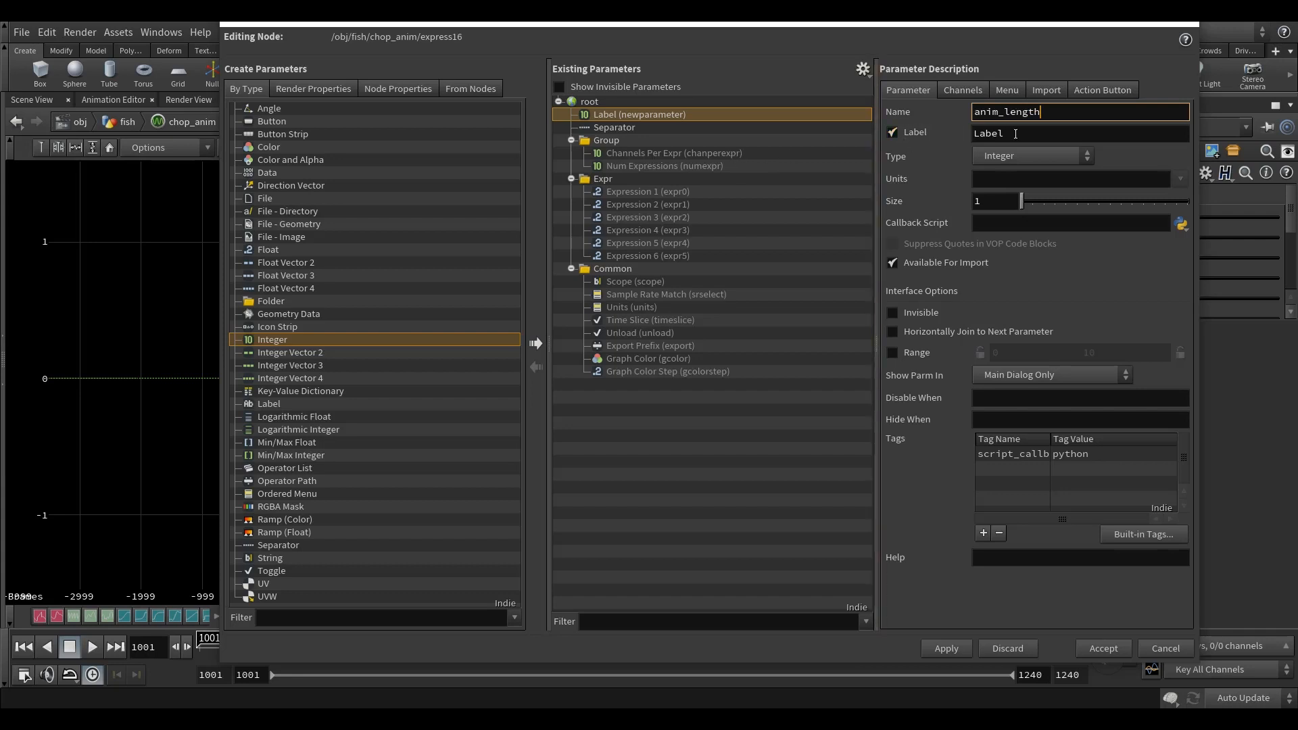
pyautogui.press('Tab')
pyautogui.write('Ani')
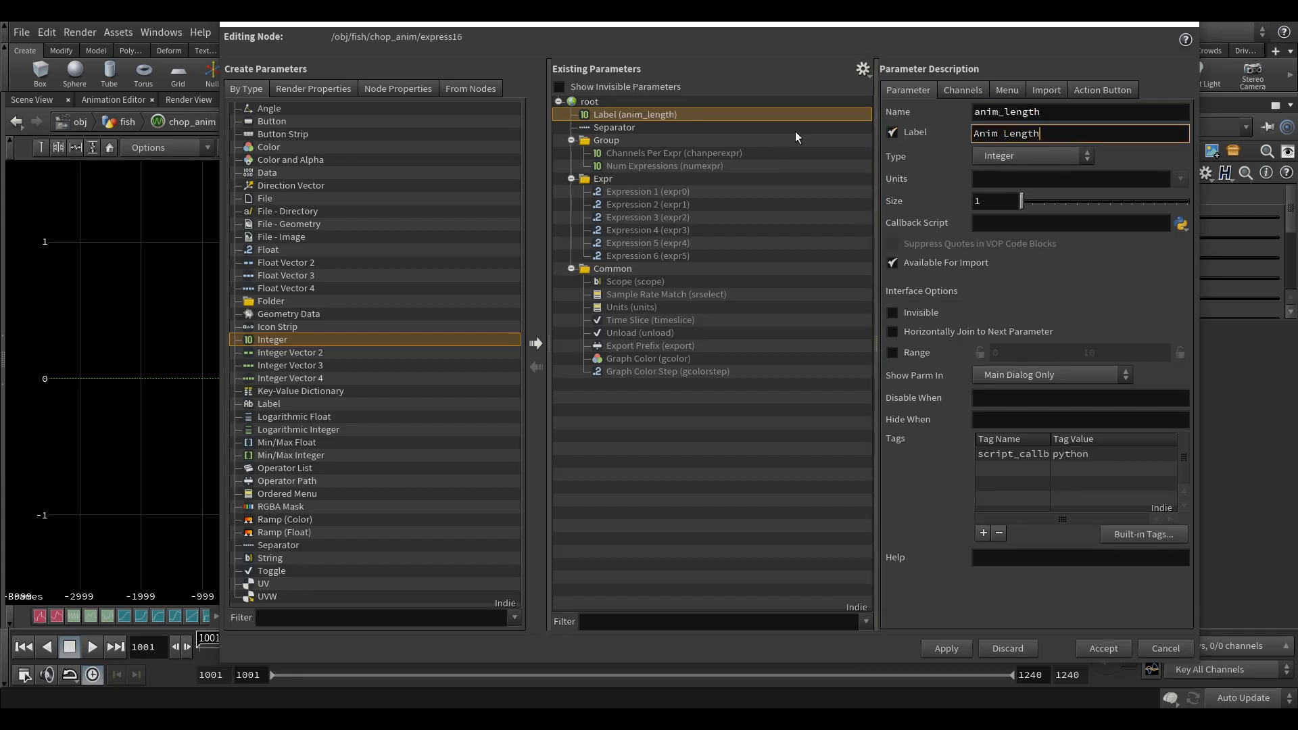
pyautogui.write('m Length')
pyautogui.click(1103, 648)
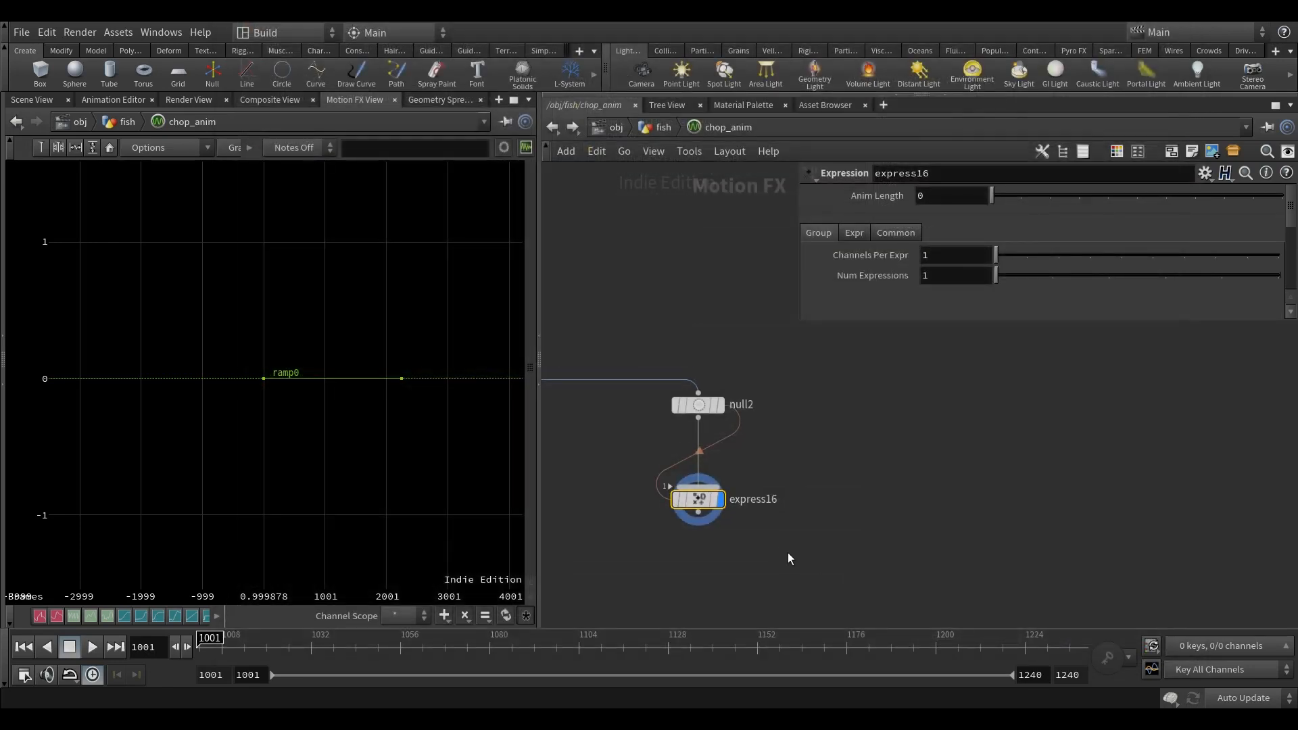
# Step: Link express16's Anim Length to chop_anim's Reveal Anim Length with the relative reference ch("../anim_length")
pyautogui.click(659, 127)
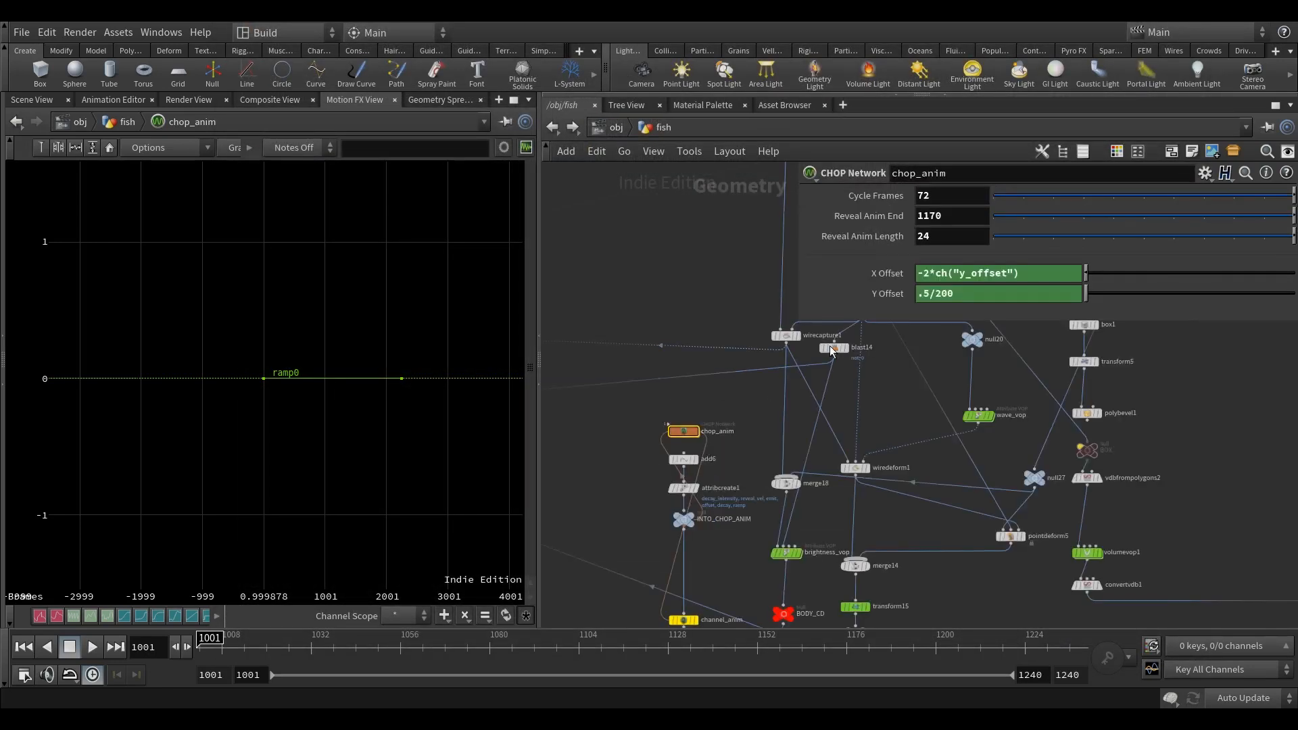
pyautogui.rightClick(881, 242)
pyautogui.click(963, 342)
pyautogui.click(552, 127)
pyautogui.rightClick(883, 196)
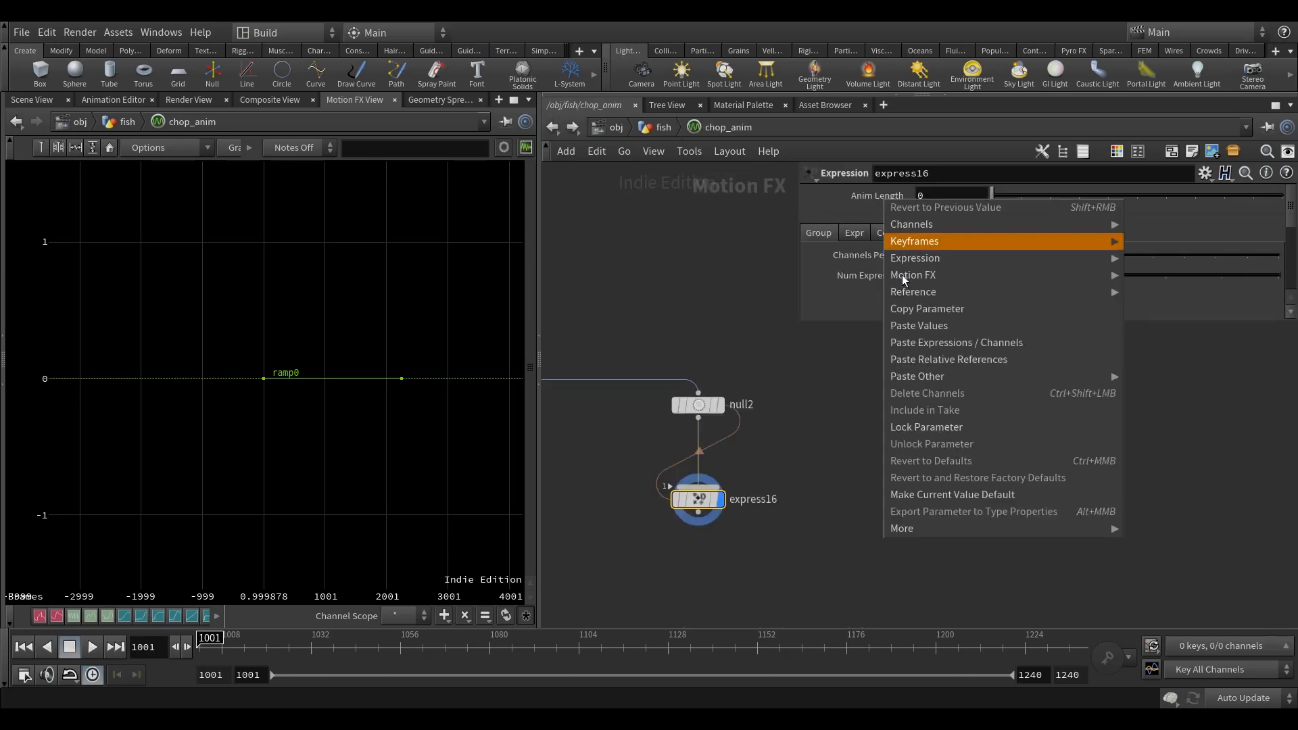
pyautogui.click(959, 360)
# Step: Enter the beginning of a fit expression in Expression 1 of express16: fit($I, $FSTART, $FSTART+
pyautogui.click(853, 233)
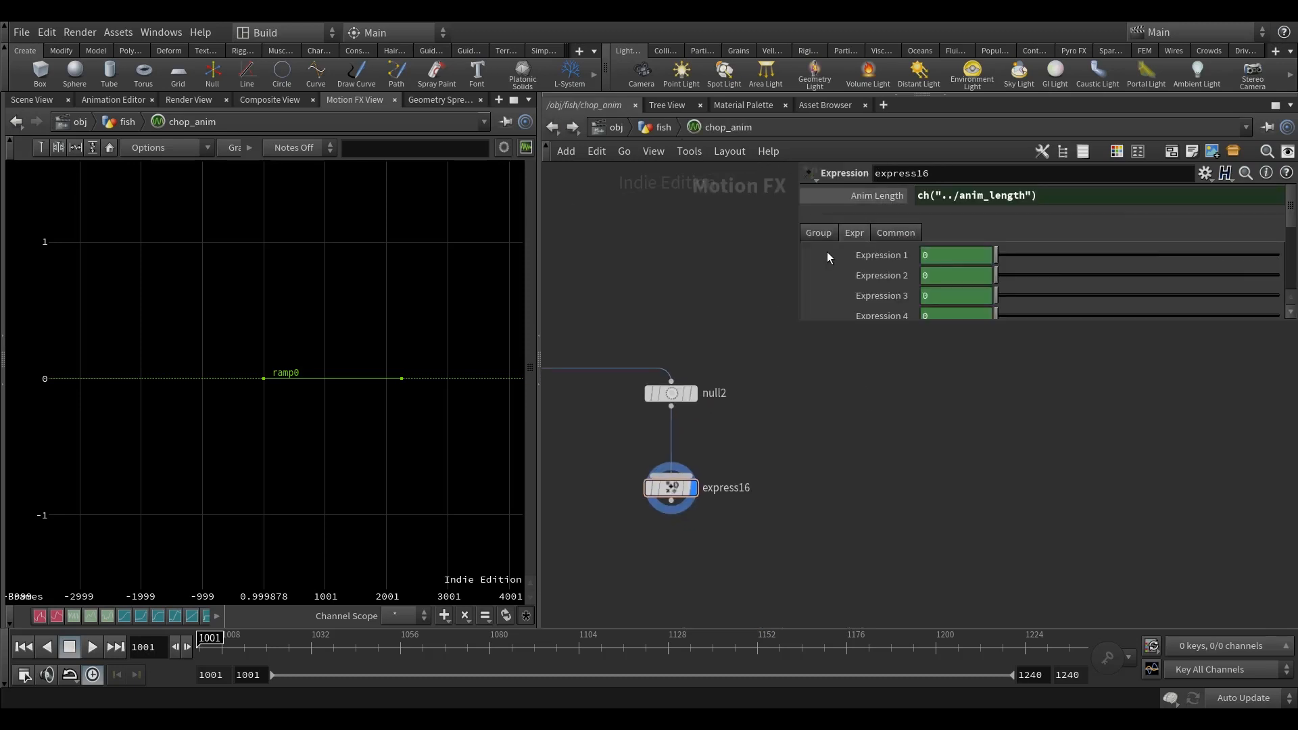
pyautogui.moveTo(825, 323); pyautogui.dragTo(826, 471)
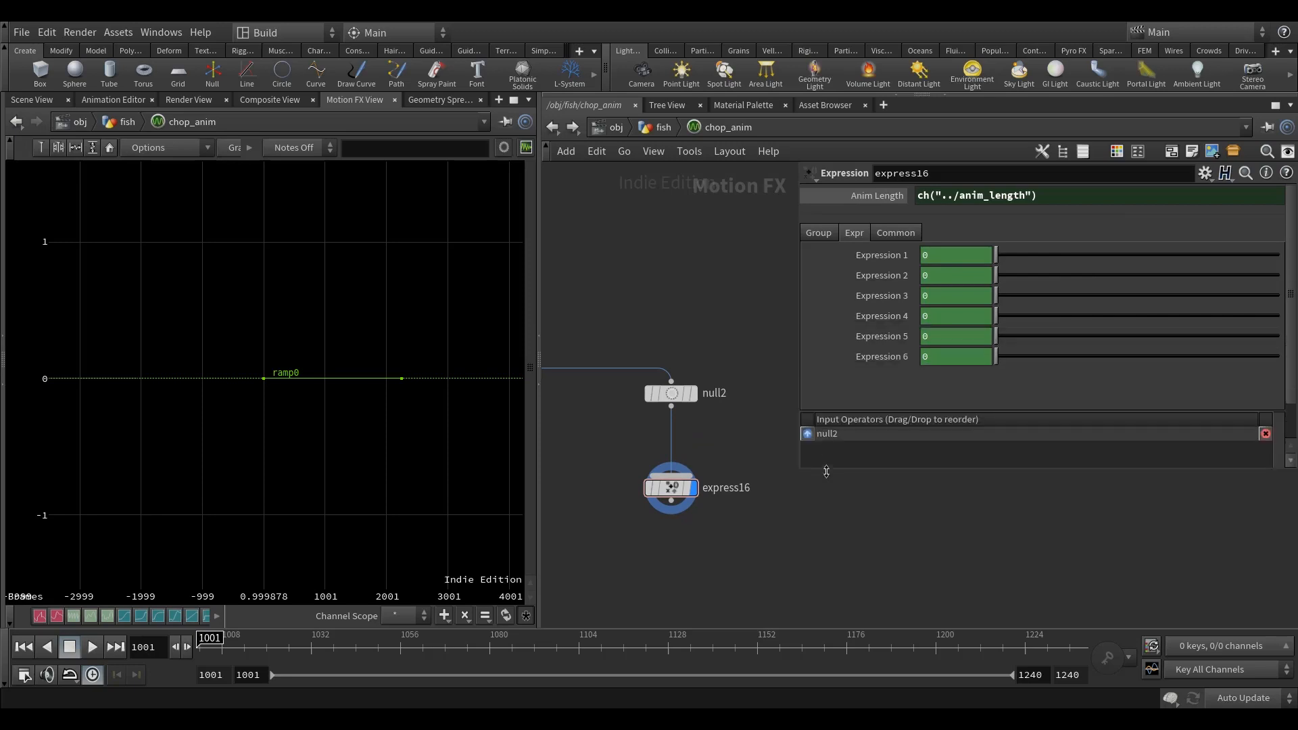
pyautogui.click(861, 253)
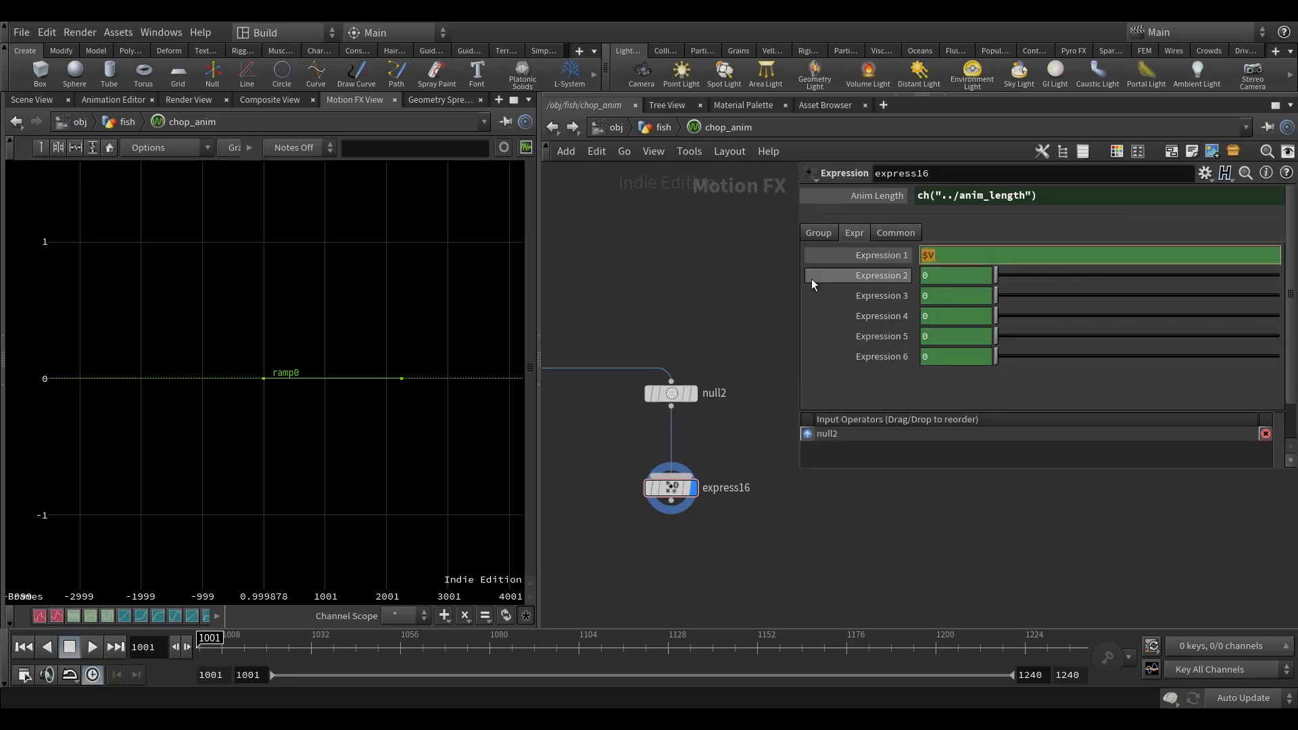
pyautogui.write('fit(')
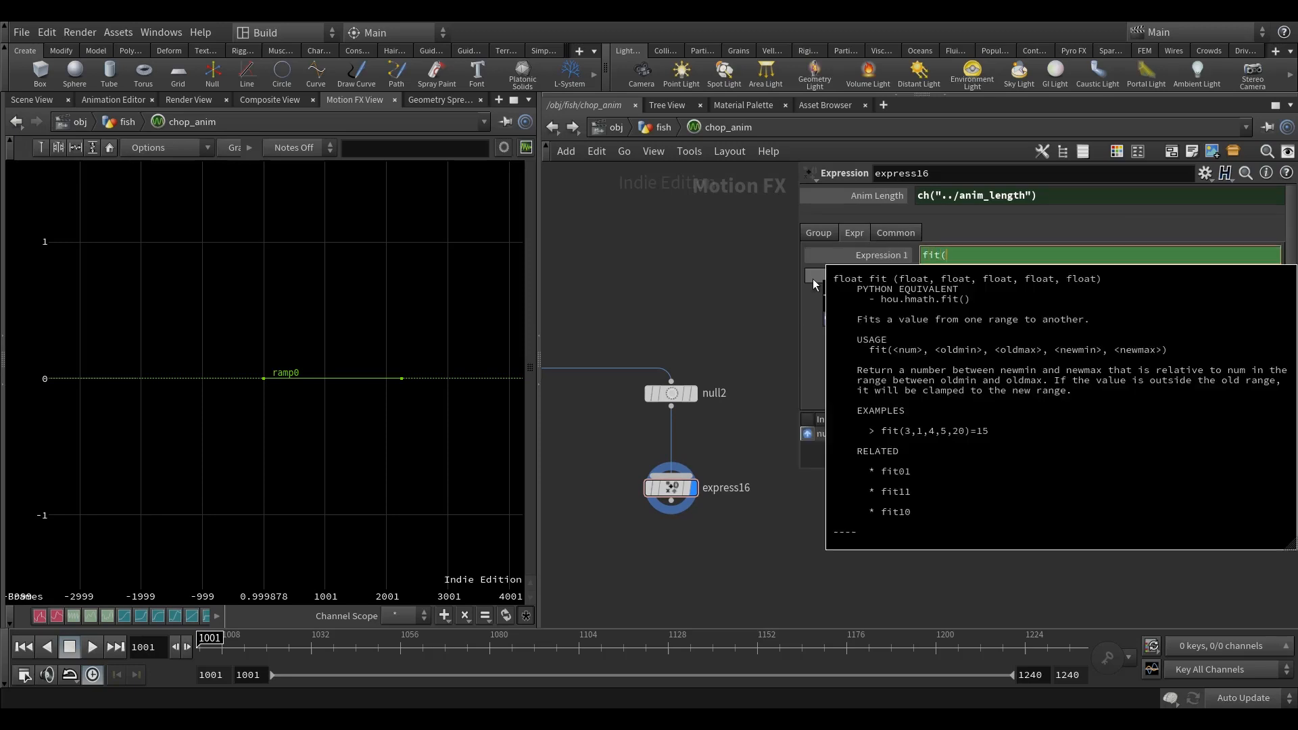
pyautogui.write('$')
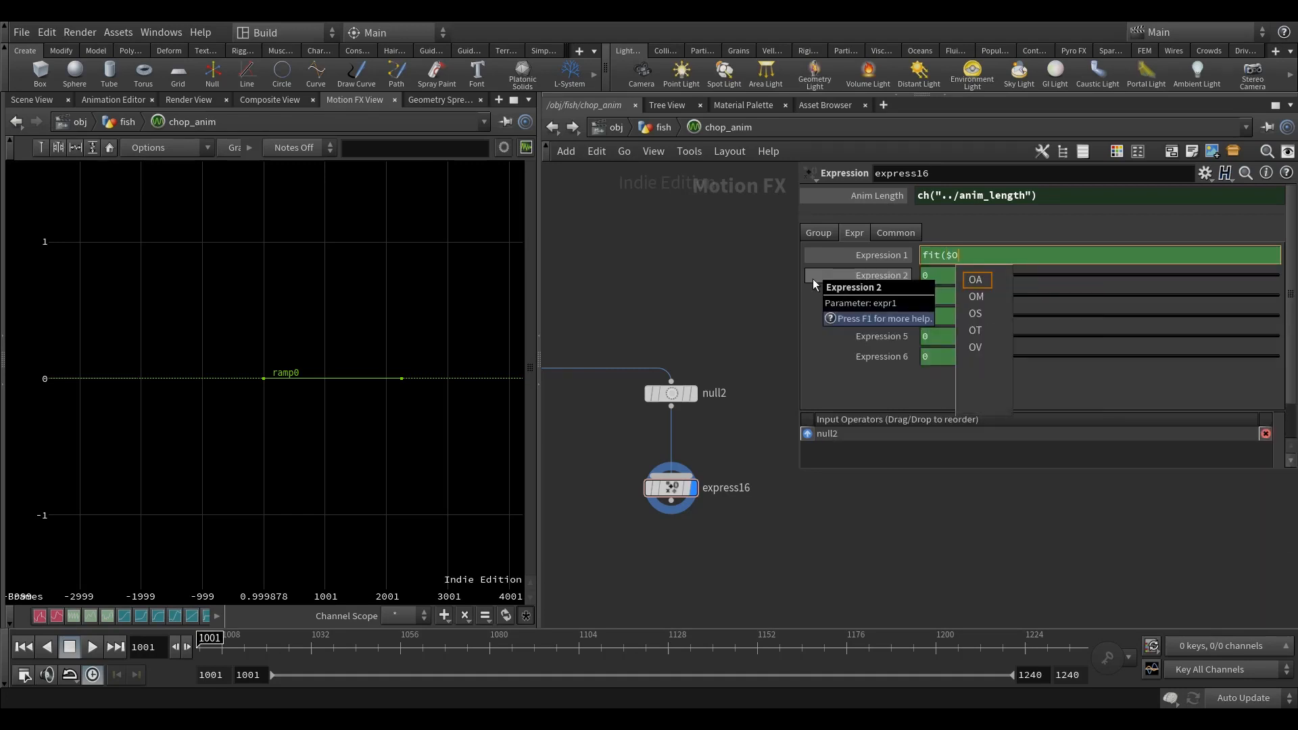
pyautogui.write('I, ')
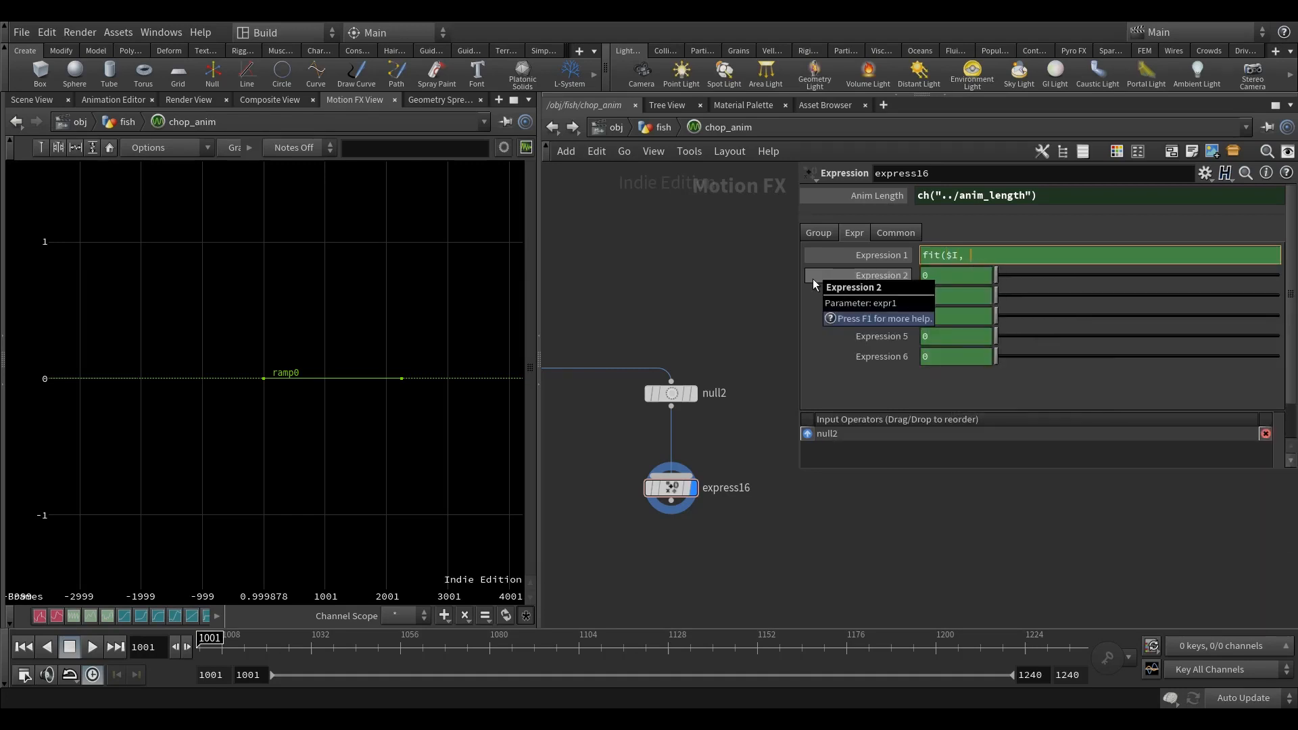
pyautogui.write('$FSTART, $FSTART+')
# Step: Complete express16's Expression 1 with a relative reference to its Anim Length: fit($I, $FSTART, $FSTART+ch("anim_length"), 1, 0)
pyautogui.rightClick(874, 195)
pyautogui.click(929, 302)
pyautogui.rightClick(1073, 258)
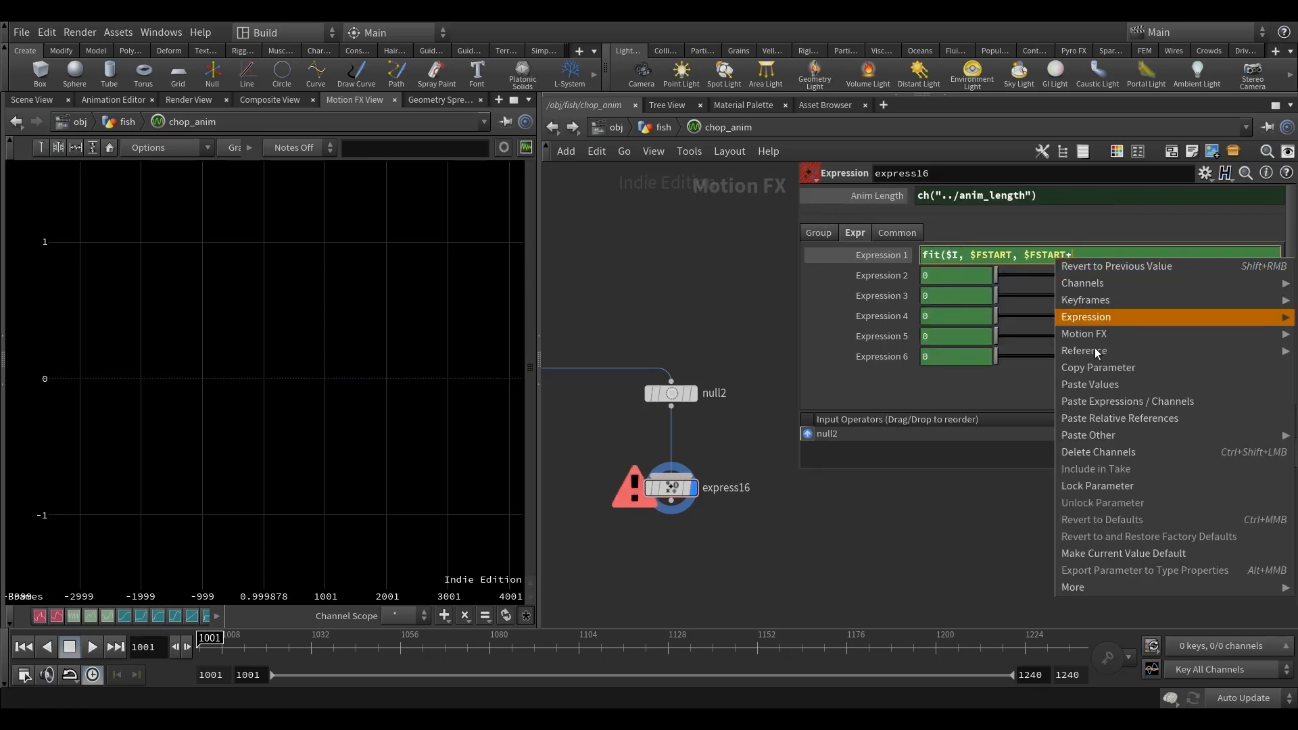
pyautogui.click(1137, 425)
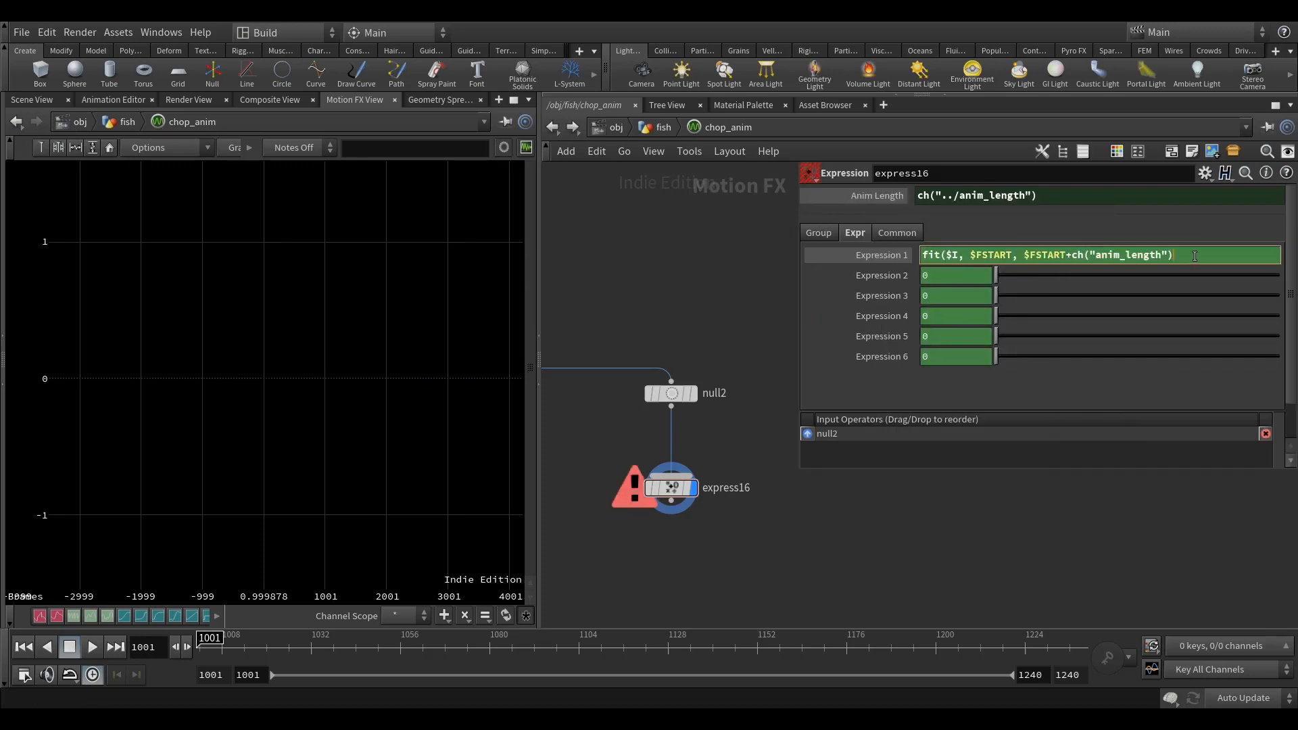
pyautogui.write(', 1, 0)')
# Step: Examine express16's ramp0 curve around frame 1001 in the channel graph, with the current-frame marker displayed
pyautogui.click(701, 285)
pyautogui.moveTo(700, 285); pyautogui.dragTo(703, 312, button='middle')
pyautogui.moveTo(364, 359)
pyautogui.mouseDown(button='right')
pyautogui.moveTo(302, 396)
pyautogui.moveTo(487, 421)
pyautogui.moveTo(356, 368)
pyautogui.mouseUp(button='right')
pyautogui.moveTo(392, 369); pyautogui.dragTo(203, 388, button='middle')
pyautogui.moveTo(215, 441); pyautogui.dragTo(320, 444, button='right')
pyautogui.moveTo(320, 445); pyautogui.dragTo(287, 446, button='middle')
pyautogui.moveTo(229, 426); pyautogui.dragTo(316, 444, button='right')
pyautogui.moveTo(316, 444); pyautogui.dragTo(249, 437, button='middle')
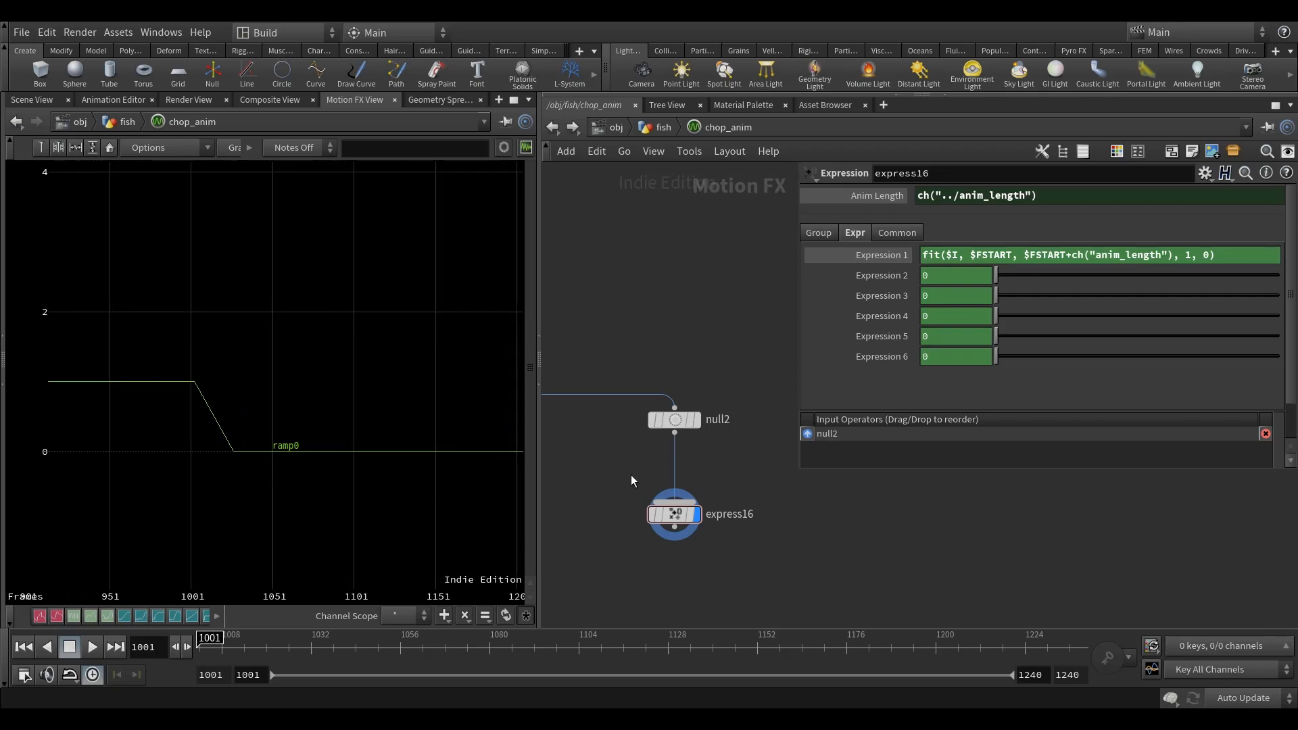
pyautogui.moveTo(750, 501); pyautogui.dragTo(736, 443, button='middle')
pyautogui.moveTo(401, 513); pyautogui.dragTo(374, 512, button='middle')
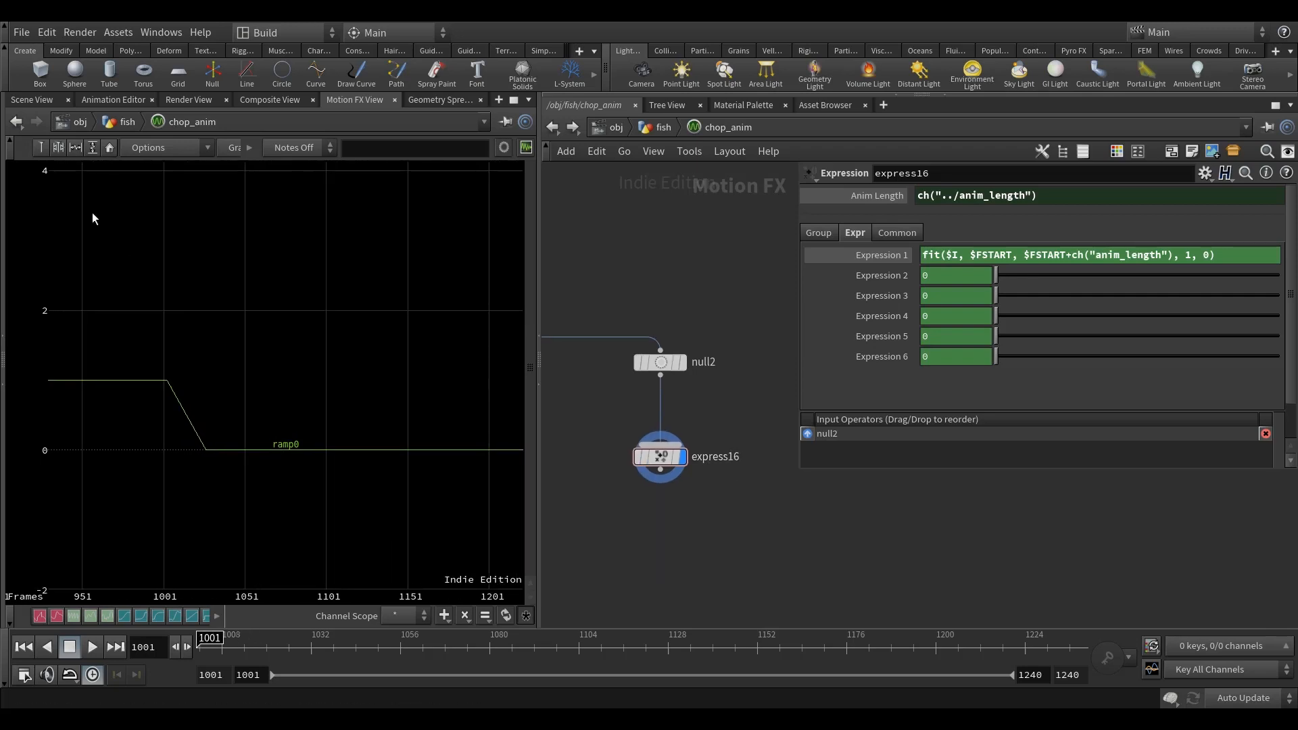
pyautogui.click(41, 148)
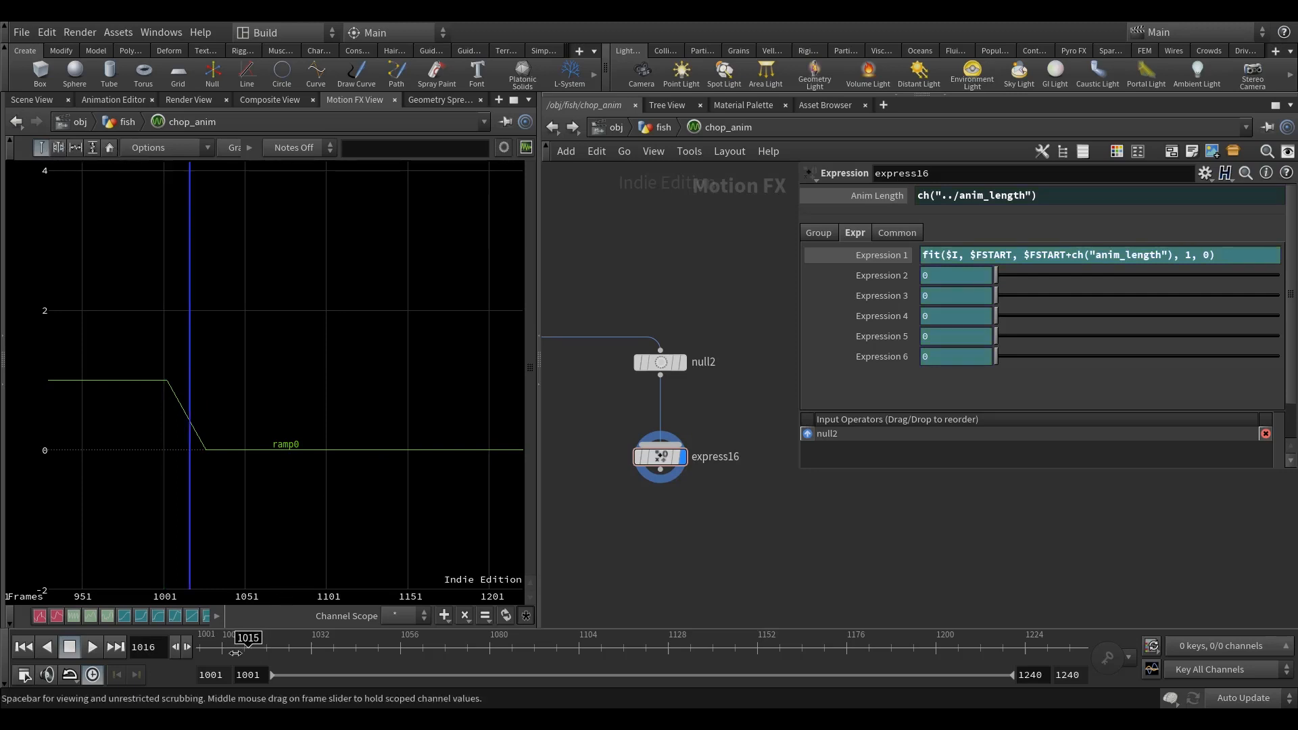
# Step: Duplicate express16, wire the copy below it with express16 as its only input, and cut the copy's link to null2
pyautogui.moveTo(739, 525); pyautogui.dragTo(732, 471, button='middle')
pyautogui.moveTo(656, 381); pyautogui.dragTo(656, 363)
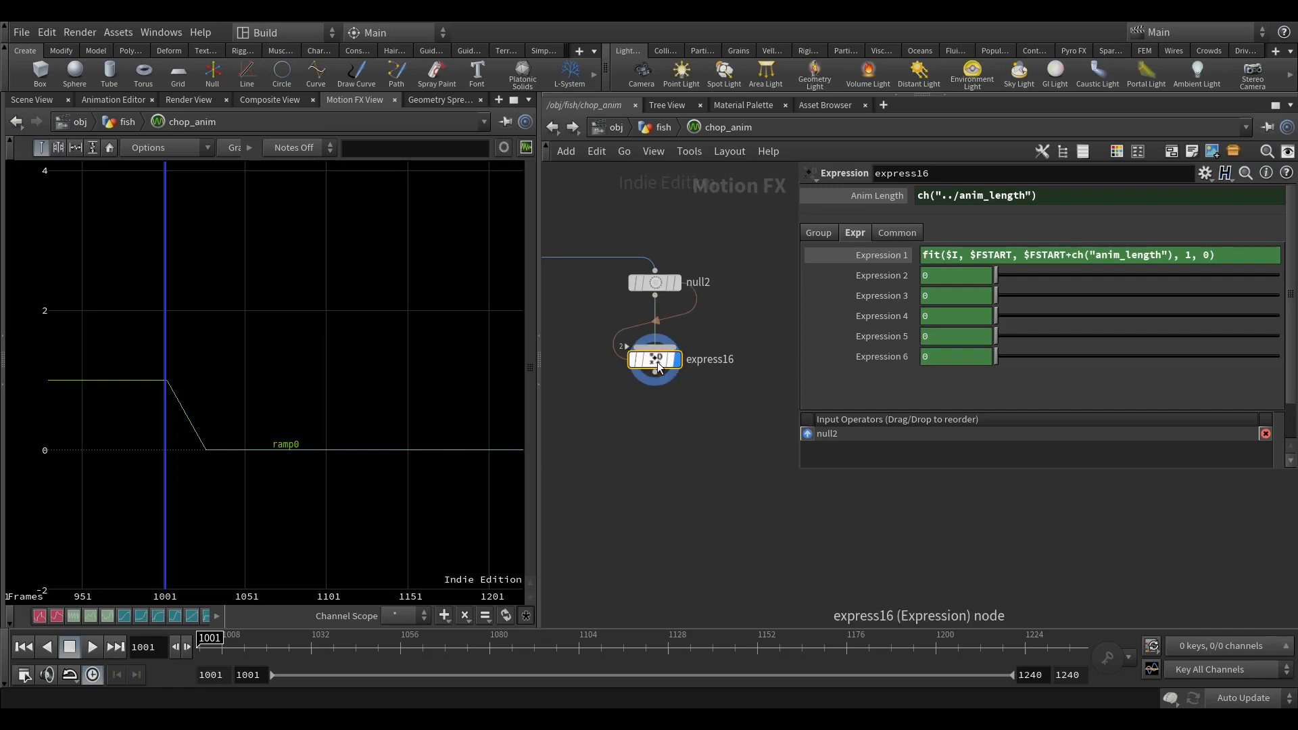
pyautogui.hotkey('ctrl', 'v')
pyautogui.moveTo(661, 478); pyautogui.dragTo(712, 472)
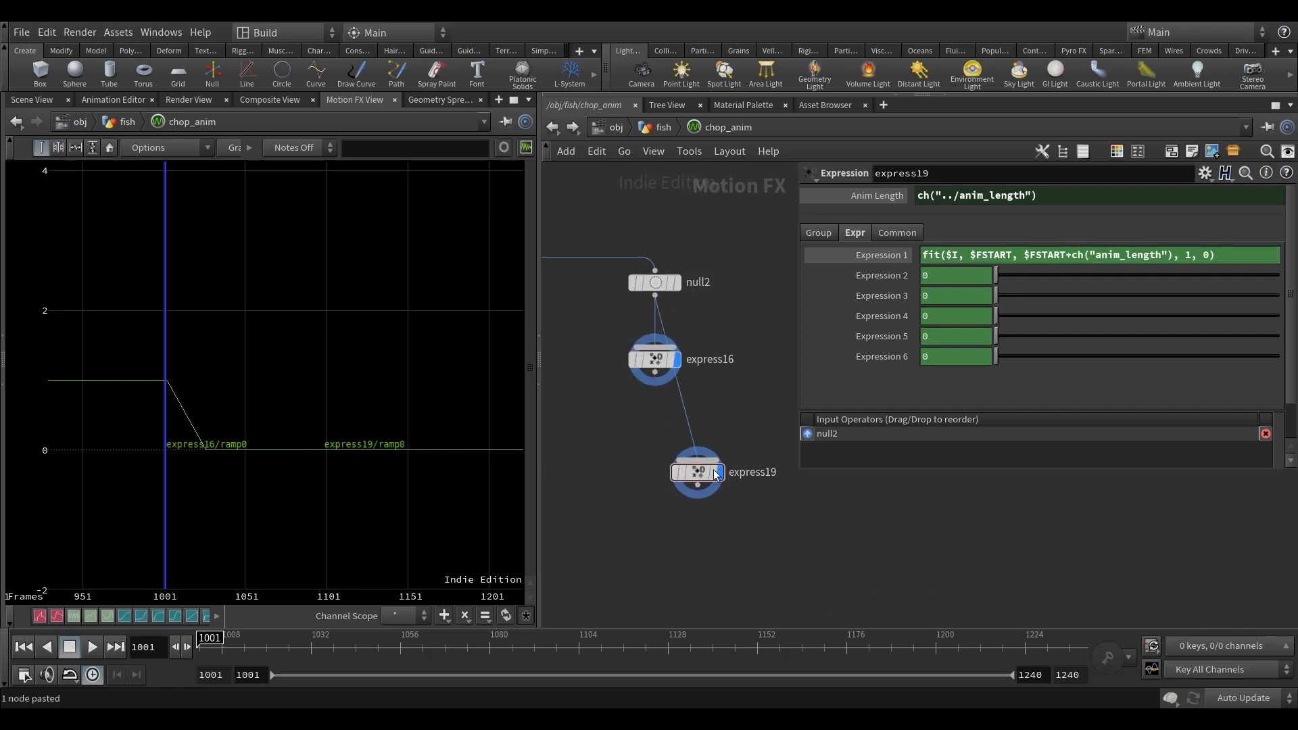
pyautogui.click(655, 373)
pyautogui.click(703, 459)
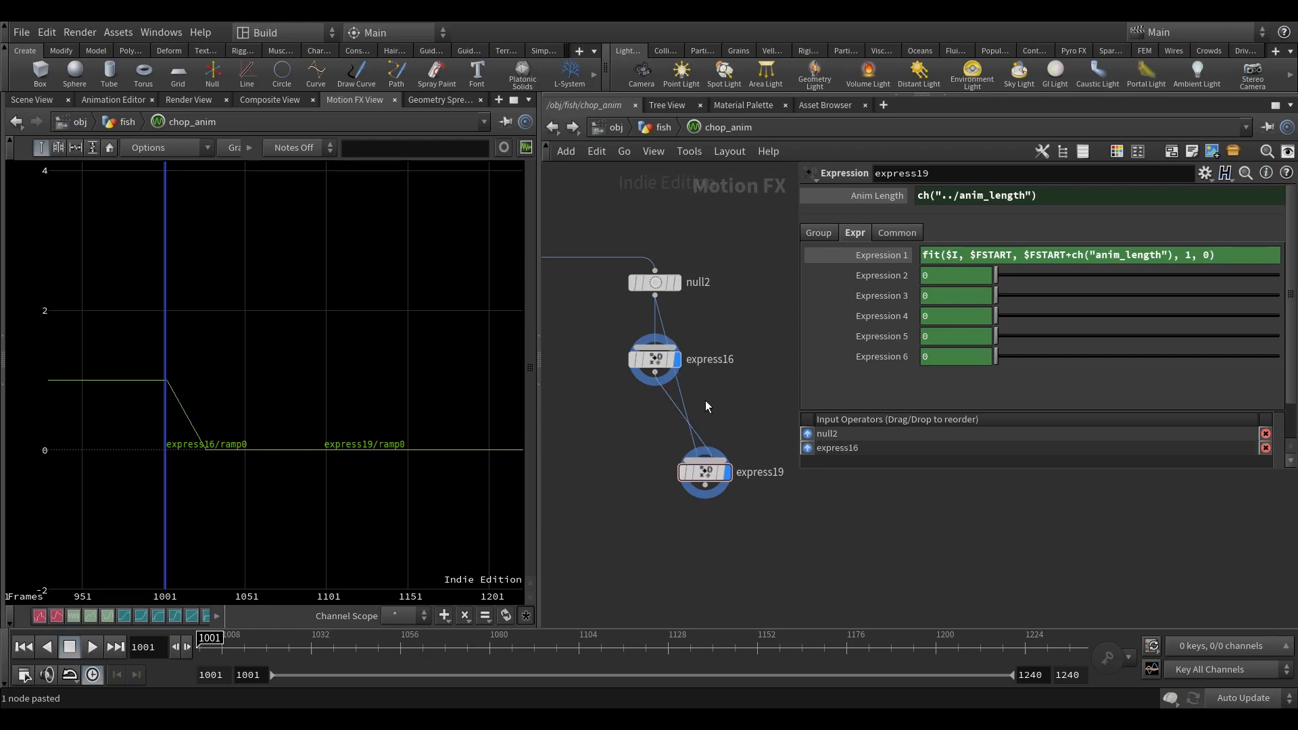
pyautogui.press('y')
pyautogui.moveTo(707, 409); pyautogui.dragTo(681, 398)
pyautogui.moveTo(705, 472); pyautogui.dragTo(655, 465)
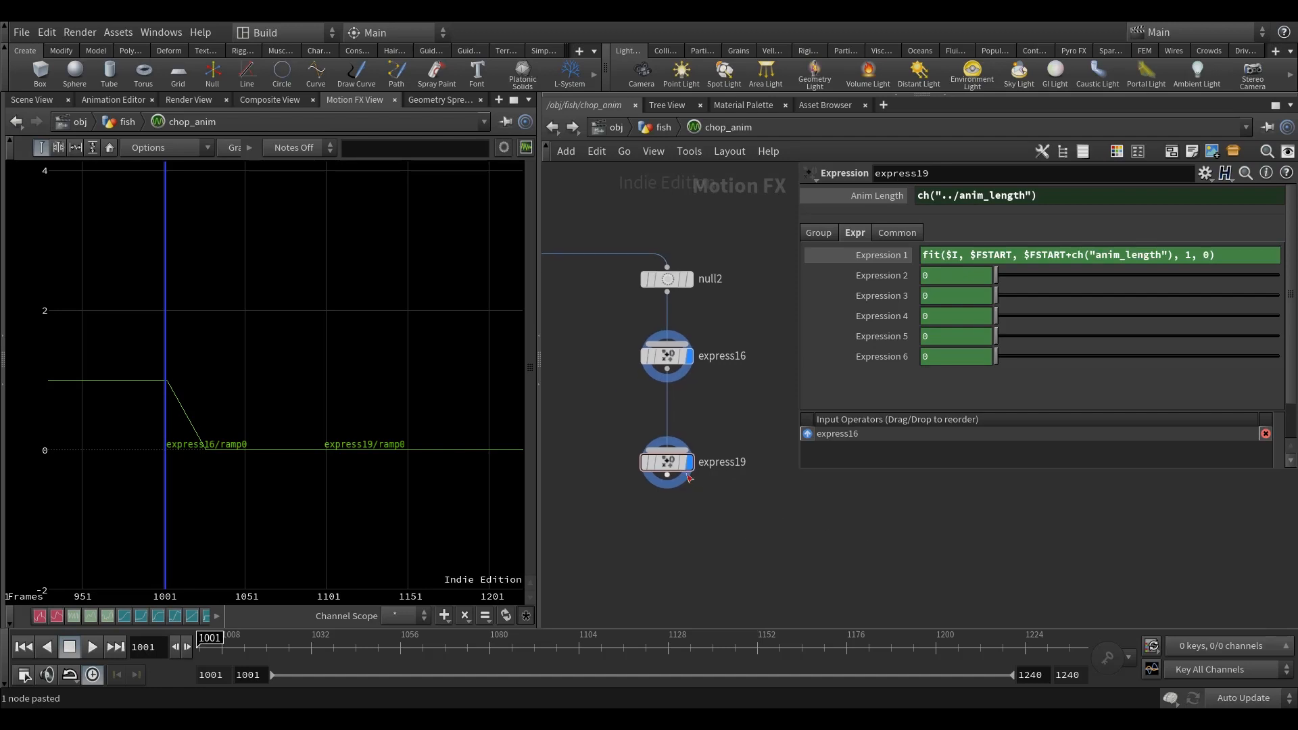
# Step: Edit express19's parameter interface, adding an Integer parameter between Anim Length and the Separator
pyautogui.rightClick(673, 464)
pyautogui.moveTo(757, 484)
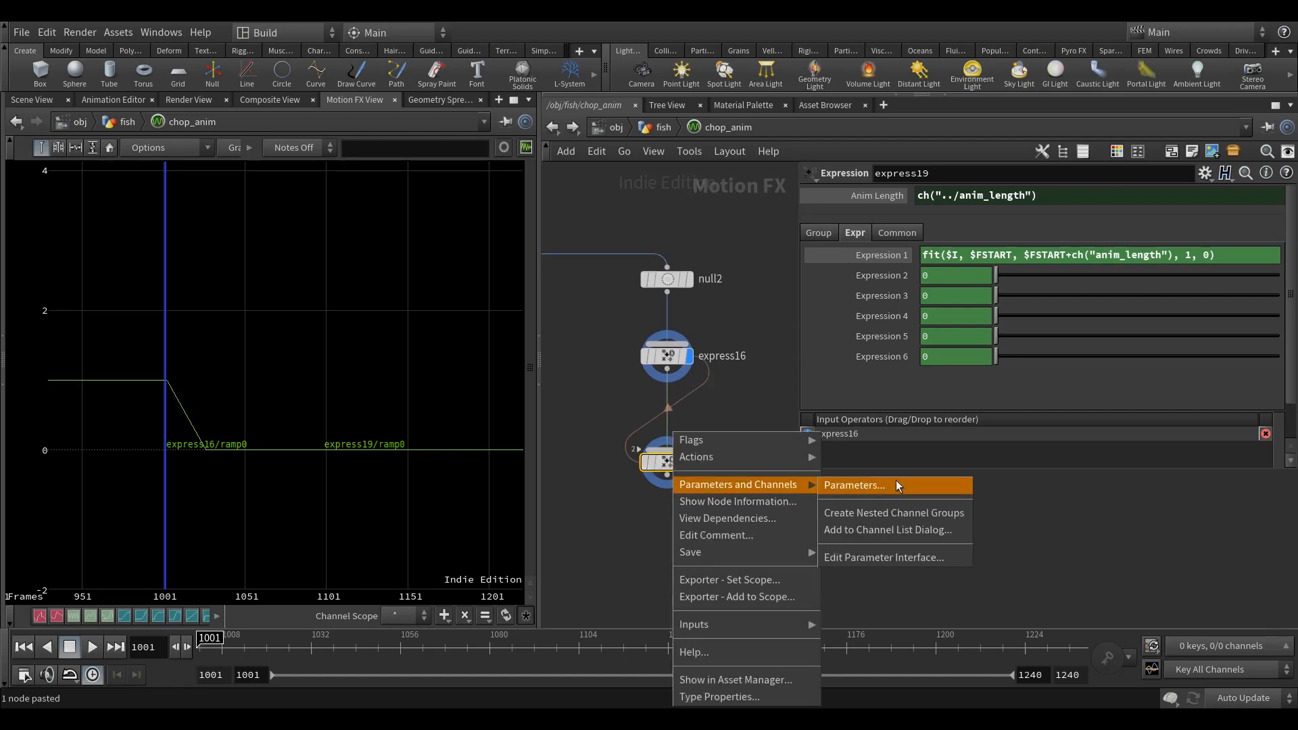
pyautogui.click(872, 558)
pyautogui.moveTo(493, 212); pyautogui.dragTo(613, 101)
# Step: Give express19's new Integer parameter the name anim_end and the label Anim End, and accept the interface changes
pyautogui.doubleClick(1067, 87)
pyautogui.write('anim_end')
pyautogui.press('Tab')
pyautogui.write('Anim End')
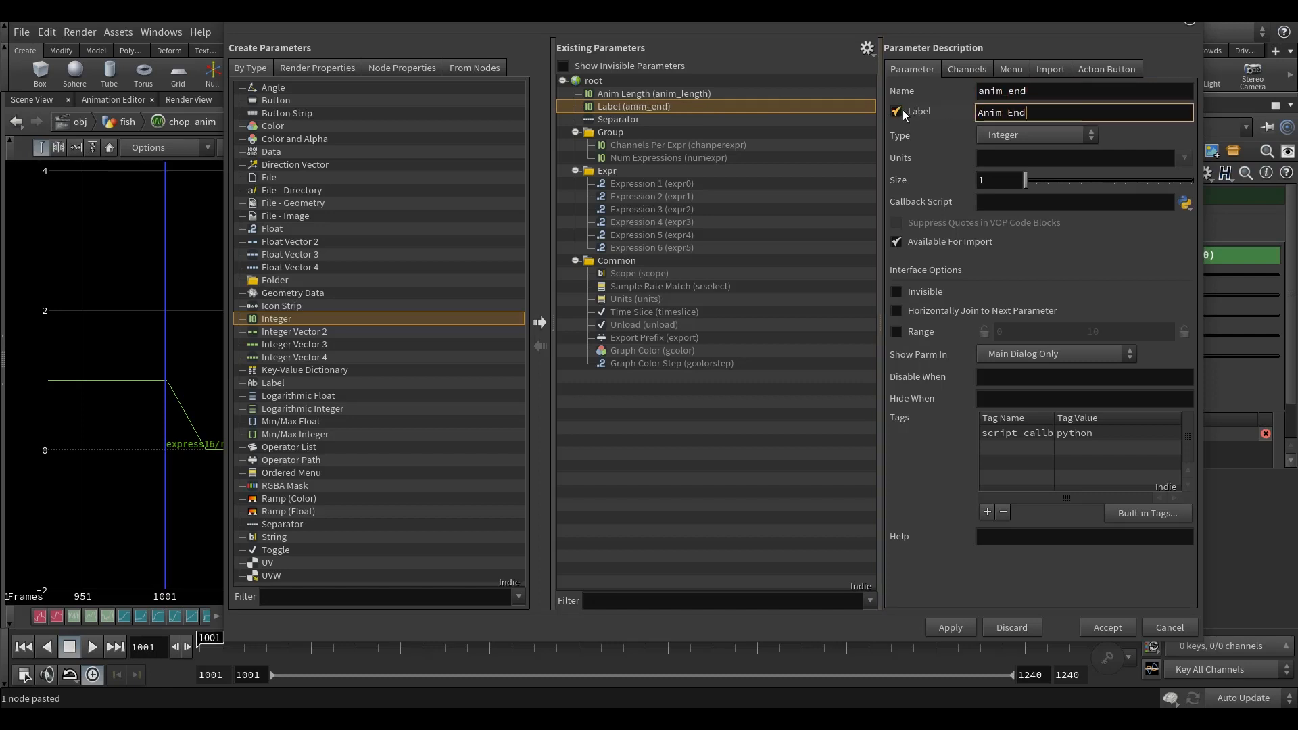
pyautogui.click(950, 628)
pyautogui.click(1107, 627)
# Step: Link express19's Anim End to chop_anim's Reveal Anim End with the relative reference ch("../anim_end")
pyautogui.moveTo(741, 514); pyautogui.dragTo(697, 508, button='middle')
pyautogui.click(553, 127)
pyautogui.moveTo(728, 294); pyautogui.dragTo(705, 290, button='middle')
pyautogui.rightClick(862, 237)
pyautogui.click(912, 333)
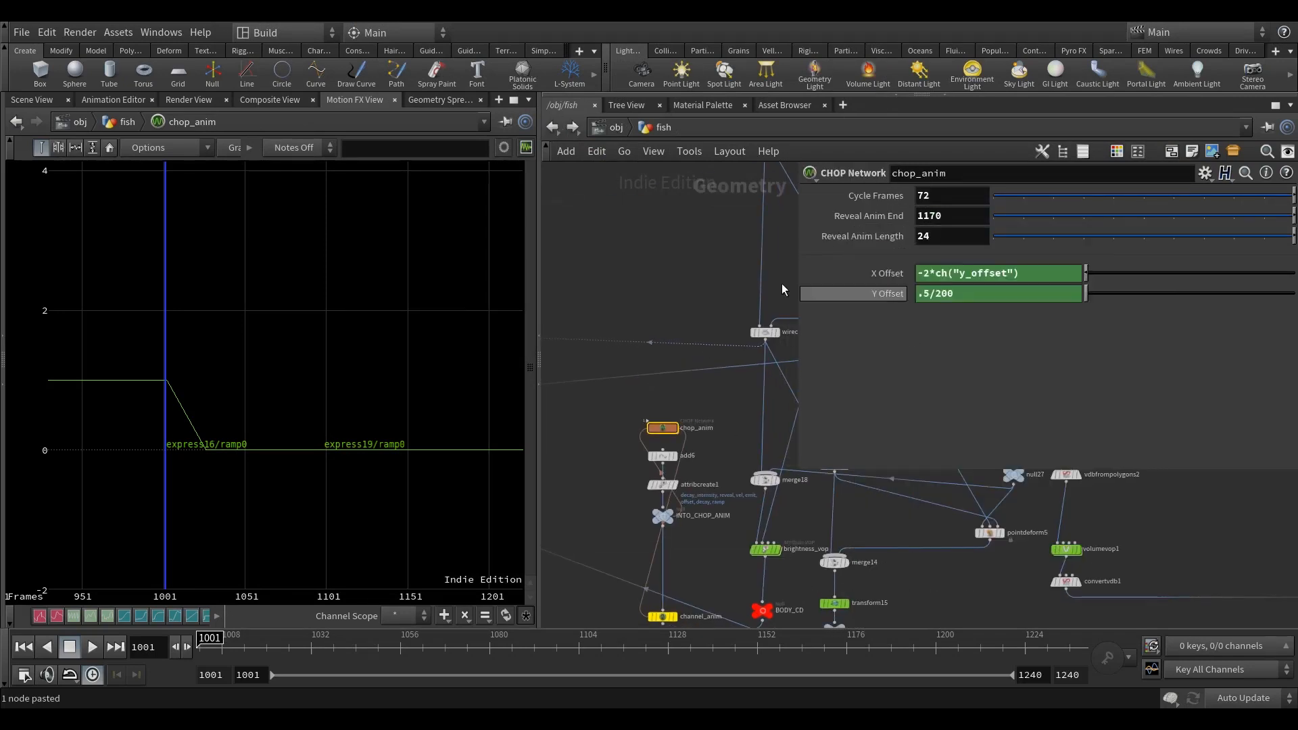
pyautogui.click(552, 127)
pyautogui.moveTo(729, 471); pyautogui.dragTo(677, 465, button='middle')
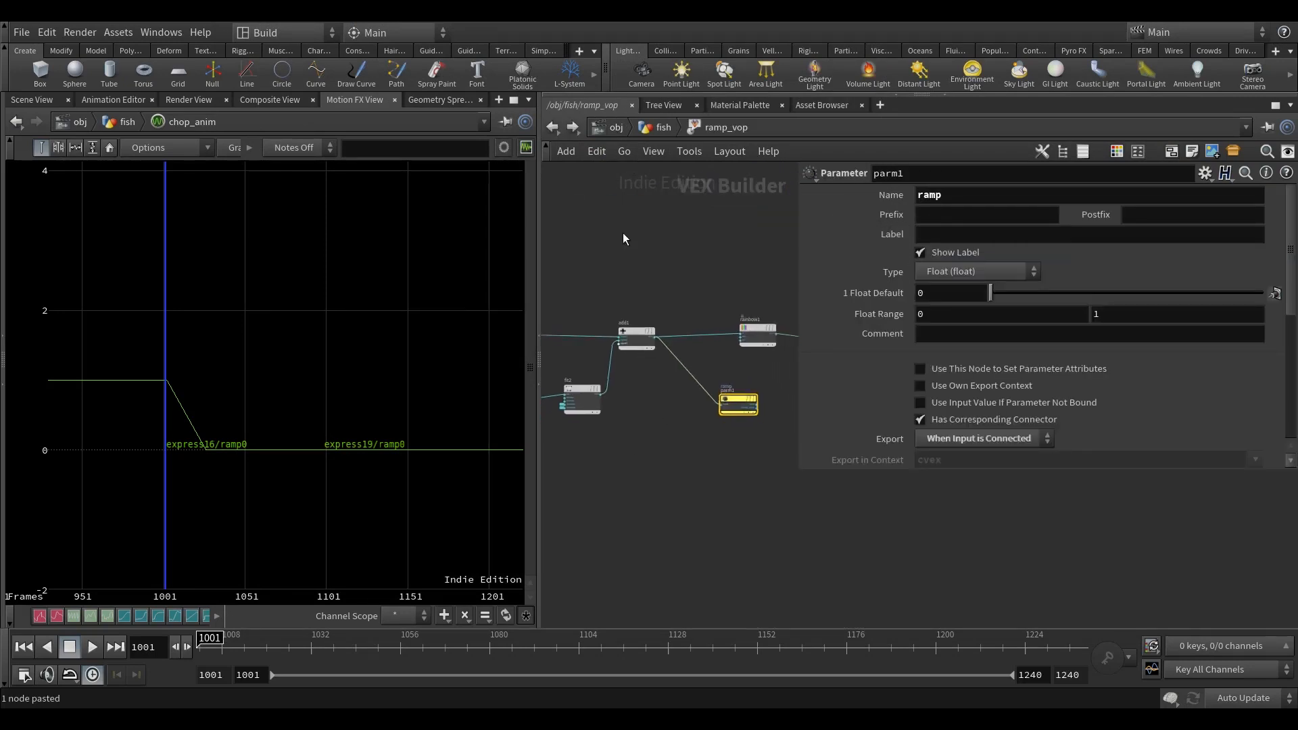
pyautogui.click(572, 127)
pyautogui.doubleClick(662, 427)
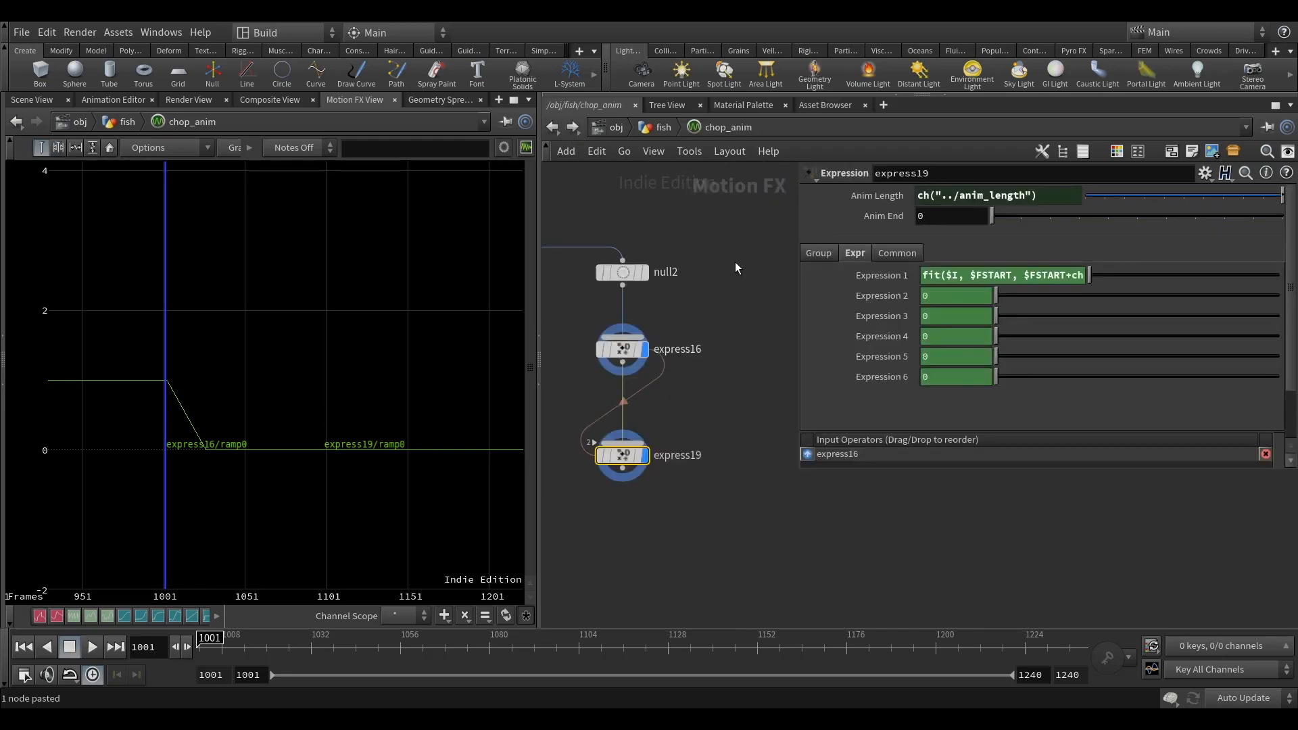
pyautogui.rightClick(894, 217)
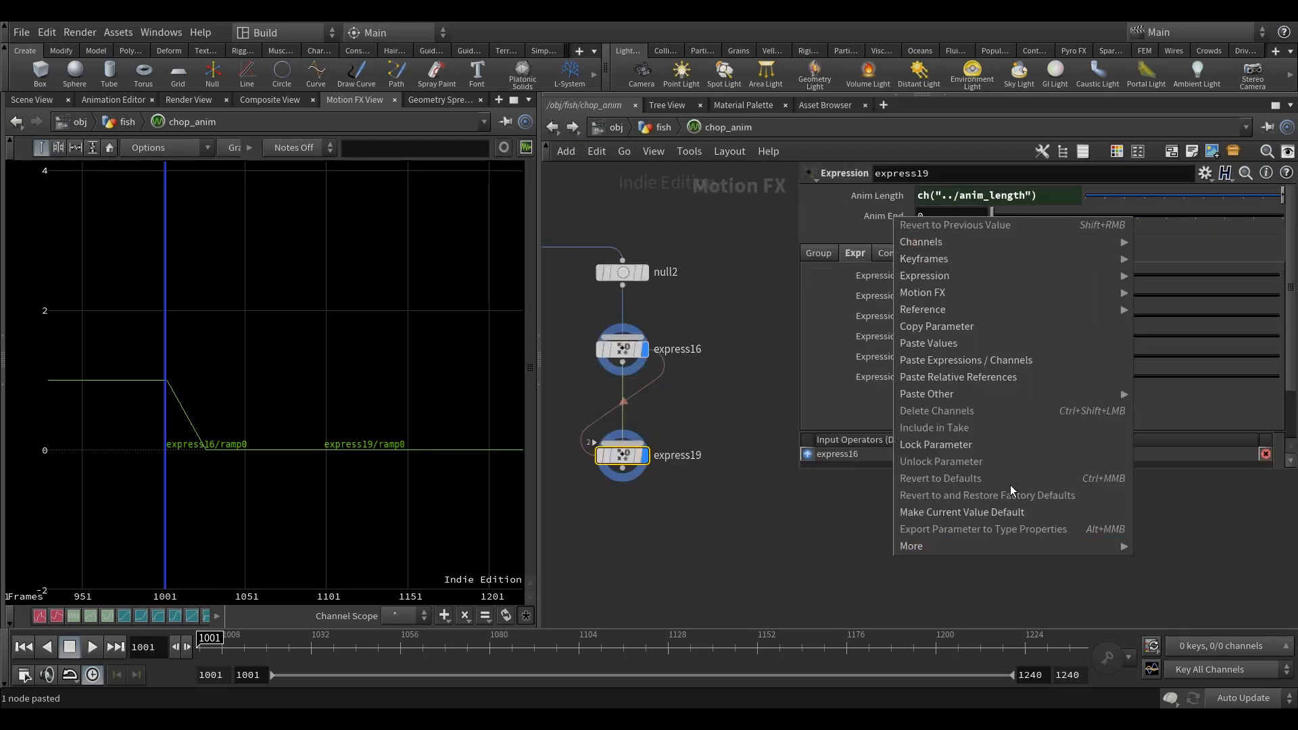
pyautogui.click(995, 380)
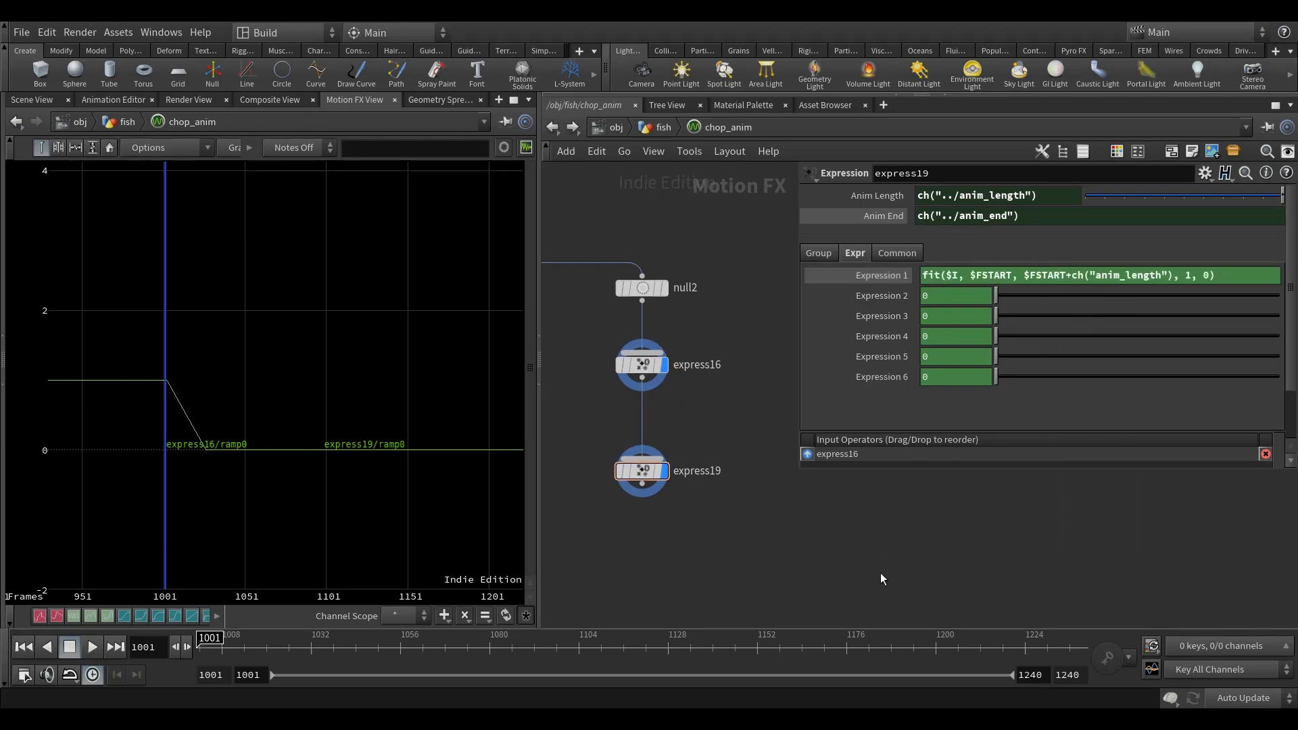
# Step: Open the fit expression in Expression 1 of express19 for editing
pyautogui.moveTo(1233, 275); pyautogui.dragTo(790, 305)
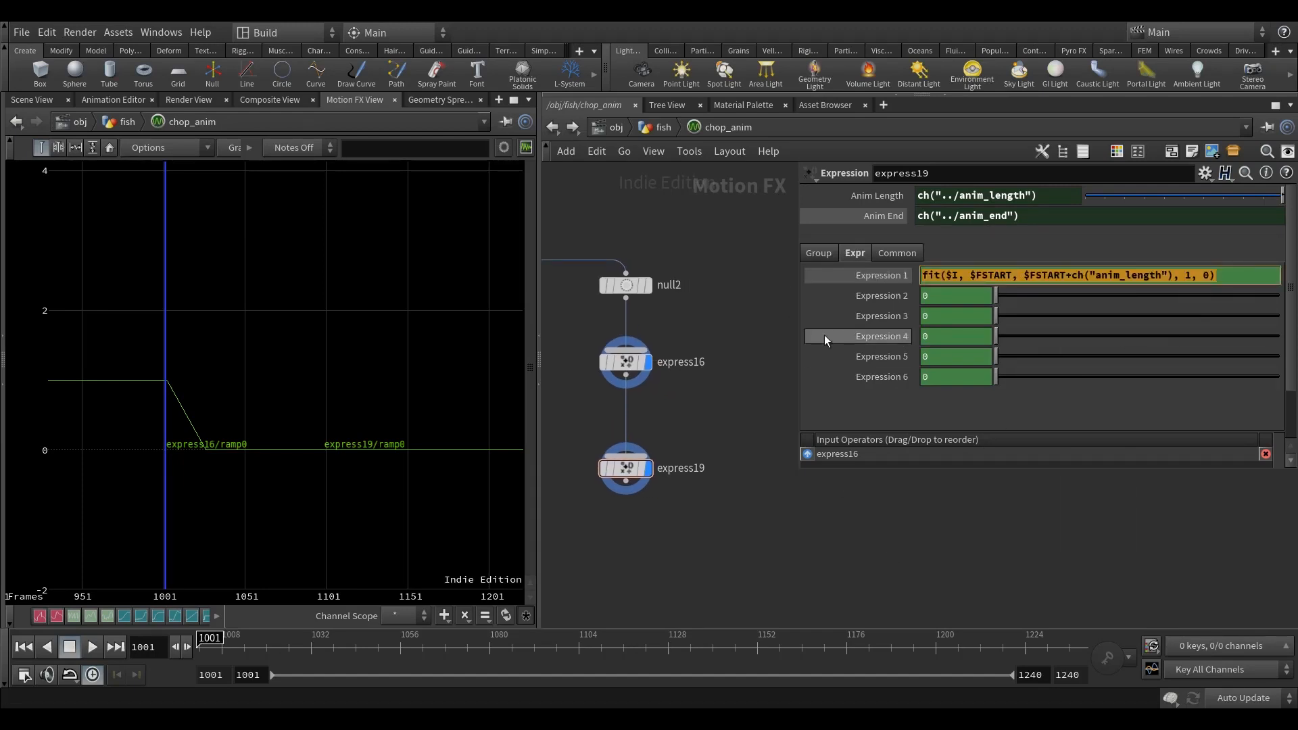
pyautogui.moveTo(822, 528); pyautogui.dragTo(841, 545, button='middle')
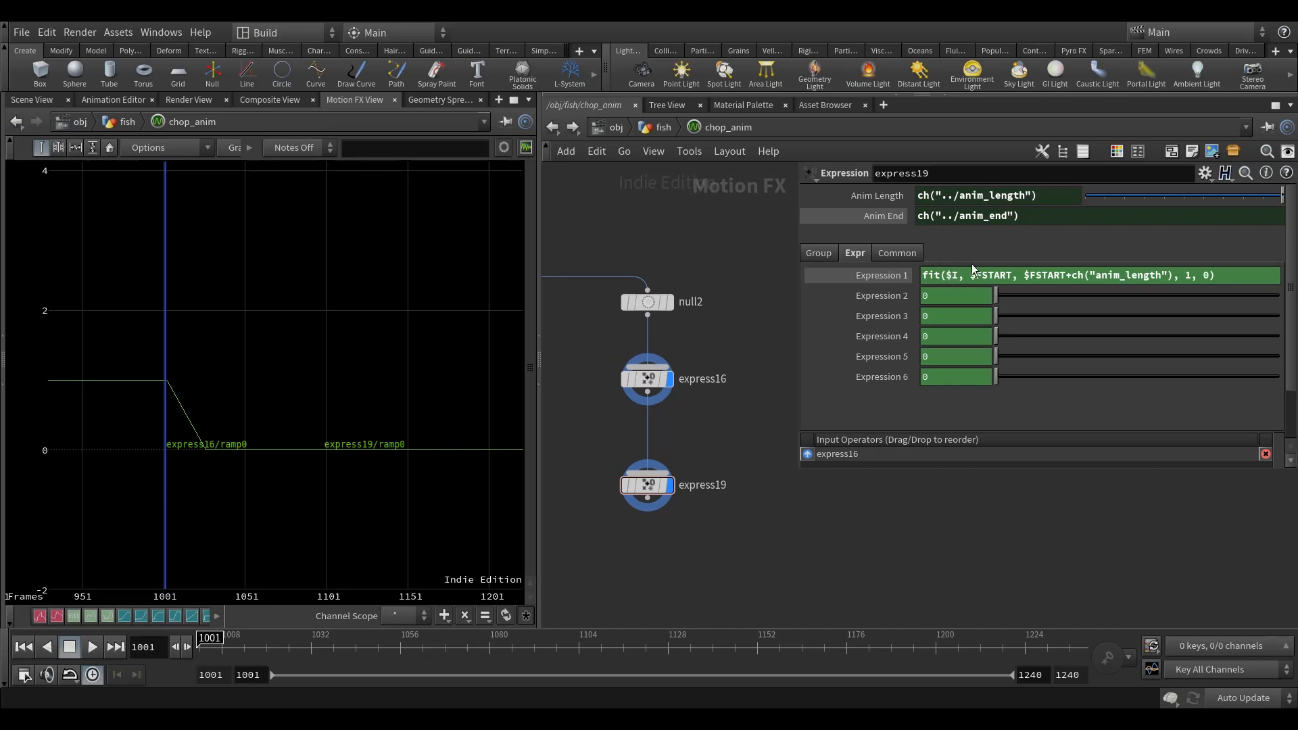
# Step: Replace both $FSTART terms in express19's Expression 1 with relative references to its Anim End parameter, ch("anim_end")
pyautogui.rightClick(881, 221)
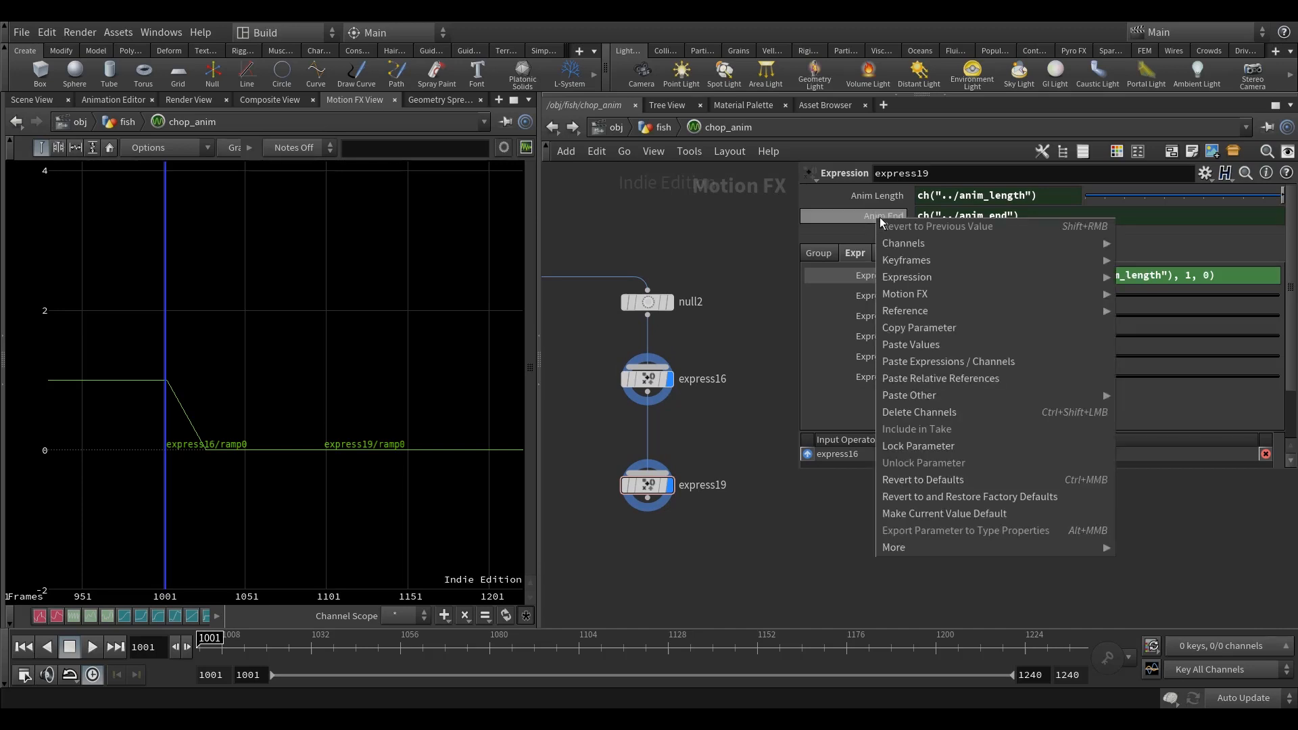
pyautogui.click(929, 329)
pyautogui.moveTo(971, 274); pyautogui.dragTo(996, 275)
pyautogui.rightClick(1012, 275)
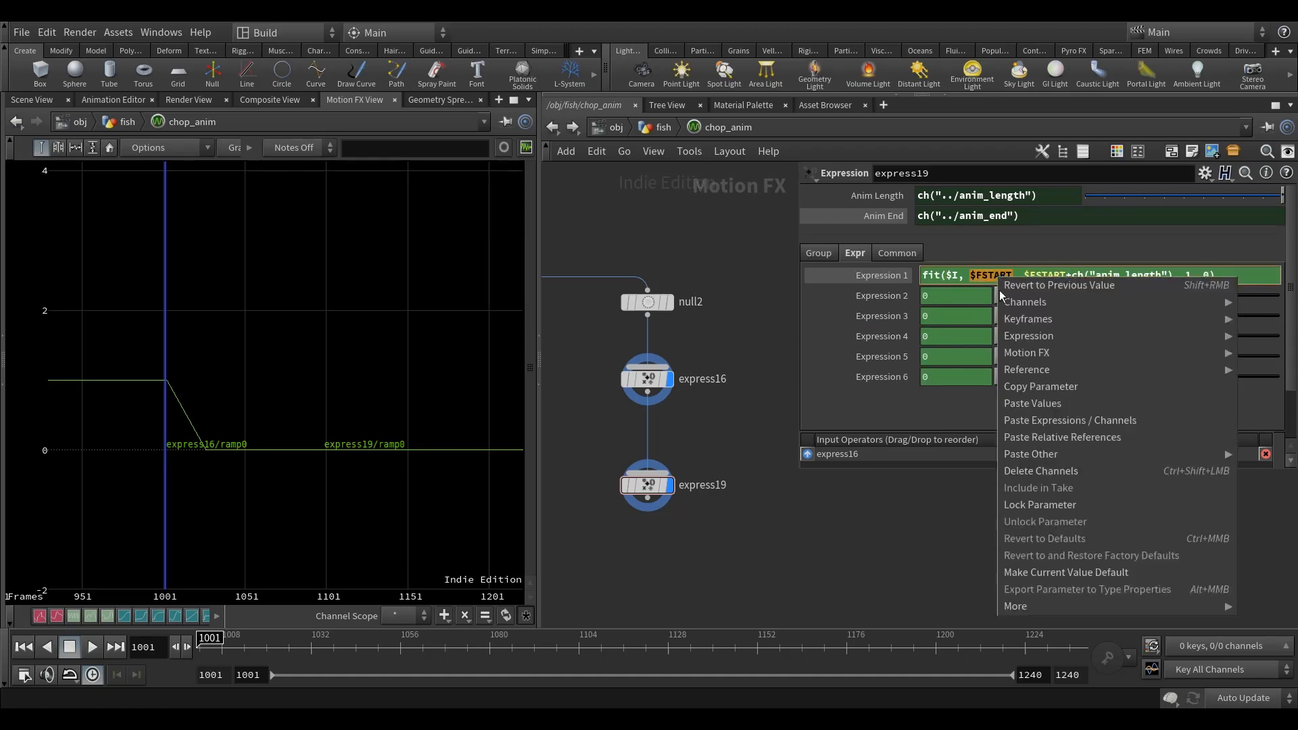
pyautogui.click(1083, 438)
pyautogui.moveTo(1066, 277); pyautogui.dragTo(1103, 276)
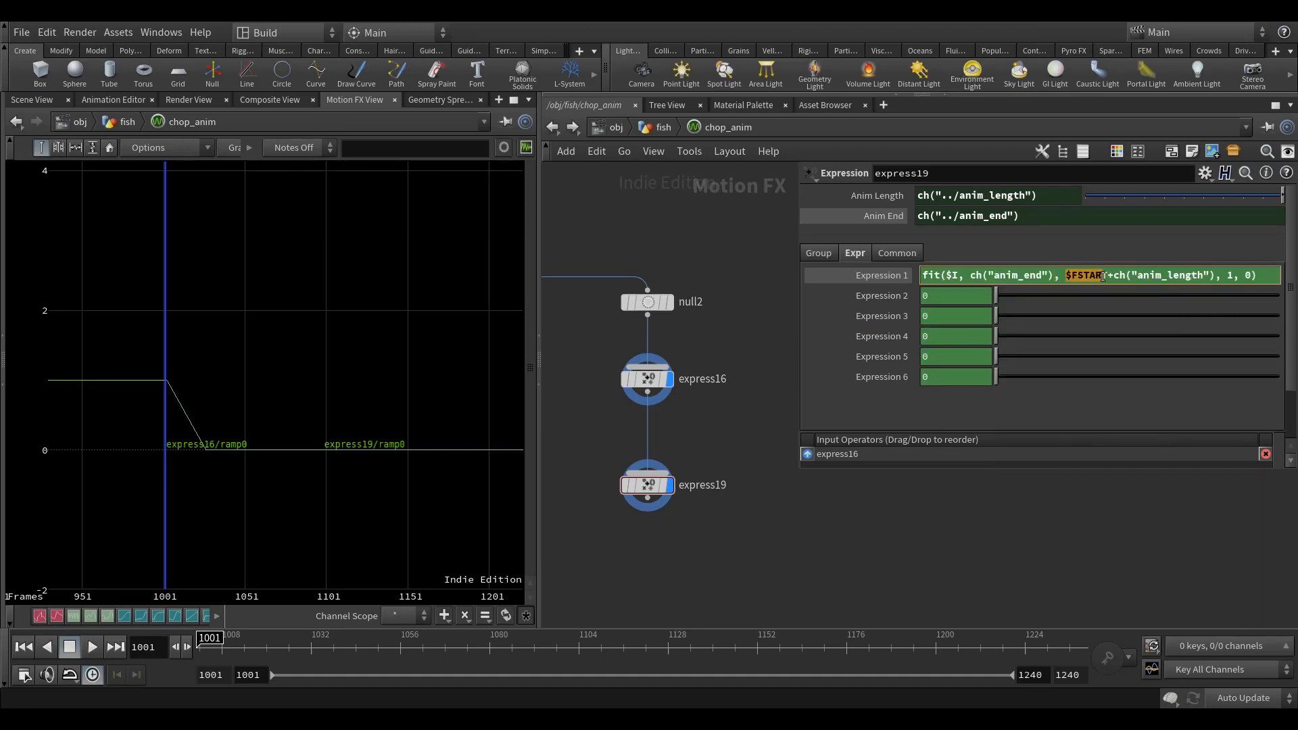
pyautogui.rightClick(1092, 277)
pyautogui.click(1081, 440)
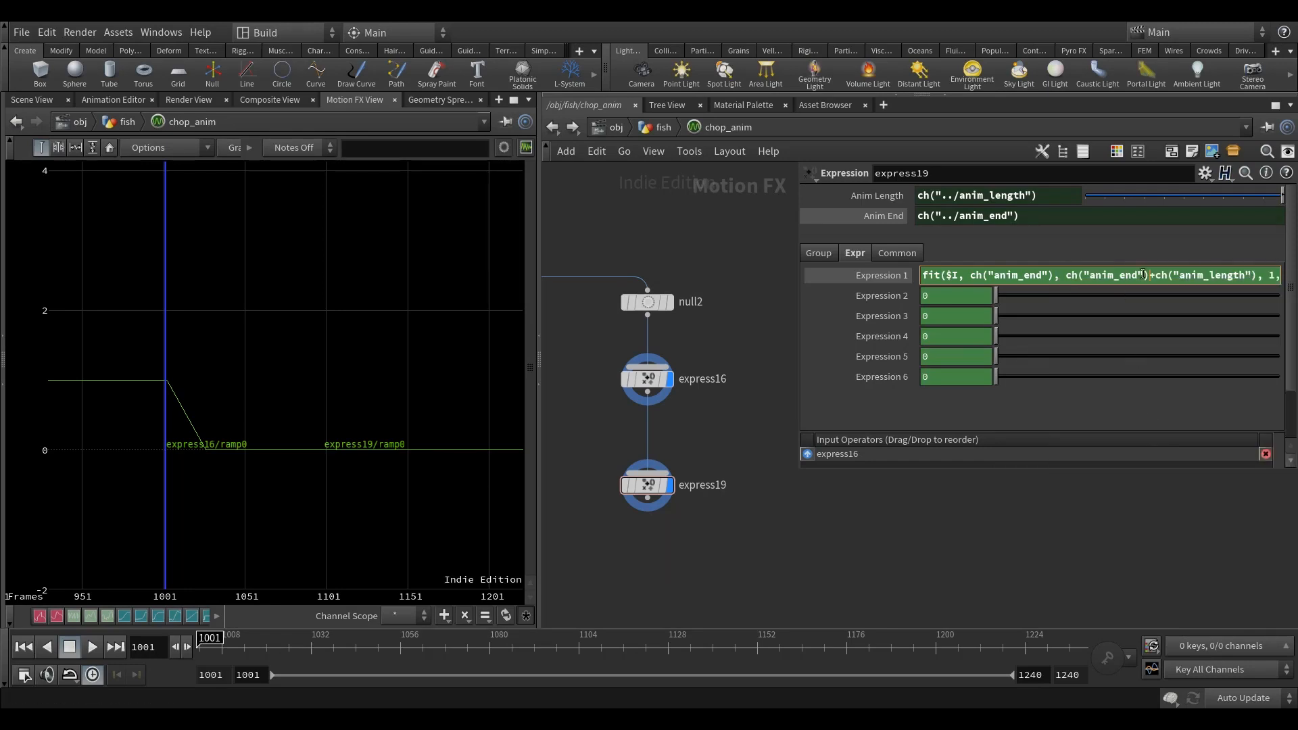
# Step: Change the plus before ch("anim_length") to a minus in express19's fit expression and widen the parameter area
pyautogui.press('BackSpace')
pyautogui.write('-')
pyautogui.press('Return')
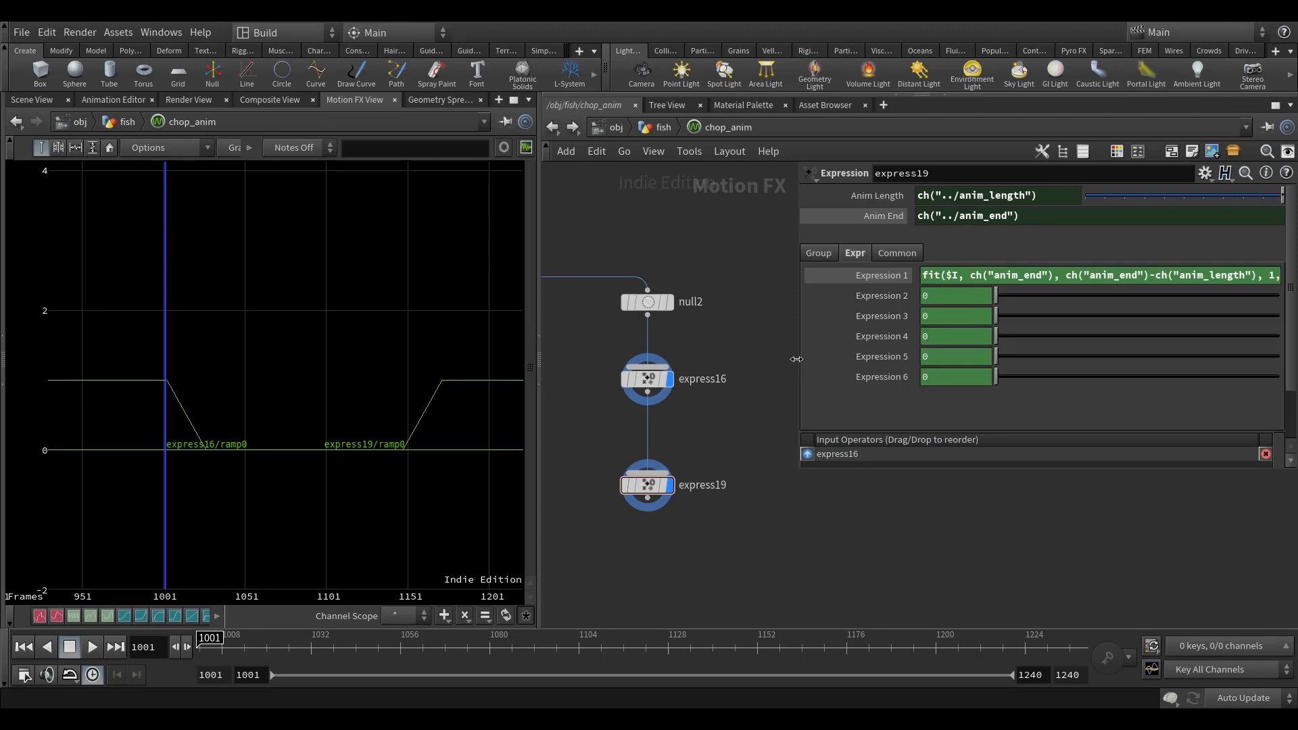
pyautogui.moveTo(796, 359); pyautogui.dragTo(708, 359)
pyautogui.press('h')
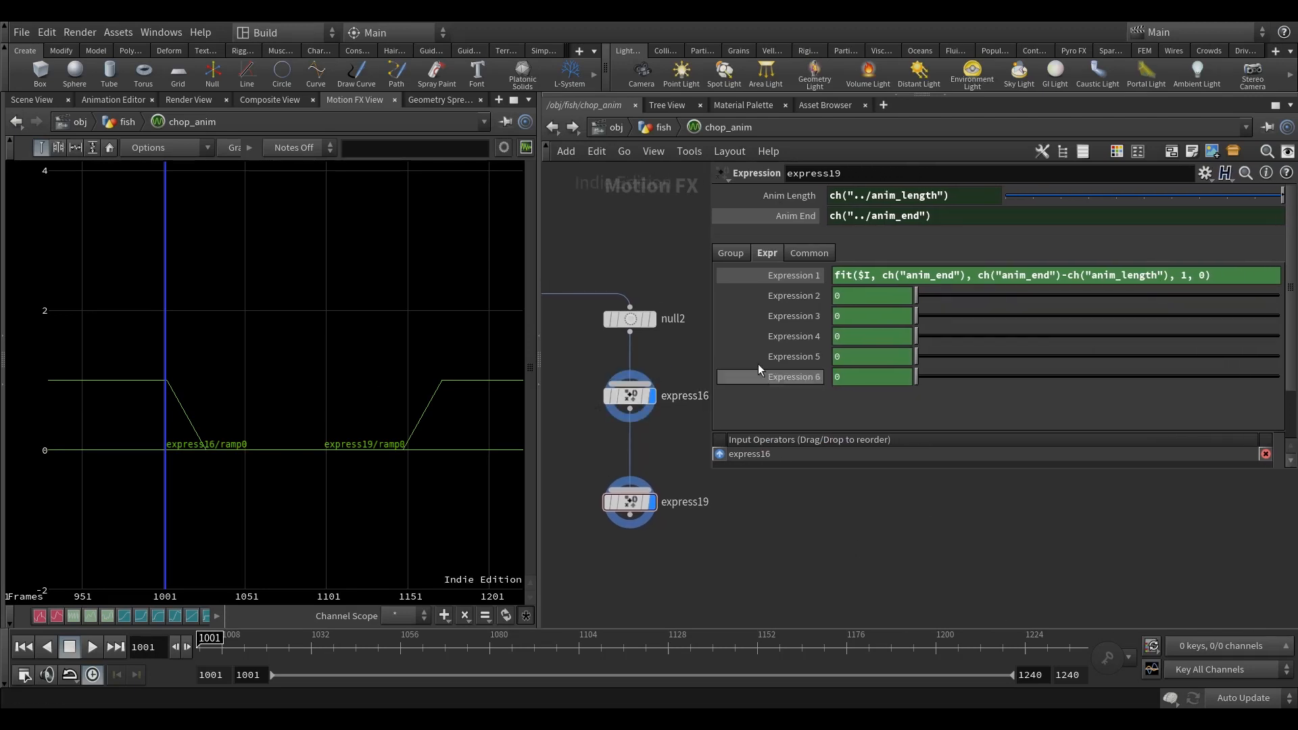
# Step: Compare the express16 and express19 curves, and prefix express19's fit expression with $V+ to add the incoming channel value
pyautogui.click(654, 399)
pyautogui.click(651, 398)
pyautogui.click(651, 501)
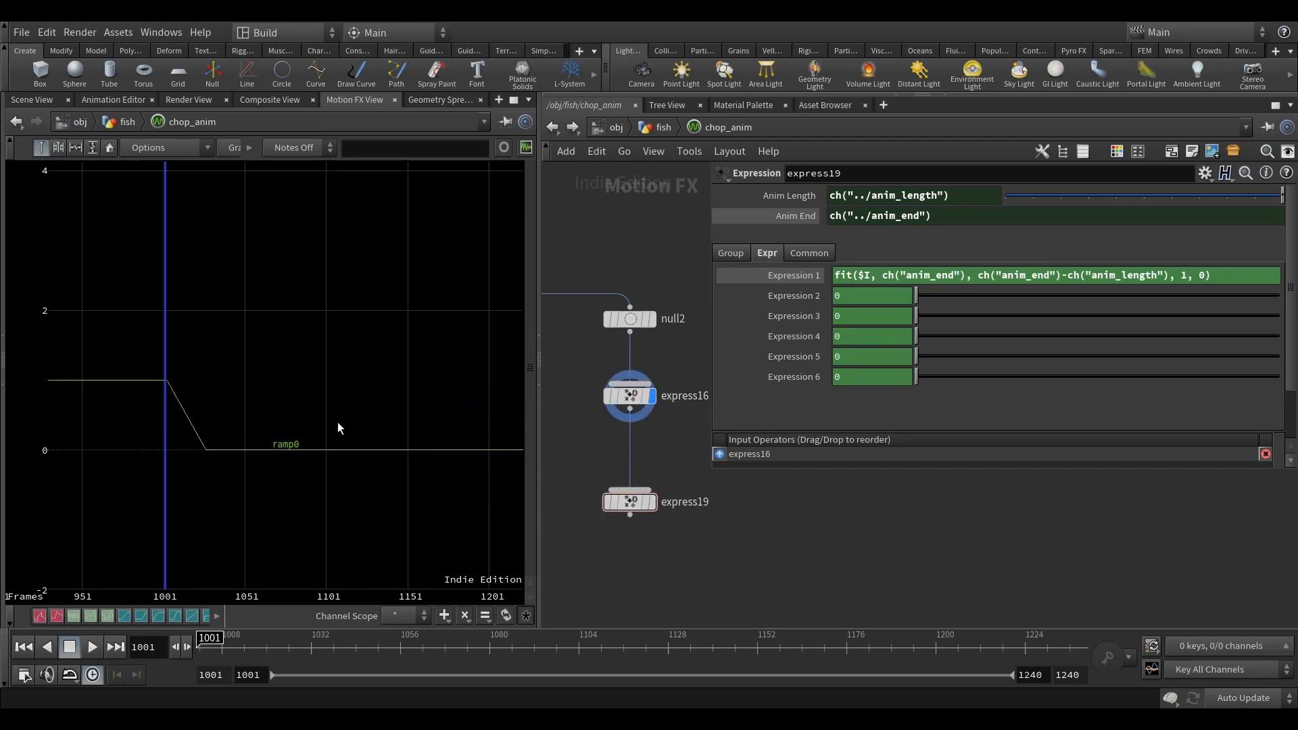
pyautogui.click(652, 501)
pyautogui.click(837, 275)
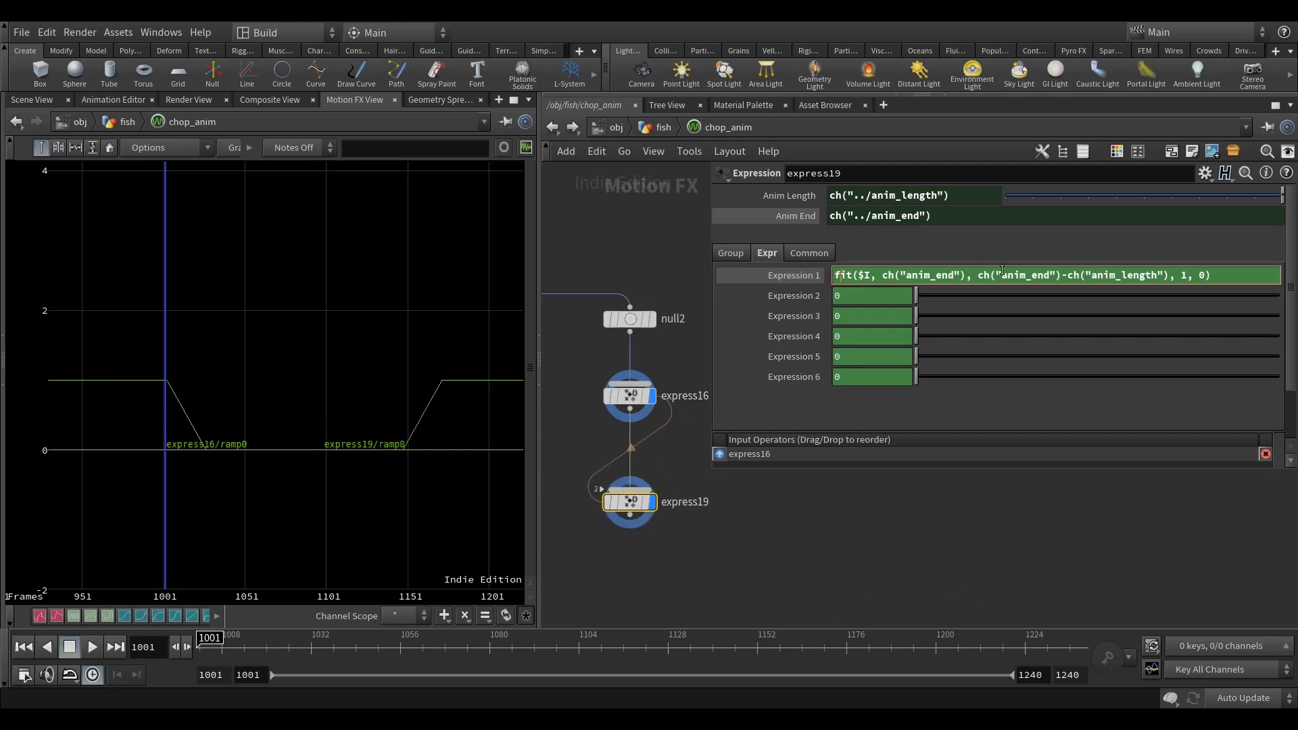
pyautogui.write('$V+')
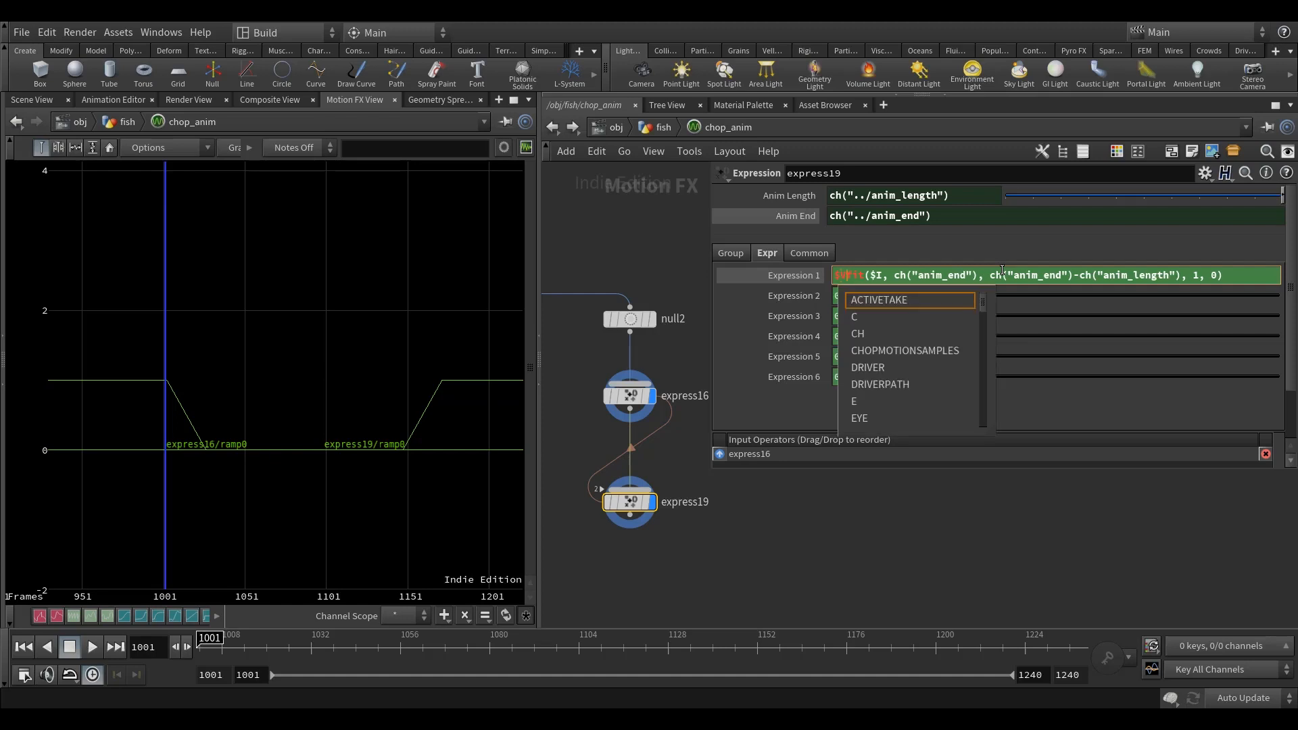
pyautogui.click(853, 589)
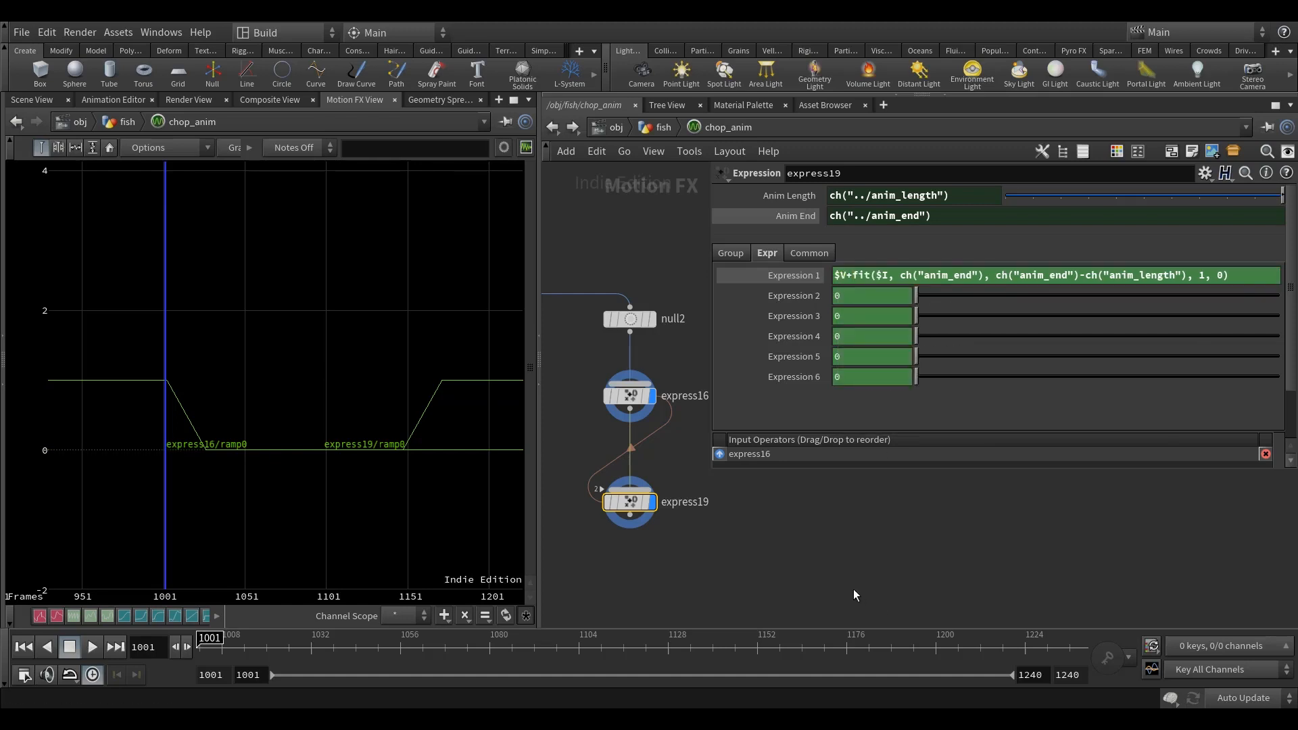
# Step: Turn off express16's display and examine the combined ramp0 curve from express19 in the graph
pyautogui.moveTo(852, 590); pyautogui.dragTo(848, 586, button='middle')
pyautogui.click(648, 392)
pyautogui.moveTo(325, 539); pyautogui.dragTo(321, 538, button='middle')
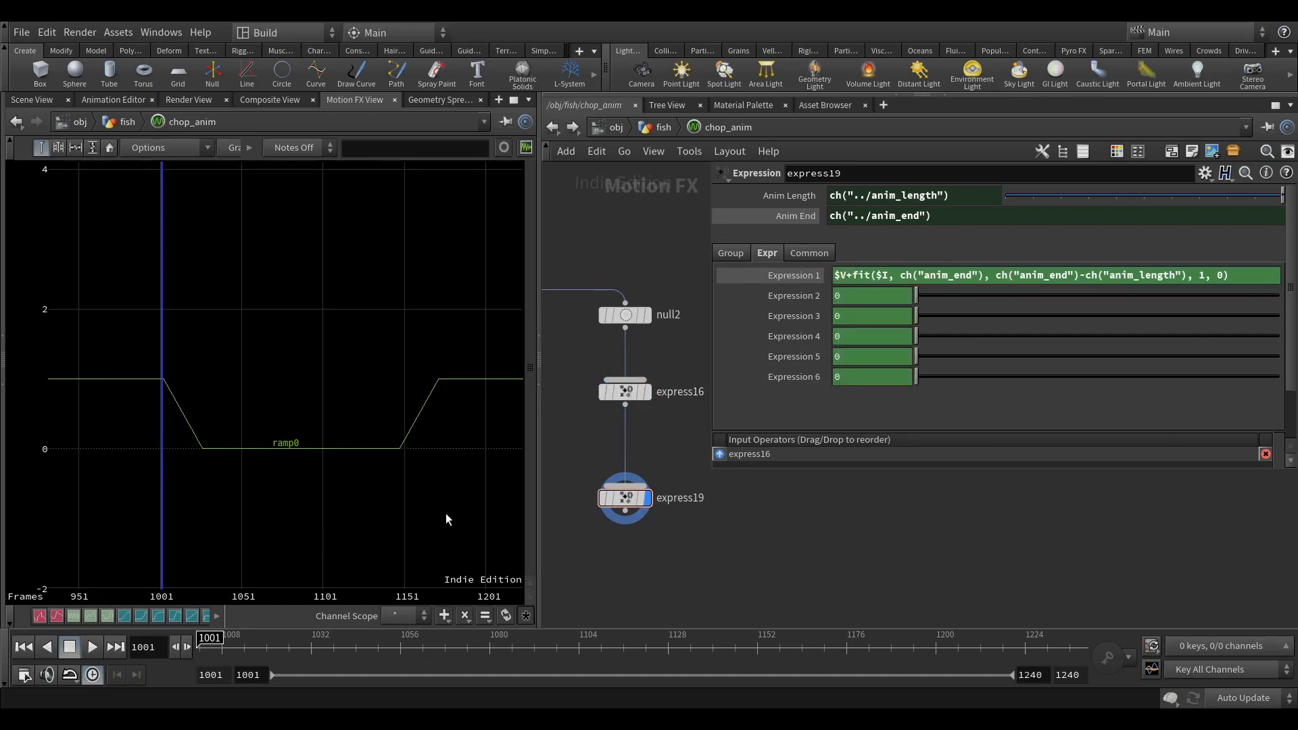
pyautogui.moveTo(613, 530); pyautogui.dragTo(619, 418, button='middle')
pyautogui.moveTo(538, 297); pyautogui.dragTo(489, 297)
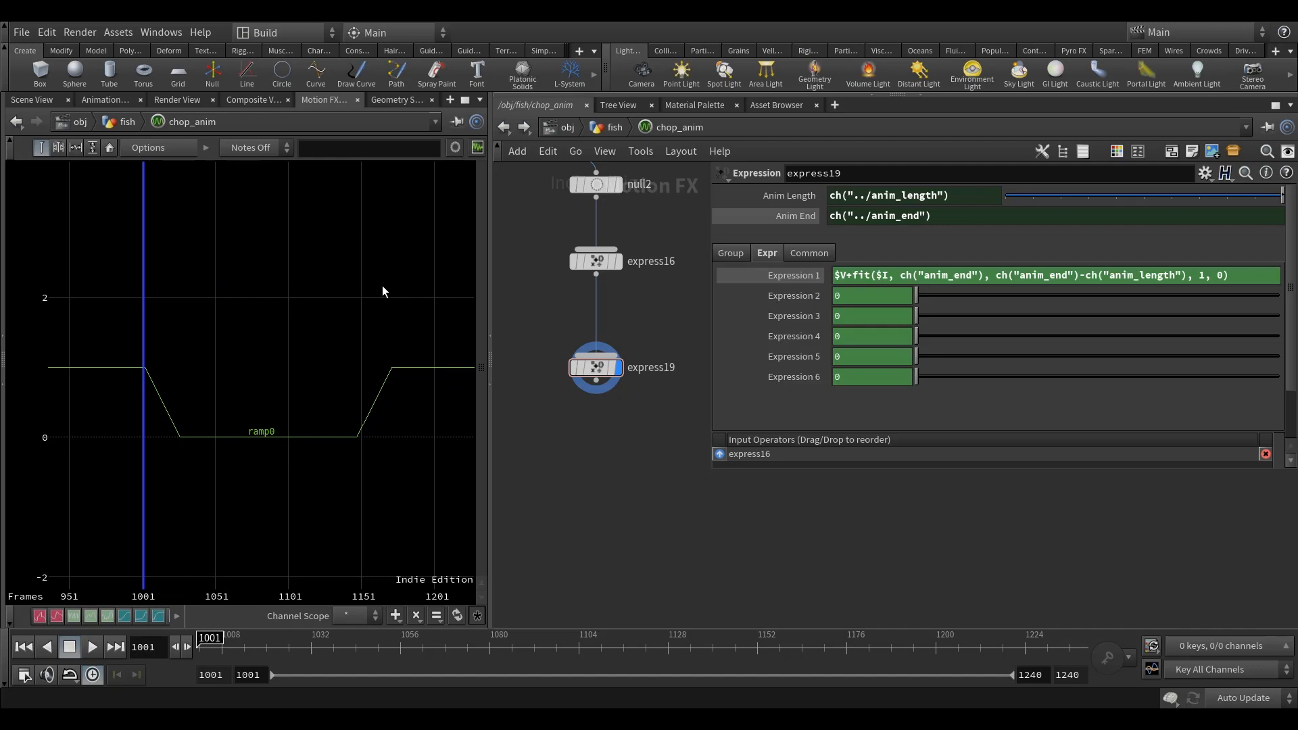
pyautogui.moveTo(530, 440); pyautogui.dragTo(526, 446, button='middle')
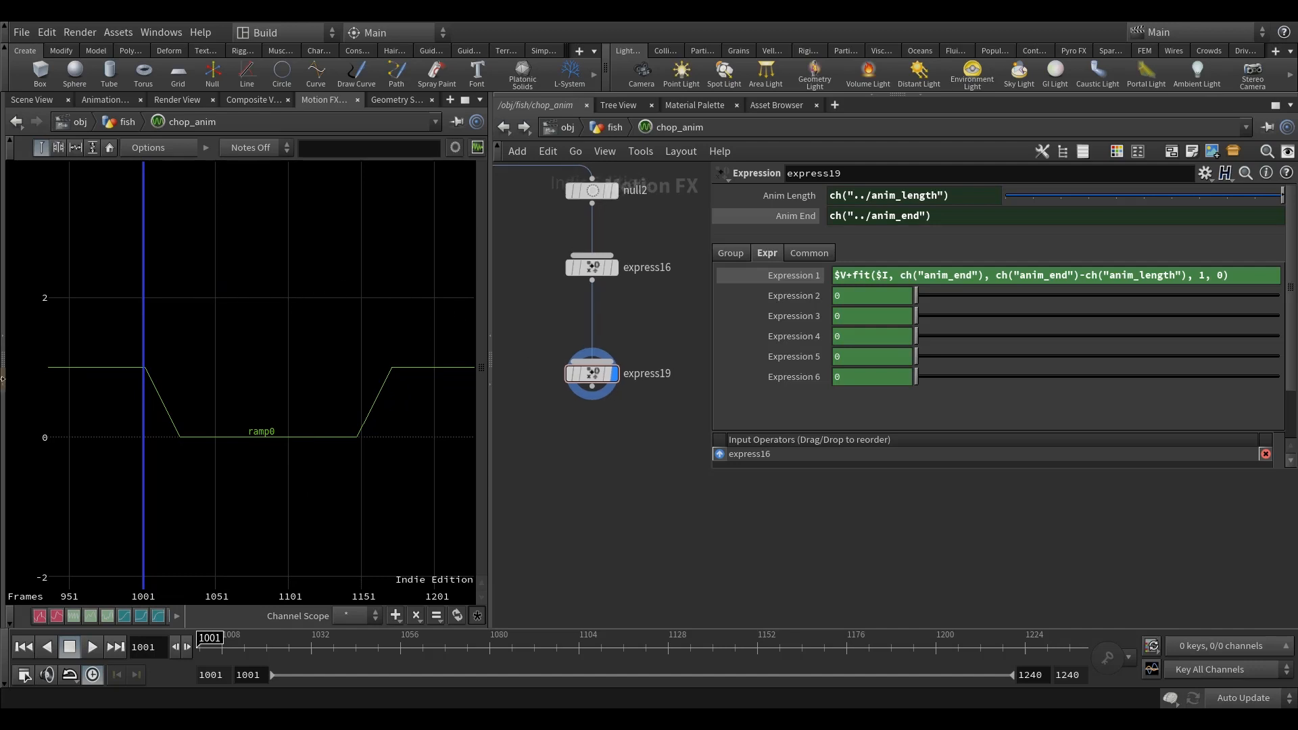
pyautogui.scroll(5, 68, 371)
pyautogui.scroll(-5, 150, 397)
pyautogui.moveTo(305, 424); pyautogui.dragTo(266, 409, button='middle')
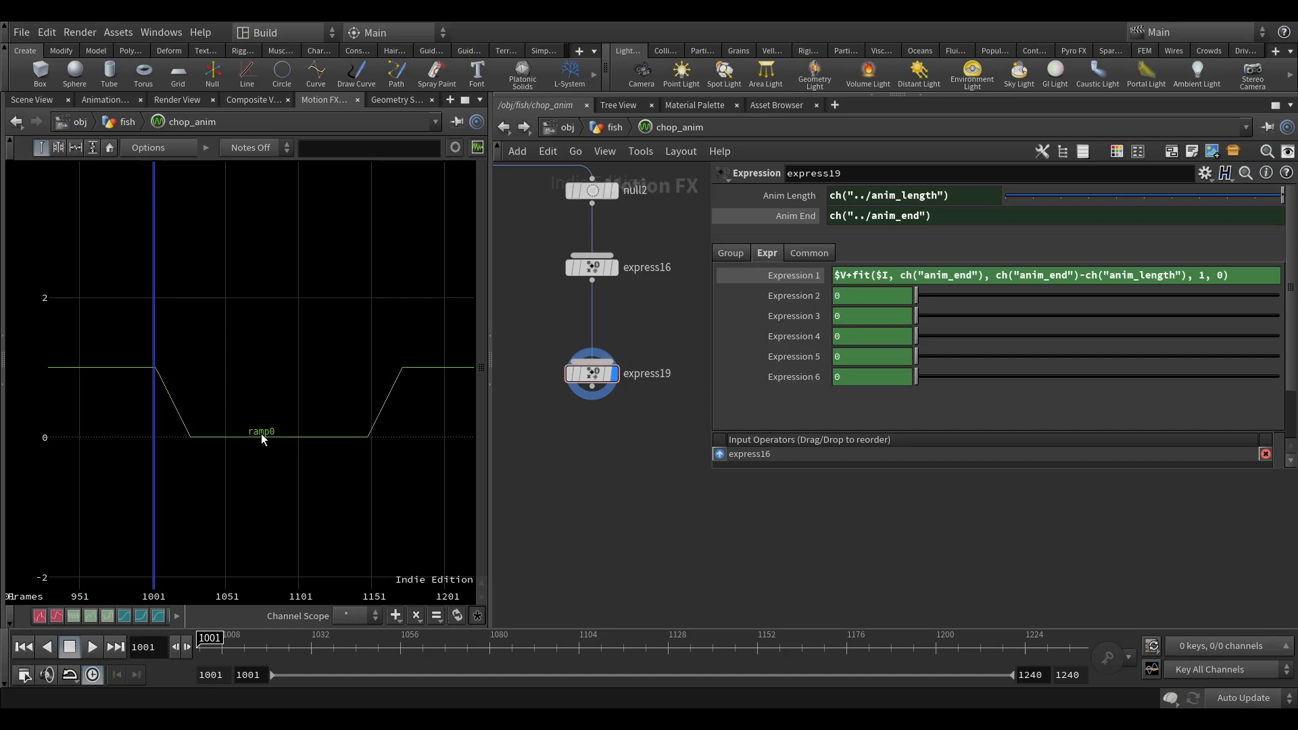
# Step: Add another Expression node below express19, wire express19 into it, and display only the new node
pyautogui.press('Tab')
pyautogui.write('fit')
pyautogui.press('Escape')
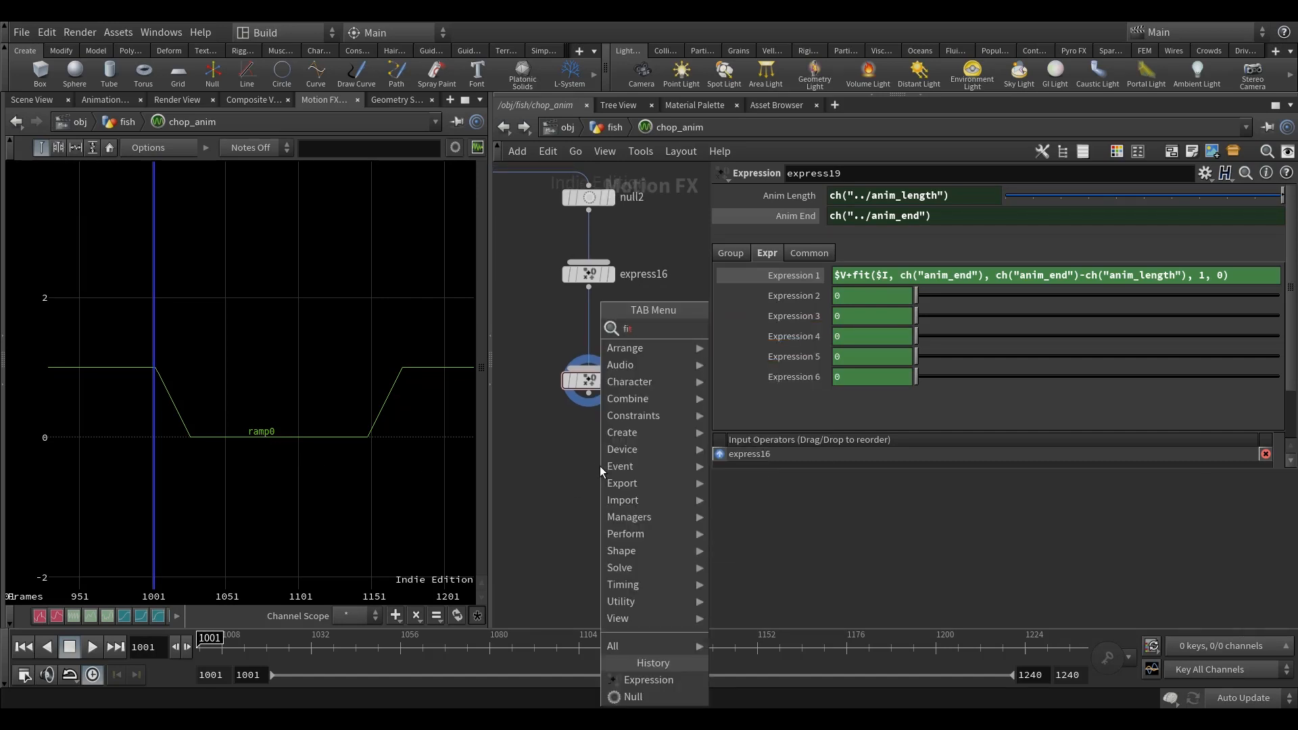
pyautogui.press('BackSpace')
pyautogui.press('BackSpace')
pyautogui.press('BackSpace')
pyautogui.write('exp')
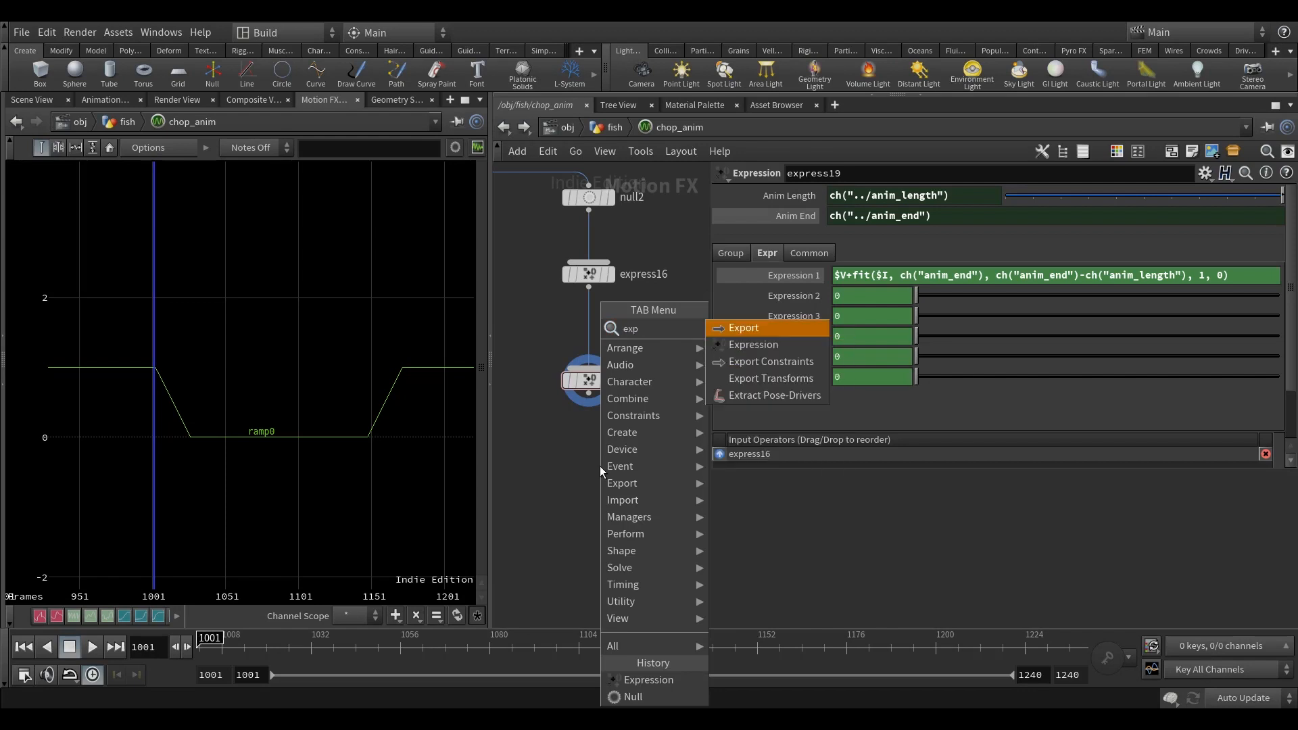
pyautogui.click(757, 345)
pyautogui.click(579, 481)
pyautogui.click(589, 394)
pyautogui.click(575, 476)
pyautogui.moveTo(595, 485); pyautogui.dragTo(605, 480)
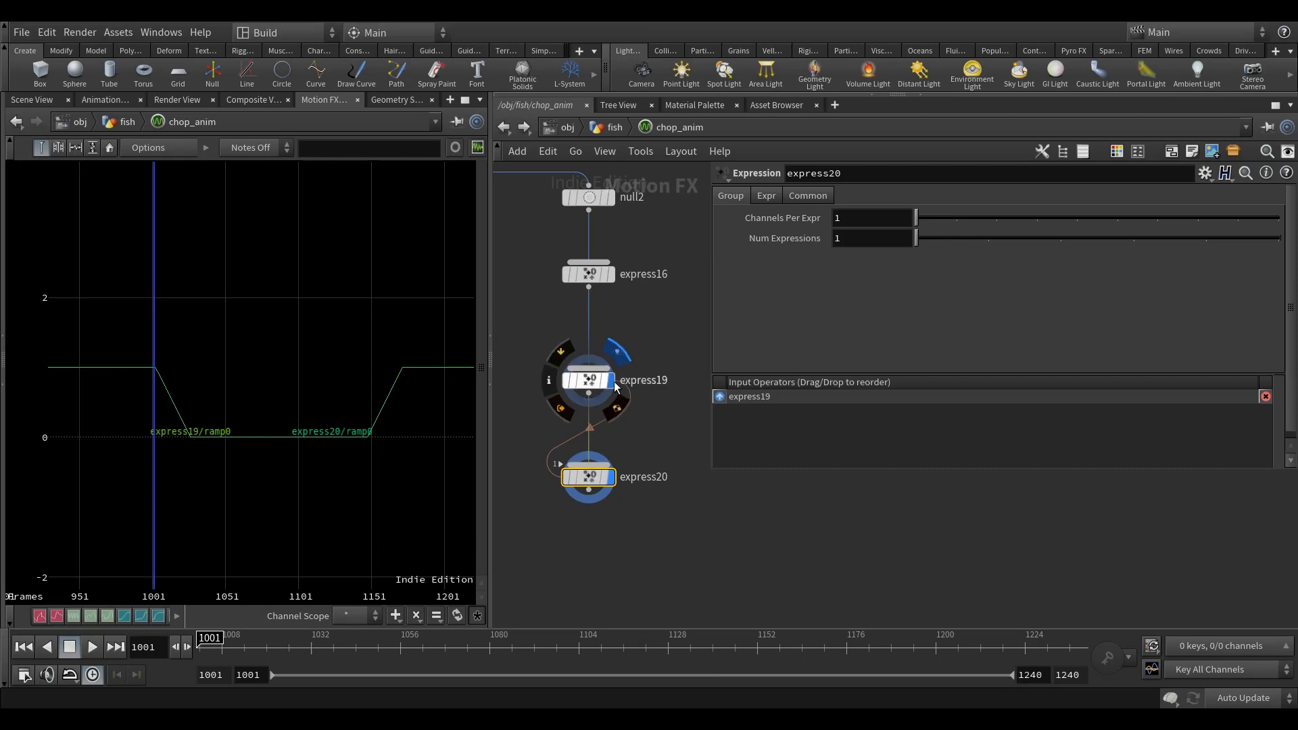
# Step: Set express20's Expression 1 to fit01($V,-0.2, 1.2) to remap the channel's range
pyautogui.click(767, 197)
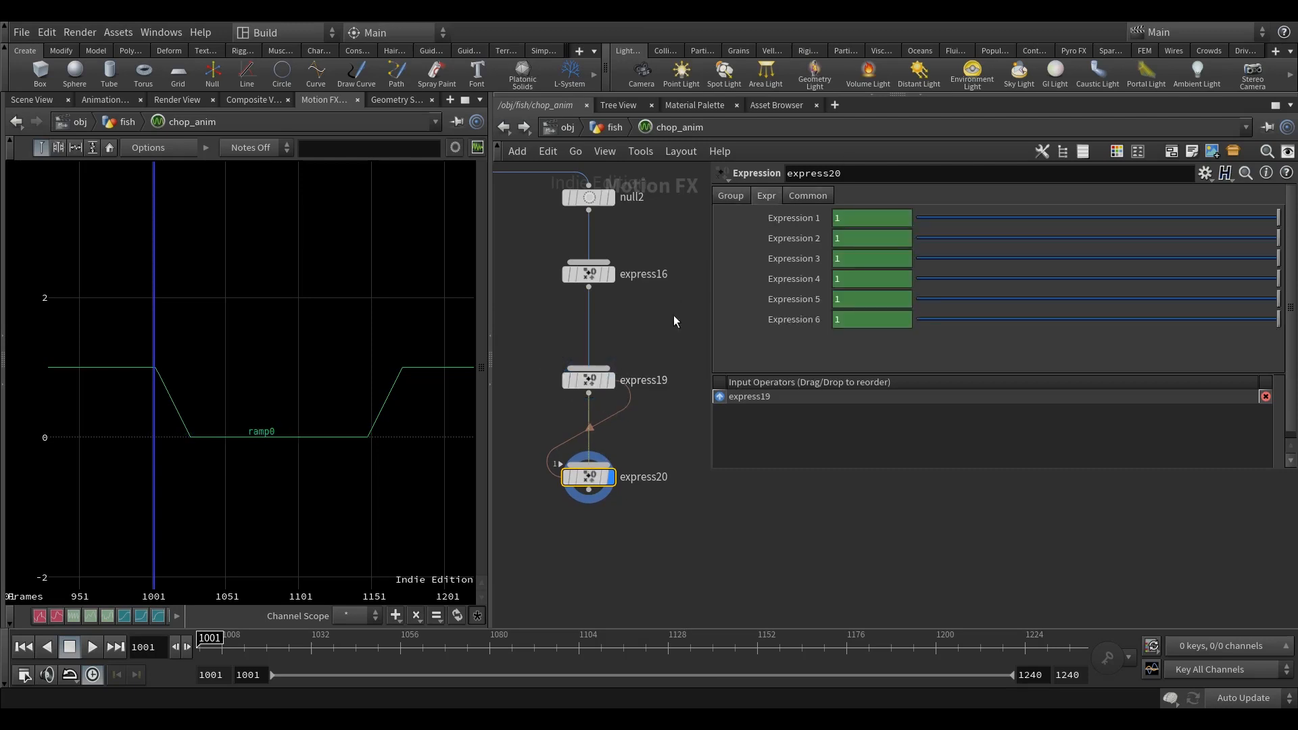
pyautogui.click(793, 218)
pyautogui.click(835, 217)
pyautogui.write('fit01($V')
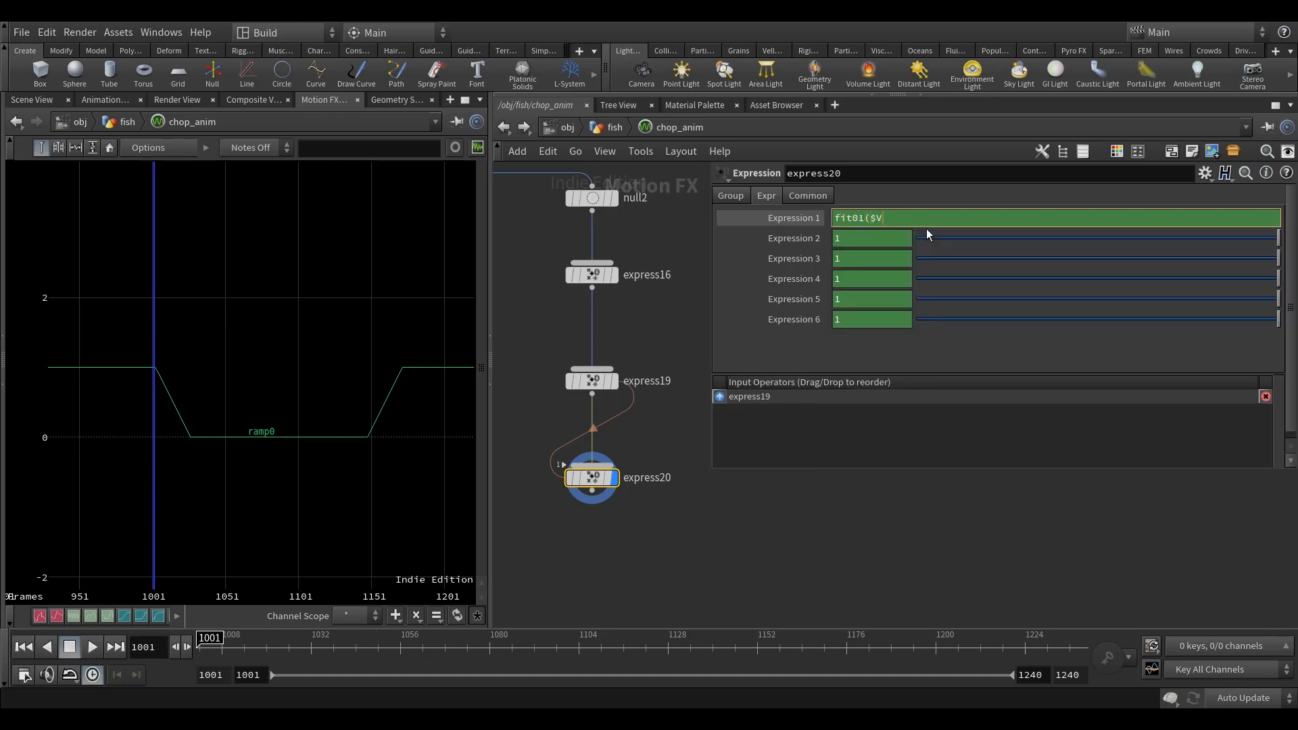
pyautogui.write(',-0.2, 1.2)')
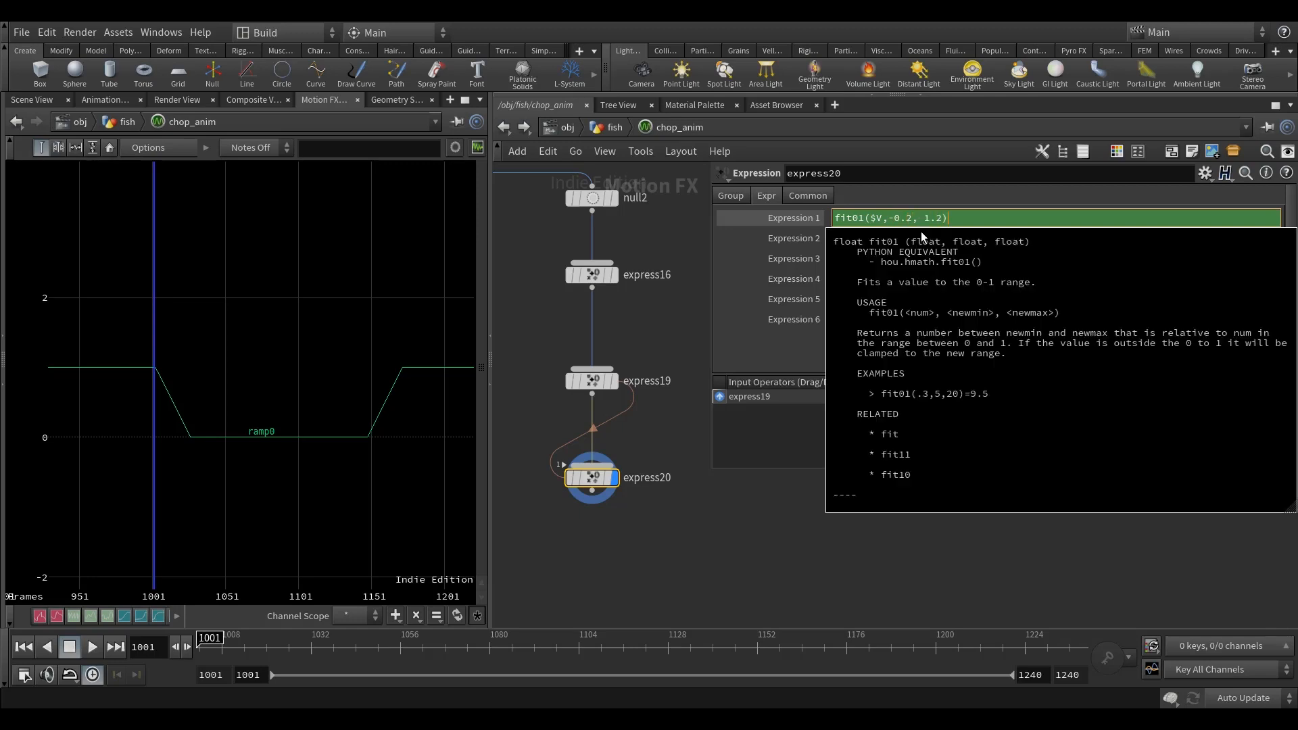
pyautogui.press('Return')
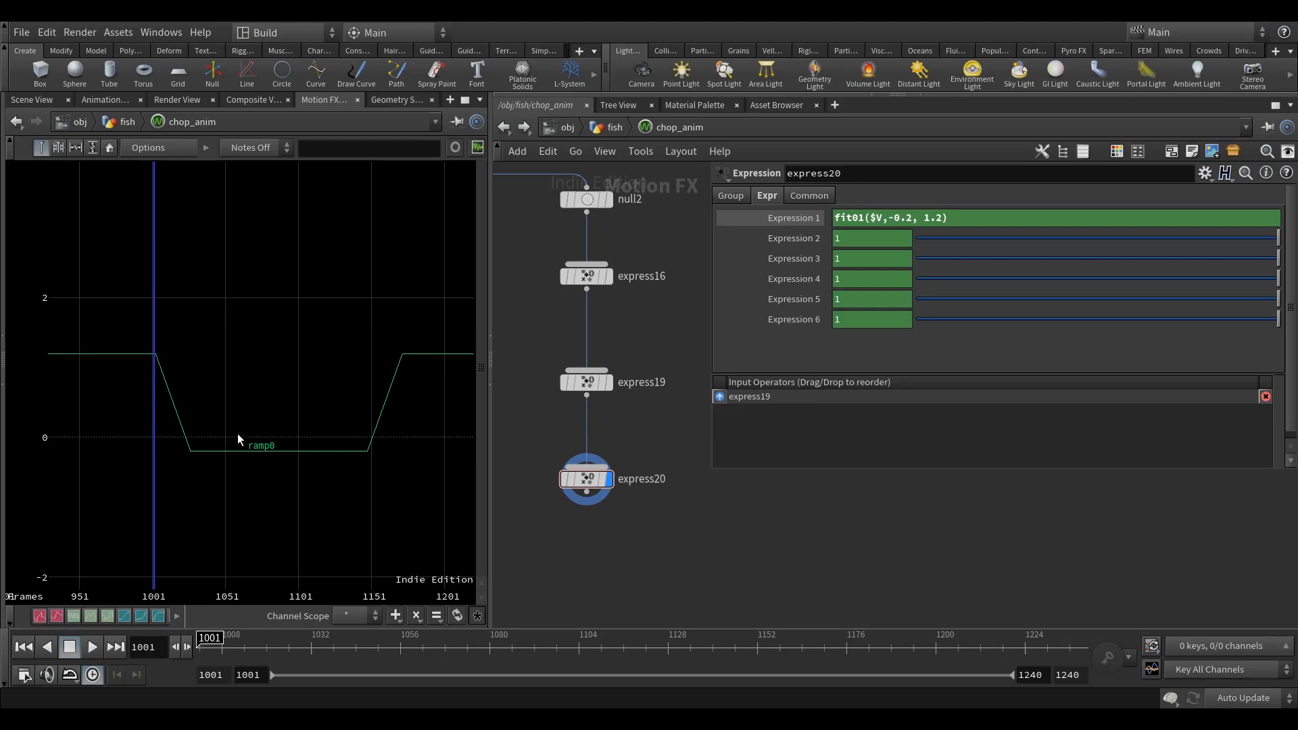
# Step: Add a Rename node below express20, connect express20 to its first input, and display it
pyautogui.scroll(-4, 612, 424)
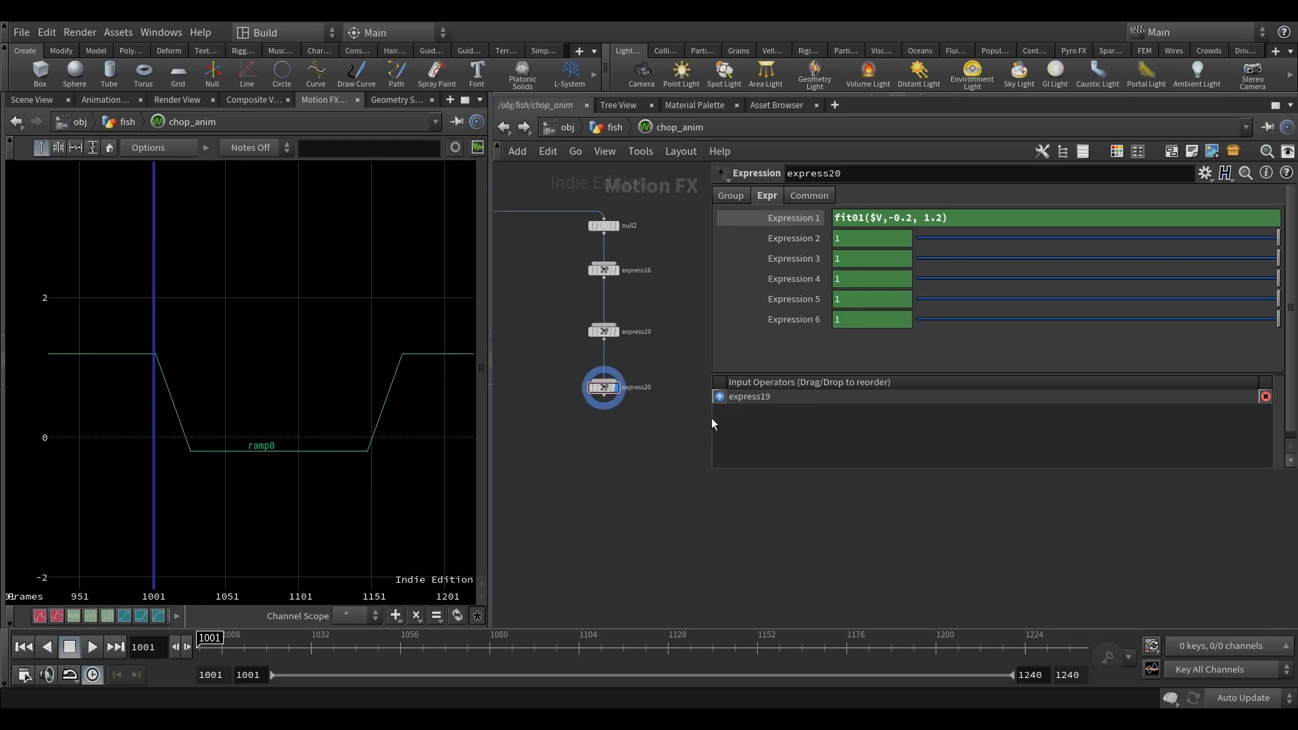
pyautogui.moveTo(708, 417); pyautogui.dragTo(775, 417)
pyautogui.press('Tab')
pyautogui.write('ren')
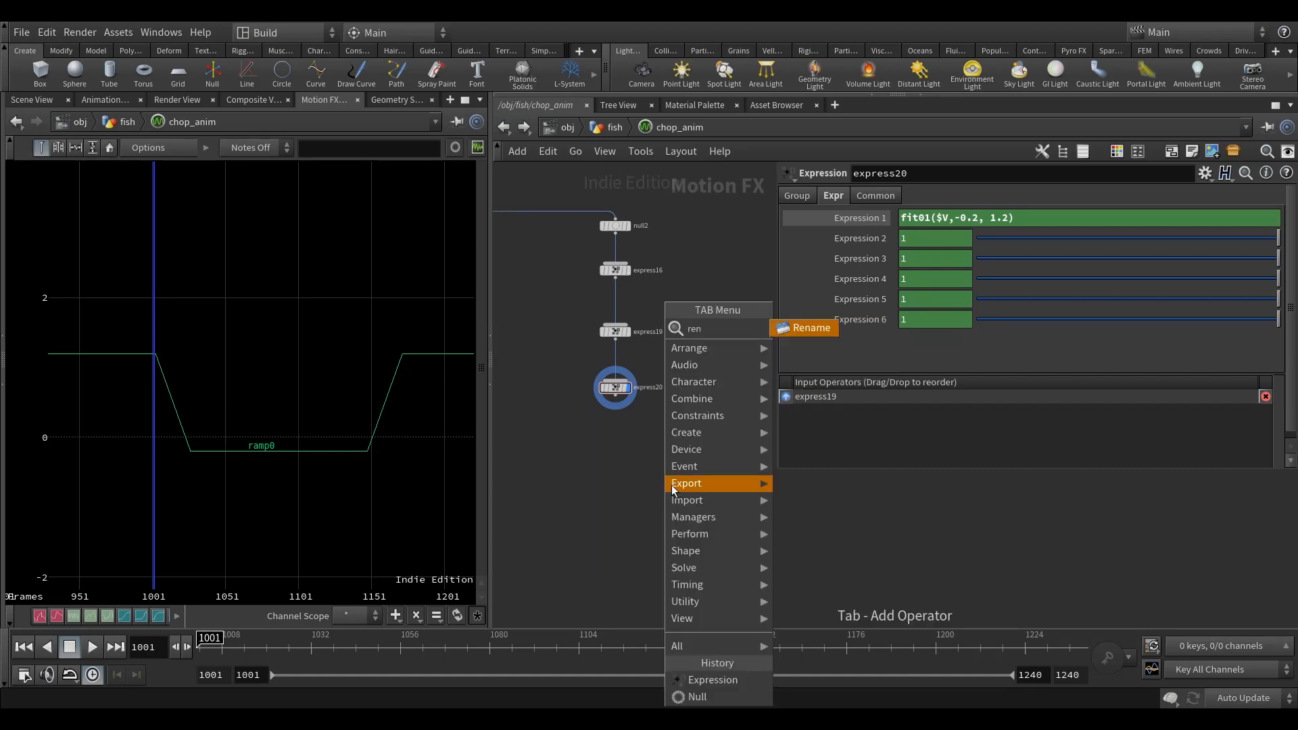
pyautogui.click(804, 327)
pyautogui.click(623, 422)
pyautogui.scroll(4, 616, 388)
pyautogui.moveTo(615, 386); pyautogui.dragTo(593, 488)
pyautogui.click(633, 503)
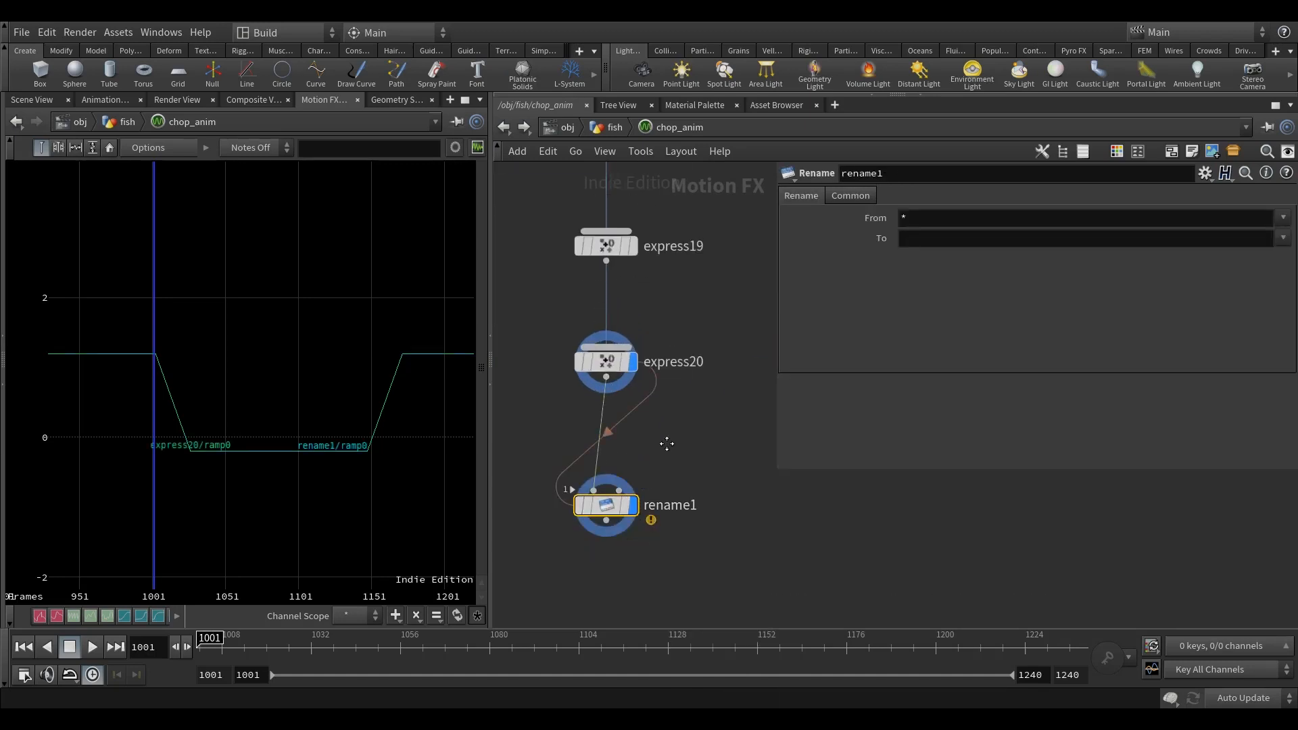
# Step: Check express20's channel name, hide its curve, and set rename1 to rename ramp* to reveal*
pyautogui.middleClick(611, 386)
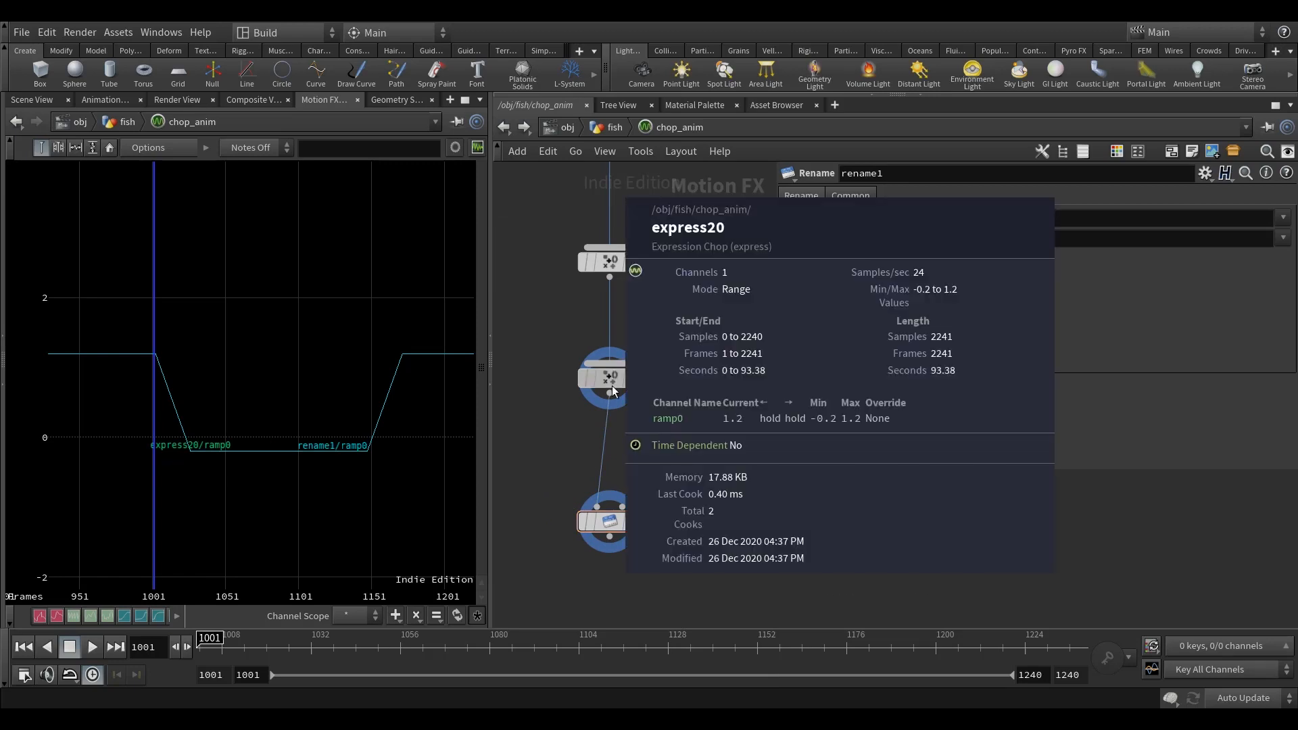
pyautogui.click(636, 377)
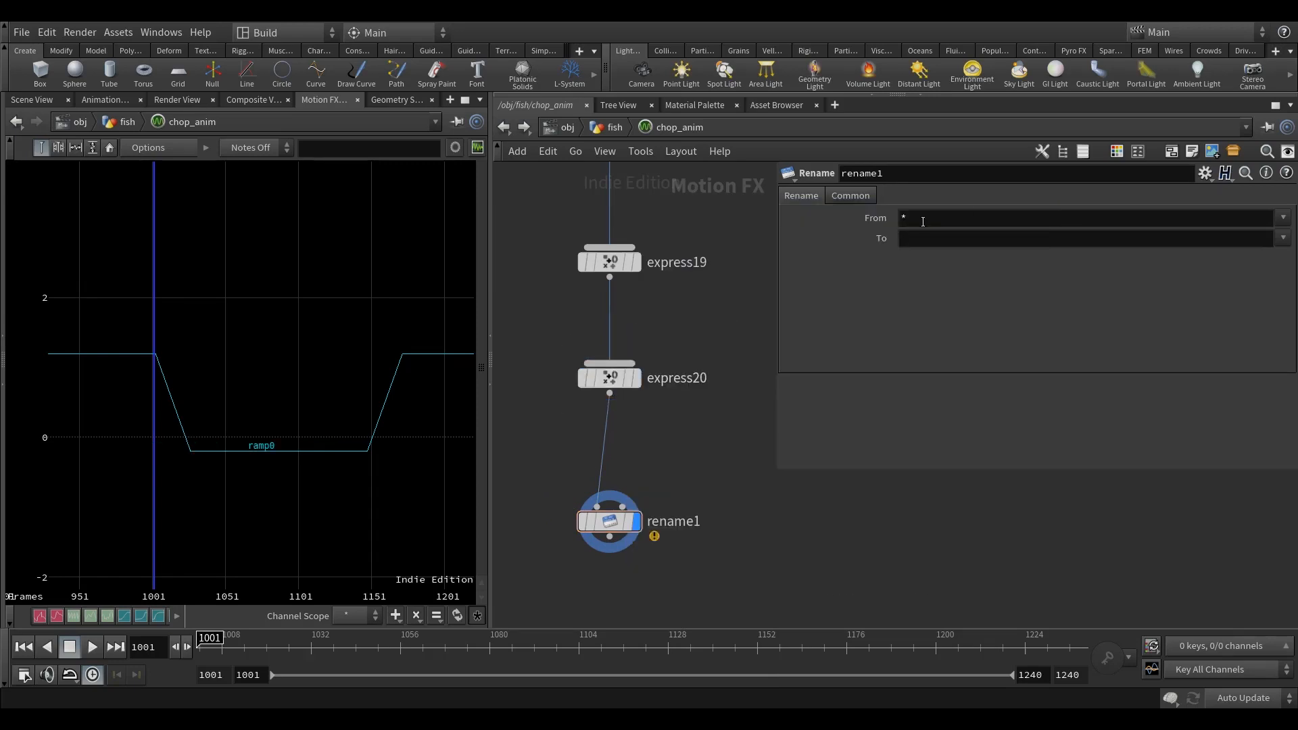
pyautogui.click(901, 217)
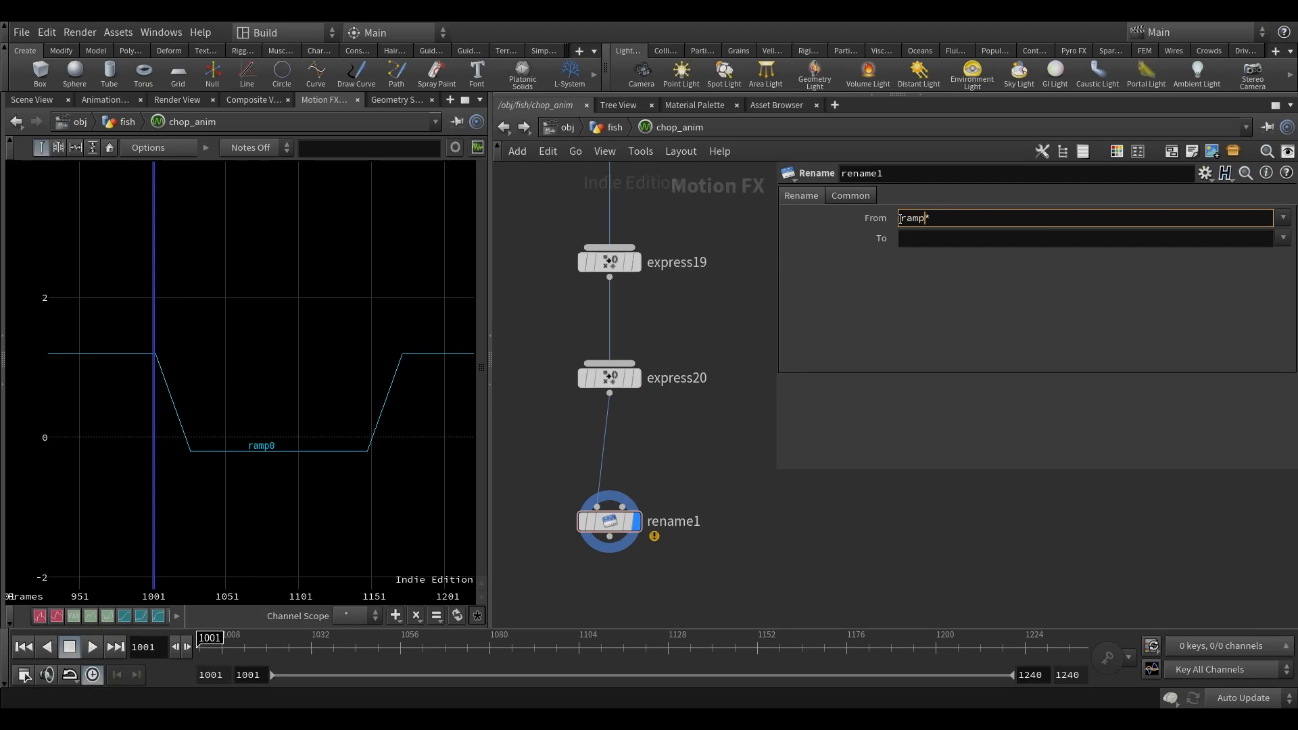
pyautogui.write('ramp')
pyautogui.press('Return')
pyautogui.click(967, 242)
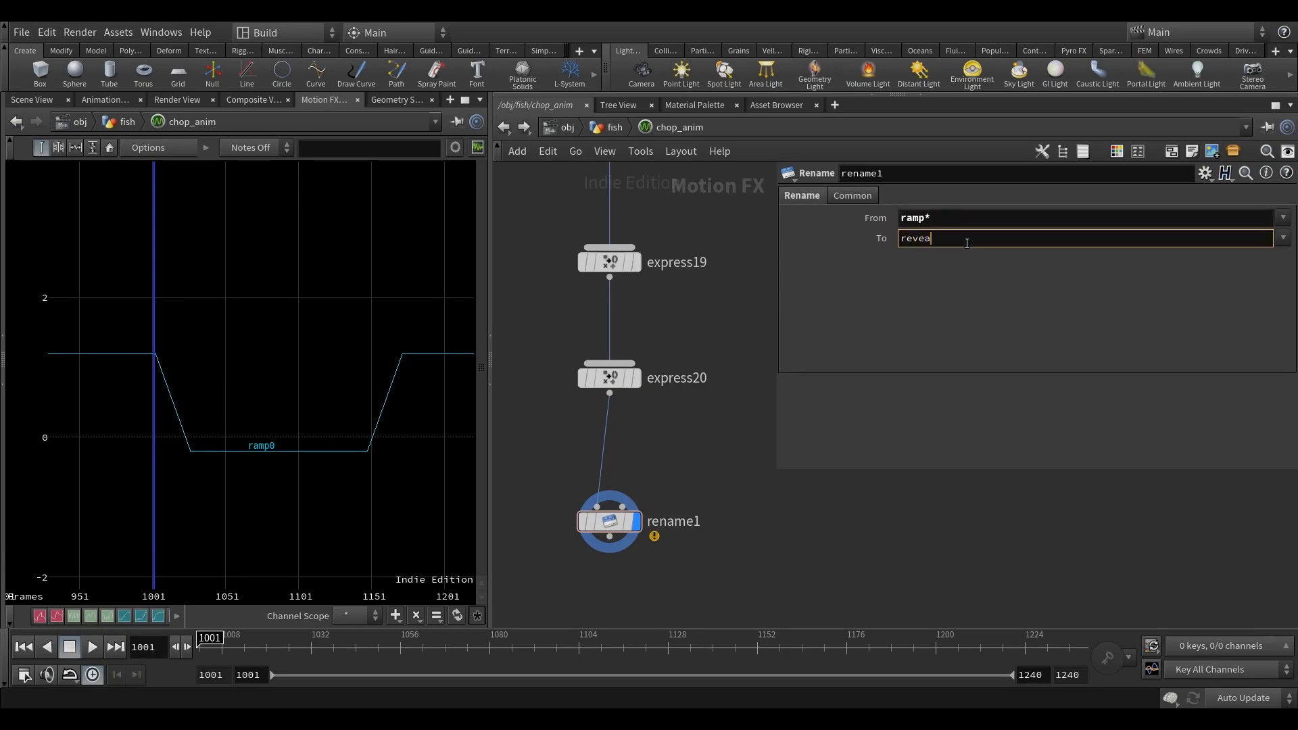
pyautogui.press('Return')
# Step: Wire rename1's output into the node joining the main network's branches, just above the end of the chain
pyautogui.scroll(-5, 757, 573)
pyautogui.click(708, 507)
pyautogui.moveTo(617, 533); pyautogui.dragTo(821, 438, button='middle')
pyautogui.scroll(3, 681, 547)
pyautogui.click(547, 523)
pyautogui.scroll(-1, 656, 566)
pyautogui.scroll(-5, 666, 565)
pyautogui.moveTo(666, 565); pyautogui.dragTo(581, 576, button='middle')
pyautogui.scroll(2, 732, 484)
pyautogui.moveTo(751, 467); pyautogui.dragTo(755, 564)
pyautogui.moveTo(716, 544); pyautogui.dragTo(701, 450, button='middle')
pyautogui.scroll(-2, 703, 434)
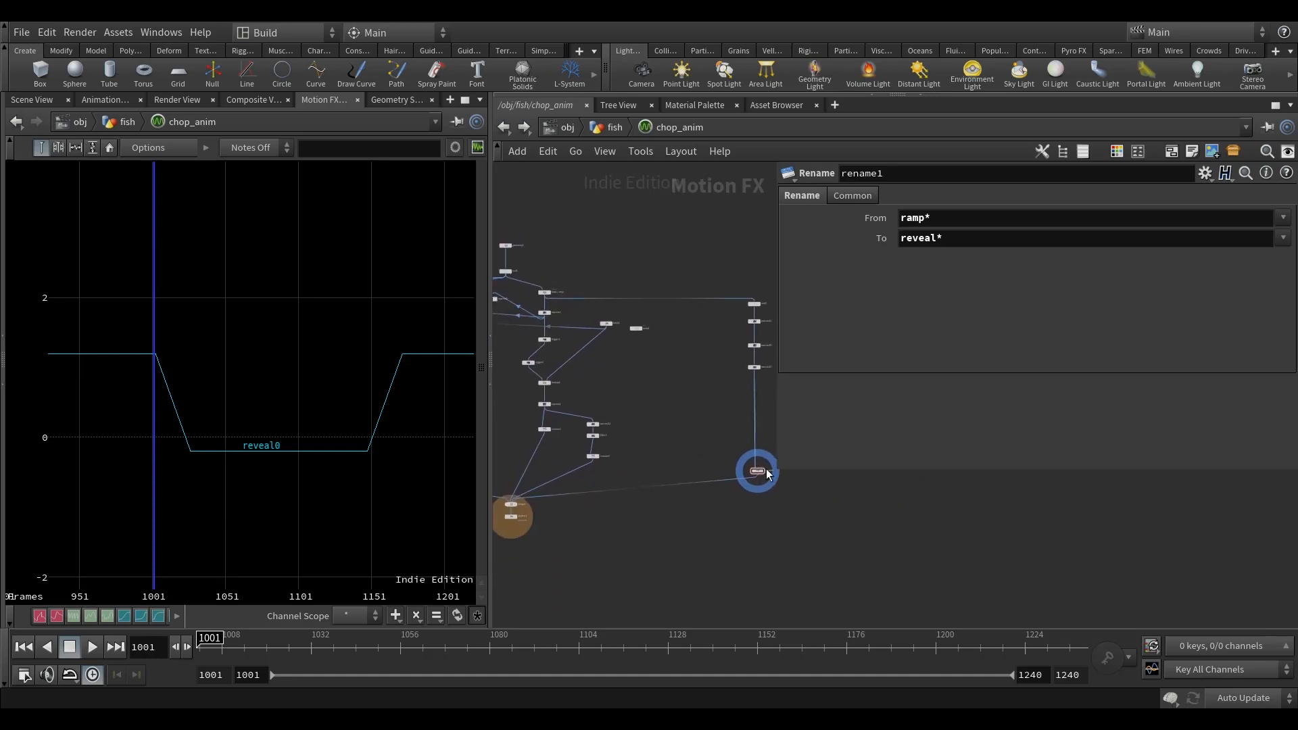
# Step: Return to the fish network and add a float point attribute named reveal in attribcreate1
pyautogui.press('u')
pyautogui.moveTo(667, 391); pyautogui.dragTo(669, 427, button='middle')
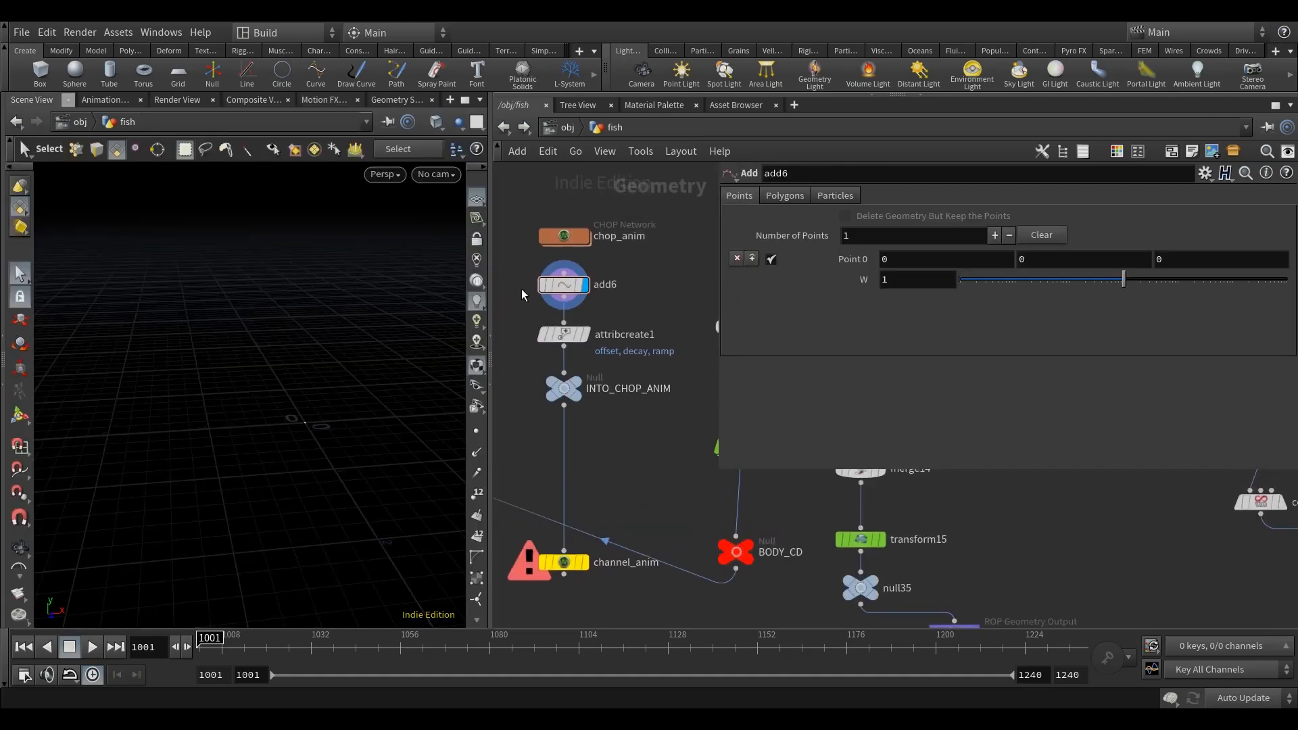
pyautogui.click(562, 335)
pyautogui.scroll(8, 757, 286)
pyautogui.click(747, 279)
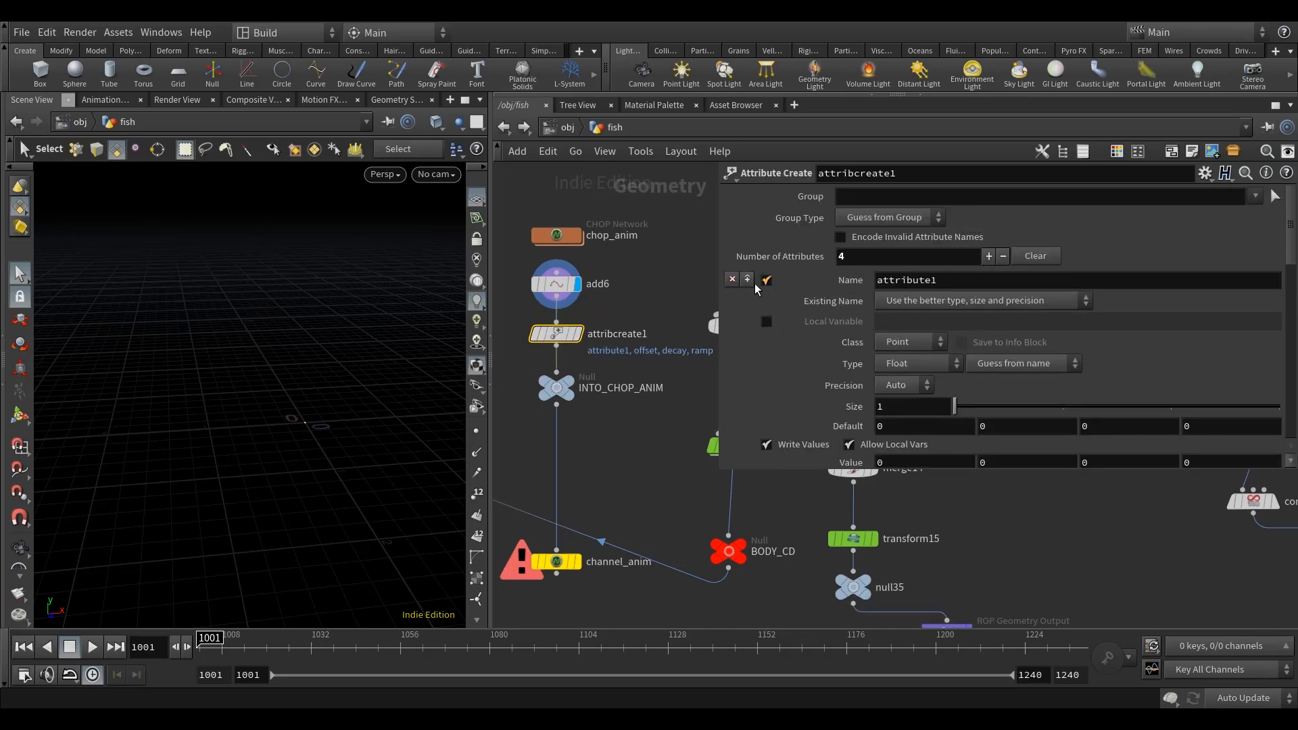
pyautogui.doubleClick(902, 280)
pyautogui.write('reveal')
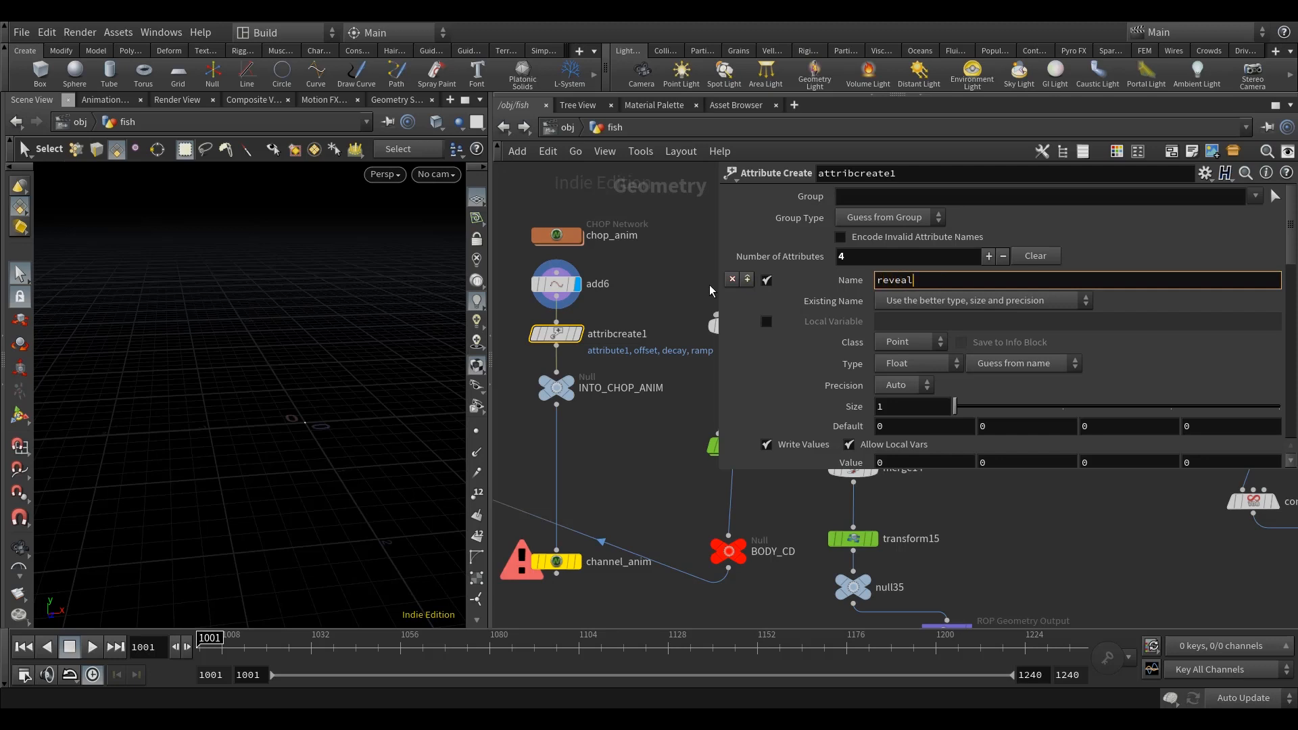
pyautogui.press('Return')
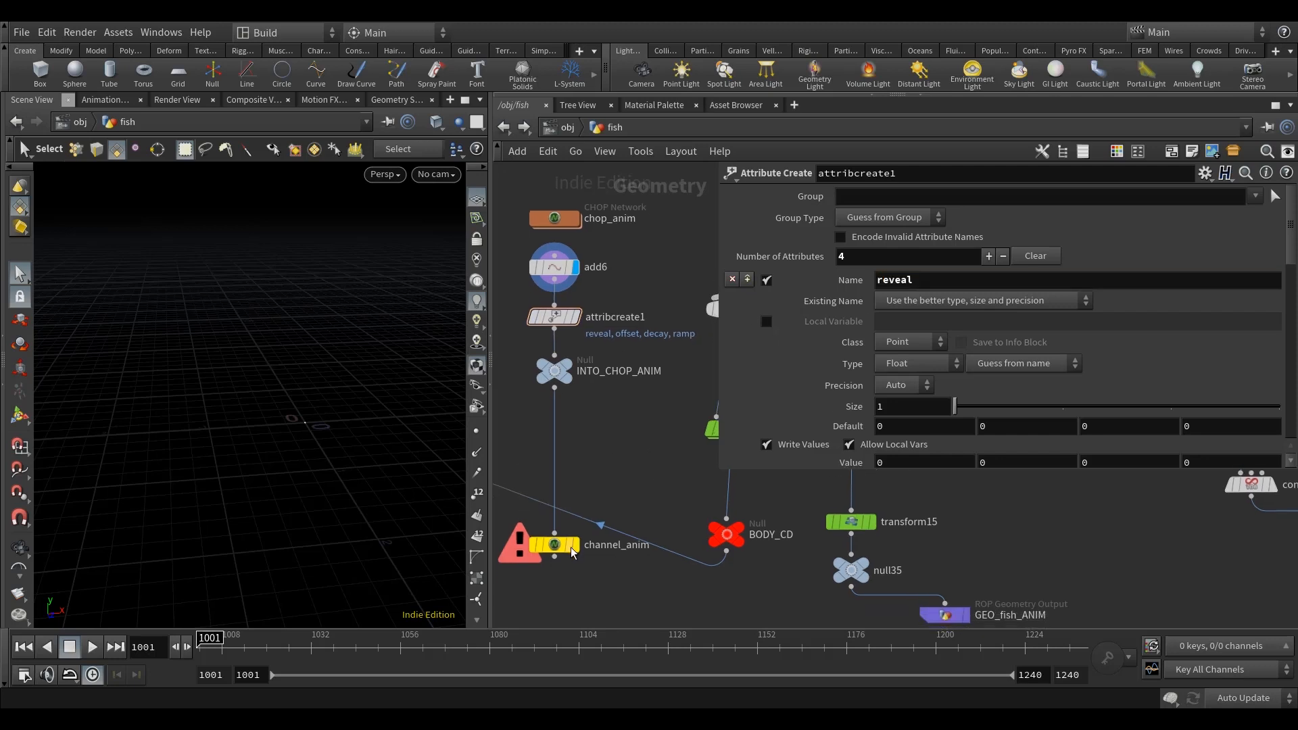
# Step: Add reveal to both the channel scope and the attribute scope of the channel_anim node
pyautogui.click(561, 546)
pyautogui.click(1033, 261)
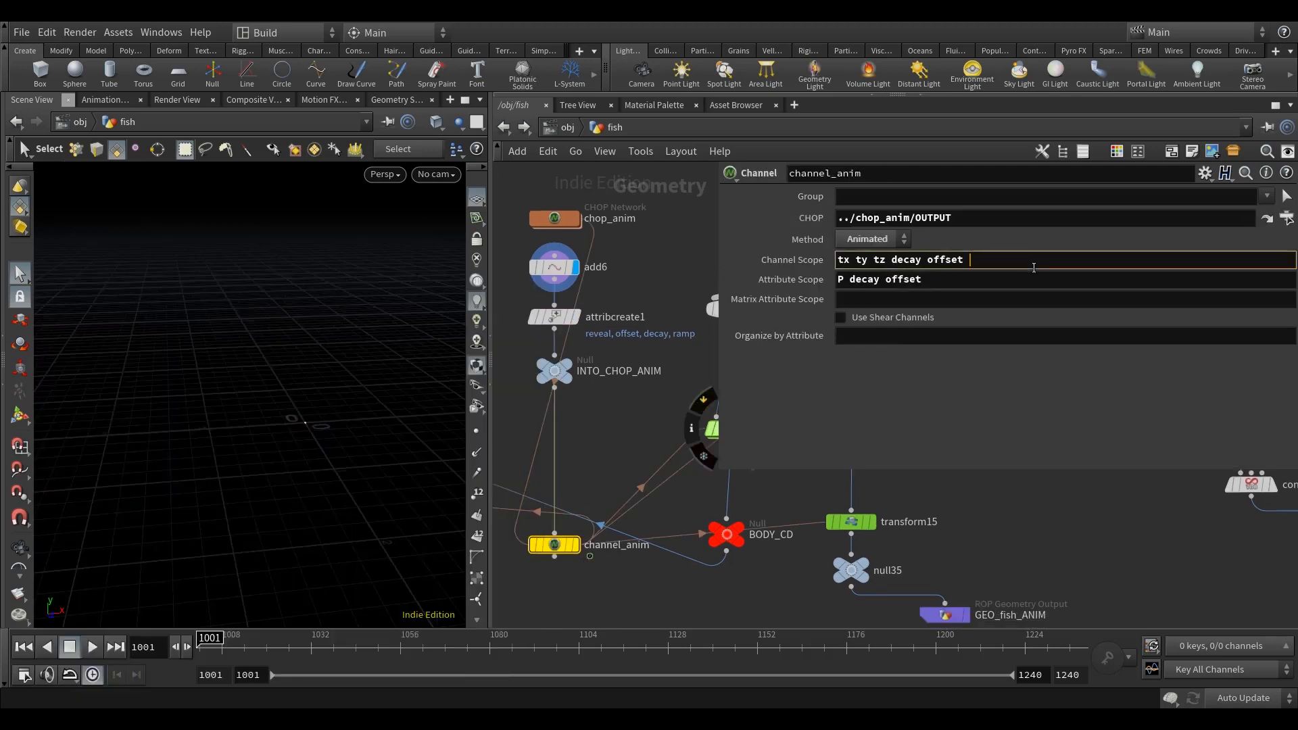
pyautogui.write('reveal')
pyautogui.press('Return')
pyautogui.click(972, 277)
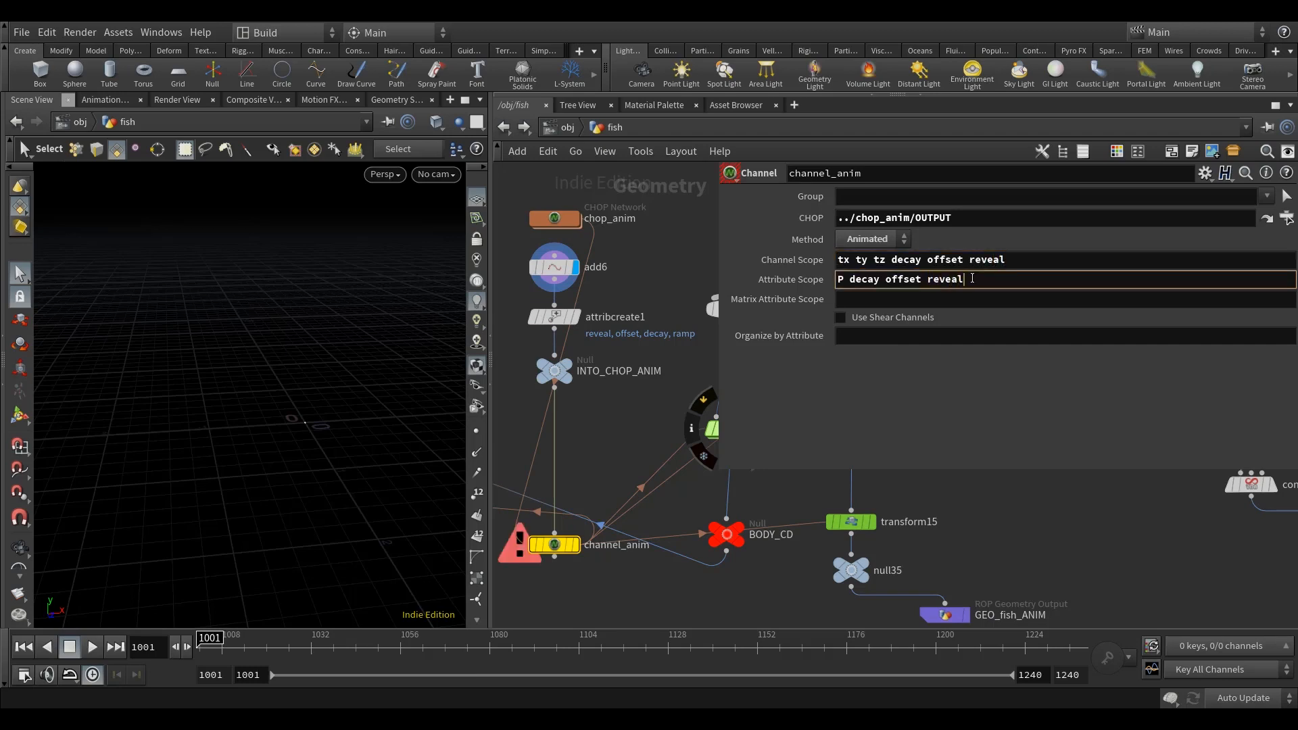
pyautogui.press('Return')
pyautogui.scroll(-5, 615, 433)
pyautogui.scroll(4, 610, 494)
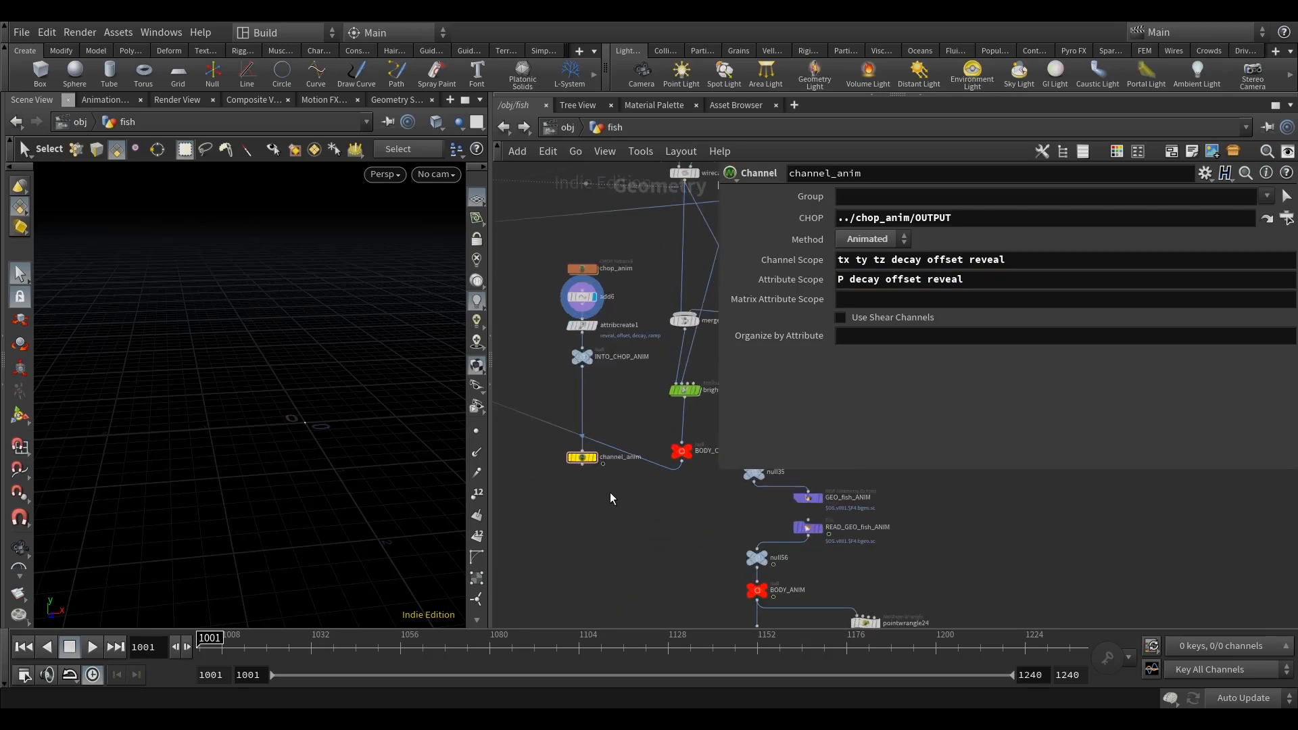
# Step: Display channel_anim, show only the reveal attribute in the geometry spreadsheet, and scrub to frame 1096 to check its values
pyautogui.click(588, 448)
pyautogui.click(407, 102)
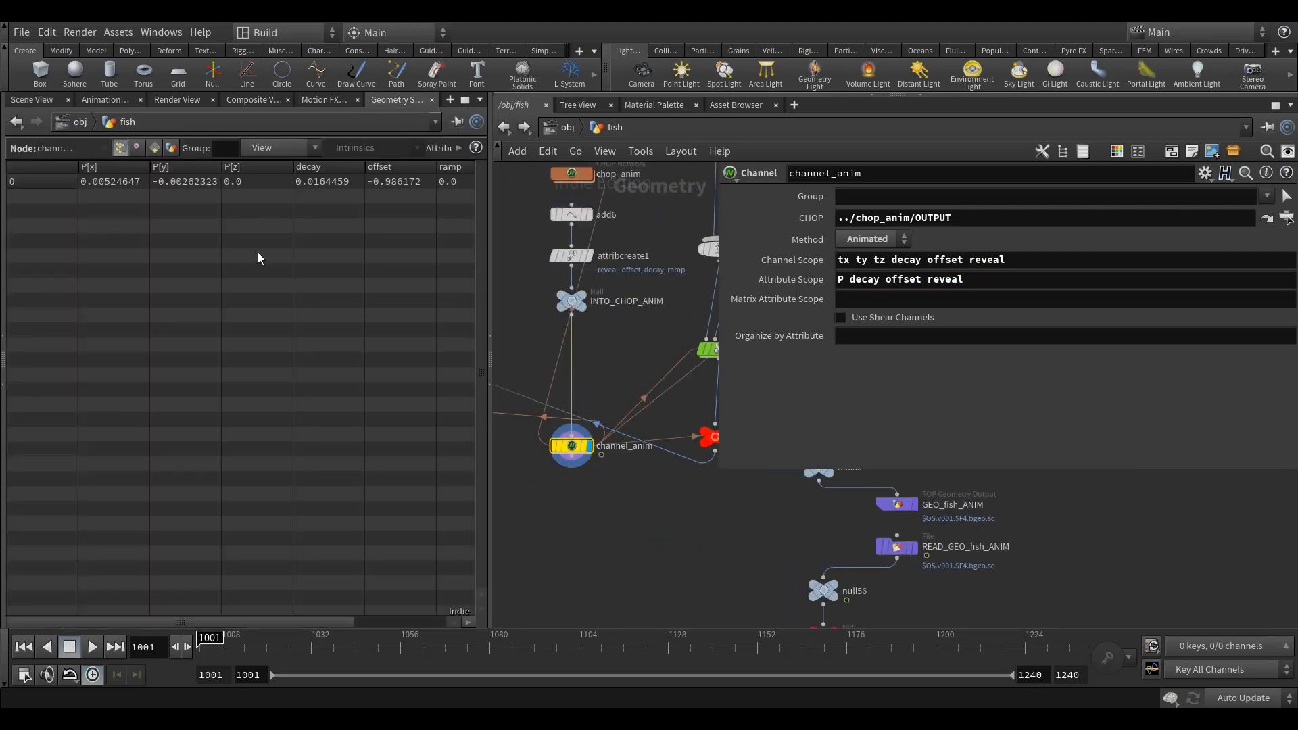
pyautogui.click(256, 148)
pyautogui.click(273, 228)
pyautogui.click(275, 151)
pyautogui.click(284, 353)
pyautogui.moveTo(260, 650); pyautogui.dragTo(548, 698)
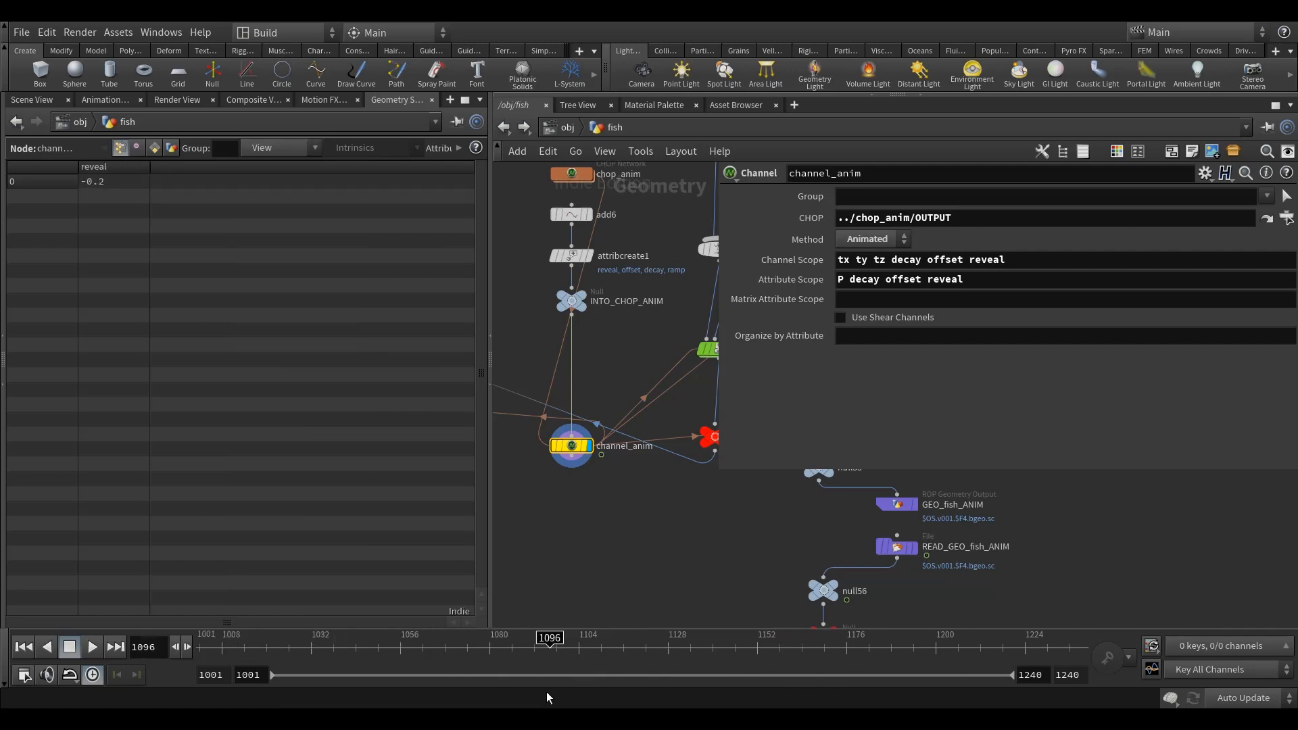
pyautogui.click(41, 100)
# Step: Enlarge the network view and locate null71 below READ_GEO_fish_CYCLE in the fish network
pyautogui.scroll(-9, 637, 476)
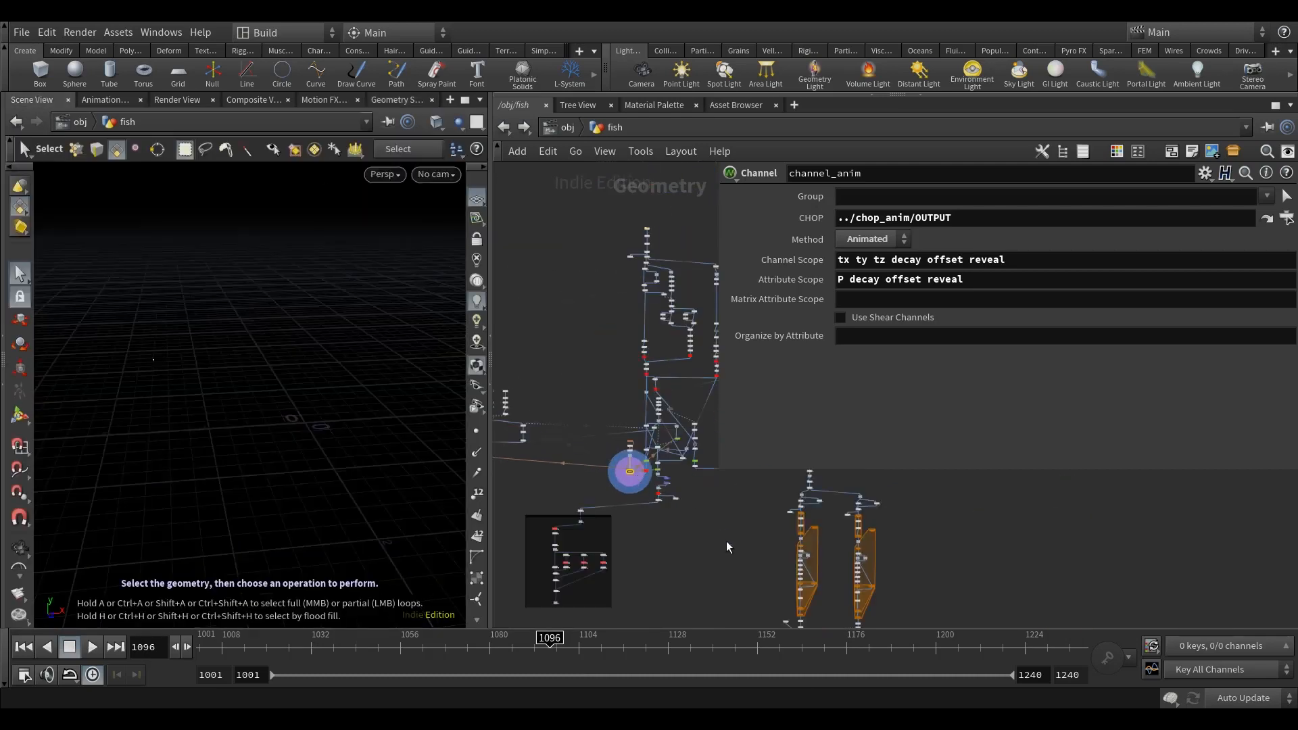
pyautogui.moveTo(757, 608); pyautogui.dragTo(627, 464, button='middle')
pyautogui.scroll(5, 618, 446)
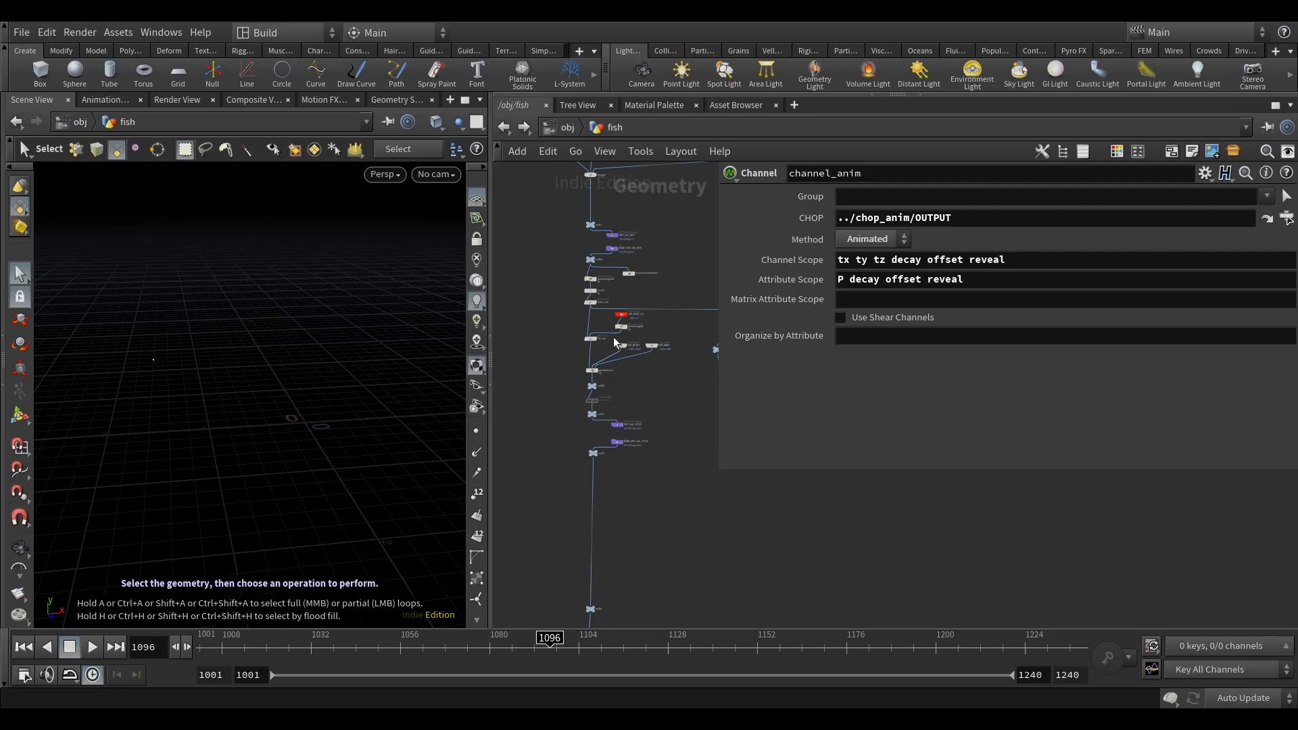
pyautogui.moveTo(672, 512); pyautogui.dragTo(635, 519, button='middle')
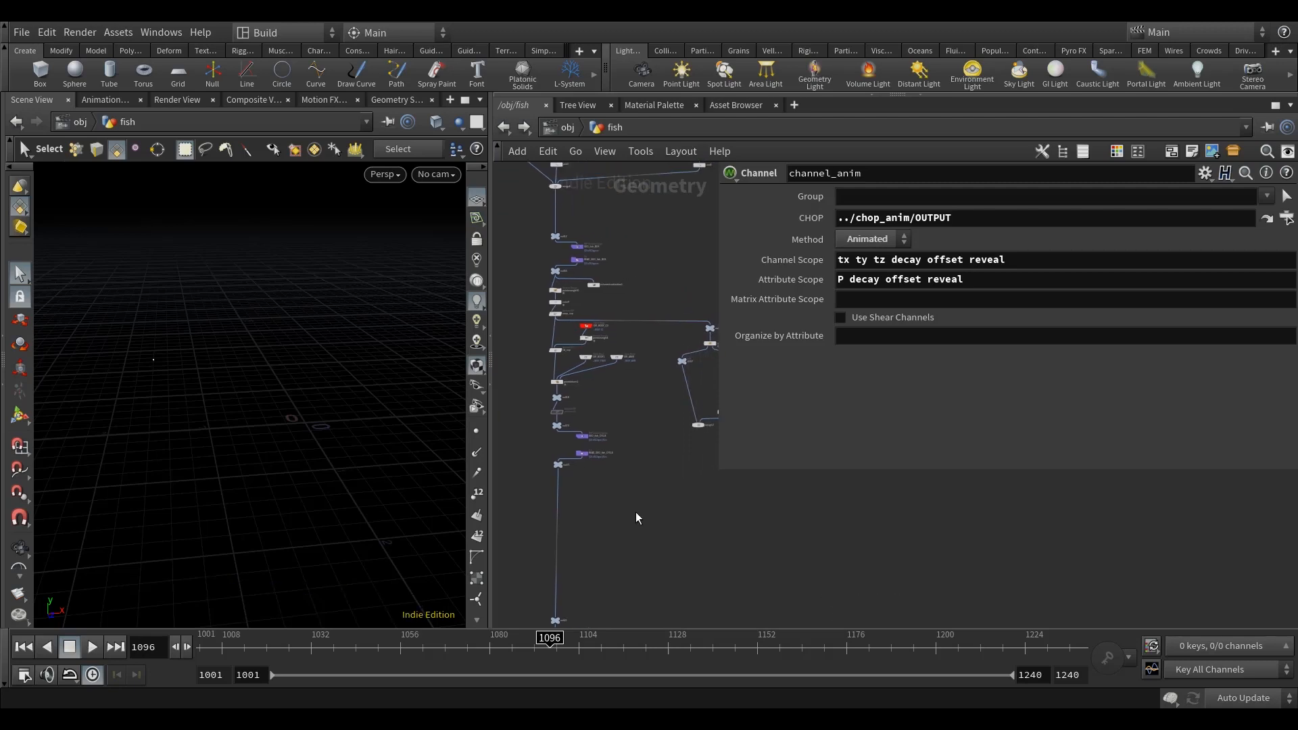
pyautogui.scroll(4, 634, 521)
pyautogui.moveTo(717, 434); pyautogui.dragTo(899, 447)
pyautogui.moveTo(711, 482); pyautogui.dragTo(635, 499, button='middle')
pyautogui.scroll(-4, 634, 498)
pyautogui.scroll(4, 756, 328)
pyautogui.moveTo(621, 478); pyautogui.dragTo(705, 432, button='middle')
pyautogui.moveTo(602, 429); pyautogui.dragTo(595, 452, button='middle')
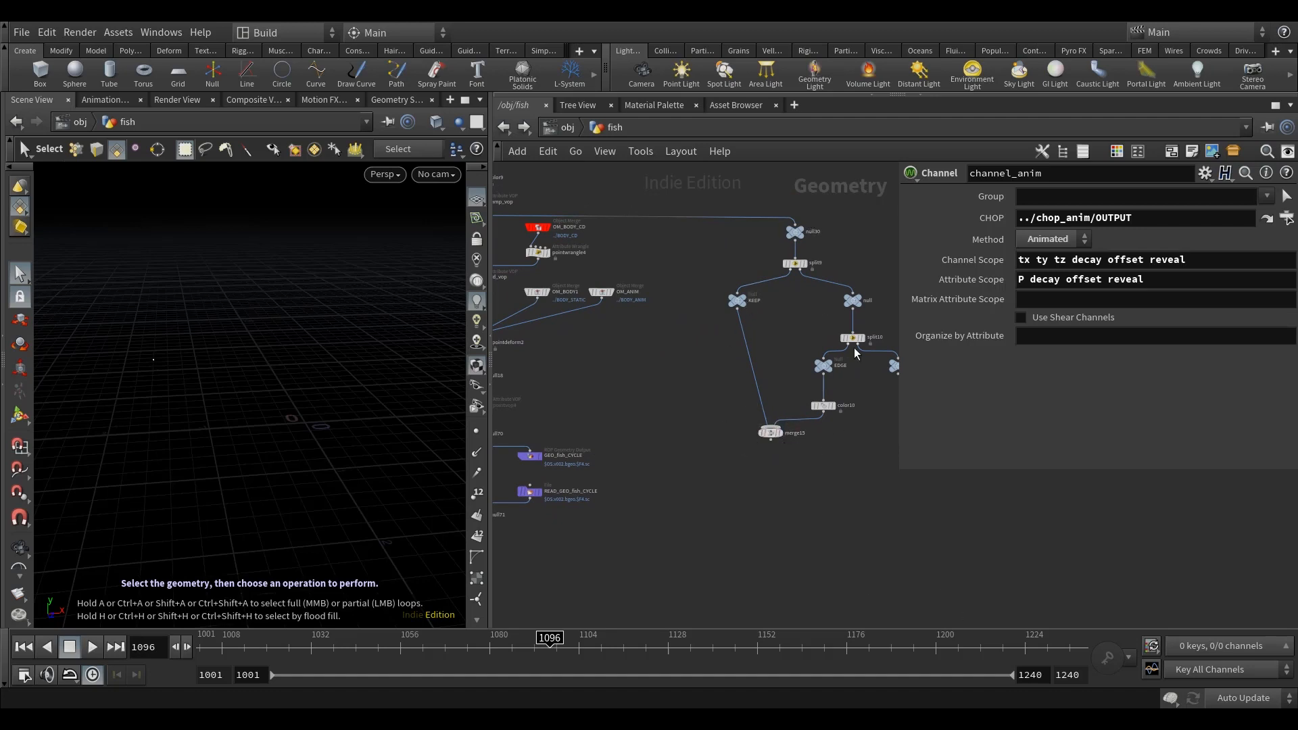
pyautogui.moveTo(727, 542); pyautogui.dragTo(700, 490, button='middle')
pyautogui.moveTo(645, 525); pyautogui.dragTo(751, 389, button='middle')
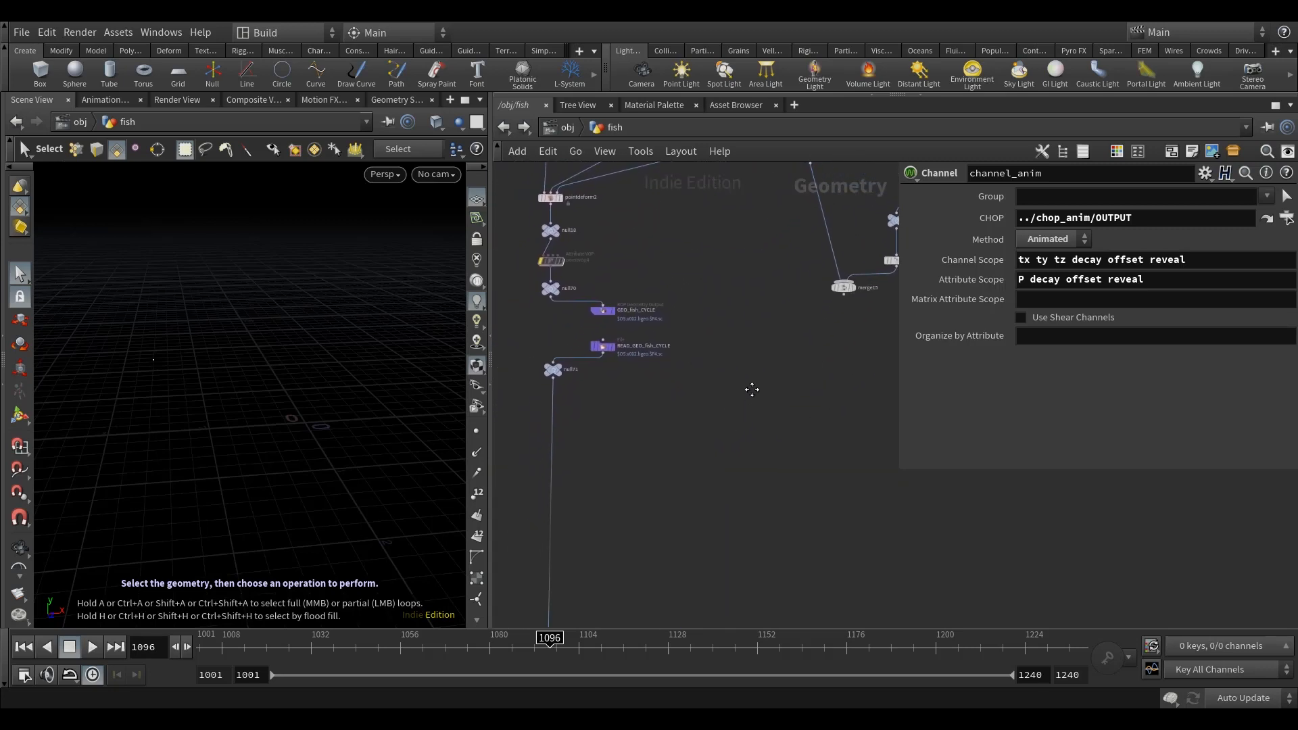
pyautogui.press('Tab')
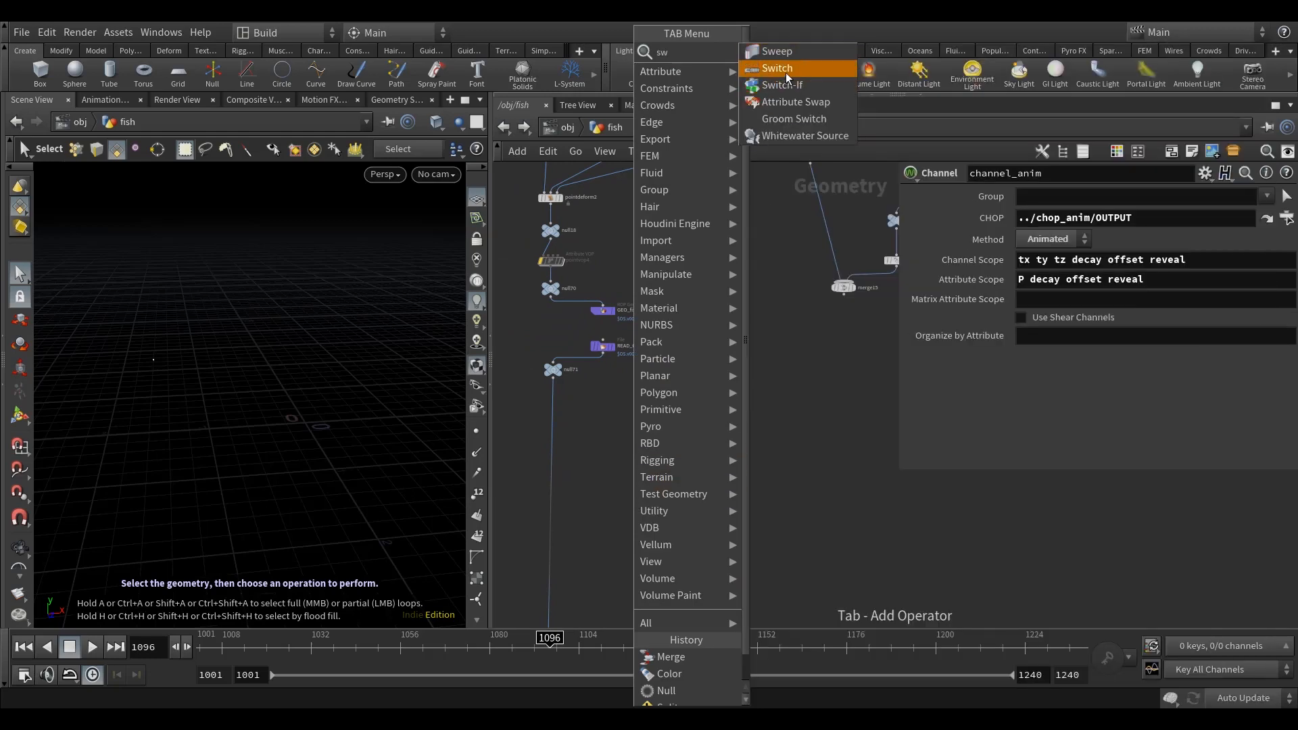
pyautogui.press('Escape')
pyautogui.click(610, 459)
pyautogui.moveTo(630, 468); pyautogui.dragTo(668, 467, button='middle')
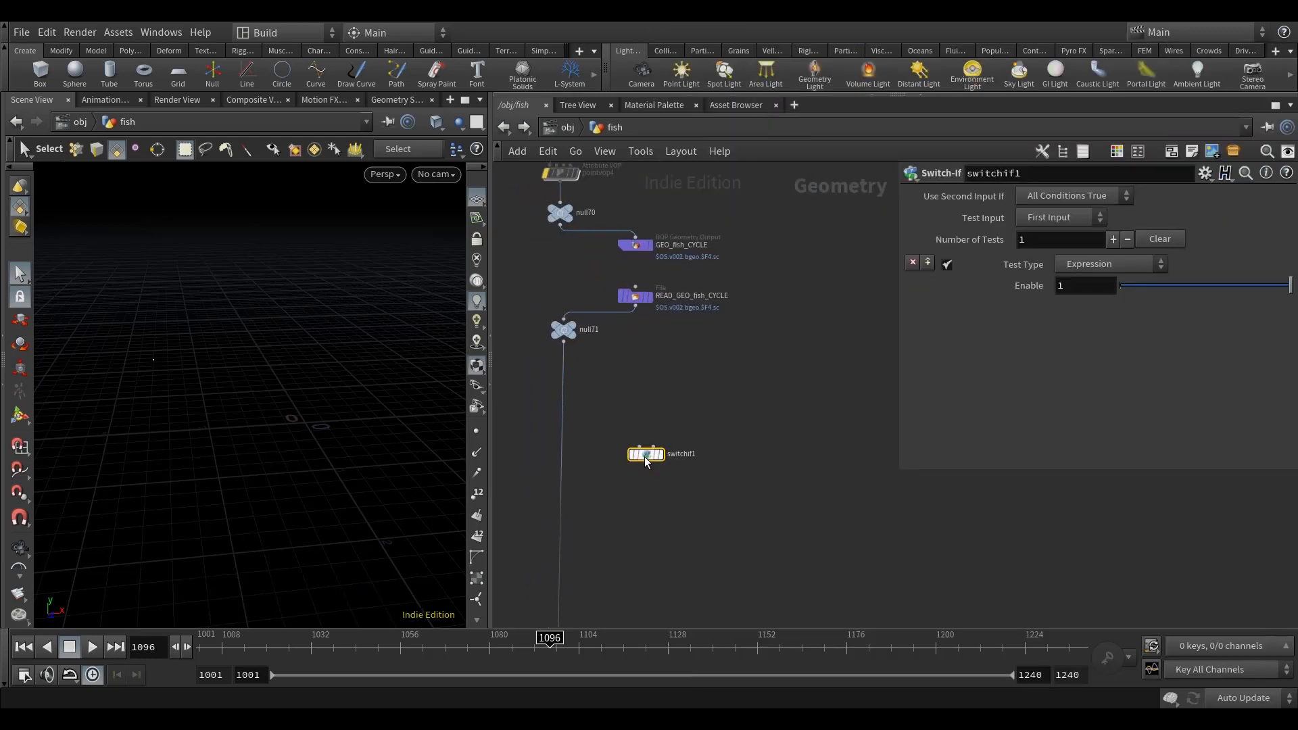
pyautogui.press('Delete')
# Step: Insert a Switch node on the wire running down from null71
pyautogui.press('Tab')
pyautogui.moveTo(699, 559)
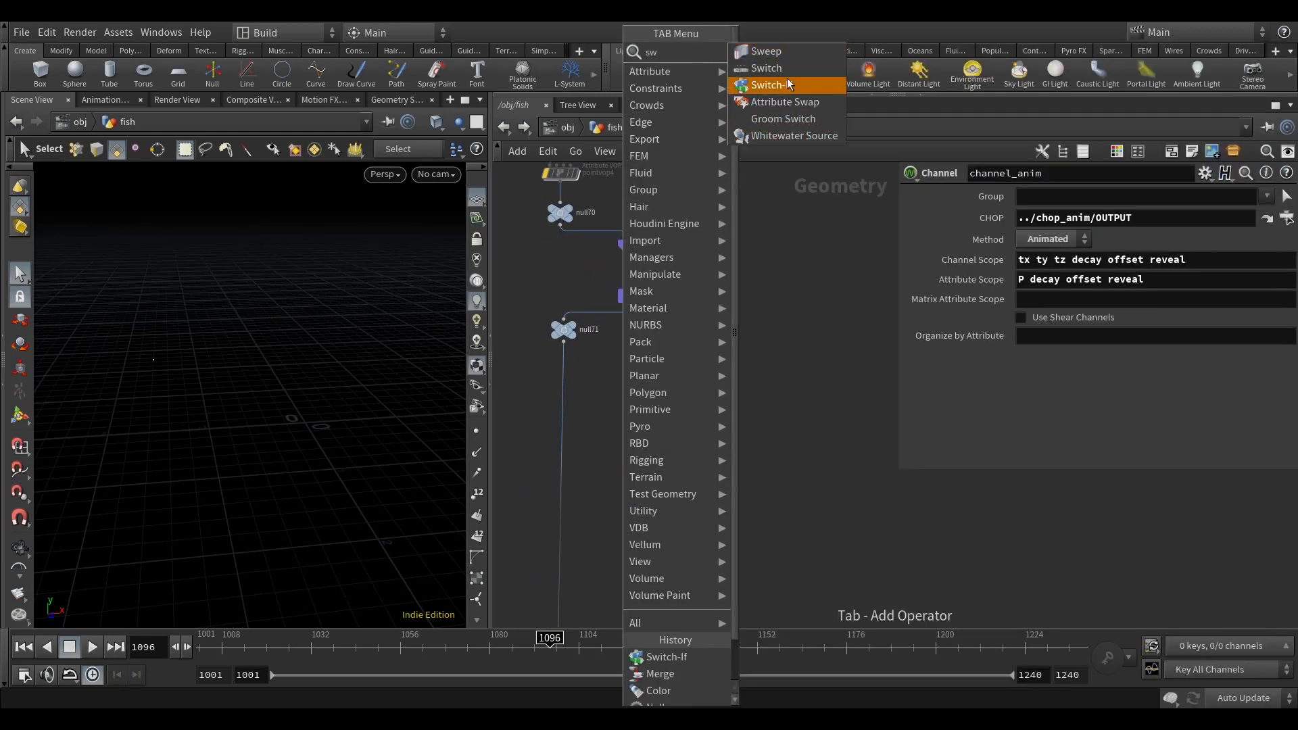
pyautogui.click(762, 84)
pyautogui.click(574, 481)
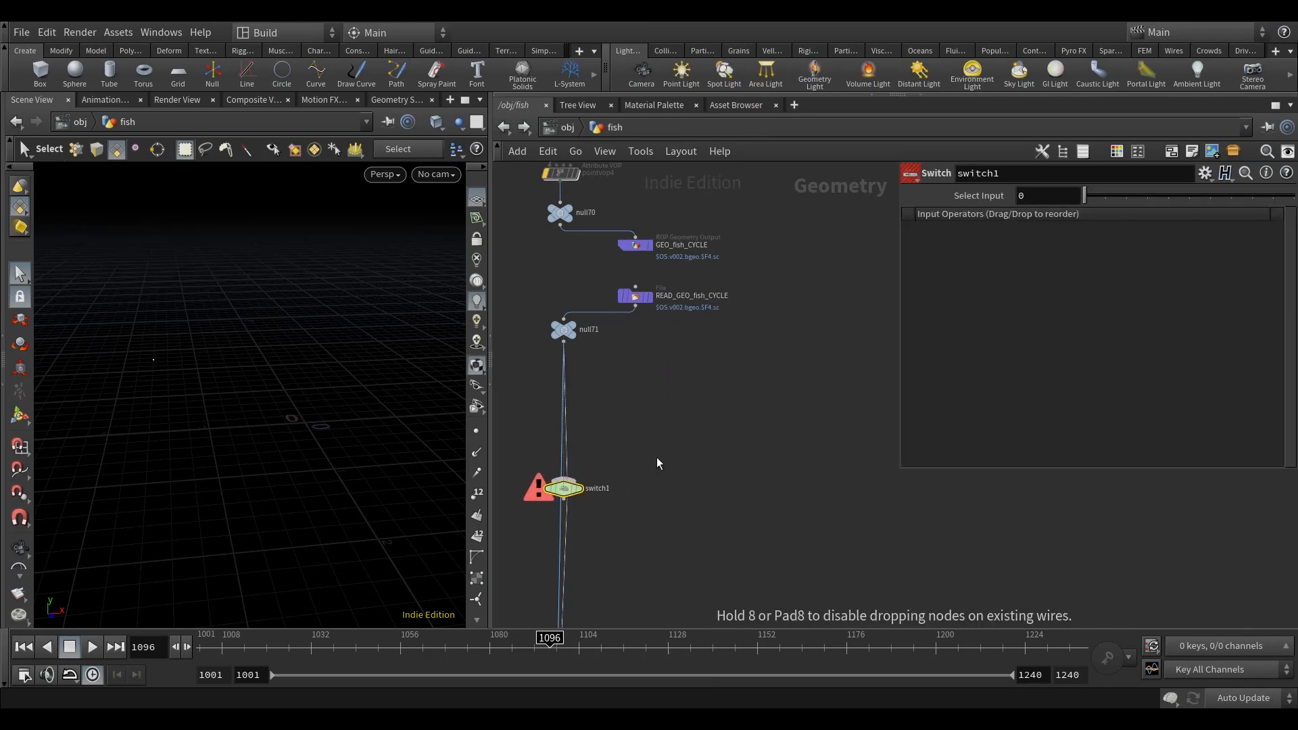
# Step: Insert a Point Wrangle between null71 and switch1 with the VEXpression i@reveal = 1;
pyautogui.moveTo(652, 429); pyautogui.dragTo(700, 407, button='middle')
pyautogui.scroll(3, 700, 407)
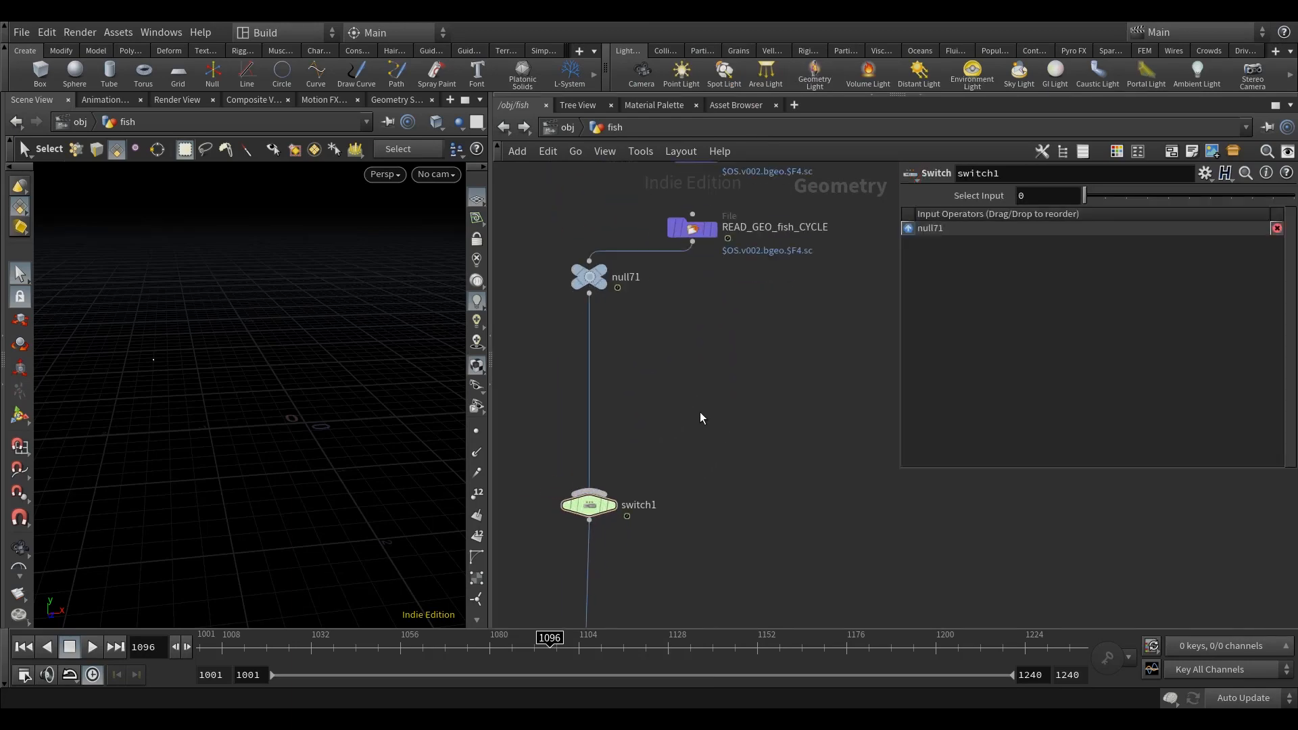
pyautogui.press('Tab')
pyautogui.write('point')
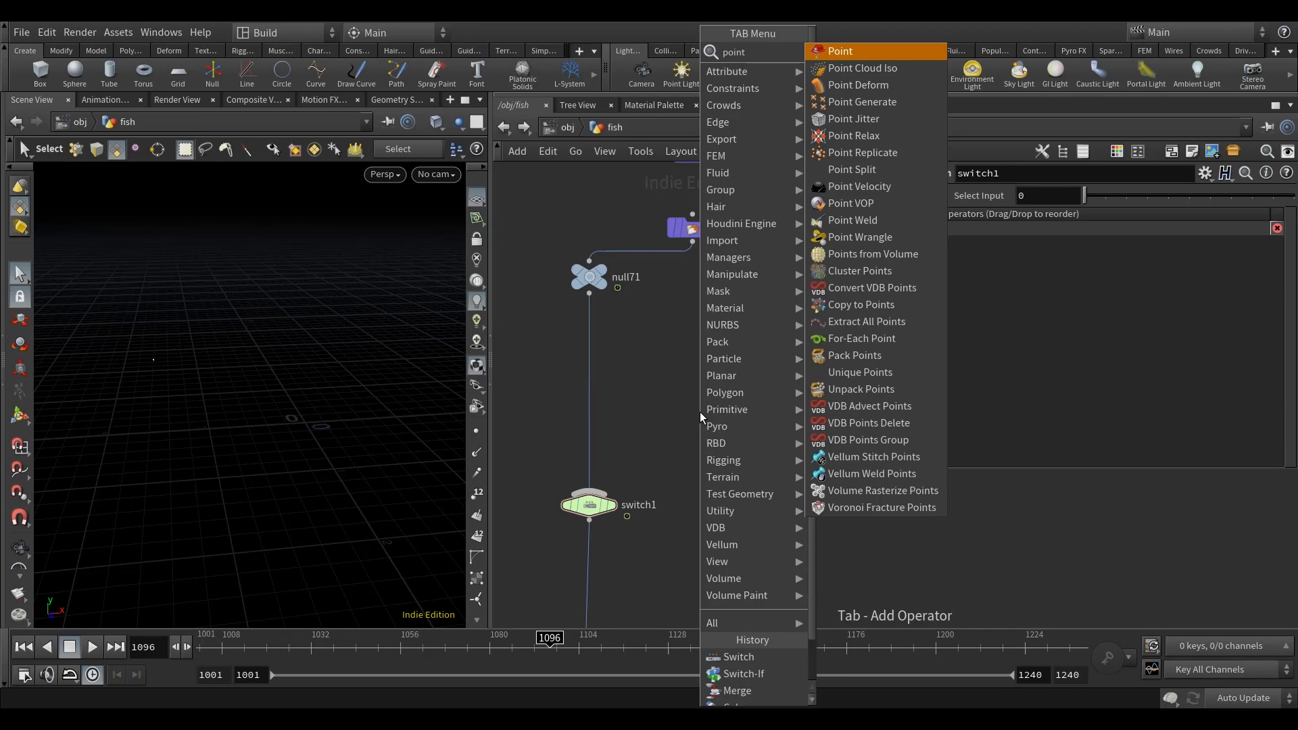
pyautogui.write('wr')
pyautogui.click(863, 51)
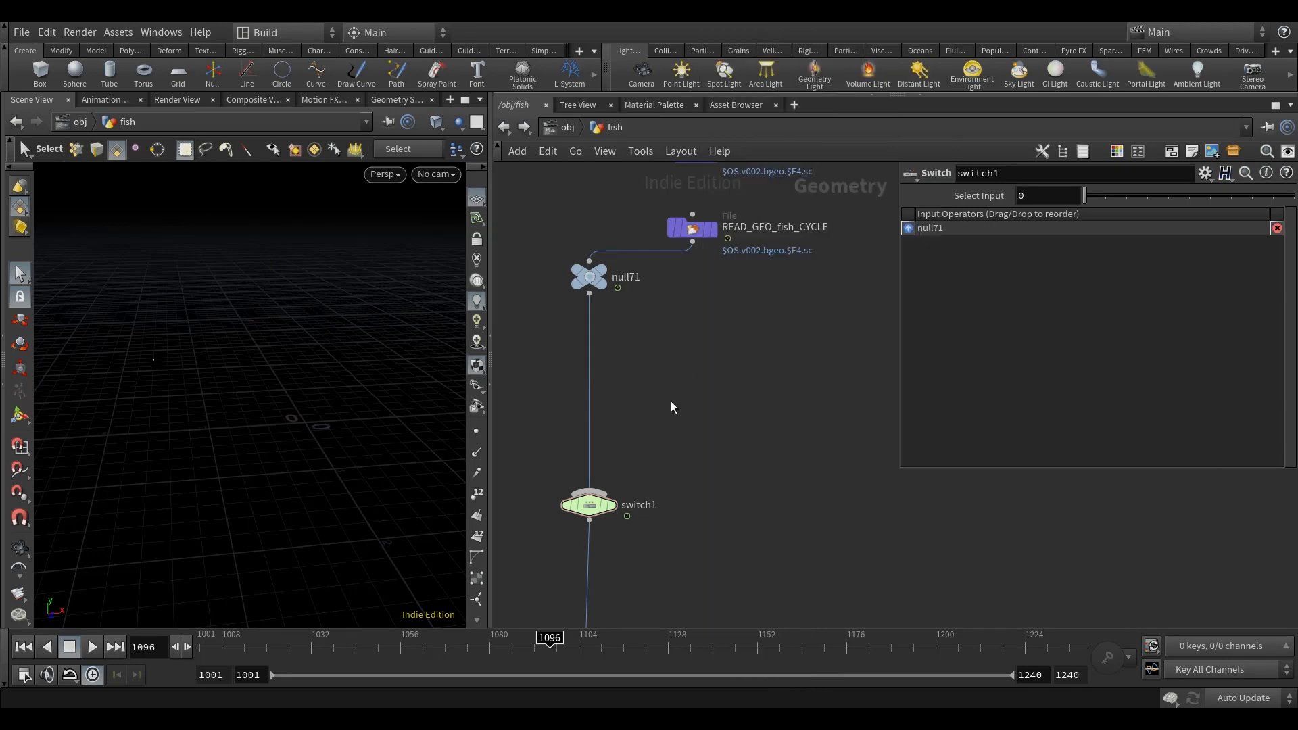
pyautogui.click(588, 436)
pyautogui.click(1011, 315)
pyautogui.write('i@')
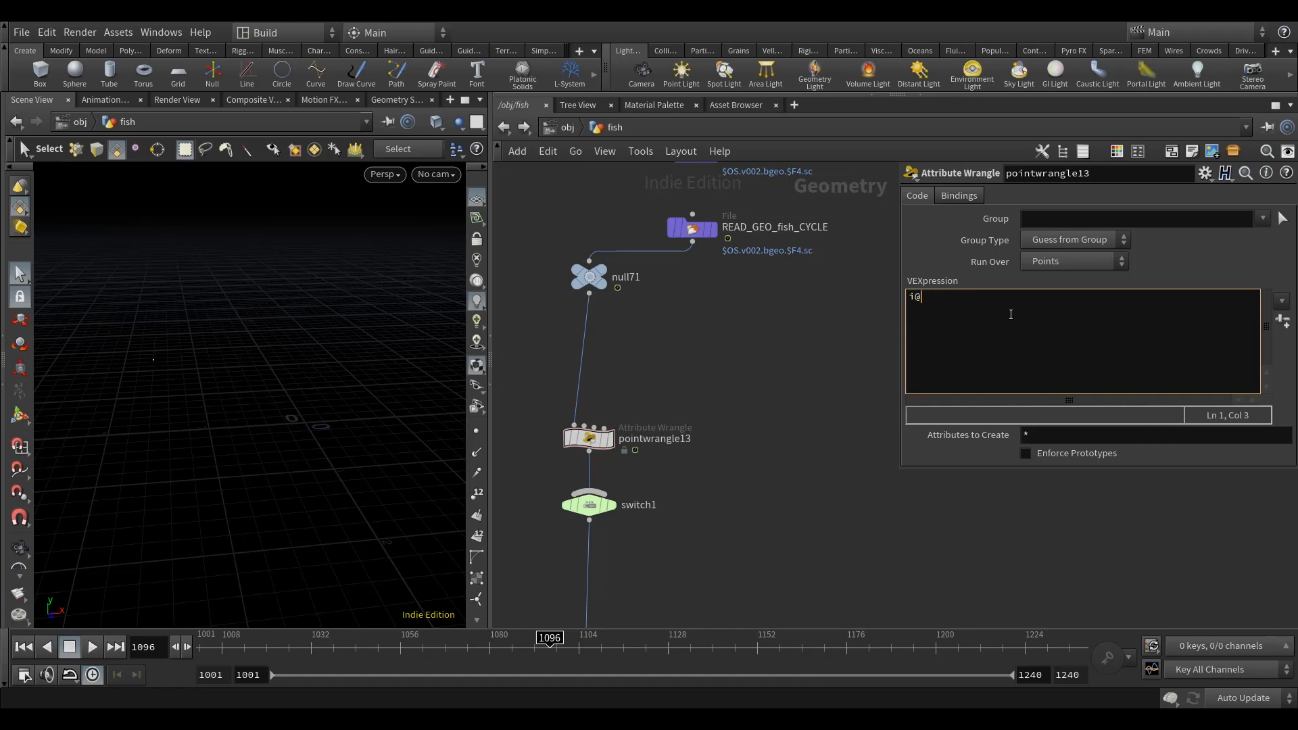
pyautogui.write('reveal')
pyautogui.moveTo(710, 347); pyautogui.dragTo(703, 357, button='middle')
pyautogui.moveTo(597, 514); pyautogui.dragTo(597, 508)
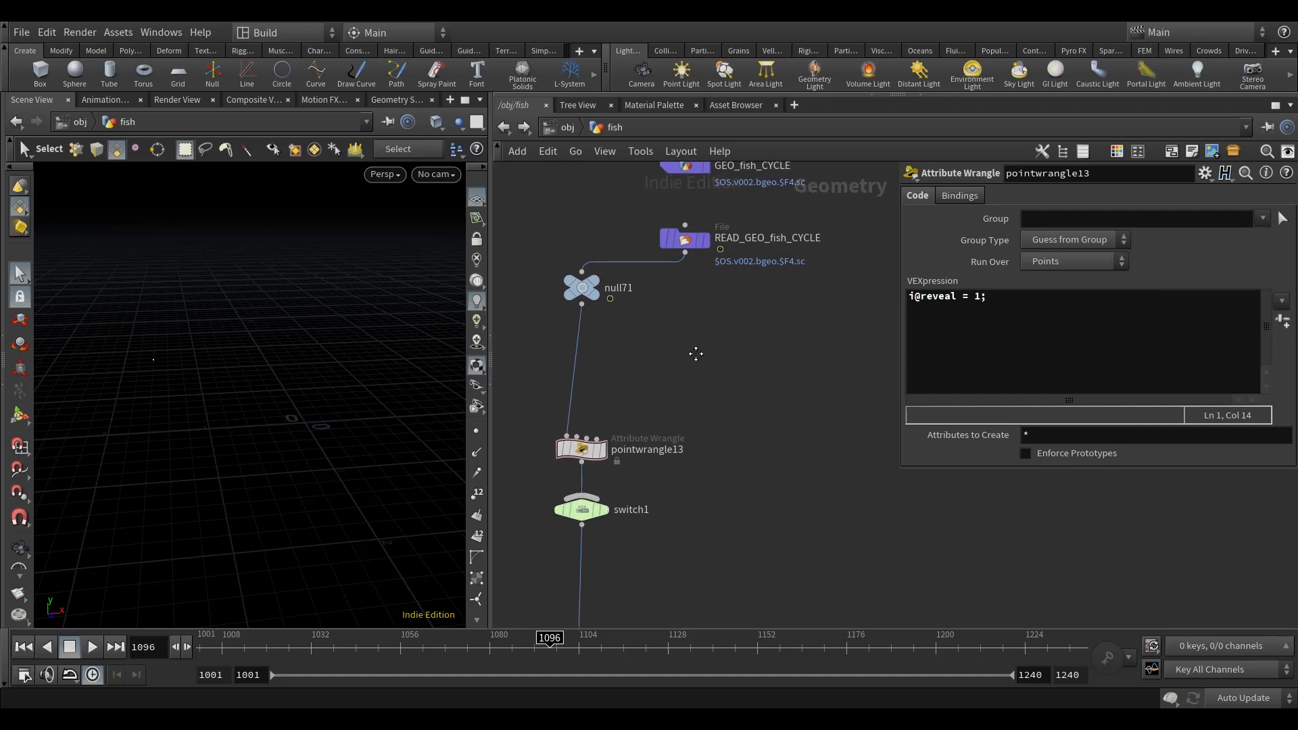
# Step: Duplicate pointwrangle13 beside the original, fed by null71, and wire the copy into switch1 as its second input
pyautogui.moveTo(697, 355); pyautogui.dragTo(682, 344, button='middle')
pyautogui.moveTo(563, 448)
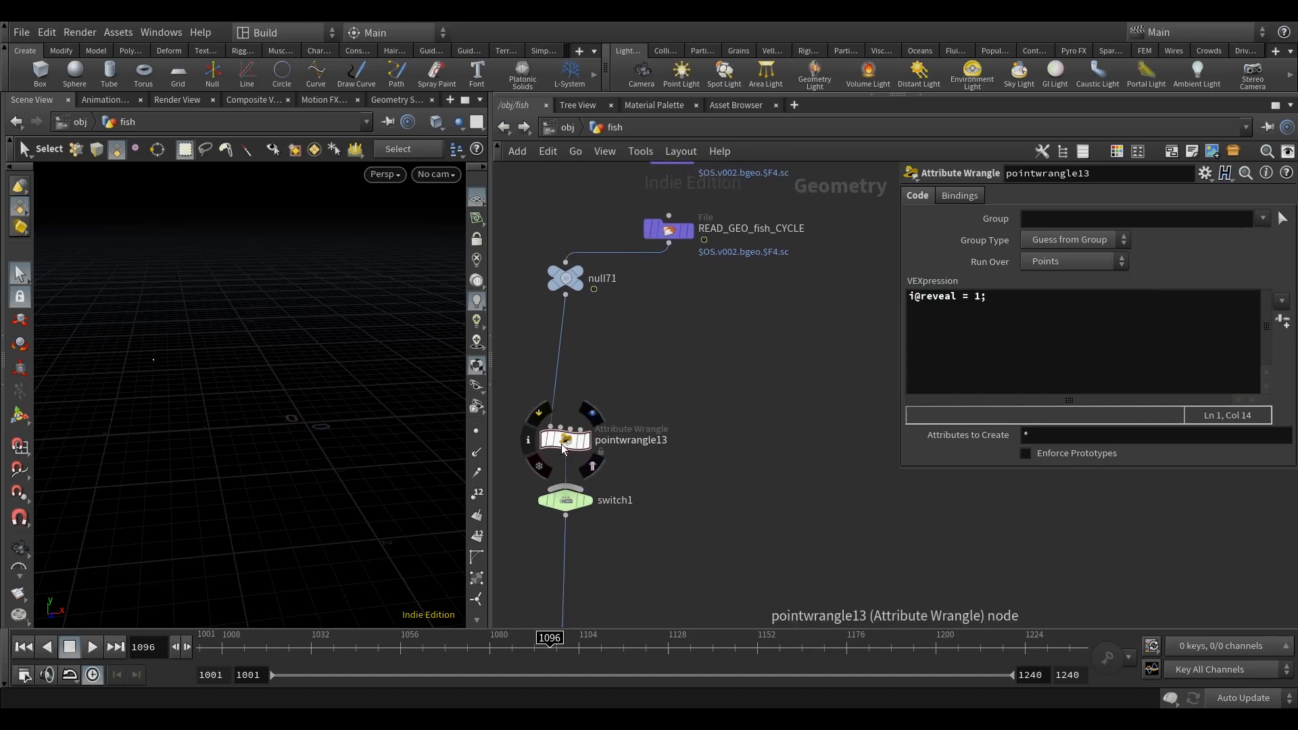
pyautogui.hotkey('ctrl', 'c')
pyautogui.hotkey('ctrl', 'v')
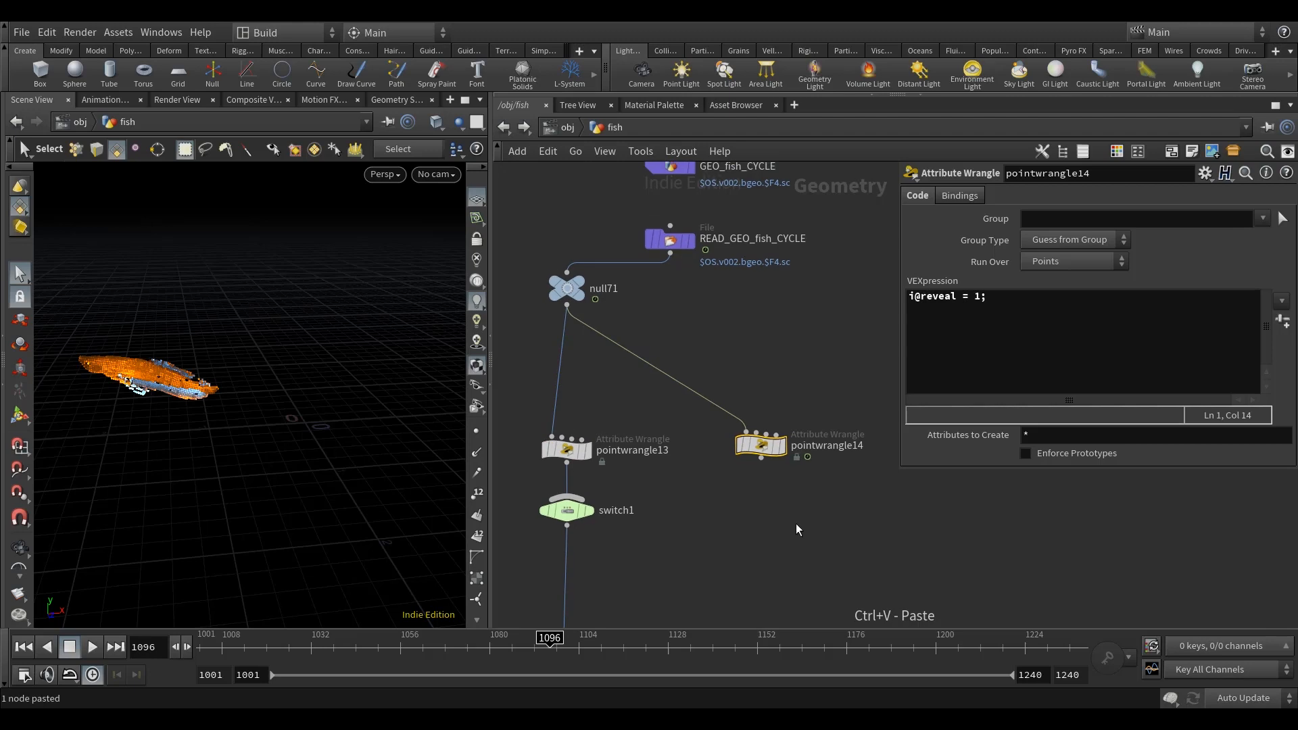
pyautogui.moveTo(760, 444); pyautogui.dragTo(759, 449)
pyautogui.click(759, 462)
pyautogui.click(576, 522)
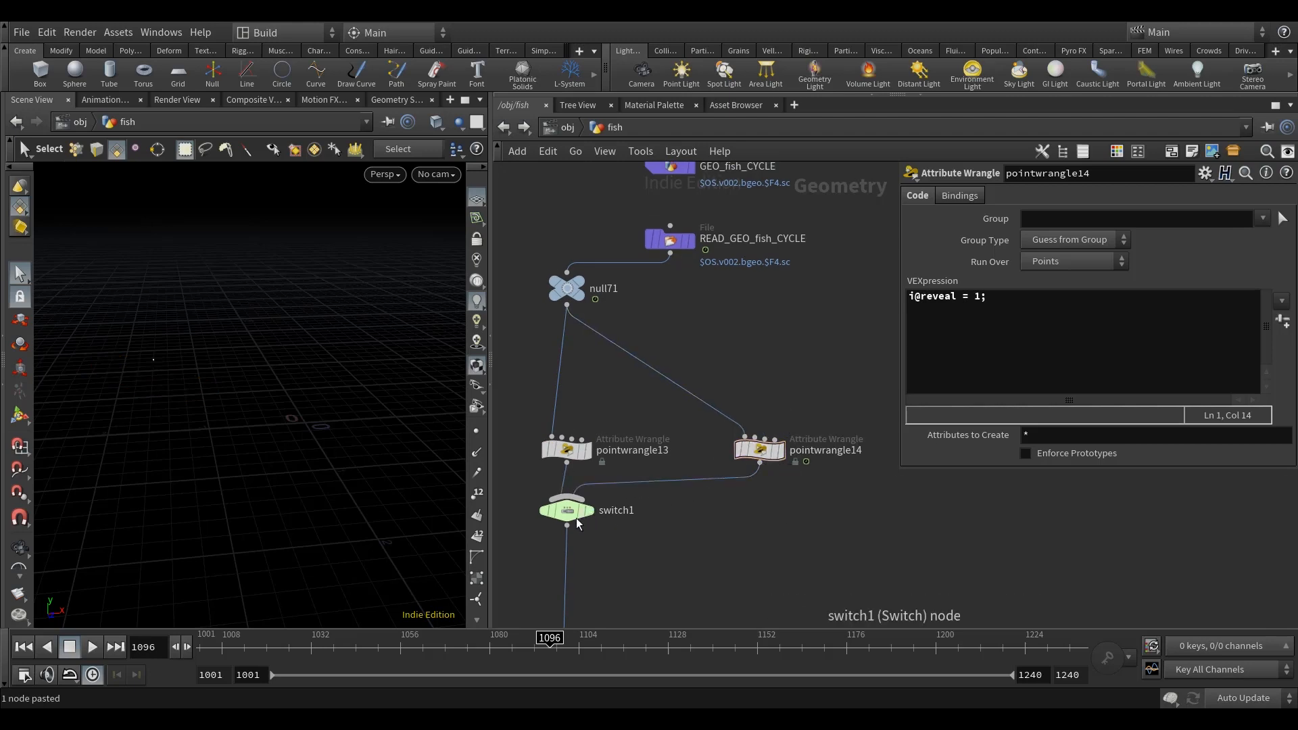
pyautogui.click(573, 515)
# Step: Change the VEXpression in pointwrangle14 to i@reveal = 0;
pyautogui.click(759, 449)
pyautogui.doubleClick(976, 298)
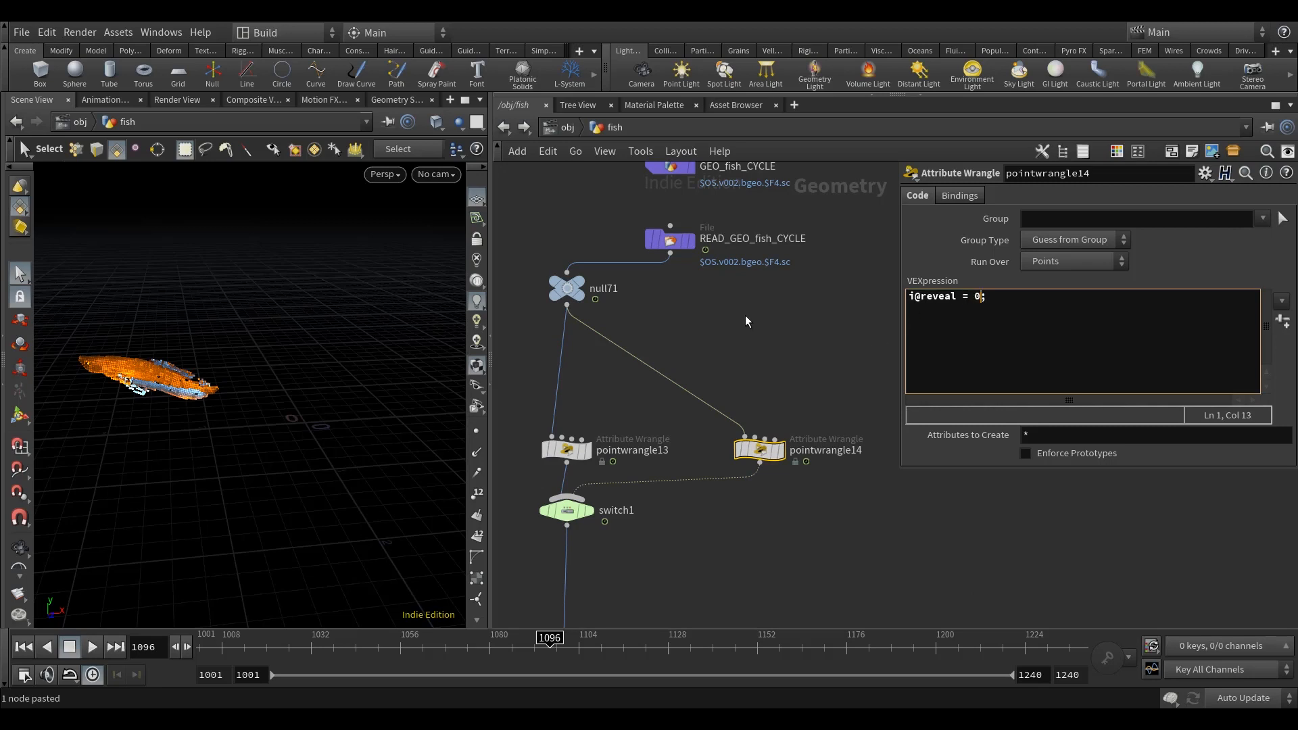
pyautogui.write('0')
# Step: Set the Select Input of switch1 to the expression $FF<=1050
pyautogui.click(567, 504)
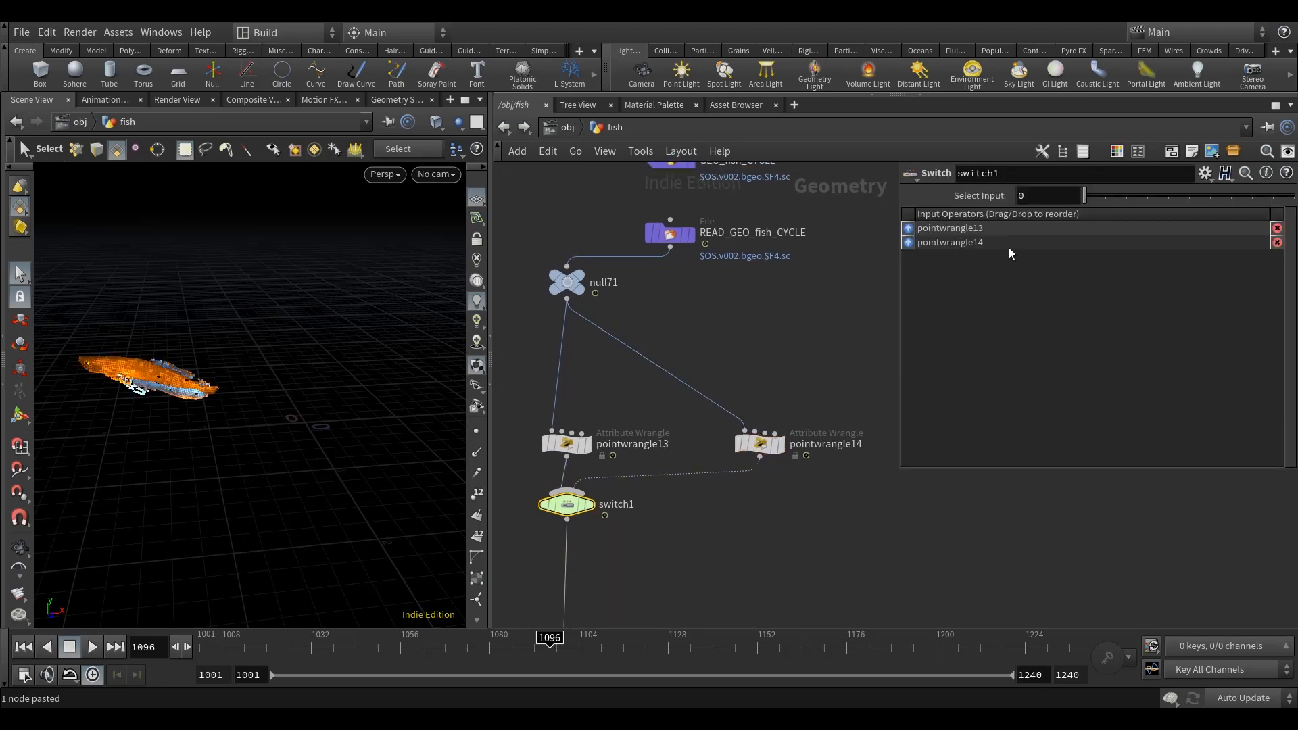
pyautogui.click(1031, 202)
pyautogui.write('$FF')
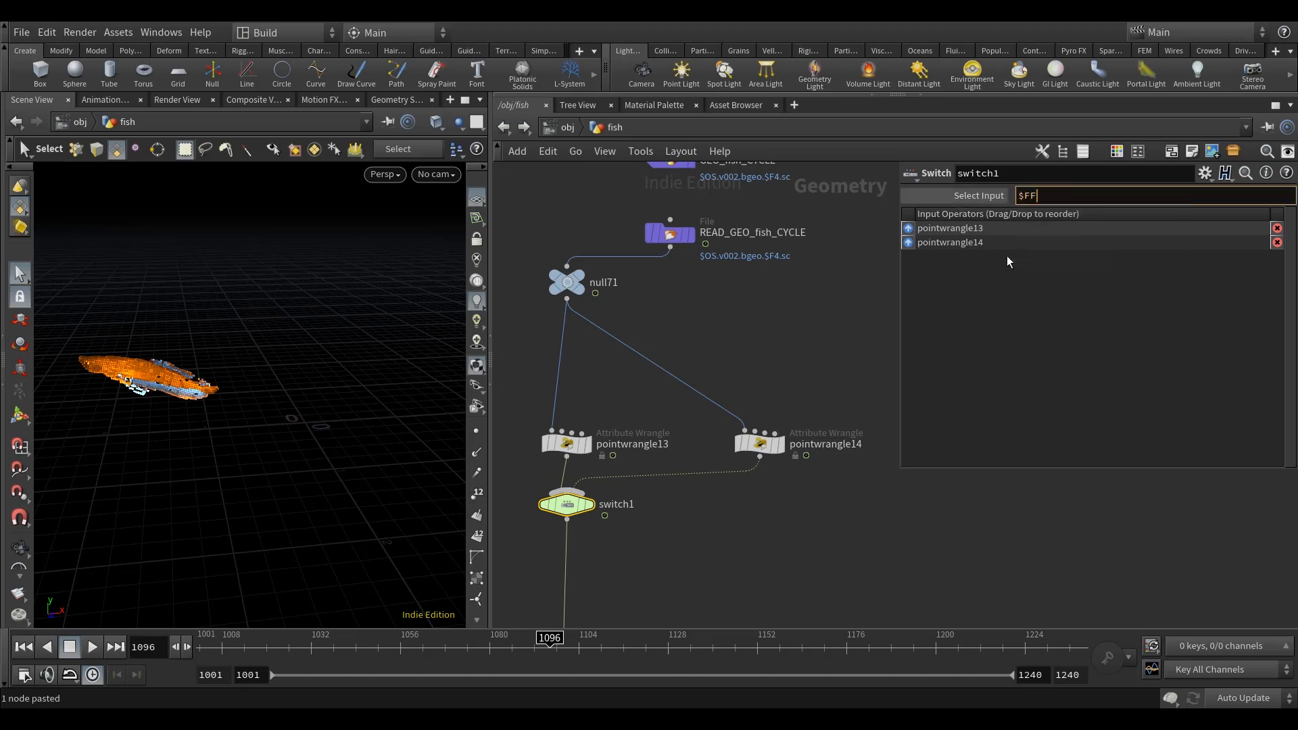
pyautogui.write('<=1050')
pyautogui.press('Return')
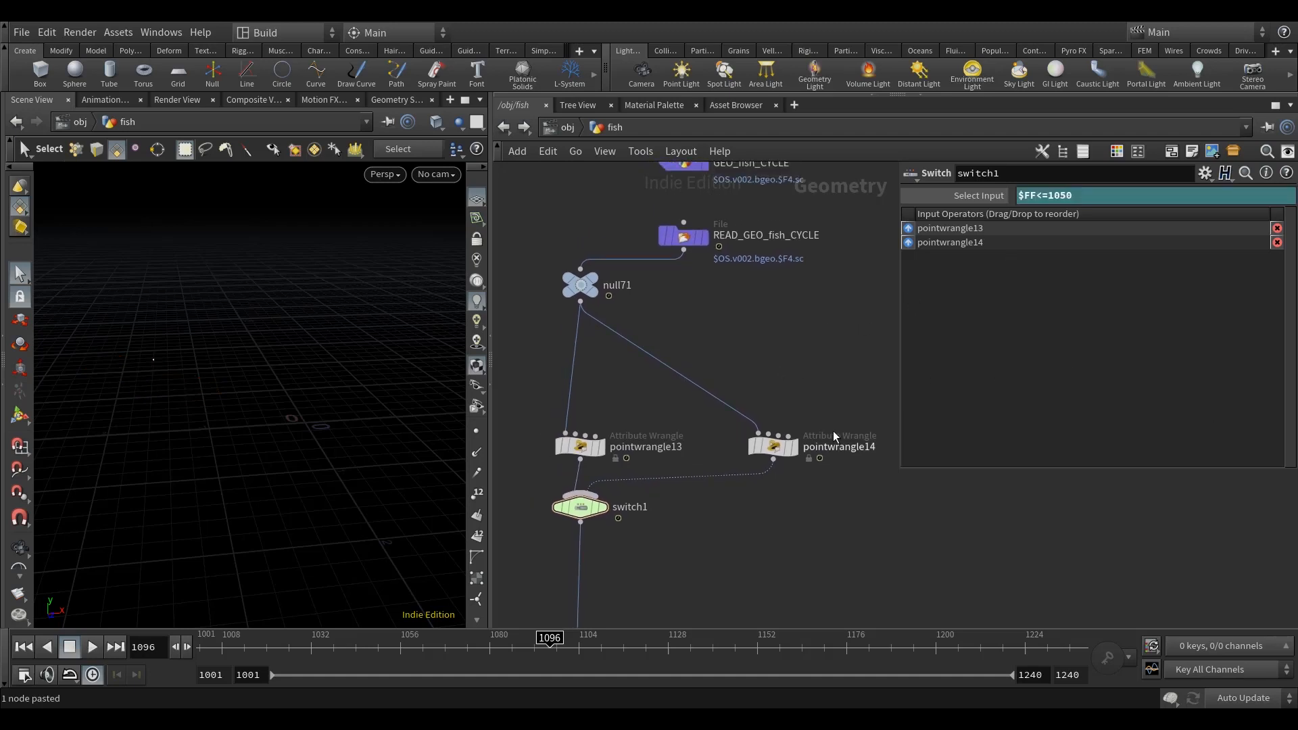
pyautogui.press('Tab')
pyautogui.write('point')
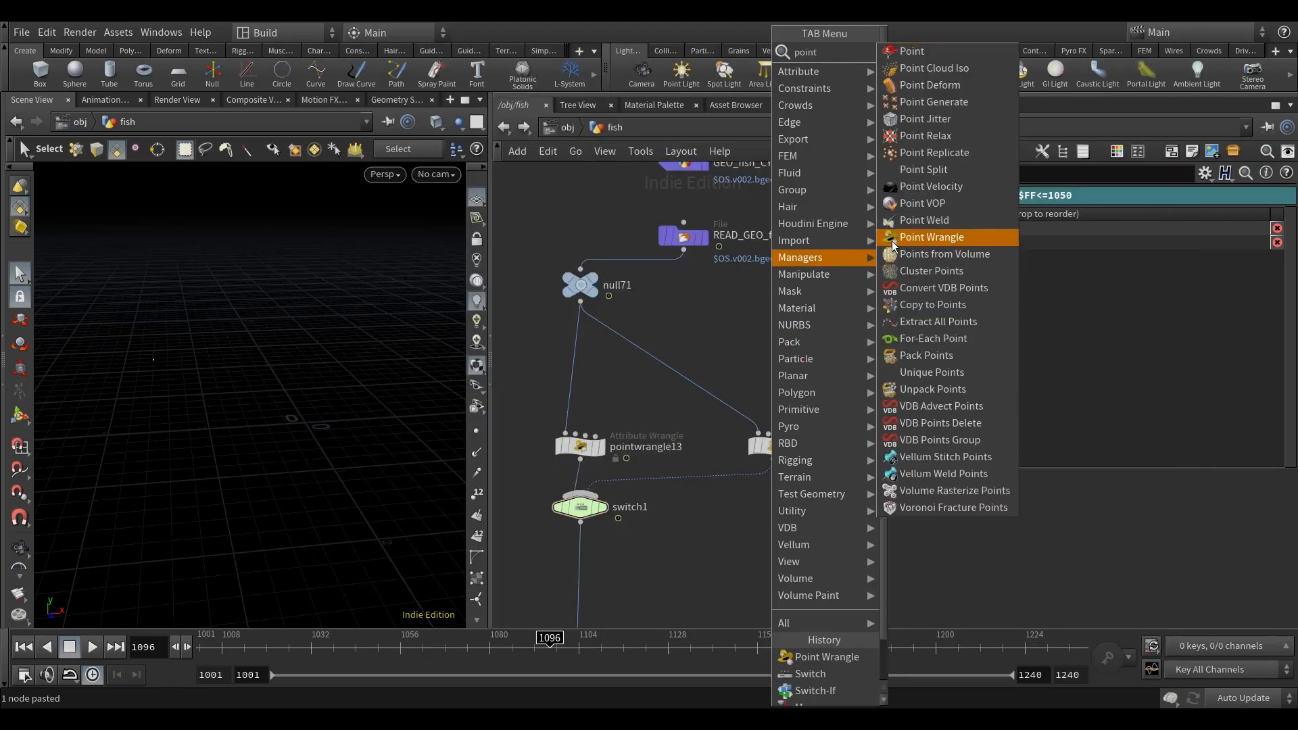
pyautogui.click(932, 236)
pyautogui.click(693, 403)
pyautogui.moveTo(693, 402); pyautogui.dragTo(783, 379)
pyautogui.click(988, 338)
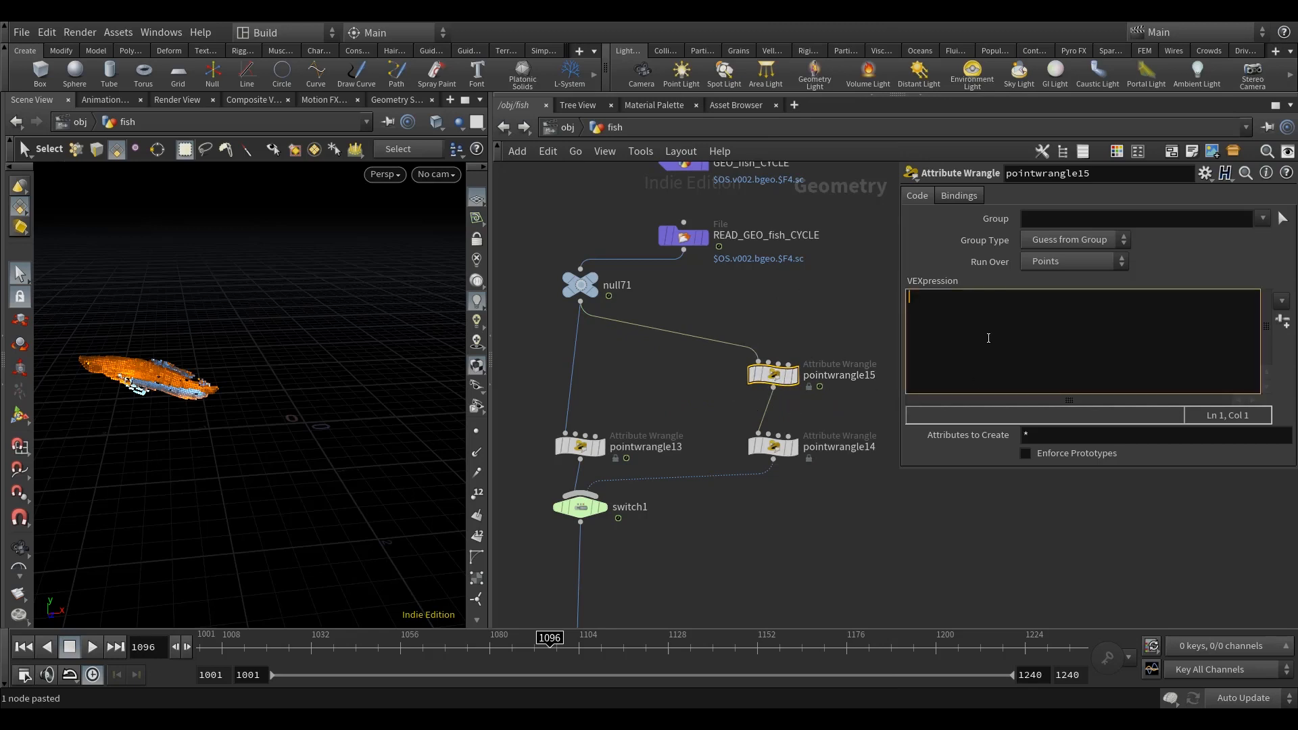
pyautogui.write('@ramp = 1 - @ramp;')
# Step: Display switch1 and move the timeline to frame 1020 to check which input branch is active
pyautogui.moveTo(776, 604); pyautogui.dragTo(734, 492, button='middle')
pyautogui.click(598, 466)
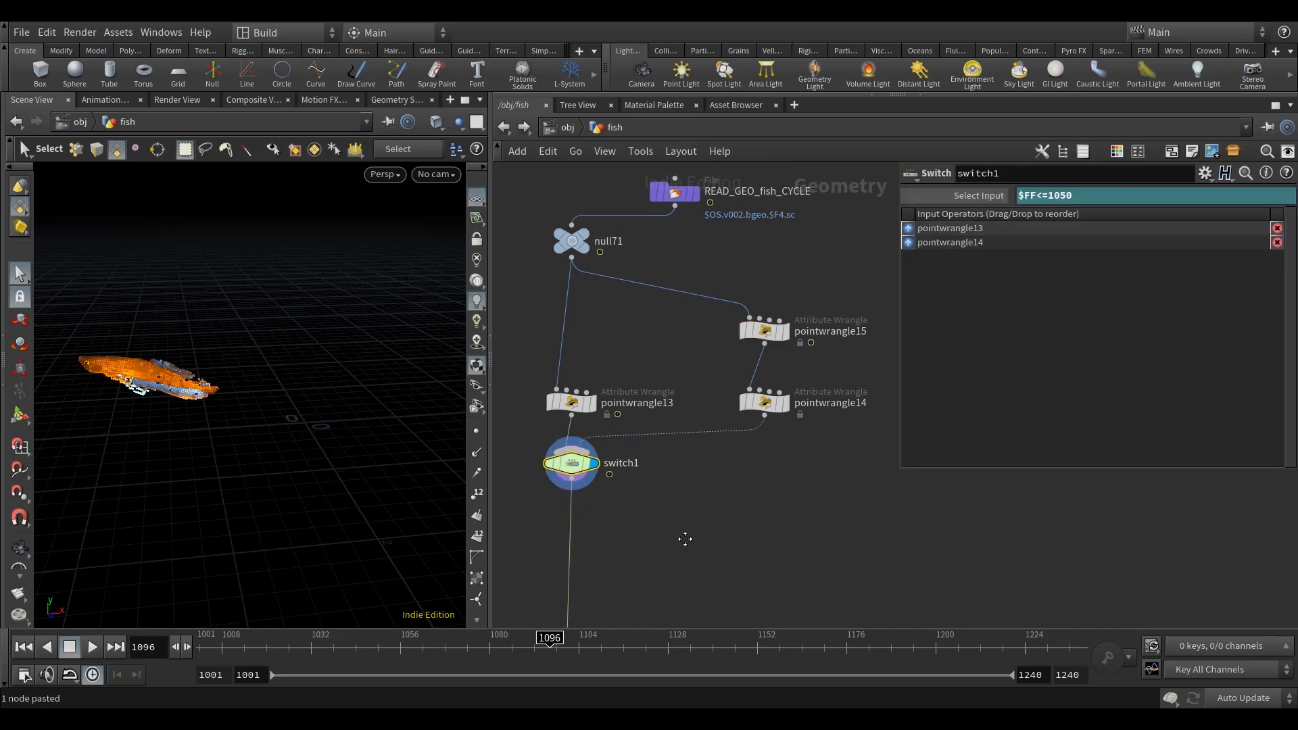
pyautogui.moveTo(685, 539); pyautogui.dragTo(684, 549, button='middle')
pyautogui.moveTo(454, 660); pyautogui.dragTo(244, 672)
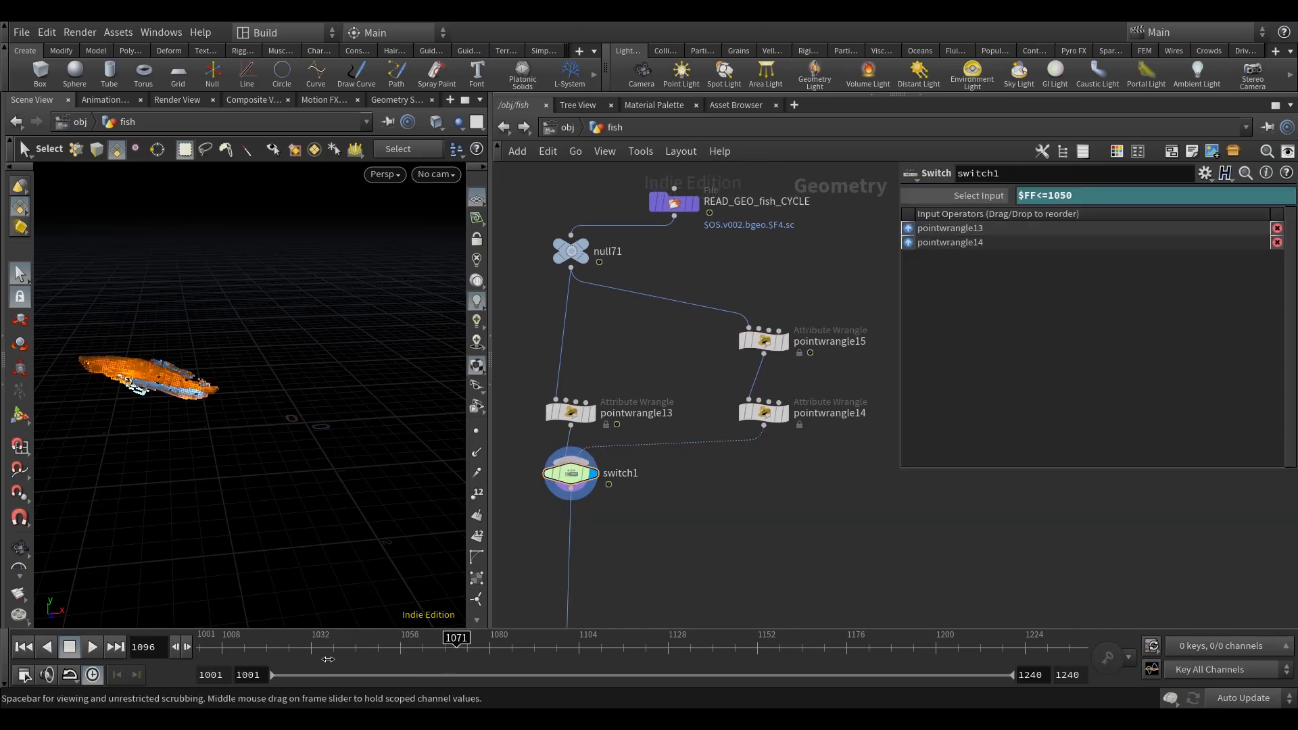
pyautogui.click(269, 650)
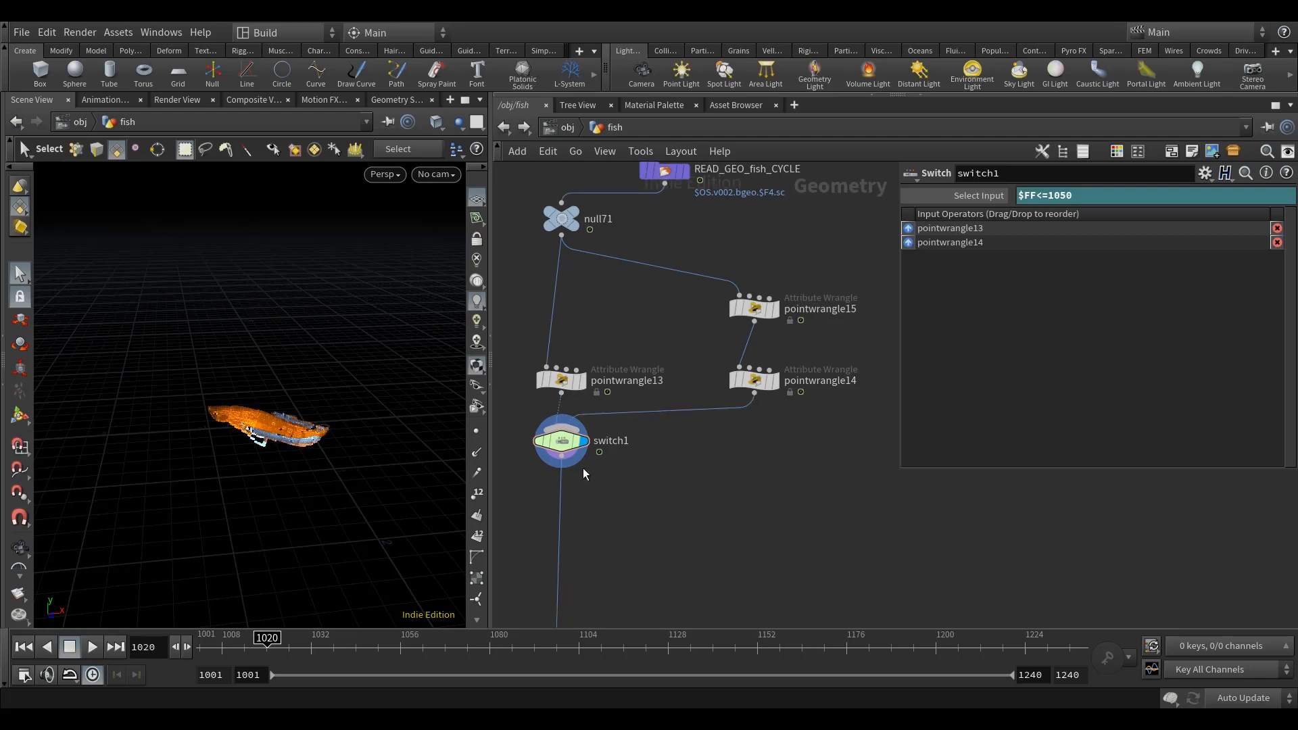
# Step: Review the ramp and reveal expressions in pointwrangle15 and pointwrangle14 that feed switch1
pyautogui.scroll(4, 525, 447)
pyautogui.scroll(-4, 639, 476)
pyautogui.moveTo(727, 507); pyautogui.dragTo(623, 507, button='middle')
pyautogui.click(717, 346)
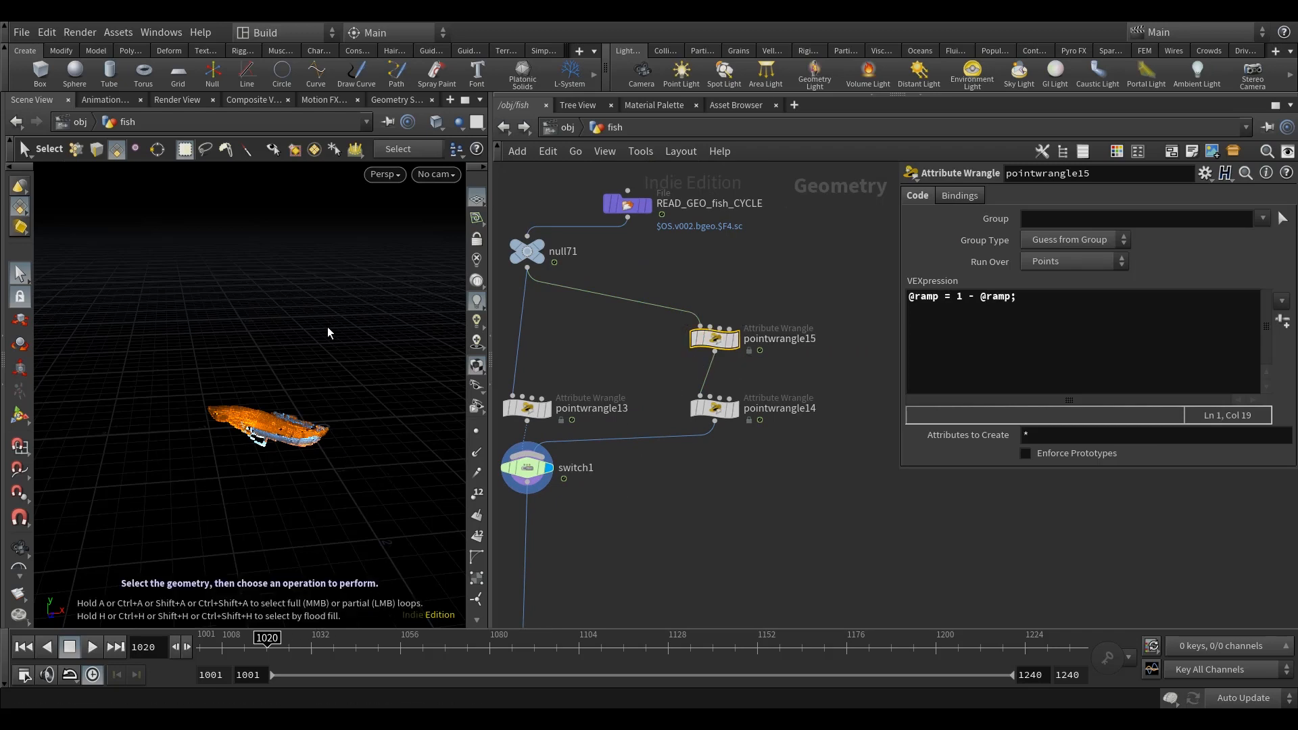
pyautogui.keyDown('alt'); pyautogui.moveTo(231, 487); pyautogui.dragTo(299, 488); pyautogui.keyUp('alt')
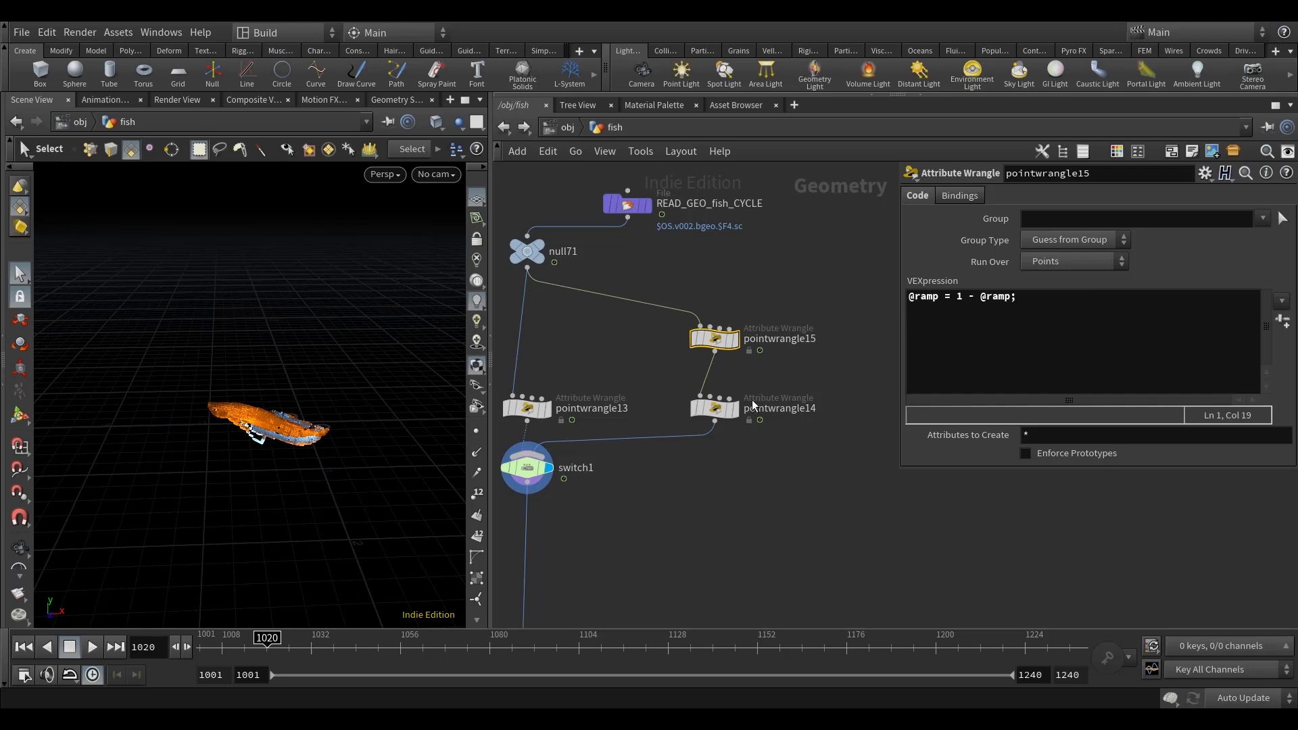
pyautogui.click(716, 411)
pyautogui.moveTo(765, 511); pyautogui.dragTo(817, 500, button='middle')
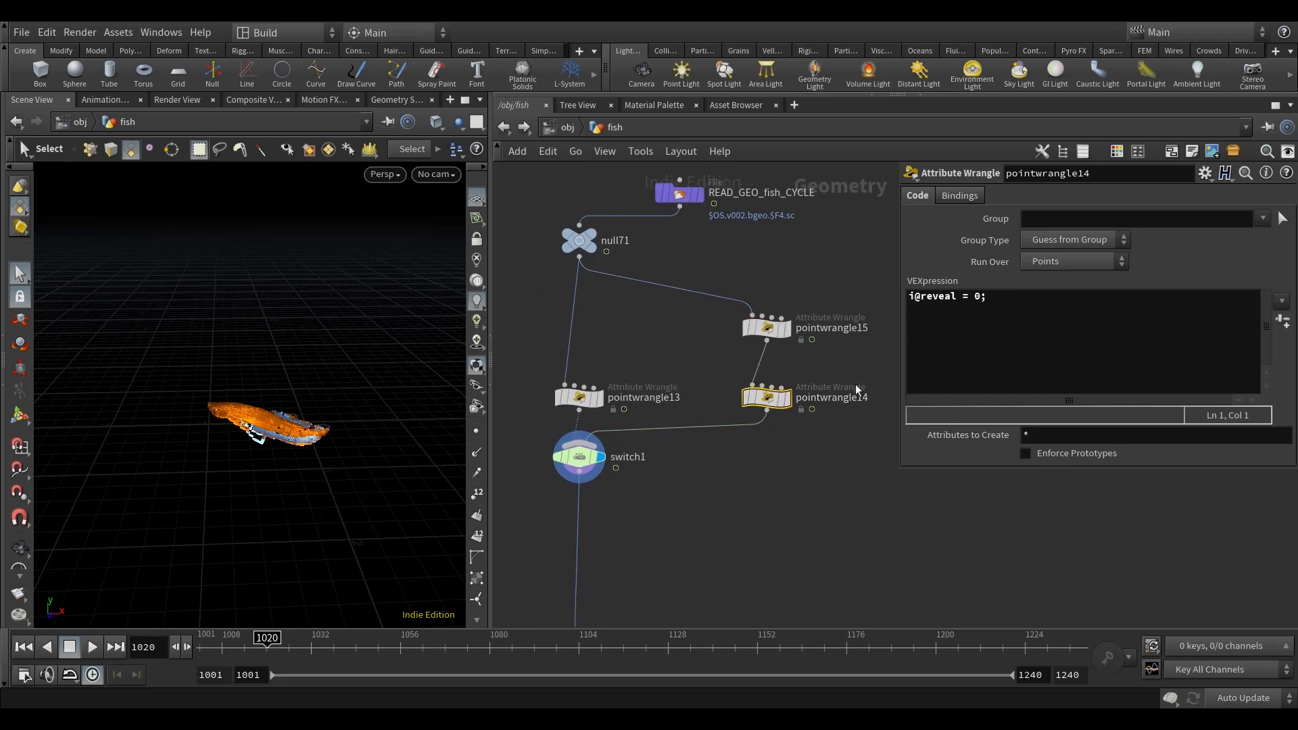
pyautogui.moveTo(578, 406)
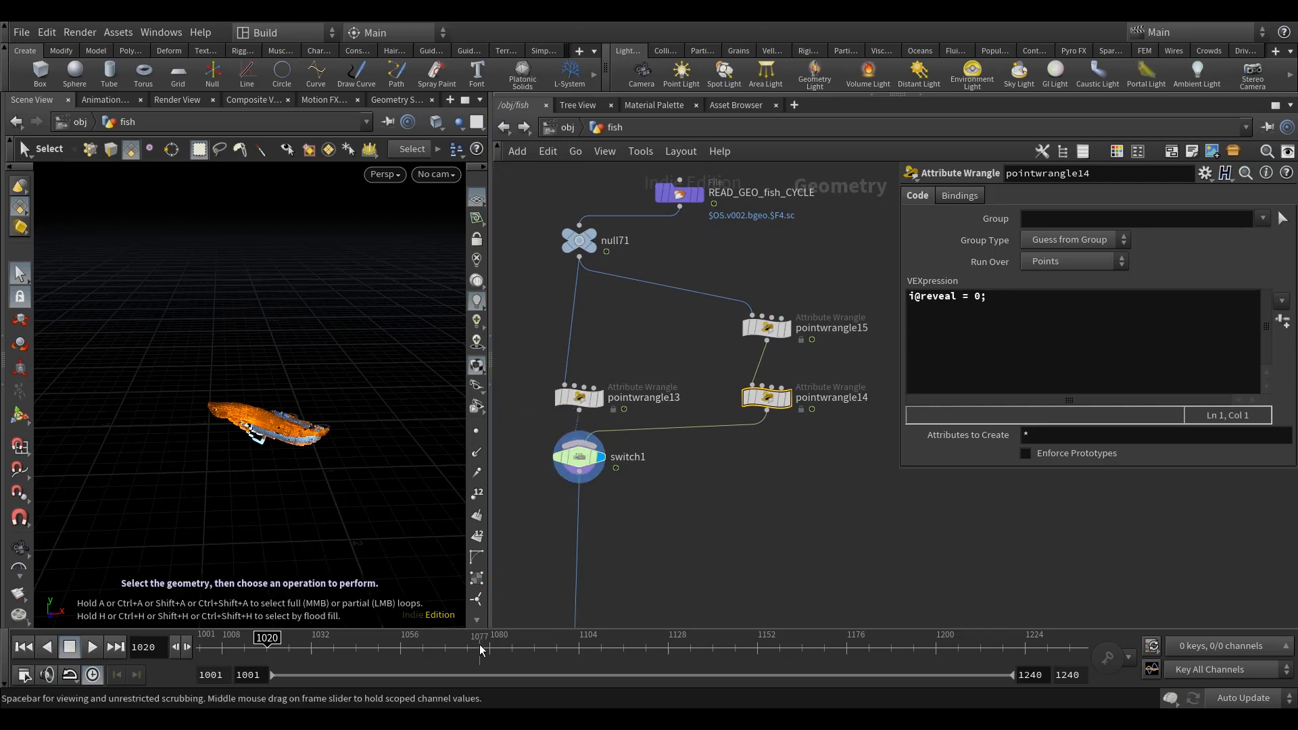
# Step: Insert a Group Expression node directly after switch1 in the fish network
pyautogui.click(583, 400)
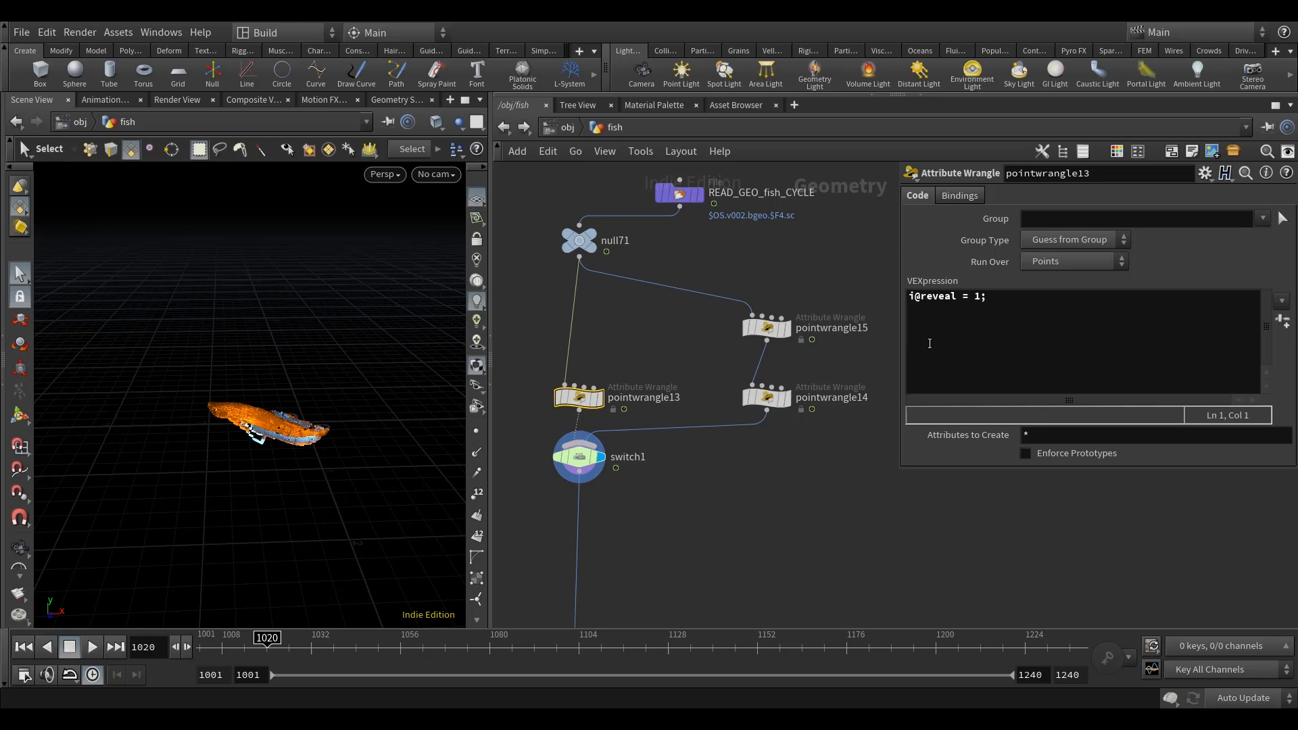
pyautogui.moveTo(714, 528); pyautogui.dragTo(685, 376, button='middle')
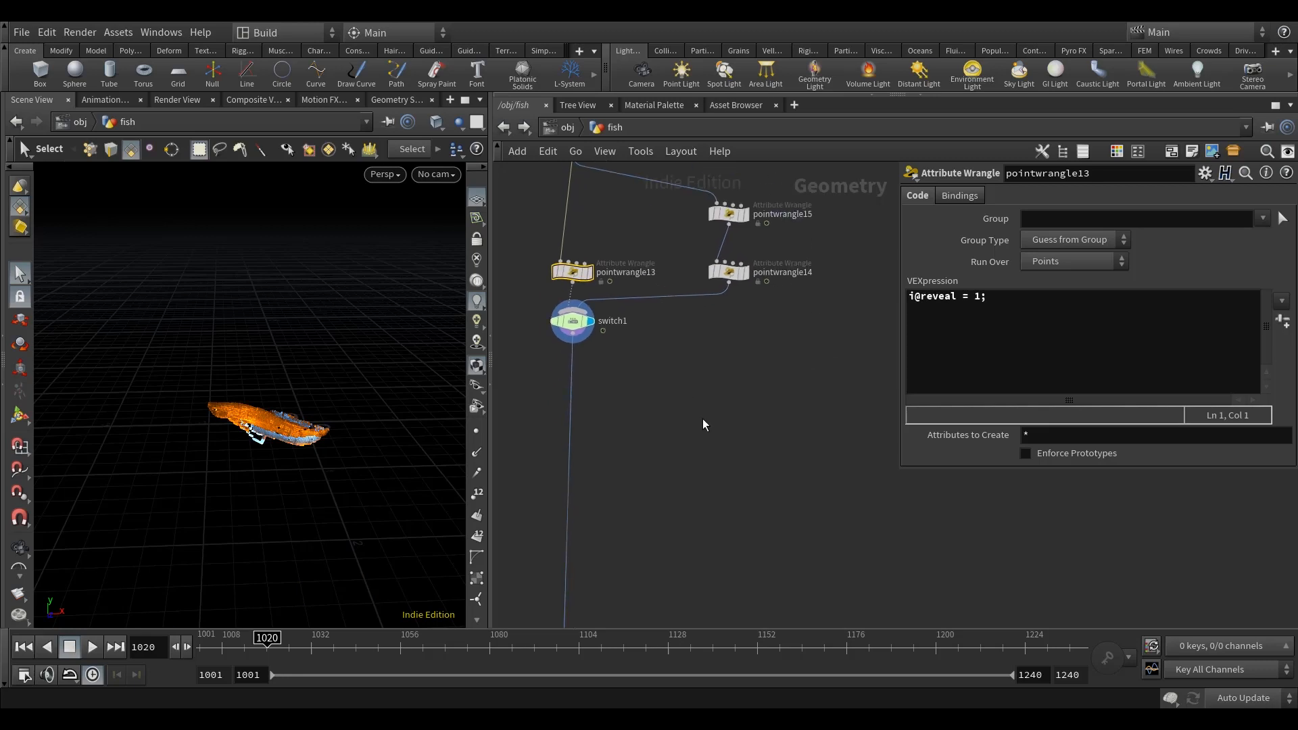
pyautogui.scroll(2, 570, 459)
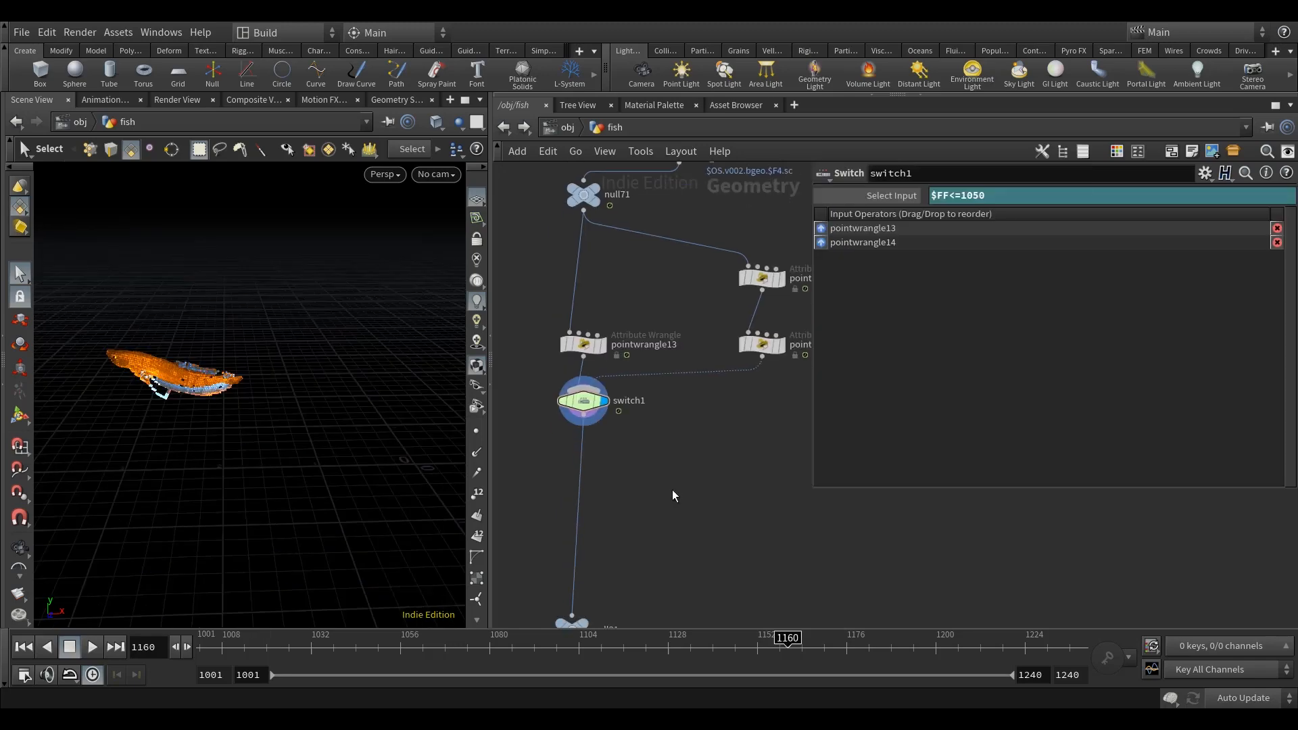
pyautogui.press('Tab')
pyautogui.write('groupe')
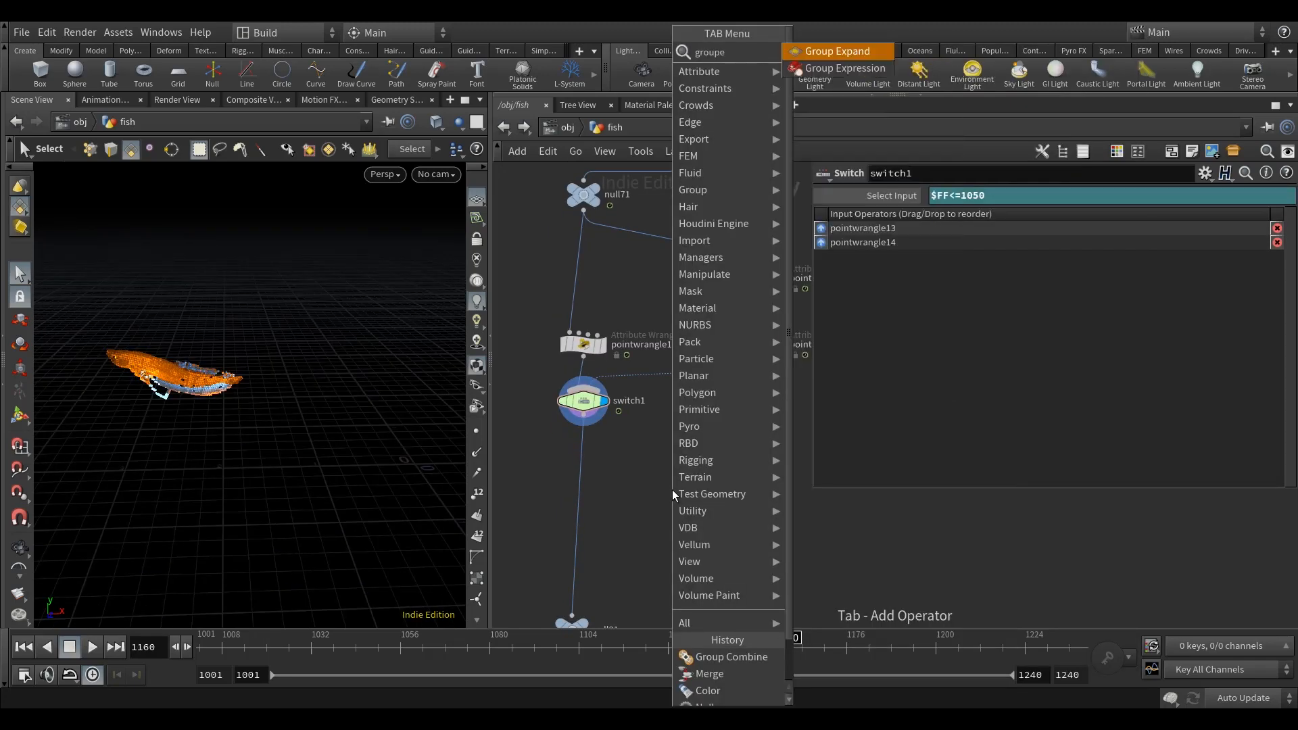
pyautogui.click(862, 67)
pyautogui.click(624, 463)
pyautogui.scroll(3, 623, 463)
pyautogui.moveTo(623, 463); pyautogui.dragTo(560, 452)
pyautogui.scroll(-5, 659, 461)
pyautogui.moveTo(624, 567); pyautogui.dragTo(651, 490, button='middle')
pyautogui.scroll(3, 623, 440)
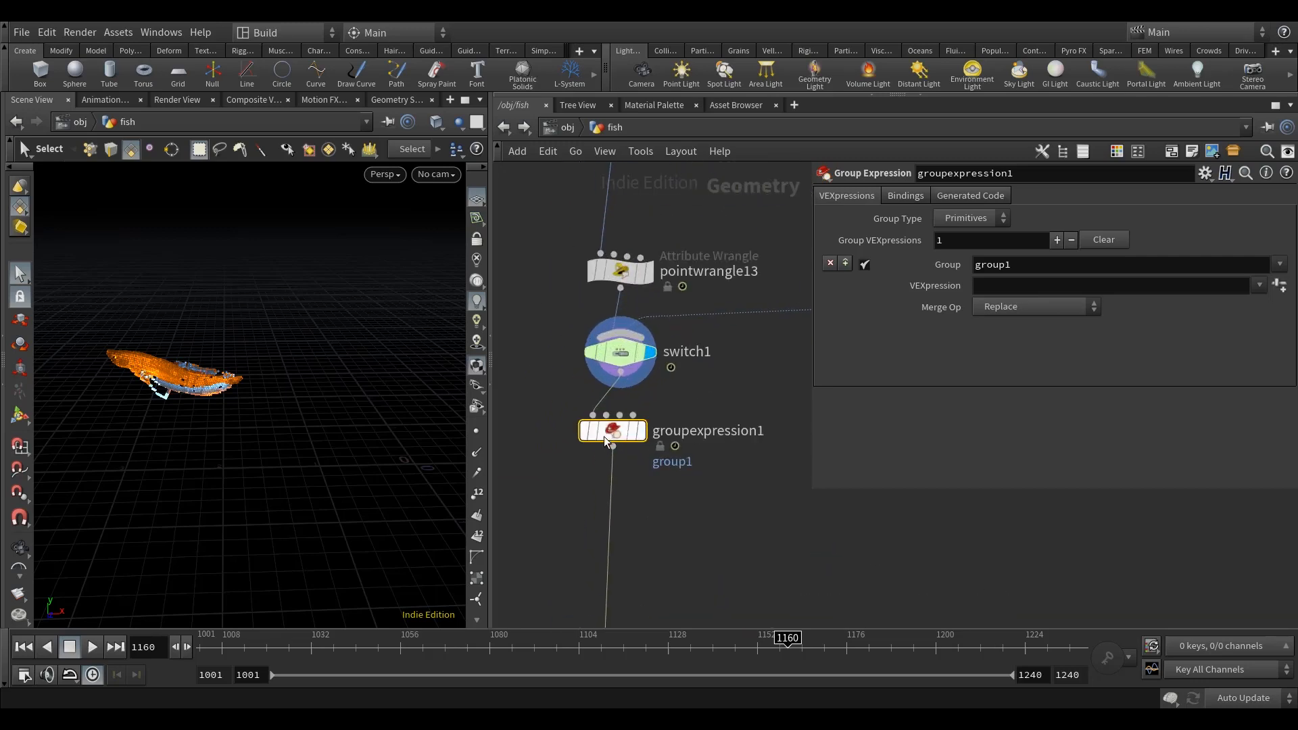
# Step: Edit the parameter interface of groupexpression1, adding two Float parameters and a Separator above the VEXpressions folder
pyautogui.rightClick(602, 436)
pyautogui.moveTo(683, 450)
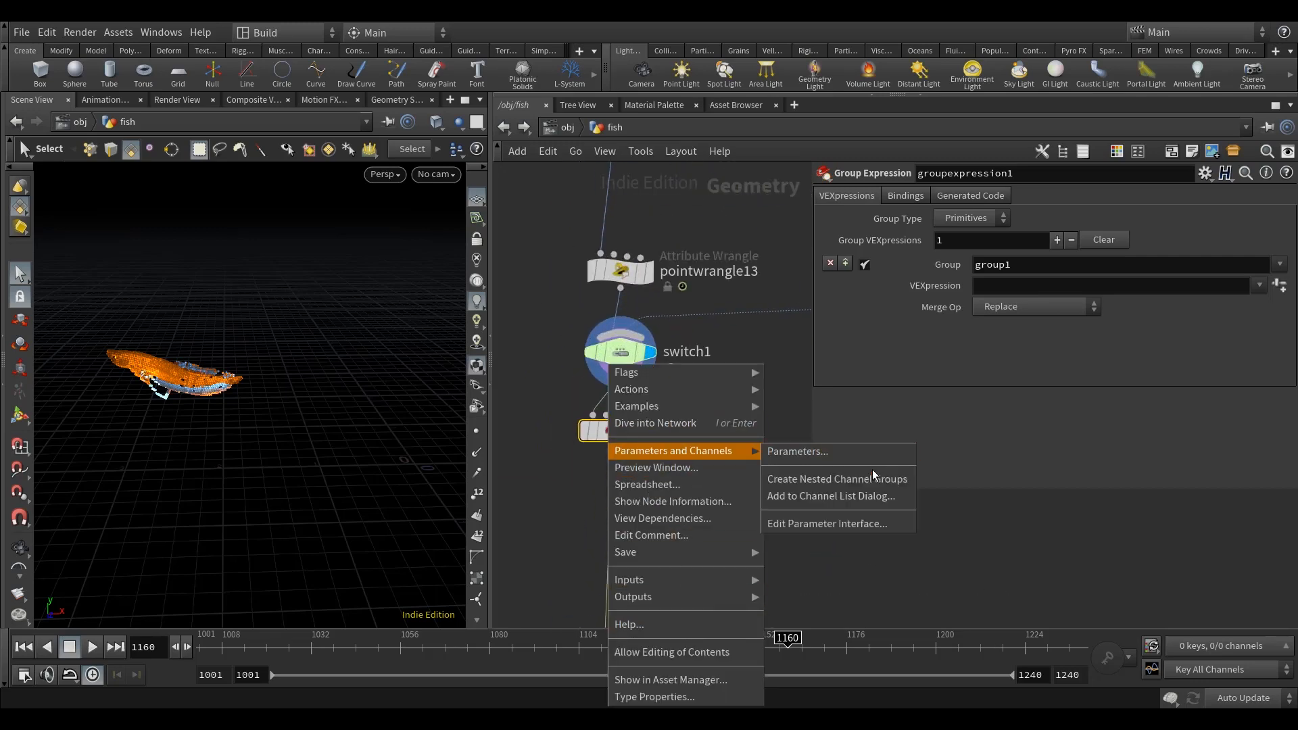
pyautogui.click(856, 519)
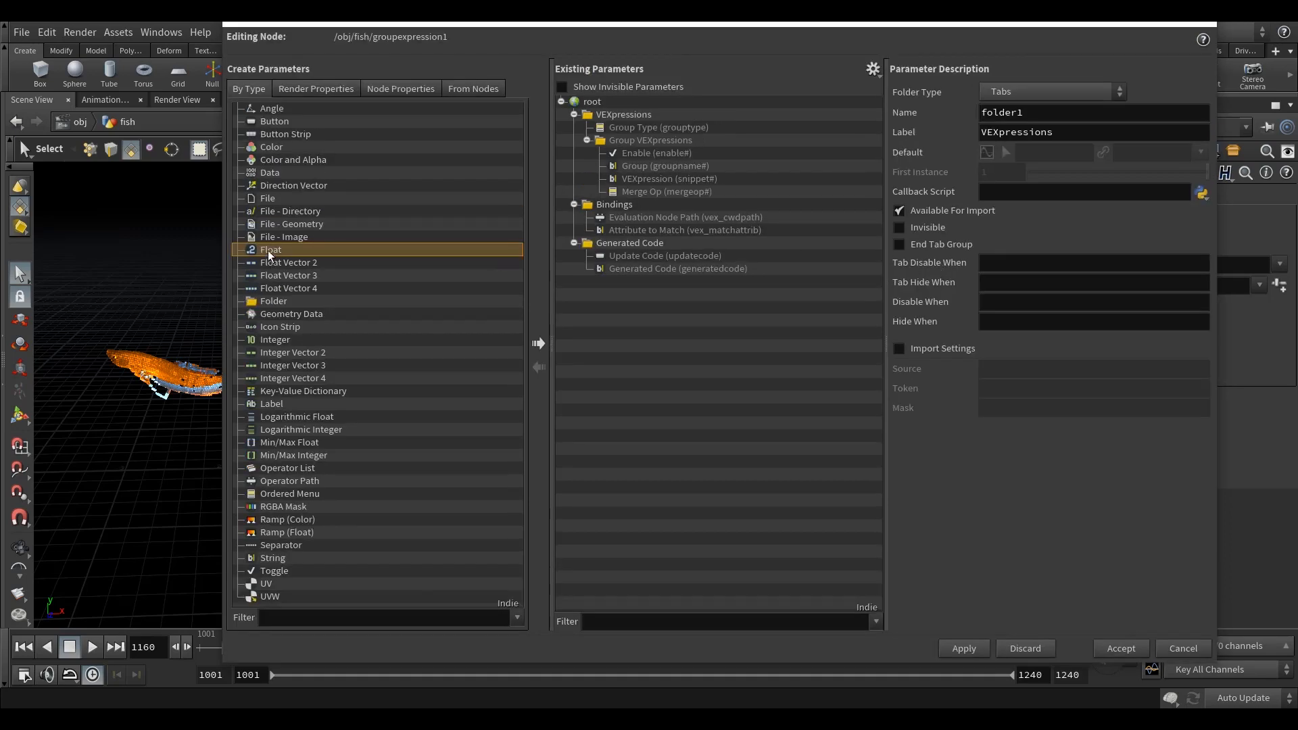
pyautogui.moveTo(267, 250); pyautogui.dragTo(616, 110)
pyautogui.moveTo(281, 251); pyautogui.dragTo(624, 126)
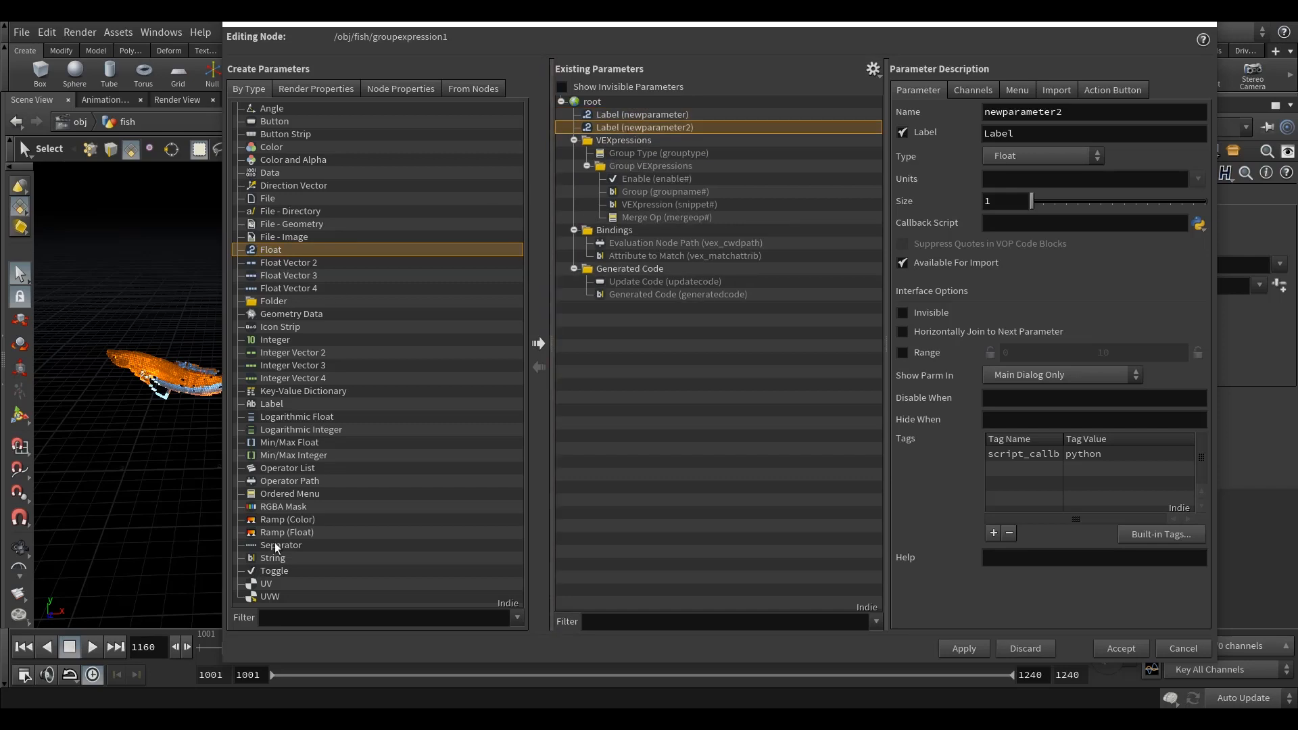
pyautogui.moveTo(275, 546); pyautogui.dragTo(634, 131)
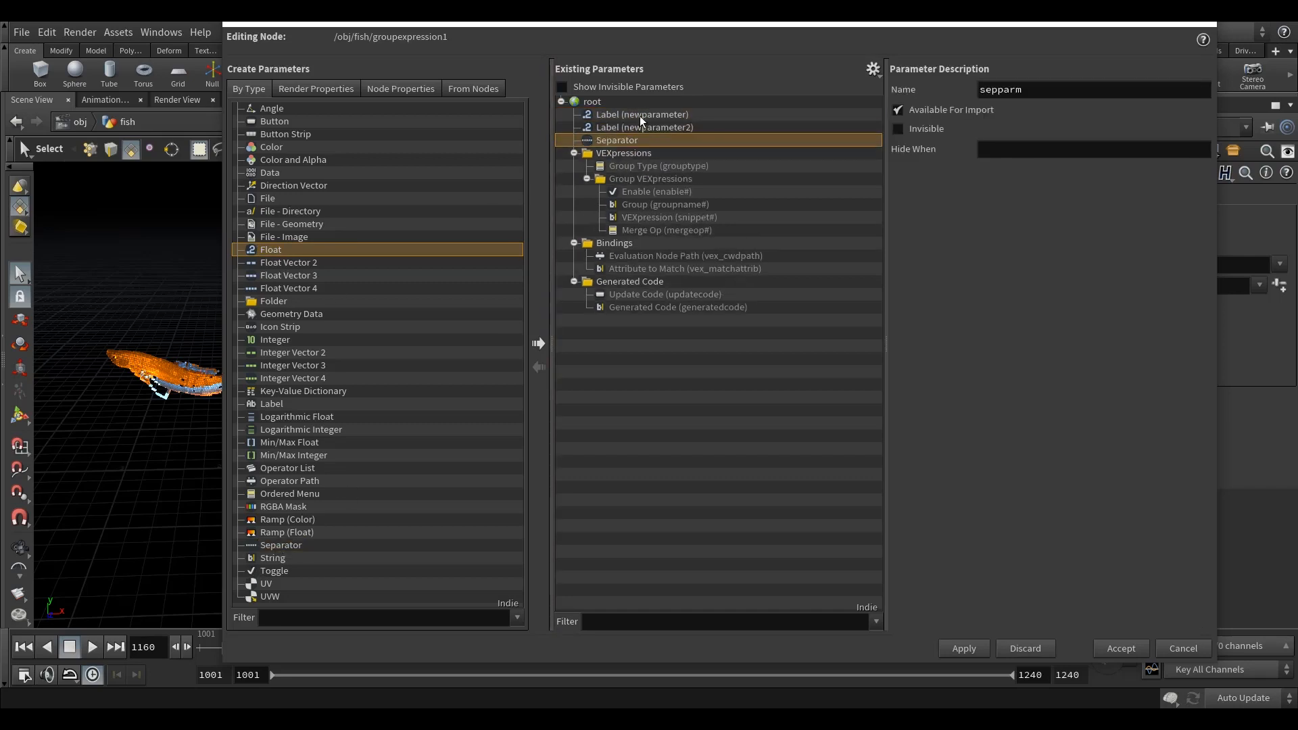
# Step: Name the first new Float parameter threshold and label it Threshold
pyautogui.click(640, 115)
pyautogui.doubleClick(1106, 114)
pyautogui.write('threshold')
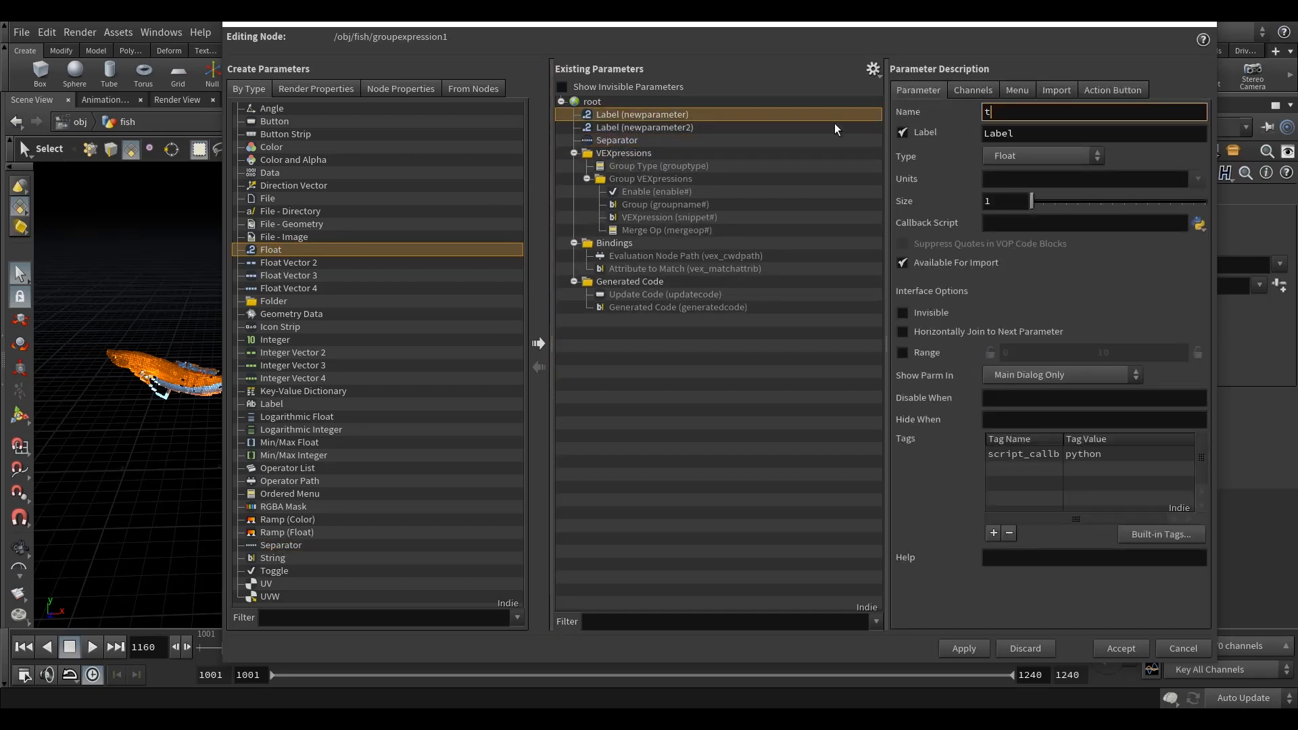
pyautogui.press('Tab')
pyautogui.write('Threshold')
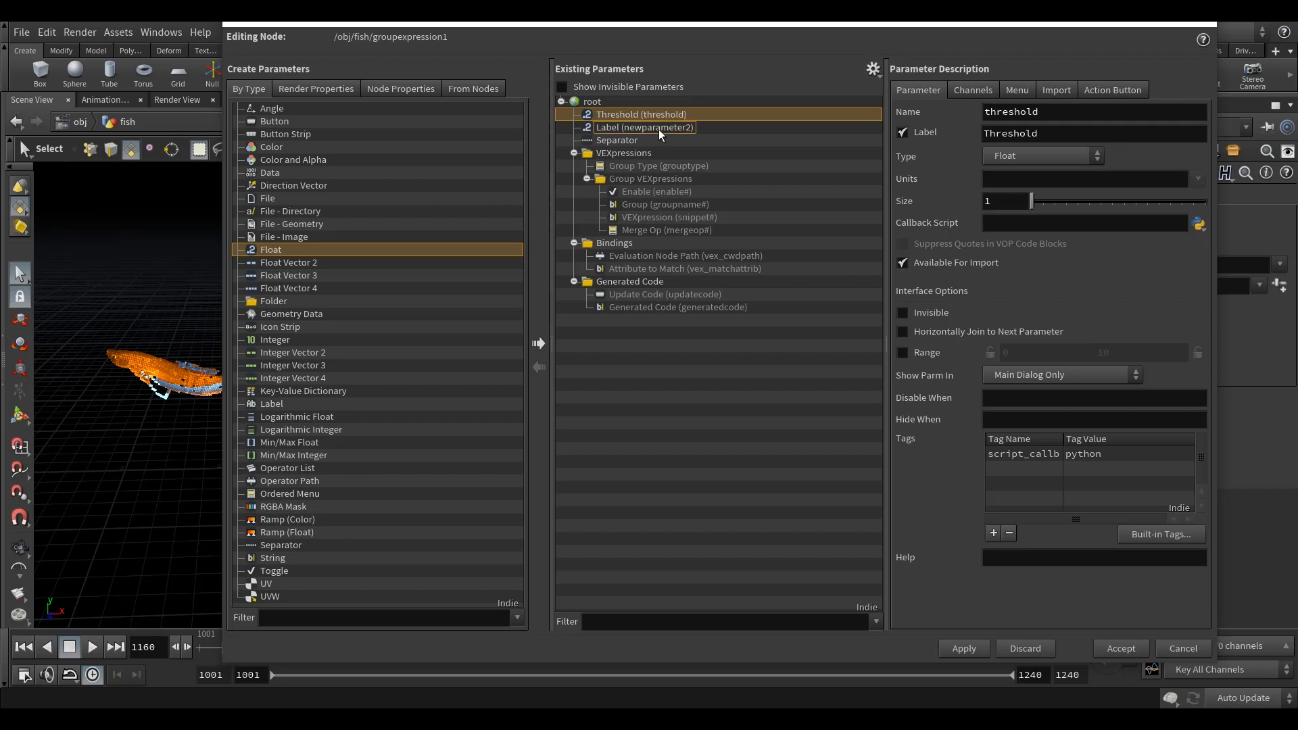
# Step: Name the second Float parameter tolerance, label it Tolerance, and accept the parameter interface changes
pyautogui.click(710, 128)
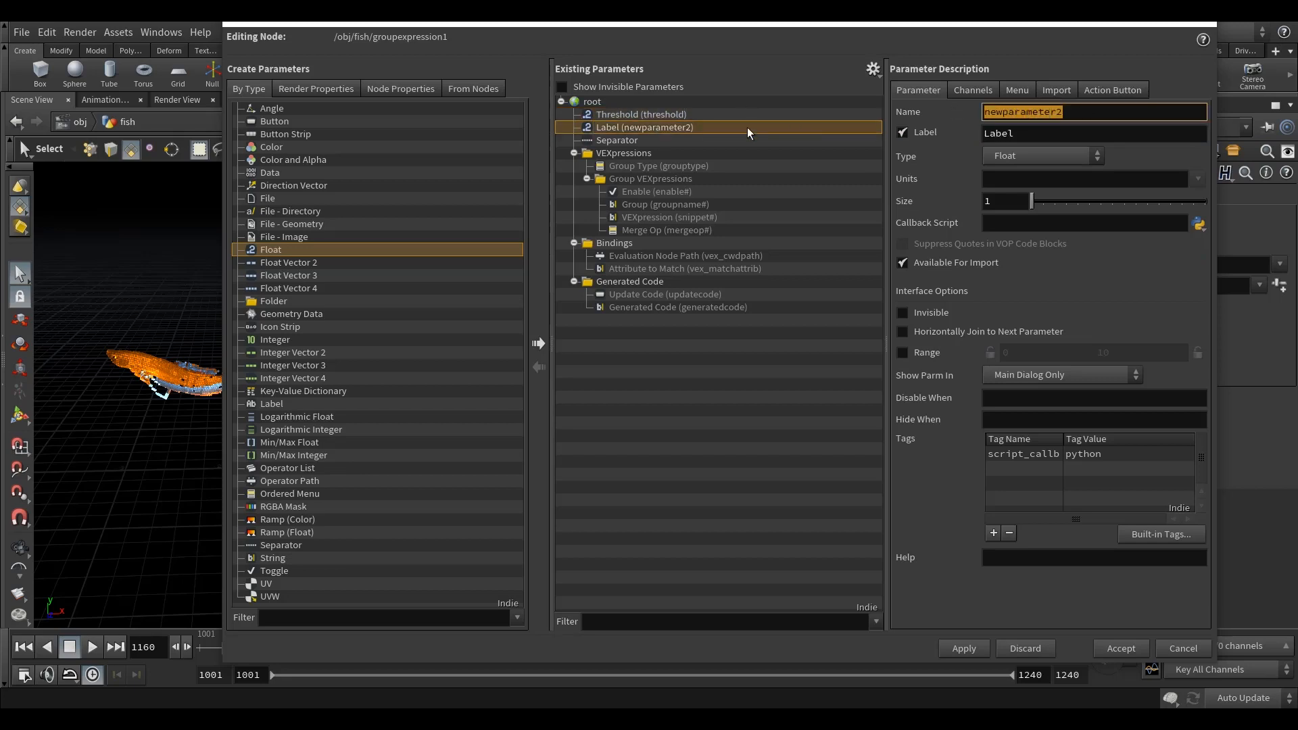
pyautogui.write('tolerance')
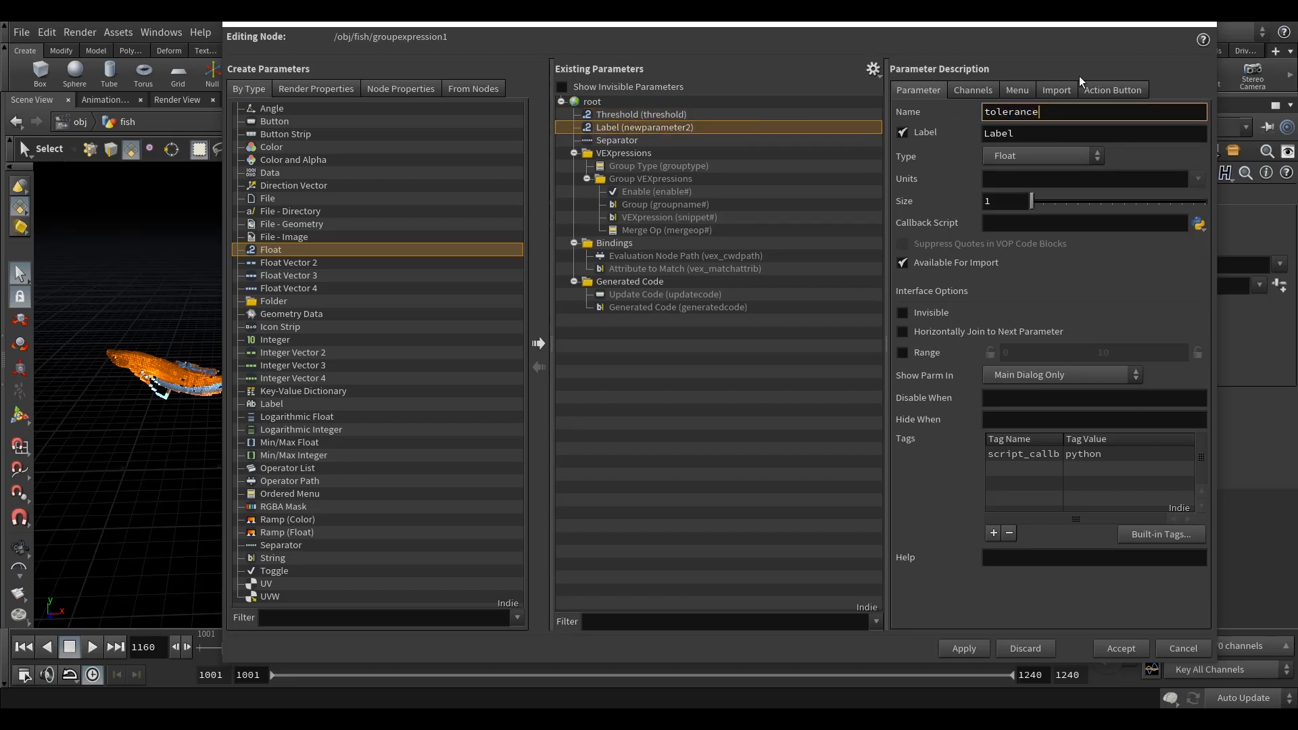
pyautogui.press('Tab')
pyautogui.write('Toler')
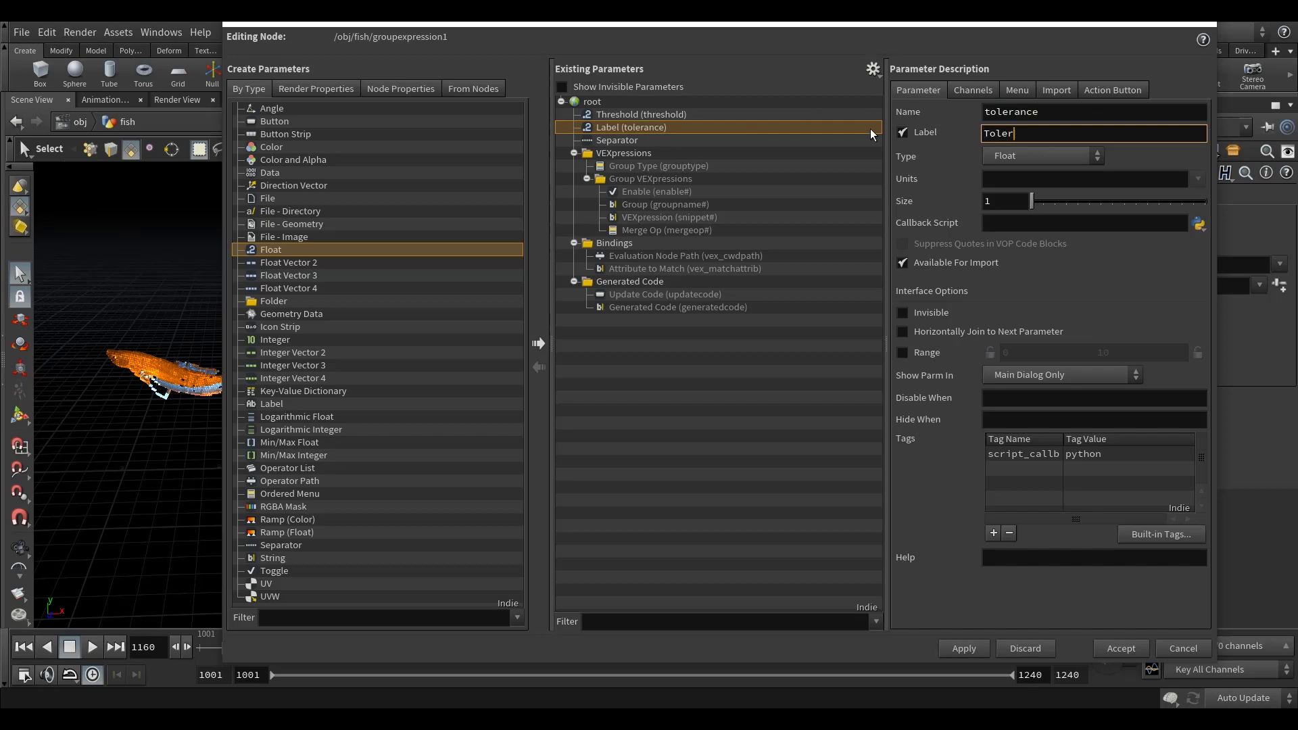
pyautogui.write('ance')
pyautogui.press('Return')
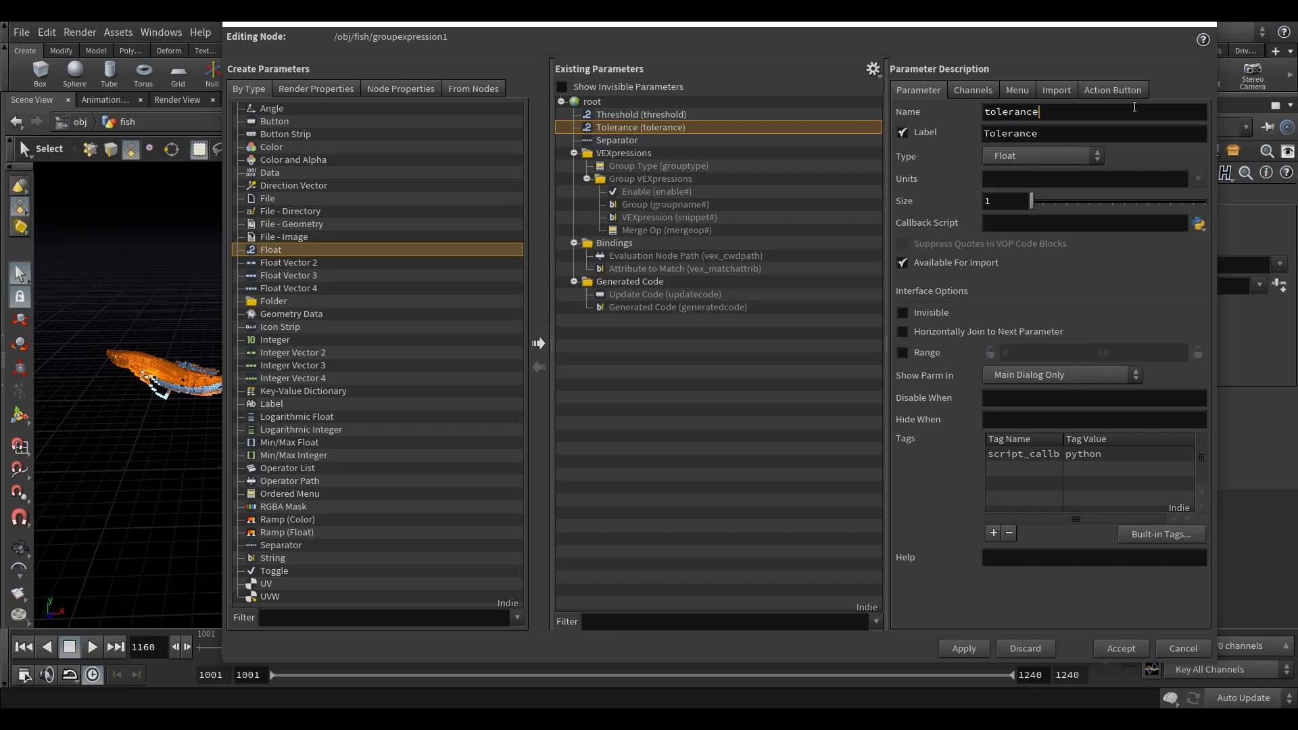
pyautogui.click(1114, 647)
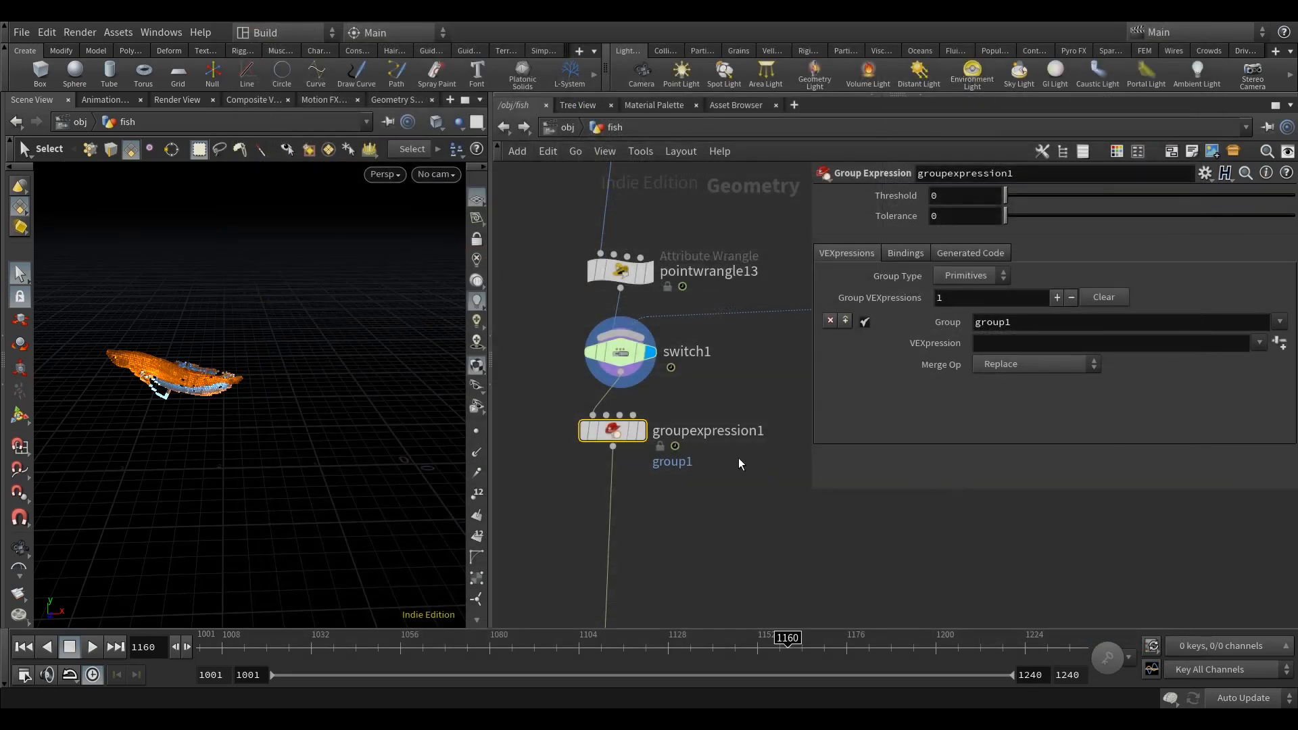
# Step: Set the Threshold of groupexpression1 to the expression point("../channel_anim", 0, "reveal", 0)
pyautogui.moveTo(718, 381); pyautogui.dragTo(641, 420, button='middle')
pyautogui.click(585, 320)
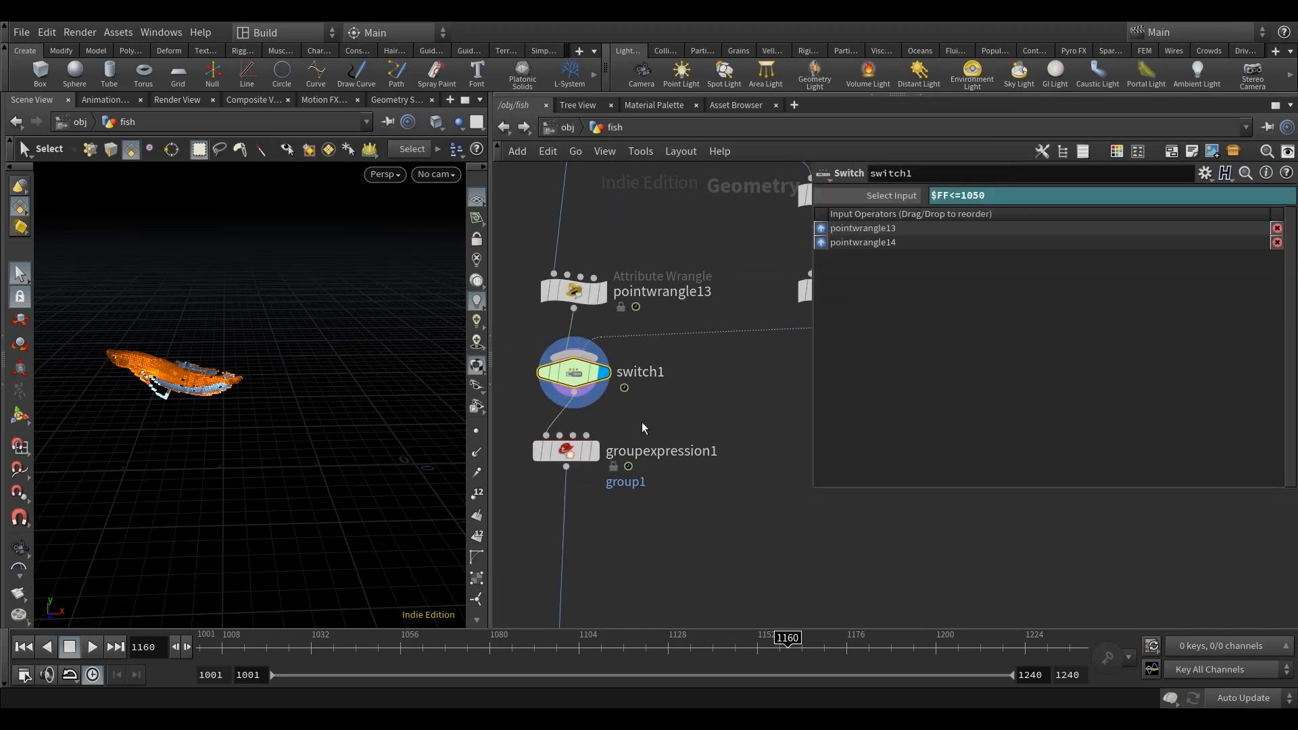
pyautogui.click(568, 450)
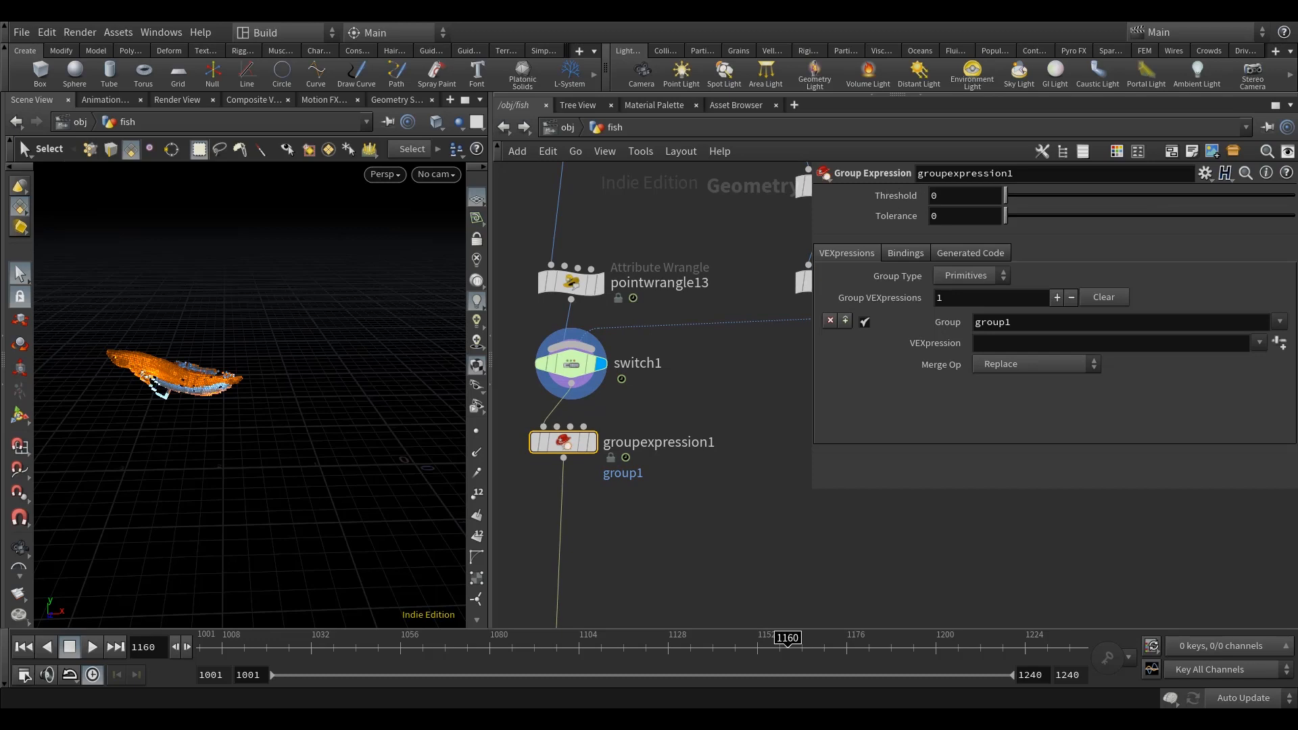
pyautogui.click(931, 196)
pyautogui.write('point')
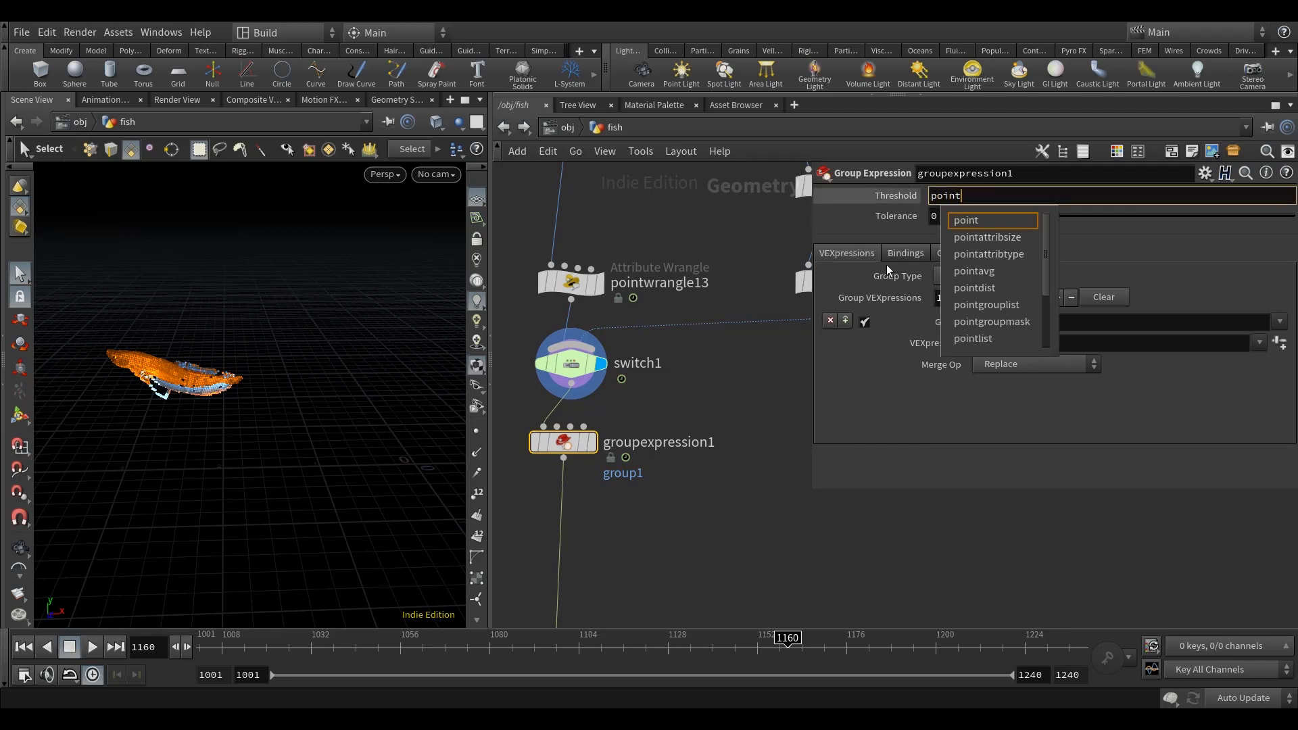
pyautogui.write('("..')
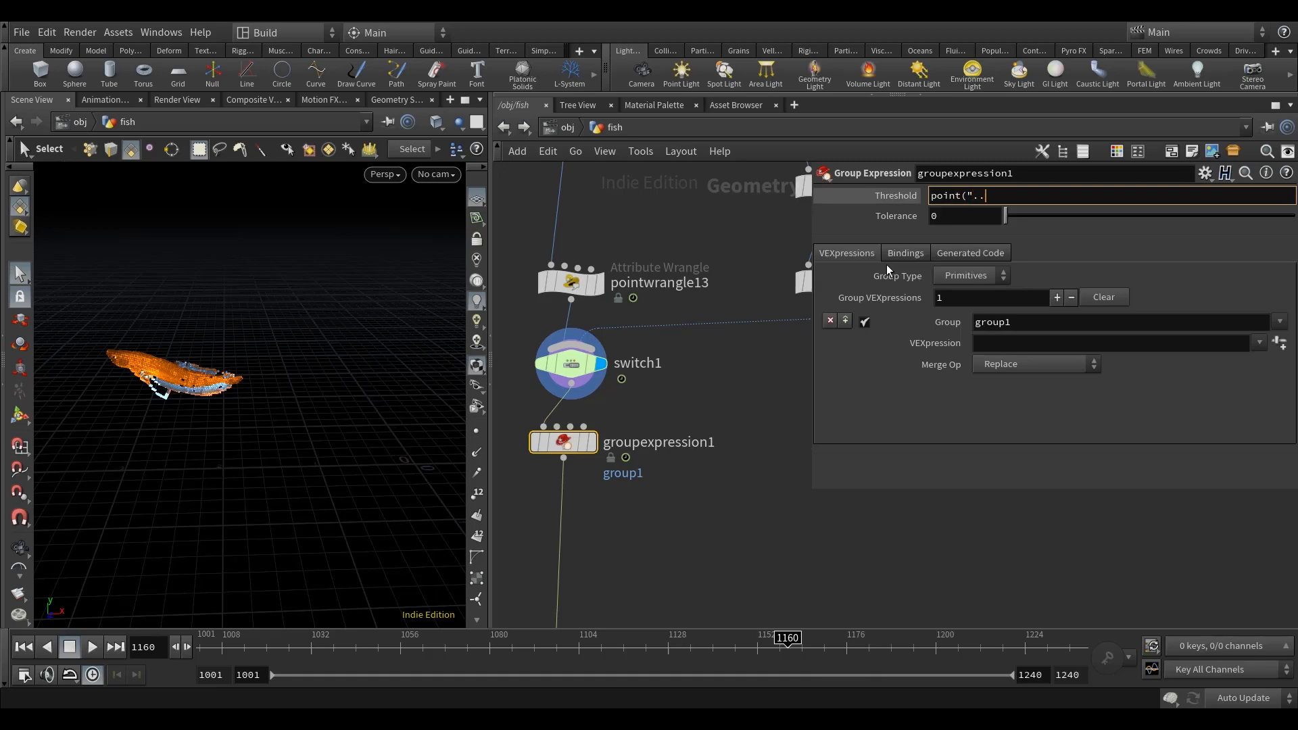
pyautogui.write('/')
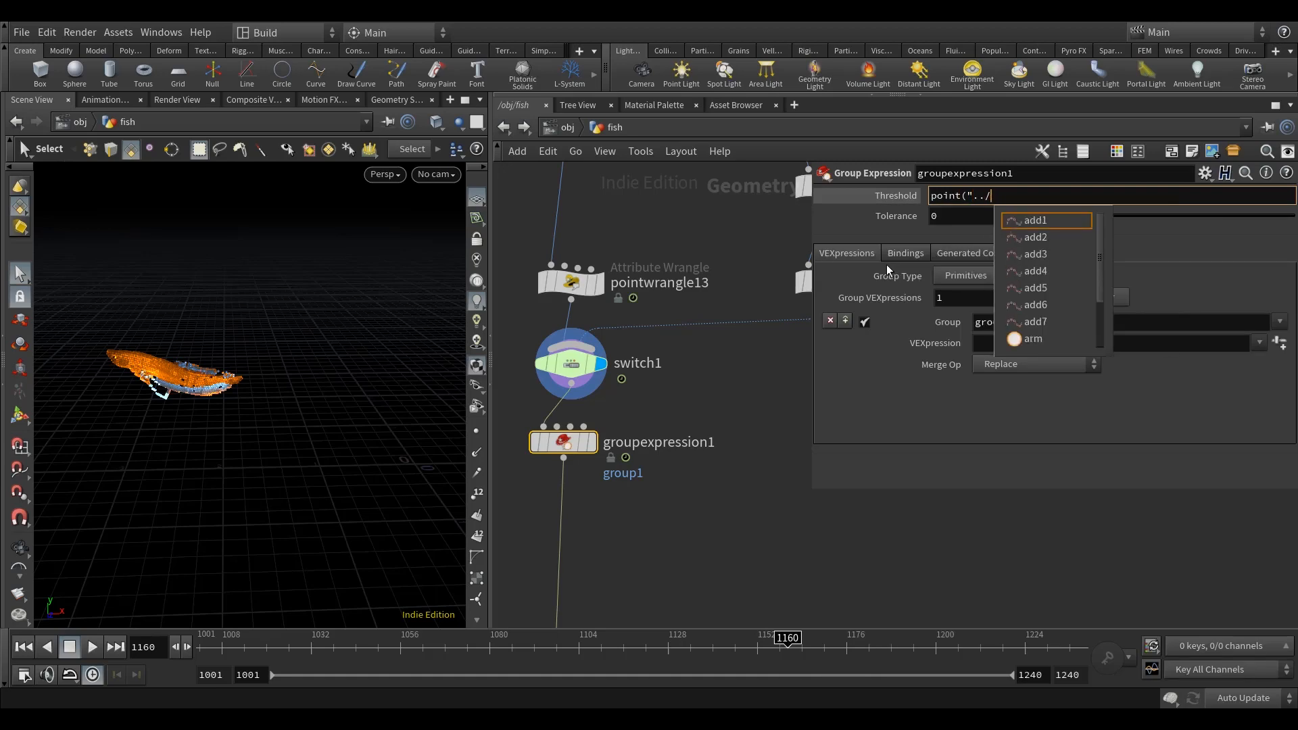
pyautogui.write('chan')
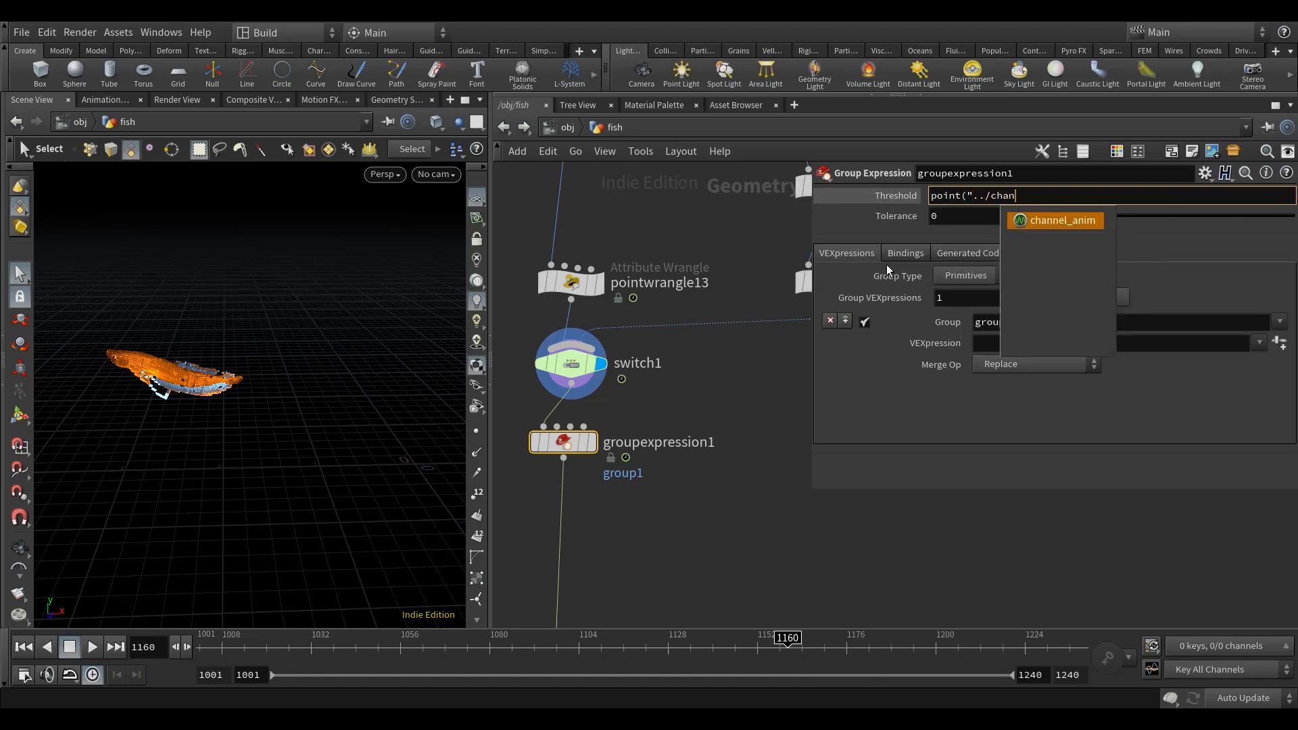
pyautogui.write('nel_anim", ')
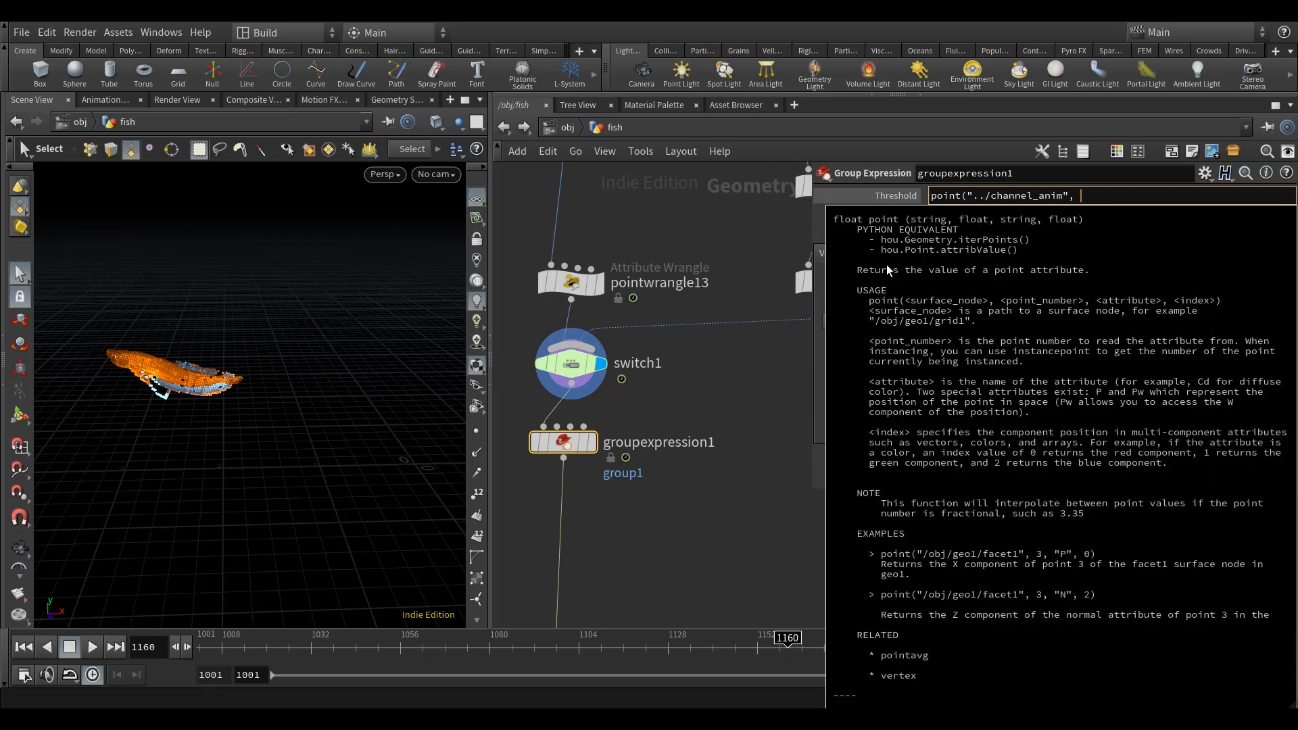
pyautogui.write('0, ""')
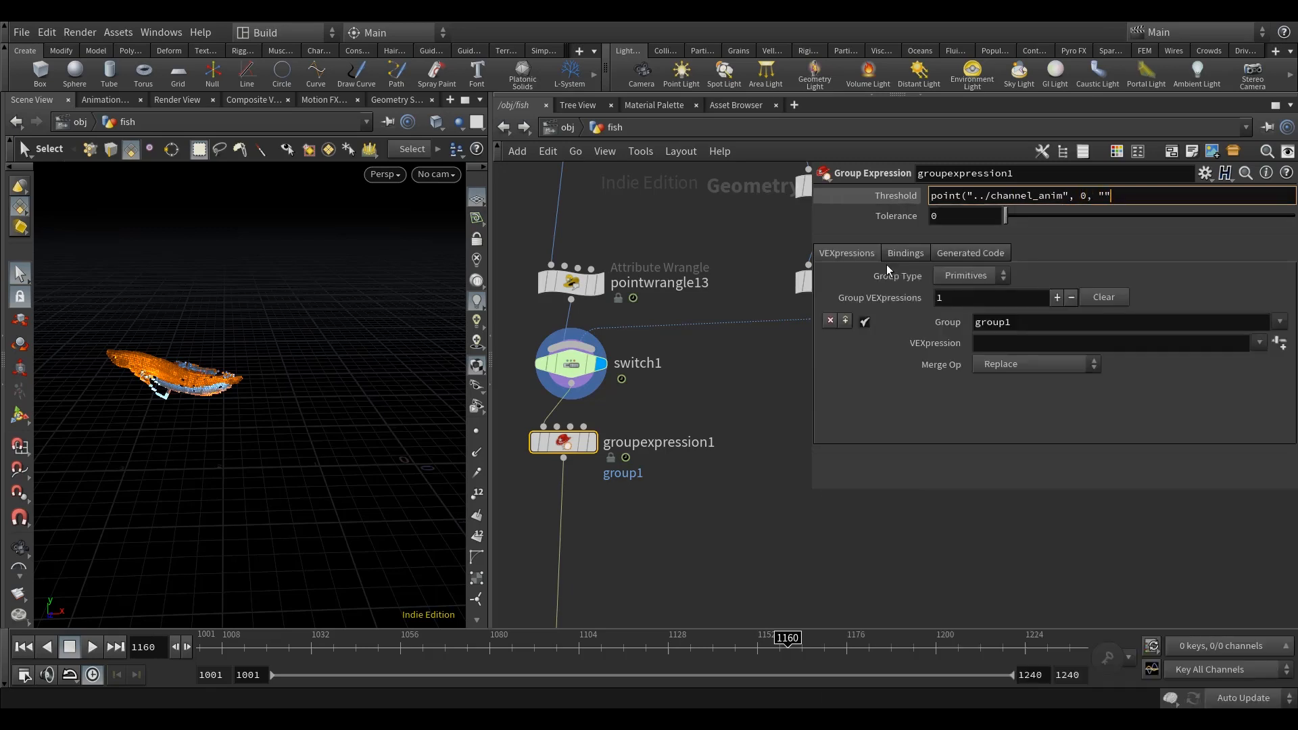
pyautogui.write('reveal')
pyautogui.write(', 0)')
pyautogui.press('Return')
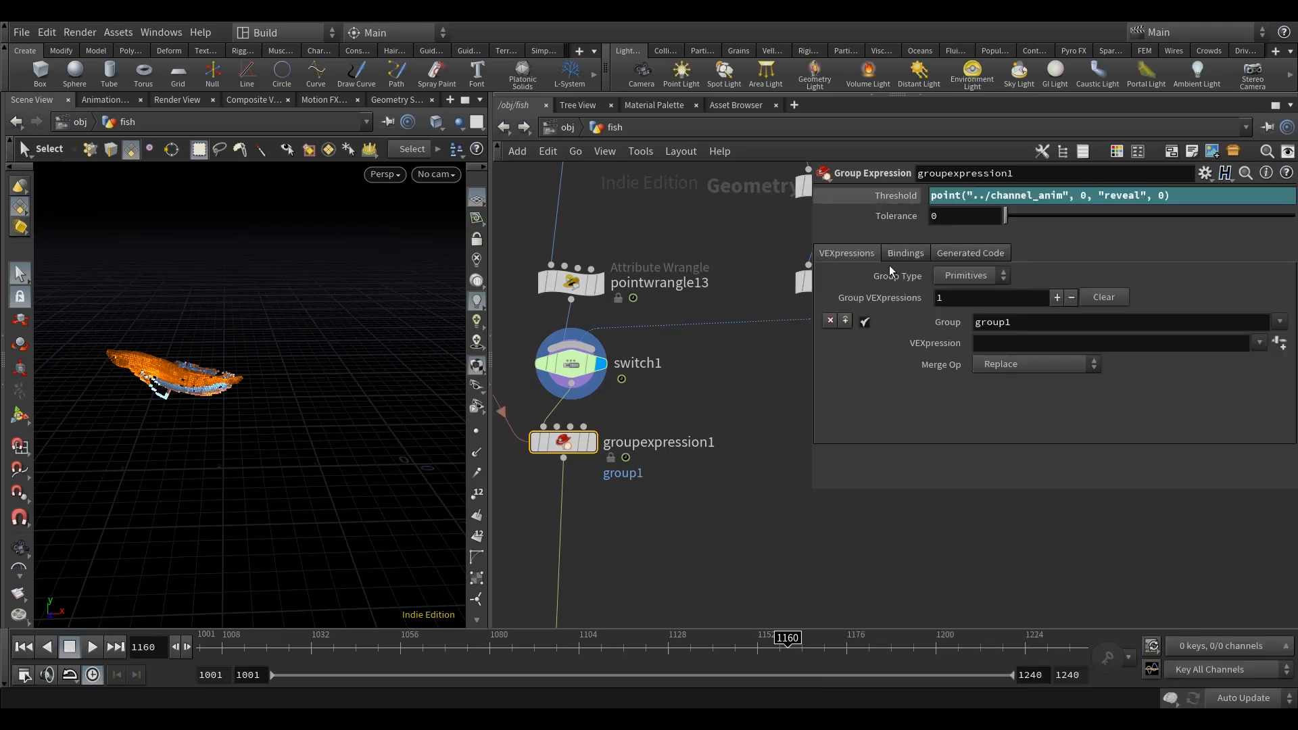
# Step: Set the Tolerance of groupexpression1 to 0.075 and its Group Type to Points
pyautogui.click(949, 216)
pyautogui.press('Return')
pyautogui.click(968, 277)
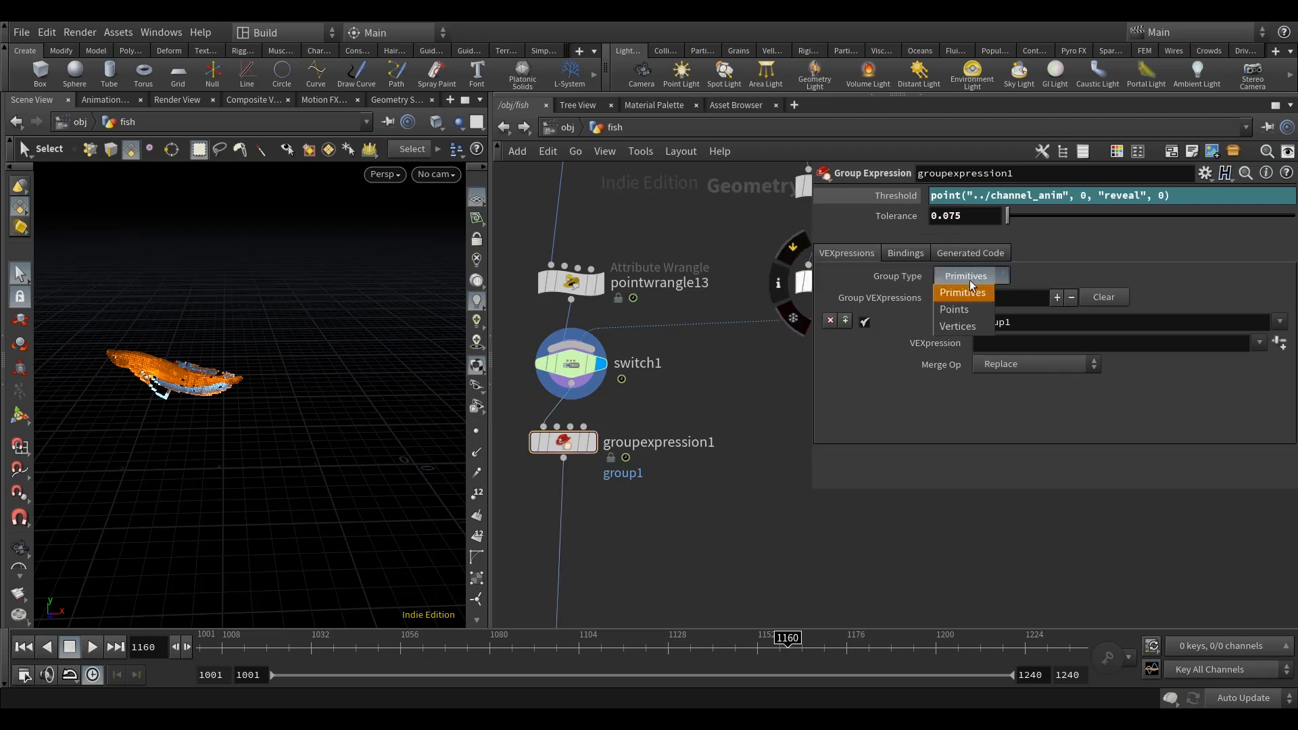
pyautogui.click(955, 323)
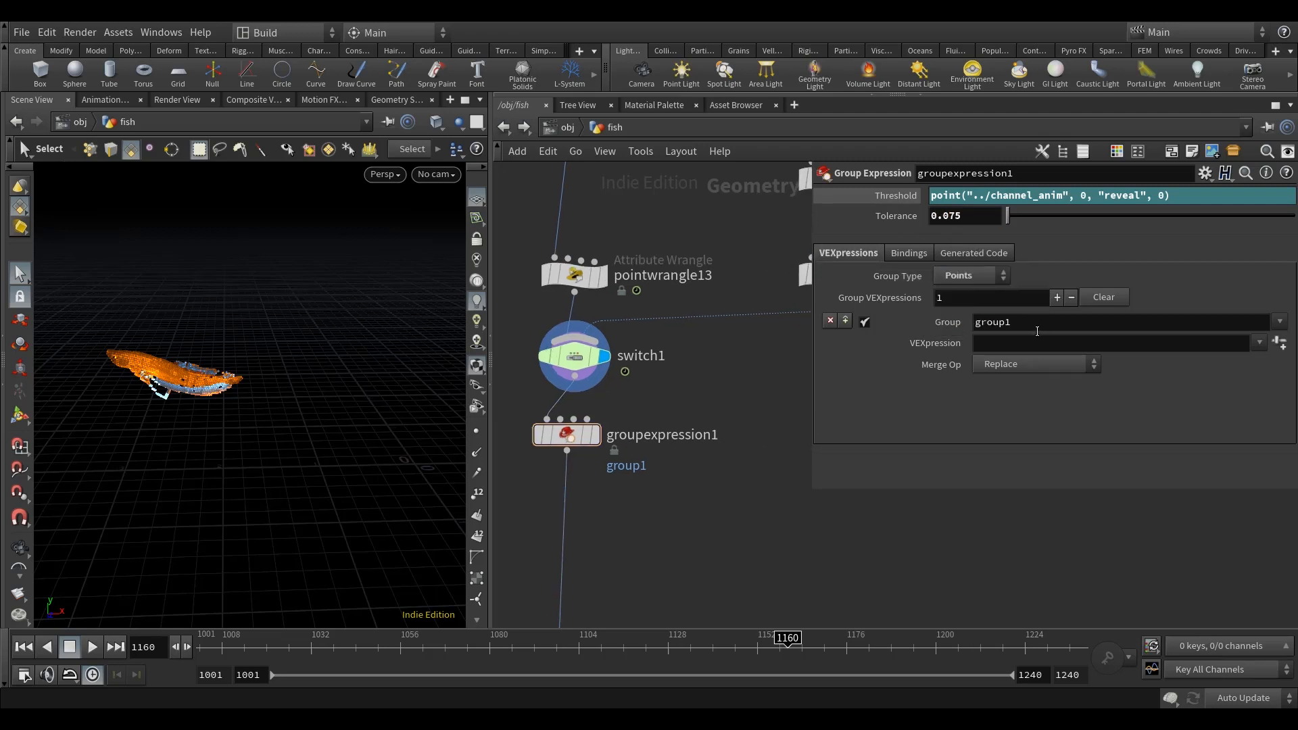
pyautogui.write('del')
pyautogui.press('Return')
pyautogui.click(973, 346)
pyautogui.write('@ramo')
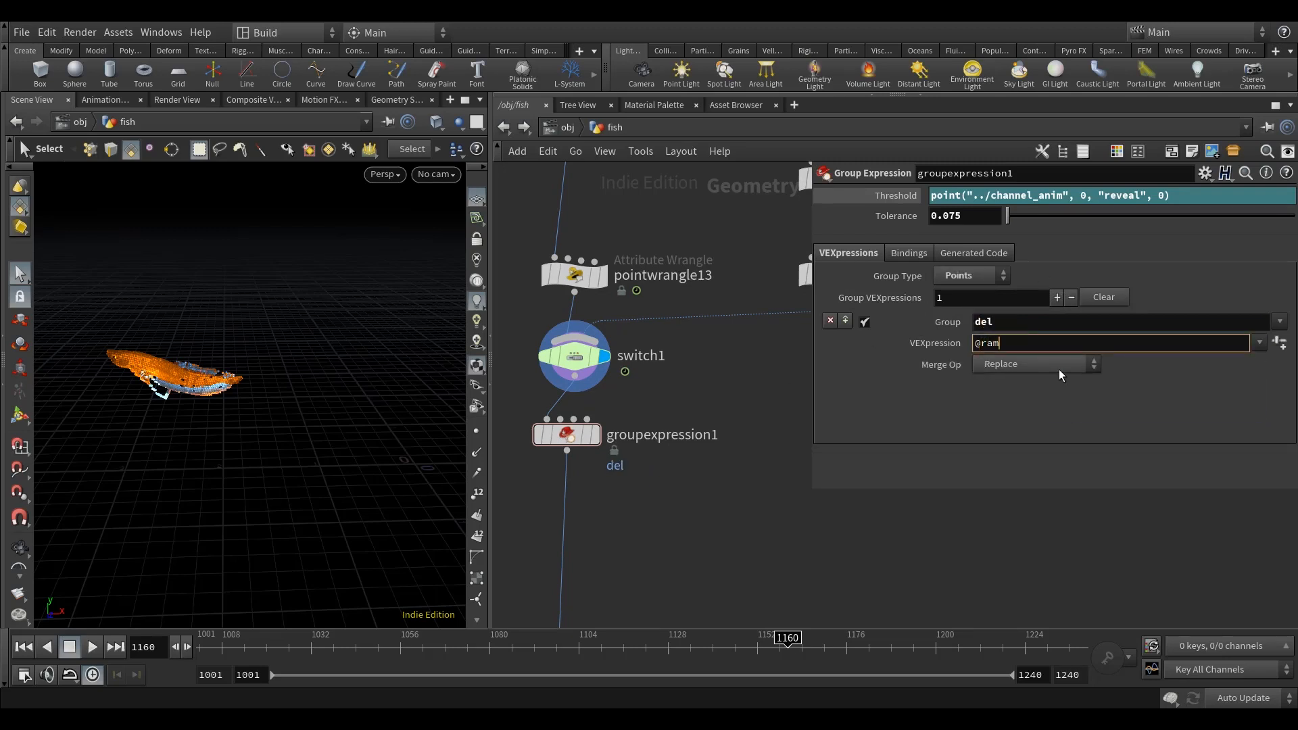
pyautogui.press('BackSpace')
pyautogui.write('p<')
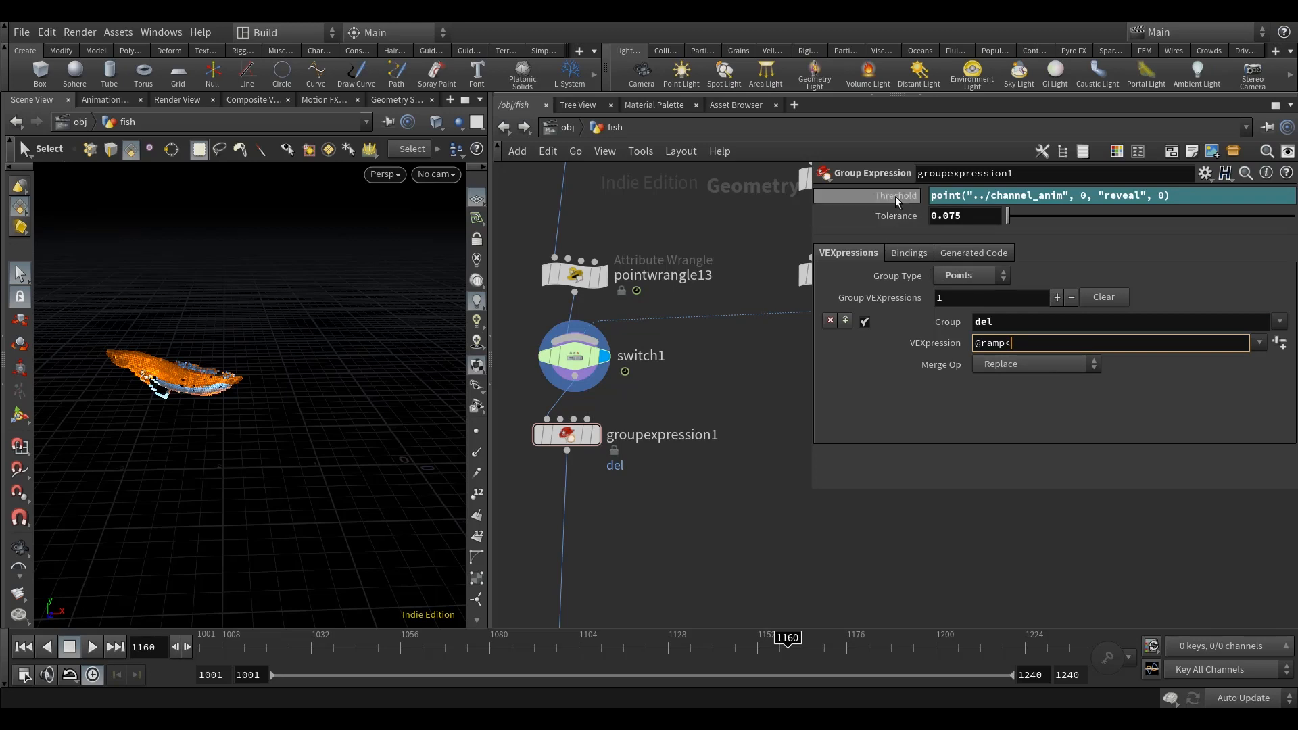
pyautogui.rightClick(895, 196)
pyautogui.click(936, 306)
pyautogui.rightClick(1055, 343)
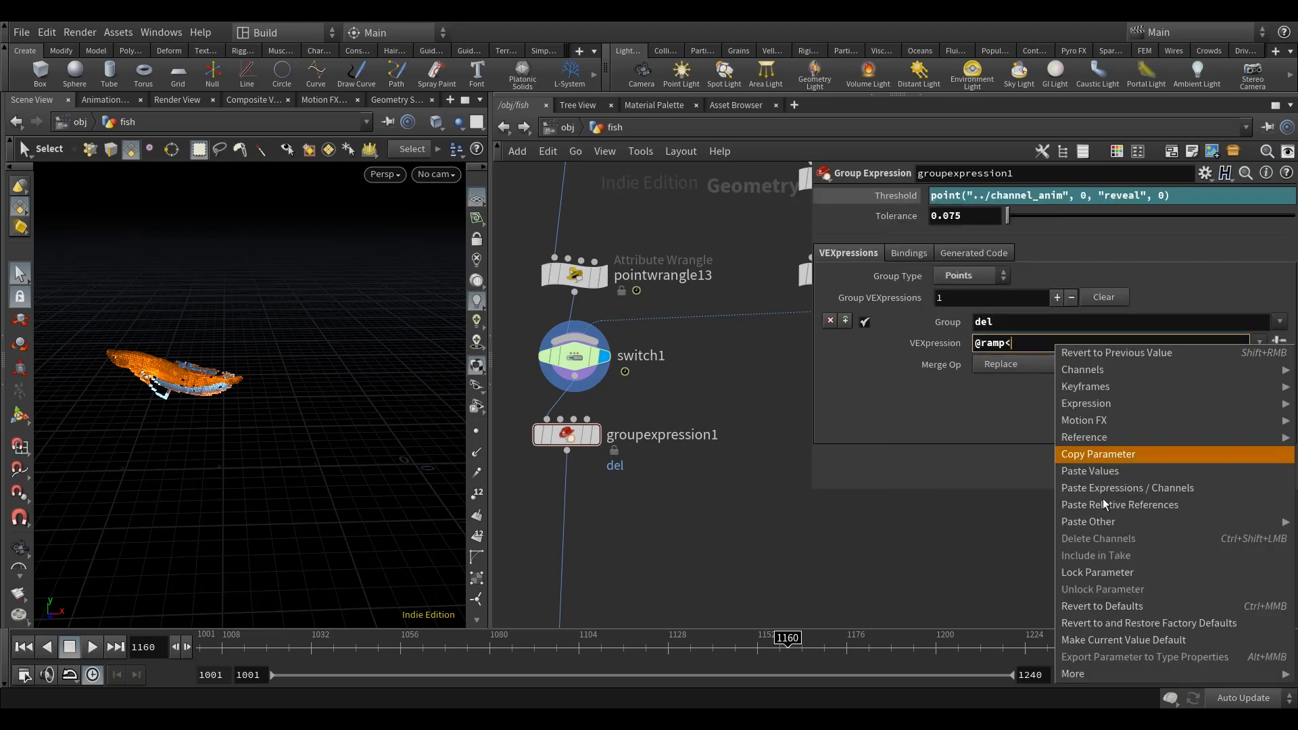
pyautogui.click(1112, 509)
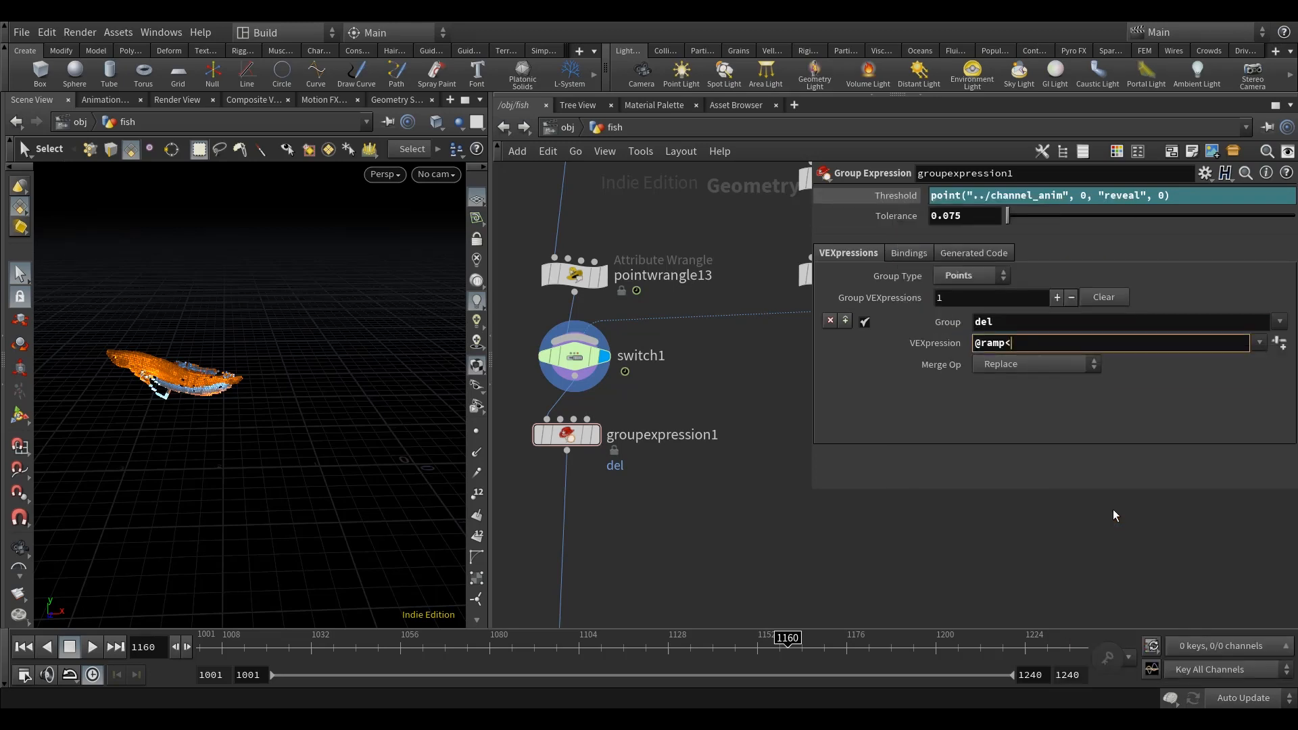
pyautogui.press('BackSpace')
pyautogui.press('BackSpace')
pyautogui.click(1028, 346)
pyautogui.press('BackSpace')
pyautogui.moveTo(941, 553)
pyautogui.mouseDown(button='middle')
pyautogui.moveTo(918, 531)
pyautogui.moveTo(923, 561)
pyautogui.mouseUp(button='middle')
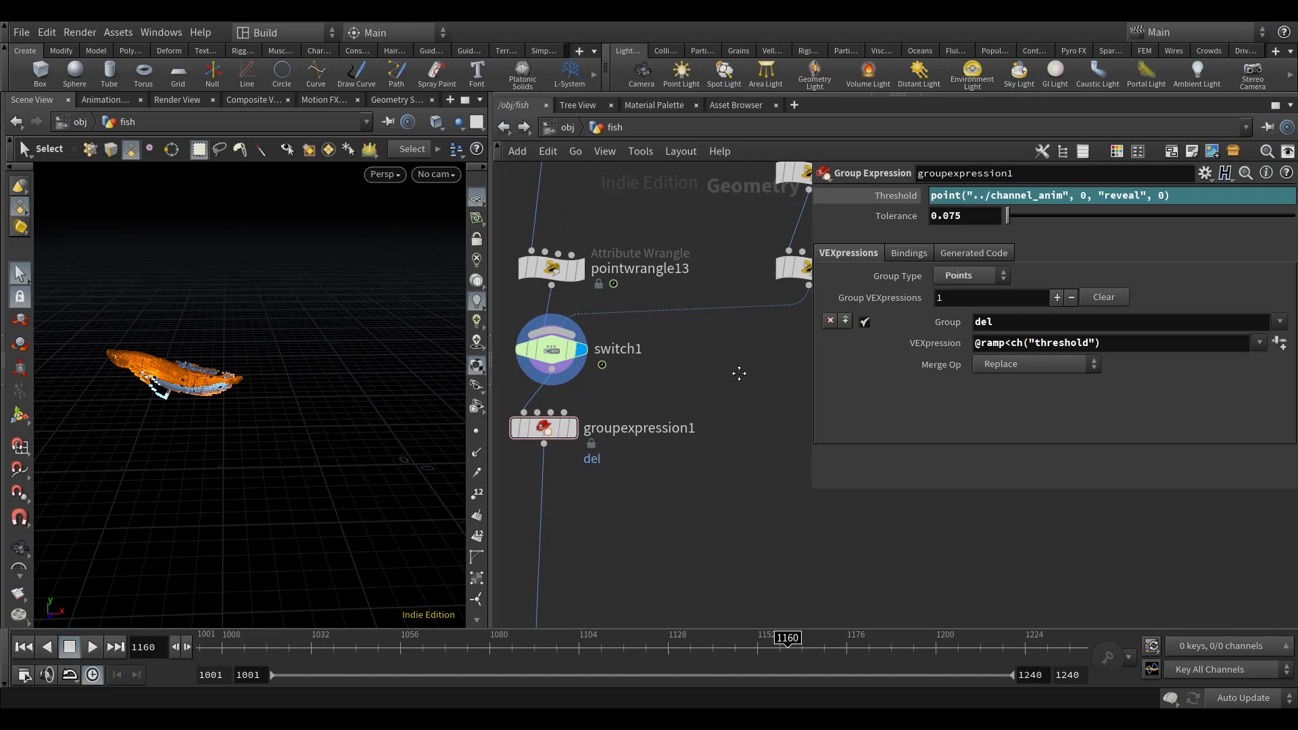
# Step: Add a second group VEXpression entry before del and name its group edge
pyautogui.moveTo(739, 371); pyautogui.dragTo(742, 386, button='middle')
pyautogui.click(845, 319)
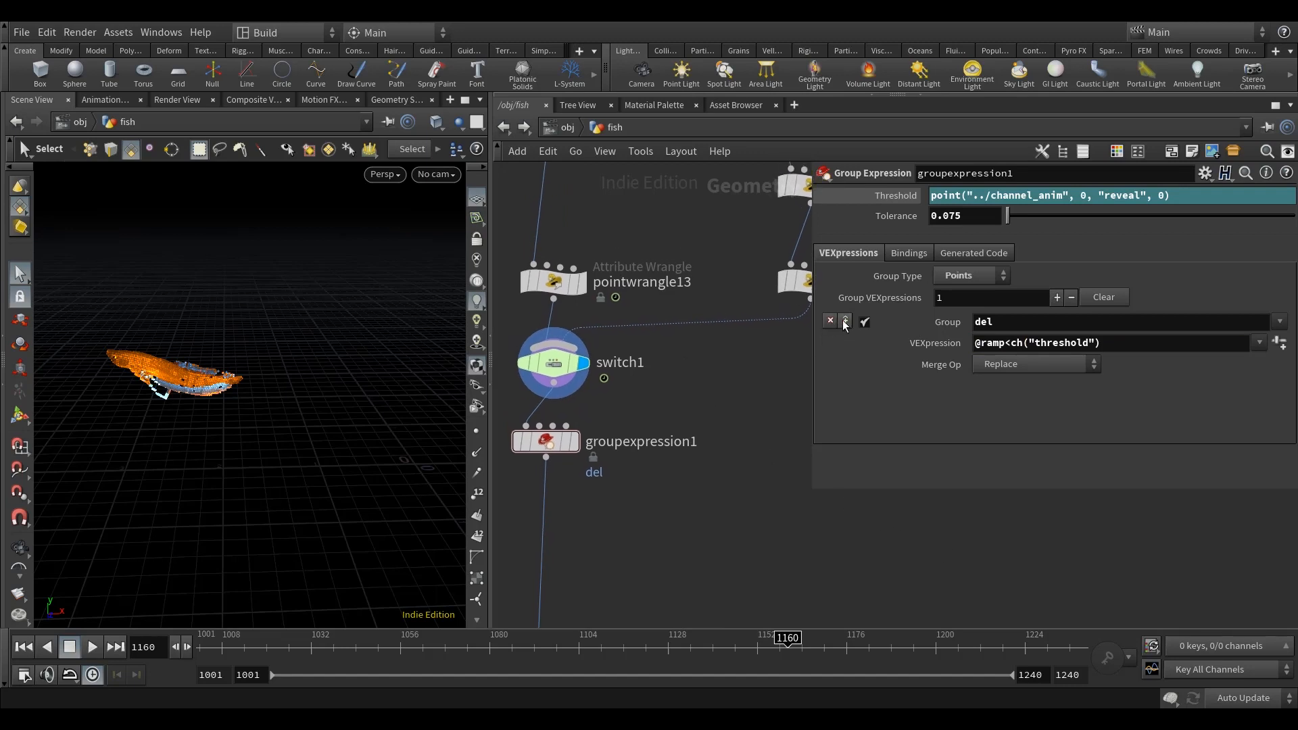
pyautogui.write('edge')
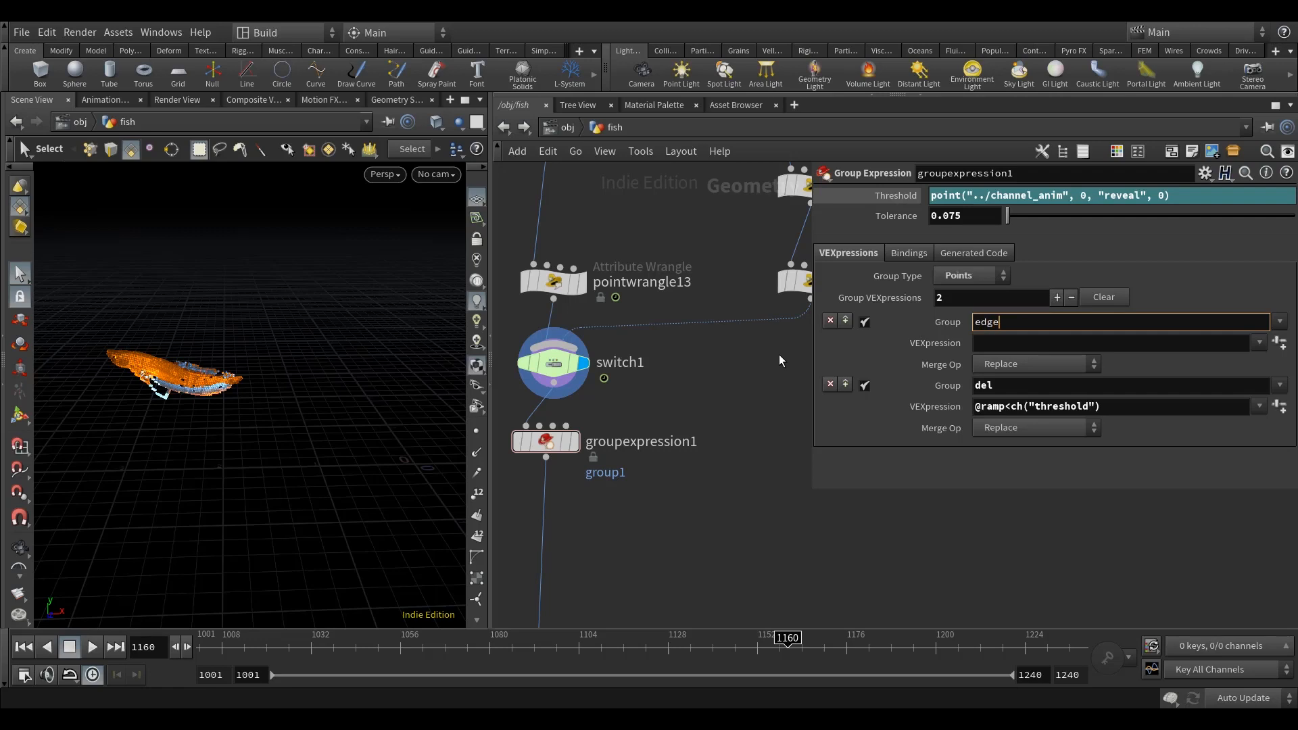
pyautogui.press('Return')
pyautogui.moveTo(715, 388); pyautogui.dragTo(708, 391, button='middle')
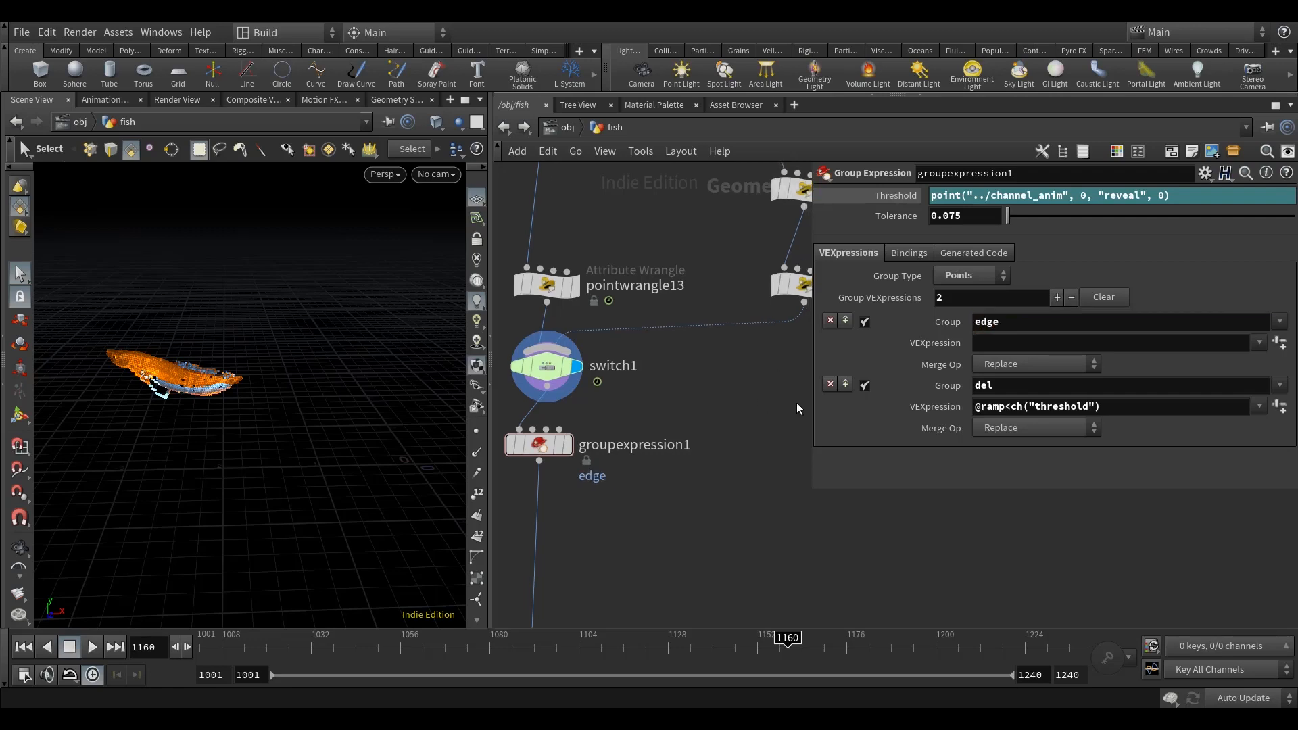
pyautogui.click(991, 346)
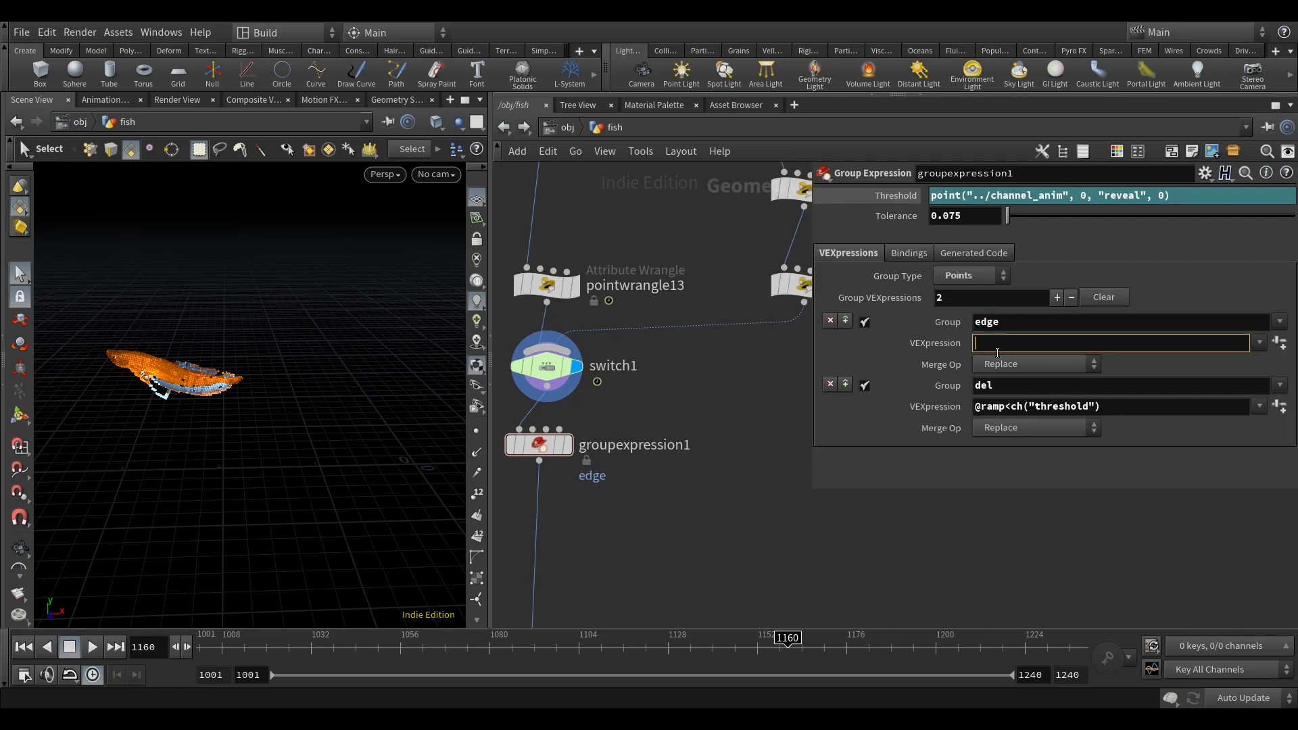
pyautogui.write('@ramp>')
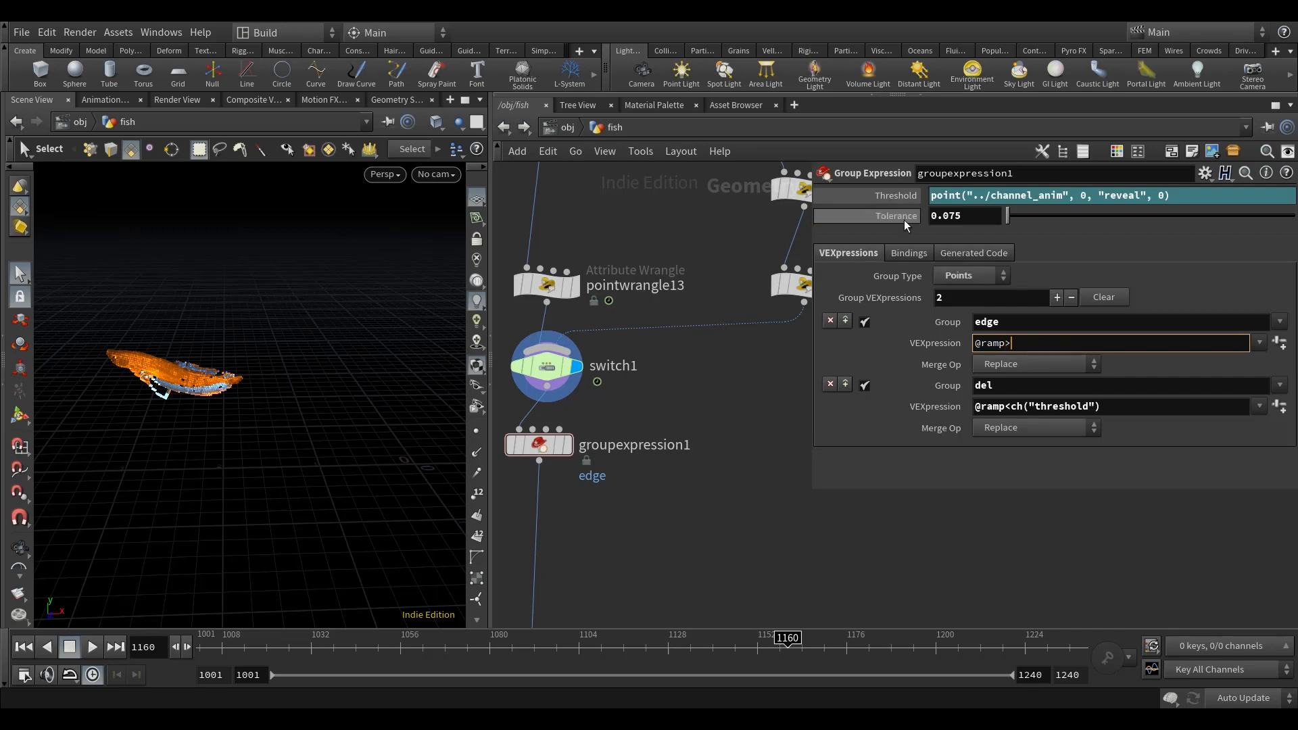
pyautogui.rightClick(884, 216)
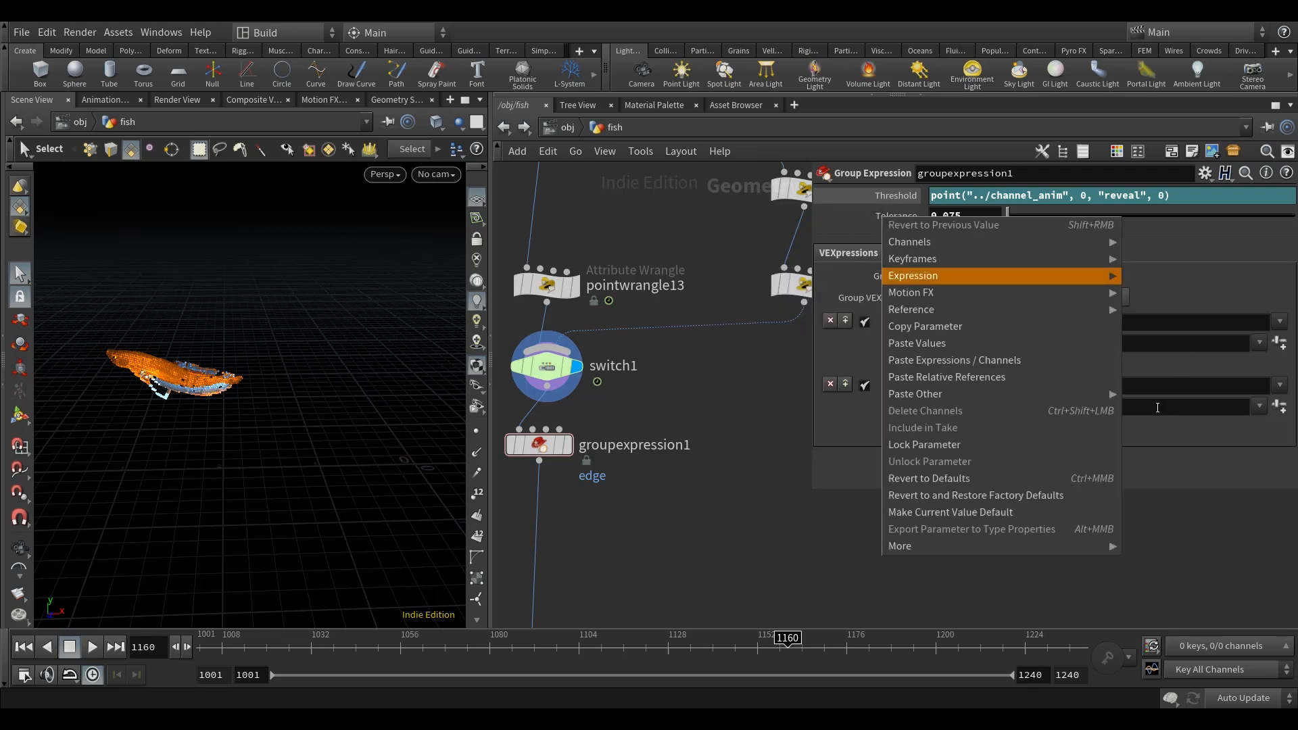
pyautogui.click(1082, 408)
pyautogui.tripleClick(1011, 409)
pyautogui.click(1040, 341)
pyautogui.hotkey('ctrl', 'v')
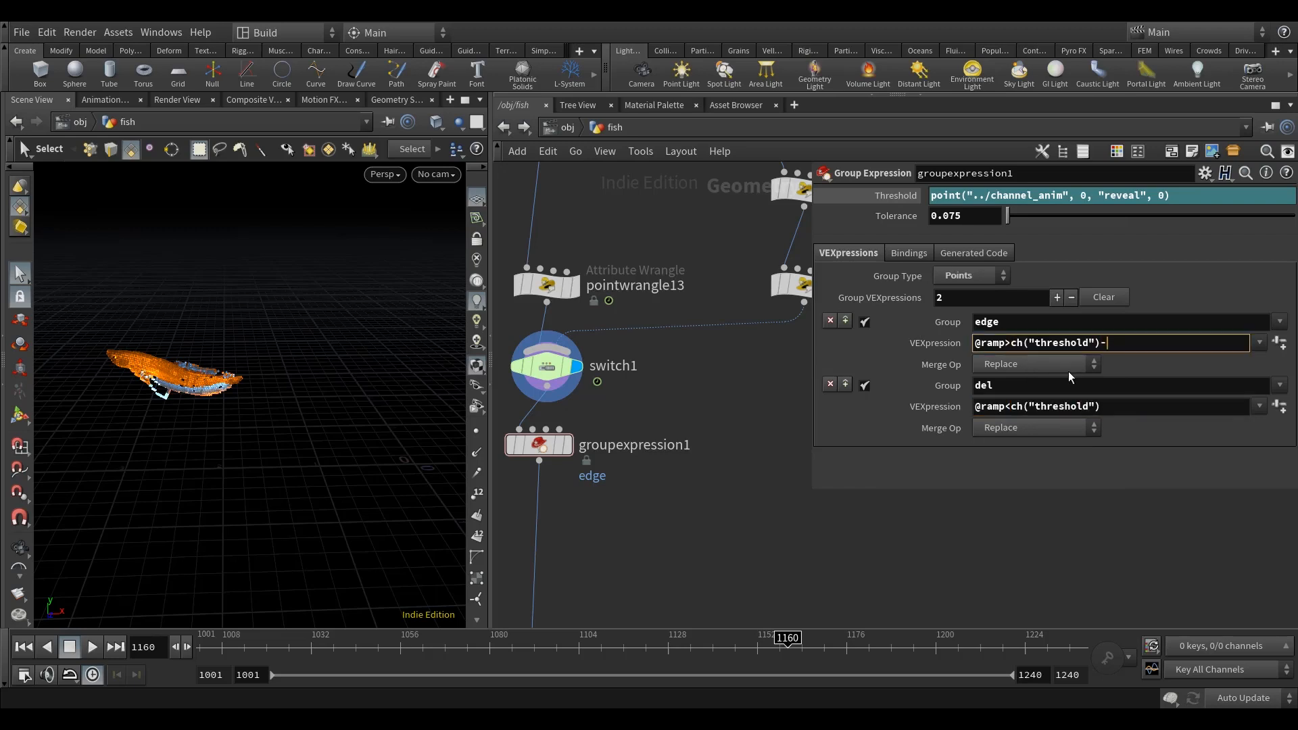
pyautogui.write('-')
pyautogui.rightClick(894, 215)
pyautogui.click(947, 323)
pyautogui.rightClick(1123, 343)
pyautogui.click(1137, 504)
pyautogui.click(1111, 343)
pyautogui.press('BackSpace')
pyautogui.press('BackSpace')
pyautogui.click(1125, 342)
pyautogui.press('BackSpace')
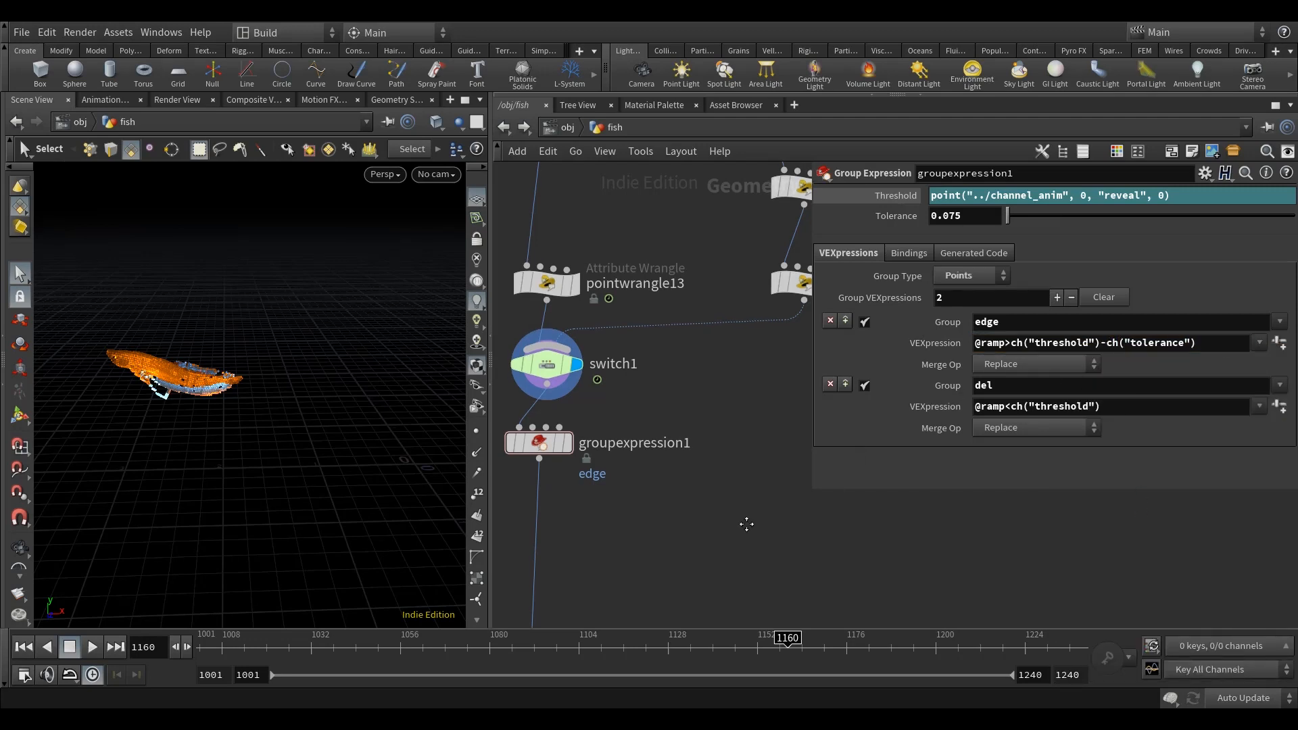
# Step: Display groupexpression1, add a Blast node branching from null31, and display the Blast
pyautogui.scroll(-4, 736, 527)
pyautogui.moveTo(780, 565); pyautogui.dragTo(756, 591, button='middle')
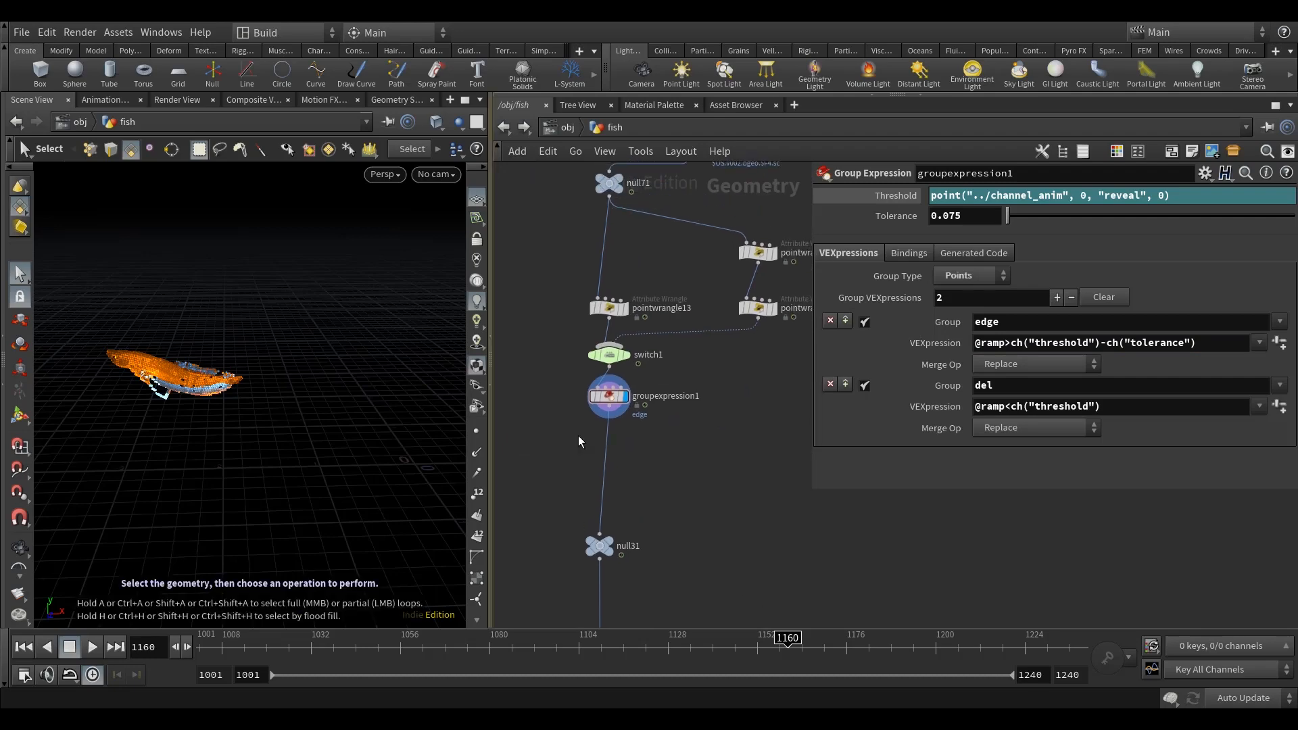
pyautogui.moveTo(707, 505); pyautogui.dragTo(707, 473, button='middle')
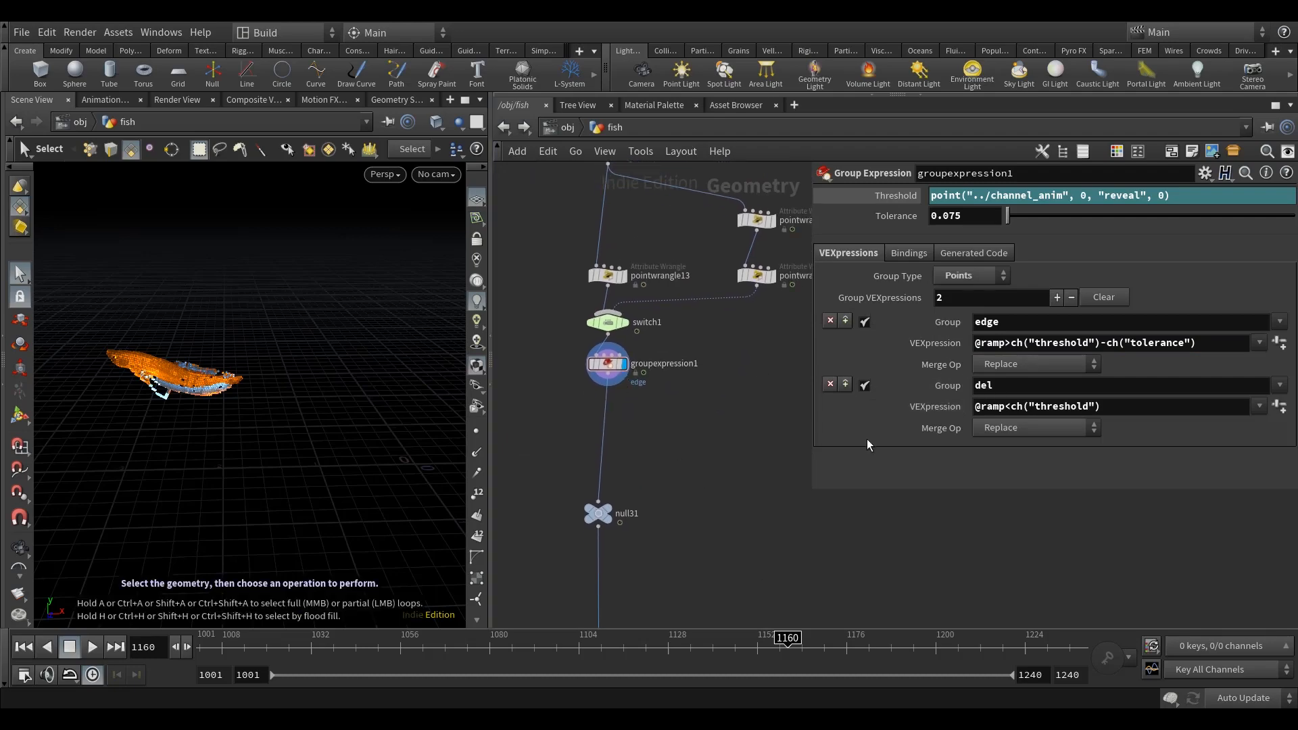
pyautogui.moveTo(731, 554); pyautogui.dragTo(708, 502, button='middle')
pyautogui.press('Tab')
pyautogui.write('blas')
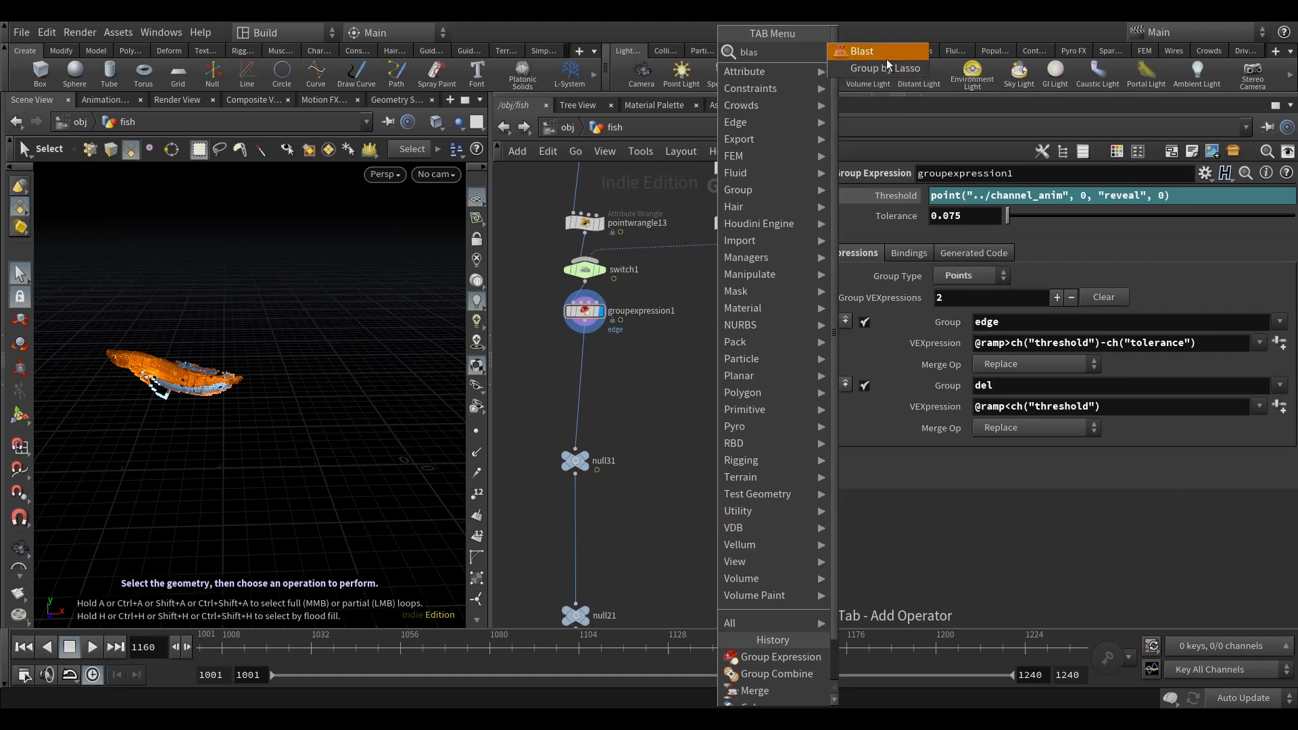
pyautogui.press('Return')
pyautogui.click(646, 500)
pyautogui.click(575, 475)
pyautogui.click(667, 496)
pyautogui.click(683, 505)
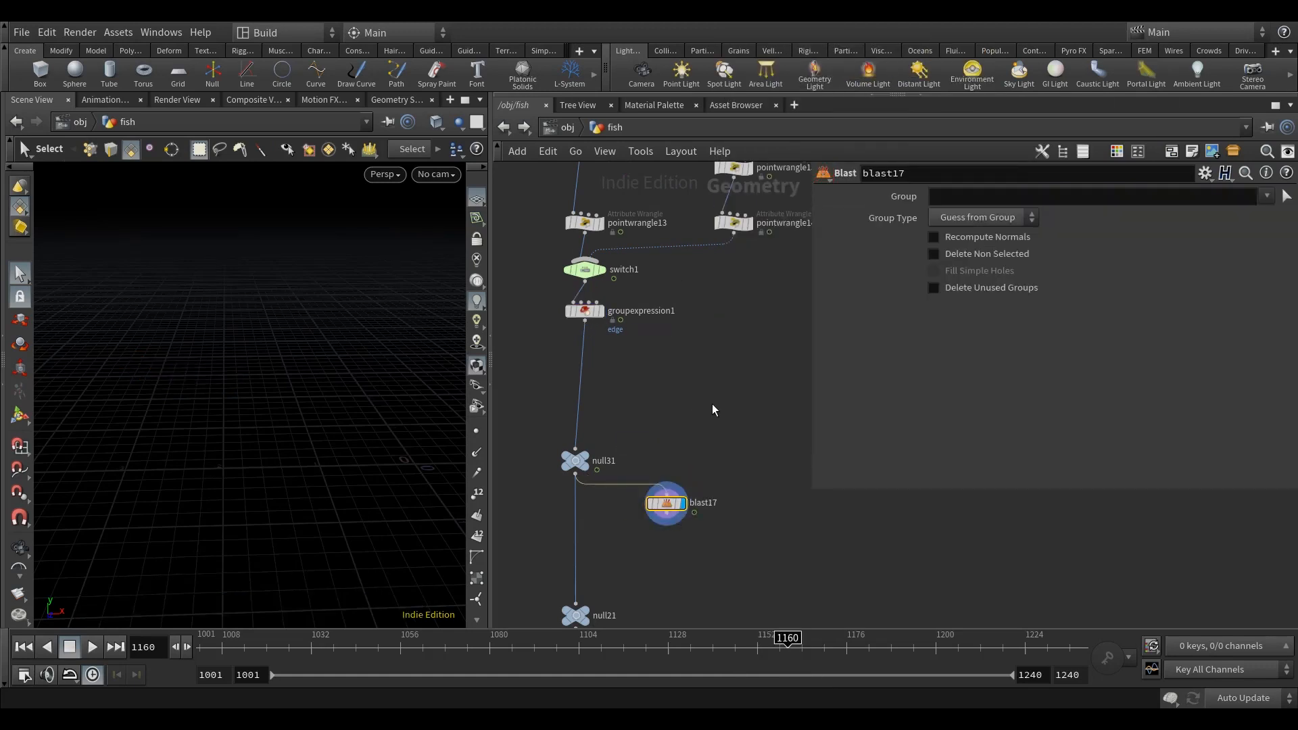
# Step: Set the Group Type of blast17 to Points and its Group to del edge
pyautogui.click(979, 218)
pyautogui.click(959, 287)
pyautogui.click(960, 201)
pyautogui.write('del edge')
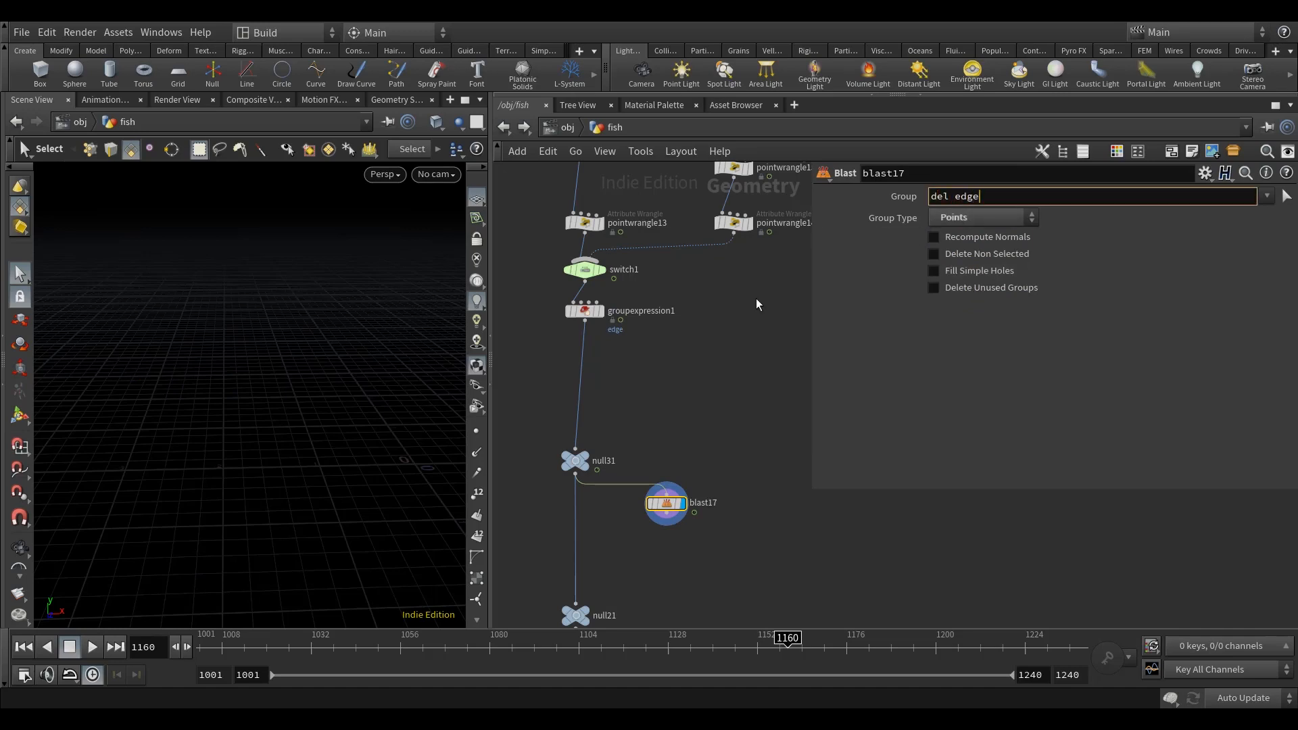
pyautogui.press('Return')
pyautogui.moveTo(698, 443); pyautogui.dragTo(657, 440, button='middle')
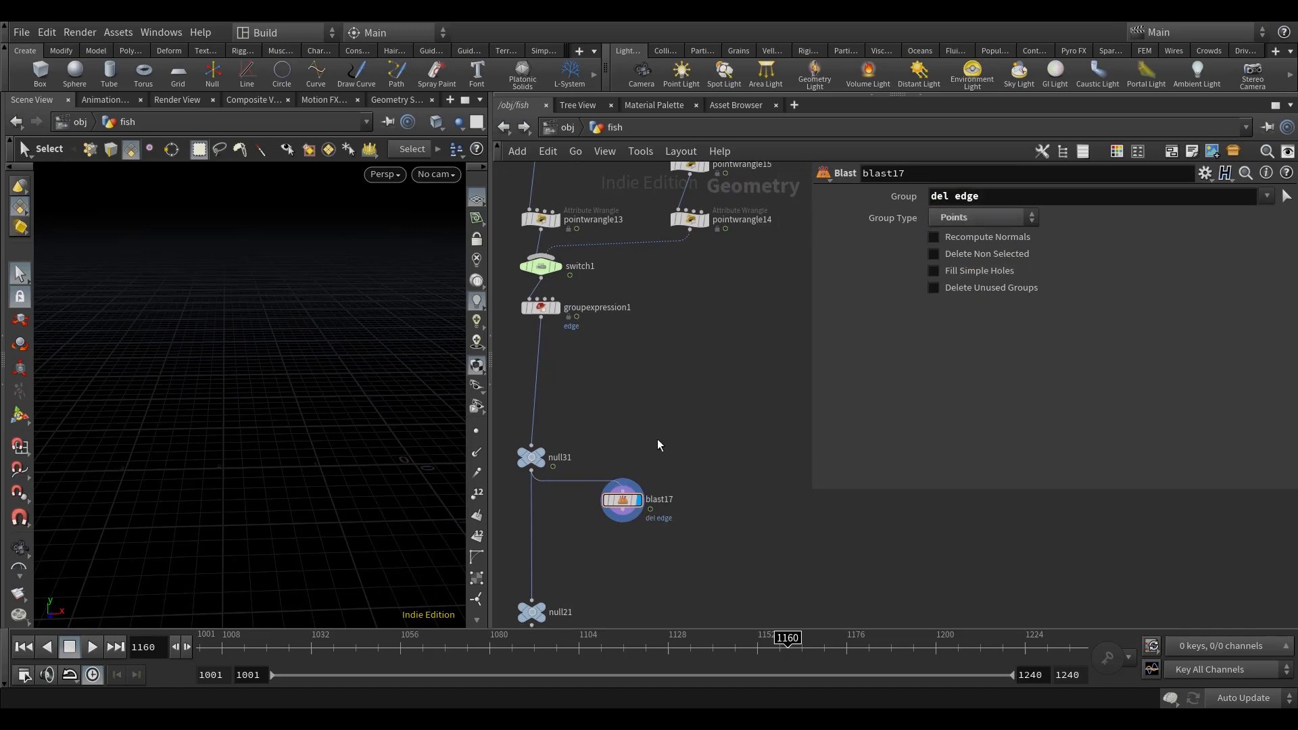
pyautogui.middleClick(622, 501)
pyautogui.press('Tab')
pyautogui.write('blas')
pyautogui.click(909, 63)
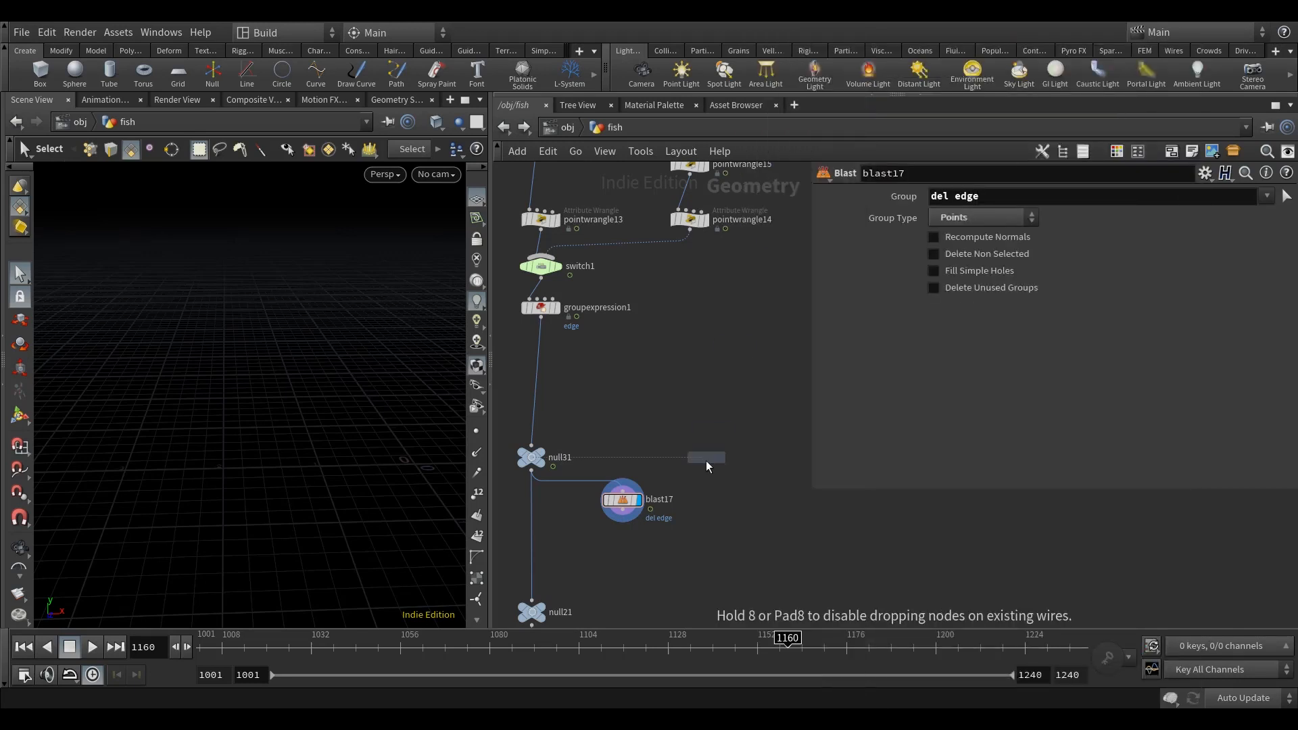
pyautogui.click(716, 498)
pyautogui.click(533, 473)
pyautogui.click(717, 488)
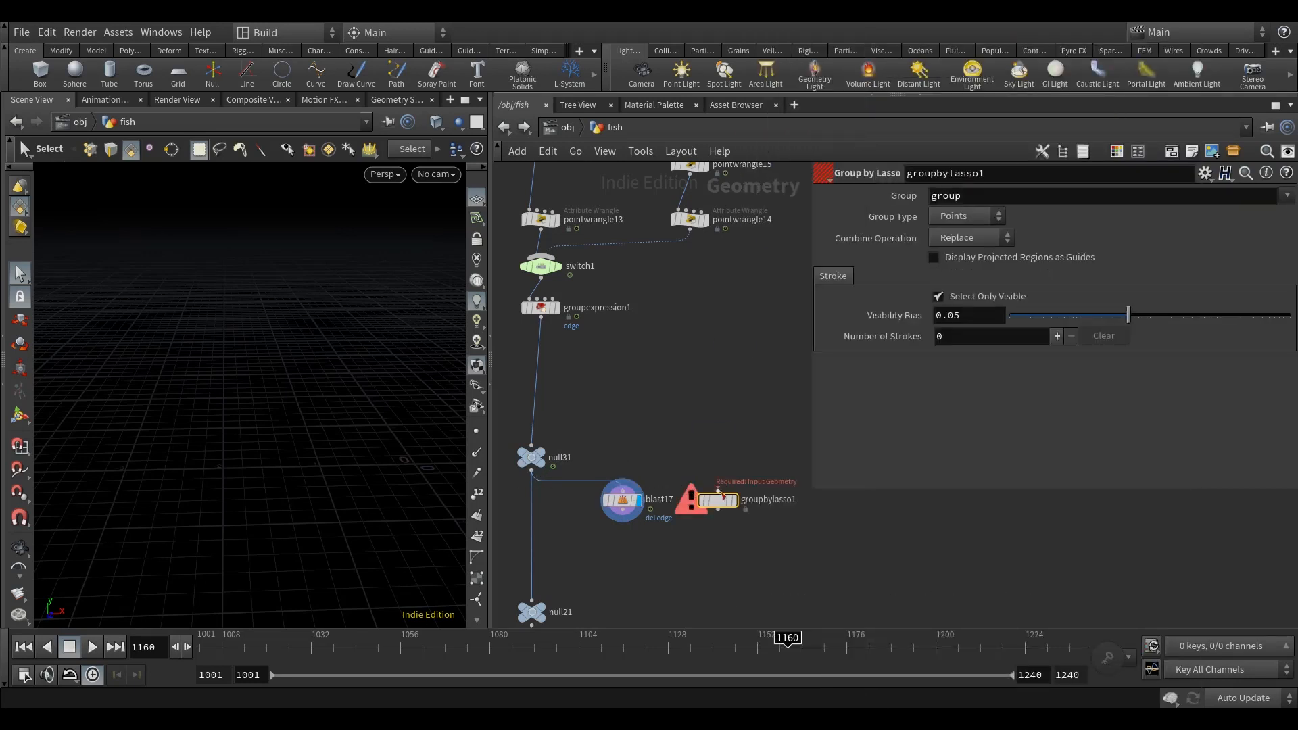
pyautogui.press('Delete')
# Step: Add a second Blast node beside blast17 and connect its input to null31
pyautogui.press('Tab')
pyautogui.write('blas')
pyautogui.click(912, 46)
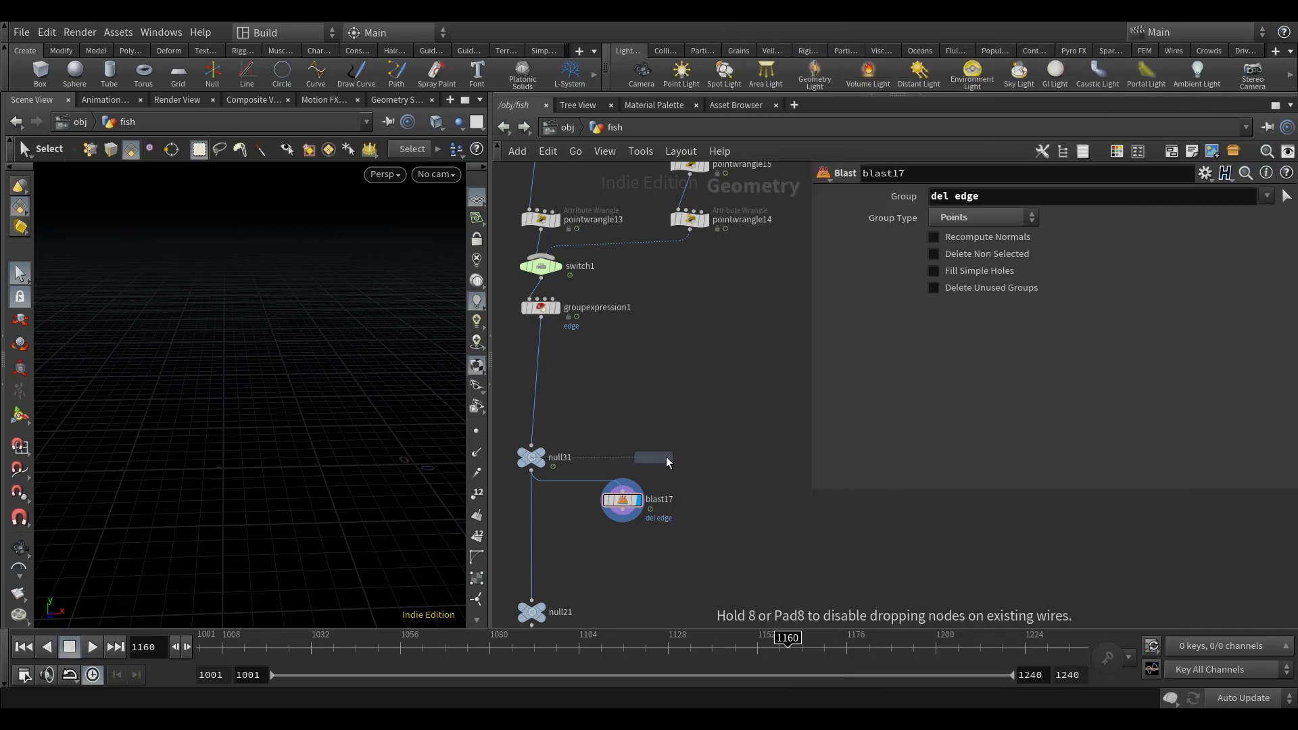
pyautogui.click(739, 500)
pyautogui.click(531, 471)
pyautogui.click(738, 491)
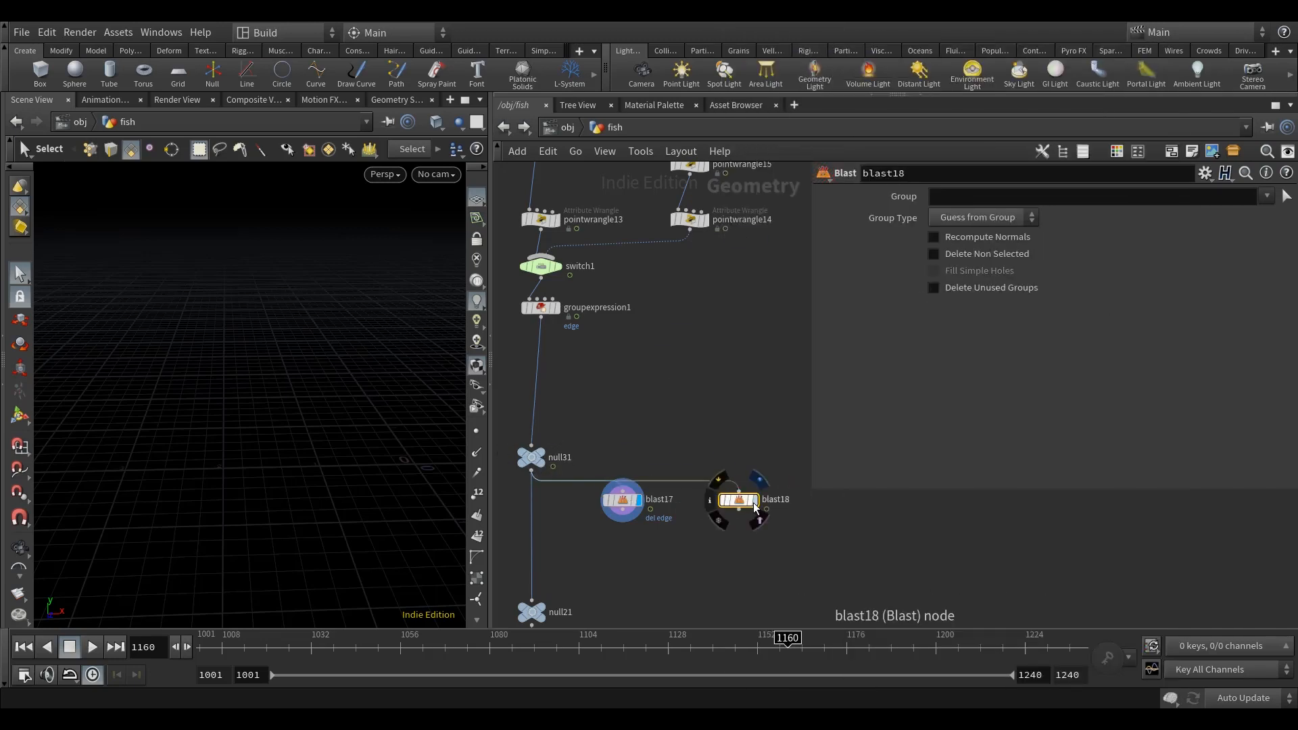
# Step: Display blast18, set its Group to edge and Group Type to Points, and enable Delete Non Selected
pyautogui.click(981, 195)
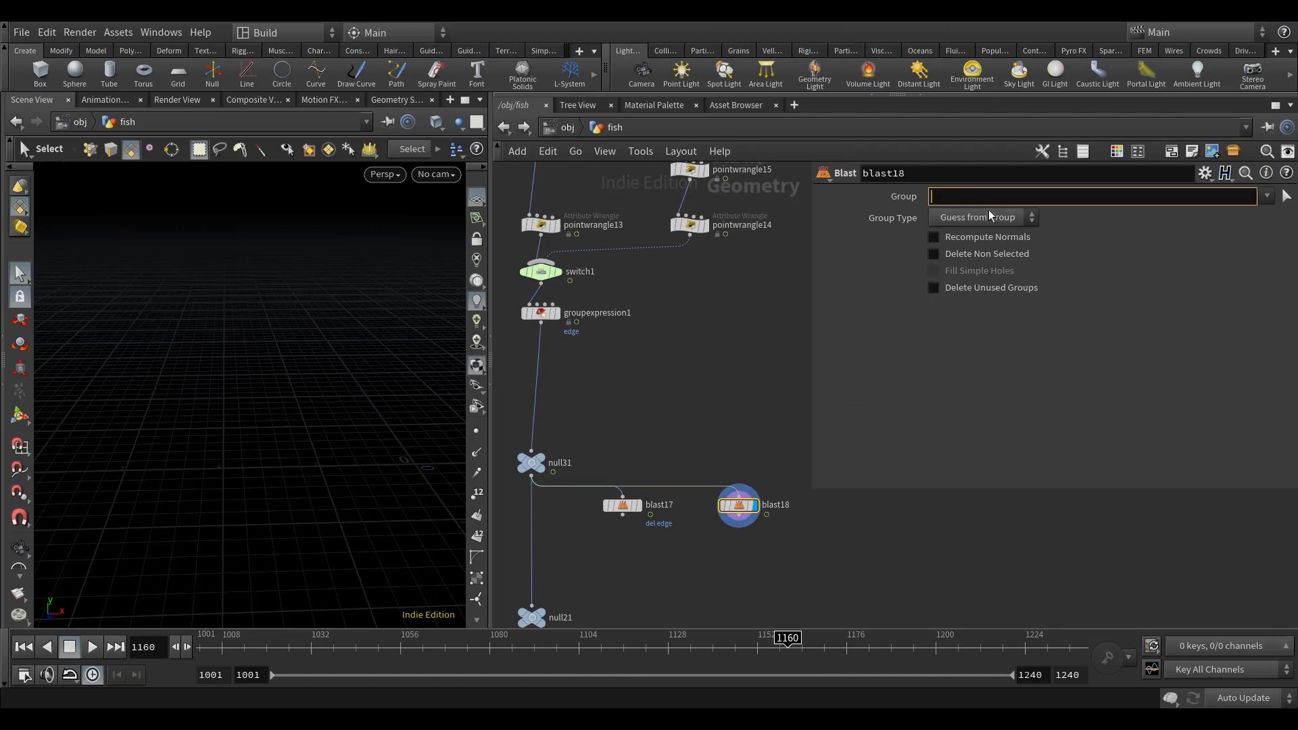
pyautogui.write('edge')
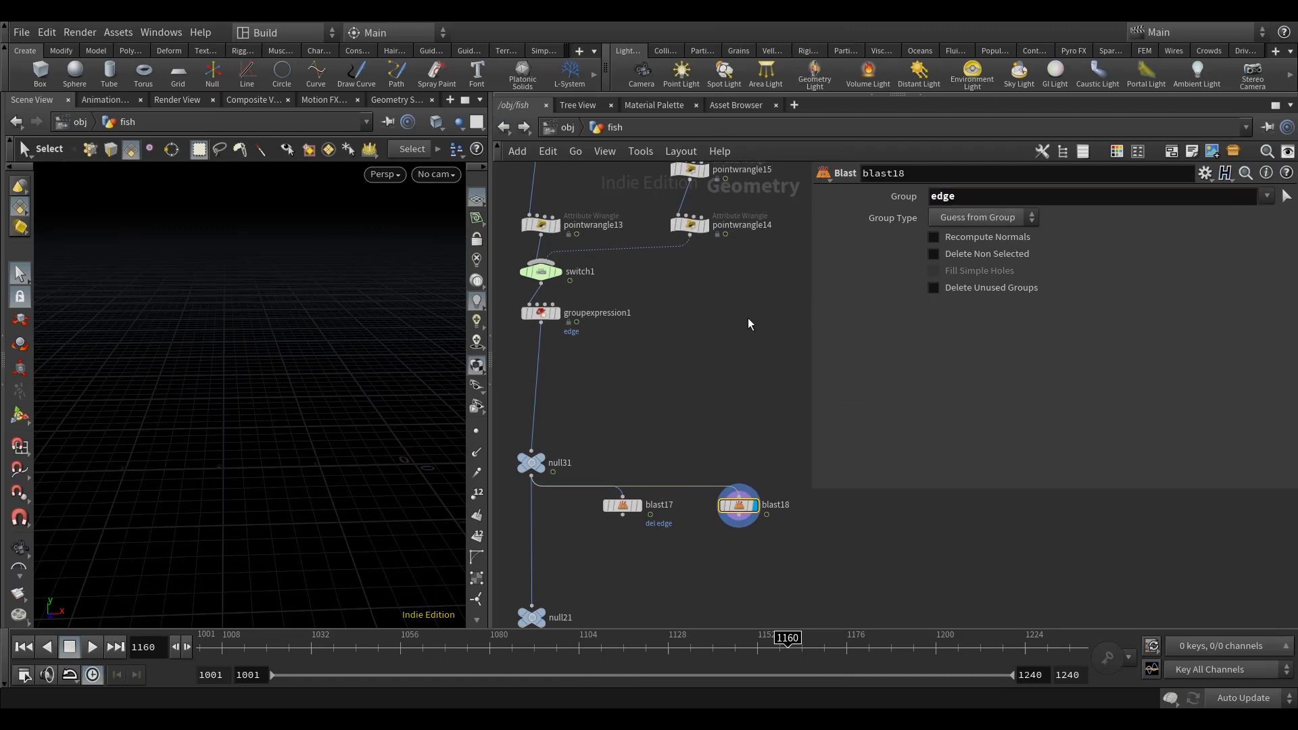
pyautogui.press('Return')
pyautogui.click(981, 217)
pyautogui.click(963, 269)
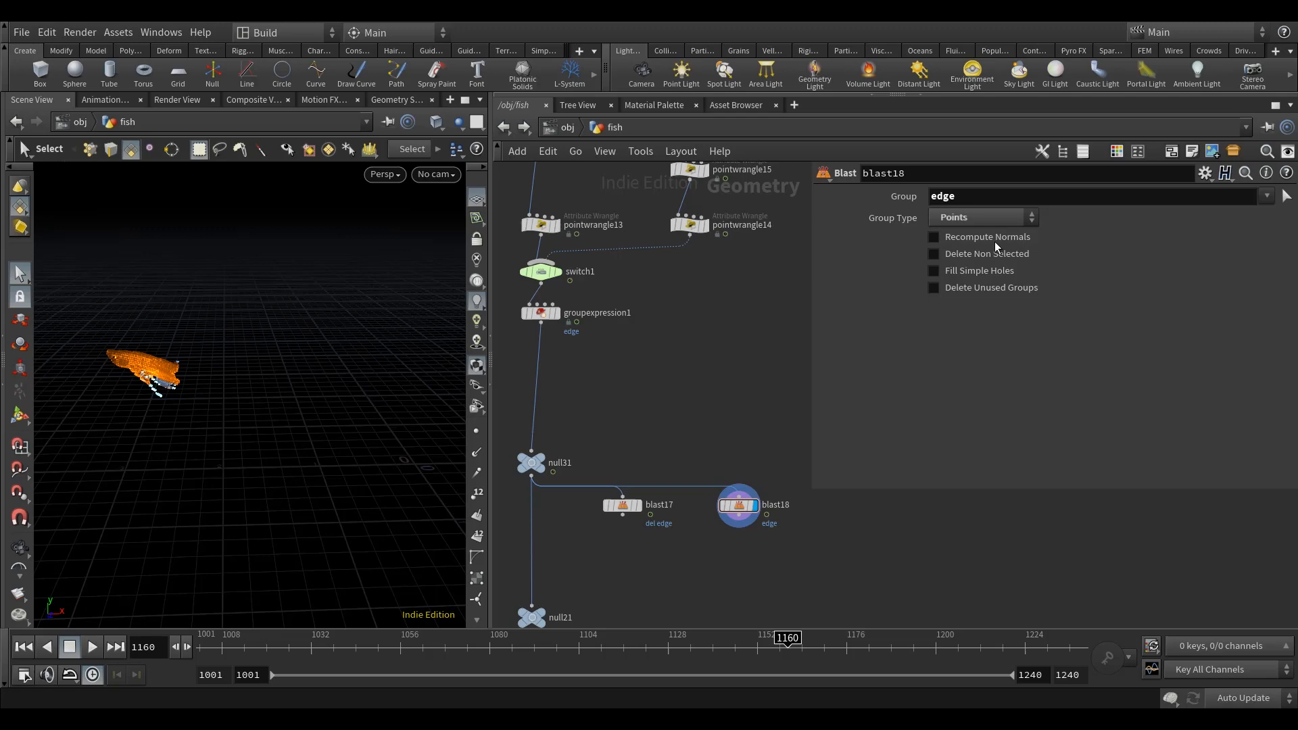
pyautogui.click(992, 255)
# Step: Add a Color node after blast18, display it, and set its color to magenta (1, 0, 1)
pyautogui.moveTo(765, 590); pyautogui.dragTo(740, 543, button='middle')
pyautogui.press('Tab')
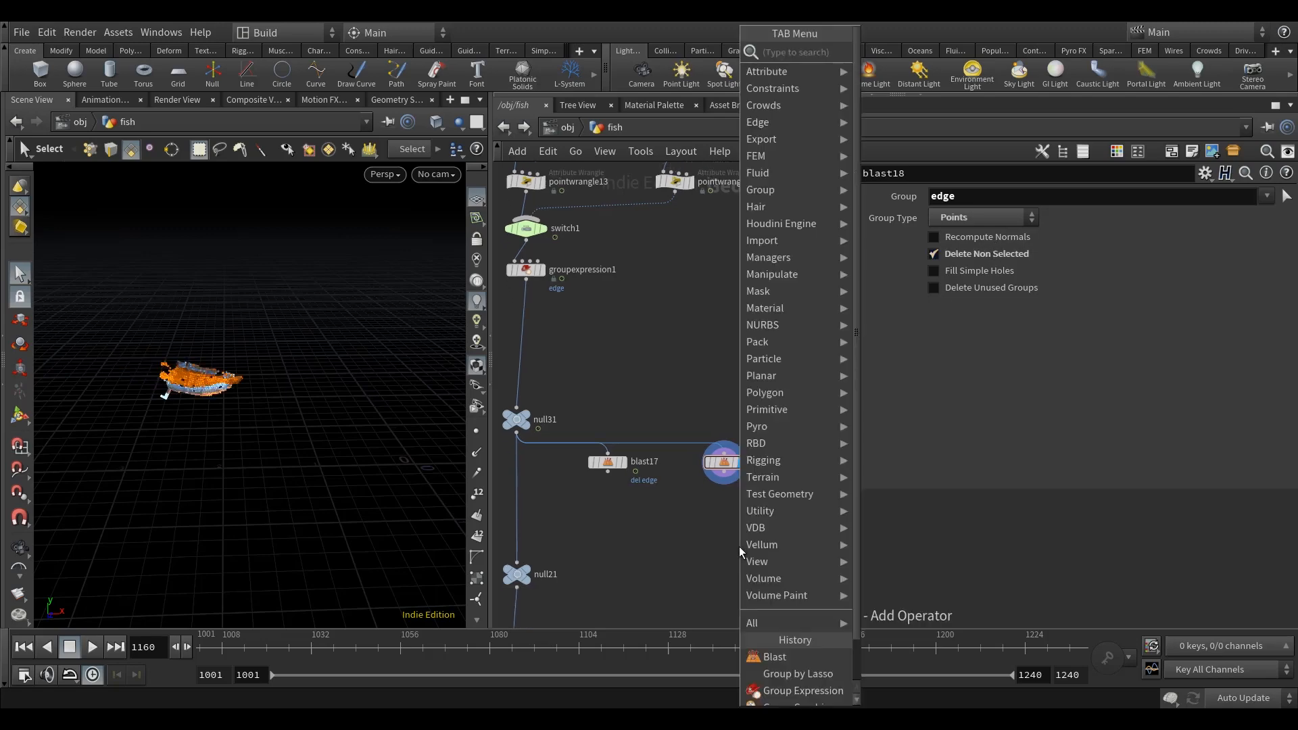
pyautogui.write('color')
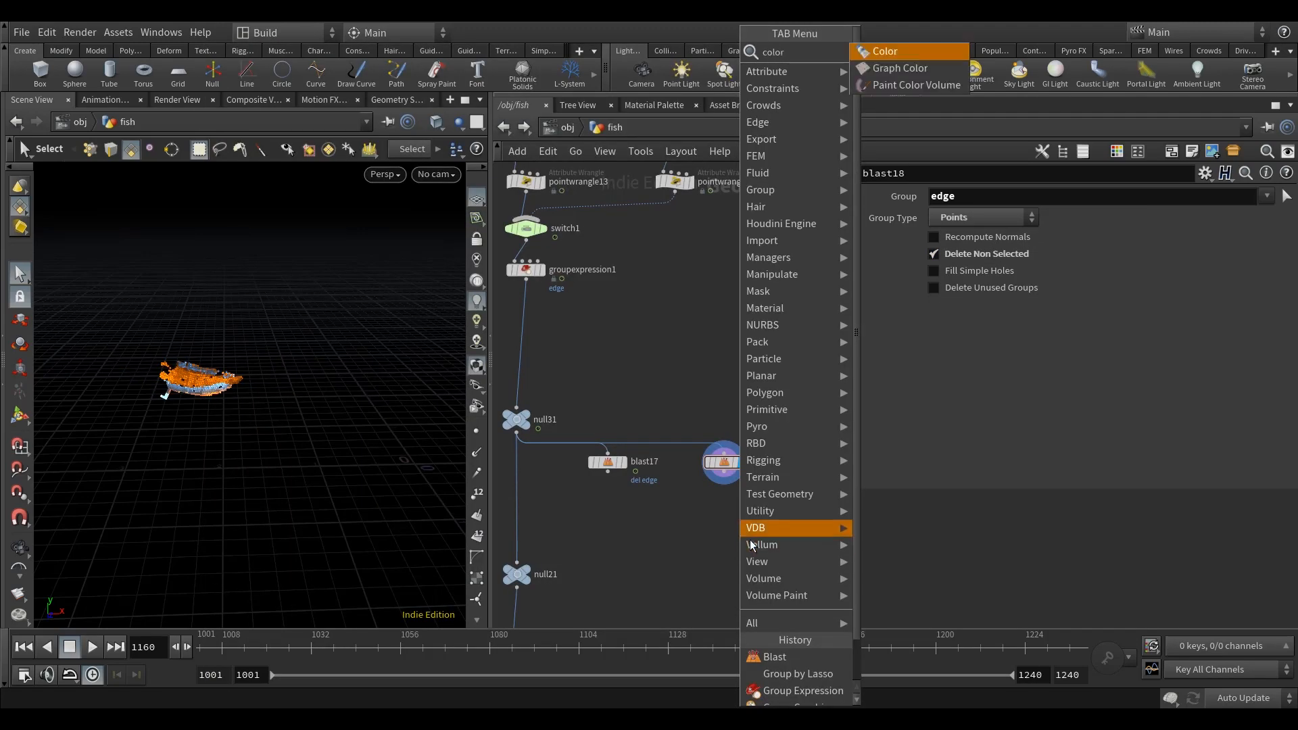
pyautogui.press('Return')
pyautogui.click(747, 522)
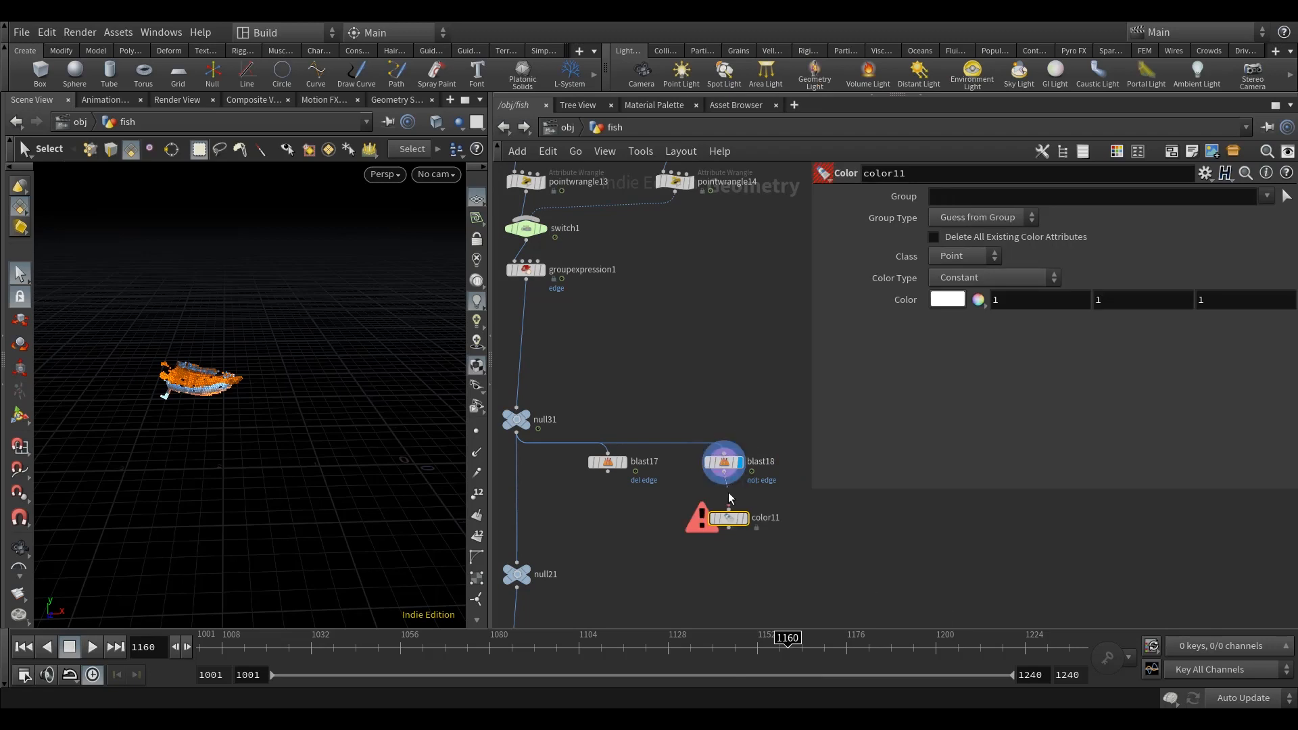
pyautogui.click(947, 300)
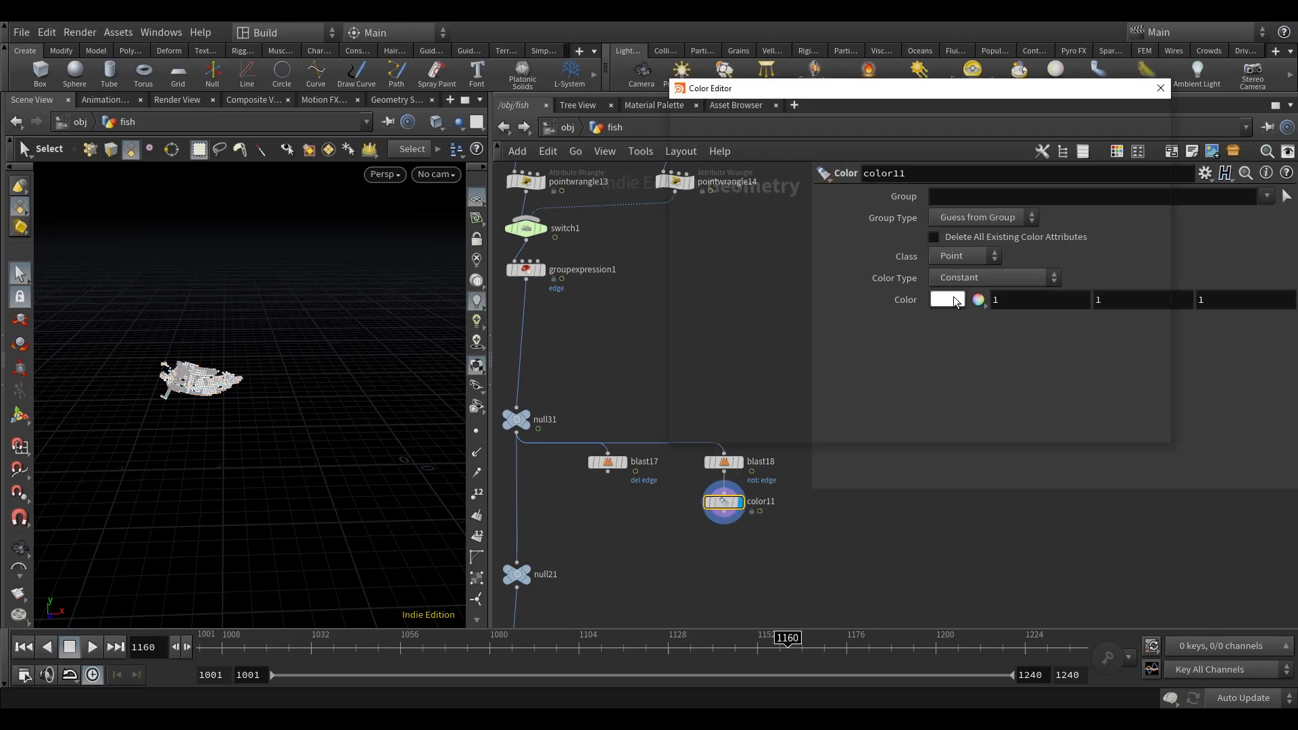
pyautogui.click(1114, 146)
pyautogui.click(1160, 88)
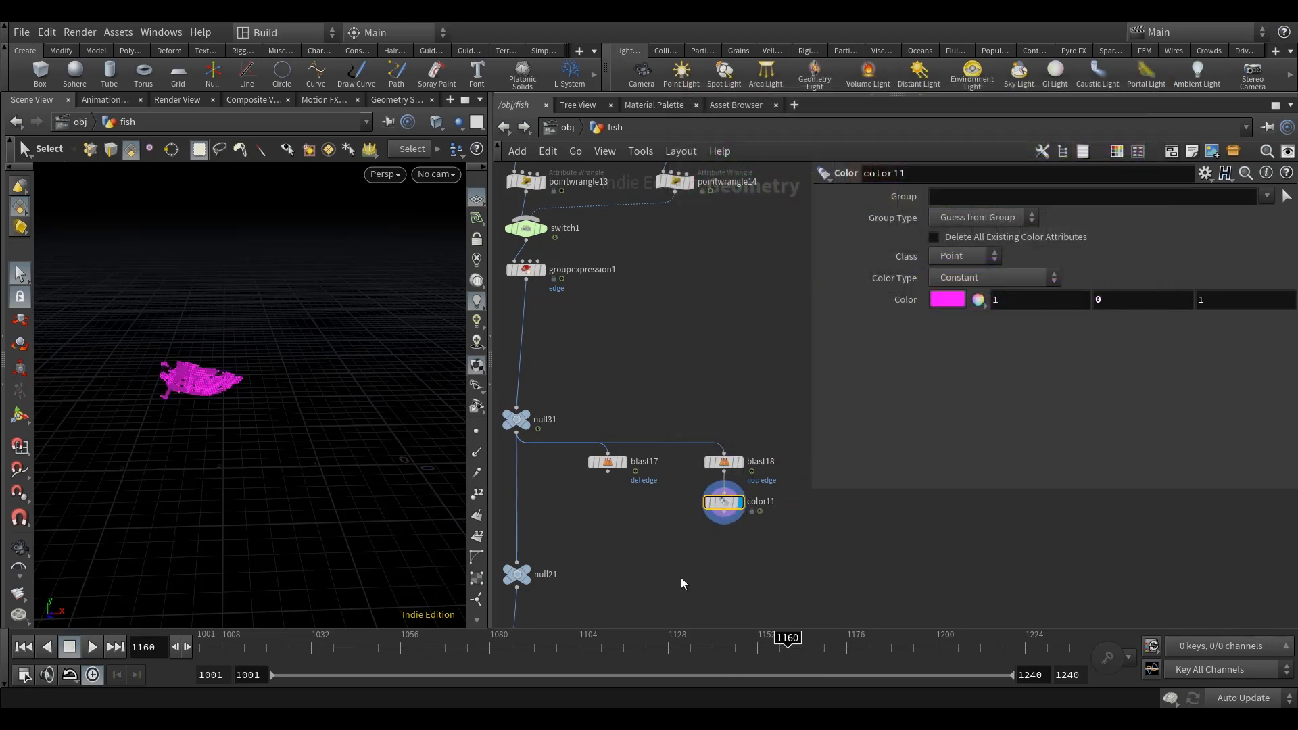
# Step: Add a Merge node that combines blast17 and color11, and display it
pyautogui.press('Tab')
pyautogui.write('mer')
pyautogui.click(811, 51)
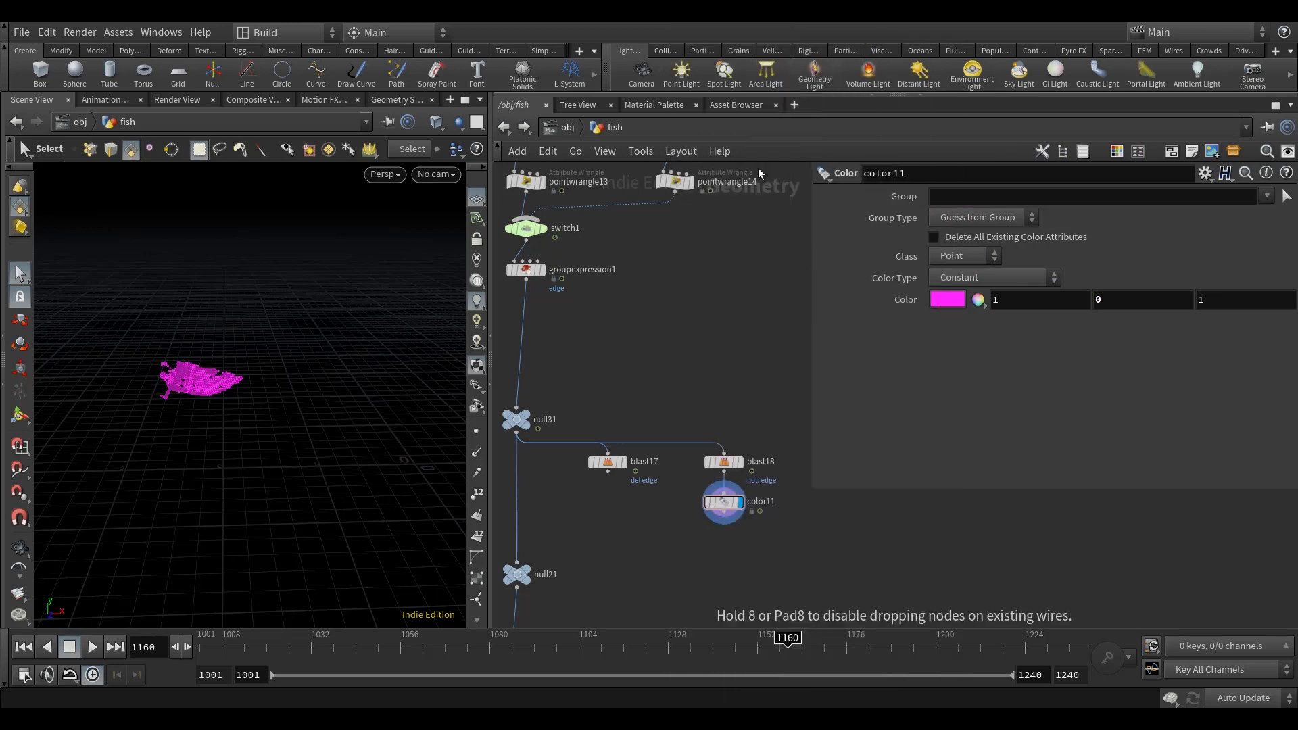
pyautogui.click(650, 568)
pyautogui.click(608, 471)
pyautogui.click(644, 552)
pyautogui.moveTo(723, 521); pyautogui.dragTo(634, 542)
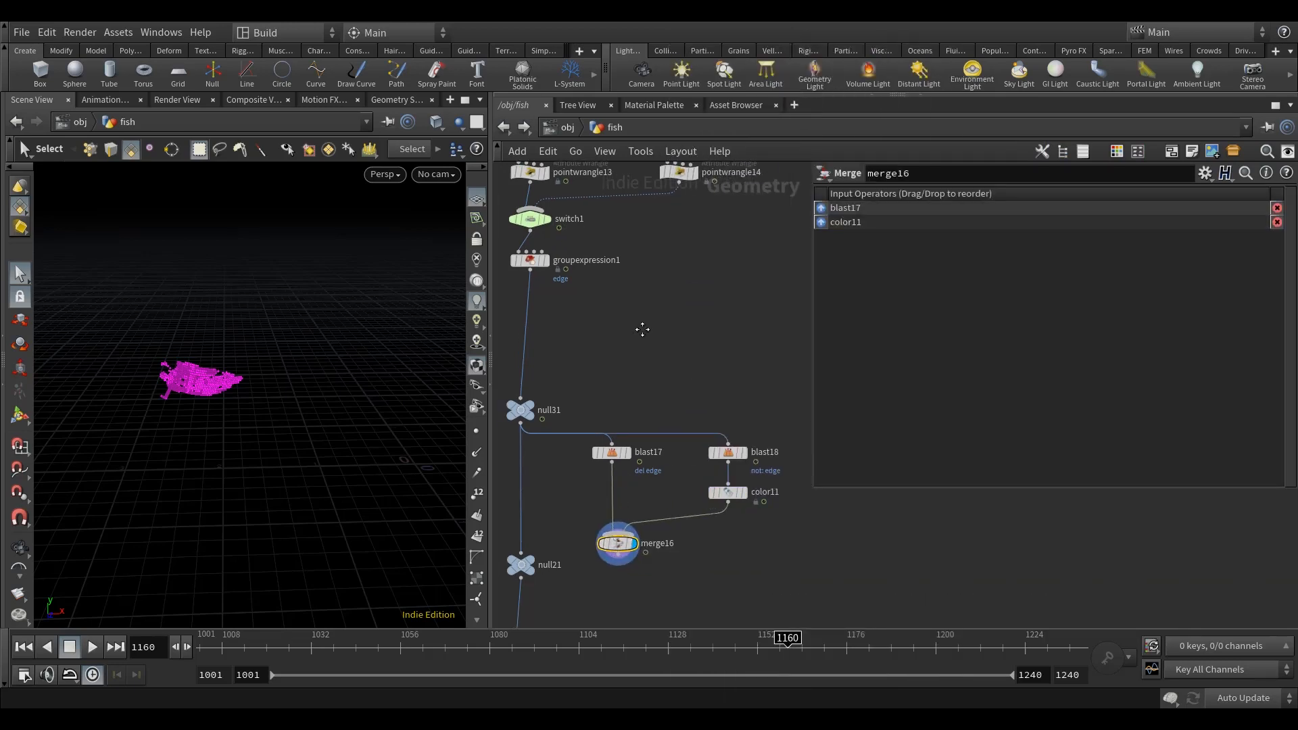
# Step: Insert a Group Combine node between groupexpression1 and null31
pyautogui.click(532, 264)
pyautogui.moveTo(701, 361); pyautogui.dragTo(717, 360, button='middle')
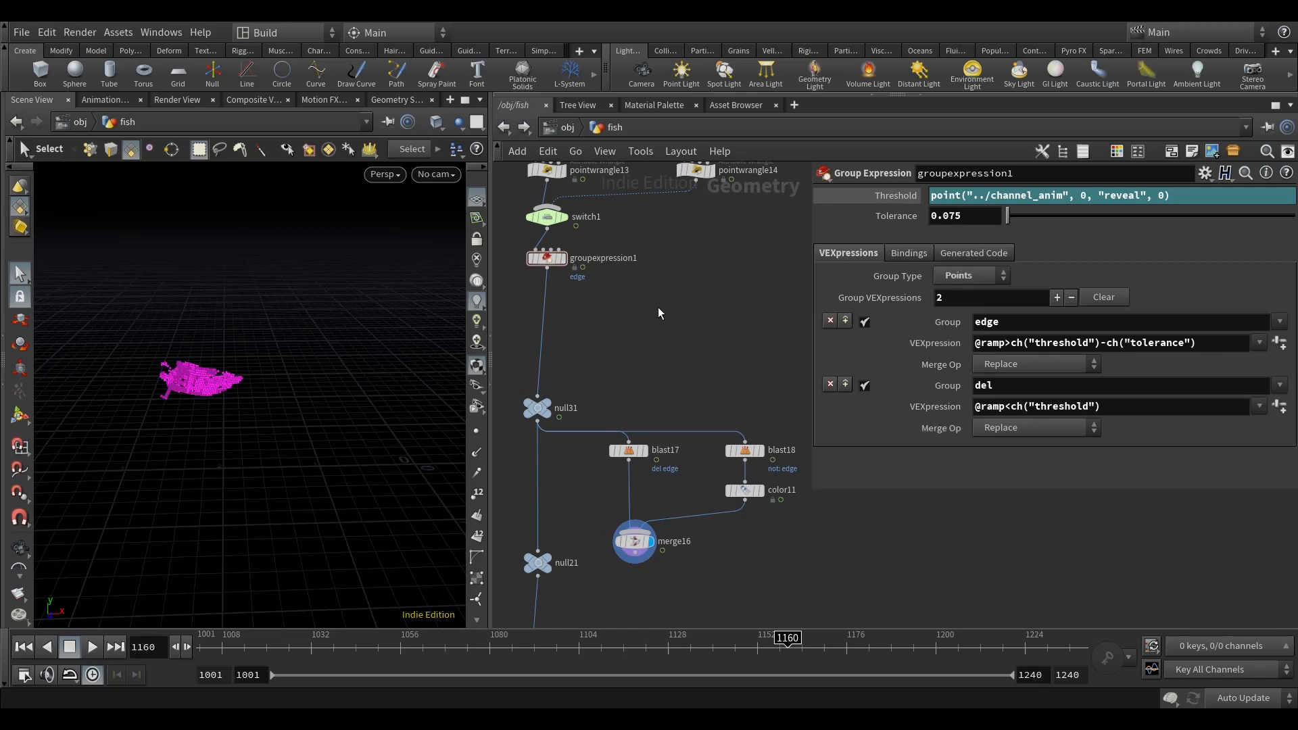
pyautogui.moveTo(608, 317); pyautogui.dragTo(616, 316, button='middle')
pyautogui.write('roupc')
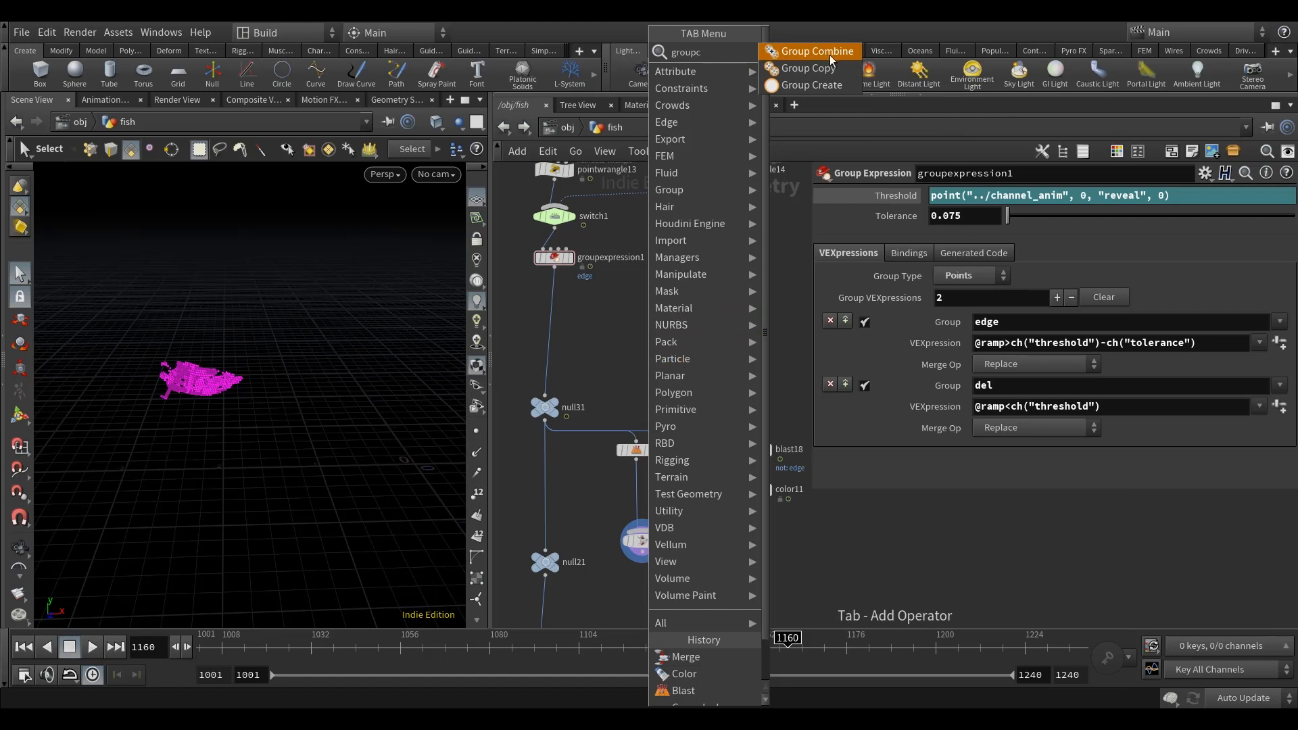
pyautogui.click(831, 59)
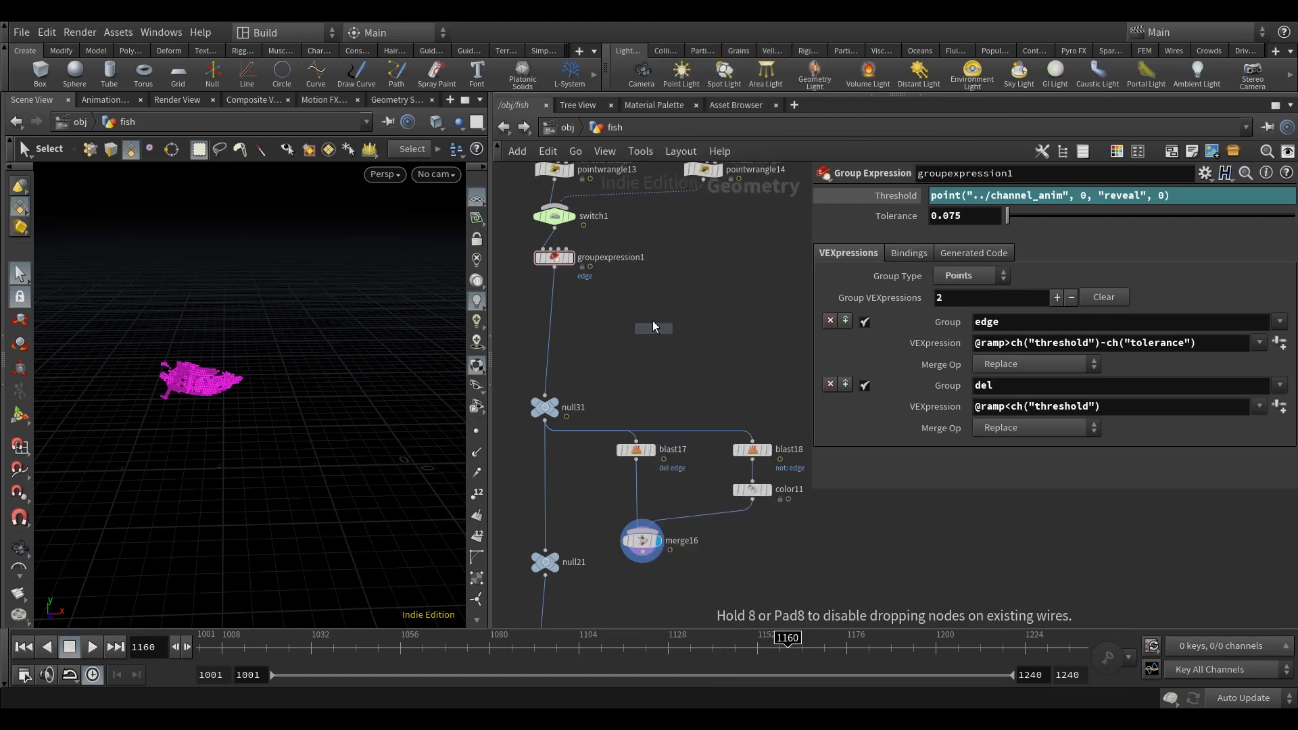
pyautogui.click(571, 311)
pyautogui.click(571, 309)
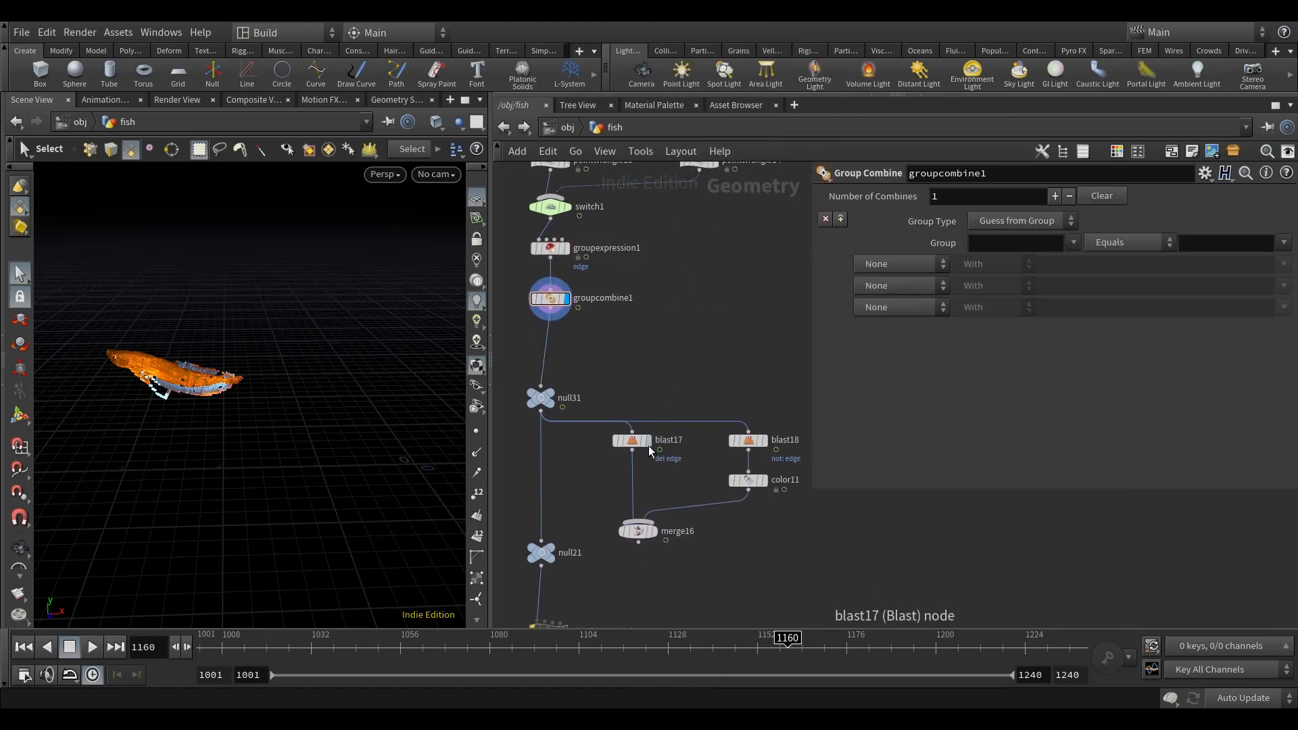
# Step: Display blast17, and in groupcombine1 set the Group Type to Points and define group edge as equal to edge
pyautogui.click(645, 441)
pyautogui.click(548, 311)
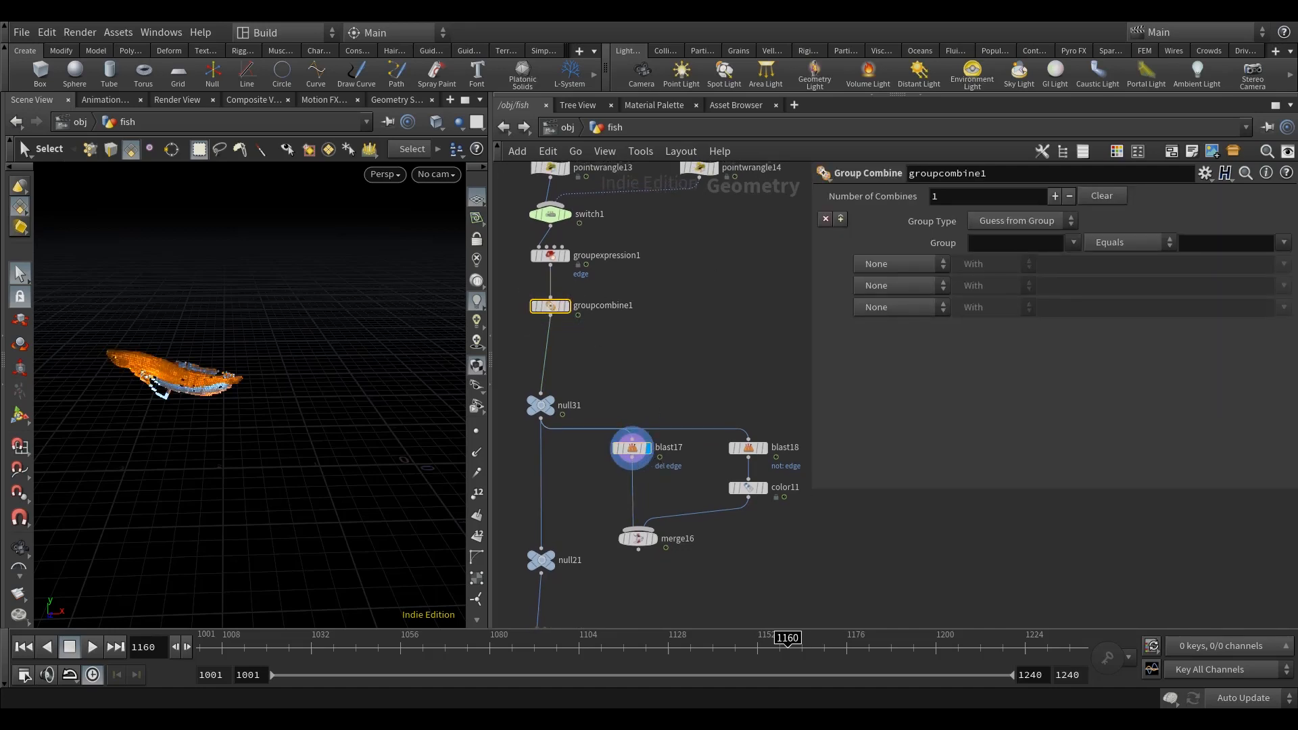
pyautogui.click(1022, 221)
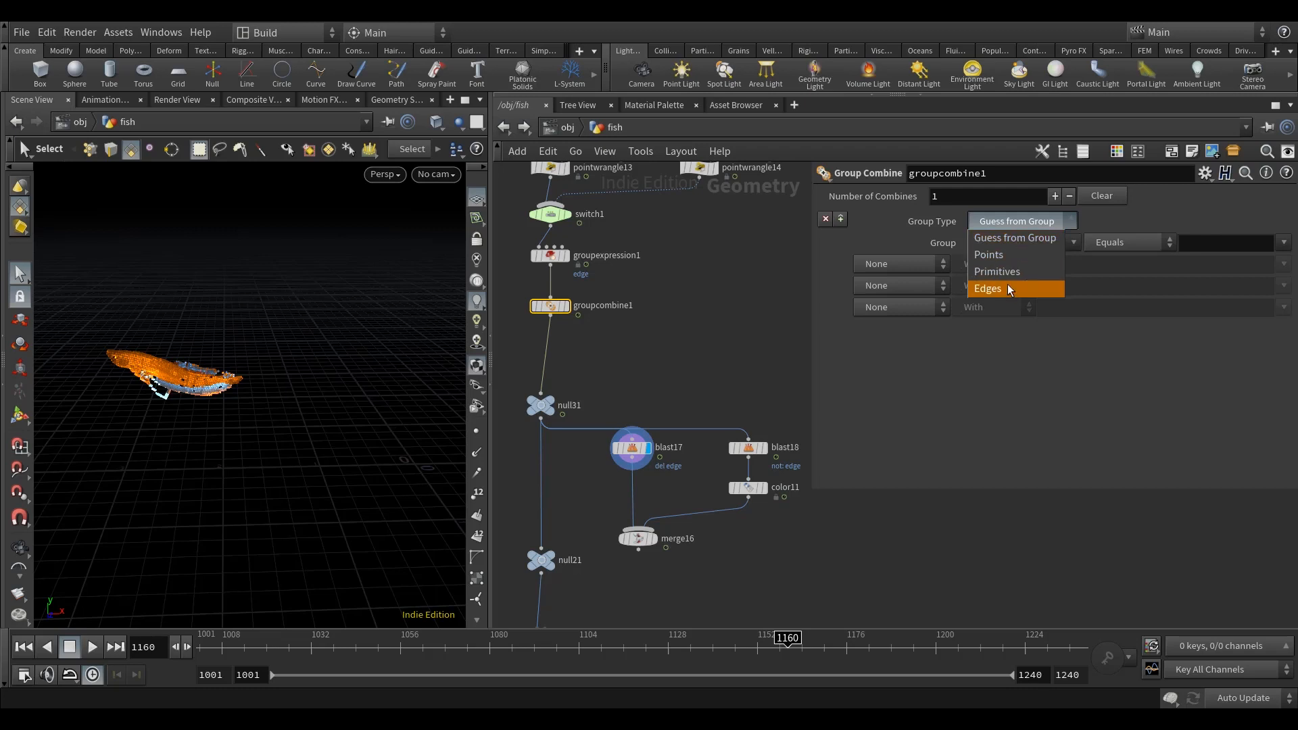
pyautogui.click(1011, 287)
pyautogui.click(1012, 221)
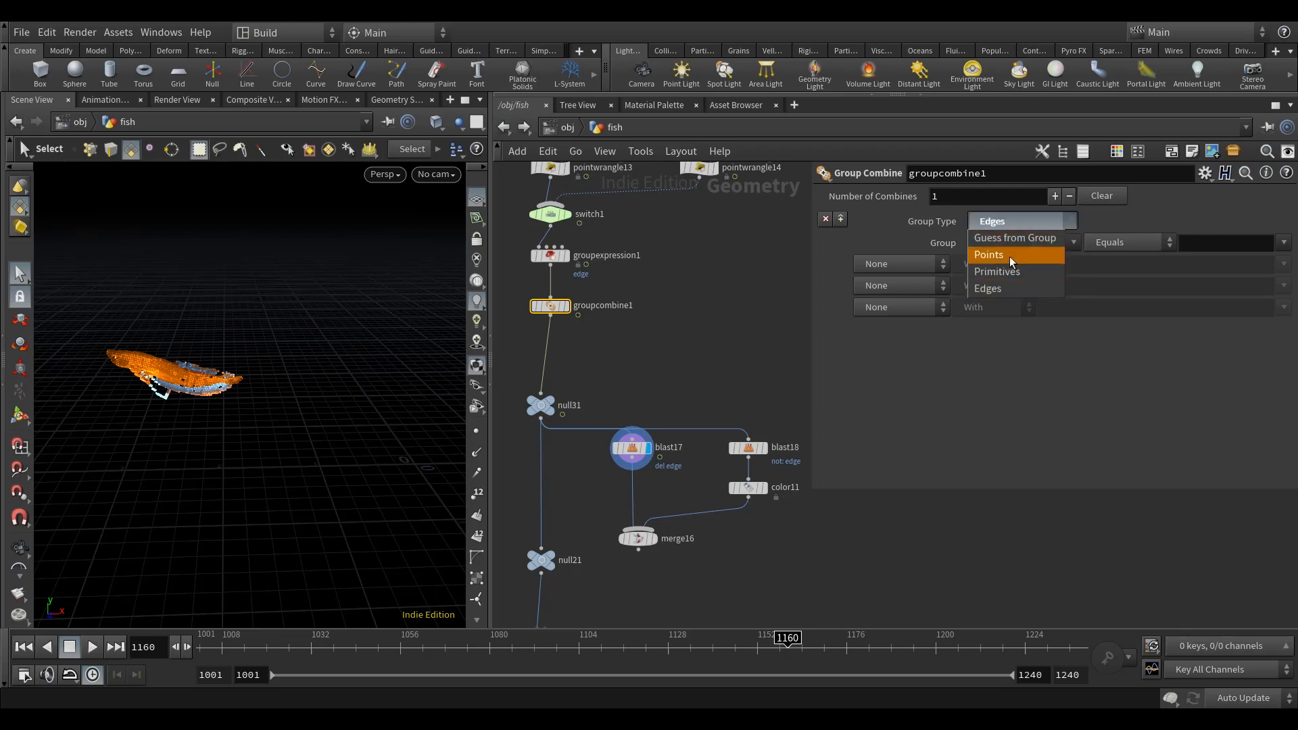
pyautogui.click(1008, 257)
pyautogui.click(1003, 242)
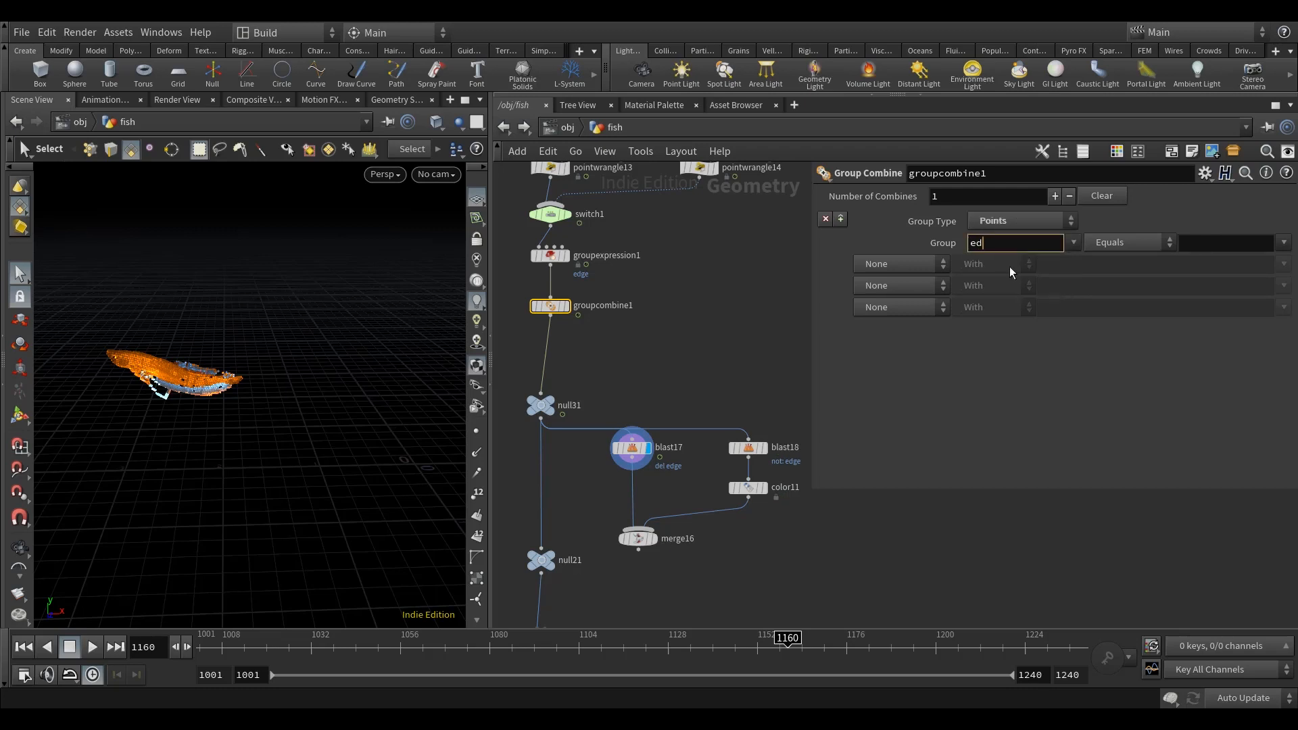
pyautogui.write('edge')
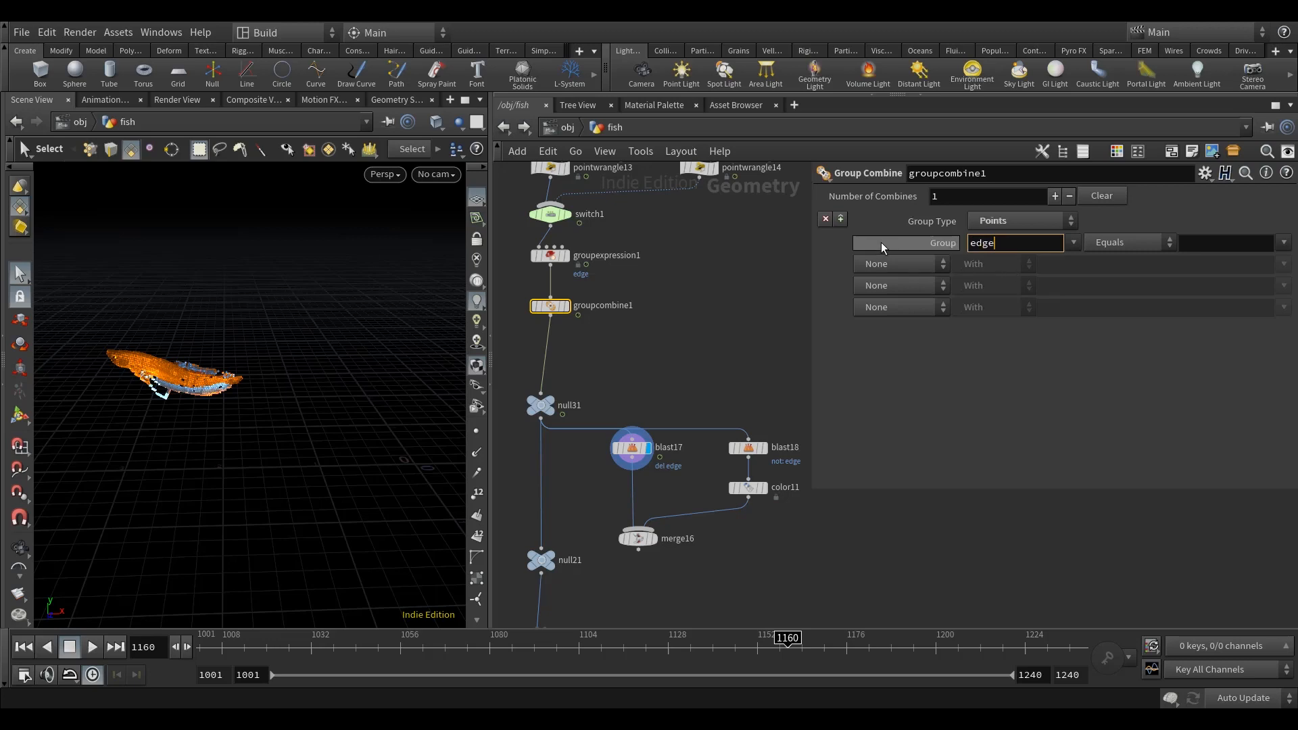
pyautogui.click(1206, 241)
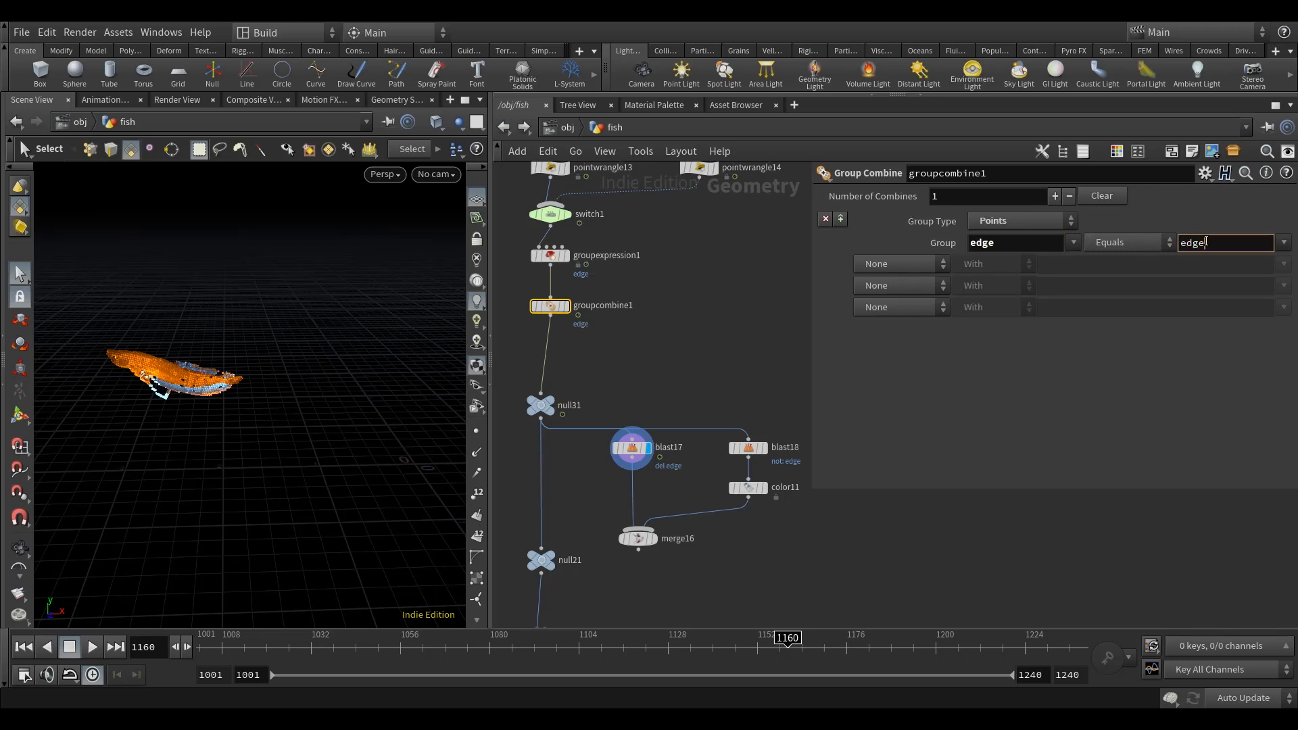
pyautogui.write('edge')
pyautogui.press('Return')
# Step: Make groupcombine1 intersect the edge group with del using Intersect (And), and display color11
pyautogui.click(906, 266)
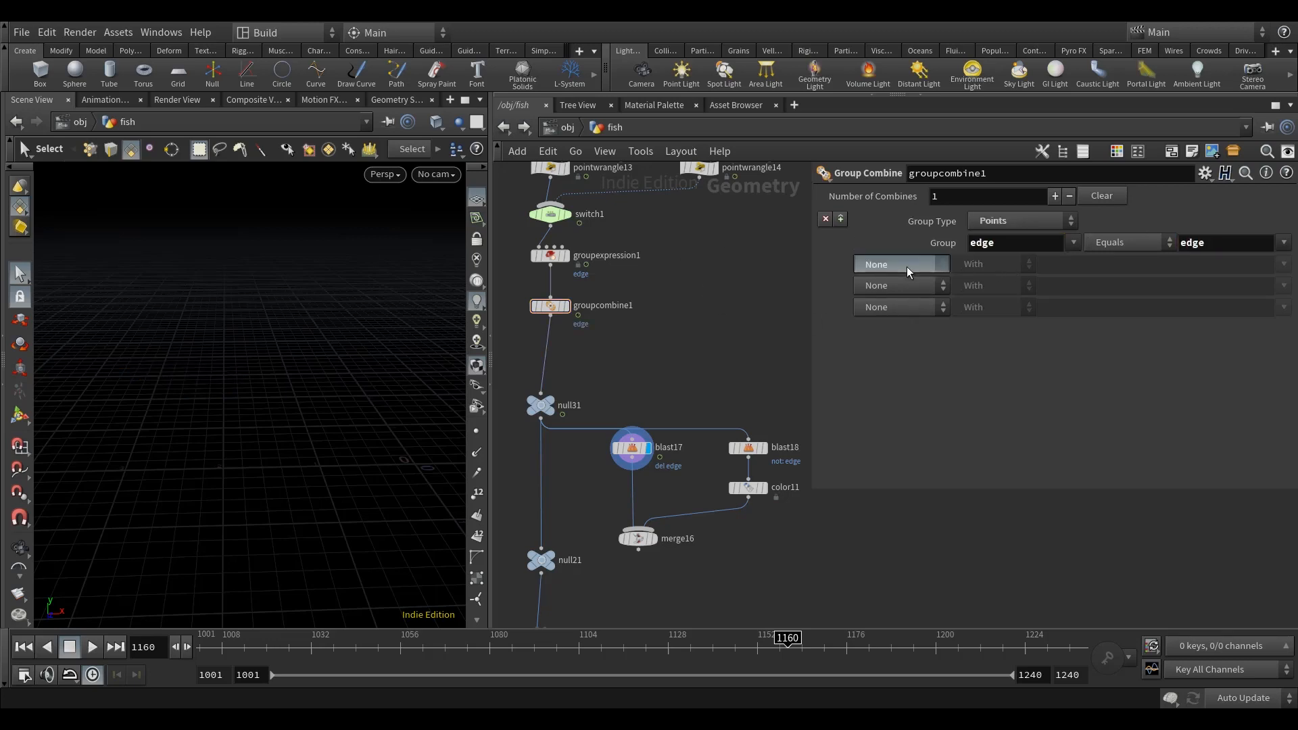
pyautogui.click(956, 299)
pyautogui.click(1089, 265)
pyautogui.write('del')
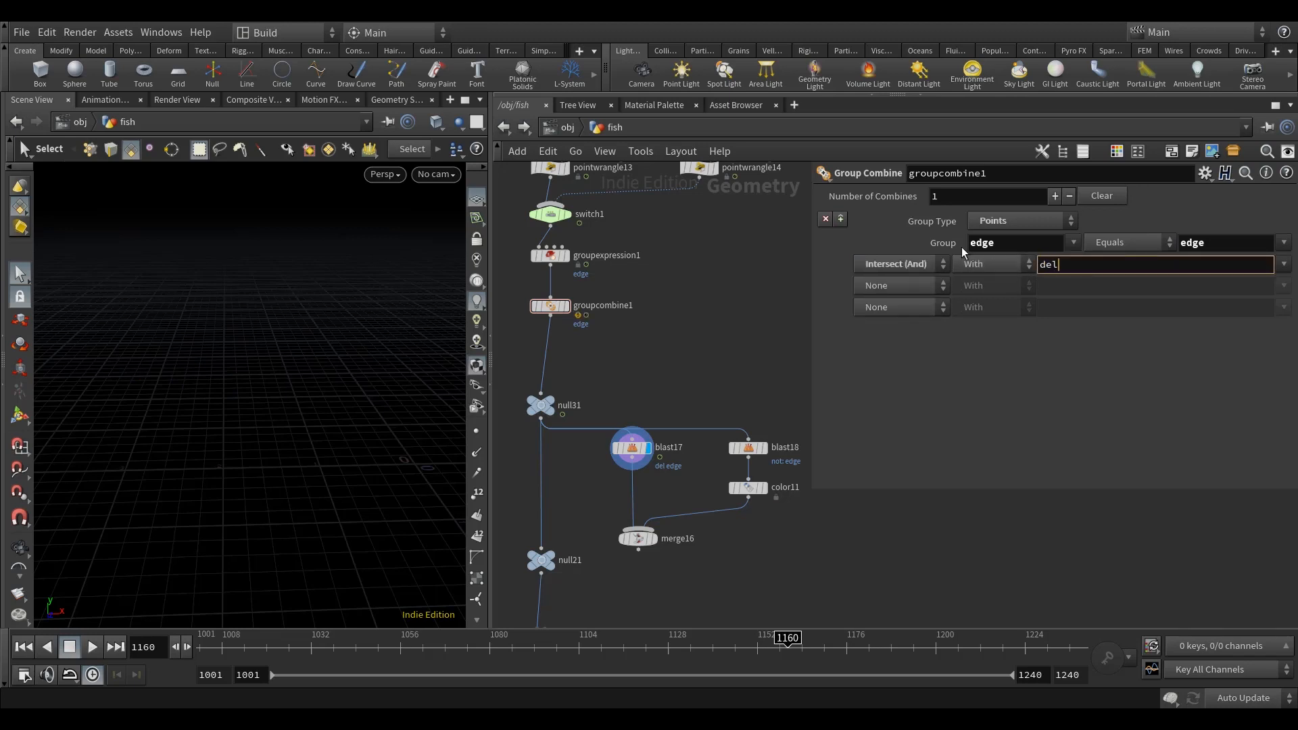
pyautogui.press('Return')
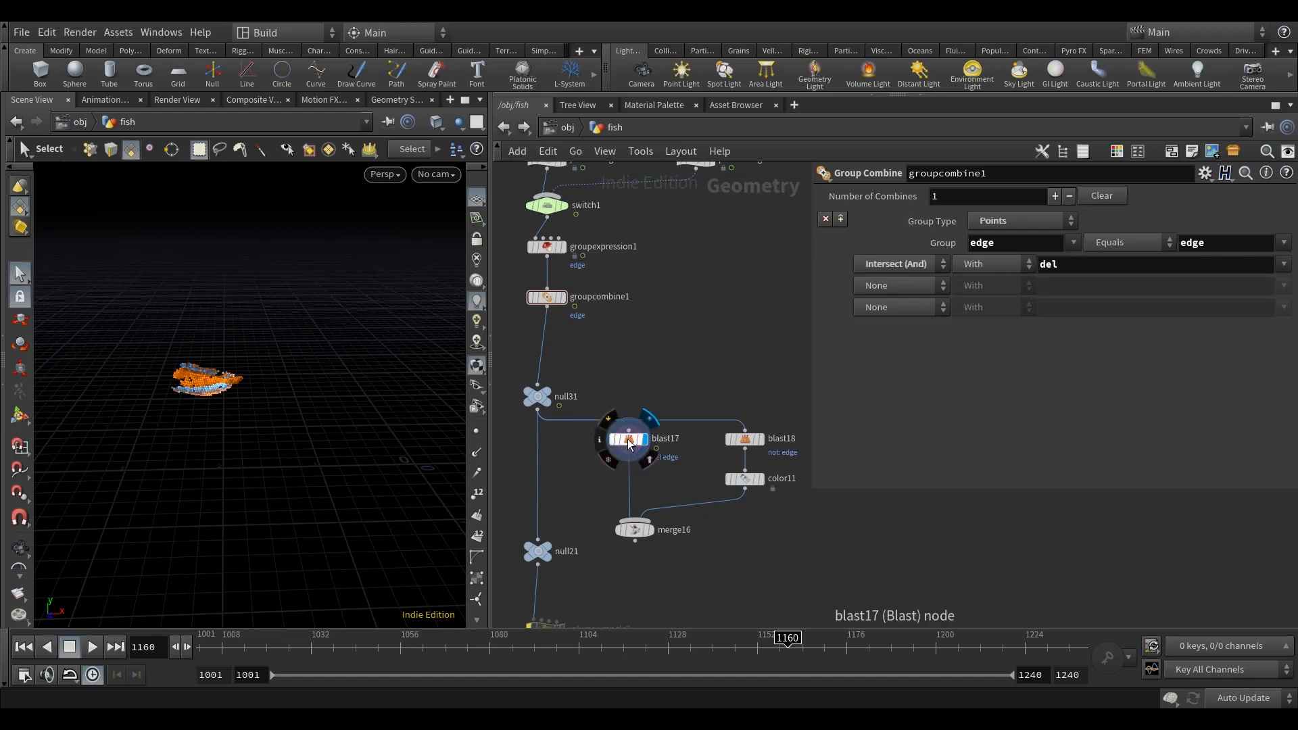
pyautogui.click(757, 480)
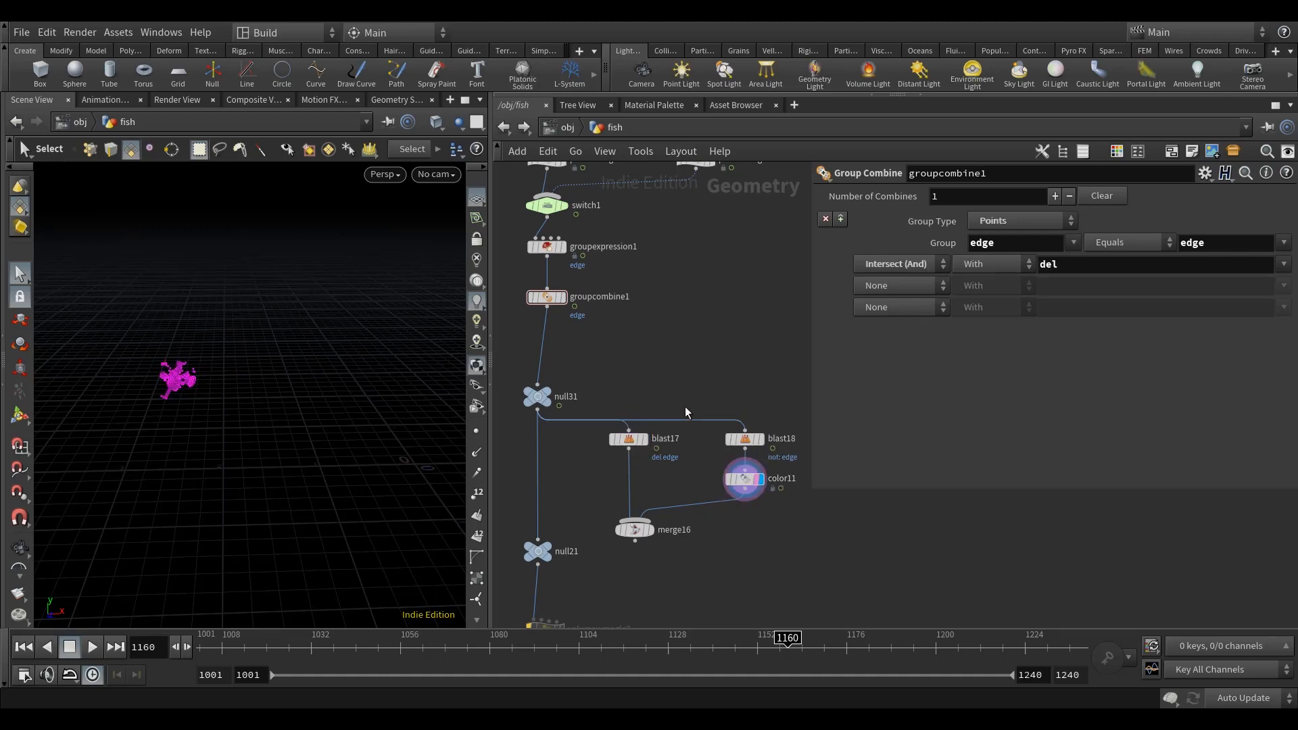
# Step: Insert a second Group Combine node between groupcombine1 and null31
pyautogui.moveTo(548, 298); pyautogui.dragTo(548, 285)
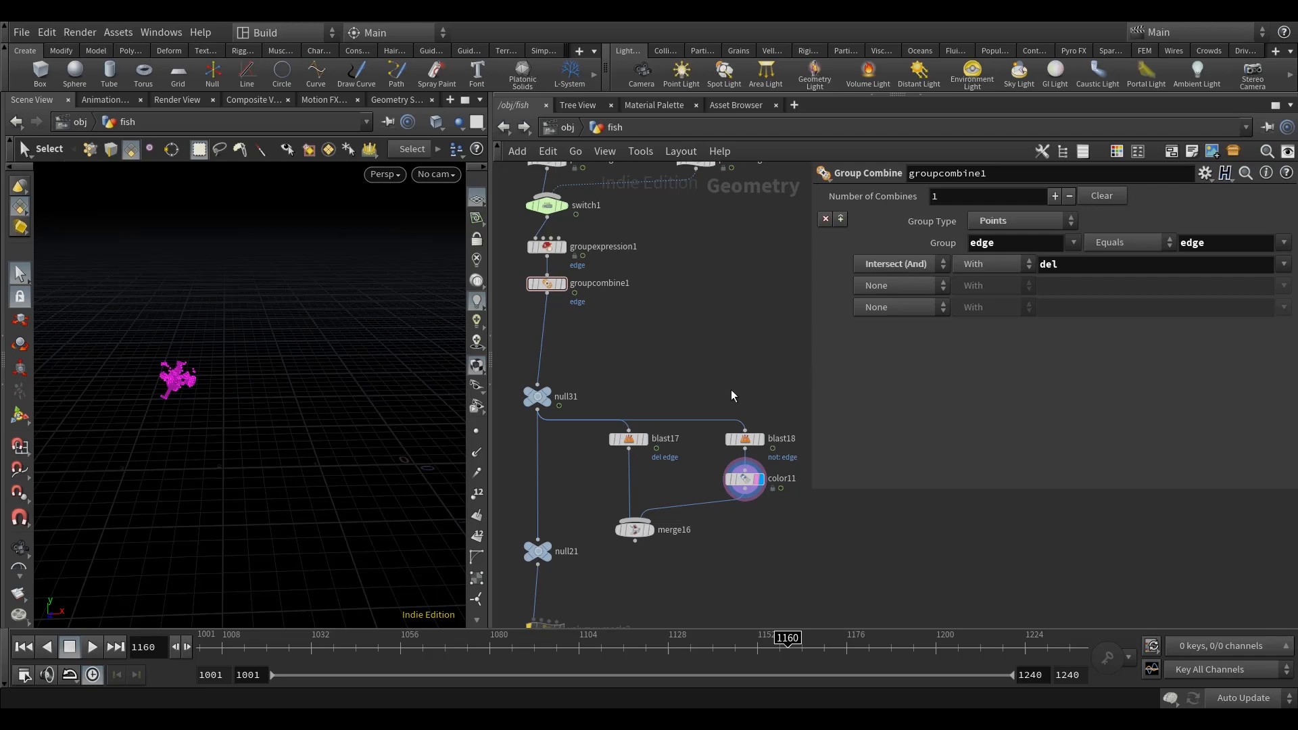
pyautogui.press('Tab')
pyautogui.write('group')
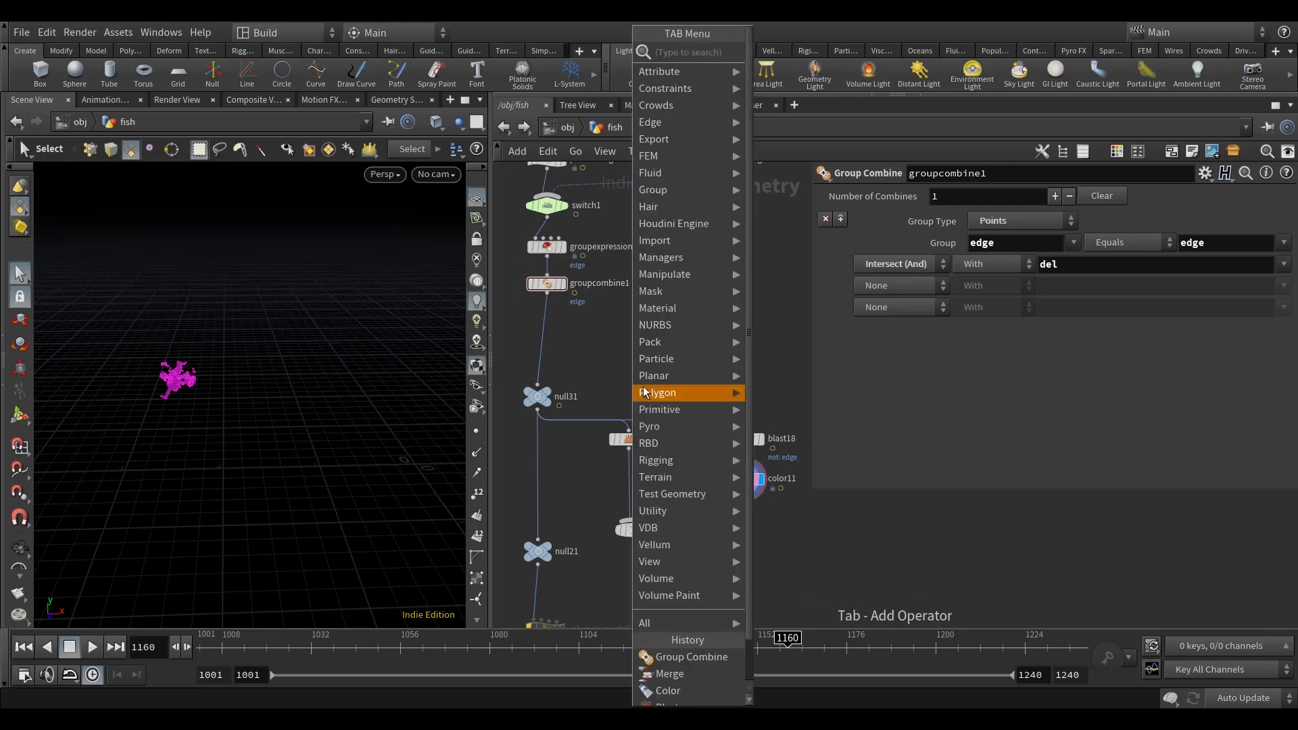
pyautogui.write('c')
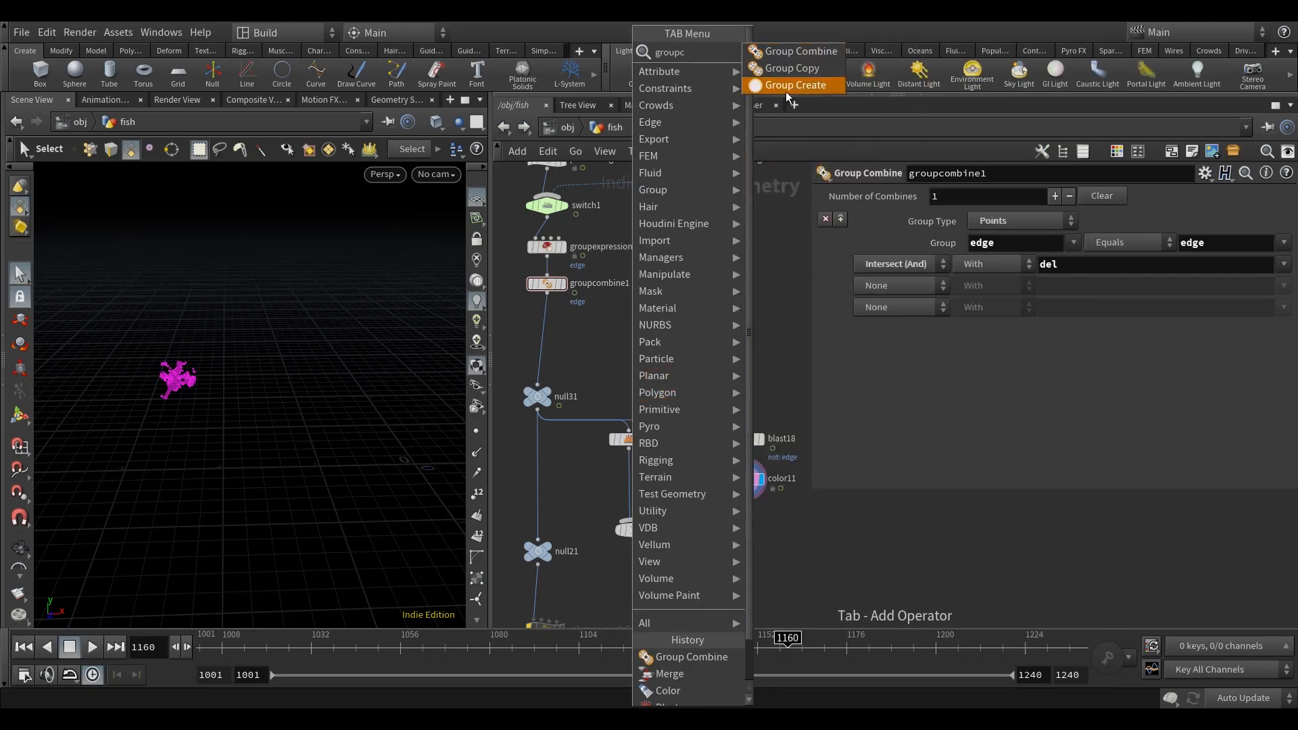
pyautogui.click(807, 50)
pyautogui.click(596, 342)
pyautogui.moveTo(600, 346); pyautogui.dragTo(556, 329)
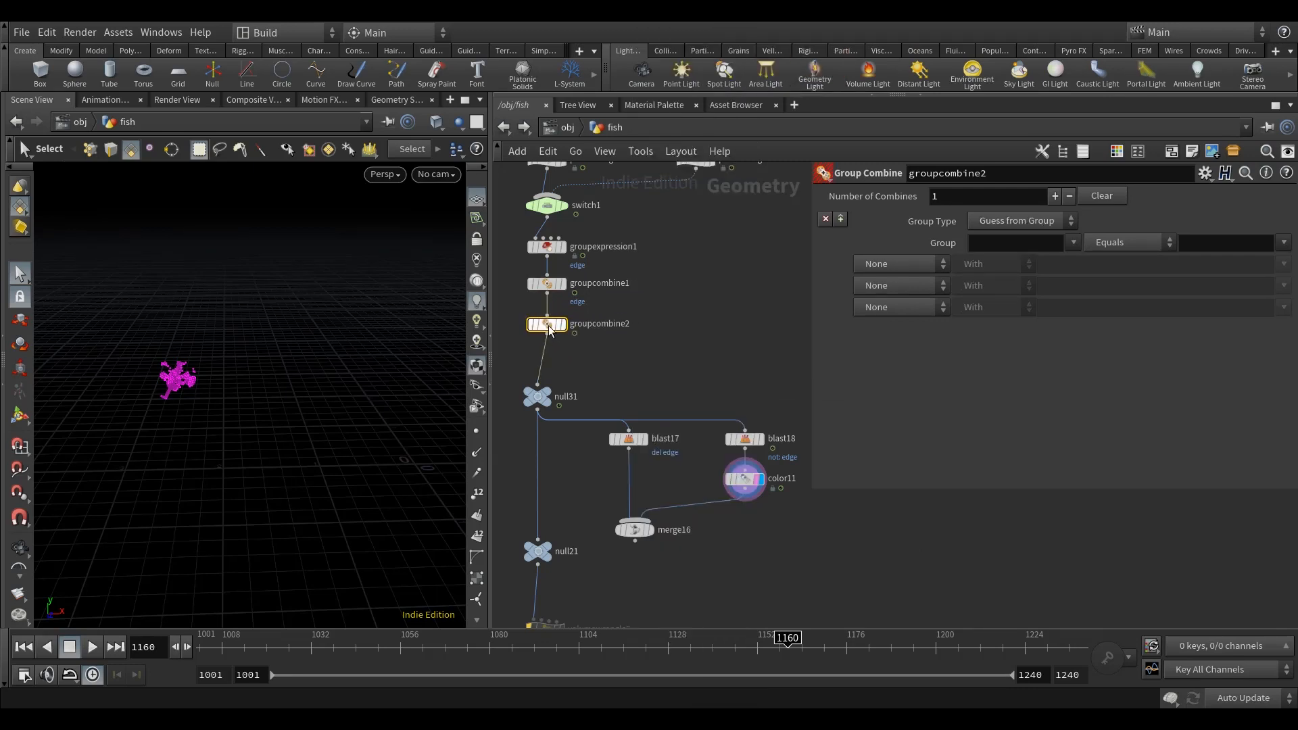
# Step: In groupcombine2, set the Group Type to Points and define group del as equal to del
pyautogui.click(1017, 221)
pyautogui.click(988, 255)
pyautogui.click(982, 244)
pyautogui.write('del')
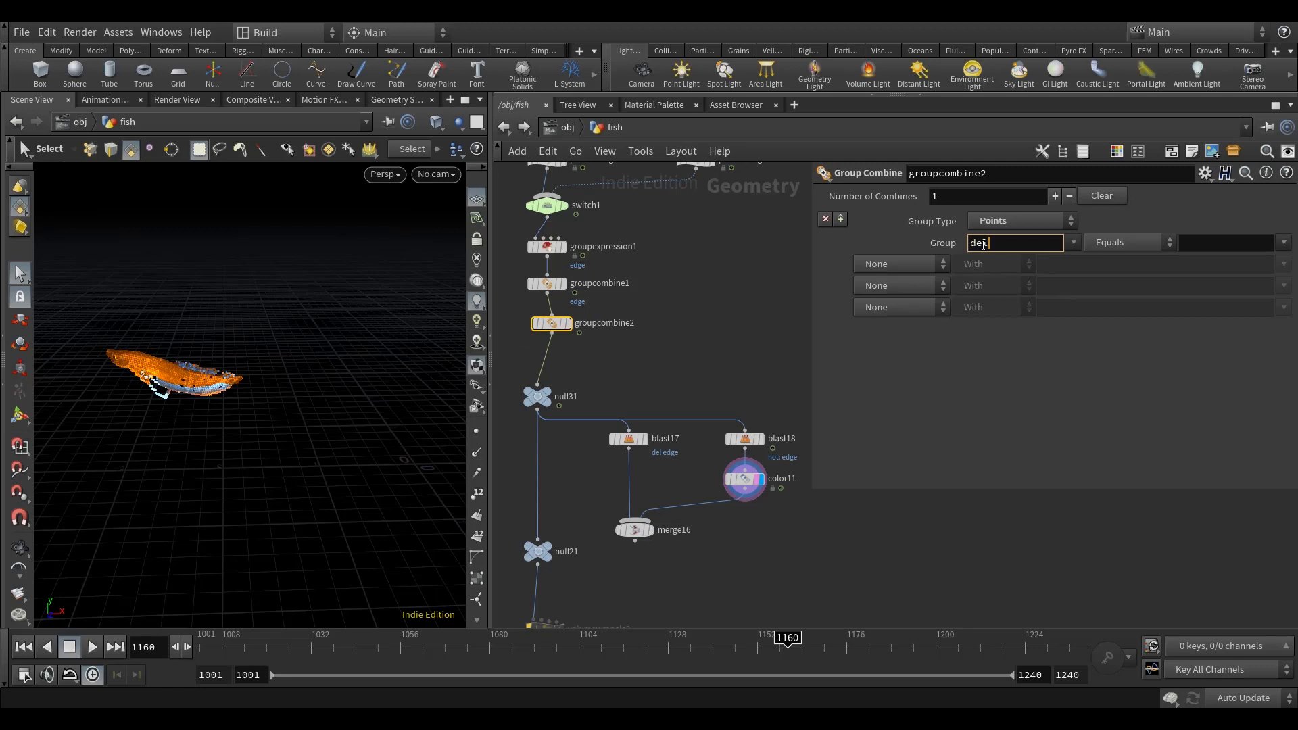
pyautogui.click(788, 269)
pyautogui.click(1203, 244)
pyautogui.write('d')
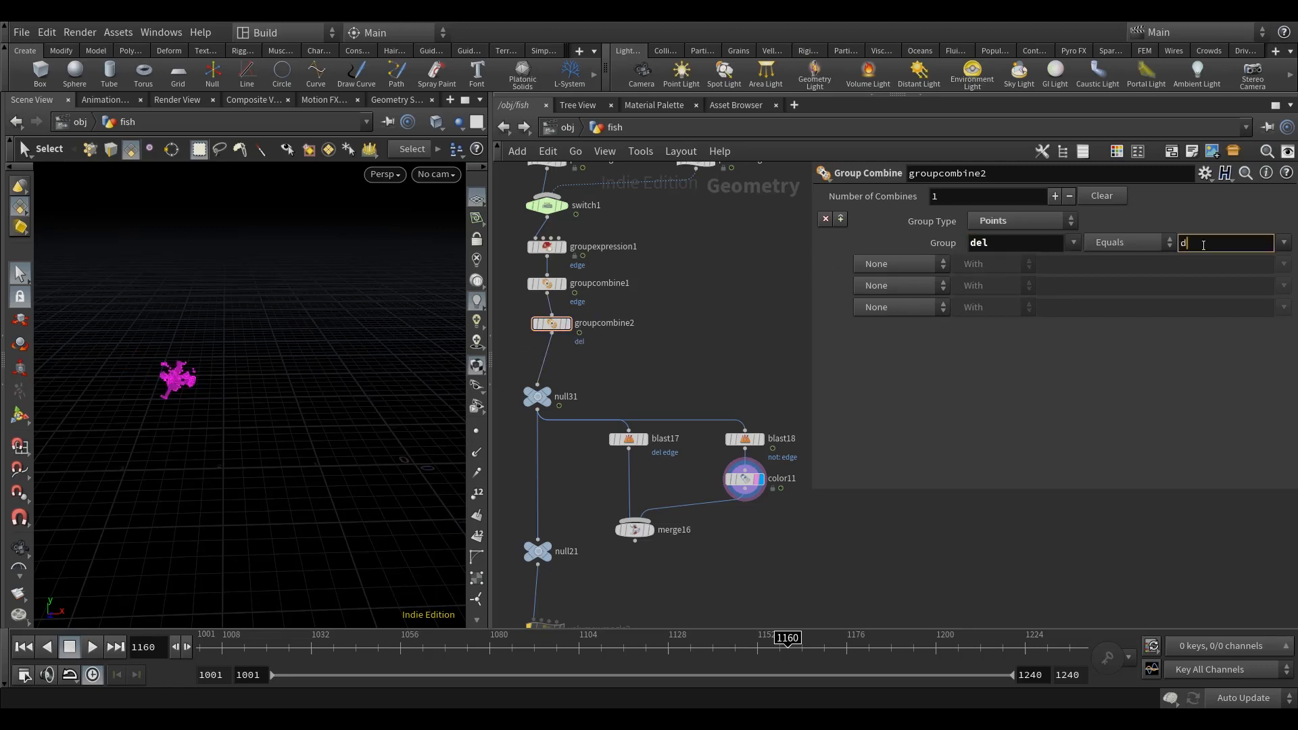
pyautogui.write('el')
# Step: Subtract the edge group from del in groupcombine2 using Subtraction
pyautogui.click(899, 264)
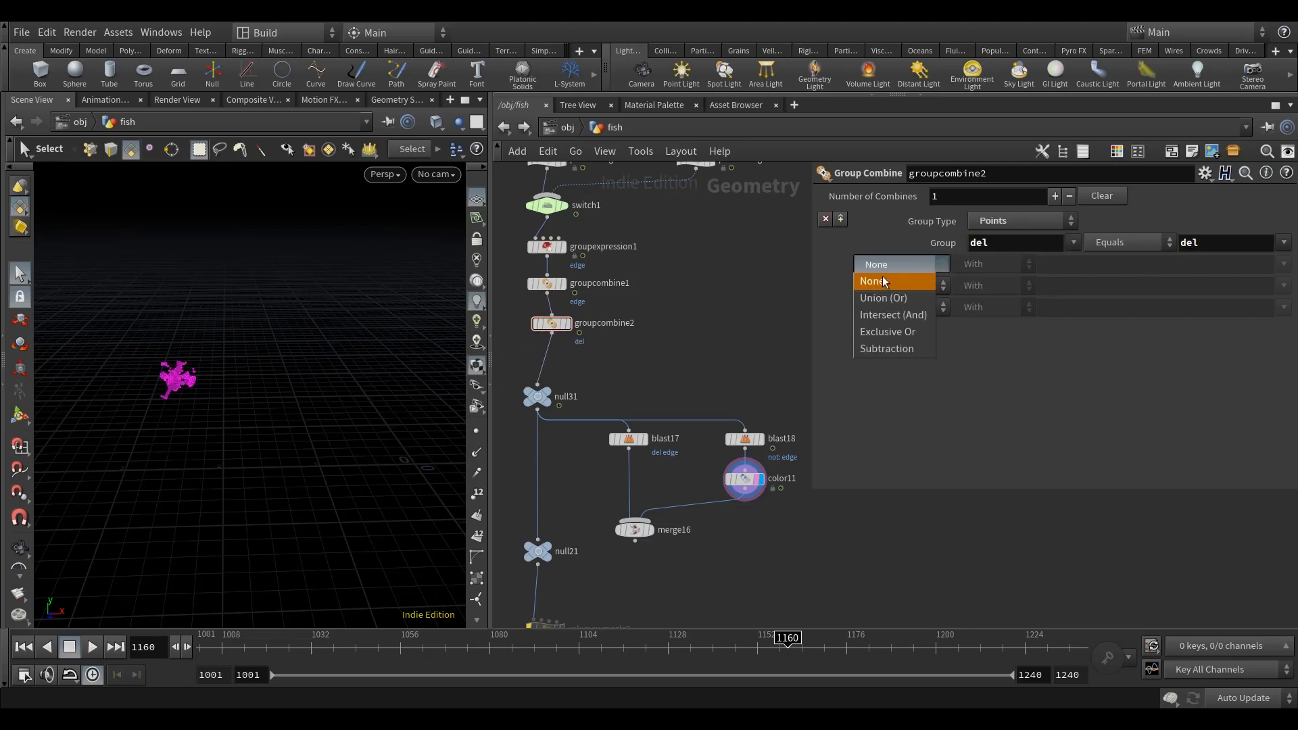
pyautogui.click(884, 348)
pyautogui.click(1096, 263)
pyautogui.write('edg')
pyautogui.moveTo(724, 348); pyautogui.dragTo(724, 336, button='middle')
# Step: Display blast17 and merge16 in turn, and scrub to frame 1007 to examine the magenta edge on the revealing fish
pyautogui.click(643, 427)
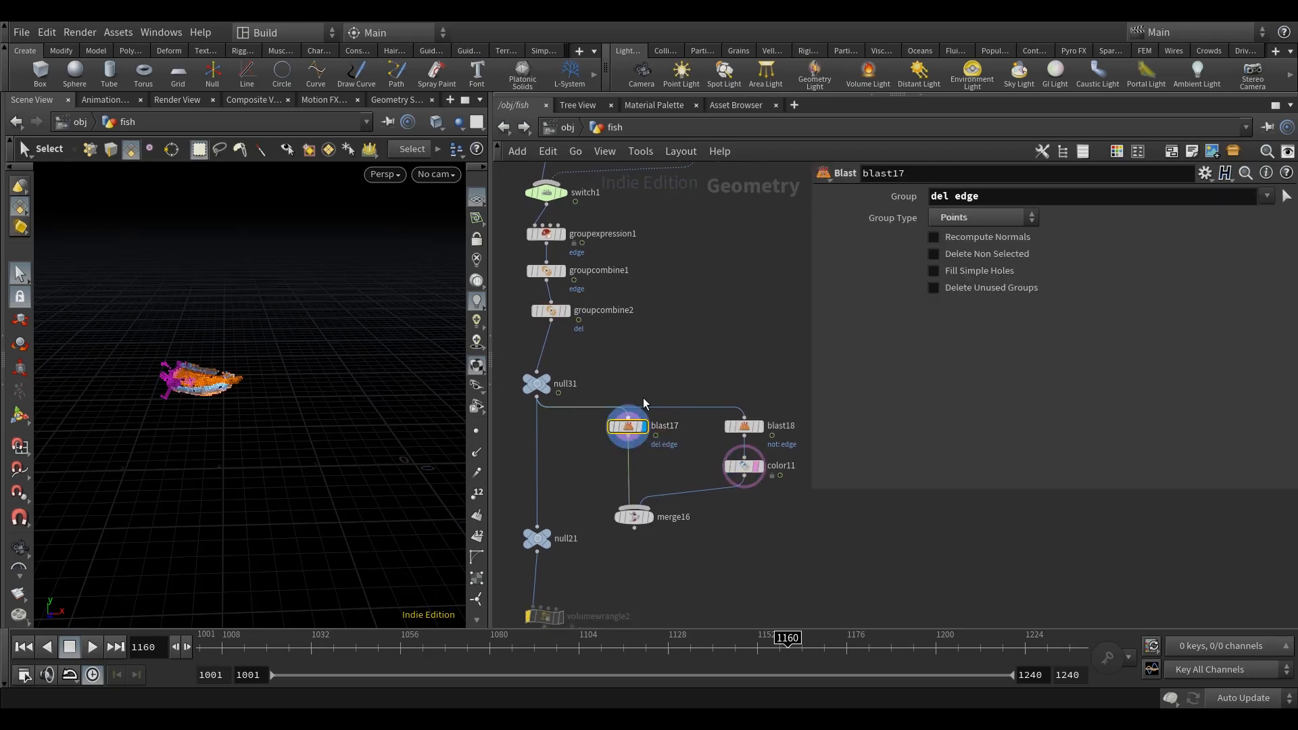
pyautogui.moveTo(643, 397); pyautogui.dragTo(643, 407, button='middle')
pyautogui.click(652, 439)
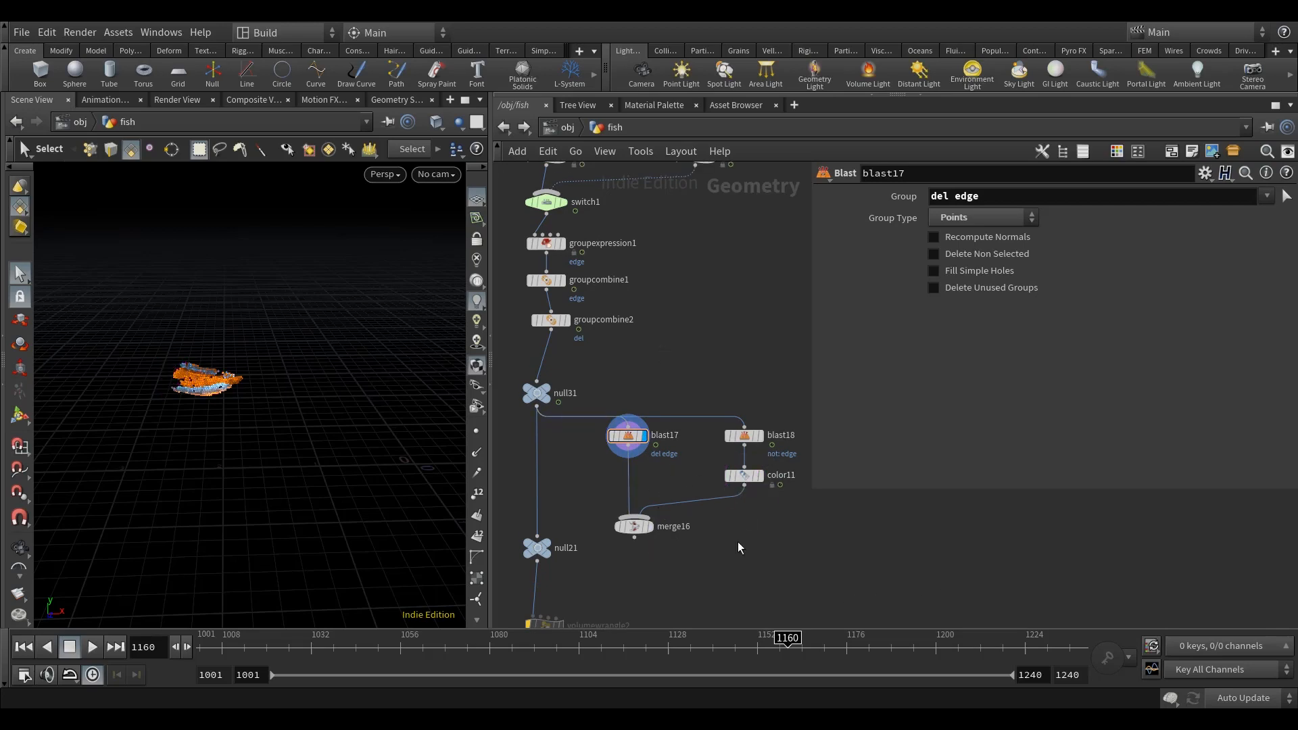
pyautogui.click(638, 533)
pyautogui.moveTo(705, 549)
pyautogui.mouseDown(button='middle')
pyautogui.moveTo(696, 561)
pyautogui.moveTo(706, 541)
pyautogui.mouseUp(button='middle')
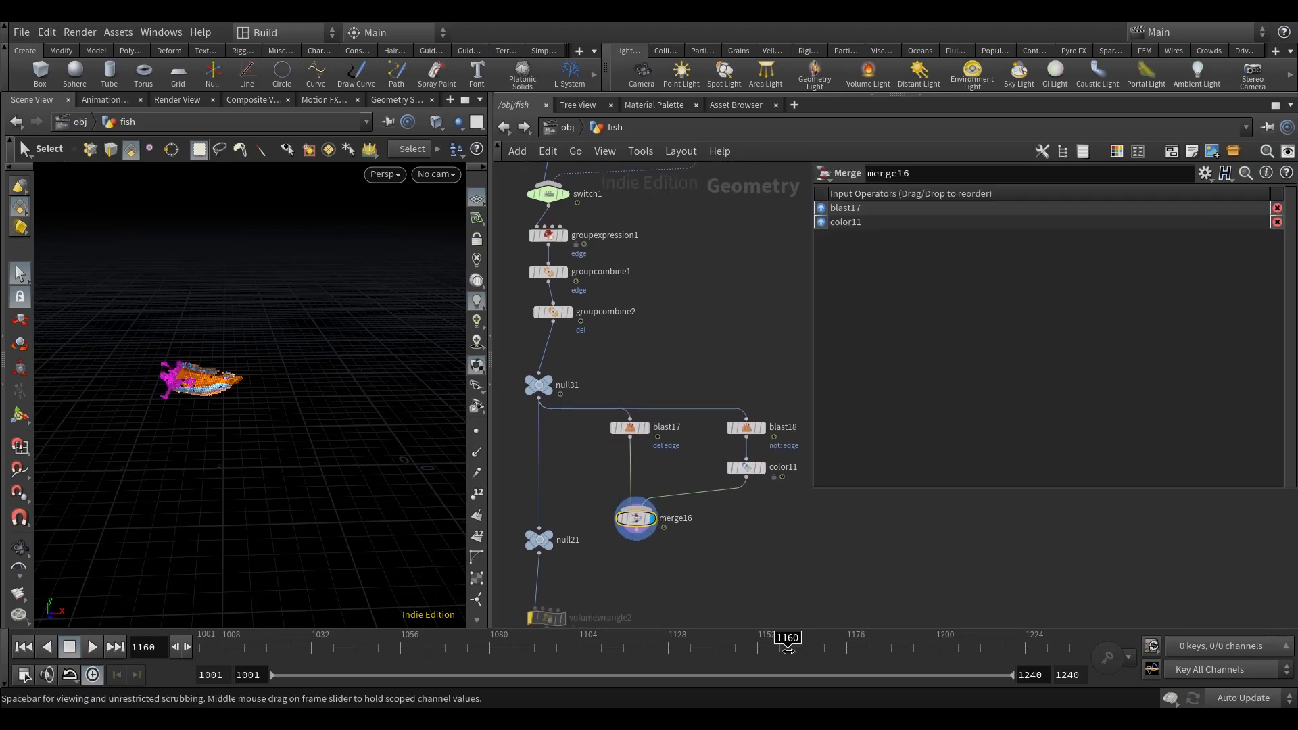
pyautogui.moveTo(795, 657); pyautogui.dragTo(813, 657)
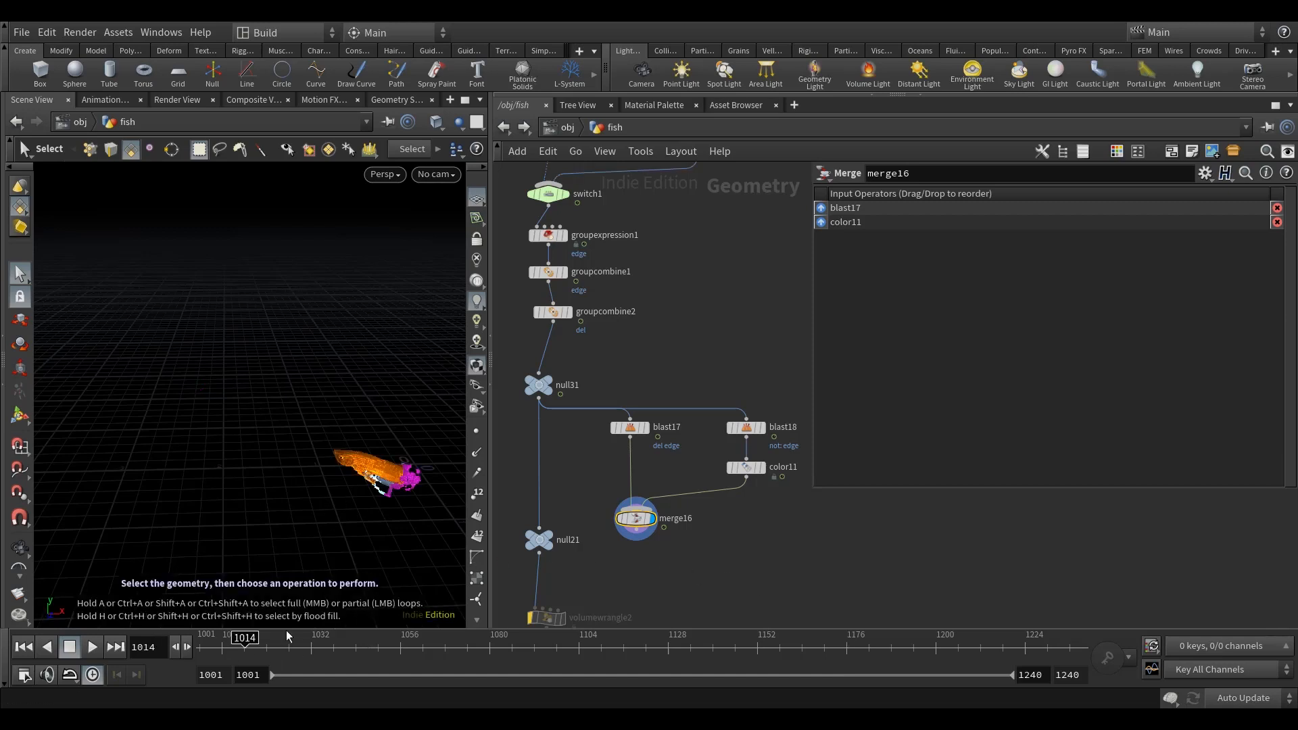
pyautogui.click(229, 653)
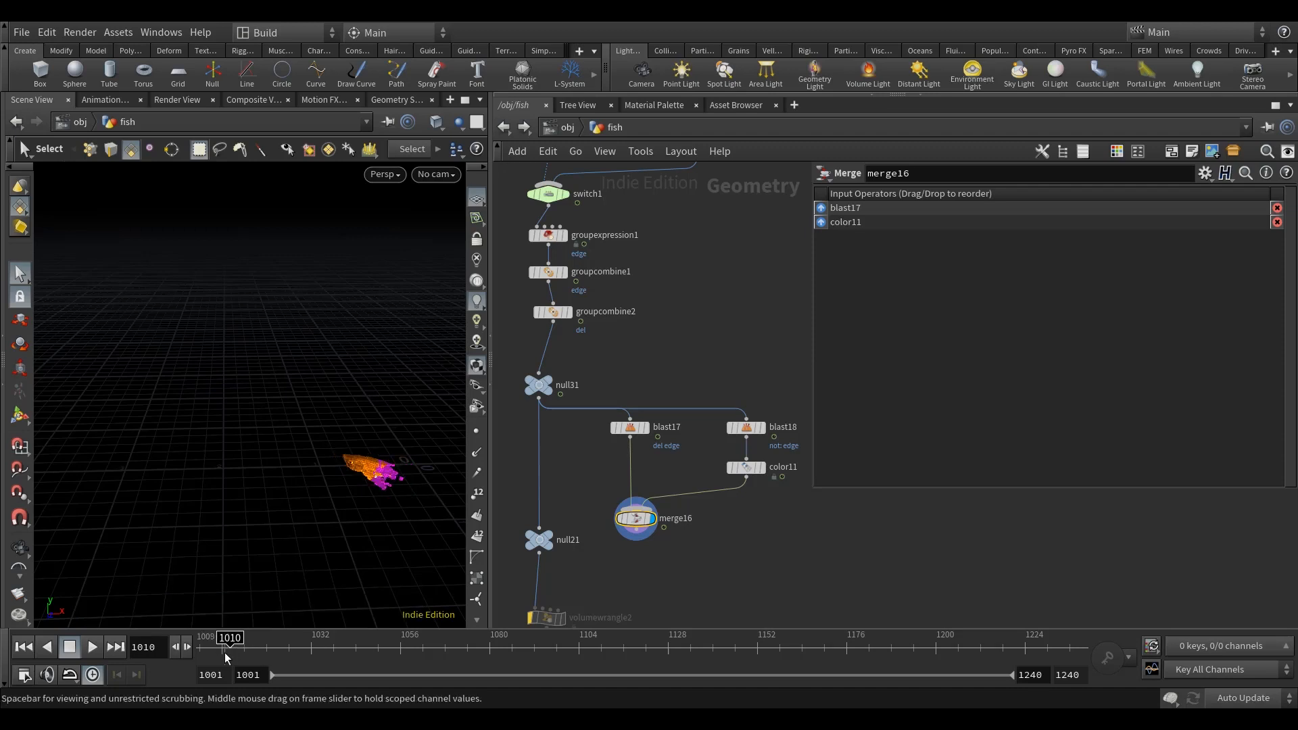
pyautogui.click(219, 650)
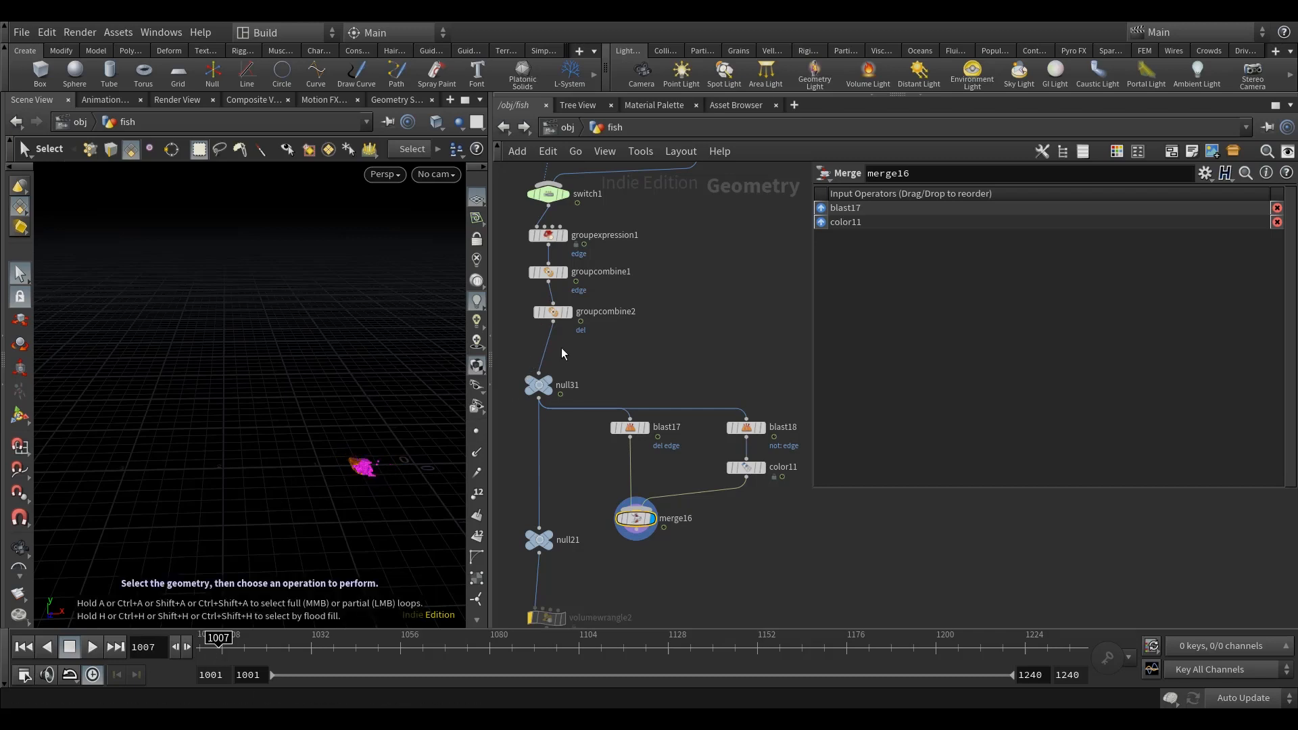
# Step: Display null21 and examine the downstream network through the GEO_fish_PTS cache to vdbfromparticles5
pyautogui.scroll(-10, 658, 340)
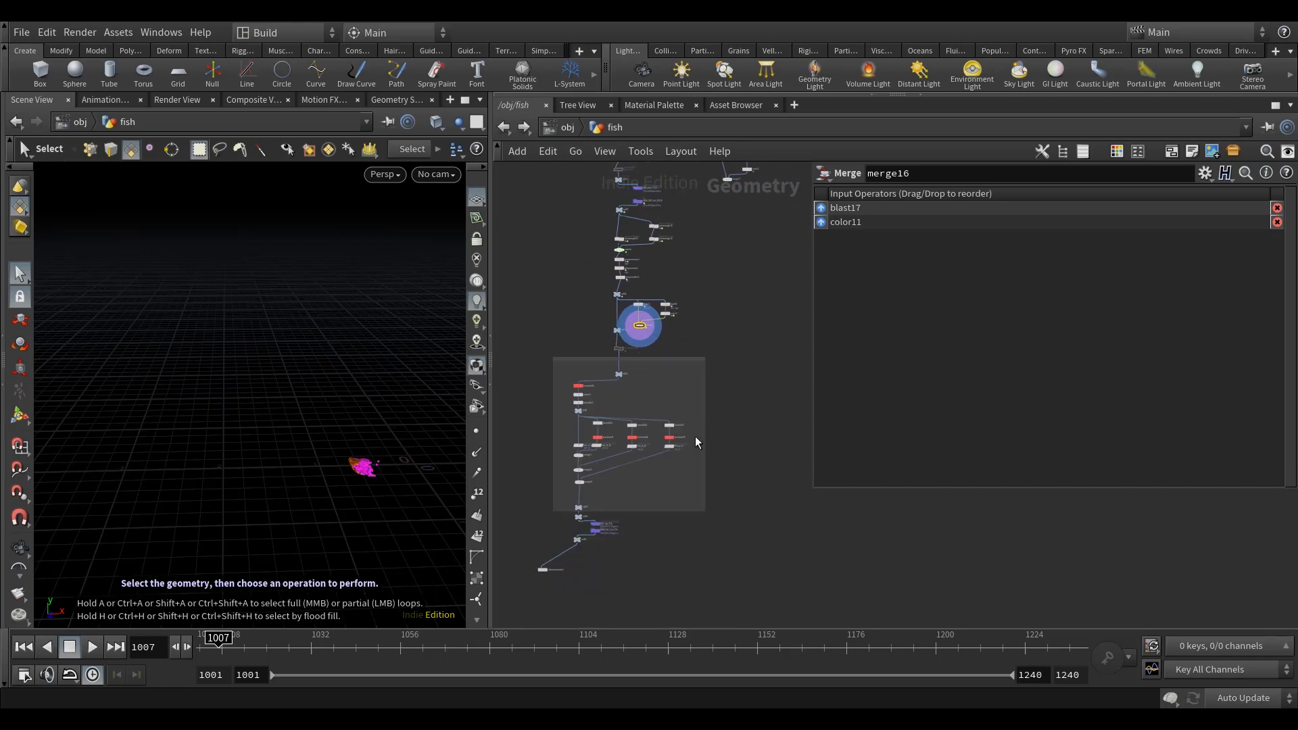
pyautogui.scroll(3, 659, 365)
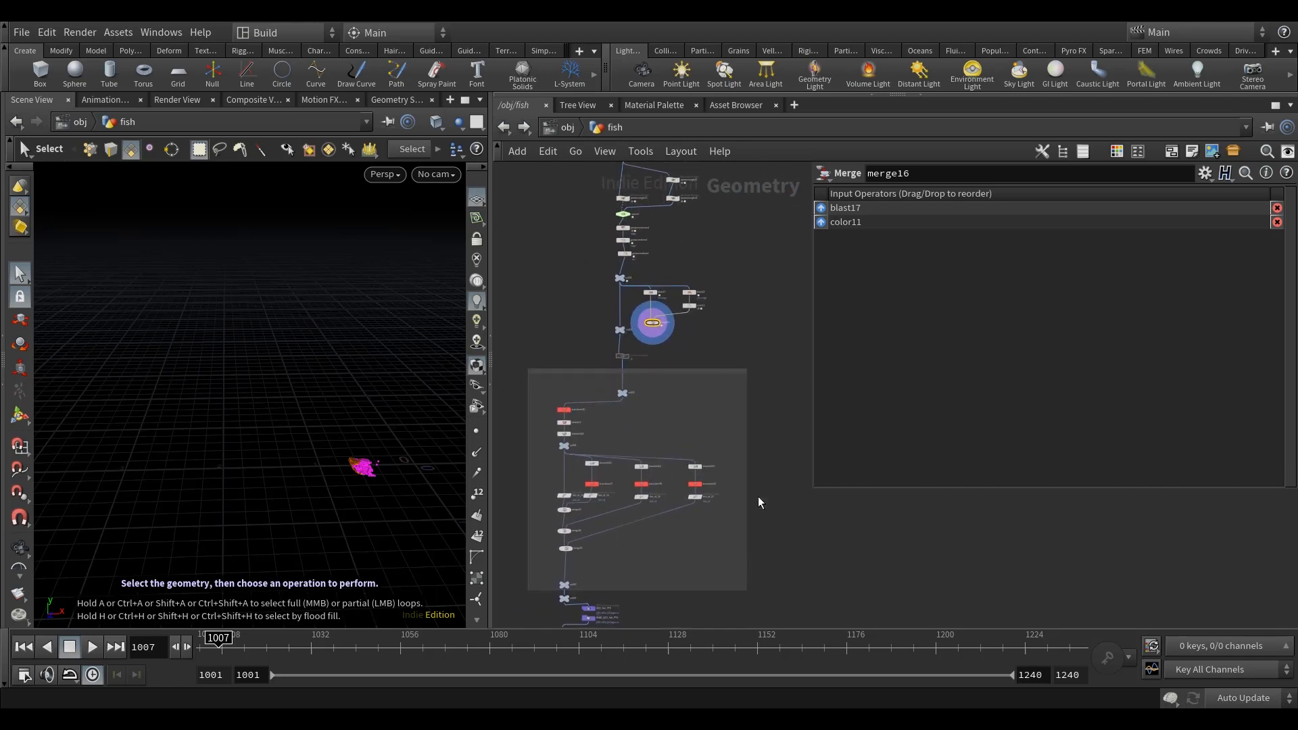
pyautogui.scroll(5, 646, 314)
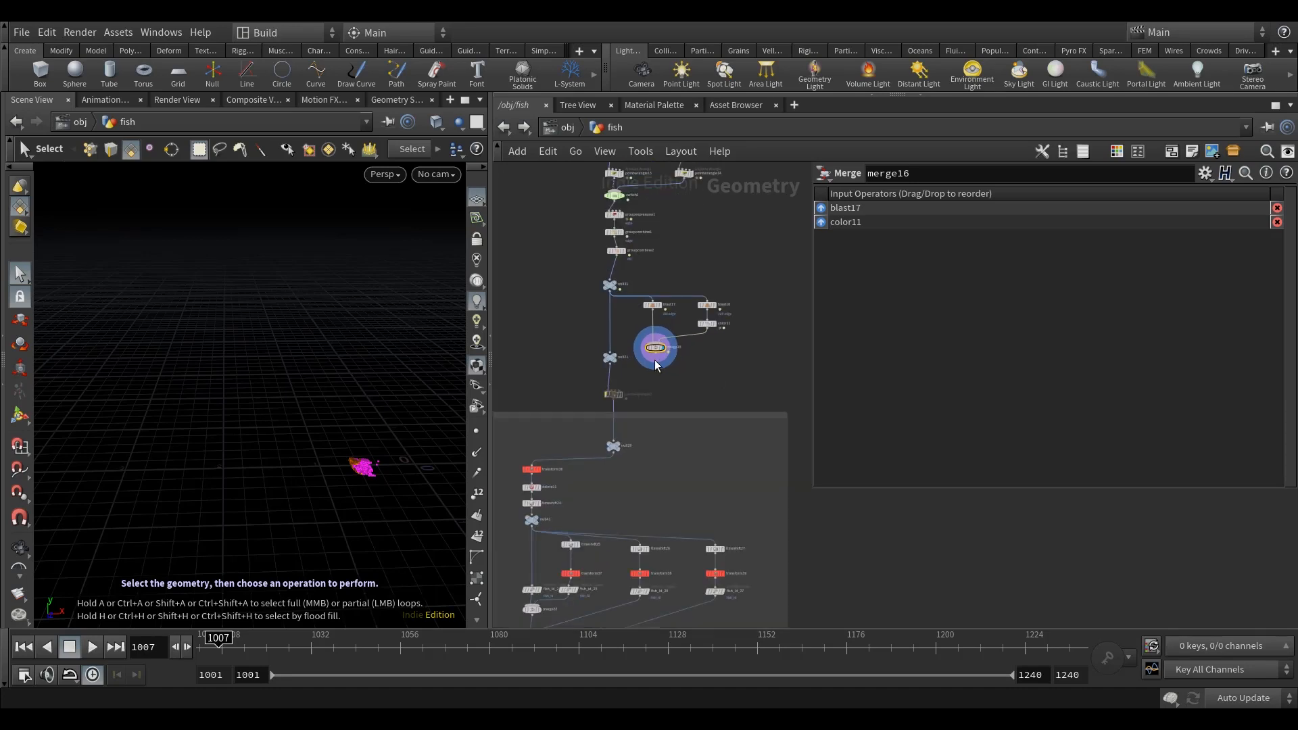
pyautogui.click(578, 365)
pyautogui.scroll(-3, 578, 368)
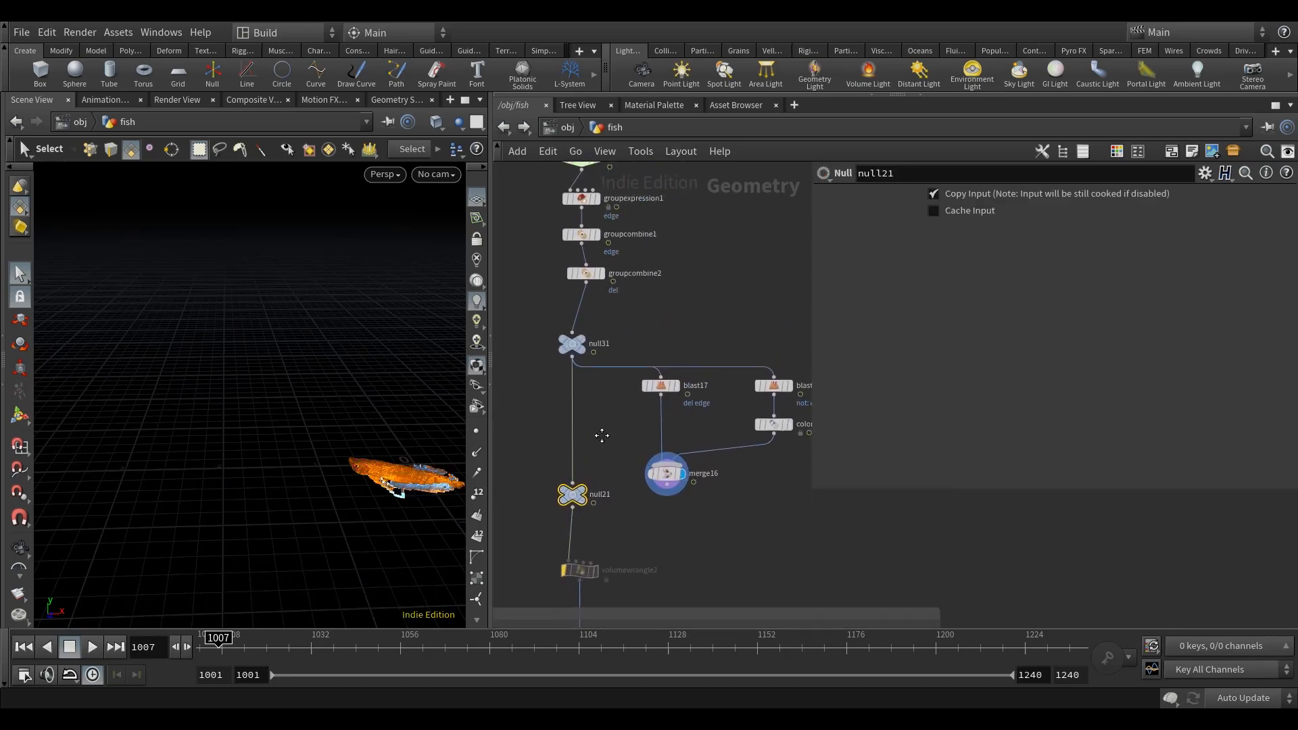
pyautogui.scroll(-5, 618, 507)
pyautogui.moveTo(683, 542)
pyautogui.mouseDown(button='middle')
pyautogui.moveTo(700, 320)
pyautogui.moveTo(744, 411)
pyautogui.mouseUp(button='middle')
pyautogui.scroll(5, 629, 399)
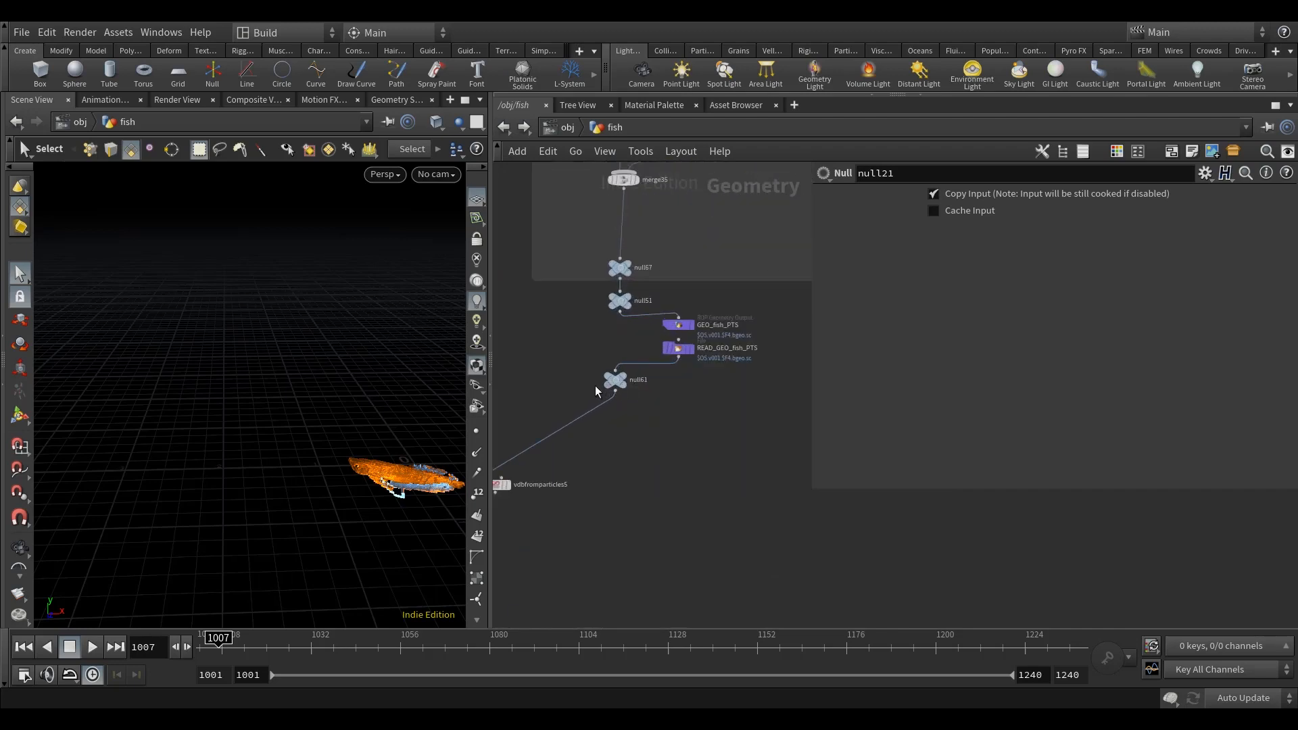
pyautogui.moveTo(712, 456); pyautogui.dragTo(718, 557, button='middle')
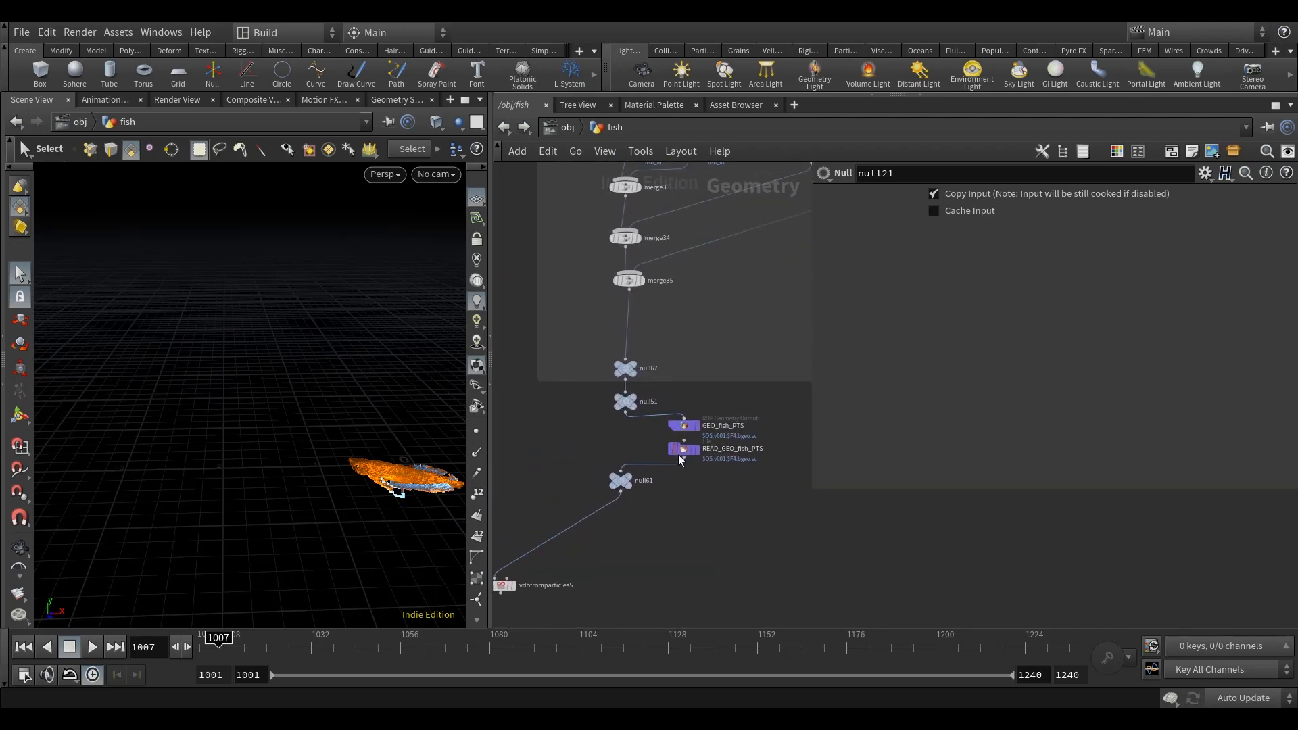
pyautogui.scroll(2, 729, 494)
pyautogui.moveTo(733, 498); pyautogui.dragTo(784, 420, button='middle')
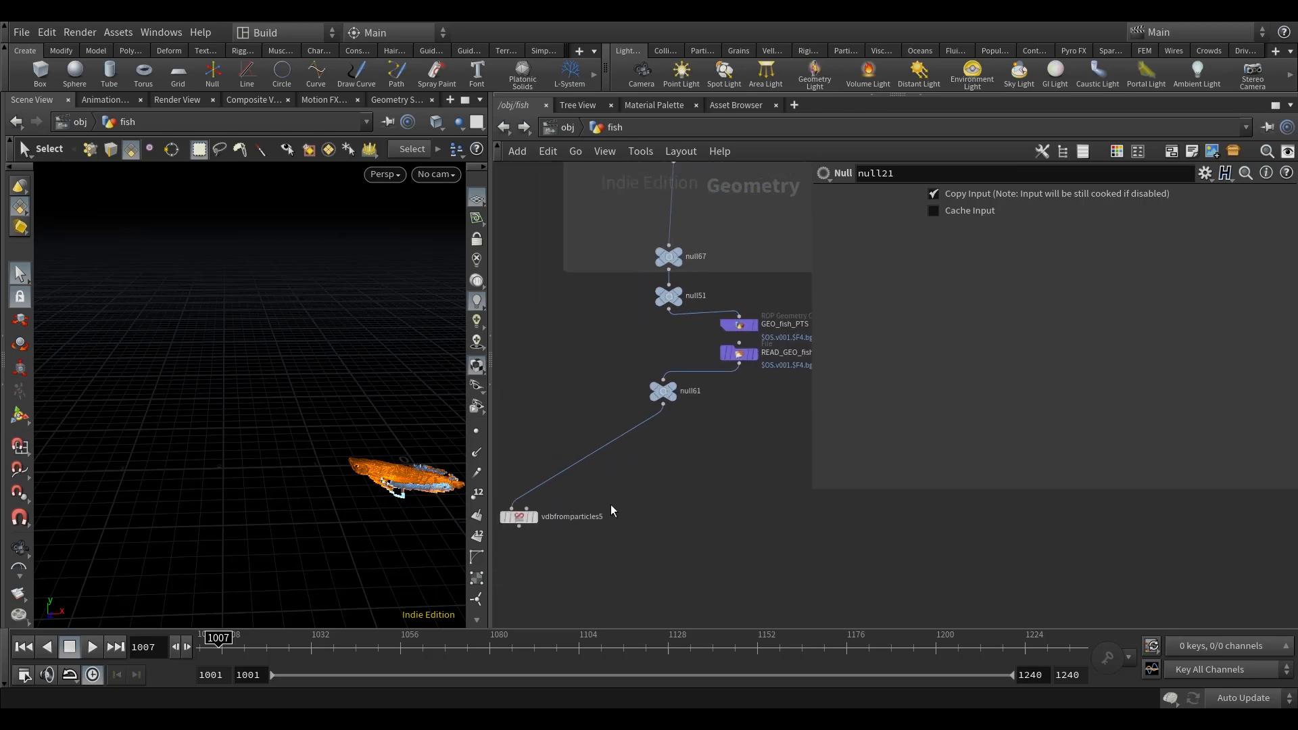
pyautogui.moveTo(521, 527); pyautogui.dragTo(546, 491, button='middle')
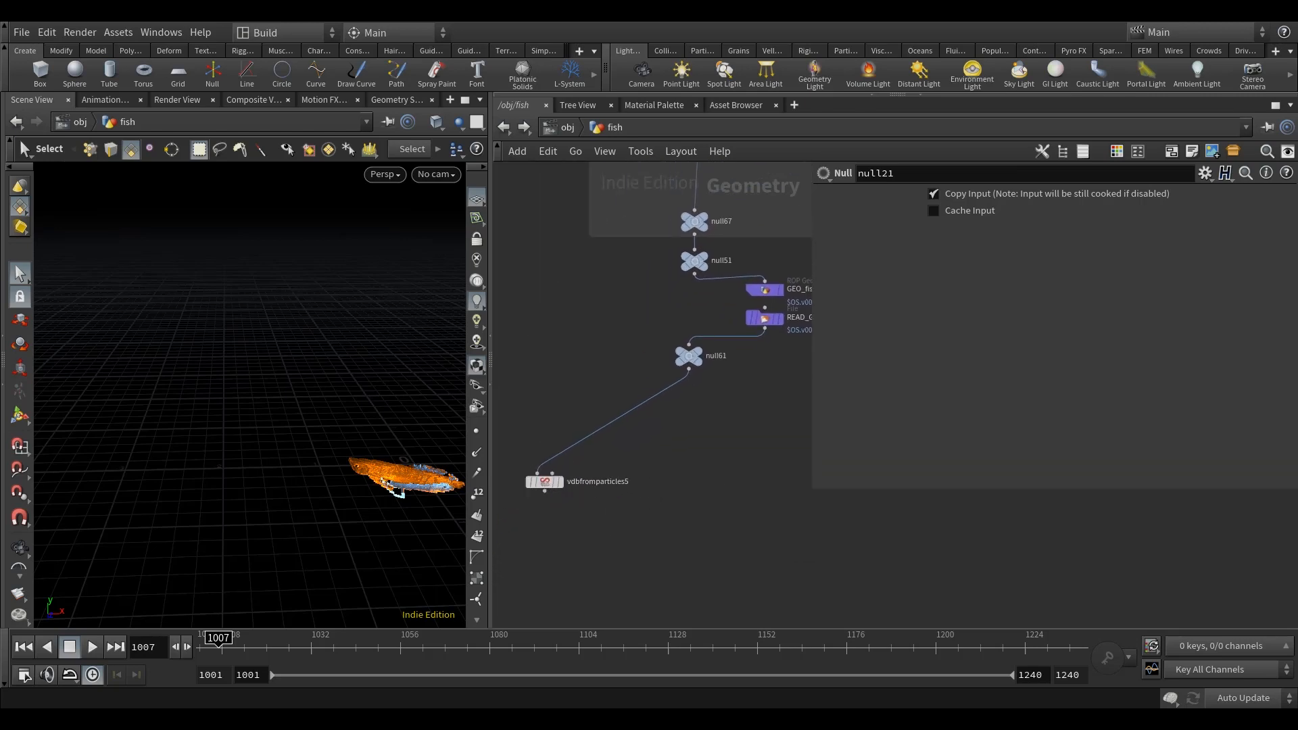
pyautogui.moveTo(698, 455); pyautogui.dragTo(676, 474, button='middle')
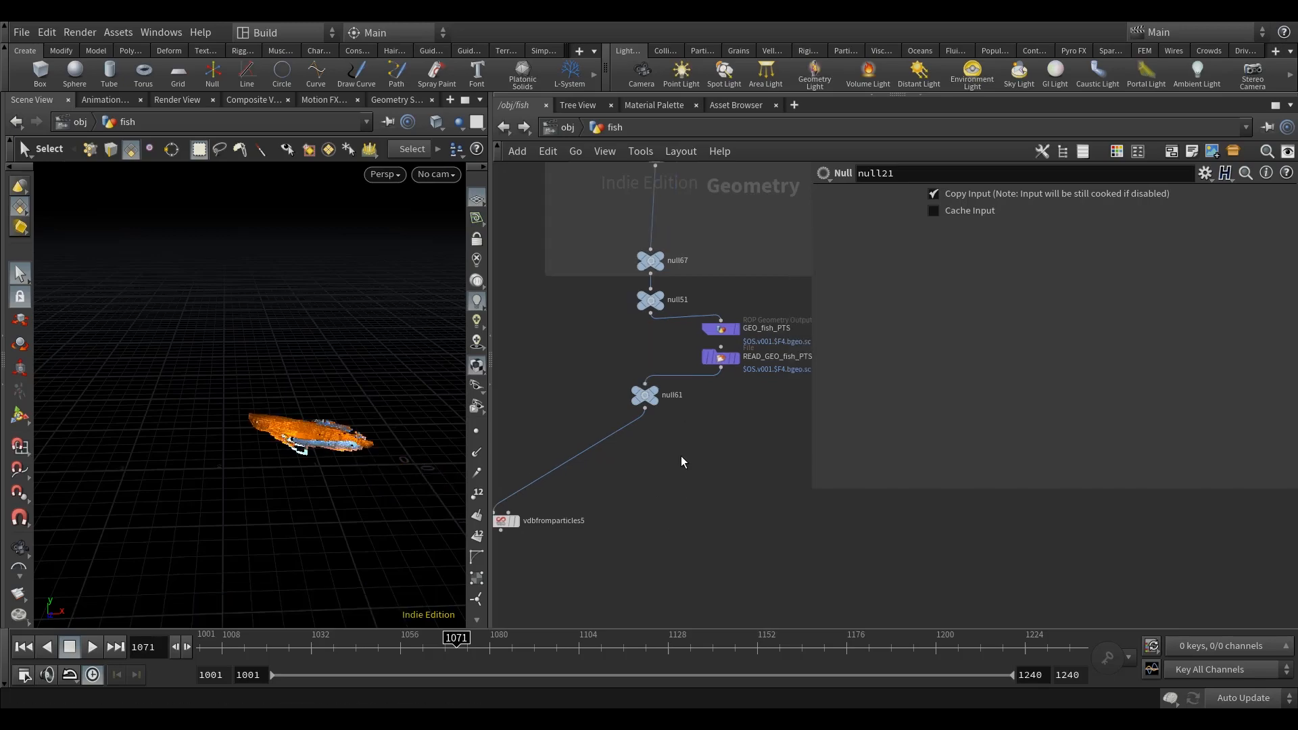
# Step: Display null61, connect a new Split node to its output, and display the Split node
pyautogui.click(661, 390)
pyautogui.moveTo(719, 458); pyautogui.dragTo(709, 455, button='middle')
pyautogui.keyDown('alt'); pyautogui.moveTo(314, 488); pyautogui.dragTo(251, 493); pyautogui.keyUp('alt')
pyautogui.moveTo(687, 488); pyautogui.dragTo(695, 481, button='middle')
pyautogui.press('Tab')
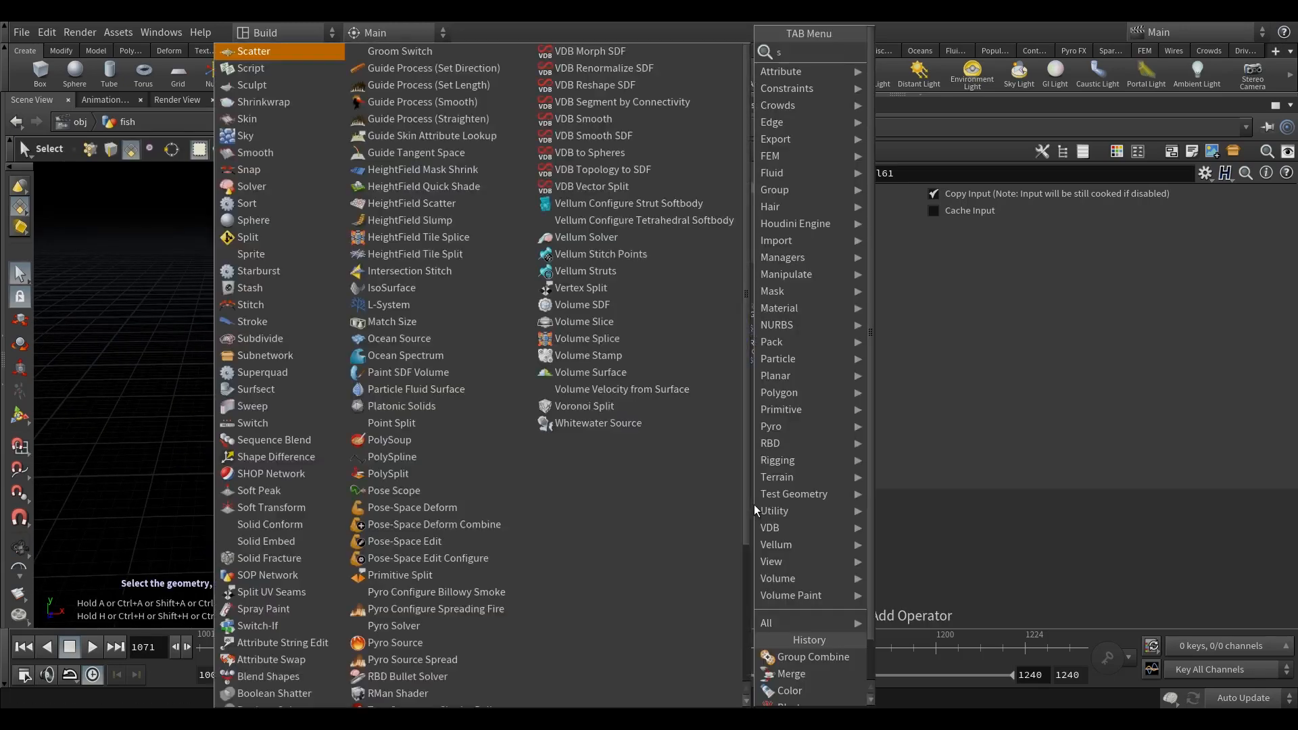
pyautogui.write('split')
pyautogui.click(921, 51)
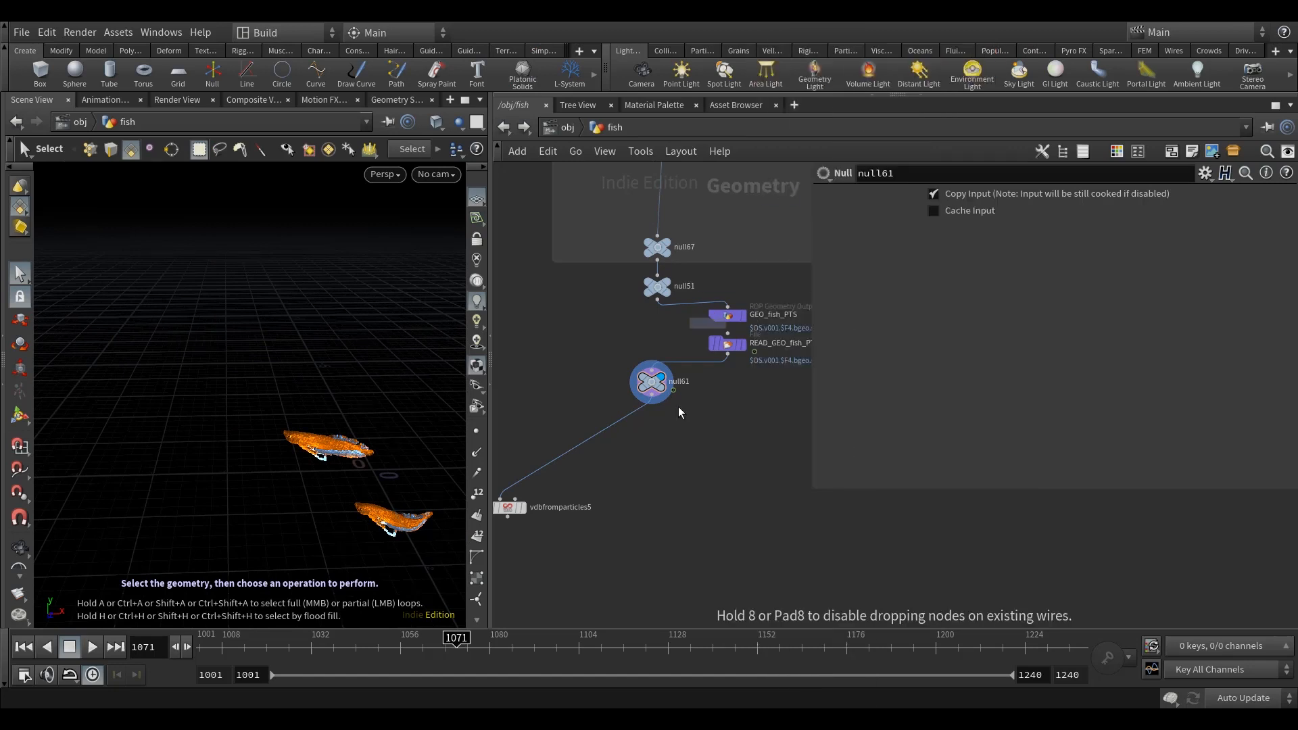
pyautogui.click(659, 467)
pyautogui.click(666, 466)
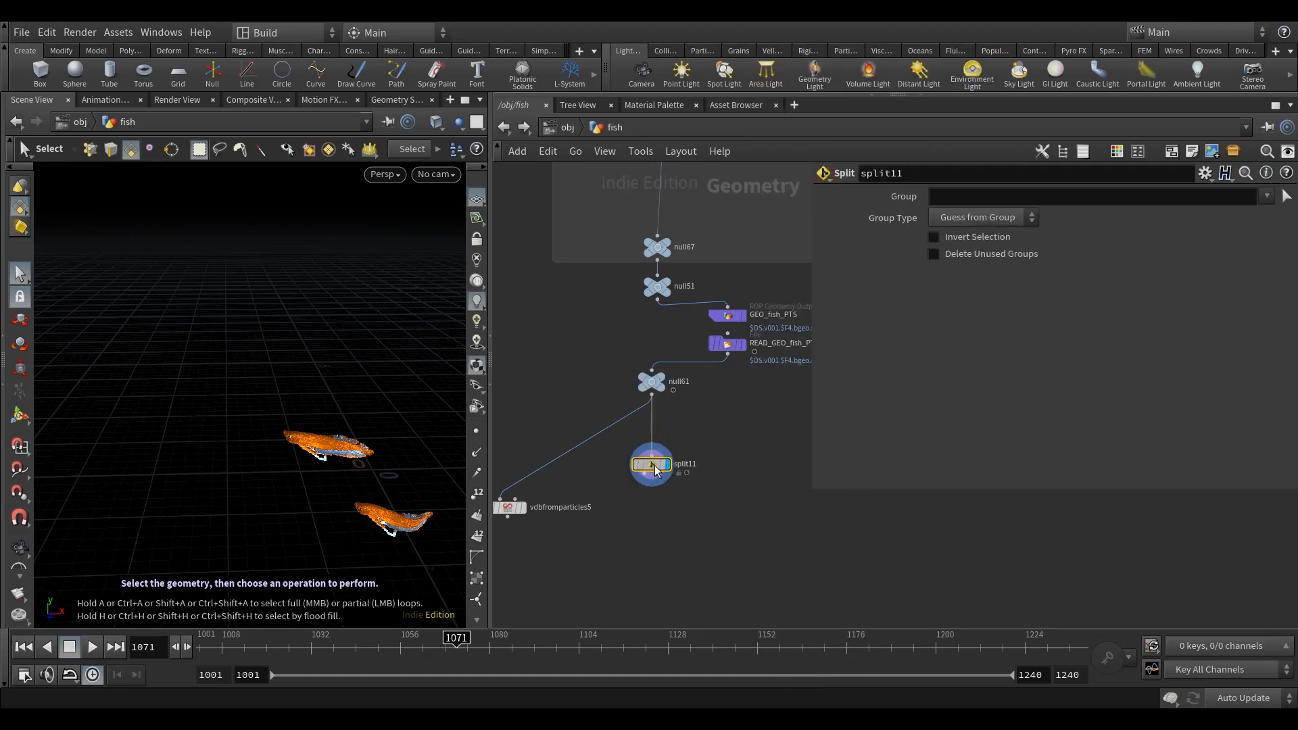
# Step: Configure split11 to work on Points with the groups del and edge, and invert its selection
pyautogui.moveTo(697, 433); pyautogui.dragTo(685, 441, button='middle')
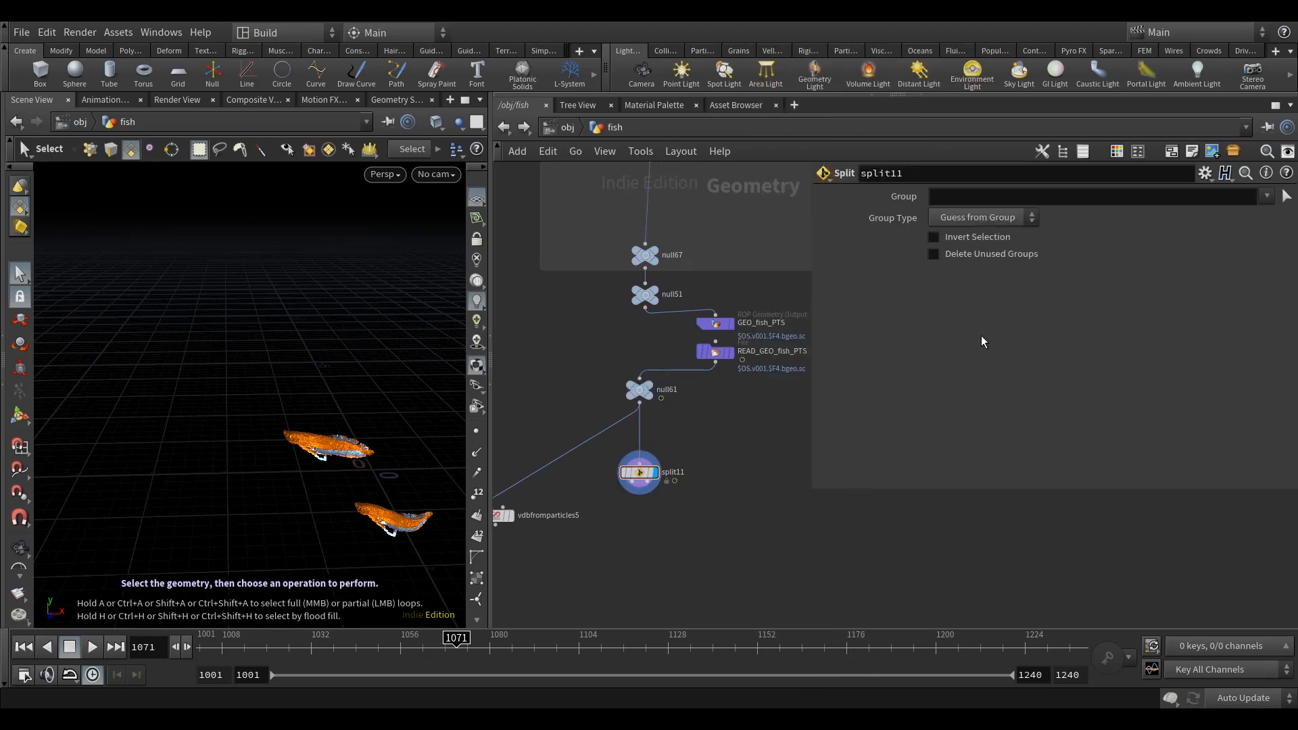
pyautogui.click(980, 217)
pyautogui.click(957, 268)
pyautogui.click(973, 198)
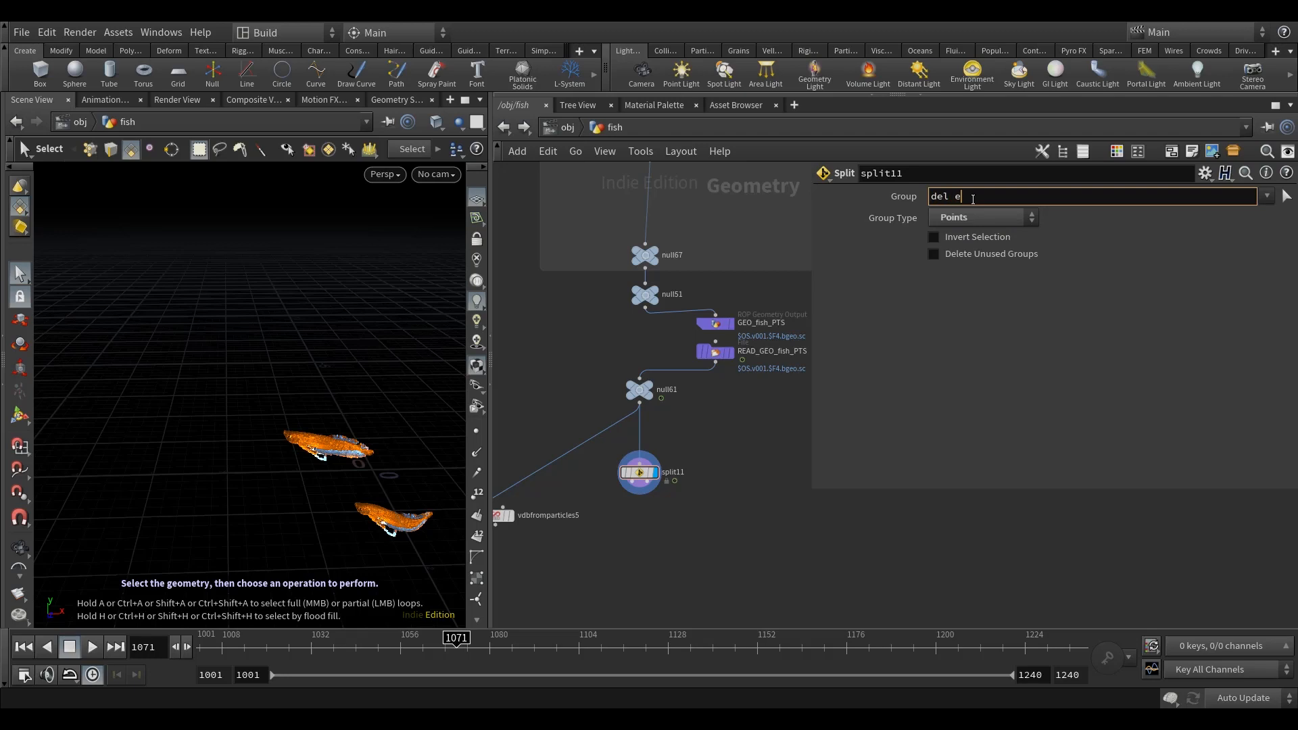
pyautogui.moveTo(734, 526)
pyautogui.mouseDown(button='middle')
pyautogui.moveTo(728, 500)
pyautogui.moveTo(732, 512)
pyautogui.mouseUp(button='middle')
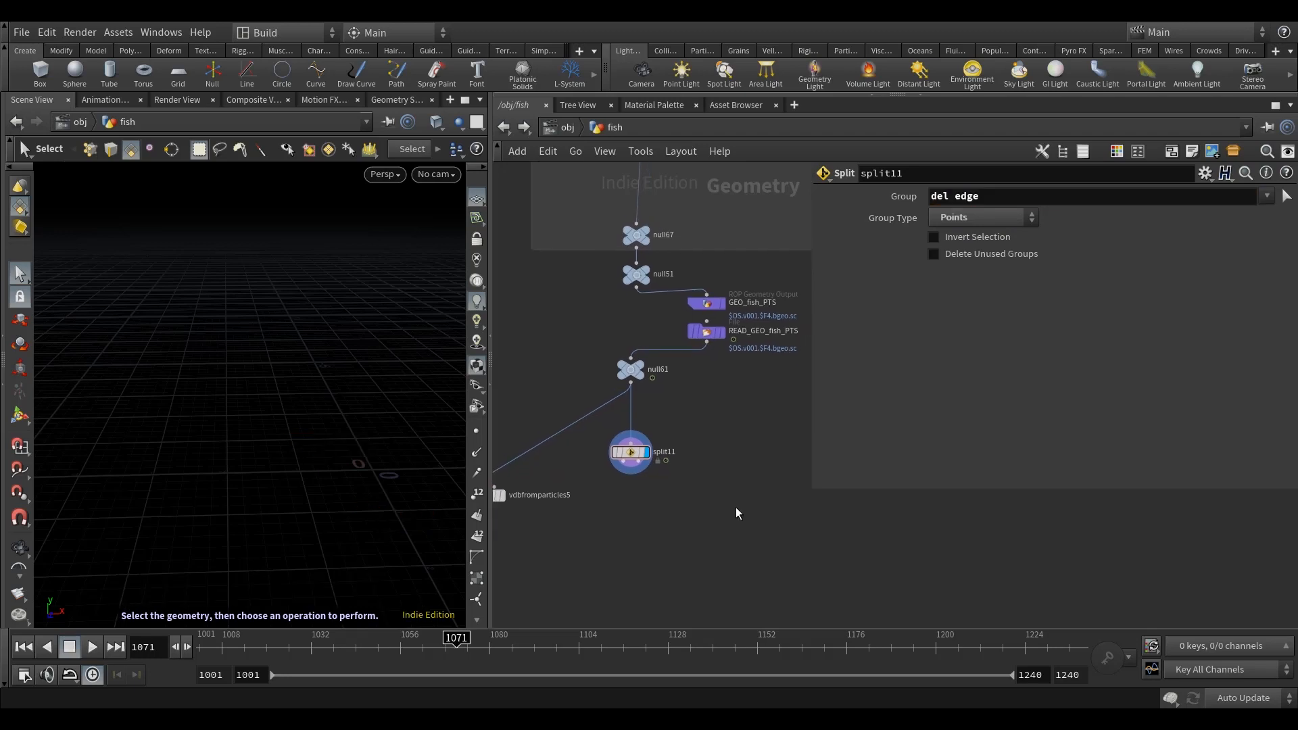
pyautogui.click(967, 234)
pyautogui.moveTo(742, 477); pyautogui.dragTo(748, 495, button='middle')
# Step: Scrub to frames 1041 and 1086 and orbit the fish to examine the split11 result
pyautogui.keyDown('alt'); pyautogui.moveTo(352, 525); pyautogui.dragTo(360, 534); pyautogui.keyUp('alt')
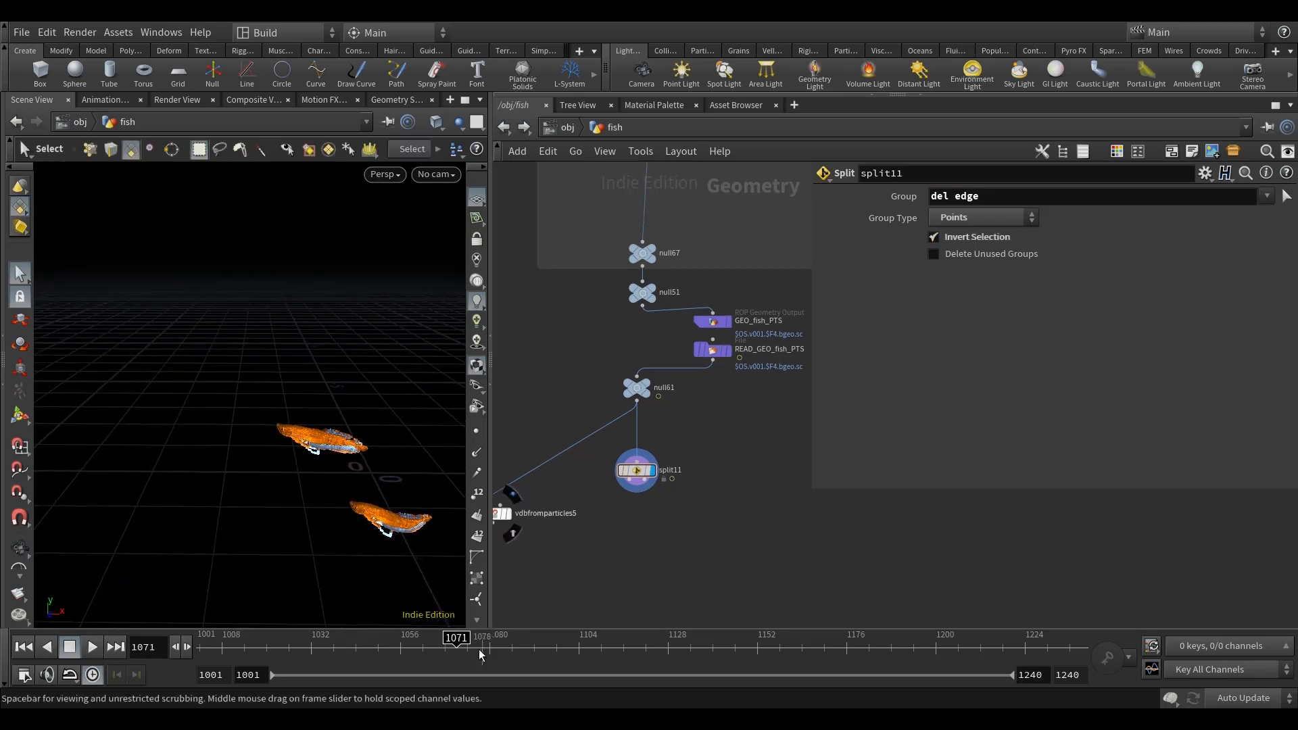
pyautogui.moveTo(428, 661); pyautogui.dragTo(344, 661)
pyautogui.scroll(-2, 666, 517)
pyautogui.moveTo(690, 518); pyautogui.dragTo(698, 513, button='middle')
pyautogui.keyDown('alt'); pyautogui.moveTo(398, 407); pyautogui.dragTo(330, 388, button='middle'); pyautogui.keyUp('alt')
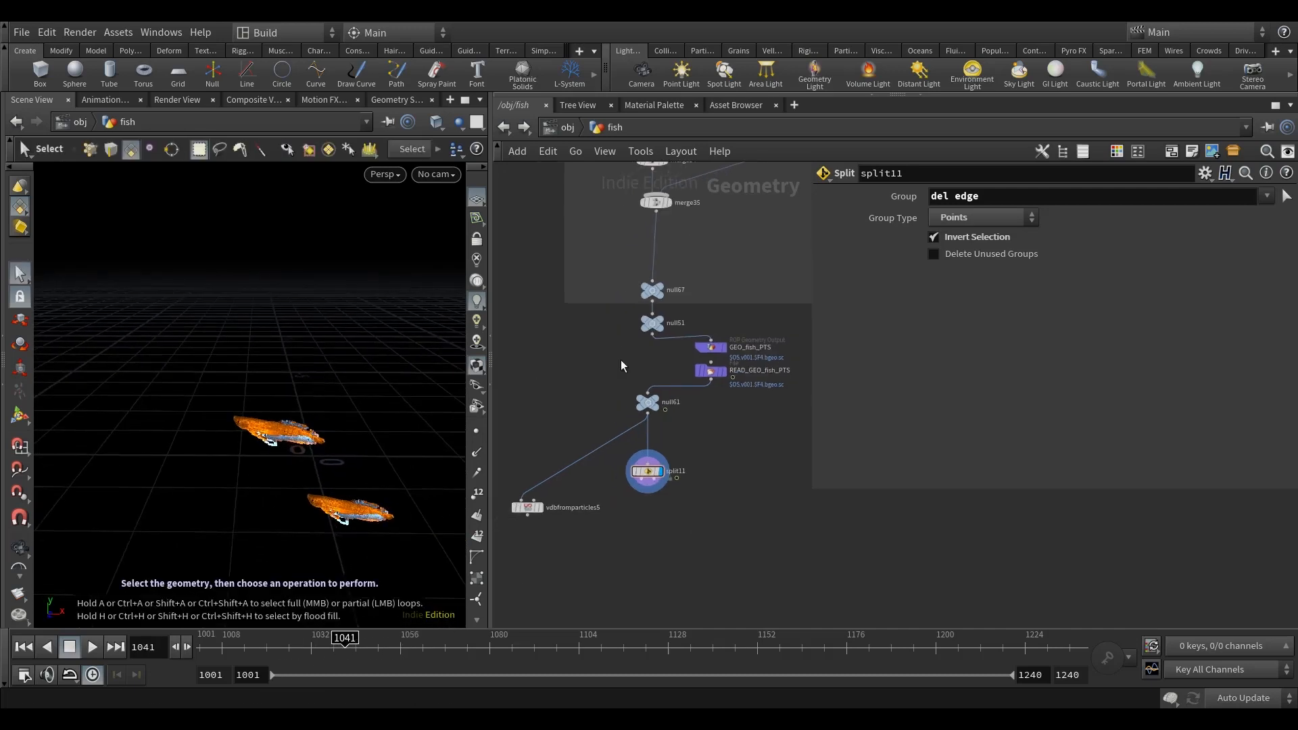
pyautogui.scroll(-5, 669, 395)
pyautogui.moveTo(705, 414); pyautogui.dragTo(703, 433, button='middle')
pyautogui.moveTo(396, 655); pyautogui.dragTo(509, 656)
pyautogui.press('space')
pyautogui.keyDown('alt'); pyautogui.moveTo(287, 467); pyautogui.dragTo(293, 447); pyautogui.keyUp('alt')
pyautogui.keyDown('alt'); pyautogui.moveTo(291, 447); pyautogui.dragTo(252, 449, button='right'); pyautogui.keyUp('alt')
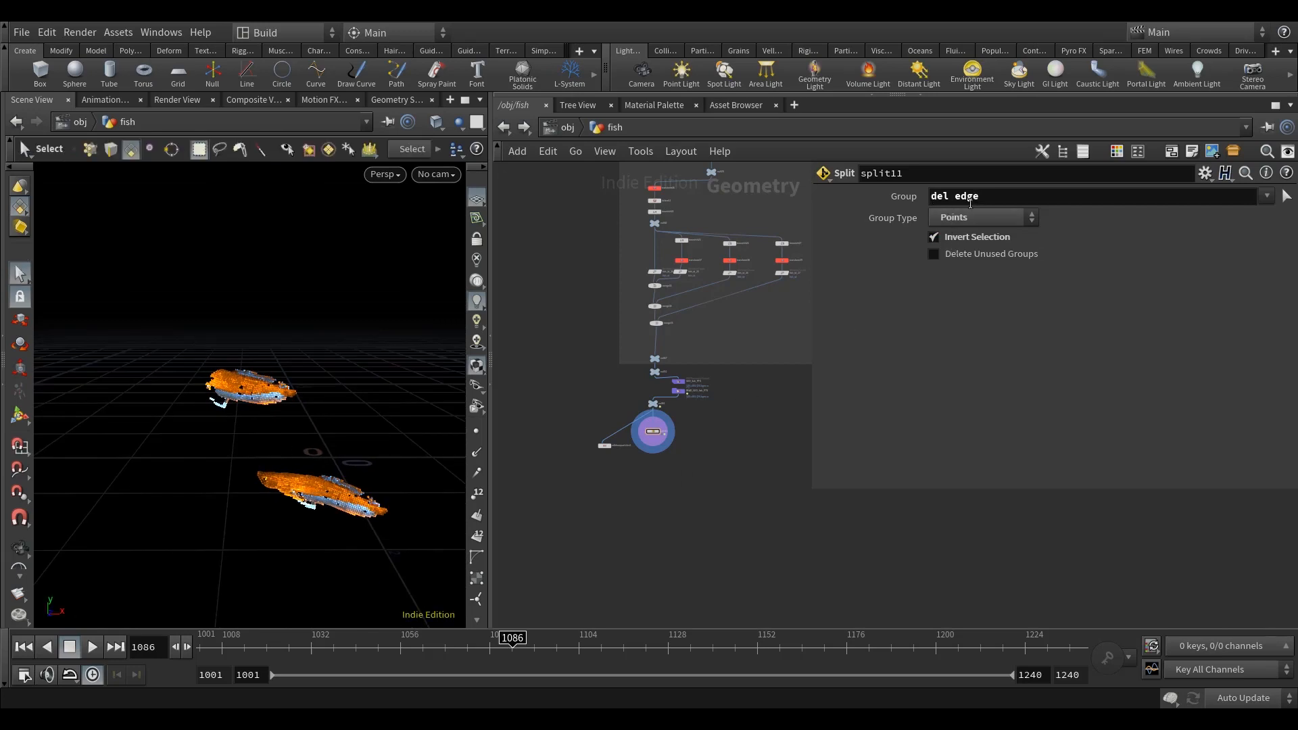
# Step: Move vdbfromparticles5 to the right of split11 to free space below the Split node
pyautogui.scroll(2, 654, 457)
pyautogui.moveTo(586, 469); pyautogui.dragTo(743, 495)
pyautogui.scroll(2, 743, 495)
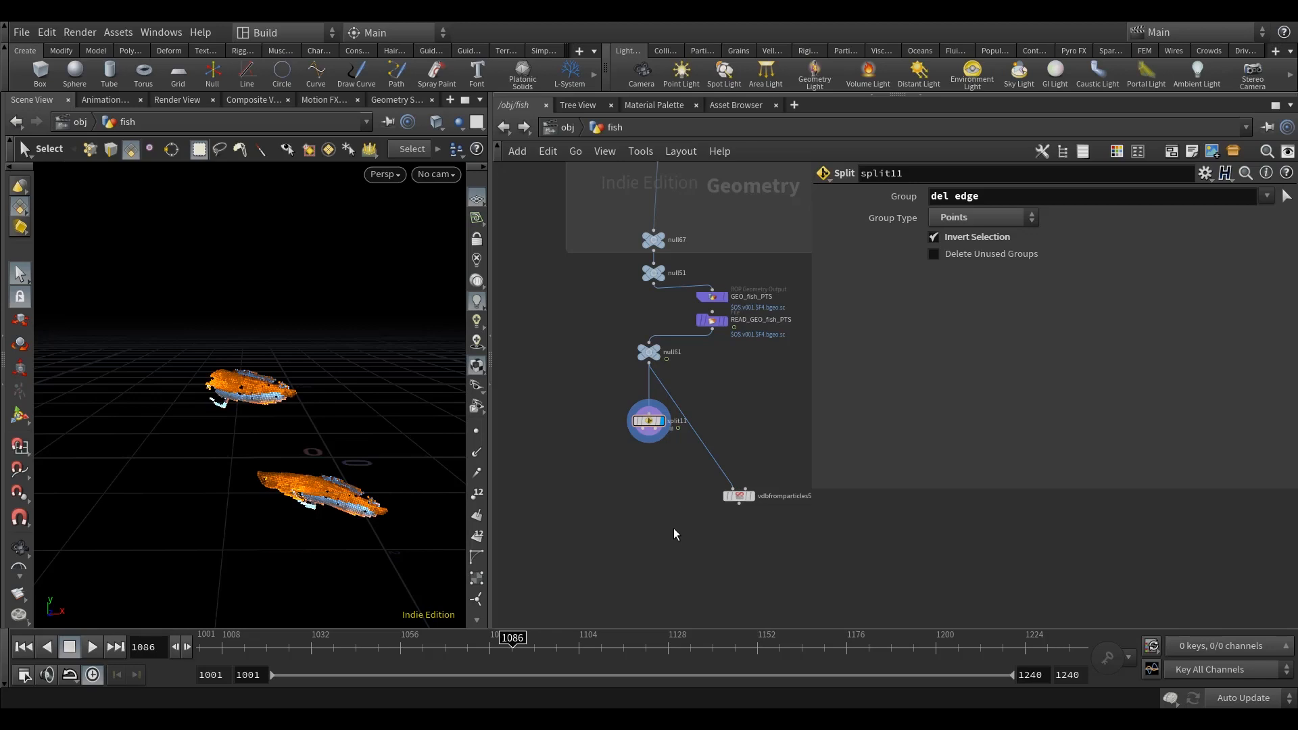
pyautogui.moveTo(700, 479); pyautogui.dragTo(693, 473, button='middle')
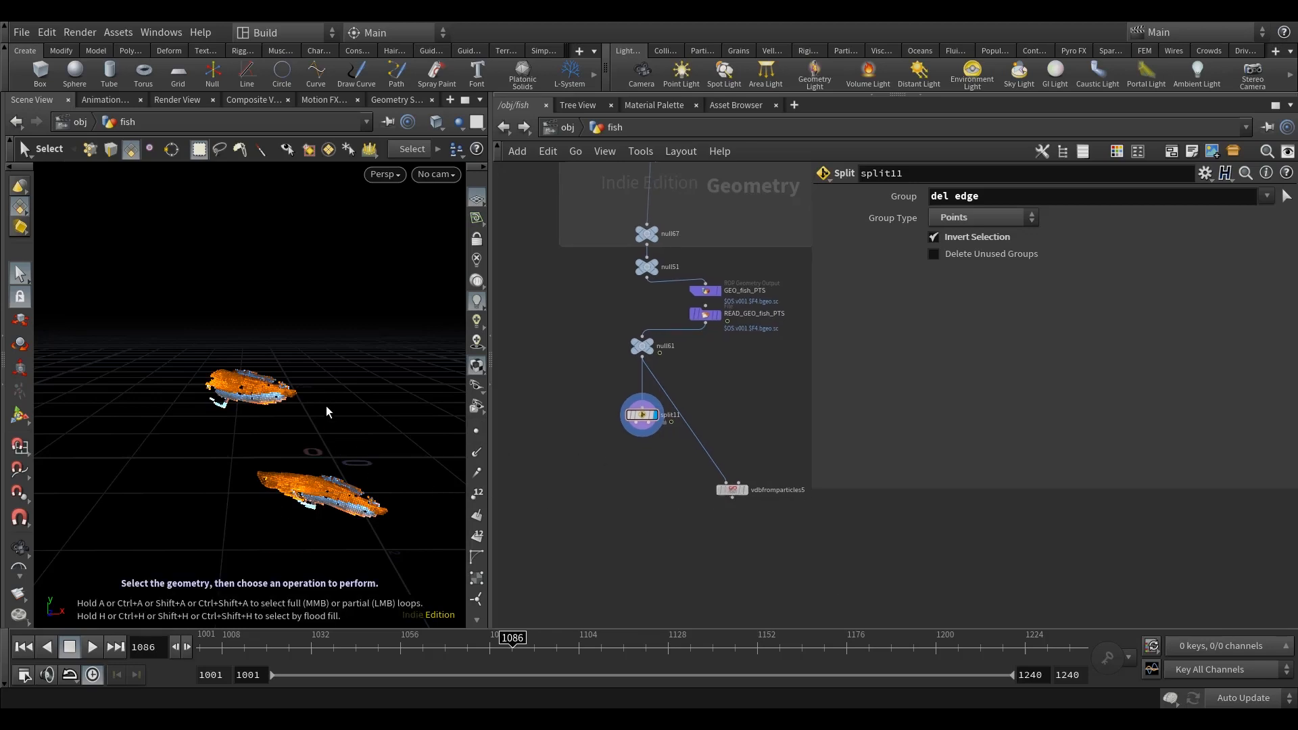
pyautogui.moveTo(327, 423)
pyautogui.keyDown('alt'); pyautogui.mouseDown()
pyautogui.moveTo(339, 434)
pyautogui.moveTo(331, 423)
pyautogui.mouseUp(); pyautogui.keyUp('alt')
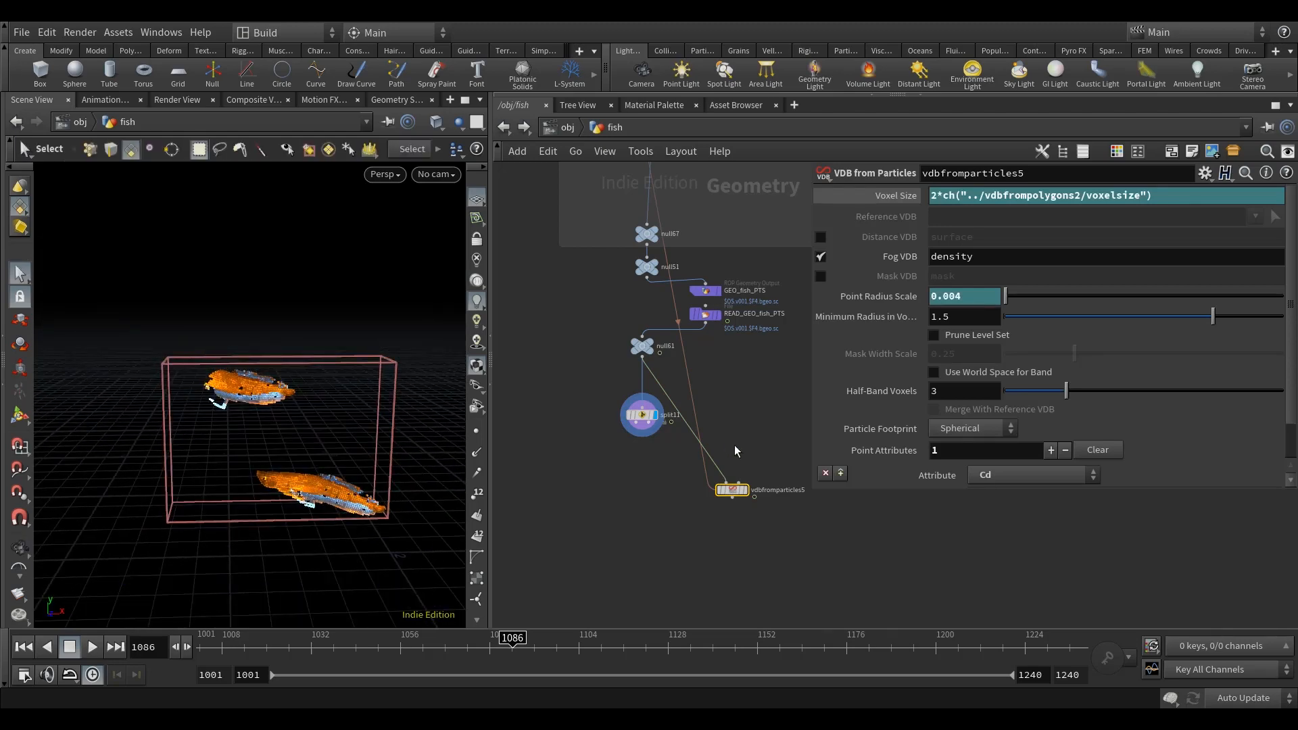
# Step: Inspect split11's outputs and the evaluated Voxel Size of vdbfromparticles5
pyautogui.moveTo(646, 526); pyautogui.dragTo(625, 518, button='middle')
pyautogui.click(627, 518)
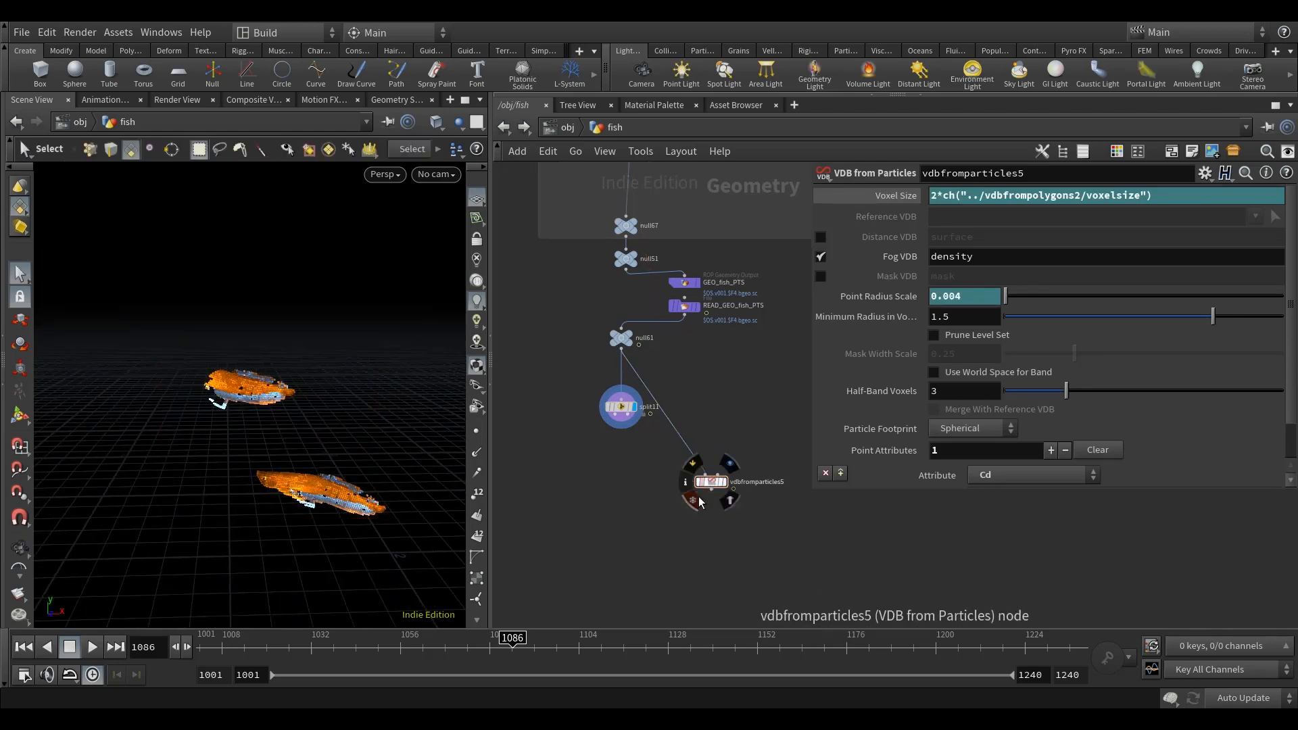
pyautogui.scroll(2, 607, 459)
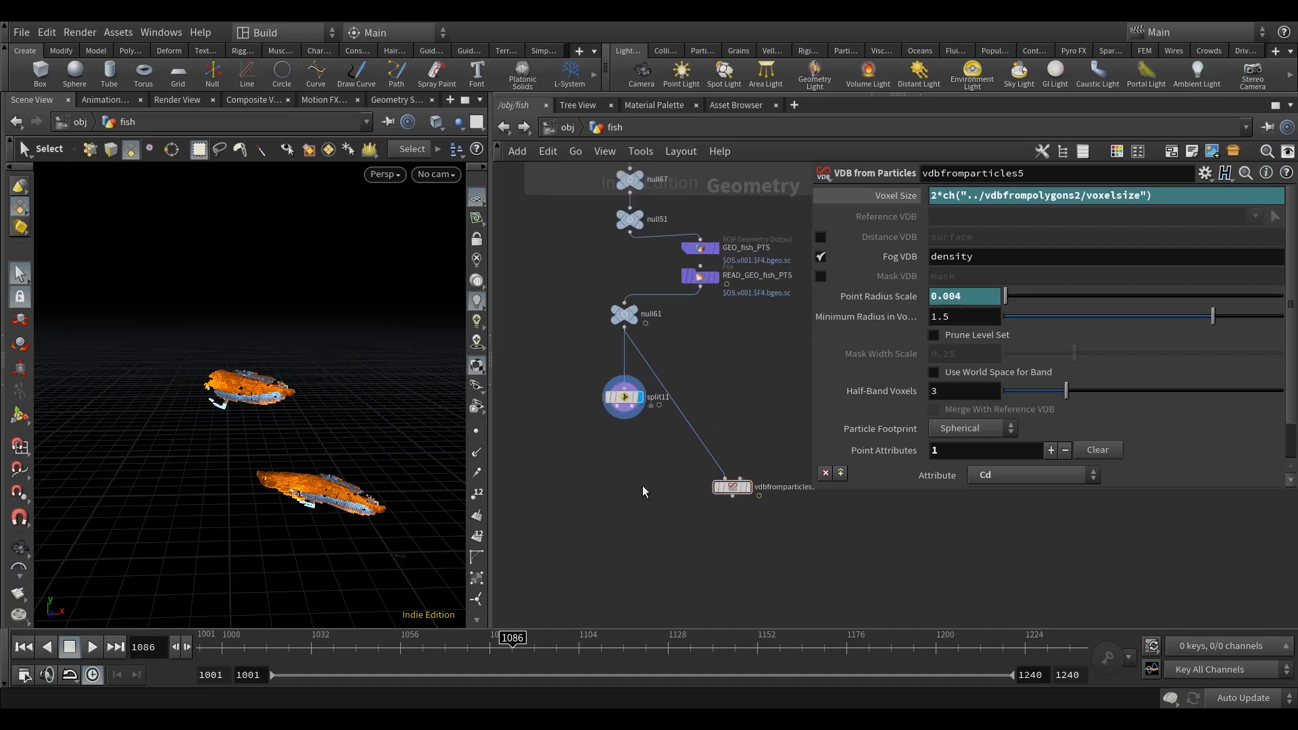
pyautogui.moveTo(636, 407); pyautogui.dragTo(638, 427, button='middle')
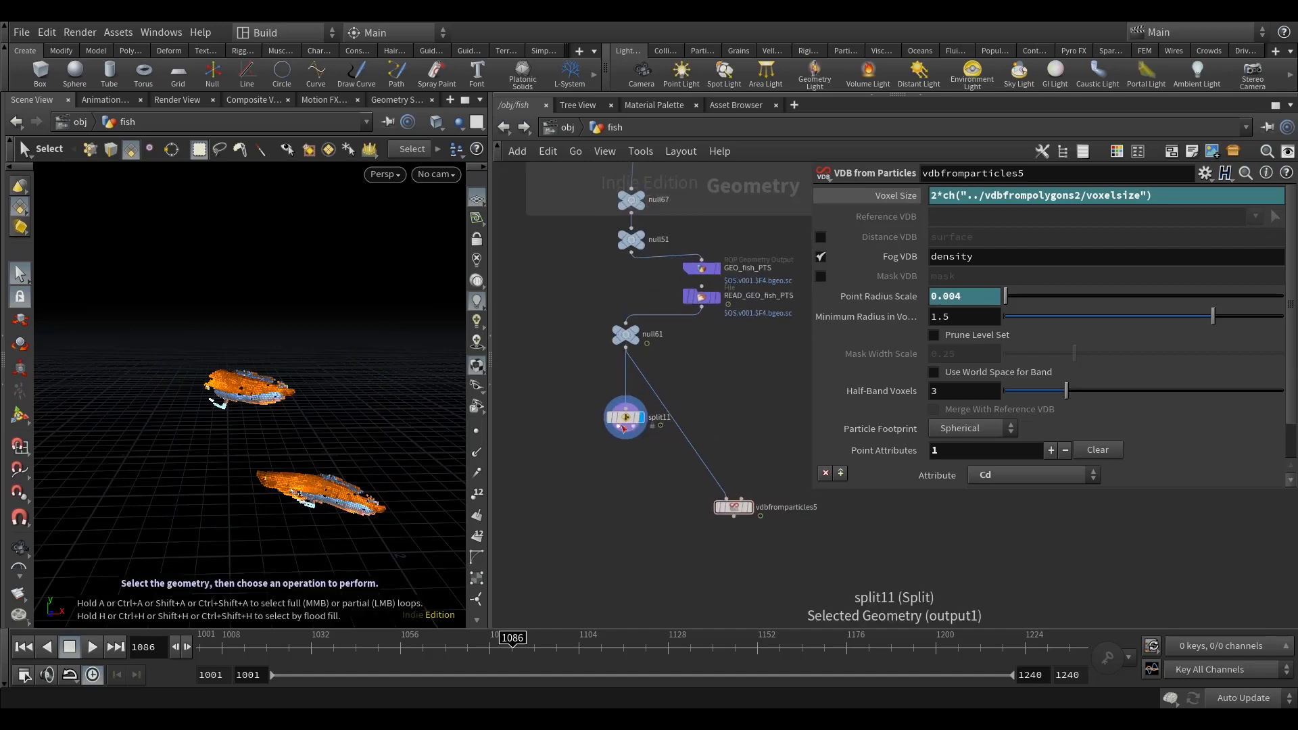
pyautogui.middleClick(623, 424)
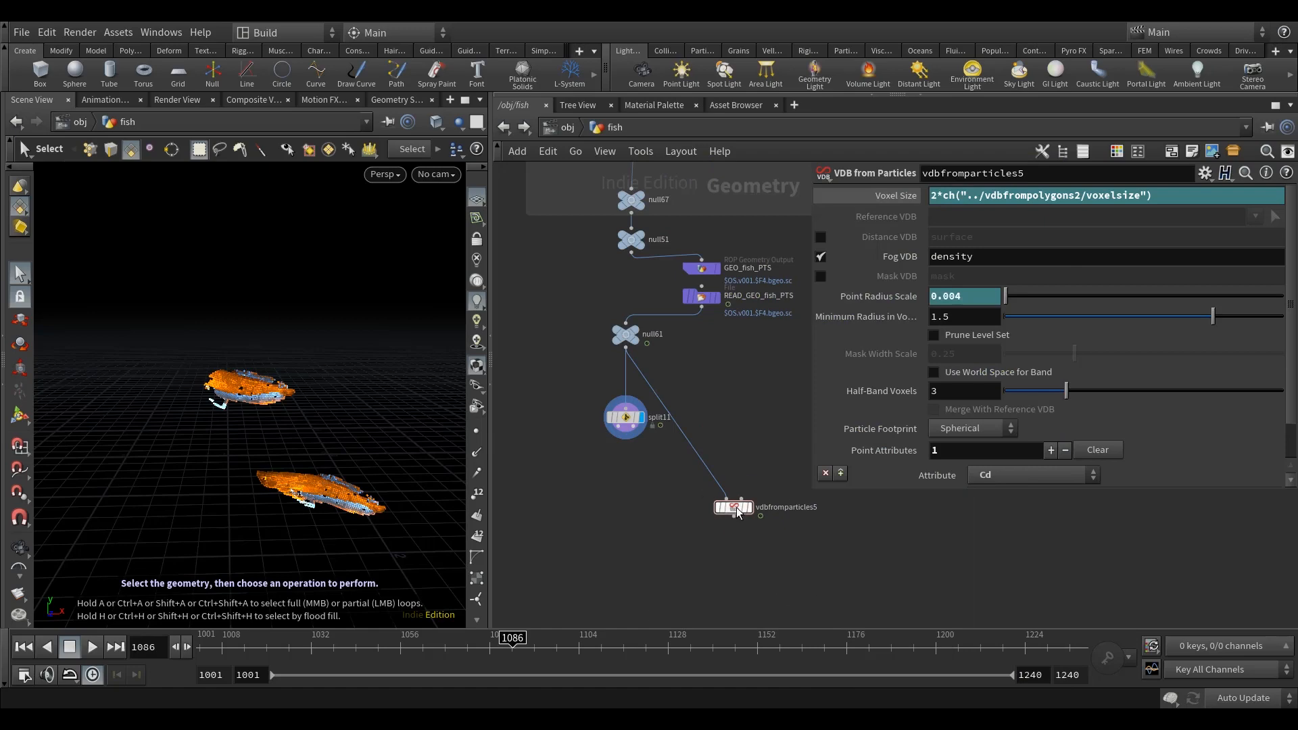
pyautogui.click(898, 197)
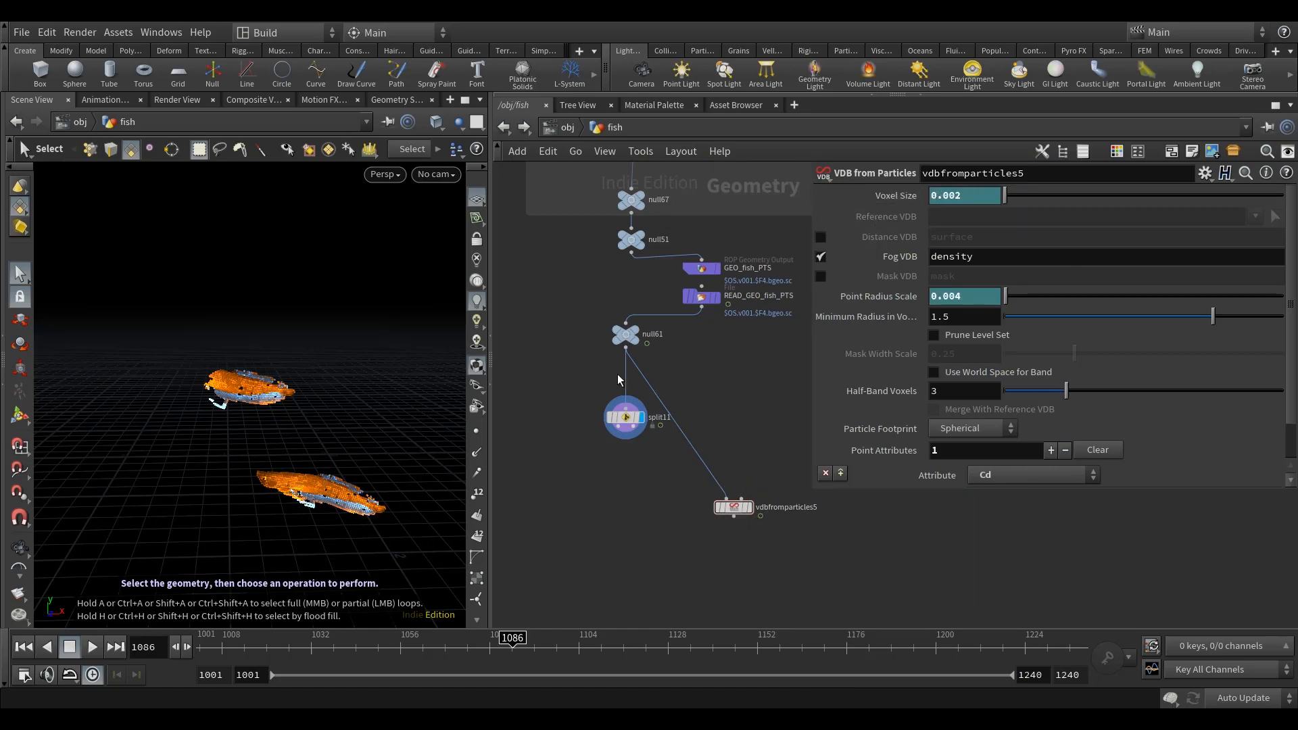
pyautogui.keyDown('alt'); pyautogui.moveTo(328, 470); pyautogui.dragTo(192, 389); pyautogui.keyUp('alt')
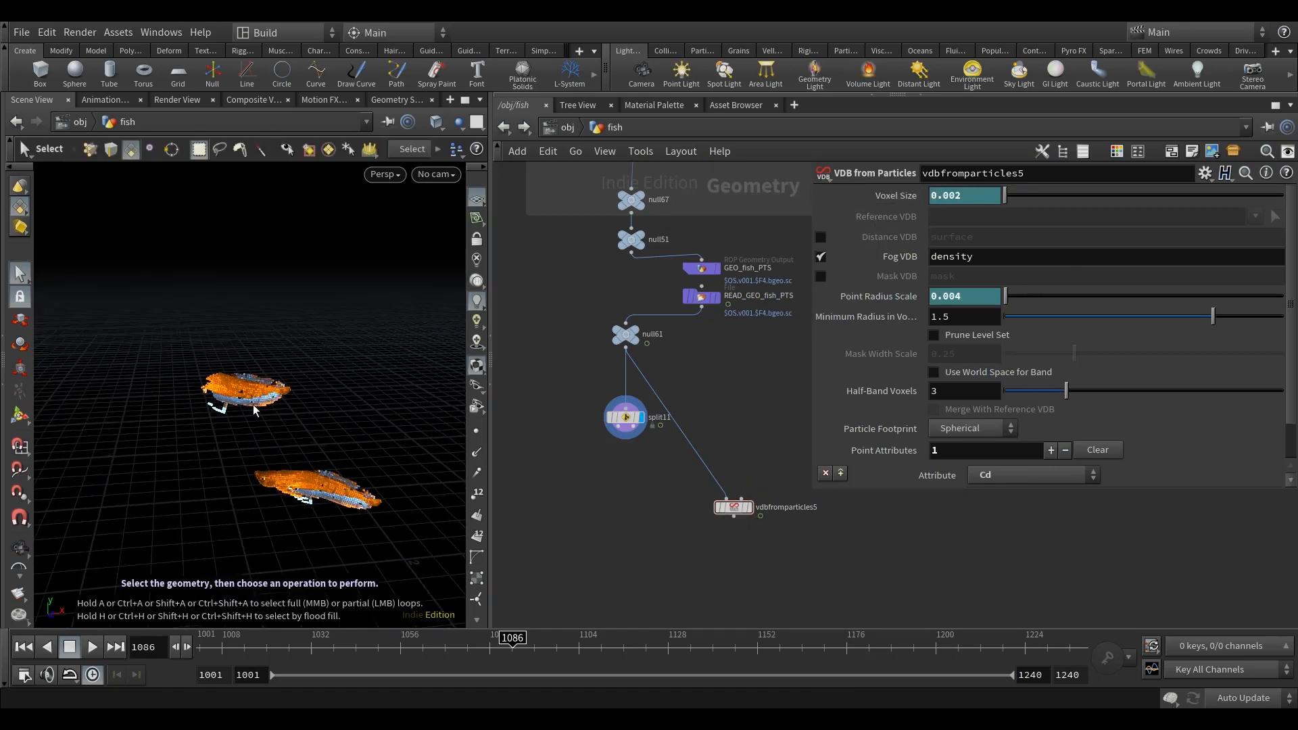
# Step: Examine the upstream transform and merge nodes feeding the fish cache and the layout down to split11
pyautogui.scroll(-3, 715, 413)
pyautogui.moveTo(716, 433); pyautogui.dragTo(648, 621, button='middle')
pyautogui.scroll(5, 641, 358)
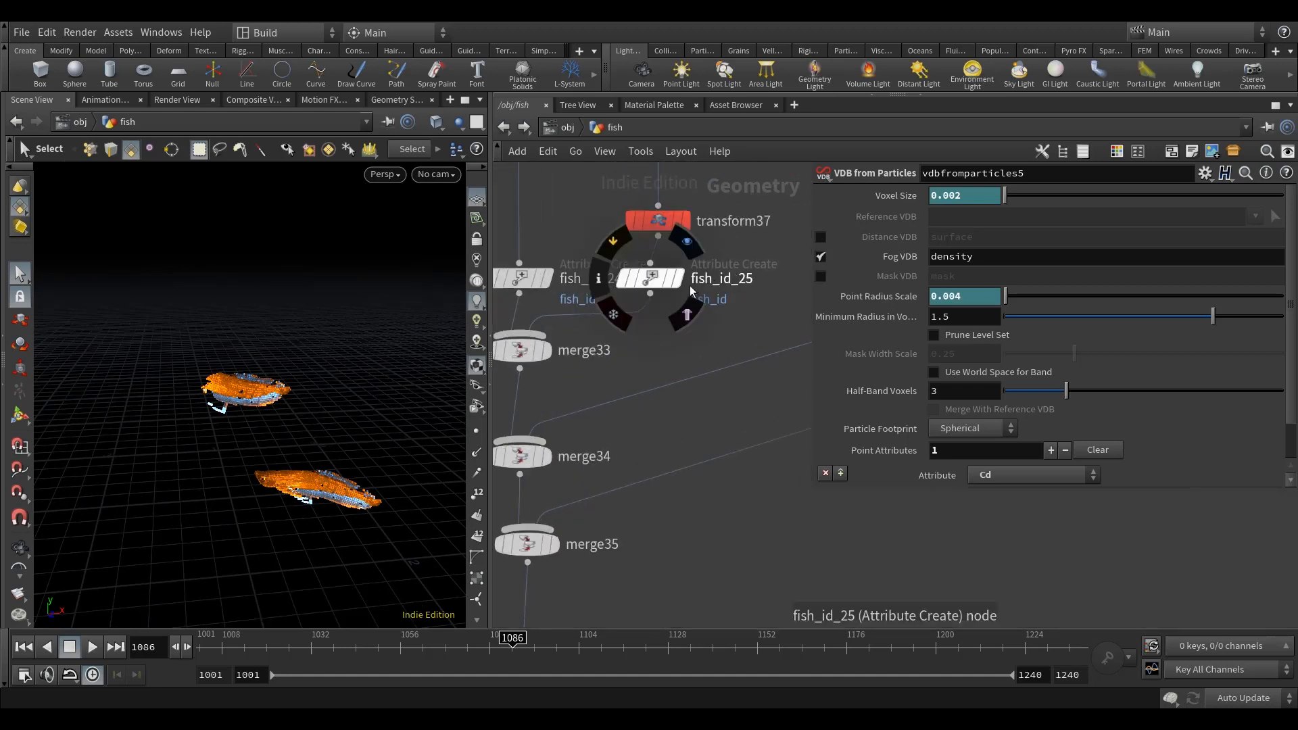
pyautogui.moveTo(686, 308)
pyautogui.scroll(-6, 697, 324)
pyautogui.moveTo(744, 457); pyautogui.dragTo(675, 355, button='middle')
pyautogui.scroll(-3, 675, 423)
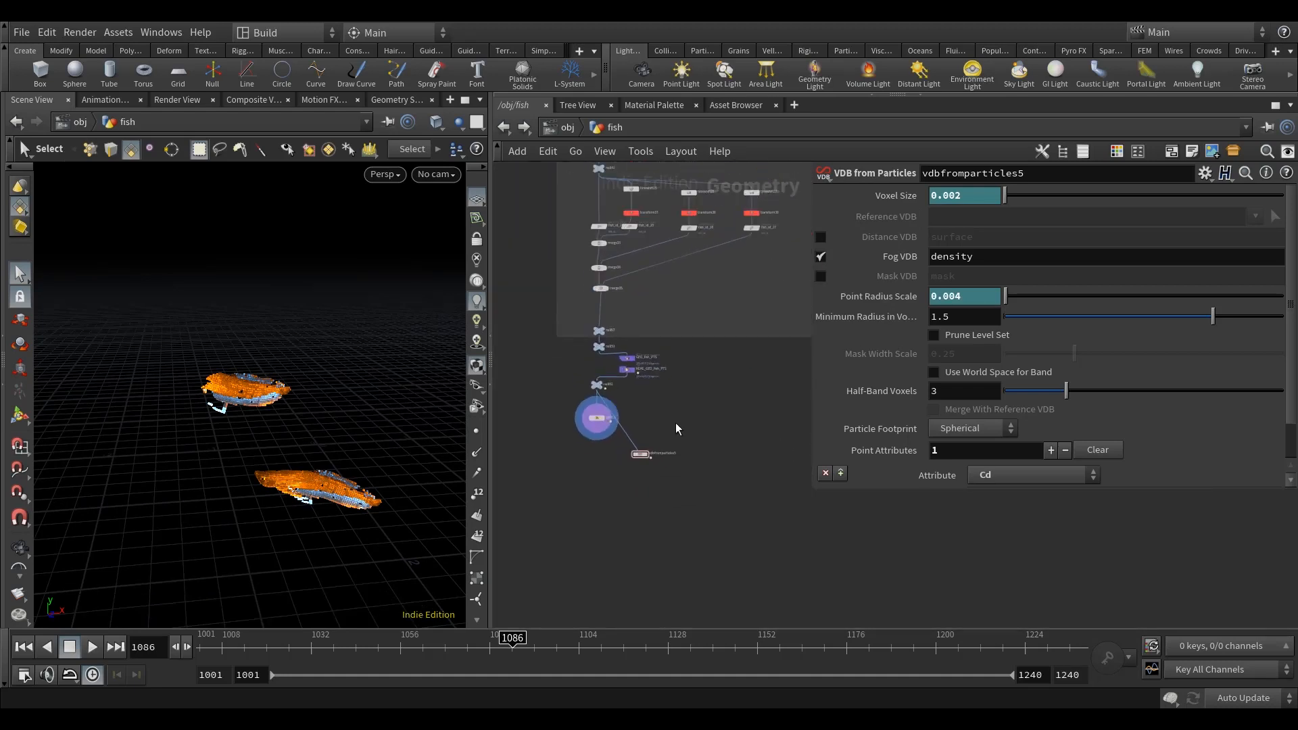
pyautogui.moveTo(775, 489); pyautogui.dragTo(703, 473, button='middle')
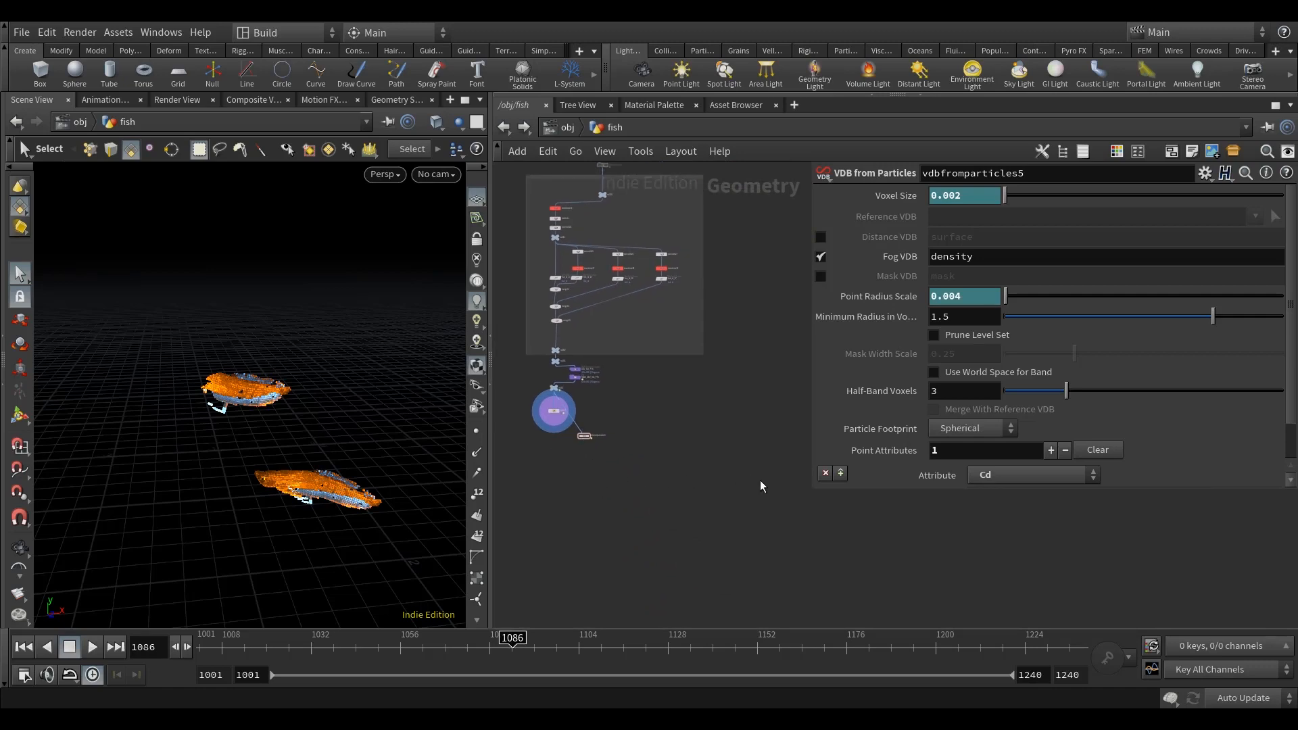
pyautogui.moveTo(718, 487); pyautogui.dragTo(748, 490, button='middle')
pyautogui.keyDown('alt'); pyautogui.moveTo(174, 473); pyautogui.dragTo(290, 413); pyautogui.keyUp('alt')
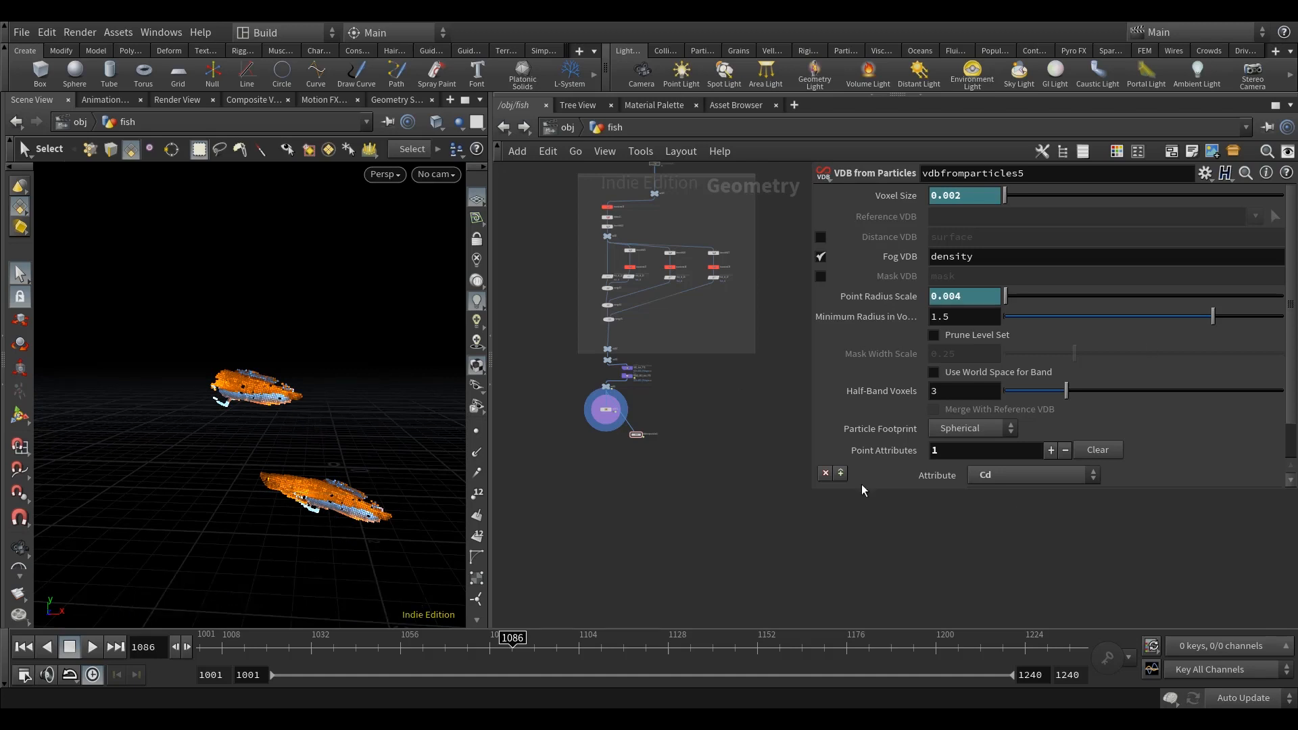
# Step: Add a Null node below split11 and connect it to the second output of split11
pyautogui.scroll(4, 629, 480)
pyautogui.moveTo(612, 417); pyautogui.dragTo(652, 471, button='middle')
pyautogui.click(636, 383)
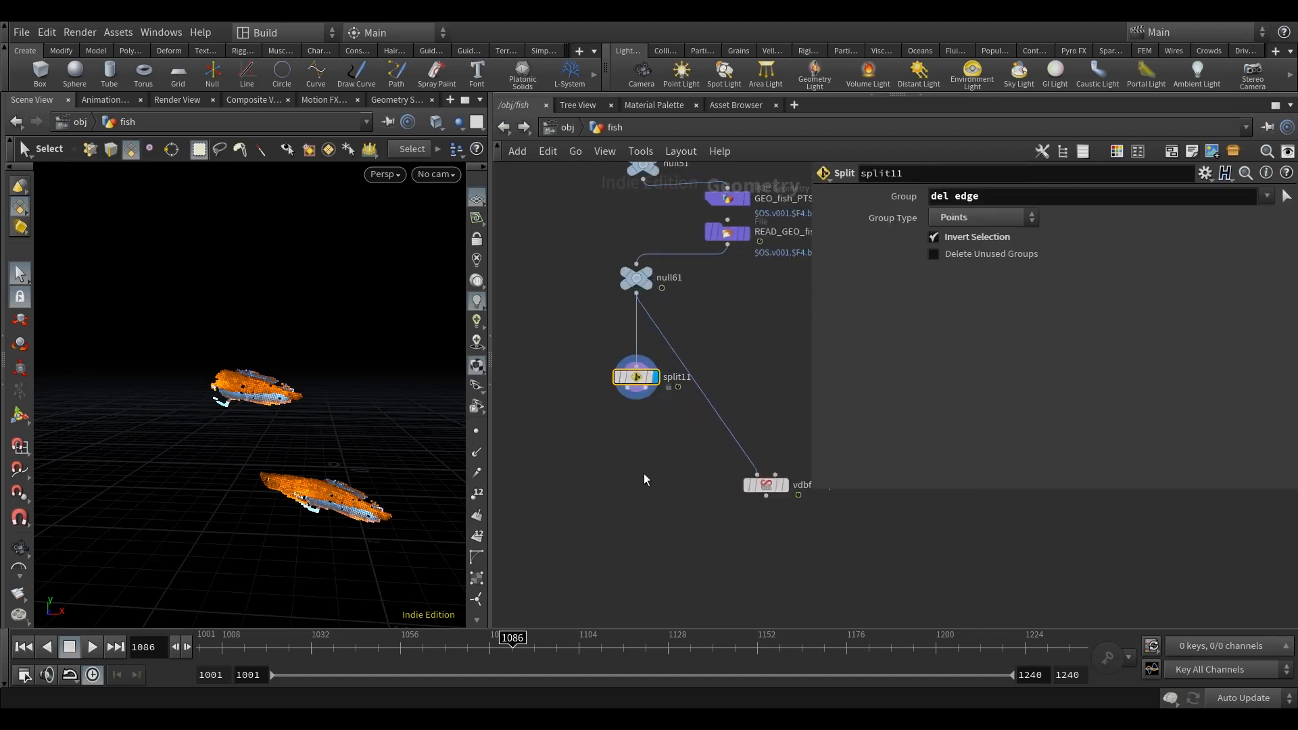
pyautogui.press('Tab')
pyautogui.write('nul')
pyautogui.click(792, 53)
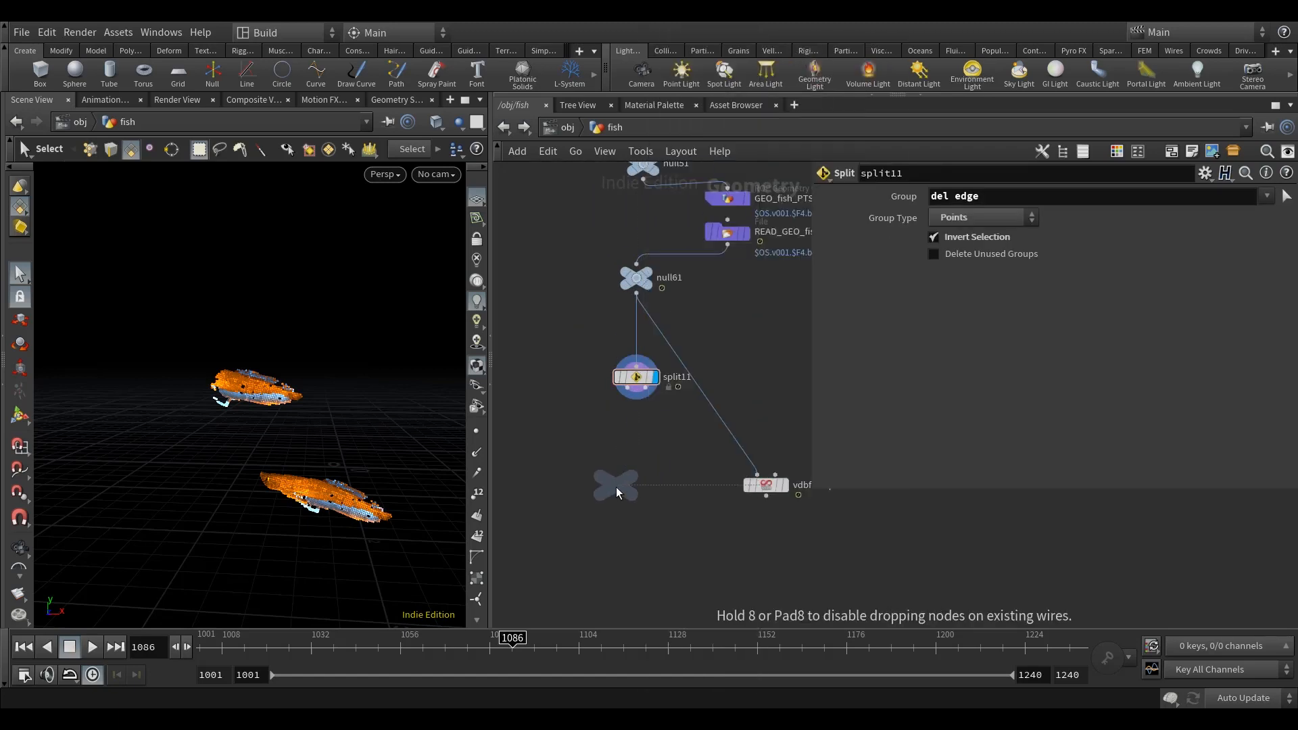
pyautogui.click(615, 484)
pyautogui.scroll(3, 632, 407)
pyautogui.click(653, 372)
pyautogui.click(603, 515)
pyautogui.moveTo(676, 465); pyautogui.dragTo(733, 458, button='middle')
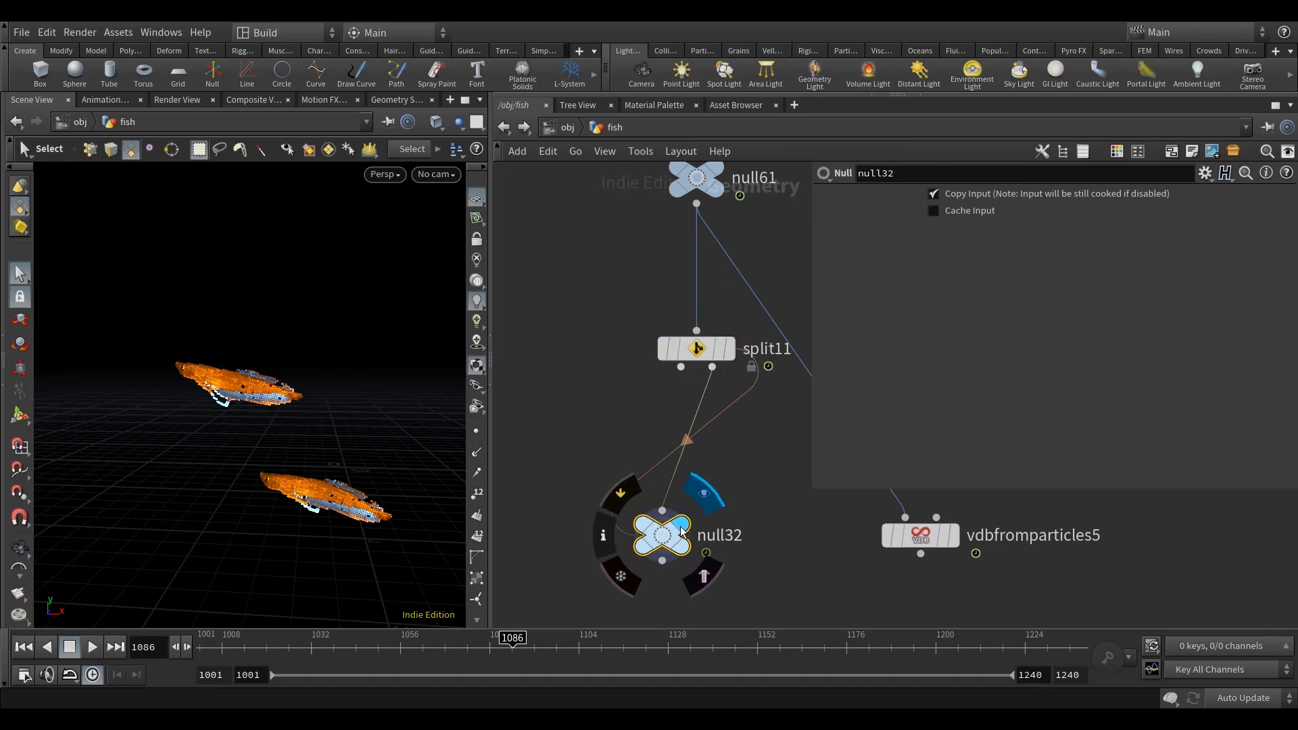
# Step: Display null32 and move it well to the left of the main node chain
pyautogui.click(706, 487)
pyautogui.scroll(-8, 697, 510)
pyautogui.moveTo(697, 512); pyautogui.dragTo(567, 487)
pyautogui.moveTo(634, 524); pyautogui.dragTo(641, 536, button='middle')
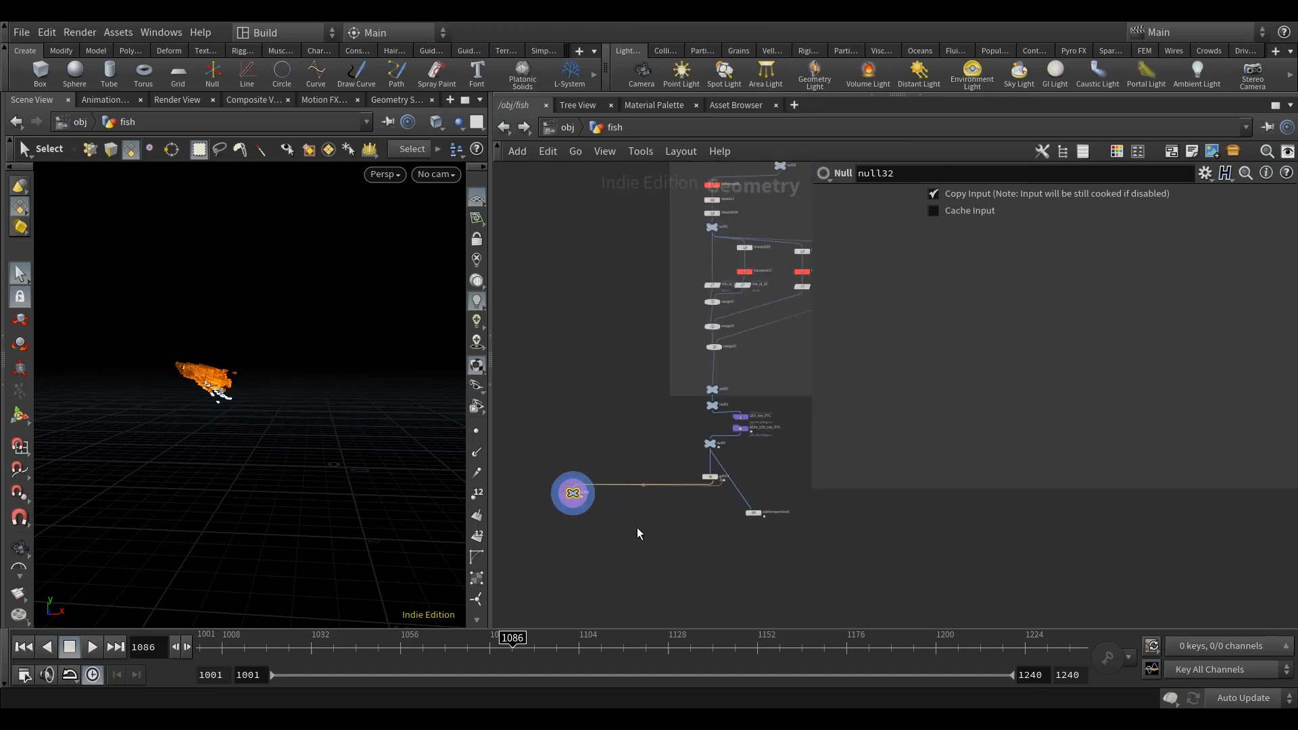
# Step: Add a Split node below null32, connected to its output, display it and align it with null32
pyautogui.press('Tab')
pyautogui.write('split')
pyautogui.click(749, 51)
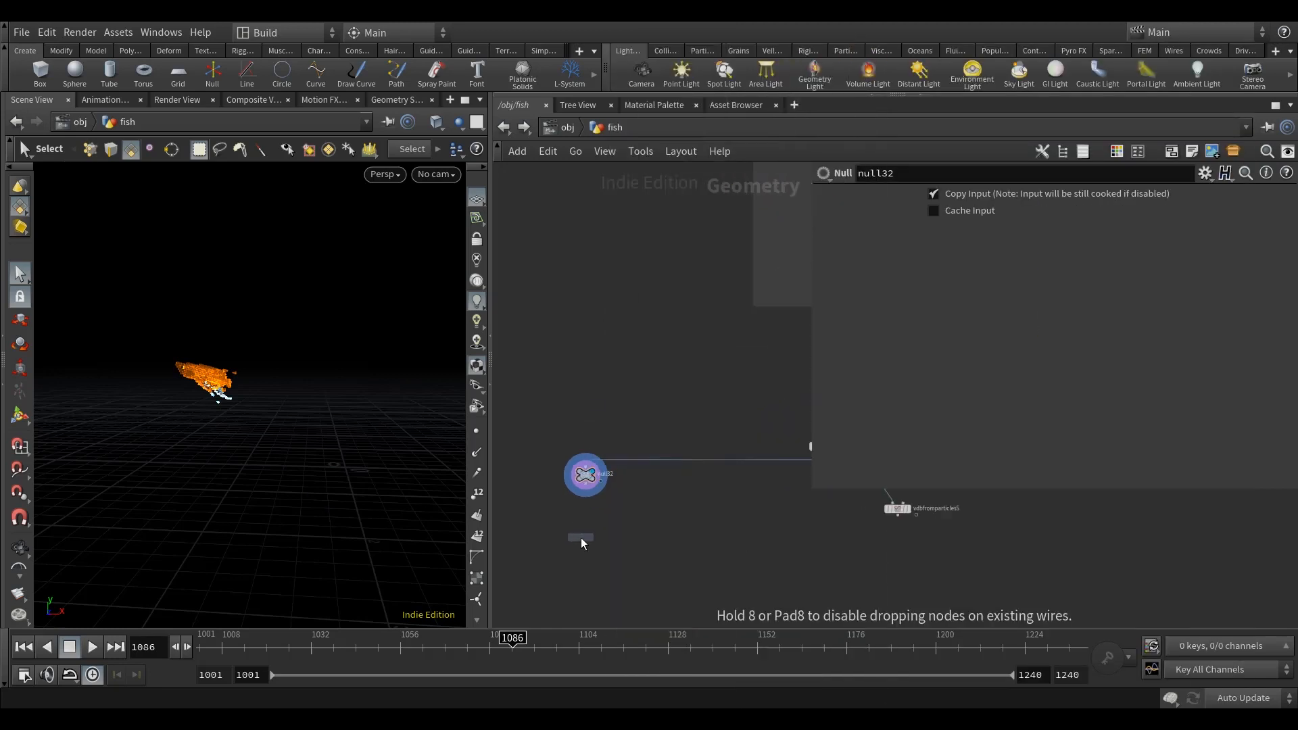
pyautogui.click(575, 534)
pyautogui.click(600, 553)
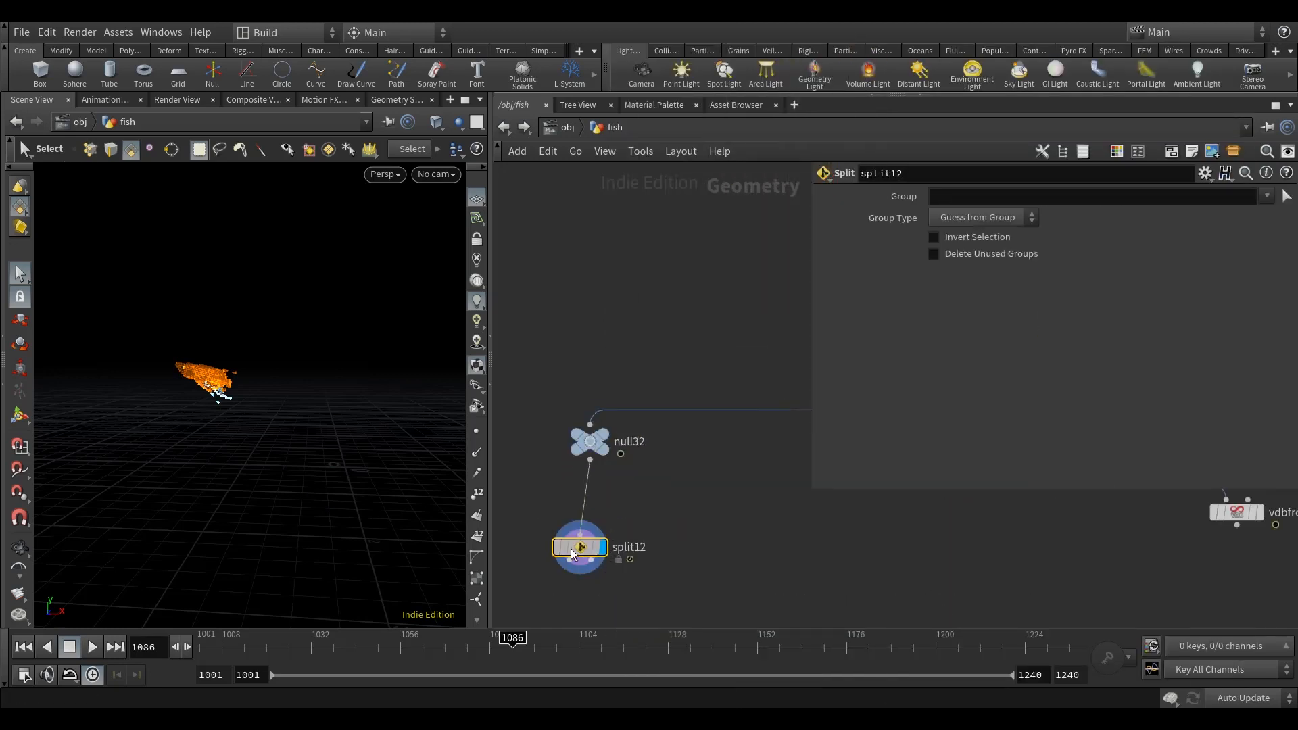
pyautogui.press('l')
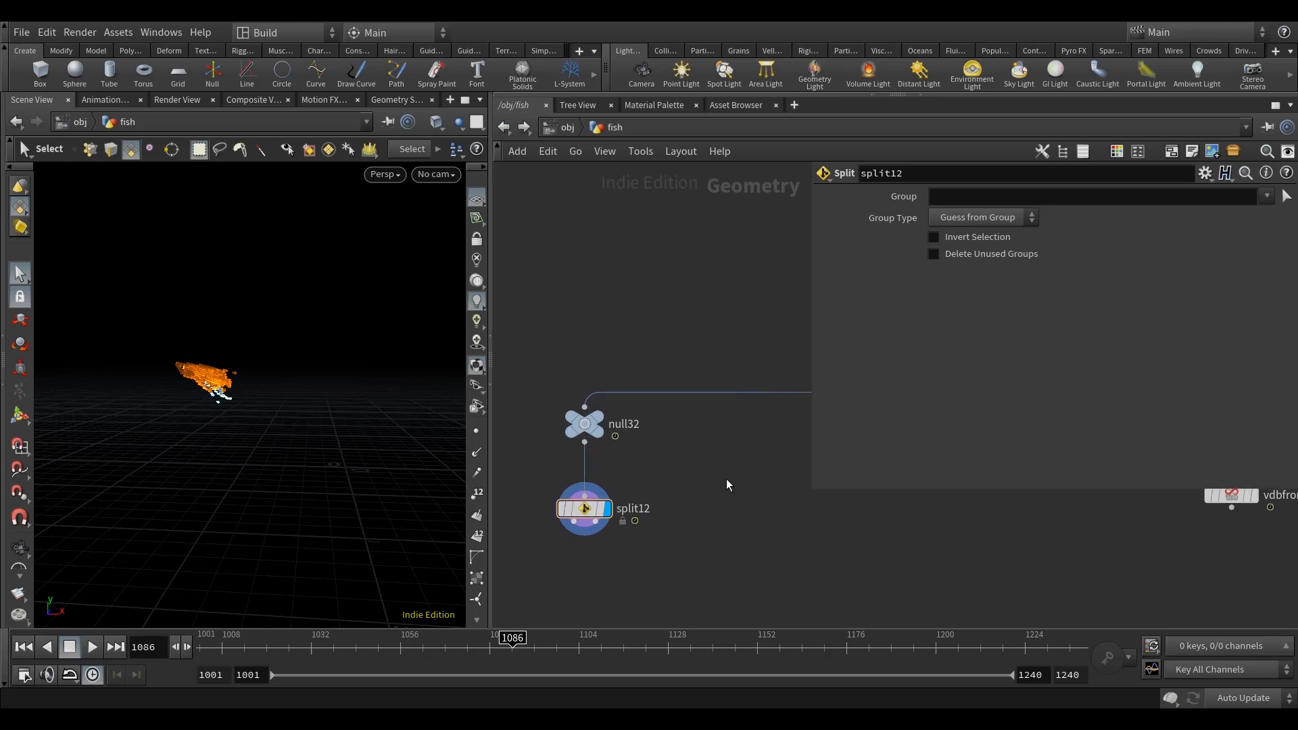
# Step: Set the group of split12 to edge
pyautogui.click(975, 201)
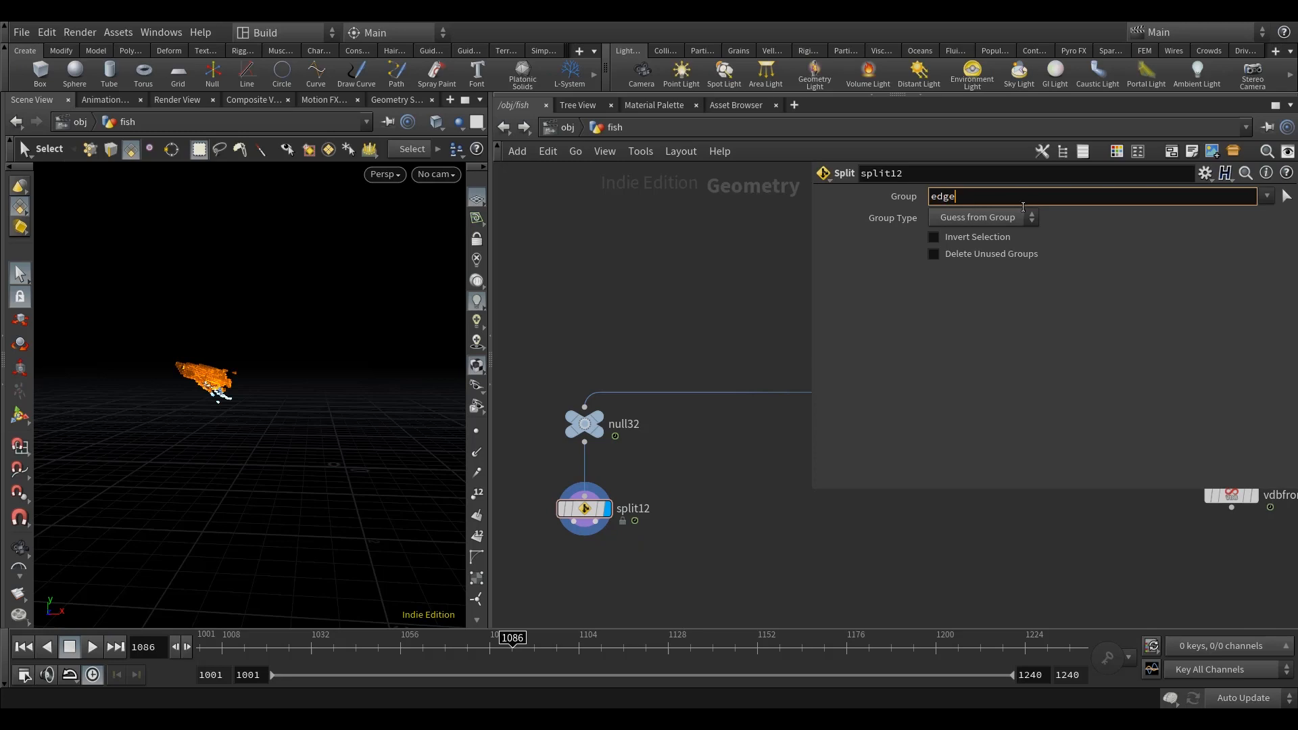
pyautogui.write('edge')
pyautogui.press('Return')
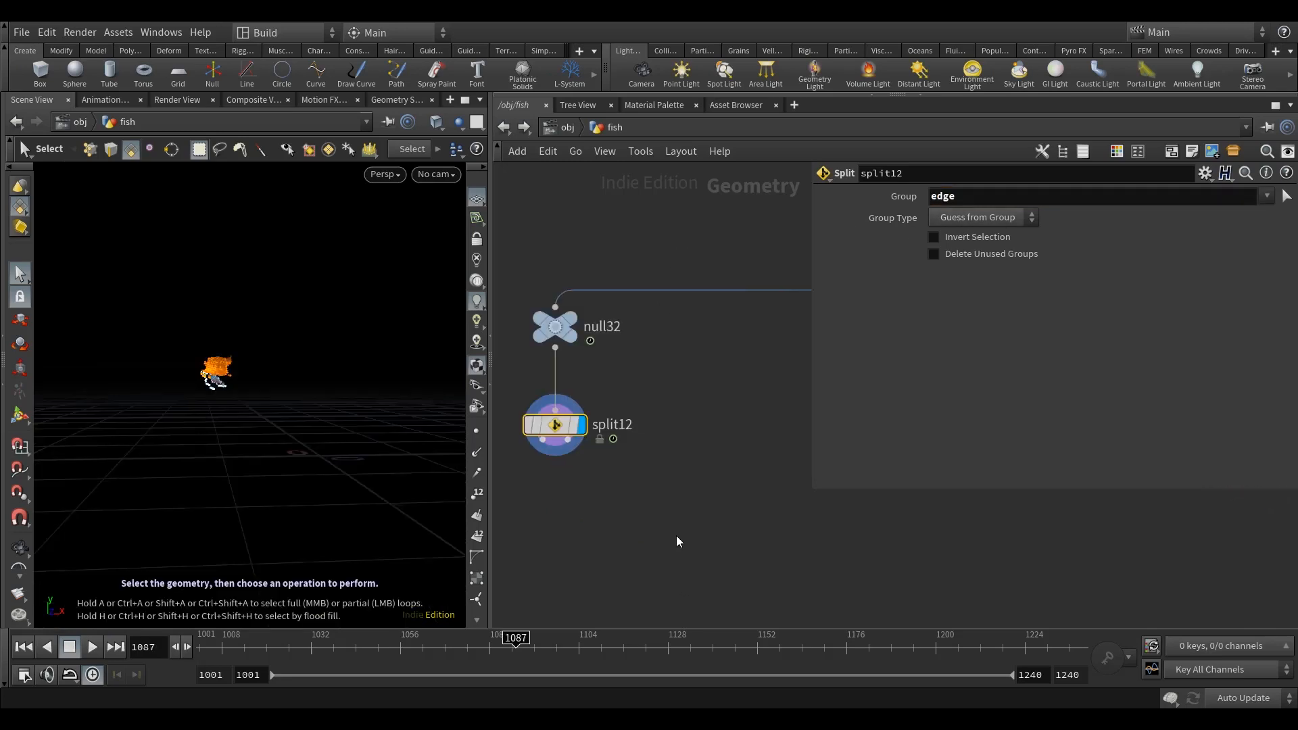
# Step: Add a Null node below and right of split12, connected to the first output of split12
pyautogui.press('Tab')
pyautogui.write('nul')
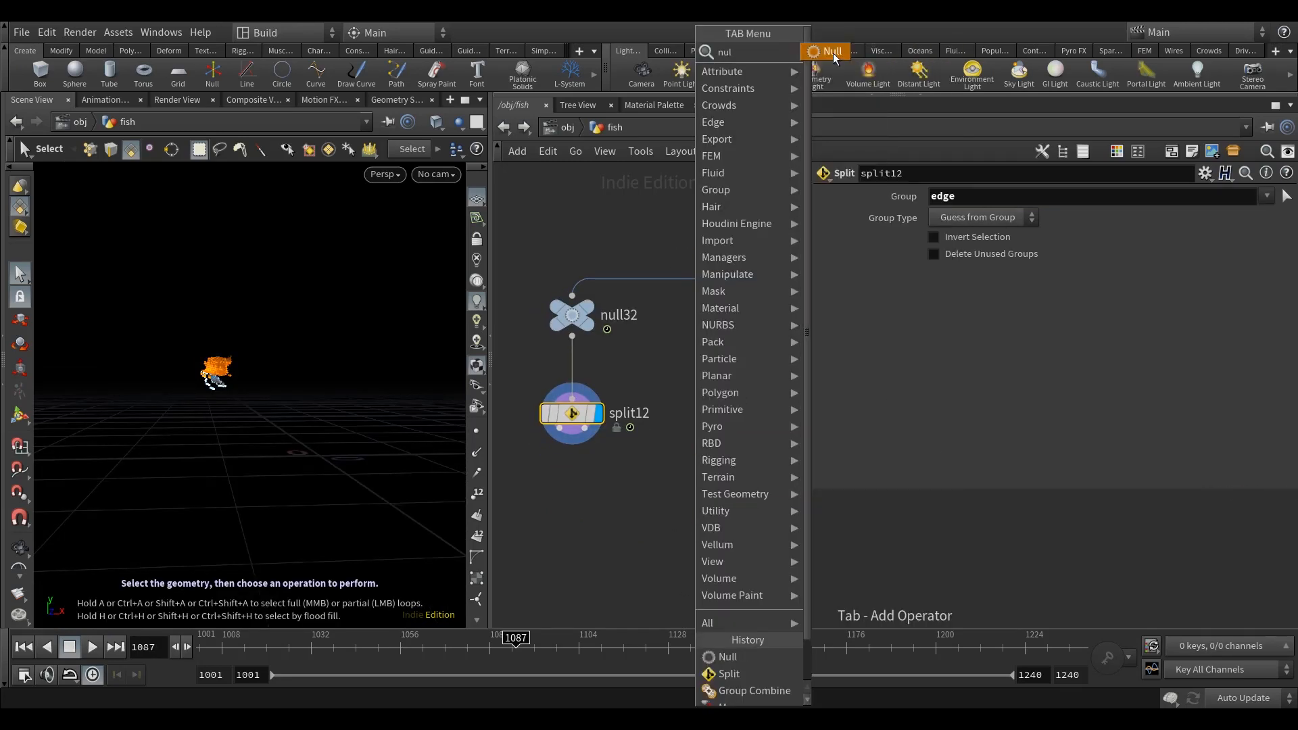
pyautogui.click(832, 53)
pyautogui.click(706, 525)
pyautogui.click(561, 428)
pyautogui.click(708, 506)
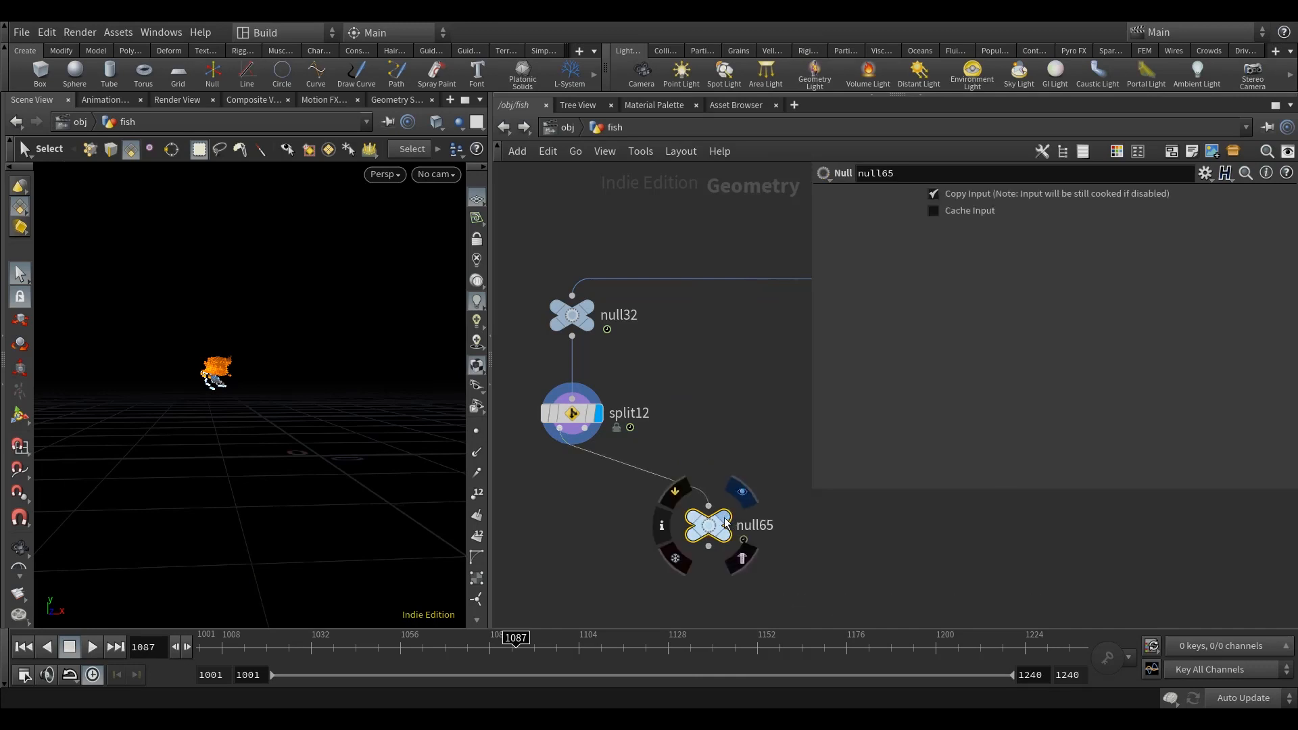
pyautogui.moveTo(709, 524); pyautogui.dragTo(718, 492)
pyautogui.press('Escape')
# Step: Examine the displayed edge points at null65 from several angles, together with the surrounding network
pyautogui.moveTo(247, 429)
pyautogui.keyDown('alt'); pyautogui.mouseDown()
pyautogui.moveTo(275, 430)
pyautogui.moveTo(242, 420)
pyautogui.mouseUp(); pyautogui.keyUp('alt')
pyautogui.scroll(-2, 716, 384)
pyautogui.scroll(-5, 715, 382)
pyautogui.moveTo(766, 391); pyautogui.dragTo(542, 354, button='middle')
pyautogui.scroll(4, 699, 361)
pyautogui.moveTo(574, 441); pyautogui.dragTo(768, 452, button='middle')
pyautogui.moveTo(628, 437); pyautogui.dragTo(740, 419, button='middle')
pyautogui.keyDown('alt'); pyautogui.moveTo(266, 379); pyautogui.dragTo(200, 404); pyautogui.keyUp('alt')
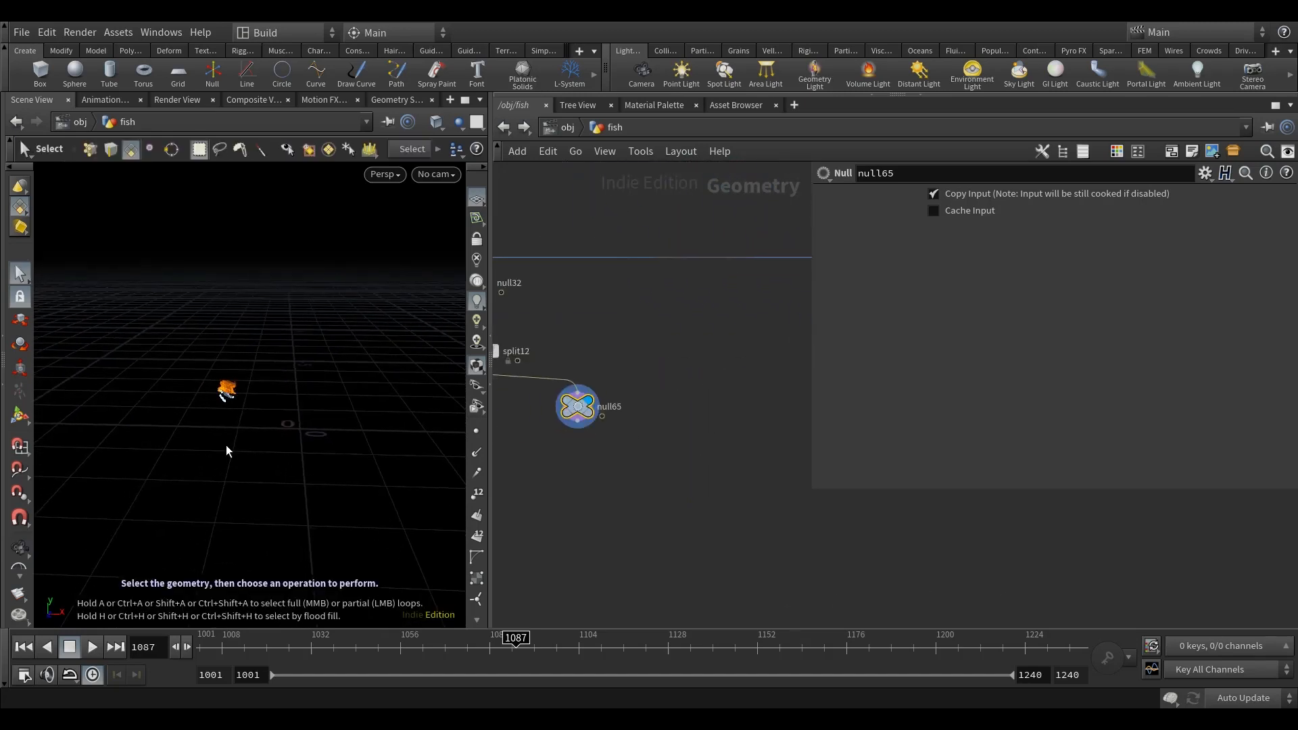
pyautogui.keyDown('alt'); pyautogui.moveTo(273, 440); pyautogui.dragTo(245, 429, button='right'); pyautogui.keyUp('alt')
pyautogui.keyDown('alt'); pyautogui.moveTo(246, 429); pyautogui.dragTo(218, 428, button='middle'); pyautogui.keyUp('alt')
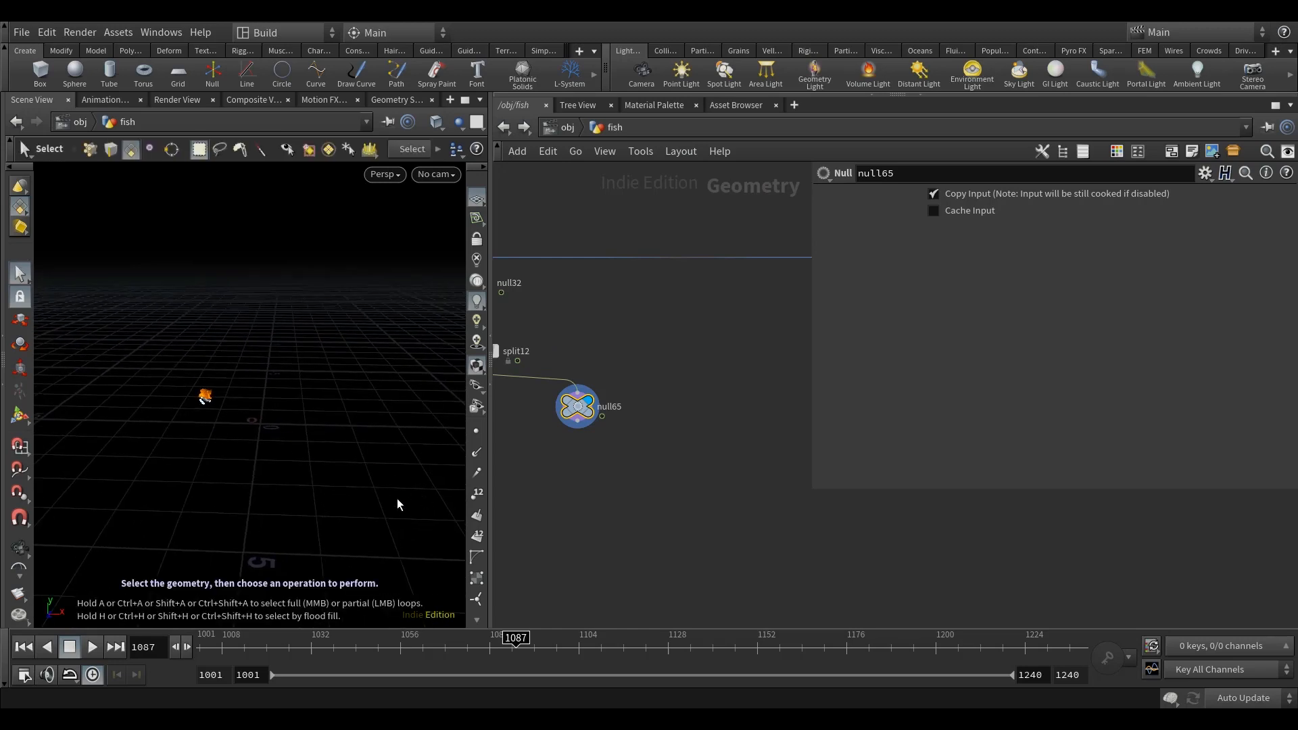
pyautogui.keyDown('alt'); pyautogui.moveTo(277, 449); pyautogui.dragTo(195, 408); pyautogui.keyUp('alt')
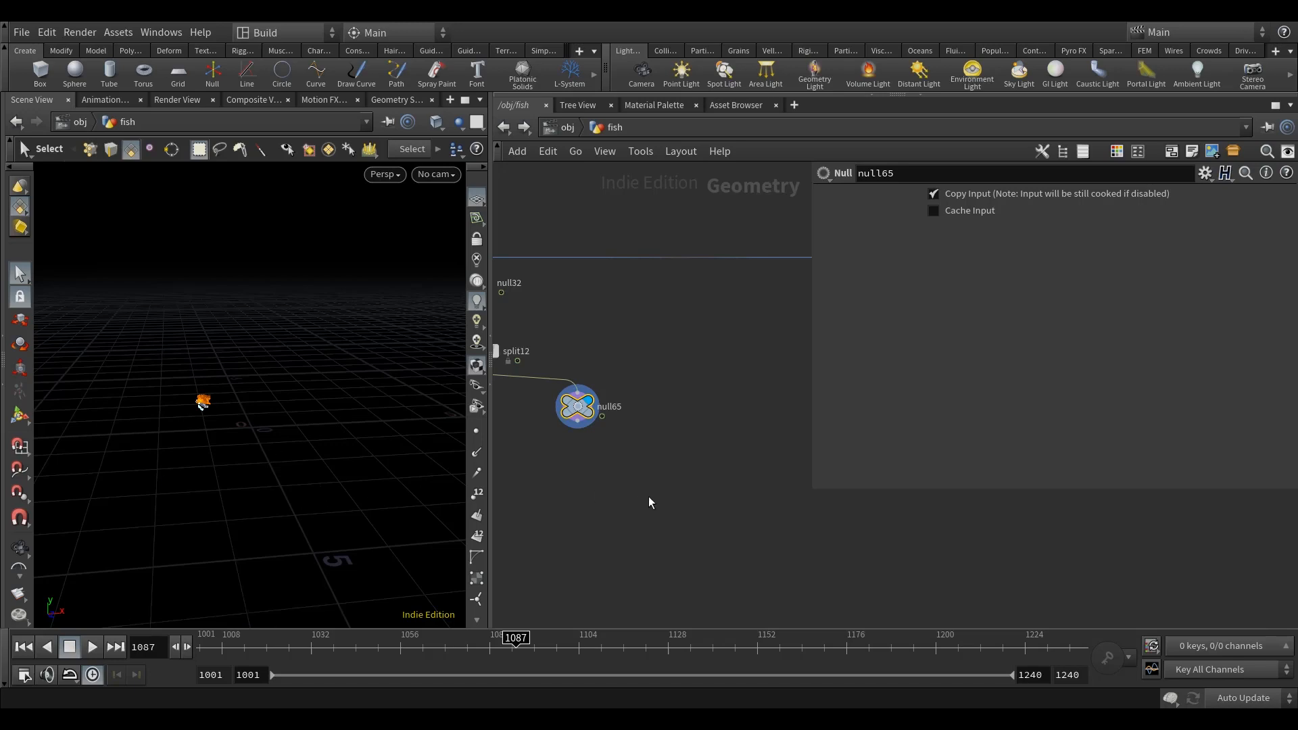
# Step: Switch the scene's update mode to Manual
pyautogui.scroll(-3, 618, 496)
pyautogui.scroll(-3, 666, 495)
pyautogui.moveTo(681, 502); pyautogui.dragTo(608, 548, button='middle')
pyautogui.scroll(-3, 608, 548)
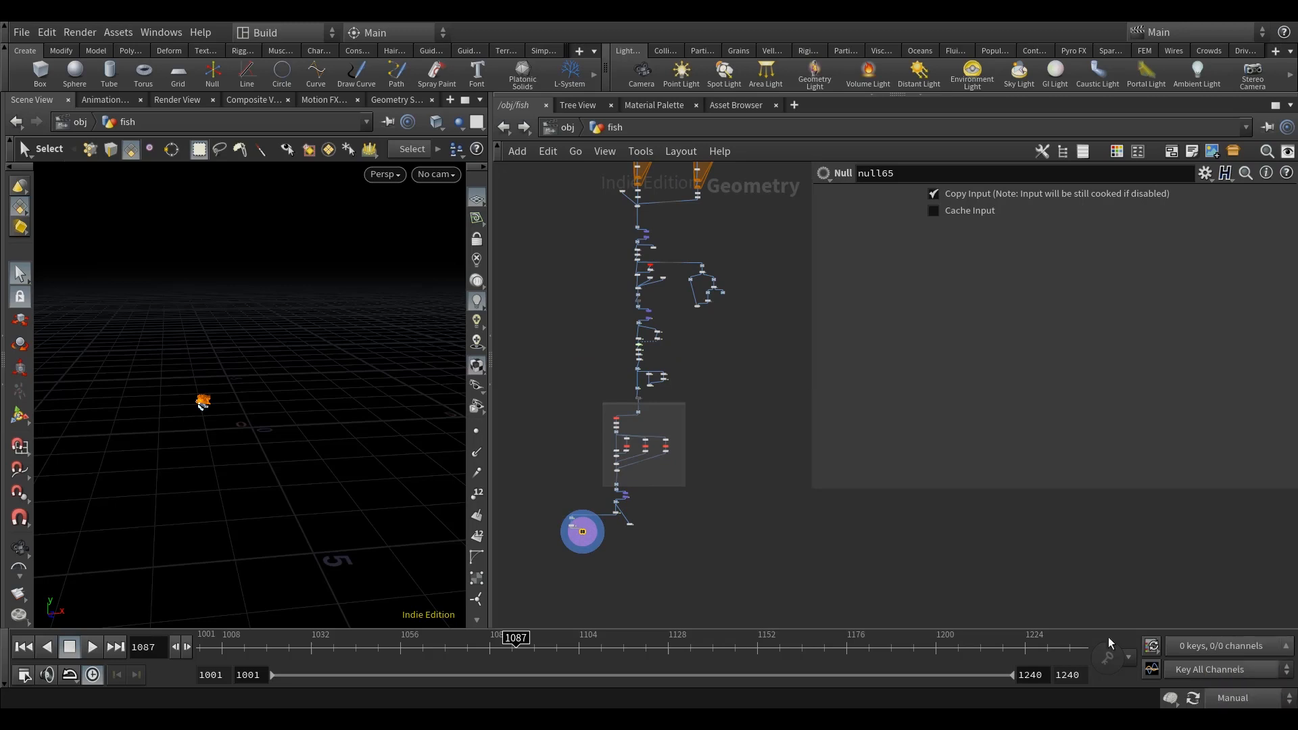
# Step: Look through the fish network to locate the contour branch and the nodes feeding it
pyautogui.scroll(3, 688, 256)
pyautogui.moveTo(629, 210); pyautogui.dragTo(650, 330, button='middle')
pyautogui.scroll(2, 666, 318)
pyautogui.scroll(-9, 678, 310)
pyautogui.moveTo(606, 252); pyautogui.dragTo(620, 284, button='middle')
pyautogui.scroll(2, 619, 285)
pyautogui.moveTo(703, 417); pyautogui.dragTo(617, 391, button='middle')
pyautogui.scroll(6, 618, 391)
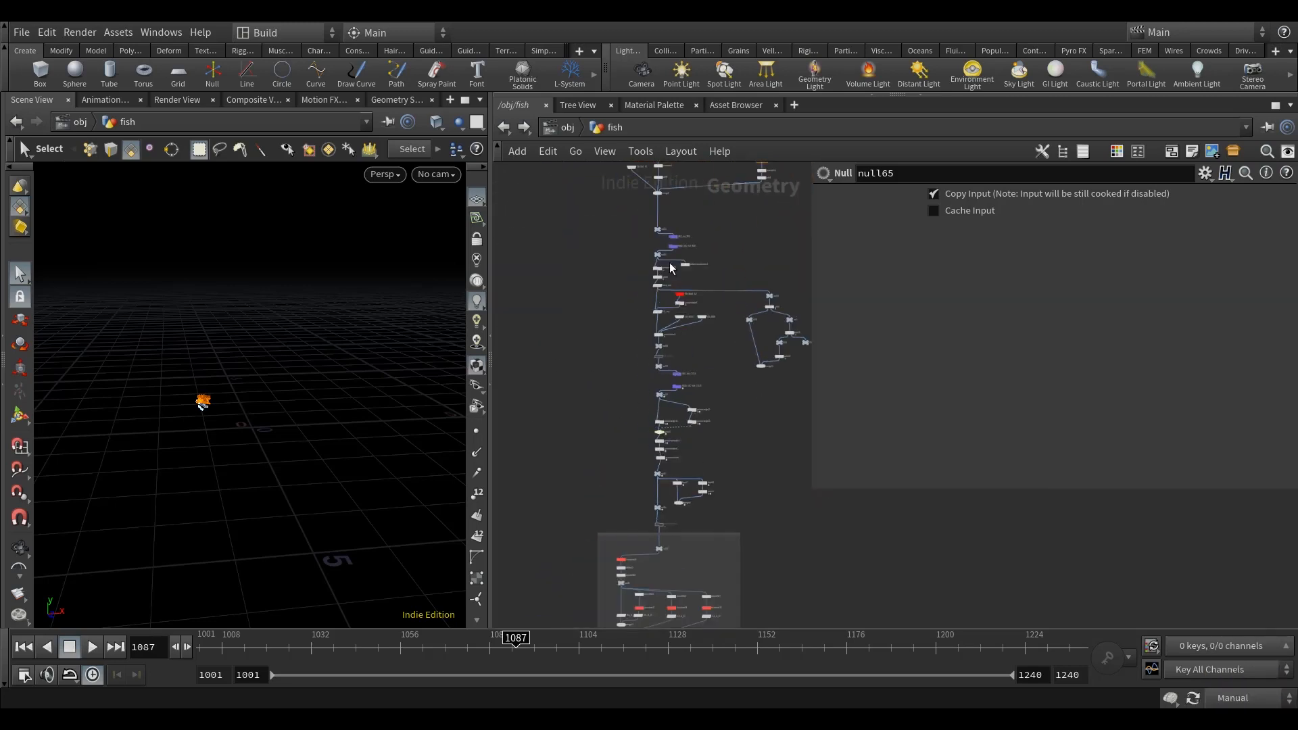
pyautogui.scroll(2, 688, 405)
pyautogui.scroll(-11, 729, 427)
pyautogui.moveTo(631, 413); pyautogui.dragTo(720, 410, button='middle')
pyautogui.scroll(6, 687, 327)
pyautogui.scroll(8, 688, 331)
pyautogui.moveTo(720, 294); pyautogui.dragTo(634, 485, button='middle')
pyautogui.scroll(-4, 634, 485)
pyautogui.moveTo(605, 616)
pyautogui.mouseDown(button='middle')
pyautogui.moveTo(638, 395)
pyautogui.moveTo(659, 430)
pyautogui.mouseUp(button='middle')
pyautogui.moveTo(668, 503); pyautogui.dragTo(703, 374, button='middle')
# Step: Inspect the code of pointwrangle18 and the merged fish copies feeding it through null64
pyautogui.scroll(6, 605, 402)
pyautogui.moveTo(739, 447); pyautogui.dragTo(654, 534, button='middle')
pyautogui.scroll(2, 584, 439)
pyautogui.click(567, 427)
pyautogui.moveTo(667, 436); pyautogui.dragTo(677, 511, button='middle')
pyautogui.scroll(-2, 678, 510)
pyautogui.moveTo(673, 463); pyautogui.dragTo(576, 525, button='middle')
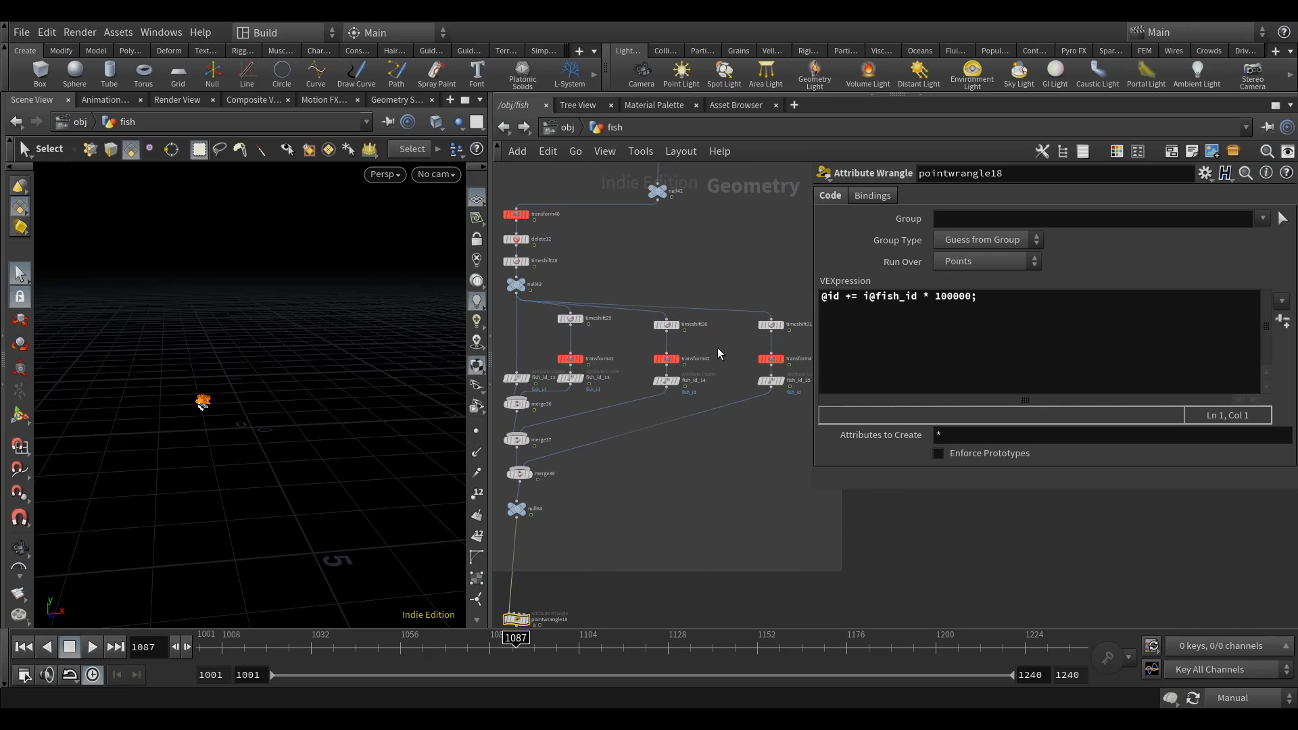
pyautogui.scroll(2, 557, 406)
pyautogui.scroll(2, 557, 405)
pyautogui.moveTo(578, 404); pyautogui.dragTo(676, 247, button='middle')
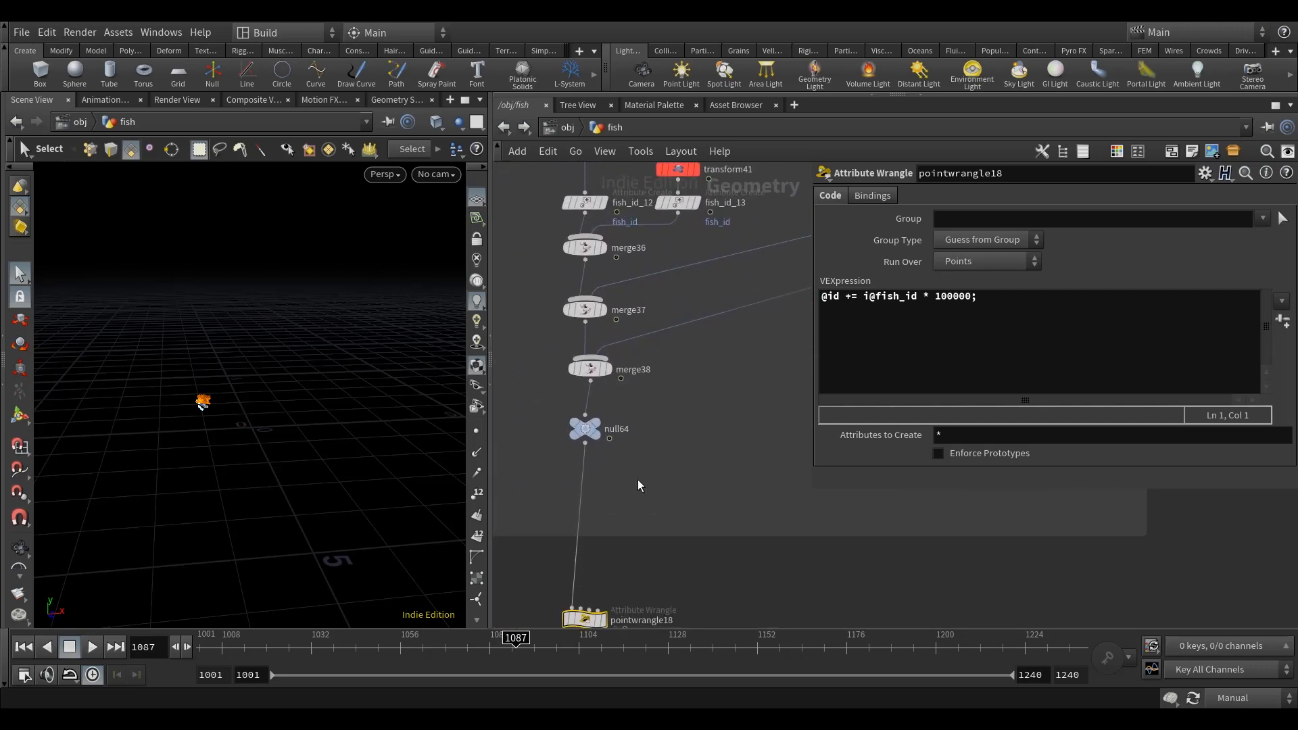
pyautogui.moveTo(655, 457); pyautogui.dragTo(643, 180, button='middle')
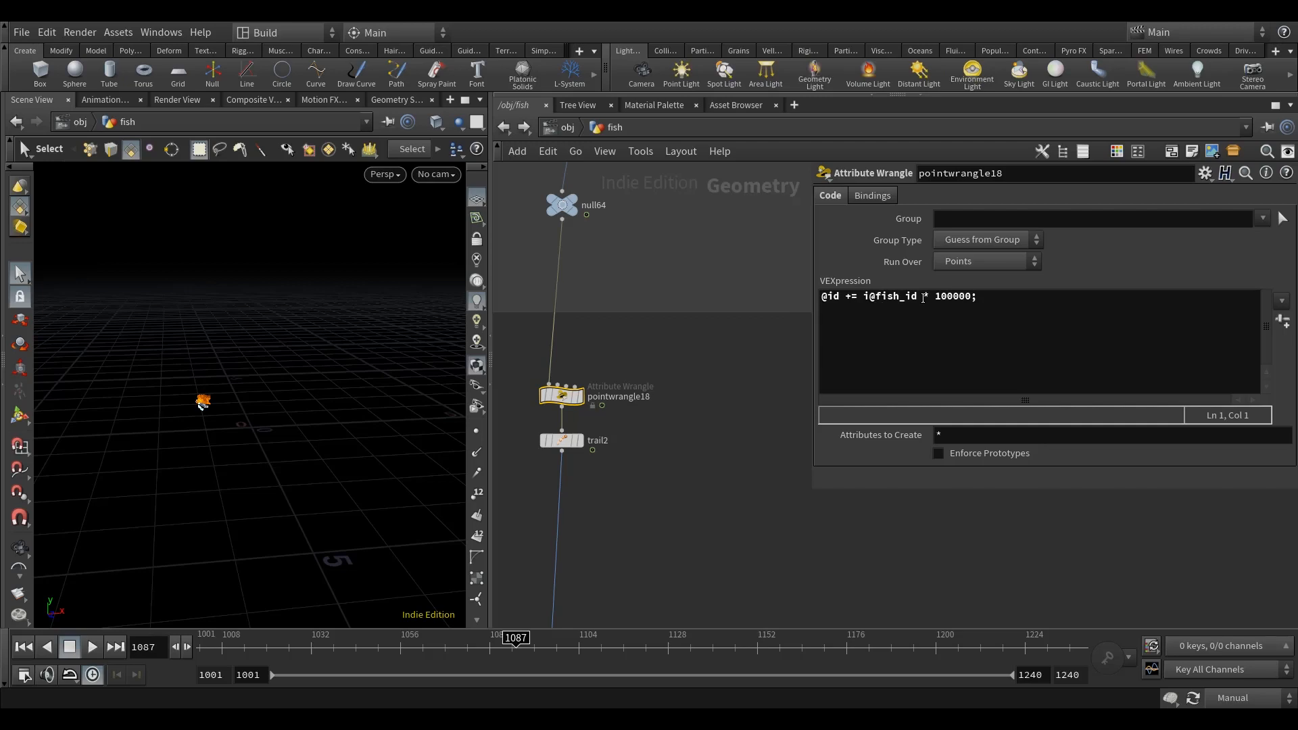
# Step: Inspect the velocity calculation and attribute matching settings of trail2
pyautogui.click(561, 440)
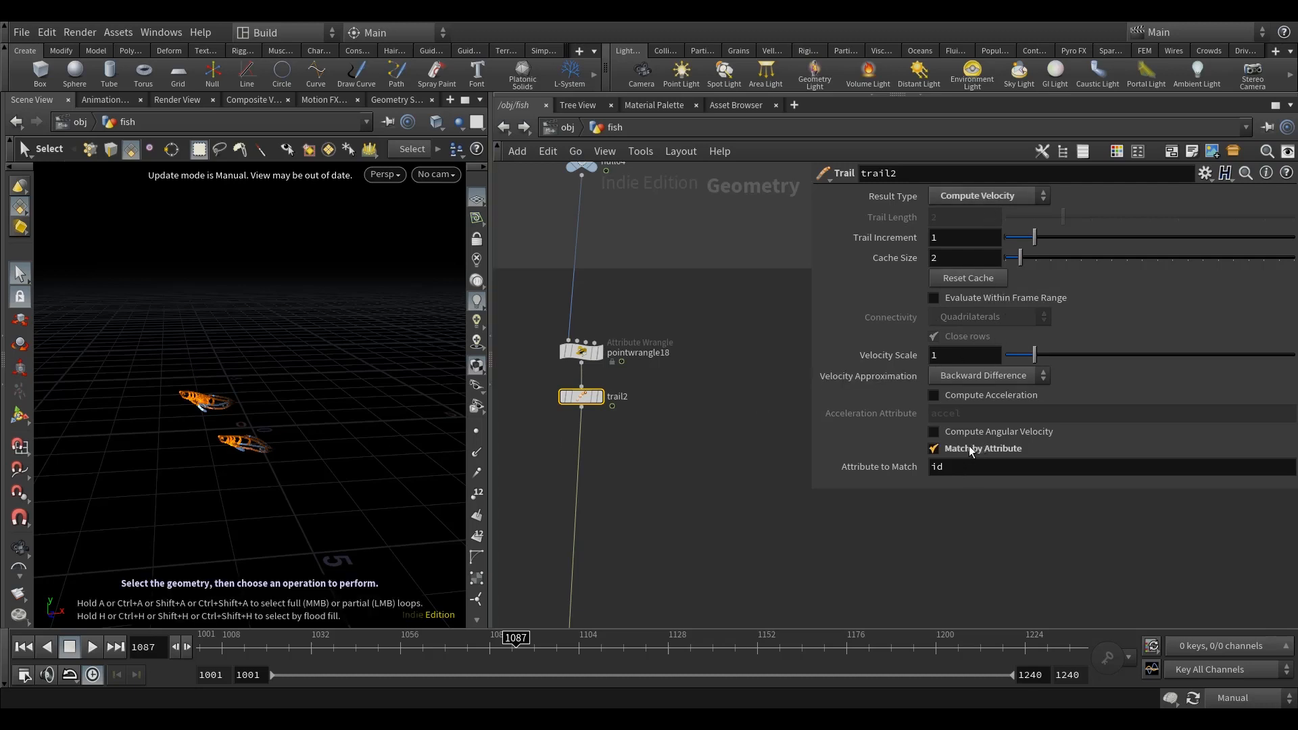
pyautogui.moveTo(687, 415); pyautogui.dragTo(676, 254, button='middle')
pyautogui.scroll(-4, 676, 254)
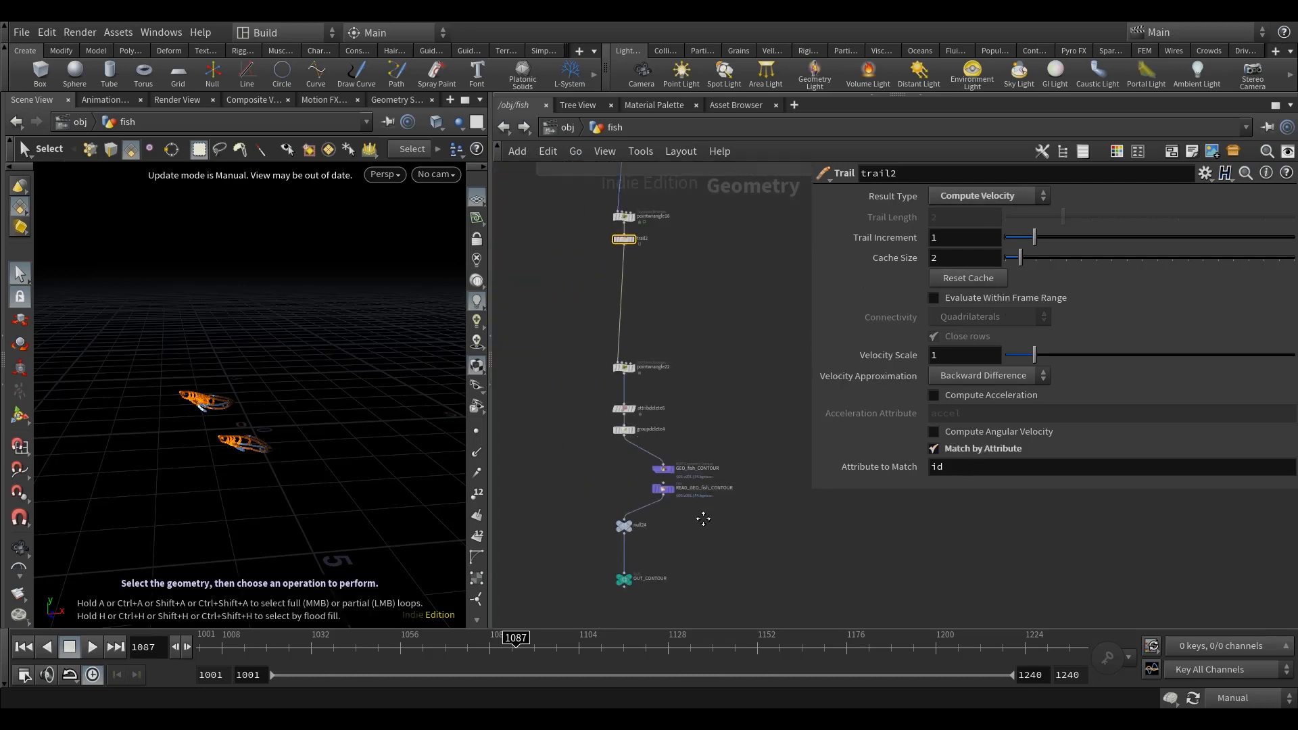
# Step: Follow the contour branch past its geometry cache nodes and select the OUT_CONTOUR null
pyautogui.moveTo(700, 519); pyautogui.dragTo(742, 330, button='middle')
pyautogui.scroll(4, 742, 330)
pyautogui.click(588, 461)
pyautogui.moveTo(720, 401); pyautogui.dragTo(716, 446, button='middle')
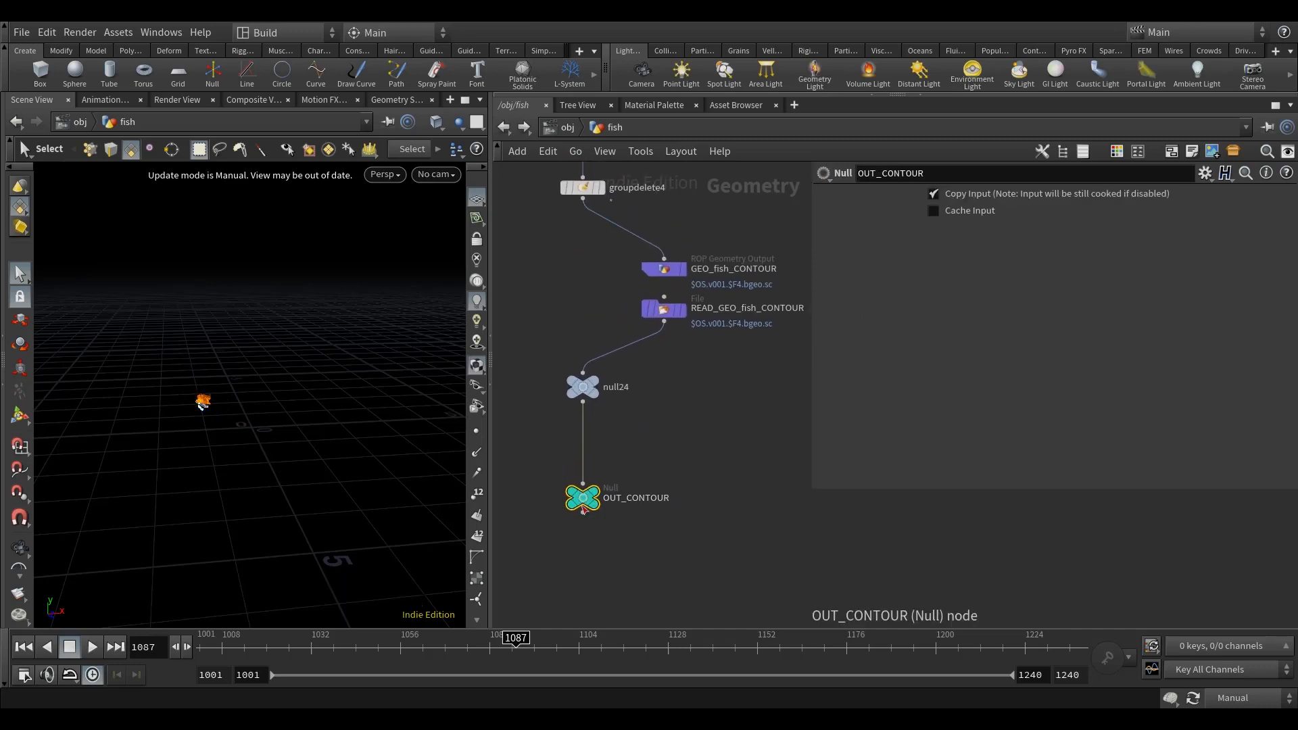
pyautogui.rightClick(578, 504)
pyautogui.click(603, 151)
pyautogui.click(599, 153)
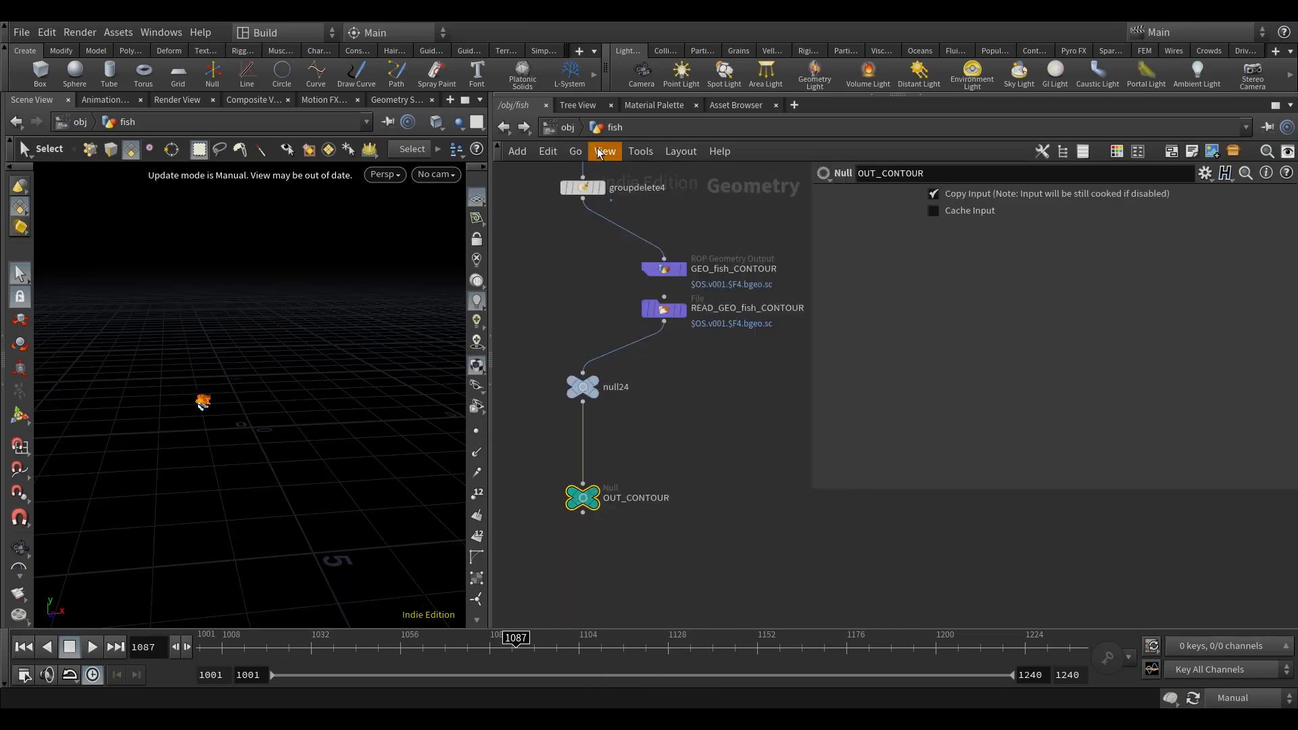
# Step: Examine the object merge inside RENDER_fish_CONTOUR and the object's geometry velocity blur sampling setting
pyautogui.click(568, 128)
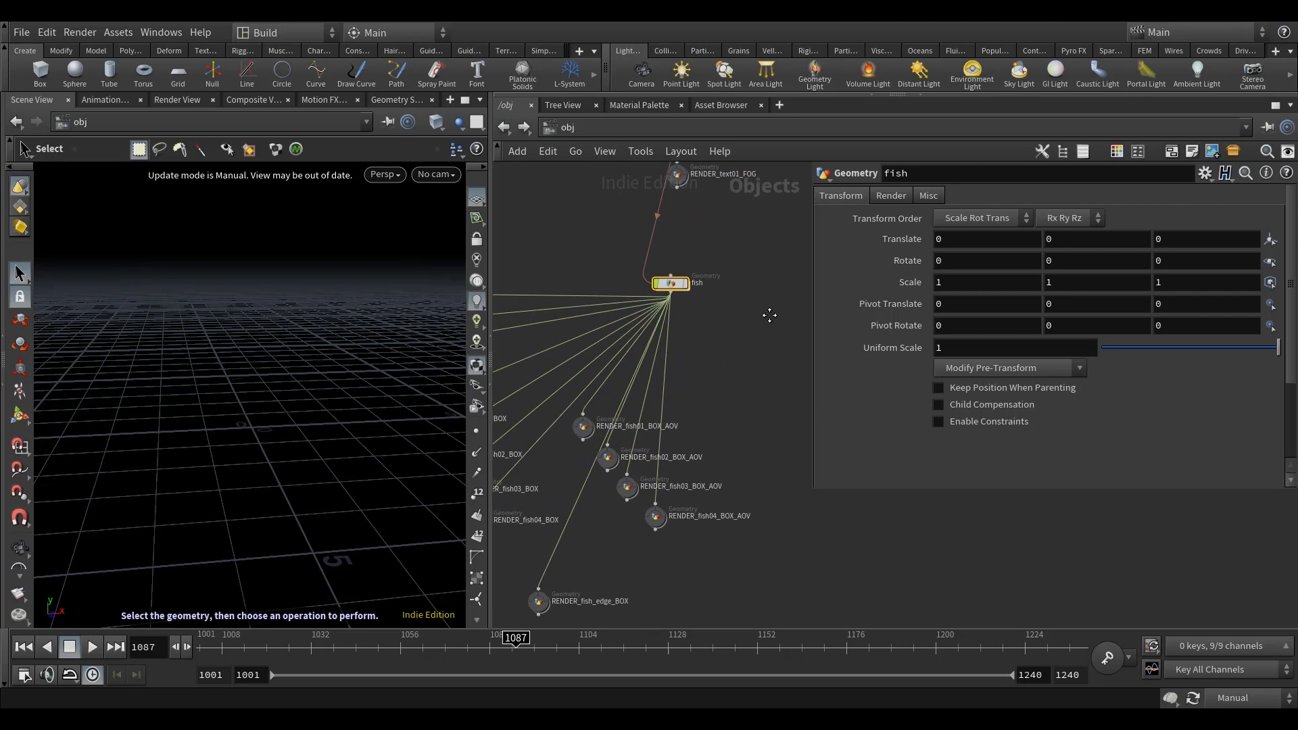
pyautogui.moveTo(586, 550); pyautogui.dragTo(801, 596, button='middle')
pyautogui.scroll(2, 661, 446)
pyautogui.doubleClick(551, 338)
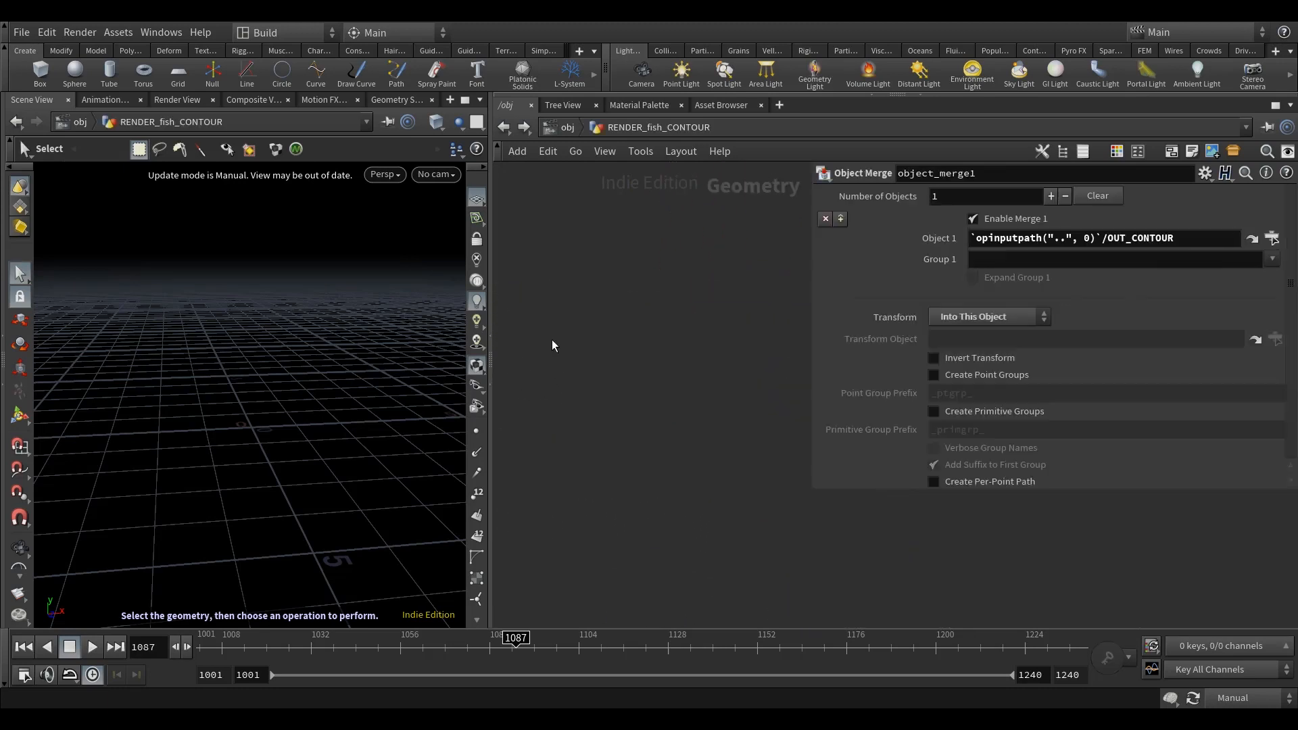
pyautogui.moveTo(693, 327); pyautogui.dragTo(679, 250, button='middle')
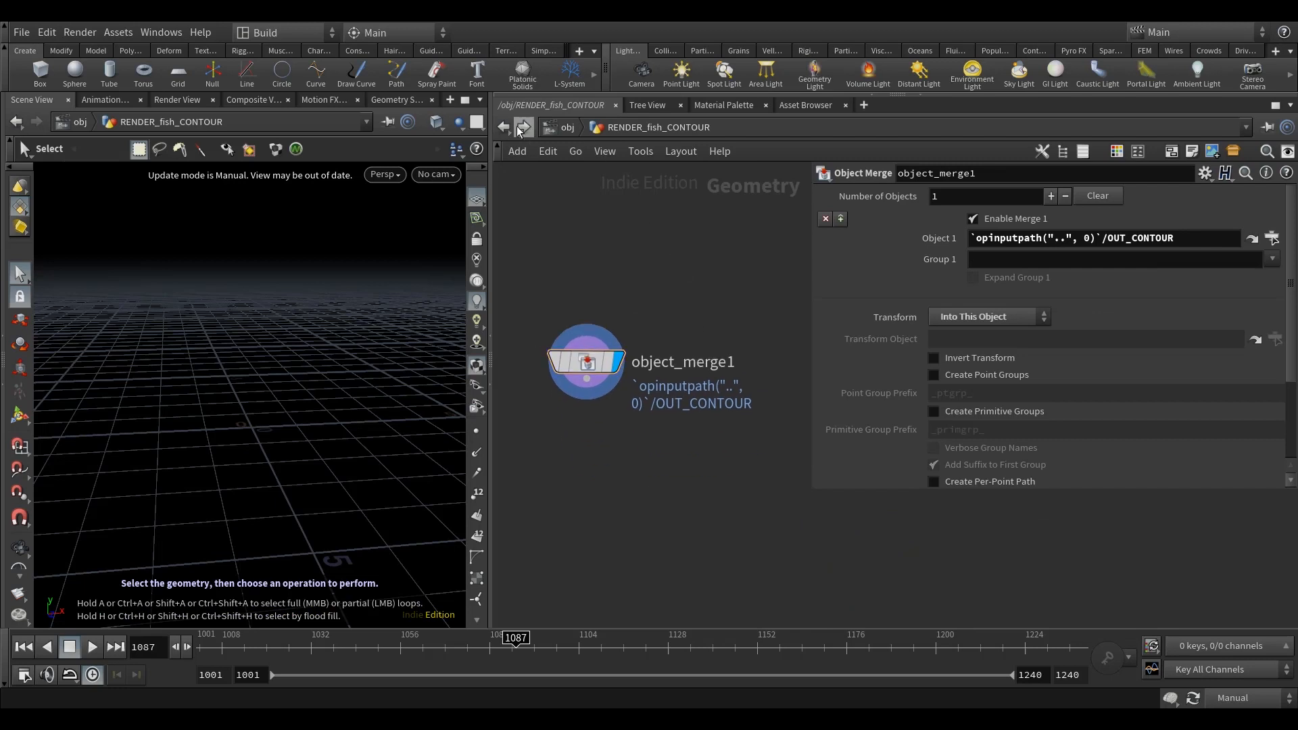
pyautogui.click(523, 129)
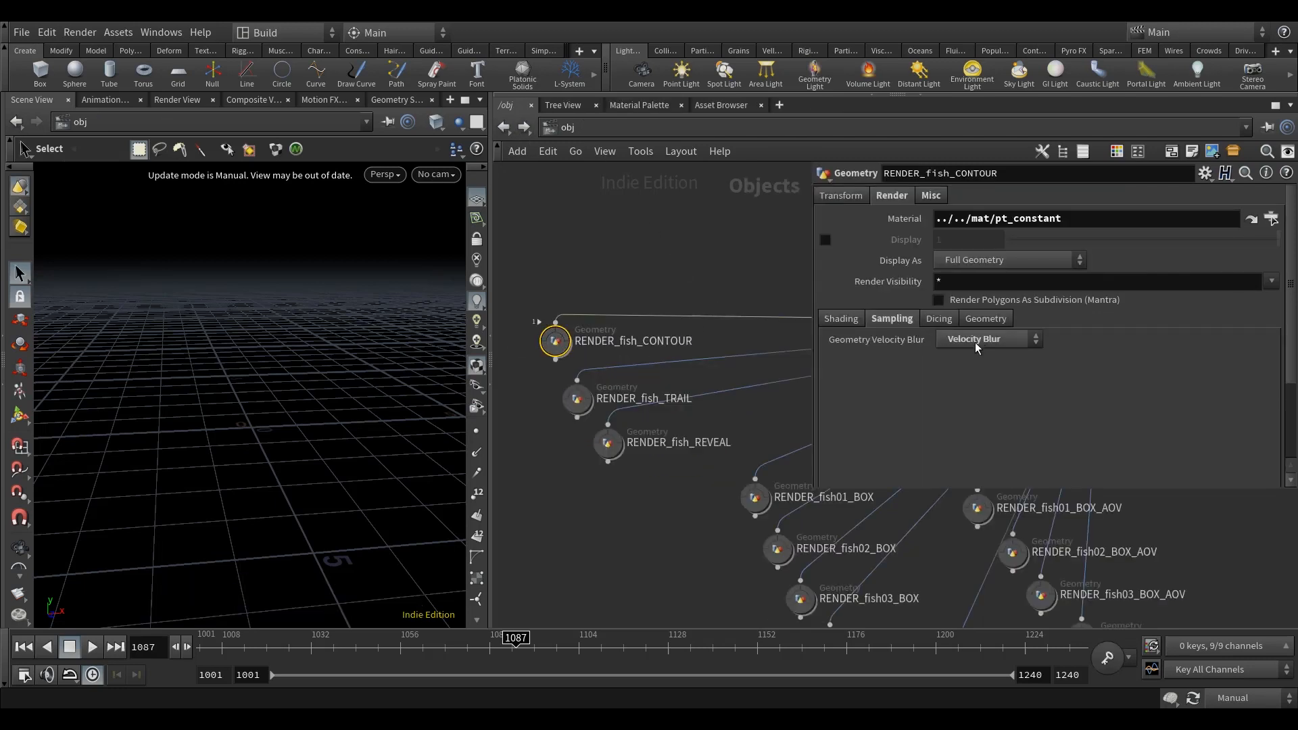
pyautogui.moveTo(661, 253); pyautogui.dragTo(617, 313, button='middle')
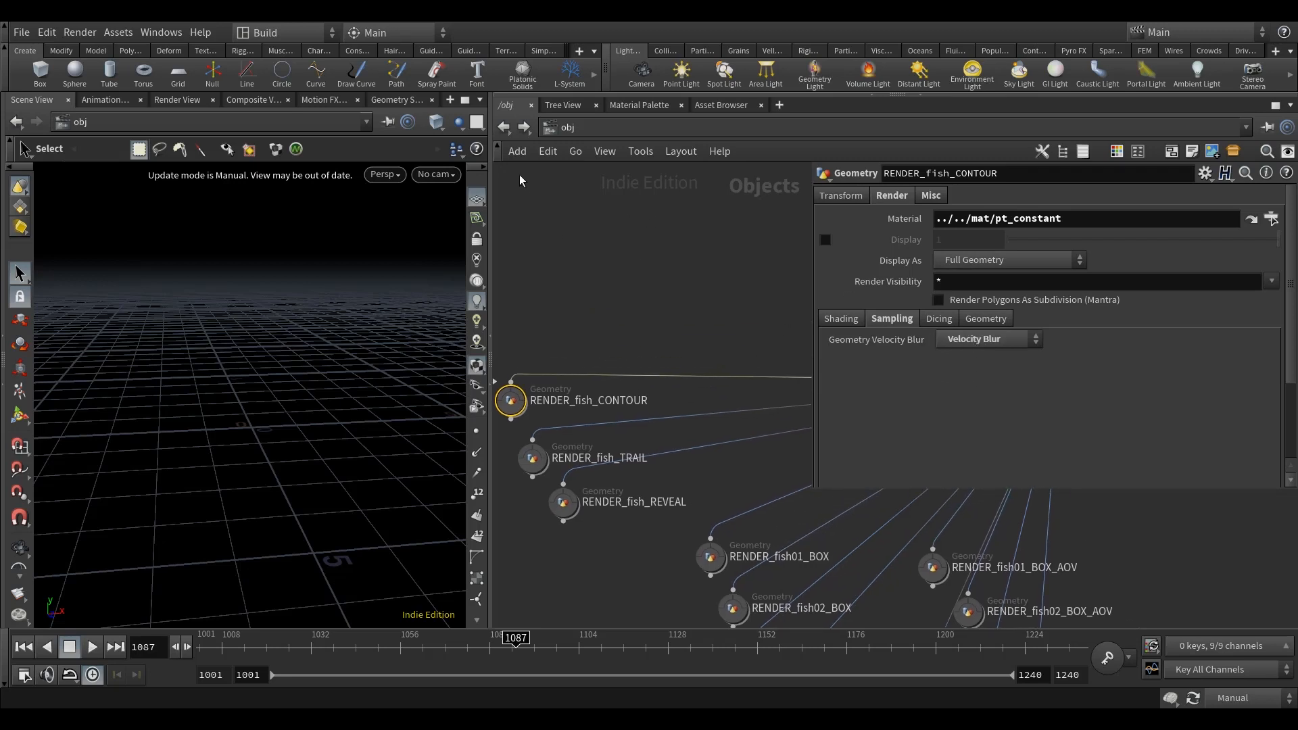
# Step: Return to the fish network and review the copied fish branches leading to the cached points
pyautogui.click(504, 127)
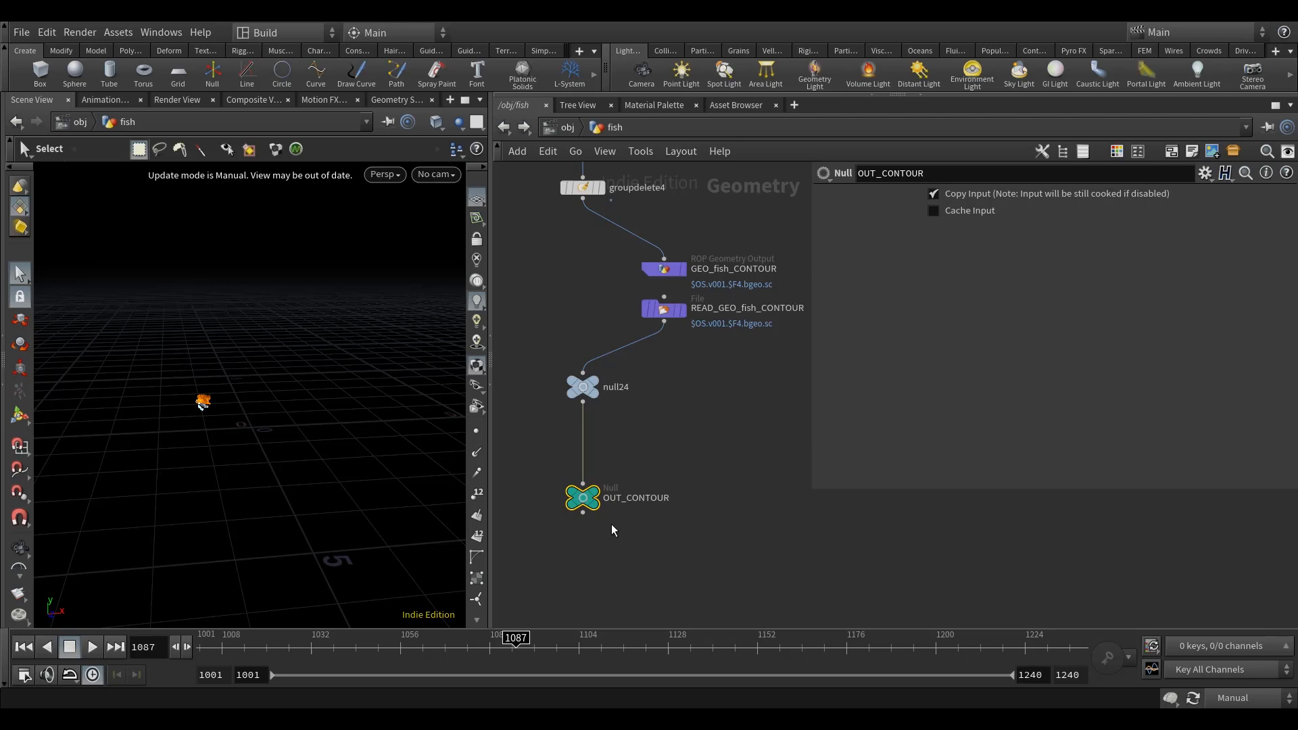
pyautogui.scroll(-6, 595, 482)
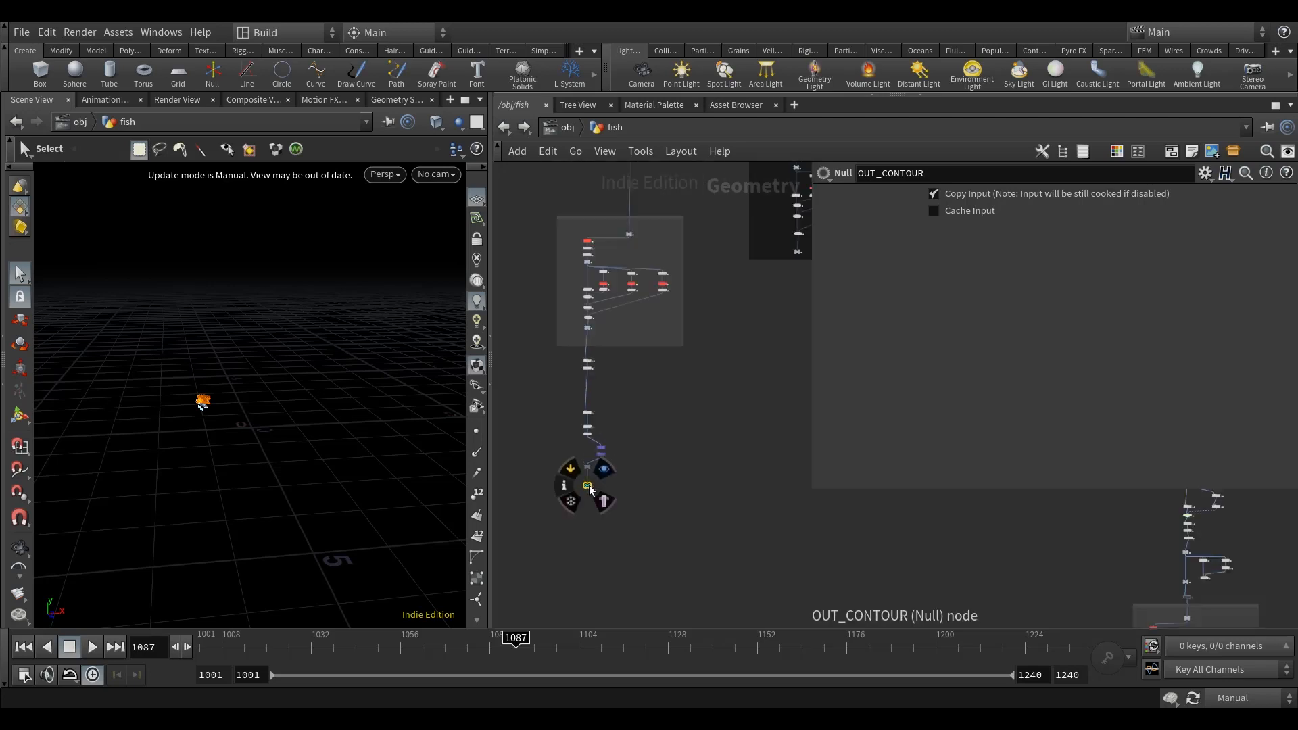
pyautogui.scroll(1, 687, 414)
pyautogui.moveTo(600, 355); pyautogui.dragTo(578, 338, button='middle')
pyautogui.scroll(8, 586, 447)
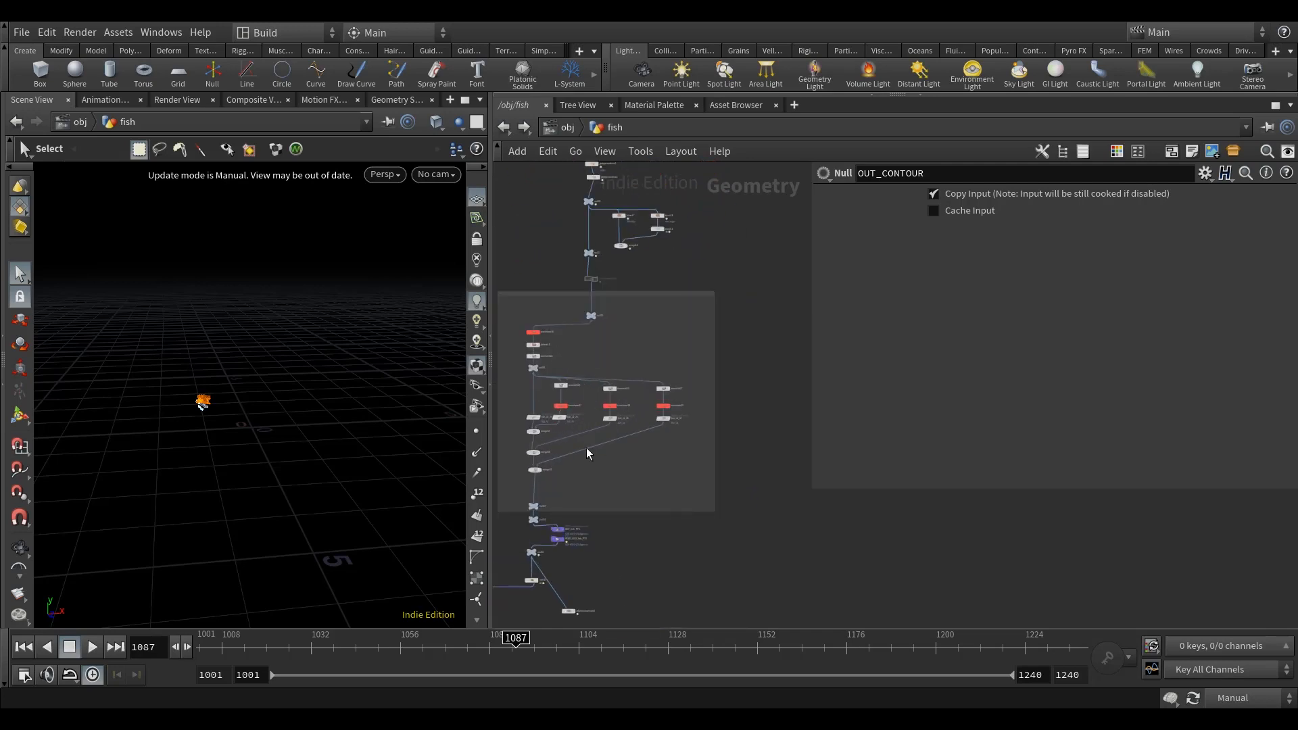
pyautogui.moveTo(666, 482); pyautogui.dragTo(760, 434, button='middle')
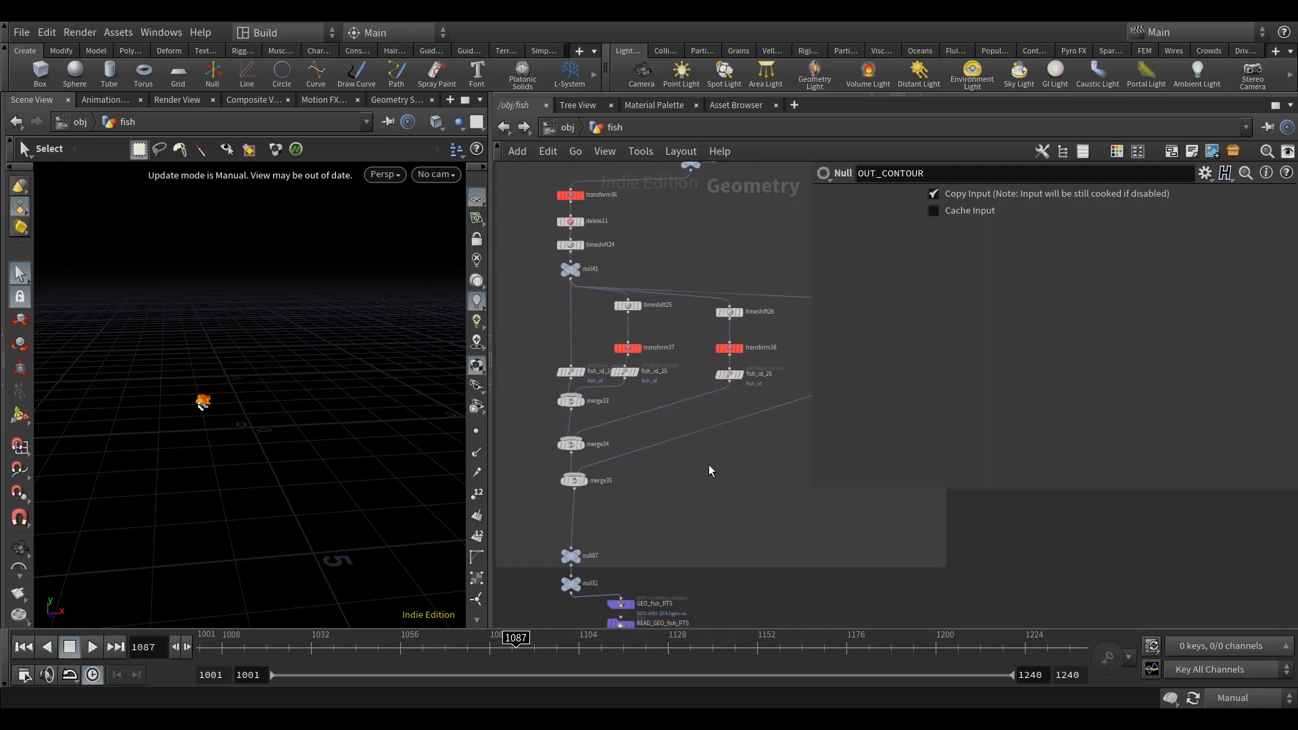
pyautogui.scroll(-5, 707, 409)
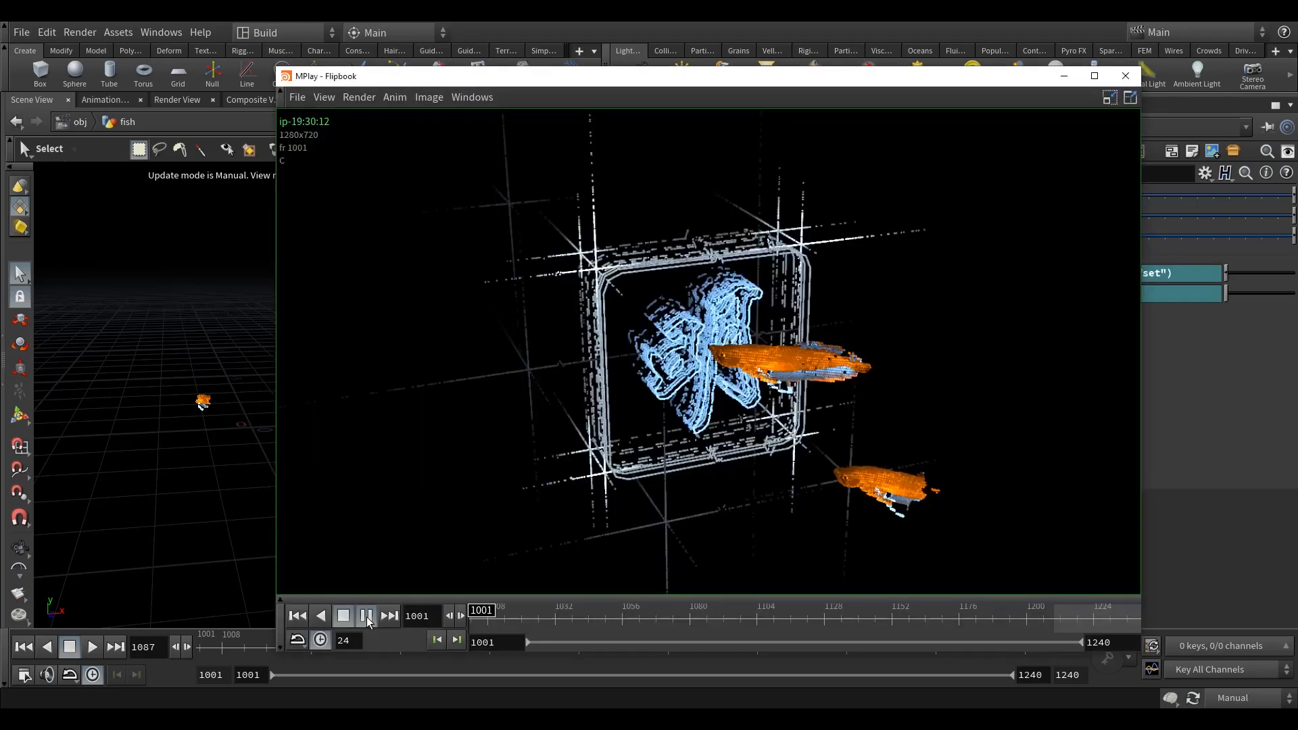
# Step: Switch to the MPlay flipbook and play the fish animation
pyautogui.click(366, 616)
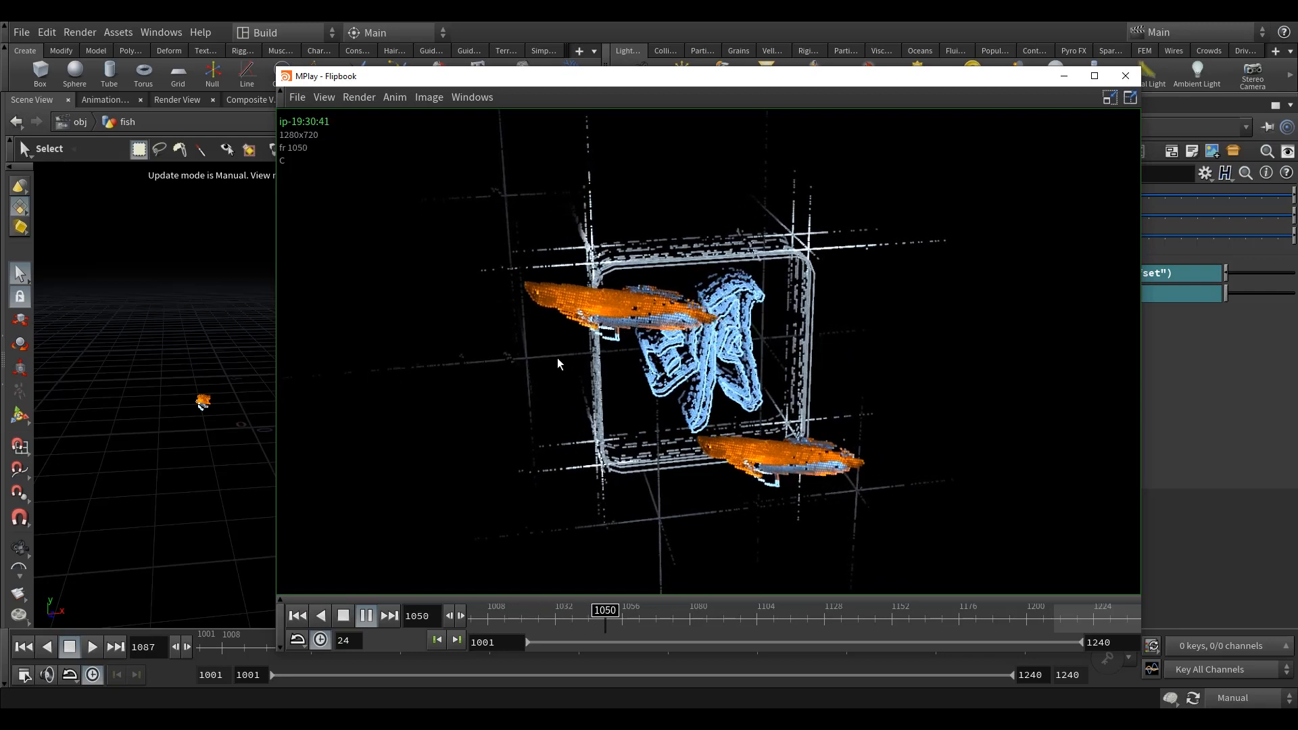
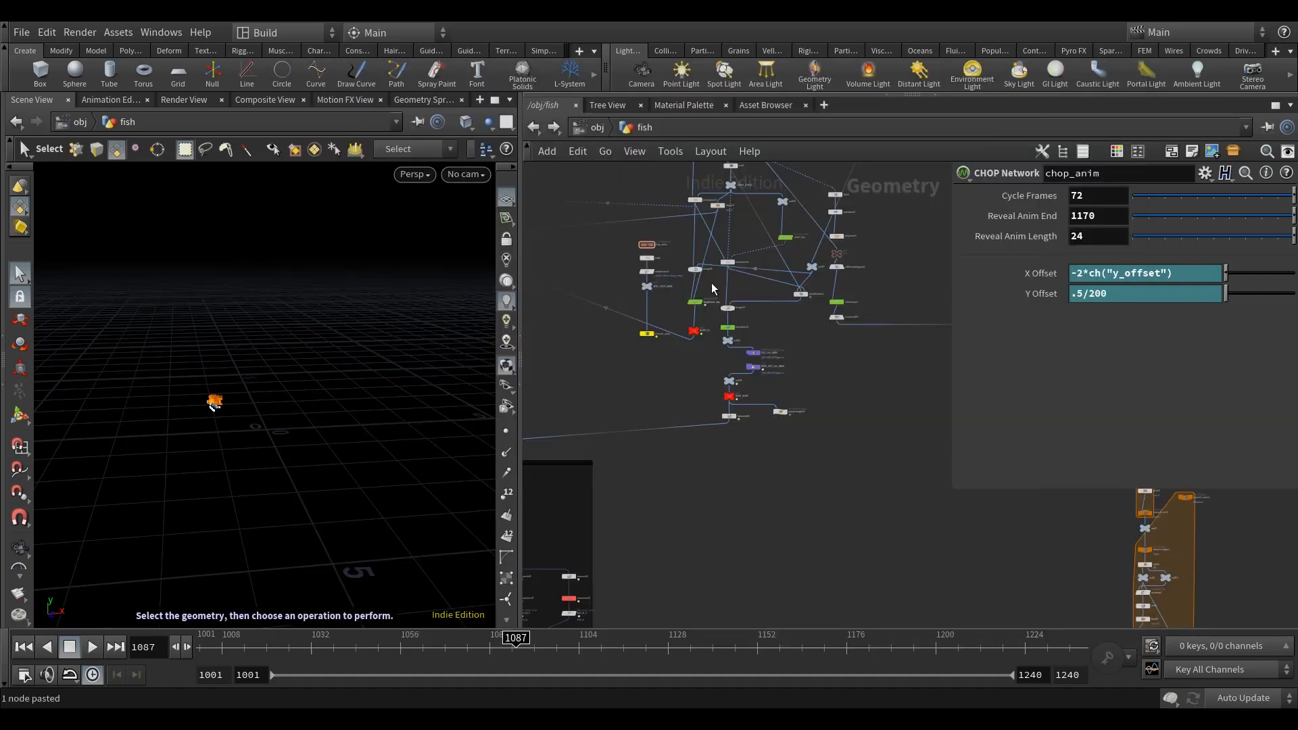
# Step: Return to the fish network, enter the chop_anim network and show its channel curves in the motion graph
pyautogui.scroll(5, 653, 250)
pyautogui.moveTo(690, 250); pyautogui.dragTo(695, 327, button='middle')
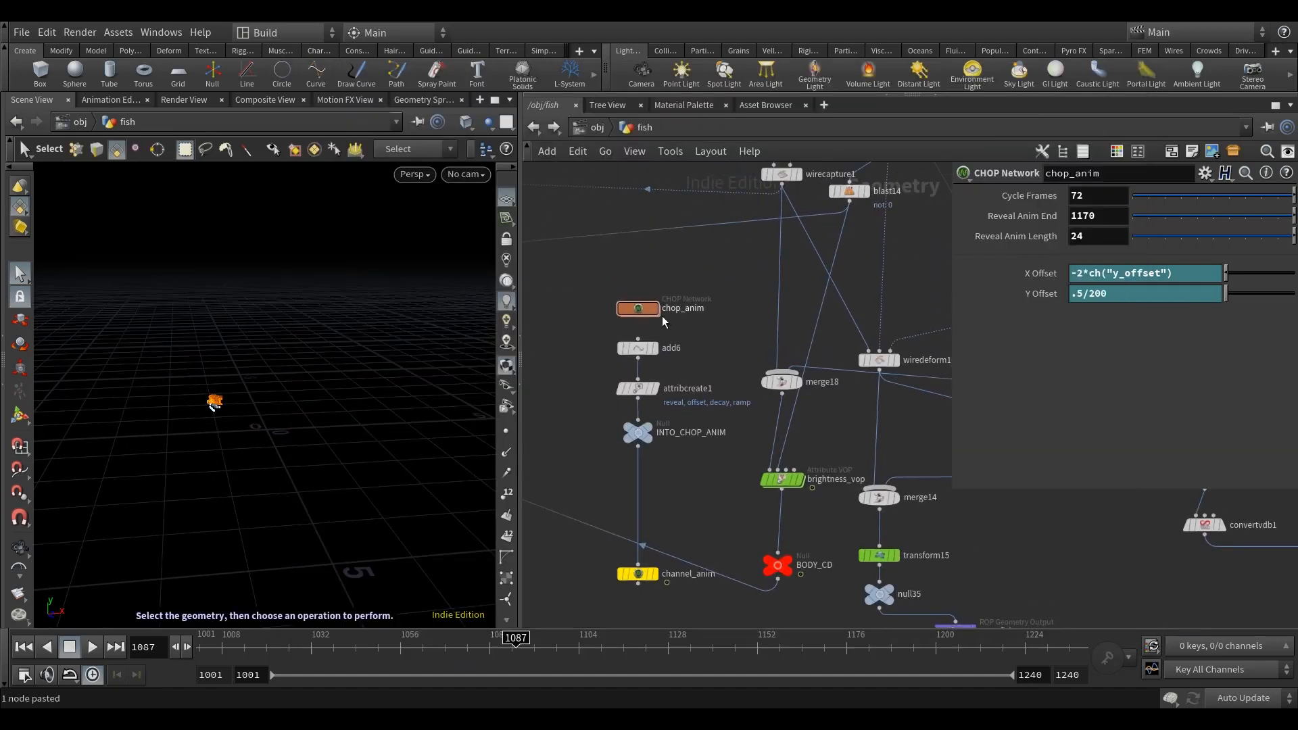
pyautogui.doubleClick(646, 309)
pyautogui.press('h')
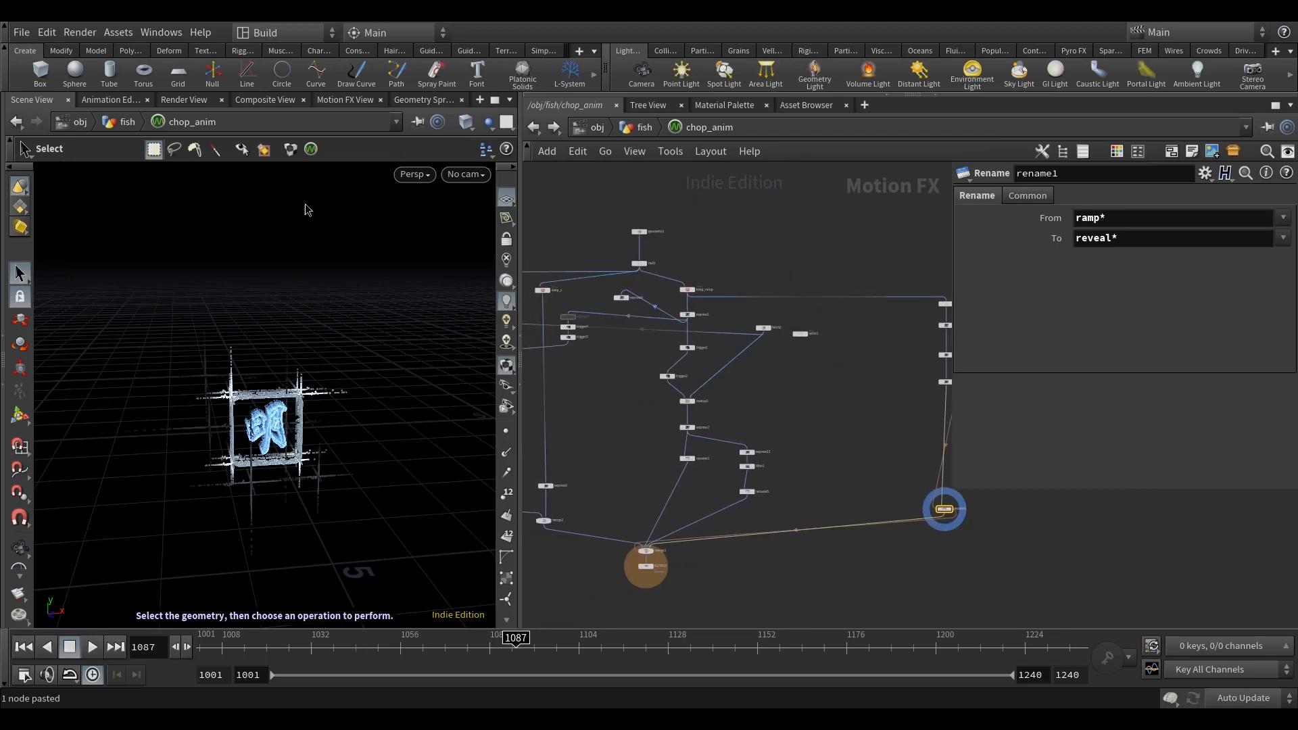
pyautogui.click(342, 100)
pyautogui.moveTo(687, 204); pyautogui.dragTo(724, 223, button='middle')
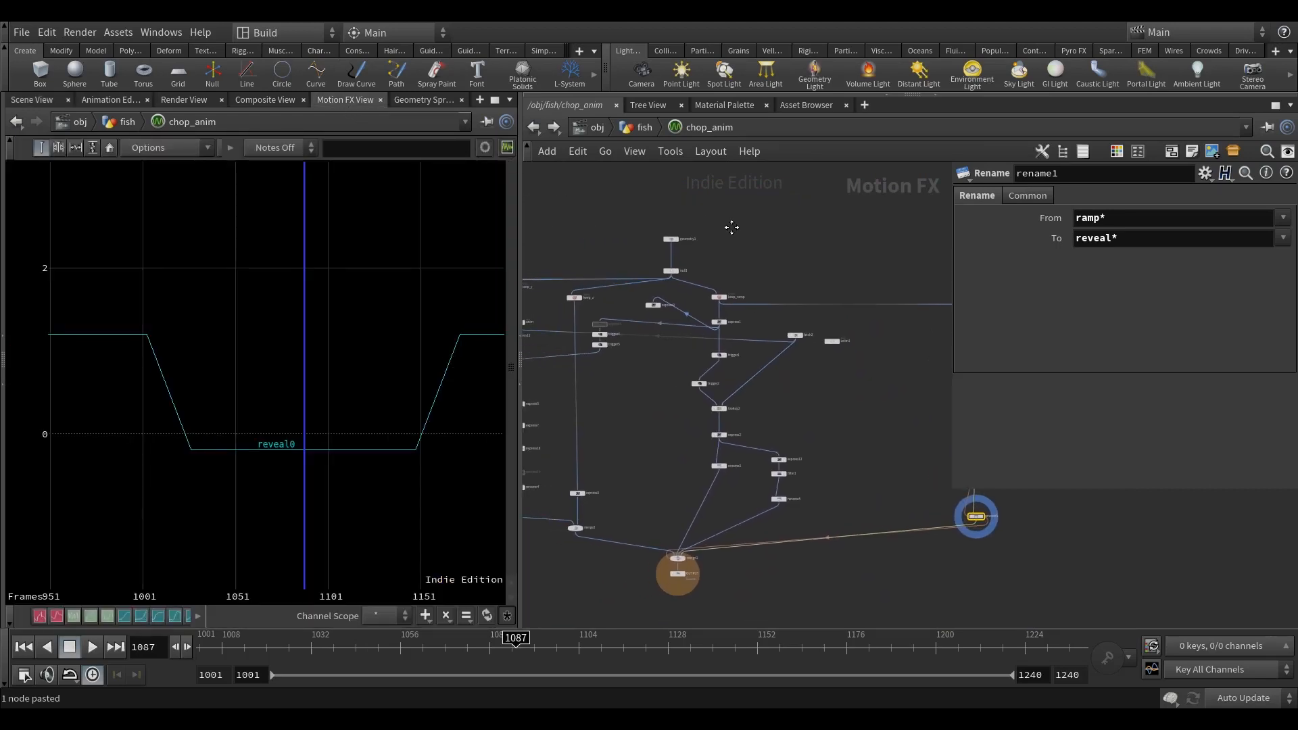
# Step: Display the curves of trigger1 and trigger2 in the motion graph to compare the pulses with the attack ramp
pyautogui.scroll(3, 763, 379)
pyautogui.moveTo(946, 522)
pyautogui.mouseDown(button='middle')
pyautogui.moveTo(805, 419)
pyautogui.moveTo(950, 518)
pyautogui.mouseUp(button='middle')
pyautogui.scroll(4, 749, 384)
pyautogui.click(715, 304)
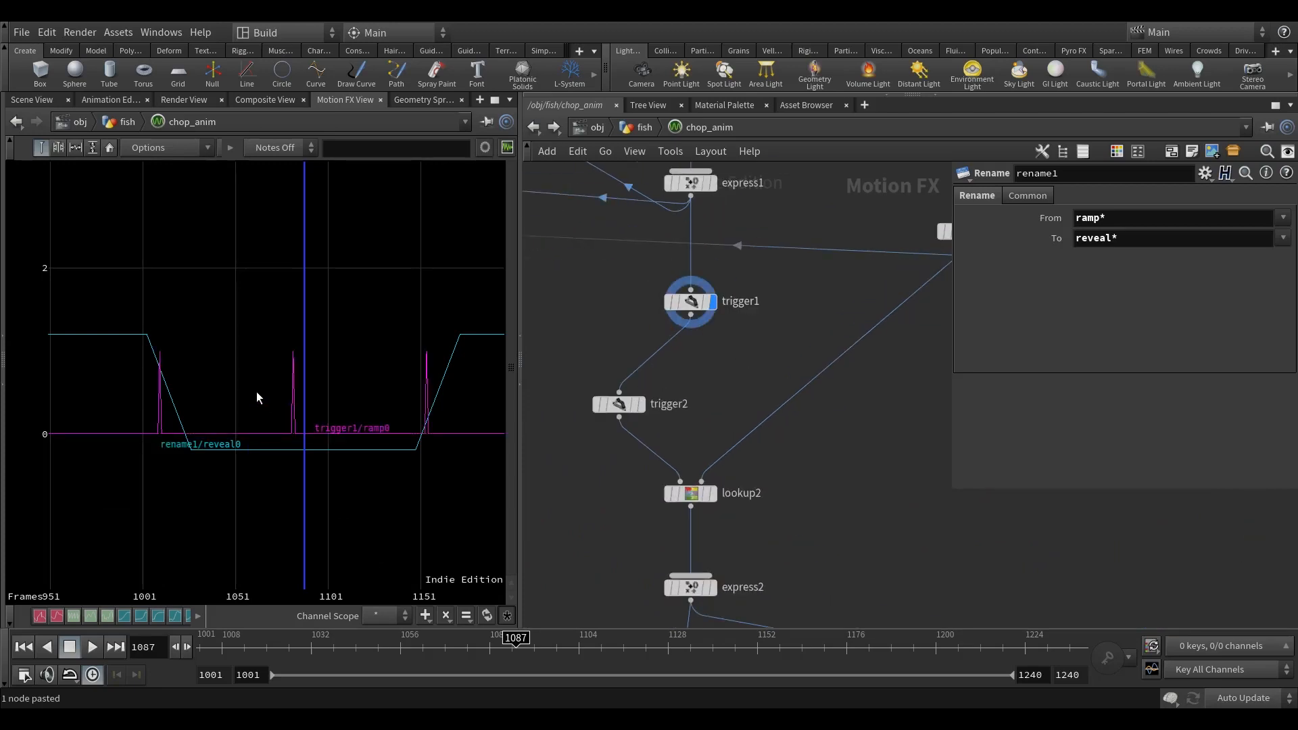
pyautogui.moveTo(750, 371); pyautogui.dragTo(808, 367, button='middle')
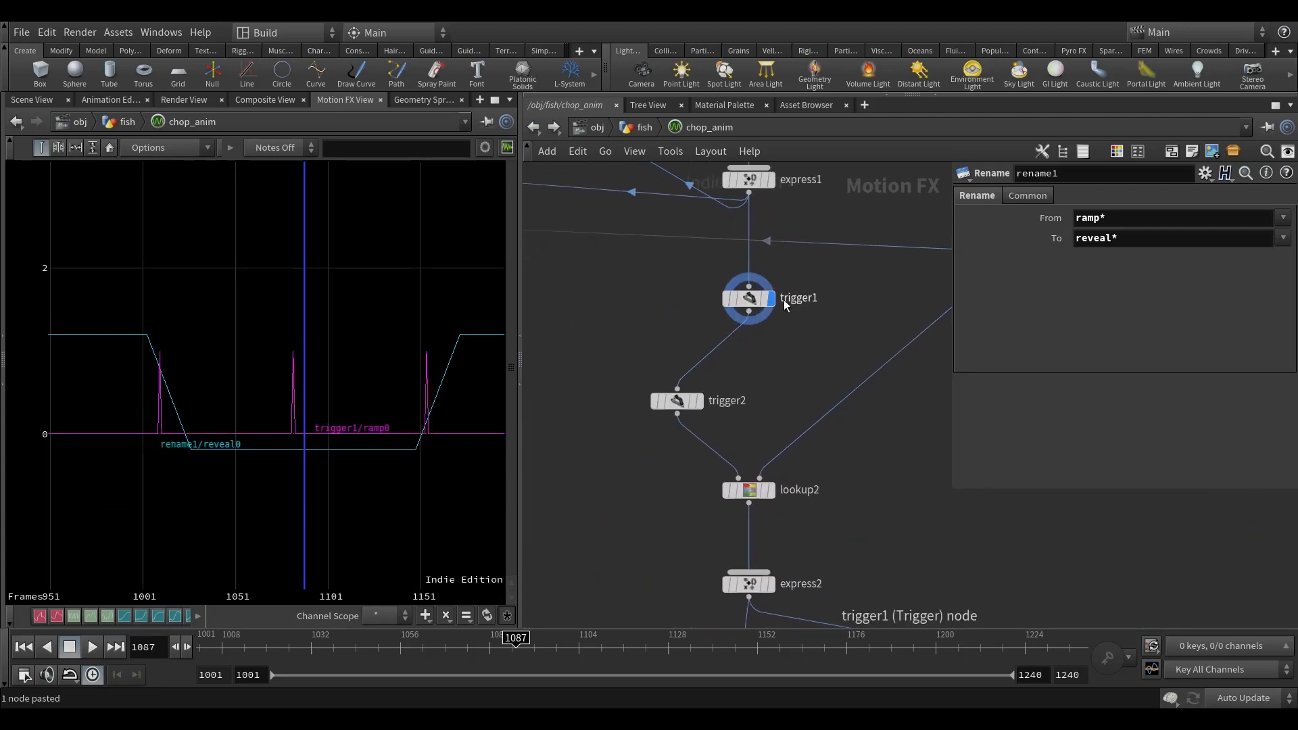
pyautogui.click(700, 403)
pyautogui.moveTo(576, 363); pyautogui.dragTo(614, 354, button='middle')
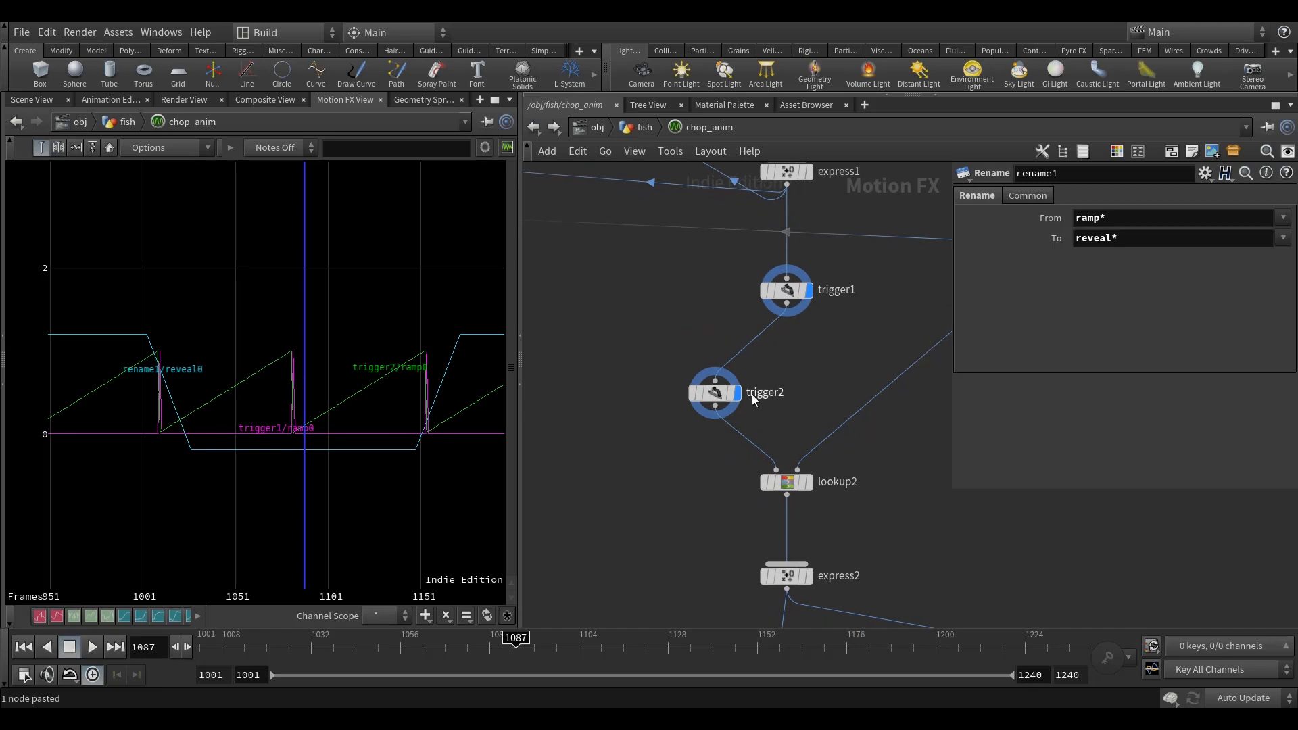
# Step: Duplicate trigger2 beside the original, keeping trigger1 as its input, and hide trigger2's curve so only the copy's is graphed
pyautogui.click(711, 393)
pyautogui.hotkey('ctrl', 'c')
pyautogui.click(573, 392)
pyautogui.hotkey('ctrl', 'v')
pyautogui.moveTo(603, 440); pyautogui.dragTo(675, 436, button='middle')
pyautogui.moveTo(640, 388); pyautogui.dragTo(593, 392)
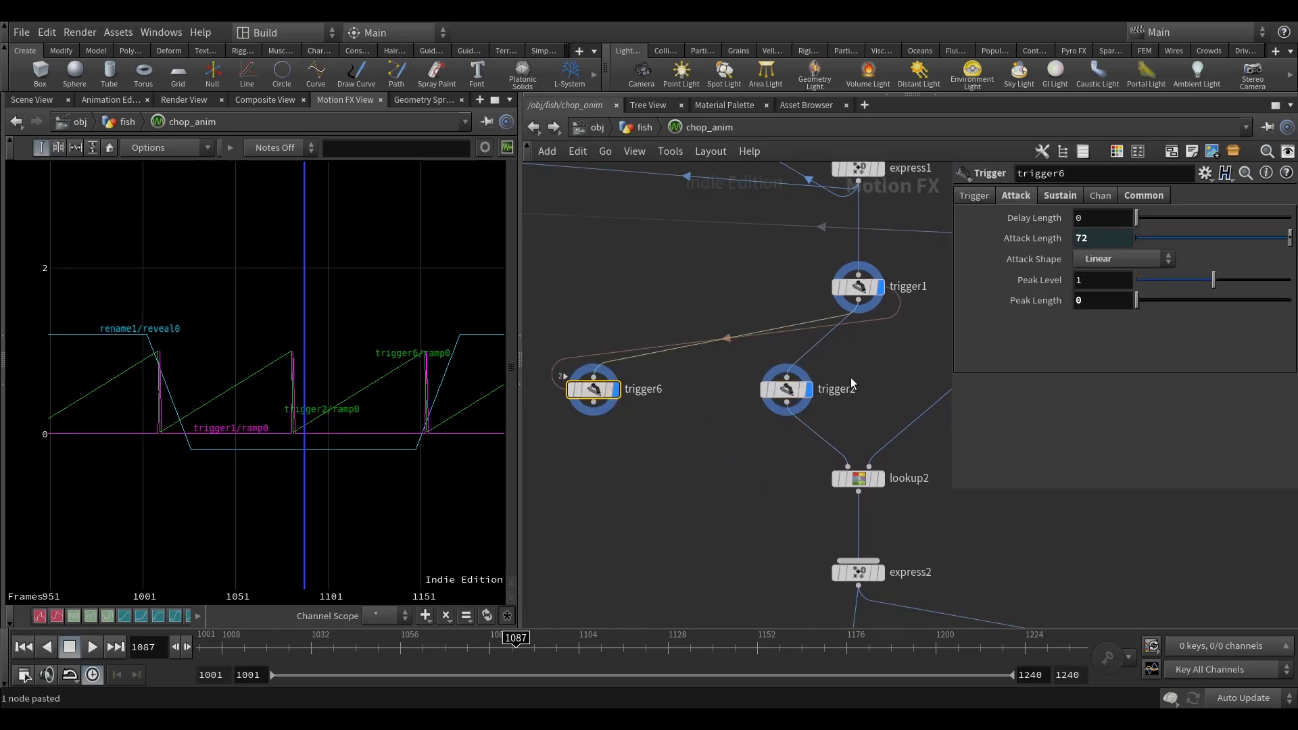
pyautogui.click(809, 390)
pyautogui.moveTo(742, 477); pyautogui.dragTo(719, 437, button='middle')
pyautogui.moveTo(580, 353)
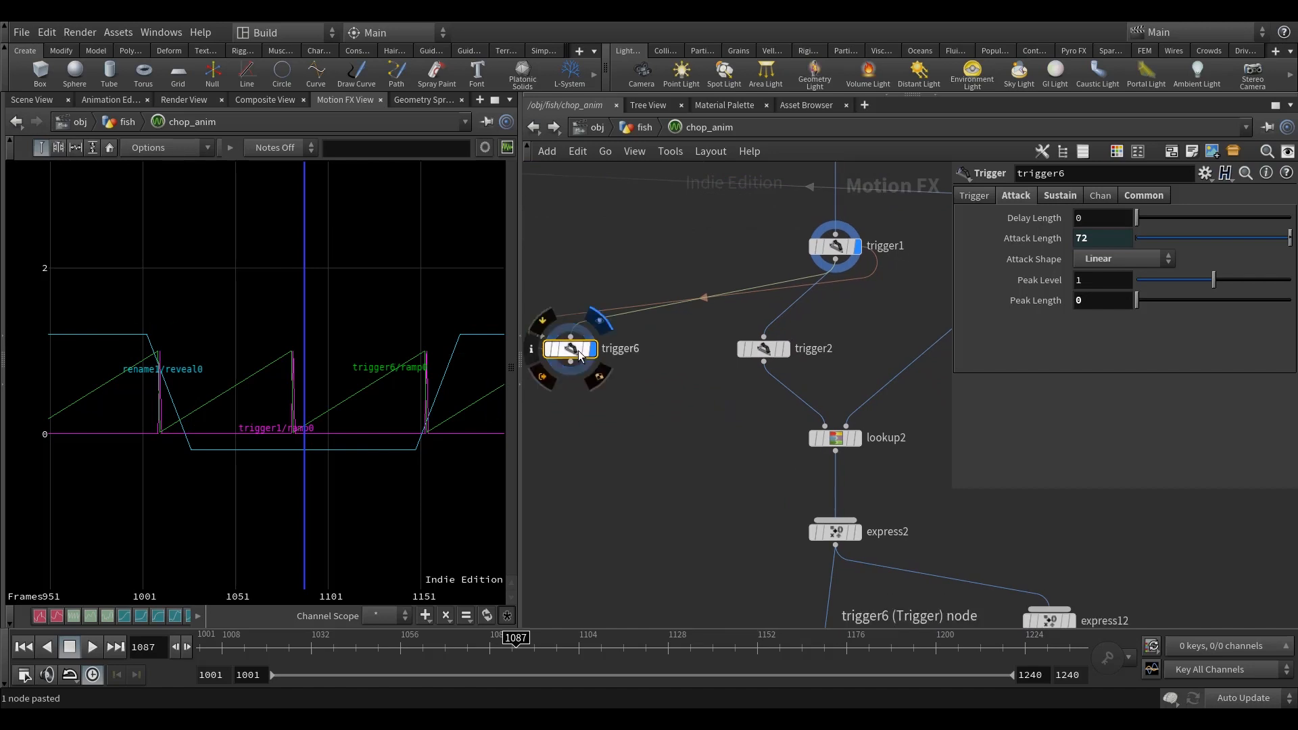
pyautogui.moveTo(632, 442); pyautogui.dragTo(627, 455, button='middle')
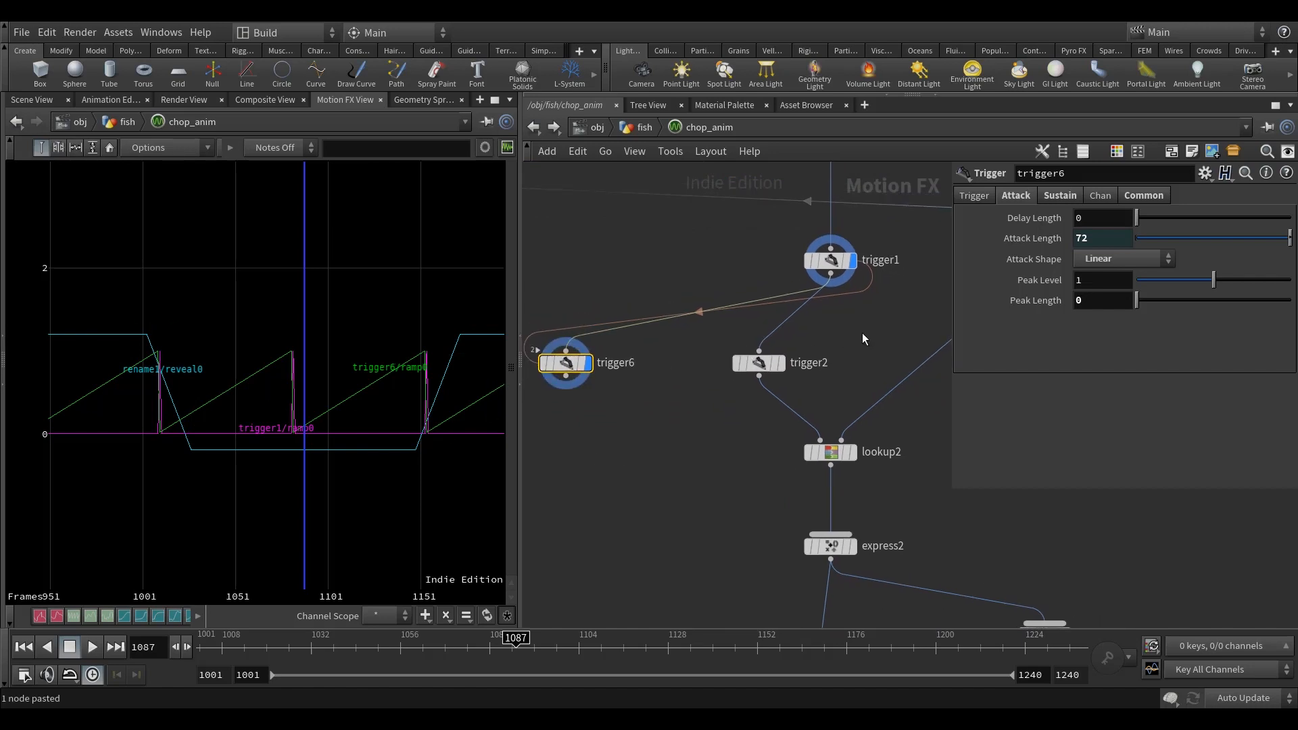
# Step: Clear the Attack Length expression on the copied trigger and set the length to 36
pyautogui.scroll(-3, 711, 265)
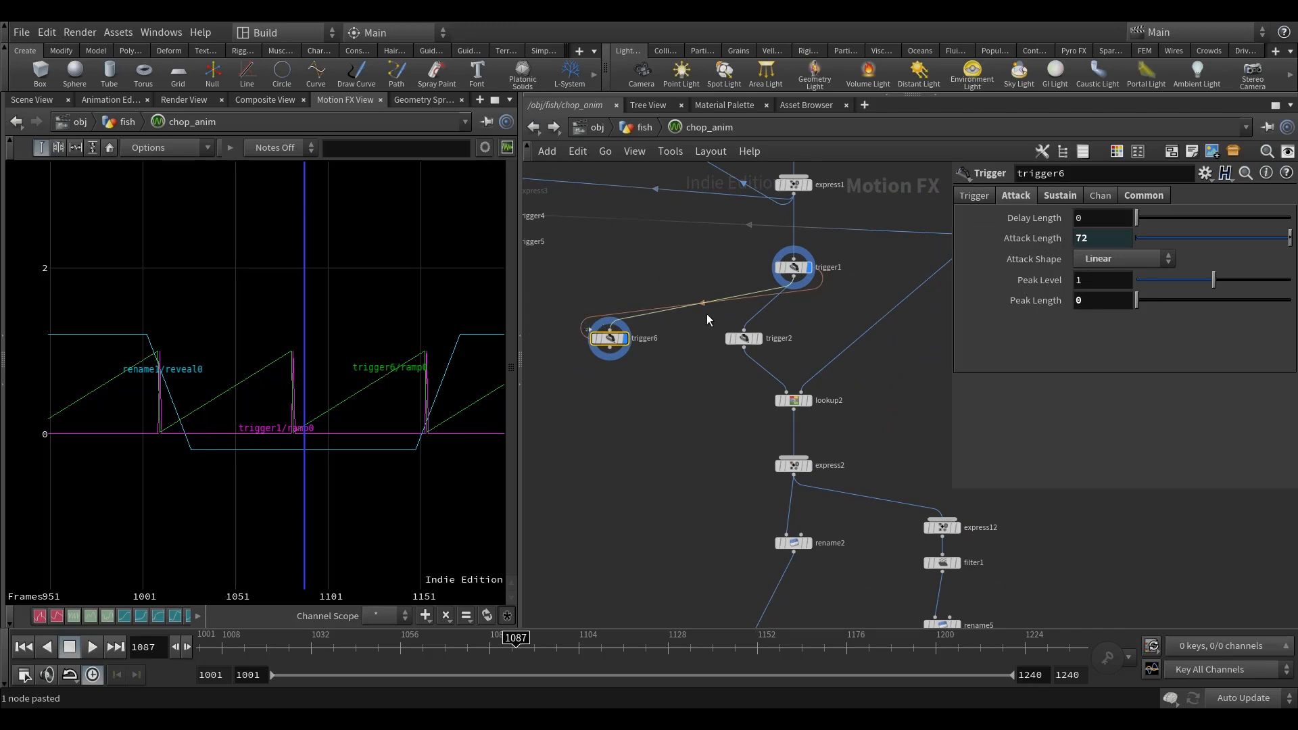
pyautogui.rightClick(985, 240)
pyautogui.click(1040, 404)
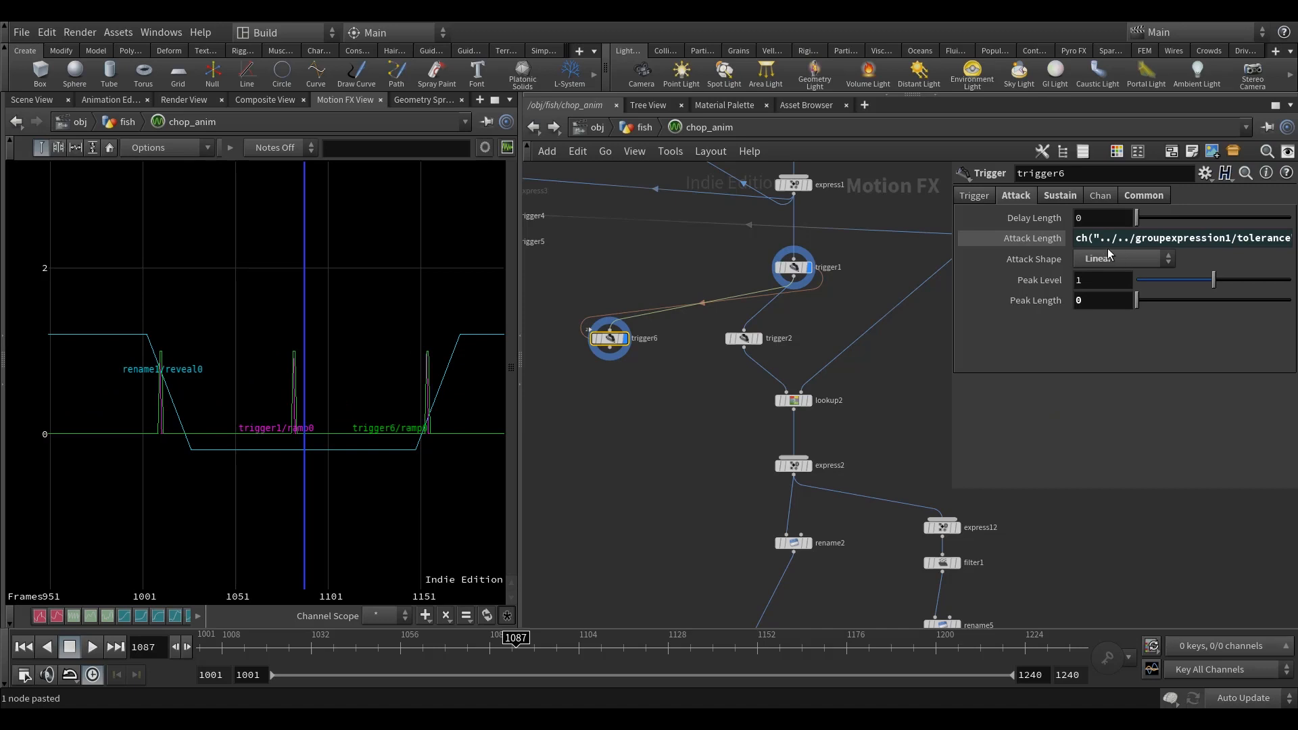
pyautogui.rightClick(1031, 241)
pyautogui.click(1077, 440)
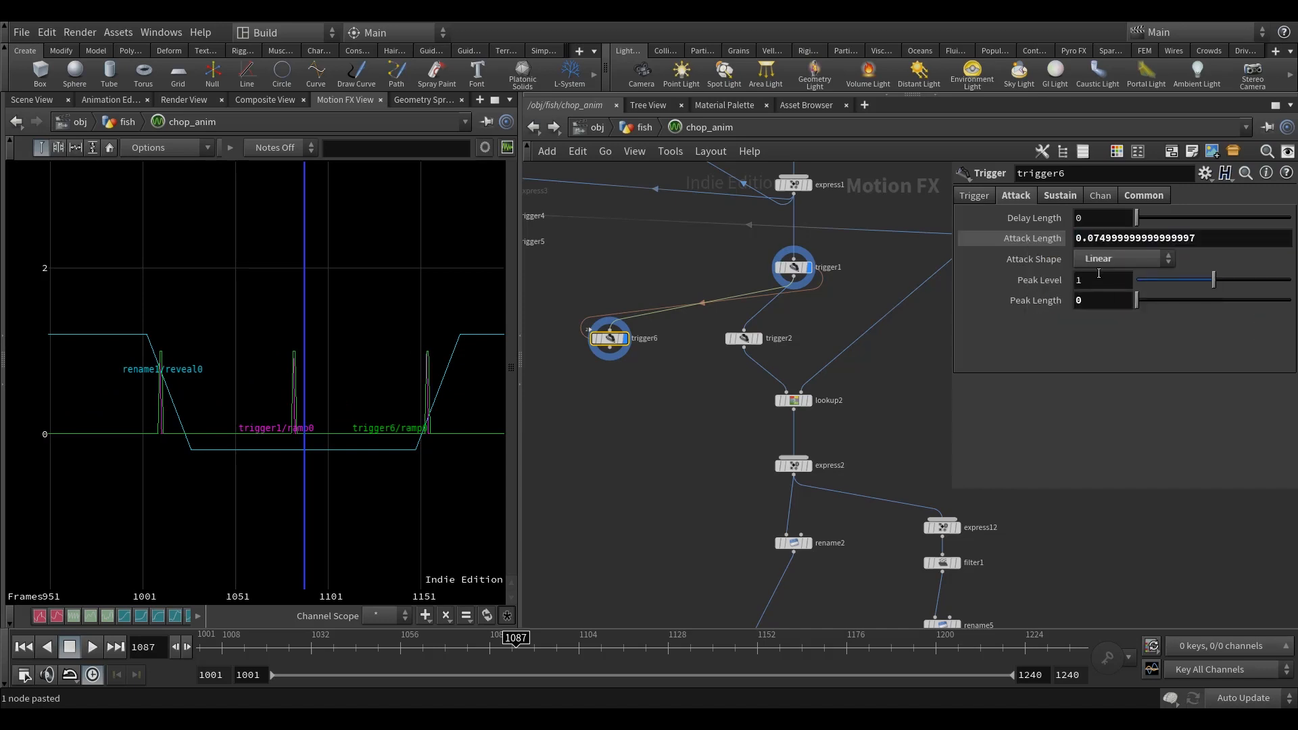
pyautogui.click(1226, 239)
pyautogui.write('6')
pyautogui.click(610, 274)
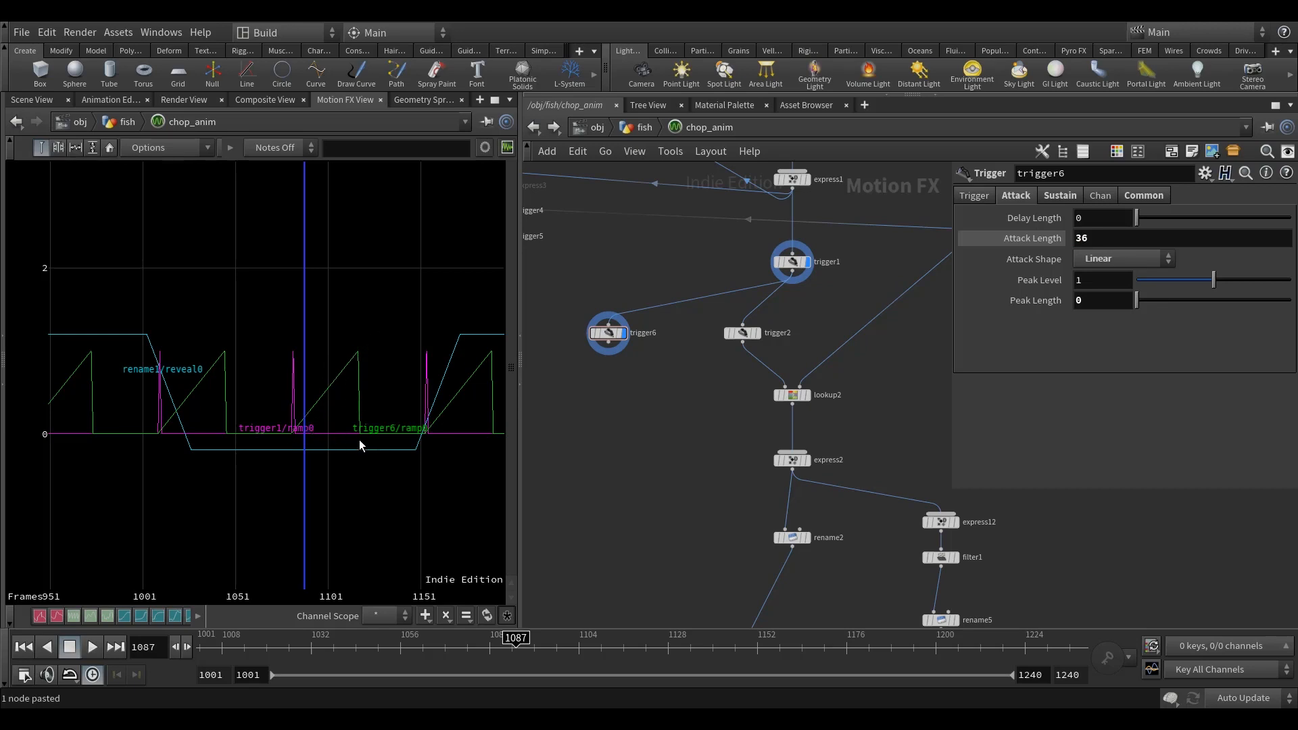
pyautogui.moveTo(670, 254); pyautogui.dragTo(663, 269, button='middle')
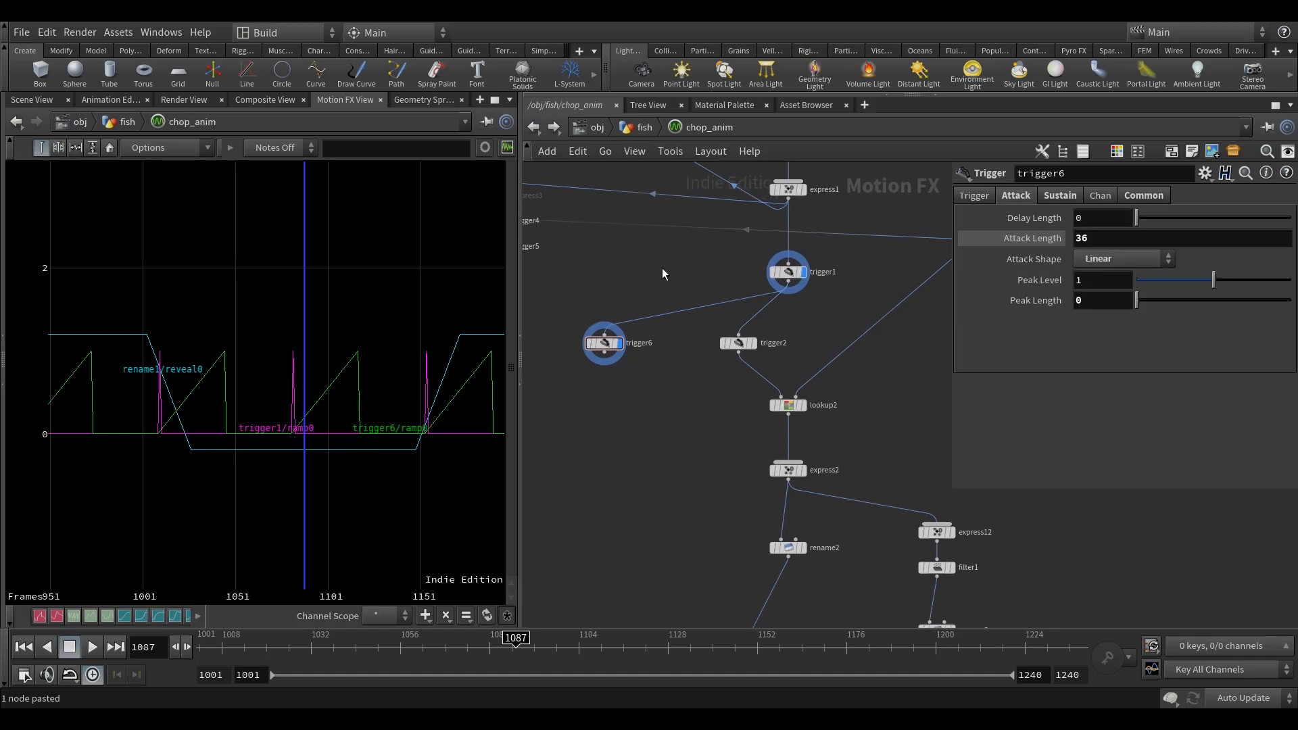
# Step: Undo the Attack Length edits on the copied trigger, restoring its link to the cycle frames parameter
pyautogui.hotkey('ctrl', 'z')
pyautogui.hotkey('ctrl', 'z')
pyautogui.hotkey('ctrl', 'z')
pyautogui.hotkey('ctrl', 'z')
pyautogui.hotkey('ctrl', 'z')
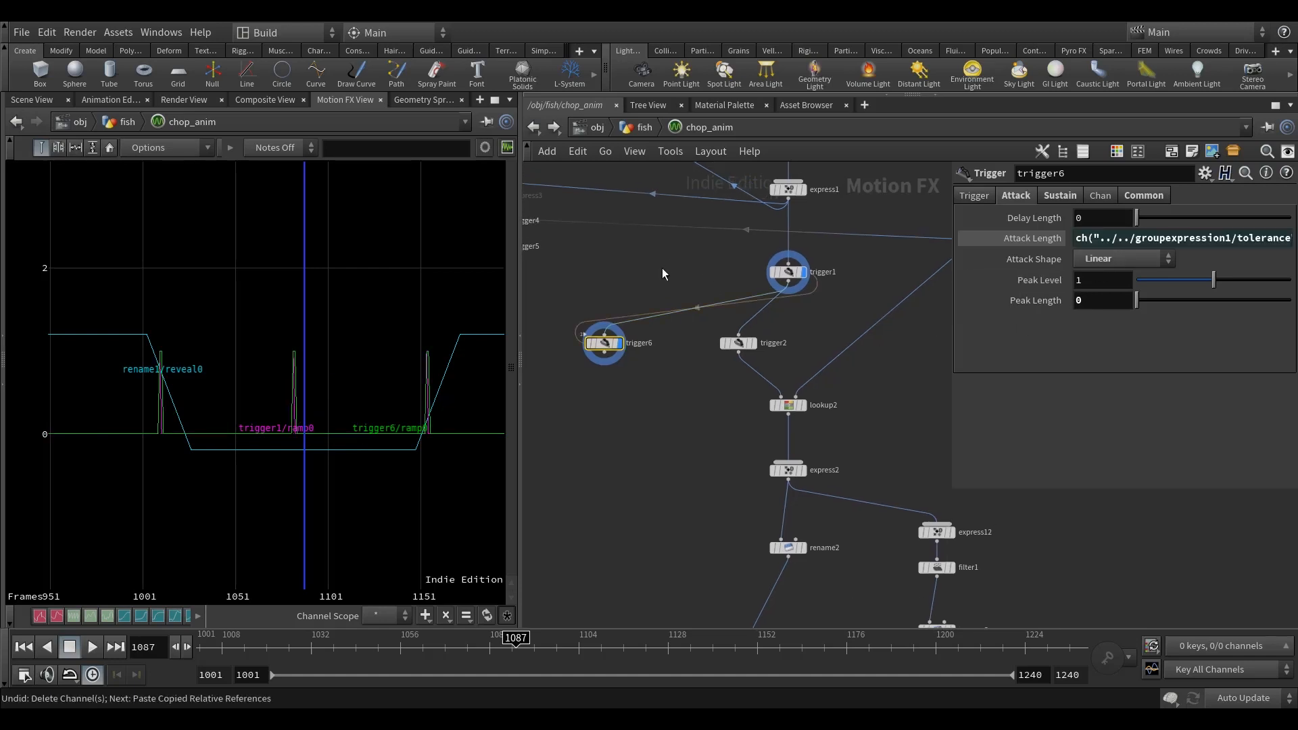
pyautogui.click(1052, 241)
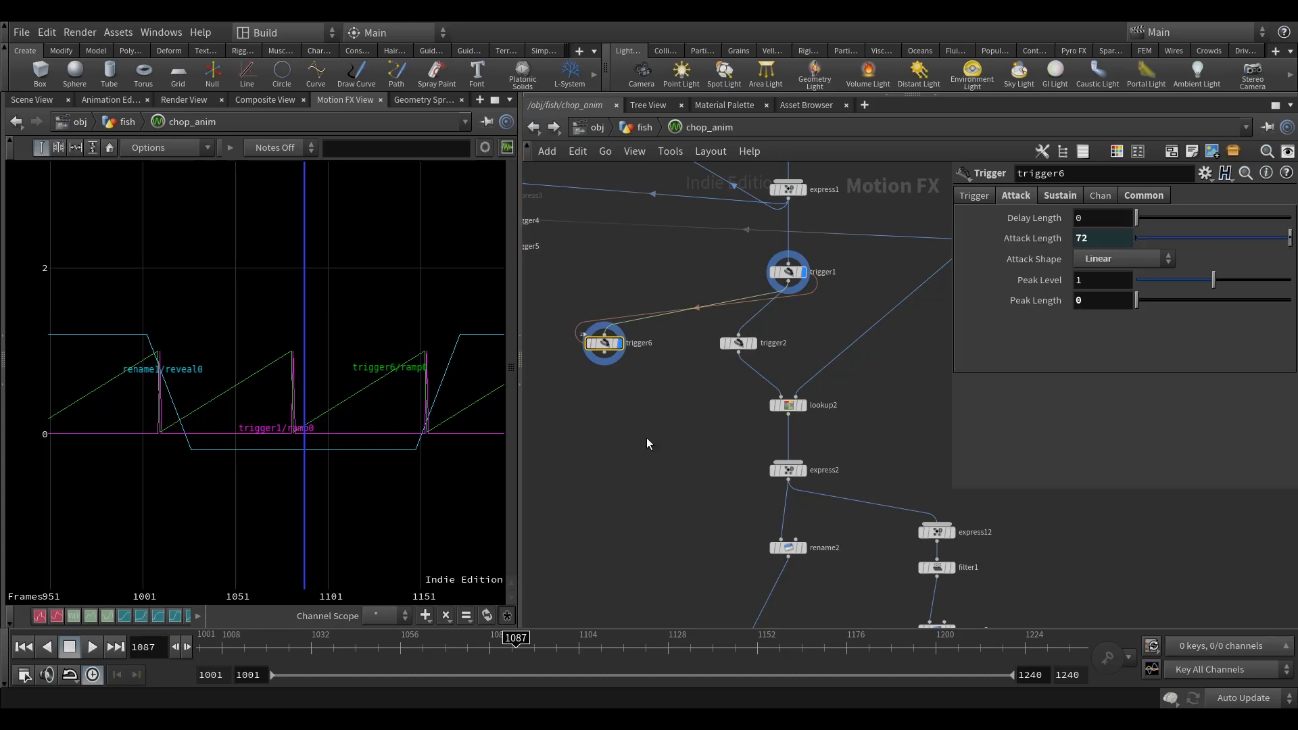
pyautogui.moveTo(644, 441); pyautogui.dragTo(647, 432, button='middle')
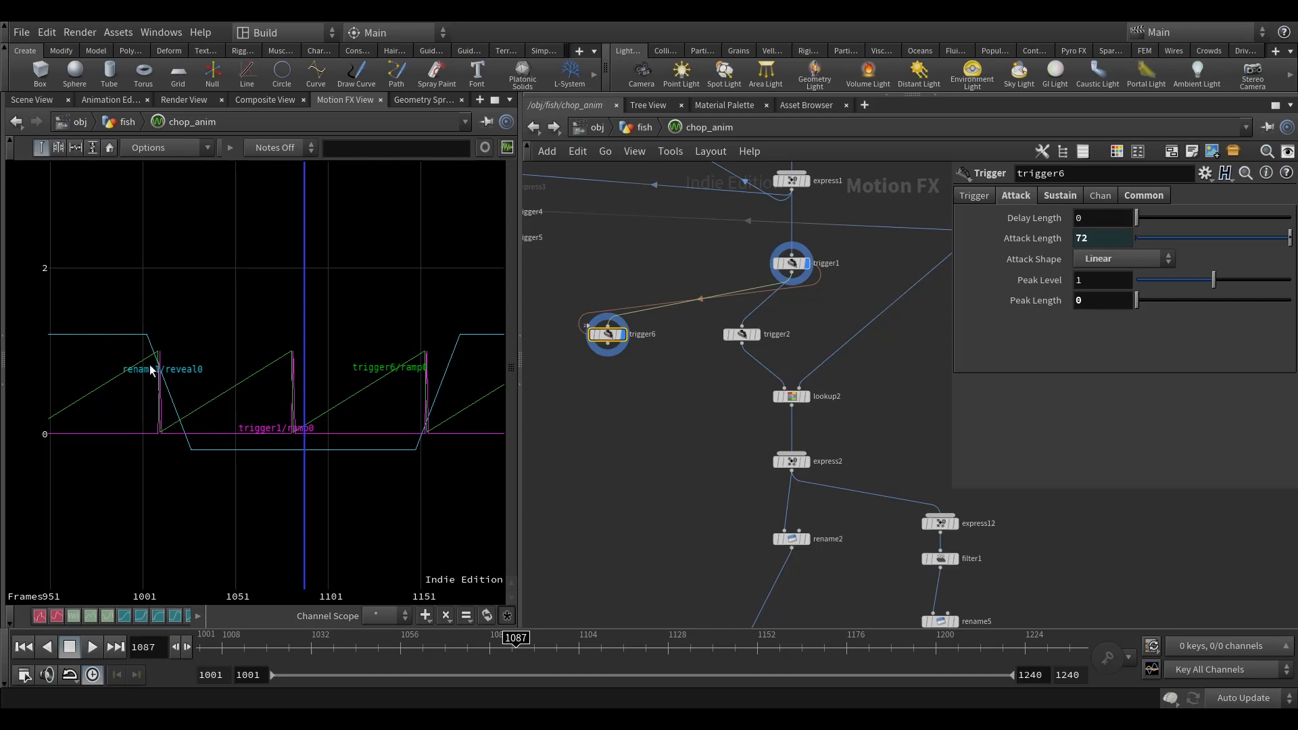
# Step: Insert an Expression node between trigger1 and the copied trigger
pyautogui.moveTo(654, 407); pyautogui.dragTo(673, 418, button='middle')
pyautogui.moveTo(649, 346); pyautogui.dragTo(649, 375)
pyautogui.moveTo(828, 348); pyautogui.dragTo(841, 375, button='middle')
pyautogui.click(796, 289)
pyautogui.press('Tab')
pyautogui.write('ex')
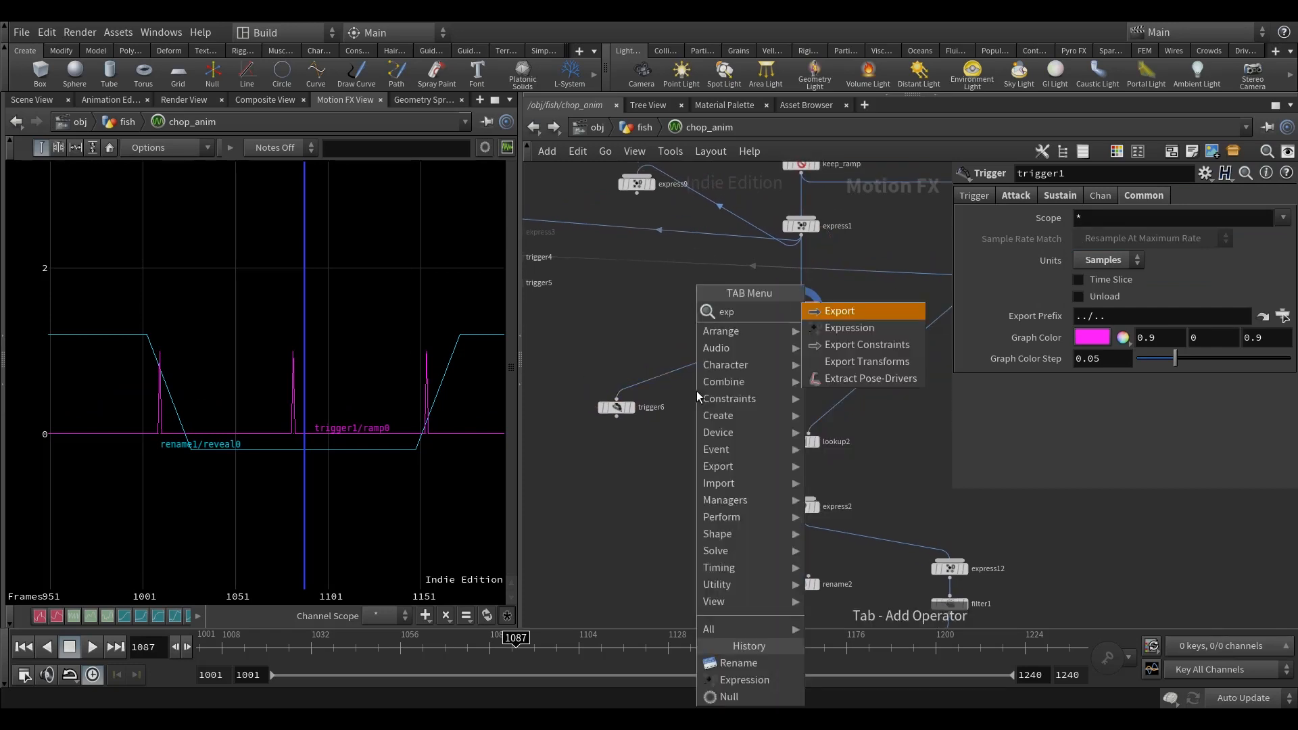
pyautogui.click(877, 333)
pyautogui.click(704, 404)
pyautogui.moveTo(704, 404); pyautogui.dragTo(616, 382)
# Step: Wire the output of express19 into the new Expression node as its second input and display that node's curve
pyautogui.scroll(-3, 835, 351)
pyautogui.moveTo(836, 351); pyautogui.dragTo(665, 346, button='middle')
pyautogui.scroll(3, 825, 388)
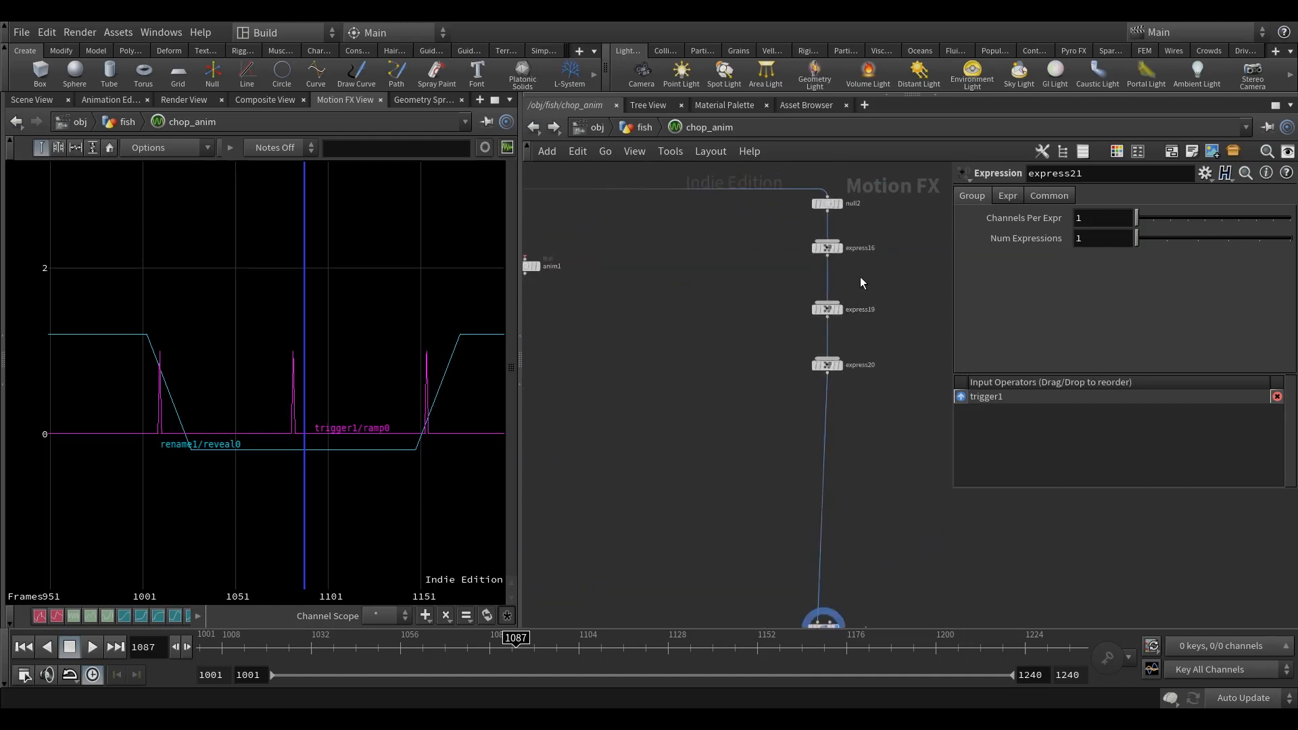
pyautogui.click(826, 364)
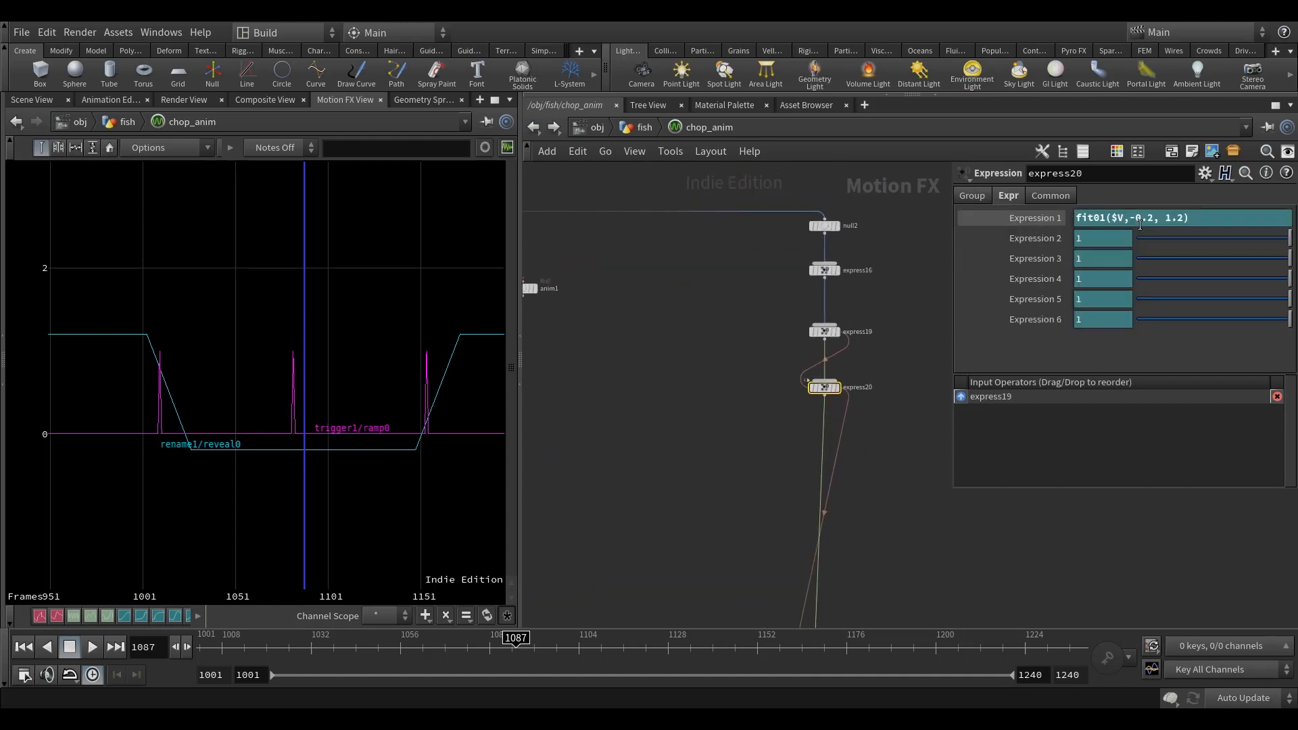
pyautogui.click(822, 352)
pyautogui.click(824, 340)
pyautogui.scroll(-5, 760, 402)
pyautogui.moveTo(667, 423); pyautogui.dragTo(883, 396, button='middle')
pyautogui.scroll(5, 770, 351)
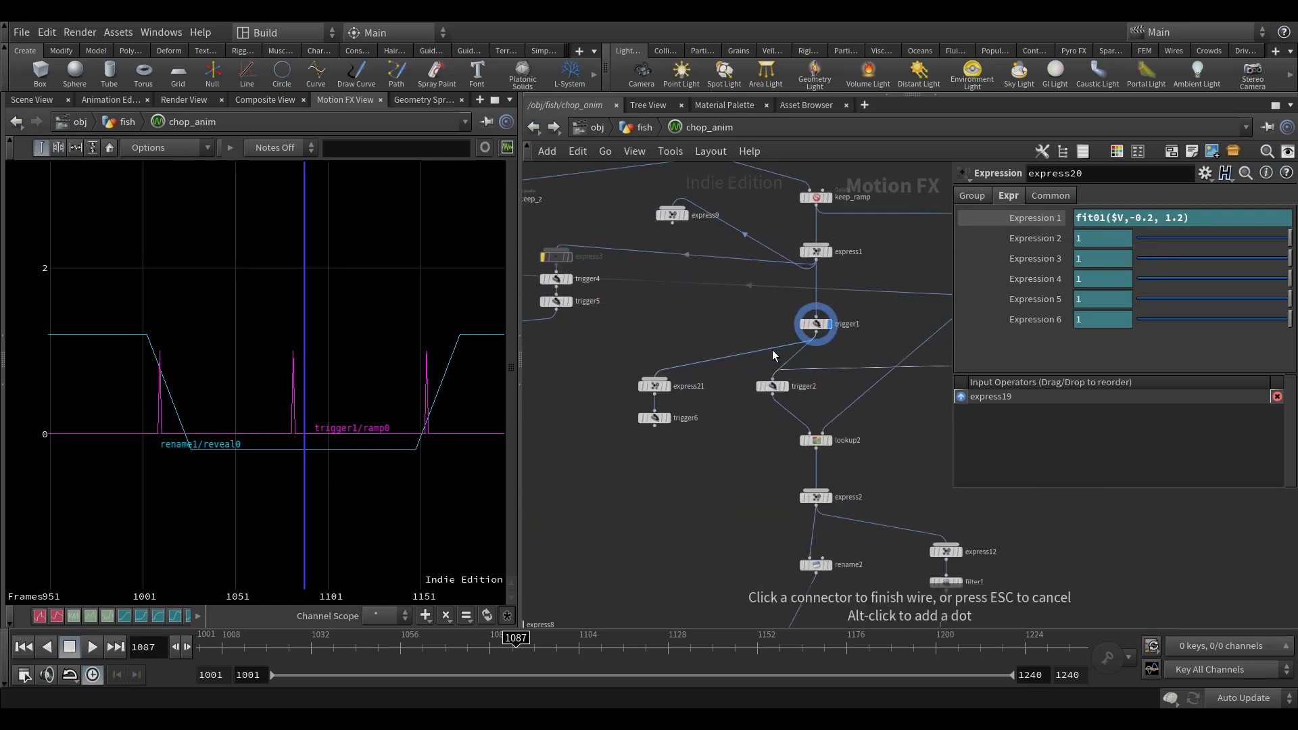
pyautogui.scroll(1, 688, 371)
pyautogui.click(658, 377)
pyautogui.click(666, 384)
pyautogui.click(650, 396)
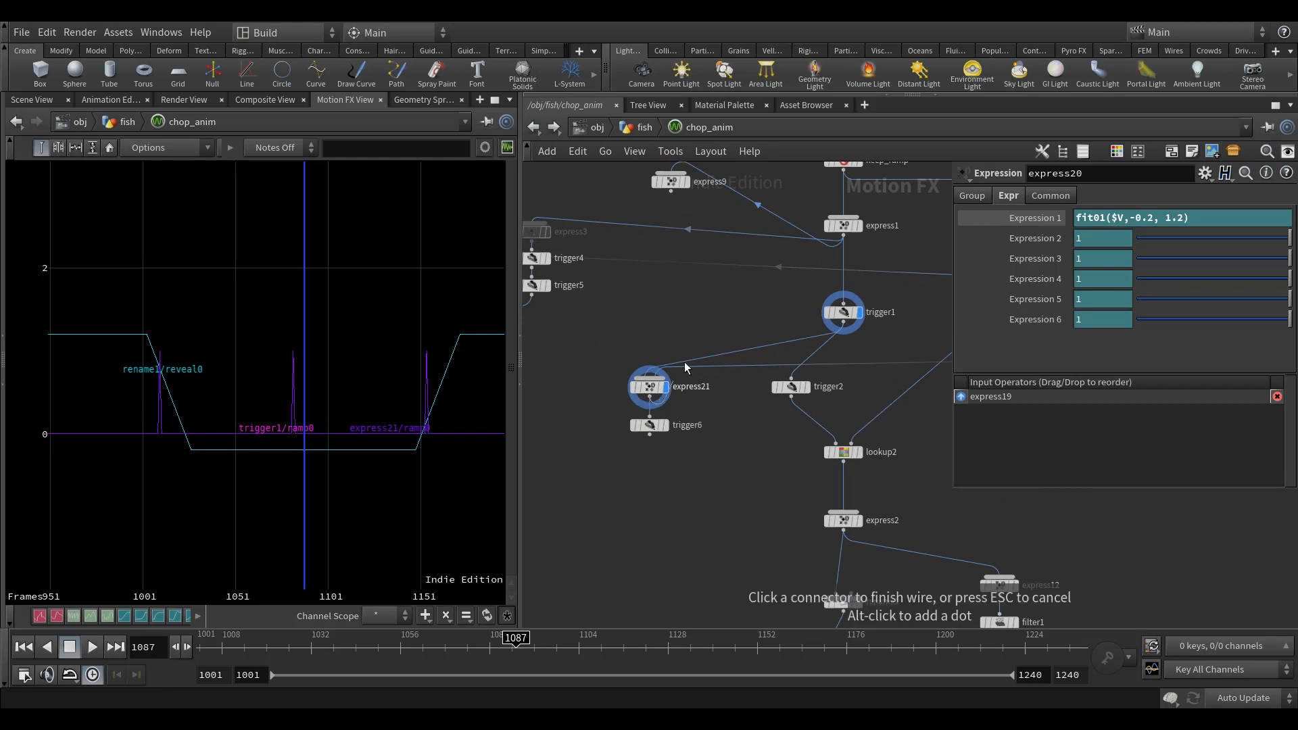
# Step: Set Expression 1 of the new Expression node to if(ic(1, 0, $I)>0.01, 0, $V)
pyautogui.scroll(1, 686, 361)
pyautogui.click(630, 399)
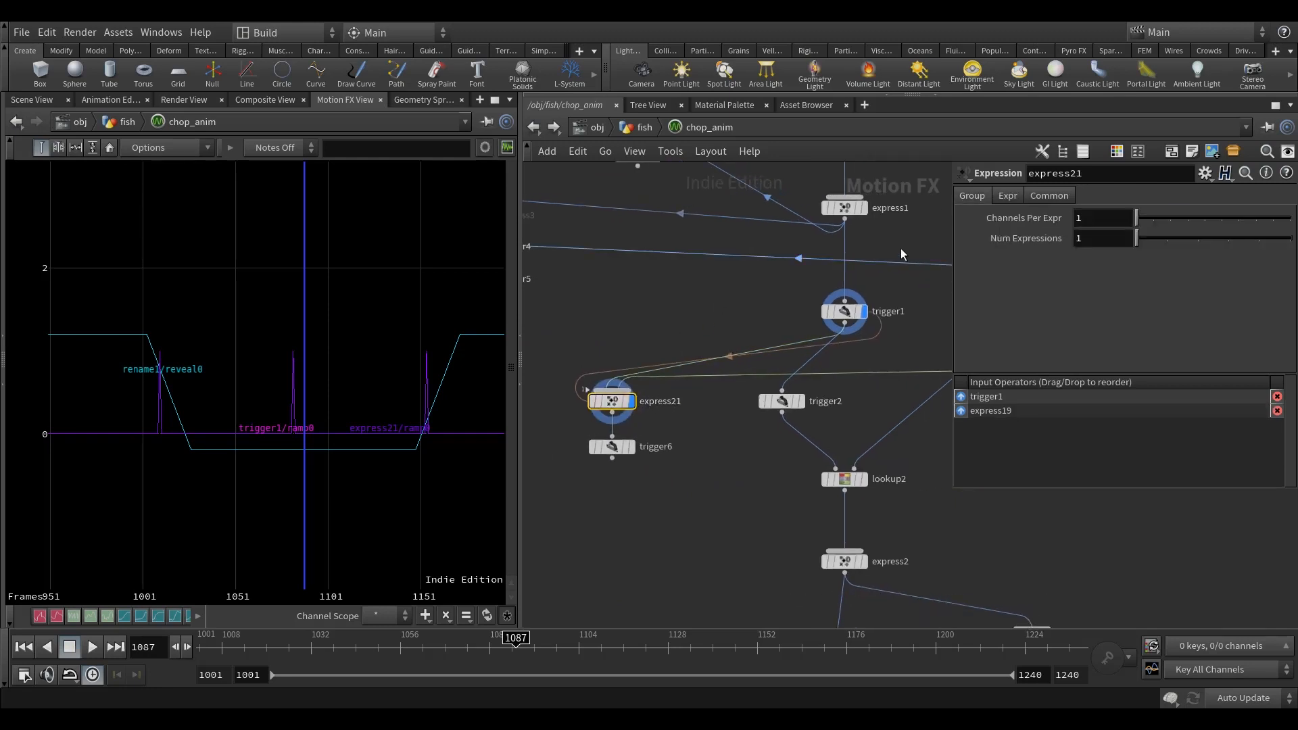
pyautogui.click(1009, 200)
pyautogui.moveTo(739, 285); pyautogui.dragTo(729, 301, button='middle')
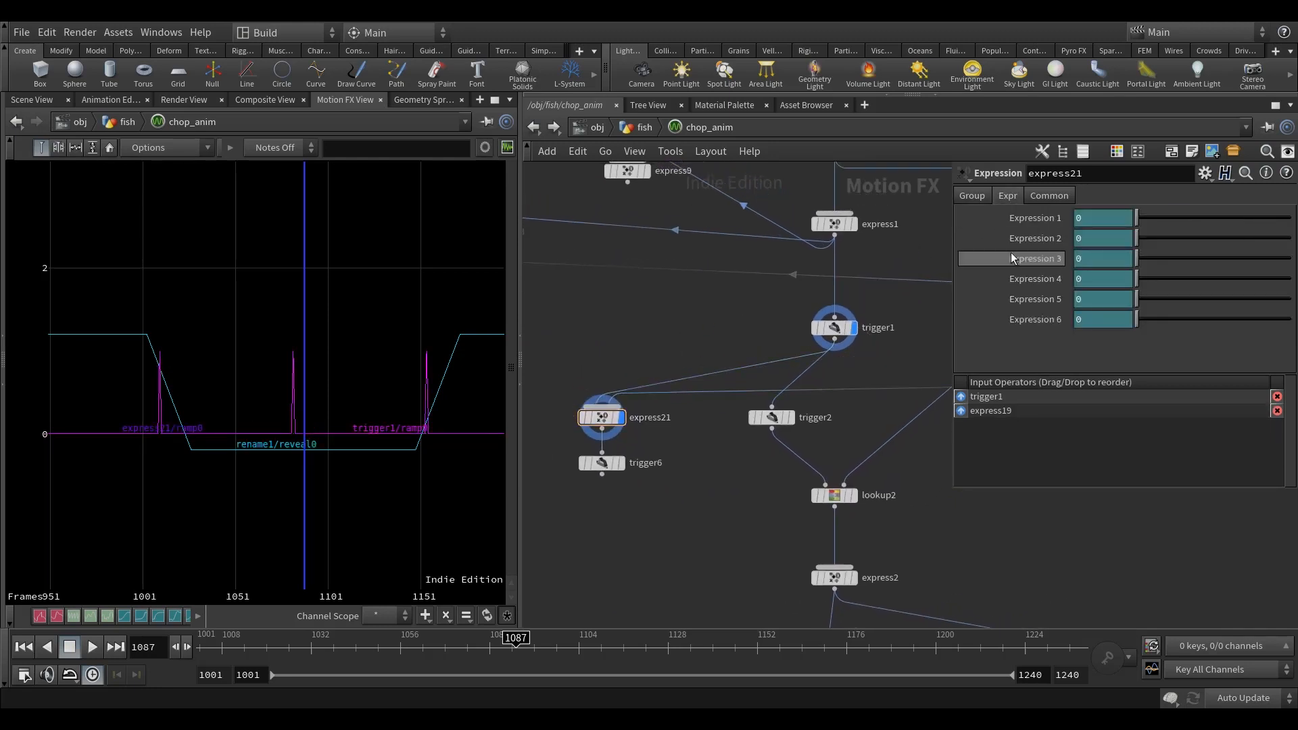
pyautogui.click(1018, 220)
pyautogui.write('if(')
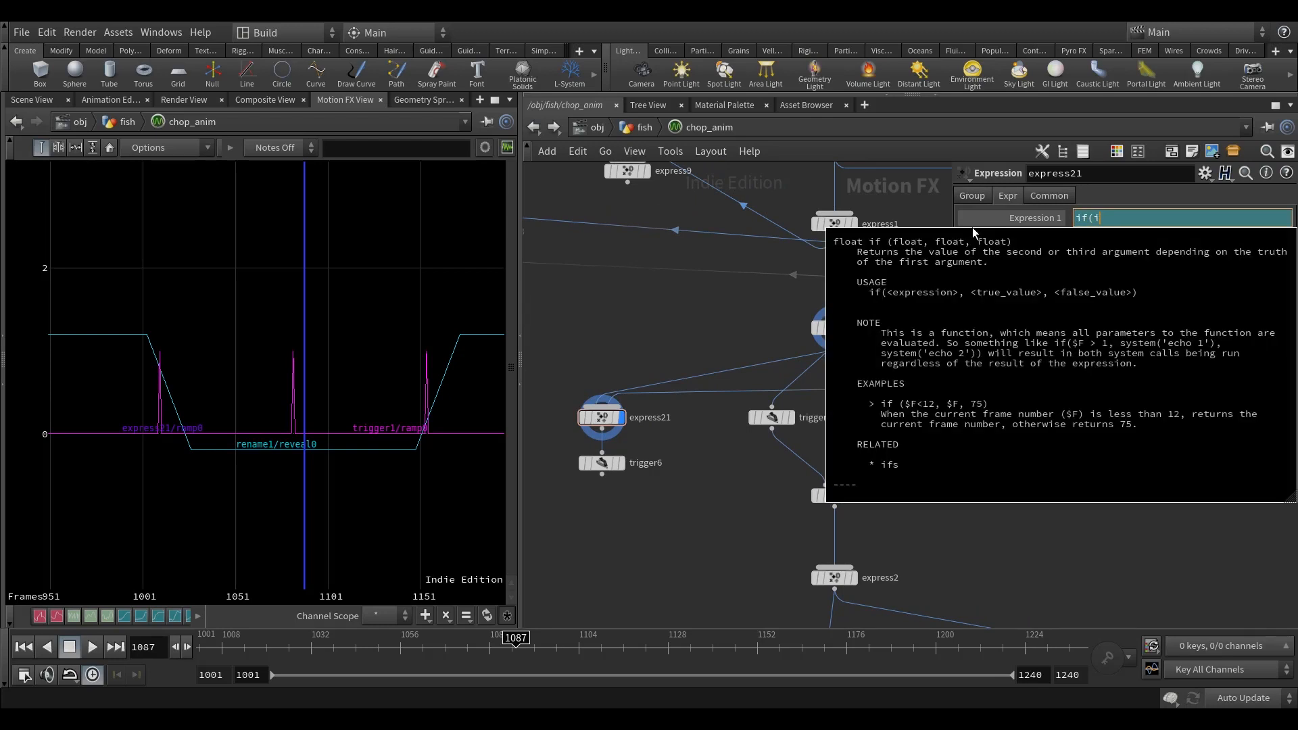
pyautogui.write('ic(1')
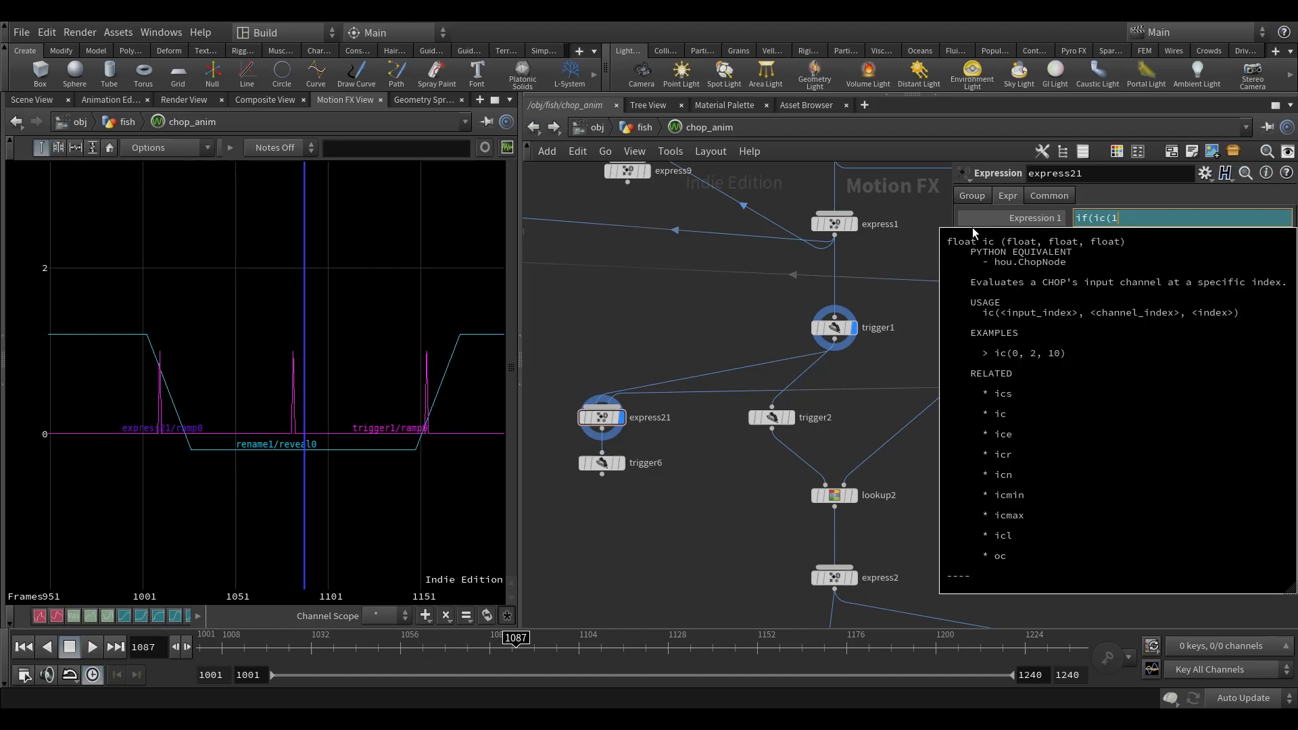
pyautogui.write(', 0, $I)')
pyautogui.write('>0.')
pyautogui.write('01, 0, $V)')
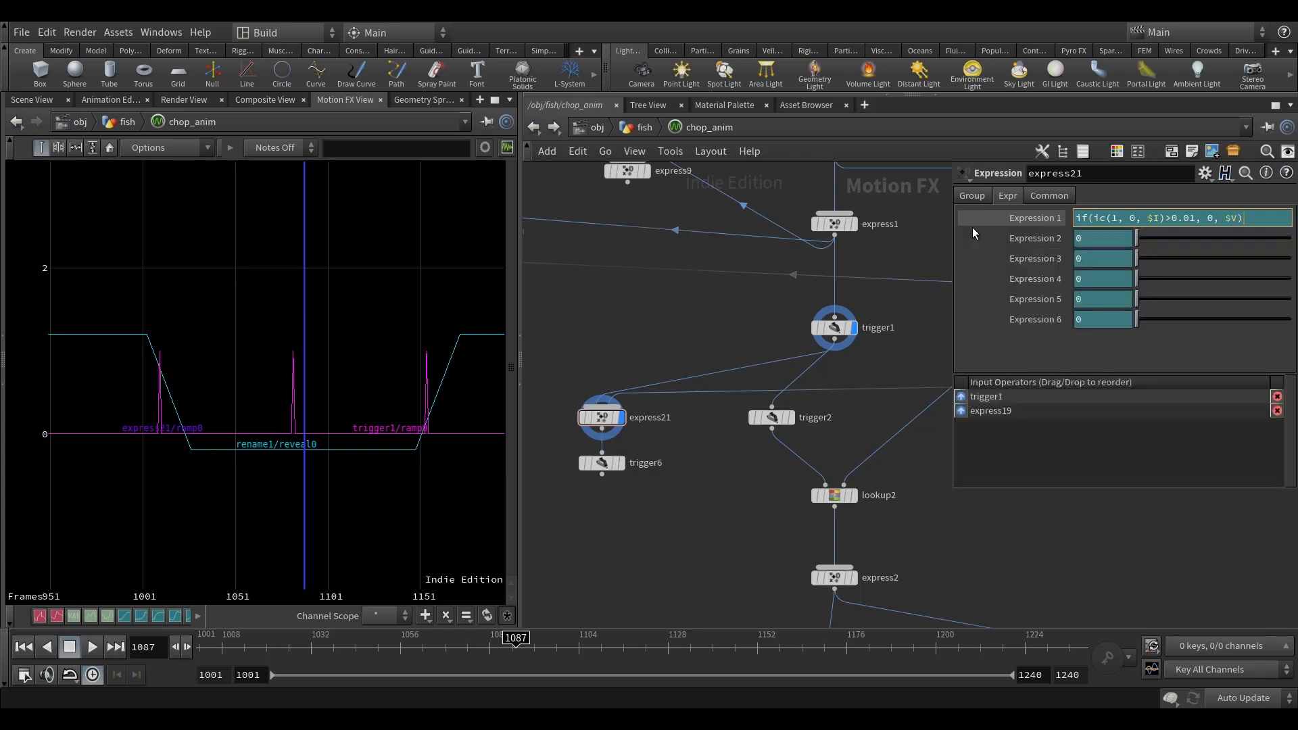
pyautogui.press('Return')
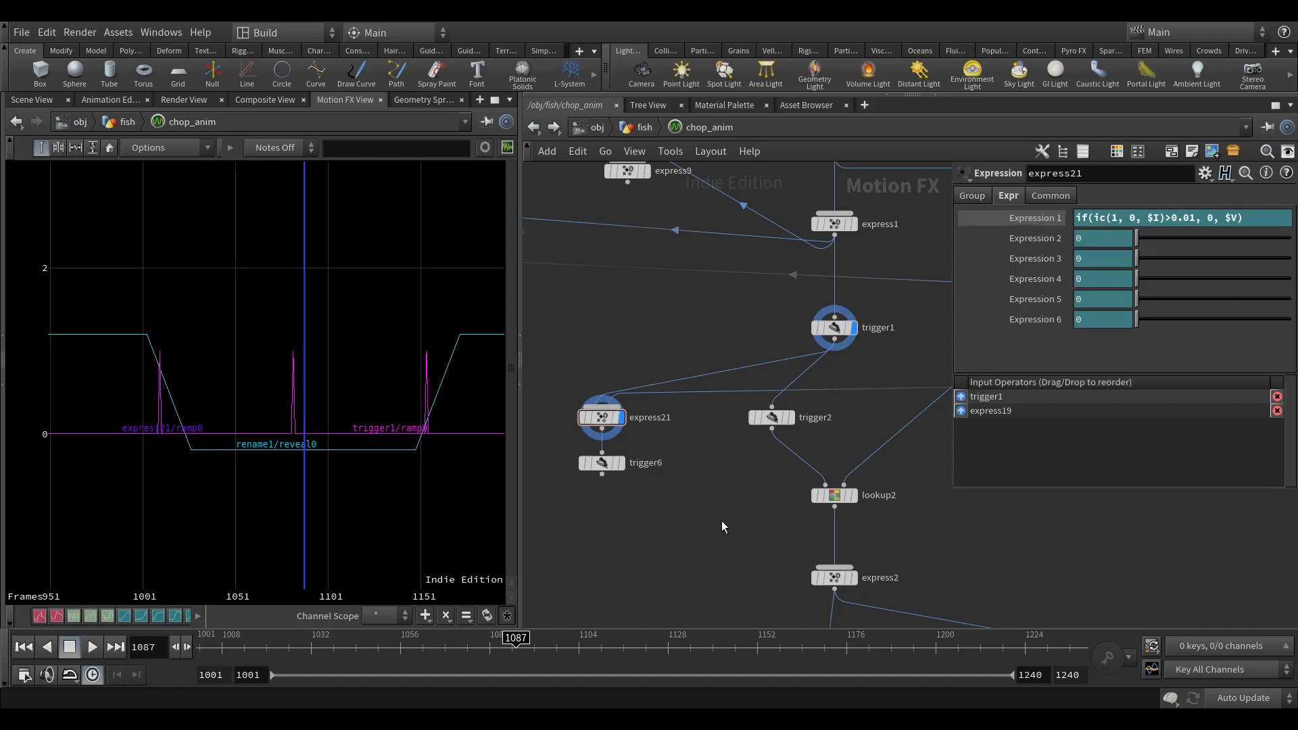
# Step: Hide trigger1's curve and compare the new Expression node's pulses with its bypass on and off
pyautogui.scroll(3, 608, 433)
pyautogui.moveTo(728, 439); pyautogui.dragTo(704, 453, button='middle')
pyautogui.scroll(-5, 723, 483)
pyautogui.scroll(5, 792, 443)
pyautogui.click(798, 360)
pyautogui.moveTo(642, 357); pyautogui.dragTo(837, 332, button='middle')
pyautogui.scroll(-1, 709, 434)
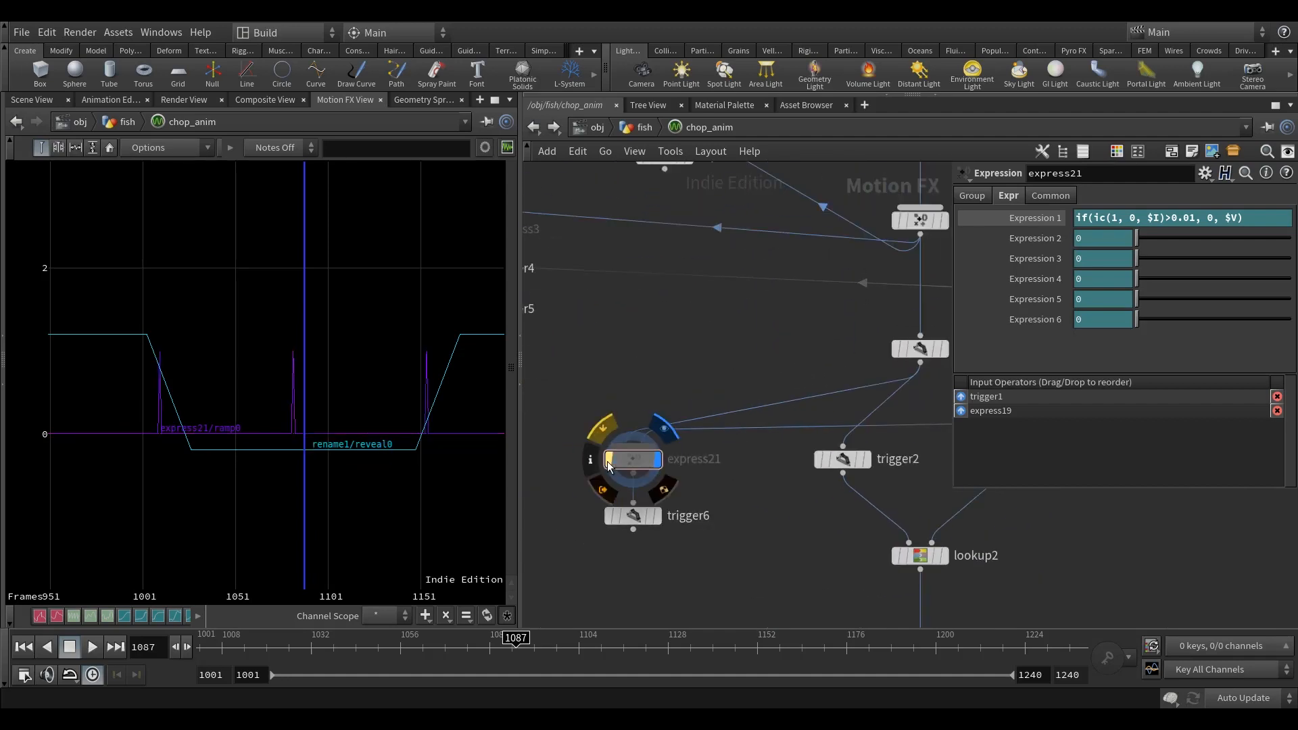
pyautogui.scroll(-3, 347, 409)
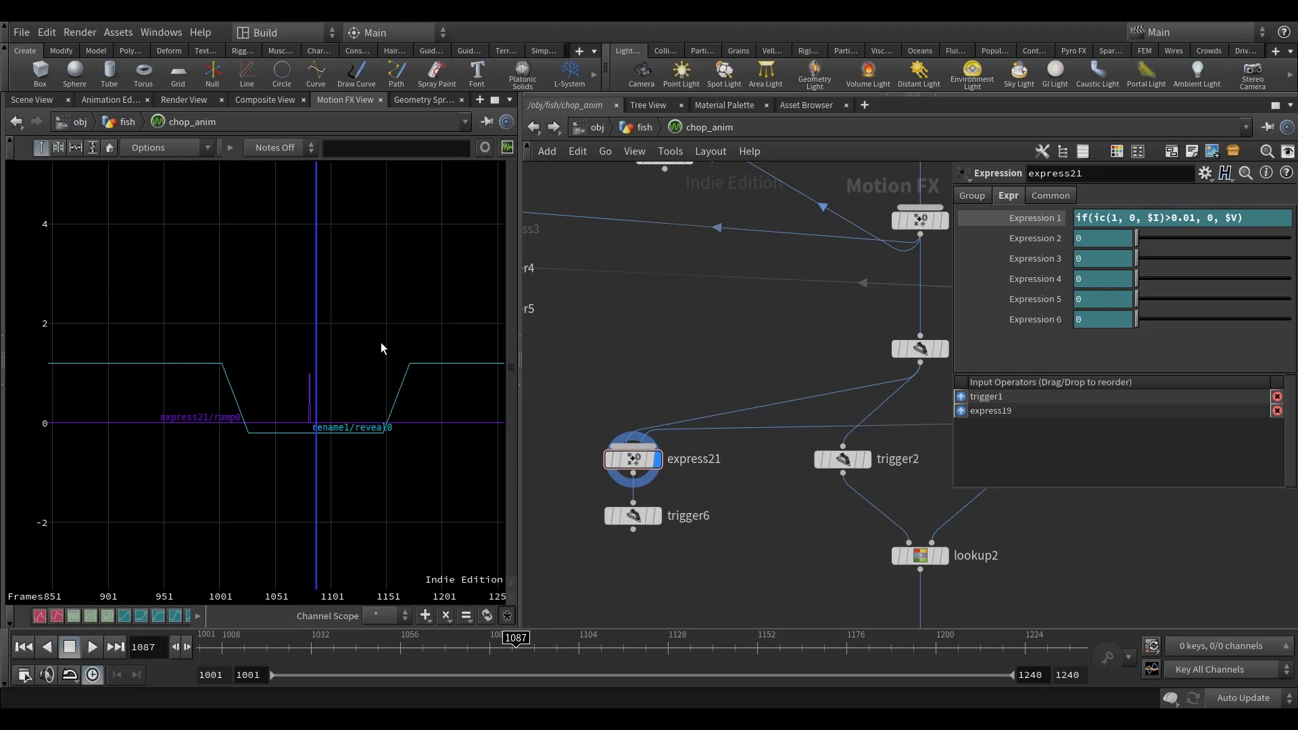
# Step: Display the copied trigger's curve and examine its ramp against the filtered pulse and the reveal channel
pyautogui.moveTo(736, 479); pyautogui.dragTo(706, 394, button='middle')
pyautogui.scroll(1, 705, 394)
pyautogui.click(608, 439)
pyautogui.click(598, 439)
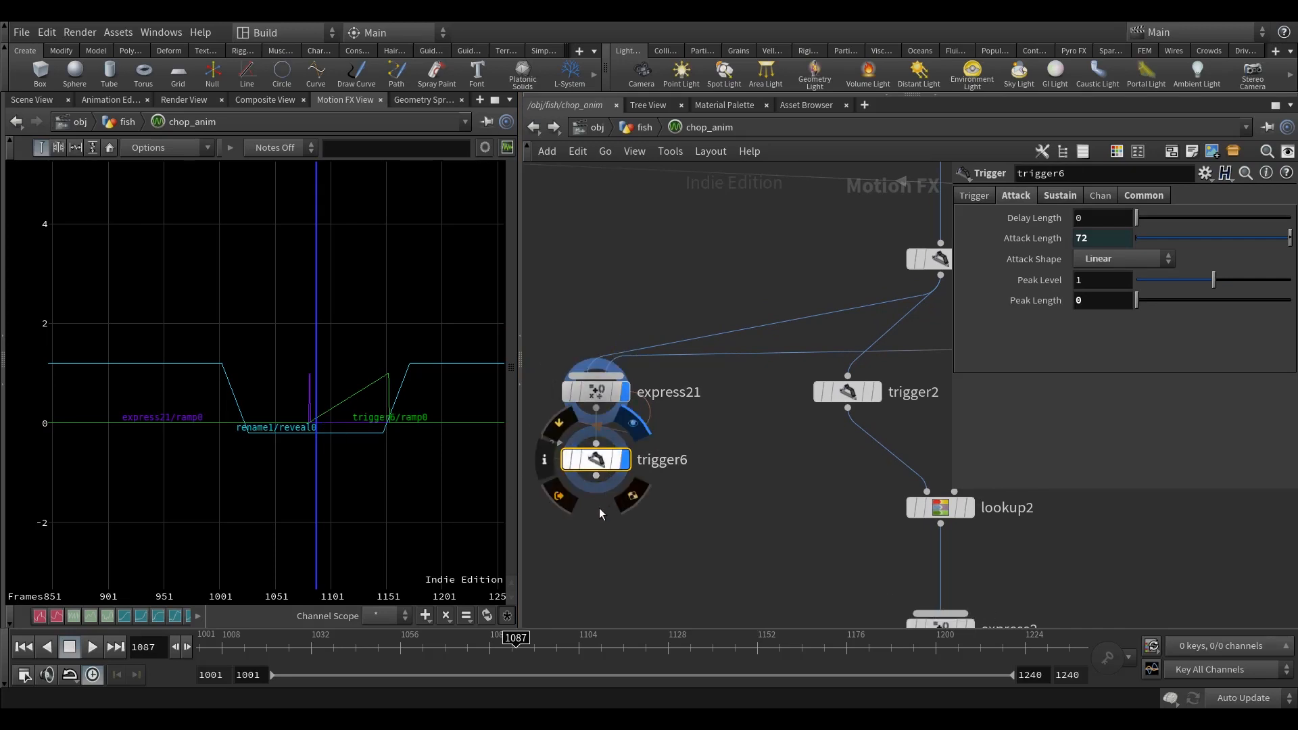
pyautogui.moveTo(714, 518); pyautogui.dragTo(718, 492, button='middle')
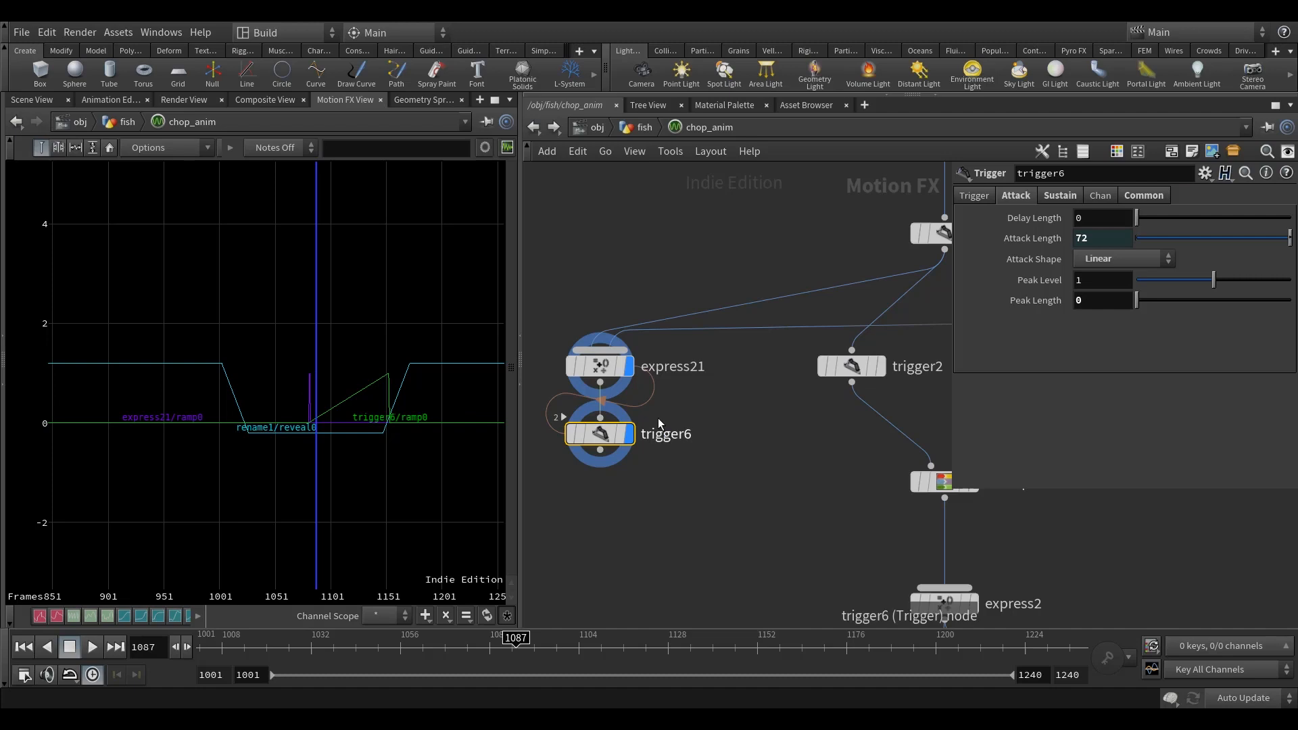
pyautogui.moveTo(694, 457); pyautogui.dragTo(686, 469, button='middle')
# Step: Duplicate lookup2 and place the copy below the copied trigger
pyautogui.scroll(-5, 763, 534)
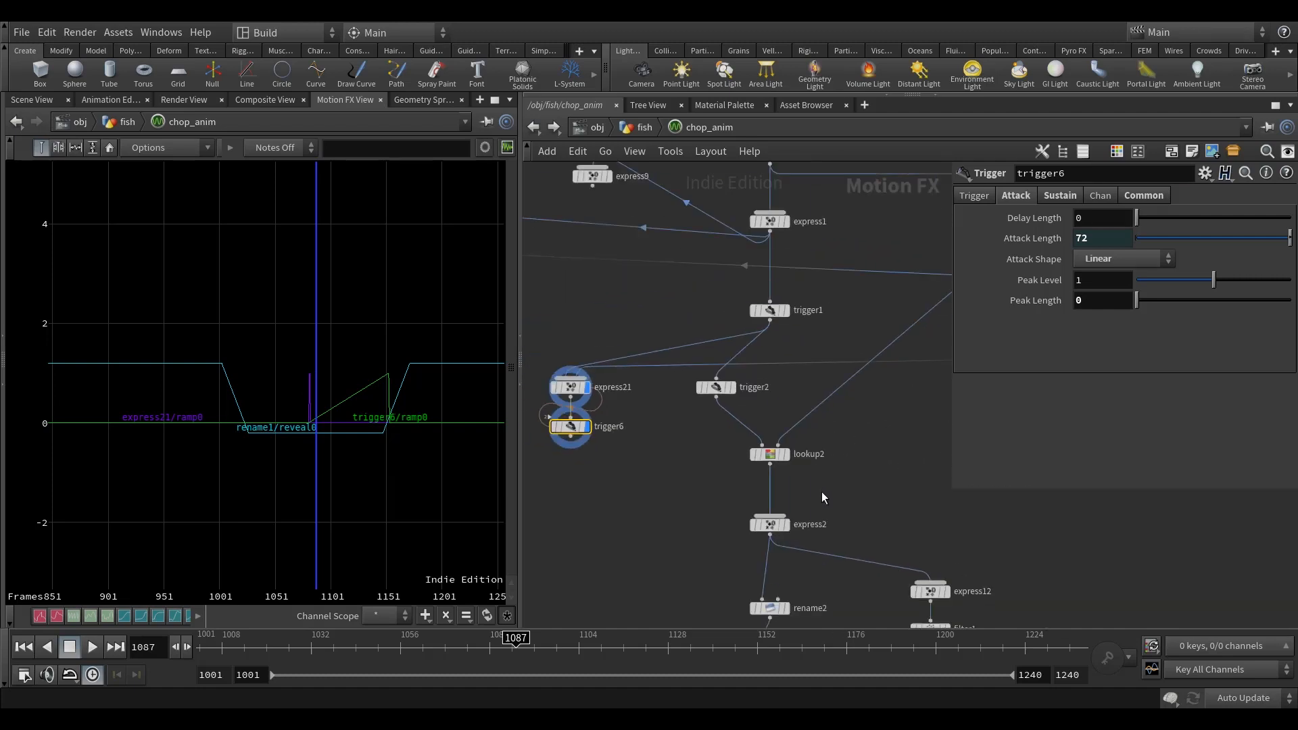
pyautogui.moveTo(821, 492); pyautogui.dragTo(772, 493, button='middle')
pyautogui.click(703, 485)
pyautogui.hotkey('ctrl', 'c')
pyautogui.moveTo(557, 505); pyautogui.dragTo(663, 501, button='middle')
pyautogui.hotkey('ctrl', 'v')
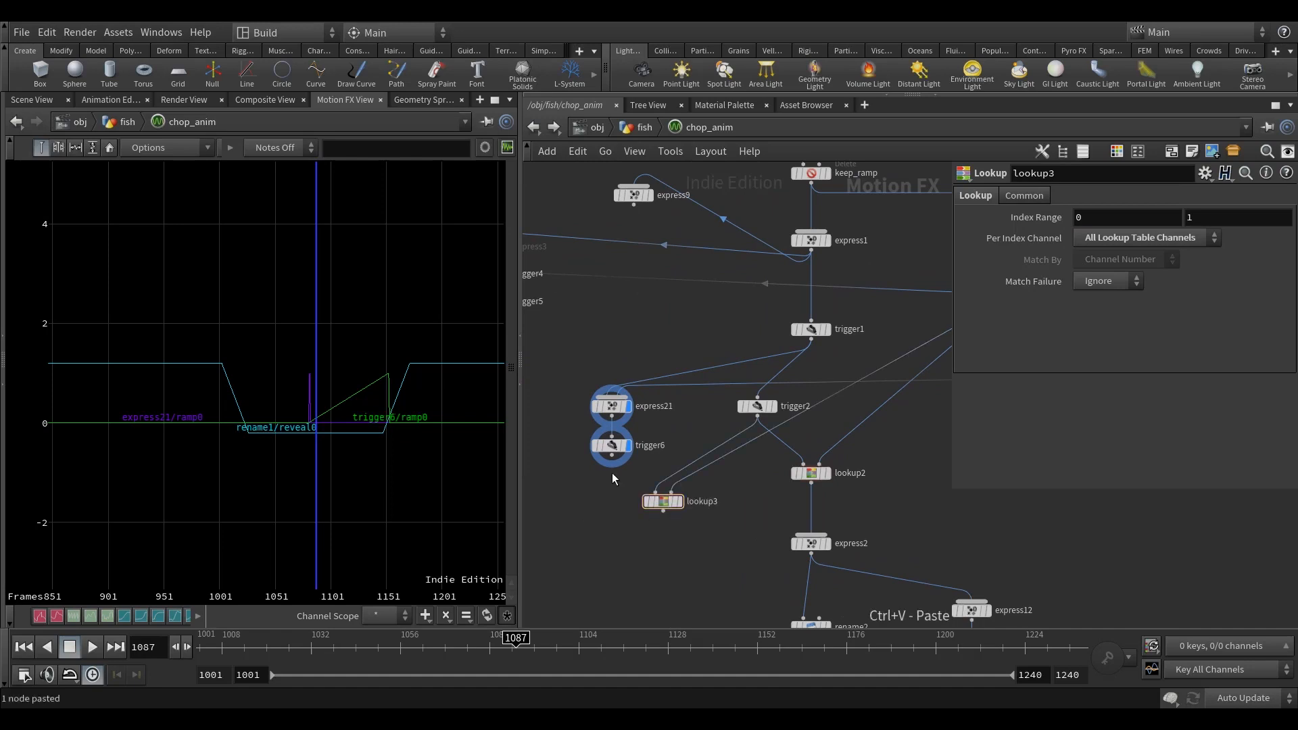
pyautogui.scroll(2, 611, 472)
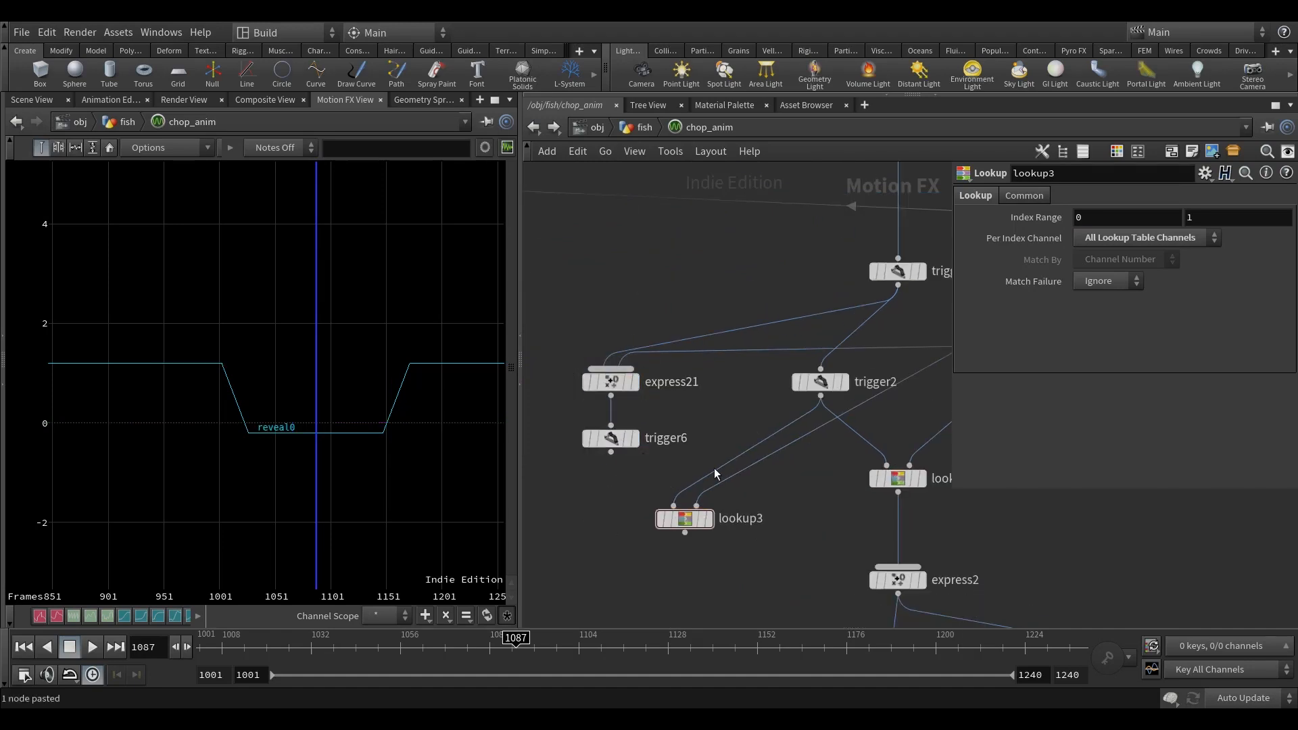
# Step: Wire trigger6 into the first input of lookup3, place lookup3 below it, and display its curve
pyautogui.moveTo(731, 464); pyautogui.dragTo(614, 454)
pyautogui.moveTo(682, 518); pyautogui.dragTo(636, 508)
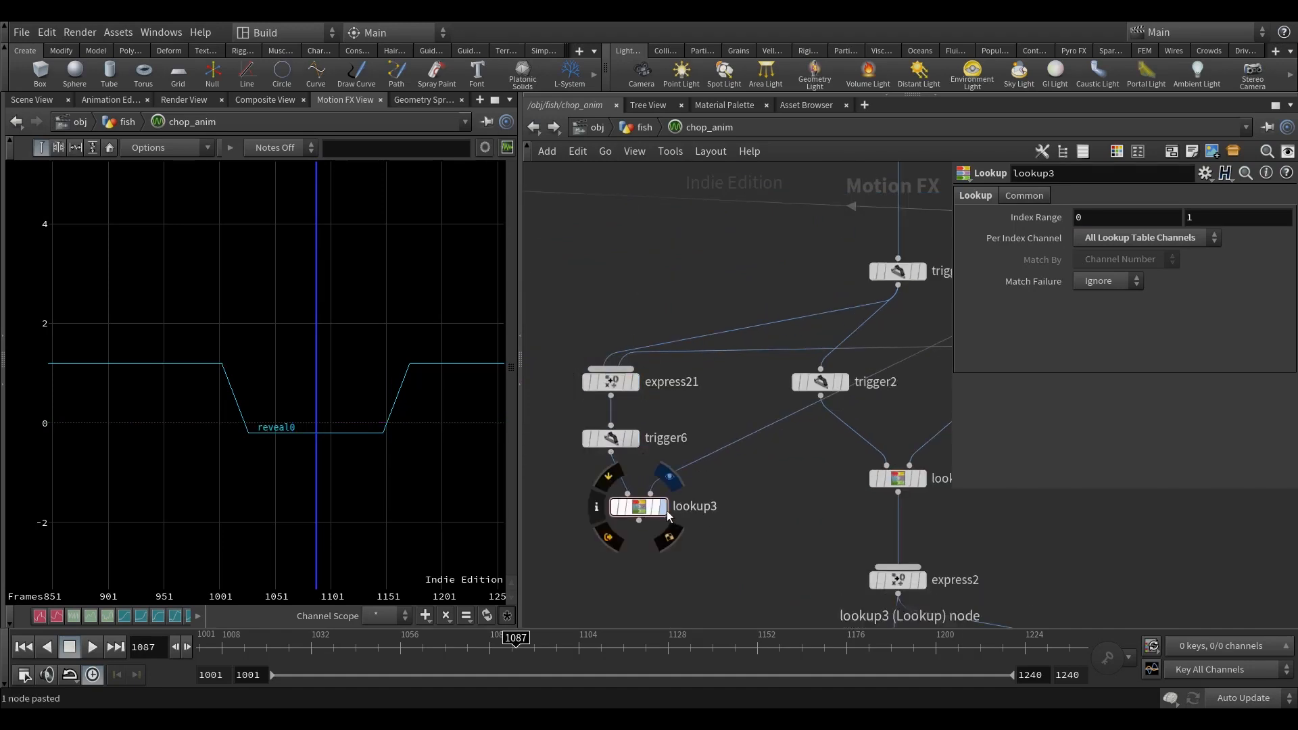
pyautogui.press('r')
pyautogui.click(636, 509)
pyautogui.click(636, 510)
pyautogui.moveTo(636, 511); pyautogui.dragTo(626, 492, button='middle')
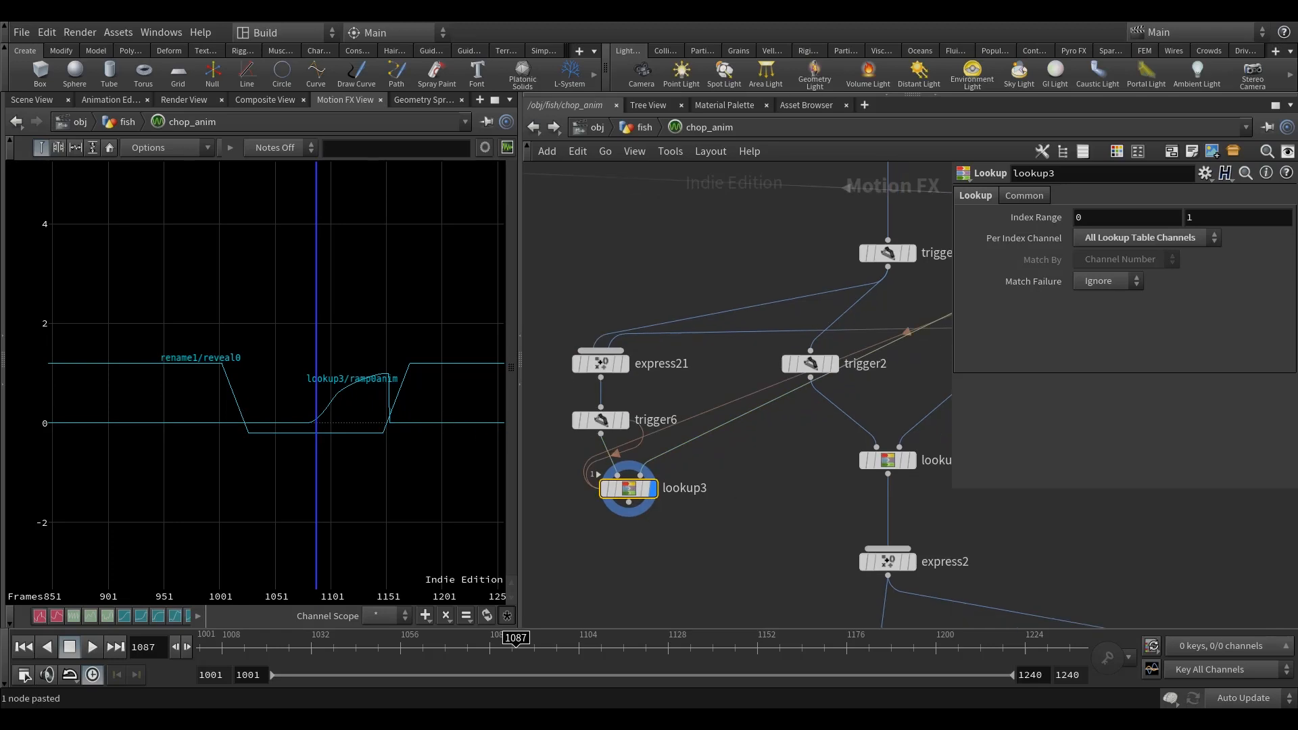
# Step: Add a Rename node below lookup3, wire lookup3 into it, and display its curve
pyautogui.moveTo(663, 615); pyautogui.dragTo(680, 463, button='middle')
pyautogui.press('Tab')
pyautogui.write('re')
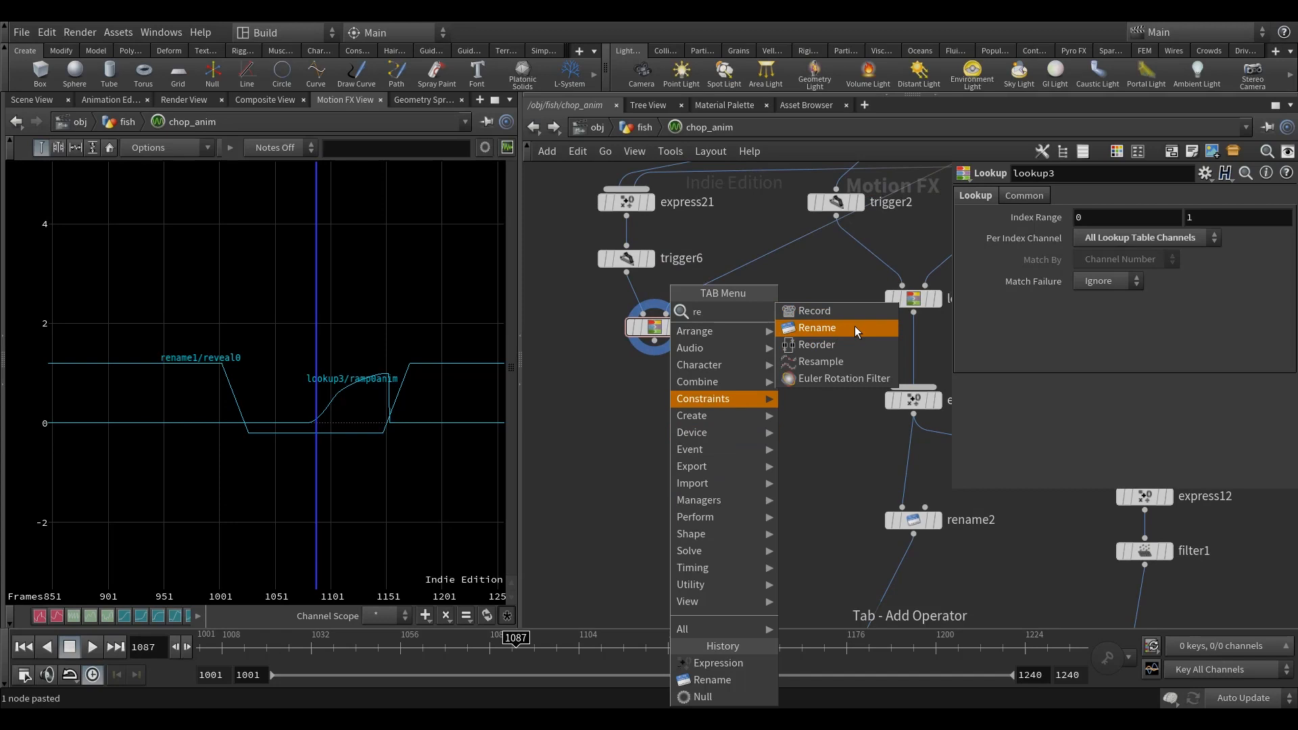
pyautogui.click(854, 327)
pyautogui.click(663, 520)
pyautogui.click(654, 342)
pyautogui.click(653, 507)
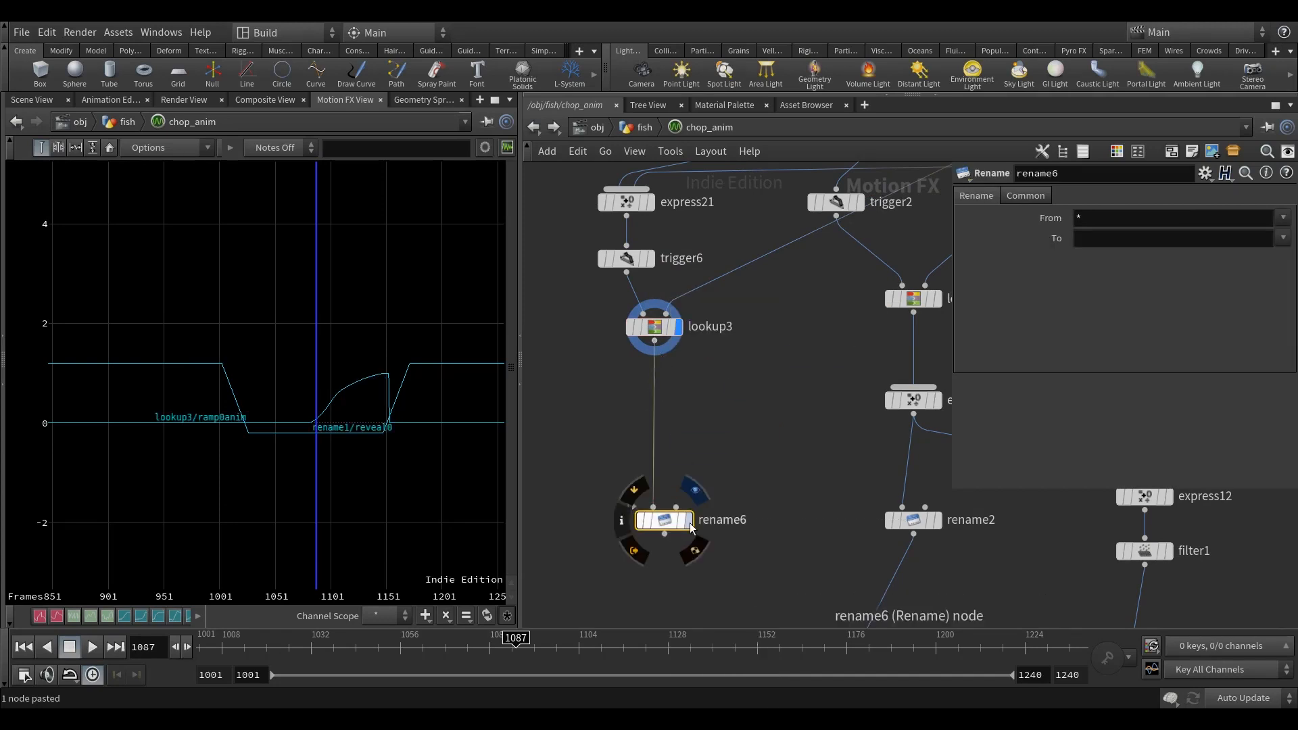
pyautogui.middleClick(669, 528)
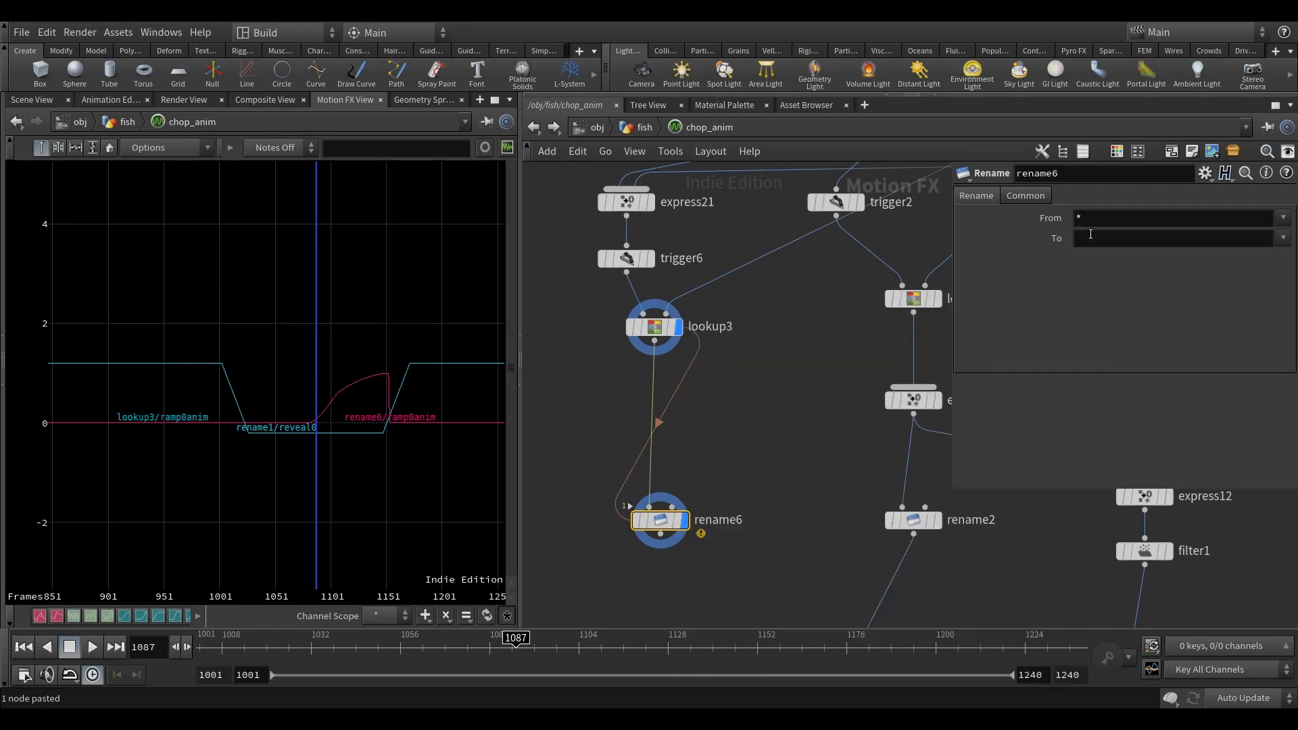
# Step: Set the new Rename node to rename channels from ramp*anim to ramp*
pyautogui.click(1075, 218)
pyautogui.write('ramp')
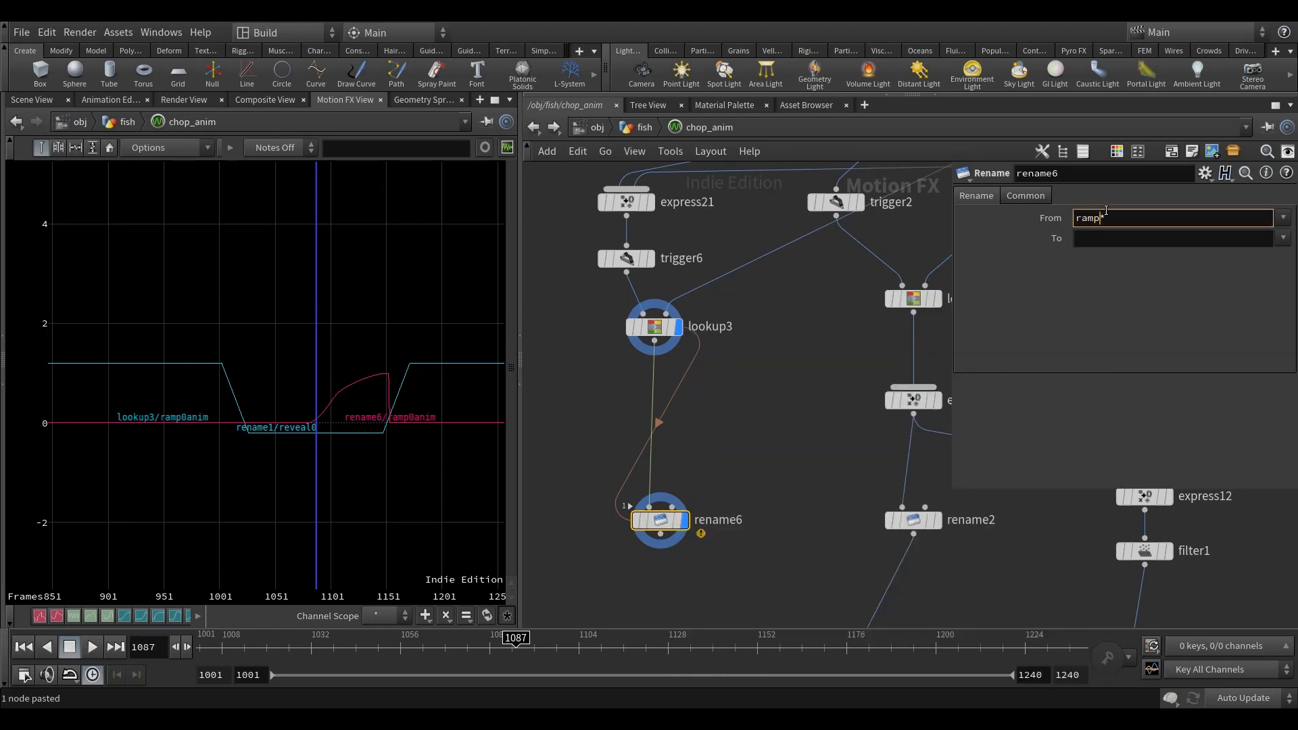
pyautogui.press('Return')
pyautogui.click(1110, 238)
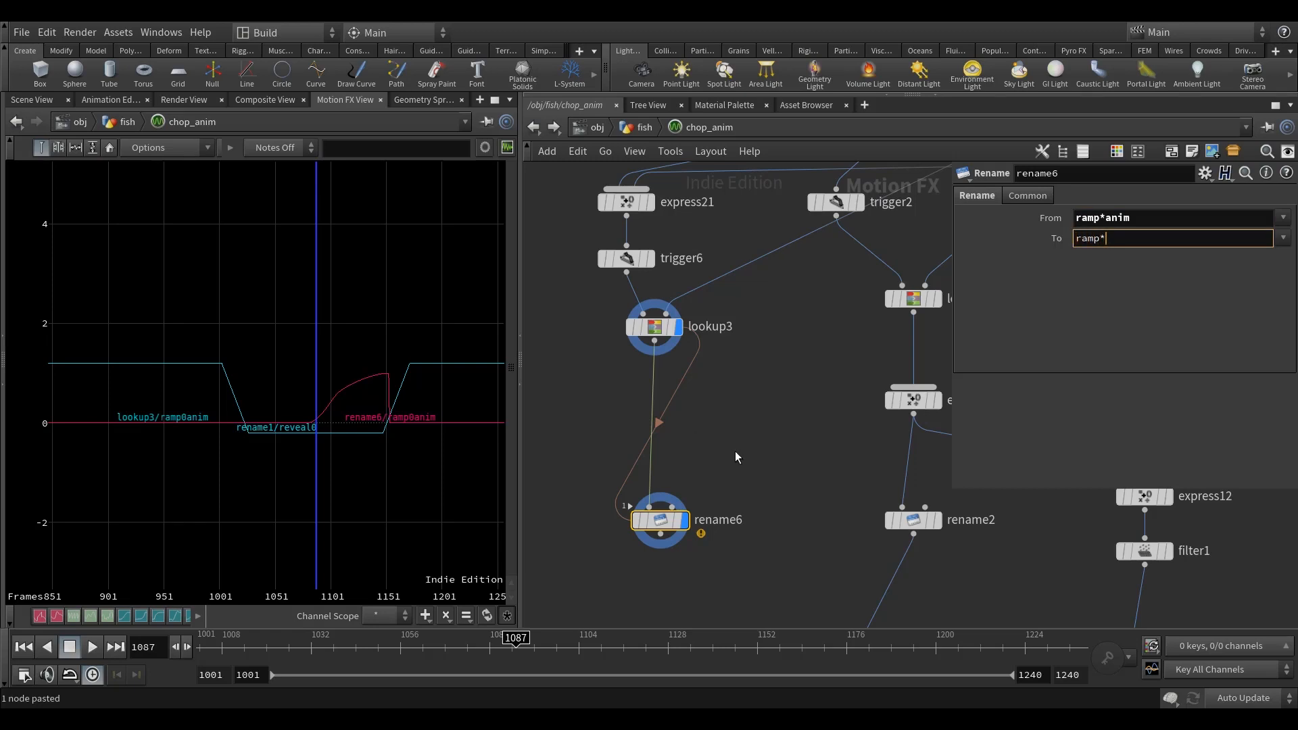
pyautogui.press('Return')
# Step: Wire the new Rename node's output into merge1
pyautogui.scroll(-5, 736, 458)
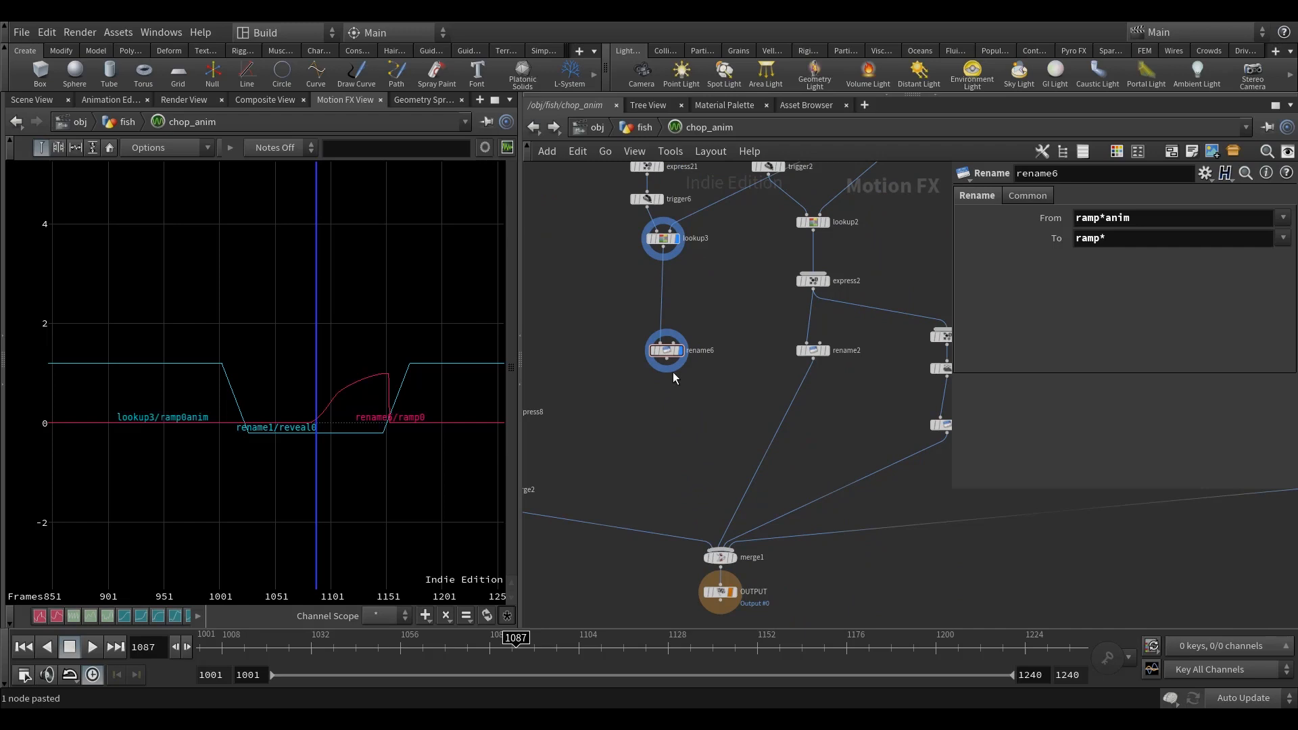
pyautogui.click(667, 365)
pyautogui.click(719, 550)
pyautogui.moveTo(745, 496); pyautogui.dragTo(742, 477, button='middle')
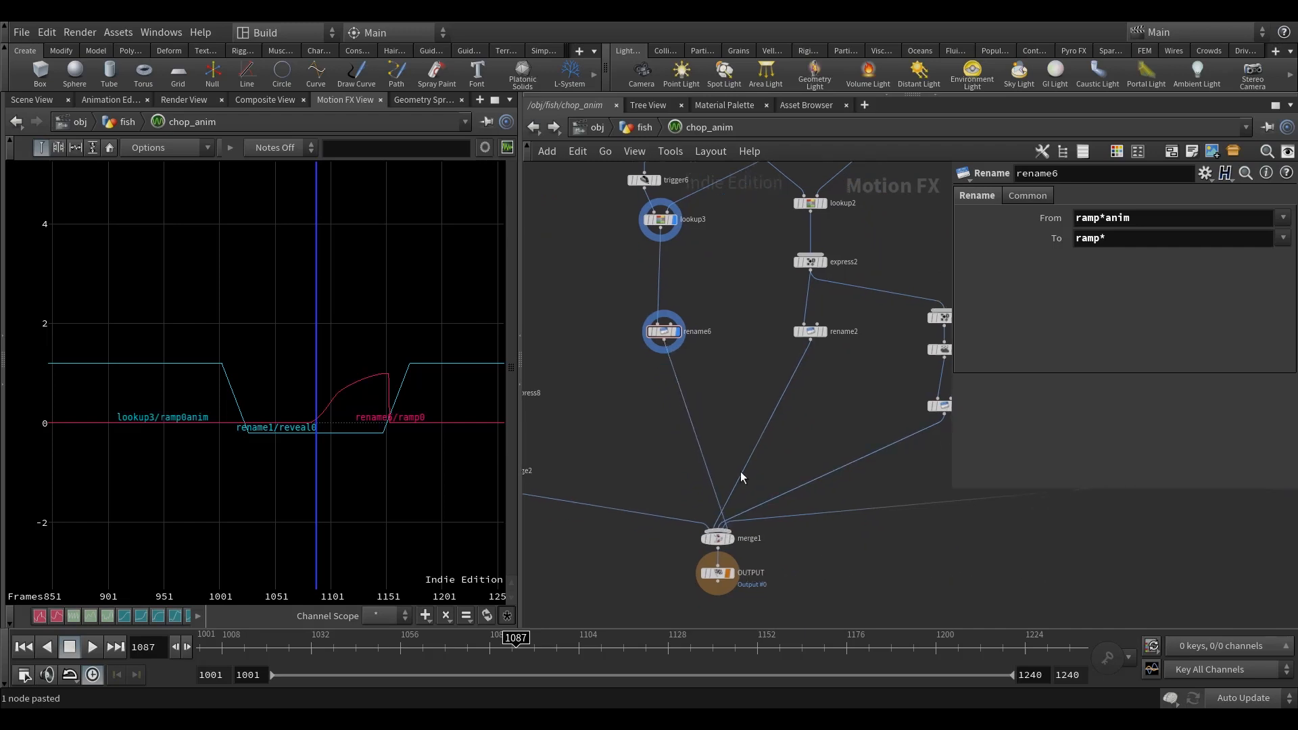
# Step: Hide the curves of lookup3 and the new Rename node, and display the OUTPUT node's channels
pyautogui.click(674, 220)
pyautogui.click(677, 332)
pyautogui.moveTo(753, 403); pyautogui.dragTo(748, 415, button='middle')
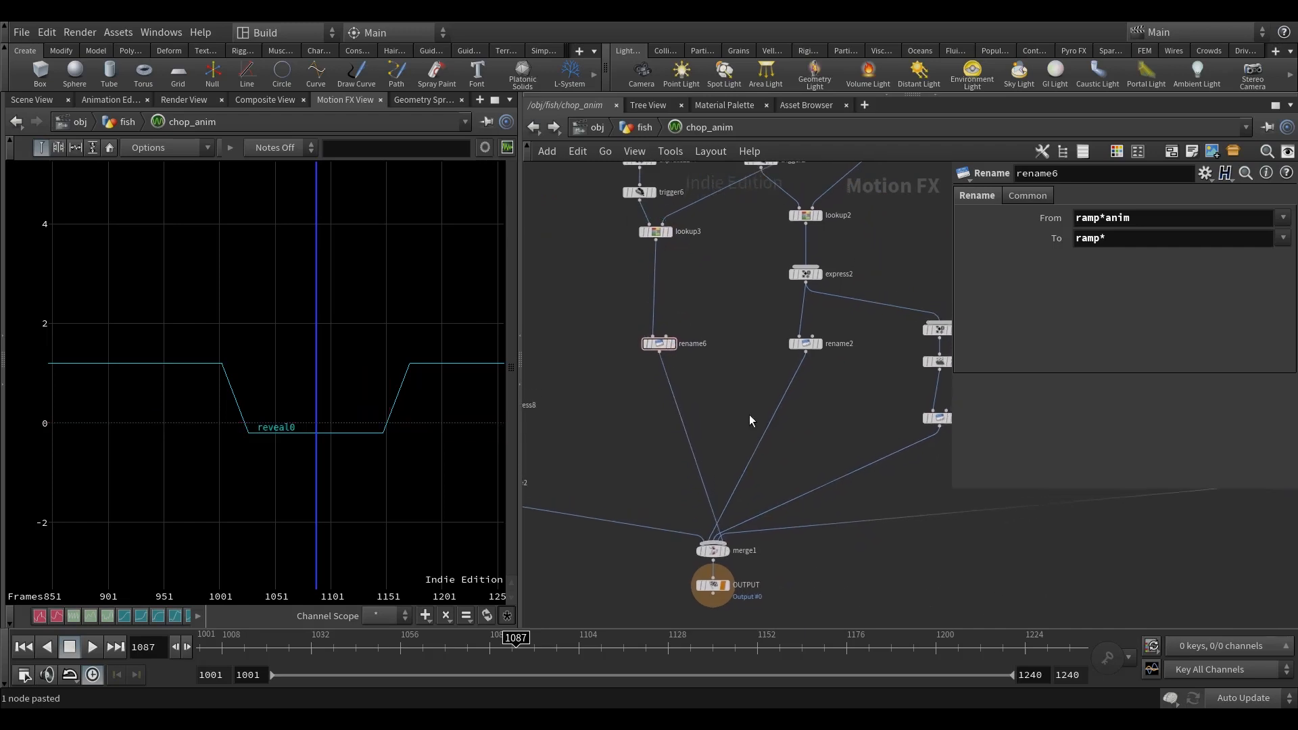
pyautogui.click(728, 586)
pyautogui.click(713, 586)
pyautogui.moveTo(819, 578); pyautogui.dragTo(800, 563, button='middle')
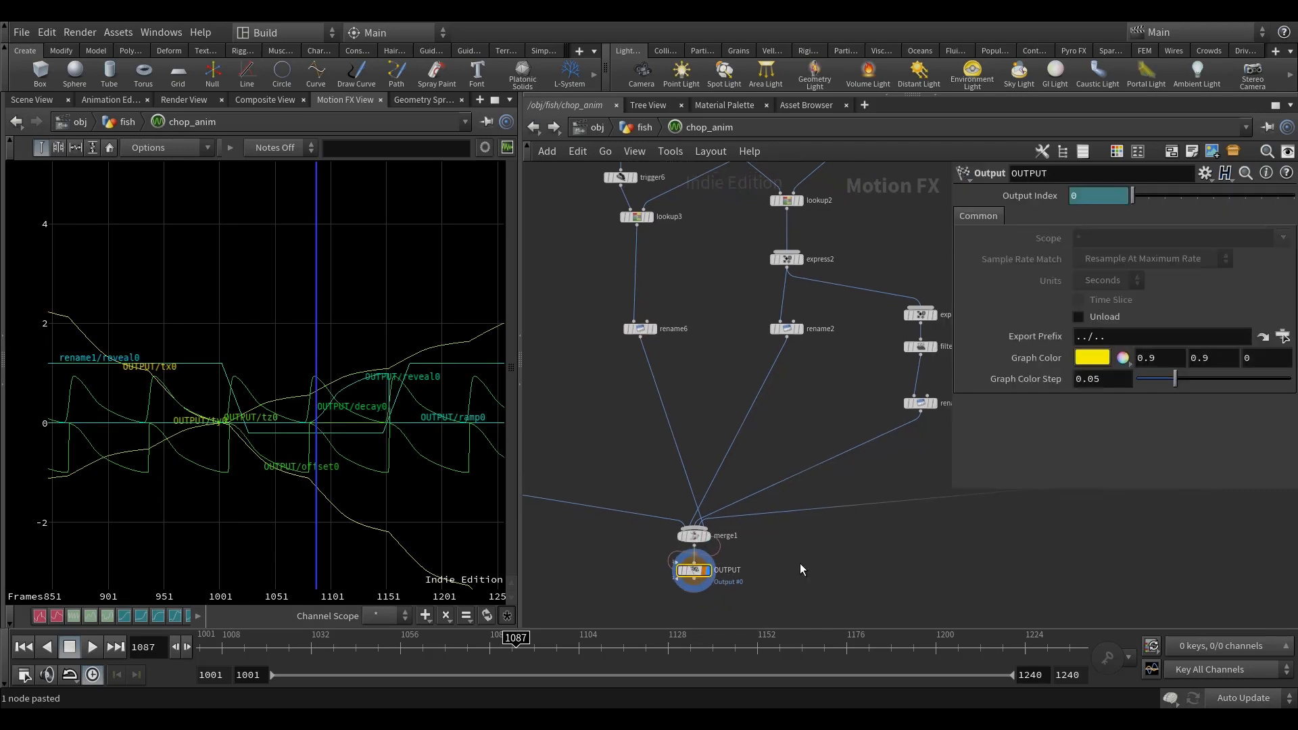
# Step: Return to the fish network and add ramp to both the Channel Scope and Attribute Scope of channel_anim
pyautogui.press('u')
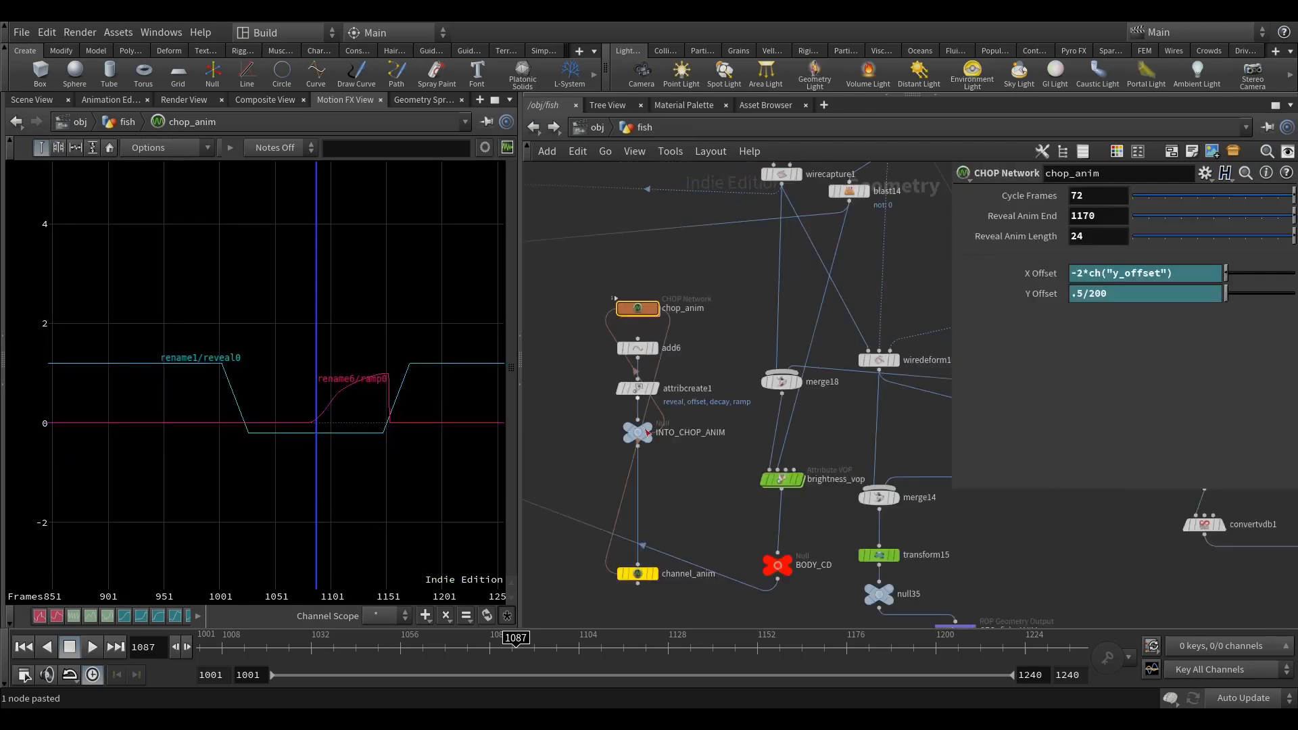
pyautogui.moveTo(645, 429); pyautogui.dragTo(659, 419, button='middle')
pyautogui.moveTo(678, 507); pyautogui.dragTo(706, 449, button='middle')
pyautogui.click(664, 500)
pyautogui.click(1260, 261)
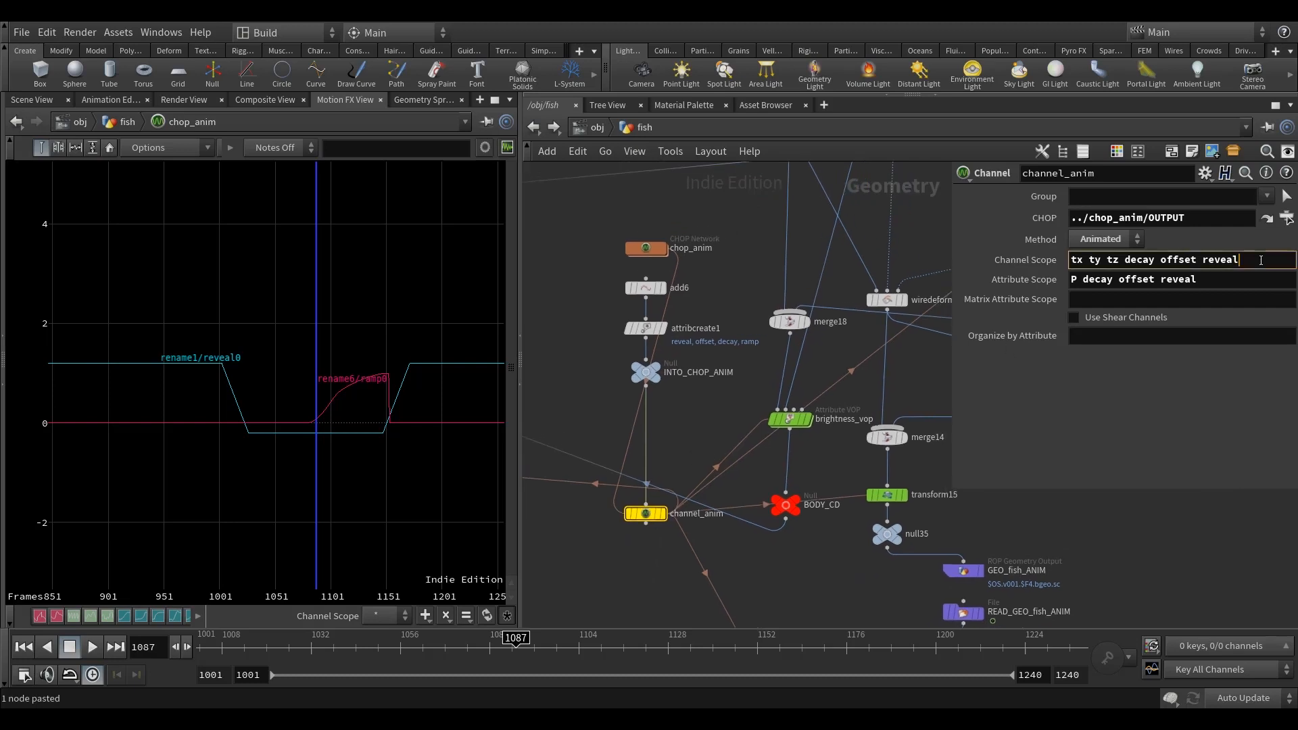
pyautogui.click(1227, 278)
pyautogui.write('ramp')
pyautogui.click(719, 265)
pyautogui.moveTo(721, 290); pyautogui.dragTo(697, 278, button='middle')
# Step: Show the 3D scene and display the null71 geometry below READ_GEO_fish_CYCLE
pyautogui.click(40, 101)
pyautogui.scroll(-2, 682, 451)
pyautogui.scroll(-8, 681, 452)
pyautogui.moveTo(758, 472); pyautogui.dragTo(642, 194, button='middle')
pyautogui.scroll(4, 811, 394)
pyautogui.scroll(5, 712, 385)
pyautogui.moveTo(855, 383); pyautogui.dragTo(854, 194, button='middle')
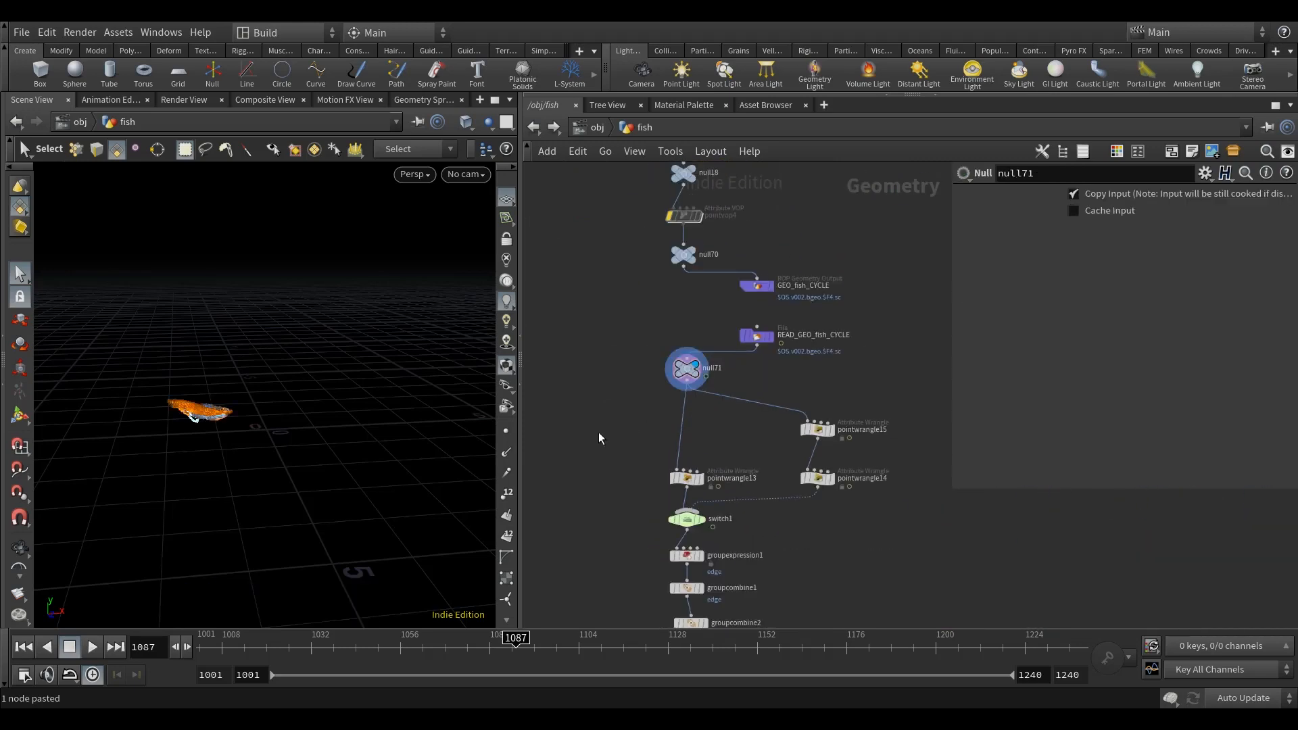
pyautogui.middleClick(819, 432)
pyautogui.moveTo(859, 376); pyautogui.dragTo(826, 326, button='middle')
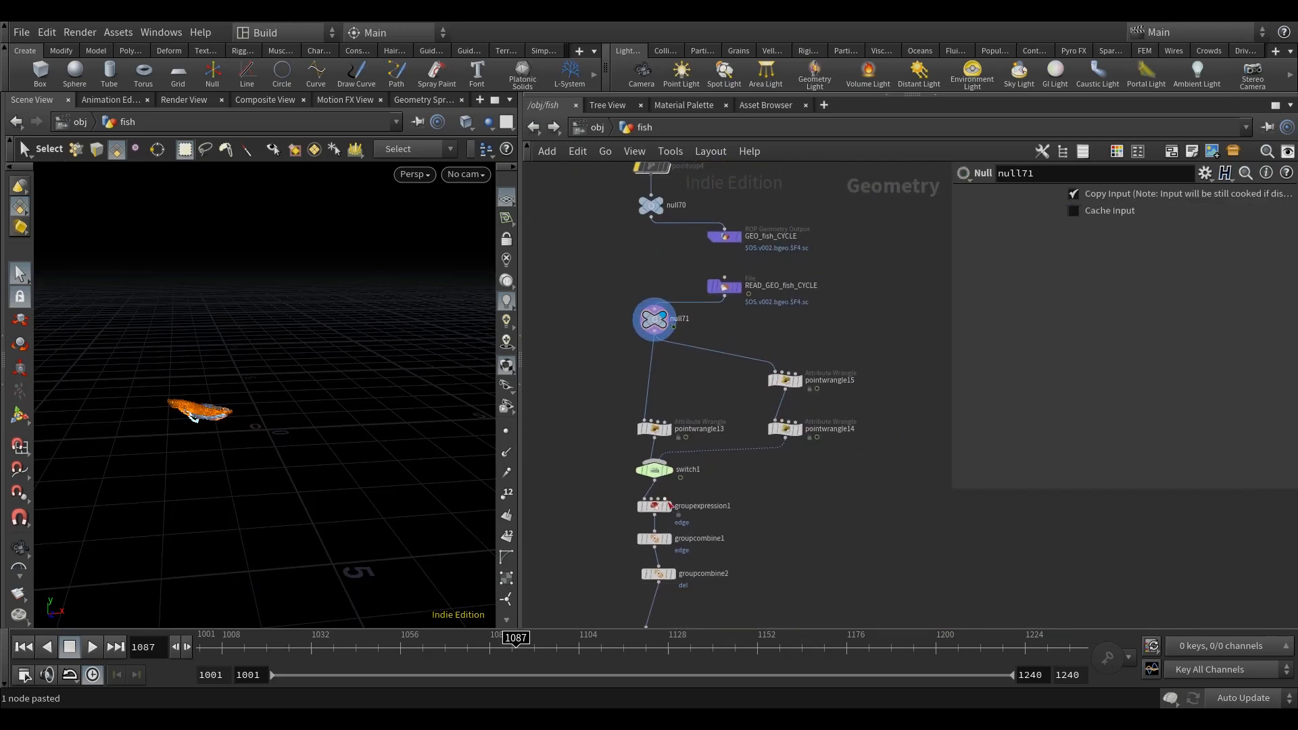
pyautogui.moveTo(770, 523); pyautogui.dragTo(753, 365, button='middle')
pyautogui.scroll(-5, 761, 407)
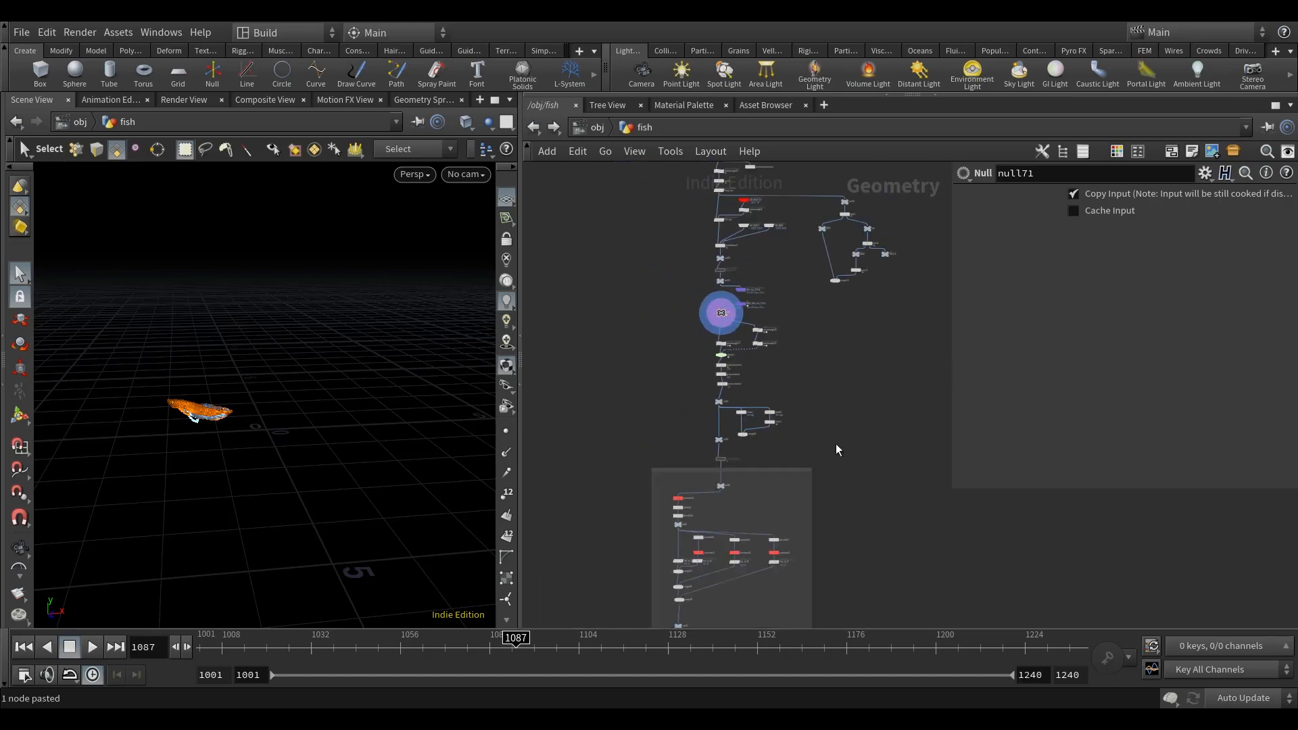
# Step: Set the update mode to Manual and move null71 with all nodes below it down to make room
pyautogui.click(1243, 698)
pyautogui.click(1234, 678)
pyautogui.scroll(-3, 829, 377)
pyautogui.moveTo(834, 517); pyautogui.dragTo(683, 371)
pyautogui.scroll(5, 687, 362)
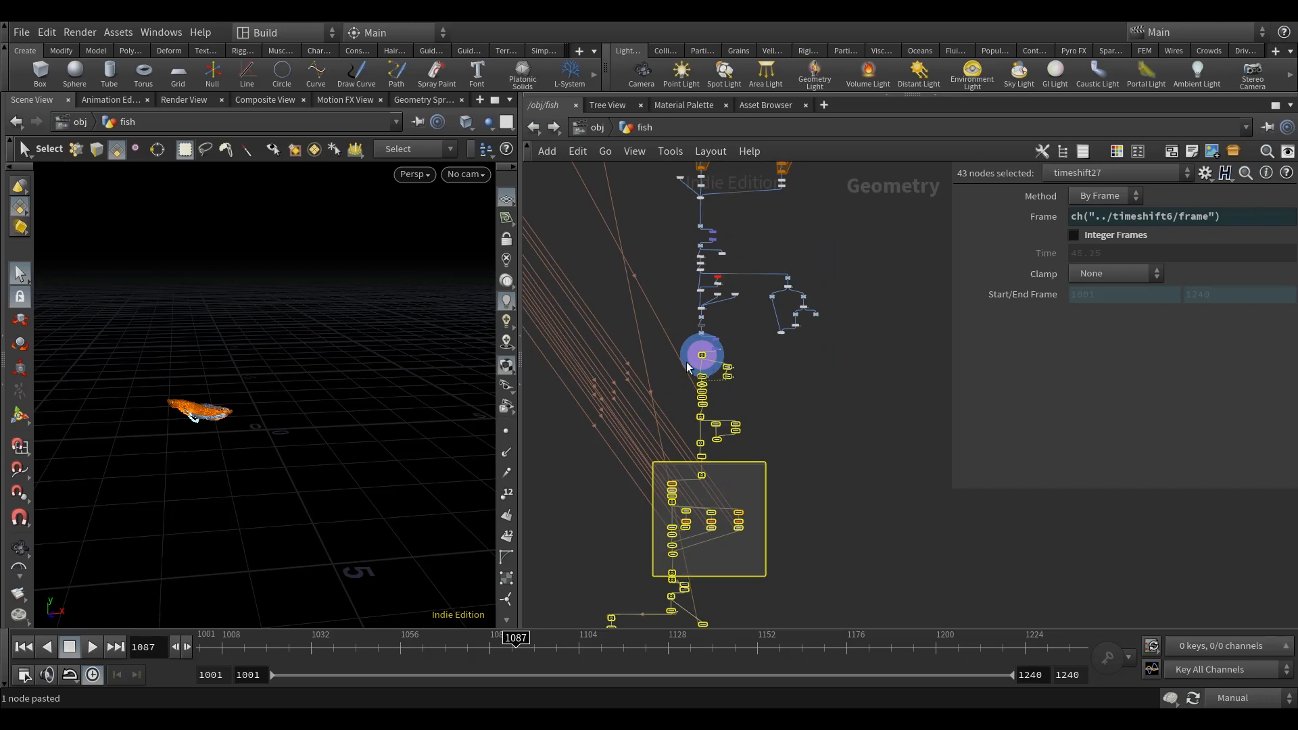
pyautogui.moveTo(773, 383); pyautogui.dragTo(772, 509)
# Step: Insert a Null node on the connection between READ_GEO_fish_CYCLE and null71
pyautogui.click(838, 435)
pyautogui.press('Tab')
pyautogui.write('nu')
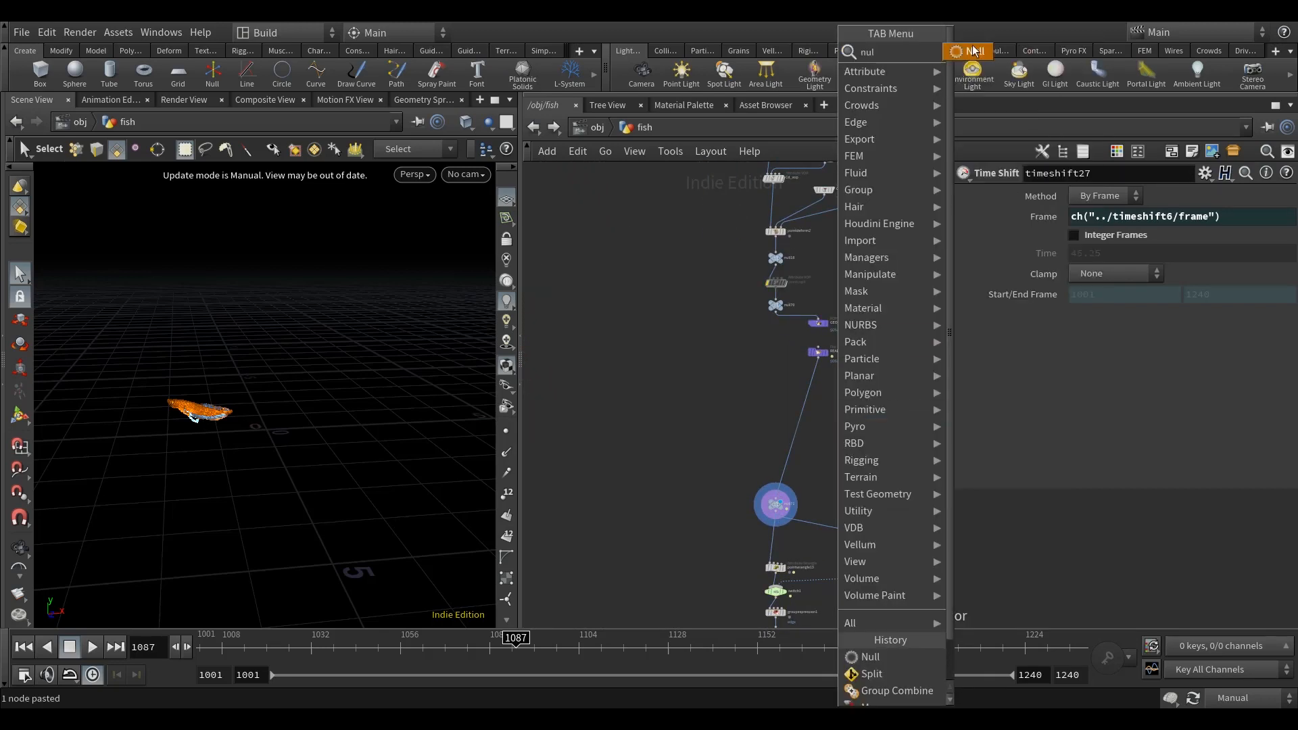
pyautogui.press('Return')
pyautogui.click(821, 409)
pyautogui.moveTo(821, 411); pyautogui.dragTo(777, 384)
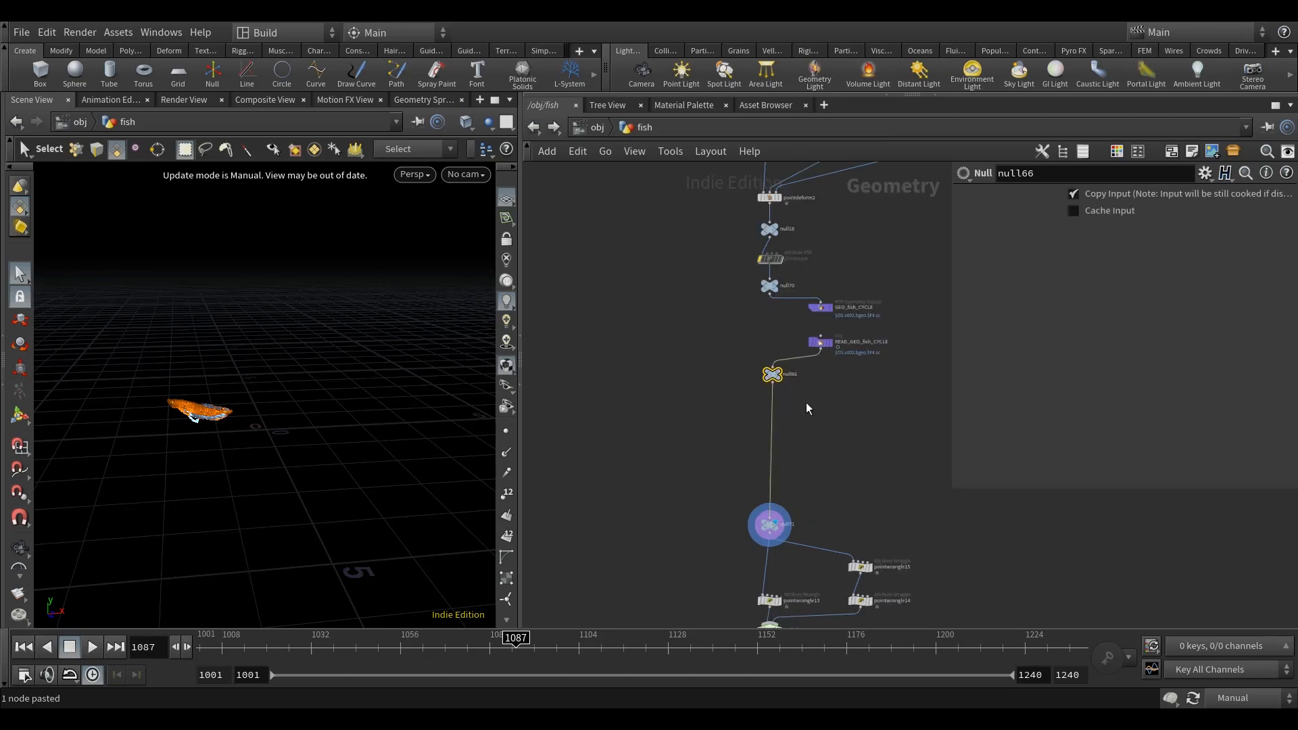
pyautogui.scroll(3, 764, 438)
pyautogui.press('Tab')
pyautogui.write('g')
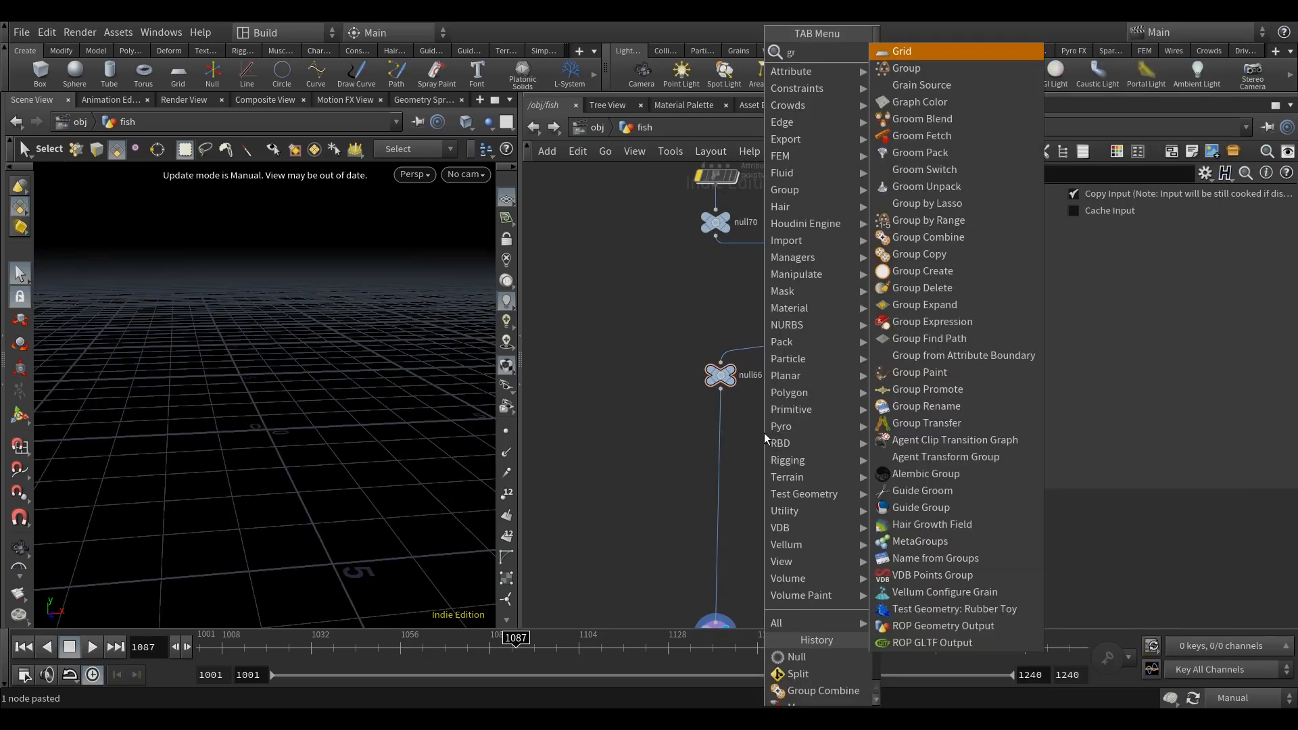
pyautogui.click(593, 387)
# Step: Copy groupexpression1 and insert the copy on the wire between null66 and null71
pyautogui.scroll(-5, 655, 426)
pyautogui.scroll(5, 728, 318)
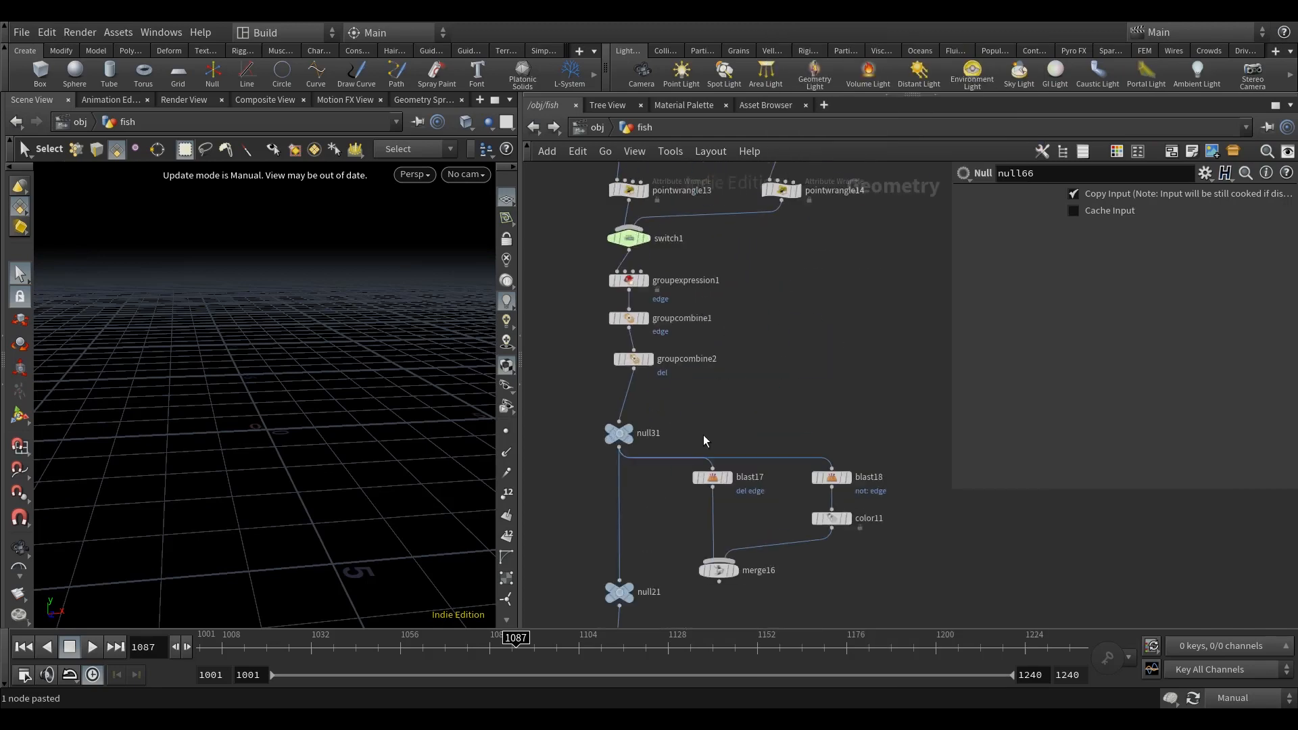
pyautogui.moveTo(741, 383); pyautogui.dragTo(730, 452, button='middle')
pyautogui.click(623, 350)
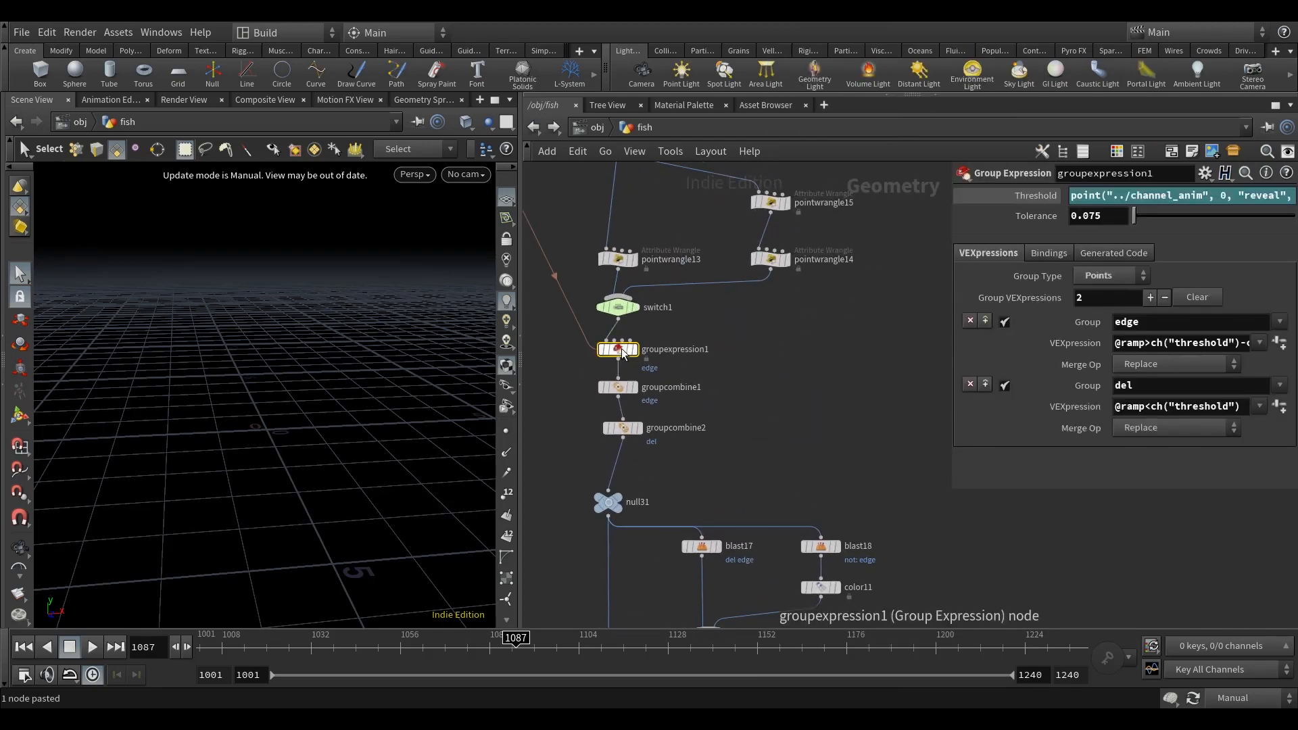
pyautogui.hotkey('ctrl', 'c')
pyautogui.scroll(-6, 742, 334)
pyautogui.moveTo(769, 348); pyautogui.dragTo(751, 459, button='middle')
pyautogui.scroll(5, 683, 326)
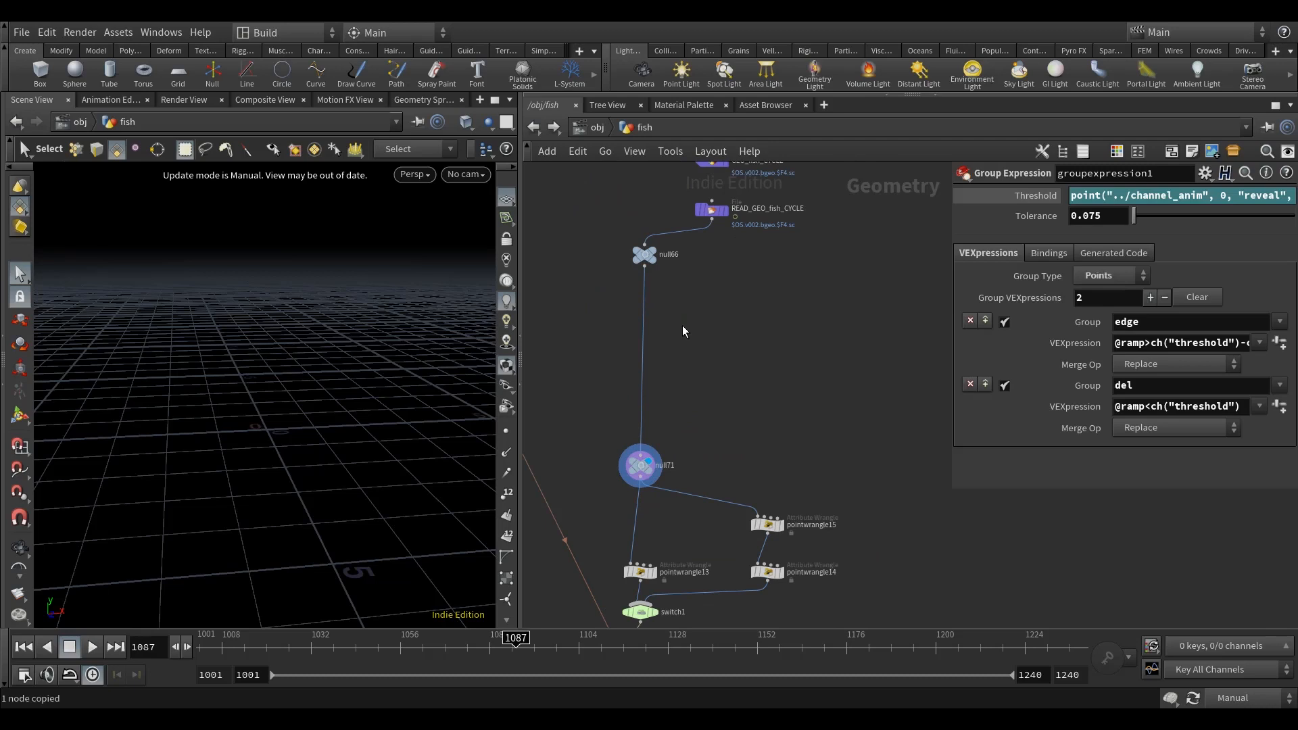
pyautogui.hotkey('ctrl', 'v')
pyautogui.moveTo(682, 326); pyautogui.dragTo(646, 298)
pyautogui.moveTo(649, 300); pyautogui.dragTo(653, 331, button='middle')
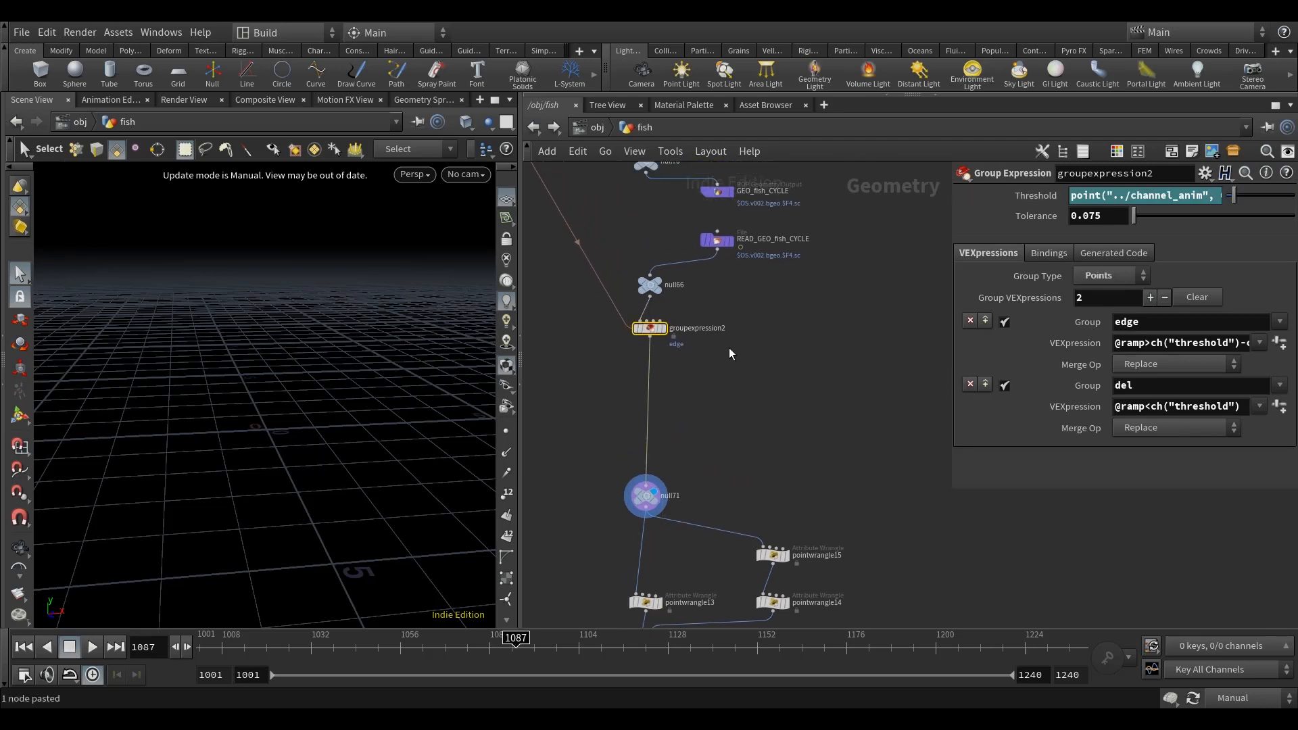
# Step: Remove the edge and del expressions from the copied Group Expression node and display that node
pyautogui.moveTo(952, 363); pyautogui.dragTo(852, 362)
pyautogui.click(867, 382)
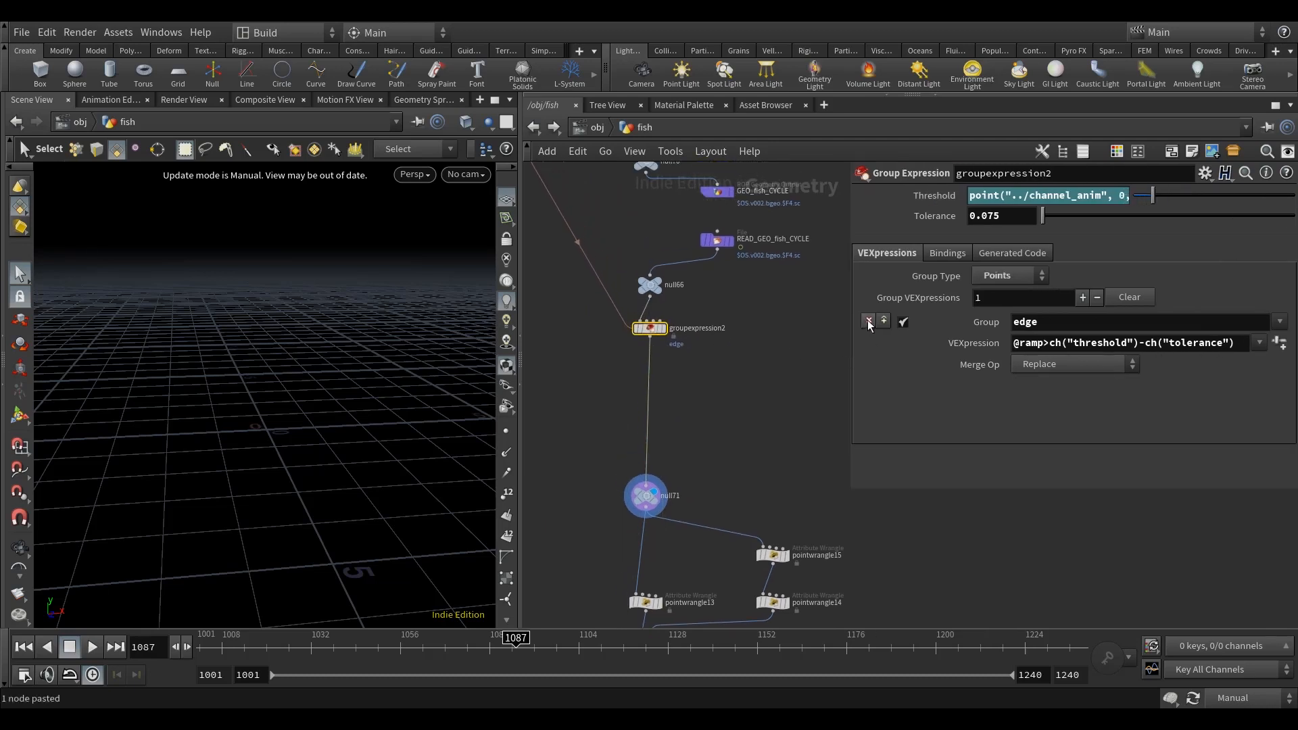
pyautogui.click(868, 320)
pyautogui.moveTo(698, 382); pyautogui.dragTo(707, 382, button='middle')
pyautogui.click(707, 382)
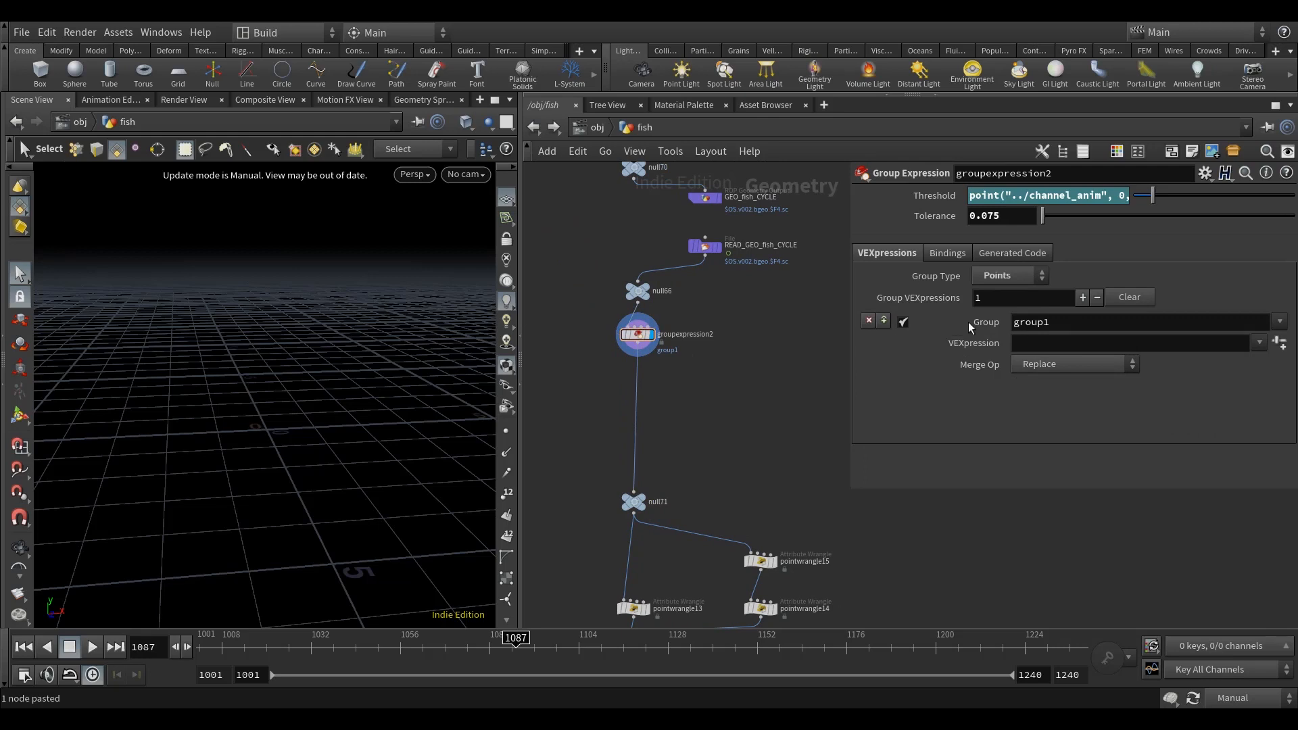
# Step: Name the remaining group in the copied Group Expression node bright
pyautogui.doubleClick(1084, 323)
pyautogui.write('br')
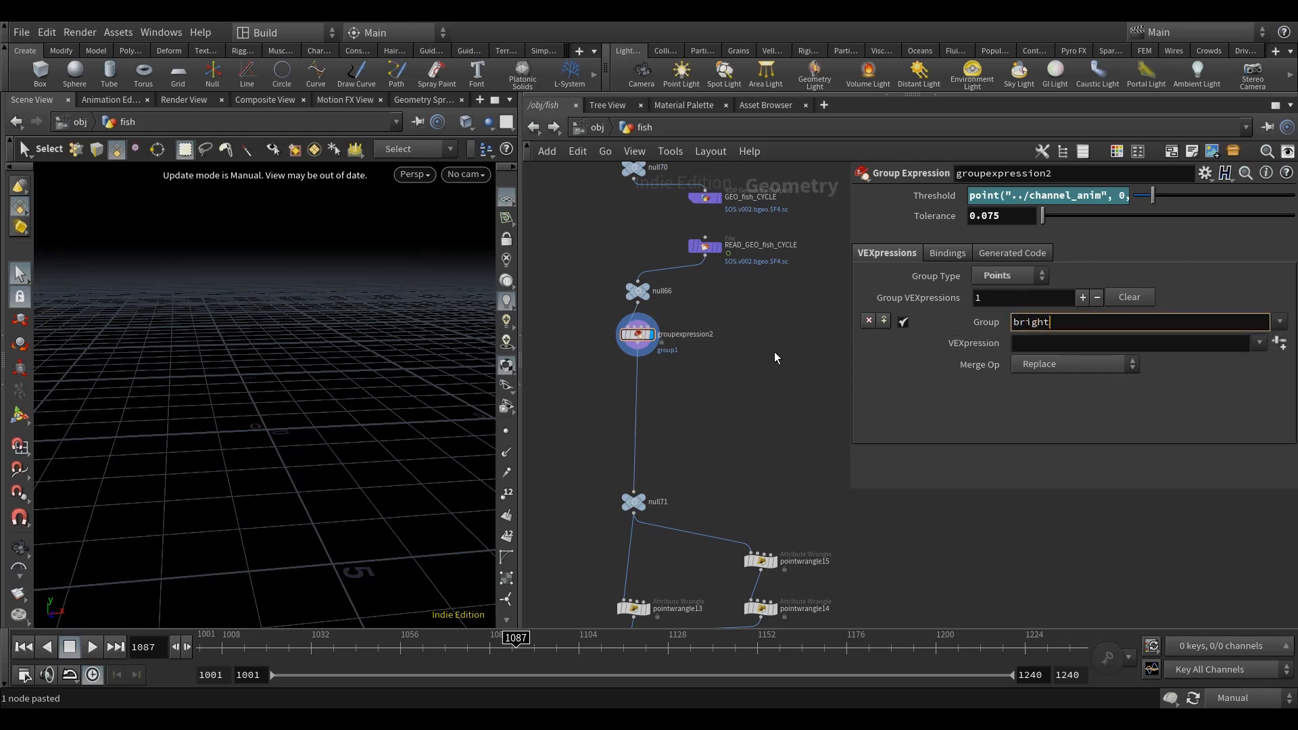
pyautogui.write('ight')
pyautogui.press('Return')
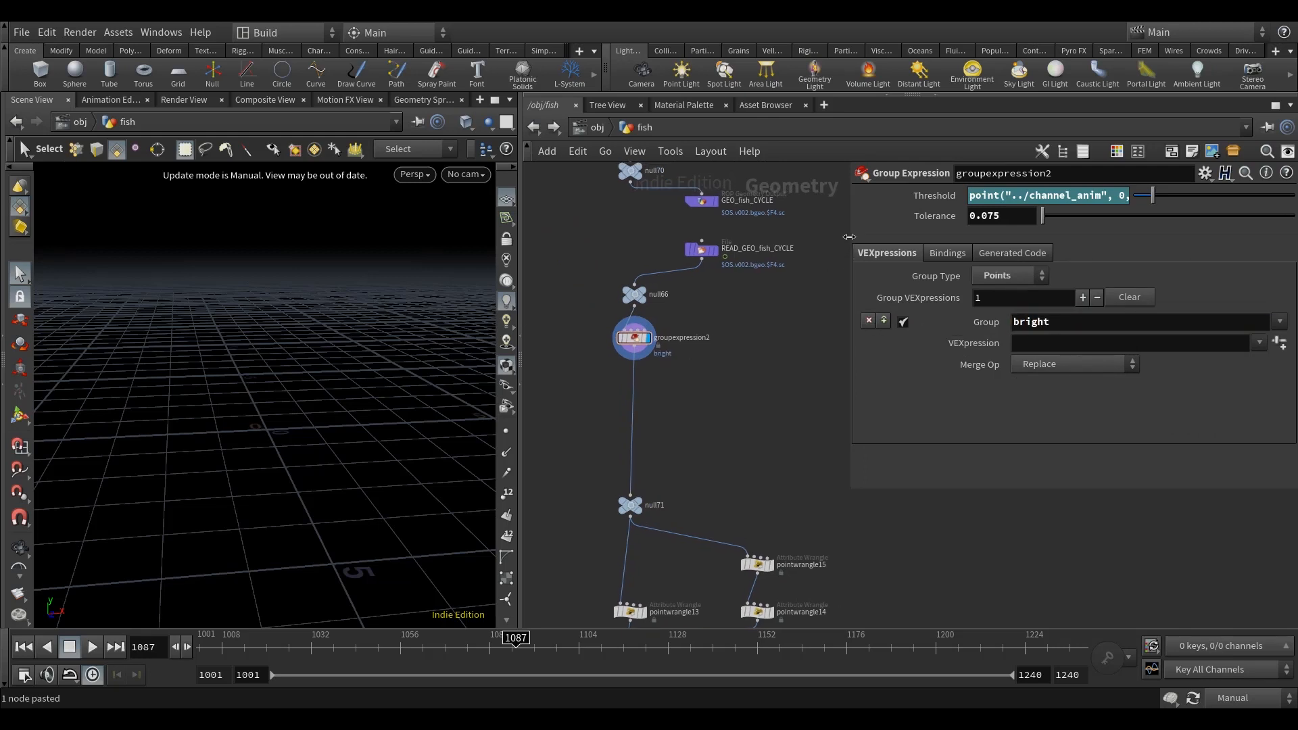
# Step: Change the Threshold expression of groupexpression2 to point("../channel_anim", 0, "ramp", 0)
pyautogui.moveTo(843, 236); pyautogui.dragTo(800, 236)
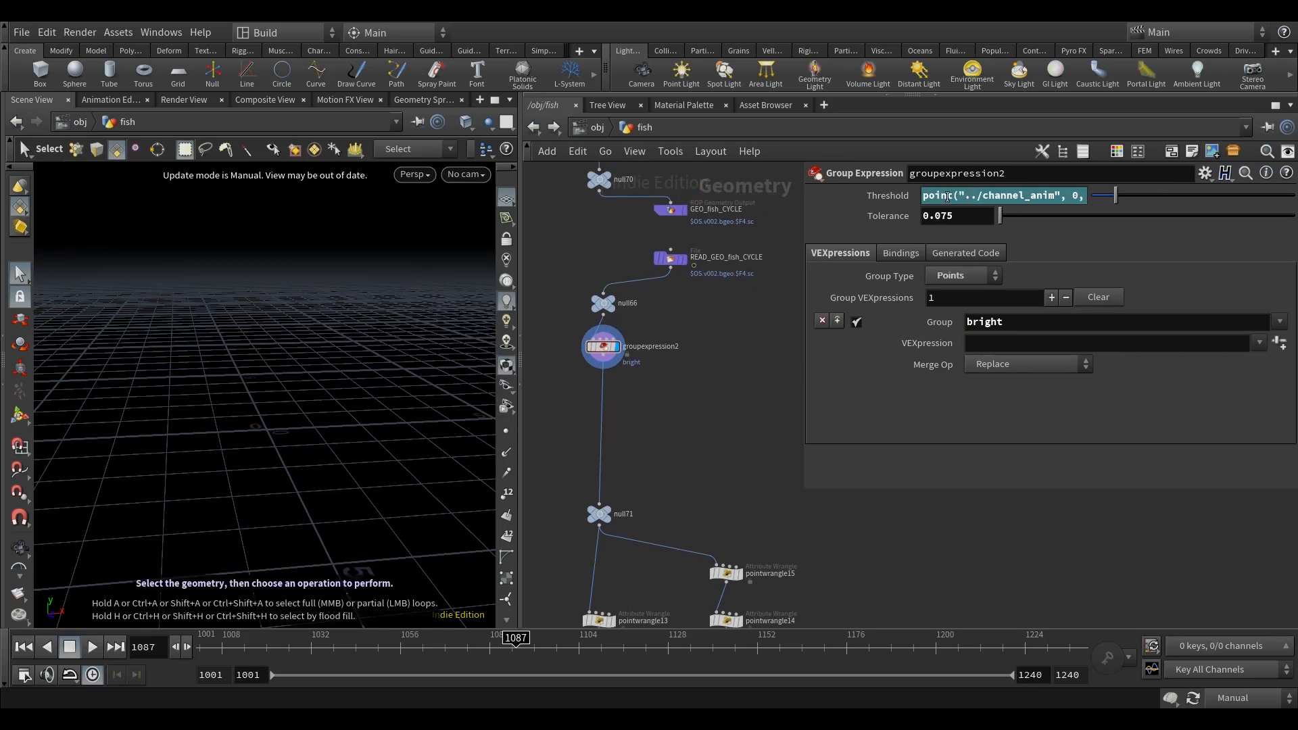
pyautogui.doubleClick(893, 196)
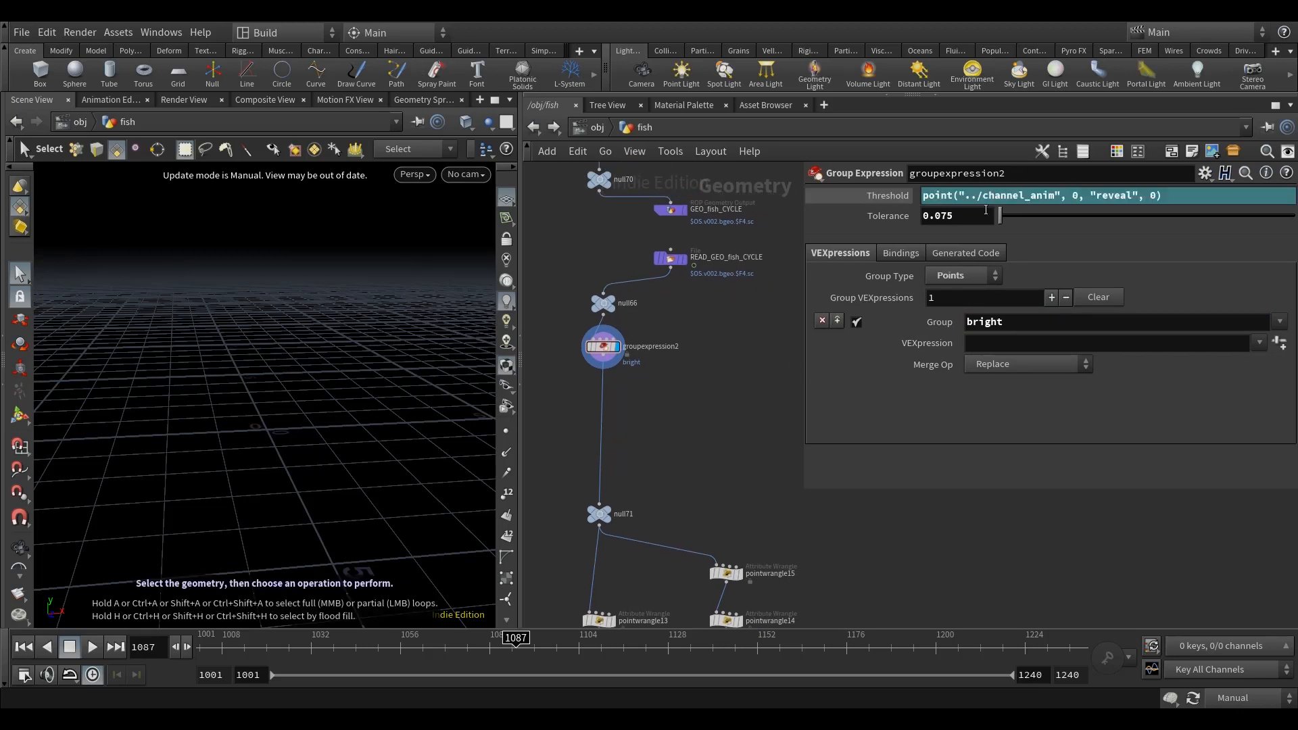
pyautogui.doubleClick(1096, 204)
pyautogui.write('ramp')
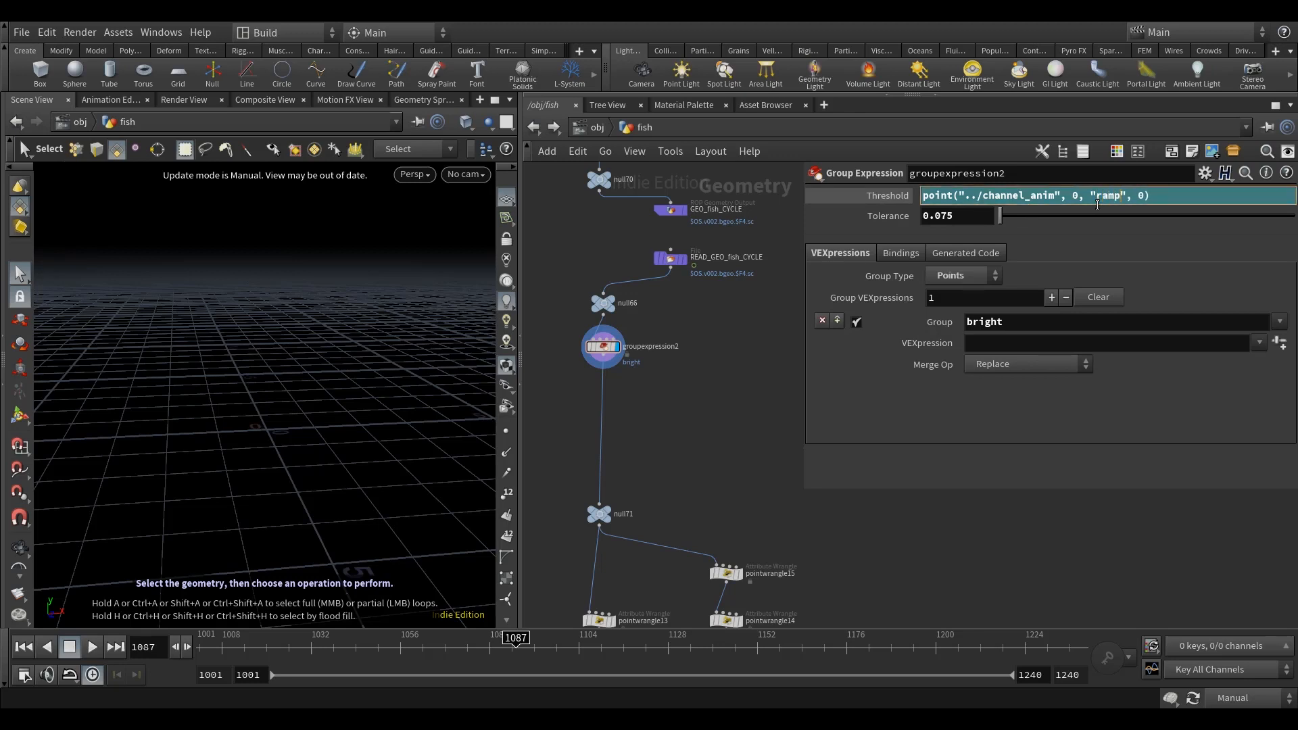
pyautogui.press('Return')
# Step: Widen the parameter area of groupexpression2 and set the update mode back to Auto Update
pyautogui.scroll(2, 678, 405)
pyautogui.scroll(3, 623, 384)
pyautogui.moveTo(802, 368); pyautogui.dragTo(708, 368)
pyautogui.click(1232, 697)
pyautogui.click(1247, 646)
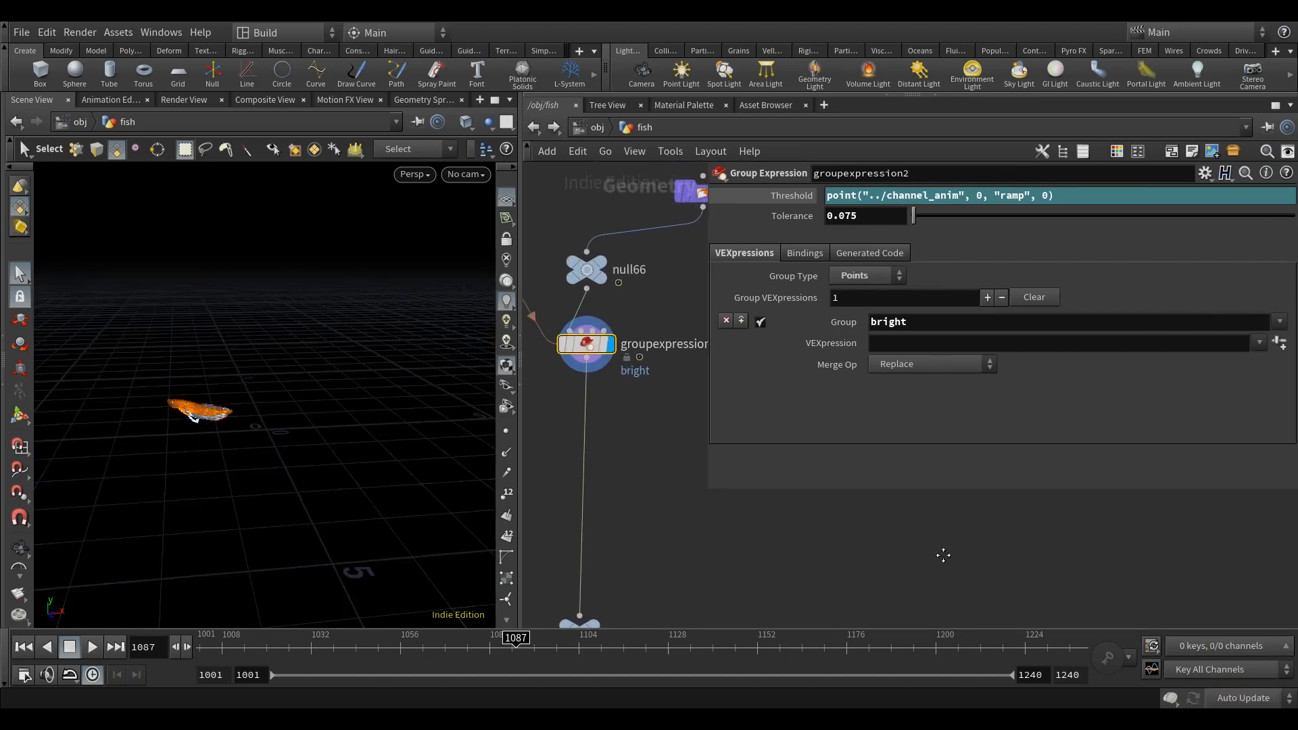
pyautogui.moveTo(943, 555); pyautogui.dragTo(945, 571, button='middle')
pyautogui.click(902, 342)
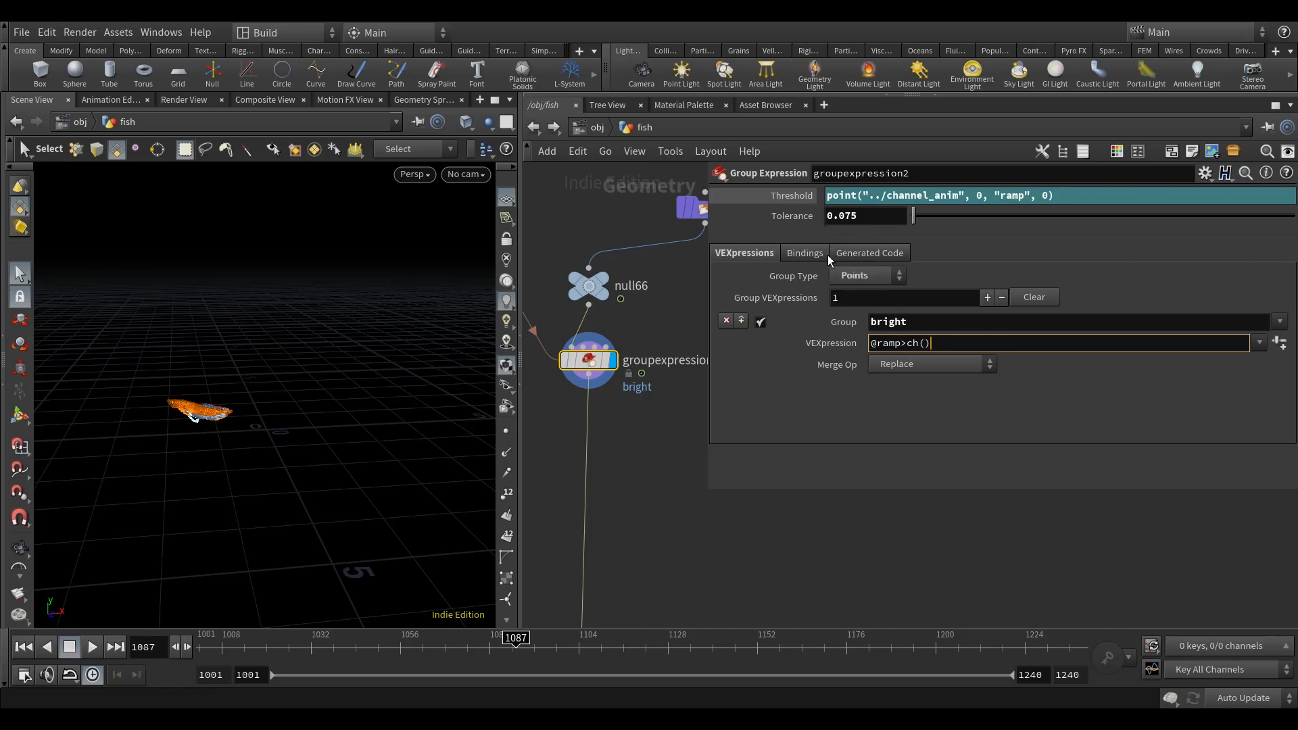
pyautogui.rightClick(788, 195)
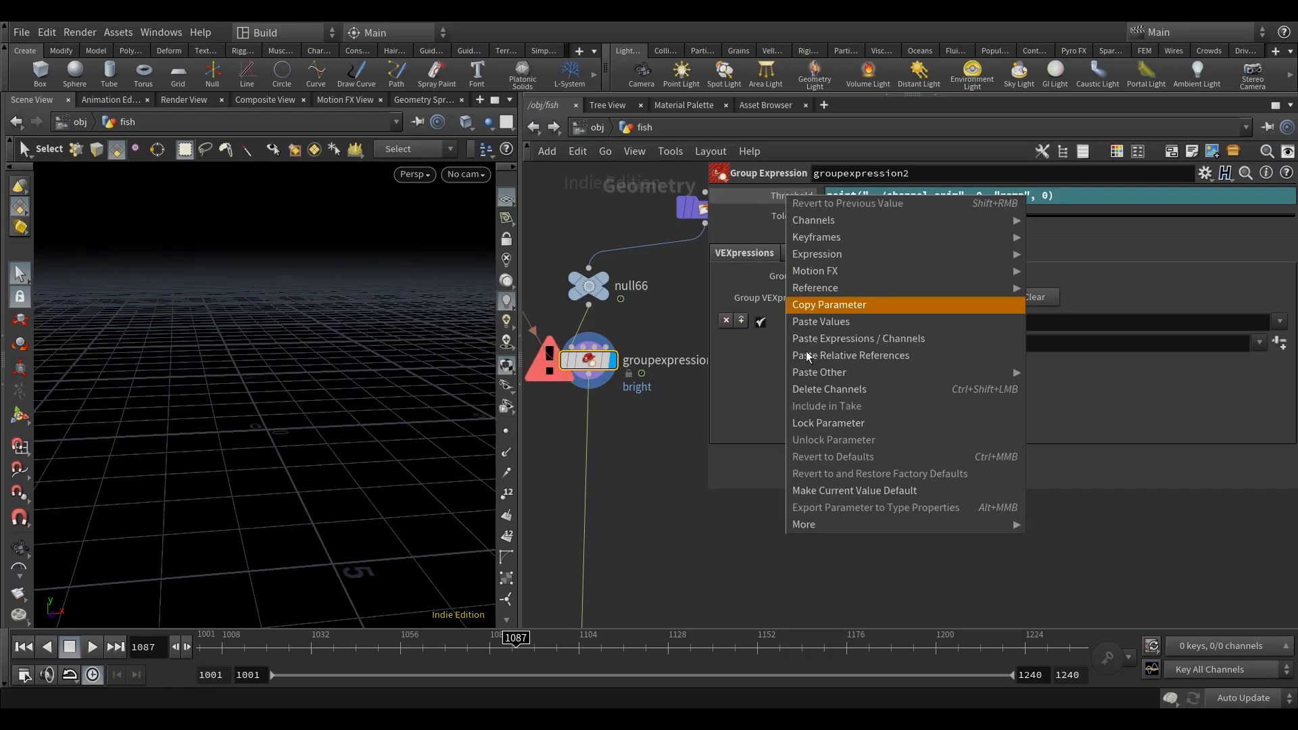
pyautogui.click(848, 305)
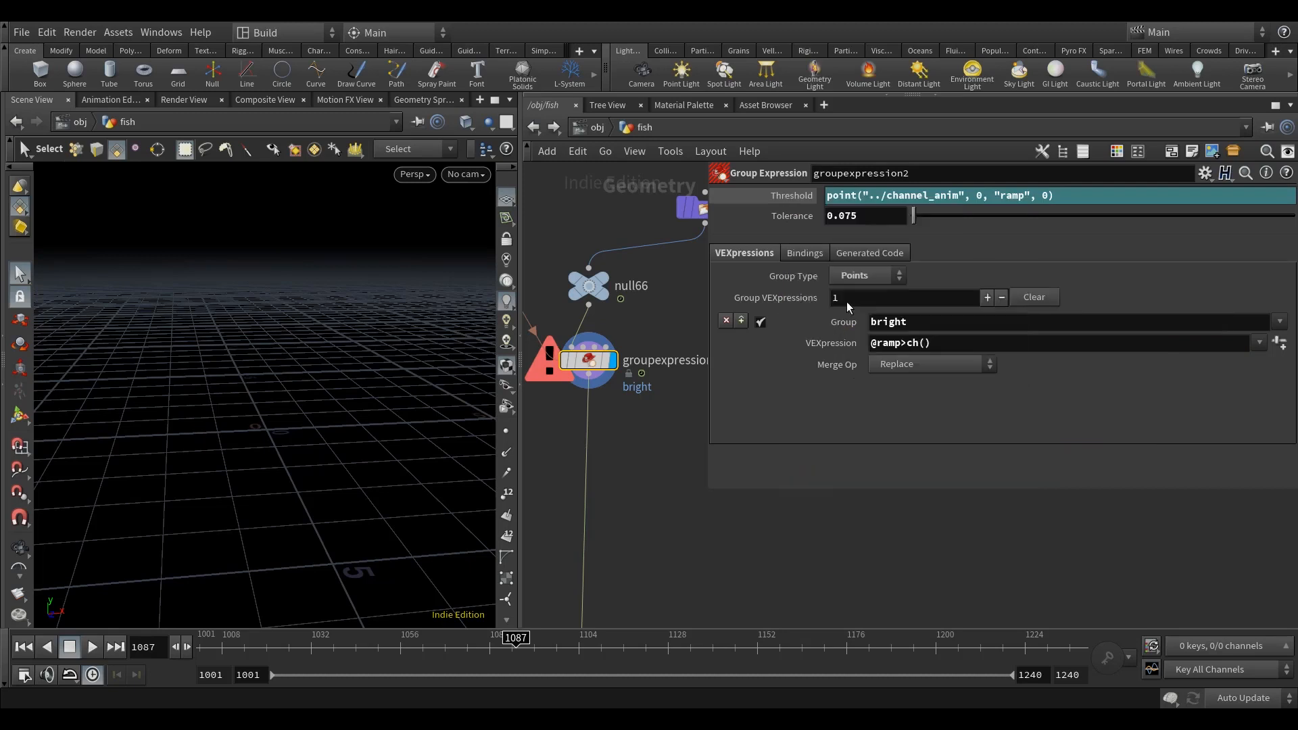
pyautogui.moveTo(933, 344); pyautogui.dragTo(907, 343)
pyautogui.rightClick(911, 345)
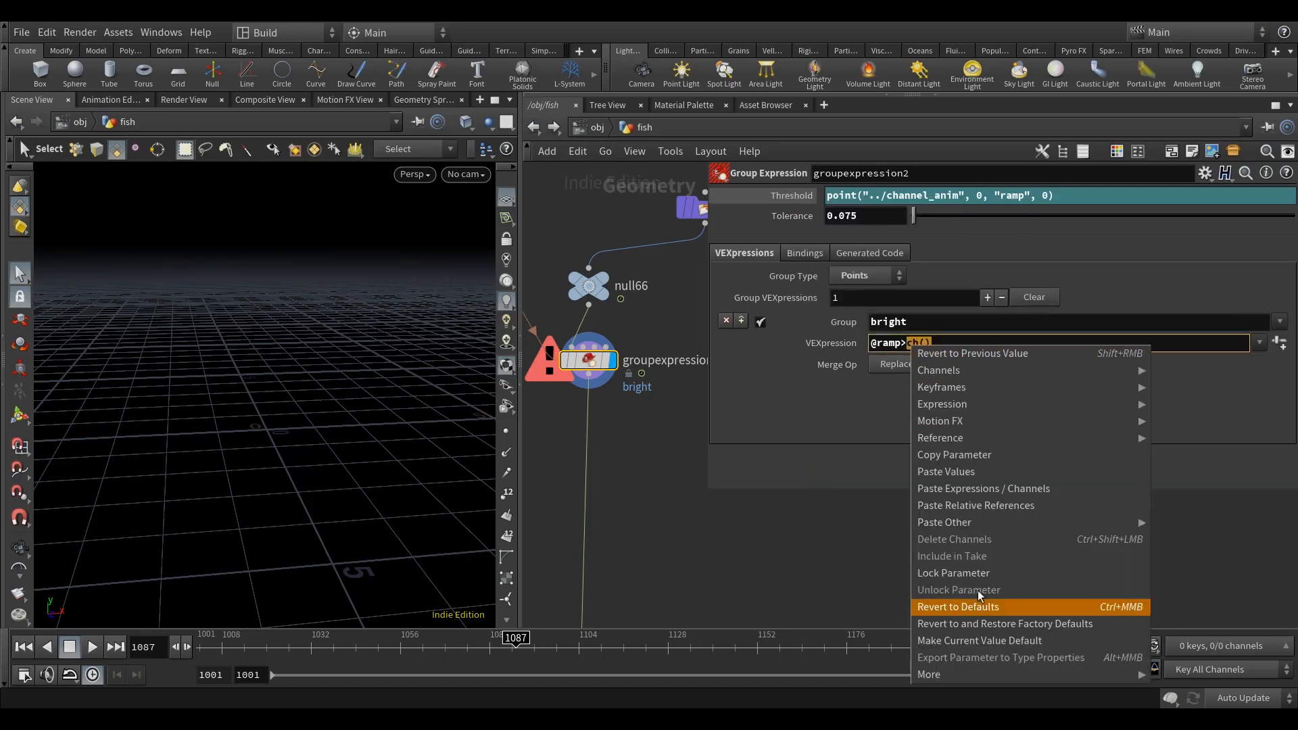
pyautogui.click(989, 505)
pyautogui.press('BackSpace')
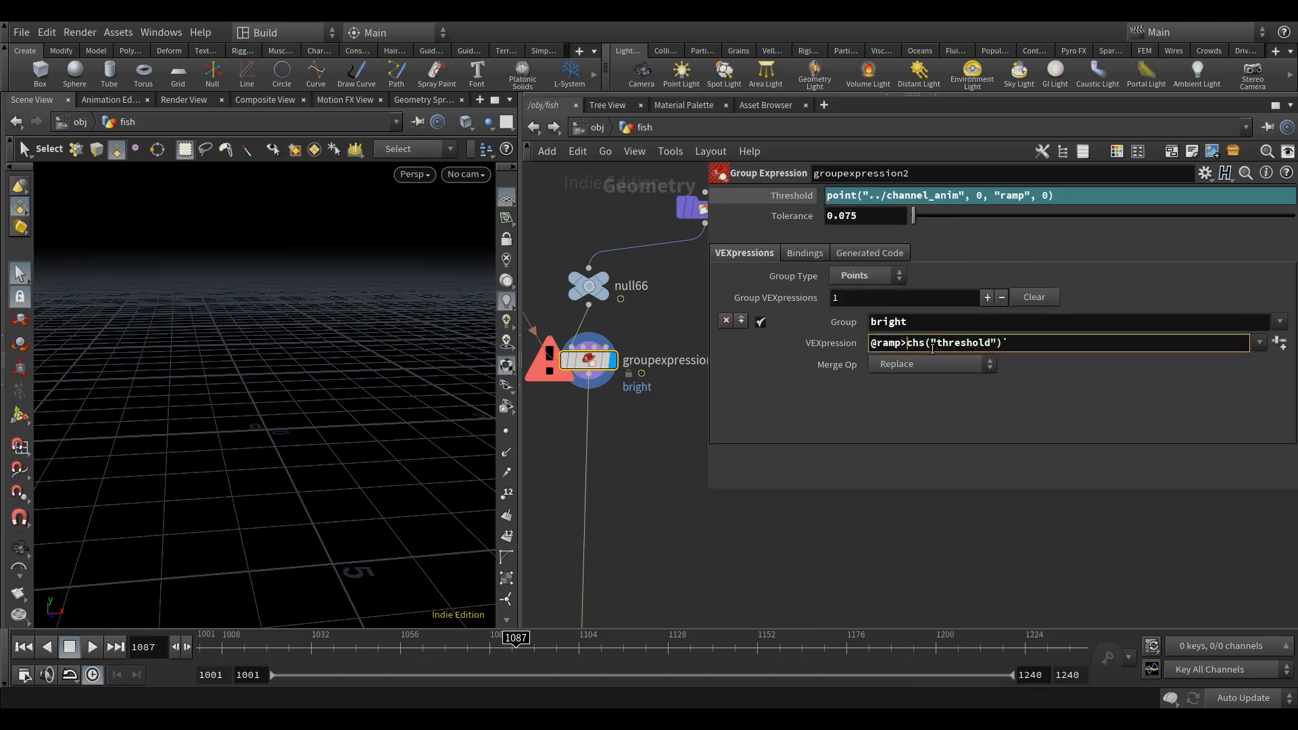
pyautogui.click(921, 344)
pyautogui.press('Delete')
# Step: Extend the bright VEXpression with -ch("tolerance"), using a relative reference to the Tolerance parameter
pyautogui.rightClick(784, 218)
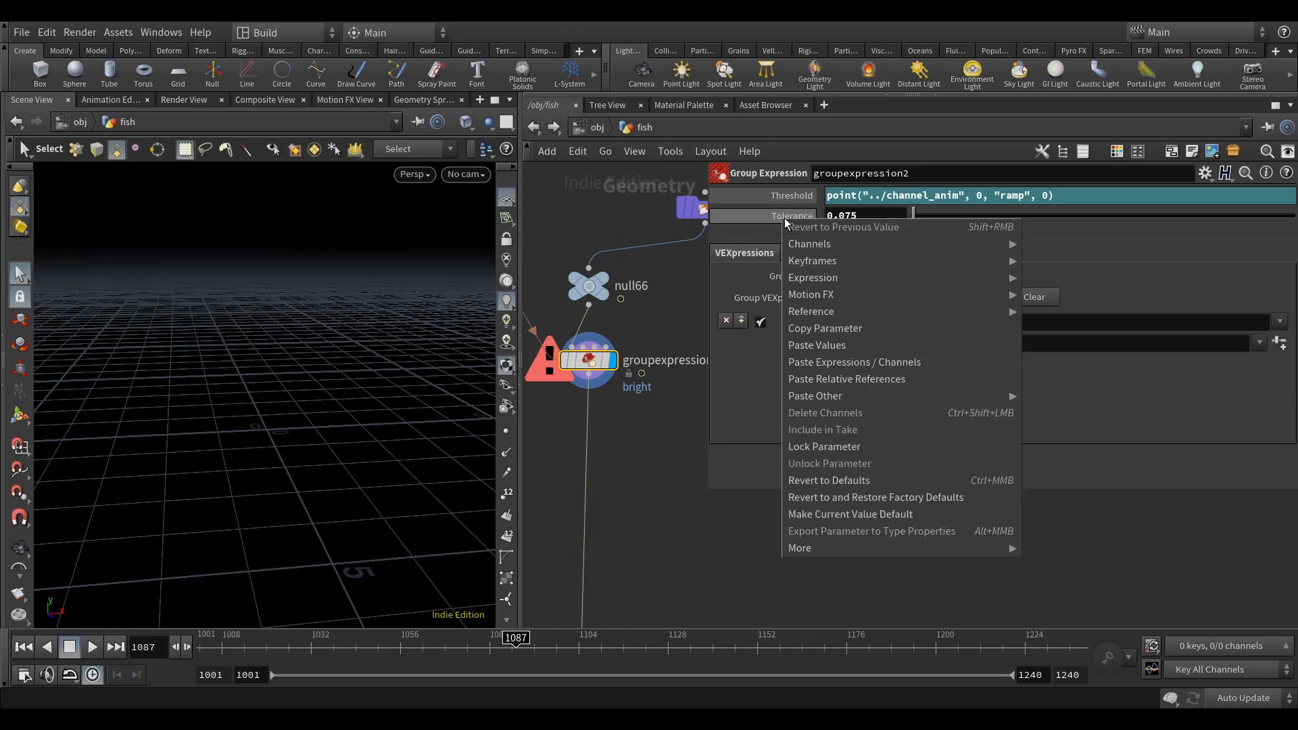
pyautogui.click(837, 329)
pyautogui.rightClick(1019, 344)
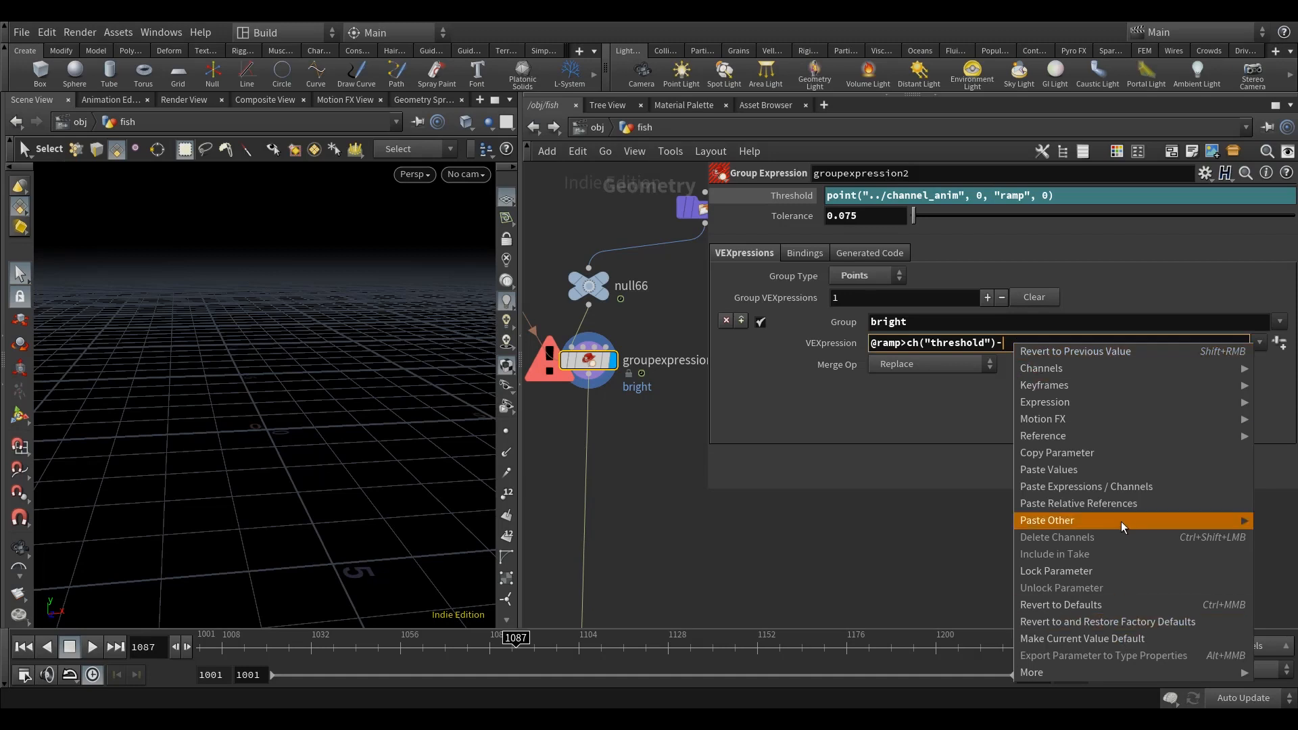
pyautogui.click(1120, 504)
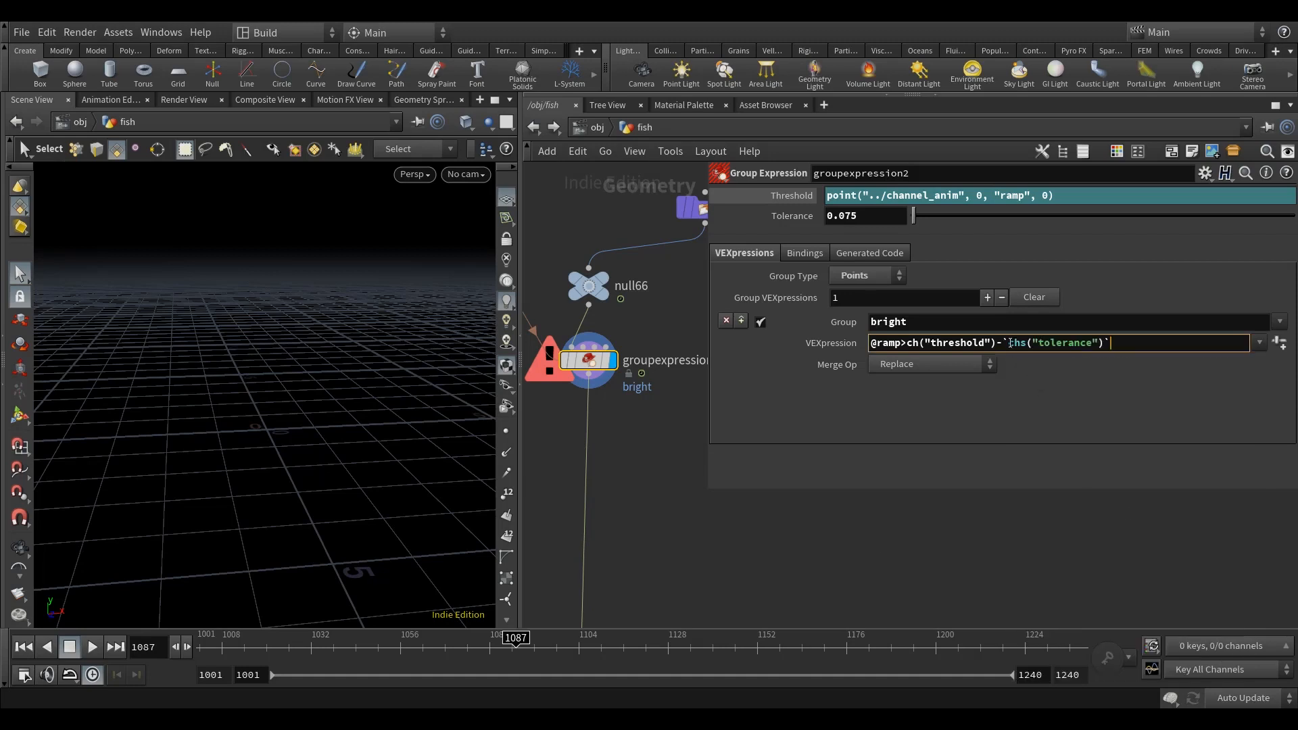
pyautogui.click(1009, 343)
pyautogui.press('BackSpace')
pyautogui.click(1020, 343)
pyautogui.press('BackSpace')
pyautogui.click(1117, 342)
pyautogui.moveTo(706, 407); pyautogui.dragTo(670, 407)
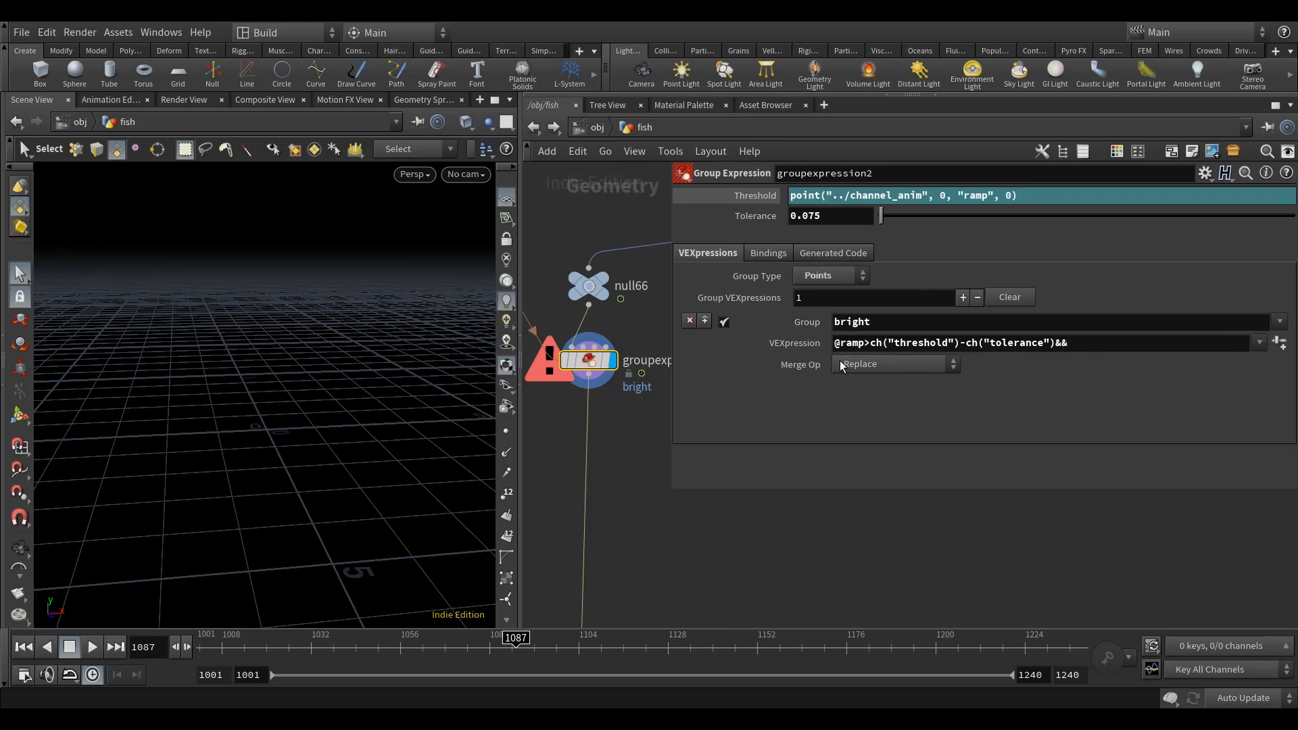
pyautogui.moveTo(959, 342); pyautogui.dragTo(834, 342)
pyautogui.hotkey('ctrl', 'c')
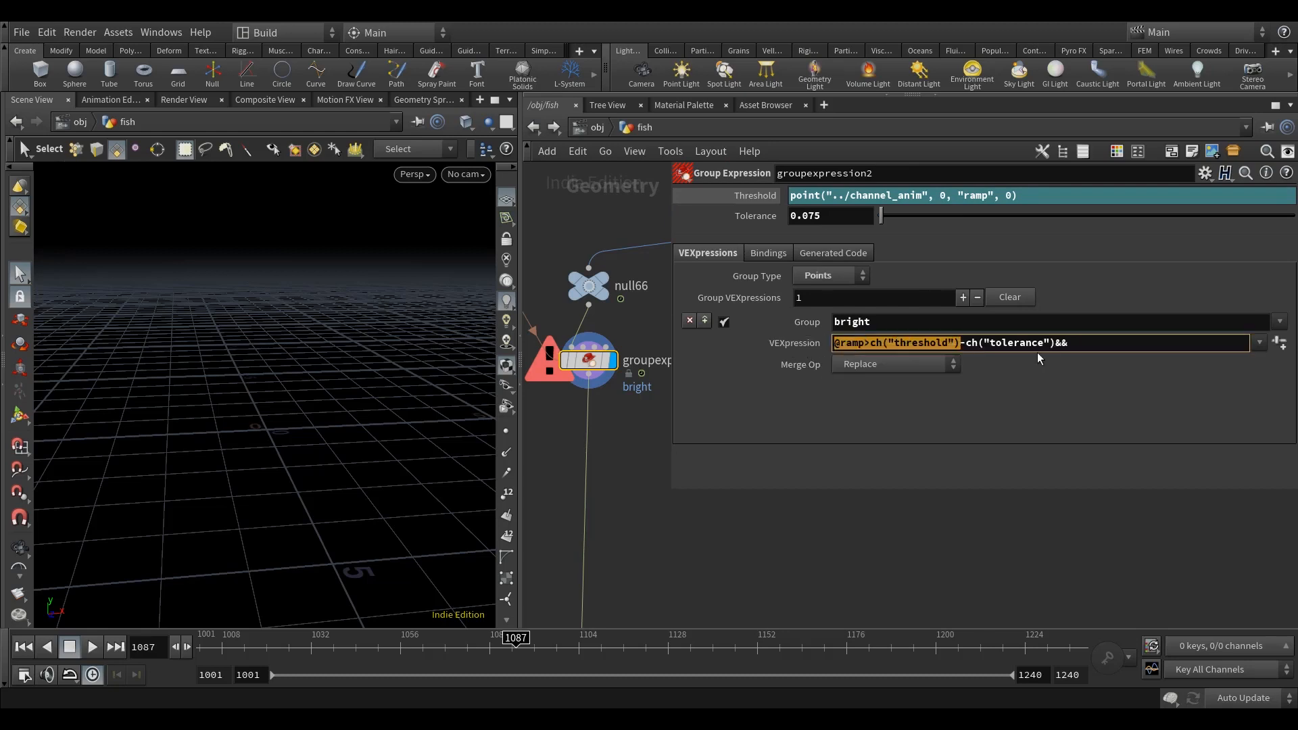
pyautogui.click(1117, 343)
pyautogui.hotkey('ctrl', 'v')
pyautogui.click(1103, 342)
pyautogui.press('BackSpace')
pyautogui.write('<')
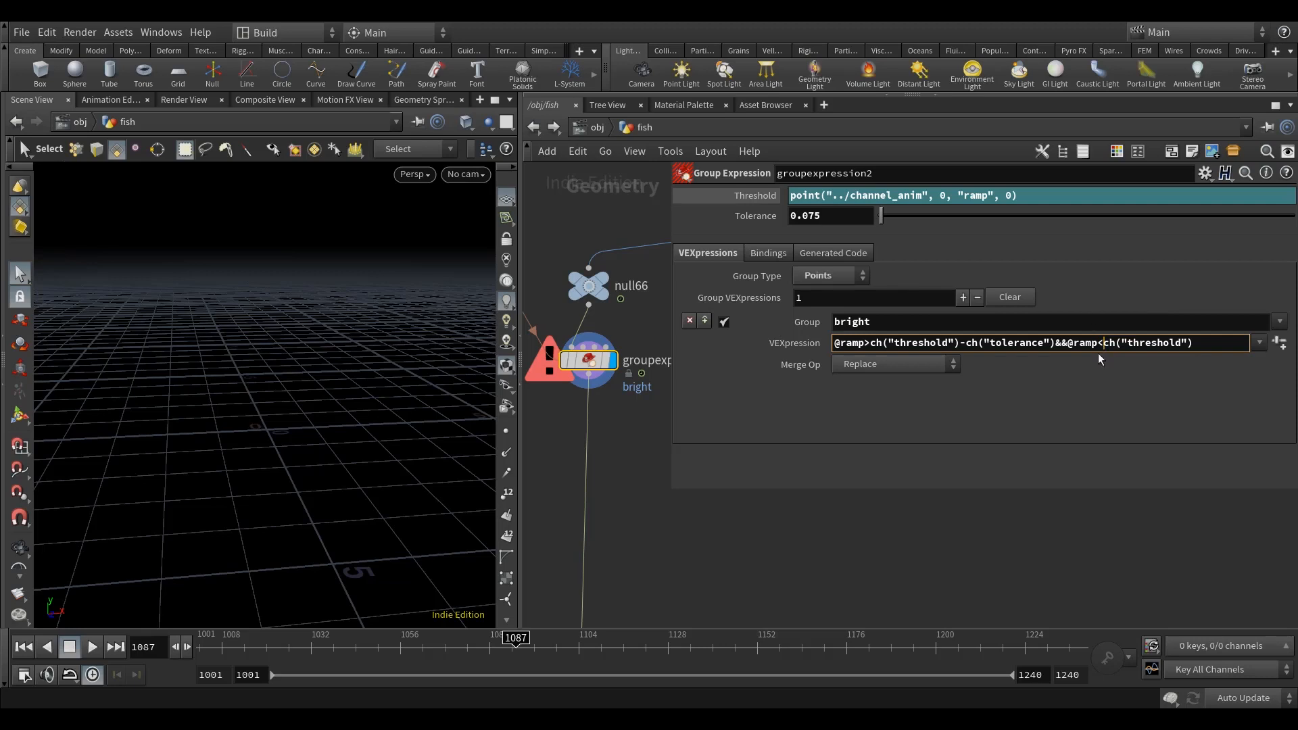
pyautogui.moveTo(630, 422); pyautogui.dragTo(638, 436, button='middle')
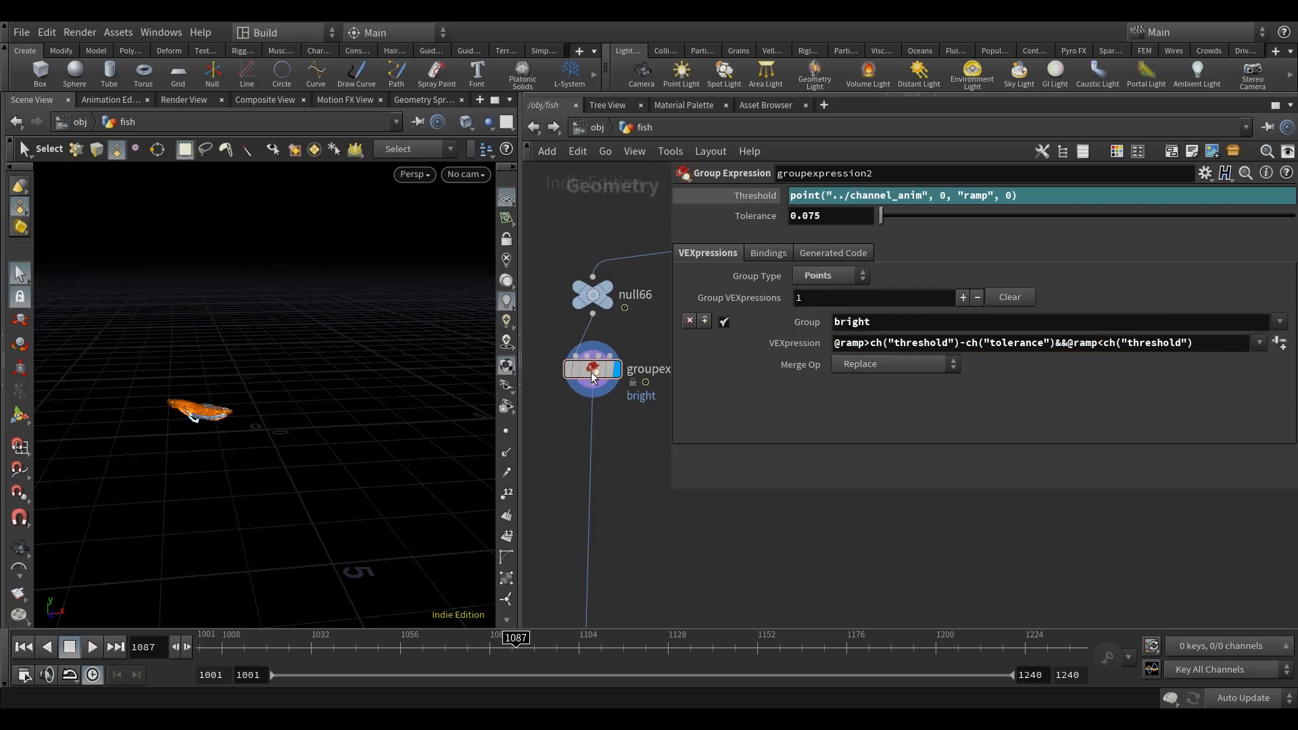
# Step: Add a Color node beside the main chain, connect it to the output of groupexpression2 and display it
pyautogui.moveTo(671, 434); pyautogui.dragTo(789, 436)
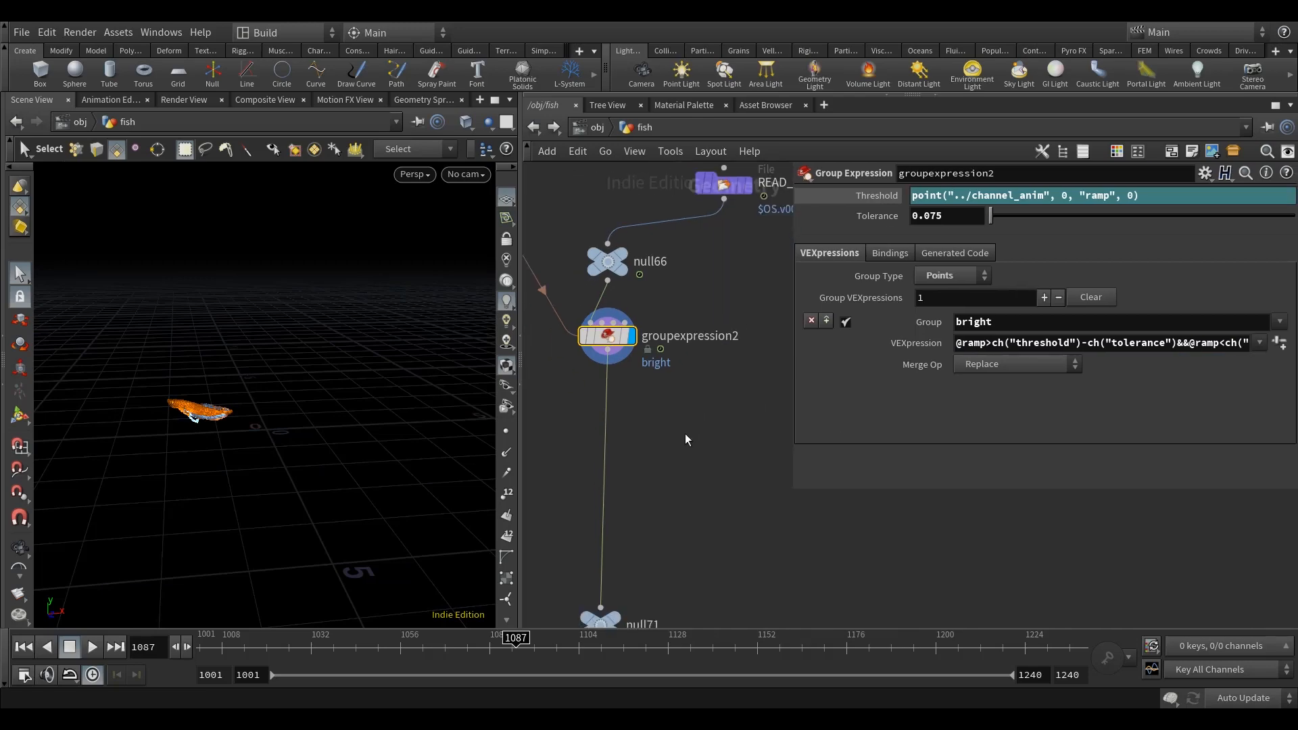
pyautogui.press('Tab')
pyautogui.write('col')
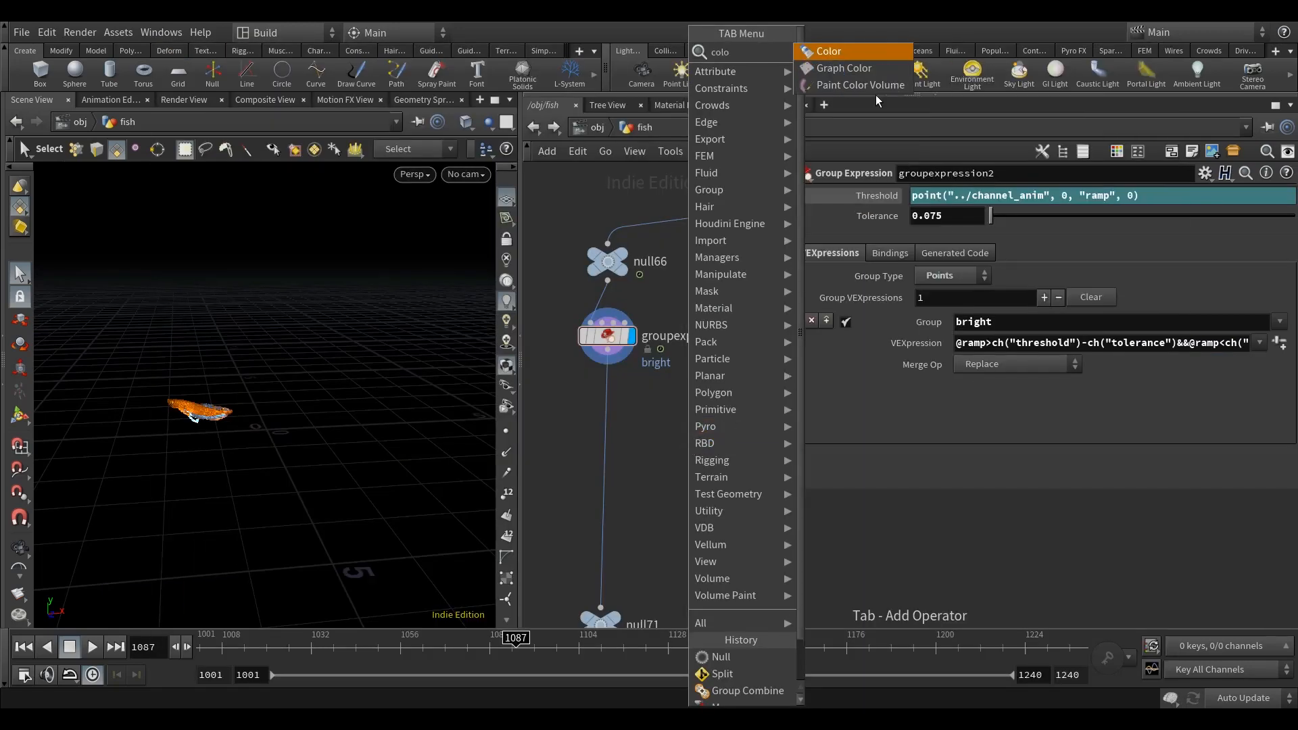
pyautogui.click(854, 51)
pyautogui.click(672, 434)
pyautogui.moveTo(607, 349); pyautogui.dragTo(687, 431)
pyautogui.click(695, 435)
# Step: Restrict the new Color node to points in the bright group
pyautogui.click(938, 219)
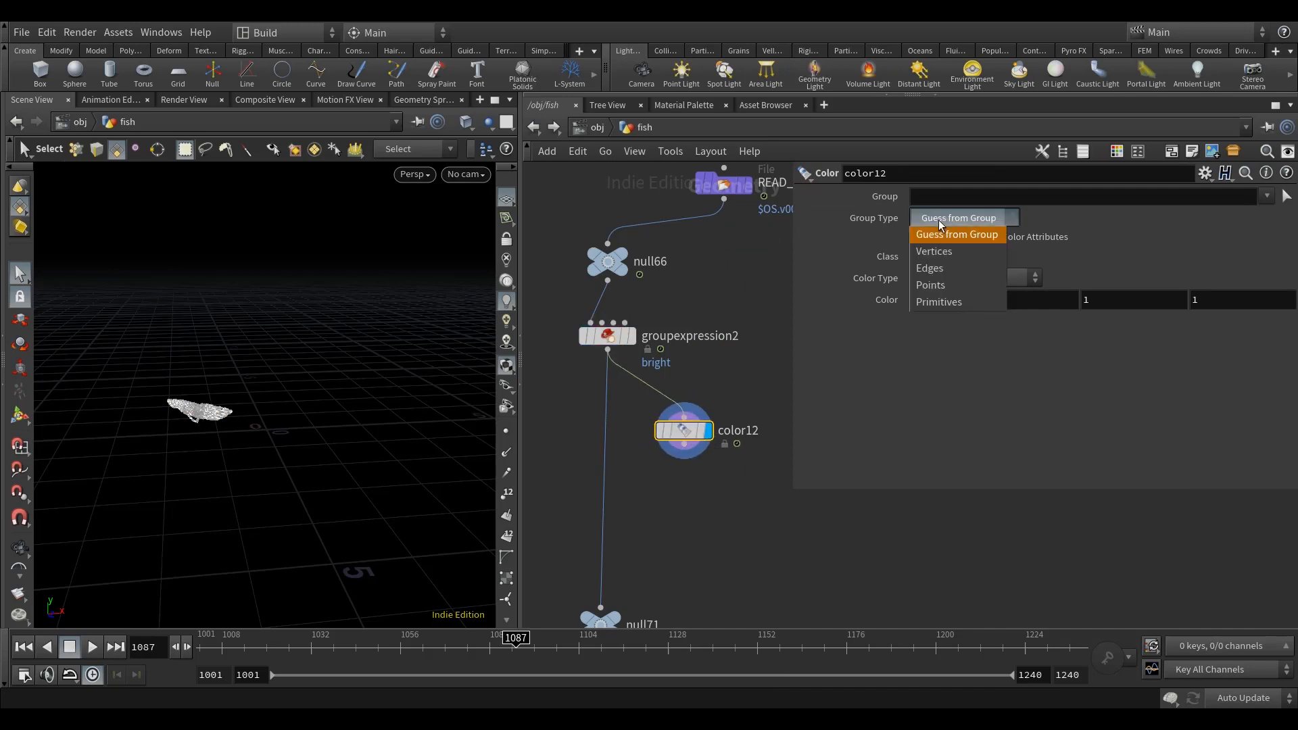
pyautogui.click(935, 286)
pyautogui.click(1265, 195)
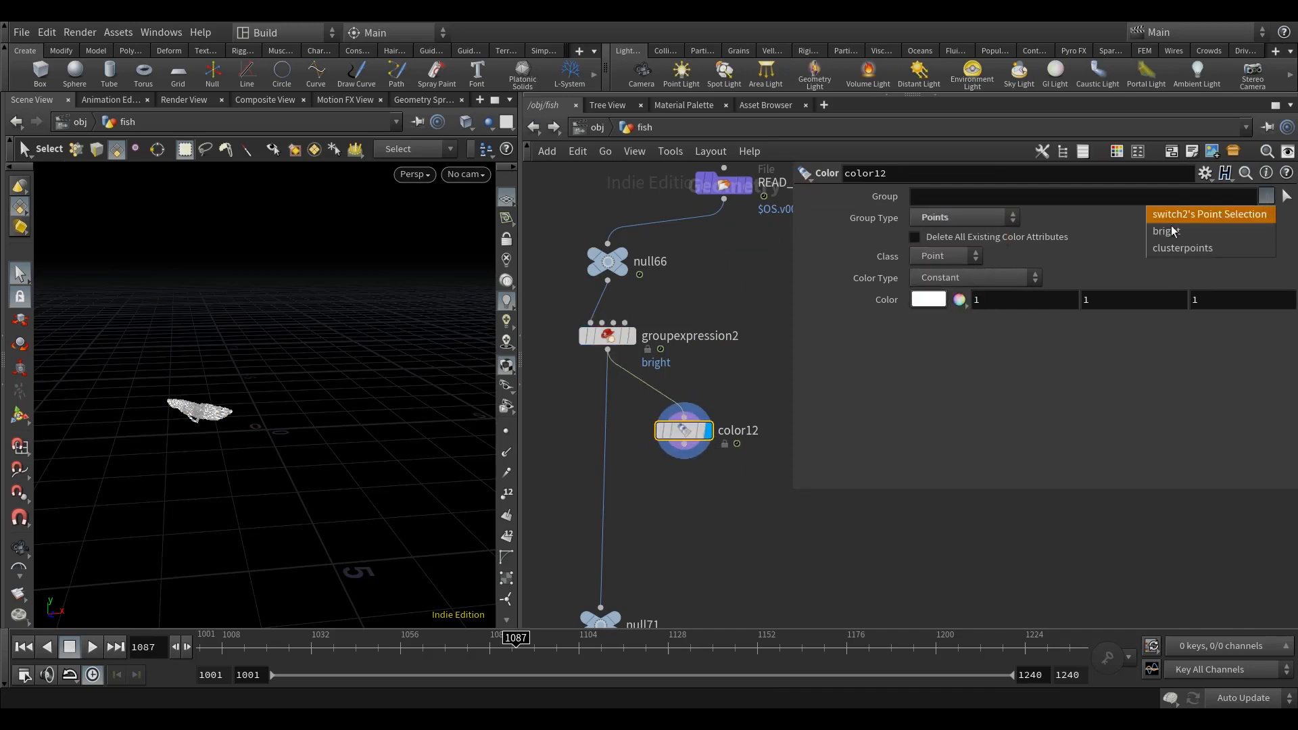
pyautogui.click(1196, 231)
pyautogui.press('Escape')
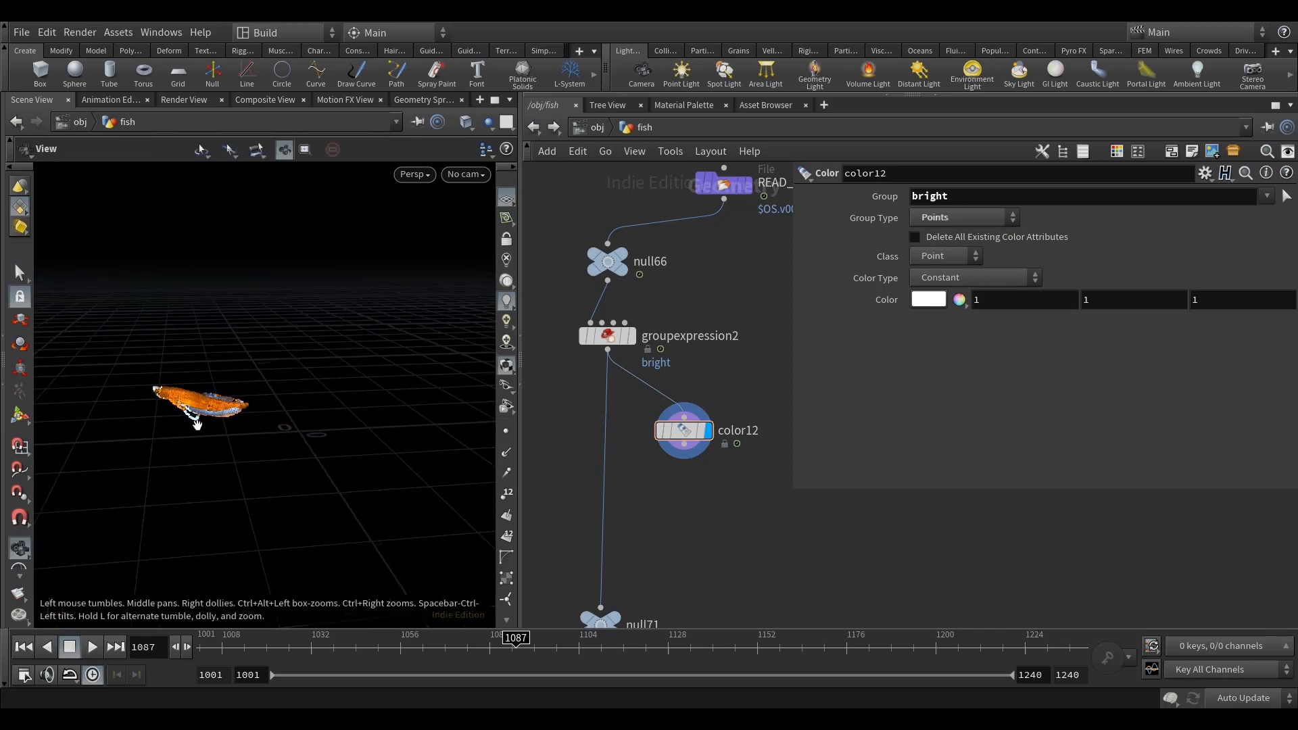
# Step: Scrub the timeline and examine how the white band of bright points travels along the fish
pyautogui.scroll(5, 195, 417)
pyautogui.press('s')
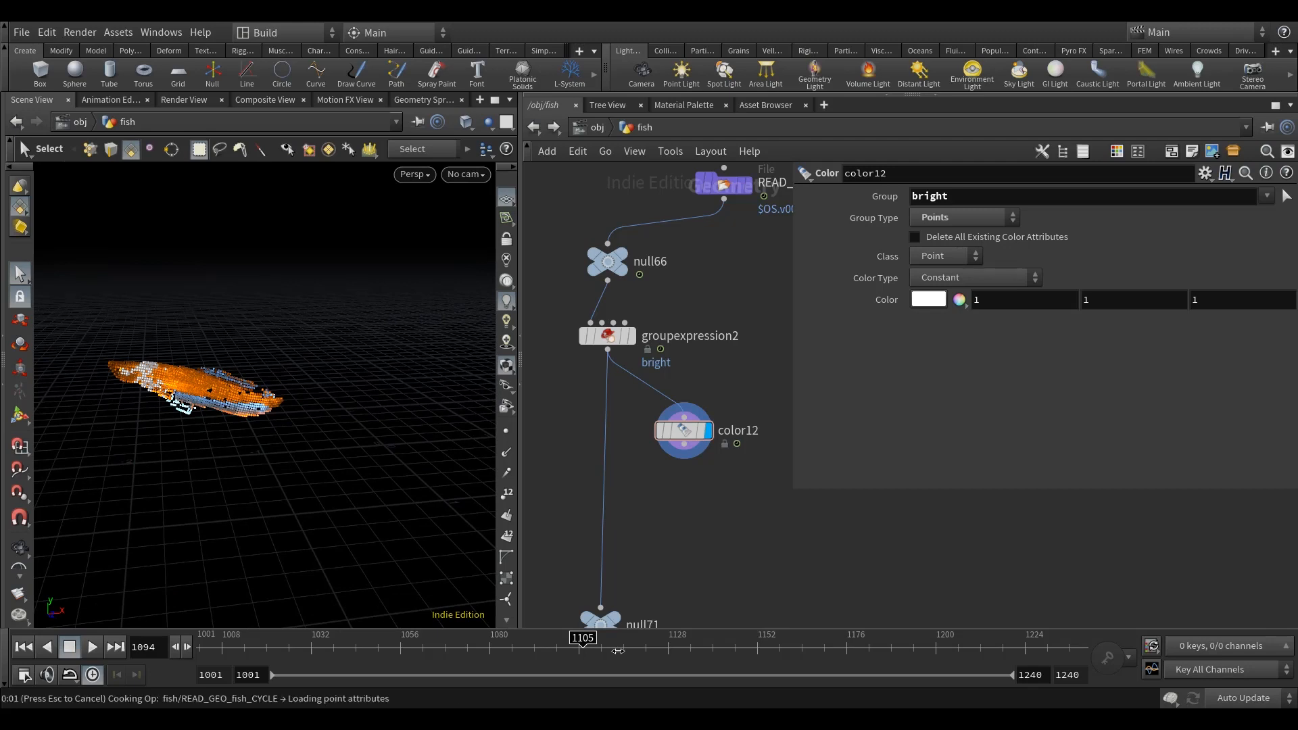
pyautogui.moveTo(634, 651); pyautogui.dragTo(646, 651)
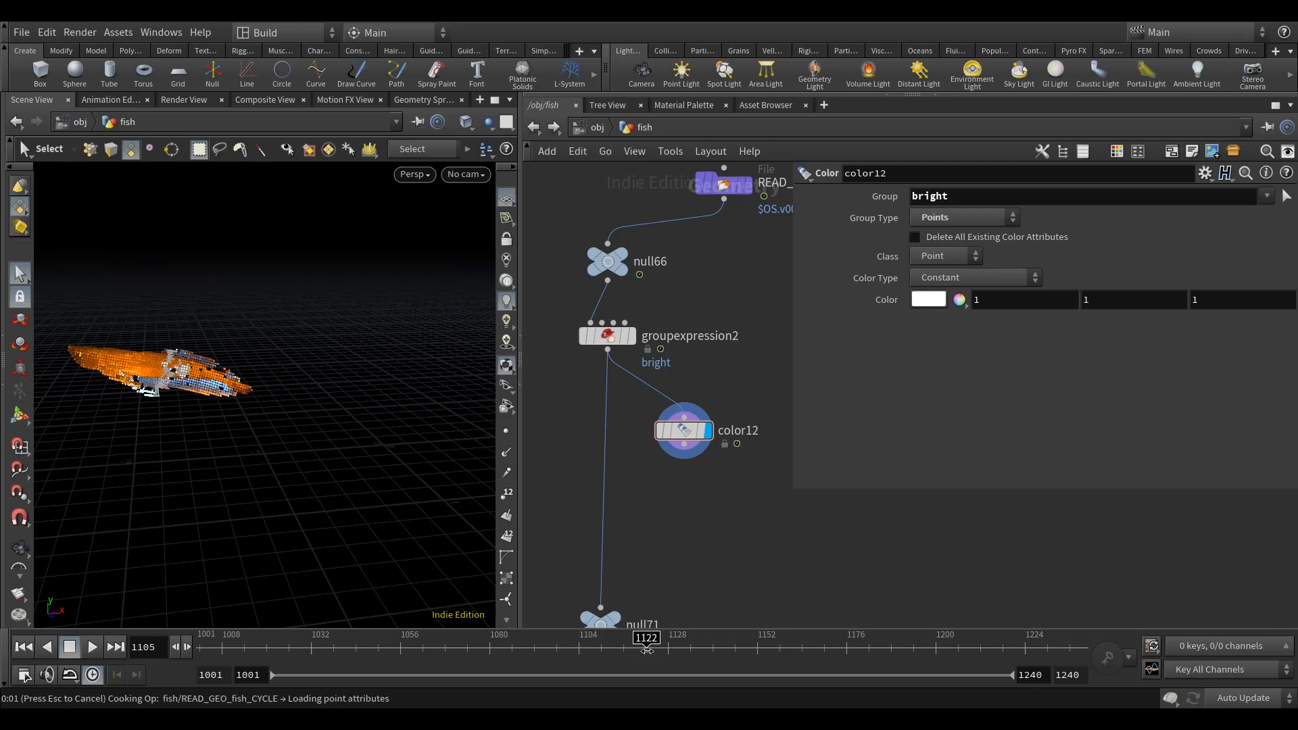
pyautogui.keyDown('alt'); pyautogui.moveTo(253, 399); pyautogui.dragTo(299, 431); pyautogui.keyUp('alt')
pyautogui.click(675, 652)
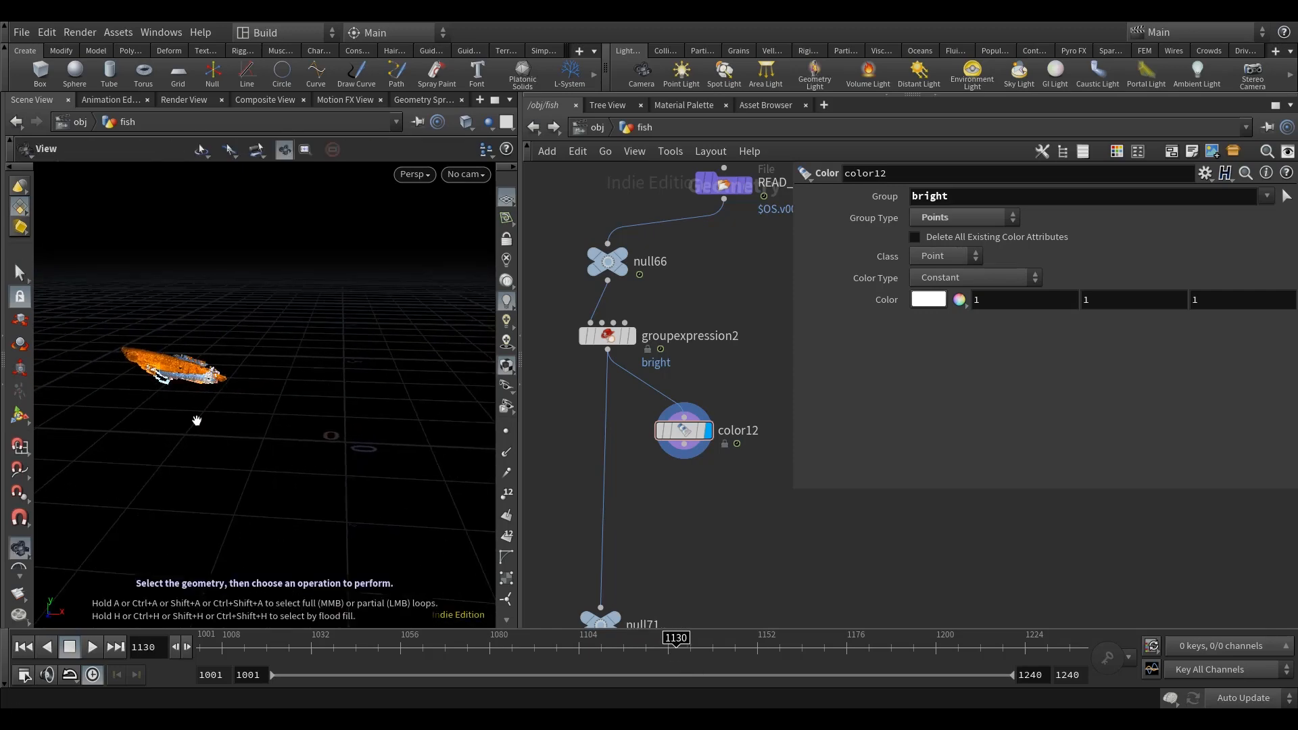
pyautogui.moveTo(211, 408)
pyautogui.keyDown('alt'); pyautogui.mouseDown()
pyautogui.moveTo(224, 450)
pyautogui.moveTo(226, 423)
pyautogui.mouseUp(); pyautogui.keyUp('alt')
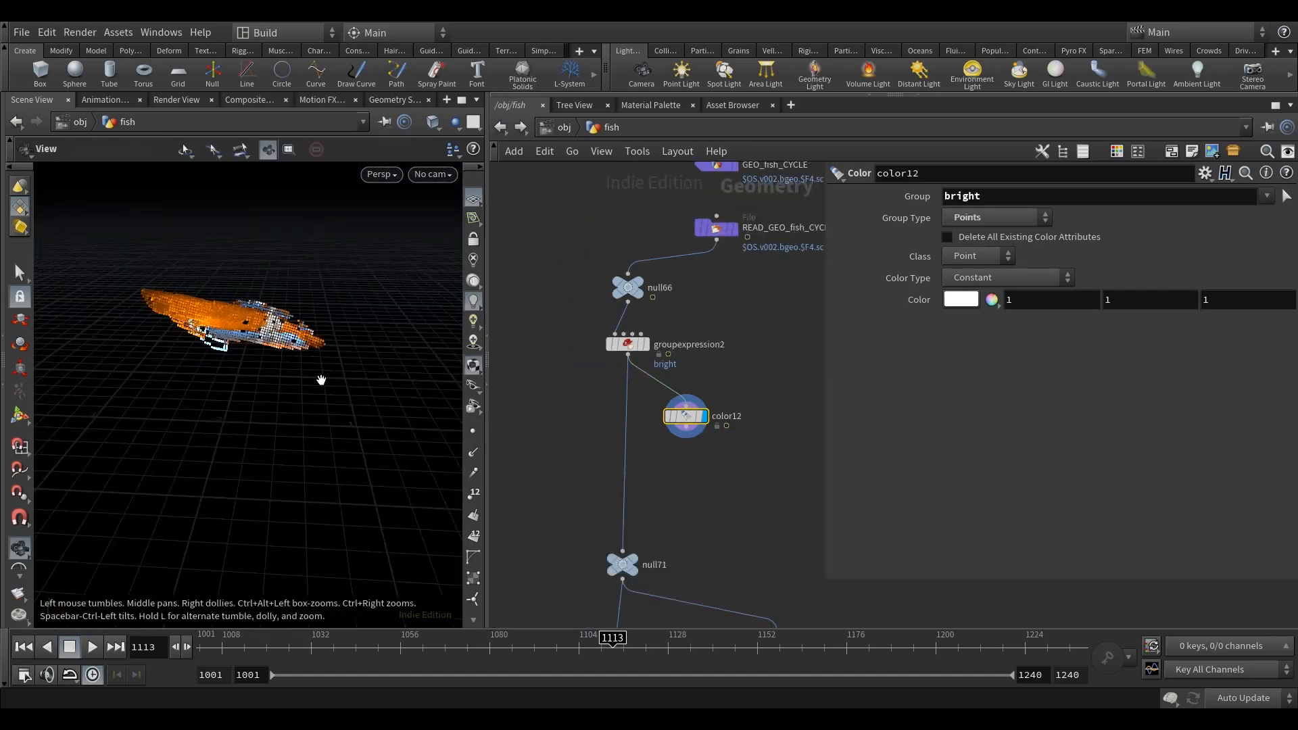
pyautogui.keyDown('alt'); pyautogui.moveTo(321, 380); pyautogui.dragTo(168, 362); pyautogui.keyUp('alt')
pyautogui.press('s')
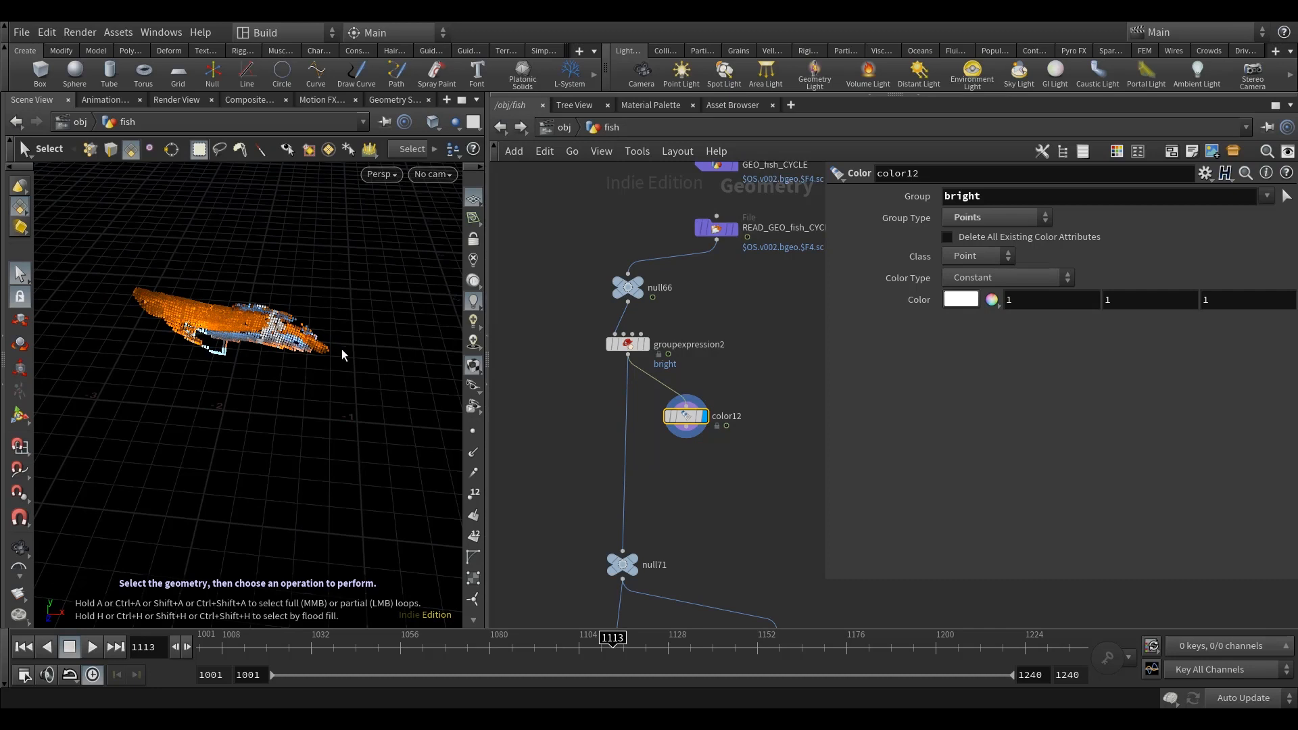
pyautogui.keyDown('alt'); pyautogui.moveTo(304, 368); pyautogui.dragTo(186, 334); pyautogui.keyUp('alt')
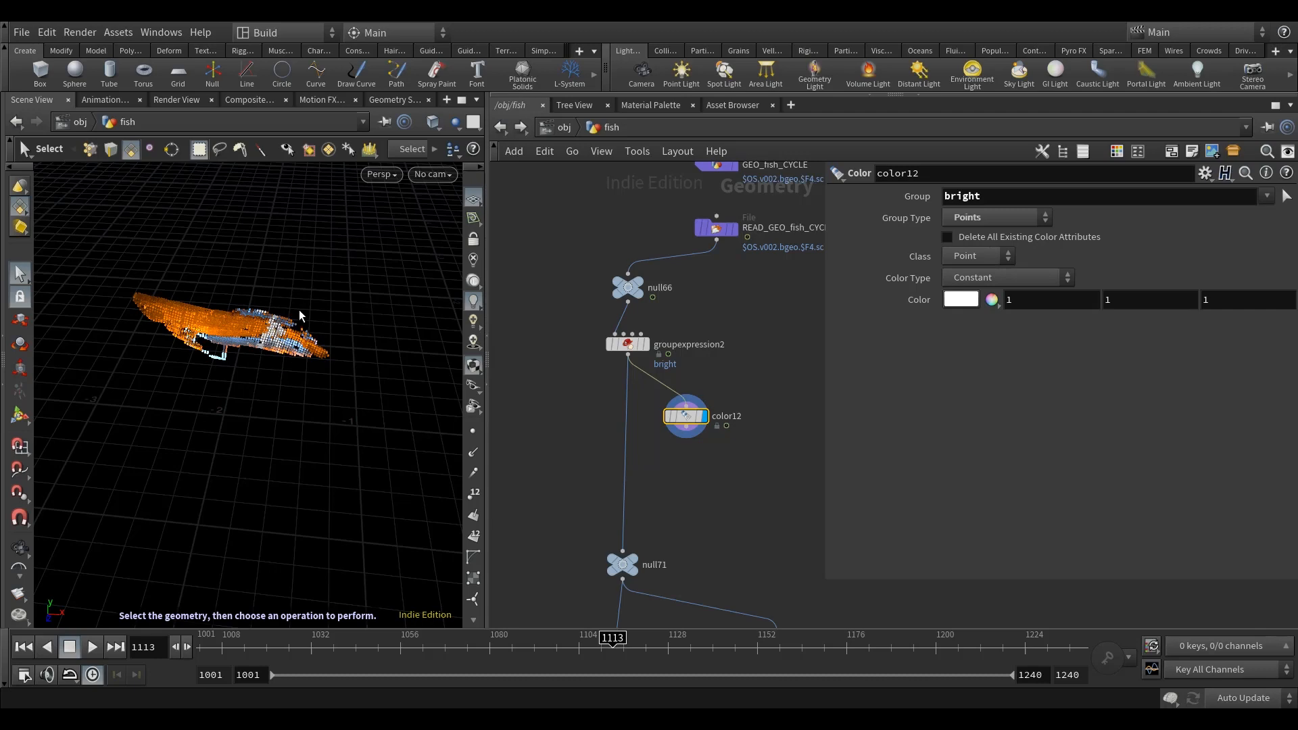
# Step: Enter the chop_anim network and show its channels in the Motion FX View
pyautogui.scroll(-10, 677, 334)
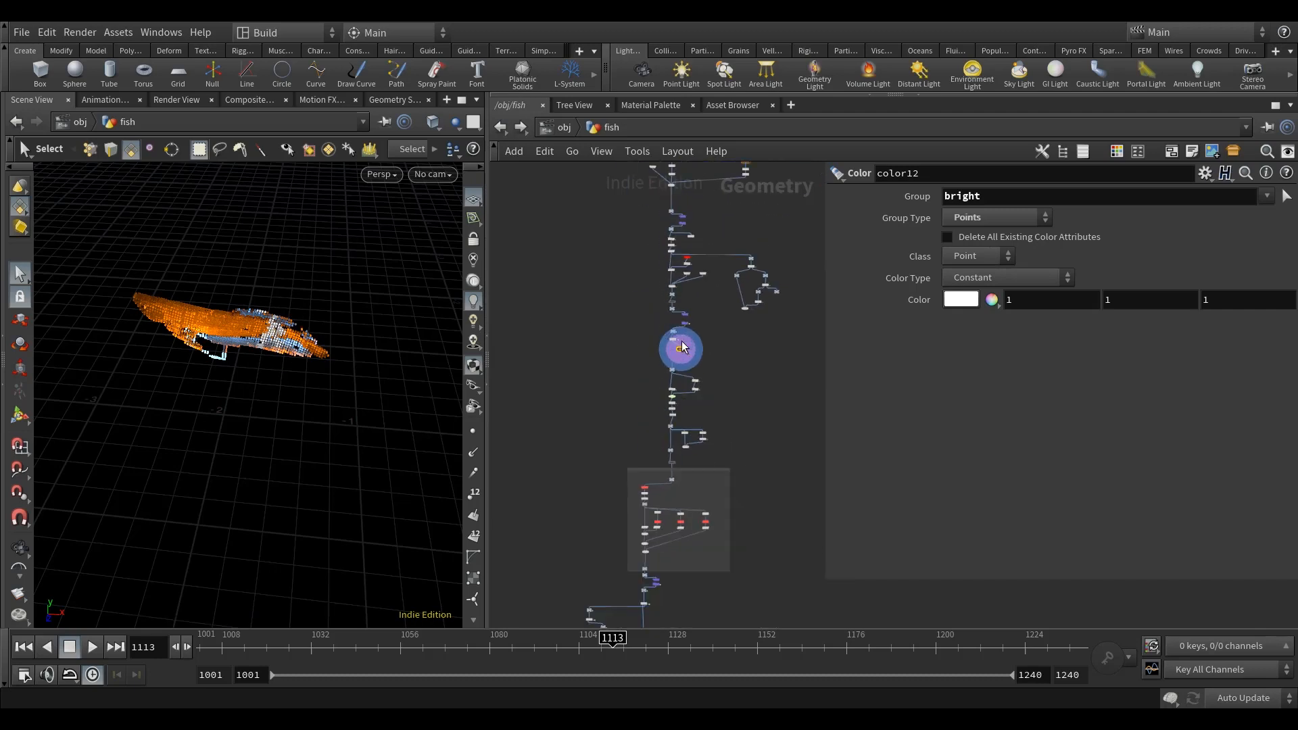
pyautogui.scroll(10, 687, 397)
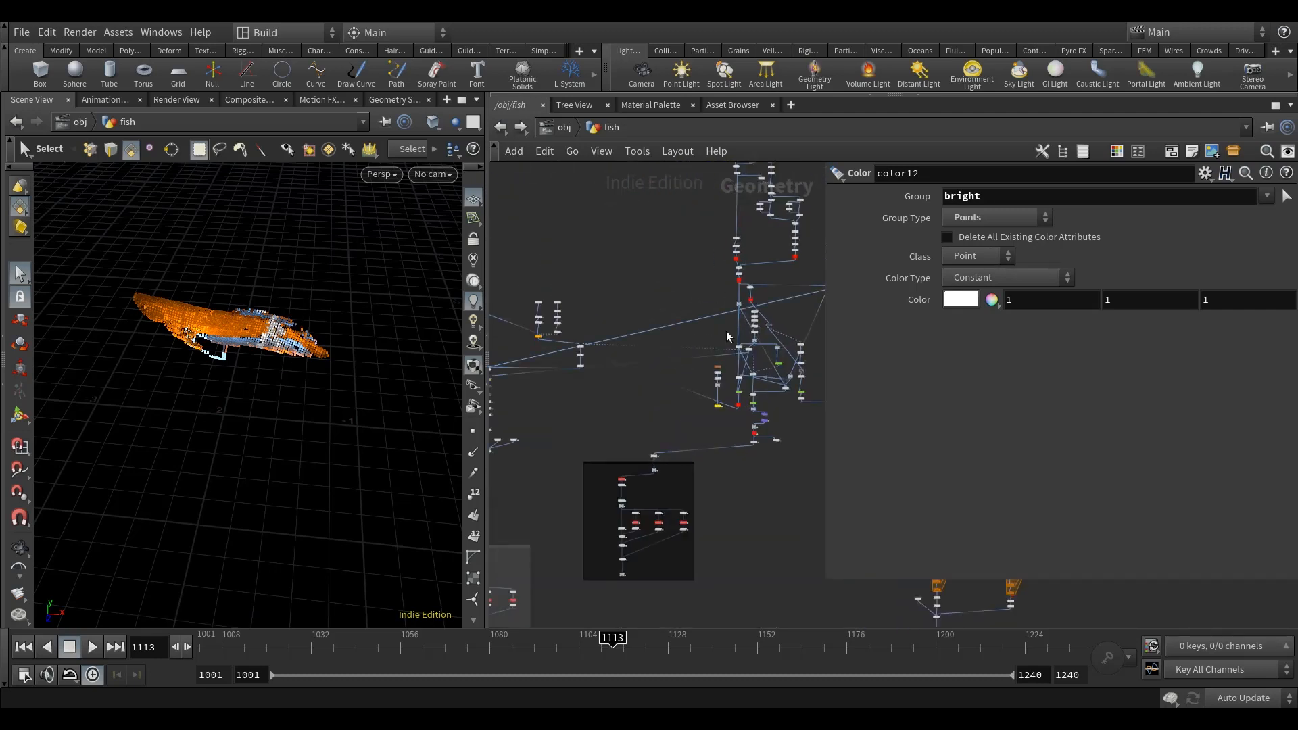
pyautogui.doubleClick(687, 396)
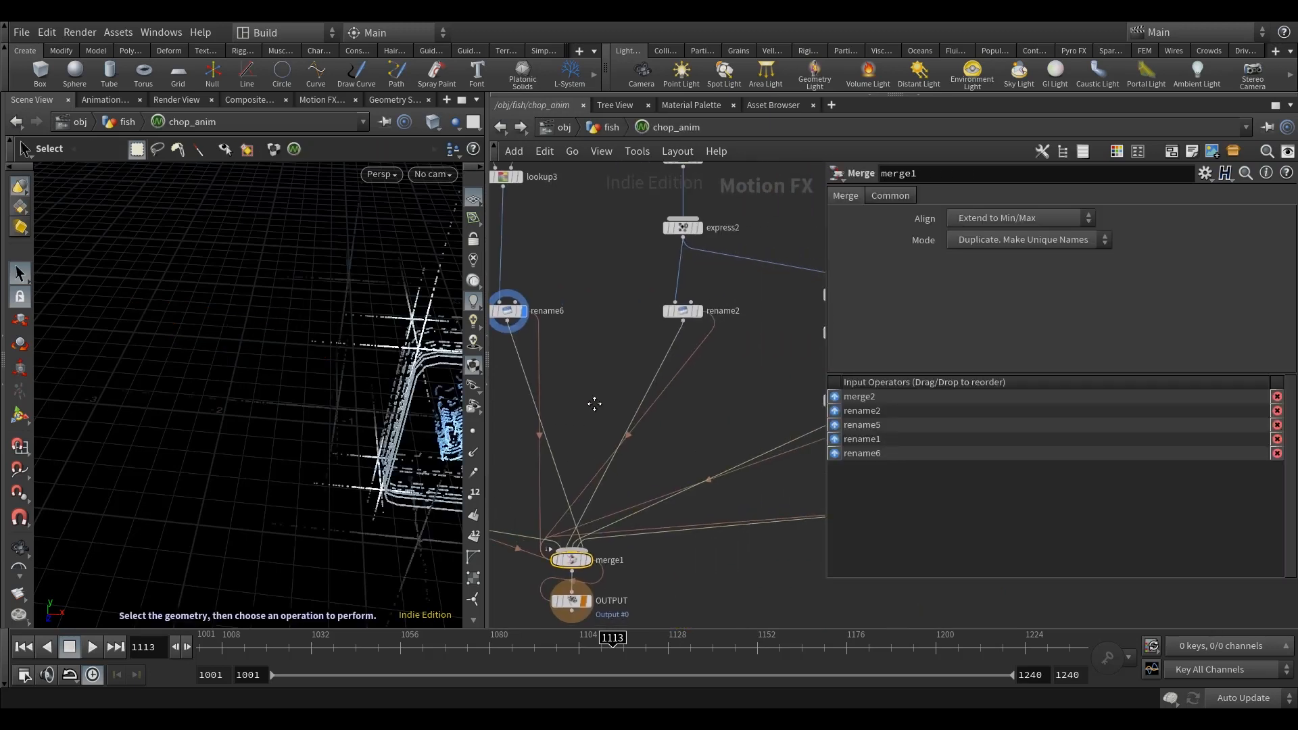
pyautogui.click(323, 104)
# Step: Plot the channels of express12 and filter1 to compare the unfiltered and filtered decay curves
pyautogui.scroll(-3, 621, 415)
pyautogui.scroll(5, 640, 389)
pyautogui.moveTo(668, 391); pyautogui.dragTo(492, 370, button='middle')
pyautogui.scroll(3, 579, 325)
pyautogui.click(561, 315)
pyautogui.moveTo(660, 385); pyautogui.dragTo(631, 345, button='middle')
pyautogui.scroll(-1, 815, 394)
pyautogui.scroll(-2, 768, 399)
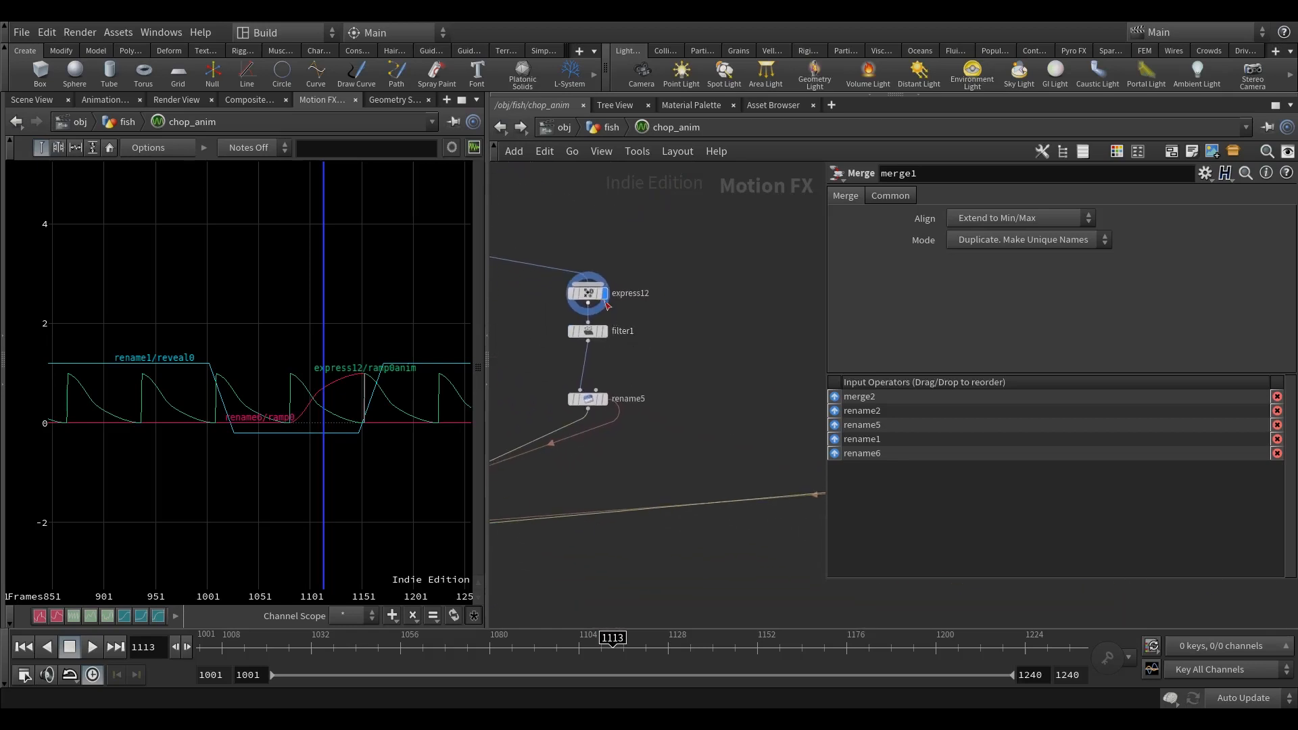
pyautogui.scroll(3, 613, 346)
pyautogui.click(613, 344)
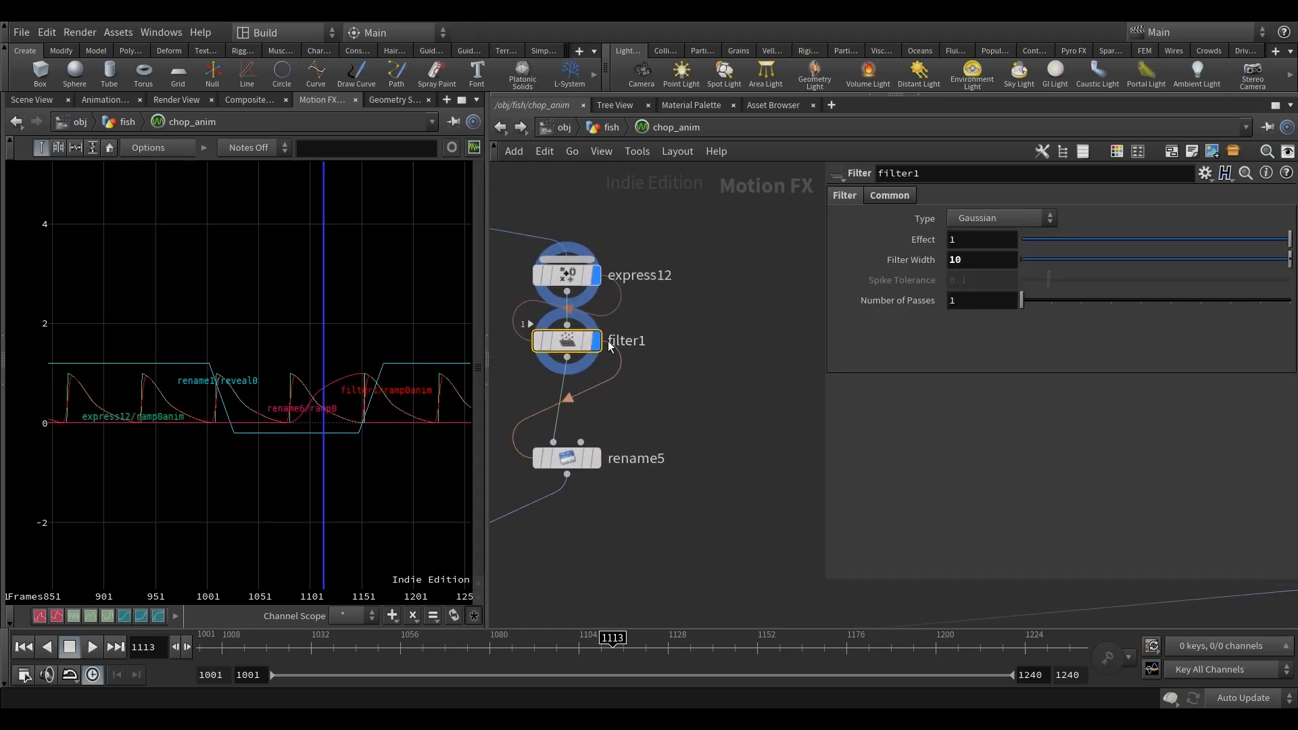
pyautogui.moveTo(613, 346); pyautogui.dragTo(602, 342, button='middle')
# Step: Duplicate the rename5 node and feed the copy directly from express12 instead of filter1
pyautogui.click(653, 449)
pyautogui.hotkey('ctrl', 'c')
pyautogui.hotkey('ctrl', 'v')
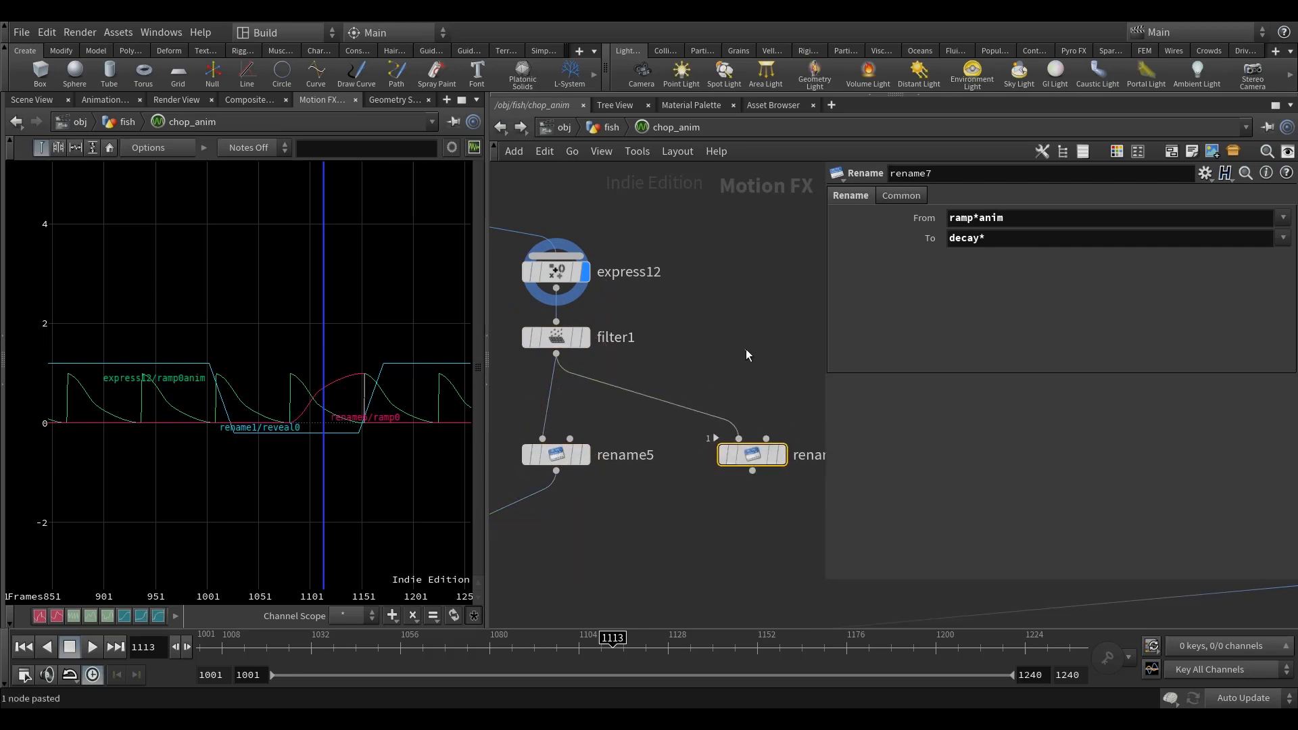
pyautogui.click(555, 288)
pyautogui.click(739, 438)
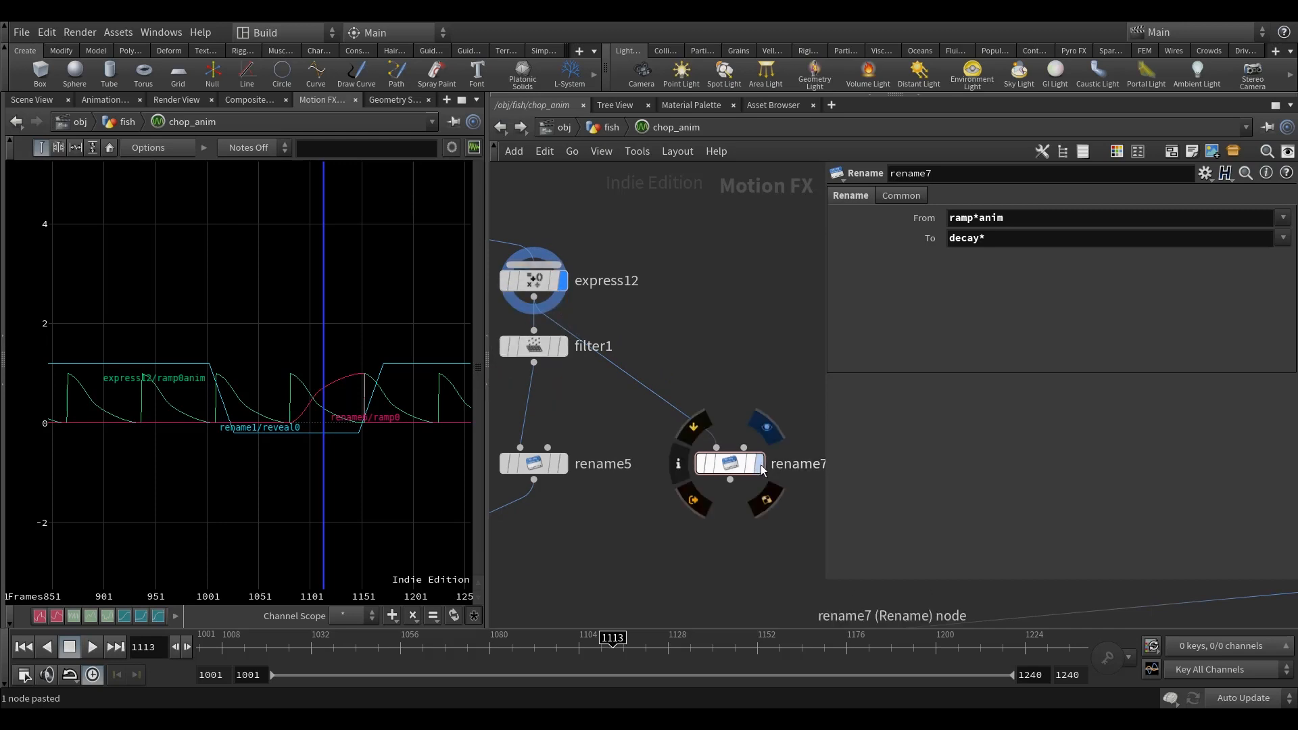
# Step: Display the copied Rename node and set its To pattern to decay_intensity*
pyautogui.click(734, 464)
pyautogui.click(1019, 236)
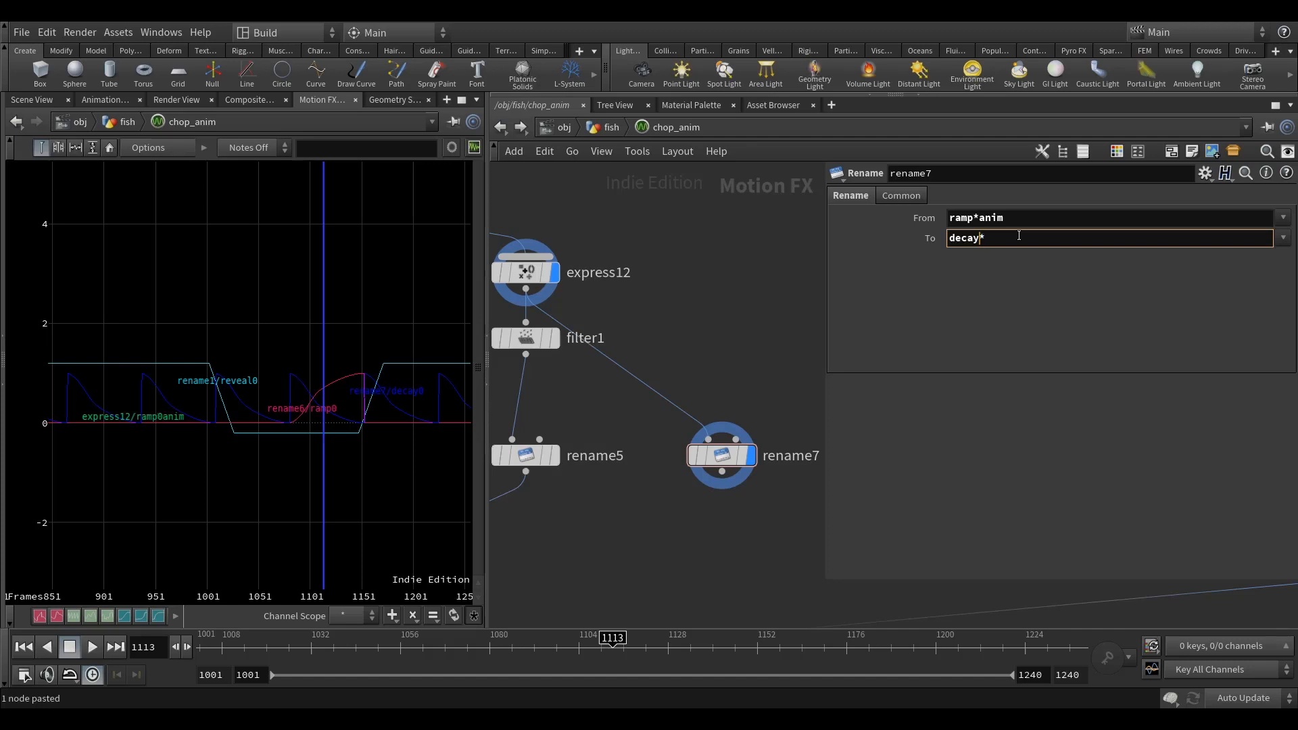
pyautogui.write('_intensit')
pyautogui.press('Return')
# Step: Connect the output of rename7 to the merge1 node above OUTPUT
pyautogui.moveTo(741, 360); pyautogui.dragTo(760, 270, button='middle')
pyautogui.scroll(-1, 738, 399)
pyautogui.click(741, 388)
pyautogui.scroll(-5, 635, 478)
pyautogui.moveTo(571, 483); pyautogui.dragTo(736, 444, button='middle')
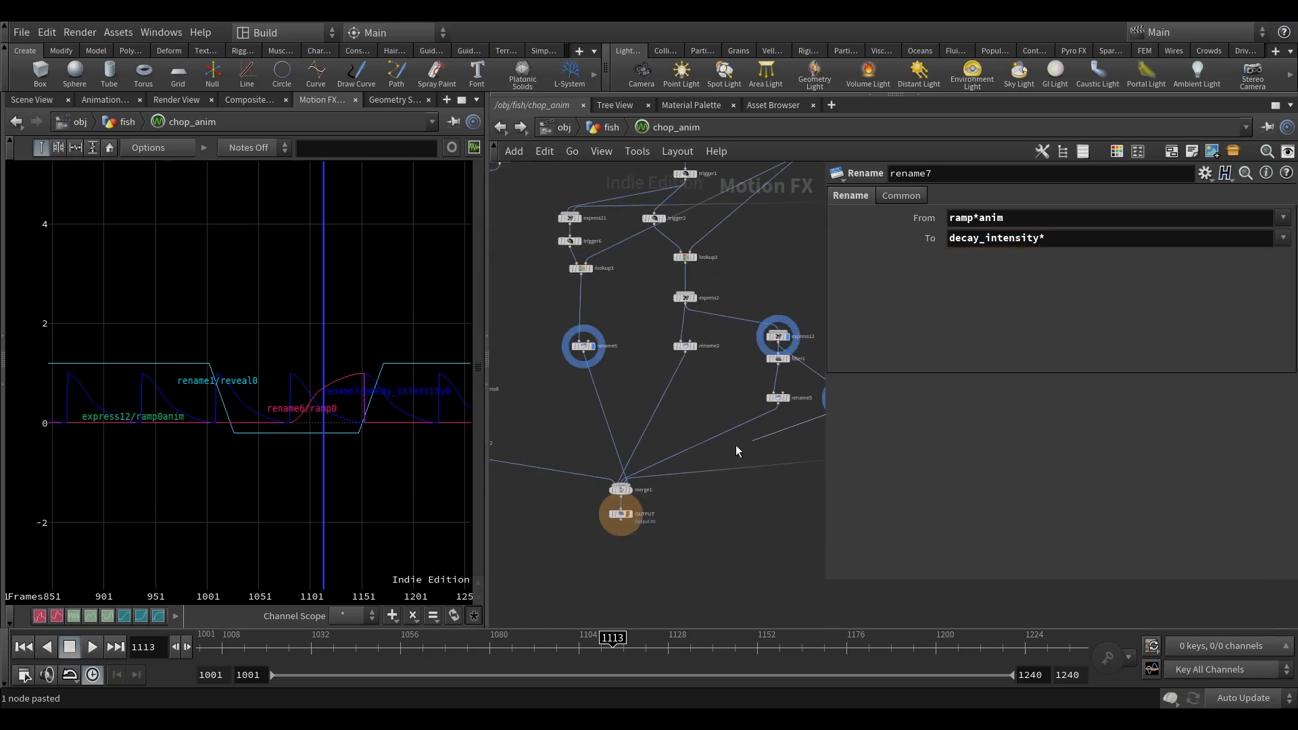
pyautogui.scroll(3, 685, 456)
pyautogui.click(575, 509)
pyautogui.scroll(-3, 648, 557)
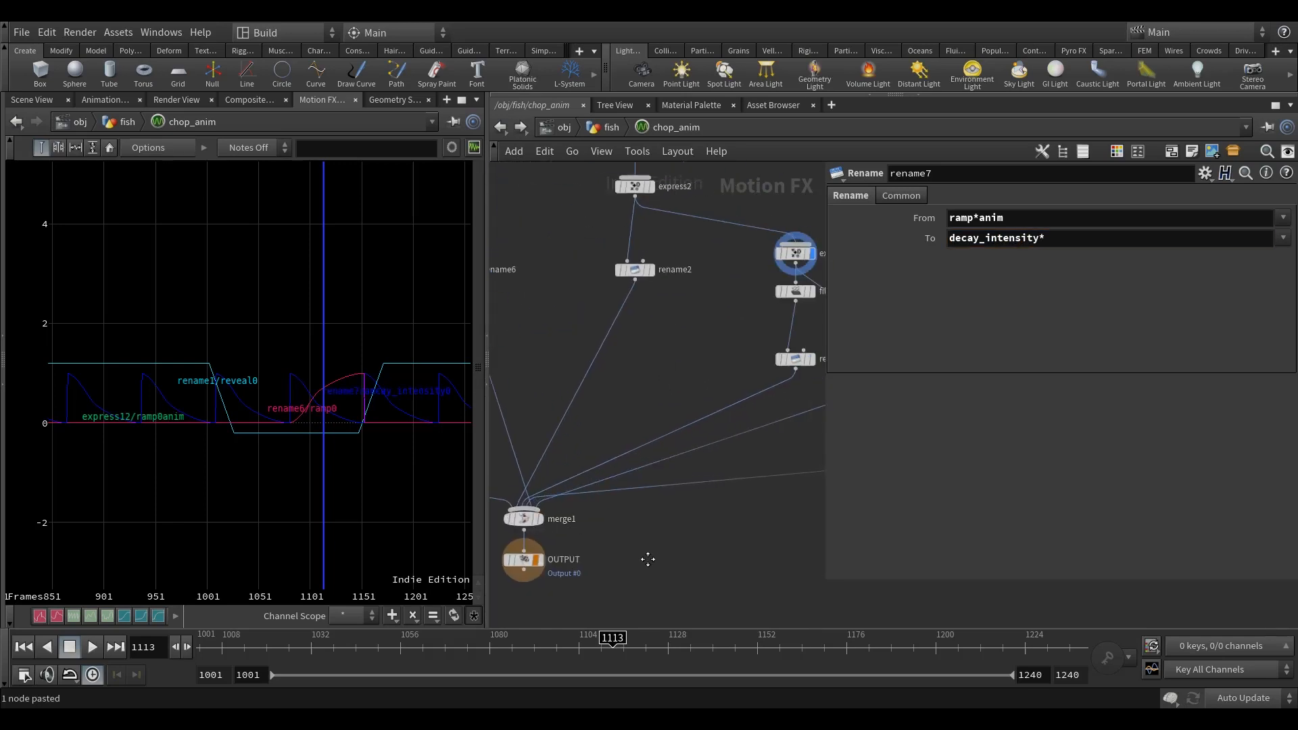
# Step: Return to the fish network and add a fifth attribute named decay_intensity to the attribcreate1 node
pyautogui.click(605, 127)
pyautogui.moveTo(716, 400); pyautogui.dragTo(673, 233, button='middle')
pyautogui.scroll(3, 673, 233)
pyautogui.click(619, 313)
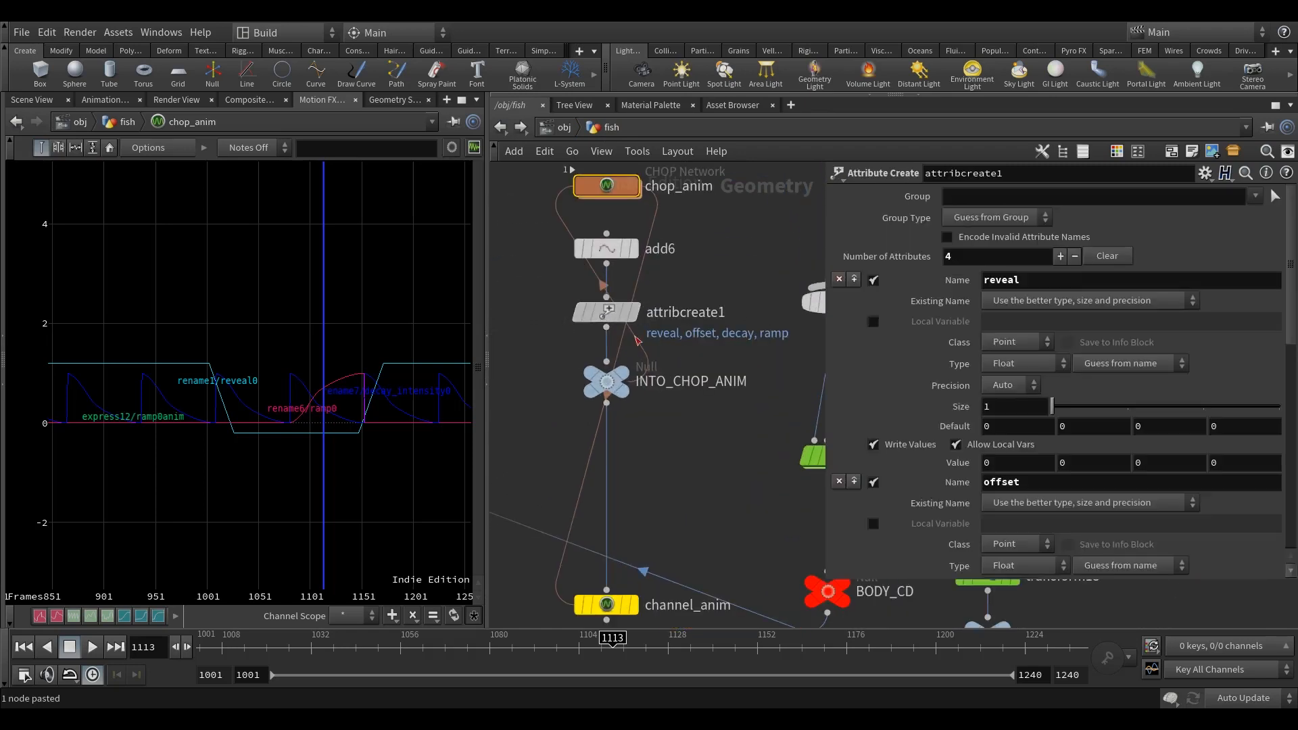
pyautogui.moveTo(634, 329); pyautogui.dragTo(617, 359, button='middle')
pyautogui.click(854, 279)
pyautogui.write('decay_intensity')
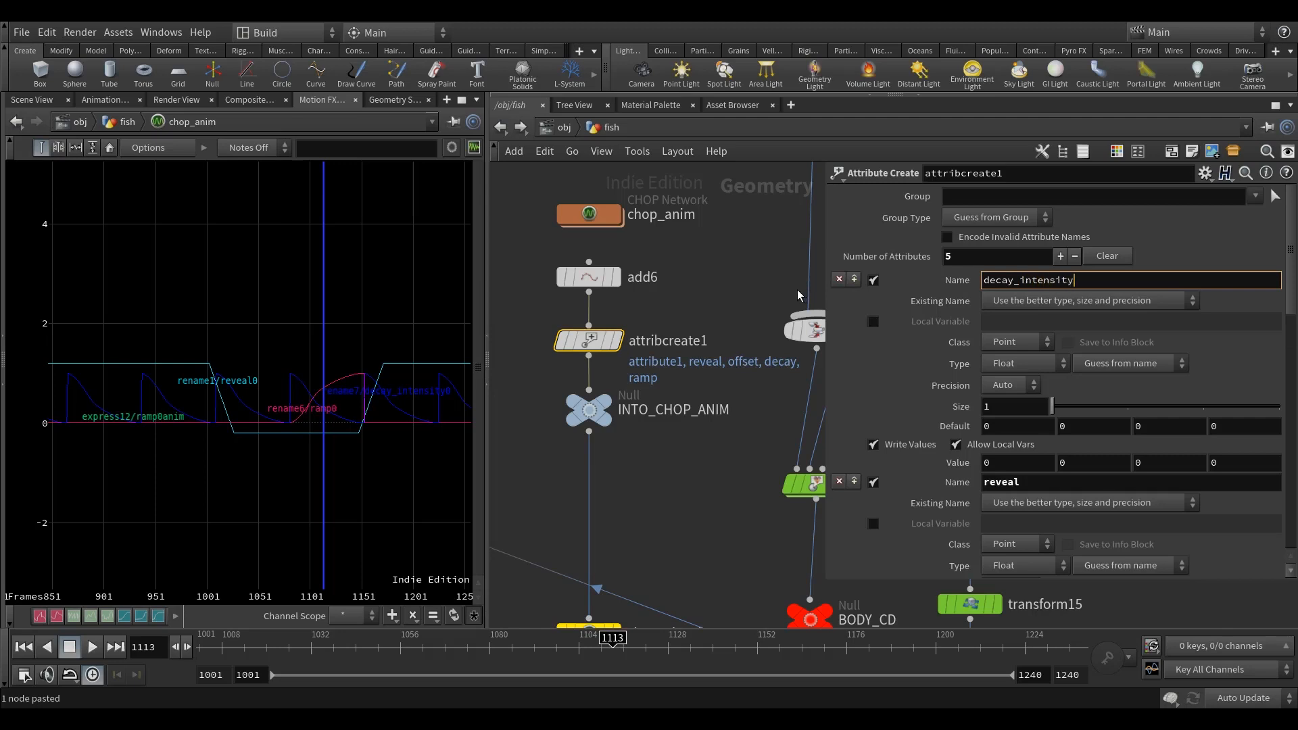
pyautogui.click(684, 458)
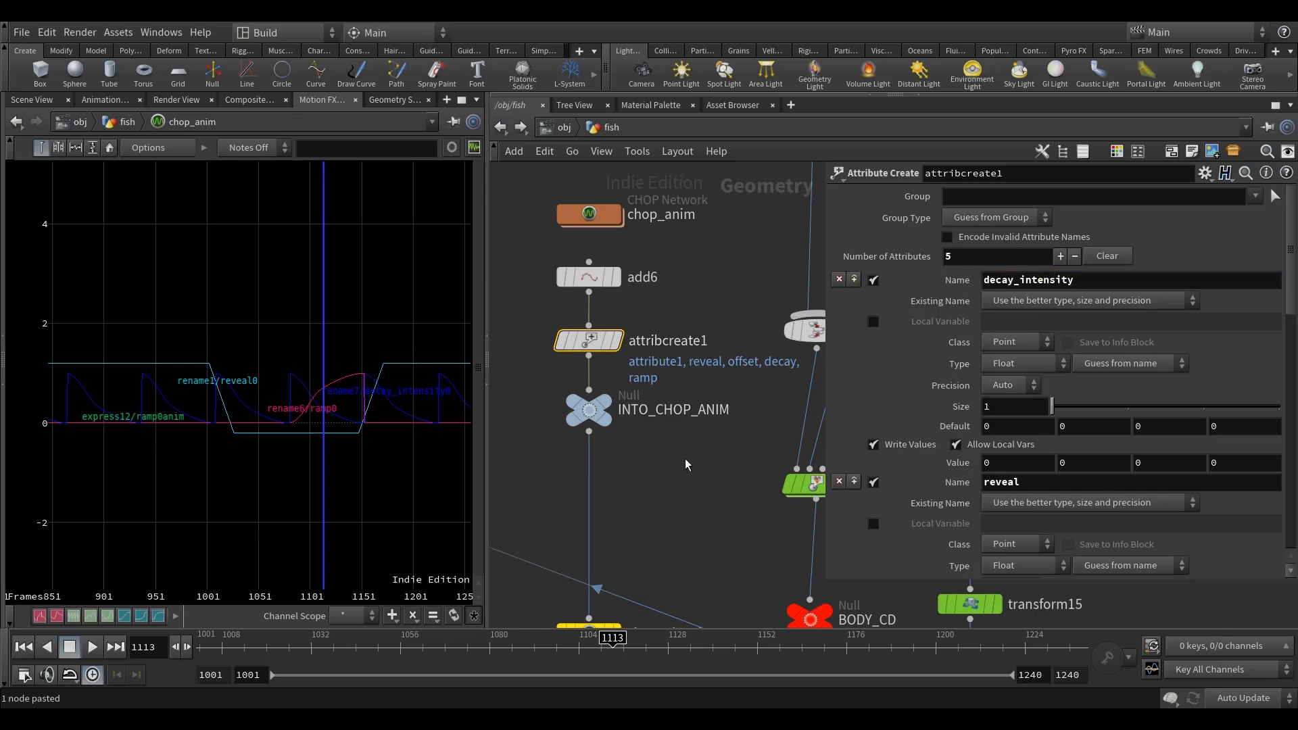
# Step: Append decay_intensity to both the Channel Scope and the Attribute Scope of the channel_anim node
pyautogui.moveTo(718, 526); pyautogui.dragTo(715, 455, button='middle')
pyautogui.click(614, 556)
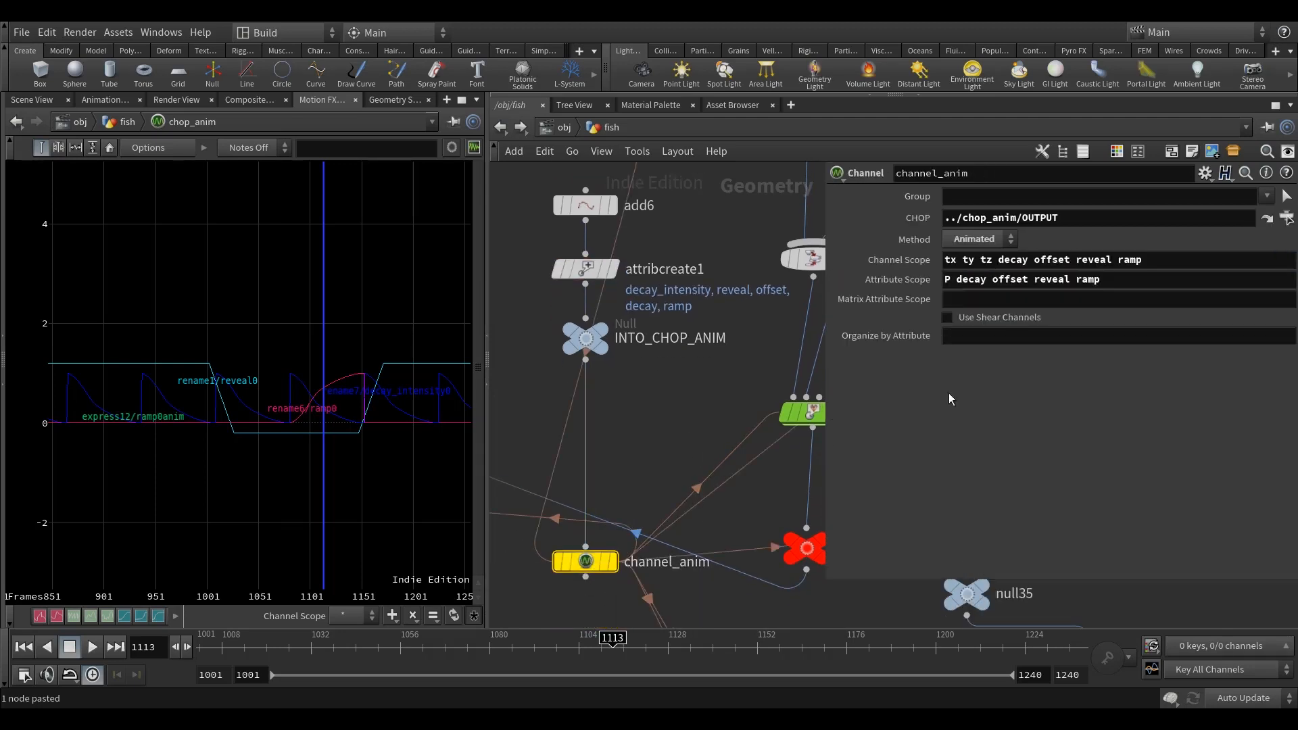
pyautogui.click(1171, 261)
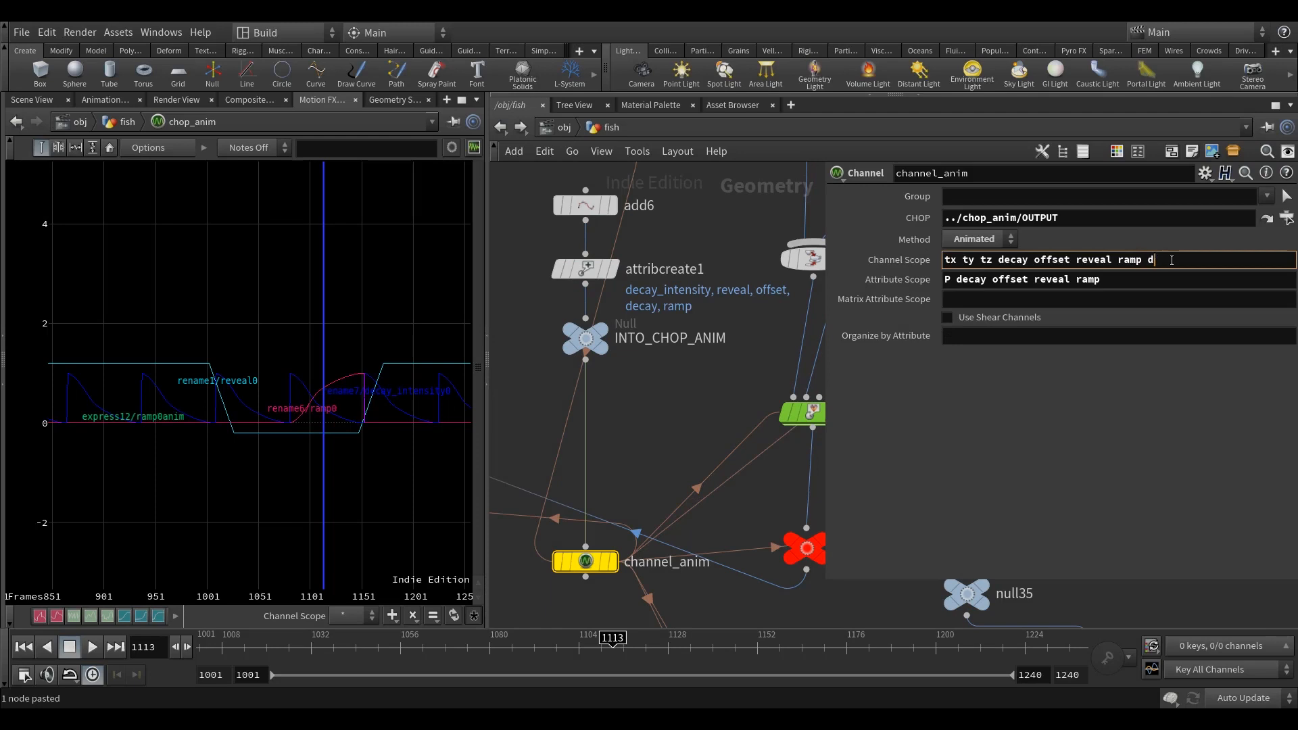
pyautogui.write('decay_inten')
pyautogui.moveTo(1238, 260); pyautogui.dragTo(1147, 275)
pyautogui.click(1132, 279)
pyautogui.hotkey('ctrl', 'v')
pyautogui.press('Return')
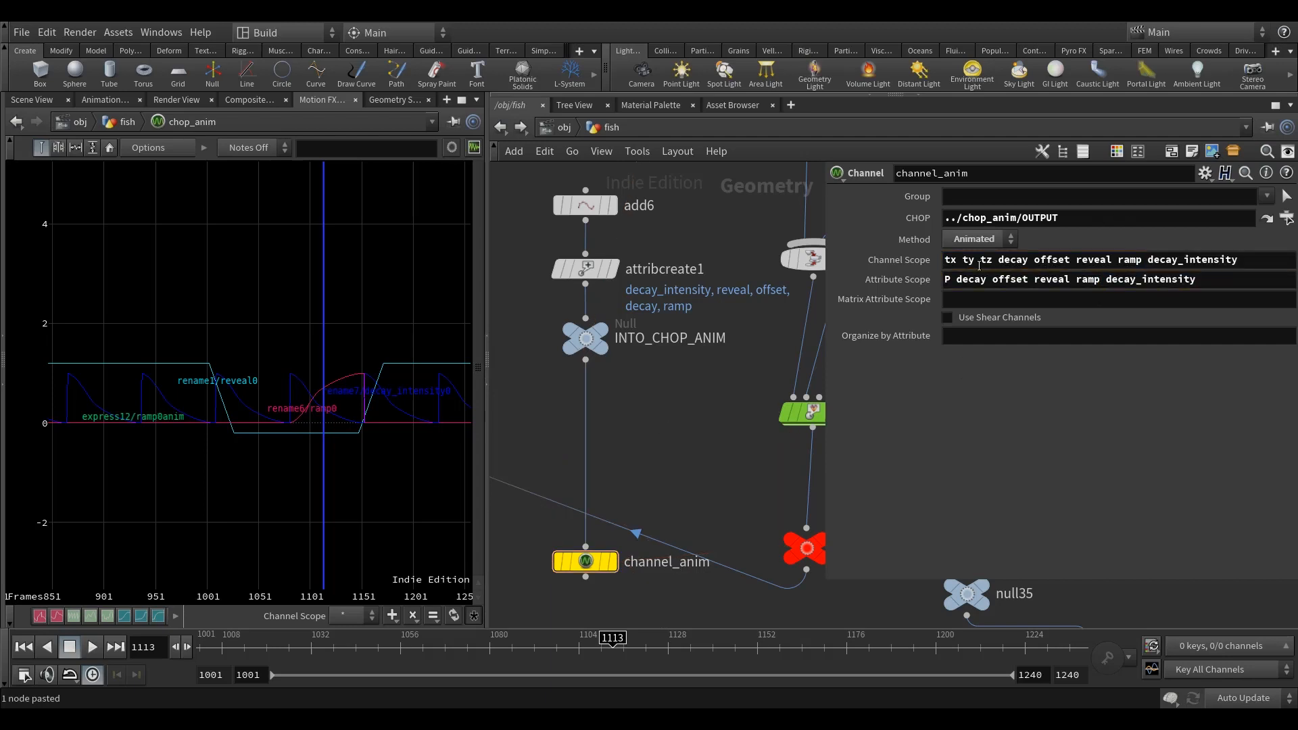
# Step: Show the fish in the 3D scene and review the parameters of the chop_anim and channel_anim nodes
pyautogui.click(50, 100)
pyautogui.scroll(-3, 657, 393)
pyautogui.scroll(2, 656, 264)
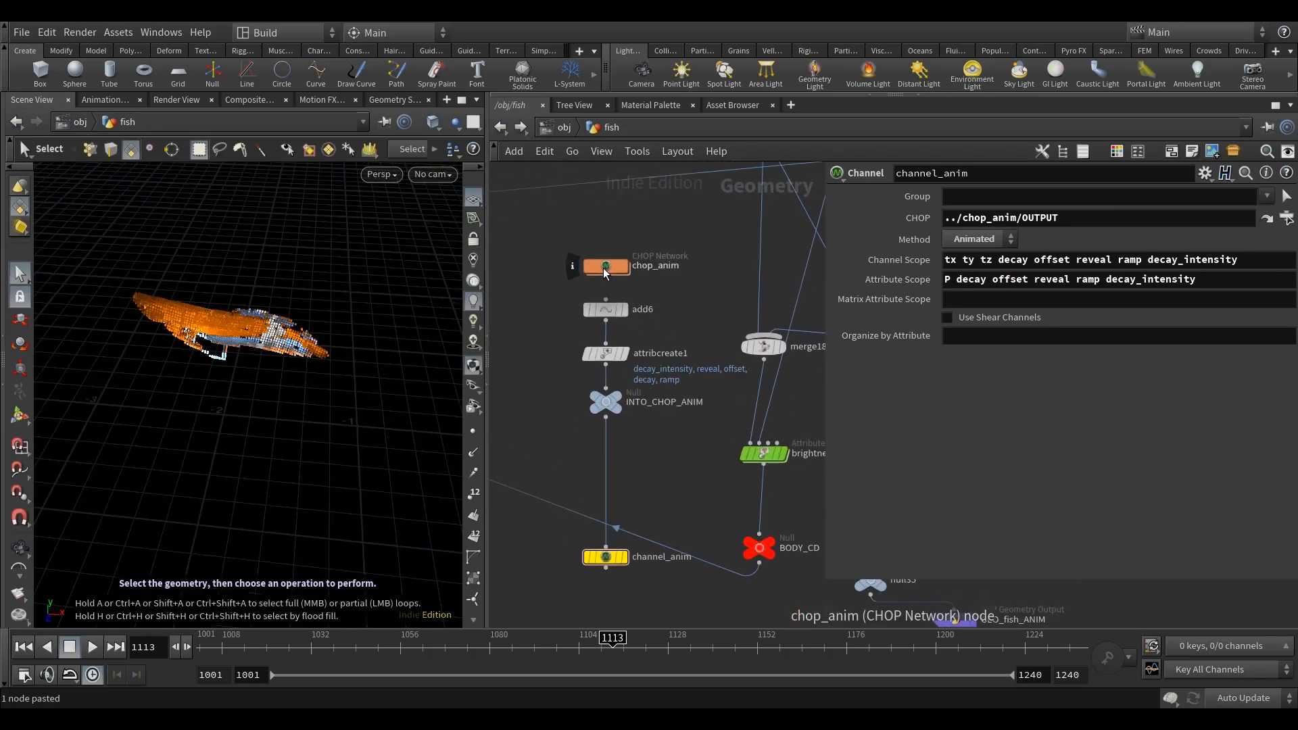
pyautogui.click(617, 268)
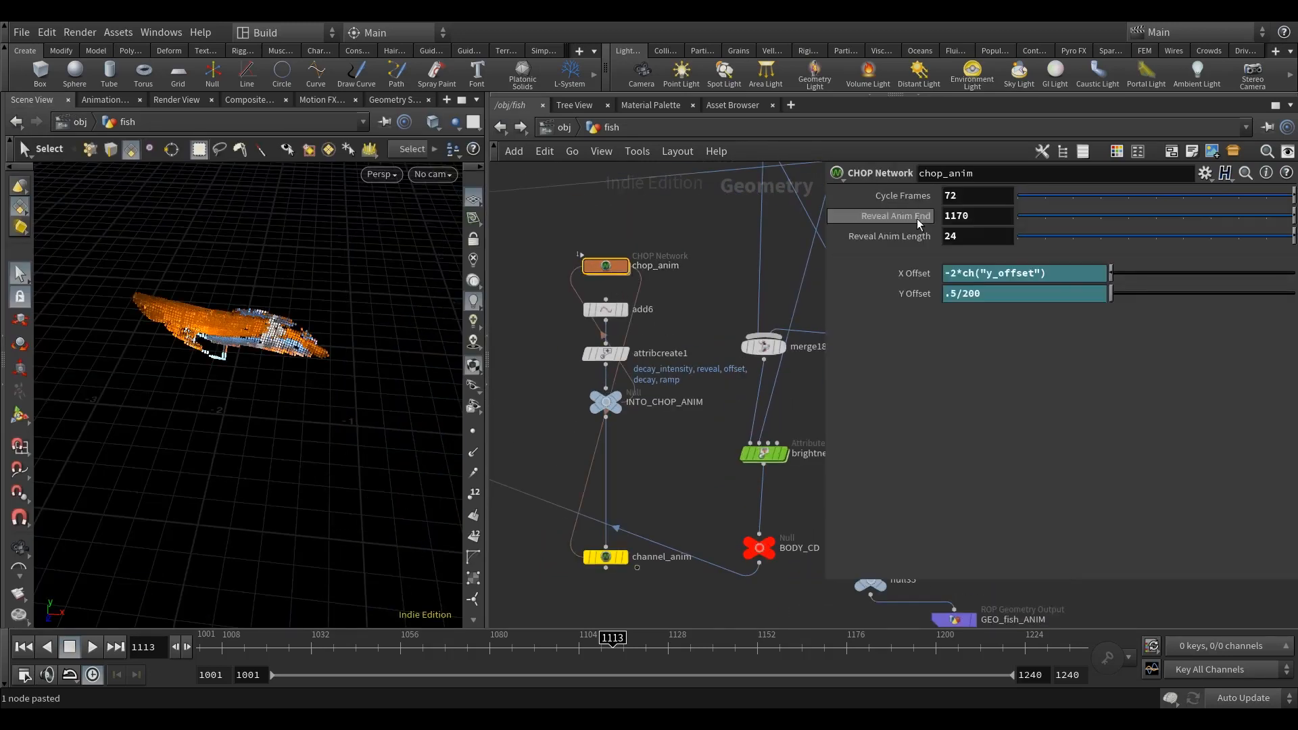
pyautogui.moveTo(679, 470); pyautogui.dragTo(672, 449, button='middle')
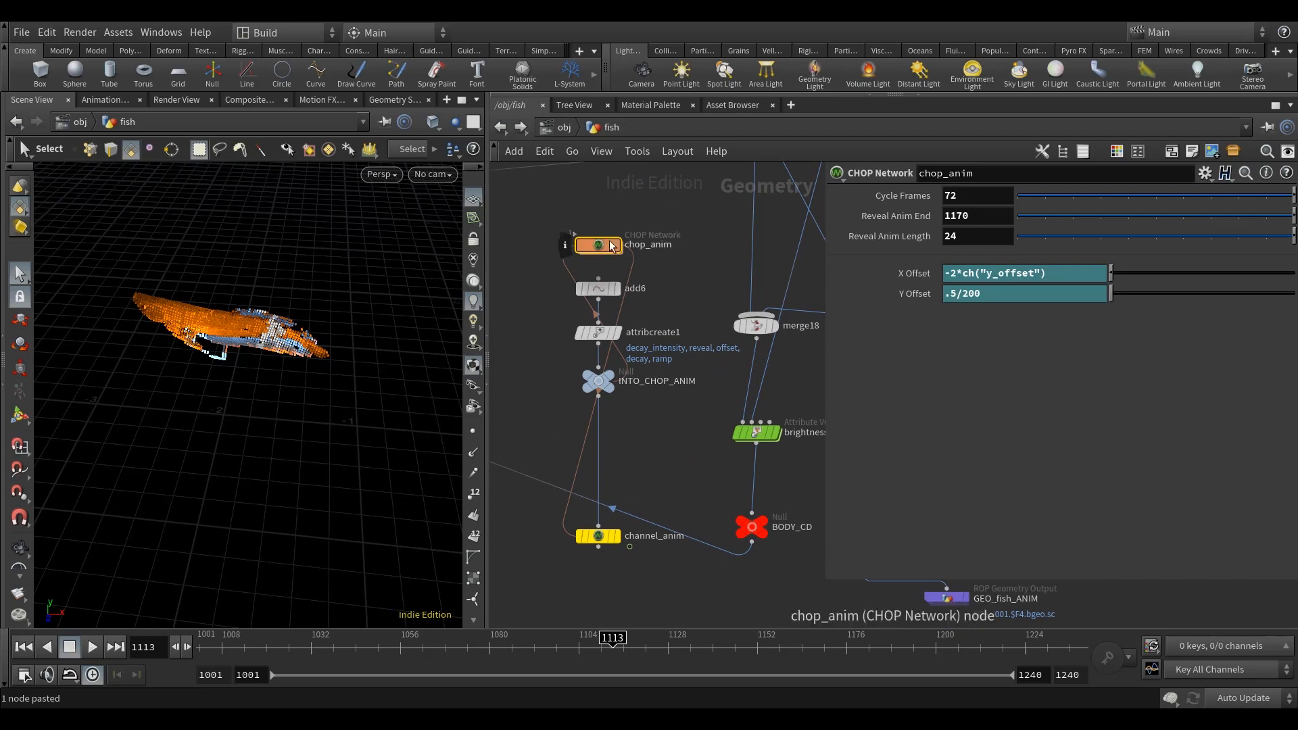
pyautogui.click(604, 540)
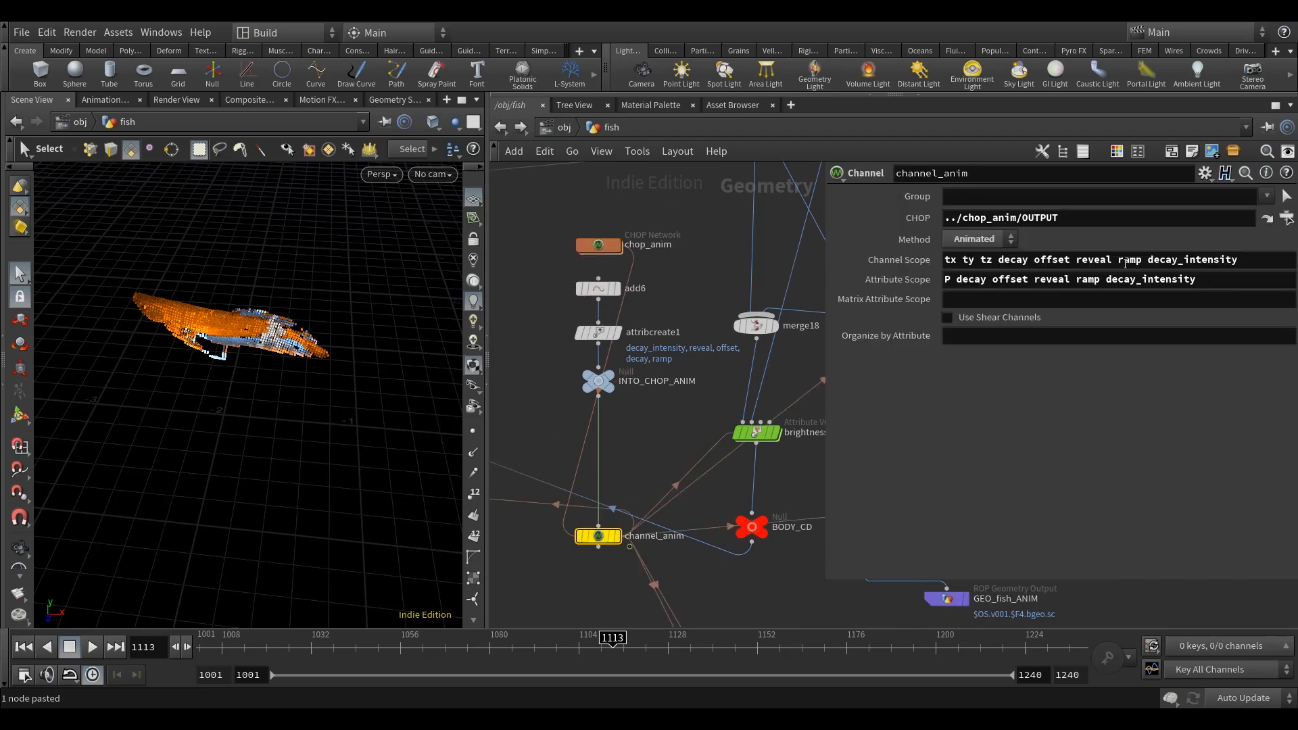
pyautogui.moveTo(700, 302); pyautogui.dragTo(694, 311, button='middle')
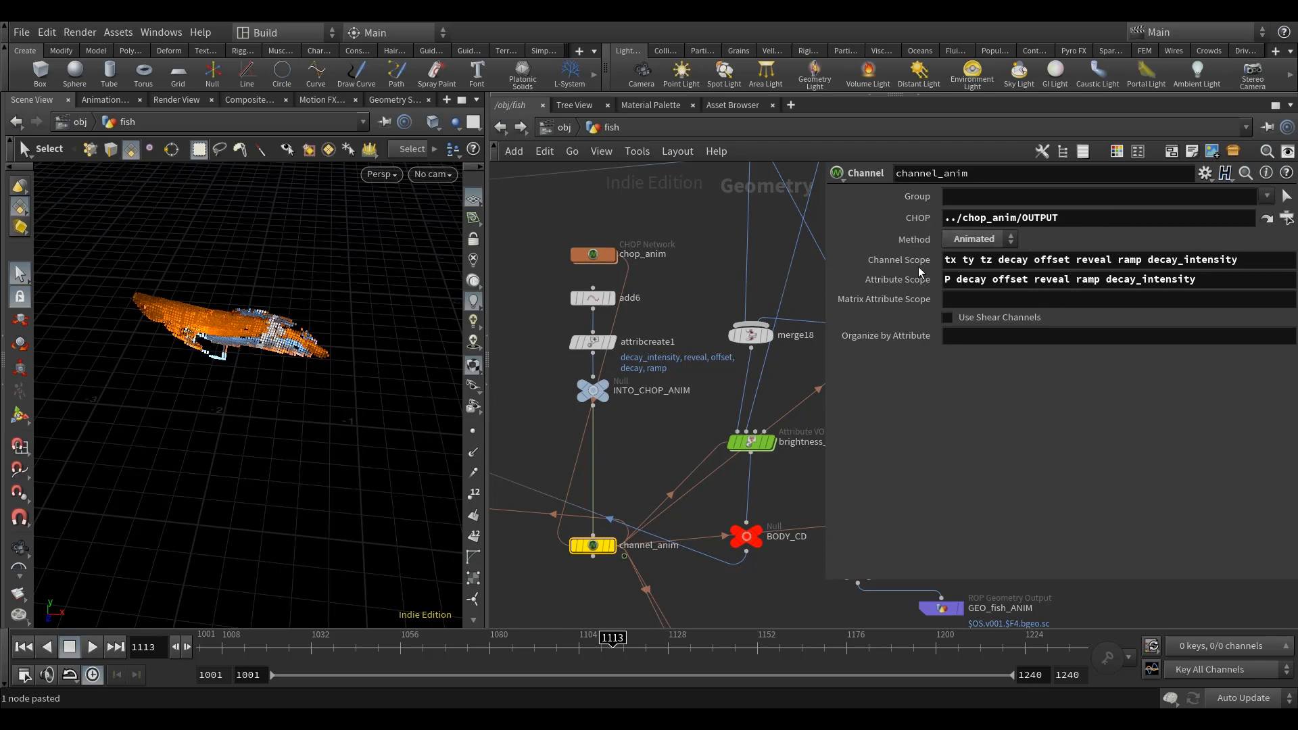
# Step: Find the split13 node further down the fish network and display its output
pyautogui.scroll(-12, 669, 318)
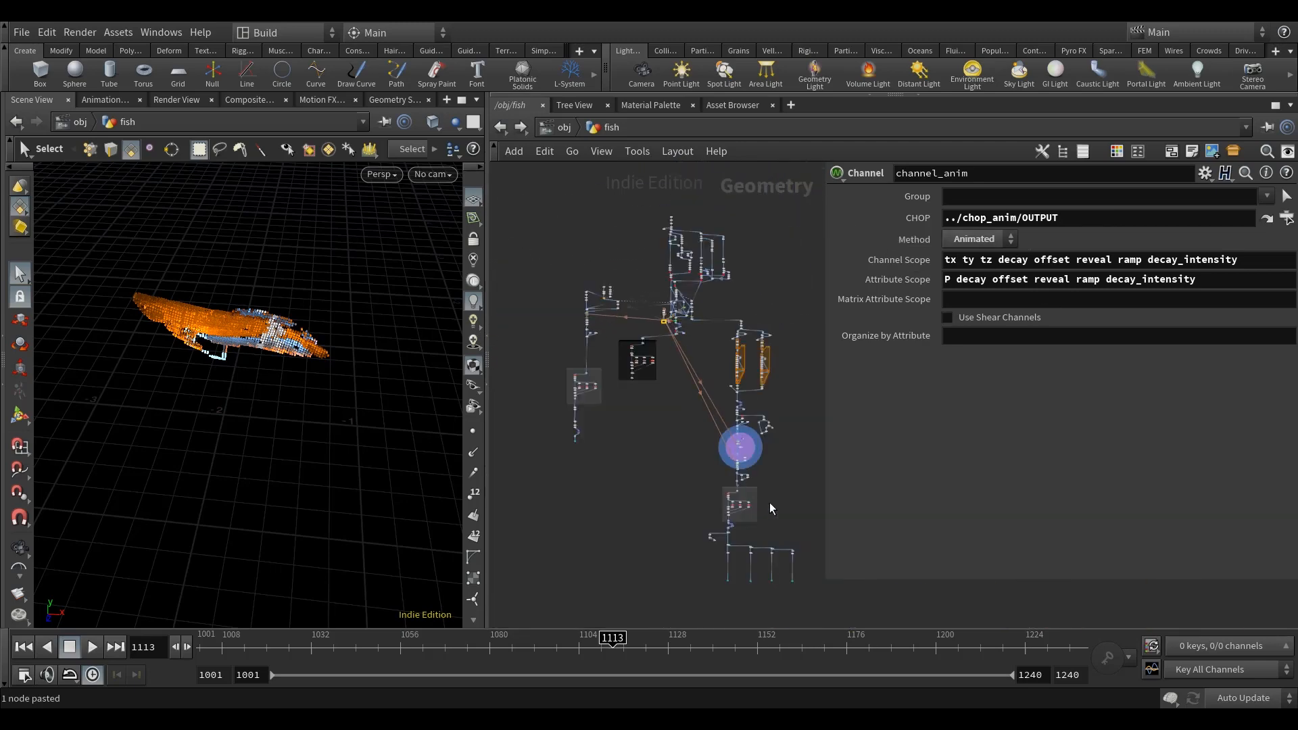
pyautogui.moveTo(771, 507); pyautogui.dragTo(719, 376, button='middle')
pyautogui.scroll(10, 671, 428)
pyautogui.moveTo(715, 241); pyautogui.dragTo(691, 263, button='middle')
pyautogui.scroll(7, 680, 261)
pyautogui.scroll(2, 602, 275)
pyautogui.moveTo(662, 319); pyautogui.dragTo(683, 342, button='middle')
pyautogui.scroll(-6, 683, 342)
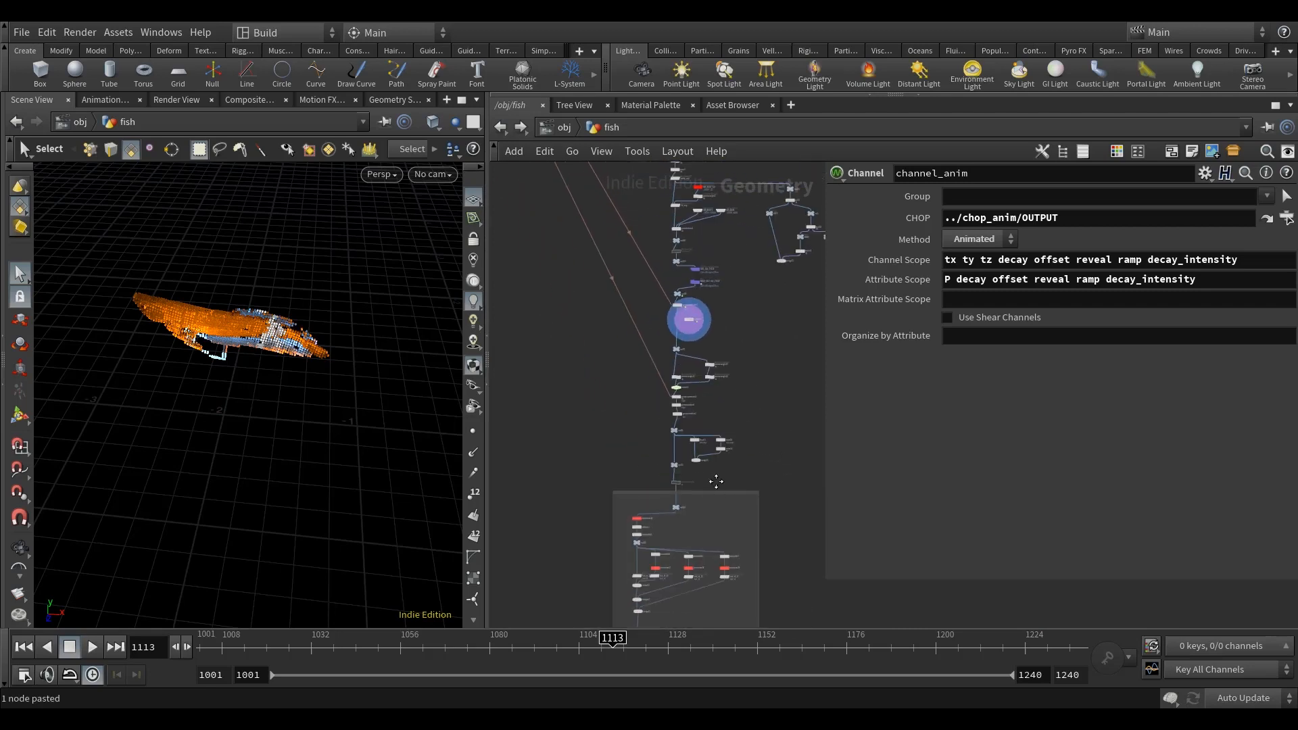
pyautogui.moveTo(716, 480); pyautogui.dragTo(723, 175, button='middle')
pyautogui.scroll(1, 651, 415)
pyautogui.scroll(4, 652, 416)
pyautogui.scroll(1, 657, 427)
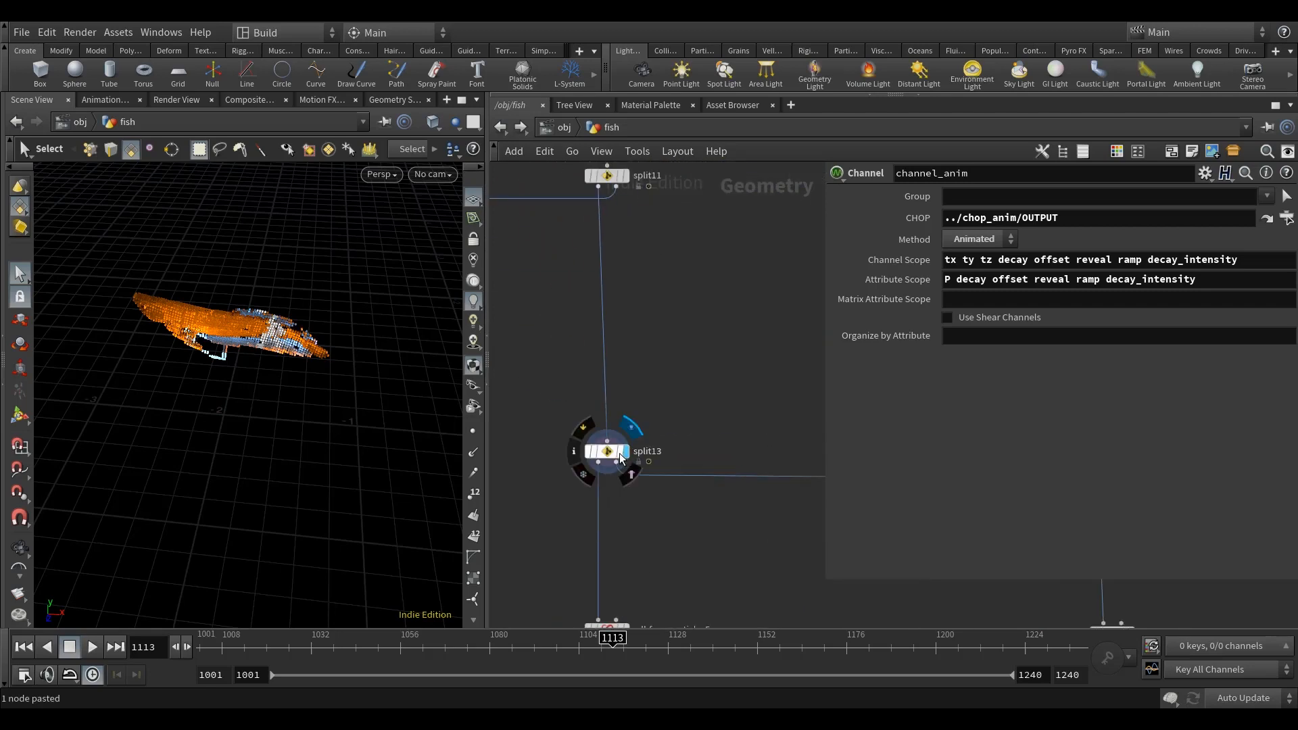
pyautogui.click(628, 434)
# Step: Examine the split fish points in the 3D scene from several angles, along with the split13 settings
pyautogui.moveTo(701, 433); pyautogui.dragTo(684, 316, button='middle')
pyautogui.keyDown('alt'); pyautogui.moveTo(337, 399); pyautogui.dragTo(348, 422, button='right'); pyautogui.keyUp('alt')
pyautogui.keyDown('alt'); pyautogui.moveTo(348, 421); pyautogui.dragTo(329, 385); pyautogui.keyUp('alt')
pyautogui.moveTo(652, 470); pyautogui.dragTo(632, 342, button='middle')
pyautogui.scroll(-3, 634, 342)
pyautogui.scroll(3, 606, 369)
pyautogui.press('Escape')
pyautogui.keyDown('alt'); pyautogui.moveTo(371, 443); pyautogui.dragTo(381, 429, button='right'); pyautogui.keyUp('alt')
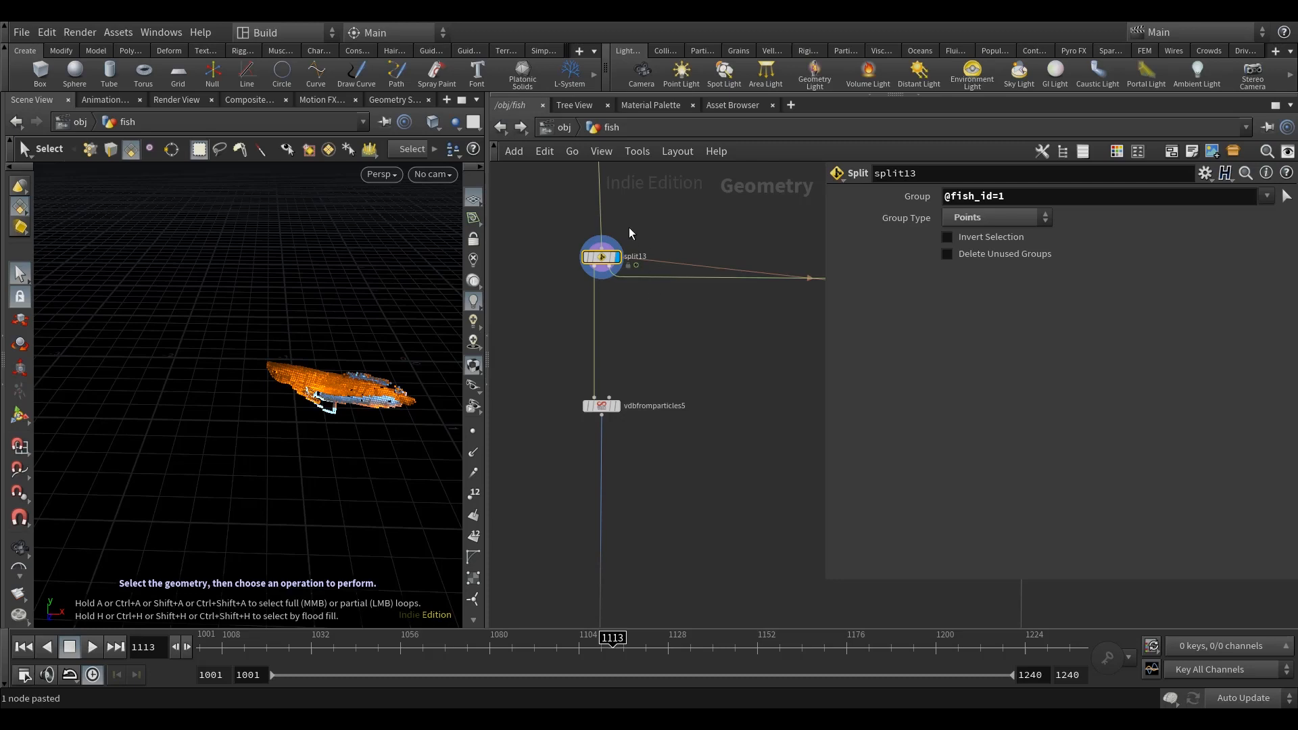
pyautogui.press('Escape')
pyautogui.keyDown('alt'); pyautogui.moveTo(330, 404); pyautogui.dragTo(373, 414, button='right'); pyautogui.keyUp('alt')
pyautogui.moveTo(336, 414)
pyautogui.keyDown('alt'); pyautogui.mouseDown()
pyautogui.moveTo(322, 426)
pyautogui.moveTo(319, 415)
pyautogui.mouseUp(); pyautogui.keyUp('alt')
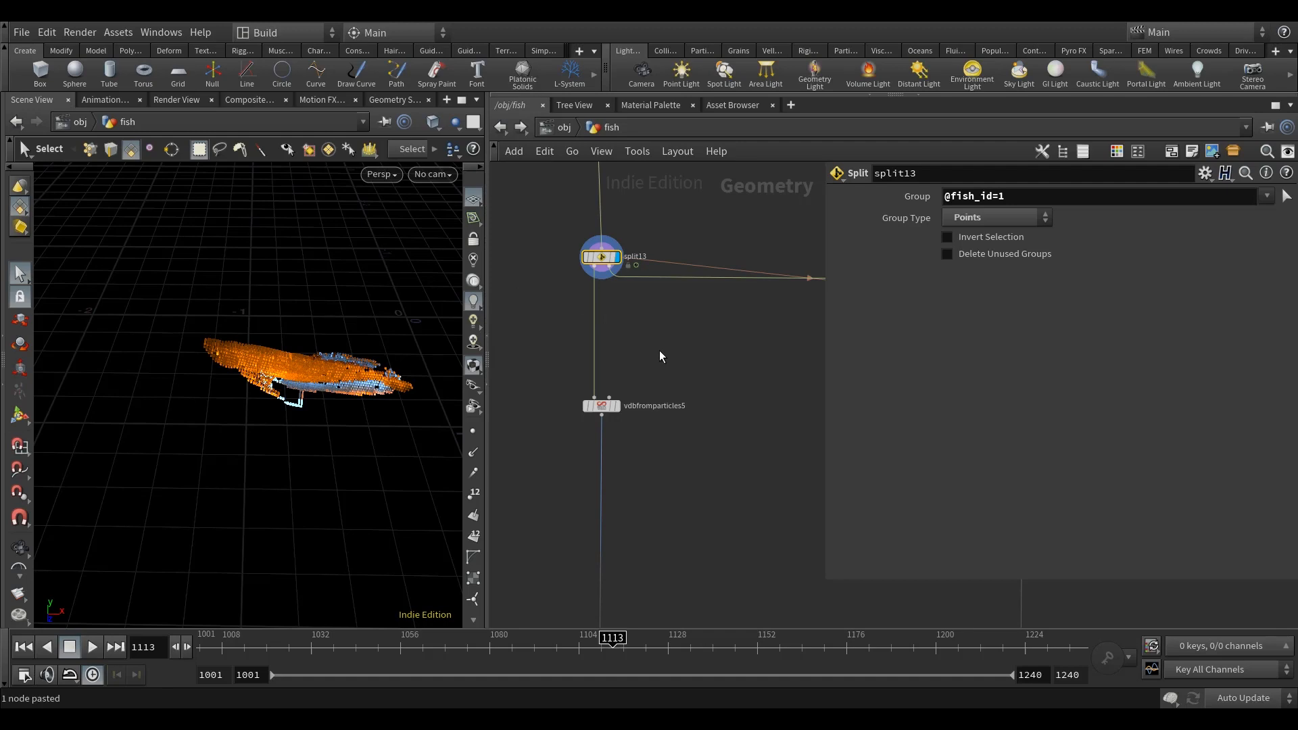
pyautogui.moveTo(678, 368); pyautogui.dragTo(661, 374, button='middle')
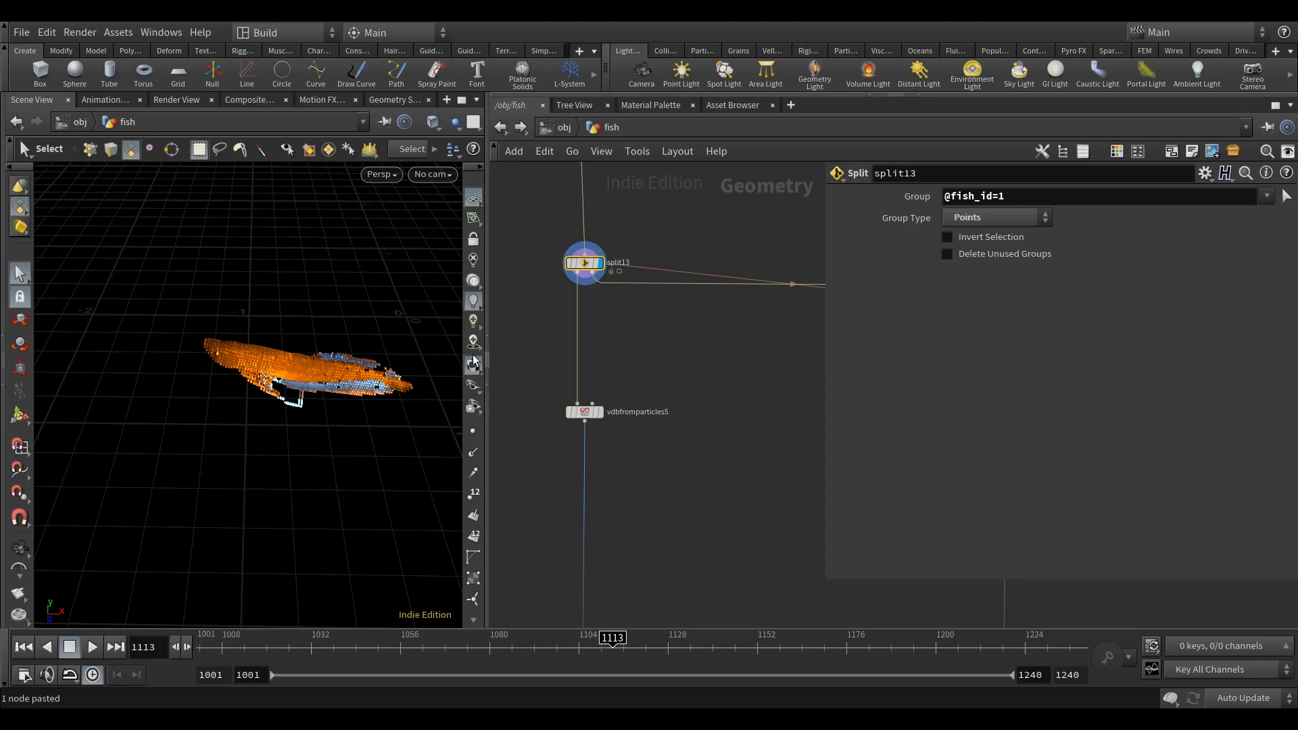
pyautogui.keyDown('alt'); pyautogui.moveTo(272, 411); pyautogui.dragTo(312, 431); pyautogui.keyUp('alt')
pyautogui.scroll(3, 300, 438)
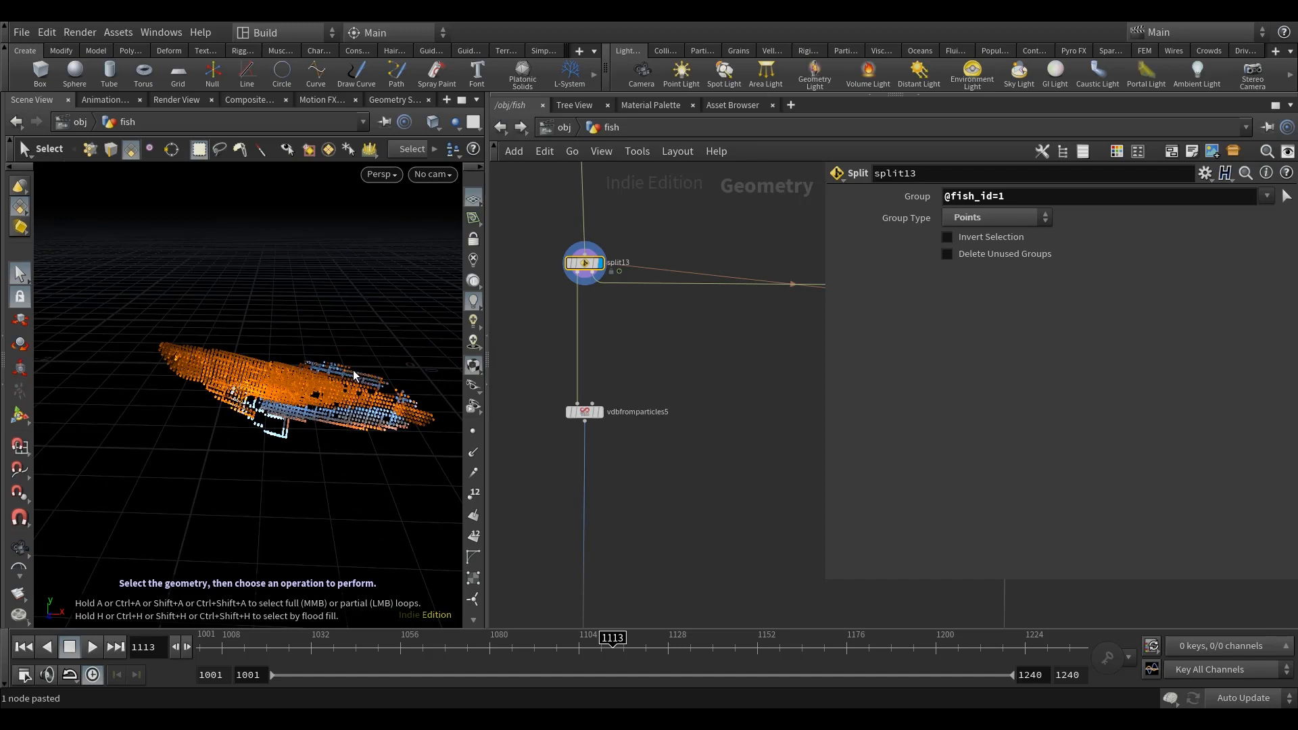
pyautogui.keyDown('alt'); pyautogui.moveTo(344, 371); pyautogui.dragTo(143, 364); pyautogui.keyUp('alt')
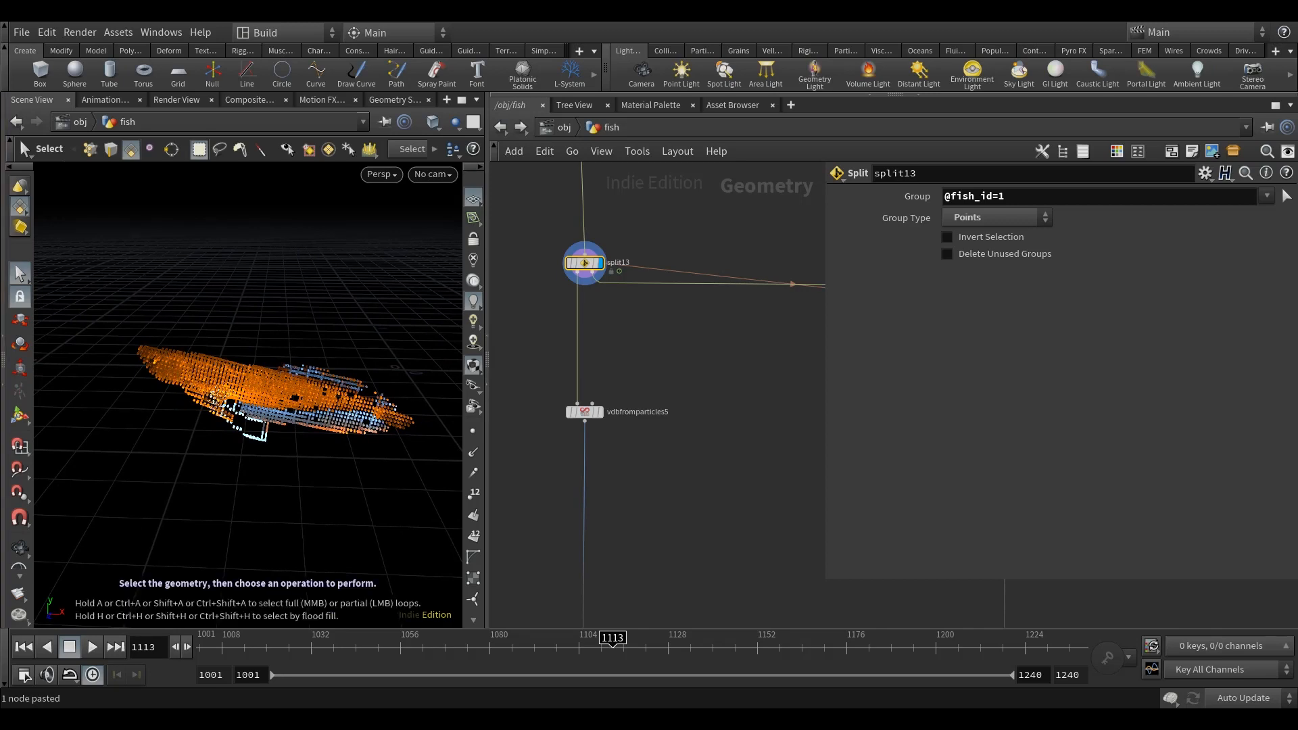
pyautogui.moveTo(708, 511); pyautogui.dragTo(689, 522, button='middle')
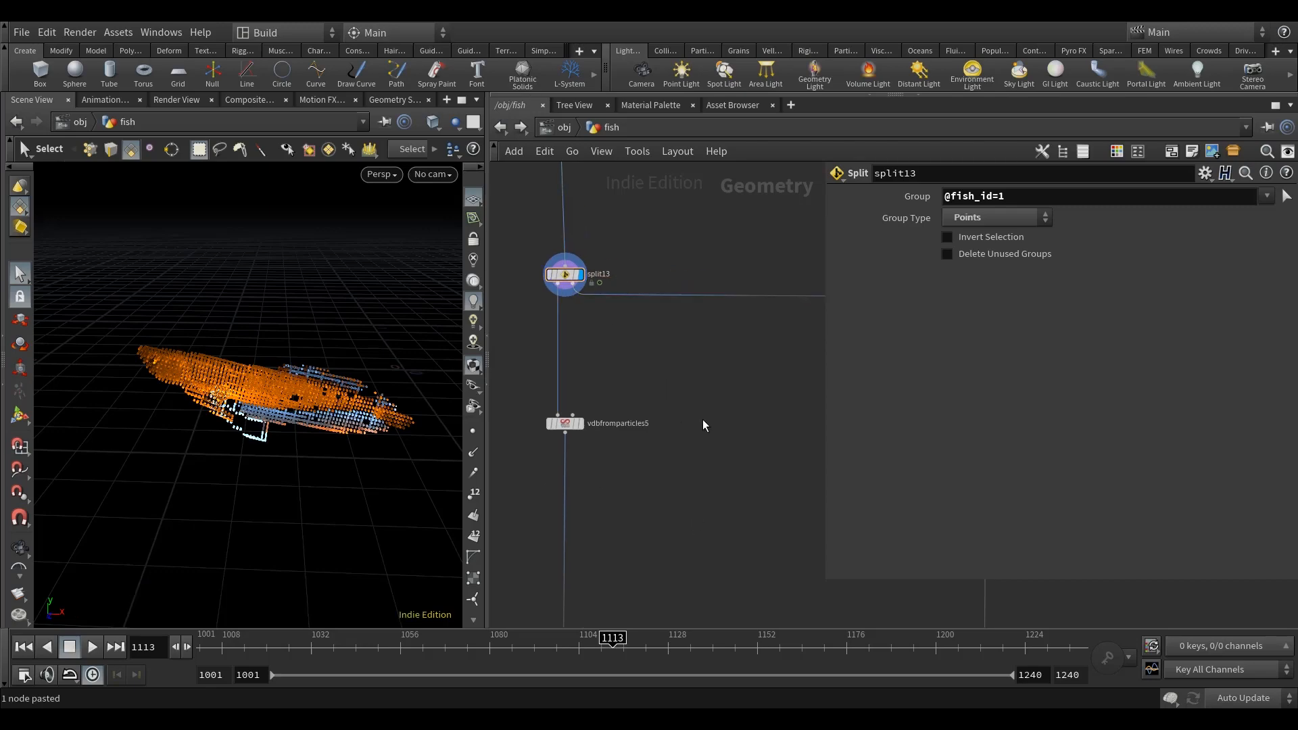
# Step: Add a Point Wrangle fed by the first output of split13 and display it
pyautogui.press('Tab')
pyautogui.write('pointwr')
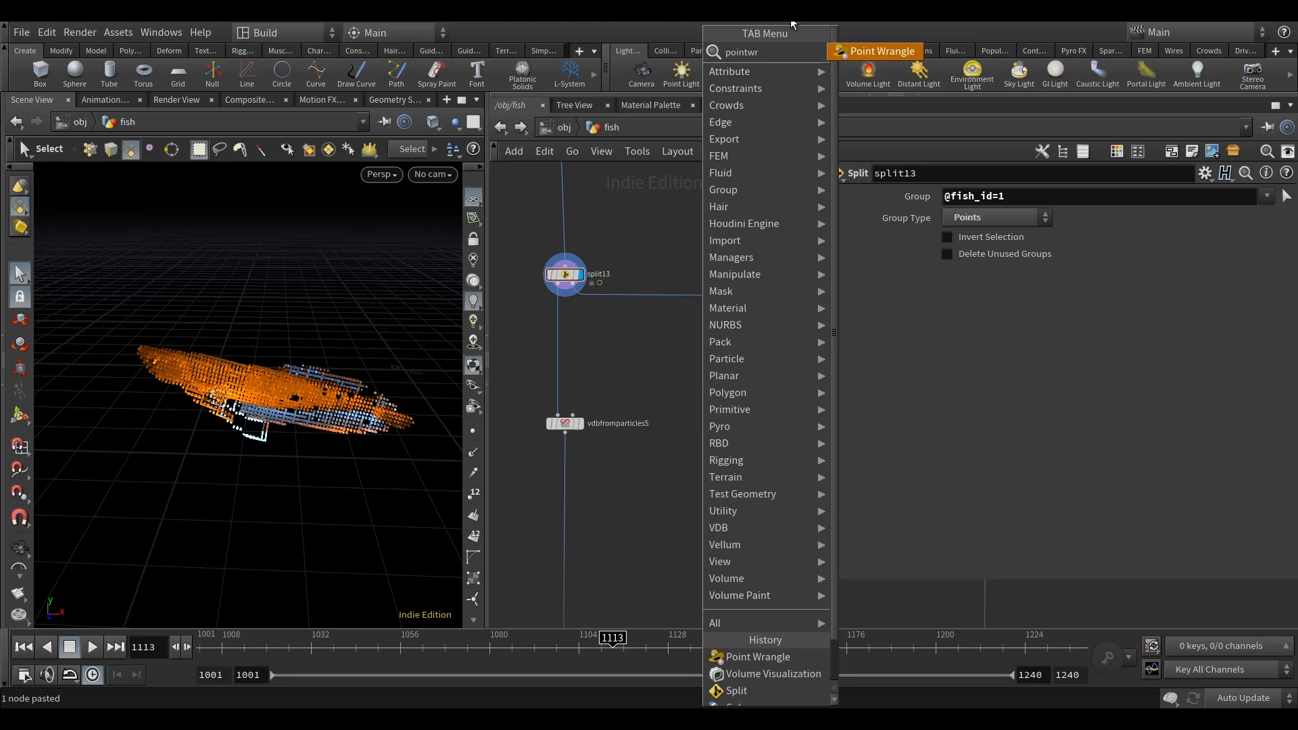
pyautogui.click(894, 50)
pyautogui.click(712, 405)
pyautogui.moveTo(558, 289); pyautogui.dragTo(711, 452)
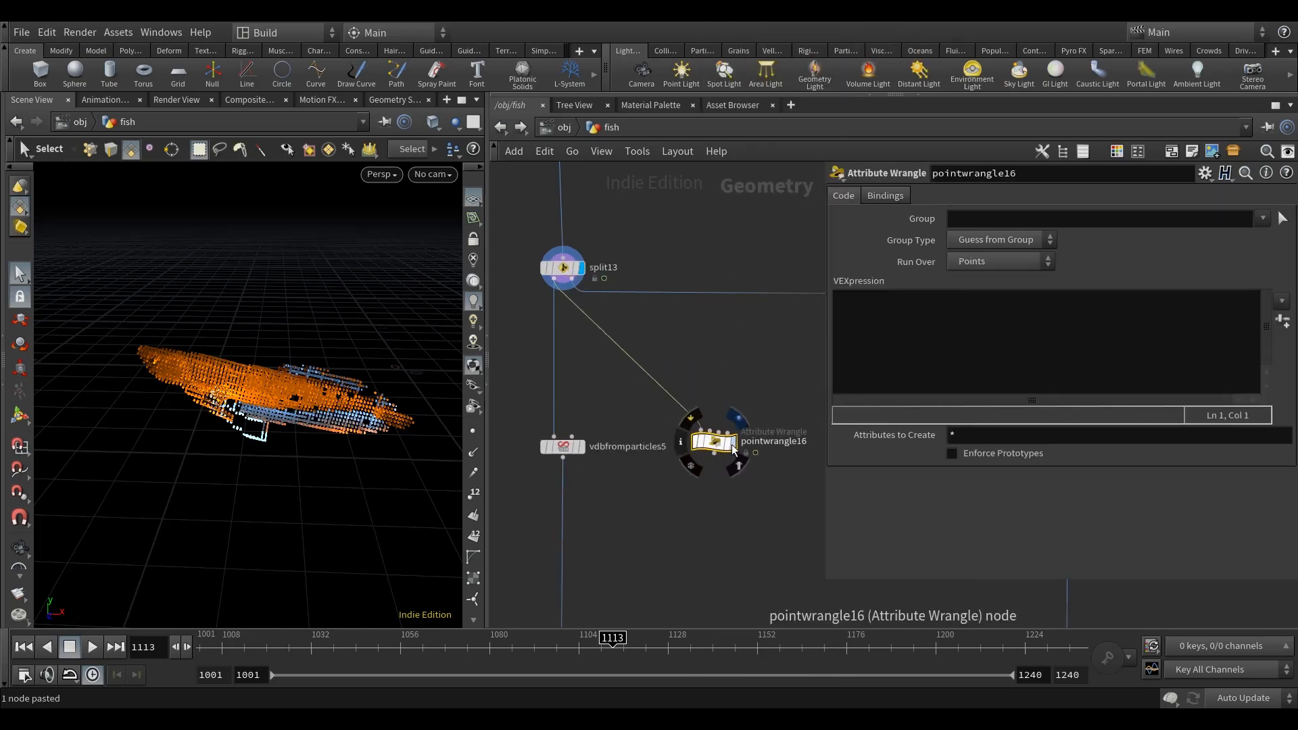
pyautogui.click(732, 447)
pyautogui.click(987, 218)
pyautogui.write('bright')
pyautogui.click(990, 262)
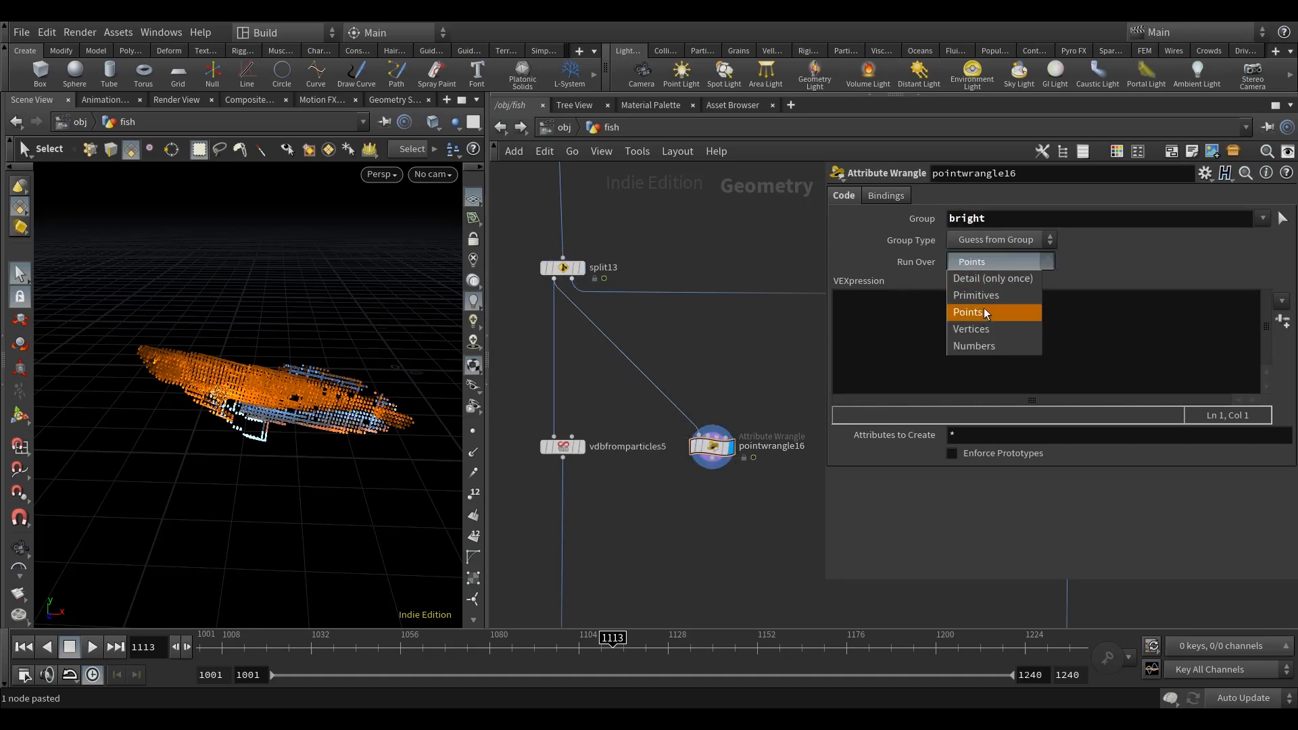
pyautogui.click(983, 310)
pyautogui.moveTo(711, 368); pyautogui.dragTo(706, 365, button='middle')
pyautogui.click(979, 325)
pyautogui.write('@intensity = 1;')
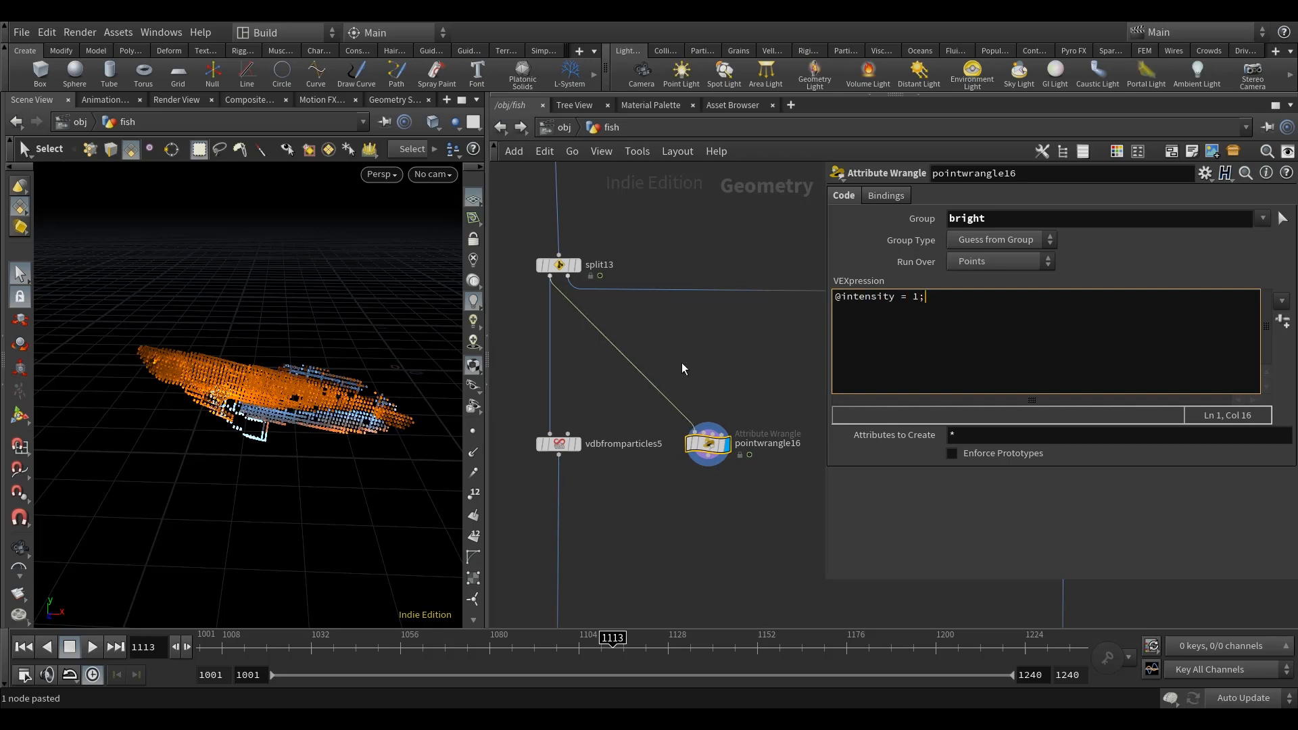
pyautogui.click(726, 343)
pyautogui.moveTo(726, 343); pyautogui.dragTo(709, 349, button='middle')
pyautogui.click(934, 300)
pyautogui.press('Return')
pyautogui.write('@intensity ')
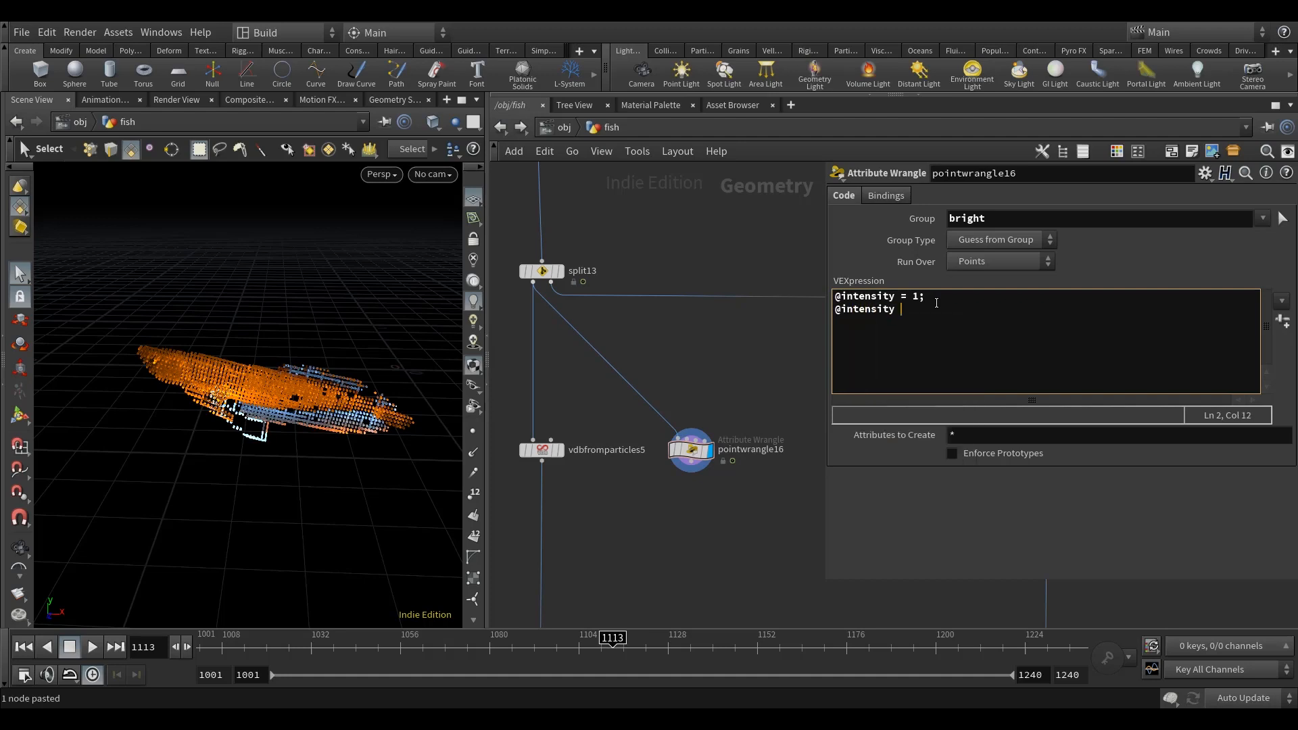
pyautogui.write('*= ch')
pyautogui.write('(')
pyautogui.write('""')
pyautogui.write('decay"')
pyautogui.write(';')
pyautogui.click(1282, 320)
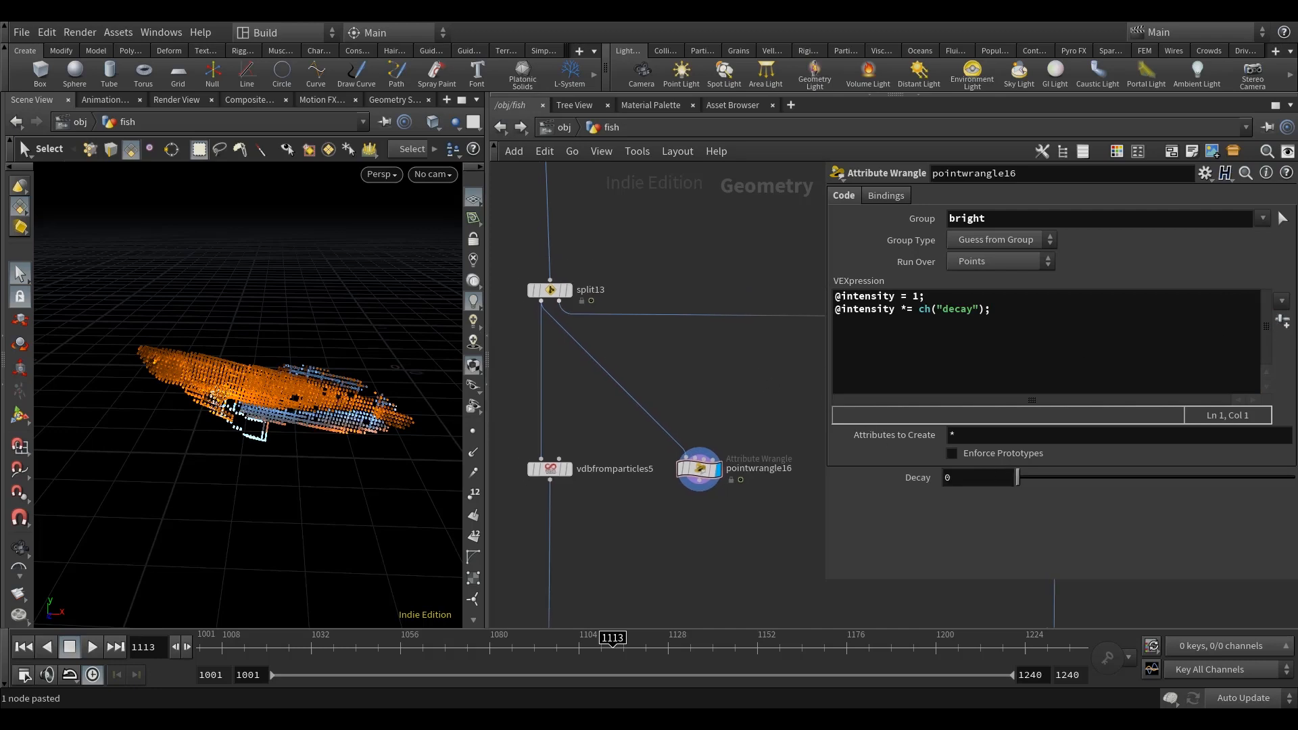
# Step: Set Decay to point("../channel_anim", 0, "decay_intensity", 0) and check its evaluated value at frame 1118
pyautogui.click(964, 478)
pyautogui.write('p')
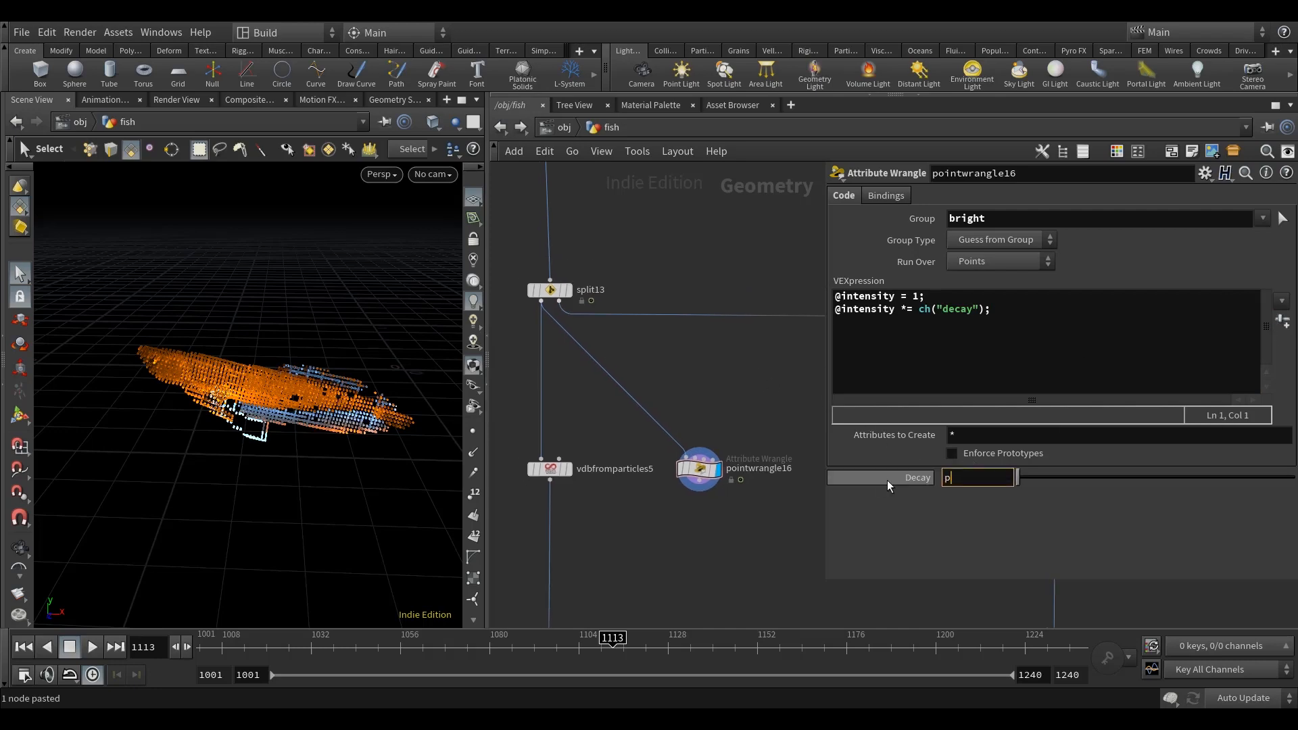
pyautogui.write('oint("../chan')
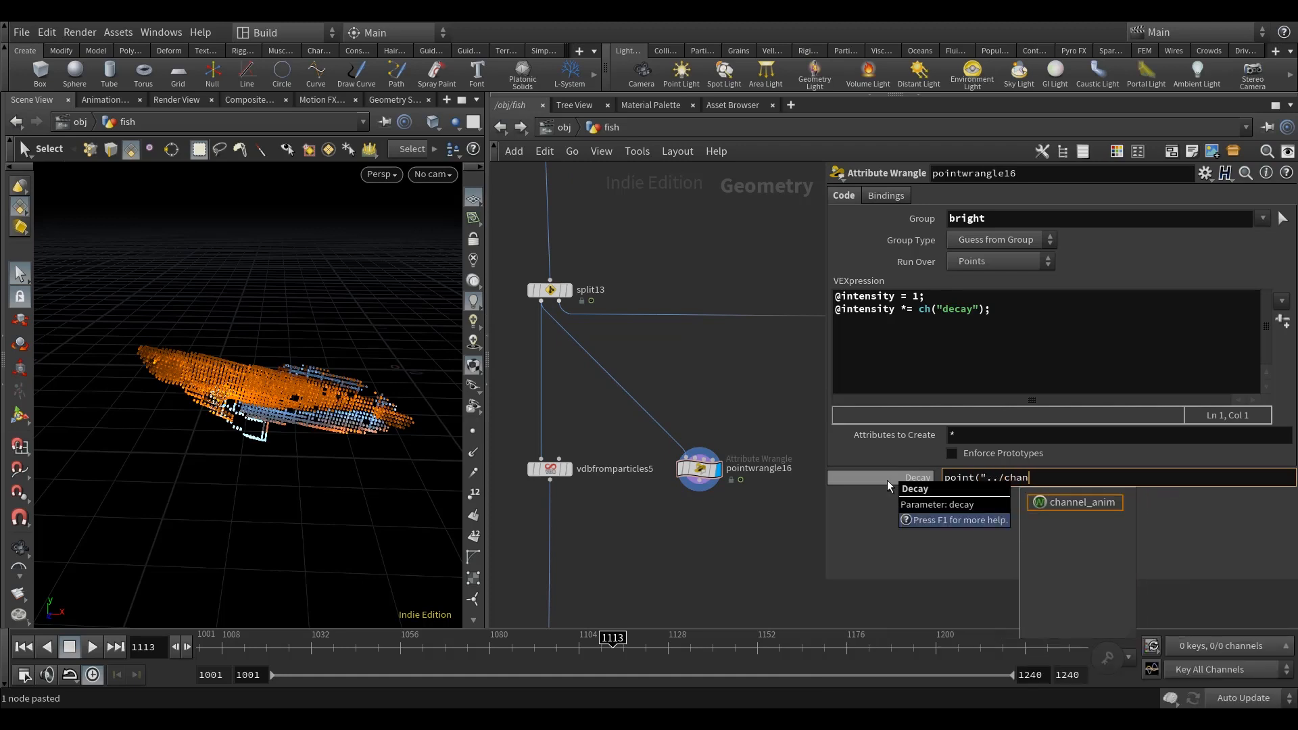
pyautogui.press('Down')
pyautogui.press('Return')
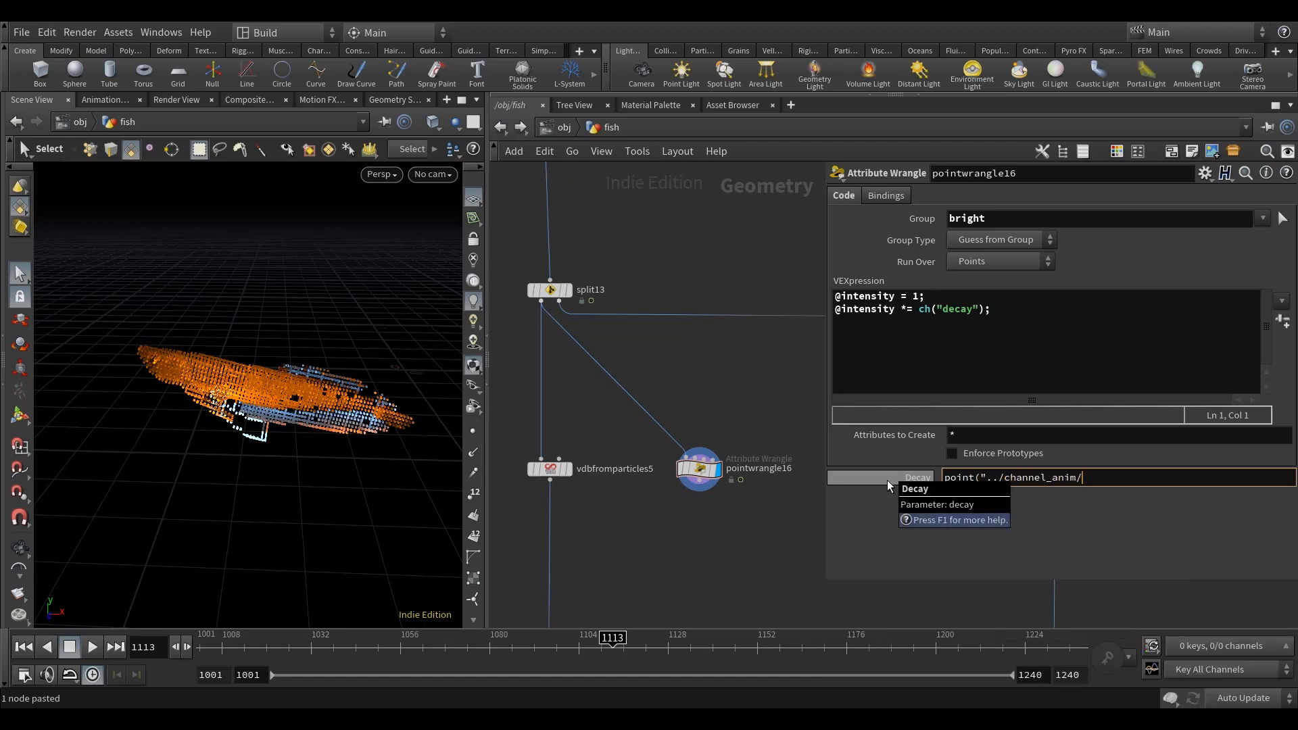
pyautogui.press('BackSpace')
pyautogui.write('", 0,')
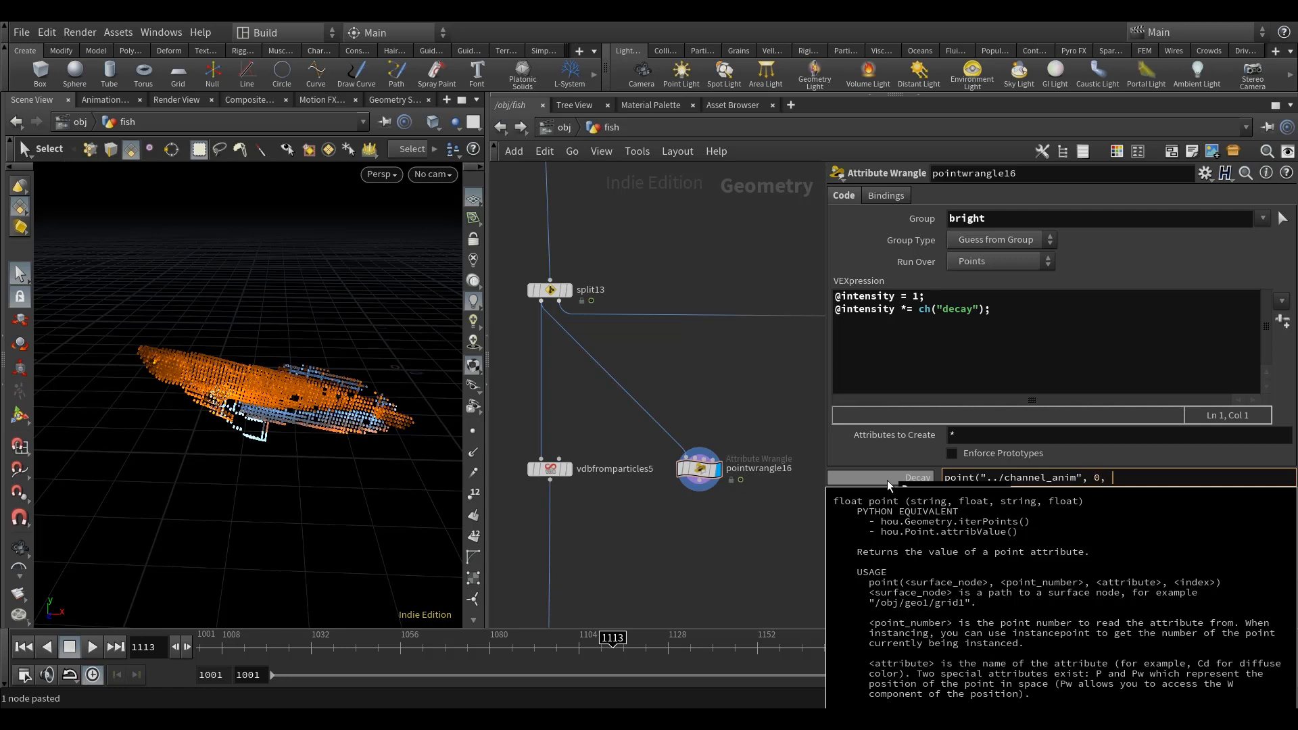
pyautogui.write(' "d')
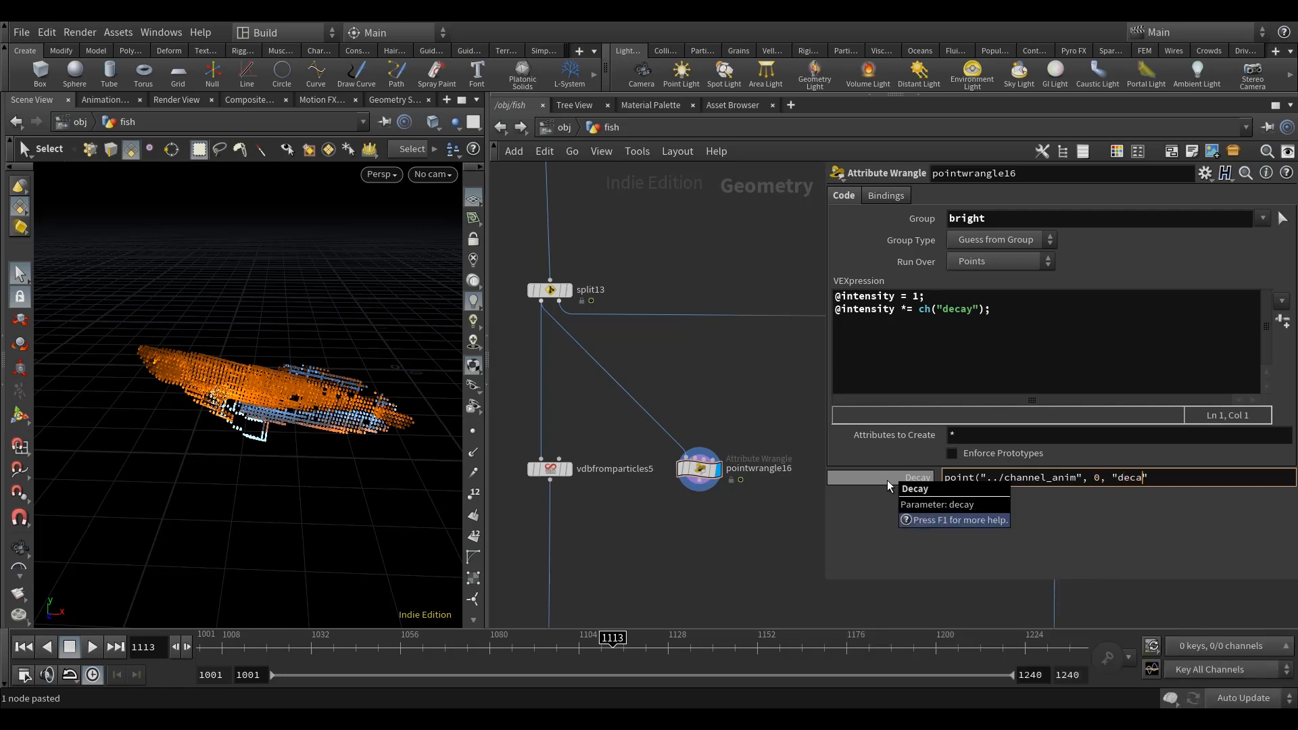
pyautogui.write('ecay_intensity", 0)')
pyautogui.press('Return')
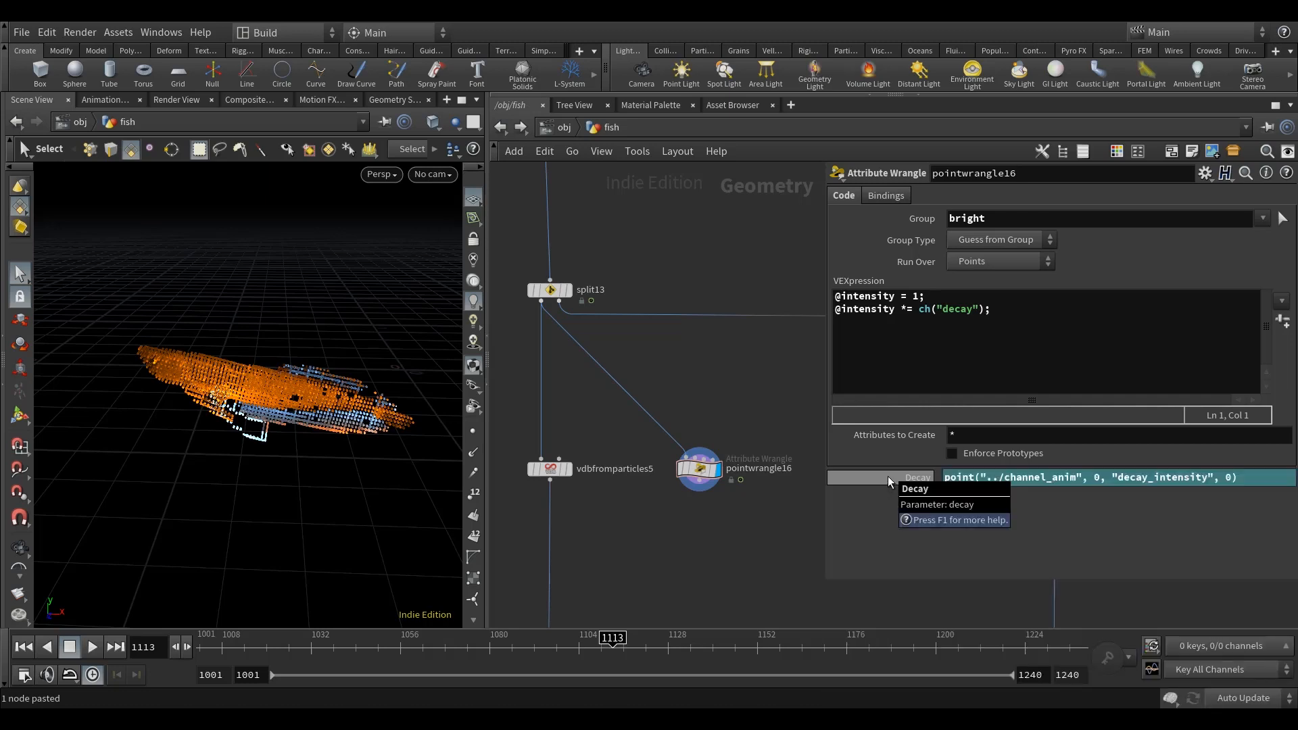
pyautogui.click(886, 476)
pyautogui.moveTo(607, 635); pyautogui.dragTo(639, 640)
# Step: Add a second Point Wrangle after pointwrangle16 and display it
pyautogui.moveTo(751, 552); pyautogui.dragTo(725, 513, button='middle')
pyautogui.press('Tab')
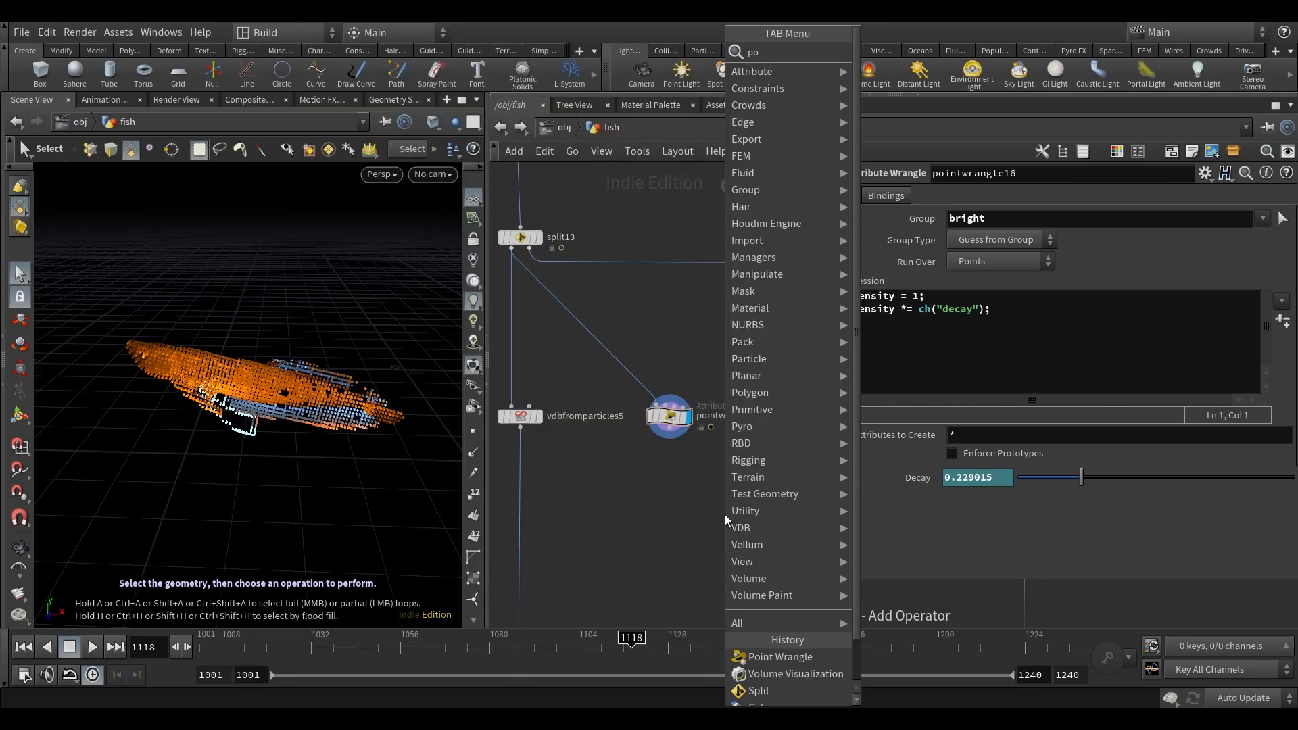
pyautogui.write('pointwr')
pyautogui.press('Return')
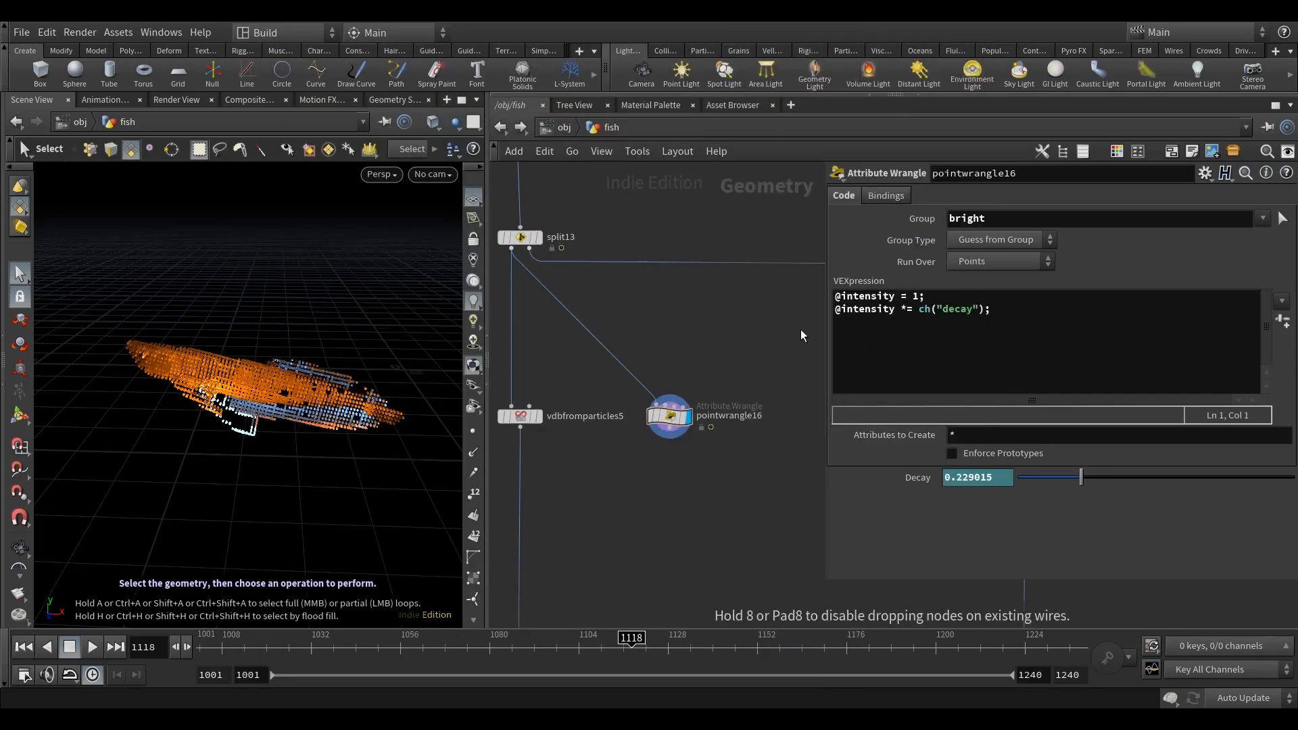
pyautogui.click(672, 477)
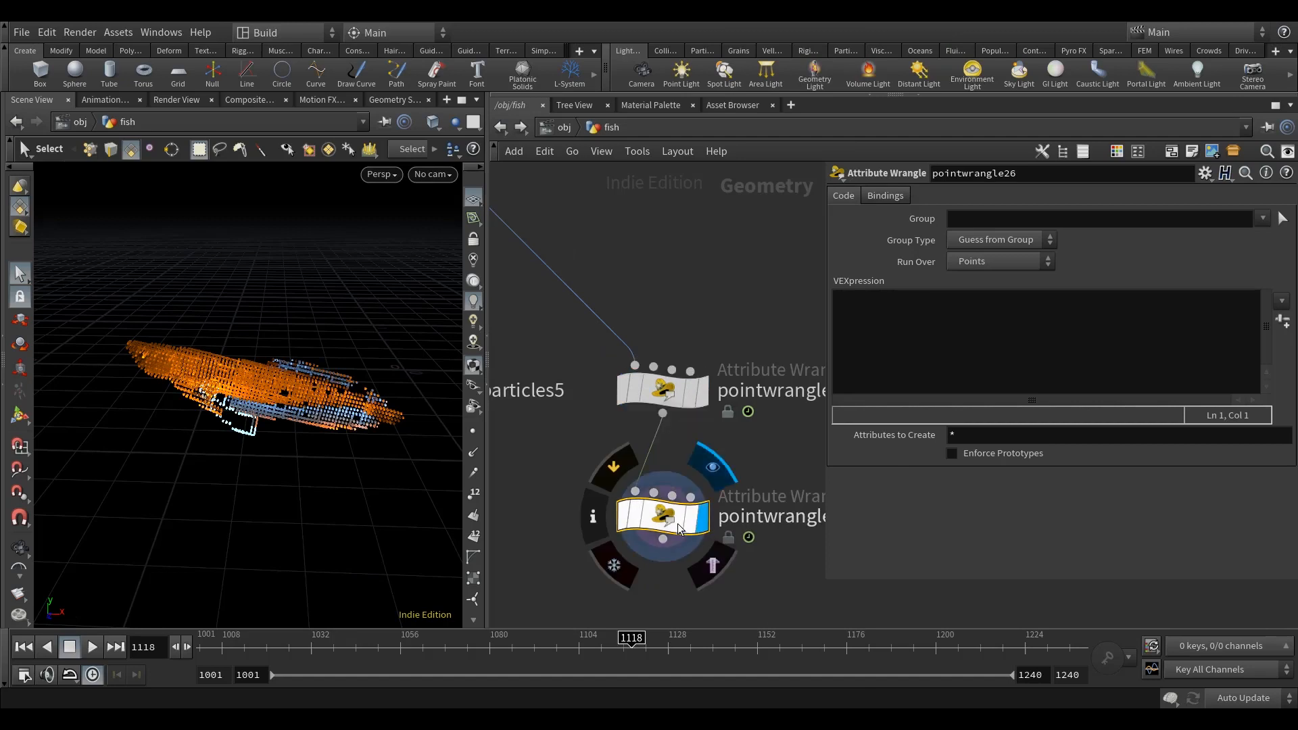
pyautogui.scroll(3, 707, 482)
pyautogui.click(926, 341)
pyautogui.write('v@')
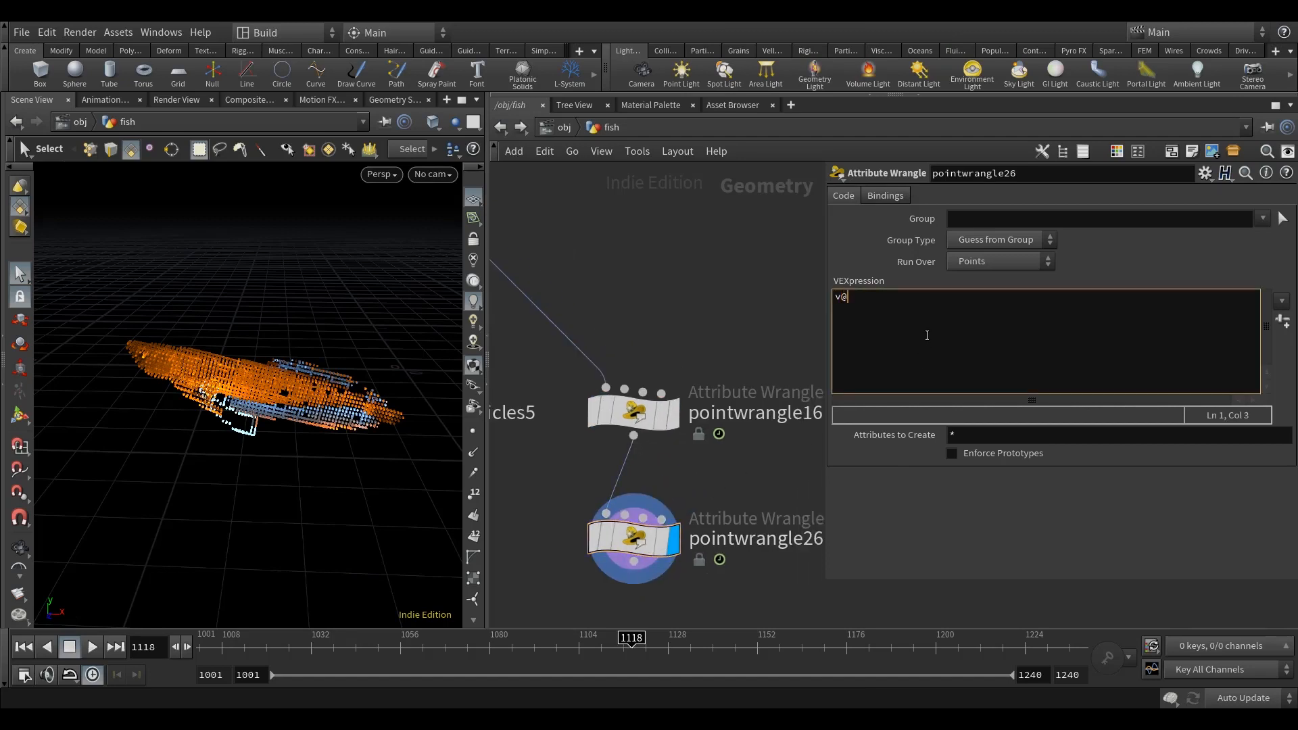
pyautogui.write('Cd = set()')
pyautogui.write('@inte')
pyautogui.write('ns')
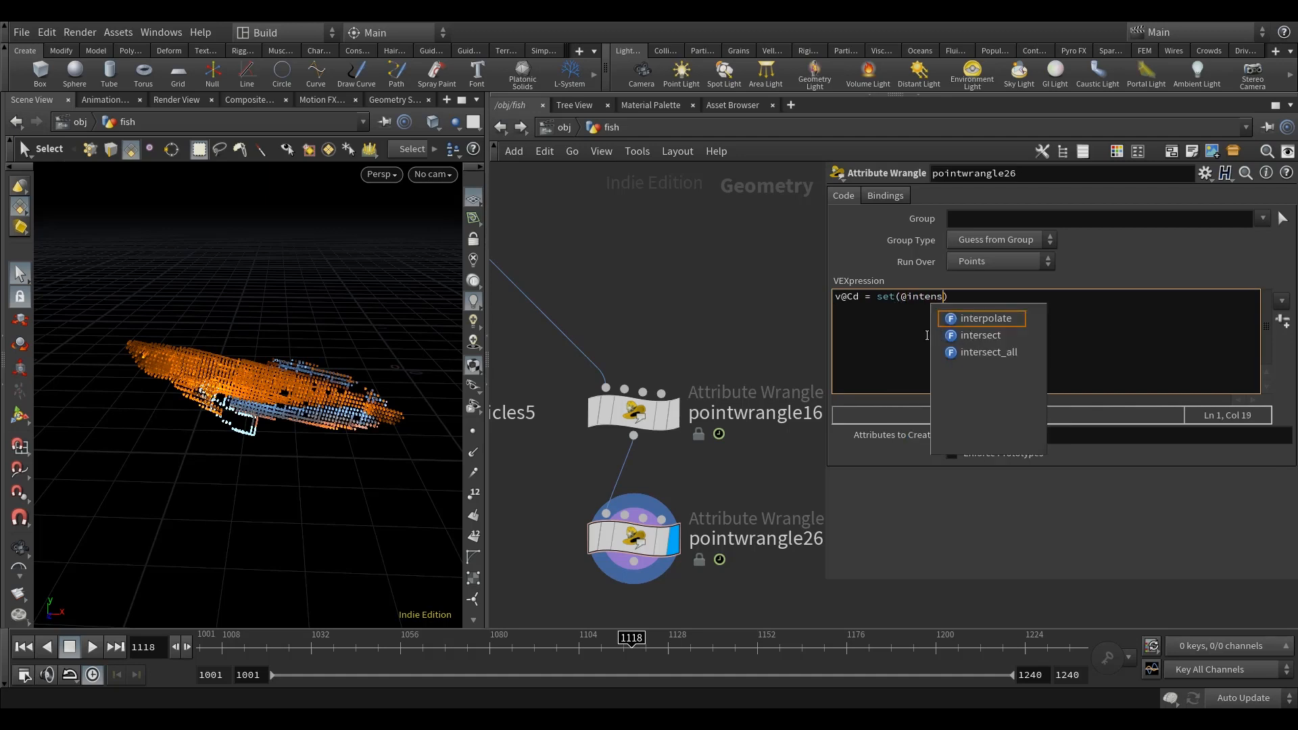
pyautogui.write('ity,')
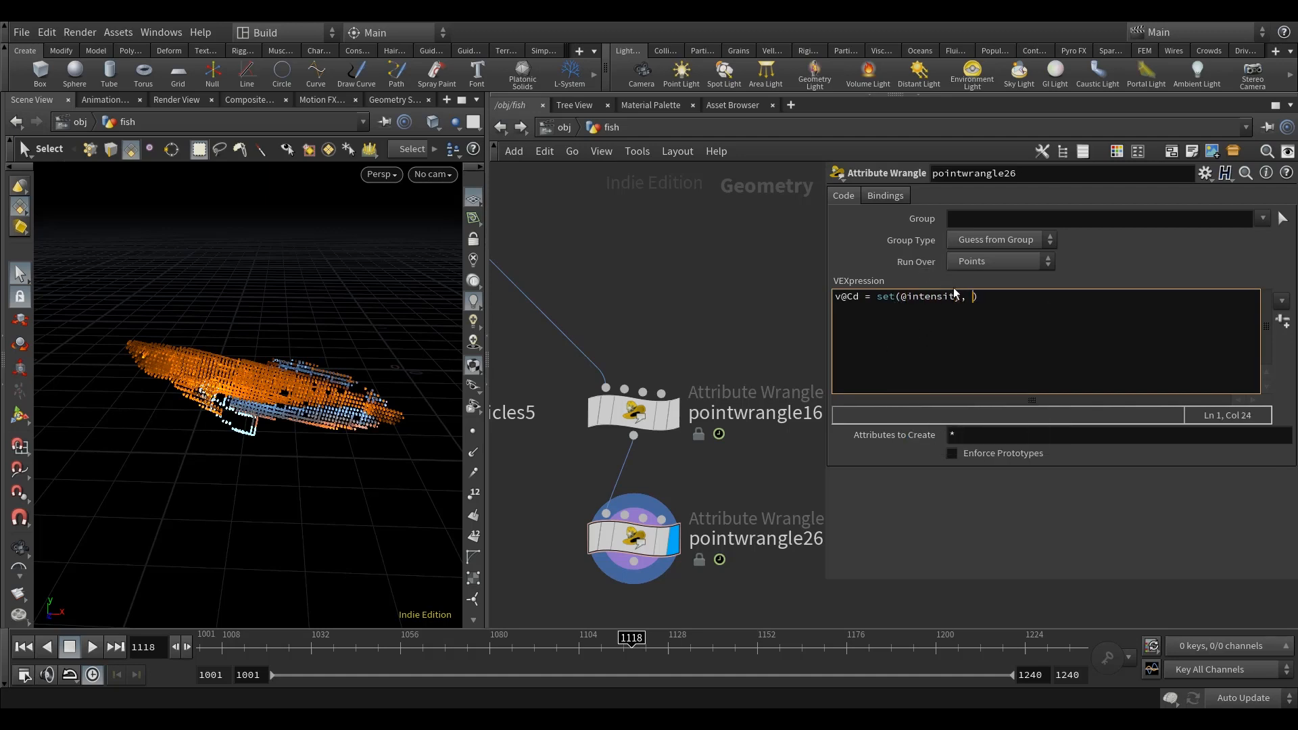
pyautogui.moveTo(963, 296); pyautogui.dragTo(902, 298)
pyautogui.hotkey('ctrl', 'c')
pyautogui.click(973, 296)
pyautogui.hotkey('ctrl', 'v')
pyautogui.hotkey('ctrl', 'v')
pyautogui.click(1036, 317)
pyautogui.write(',')
pyautogui.write(';')
# Step: Scrub the timeline between frames 1118 and 1078 and examine how the intensity colour on the fish points changes
pyautogui.scroll(-5, 692, 304)
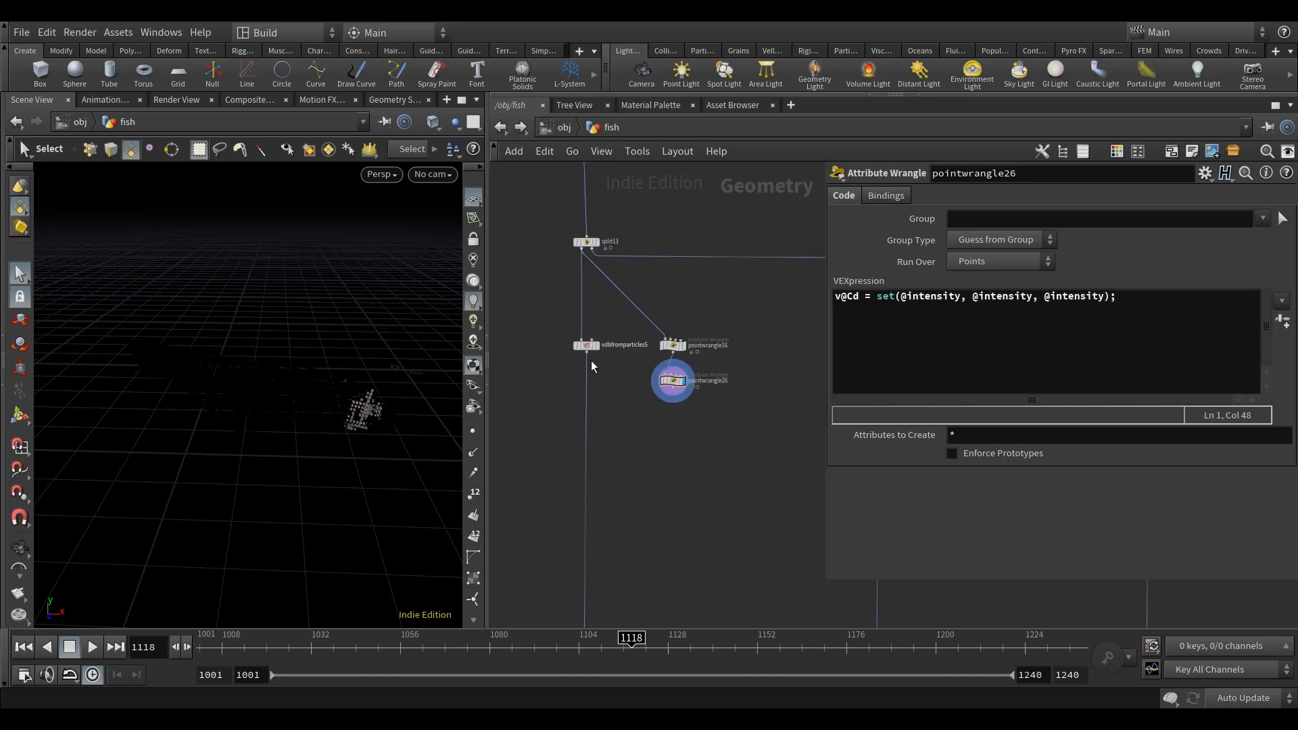
pyautogui.moveTo(690, 551); pyautogui.dragTo(692, 599, button='middle')
pyautogui.keyDown('alt'); pyautogui.moveTo(358, 478); pyautogui.dragTo(405, 453); pyautogui.keyUp('alt')
pyautogui.click(636, 655)
pyautogui.moveTo(636, 656); pyautogui.dragTo(538, 652)
pyautogui.keyDown('alt'); pyautogui.moveTo(297, 440); pyautogui.dragTo(308, 415); pyautogui.keyUp('alt')
pyautogui.moveTo(536, 646); pyautogui.dragTo(483, 645)
pyautogui.keyDown('alt'); pyautogui.moveTo(352, 458); pyautogui.dragTo(355, 430); pyautogui.keyUp('alt')
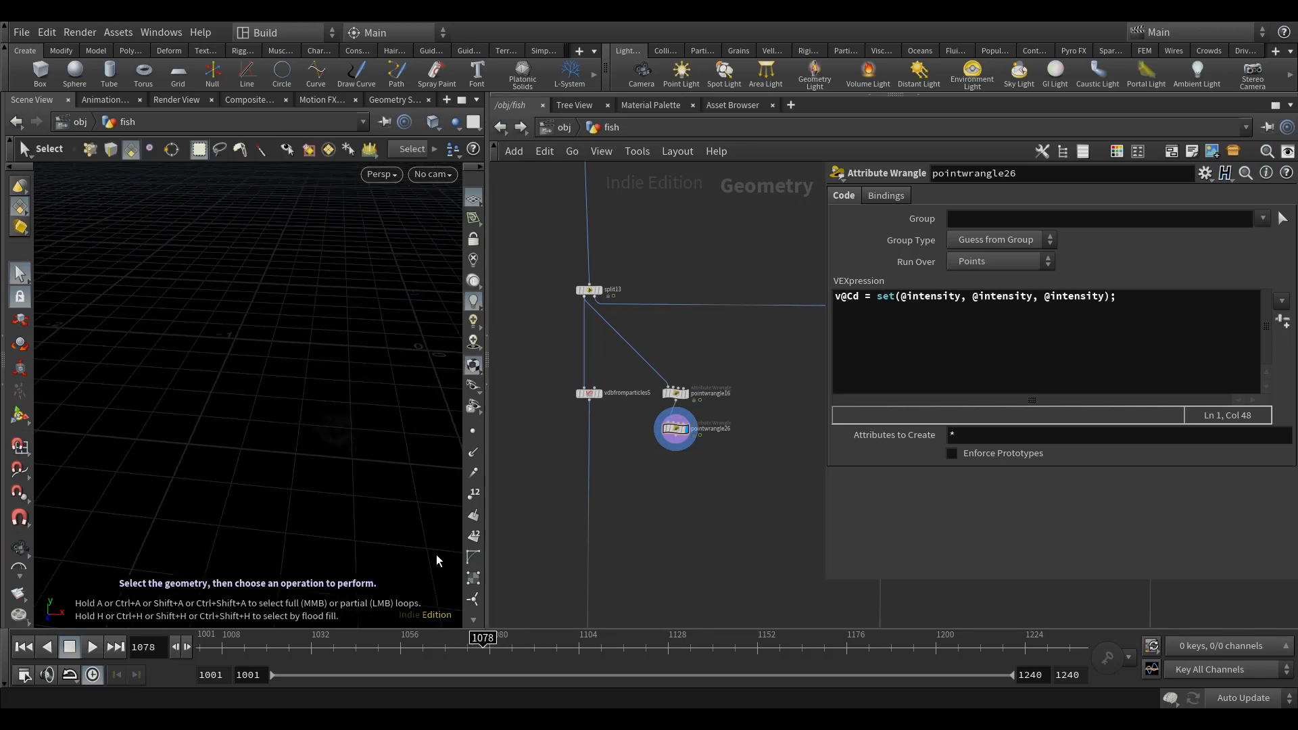
pyautogui.moveTo(489, 659); pyautogui.dragTo(558, 659)
pyautogui.moveTo(388, 419)
pyautogui.keyDown('alt'); pyautogui.mouseDown()
pyautogui.moveTo(368, 454)
pyautogui.moveTo(352, 411)
pyautogui.moveTo(379, 418)
pyautogui.mouseUp(); pyautogui.keyUp('alt')
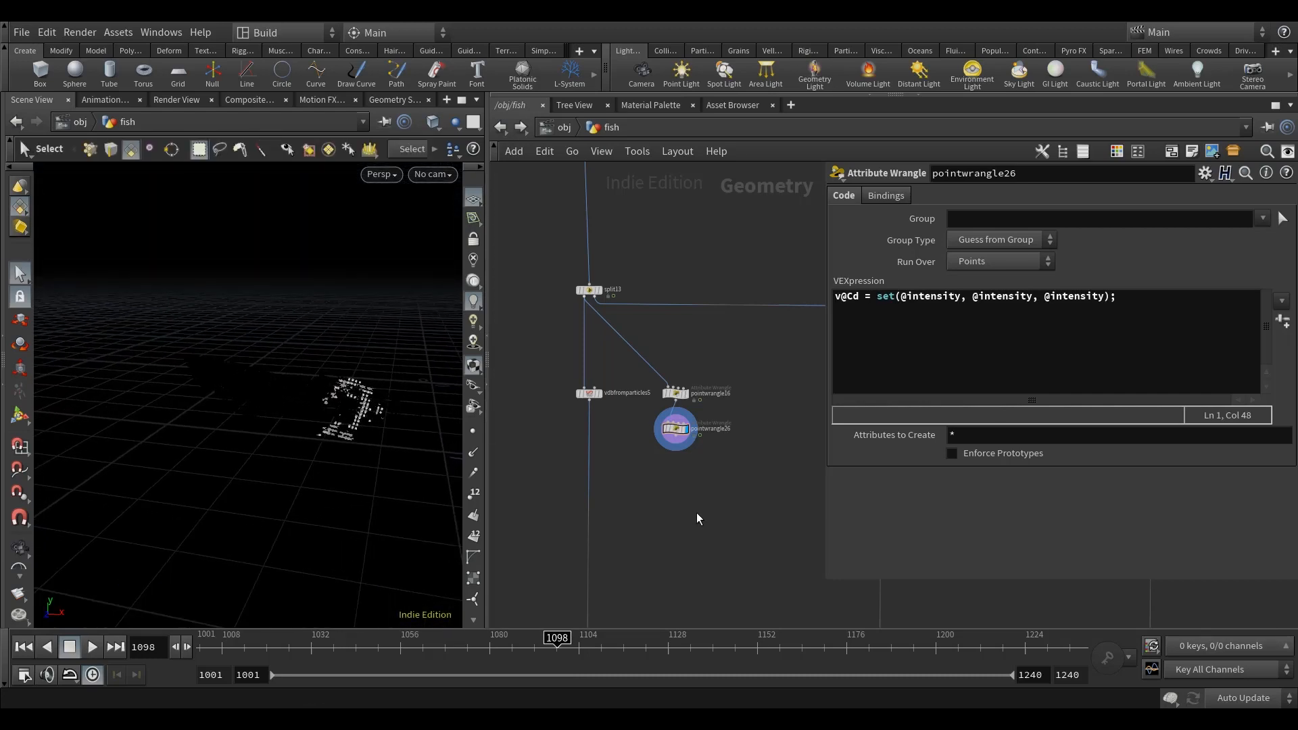
# Step: Switch to manual update mode and place a copy of vdbfromparticles5 below pointwrangle26
pyautogui.moveTo(696, 512); pyautogui.dragTo(690, 487, button='middle')
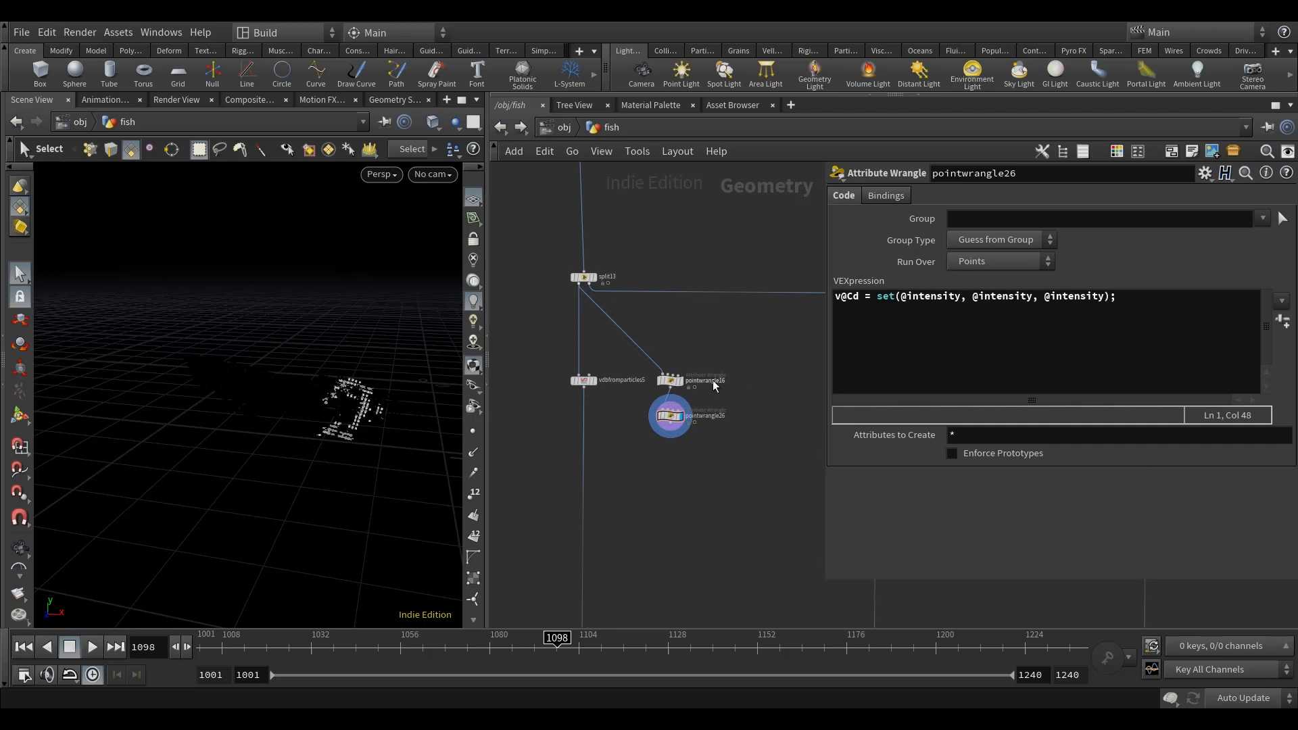
pyautogui.scroll(4, 624, 402)
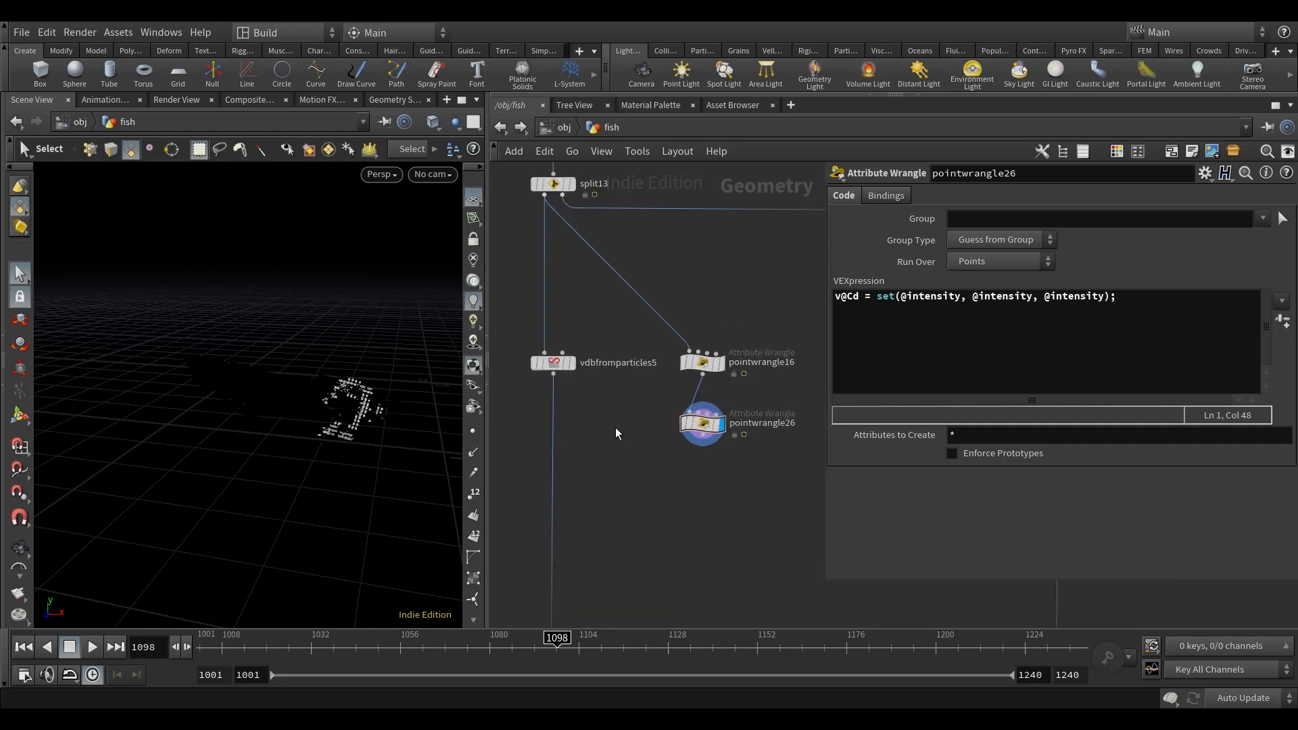
pyautogui.click(1237, 679)
pyautogui.click(555, 363)
pyautogui.hotkey('ctrl', 'c')
pyautogui.hotkey('ctrl', 'v')
pyautogui.moveTo(732, 477); pyautogui.dragTo(695, 477, button='middle')
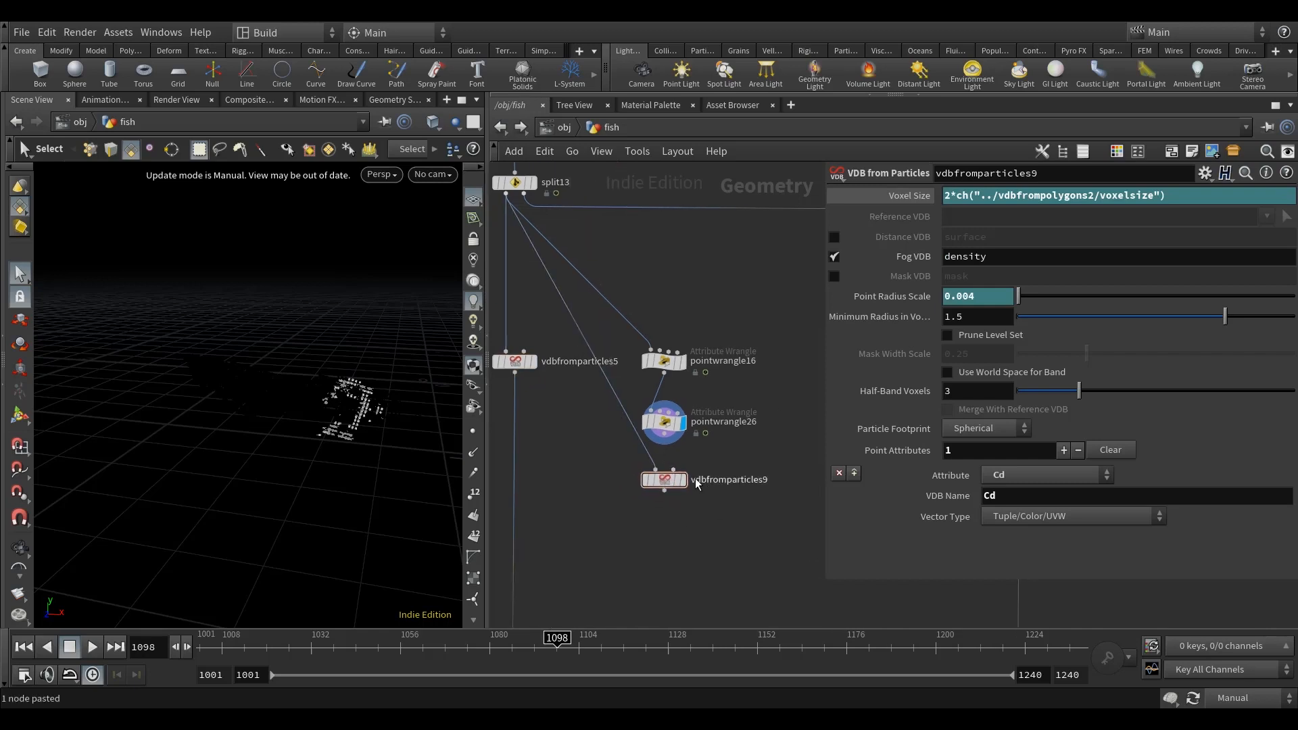
# Step: Wire pointwrangle26 into the copied VDB from Particles, display it, restore Auto Update and show its evaluated voxel size
pyautogui.moveTo(665, 434); pyautogui.dragTo(655, 469)
pyautogui.click(682, 480)
pyautogui.moveTo(726, 521); pyautogui.dragTo(709, 481, button='middle')
pyautogui.click(1238, 696)
pyautogui.click(1241, 645)
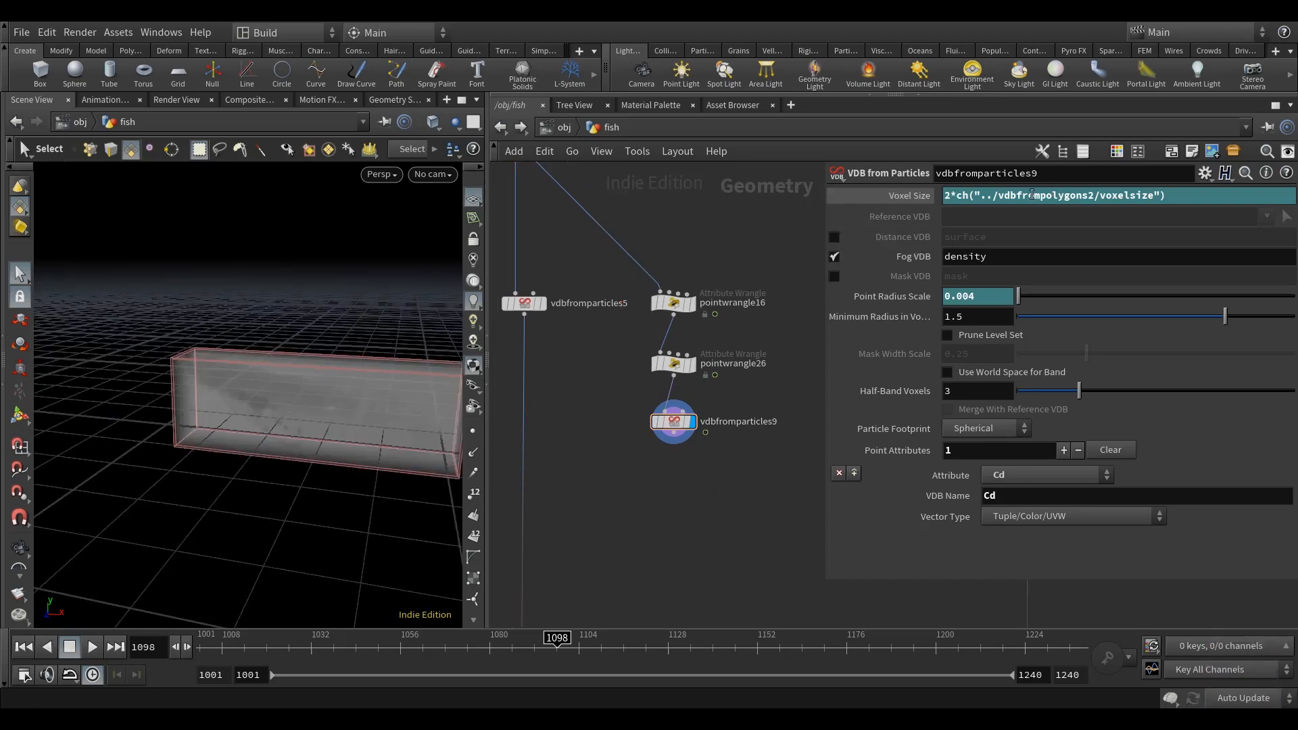
pyautogui.click(886, 196)
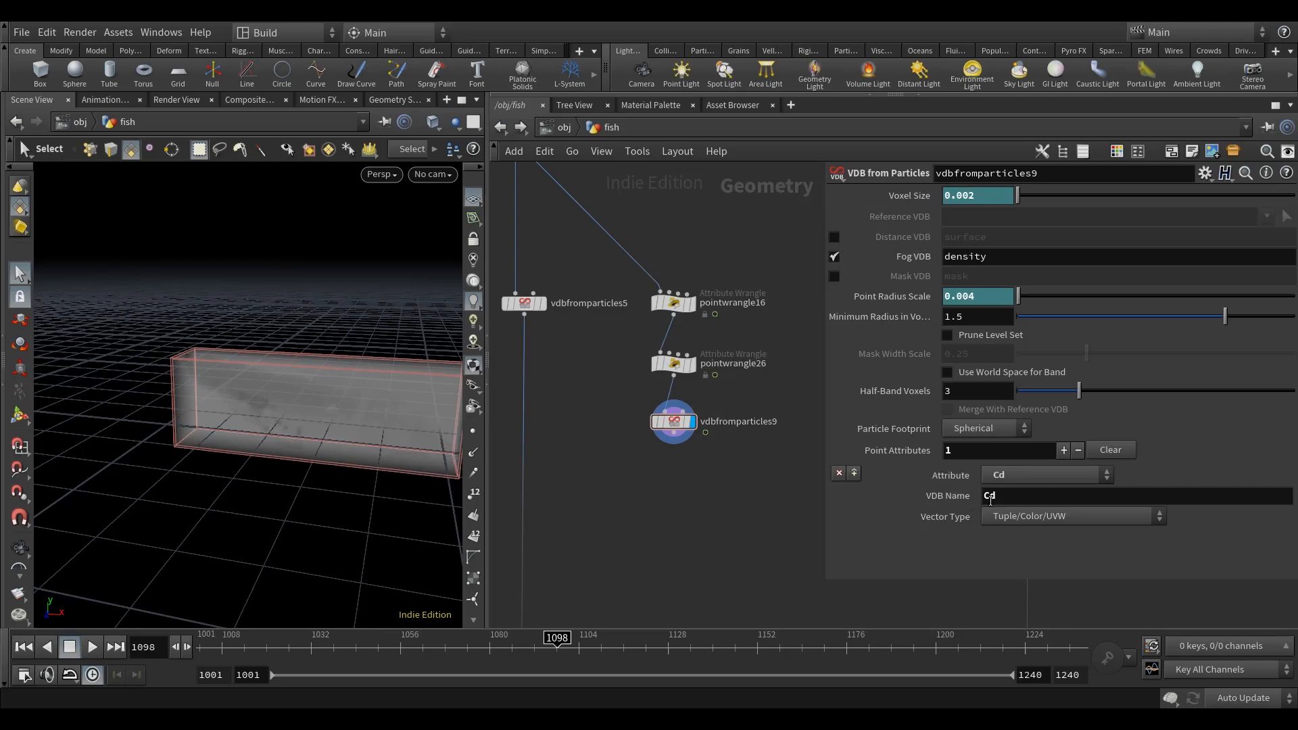
# Step: Duplicate the OUT_fish01_BOX null and place the copy beside the original, below the new VDB branch
pyautogui.moveTo(690, 474); pyautogui.dragTo(675, 431, button='middle')
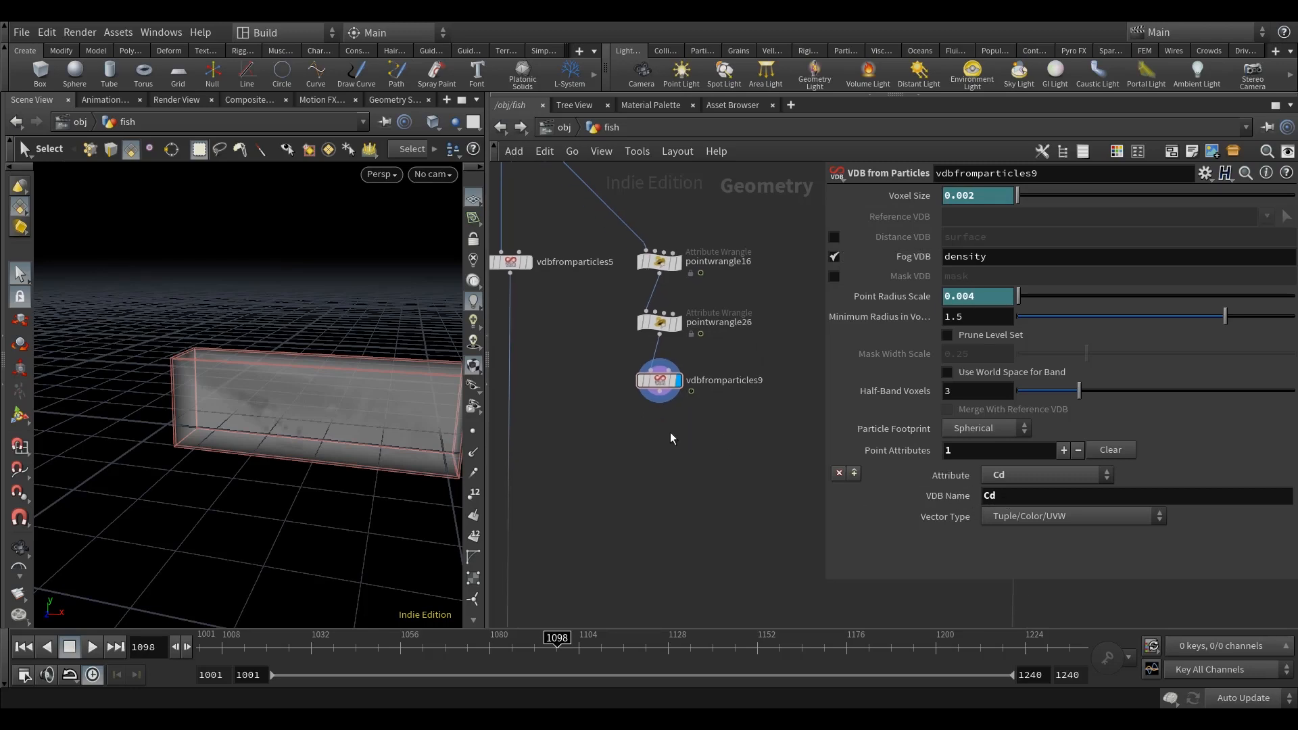
pyautogui.scroll(-5, 659, 432)
pyautogui.moveTo(696, 483); pyautogui.dragTo(697, 388, button='middle')
pyautogui.scroll(6, 655, 517)
pyautogui.scroll(1, 655, 517)
pyautogui.scroll(-6, 695, 541)
pyautogui.moveTo(679, 530); pyautogui.dragTo(660, 477, button='middle')
pyautogui.scroll(3, 608, 495)
pyautogui.click(622, 484)
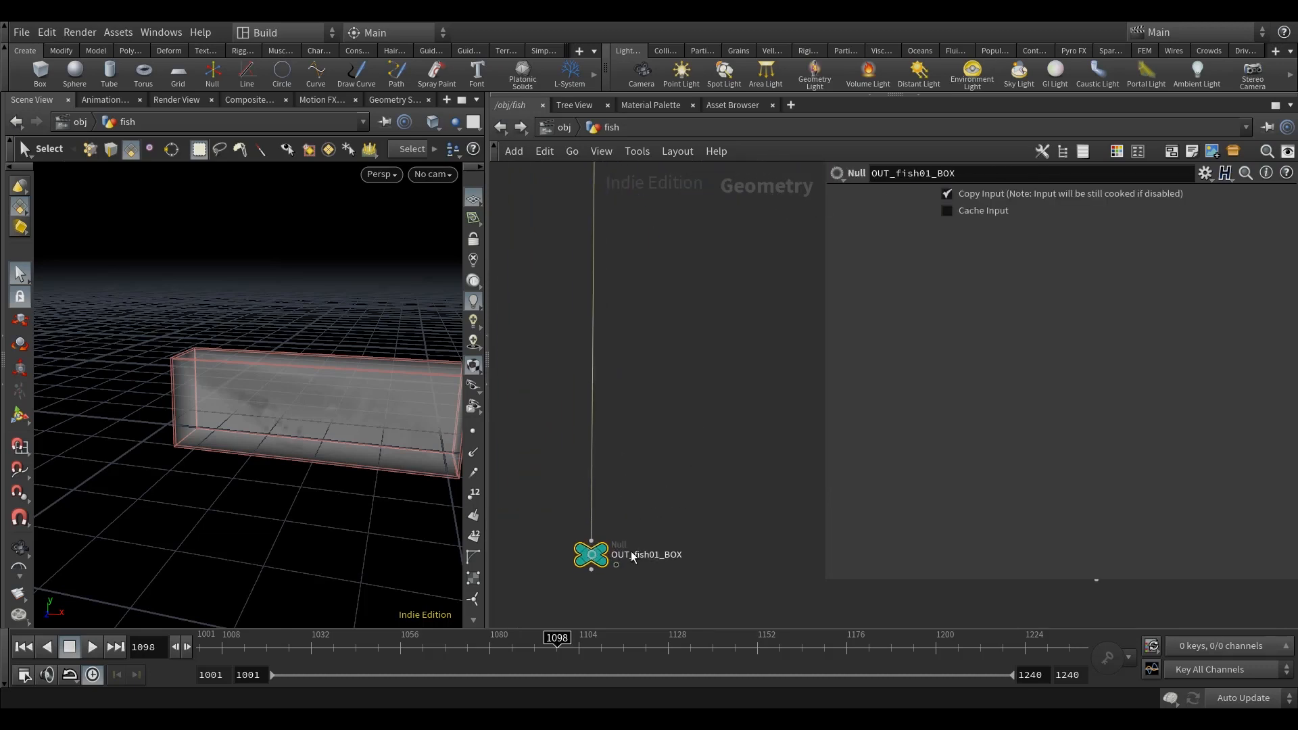
pyautogui.hotkey('ctrl', 'c')
pyautogui.scroll(-2, 692, 500)
pyautogui.hotkey('ctrl', 'v')
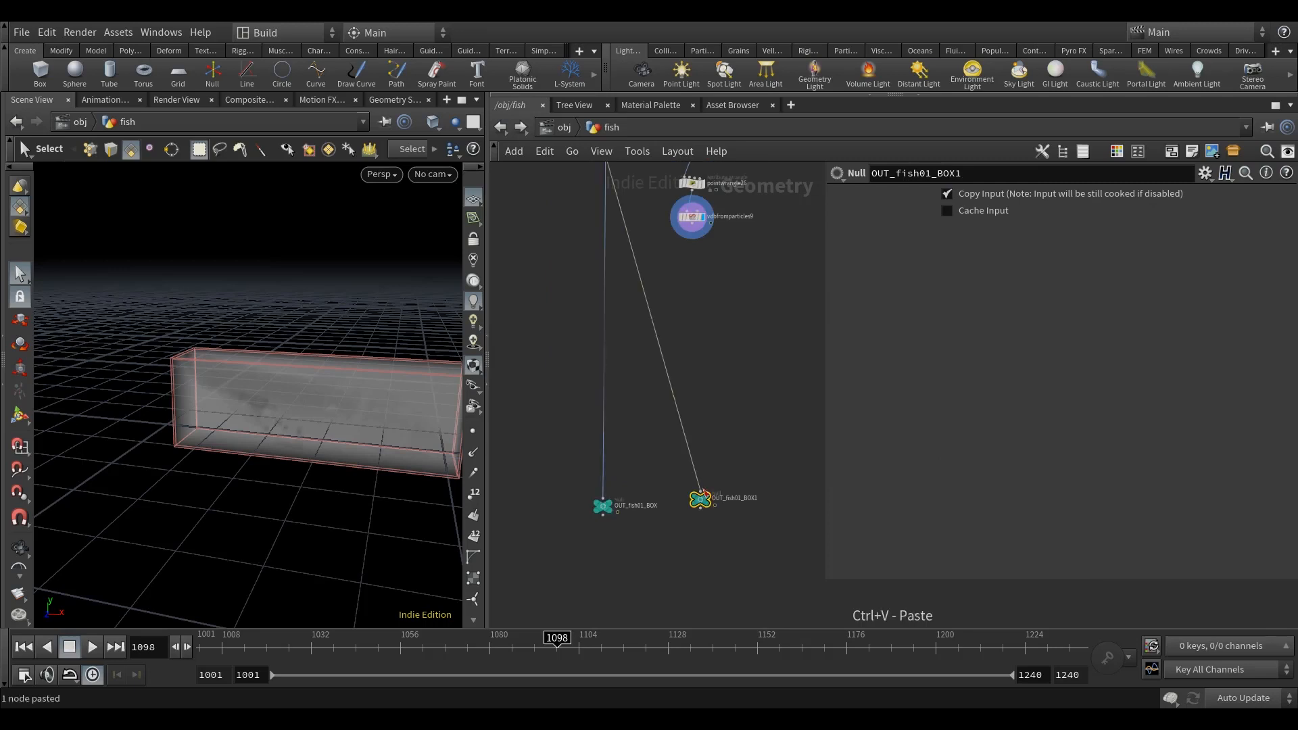
pyautogui.moveTo(700, 497); pyautogui.dragTo(699, 506)
# Step: Wire vdbfromparticles9 into the duplicated null and rename it OUT_fish01_BOX_AOV
pyautogui.click(695, 232)
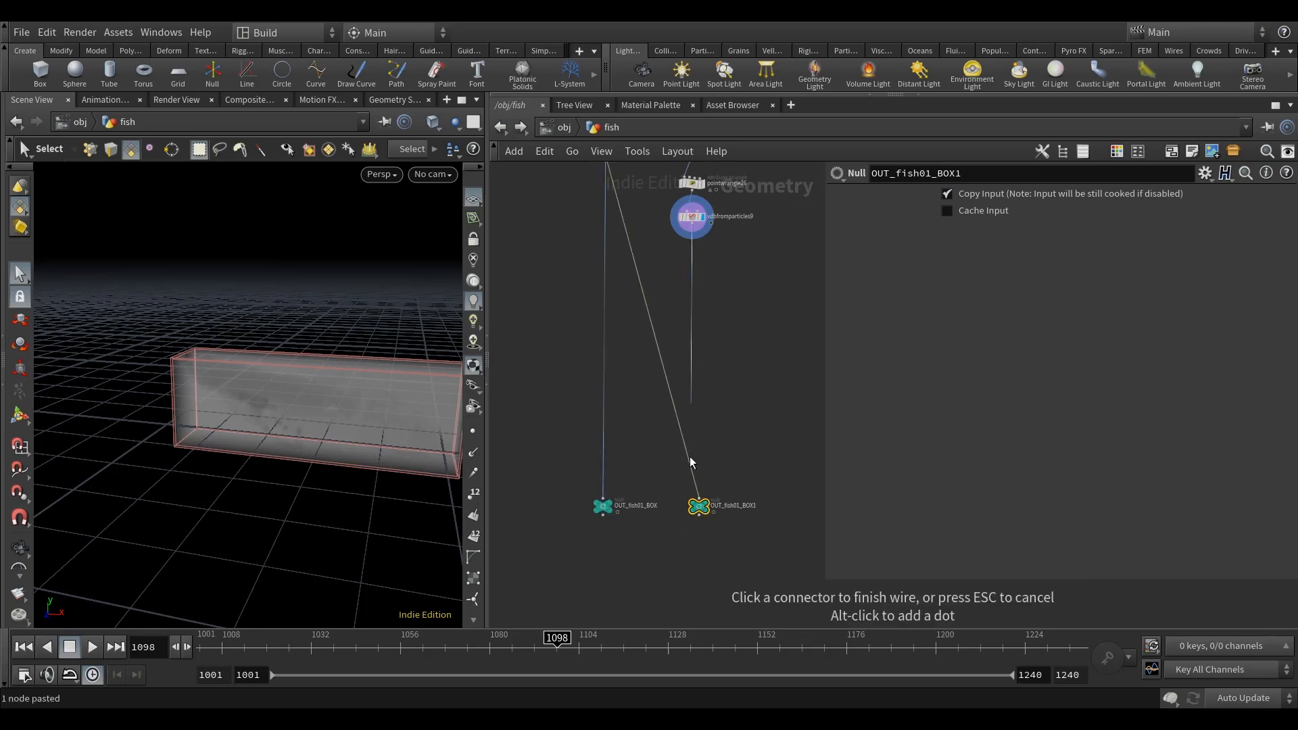
pyautogui.click(699, 498)
pyautogui.scroll(3, 734, 509)
pyautogui.doubleClick(777, 508)
pyautogui.press('BackSpace')
pyautogui.write('_')
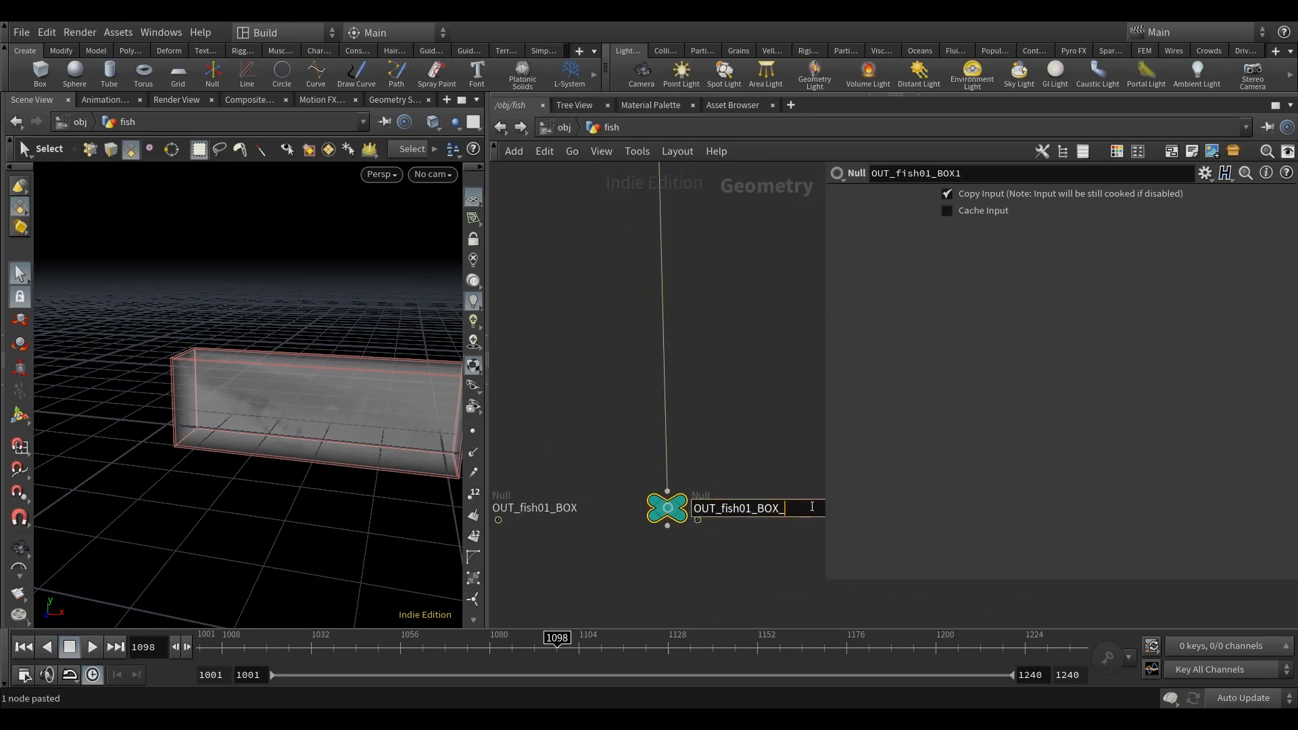
pyautogui.write('AOV')
pyautogui.press('Return')
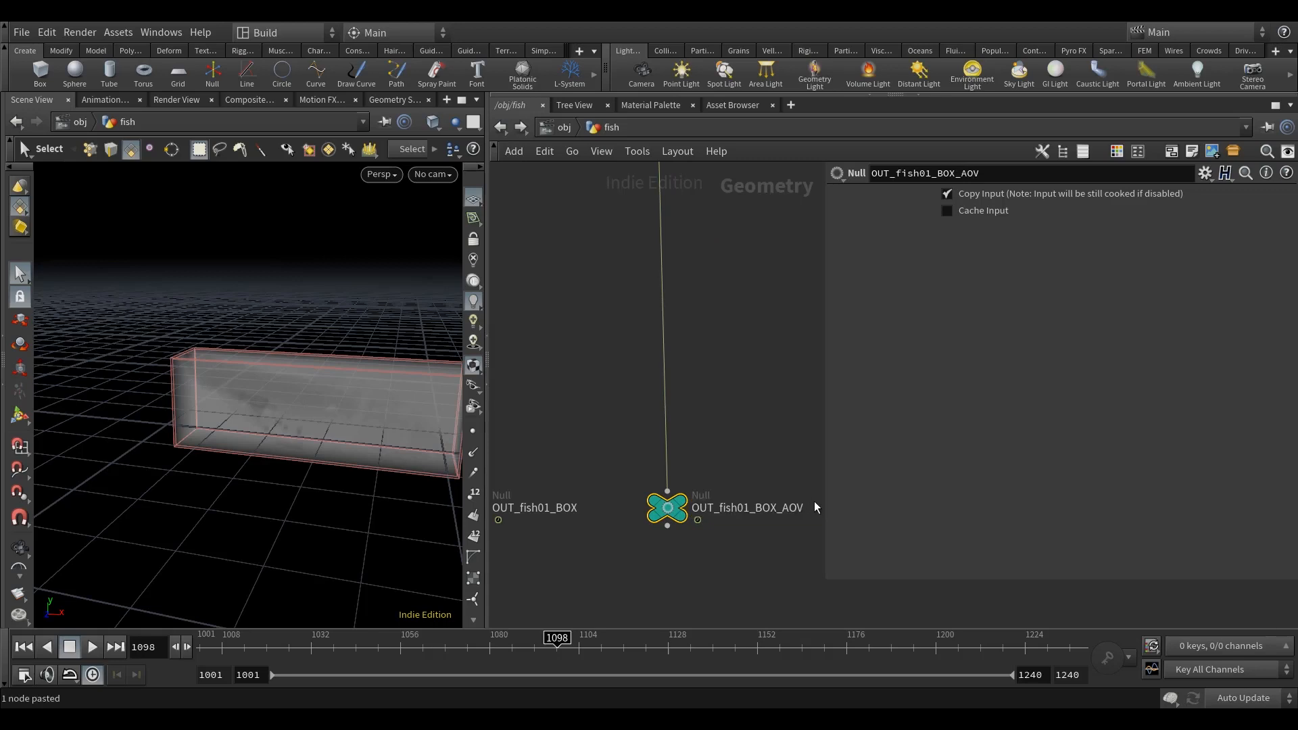
# Step: Examine the new AOV branch and its output null beside the original OUT_fish01_BOX branch
pyautogui.scroll(-5, 757, 392)
pyautogui.scroll(2, 738, 397)
pyautogui.moveTo(727, 469); pyautogui.dragTo(721, 468)
pyautogui.moveTo(741, 398); pyautogui.dragTo(722, 477, button='middle')
pyautogui.scroll(-2, 717, 484)
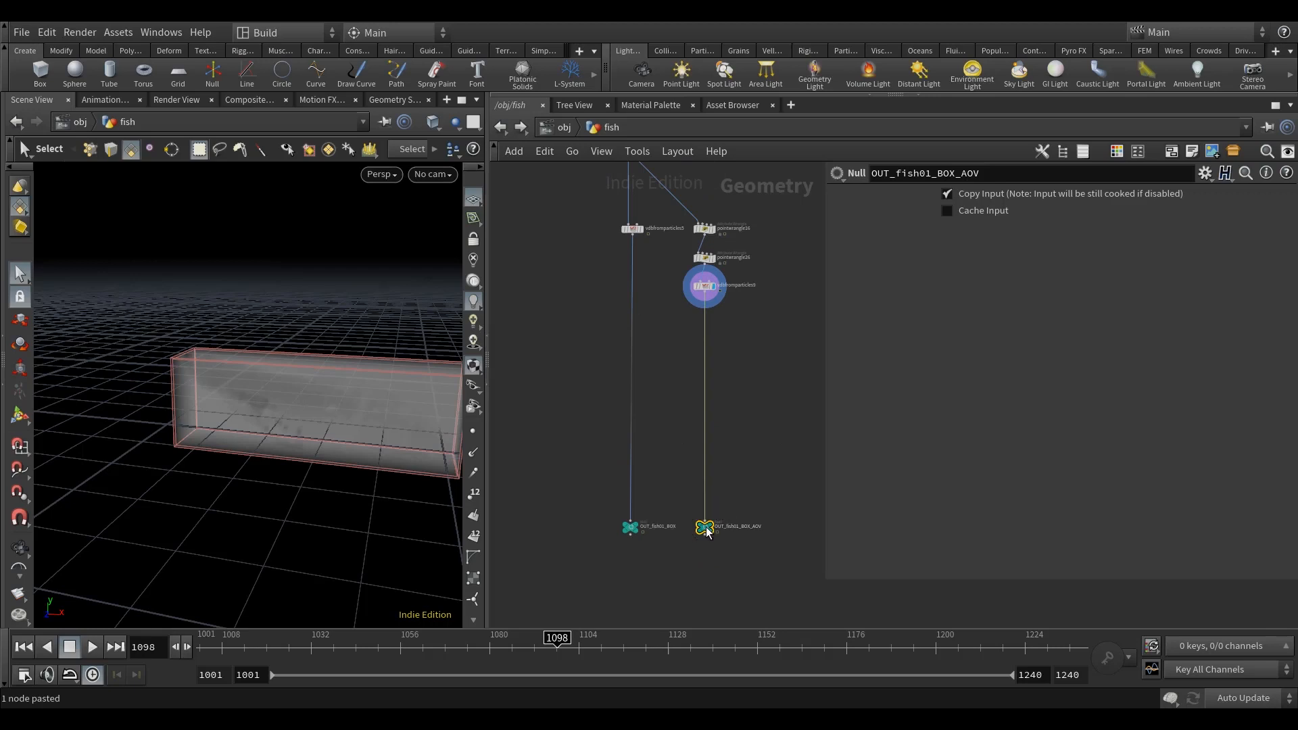
pyautogui.scroll(4, 651, 546)
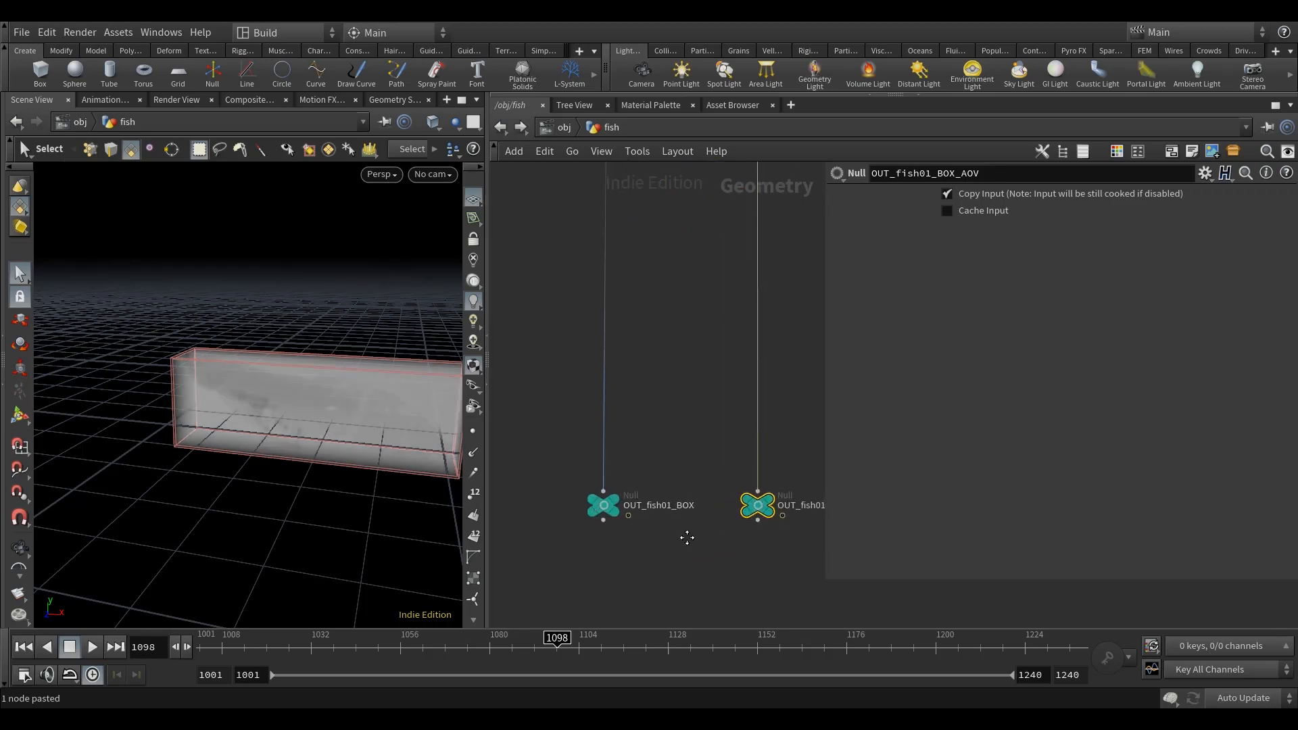
pyautogui.moveTo(687, 536); pyautogui.dragTo(614, 547, button='middle')
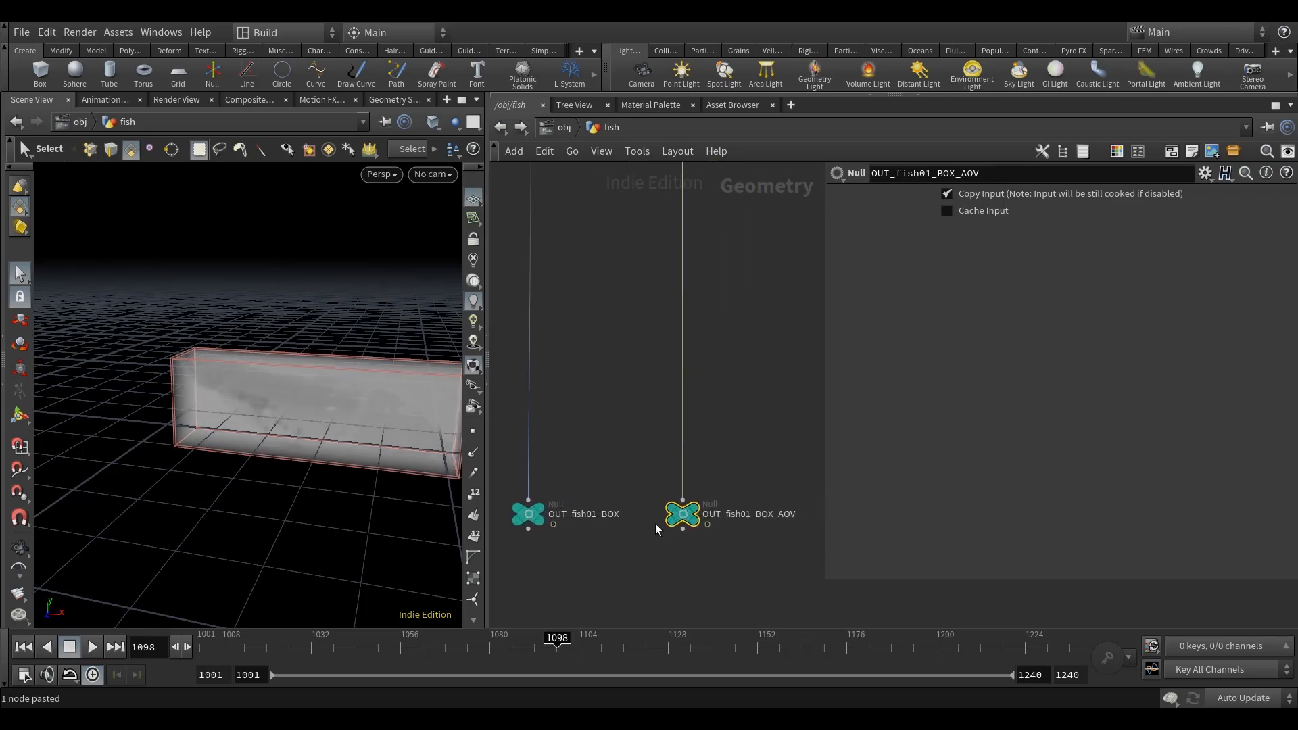
pyautogui.keyDown('alt'); pyautogui.moveTo(438, 430); pyautogui.dragTo(376, 455); pyautogui.keyUp('alt')
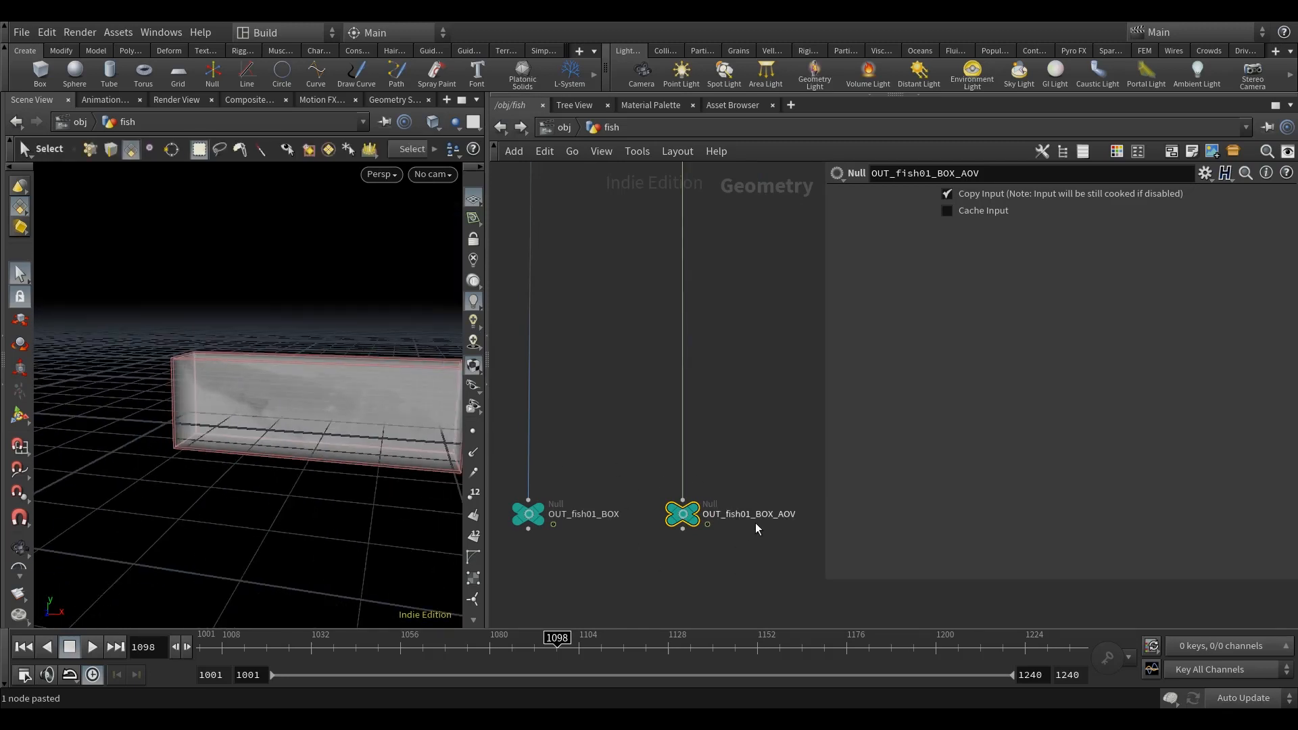
pyautogui.scroll(-5, 715, 528)
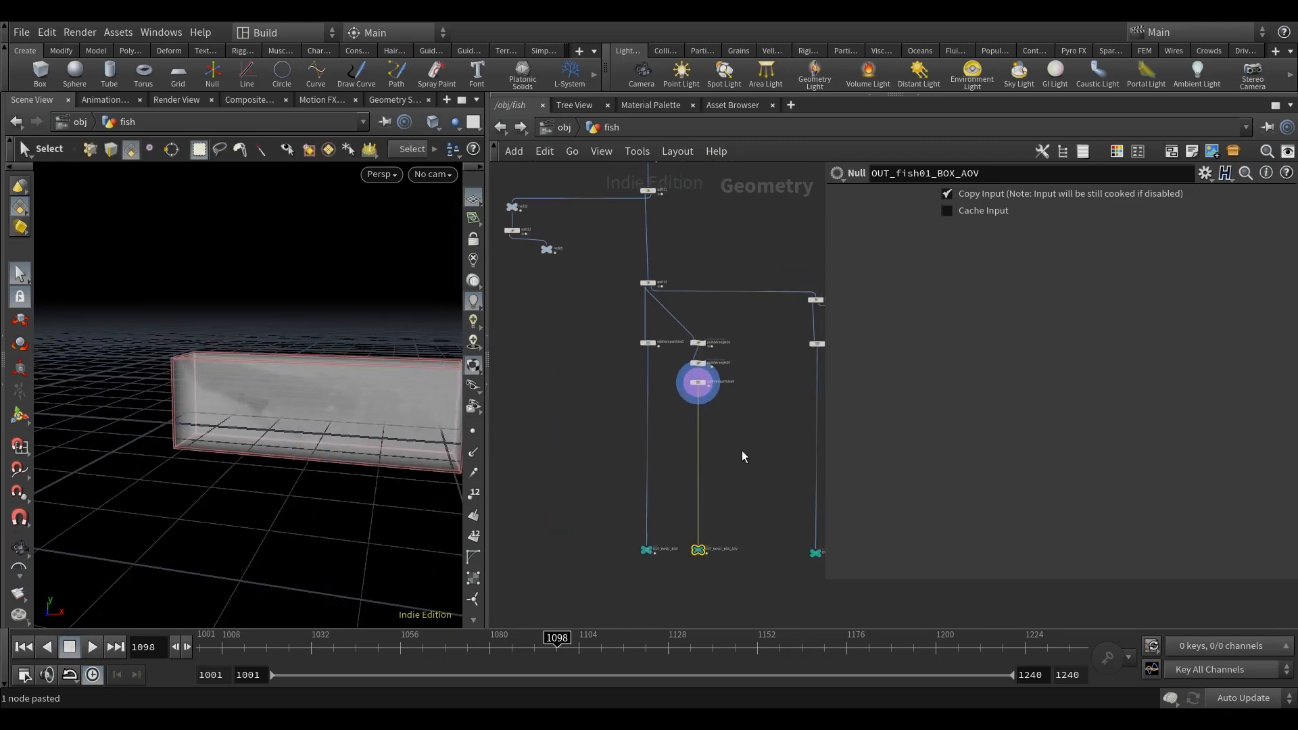
pyautogui.moveTo(742, 457); pyautogui.dragTo(744, 409, button='middle')
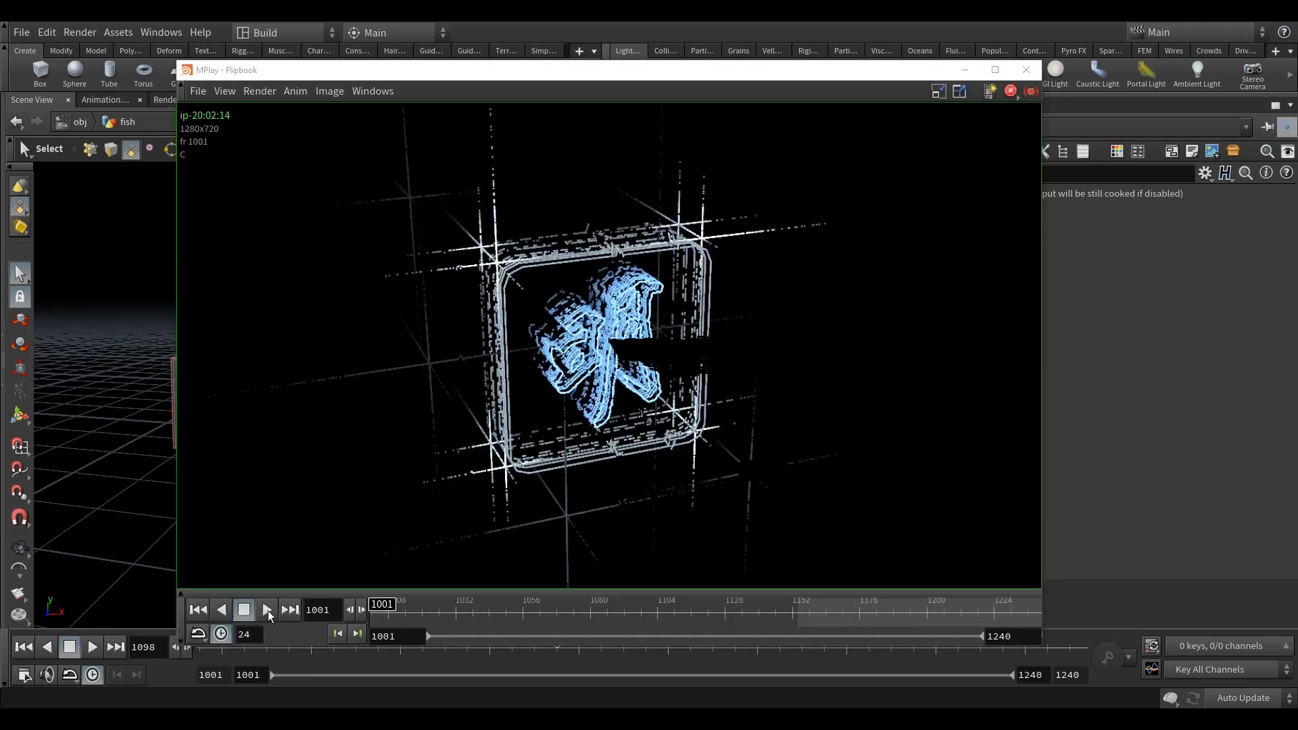
# Step: Add a Trail node after timeshift19 in the fish animation branch and display it
pyautogui.click(267, 610)
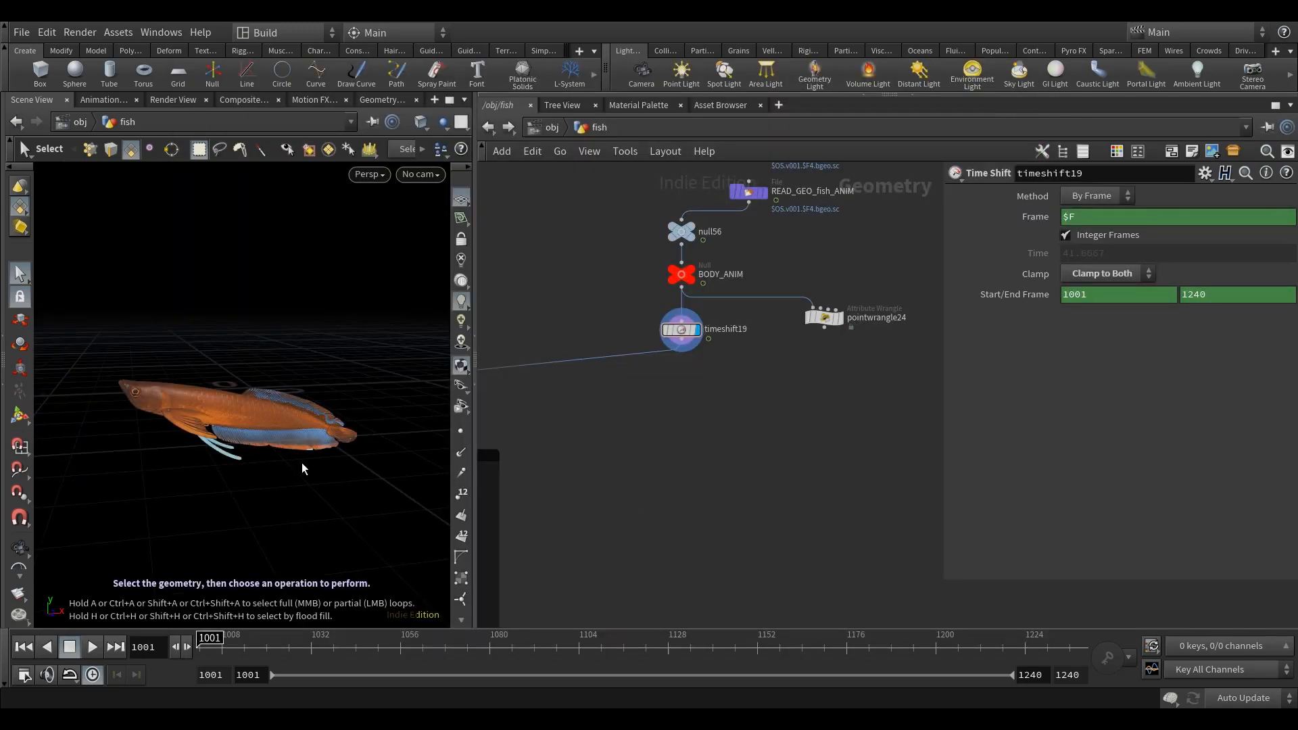
pyautogui.moveTo(300, 461); pyautogui.dragTo(296, 465)
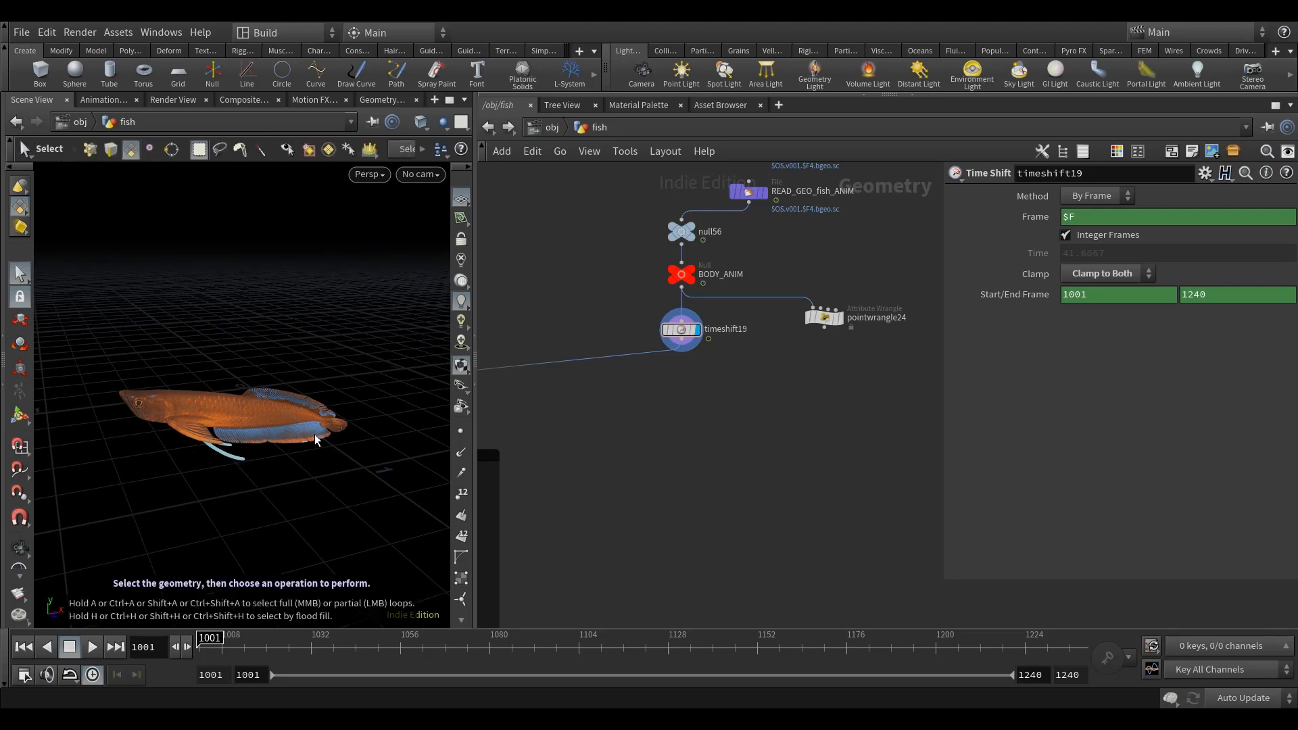
pyautogui.scroll(-6, 670, 419)
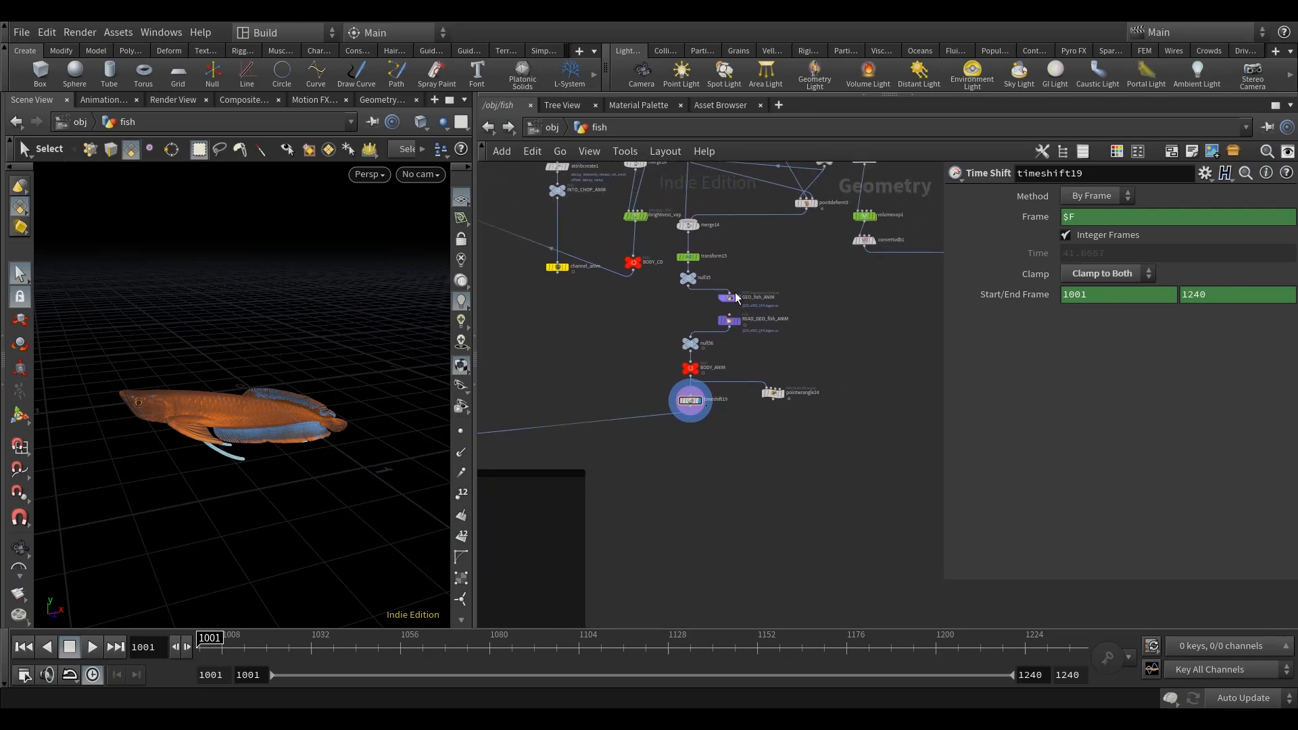
pyautogui.scroll(3, 736, 295)
pyautogui.moveTo(728, 472); pyautogui.dragTo(731, 383, button='middle')
pyautogui.moveTo(689, 469); pyautogui.dragTo(699, 491, button='middle')
pyautogui.press('Tab')
pyautogui.write('tr')
pyautogui.click(840, 71)
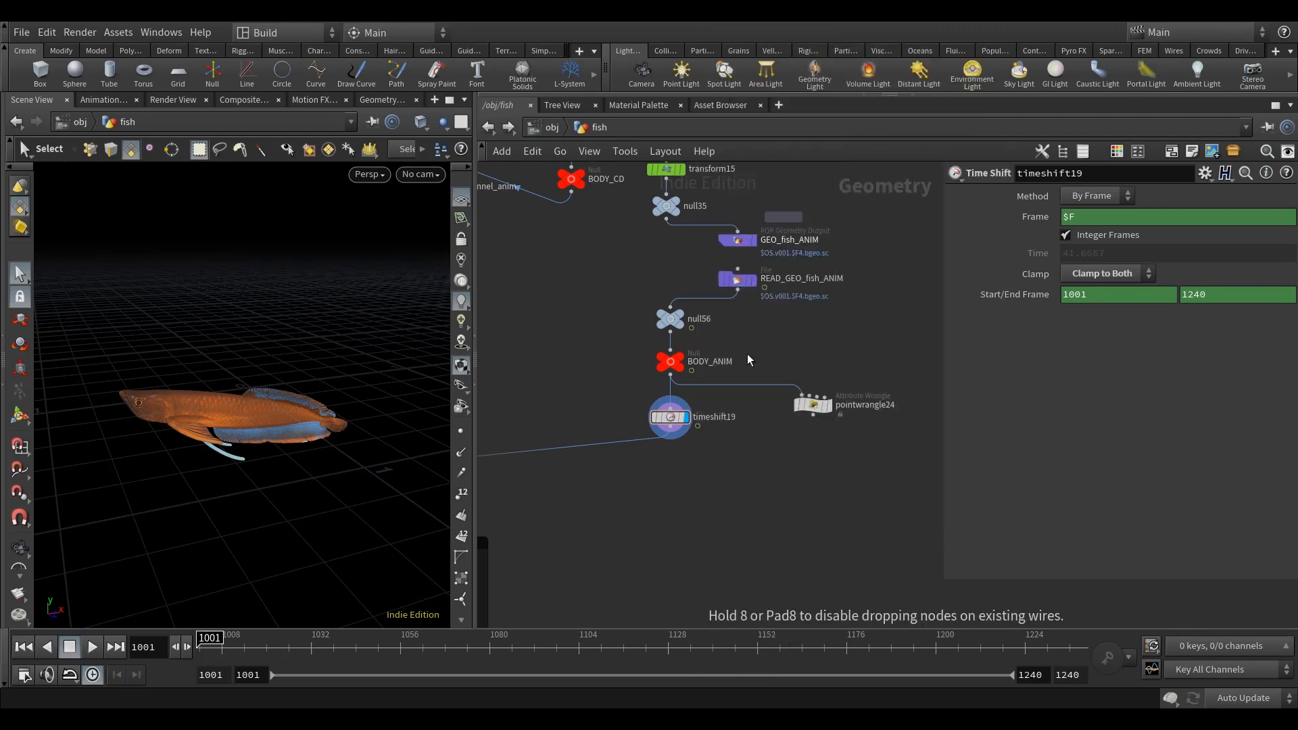
pyautogui.click(672, 477)
pyautogui.scroll(2, 672, 477)
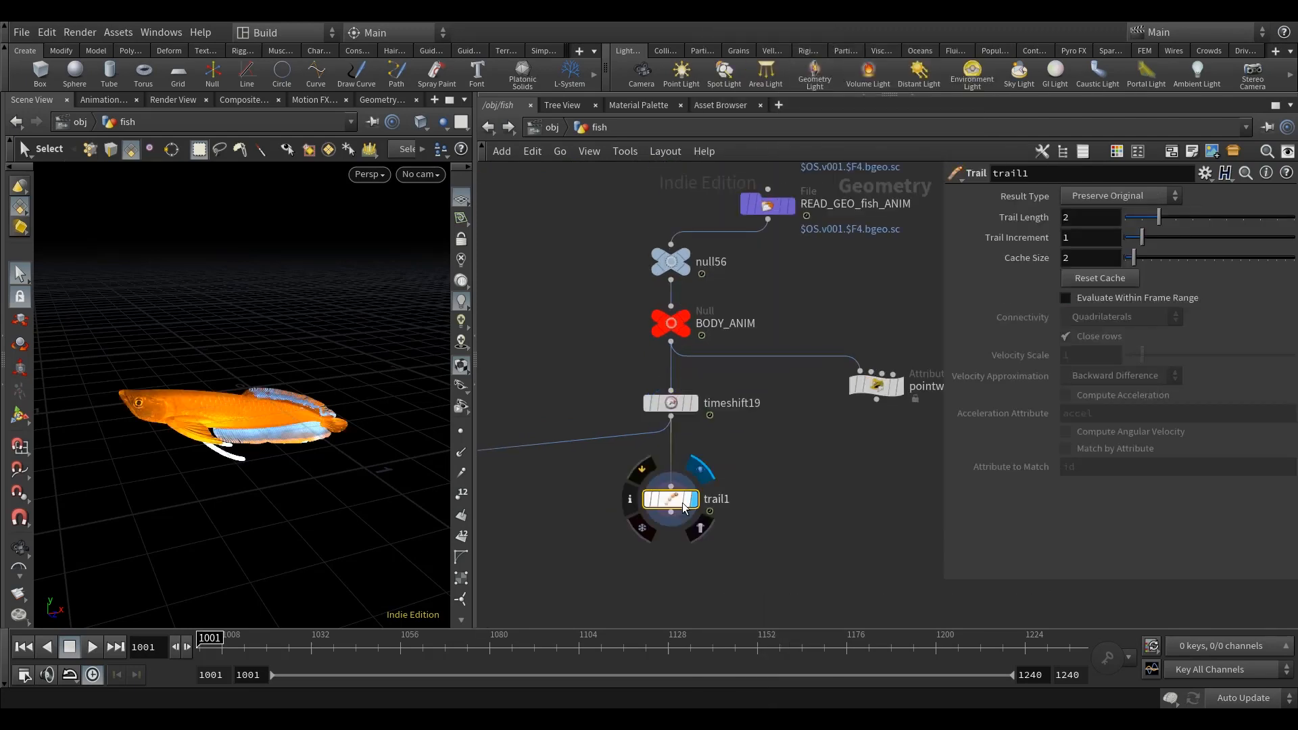
# Step: Set the Trail node's result type to Compute Velocity
pyautogui.click(1115, 196)
pyautogui.click(1107, 263)
pyautogui.press('Escape')
pyautogui.moveTo(327, 492); pyautogui.dragTo(275, 536)
pyautogui.press('s')
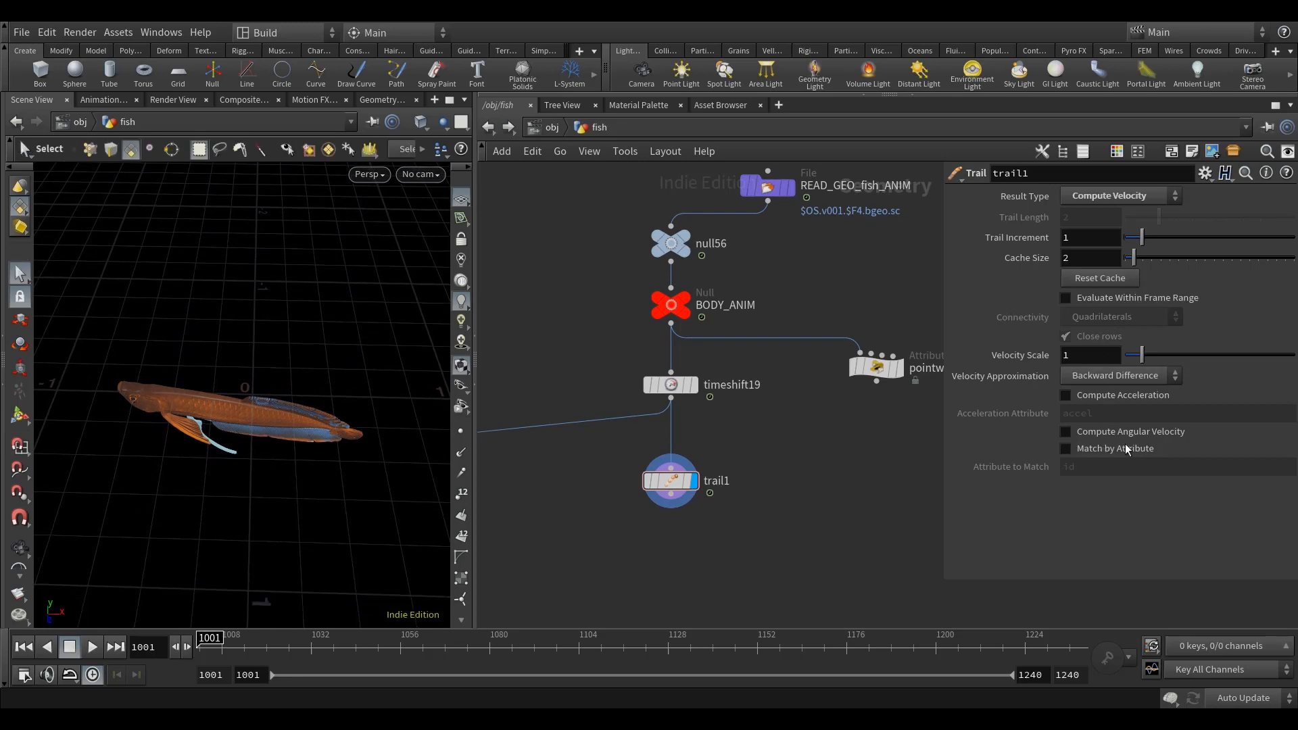
pyautogui.moveTo(822, 506); pyautogui.dragTo(815, 398, button='middle')
pyautogui.keyDown('alt'); pyautogui.moveTo(262, 457); pyautogui.dragTo(309, 473); pyautogui.keyUp('alt')
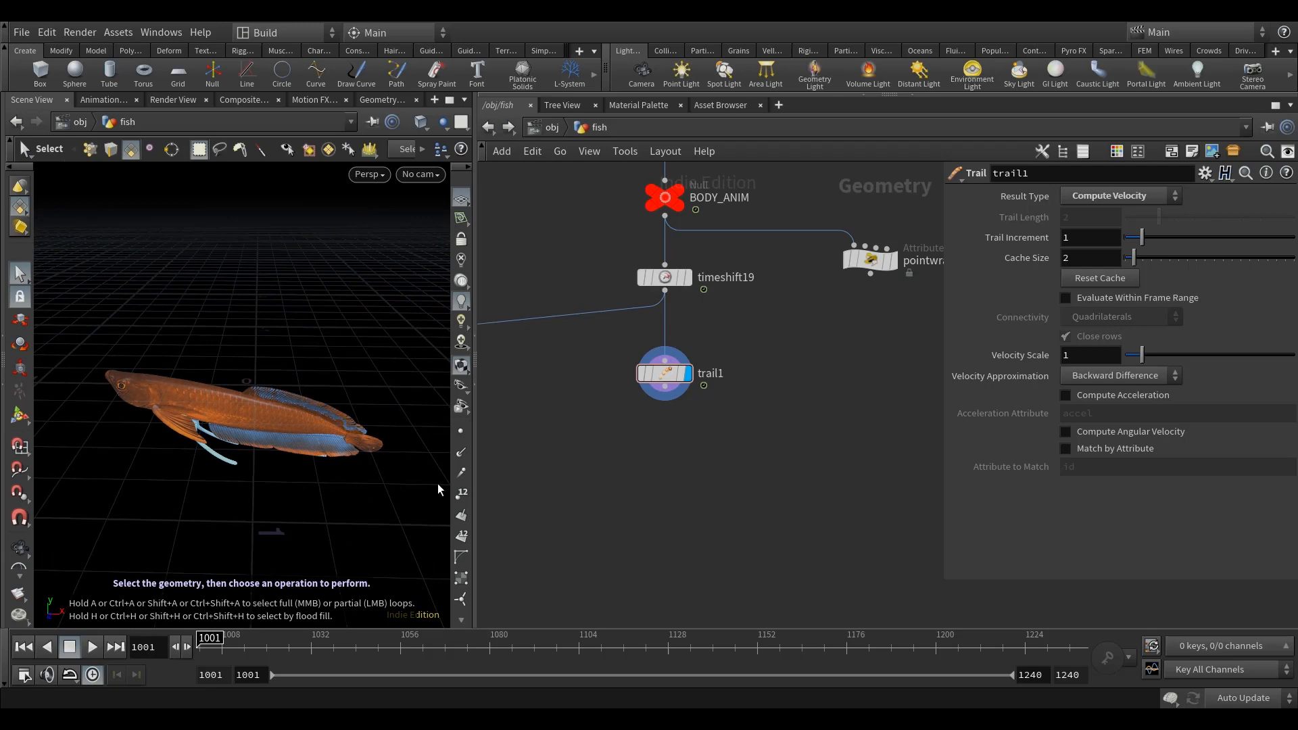
pyautogui.keyDown('alt'); pyautogui.moveTo(225, 366); pyautogui.dragTo(289, 434); pyautogui.keyUp('alt')
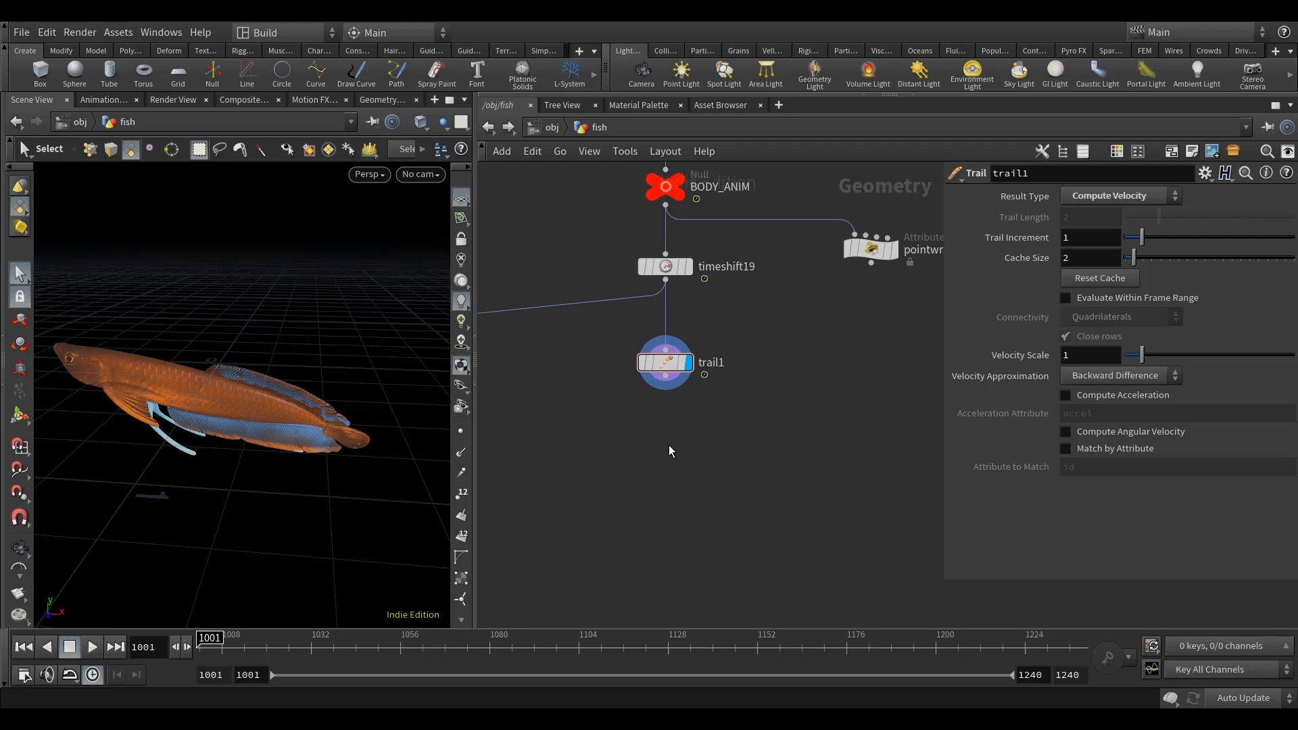
# Step: Add a Split node below trail1, wire it to the Trail output and display it
pyautogui.press('Tab')
pyautogui.write('spli')
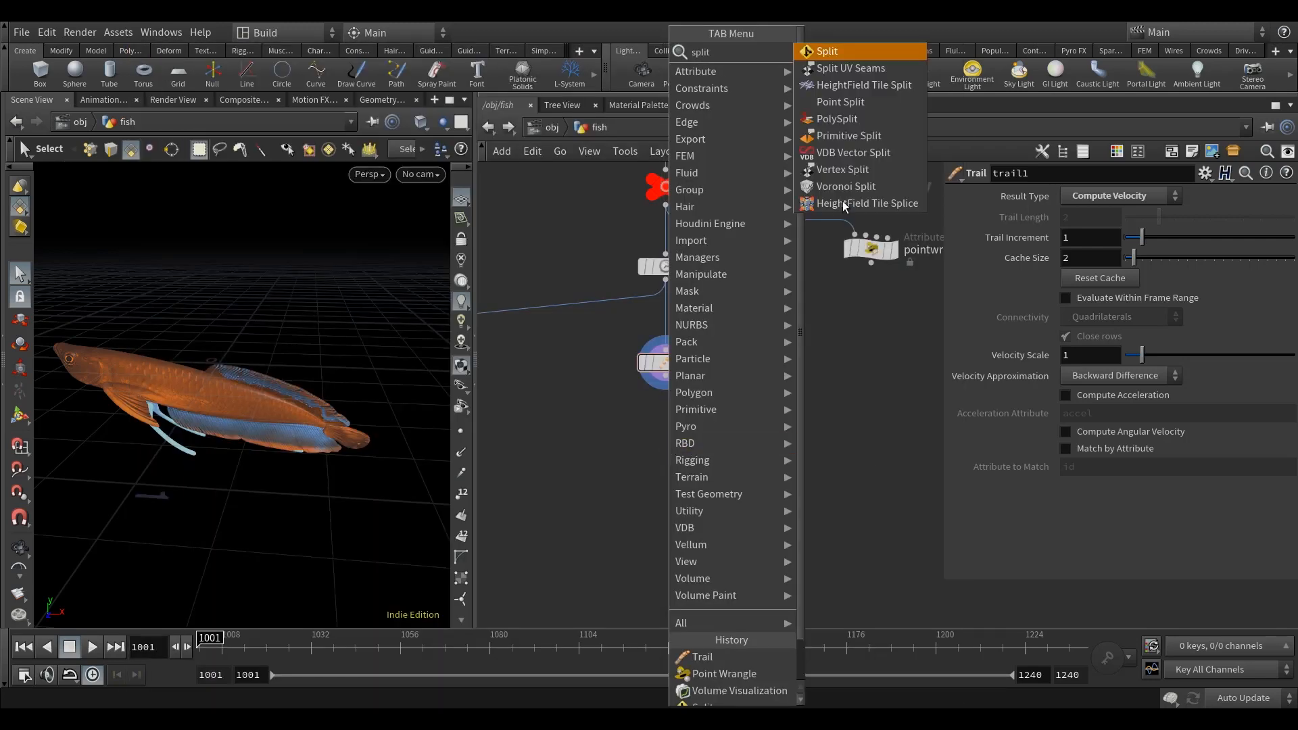
pyautogui.click(870, 52)
pyautogui.click(666, 428)
pyautogui.click(666, 376)
pyautogui.click(666, 415)
pyautogui.click(688, 428)
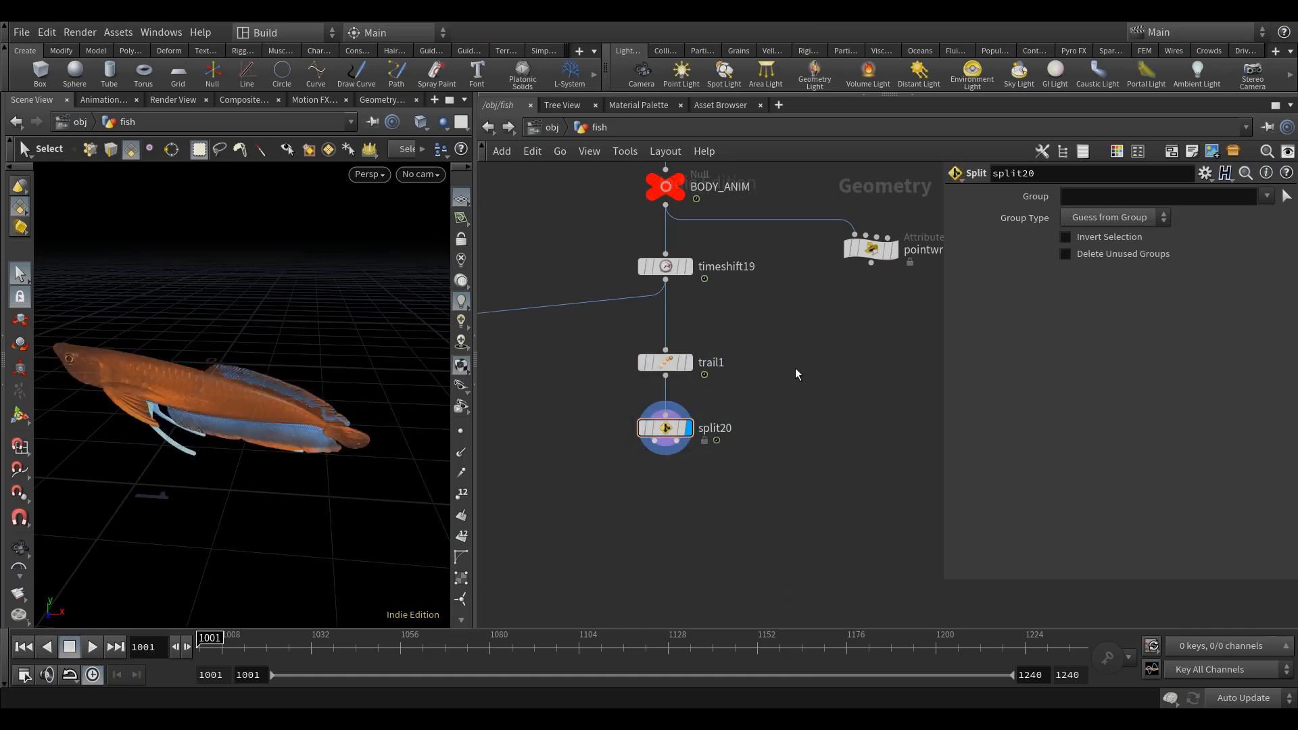
# Step: Set the Split node's group to tail to isolate the tail geometry
pyautogui.moveTo(795, 369); pyautogui.dragTo(787, 387, button='middle')
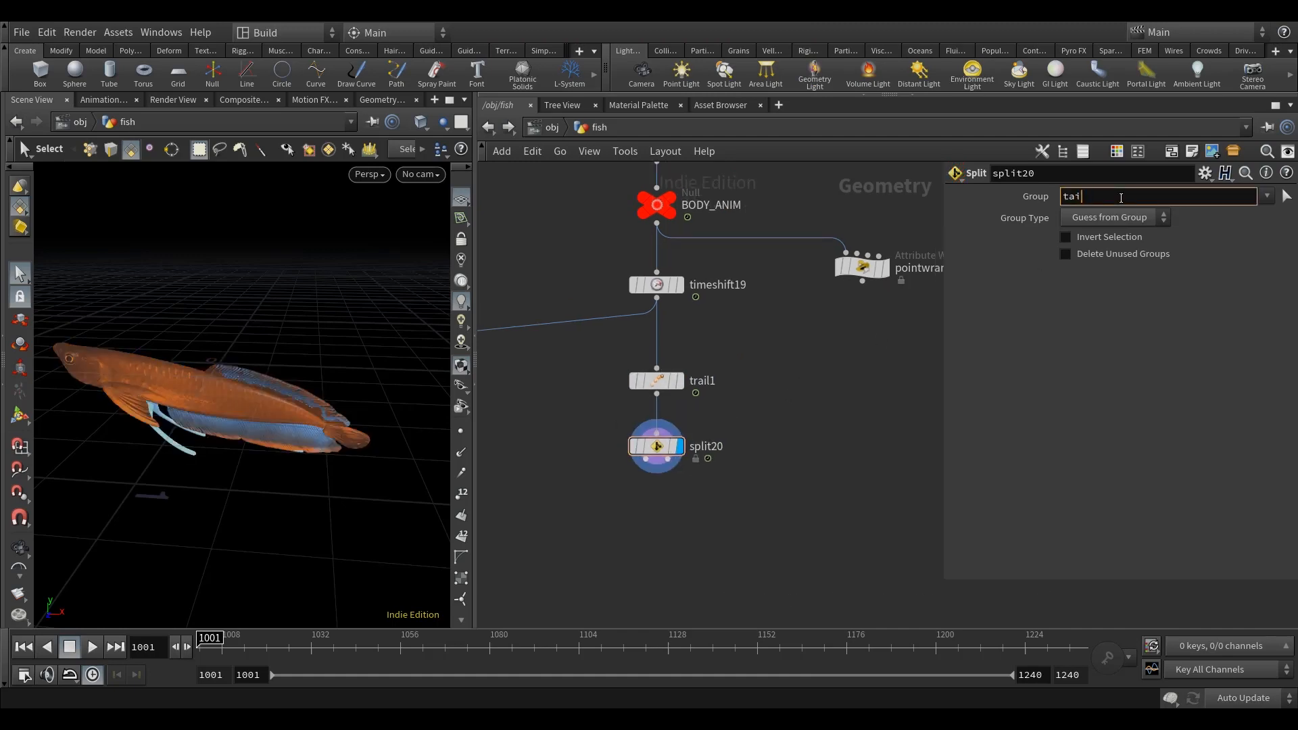
pyautogui.press('Return')
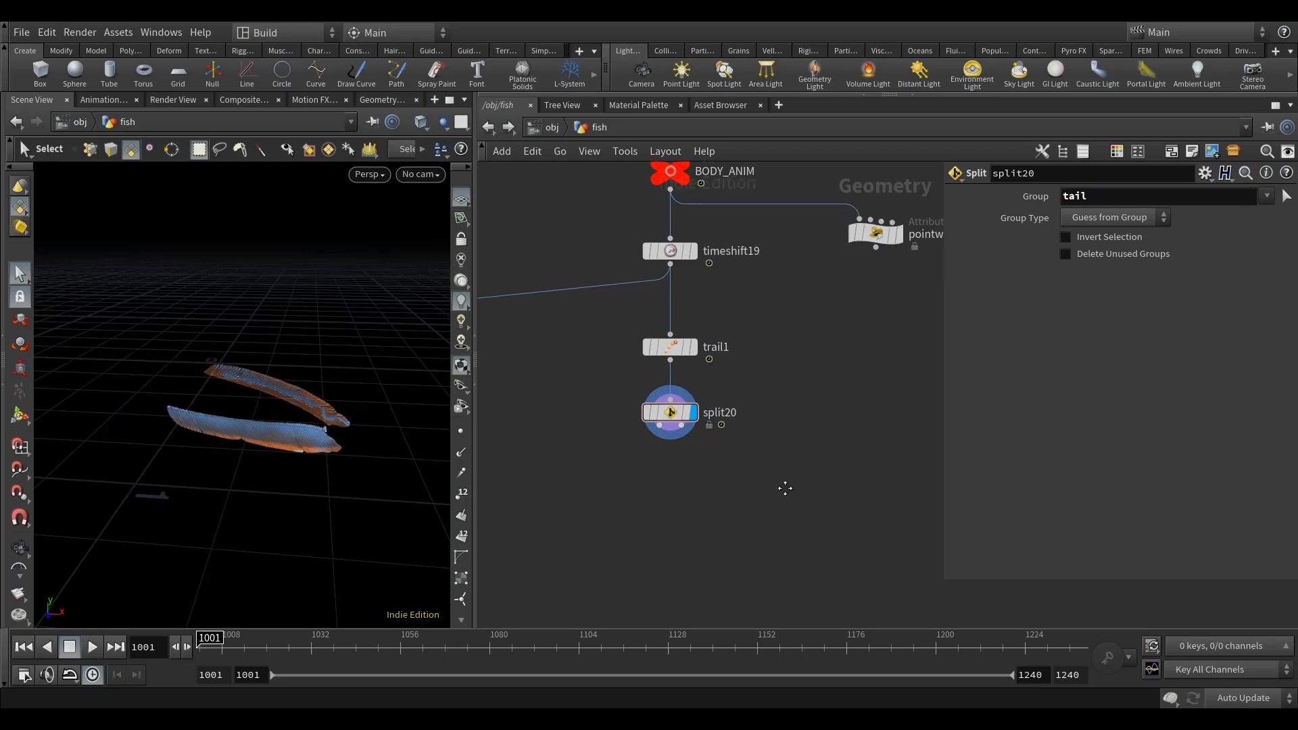
pyautogui.keyDown('alt'); pyautogui.moveTo(305, 498); pyautogui.dragTo(310, 495); pyautogui.keyUp('alt')
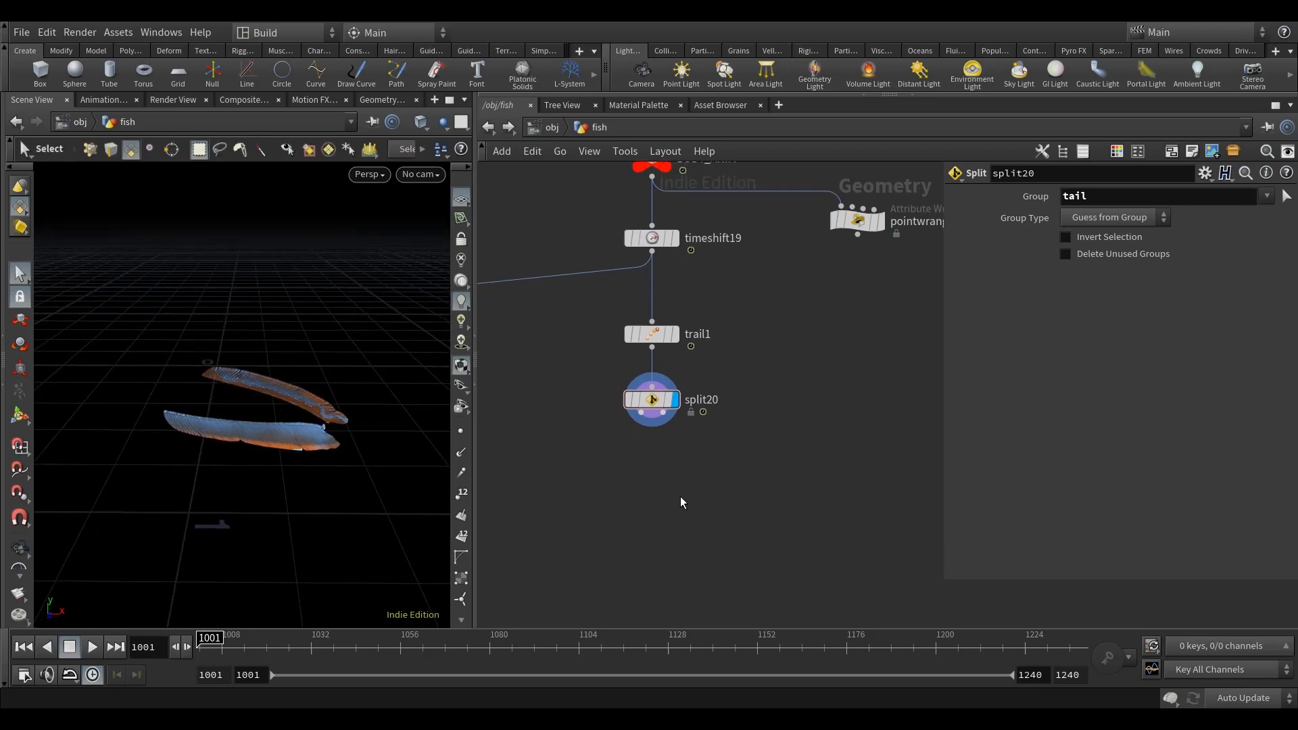
# Step: Add a Merge node below split20 and wire split20's first output into it
pyautogui.press('Tab')
pyautogui.write('mer')
pyautogui.click(859, 53)
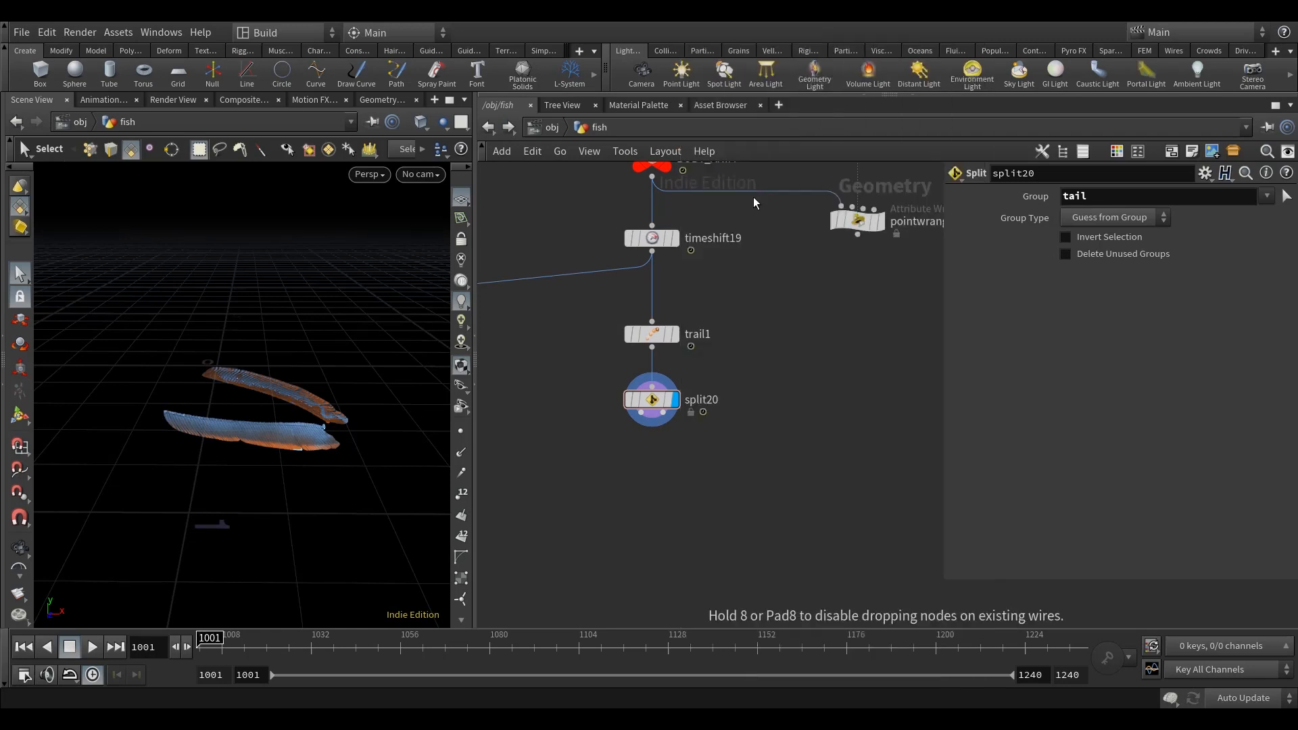
pyautogui.click(650, 502)
pyautogui.moveTo(641, 414); pyautogui.dragTo(668, 507)
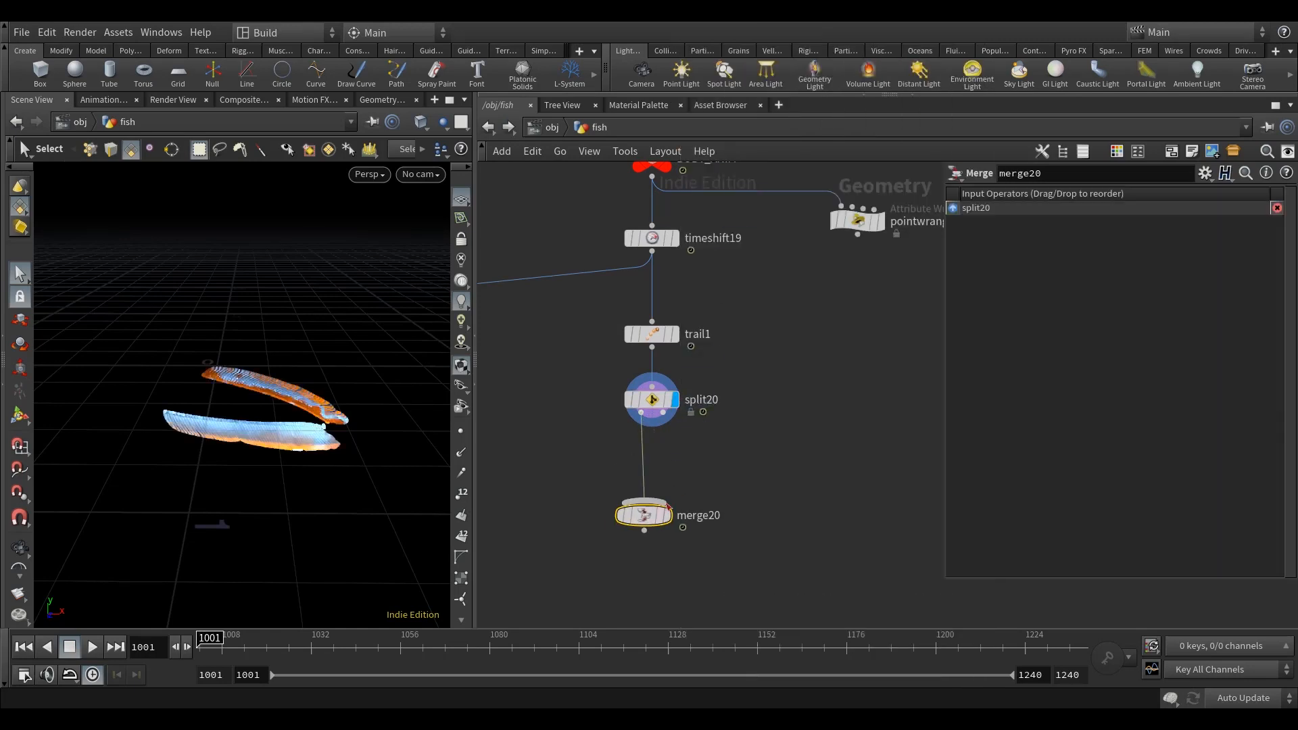
# Step: Add a Null node wired to split20's second output and display the remaining fish geometry
pyautogui.press('Tab')
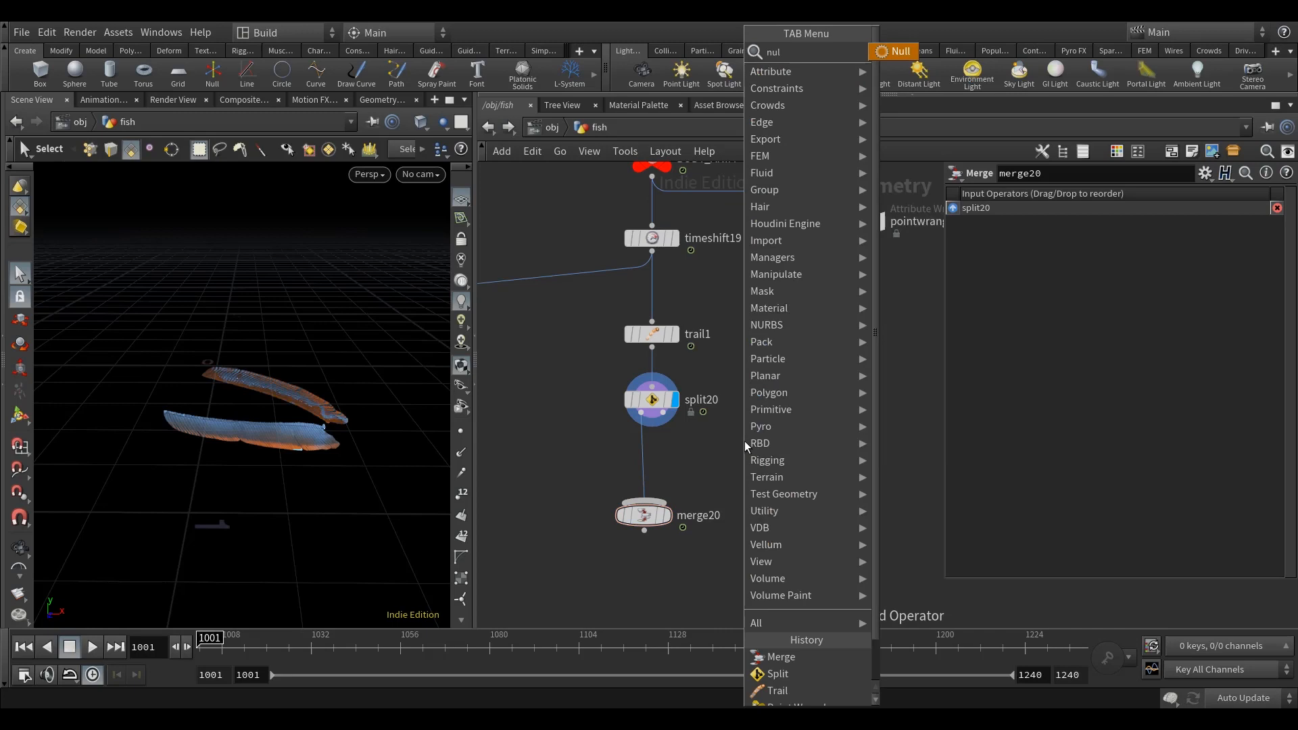
pyautogui.click(907, 57)
pyautogui.click(748, 453)
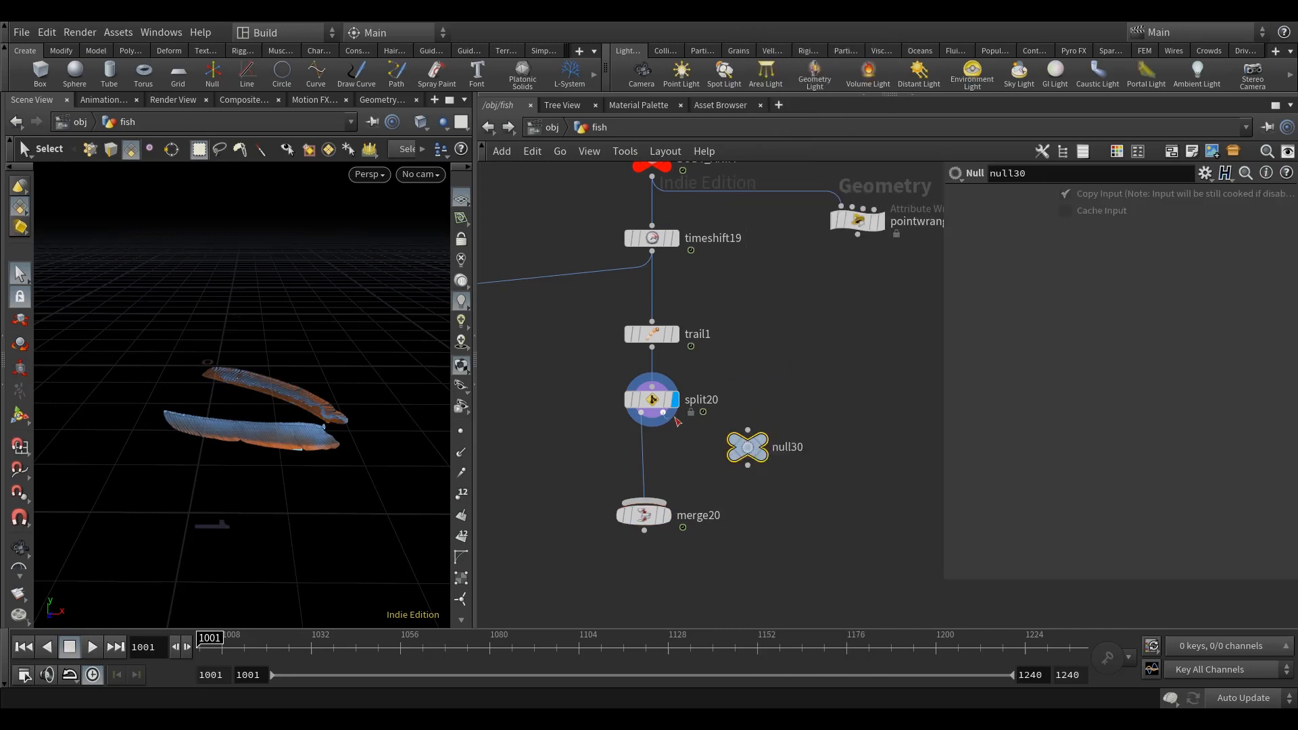
pyautogui.moveTo(374, 476); pyautogui.dragTo(304, 463)
pyautogui.press('s')
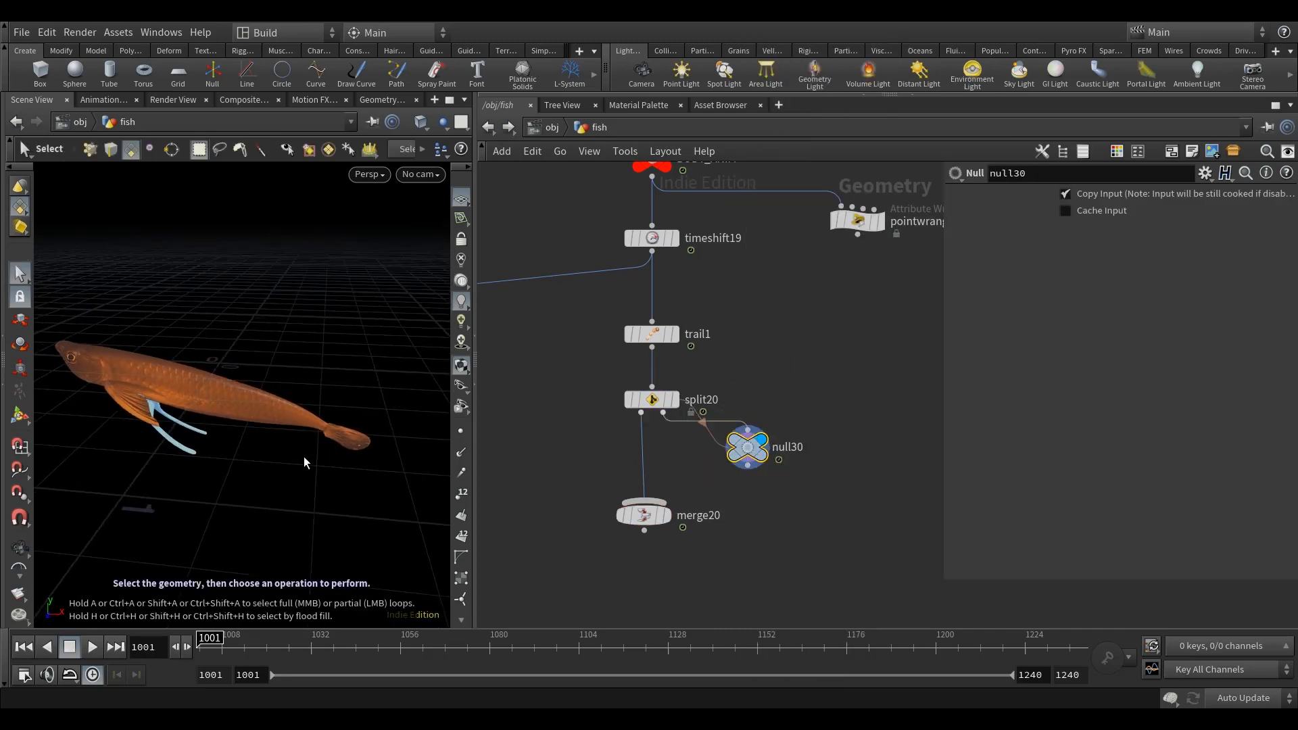
# Step: Select the fish's tail fin and add a Blast node with Delete Non Selected enabled to keep only that piece
pyautogui.click(349, 436)
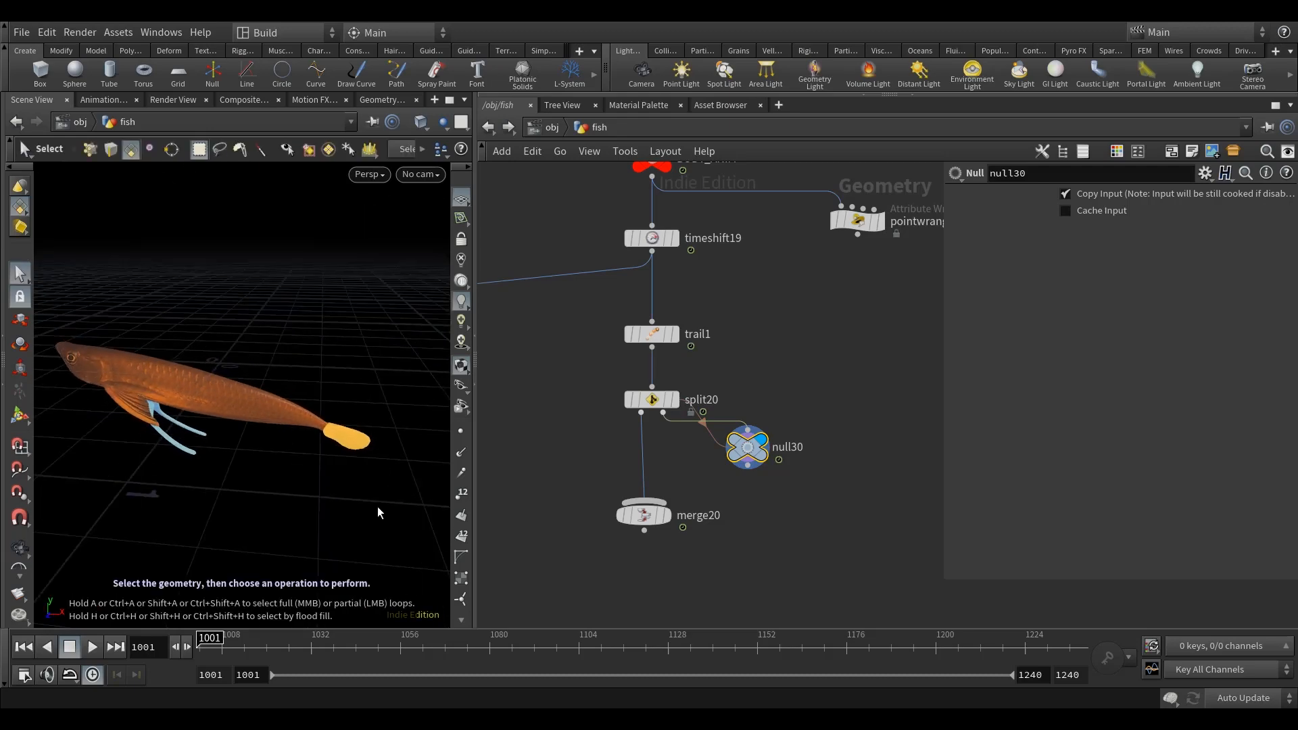
pyautogui.press('Tab')
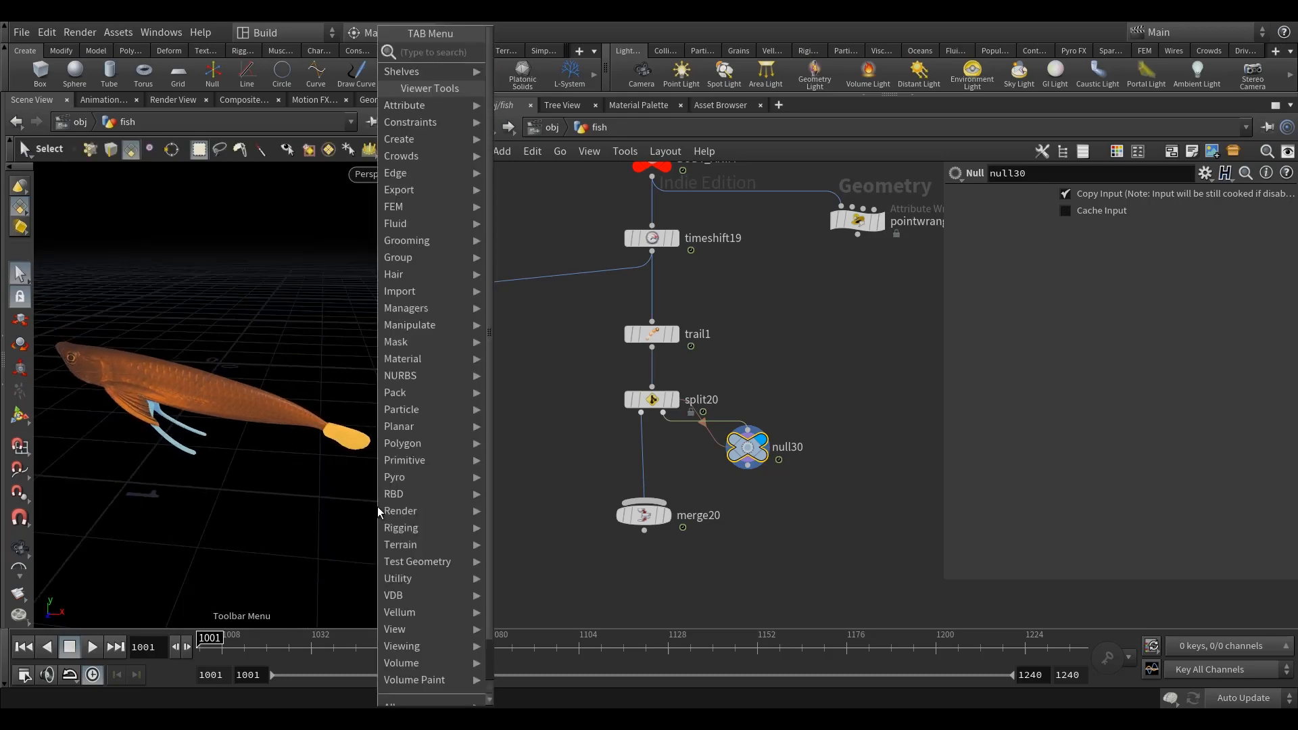
pyautogui.write('b')
pyautogui.click(541, 84)
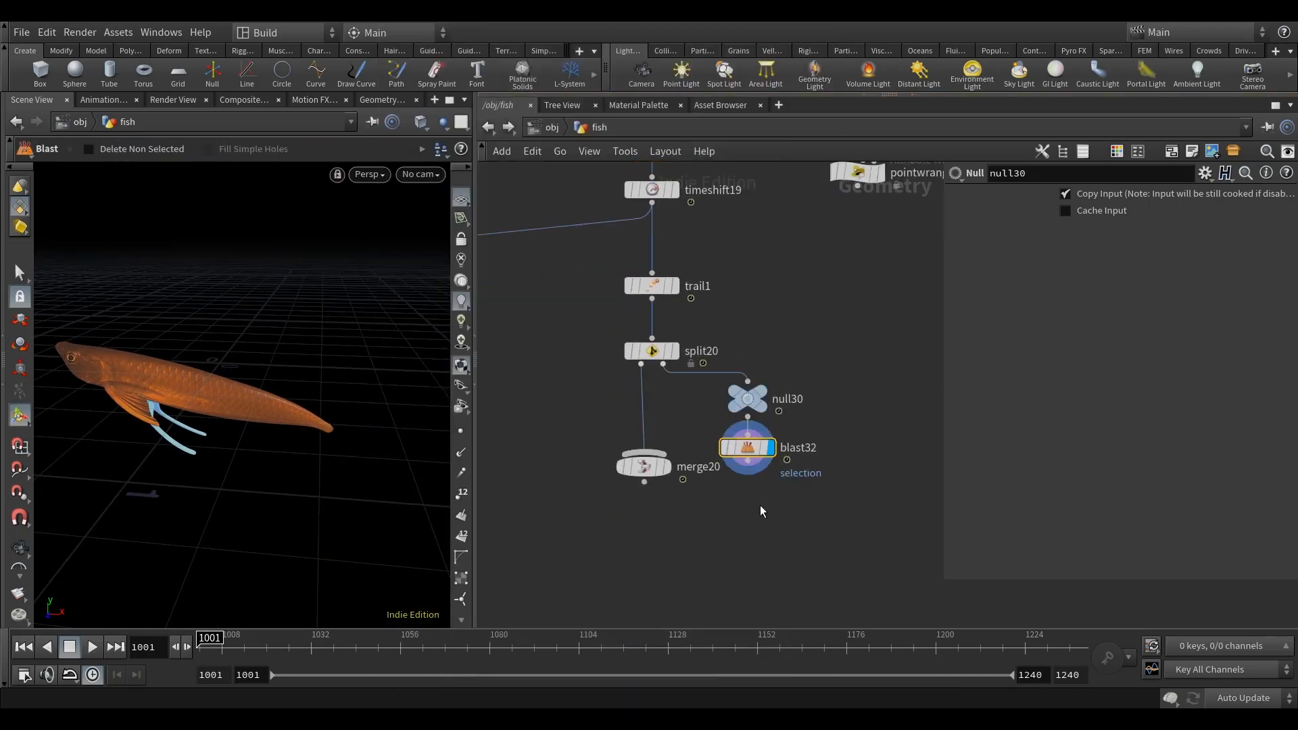
pyautogui.click(1106, 255)
# Step: Wire blast32 into merge20 as its second input and display the merge
pyautogui.moveTo(869, 323); pyautogui.dragTo(871, 276, button='middle')
pyautogui.moveTo(656, 452); pyautogui.dragTo(648, 460)
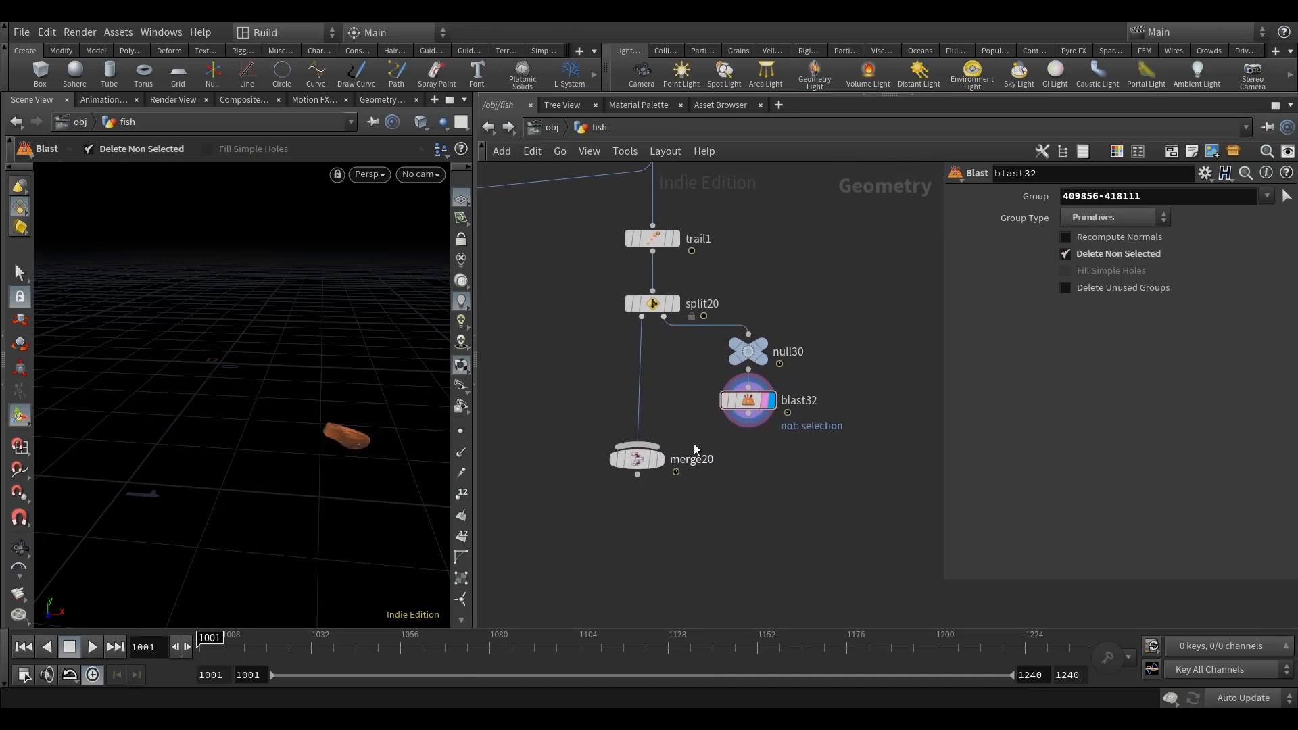
pyautogui.moveTo(748, 413); pyautogui.dragTo(664, 463)
pyautogui.click(660, 461)
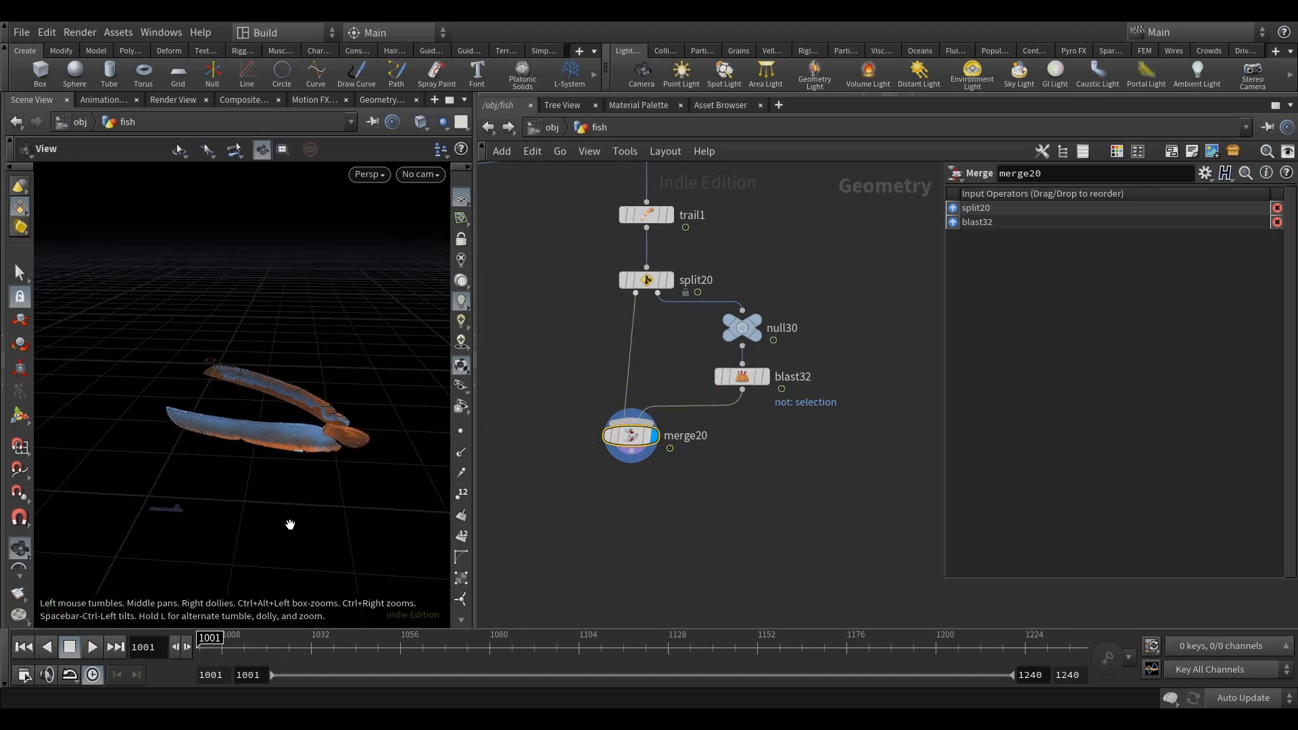
# Step: Copy the existing delete1 node from the packed fish branch, paste it below merge20, wire it in and display it
pyautogui.scroll(-5, 762, 536)
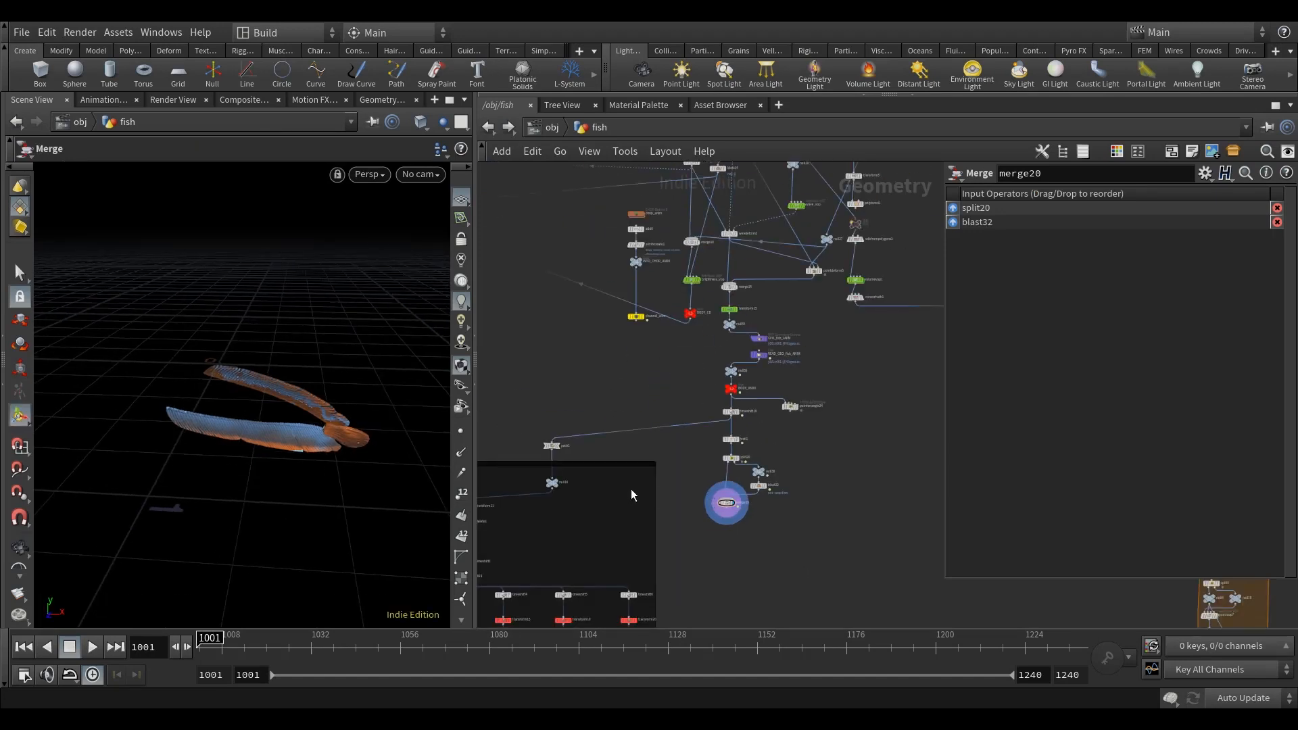
pyautogui.moveTo(698, 426); pyautogui.dragTo(753, 357, button='middle')
pyautogui.scroll(3, 535, 470)
pyautogui.click(512, 436)
pyautogui.moveTo(650, 467); pyautogui.dragTo(669, 444, button='middle')
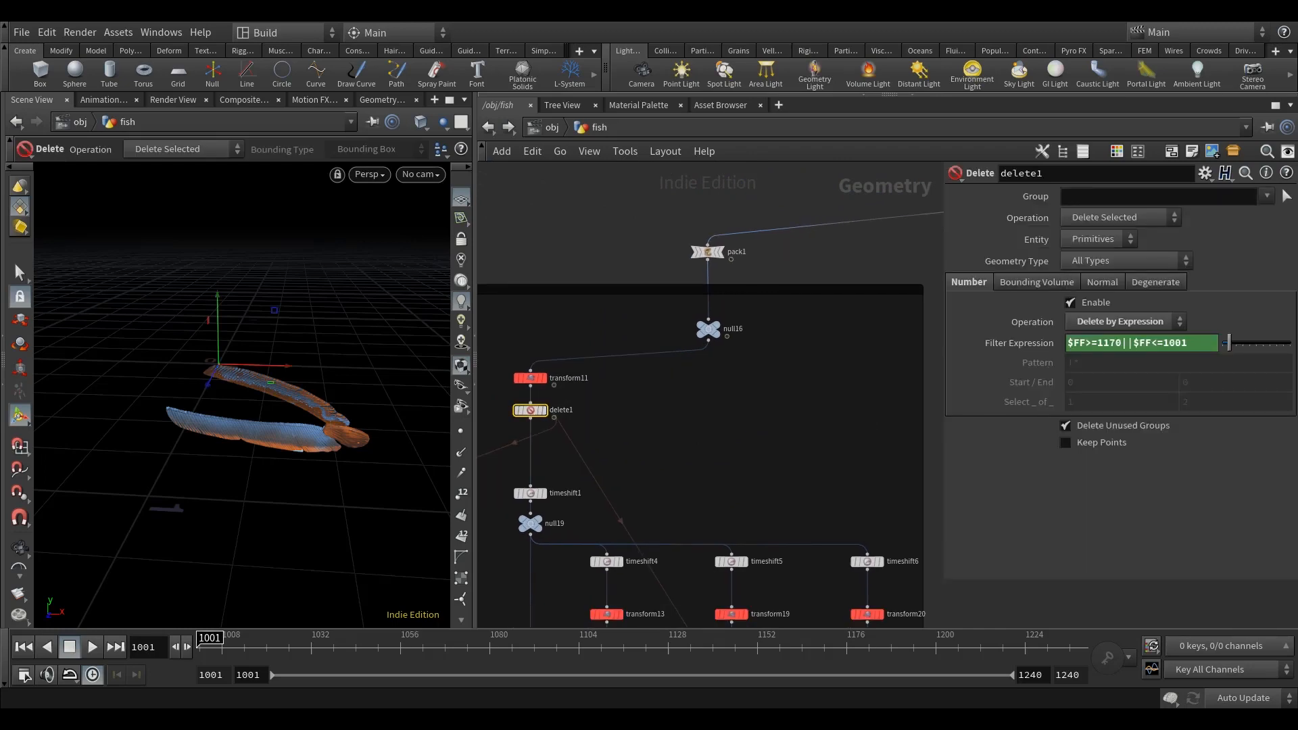
pyautogui.hotkey('ctrl', 'c')
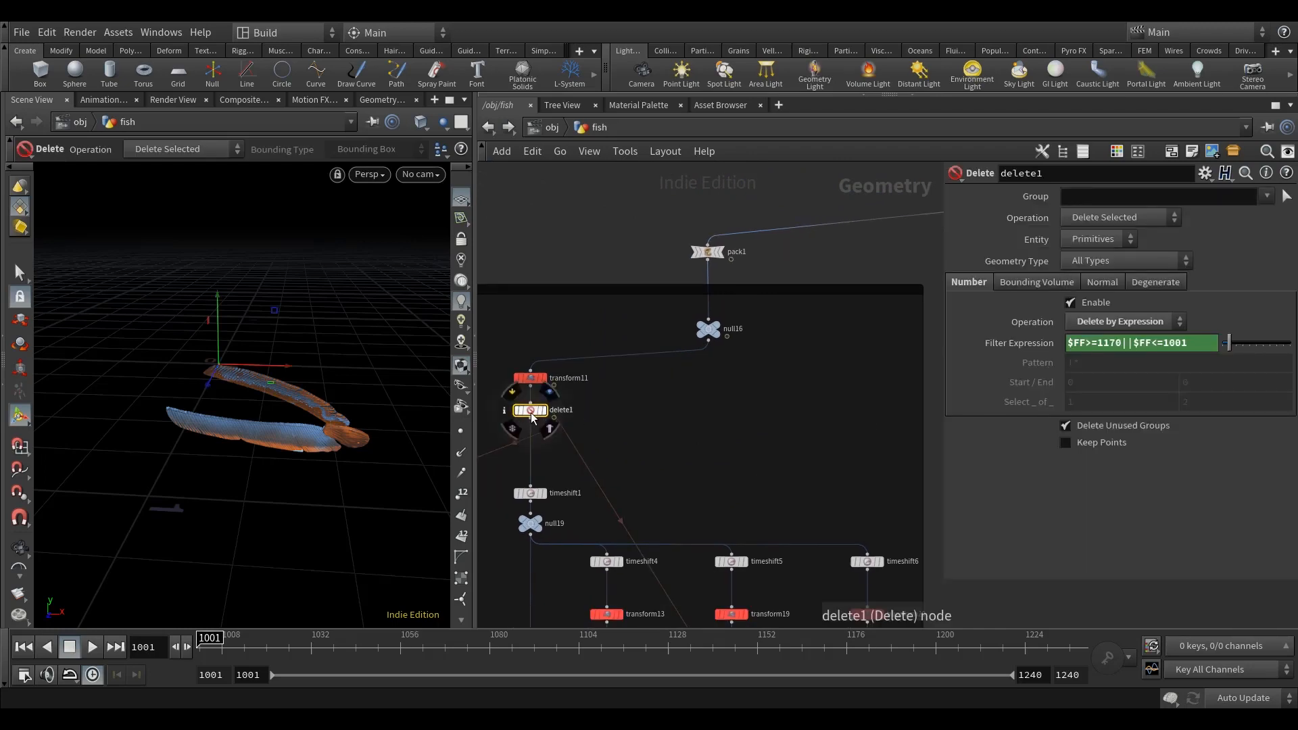
pyautogui.scroll(-6, 651, 415)
pyautogui.scroll(5, 645, 429)
pyautogui.hotkey('ctrl', 'v')
pyautogui.scroll(2, 737, 412)
pyautogui.moveTo(725, 405)
pyautogui.mouseDown()
pyautogui.moveTo(721, 415)
pyautogui.moveTo(720, 401)
pyautogui.mouseUp()
pyautogui.click(746, 370)
# Step: Copy delete1's Filter Expression parameter and paste it as a relative reference into delete4's Filter Expression
pyautogui.scroll(-5, 723, 402)
pyautogui.moveTo(622, 453); pyautogui.dragTo(733, 488, button='middle')
pyautogui.scroll(4, 570, 435)
pyautogui.click(574, 430)
pyautogui.rightClick(1022, 345)
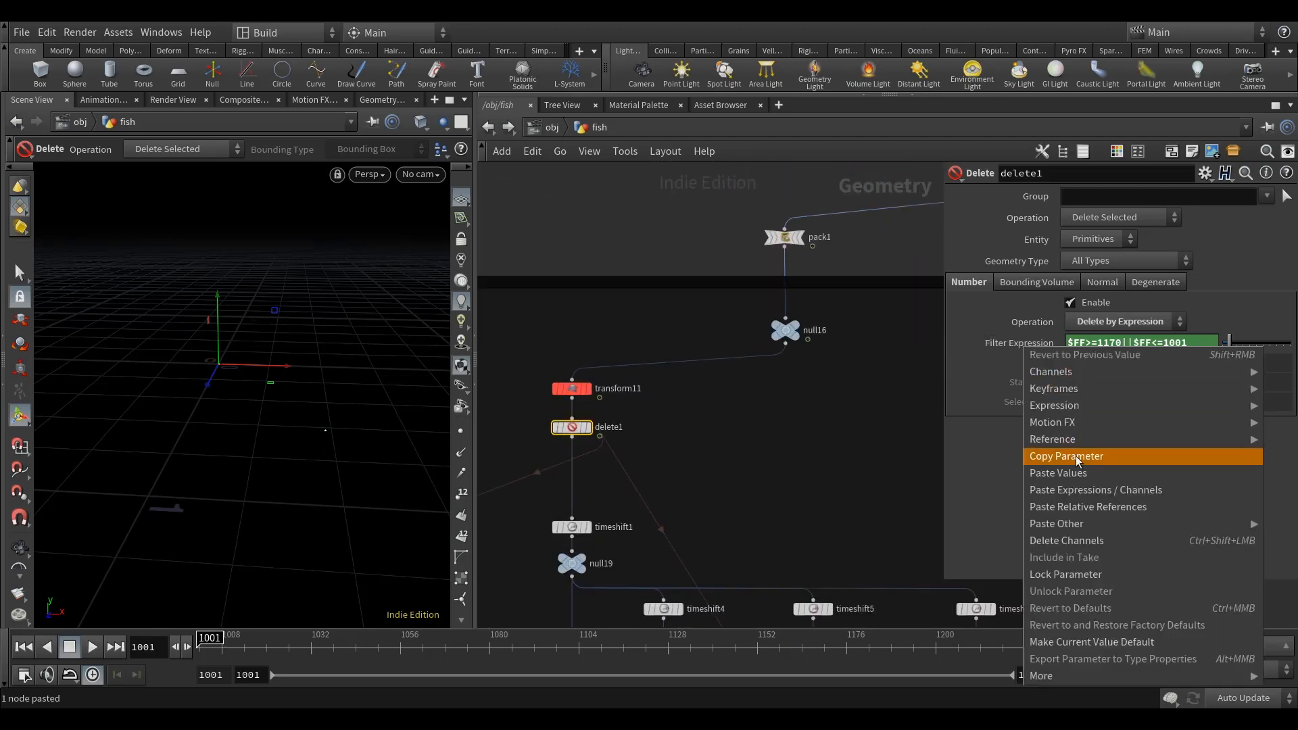
pyautogui.click(1071, 455)
pyautogui.moveTo(811, 485); pyautogui.dragTo(418, 448, button='middle')
pyautogui.click(789, 406)
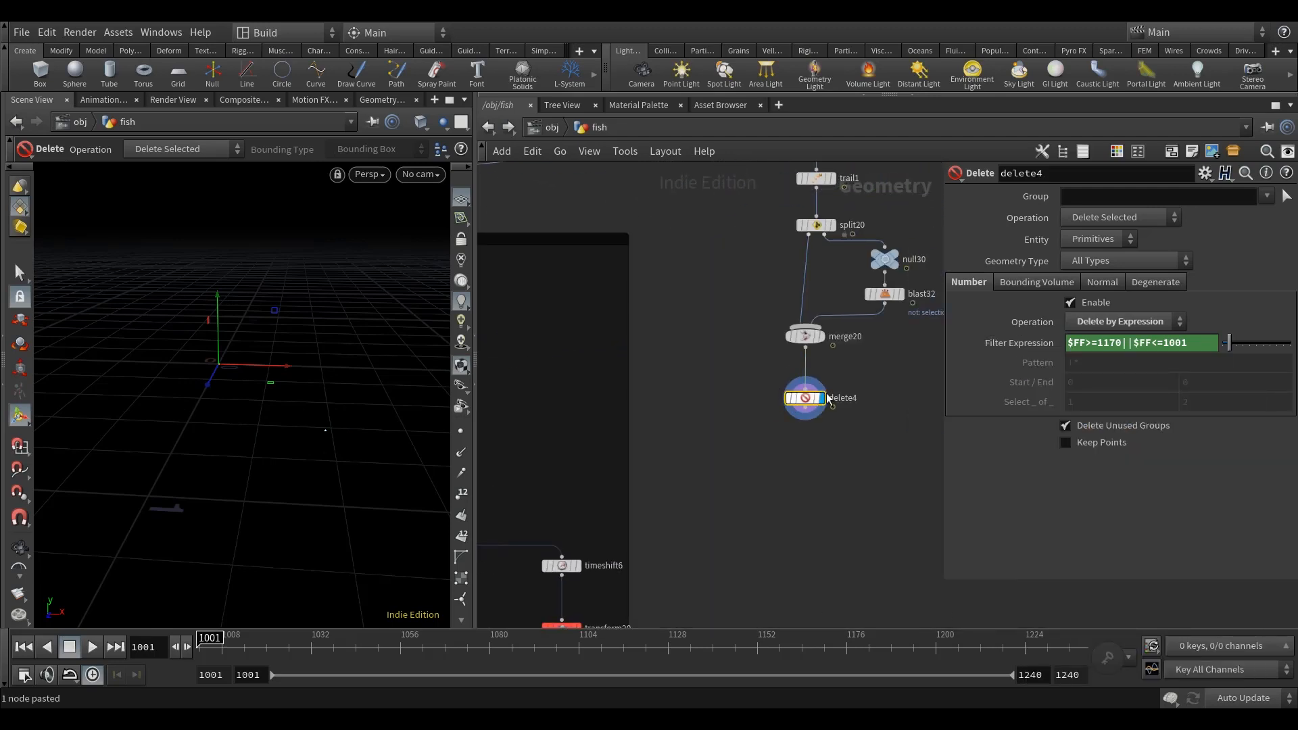
pyautogui.rightClick(1031, 353)
pyautogui.click(1098, 510)
pyautogui.moveTo(845, 498); pyautogui.dragTo(753, 478, button='middle')
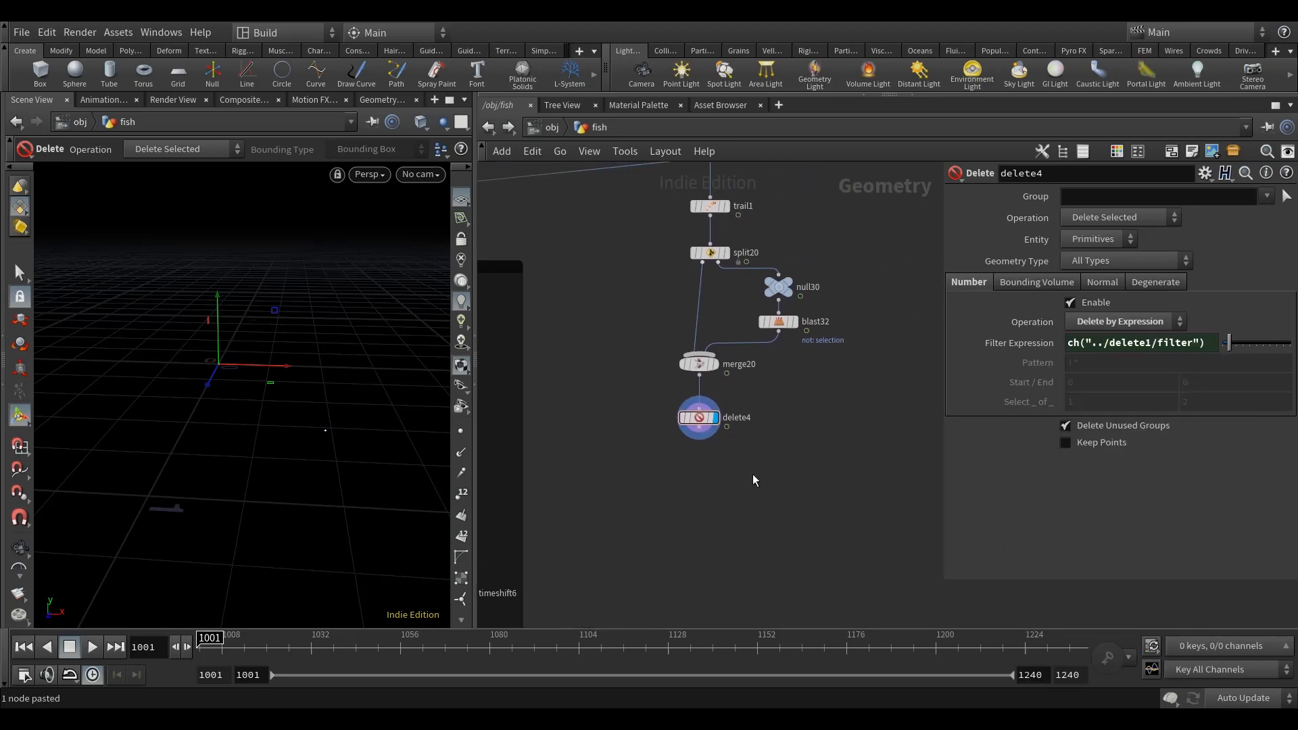
# Step: Add a second Delete node below delete4, wire it to delete4's output and display it
pyautogui.click(19, 273)
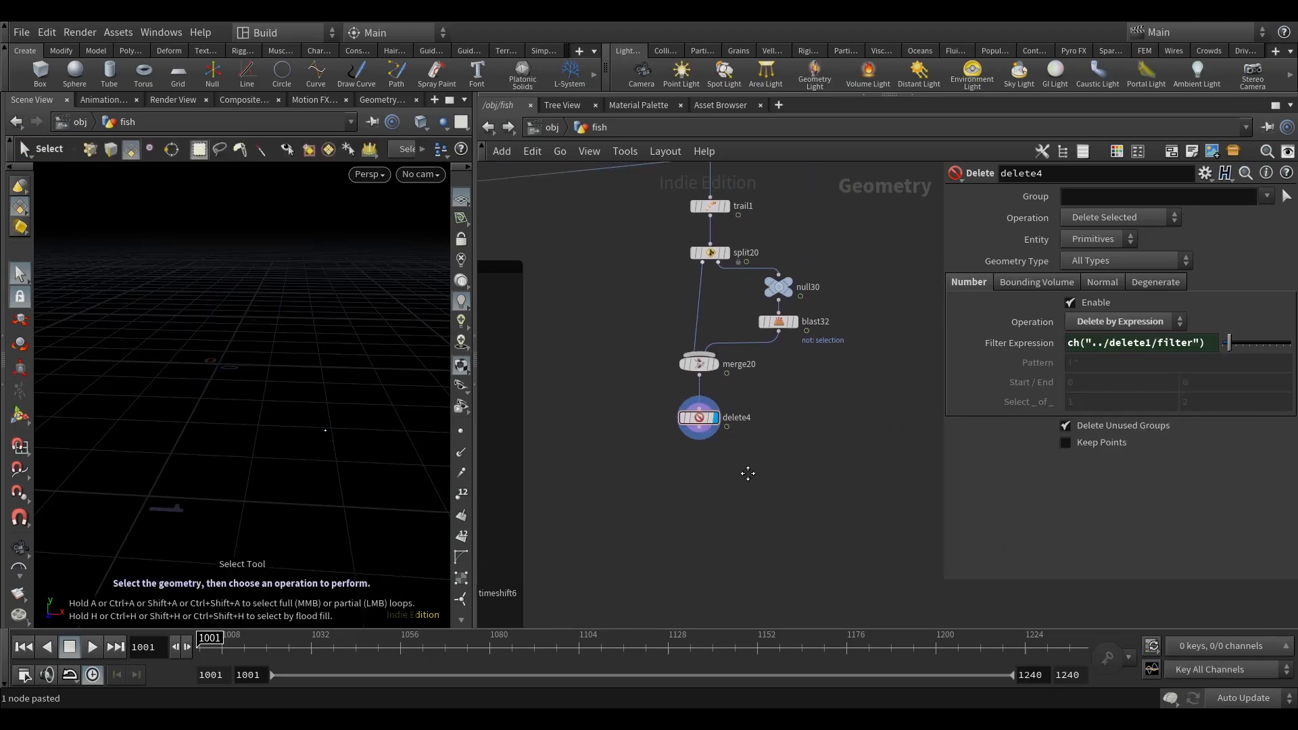
pyautogui.moveTo(748, 473); pyautogui.dragTo(770, 467, button='middle')
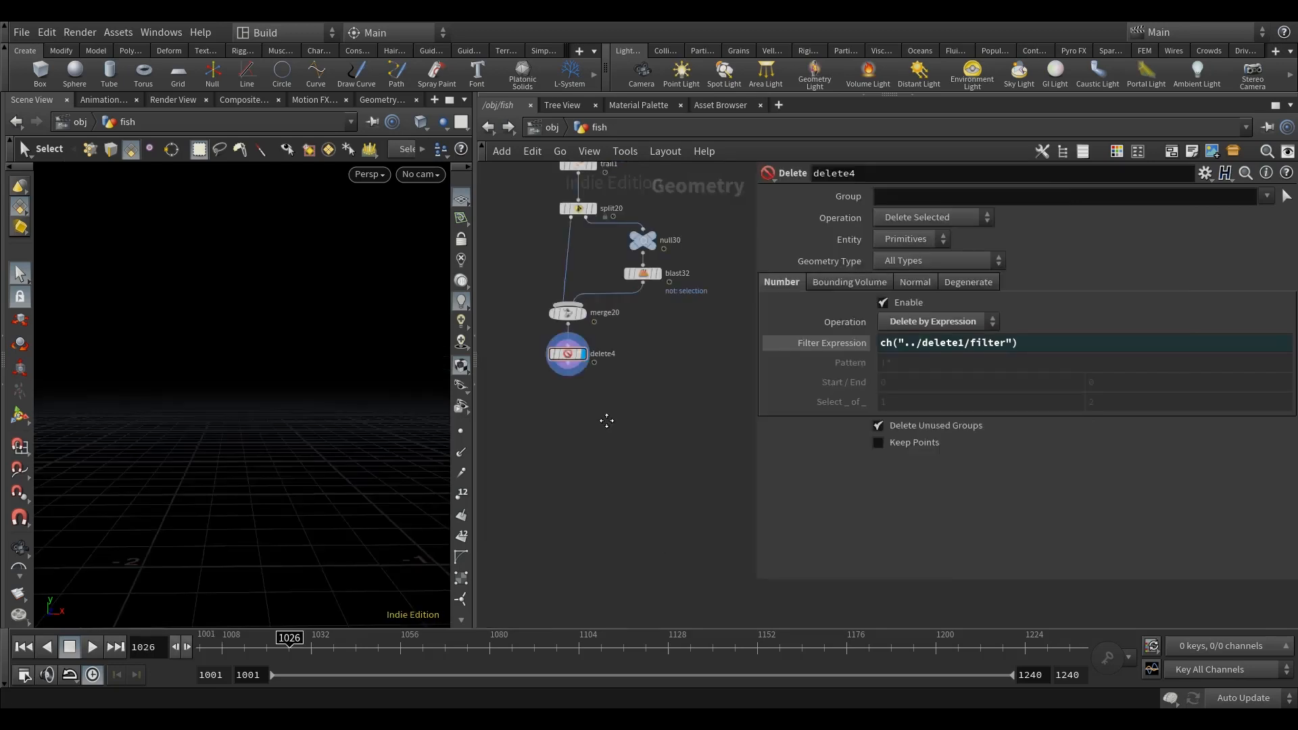
pyautogui.press('Tab')
pyautogui.write('dele')
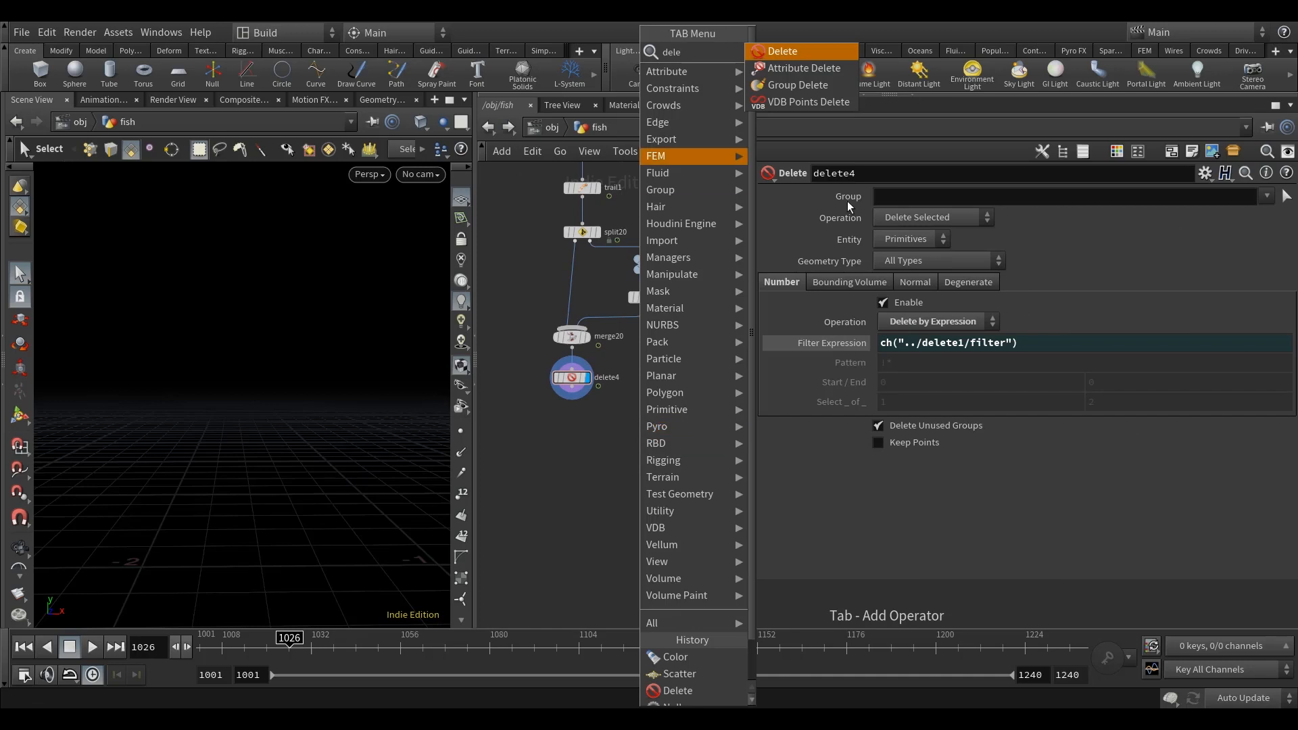
pyautogui.click(782, 51)
pyautogui.click(571, 454)
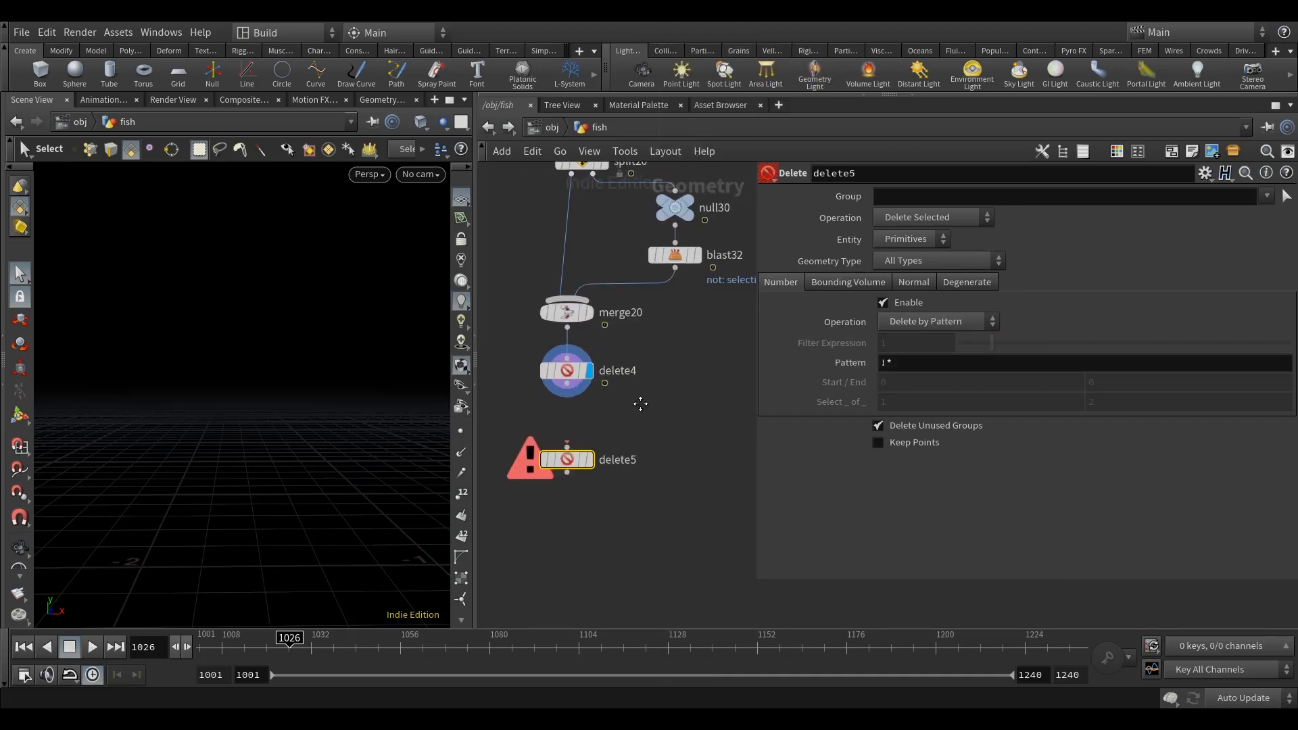
pyautogui.click(581, 371)
pyautogui.click(581, 431)
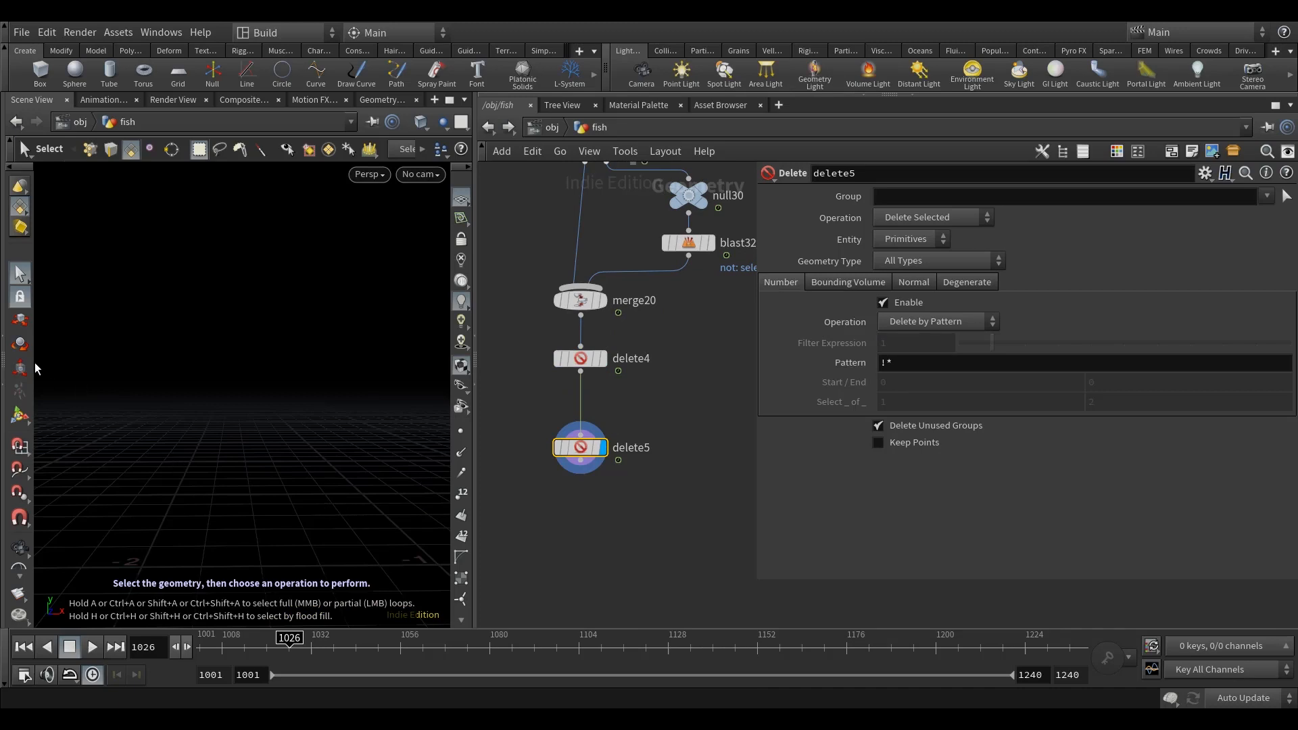
# Step: Set delete5's entity to Points and its number operation to Delete by Expression
pyautogui.click(909, 238)
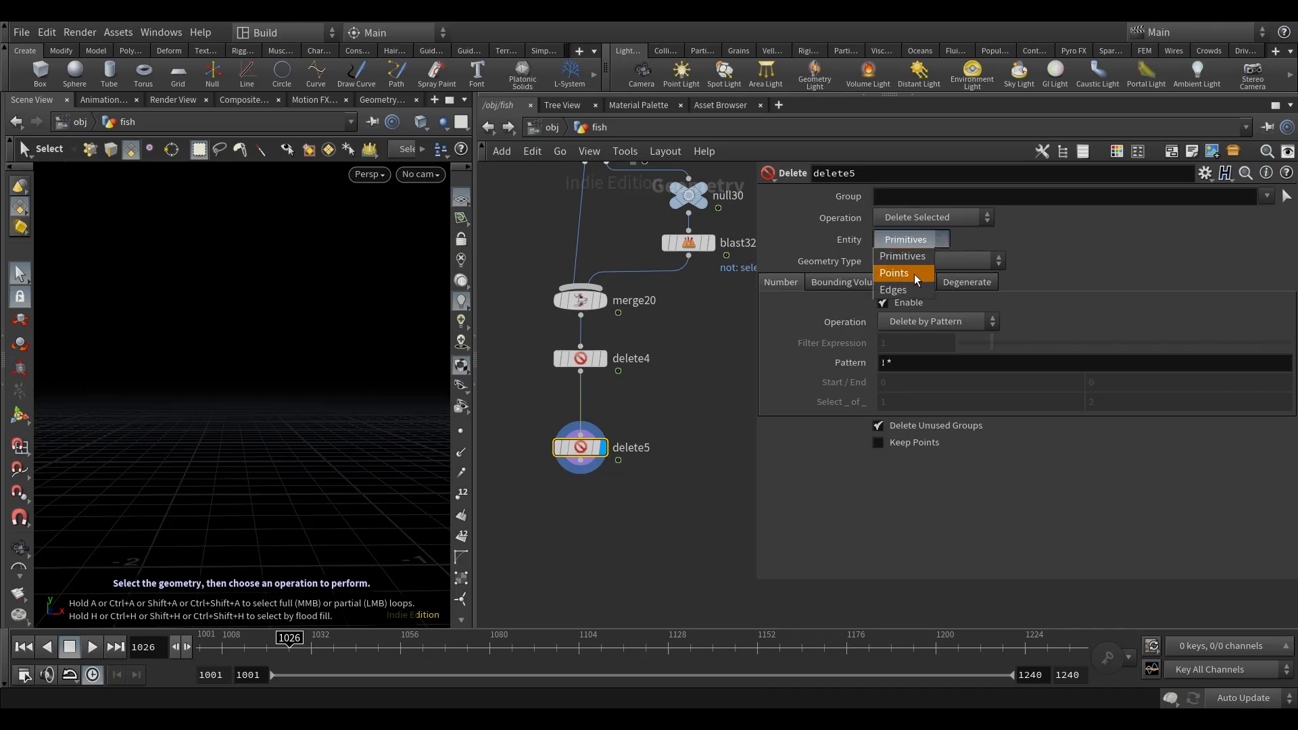
pyautogui.click(903, 257)
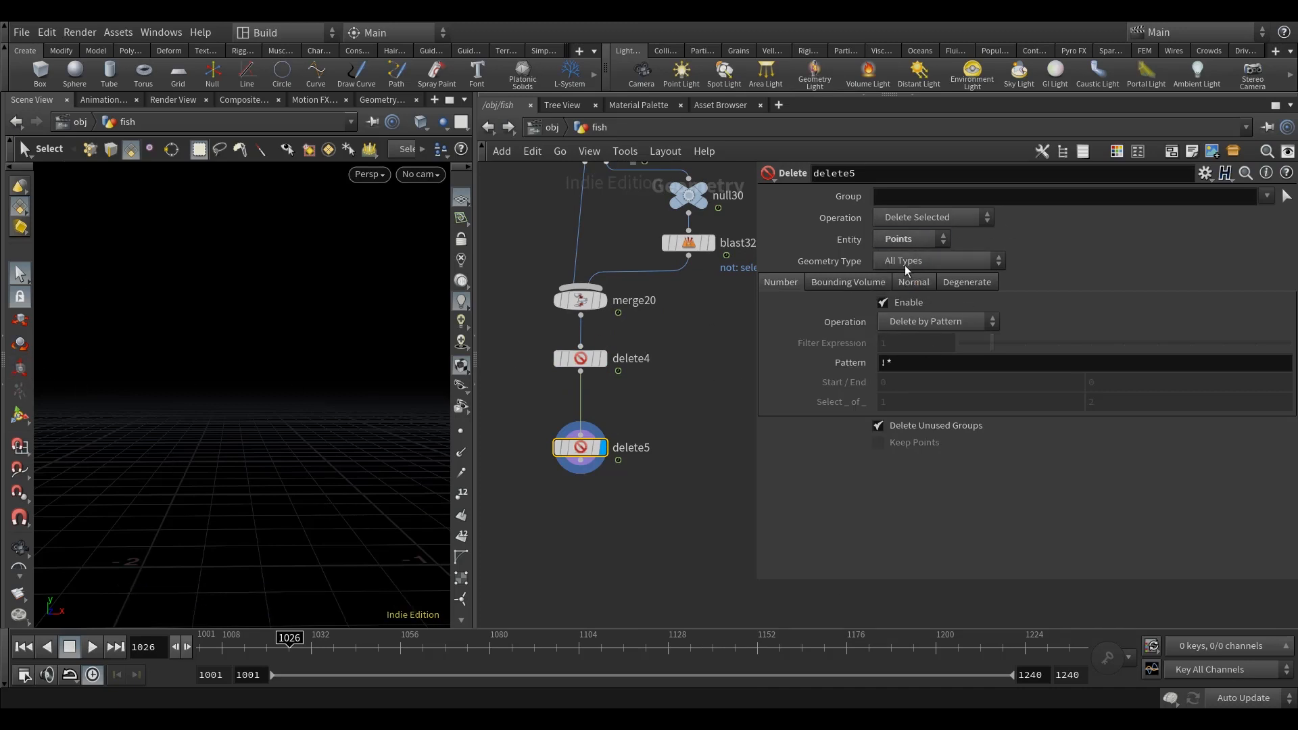
pyautogui.click(915, 320)
pyautogui.click(922, 370)
# Step: Set delete5's filter expression to point("../channel_anim", 0, "reveal", 0)>-0.2 and inspect the tail geometry in the viewport
pyautogui.moveTo(920, 345); pyautogui.dragTo(744, 344)
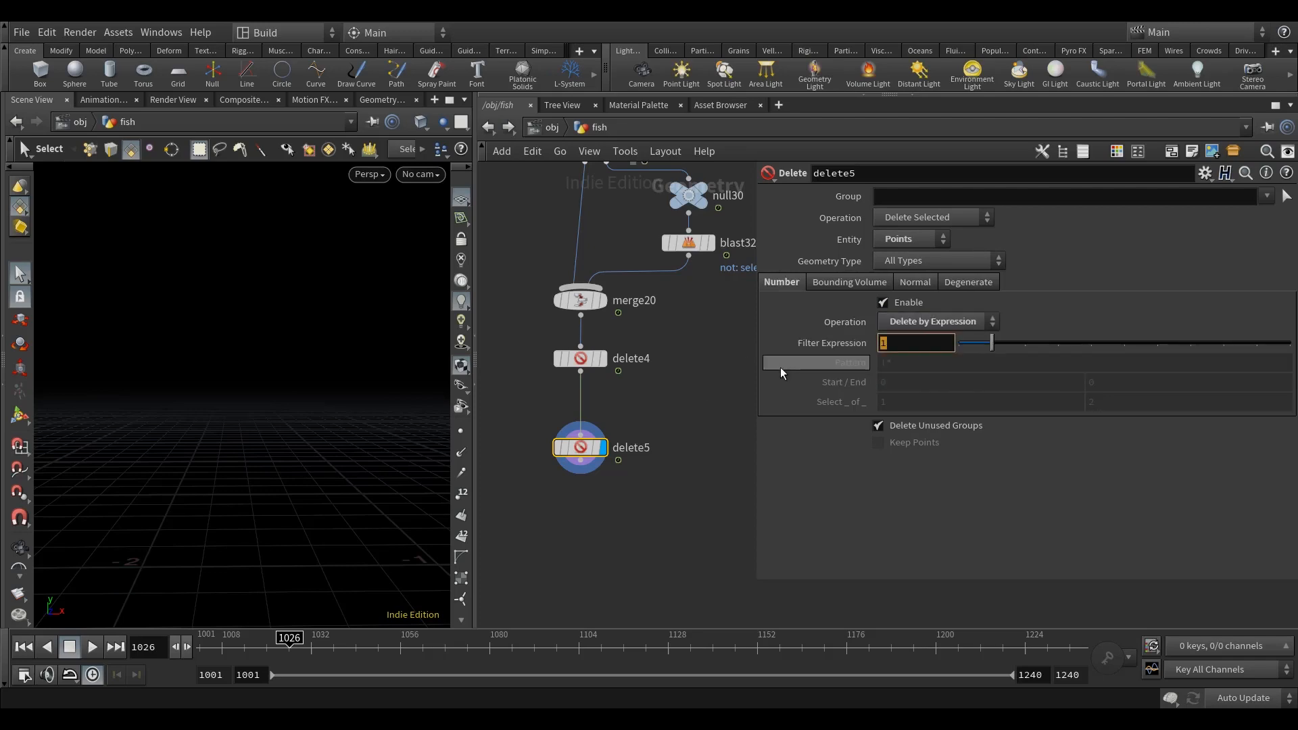
pyautogui.write('@')
pyautogui.press('BackSpace')
pyautogui.write('point')
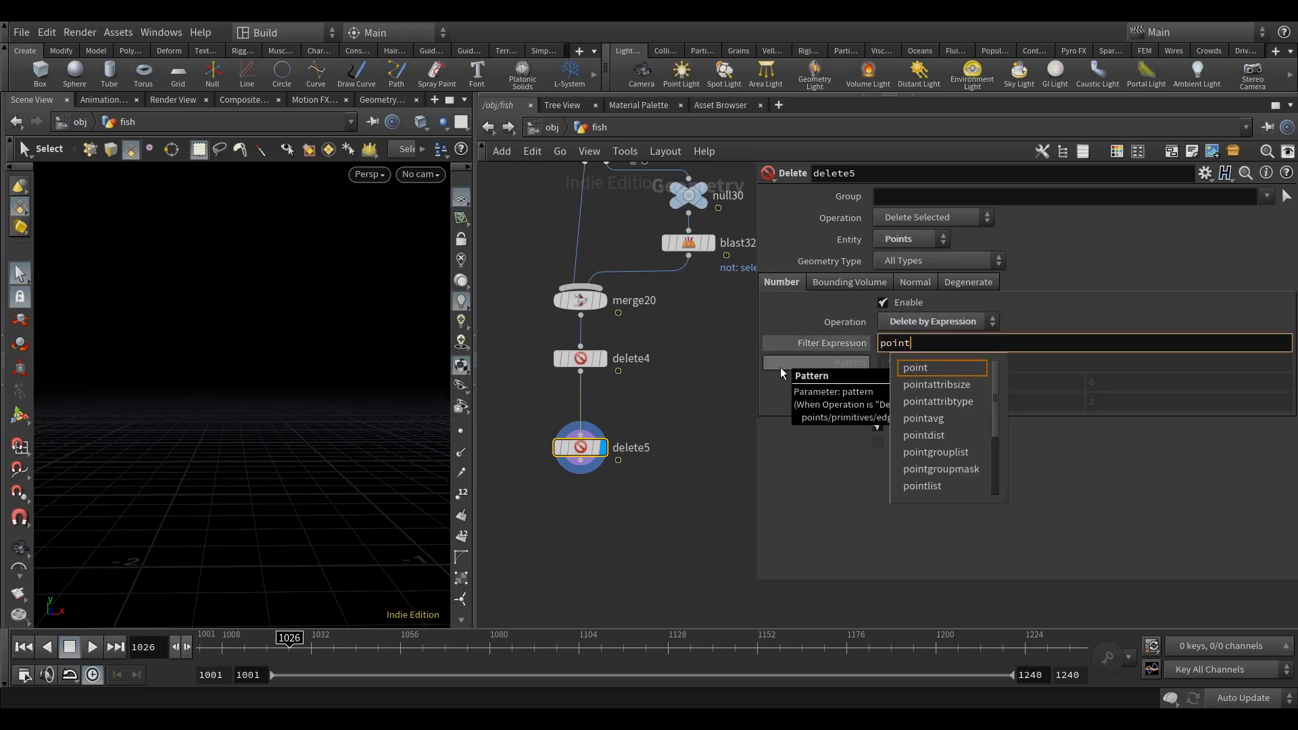
pyautogui.write('("../')
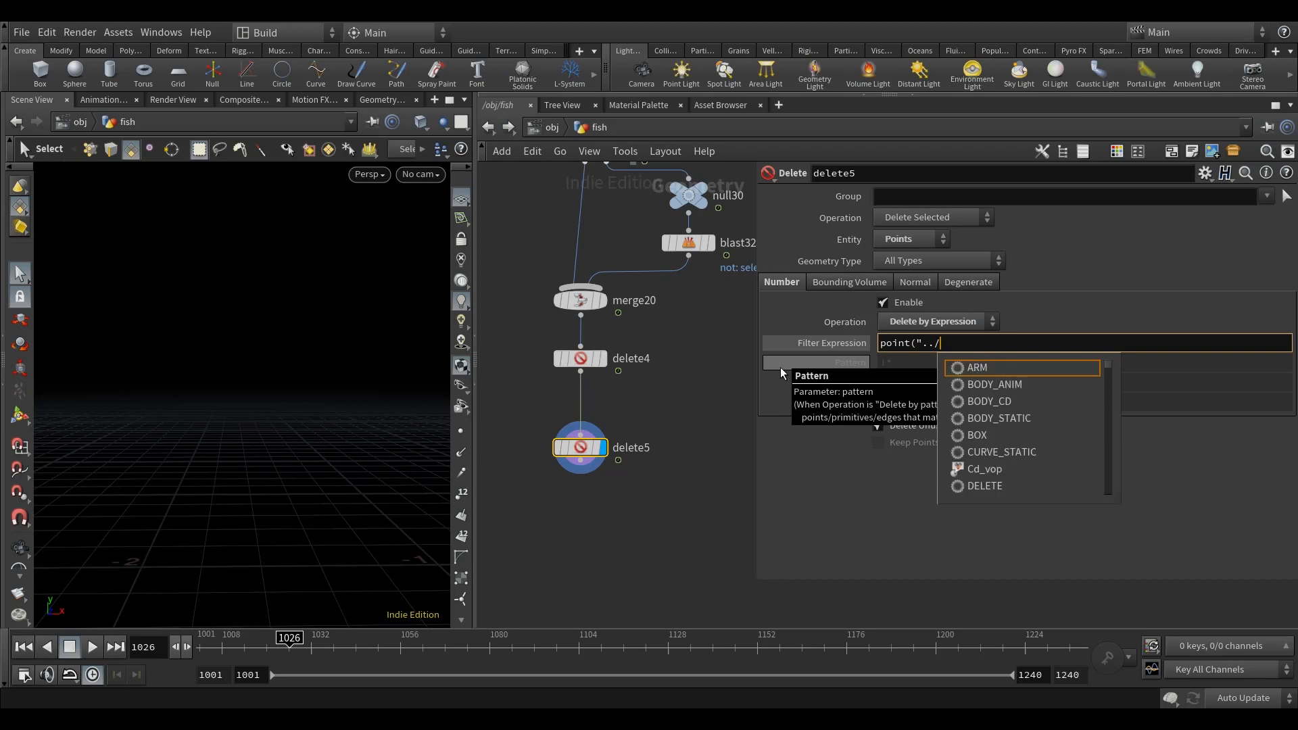
pyautogui.write('channel_anim')
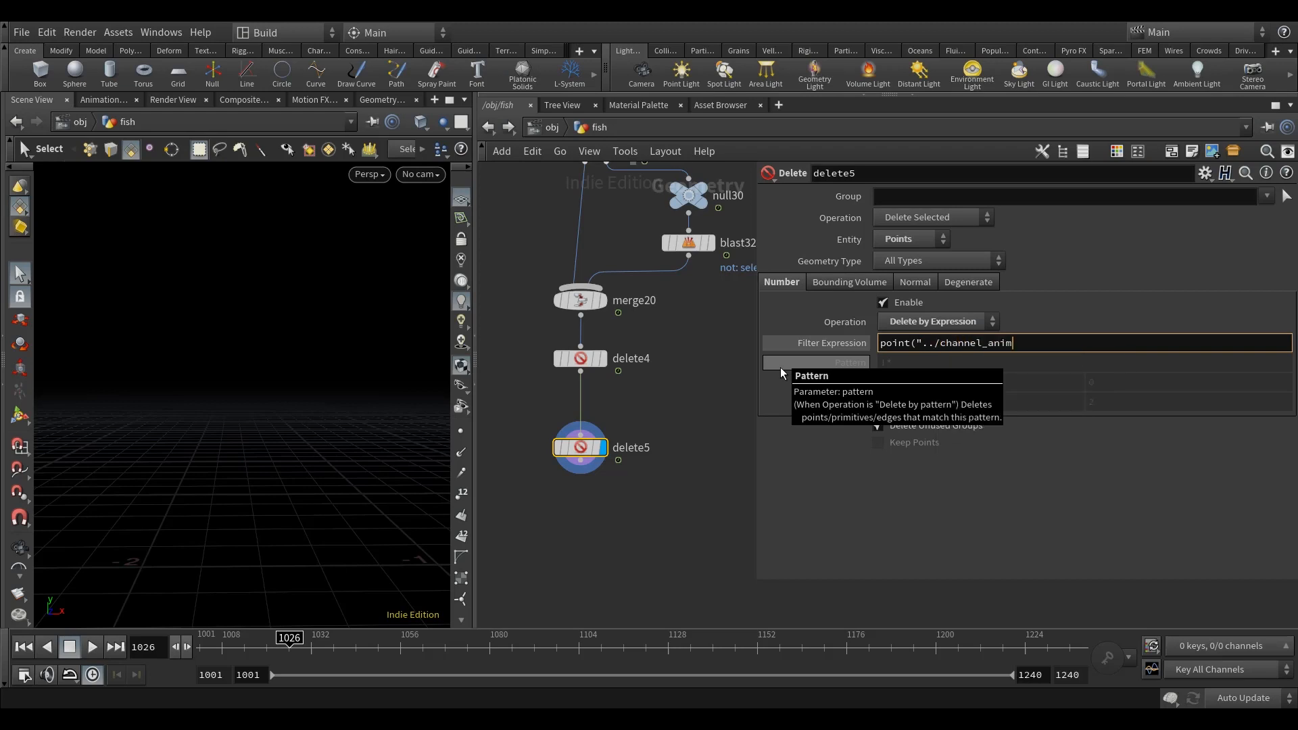
pyautogui.write('", 0, ""')
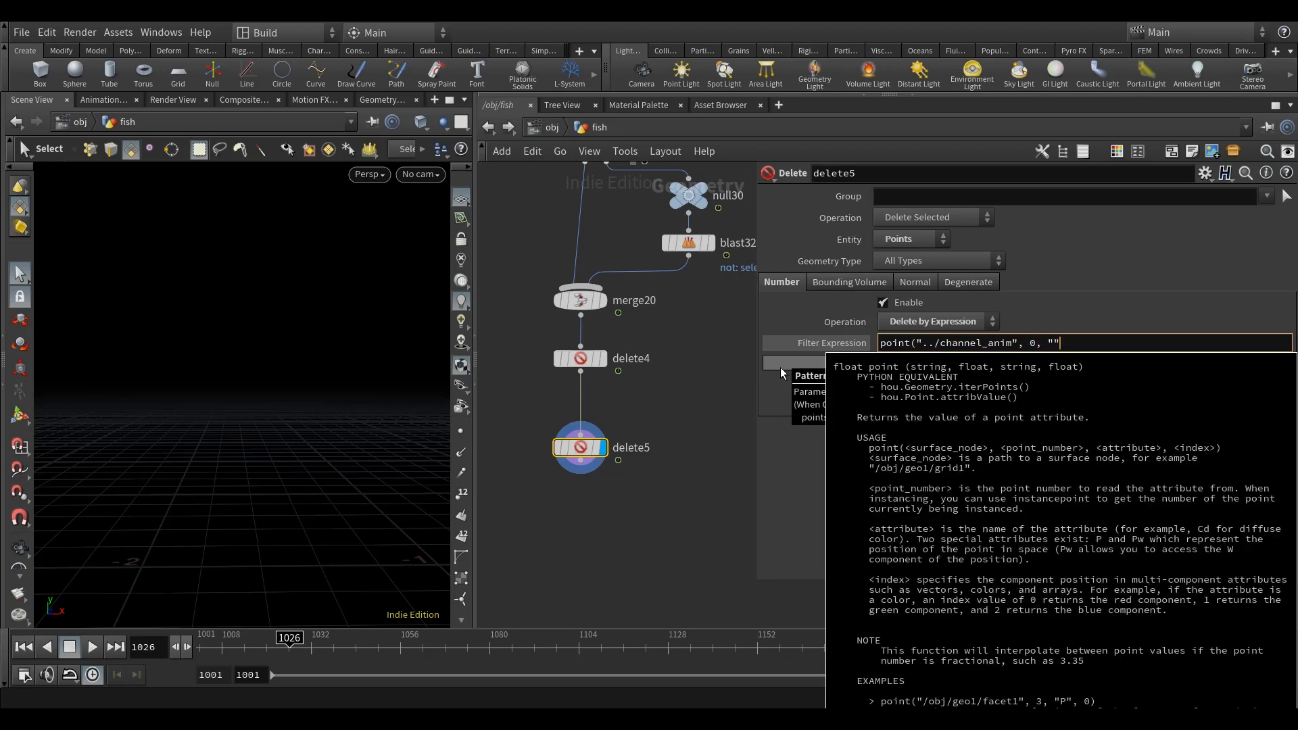
pyautogui.press('Left')
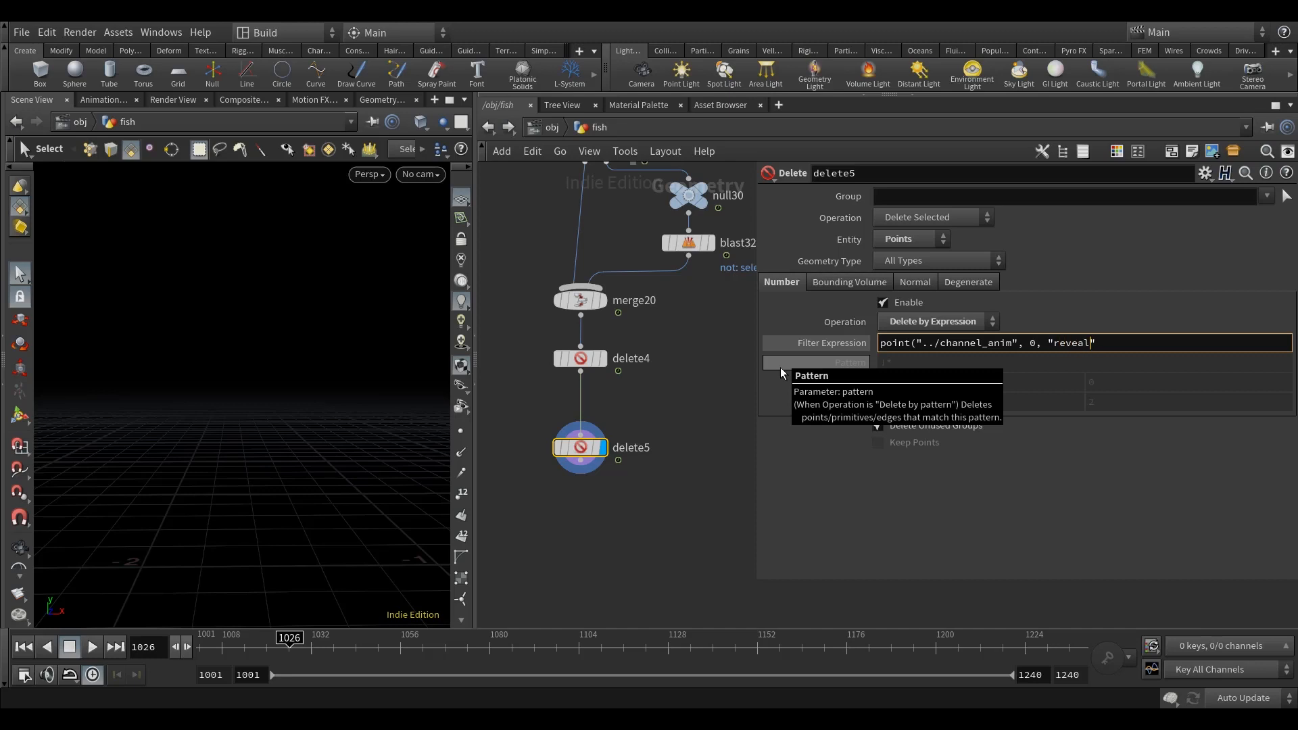
pyautogui.write(', 0)>-0.2')
pyautogui.press('Return')
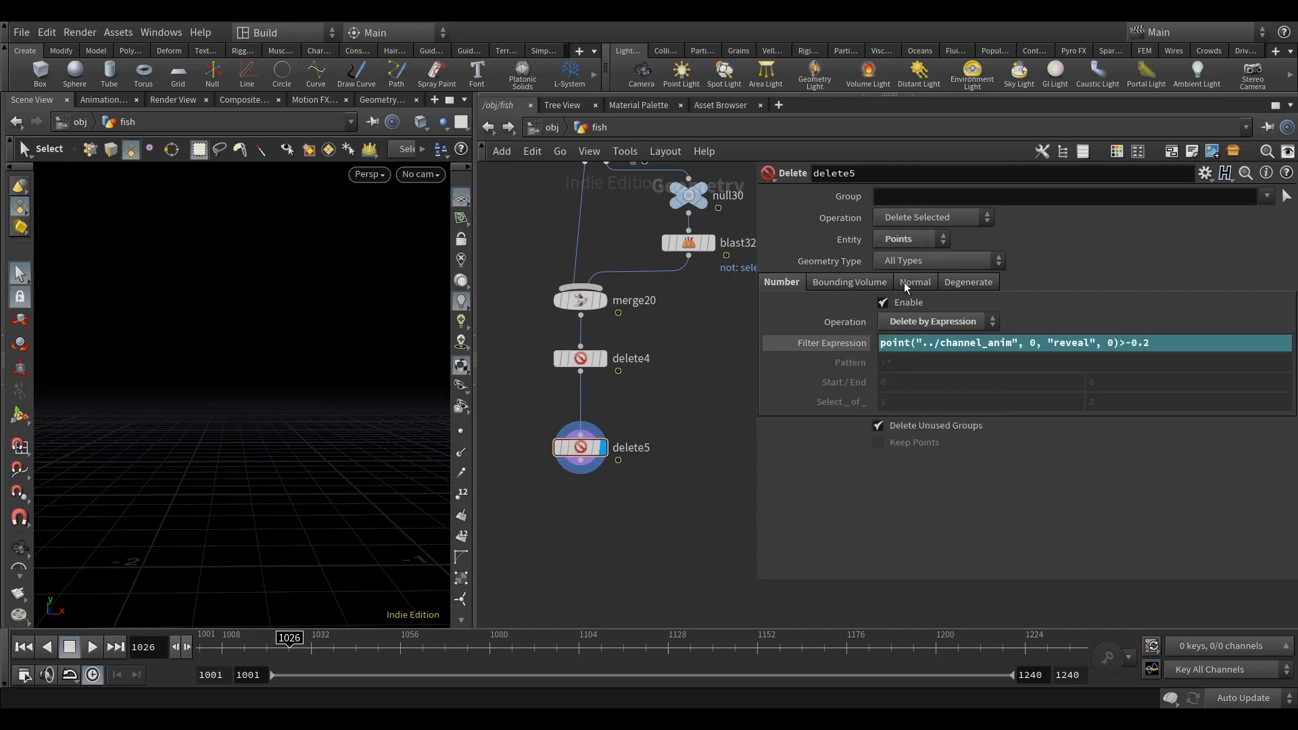
pyautogui.press('Escape')
pyautogui.moveTo(323, 471); pyautogui.dragTo(345, 481)
pyautogui.press('Left')
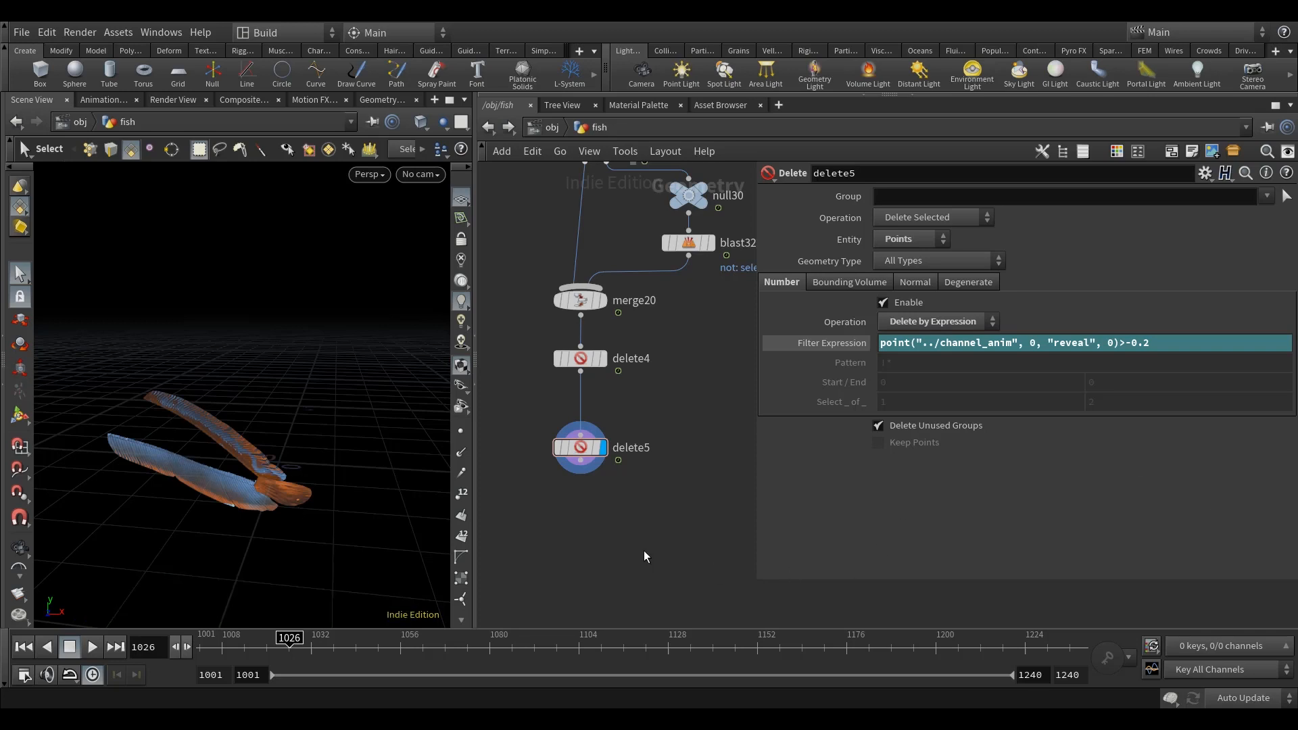
# Step: Add a Scatter node below delete5, wire it to delete5's output and display it
pyautogui.moveTo(643, 550); pyautogui.dragTo(636, 500, button='middle')
pyautogui.press('Tab')
pyautogui.write('scat')
pyautogui.click(793, 54)
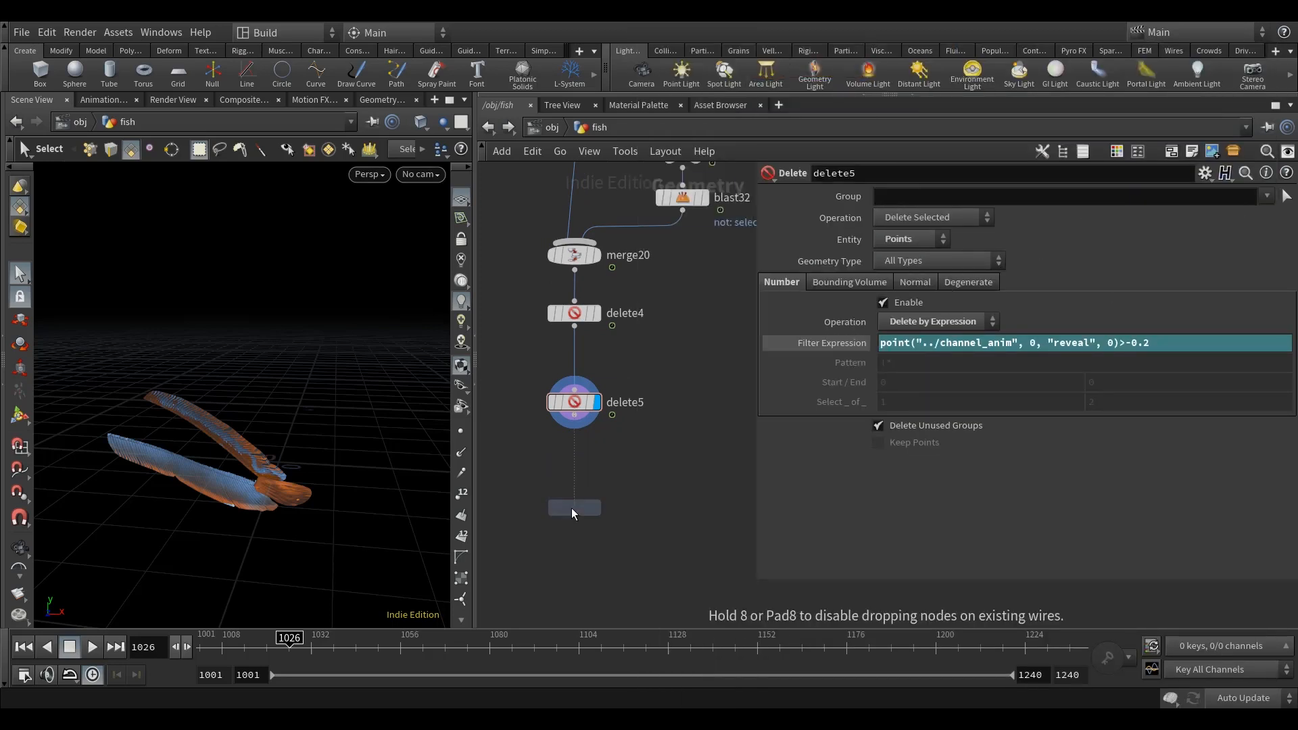
pyautogui.click(572, 513)
# Step: Turn off the Scatter node's Force Total Count and set its Density Scale to 1000
pyautogui.click(770, 356)
pyautogui.click(769, 283)
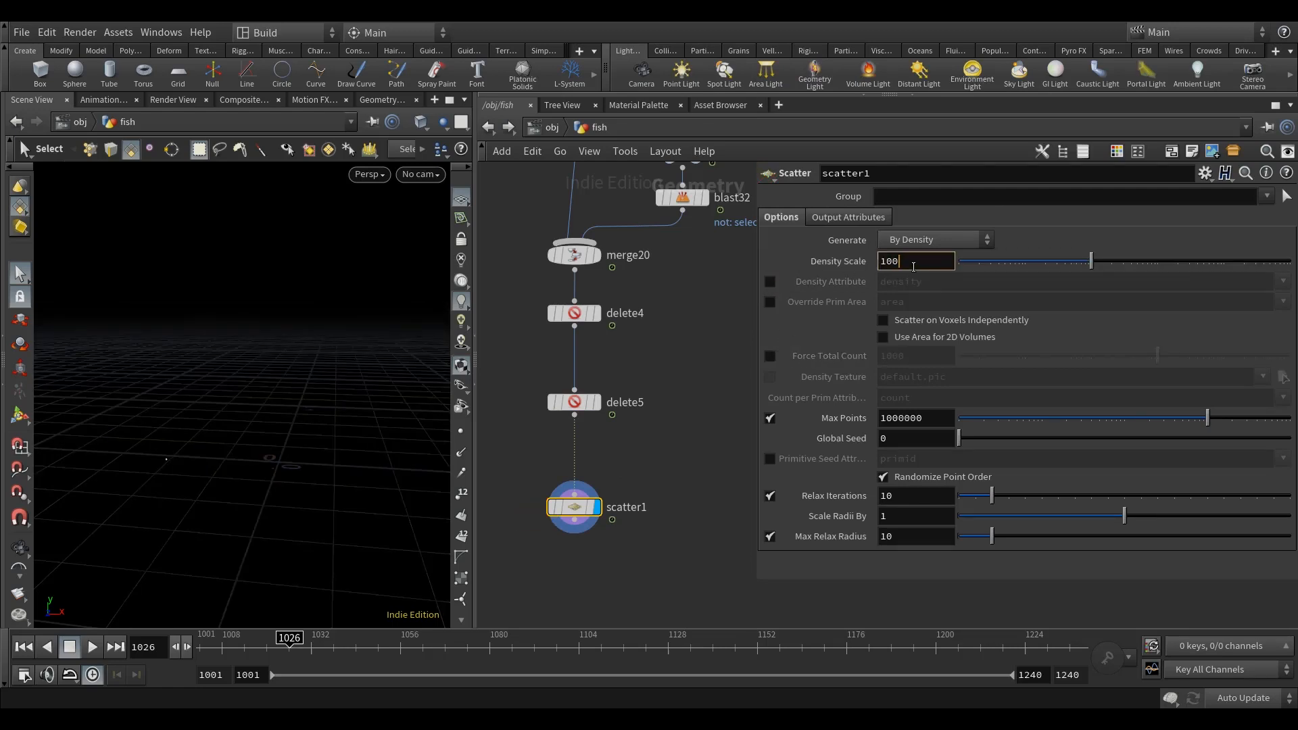
pyautogui.click(679, 380)
pyautogui.moveTo(710, 343)
pyautogui.mouseDown(button='middle')
pyautogui.moveTo(708, 357)
pyautogui.moveTo(690, 361)
pyautogui.moveTo(692, 352)
pyautogui.mouseUp(button='middle')
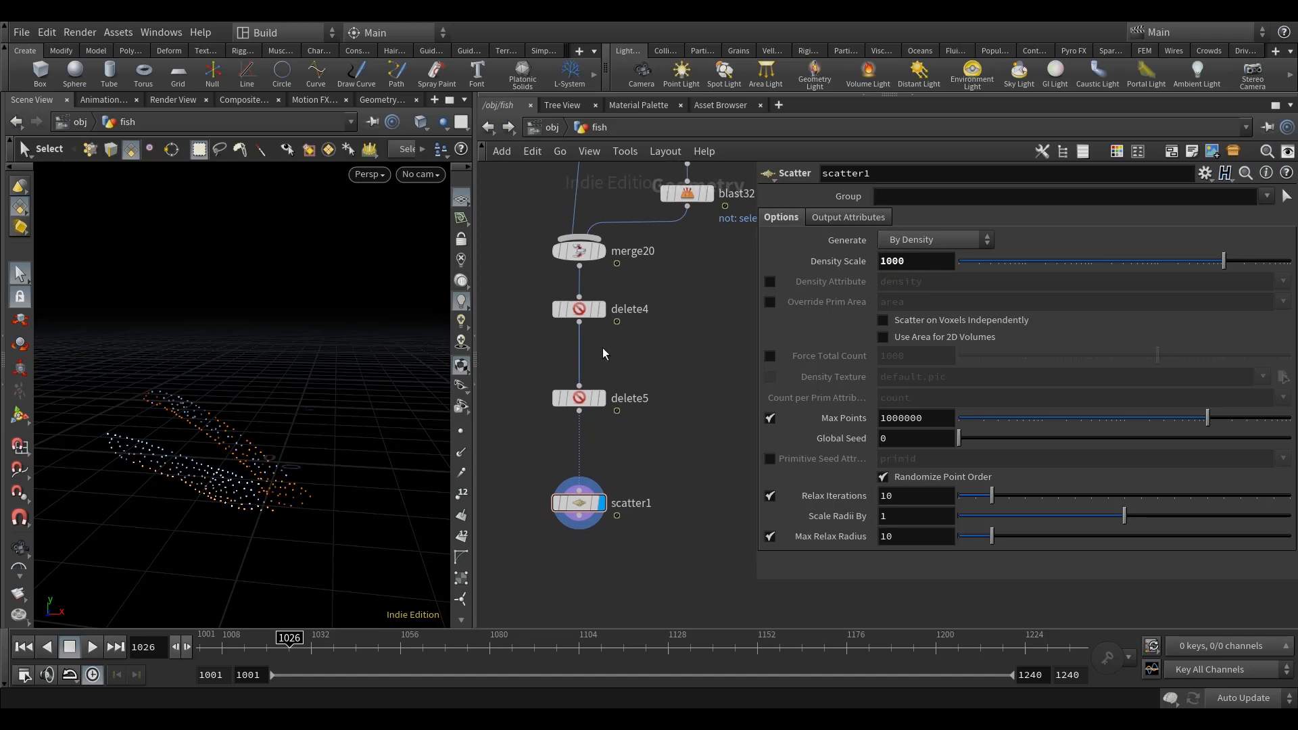
# Step: Enable the Scatter node's Density Attribute and set it to greyscale
pyautogui.click(769, 283)
pyautogui.moveTo(942, 283); pyautogui.dragTo(689, 312)
pyautogui.write('greyscale')
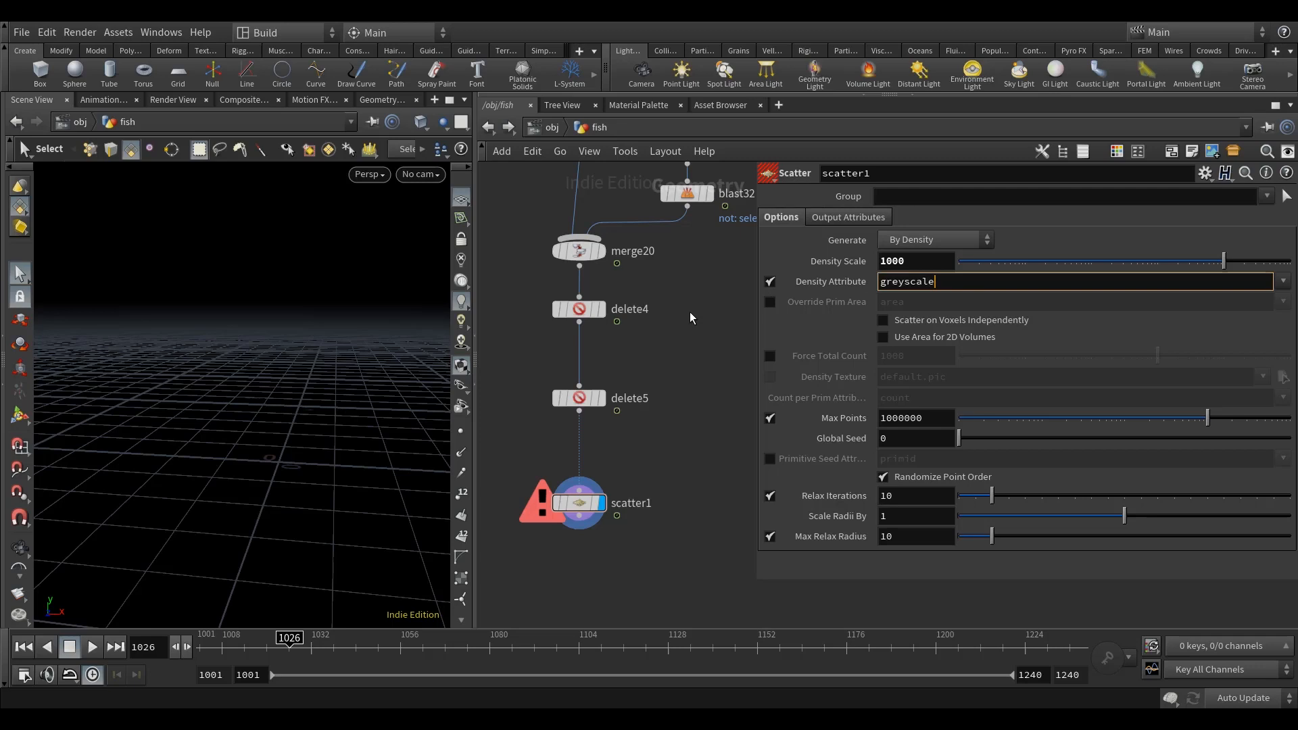
pyautogui.press('Return')
pyautogui.keyDown('alt'); pyautogui.moveTo(338, 460); pyautogui.dragTo(296, 481); pyautogui.keyUp('alt')
pyautogui.moveTo(659, 410); pyautogui.dragTo(656, 423, button='middle')
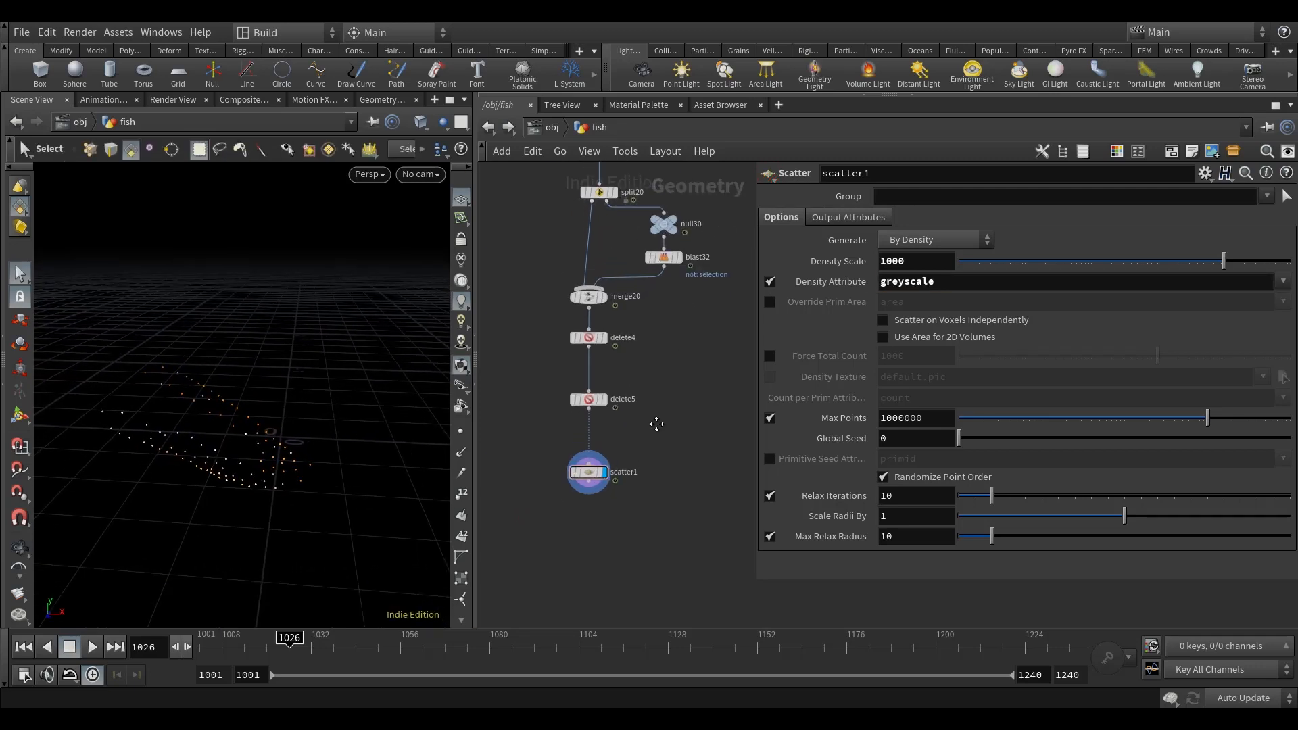
# Step: Move the Scatter node up closer beneath delete5 in the network
pyautogui.moveTo(661, 490); pyautogui.dragTo(659, 465, button='middle')
pyautogui.moveTo(586, 452); pyautogui.dragTo(586, 427)
pyautogui.moveTo(651, 414); pyautogui.dragTo(650, 427, button='middle')
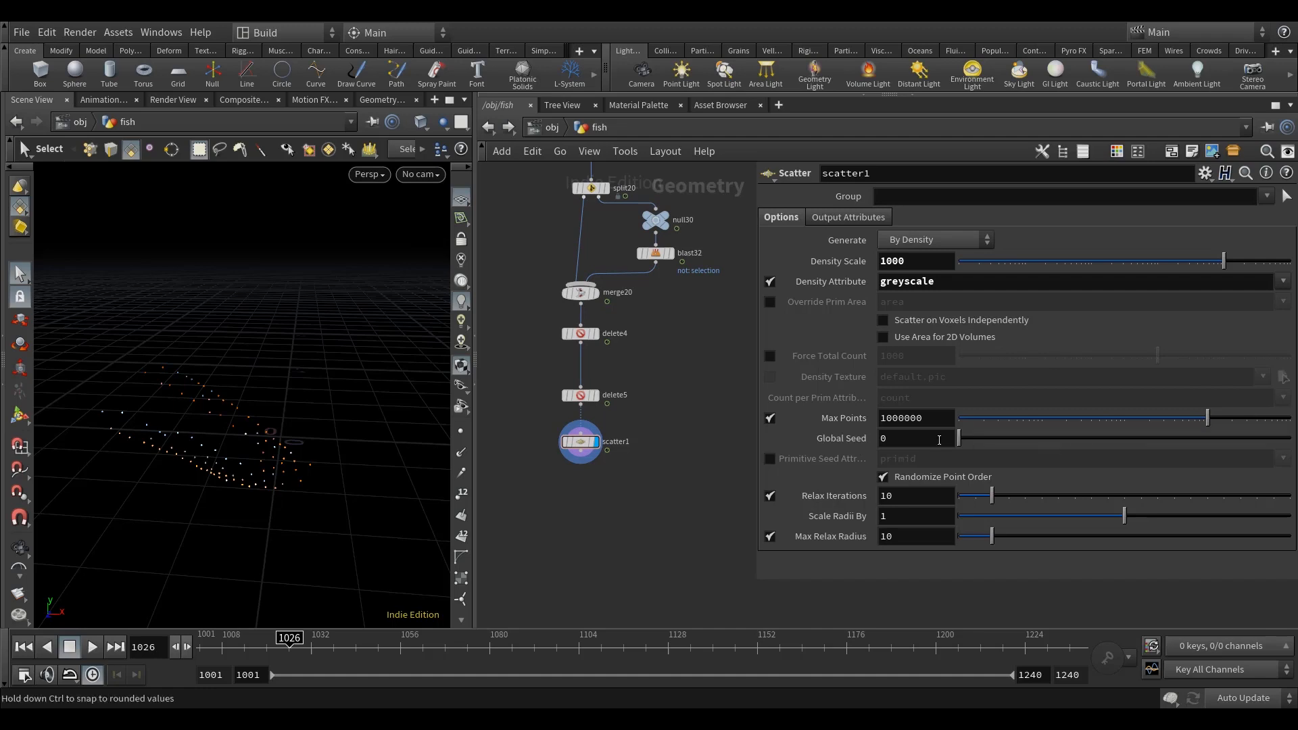
# Step: Set the Scatter node's Global Seed to $FF and inspect the scattered tail points in the viewport
pyautogui.keyDown('alt'); pyautogui.moveTo(253, 490); pyautogui.dragTo(284, 456); pyautogui.keyUp('alt')
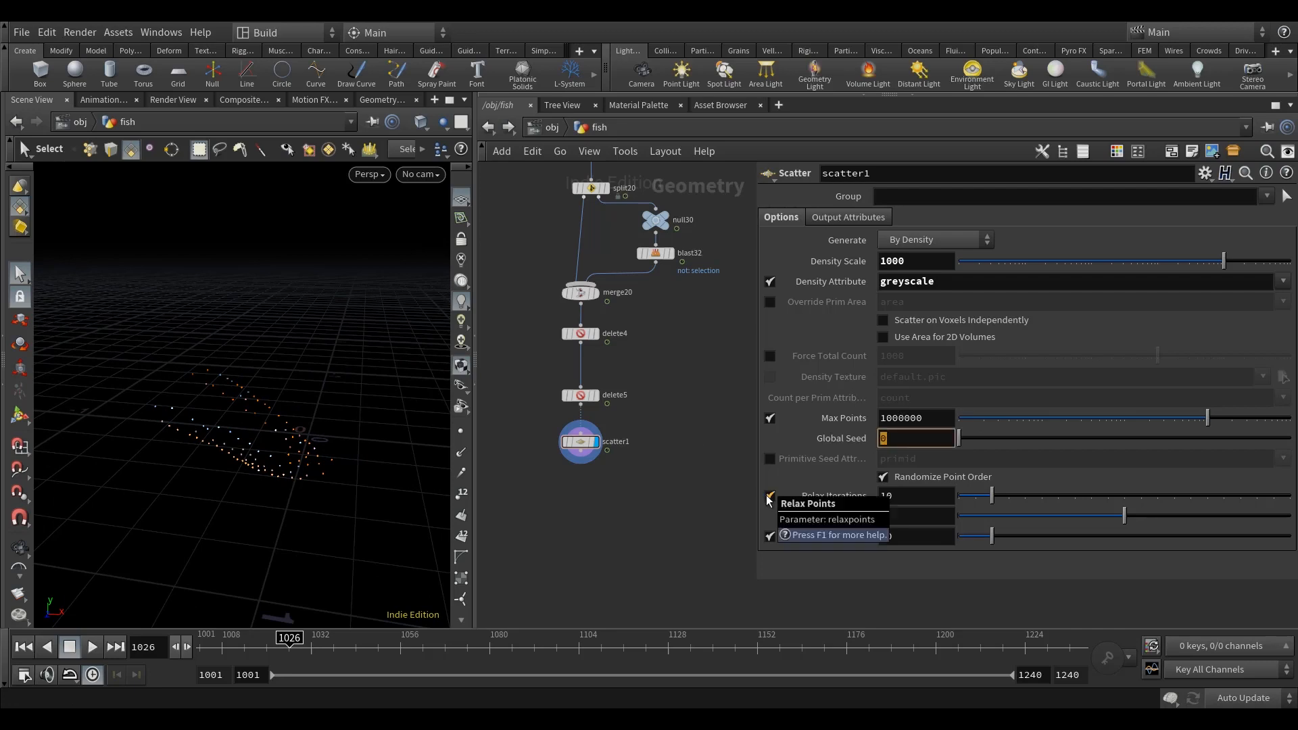
pyautogui.write('$FF')
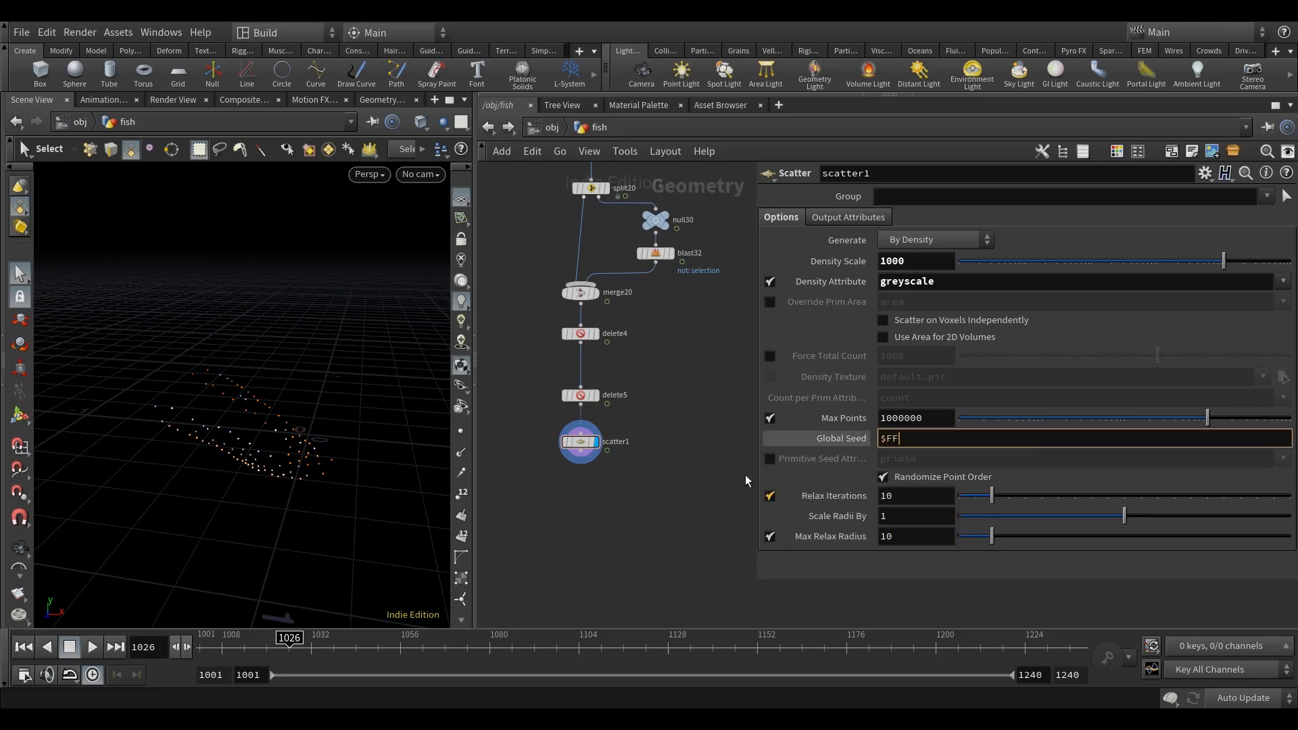
pyautogui.press('Return')
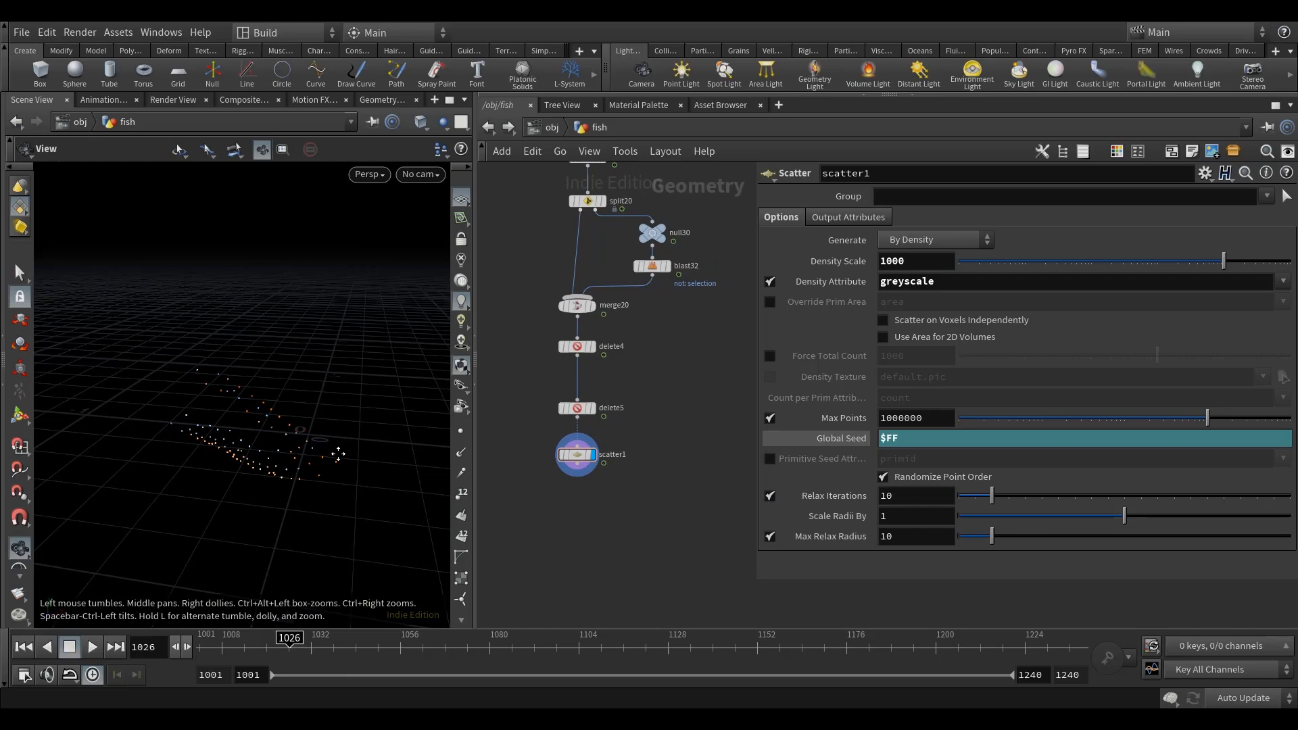
pyautogui.keyDown('alt'); pyautogui.moveTo(241, 482); pyautogui.dragTo(313, 480); pyautogui.keyUp('alt')
pyautogui.keyDown('alt'); pyautogui.moveTo(304, 478); pyautogui.dragTo(248, 433, button='right'); pyautogui.keyUp('alt')
pyautogui.keyDown('alt'); pyautogui.moveTo(248, 433); pyautogui.dragTo(275, 473); pyautogui.keyUp('alt')
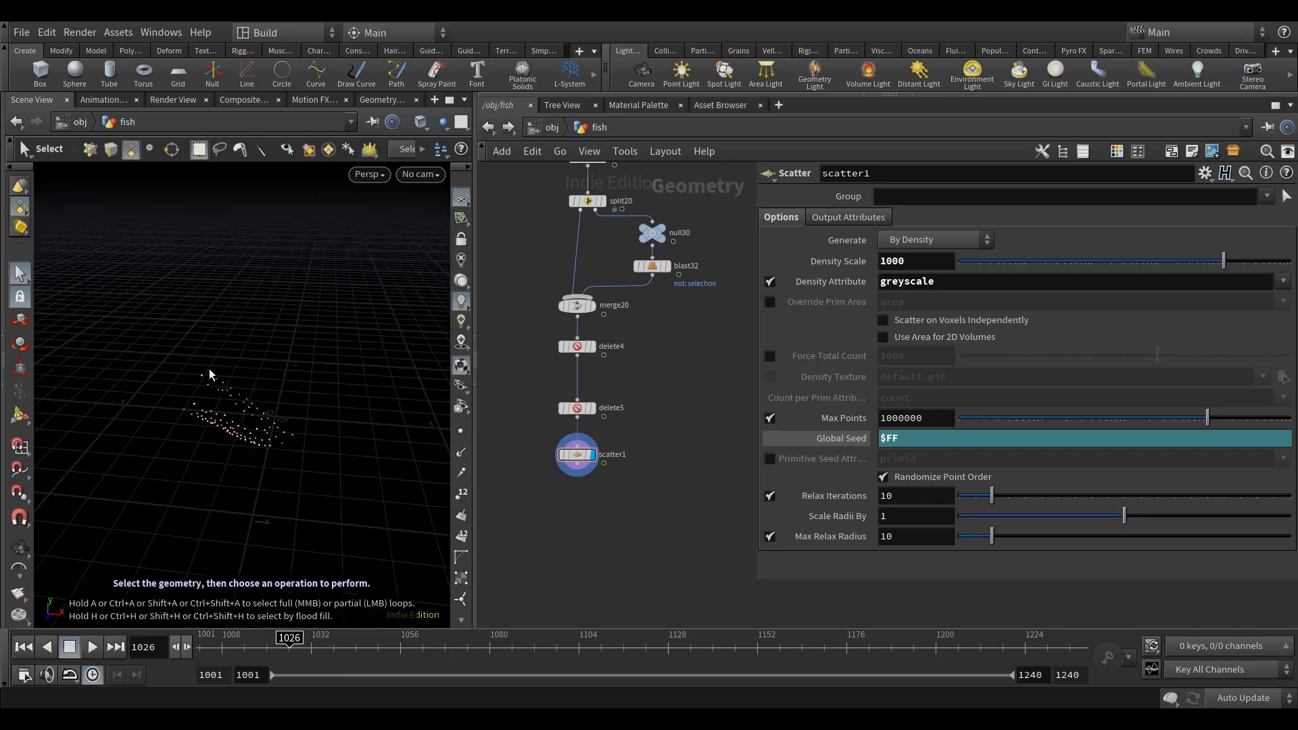
pyautogui.keyDown('alt'); pyautogui.moveTo(301, 420); pyautogui.dragTo(301, 427, button='middle'); pyautogui.keyUp('alt')
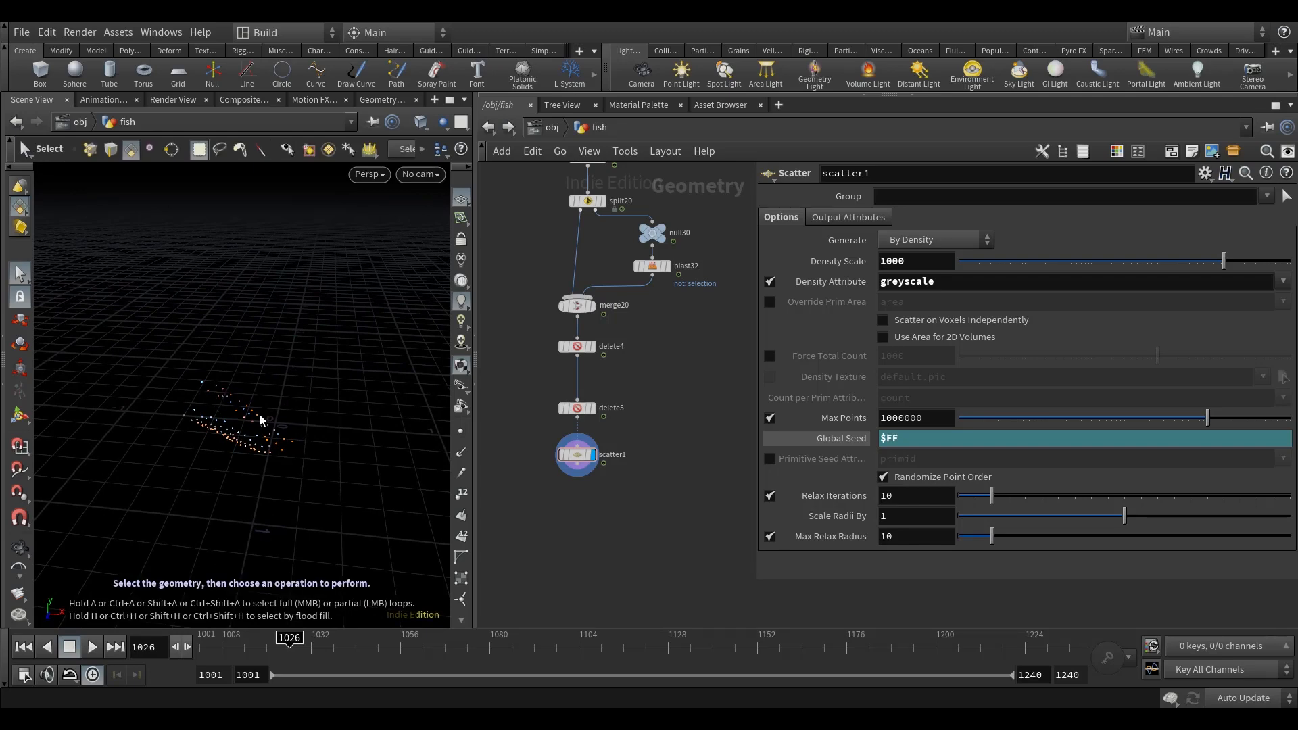
pyautogui.moveTo(630, 408); pyautogui.dragTo(627, 431, button='middle')
pyautogui.keyDown('alt'); pyautogui.moveTo(271, 499); pyautogui.dragTo(238, 424); pyautogui.keyUp('alt')
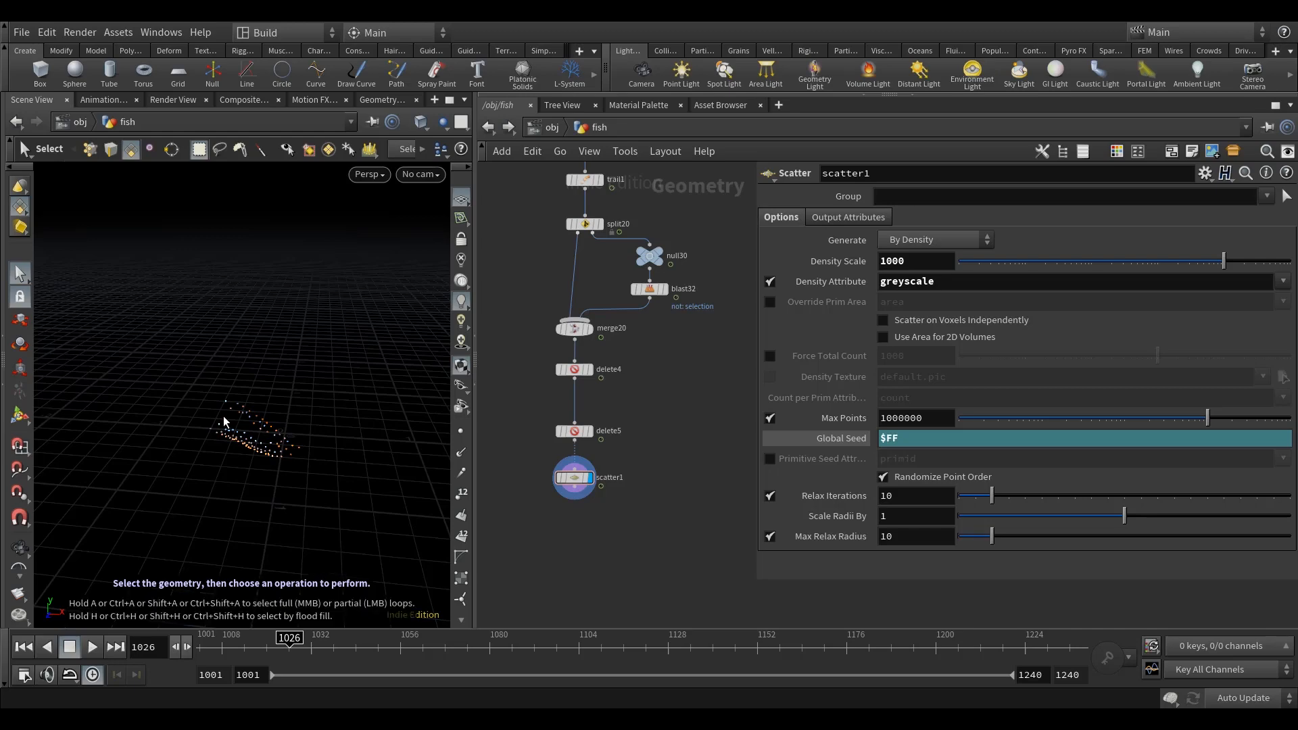
# Step: Open the chop_anim network with its channel graph shown, and widen the network area beside the parameters
pyautogui.scroll(-5, 642, 419)
pyautogui.scroll(3, 597, 282)
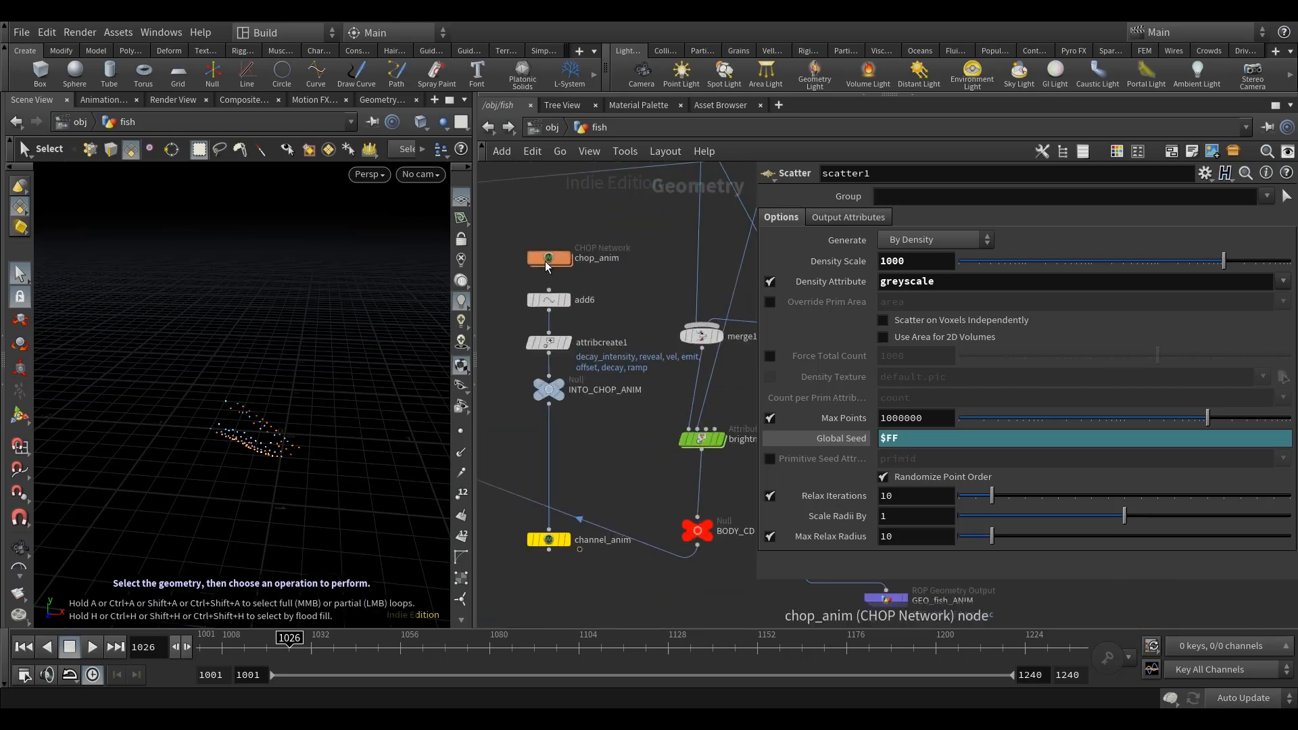
pyautogui.doubleClick(548, 258)
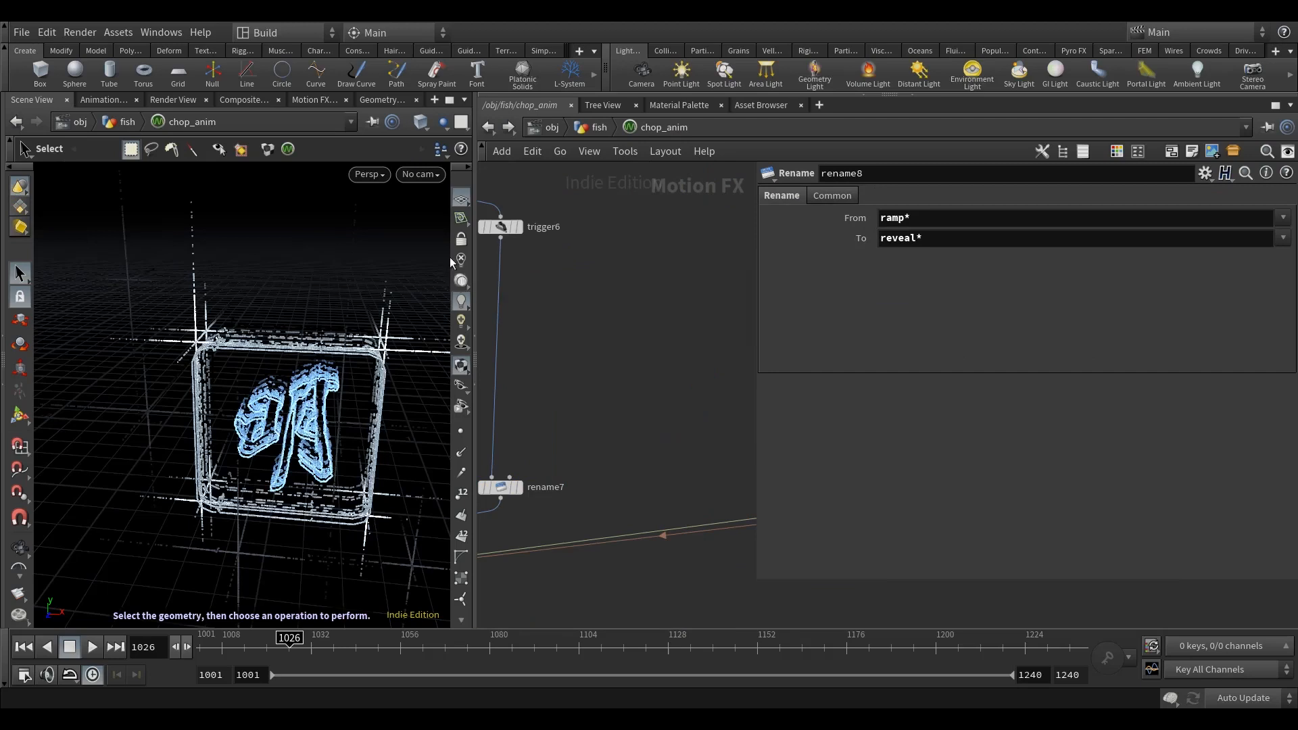
pyautogui.click(312, 99)
pyautogui.scroll(-4, 516, 302)
pyautogui.scroll(5, 715, 422)
pyautogui.click(698, 433)
pyautogui.moveTo(757, 410); pyautogui.dragTo(926, 408)
pyautogui.scroll(-6, 817, 416)
pyautogui.moveTo(554, 383); pyautogui.dragTo(777, 368, button='middle')
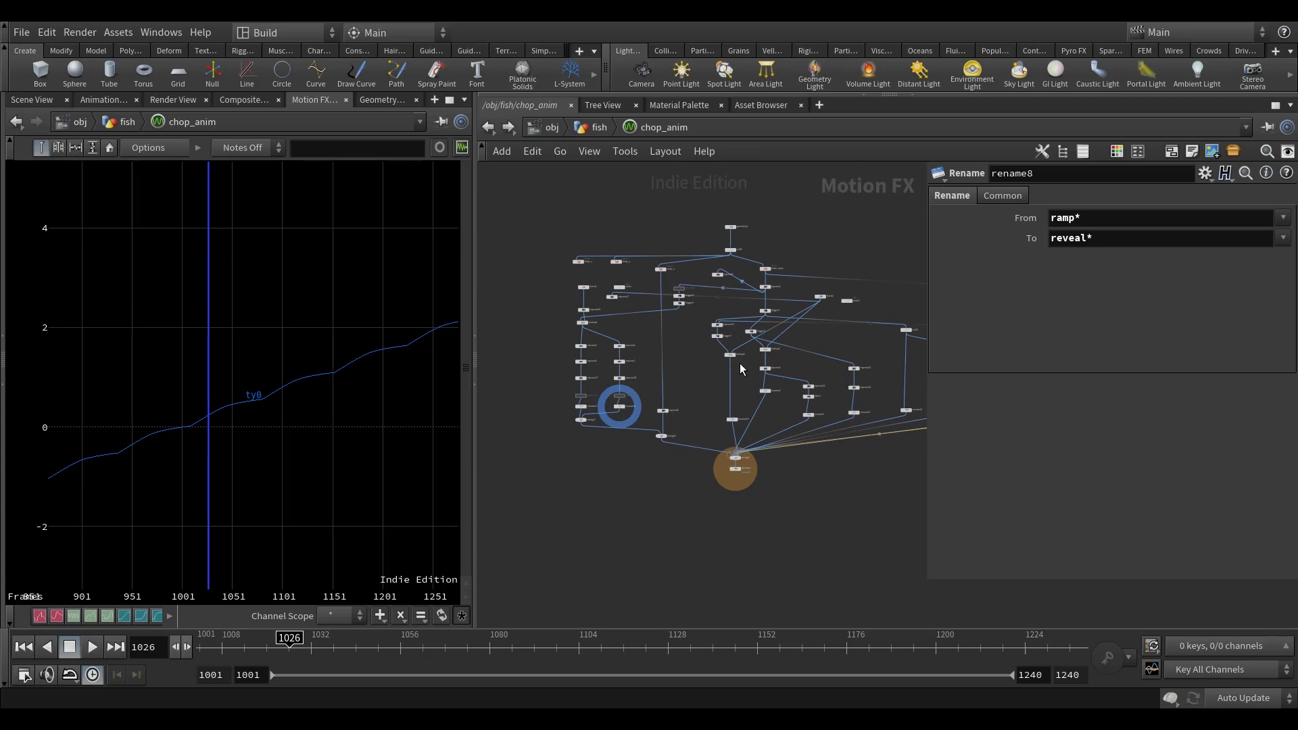
# Step: Locate the trigger1 node beneath express1 and show its ramp channel in the graph
pyautogui.scroll(5, 672, 404)
pyautogui.click(532, 419)
pyautogui.scroll(-6, 541, 417)
pyautogui.moveTo(586, 411); pyautogui.dragTo(697, 398, button='middle')
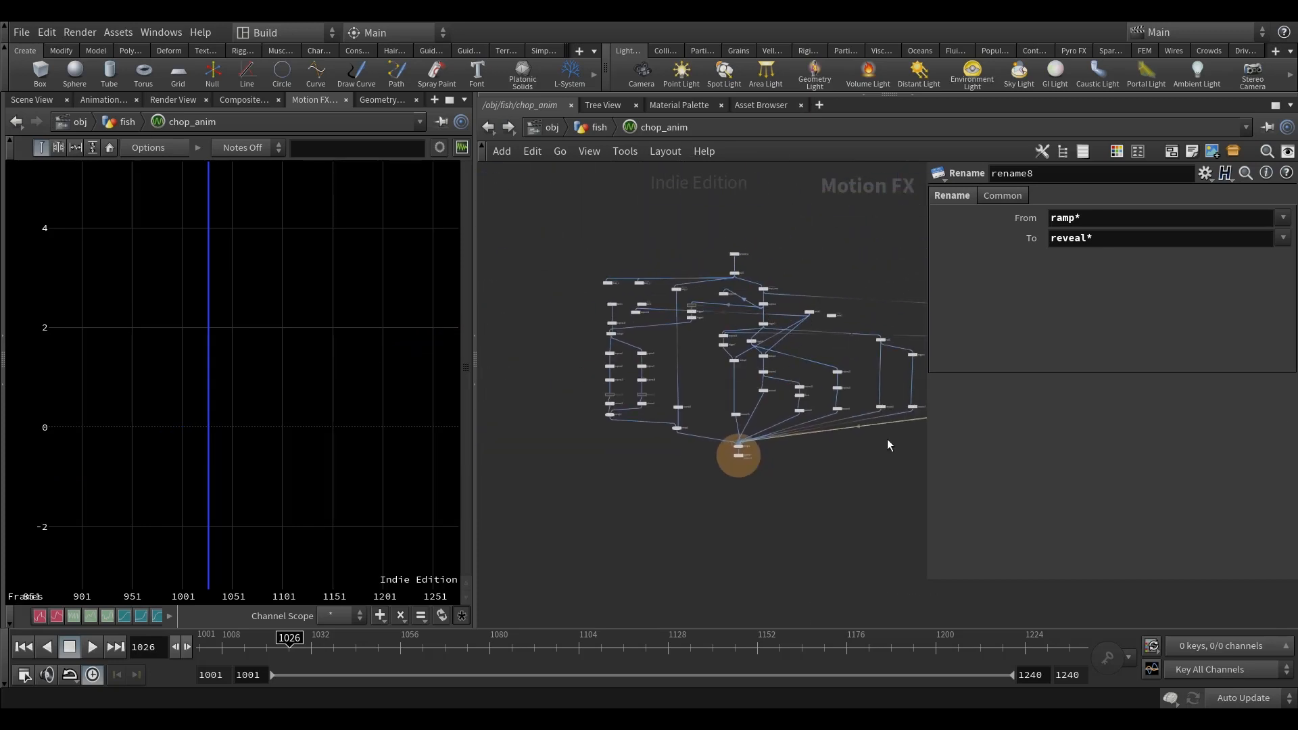
pyautogui.scroll(6, 748, 326)
pyautogui.click(720, 428)
pyautogui.click(718, 429)
pyautogui.scroll(3, 169, 424)
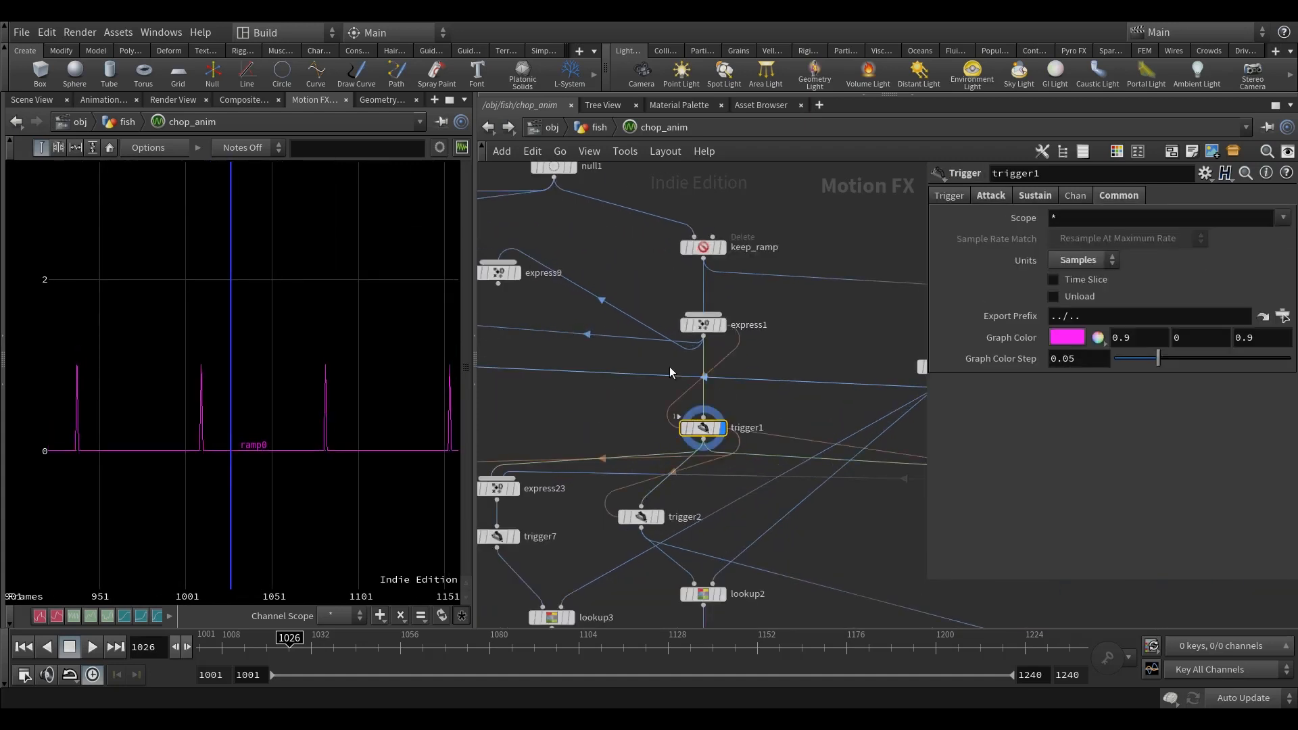
# Step: Examine the timing and height of trigger1's ramp pulses in the channel graph
pyautogui.moveTo(920, 367)
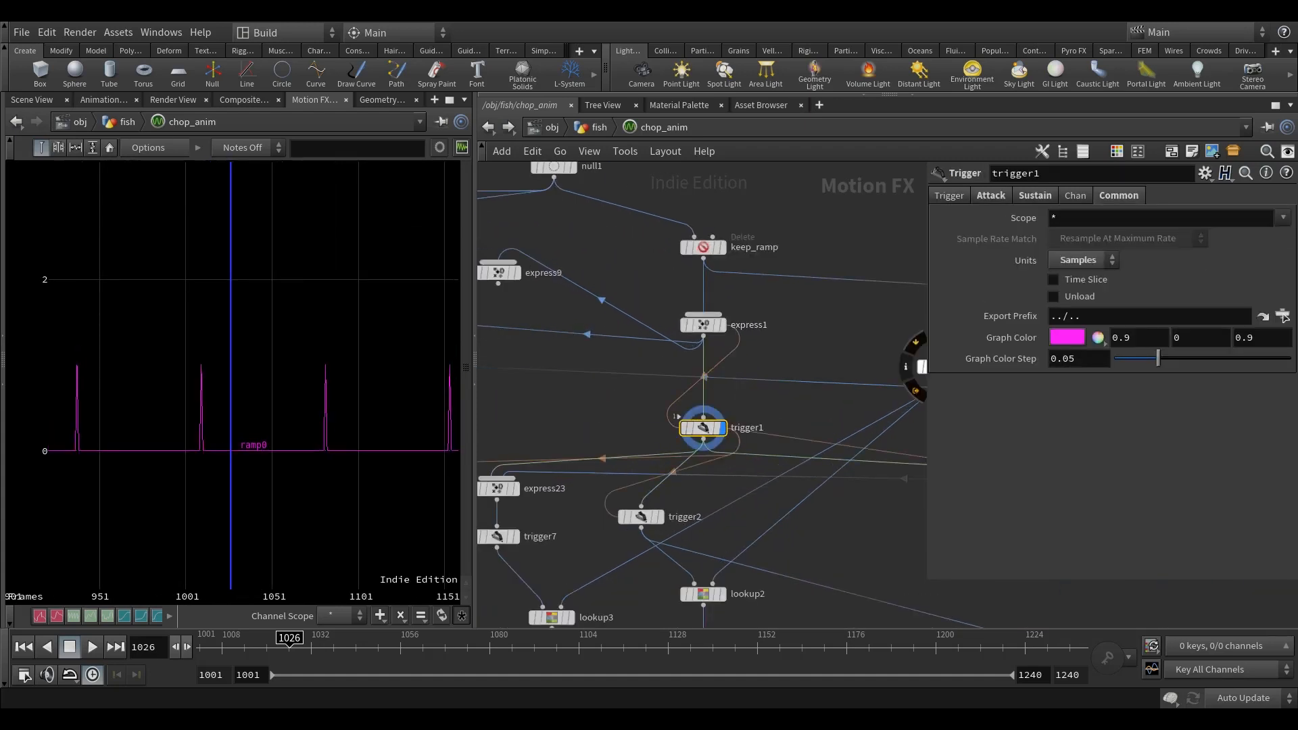
pyautogui.scroll(5, 303, 468)
pyautogui.scroll(-3, 335, 433)
pyautogui.scroll(-3, 286, 464)
pyautogui.scroll(3, 291, 447)
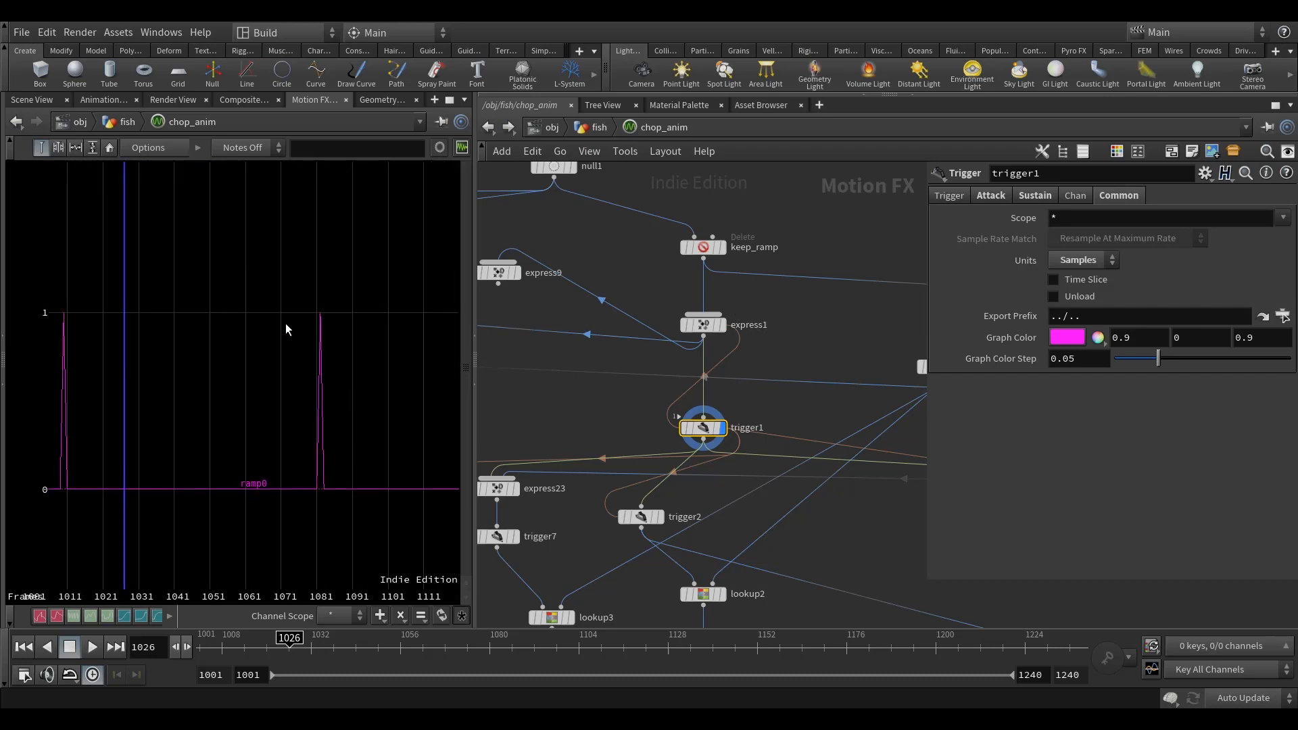
pyautogui.scroll(-3, 318, 399)
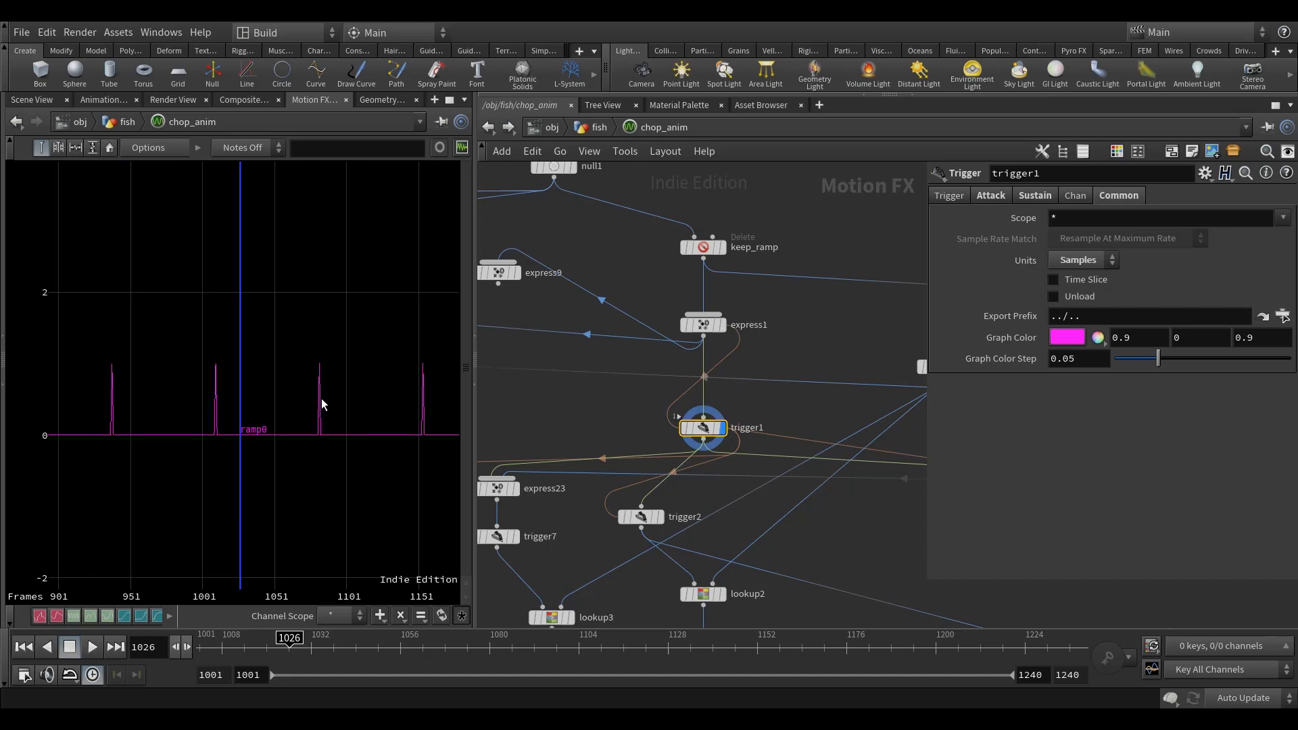
pyautogui.scroll(-6, 740, 375)
# Step: Add a Null node to the CHOP network and connect trigger1's output to it
pyautogui.moveTo(810, 449); pyautogui.dragTo(749, 440, button='middle')
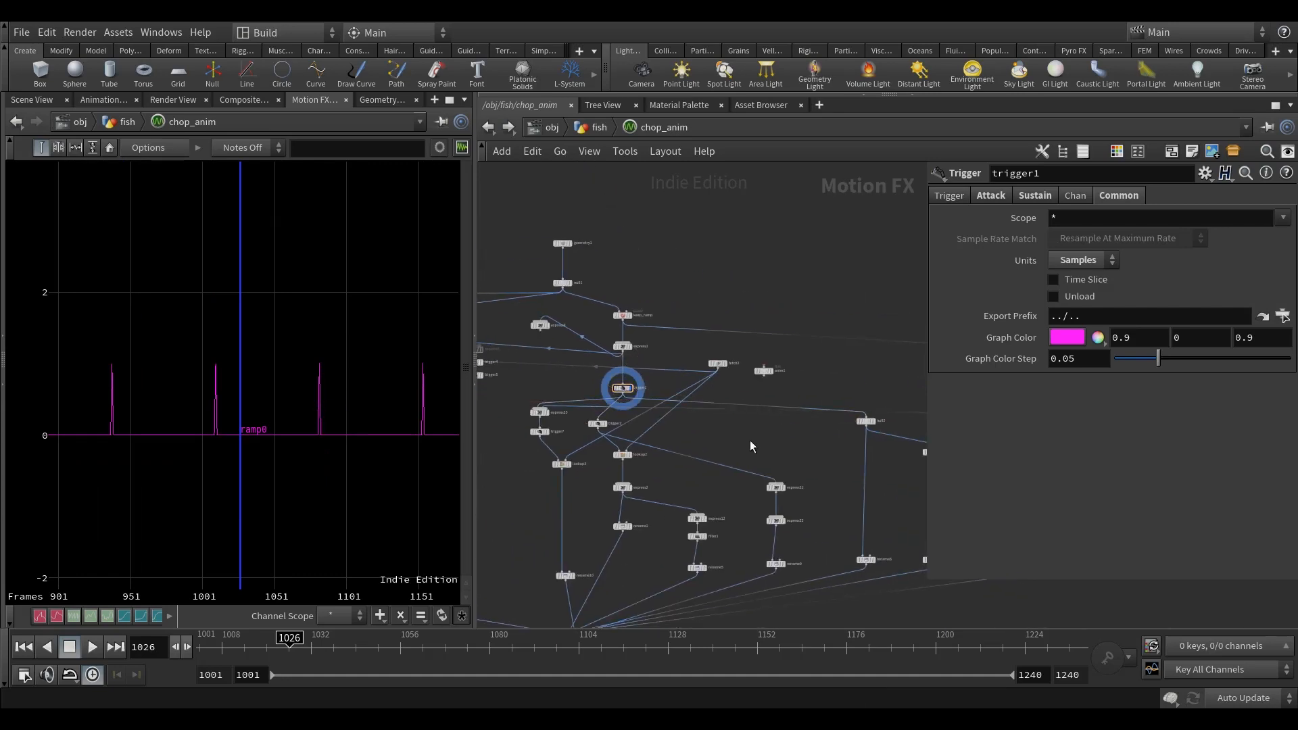
pyautogui.press('Tab')
pyautogui.write('nul')
pyautogui.click(887, 311)
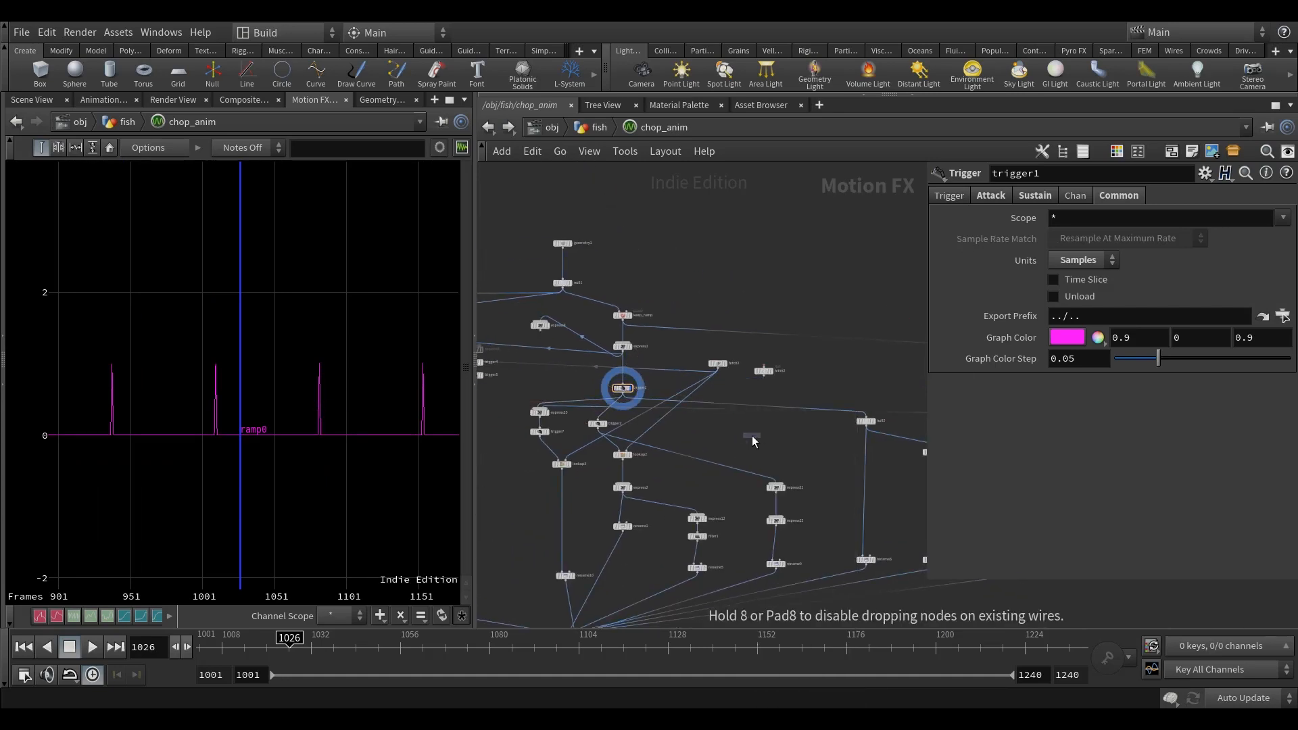
pyautogui.click(751, 436)
pyautogui.scroll(4, 622, 400)
pyautogui.scroll(-5, 743, 466)
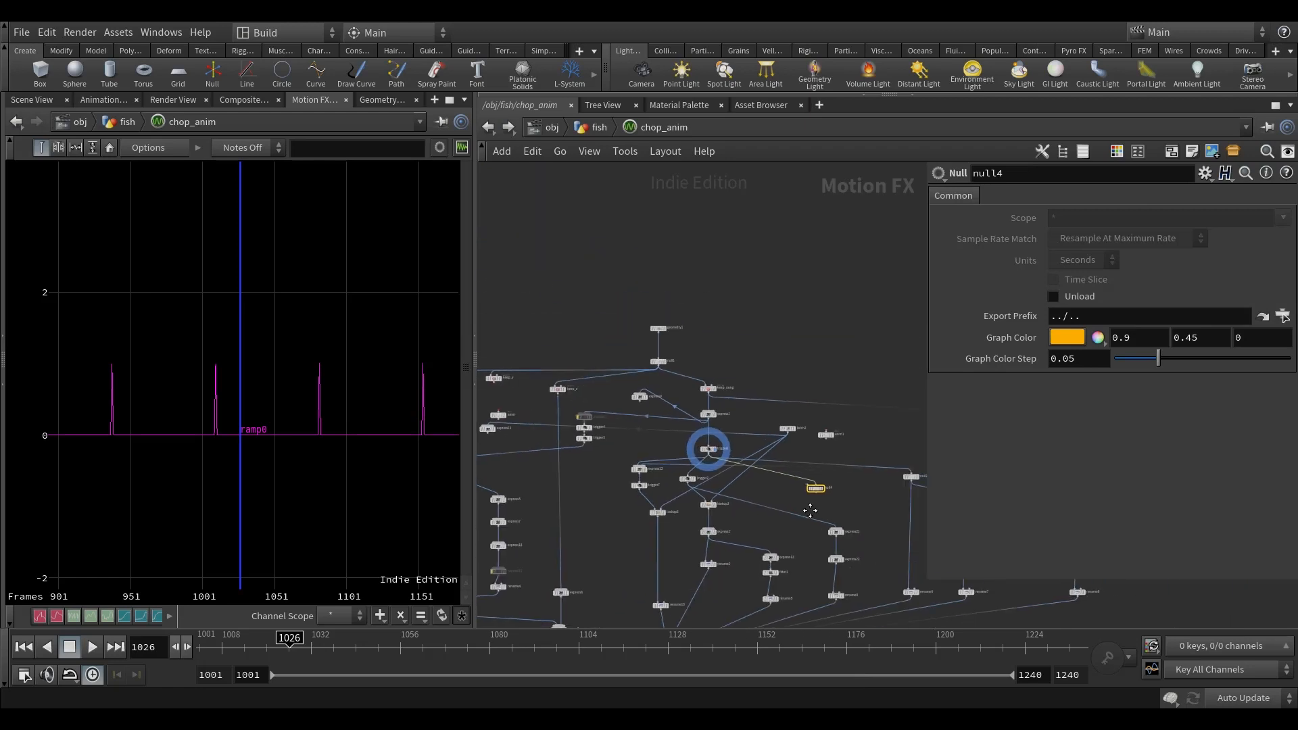
# Step: Shift the five-node rename8 branch farther out and position the new Null beside trigger6
pyautogui.moveTo(596, 457); pyautogui.dragTo(795, 460)
pyautogui.moveTo(858, 506); pyautogui.dragTo(753, 490, button='middle')
pyautogui.moveTo(828, 577); pyautogui.dragTo(740, 286)
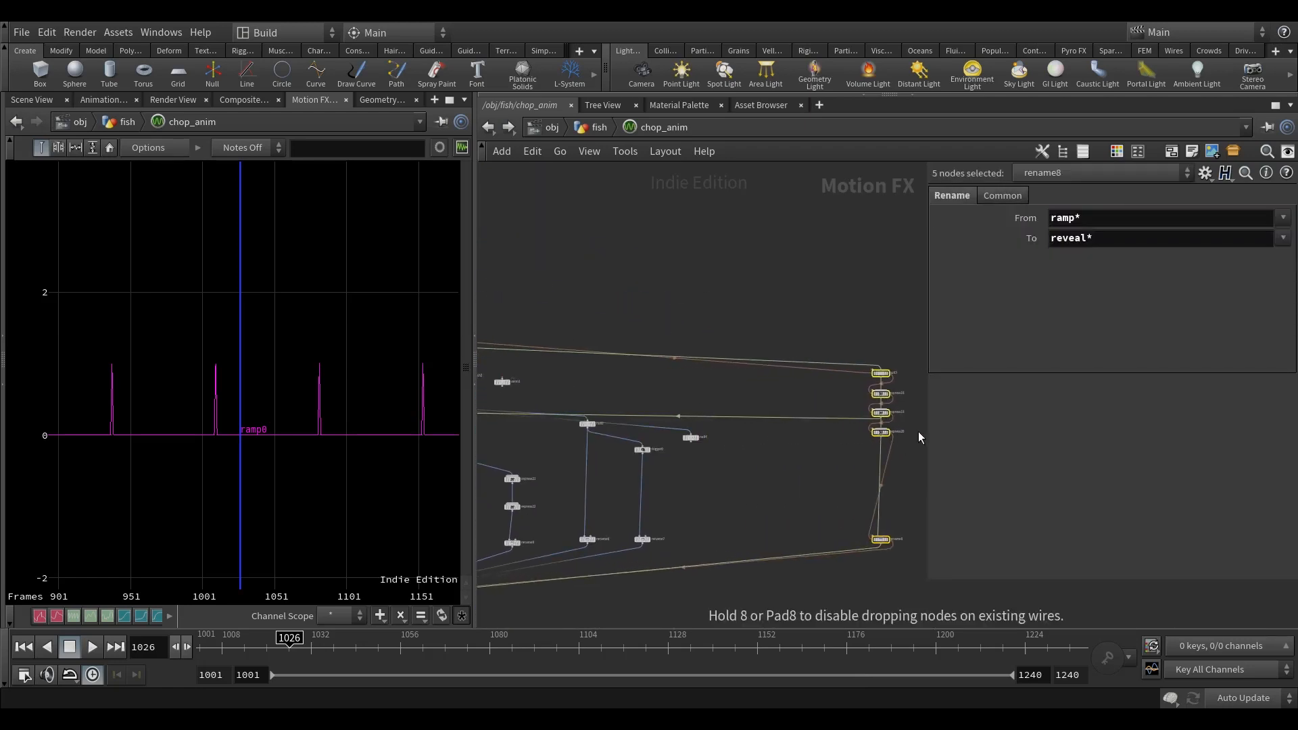
pyautogui.moveTo(756, 440); pyautogui.dragTo(903, 440)
pyautogui.scroll(3, 700, 435)
pyautogui.moveTo(699, 441); pyautogui.dragTo(760, 452)
pyautogui.moveTo(726, 553); pyautogui.dragTo(726, 474, button='middle')
# Step: Duplicate rename7 below the new Null and wire the Null's output into the copy
pyautogui.click(608, 527)
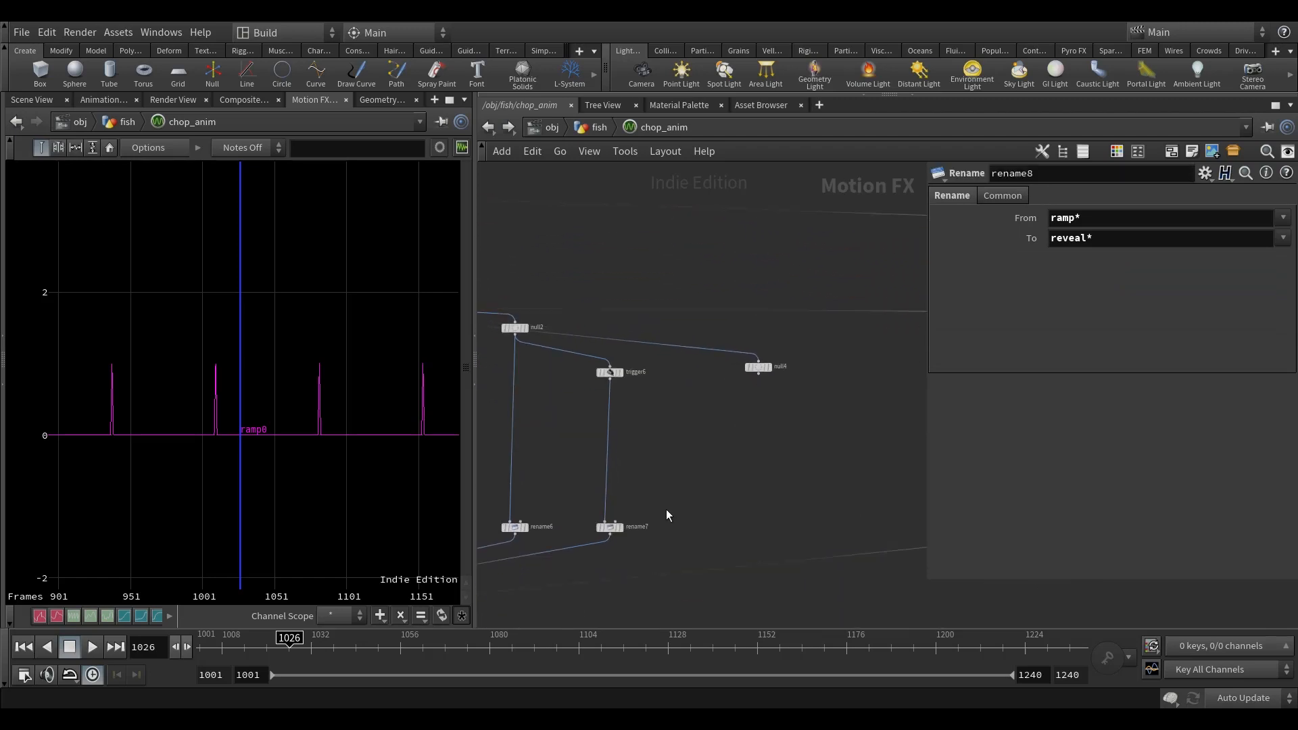
pyautogui.hotkey('ctrl', 'c')
pyautogui.hotkey('ctrl', 'v')
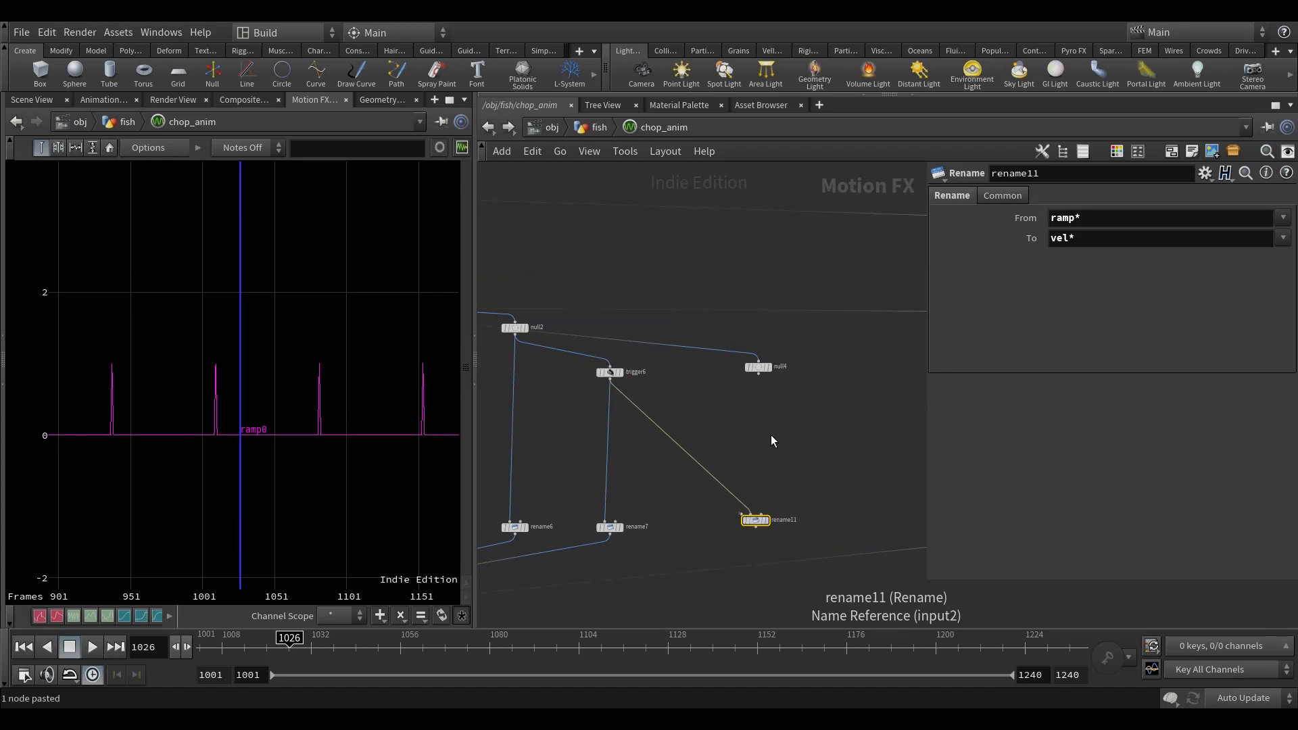
pyautogui.moveTo(758, 373); pyautogui.dragTo(755, 515)
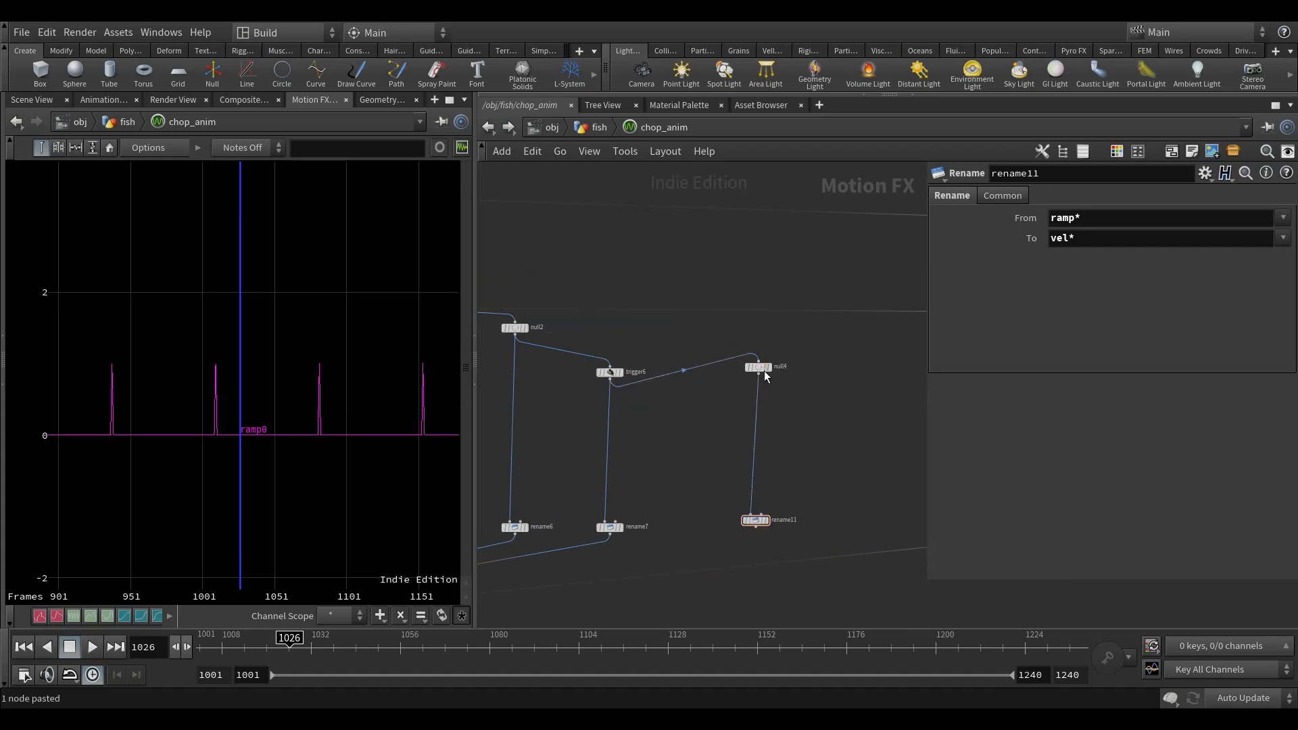
pyautogui.hotkey('ctrl', 'z')
pyautogui.moveTo(672, 439); pyautogui.dragTo(762, 372)
pyautogui.middleClick(762, 372)
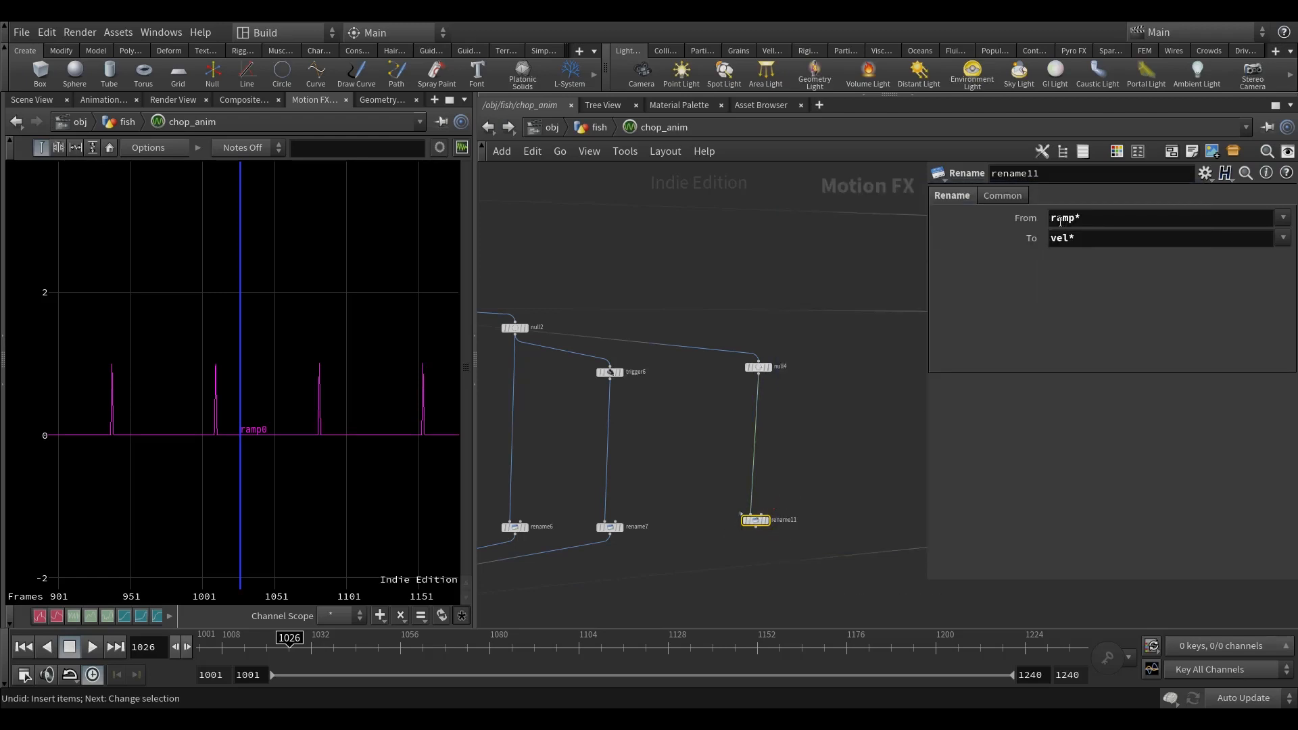
# Step: Set the copied Rename node to rename ramp* to emit* and connect its output to merge1
pyautogui.doubleClick(1065, 241)
pyautogui.write('emit')
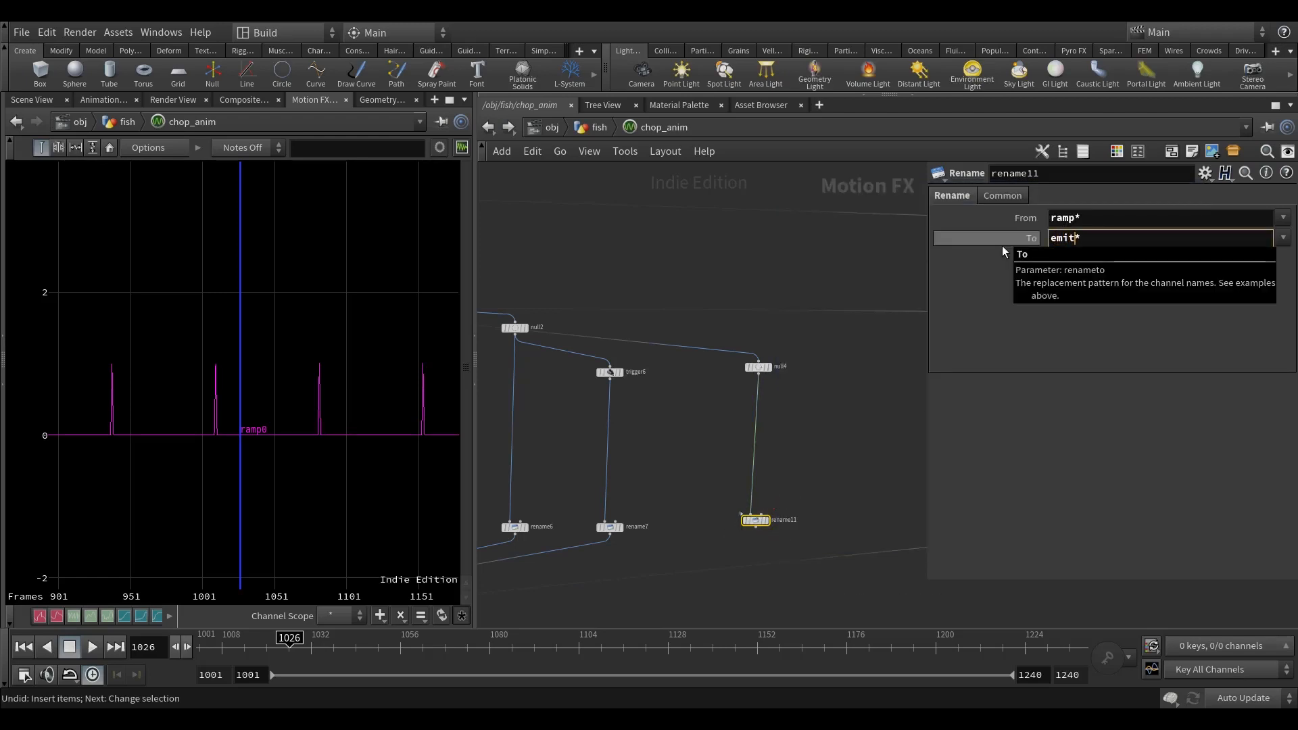
pyautogui.moveTo(782, 498); pyautogui.dragTo(833, 412, button='middle')
pyautogui.click(809, 445)
pyautogui.moveTo(637, 523); pyautogui.dragTo(962, 464, button='middle')
pyautogui.moveTo(825, 471); pyautogui.dragTo(1013, 446, button='middle')
pyautogui.click(630, 475)
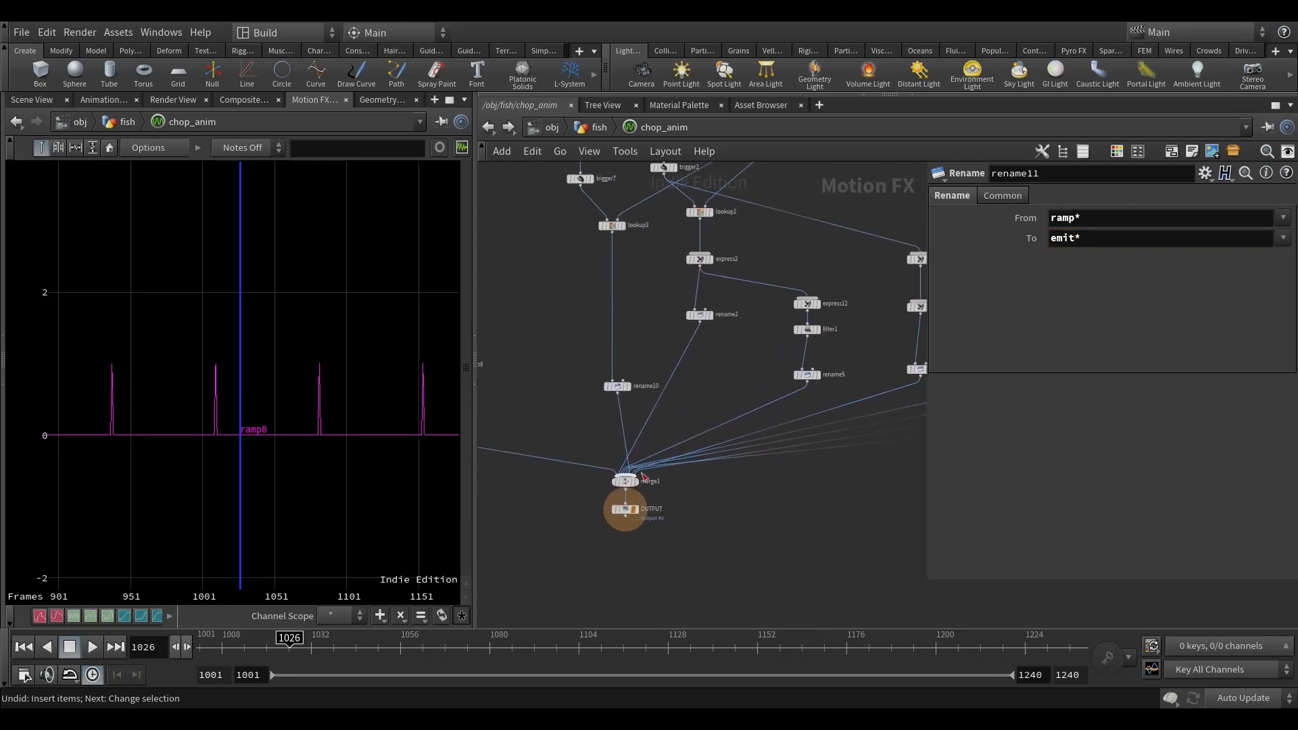
pyautogui.moveTo(824, 507); pyautogui.dragTo(793, 509, button='middle')
# Step: Return to the fish network and add an attribute named emit to attribcreate1
pyautogui.click(597, 127)
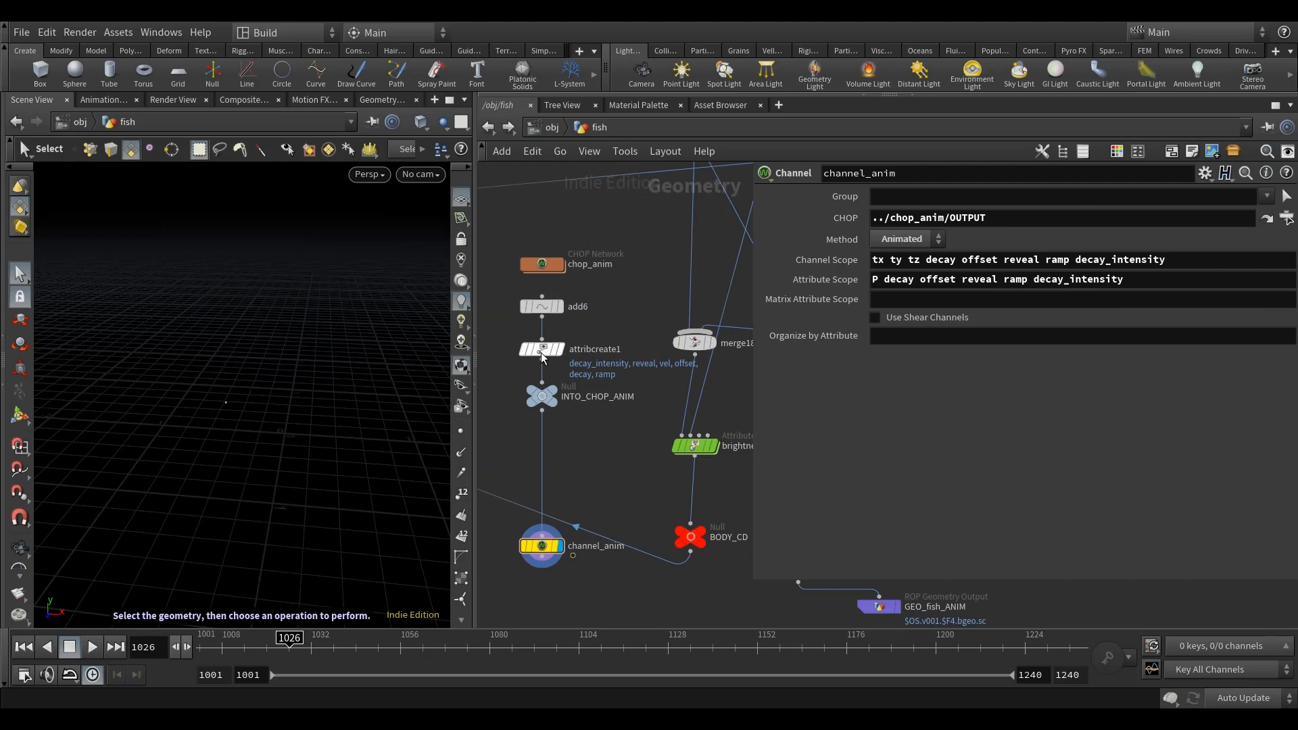
pyautogui.click(543, 349)
pyautogui.scroll(5, 921, 306)
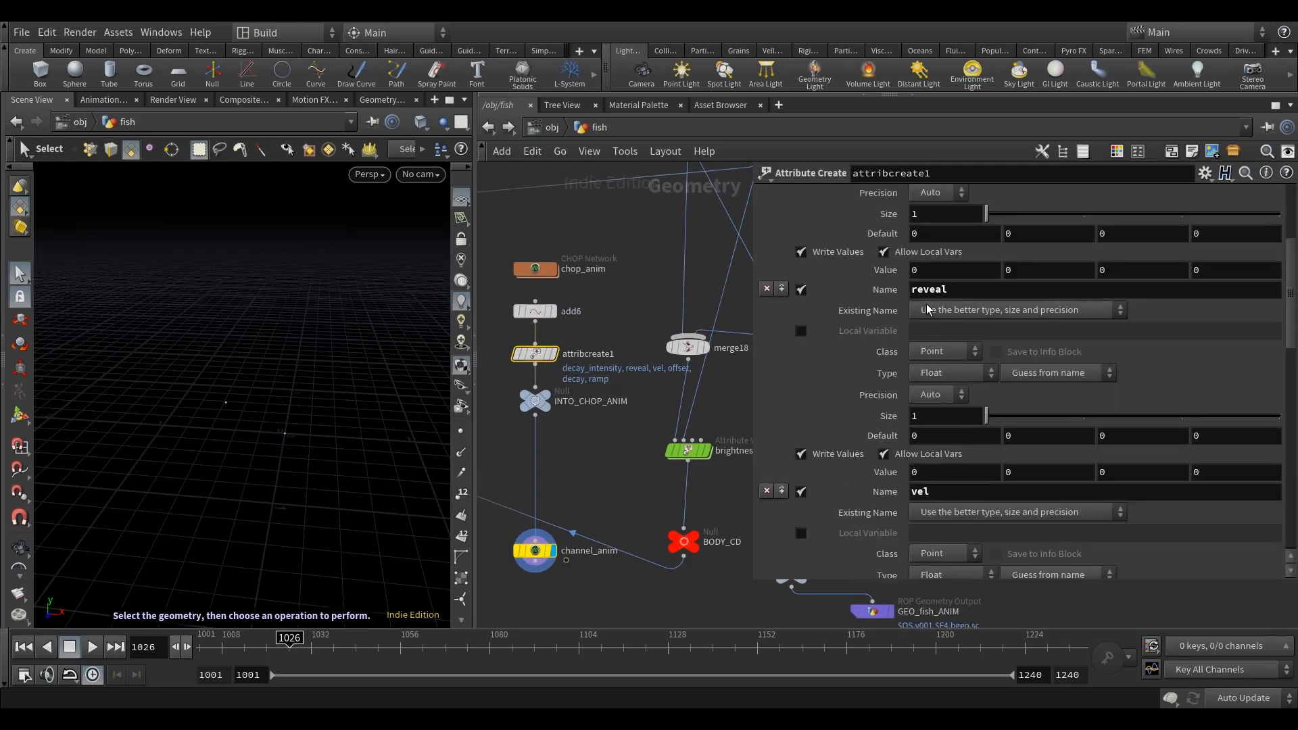
pyautogui.click(782, 279)
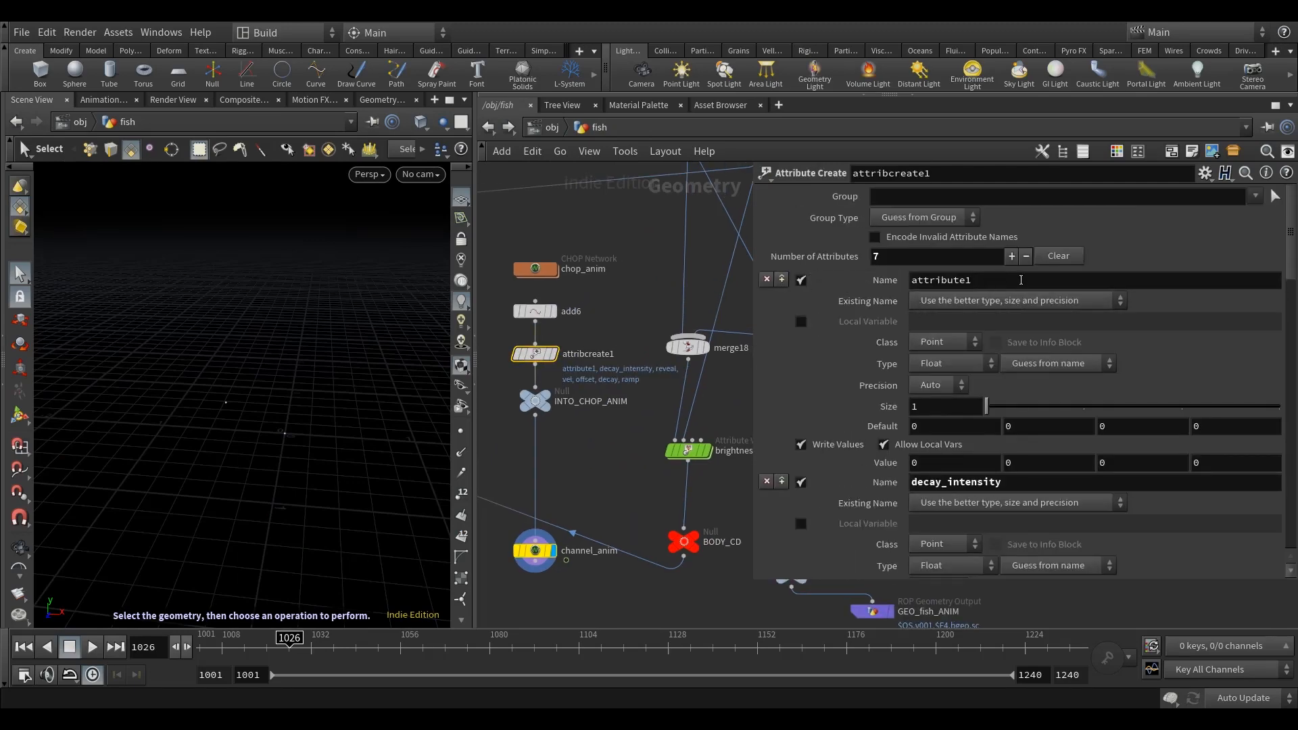
pyautogui.write('emit')
pyautogui.press('Return')
pyautogui.moveTo(634, 307); pyautogui.dragTo(642, 291, button='middle')
# Step: Append emit to both the Channel Scope and Attribute Scope of channel_anim
pyautogui.click(544, 535)
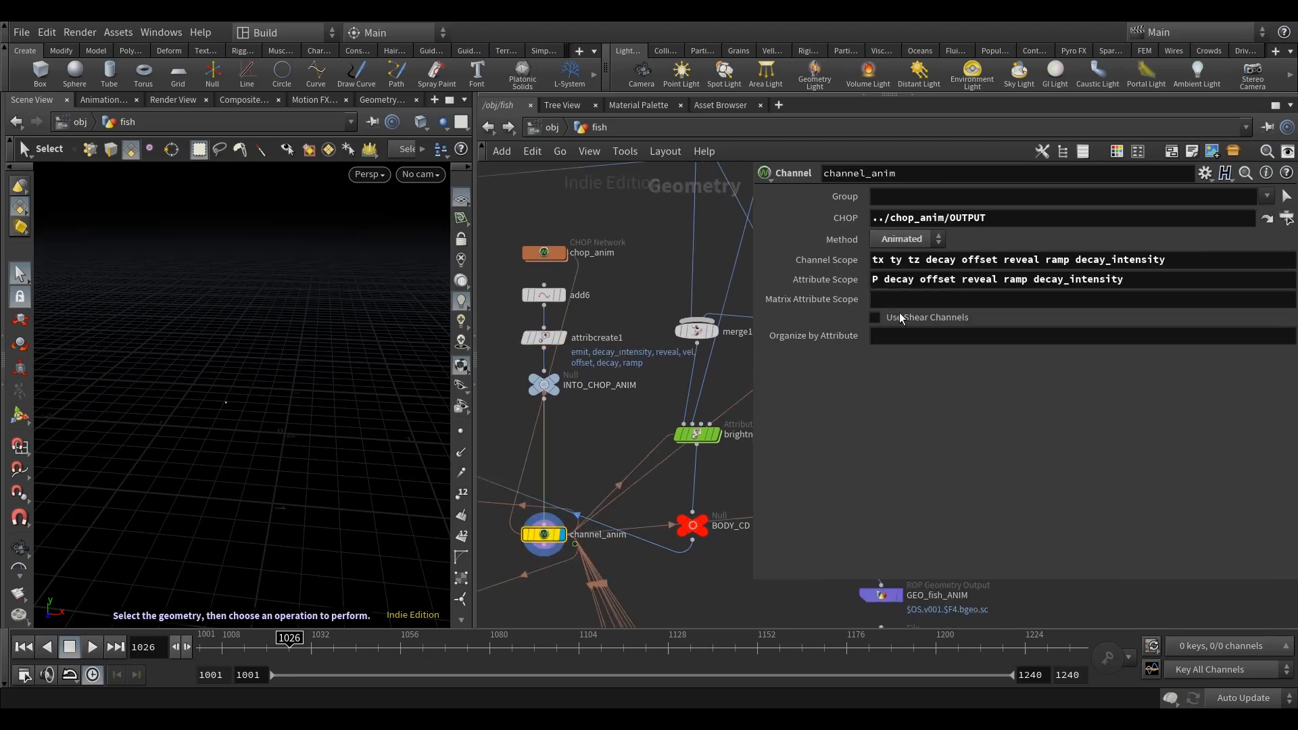
pyautogui.click(1202, 261)
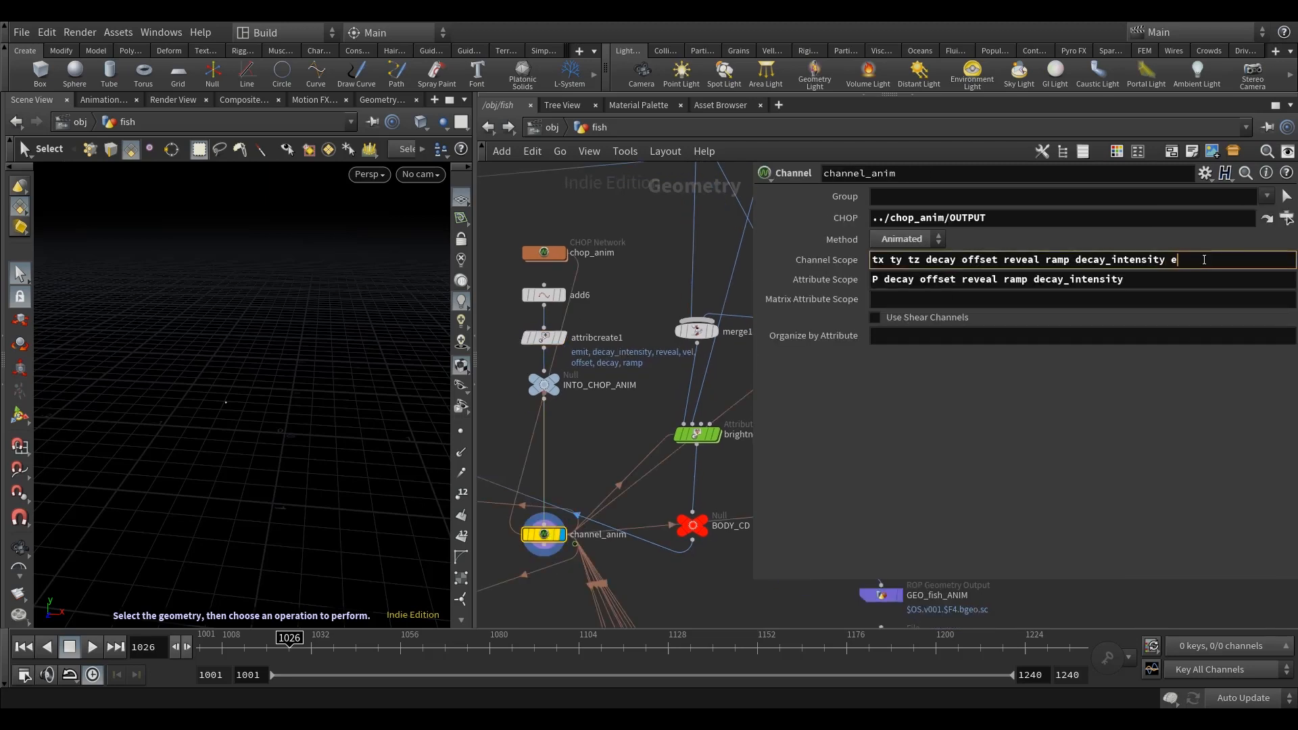
pyautogui.click(1164, 279)
pyautogui.write('emi')
pyautogui.click(657, 416)
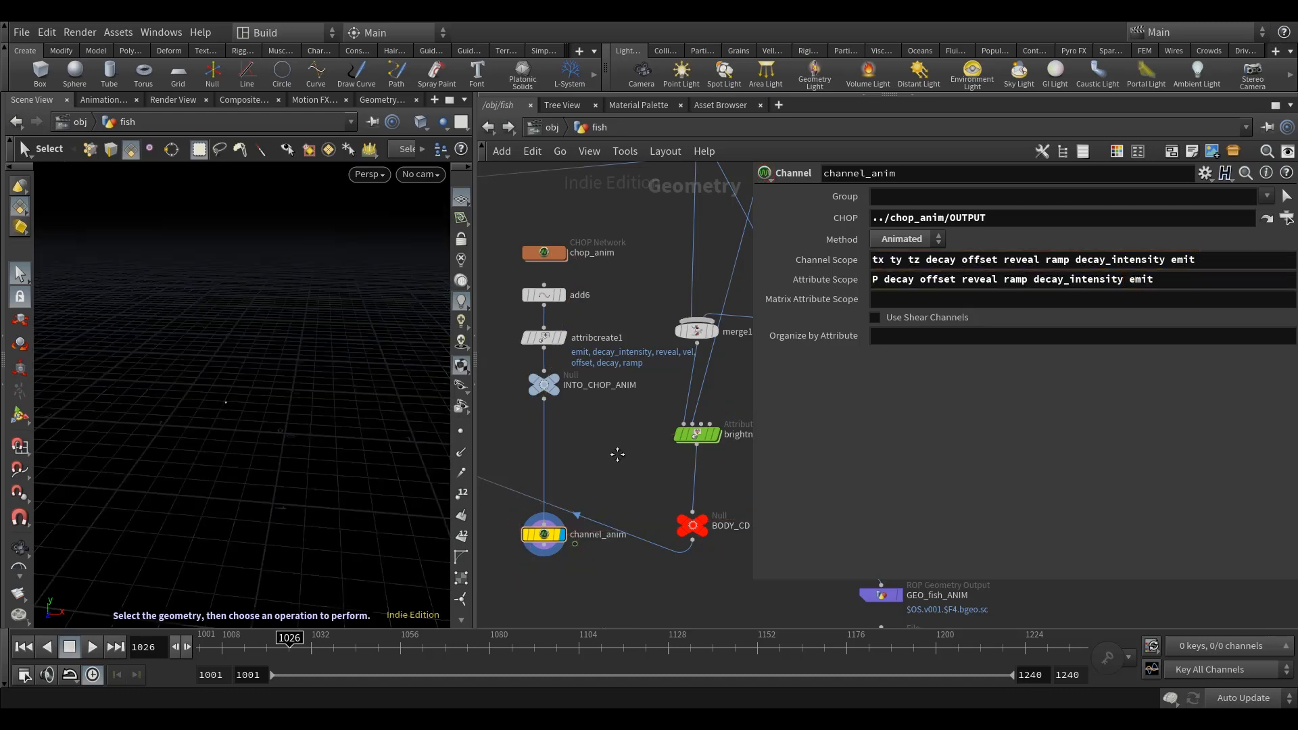
# Step: Add a Delete node below scatter1, fed by the scattered points, and display its output
pyautogui.moveTo(626, 464); pyautogui.dragTo(607, 426, button='middle')
pyautogui.scroll(-8, 588, 393)
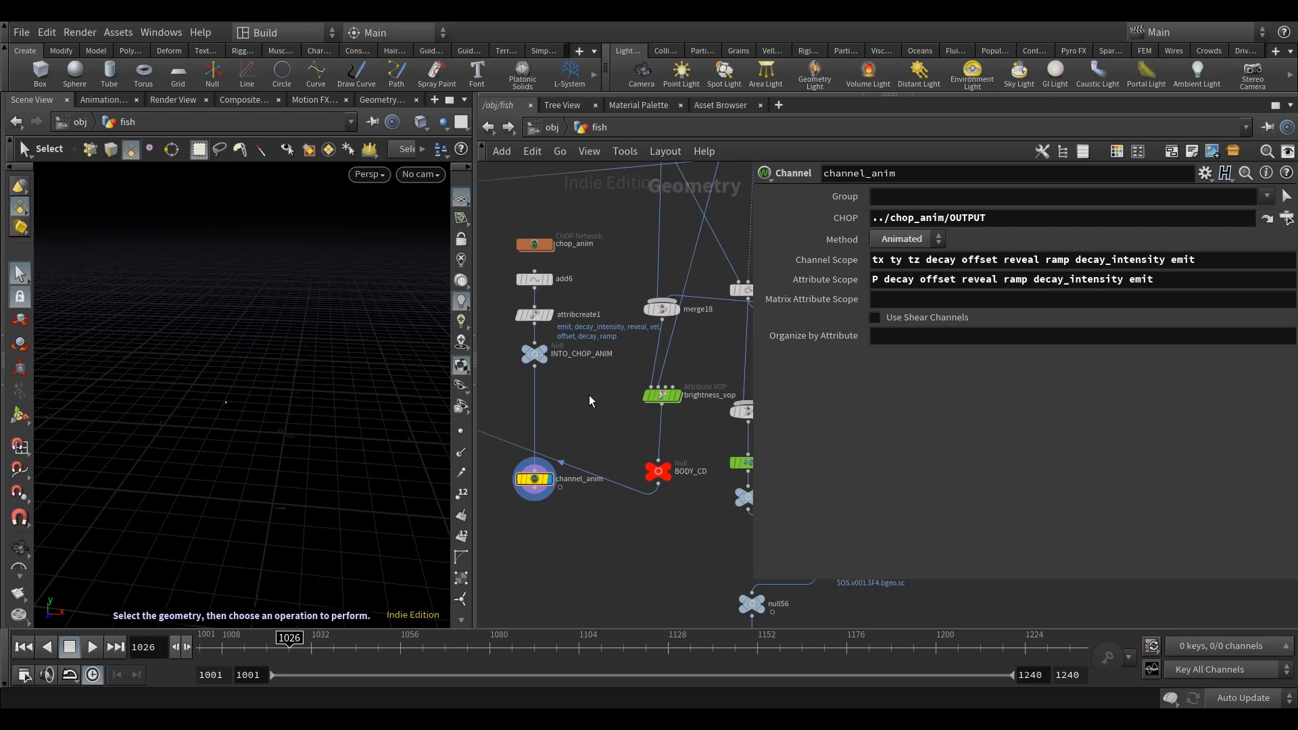
pyautogui.moveTo(659, 505); pyautogui.dragTo(642, 357, button='middle')
pyautogui.scroll(-4, 642, 356)
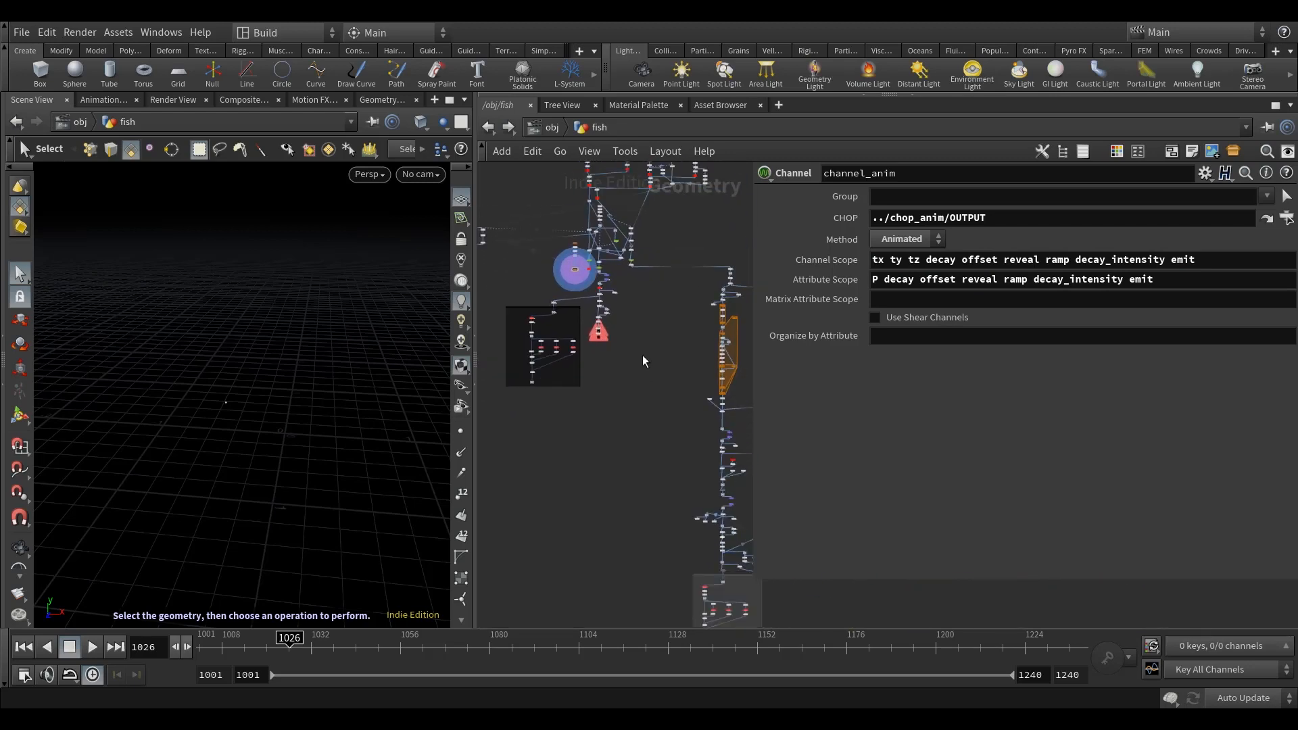
pyautogui.scroll(7, 614, 358)
pyautogui.moveTo(655, 443); pyautogui.dragTo(658, 470, button='middle')
pyautogui.scroll(4, 670, 366)
pyautogui.moveTo(683, 371); pyautogui.dragTo(656, 484, button='middle')
pyautogui.scroll(5, 554, 283)
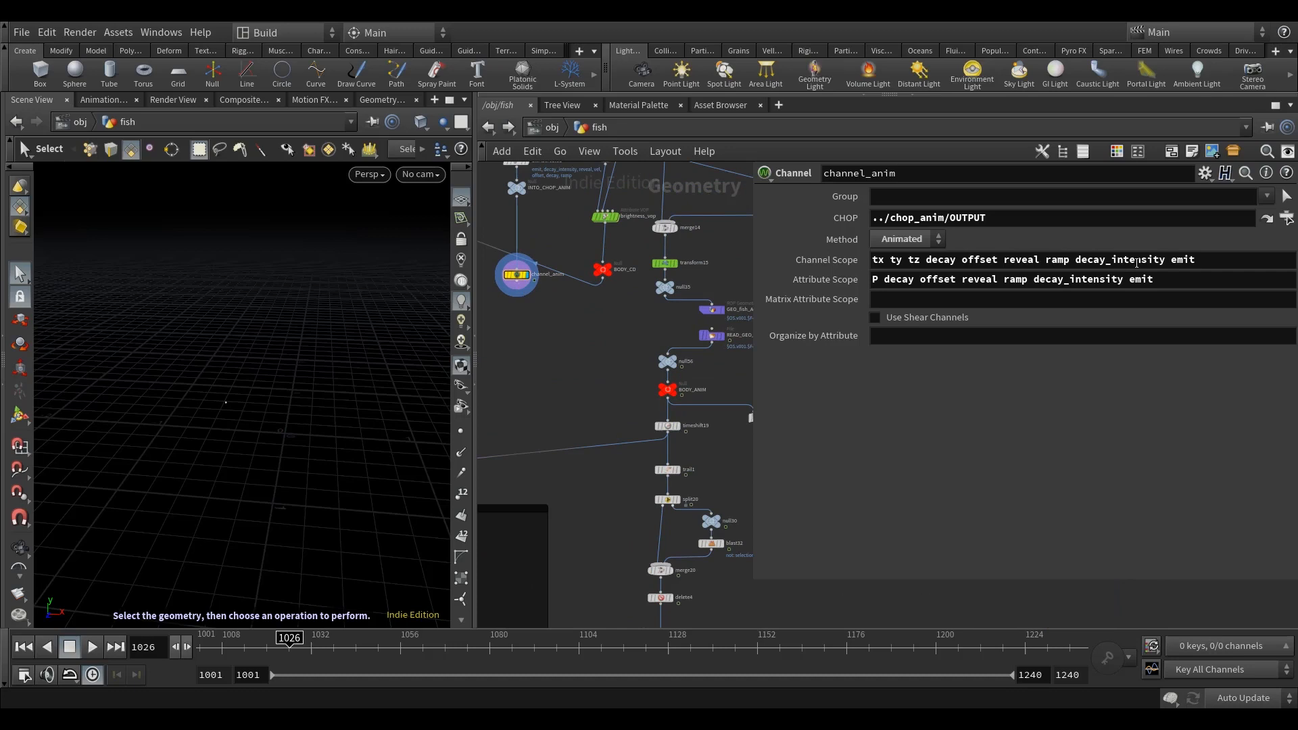
pyautogui.moveTo(635, 325); pyautogui.dragTo(657, 448, button='middle')
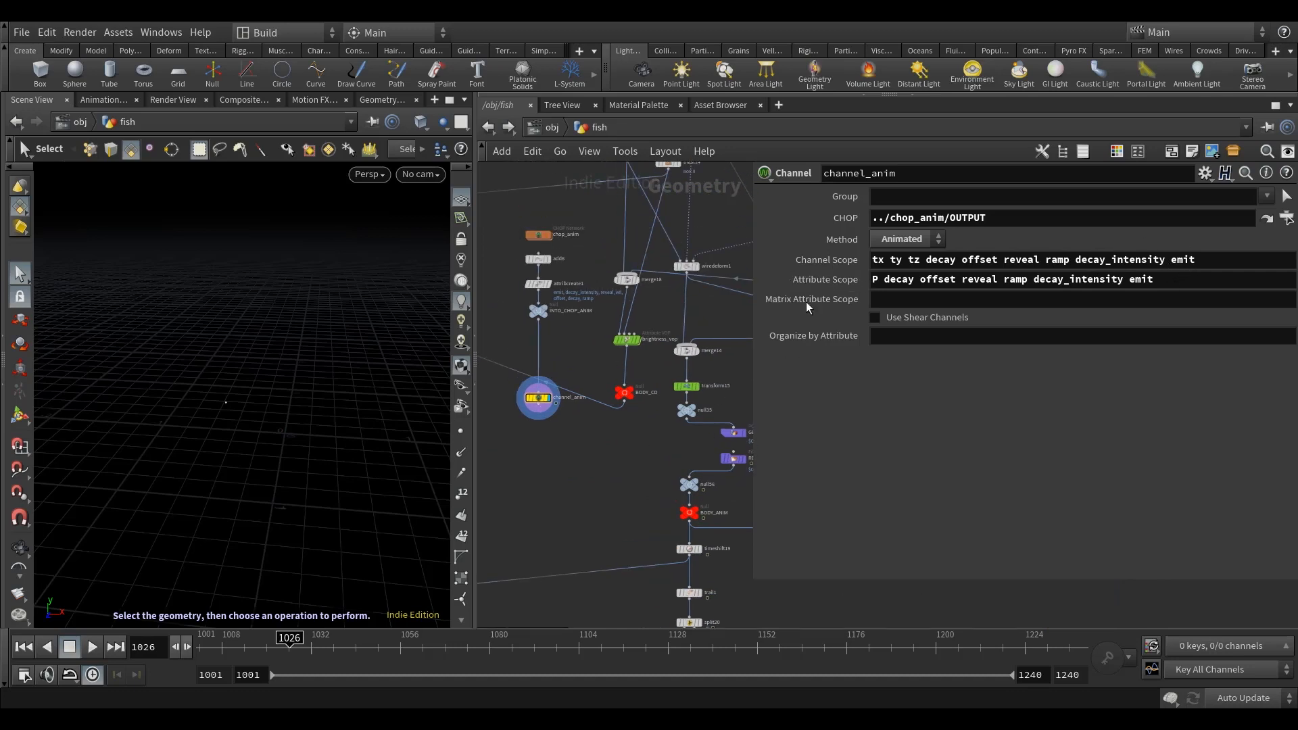
pyautogui.scroll(-5, 572, 446)
pyautogui.moveTo(572, 446); pyautogui.dragTo(565, 238, button='middle')
pyautogui.scroll(3, 646, 413)
pyautogui.scroll(4, 646, 411)
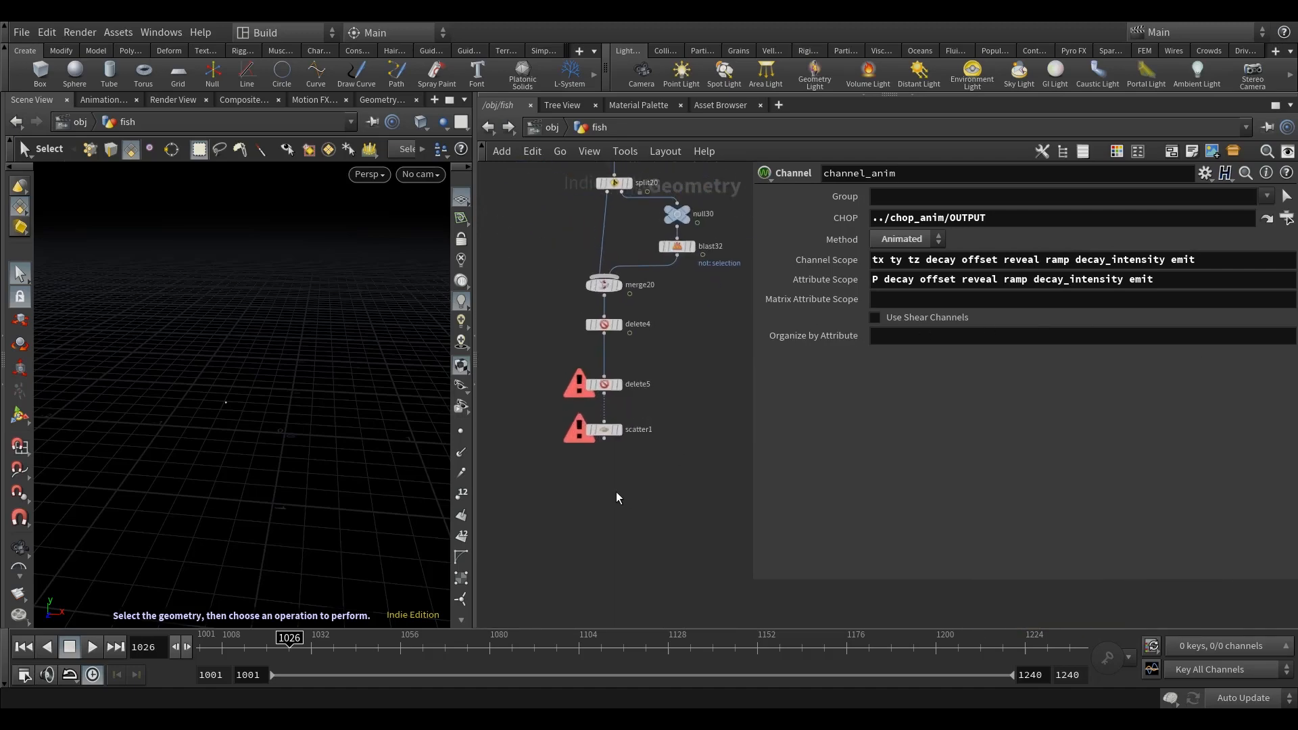
pyautogui.press('Tab')
pyautogui.write('dele')
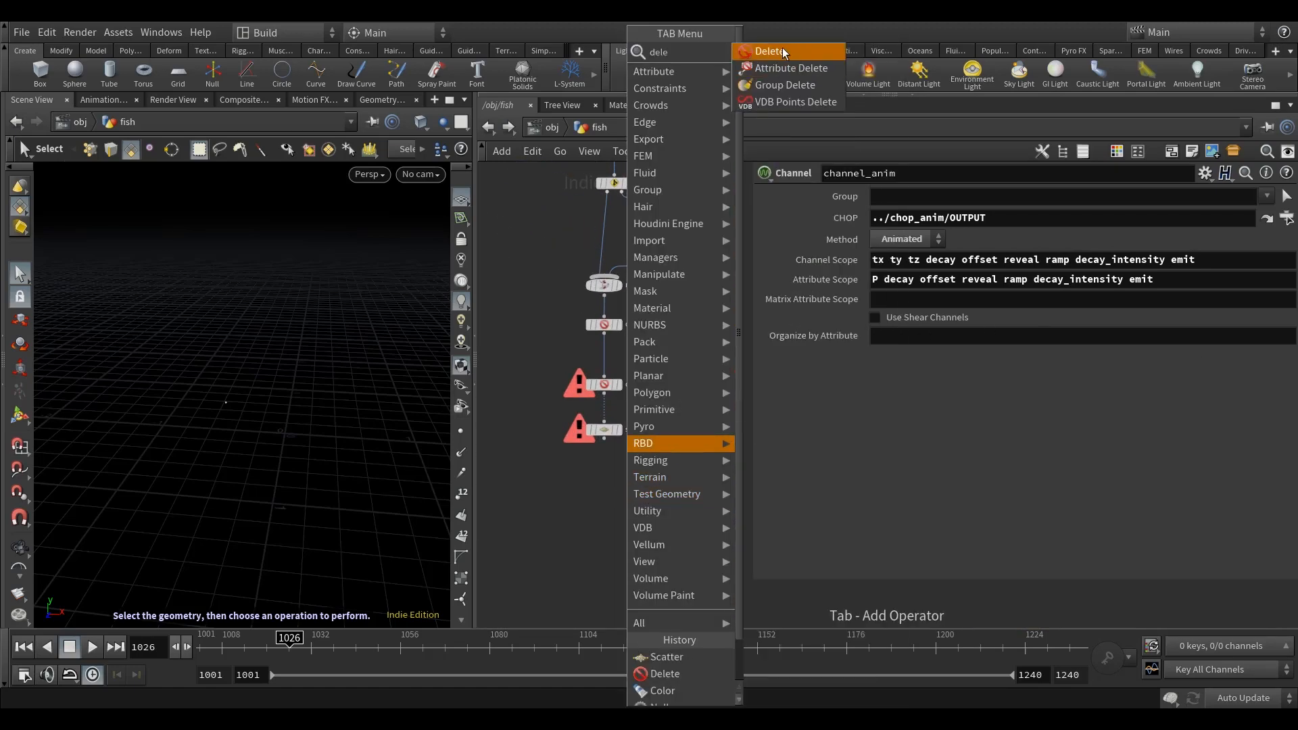
pyautogui.click(781, 51)
pyautogui.click(610, 485)
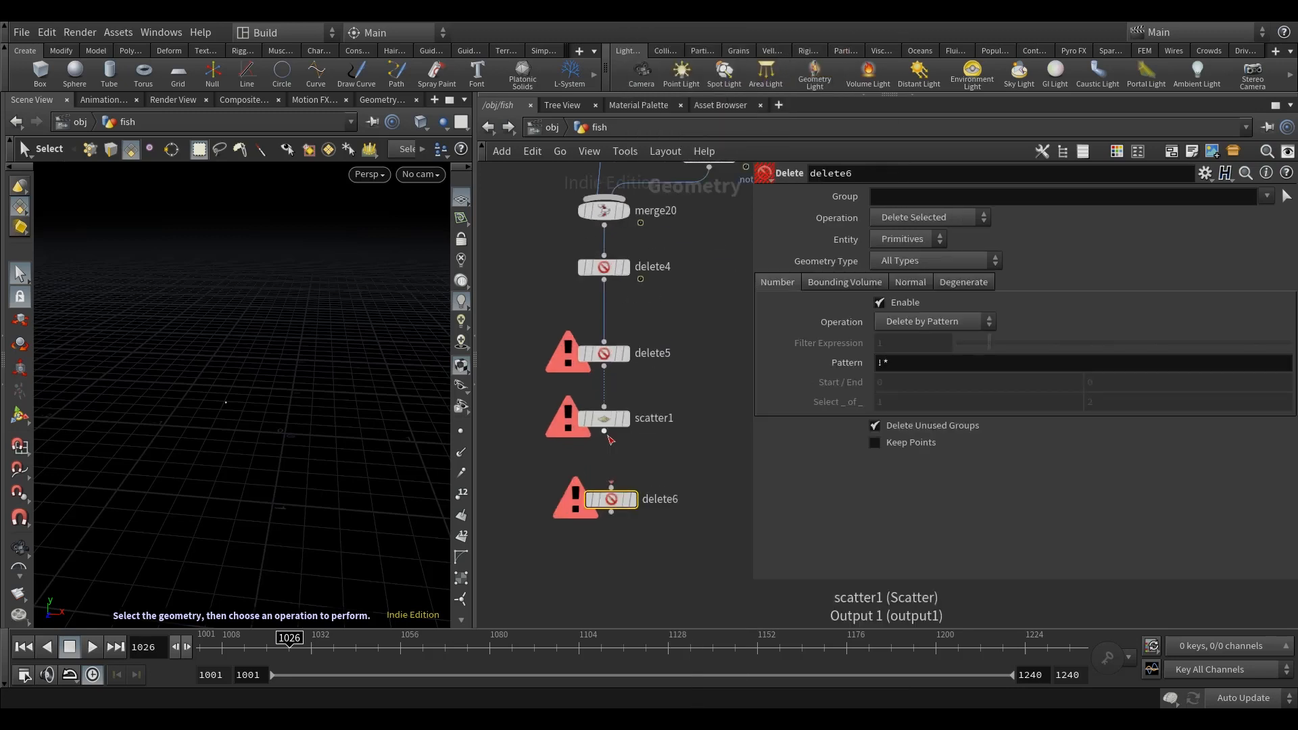
pyautogui.click(631, 500)
pyautogui.press('l')
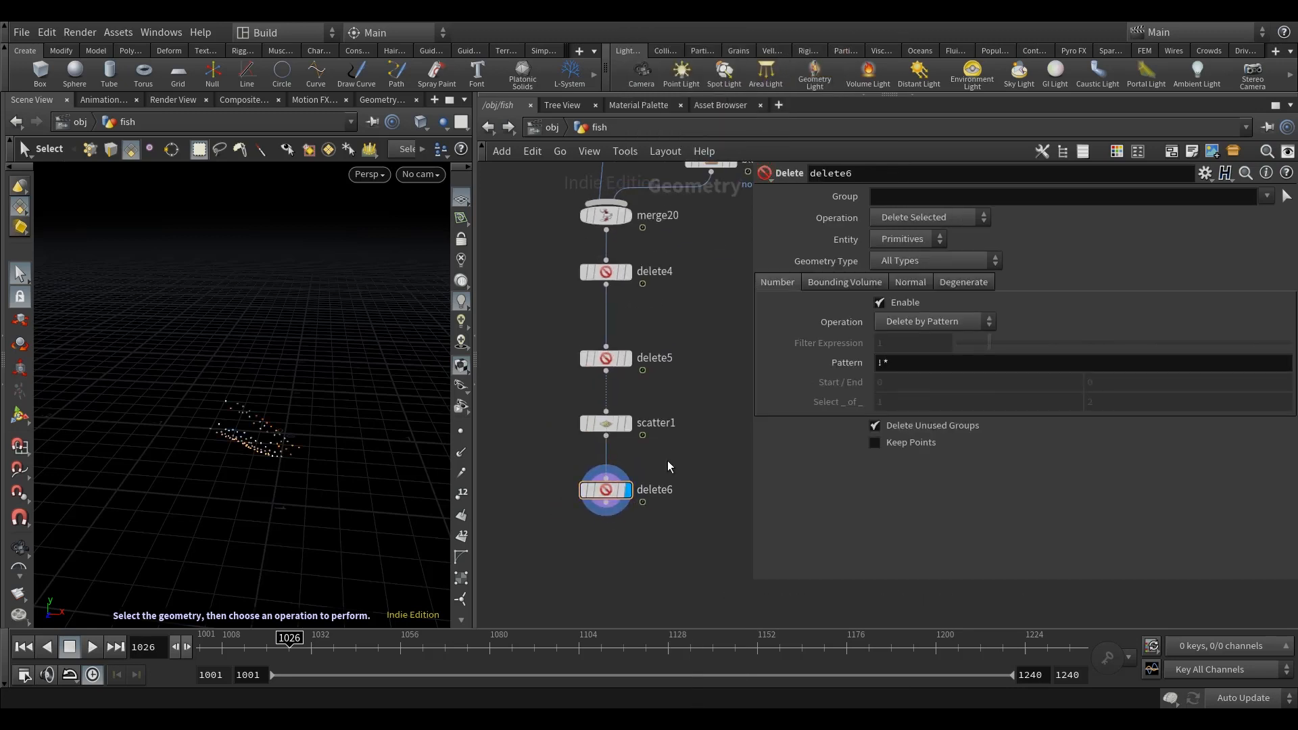
# Step: Set delete6 to act on Points and switch its number operation to Delete by Expression
pyautogui.click(907, 239)
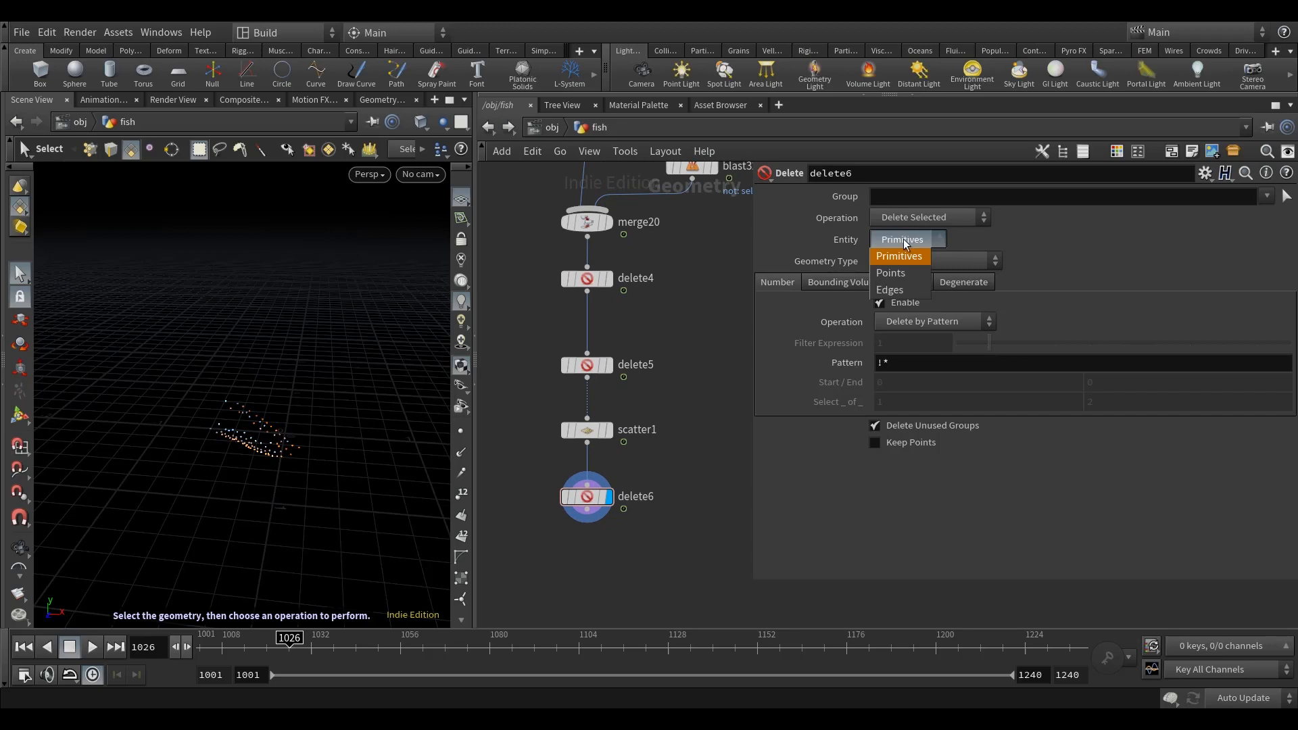
pyautogui.click(892, 273)
pyautogui.click(918, 321)
pyautogui.click(911, 360)
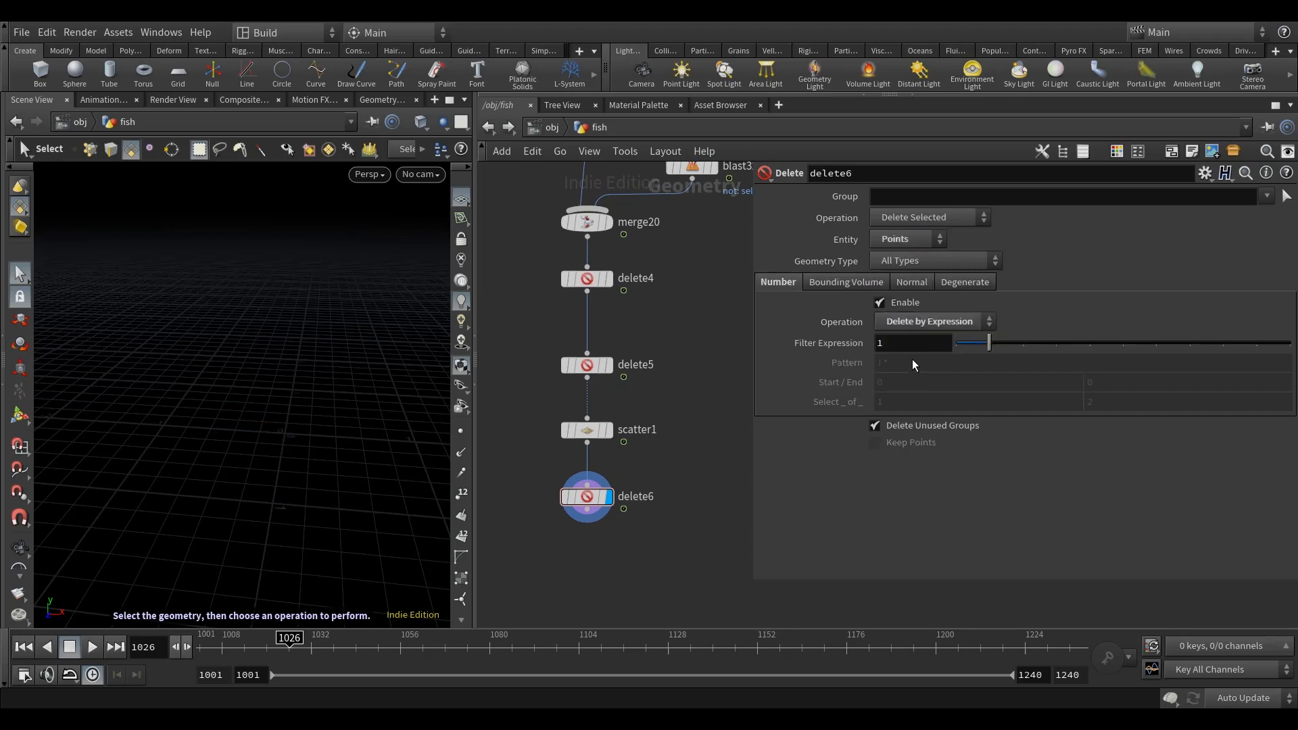
# Step: Set delete6's filter expression to point("../channel_anim", 0, "emit", 0)>0.5
pyautogui.write('point')
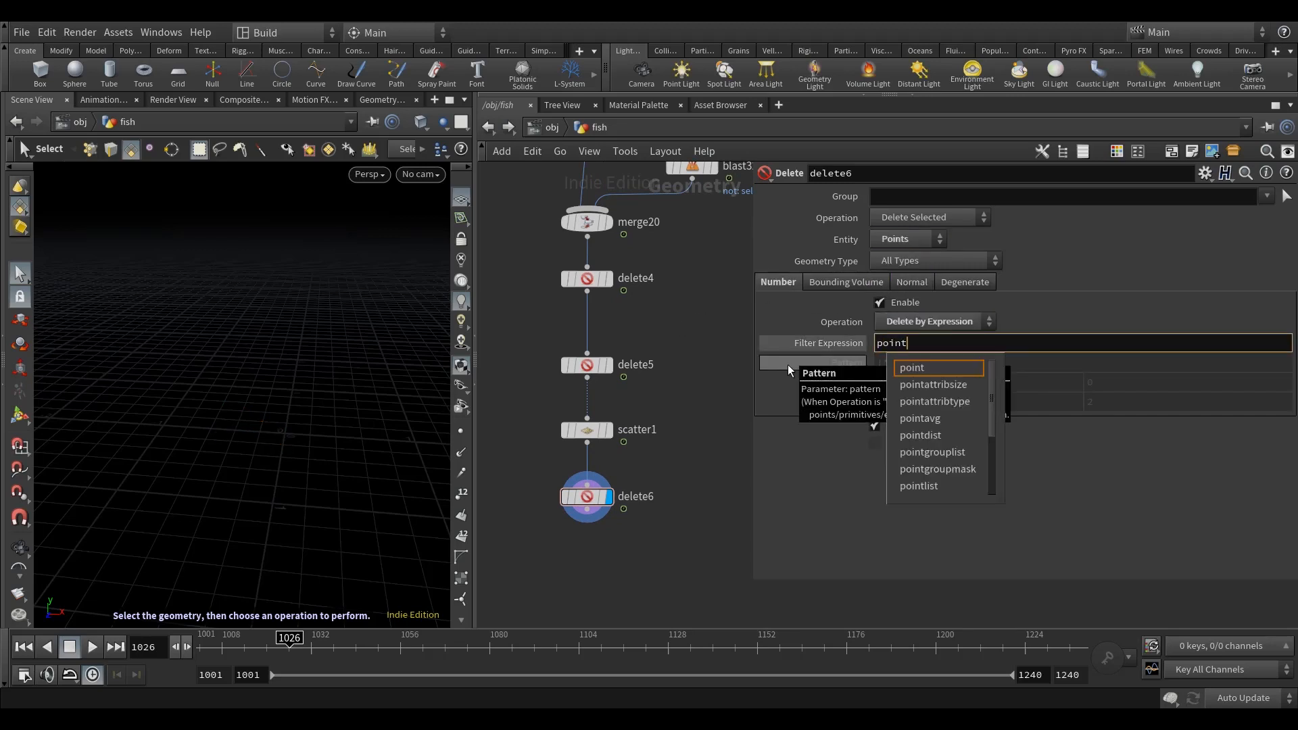
pyautogui.write('("../')
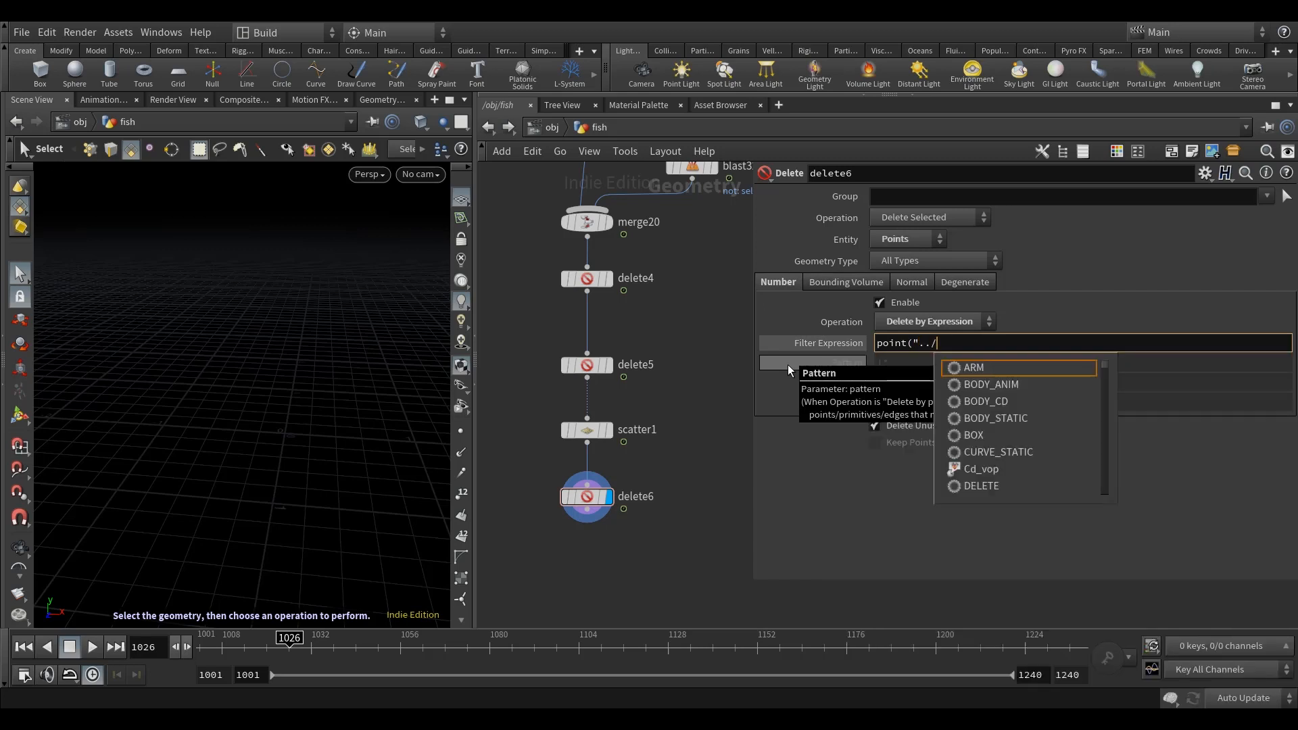
pyautogui.write('channel')
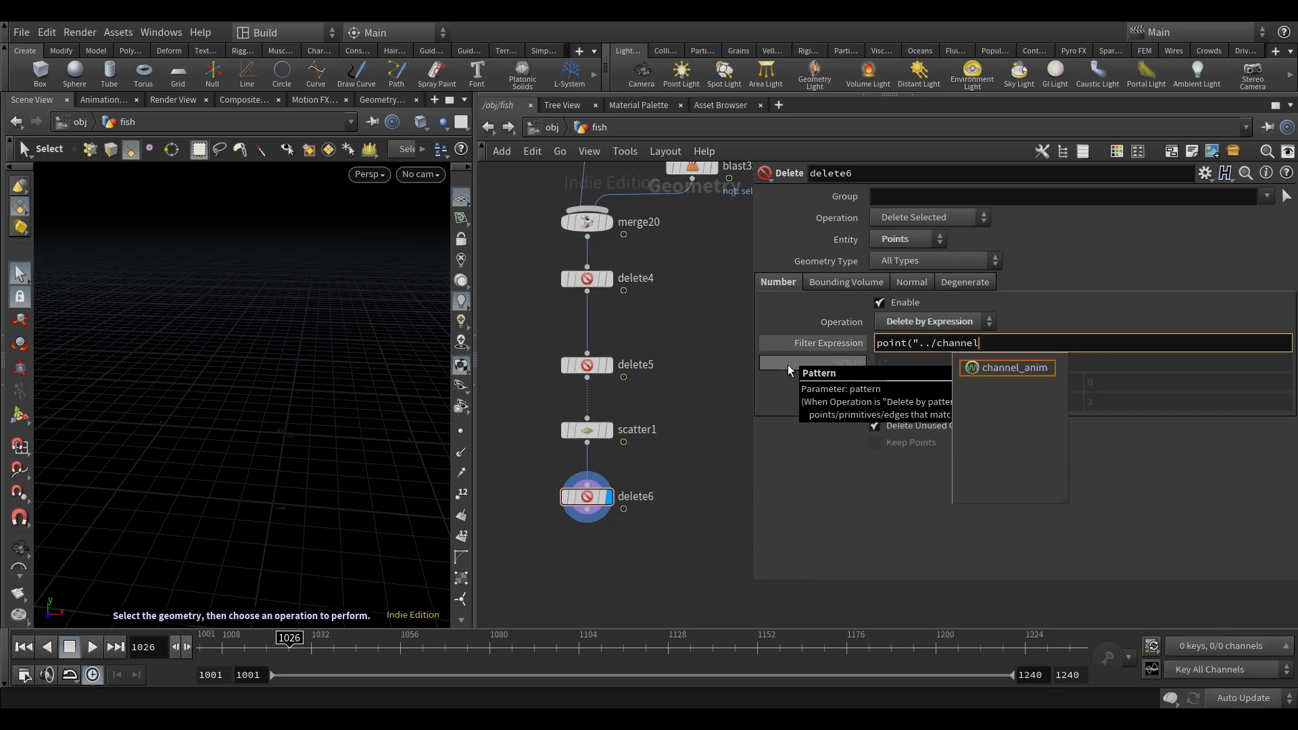
pyautogui.press('Down')
pyautogui.press('Return')
pyautogui.press('BackSpace')
pyautogui.write('", 0, ""')
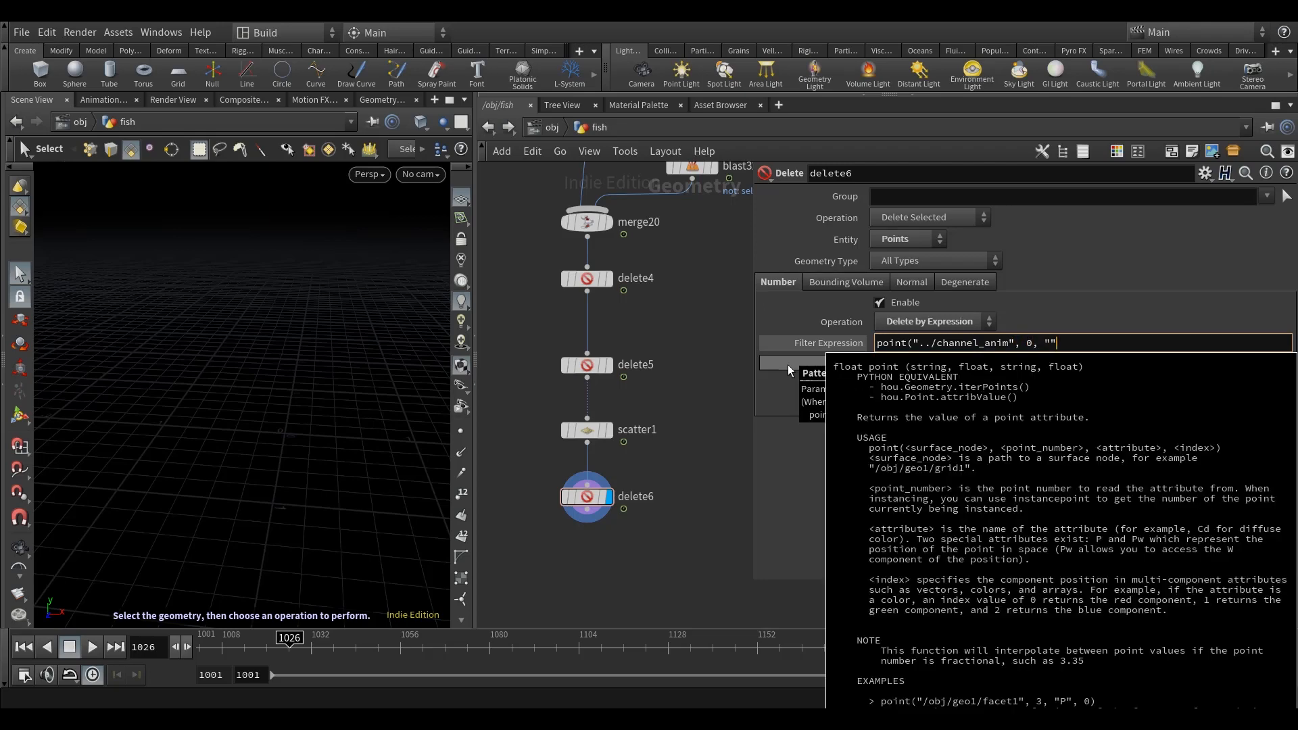
pyautogui.write('emit')
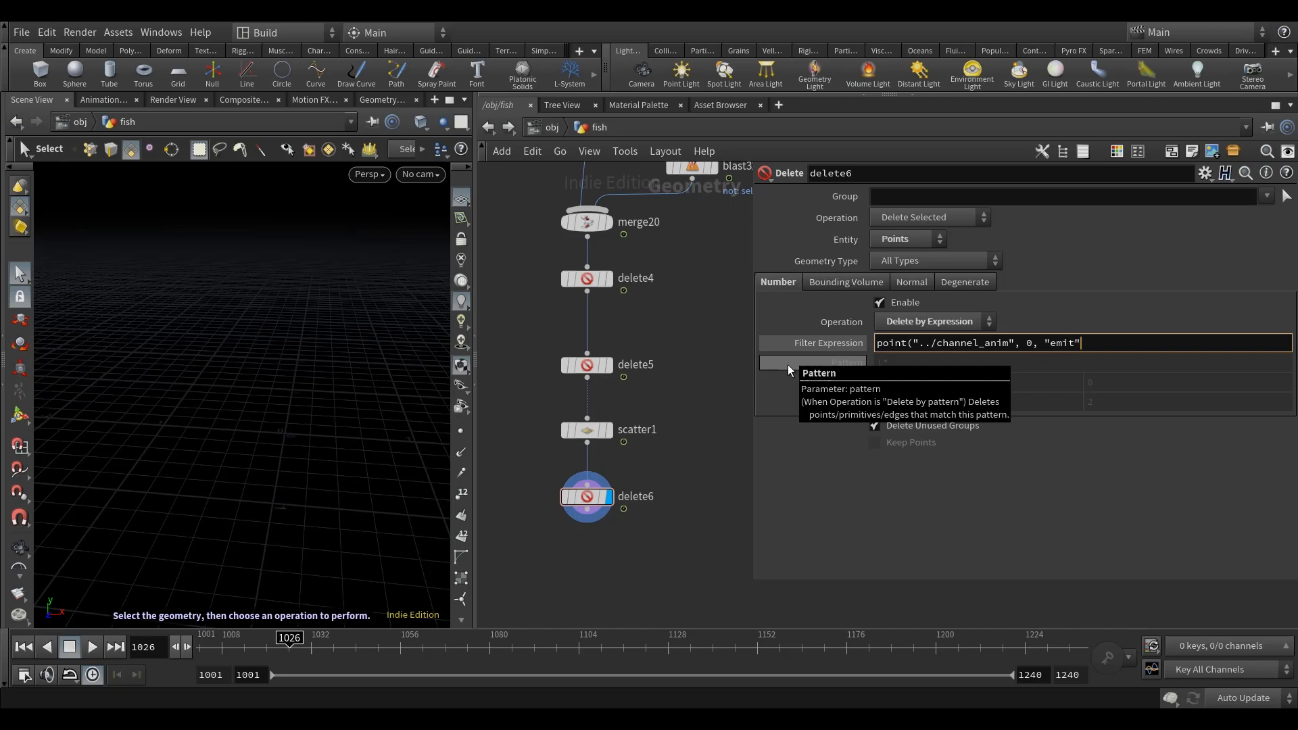
pyautogui.write(' 0)>0.5')
pyautogui.press('Return')
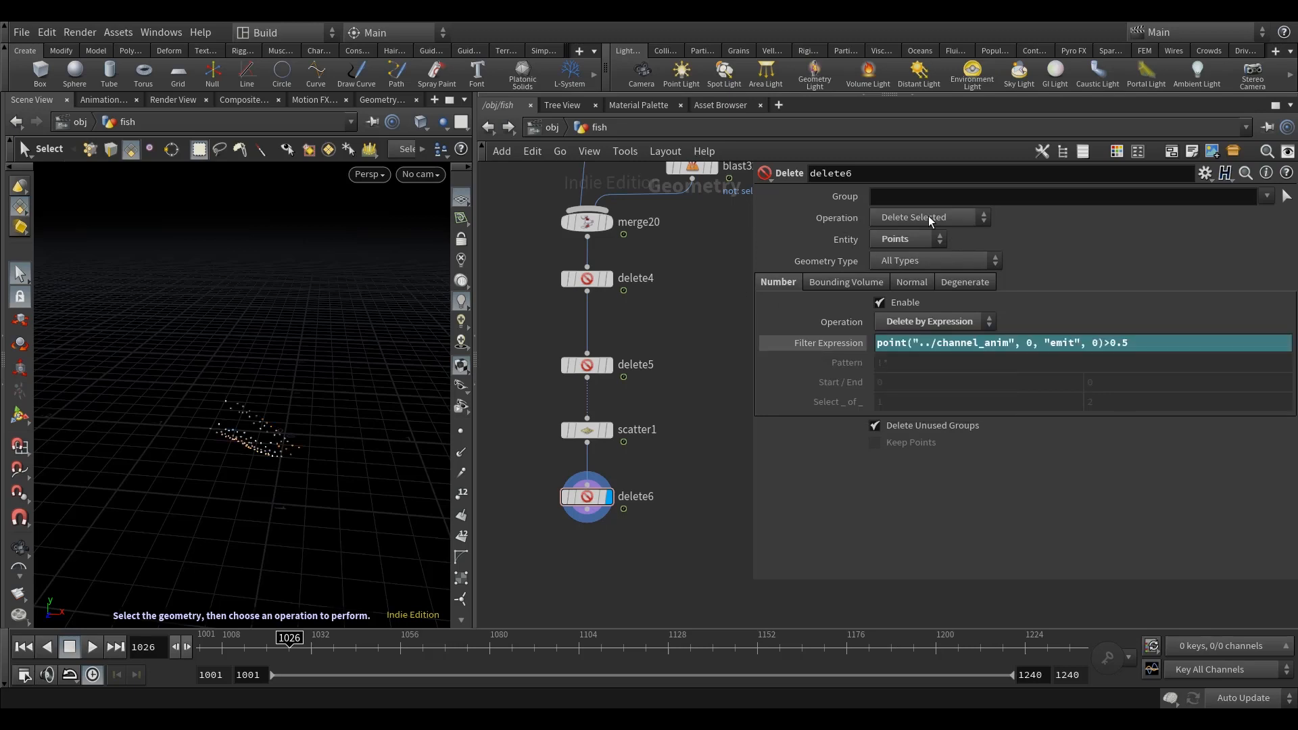
# Step: Change delete6's operation to Delete Non-Selected and scrub the timeline to frame 1081 to check the emitted points
pyautogui.click(927, 217)
pyautogui.click(916, 250)
pyautogui.moveTo(720, 384); pyautogui.dragTo(718, 390, button='middle')
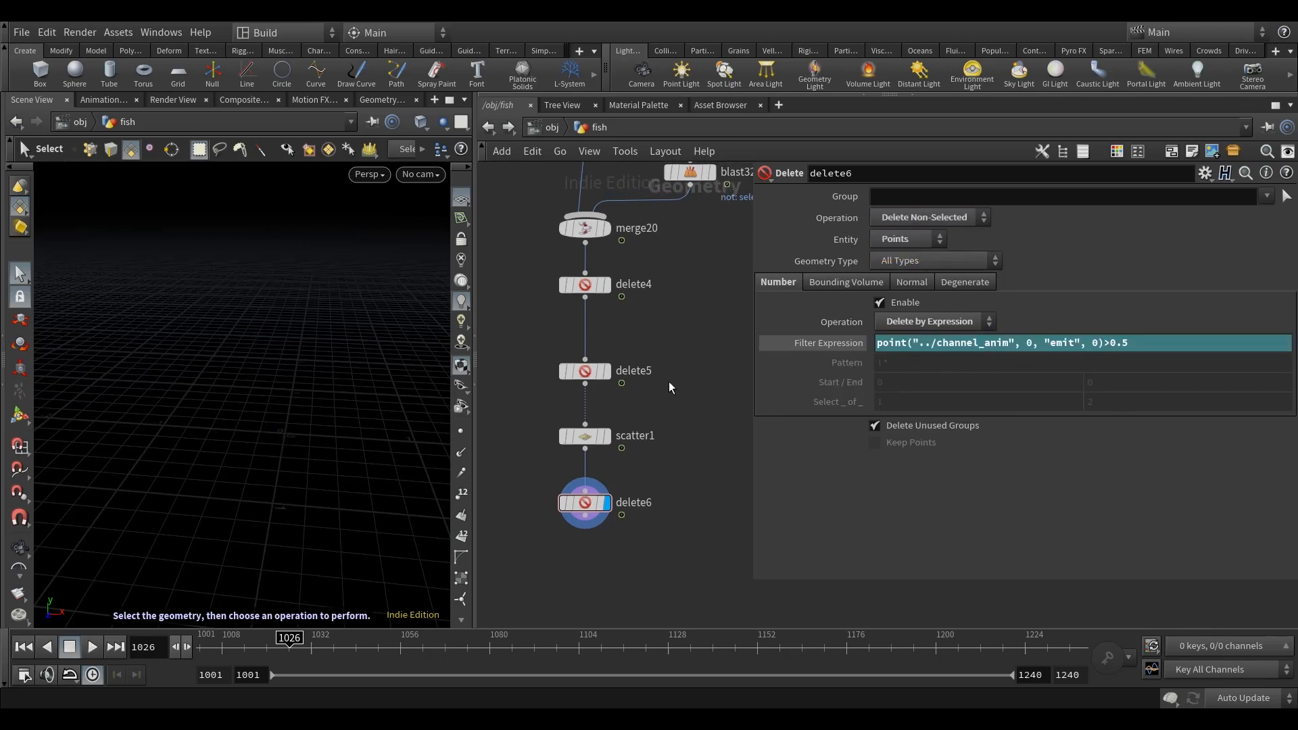
pyautogui.moveTo(668, 383); pyautogui.dragTo(666, 373, button='middle')
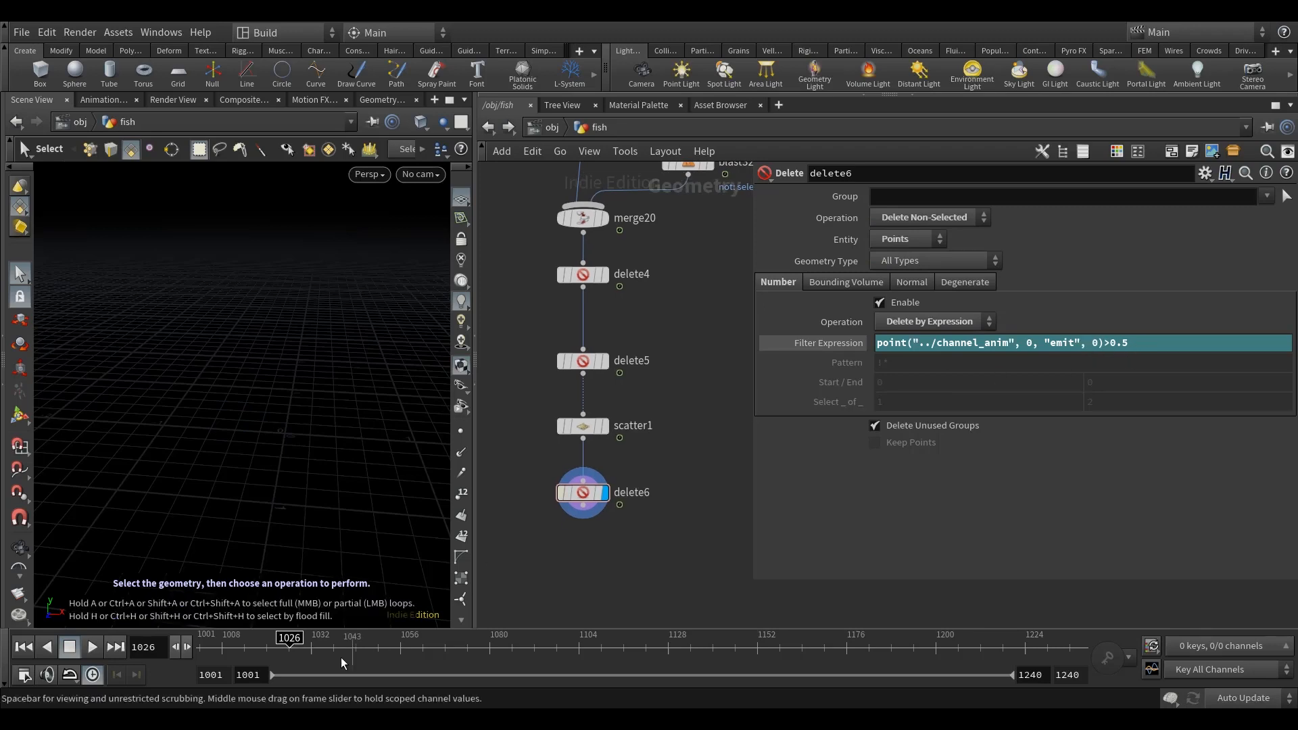
pyautogui.click(289, 650)
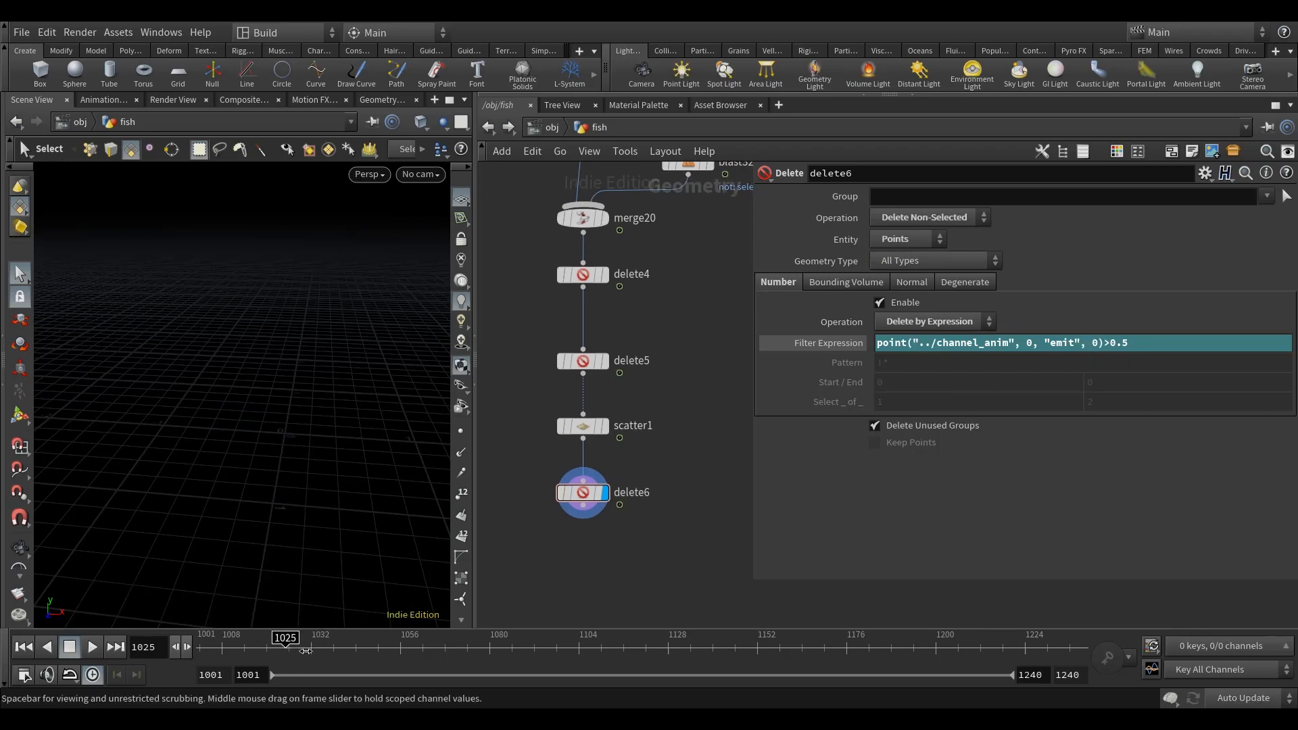
pyautogui.moveTo(306, 650); pyautogui.dragTo(312, 651)
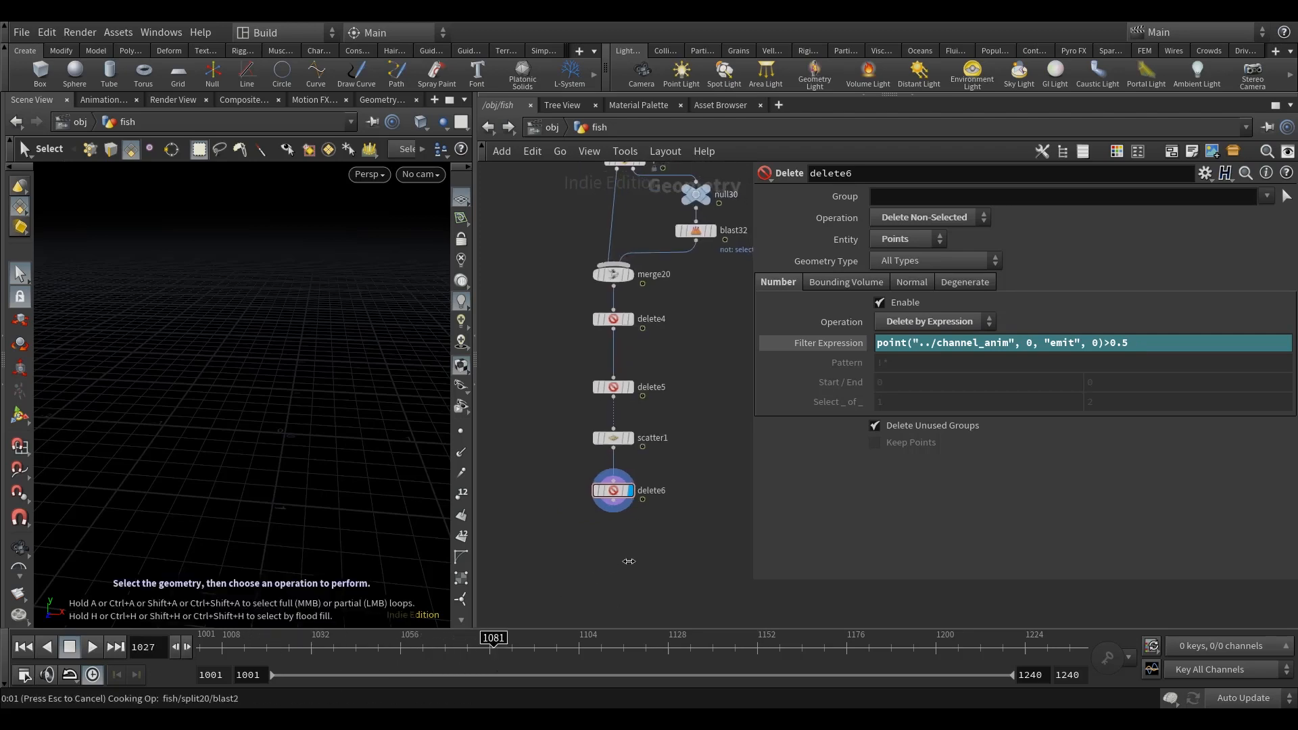
pyautogui.keyDown('alt'); pyautogui.moveTo(154, 414); pyautogui.dragTo(226, 441, button='middle'); pyautogui.keyUp('alt')
pyautogui.scroll(2, 262, 423)
pyautogui.scroll(1, 262, 423)
# Step: Add an Attribute Delete node below delete6, feed it from delete6 and display its output
pyautogui.moveTo(636, 558); pyautogui.dragTo(630, 530, button='middle')
pyautogui.press('Tab')
pyautogui.write('attr')
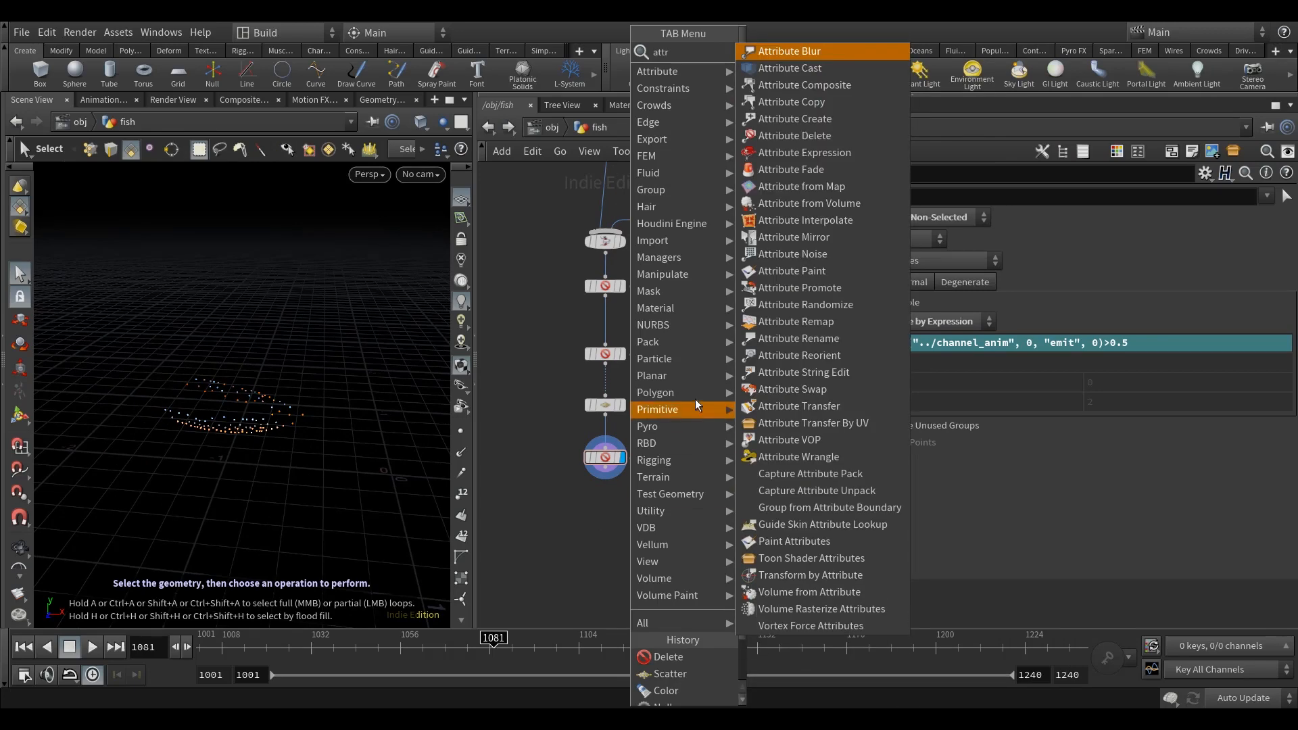
pyautogui.click(794, 135)
pyautogui.click(604, 522)
pyautogui.click(605, 473)
pyautogui.click(628, 526)
pyautogui.click(624, 522)
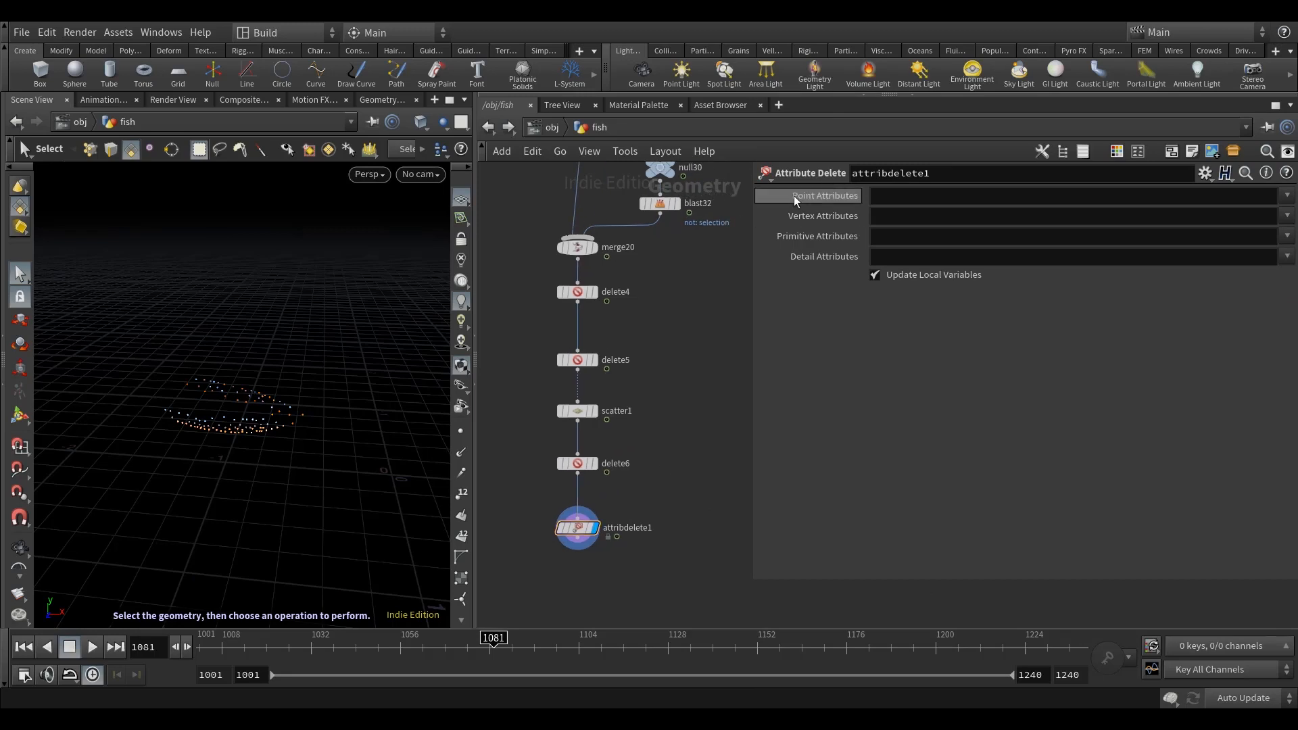
# Step: Set attribdelete1 to remove the point attributes N, uv, class, greyscale and wireCapture, and check the other attribute classes
pyautogui.moveTo(750, 286); pyautogui.dragTo(617, 288)
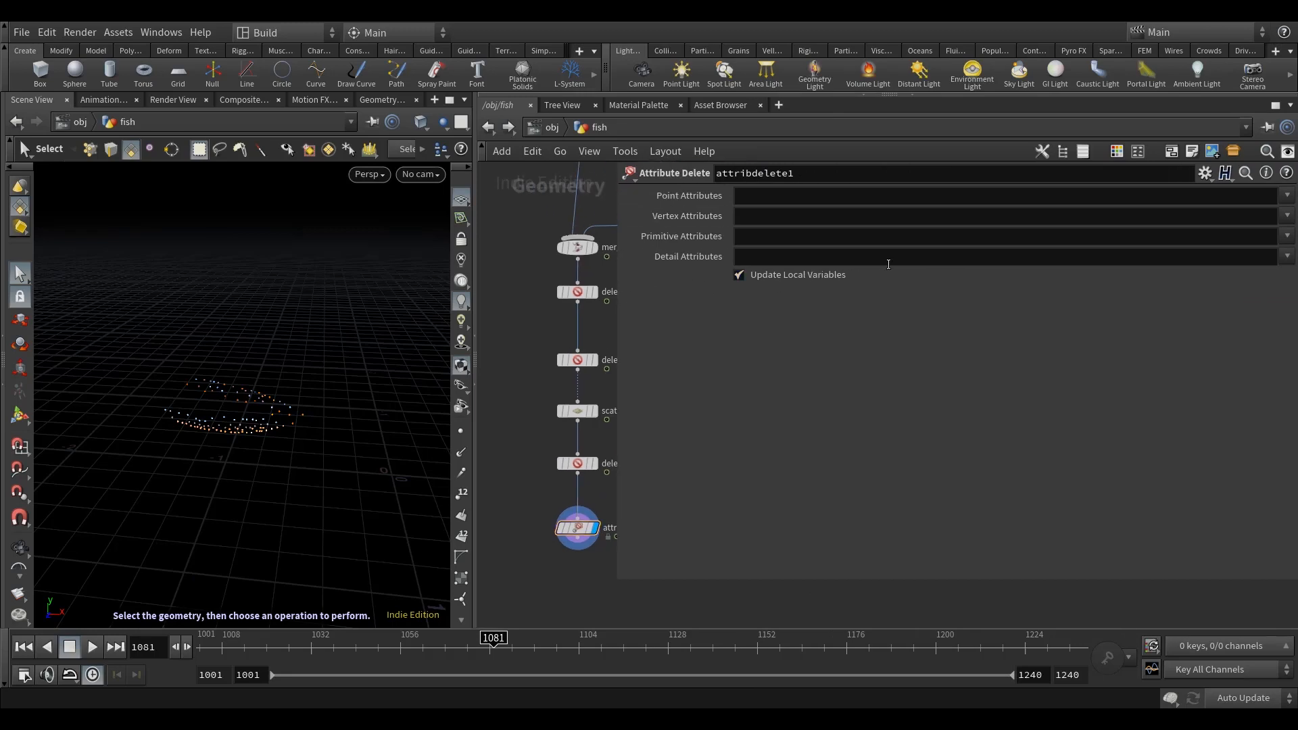
pyautogui.click(1287, 195)
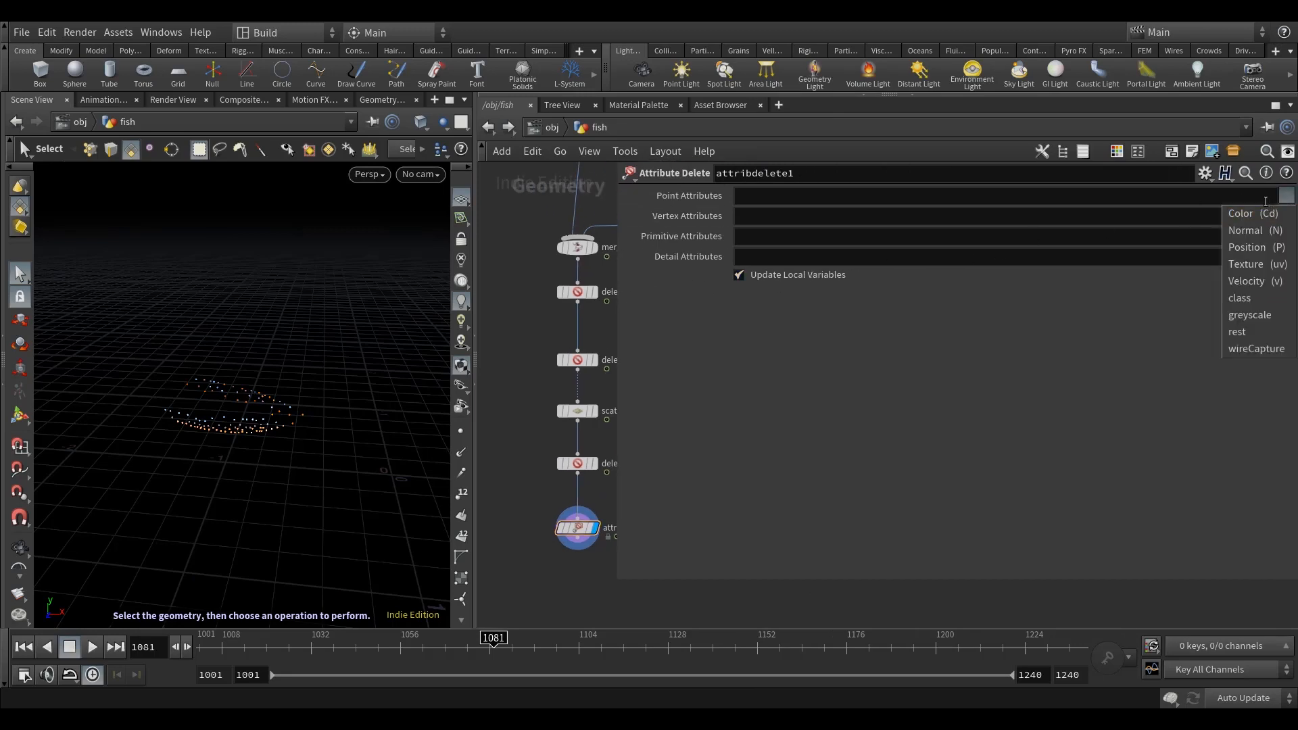
pyautogui.click(1273, 230)
pyautogui.click(1284, 196)
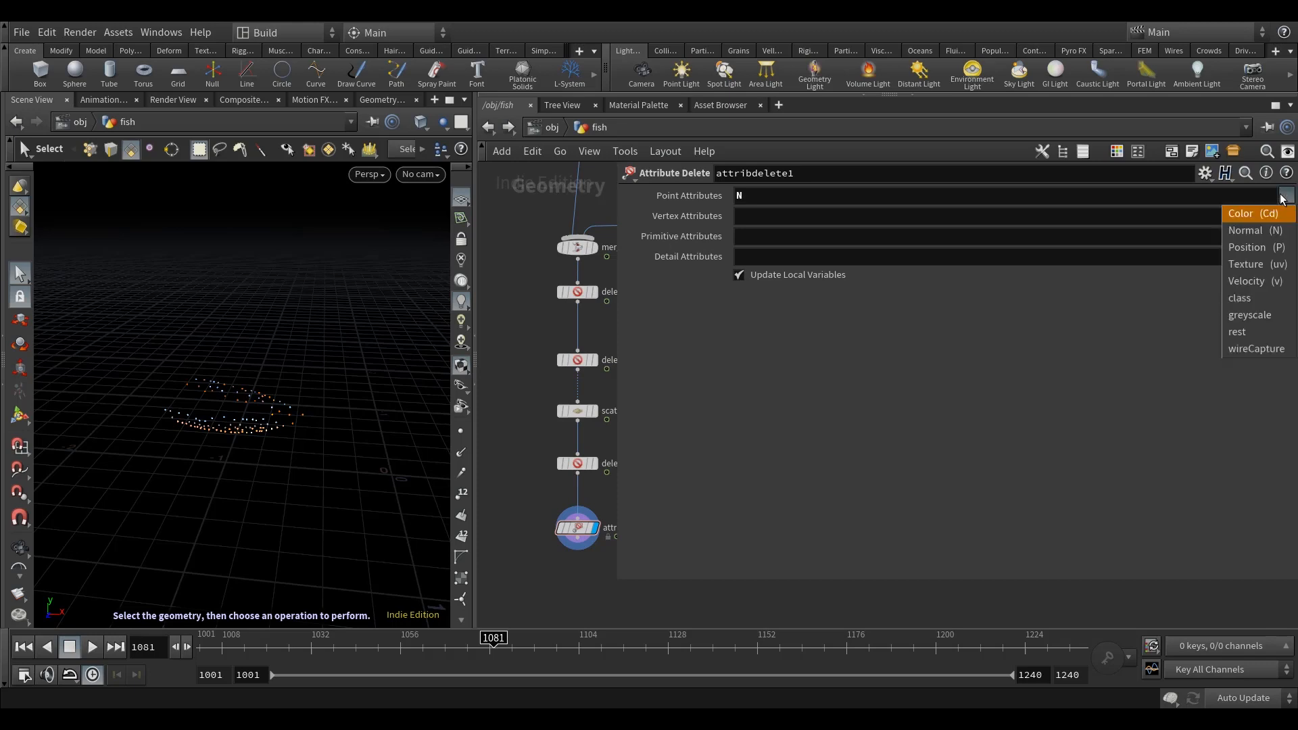
pyautogui.click(1278, 265)
pyautogui.click(1286, 196)
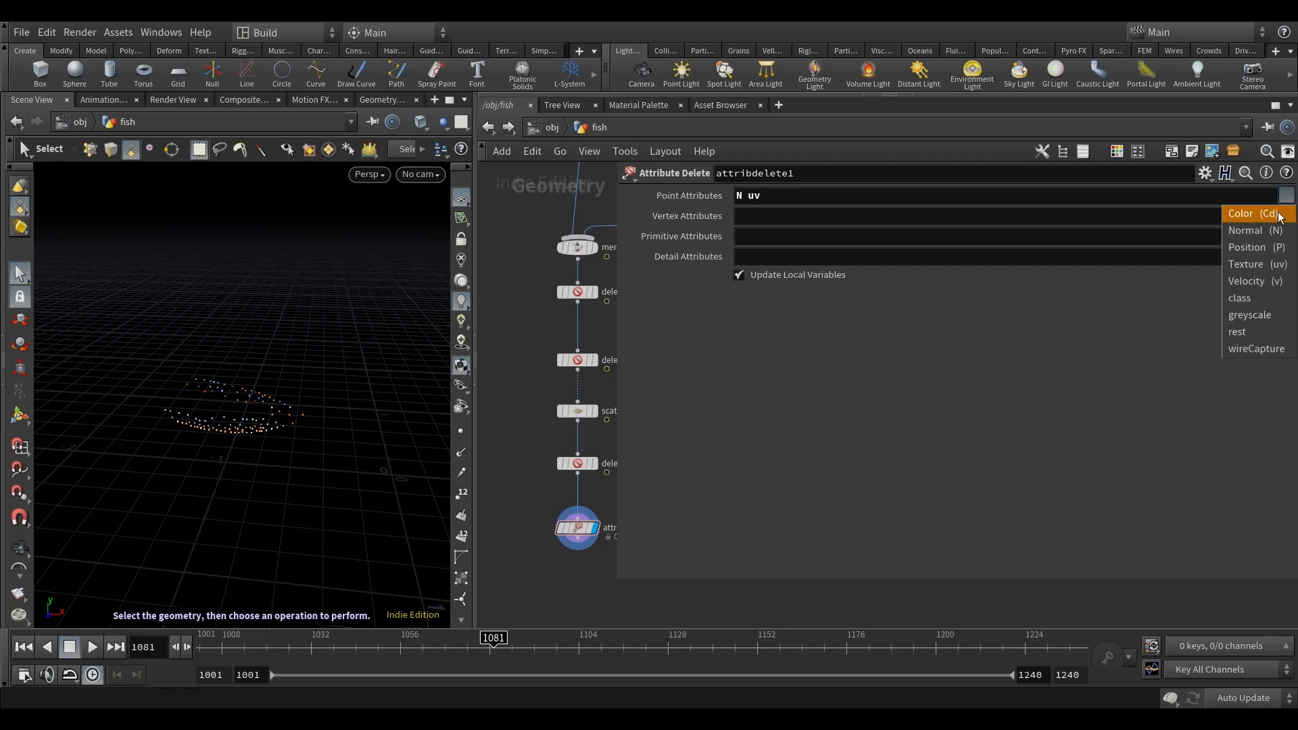
pyautogui.click(1262, 299)
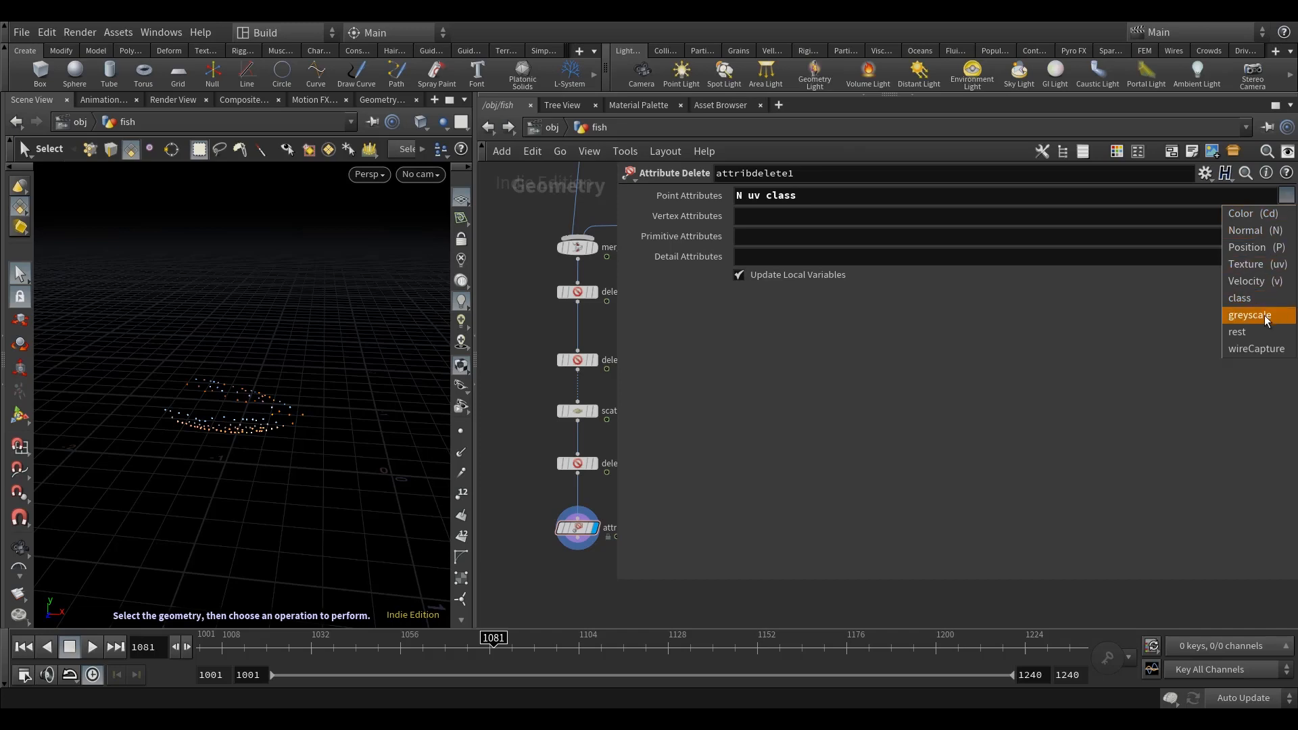
pyautogui.click(1264, 318)
pyautogui.click(1285, 196)
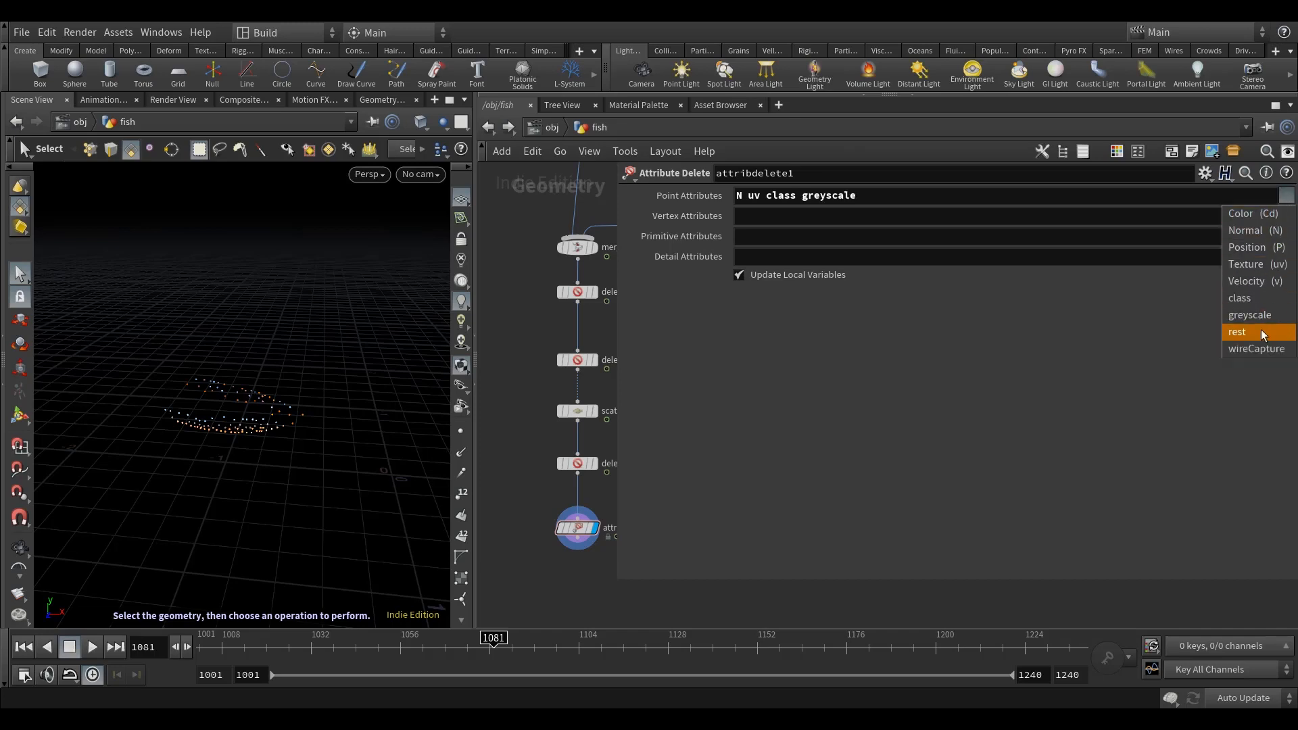
pyautogui.click(1258, 348)
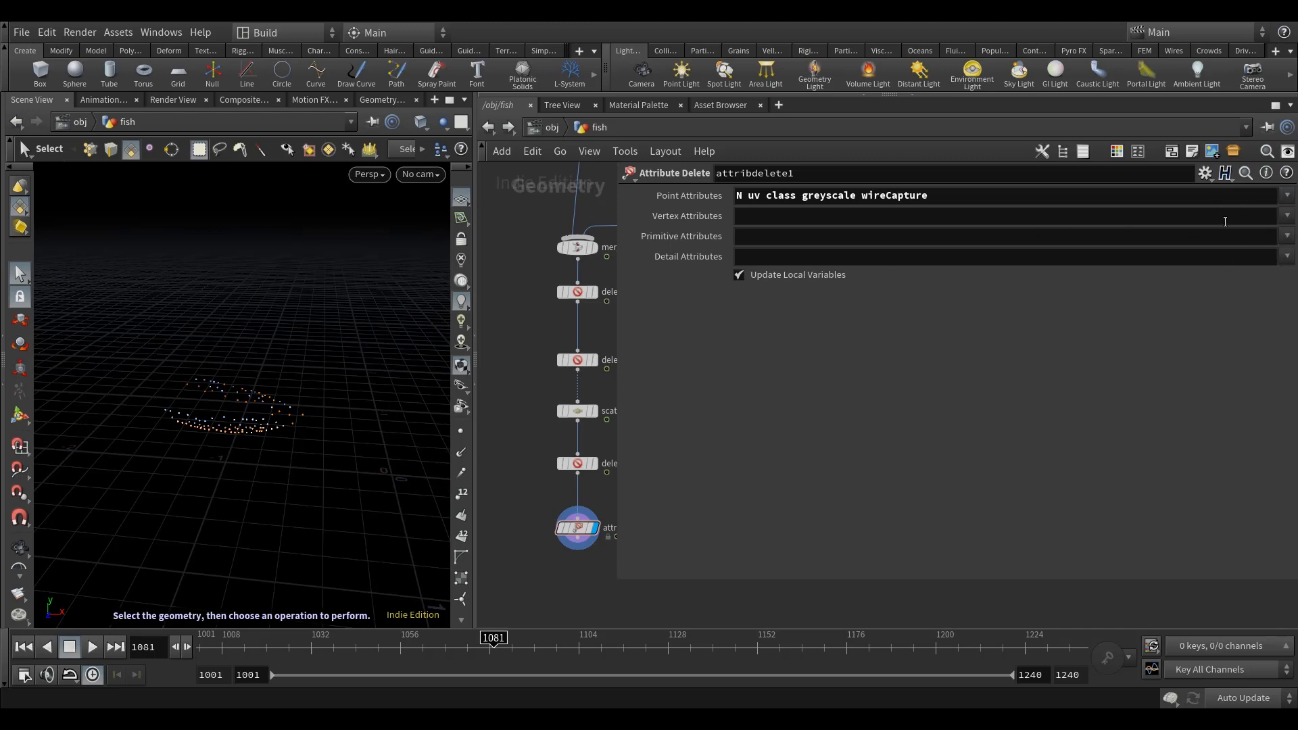
pyautogui.click(1286, 217)
pyautogui.click(1286, 236)
pyautogui.click(1287, 257)
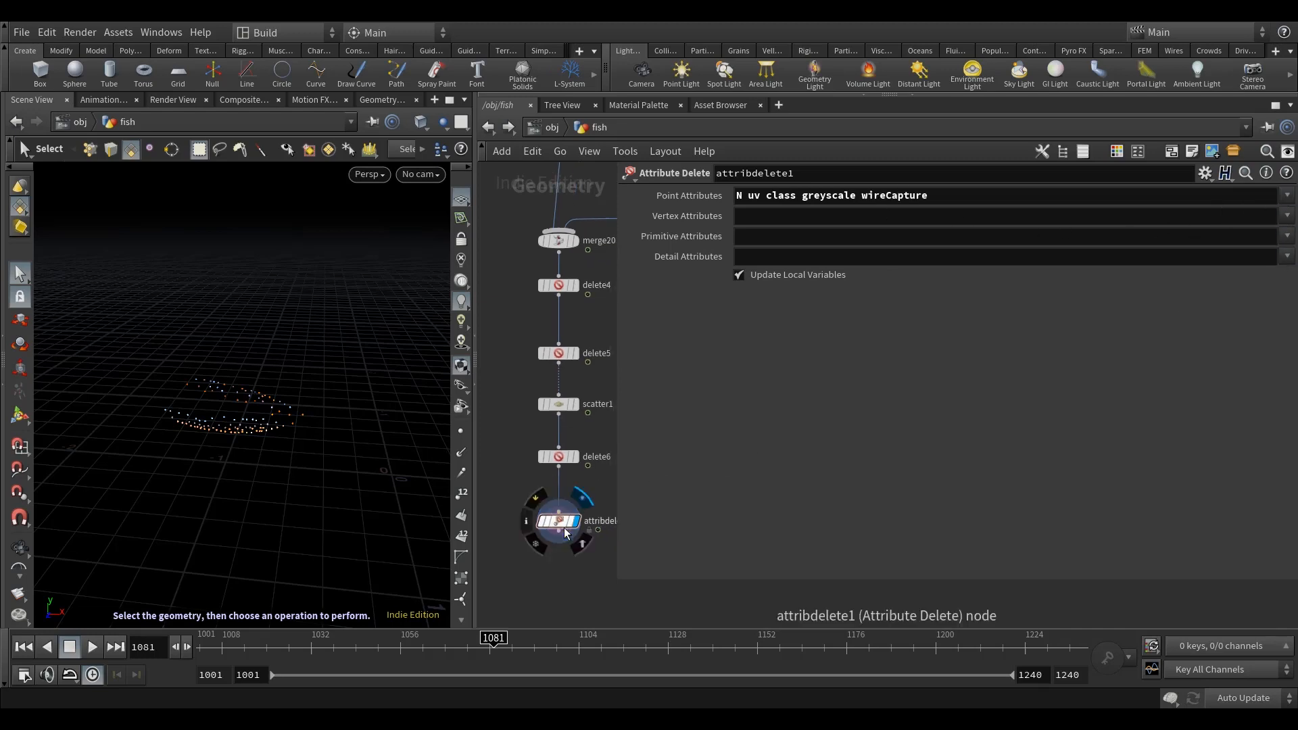
pyautogui.middleClick(567, 534)
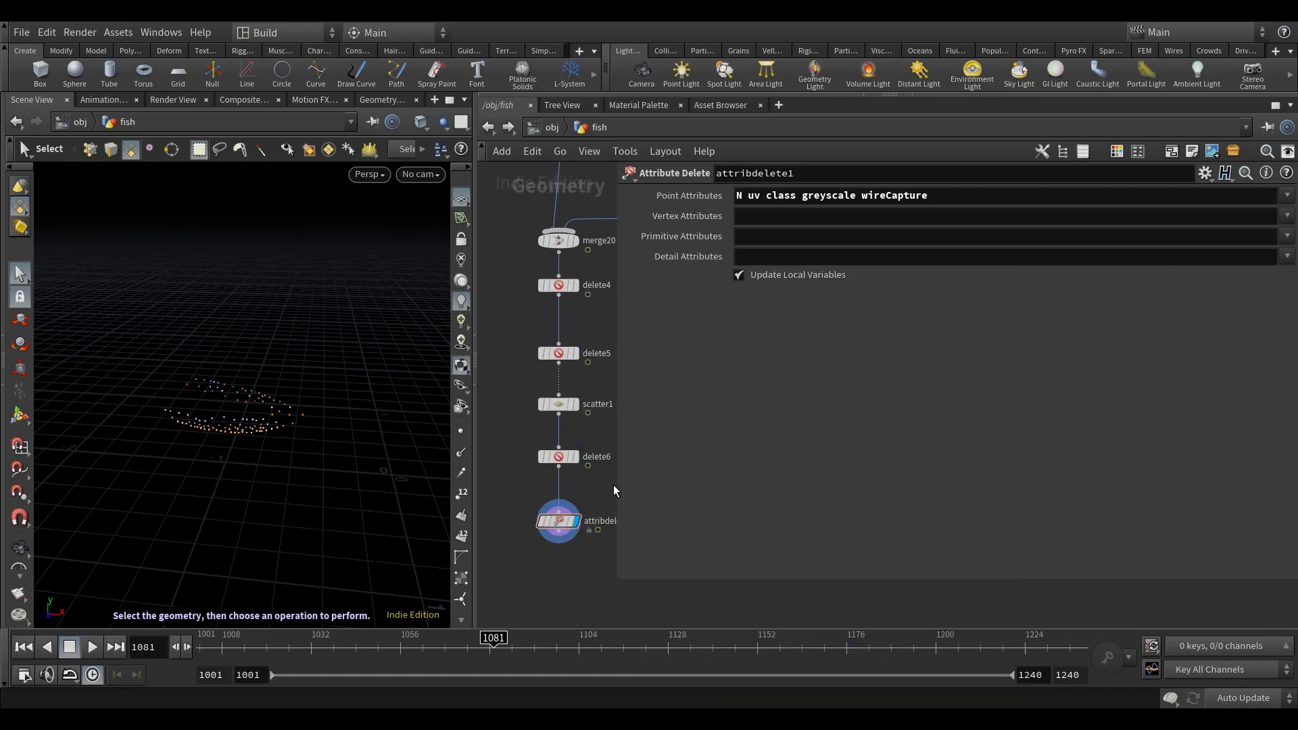
# Step: Add a Group Delete node below attribdelete1, connect it and display its output
pyautogui.moveTo(616, 484); pyautogui.dragTo(709, 485)
pyautogui.press('Tab')
pyautogui.write('groupde')
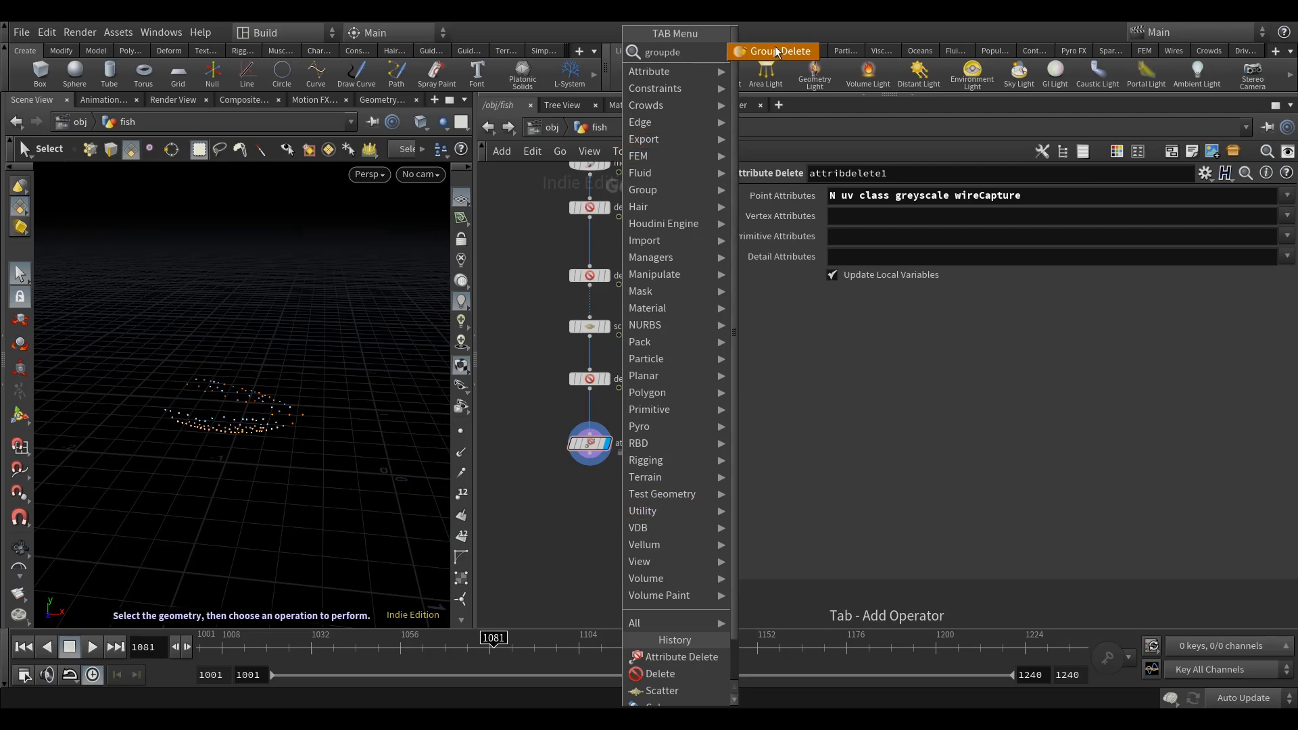
pyautogui.click(774, 52)
pyautogui.click(593, 519)
pyautogui.click(590, 453)
pyautogui.click(593, 509)
pyautogui.click(609, 519)
pyautogui.moveTo(596, 526); pyautogui.dragTo(594, 503)
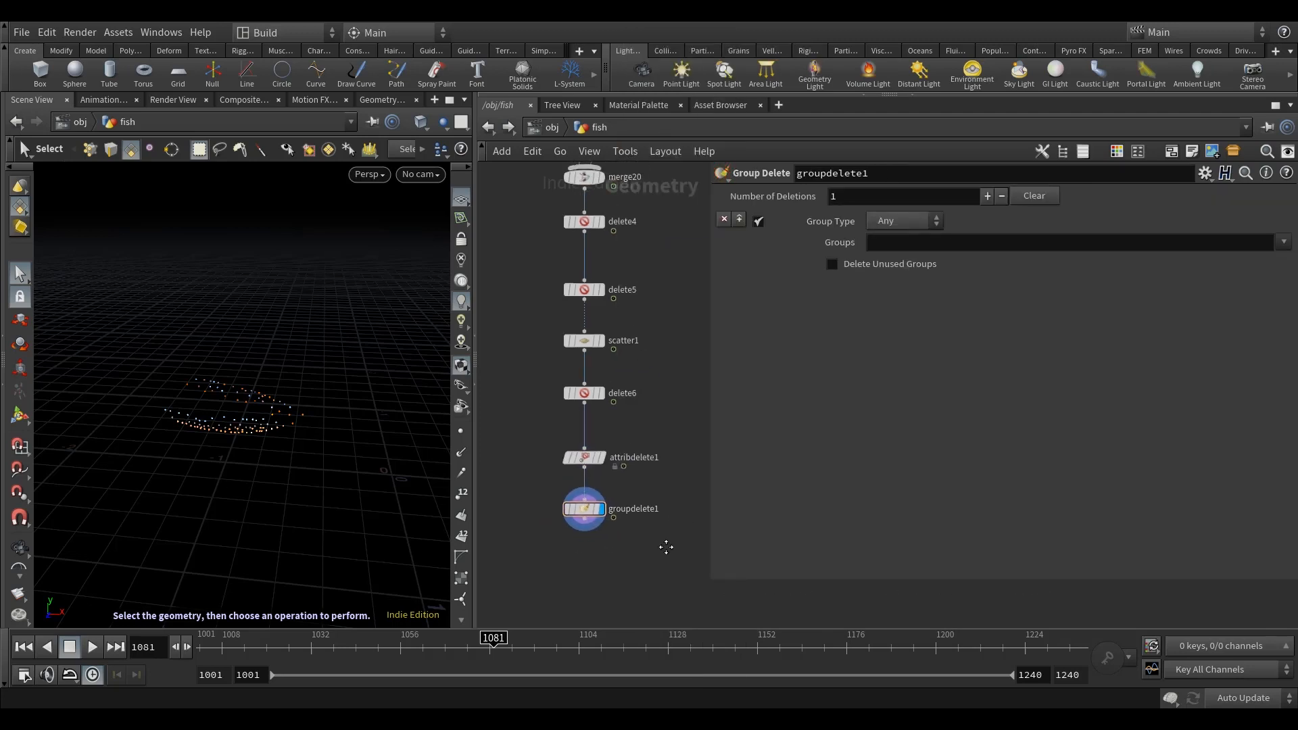
# Step: Set groupdelete1 to delete all groups with the pattern *
pyautogui.click(905, 244)
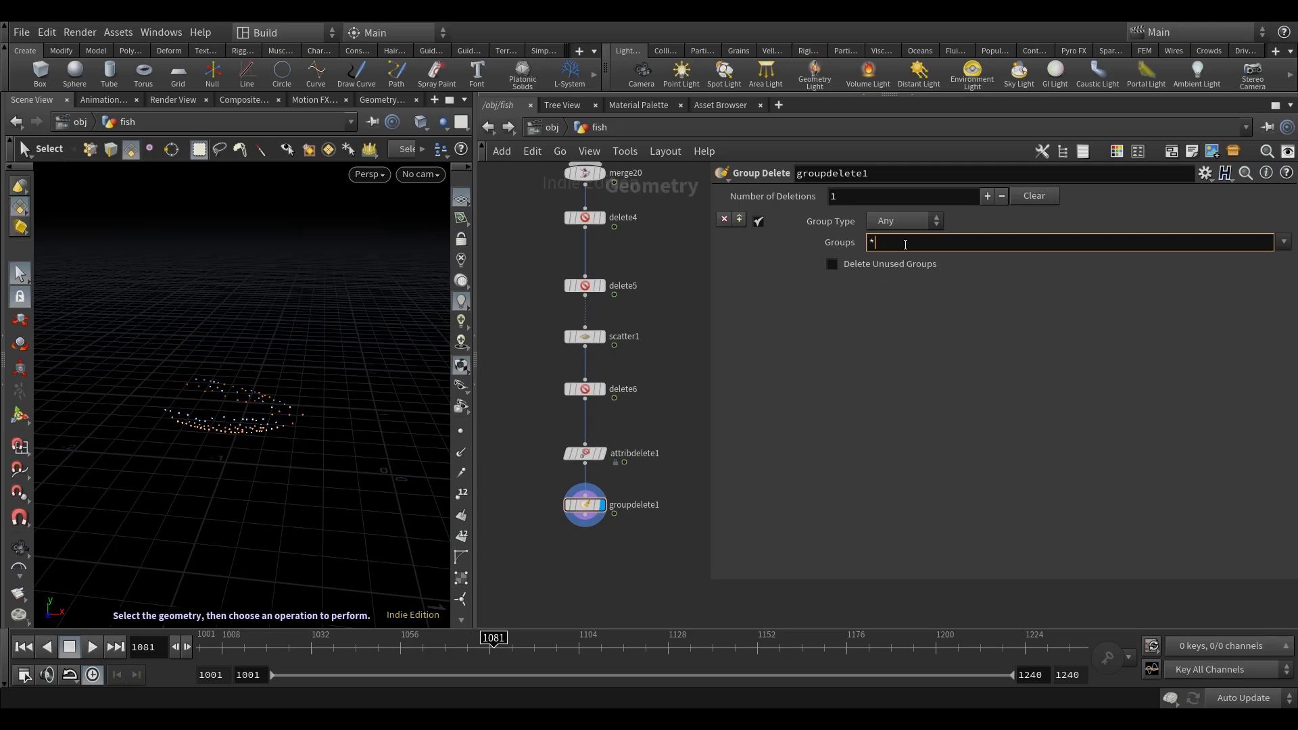
pyautogui.moveTo(623, 471); pyautogui.dragTo(615, 392, button='middle')
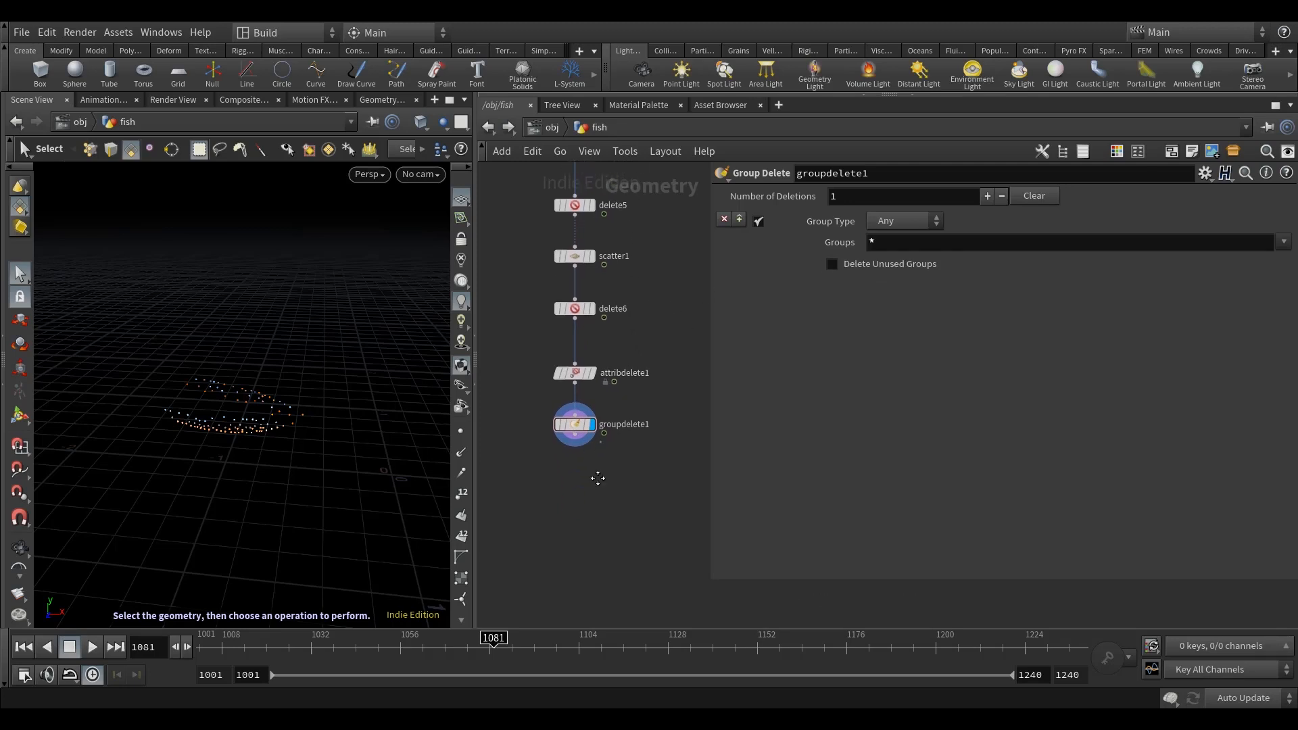
pyautogui.moveTo(634, 497); pyautogui.dragTo(608, 481, button='middle')
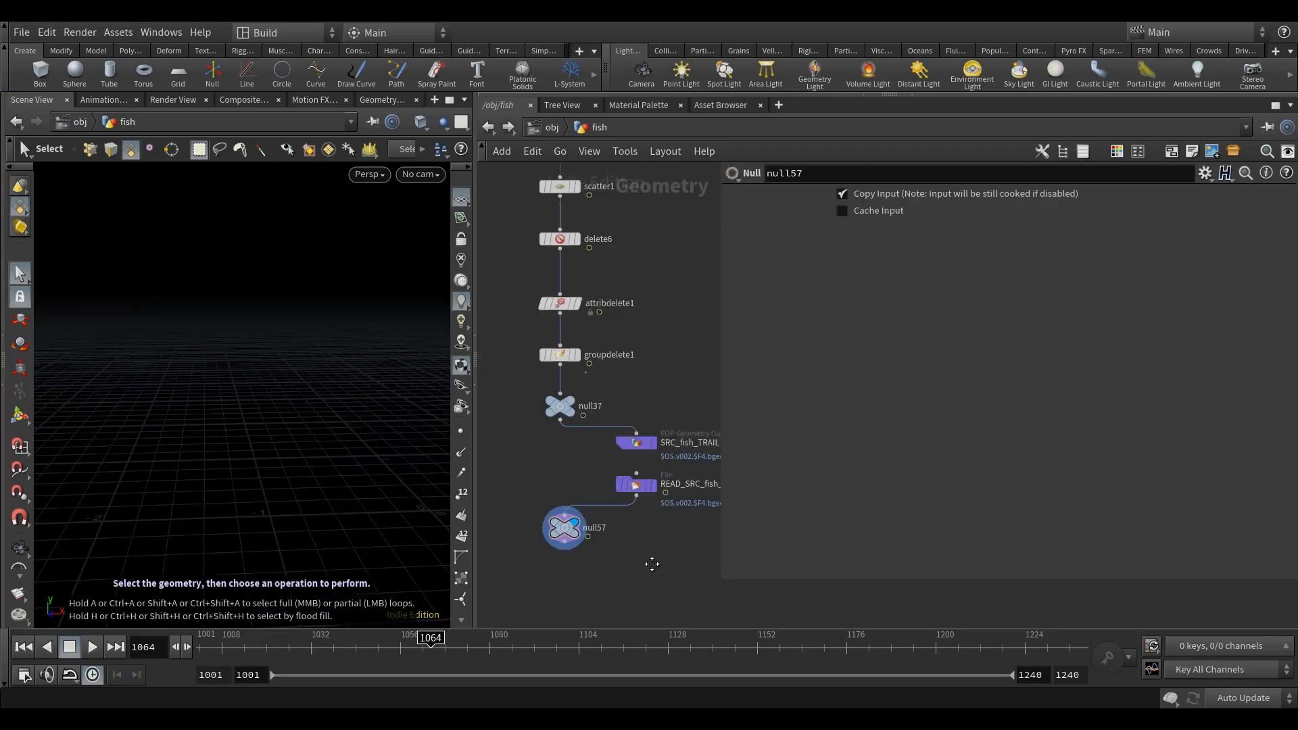
pyautogui.moveTo(652, 563); pyautogui.dragTo(659, 503, button='middle')
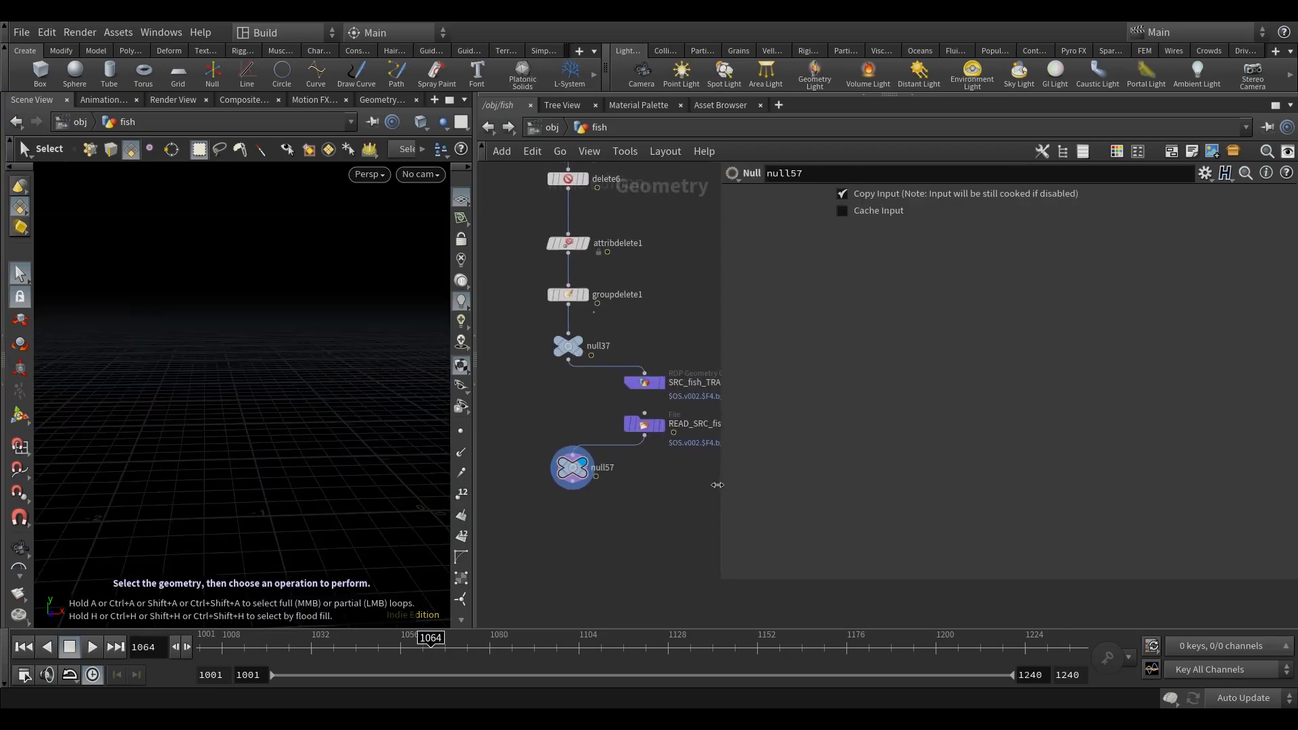
# Step: Locate the network box with the transform and time shift branches, and set the update mode to Manual
pyautogui.moveTo(717, 484); pyautogui.dragTo(880, 517)
pyautogui.scroll(-3, 744, 521)
pyautogui.moveTo(719, 558); pyautogui.dragTo(799, 506, button='middle')
pyautogui.scroll(-2, 799, 505)
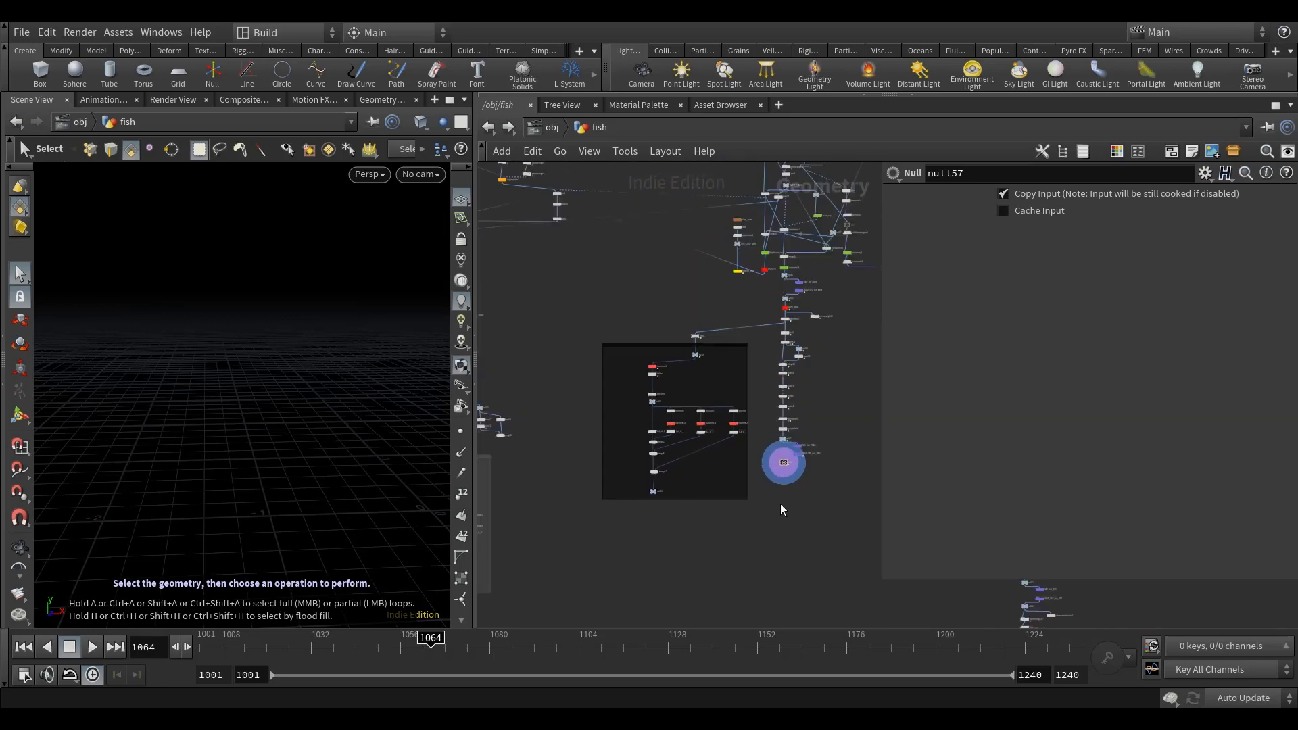
pyautogui.moveTo(706, 536); pyautogui.dragTo(907, 455, button='middle')
pyautogui.scroll(2, 627, 398)
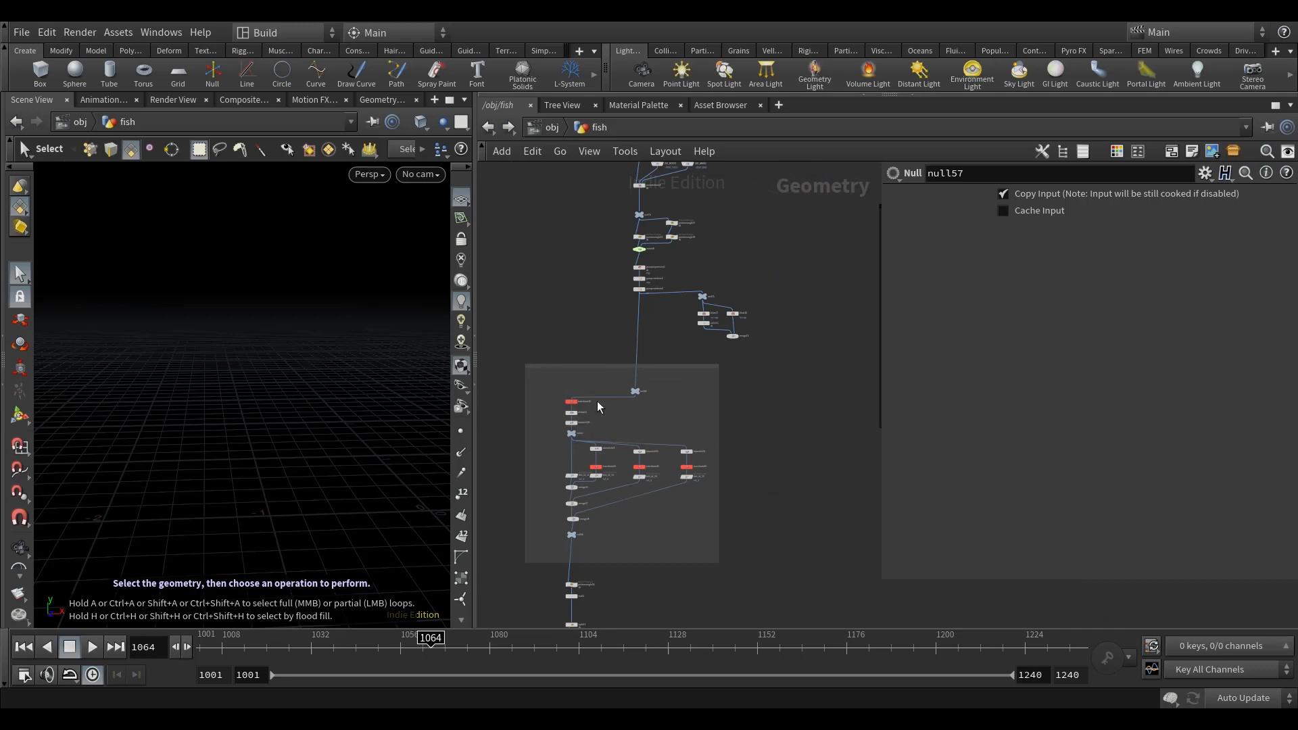
pyautogui.click(1242, 697)
pyautogui.click(1243, 683)
# Step: Copy the network box with all its nodes and paste the copy below null57
pyautogui.moveTo(504, 352); pyautogui.dragTo(780, 569)
pyautogui.hotkey('ctrl', 'c')
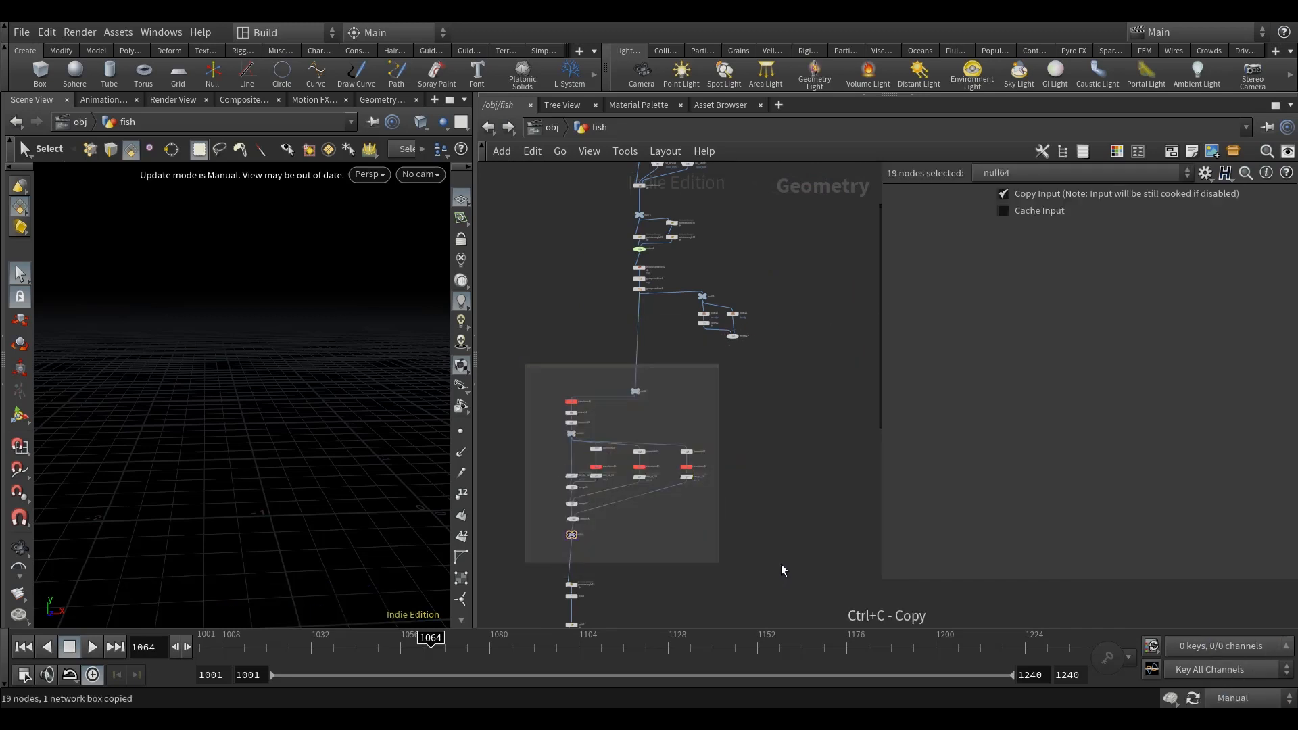
pyautogui.scroll(-3, 780, 565)
pyautogui.moveTo(744, 540); pyautogui.dragTo(655, 438, button='middle')
pyautogui.scroll(3, 684, 484)
pyautogui.hotkey('ctrl', 'v')
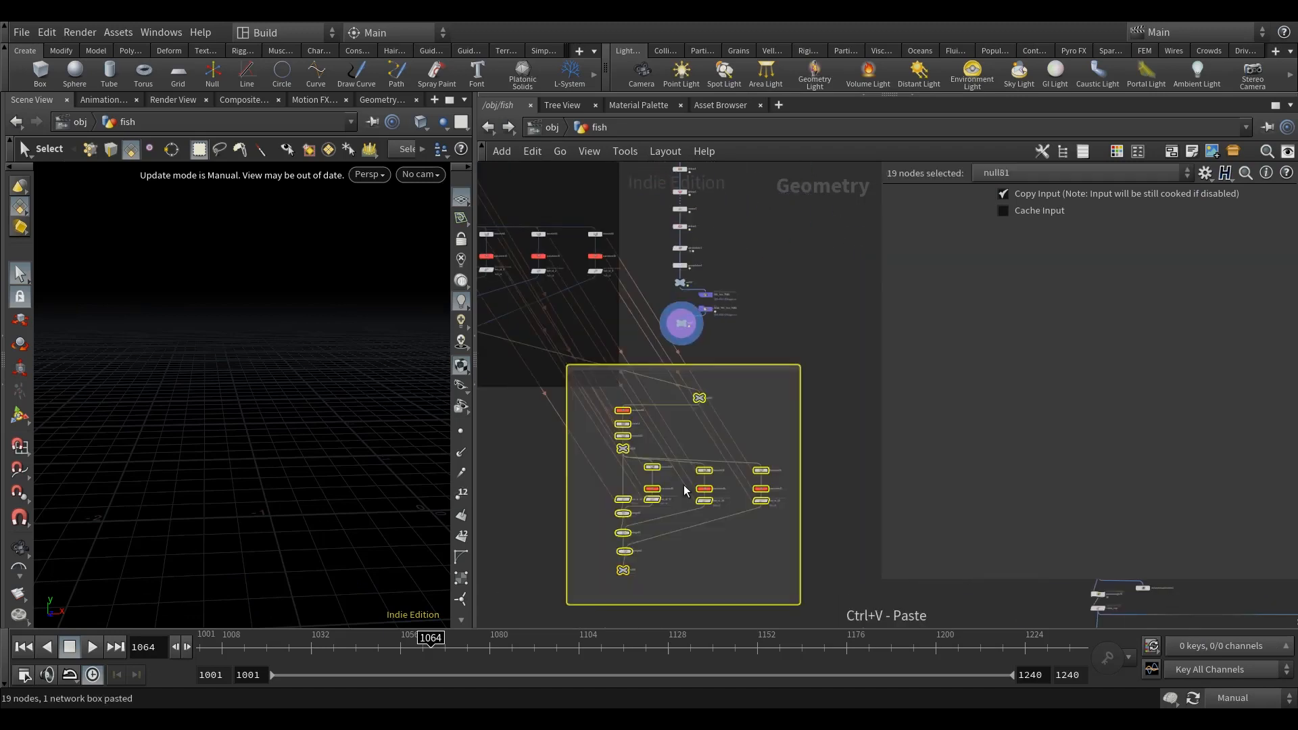
# Step: Connect null57's output to null65 at the start of the pasted network box
pyautogui.scroll(3, 685, 375)
pyautogui.moveTo(663, 369); pyautogui.dragTo(613, 391)
pyautogui.click(678, 319)
pyautogui.scroll(4, 678, 311)
pyautogui.click(687, 288)
pyautogui.click(669, 502)
pyautogui.moveTo(750, 374); pyautogui.dragTo(856, 242, button='middle')
pyautogui.moveTo(658, 464); pyautogui.dragTo(687, 447, button='middle')
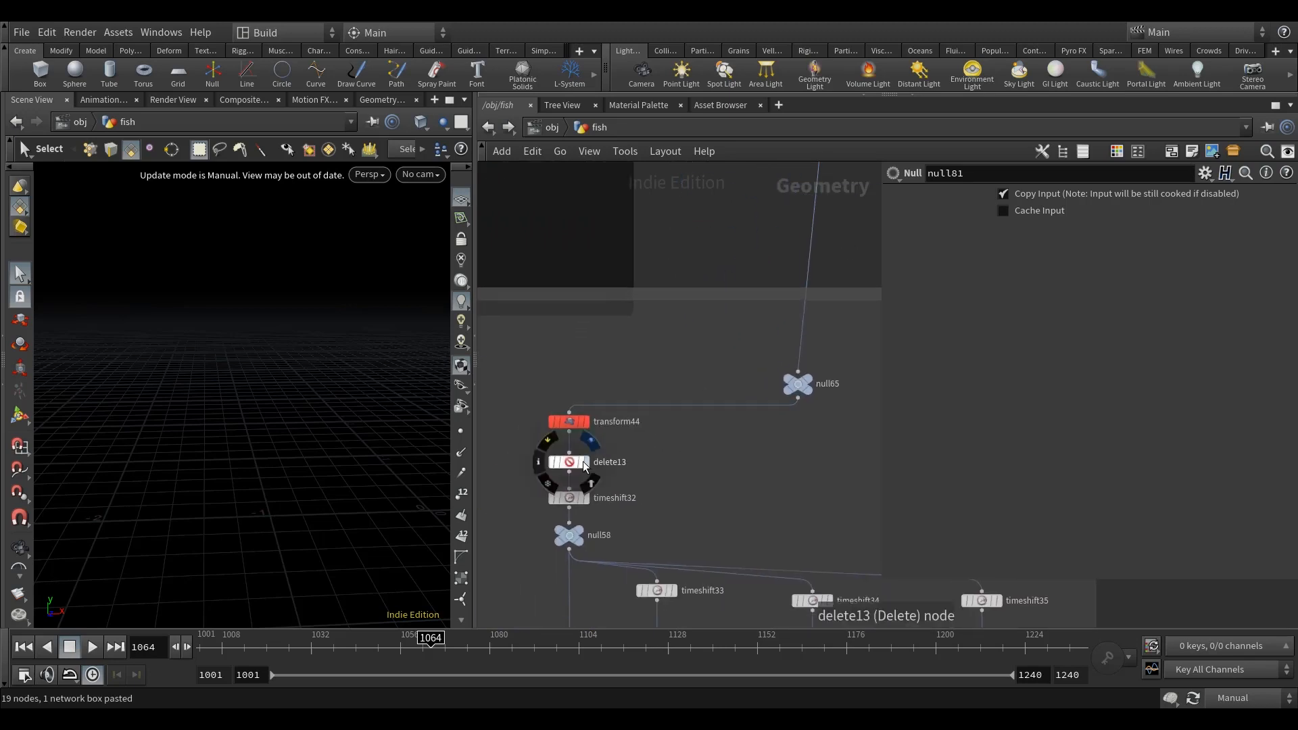
# Step: Examine delete13's filter expression and the original delete1 node it references
pyautogui.click(574, 463)
pyautogui.click(977, 343)
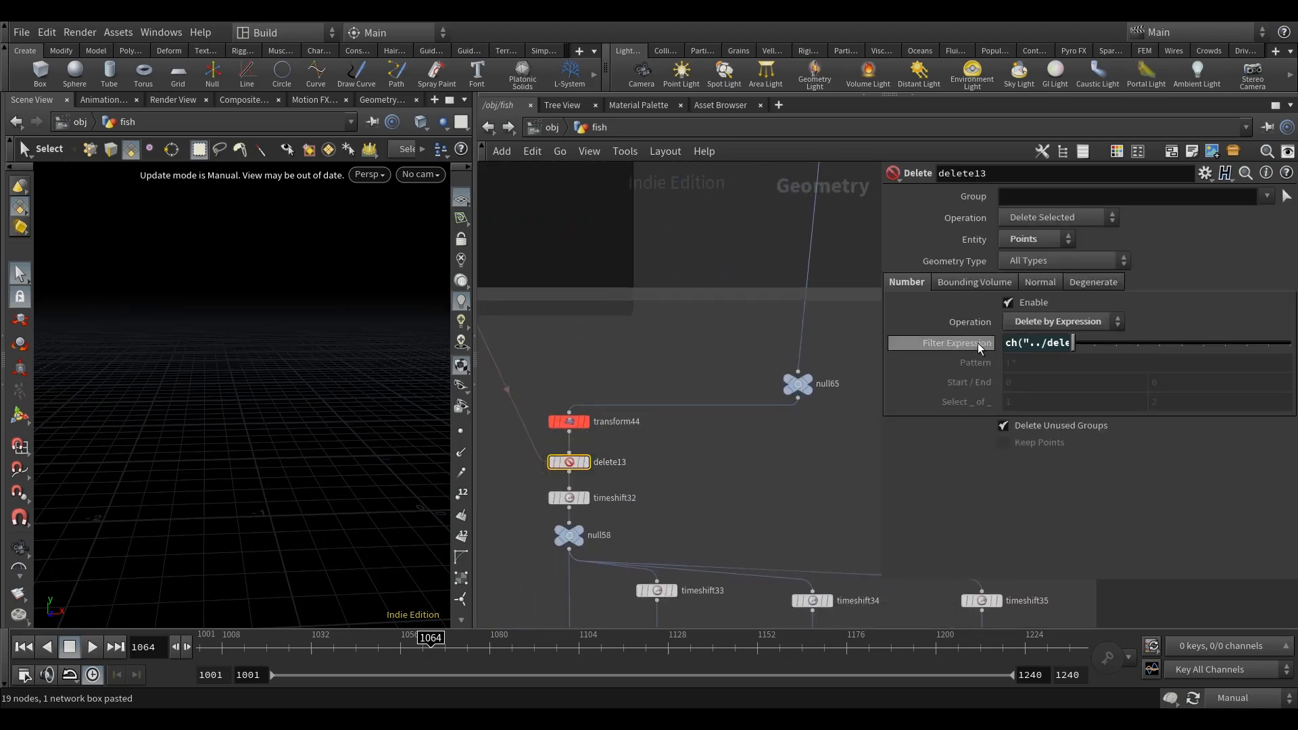
pyautogui.scroll(-4, 842, 439)
pyautogui.moveTo(688, 390); pyautogui.dragTo(751, 641, button='middle')
pyautogui.scroll(4, 614, 343)
pyautogui.click(553, 333)
pyautogui.scroll(-4, 625, 337)
pyautogui.moveTo(703, 360); pyautogui.dragTo(633, 212, button='middle')
pyautogui.moveTo(699, 616); pyautogui.dragTo(612, 465, button='middle')
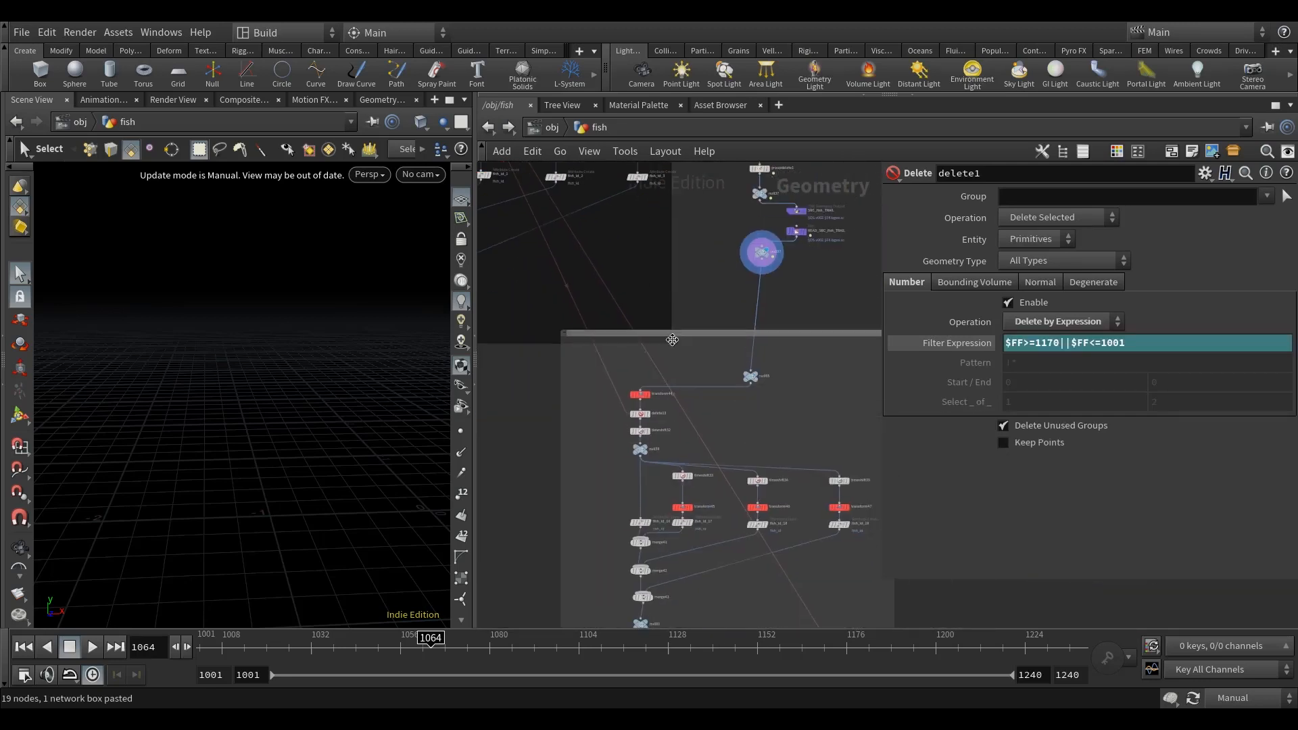
# Step: Remove the delete13 node between transform44 and timeshift32 in the pasted network box
pyautogui.scroll(5, 612, 465)
pyautogui.click(667, 350)
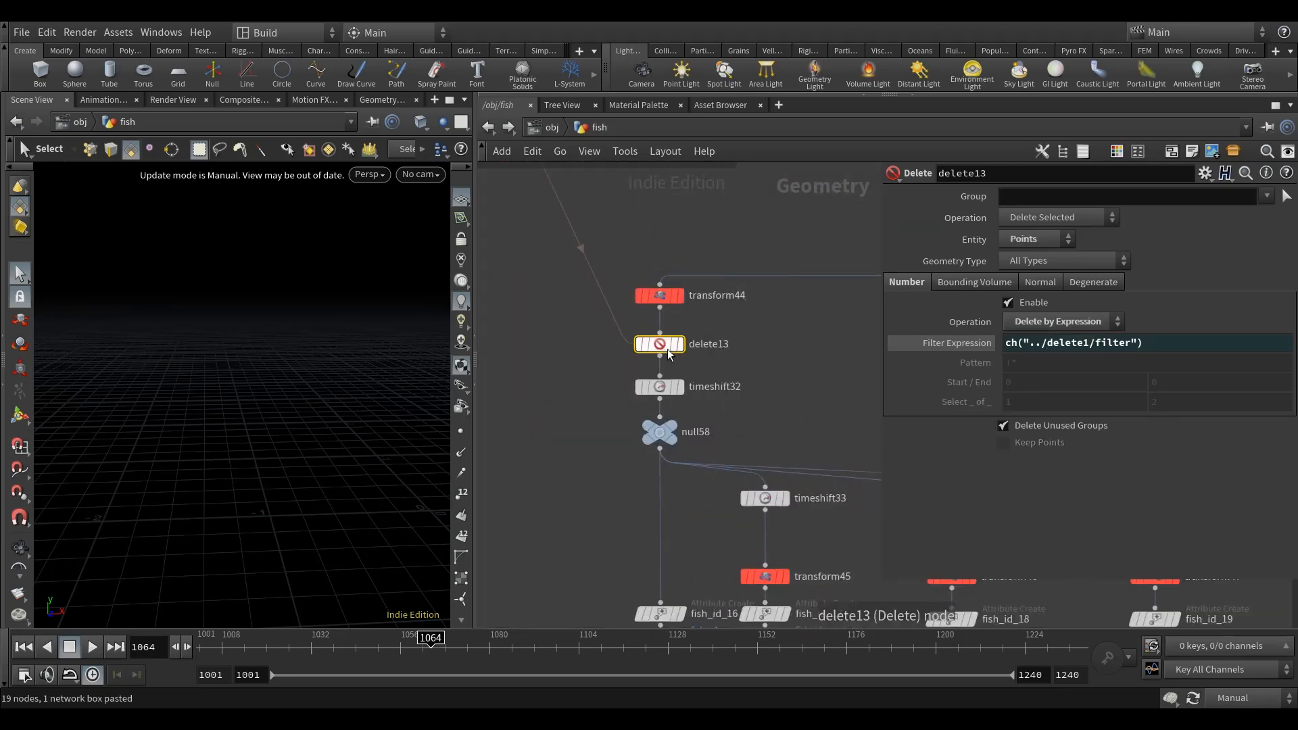
pyautogui.press('Delete')
pyautogui.scroll(-5, 791, 372)
pyautogui.moveTo(791, 372); pyautogui.dragTo(696, 464, button='middle')
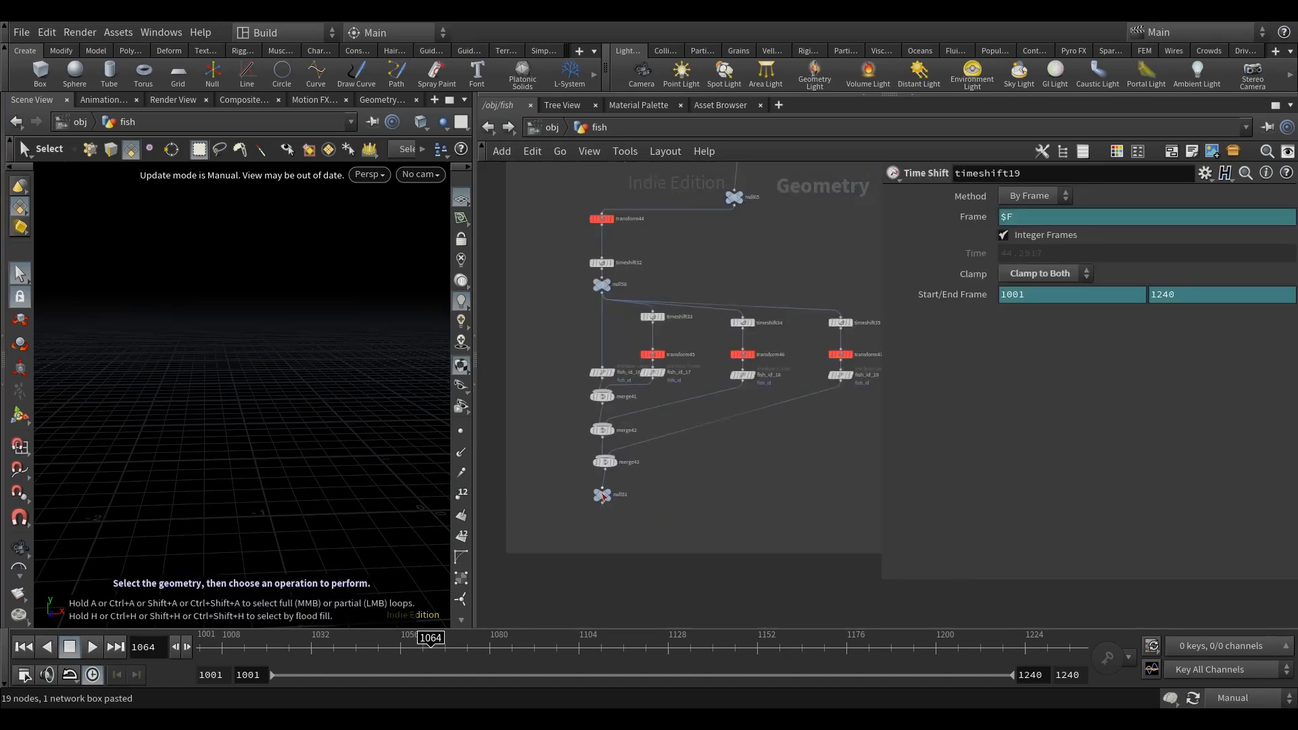
# Step: Display null81 with the update mode set to Auto Update, and move the timeline to frame 1068
pyautogui.scroll(4, 605, 497)
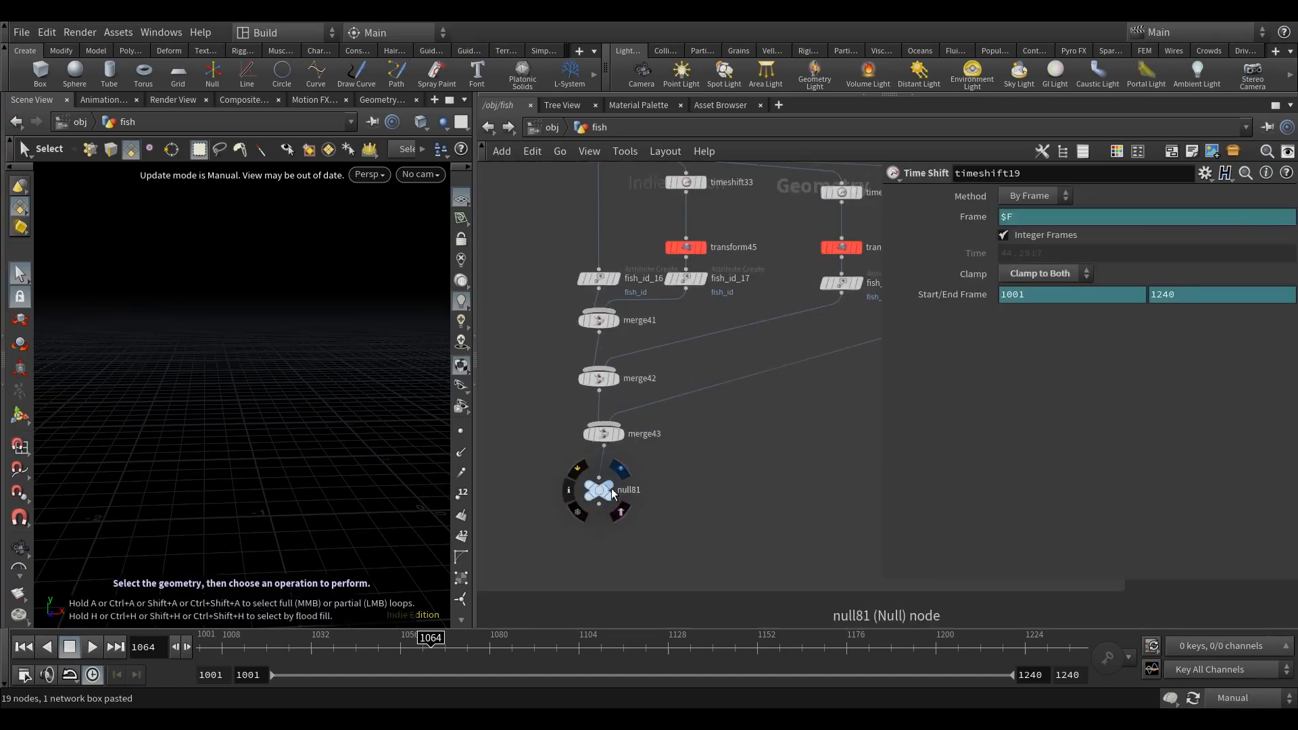
pyautogui.click(613, 494)
pyautogui.moveTo(748, 519); pyautogui.dragTo(735, 502, button='middle')
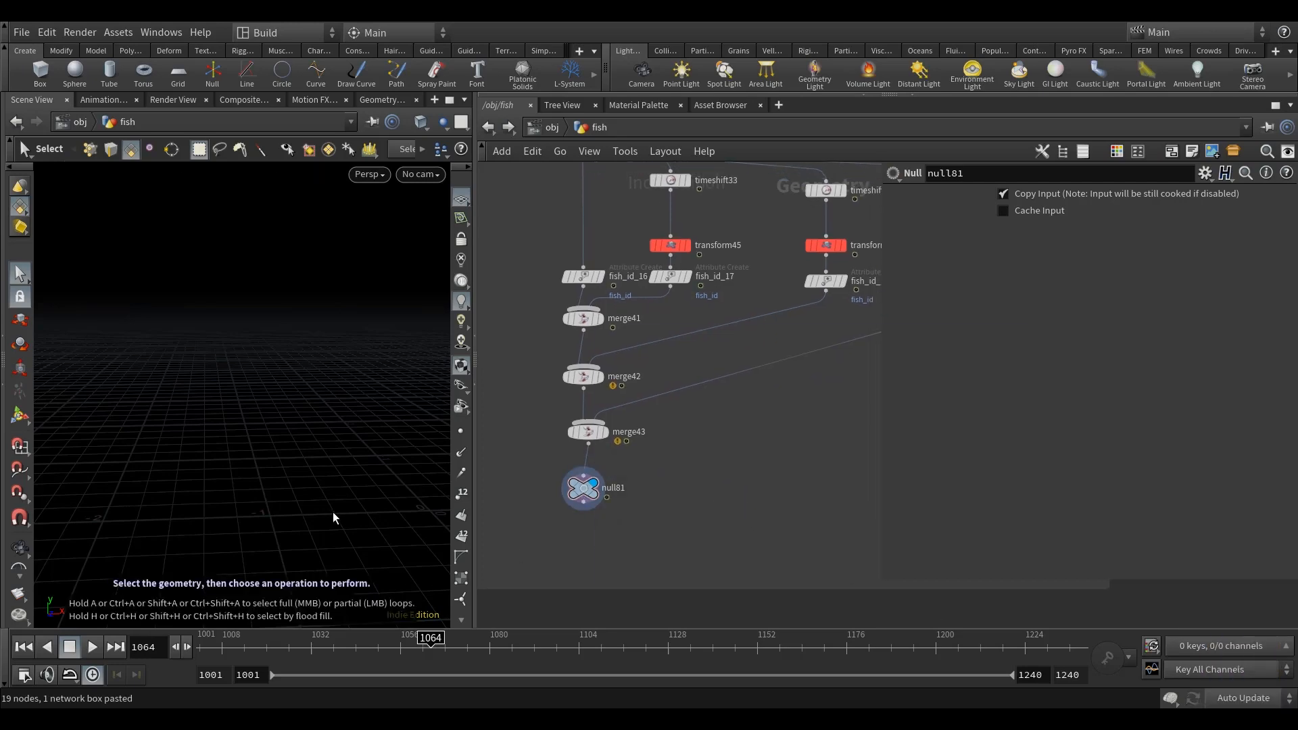
pyautogui.scroll(-5, 333, 512)
pyautogui.keyDown('alt'); pyautogui.moveTo(331, 513); pyautogui.dragTo(338, 513); pyautogui.keyUp('alt')
pyautogui.click(371, 647)
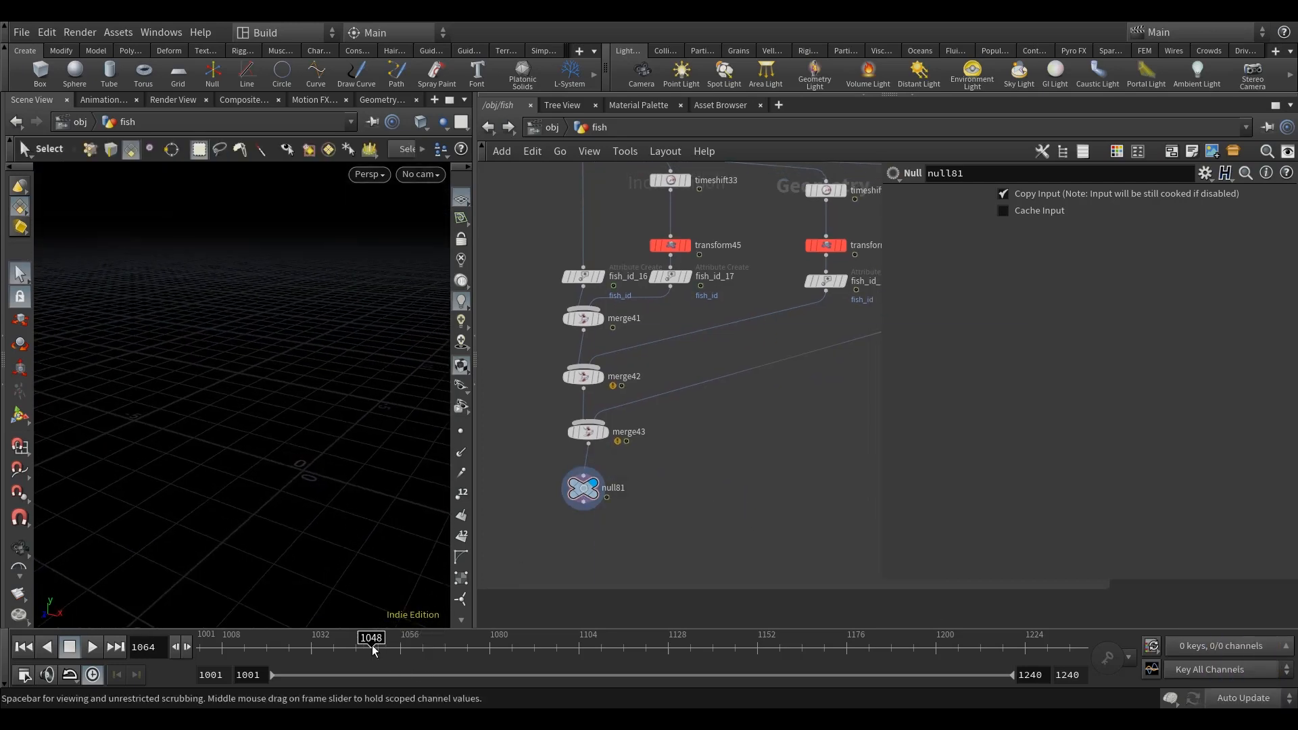
pyautogui.moveTo(371, 650); pyautogui.dragTo(440, 650)
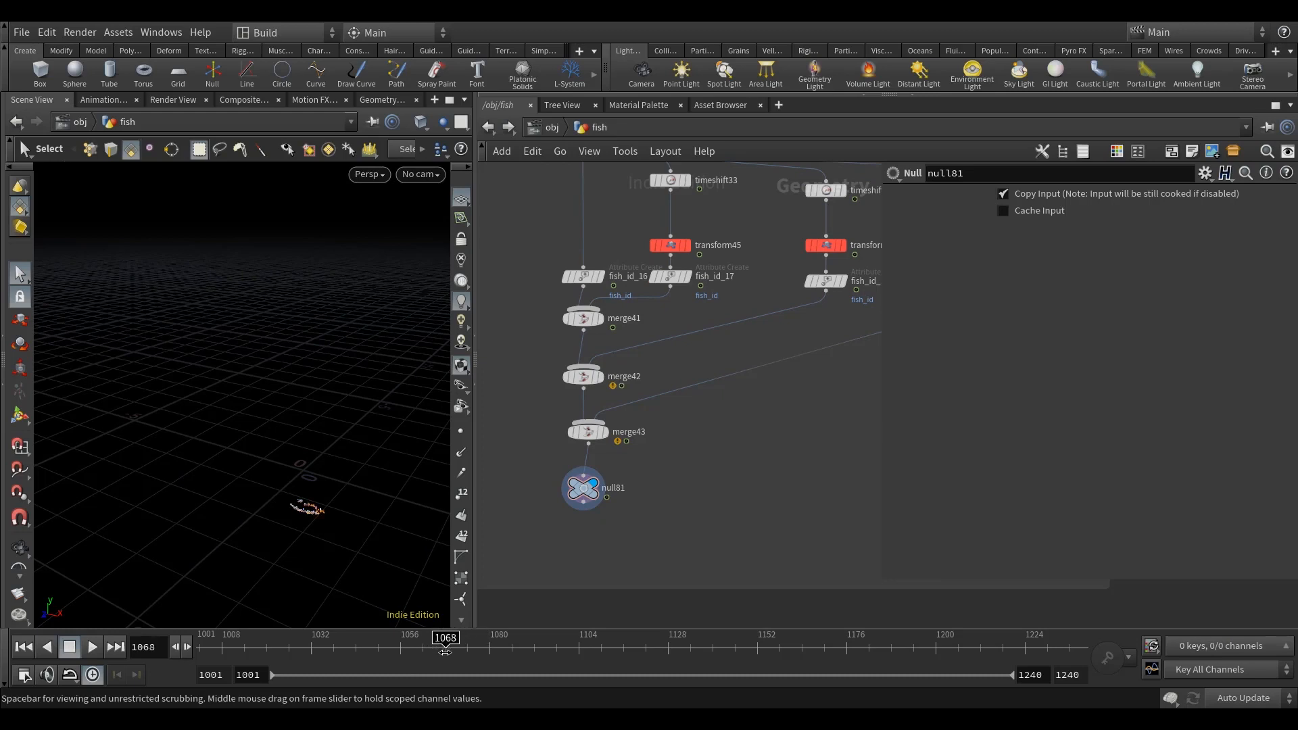
# Step: Turn on the v scene visualizer in the viewport's display options to show the source points' velocity vectors
pyautogui.scroll(3, 318, 515)
pyautogui.keyDown('alt'); pyautogui.moveTo(318, 515); pyautogui.dragTo(313, 478, button='middle'); pyautogui.keyUp('alt')
pyautogui.keyDown('alt'); pyautogui.moveTo(313, 478); pyautogui.dragTo(328, 458); pyautogui.keyUp('alt')
pyautogui.scroll(4, 321, 454)
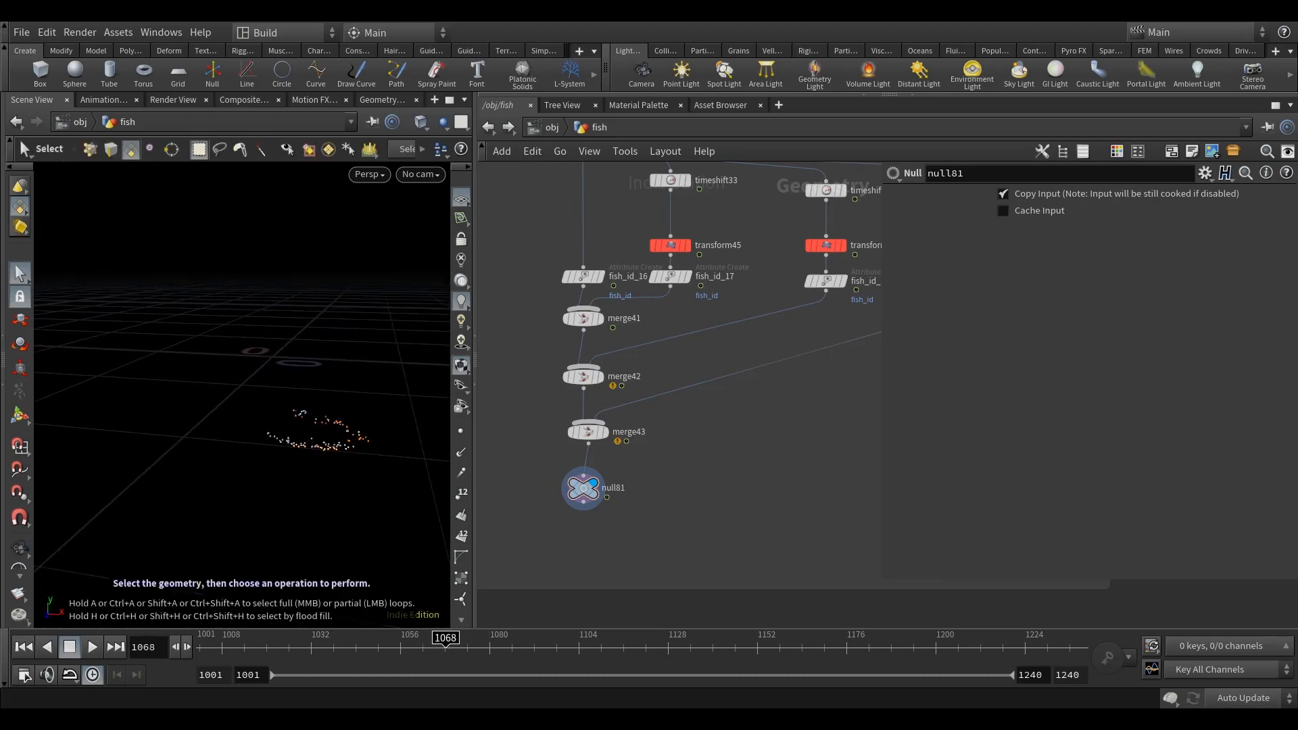
pyautogui.keyDown('alt'); pyautogui.moveTo(429, 437); pyautogui.dragTo(345, 521); pyautogui.keyUp('alt')
pyautogui.press('d')
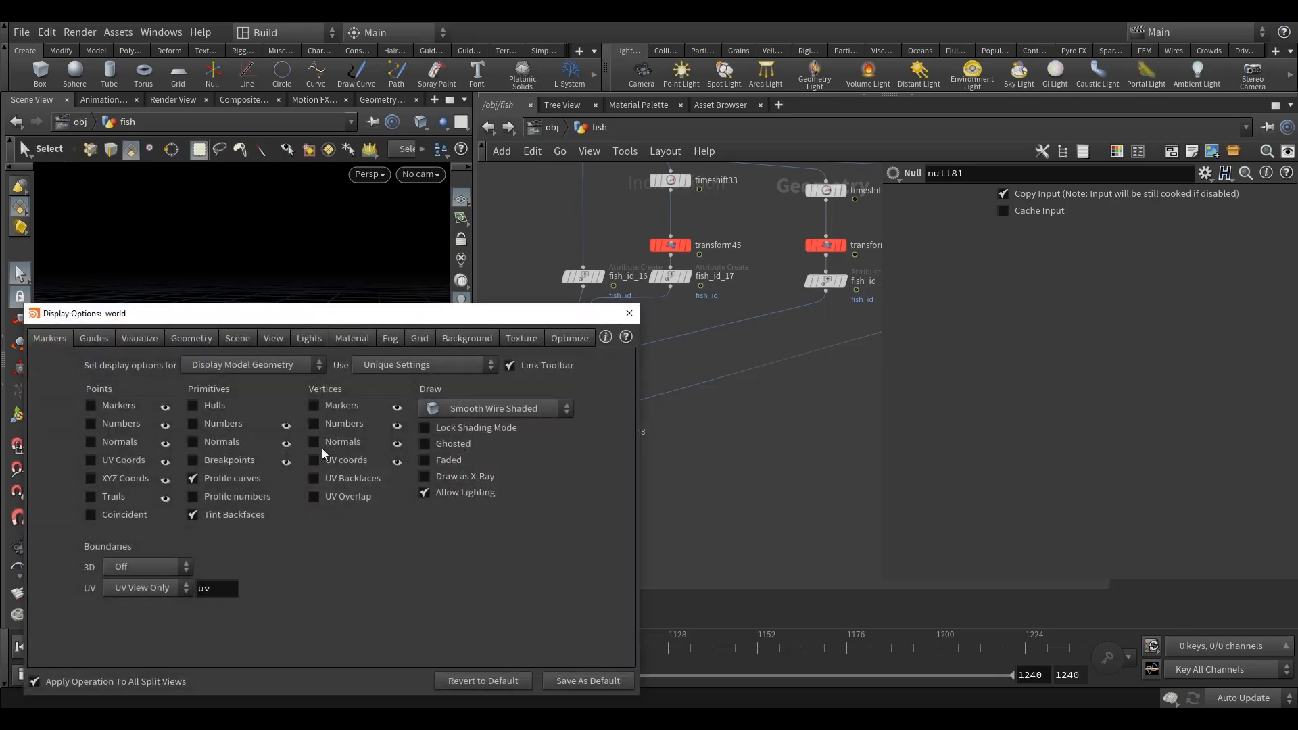
pyautogui.moveTo(302, 319); pyautogui.dragTo(768, 256)
pyautogui.click(606, 273)
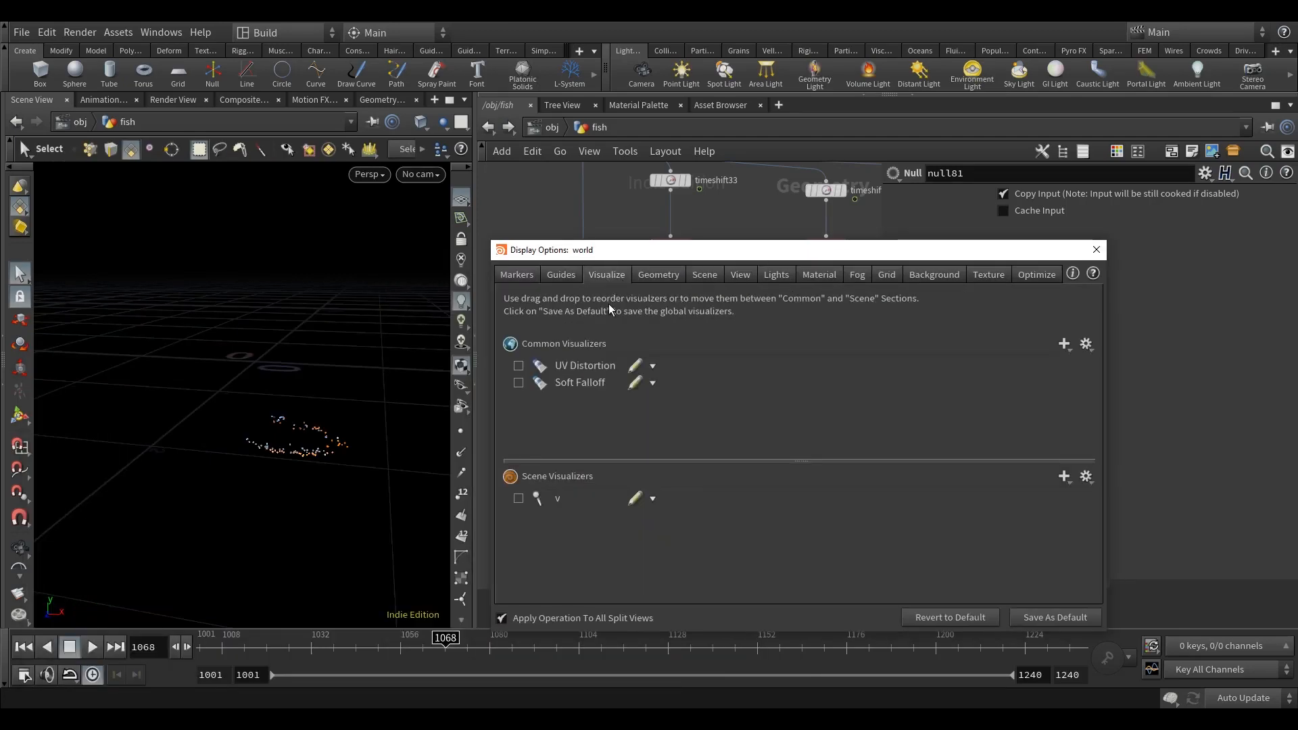
pyautogui.click(519, 500)
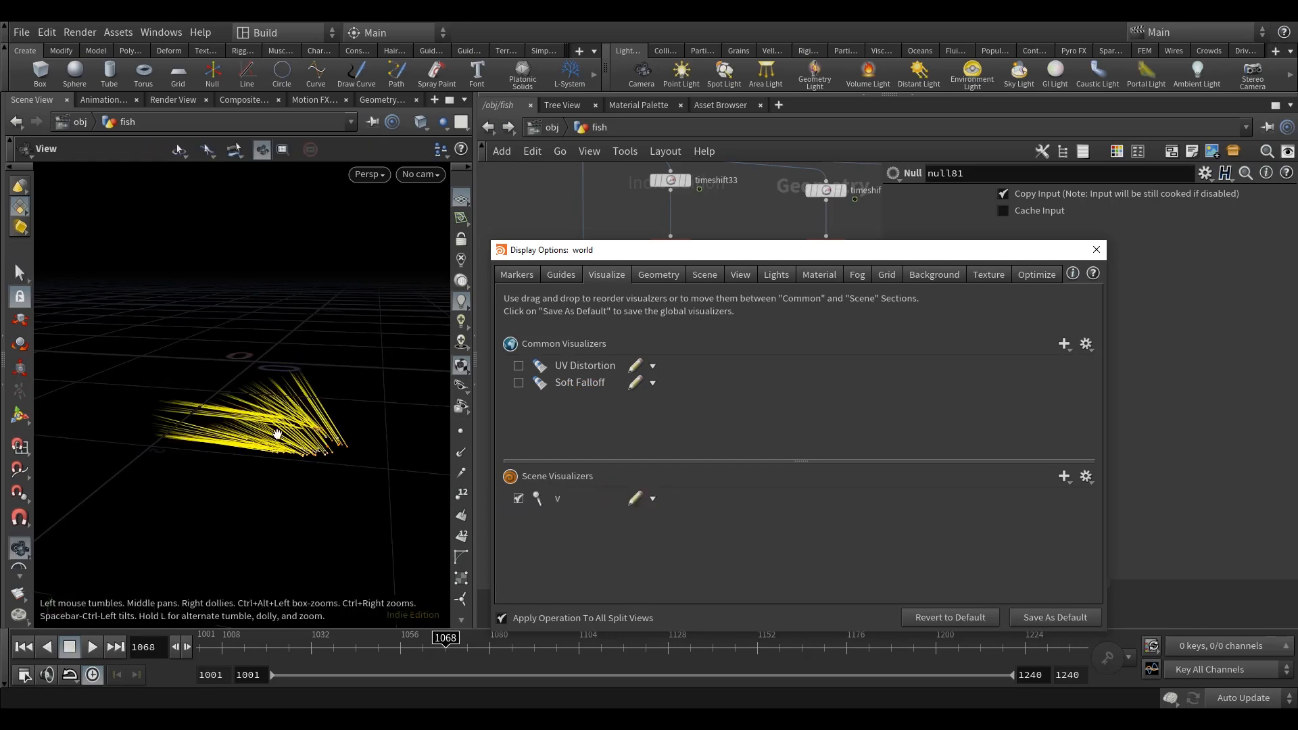
pyautogui.scroll(3, 278, 433)
pyautogui.keyDown('alt'); pyautogui.moveTo(296, 444); pyautogui.dragTo(312, 450); pyautogui.keyUp('alt')
pyautogui.press('s')
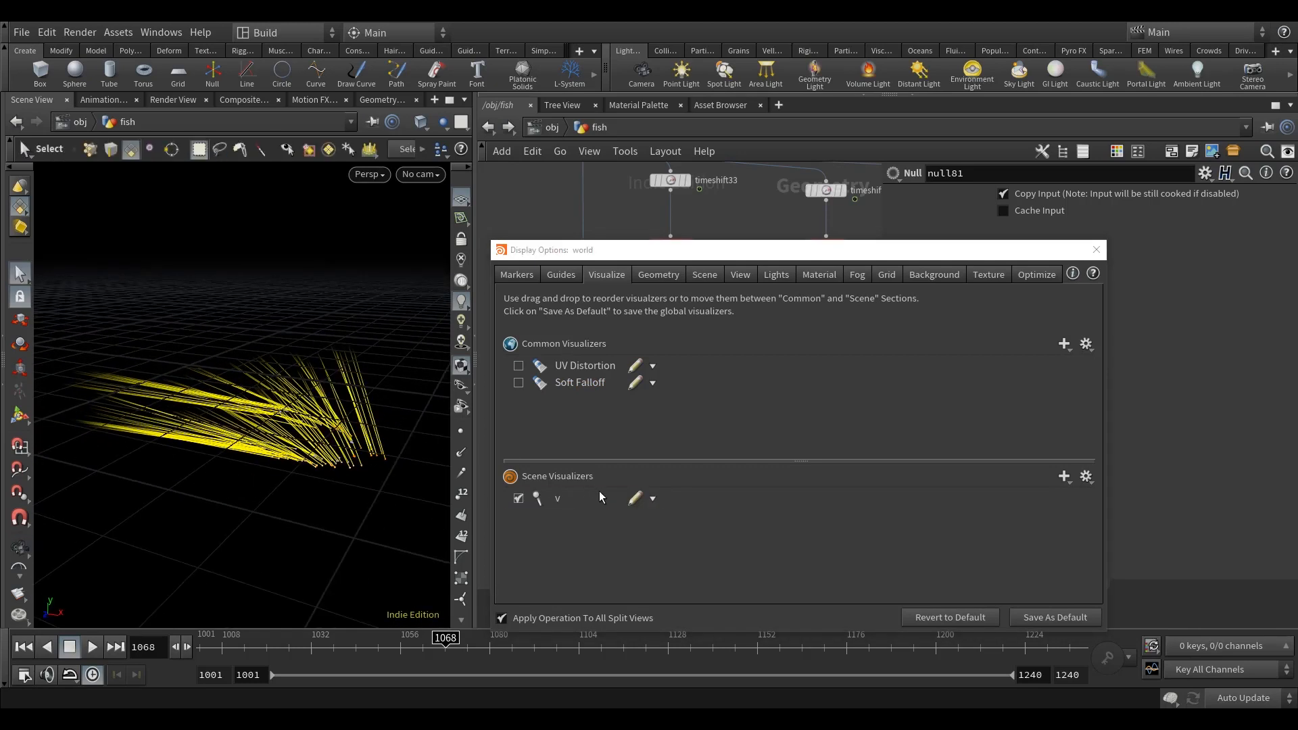
pyautogui.click(1063, 477)
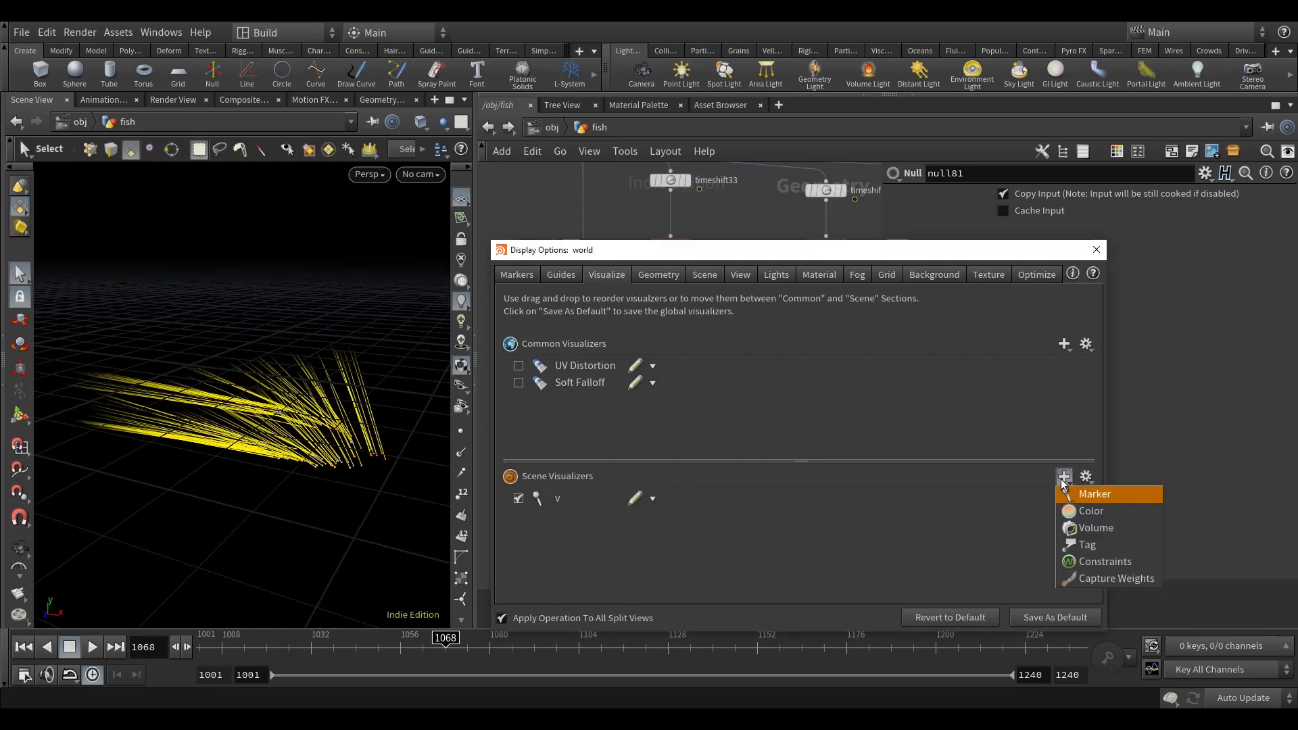
pyautogui.click(1080, 493)
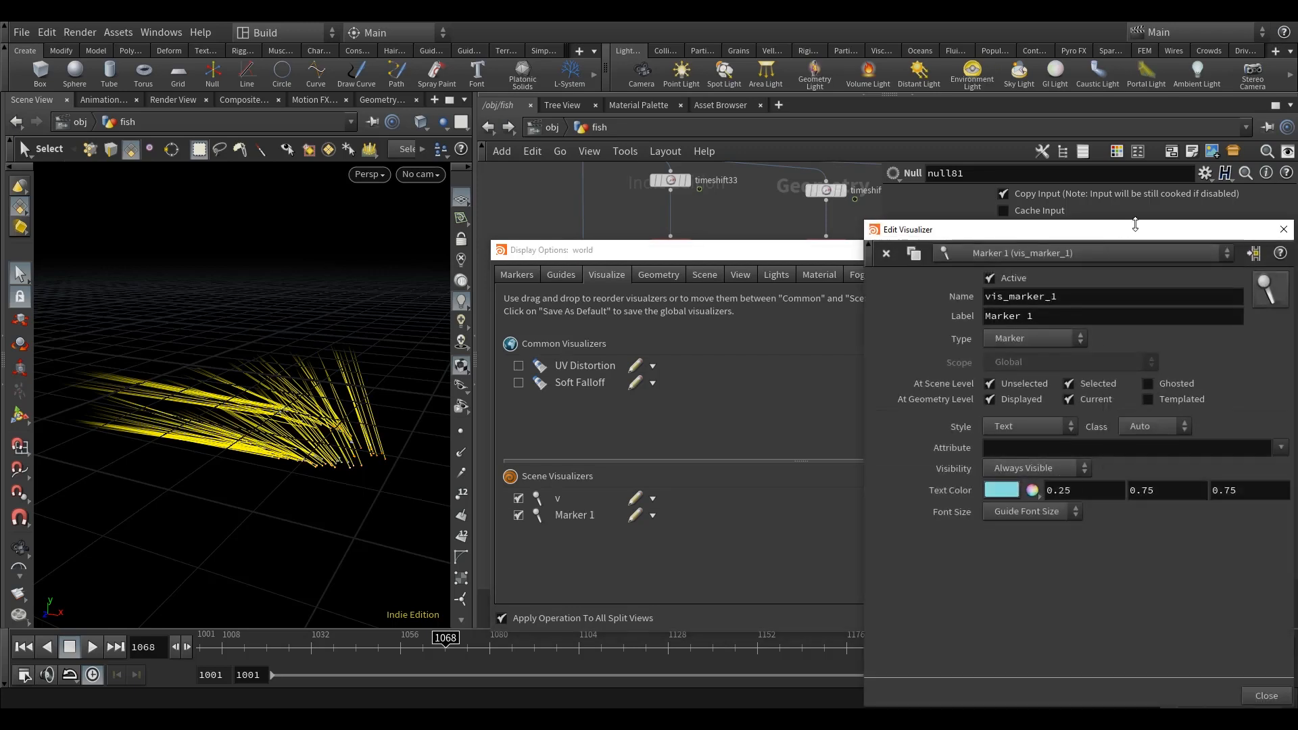
pyautogui.moveTo(1135, 225); pyautogui.dragTo(1135, 199)
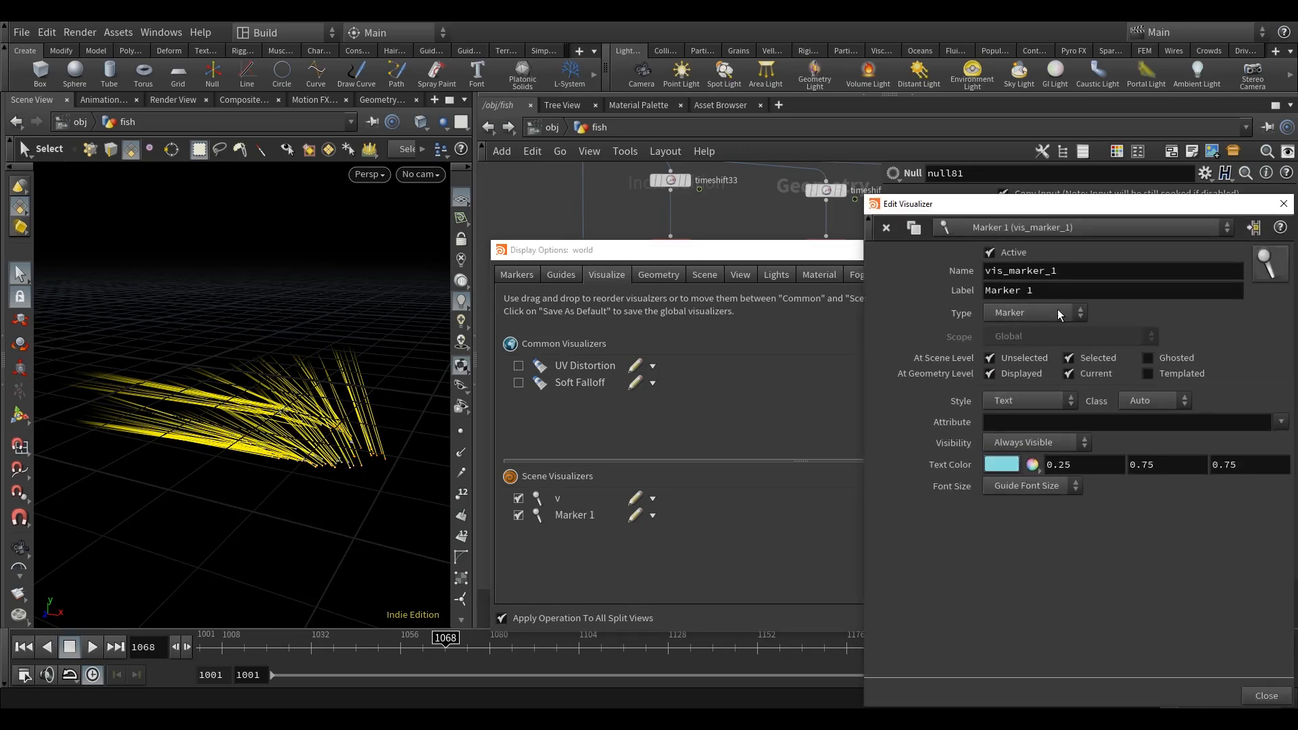
pyautogui.click(1284, 205)
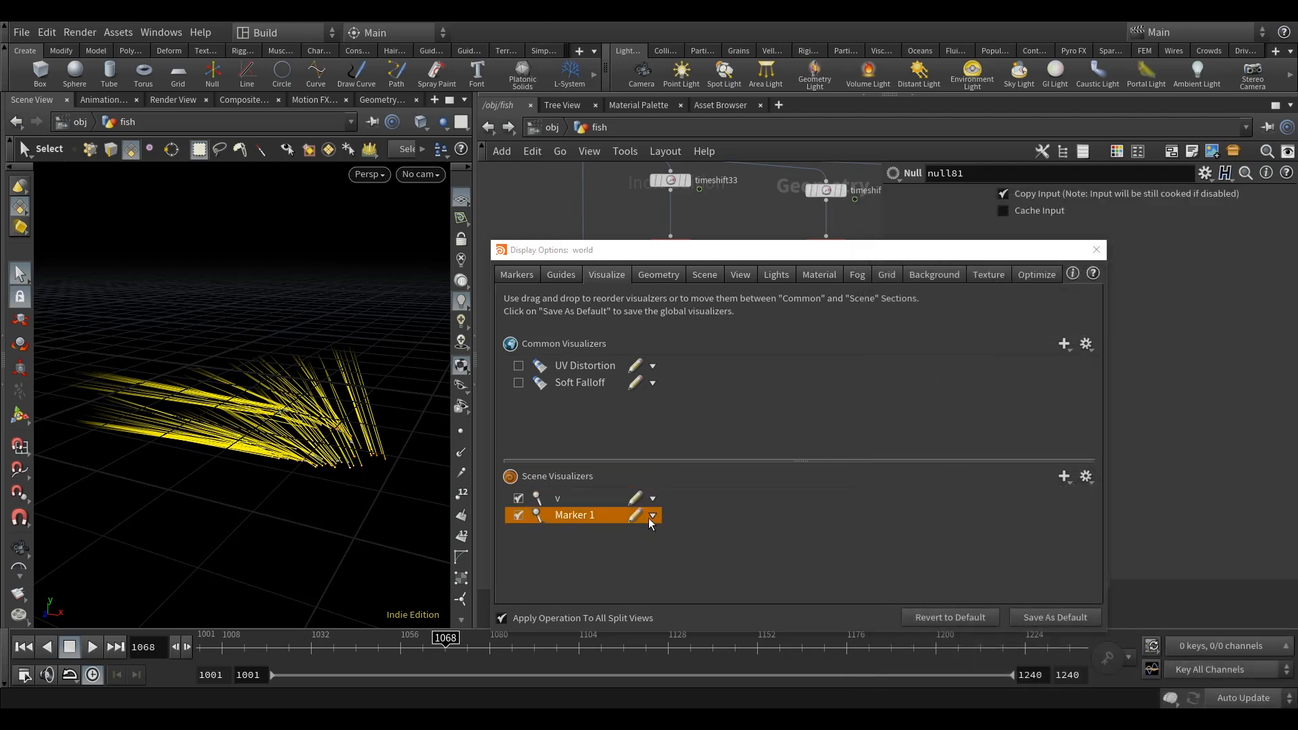
pyautogui.click(652, 516)
pyautogui.click(667, 548)
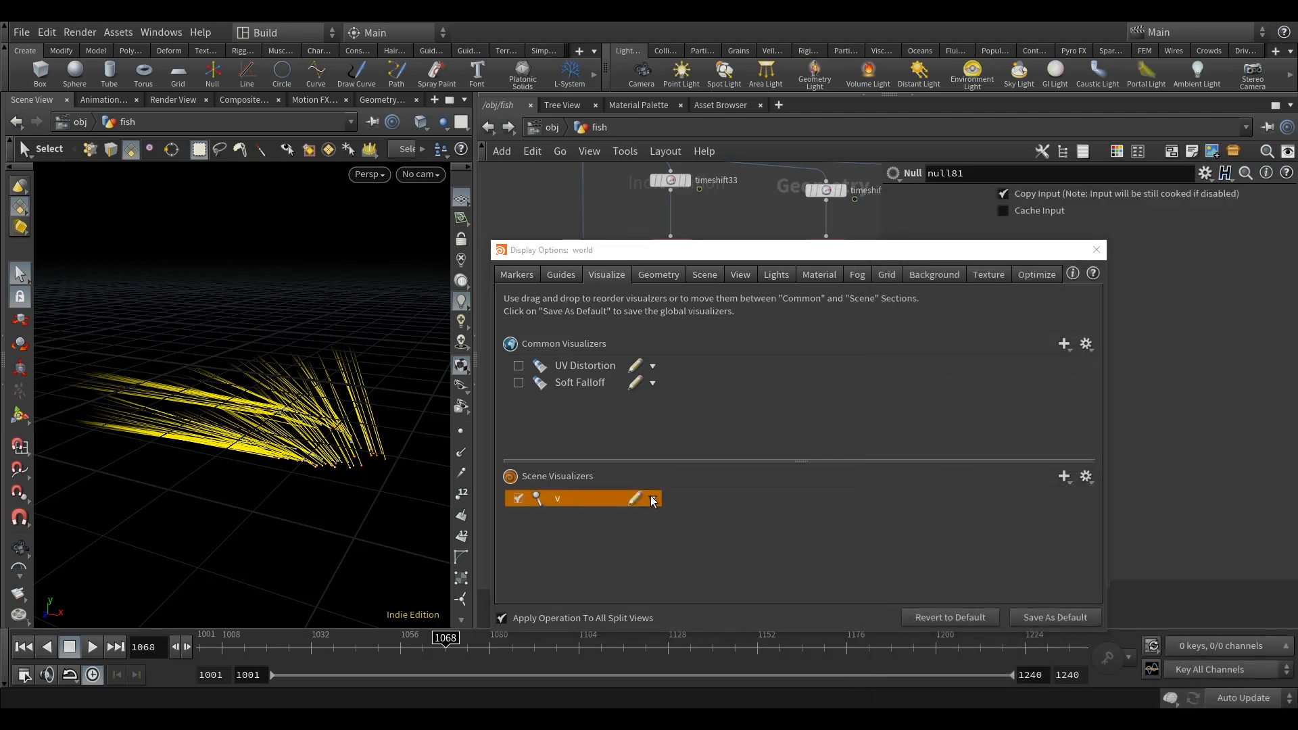
# Step: Set the v visualizer's length scale to .041
pyautogui.click(635, 498)
pyautogui.moveTo(1087, 211); pyautogui.dragTo(888, 186)
pyautogui.moveTo(354, 460)
pyautogui.keyDown('alt'); pyautogui.mouseDown()
pyautogui.moveTo(365, 434)
pyautogui.moveTo(362, 455)
pyautogui.moveTo(333, 451)
pyautogui.moveTo(354, 444)
pyautogui.mouseUp(); pyautogui.keyUp('alt')
pyautogui.keyDown('alt'); pyautogui.scroll(4, 343, 451); pyautogui.keyUp('alt')
pyautogui.press('s')
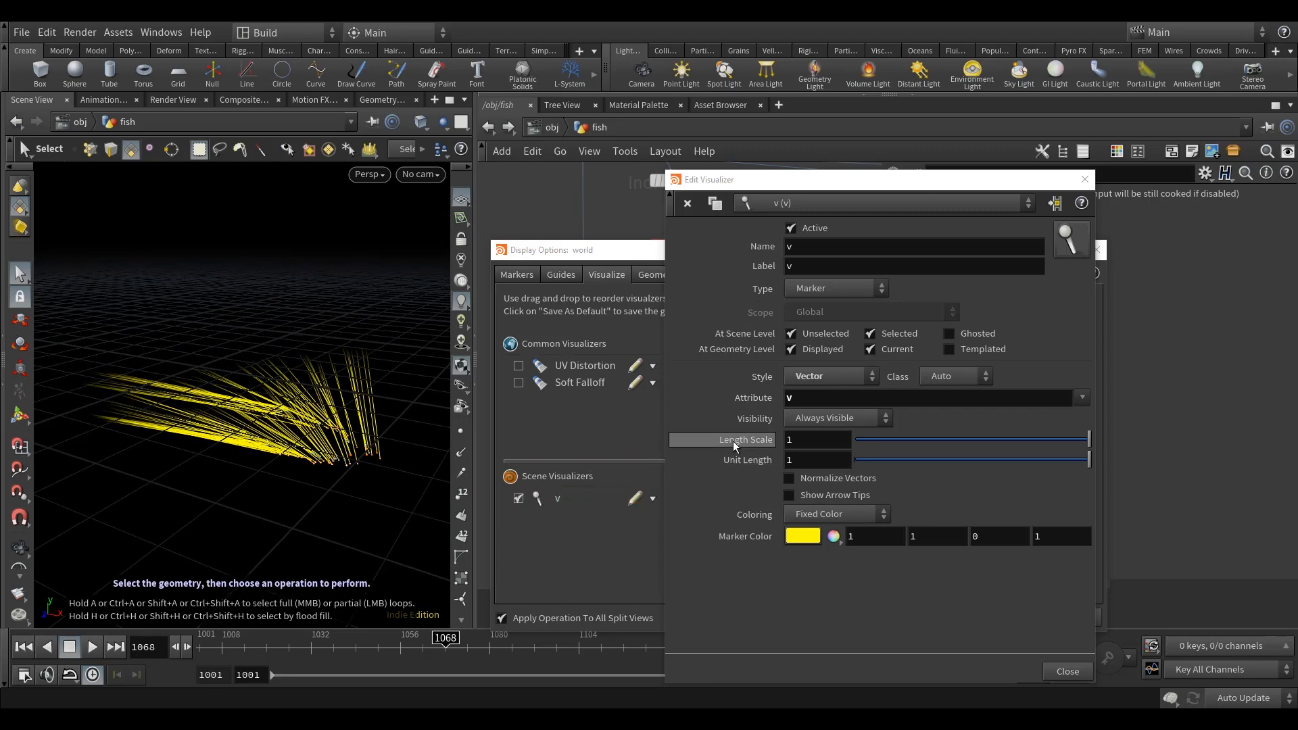
pyautogui.moveTo(802, 442); pyautogui.dragTo(752, 447)
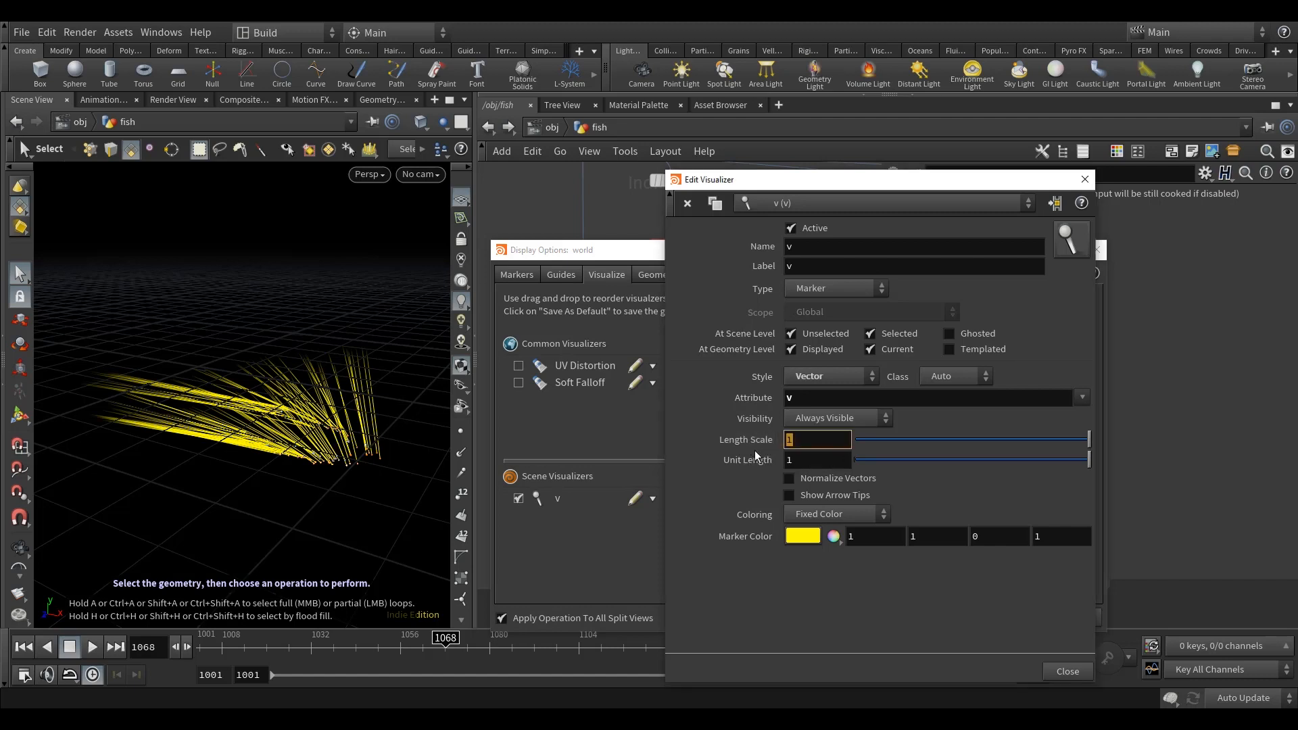
pyautogui.write('.041')
pyautogui.click(817, 460)
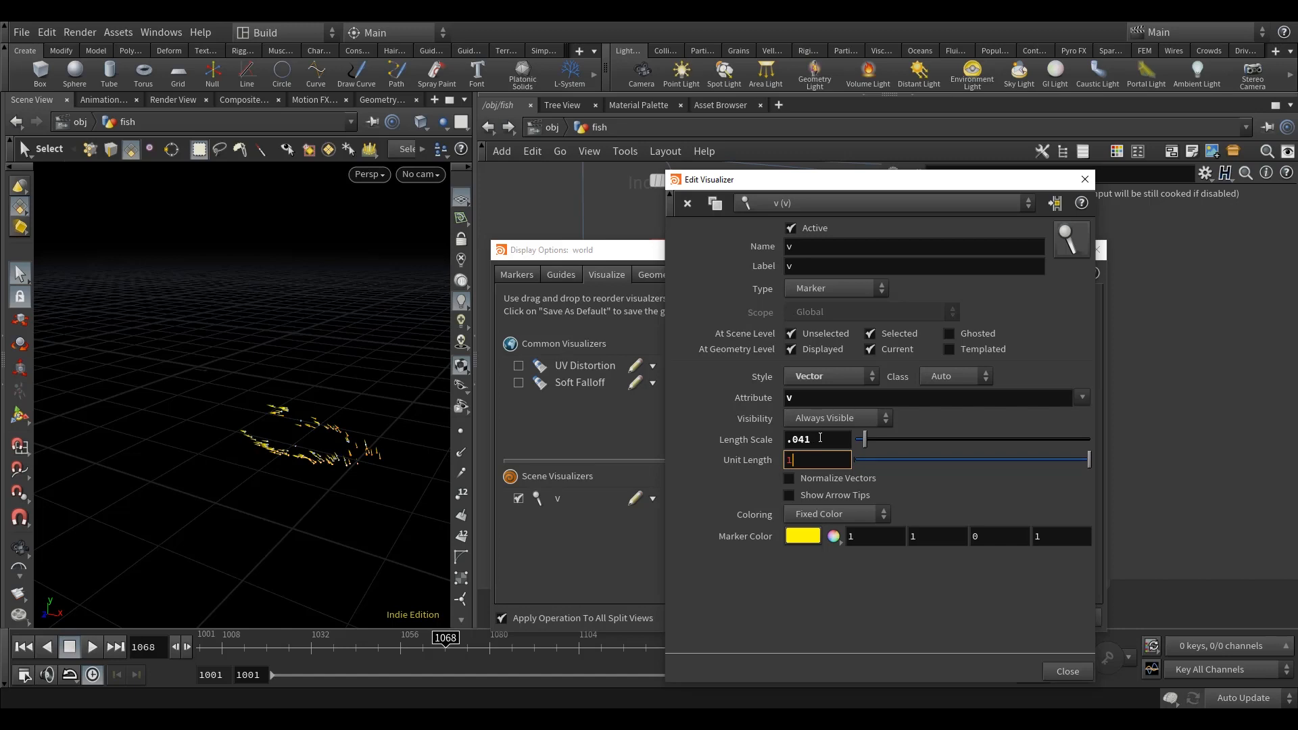
# Step: Set the v visualizer's length scale to 1, and close the visualizer editor and the display options
pyautogui.doubleClick(823, 438)
pyautogui.write('1')
pyautogui.press('Return')
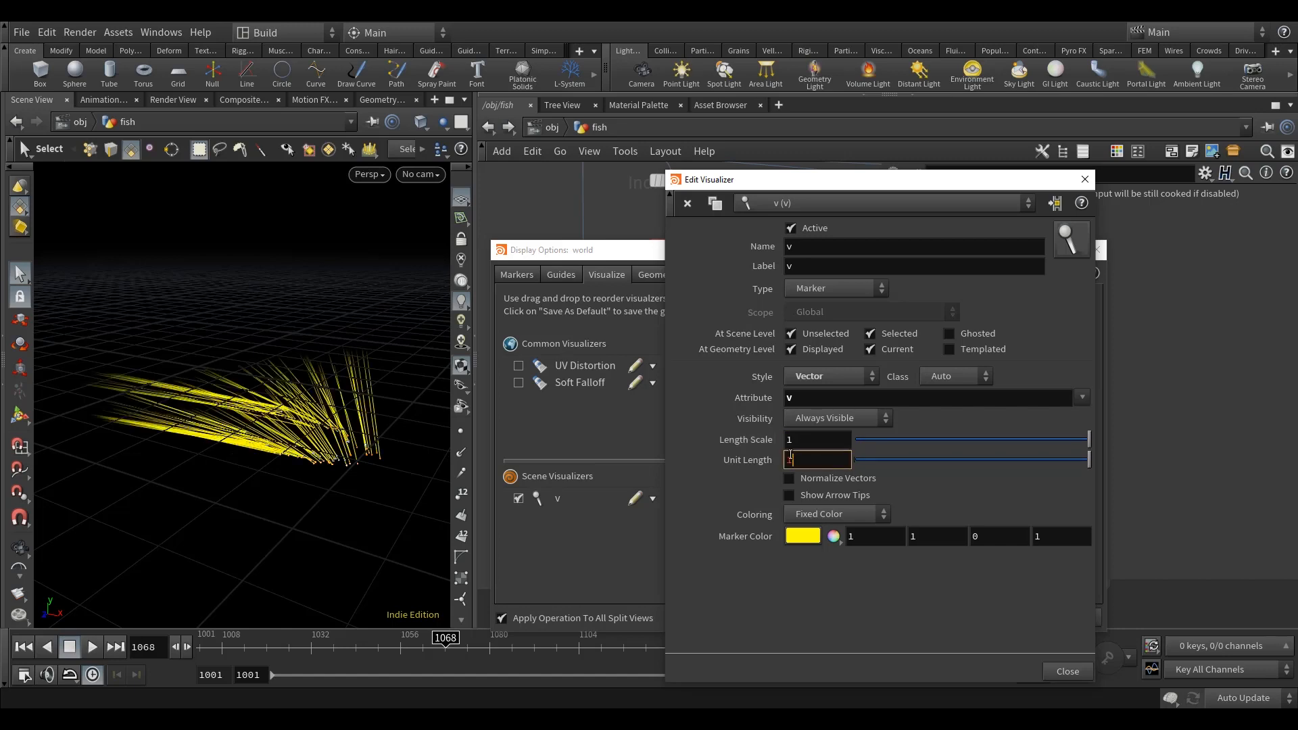
pyautogui.click(1086, 184)
pyautogui.click(1097, 249)
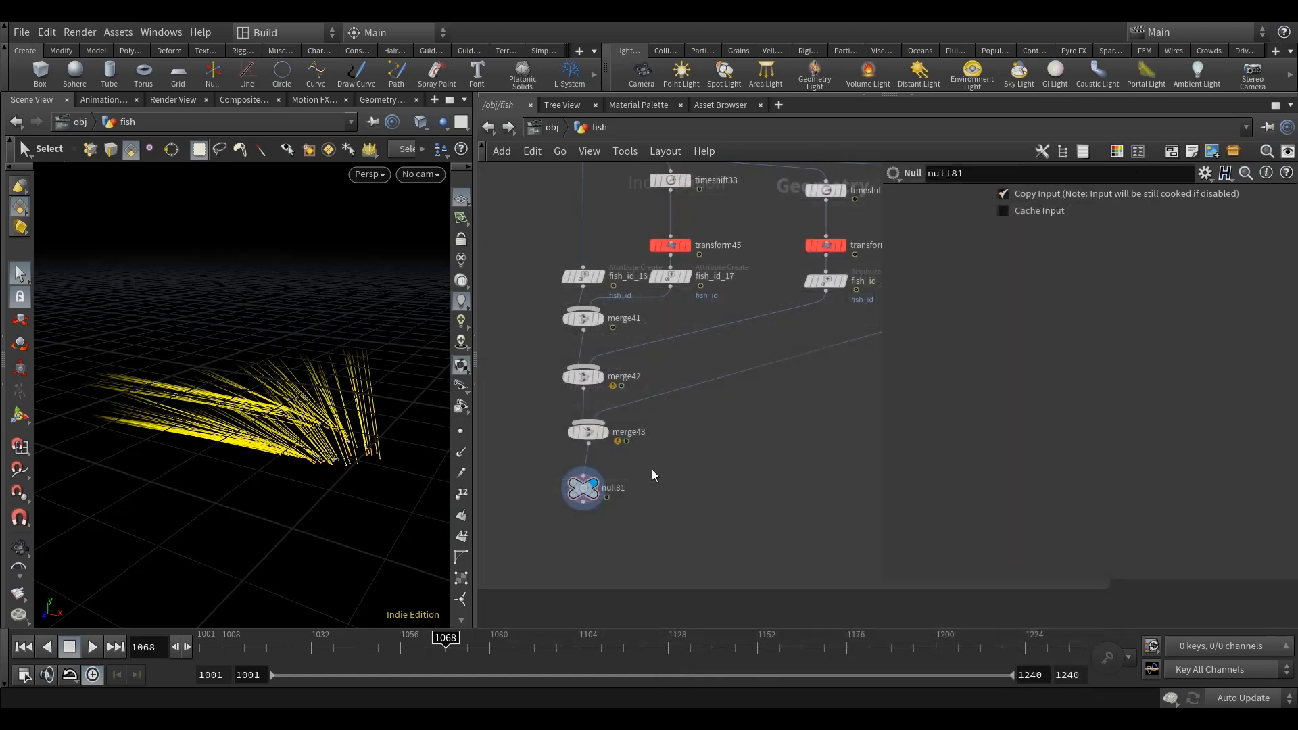
# Step: Compare the velocity vectors of null81 with the fish geometry of null23 in the viewport
pyautogui.scroll(-5, 629, 446)
pyautogui.scroll(8, 596, 385)
pyautogui.click(592, 392)
pyautogui.moveTo(679, 428); pyautogui.dragTo(690, 377, button='middle')
pyautogui.keyDown('alt'); pyautogui.moveTo(267, 483); pyautogui.dragTo(308, 469); pyautogui.keyUp('alt')
pyautogui.scroll(-6, 675, 477)
pyautogui.moveTo(730, 474); pyautogui.dragTo(647, 295, button='middle')
pyautogui.scroll(5, 804, 544)
pyautogui.moveTo(804, 545); pyautogui.dragTo(749, 448, button='middle')
pyautogui.scroll(5, 679, 492)
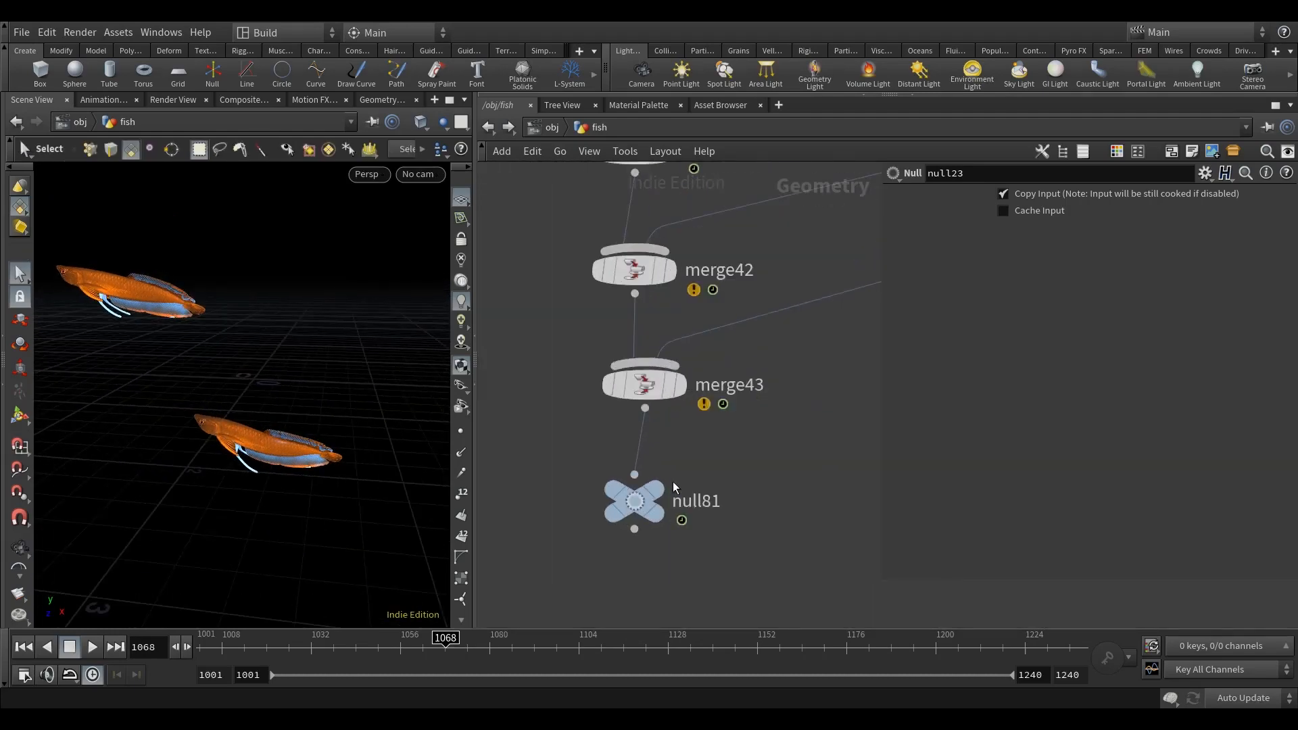
pyautogui.click(677, 457)
pyautogui.moveTo(367, 460)
pyautogui.keyDown('alt'); pyautogui.mouseDown()
pyautogui.moveTo(339, 504)
pyautogui.moveTo(334, 434)
pyautogui.moveTo(336, 469)
pyautogui.moveTo(370, 473)
pyautogui.mouseUp(); pyautogui.keyUp('alt')
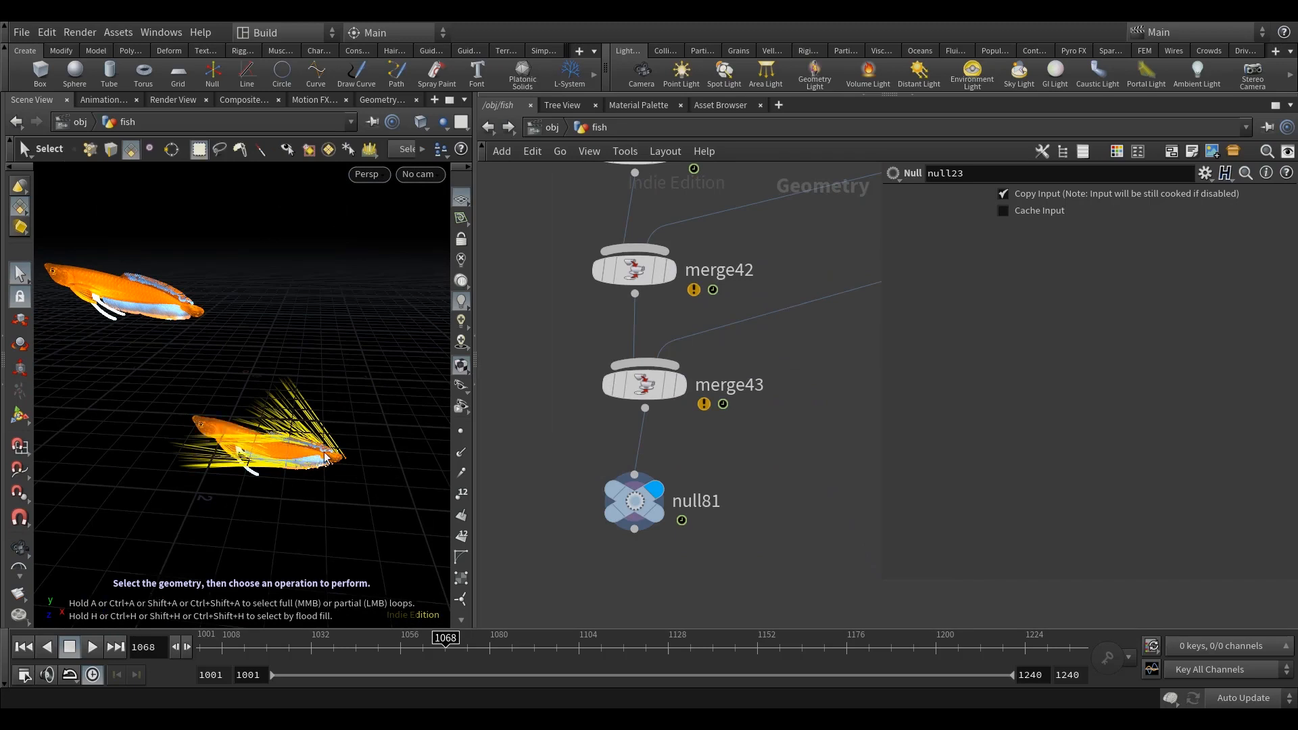
pyautogui.scroll(-2, 733, 486)
pyautogui.moveTo(733, 487); pyautogui.dragTo(702, 403, button='middle')
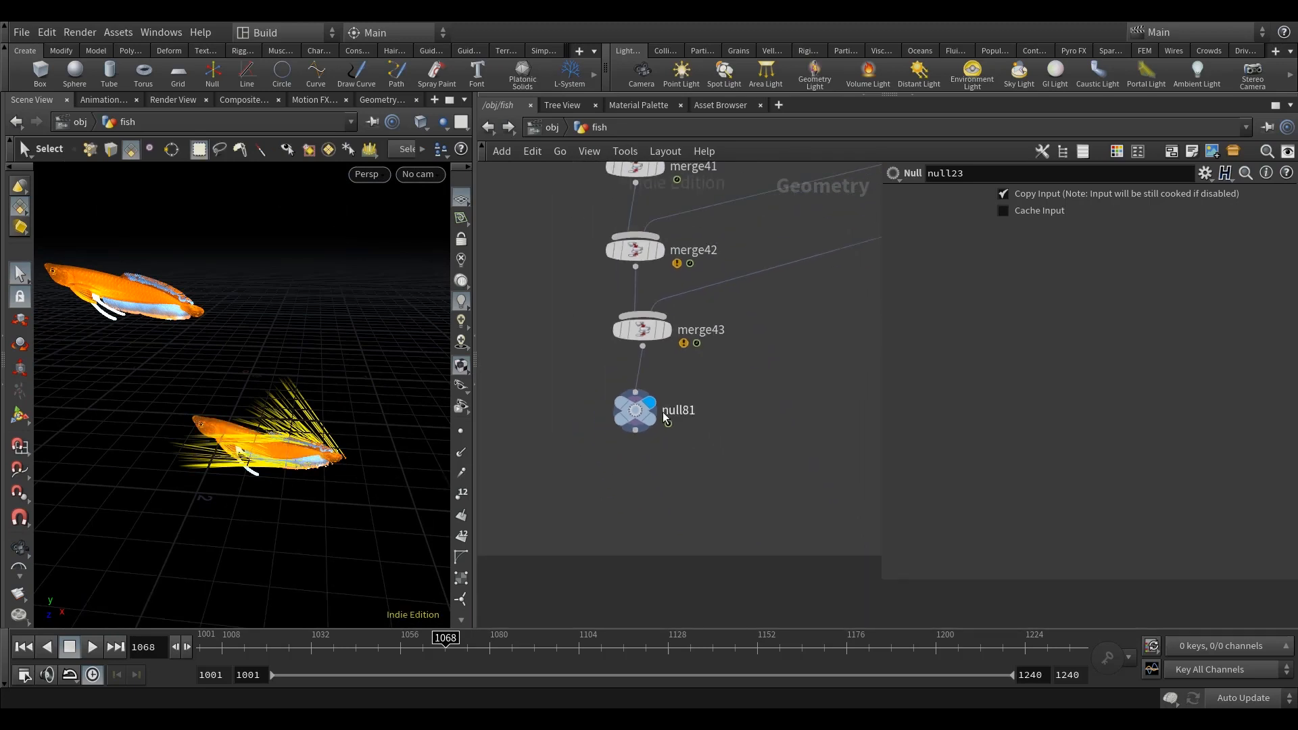
# Step: View null81's velocity vectors on their own, and display null23's fish geometry again
pyautogui.click(636, 411)
pyautogui.scroll(-1, 729, 420)
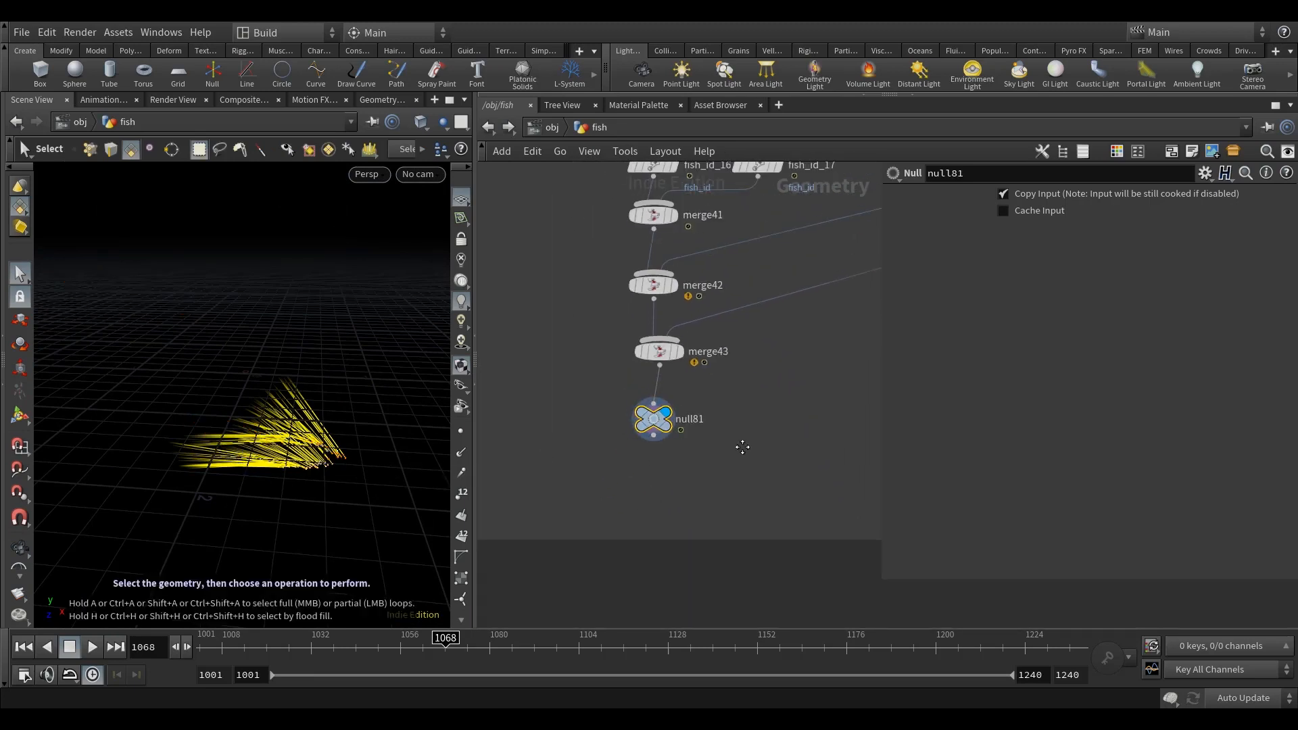
pyautogui.moveTo(731, 421); pyautogui.dragTo(759, 486, button='middle')
pyautogui.scroll(-5, 760, 486)
pyautogui.moveTo(556, 240); pyautogui.dragTo(576, 330, button='middle')
pyautogui.scroll(4, 534, 267)
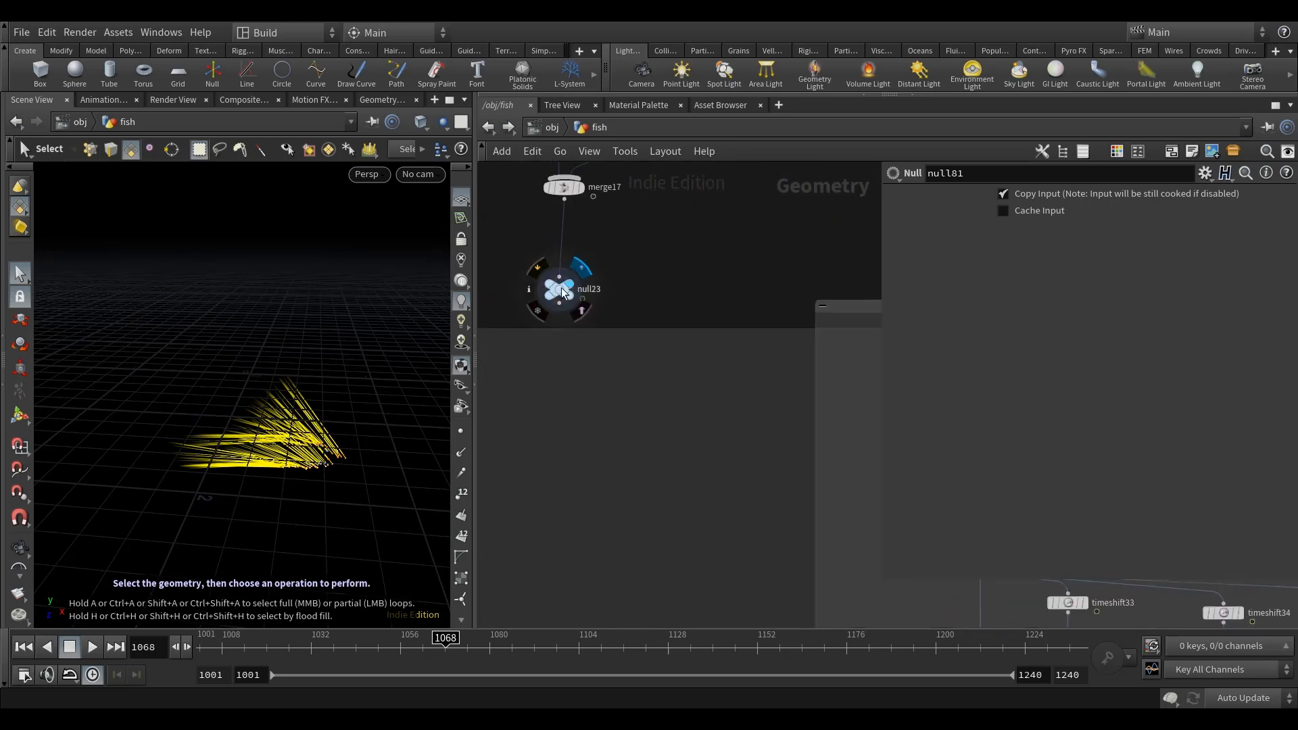
pyautogui.click(562, 291)
pyautogui.moveTo(644, 457); pyautogui.dragTo(536, 327, button='middle')
pyautogui.scroll(-5, 699, 481)
pyautogui.moveTo(748, 625); pyautogui.dragTo(660, 494, button='middle')
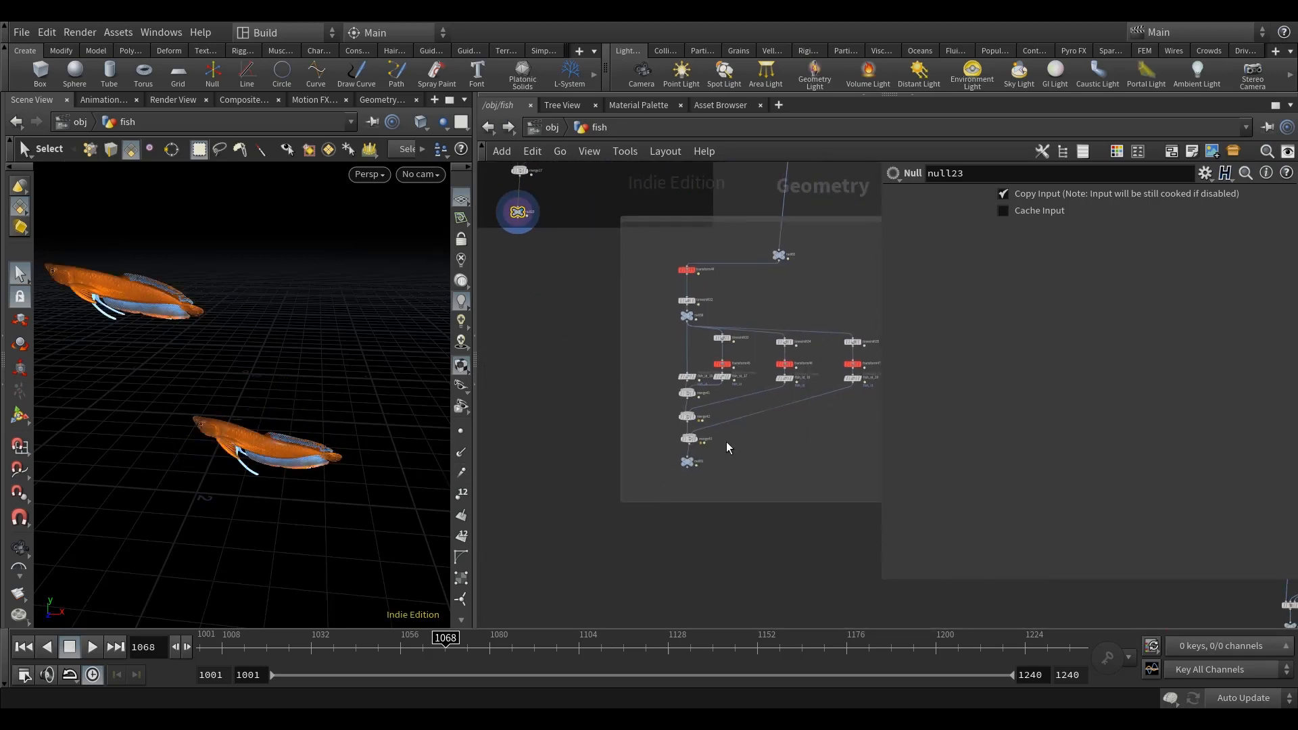
# Step: Add a Point Wrangle below the pasted network box, connect it to null81's output and display it
pyautogui.scroll(3, 703, 531)
pyautogui.press('Tab')
pyautogui.write('point')
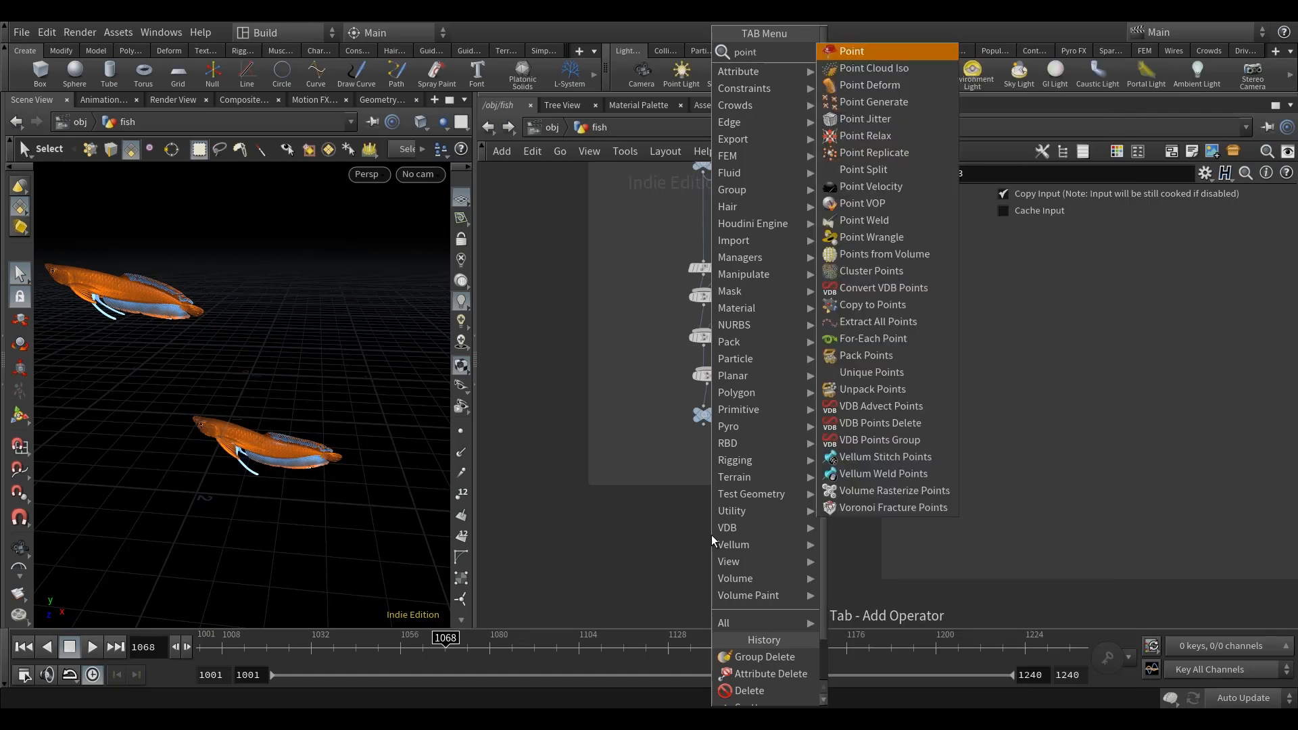
pyautogui.press('Return')
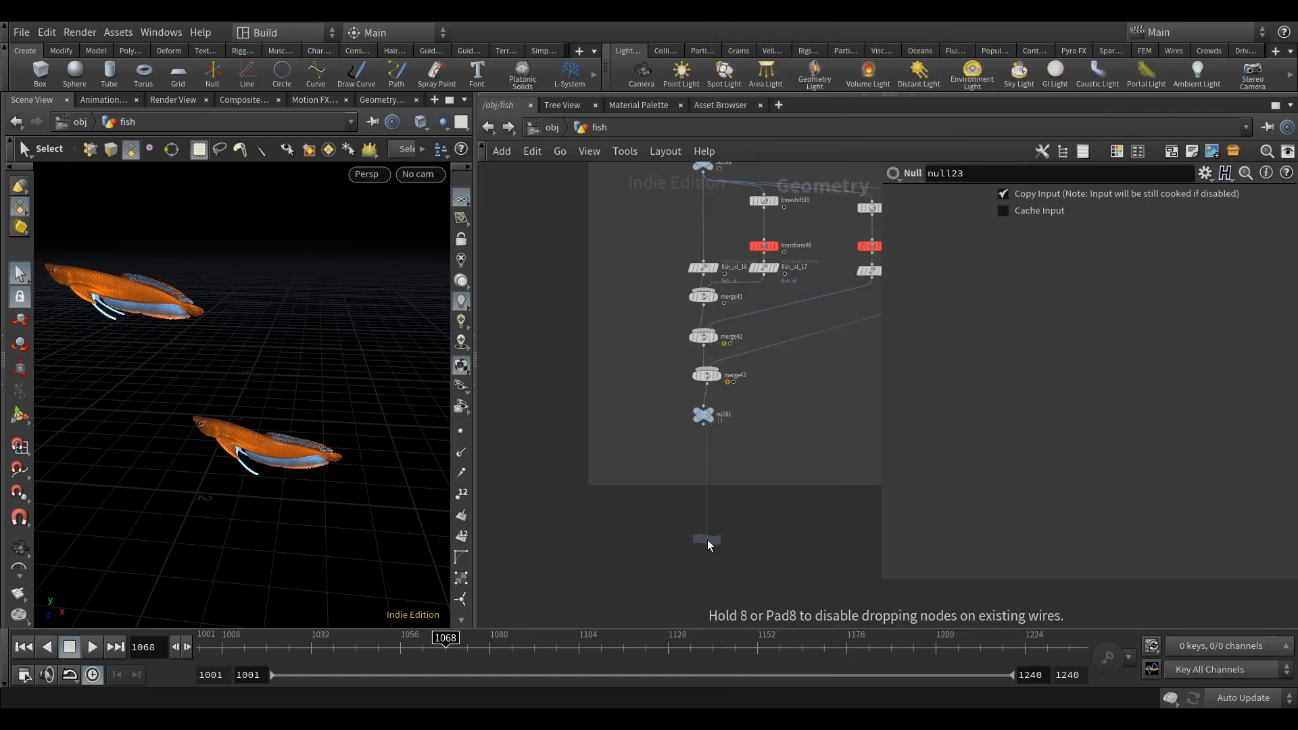
pyautogui.click(707, 540)
pyautogui.scroll(2, 700, 424)
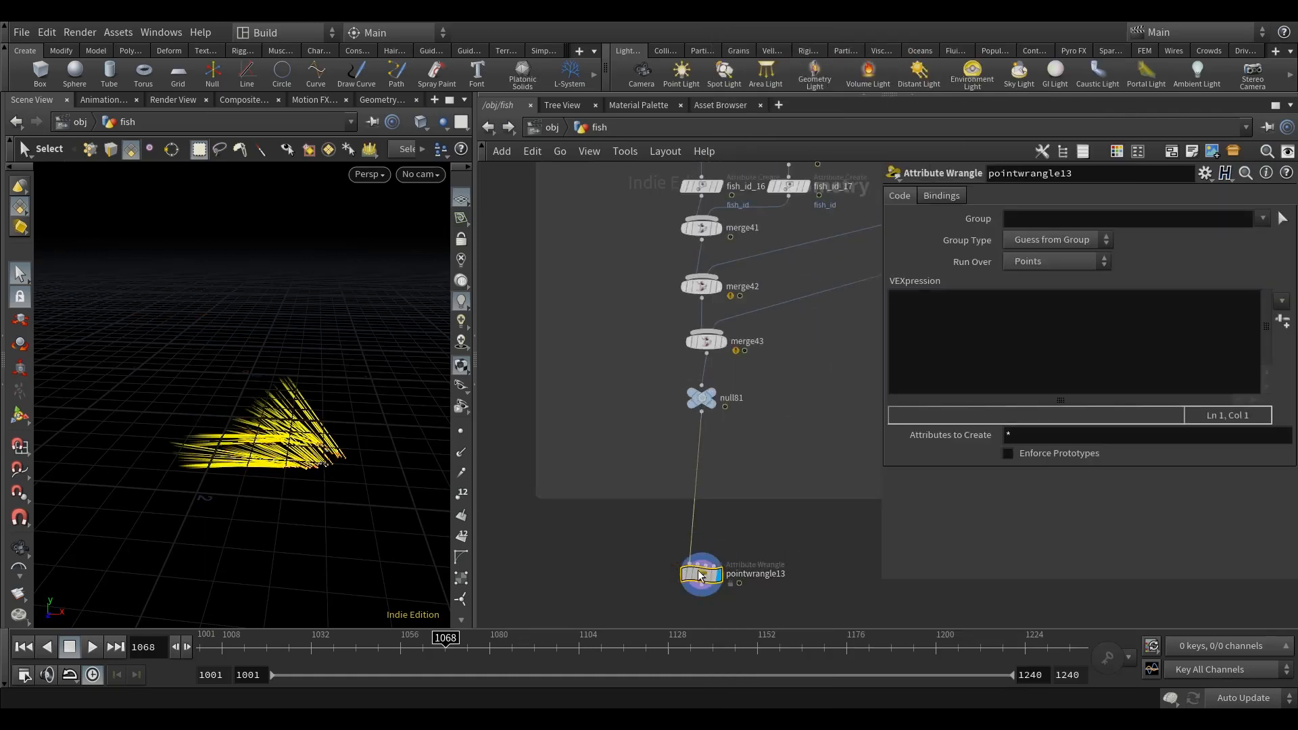
# Step: Reverse the velocity in pointwrangle13 with the VEXpression v@v *= -1;
pyautogui.click(1003, 324)
pyautogui.write('v@v *= -1;')
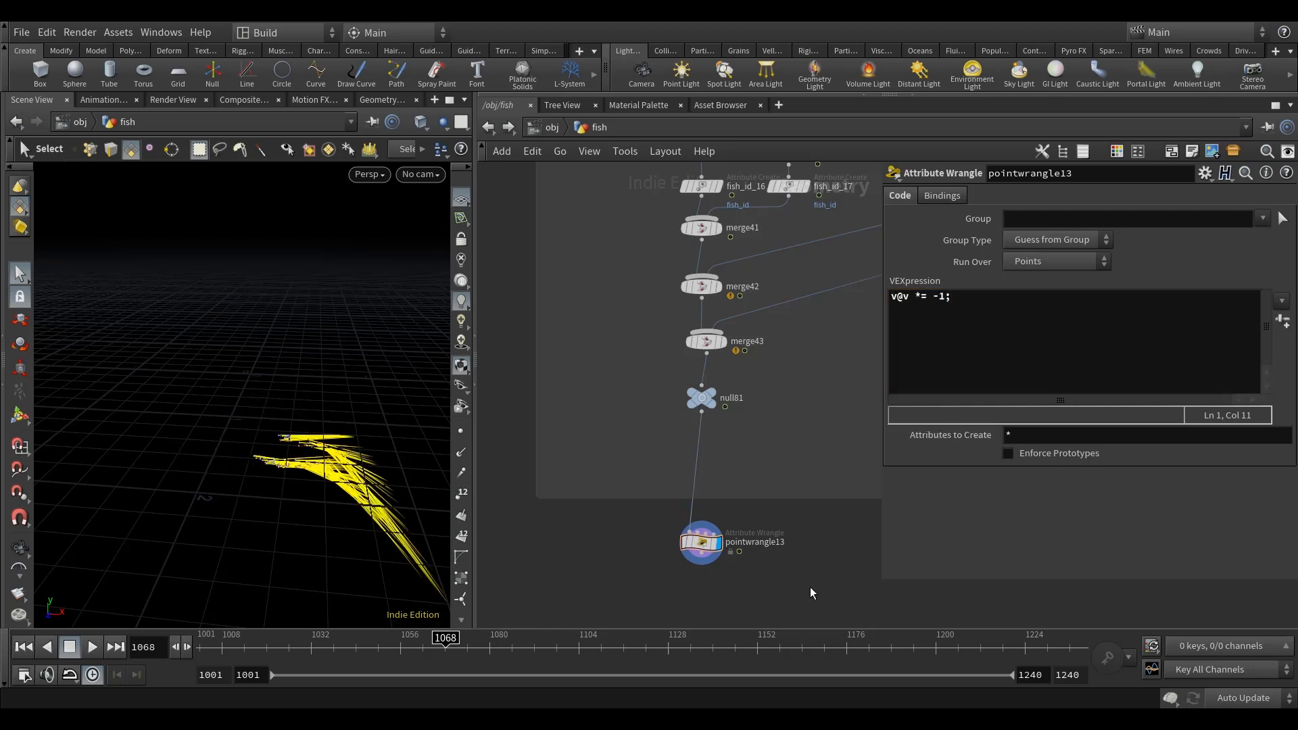
pyautogui.moveTo(810, 587); pyautogui.dragTo(761, 538, button='middle')
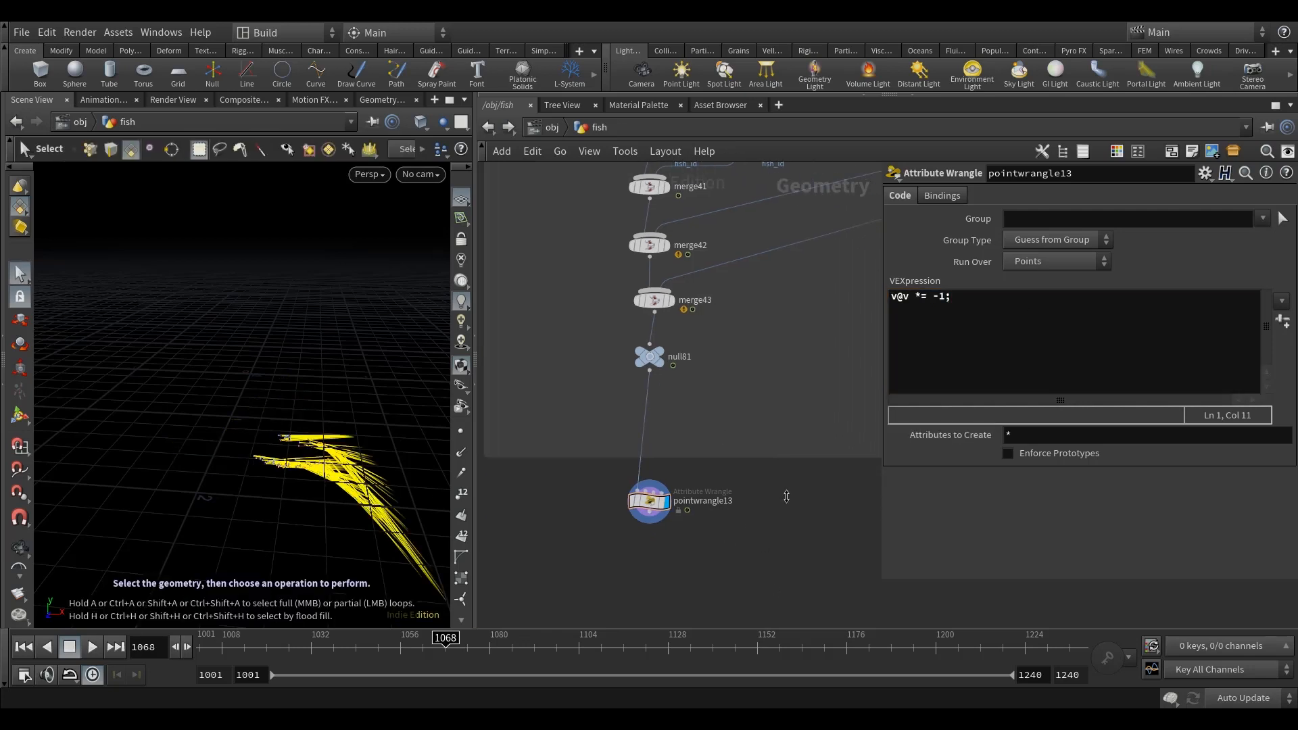
# Step: Add a DOP Network below pointwrangle13, connect it to the wrangle's output and display it
pyautogui.moveTo(800, 499); pyautogui.dragTo(792, 447, button='middle')
pyautogui.press('Tab')
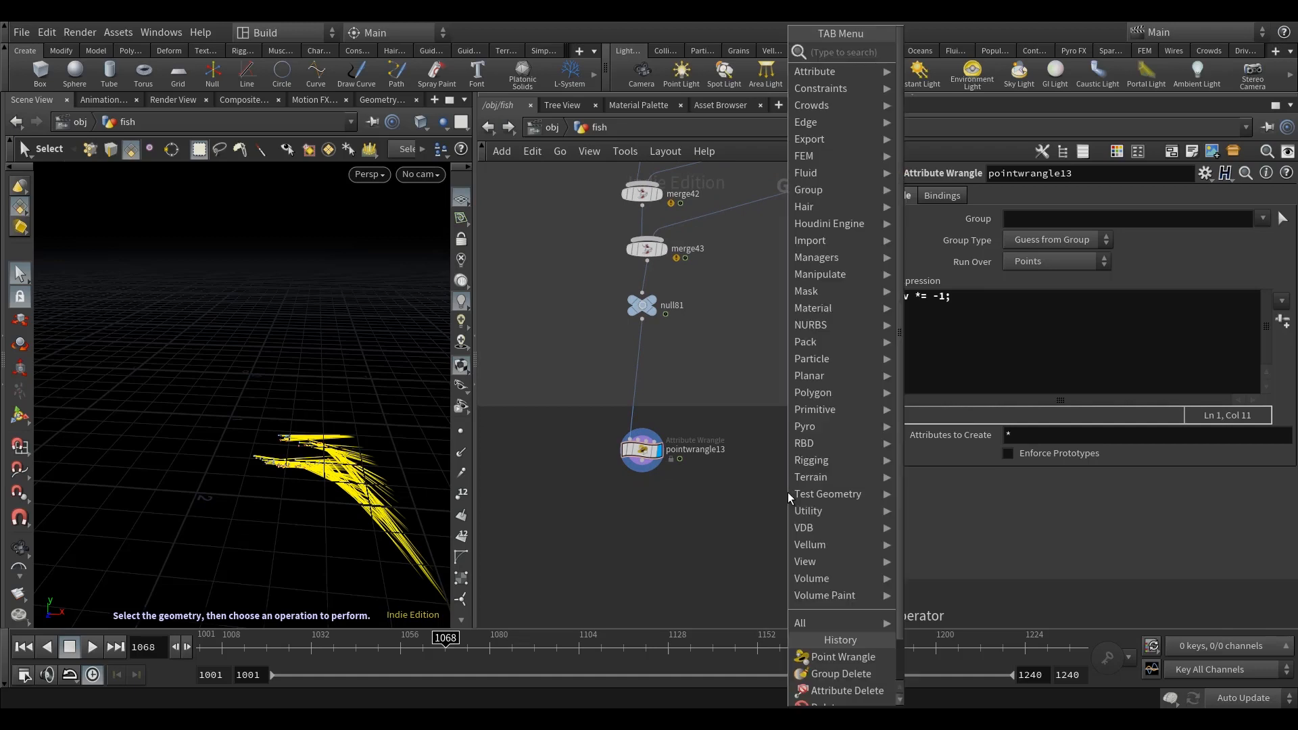
pyautogui.write('dop')
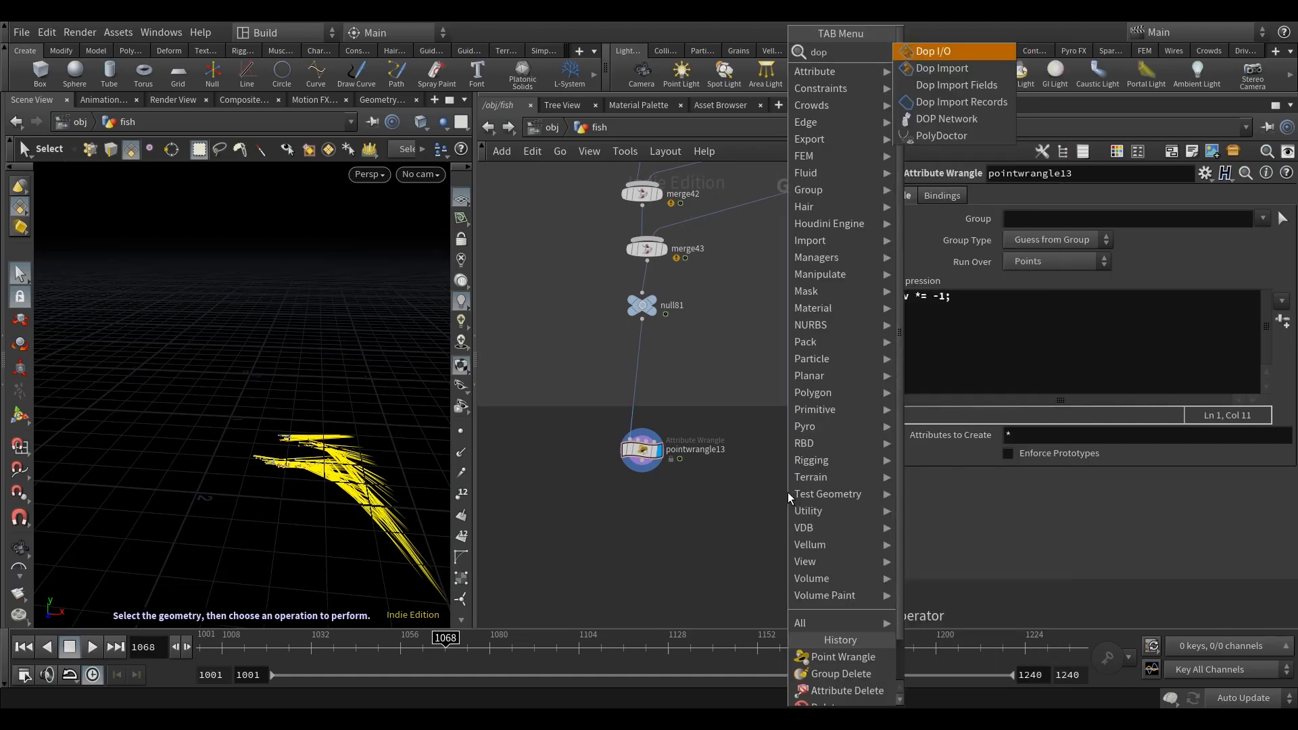
pyautogui.click(971, 121)
pyautogui.click(637, 473)
pyautogui.scroll(3, 637, 473)
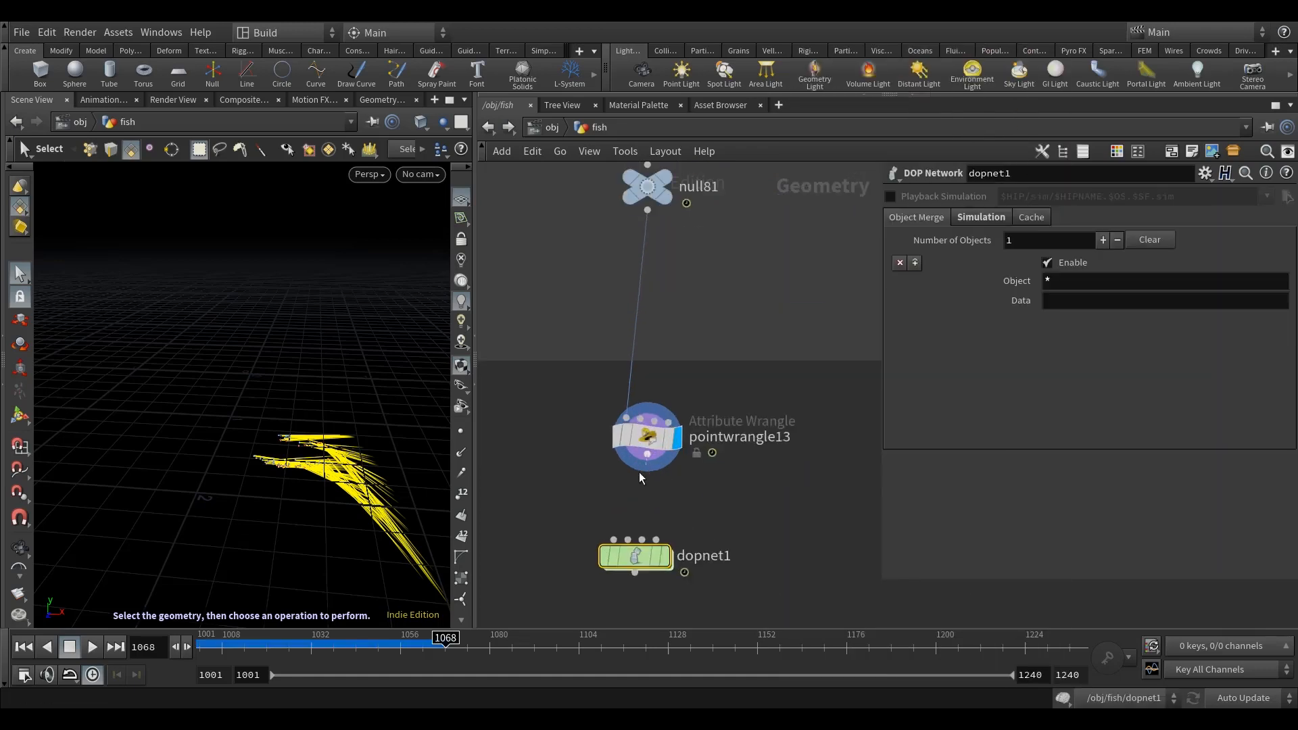
pyautogui.press('d')
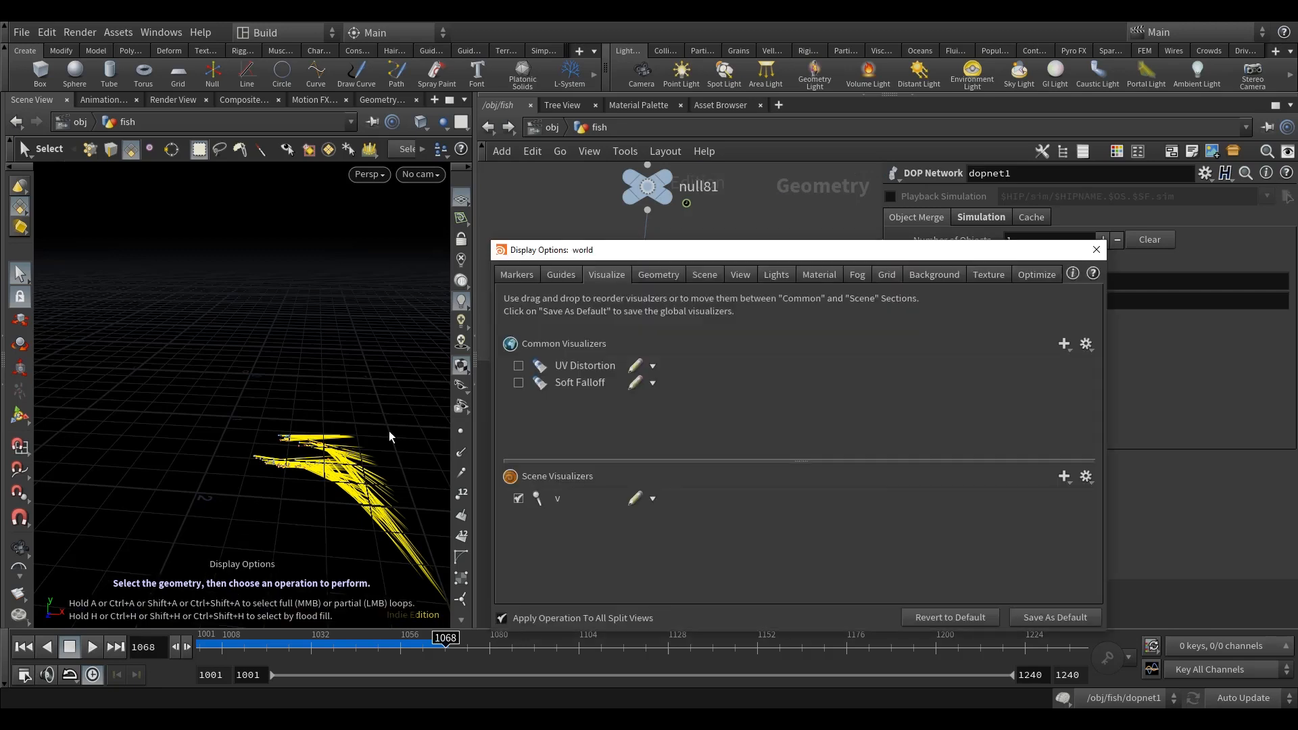
pyautogui.click(1097, 249)
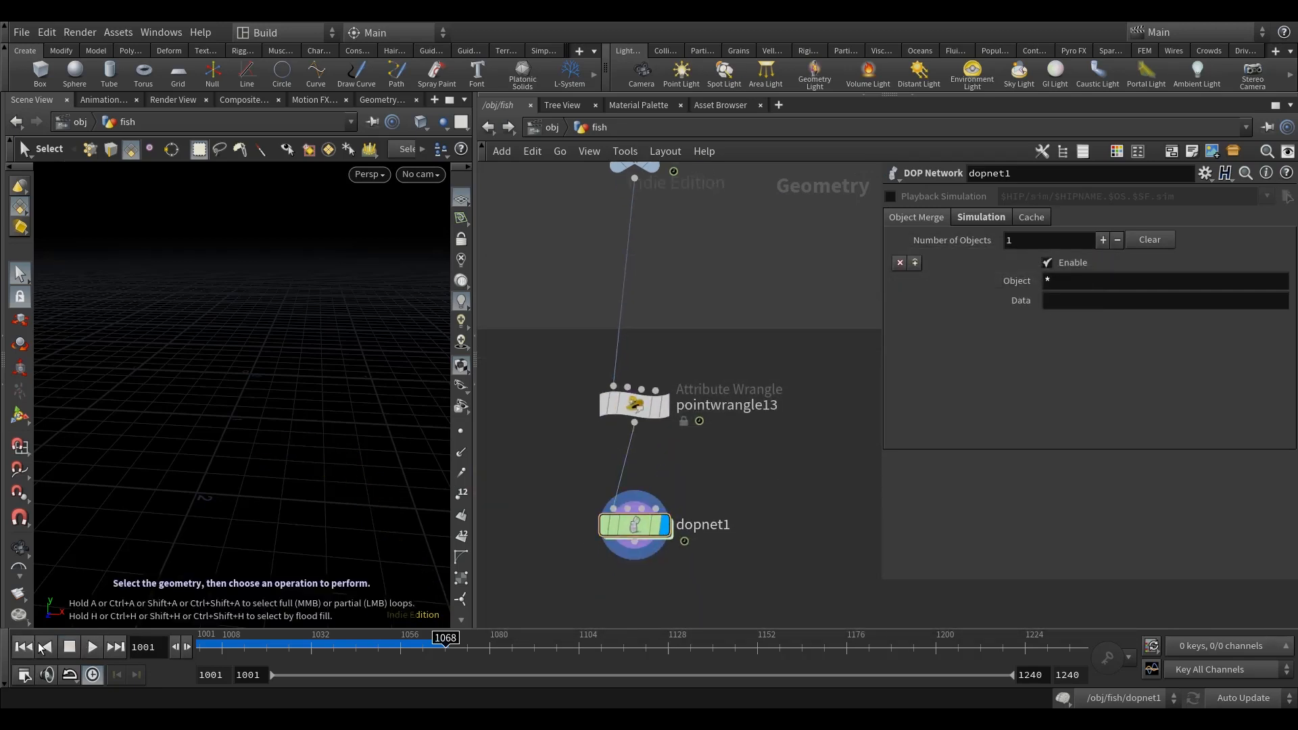
# Step: Rename the new DOP Network as dop_trail
pyautogui.scroll(2, 704, 492)
pyautogui.doubleClick(703, 536)
pyautogui.write('dop_tr')
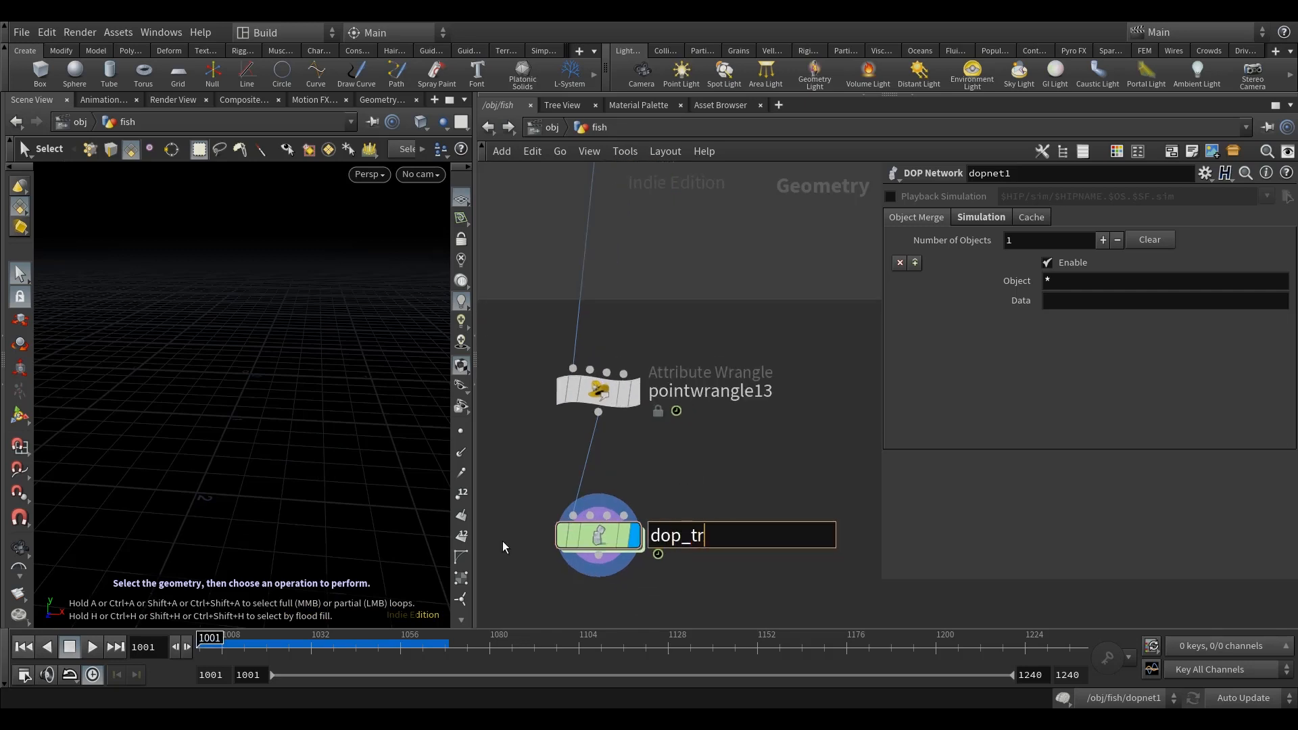
pyautogui.write('ail')
pyautogui.press('Return')
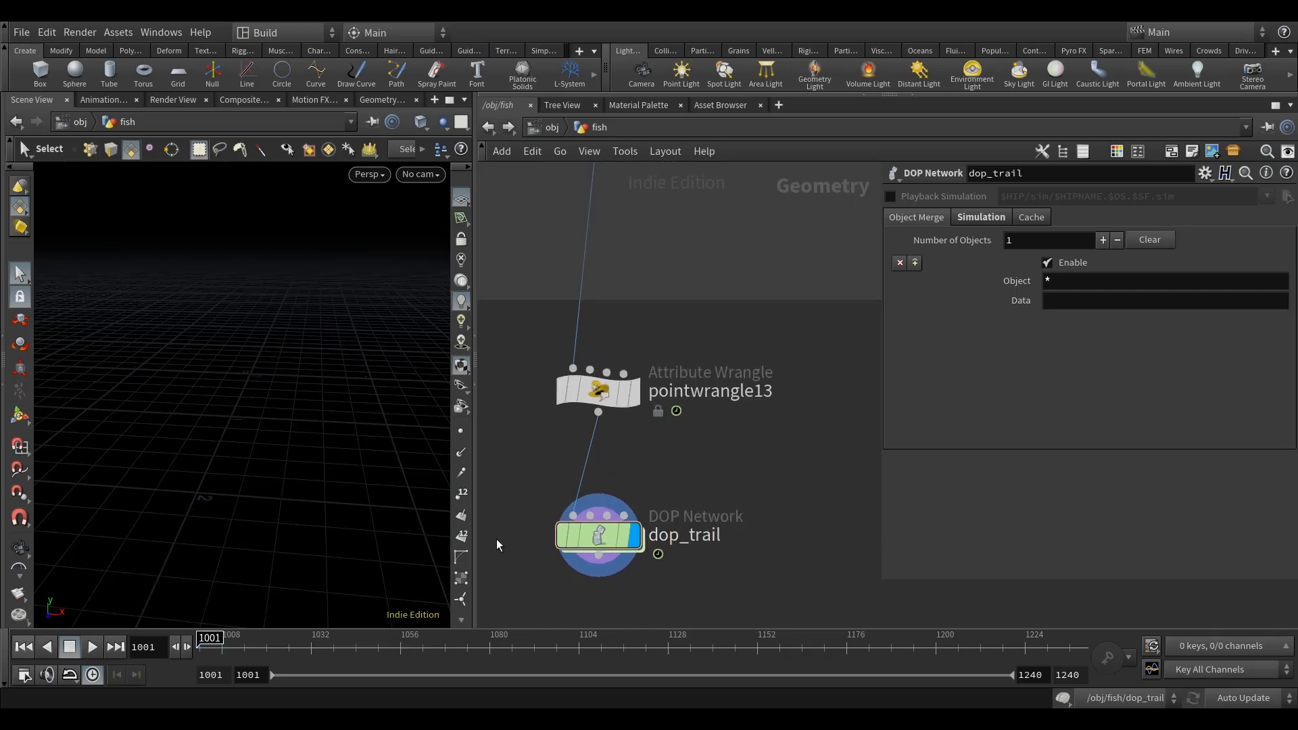
# Step: Inside dop_trail, add a POP Solver above the output node and connect it to output
pyautogui.doubleClick(580, 552)
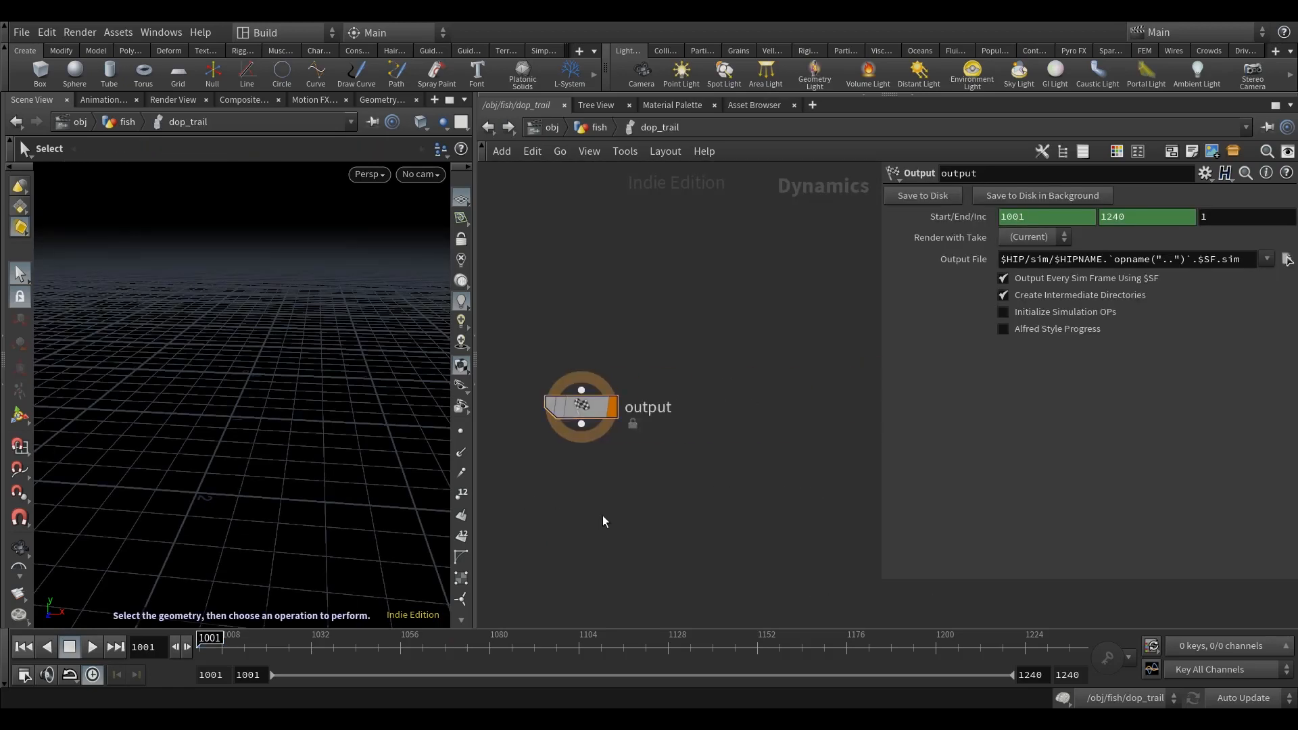
pyautogui.moveTo(647, 298); pyautogui.dragTo(730, 405, button='middle')
pyautogui.press('Tab')
pyautogui.write('popso')
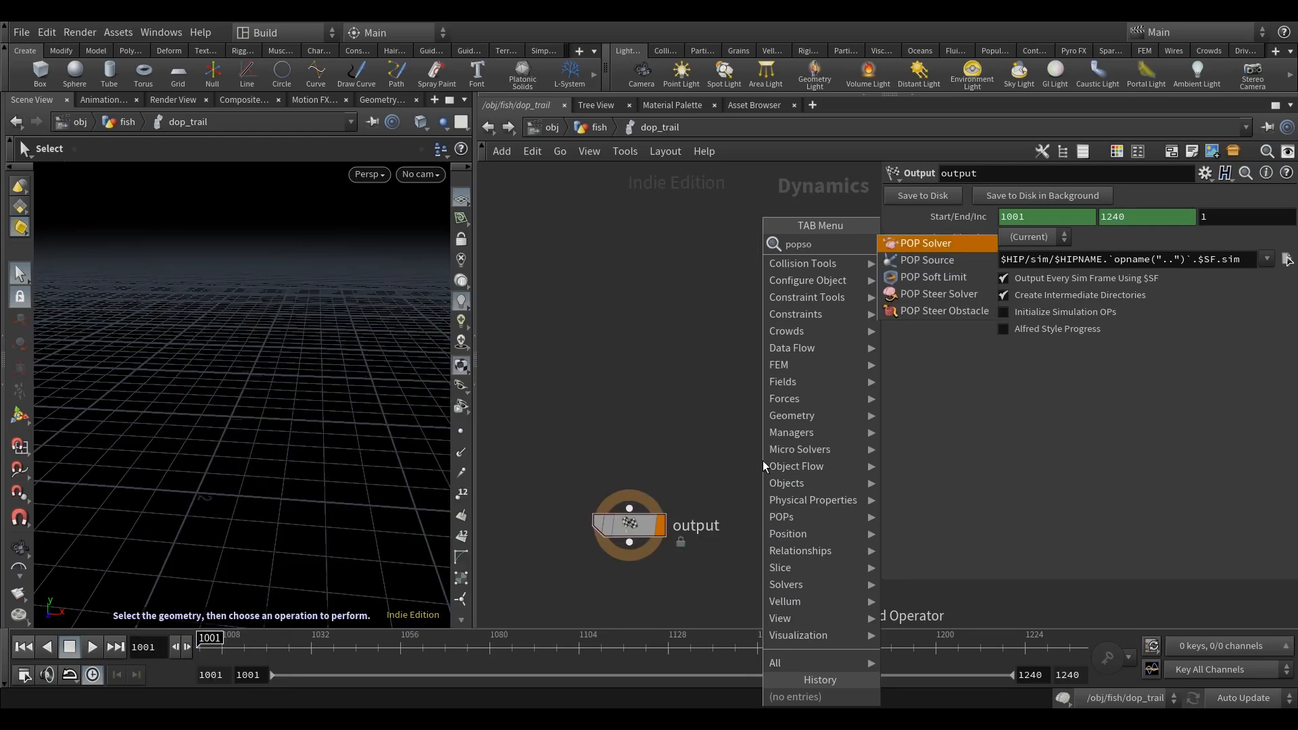
pyautogui.click(929, 243)
pyautogui.click(667, 436)
pyautogui.click(631, 420)
pyautogui.click(615, 543)
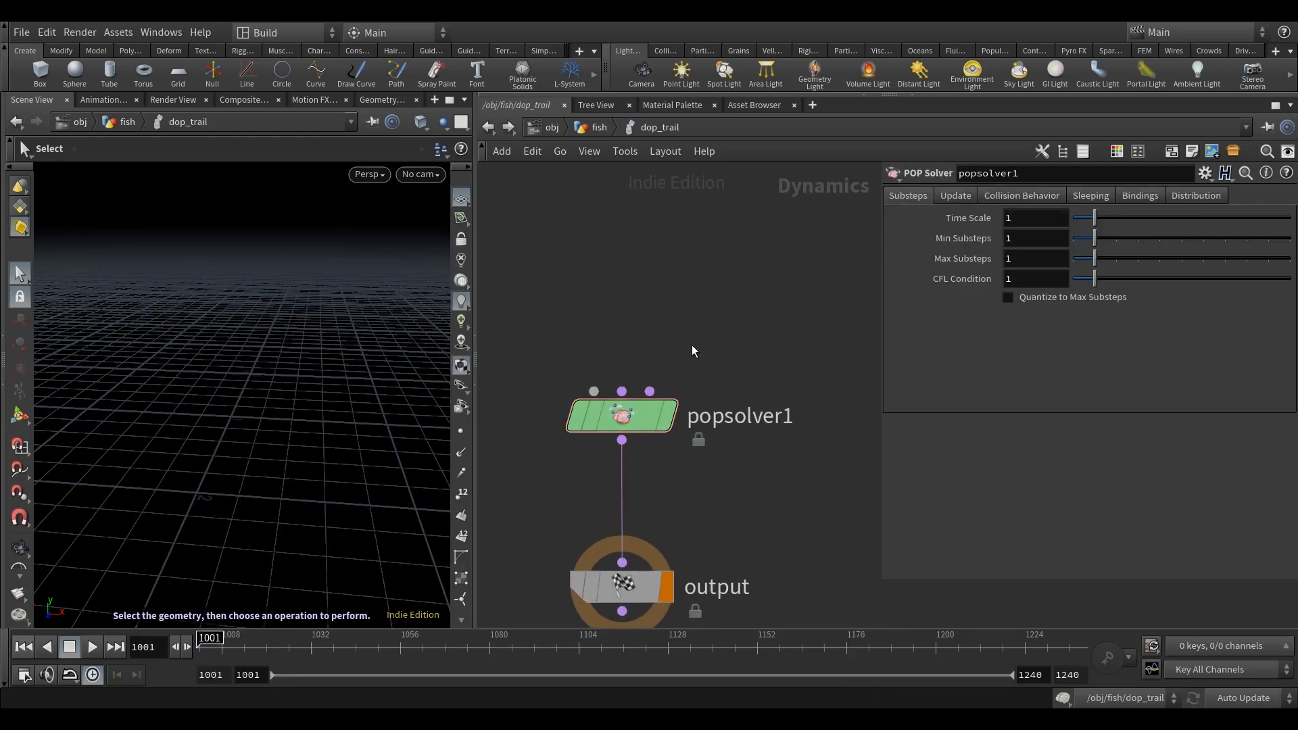
# Step: Add a POP Object above popsolver1 and connect it to the solver's first input
pyautogui.press('Tab')
pyautogui.write('popob')
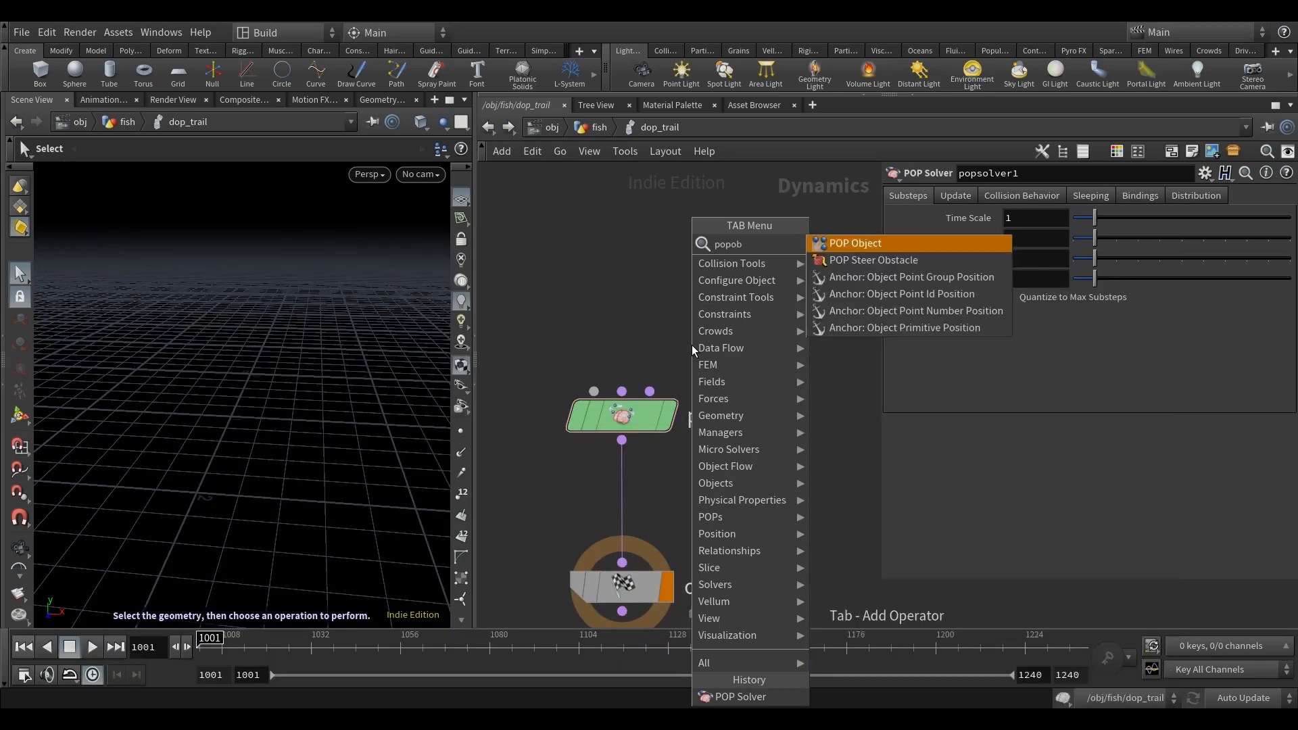
pyautogui.click(845, 245)
pyautogui.click(514, 268)
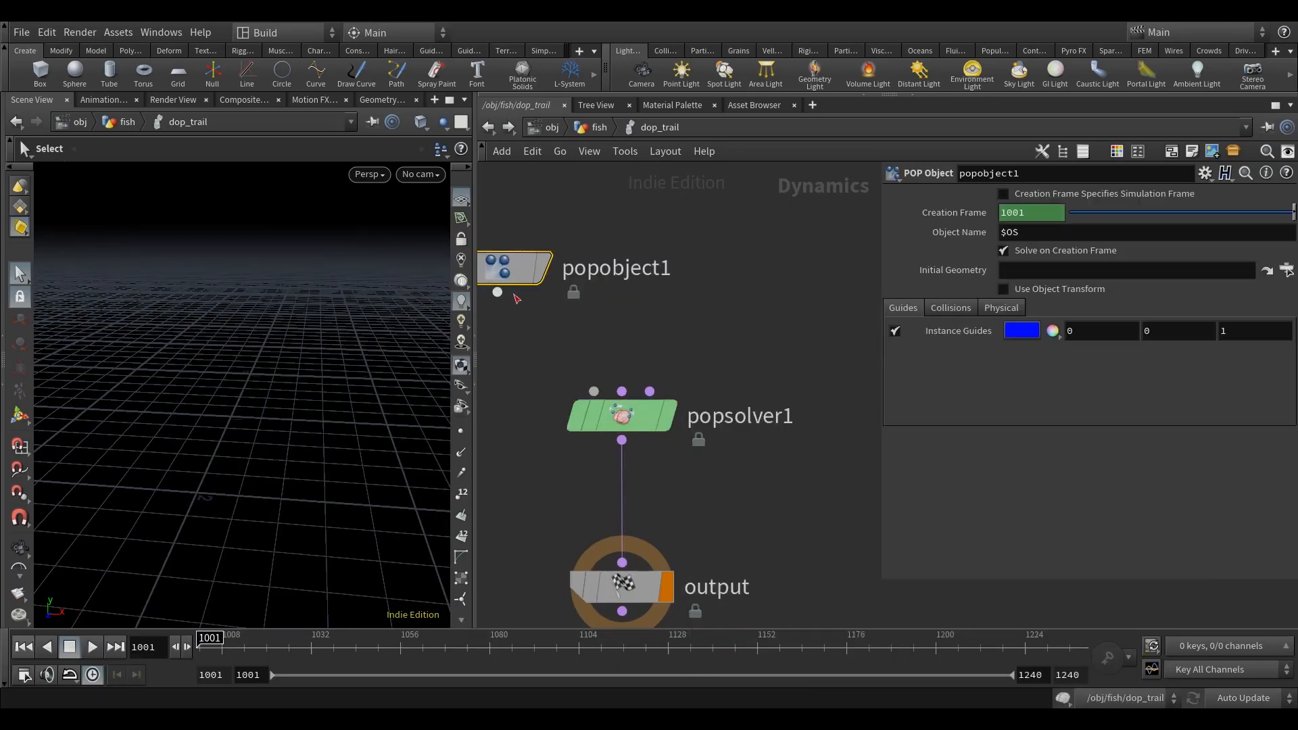
pyautogui.moveTo(685, 325); pyautogui.dragTo(732, 414, button='middle')
pyautogui.moveTo(534, 355); pyautogui.dragTo(527, 289)
pyautogui.scroll(-3, 612, 357)
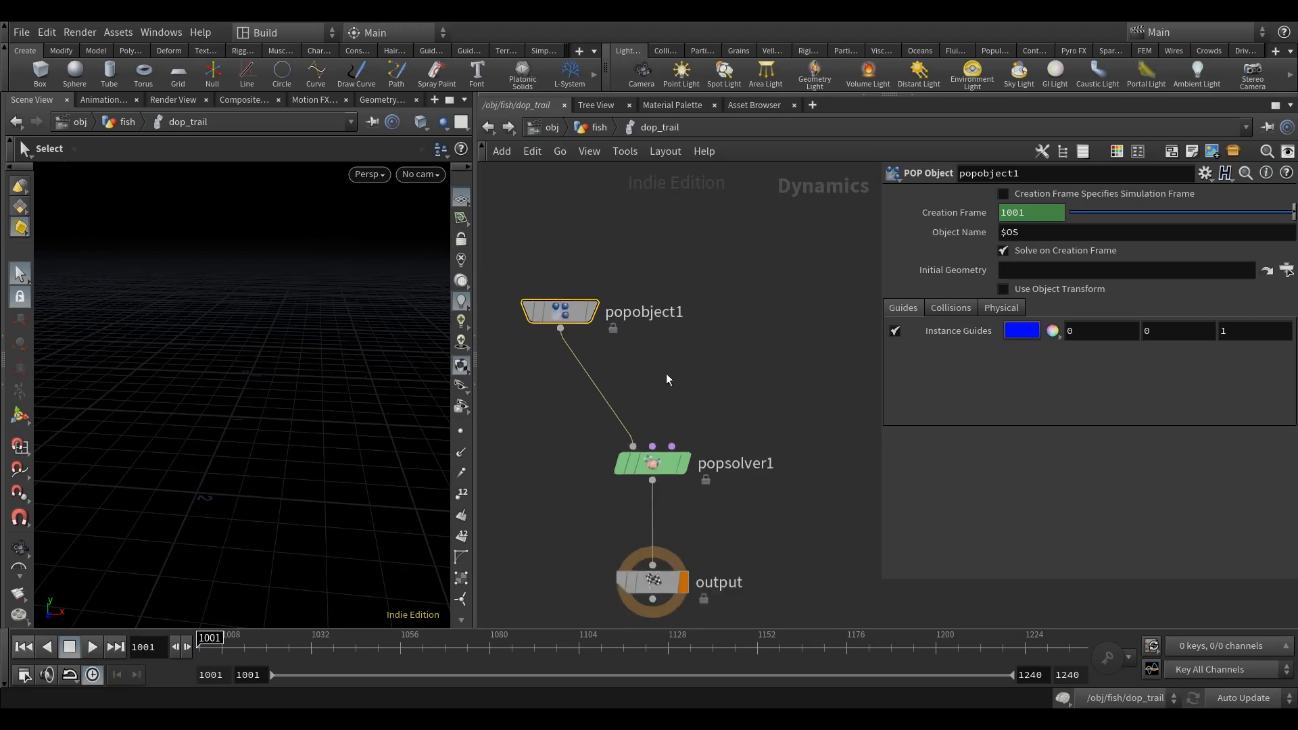
# Step: Add a POP Source beside popobject1 and connect it to popsolver1's third input
pyautogui.moveTo(663, 373); pyautogui.dragTo(598, 361, button='middle')
pyautogui.press('Tab')
pyautogui.write('popsourc')
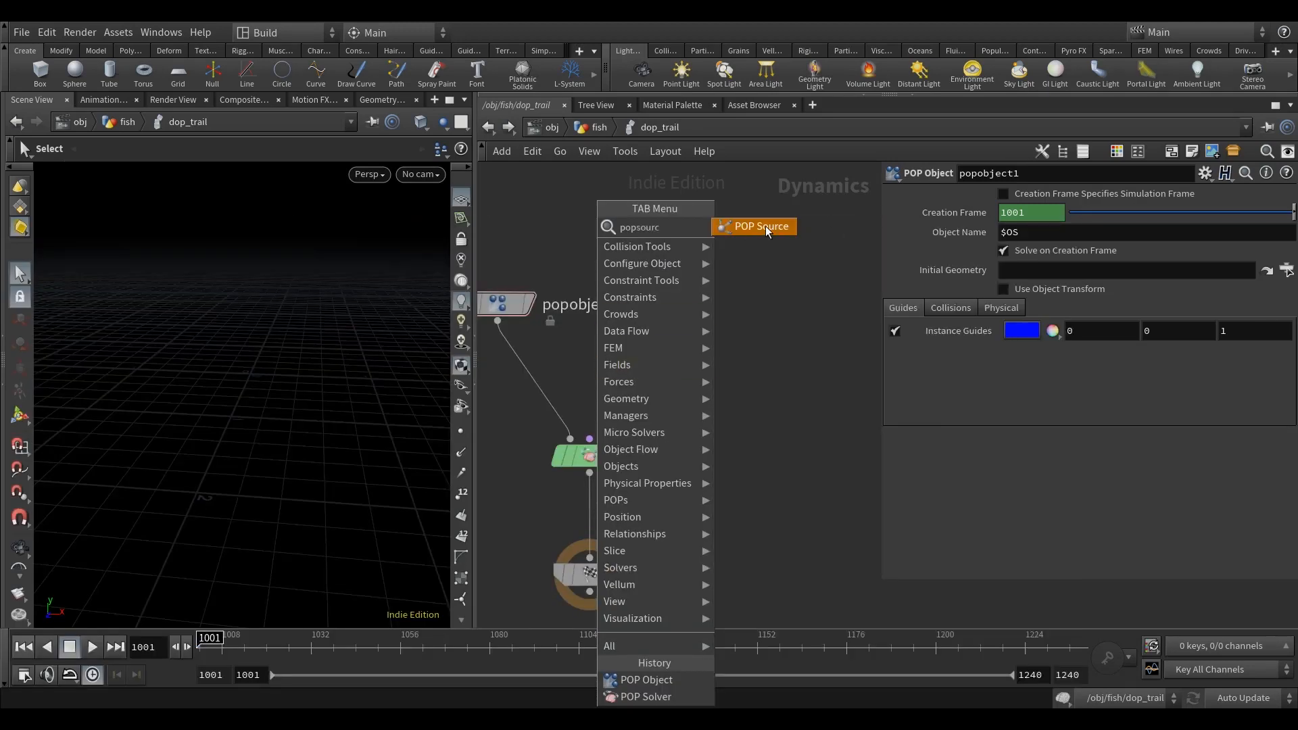
pyautogui.click(765, 226)
pyautogui.click(729, 267)
pyautogui.click(729, 288)
pyautogui.click(609, 439)
pyautogui.moveTo(732, 279); pyautogui.dragTo(716, 273)
pyautogui.moveTo(589, 462); pyautogui.dragTo(590, 457)
pyautogui.moveTo(756, 387); pyautogui.dragTo(796, 400, button='middle')
pyautogui.moveTo(561, 342); pyautogui.dragTo(532, 302)
pyautogui.moveTo(666, 259); pyautogui.dragTo(642, 252, button='middle')
# Step: Insert a POP Force between popsource1 and popsolver1
pyautogui.press('Tab')
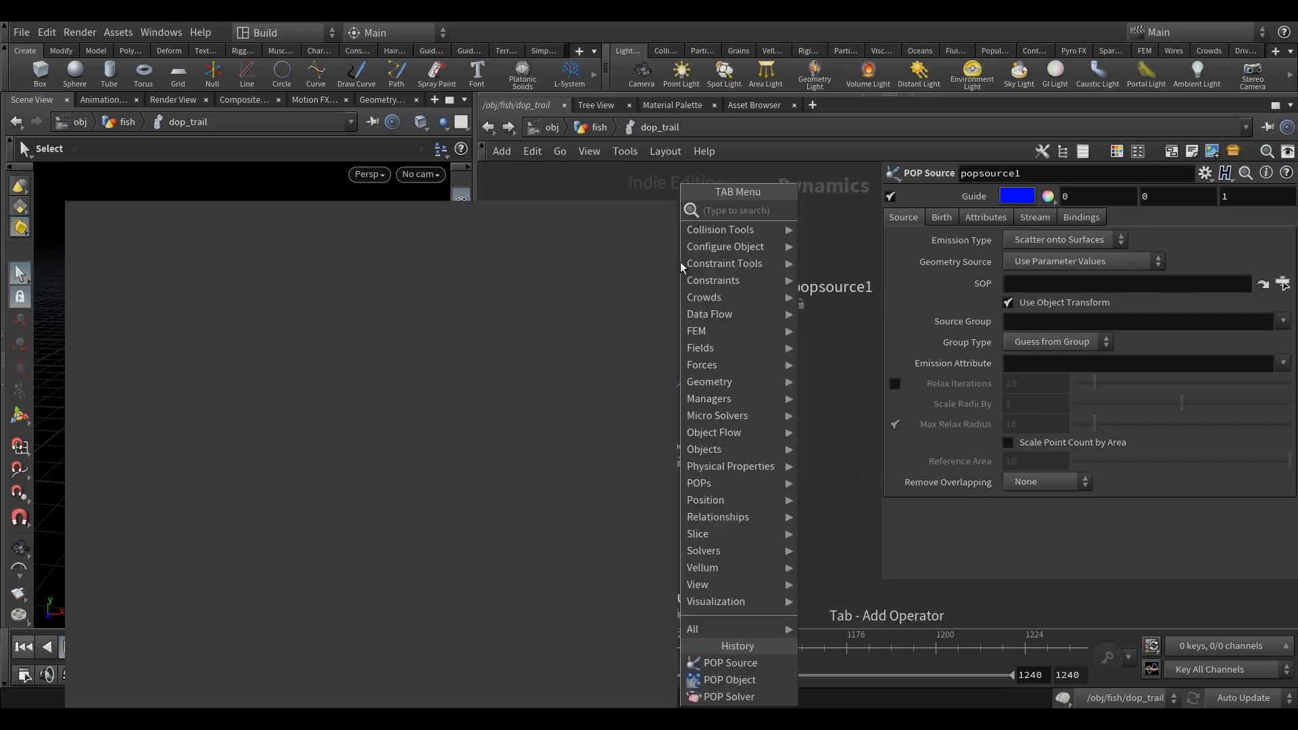
pyautogui.write('popfo')
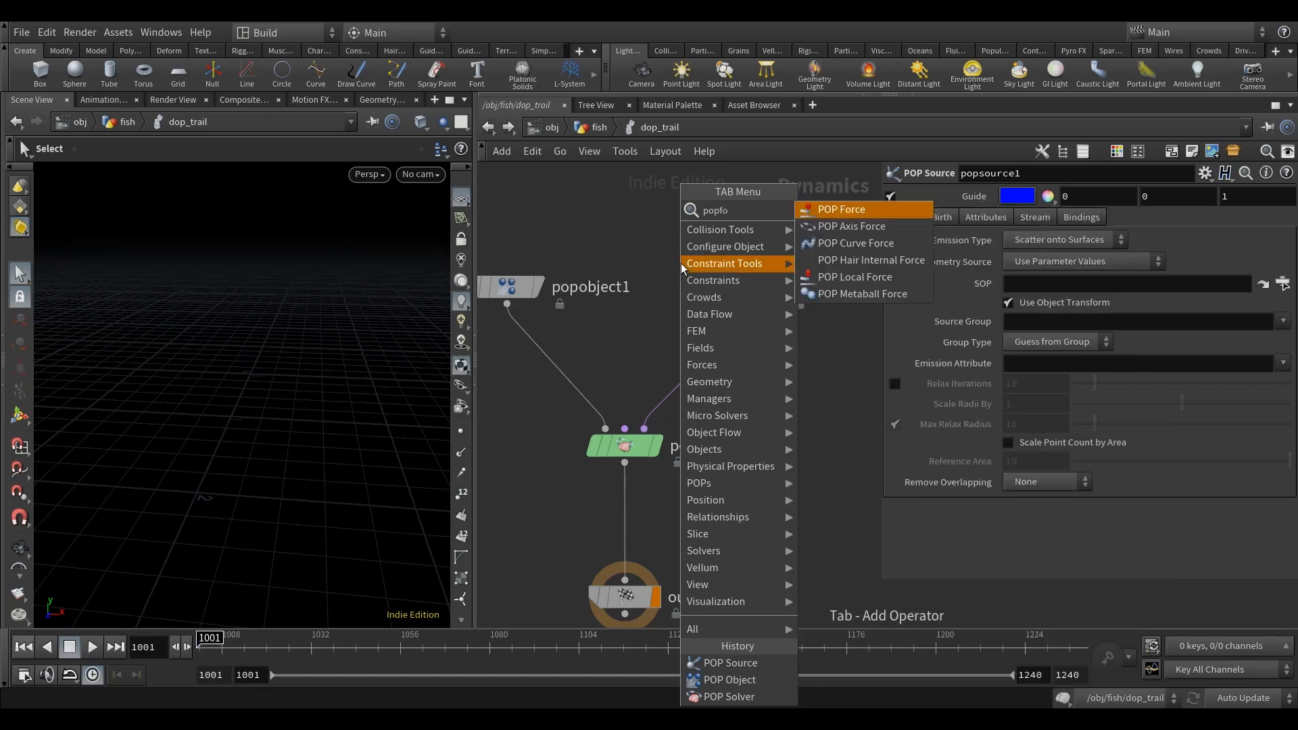
pyautogui.click(838, 209)
pyautogui.click(725, 365)
pyautogui.moveTo(724, 368); pyautogui.dragTo(717, 366)
pyautogui.moveTo(764, 431); pyautogui.dragTo(741, 438, button='middle')
pyautogui.moveTo(703, 372); pyautogui.dragTo(736, 371)
pyautogui.moveTo(799, 418); pyautogui.dragTo(737, 259)
pyautogui.moveTo(756, 244); pyautogui.dragTo(756, 330, button='middle')
pyautogui.moveTo(742, 399); pyautogui.dragTo(740, 276)
# Step: Insert a POP Drag between popforce1 and popsolver1
pyautogui.press('Tab')
pyautogui.write('po')
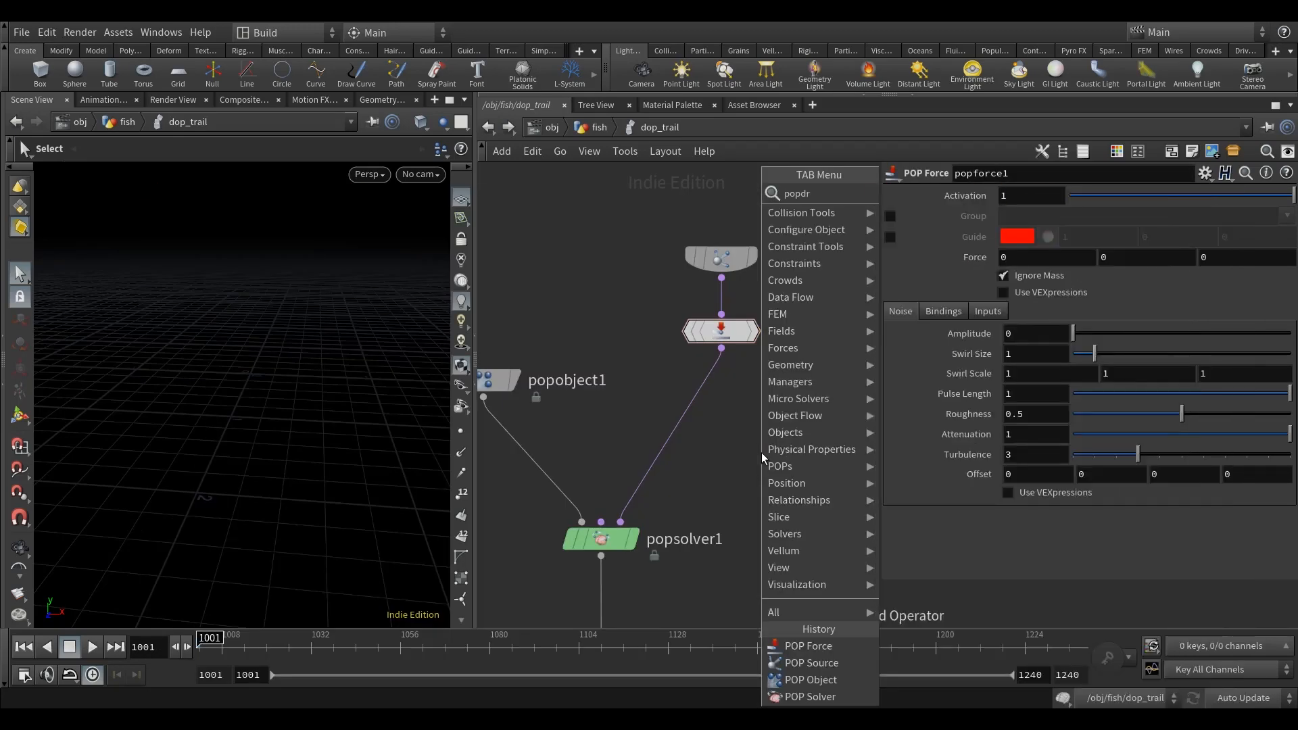
pyautogui.click(935, 196)
pyautogui.click(743, 450)
pyautogui.moveTo(744, 450)
pyautogui.mouseDown()
pyautogui.moveTo(671, 460)
pyautogui.moveTo(742, 468)
pyautogui.mouseUp()
pyautogui.moveTo(779, 404); pyautogui.dragTo(790, 378, button='middle')
pyautogui.click(791, 378)
pyautogui.scroll(-3, 654, 356)
pyautogui.moveTo(575, 358); pyautogui.dragTo(561, 288)
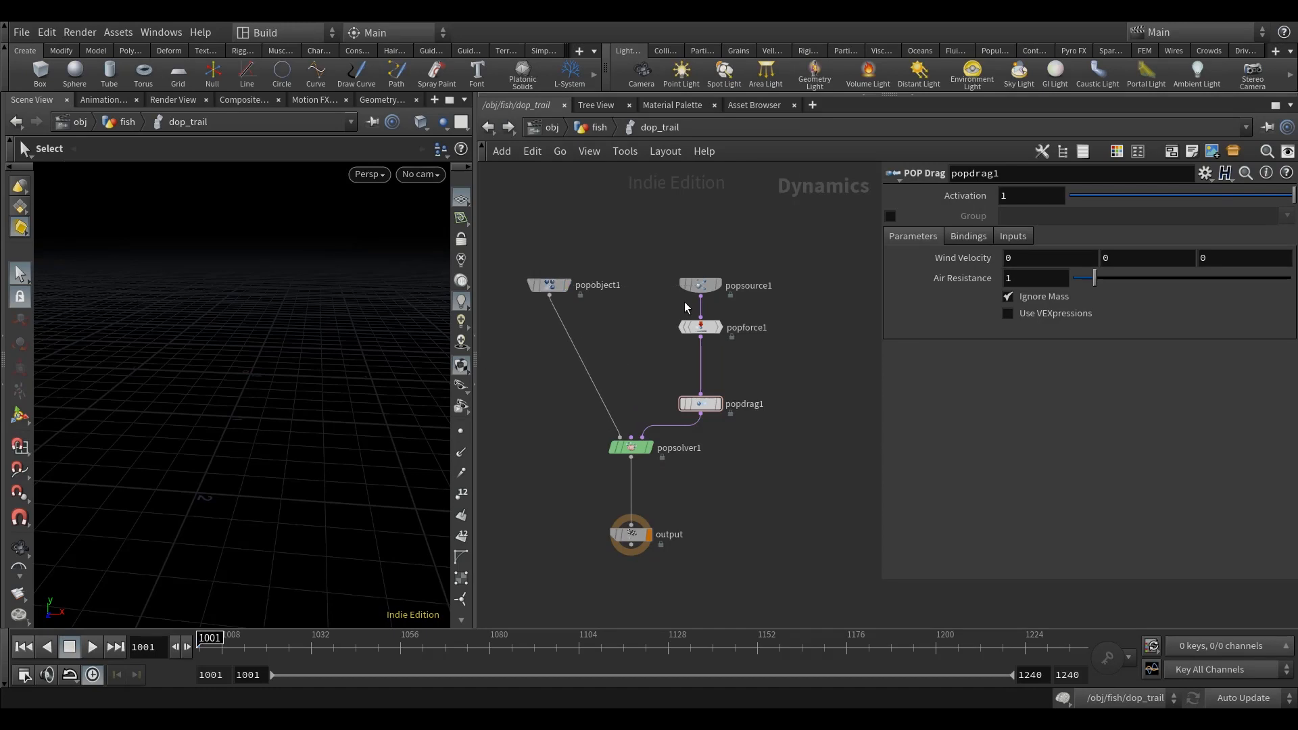
# Step: Set popsource1's Emission Type to All Points and its Geometry Source to Use First Context Geometry
pyautogui.click(705, 288)
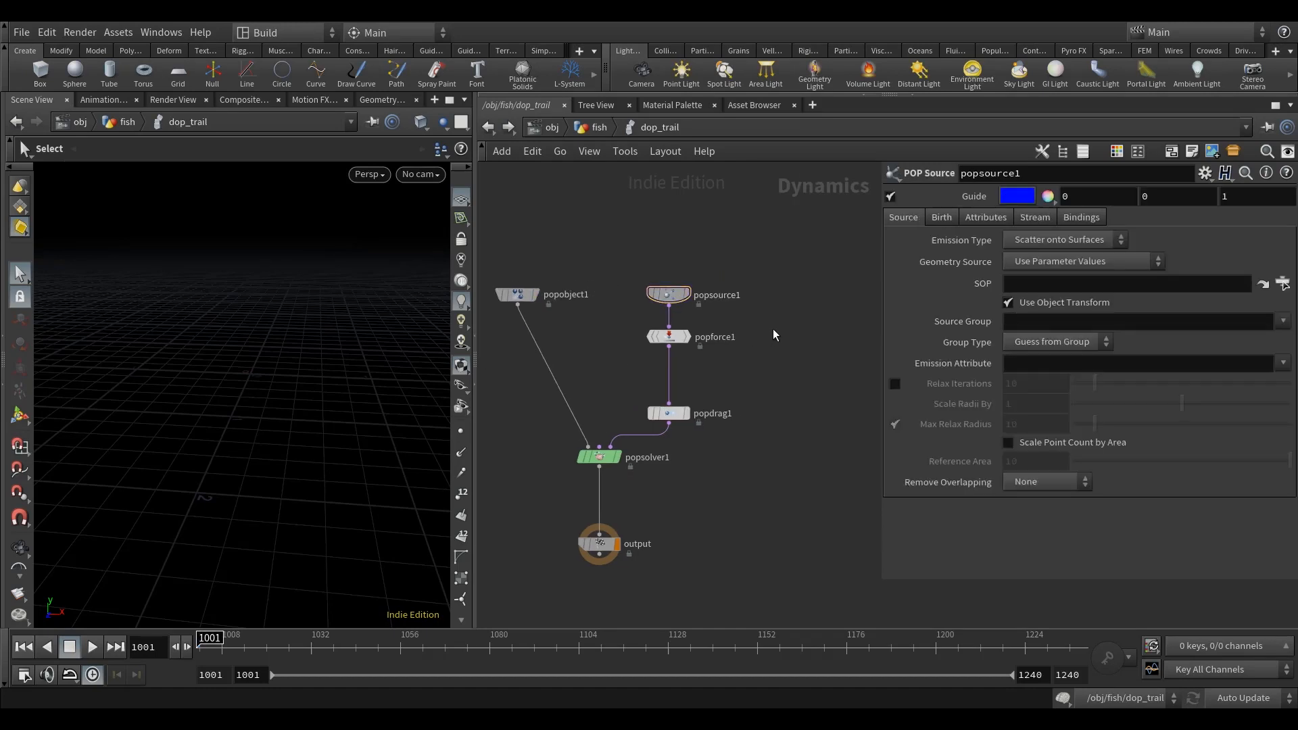
pyautogui.moveTo(814, 309); pyautogui.dragTo(811, 324, button='middle')
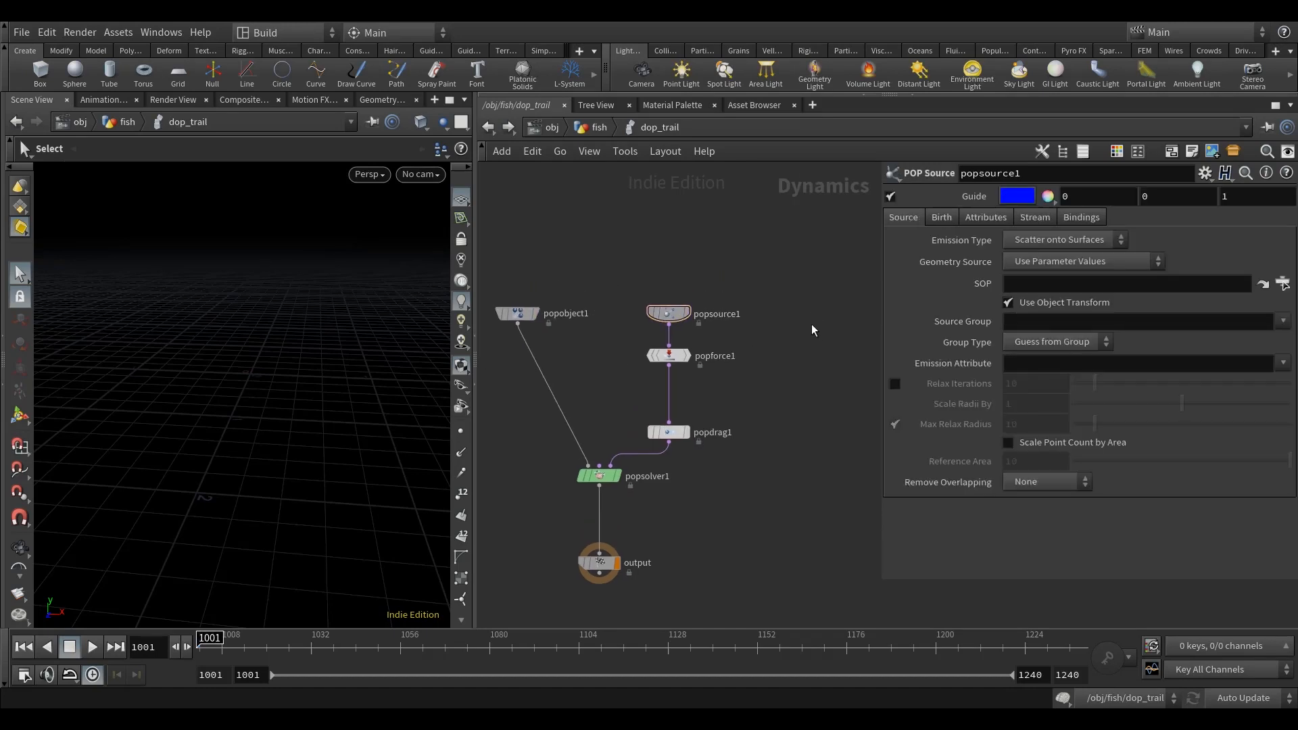
pyautogui.click(1085, 236)
pyautogui.click(1053, 258)
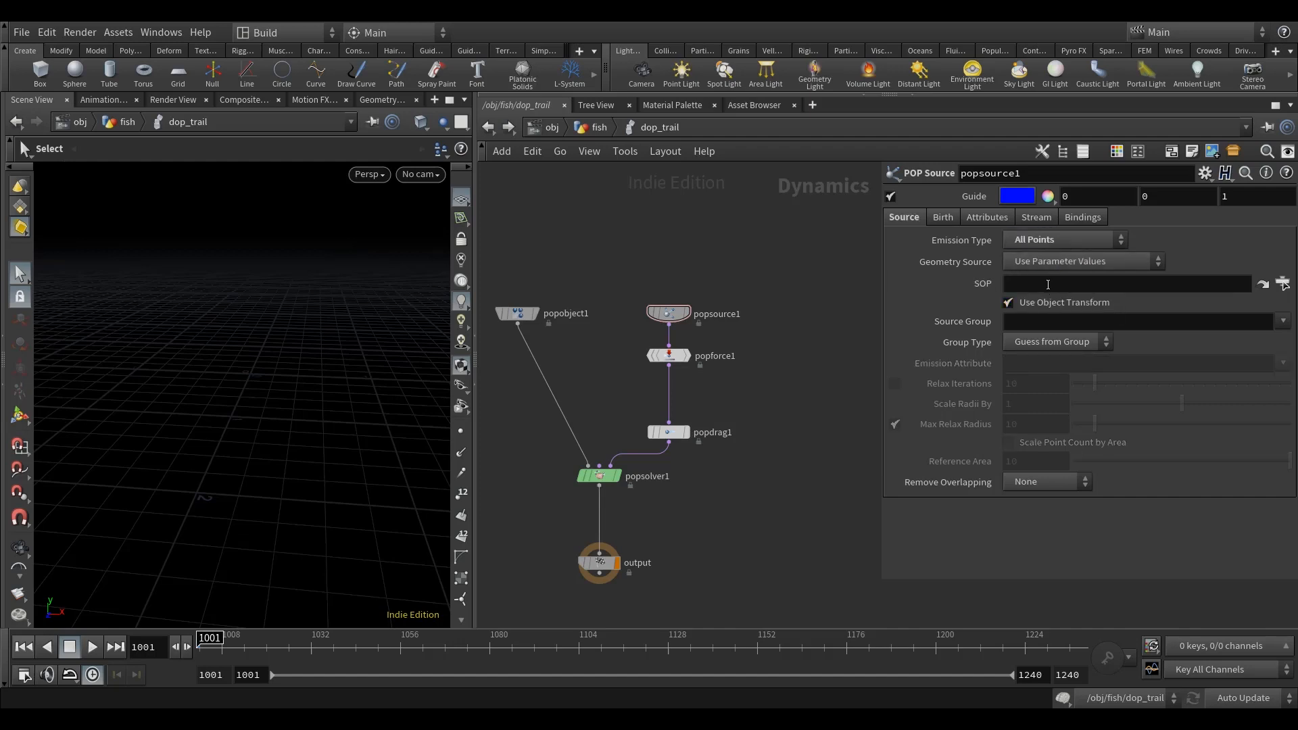
pyautogui.click(1054, 262)
pyautogui.click(1068, 310)
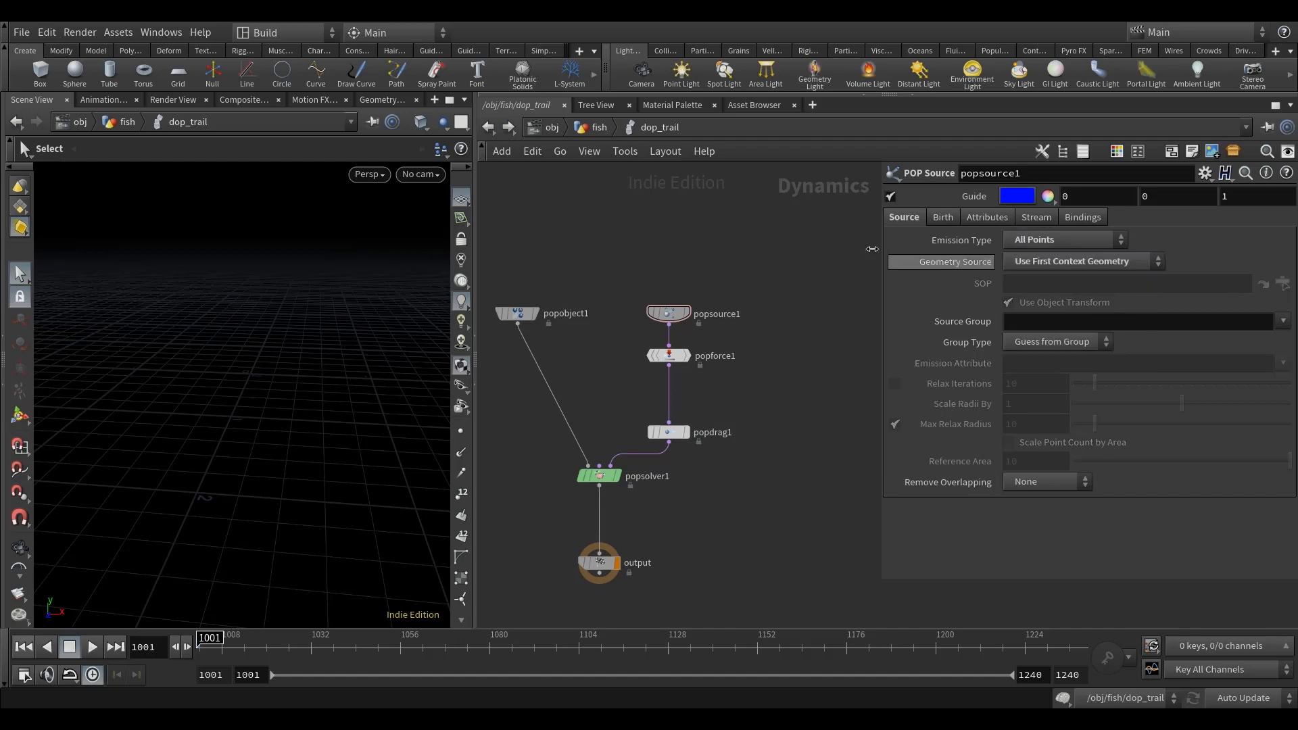
pyautogui.moveTo(822, 257); pyautogui.dragTo(805, 240, button='middle')
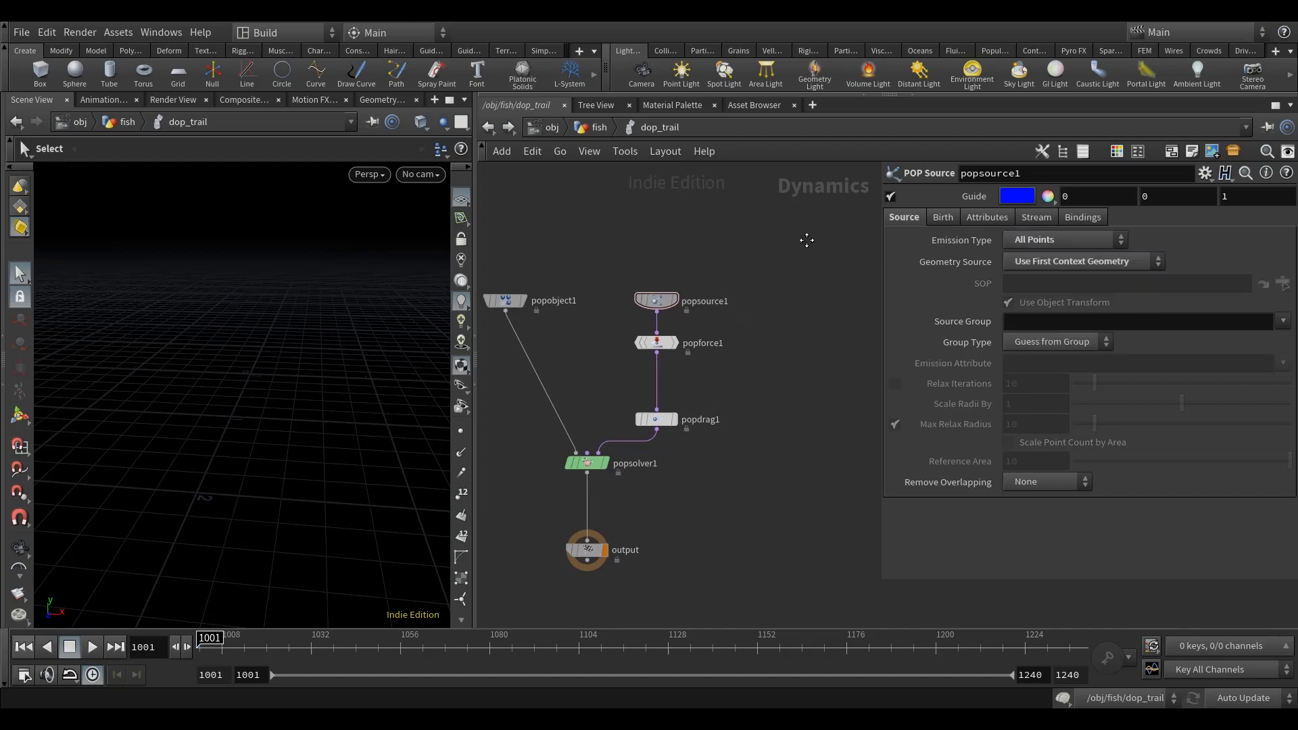
# Step: Set the Inherit Velocity attribute of popsource1 to .5
pyautogui.click(986, 217)
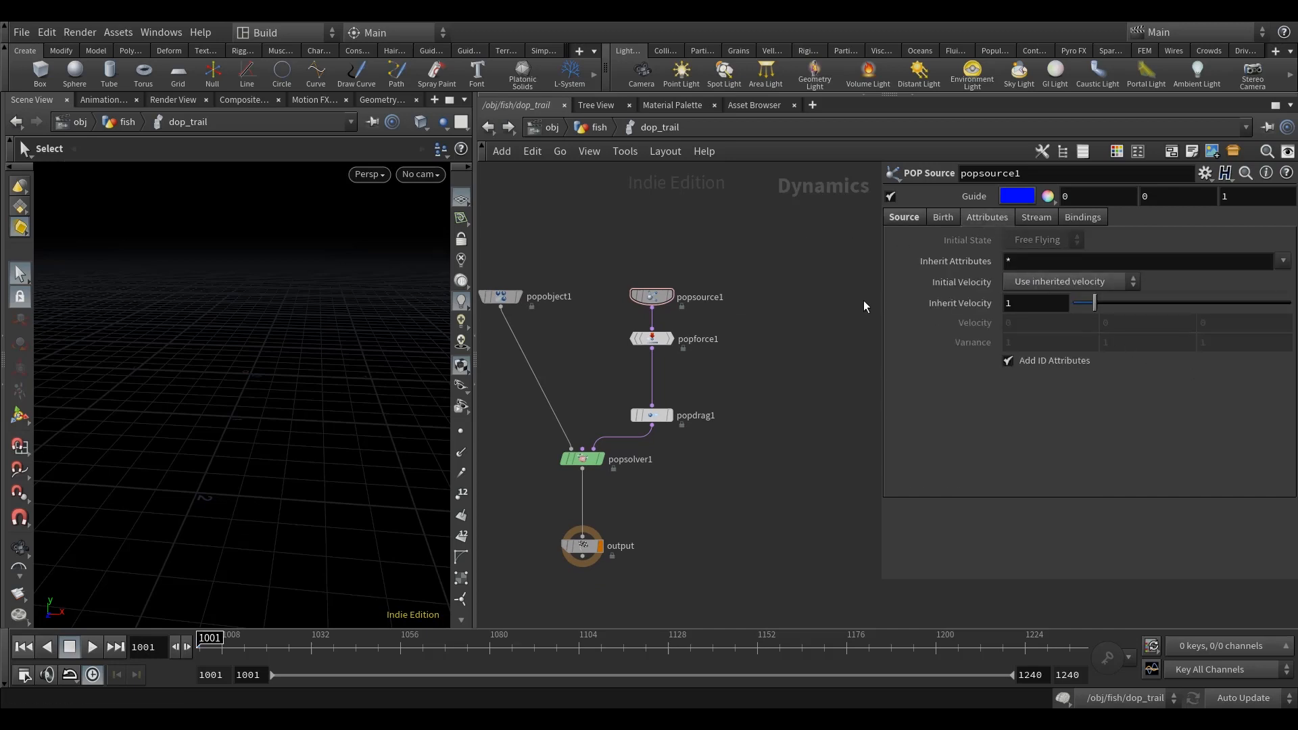
pyautogui.moveTo(786, 315); pyautogui.dragTo(794, 314, button='middle')
pyautogui.moveTo(1056, 302); pyautogui.dragTo(851, 348)
pyautogui.write('.5')
pyautogui.press('Return')
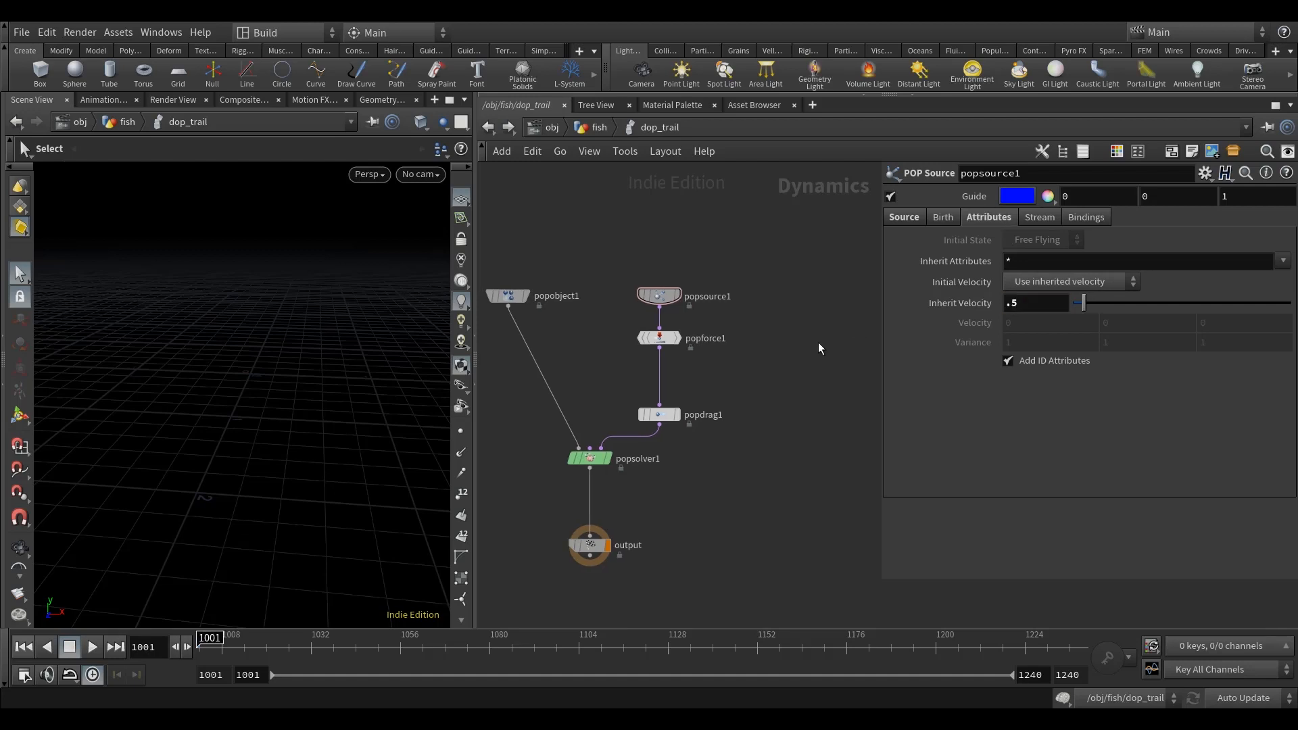
pyautogui.moveTo(806, 388); pyautogui.dragTo(820, 384, button='middle')
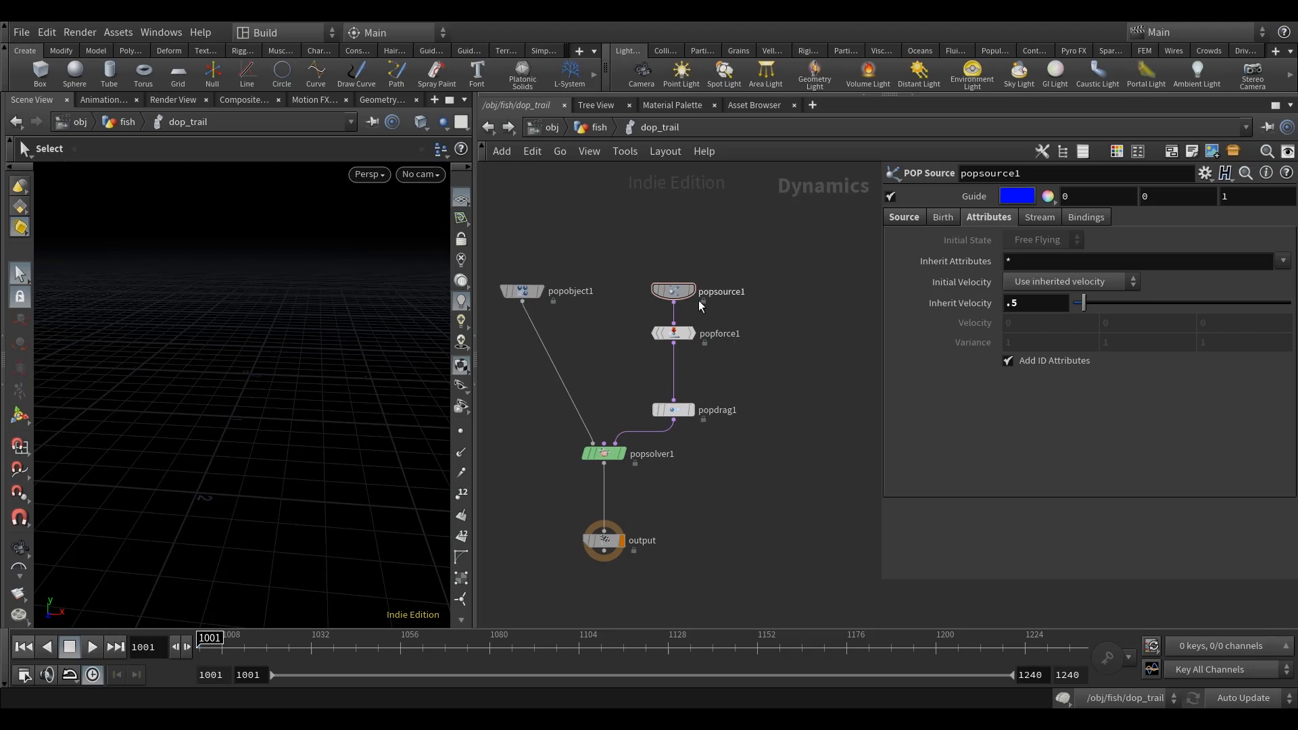
# Step: Set popforce1's Y force to 0.2
pyautogui.moveTo(683, 295)
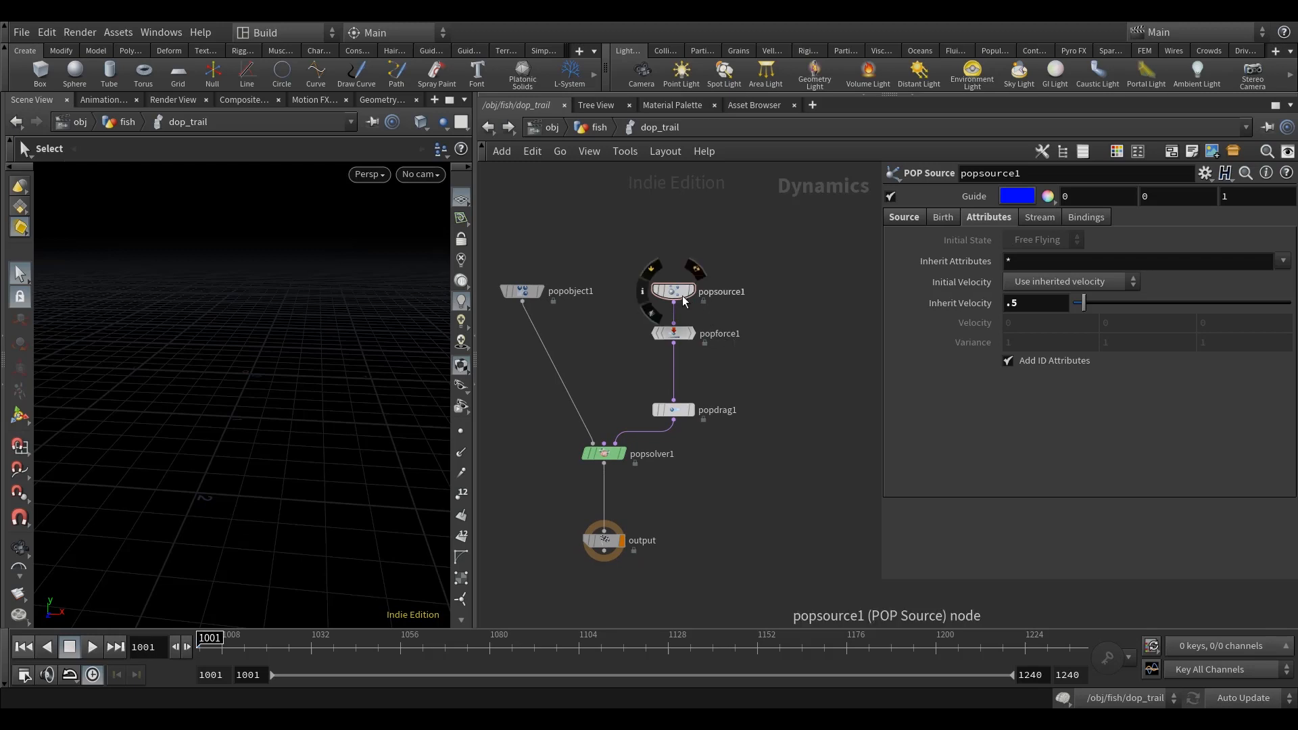
pyautogui.click(674, 332)
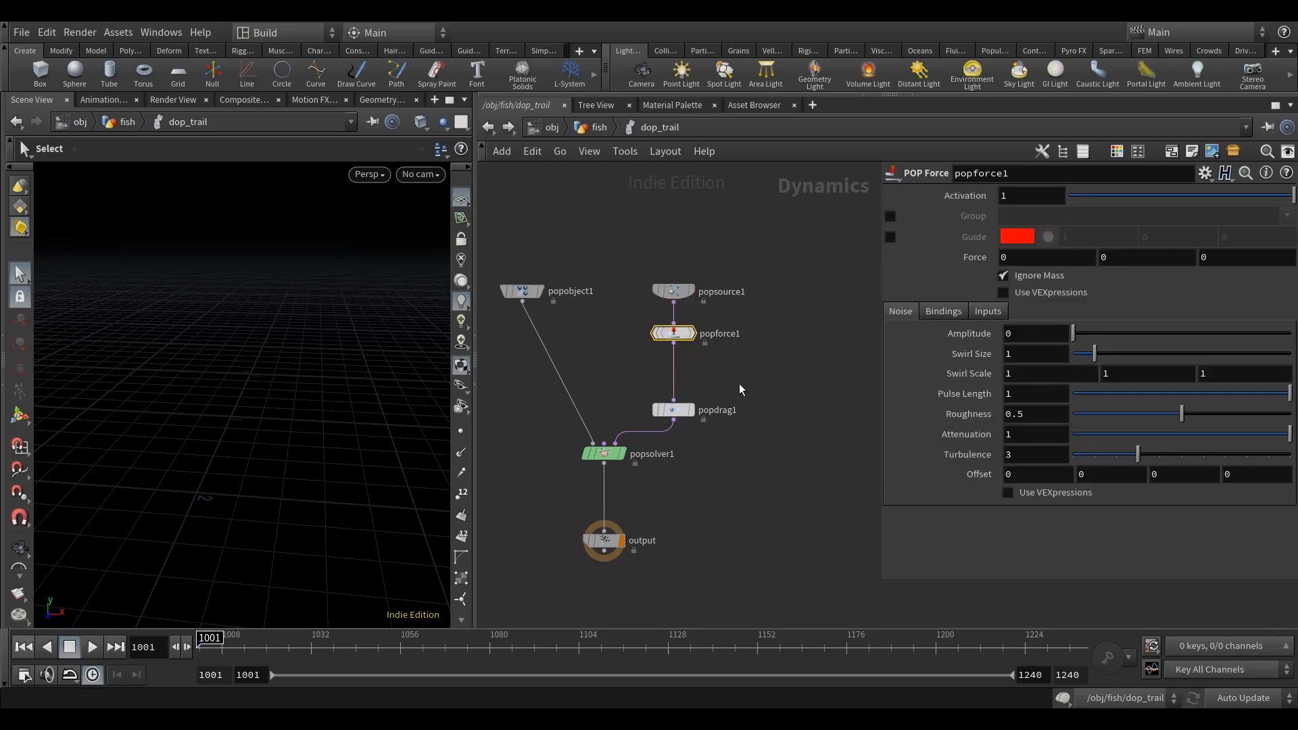
pyautogui.click(1122, 260)
pyautogui.press('Return')
pyautogui.moveTo(807, 349); pyautogui.dragTo(827, 345, button='middle')
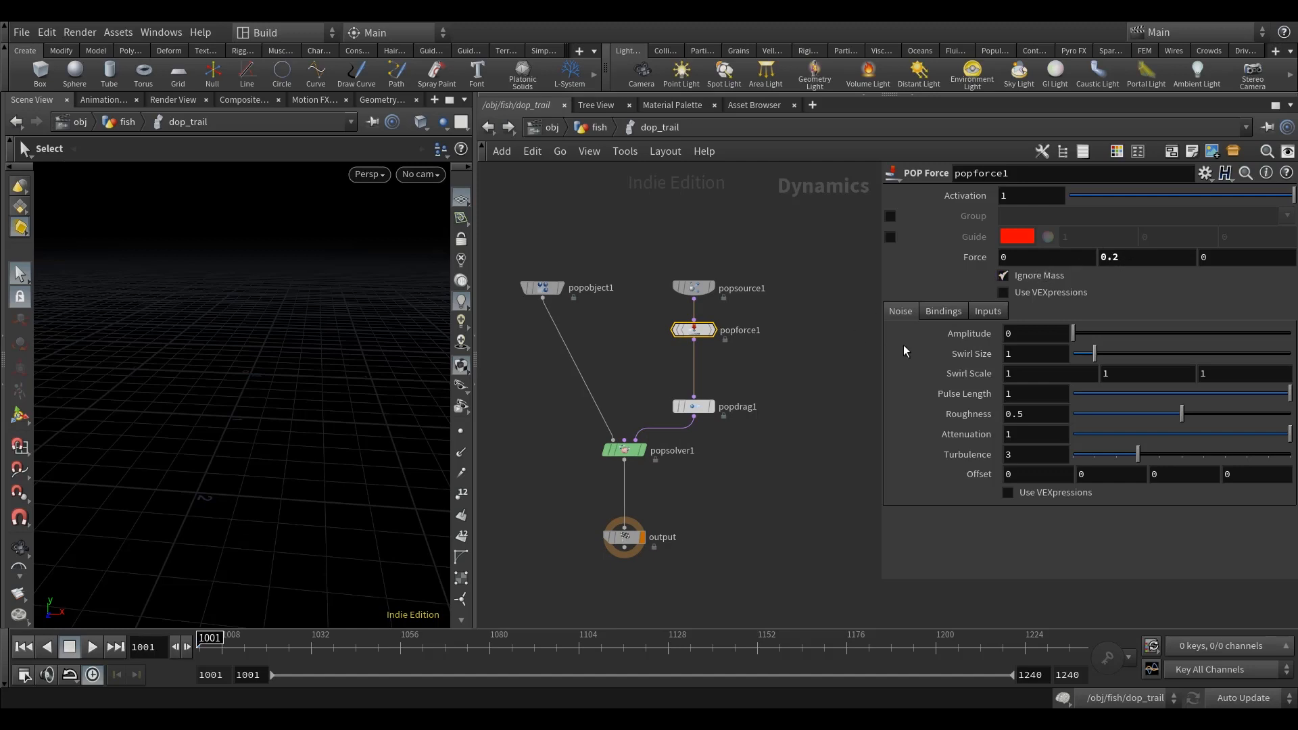
# Step: Set popforce1's noise Amplitude to 0.55 and its Swirl Size to .25
pyautogui.click(1031, 337)
pyautogui.write('.55')
pyautogui.press('Return')
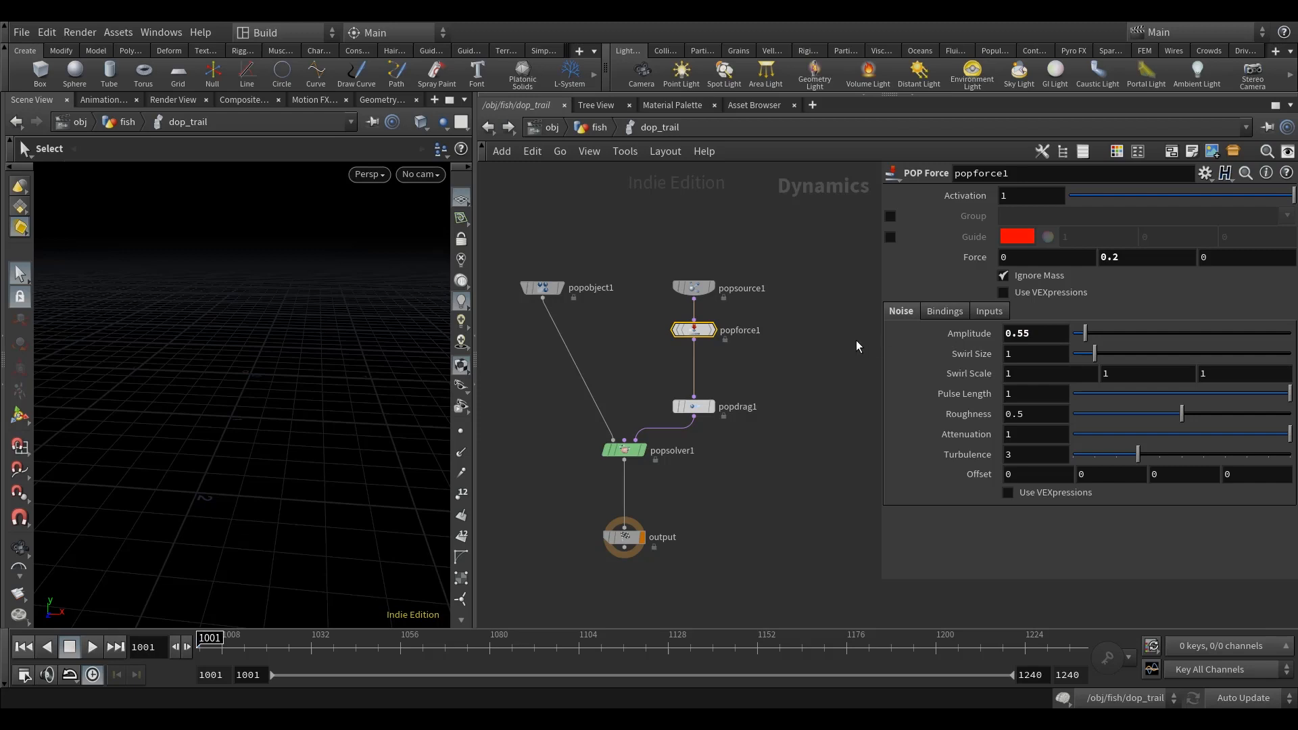
pyautogui.doubleClick(1031, 352)
pyautogui.write('.25')
pyautogui.press('Return')
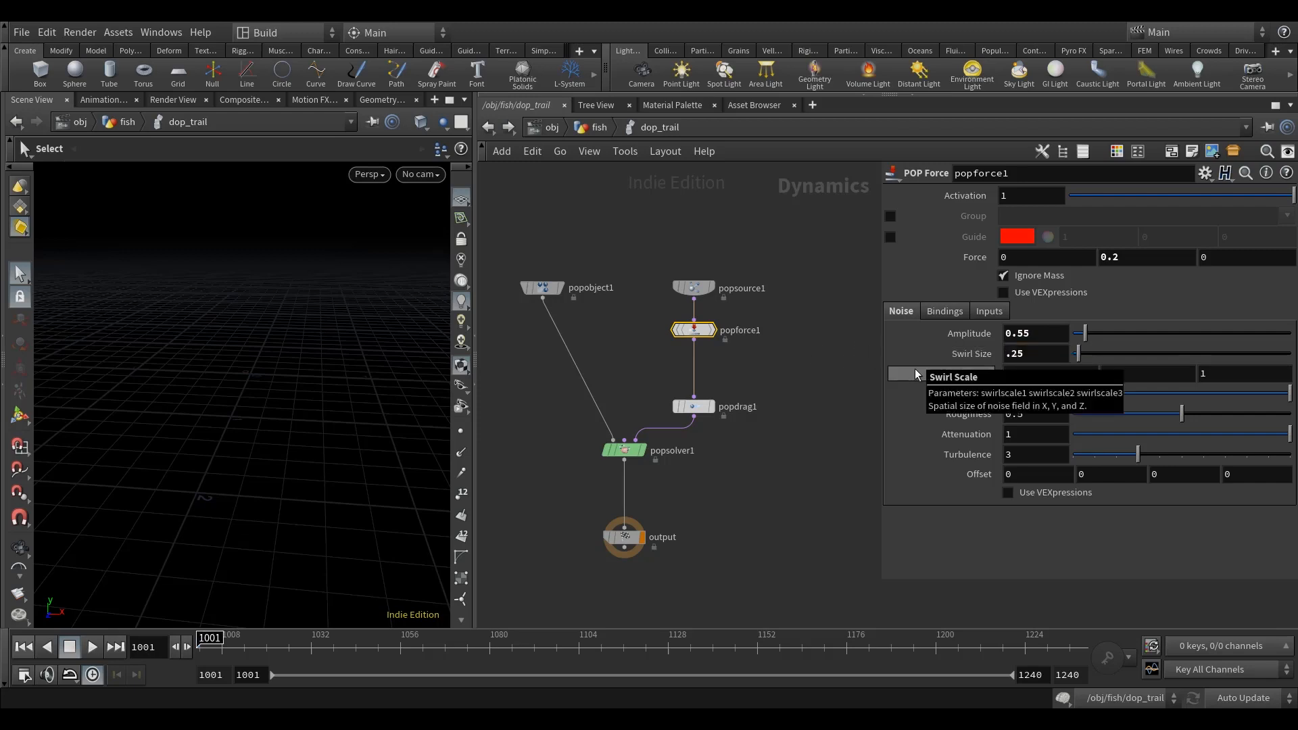
# Step: Animate the second component of popforce1's noise Offset with the expression $FF*0.1
pyautogui.moveTo(823, 447); pyautogui.dragTo(818, 453, button='middle')
pyautogui.moveTo(1086, 474); pyautogui.dragTo(1000, 488)
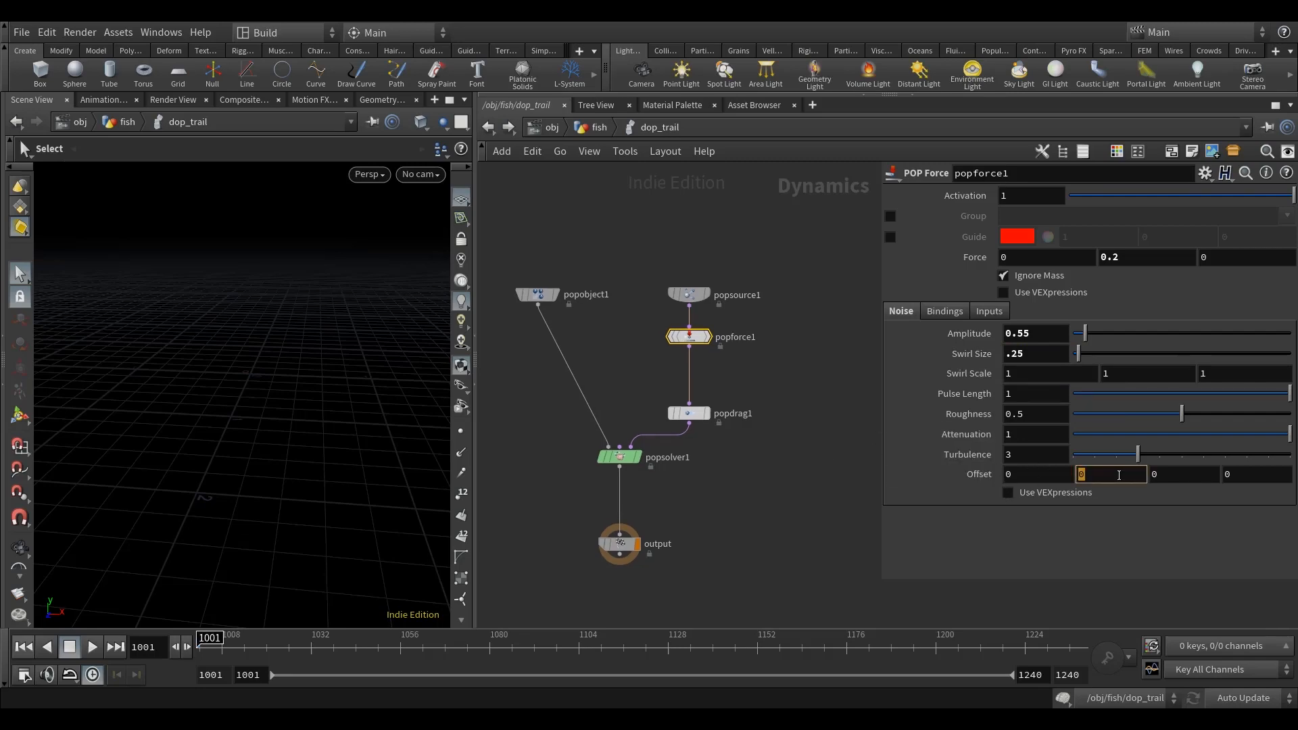
pyautogui.write('$FF*0.1')
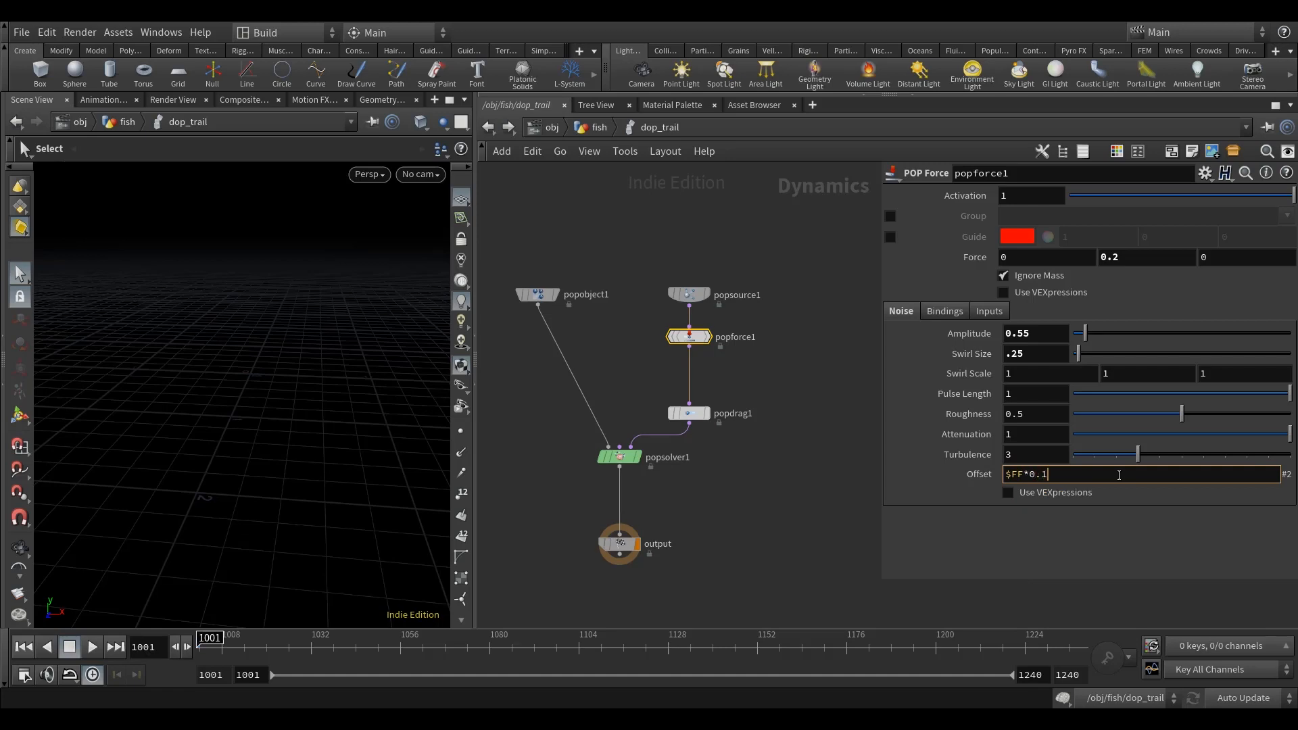
pyautogui.press('Return')
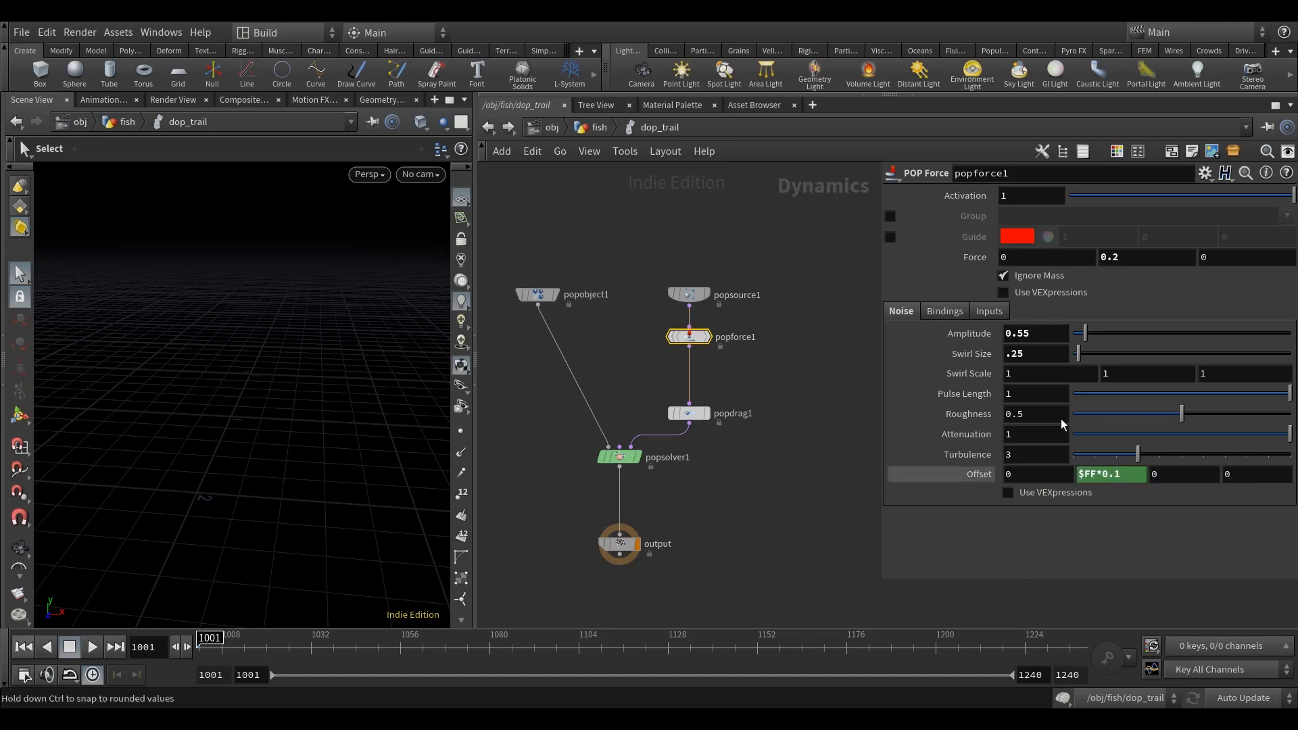
pyautogui.moveTo(766, 509); pyautogui.dragTo(799, 492, button='middle')
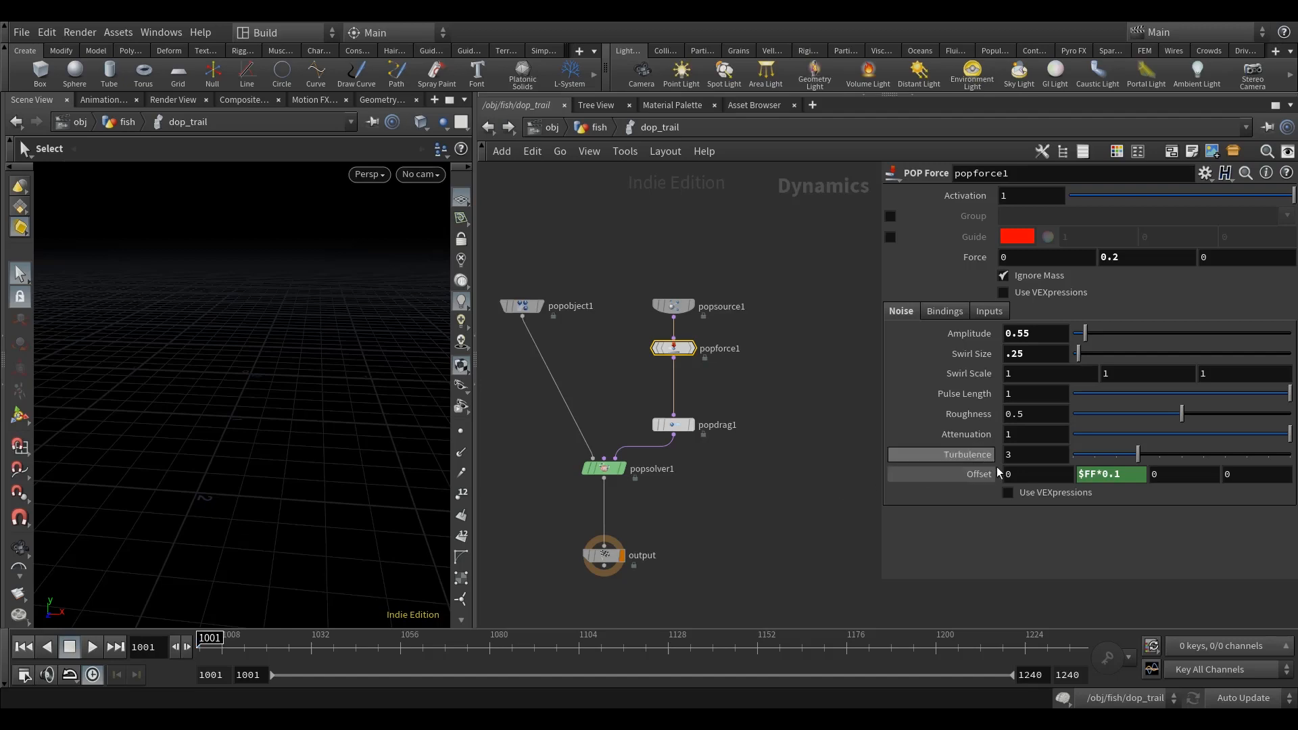
# Step: Enable Use VEXpressions for popforce1's noise and widen the parameter area to make room for the code
pyautogui.click(1028, 493)
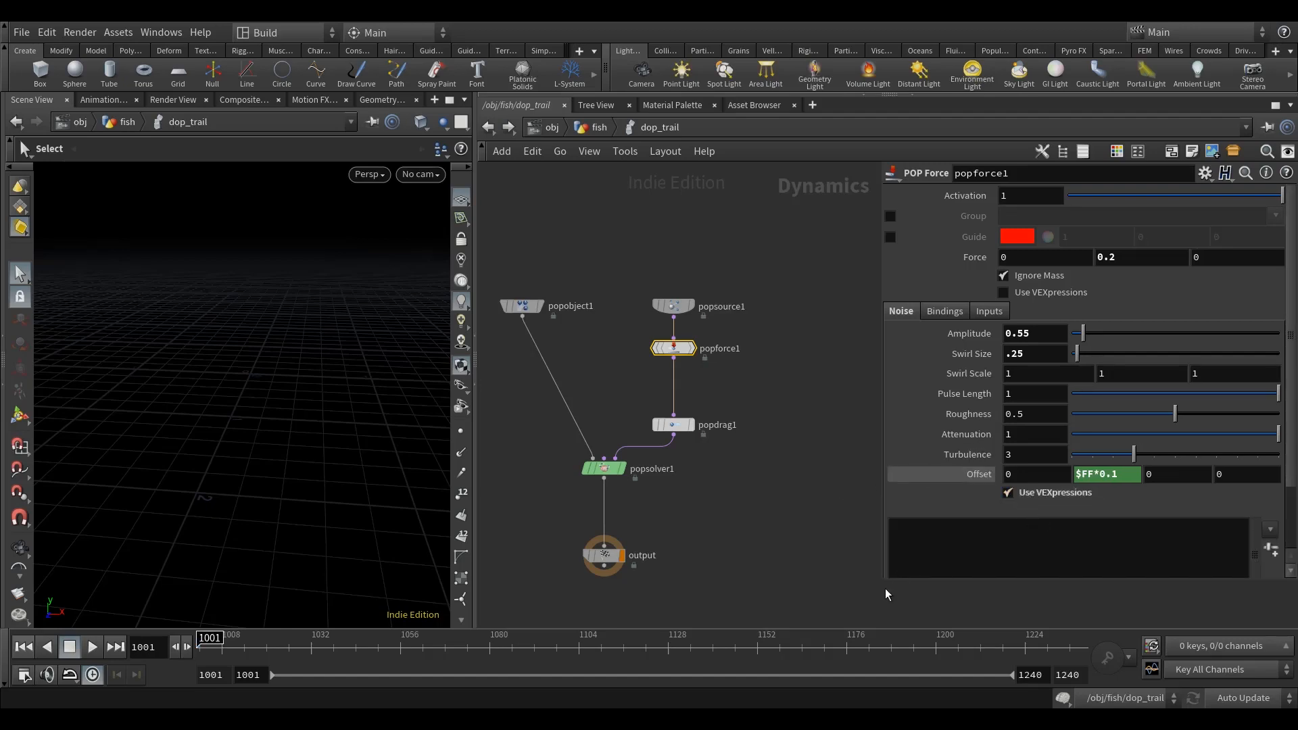
pyautogui.moveTo(881, 581); pyautogui.dragTo(796, 613)
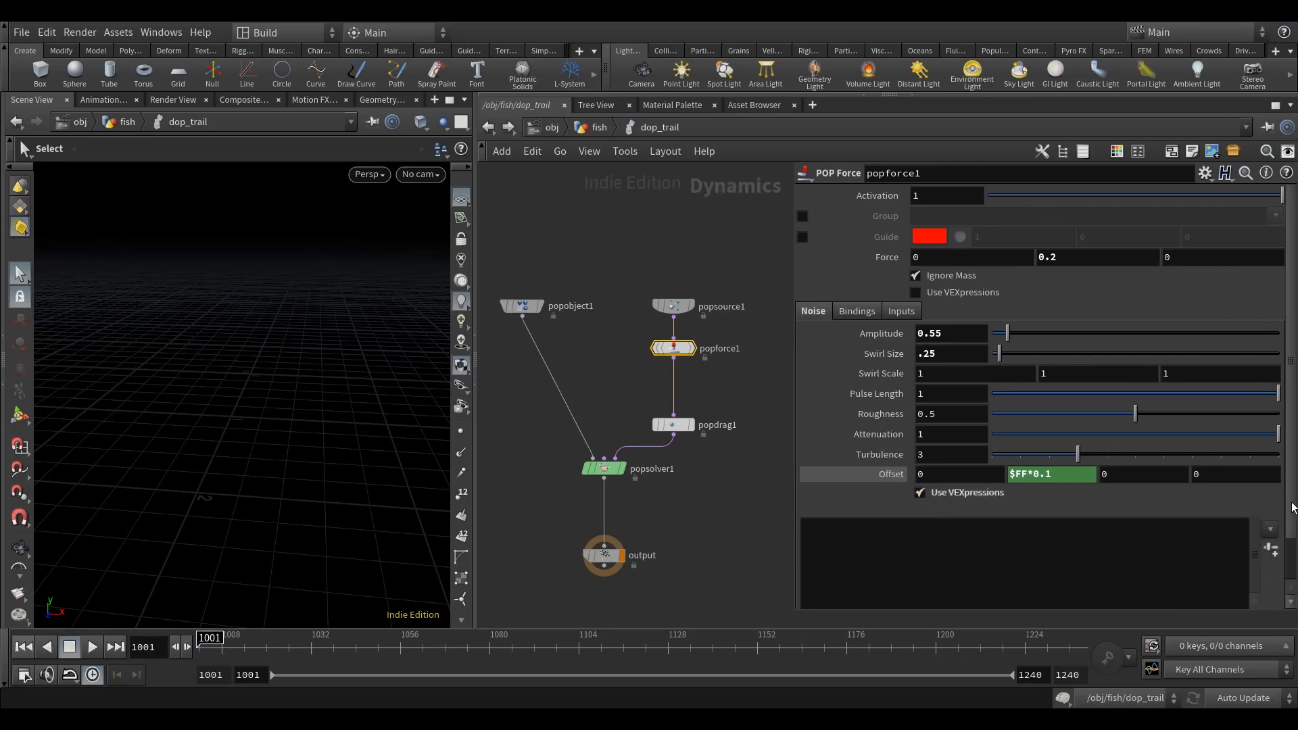
pyautogui.scroll(-2, 1288, 510)
pyautogui.click(1005, 493)
pyautogui.write('f')
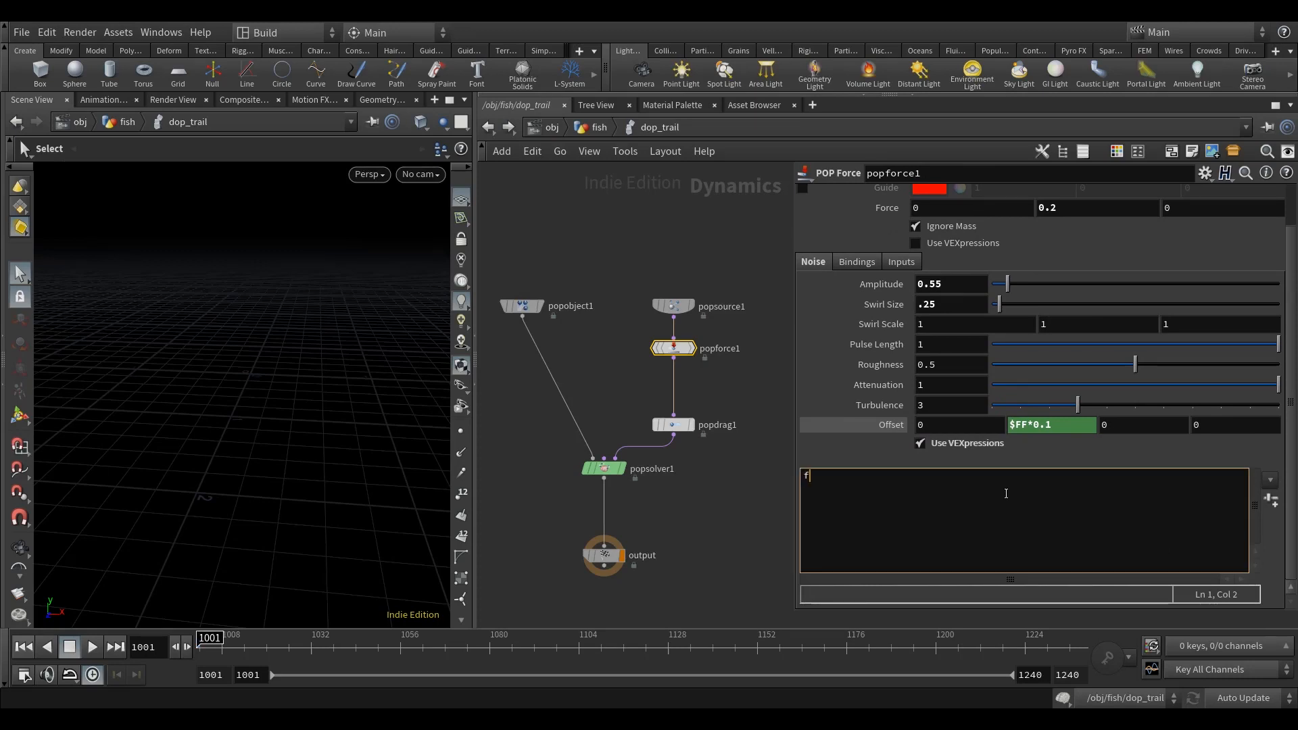
pyautogui.write('loat multiply = fit01(randim')
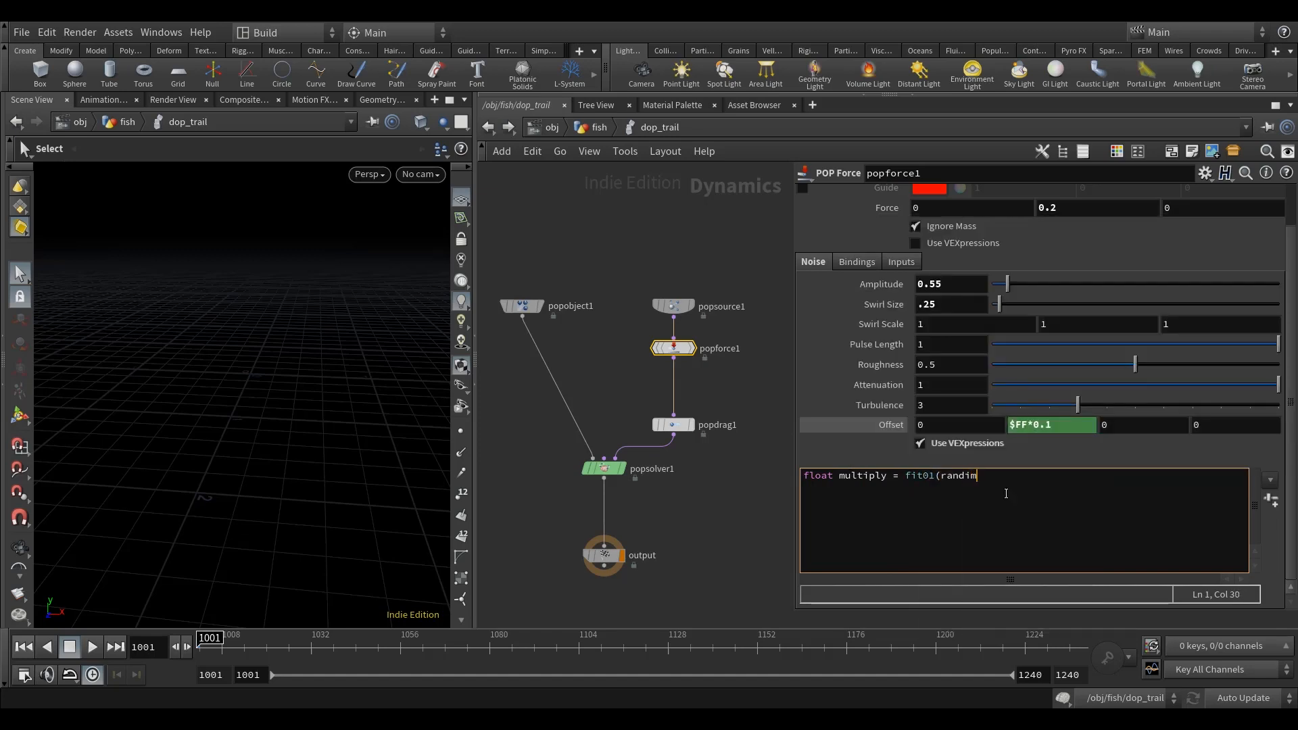
pyautogui.press('BackSpace')
pyautogui.press('BackSpace')
pyautogui.write('om(')
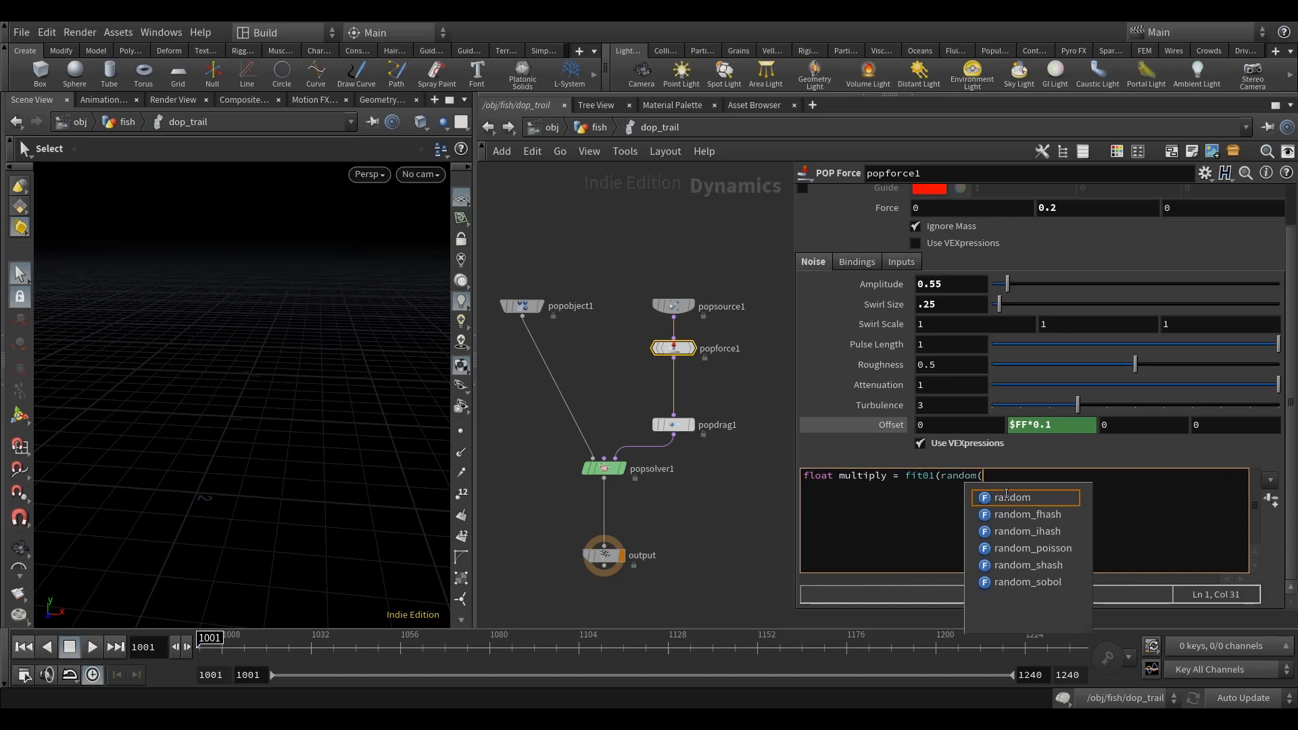
pyautogui.write('@id * 938.34')
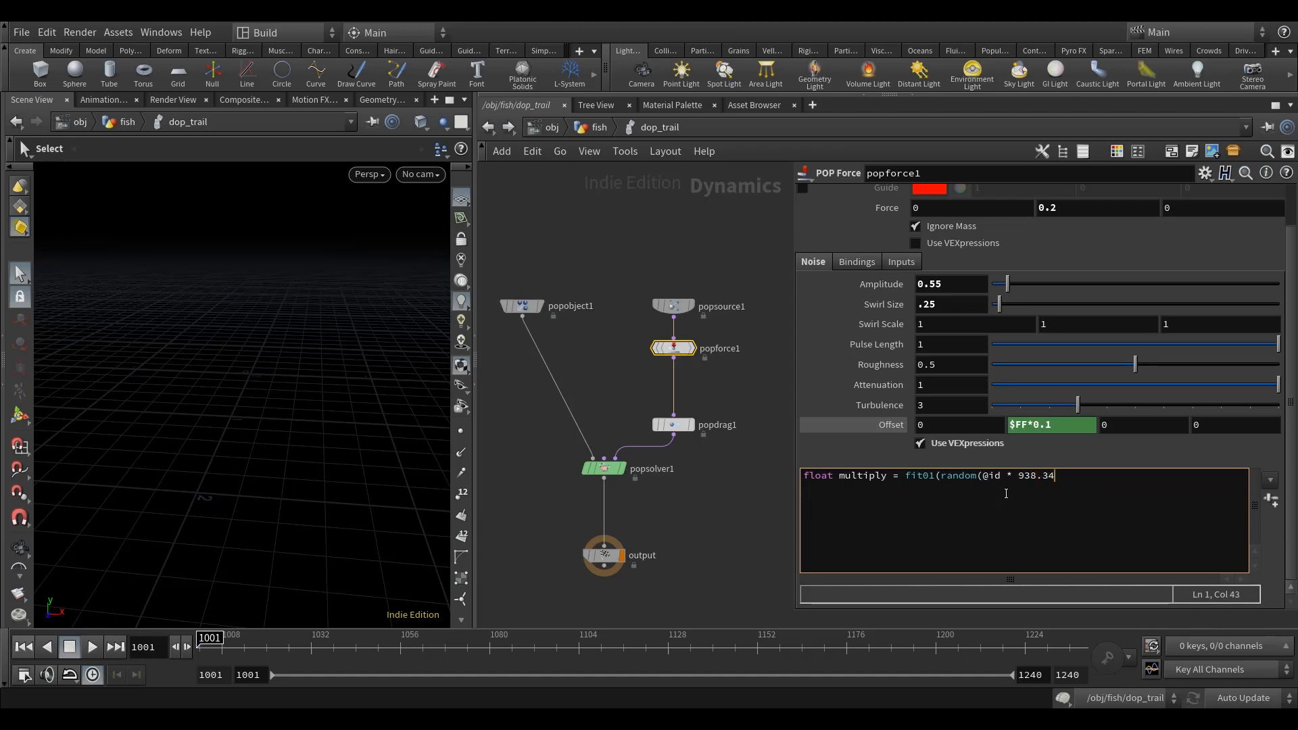
pyautogui.write(' +204.56')
pyautogui.press('Left')
pyautogui.write(';')
pyautogui.press('Return')
pyautogui.press('BackSpace')
pyautogui.press('BackSpace')
pyautogui.write(';')
pyautogui.press('Return')
# Step: Add a second line "amp *= multiply;" to popforce1's noise VEXpression
pyautogui.write('amp *= multip')
pyautogui.click(711, 511)
pyautogui.moveTo(699, 524)
pyautogui.mouseDown(button='middle')
pyautogui.moveTo(671, 515)
pyautogui.moveTo(698, 541)
pyautogui.mouseUp(button='middle')
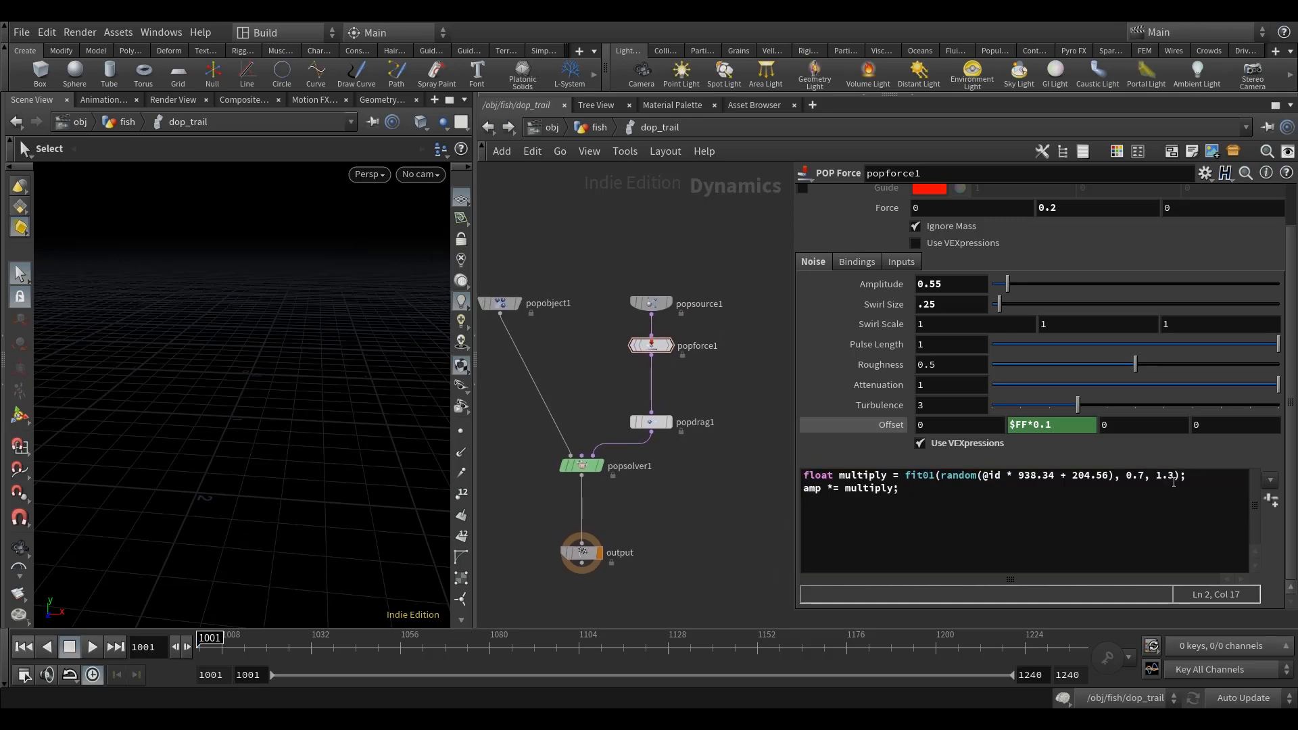
# Step: Set popdrag1's Air Resistance to .1
pyautogui.click(650, 424)
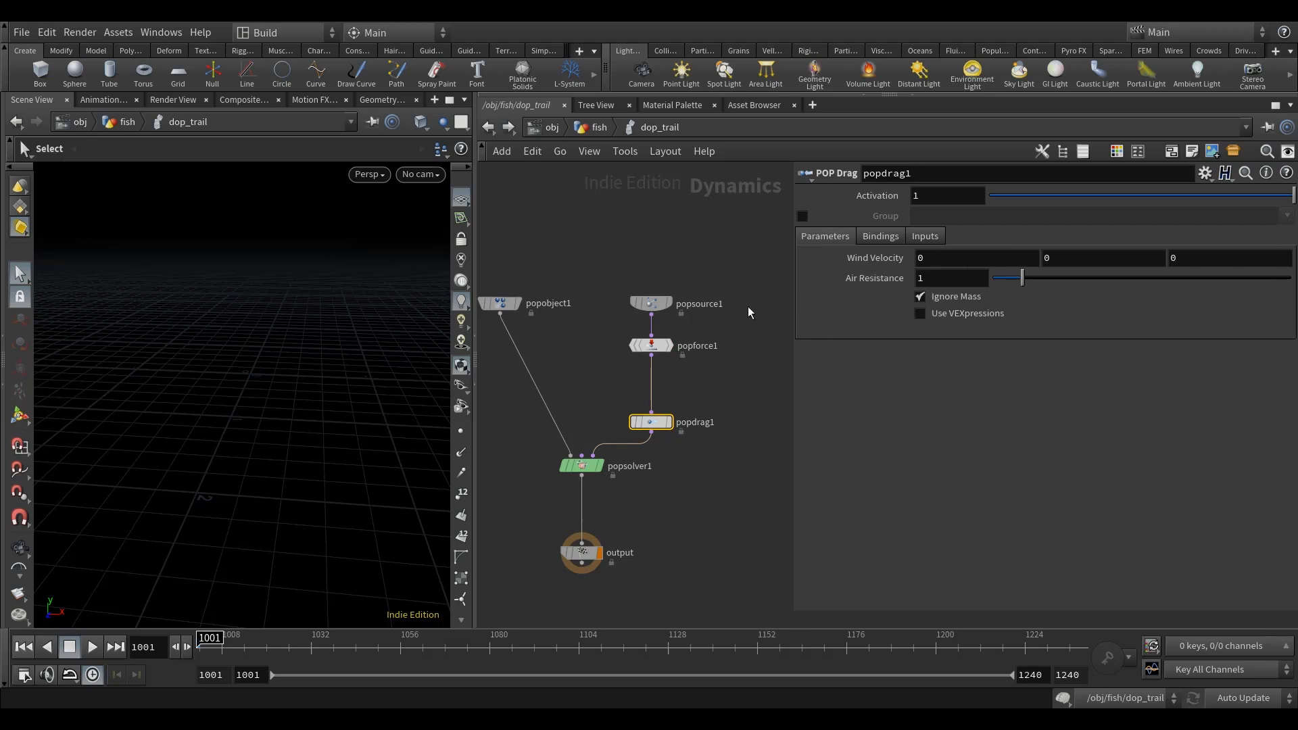
pyautogui.moveTo(892, 278); pyautogui.dragTo(809, 296)
pyautogui.write('.1')
pyautogui.press('Return')
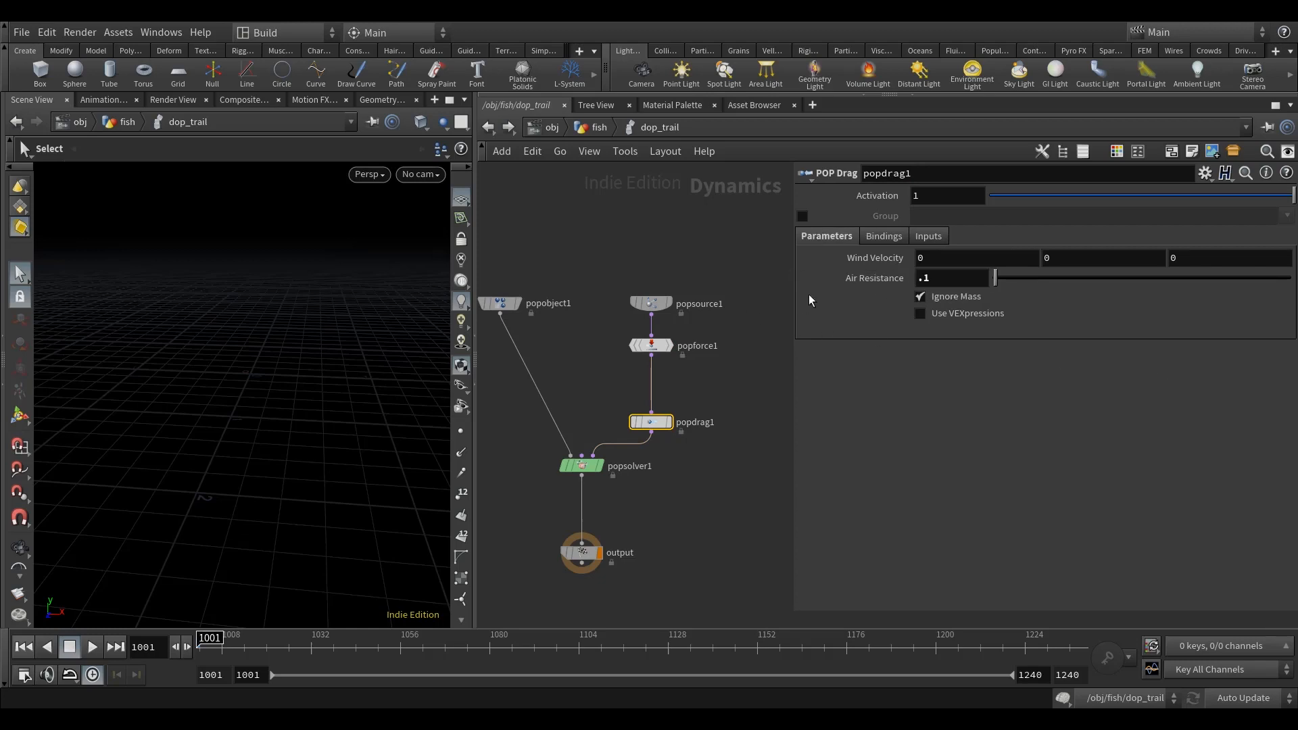
# Step: Return to the fish geometry network and show dop_trail's simulation settings
pyautogui.click(700, 226)
pyautogui.moveTo(701, 232); pyautogui.dragTo(705, 216, button='middle')
pyautogui.click(598, 128)
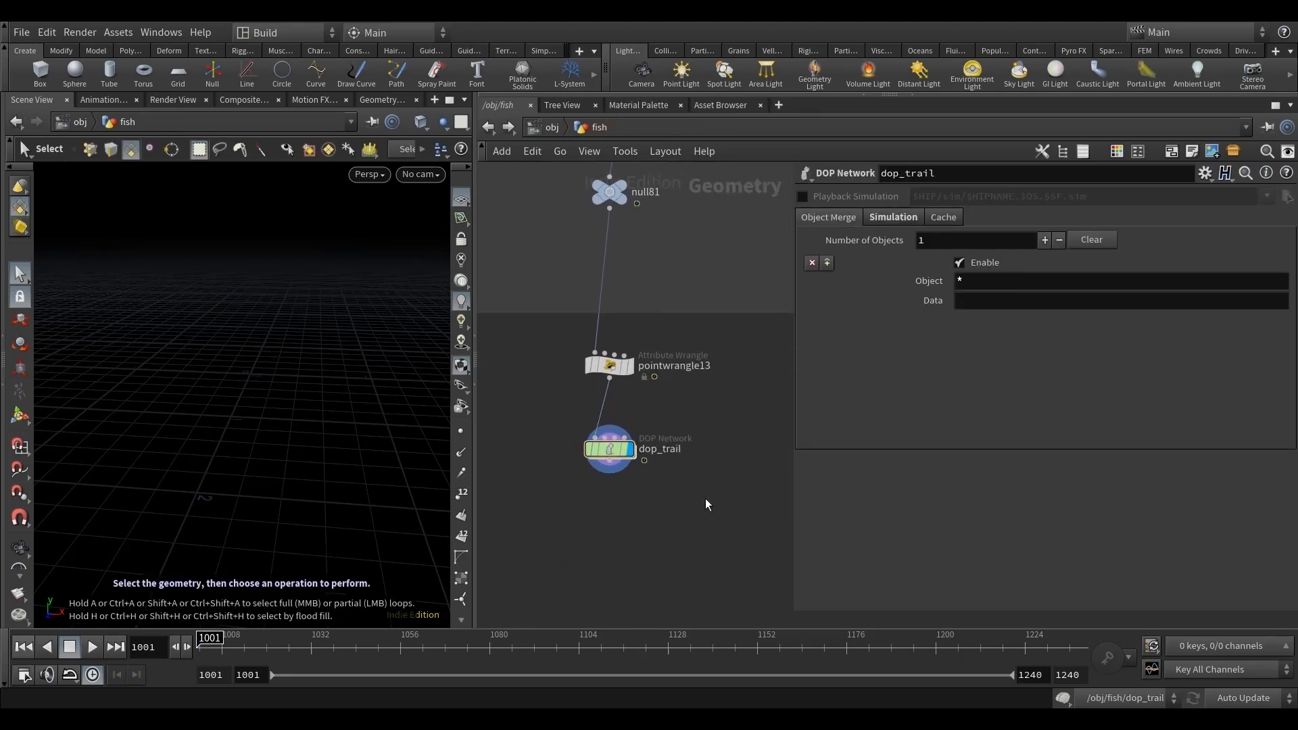
pyautogui.moveTo(613, 453)
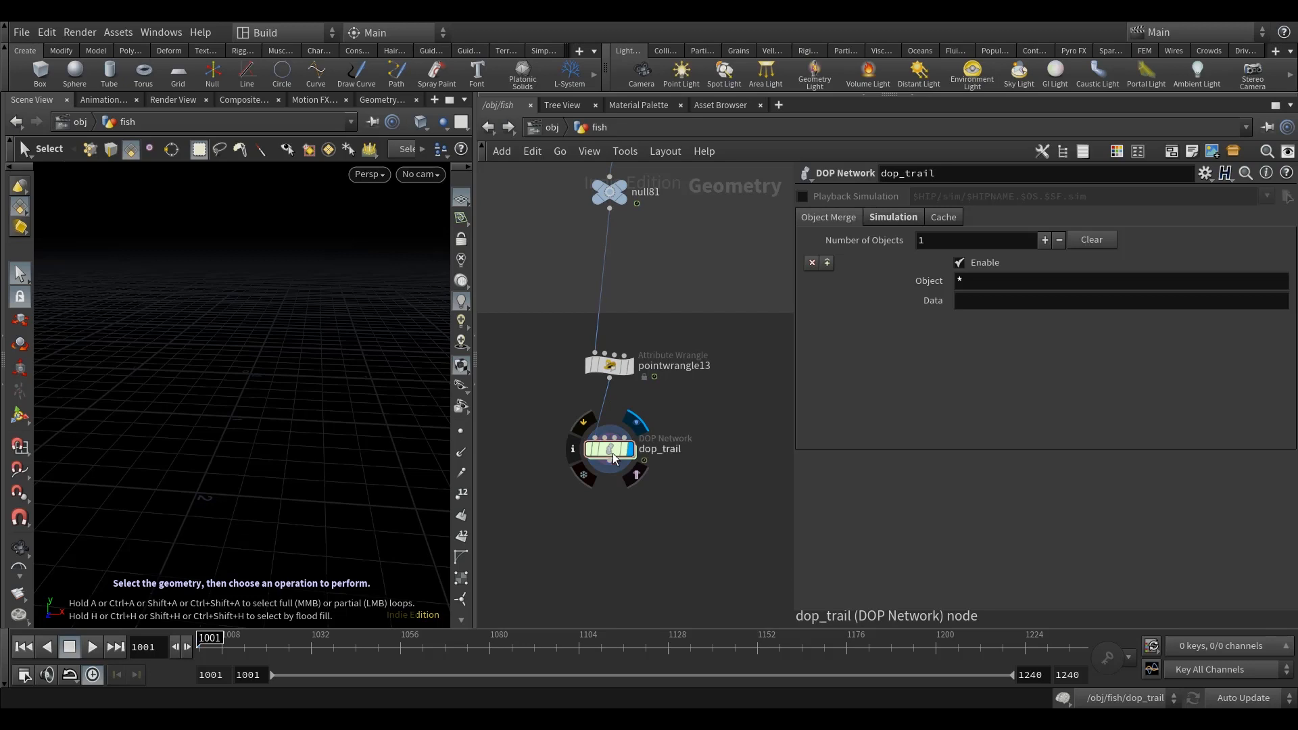
pyautogui.click(892, 217)
pyautogui.moveTo(732, 502); pyautogui.dragTo(723, 526, button='middle')
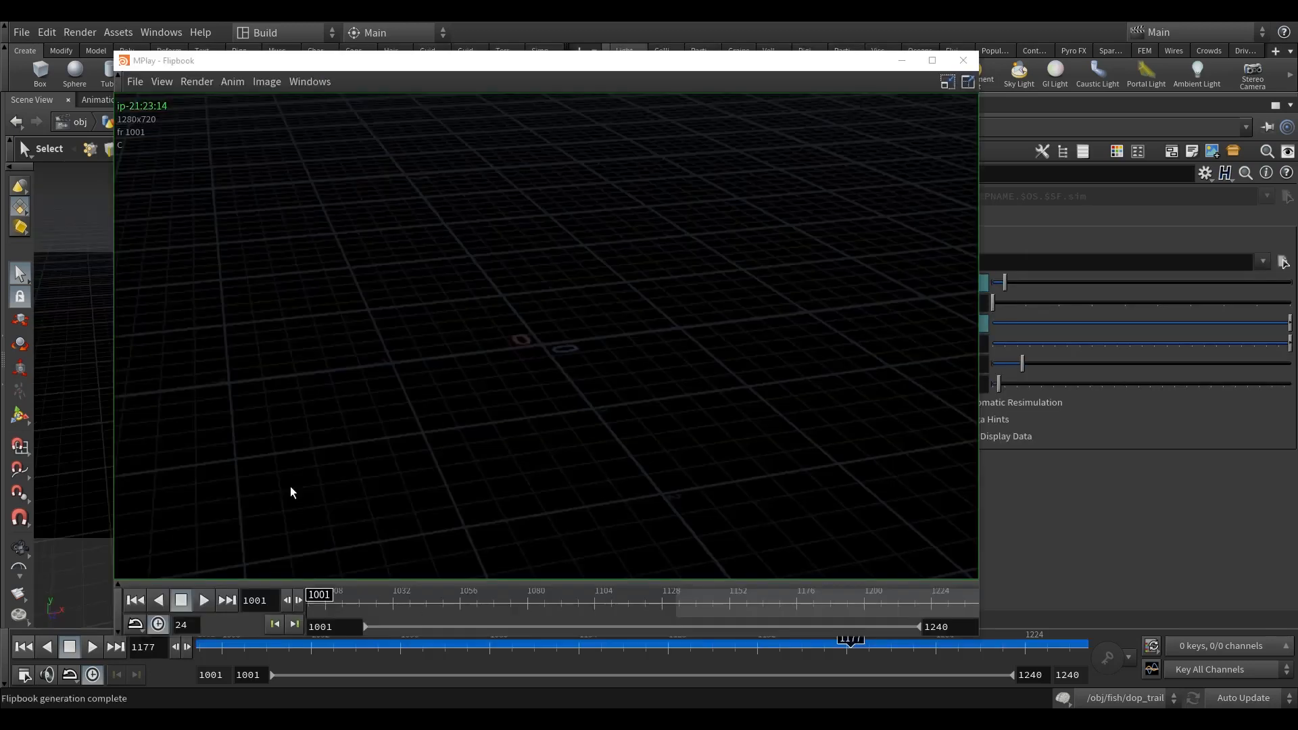
# Step: Play the flipbook of the particle trail from frame 1001 and close it
pyautogui.click(203, 600)
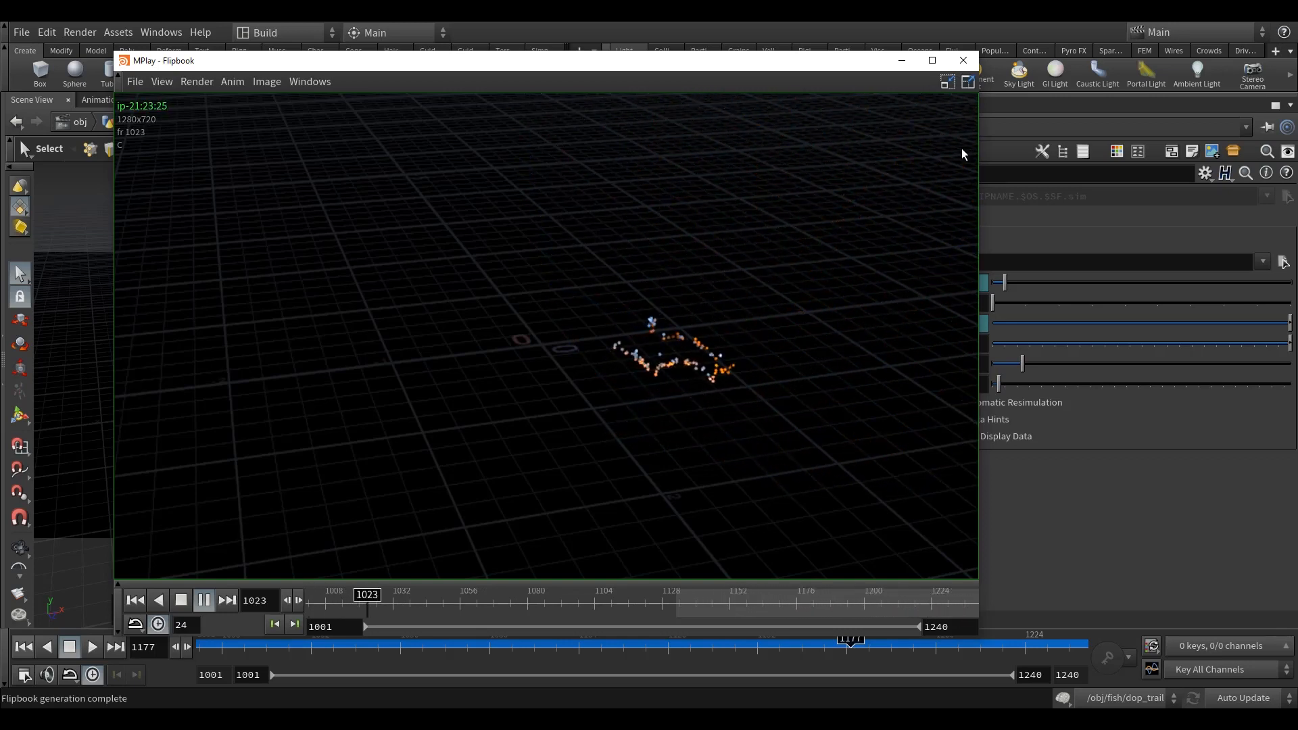
pyautogui.click(963, 60)
pyautogui.moveTo(769, 384); pyautogui.dragTo(749, 409, button='middle')
# Step: Enlarge the network area, locate merge20 upstream and display its tail and fin geometry in the viewport
pyautogui.click(594, 309)
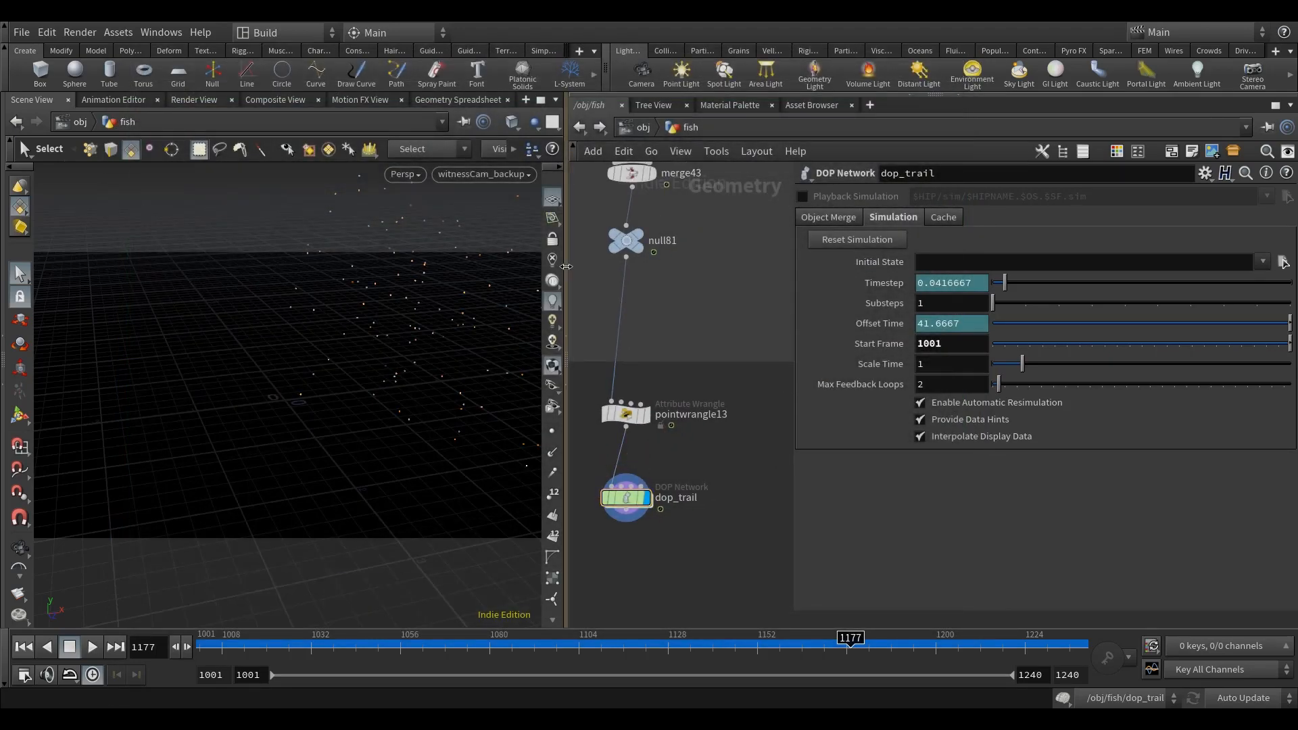
pyautogui.moveTo(566, 311); pyautogui.dragTo(411, 321)
pyautogui.scroll(-10, 573, 331)
pyautogui.moveTo(608, 214); pyautogui.dragTo(587, 328, button='middle')
pyautogui.scroll(10, 586, 328)
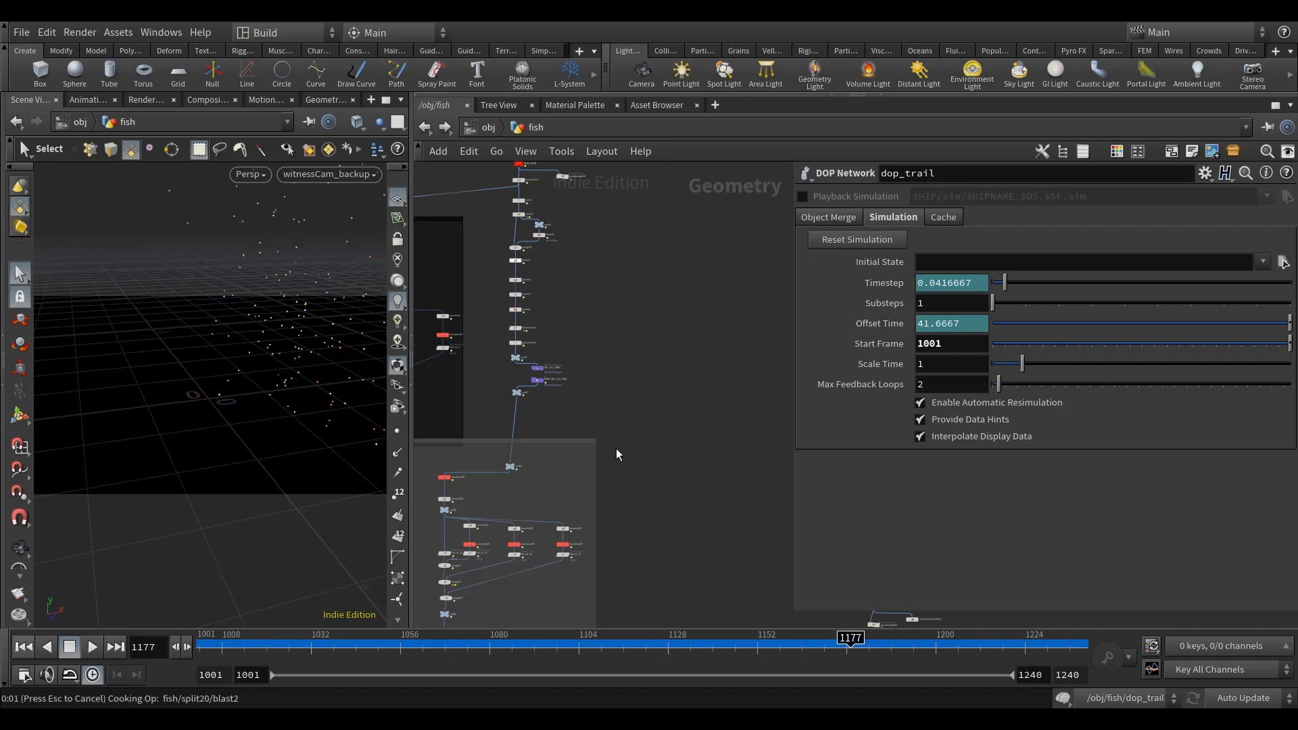
pyautogui.moveTo(557, 235); pyautogui.dragTo(611, 367, button='middle')
pyautogui.scroll(10, 609, 367)
pyautogui.click(480, 440)
pyautogui.moveTo(586, 469); pyautogui.dragTo(575, 439, button='middle')
pyautogui.keyDown('alt'); pyautogui.moveTo(203, 432); pyautogui.dragTo(324, 460); pyautogui.keyUp('alt')
pyautogui.scroll(5, 268, 444)
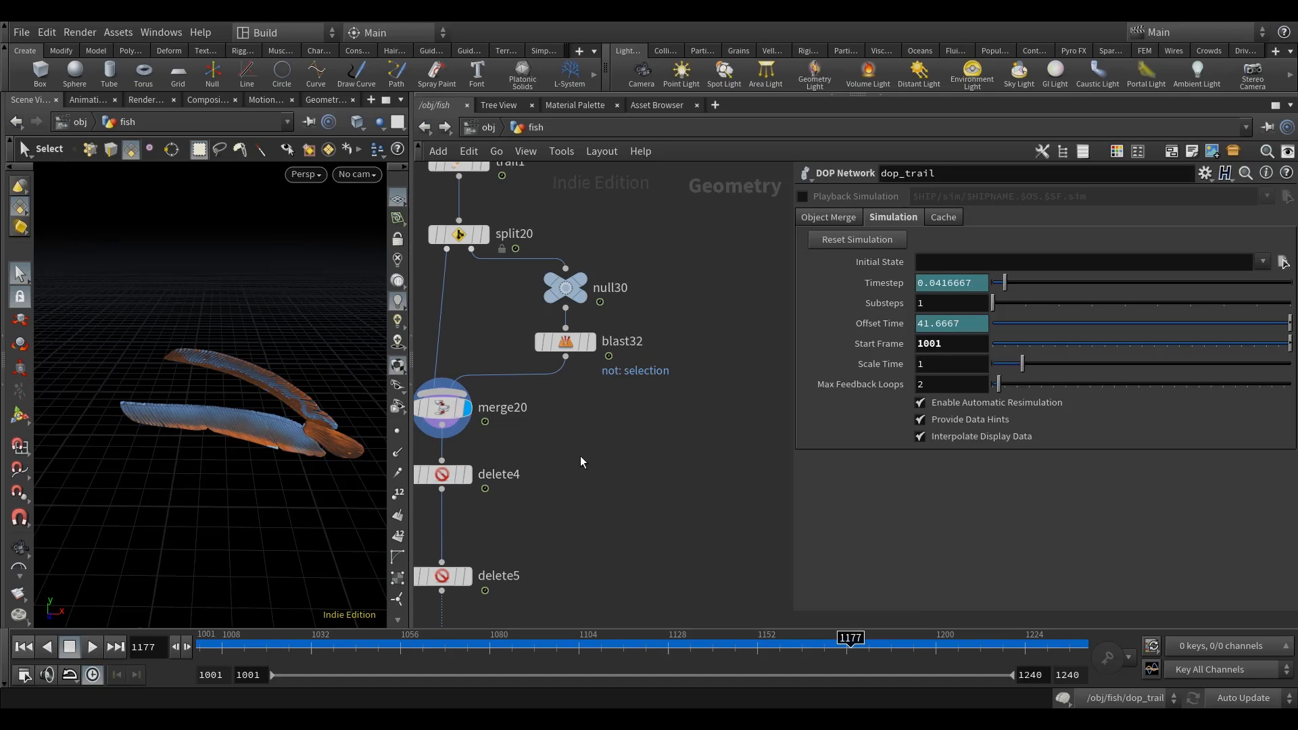
# Step: Add a Delete node beside merge20, feed it from merge20's output and display it
pyautogui.press('Tab')
pyautogui.write('dele')
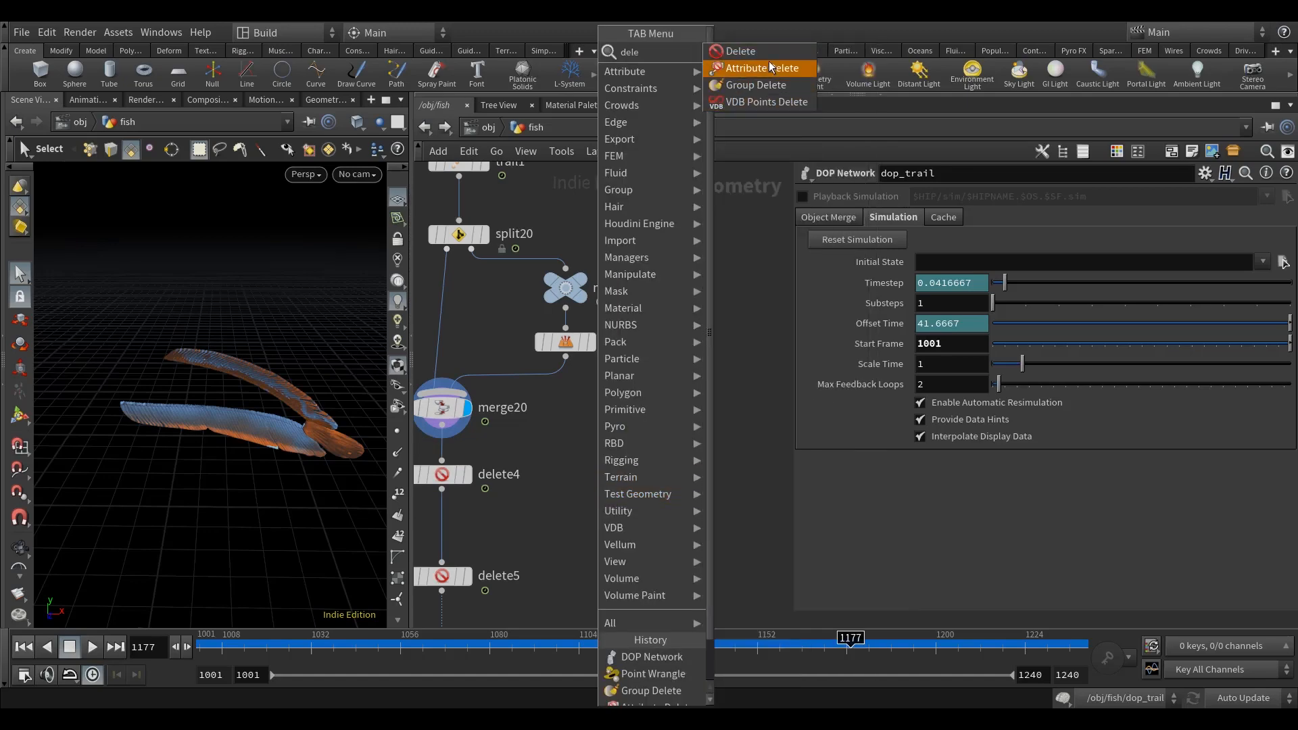
pyautogui.click(740, 50)
pyautogui.click(713, 465)
pyautogui.moveTo(442, 430); pyautogui.dragTo(717, 452)
pyautogui.click(742, 468)
# Step: Set delete7's Entity to Points and enable deletion by normal
pyautogui.moveTo(753, 367); pyautogui.dragTo(690, 332, button='middle')
pyautogui.click(949, 239)
pyautogui.click(946, 268)
pyautogui.click(949, 284)
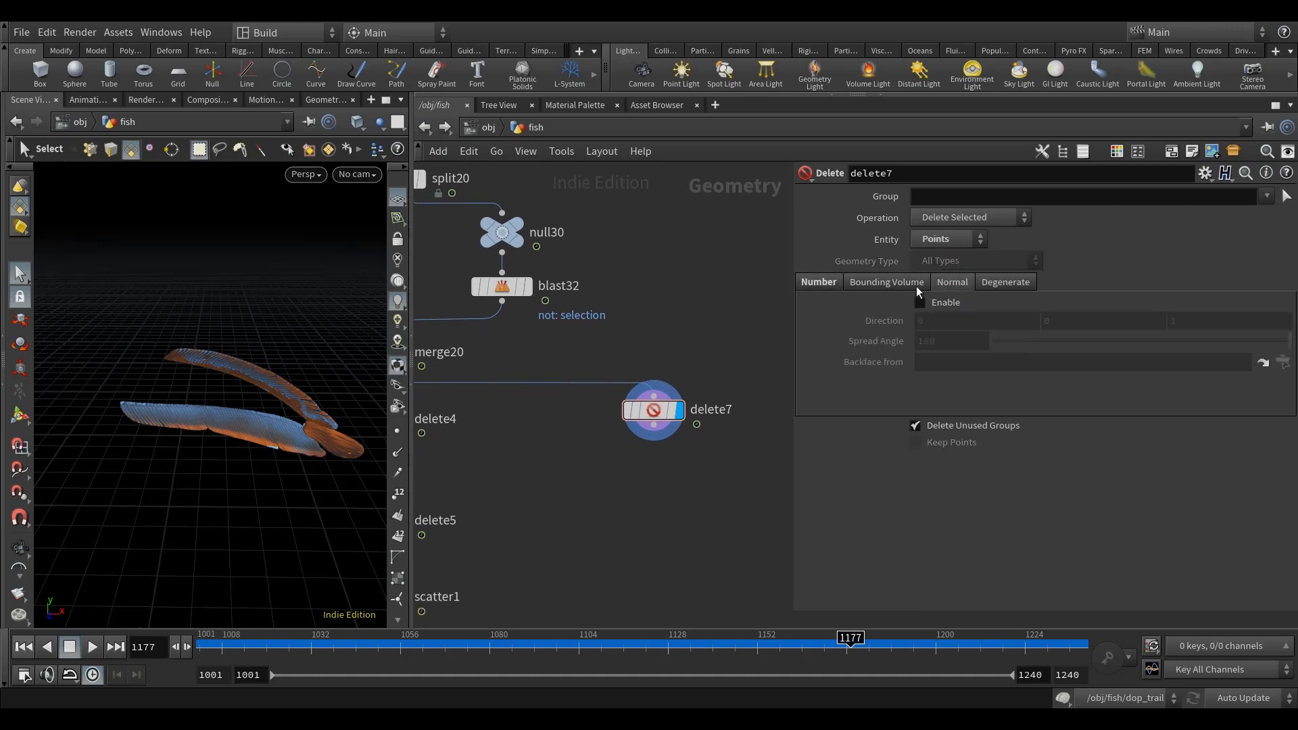
pyautogui.click(943, 301)
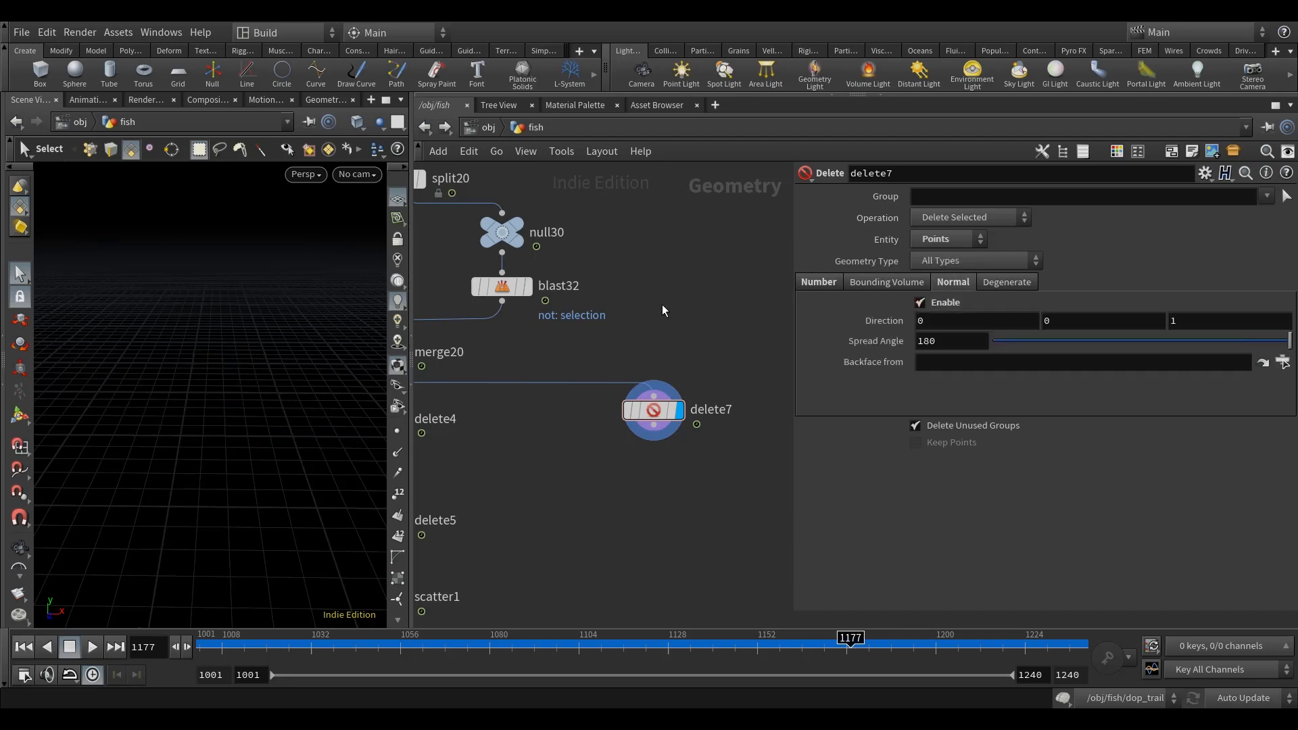
# Step: Set delete7's normal Spread Angle to 85
pyautogui.moveTo(948, 344); pyautogui.dragTo(827, 356)
pyautogui.write('85')
pyautogui.press('Return')
pyautogui.moveTo(662, 305); pyautogui.dragTo(662, 315, button='middle')
pyautogui.moveTo(246, 469)
pyautogui.keyDown('alt'); pyautogui.mouseDown()
pyautogui.moveTo(253, 537)
pyautogui.moveTo(245, 478)
pyautogui.mouseUp(); pyautogui.keyUp('alt')
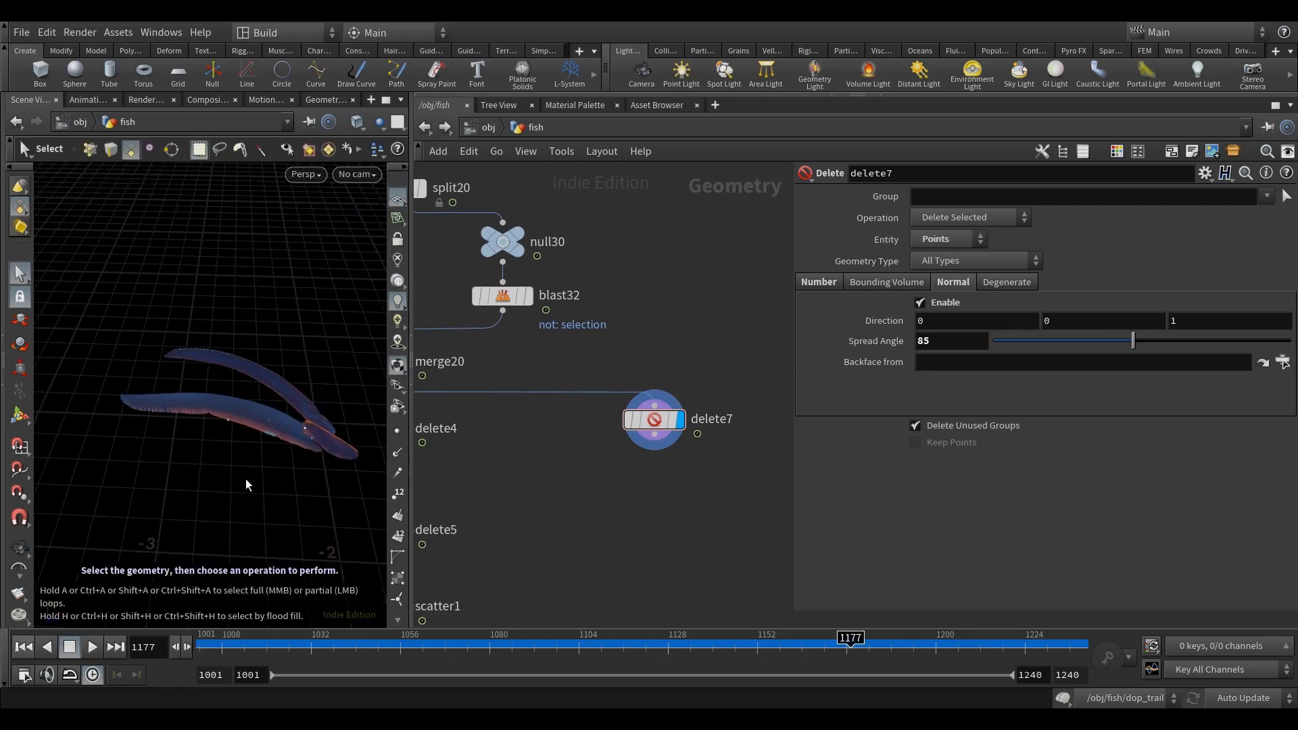
pyautogui.moveTo(596, 481); pyautogui.dragTo(584, 449, button='middle')
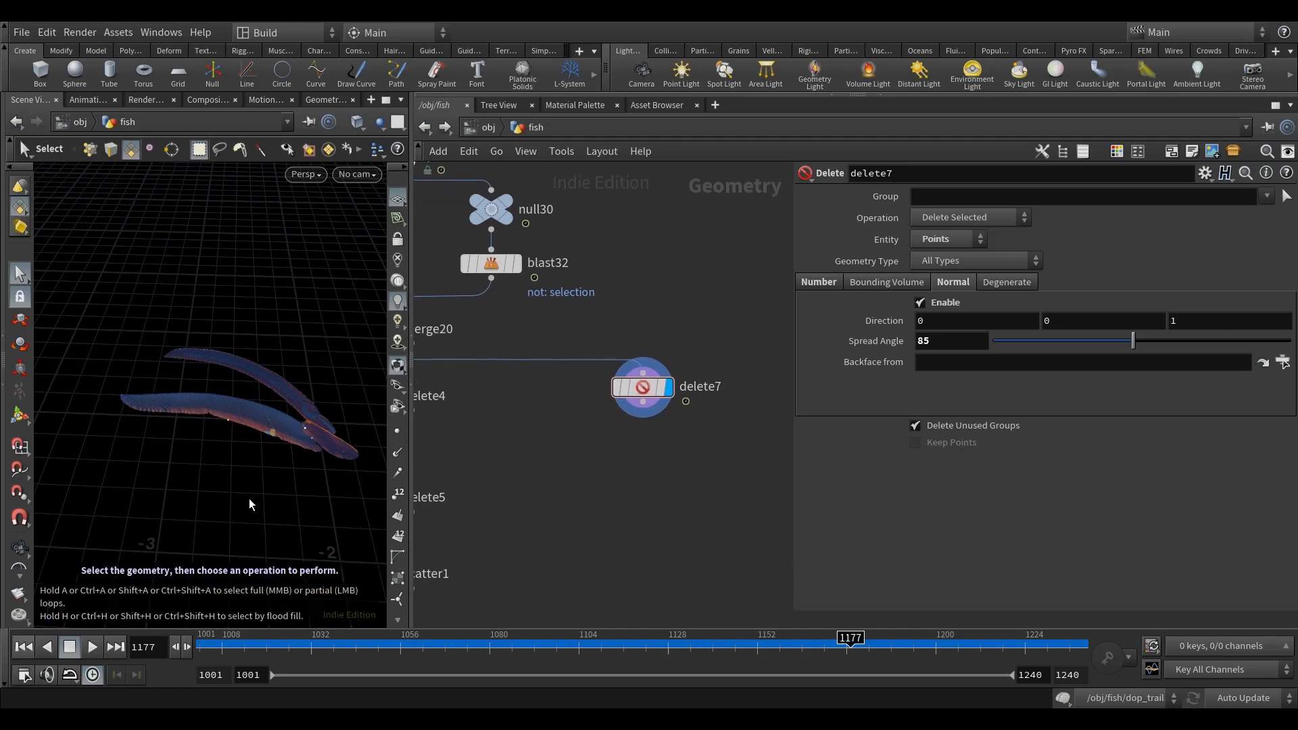
# Step: Duplicate delete7 and wire the copy directly below it
pyautogui.click(642, 386)
pyautogui.hotkey('ctrl', 'c')
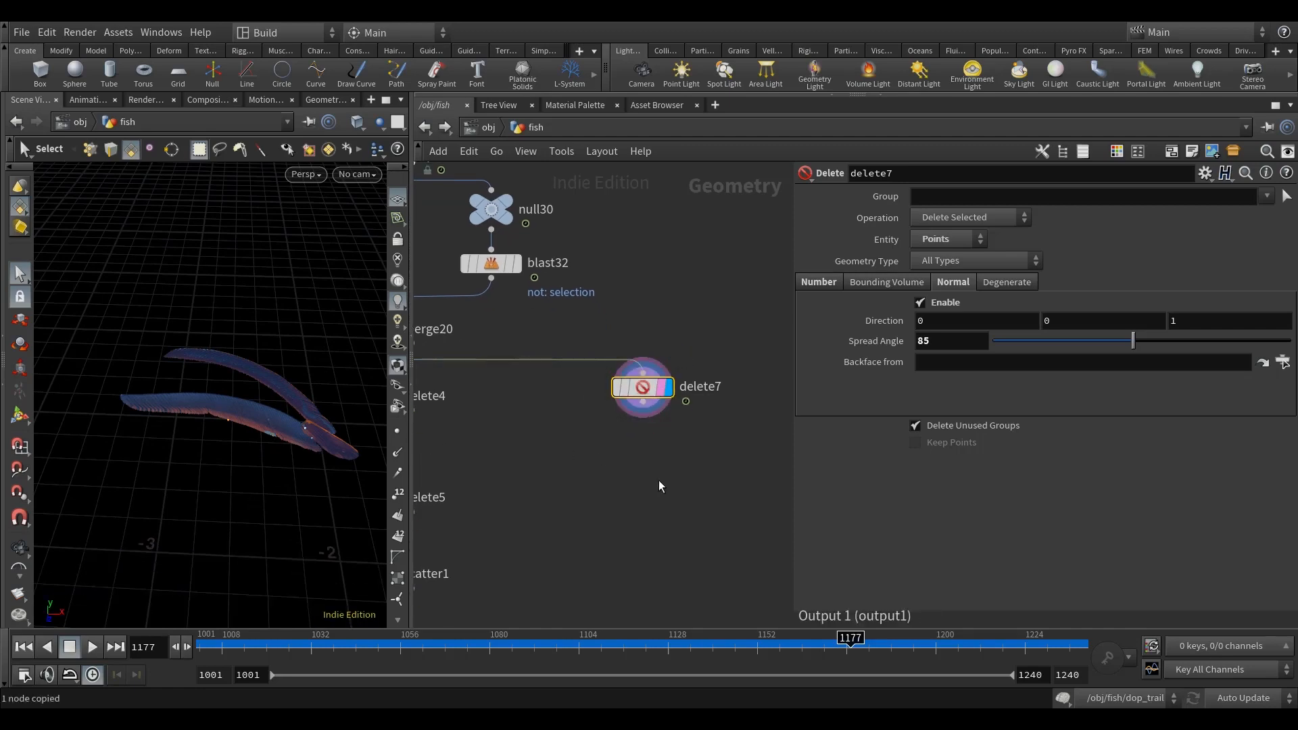
pyautogui.hotkey('ctrl', 'v')
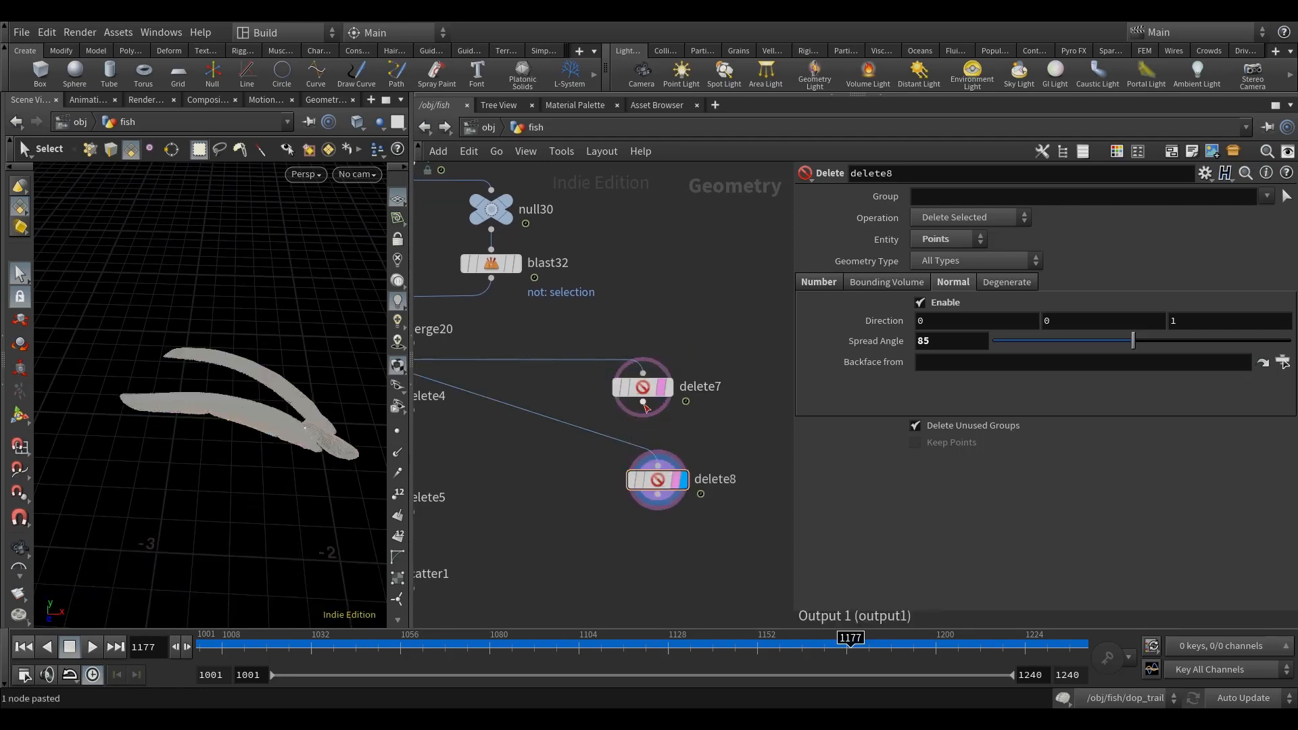
pyautogui.moveTo(657, 482); pyautogui.dragTo(642, 452)
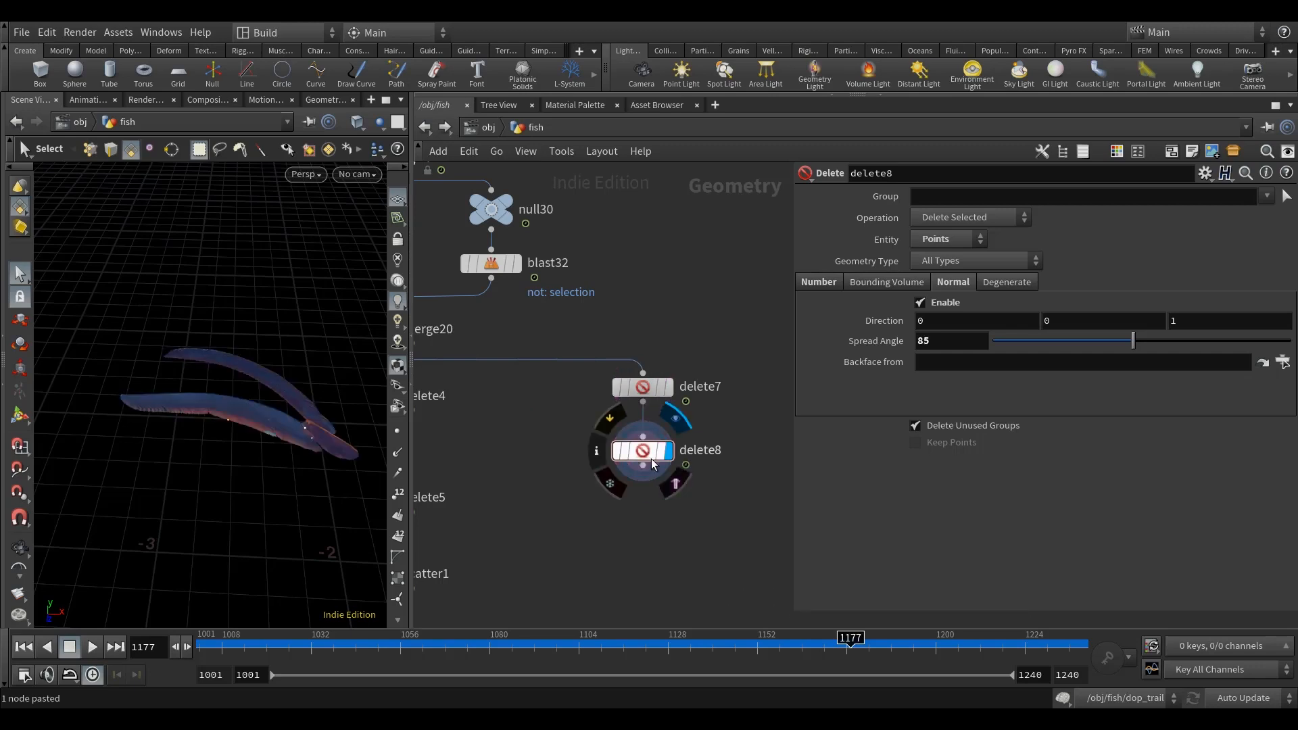
pyautogui.moveTo(700, 430); pyautogui.dragTo(683, 424, button='middle')
# Step: Set the Z component of delete8's normal Direction to -1
pyautogui.click(1214, 323)
pyautogui.moveTo(1213, 322); pyautogui.dragTo(1052, 354)
pyautogui.write('-1')
pyautogui.press('Return')
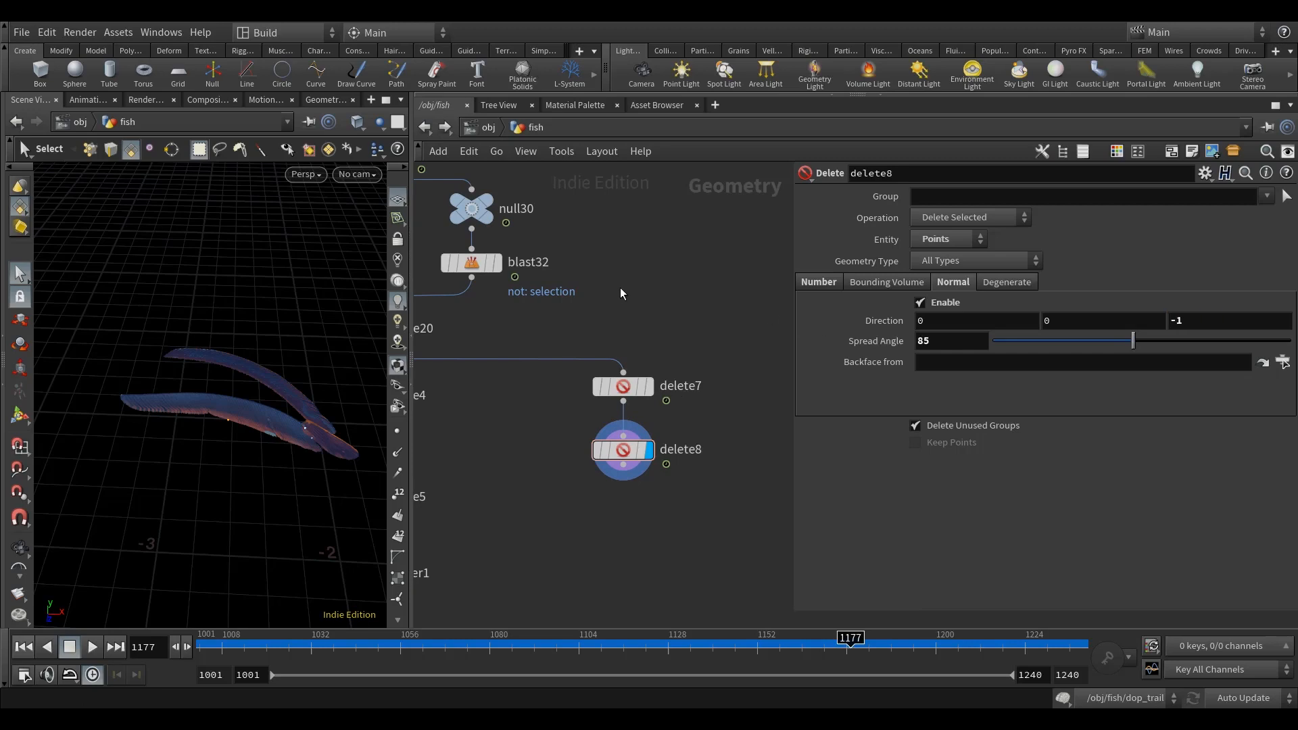
pyautogui.moveTo(661, 287); pyautogui.dragTo(669, 284, button='middle')
# Step: Link delete8's Spread Angle to delete7's Spread Angle through a relative reference
pyautogui.click(630, 384)
pyautogui.rightClick(851, 344)
pyautogui.click(979, 452)
pyautogui.click(629, 447)
pyautogui.rightClick(882, 344)
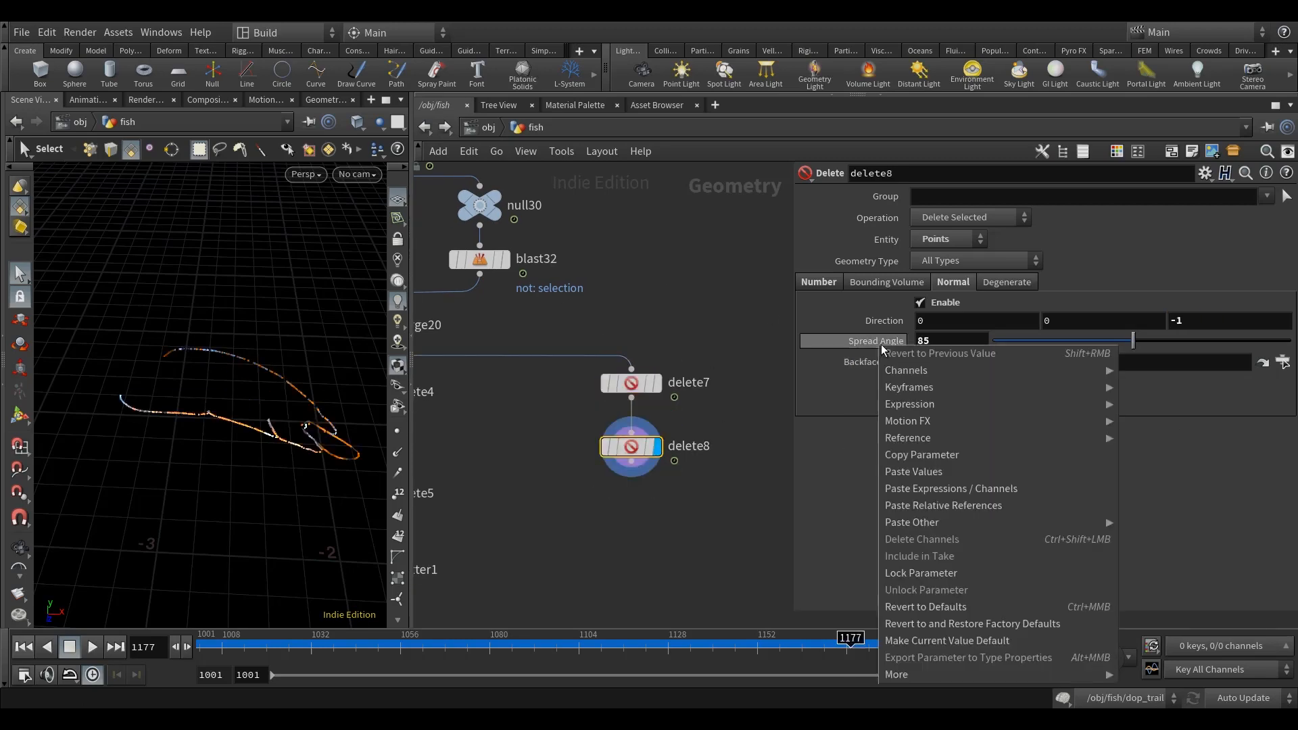
pyautogui.click(968, 518)
# Step: Inspect the remaining outline points and their point normals in the viewport, turning the normals display on and off
pyautogui.moveTo(702, 519); pyautogui.dragTo(665, 459, button='middle')
pyautogui.keyDown('alt'); pyautogui.moveTo(337, 454); pyautogui.dragTo(132, 368); pyautogui.keyUp('alt')
pyautogui.moveTo(205, 468); pyautogui.dragTo(232, 493)
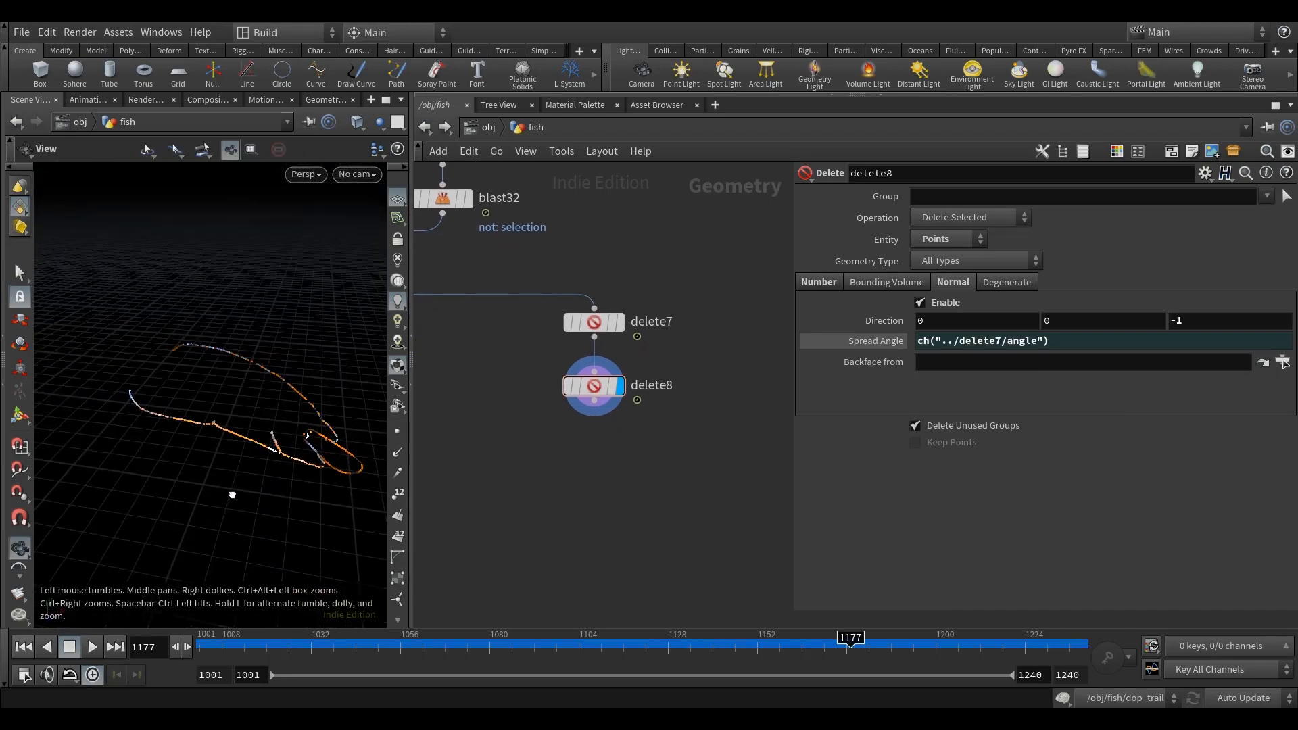
pyautogui.press('space')
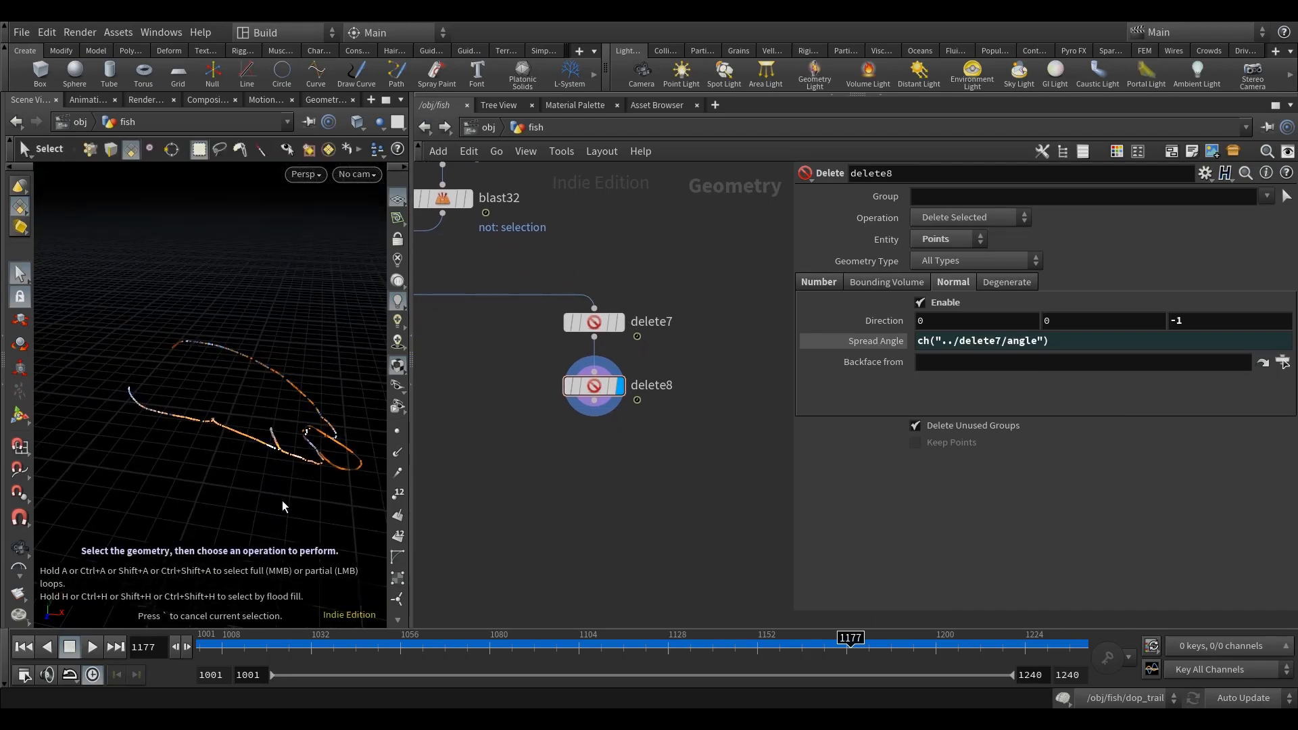
pyautogui.click(398, 453)
pyautogui.moveTo(262, 546); pyautogui.dragTo(246, 510)
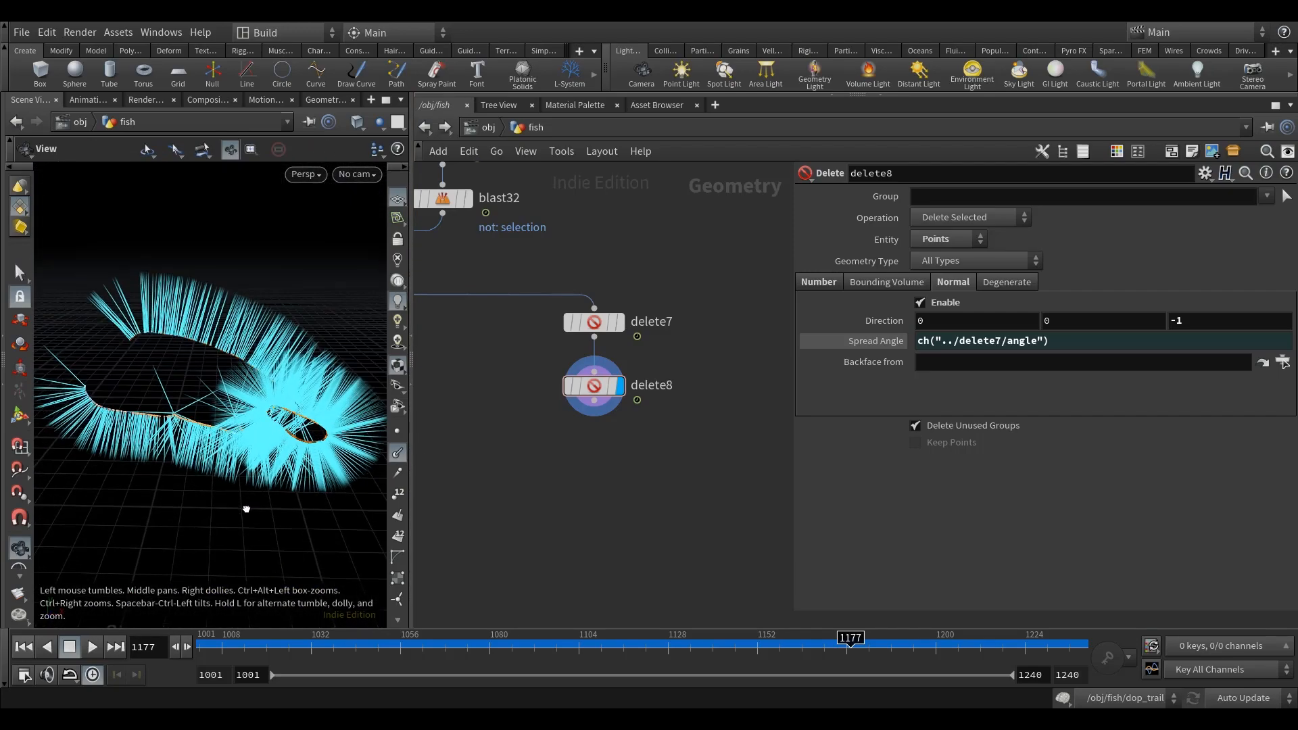
pyautogui.press('s')
pyautogui.click(398, 452)
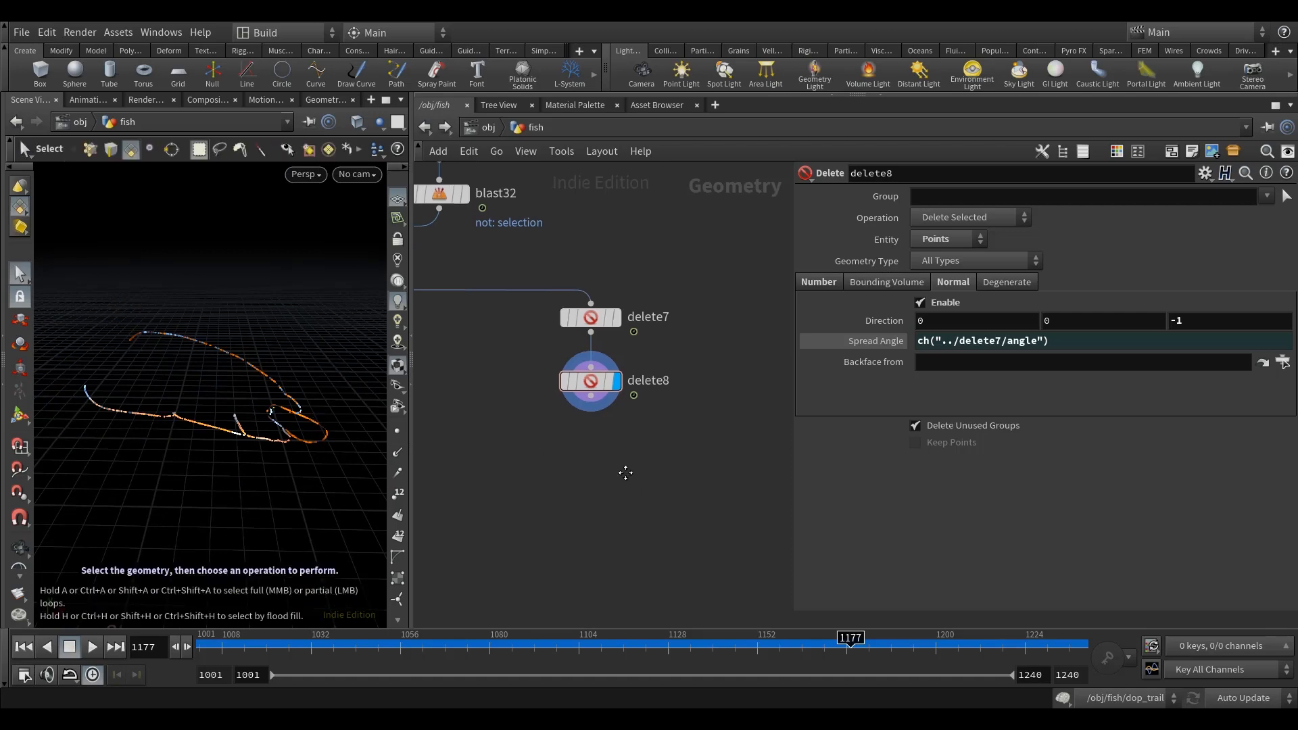
# Step: Add a Point Wrangle below delete8, connected to its output and displayed
pyautogui.press('Tab')
pyautogui.write('poin')
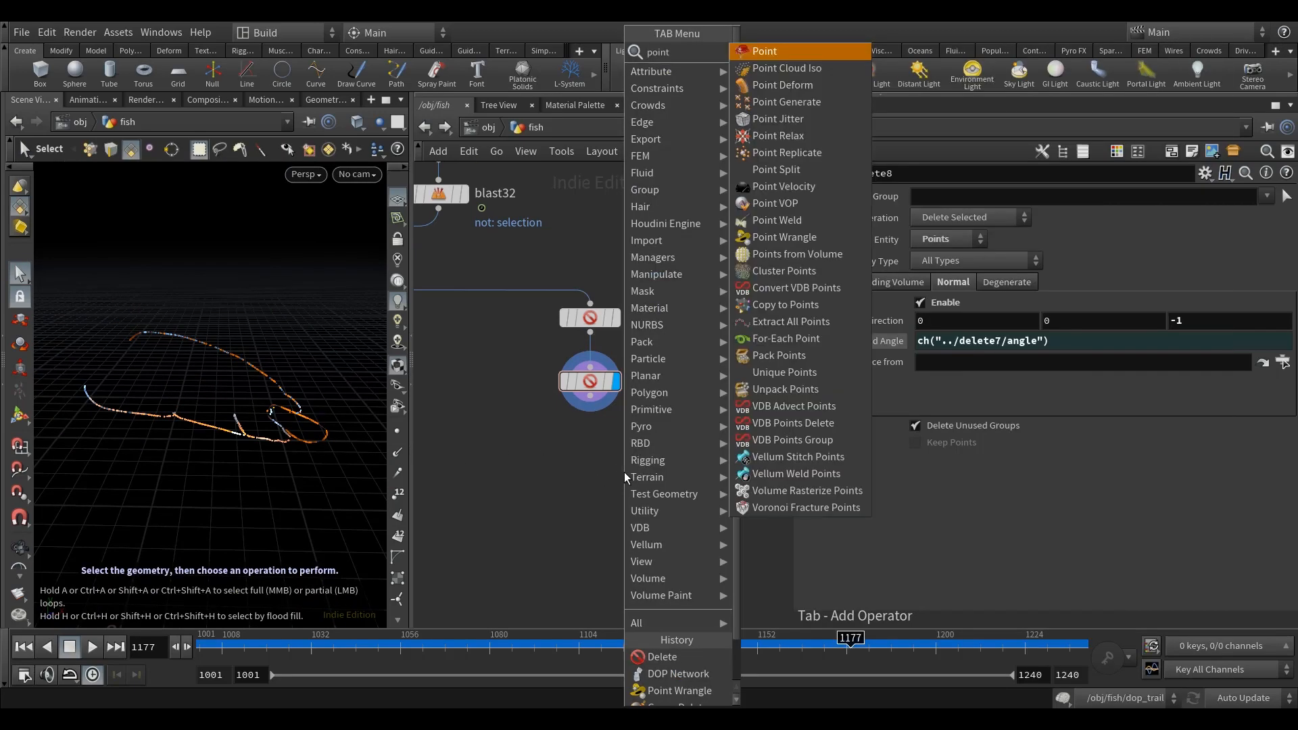
pyautogui.write('wr')
pyautogui.click(784, 52)
pyautogui.click(592, 446)
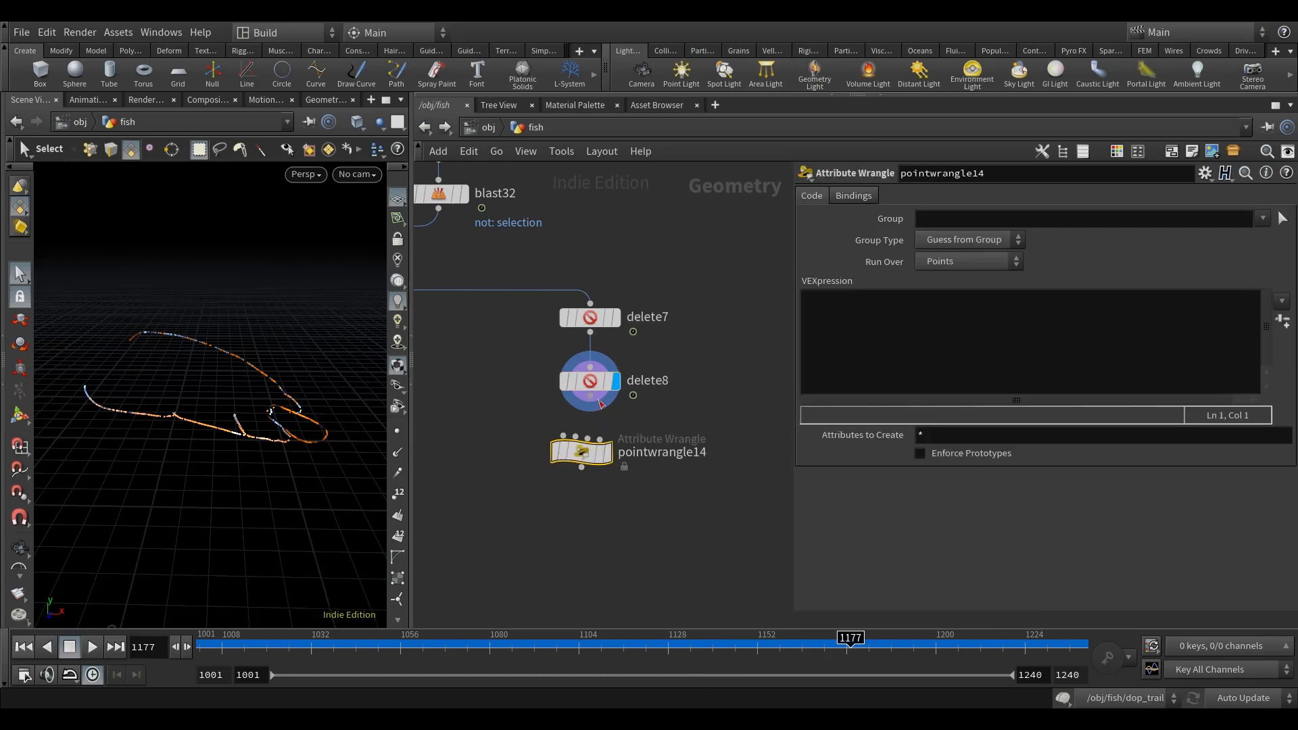
# Step: Write the expression "v@v = v@N;" in pointwrangle14 to set velocity from the normals
pyautogui.click(856, 345)
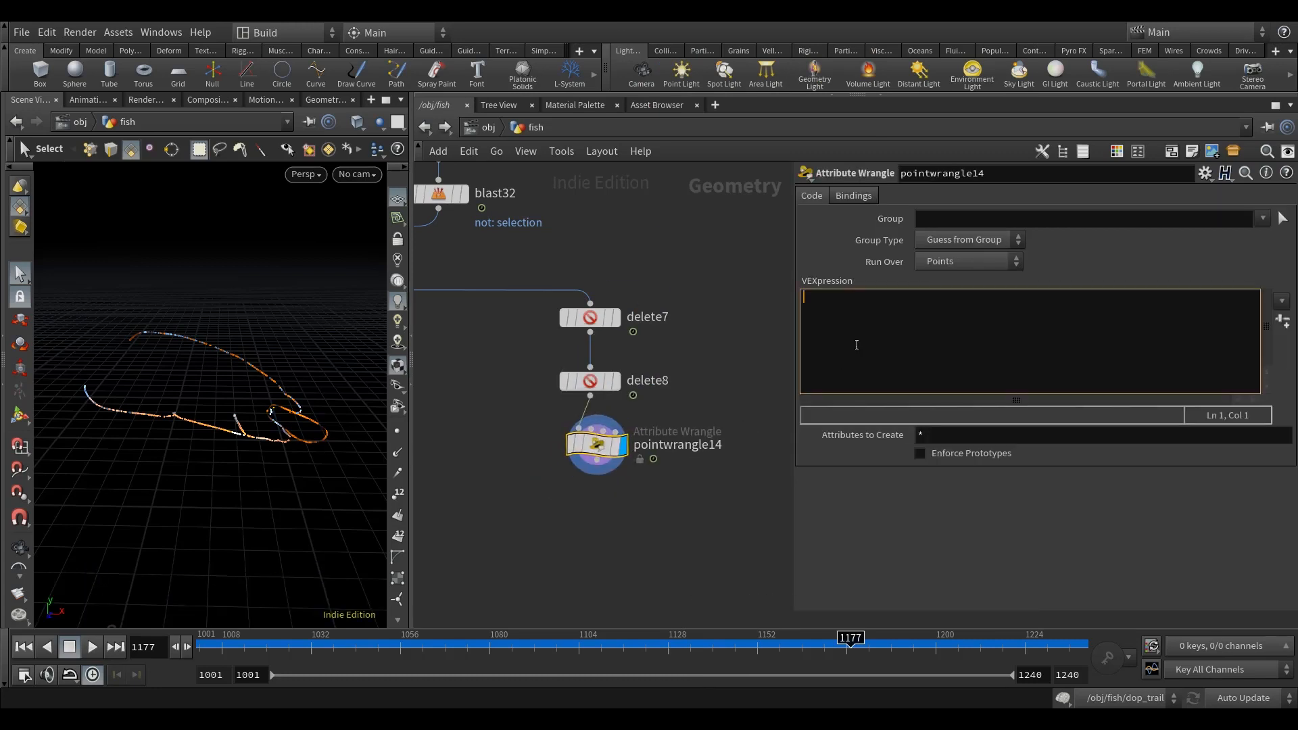
pyautogui.write('v@v = v@N;')
pyautogui.click(700, 522)
pyautogui.moveTo(699, 522); pyautogui.dragTo(695, 488, button='middle')
# Step: Add a Point Replicate node below pointwrangle14, connected to its output and displayed
pyautogui.press('Tab')
pyautogui.write('pointre')
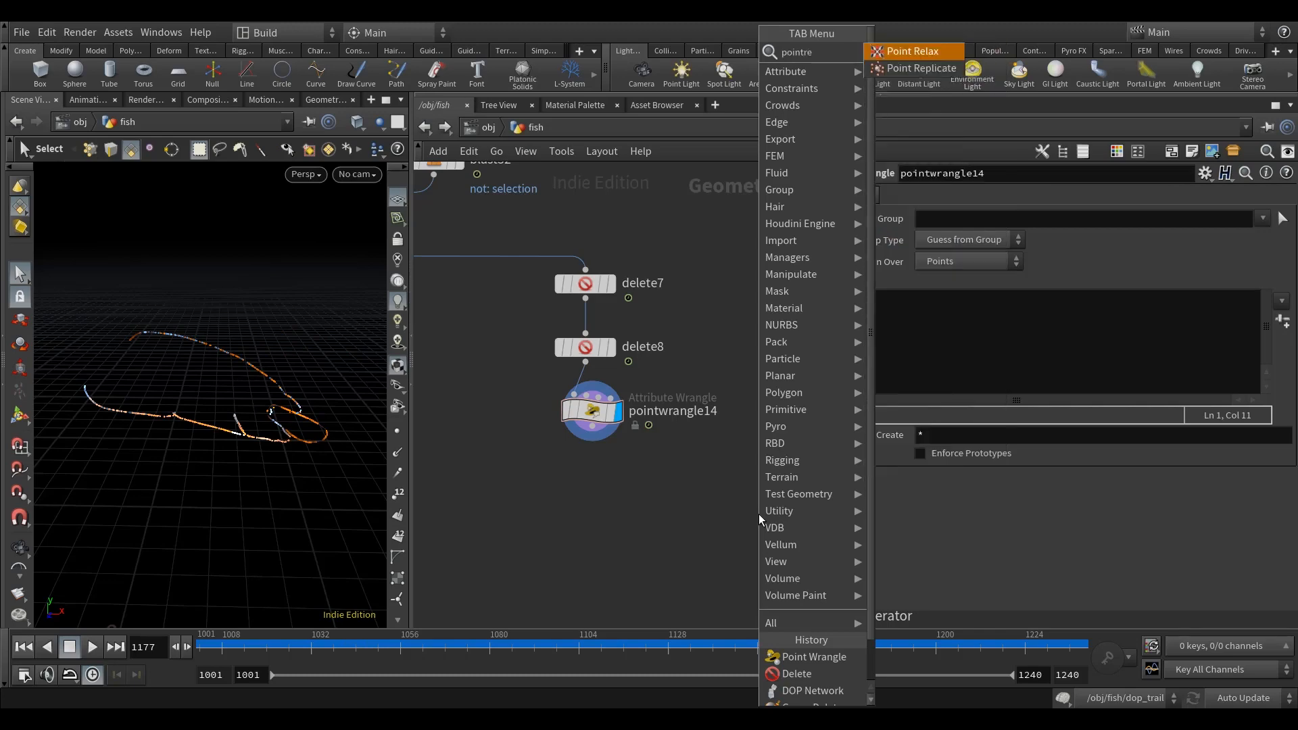
pyautogui.press('Down')
pyautogui.press('Return')
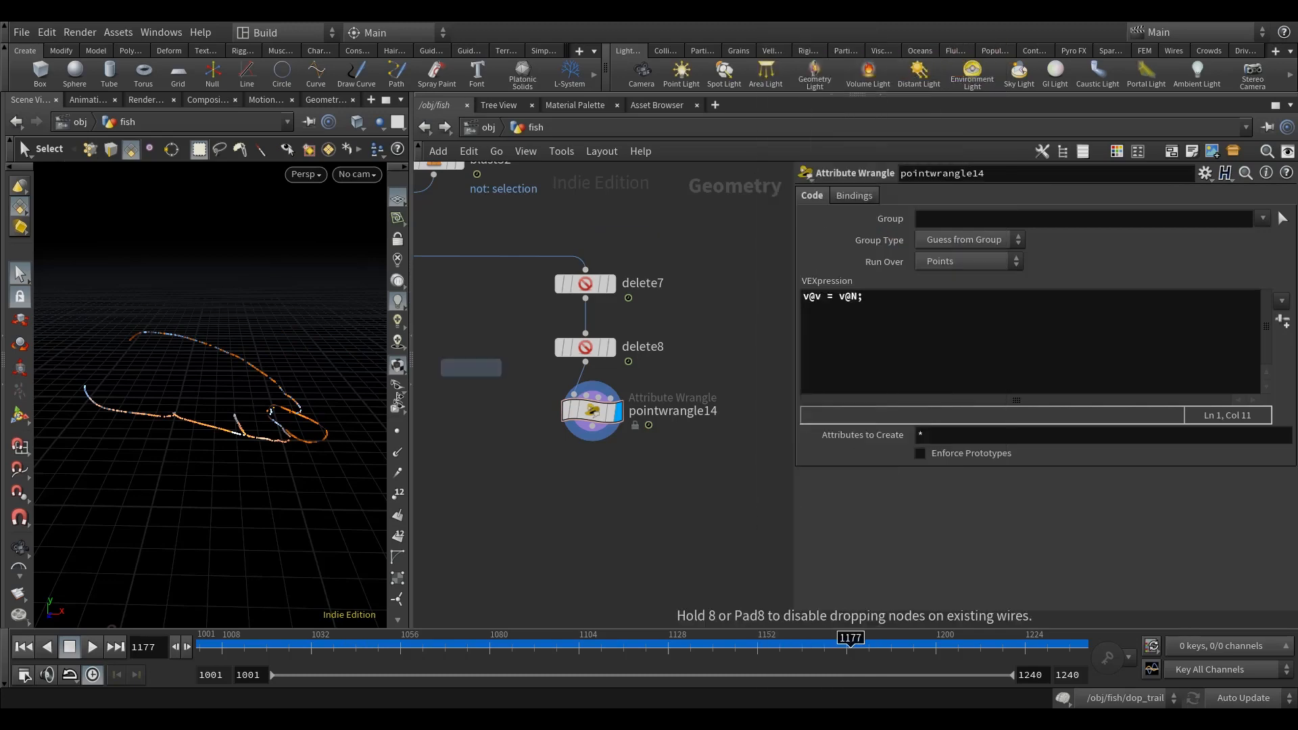
pyautogui.click(586, 494)
pyautogui.click(592, 432)
pyautogui.click(586, 477)
pyautogui.click(611, 494)
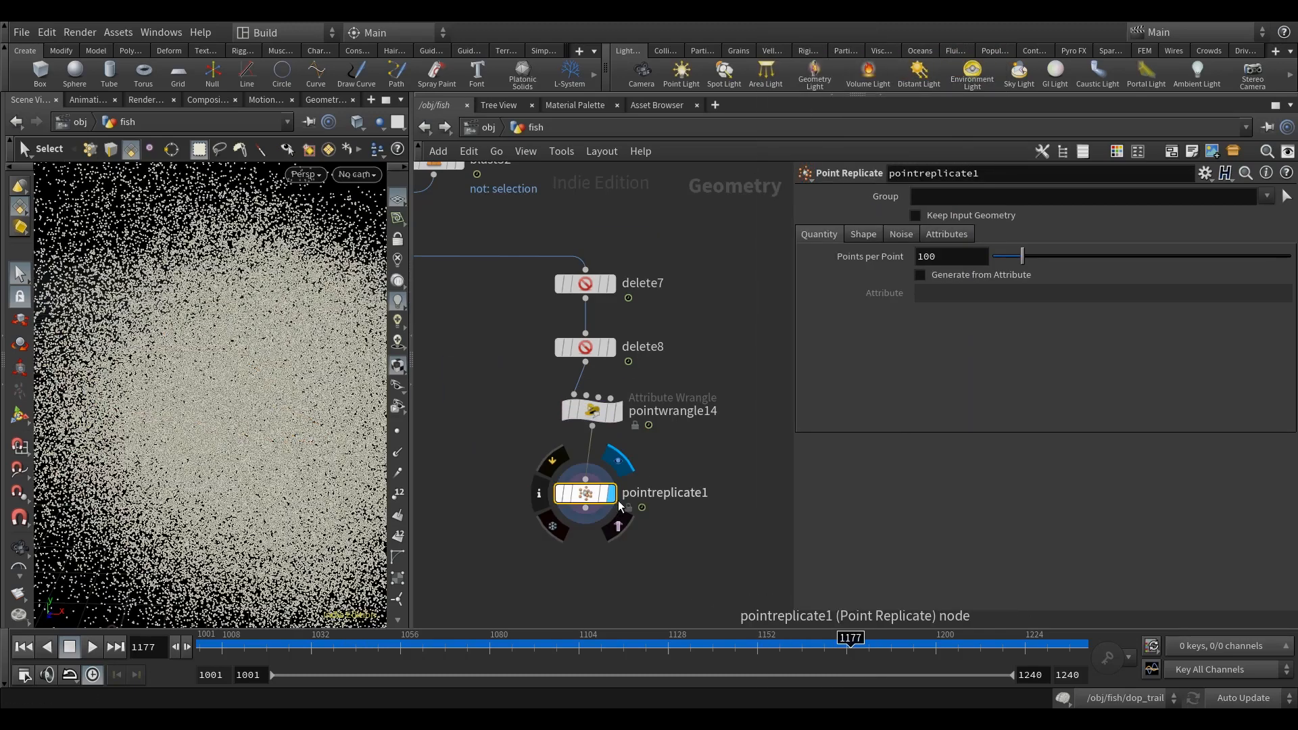
pyautogui.moveTo(693, 458); pyautogui.dragTo(694, 442, button='middle')
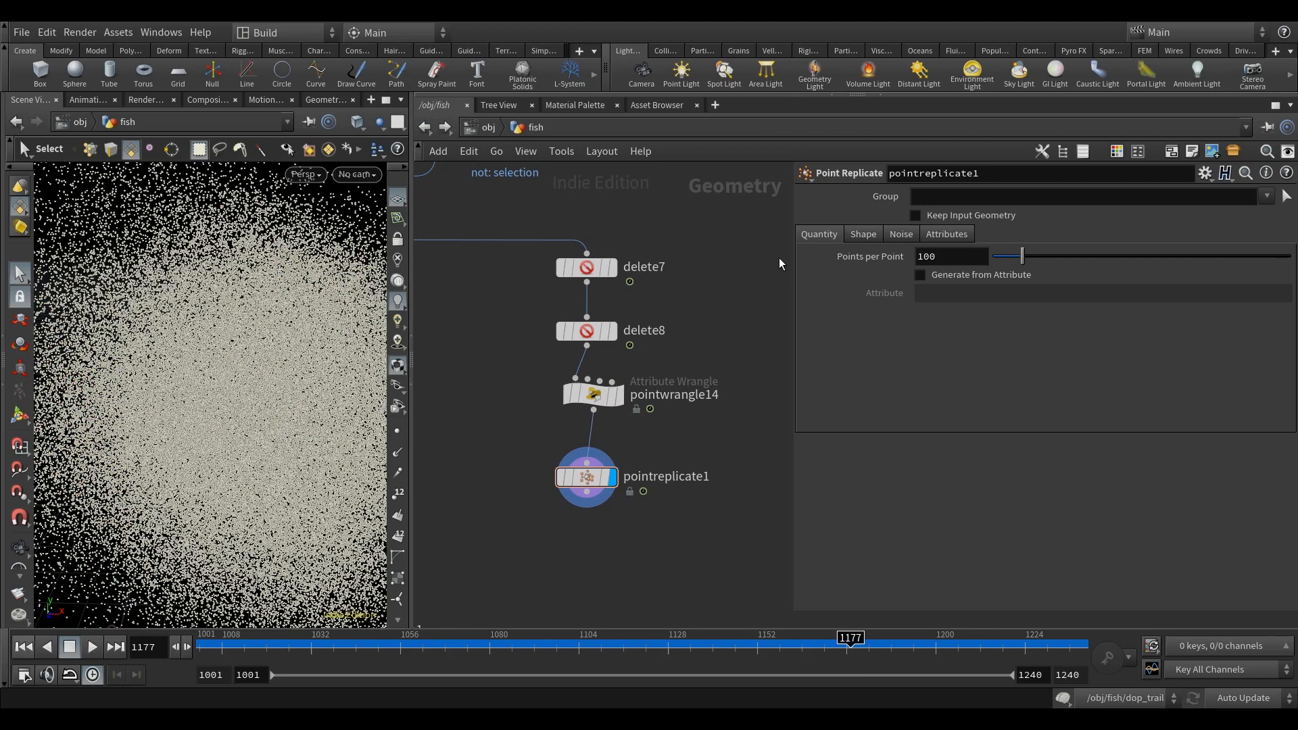
# Step: Set pointreplicate1 to generate 3 points per point
pyautogui.doubleClick(927, 256)
pyautogui.write('3')
pyautogui.press('Return')
pyautogui.moveTo(712, 218); pyautogui.dragTo(732, 263, button='middle')
# Step: Set pointreplicate1's shape to Sphere with a uniform scale of 0.21
pyautogui.click(869, 234)
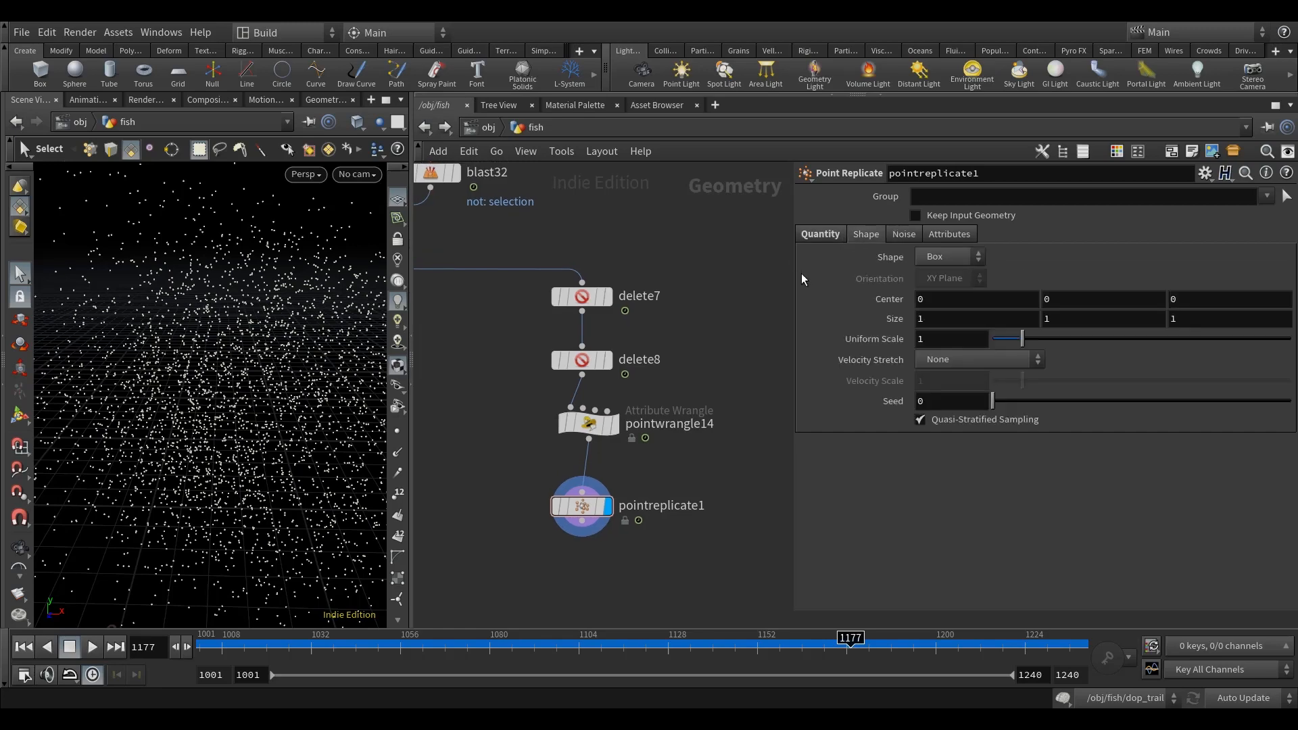
pyautogui.click(938, 258)
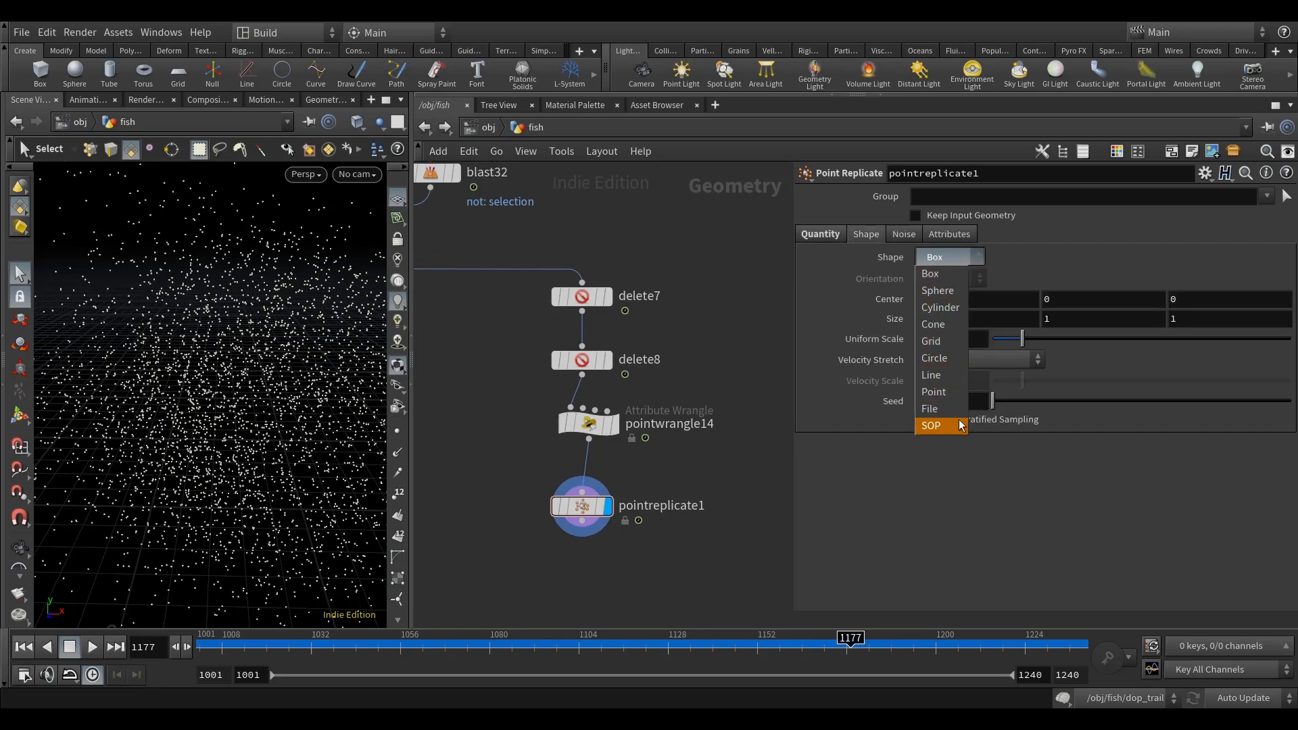
pyautogui.click(868, 298)
pyautogui.moveTo(750, 266); pyautogui.dragTo(737, 249, button='middle')
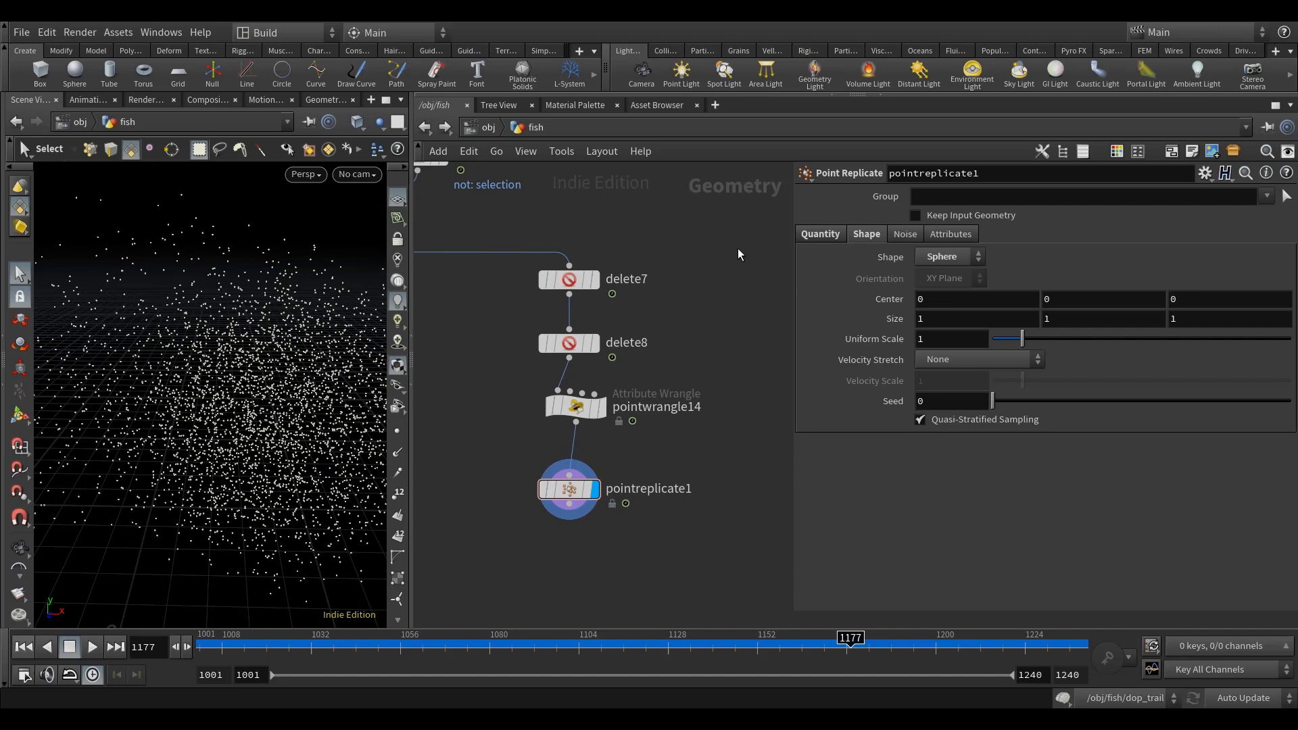
pyautogui.click(945, 338)
pyautogui.write('.21')
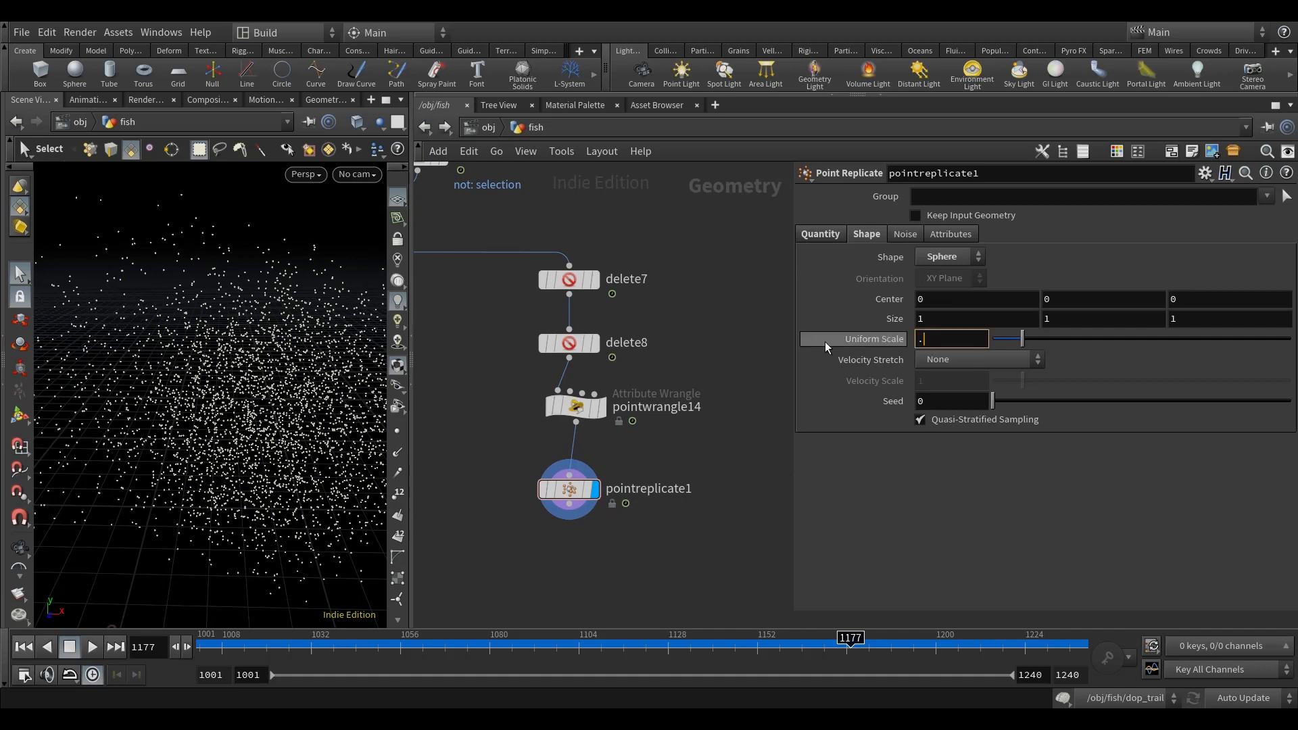
pyautogui.press('Return')
pyautogui.moveTo(704, 306); pyautogui.dragTo(717, 312, button='middle')
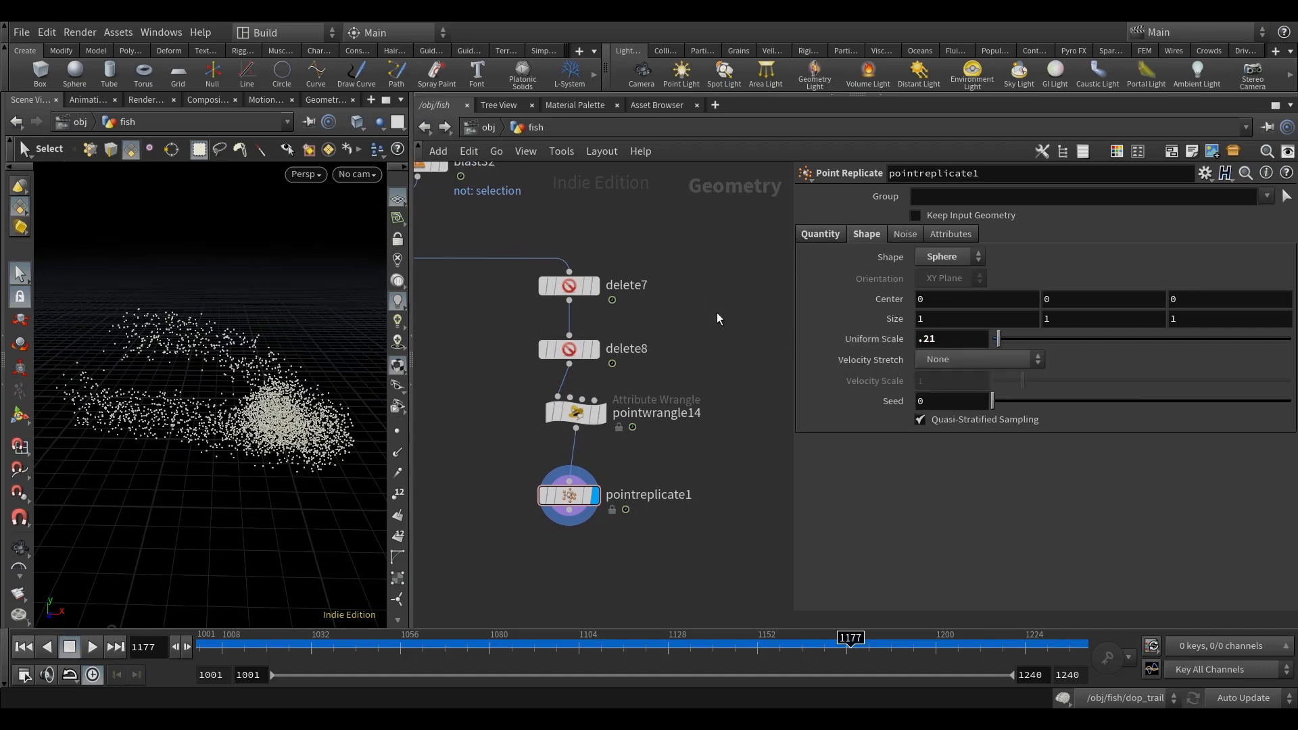
# Step: Enable copying of source attributes on pointreplicate1
pyautogui.click(948, 234)
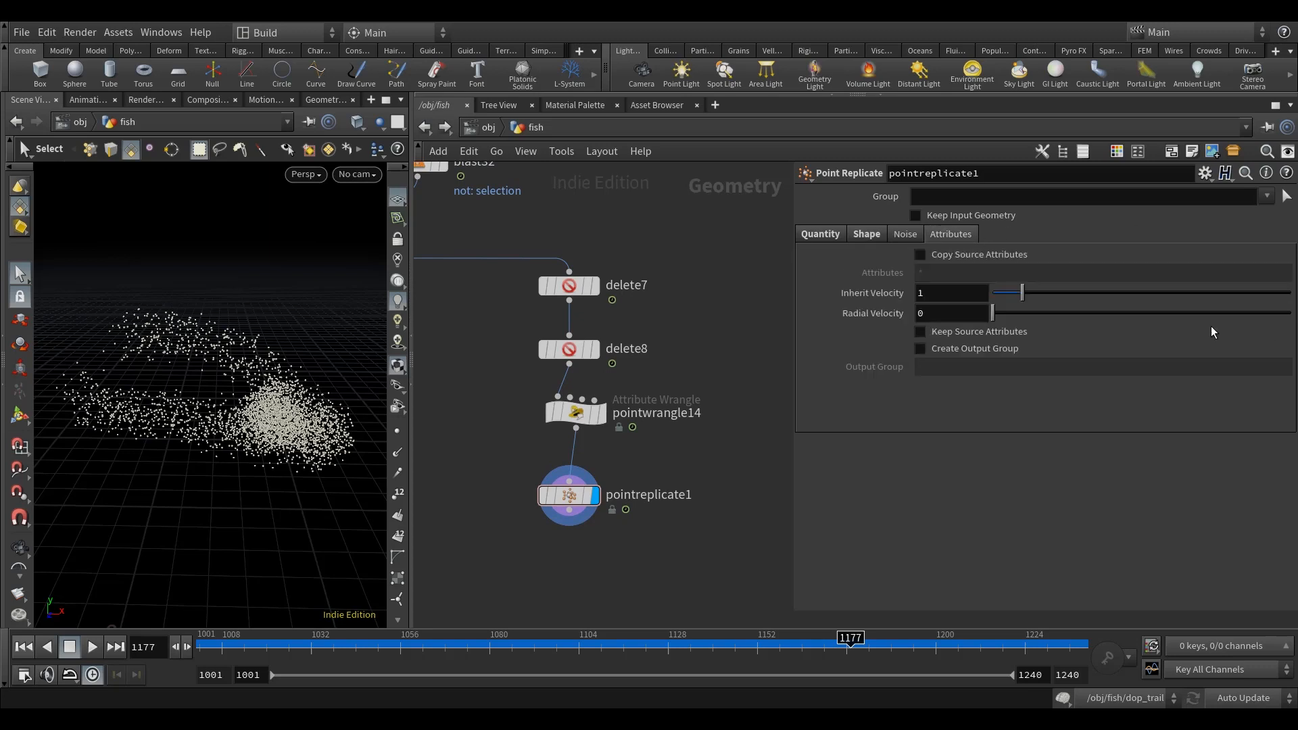
pyautogui.click(921, 254)
pyautogui.moveTo(756, 350)
pyautogui.mouseDown(button='middle')
pyautogui.moveTo(751, 333)
pyautogui.moveTo(758, 352)
pyautogui.mouseUp(button='middle')
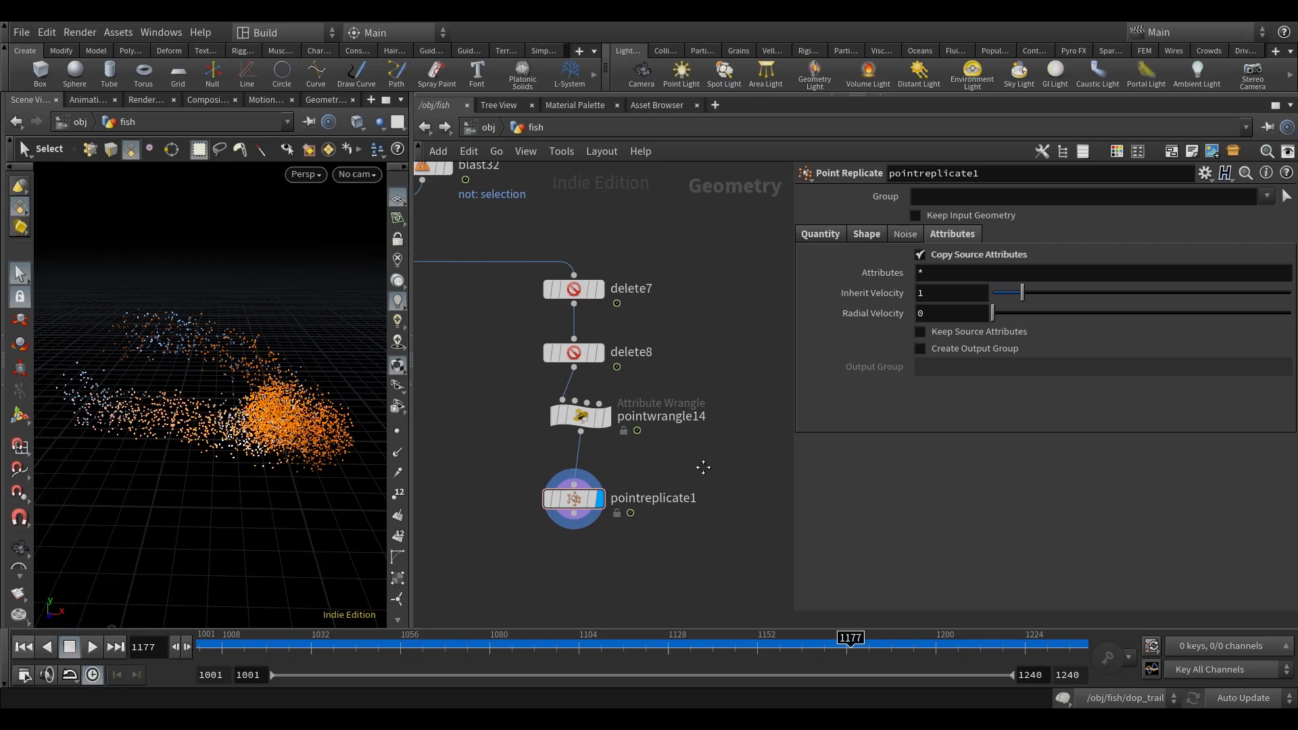
pyautogui.moveTo(597, 460); pyautogui.dragTo(610, 436, button='middle')
# Step: Show the point normals and compare them between pointwrangle14 and pointreplicate1 in the viewport
pyautogui.click(400, 455)
pyautogui.moveTo(287, 439)
pyautogui.keyDown('alt'); pyautogui.mouseDown()
pyautogui.moveTo(295, 501)
pyautogui.moveTo(302, 483)
pyautogui.mouseUp(); pyautogui.keyUp('alt')
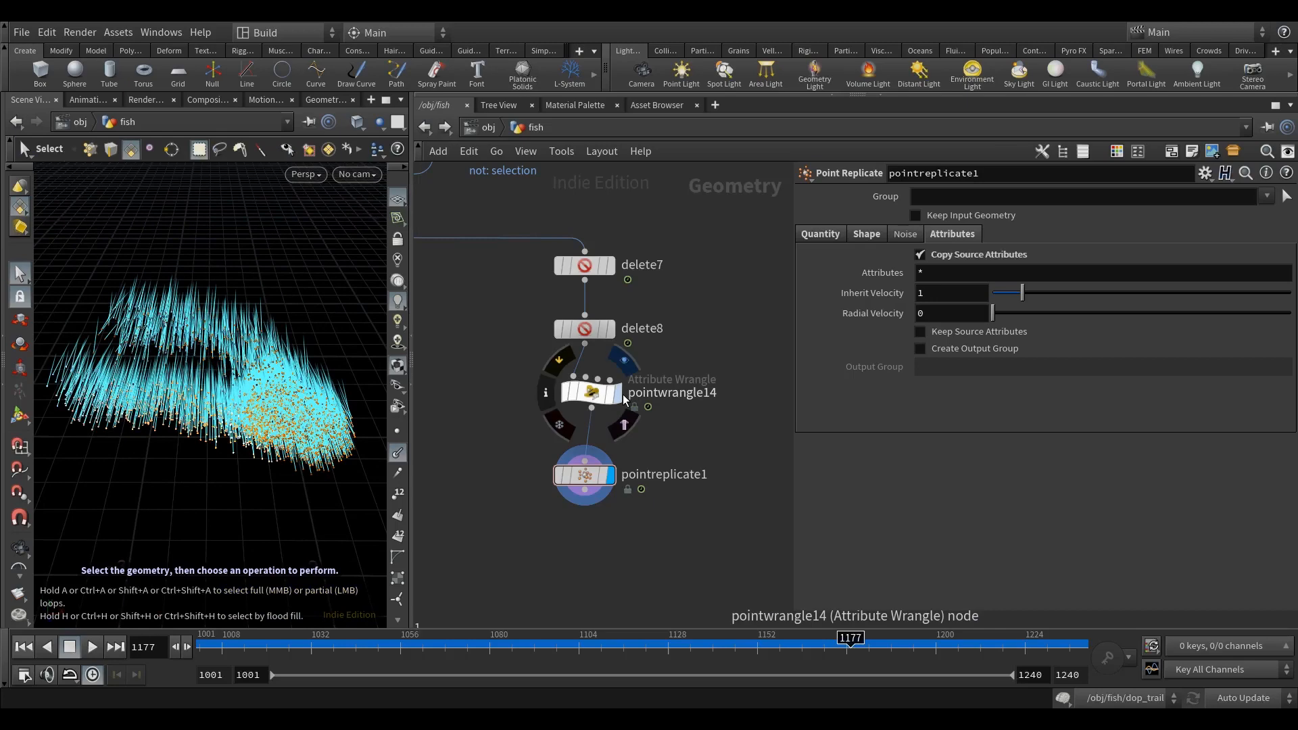
pyautogui.click(616, 392)
pyautogui.click(613, 476)
pyautogui.moveTo(662, 447)
pyautogui.mouseDown(button='middle')
pyautogui.moveTo(650, 425)
pyautogui.moveTo(662, 422)
pyautogui.mouseUp(button='middle')
pyautogui.moveTo(298, 460)
pyautogui.keyDown('alt'); pyautogui.mouseDown()
pyautogui.moveTo(279, 509)
pyautogui.moveTo(285, 465)
pyautogui.moveTo(289, 479)
pyautogui.mouseUp(); pyautogui.keyUp('alt')
pyautogui.moveTo(594, 507); pyautogui.dragTo(598, 476, button='middle')
pyautogui.moveTo(581, 410); pyautogui.dragTo(588, 392)
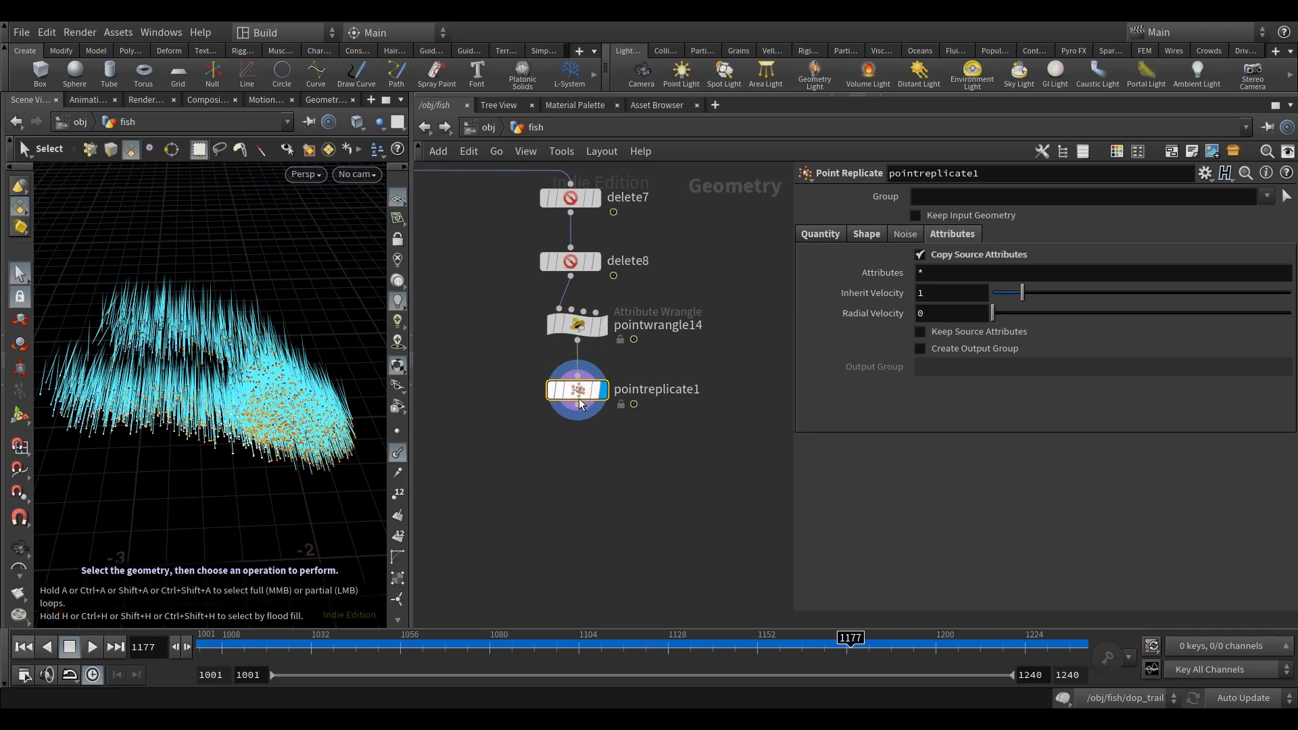
pyautogui.moveTo(601, 475); pyautogui.dragTo(604, 452, button='middle')
pyautogui.moveTo(268, 422)
pyautogui.keyDown('alt'); pyautogui.mouseDown()
pyautogui.moveTo(277, 379)
pyautogui.moveTo(270, 427)
pyautogui.moveTo(271, 409)
pyautogui.mouseUp(); pyautogui.keyUp('alt')
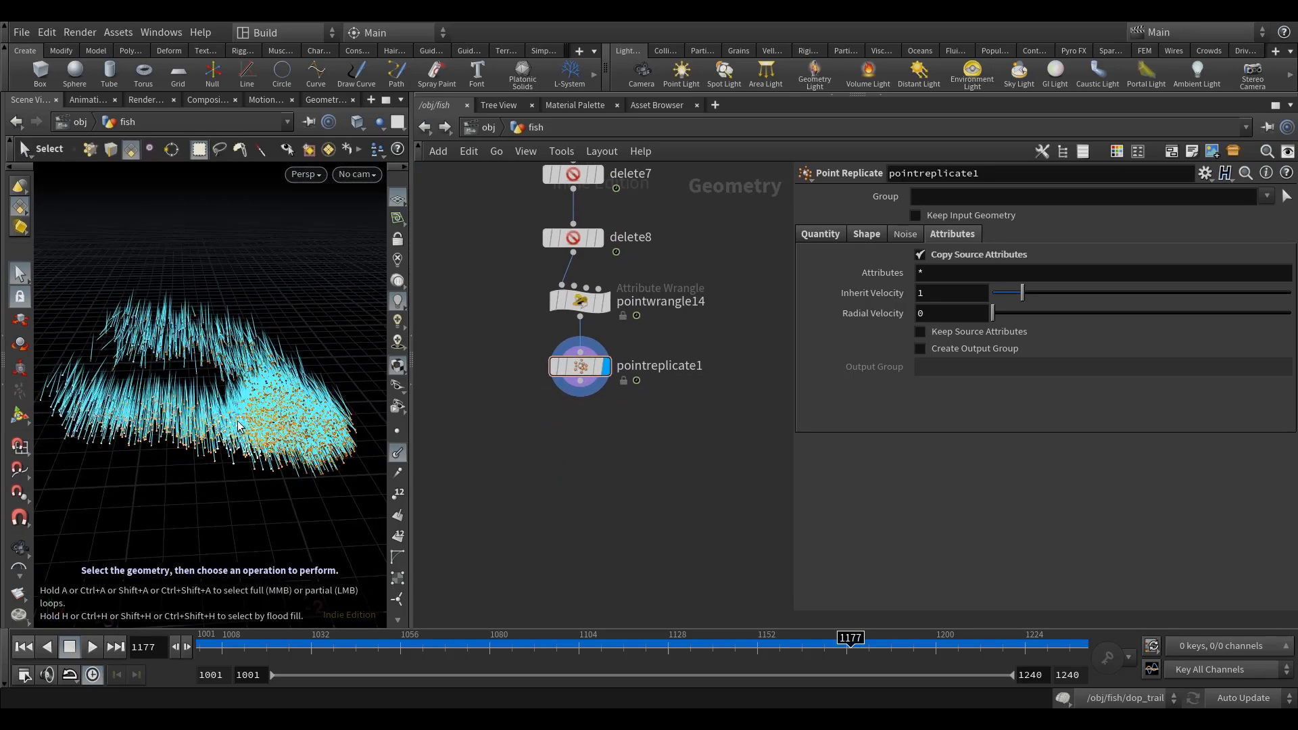
# Step: Add a Point Wrangle below pointreplicate1, connected to its output and displayed
pyautogui.press('Tab')
pyautogui.write('pointwr')
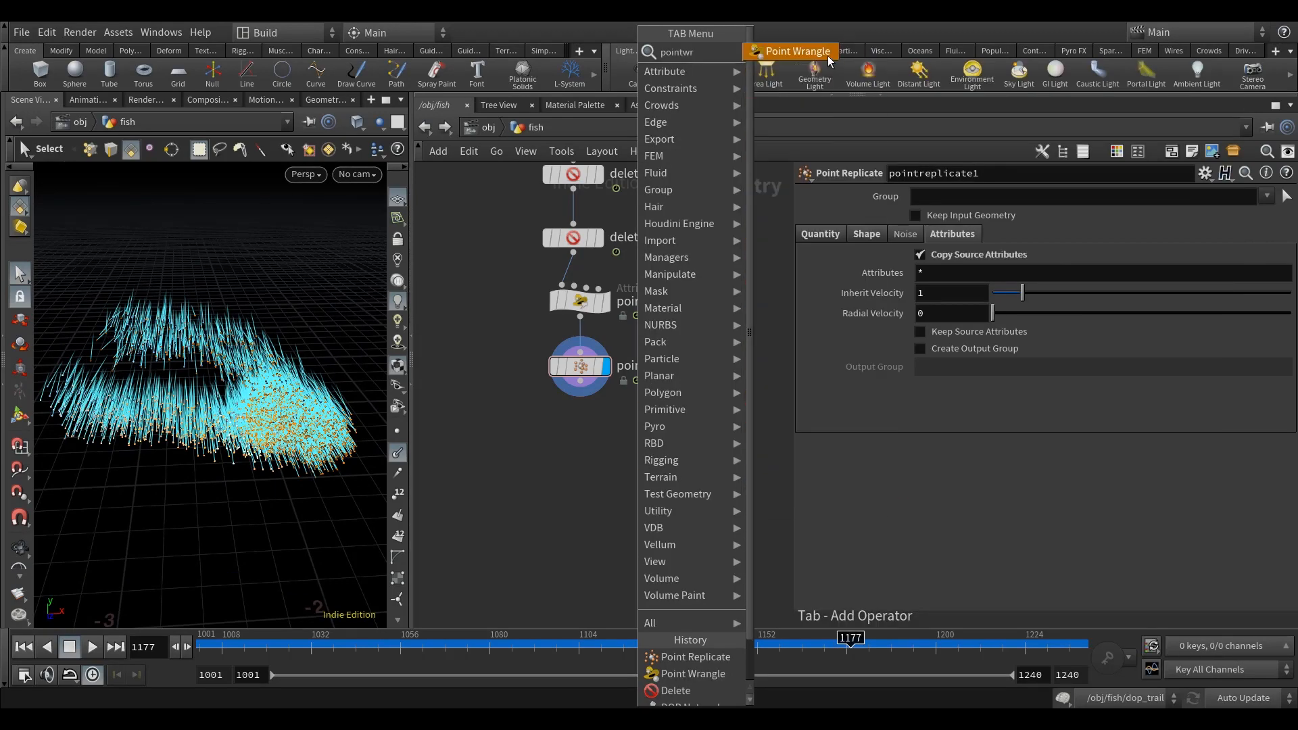
pyautogui.click(829, 61)
pyautogui.click(566, 443)
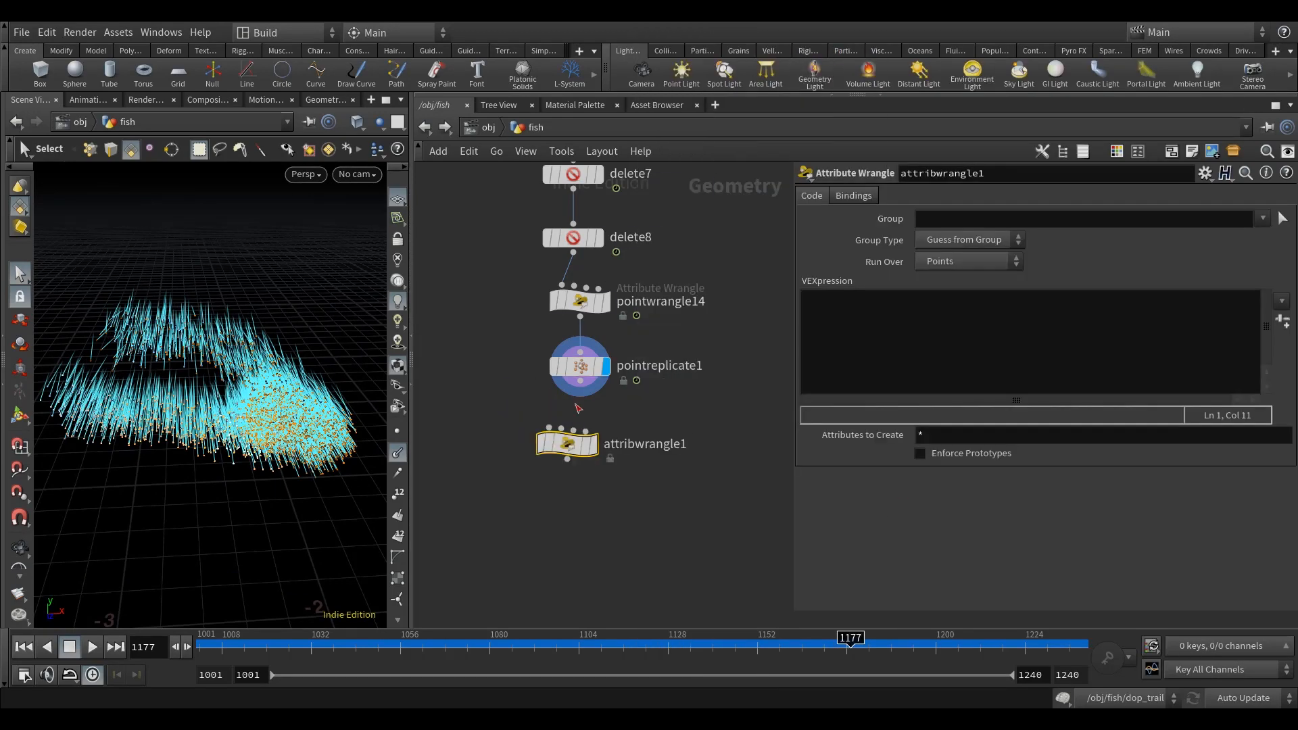
pyautogui.click(592, 448)
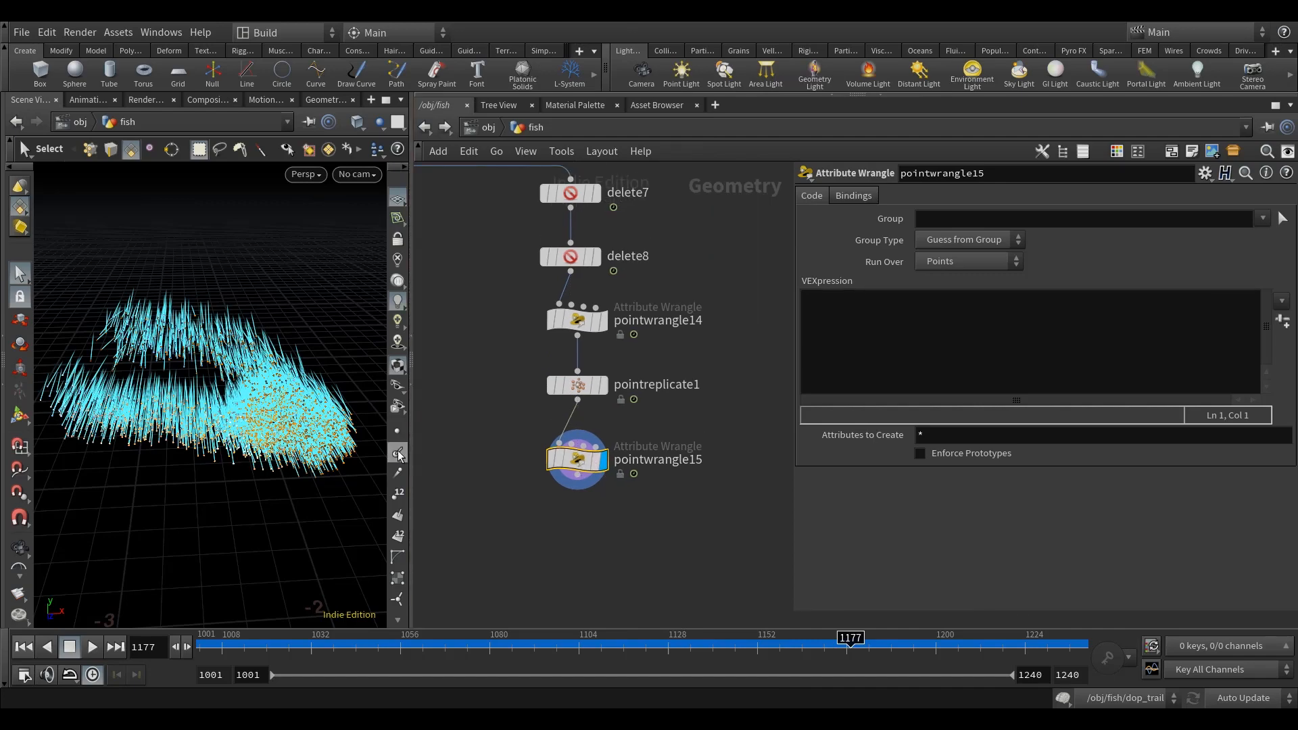
# Step: Inspect the replicated points' velocity vectors by switching the v scene visualizer on and back off
pyautogui.press('d')
pyautogui.click(518, 478)
pyautogui.press('Escape')
pyautogui.moveTo(287, 468); pyautogui.dragTo(261, 437)
pyautogui.press('s')
pyautogui.click(1096, 228)
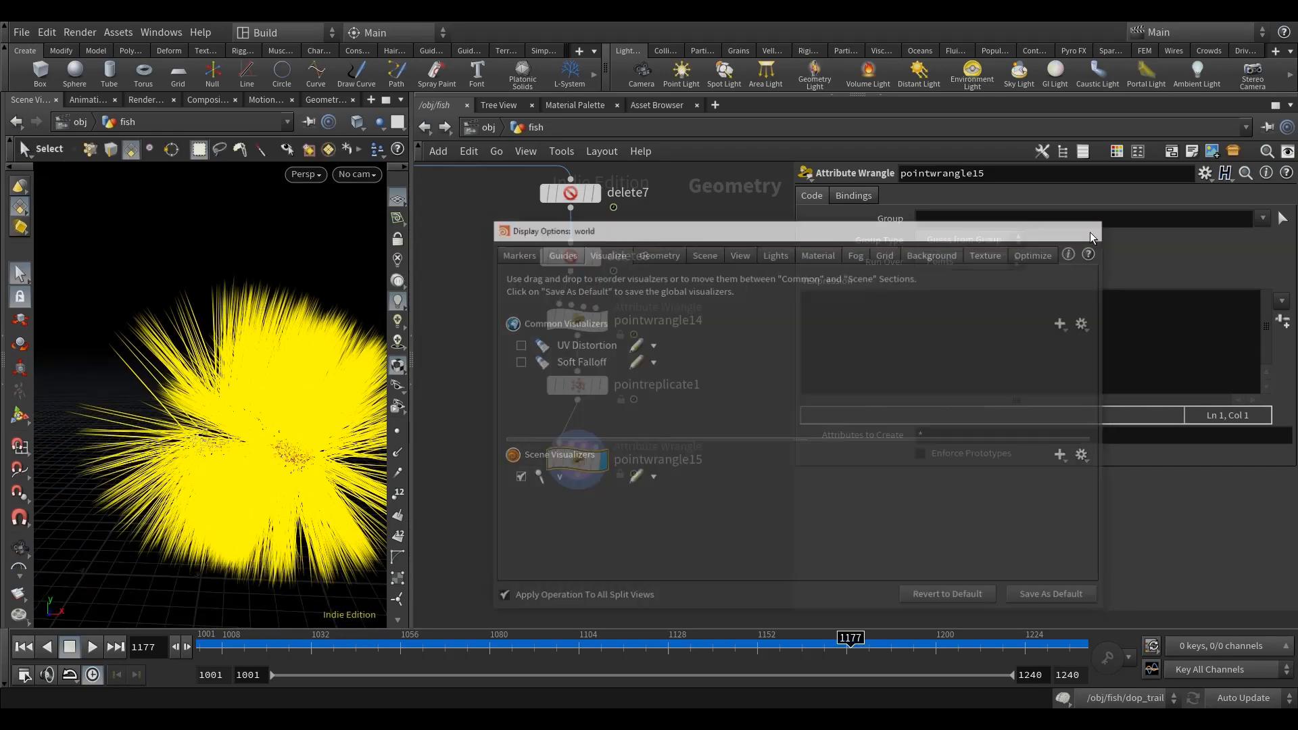
pyautogui.press('d')
pyautogui.click(517, 457)
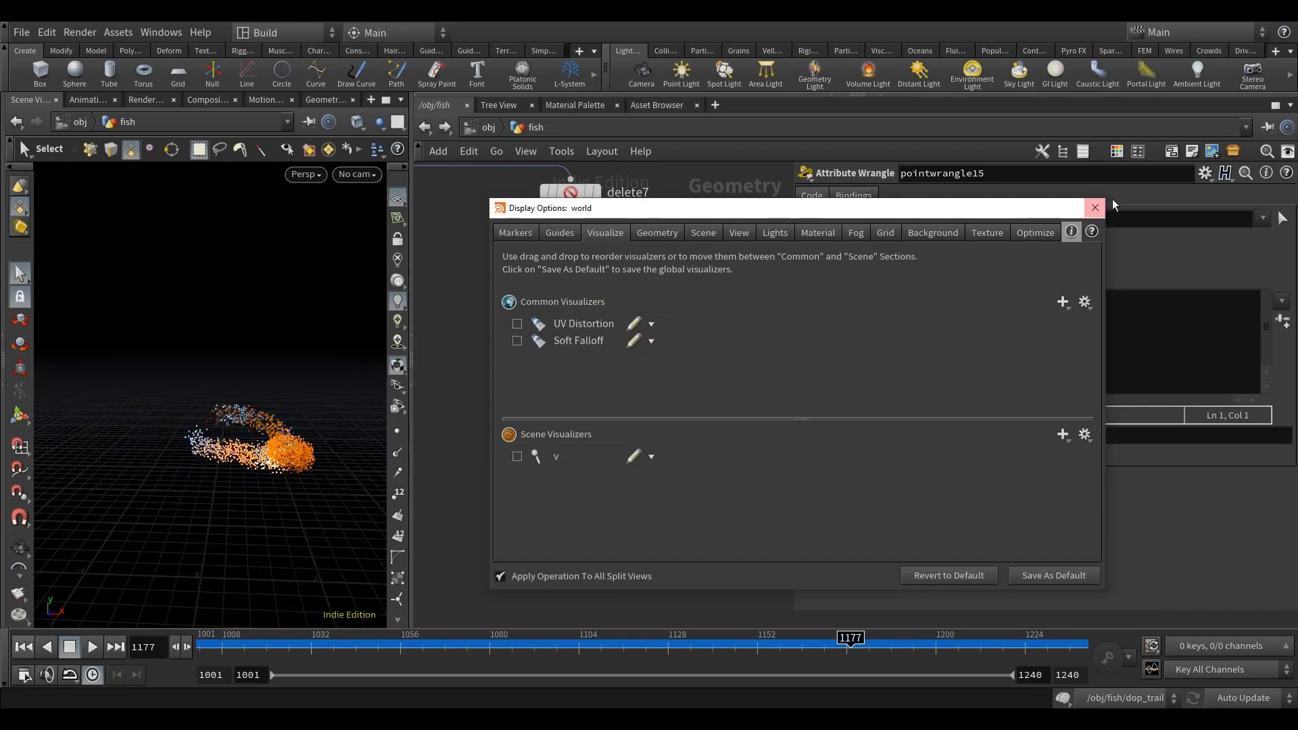
pyautogui.click(1094, 207)
pyautogui.press('Escape')
pyautogui.press('s')
# Step: Write "v@N = v@v;" in pointwrangle15 to set the normals from the velocity
pyautogui.click(944, 312)
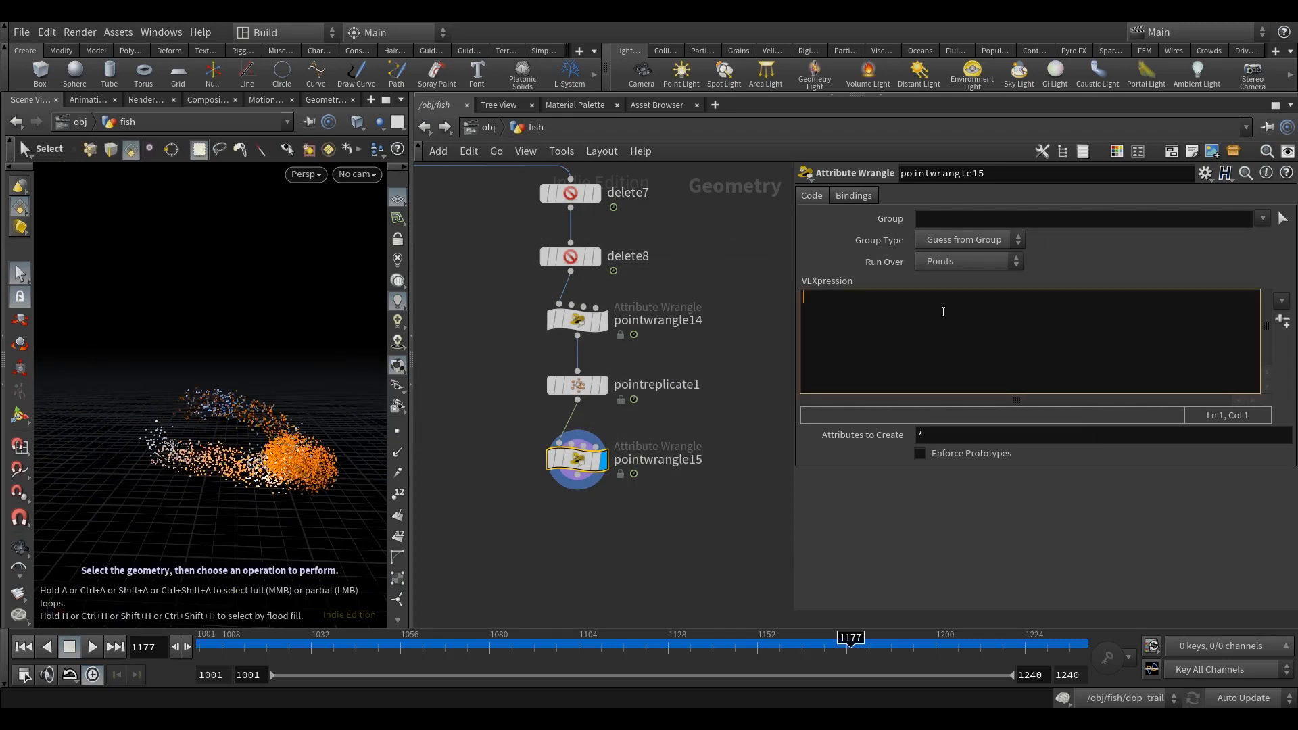
pyautogui.write('v@N = v@v;')
pyautogui.press('Return')
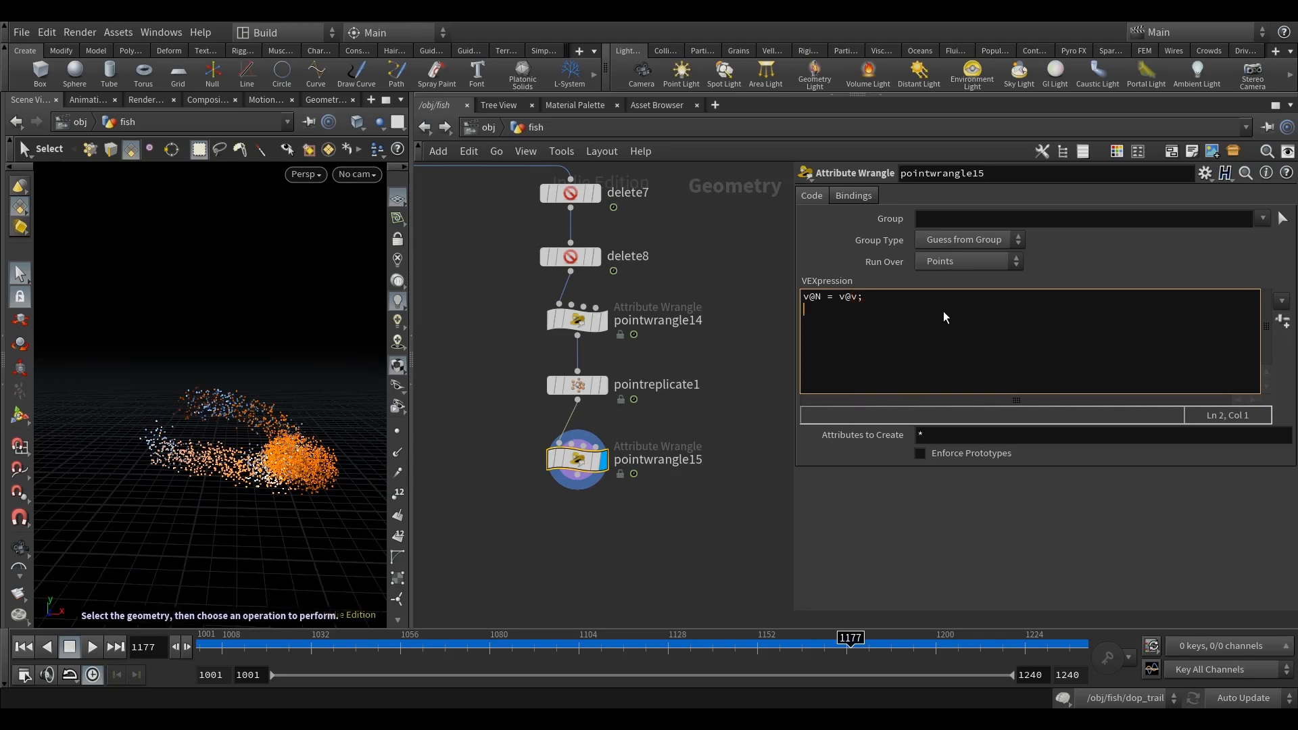
# Step: Add the line "v@dir = normalize(v@N);" to pointwrangle15 to store the normalized direction
pyautogui.press('Return')
pyautogui.write('v@dir =')
pyautogui.write('normal')
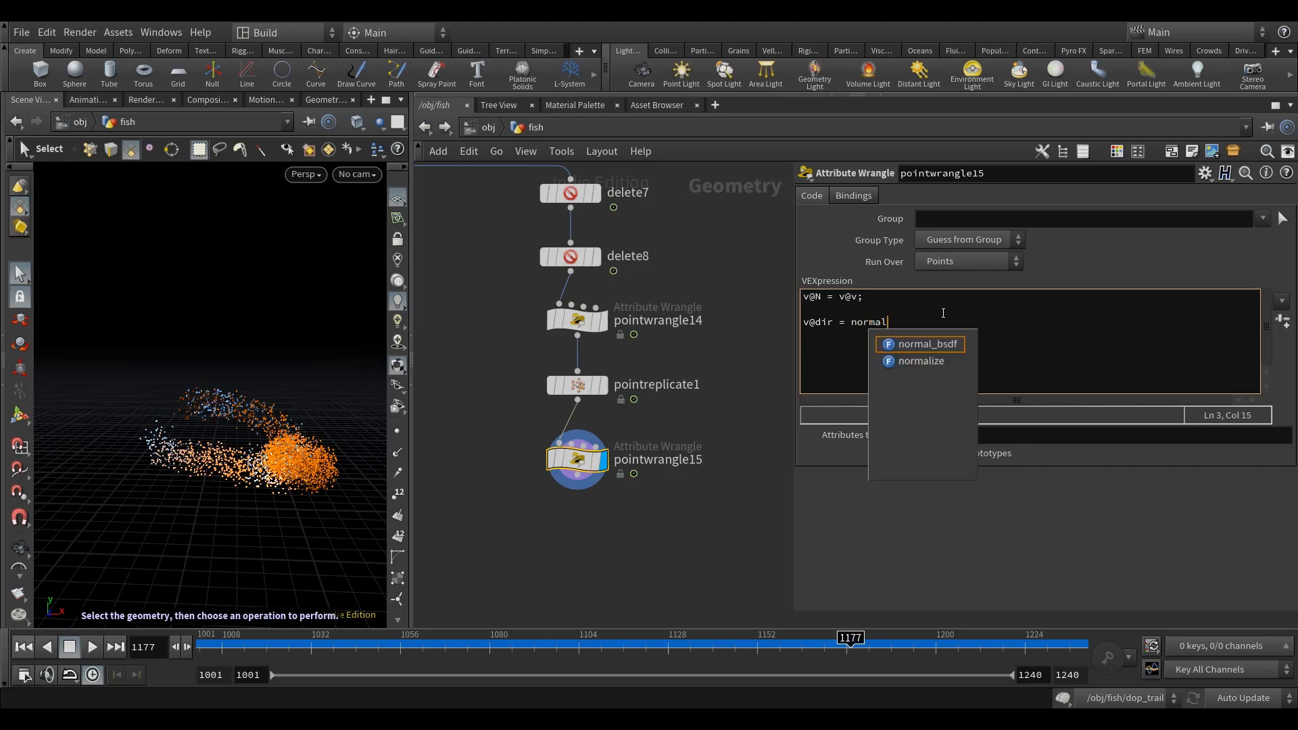
pyautogui.press('Down')
pyautogui.press('Return')
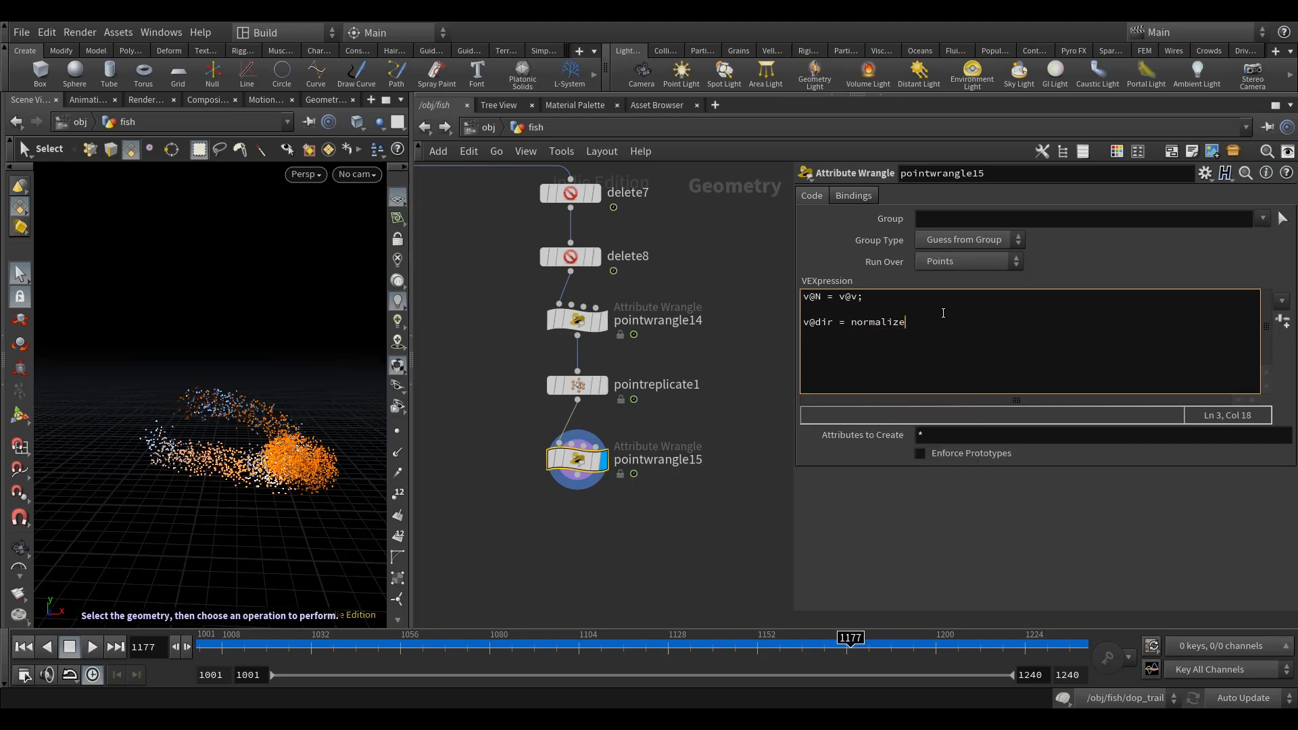
pyautogui.write('(v@N);')
pyautogui.moveTo(735, 352); pyautogui.dragTo(730, 350)
pyautogui.click(952, 325)
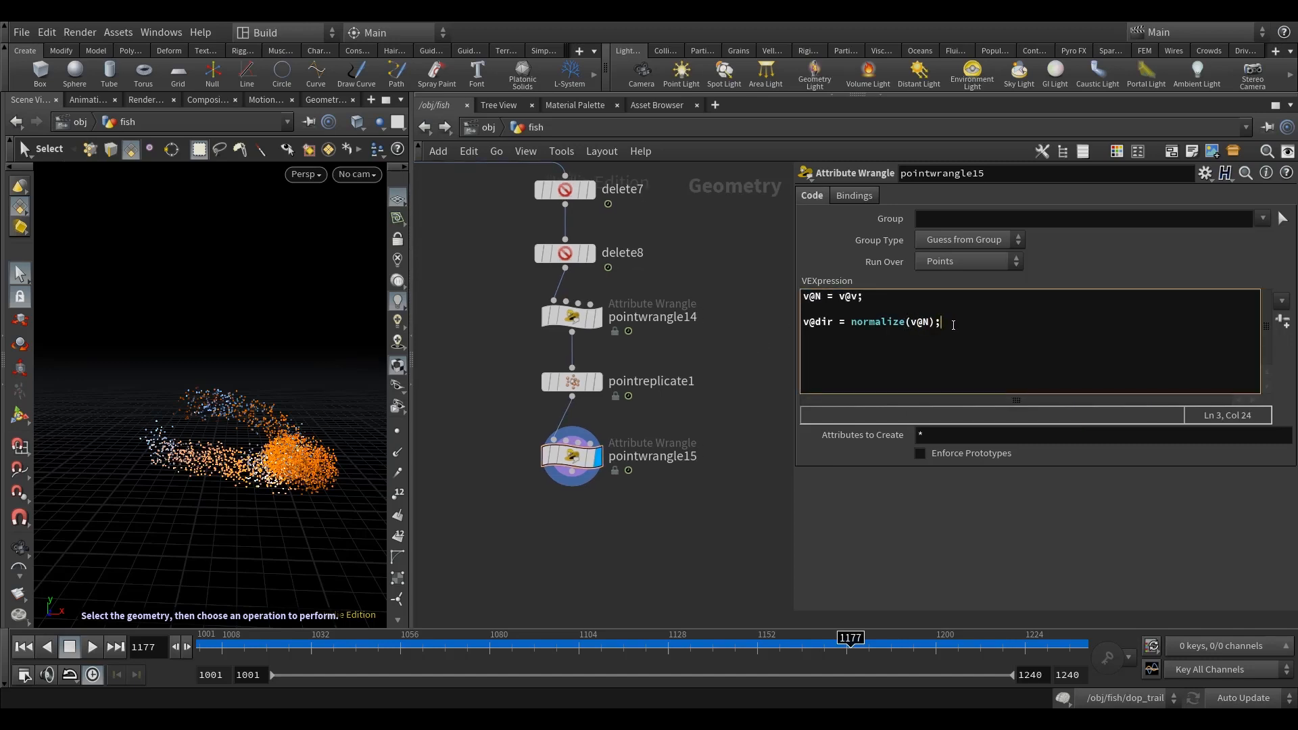
pyautogui.press('Return')
pyautogui.write('@length = length(')
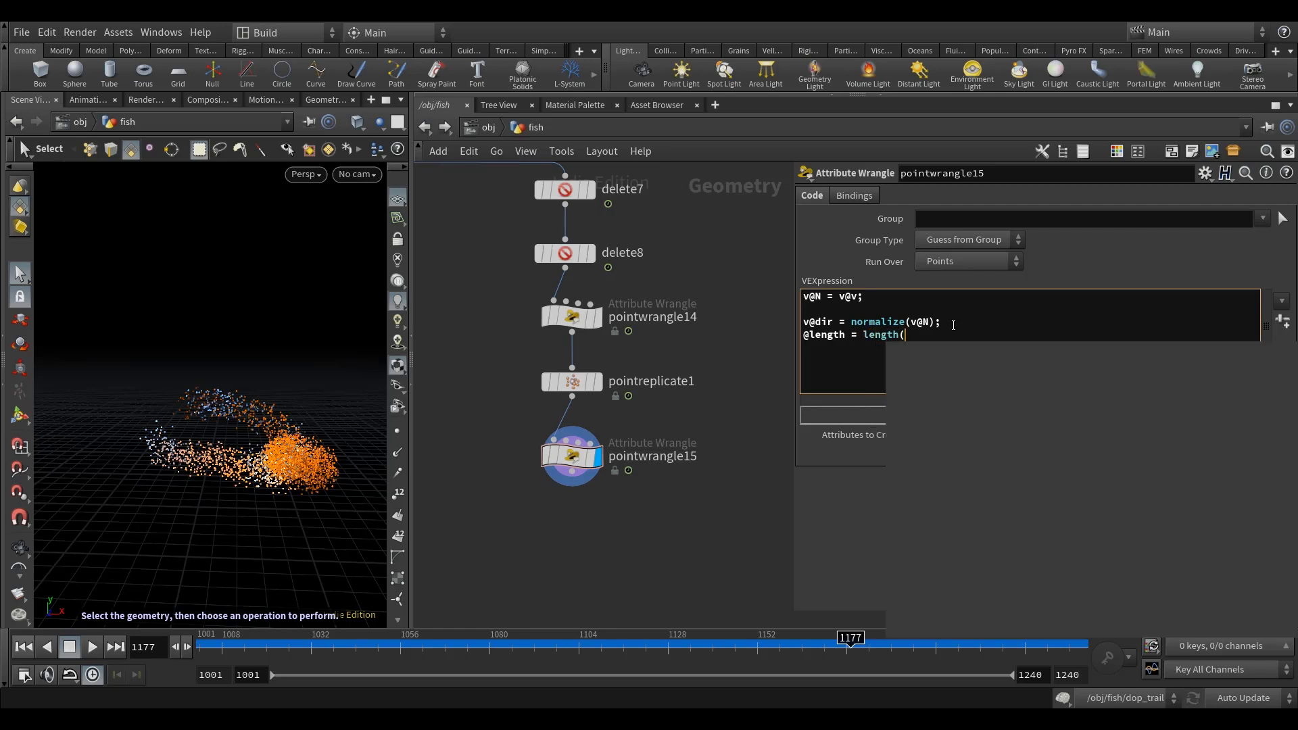
pyautogui.write('v@N);')
pyautogui.press('Return')
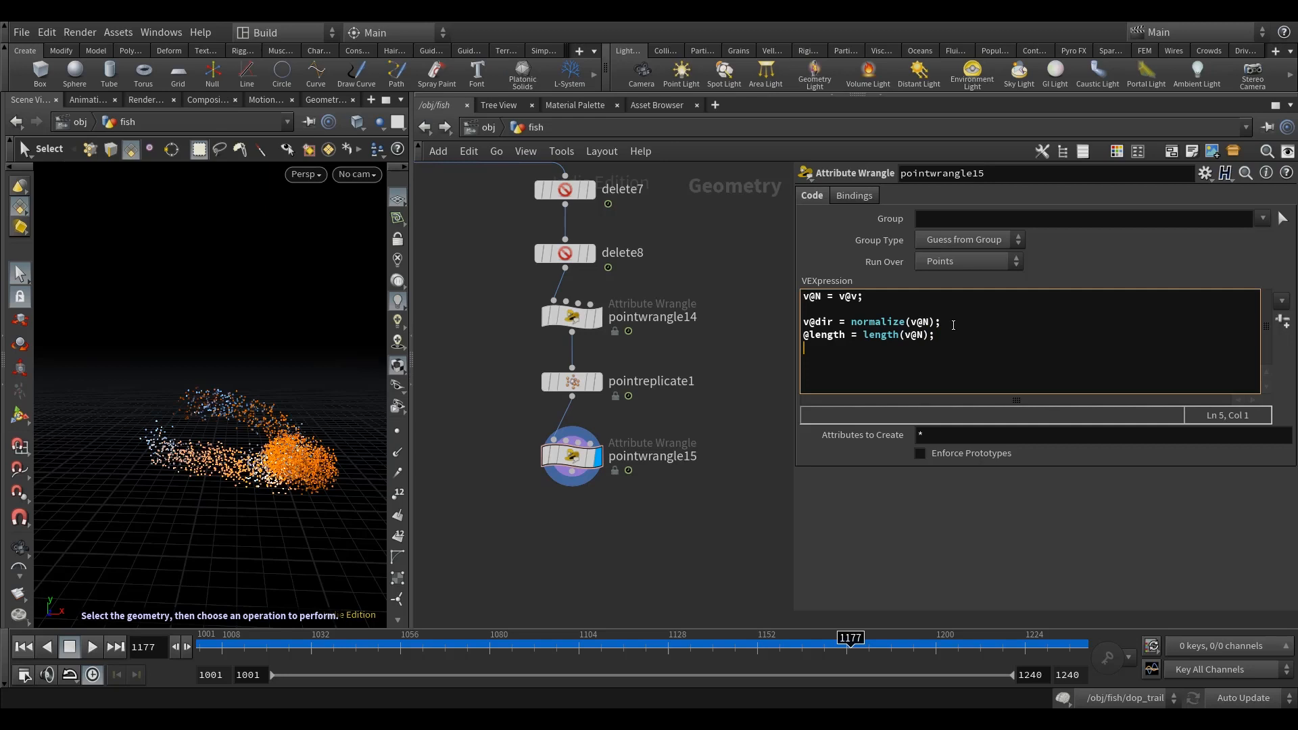
pyautogui.click(717, 408)
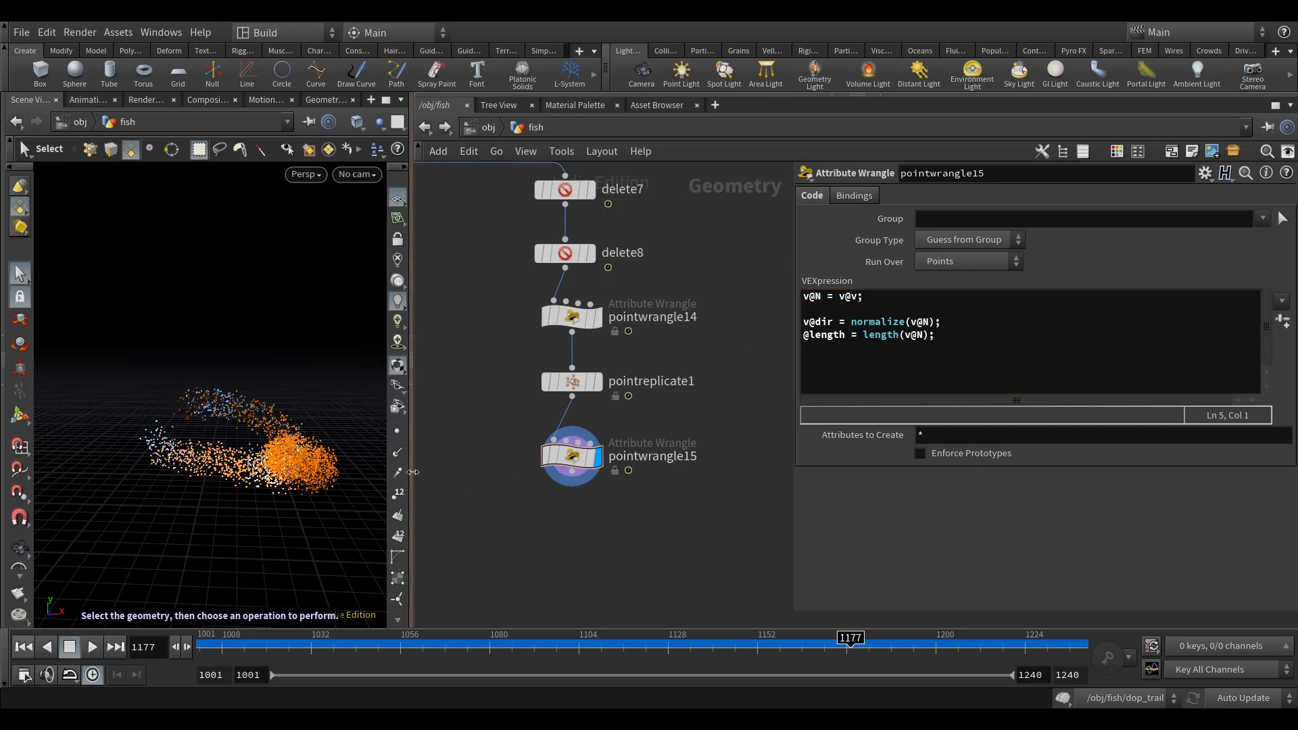
# Step: Display the point normals and examine their directions and lengths around the replicated points from several angles
pyautogui.click(398, 459)
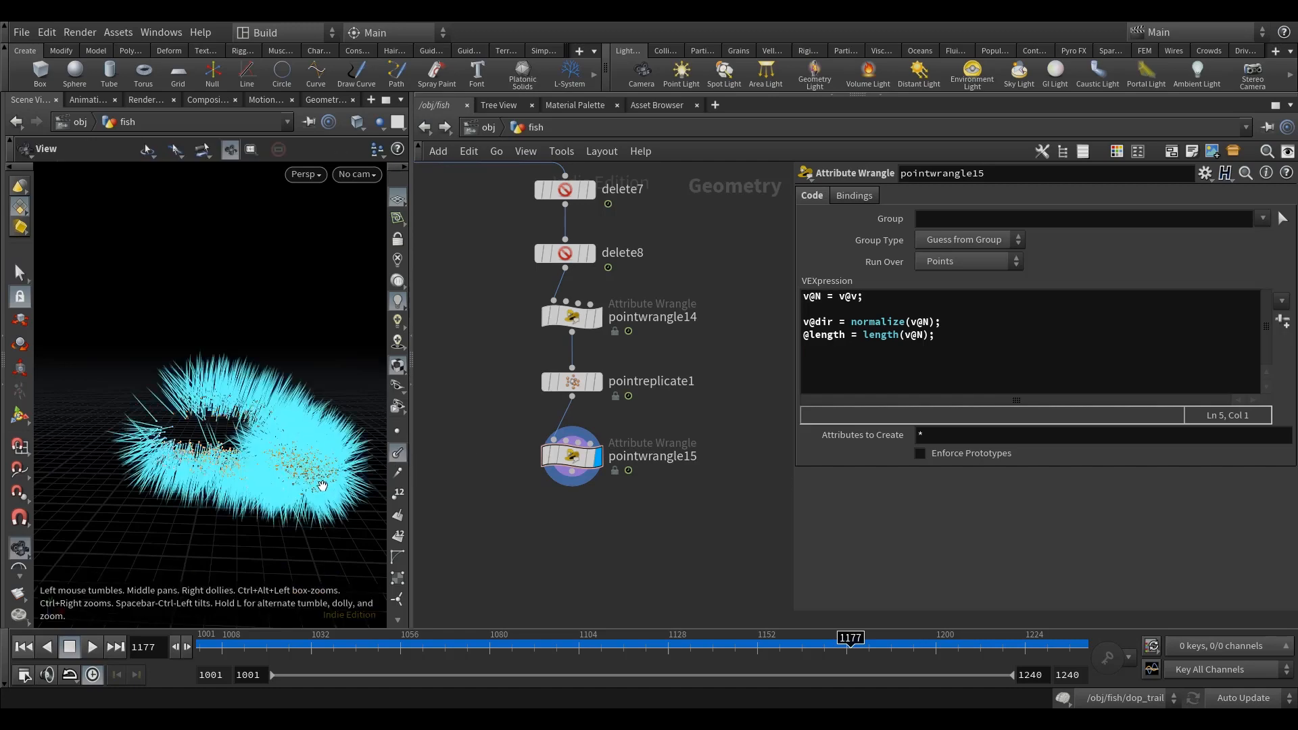
pyautogui.press('Escape')
pyautogui.moveTo(309, 508); pyautogui.dragTo(281, 517)
pyautogui.press('s')
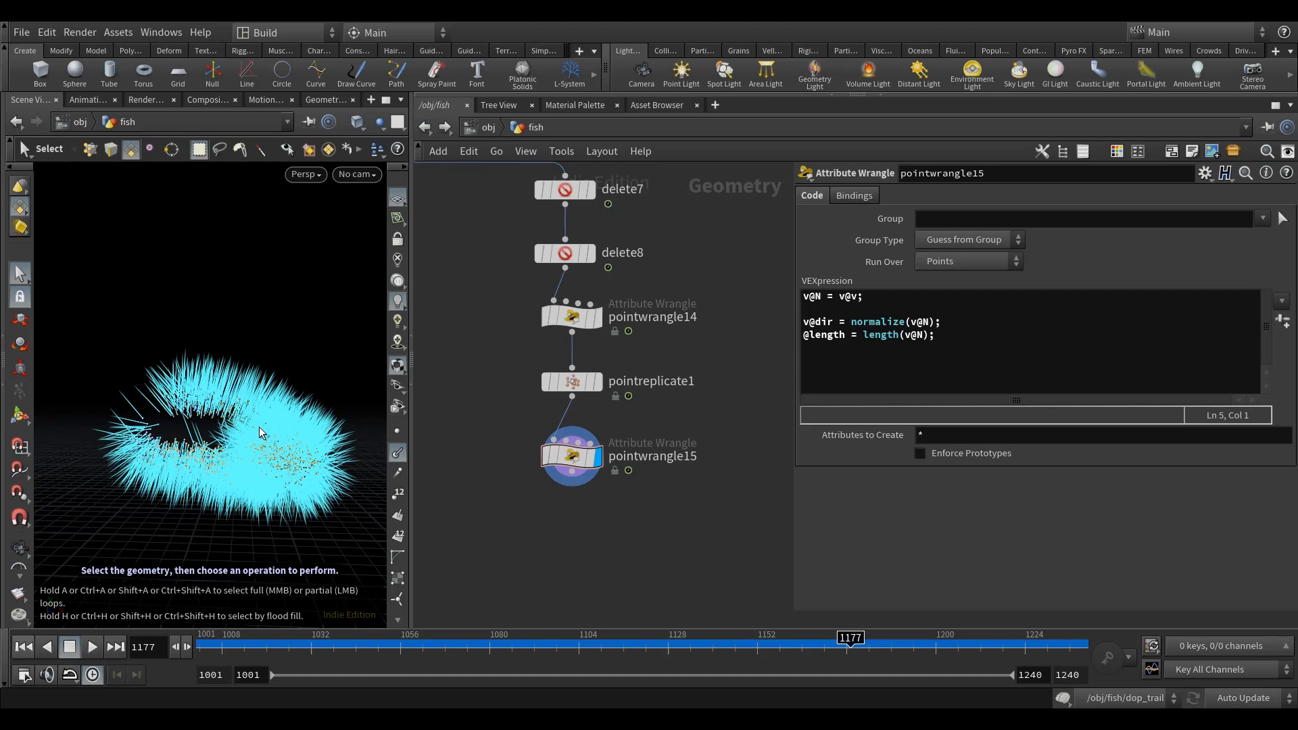
pyautogui.keyDown('alt'); pyautogui.moveTo(263, 465); pyautogui.dragTo(293, 478); pyautogui.keyUp('alt')
pyautogui.scroll(-4, 273, 465)
pyautogui.press('s')
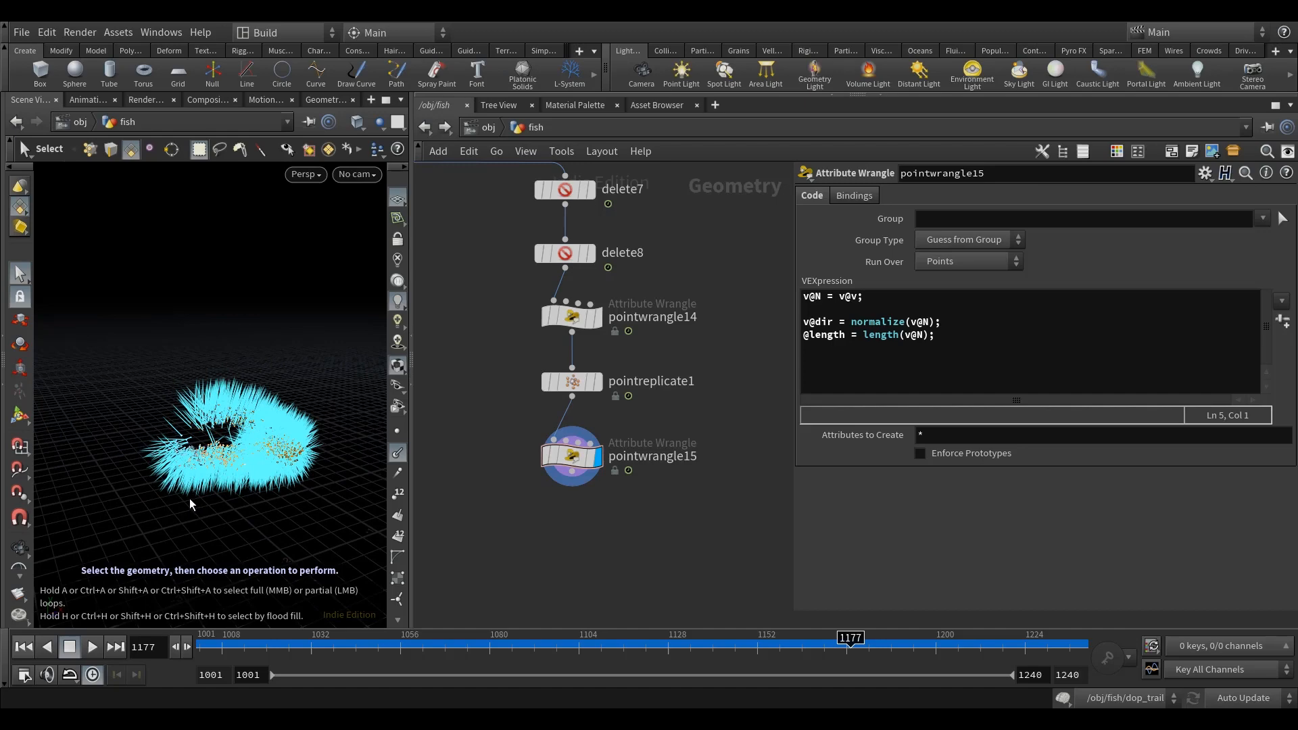
pyautogui.keyDown('alt'); pyautogui.moveTo(180, 406); pyautogui.dragTo(226, 456); pyautogui.keyUp('alt')
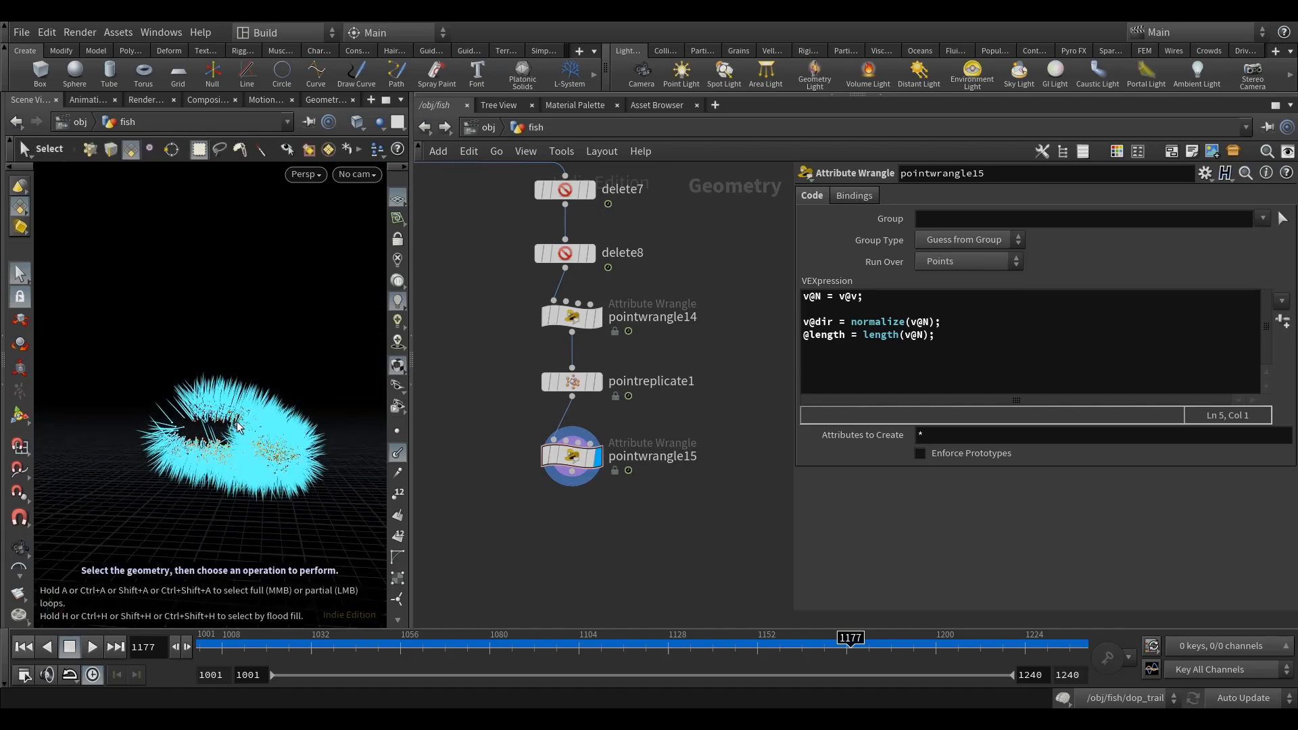
pyautogui.keyDown('alt'); pyautogui.moveTo(257, 436); pyautogui.dragTo(217, 492); pyautogui.keyUp('alt')
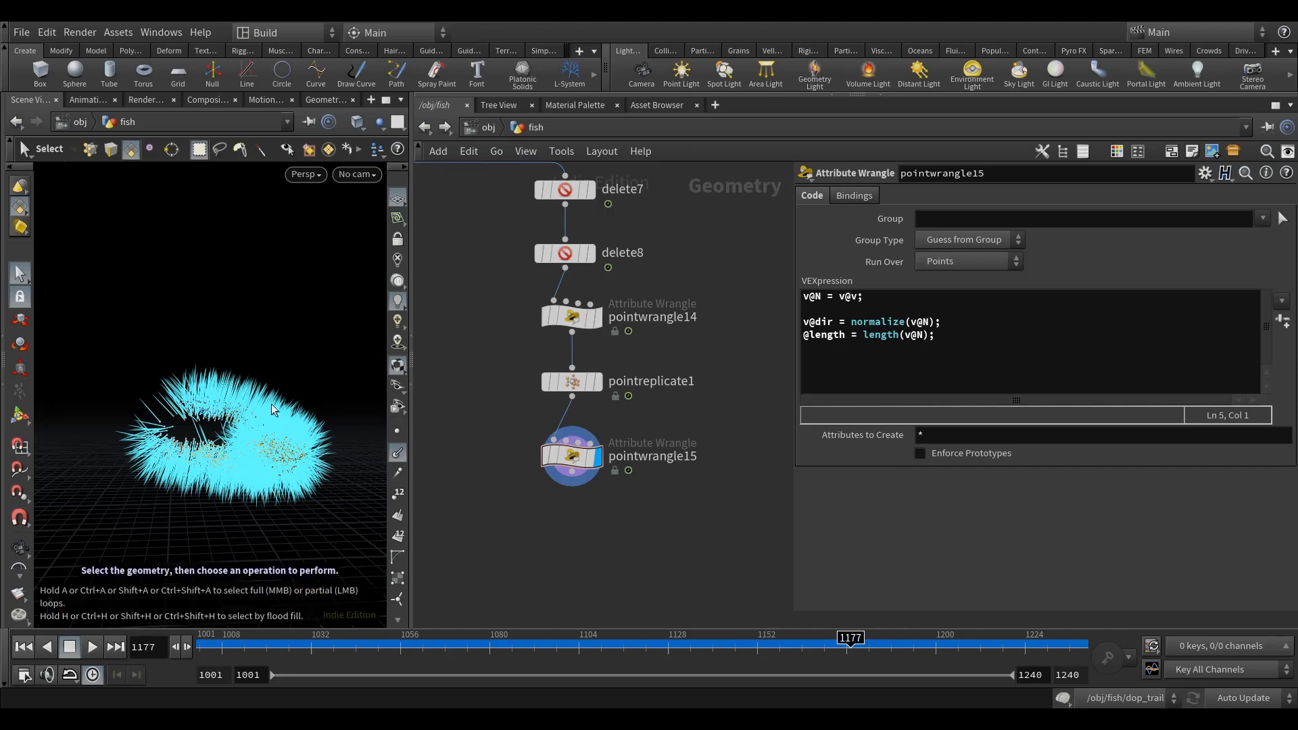
# Step: Hide the point normals and add the line "vector up = set(0, 1, 0);" below the length line in pointwrangle15's VEX code
pyautogui.click(397, 452)
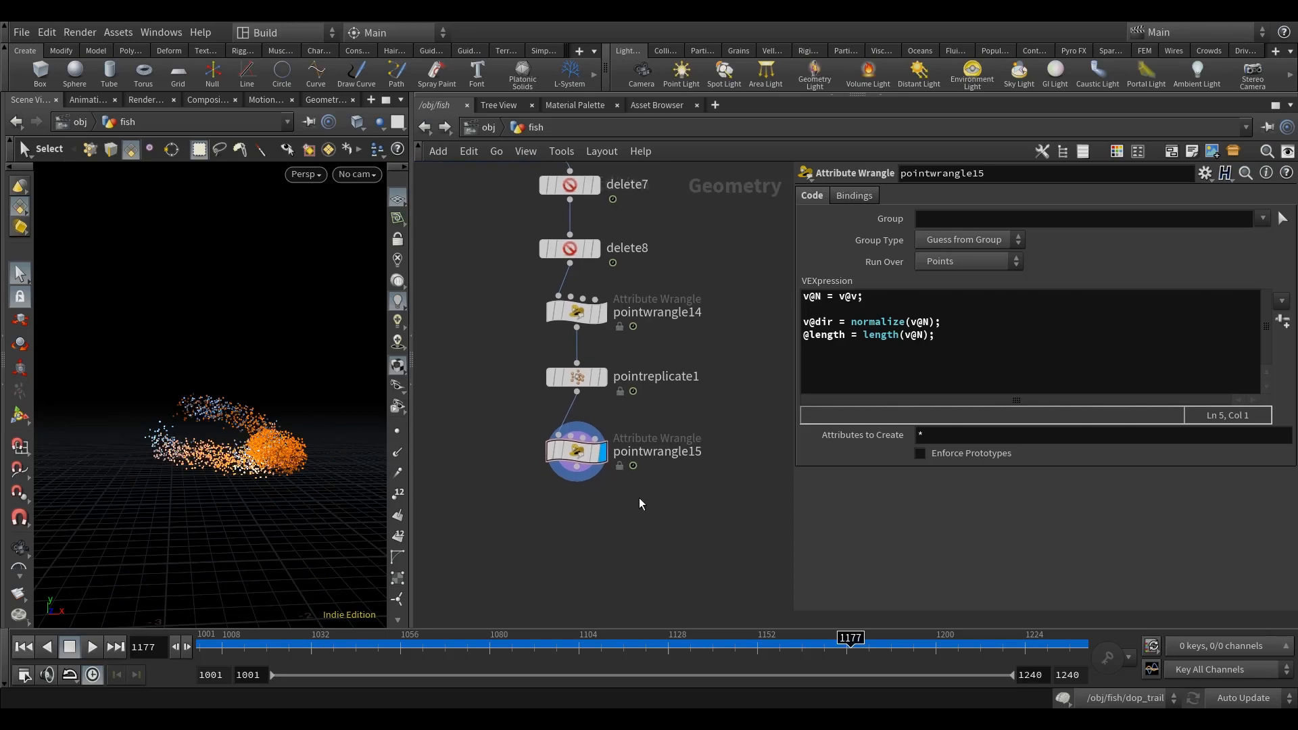
pyautogui.click(955, 335)
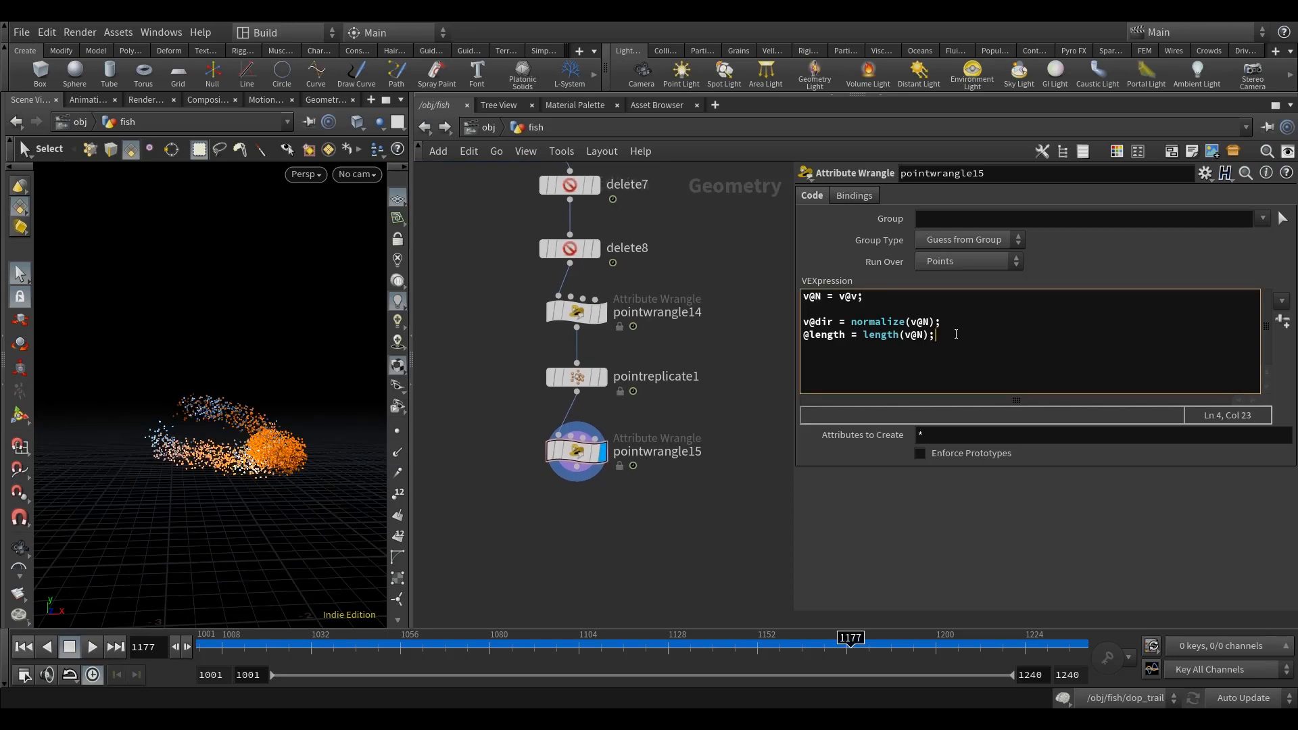
pyautogui.press('Return')
pyautogui.write('vector')
pyautogui.write(' ip =')
pyautogui.press('BackSpace')
pyautogui.press('BackSpace')
pyautogui.press('BackSpace')
pyautogui.press('BackSpace')
pyautogui.press('BackSpace')
pyautogui.write('up = set(0')
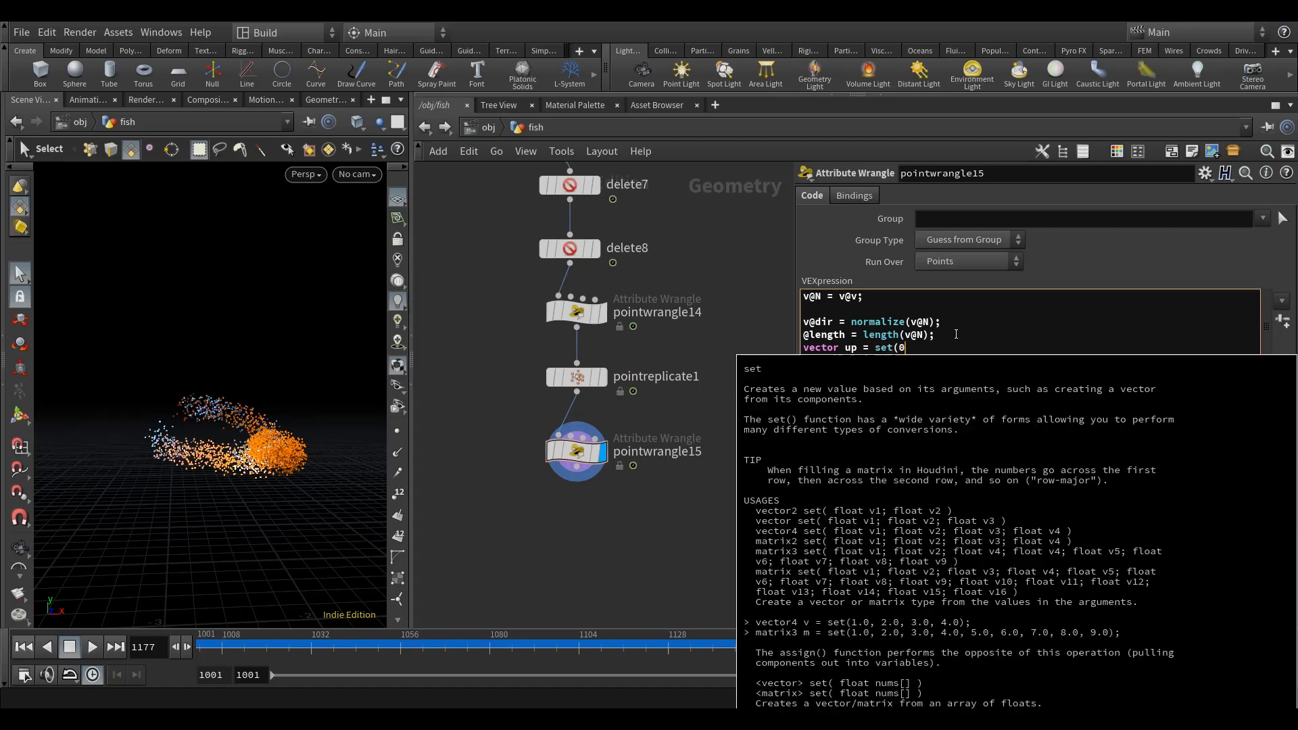
pyautogui.write(', 1, 0);')
pyautogui.press('Return')
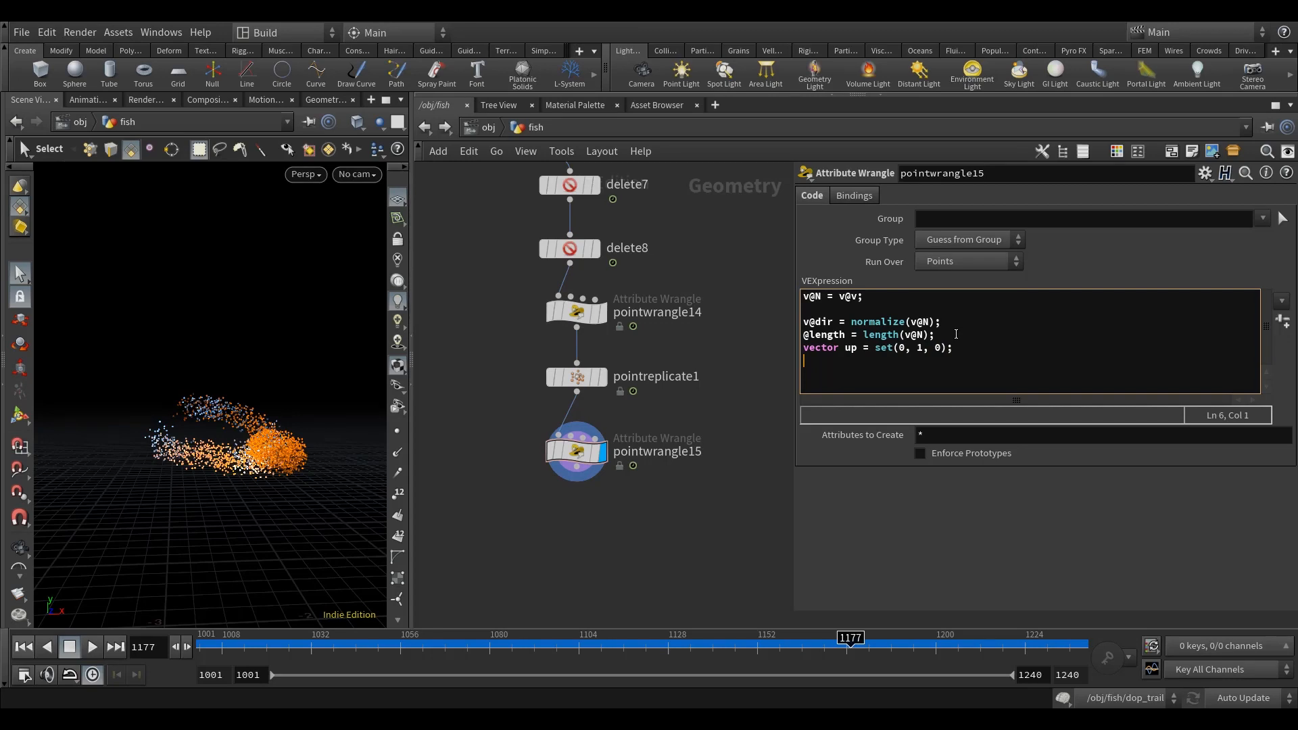
pyautogui.write('v')
pyautogui.write('@')
pyautogui.write('N = ')
pyautogui.write('@length')
pyautogui.write('* no')
pyautogui.press('BackSpace')
pyautogui.press('BackSpace')
pyautogui.write('lerp')
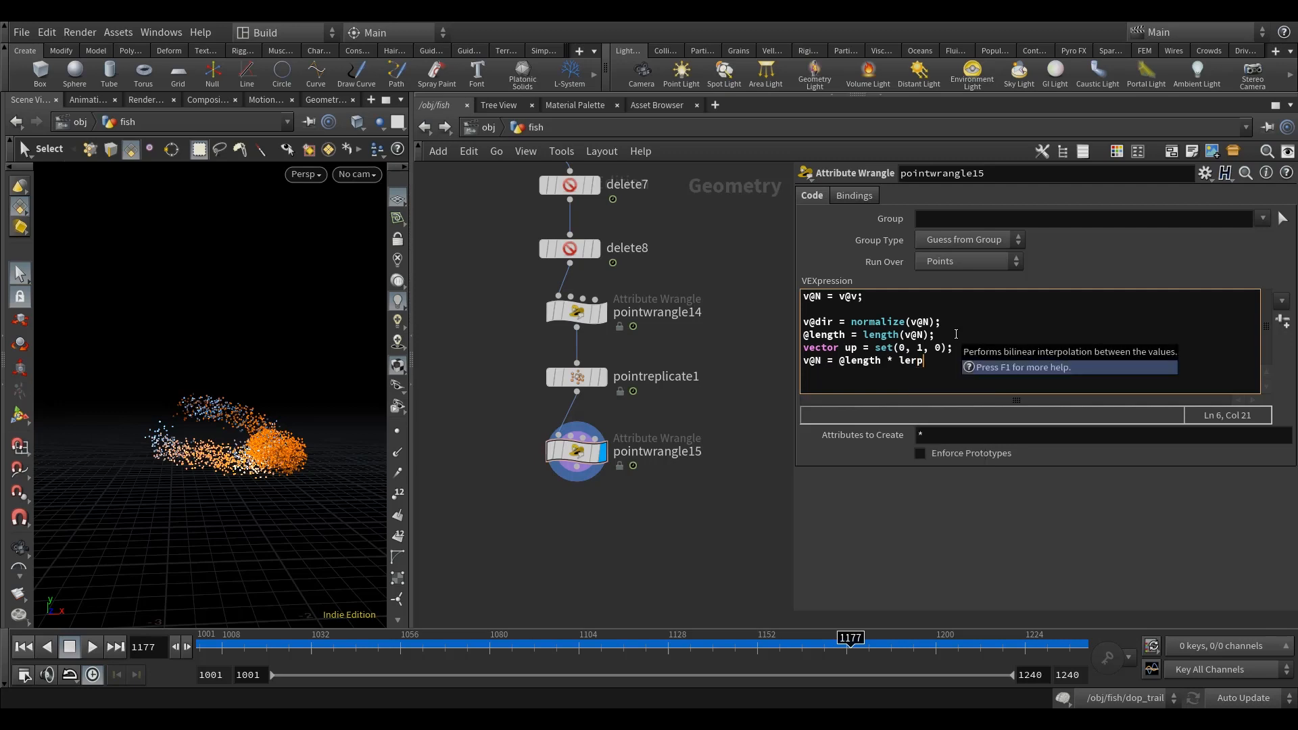
pyautogui.write('(v@')
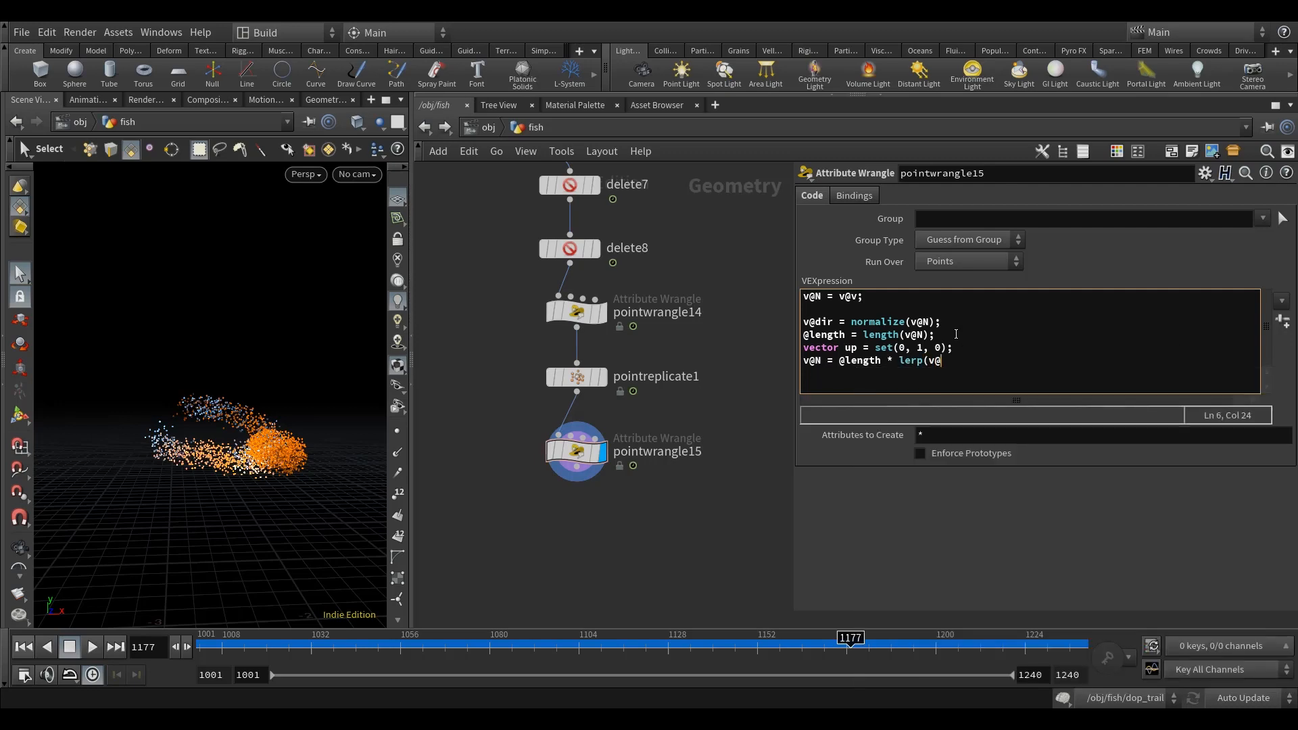
pyautogui.write('dir, up, ch("mix")')
# Step: Wrap the lerp expression in normalize() and close the statement with a semicolon
pyautogui.press('Left')
pyautogui.press('Left')
pyautogui.press('Left')
pyautogui.press('Left')
pyautogui.press('Left')
pyautogui.press('Left')
pyautogui.press('Left')
pyautogui.press('Left')
pyautogui.press('Left')
pyautogui.press('Left')
pyautogui.press('Left')
pyautogui.press('Left')
pyautogui.press('Left')
pyautogui.write('normal')
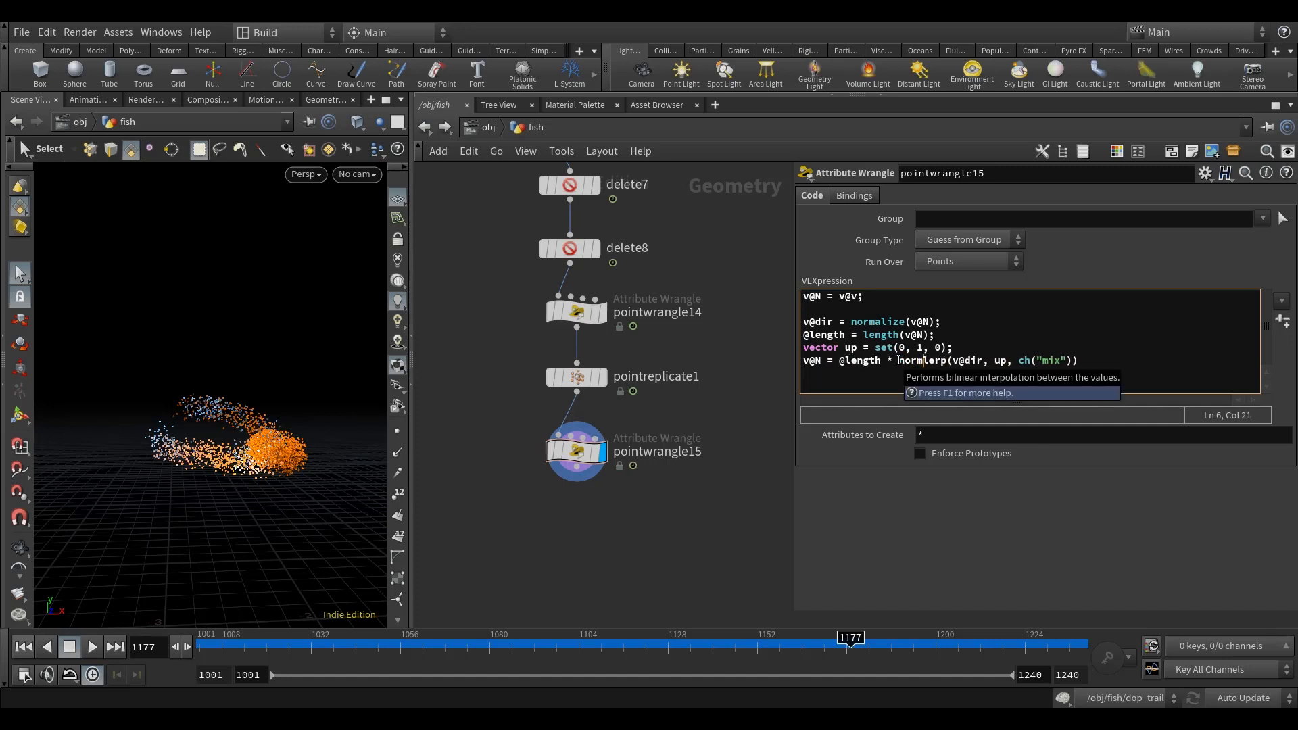
pyautogui.write('iz')
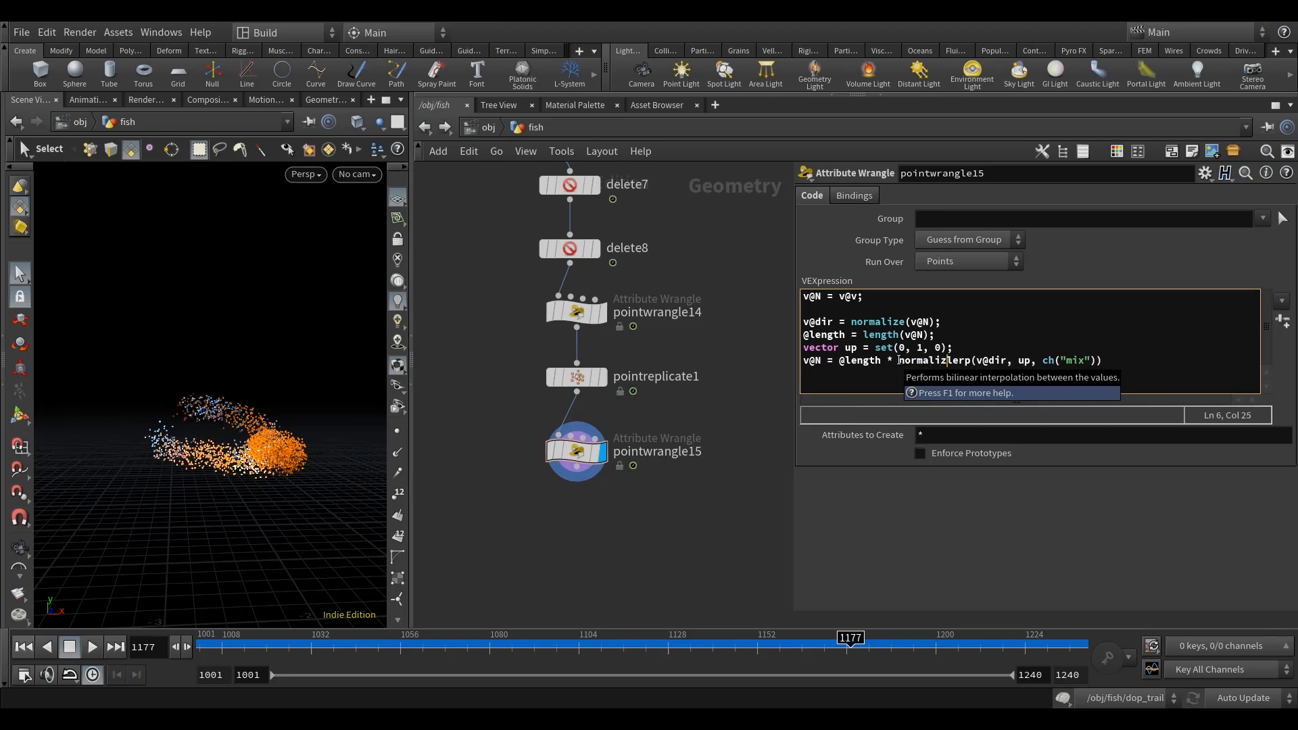
pyautogui.write('e(')
pyautogui.press('Down')
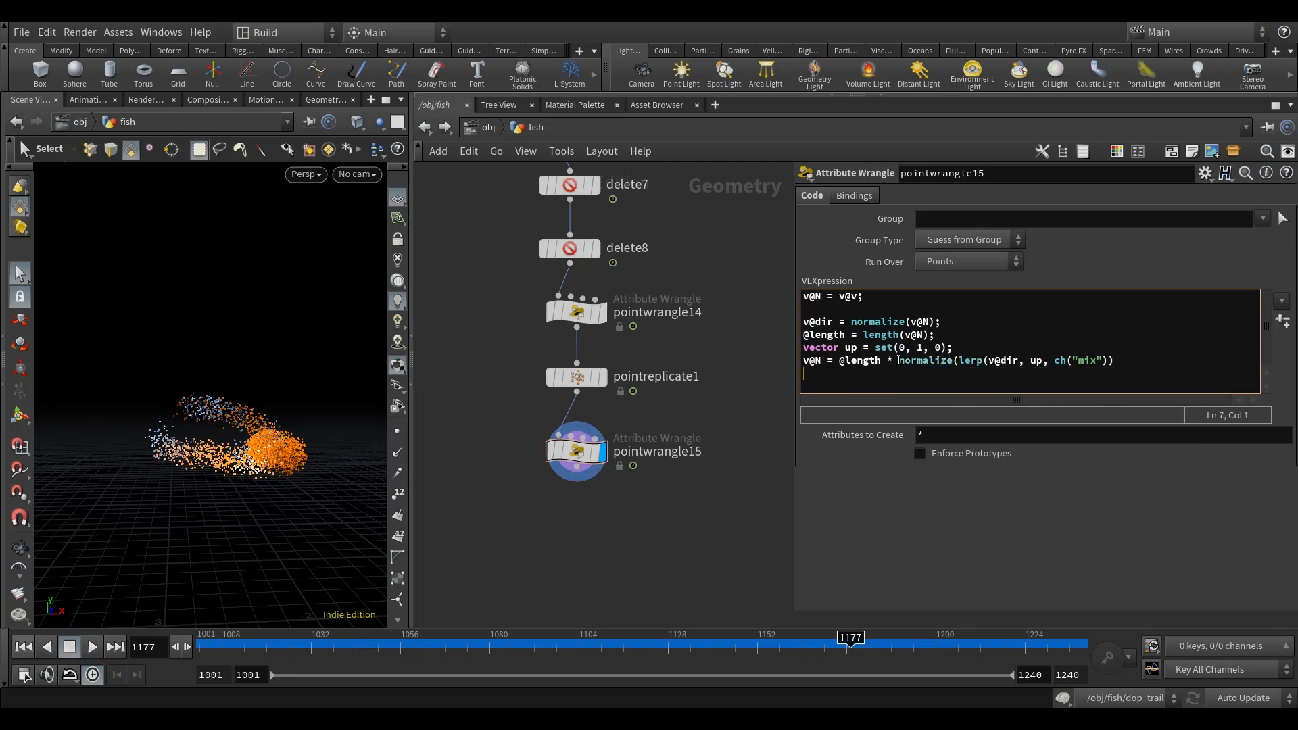
pyautogui.click(1184, 361)
pyautogui.write(');')
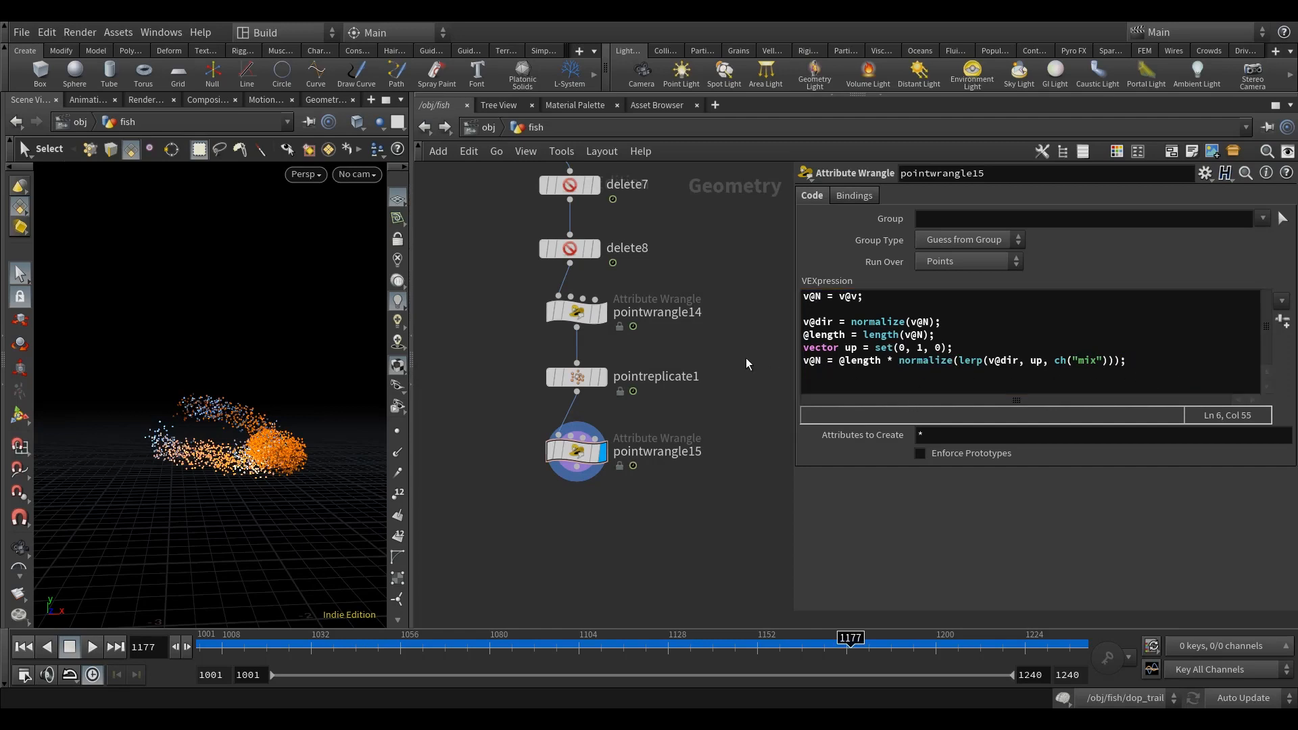
# Step: Create the spare parameter for the mix channel and display the point normals in the viewport
pyautogui.click(1282, 321)
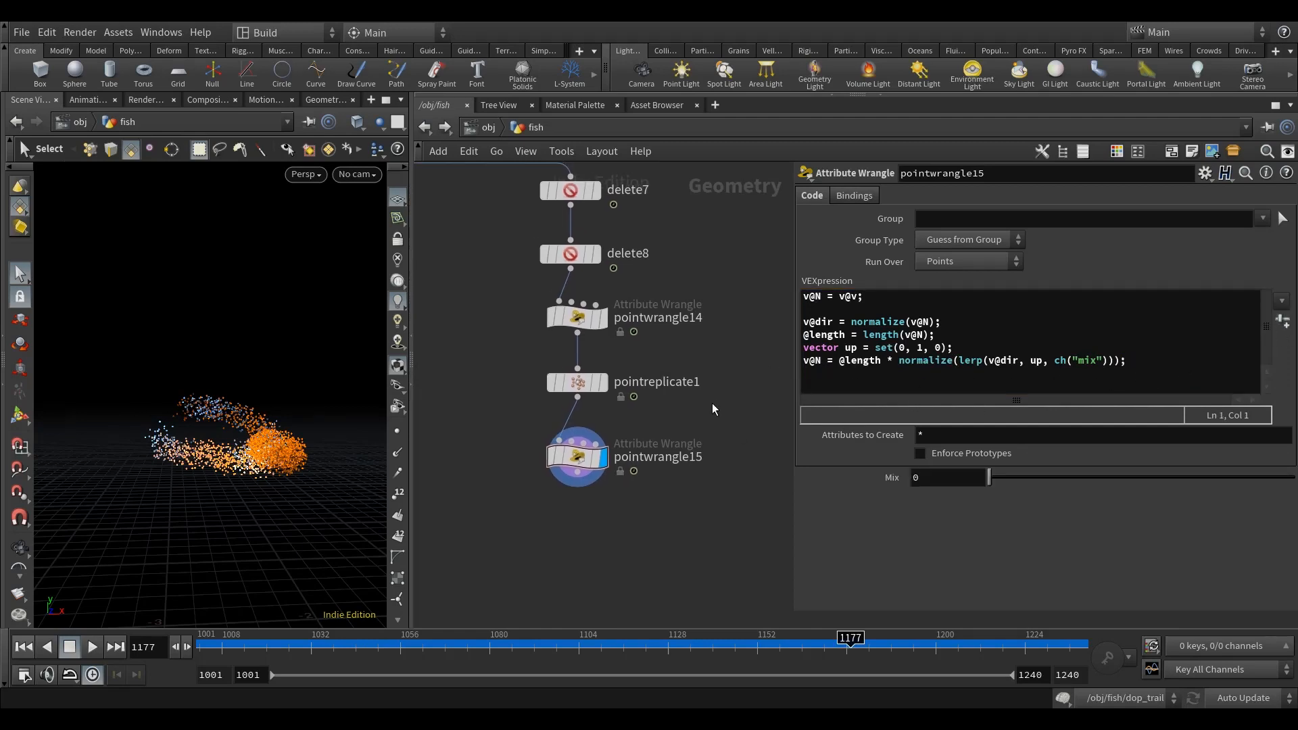
pyautogui.click(576, 455)
pyautogui.click(397, 454)
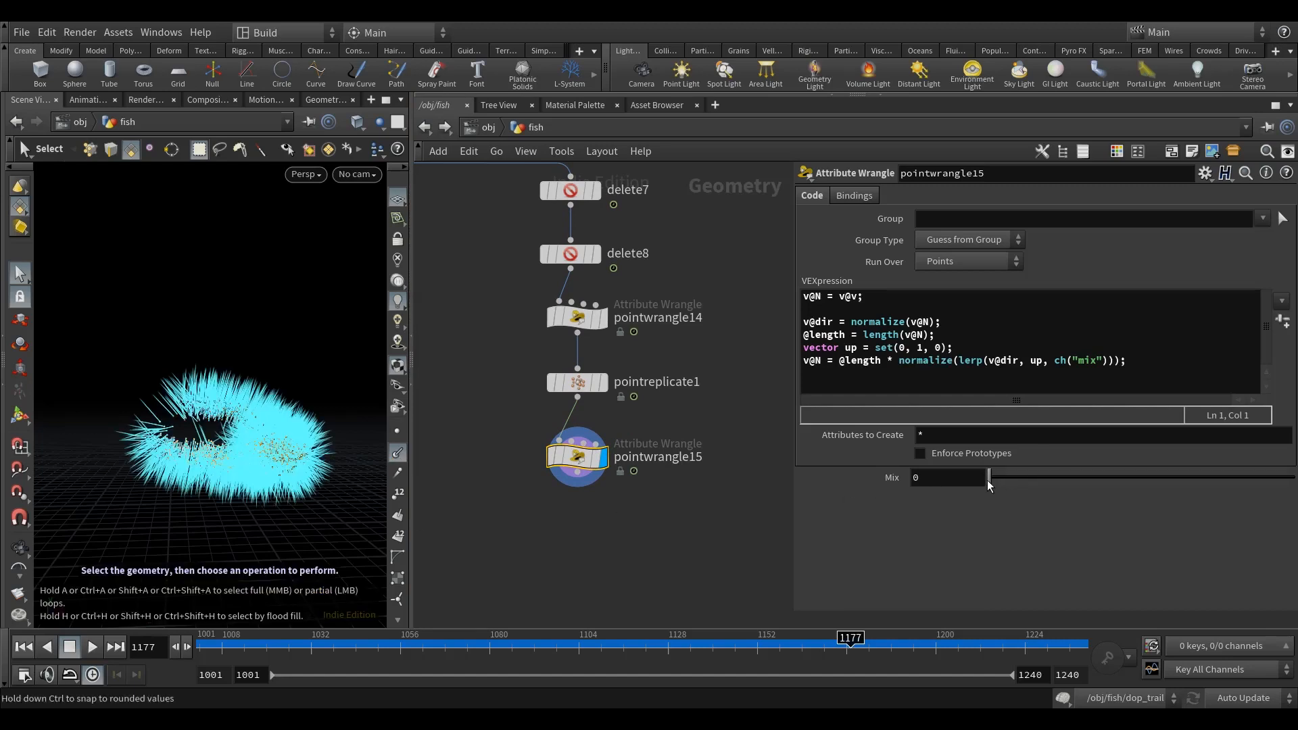
# Step: Set pointwrangle15's Mix parameter to 0.382
pyautogui.moveTo(991, 480); pyautogui.dragTo(1129, 465)
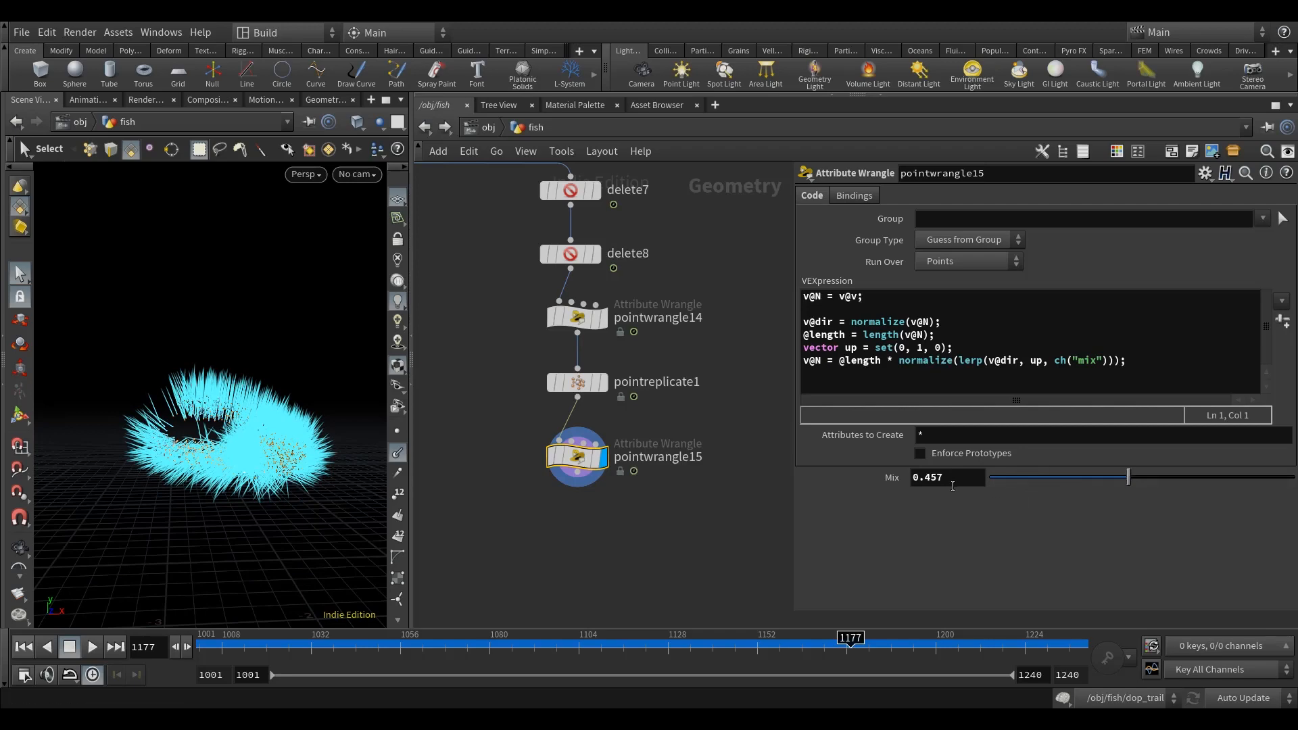
pyautogui.doubleClick(925, 482)
pyautogui.write('382')
pyautogui.press('Return')
pyautogui.press('Escape')
pyautogui.moveTo(271, 527)
pyautogui.mouseDown()
pyautogui.moveTo(223, 526)
pyautogui.moveTo(299, 521)
pyautogui.moveTo(261, 498)
pyautogui.moveTo(259, 521)
pyautogui.mouseUp()
pyautogui.press('s')
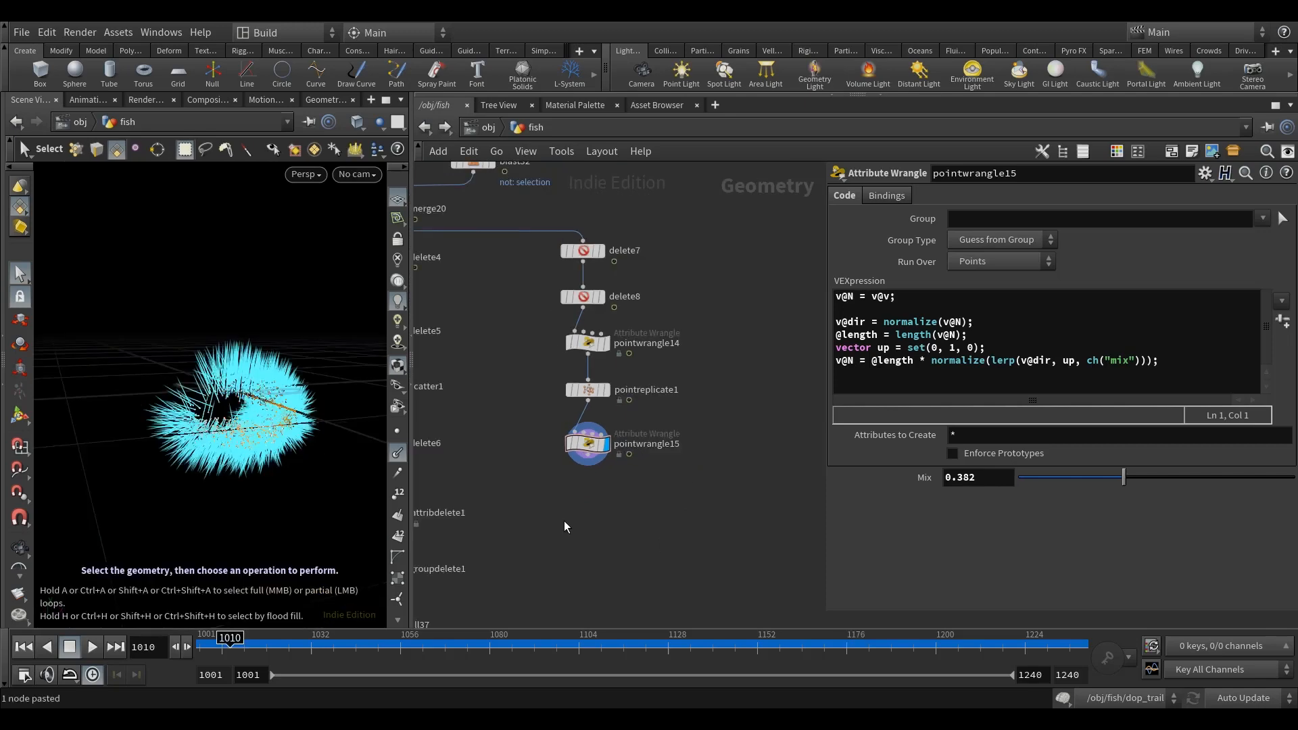
pyautogui.press('Escape')
pyautogui.moveTo(251, 497); pyautogui.dragTo(243, 469)
pyautogui.press('s')
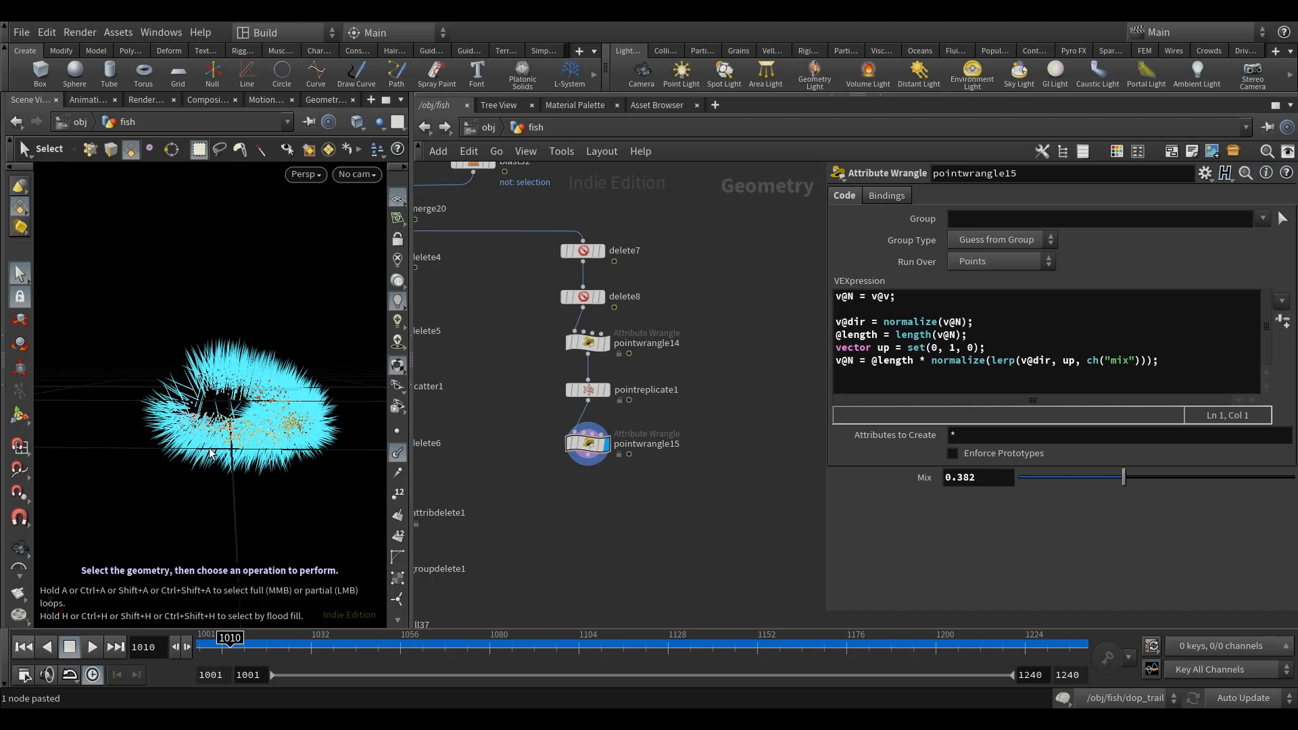
# Step: Open the chop_anim network inside fish and show its channels in the Motion FX view
pyautogui.scroll(-6, 572, 306)
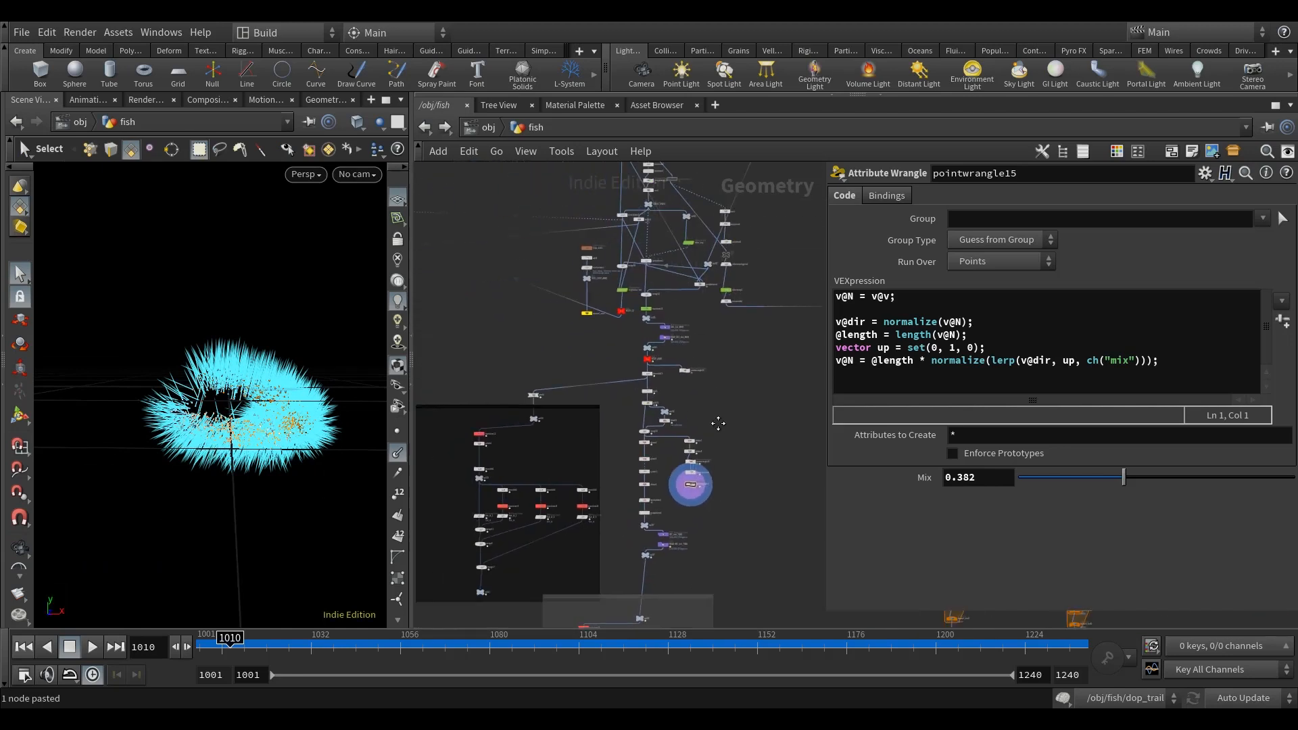
pyautogui.doubleClick(569, 251)
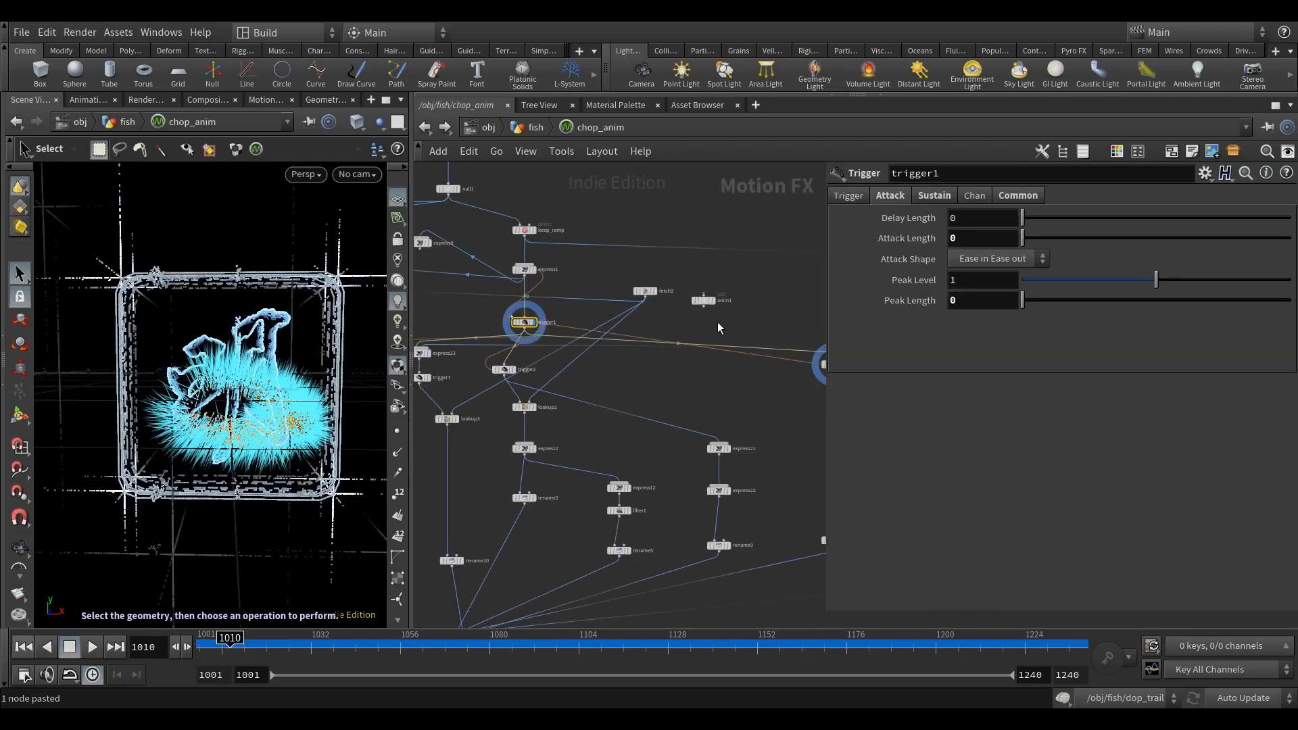
pyautogui.moveTo(720, 402); pyautogui.dragTo(628, 395, button='middle')
pyautogui.click(266, 99)
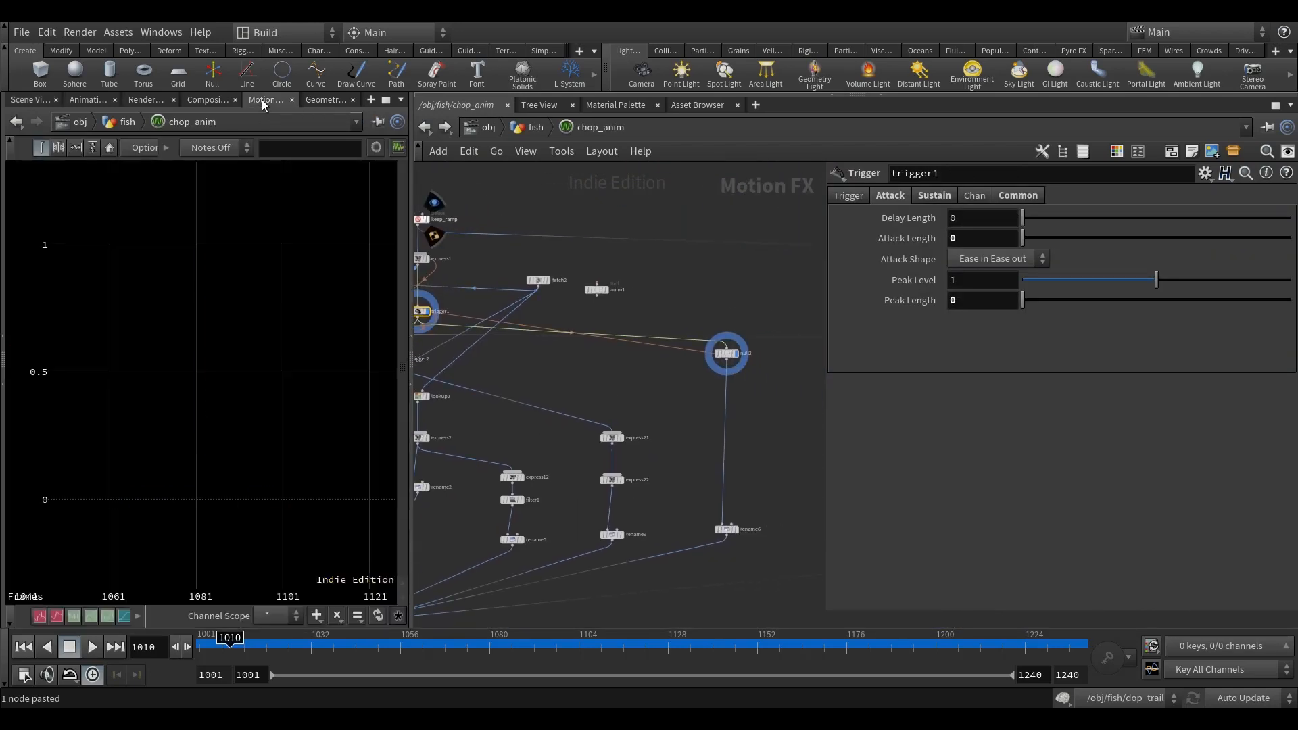
# Step: Copy the trigger2 node below trigger1
pyautogui.scroll(4, 695, 371)
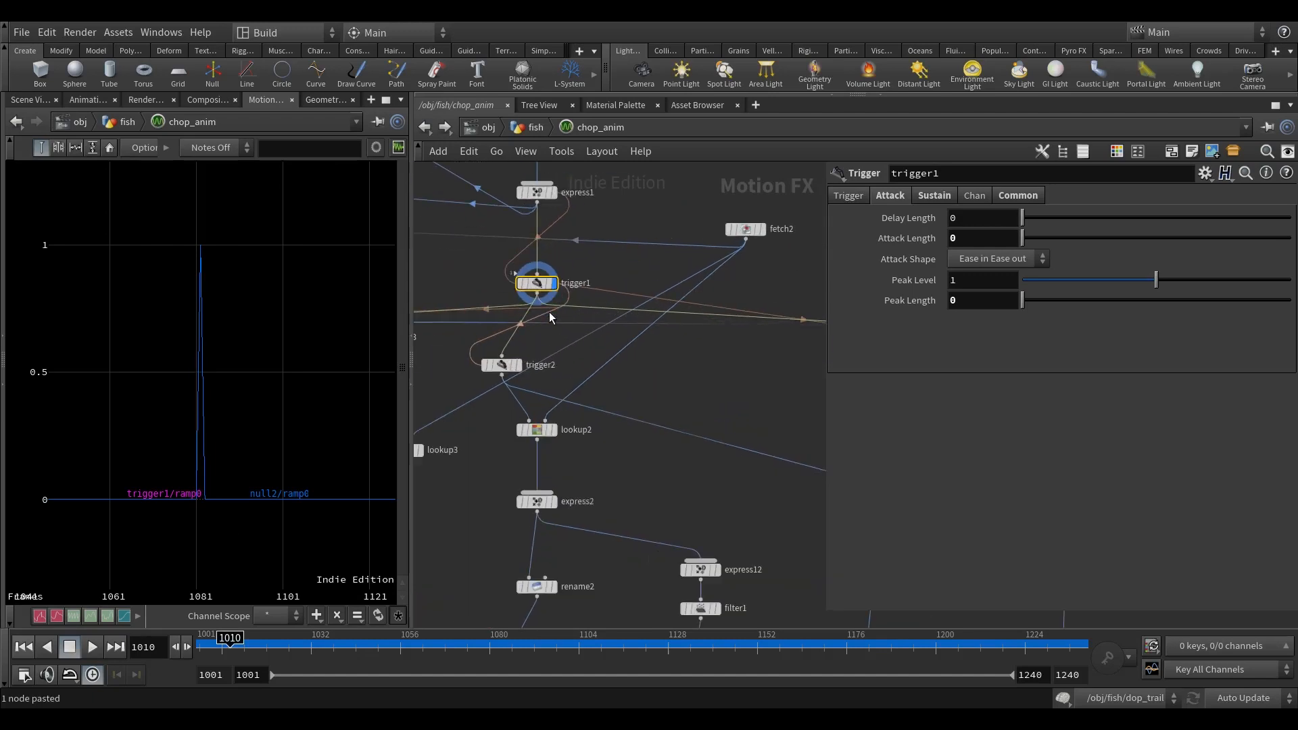
pyautogui.click(501, 366)
pyautogui.hotkey('ctrl', 'c')
pyautogui.moveTo(504, 371)
pyautogui.mouseDown()
pyautogui.moveTo(730, 382)
pyautogui.moveTo(558, 380)
pyautogui.moveTo(493, 360)
pyautogui.moveTo(575, 352)
pyautogui.moveTo(515, 361)
pyautogui.mouseUp()
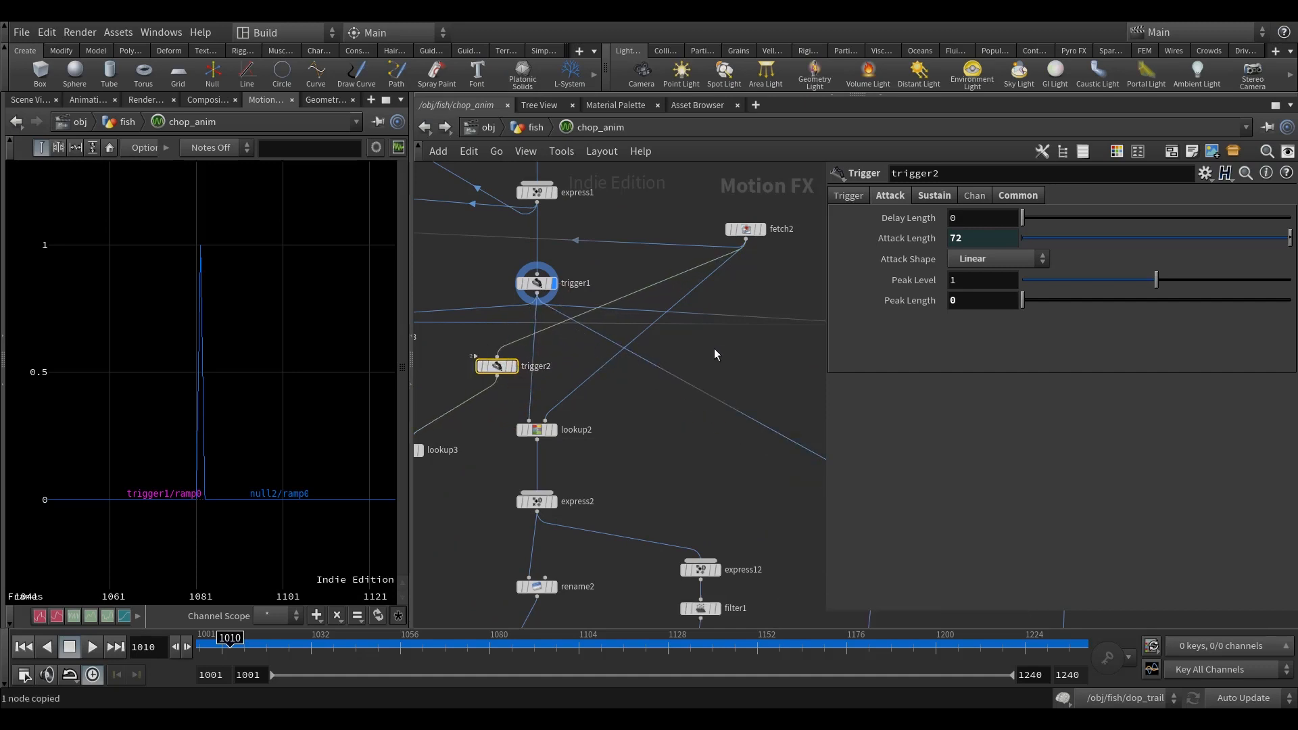
pyautogui.hotkey('ctrl', 'z')
pyautogui.hotkey('ctrl', 'z')
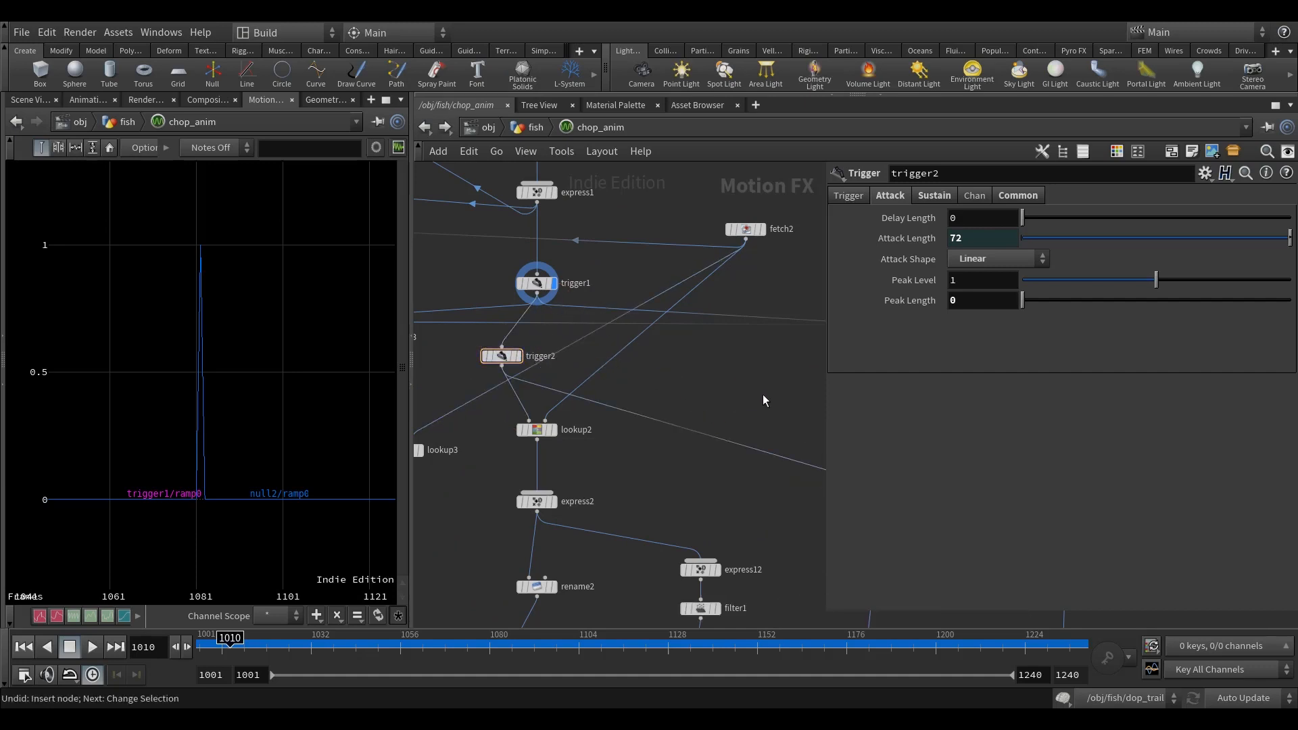
# Step: Paste the copied trigger node beside null2, connect null2's output to it and display its channel
pyautogui.hotkey('ctrl', 'v')
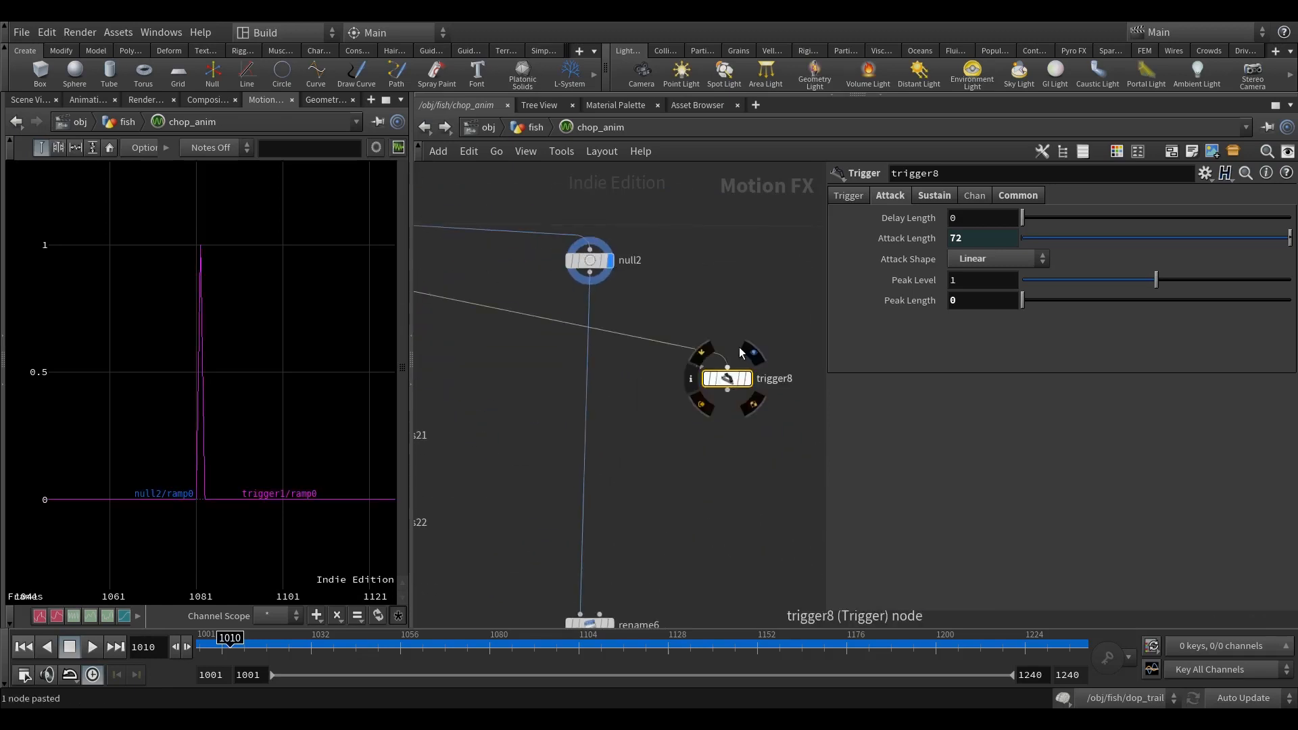
pyautogui.click(591, 276)
pyautogui.click(727, 367)
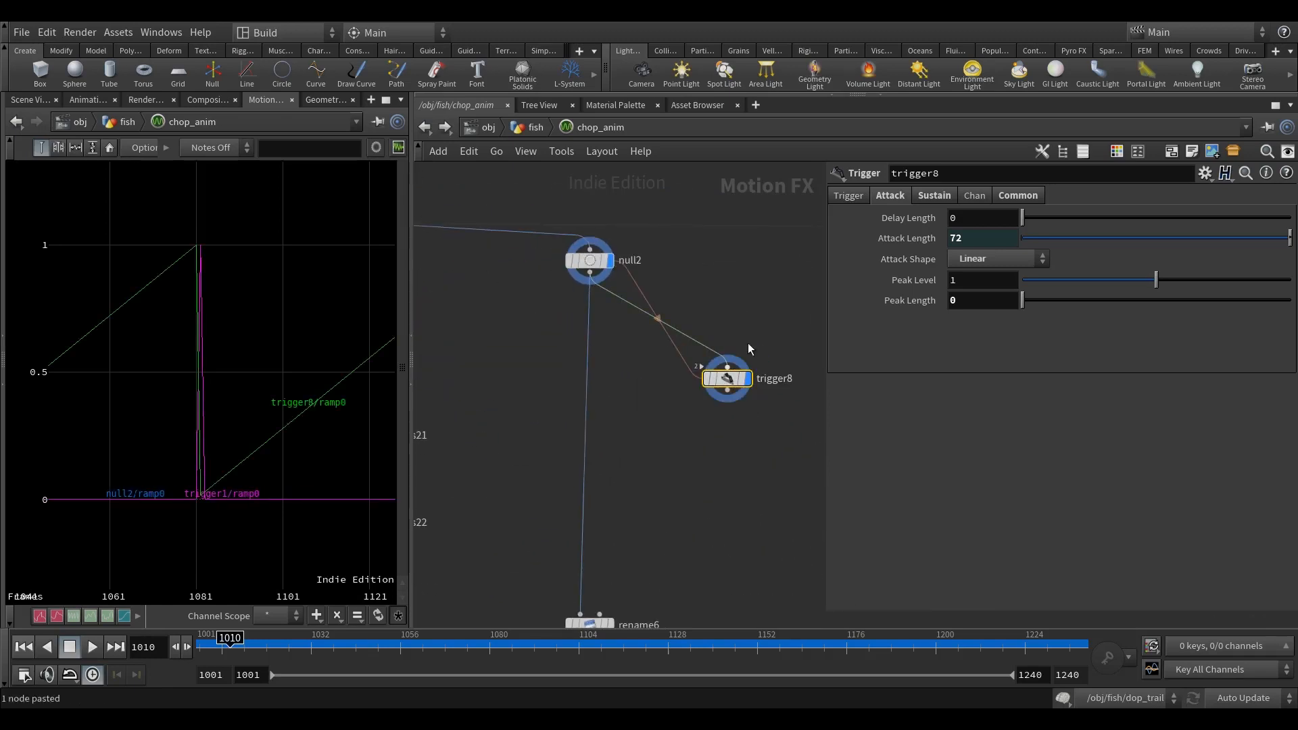
# Step: Delete the channel on trigger8's Attack Length and set the length to 0
pyautogui.rightClick(895, 238)
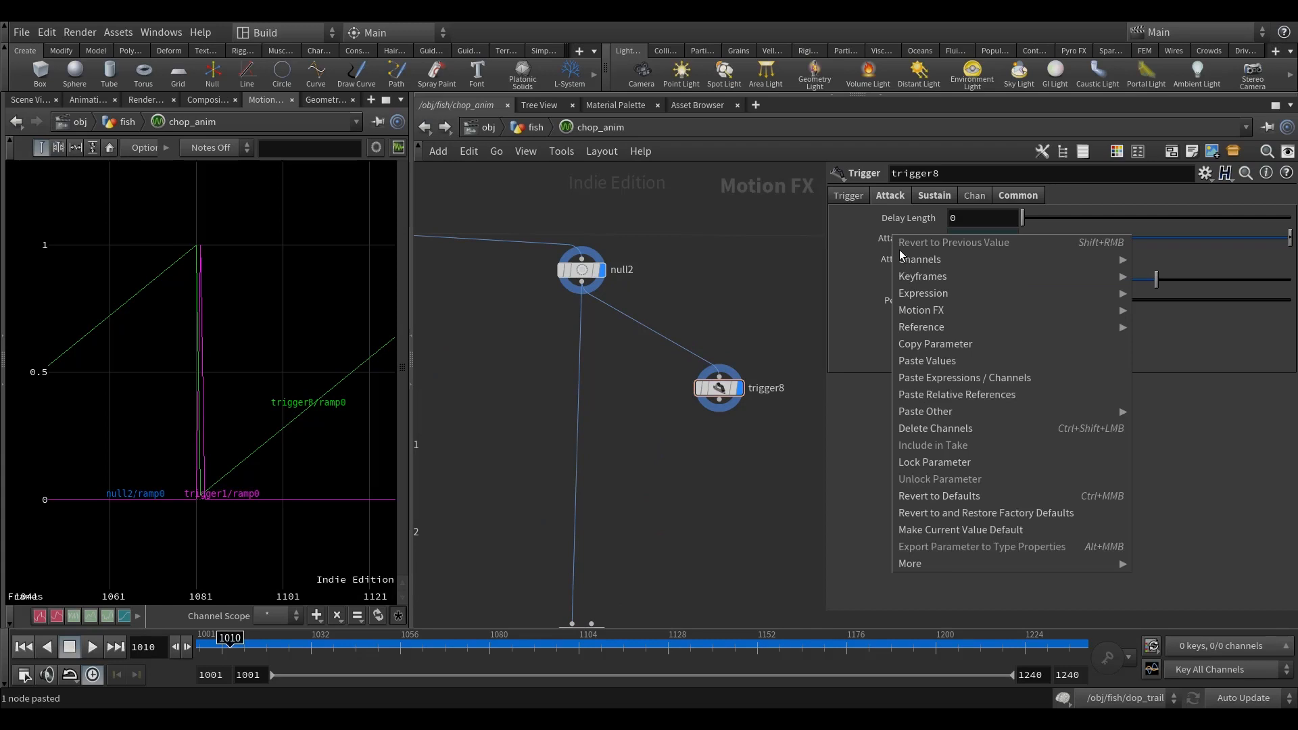
pyautogui.click(948, 428)
pyautogui.moveTo(741, 319); pyautogui.dragTo(734, 323, button='middle')
pyautogui.moveTo(960, 241); pyautogui.dragTo(926, 247)
pyautogui.write('0')
pyautogui.moveTo(729, 301); pyautogui.dragTo(729, 313, button='middle')
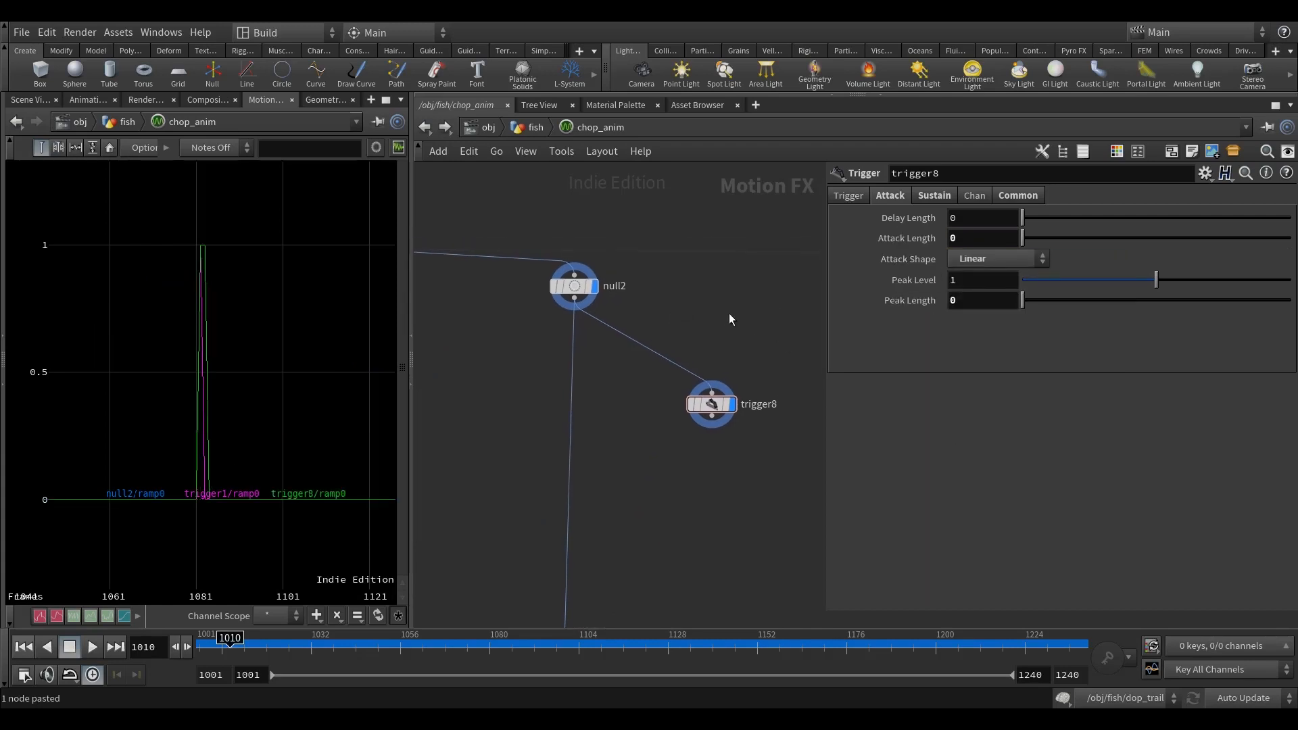
# Step: Set trigger8's Decay Length to 3
pyautogui.click(935, 195)
pyautogui.click(889, 195)
pyautogui.moveTo(747, 307); pyautogui.dragTo(753, 346, button='middle')
pyautogui.click(935, 196)
pyautogui.write('3')
pyautogui.press('Return')
# Step: Examine trigger8's decay curve against trigger1's spike around frame 1081 in the channel graph
pyautogui.moveTo(238, 438); pyautogui.dragTo(338, 466, button='right')
pyautogui.moveTo(144, 437); pyautogui.dragTo(257, 453, button='right')
pyautogui.moveTo(160, 427); pyautogui.dragTo(201, 440, button='middle')
pyautogui.moveTo(201, 440); pyautogui.dragTo(258, 476, button='right')
pyautogui.moveTo(717, 330); pyautogui.dragTo(710, 308, button='middle')
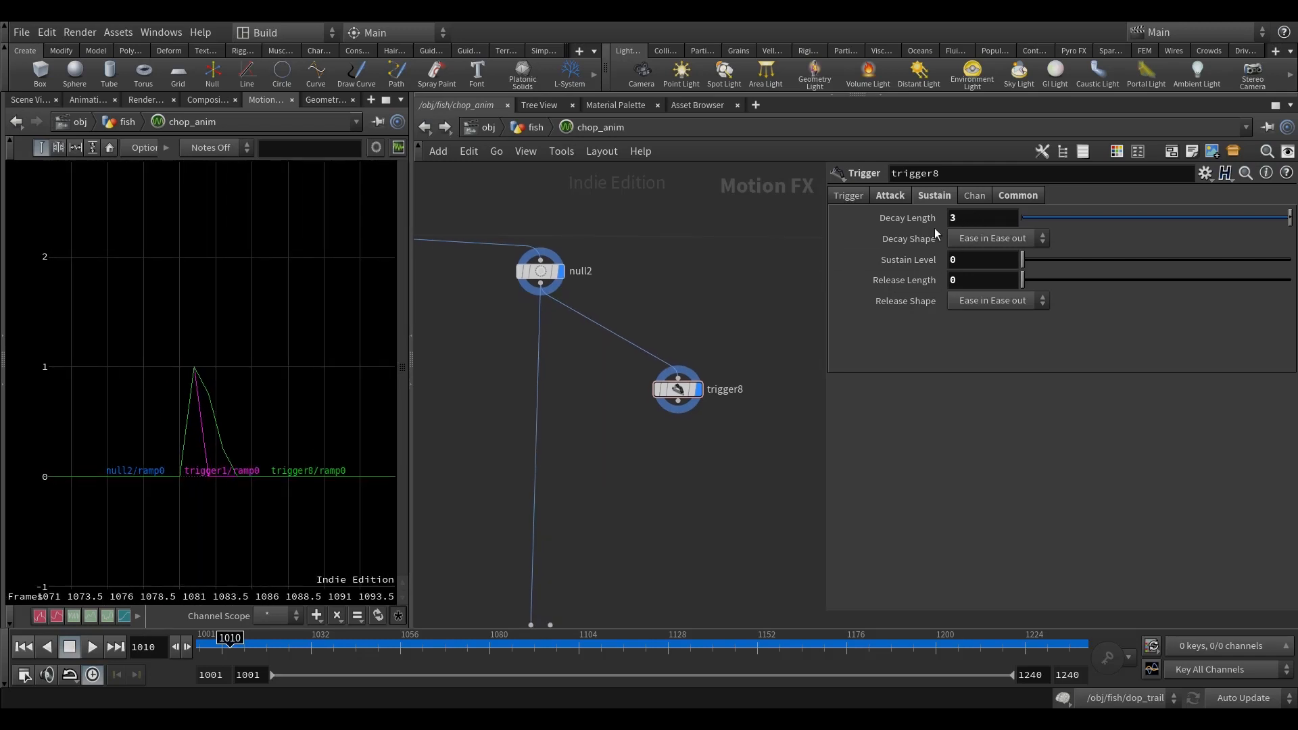
pyautogui.moveTo(664, 309); pyautogui.dragTo(654, 273, button='middle')
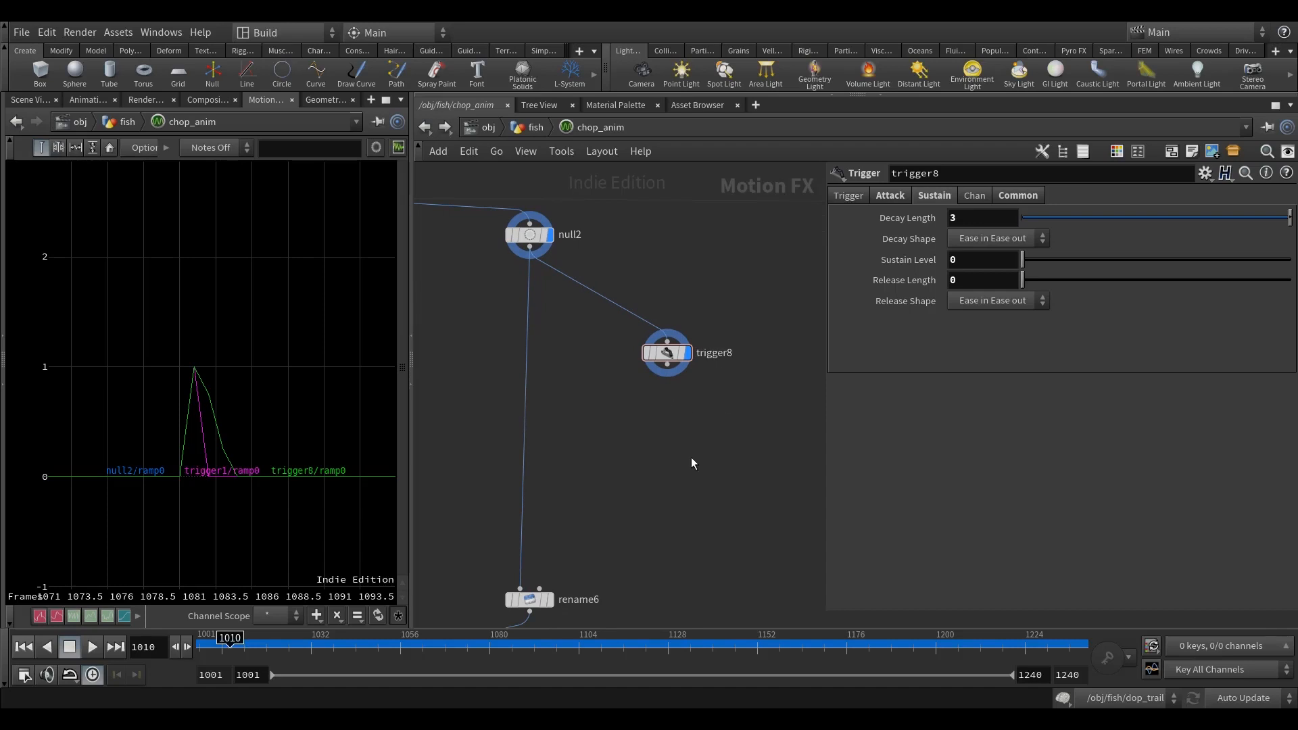
pyautogui.moveTo(690, 464); pyautogui.dragTo(693, 437, button='middle')
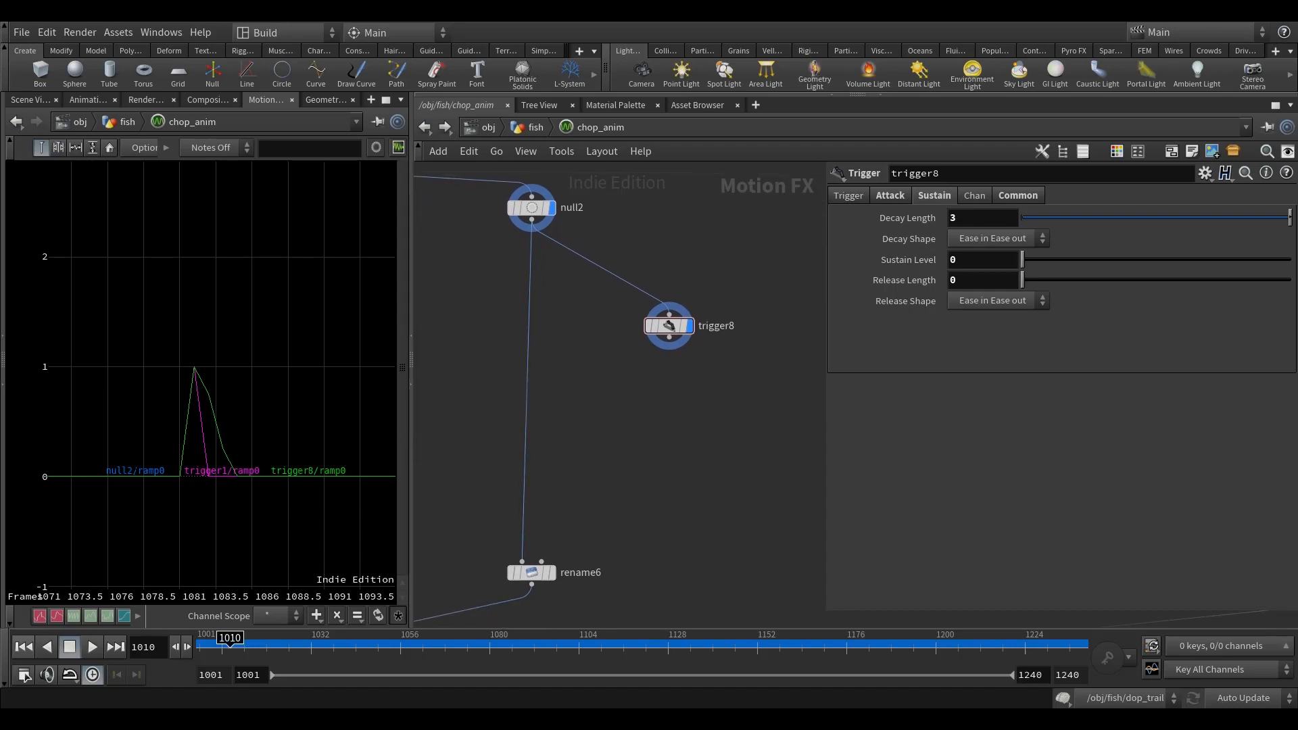
# Step: Duplicate the rename6 node beside the original and connect the copy's input to trigger8
pyautogui.moveTo(672, 501); pyautogui.dragTo(692, 461, button='middle')
pyautogui.click(565, 532)
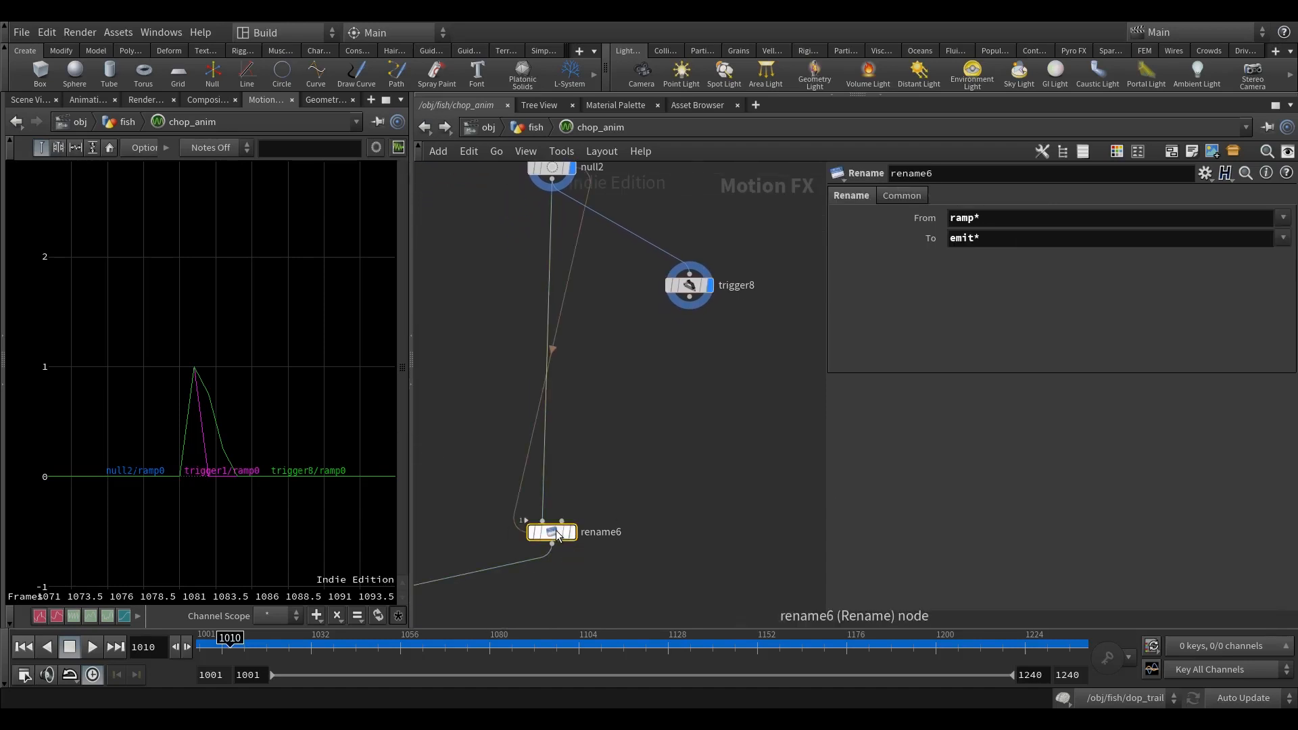
pyautogui.hotkey('ctrl', 'c')
pyautogui.hotkey('ctrl', 'v')
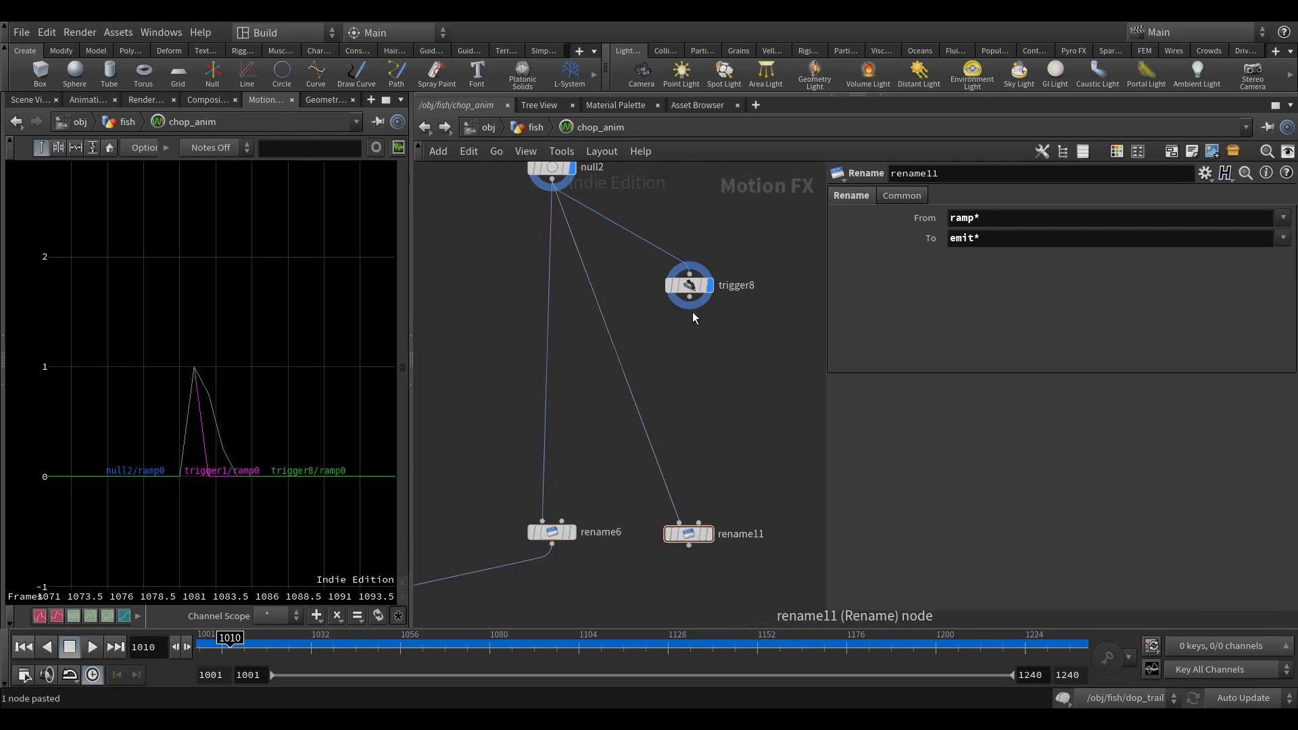
pyautogui.moveTo(679, 522)
pyautogui.mouseDown()
pyautogui.moveTo(689, 298)
pyautogui.moveTo(691, 534)
pyautogui.mouseUp()
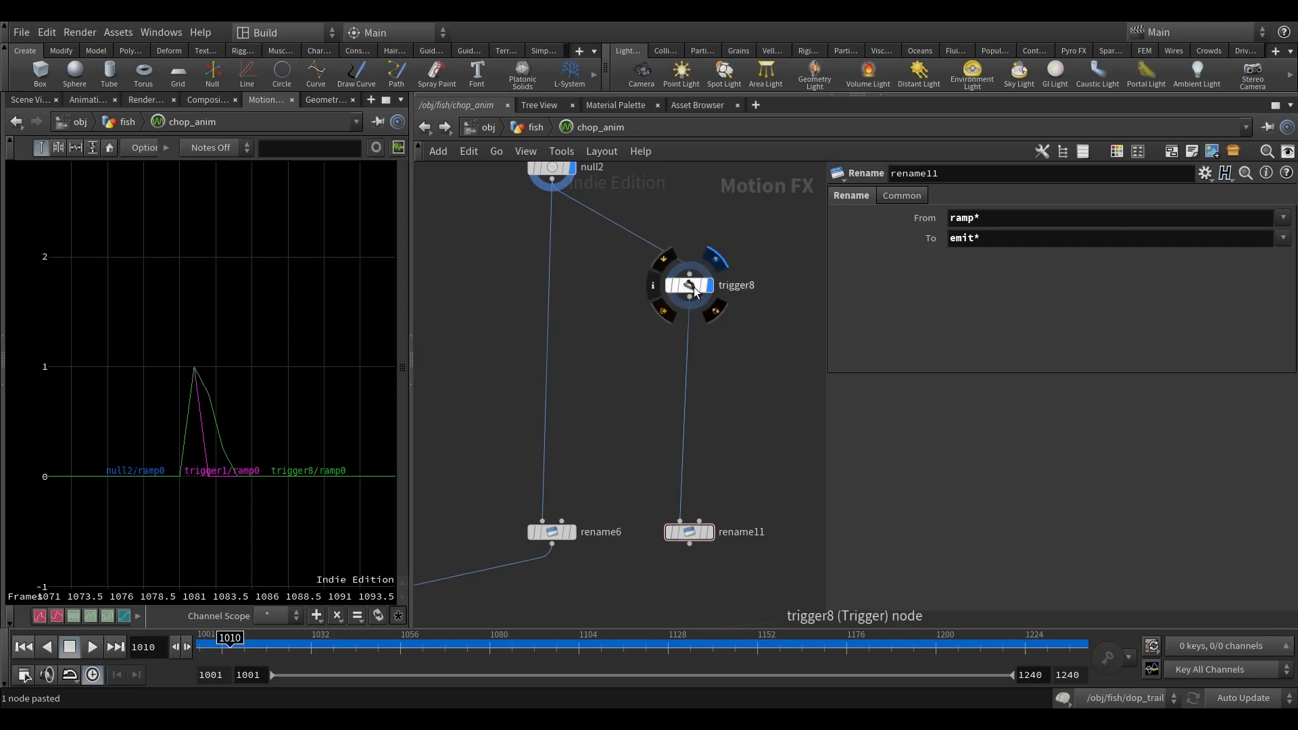
# Step: Set rename11 to rename its ramp* channels to vel*
pyautogui.click(689, 532)
pyautogui.doubleClick(961, 238)
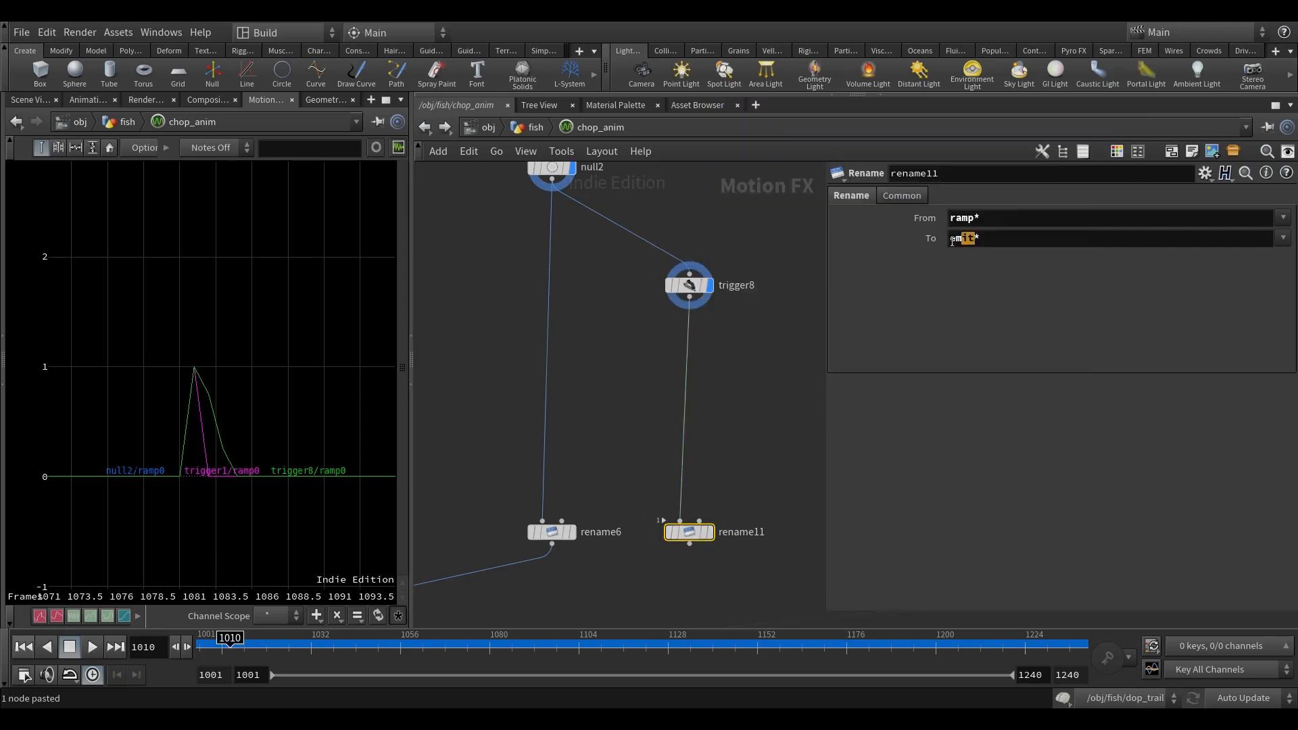
pyautogui.write('vel*')
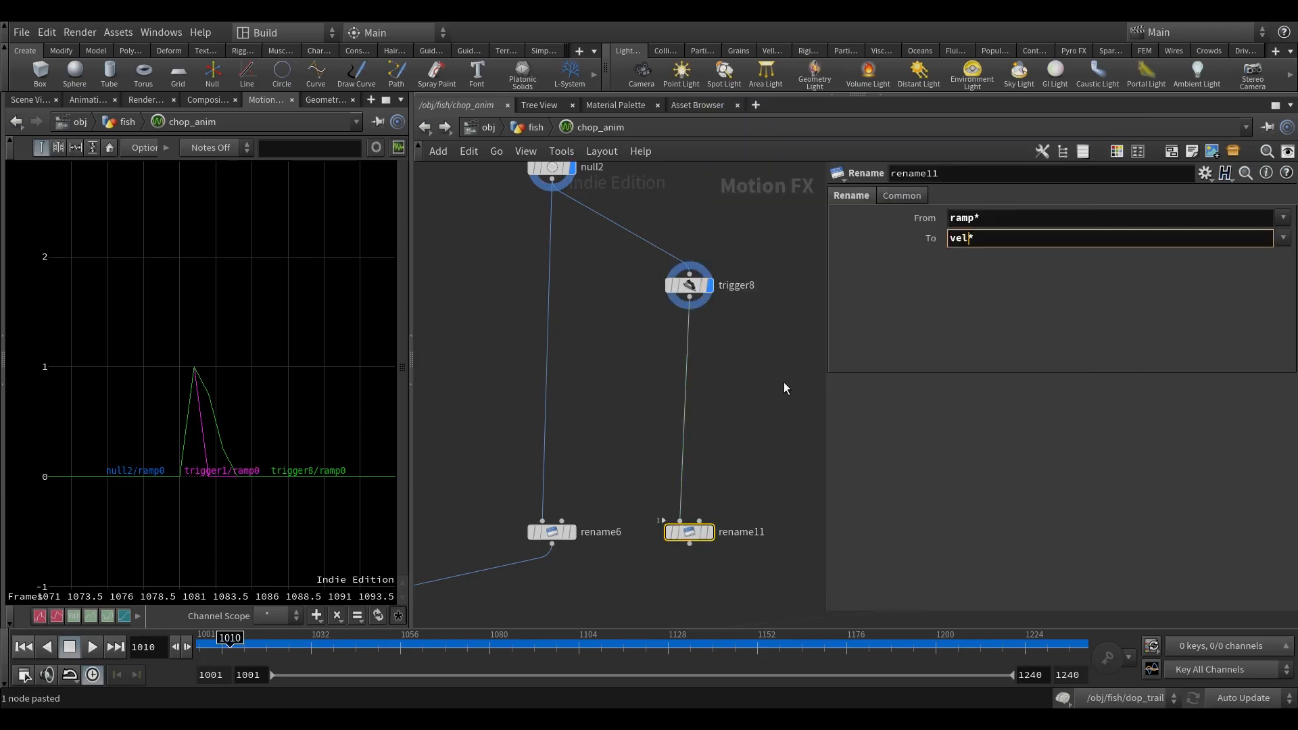
# Step: Connect rename11's output to the merge node above OUTPUT
pyautogui.scroll(-1, 711, 442)
pyautogui.scroll(-4, 711, 442)
pyautogui.click(699, 497)
pyautogui.moveTo(588, 567); pyautogui.dragTo(804, 530, button='middle')
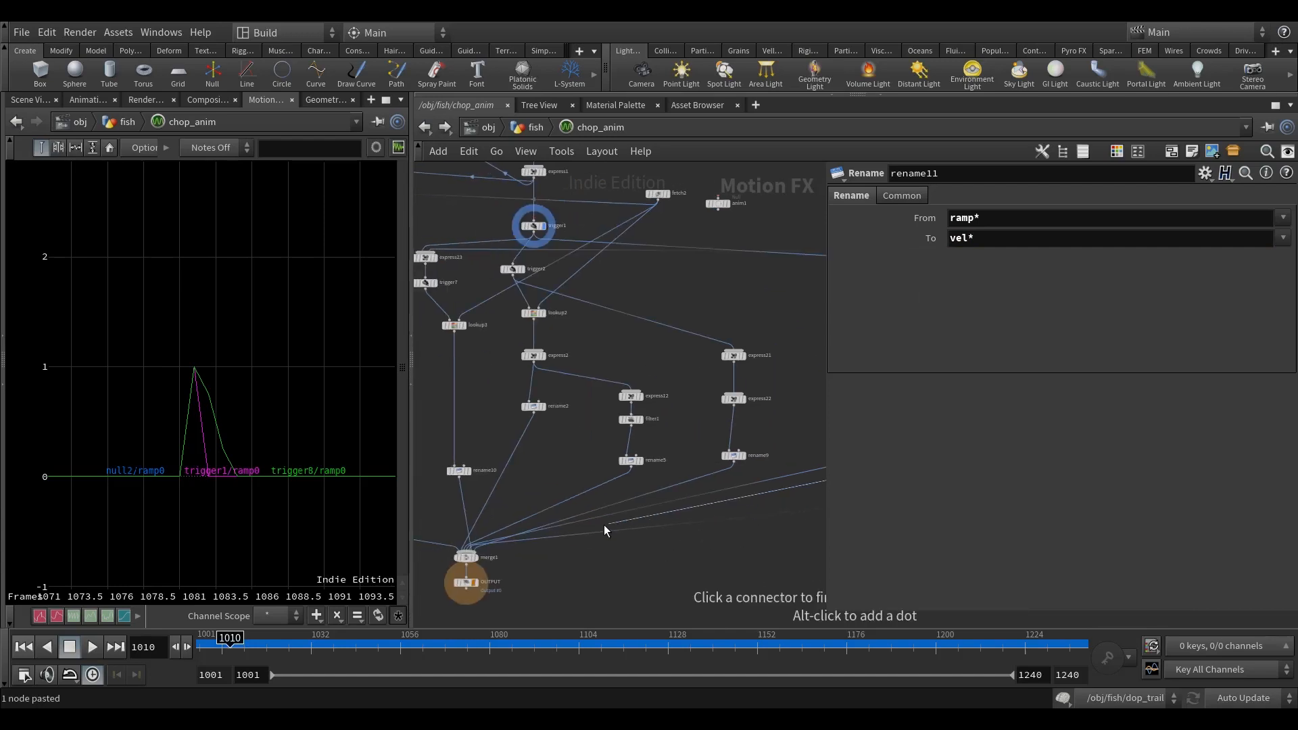
pyautogui.click(482, 559)
pyautogui.moveTo(637, 573); pyautogui.dragTo(647, 544, button='middle')
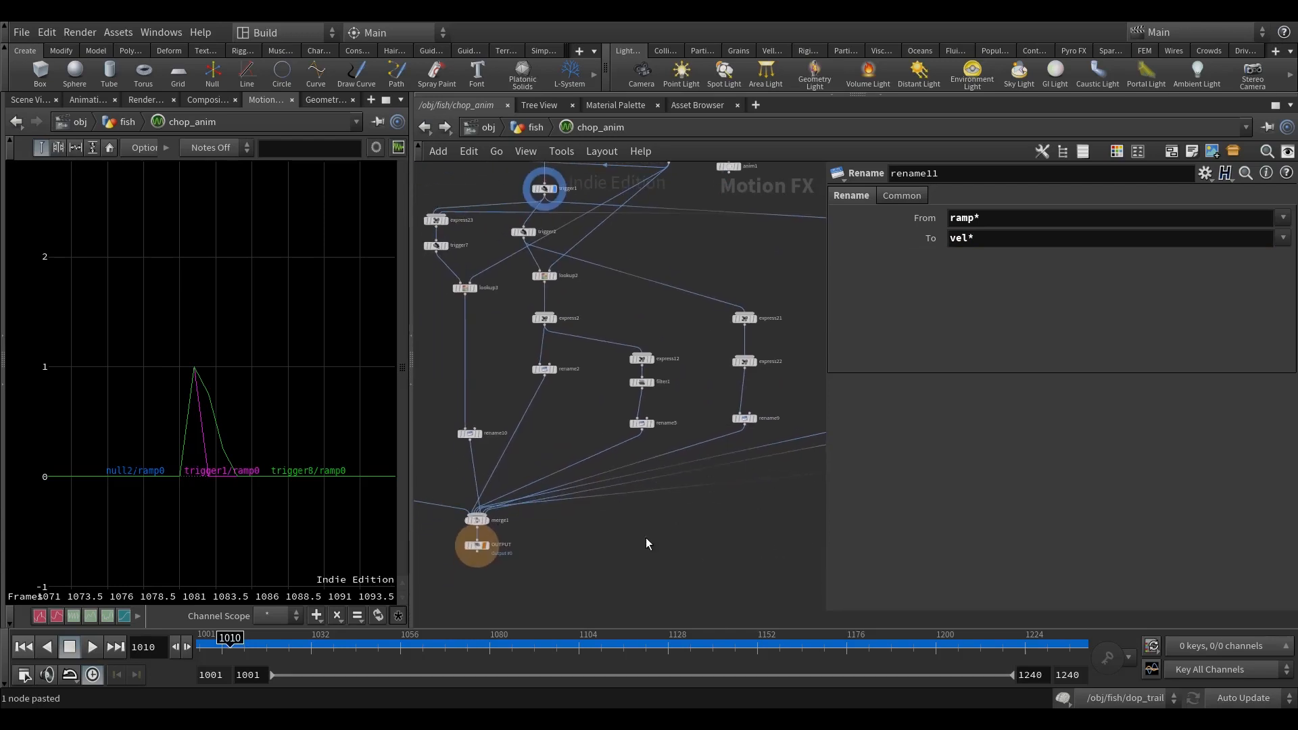
# Step: Add a new float point attribute named vel to the attribcreate1 node in the fish network
pyautogui.press('u')
pyautogui.click(590, 322)
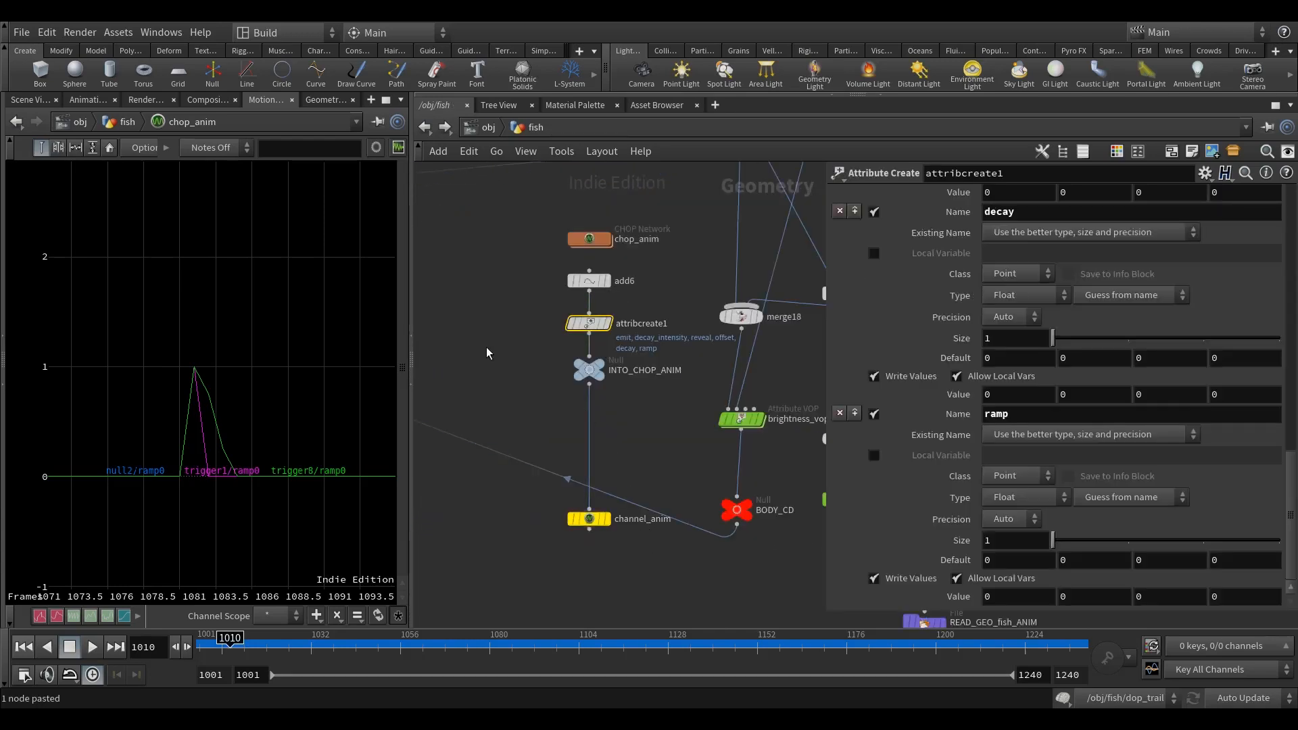
pyautogui.scroll(15, 919, 326)
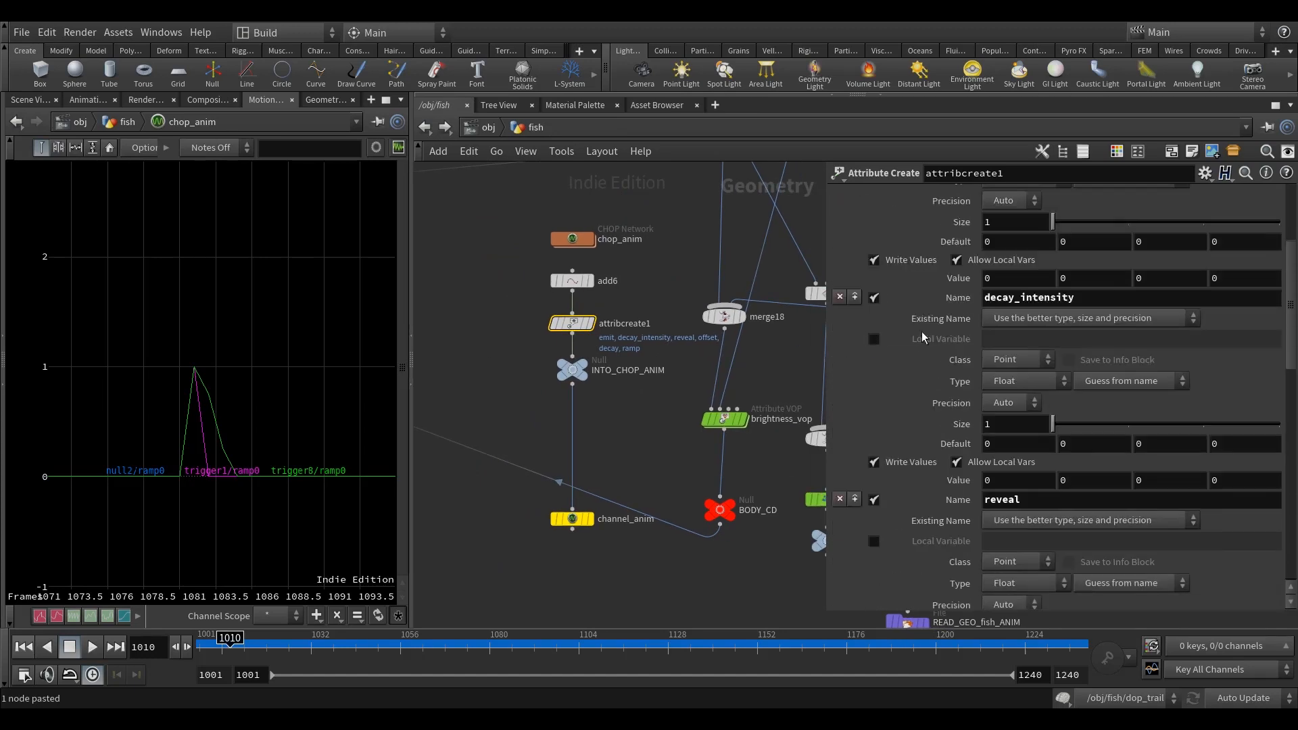
pyautogui.click(854, 279)
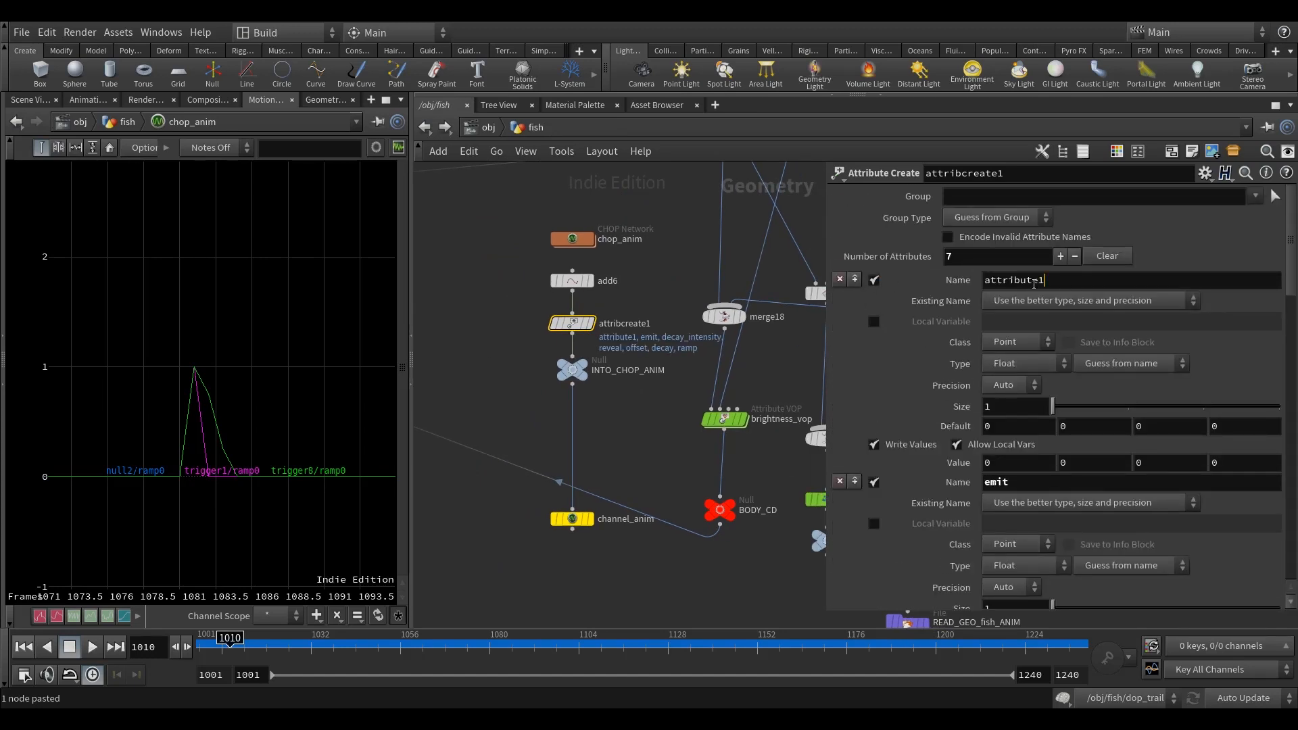
pyautogui.write('ce')
pyautogui.write('vel')
pyautogui.moveTo(645, 423); pyautogui.dragTo(626, 408, button='middle')
# Step: Append vel to both the channel scope and the attribute scope of the channel_anim node
pyautogui.click(560, 502)
pyautogui.moveTo(787, 420); pyautogui.dragTo(775, 433, button='middle')
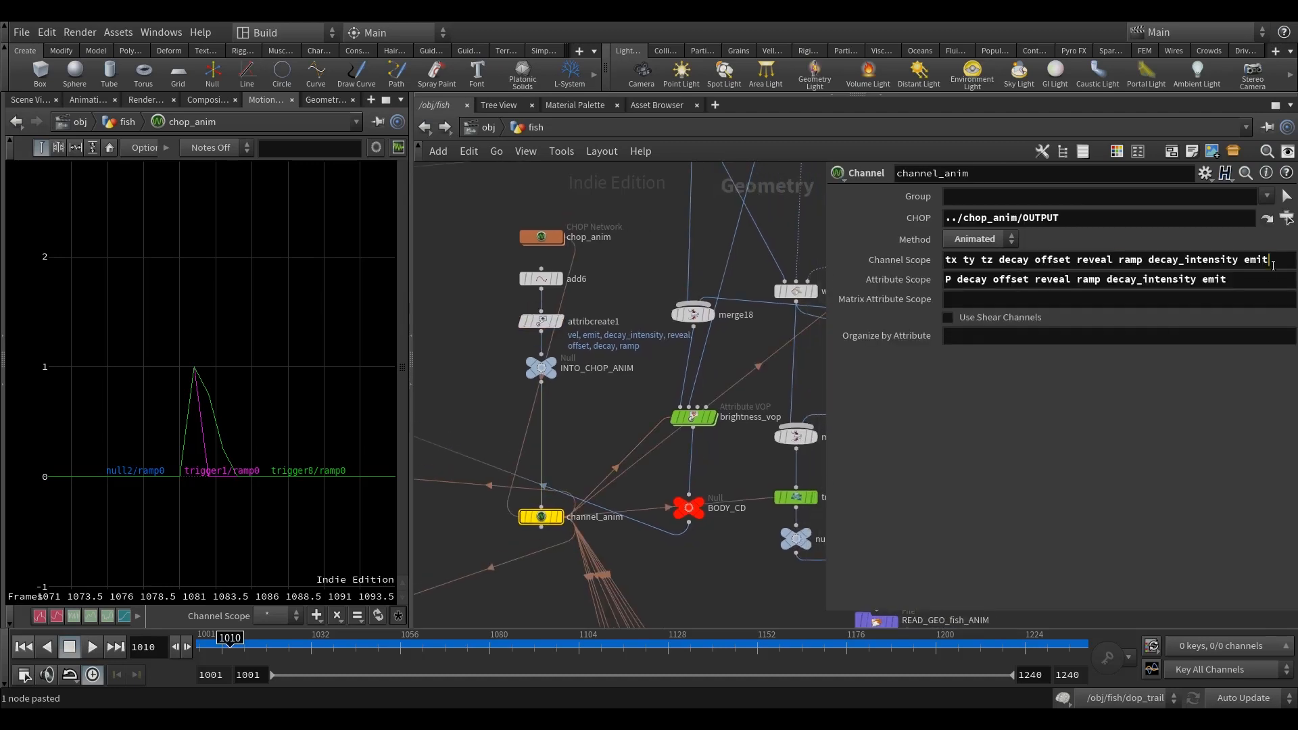
pyautogui.click(1240, 289)
pyautogui.write('vel')
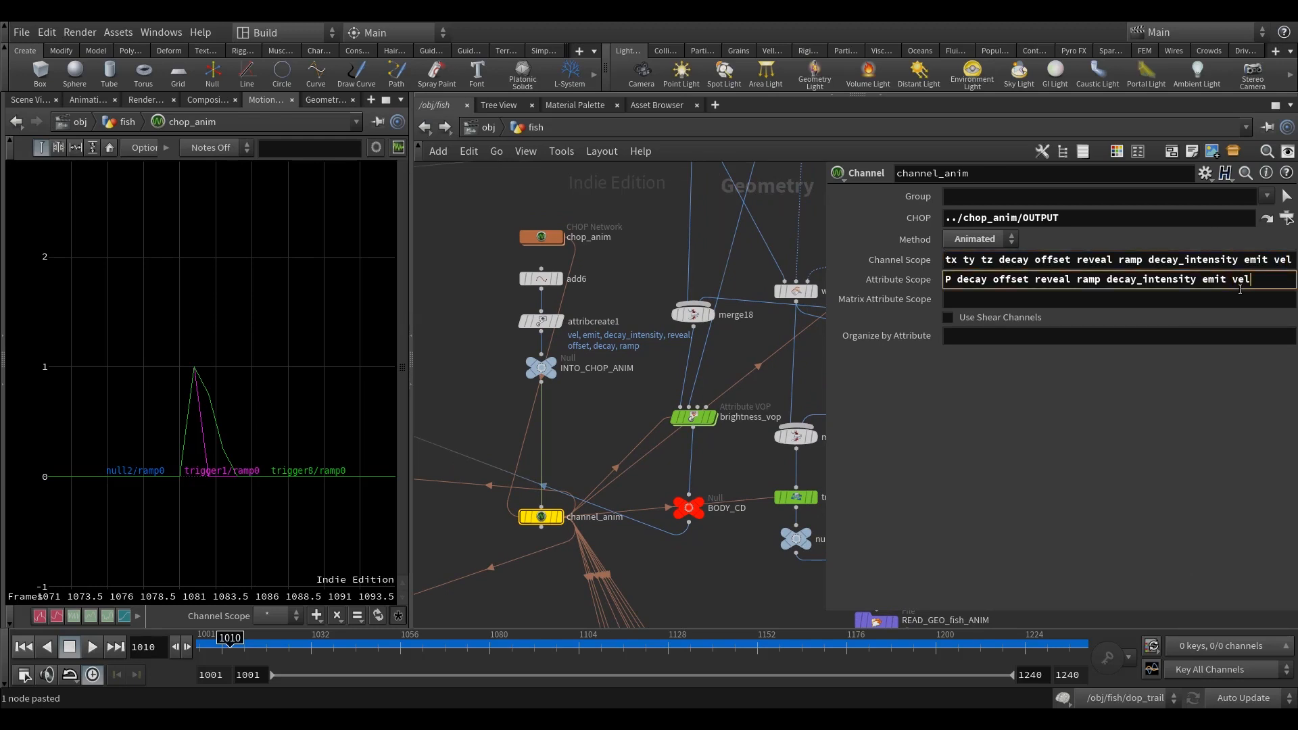
pyautogui.click(473, 307)
pyautogui.moveTo(471, 307); pyautogui.dragTo(463, 267, button='middle')
# Step: Show the 3D scene, append v@N *= ch("fade"); to pointwrangle15's VEX code and generate its Fade parameter
pyautogui.click(41, 102)
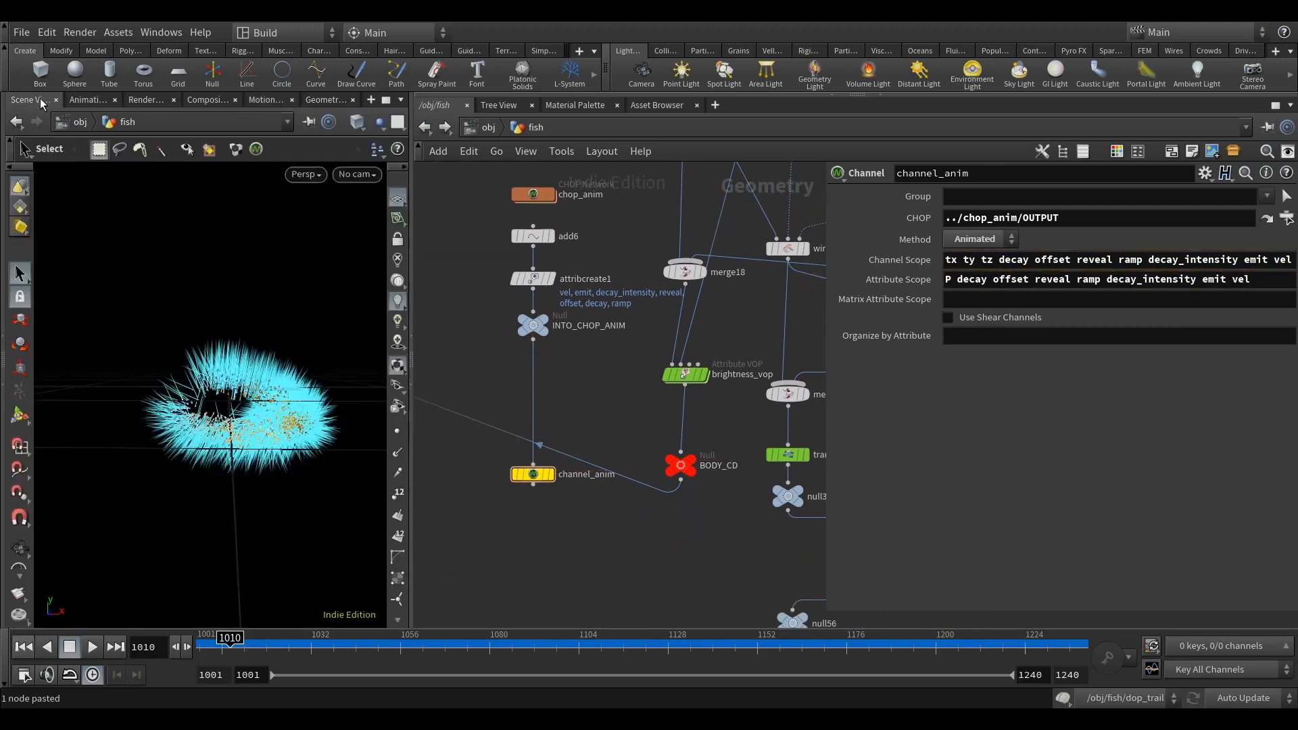
pyautogui.scroll(-7, 586, 421)
pyautogui.scroll(-5, 585, 416)
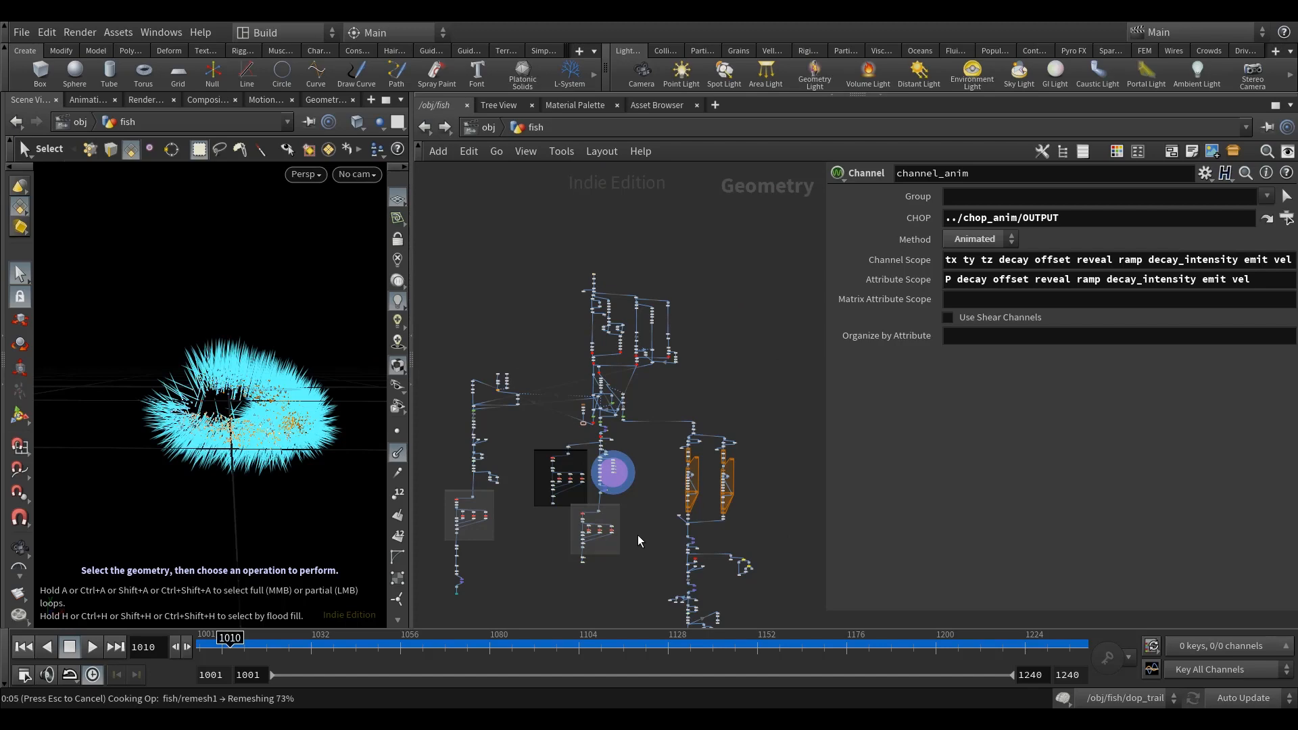
pyautogui.moveTo(638, 534); pyautogui.dragTo(651, 477, button='middle')
pyautogui.scroll(4, 651, 477)
pyautogui.moveTo(597, 220); pyautogui.dragTo(619, 522, button='middle')
pyautogui.scroll(8, 591, 402)
pyautogui.click(650, 408)
pyautogui.click(1175, 362)
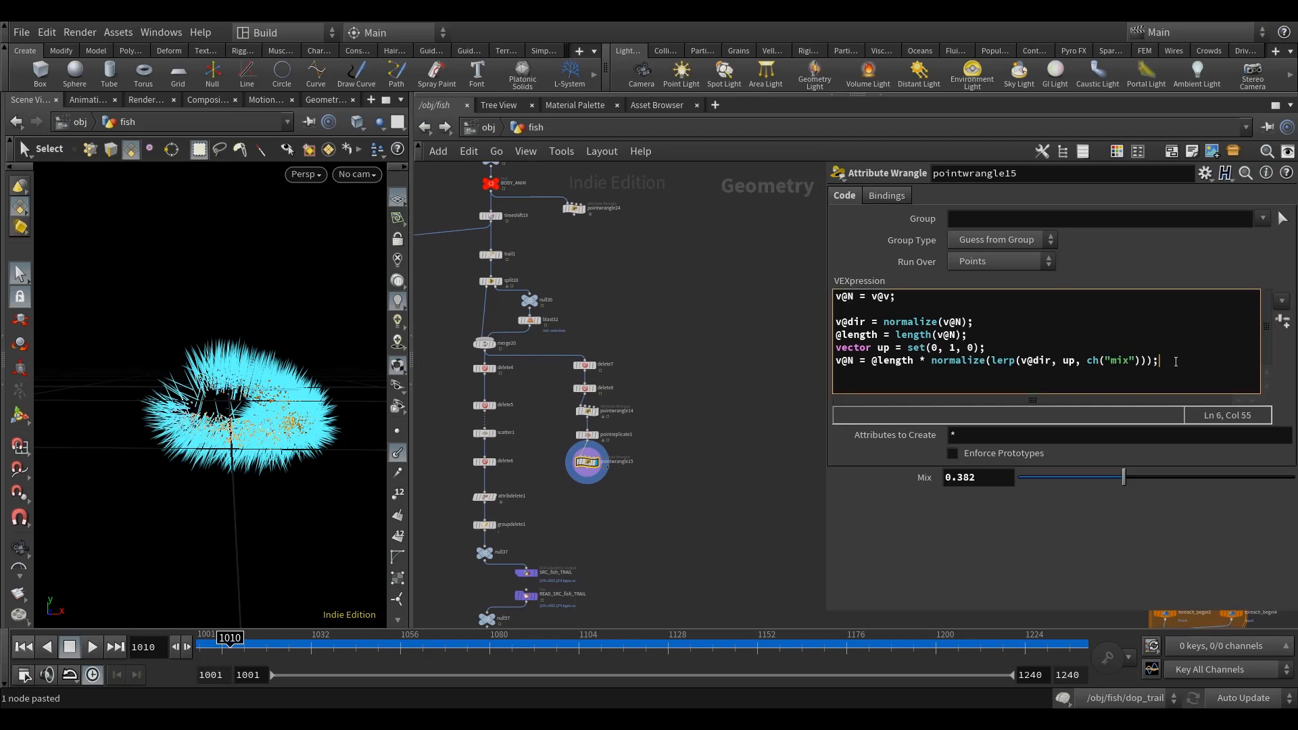
pyautogui.press('Return')
pyautogui.press('Return')
pyautogui.write('v@')
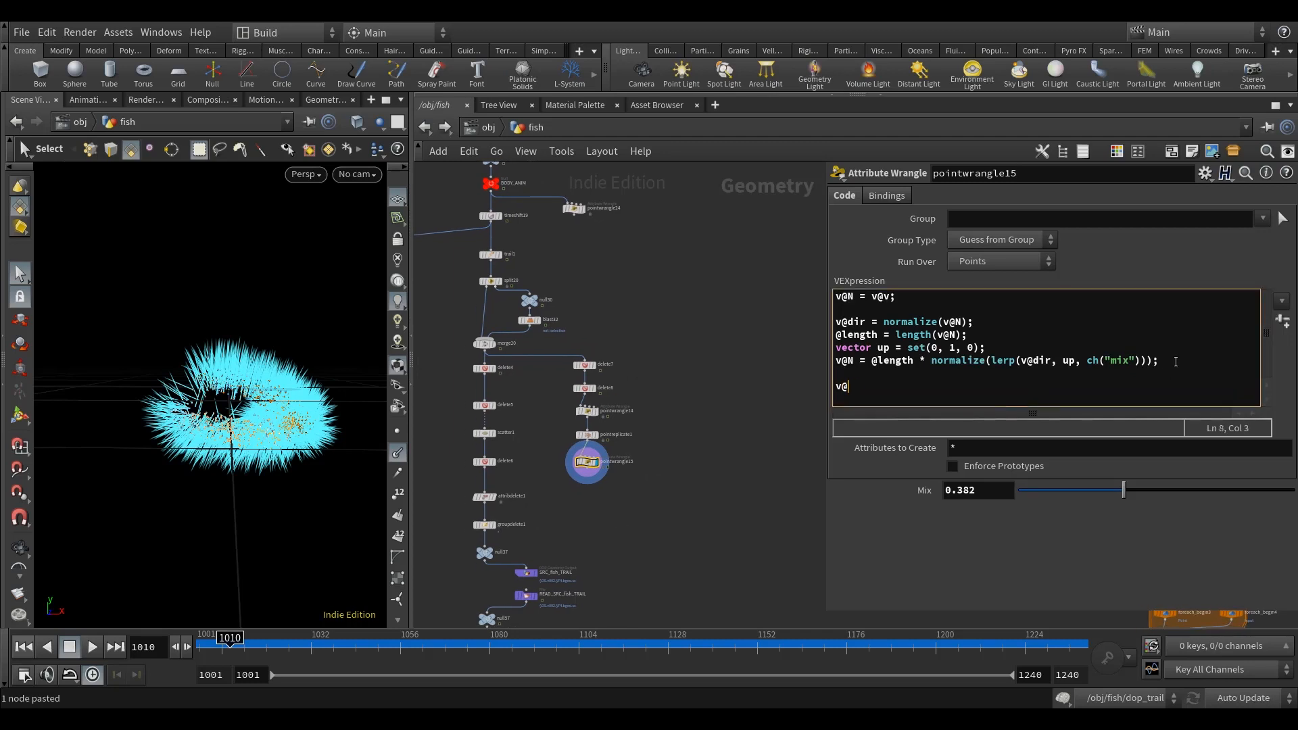
pyautogui.write('N *= ch(')
pyautogui.write('"d')
pyautogui.write('ade");')
pyautogui.click(638, 389)
pyautogui.click(1282, 323)
pyautogui.moveTo(738, 392); pyautogui.dragTo(716, 386, button='middle')
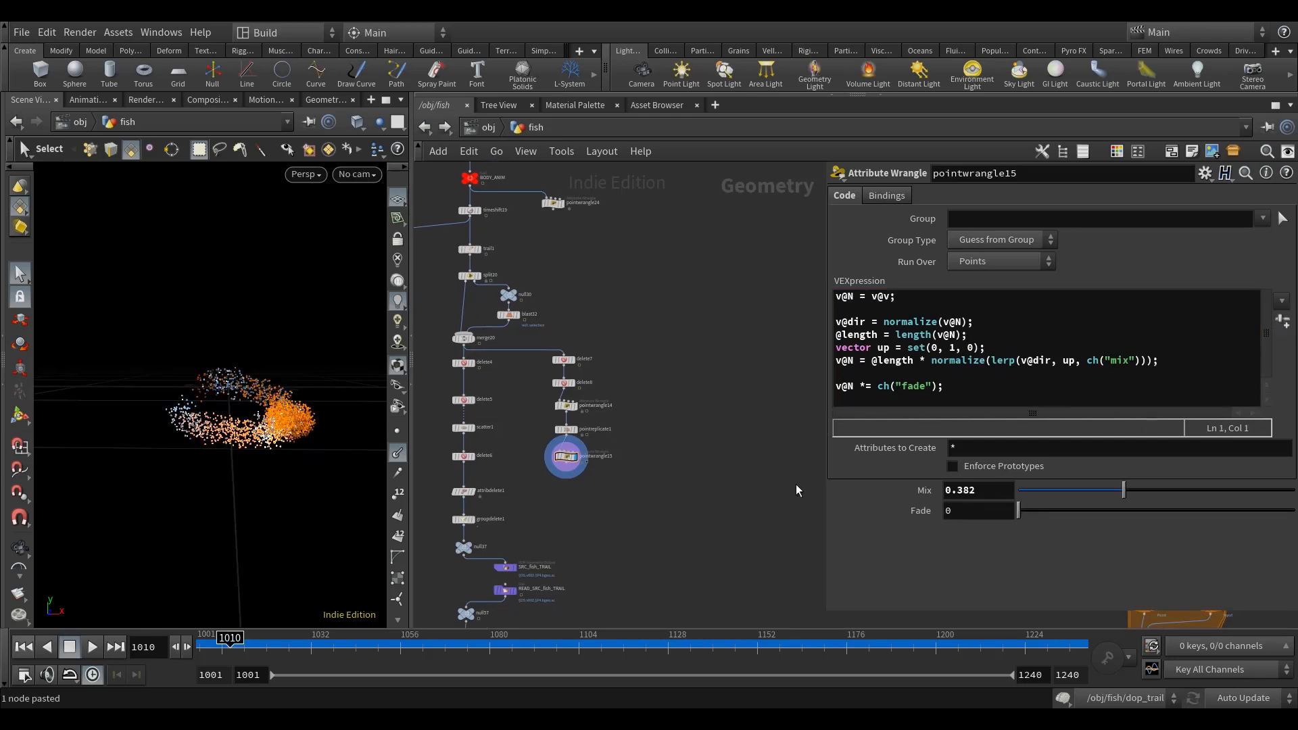
# Step: Set pointwrangle15's Fade to the expression point("../channel_anim", 0, "vel", 0)
pyautogui.click(979, 511)
pyautogui.write('point("../')
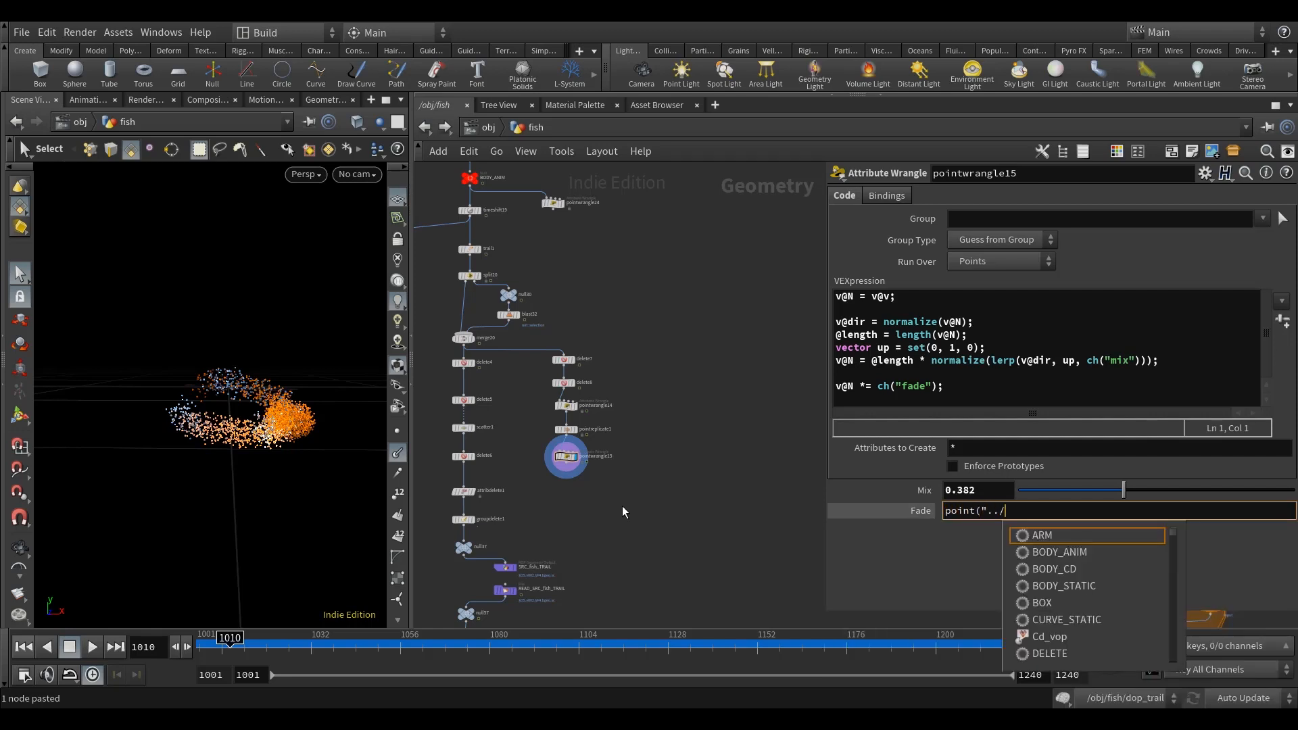
pyautogui.write('chann')
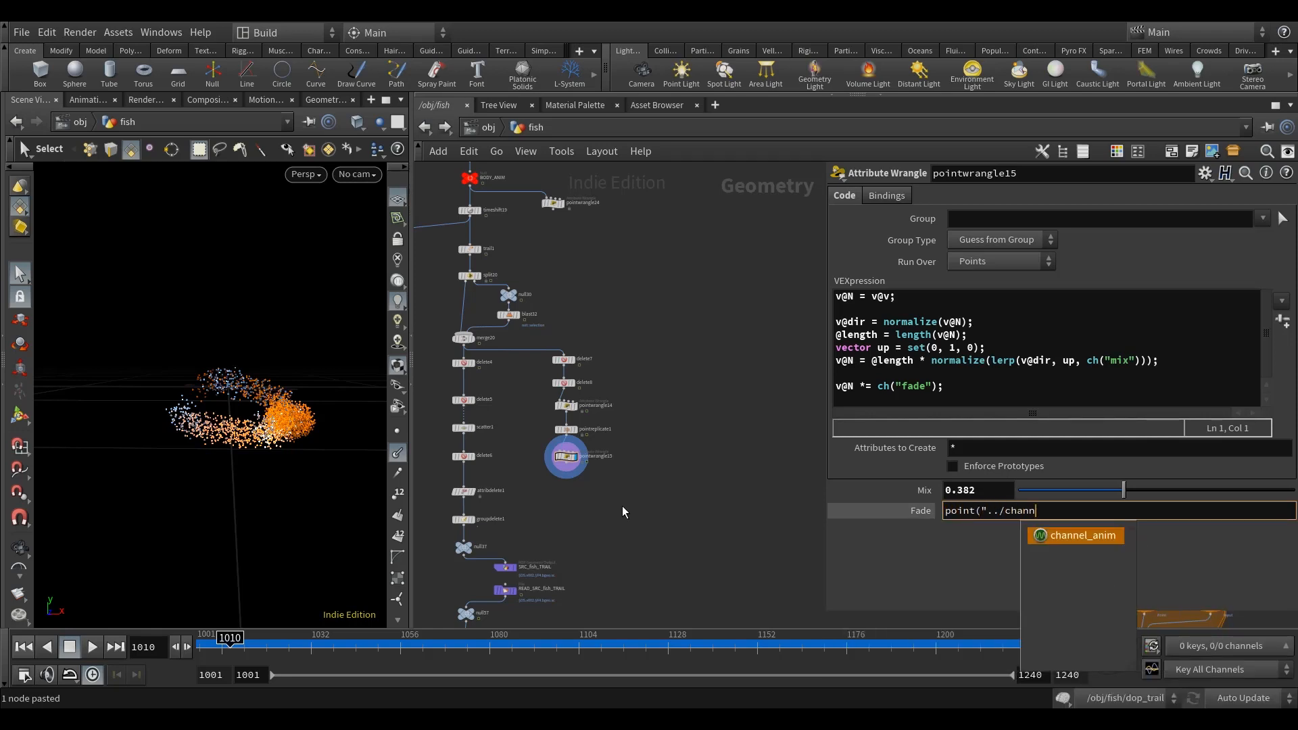
pyautogui.press('Tab')
pyautogui.write('", ')
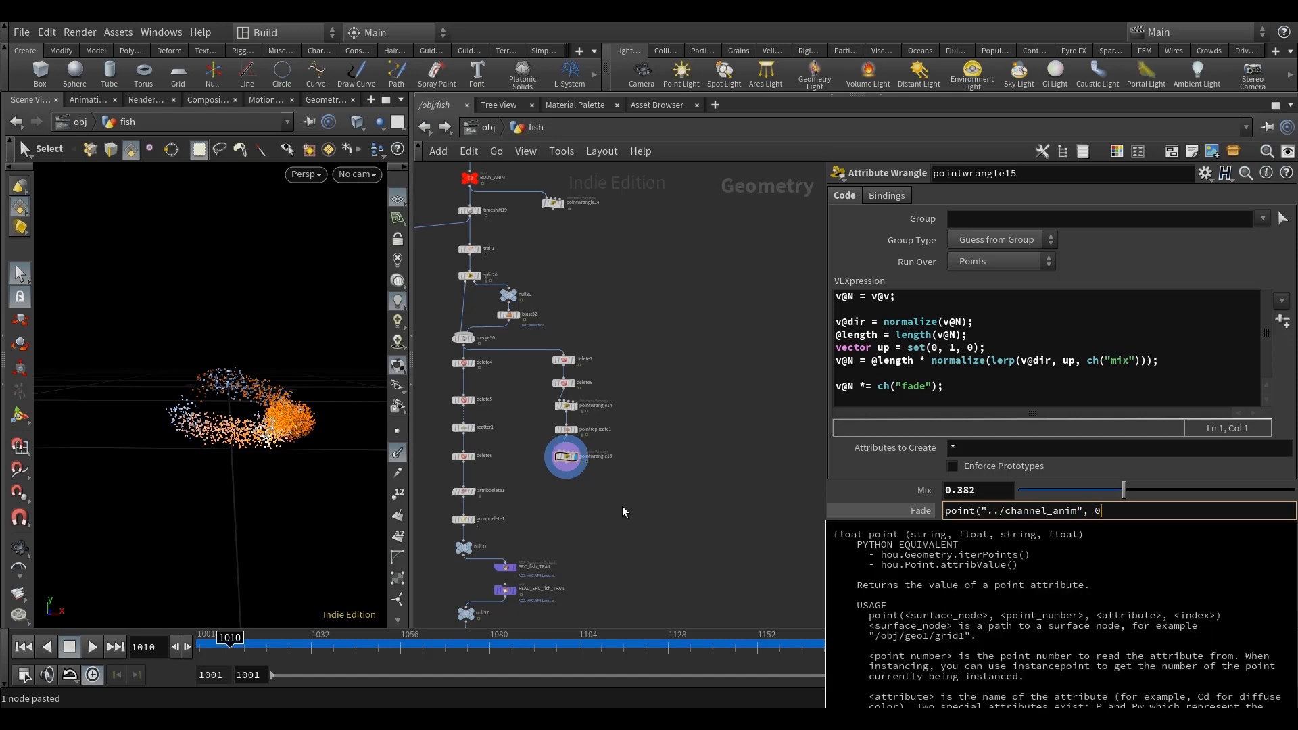
pyautogui.write('0, ""vel')
pyautogui.press('Tab')
pyautogui.write(', 0)')
pyautogui.press('Return')
pyautogui.click(892, 506)
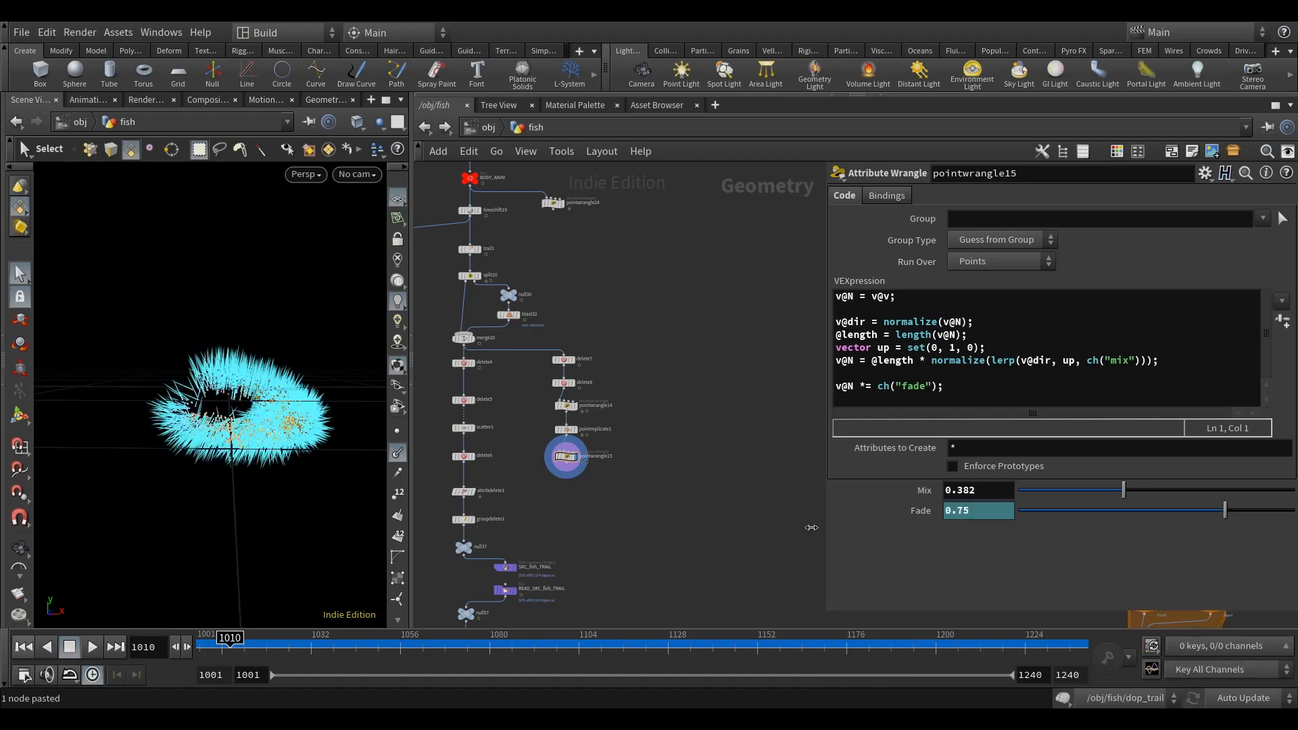
# Step: Hide the point normals in the viewport and inspect the node information of pointwrangle15
pyautogui.moveTo(686, 522); pyautogui.dragTo(719, 499, button='middle')
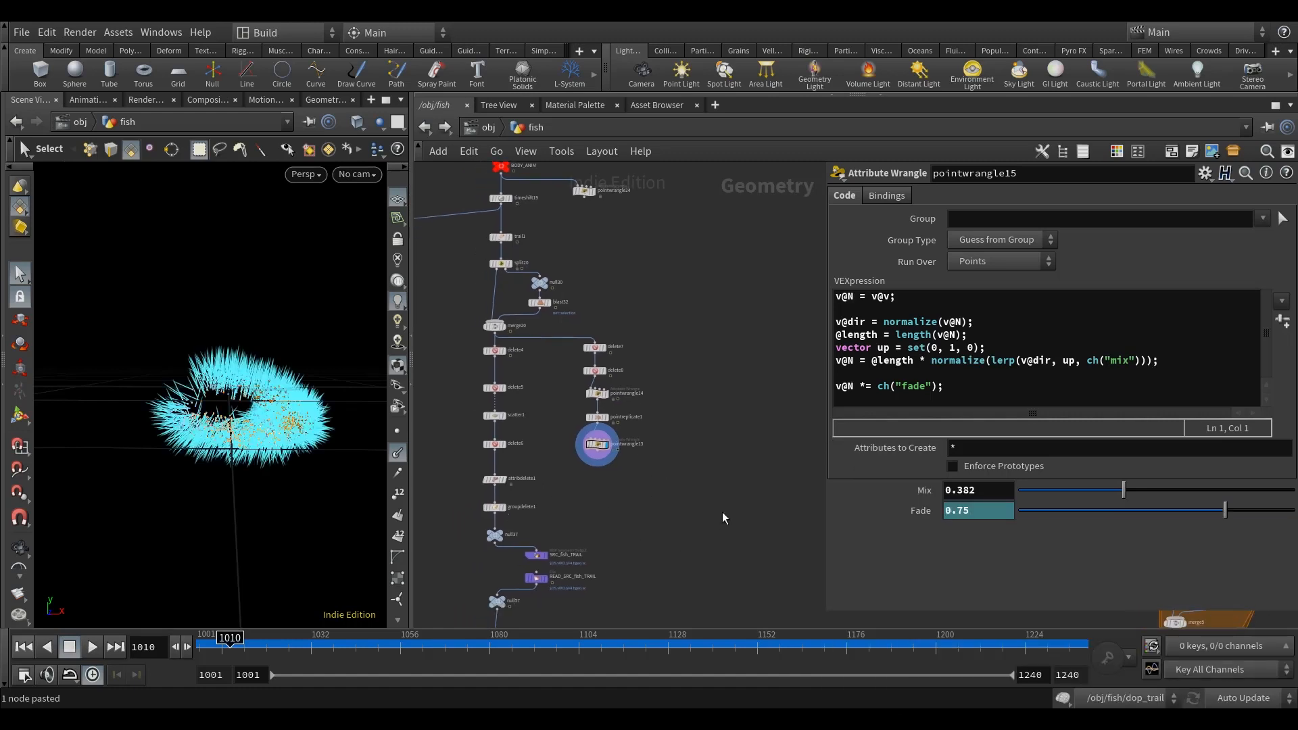
pyautogui.click(397, 452)
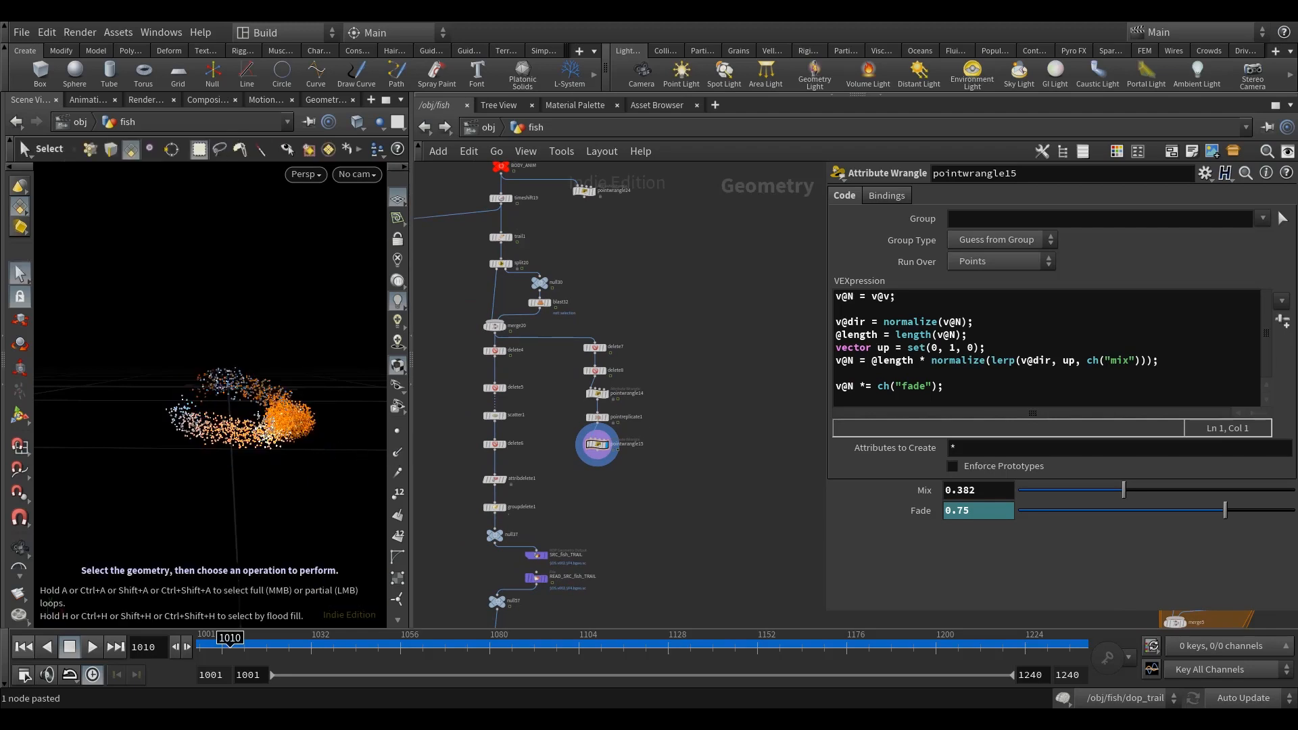
pyautogui.middleClick(603, 450)
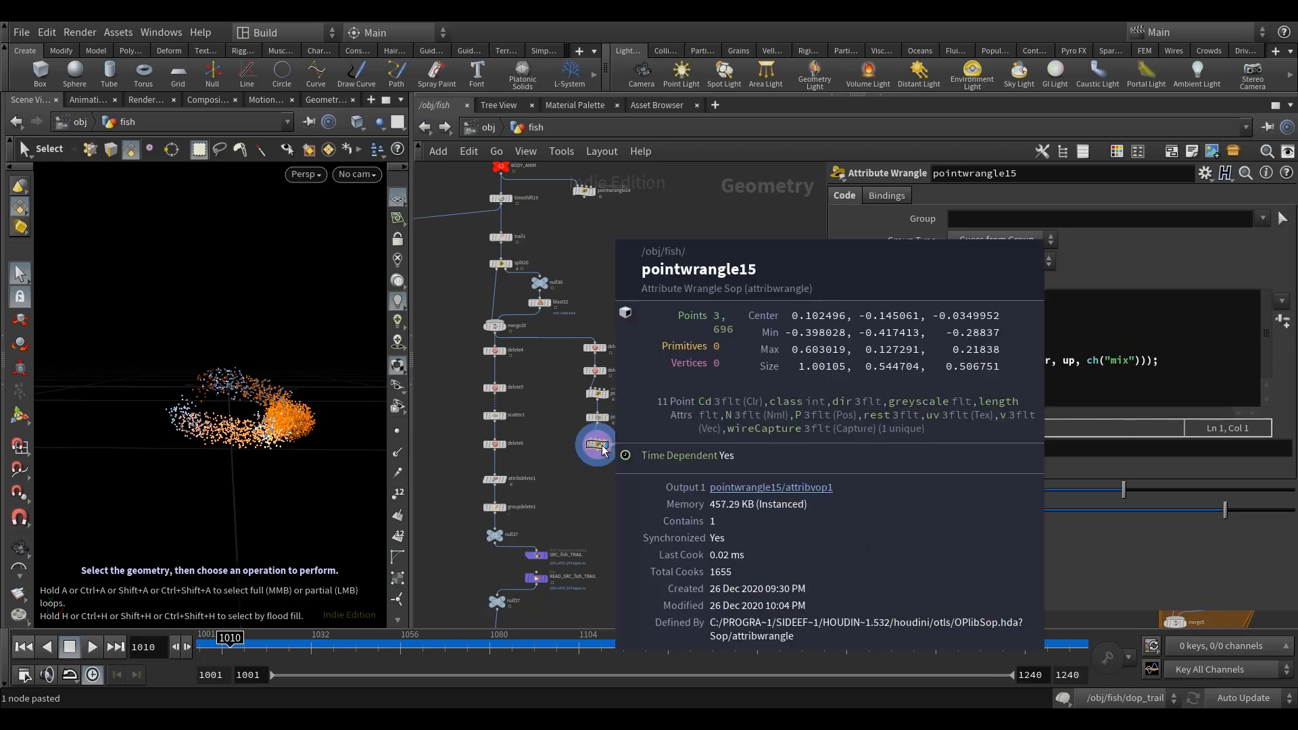
# Step: Add a VDB from Particles node below pointwrangle15, fed by its output, and display it
pyautogui.scroll(3, 599, 487)
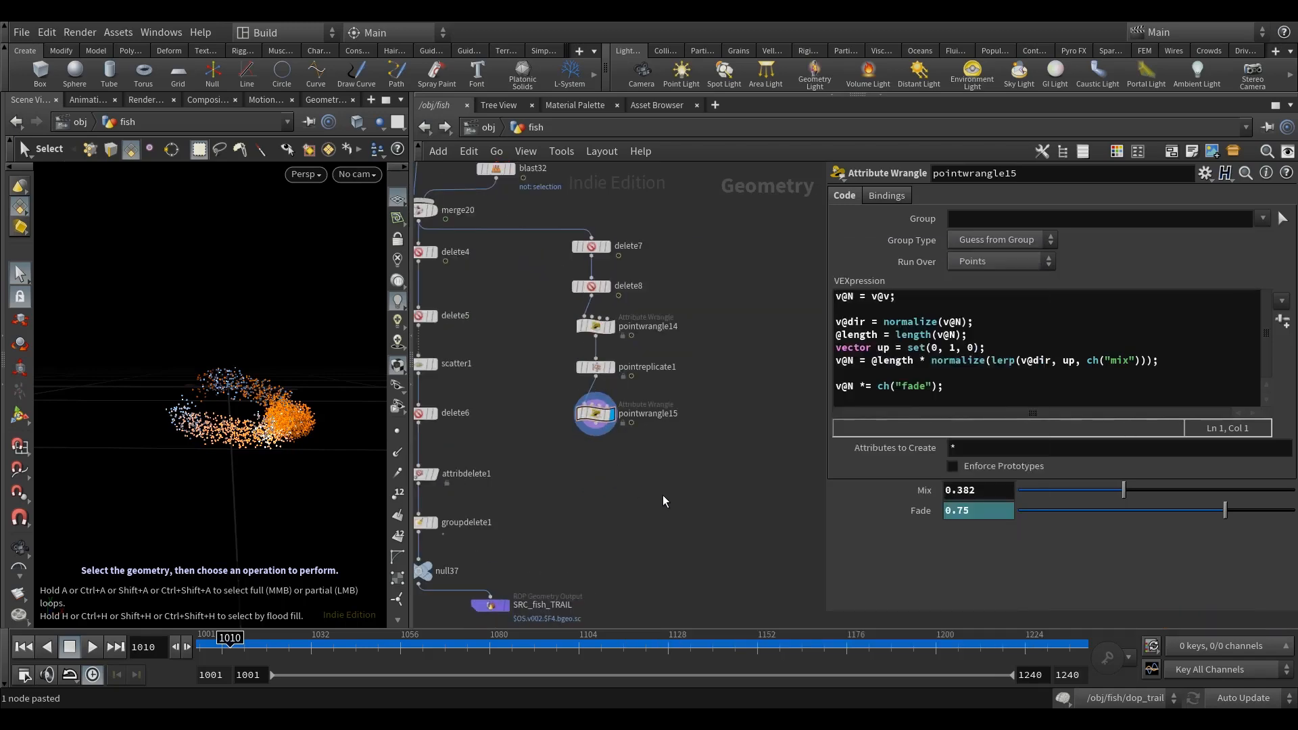
pyautogui.press('Tab')
pyautogui.write('v')
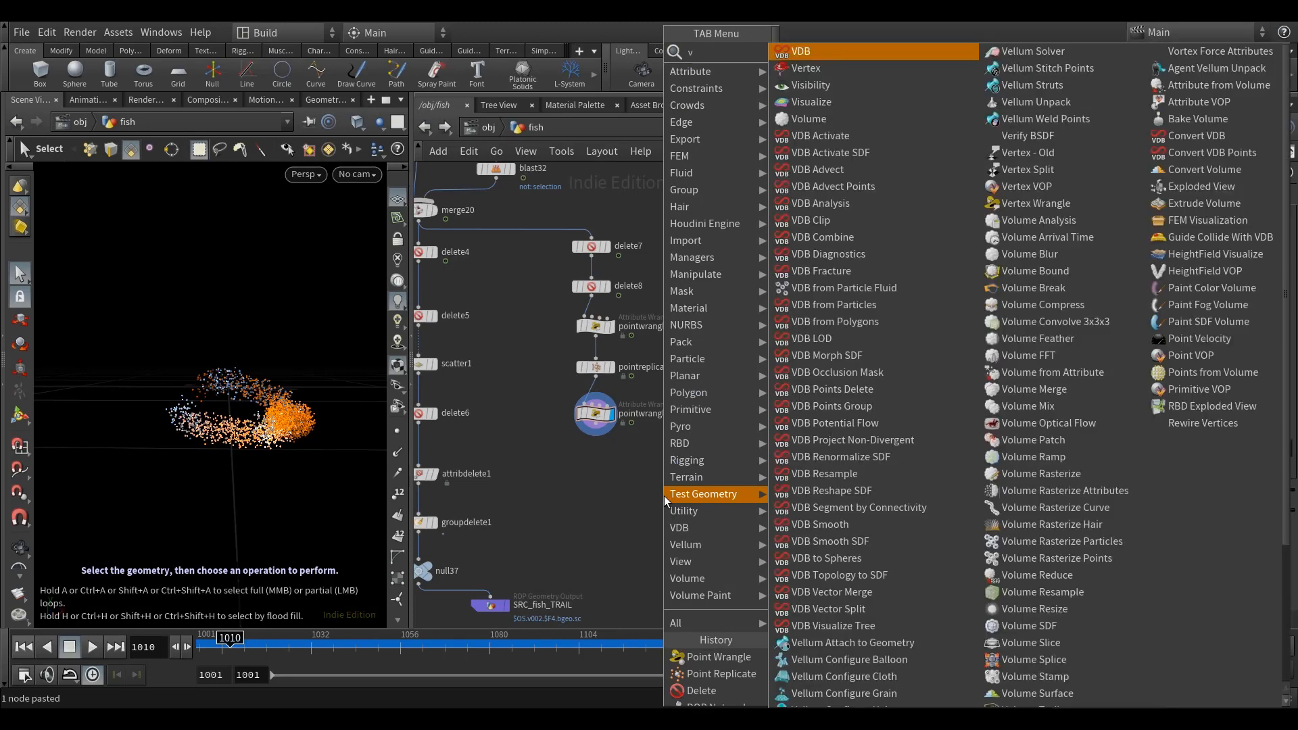
pyautogui.write('db')
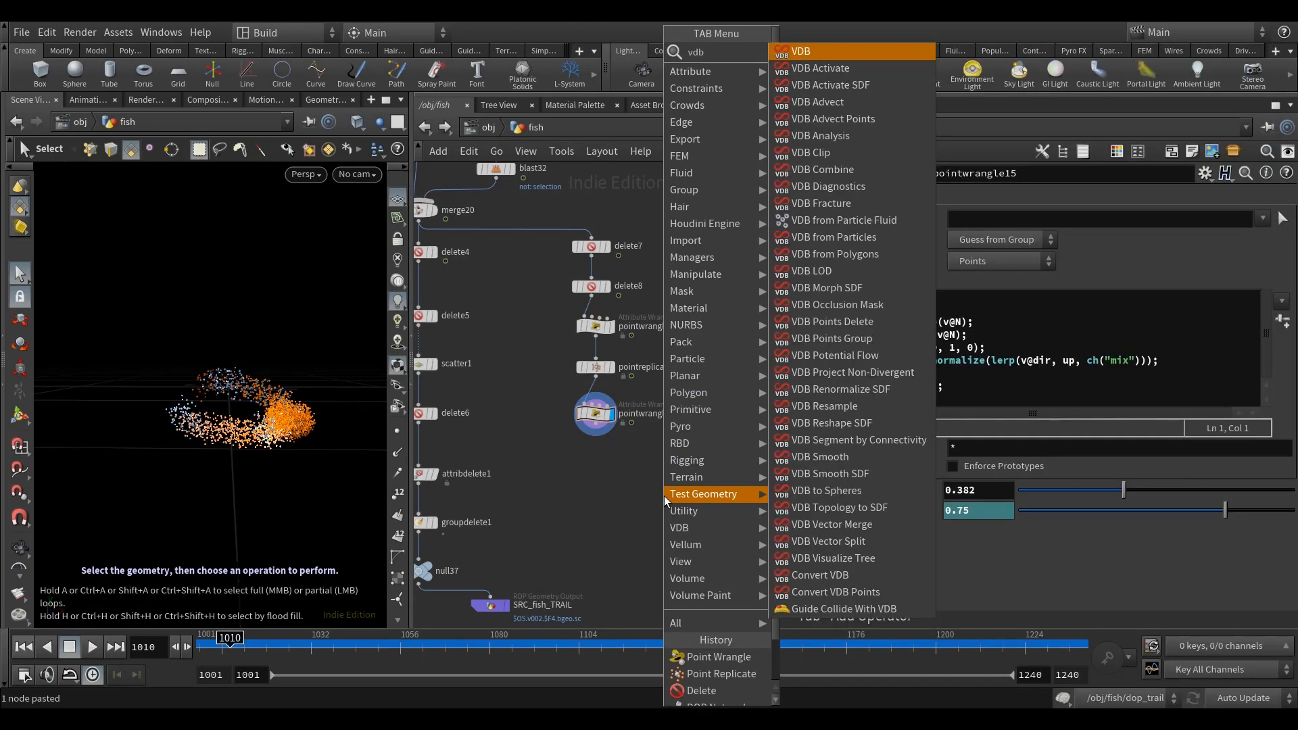
pyautogui.write('f')
pyautogui.click(838, 90)
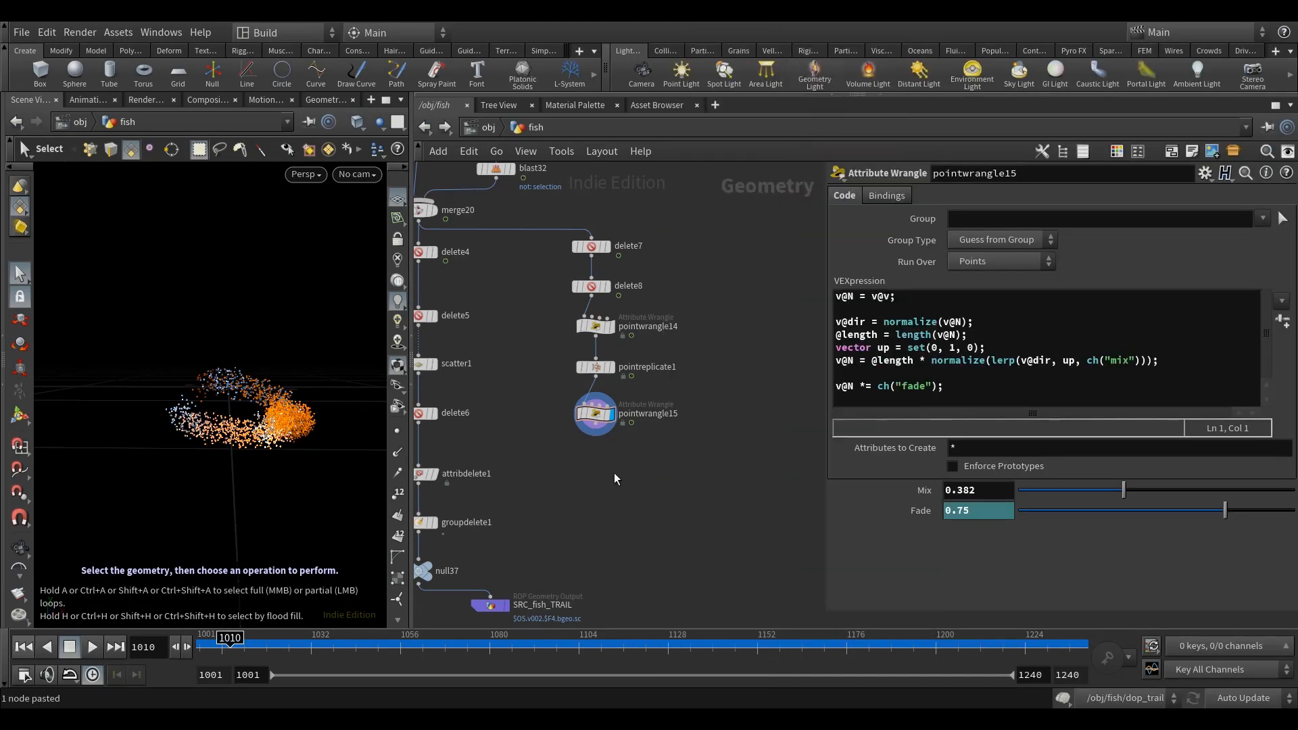
pyautogui.click(629, 517)
pyautogui.scroll(2, 623, 513)
pyautogui.moveTo(621, 509); pyautogui.dragTo(600, 501)
pyautogui.click(611, 494)
pyautogui.moveTo(722, 449); pyautogui.dragTo(721, 446, button='middle')
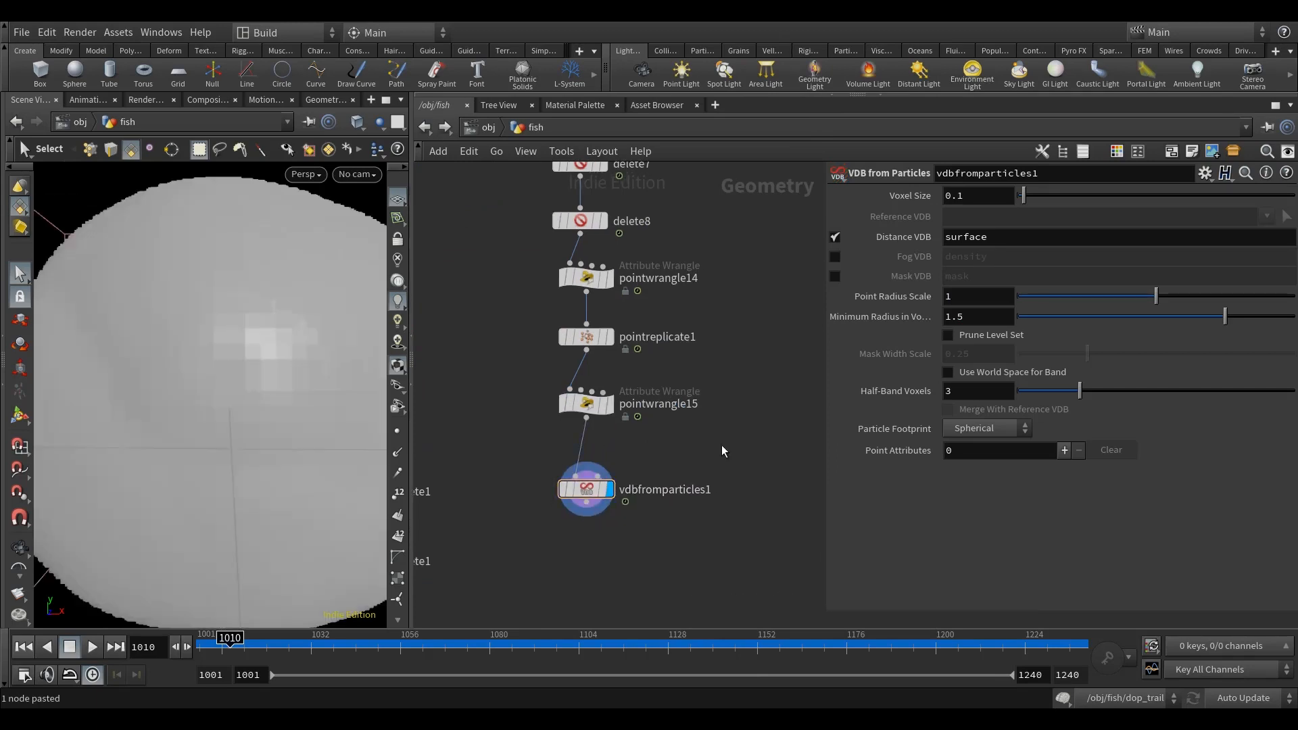
# Step: Link the VDB node's point radius scale to its voxel size with the expression 2*ch("voxelsize")
pyautogui.moveTo(770, 371); pyautogui.dragTo(758, 386, button='middle')
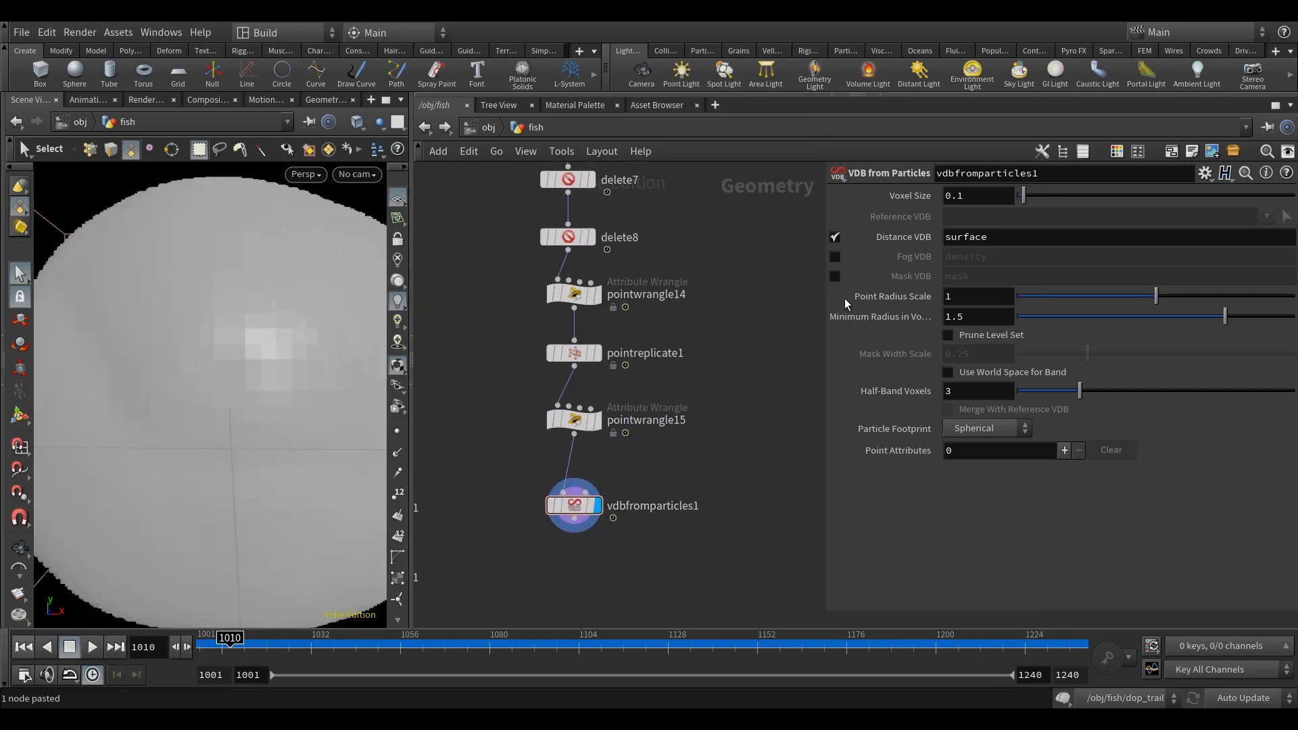
pyautogui.rightClick(905, 195)
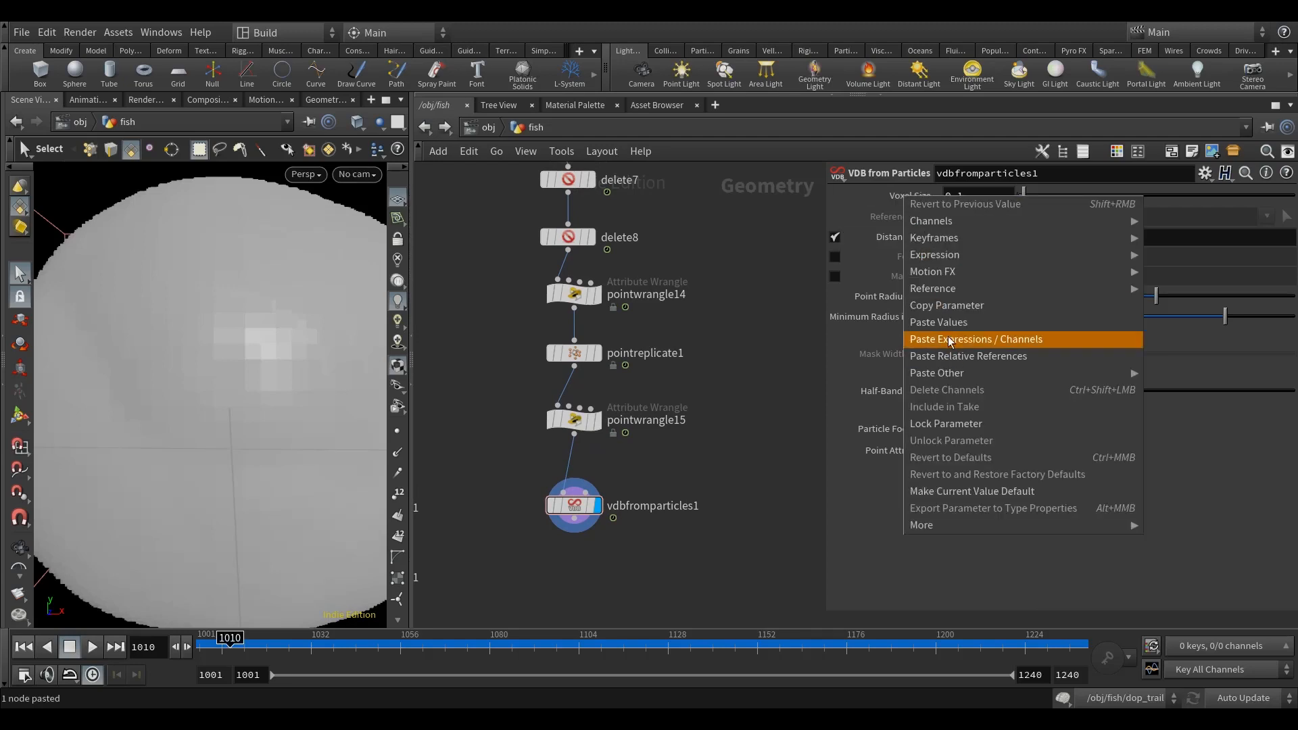
pyautogui.click(946, 306)
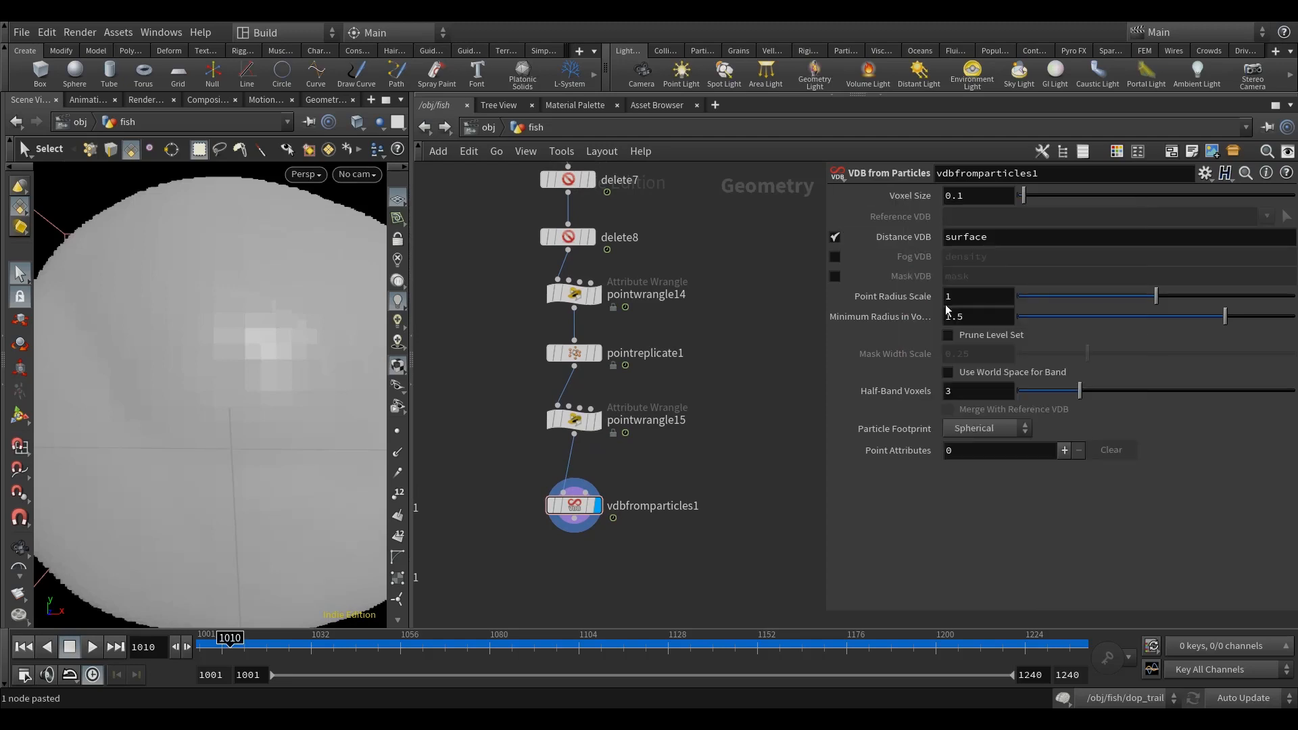
pyautogui.rightClick(884, 301)
pyautogui.click(962, 473)
pyautogui.moveTo(944, 300); pyautogui.dragTo(969, 340)
pyautogui.press('Left')
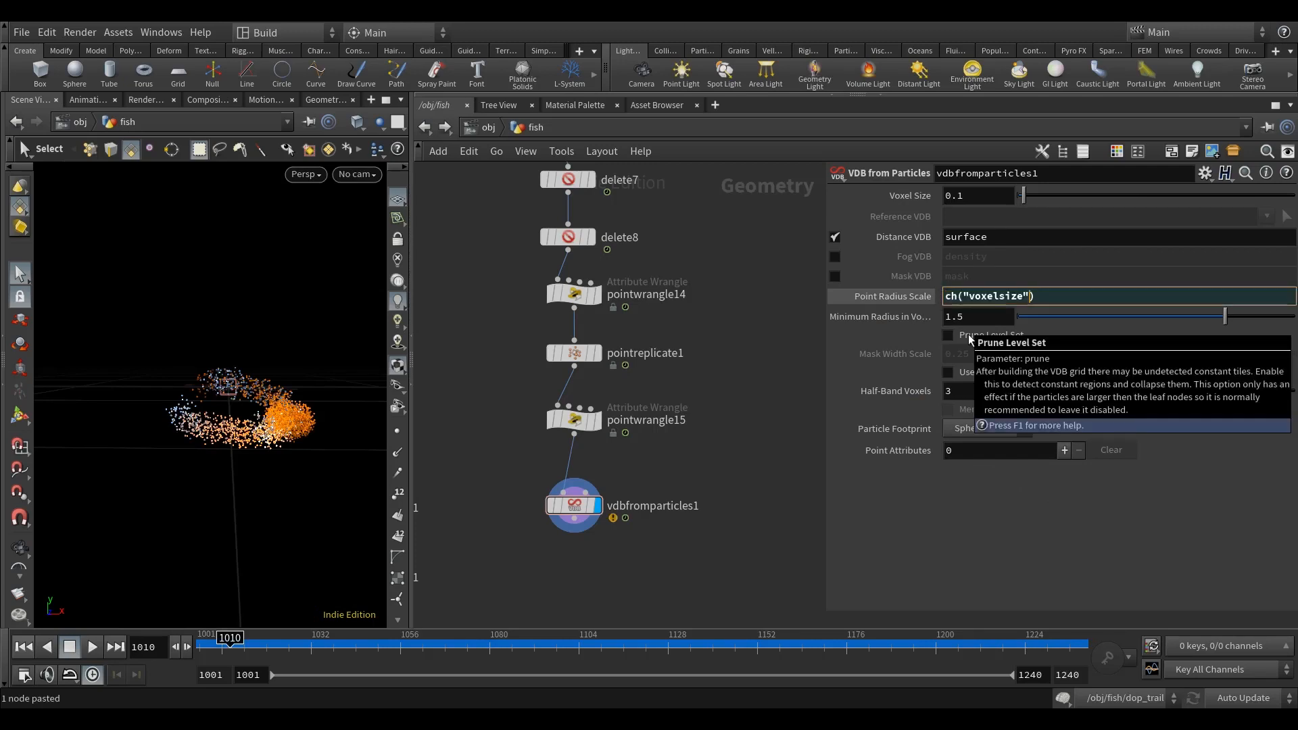
pyautogui.press('Home')
pyautogui.write('2*')
pyautogui.press('Return')
# Step: Set the voxel size of vdbfromparticles1 to 0.05
pyautogui.click(980, 196)
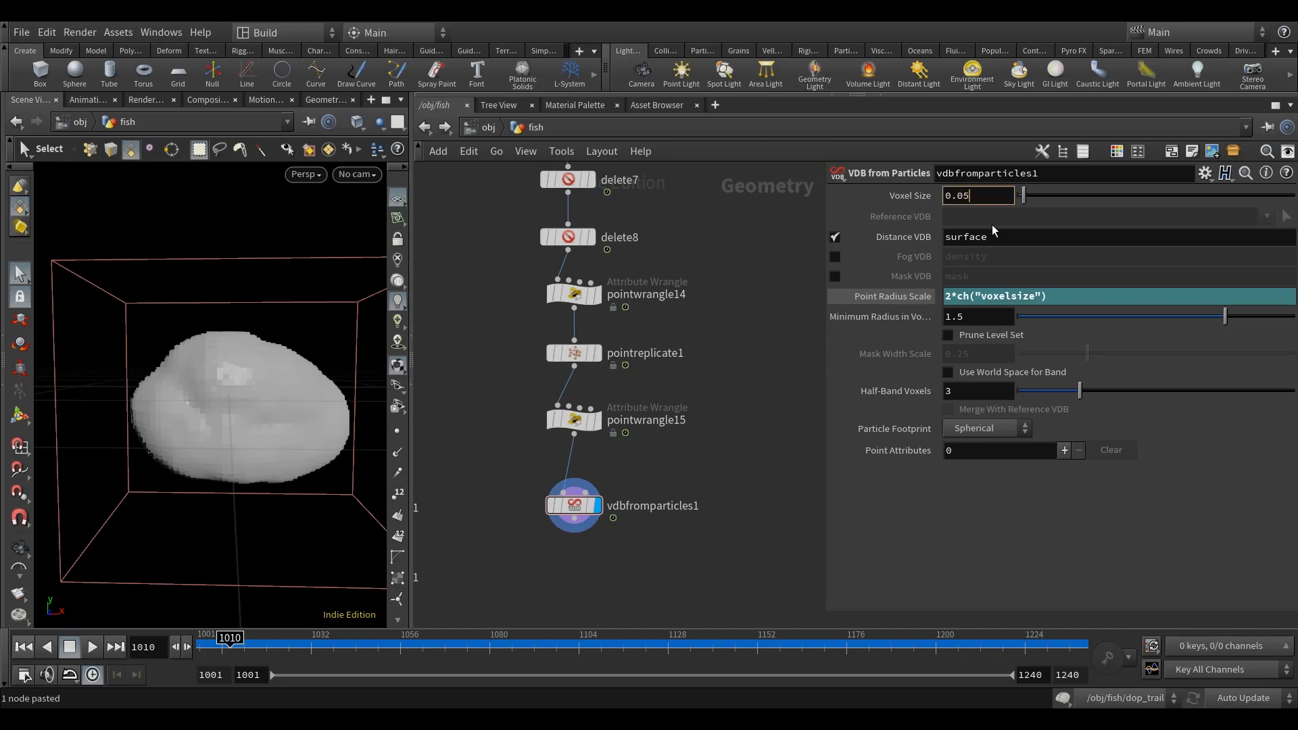
pyautogui.press('Return')
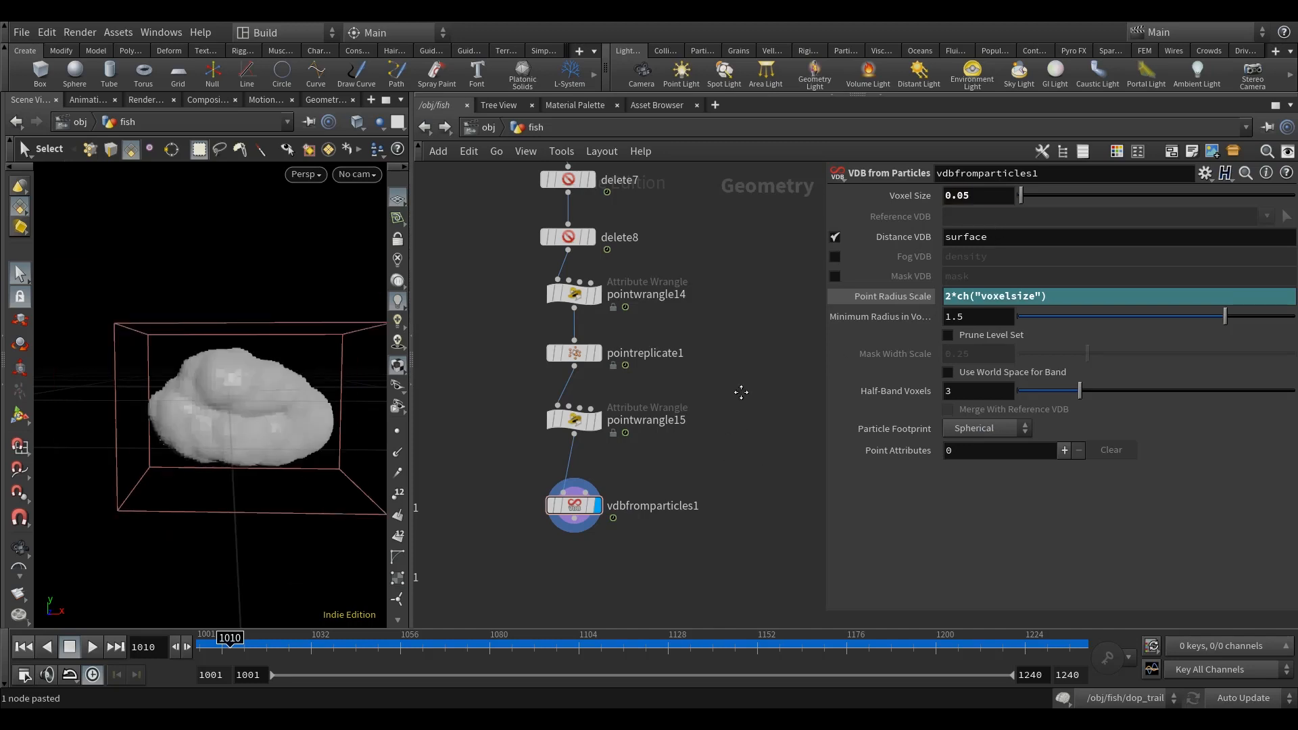
pyautogui.moveTo(741, 390); pyautogui.dragTo(733, 402, button='middle')
# Step: Switch vdbfromparticles1 from a distance VDB to a fog VDB named density, keeping the particle footprint spherical
pyautogui.click(834, 236)
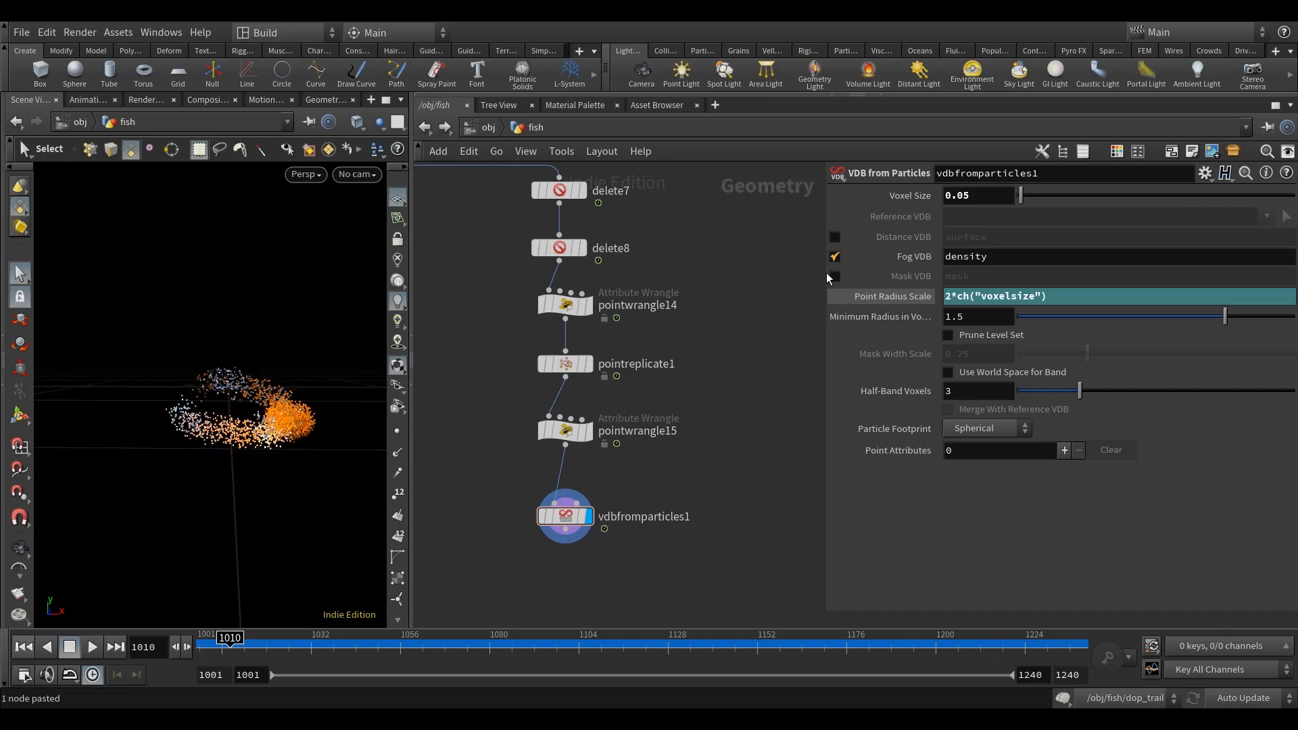
pyautogui.click(835, 257)
pyautogui.click(987, 429)
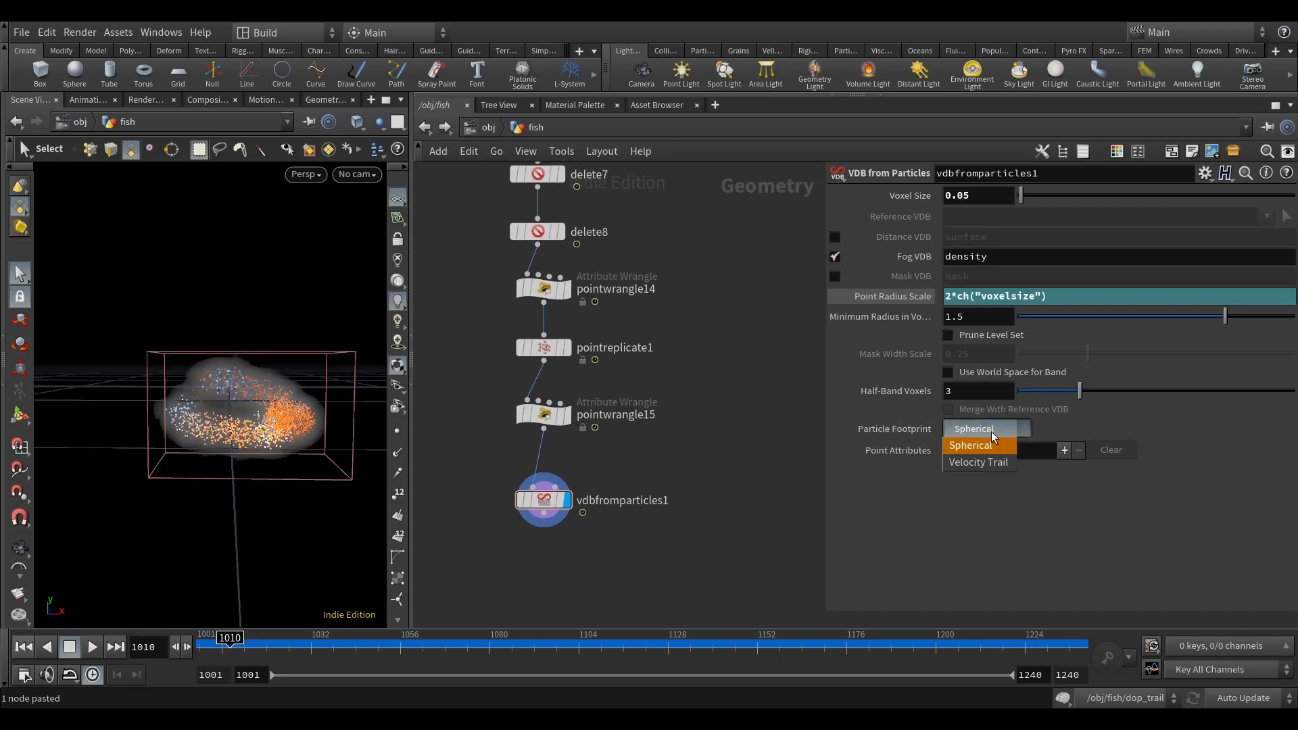
pyautogui.click(988, 432)
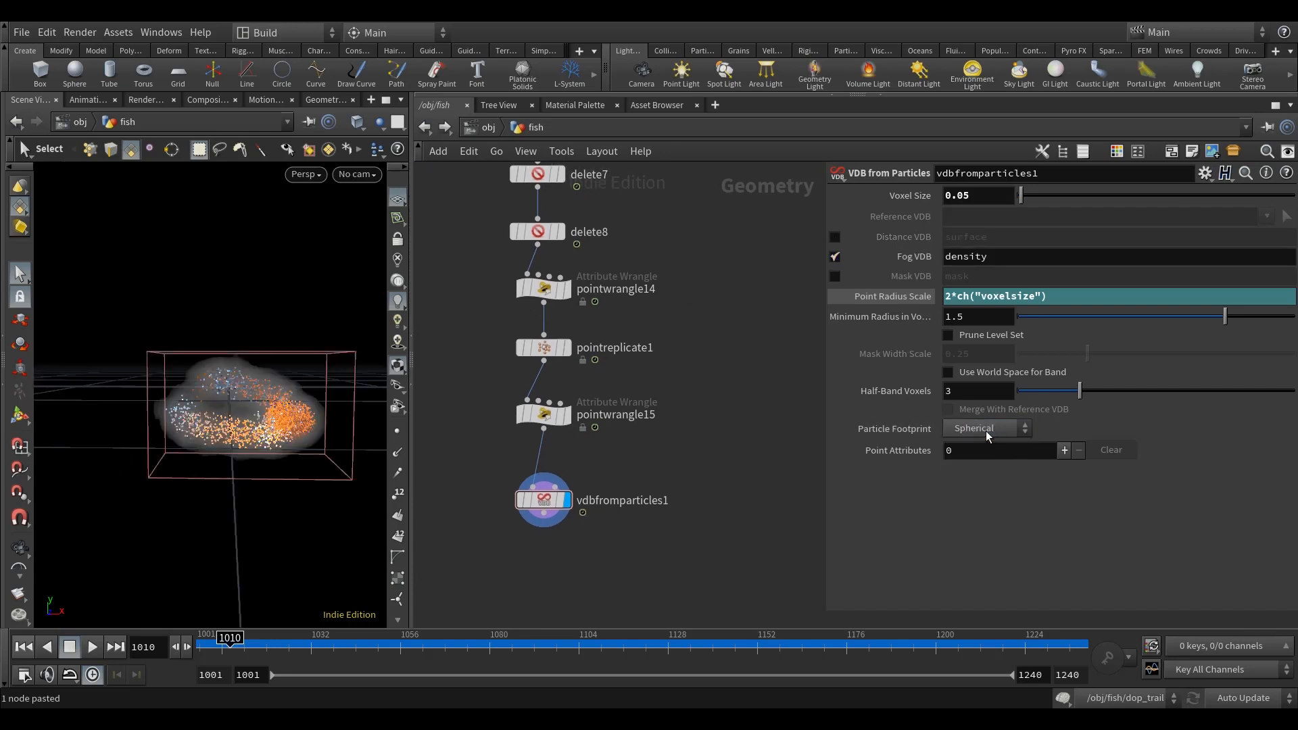
# Step: Add one point attribute entry to vdbfromparticles1 that transfers N to a VDB named vel
pyautogui.click(1064, 451)
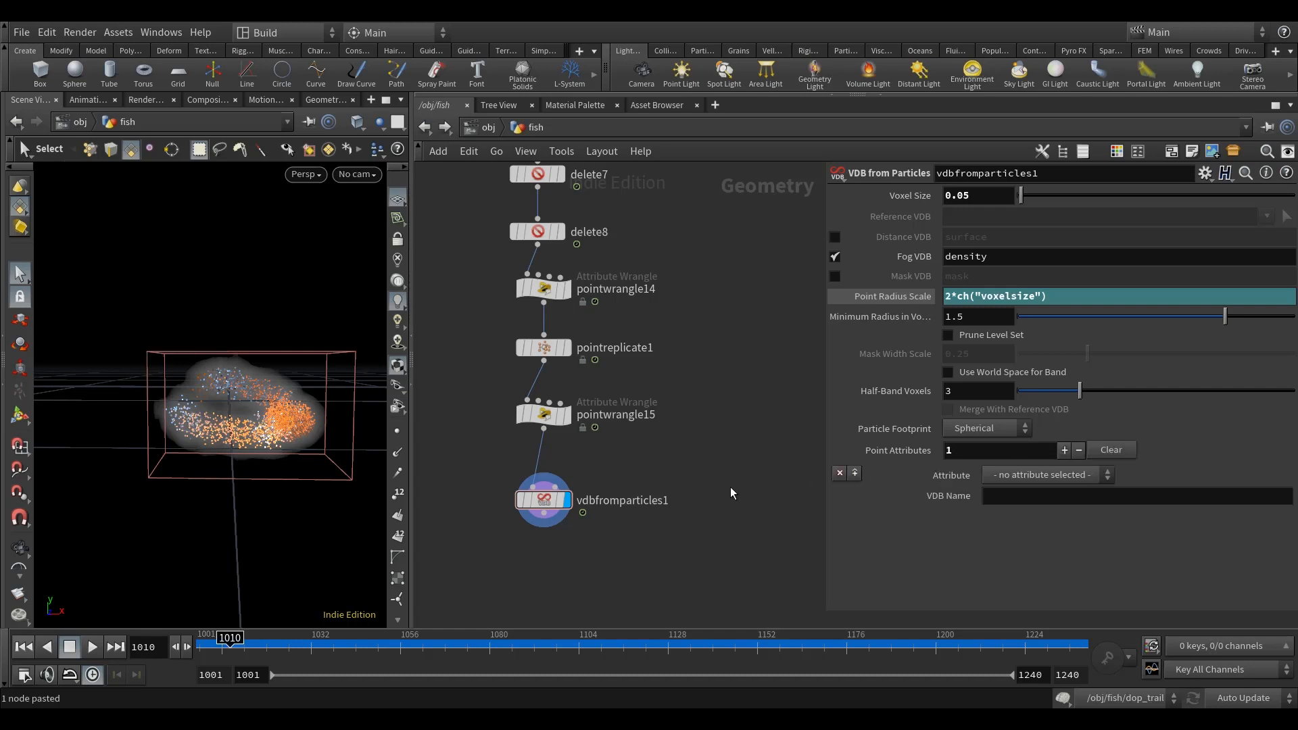
pyautogui.click(1053, 475)
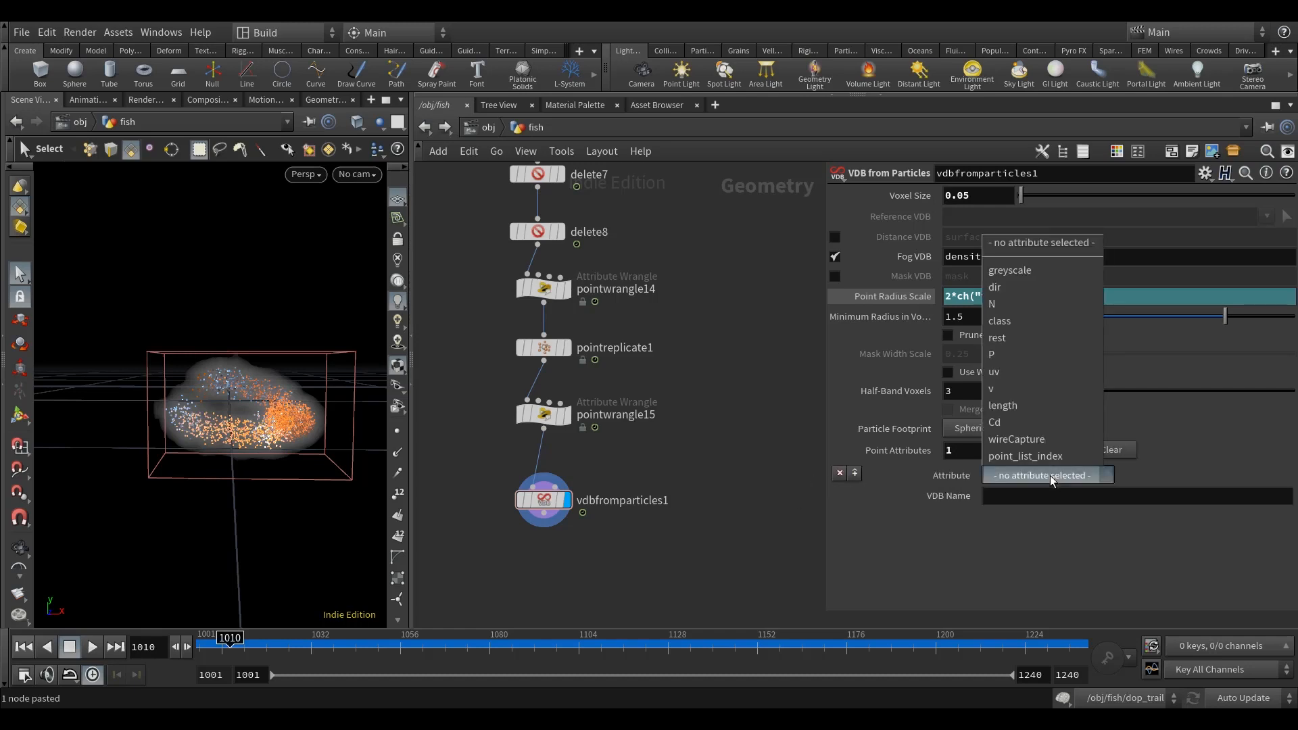
pyautogui.click(1003, 304)
pyautogui.click(1019, 496)
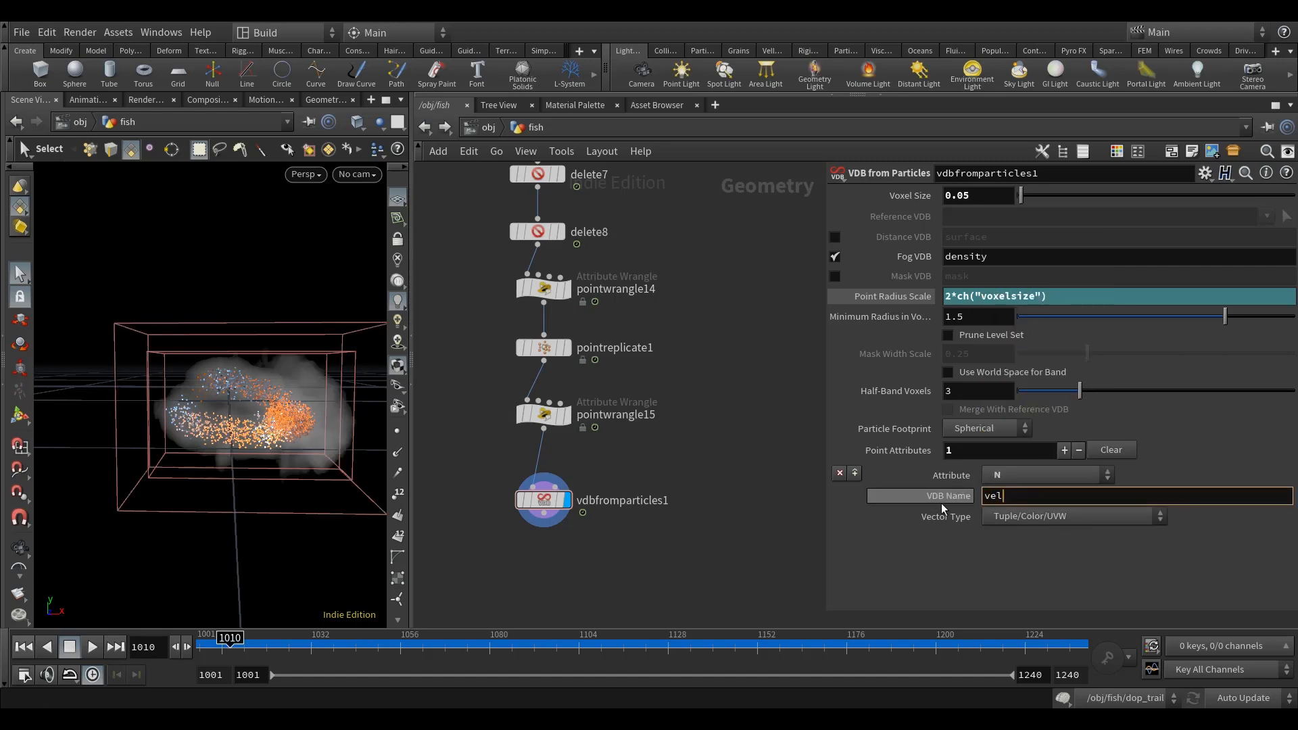
pyautogui.moveTo(730, 470); pyautogui.dragTo(758, 385, button='middle')
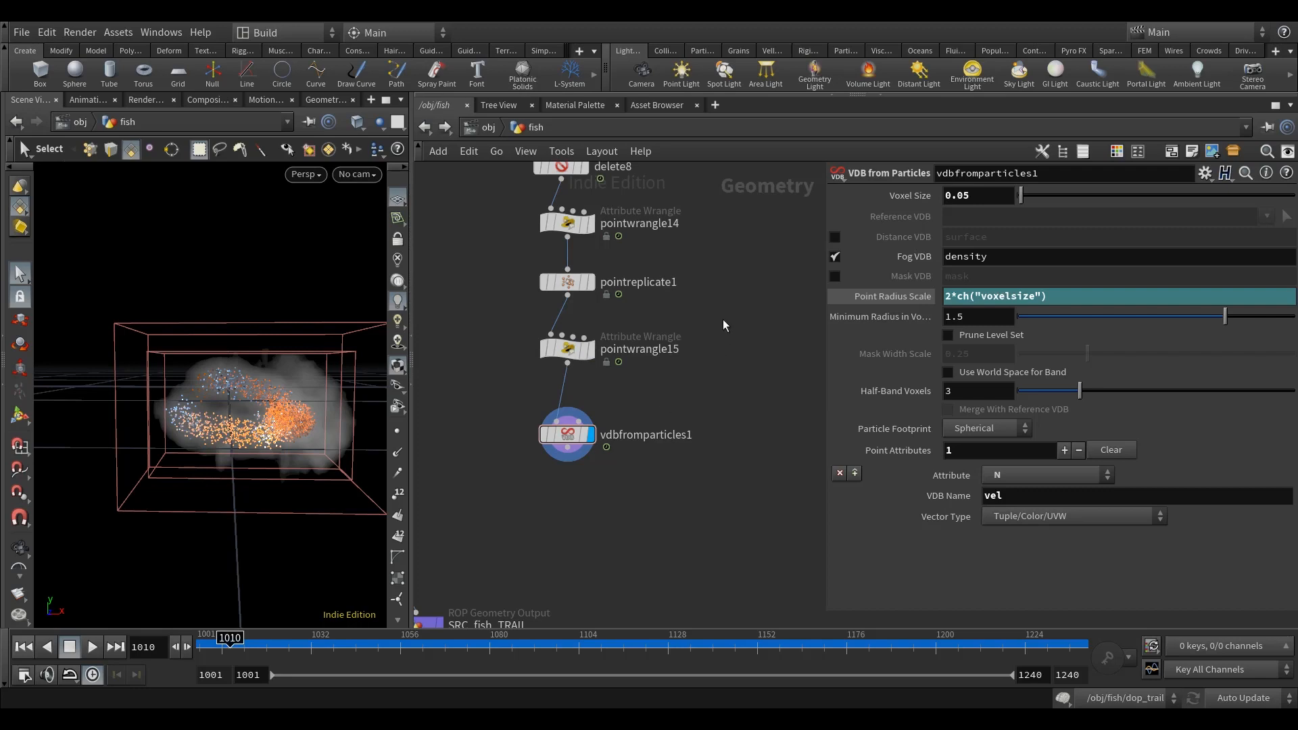
# Step: Add a Volume Trail node just below vdbfromparticles1
pyautogui.moveTo(675, 524); pyautogui.dragTo(723, 509, button='middle')
pyautogui.moveTo(618, 419)
pyautogui.mouseDown()
pyautogui.moveTo(618, 497)
pyautogui.moveTo(618, 410)
pyautogui.moveTo(625, 439)
pyautogui.mouseUp()
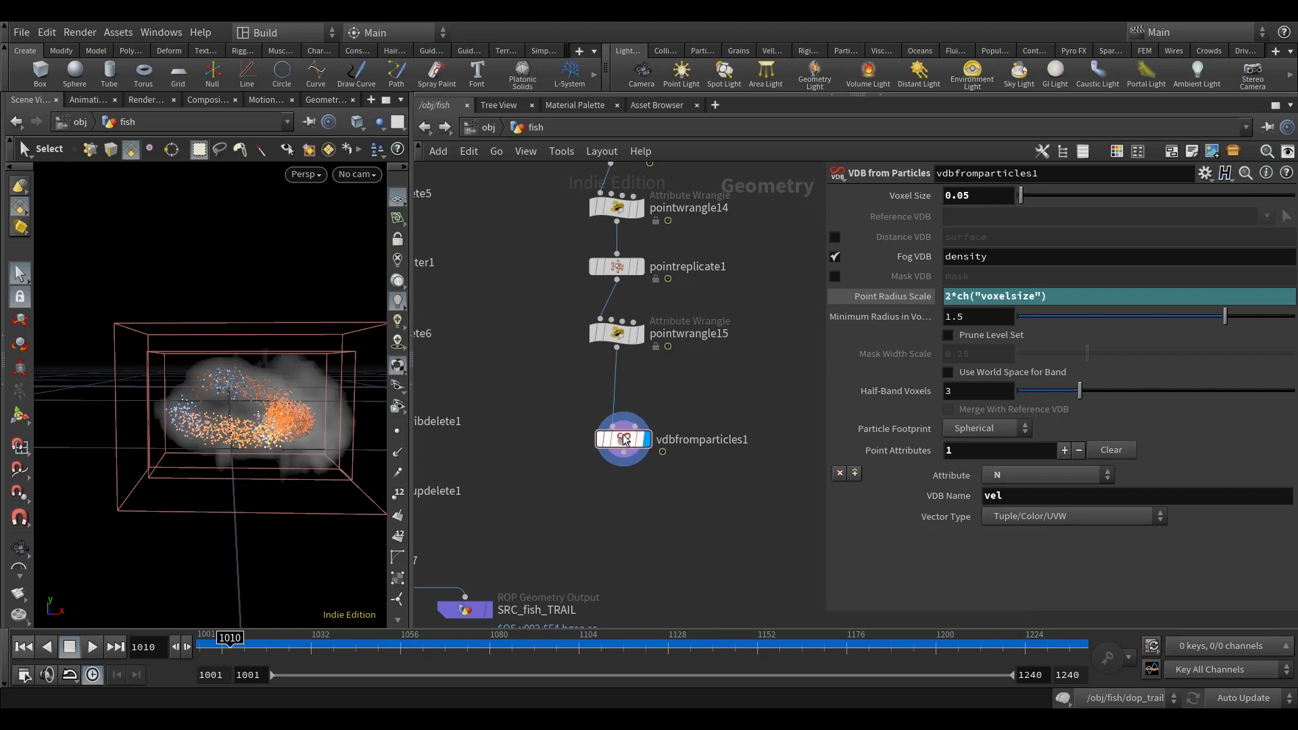
pyautogui.press('Tab')
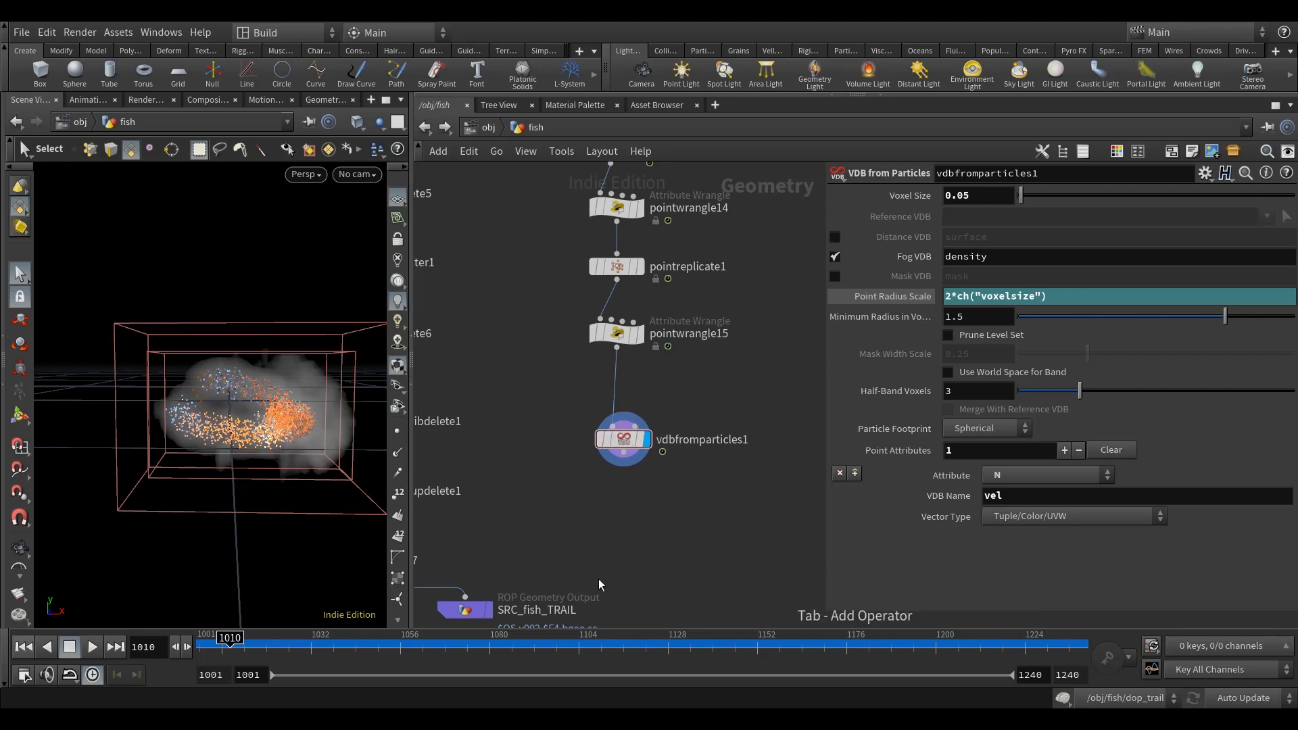
pyautogui.press('Tab')
pyautogui.write('vi')
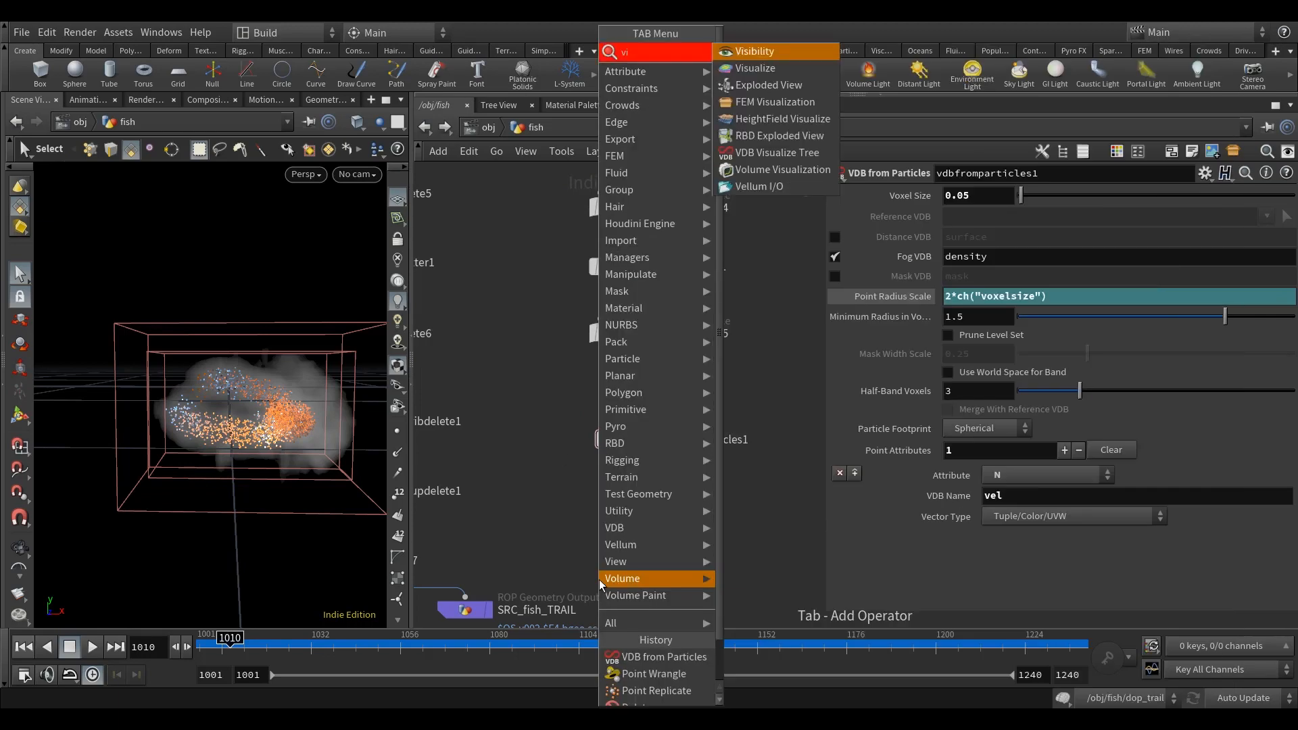
pyautogui.write('lume')
pyautogui.press('BackSpace')
pyautogui.press('BackSpace')
pyautogui.press('BackSpace')
pyautogui.press('BackSpace')
pyautogui.press('BackSpace')
pyautogui.write('o')
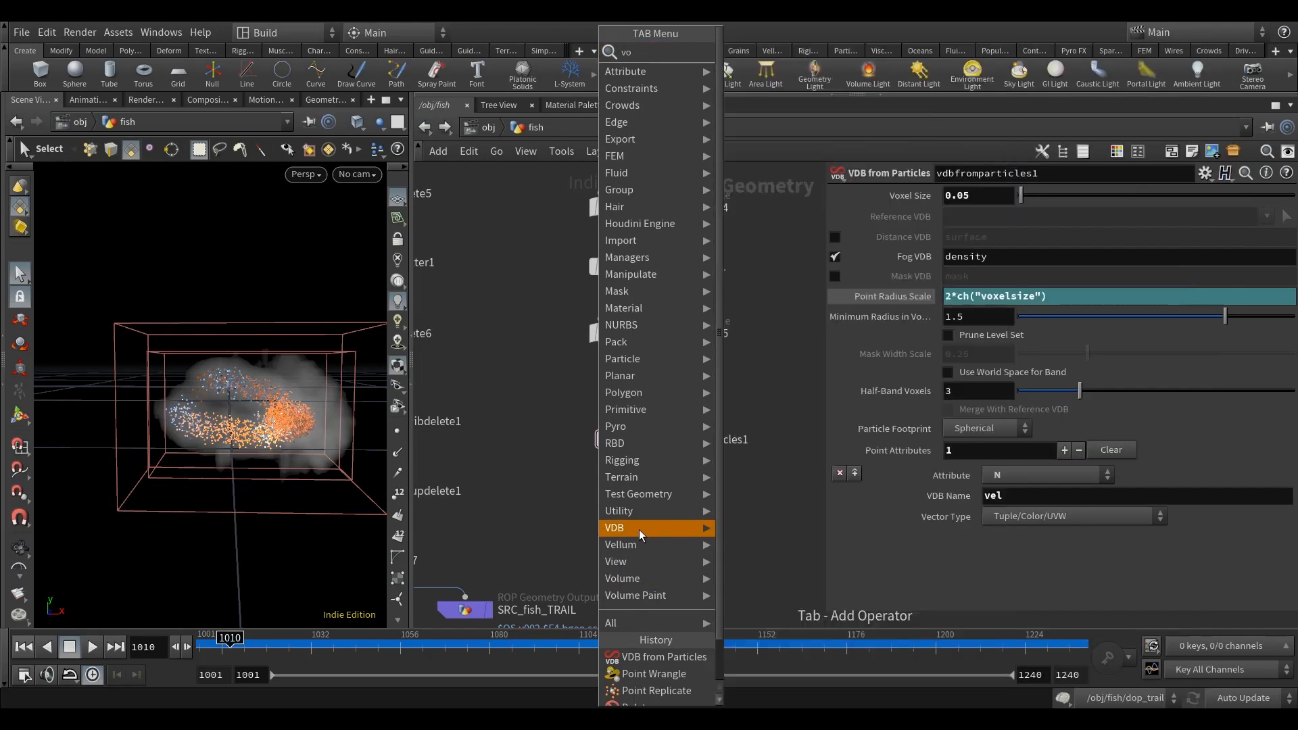
pyautogui.write('lumetr')
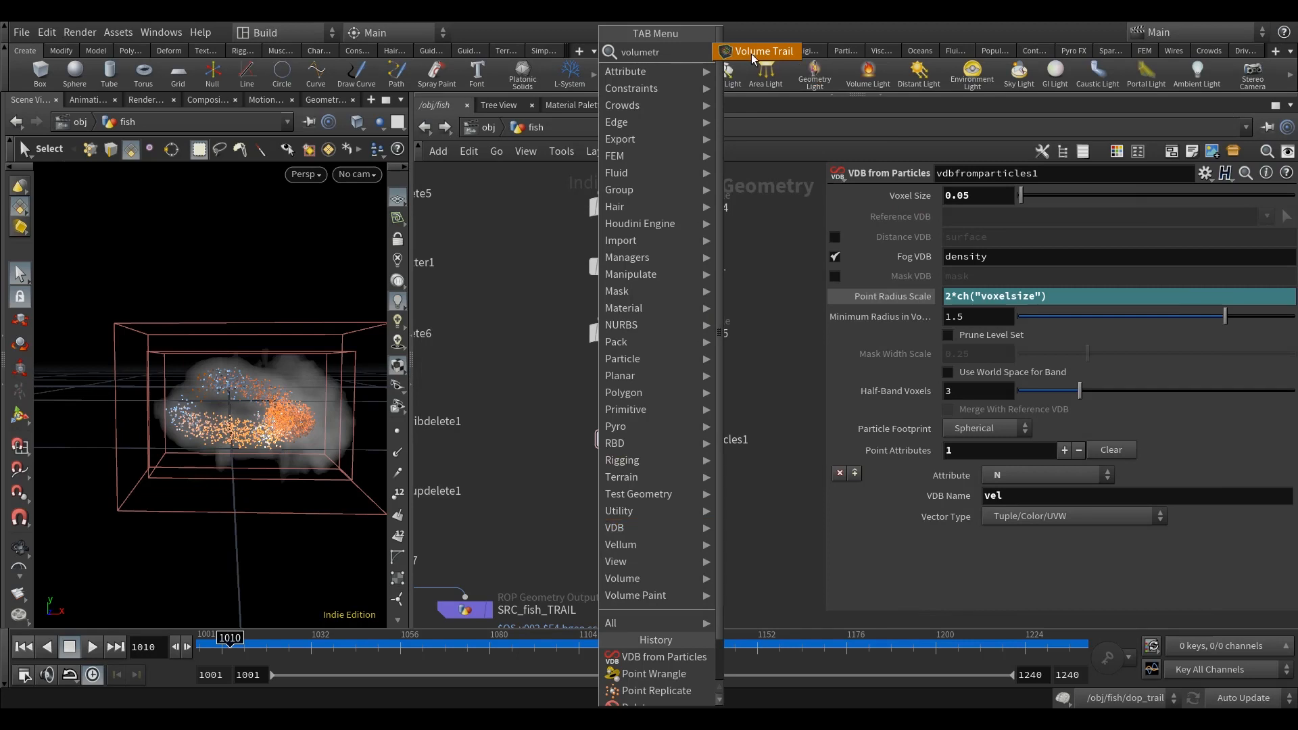
pyautogui.click(750, 54)
pyautogui.click(529, 503)
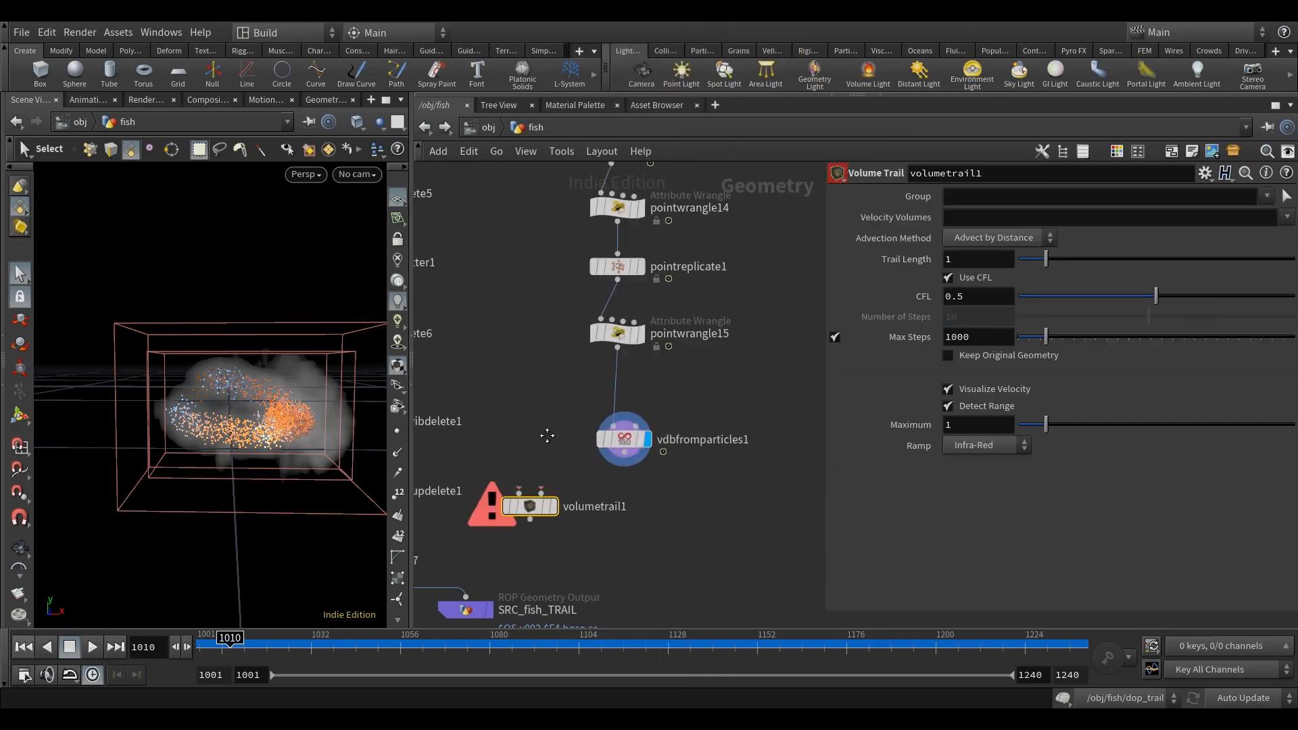
# Step: Feed pointwrangle15 into volumetrail1's first input and vdbfromparticles1 into its second, and display the resulting trails
pyautogui.click(621, 347)
pyautogui.click(524, 490)
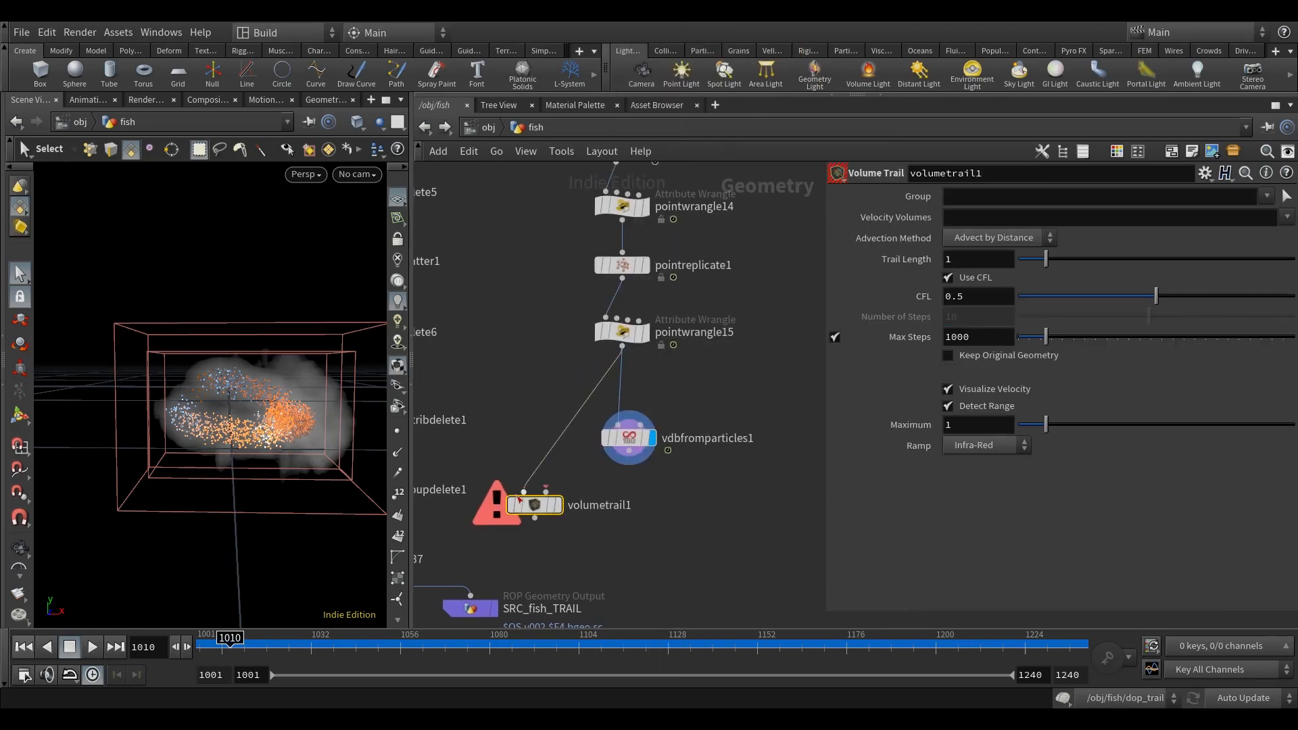
pyautogui.moveTo(603, 338)
pyautogui.click(629, 451)
pyautogui.click(552, 491)
pyautogui.moveTo(660, 525); pyautogui.dragTo(683, 502, button='middle')
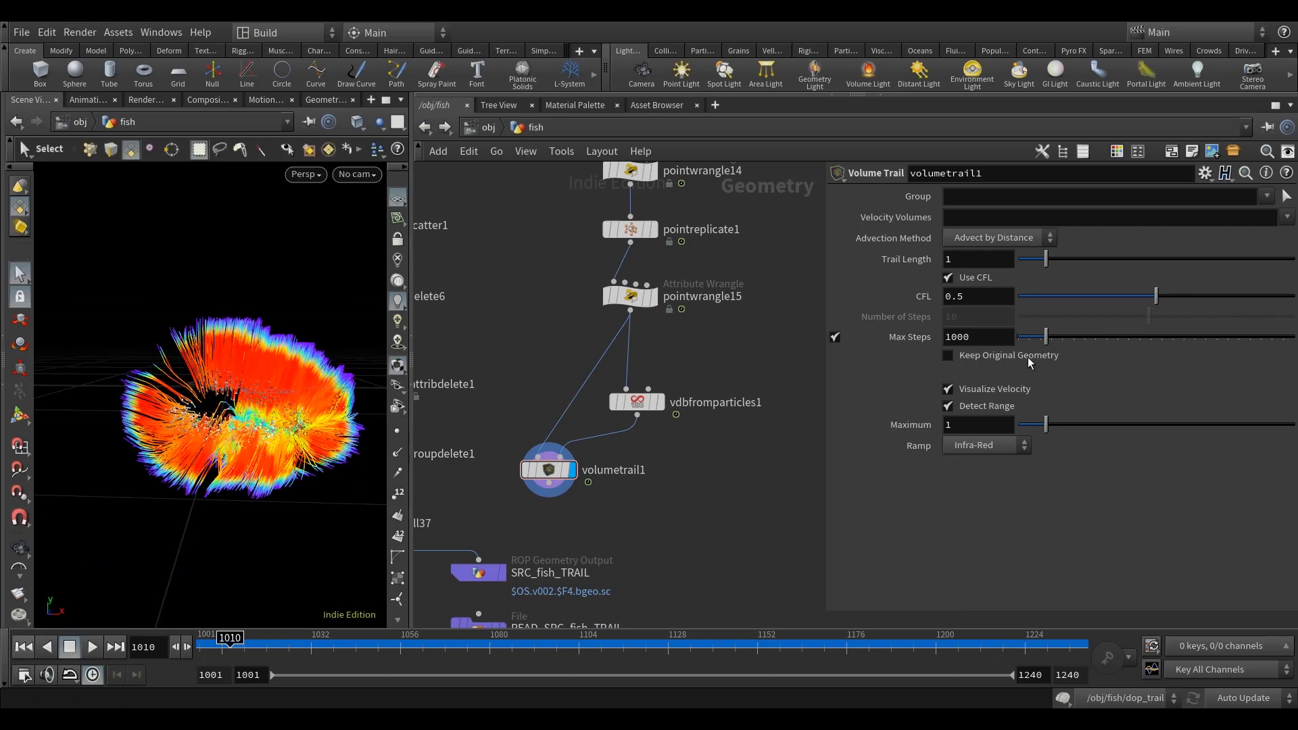
# Step: Turn volumetrail1's velocity range detection off and back on to compare the trail display
pyautogui.click(978, 407)
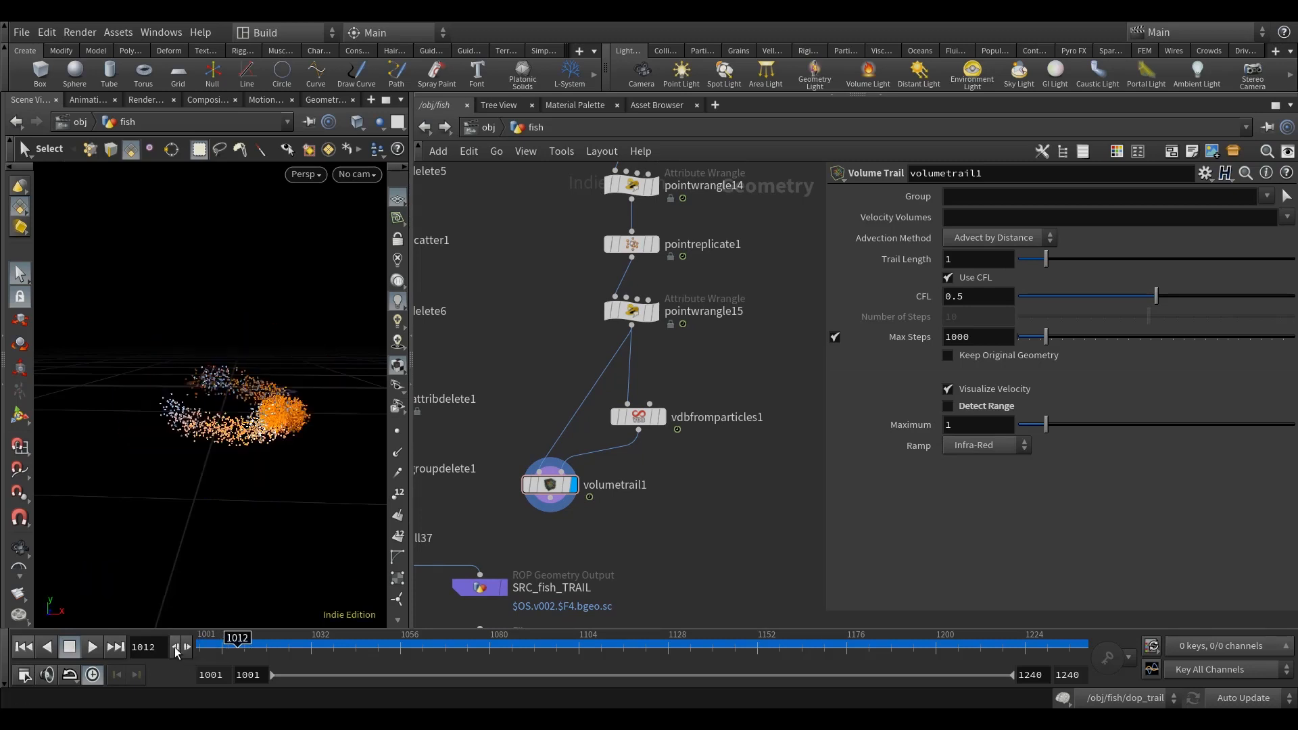
pyautogui.click(968, 408)
pyautogui.moveTo(671, 507); pyautogui.dragTo(681, 476, button='middle')
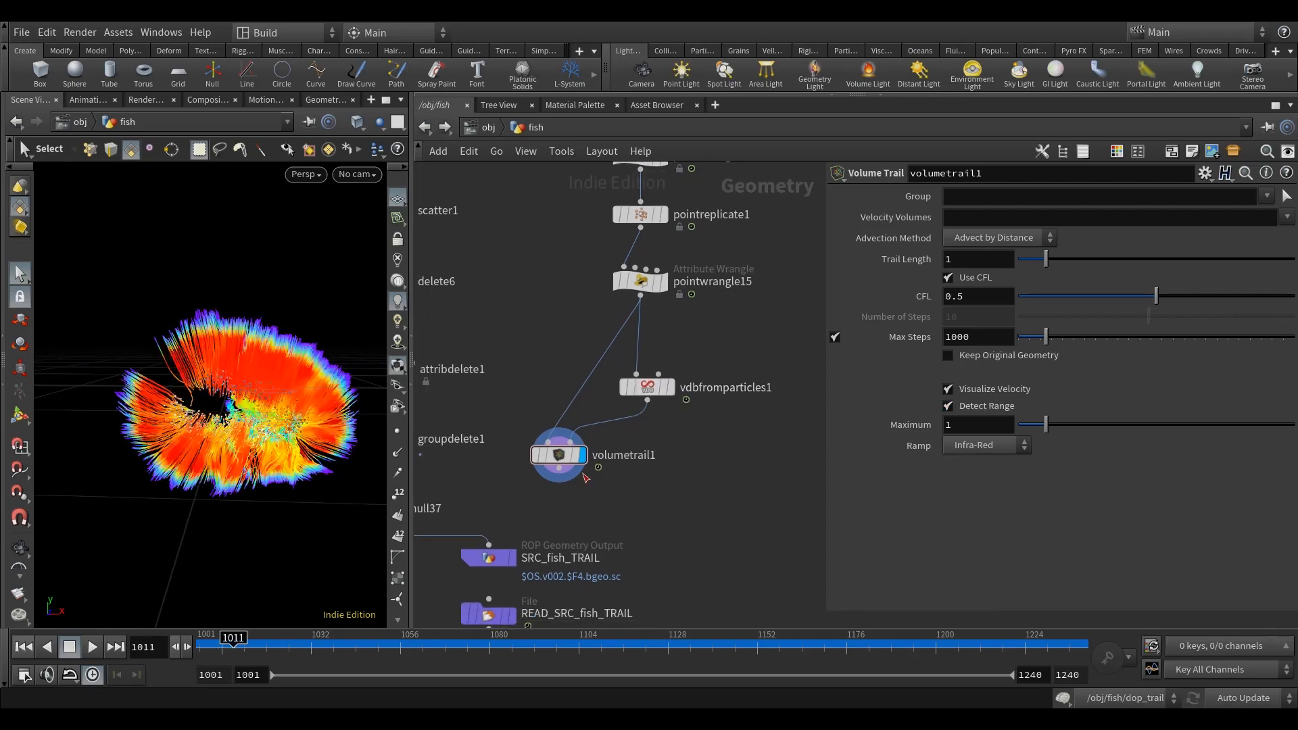
# Step: Switch the scene's update mode to Manual
pyautogui.scroll(-5, 607, 518)
pyautogui.moveTo(621, 517); pyautogui.dragTo(741, 444, button='middle')
pyautogui.scroll(-5, 717, 423)
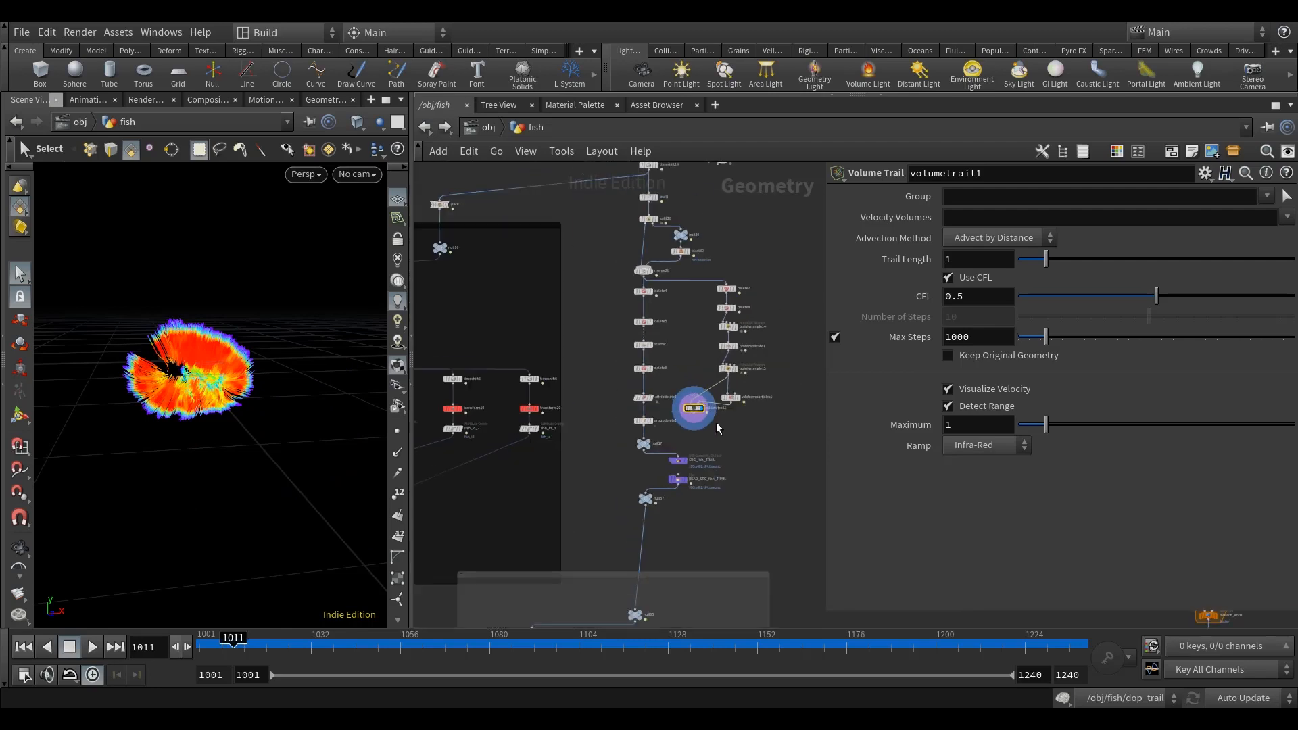
pyautogui.scroll(5, 718, 424)
pyautogui.scroll(-6, 717, 423)
pyautogui.moveTo(420, 561); pyautogui.dragTo(698, 461, button='middle')
pyautogui.click(1244, 697)
pyautogui.click(1237, 684)
# Step: Copy the existing network box that holds the time-shifted, transformed fish branches together with all its nodes
pyautogui.scroll(4, 652, 519)
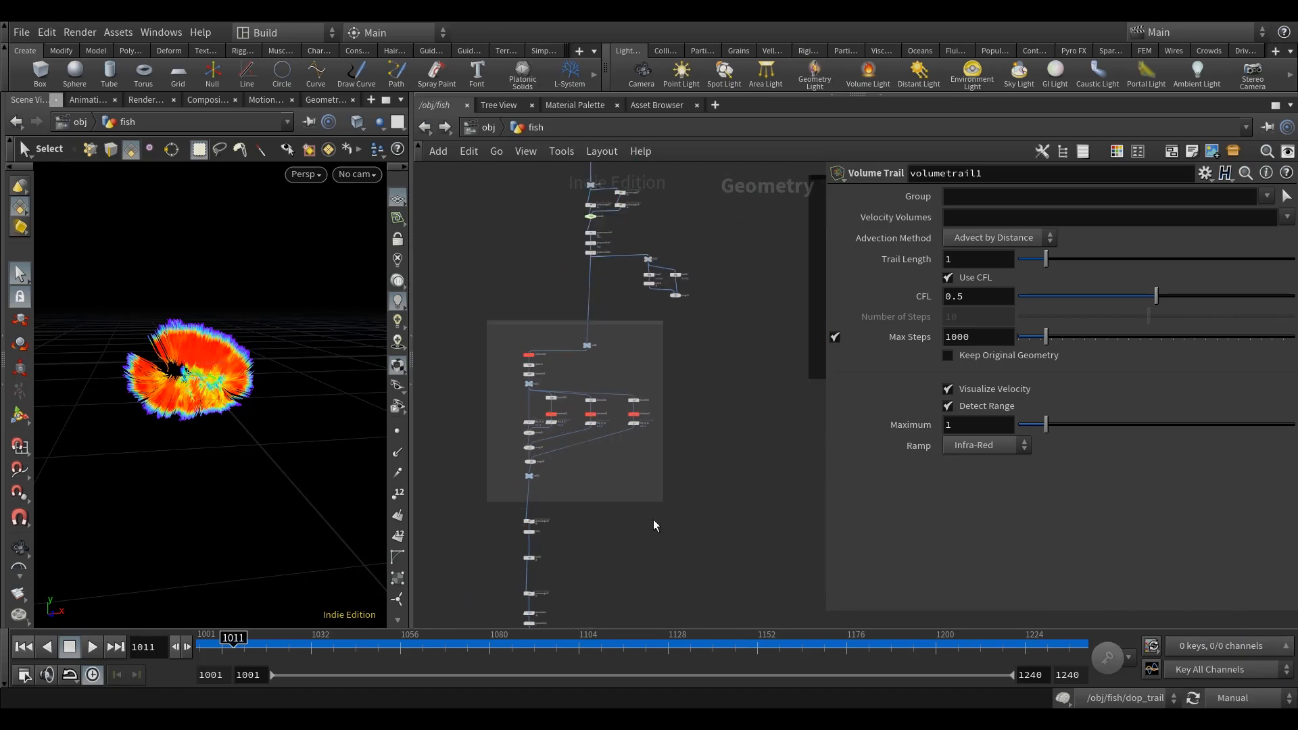
pyautogui.moveTo(737, 560); pyautogui.dragTo(467, 282)
pyautogui.scroll(-6, 678, 346)
pyautogui.hotkey('ctrl', 'c')
pyautogui.moveTo(699, 401); pyautogui.dragTo(605, 444, button='middle')
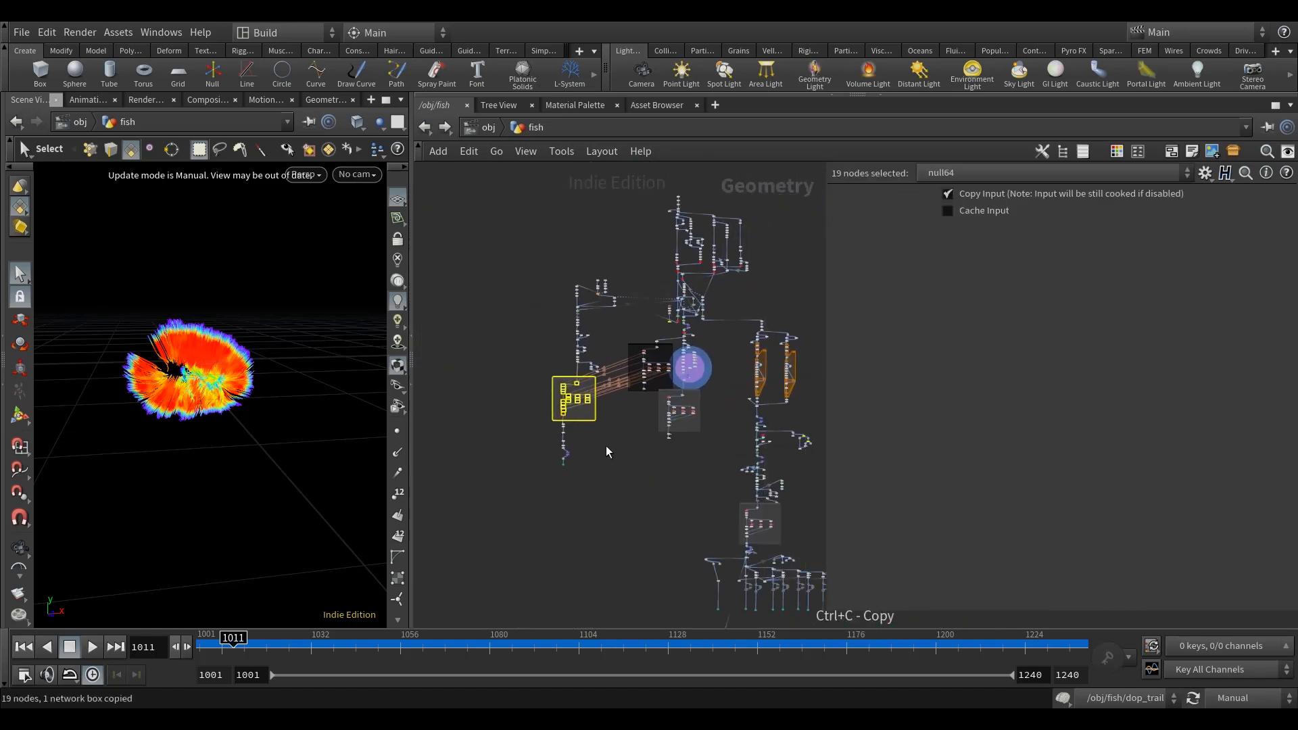
# Step: Paste the copied network box beside the volume trail branch
pyautogui.scroll(3, 714, 433)
pyautogui.moveTo(771, 363); pyautogui.dragTo(699, 383, button='middle')
pyautogui.hotkey('ctrl', 'v')
pyautogui.scroll(3, 668, 339)
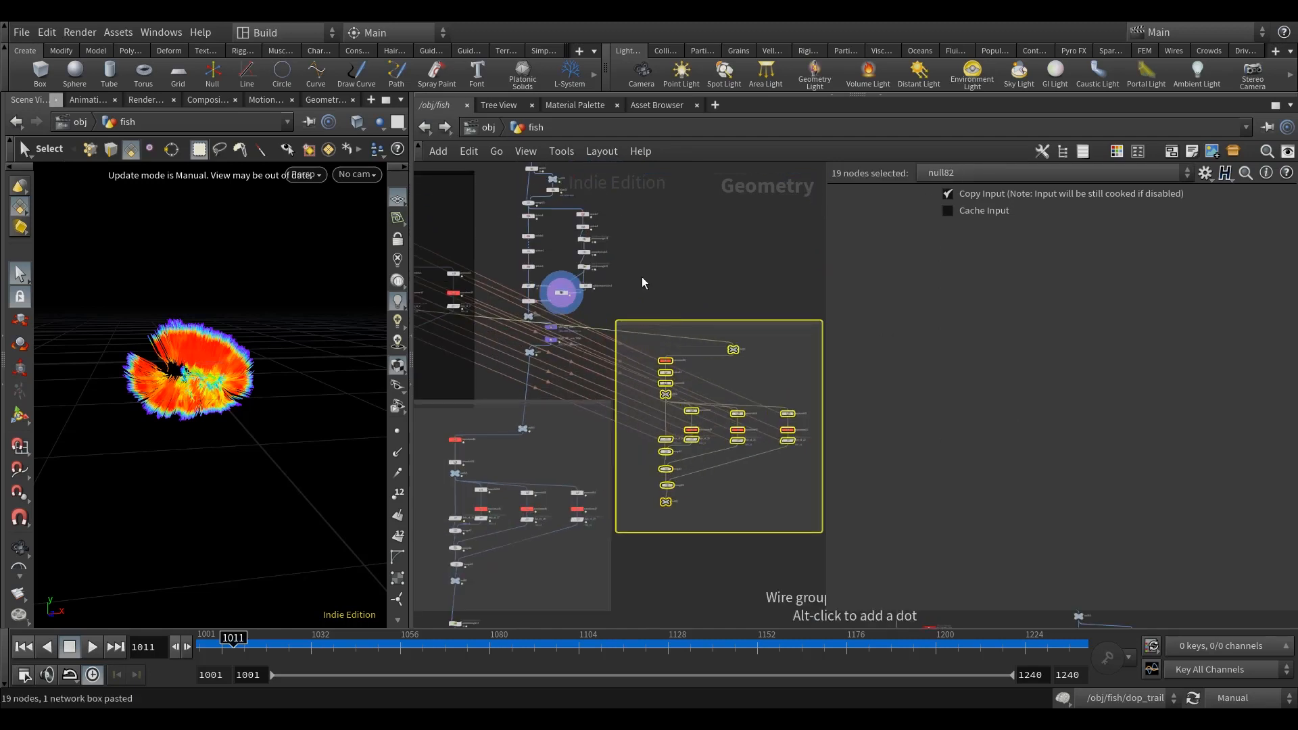
pyautogui.click(642, 277)
# Step: Connect vdbfromparticles1's output to the null at the start of the pasted network box
pyautogui.scroll(4, 551, 301)
pyautogui.moveTo(648, 325); pyautogui.dragTo(524, 376, button='middle')
pyautogui.click(524, 326)
pyautogui.moveTo(661, 365); pyautogui.dragTo(419, 350, button='middle')
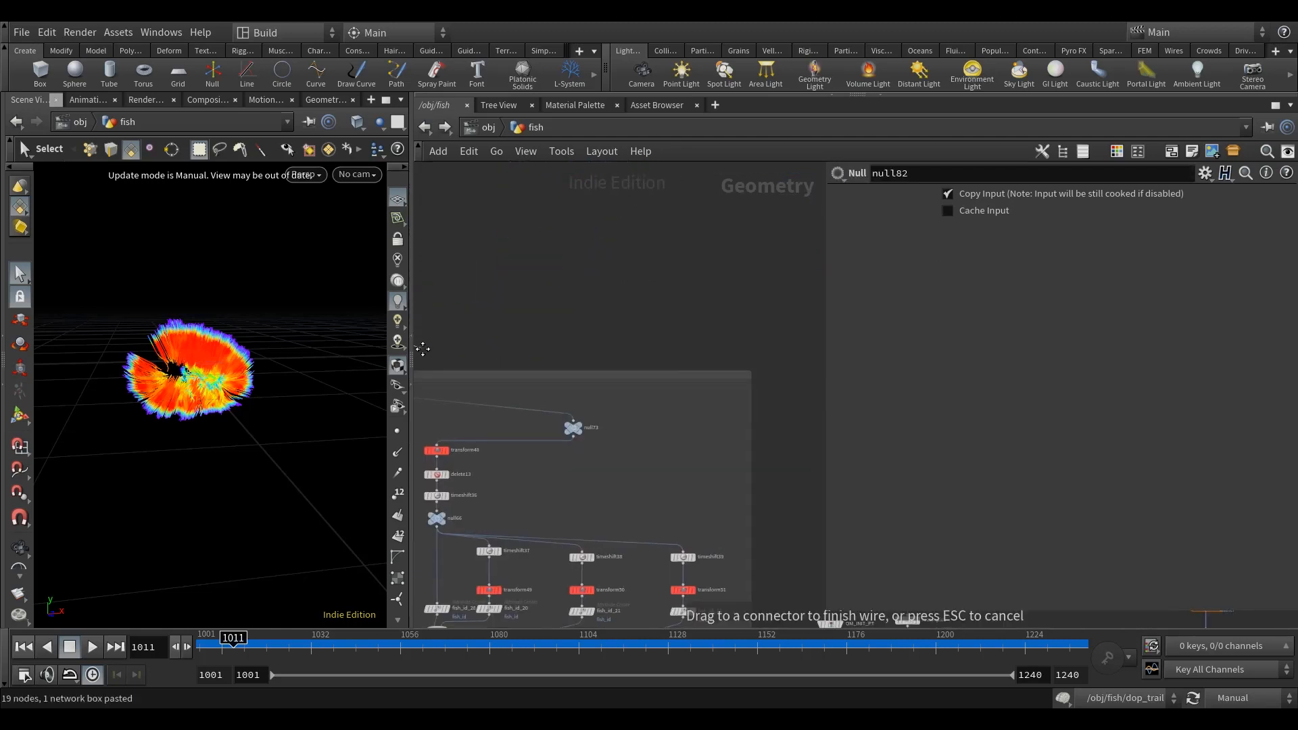
pyautogui.click(579, 416)
pyautogui.moveTo(658, 352); pyautogui.dragTo(778, 161, button='middle')
# Step: Add a VDB Combine node below null82, feed null82 into its first input and display it
pyautogui.moveTo(678, 554); pyautogui.dragTo(606, 527, button='middle')
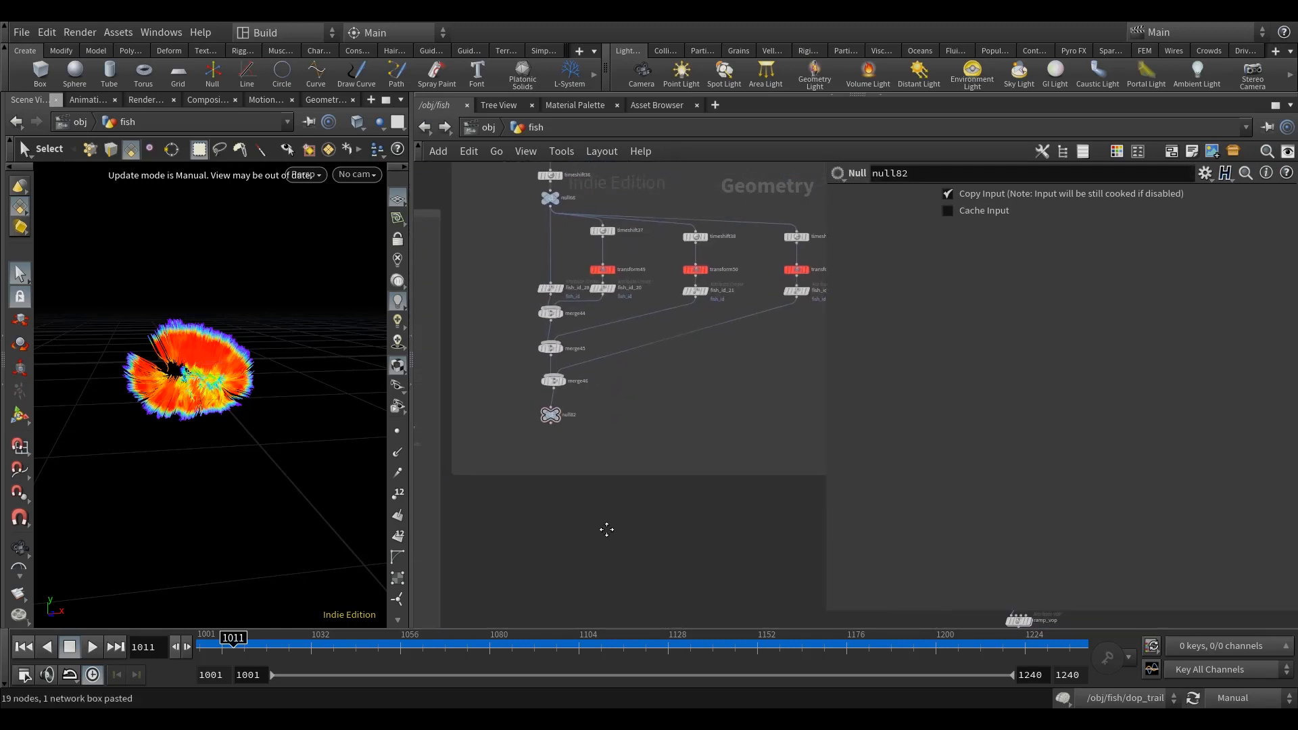
pyautogui.press('Tab')
pyautogui.write('vdb')
pyautogui.moveTo(588, 527)
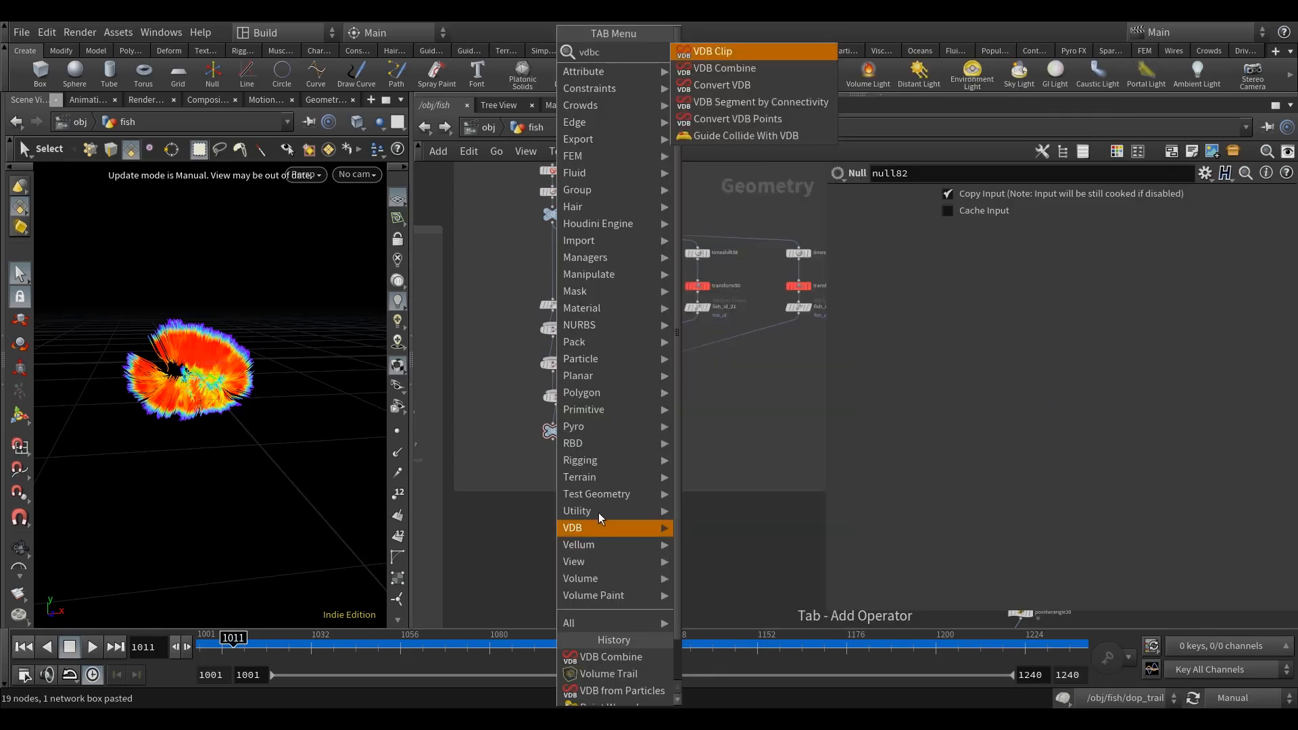
pyautogui.click(730, 69)
pyautogui.click(551, 534)
pyautogui.moveTo(551, 439); pyautogui.dragTo(555, 529)
pyautogui.scroll(2, 545, 444)
pyautogui.moveTo(691, 567); pyautogui.dragTo(663, 559, button='middle')
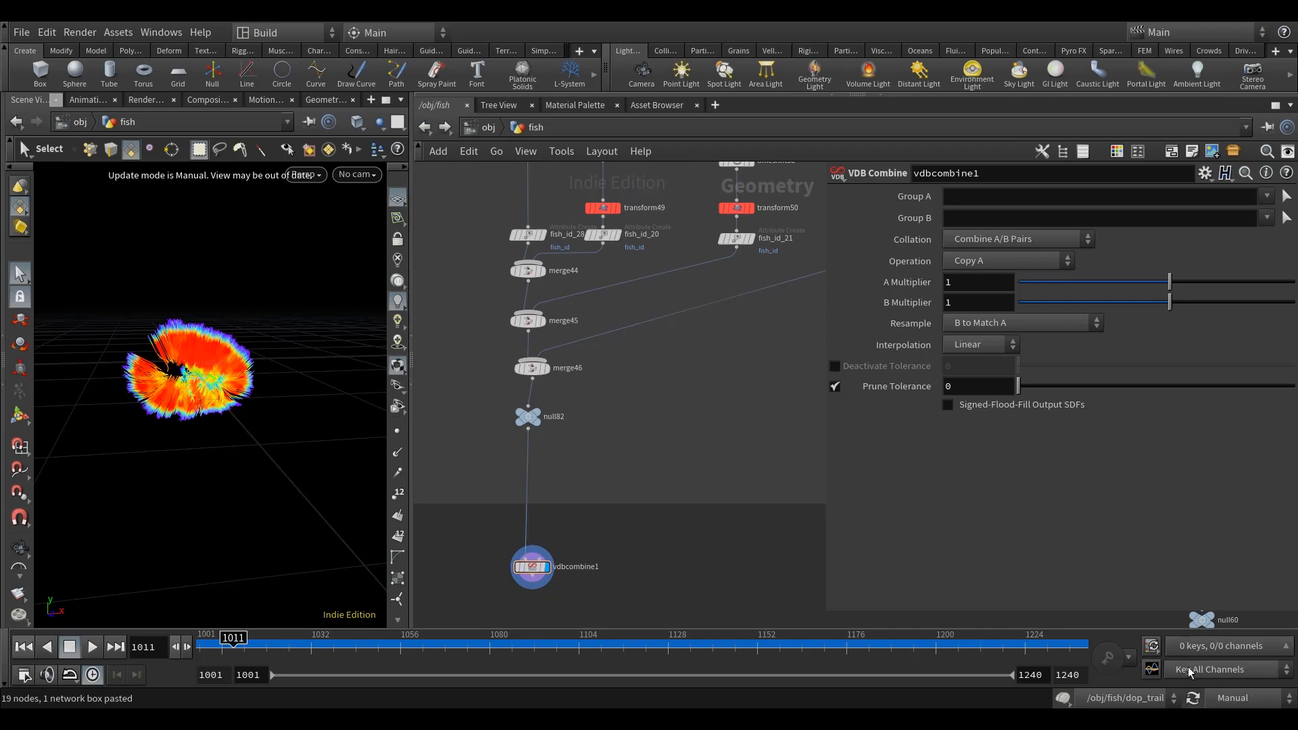
# Step: Restore the scene's update mode to Auto Update
pyautogui.click(1241, 701)
pyautogui.click(1240, 646)
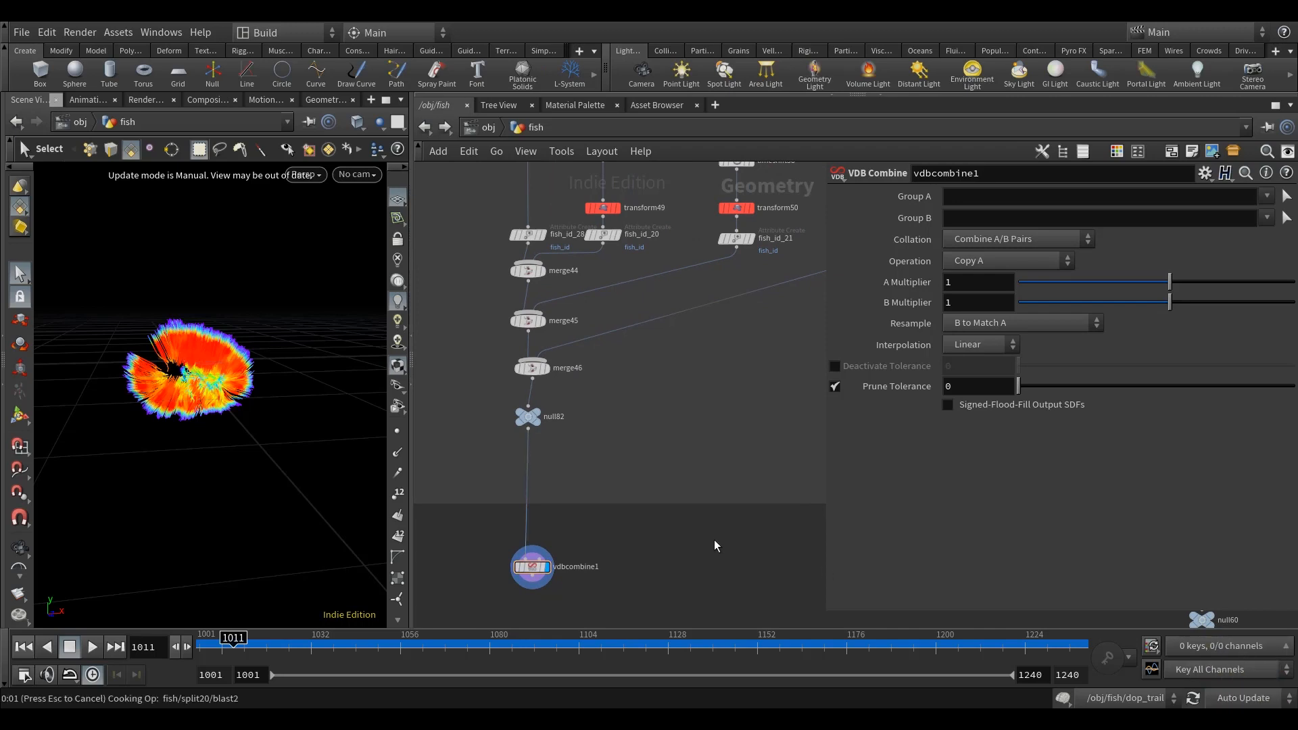
pyautogui.moveTo(714, 539); pyautogui.dragTo(698, 569, button='middle')
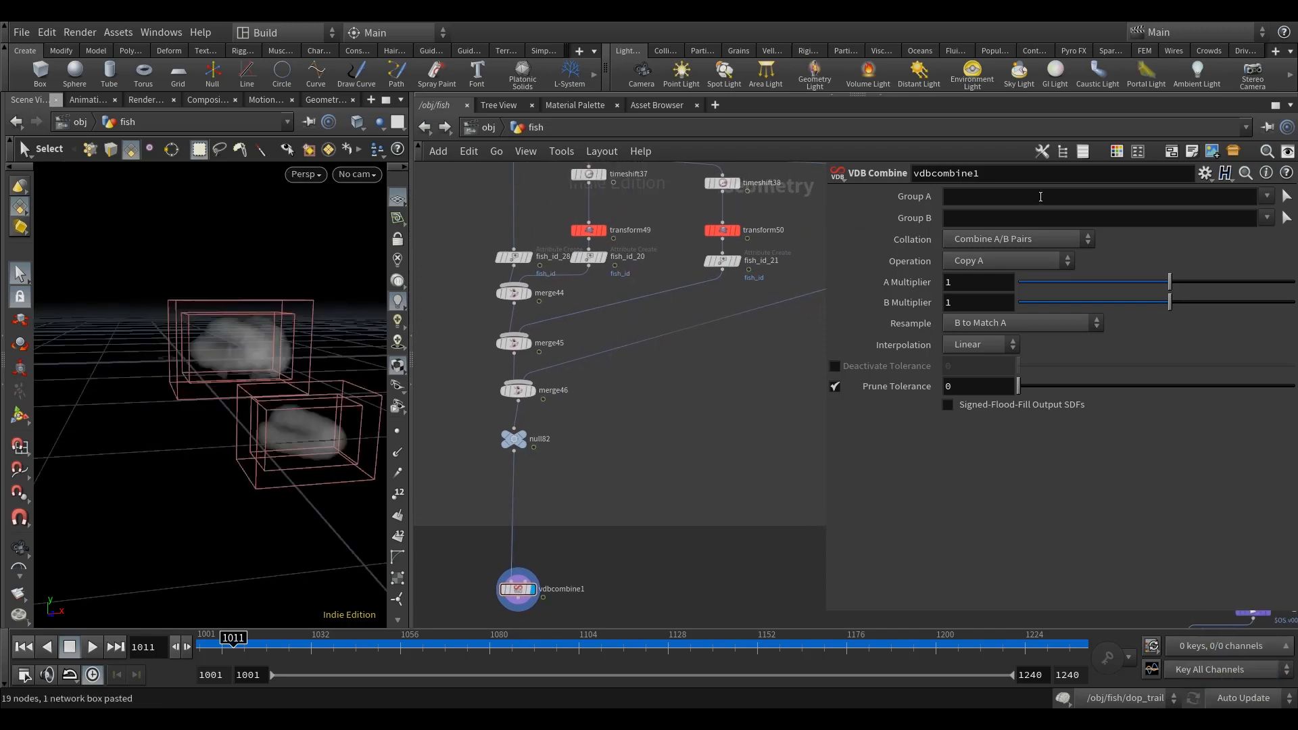
pyautogui.click(1266, 196)
pyautogui.click(1245, 215)
pyautogui.click(1266, 196)
pyautogui.click(1261, 231)
pyautogui.moveTo(755, 592); pyautogui.dragTo(751, 587, button='middle')
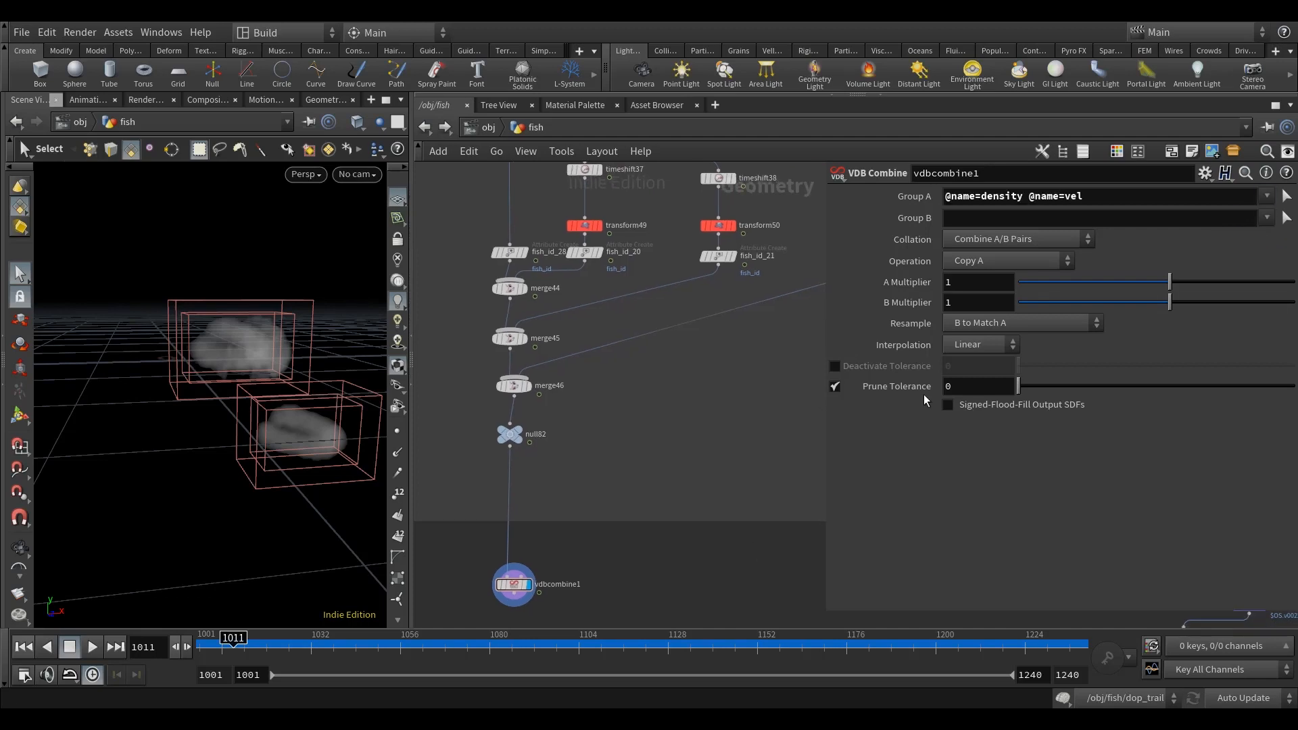
# Step: Set vdbcombine1's collation to Flatten A Groups and its operation to Add
pyautogui.click(1019, 241)
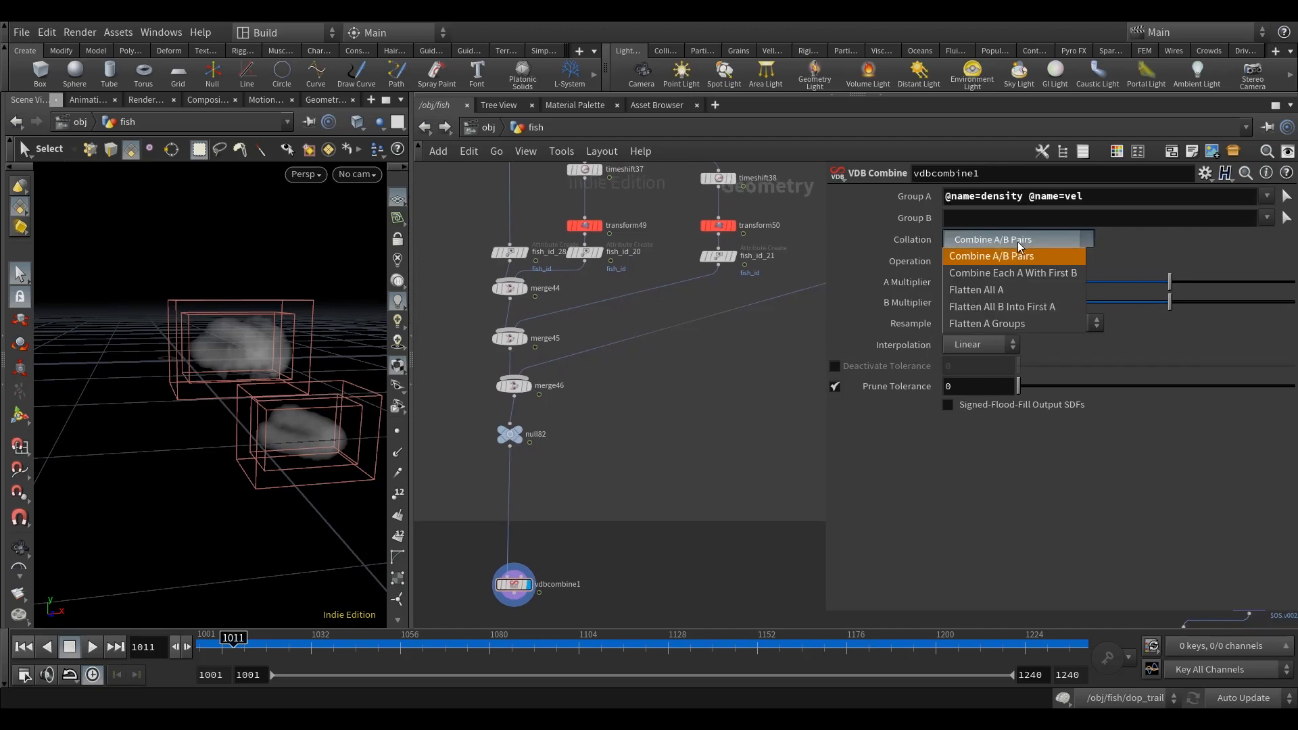
pyautogui.click(1003, 323)
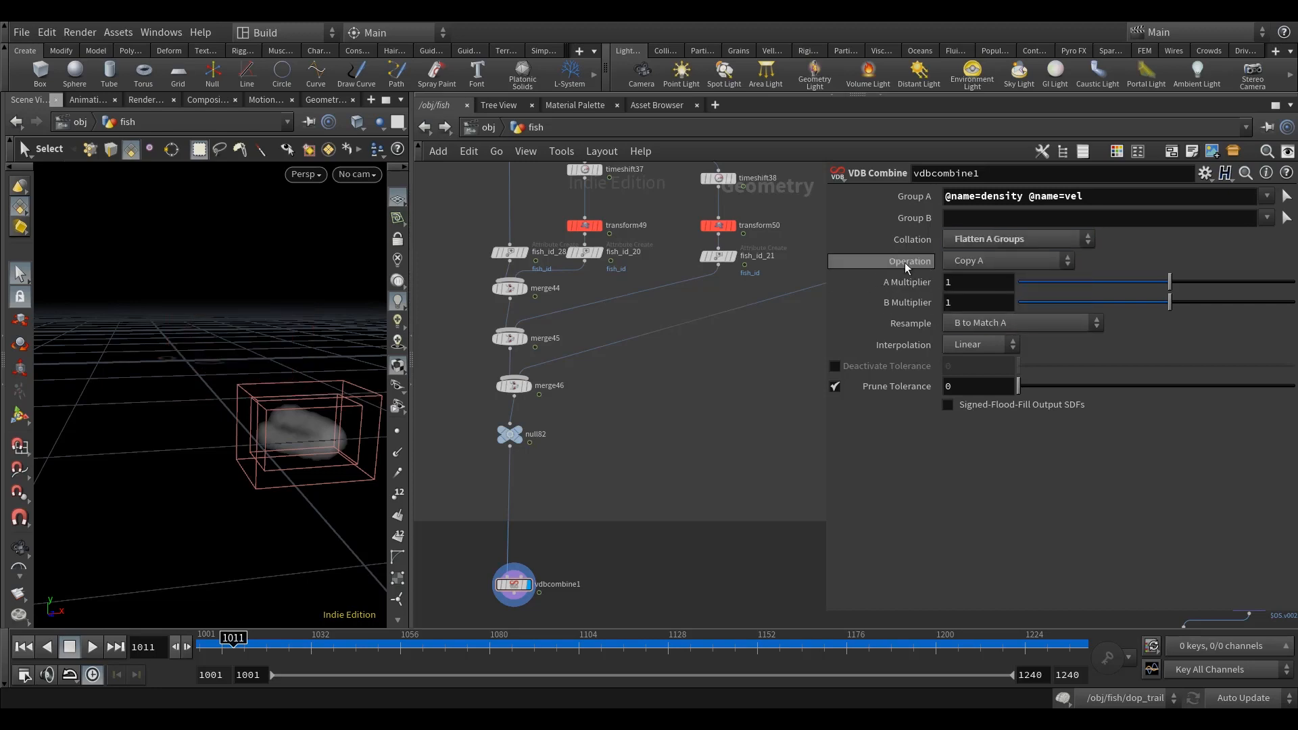
pyautogui.click(996, 262)
pyautogui.click(971, 329)
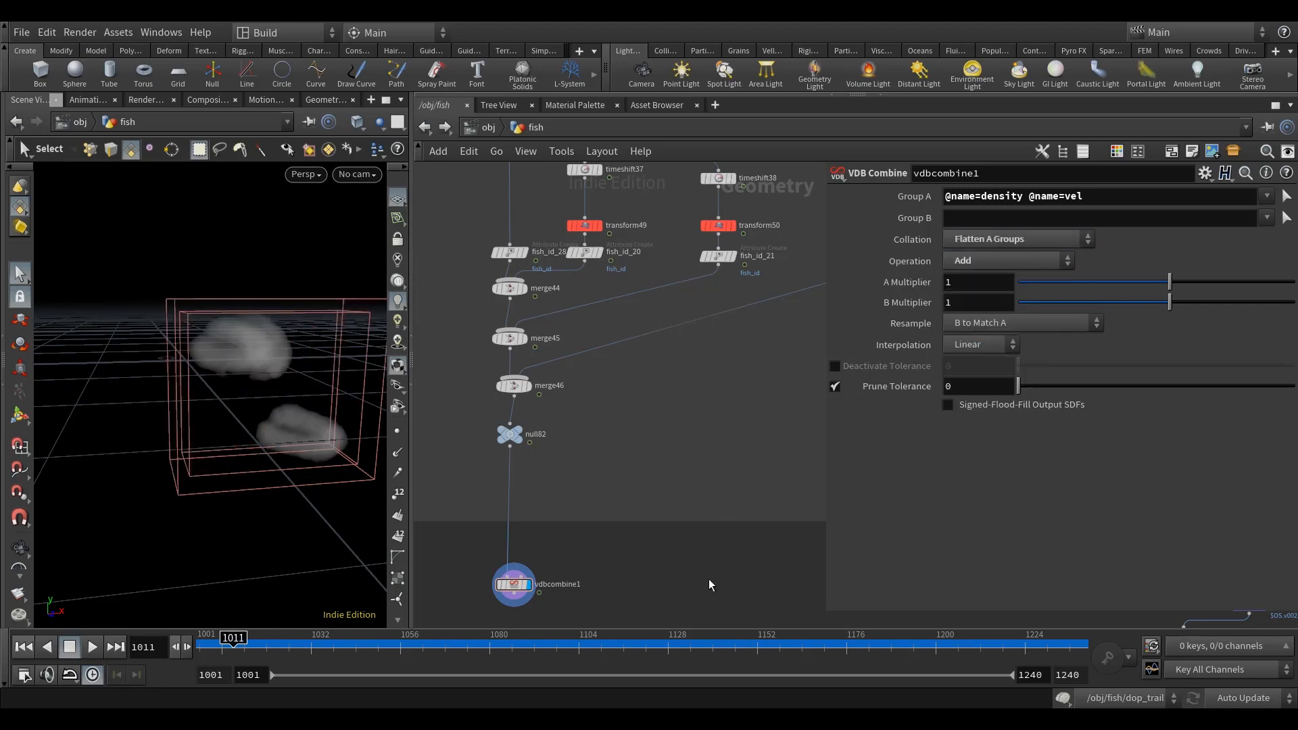
# Step: Inspect vdbcombine1's node information to check which VDB volumes it outputs
pyautogui.middleClick(529, 527)
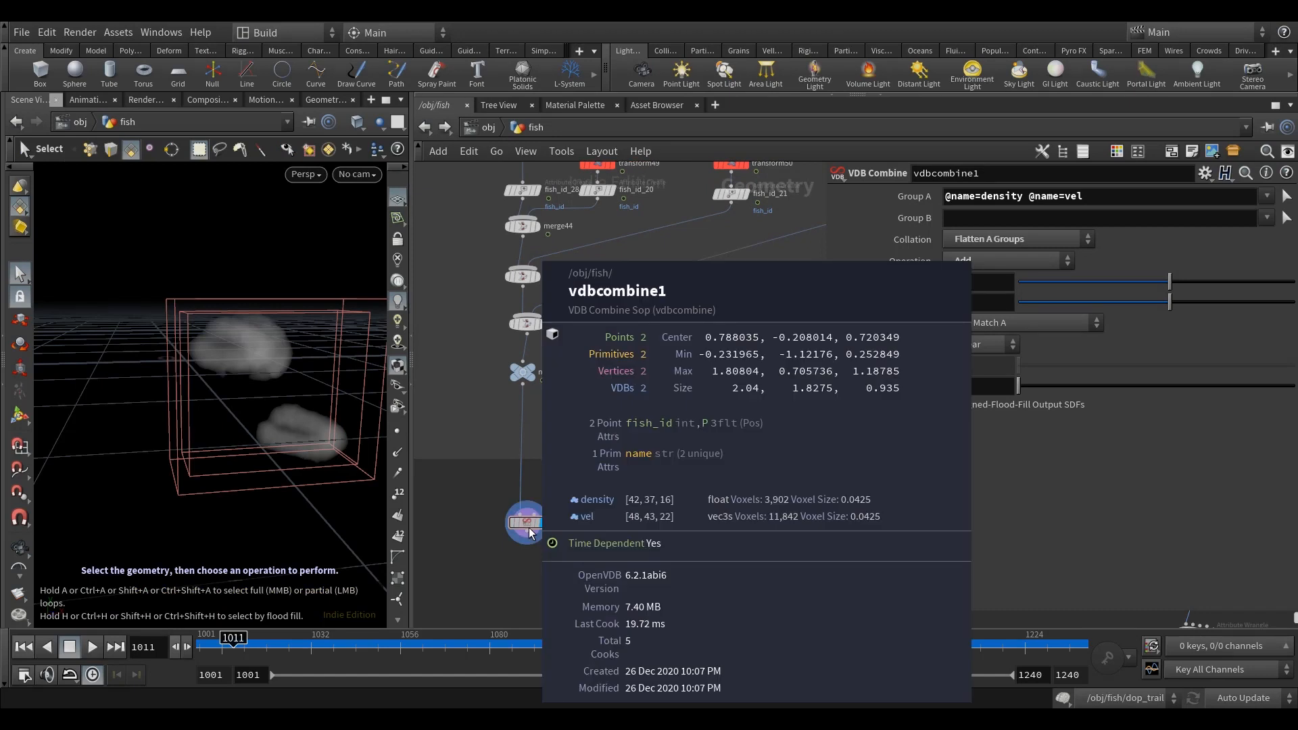
pyautogui.scroll(-3, 715, 559)
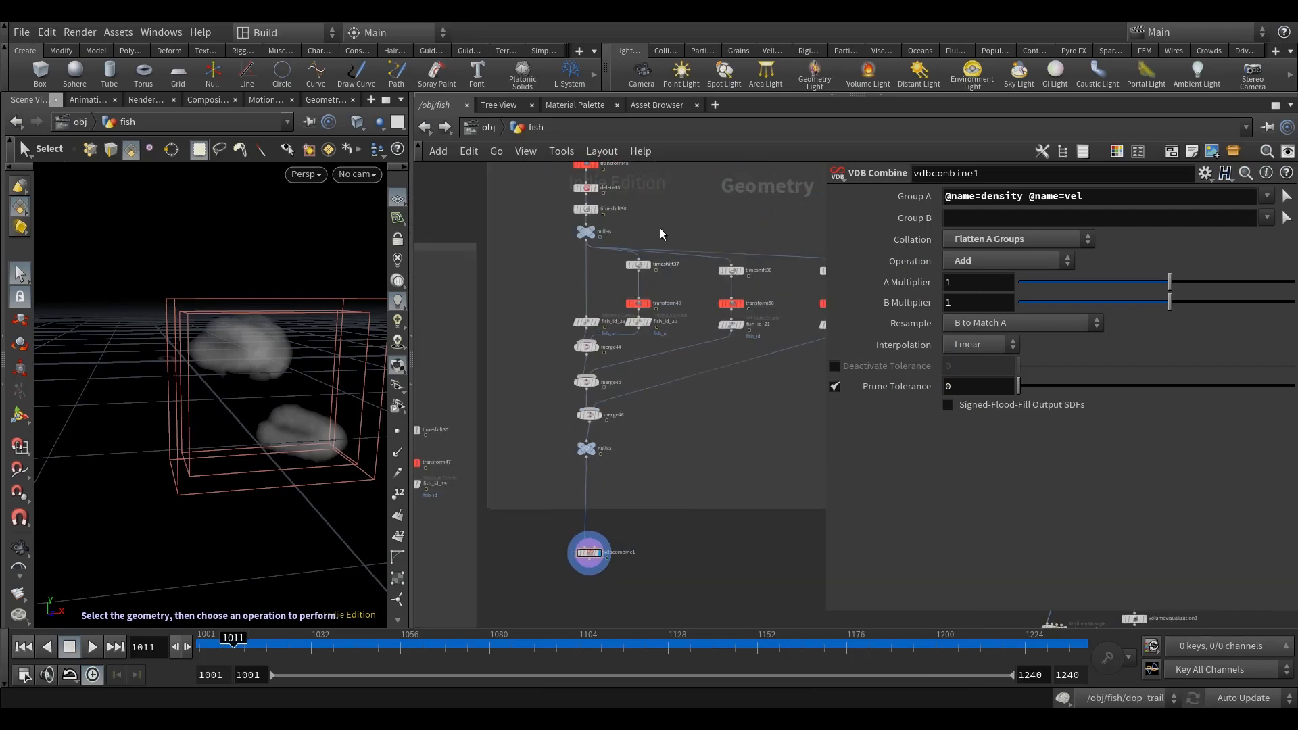
pyautogui.scroll(5, 675, 457)
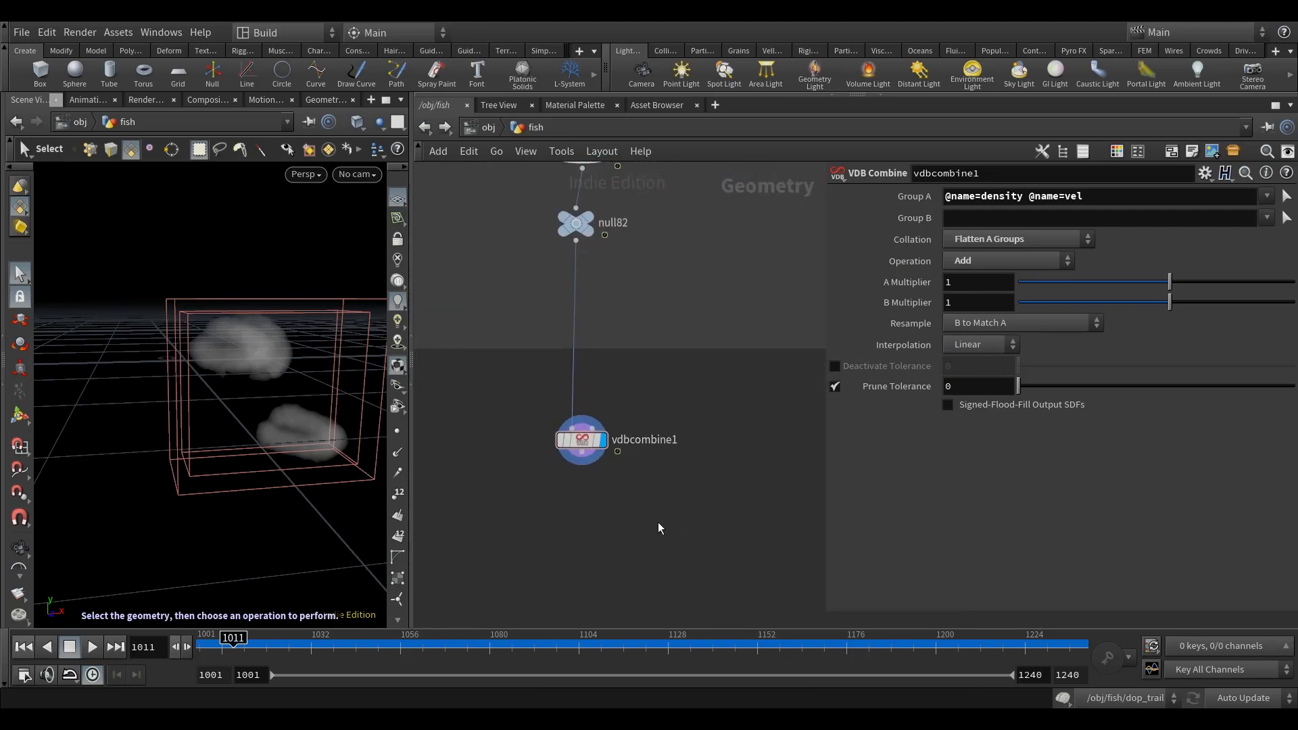
pyautogui.press('Tab')
pyautogui.write('blas')
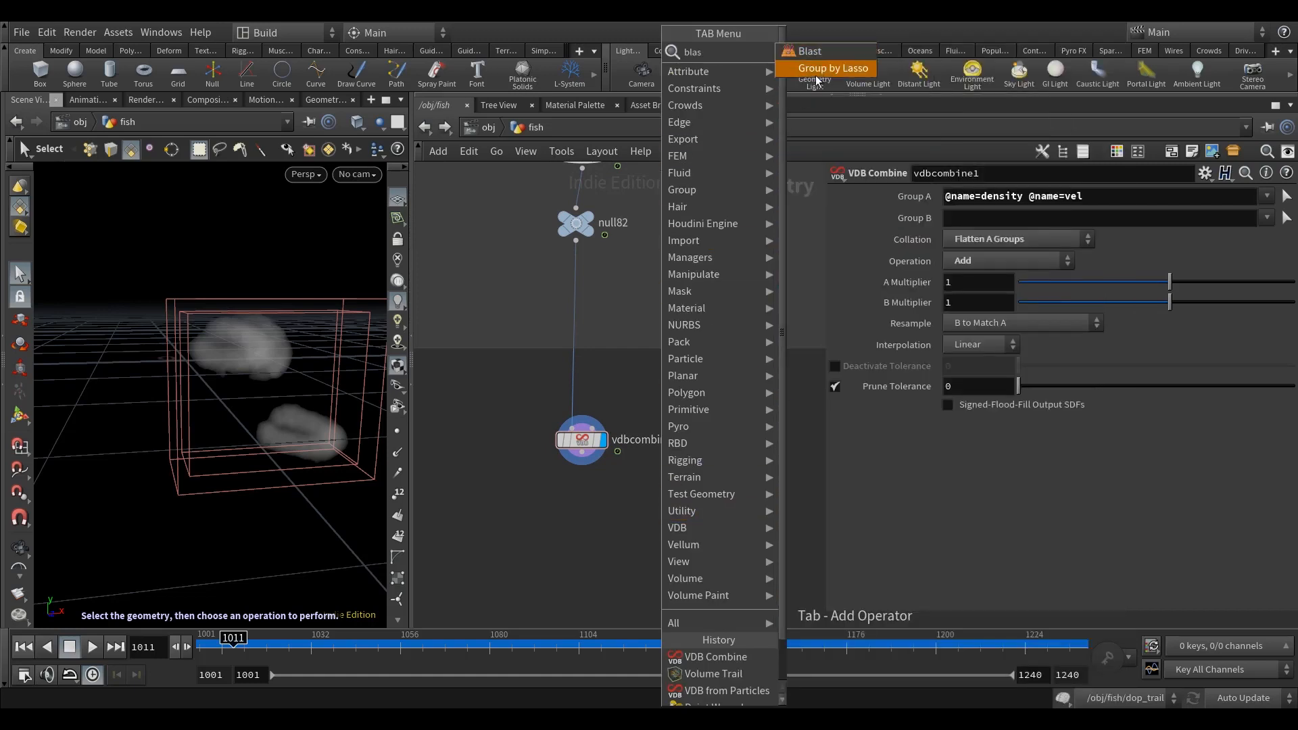
pyautogui.click(807, 50)
pyautogui.click(583, 504)
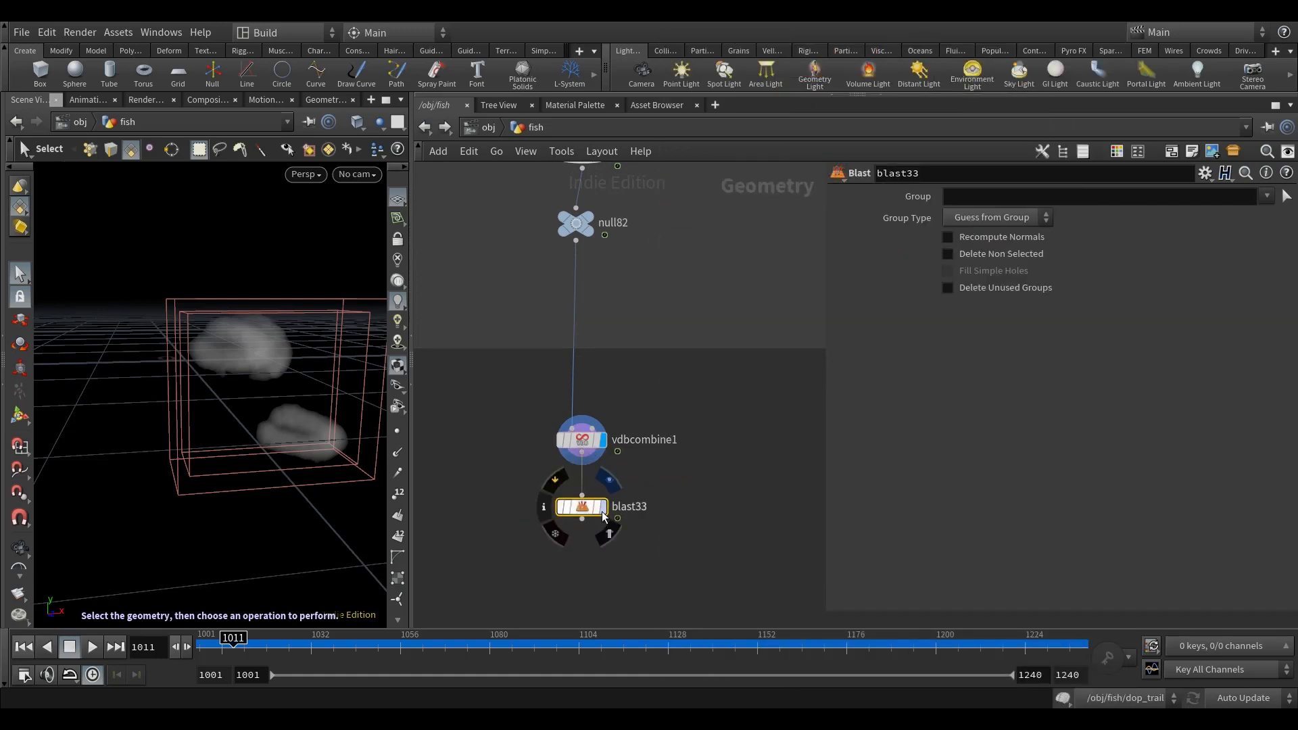
pyautogui.moveTo(757, 487); pyautogui.dragTo(742, 465, button='middle')
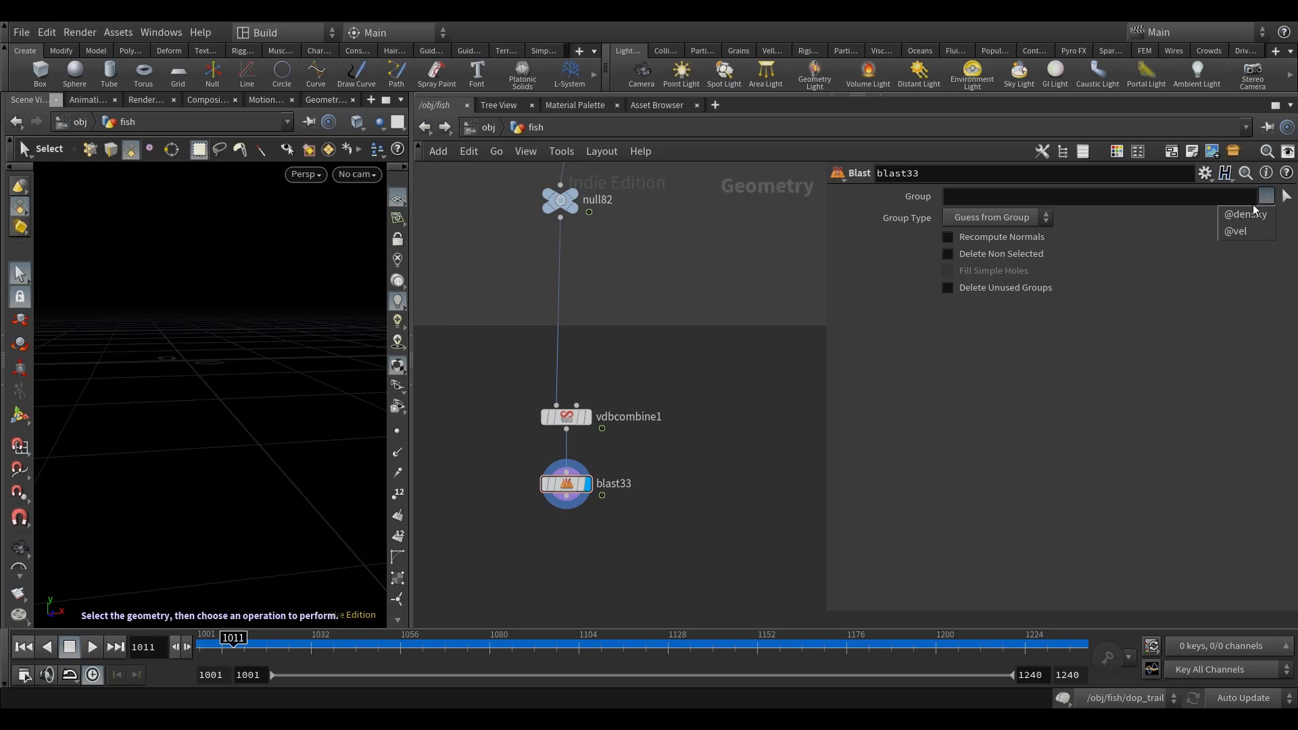
pyautogui.click(1021, 254)
pyautogui.moveTo(645, 501); pyautogui.dragTo(651, 483, button='middle')
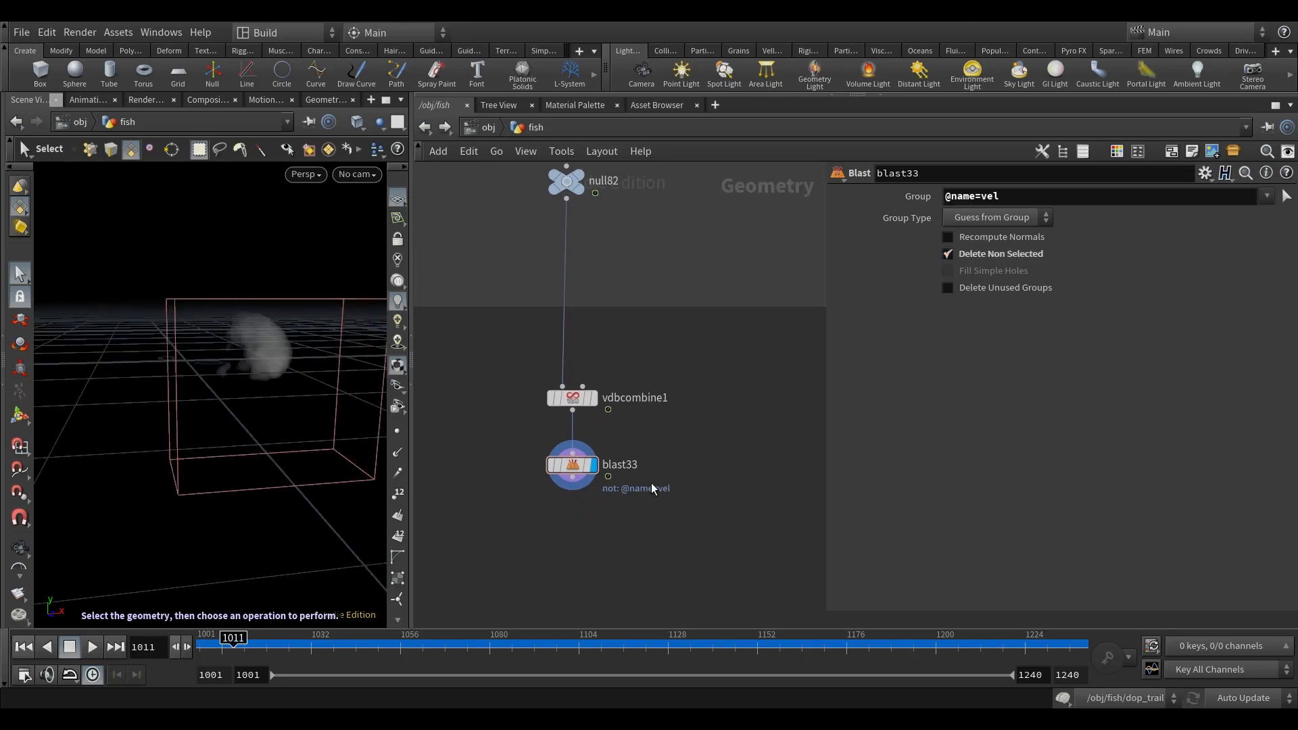
# Step: Compare the node information of blast33 and vdbcombine1 to check the vel volume
pyautogui.middleClick(586, 475)
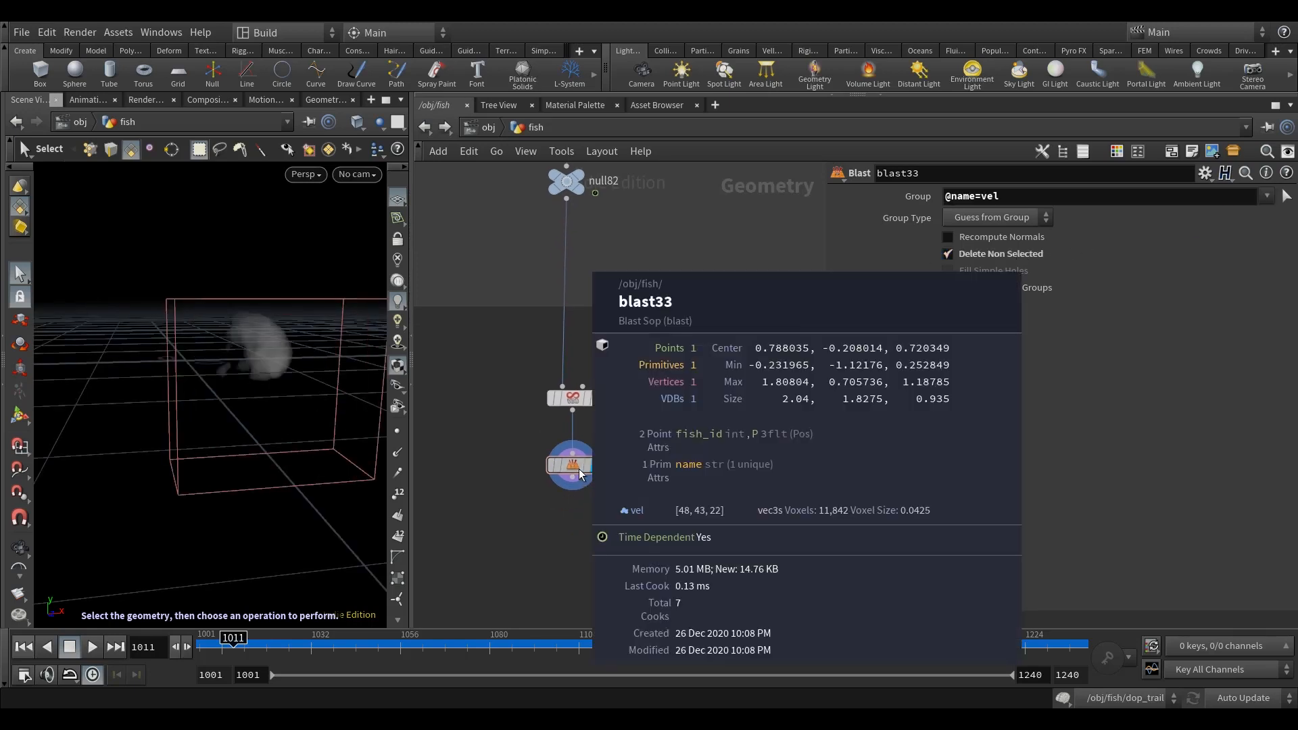
pyautogui.middleClick(574, 471)
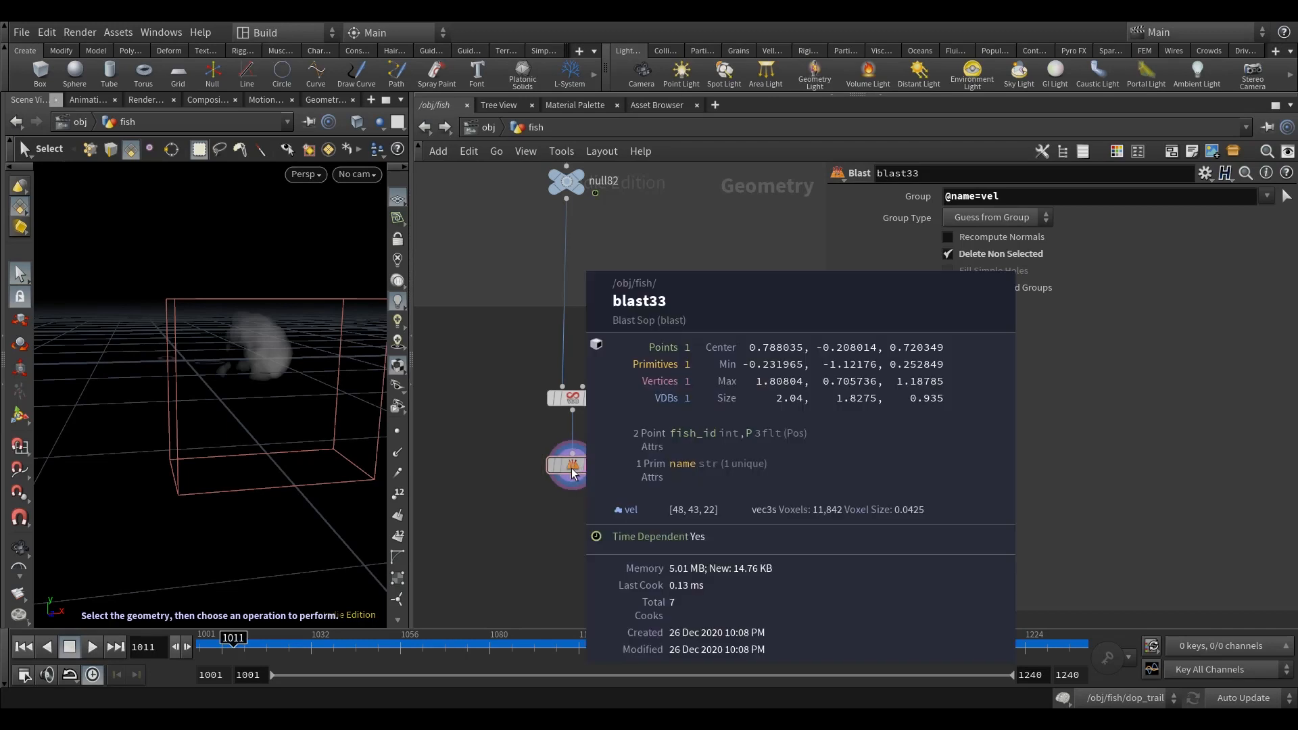
pyautogui.middleClick(571, 398)
pyautogui.middleClick(580, 475)
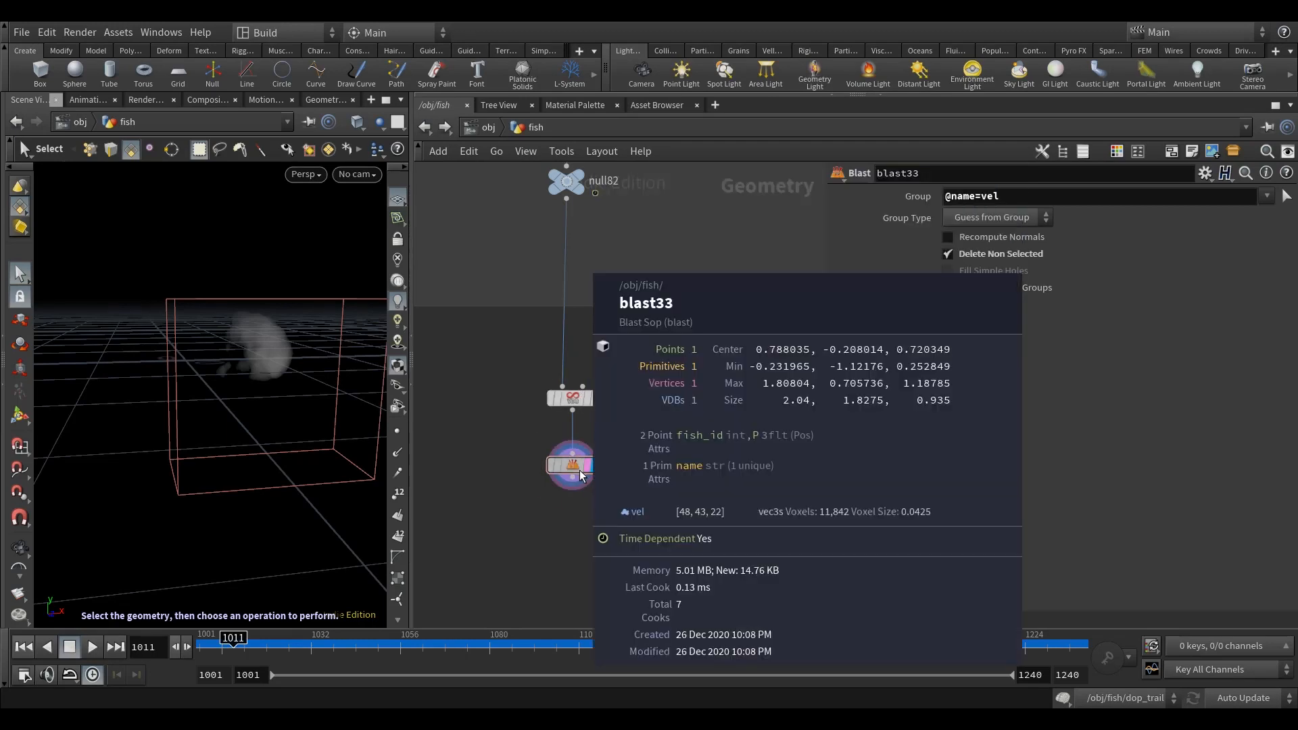
# Step: Add a Null node after blast33 and name it INTO_DOP_VEL
pyautogui.moveTo(709, 448); pyautogui.dragTo(704, 403, button='middle')
pyautogui.moveTo(669, 518); pyautogui.dragTo(676, 482, button='middle')
pyautogui.press('Tab')
pyautogui.write('nul')
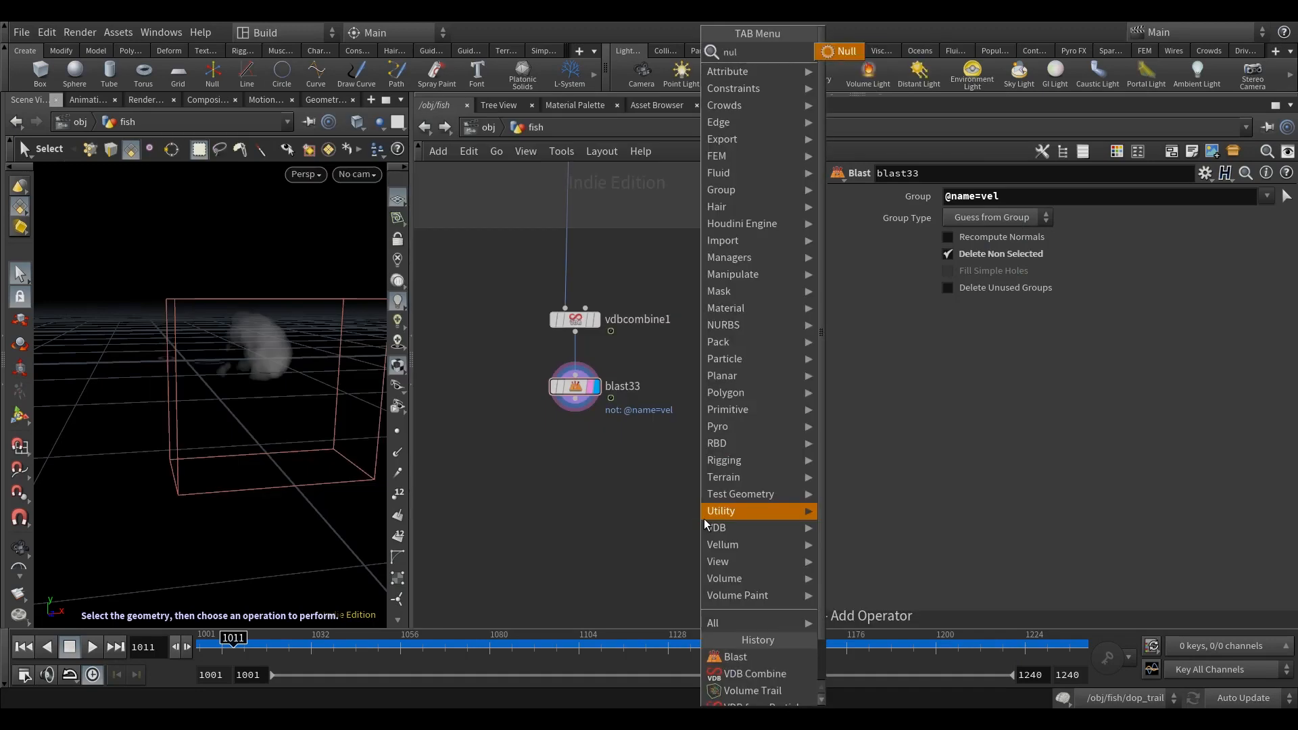
pyautogui.click(840, 52)
pyautogui.click(576, 481)
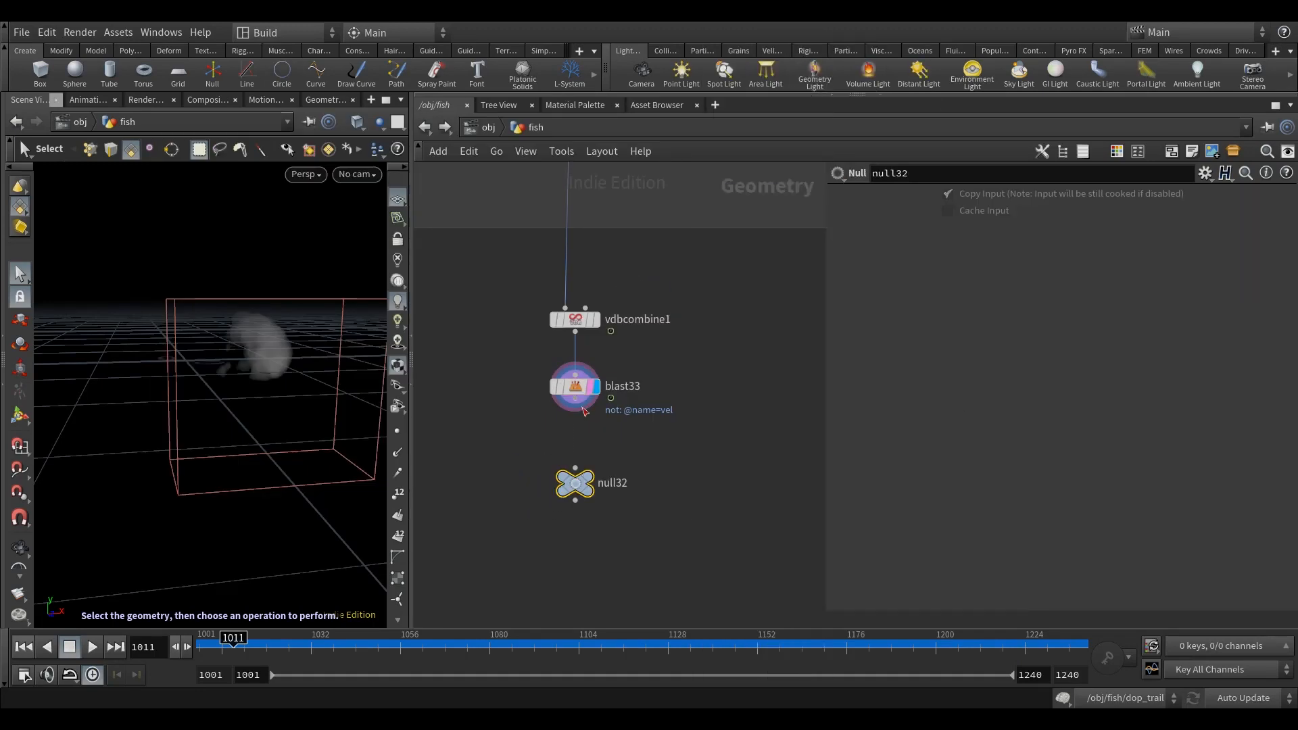
pyautogui.click(612, 483)
pyautogui.write('I')
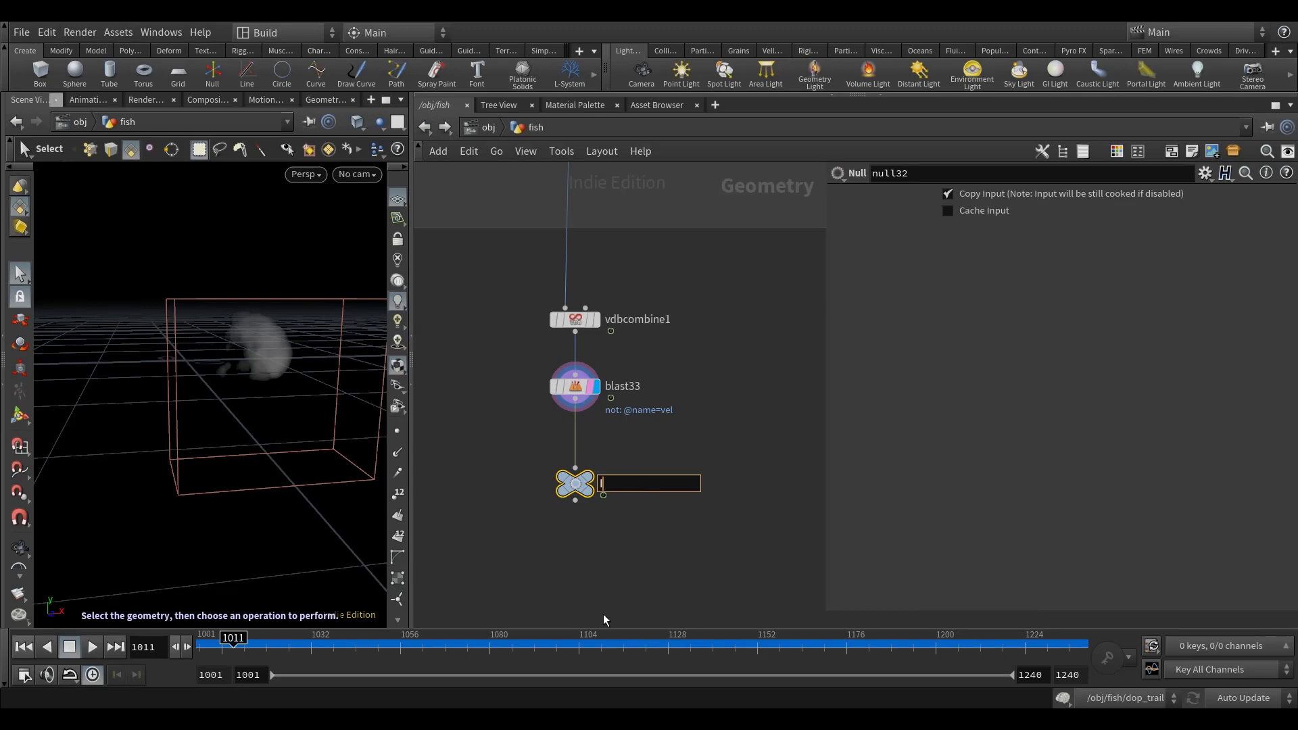
pyautogui.write('NTO_DOP_VEL')
pyautogui.click(706, 575)
# Step: Switch the update mode to Manual and open the dop_trail DOP network
pyautogui.scroll(-6, 721, 572)
pyautogui.moveTo(695, 568); pyautogui.dragTo(726, 444, button='middle')
pyautogui.scroll(8, 558, 480)
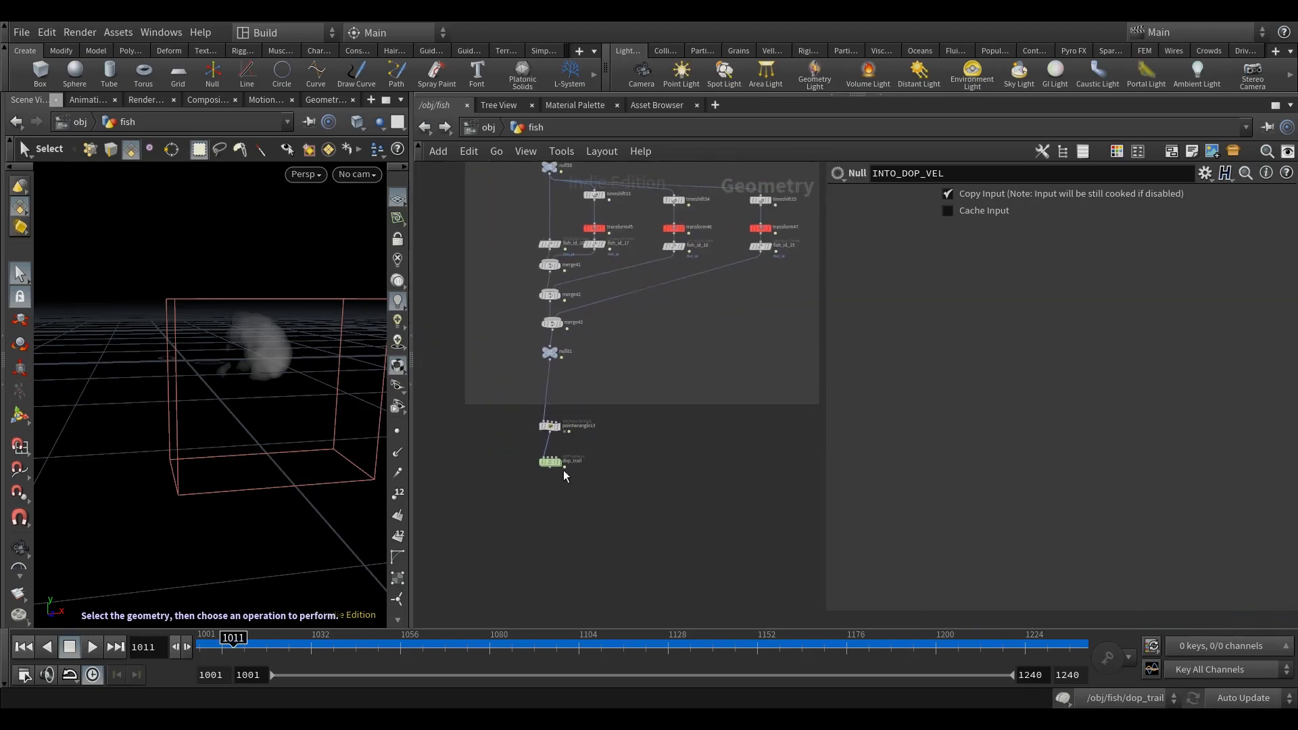
pyautogui.click(1244, 698)
pyautogui.click(1236, 691)
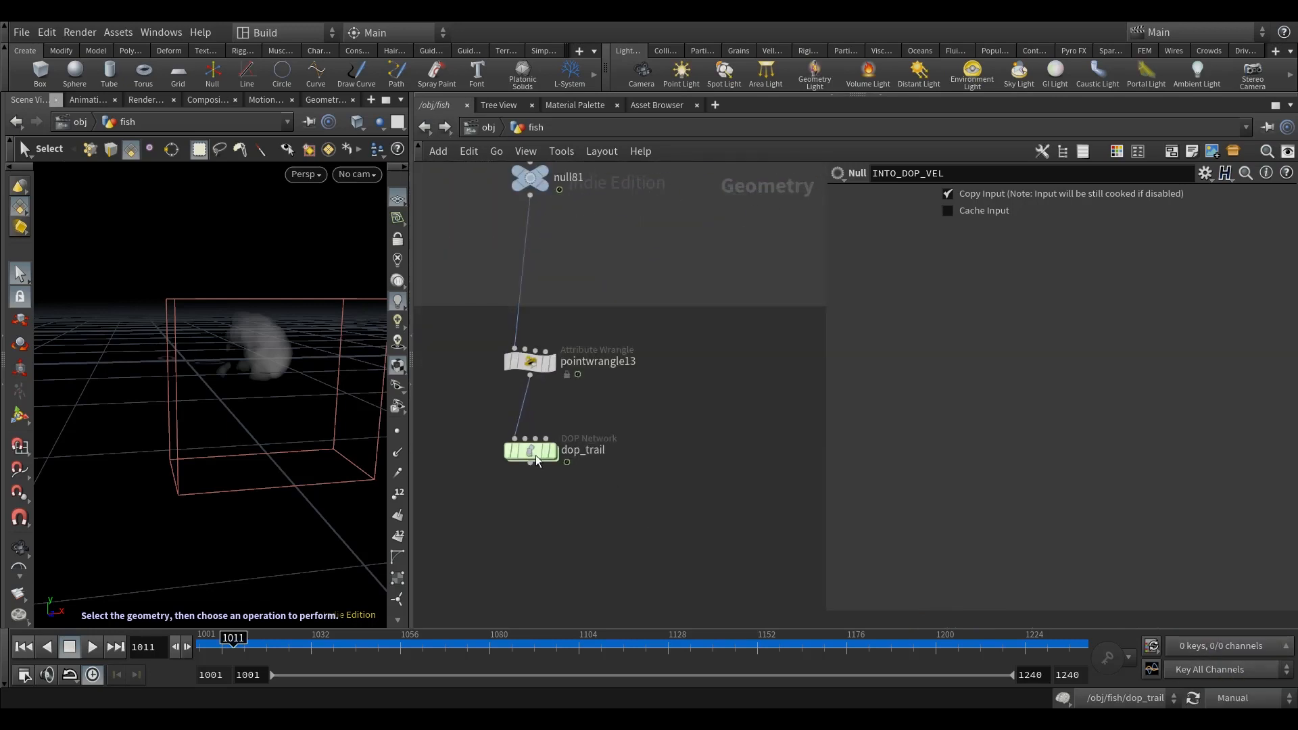
pyautogui.doubleClick(530, 451)
pyautogui.click(717, 543)
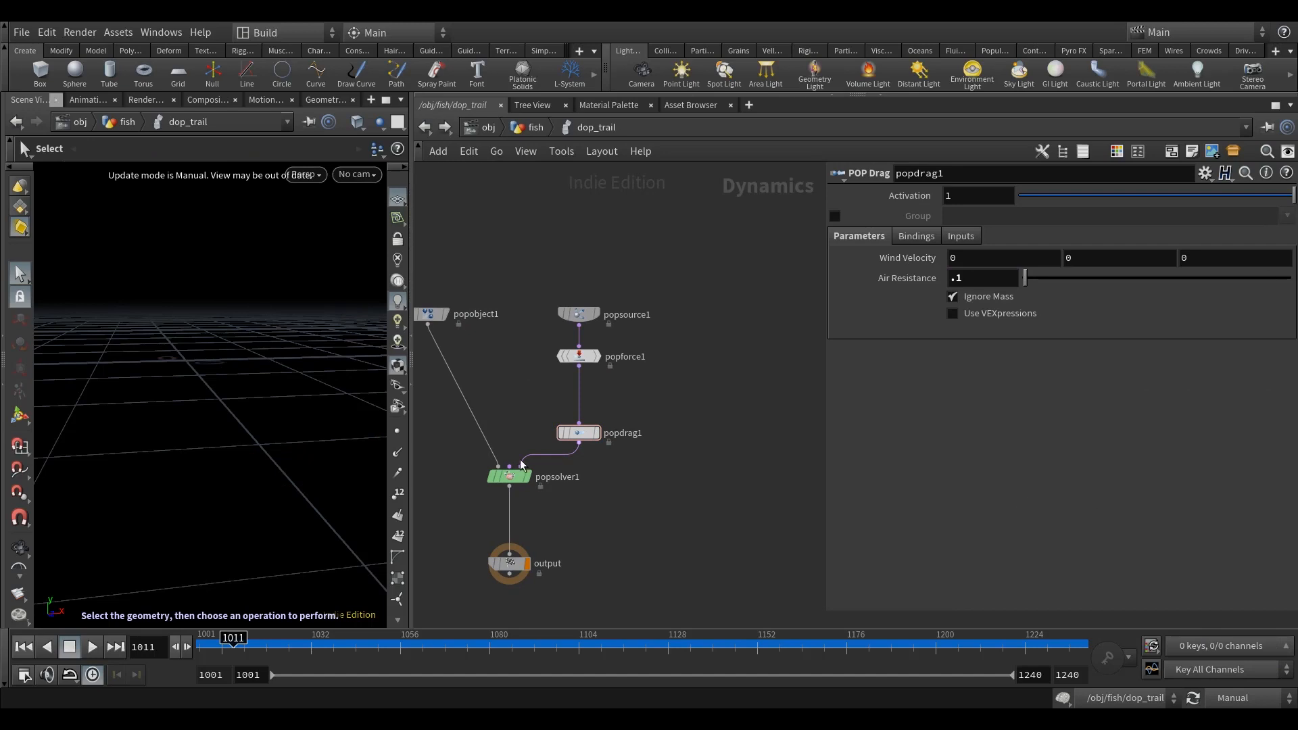
# Step: Insert a POP Advect by Volumes node between popforce1 and popdrag1
pyautogui.moveTo(781, 465); pyautogui.dragTo(776, 481, button='middle')
pyautogui.press('Tab')
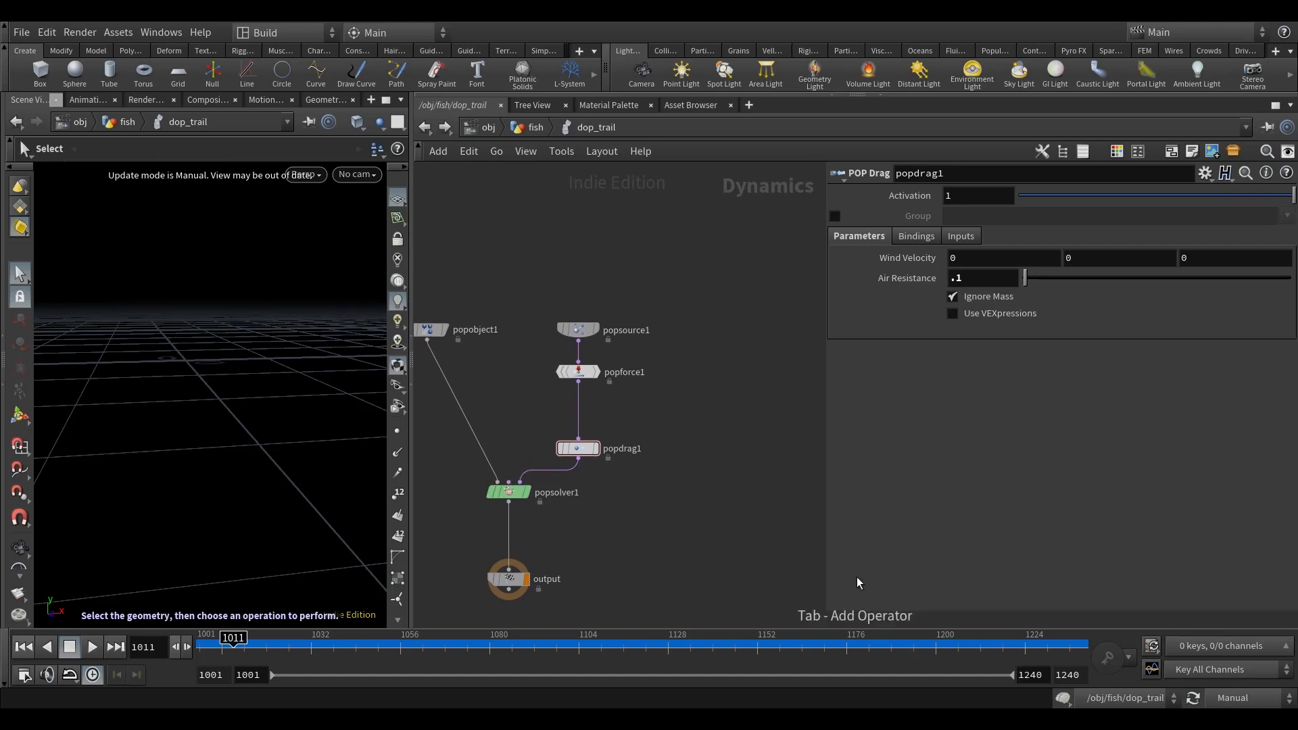
pyautogui.write('popv')
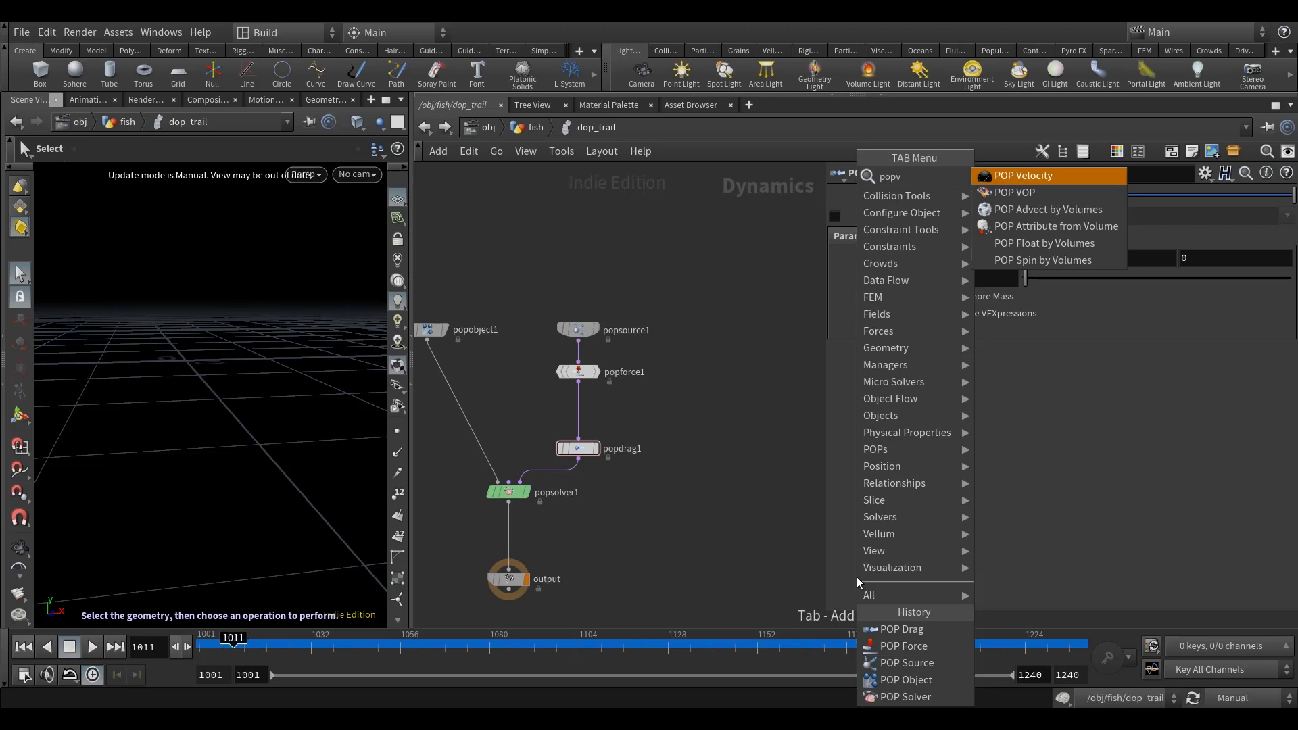
pyautogui.press('BackSpace')
pyautogui.write('ad')
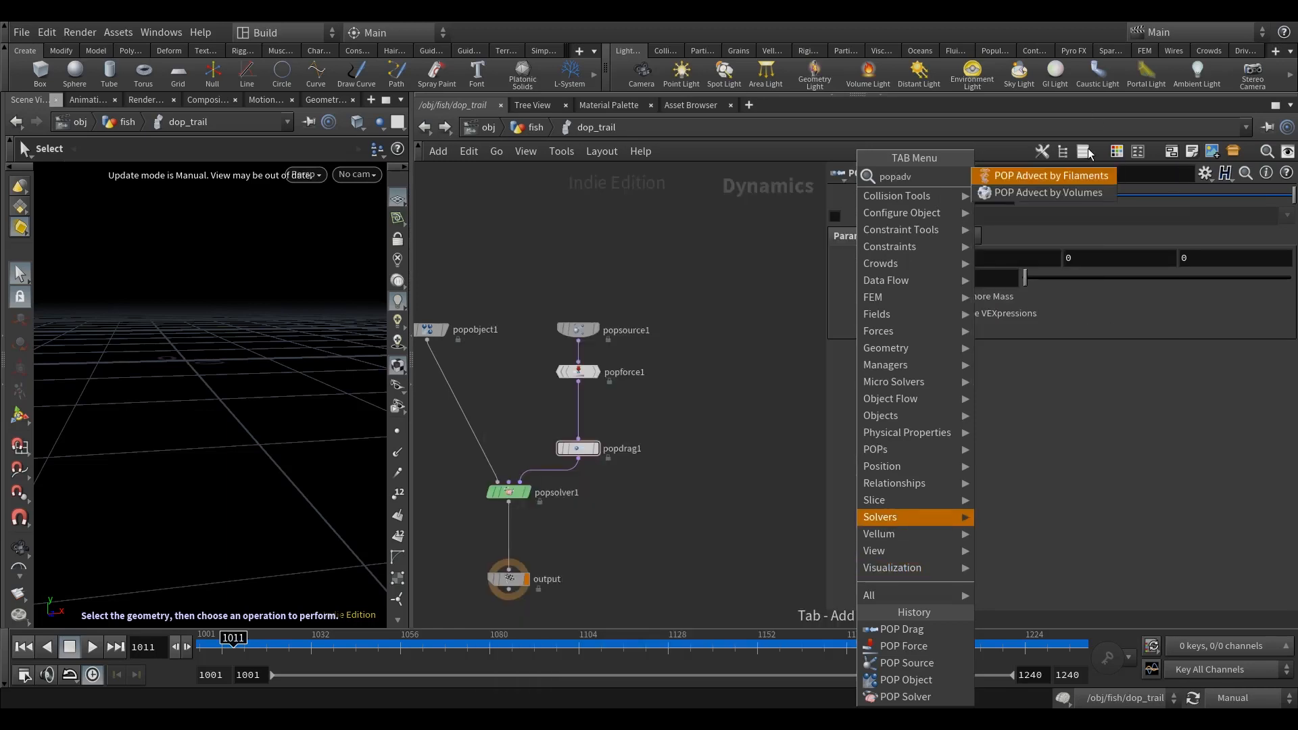
pyautogui.click(1086, 192)
pyautogui.click(682, 409)
pyautogui.scroll(4, 674, 415)
pyautogui.scroll(-5, 770, 439)
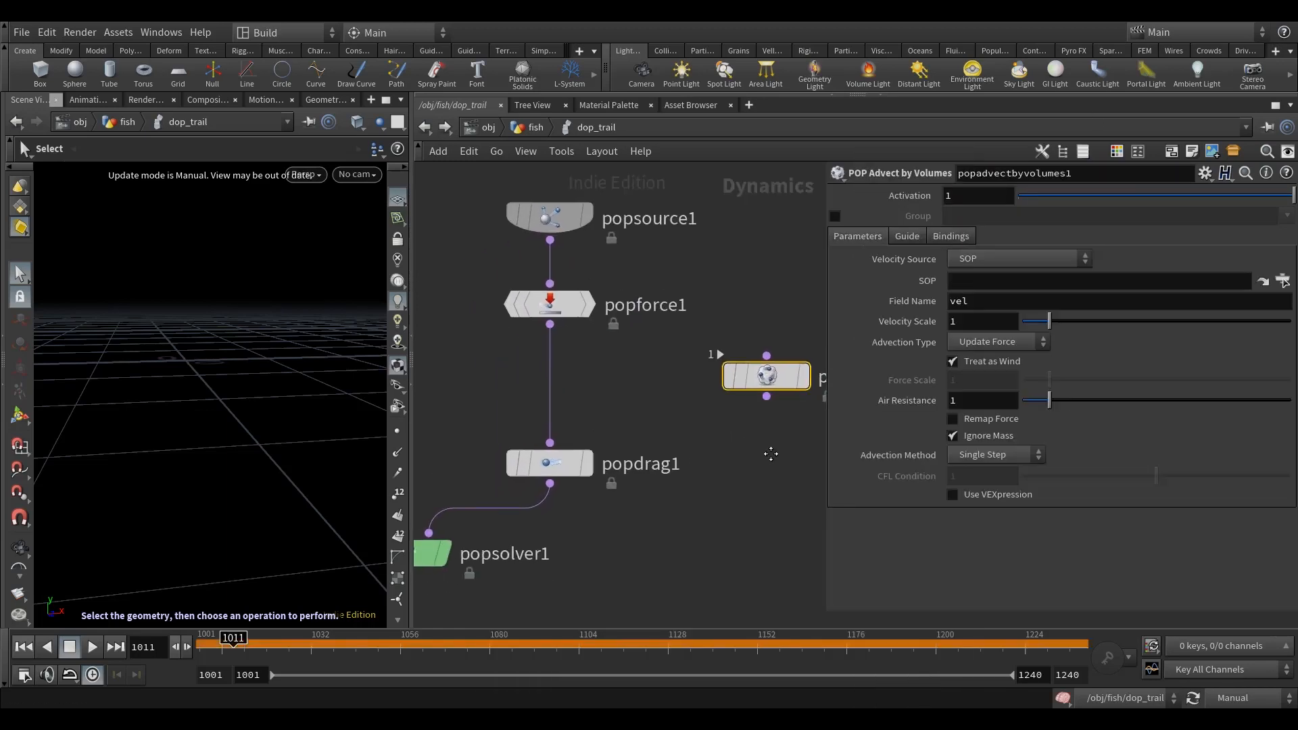
pyautogui.moveTo(775, 404); pyautogui.dragTo(615, 419)
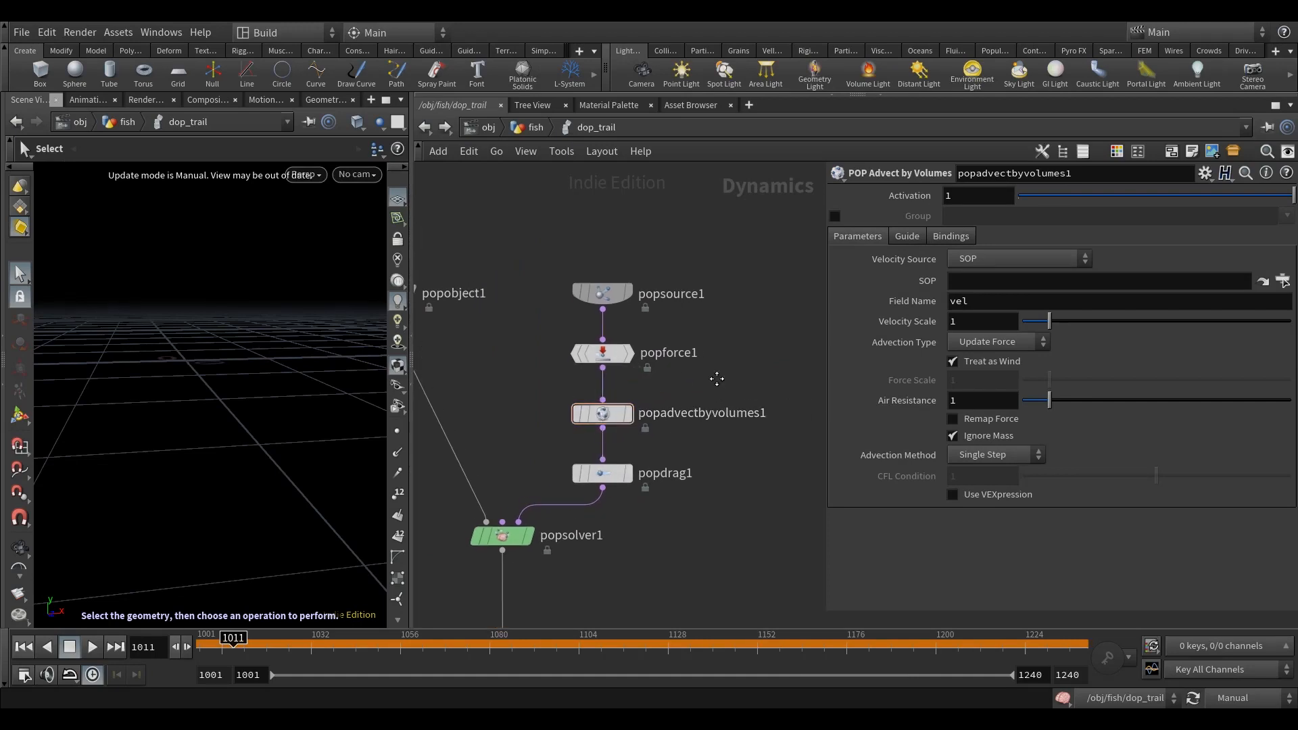
# Step: Set popadvectbyvolumes1's velocity SOP path to ../../INTO_DOP_VEL
pyautogui.click(1114, 287)
pyautogui.write('../../')
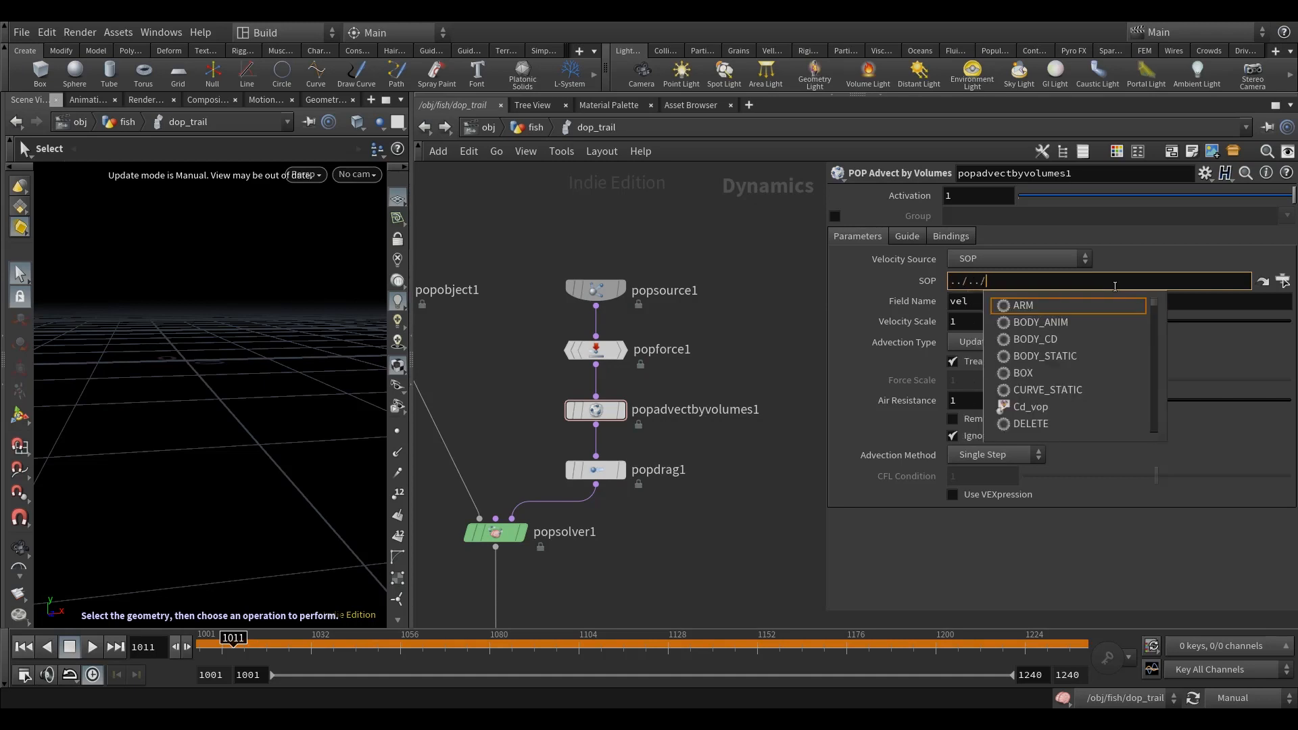
pyautogui.write('INTO_DOP_VEL/')
pyautogui.press('Down')
pyautogui.press('Down')
pyautogui.press('Down')
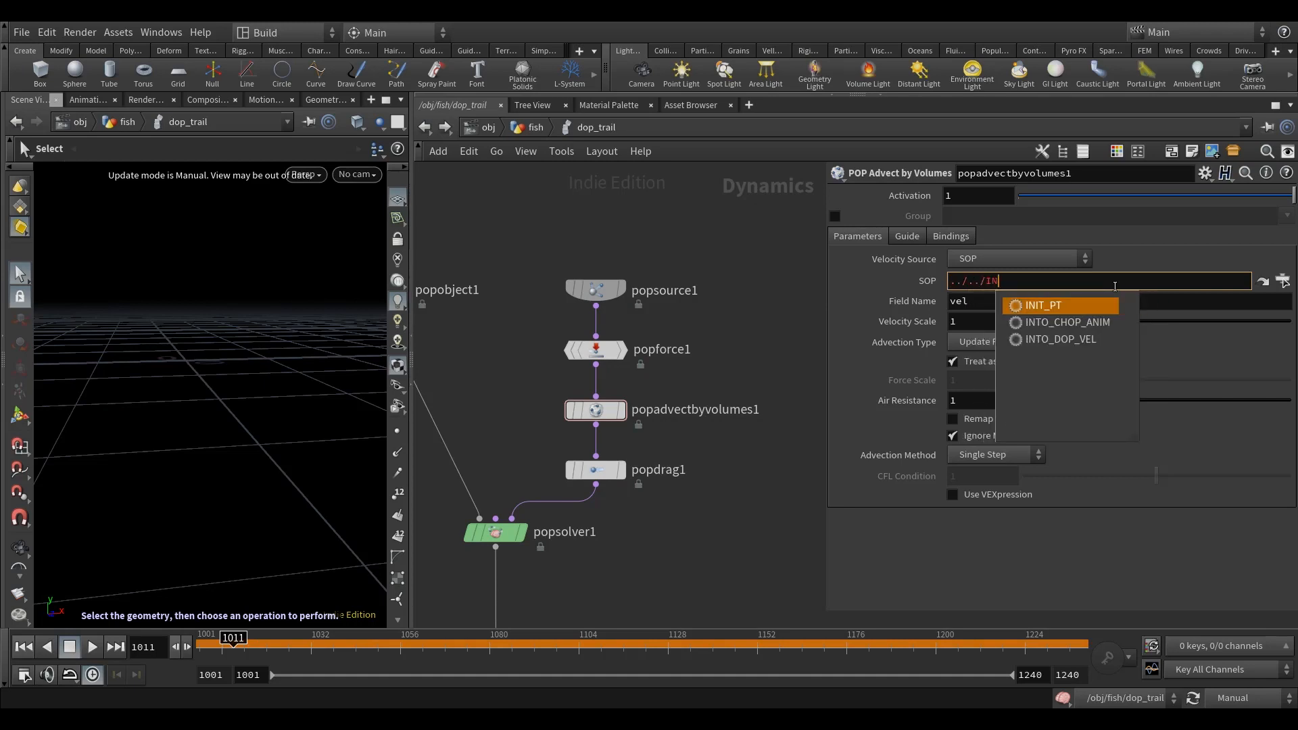
pyautogui.press('Return')
pyautogui.press('BackSpace')
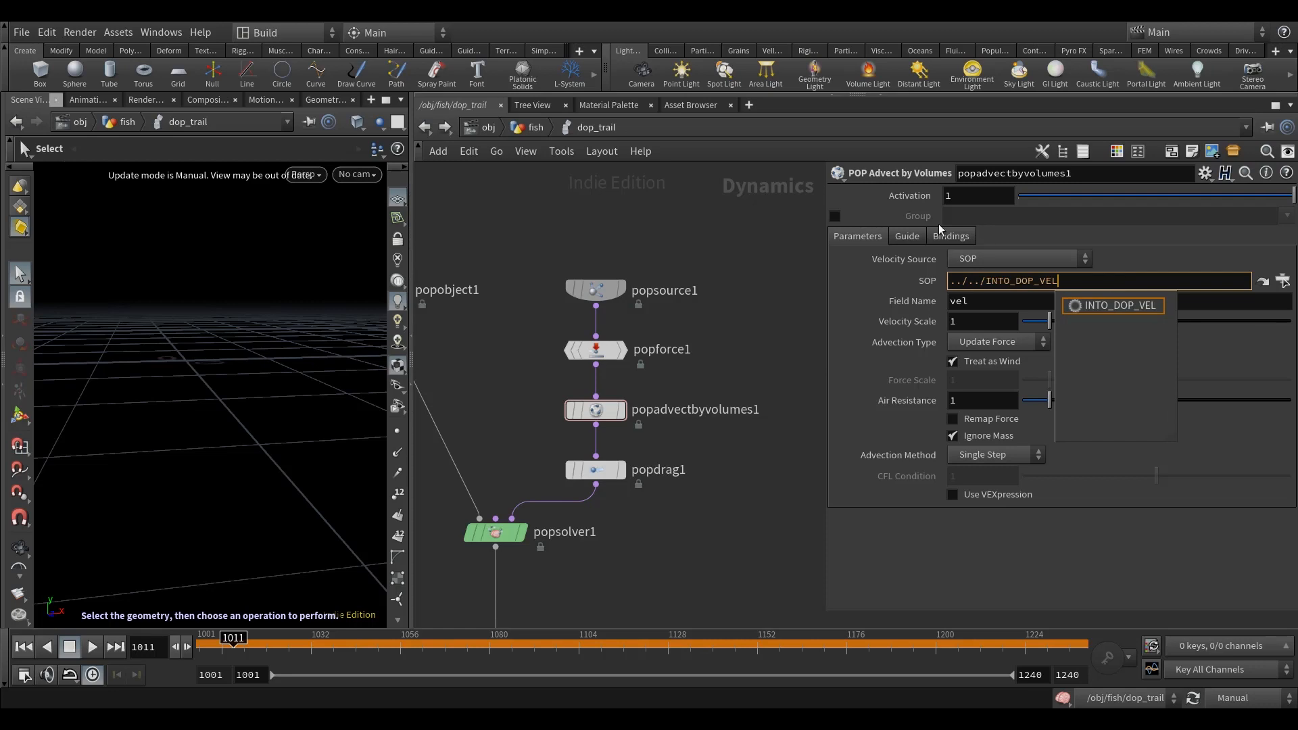
pyautogui.click(780, 303)
pyautogui.moveTo(806, 331); pyautogui.dragTo(813, 311, button='middle')
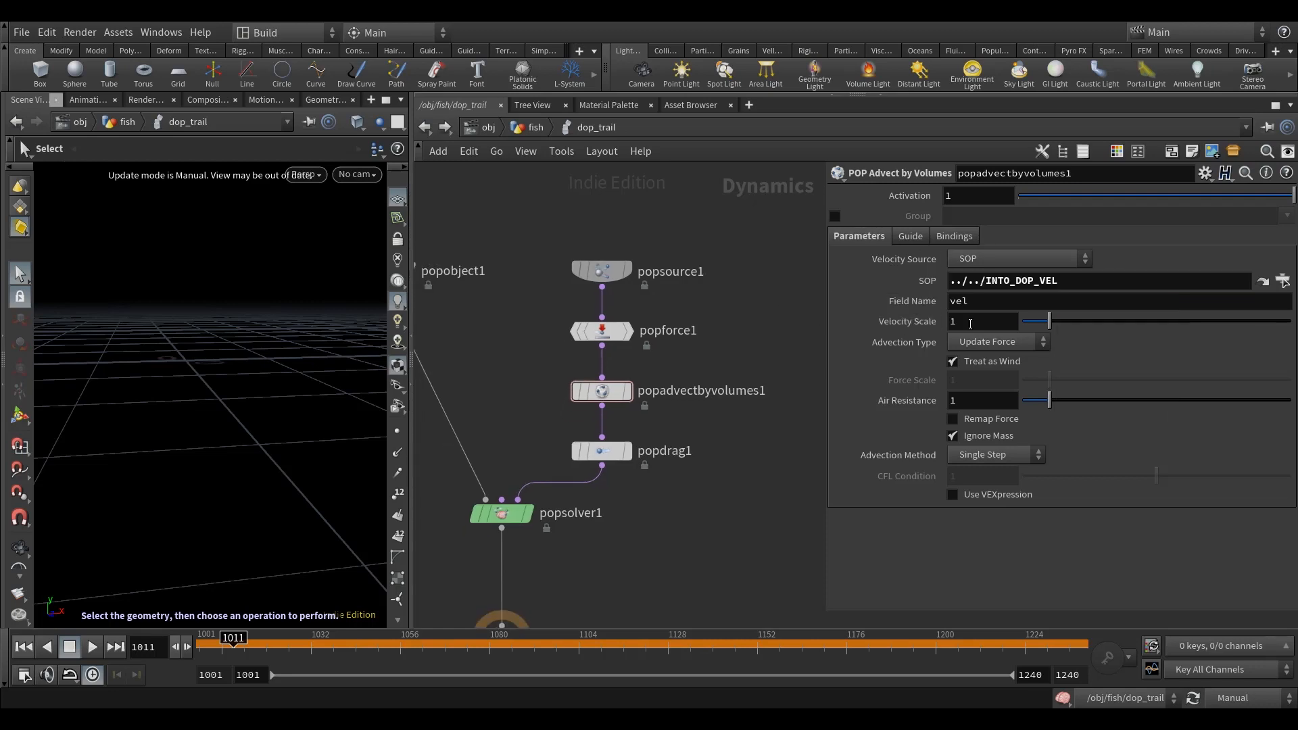
# Step: Set popadvectbyvolumes1's velocity scale to 4 and its advection method to Trace RK4
pyautogui.click(882, 326)
pyautogui.write('4')
pyautogui.press('Return')
pyautogui.moveTo(750, 281); pyautogui.dragTo(746, 294, button='middle')
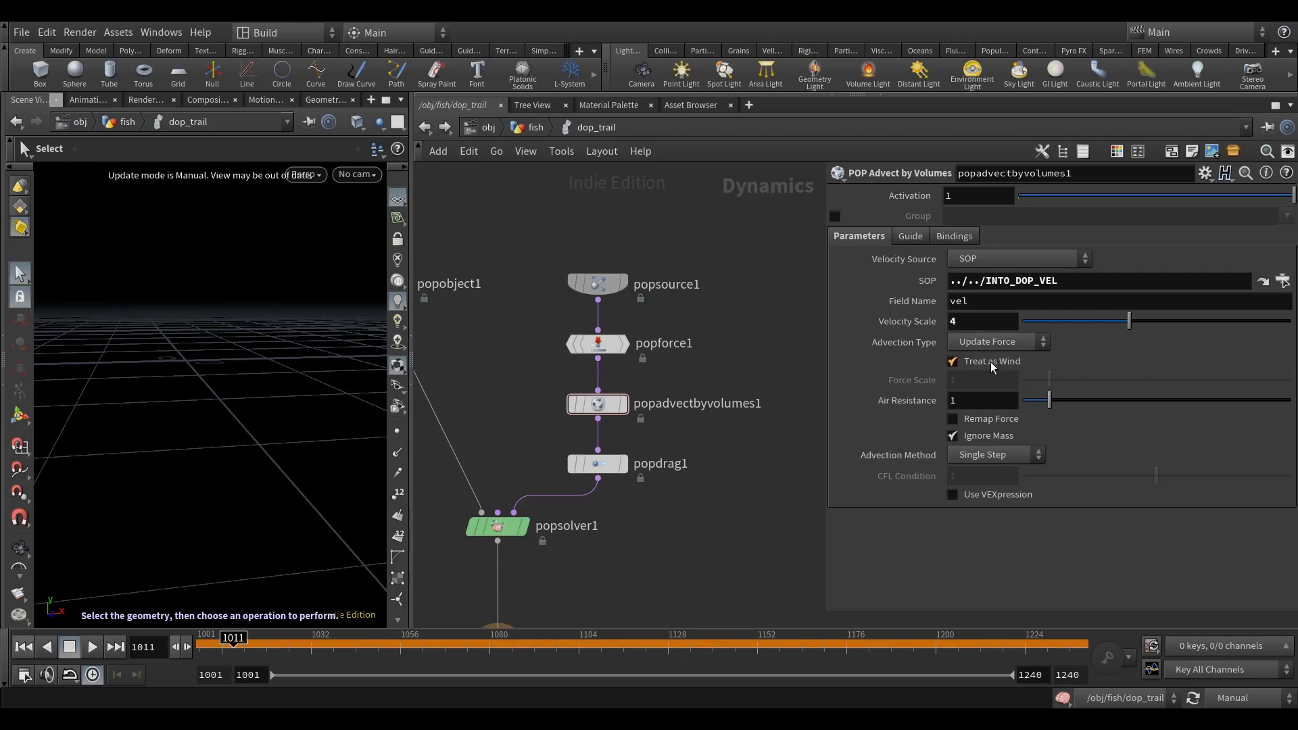
pyautogui.click(994, 343)
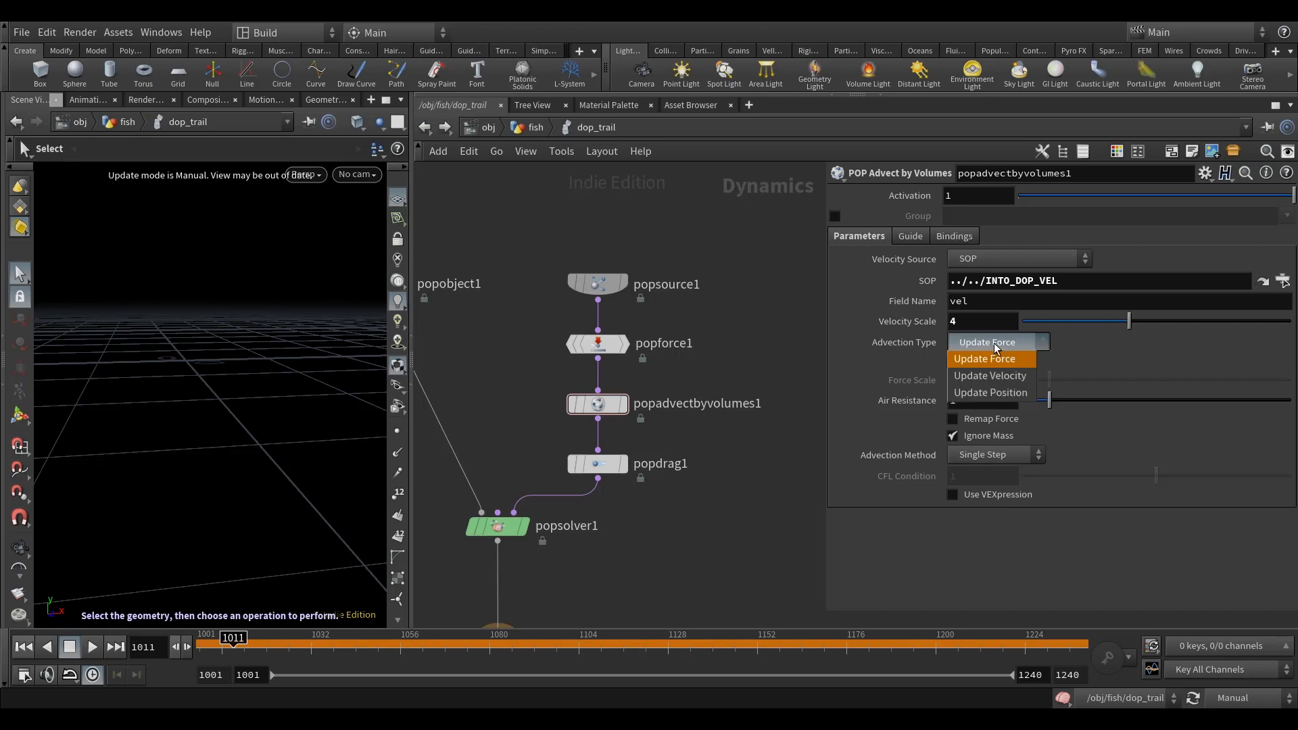
pyautogui.click(994, 342)
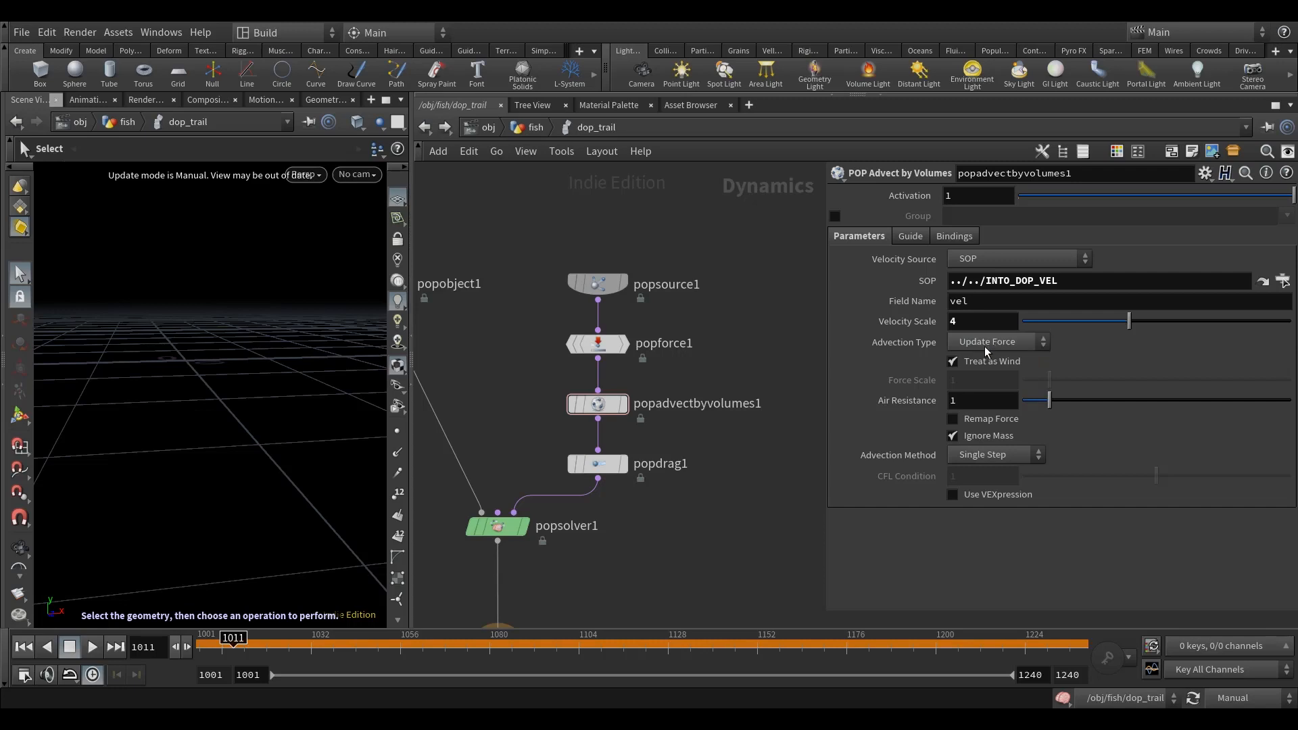
pyautogui.click(987, 455)
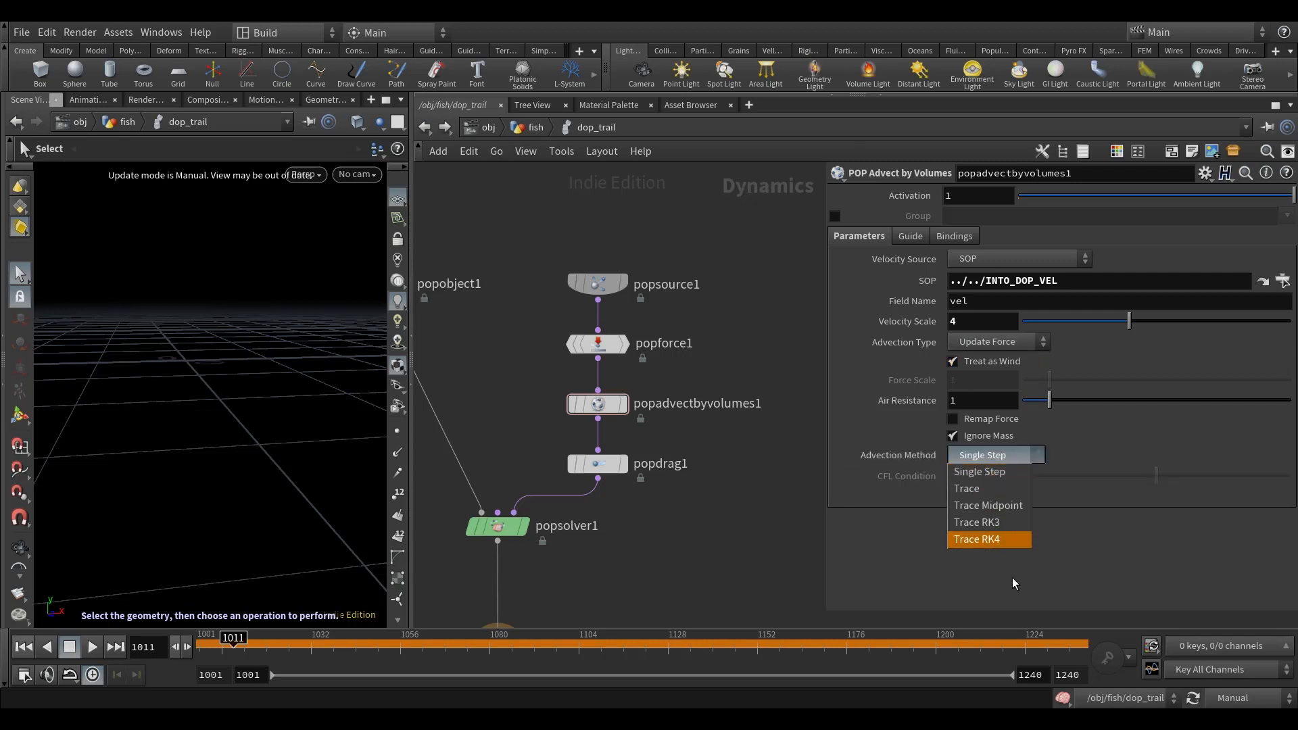
pyautogui.click(987, 539)
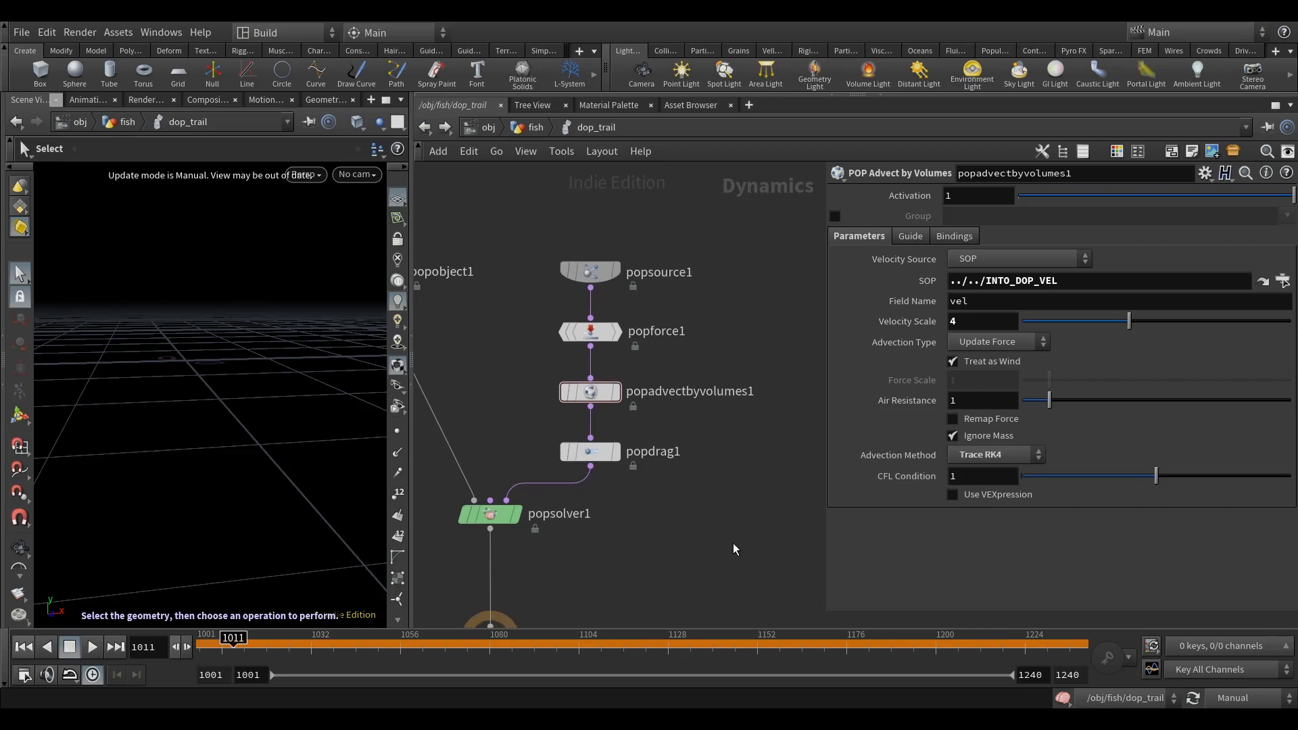
pyautogui.moveTo(730, 543); pyautogui.dragTo(753, 520, button='middle')
# Step: Return to frame 1001 and review the particle trail flipbook in MPlay
pyautogui.moveTo(230, 640); pyautogui.dragTo(202, 641)
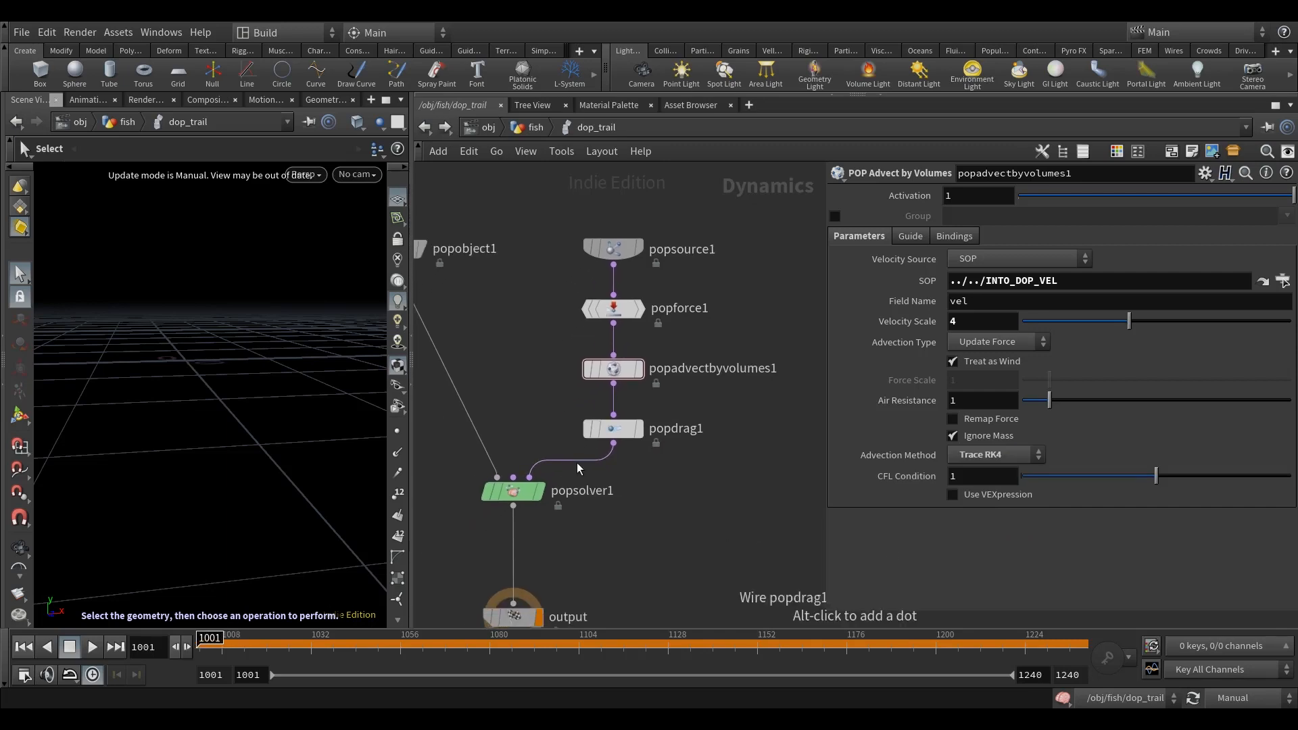
pyautogui.click(262, 608)
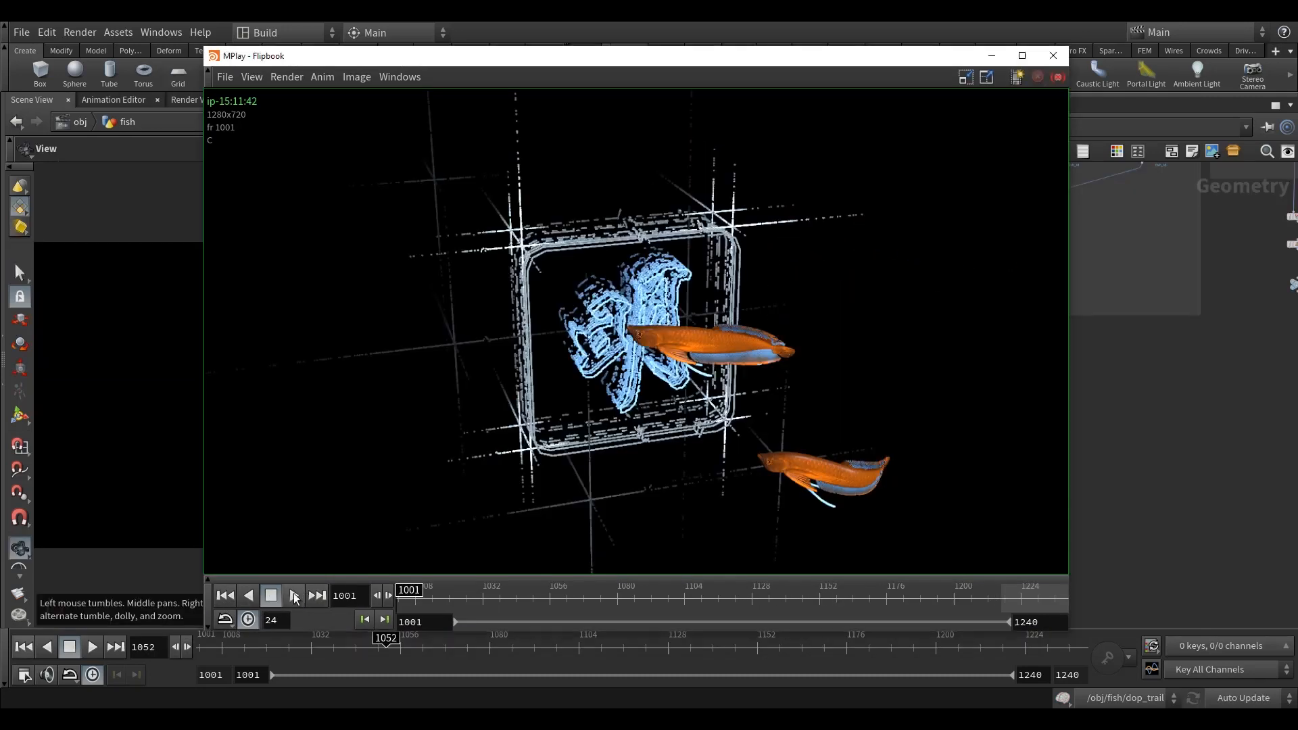
pyautogui.click(295, 596)
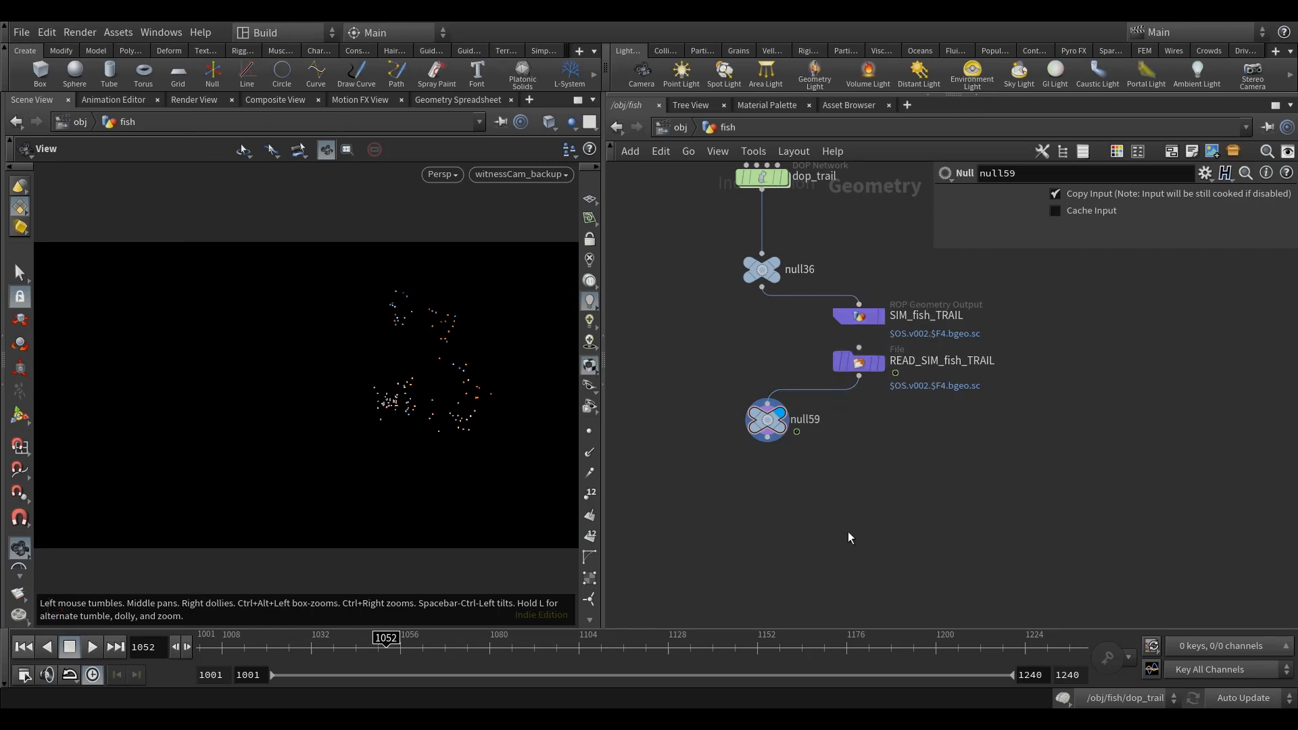
# Step: Add an Attribute Delete node after null59 and display it
pyautogui.moveTo(839, 503); pyautogui.dragTo(823, 455, button='middle')
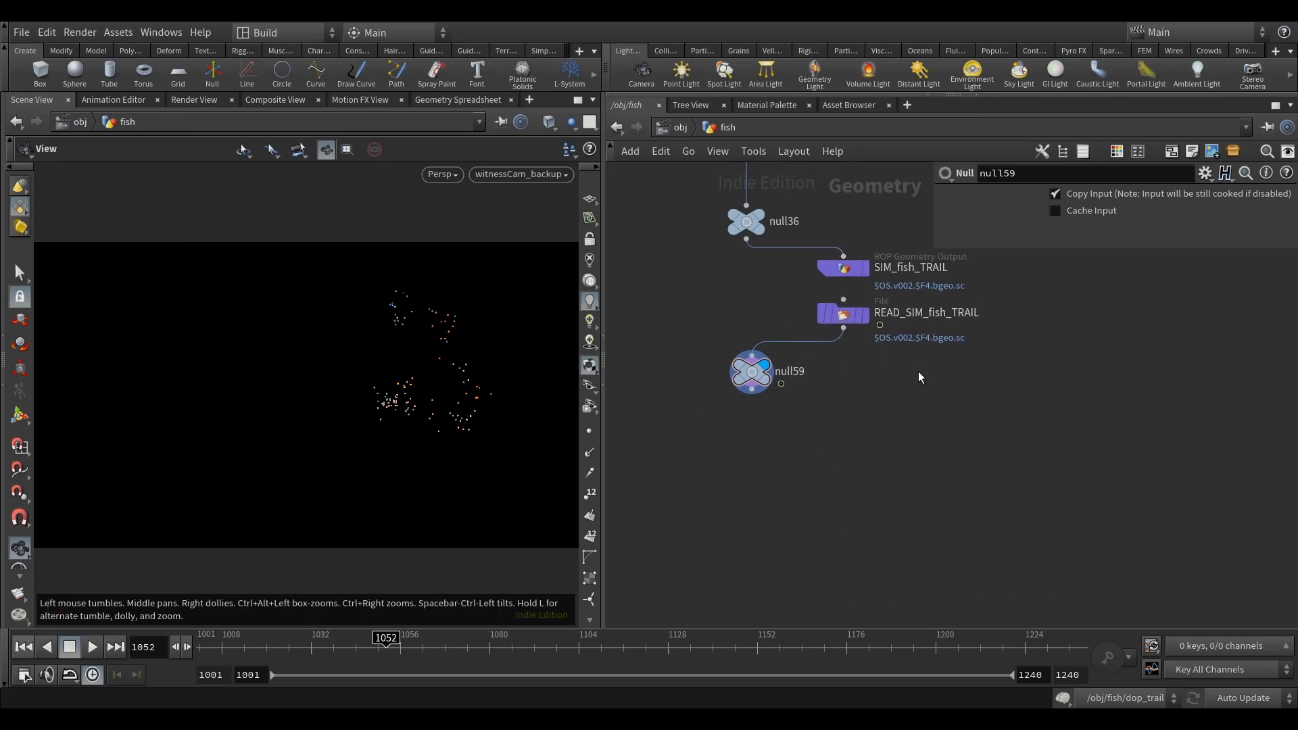
pyautogui.press('Tab')
pyautogui.write('attride')
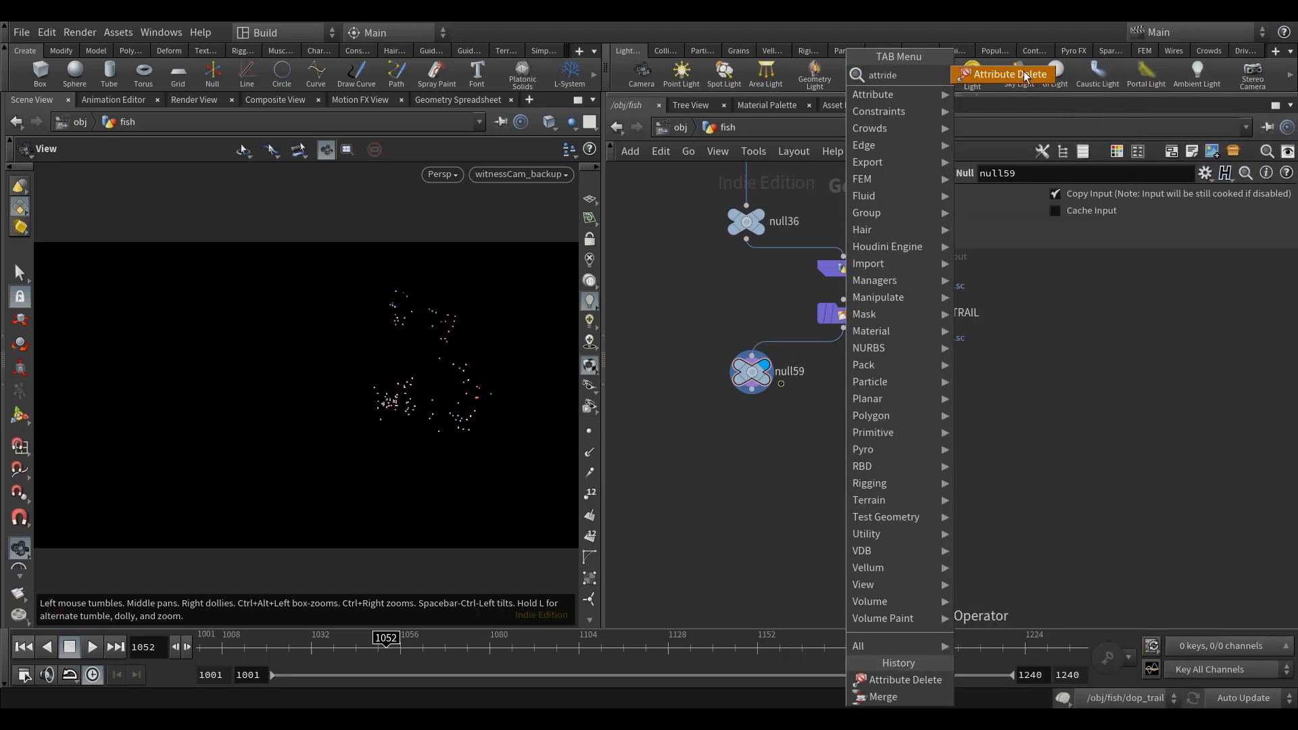
pyautogui.press('Return')
pyautogui.click(755, 429)
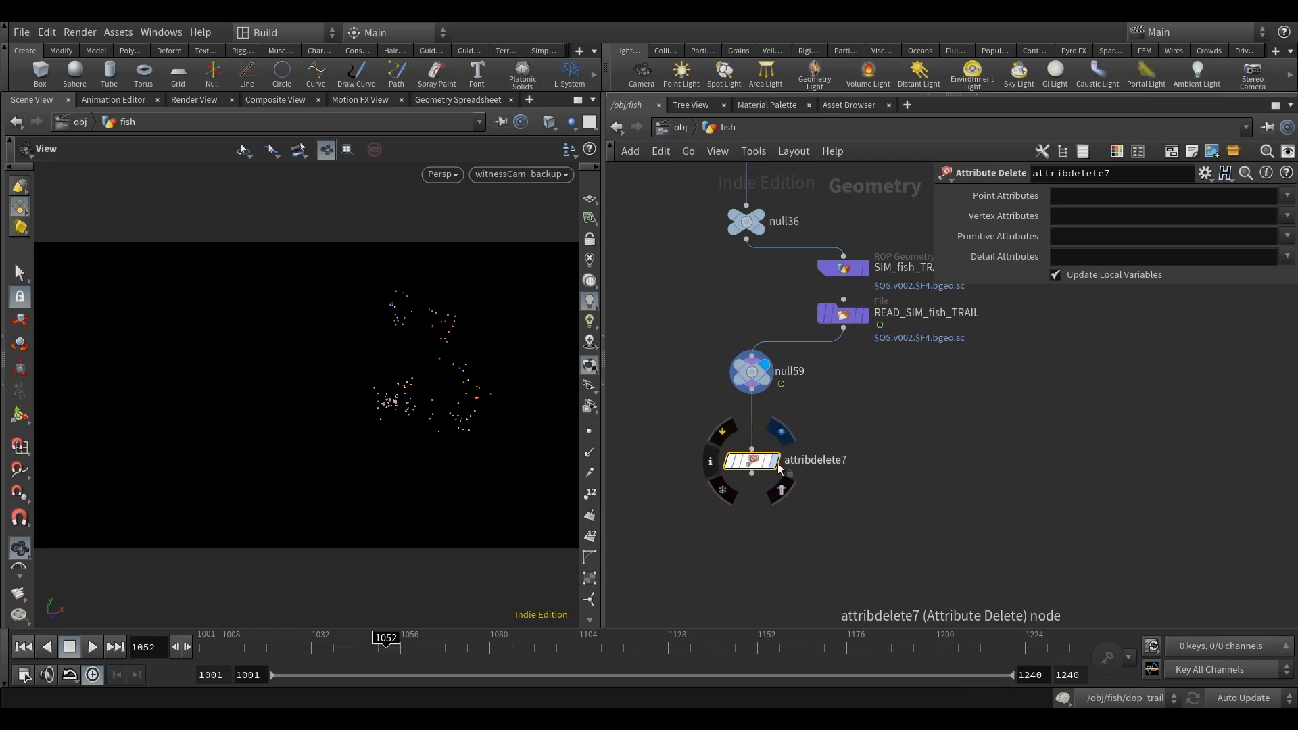
pyautogui.click(753, 406)
# Step: Set attribdelete7 to delete point attributes "* ^age ^Cd ^id ^v" and all (*) vertex, primitive and detail attributes
pyautogui.click(1092, 197)
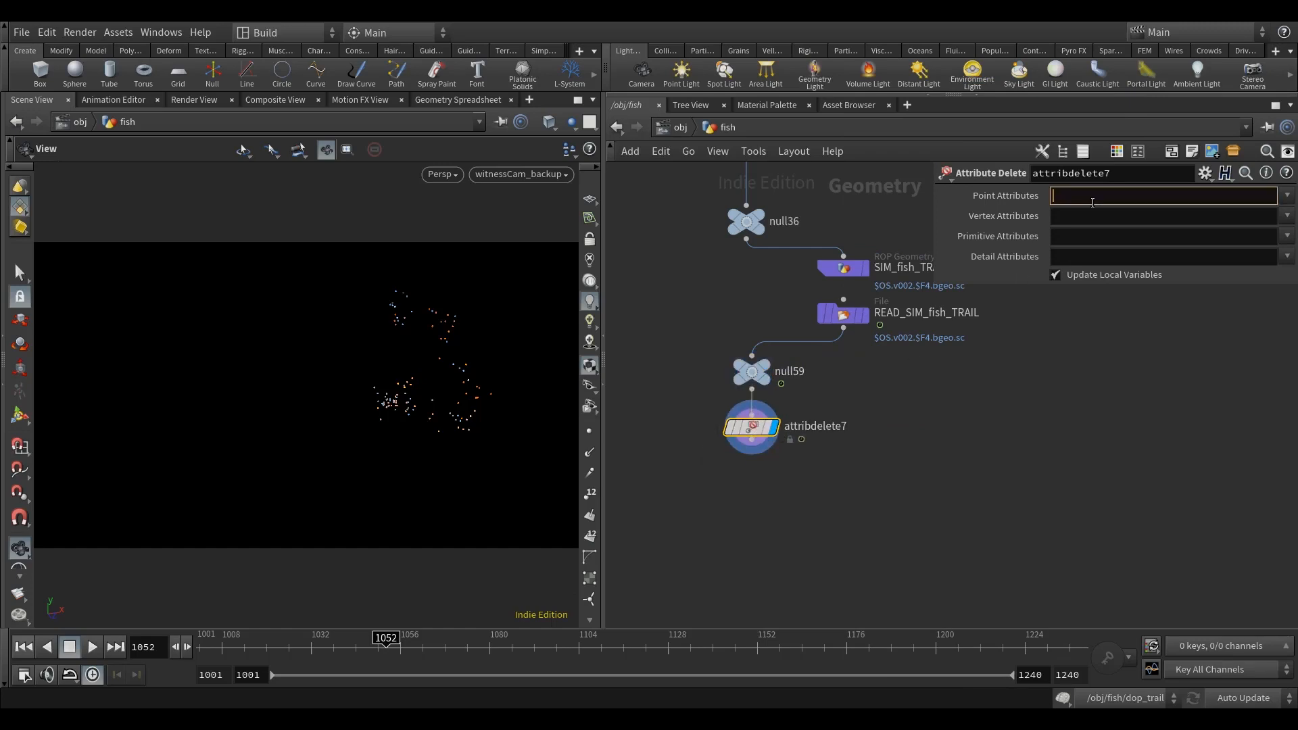
pyautogui.click(1093, 217)
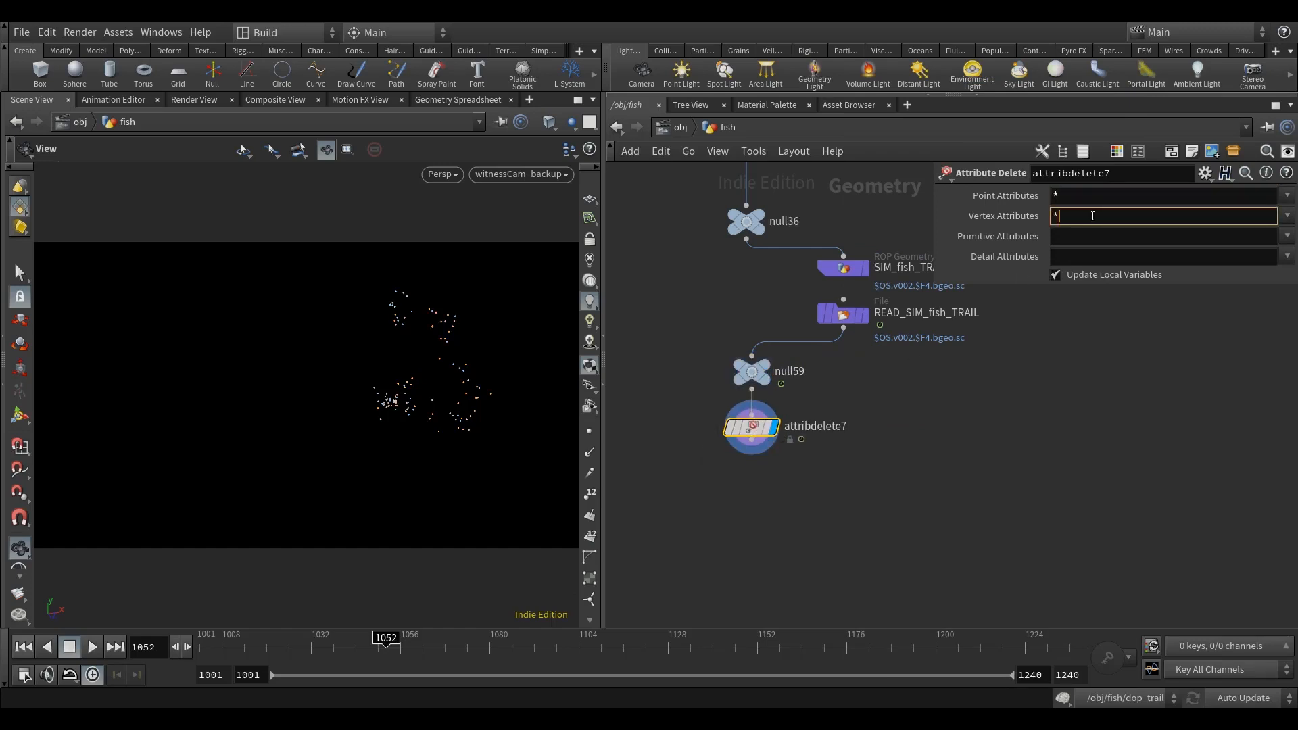
pyautogui.click(1097, 234)
pyautogui.click(1093, 263)
pyautogui.click(1111, 202)
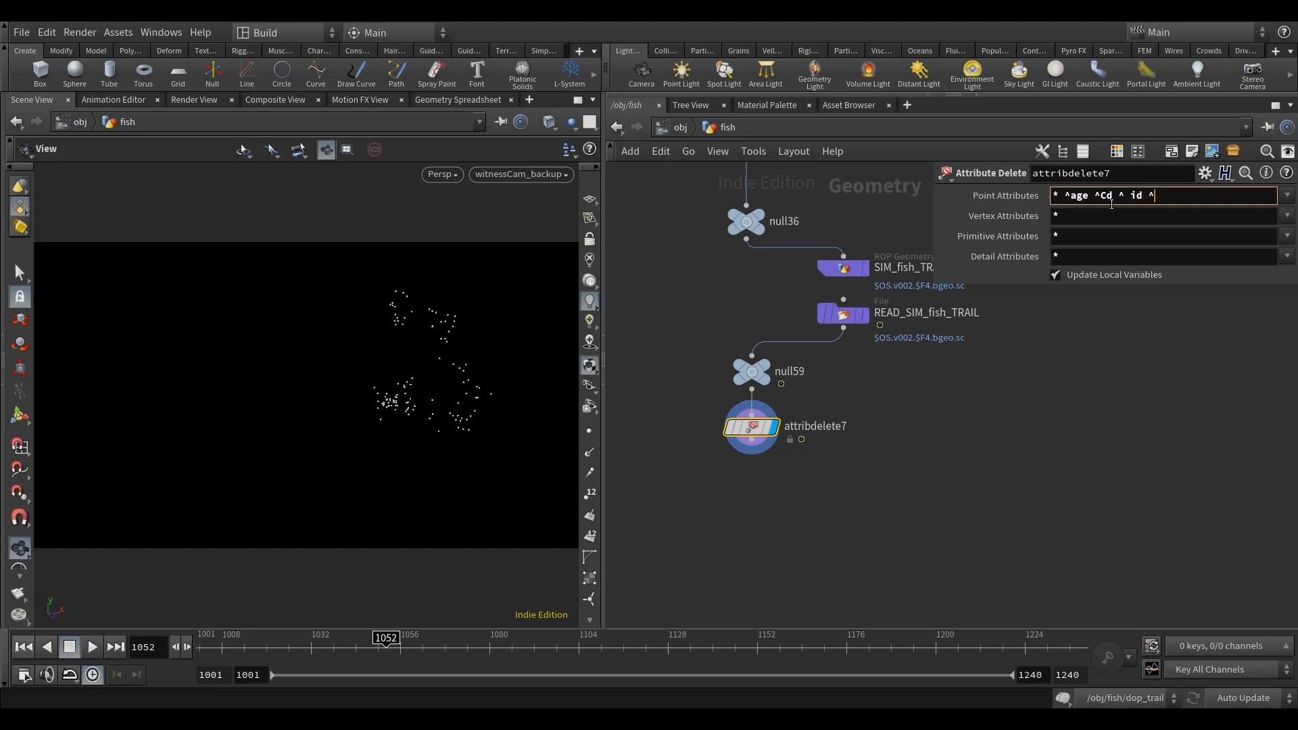
pyautogui.press('BackSpace')
pyautogui.press('Return')
pyautogui.moveTo(754, 433)
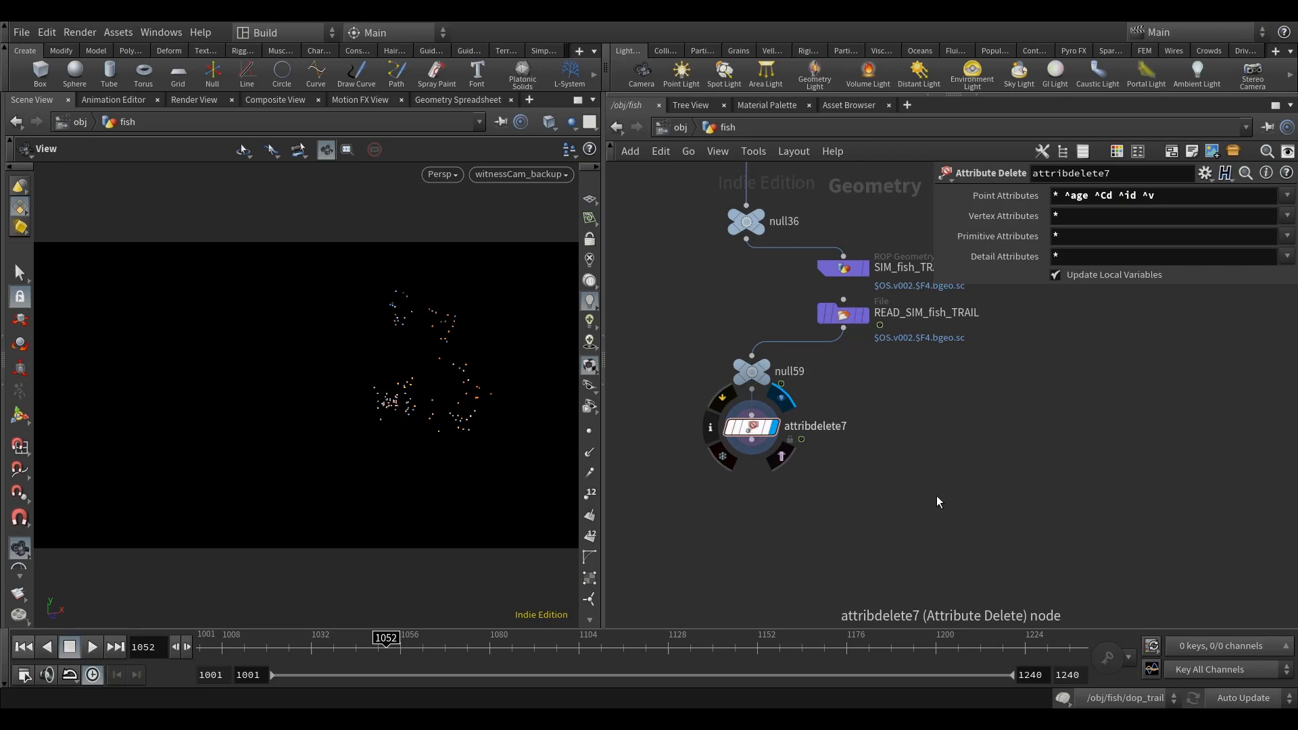
# Step: Add and display a Group Delete node after attribdelete7, aligned below it, with its groups set to *
pyautogui.moveTo(872, 476); pyautogui.dragTo(890, 446, button='middle')
pyautogui.press('Tab')
pyautogui.write('groupde')
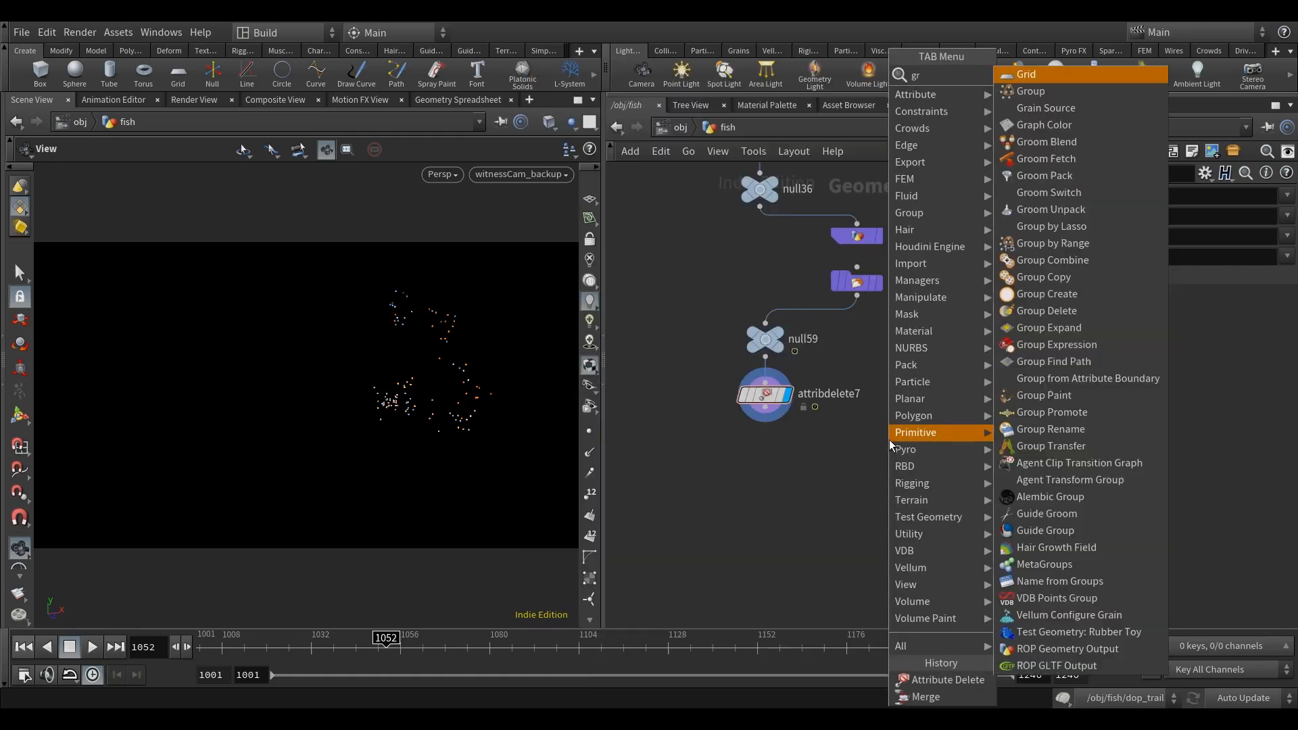
pyautogui.press('Return')
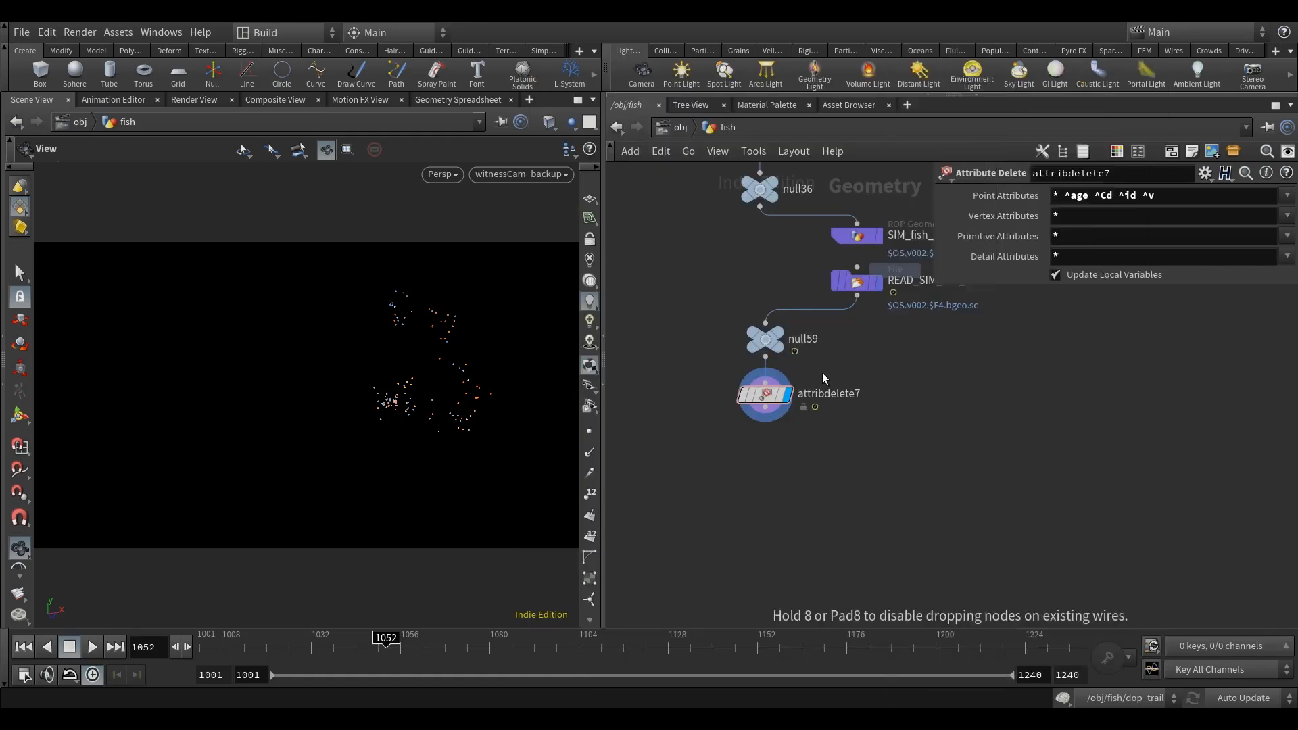
pyautogui.click(773, 454)
pyautogui.moveTo(772, 447); pyautogui.dragTo(804, 469)
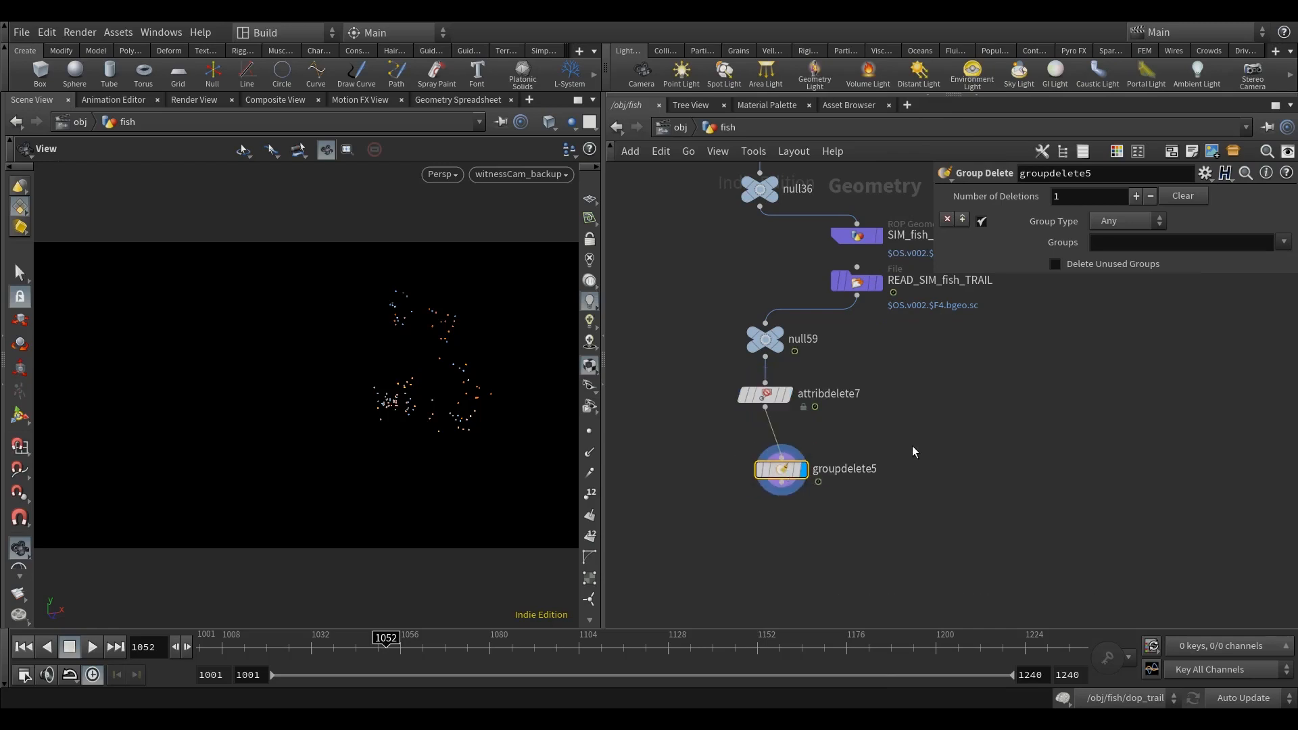
pyautogui.moveTo(902, 457); pyautogui.dragTo(884, 461, button='middle')
pyautogui.moveTo(770, 481); pyautogui.dragTo(754, 481)
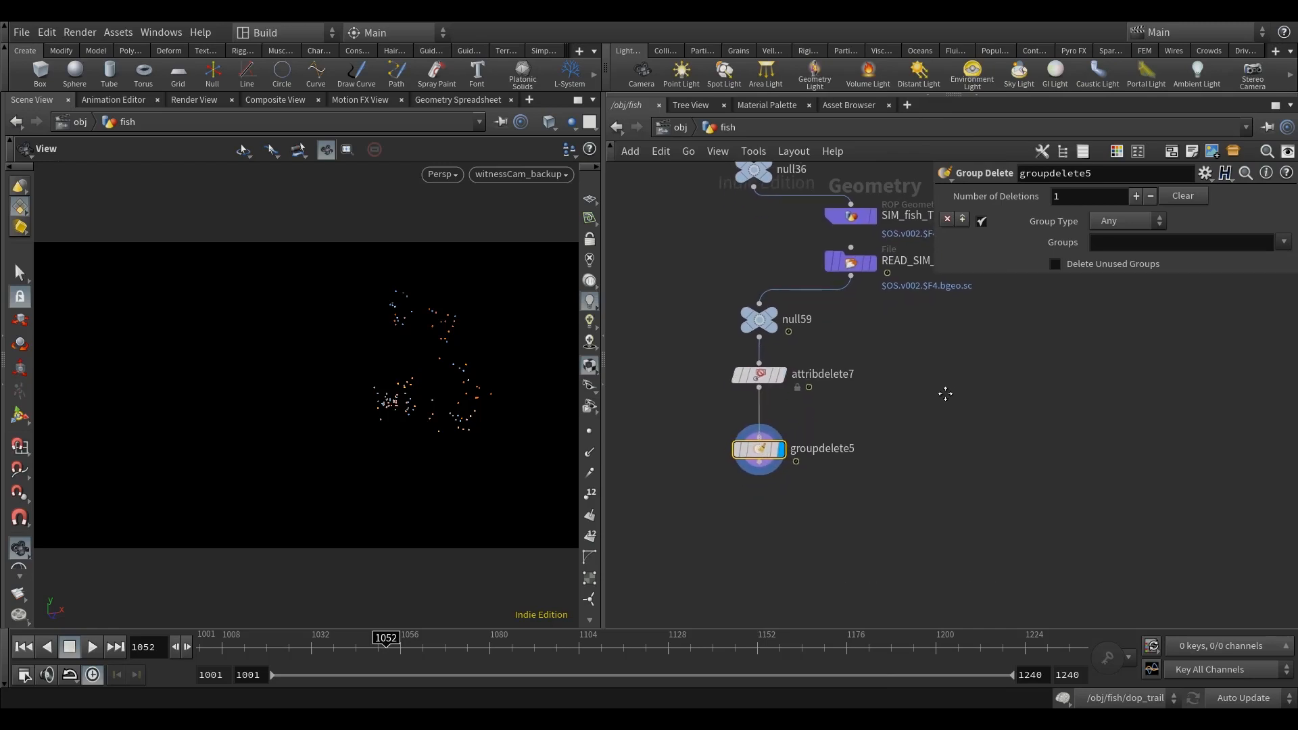
pyautogui.click(1185, 242)
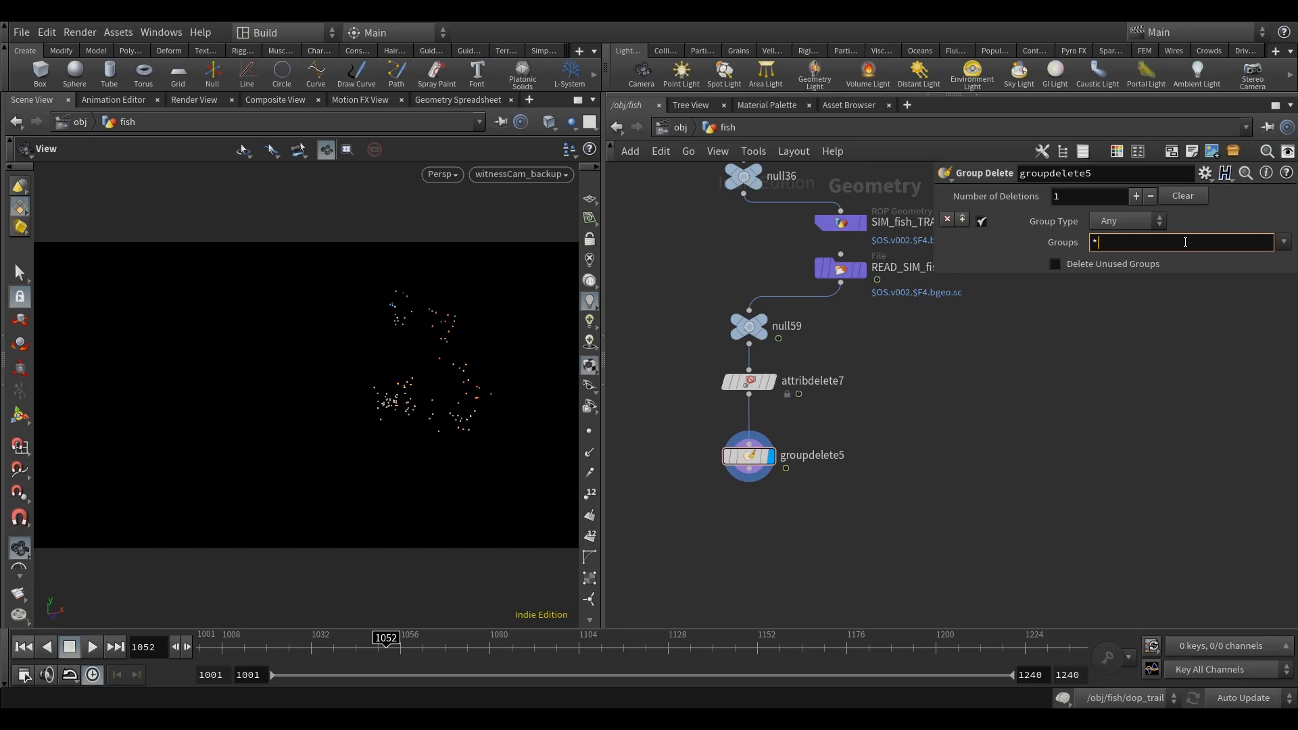
# Step: Enter * as the groups for groupdelete5 to delete and inspect the node's remaining attributes
pyautogui.write('*')
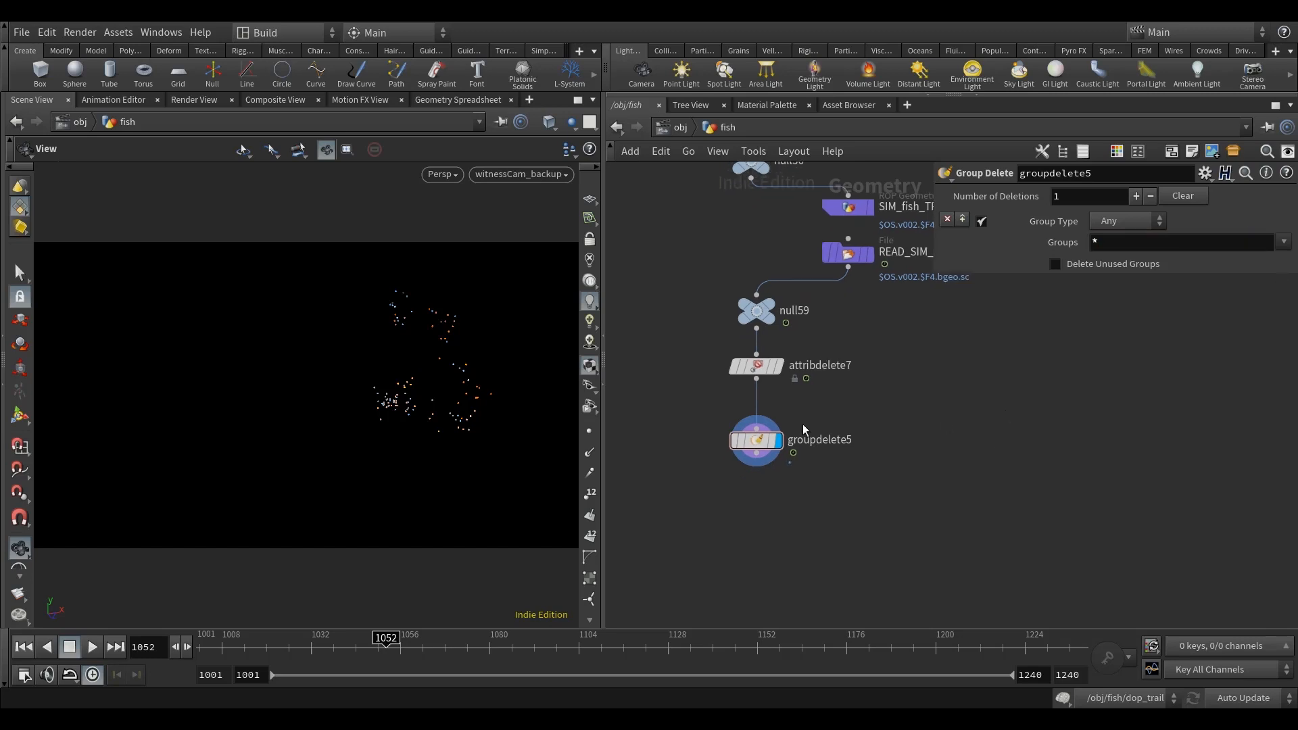
pyautogui.middleClick(755, 442)
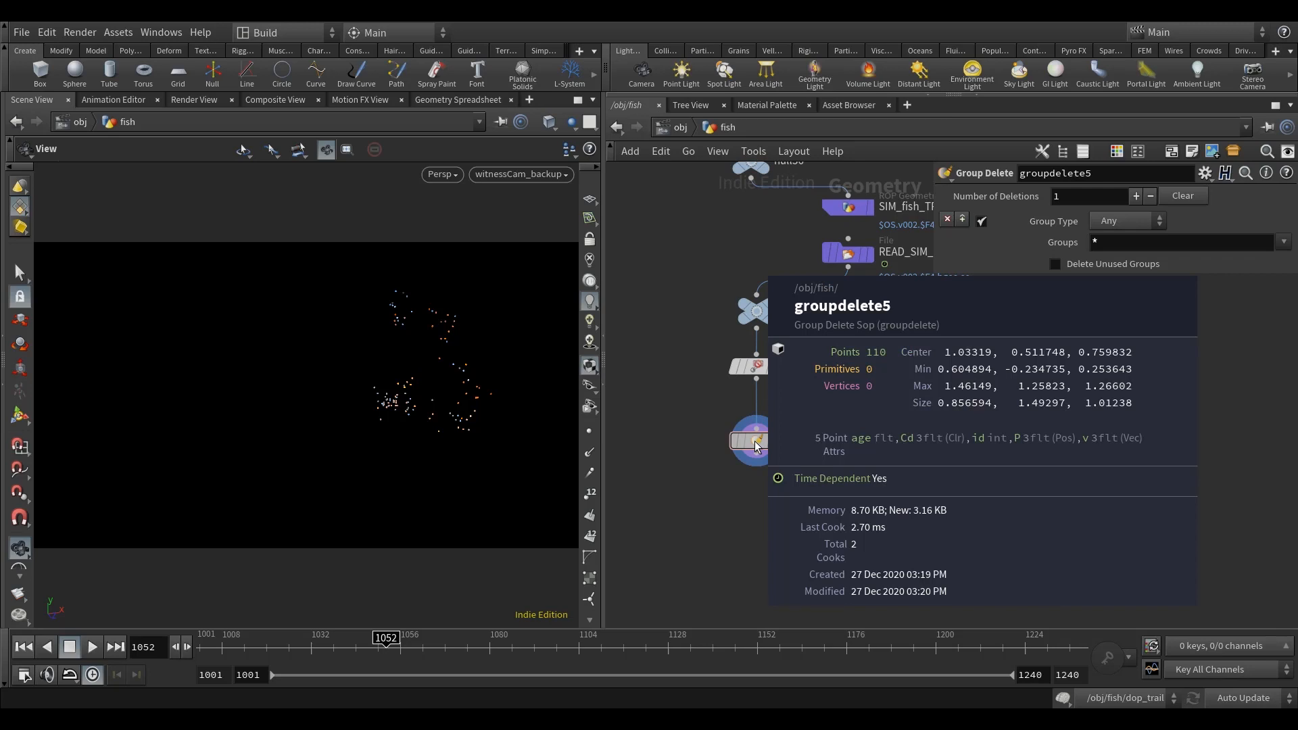
pyautogui.moveTo(941, 464); pyautogui.dragTo(987, 473, button='middle')
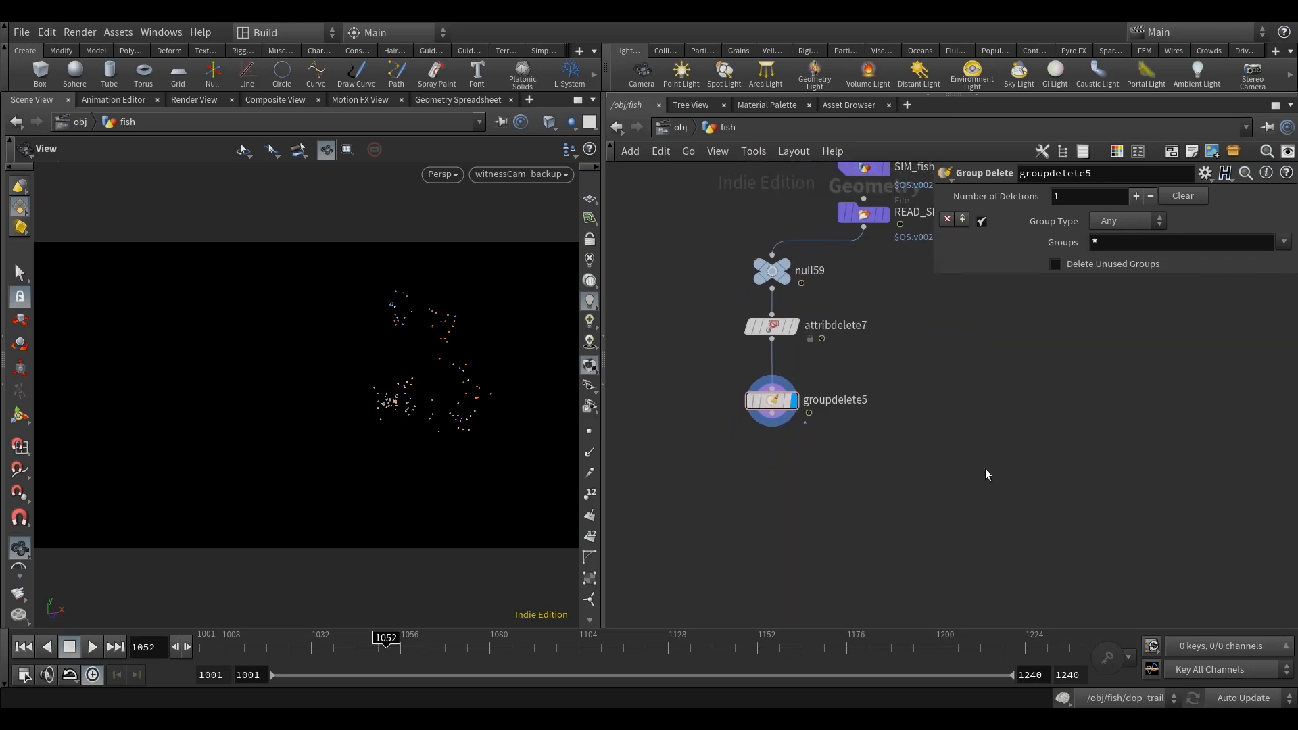
# Step: Add a Point Wrangle after groupdelete5, align it below and display it
pyautogui.press('Tab')
pyautogui.write('pointwr')
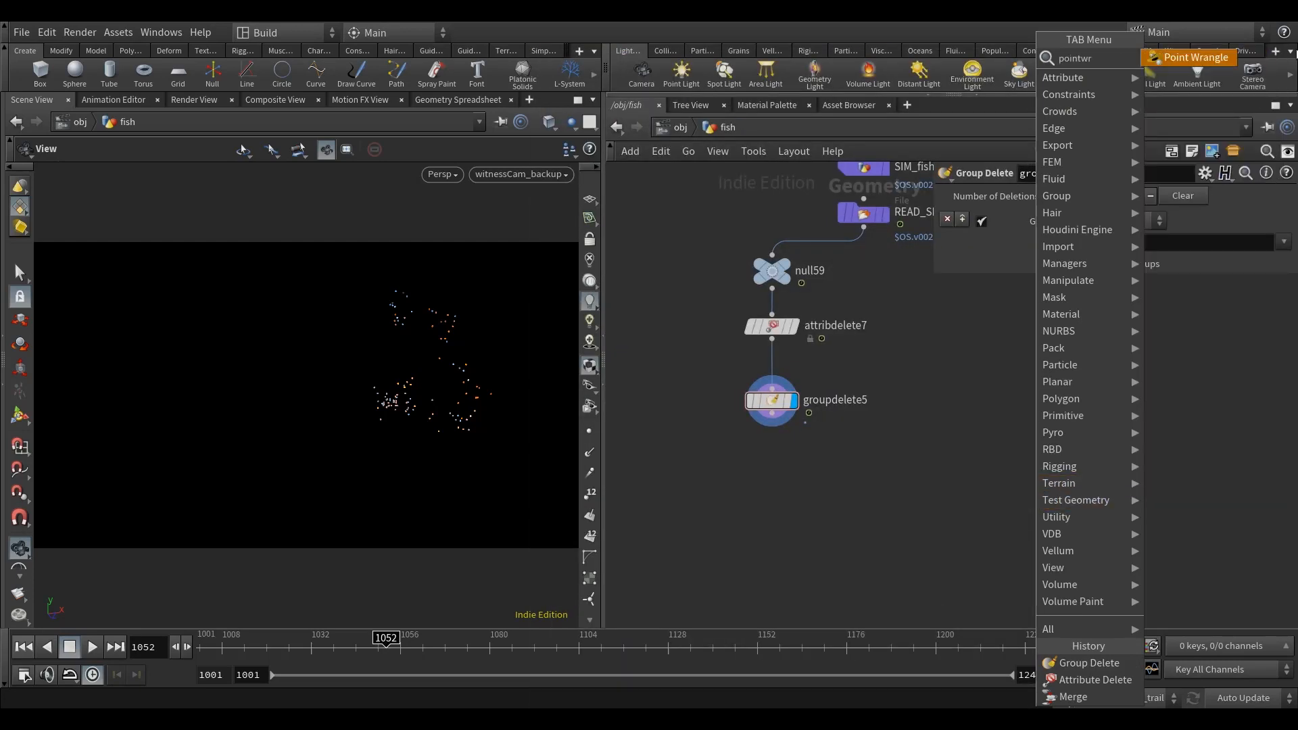
pyautogui.click(1227, 64)
pyautogui.click(777, 471)
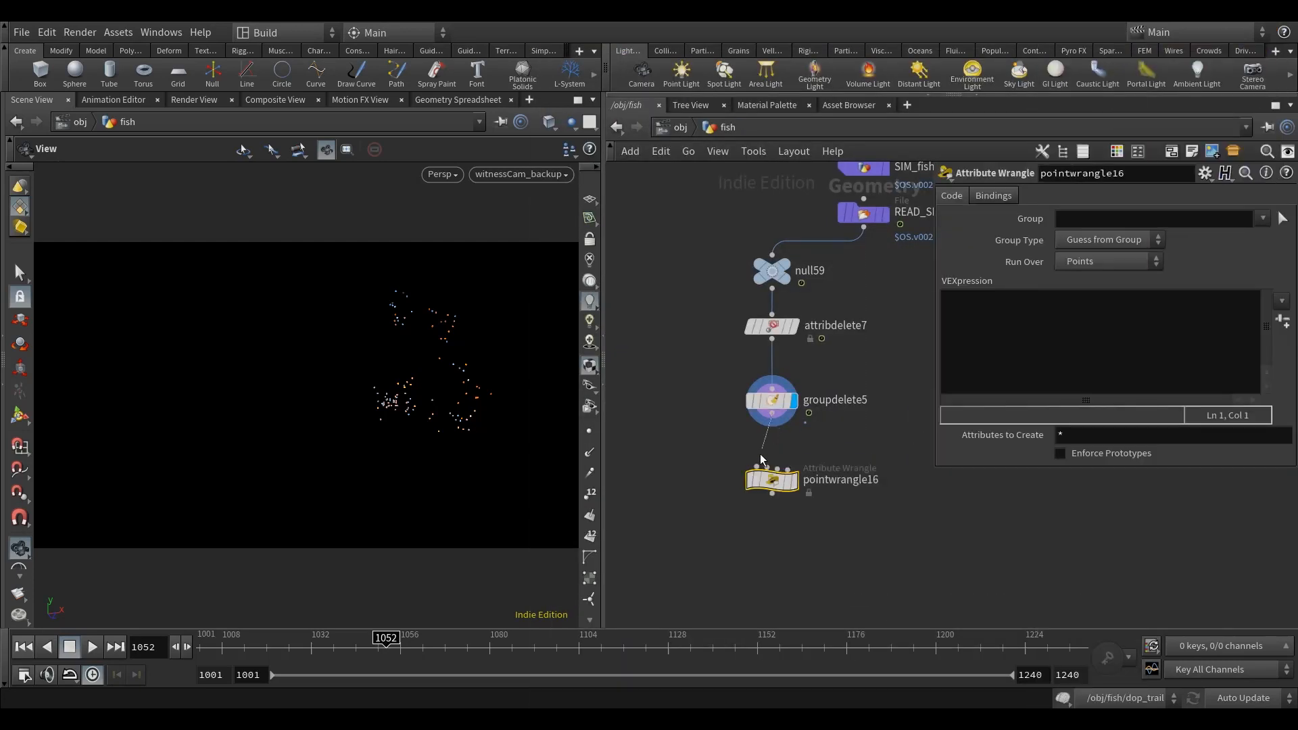
pyautogui.click(786, 493)
pyautogui.moveTo(786, 492); pyautogui.dragTo(727, 499, button='middle')
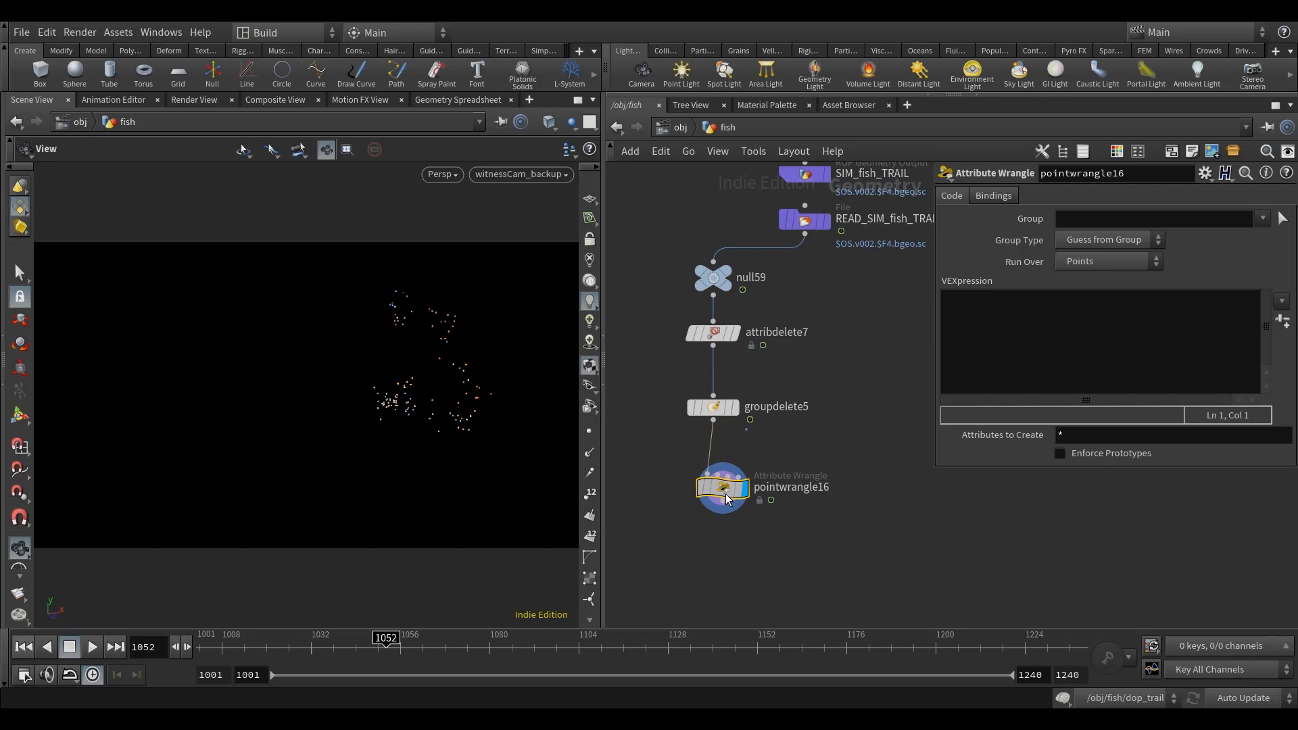
# Step: Write the wrangle code v@N = set(0, 0, 1); and v@up = set(0, 1, 0); on separate lines
pyautogui.click(1078, 351)
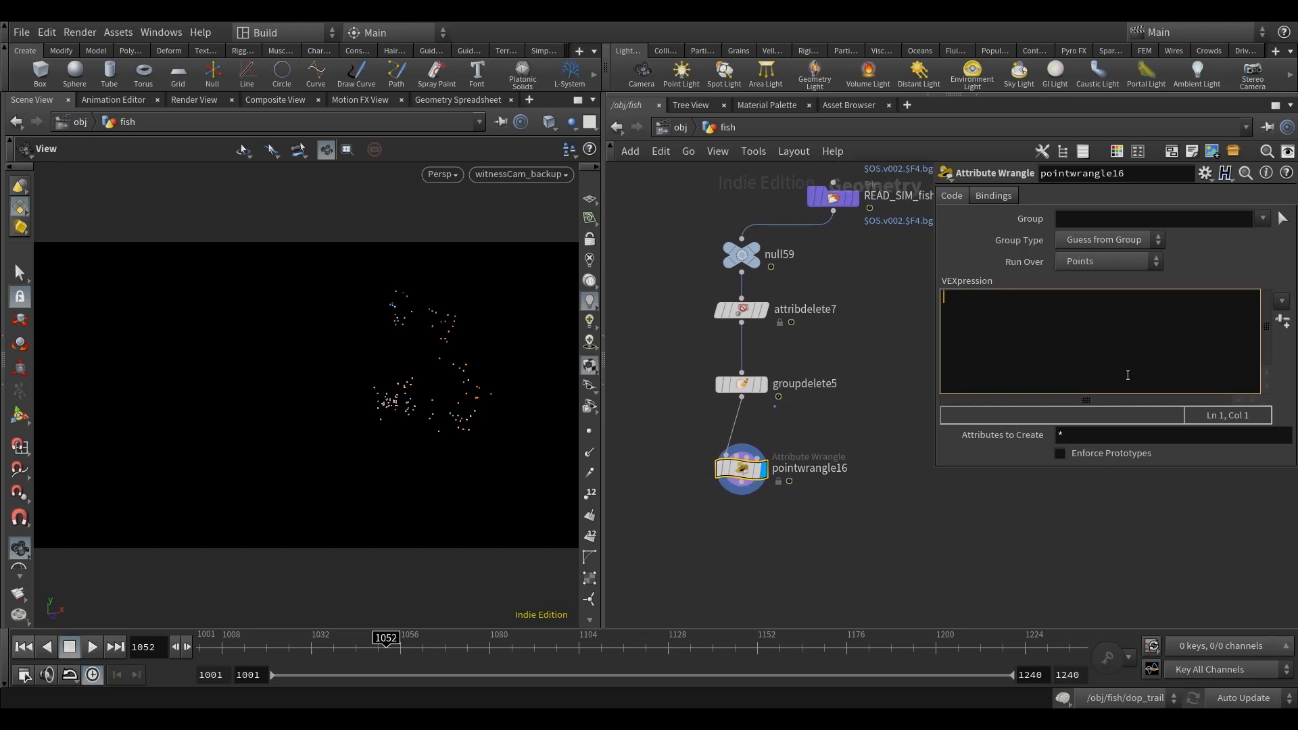
pyautogui.write('v@N = set( 0, 0, 1);')
pyautogui.press('Return')
pyautogui.write('v@up = set(0,')
pyautogui.click(856, 415)
pyautogui.moveTo(857, 415); pyautogui.dragTo(869, 347, button='middle')
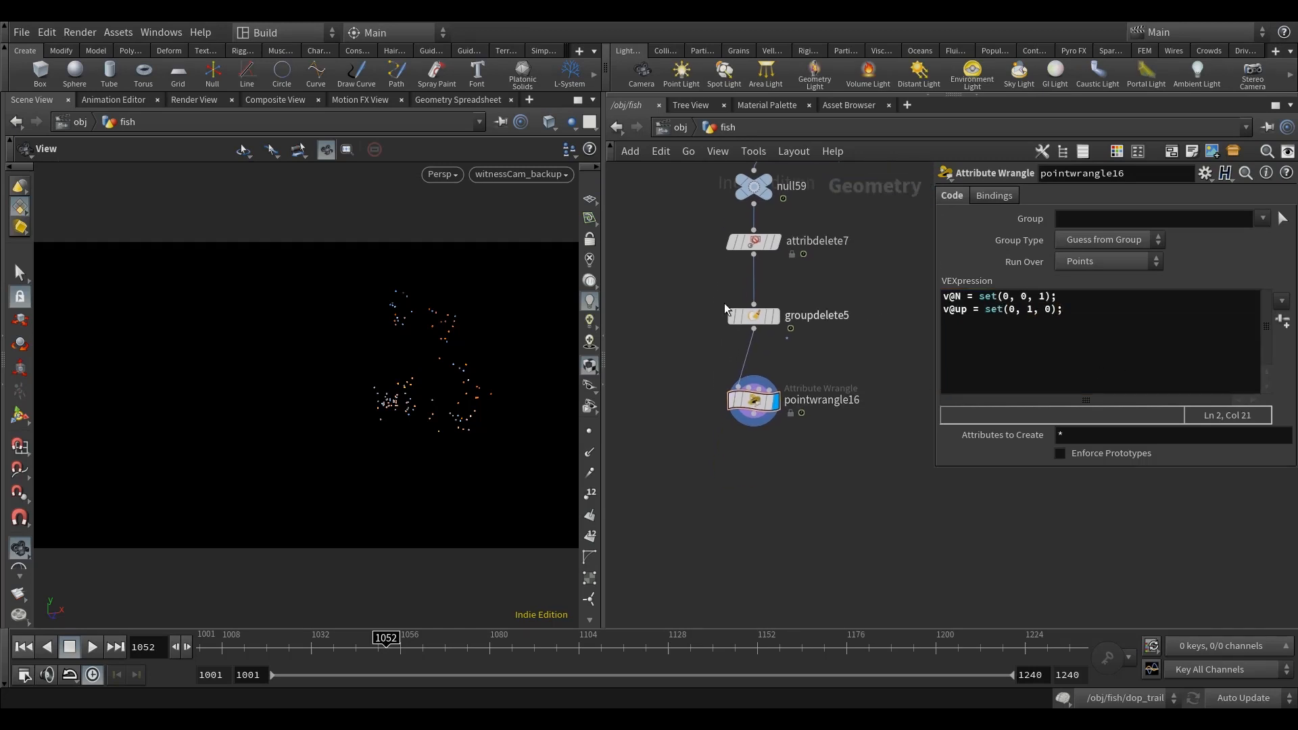
# Step: Widen the network editor by narrowing the scene view
pyautogui.moveTo(604, 248); pyautogui.dragTo(525, 249)
pyautogui.moveTo(856, 367); pyautogui.dragTo(864, 388, button='middle')
pyautogui.moveTo(826, 519); pyautogui.dragTo(847, 446, button='middle')
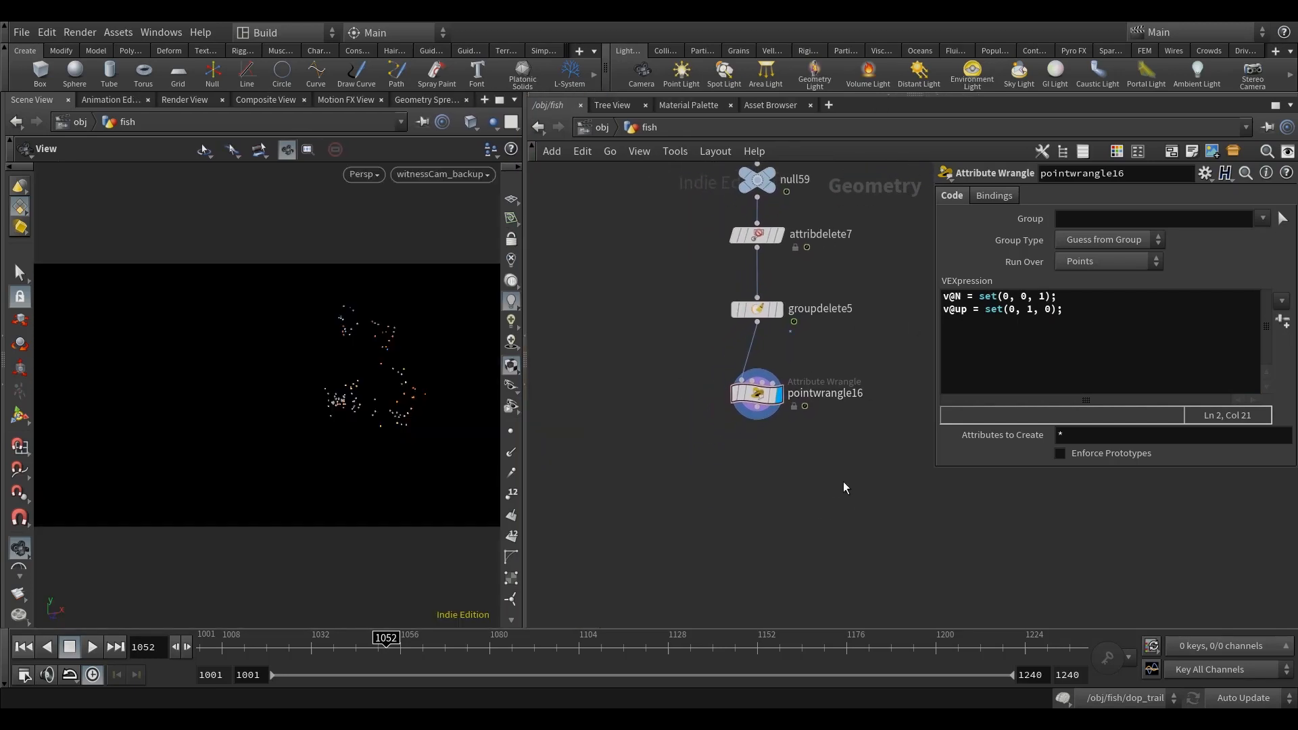
pyautogui.moveTo(803, 497); pyautogui.dragTo(794, 507, button='middle')
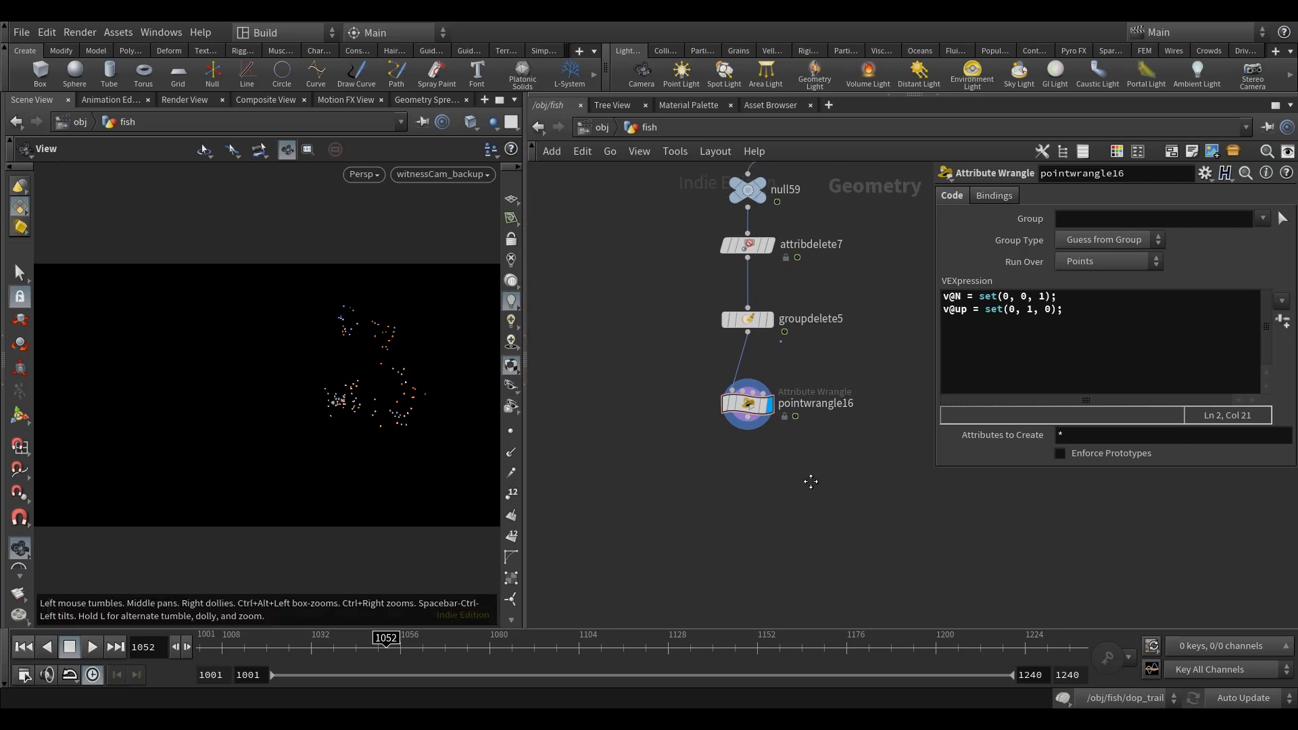
# Step: Add and display a Point VOP after pointwrangle16 and open its internal network
pyautogui.moveTo(822, 482); pyautogui.dragTo(766, 493, button='middle')
pyautogui.press('Tab')
pyautogui.write('point v')
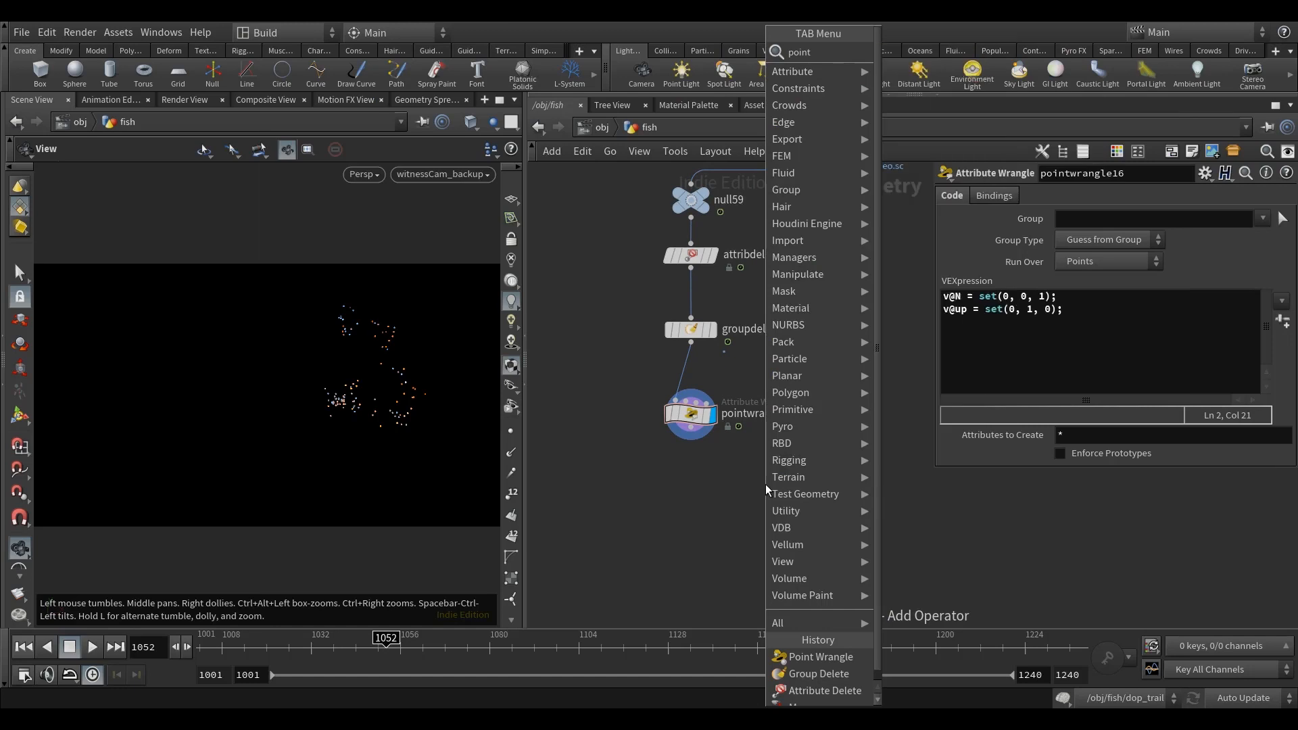
pyautogui.click(922, 65)
pyautogui.click(699, 494)
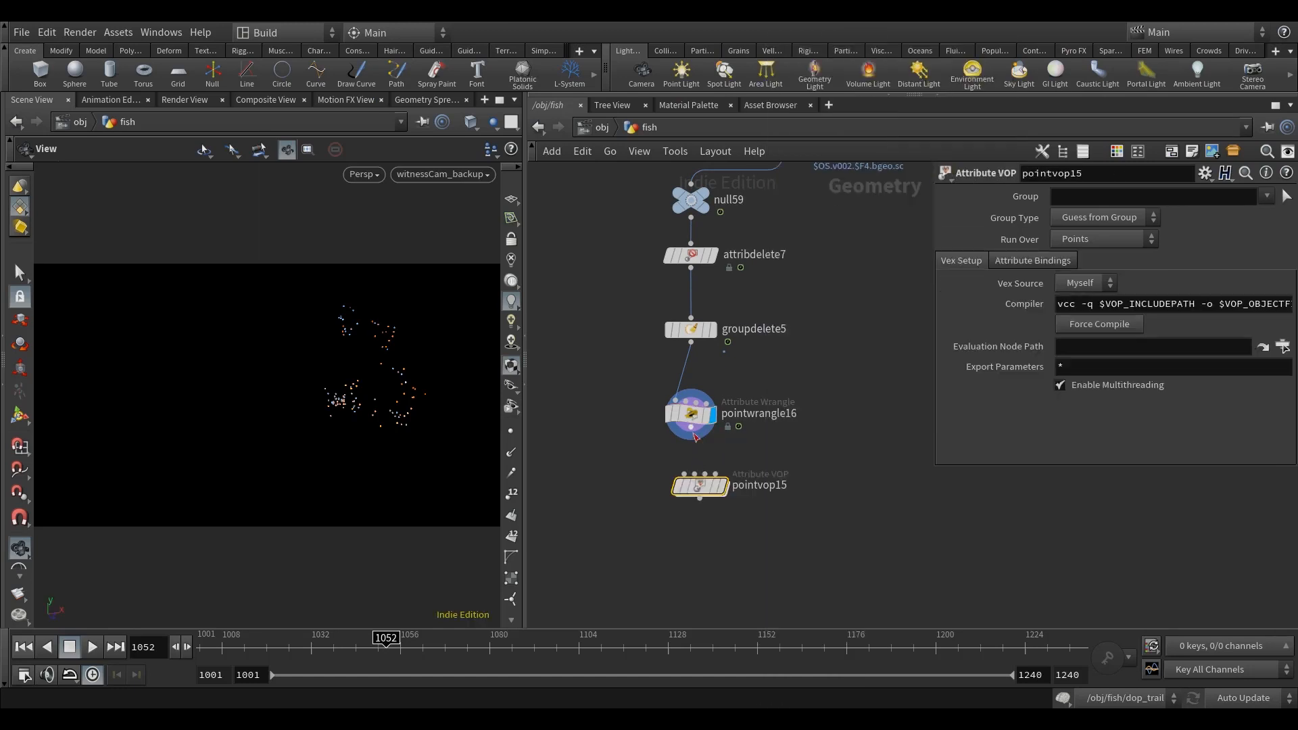
pyautogui.doubleClick(700, 493)
pyautogui.scroll(1, 640, 422)
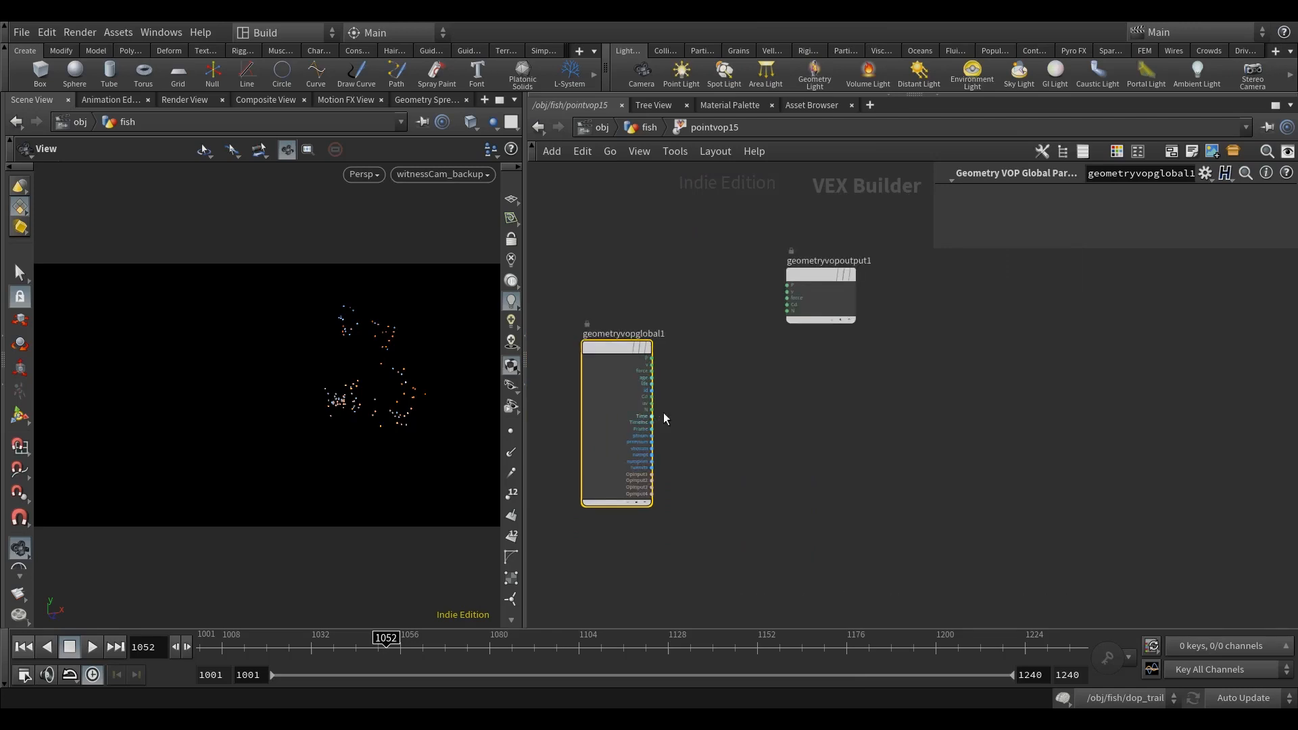
# Step: Move the geometry output node away from the globals and add an Integer to Float node fed by id
pyautogui.moveTo(801, 277); pyautogui.dragTo(960, 331)
pyautogui.scroll(1, 669, 436)
pyautogui.scroll(1, 654, 431)
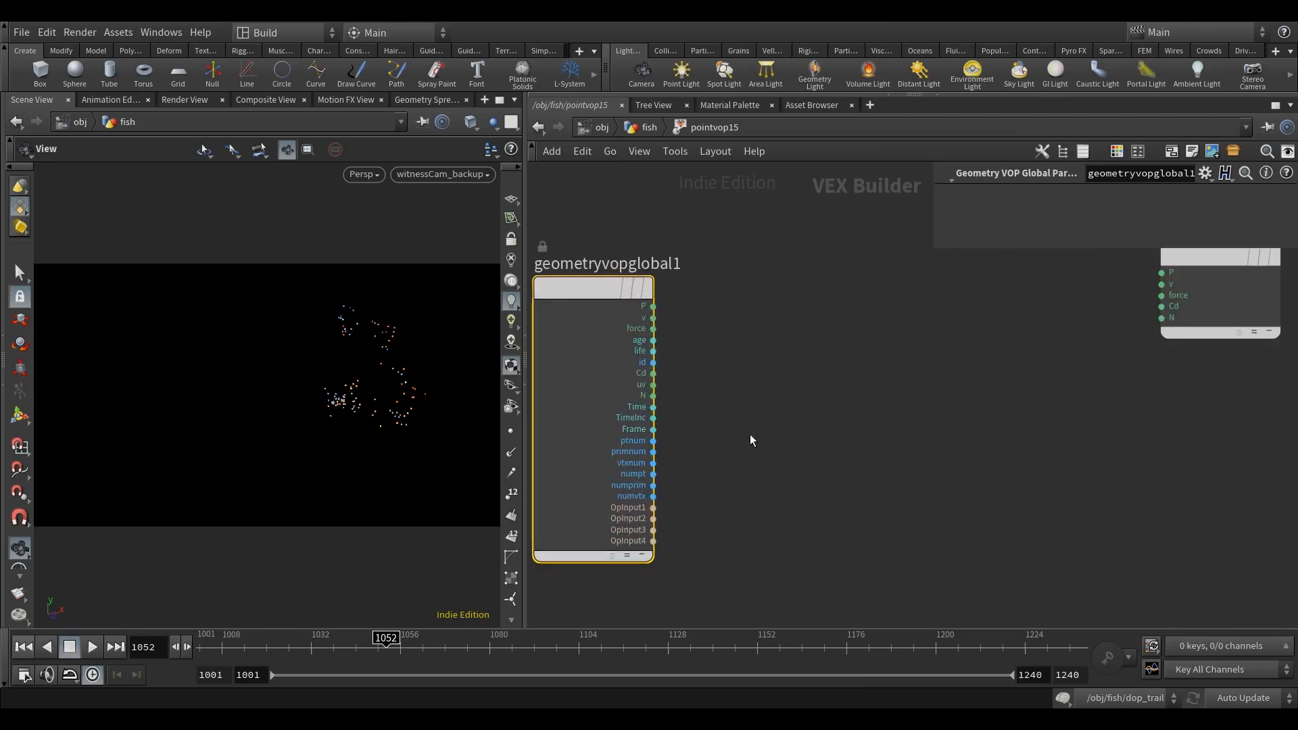
pyautogui.press('Tab')
pyautogui.write('int')
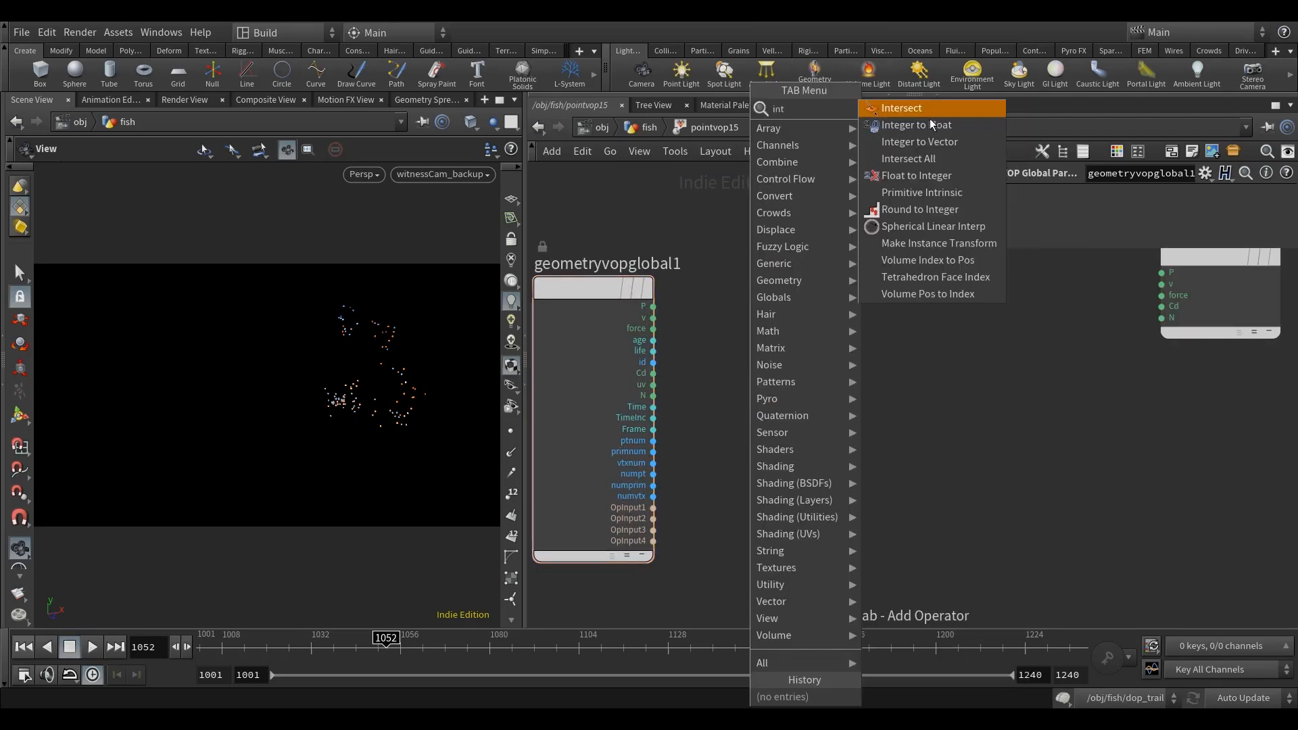
pyautogui.click(930, 123)
pyautogui.click(856, 387)
pyautogui.moveTo(652, 362); pyautogui.dragTo(796, 392)
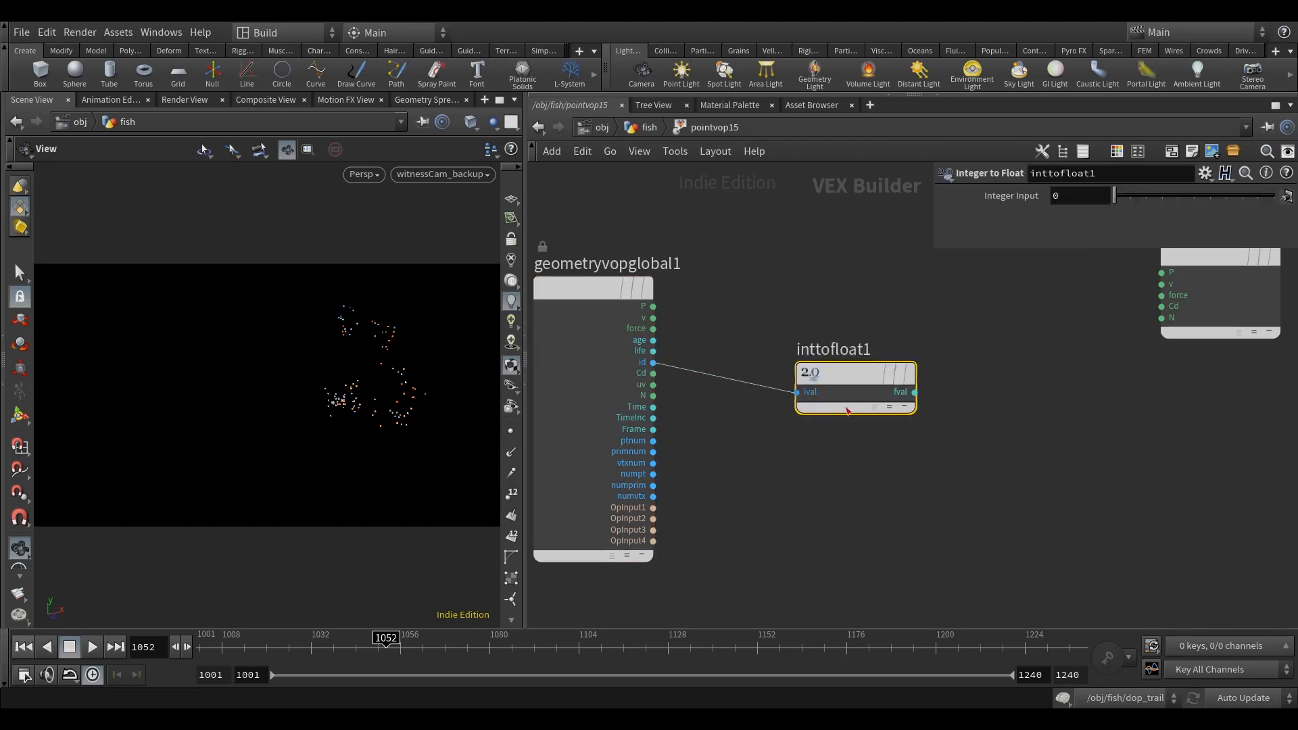
# Step: Add a Multiply Add Constant node and feed it the float output of inttofloat1
pyautogui.scroll(-3, 720, 432)
pyautogui.click(907, 480)
pyautogui.press('Tab')
pyautogui.write('mul')
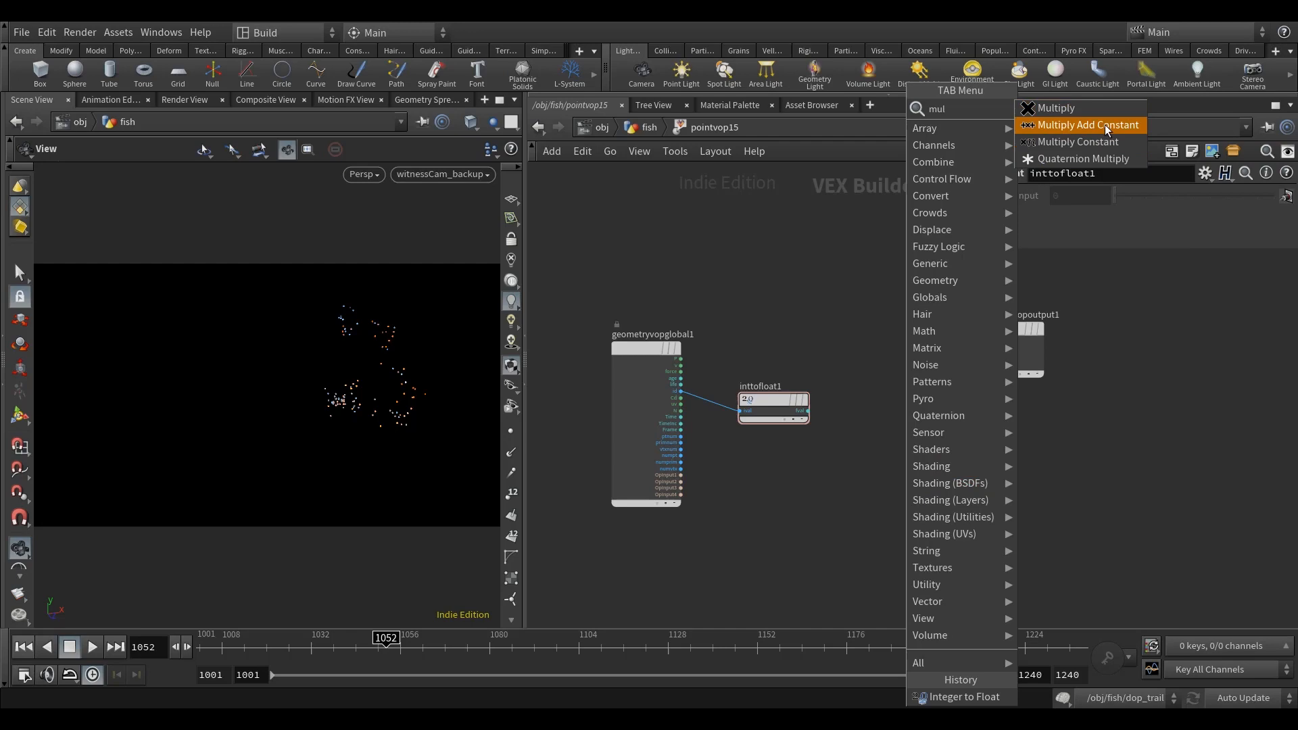
pyautogui.click(1089, 124)
pyautogui.click(891, 425)
pyautogui.scroll(3, 714, 411)
pyautogui.click(716, 395)
pyautogui.click(806, 423)
# Step: Set maddconst1's Pre-Add to 940.34, Multiplier to 820.45 and Post-Add to 602.45
pyautogui.moveTo(940, 514); pyautogui.dragTo(844, 518, button='middle')
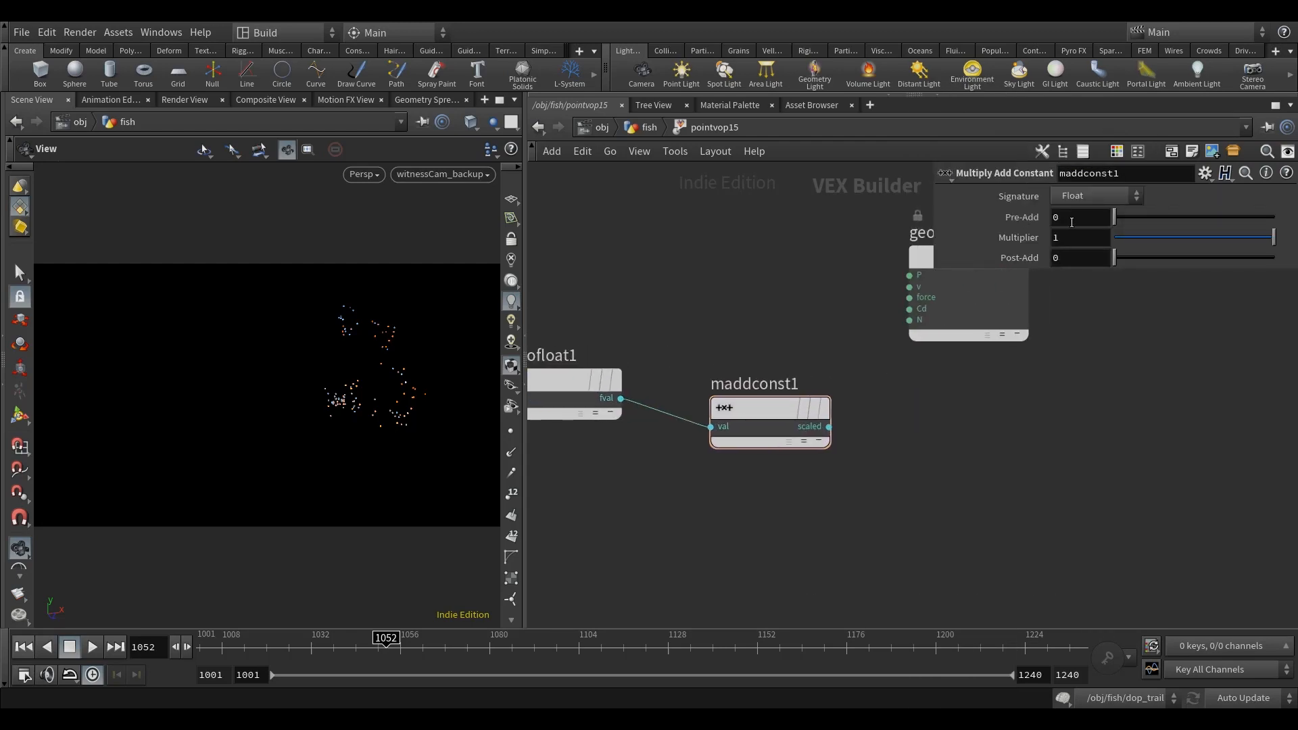
pyautogui.write('940.34')
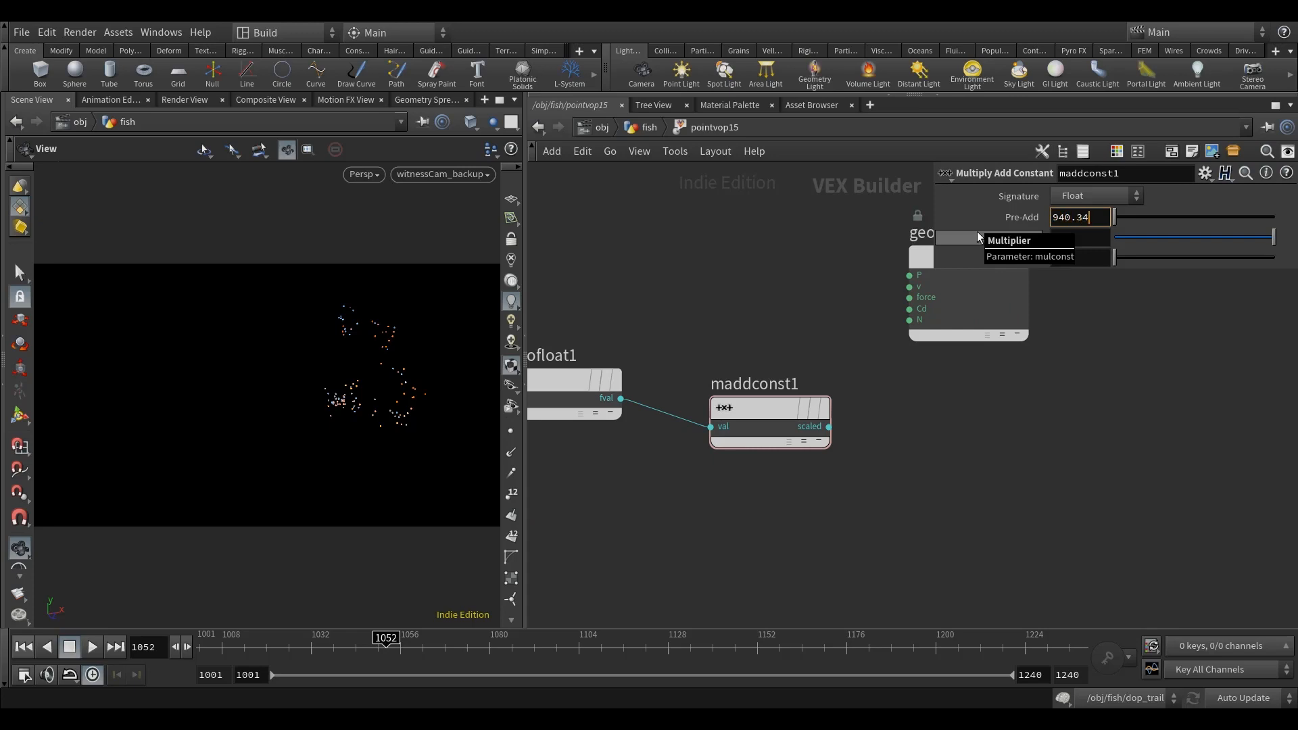
pyautogui.press('Return')
pyautogui.click(1061, 238)
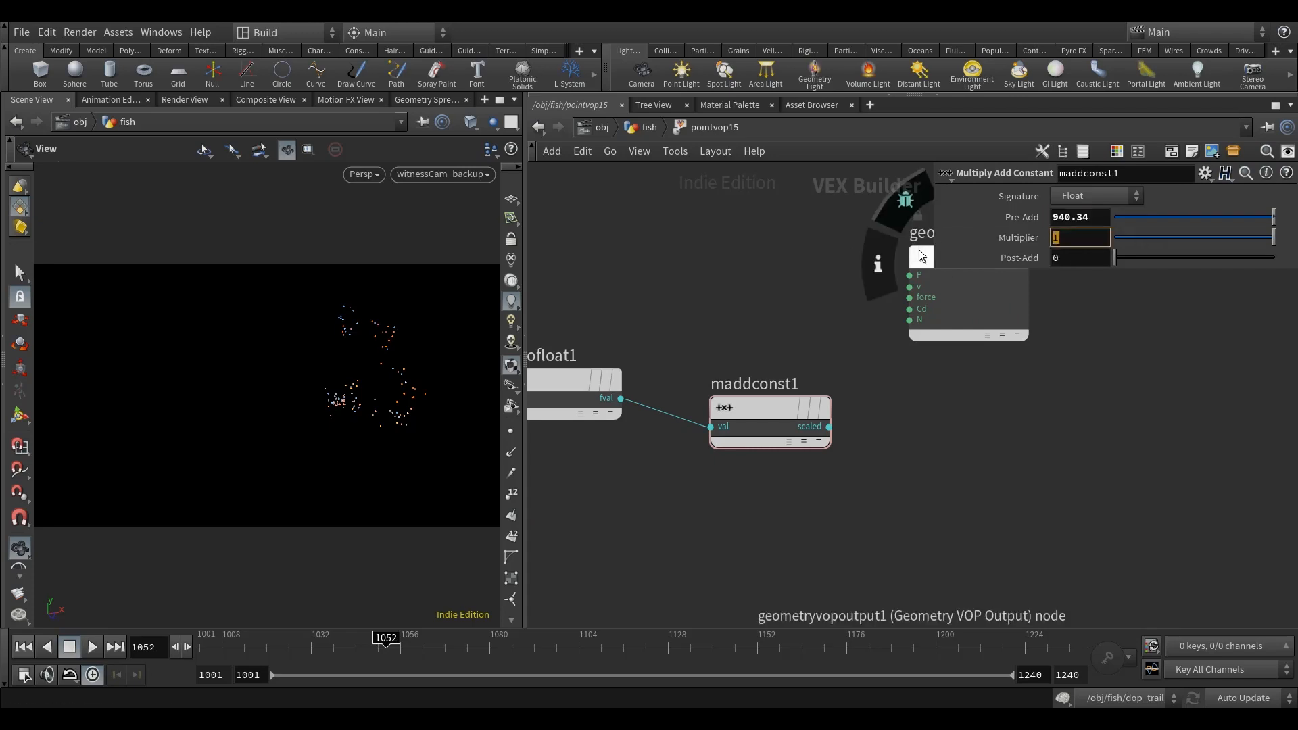
pyautogui.write('820.45')
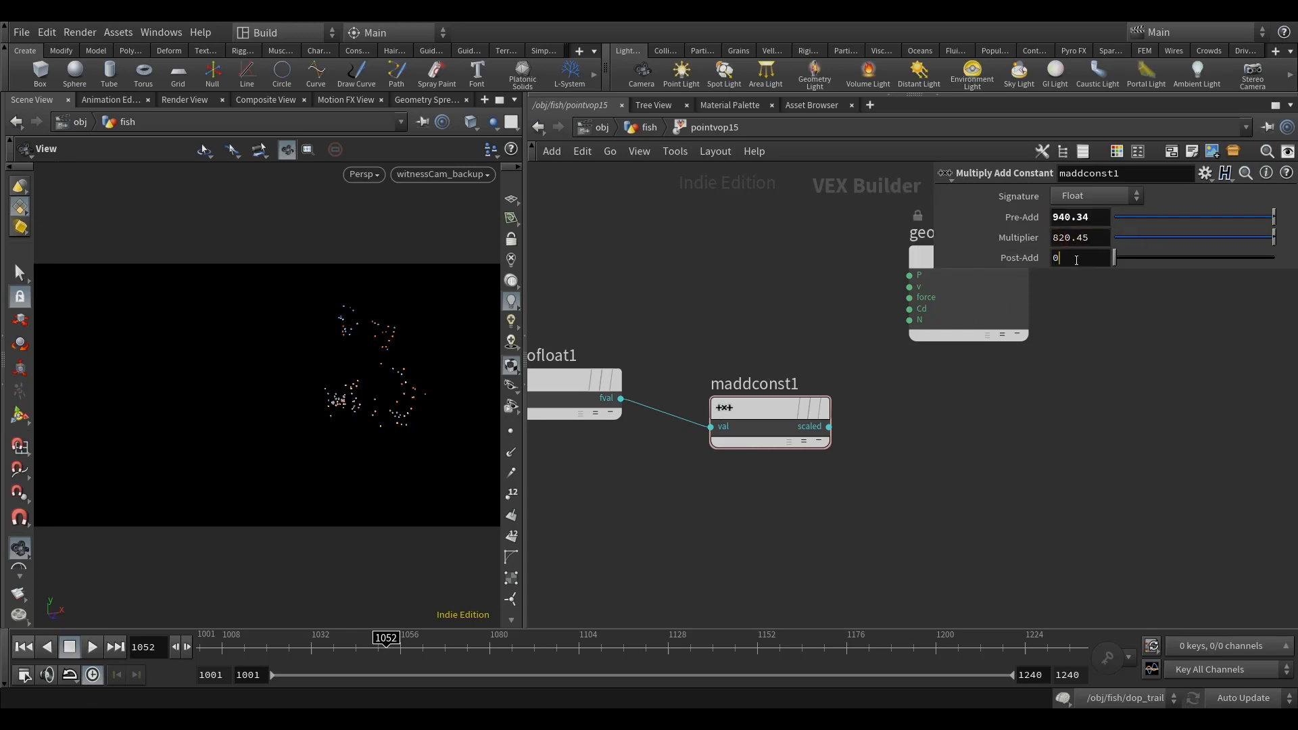
pyautogui.press('Tab')
pyautogui.write('6')
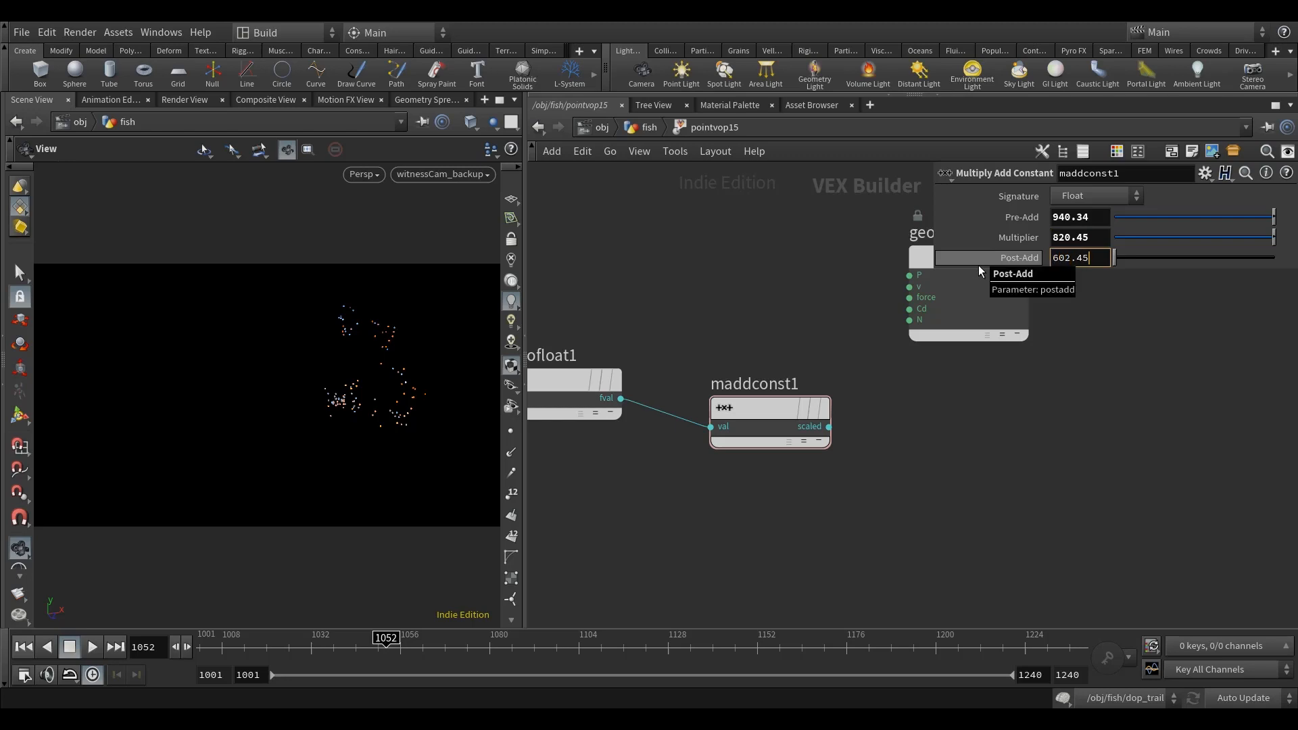
pyautogui.press('Return')
# Step: Add a Random node and connect maddconst1's scaled output to its pos input
pyautogui.scroll(-3, 1020, 456)
pyautogui.press('Tab')
pyautogui.write('r')
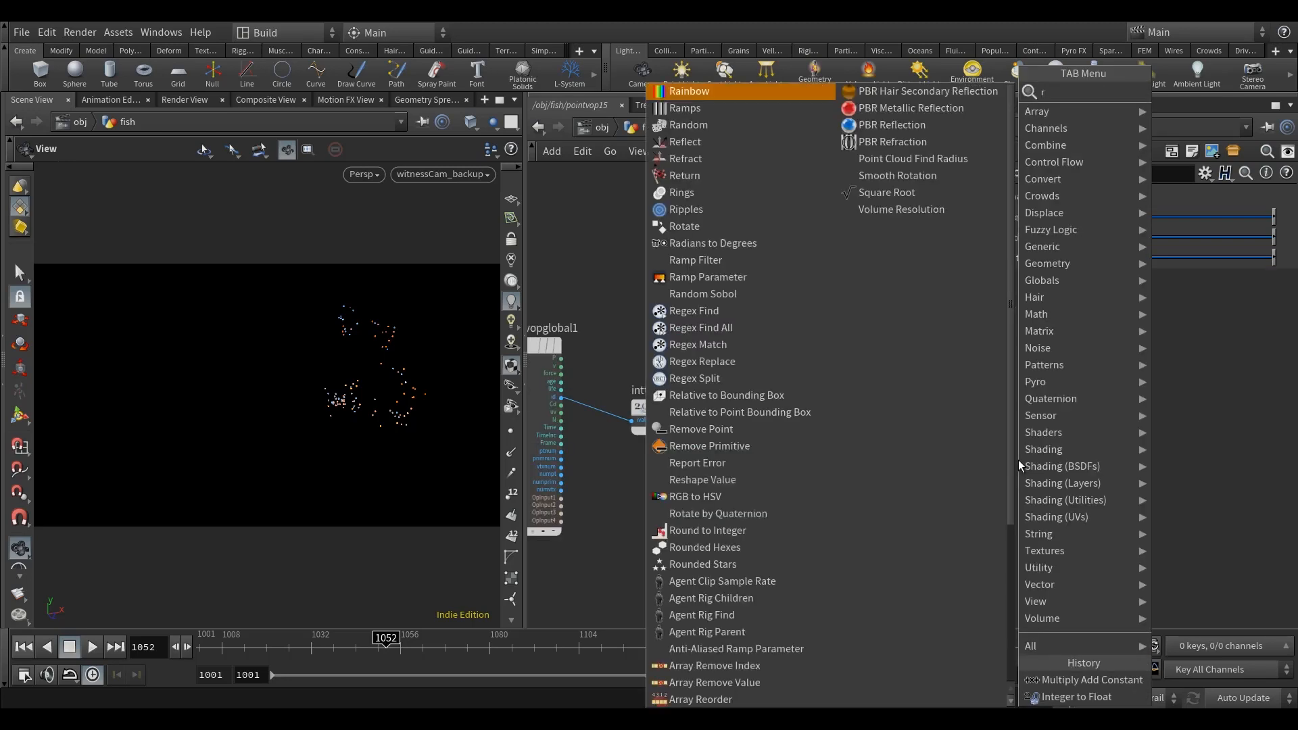
pyautogui.write('an')
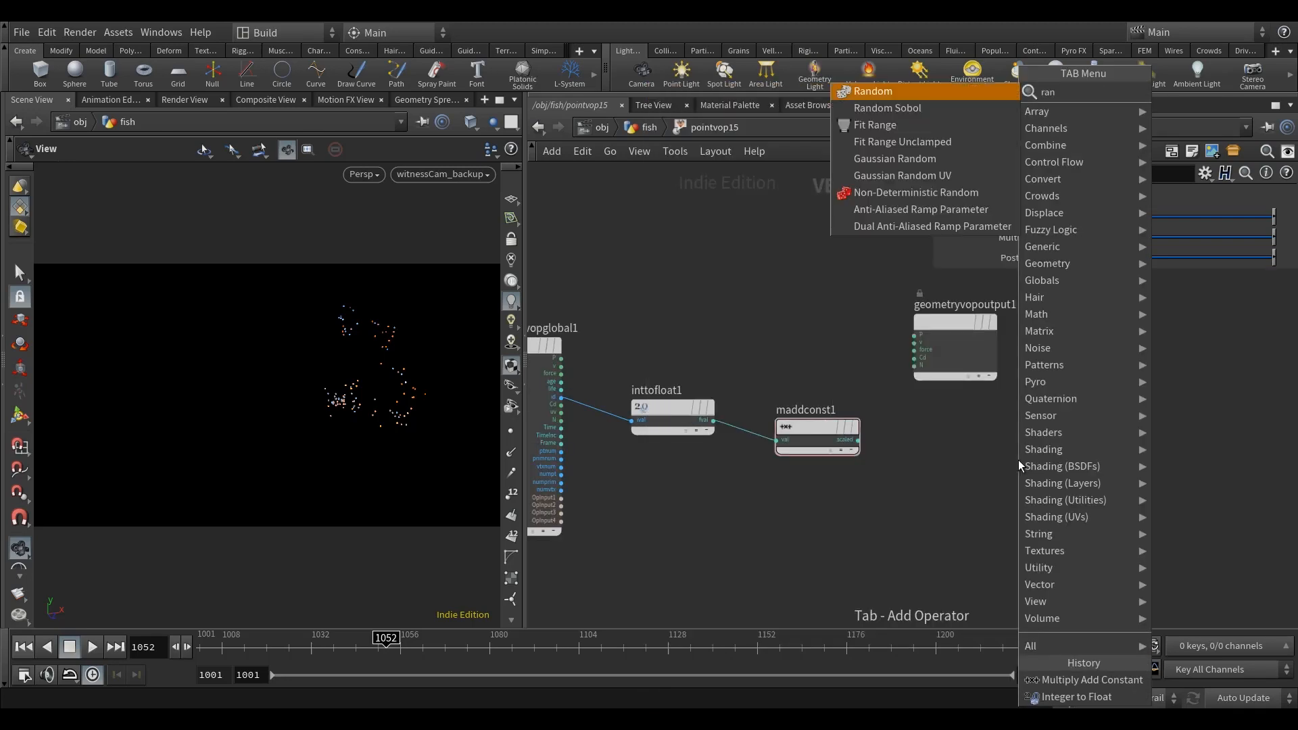
pyautogui.click(905, 92)
pyautogui.click(981, 465)
pyautogui.click(720, 438)
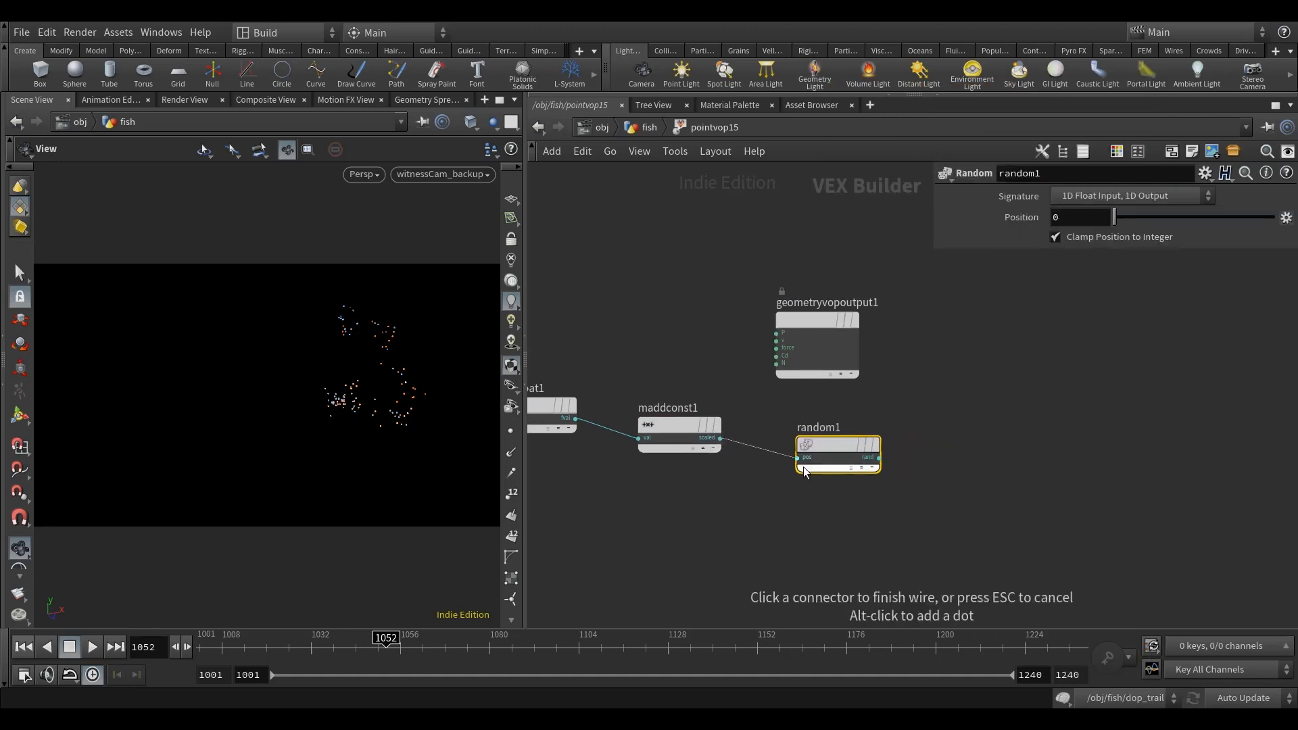
pyautogui.click(804, 467)
# Step: Move the geometry output node farther away and add a Fit Range node with random1's output wired to val
pyautogui.scroll(-3, 836, 504)
pyautogui.moveTo(741, 374); pyautogui.dragTo(1132, 457)
pyautogui.moveTo(858, 494); pyautogui.dragTo(804, 466, button='middle')
pyautogui.moveTo(1083, 432); pyautogui.dragTo(1154, 432)
pyautogui.moveTo(887, 485); pyautogui.dragTo(932, 480, button='middle')
pyautogui.click(923, 488)
pyautogui.press('Tab')
pyautogui.write('f')
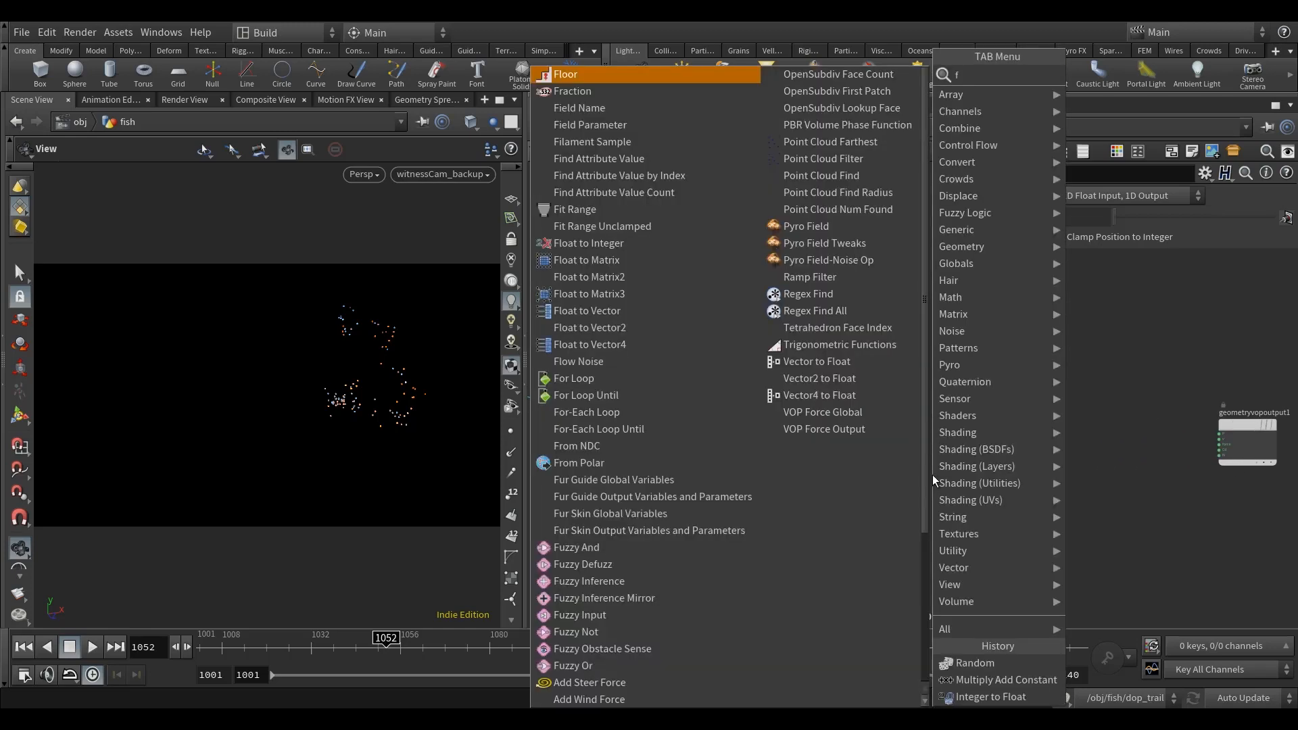
pyautogui.write('it')
pyautogui.click(1129, 76)
pyautogui.click(899, 450)
pyautogui.moveTo(811, 436); pyautogui.dragTo(925, 413)
# Step: Promote the destmin and destmax inputs of fit1 to parameters
pyautogui.scroll(4, 901, 412)
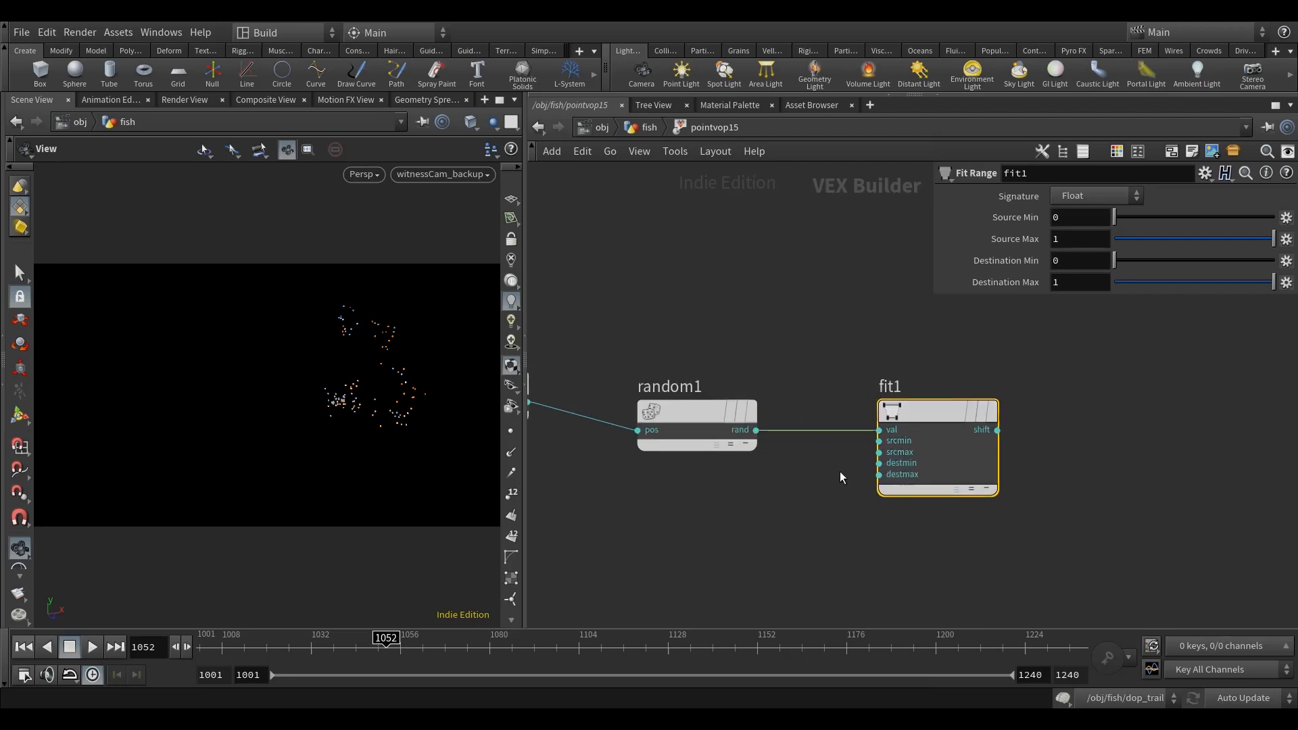
pyautogui.moveTo(892, 471); pyautogui.dragTo(902, 445, button='middle')
pyautogui.rightClick(928, 438)
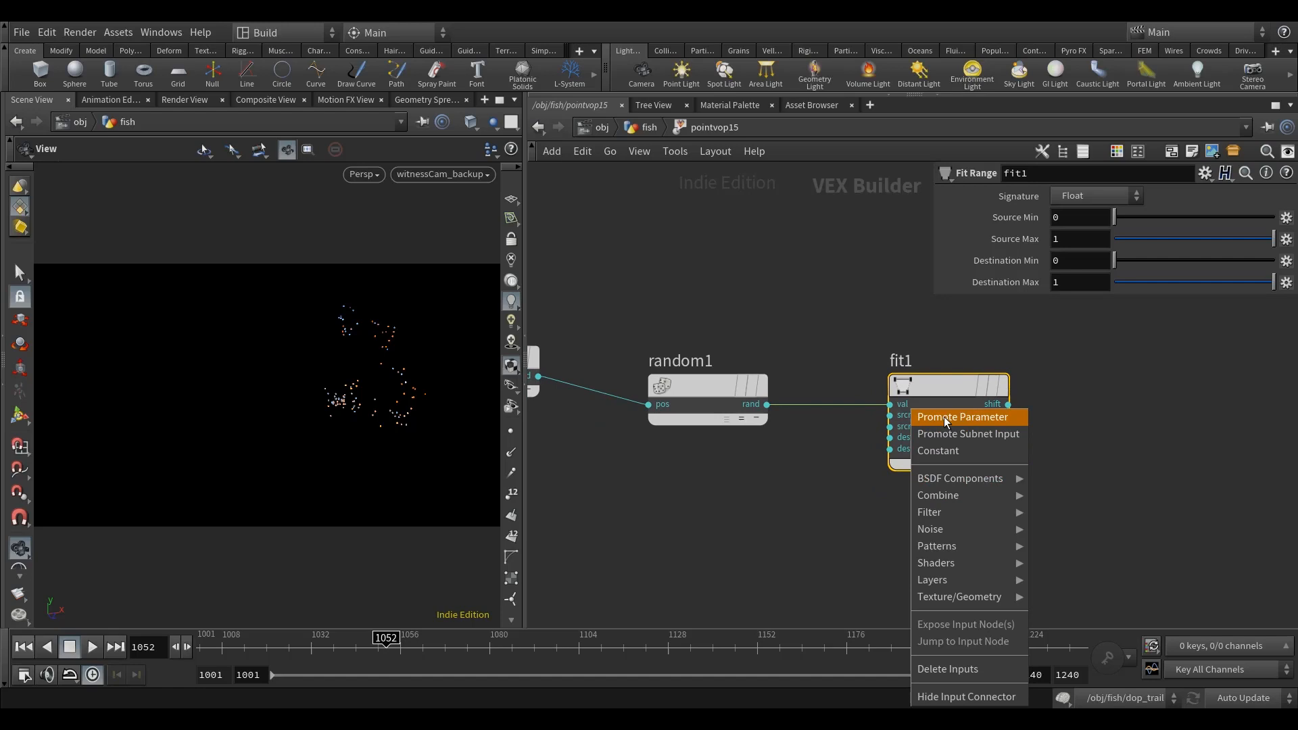
pyautogui.click(946, 417)
pyautogui.rightClick(926, 438)
pyautogui.click(955, 417)
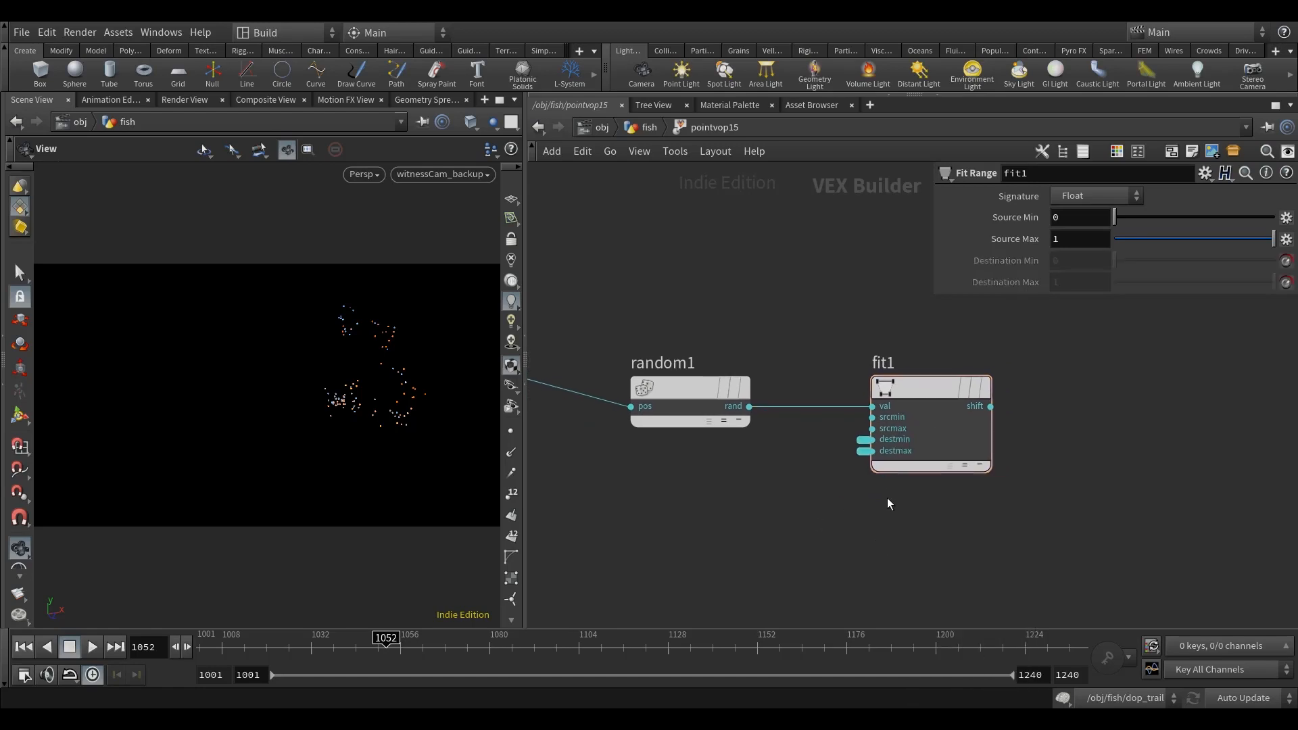
# Step: Name the promoted destmin parameter min_life and label it Min Life
pyautogui.click(864, 440)
pyautogui.doubleClick(1107, 199)
pyautogui.write('m')
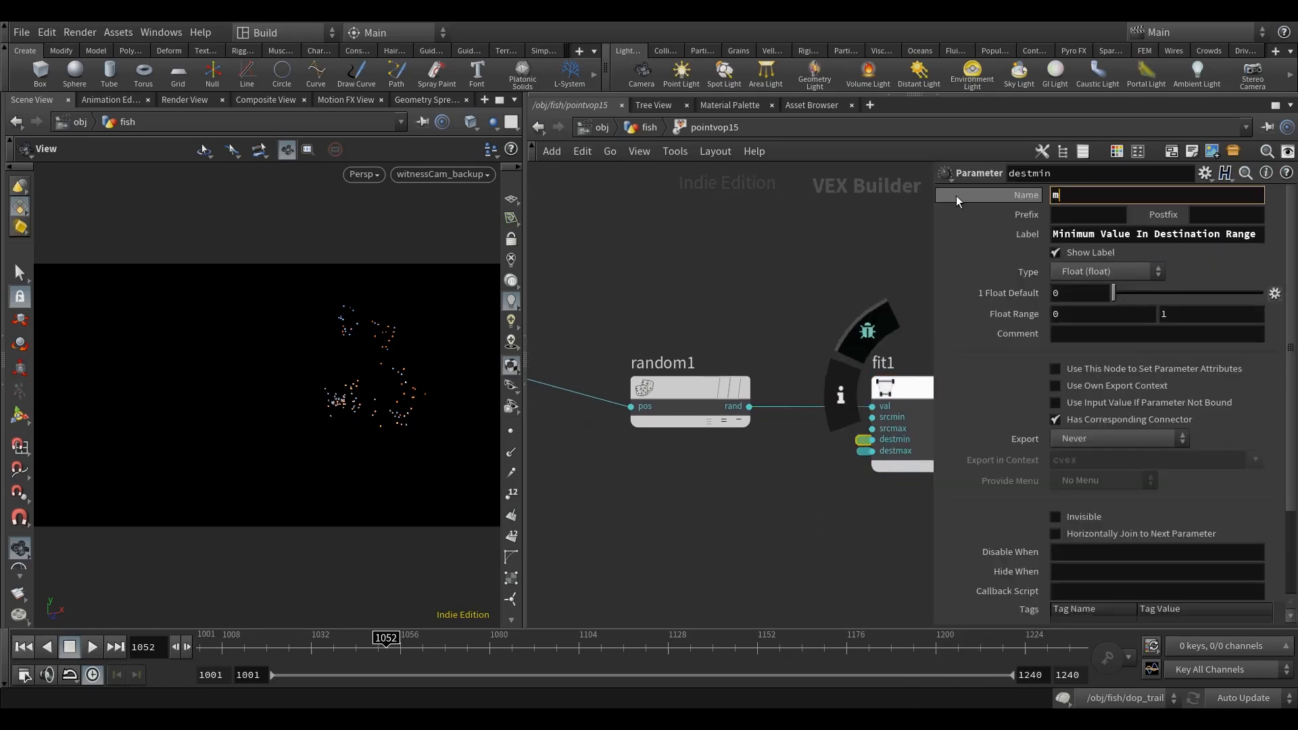
pyautogui.write('in_life')
pyautogui.tripleClick(1121, 234)
pyautogui.write('Min ')
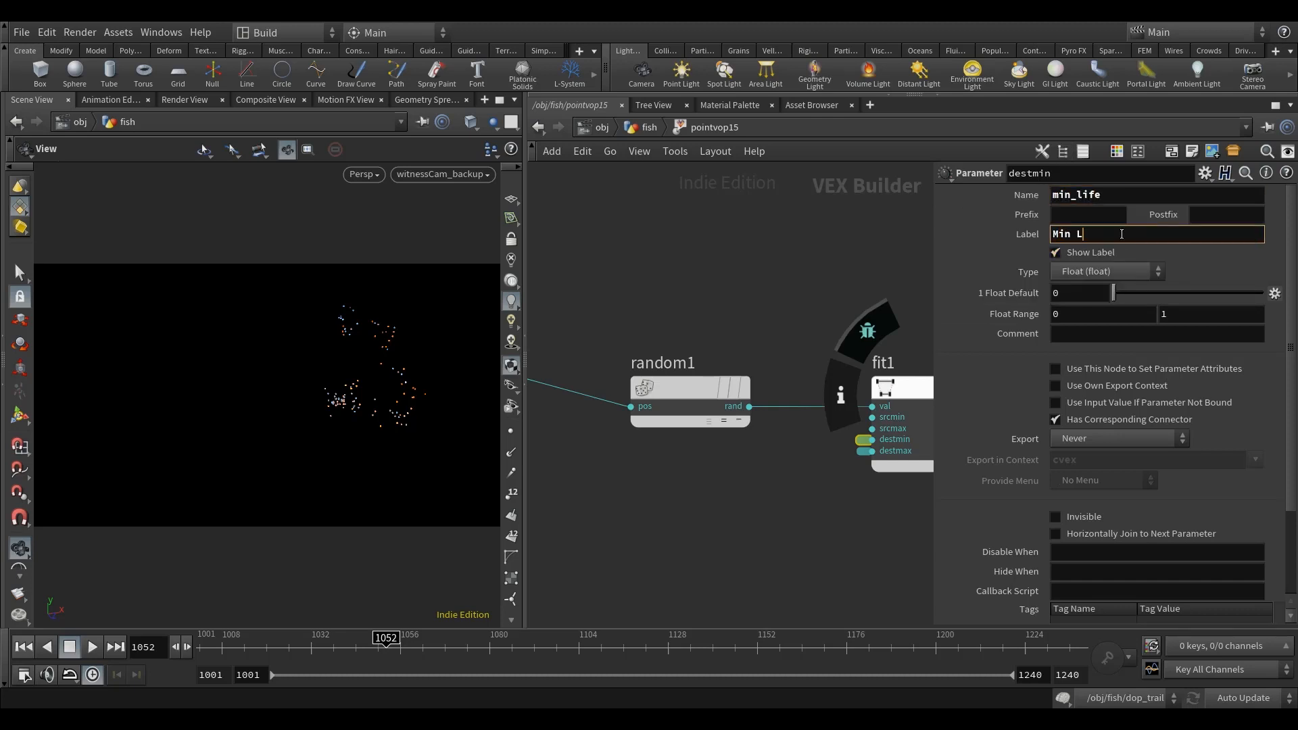
pyautogui.write('Life')
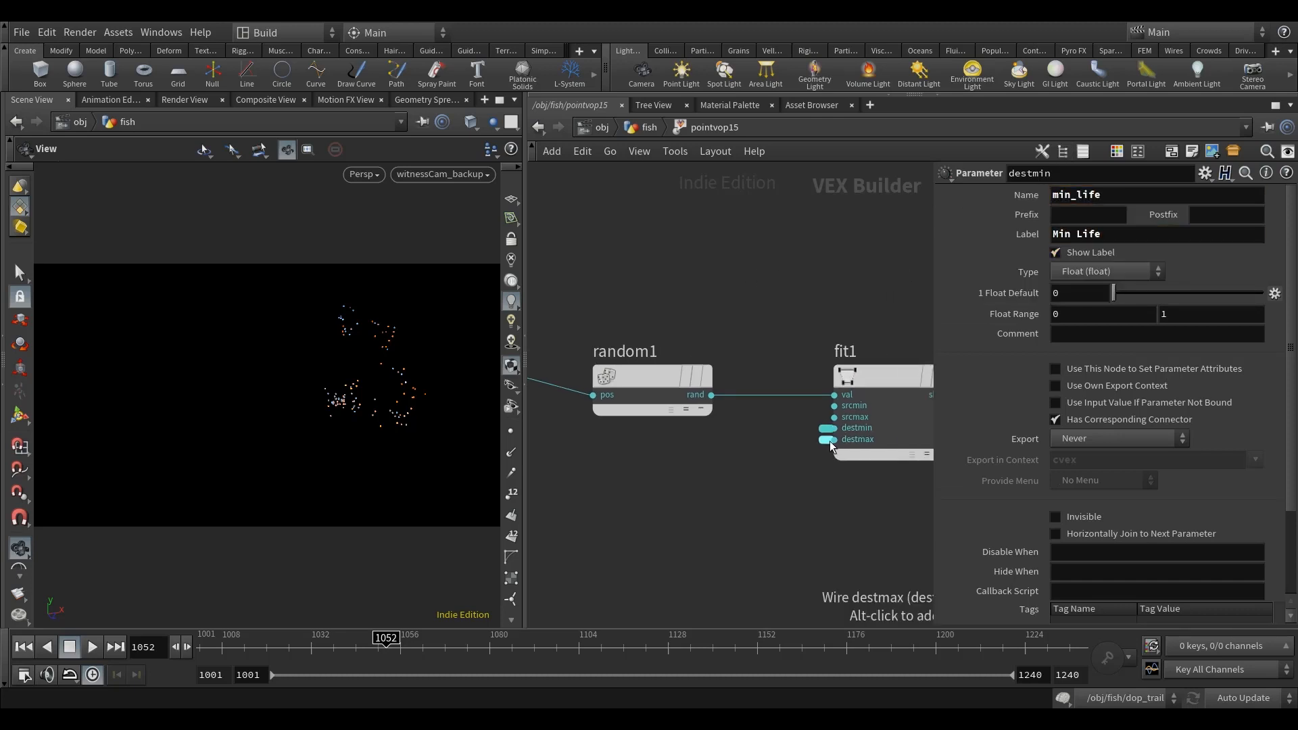
# Step: Name the promoted destmax parameter max_life and label it Max Life
pyautogui.click(825, 439)
pyautogui.doubleClick(1111, 195)
pyautogui.write('max_l')
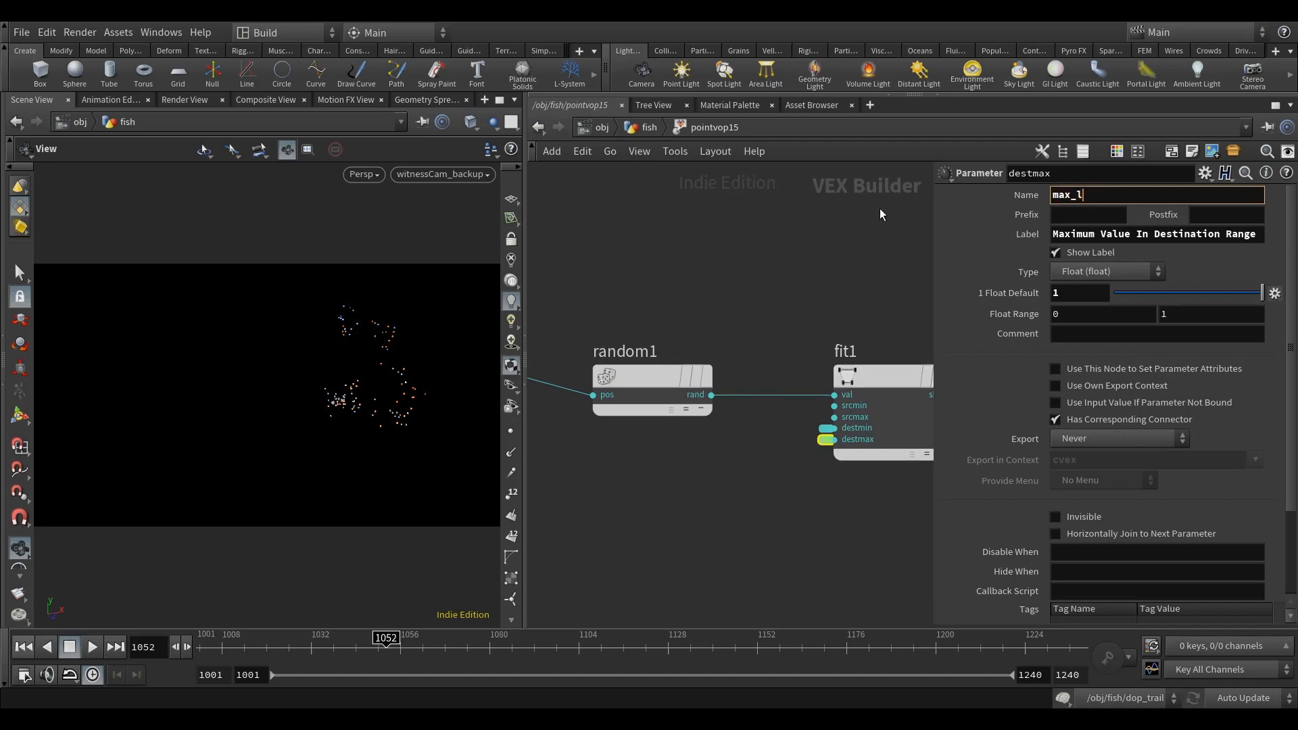
pyautogui.write('ife')
pyautogui.doubleClick(1096, 234)
pyautogui.write('Max Life')
pyautogui.press('Return')
# Step: Add a Divide node and wire the age output of the geometry globals into its first input
pyautogui.scroll(-5, 784, 277)
pyautogui.scroll(-4, 794, 300)
pyautogui.scroll(5, 735, 338)
pyautogui.moveTo(850, 345); pyautogui.dragTo(669, 353, button='middle')
pyautogui.moveTo(902, 352); pyautogui.dragTo(935, 346)
pyautogui.moveTo(657, 286); pyautogui.dragTo(902, 318, button='middle')
pyautogui.scroll(2, 625, 351)
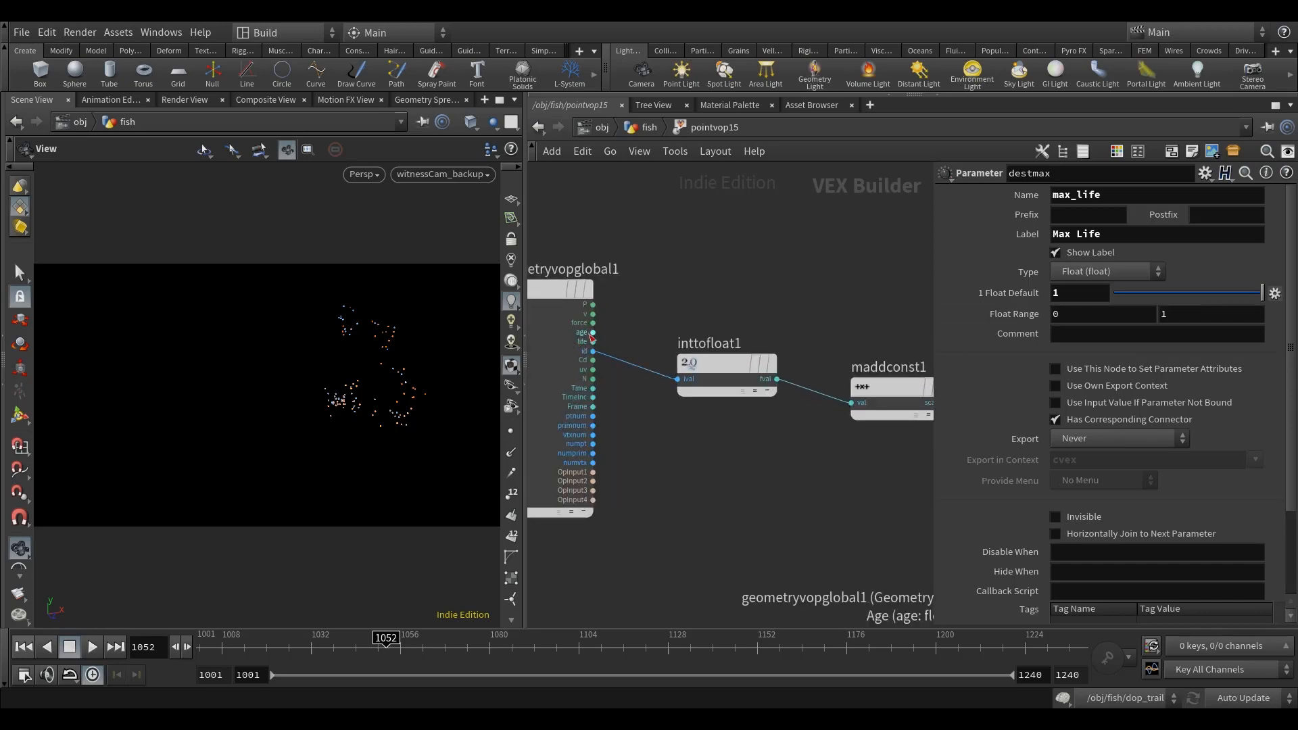
pyautogui.press('Tab')
pyautogui.write('di')
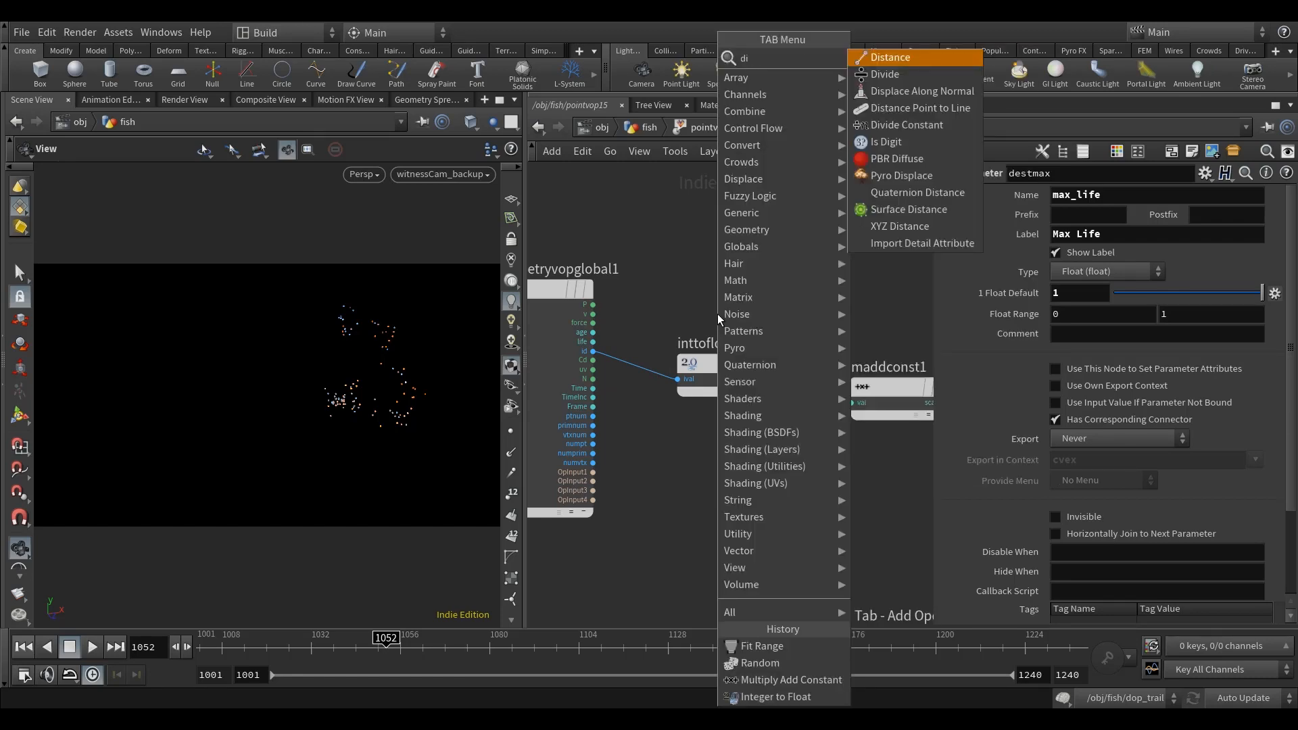
pyautogui.click(884, 74)
pyautogui.click(822, 274)
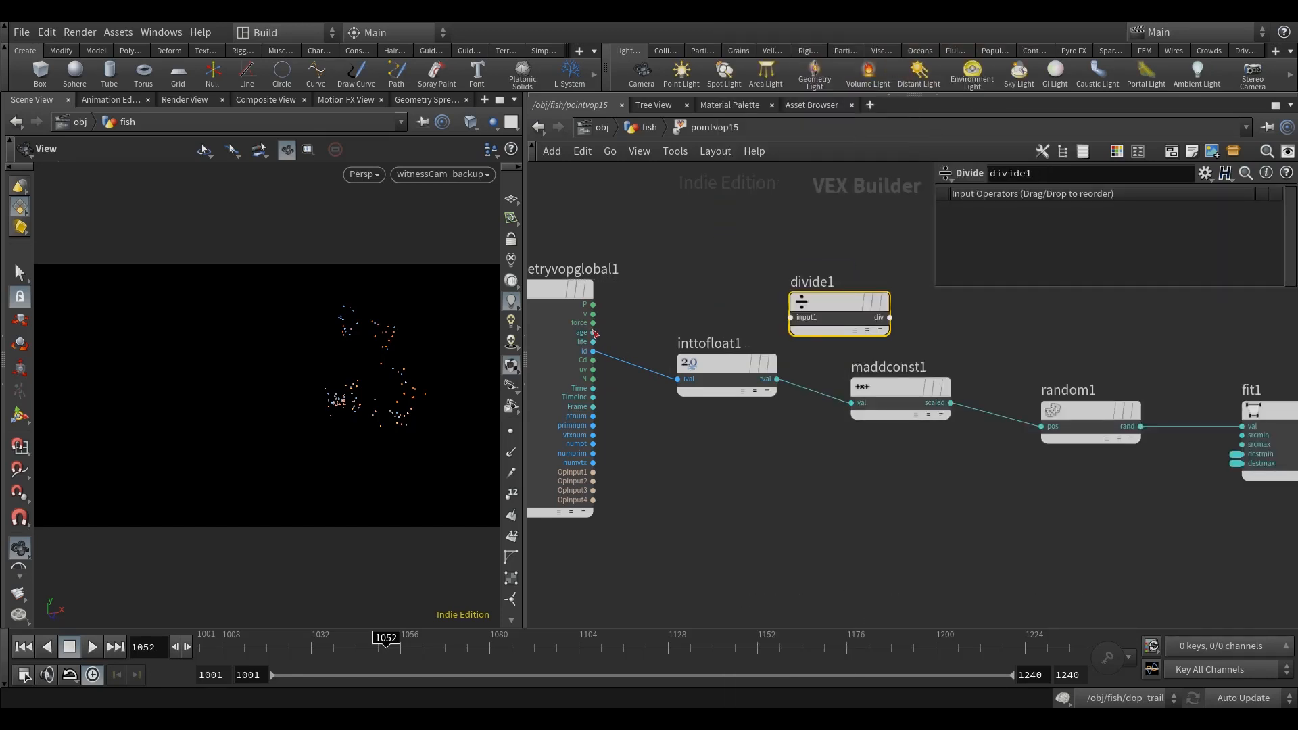
pyautogui.moveTo(593, 331); pyautogui.dragTo(784, 317)
# Step: Move divide1 past fit1 and wire fit1's shift output into its second input
pyautogui.scroll(-2, 819, 261)
pyautogui.moveTo(840, 271); pyautogui.dragTo(613, 298, button='middle')
pyautogui.moveTo(615, 311); pyautogui.dragTo(1080, 339)
pyautogui.moveTo(978, 409); pyautogui.dragTo(753, 458, button='middle')
pyautogui.scroll(3, 753, 459)
pyautogui.click(712, 436)
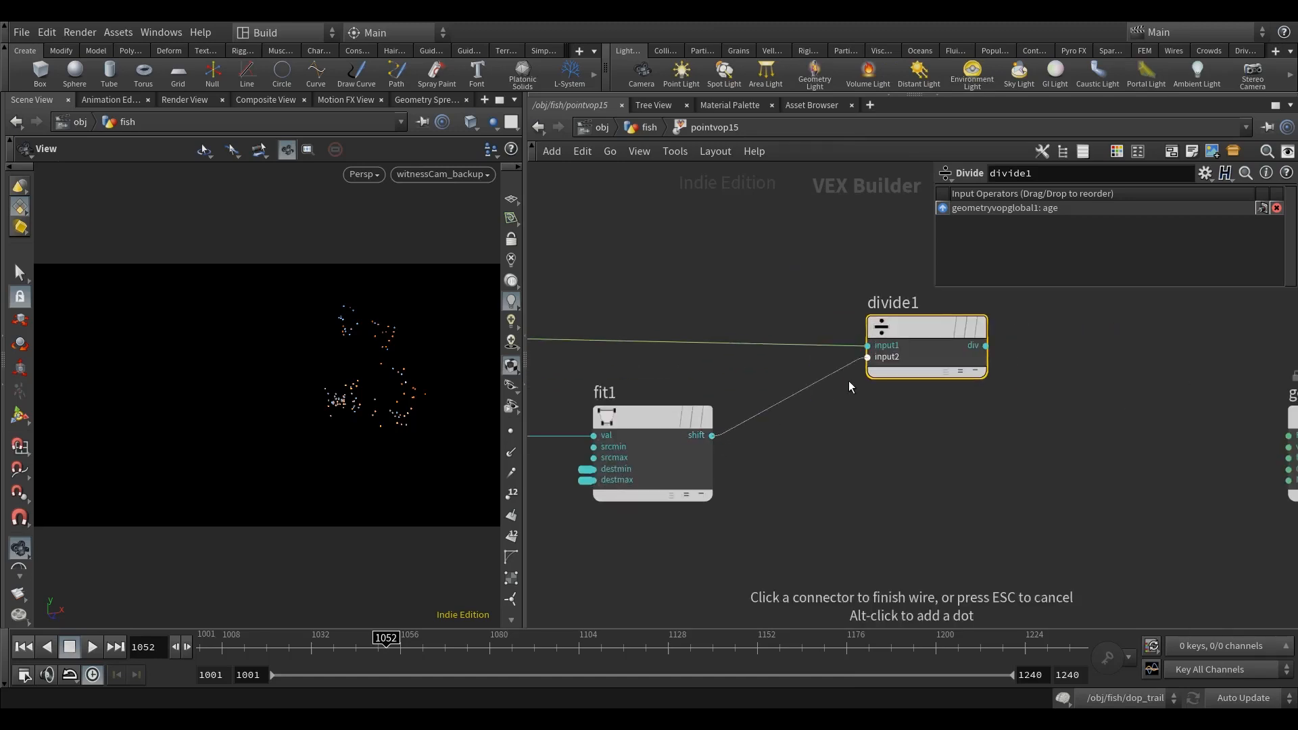
pyautogui.click(848, 379)
# Step: Move the geometry output node farther away and add a Clamp node with divide1's output wired to val
pyautogui.moveTo(959, 471); pyautogui.dragTo(713, 484, button='middle')
pyautogui.scroll(-4, 791, 499)
pyautogui.moveTo(804, 476); pyautogui.dragTo(999, 455)
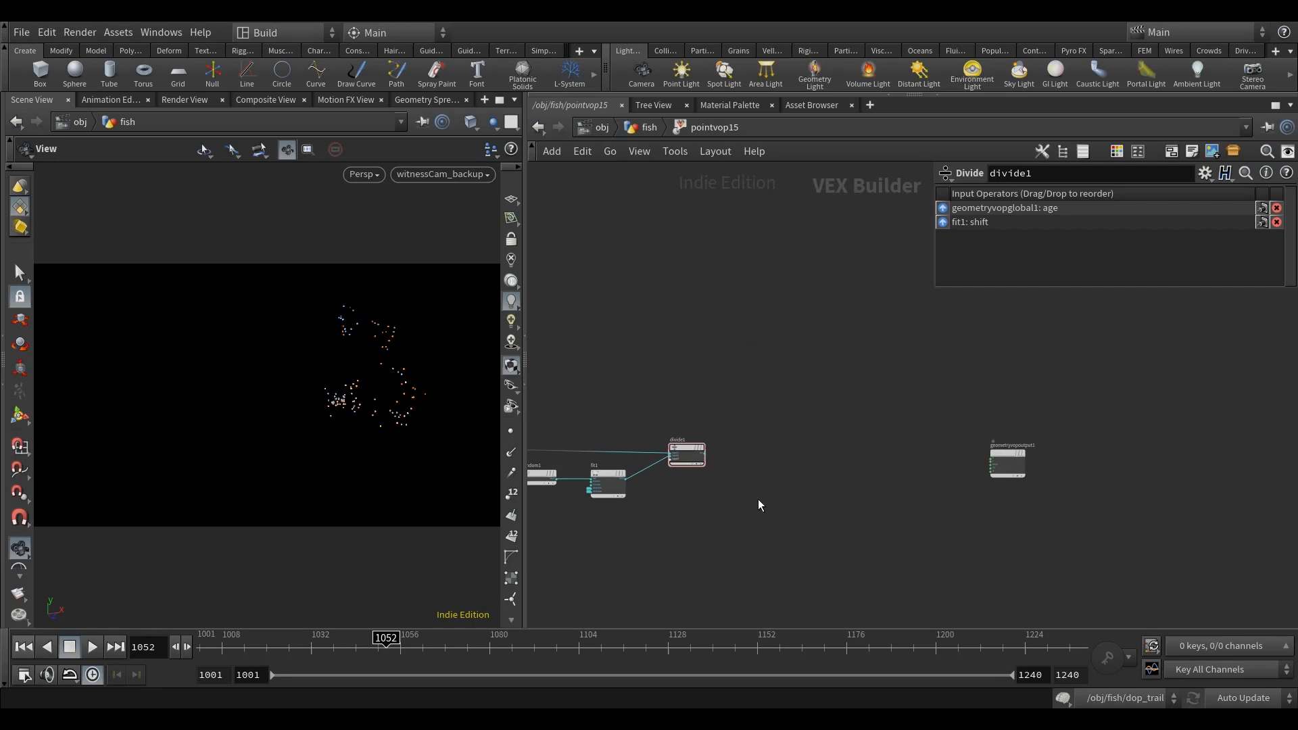
pyautogui.press('Tab')
pyautogui.write('clam')
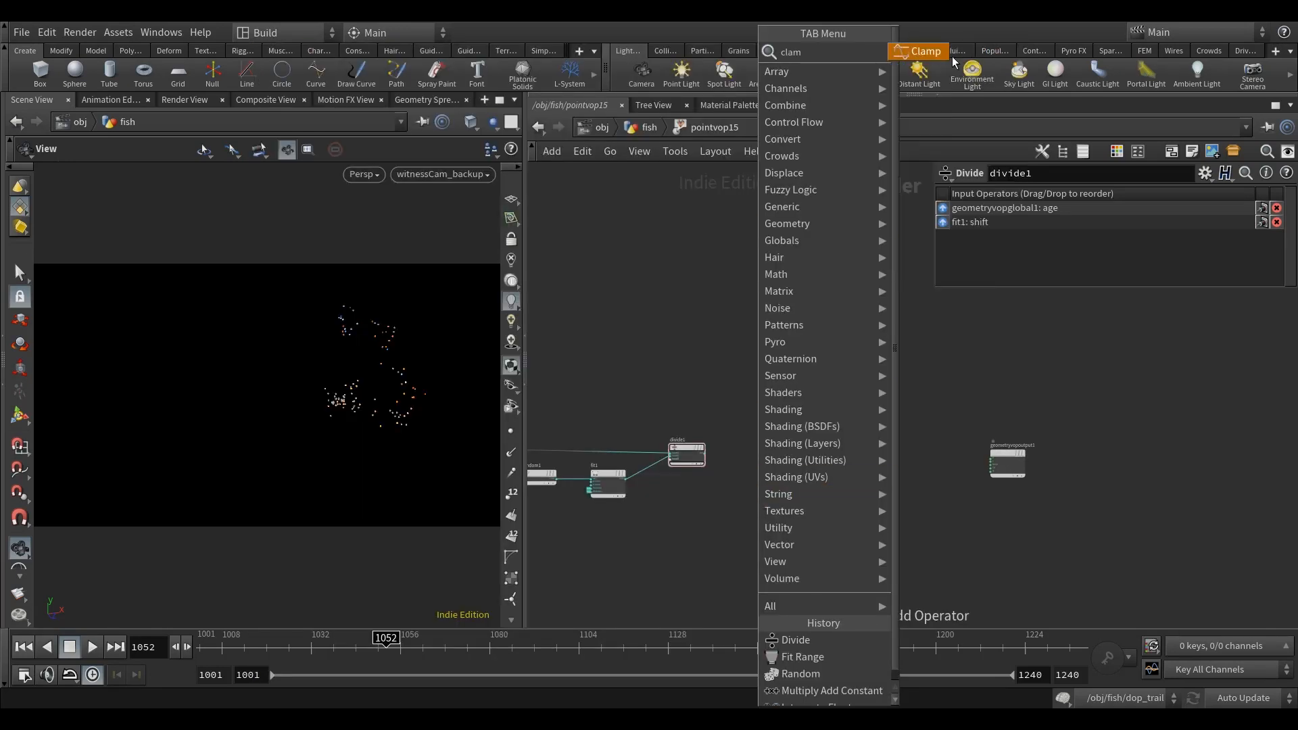
pyautogui.press('Return')
pyautogui.click(765, 456)
pyautogui.scroll(3, 683, 446)
pyautogui.click(674, 439)
pyautogui.click(828, 439)
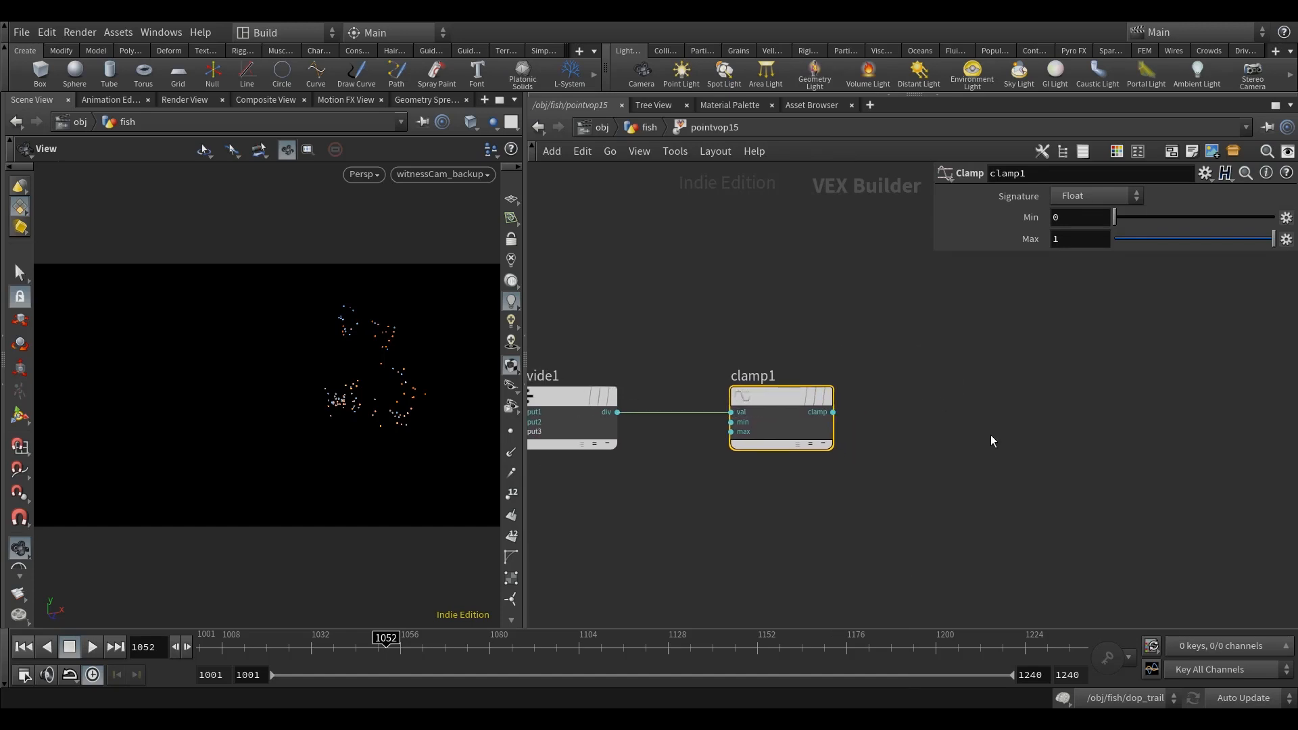
# Step: Add a Parameter node beyond and below clamp1
pyautogui.click(993, 463)
pyautogui.moveTo(950, 494); pyautogui.dragTo(971, 490, button='middle')
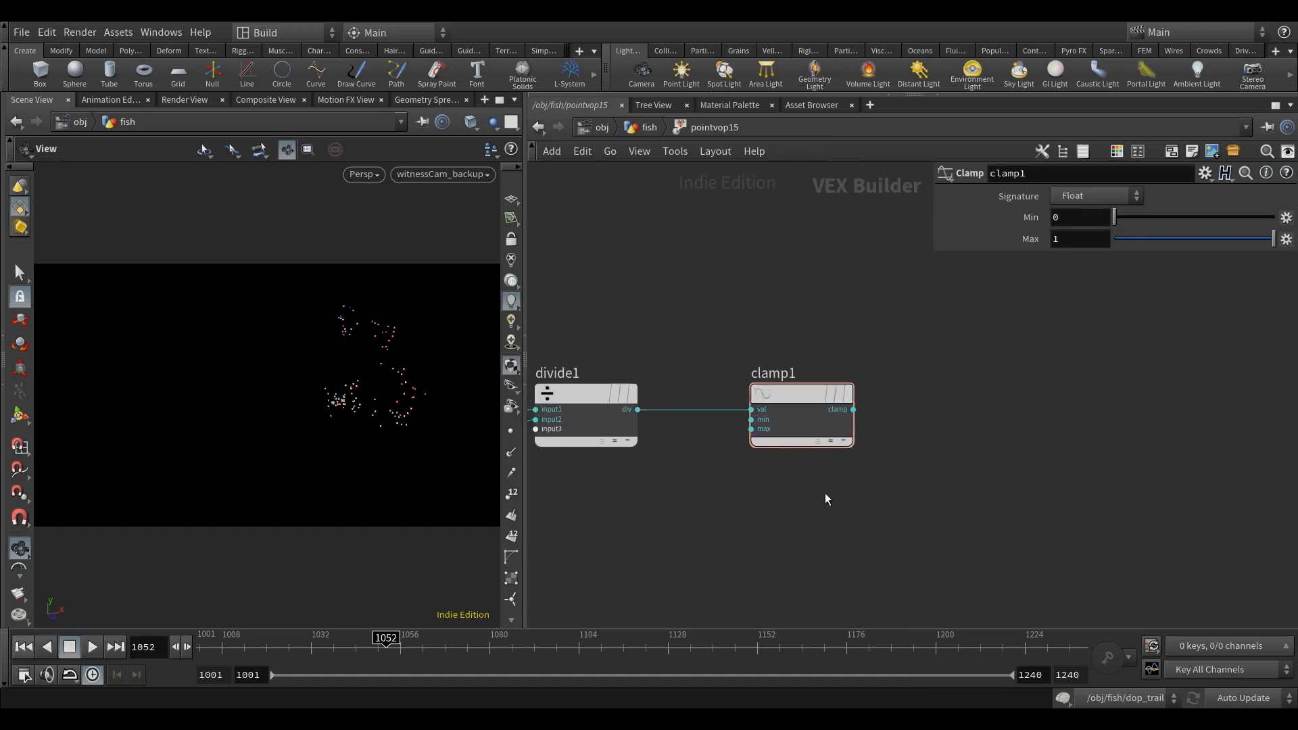
pyautogui.press('Tab')
pyautogui.write('para')
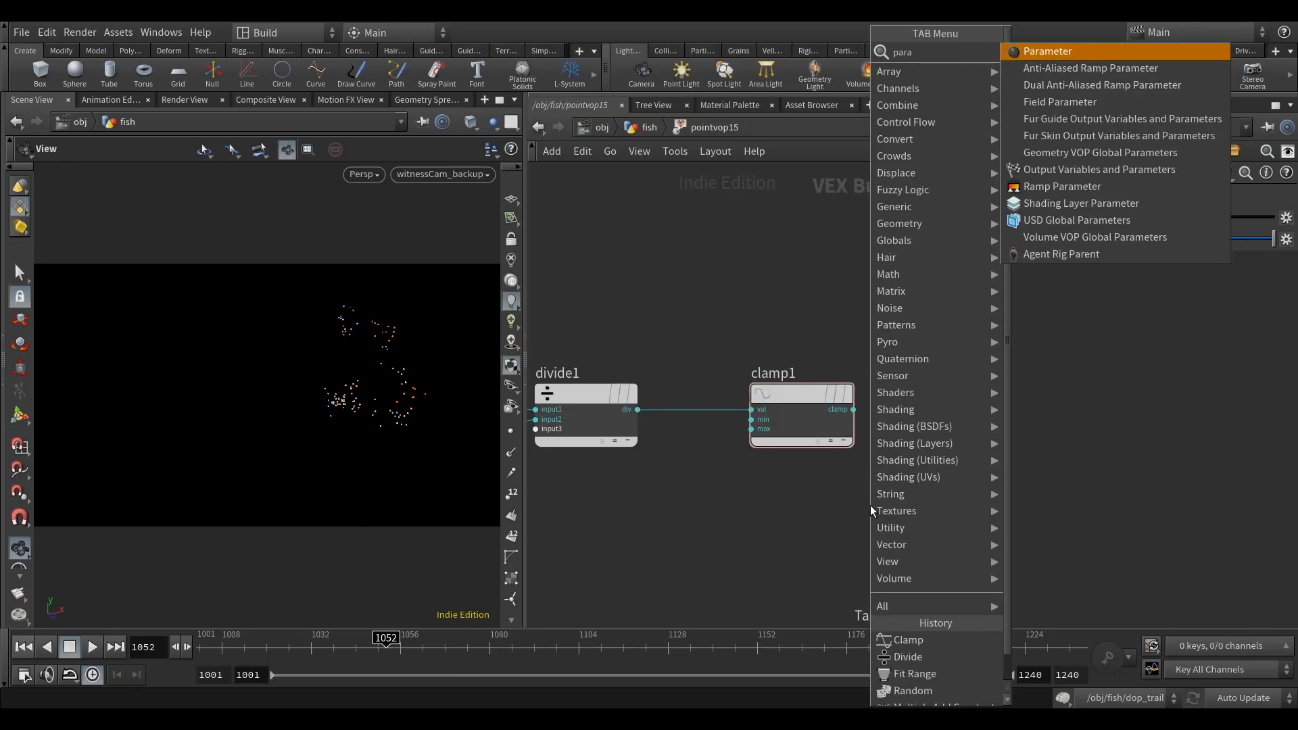
pyautogui.click(1066, 56)
pyautogui.click(1001, 507)
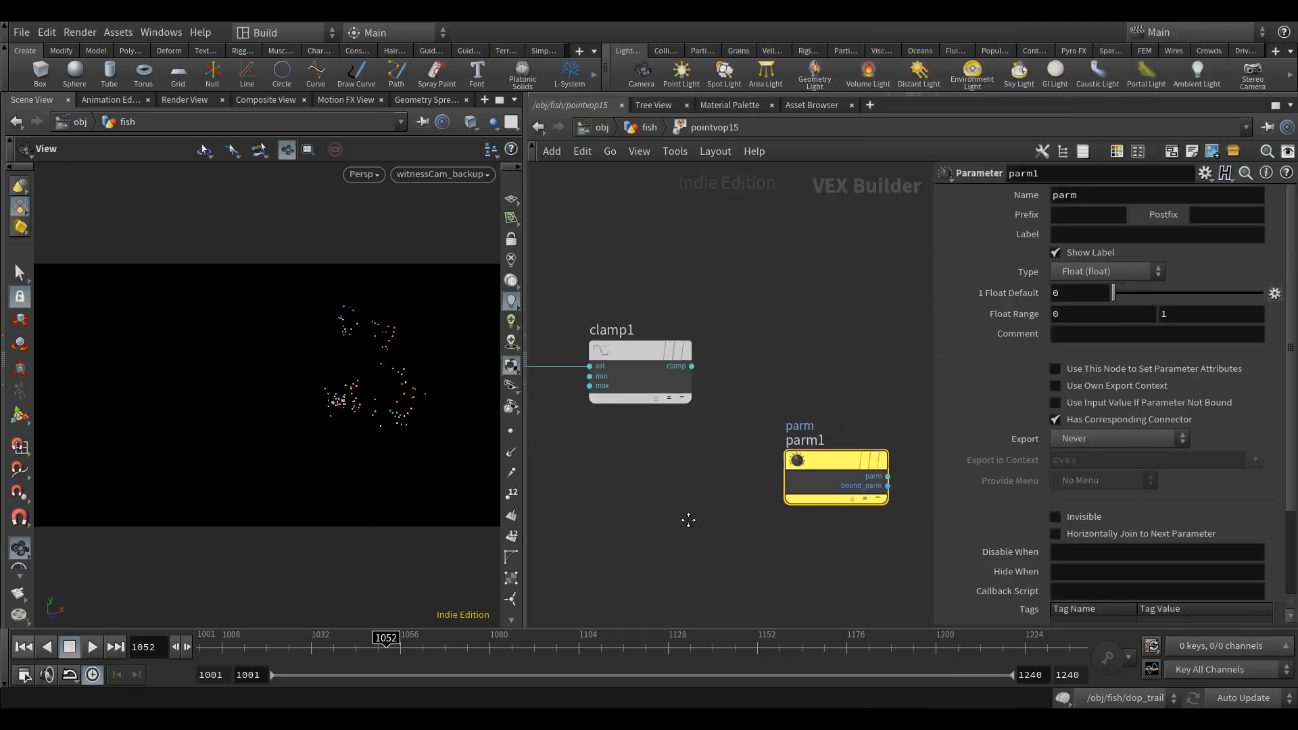
# Step: Name the new parameter age and set its export to When Input is Connected
pyautogui.click(1098, 199)
pyautogui.hotkey('ctrl', 'a')
pyautogui.write('age')
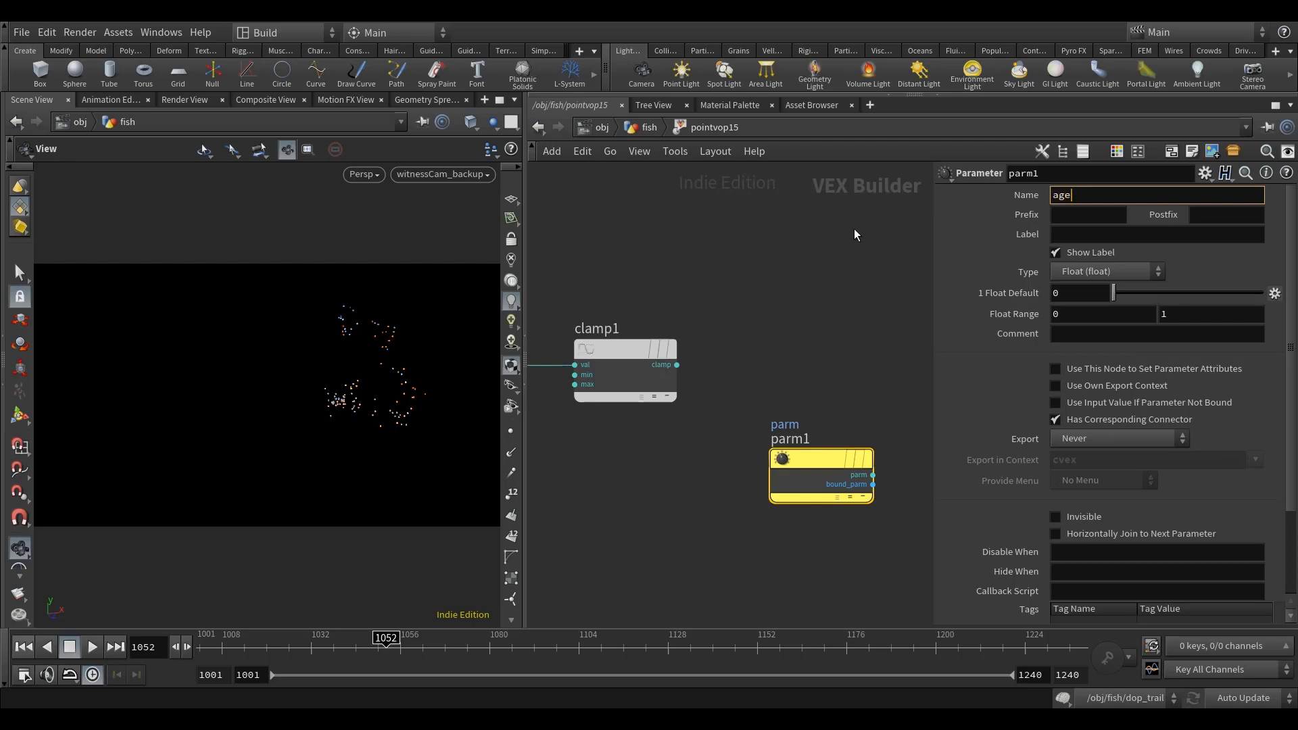
pyautogui.press('Return')
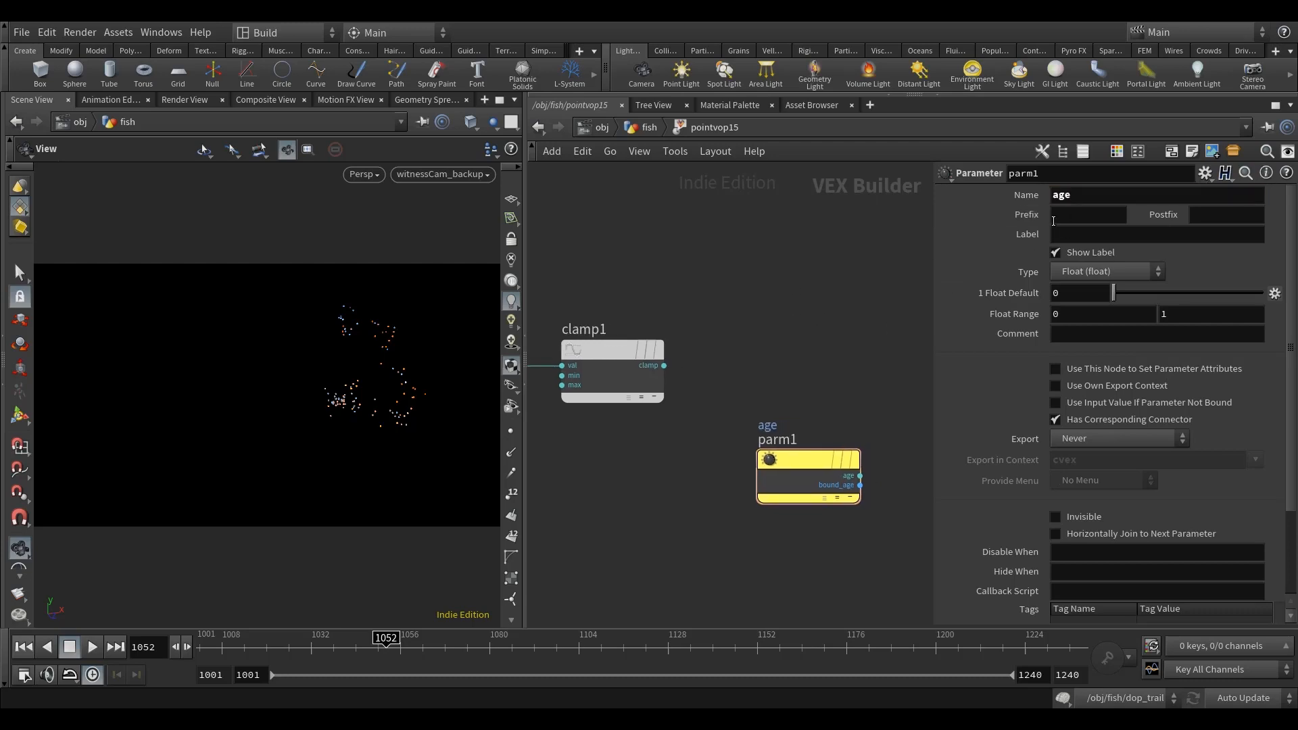
pyautogui.click(1125, 436)
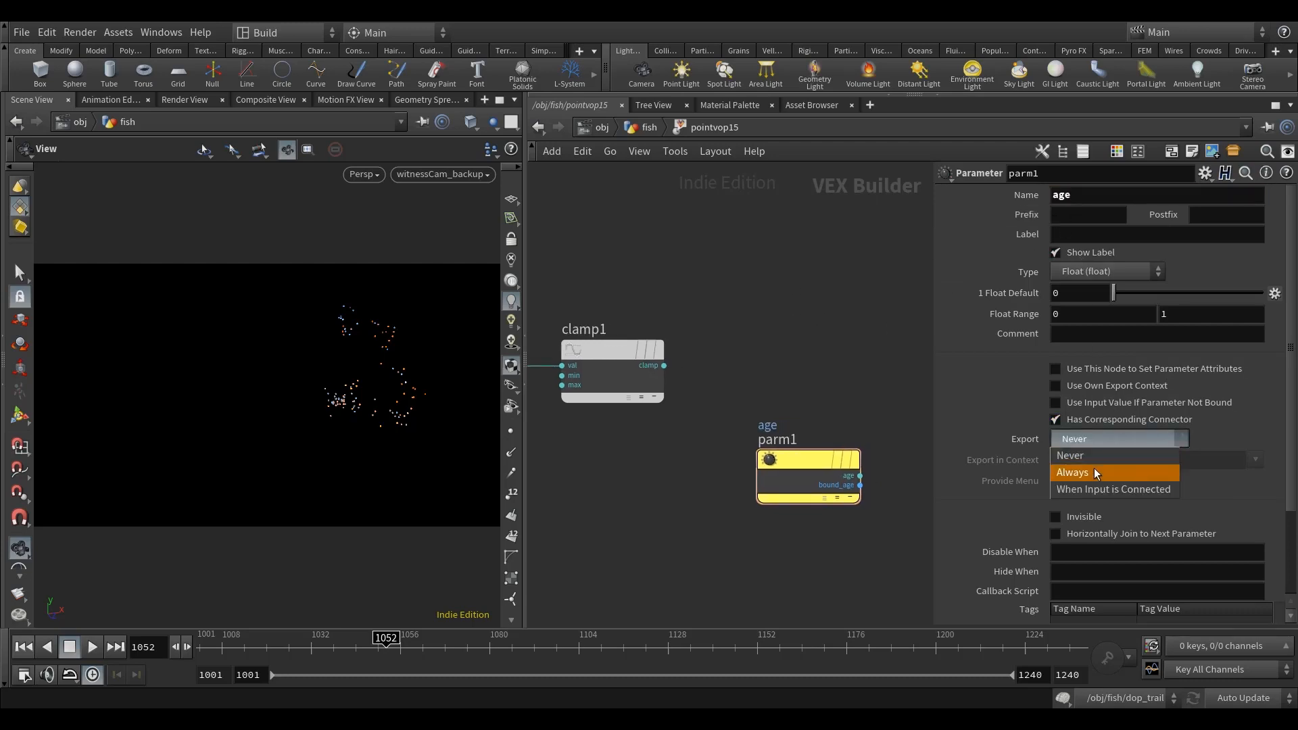
pyautogui.click(1118, 488)
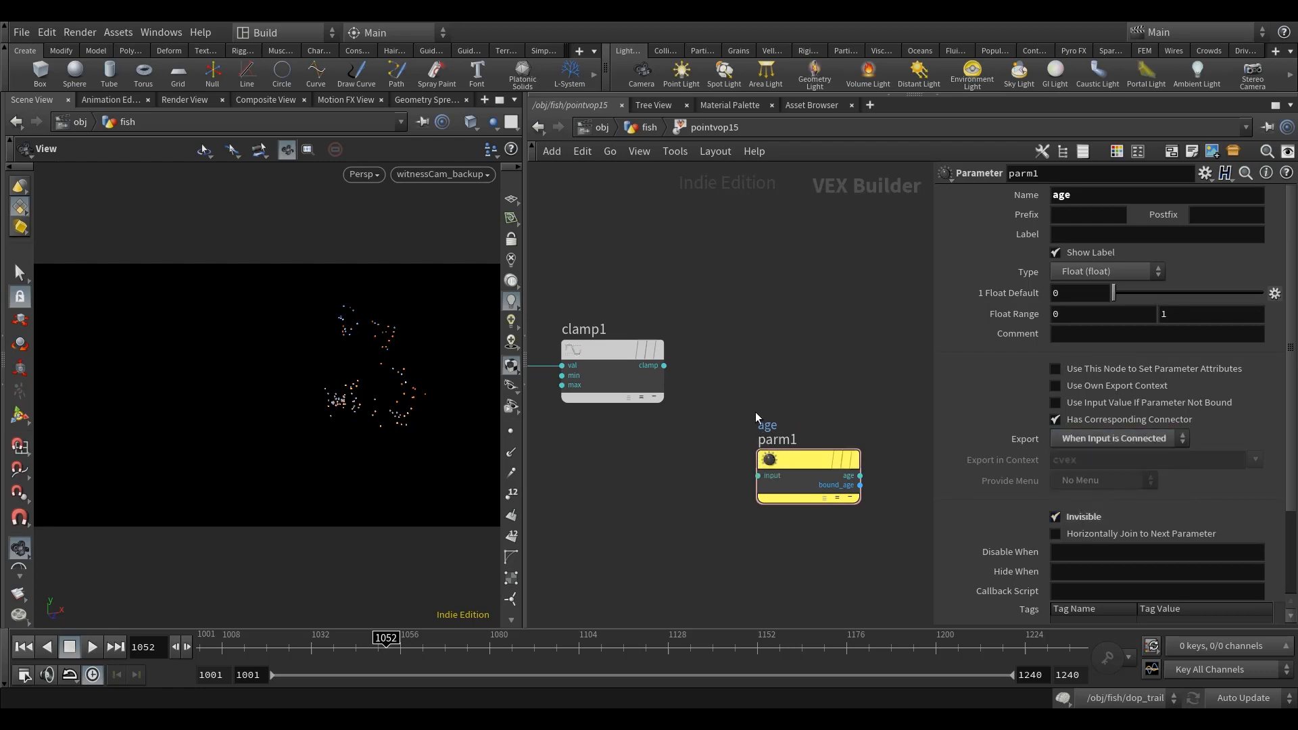
# Step: Wire clamp1's output into the age parameter's input and move parm1 lower in the network
pyautogui.click(663, 365)
pyautogui.click(757, 476)
pyautogui.moveTo(820, 462); pyautogui.dragTo(822, 531)
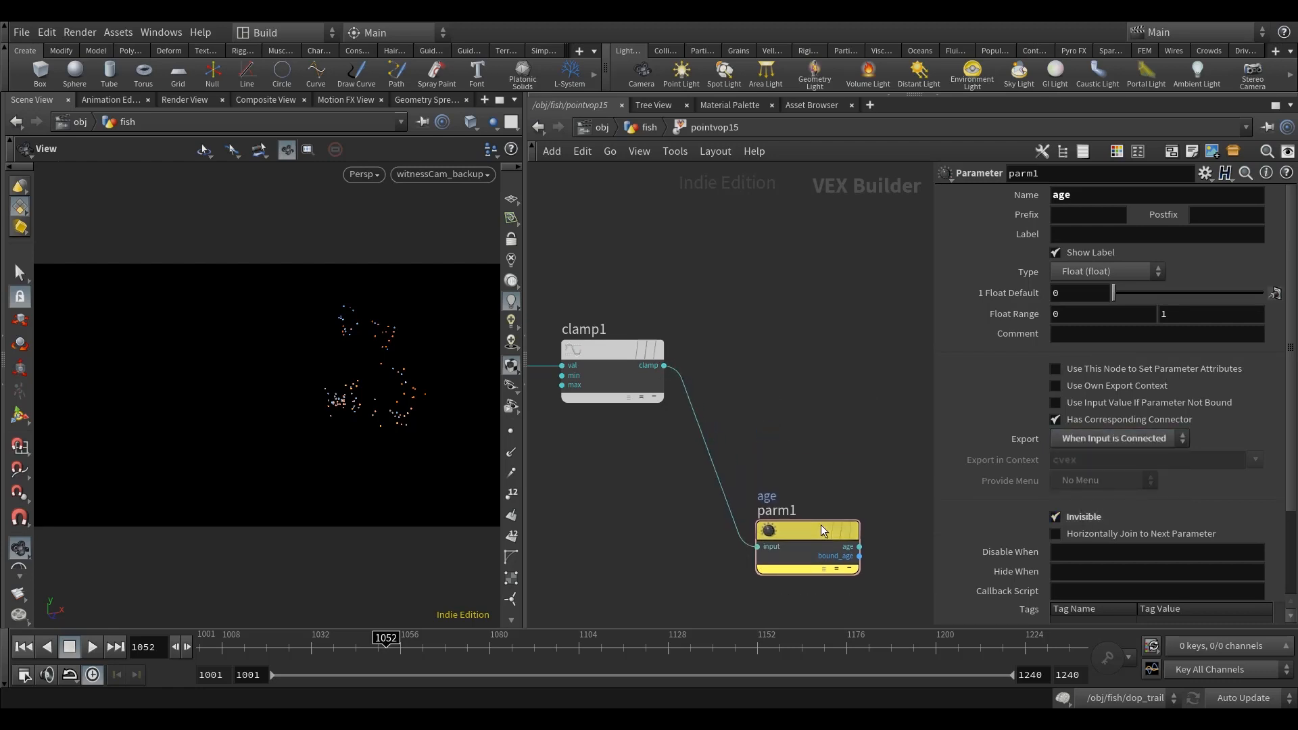
# Step: Add a Ramp Parameter node with clamp1's output wired to its input and auto-arrange the nodes
pyautogui.scroll(-3, 855, 382)
pyautogui.moveTo(857, 384); pyautogui.dragTo(765, 384, button='middle')
pyautogui.press('Tab')
pyautogui.write('ramp')
pyautogui.click(1027, 85)
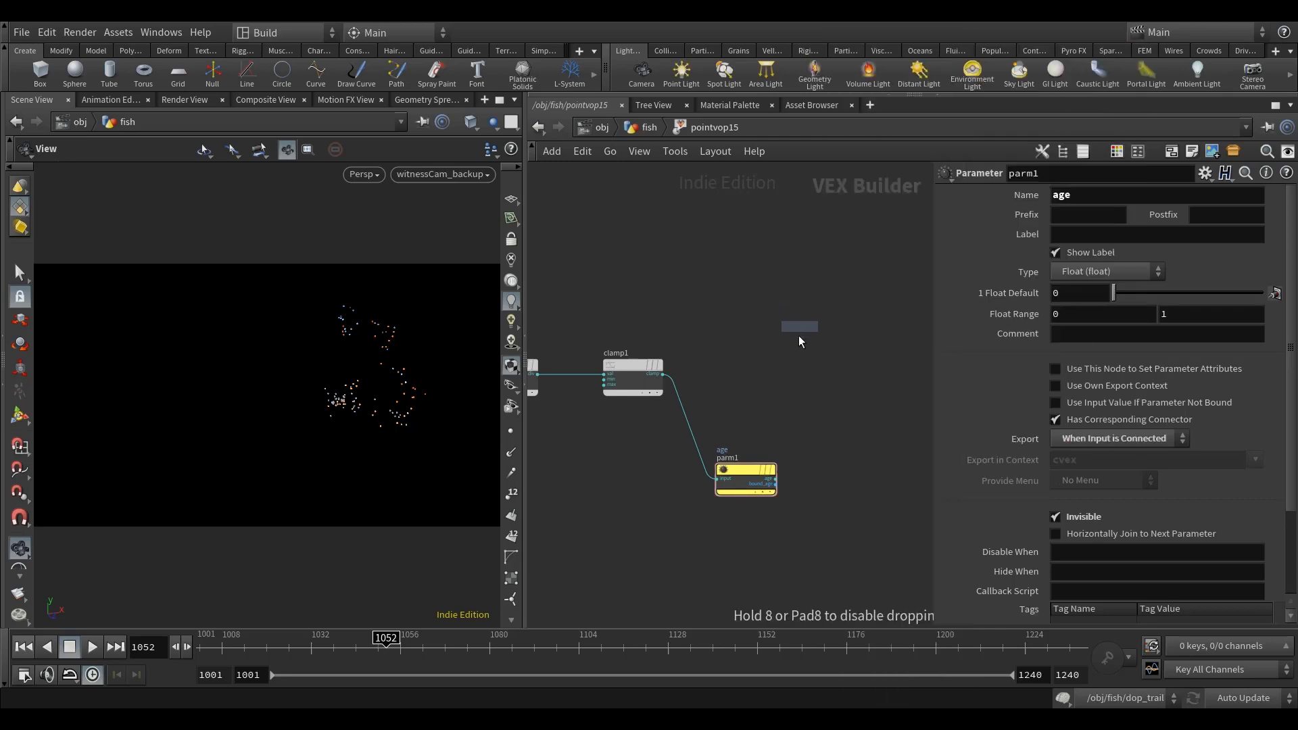
pyautogui.click(801, 324)
pyautogui.scroll(2, 749, 368)
pyautogui.click(628, 377)
pyautogui.click(770, 365)
pyautogui.moveTo(798, 358); pyautogui.dragTo(752, 370)
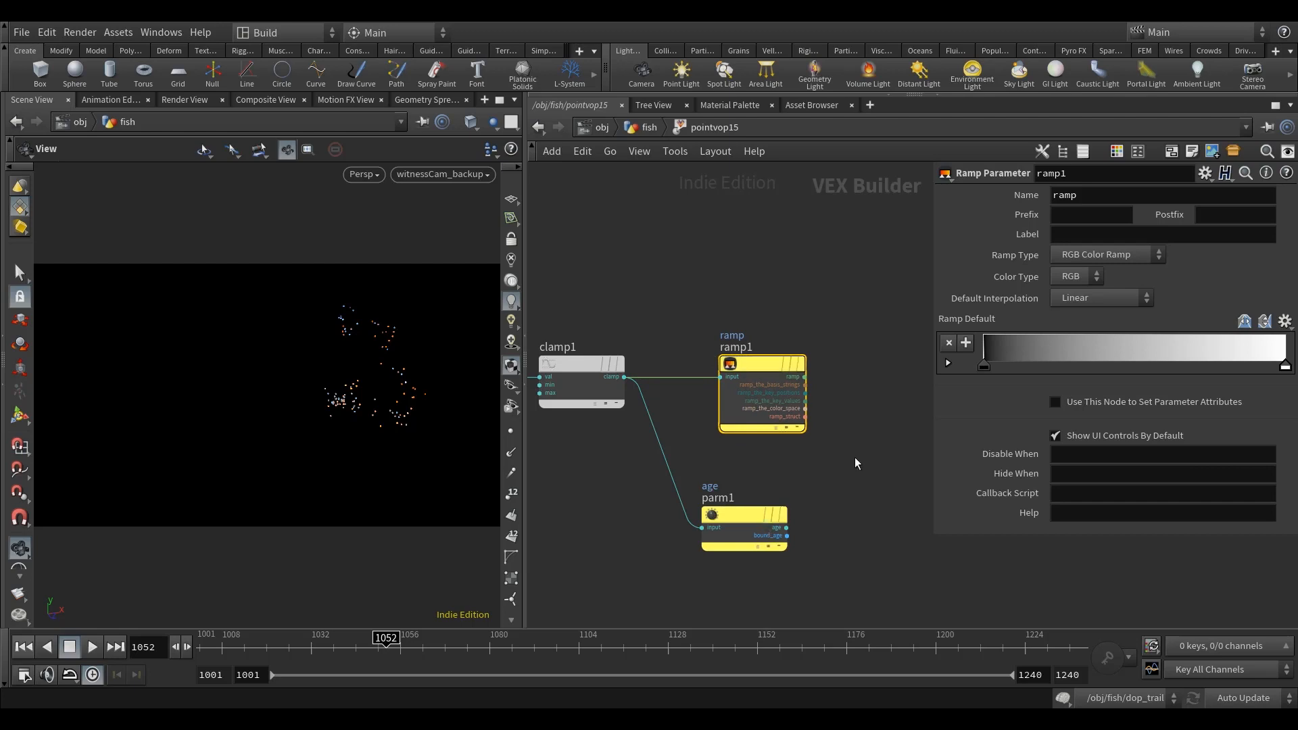
pyautogui.press('l')
# Step: Name the ramp parameter age_ramp and label it Age Ramp
pyautogui.moveTo(894, 260); pyautogui.dragTo(895, 269, button='middle')
pyautogui.moveTo(1085, 196); pyautogui.dragTo(1008, 242)
pyautogui.write('age_ramp')
pyautogui.click(1153, 235)
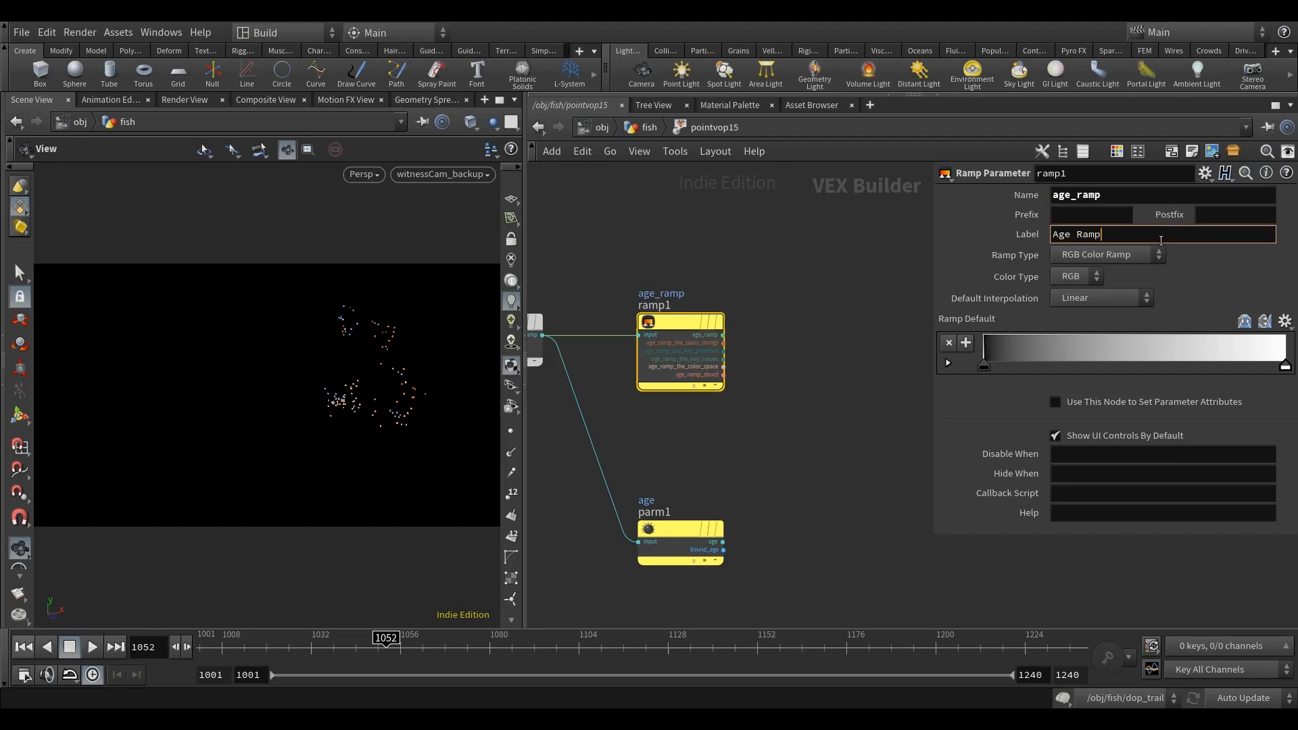
# Step: Set the ramp type to Spline Ramp (float) and the default interpolation to Catmull-Rom
pyautogui.click(1101, 255)
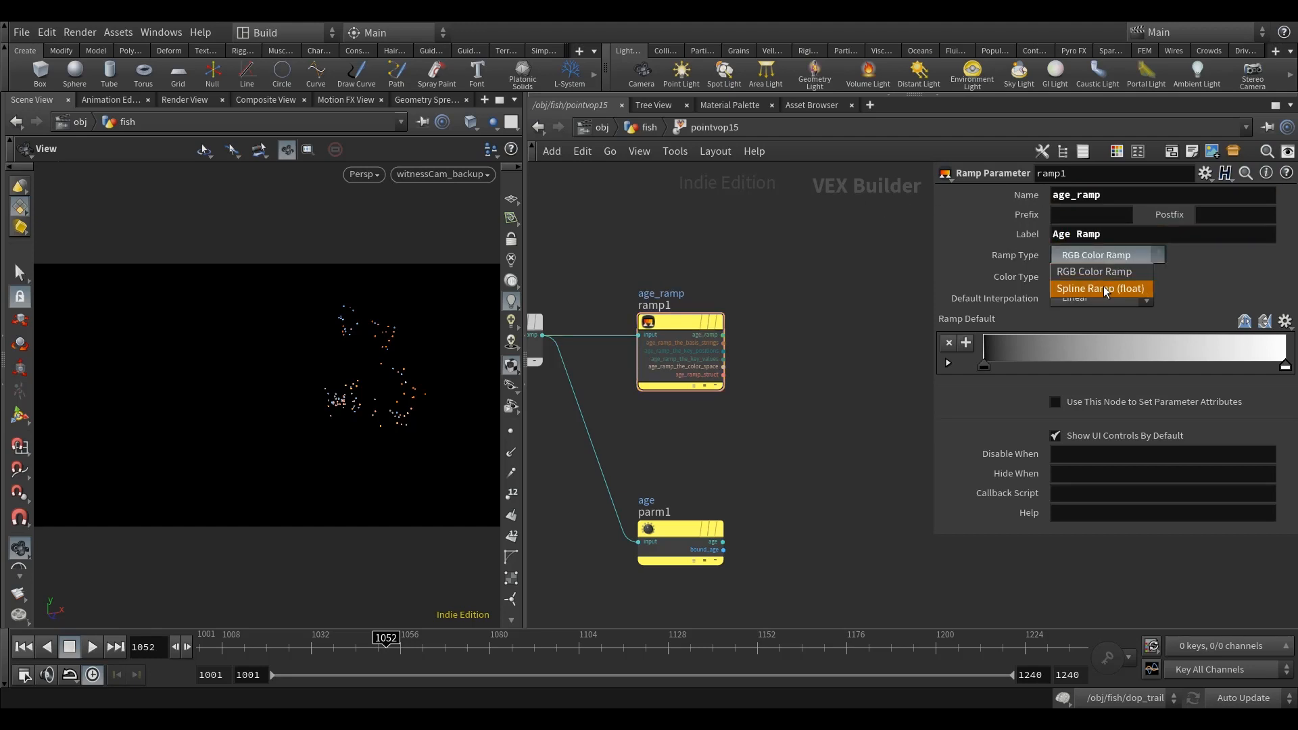
pyautogui.click(1102, 290)
pyautogui.click(1102, 298)
pyautogui.click(1091, 349)
# Step: Move the geometry output node farther away from ramp1 to make room for more nodes
pyautogui.moveTo(861, 451); pyautogui.dragTo(790, 455, button='middle')
pyautogui.scroll(-3, 762, 465)
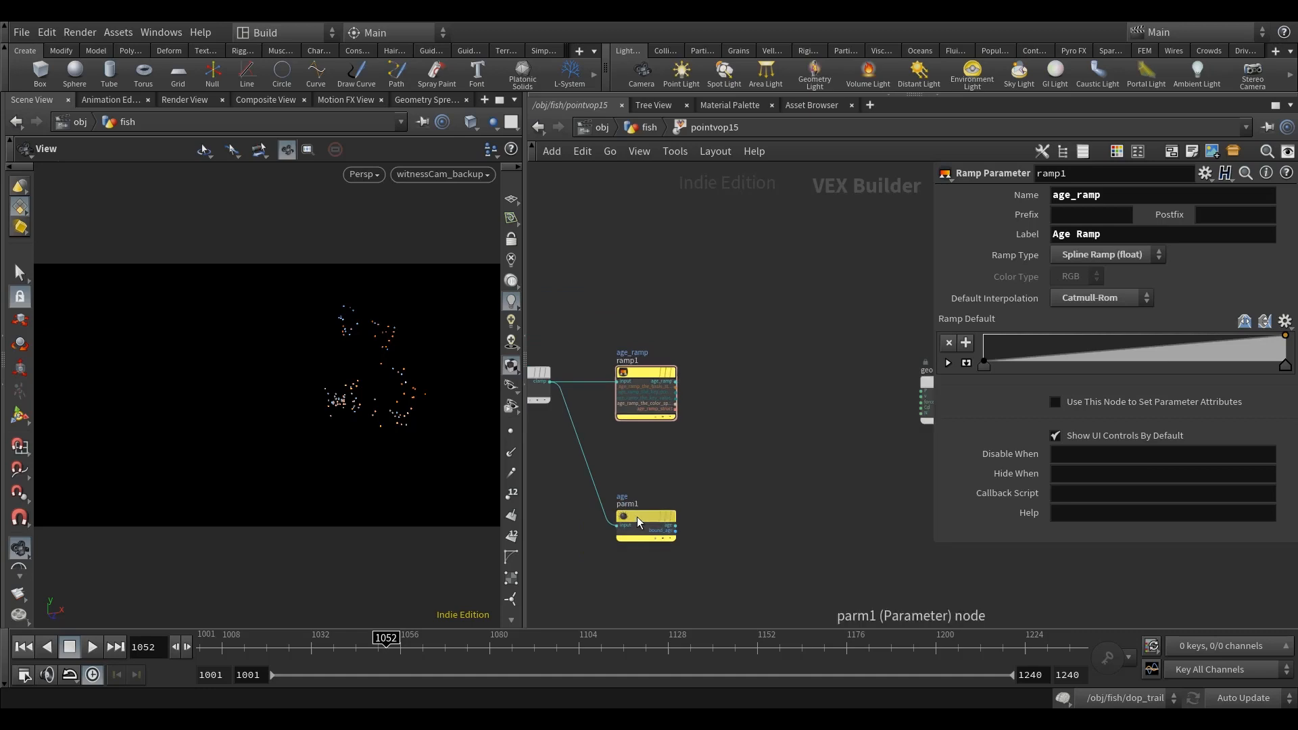
pyautogui.scroll(-3, 659, 524)
pyautogui.moveTo(688, 508); pyautogui.dragTo(629, 506, button='middle')
pyautogui.moveTo(784, 428); pyautogui.dragTo(853, 421)
pyautogui.moveTo(753, 345); pyautogui.dragTo(800, 342, button='middle')
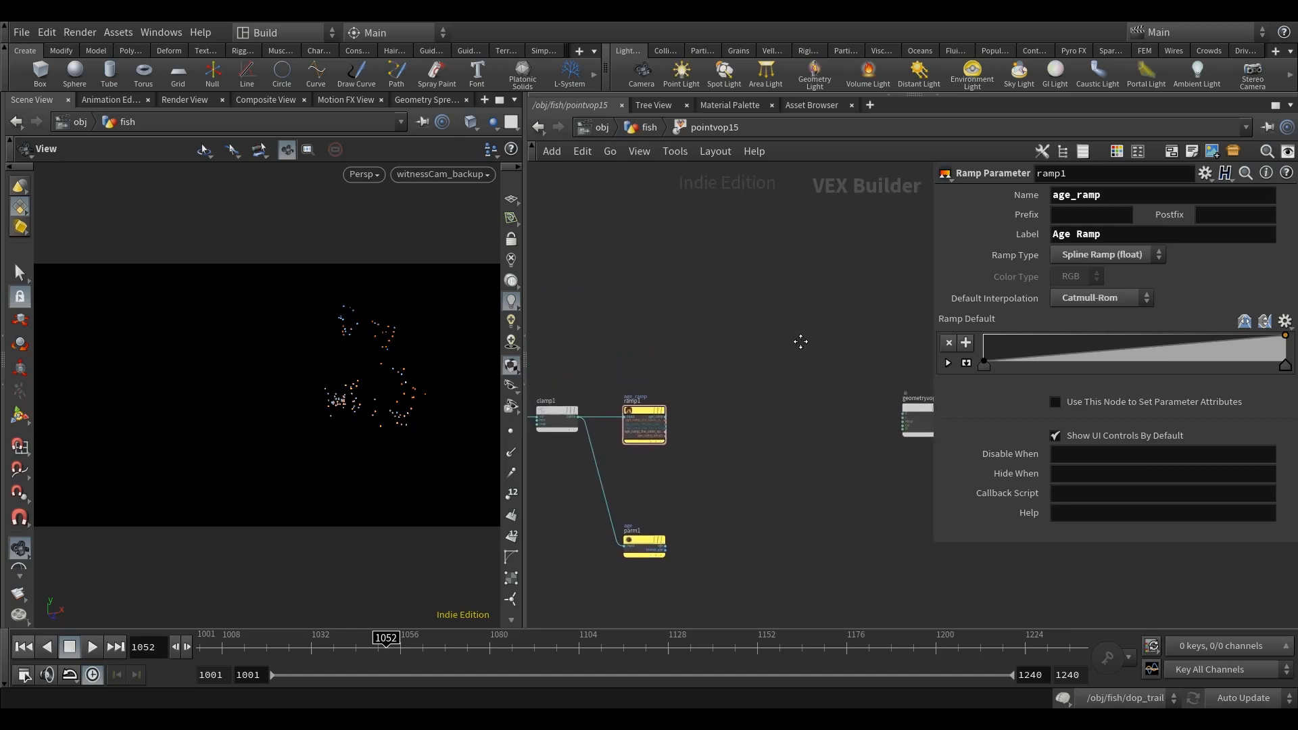
pyautogui.moveTo(703, 376); pyautogui.dragTo(745, 372, button='middle')
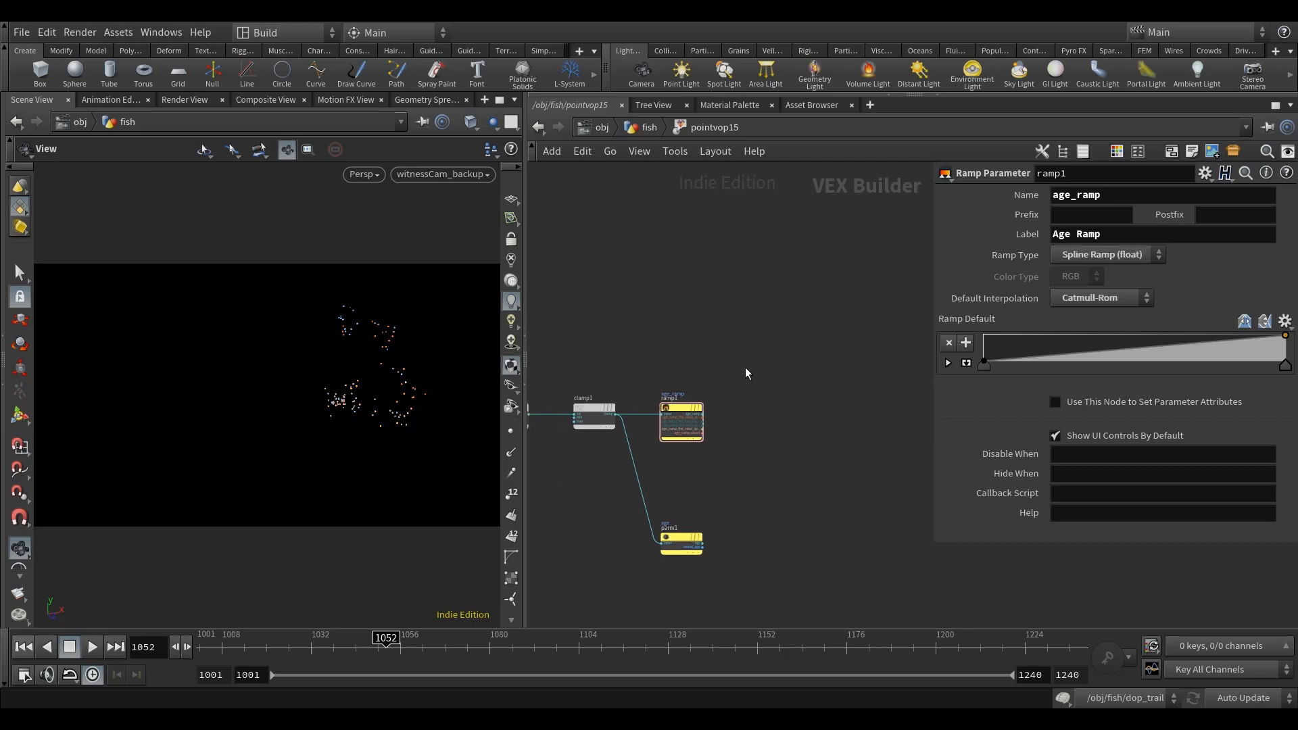
# Step: Add a Fit Range node after ramp1 and wire the age_ramp output into its val input
pyautogui.press('Tab')
pyautogui.write('fit')
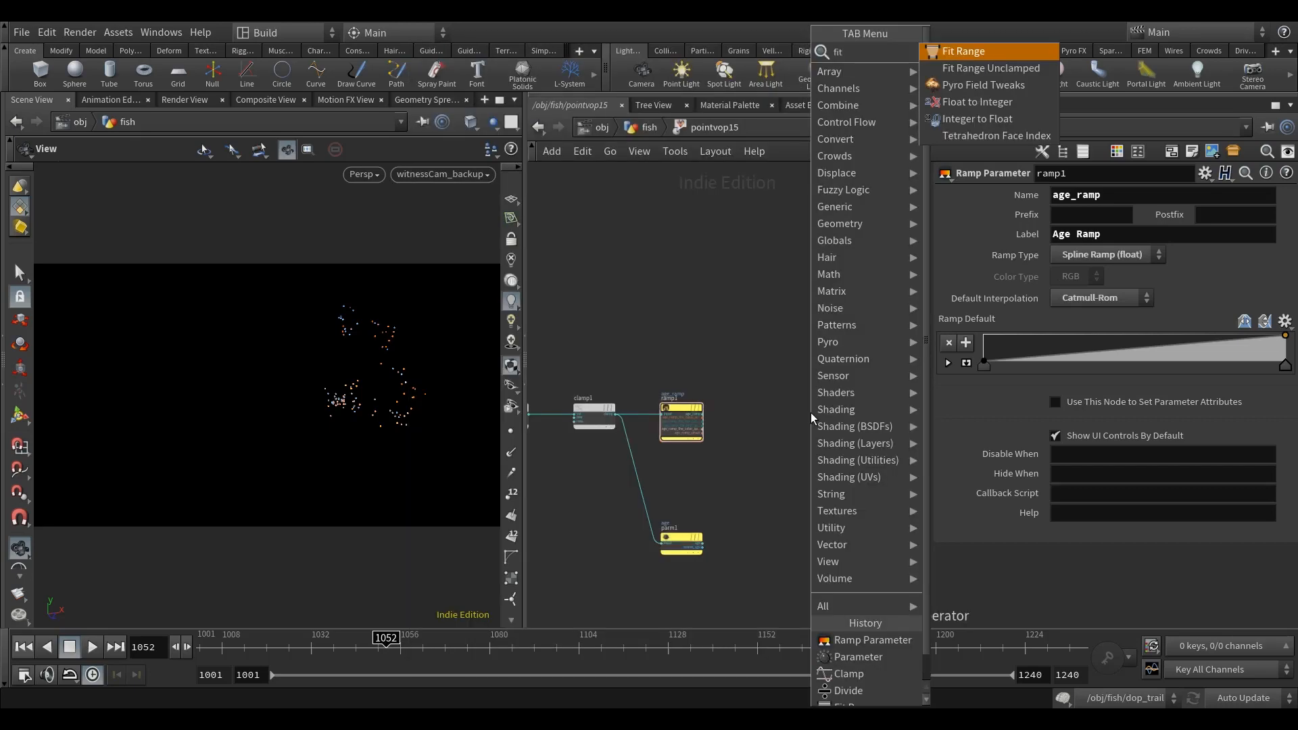
pyautogui.click(980, 54)
pyautogui.scroll(3, 762, 410)
pyautogui.click(762, 410)
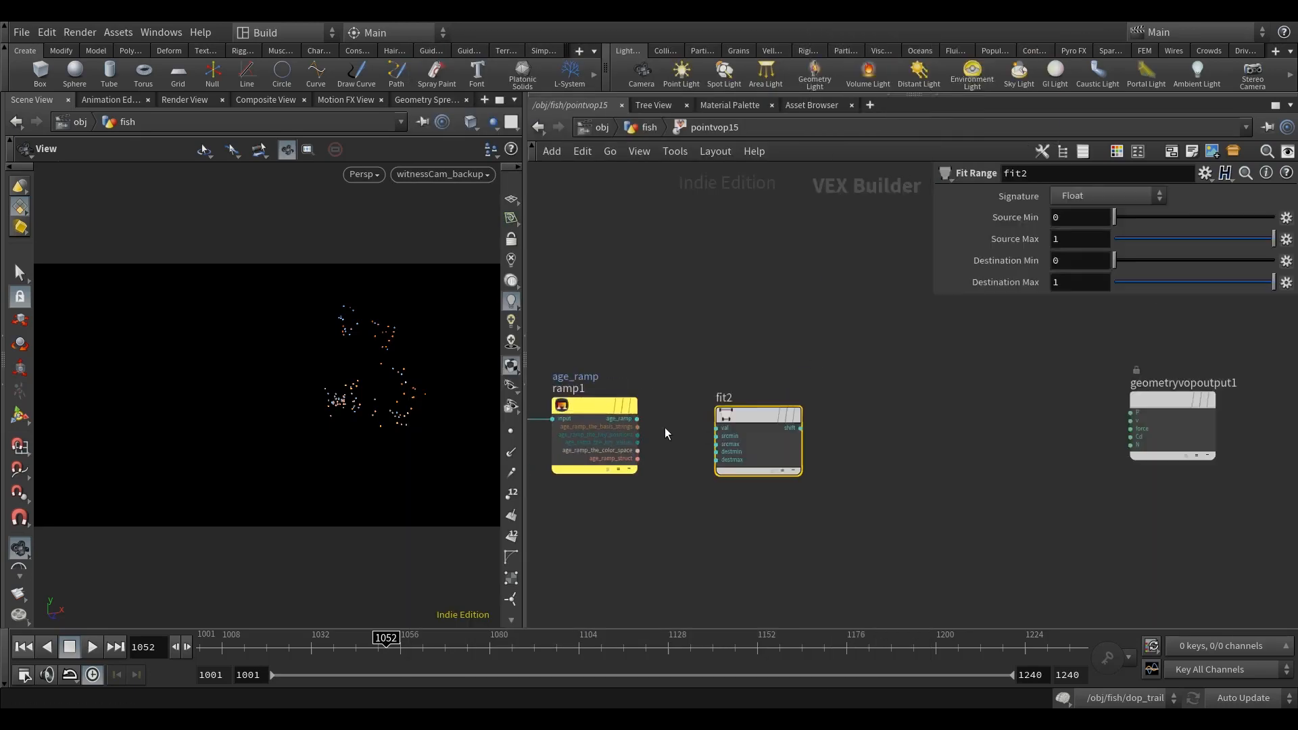
pyautogui.moveTo(638, 418); pyautogui.dragTo(754, 420)
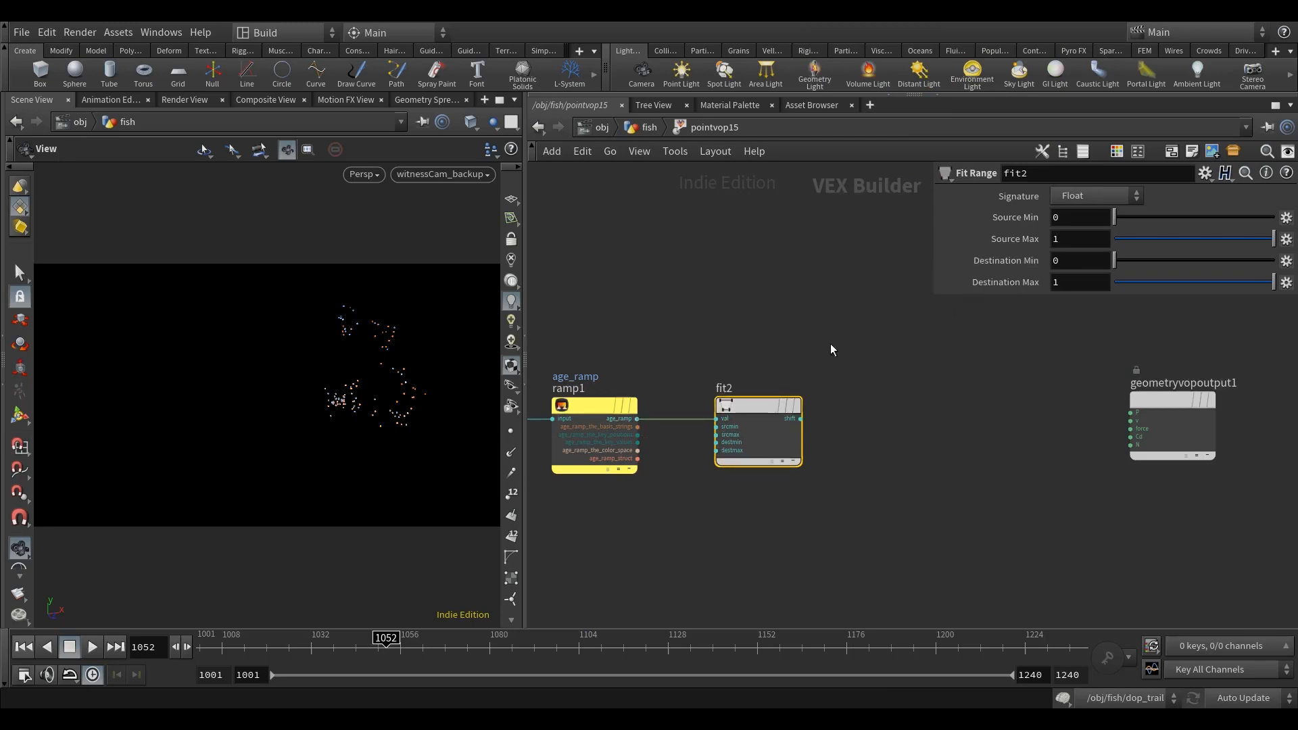
pyautogui.scroll(3, 716, 451)
pyautogui.rightClick(733, 437)
pyautogui.click(748, 418)
# Step: Promote the destmax input of fit2 to a parameter
pyautogui.rightClick(735, 449)
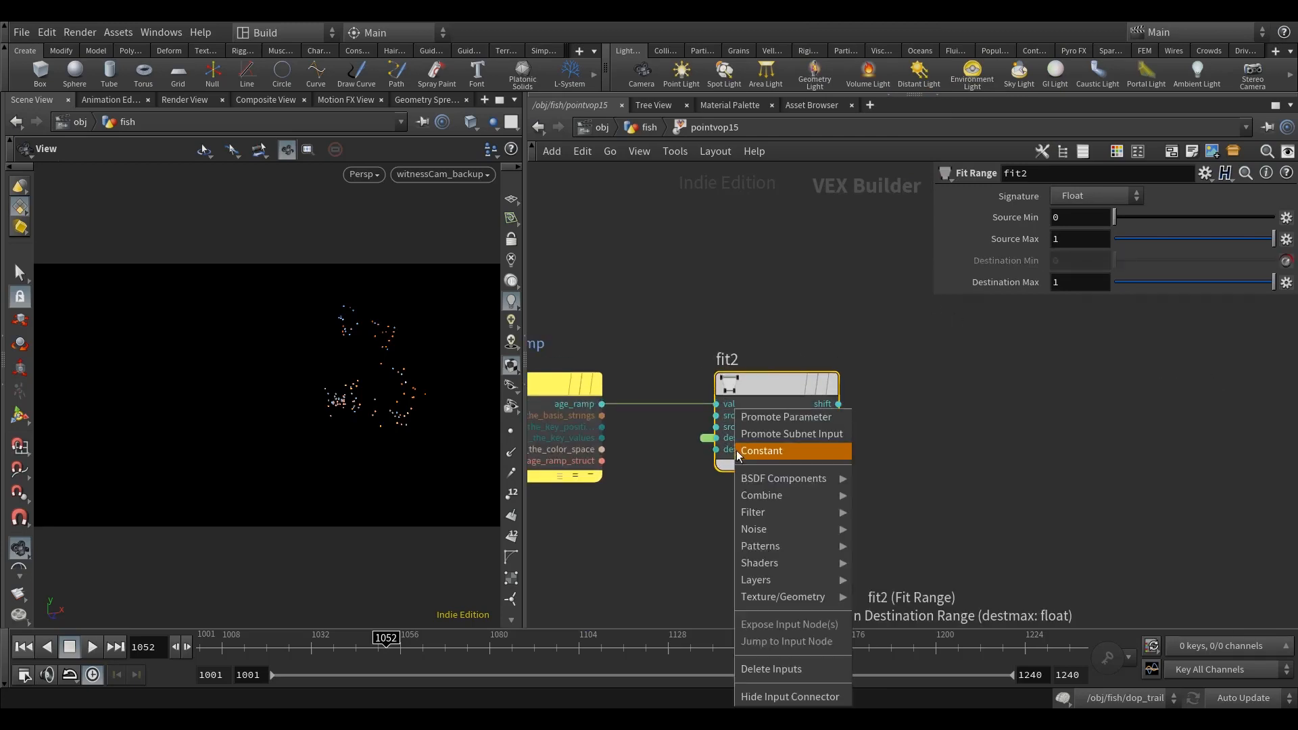
pyautogui.click(753, 416)
# Step: Try to name the promoted destmin input of fit2 min_mul and edit its label
pyautogui.click(706, 438)
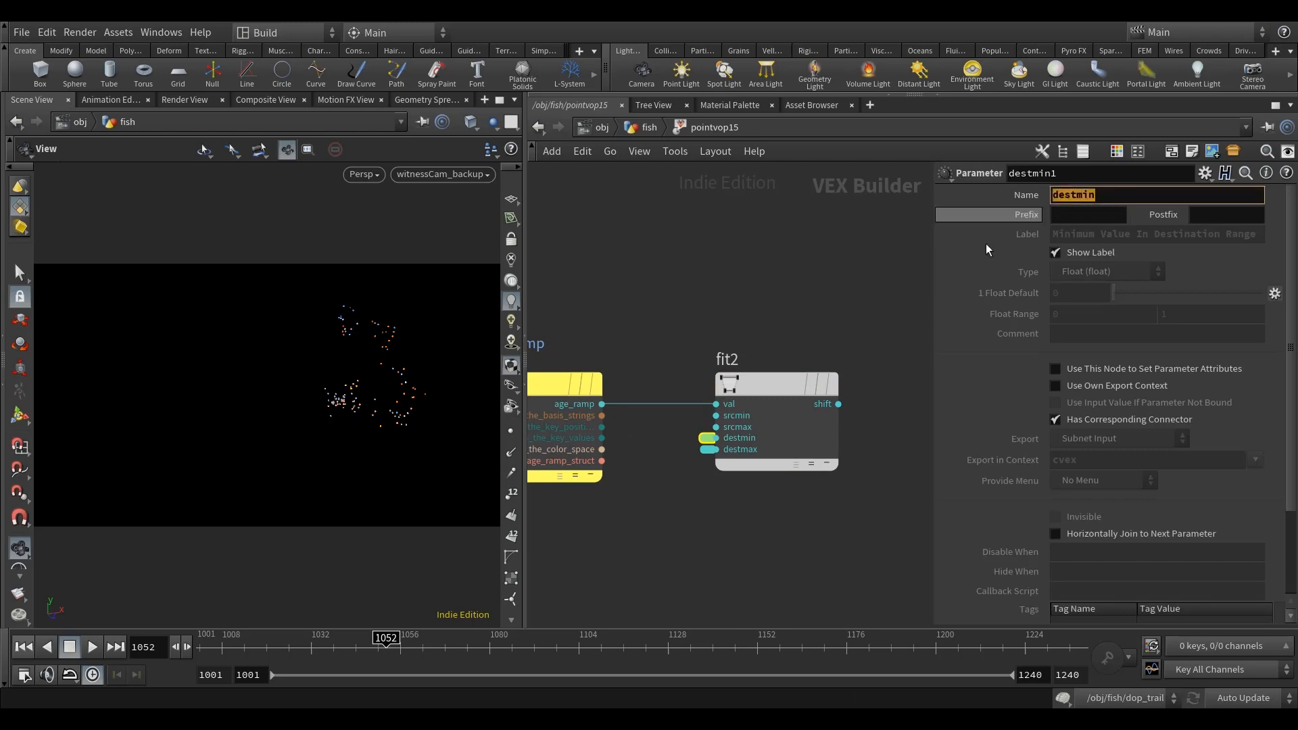
pyautogui.write('min_mul')
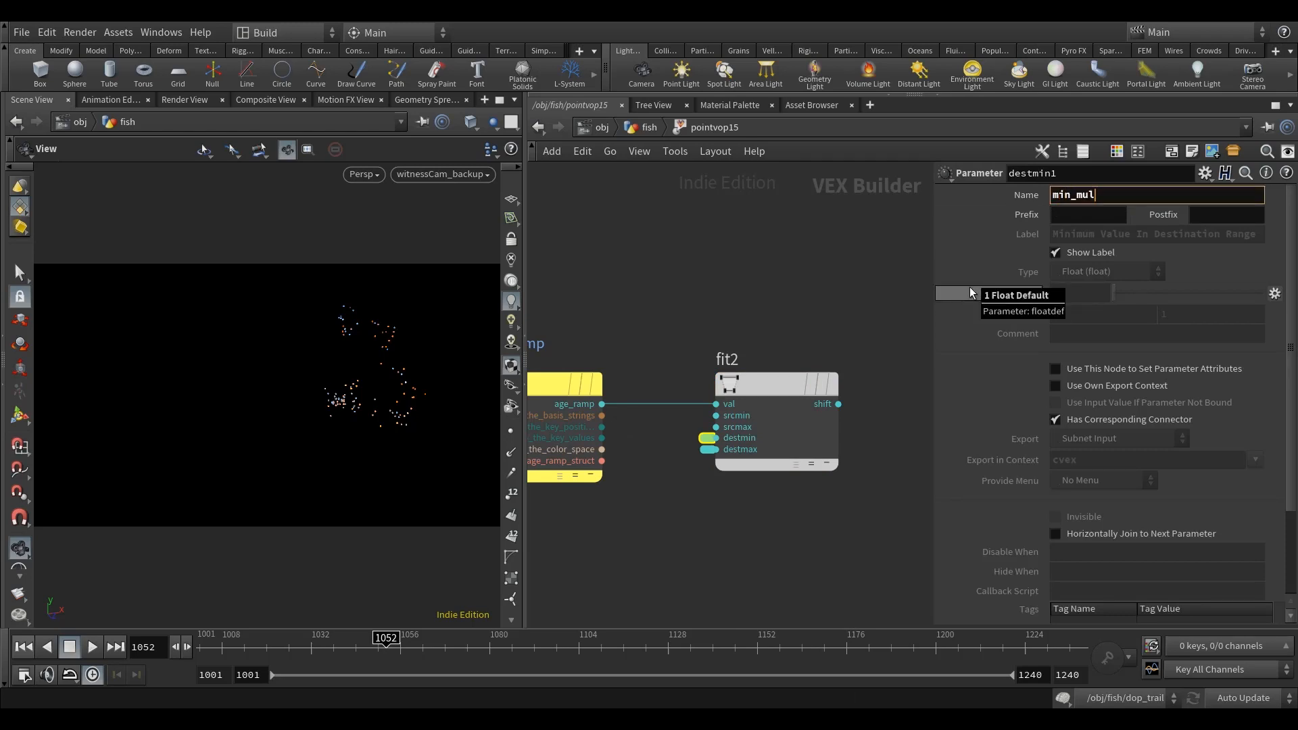
pyautogui.click(846, 293)
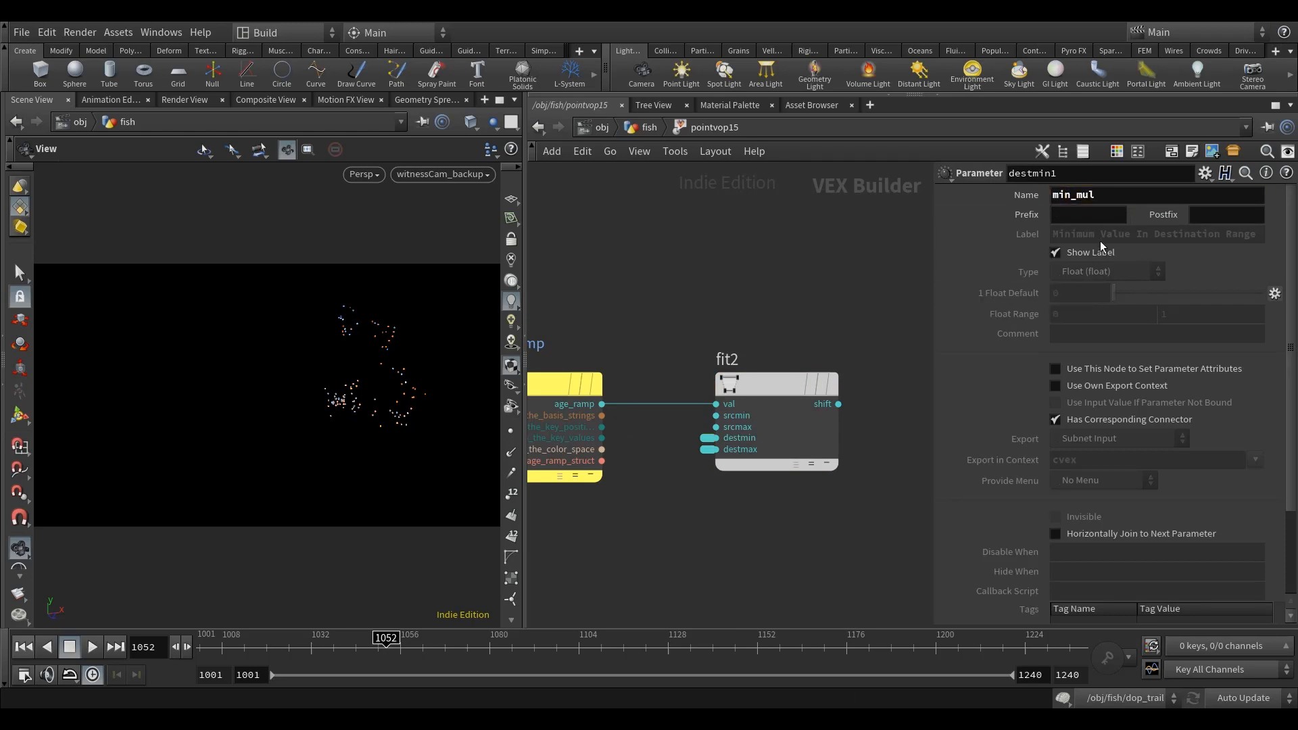
pyautogui.moveTo(786, 373); pyautogui.dragTo(784, 391, button='middle')
pyautogui.click(1116, 195)
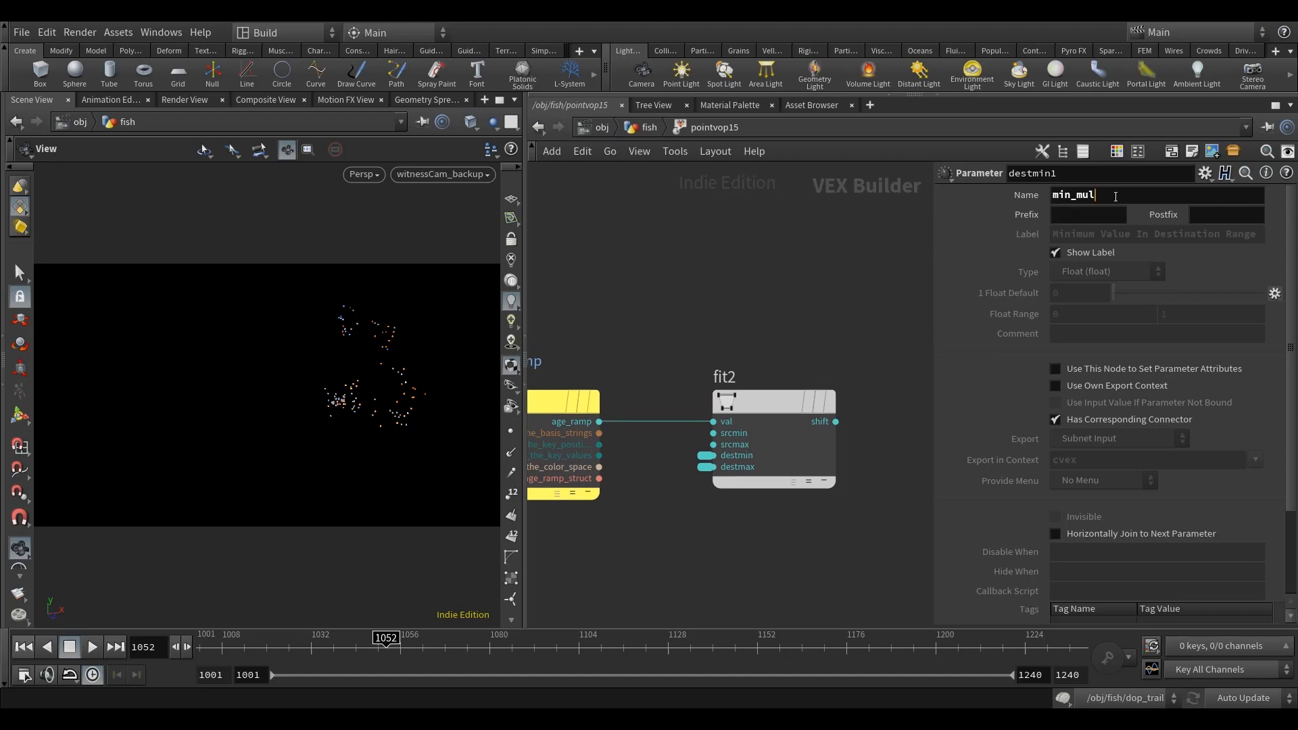
# Step: Expand the promoted destmin input of fit2 into its own node and delete that node
pyautogui.doubleClick(701, 456)
pyautogui.moveTo(736, 545); pyautogui.dragTo(754, 472, button='middle')
pyautogui.moveTo(638, 309); pyautogui.dragTo(629, 522)
pyautogui.moveTo(691, 520); pyautogui.dragTo(705, 505, button='middle')
pyautogui.press('Delete')
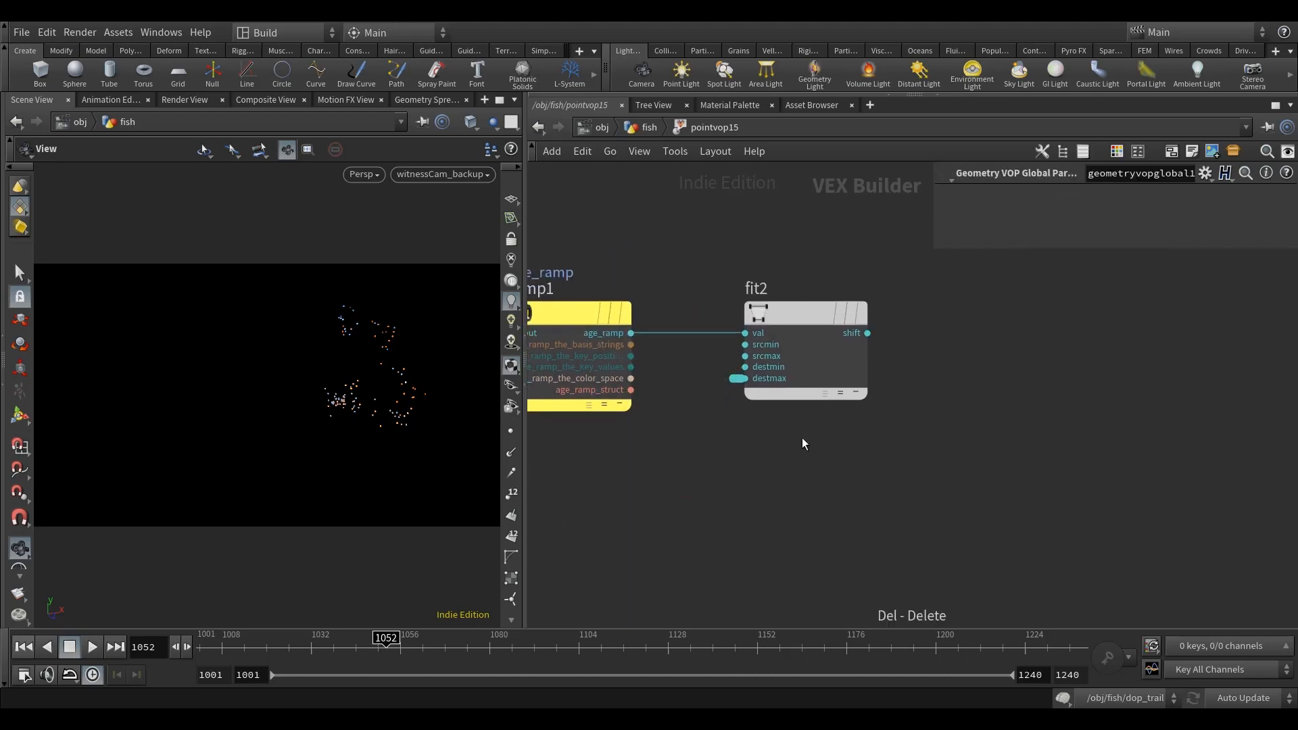
# Step: Promote fit2's destmin input to a parameter and expand it into a full node placed below ramp1
pyautogui.rightClick(760, 370)
pyautogui.click(784, 377)
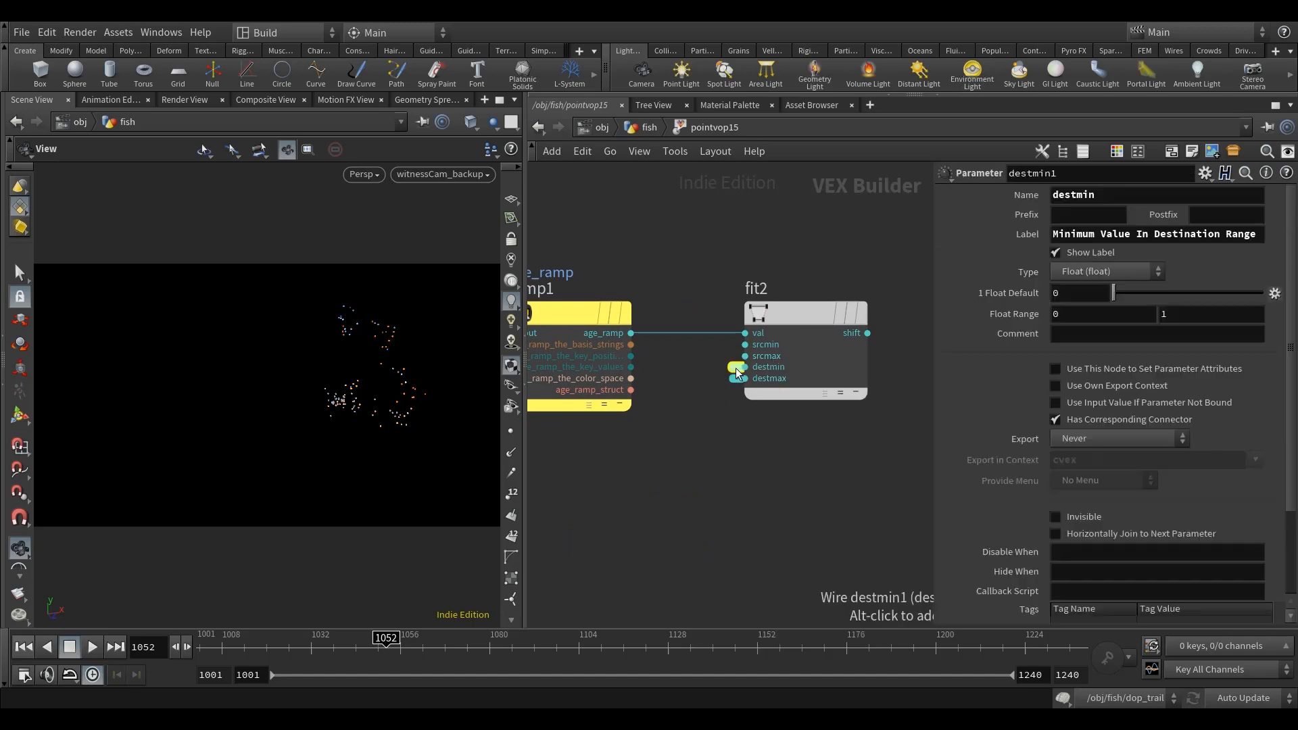
pyautogui.doubleClick(735, 368)
pyautogui.moveTo(653, 286); pyautogui.dragTo(630, 504)
pyautogui.moveTo(658, 490); pyautogui.dragTo(699, 453, button='middle')
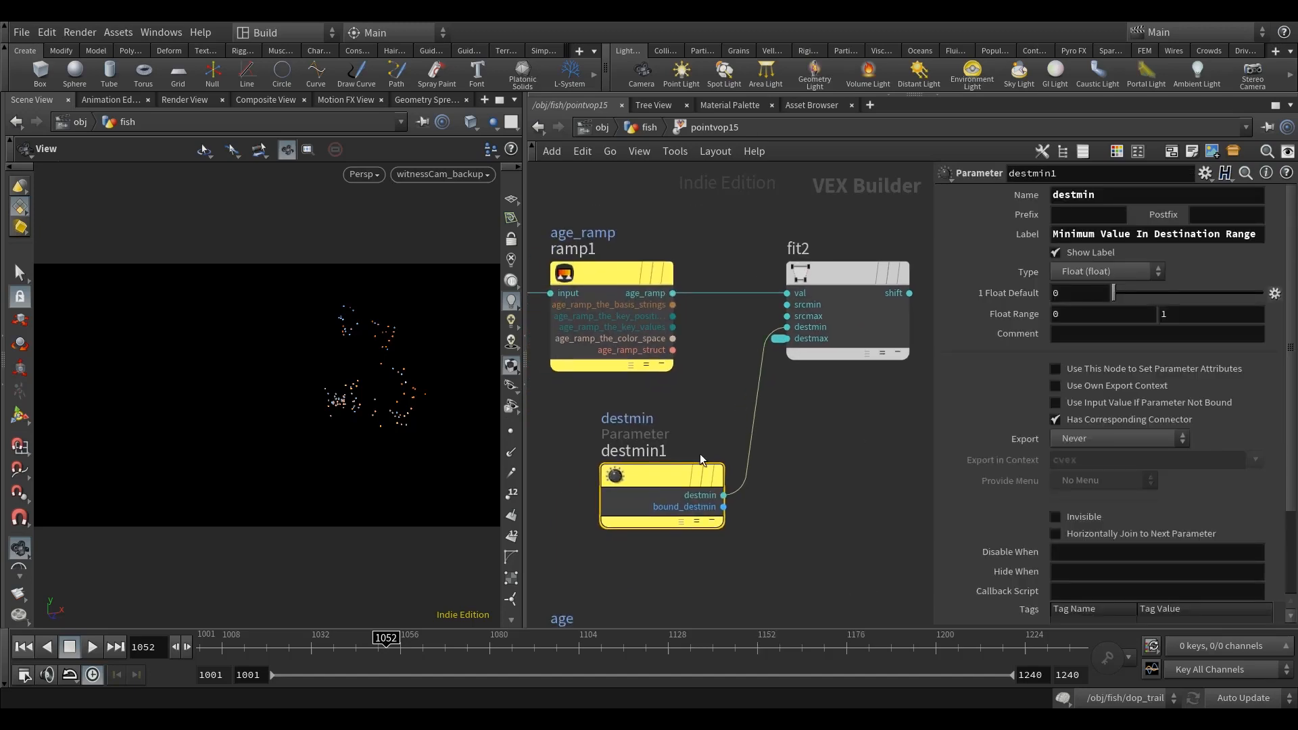
# Step: Name the destmin1 parameter min_mul and label it Min Multiply
pyautogui.moveTo(1075, 195); pyautogui.dragTo(954, 375)
pyautogui.write('min')
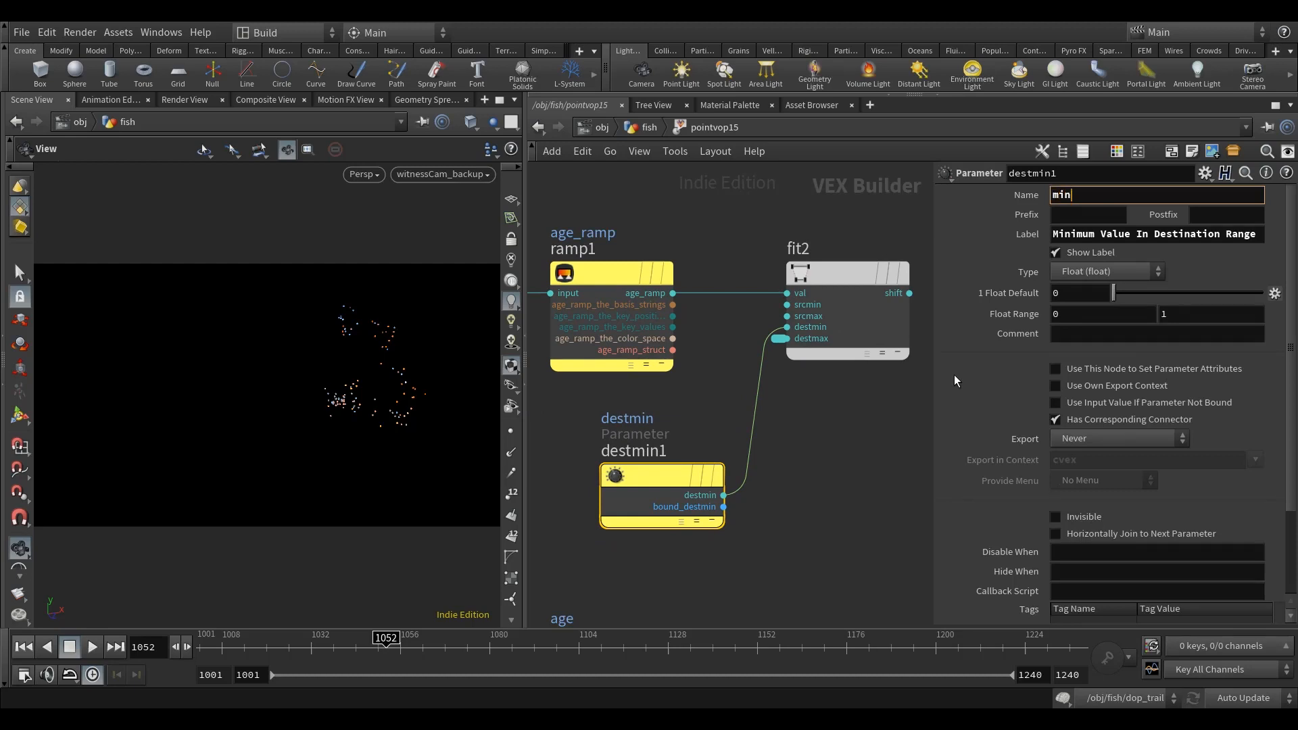
pyautogui.press('Tab')
pyautogui.write('Min Multiply')
pyautogui.click(837, 462)
pyautogui.scroll(-3, 838, 430)
pyautogui.moveTo(754, 495); pyautogui.dragTo(743, 352, button='middle')
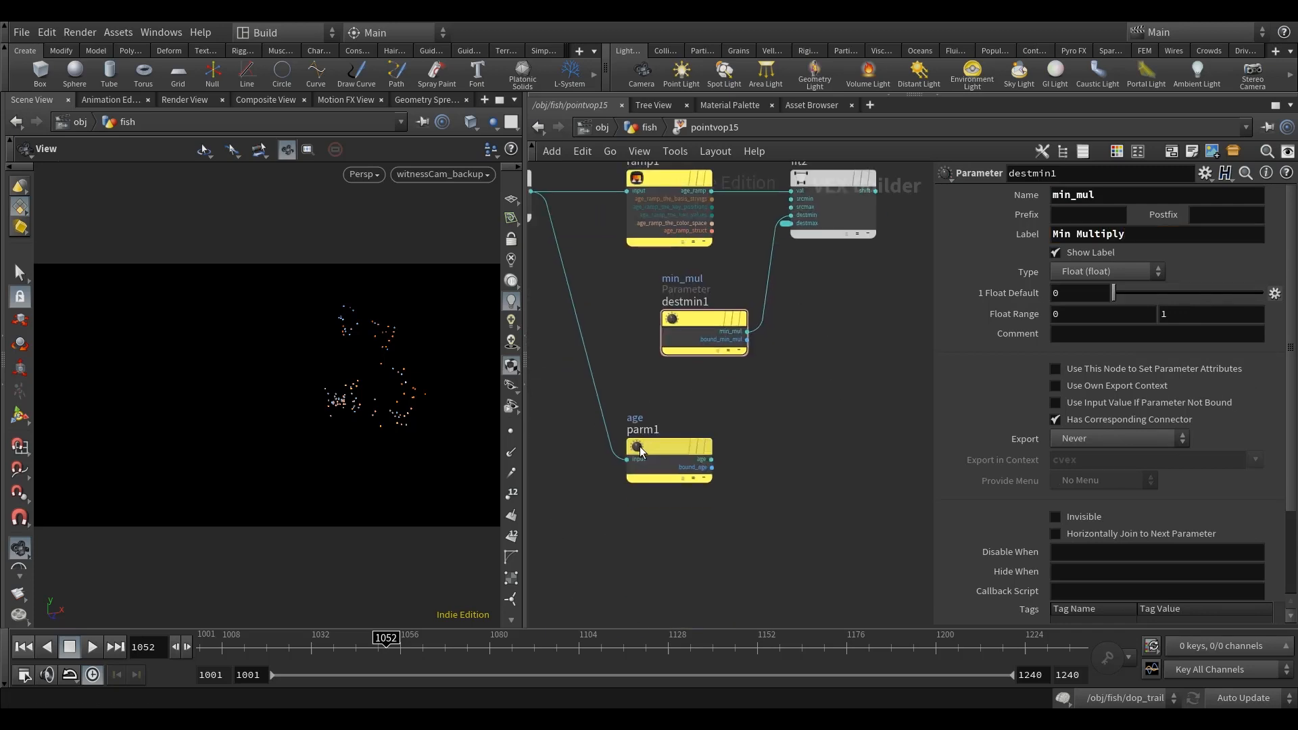
# Step: Shift the age export parameter node down and expand fit2's promoted destmax input into a node below min_mul
pyautogui.moveTo(640, 451); pyautogui.dragTo(640, 582)
pyautogui.middleClick(786, 224)
pyautogui.moveTo(735, 203); pyautogui.dragTo(714, 443)
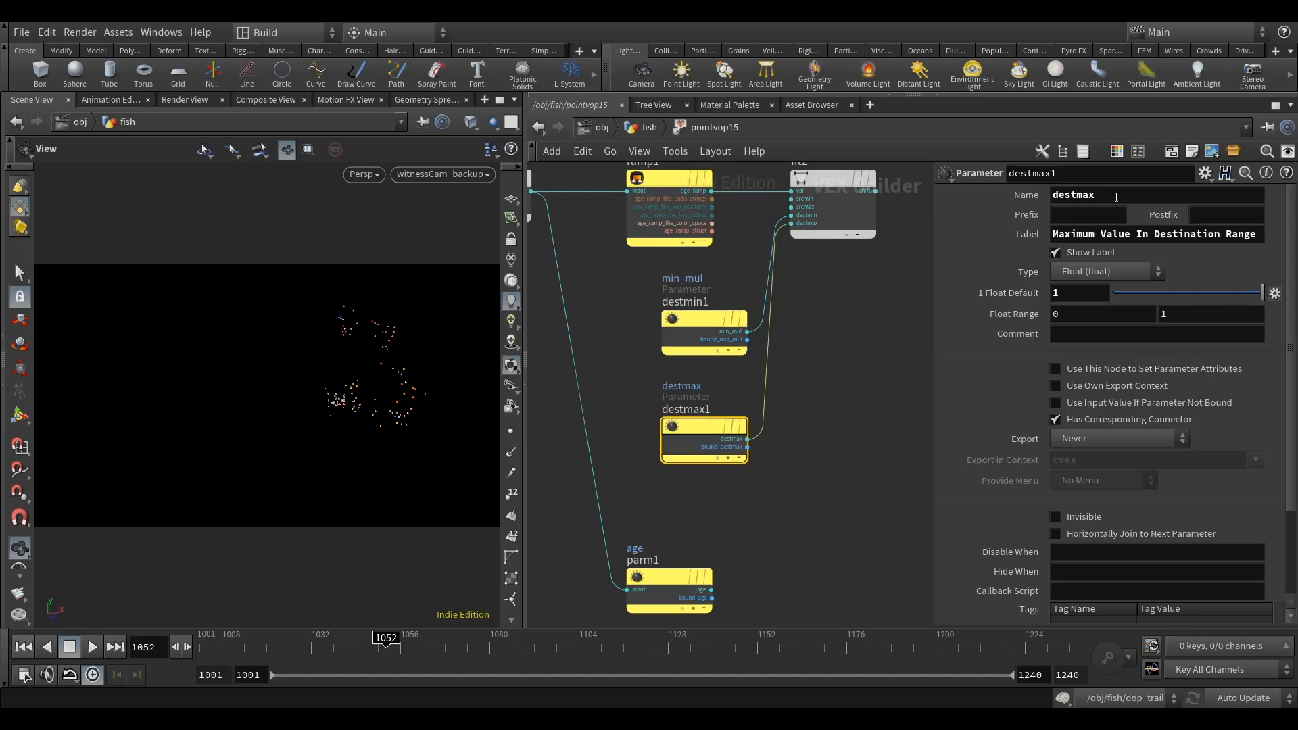
# Step: Name the destmax1 parameter max_mul and label it Max Multiply
pyautogui.doubleClick(1115, 197)
pyautogui.write('max_mul')
pyautogui.press('Return')
pyautogui.click(1167, 233)
pyautogui.write('Multiply')
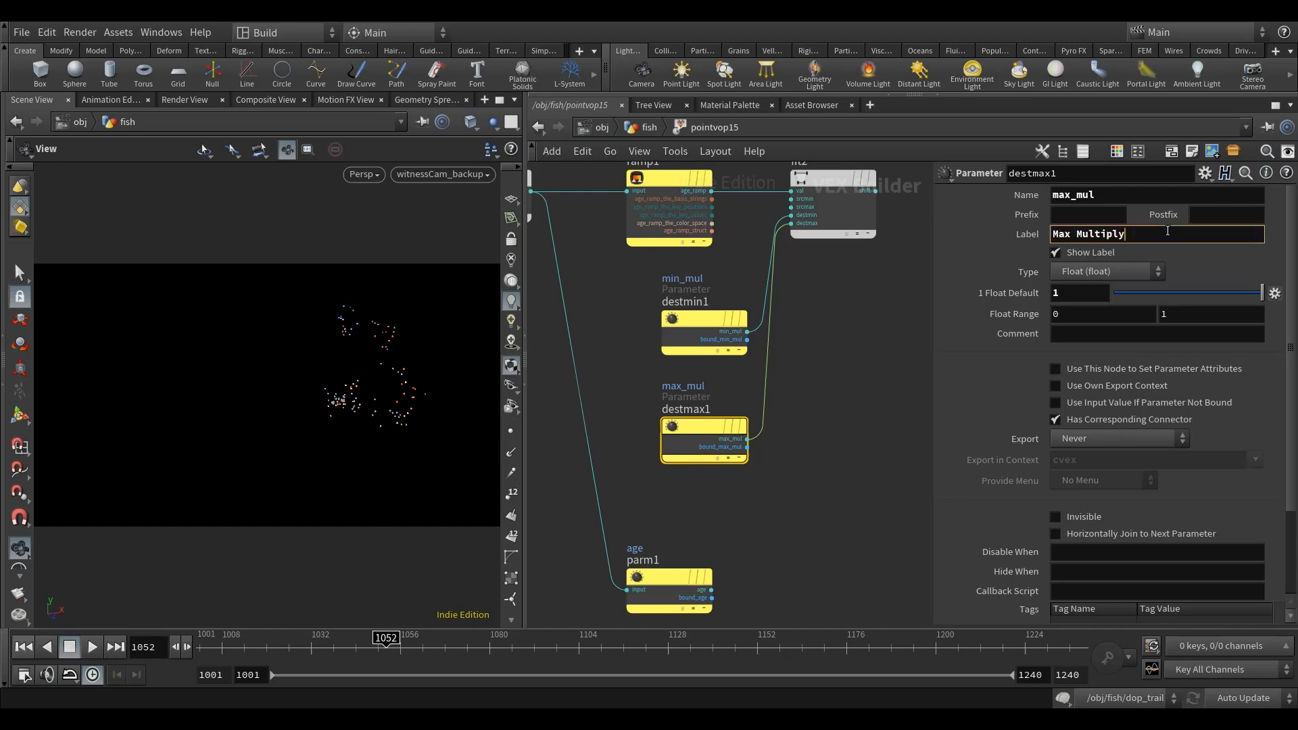
pyautogui.press('Return')
# Step: Add a Multiply node near the global inputs and wire the geometry's Cd output into its first input
pyautogui.press('h')
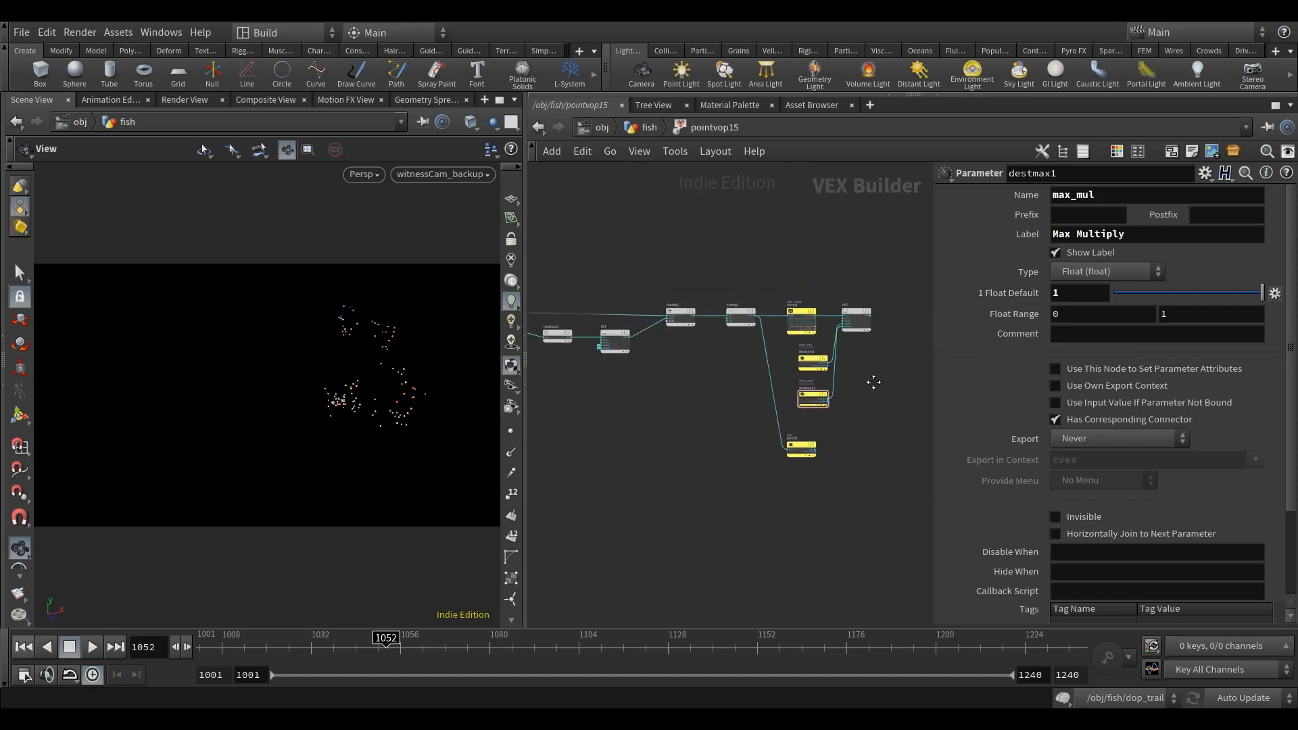
pyautogui.moveTo(760, 366); pyautogui.dragTo(928, 355, button='middle')
pyautogui.scroll(5, 727, 360)
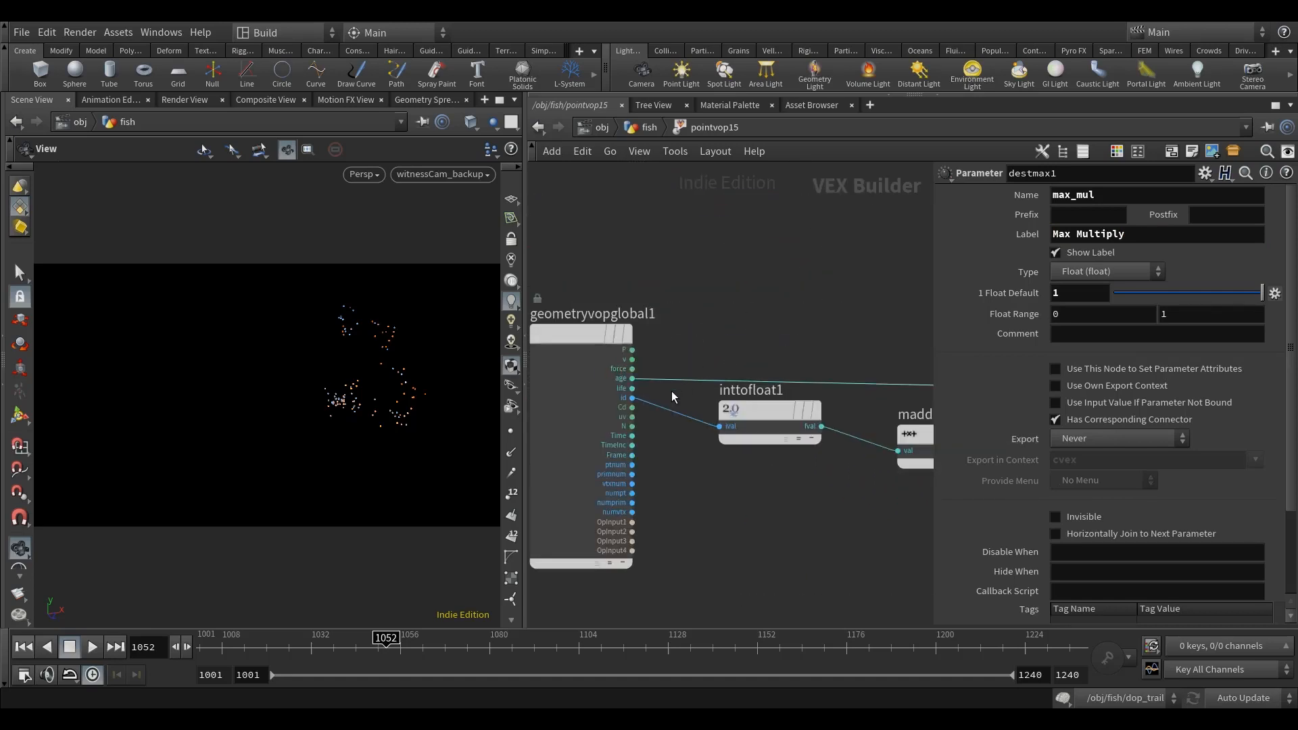
pyautogui.press('Tab')
pyautogui.write('nm')
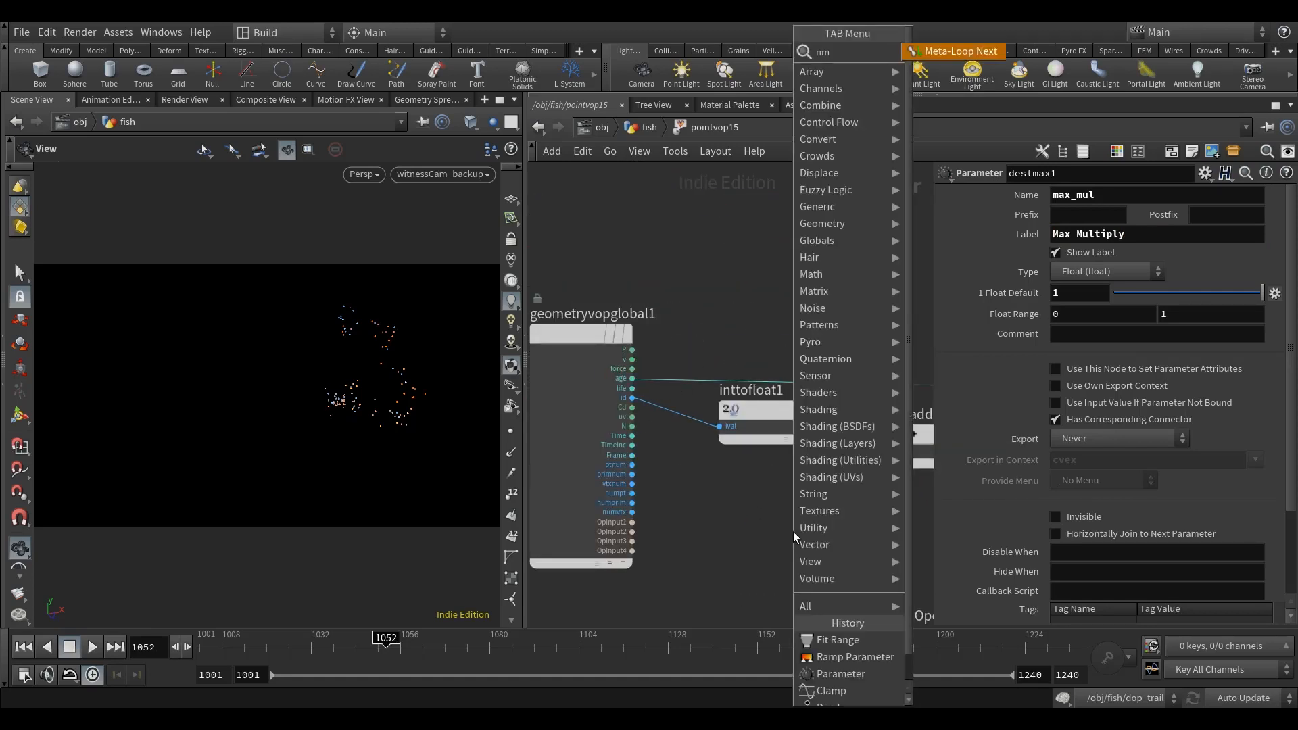
pyautogui.press('BackSpace')
pyautogui.press('BackSpace')
pyautogui.write('mul')
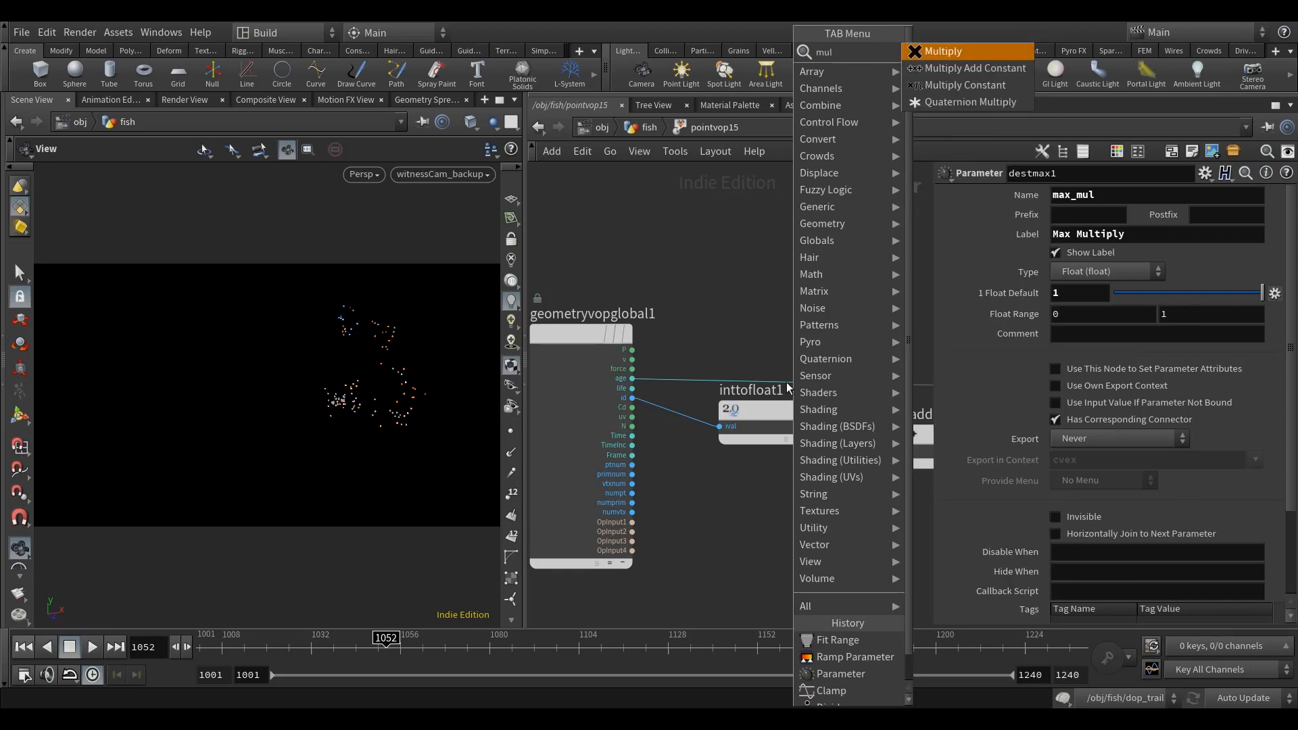
pyautogui.click(995, 51)
pyautogui.click(740, 492)
pyautogui.scroll(4, 675, 460)
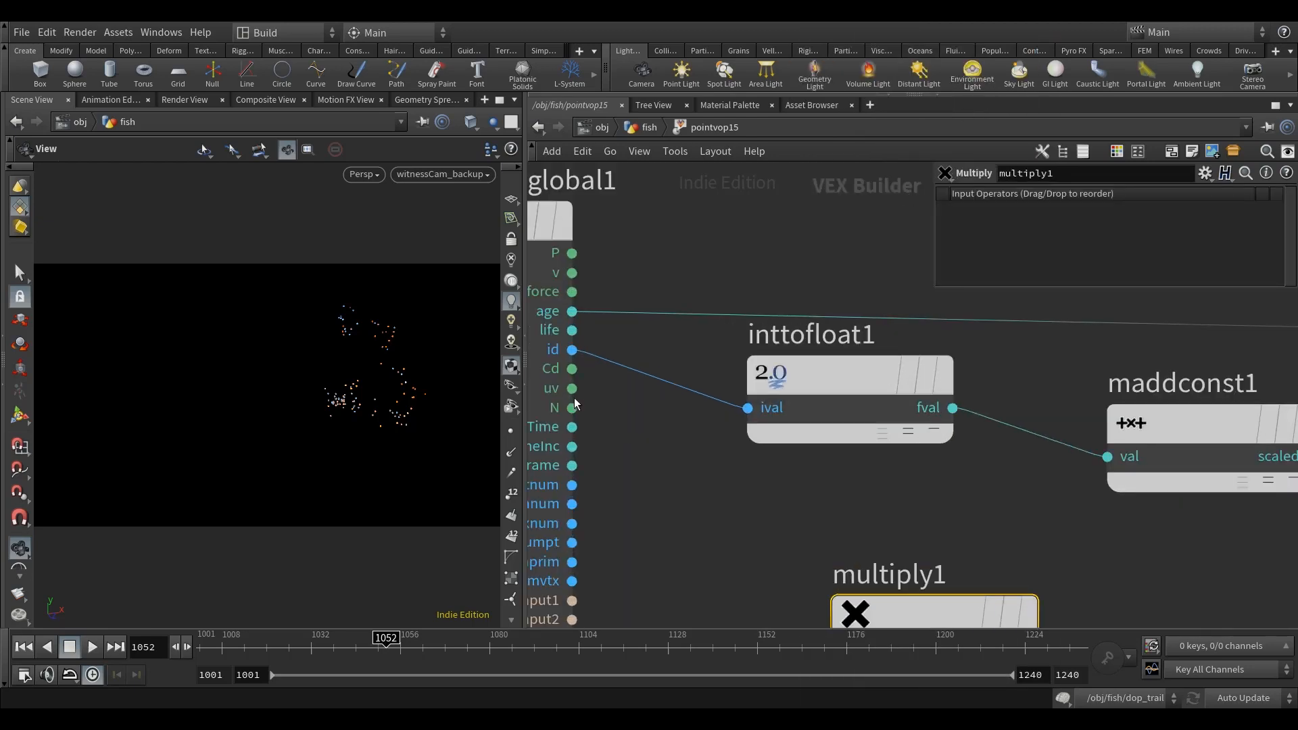
pyautogui.moveTo(572, 368); pyautogui.dragTo(819, 496)
# Step: Move multiply1 to between fit2 and the geometry output, and wire fit2's shift output into its second input
pyautogui.scroll(-4, 967, 532)
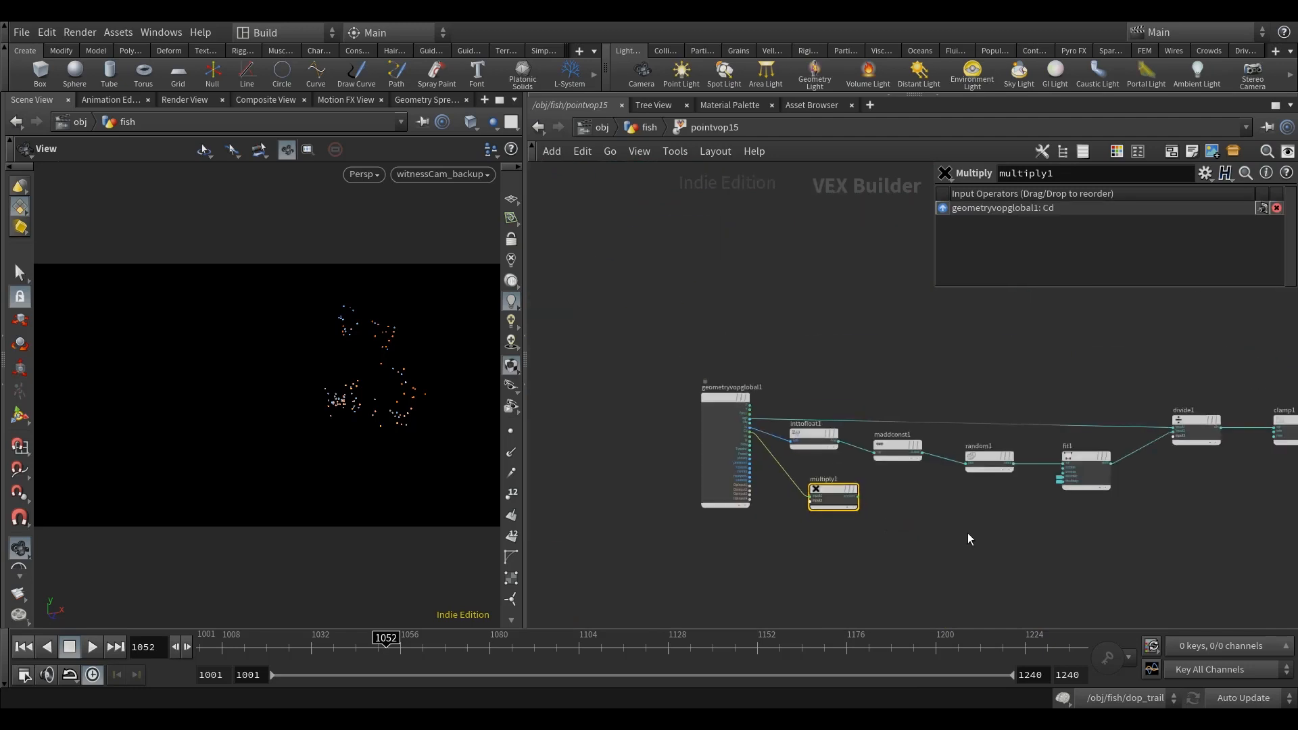
pyautogui.scroll(-2, 674, 514)
pyautogui.moveTo(595, 487); pyautogui.dragTo(1038, 405)
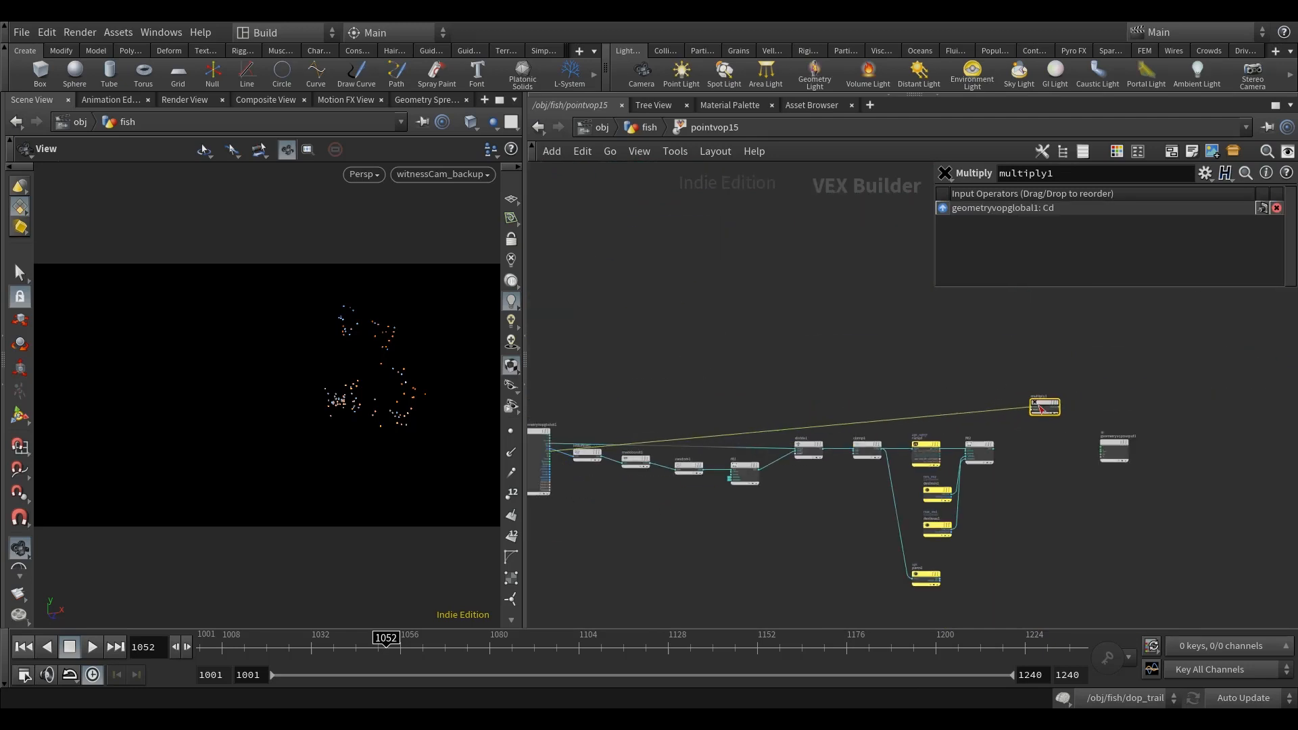
pyautogui.scroll(4, 1041, 459)
pyautogui.moveTo(924, 493); pyautogui.dragTo(820, 522, button='middle')
pyautogui.scroll(2, 819, 523)
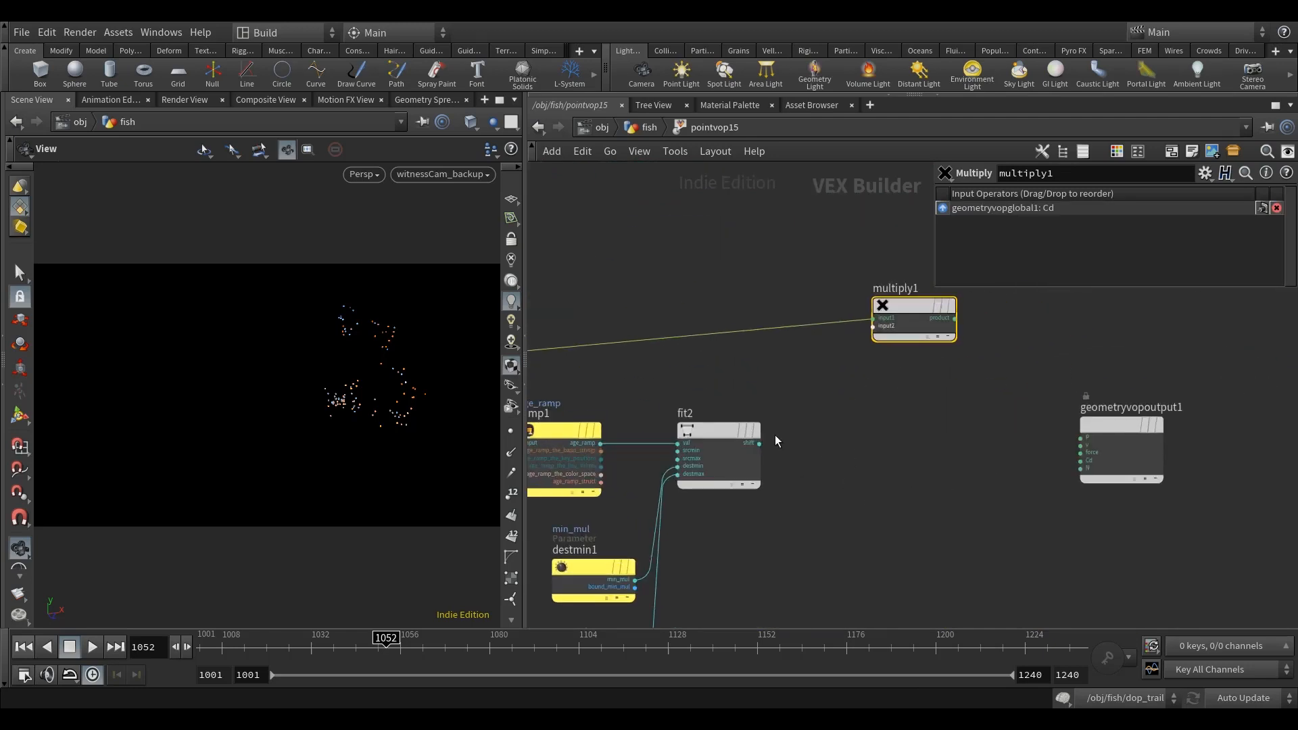
pyautogui.click(717, 435)
pyautogui.click(872, 326)
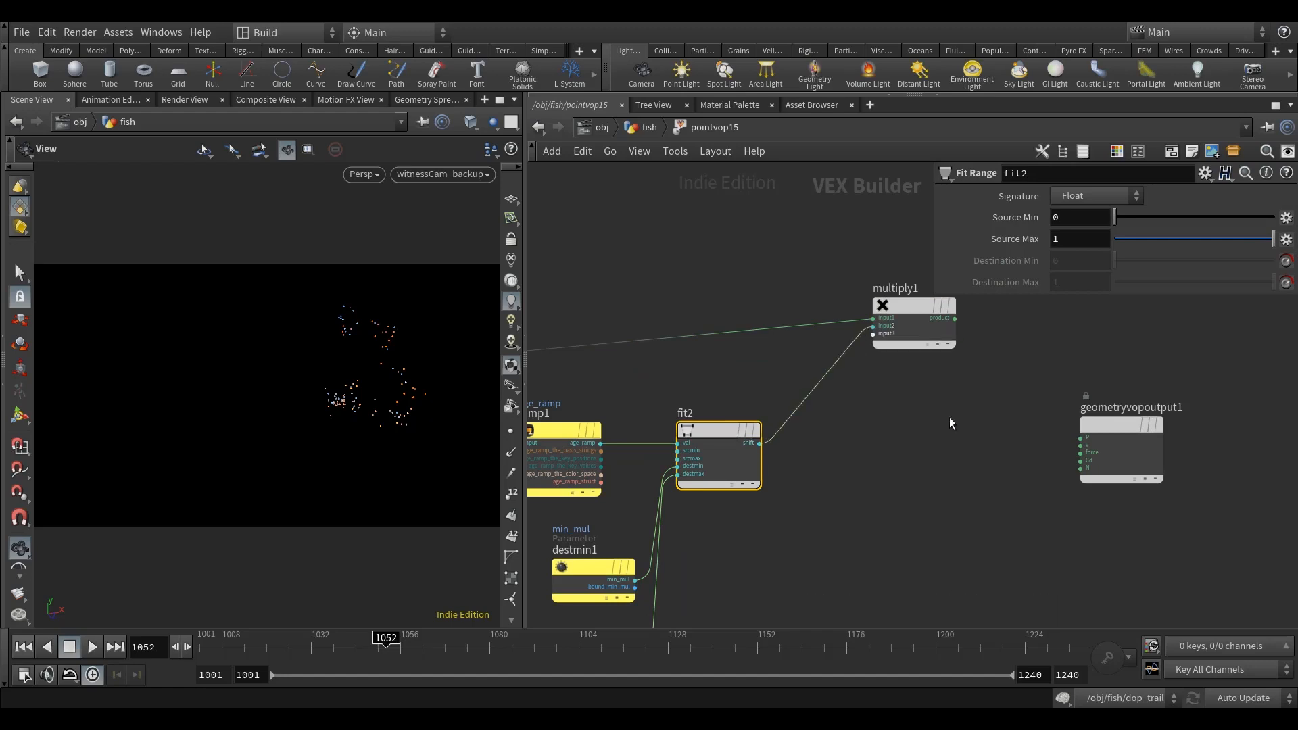
# Step: Wire multiply1's product into the Cd input of geometryvopoutput1 and tidy the node placement
pyautogui.moveTo(958, 344); pyautogui.dragTo(831, 368, button='middle')
pyautogui.click(827, 342)
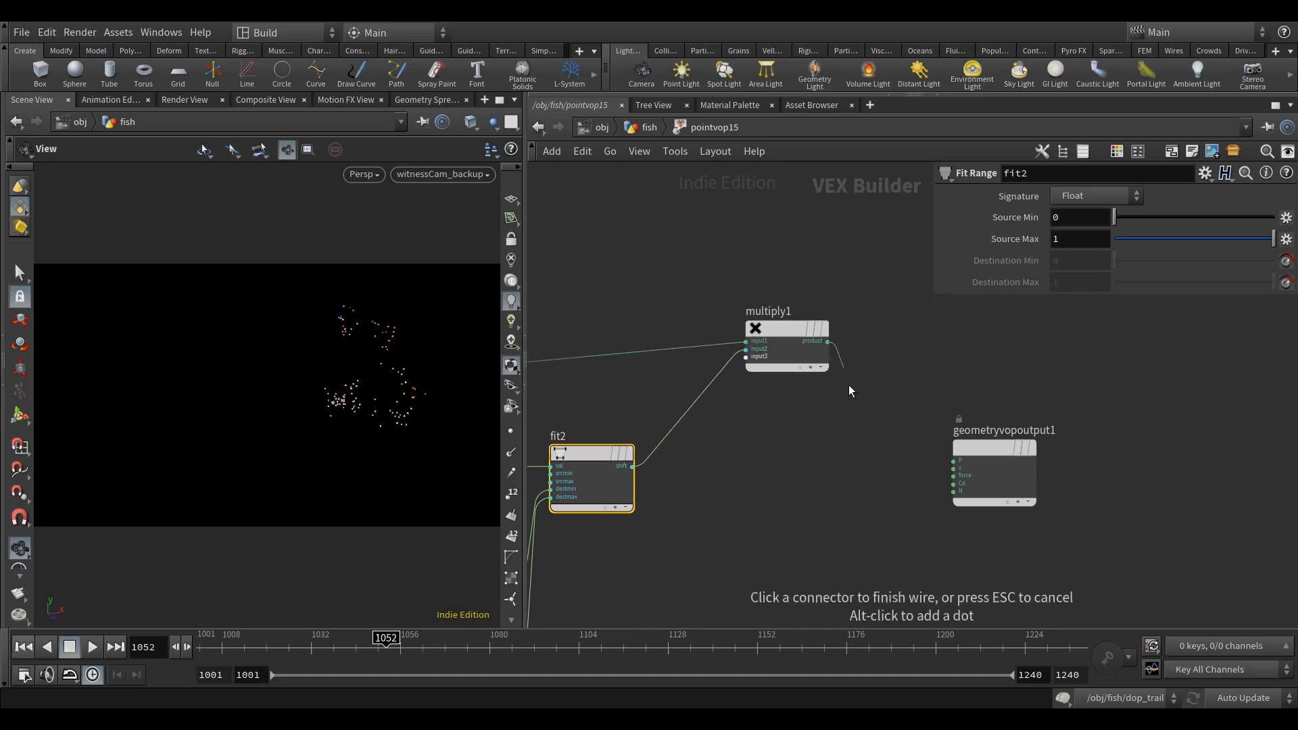
pyautogui.click(945, 484)
pyautogui.moveTo(1028, 449); pyautogui.dragTo(1084, 443)
pyautogui.moveTo(772, 336); pyautogui.dragTo(772, 346)
pyautogui.moveTo(805, 494); pyautogui.dragTo(866, 414, button='middle')
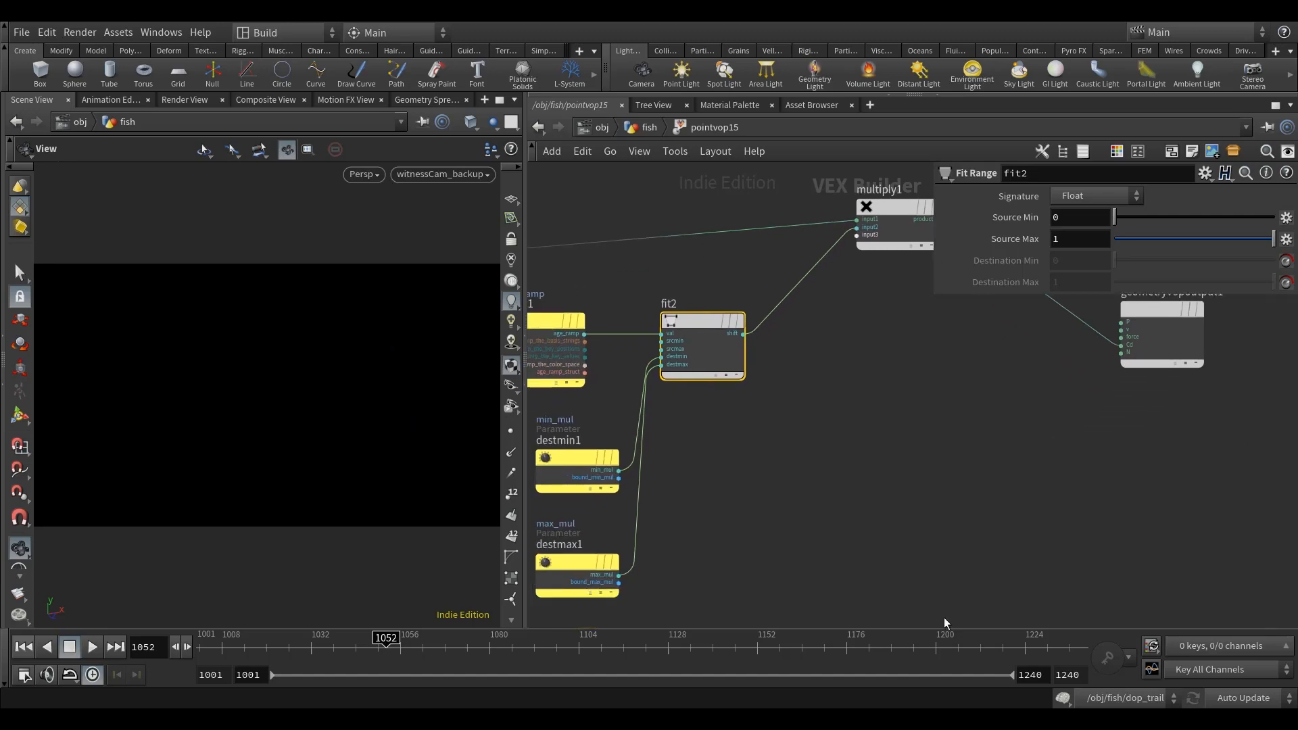
# Step: Add another Fit Range node below fit2 and wire ramp1's age_ramp output into its val input
pyautogui.scroll(-3, 815, 511)
pyautogui.moveTo(901, 484); pyautogui.dragTo(907, 443, button='middle')
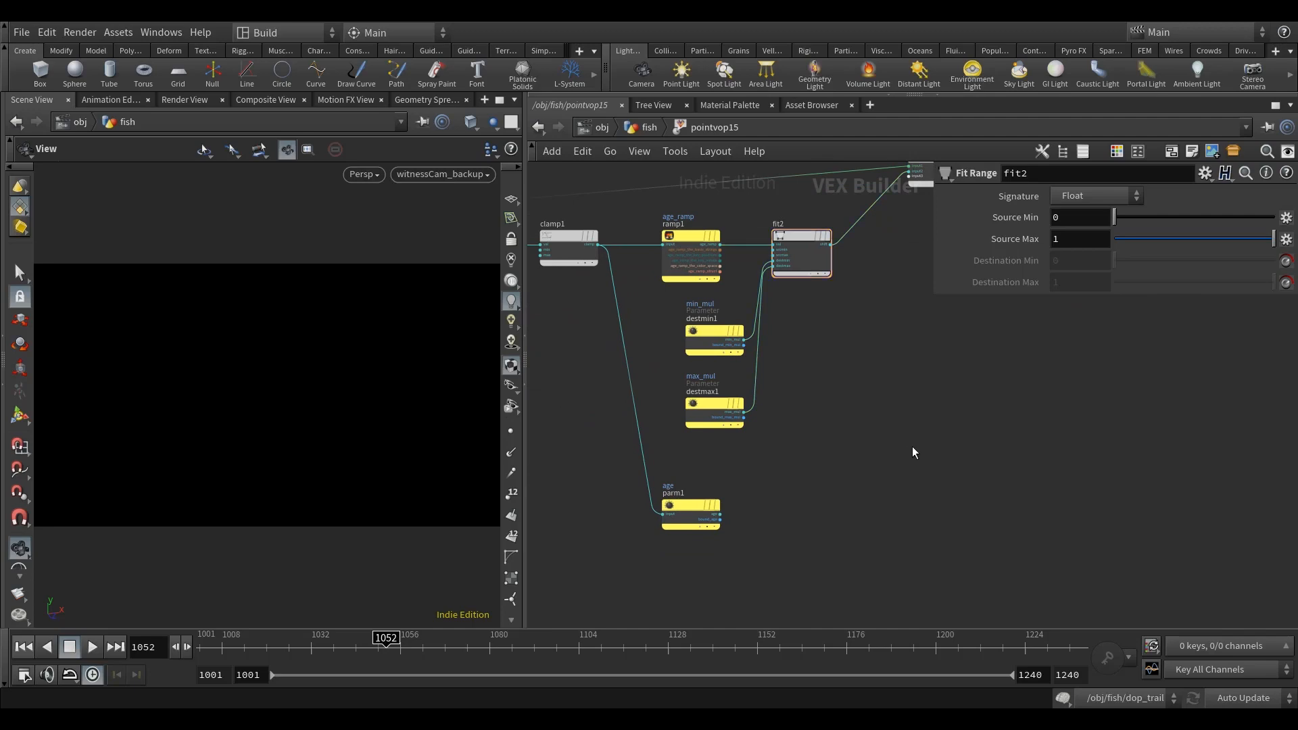
pyautogui.press('Tab')
pyautogui.write('fit')
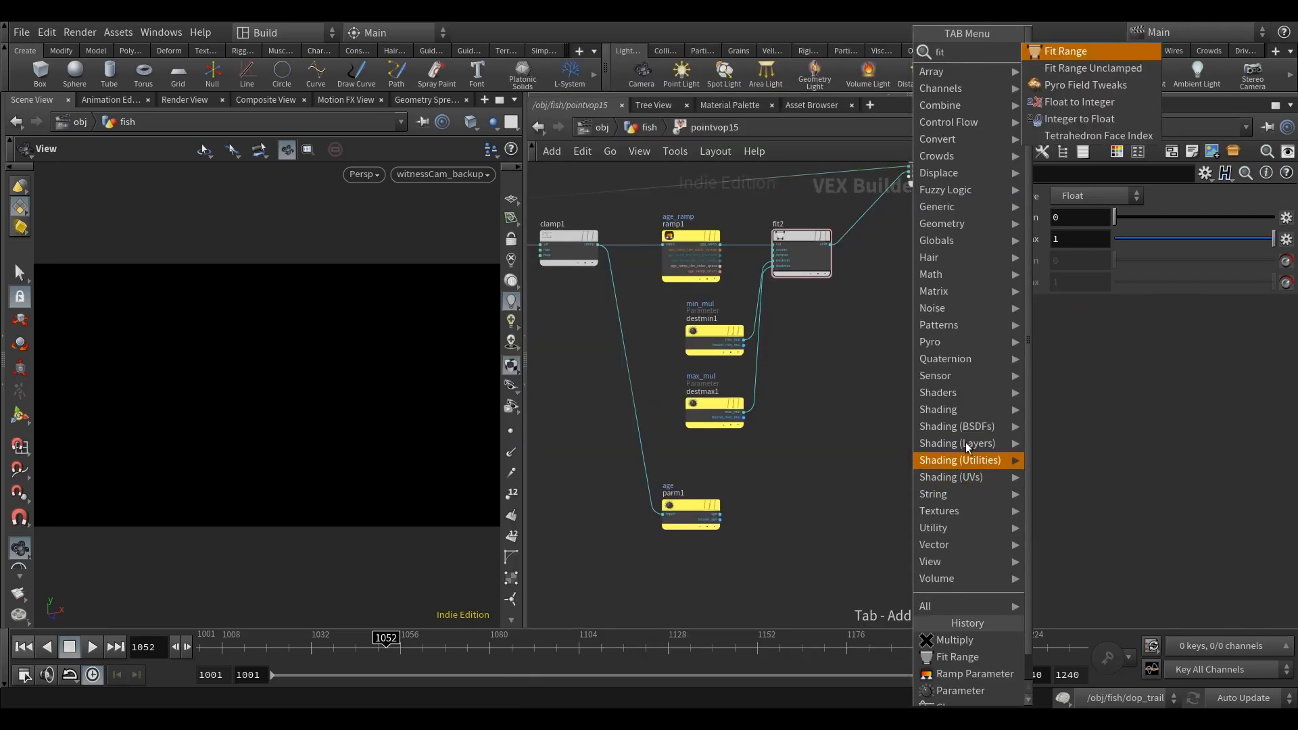
pyautogui.press('Return')
pyautogui.click(879, 460)
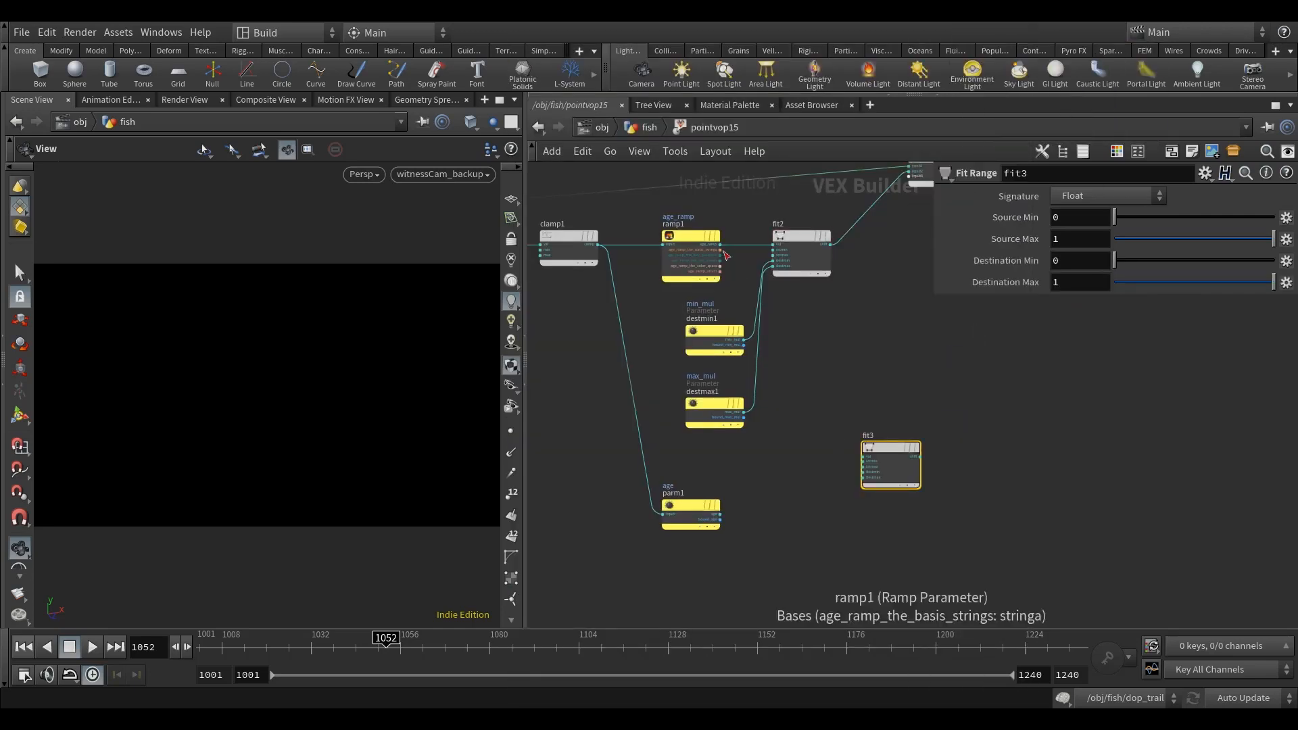
pyautogui.scroll(2, 720, 251)
pyautogui.moveTo(871, 465); pyautogui.dragTo(808, 365, button='middle')
pyautogui.click(837, 444)
pyautogui.moveTo(1007, 420); pyautogui.dragTo(950, 442, button='middle')
# Step: Promote the destmin and destmax inputs of fit3 to parameters
pyautogui.scroll(3, 805, 471)
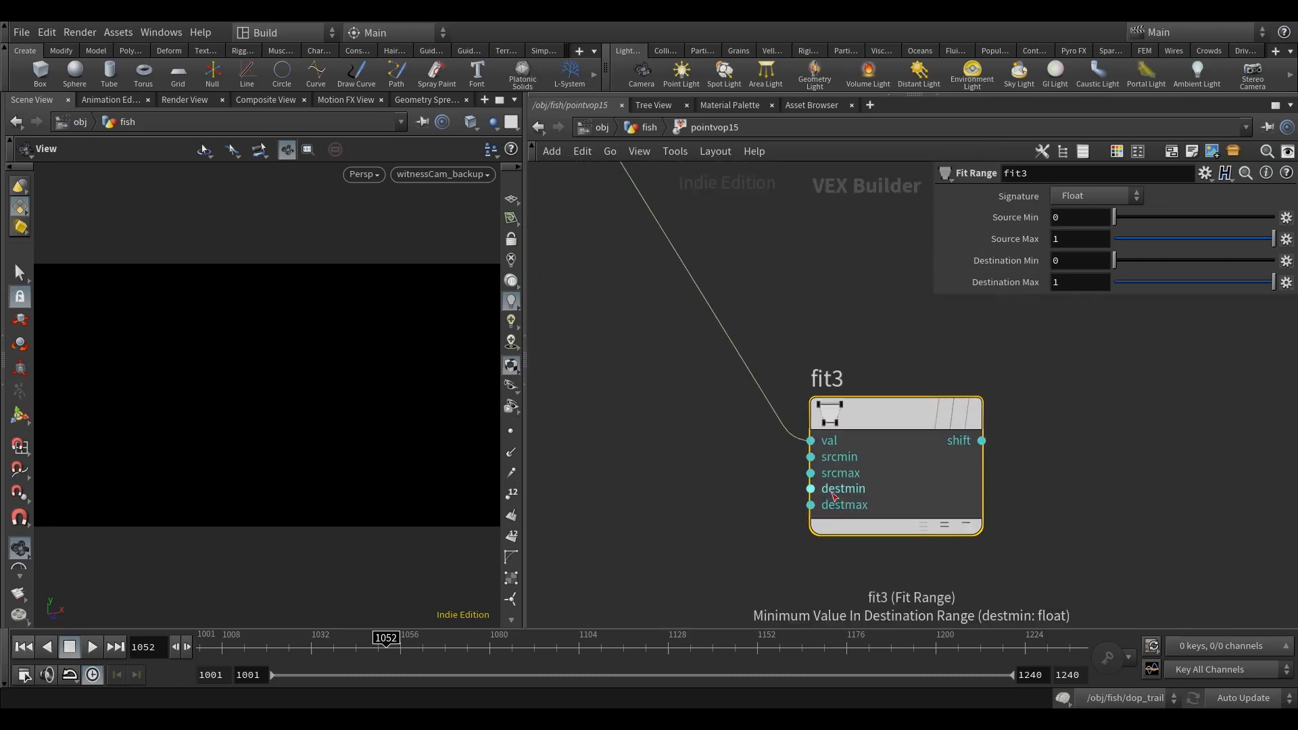
pyautogui.rightClick(810, 488)
pyautogui.click(871, 415)
pyautogui.rightClick(853, 507)
pyautogui.click(885, 417)
# Step: Name fit3's promoted destmin parameter min_alpha and label it Min Alpha
pyautogui.click(796, 492)
pyautogui.doubleClick(1096, 195)
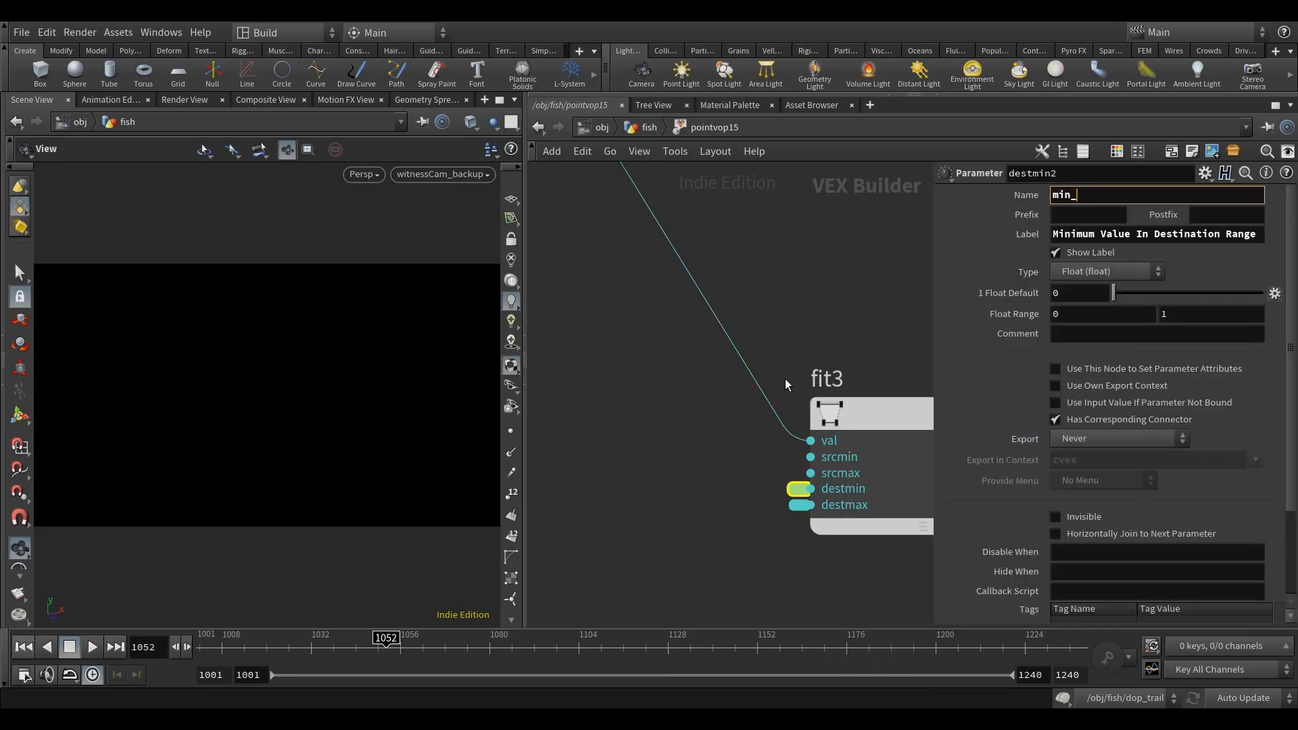
pyautogui.write('min_alpha')
pyautogui.press('Return')
pyautogui.doubleClick(1113, 234)
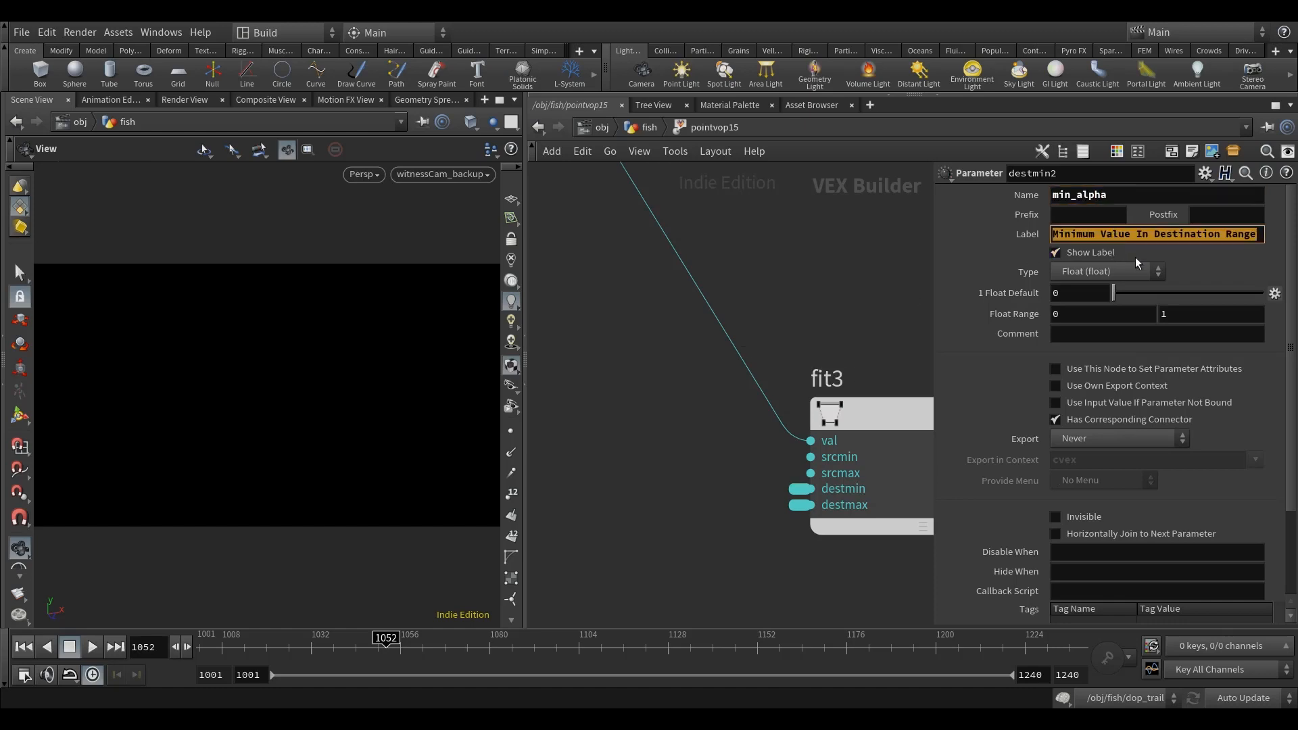
pyautogui.write('Min Alpha')
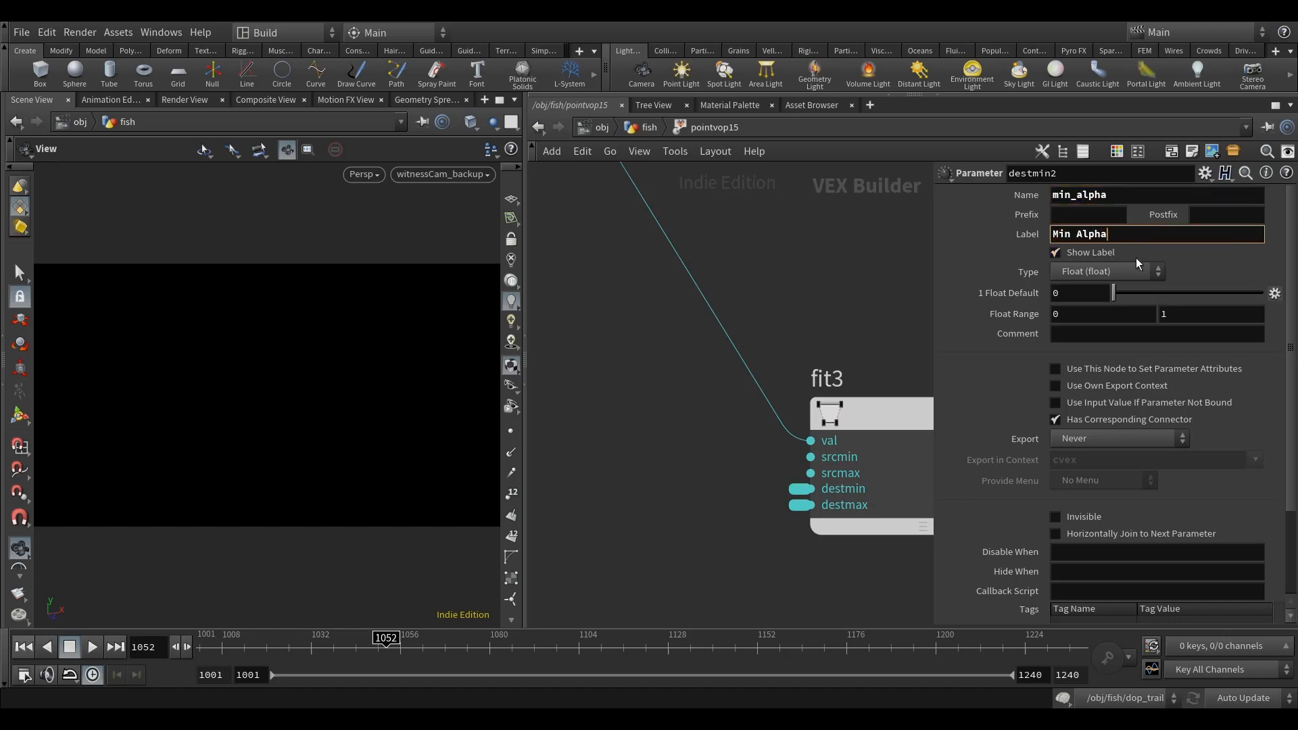
# Step: Name fit3's promoted destmax parameter max_alpha and label it Max Alpha
pyautogui.click(731, 503)
pyautogui.doubleClick(1074, 194)
pyautogui.write('max_alpha')
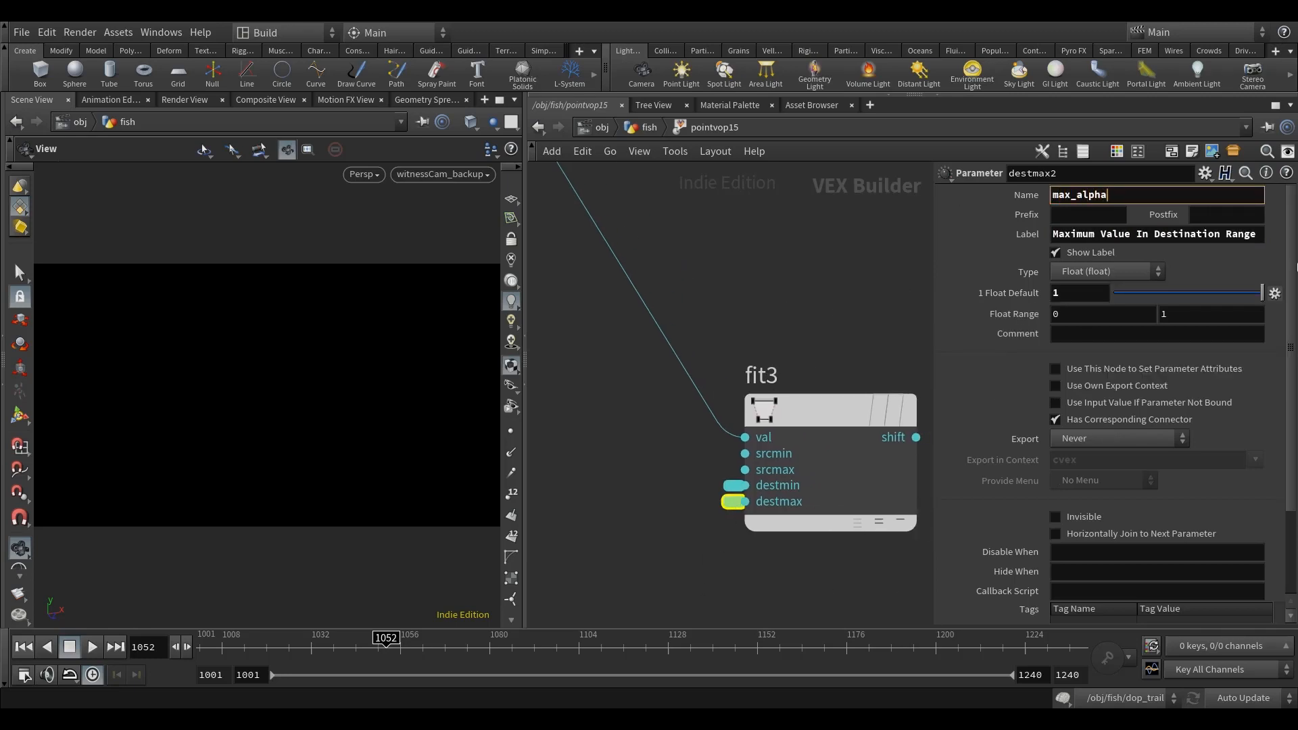
pyautogui.click(1112, 235)
pyautogui.write('Max Alpha')
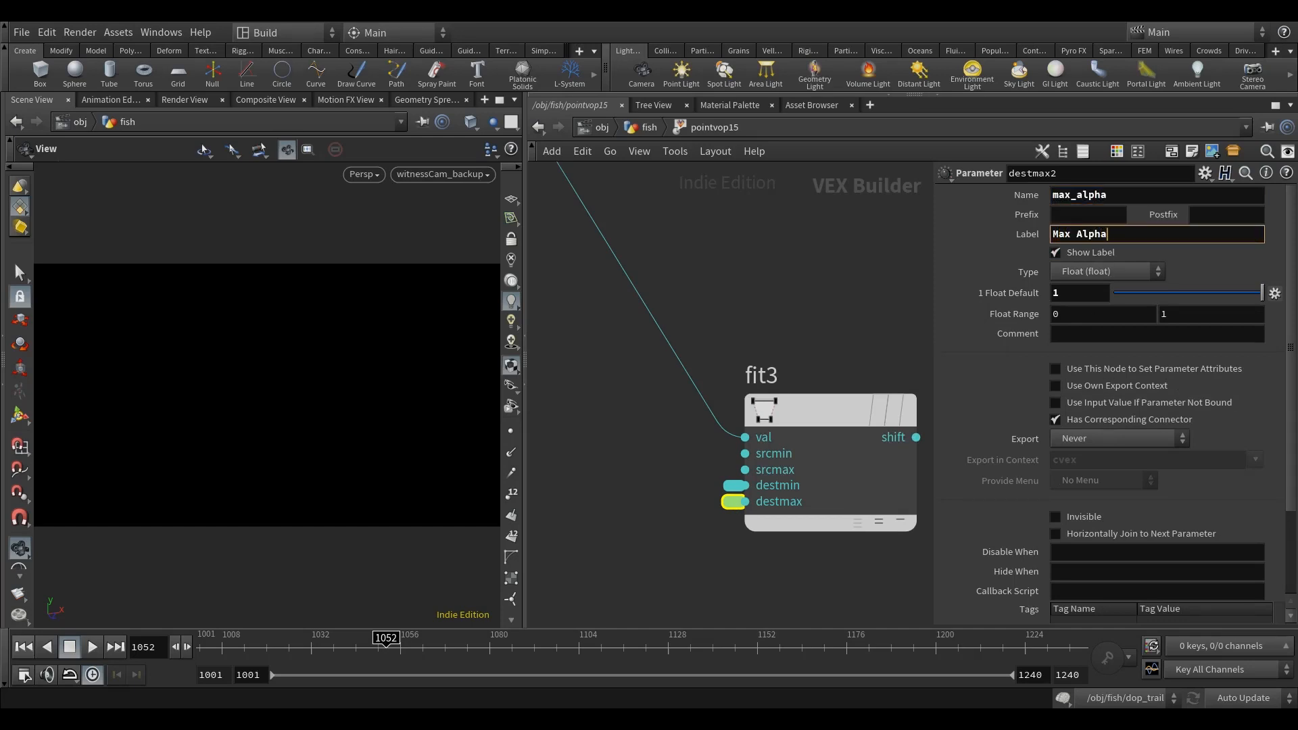
# Step: Add a Parameter node beside fit3 and name it Alpha
pyautogui.click(728, 294)
pyautogui.scroll(-7, 727, 294)
pyautogui.moveTo(736, 298); pyautogui.dragTo(686, 339, button='middle')
pyautogui.scroll(3, 744, 315)
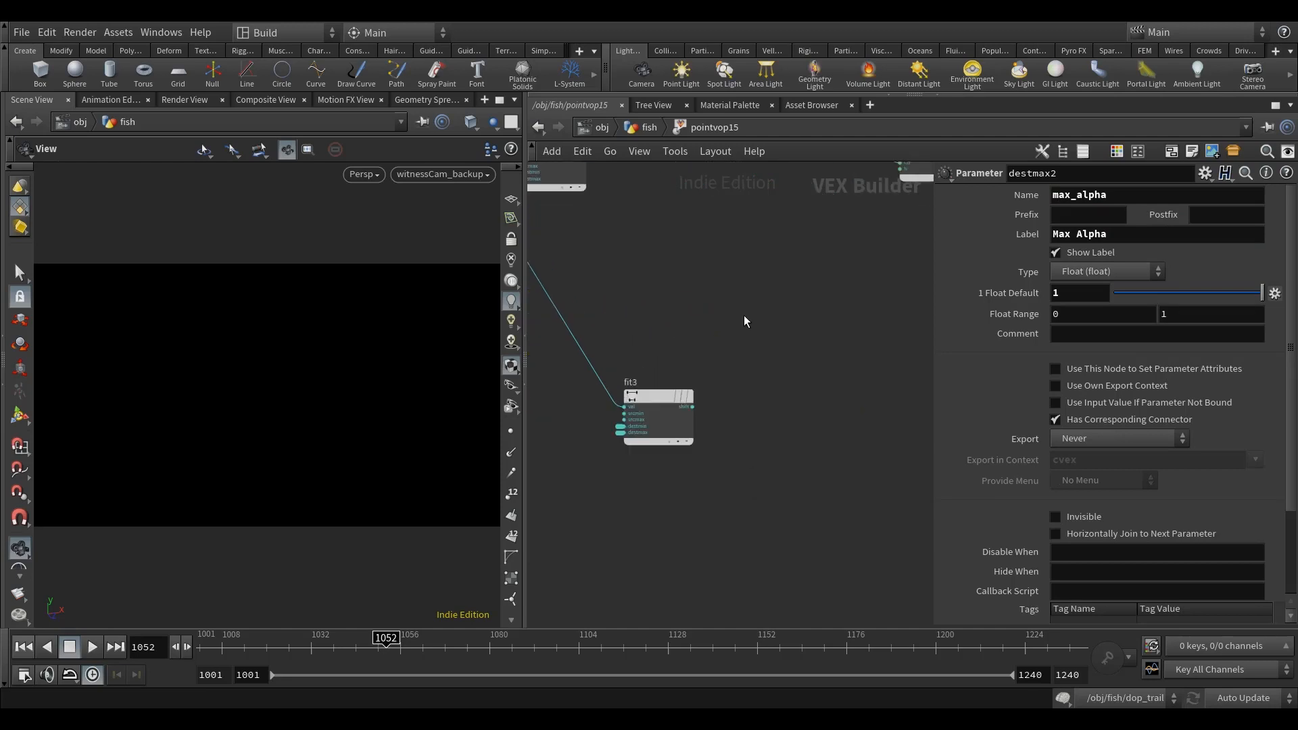
pyautogui.press('Tab')
pyautogui.write('para')
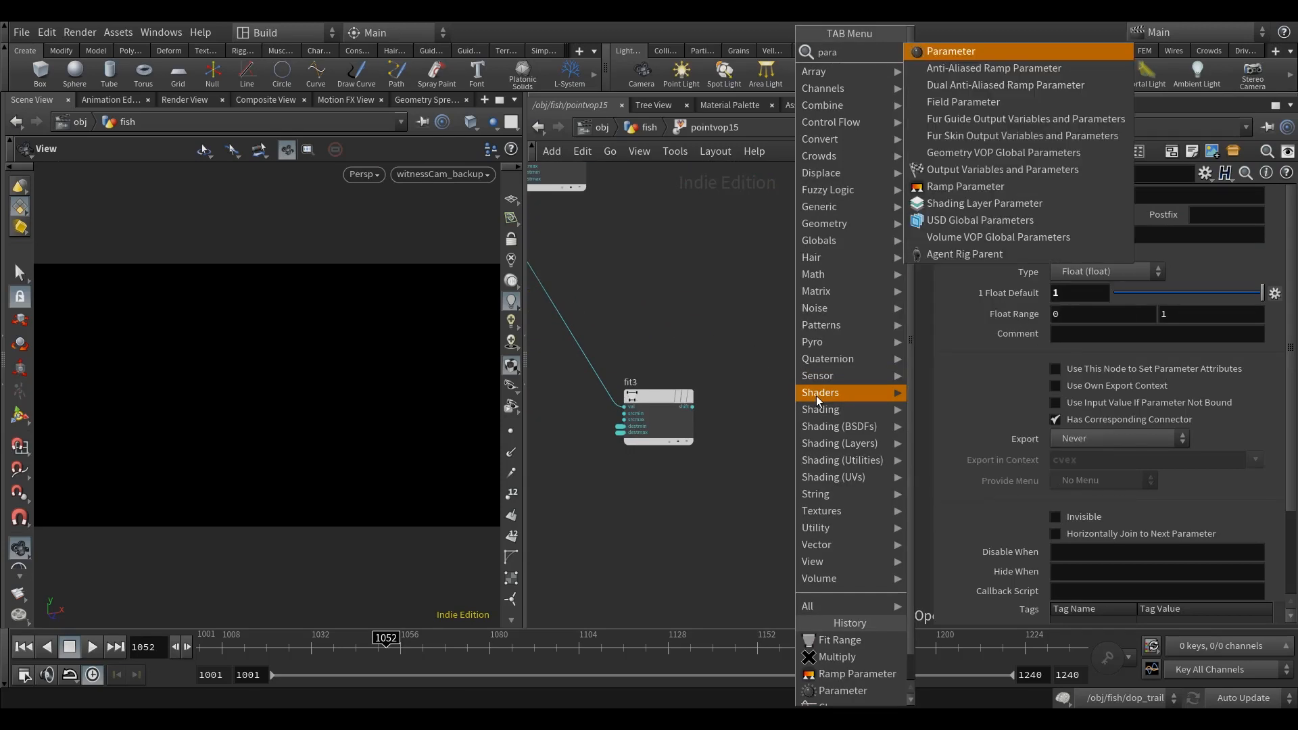
pyautogui.click(1010, 51)
pyautogui.click(790, 432)
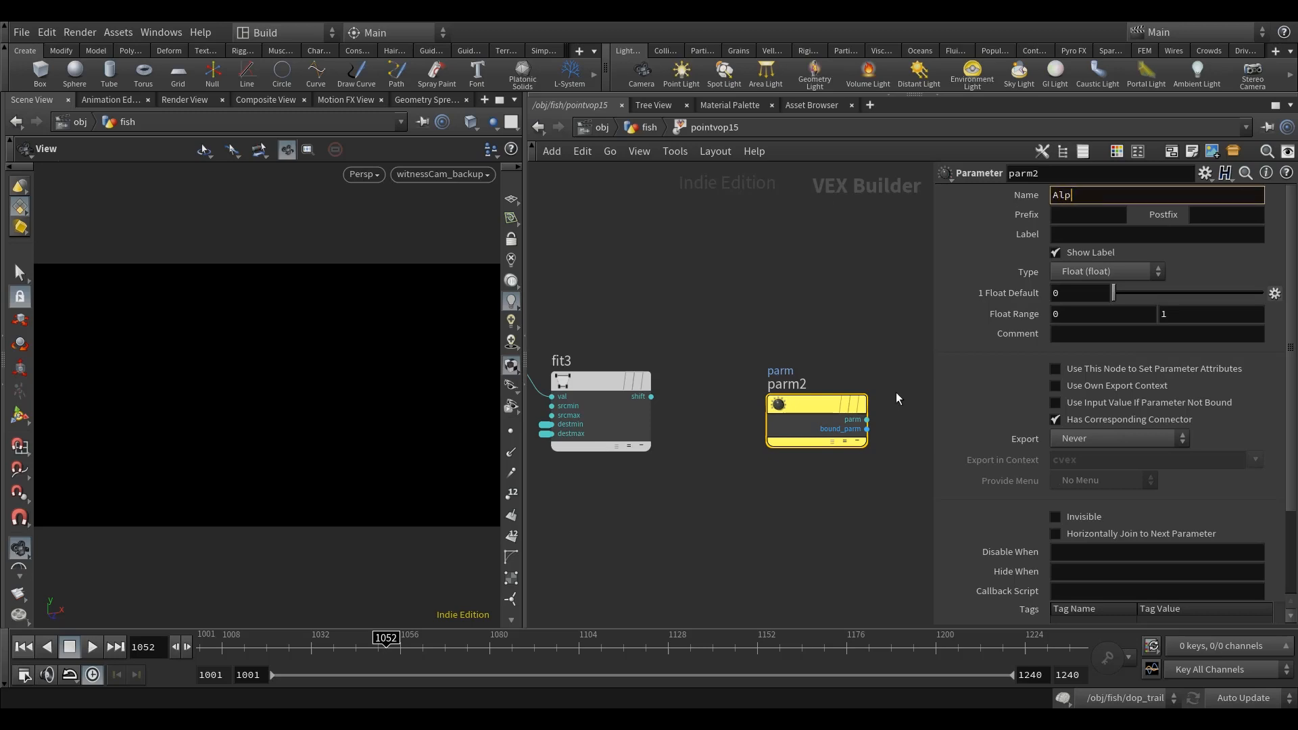
pyautogui.press('Return')
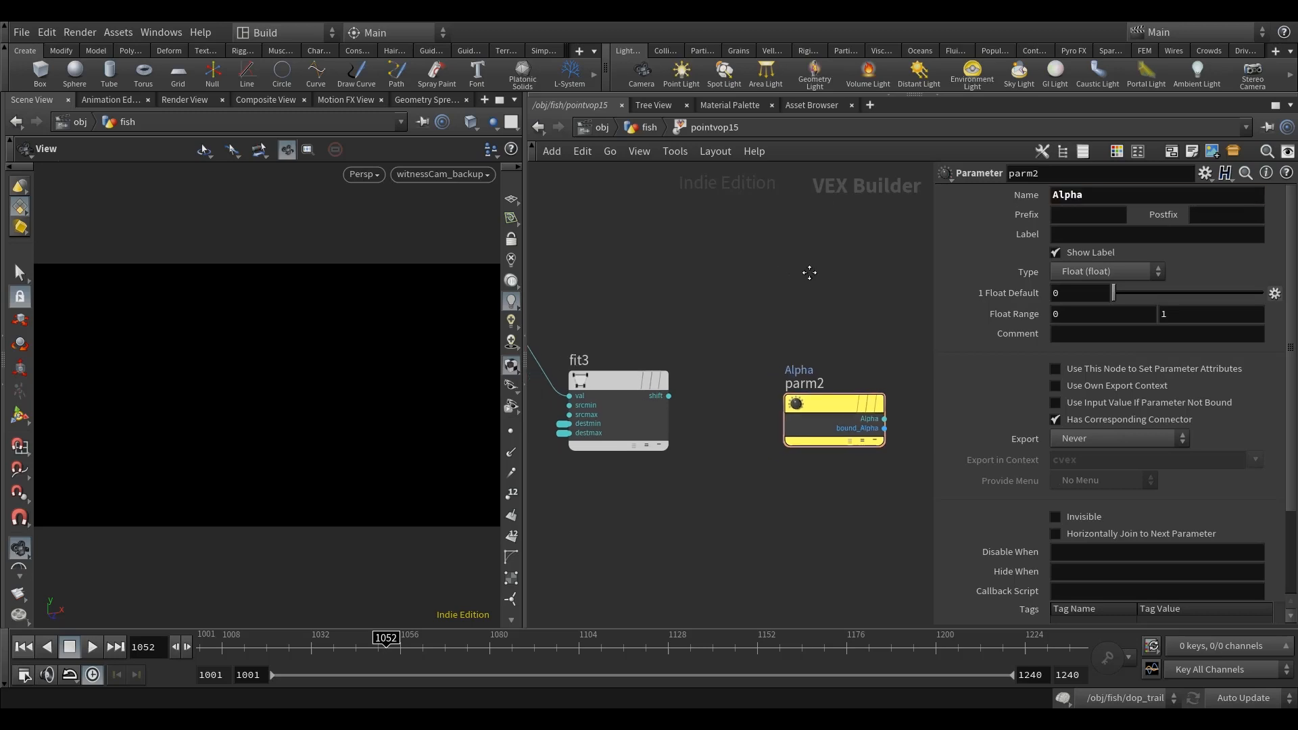
# Step: Set the Alpha parameter to export When Input is Connected, make it invisible, and wire fit3's shift output into it
pyautogui.moveTo(828, 409); pyautogui.dragTo(816, 388)
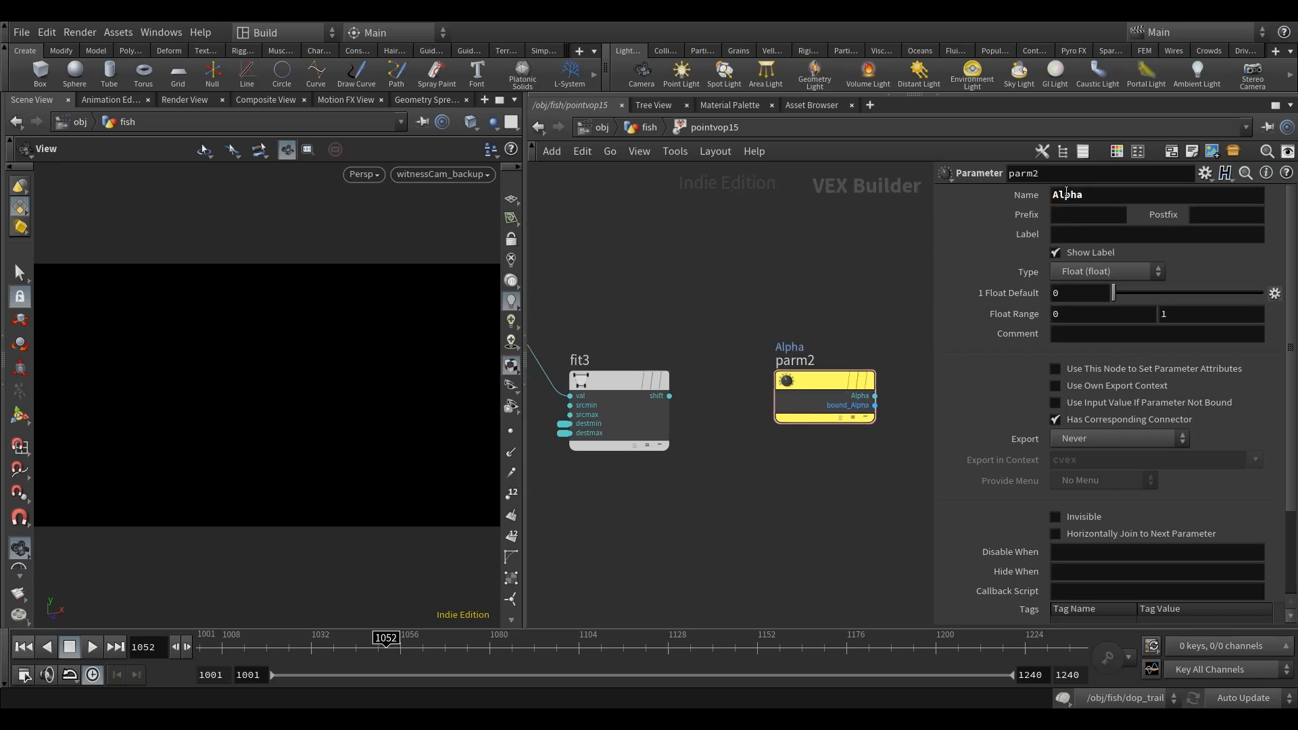
pyautogui.moveTo(689, 359); pyautogui.dragTo(679, 353, button='middle')
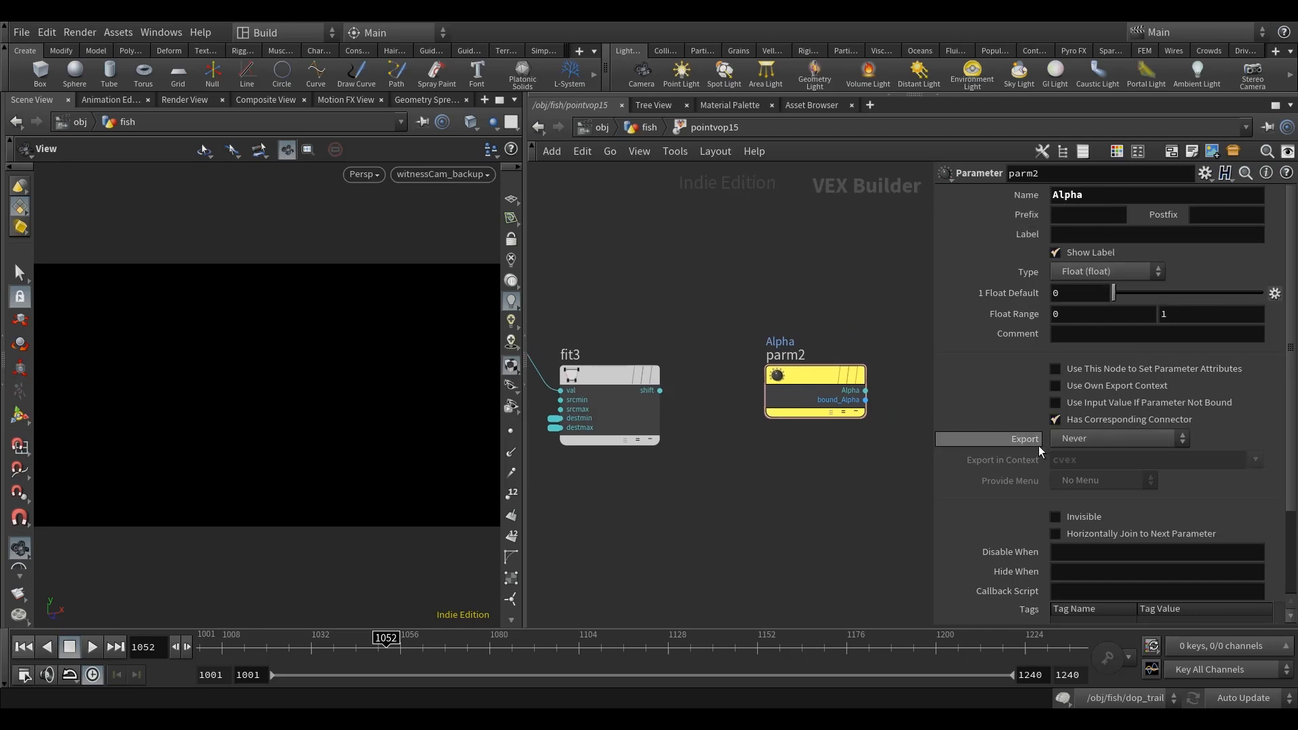
pyautogui.click(1104, 441)
pyautogui.click(1103, 489)
pyautogui.click(1080, 515)
pyautogui.moveTo(660, 390); pyautogui.dragTo(766, 390)
# Step: Return to the fish network and view pointvop15's age ramp, multiply and alpha parameters
pyautogui.scroll(-6, 834, 486)
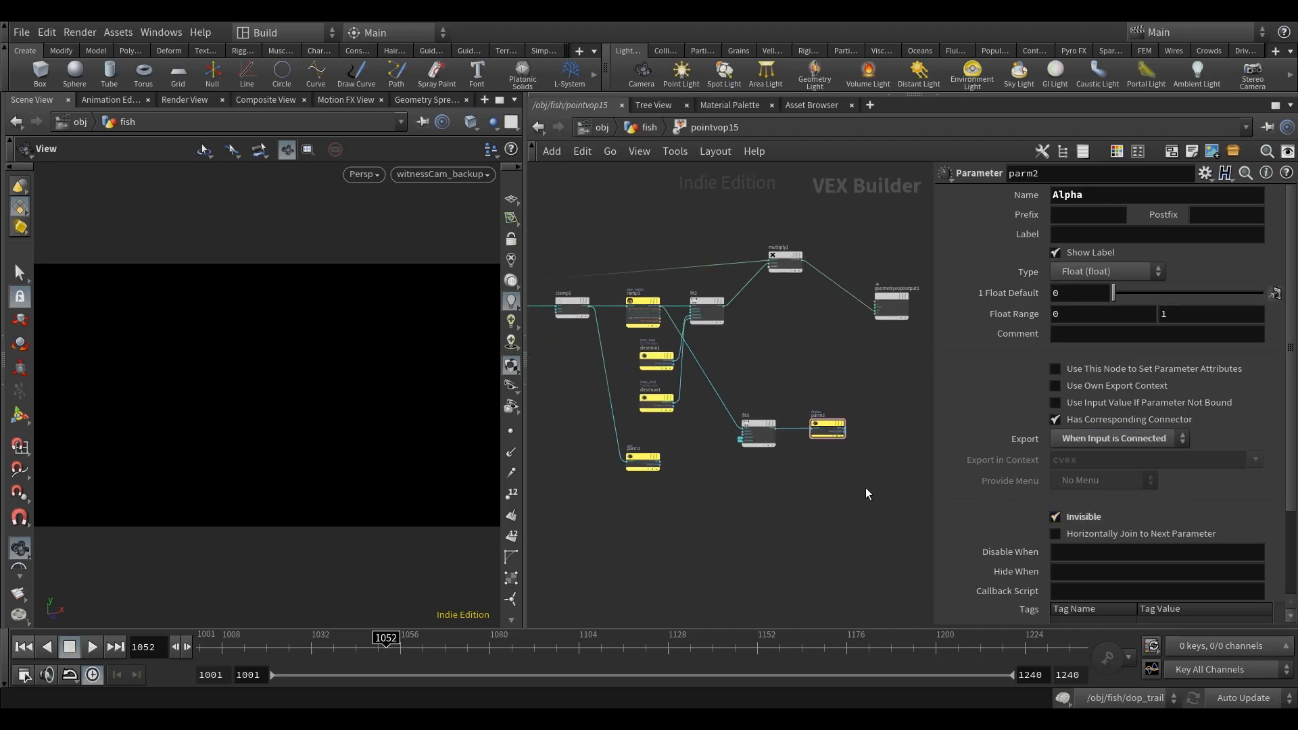
pyautogui.scroll(1, 712, 415)
pyautogui.scroll(1, 684, 503)
pyautogui.scroll(-2, 824, 513)
pyautogui.moveTo(824, 530); pyautogui.dragTo(706, 529, button='middle')
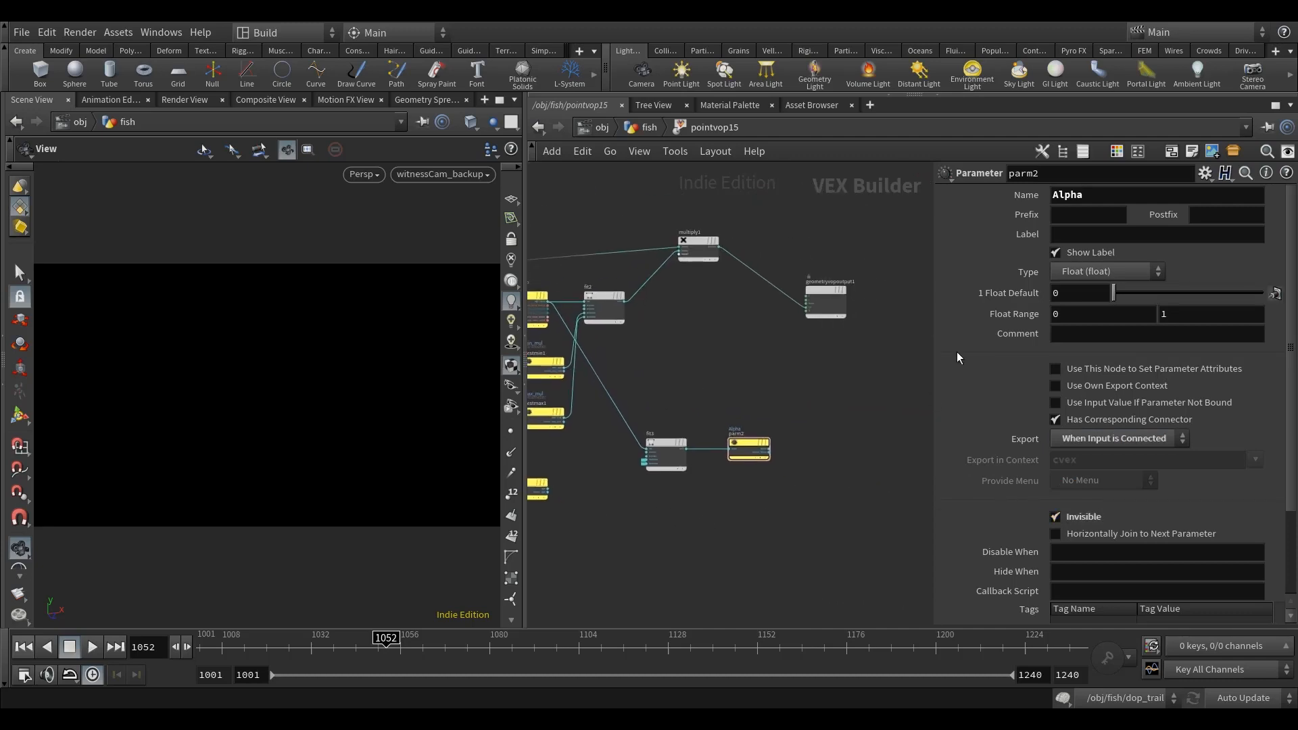
pyautogui.click(645, 127)
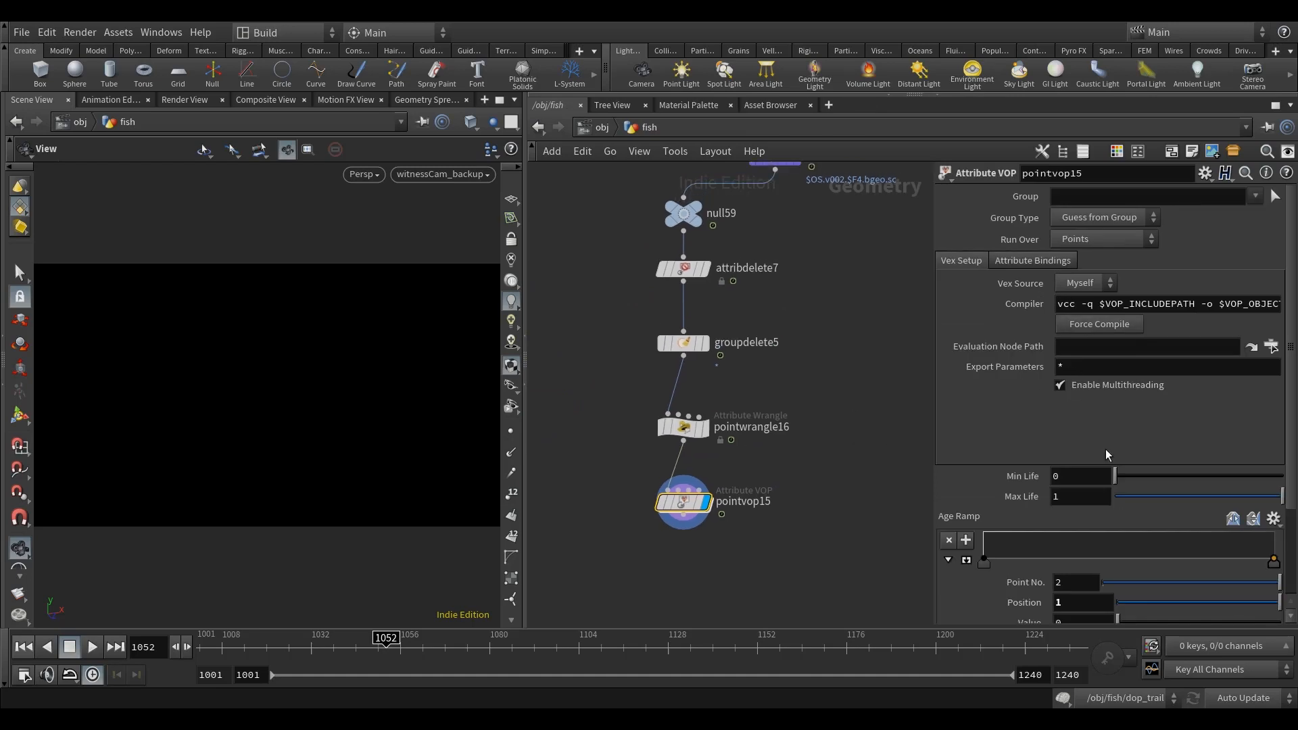
pyautogui.scroll(-3, 1105, 448)
pyautogui.moveTo(861, 372); pyautogui.dragTo(848, 386, button='middle')
pyautogui.moveTo(838, 459); pyautogui.dragTo(830, 467, button='middle')
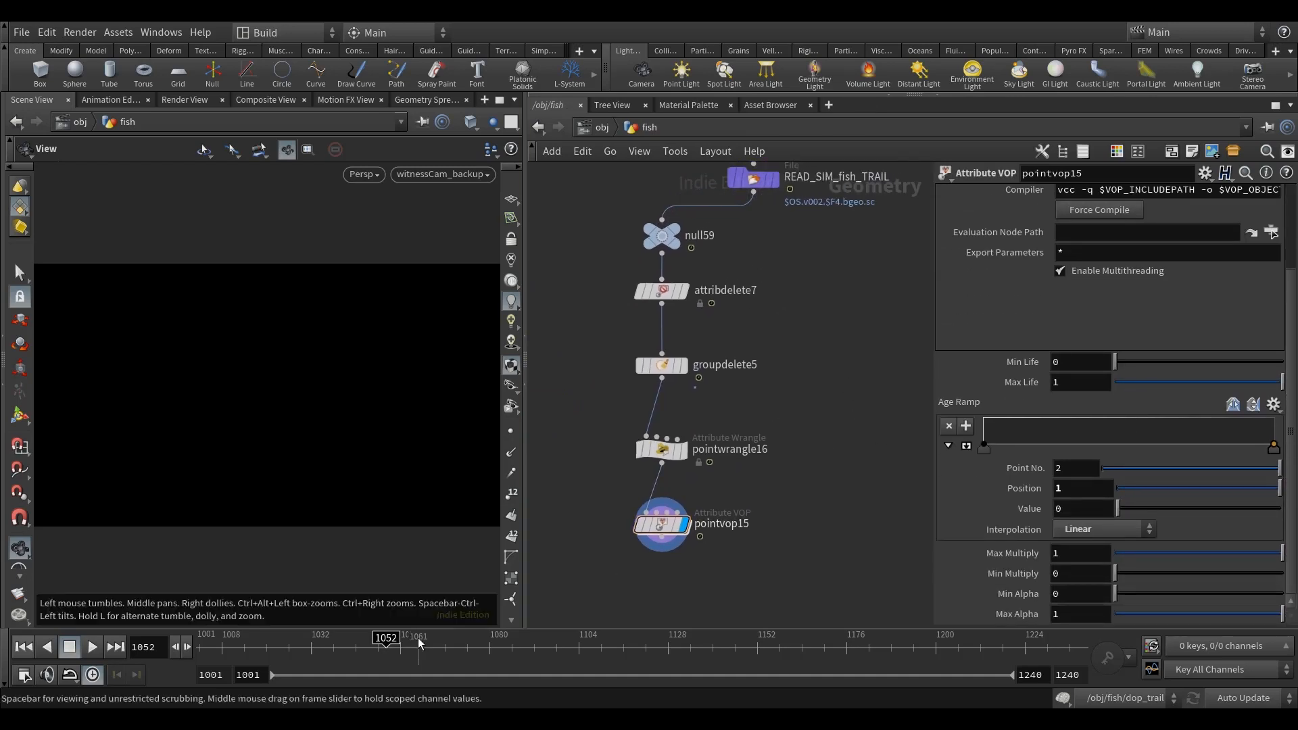
# Step: Bypass pointvop15 and scrub the timeline to frame 1074, then back to frame 1072, to inspect the trail points
pyautogui.click(640, 527)
pyautogui.moveTo(381, 645); pyautogui.dragTo(468, 647)
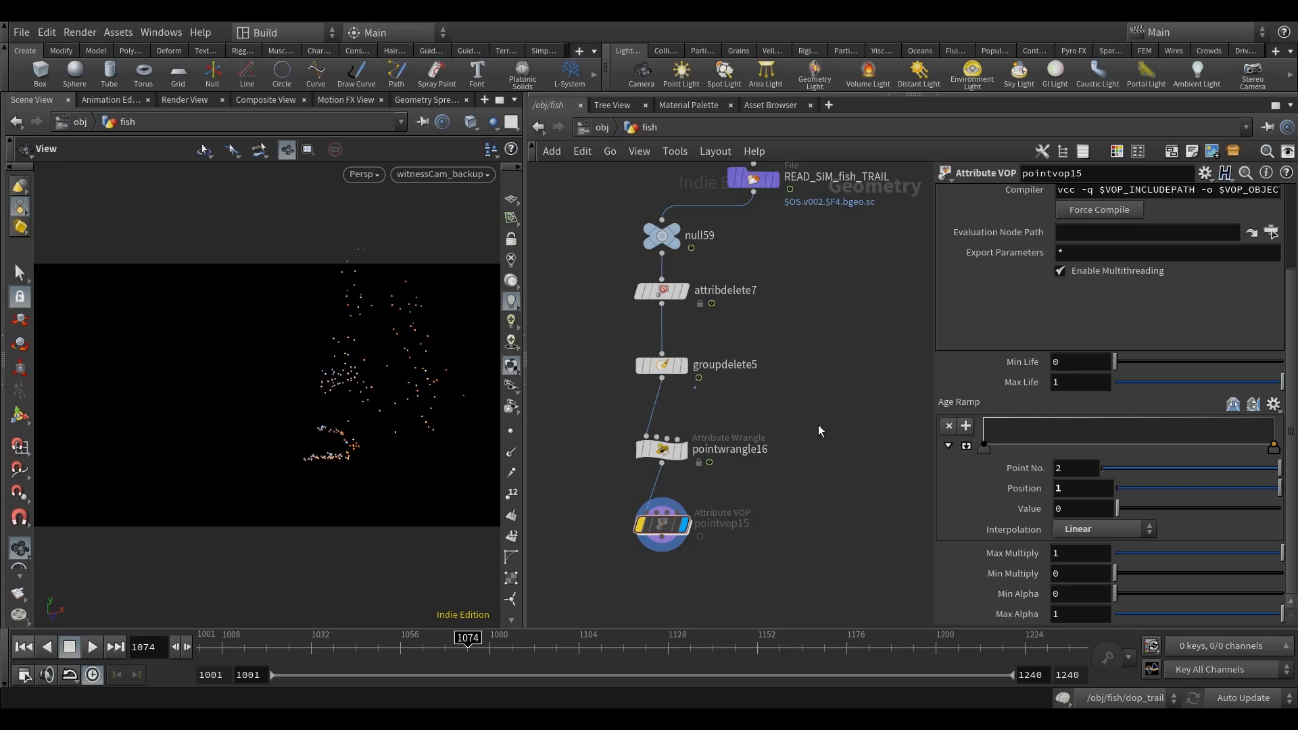
pyautogui.moveTo(800, 401); pyautogui.dragTo(800, 392, button='middle')
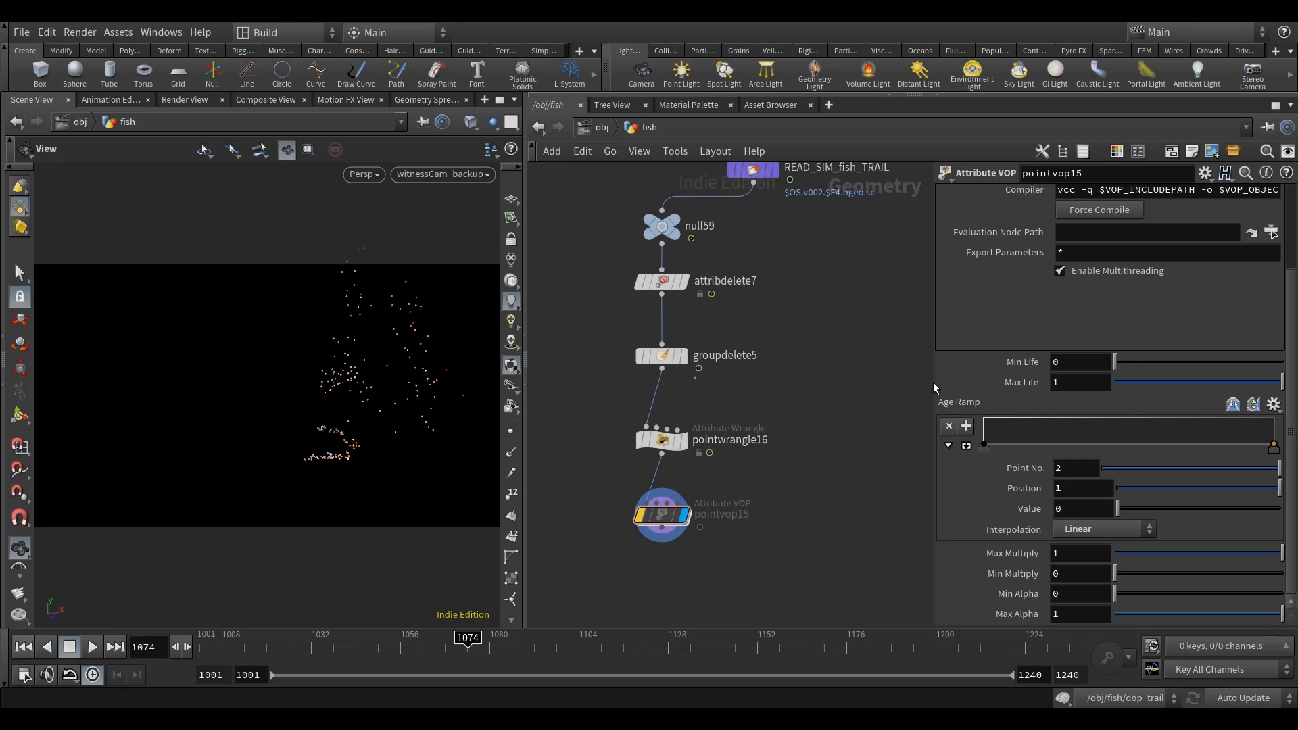
pyautogui.moveTo(467, 653)
pyautogui.mouseDown()
pyautogui.moveTo(507, 647)
pyautogui.moveTo(459, 645)
pyautogui.mouseUp()
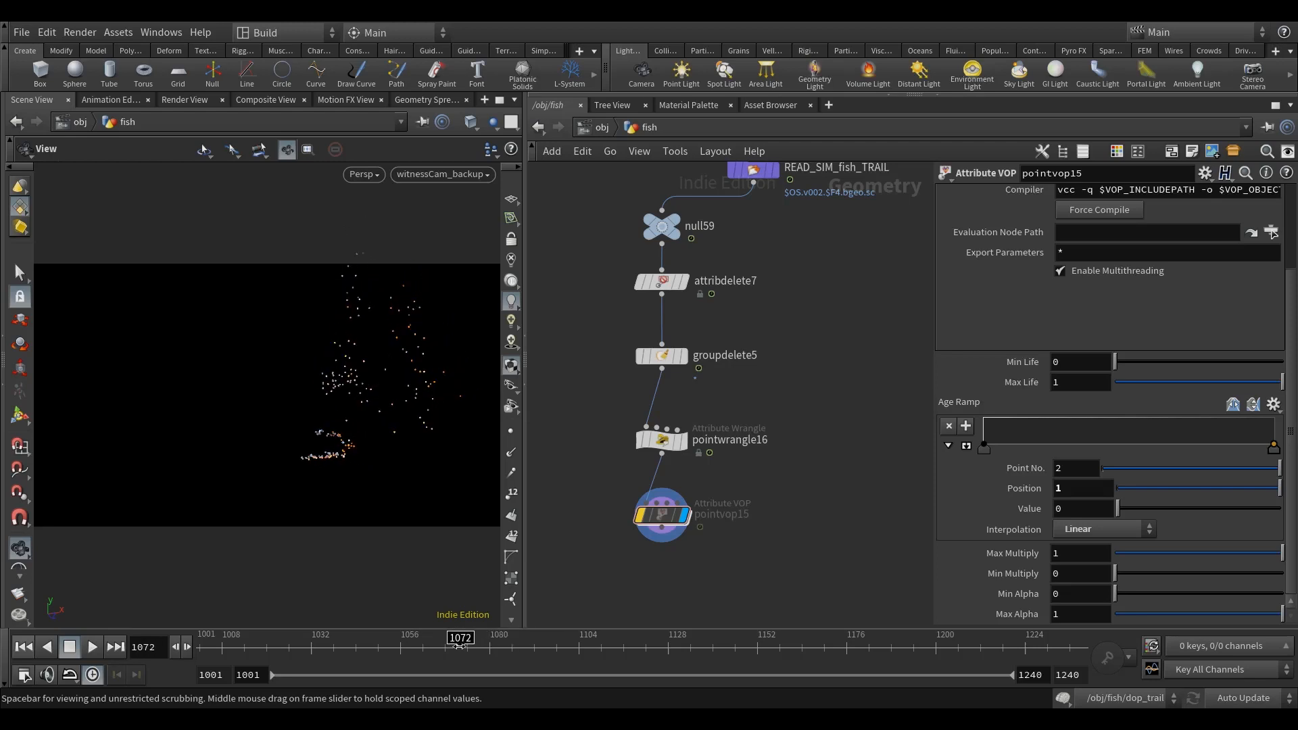
# Step: Set pointvop15's Min Life to the expression 36/24
pyautogui.moveTo(1067, 362); pyautogui.dragTo(940, 363)
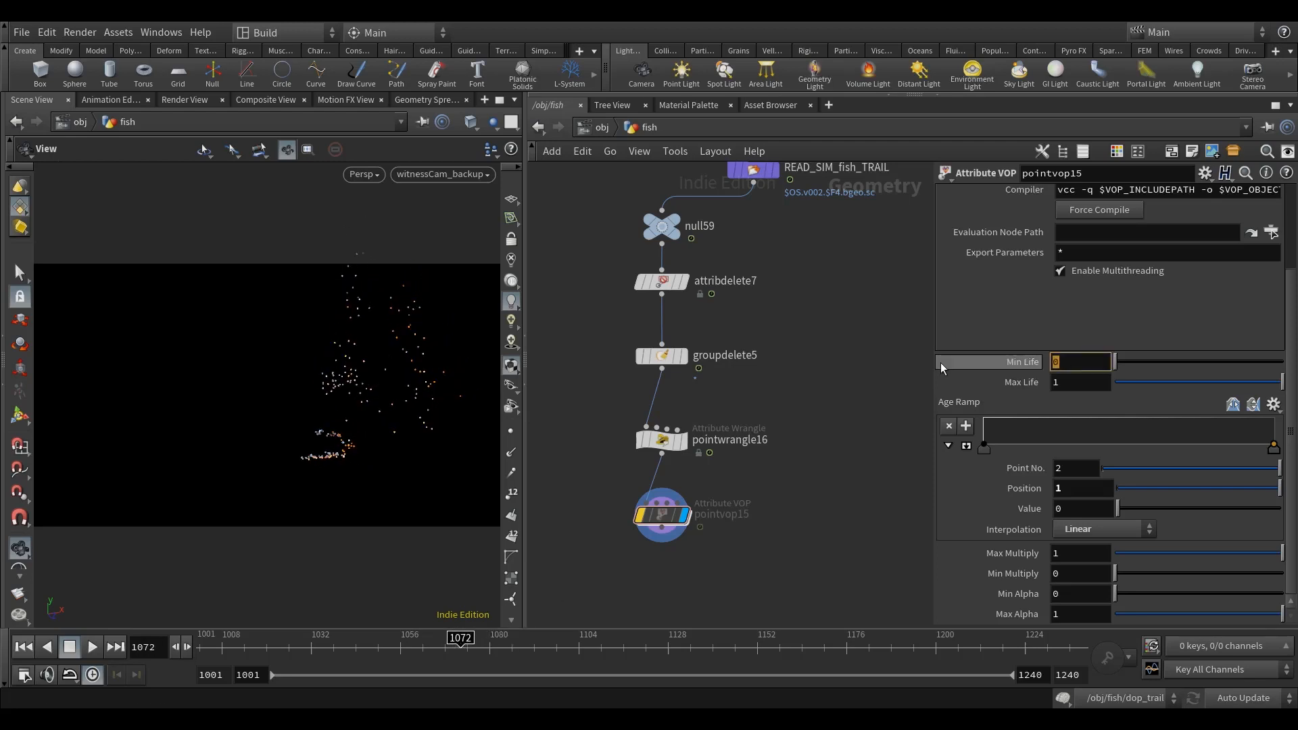
pyautogui.write('36/24')
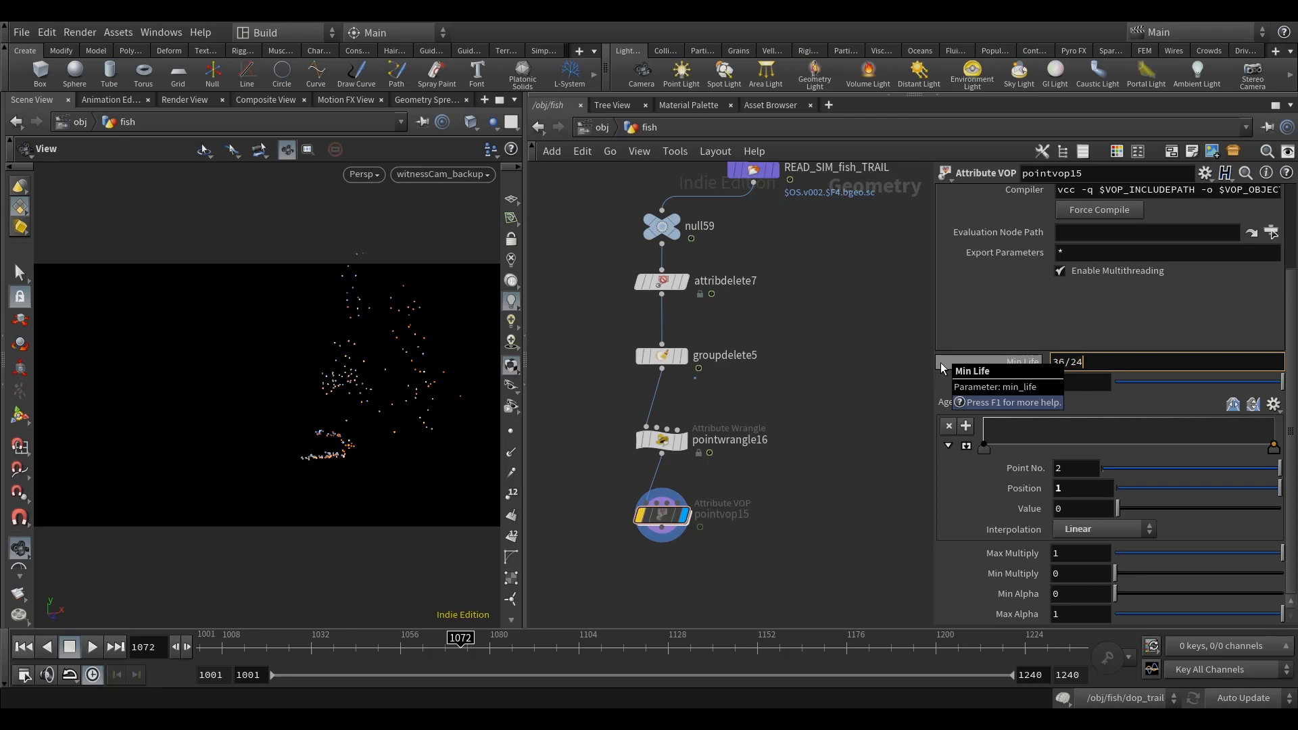
pyautogui.press('Return')
pyautogui.moveTo(844, 361); pyautogui.dragTo(854, 362, button='middle')
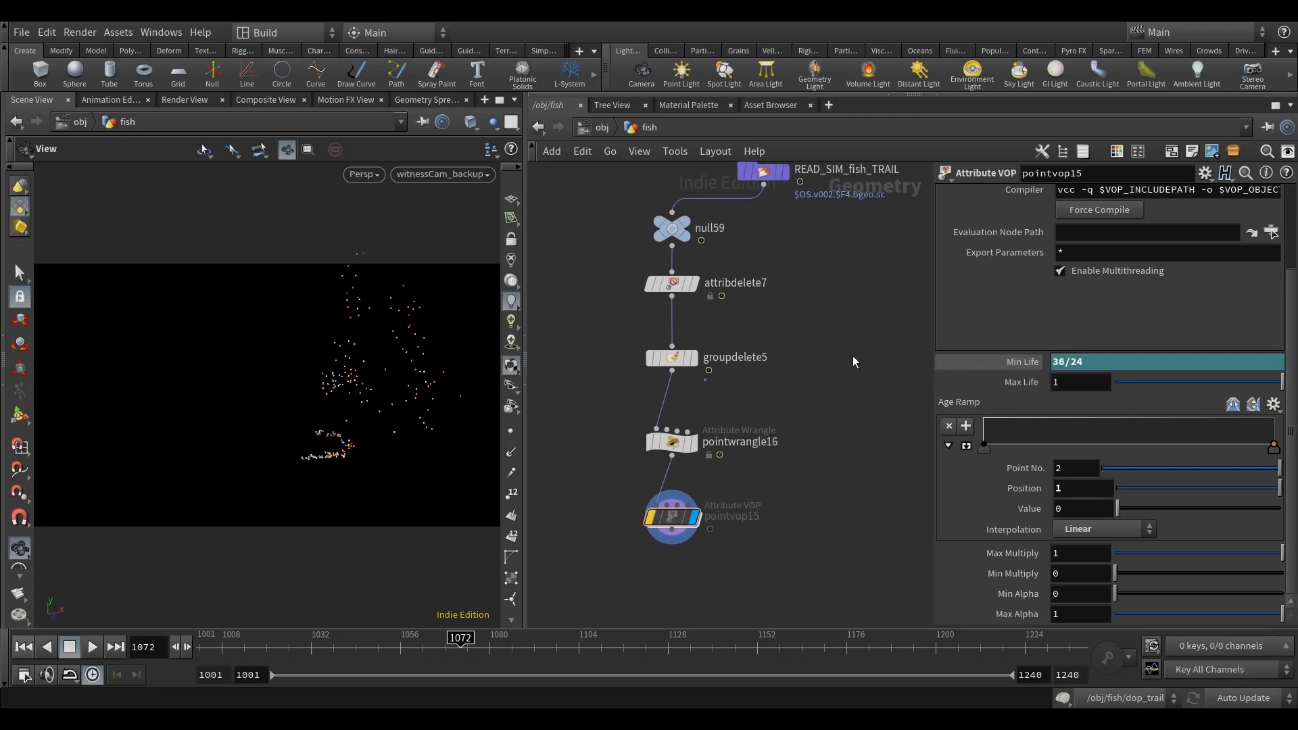
# Step: Link pointvop15's Max Life to Min Life by relative reference, scaled as 1.3*ch("min_life")
pyautogui.moveTo(409, 437); pyautogui.dragTo(411, 438)
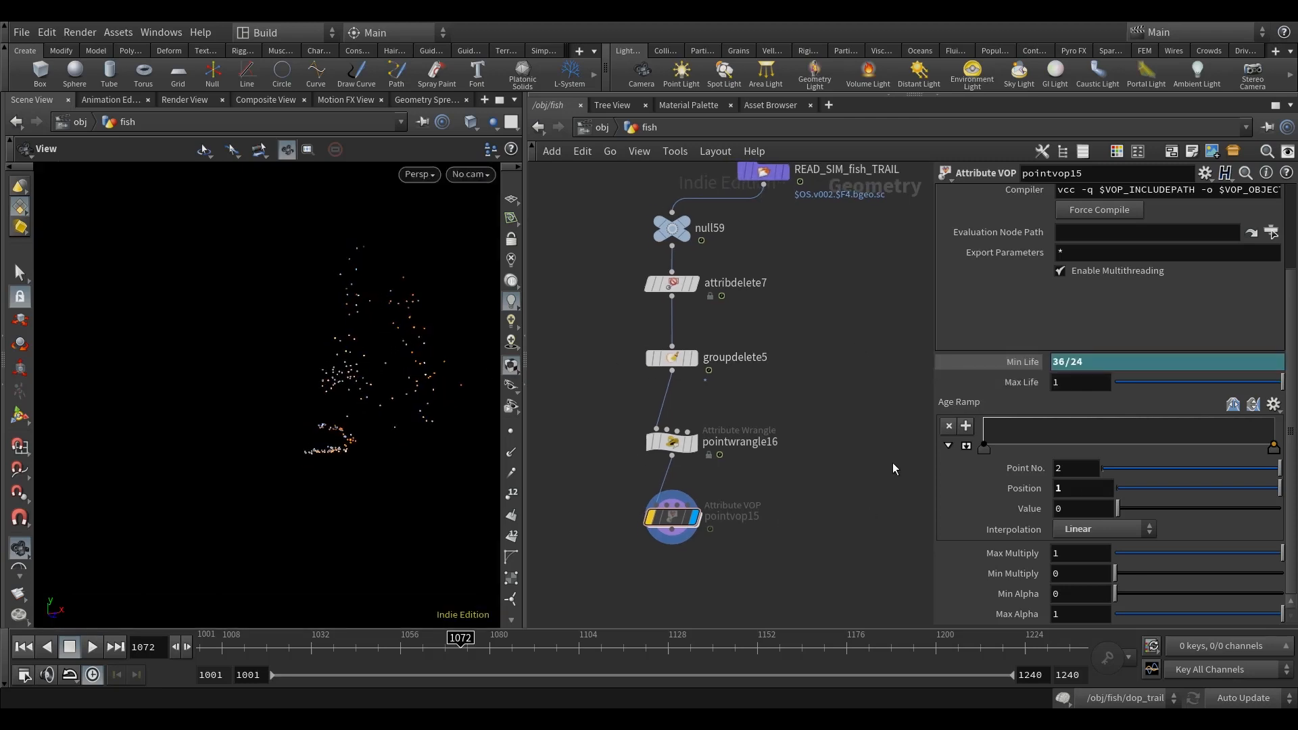
pyautogui.moveTo(894, 465); pyautogui.dragTo(876, 473, button='middle')
pyautogui.moveTo(772, 506); pyautogui.dragTo(764, 490, button='middle')
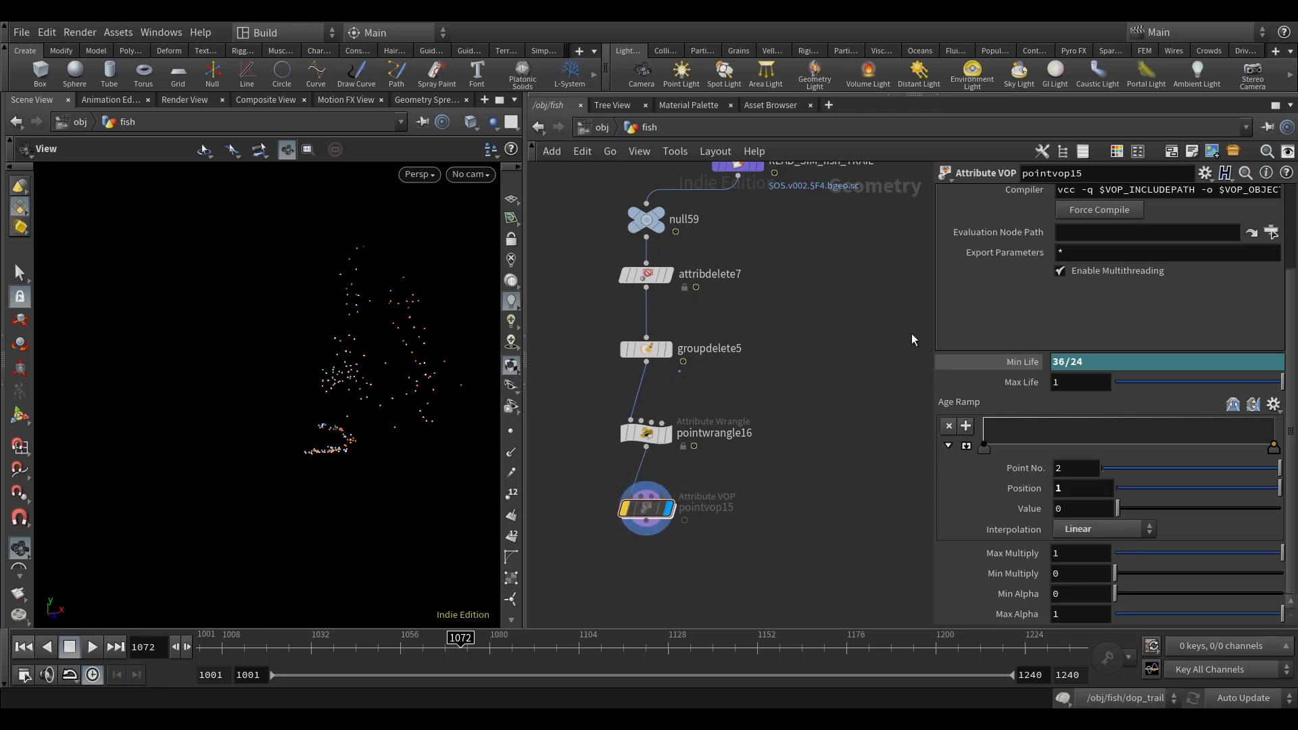
pyautogui.rightClick(1011, 361)
pyautogui.click(1056, 469)
pyautogui.rightClick(1020, 381)
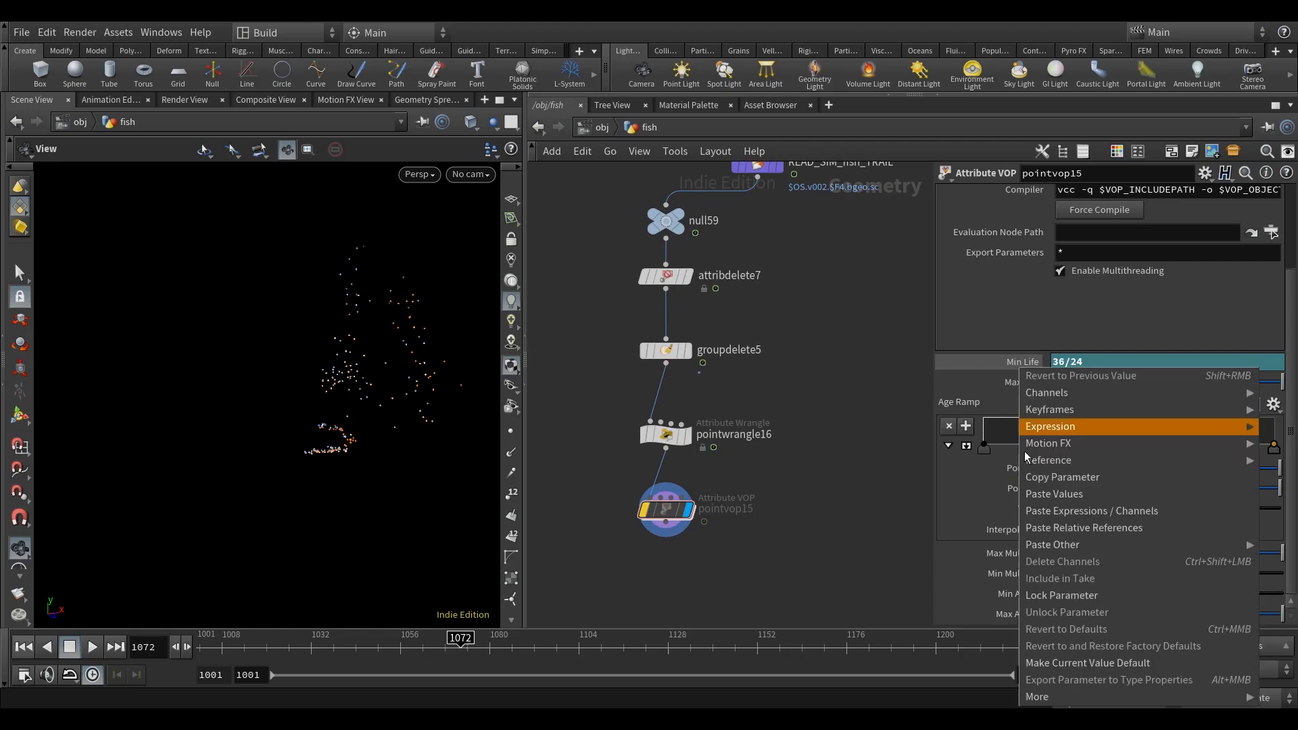
pyautogui.click(1075, 528)
pyautogui.click(1053, 383)
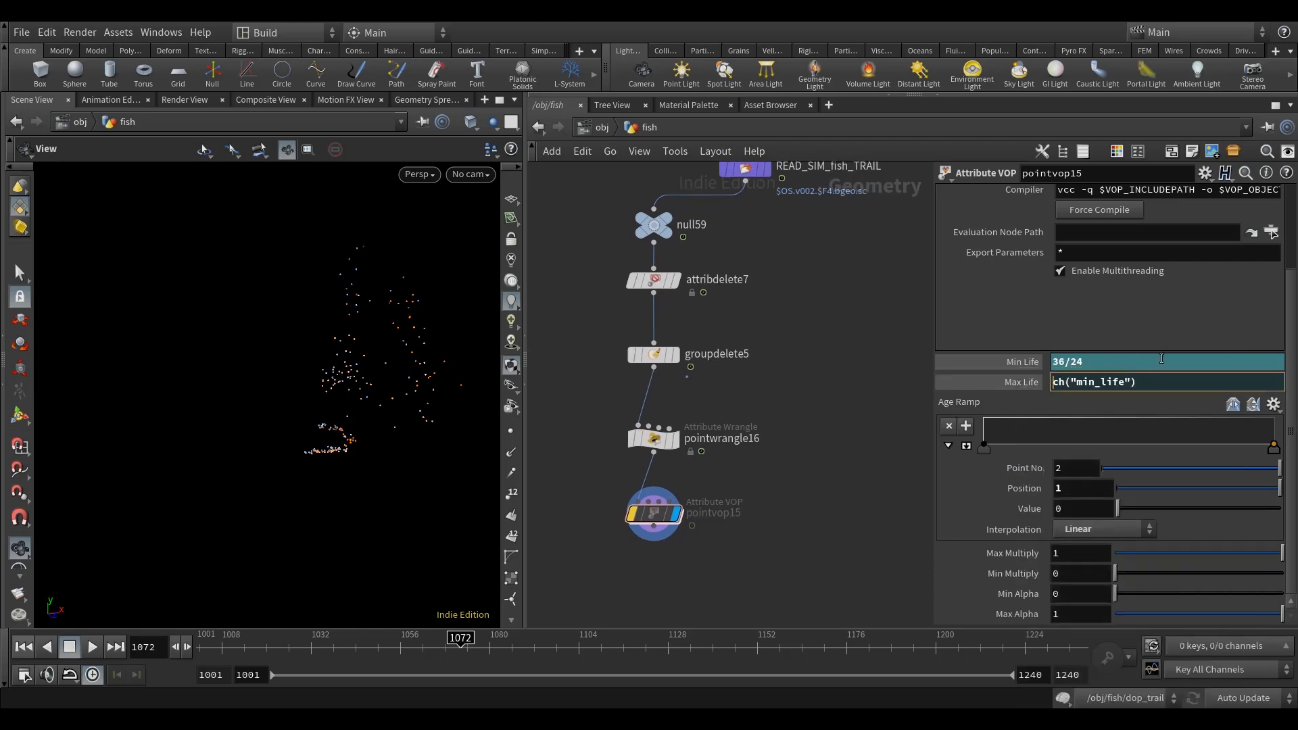
pyautogui.write('1.3*')
pyautogui.press('Return')
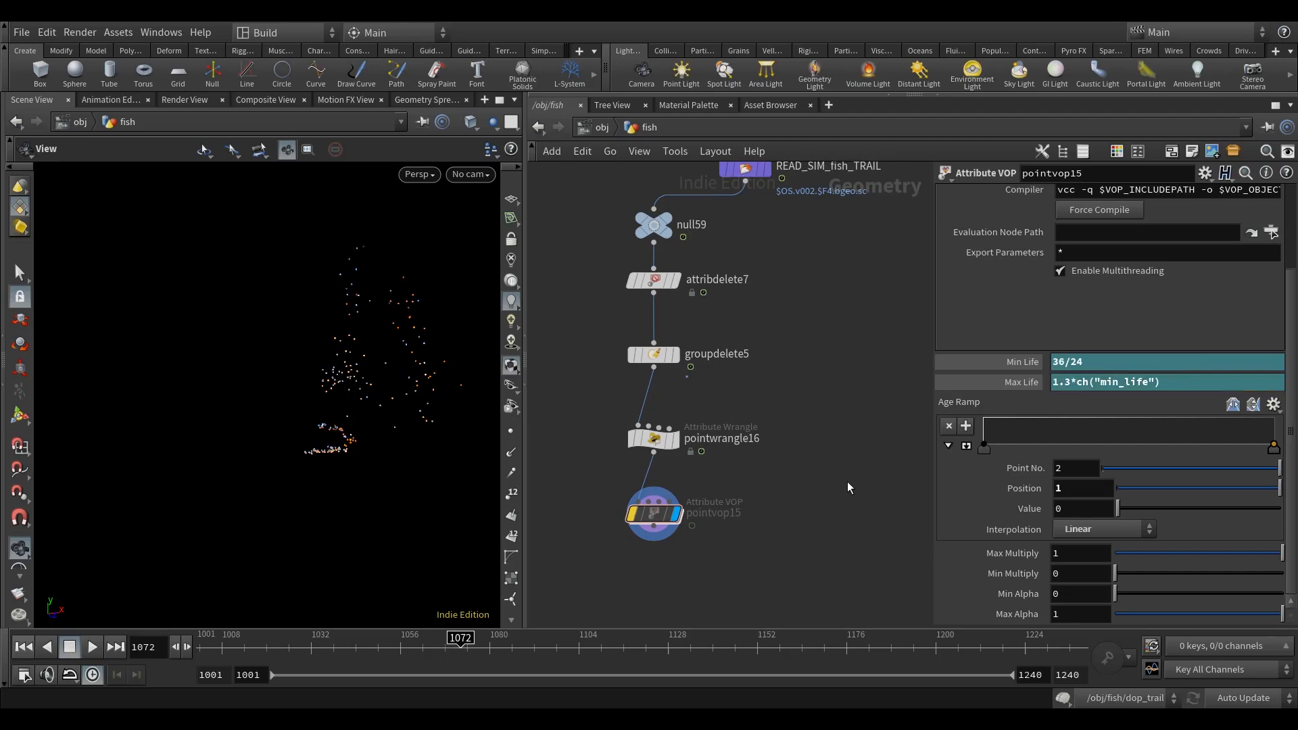
# Step: Take pointvop15 off bypass to evaluate it with the new life values
pyautogui.moveTo(673, 499); pyautogui.dragTo(669, 506, button='middle')
pyautogui.click(615, 507)
pyautogui.moveTo(637, 505); pyautogui.dragTo(624, 500)
pyautogui.moveTo(812, 458); pyautogui.dragTo(818, 464, button='middle')
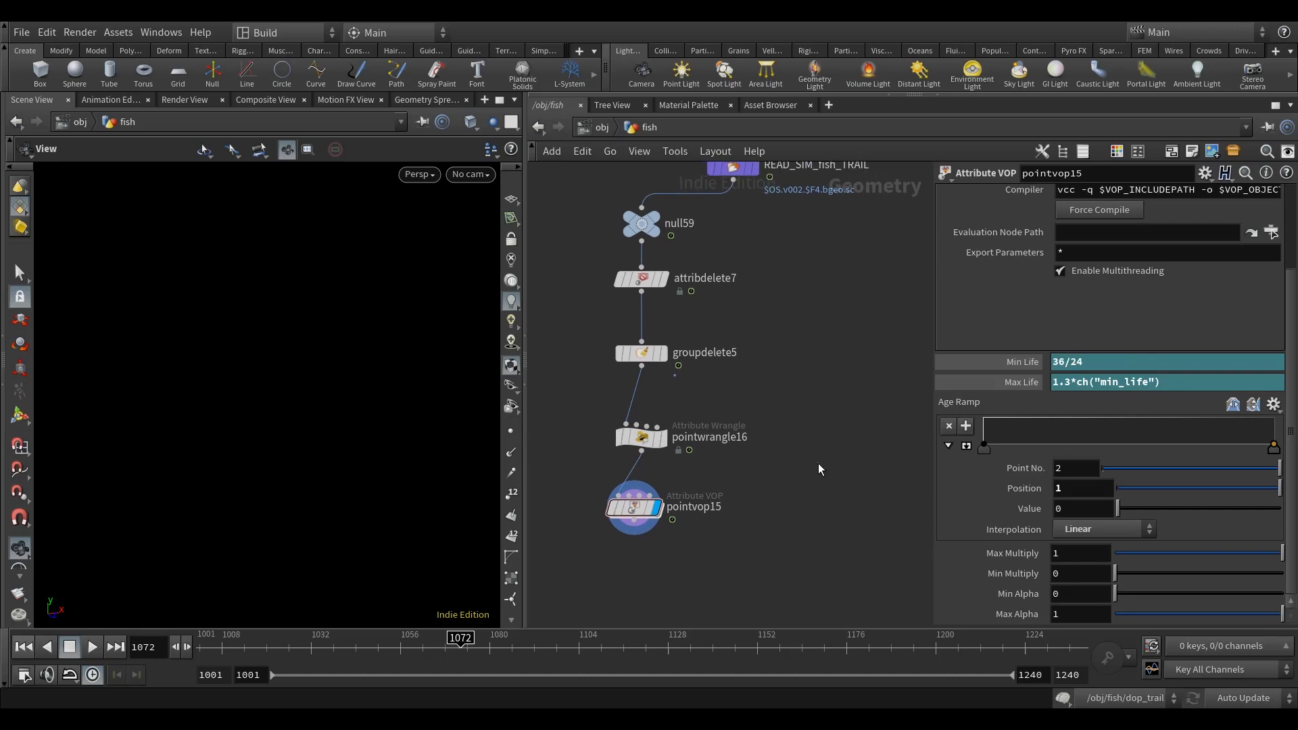
# Step: Compare the displayed points of pointwrangle16 and pointvop15, scrubbing the timeline to frame 1080 and back to 1078
pyautogui.click(643, 439)
pyautogui.click(662, 439)
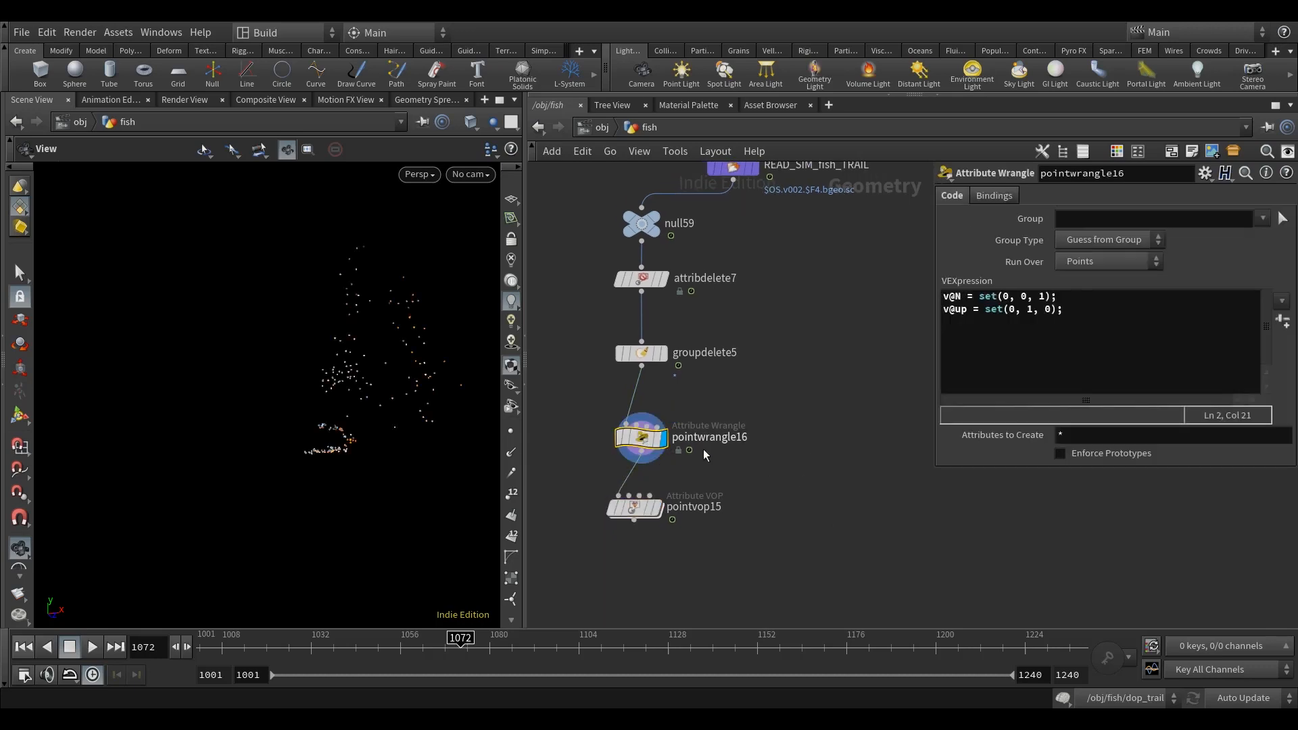
pyautogui.moveTo(687, 449); pyautogui.dragTo(711, 451, button='middle')
pyautogui.moveTo(460, 652); pyautogui.dragTo(488, 655)
pyautogui.click(681, 512)
pyautogui.click(681, 511)
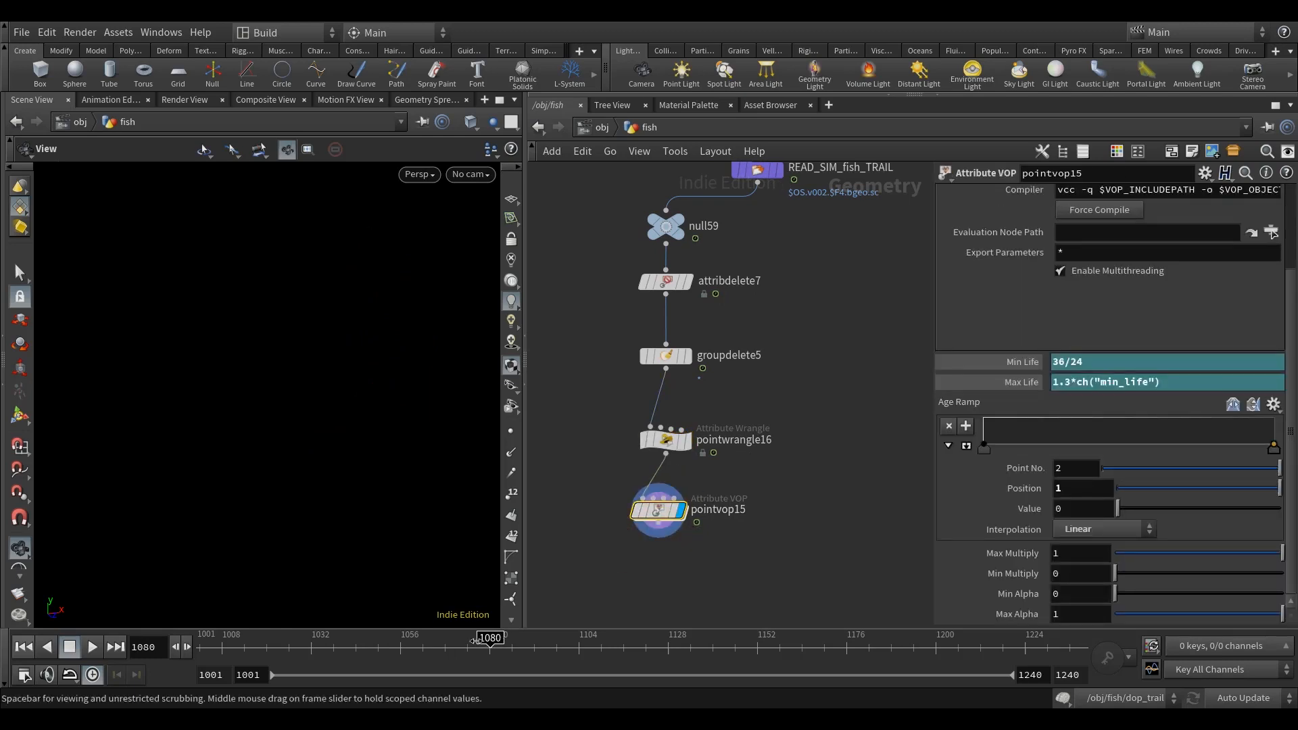
pyautogui.moveTo(774, 530)
pyautogui.mouseDown(button='middle')
pyautogui.moveTo(783, 500)
pyautogui.moveTo(763, 539)
pyautogui.mouseUp(button='middle')
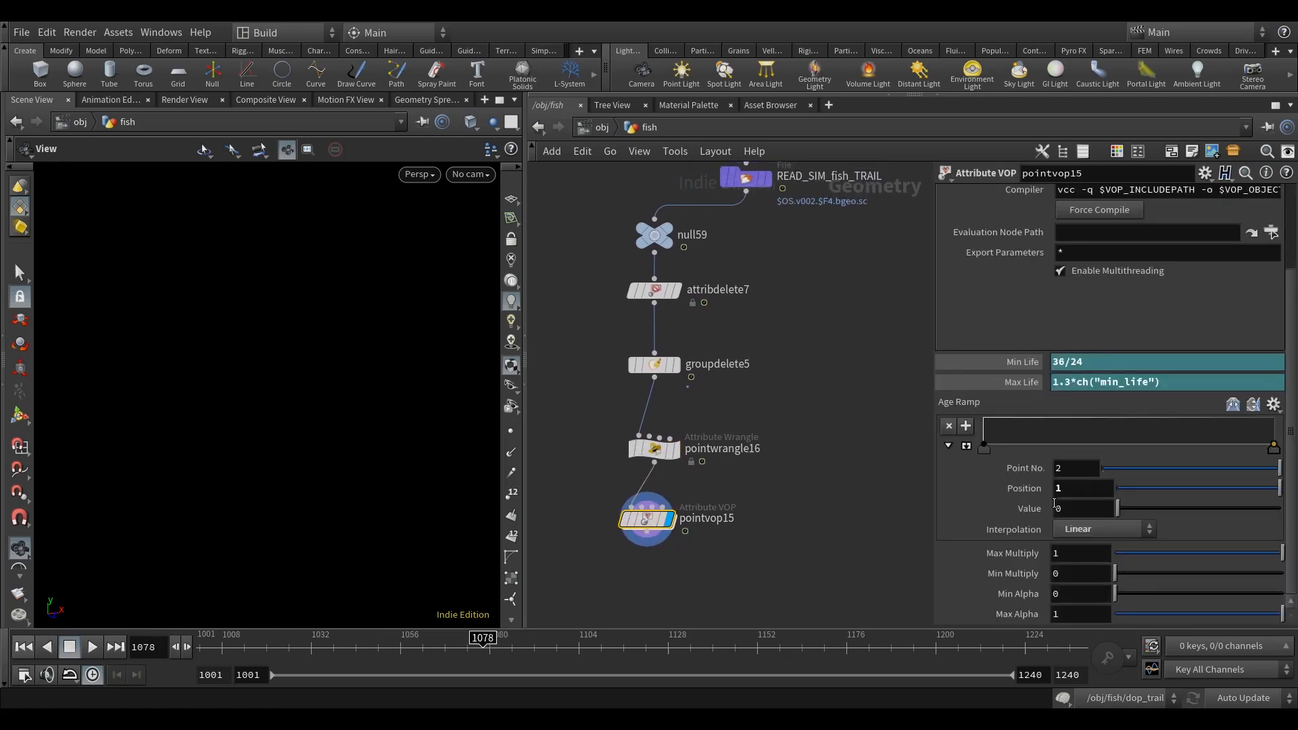
pyautogui.moveTo(834, 425); pyautogui.dragTo(812, 414, button='middle')
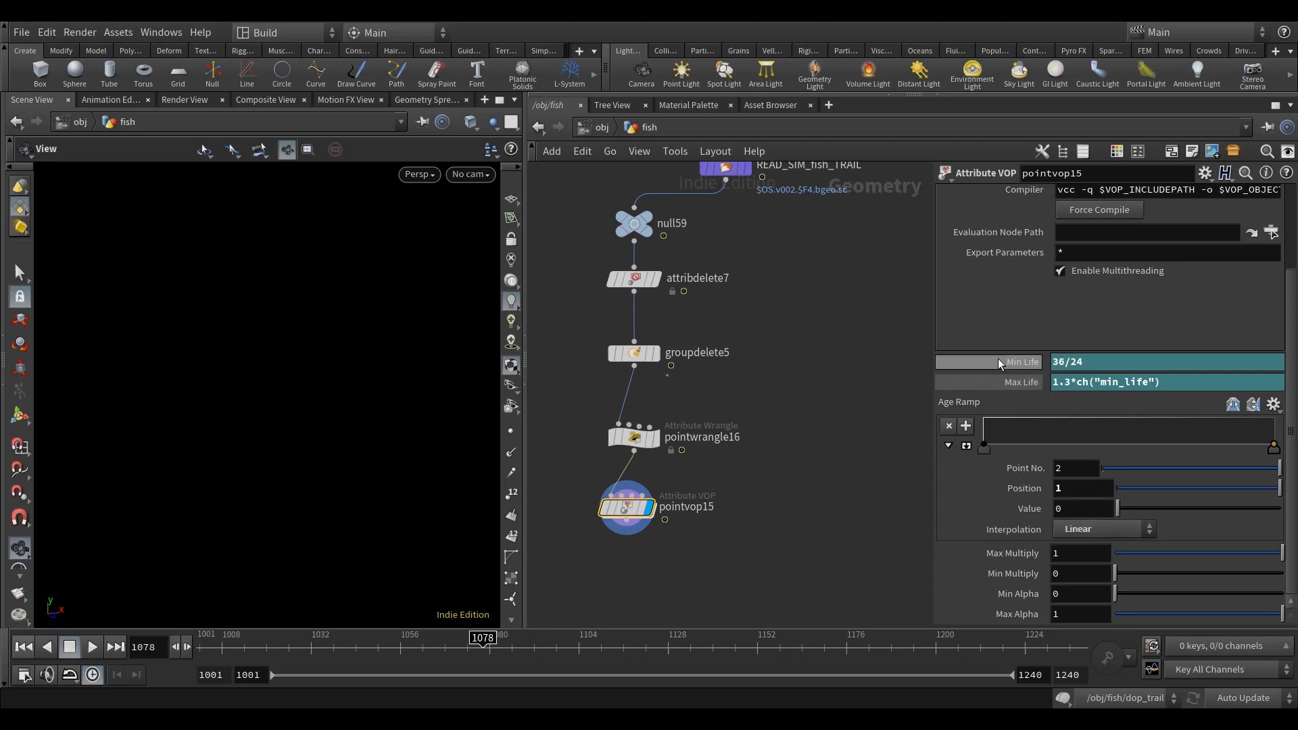
pyautogui.moveTo(846, 448); pyautogui.dragTo(862, 437, button='middle')
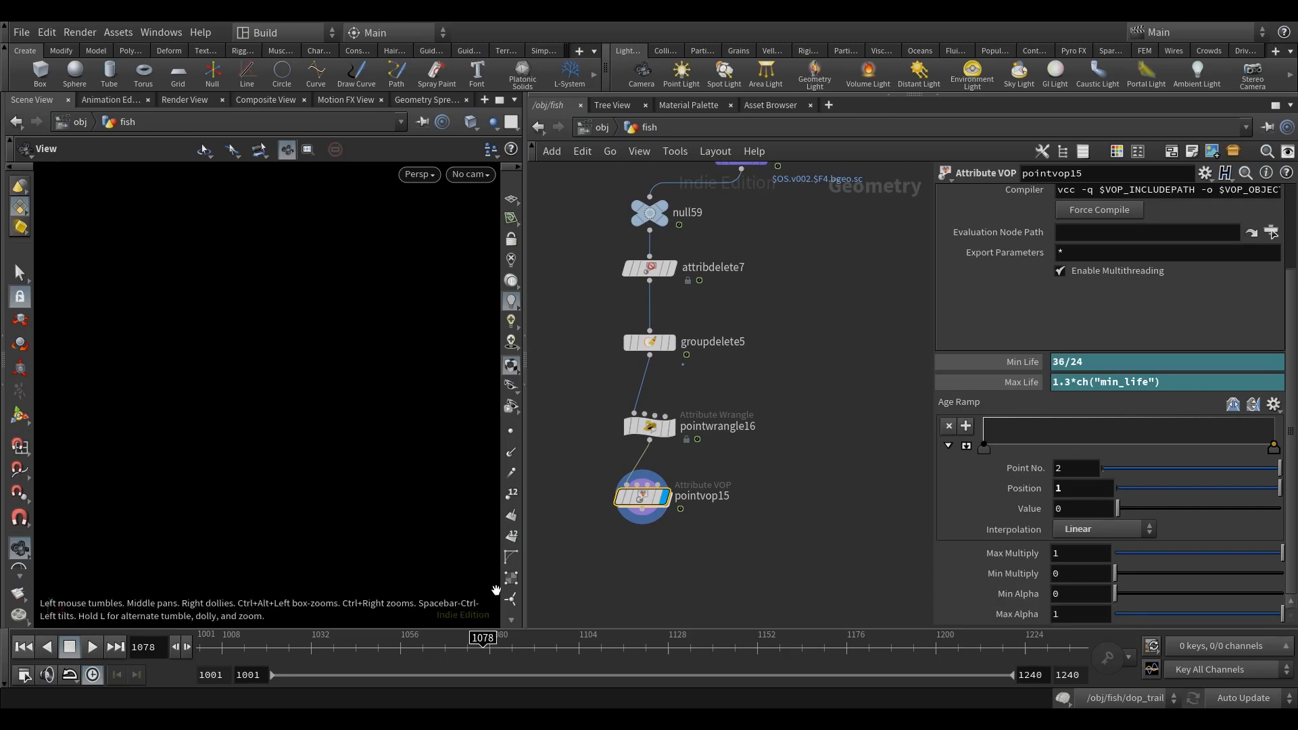
# Step: Bypass pointvop15 and set the viewport's geometry display options to show particles as Discs
pyautogui.click(622, 497)
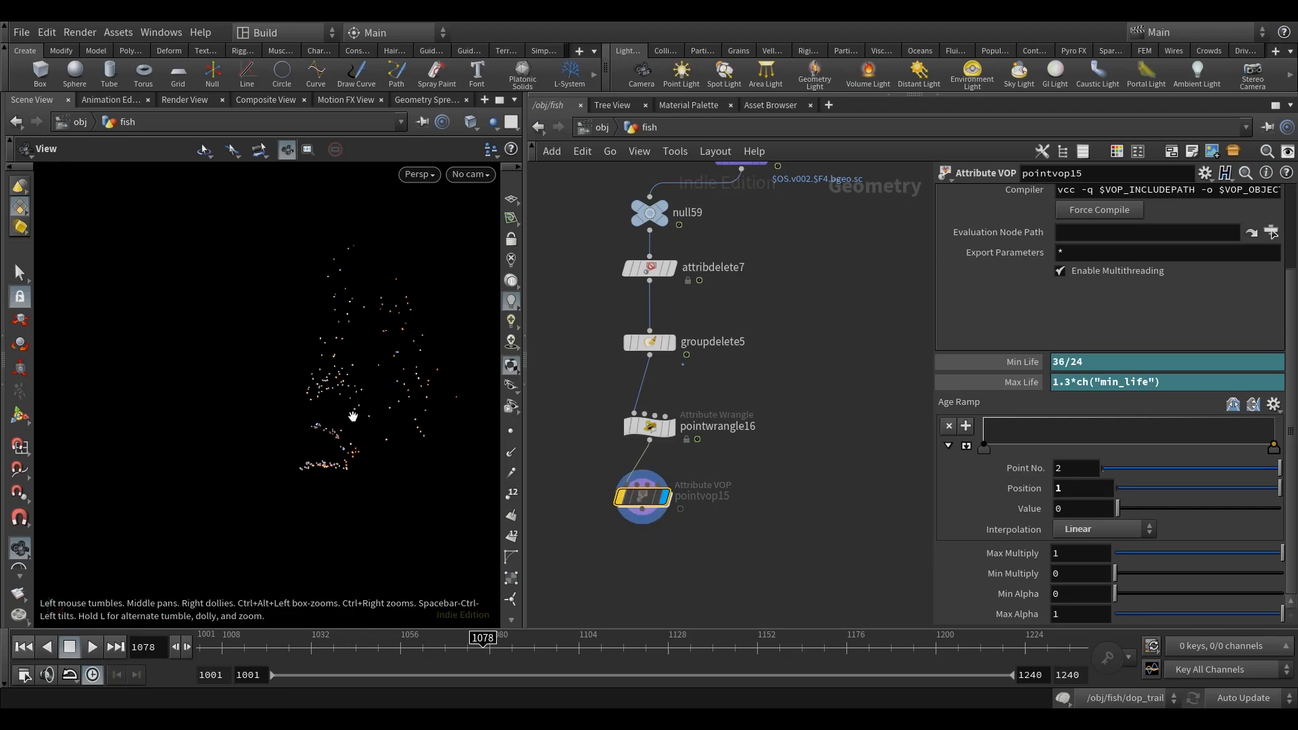
pyautogui.press('d')
pyautogui.click(214, 261)
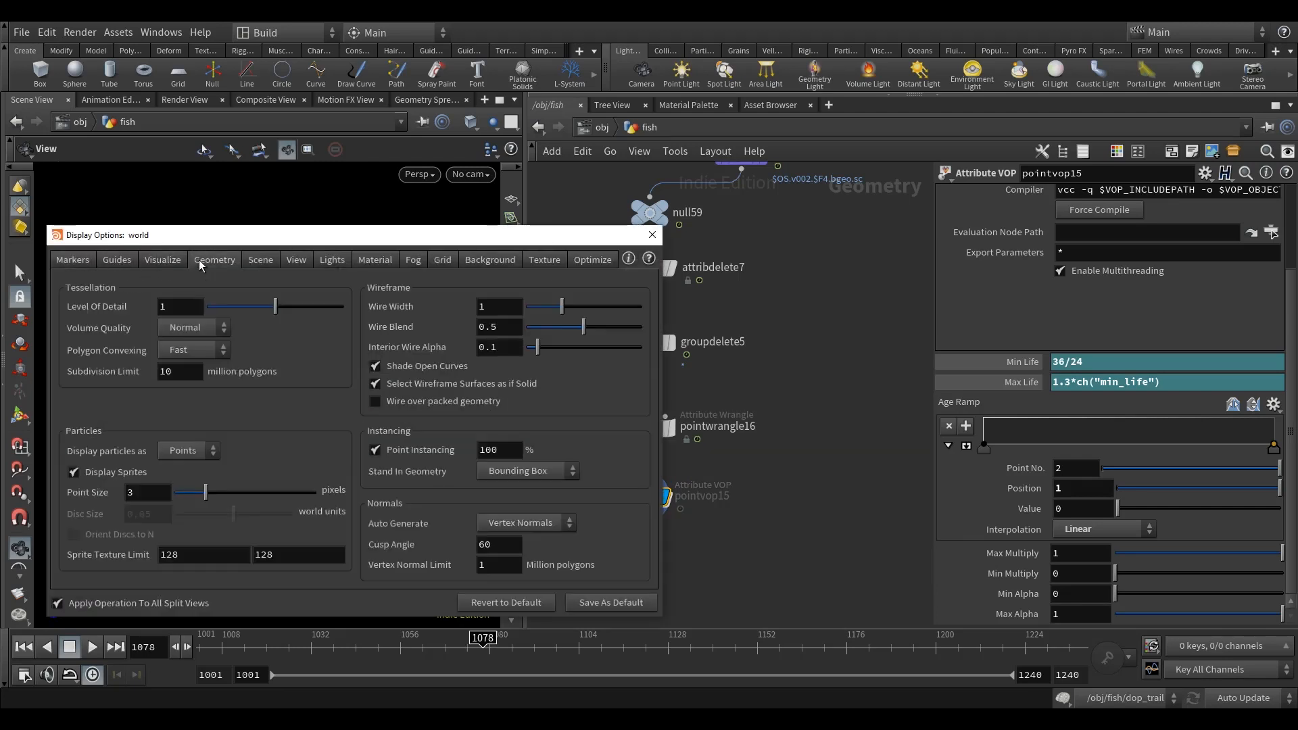
pyautogui.click(191, 451)
pyautogui.click(177, 519)
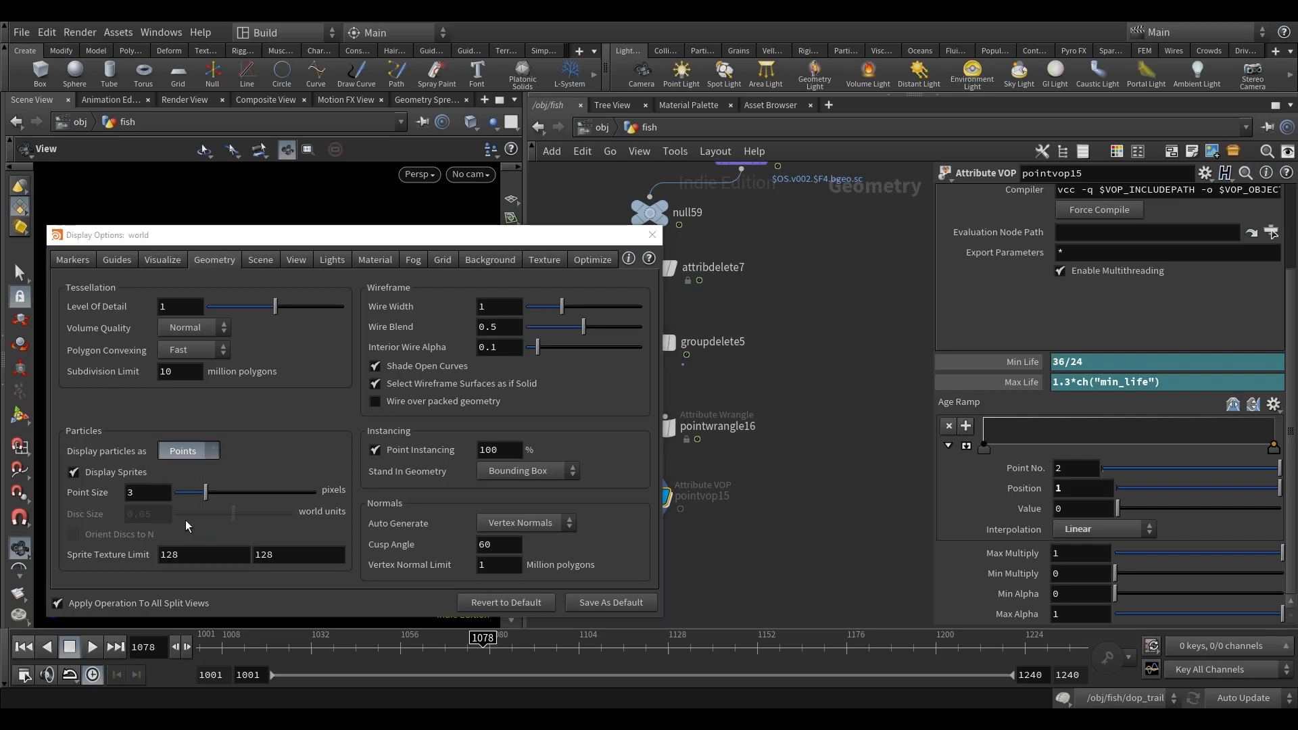
pyautogui.moveTo(296, 237); pyautogui.dragTo(709, 202)
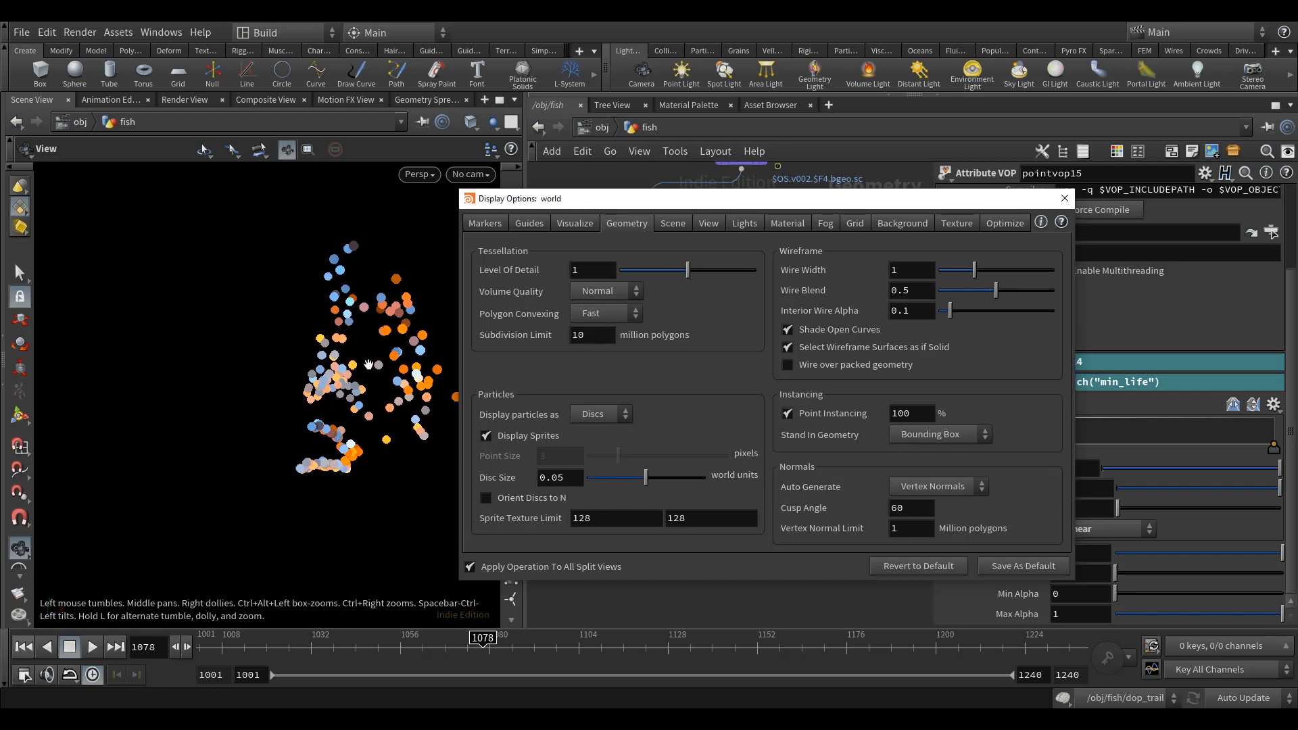
# Step: Close the display options, enable pointvop15 again, and raise the first point of its expanded Age Ramp to value 1
pyautogui.click(1062, 200)
pyautogui.moveTo(652, 515)
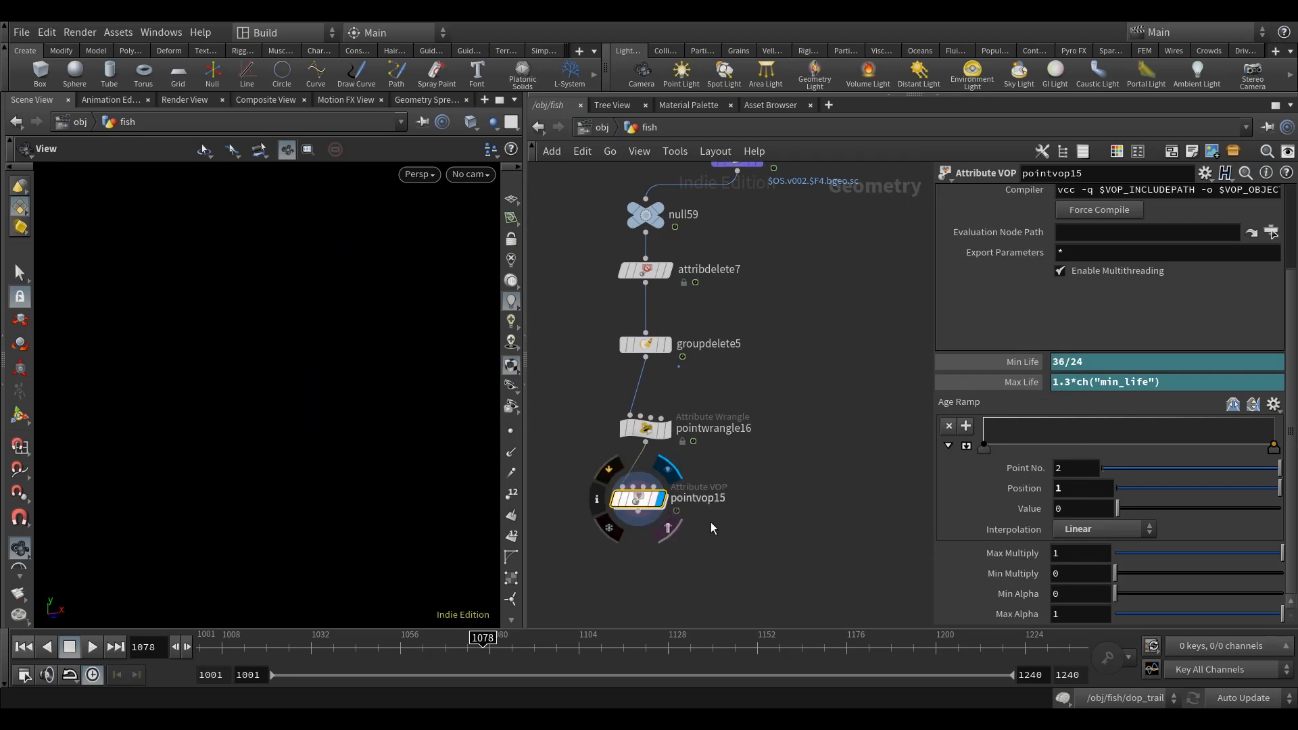
pyautogui.moveTo(650, 510); pyautogui.dragTo(646, 520, button='middle')
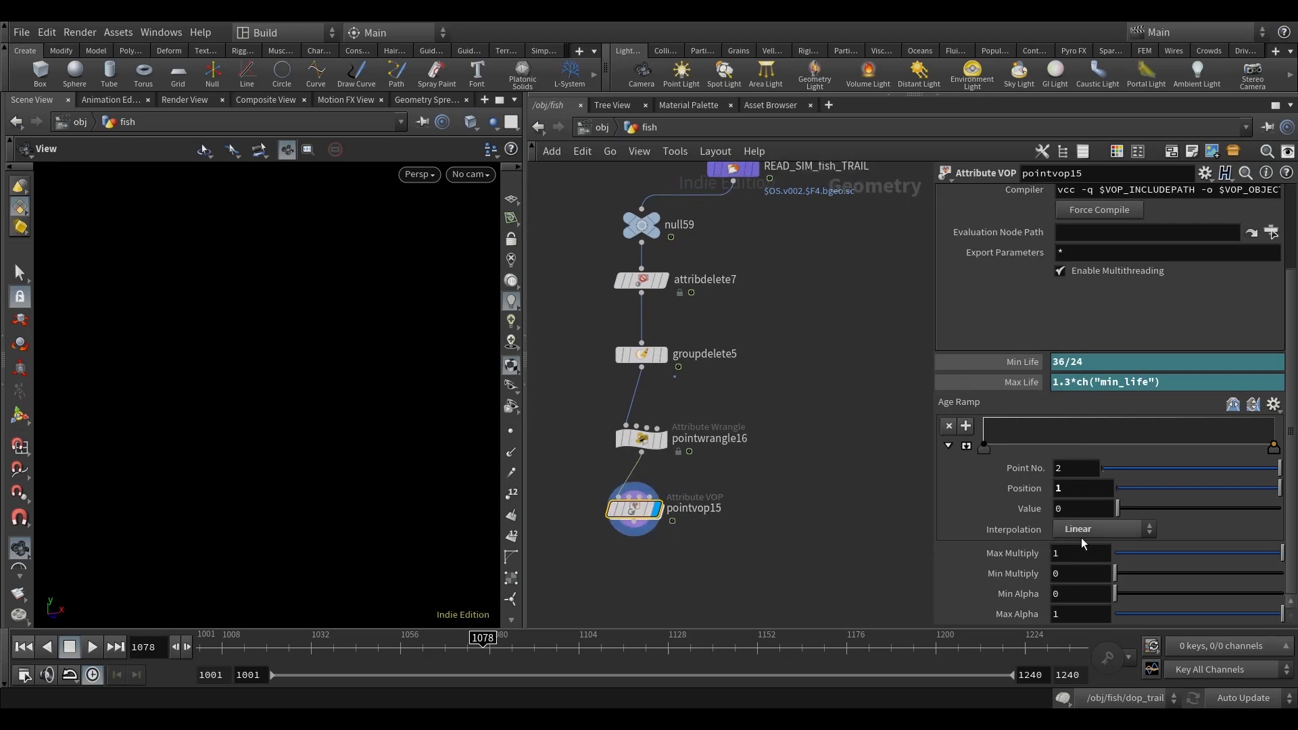
pyautogui.click(967, 447)
pyautogui.click(983, 449)
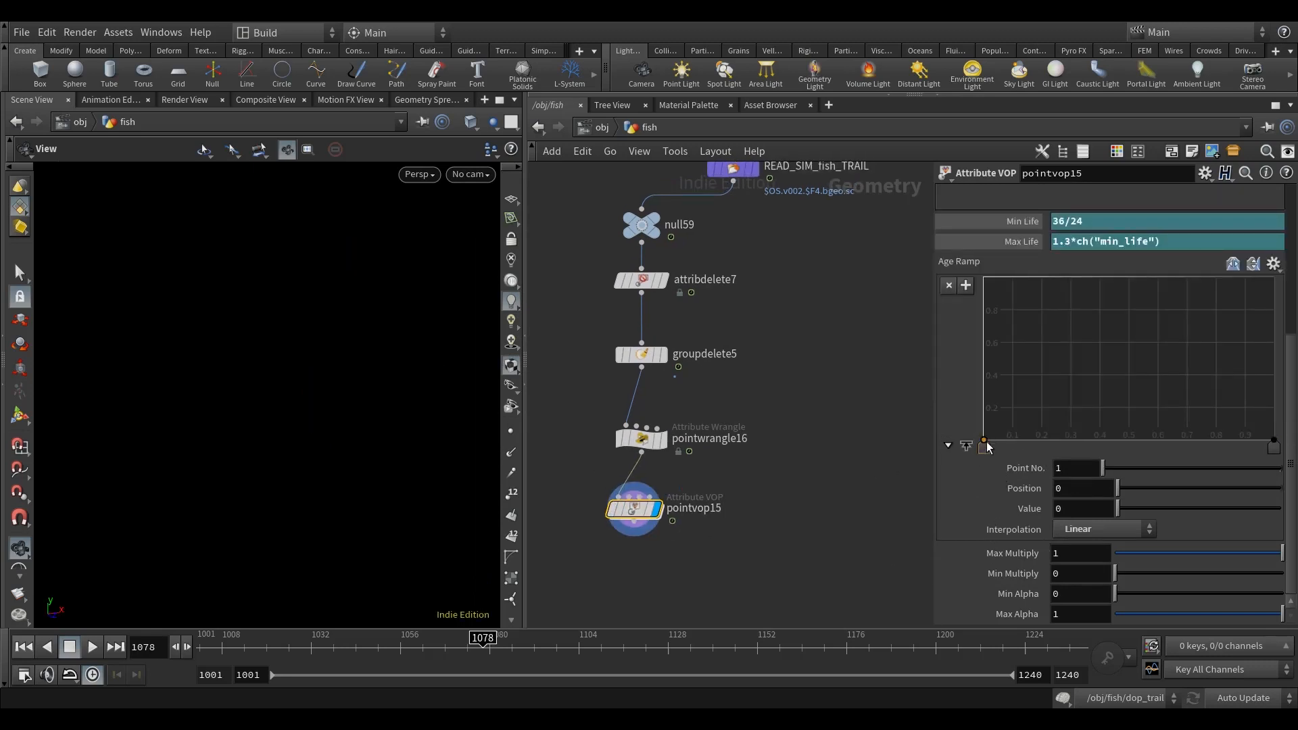
pyautogui.moveTo(984, 443); pyautogui.dragTo(954, 269)
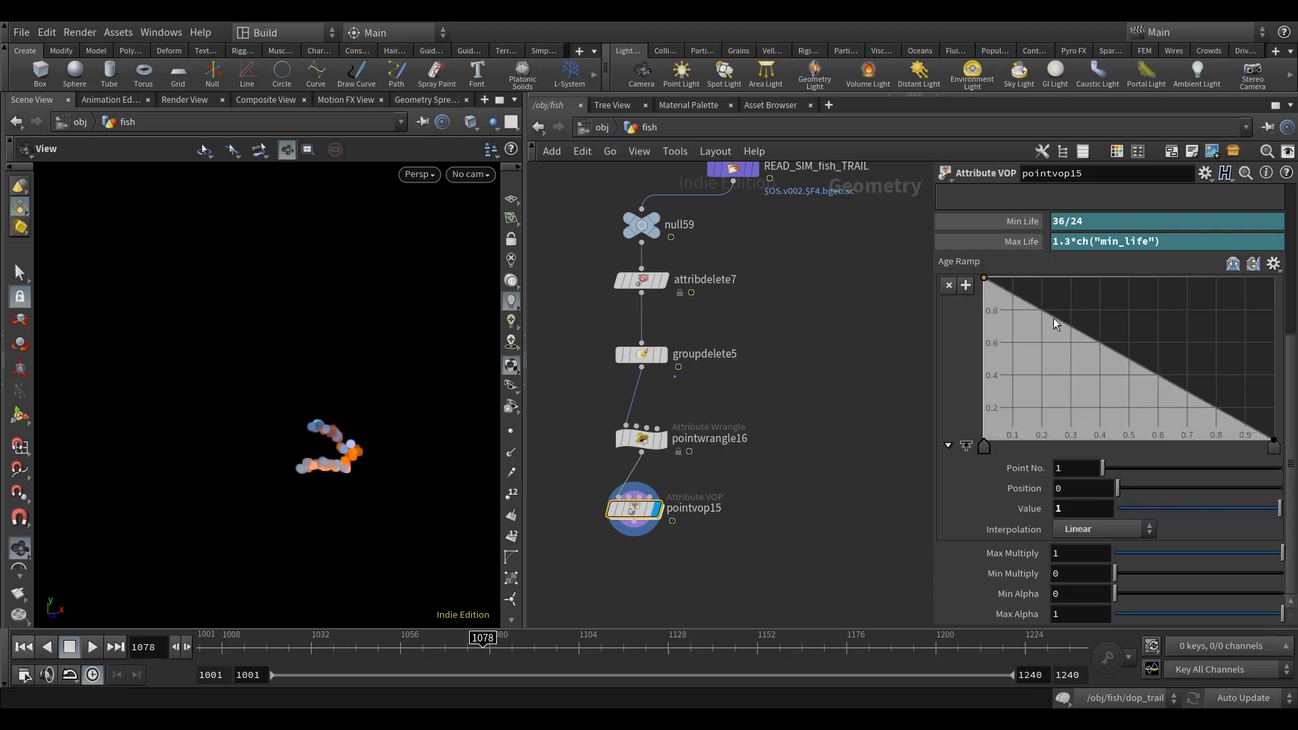
# Step: Try Catmull-Rom interpolation on an Age Ramp point at about position 0.986
pyautogui.moveTo(1273, 446); pyautogui.dragTo(1270, 446)
pyautogui.click(1104, 528)
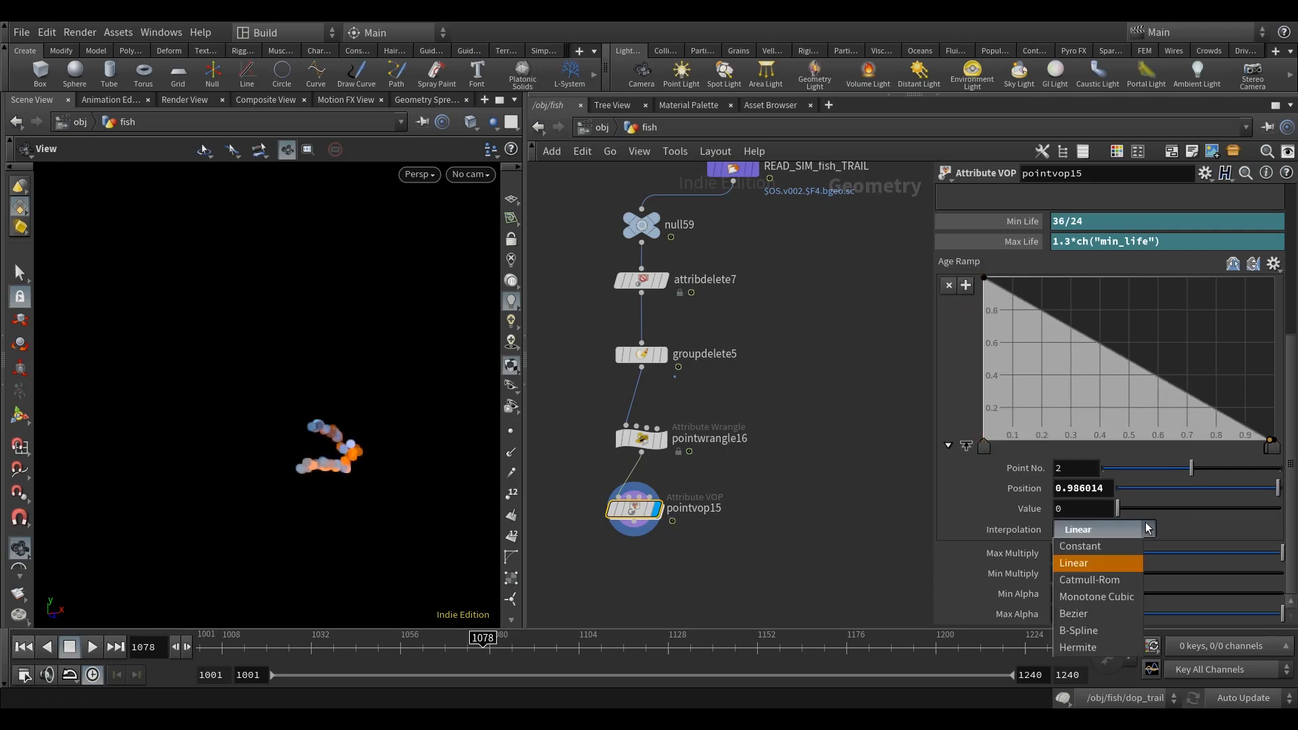
pyautogui.click(1101, 571)
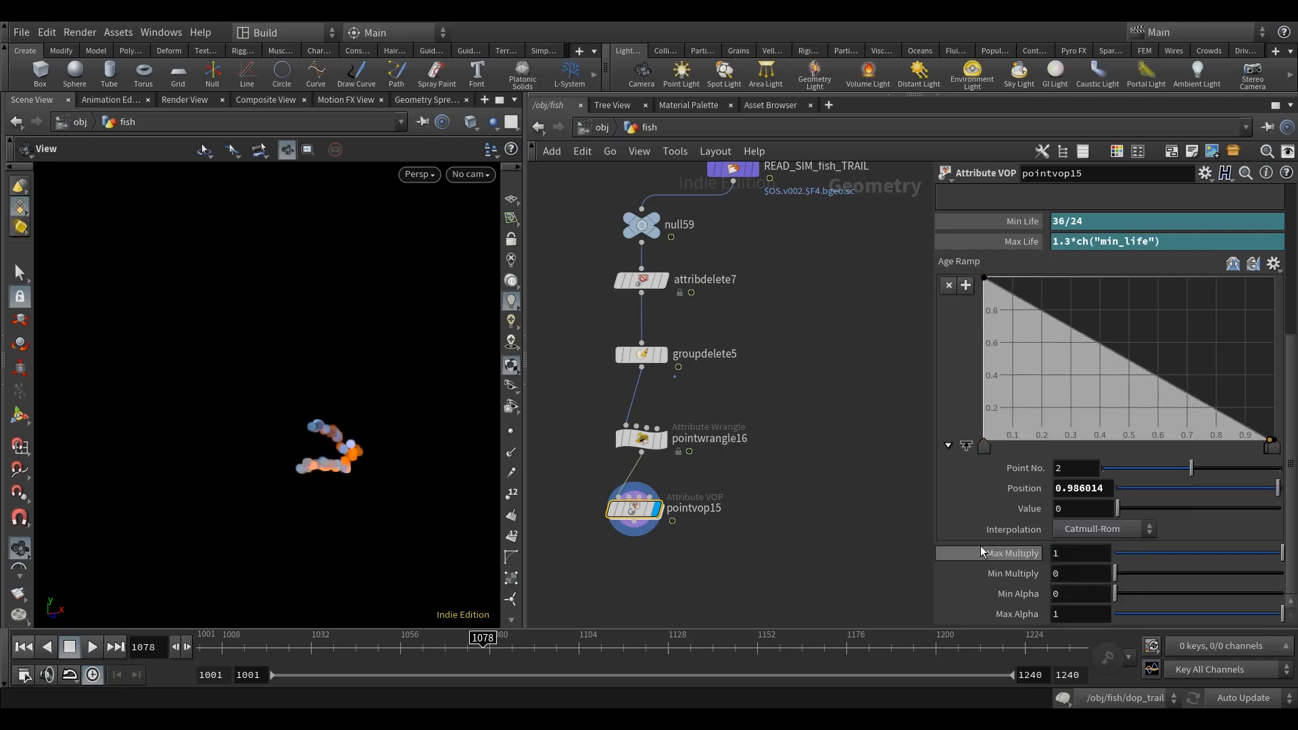
# Step: Add Age Ramp points at about position 0.34 with value 0.85 and about position 0.62 with value 0.18
pyautogui.click(1069, 334)
pyautogui.moveTo(1077, 327); pyautogui.dragTo(1081, 302)
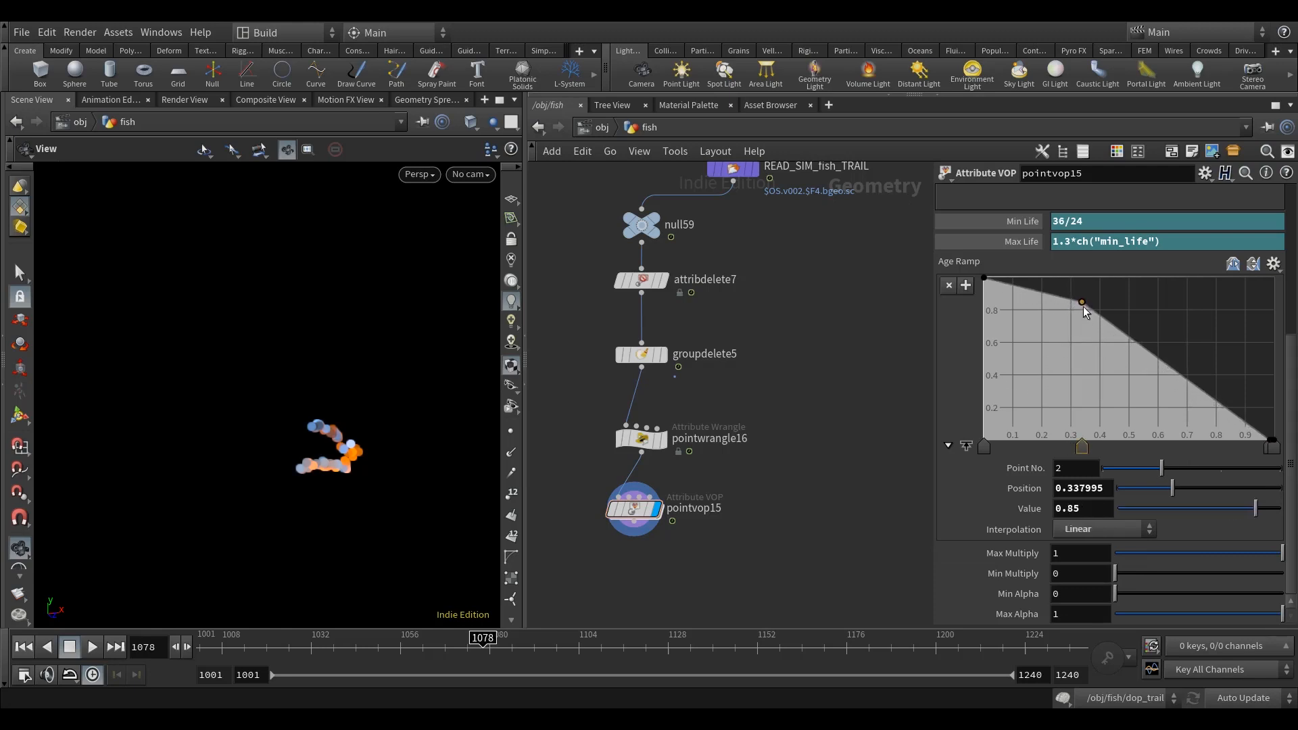
pyautogui.moveTo(1175, 372); pyautogui.dragTo(1164, 412)
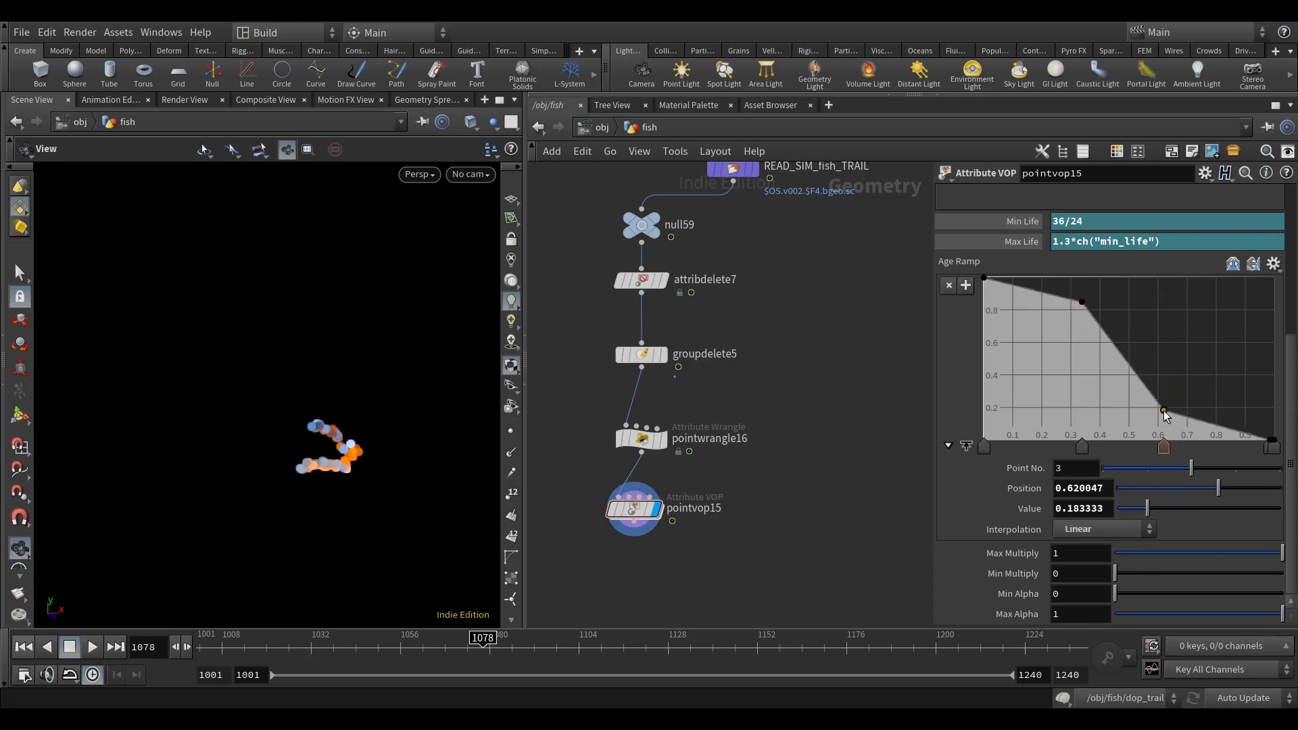
# Step: Select the Age Ramp points and shift them together so the end point sits at position 1
pyautogui.click(984, 453)
pyautogui.keyDown('shift'); pyautogui.click(1080, 453); pyautogui.keyUp('shift')
pyautogui.keyDown('shift'); pyautogui.click(1163, 453); pyautogui.keyUp('shift')
pyautogui.click(1272, 448)
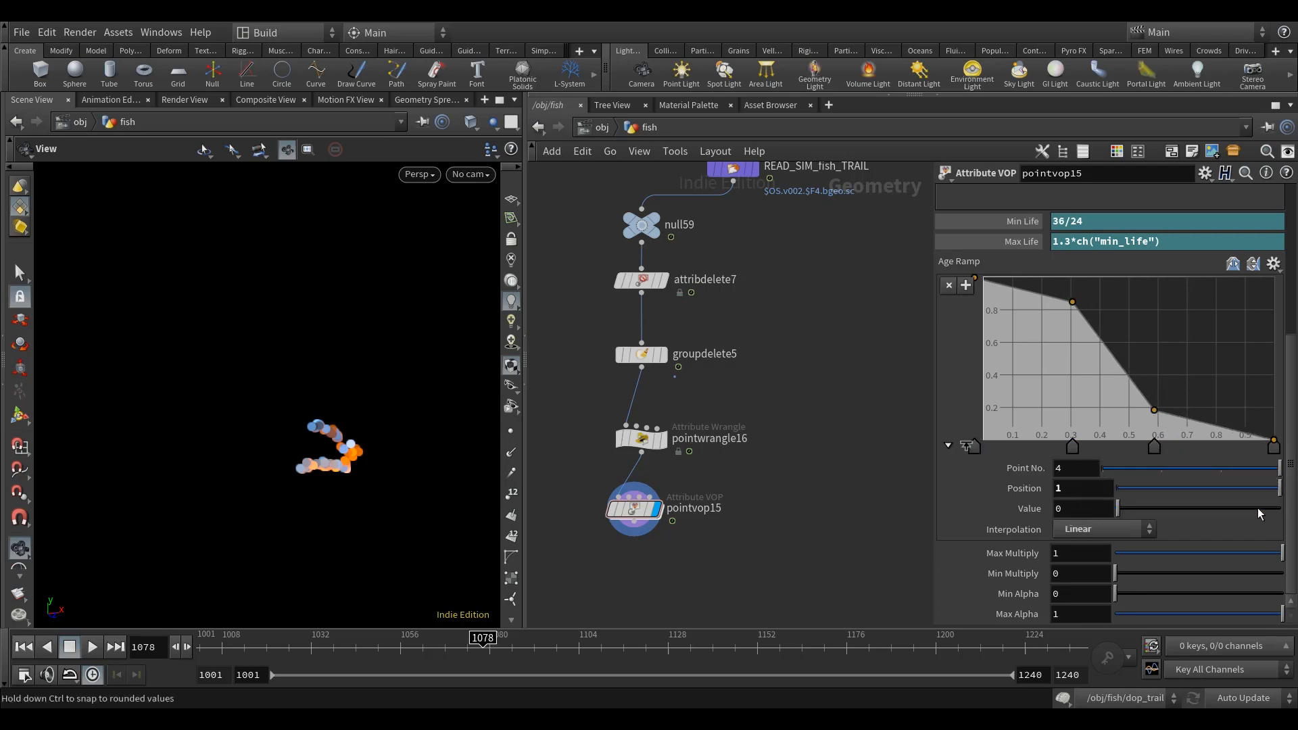
pyautogui.moveTo(1272, 448)
pyautogui.mouseDown()
pyautogui.moveTo(1252, 460)
pyautogui.moveTo(1274, 453)
pyautogui.mouseUp()
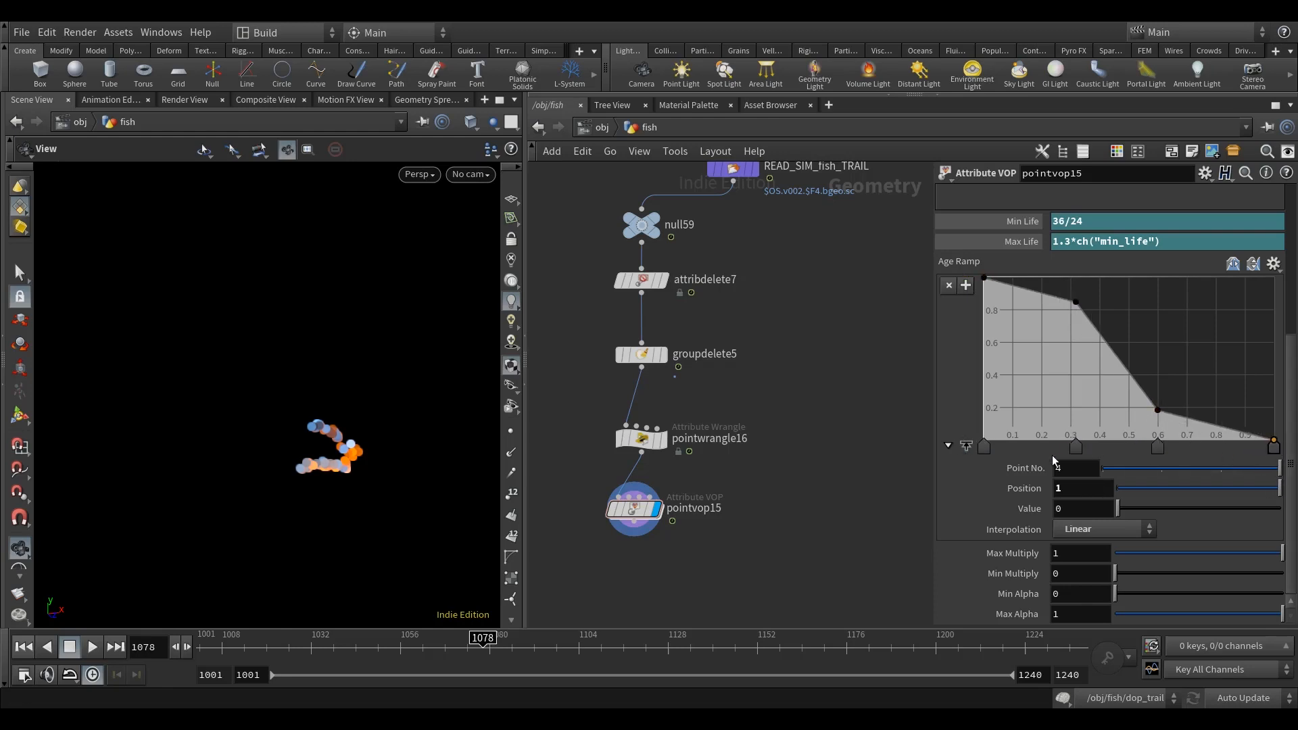
# Step: Set all four Age Ramp points to Catmull-Rom interpolation
pyautogui.click(983, 448)
pyautogui.click(1075, 447)
pyautogui.click(1157, 448)
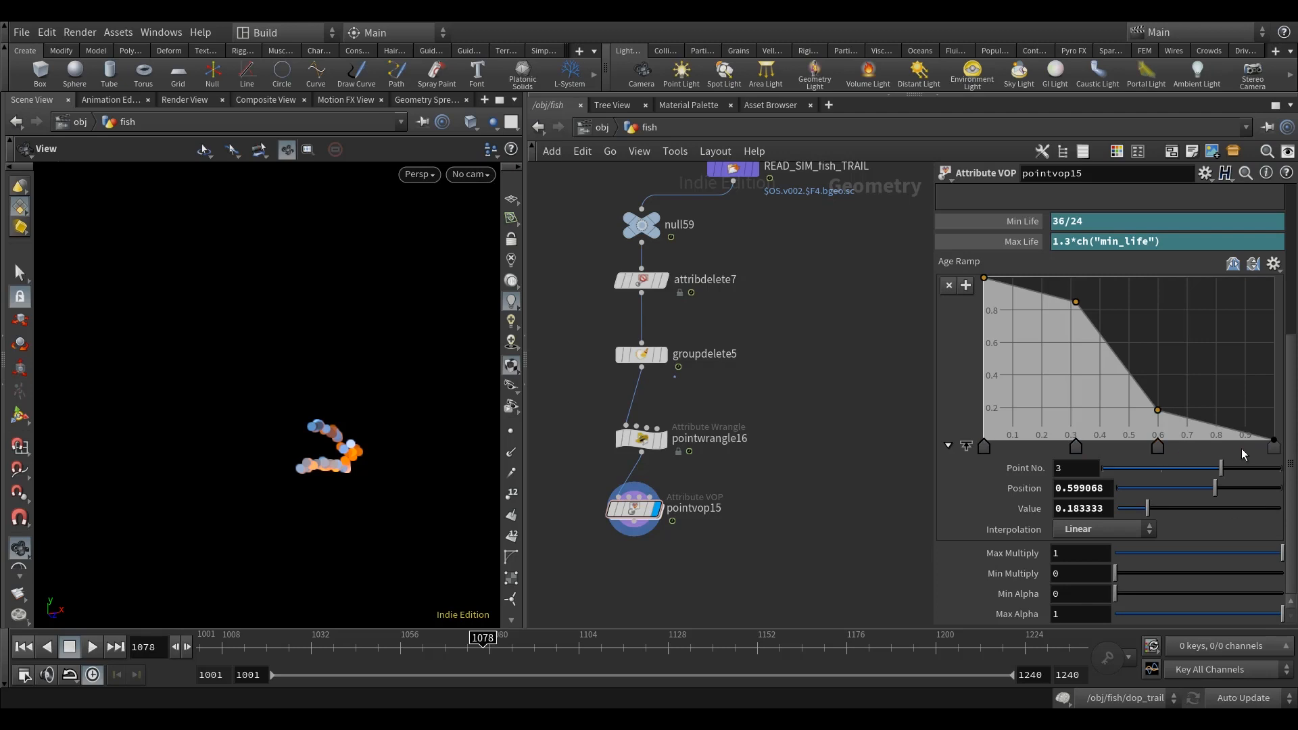
pyautogui.click(1270, 449)
pyautogui.click(1128, 529)
pyautogui.click(1100, 580)
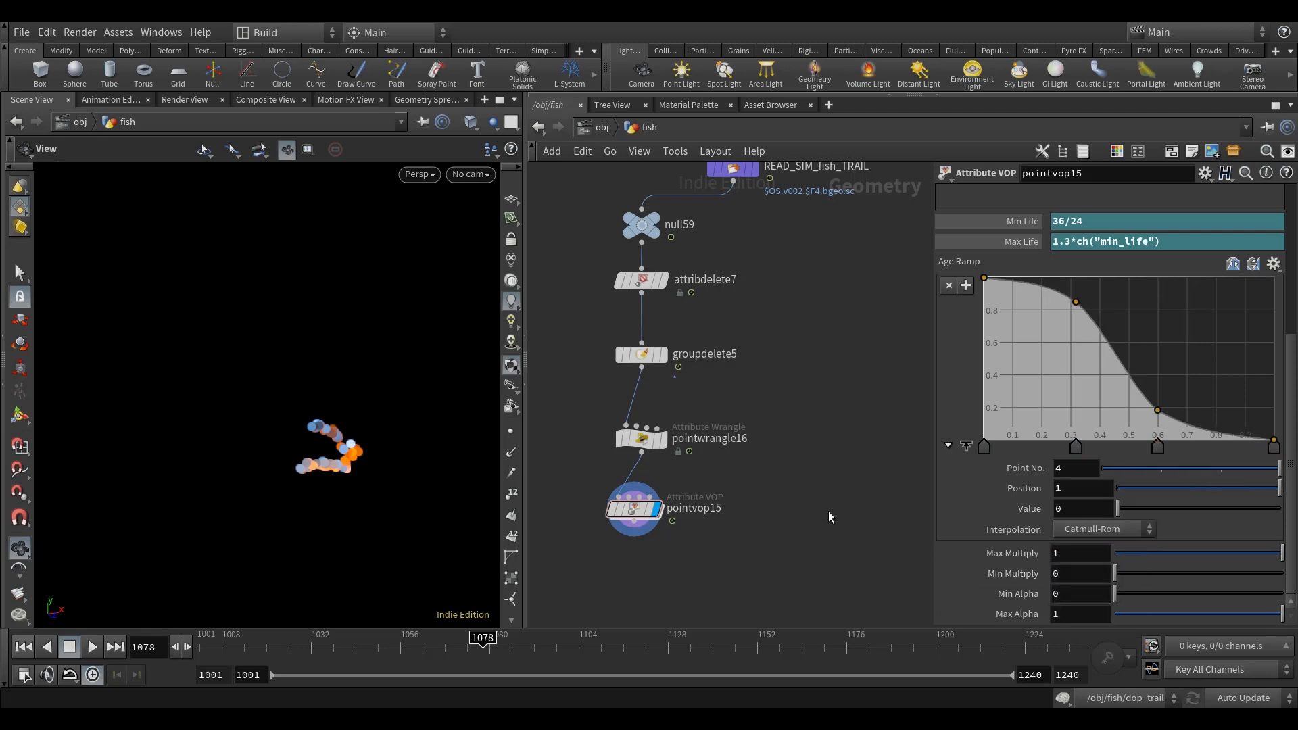
# Step: Scrub the timeline between frames 1079 and 1099 to examine how the particle trail fades
pyautogui.moveTo(482, 646); pyautogui.dragTo(560, 650)
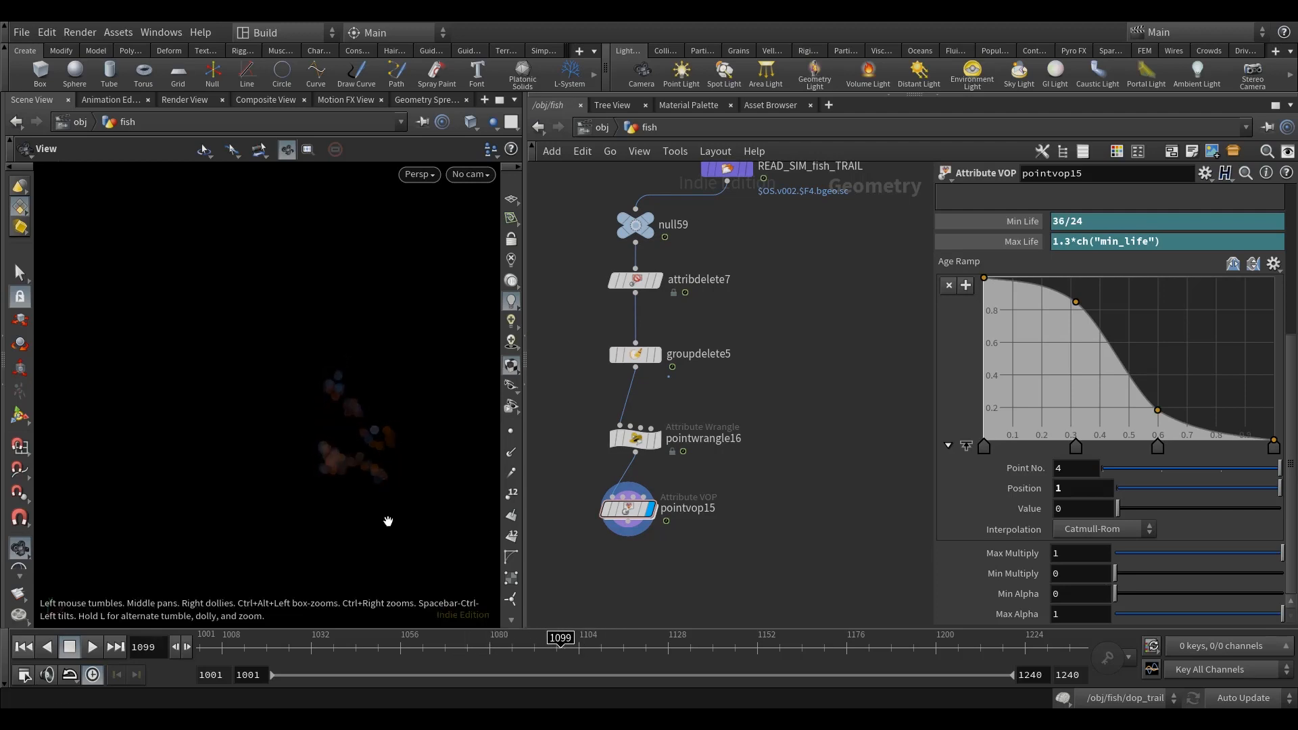
pyautogui.scroll(-10, 757, 389)
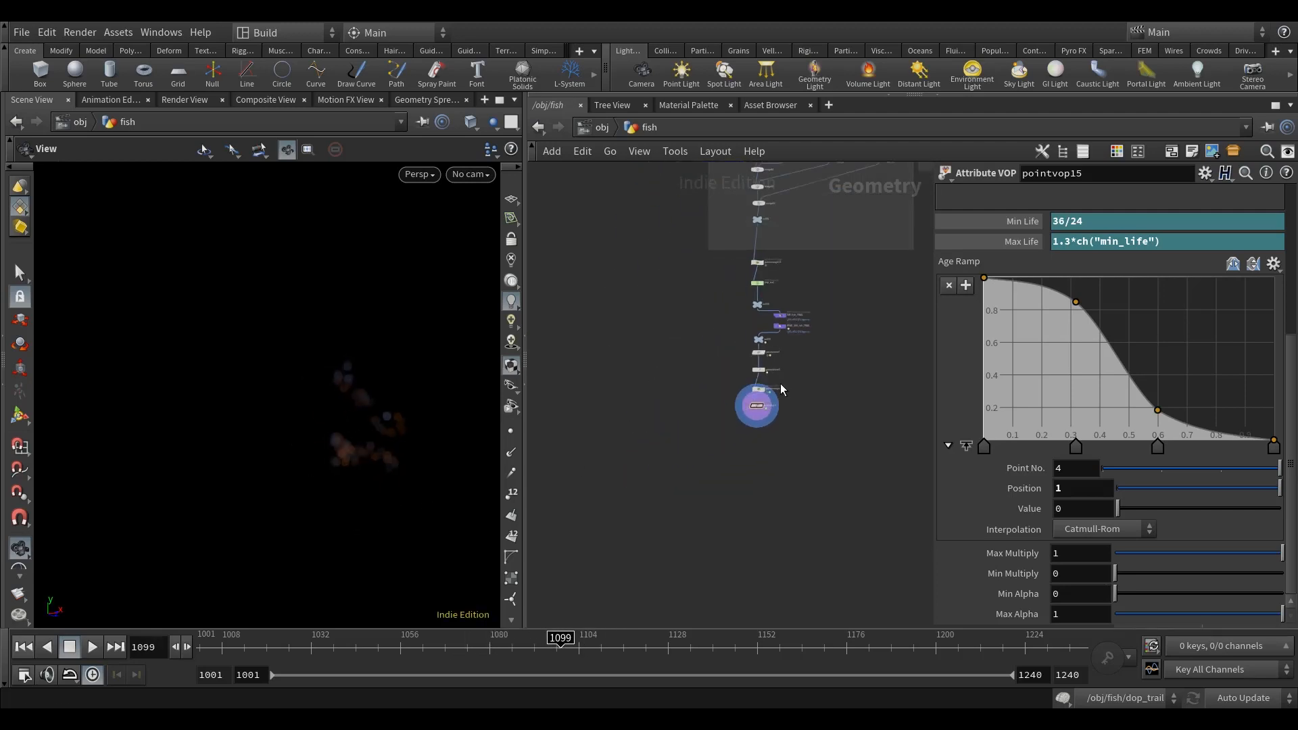
pyautogui.moveTo(561, 648); pyautogui.dragTo(512, 649)
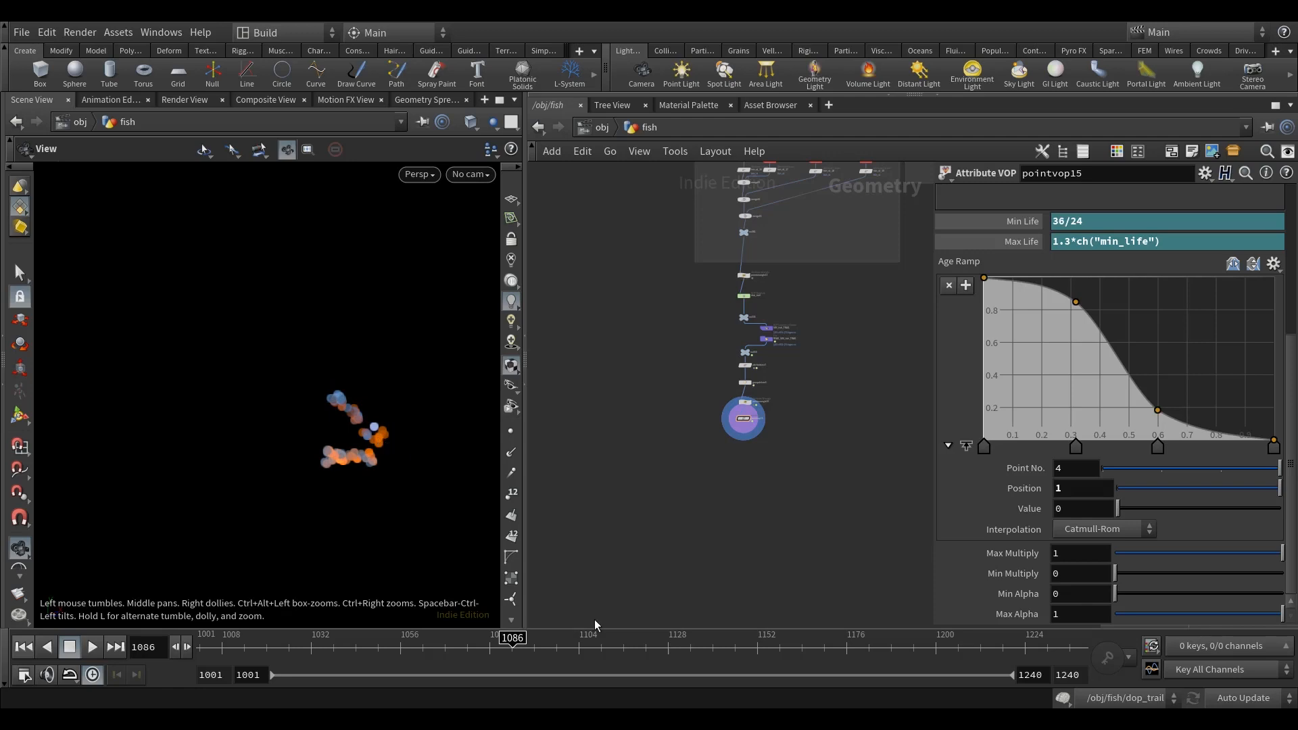
pyautogui.moveTo(578, 649); pyautogui.dragTo(558, 651)
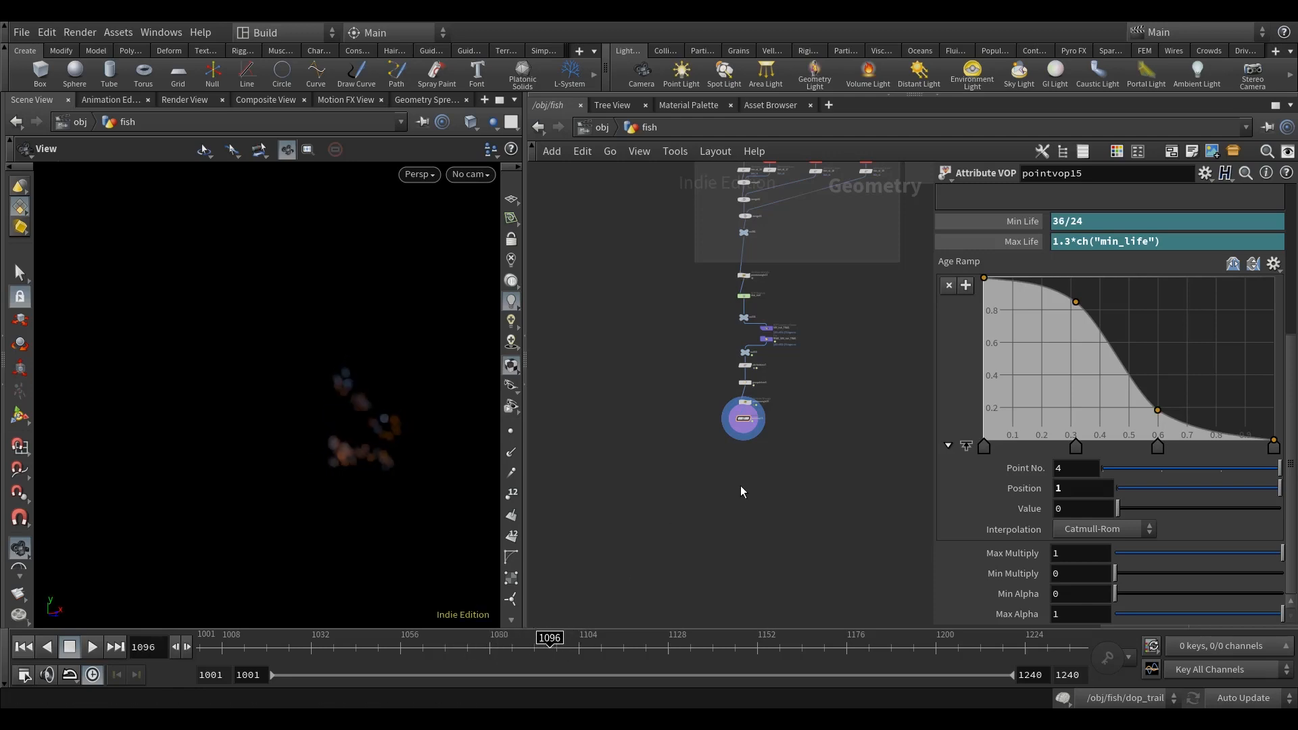
pyautogui.moveTo(508, 649)
pyautogui.mouseDown()
pyautogui.moveTo(427, 649)
pyautogui.moveTo(486, 649)
pyautogui.mouseUp()
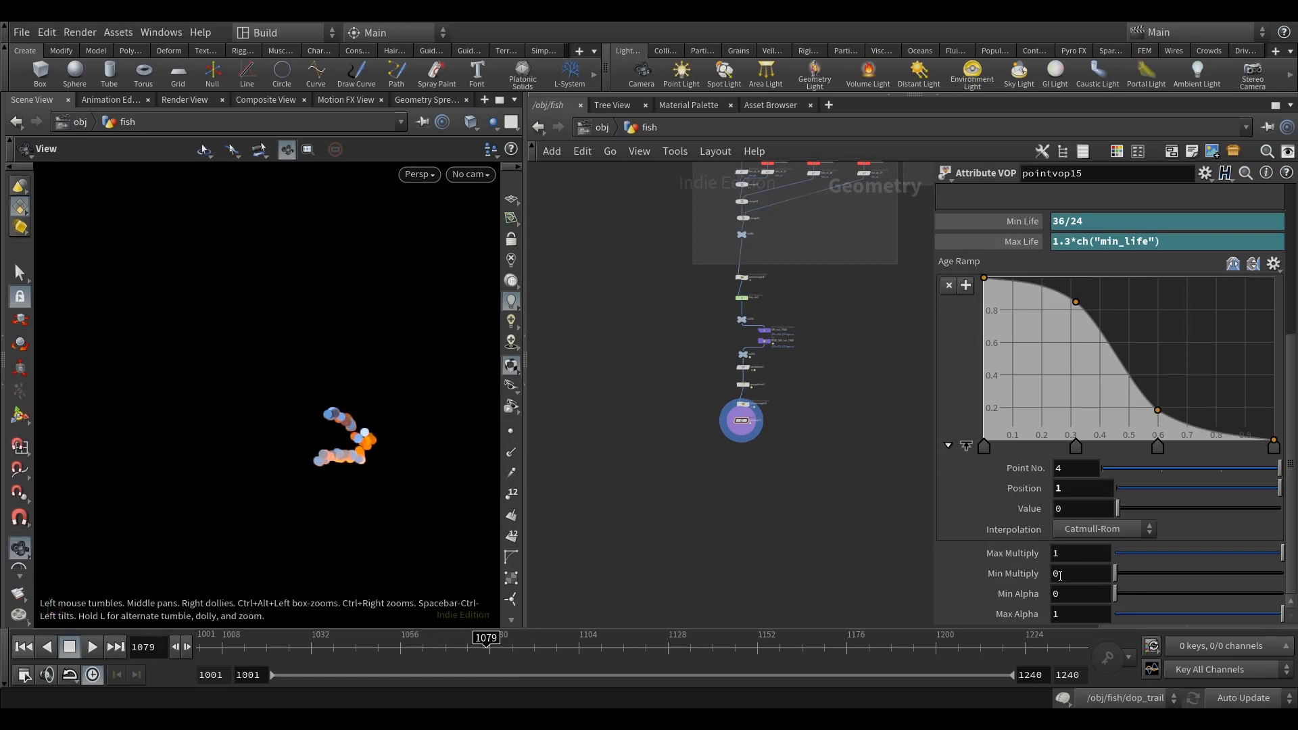
# Step: Set pointvop15's Max Multiply to 2 and scrub to frame 1092 to check the brightness
pyautogui.doubleClick(1070, 555)
pyautogui.moveTo(793, 505); pyautogui.dragTo(785, 521, button='middle')
pyautogui.moveTo(455, 656); pyautogui.dragTo(534, 659)
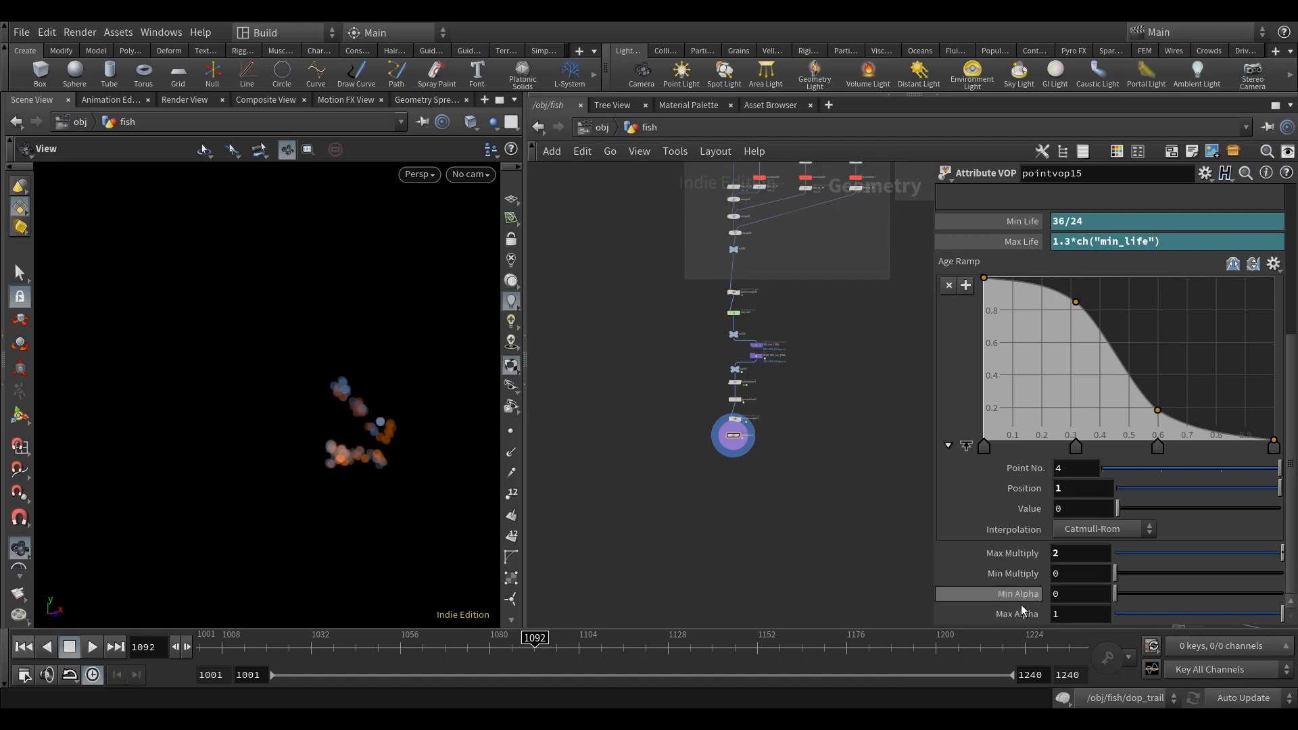
# Step: Temporarily show point markers and scrub past frame 1100 to check for faded particles, returning to frame 1084
pyautogui.moveTo(791, 484); pyautogui.dragTo(773, 498, button='middle')
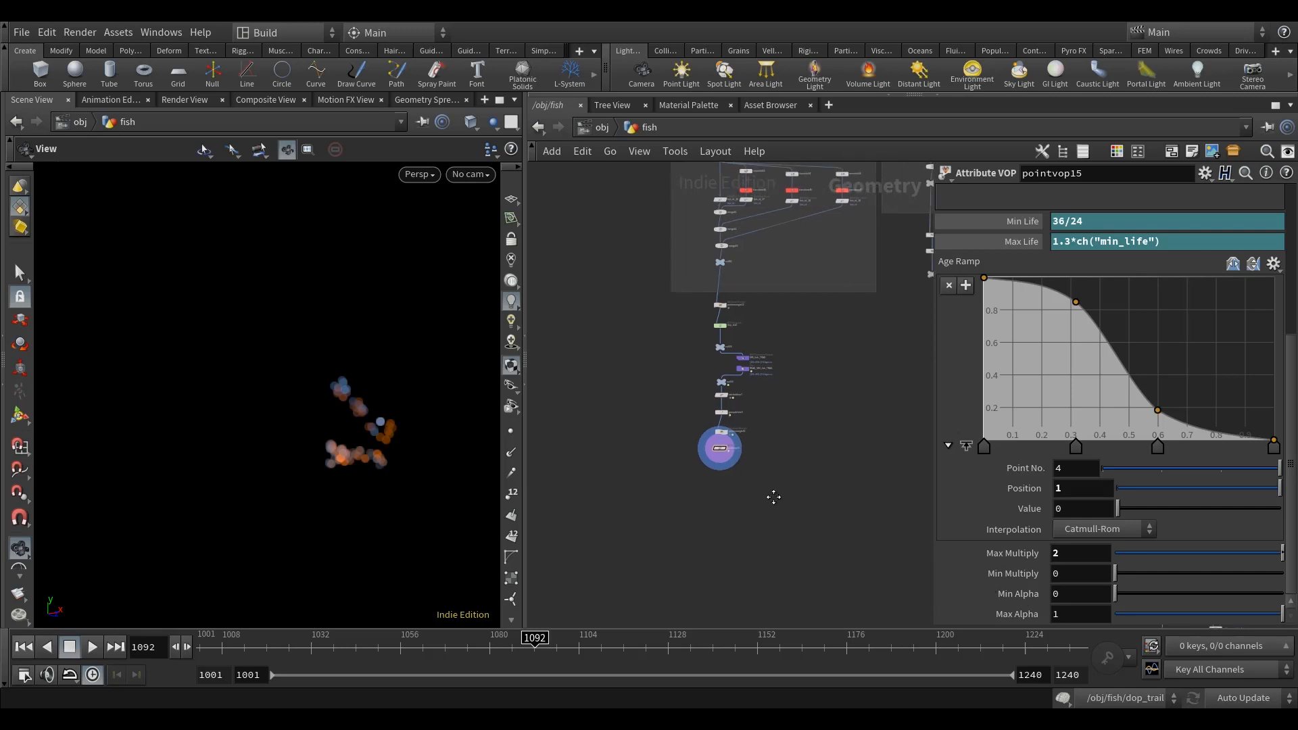
pyautogui.scroll(3, 716, 473)
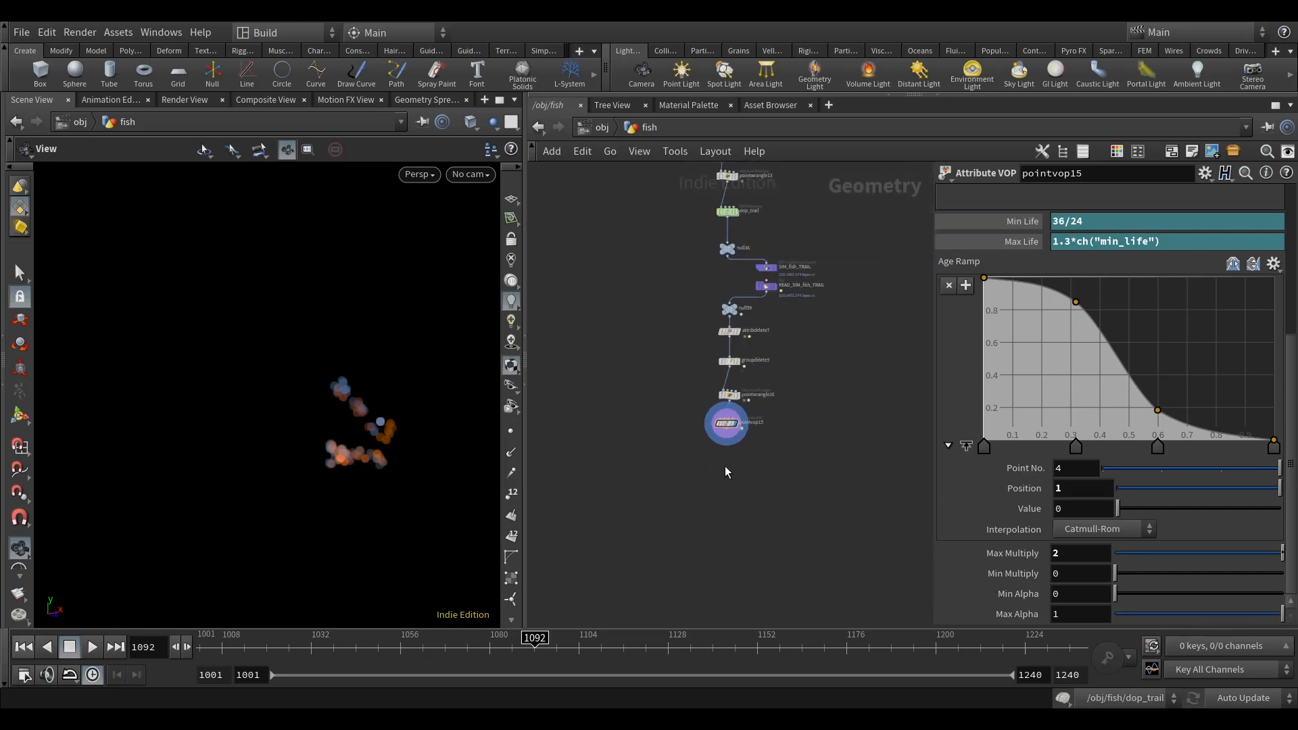
pyautogui.moveTo(780, 467); pyautogui.dragTo(775, 476, button='middle')
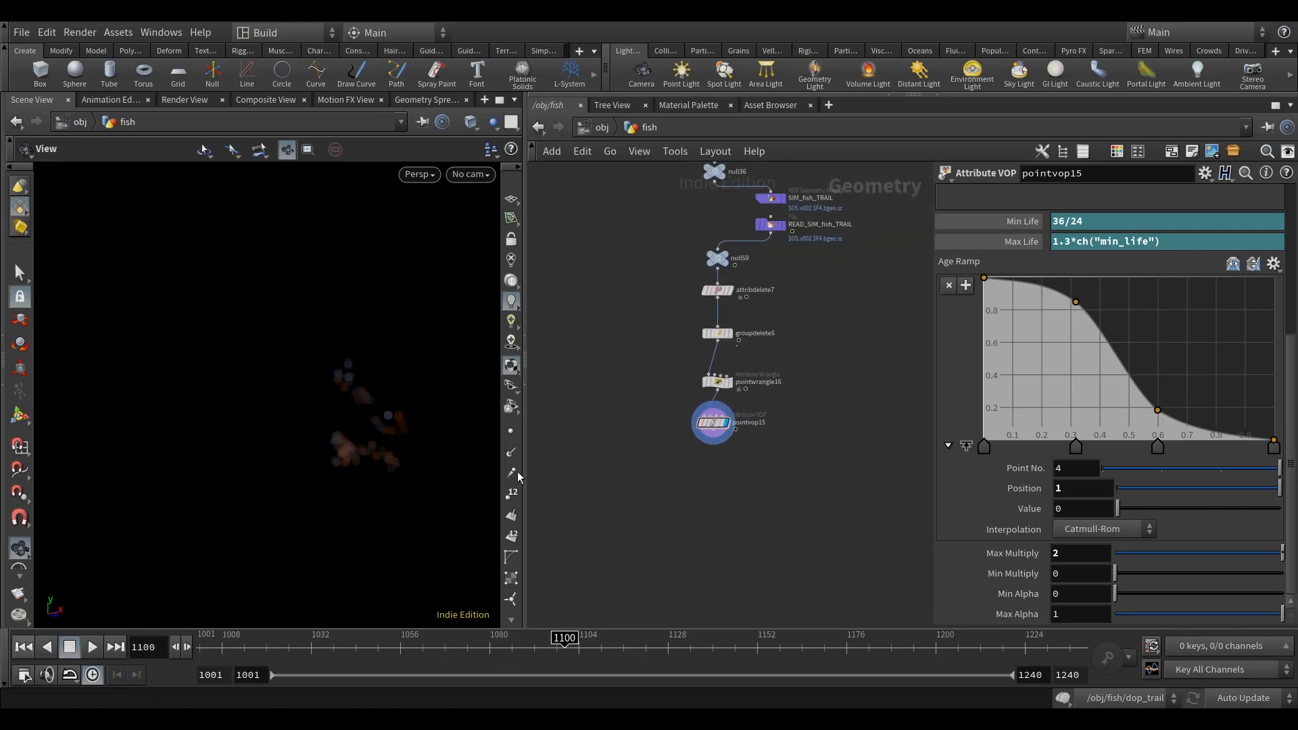
pyautogui.click(510, 433)
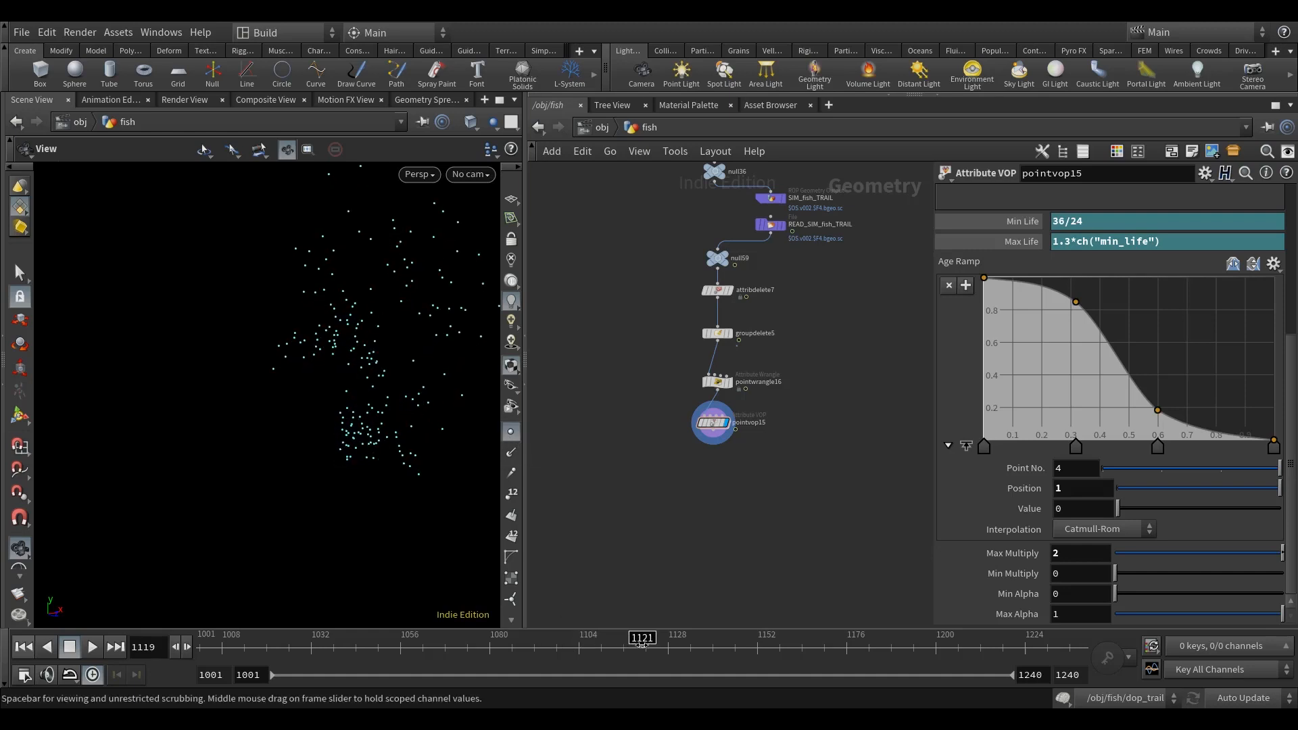
pyautogui.click(511, 435)
# Step: Add a Blast node below pointvop15, wire it to pointvop15's output, and display it
pyautogui.scroll(2, 731, 498)
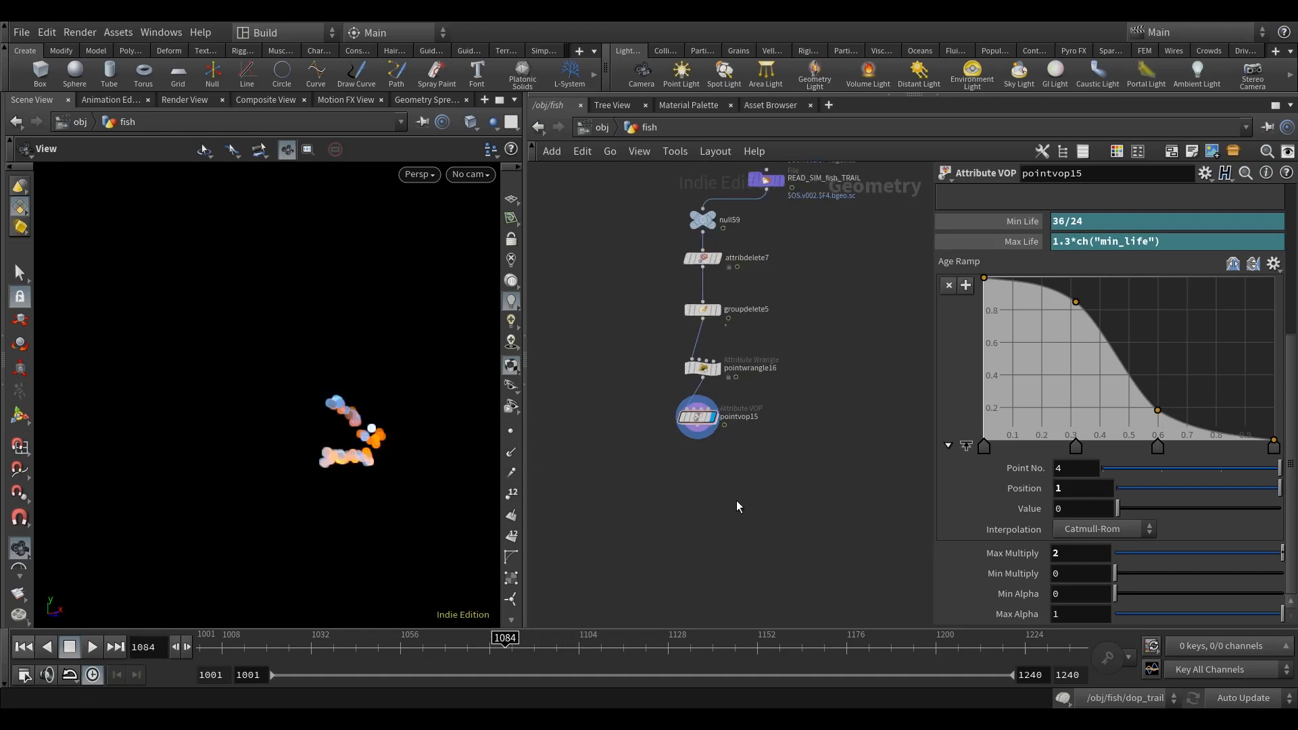
pyautogui.press('Tab')
pyautogui.write('blas')
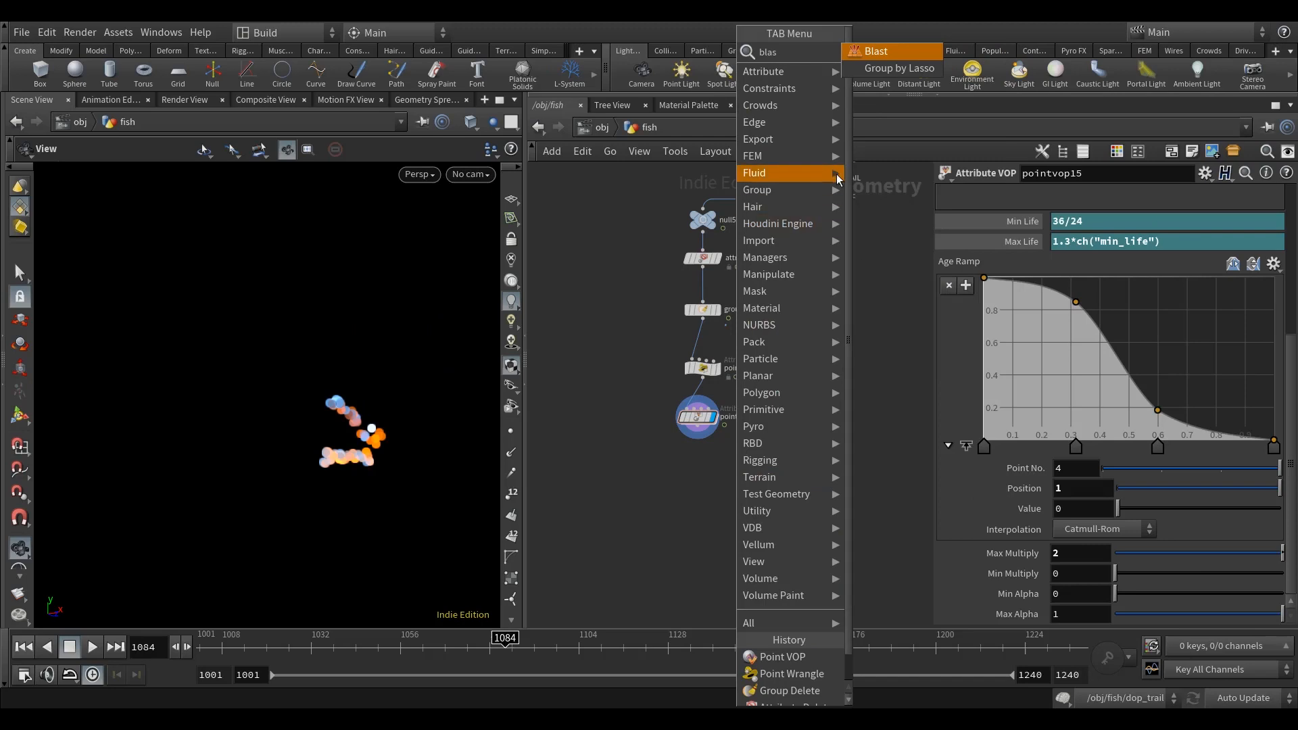
pyautogui.click(893, 59)
pyautogui.click(696, 488)
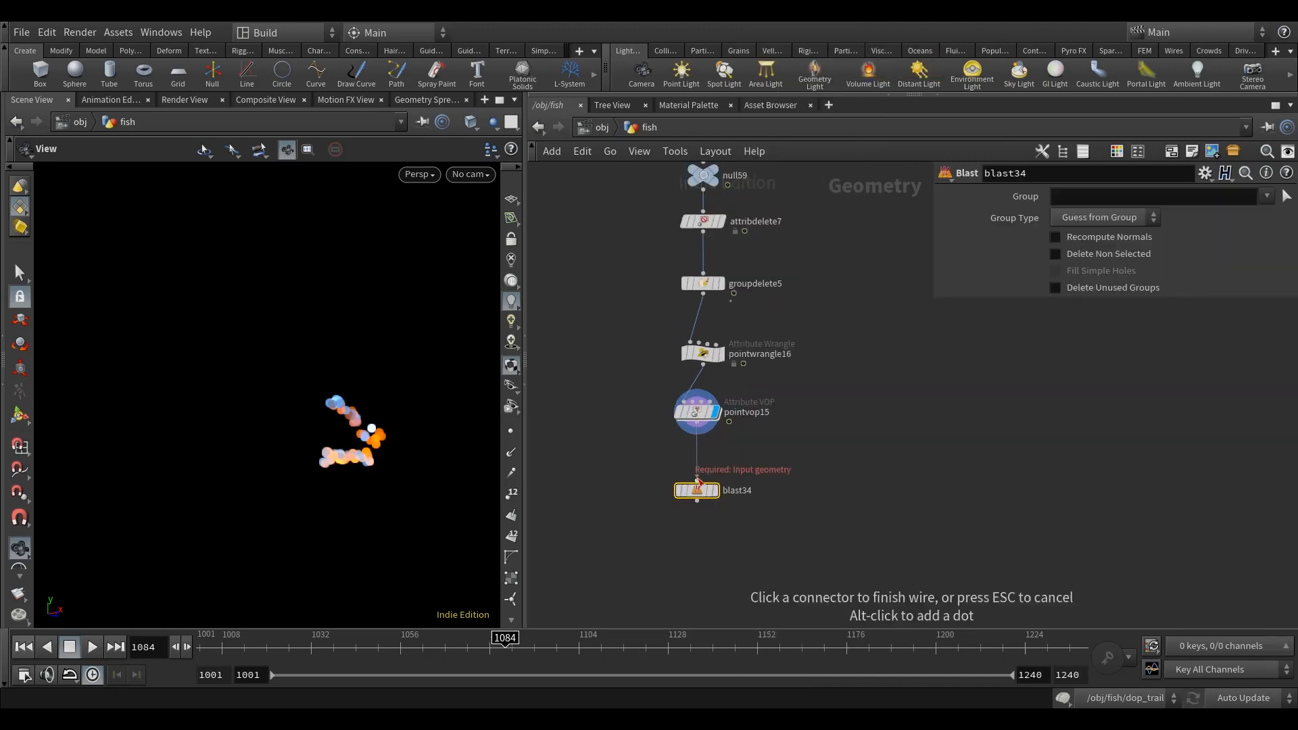
pyautogui.click(717, 492)
pyautogui.click(1081, 216)
pyautogui.click(1088, 281)
pyautogui.click(1094, 198)
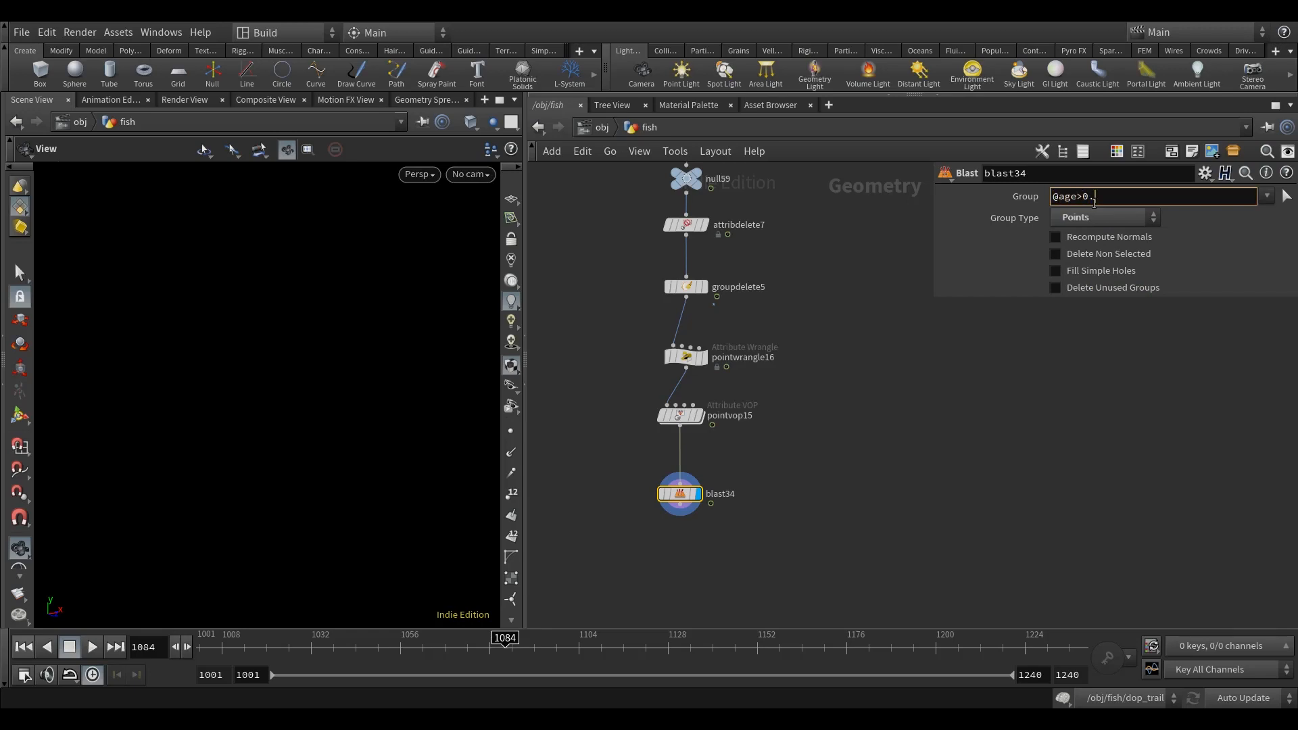
pyautogui.click(851, 440)
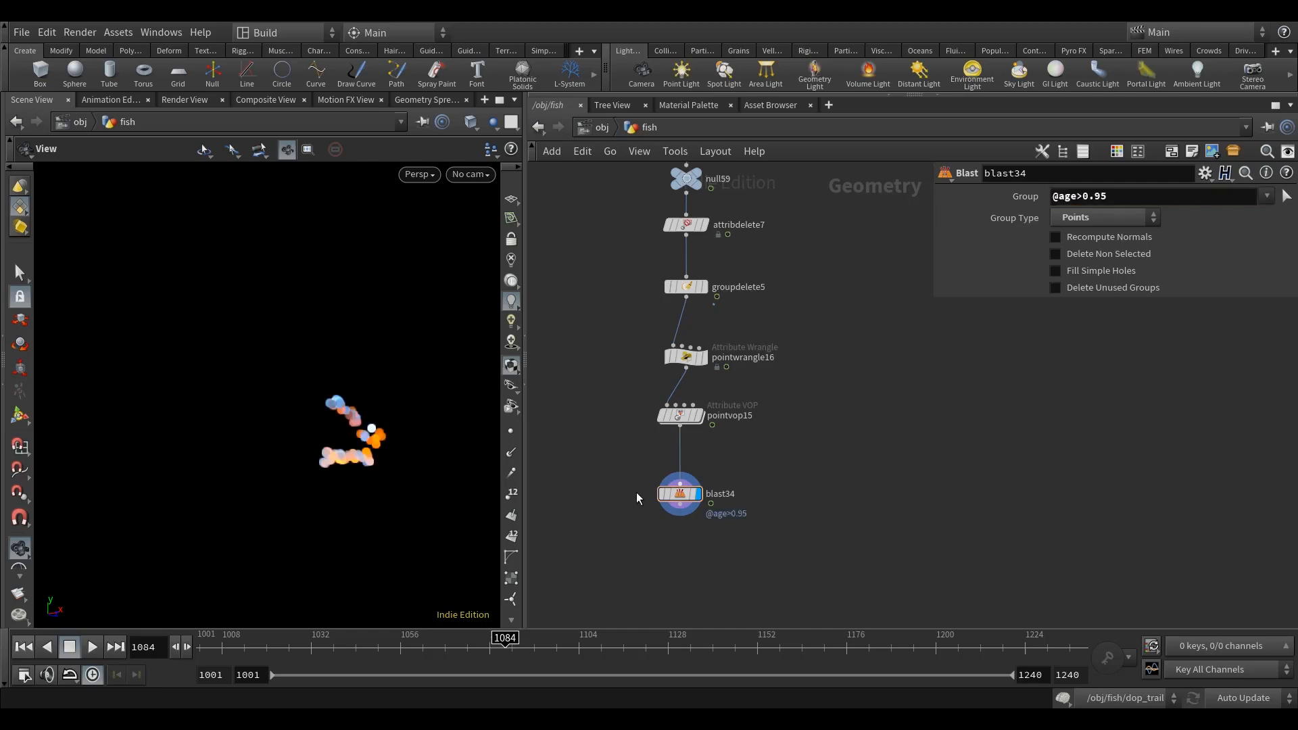
# Step: Inspect the blasted particles with point markers temporarily shown, scrubbing to frame 1089
pyautogui.click(511, 432)
pyautogui.moveTo(506, 647)
pyautogui.mouseDown()
pyautogui.moveTo(699, 646)
pyautogui.moveTo(523, 645)
pyautogui.mouseUp()
pyautogui.click(511, 431)
pyautogui.moveTo(841, 484); pyautogui.dragTo(979, 459, button='middle')
pyautogui.scroll(-3, 980, 458)
pyautogui.moveTo(396, 473); pyautogui.dragTo(311, 373)
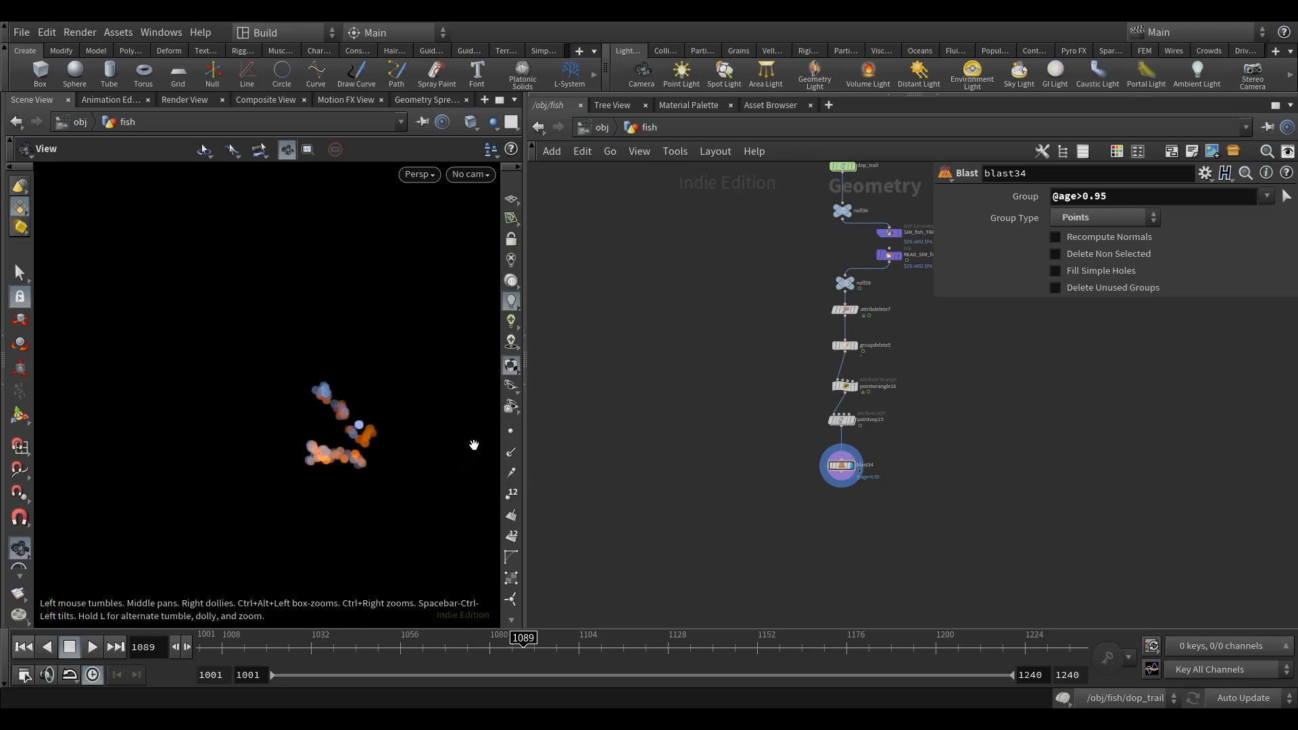
# Step: Add a Box node in the empty space beside the trail node chain
pyautogui.press('Tab')
pyautogui.write('box')
pyautogui.click(808, 51)
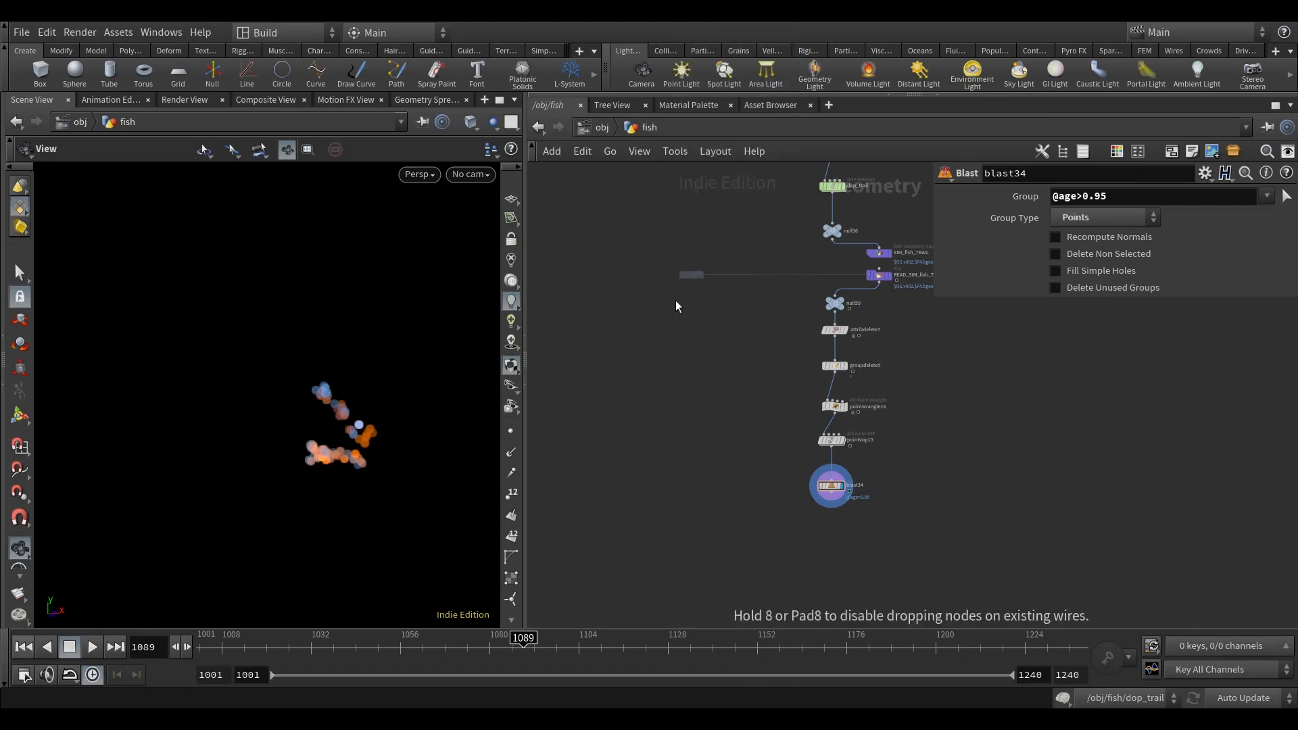
pyautogui.click(689, 324)
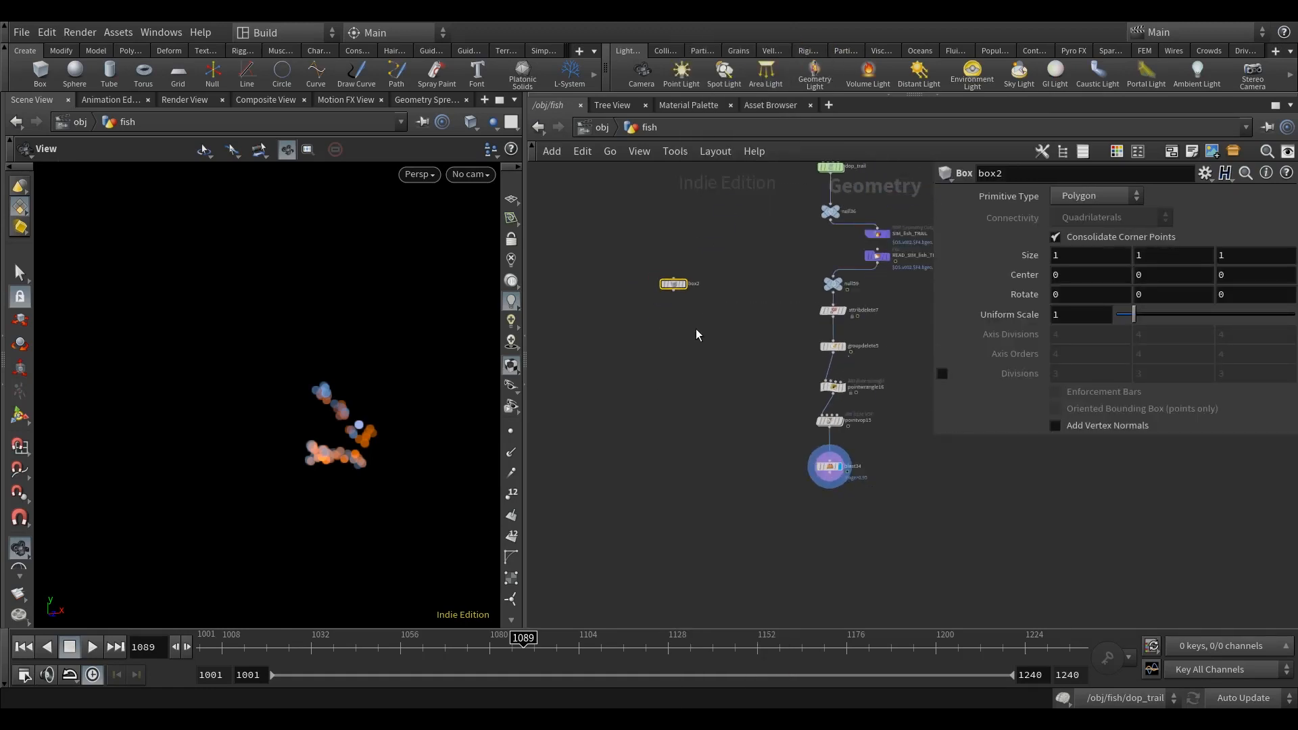
# Step: Link the box's Y and Z sizes to its X size with ch("sizex") relative references, and display the box
pyautogui.scroll(1, 696, 327)
pyautogui.rightClick(1067, 261)
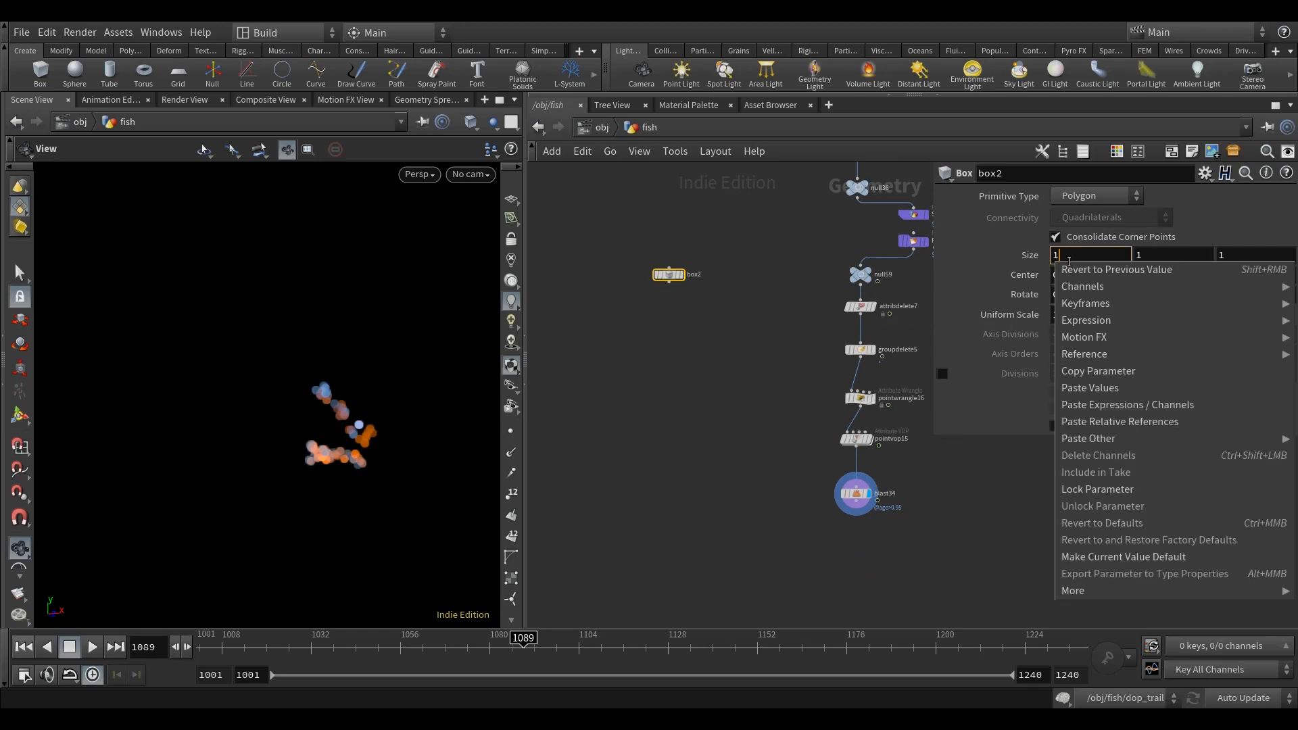
pyautogui.click(1115, 371)
pyautogui.rightClick(1166, 256)
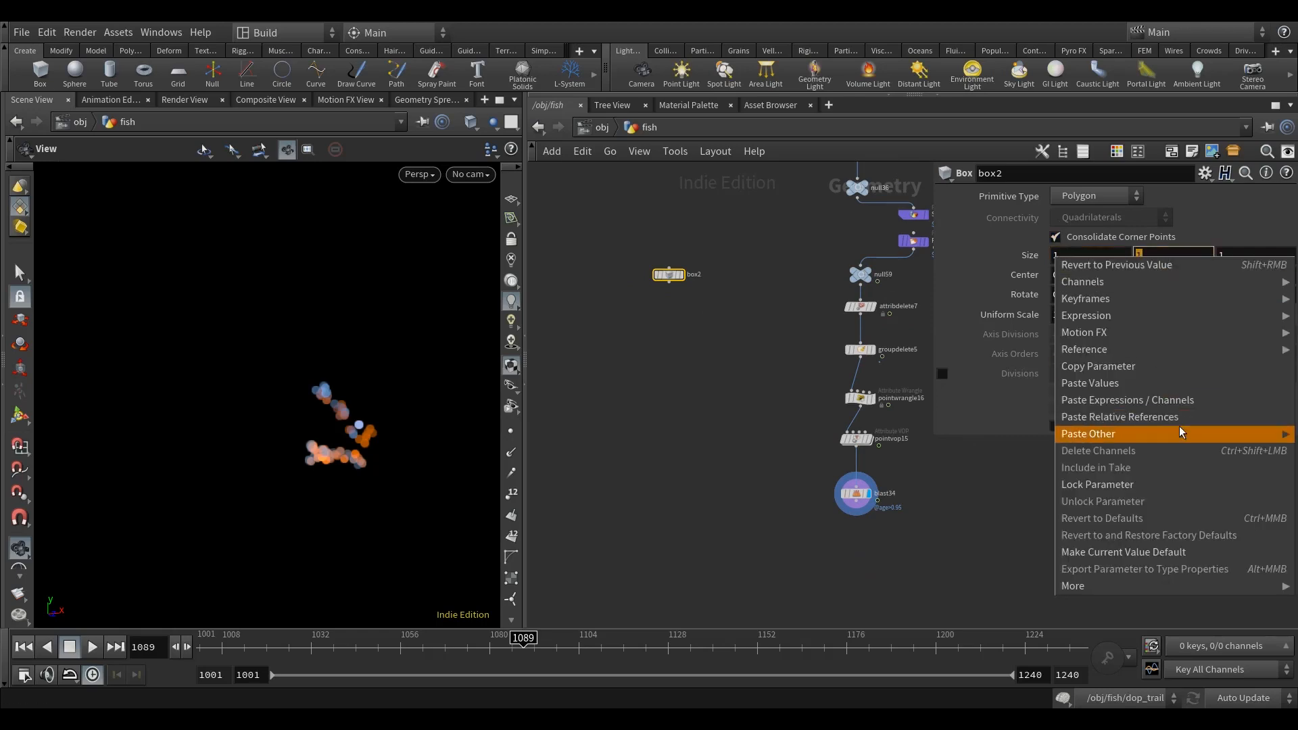
pyautogui.click(1178, 433)
pyautogui.rightClick(1209, 260)
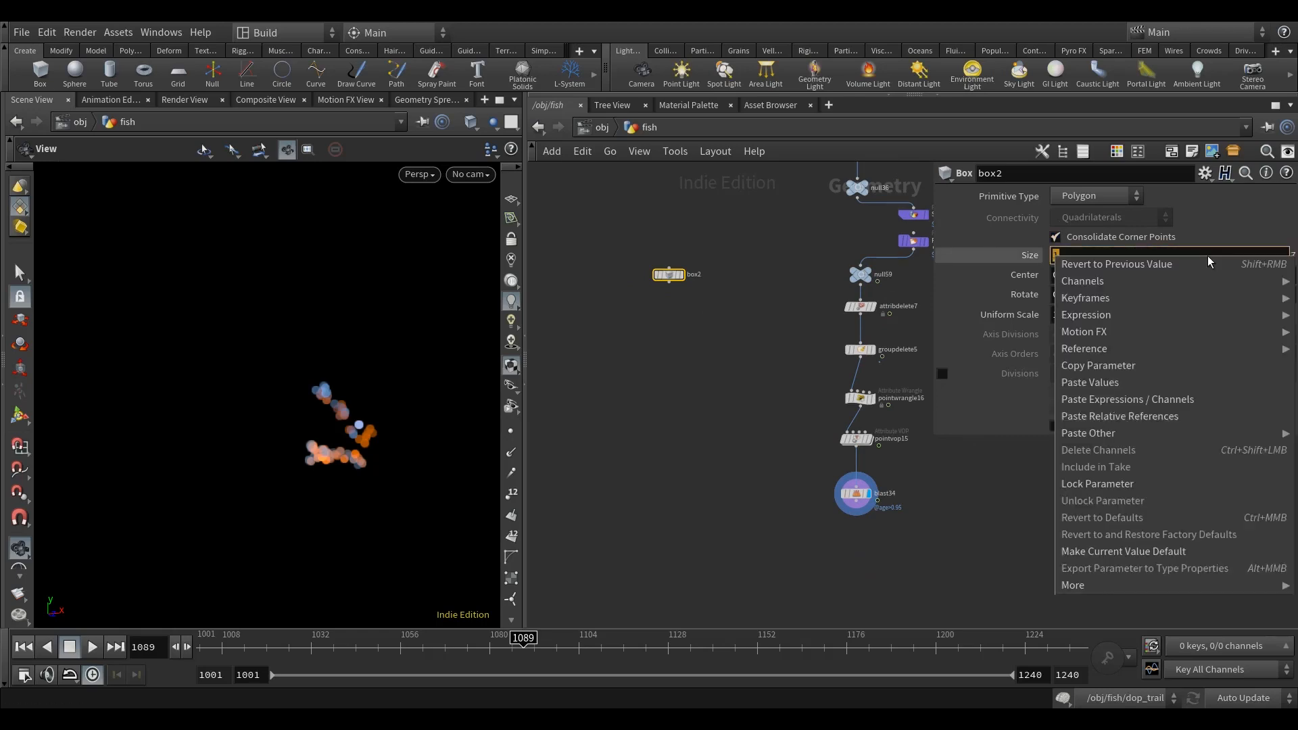
pyautogui.click(1188, 416)
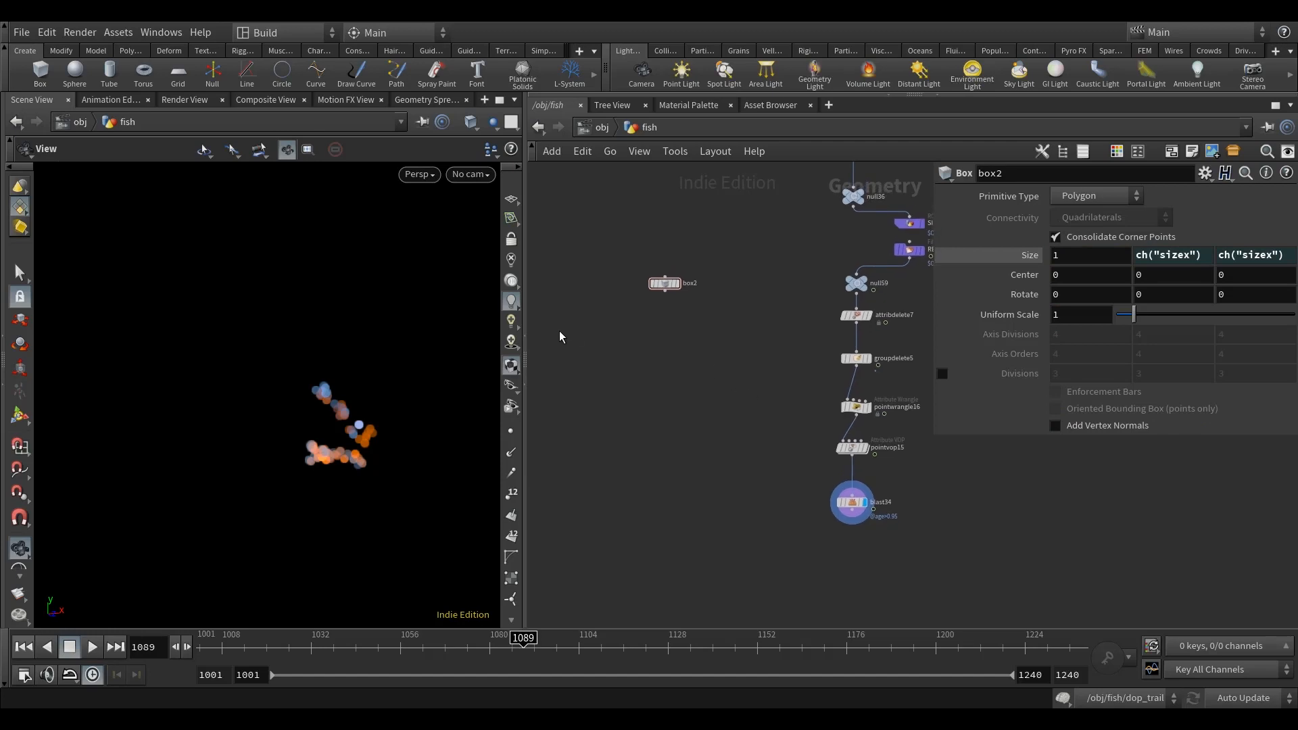
pyautogui.scroll(3, 674, 294)
pyautogui.click(678, 283)
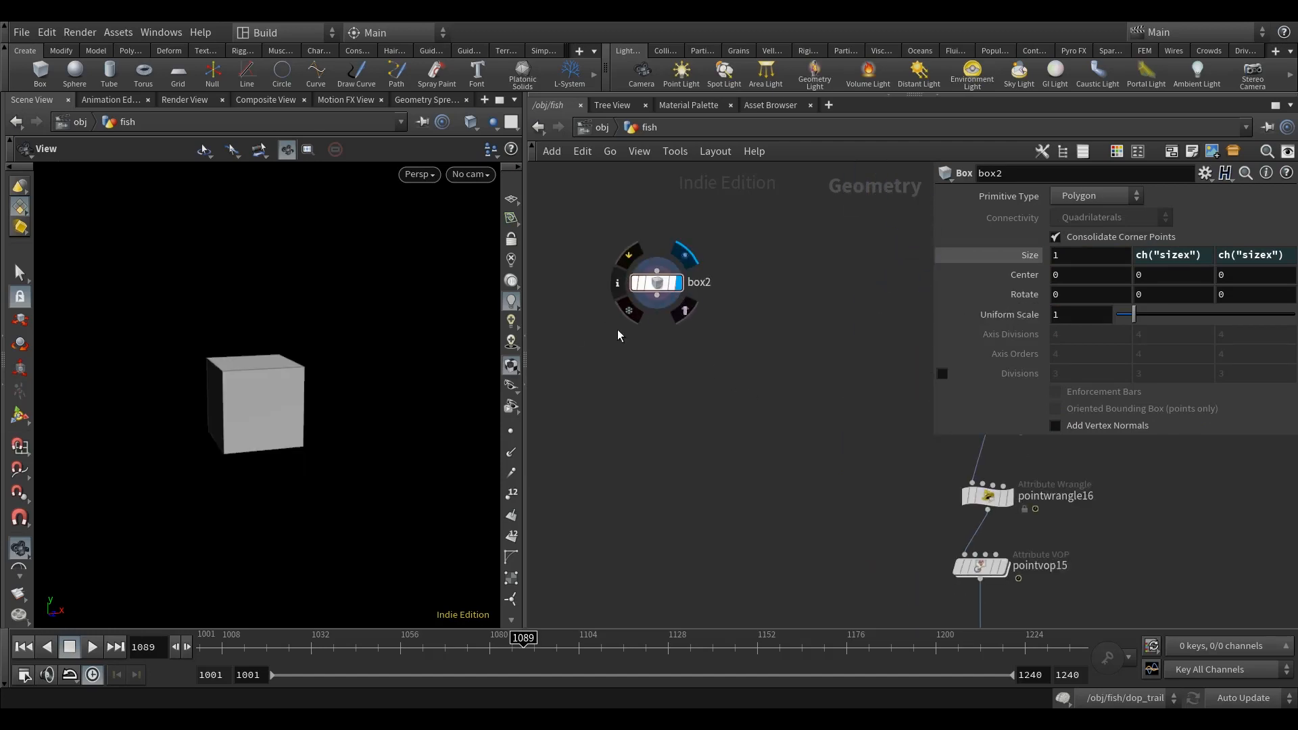
# Step: Set the box's X size to 0.014 and frame the shrunken box in the viewport
pyautogui.click(1071, 257)
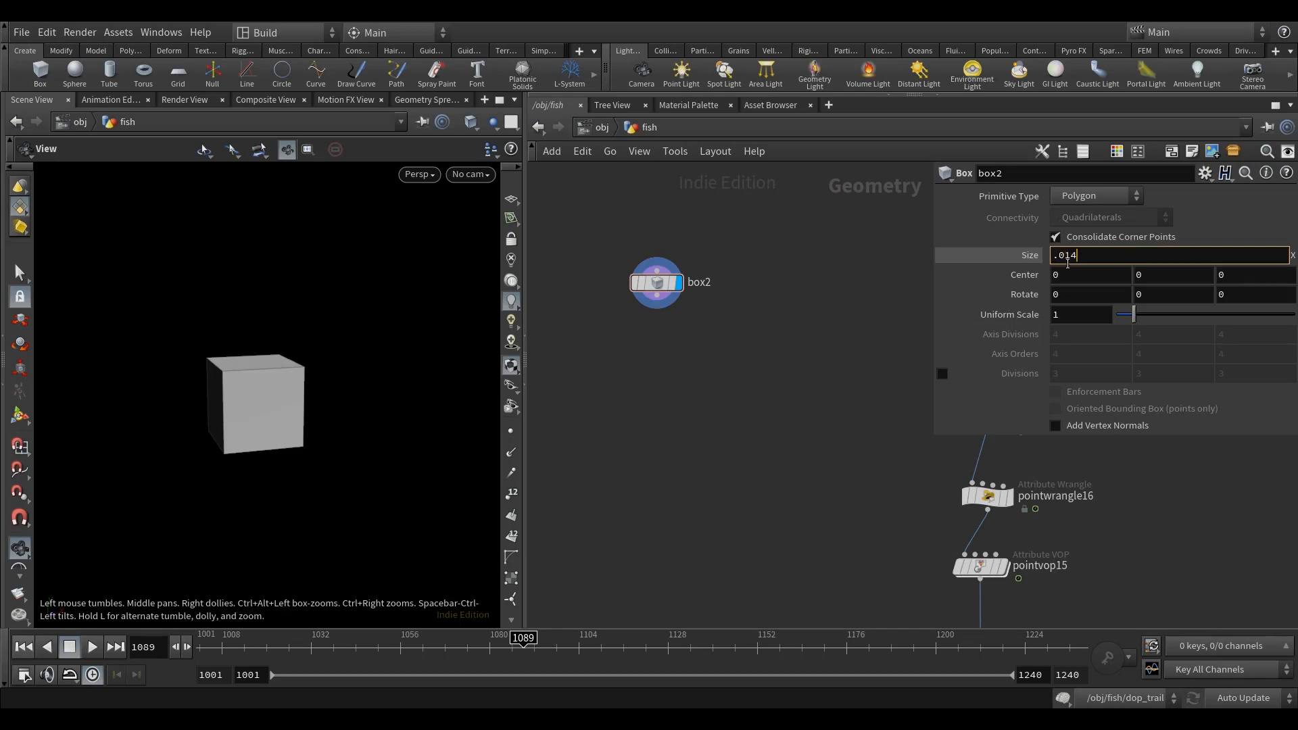
pyautogui.press('Return')
pyautogui.press('h')
pyautogui.scroll(-6, 311, 435)
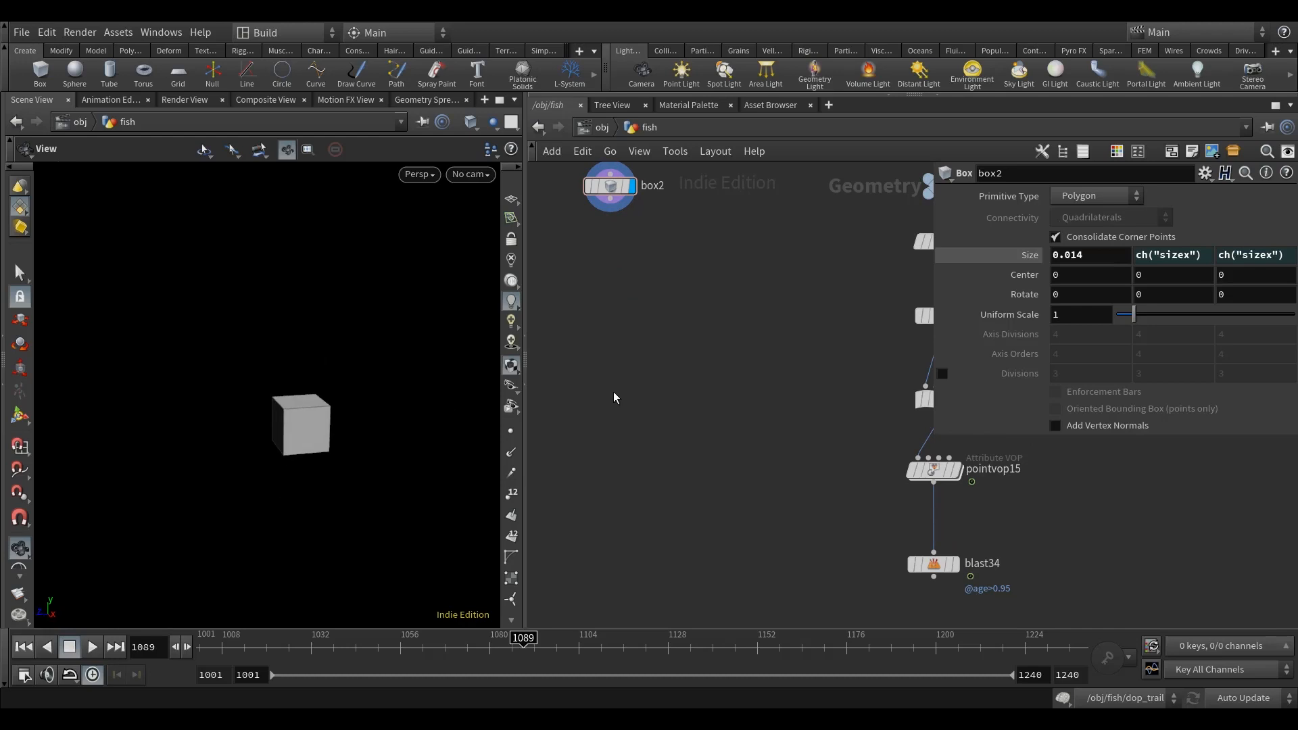
pyautogui.scroll(-3, 768, 365)
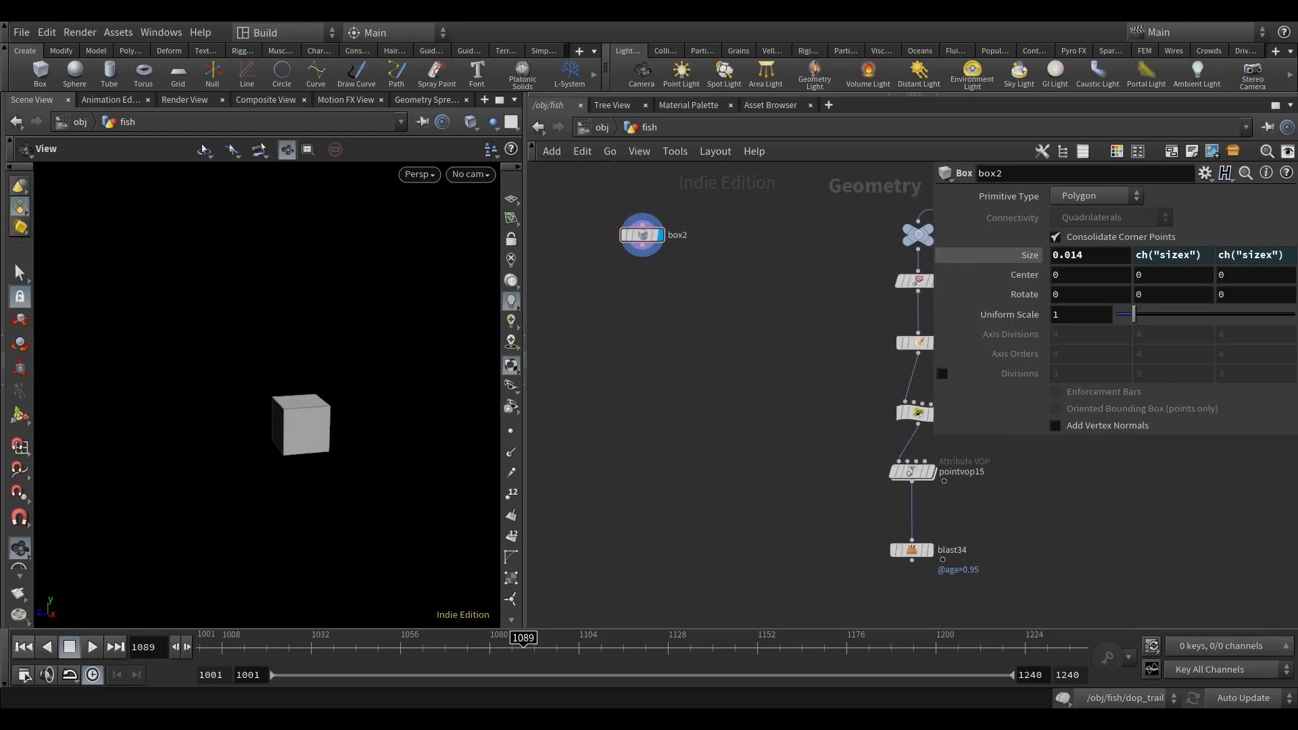
pyautogui.moveTo(331, 460); pyautogui.dragTo(343, 466)
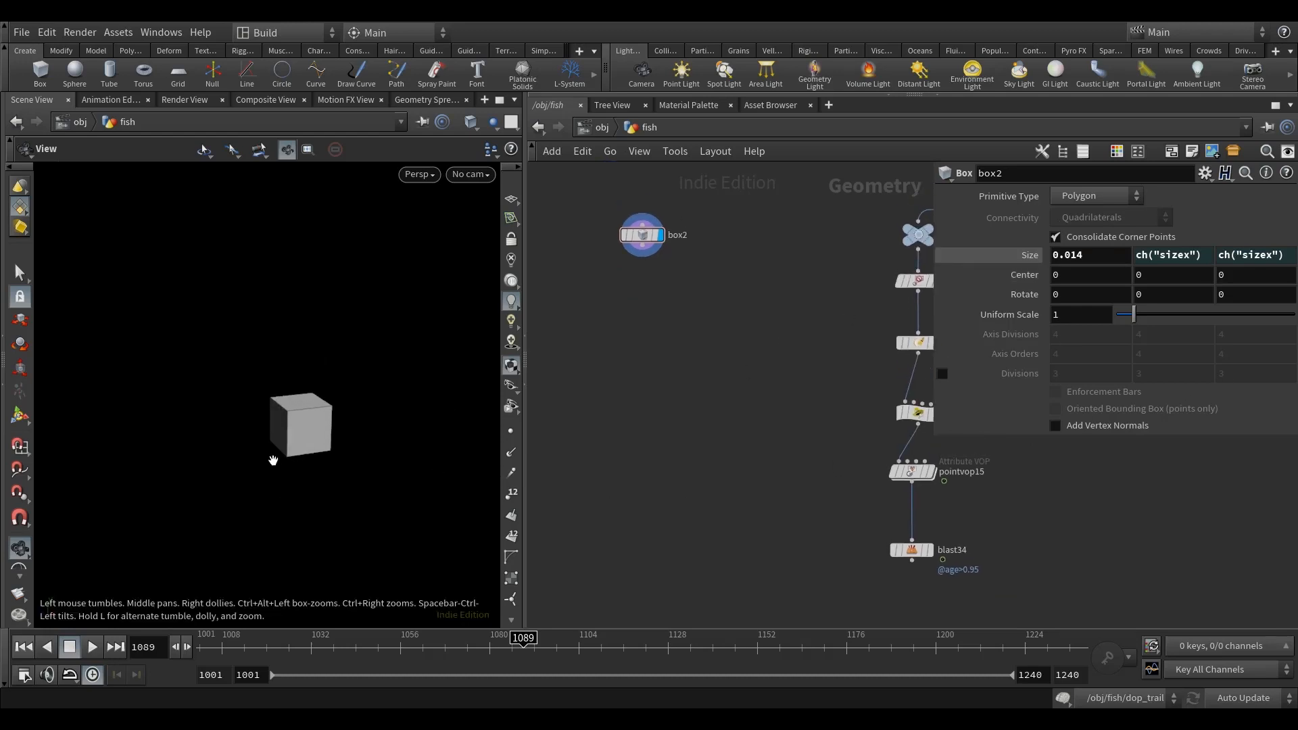
pyautogui.press('s')
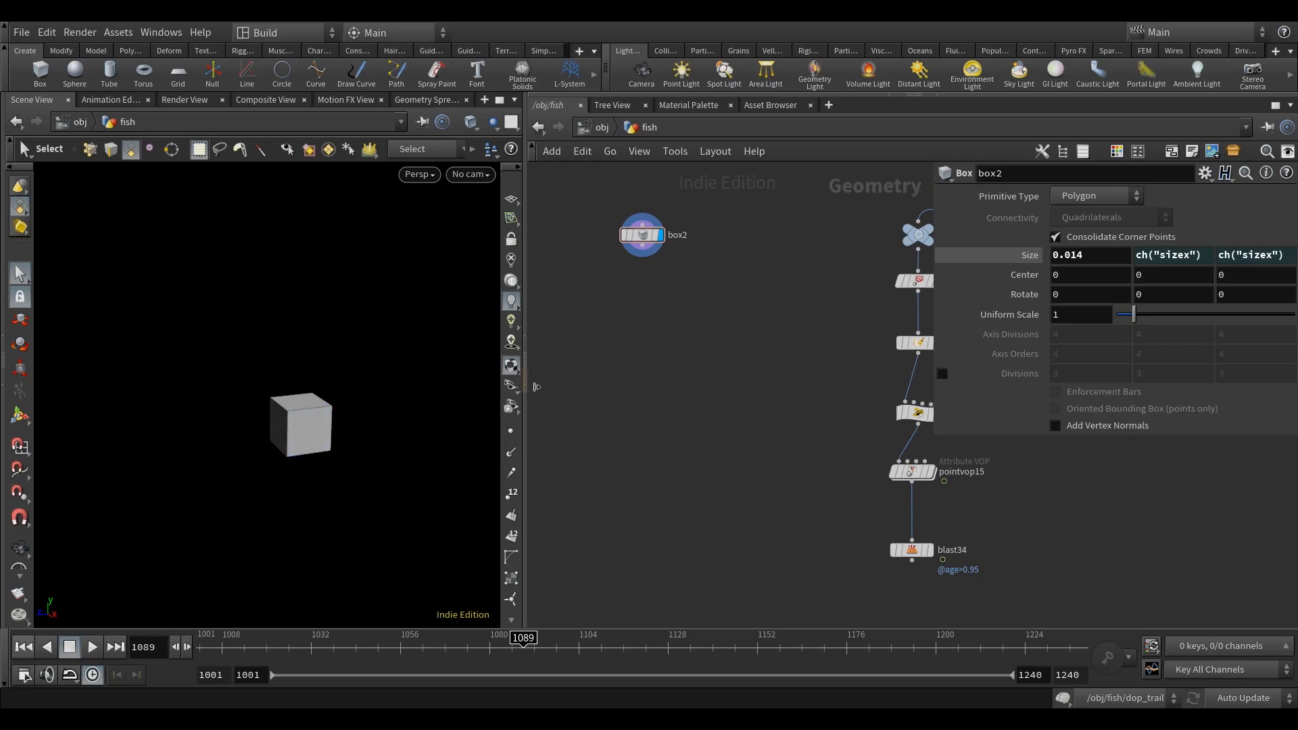
# Step: Add a Wireframe node beneath the box and feed the box into it
pyautogui.press('Tab')
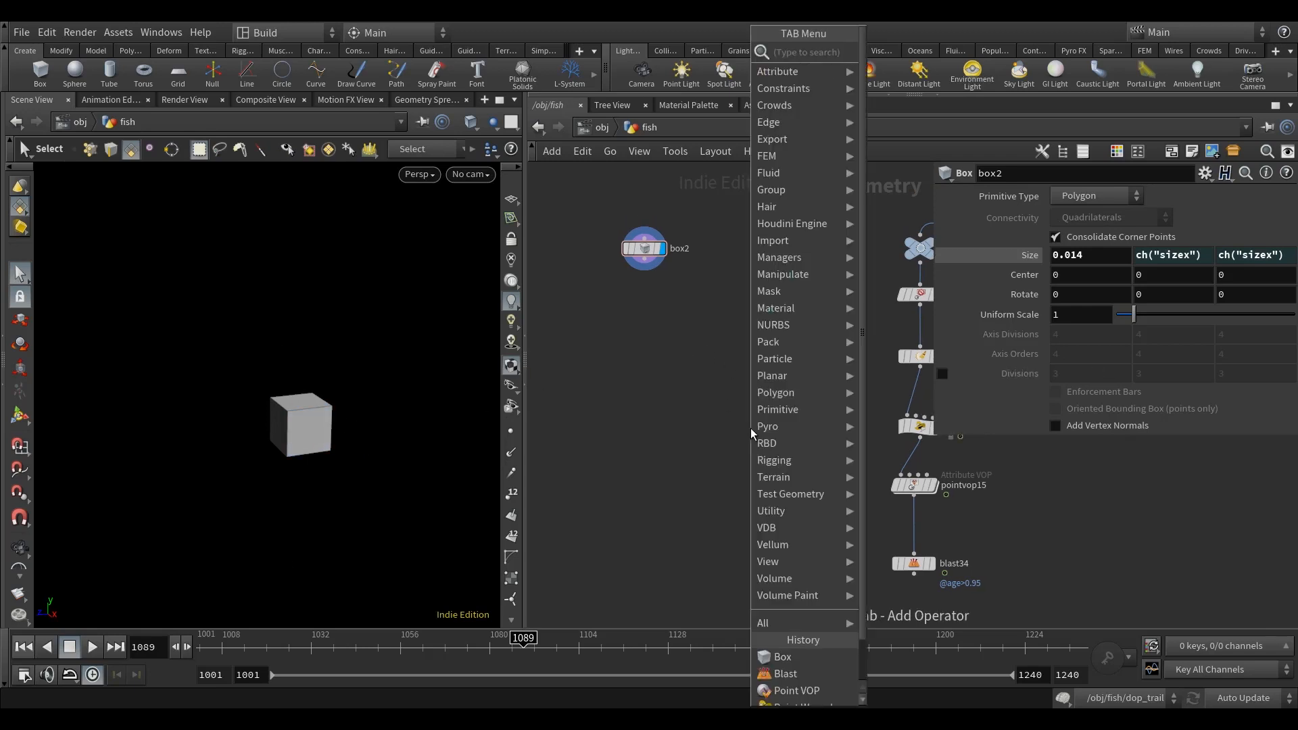
pyautogui.write('wire')
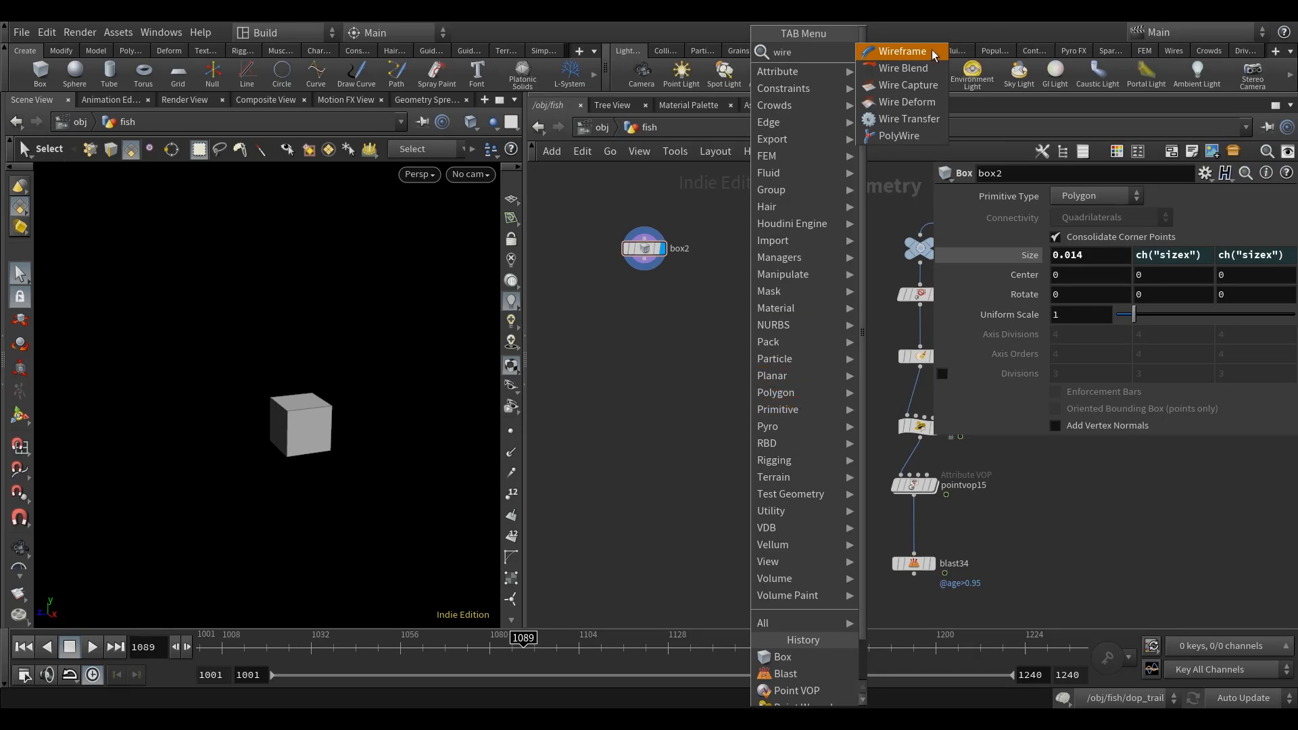
pyautogui.click(902, 51)
pyautogui.click(659, 279)
pyautogui.moveTo(648, 298); pyautogui.dragTo(645, 304)
pyautogui.moveTo(742, 381); pyautogui.dragTo(622, 237)
pyautogui.moveTo(646, 249); pyautogui.dragTo(674, 344)
pyautogui.click(826, 348)
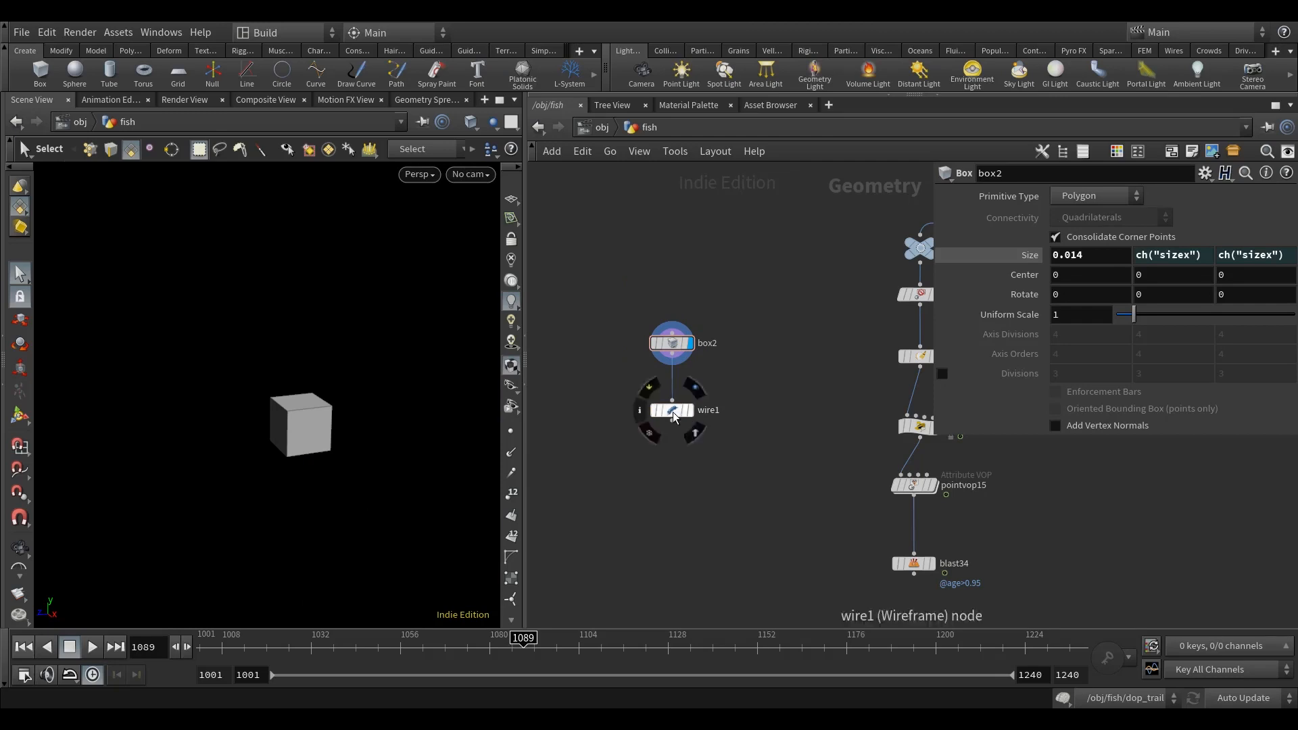
# Step: Select the Wireframe node and display its output
pyautogui.click(675, 411)
pyautogui.moveTo(792, 367); pyautogui.dragTo(784, 356, button='middle')
pyautogui.click(785, 357)
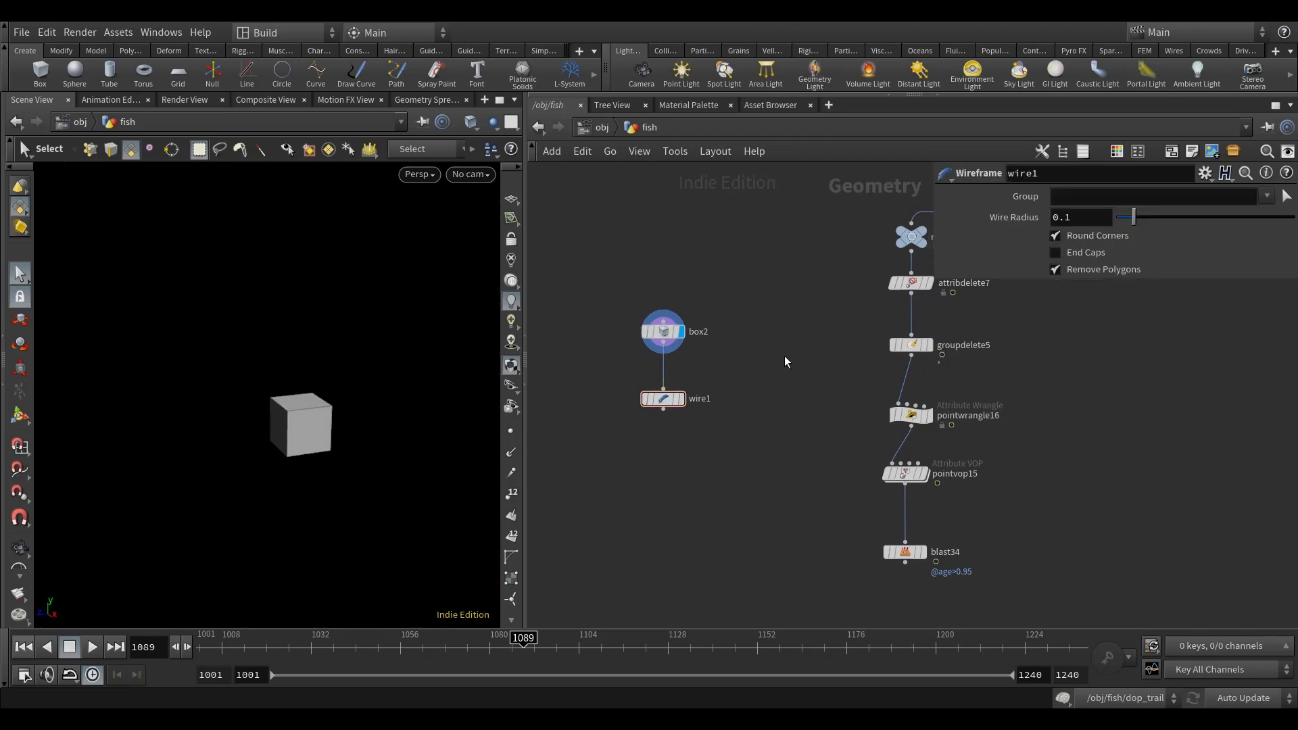
pyautogui.click(681, 398)
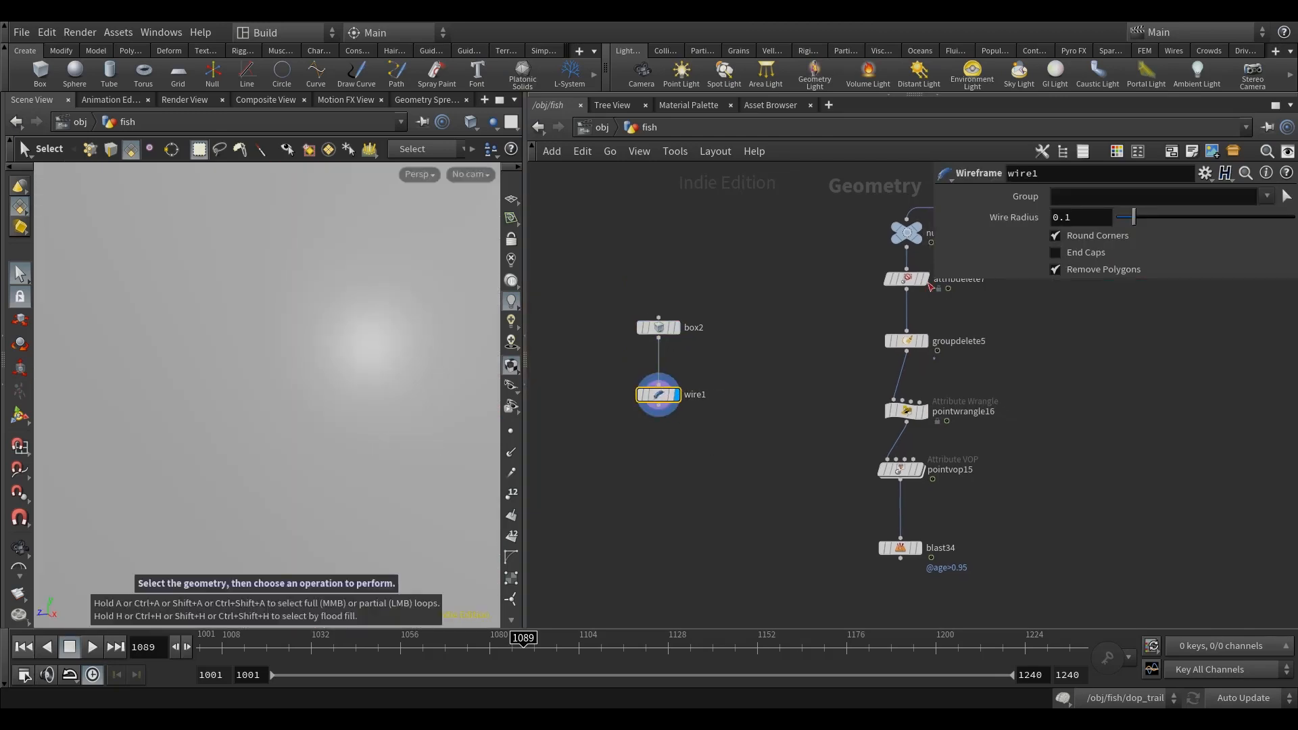
# Step: Link the Wireframe node's Wire Radius to the box's X size with a relative reference
pyautogui.click(660, 329)
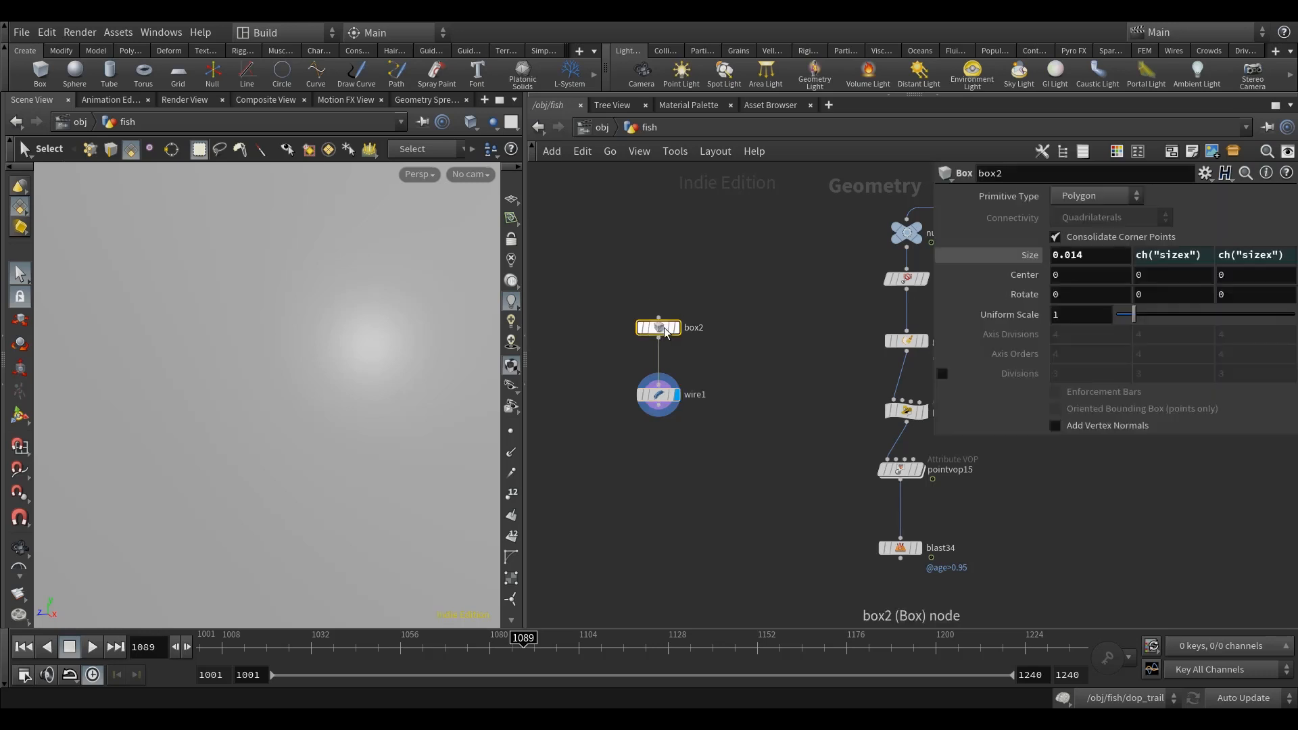
pyautogui.rightClick(1081, 257)
pyautogui.click(1118, 376)
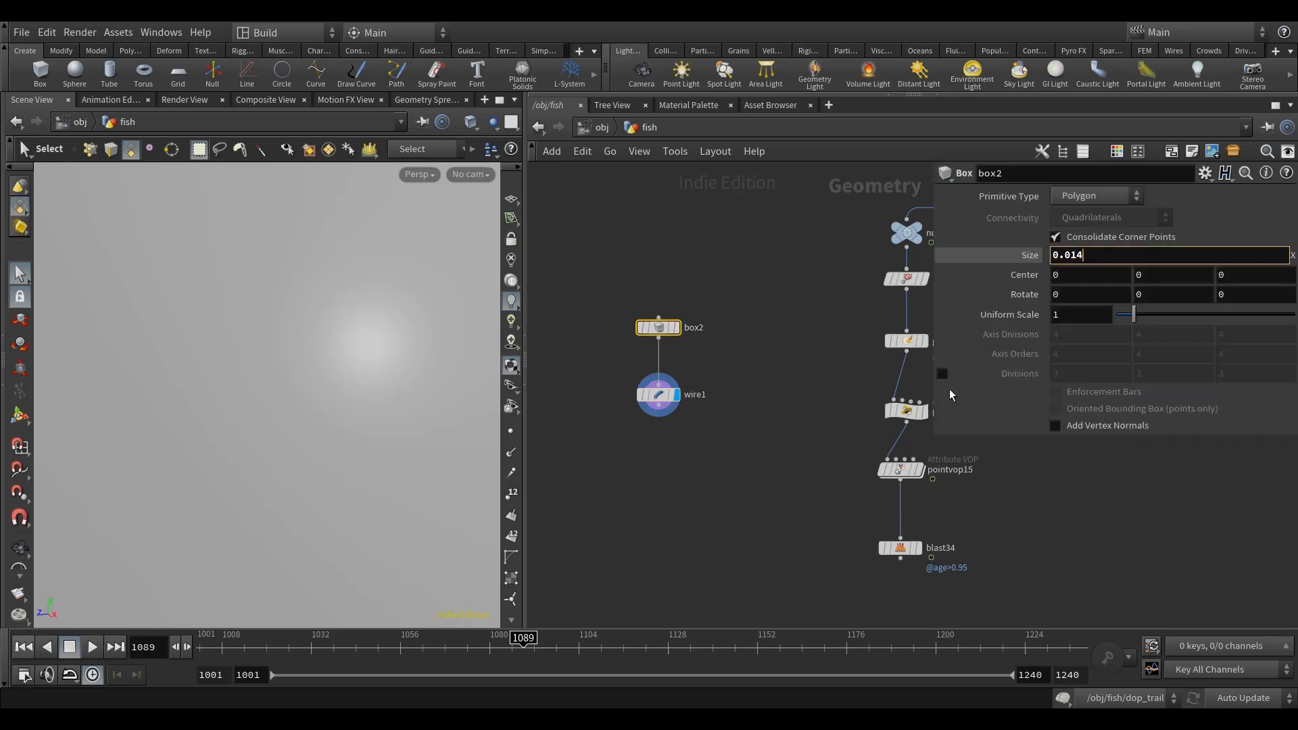
pyautogui.click(659, 394)
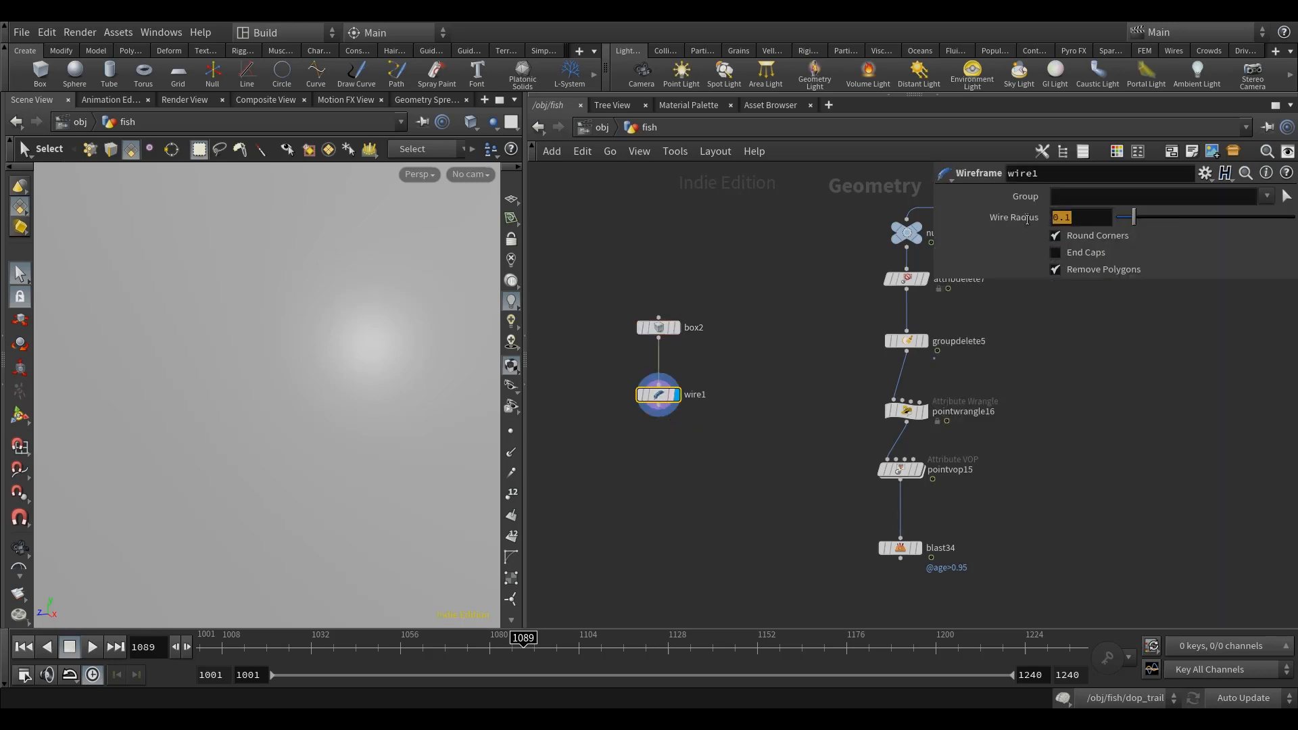
pyautogui.rightClick(1026, 219)
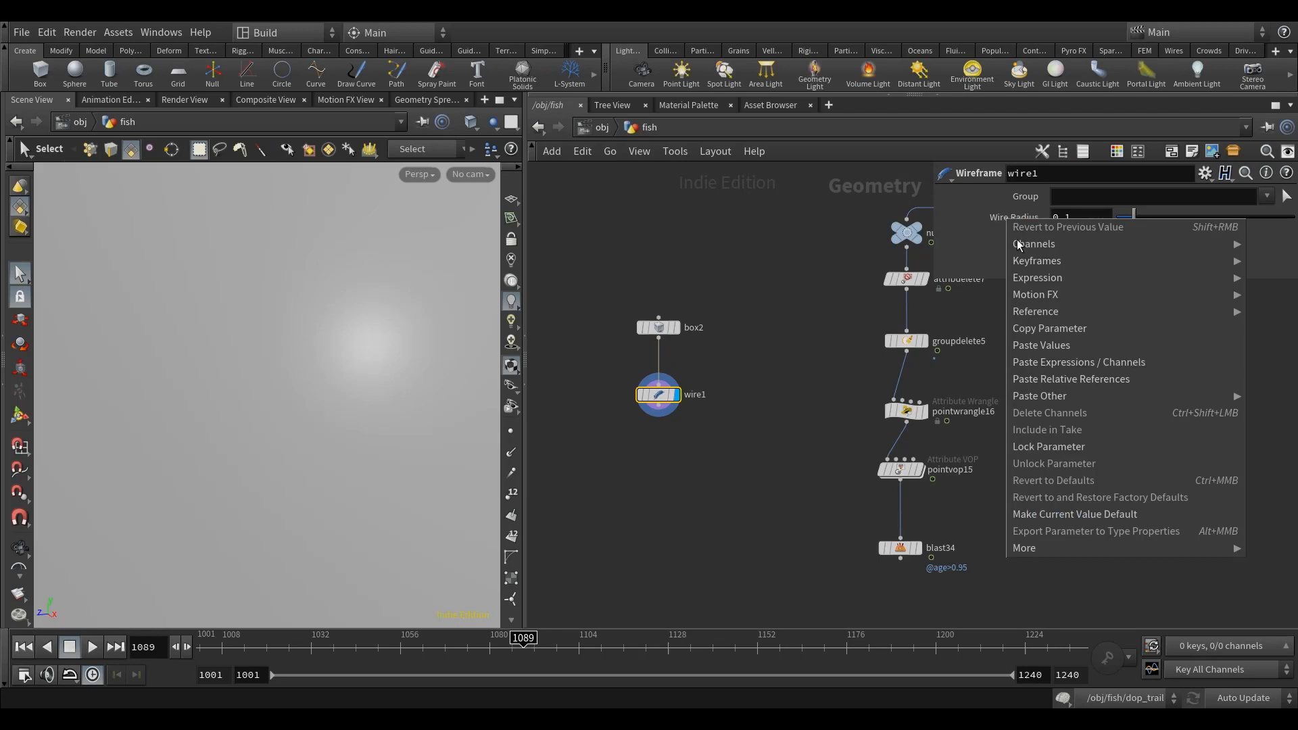
pyautogui.click(1094, 382)
pyautogui.press('Escape')
pyautogui.keyDown('alt'); pyautogui.moveTo(325, 500); pyautogui.dragTo(329, 501); pyautogui.keyUp('alt')
# Step: Divide the Wire Radius reference by 50, giving the expression ch("../box2/sizex")/50
pyautogui.click(1210, 218)
pyautogui.write('/box2/sizex")/')
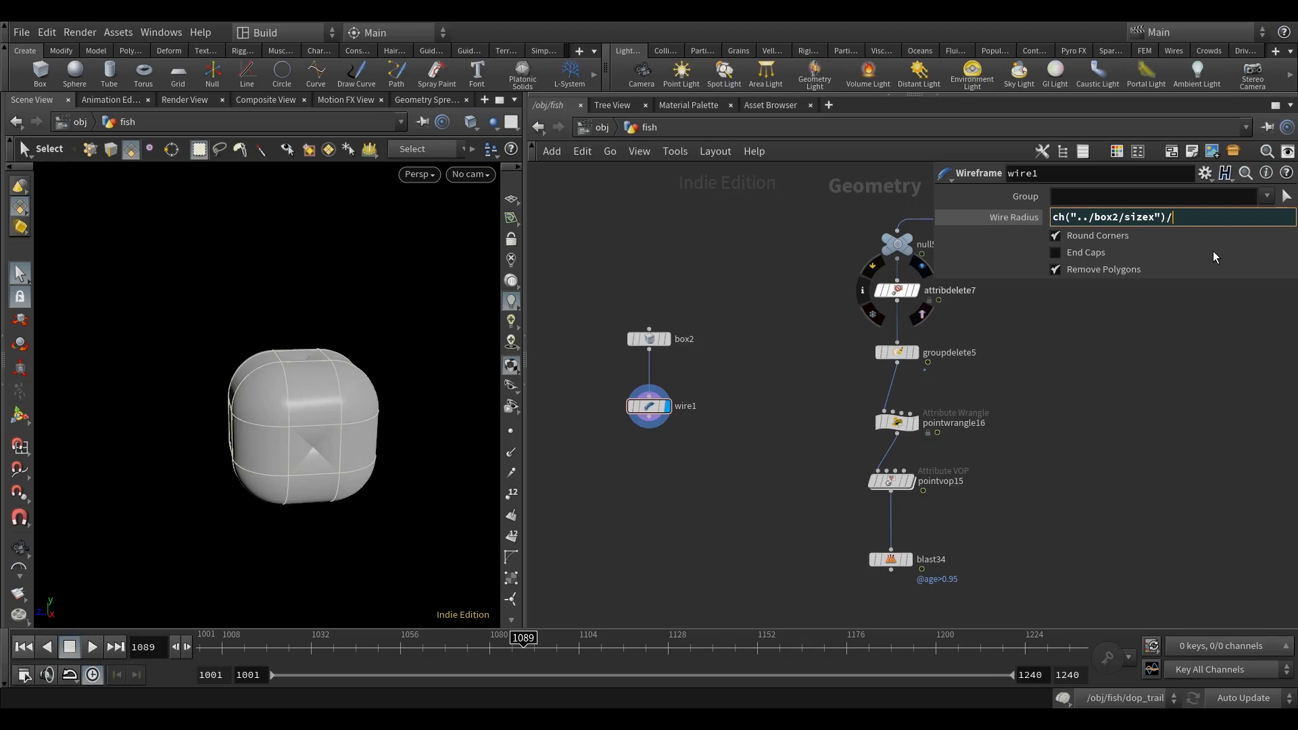
pyautogui.write('50')
pyautogui.press('Return')
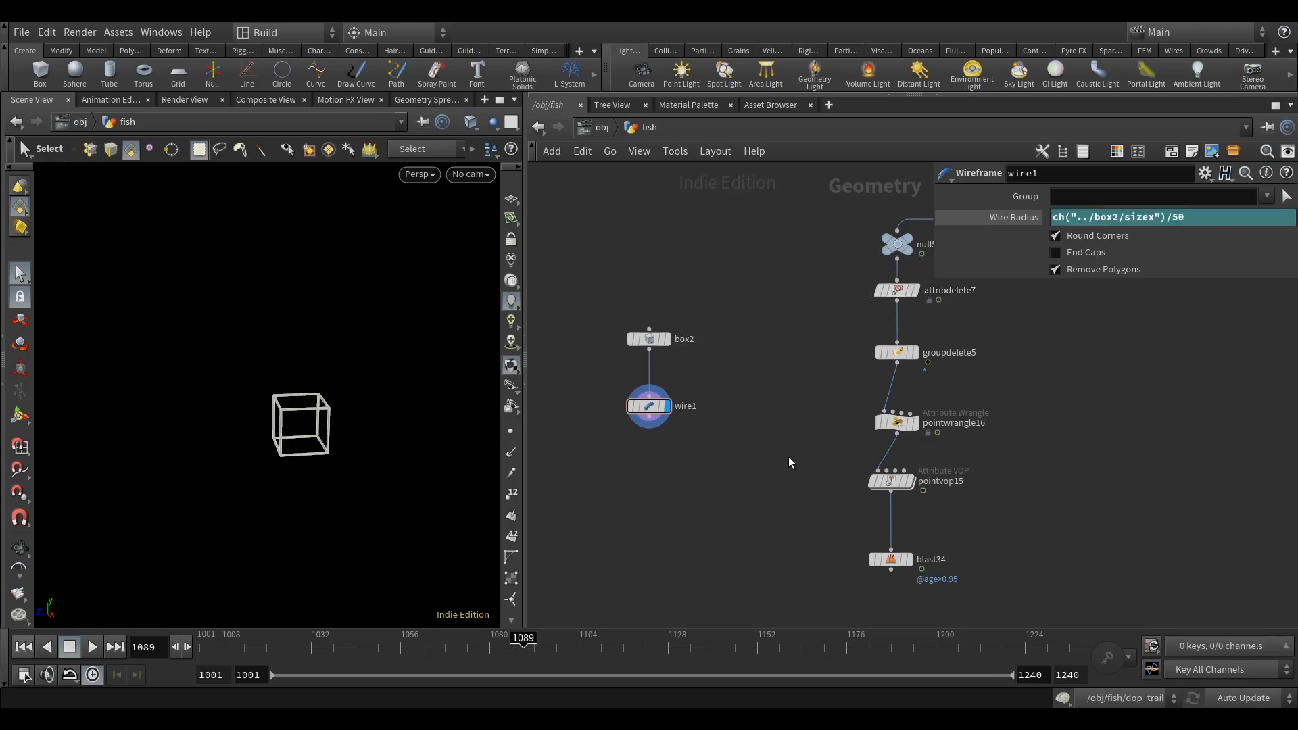
# Step: Turn off Round Corners on the Wireframe node and check its geometry information
pyautogui.keyDown('alt'); pyautogui.scroll(5, 345, 447); pyautogui.keyUp('alt')
pyautogui.keyDown('alt'); pyautogui.moveTo(297, 422); pyautogui.dragTo(334, 431); pyautogui.keyUp('alt')
pyautogui.keyDown('alt'); pyautogui.scroll(4, 331, 434); pyautogui.keyUp('alt')
pyautogui.click(1111, 237)
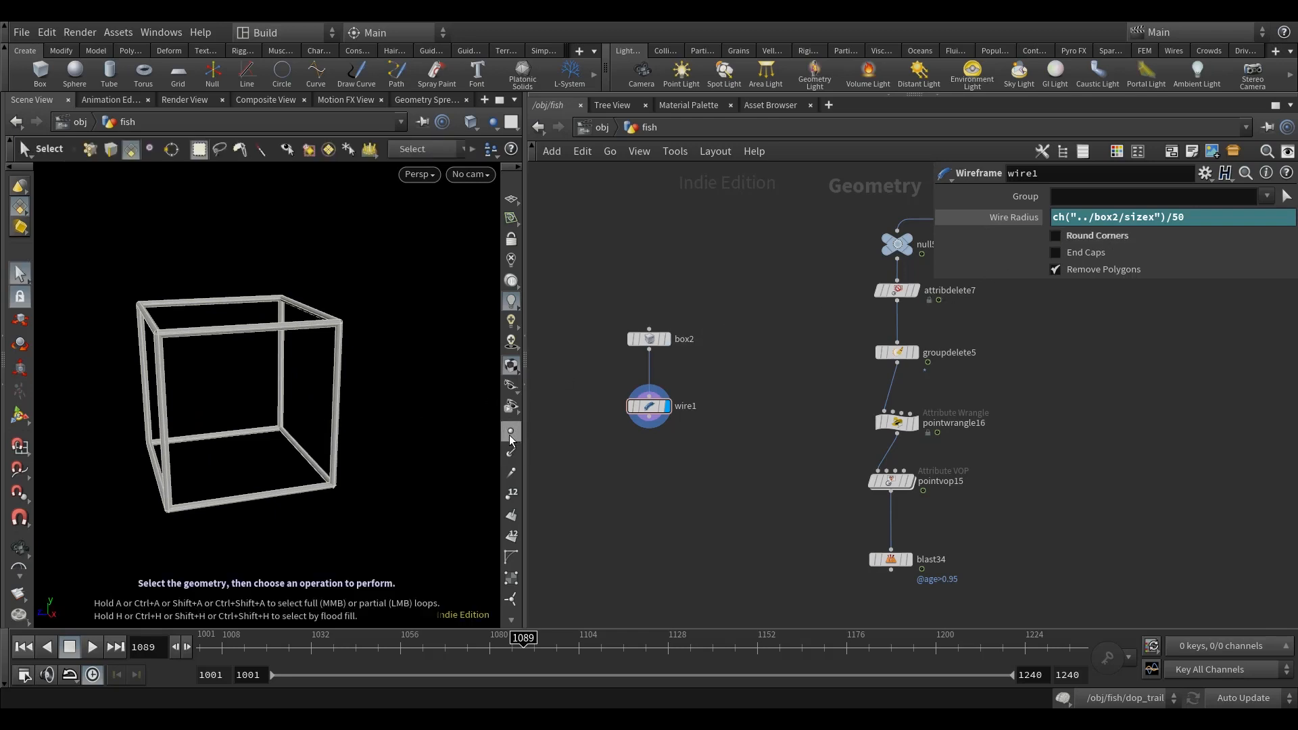
pyautogui.keyDown('alt'); pyautogui.moveTo(377, 420); pyautogui.dragTo(390, 417, button='middle'); pyautogui.keyUp('alt')
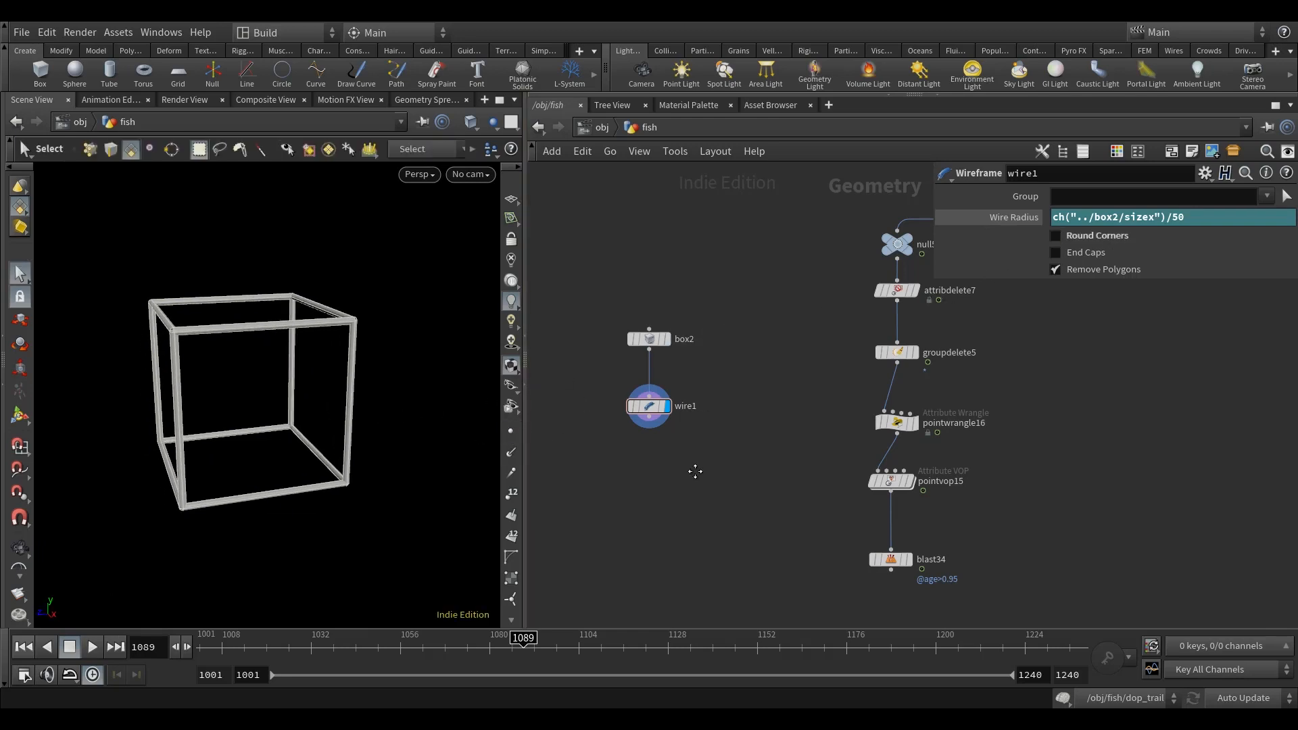
pyautogui.moveTo(695, 471); pyautogui.dragTo(686, 478, button='middle')
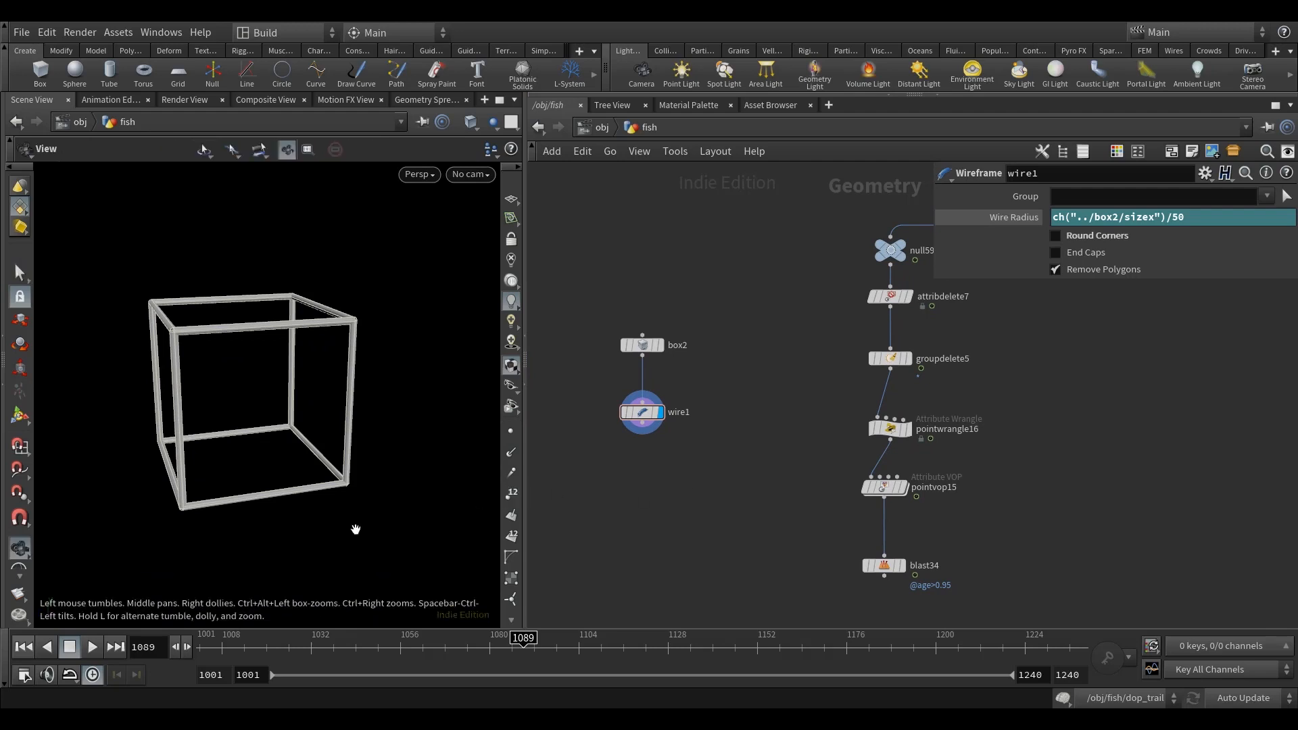
pyautogui.keyDown('alt'); pyautogui.moveTo(354, 530); pyautogui.dragTo(375, 508, button='middle'); pyautogui.keyUp('alt')
pyautogui.middleClick(647, 420)
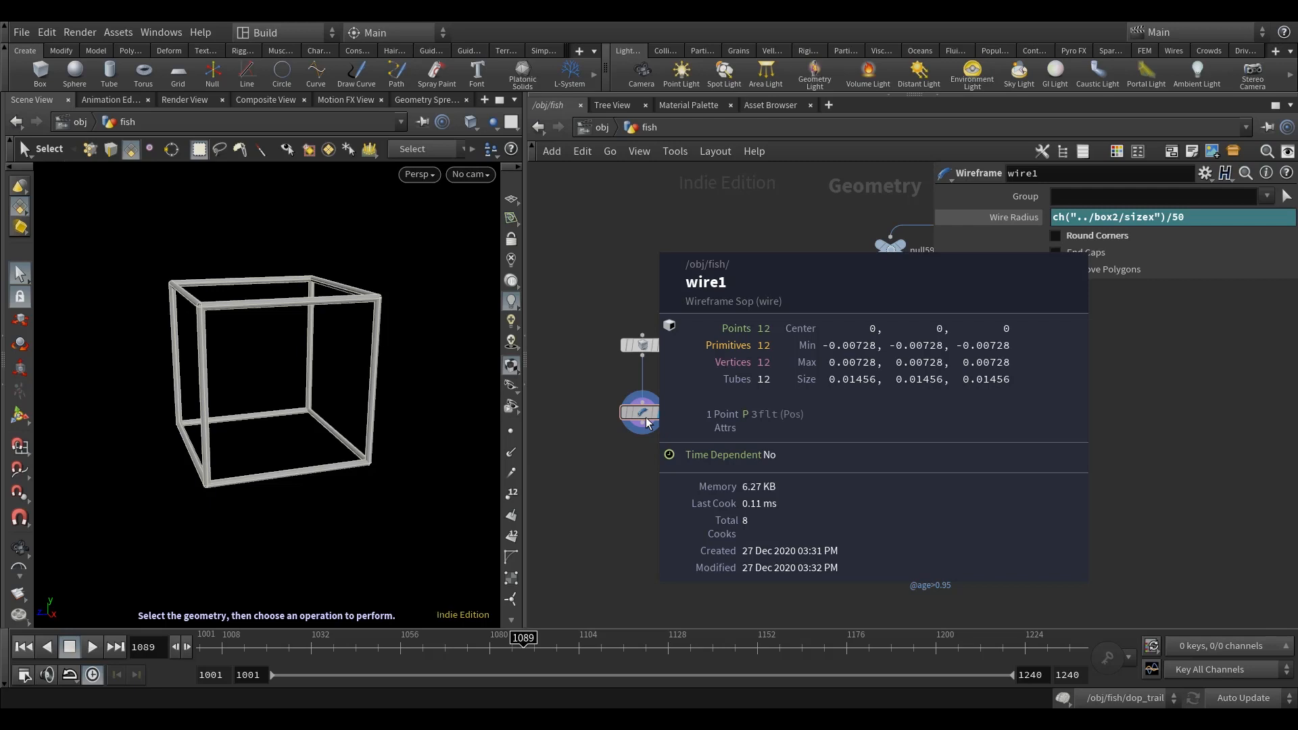
pyautogui.scroll(-5, 645, 419)
pyautogui.moveTo(646, 419); pyautogui.dragTo(658, 397, button='middle')
pyautogui.keyDown('alt'); pyautogui.moveTo(320, 427); pyautogui.dragTo(318, 466, button='right'); pyautogui.keyUp('alt')
pyautogui.scroll(2, 642, 456)
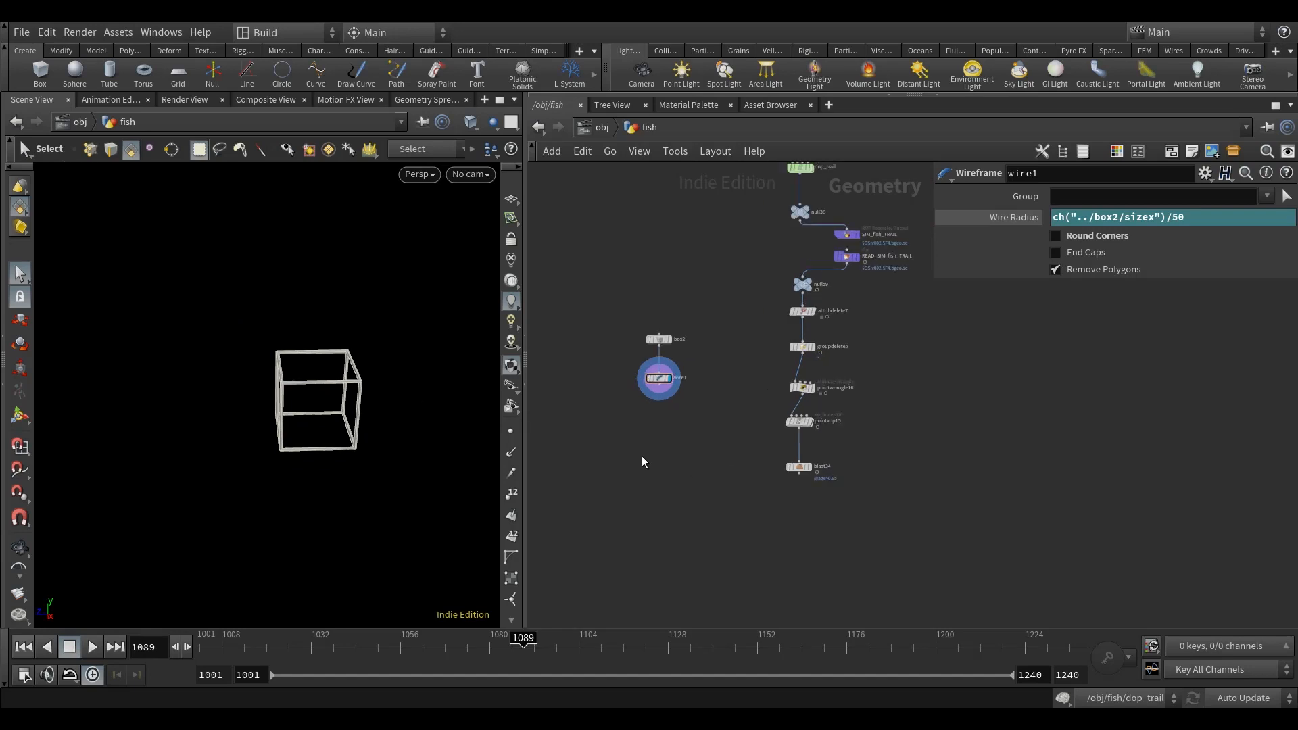
# Step: Add a Pack node below the Wireframe node, connect the wireframe into it, and display it
pyautogui.moveTo(696, 444); pyautogui.dragTo(703, 450, button='middle')
pyautogui.press('Tab')
pyautogui.write('pack')
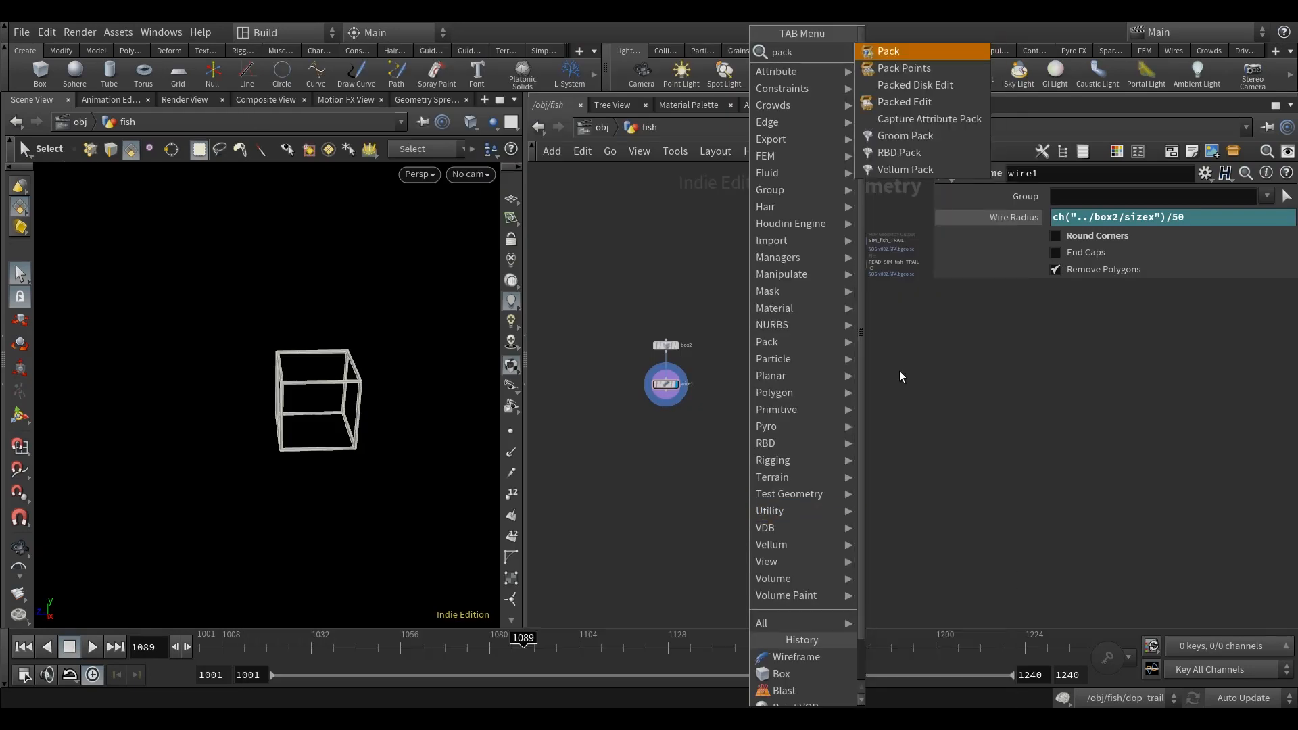
pyautogui.click(912, 50)
pyautogui.click(678, 463)
pyautogui.scroll(3, 673, 397)
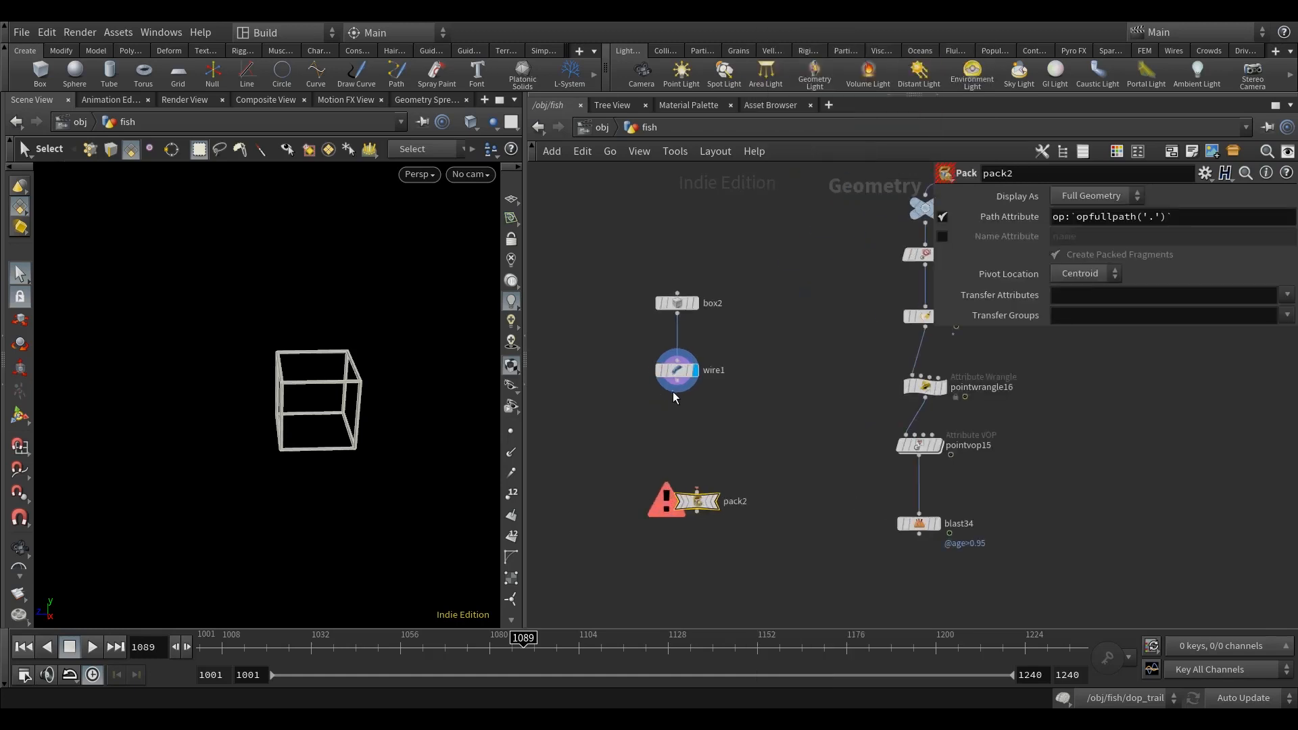
pyautogui.moveTo(677, 381); pyautogui.dragTo(680, 527)
pyautogui.moveTo(787, 476); pyautogui.dragTo(773, 455, button='middle')
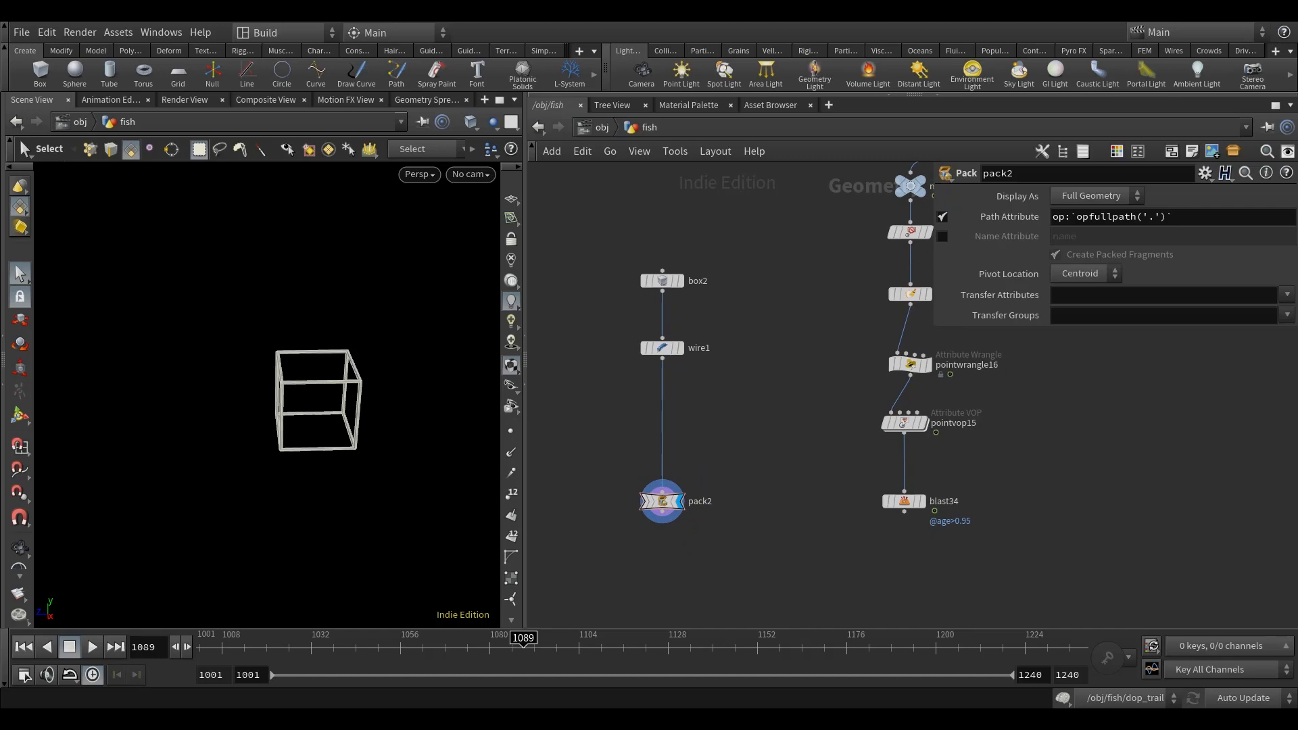
# Step: Add a Copy to Points node below the Pack node
pyautogui.moveTo(736, 560); pyautogui.dragTo(740, 455, button='middle')
pyautogui.press('Tab')
pyautogui.write('copy')
pyautogui.press('Down')
pyautogui.press('Down')
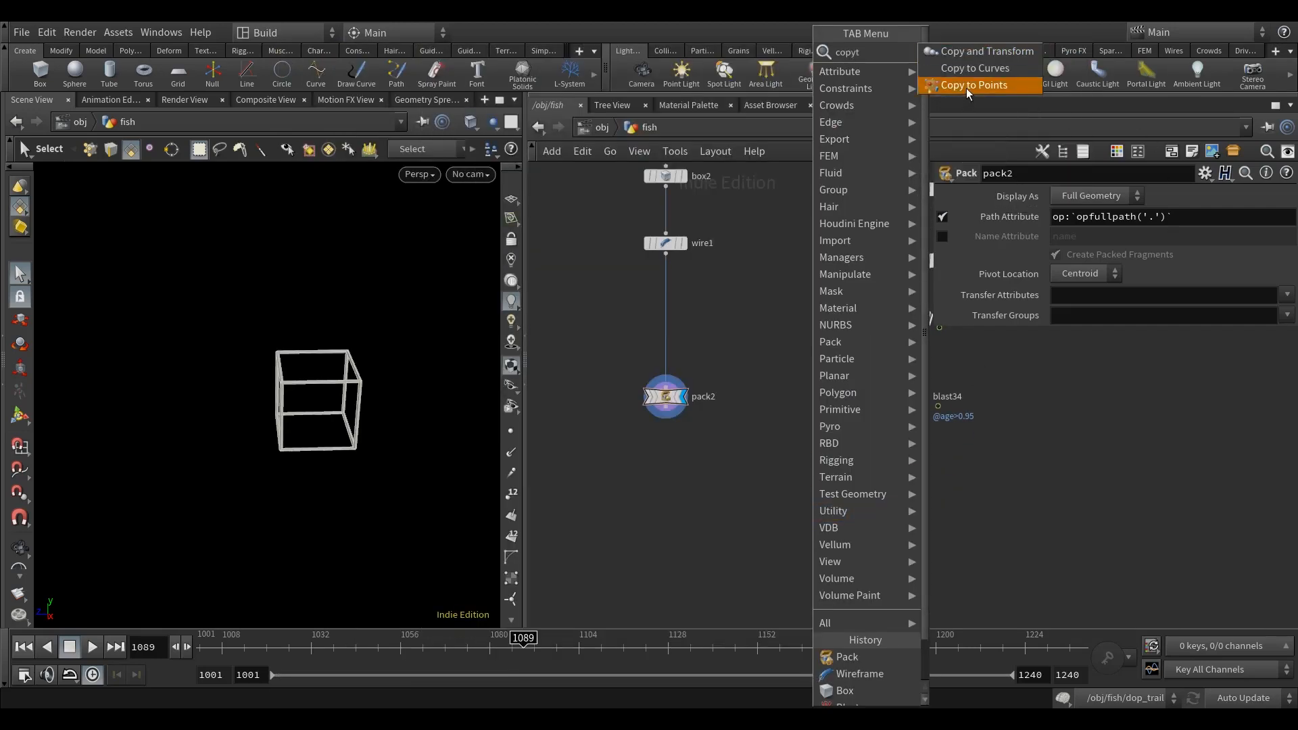
pyautogui.press('Return')
pyautogui.click(688, 481)
# Step: Connect the Pack to the Copy to Points node's first input and the age Blast to its second, and display the result
pyautogui.moveTo(666, 417); pyautogui.dragTo(688, 473)
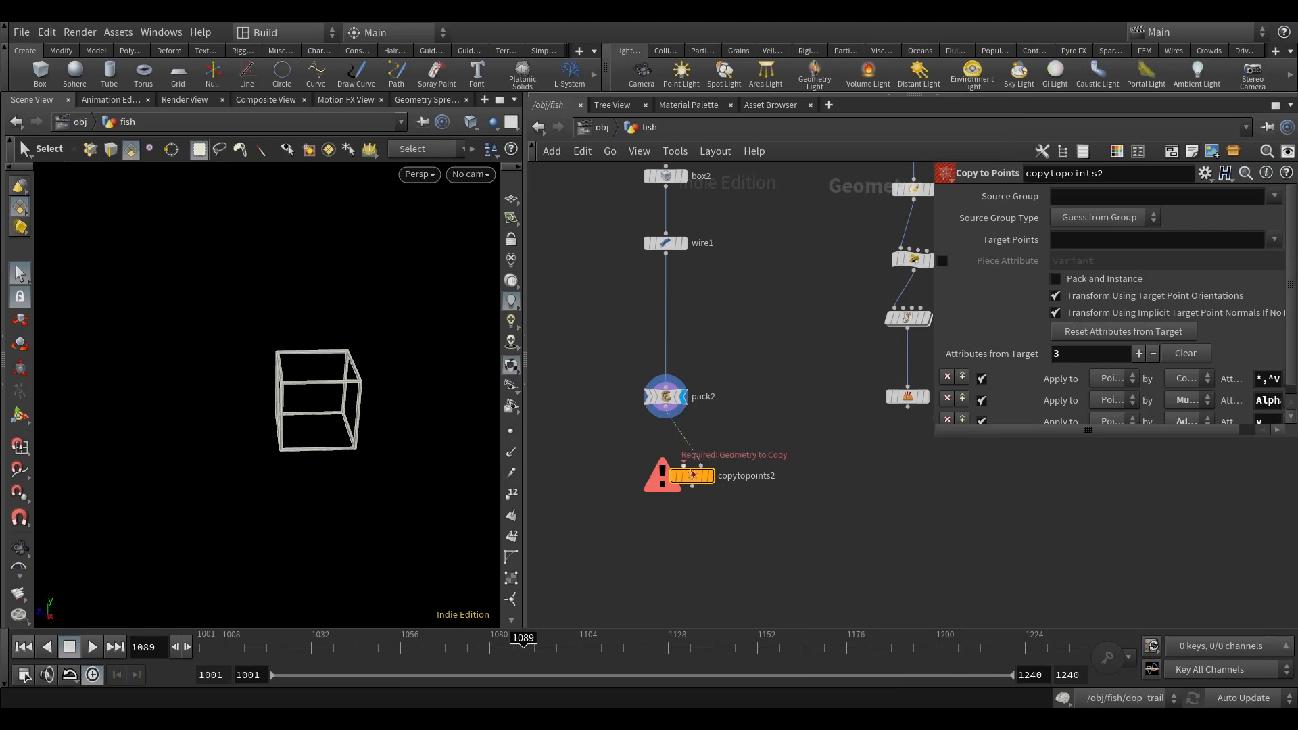
pyautogui.click(705, 466)
pyautogui.click(907, 405)
pyautogui.click(708, 476)
pyautogui.moveTo(701, 484); pyautogui.dragTo(697, 487, button='middle')
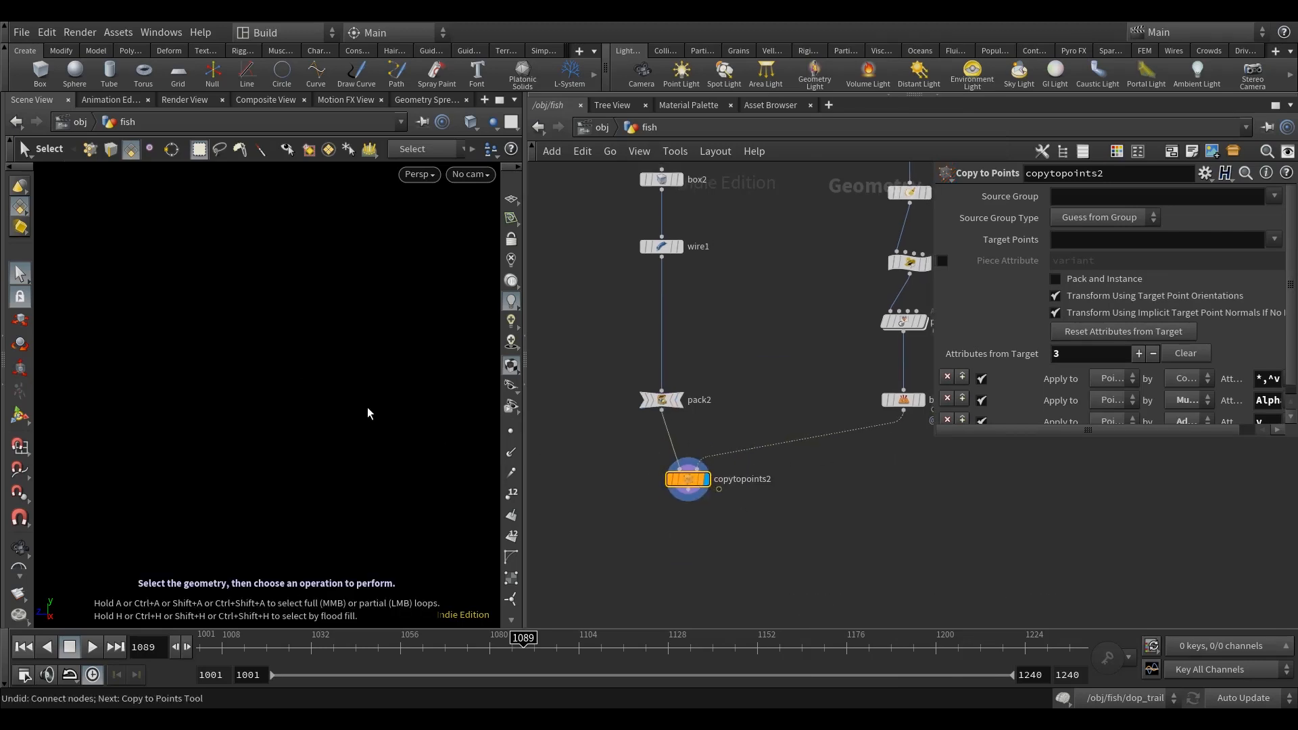
# Step: Frame and inspect the copied wire boxes in the viewport, and align the Copy to Points node beneath the Pack node
pyautogui.hotkey('space', 'h')
pyautogui.moveTo(367, 406)
pyautogui.keyDown('alt'); pyautogui.mouseDown()
pyautogui.moveTo(346, 457)
pyautogui.moveTo(380, 443)
pyautogui.mouseUp(); pyautogui.keyUp('alt')
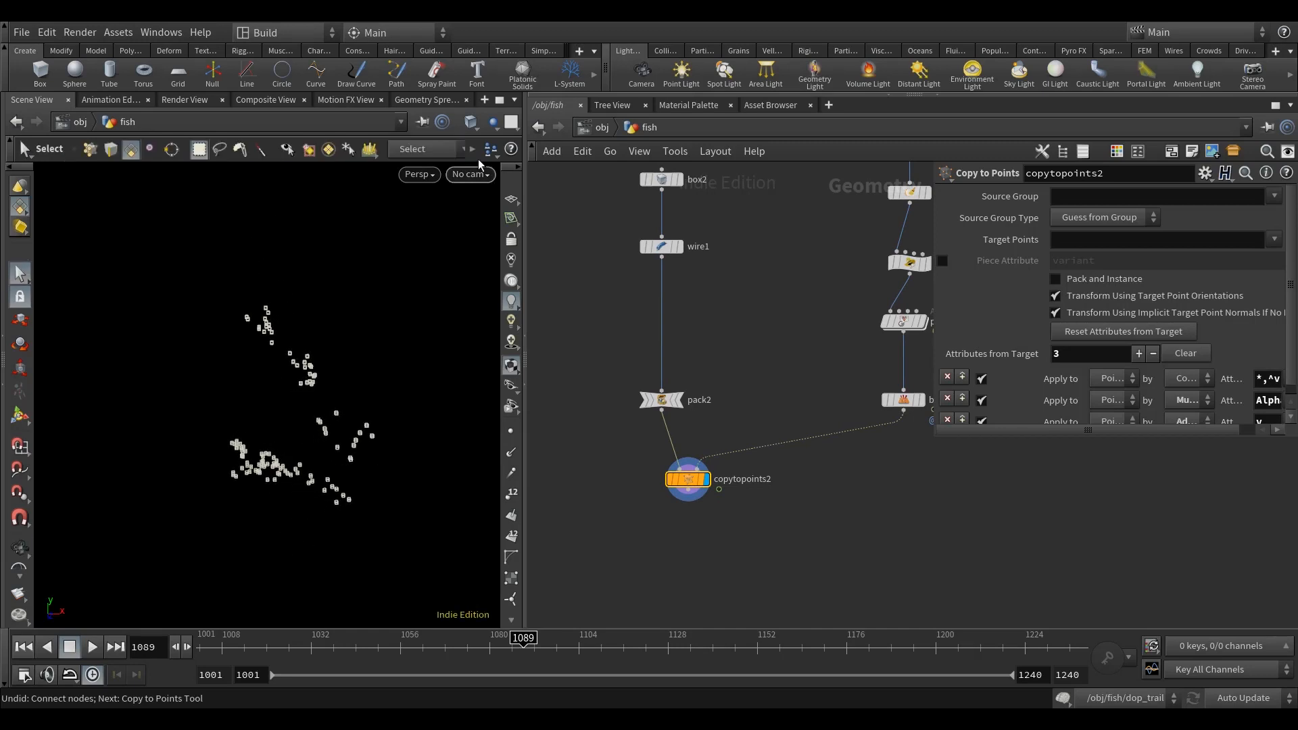
pyautogui.click(471, 124)
pyautogui.click(536, 276)
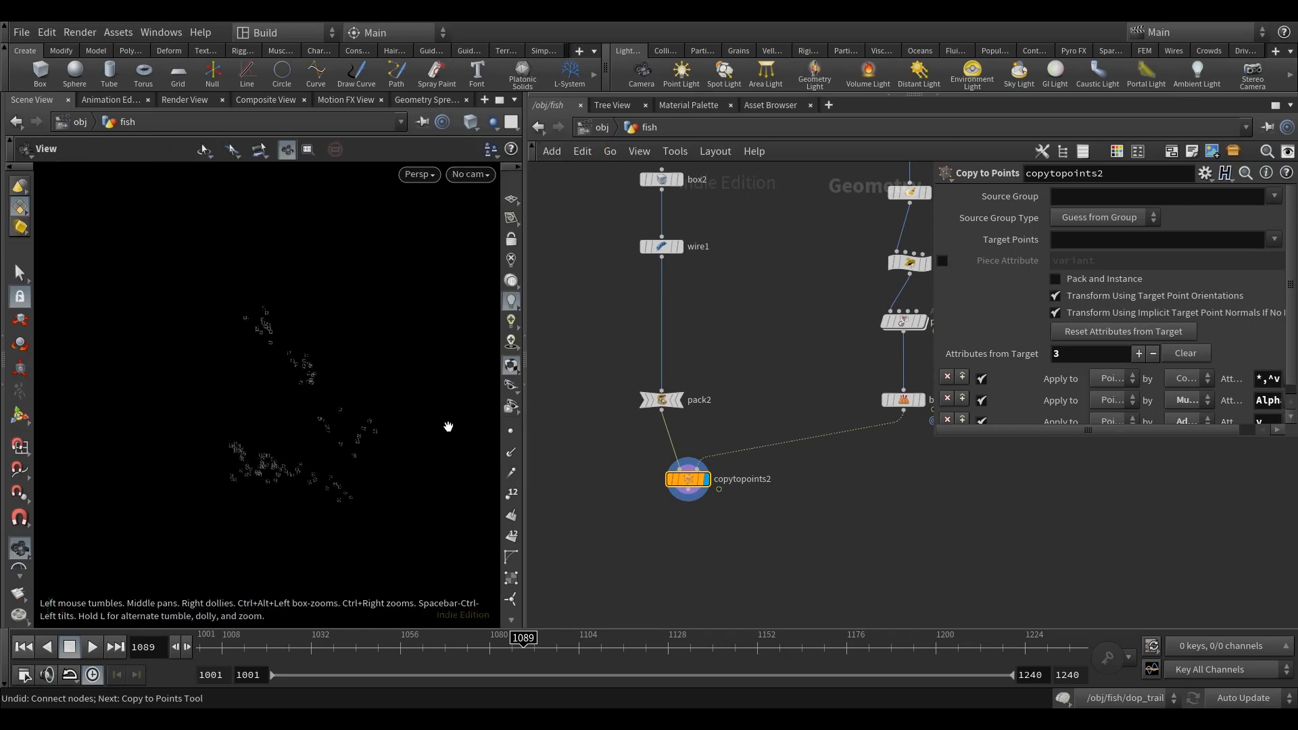
pyautogui.press('s')
pyautogui.moveTo(849, 515); pyautogui.dragTo(798, 502, button='middle')
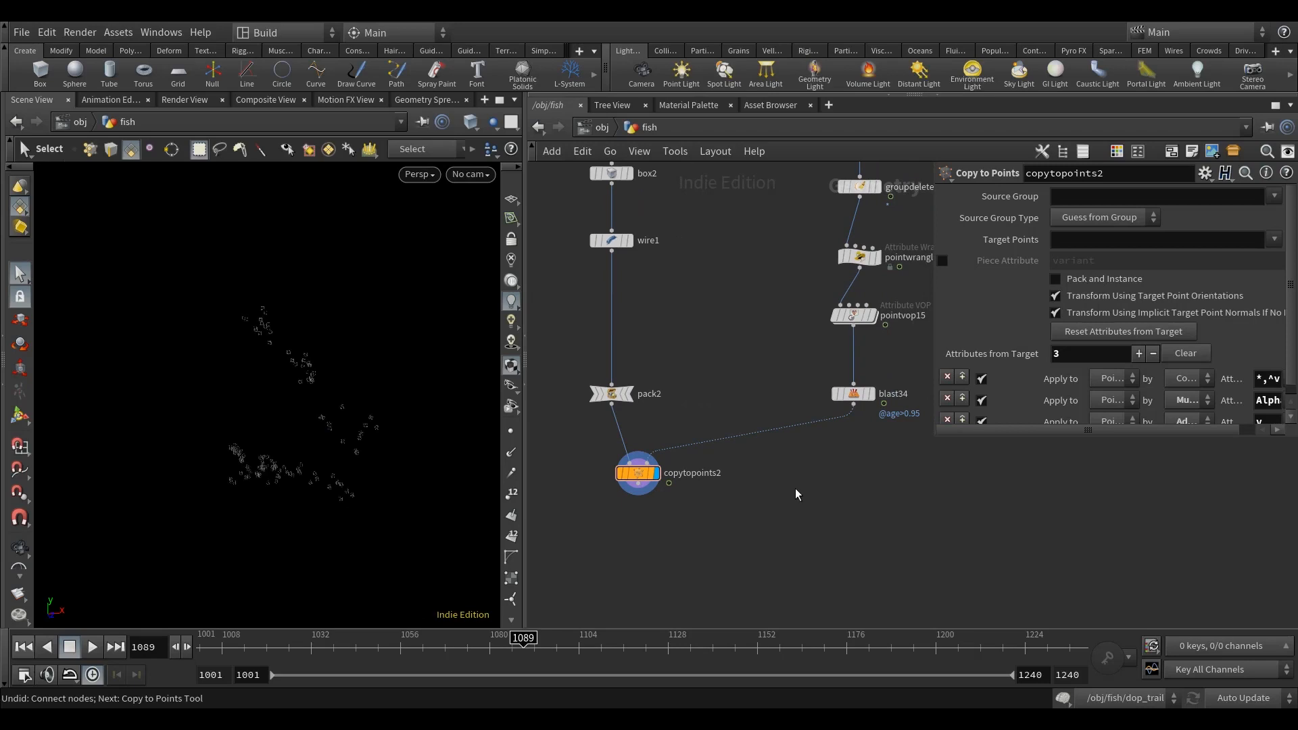
pyautogui.keyDown('alt'); pyautogui.moveTo(347, 440); pyautogui.dragTo(359, 463); pyautogui.keyUp('alt')
pyautogui.moveTo(639, 479); pyautogui.dragTo(628, 485)
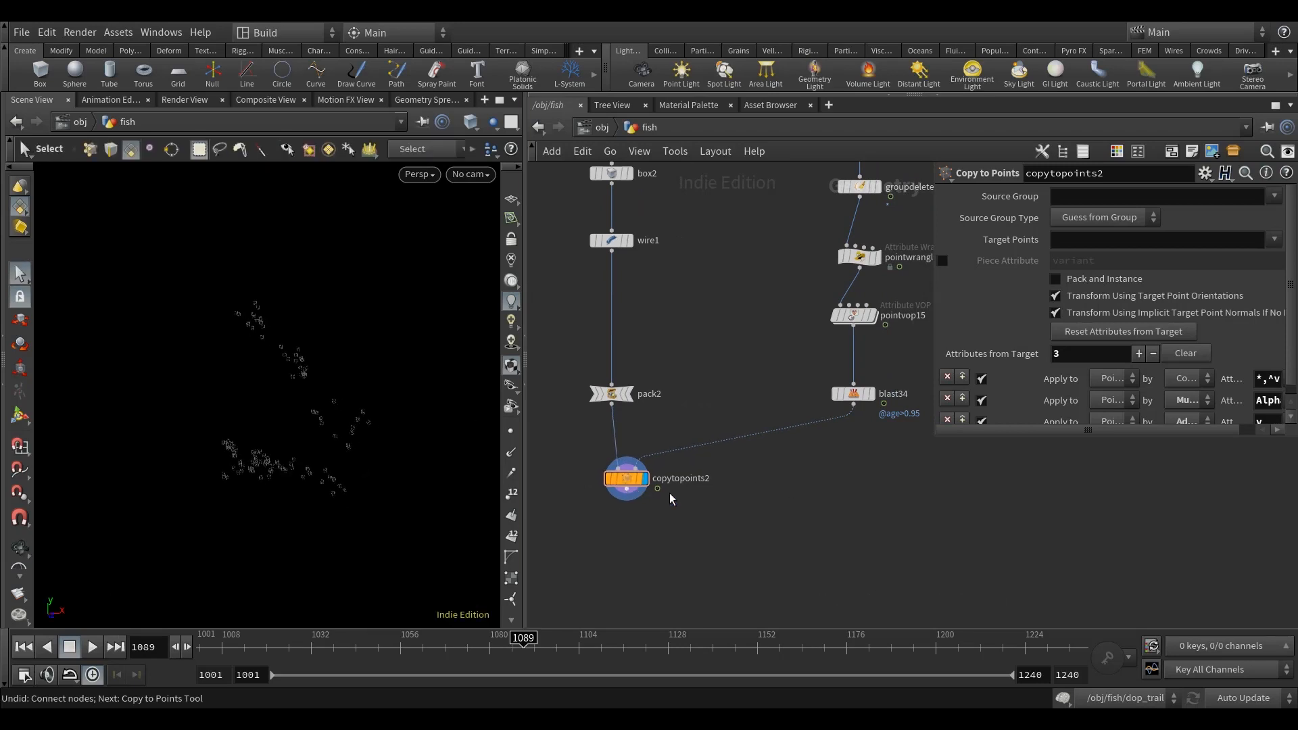
# Step: Add an Unpack node below the Copy to Points node, connect it, display it, and align it beneath the copies
pyautogui.moveTo(631, 488); pyautogui.dragTo(637, 468, button='middle')
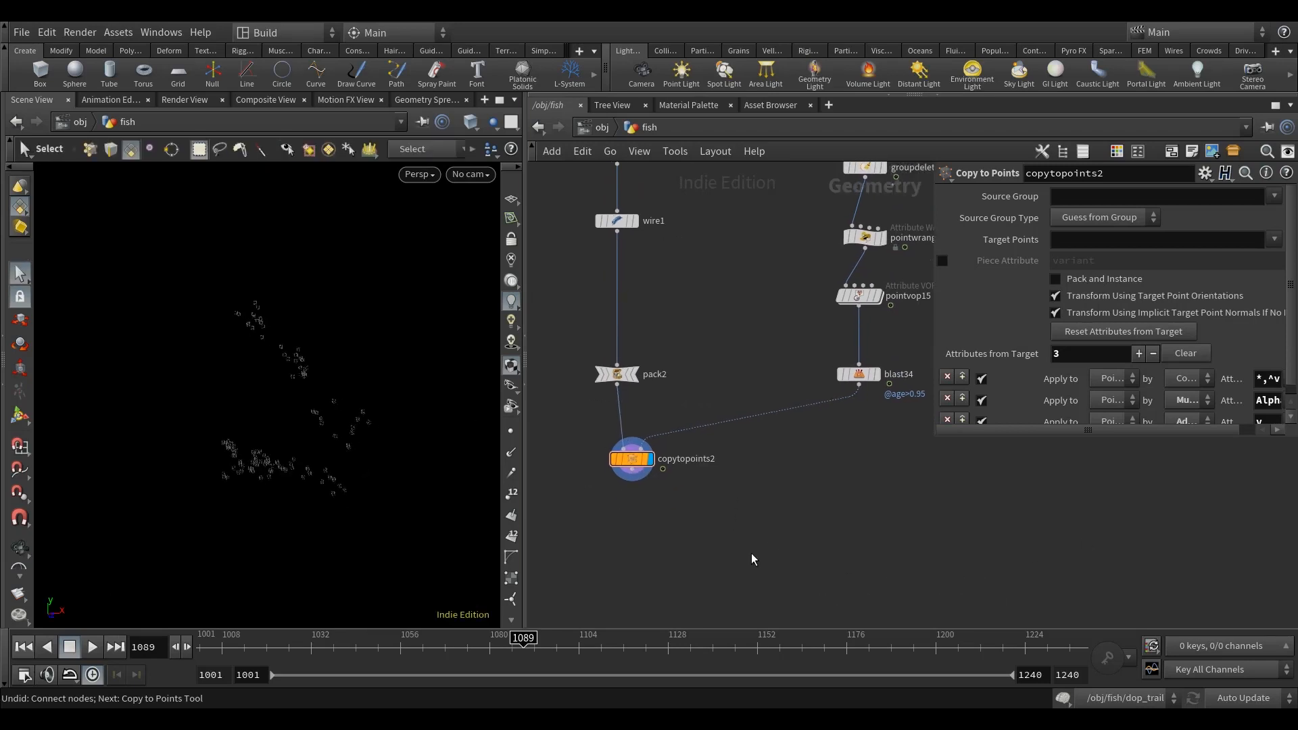
pyautogui.press('Tab')
pyautogui.write('unpa')
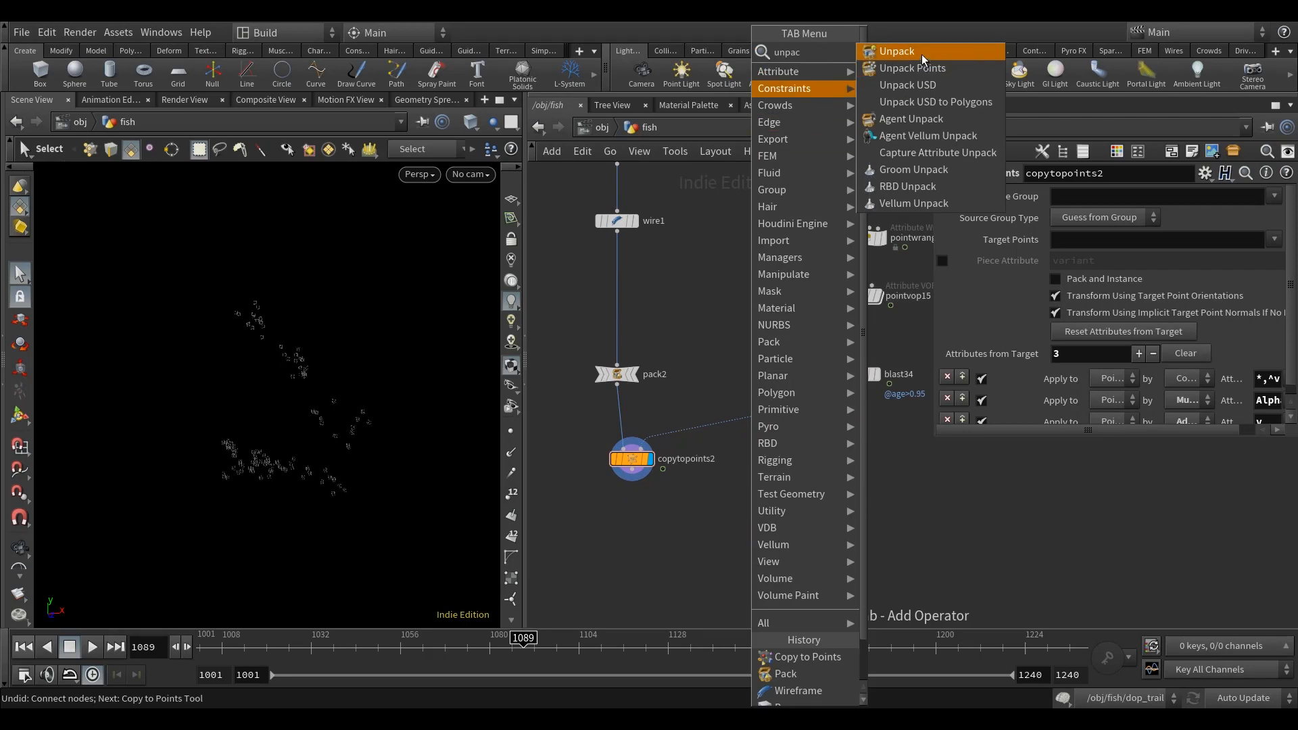
pyautogui.press('Return')
pyautogui.click(622, 534)
pyautogui.moveTo(634, 476); pyautogui.dragTo(623, 524)
pyautogui.click(641, 534)
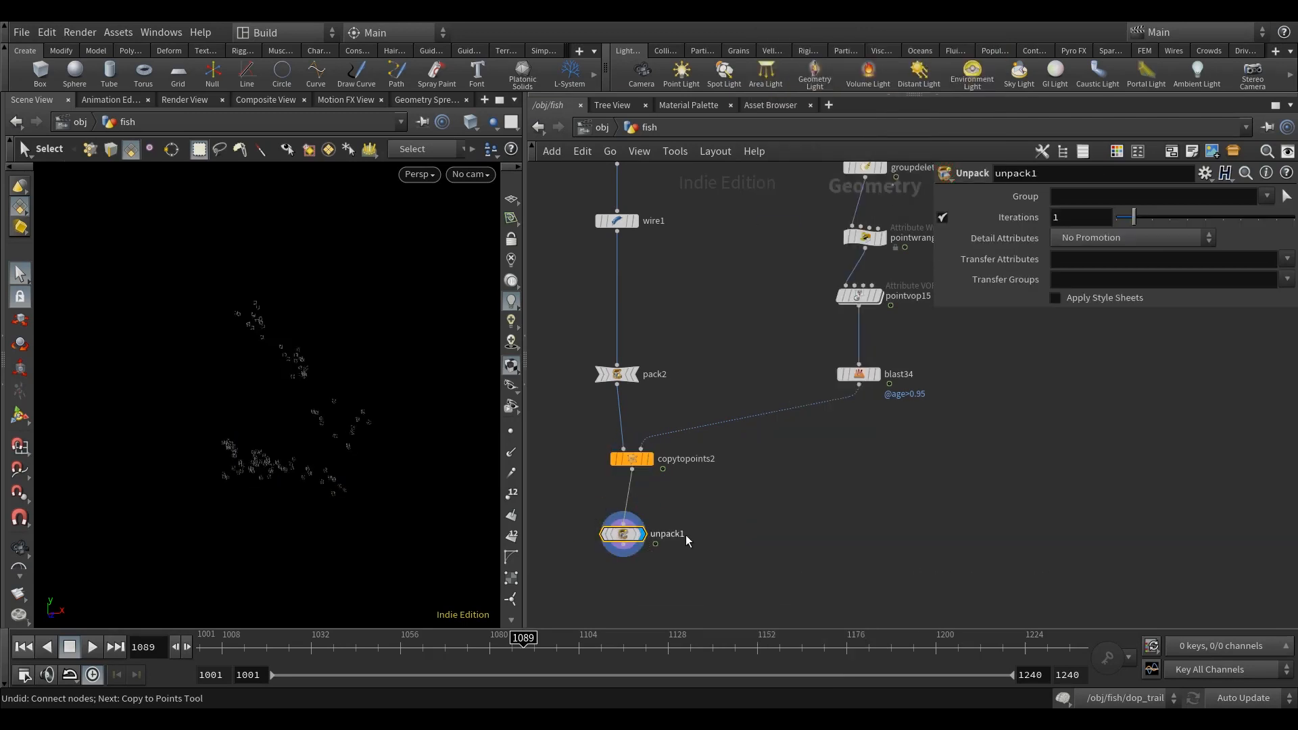
pyautogui.moveTo(638, 536); pyautogui.dragTo(643, 520, button='middle')
pyautogui.moveTo(623, 521); pyautogui.dragTo(626, 527)
pyautogui.moveTo(850, 476); pyautogui.dragTo(848, 469, button='middle')
pyautogui.click(880, 429)
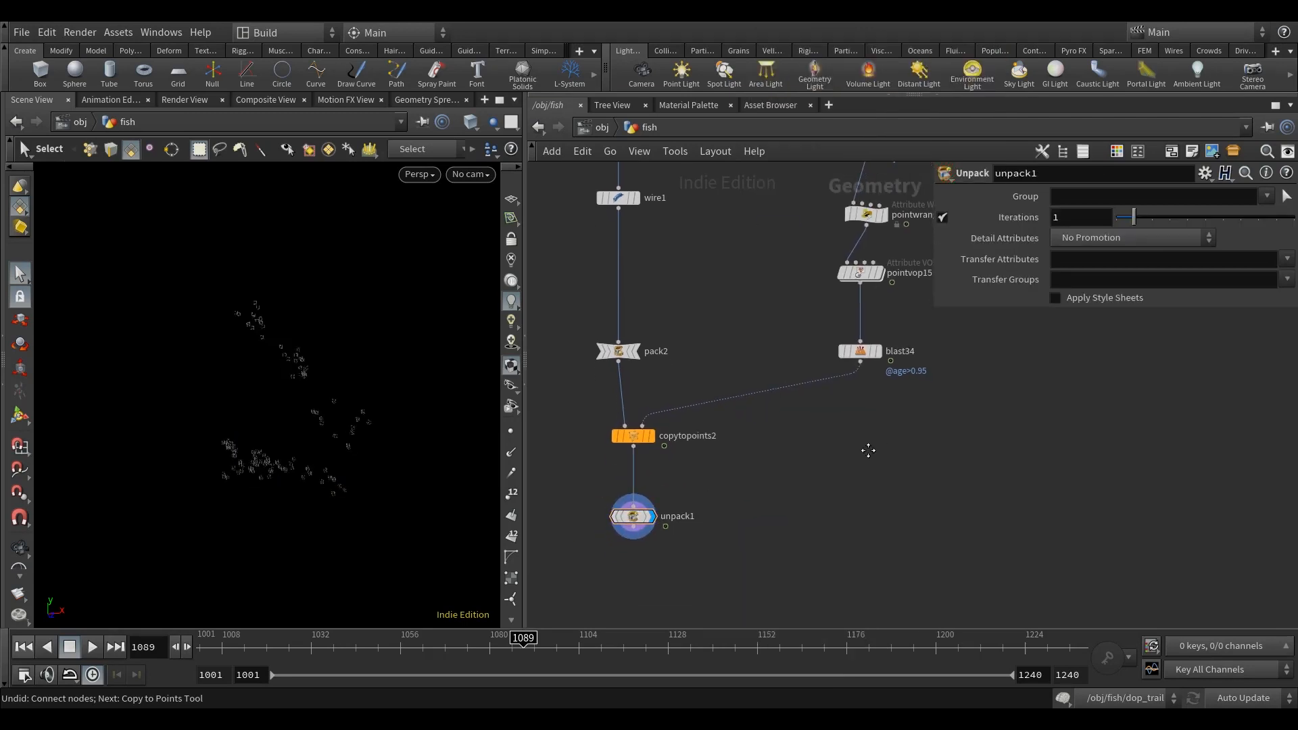
# Step: Set the Unpack node's Transfer Attributes and Transfer Groups both to *
pyautogui.moveTo(900, 423); pyautogui.dragTo(889, 432, button='middle')
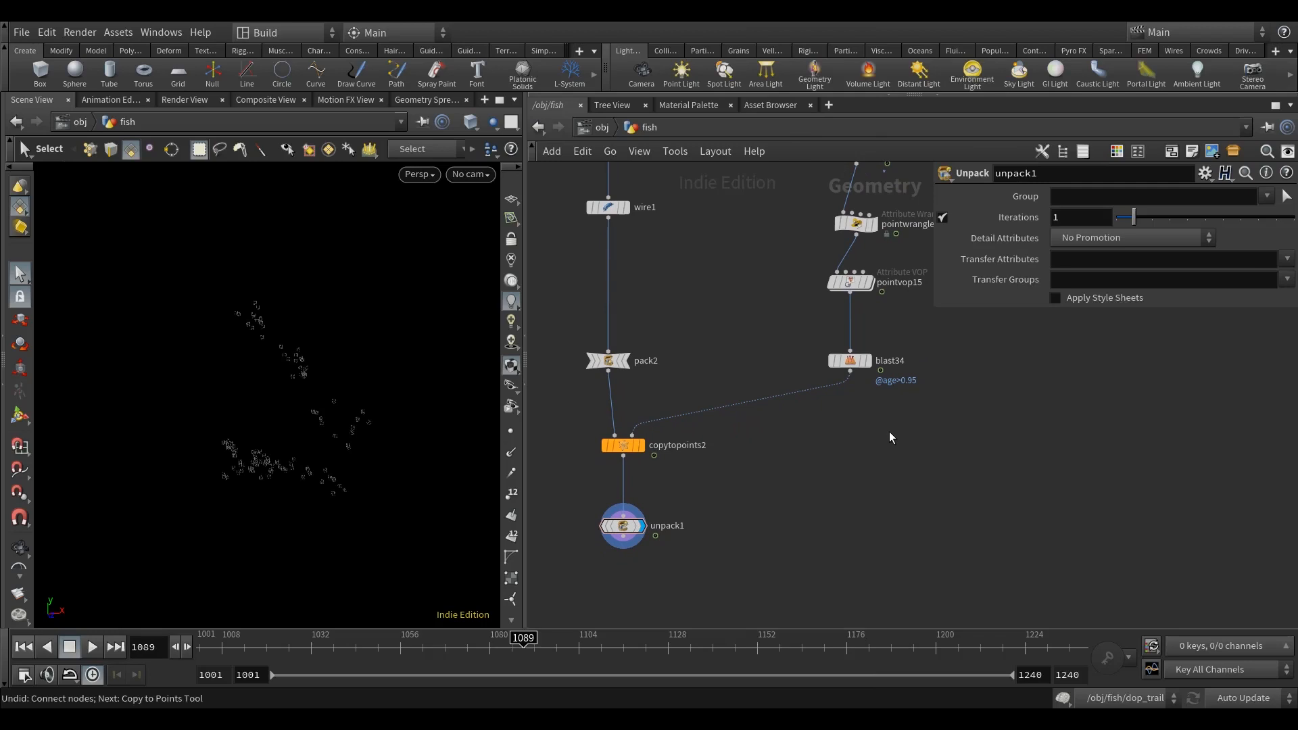
pyautogui.click(1073, 277)
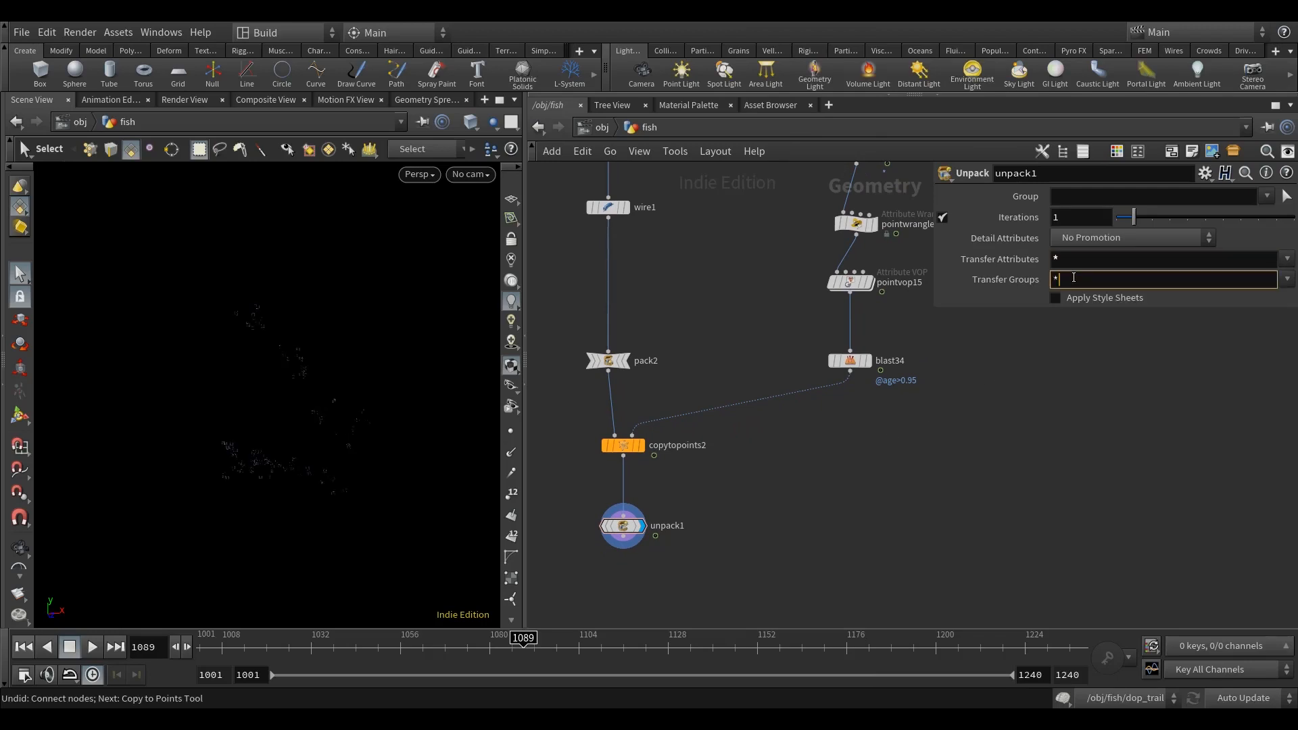
pyautogui.scroll(3, 675, 519)
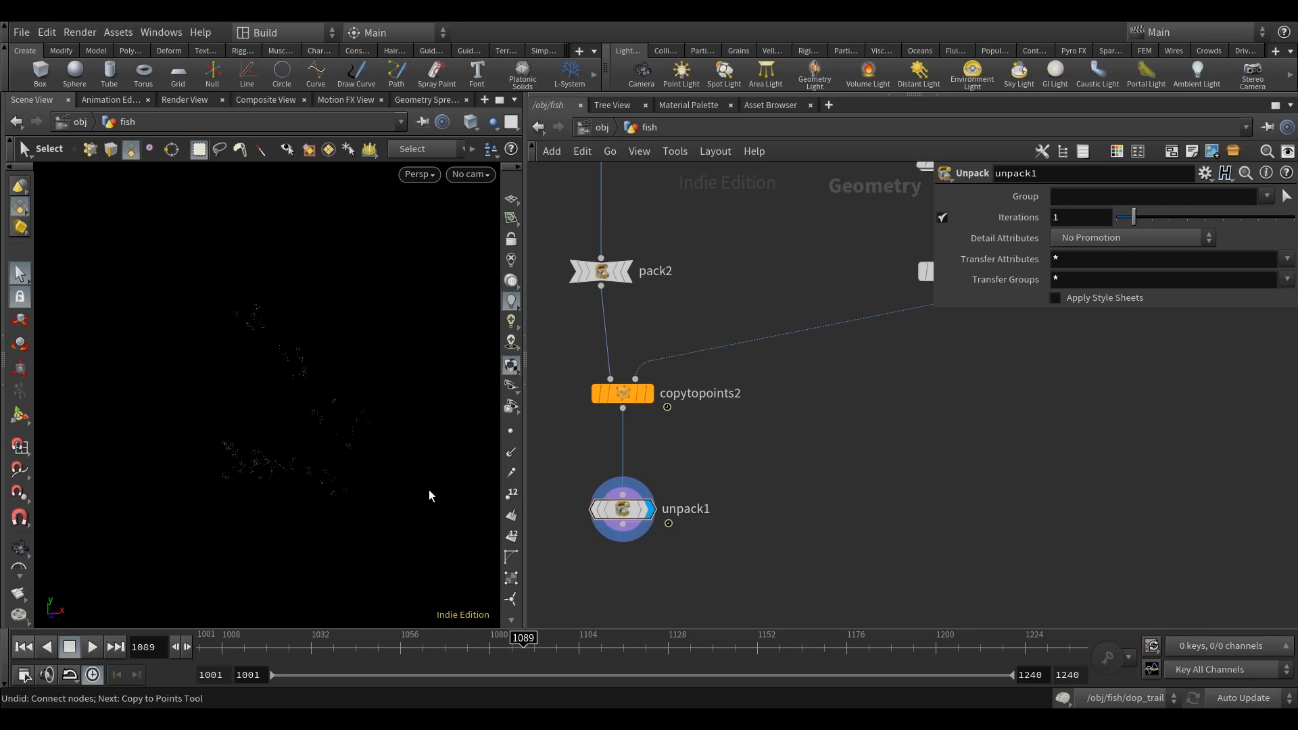
# Step: Raise the viewport's antialias samples to 32x in the scene display options
pyautogui.press('Escape')
pyautogui.moveTo(364, 476); pyautogui.dragTo(319, 489, button='right')
pyautogui.moveTo(308, 447); pyautogui.dragTo(318, 478)
pyautogui.press('s')
pyautogui.press('d')
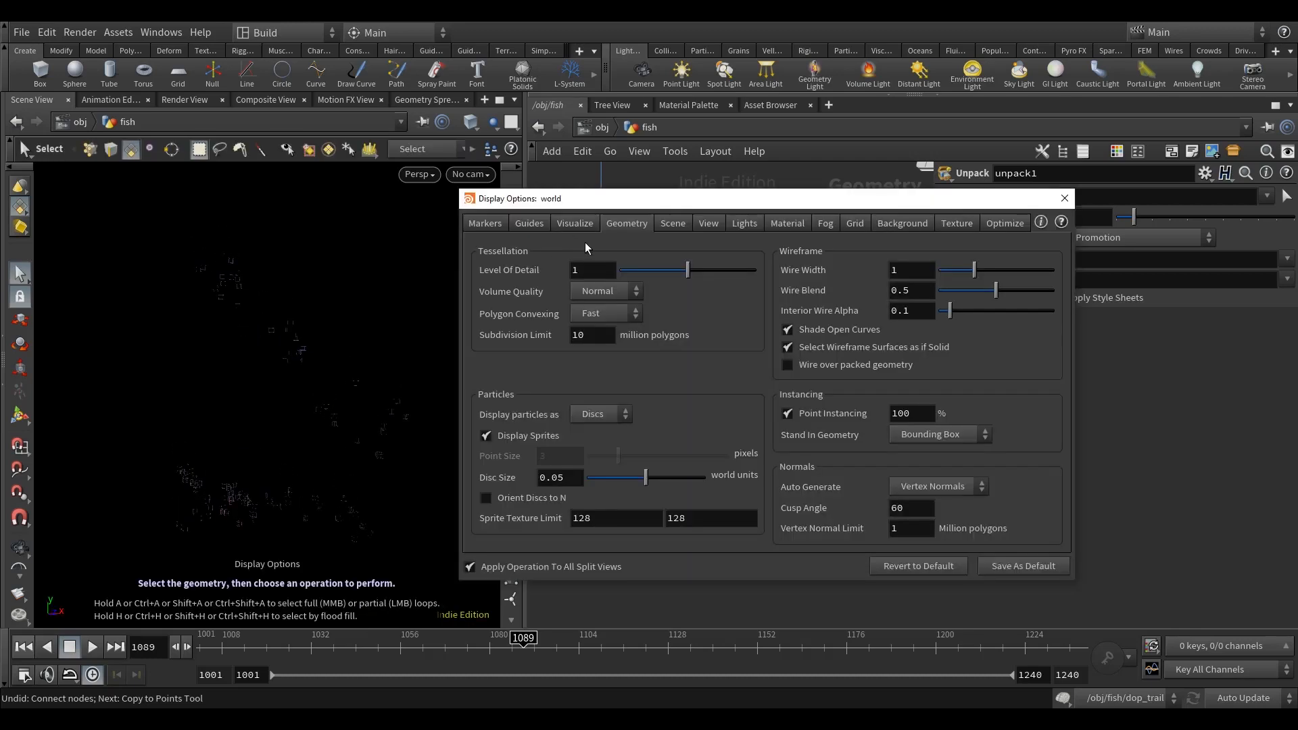
pyautogui.click(708, 225)
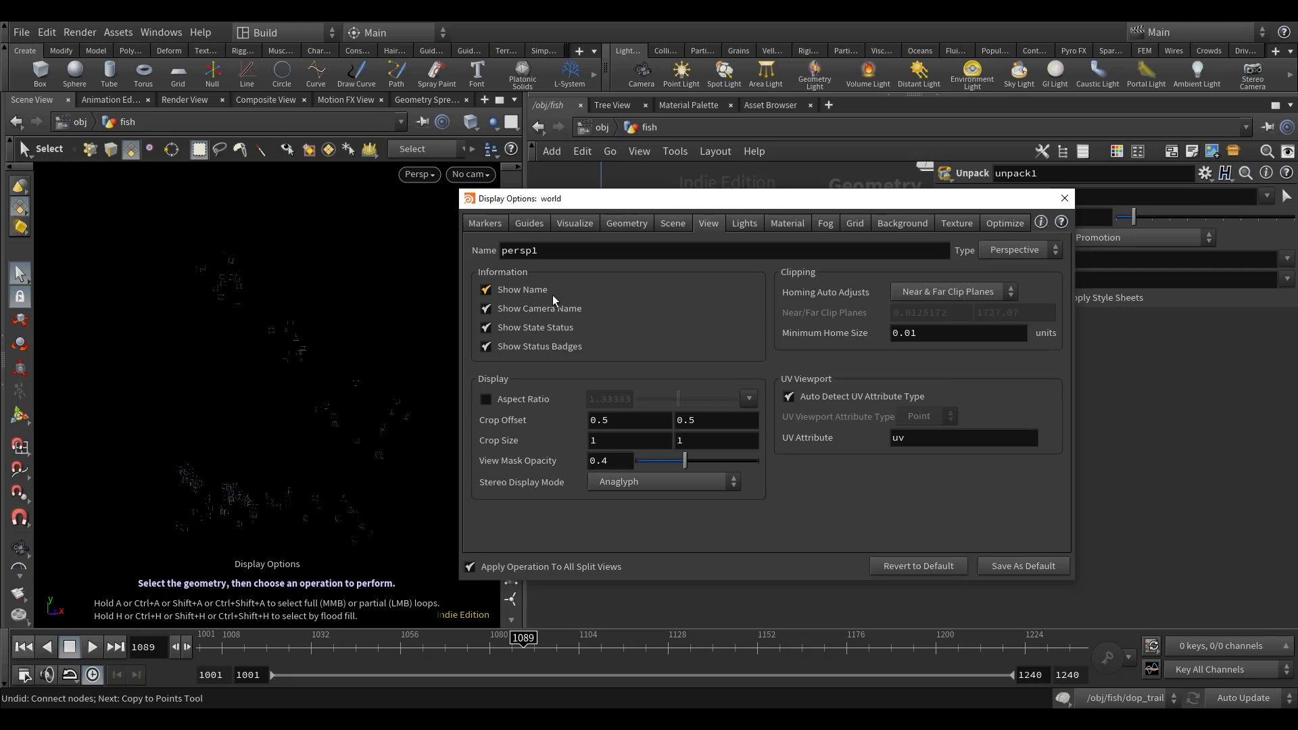
pyautogui.click(744, 223)
pyautogui.click(561, 223)
pyautogui.click(538, 223)
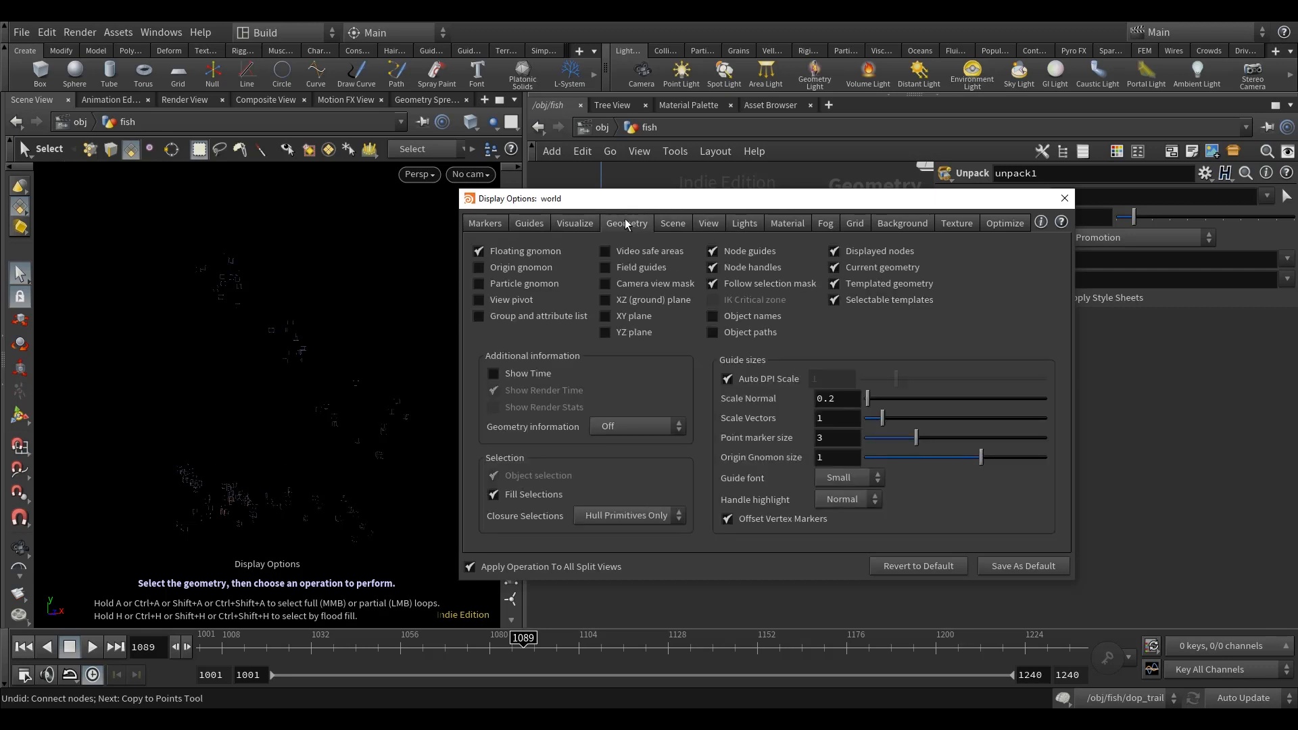
pyautogui.click(673, 223)
pyautogui.moveTo(558, 266); pyautogui.dragTo(722, 266)
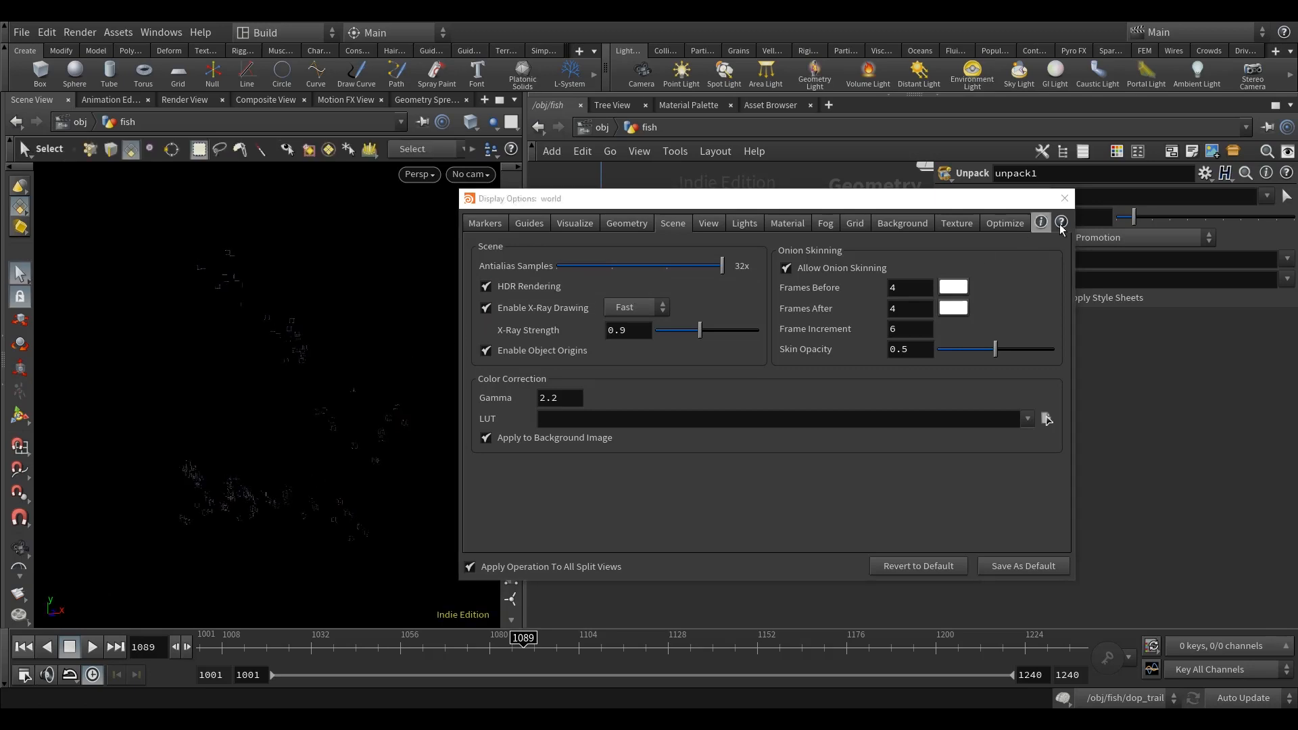
pyautogui.click(1065, 198)
# Step: Scrub the timeline to frame 1069 and examine the unpacked wire boxes up close
pyautogui.click(500, 649)
pyautogui.moveTo(490, 653); pyautogui.dragTo(449, 653)
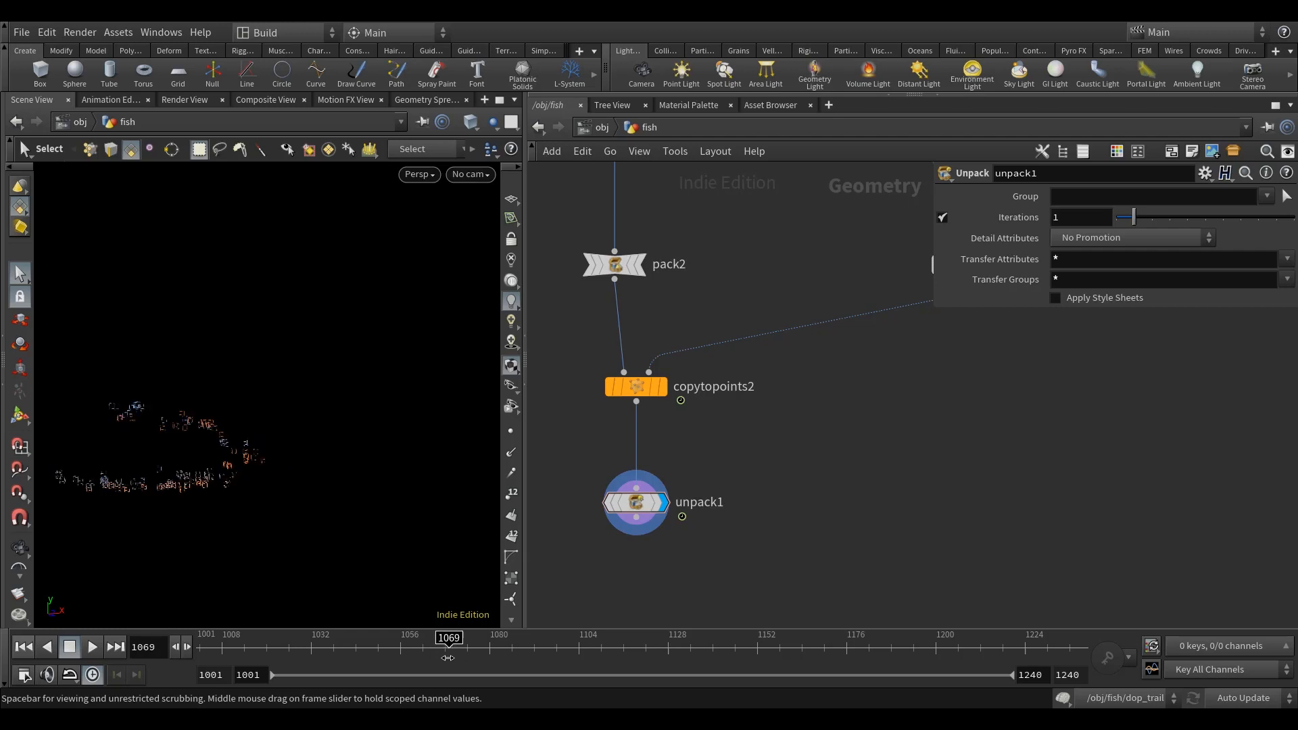
pyautogui.press('Escape')
pyautogui.scroll(3, 264, 466)
pyautogui.press('s')
# Step: Look through the witnessCam_backup camera, widen the viewport pane, return to the free perspective and scrub to frame 1068
pyautogui.click(419, 175)
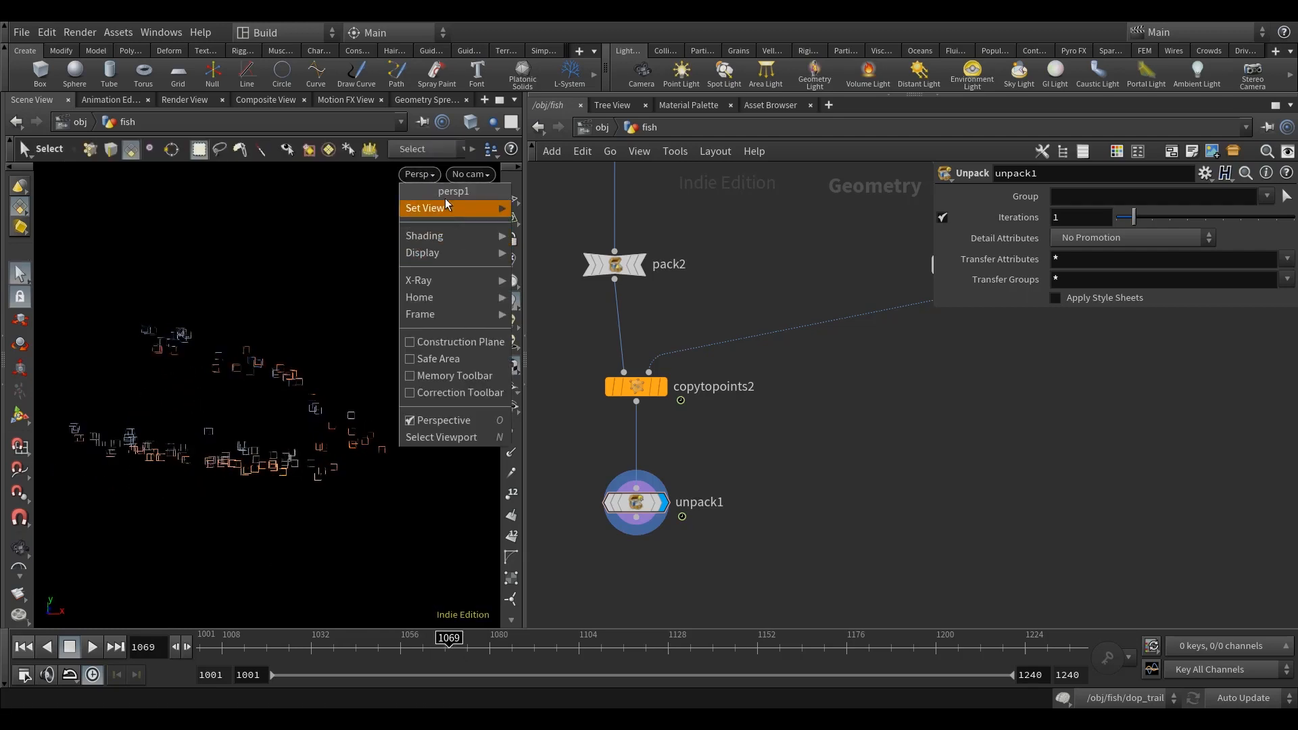
pyautogui.click(470, 173)
pyautogui.click(470, 173)
pyautogui.click(575, 270)
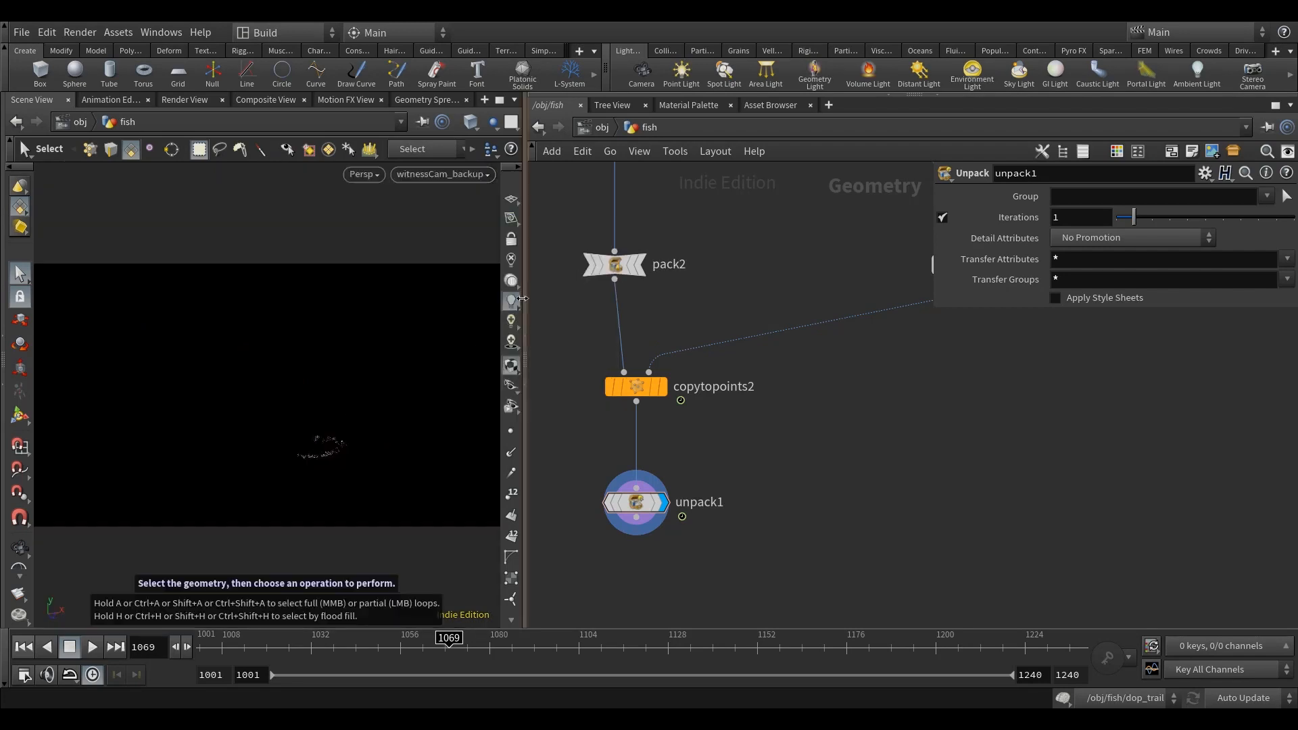
pyautogui.moveTo(521, 314); pyautogui.dragTo(611, 314)
pyautogui.press('Escape')
pyautogui.press('s')
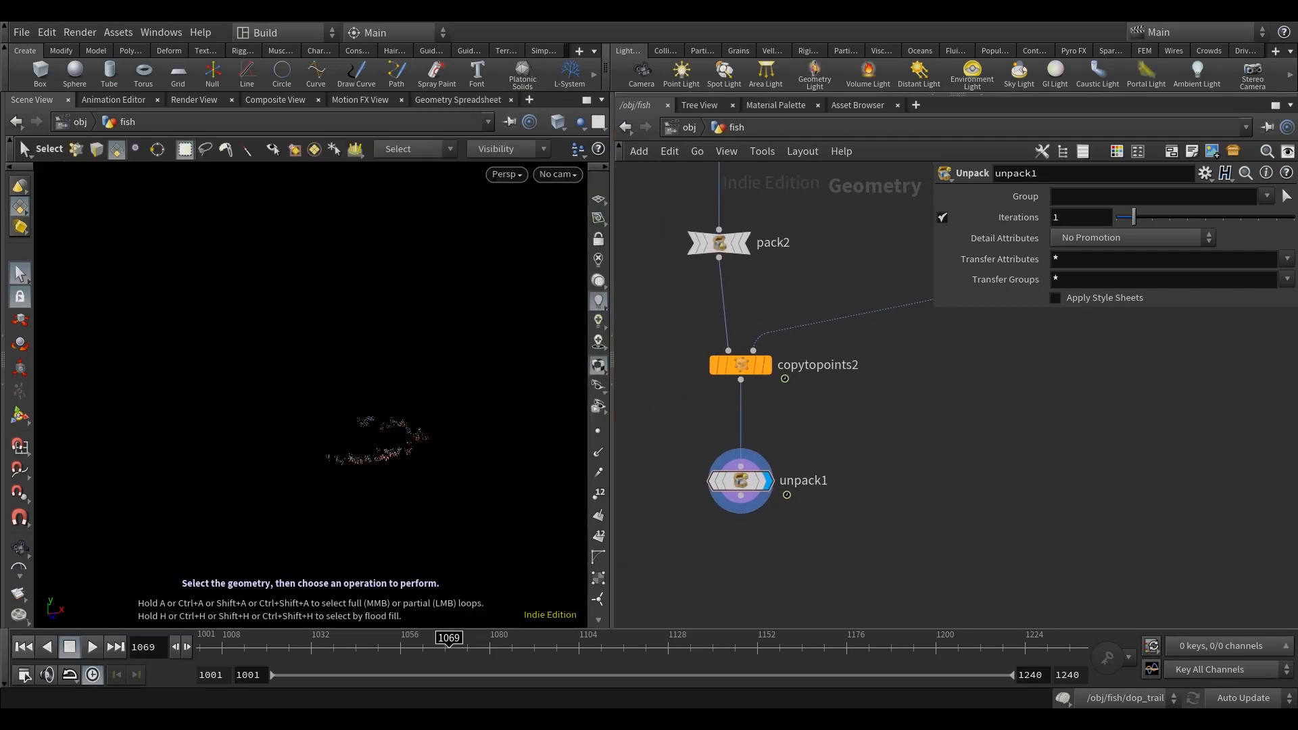
pyautogui.moveTo(450, 656)
pyautogui.mouseDown()
pyautogui.moveTo(519, 656)
pyautogui.moveTo(401, 654)
pyautogui.moveTo(523, 660)
pyautogui.moveTo(437, 655)
pyautogui.mouseUp()
# Step: Add a Convert node below the Unpack node, connect it, display it and align it beneath the Unpack
pyautogui.moveTo(898, 543); pyautogui.dragTo(906, 431, button='middle')
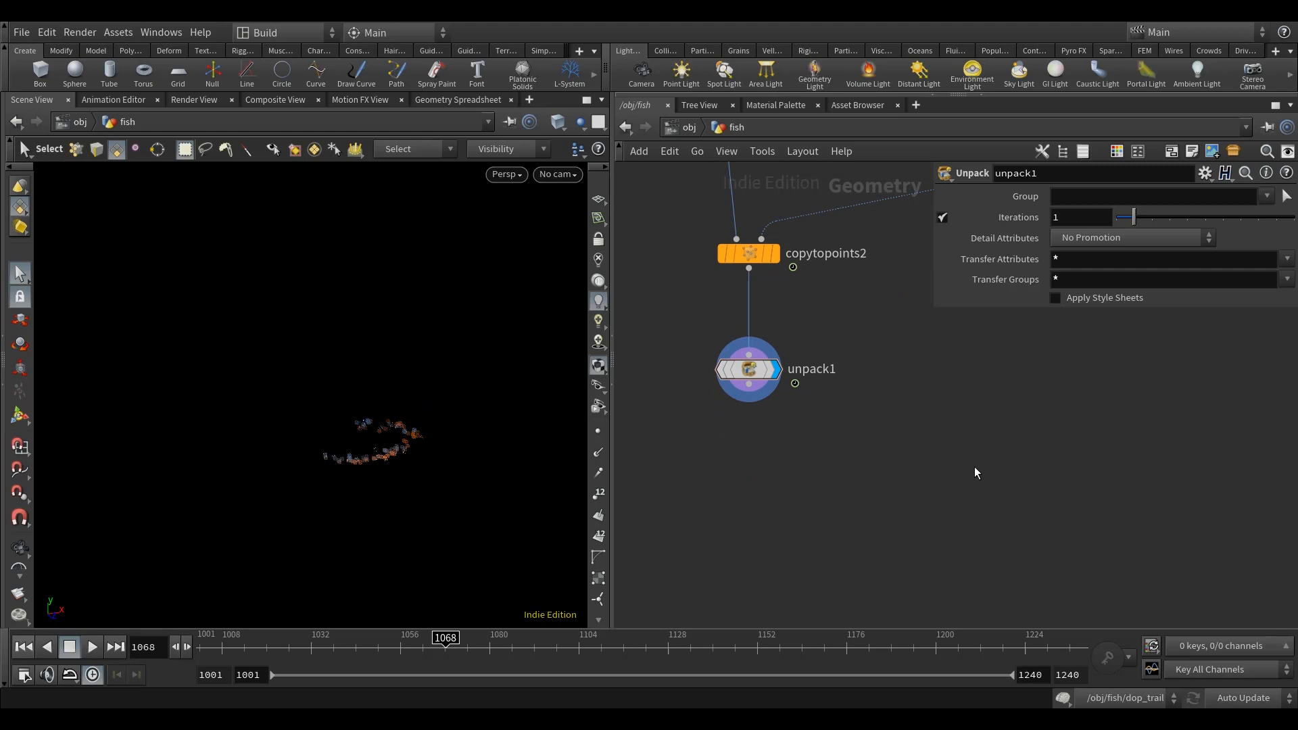
pyautogui.press('Tab')
pyautogui.write('conver')
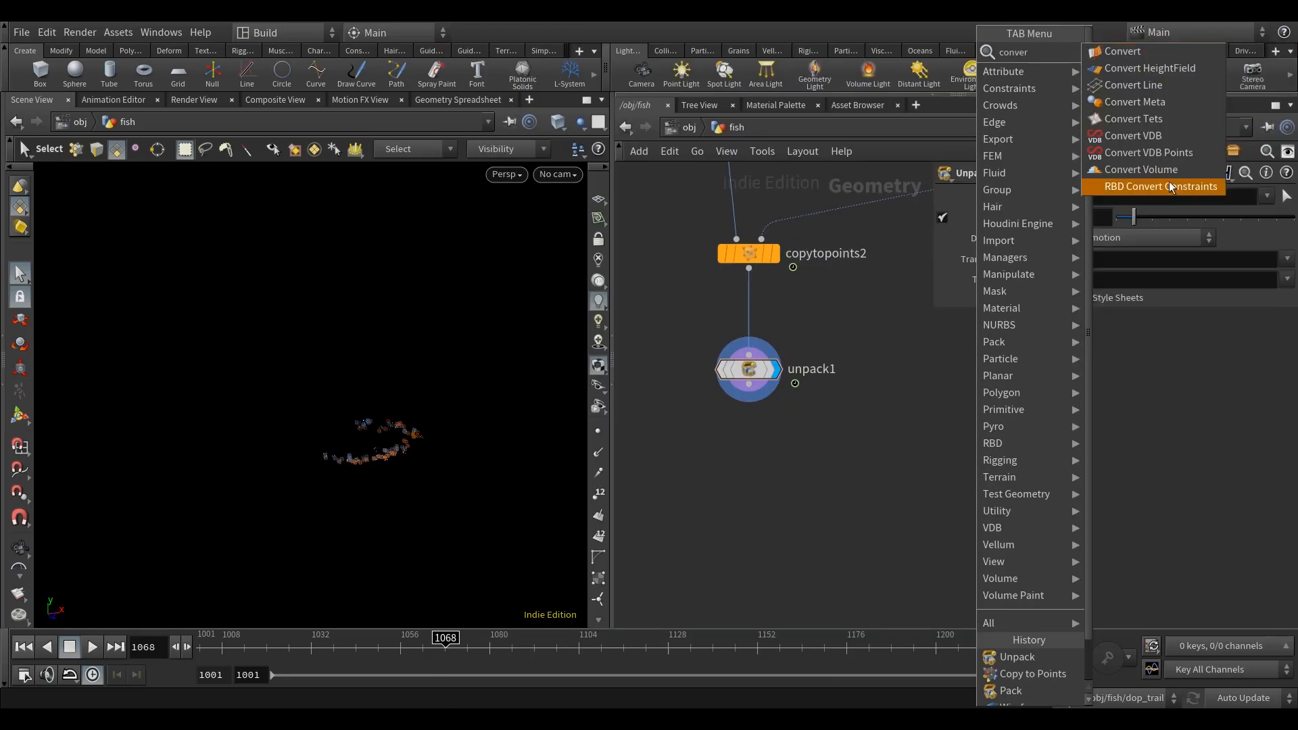
pyautogui.click(1162, 54)
pyautogui.click(770, 471)
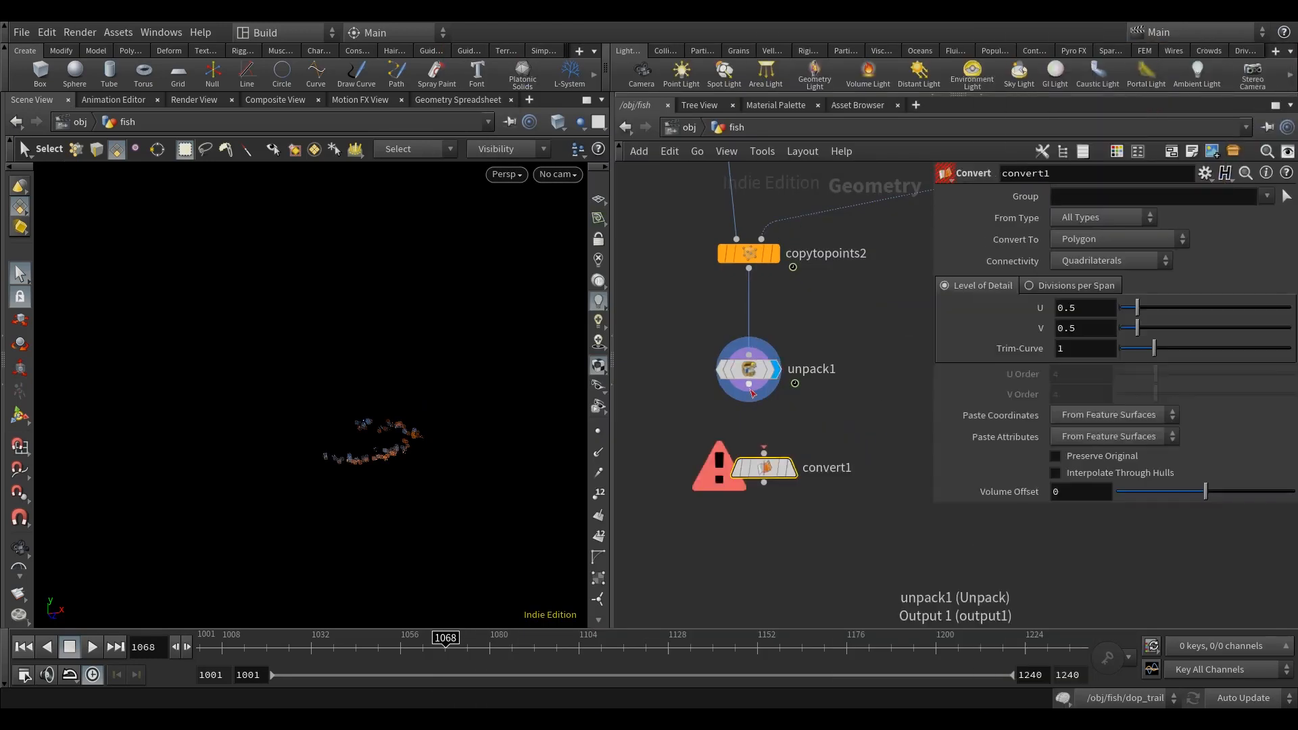
pyautogui.click(791, 469)
pyautogui.moveTo(766, 470); pyautogui.dragTo(750, 471)
pyautogui.moveTo(834, 422); pyautogui.dragTo(830, 458, button='middle')
# Step: Scrub the timeline to frame 1085 and examine the converted wire boxes in the viewport
pyautogui.moveTo(448, 657); pyautogui.dragTo(613, 660)
pyautogui.moveTo(495, 669)
pyautogui.mouseDown()
pyautogui.moveTo(412, 668)
pyautogui.moveTo(497, 667)
pyautogui.mouseUp()
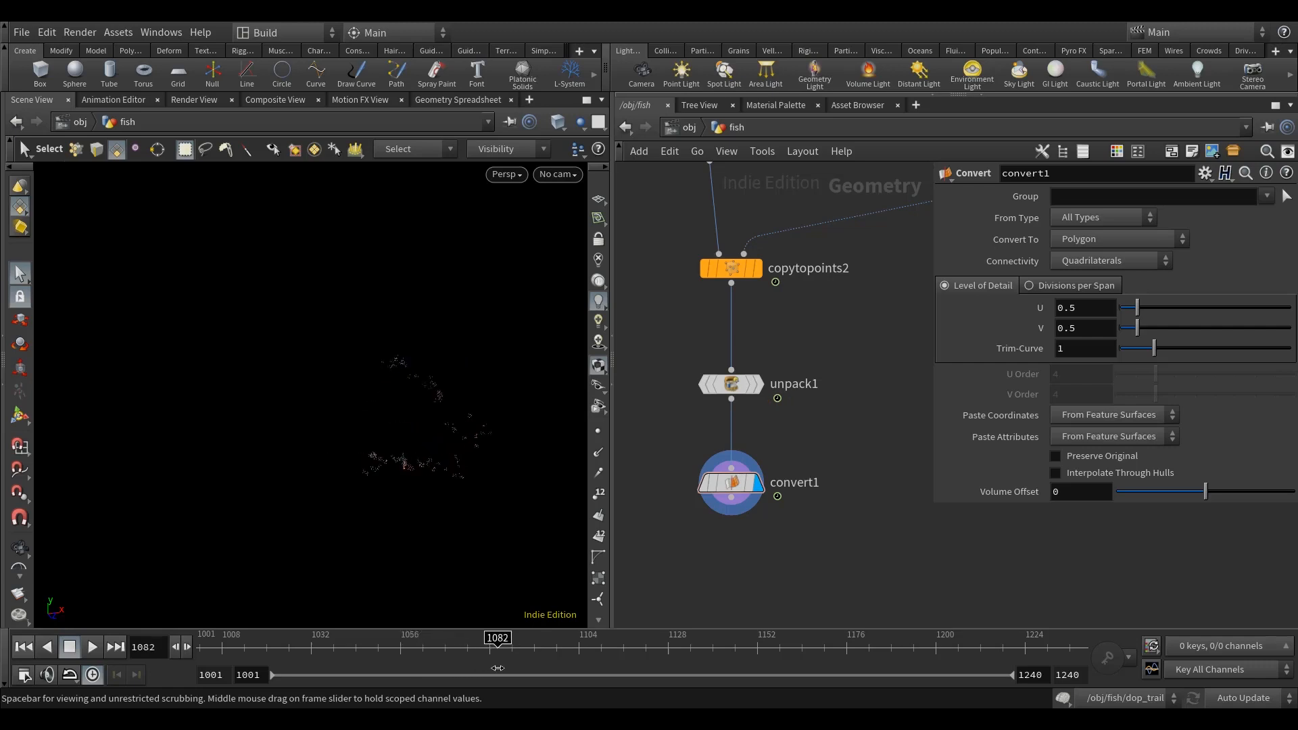
pyautogui.moveTo(824, 582); pyautogui.dragTo(794, 525, button='middle')
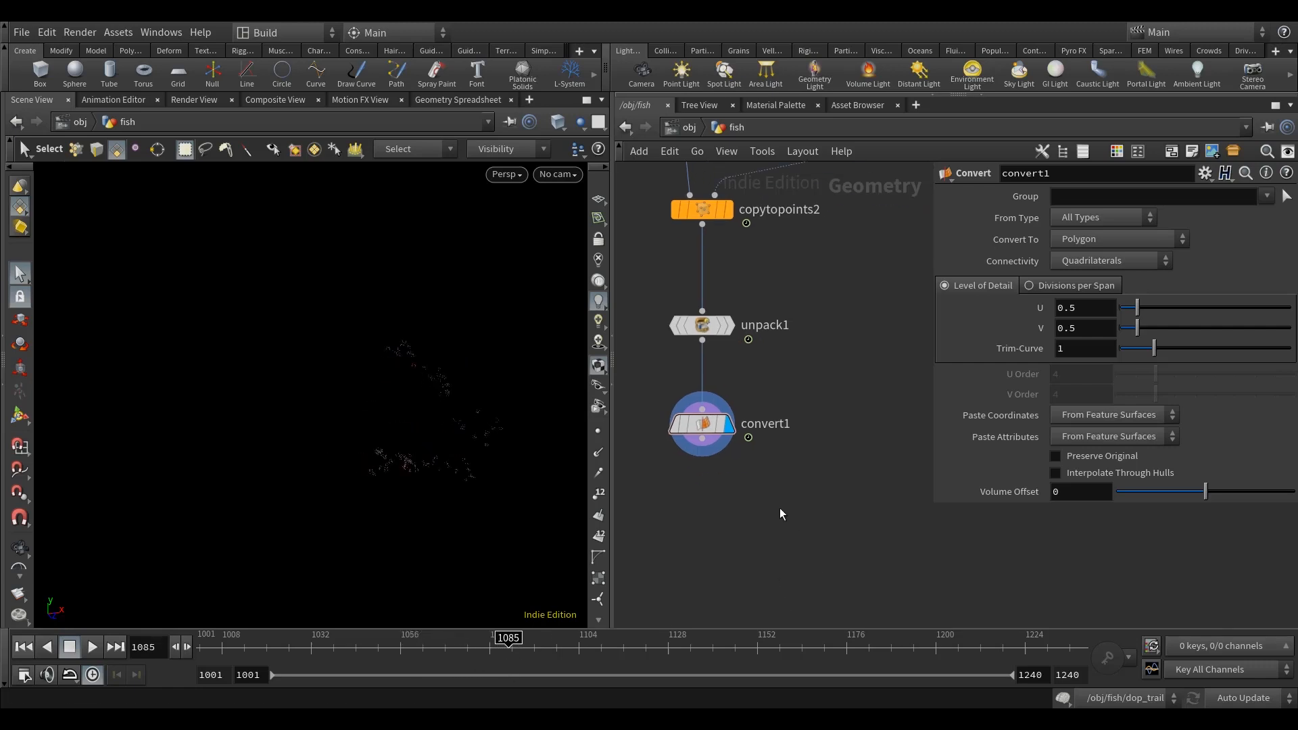
pyautogui.press('Escape')
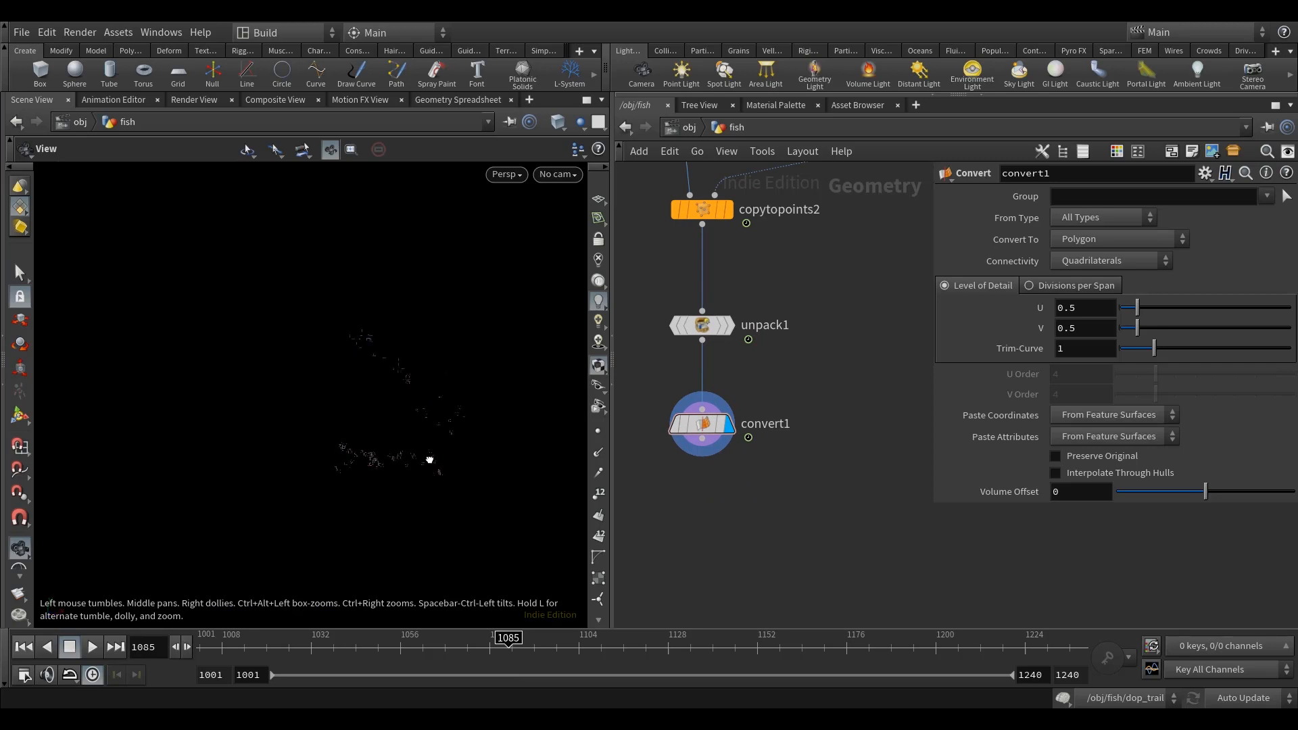
pyautogui.keyDown('alt'); pyautogui.moveTo(395, 447); pyautogui.dragTo(394, 469); pyautogui.keyUp('alt')
pyautogui.keyDown('alt'); pyautogui.moveTo(394, 469); pyautogui.dragTo(383, 489, button='right'); pyautogui.keyUp('alt')
pyautogui.moveTo(382, 489)
pyautogui.keyDown('alt'); pyautogui.mouseDown()
pyautogui.moveTo(362, 483)
pyautogui.moveTo(405, 476)
pyautogui.moveTo(367, 473)
pyautogui.moveTo(406, 472)
pyautogui.moveTo(375, 481)
pyautogui.mouseUp(); pyautogui.keyUp('alt')
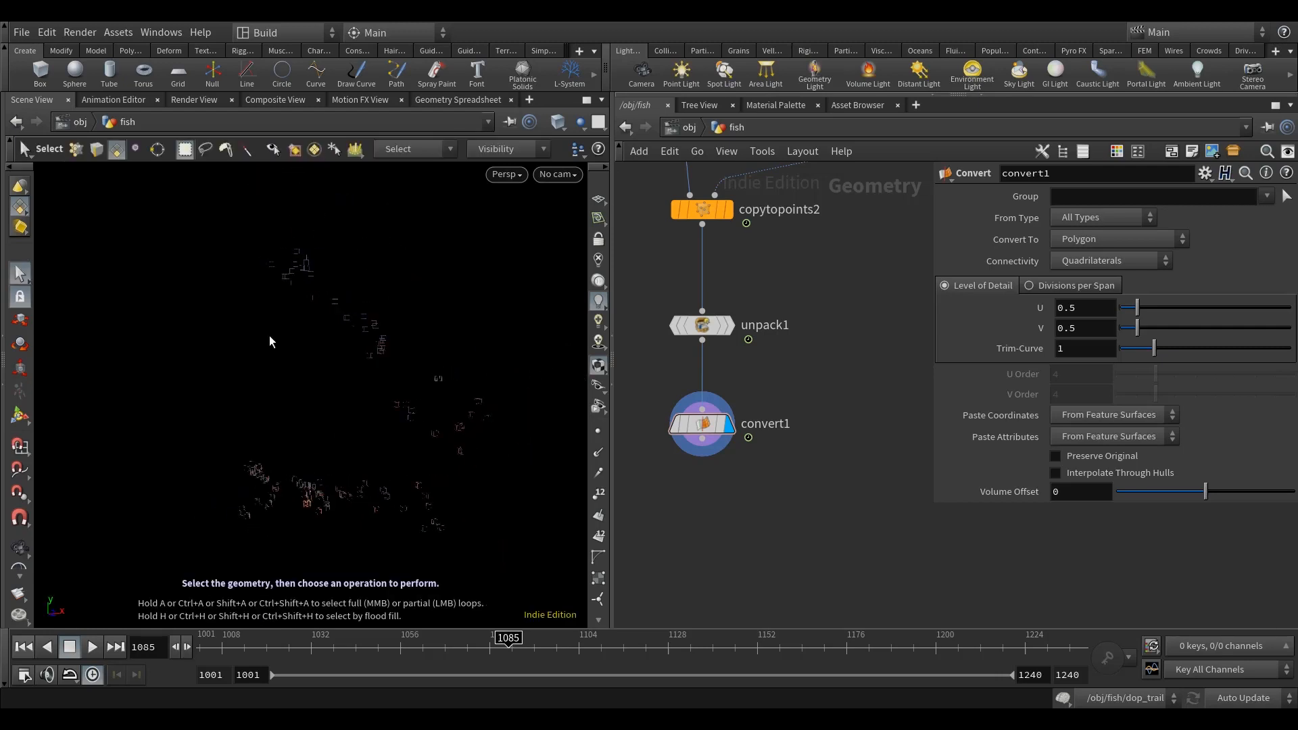
pyautogui.keyDown('alt'); pyautogui.scroll(-2, 362, 428); pyautogui.keyUp('alt')
pyautogui.scroll(-8, 802, 401)
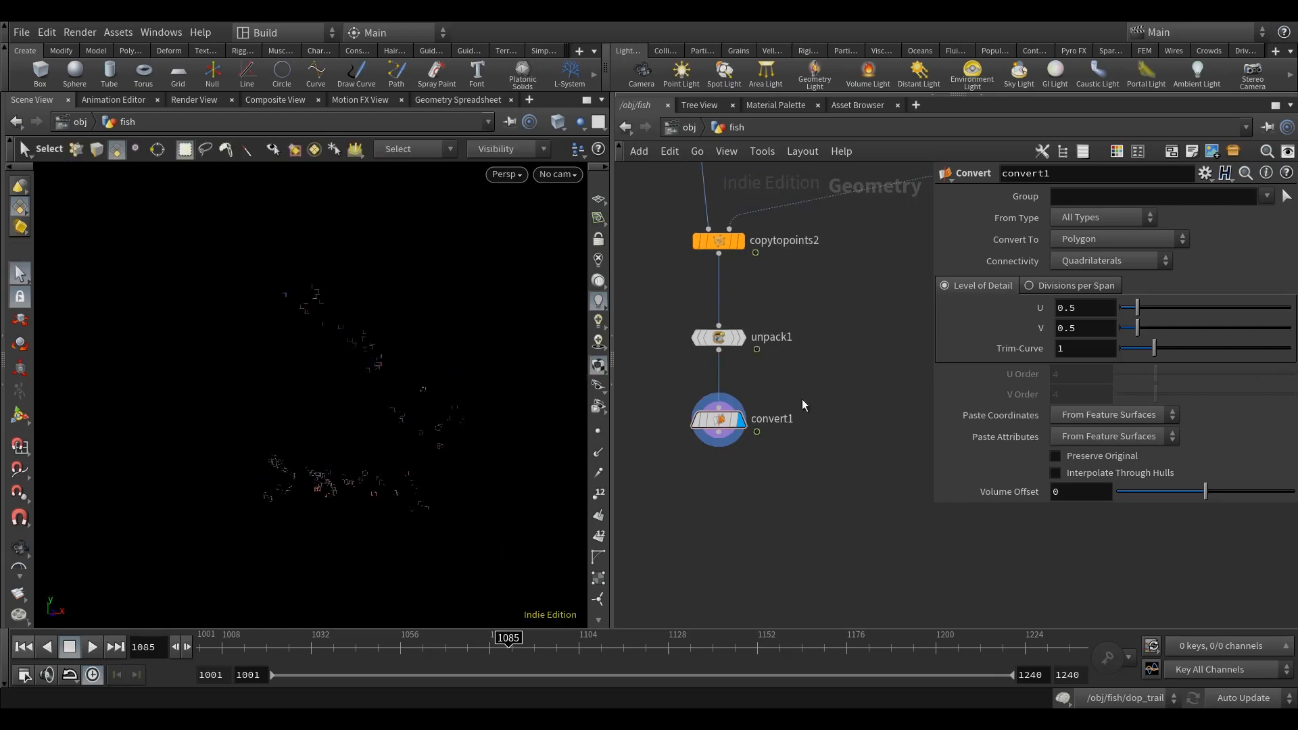
# Step: Compare the geometry information of the age Blast and Convert nodes, and examine the wire boxes from several distances
pyautogui.press('h')
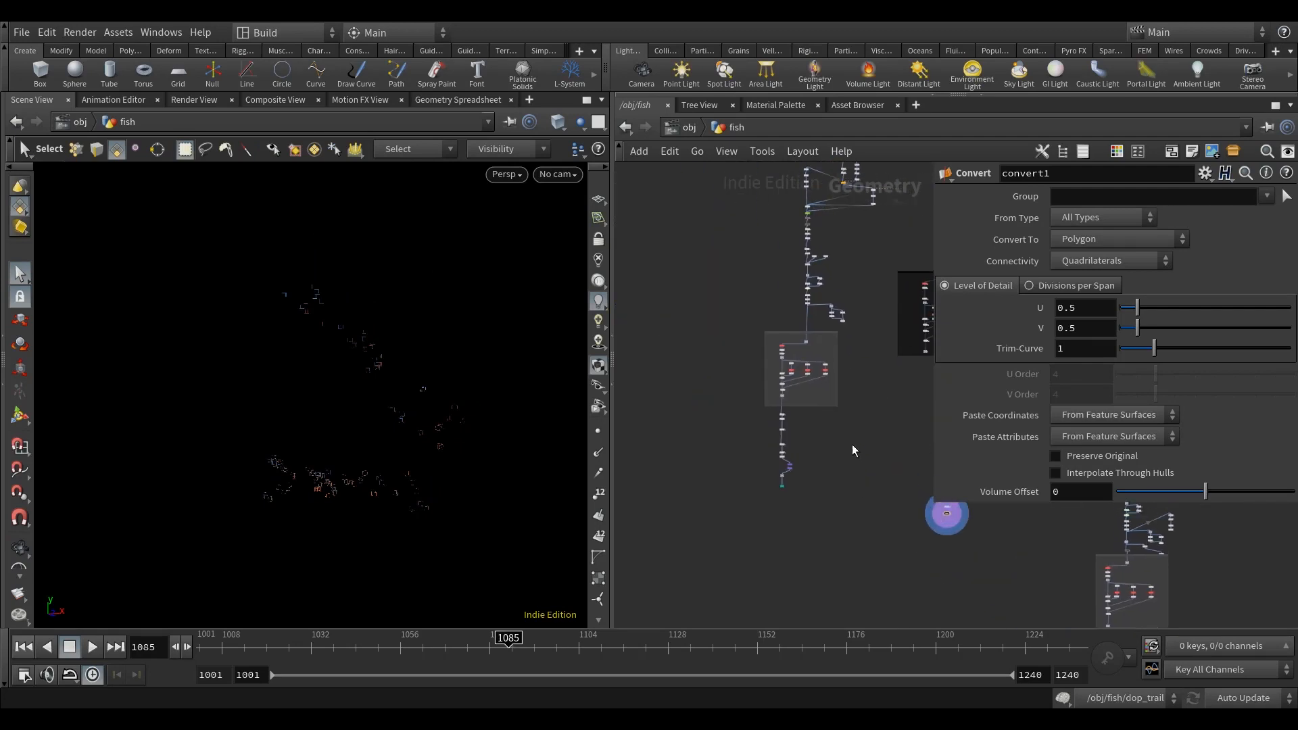
pyautogui.moveTo(870, 517); pyautogui.dragTo(802, 493, button='middle')
pyautogui.moveTo(885, 474); pyautogui.dragTo(745, 432, button='middle')
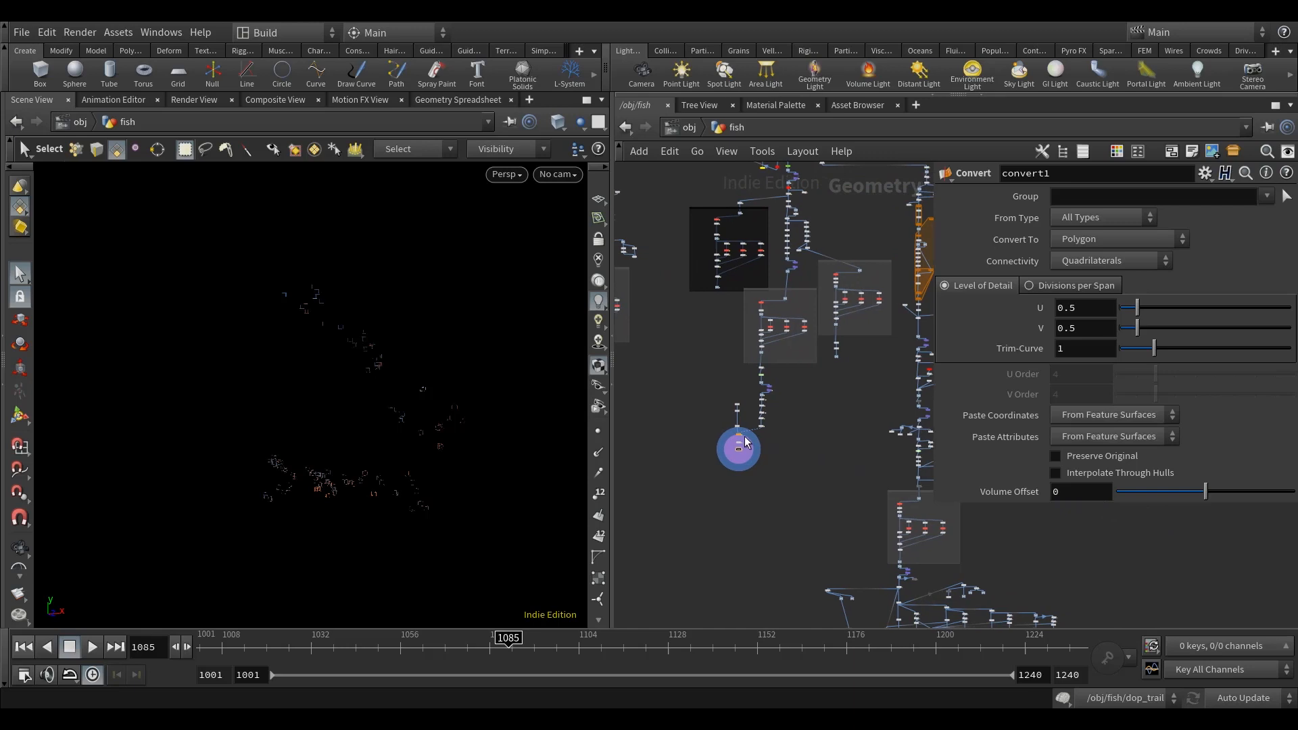
pyautogui.scroll(5, 745, 433)
pyautogui.moveTo(780, 488); pyautogui.dragTo(803, 459, button='middle')
pyautogui.press('alt')
pyautogui.press('s')
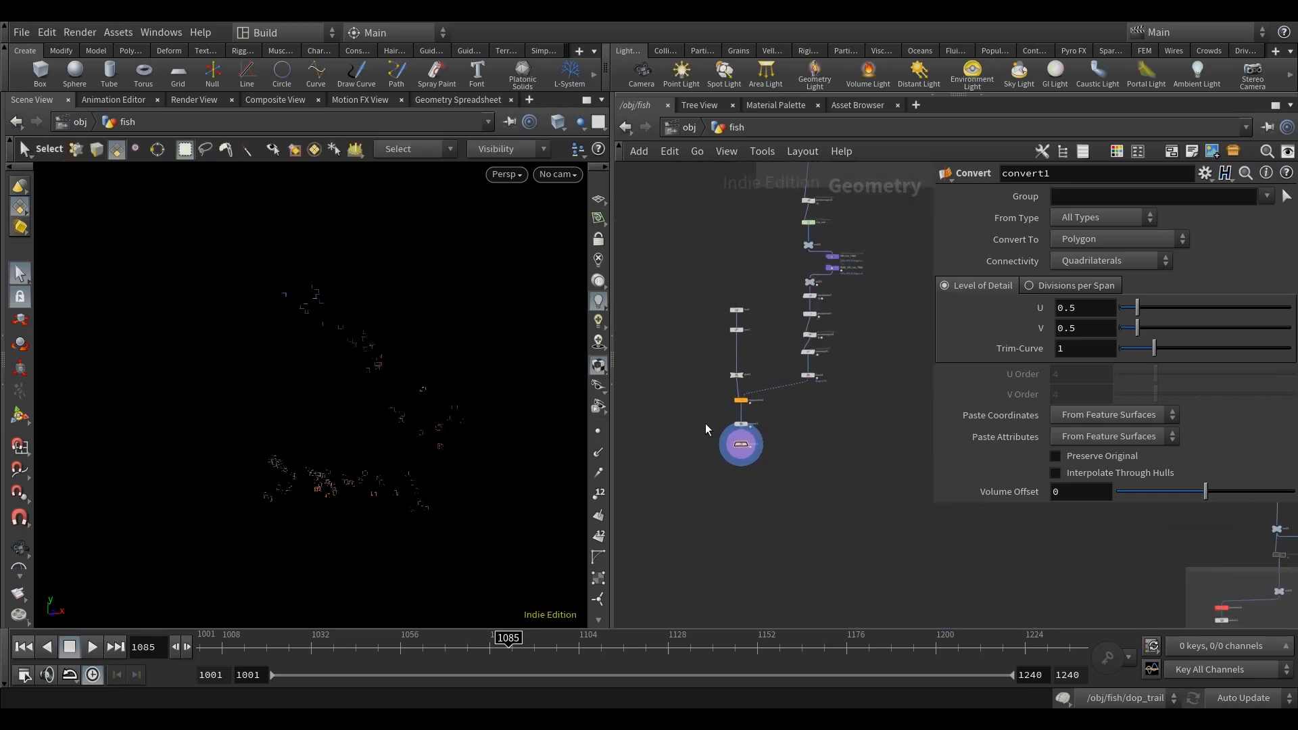
pyautogui.scroll(4, 808, 386)
pyautogui.middleClick(811, 364)
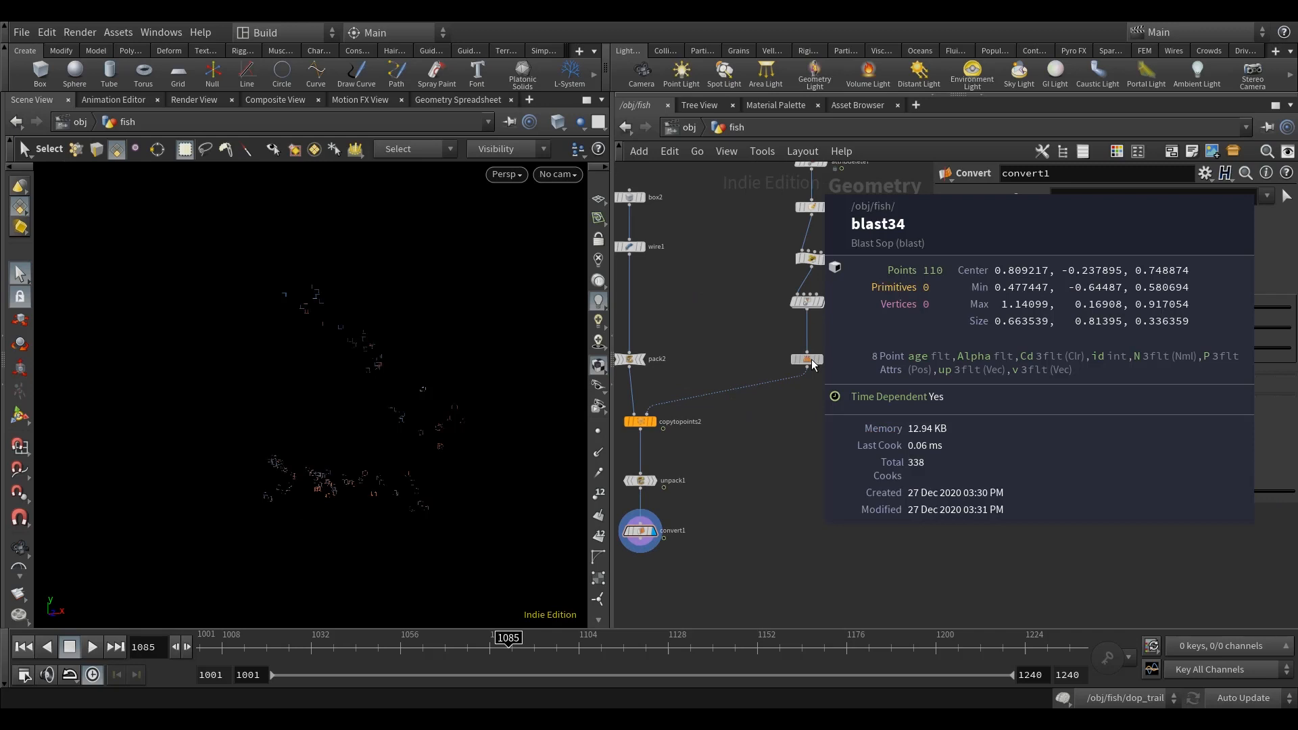
pyautogui.moveTo(828, 415); pyautogui.dragTo(885, 365, button='middle')
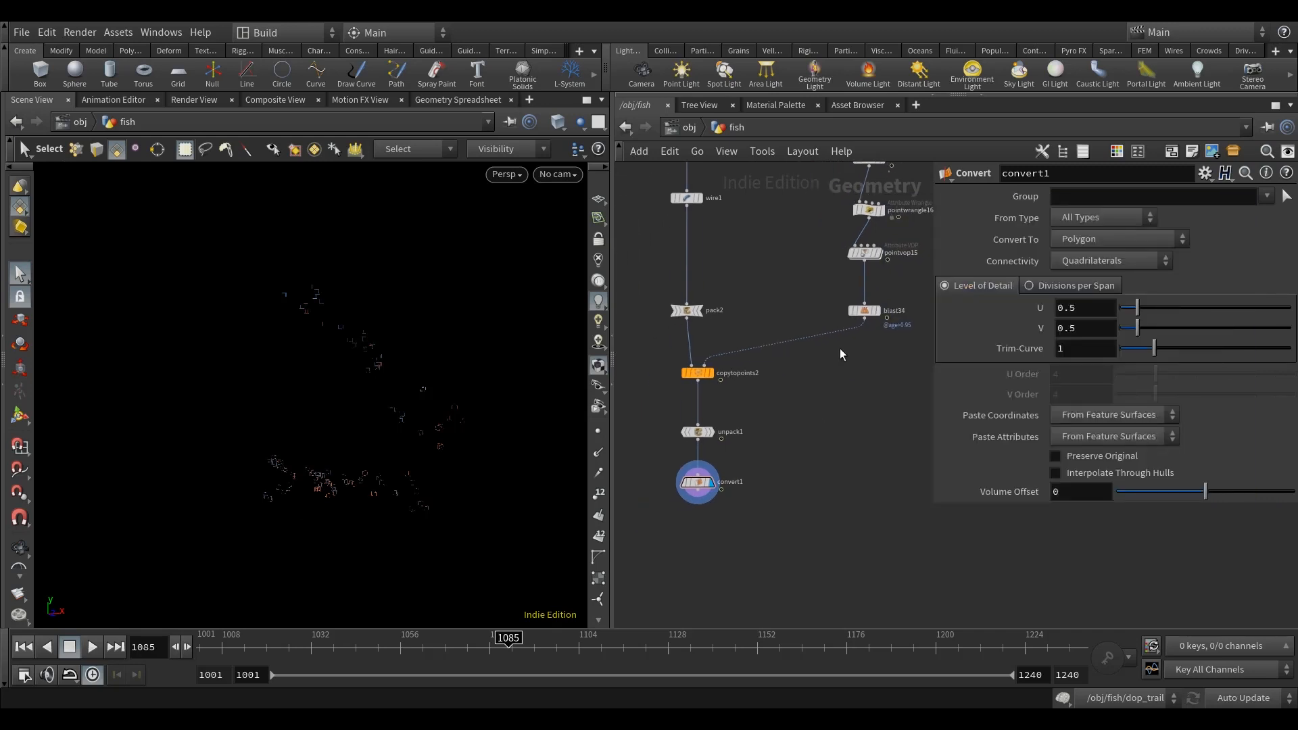
pyautogui.middleClick(702, 484)
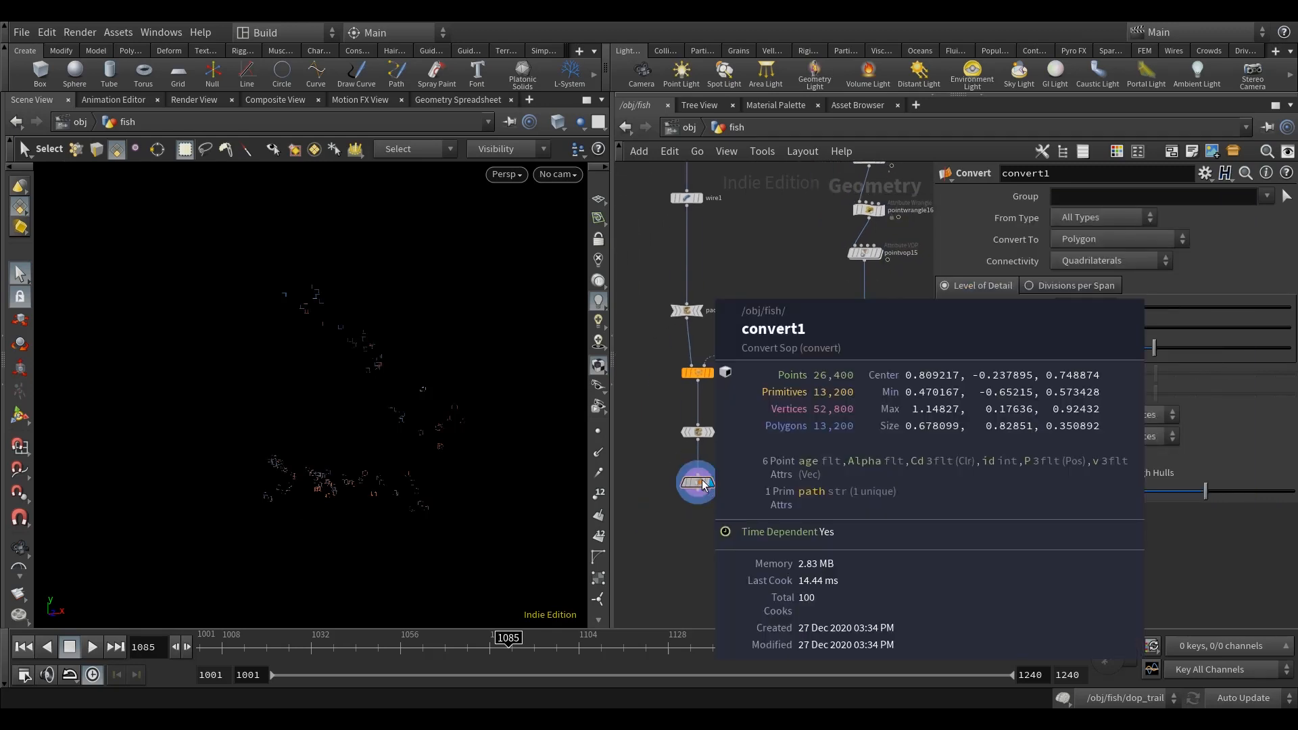
pyautogui.moveTo(423, 487)
pyautogui.mouseDown()
pyautogui.moveTo(502, 478)
pyautogui.moveTo(411, 482)
pyautogui.mouseUp()
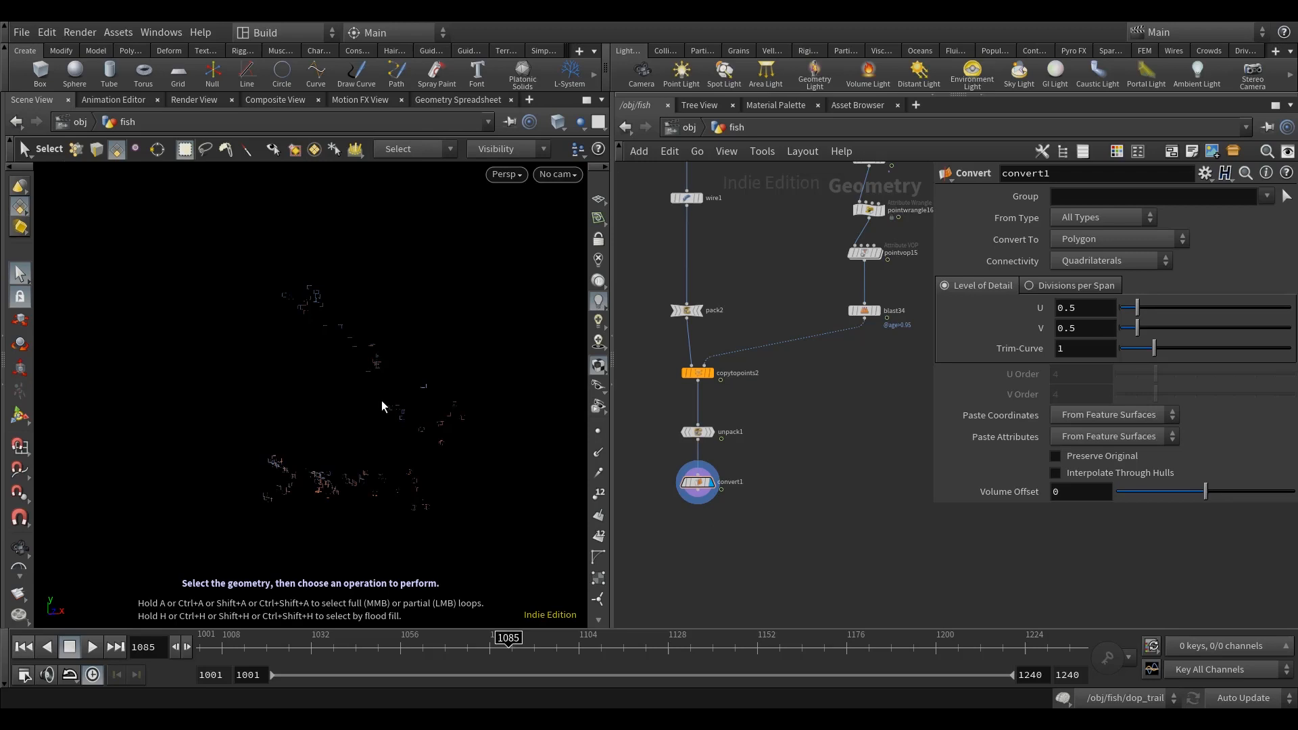
pyautogui.moveTo(420, 440); pyautogui.dragTo(406, 437)
pyautogui.scroll(5, 414, 425)
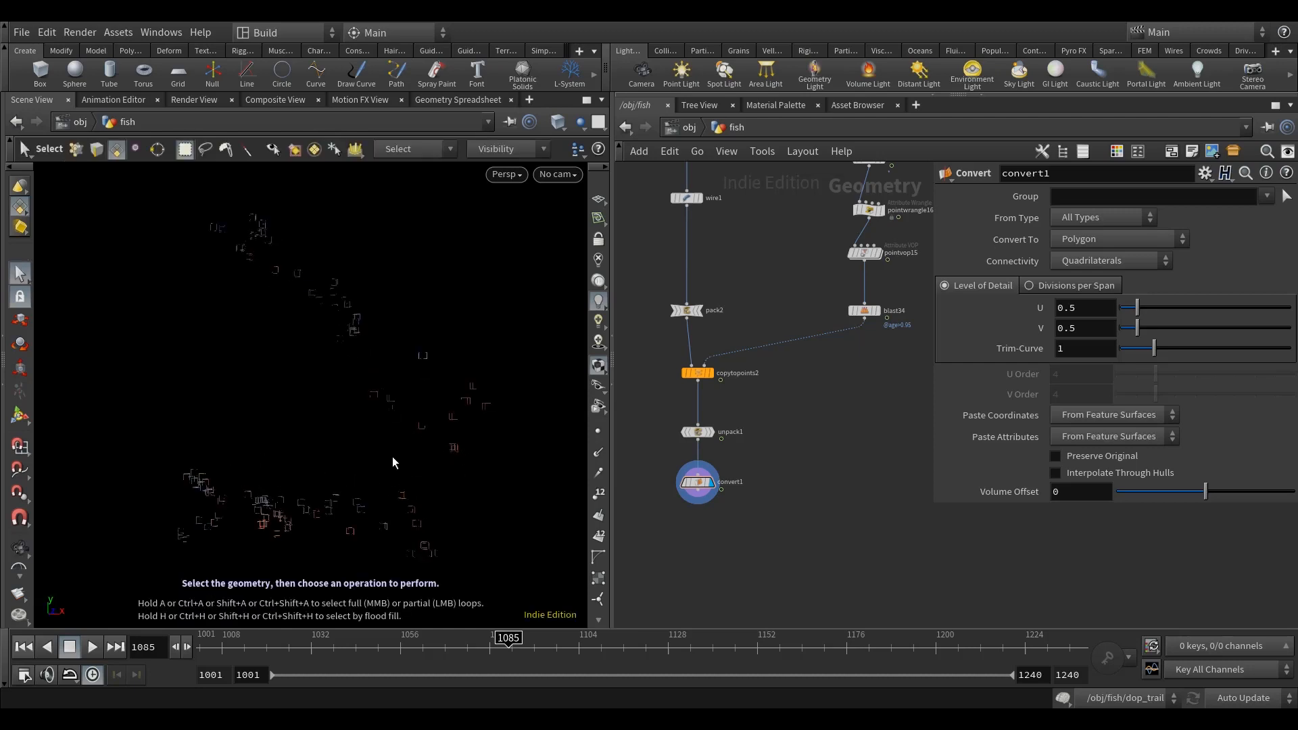
pyautogui.scroll(-3, 395, 457)
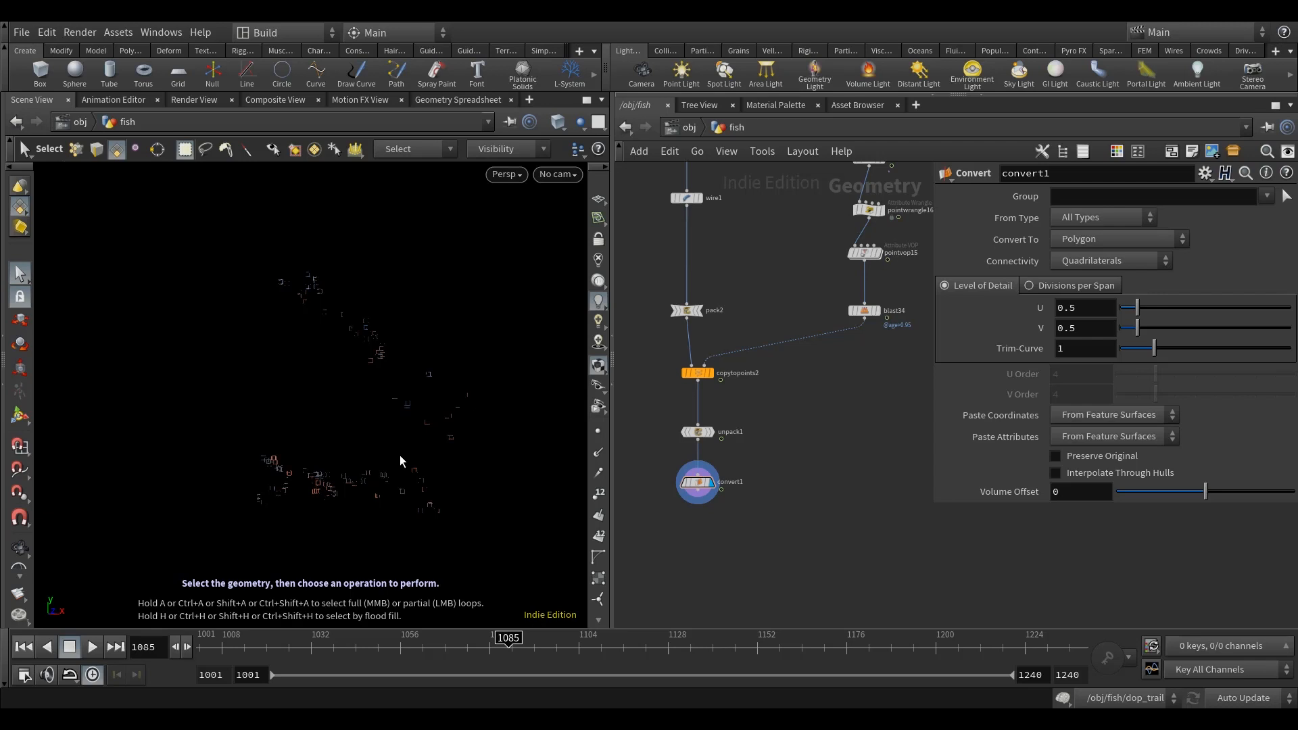
# Step: Go to the split19 branch of the fish network, remove an unneeded node there and display the branch's particles
pyautogui.moveTo(912, 324); pyautogui.dragTo(892, 503, button='middle')
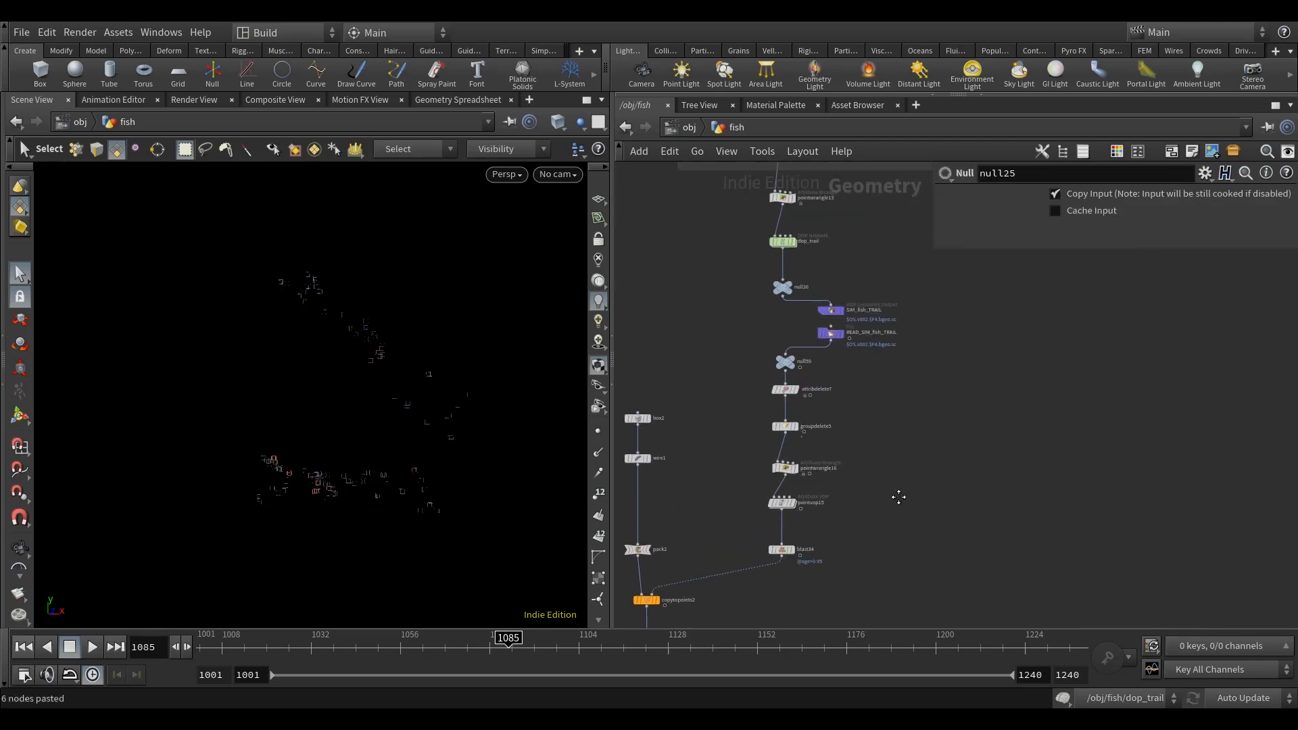
pyautogui.moveTo(933, 601); pyautogui.dragTo(717, 228)
pyautogui.moveTo(767, 602); pyautogui.dragTo(804, 236, button='middle')
pyautogui.scroll(-1, 806, 493)
pyautogui.keyDown('shift'); pyautogui.moveTo(804, 610); pyautogui.dragTo(692, 274); pyautogui.keyUp('shift')
pyautogui.hotkey('ctrl', 'x')
pyautogui.scroll(-4, 697, 280)
pyautogui.moveTo(782, 406); pyautogui.dragTo(678, 266, button='middle')
pyautogui.hotkey('ctrl', 'v')
pyautogui.scroll(3, 739, 396)
pyautogui.click(740, 327)
pyautogui.press('Delete')
pyautogui.moveTo(842, 272); pyautogui.dragTo(741, 393, button='middle')
pyautogui.scroll(5, 802, 330)
pyautogui.click(739, 272)
# Step: Change how particles are drawn in the viewport through the geometry display options
pyautogui.moveTo(287, 464)
pyautogui.keyDown('alt'); pyautogui.mouseDown()
pyautogui.moveTo(324, 433)
pyautogui.moveTo(291, 442)
pyautogui.mouseUp(); pyautogui.keyUp('alt')
pyautogui.press('d')
pyautogui.click(625, 203)
pyautogui.click(599, 392)
pyautogui.click(597, 391)
pyautogui.click(1063, 177)
pyautogui.moveTo(752, 427); pyautogui.dragTo(773, 423, button='middle')
pyautogui.press('Tab')
pyautogui.write('spl')
pyautogui.press('Return')
pyautogui.click(690, 354)
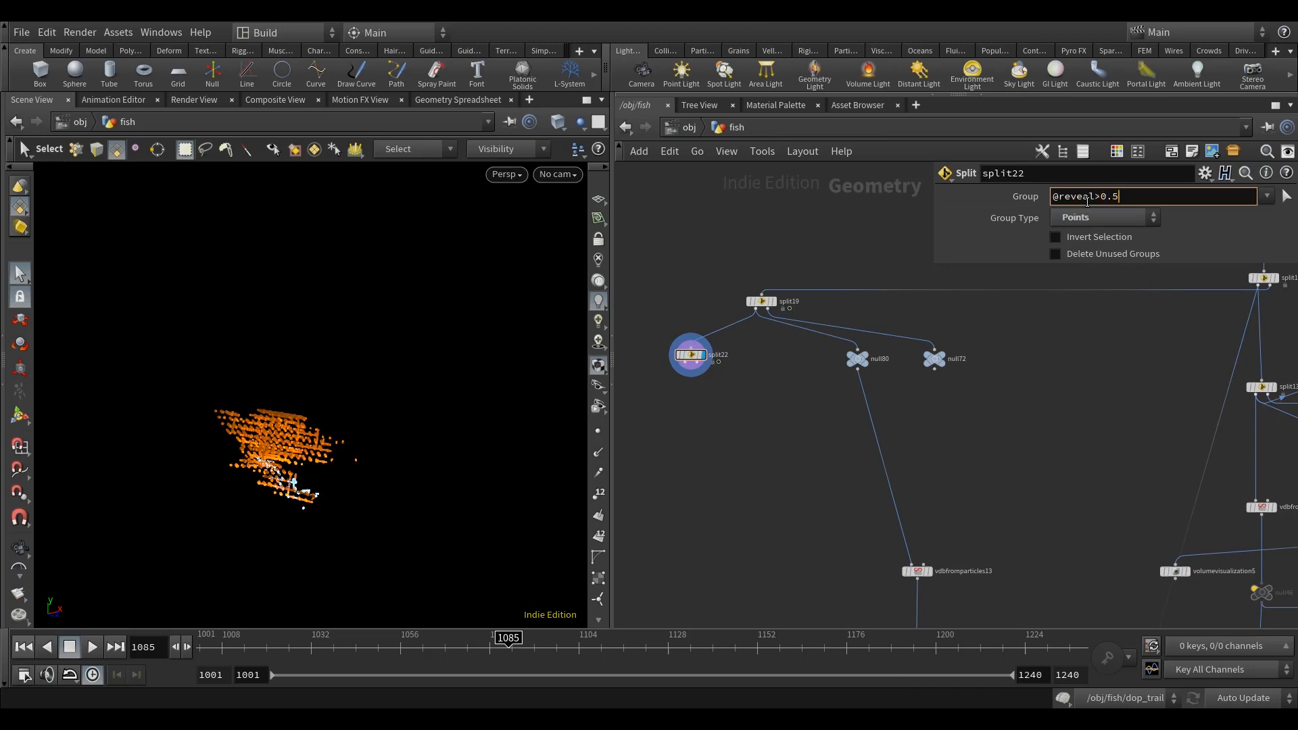
# Step: Add a Null node below each of the new Split's two outputs and display the first one
pyautogui.moveTo(792, 484); pyautogui.dragTo(813, 473, button='middle')
pyautogui.press('Tab')
pyautogui.write('null')
pyautogui.press('Return')
pyautogui.click(676, 395)
pyautogui.hotkey('ctrl', 'c')
pyautogui.hotkey('ctrl', 'v')
pyautogui.moveTo(784, 381)
pyautogui.mouseDown()
pyautogui.moveTo(719, 352)
pyautogui.moveTo(771, 384)
pyautogui.mouseUp()
pyautogui.moveTo(776, 464); pyautogui.dragTo(807, 435, button='middle')
pyautogui.scroll(3, 710, 350)
pyautogui.click(713, 340)
# Step: Add a Delete node below the first Null, connect it and display it
pyautogui.press('Tab')
pyautogui.write('d')
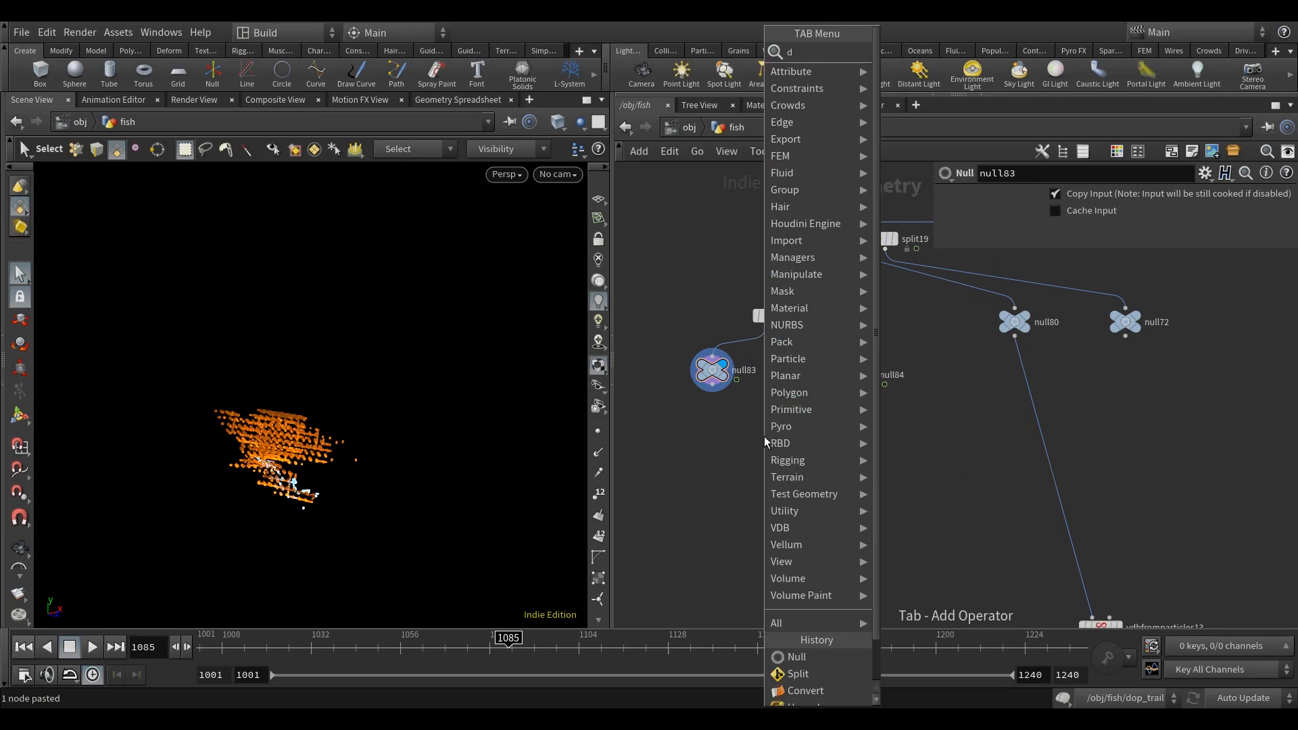
pyautogui.write('ele')
pyautogui.press('Return')
pyautogui.click(703, 454)
pyautogui.click(1115, 321)
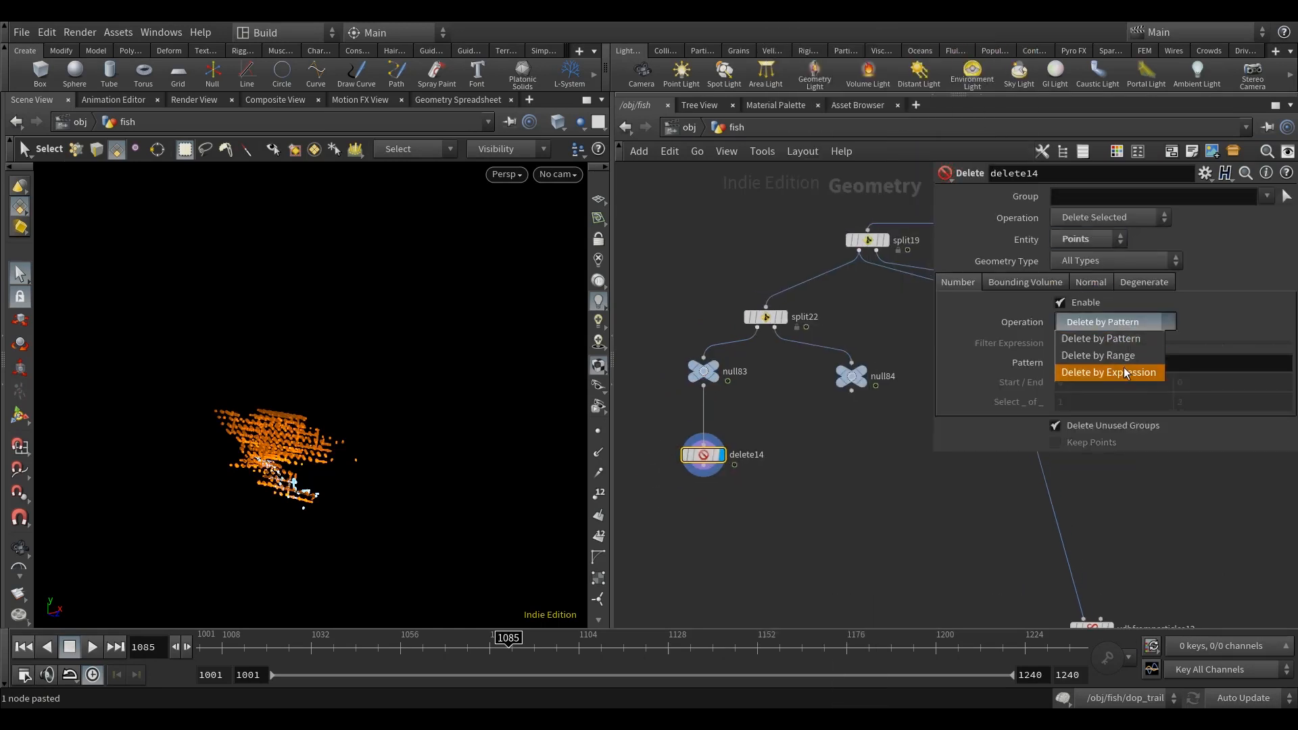
pyautogui.click(1121, 371)
pyautogui.click(1149, 343)
pyautogui.write('rand(@id*940.23+305.34)<0.02')
pyautogui.press('Return')
pyautogui.click(1110, 217)
pyautogui.click(1110, 234)
pyautogui.moveTo(764, 530); pyautogui.dragTo(841, 528, button='middle')
# Step: Refine the Delete node's filter expression, comparing its geometry information with the Null's and examining the thinned points
pyautogui.click(1218, 342)
pyautogui.write('0')
pyautogui.click(838, 534)
pyautogui.middleClick(685, 463)
pyautogui.click(670, 463)
pyautogui.middleClick(688, 380)
pyautogui.moveTo(852, 473); pyautogui.dragTo(859, 471, button='middle')
pyautogui.doubleClick(1093, 345)
pyautogui.write('o')
pyautogui.click(677, 461)
pyautogui.keyDown('alt'); pyautogui.moveTo(337, 491); pyautogui.dragTo(365, 486); pyautogui.keyUp('alt')
# Step: Add a Time Shift node below the Delete node, connect it and display it
pyautogui.moveTo(823, 519); pyautogui.dragTo(800, 477, button='middle')
pyautogui.press('Tab')
pyautogui.write('time')
pyautogui.press('Down')
pyautogui.press('Return')
pyautogui.click(677, 471)
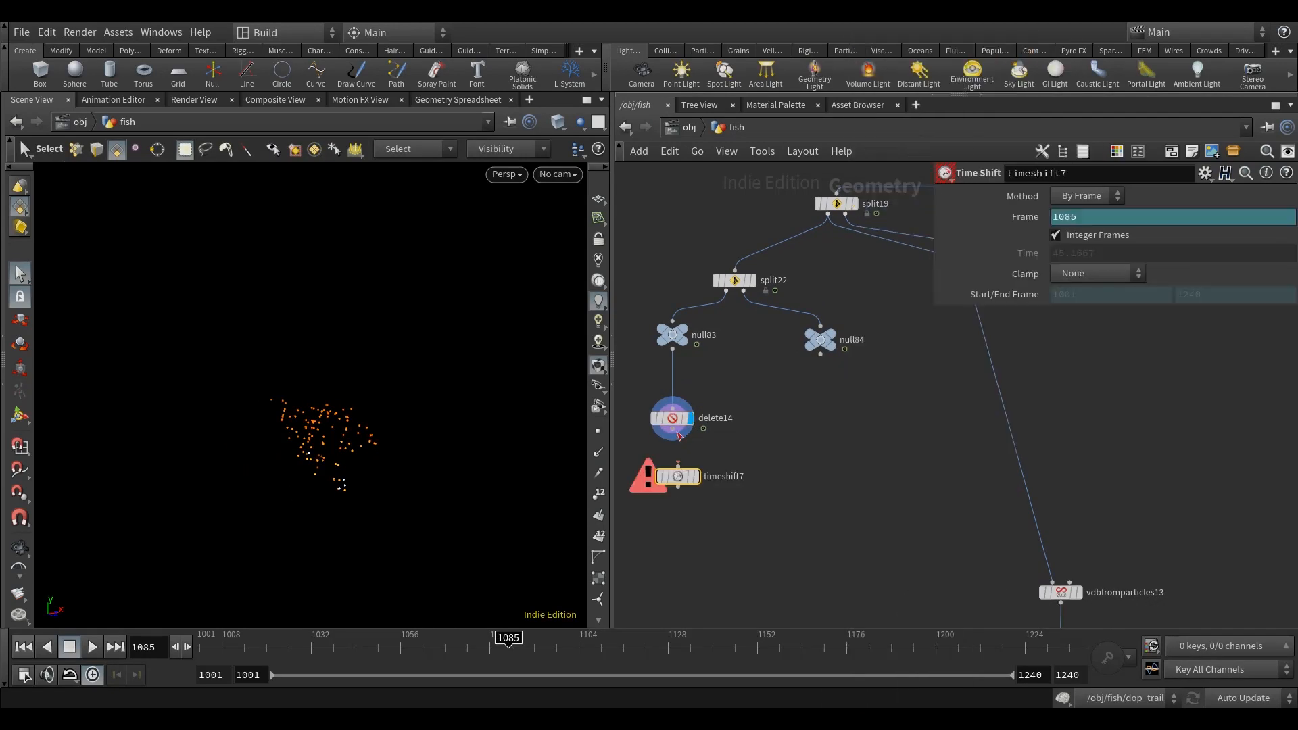
pyautogui.moveTo(838, 413); pyautogui.dragTo(837, 414, button='middle')
# Step: Set the Time Shift's frame to $FF+4 and turn off integer frames
pyautogui.click(1094, 220)
pyautogui.click(1083, 235)
pyautogui.click(1088, 273)
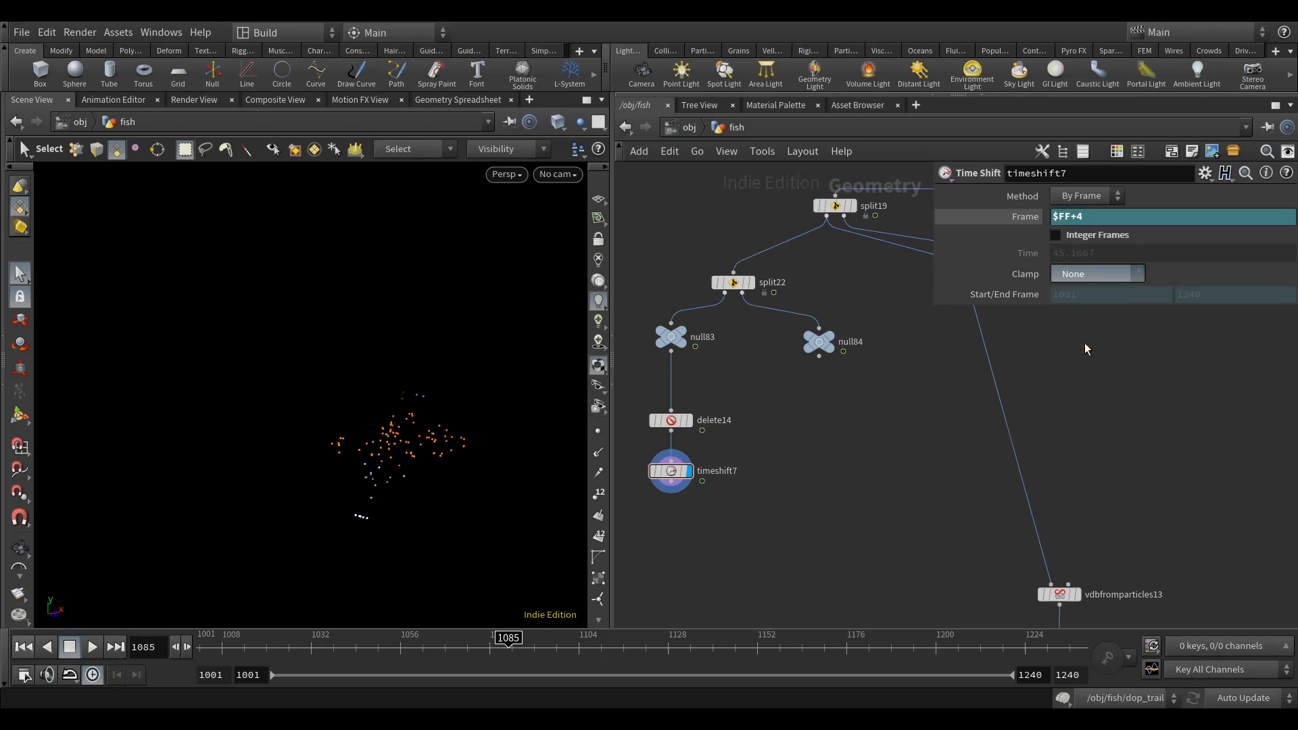
pyautogui.click(1083, 345)
# Step: Connect the Time Shift node to the first input of the dop_trail1 network and return the timeline to frame 1001
pyautogui.moveTo(855, 483); pyautogui.dragTo(869, 469, button='middle')
pyautogui.scroll(-3, 869, 466)
pyautogui.moveTo(813, 513); pyautogui.dragTo(865, 352, button='middle')
pyautogui.moveTo(833, 473); pyautogui.dragTo(851, 439, button='middle')
pyautogui.scroll(2, 833, 351)
pyautogui.click(916, 211)
pyautogui.click(687, 498)
pyautogui.scroll(-3, 703, 493)
pyautogui.moveTo(924, 464); pyautogui.dragTo(797, 294)
pyautogui.moveTo(851, 310); pyautogui.dragTo(695, 388)
pyautogui.hotkey('ctrl', 'Up')
pyautogui.scroll(3, 689, 506)
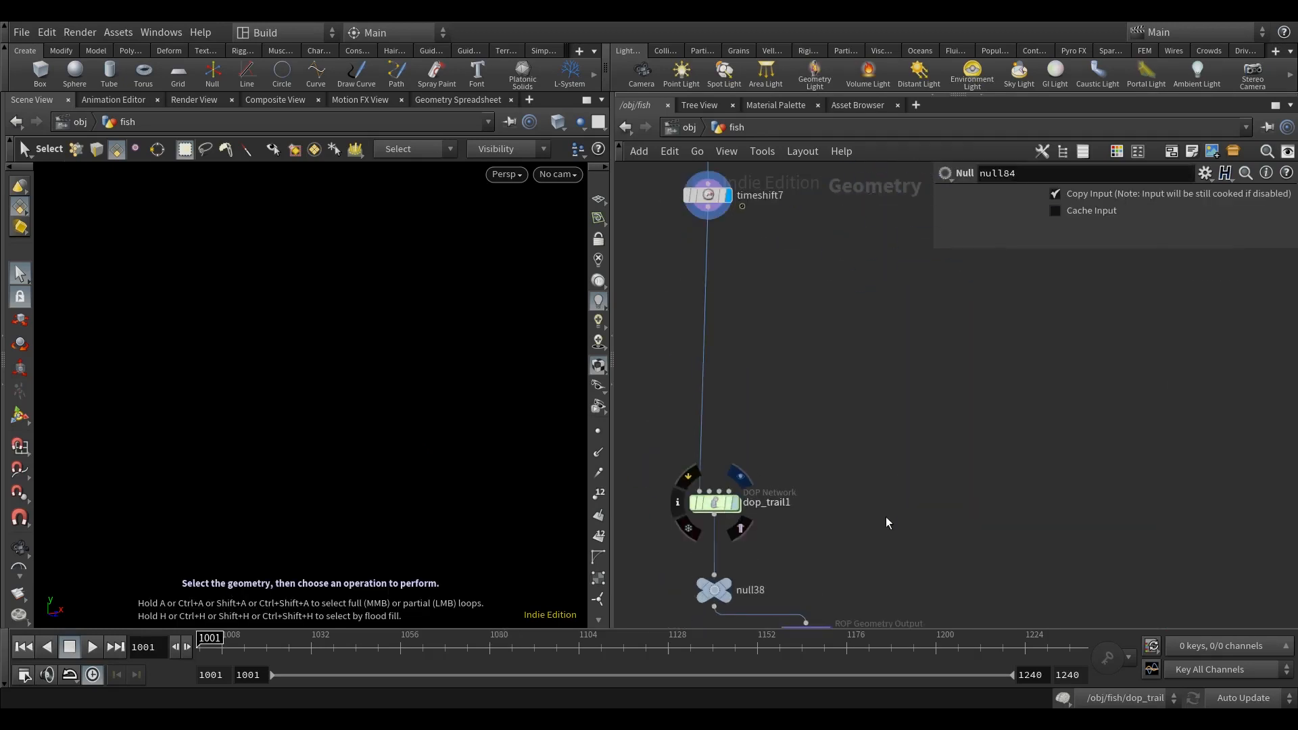
# Step: Rename the dop_trail1 network to dop_reveal after checking inside it
pyautogui.doubleClick(711, 498)
pyautogui.click(626, 127)
pyautogui.click(764, 486)
pyautogui.moveTo(764, 486); pyautogui.dragTo(849, 496)
pyautogui.write('reveal')
pyautogui.press('Return')
# Step: Enter the dop_reveal network and set popforce1's Y force to 1
pyautogui.doubleClick(708, 484)
pyautogui.moveTo(1260, 407); pyautogui.dragTo(956, 477, button='middle')
pyautogui.click(730, 407)
pyautogui.moveTo(884, 458); pyautogui.dragTo(907, 443, button='middle')
pyautogui.click(773, 280)
pyautogui.moveTo(824, 317); pyautogui.dragTo(805, 319, button='middle')
pyautogui.keyDown('ctrl'); pyautogui.middleClick(988, 303); pyautogui.keyUp('ctrl')
pyautogui.moveTo(910, 499); pyautogui.dragTo(882, 488, button='middle')
pyautogui.click(754, 335)
pyautogui.doubleClick(1175, 254)
pyautogui.write('1')
# Step: Set popforce1's noise amplitude to 1.5 and reset its noise offset to 0
pyautogui.click(885, 492)
pyautogui.write('1.5')
pyautogui.press('Return')
pyautogui.rightClick(1032, 475)
pyautogui.click(1066, 610)
pyautogui.rightClick(1034, 473)
pyautogui.click(1065, 610)
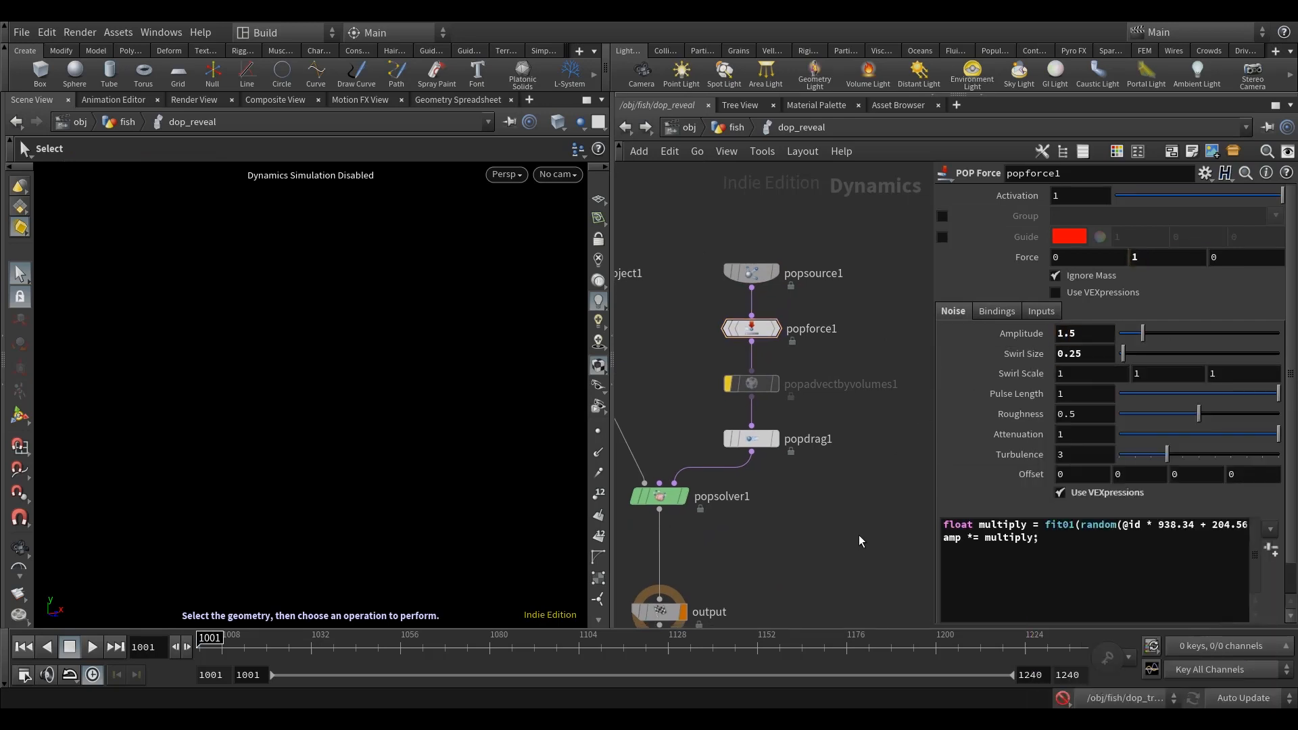
pyautogui.scroll(-1, 955, 495)
pyautogui.moveTo(934, 490); pyautogui.dragTo(755, 497)
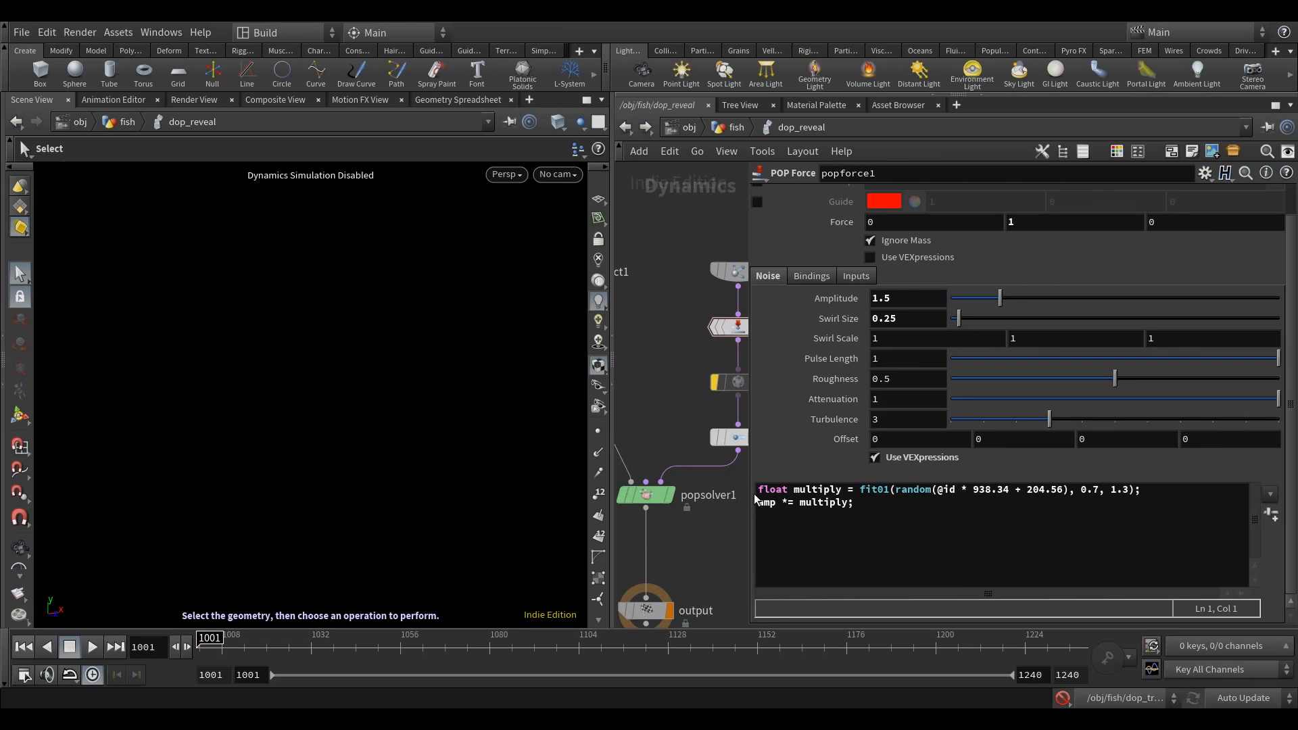
pyautogui.moveTo(612, 382); pyautogui.dragTo(529, 372)
pyautogui.moveTo(620, 354); pyautogui.dragTo(585, 351, button='middle')
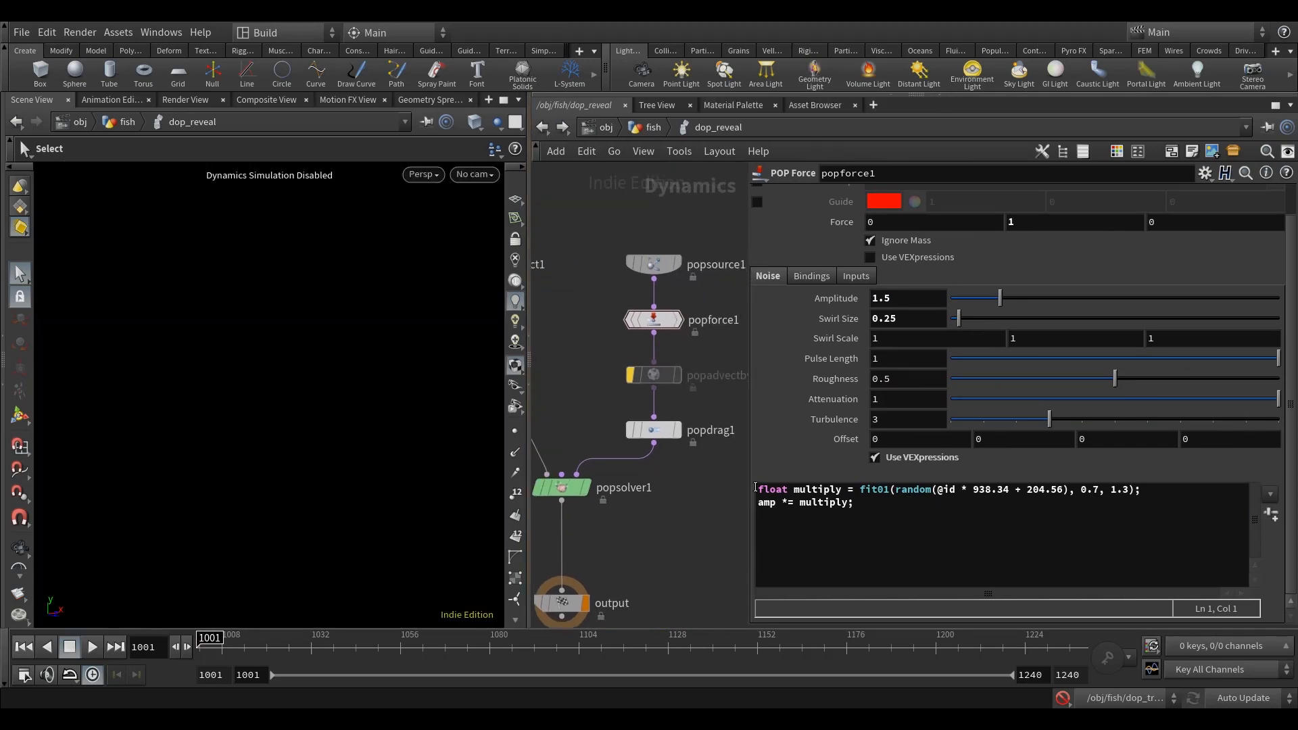
pyautogui.click(758, 490)
pyautogui.write('//')
pyautogui.click(758, 503)
pyautogui.write('//')
pyautogui.click(883, 506)
pyautogui.press('Return')
pyautogui.press('Return')
pyautogui.write('force *= fit(@age, 0, 5/24')
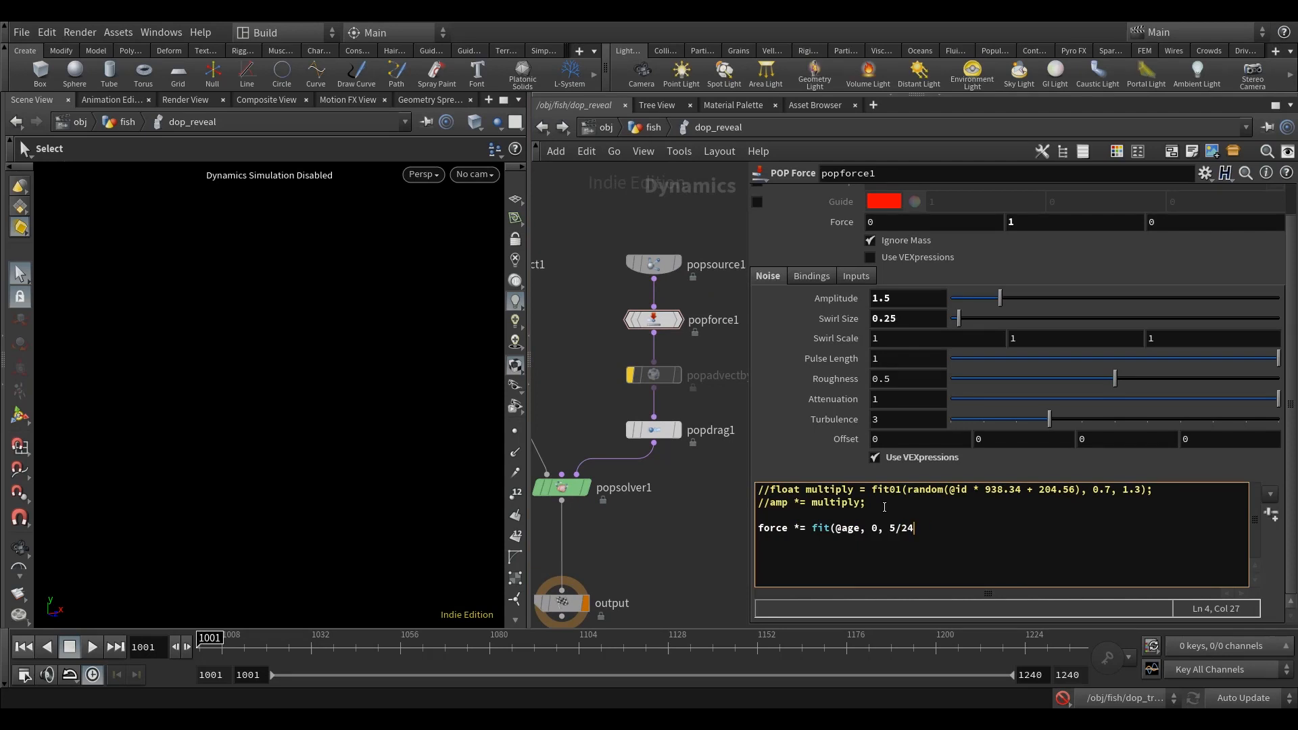
# Step: Return to the fish network and display null38 below dop_reveal
pyautogui.moveTo(696, 562); pyautogui.dragTo(687, 543, button='middle')
pyautogui.moveTo(529, 527); pyautogui.dragTo(444, 524)
pyautogui.moveTo(689, 513); pyautogui.dragTo(596, 356, button='middle')
pyautogui.press('u')
pyautogui.scroll(-3, 727, 517)
pyautogui.scroll(3, 576, 445)
pyautogui.click(553, 367)
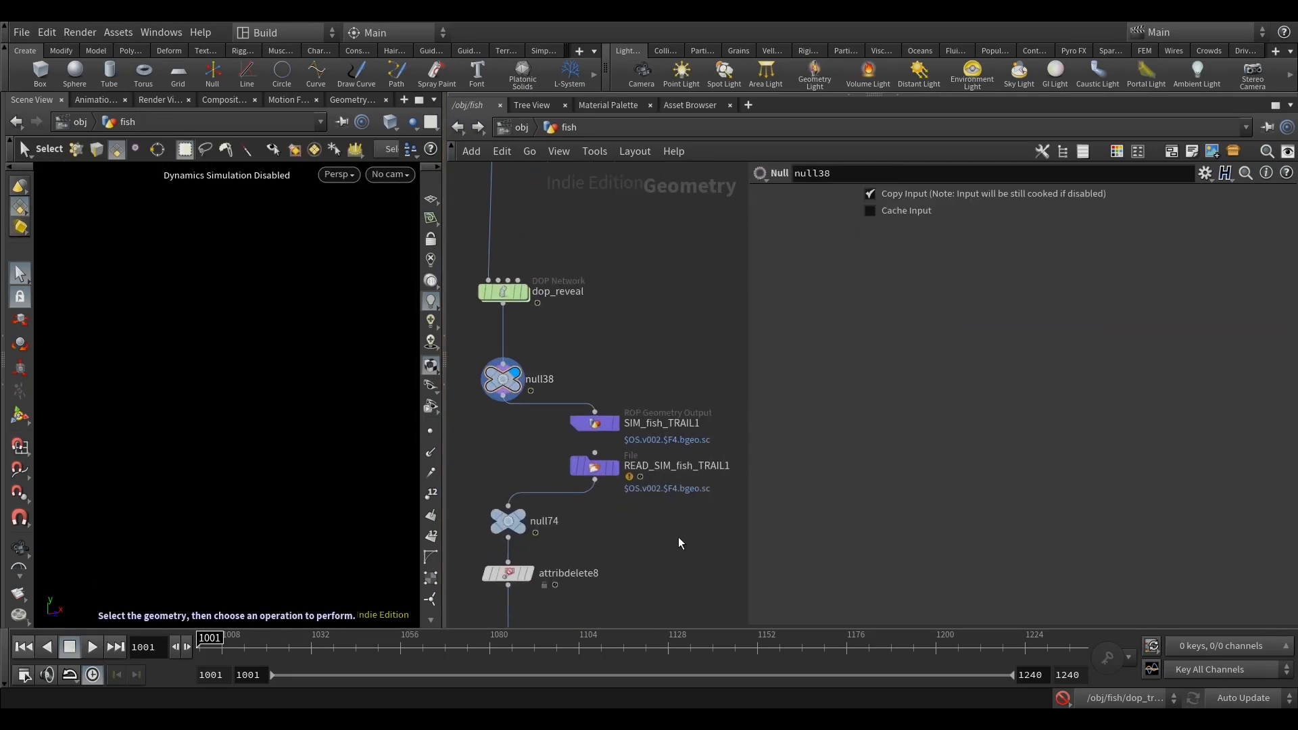
# Step: Rename the geometry output node to SIM_fish_REVEAL and the File node to READ_SIM_fish_REVEAL
pyautogui.scroll(2, 661, 545)
pyautogui.moveTo(660, 400); pyautogui.dragTo(740, 401)
pyautogui.write('REVEAL')
pyautogui.press('Return')
pyautogui.click(716, 452)
pyautogui.moveTo(701, 451); pyautogui.dragTo(762, 447)
pyautogui.write('REVEAL')
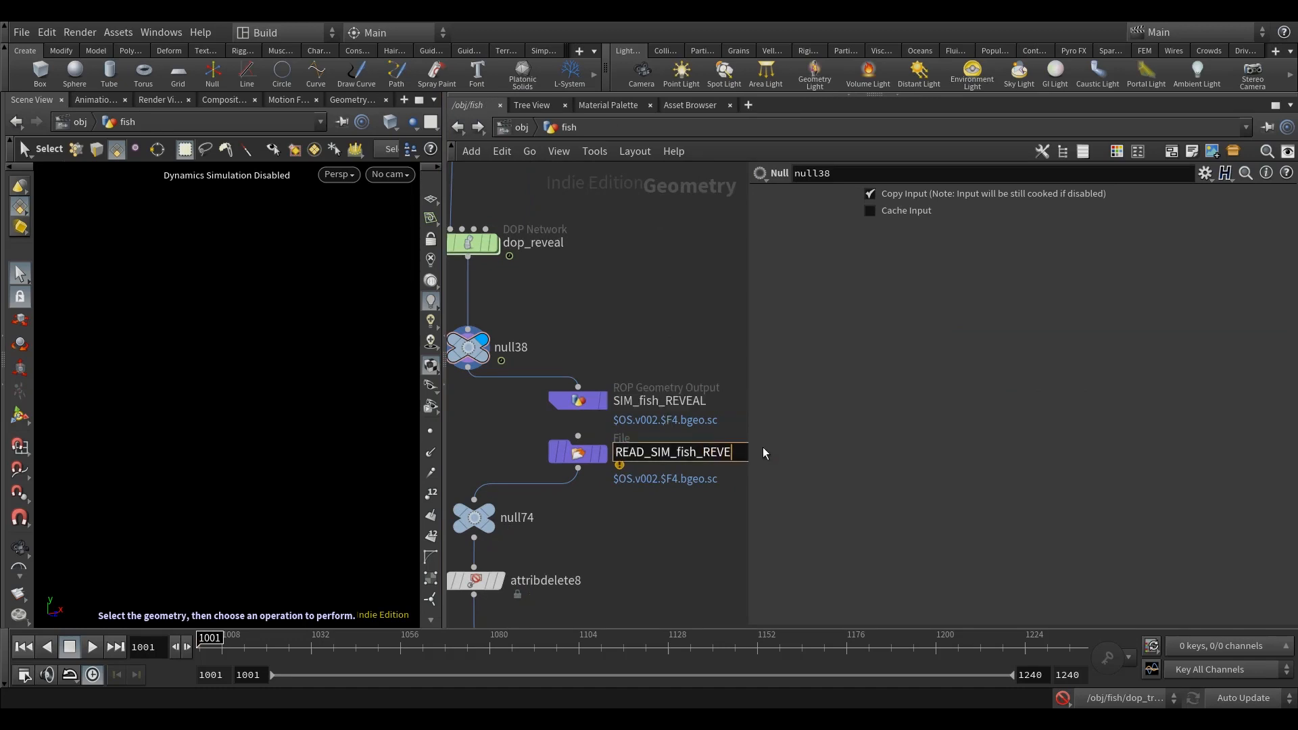
pyautogui.press('Return')
# Step: Copy a Group Delete node and paste it into the chain below attribdelete8
pyautogui.moveTo(632, 624); pyautogui.dragTo(648, 295, button='middle')
pyautogui.click(540, 361)
pyautogui.click(565, 351)
pyautogui.scroll(-3, 723, 325)
pyautogui.moveTo(723, 325); pyautogui.dragTo(660, 202, button='middle')
pyautogui.click(521, 282)
pyautogui.hotkey('ctrl', 'c')
pyautogui.moveTo(660, 436); pyautogui.dragTo(540, 355)
pyautogui.moveTo(583, 371); pyautogui.dragTo(583, 406)
pyautogui.hotkey('ctrl', 'v')
# Step: Update the values of the nodes below the pasted Group Delete down to pointvop18, entering 83, 72, 1 and 2
pyautogui.moveTo(643, 342); pyautogui.dragTo(642, 359, button='middle')
pyautogui.moveTo(955, 343); pyautogui.dragTo(985, 344)
pyautogui.write('83')
pyautogui.press('Return')
pyautogui.write('72')
pyautogui.press('Return')
pyautogui.moveTo(677, 347); pyautogui.dragTo(679, 353, button='middle')
pyautogui.moveTo(1064, 343); pyautogui.dragTo(1045, 345)
pyautogui.write('1')
pyautogui.press('Return')
pyautogui.scroll(1, 639, 338)
pyautogui.click(588, 499)
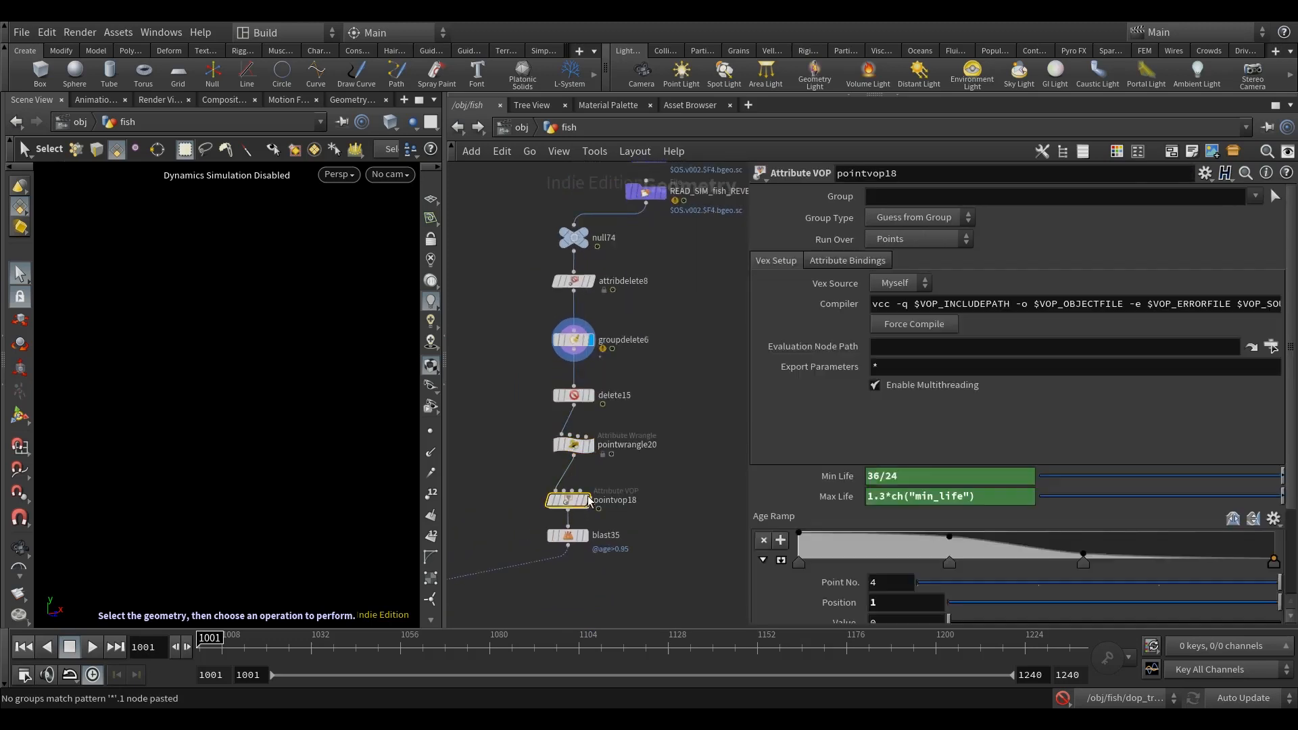
pyautogui.write('2')
pyautogui.press('Return')
# Step: Insert a Group Delete node that removes all groups (*) below attribdelete9 and display it
pyautogui.scroll(-3, 1013, 406)
pyautogui.scroll(-3, 654, 562)
pyautogui.moveTo(572, 621); pyautogui.dragTo(635, 369, button='middle')
pyautogui.scroll(2, 658, 481)
pyautogui.click(516, 563)
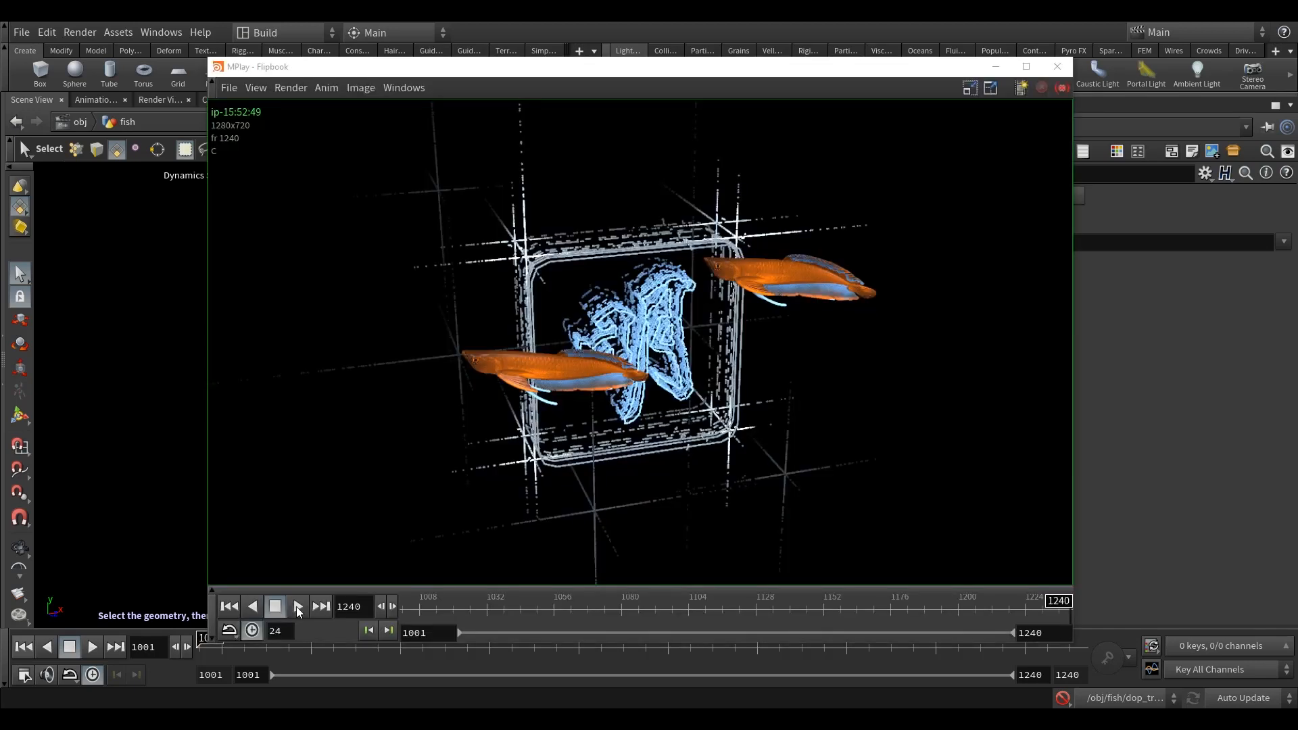
# Step: Create a second image network beside texture in the compositing context and name it comp
pyautogui.click(299, 606)
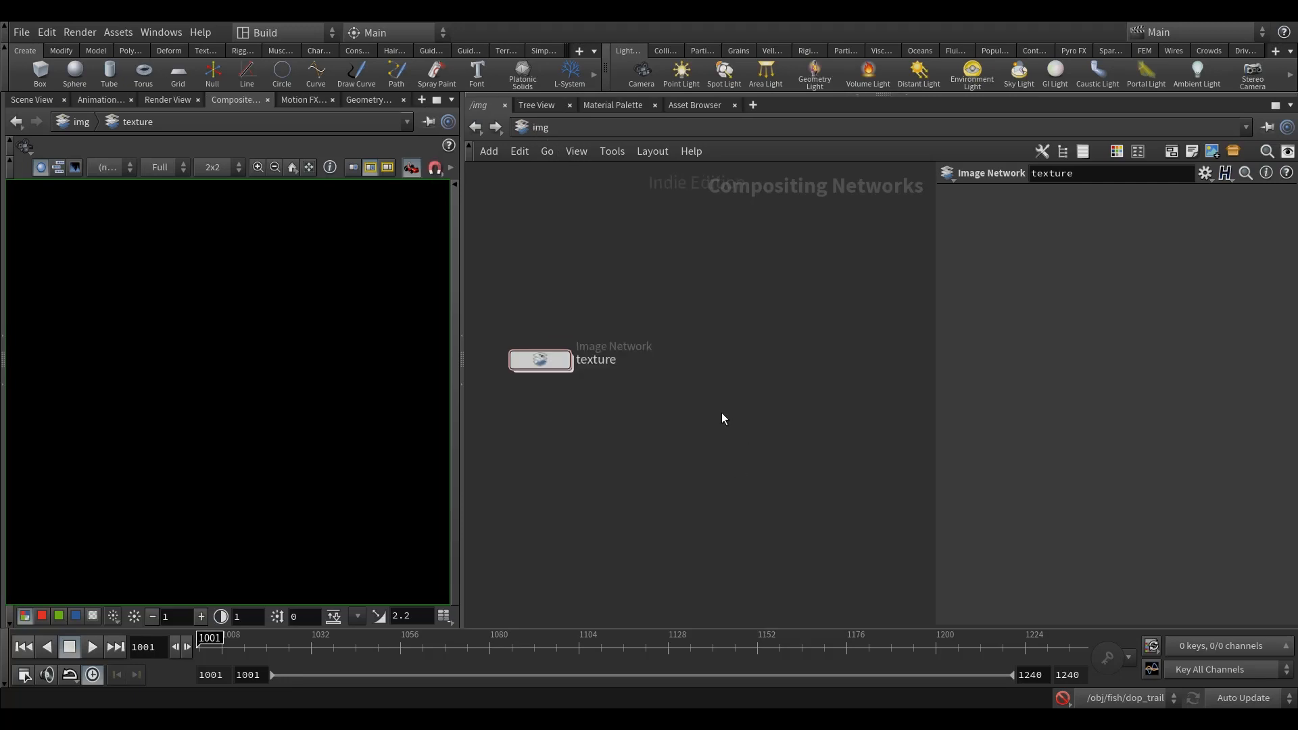
pyautogui.press('Tab')
pyautogui.click(771, 519)
pyautogui.click(719, 358)
pyautogui.doubleClick(776, 361)
pyautogui.doubleClick(778, 359)
pyautogui.write('comp')
pyautogui.press('Return')
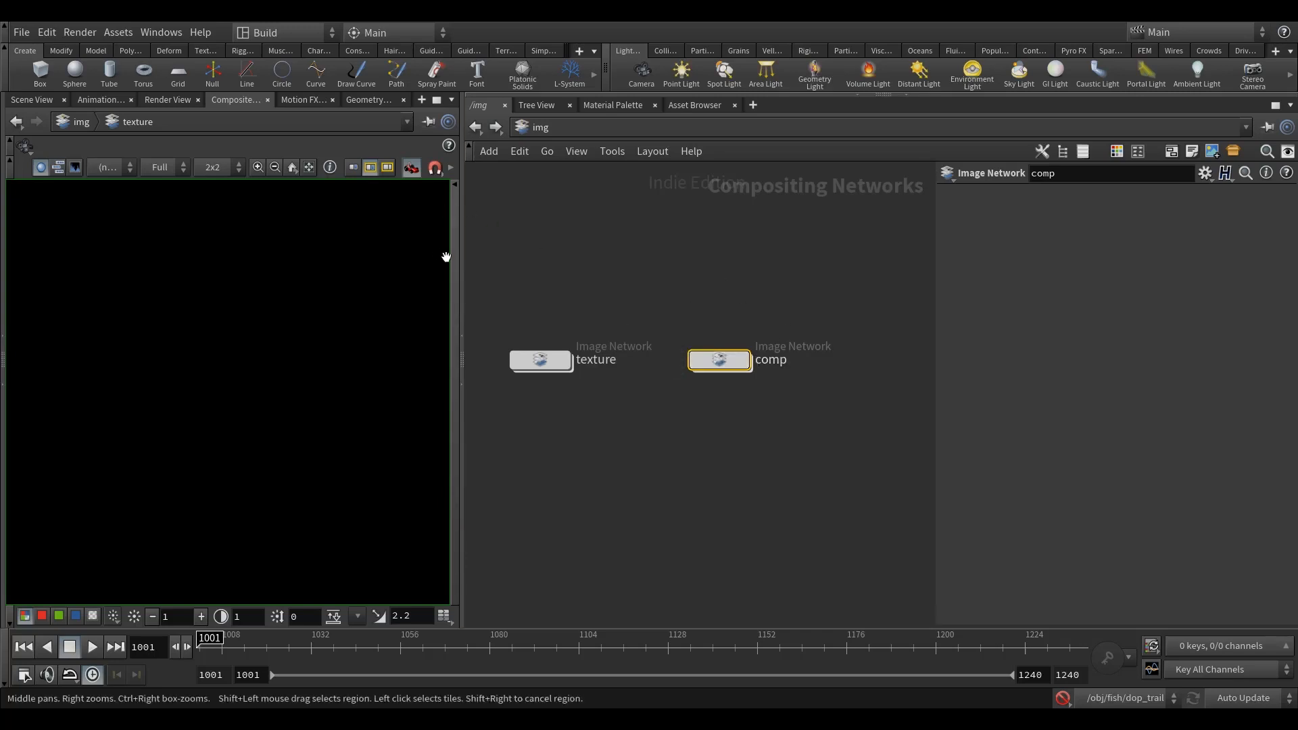
# Step: Enter the comp network and add a File node
pyautogui.scroll(2, 784, 377)
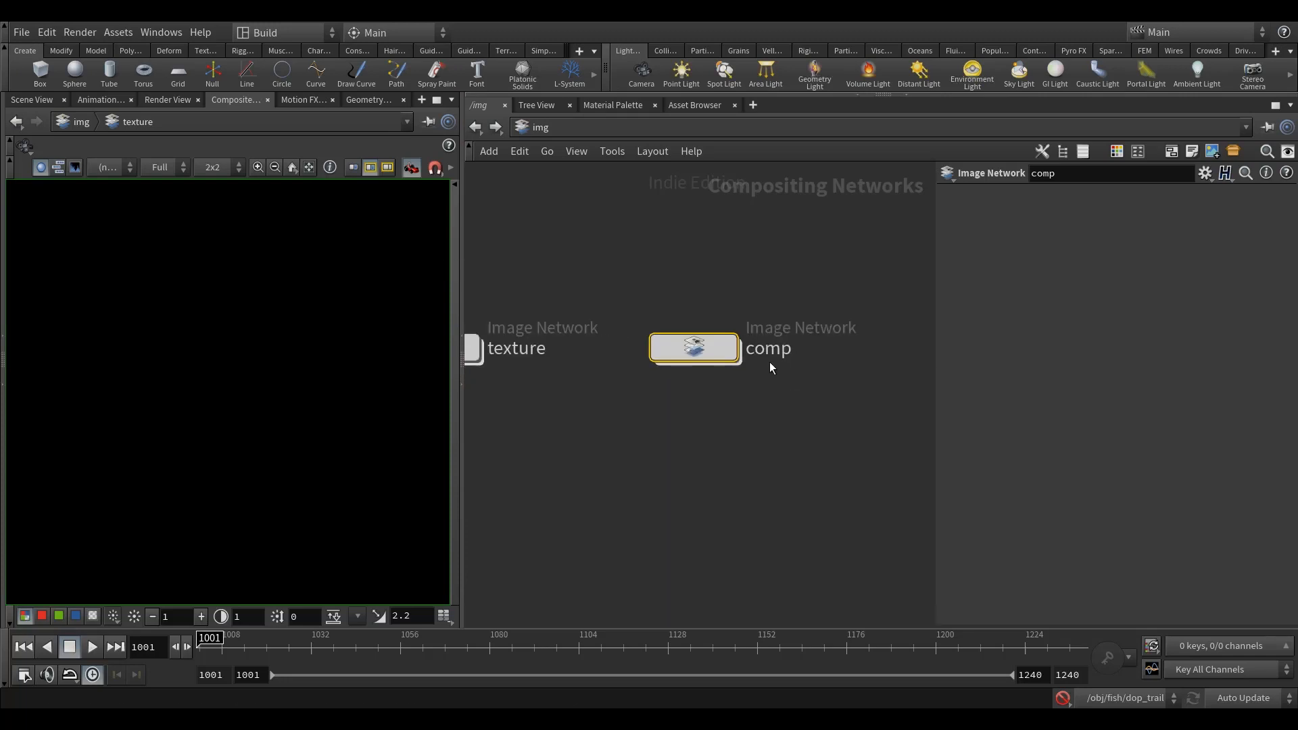
pyautogui.doubleClick(719, 359)
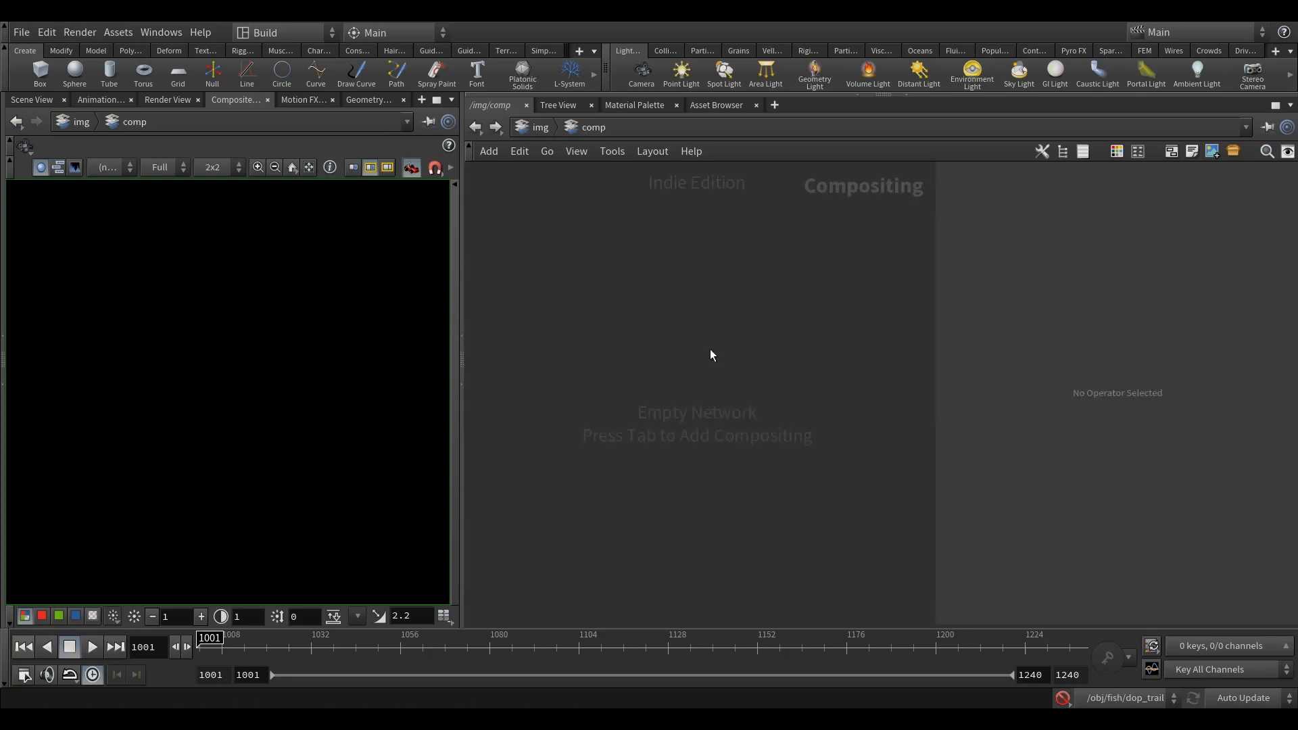
pyautogui.press('Tab')
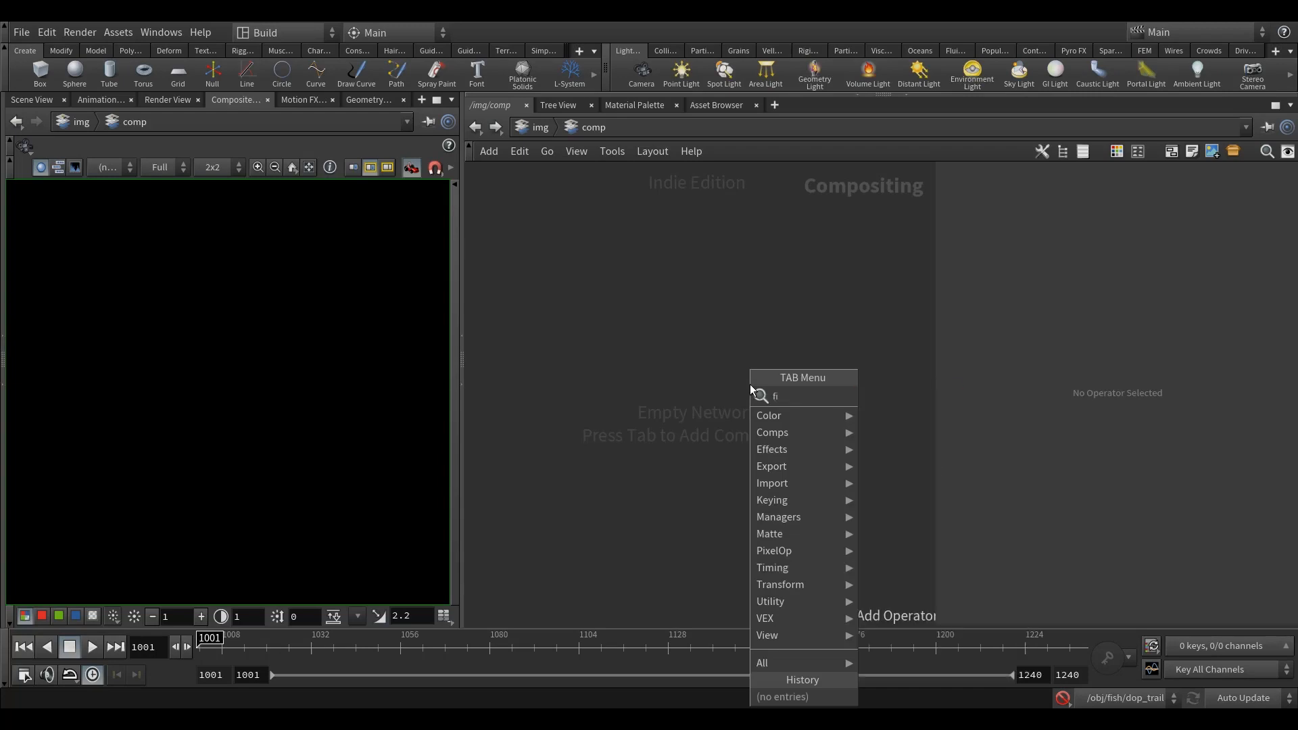
pyautogui.write('file')
pyautogui.click(916, 399)
pyautogui.click(804, 319)
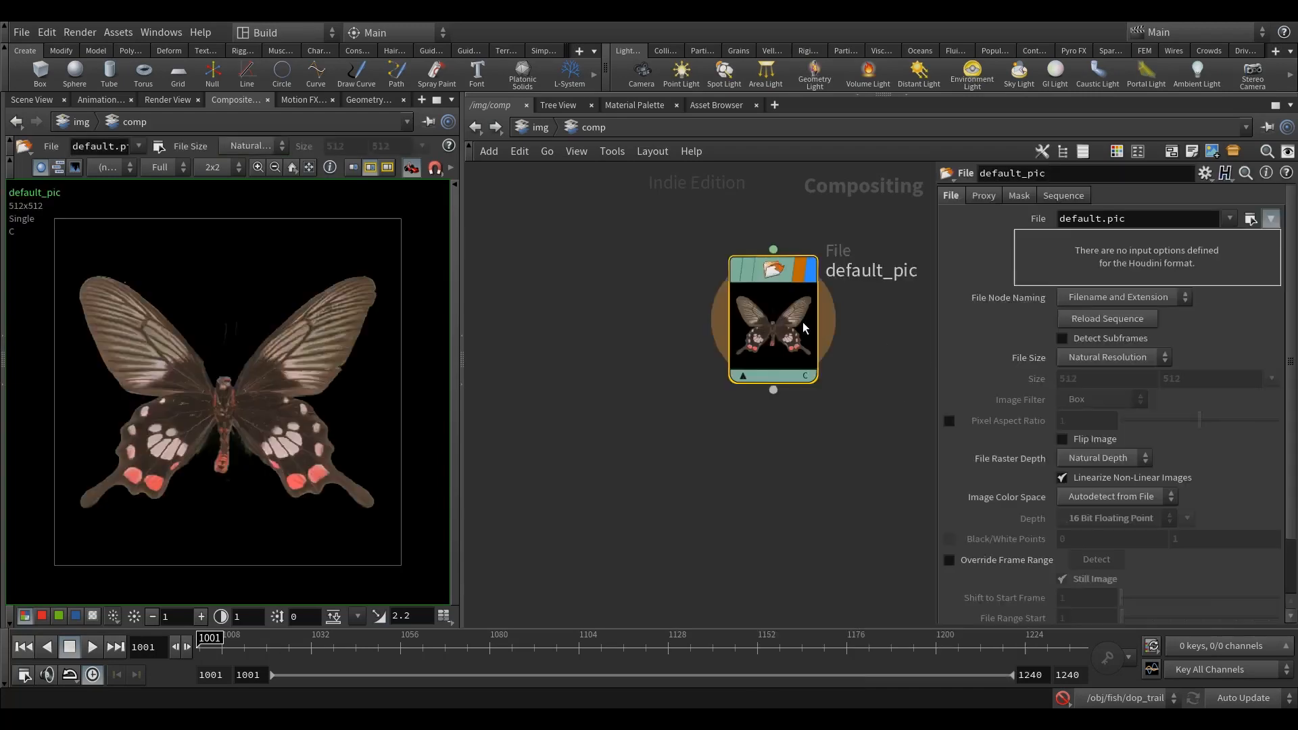
pyautogui.moveTo(740, 330)
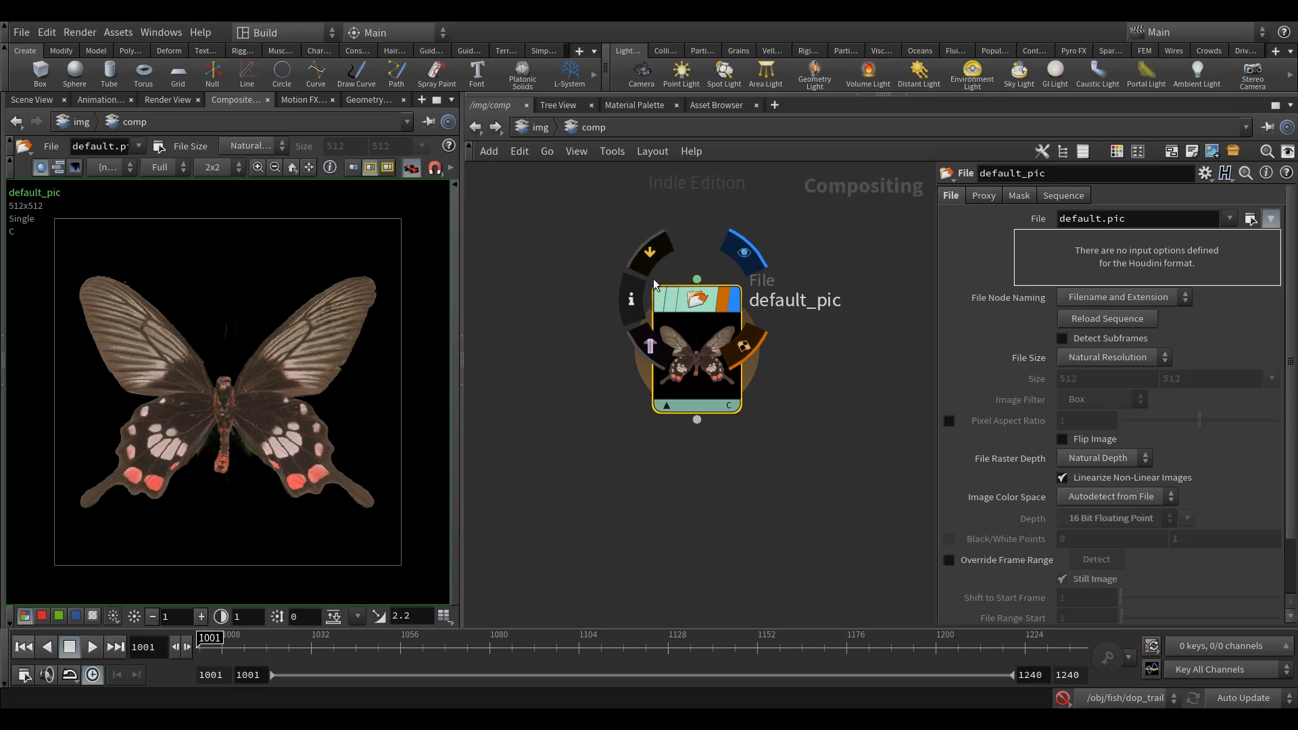
# Step: Open the File node's image chooser, browse to $JOB/render and reverse the folder sort by name
pyautogui.click(1249, 219)
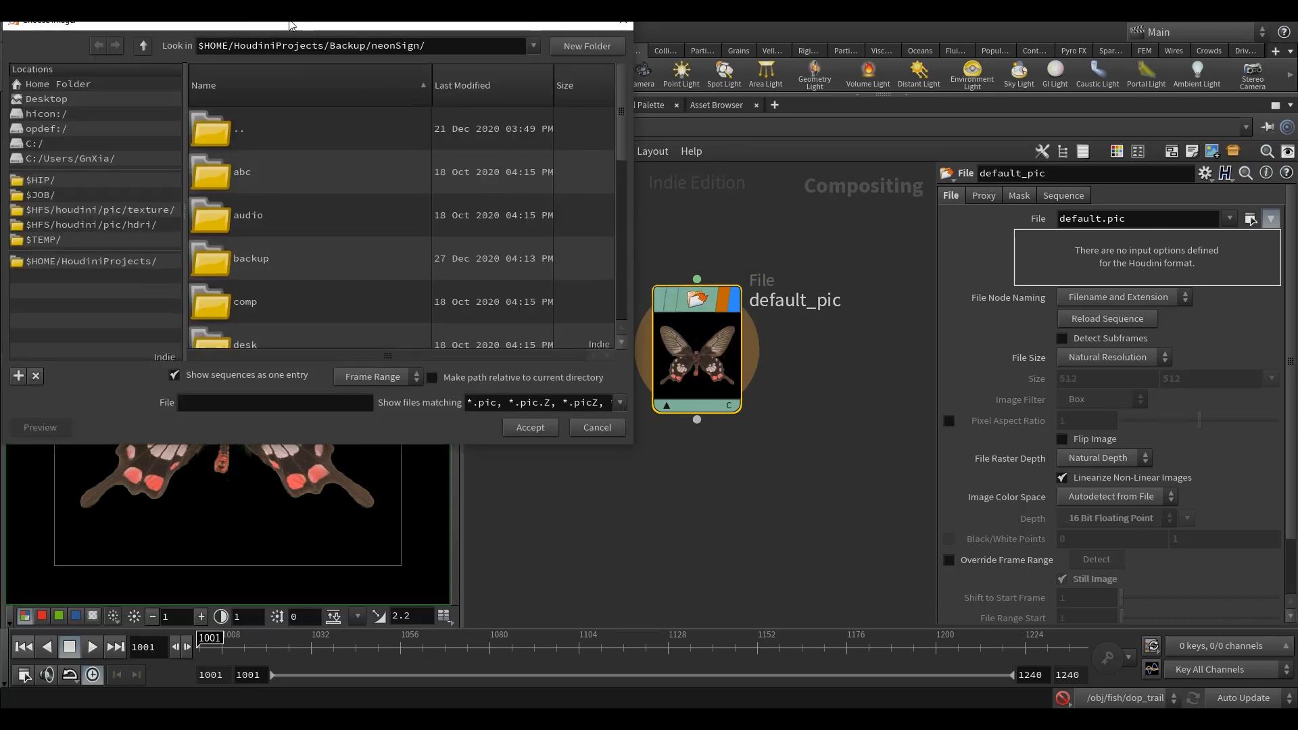
pyautogui.moveTo(290, 25); pyautogui.dragTo(617, 83)
pyautogui.click(360, 254)
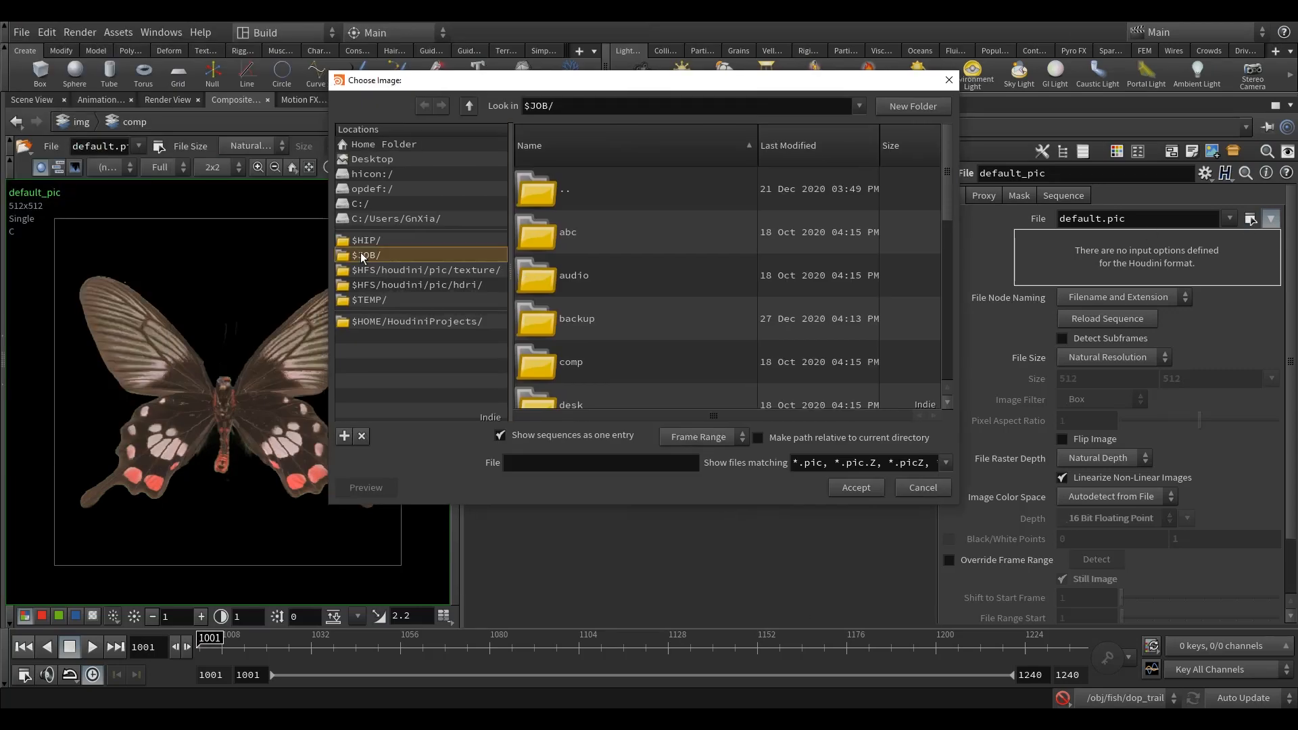
pyautogui.scroll(-3, 610, 284)
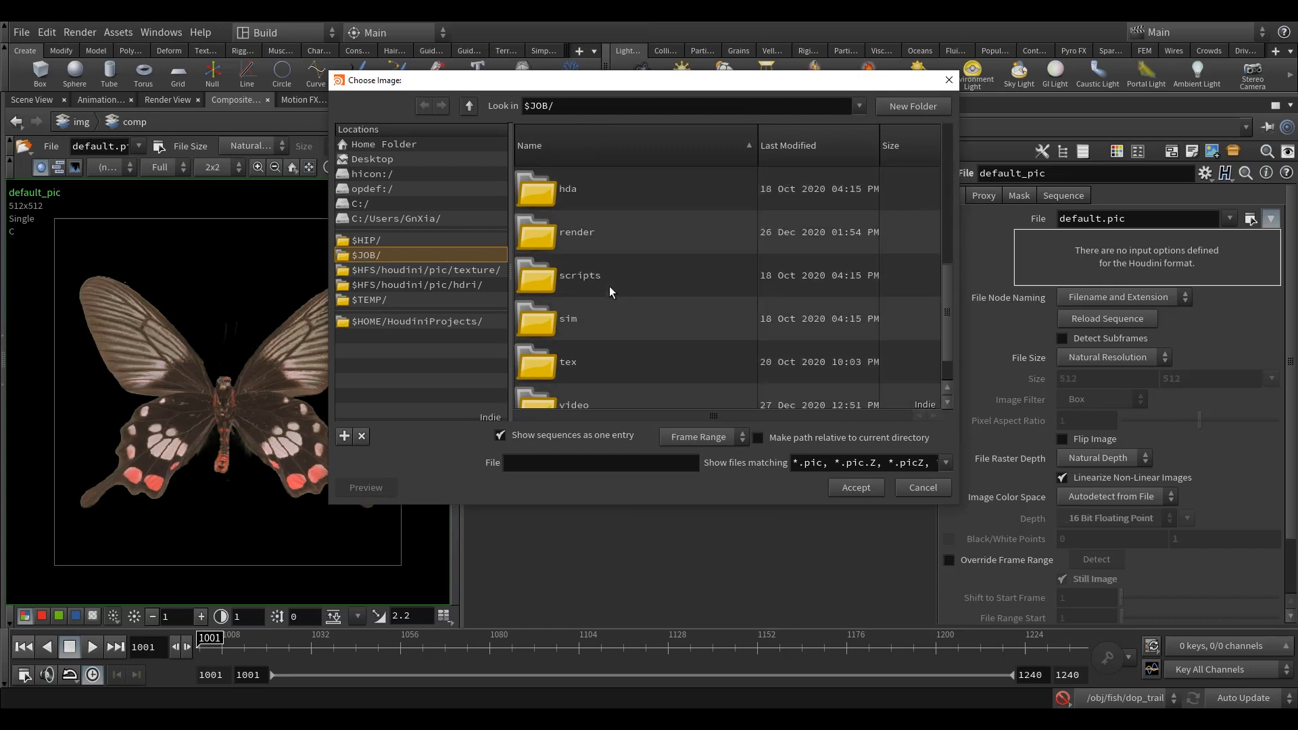
pyautogui.click(565, 250)
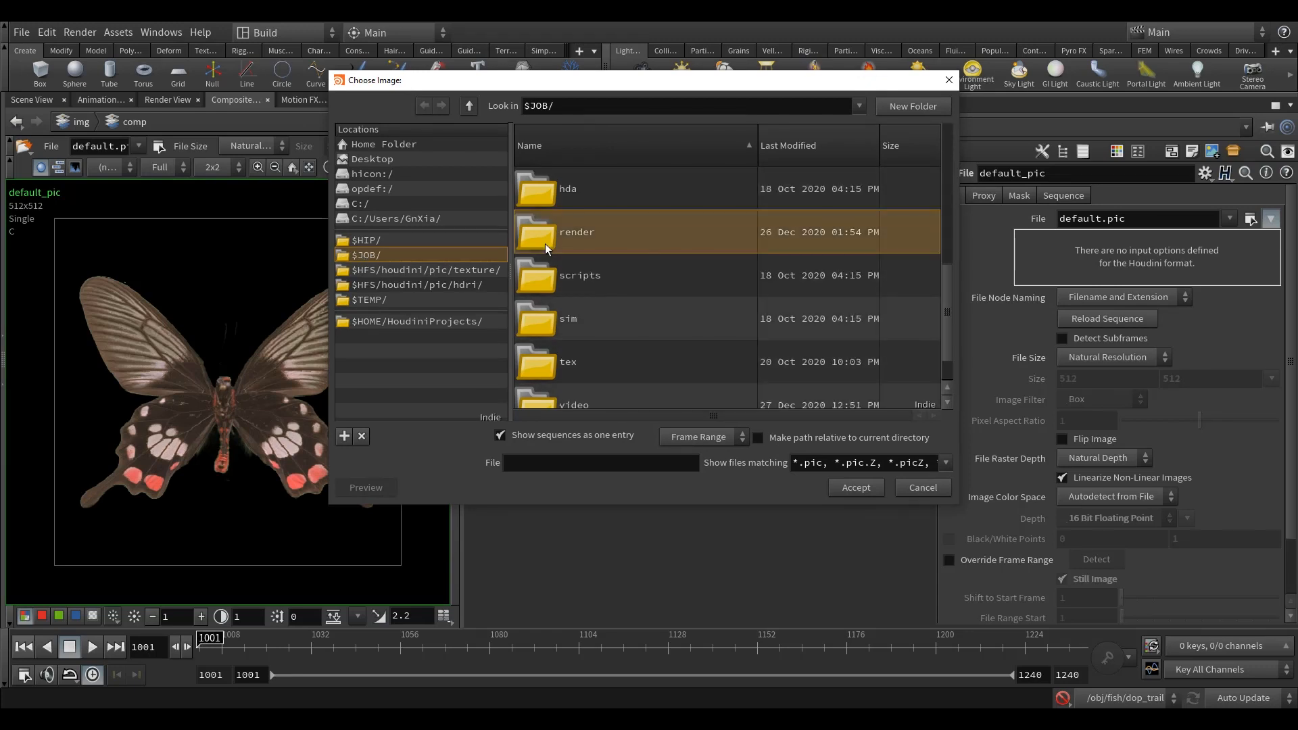
pyautogui.doubleClick(594, 238)
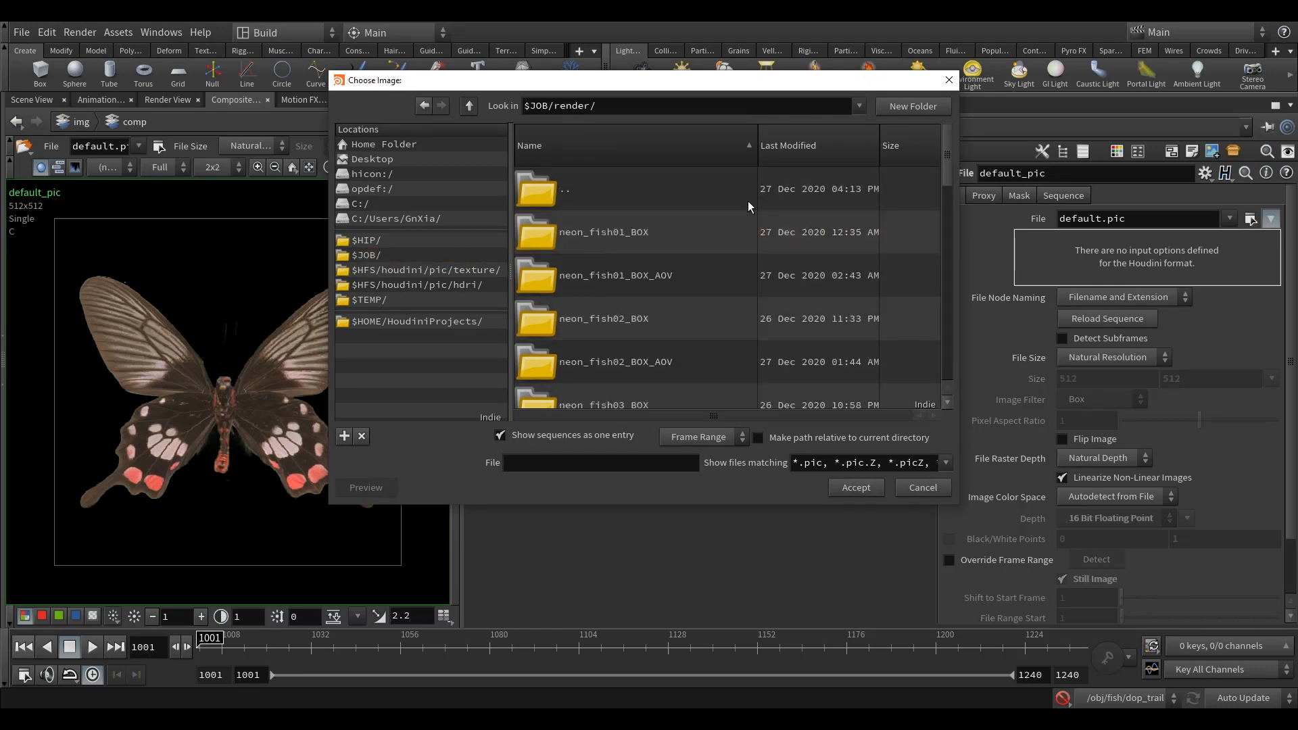
pyautogui.click(628, 155)
pyautogui.scroll(-3, 647, 240)
pyautogui.scroll(1, 671, 261)
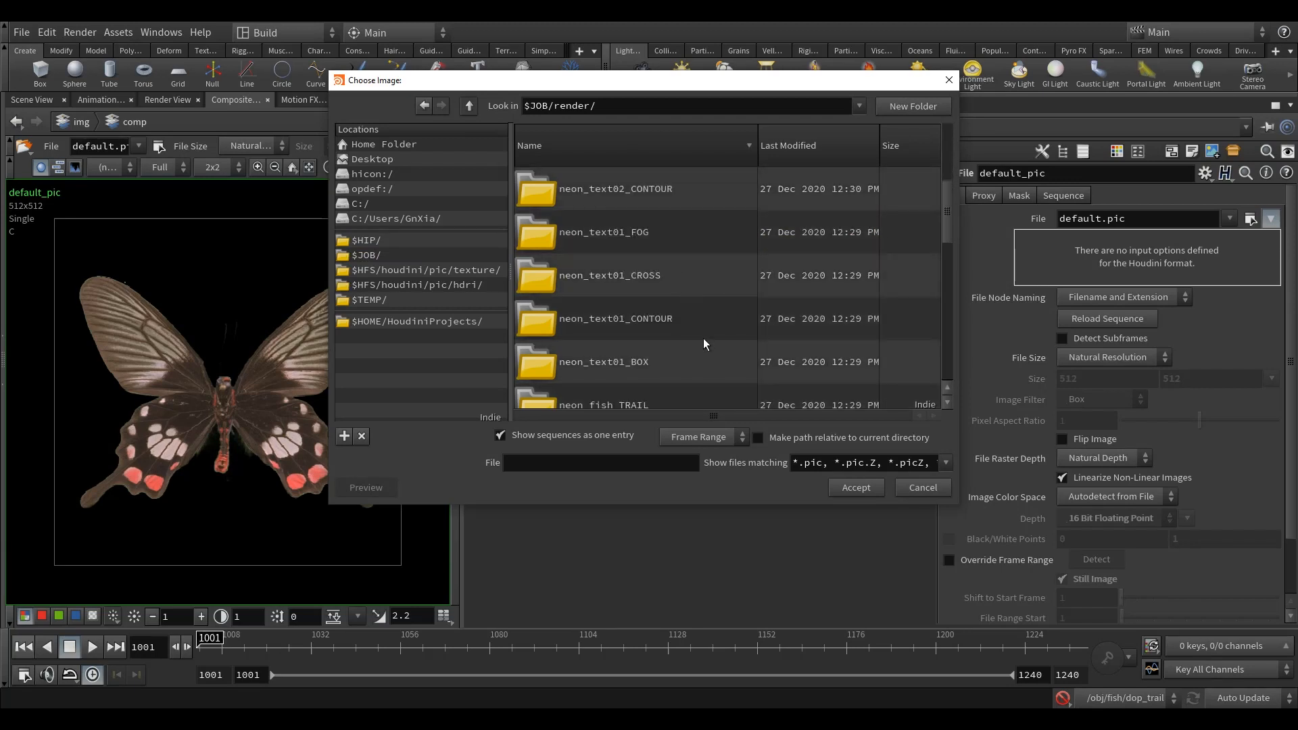
# Step: Load the neon_text01_BOX.v002.$F.exr sequence from neon_text01_BOX/v002 into the File node
pyautogui.doubleClick(650, 365)
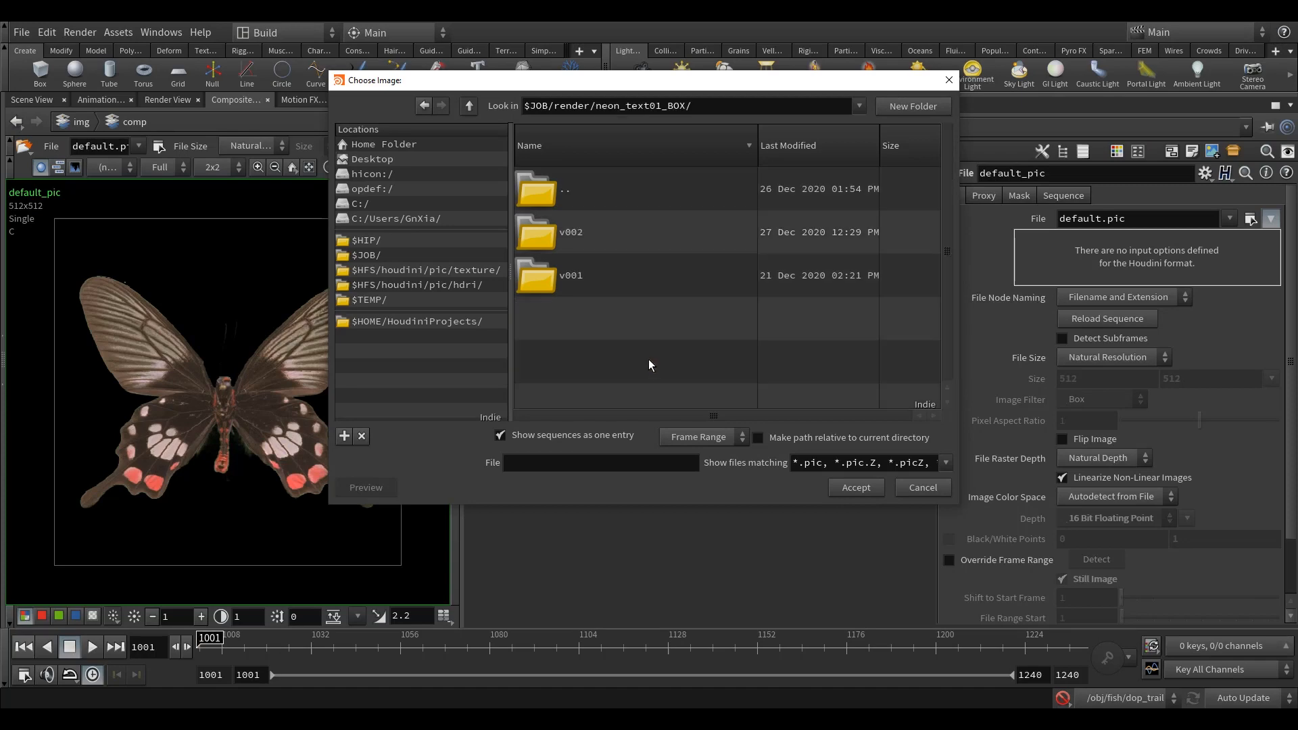
pyautogui.doubleClick(588, 236)
pyautogui.click(642, 230)
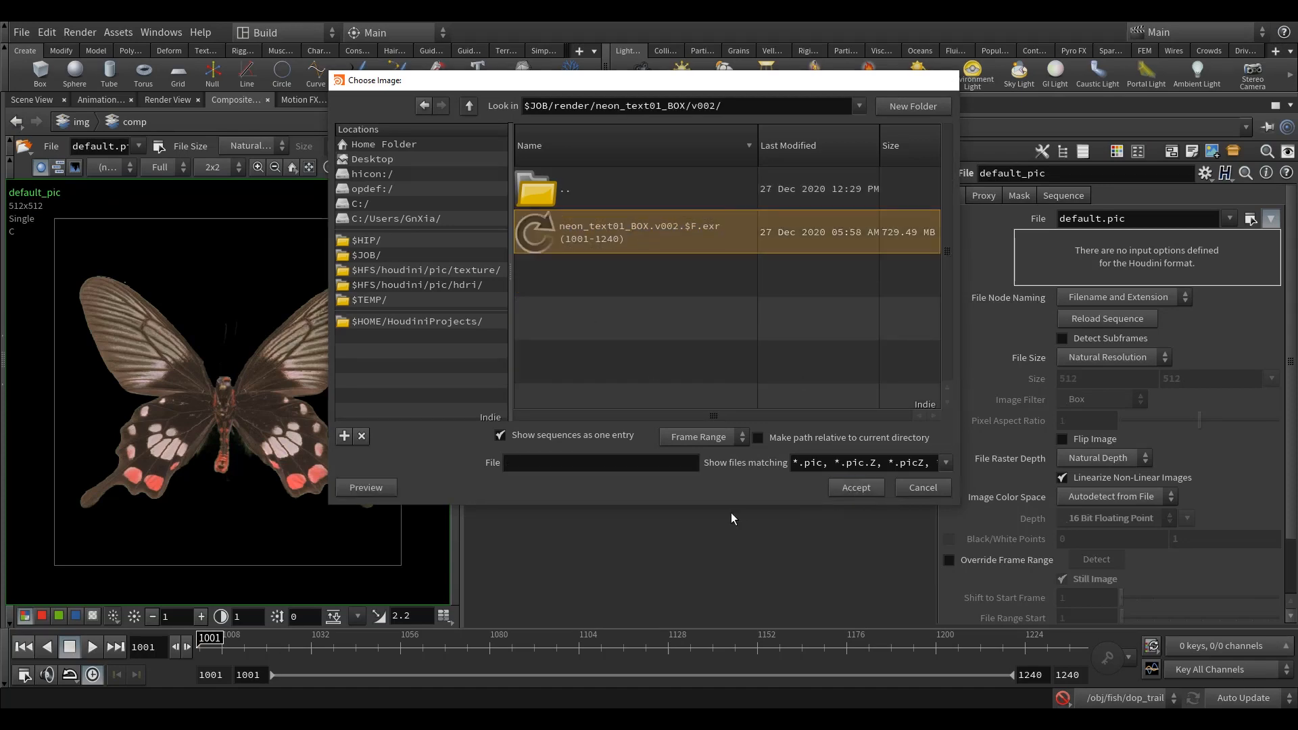
pyautogui.click(854, 487)
# Step: Look over the colored network boxes of loaded renders and display the neon_text01_BOX render from the blue box
pyautogui.moveTo(256, 440); pyautogui.dragTo(277, 419, button='middle')
pyautogui.scroll(-4, 756, 403)
pyautogui.moveTo(599, 440); pyautogui.dragTo(708, 404, button='middle')
pyautogui.scroll(-2, 708, 404)
pyautogui.scroll(-2, 840, 397)
pyautogui.moveTo(789, 410); pyautogui.dragTo(823, 389, button='middle')
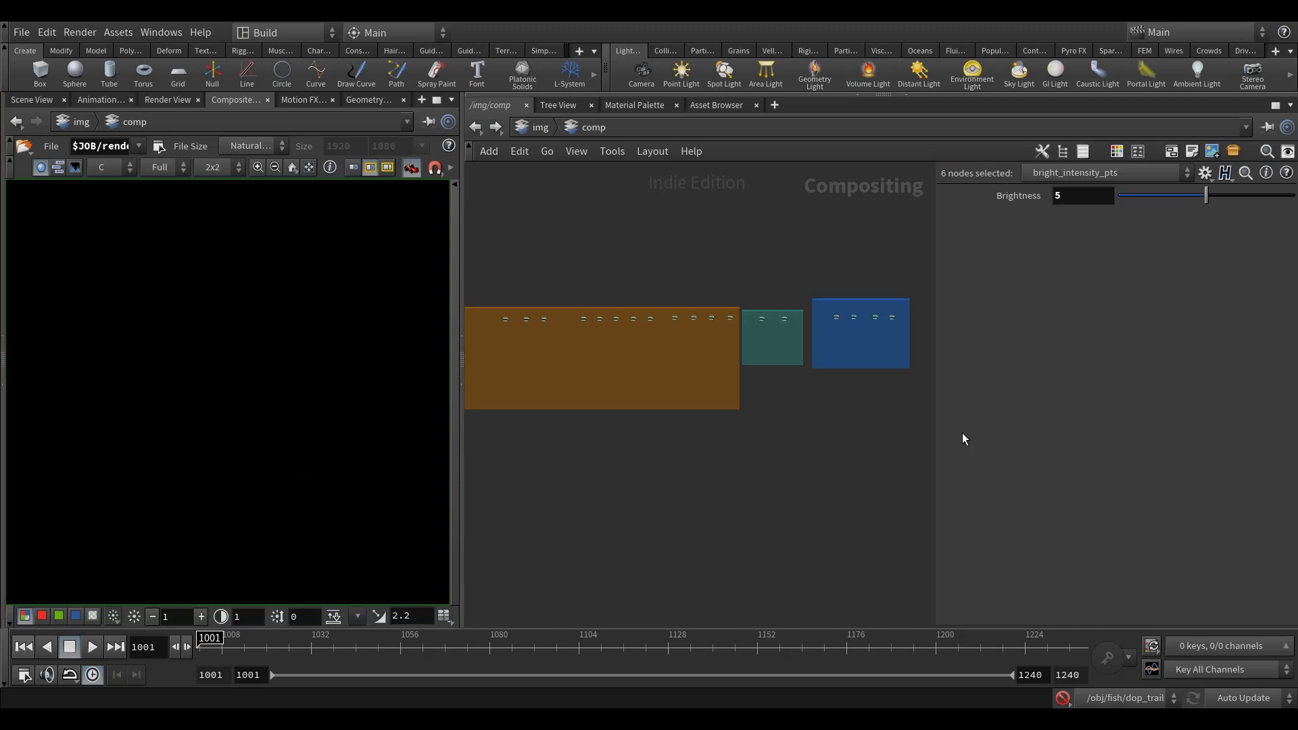
pyautogui.moveTo(705, 419)
pyautogui.mouseDown(button='middle')
pyautogui.moveTo(730, 417)
pyautogui.moveTo(704, 423)
pyautogui.mouseUp(button='middle')
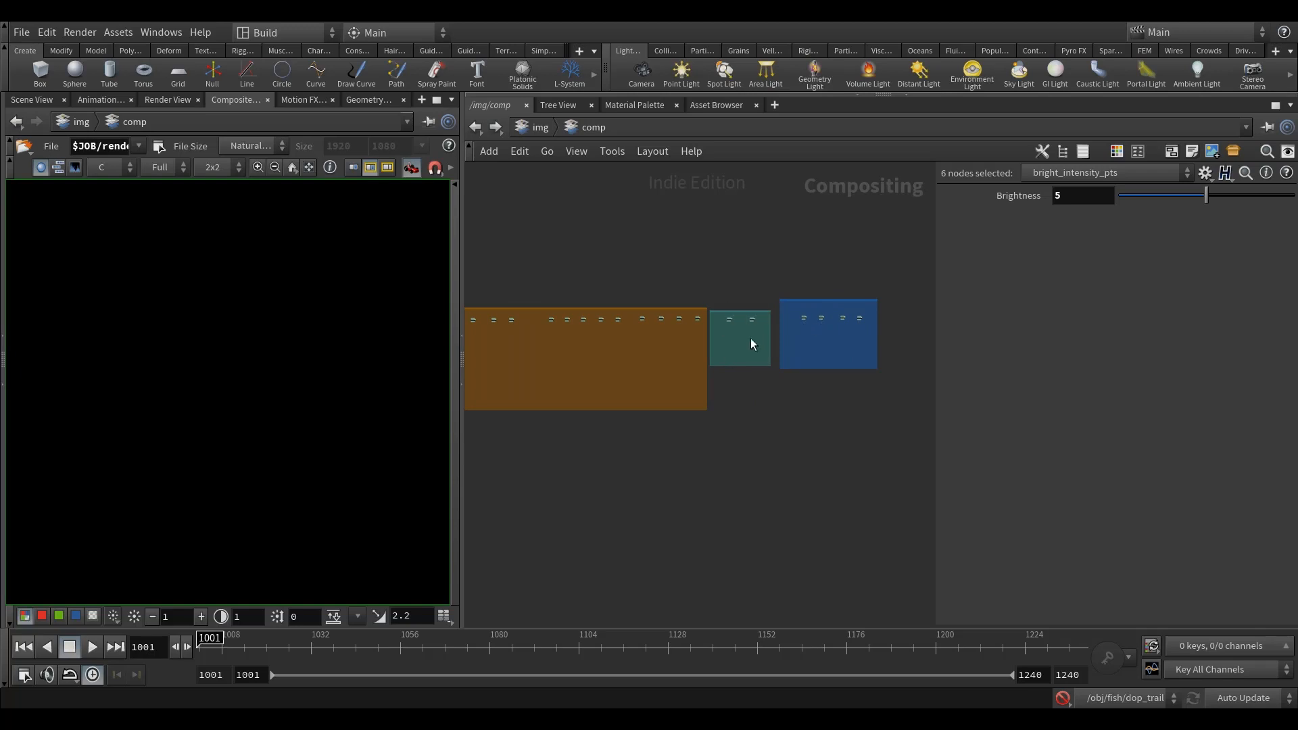
pyautogui.moveTo(694, 312); pyautogui.dragTo(782, 299, button='middle')
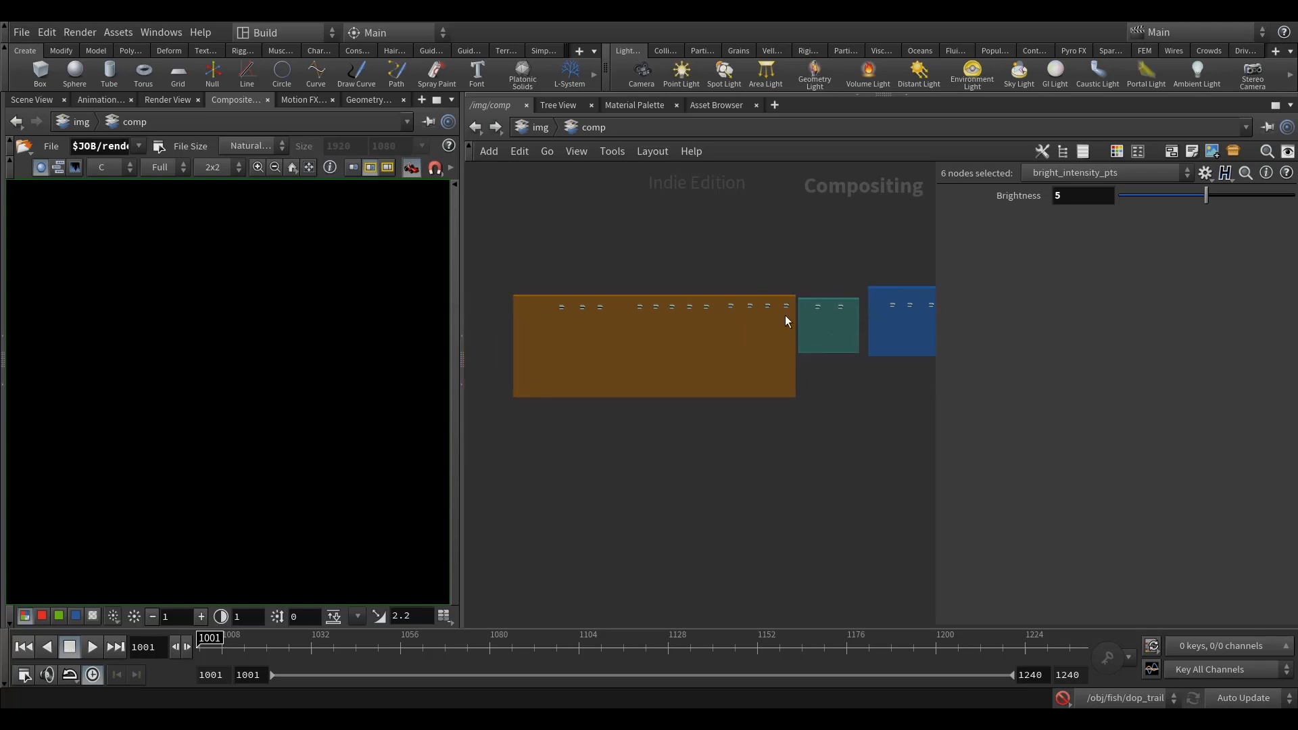
pyautogui.scroll(10, 822, 367)
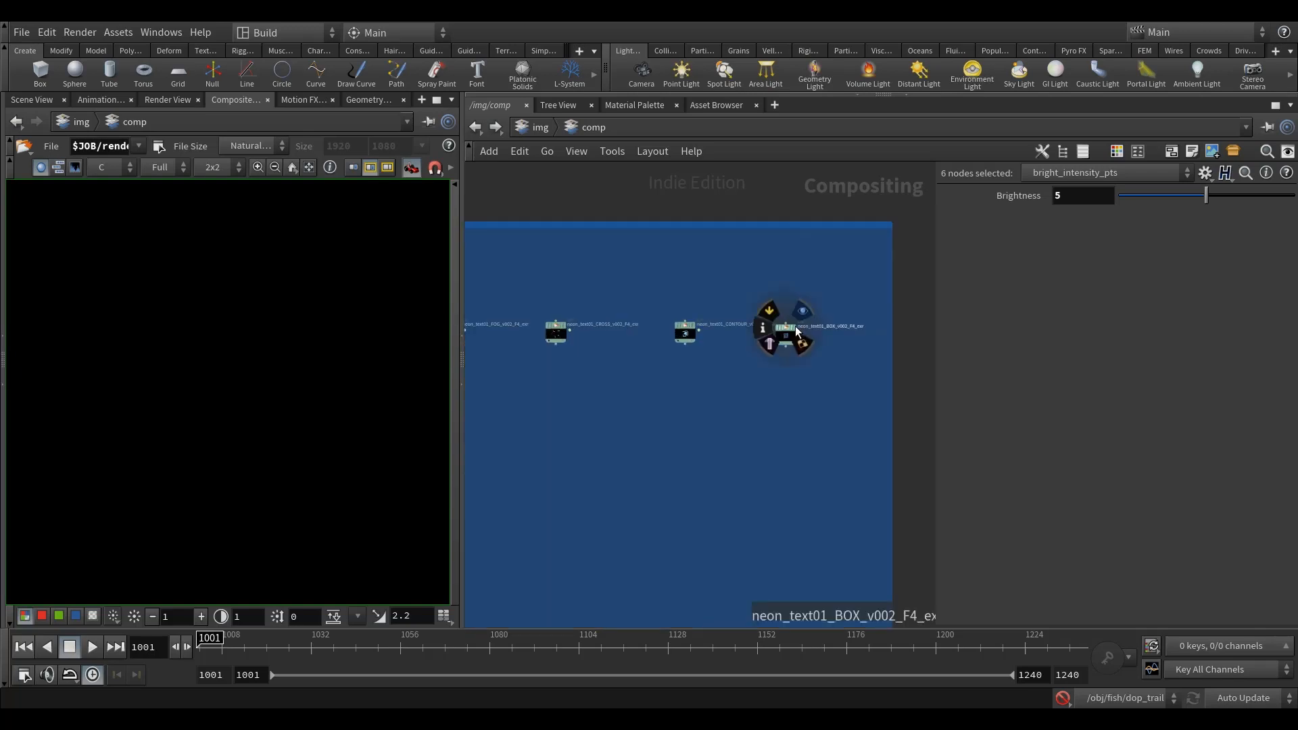
pyautogui.click(776, 338)
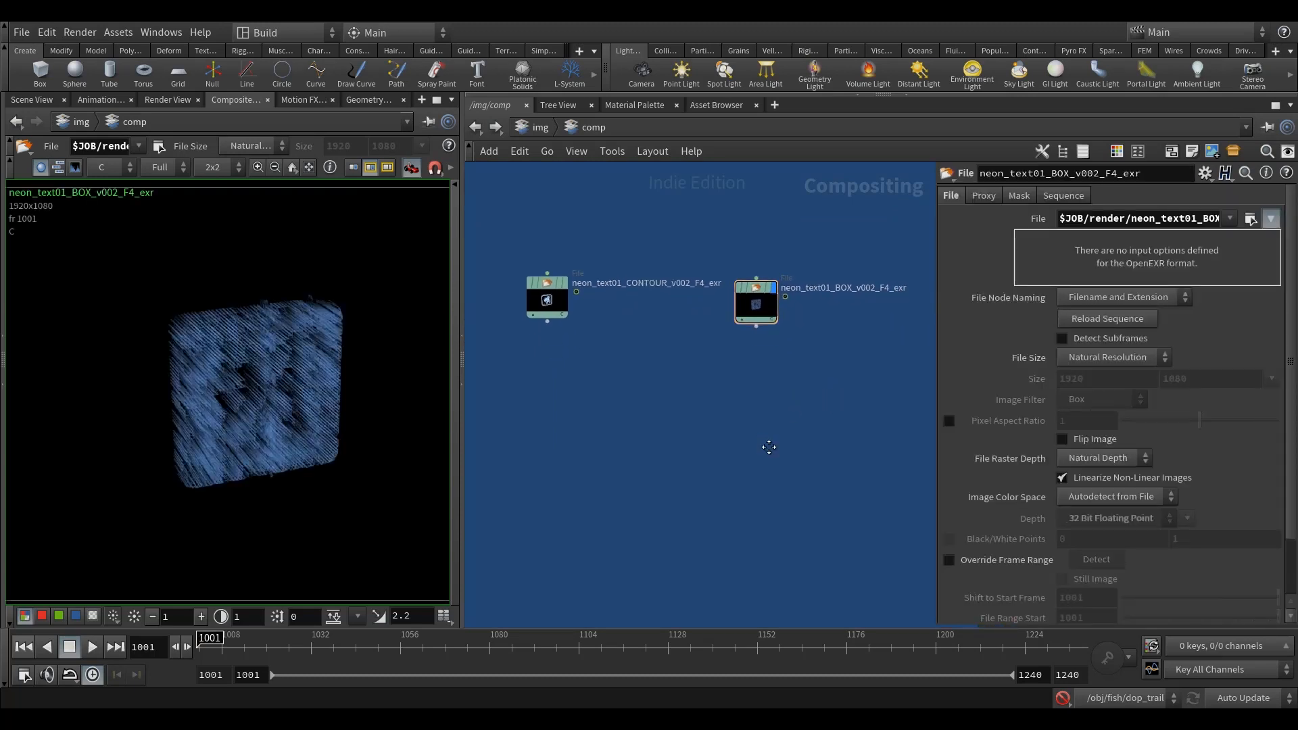
# Step: Place an Add node below the neon_text01_BOX render
pyautogui.moveTo(749, 442); pyautogui.dragTo(752, 428, button='middle')
pyautogui.press('Tab')
pyautogui.write('add')
pyautogui.press('Return')
pyautogui.click(783, 470)
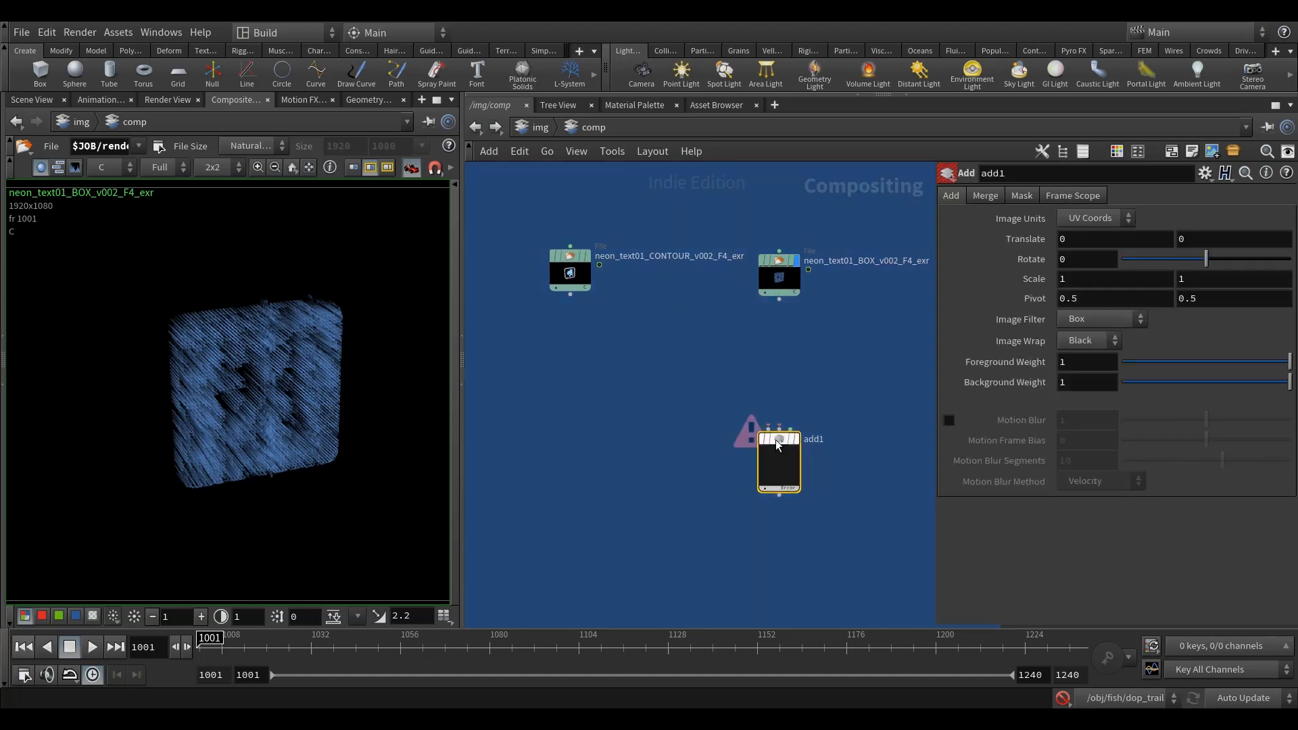
# Step: Connect the neon_text01_CONTOUR render to add1's first input and the BOX render to its second, and display add1
pyautogui.click(779, 300)
pyautogui.click(778, 428)
pyautogui.click(570, 294)
pyautogui.click(771, 429)
pyautogui.moveTo(784, 415); pyautogui.dragTo(780, 396, button='middle')
pyautogui.moveTo(779, 391); pyautogui.dragTo(780, 350)
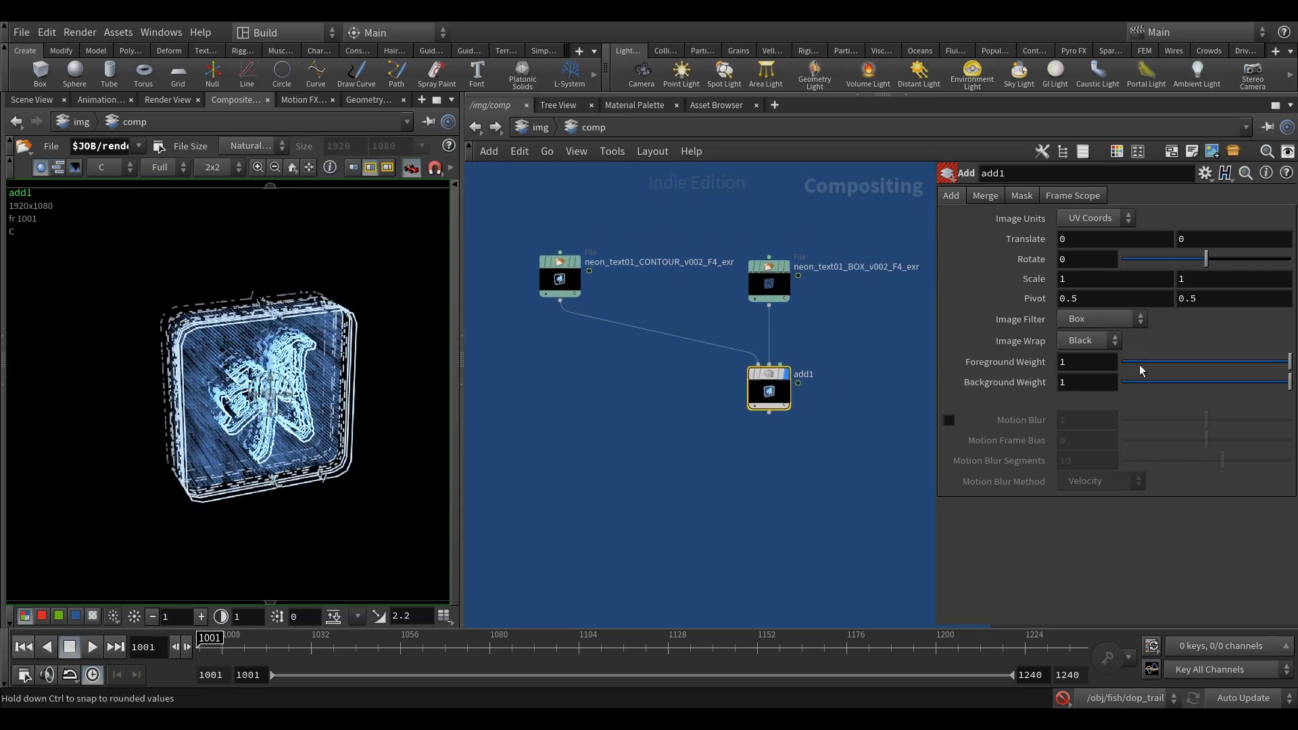
# Step: Set add1's Foreground Weight to 0.809 and place the node further below the two renders
pyautogui.moveTo(1257, 365); pyautogui.dragTo(1220, 362)
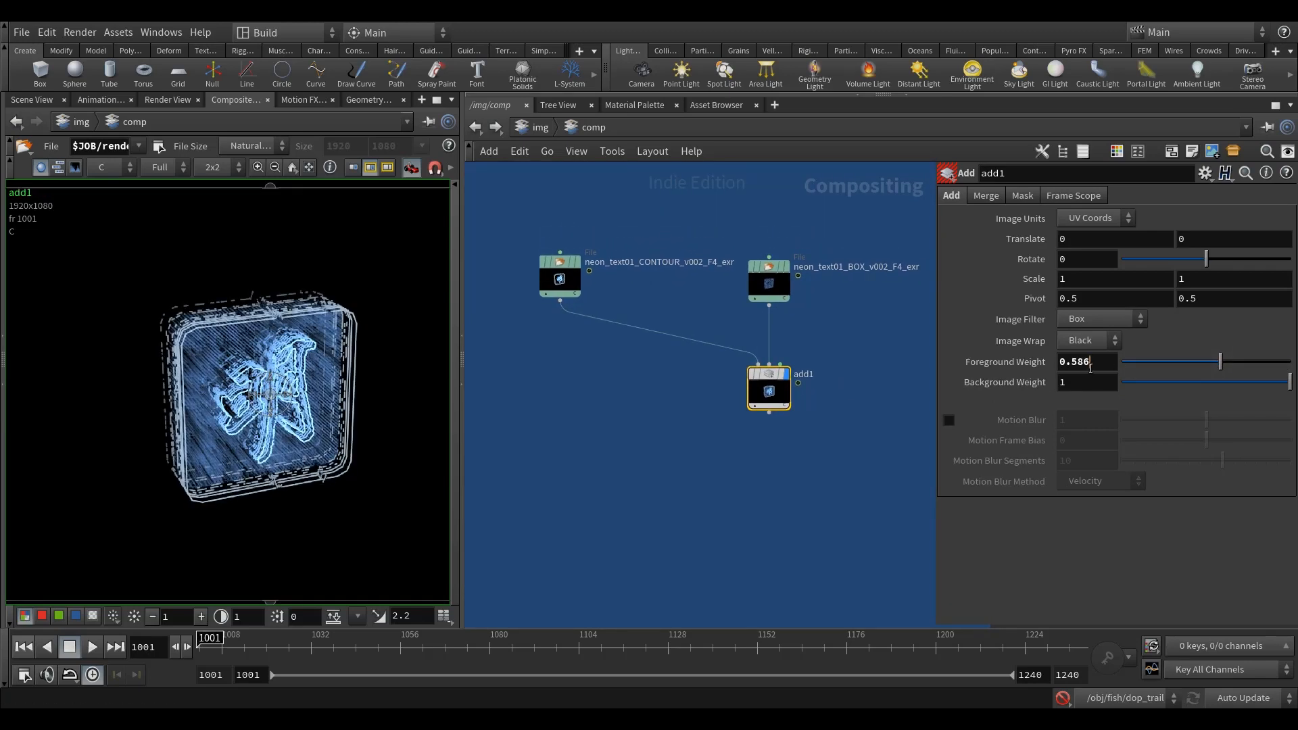
pyautogui.click(711, 507)
pyautogui.moveTo(725, 500)
pyautogui.mouseDown(button='middle')
pyautogui.moveTo(745, 474)
pyautogui.moveTo(721, 506)
pyautogui.mouseUp(button='middle')
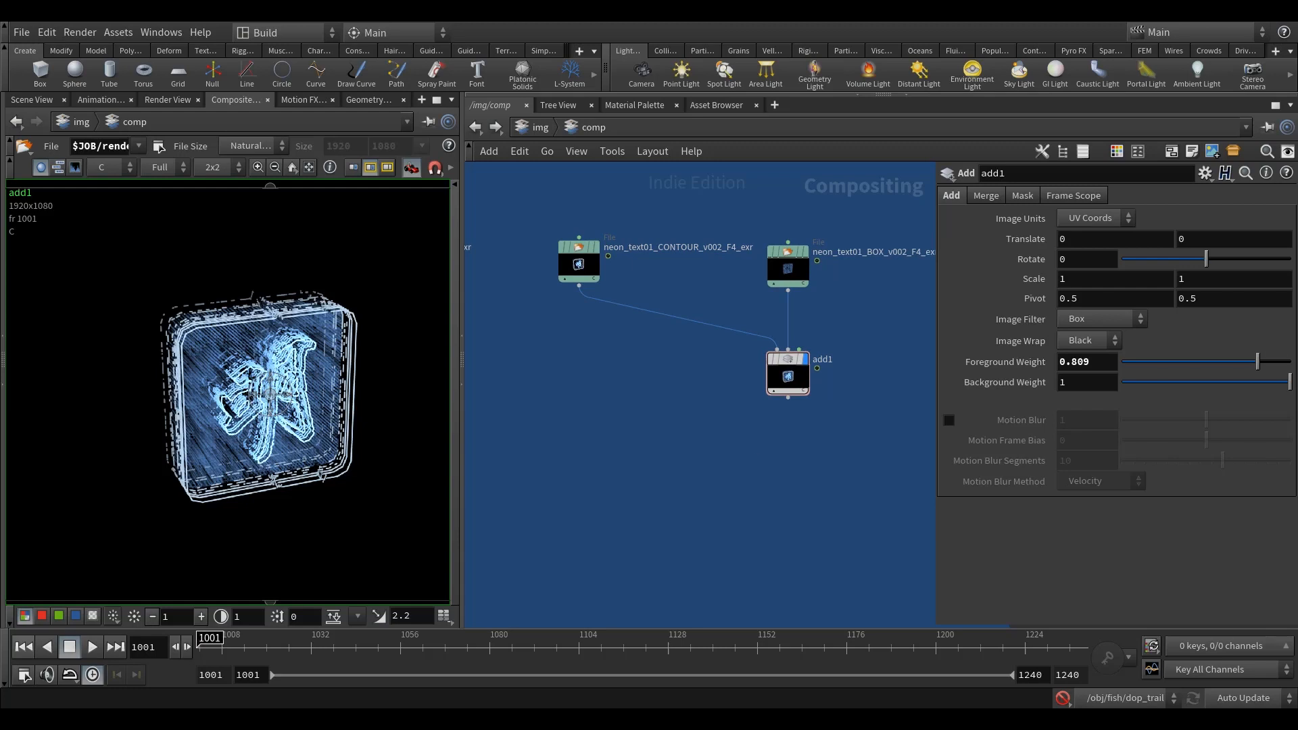
pyautogui.scroll(2, 329, 425)
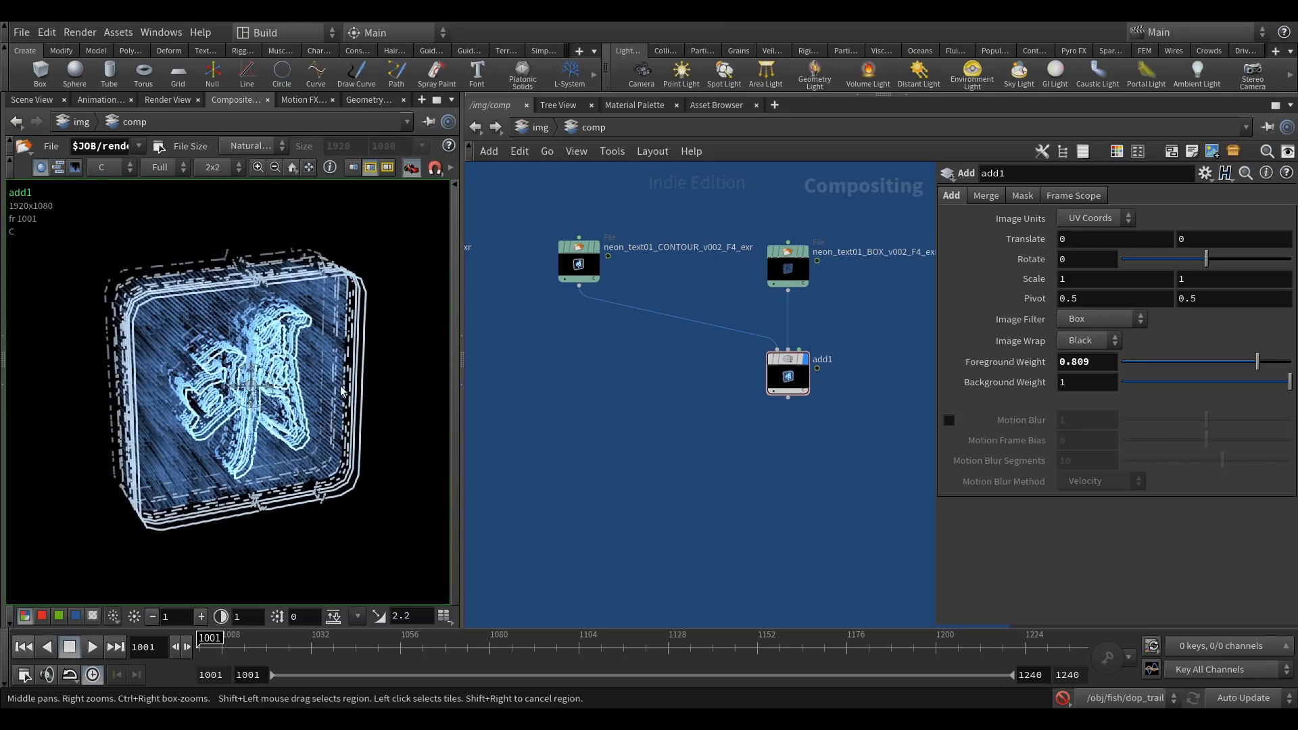
pyautogui.moveTo(797, 359); pyautogui.dragTo(798, 396)
pyautogui.moveTo(814, 353); pyautogui.dragTo(793, 378, button='middle')
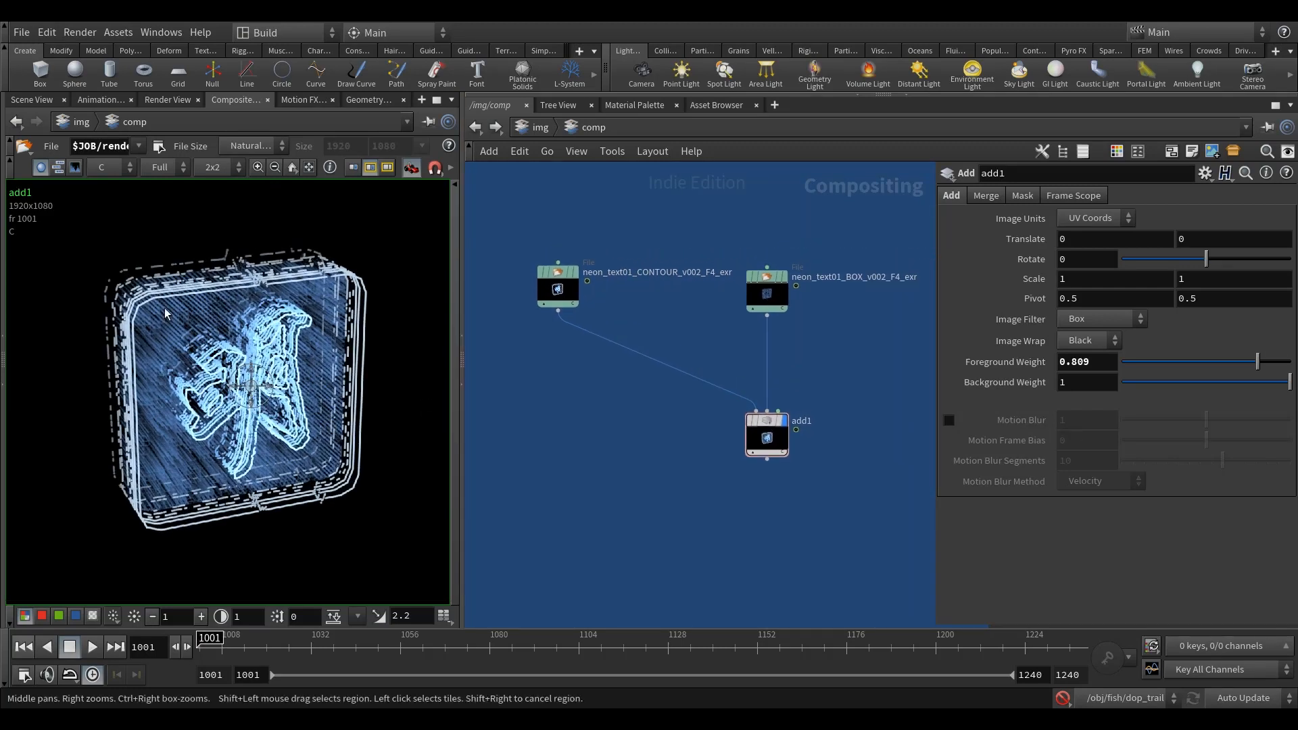
pyautogui.scroll(-2, 291, 407)
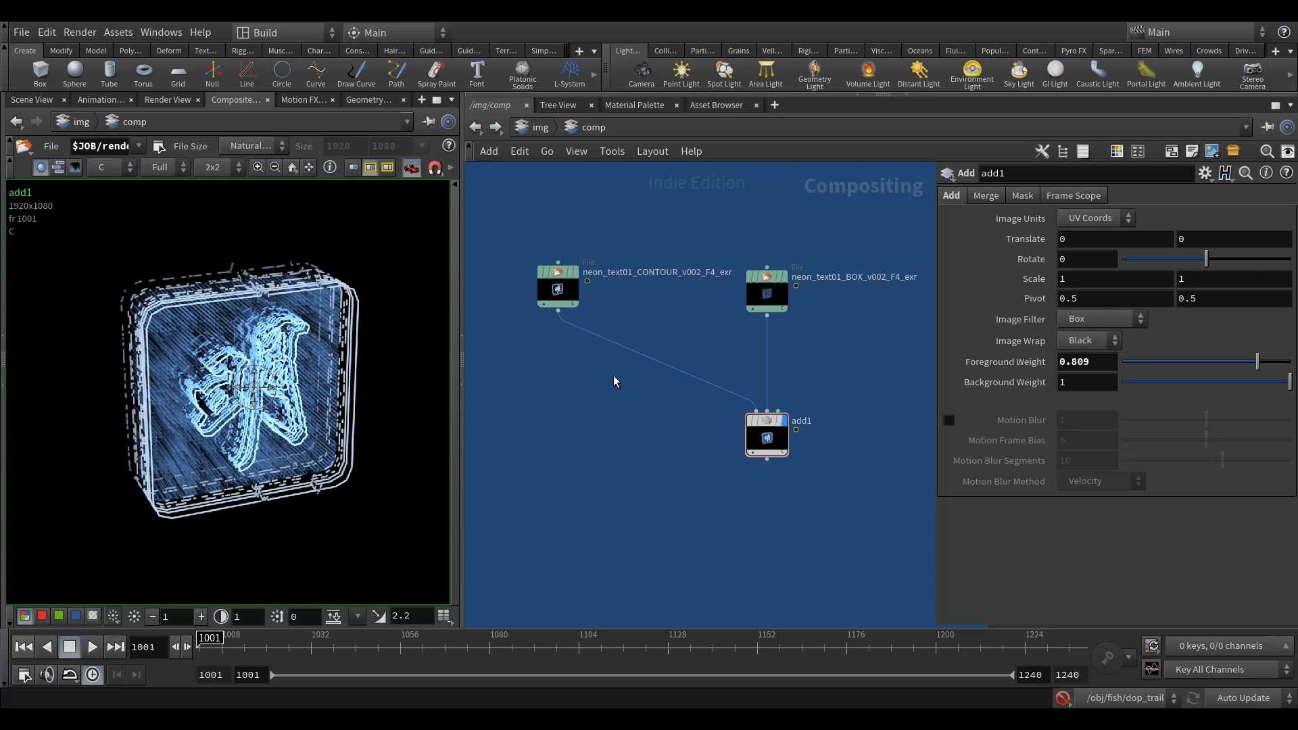
# Step: Move add1 well below the two renders and display the neon_text01_BOX render
pyautogui.moveTo(698, 428); pyautogui.dragTo(673, 449, button='middle')
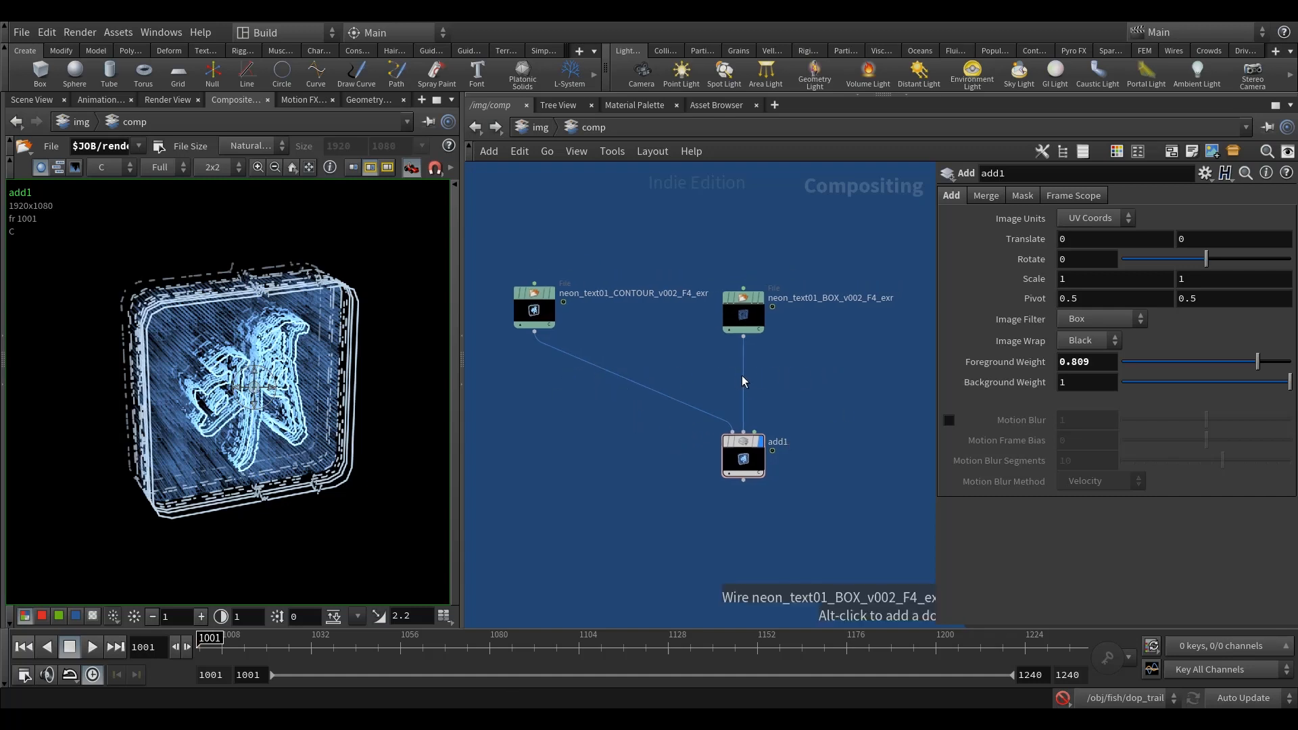
pyautogui.moveTo(744, 452); pyautogui.dragTo(742, 579)
pyautogui.moveTo(805, 477); pyautogui.dragTo(793, 420, button='middle')
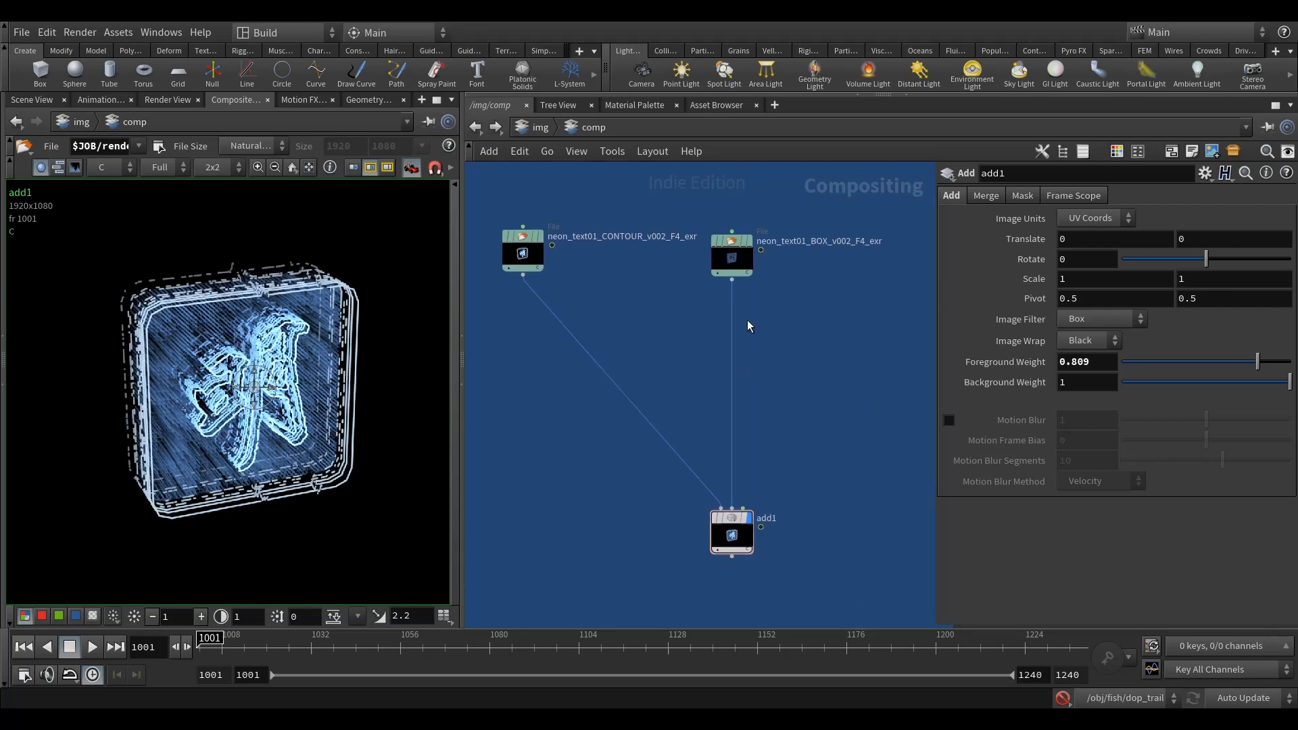
pyautogui.moveTo(812, 358); pyautogui.dragTo(776, 339, button='middle')
pyautogui.click(682, 244)
pyautogui.click(666, 261)
# Step: Place a Null node just below the neon_text01_BOX render and connect the render's output to it
pyautogui.press('Tab')
pyautogui.write('null')
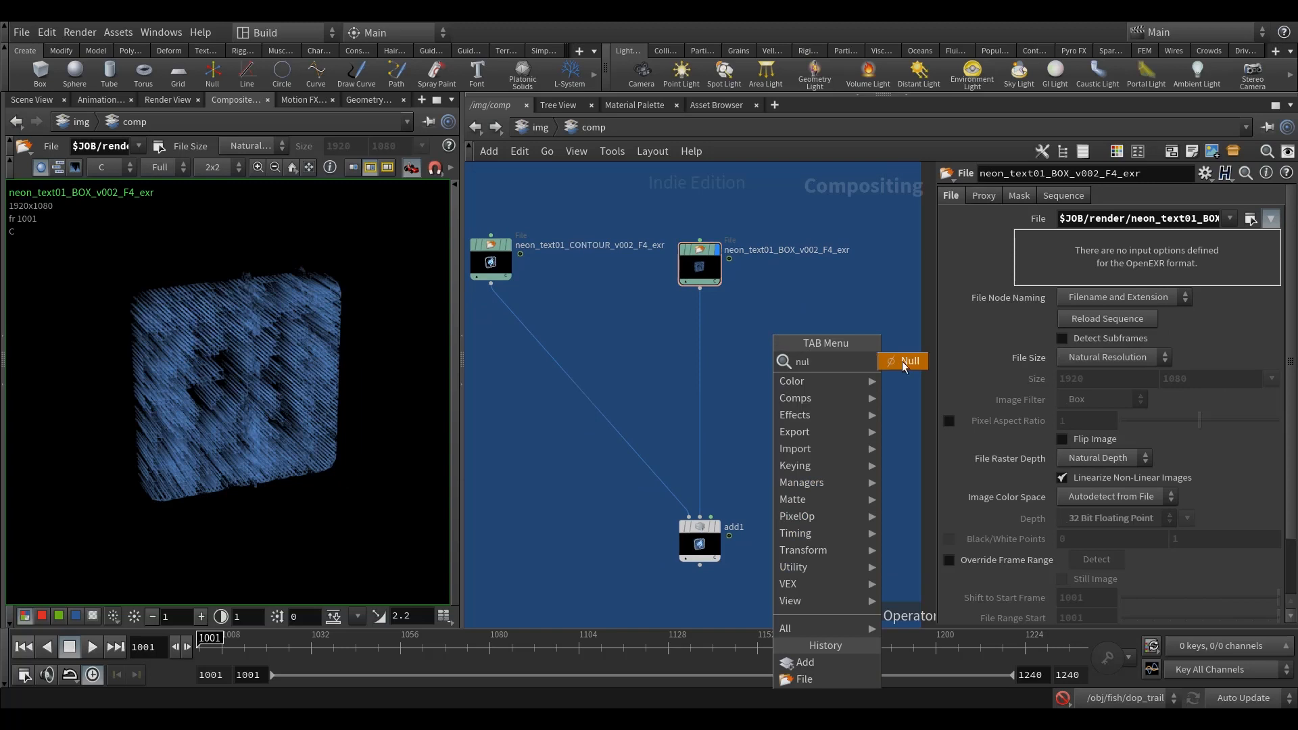
pyautogui.press('Return')
pyautogui.click(748, 337)
pyautogui.scroll(2, 772, 337)
pyautogui.click(667, 267)
pyautogui.click(734, 315)
pyautogui.moveTo(737, 345); pyautogui.dragTo(725, 337)
pyautogui.moveTo(843, 438); pyautogui.dragTo(805, 437, button='middle')
# Step: Add a Lumakey node beside null1 and connect null1's output to its first input
pyautogui.press('Tab')
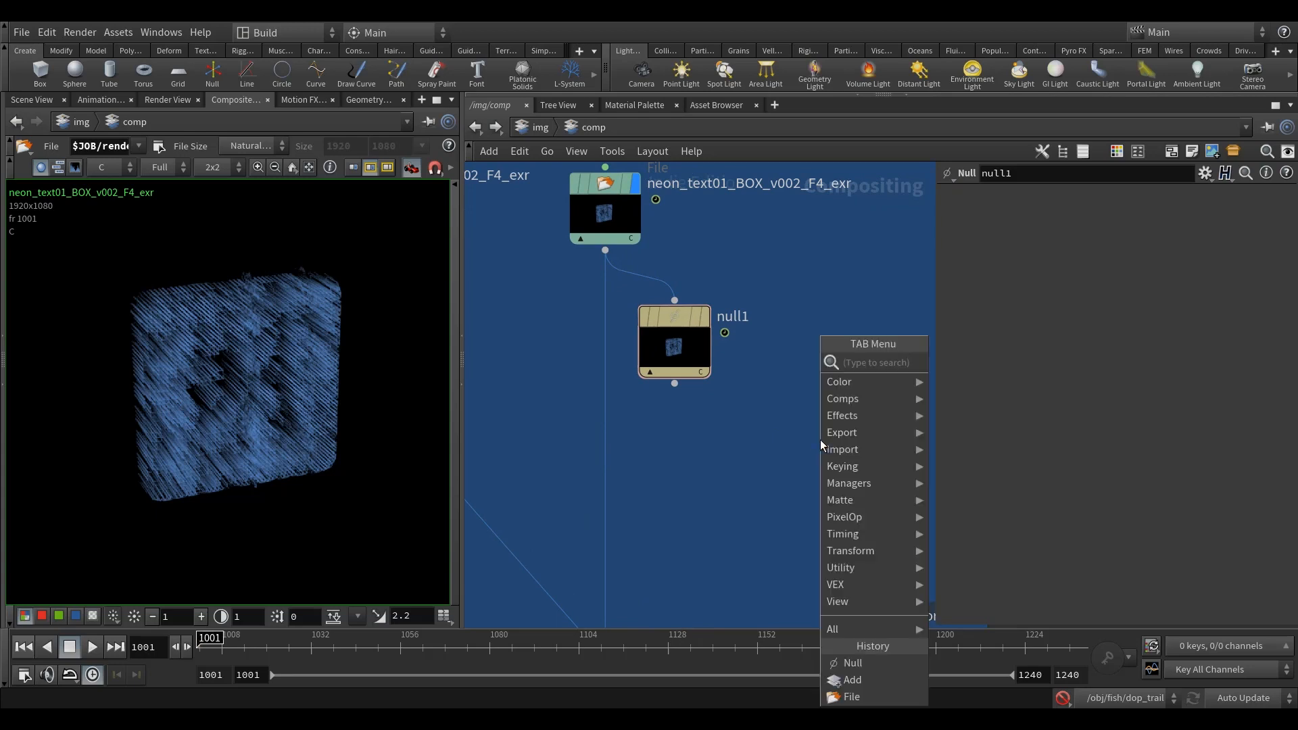
pyautogui.write('lum')
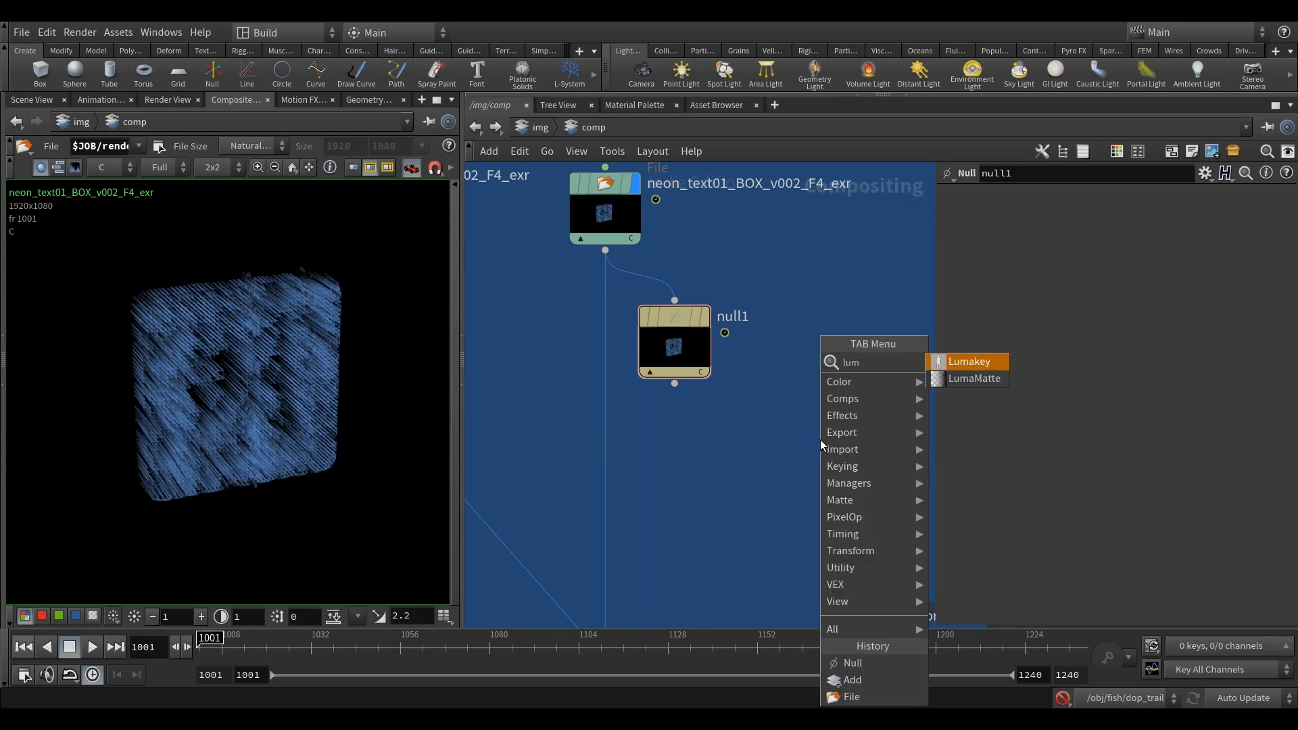
pyautogui.click(980, 364)
pyautogui.click(828, 428)
pyautogui.click(673, 384)
pyautogui.click(815, 410)
pyautogui.moveTo(828, 355); pyautogui.dragTo(773, 337, button='middle')
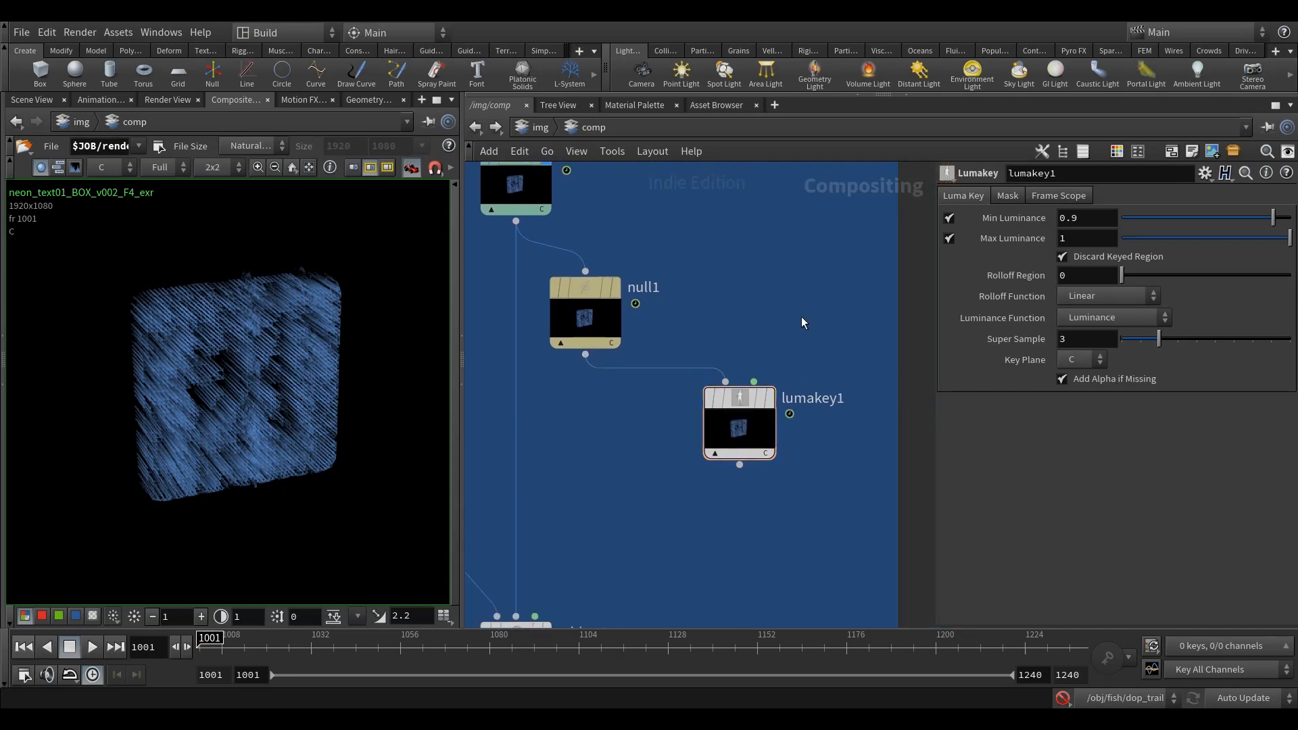
# Step: Display lumakey1, disable its Max Luminance and set Min Luminance to 0.187
pyautogui.click(761, 400)
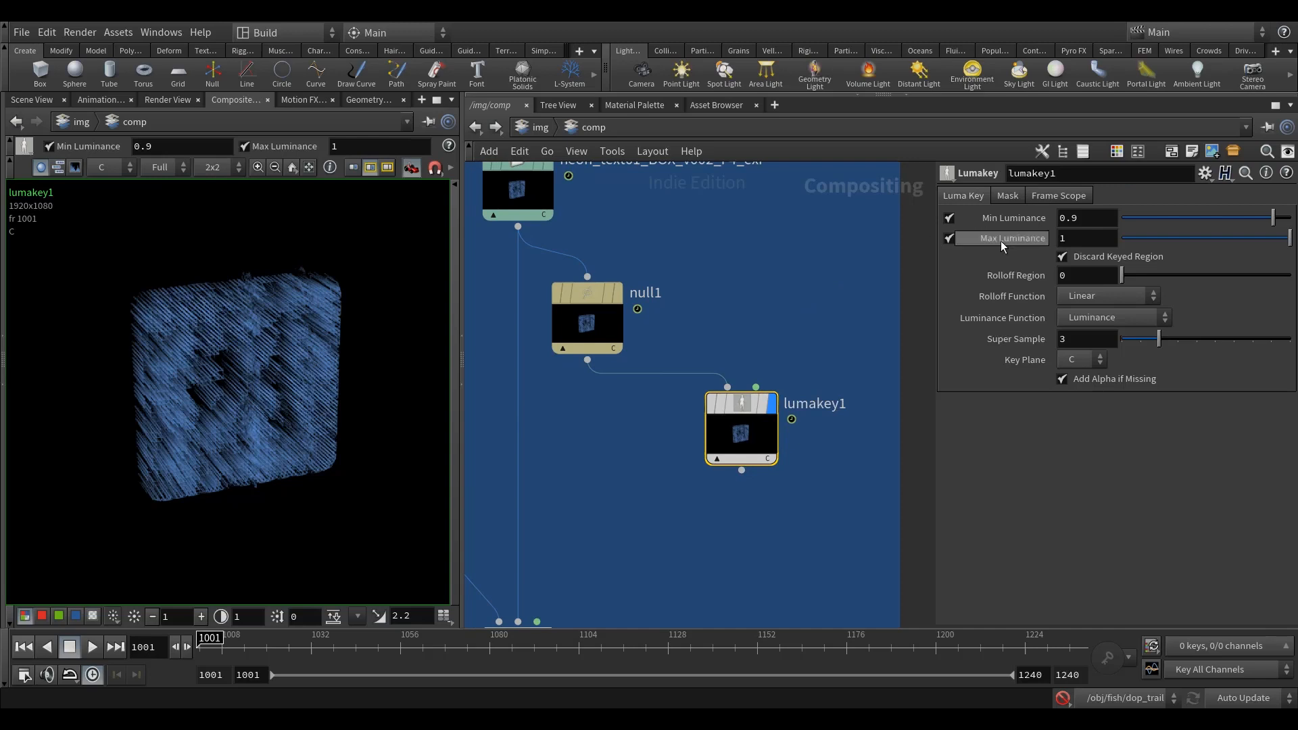
pyautogui.click(947, 239)
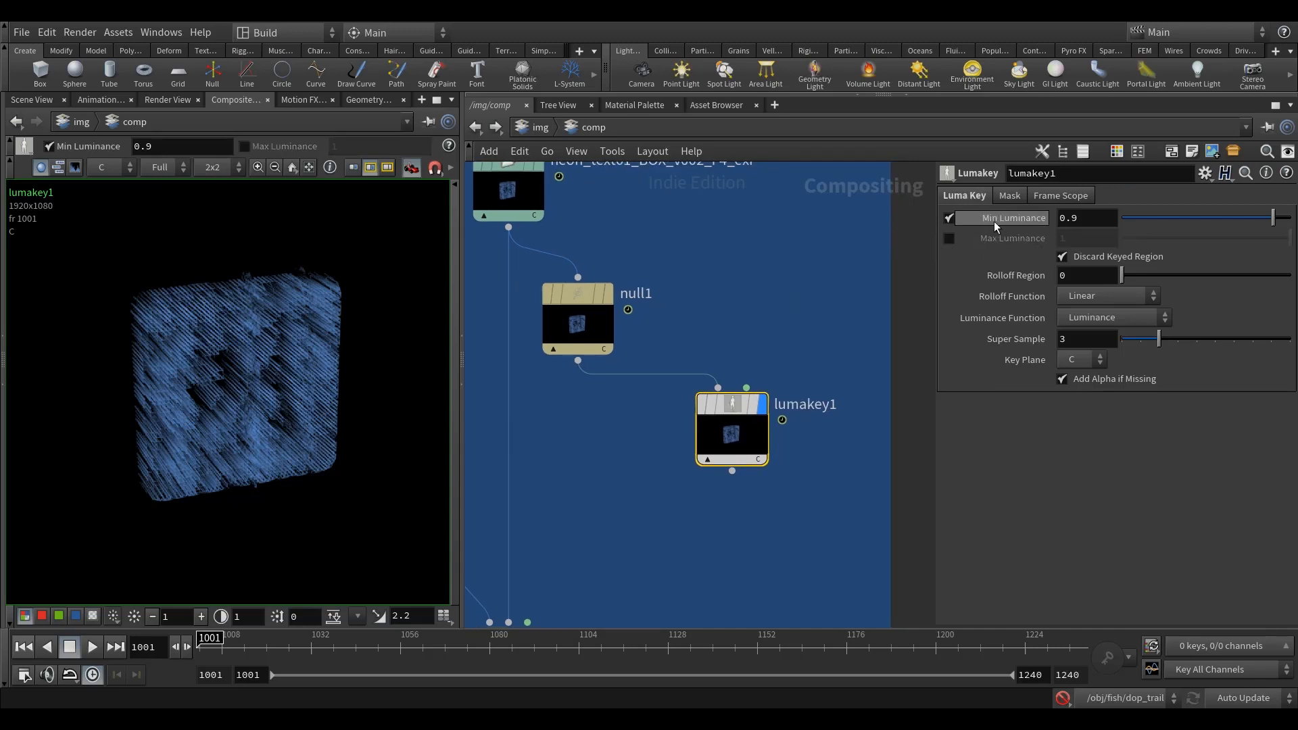
pyautogui.moveTo(1273, 217); pyautogui.dragTo(1144, 225)
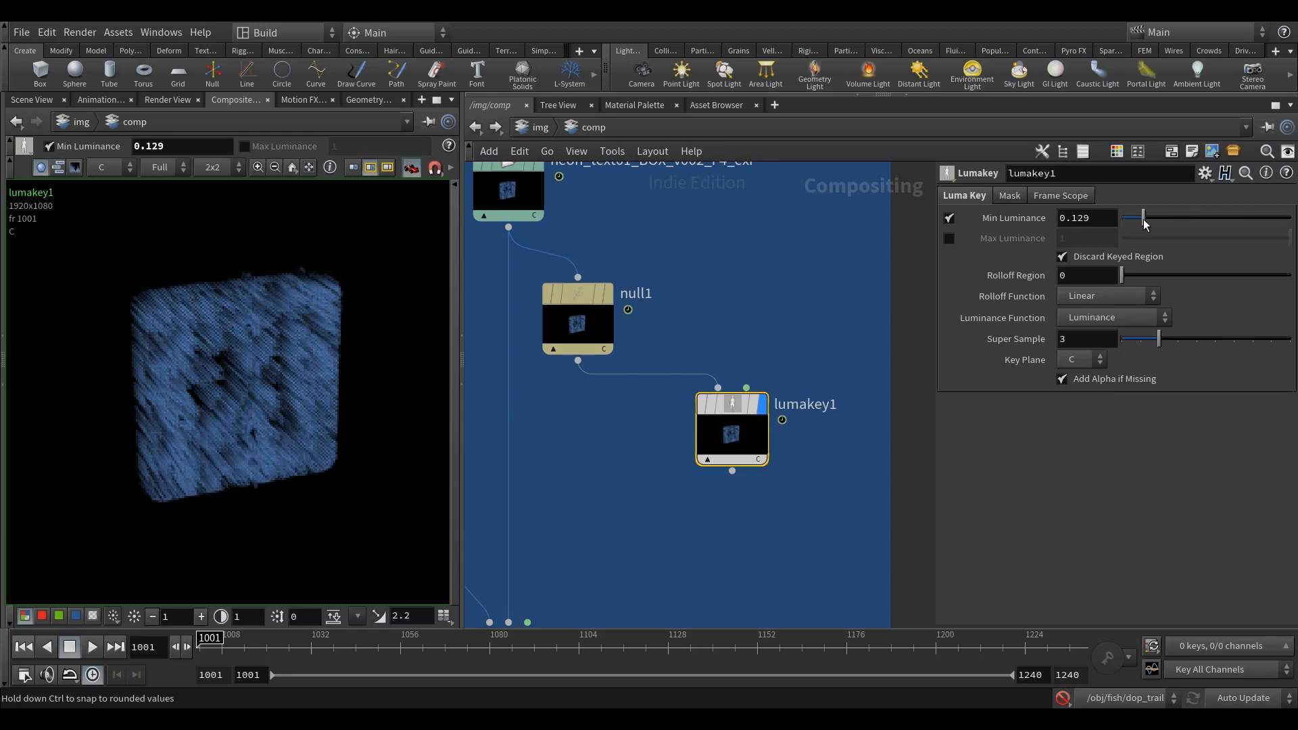
pyautogui.press('Return')
pyautogui.moveTo(769, 305); pyautogui.dragTo(759, 298, button='middle')
pyautogui.click(766, 287)
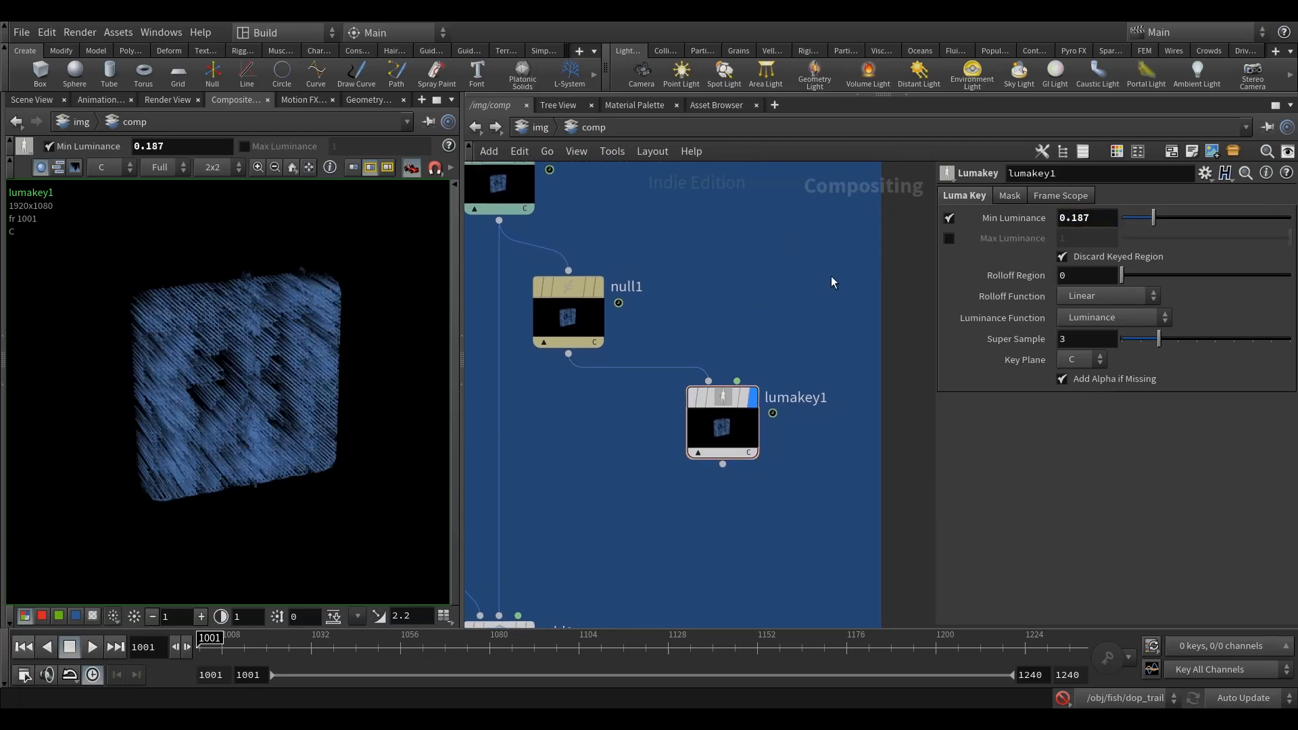
# Step: Turn off Discard Keyed Region on lumakey1
pyautogui.click(1080, 257)
pyautogui.moveTo(702, 398); pyautogui.dragTo(701, 386, button='middle')
pyautogui.click(689, 385)
pyautogui.click(689, 385)
pyautogui.click(688, 385)
pyautogui.click(687, 385)
pyautogui.moveTo(616, 327); pyautogui.dragTo(618, 333, button='middle')
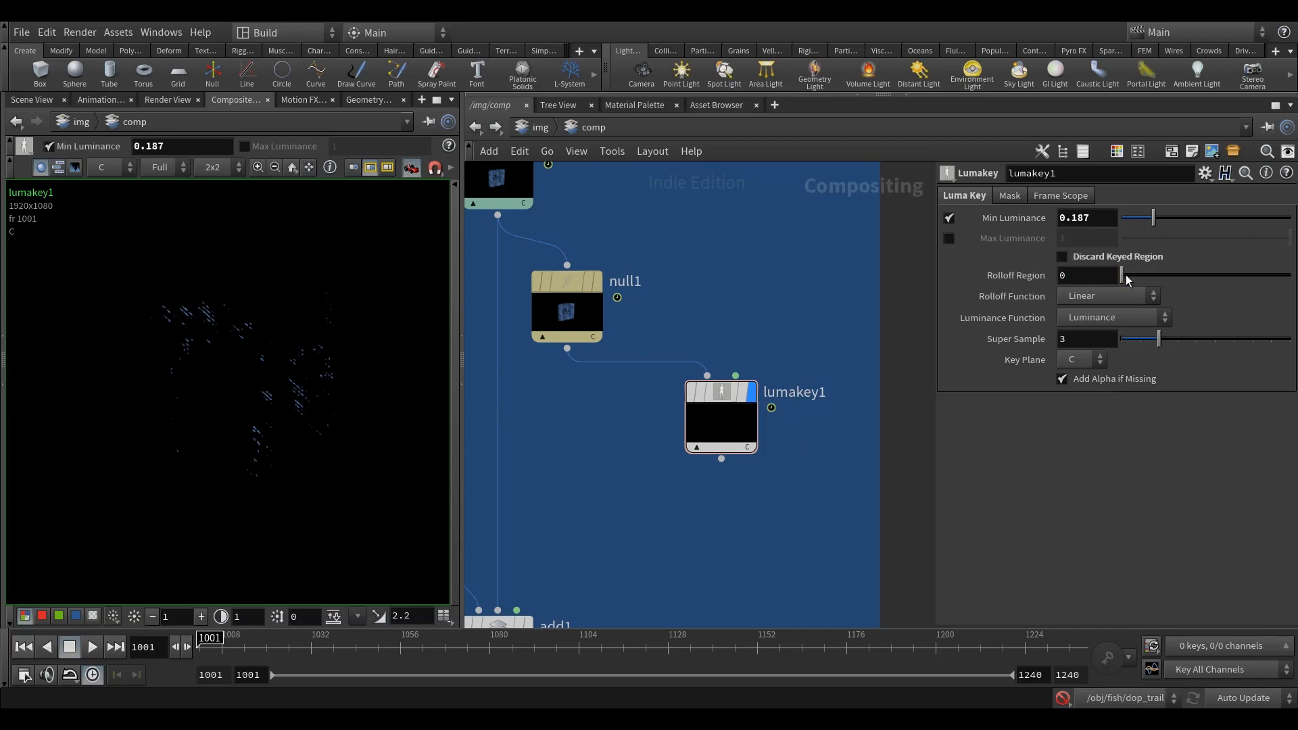
# Step: Set lumakey1's Rolloff Region to 0.1 and shift the node slightly further away from null1
pyautogui.moveTo(1133, 277); pyautogui.dragTo(1122, 276)
pyautogui.write('1')
pyautogui.press('Return')
pyautogui.moveTo(793, 298); pyautogui.dragTo(778, 287, button='middle')
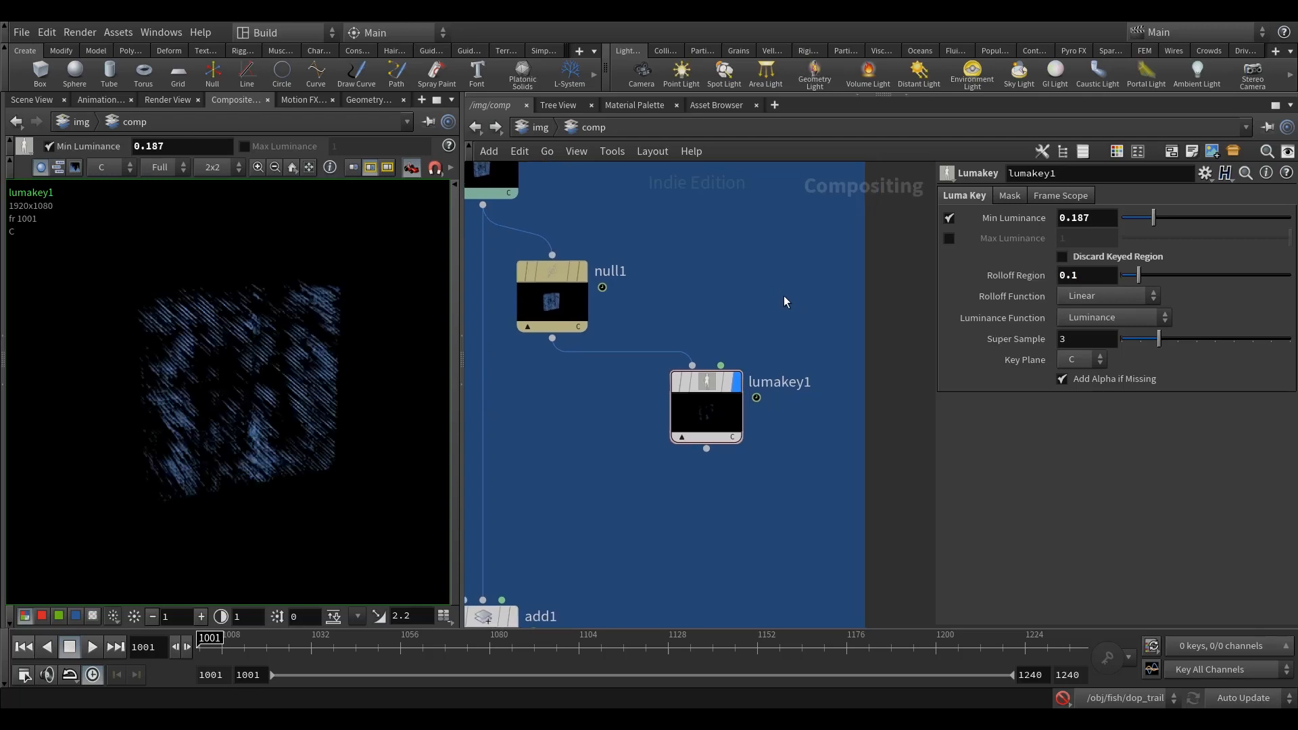
pyautogui.moveTo(799, 261); pyautogui.dragTo(807, 257, button='middle')
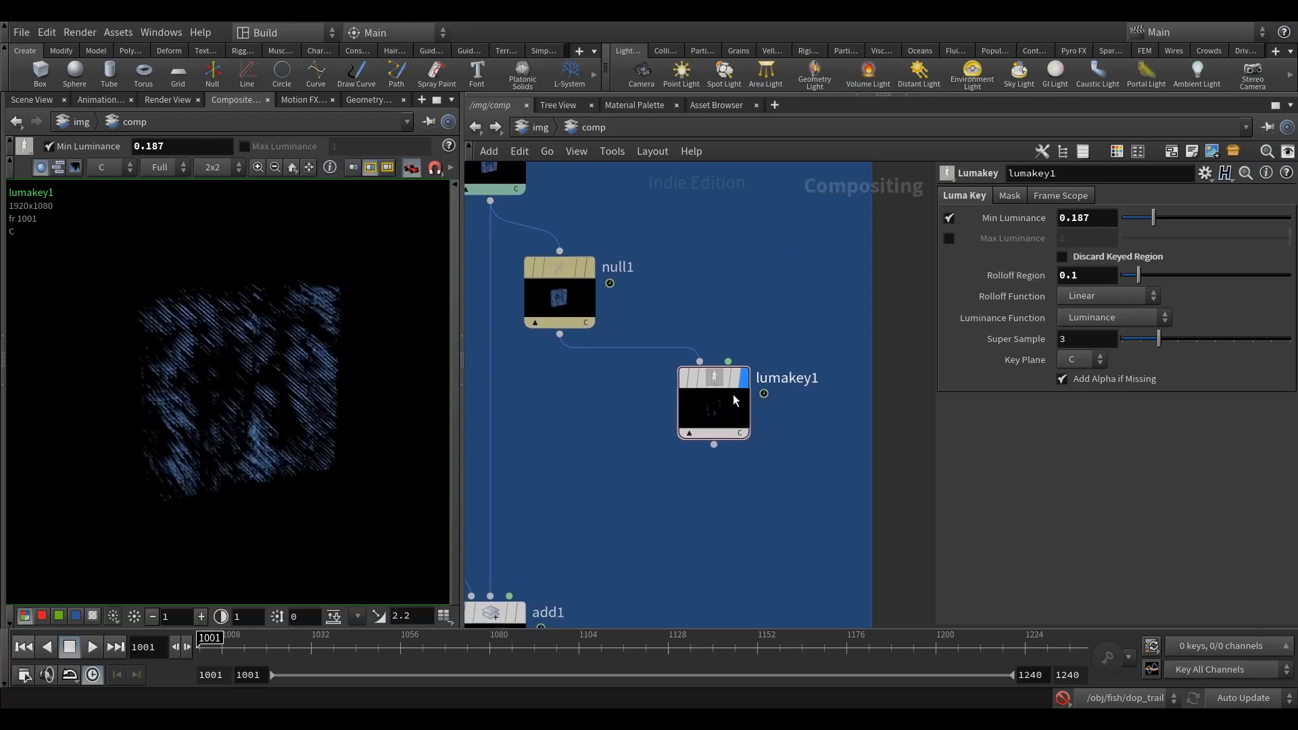
pyautogui.moveTo(717, 380); pyautogui.dragTo(746, 378)
pyautogui.moveTo(761, 340); pyautogui.dragTo(767, 302, button='middle')
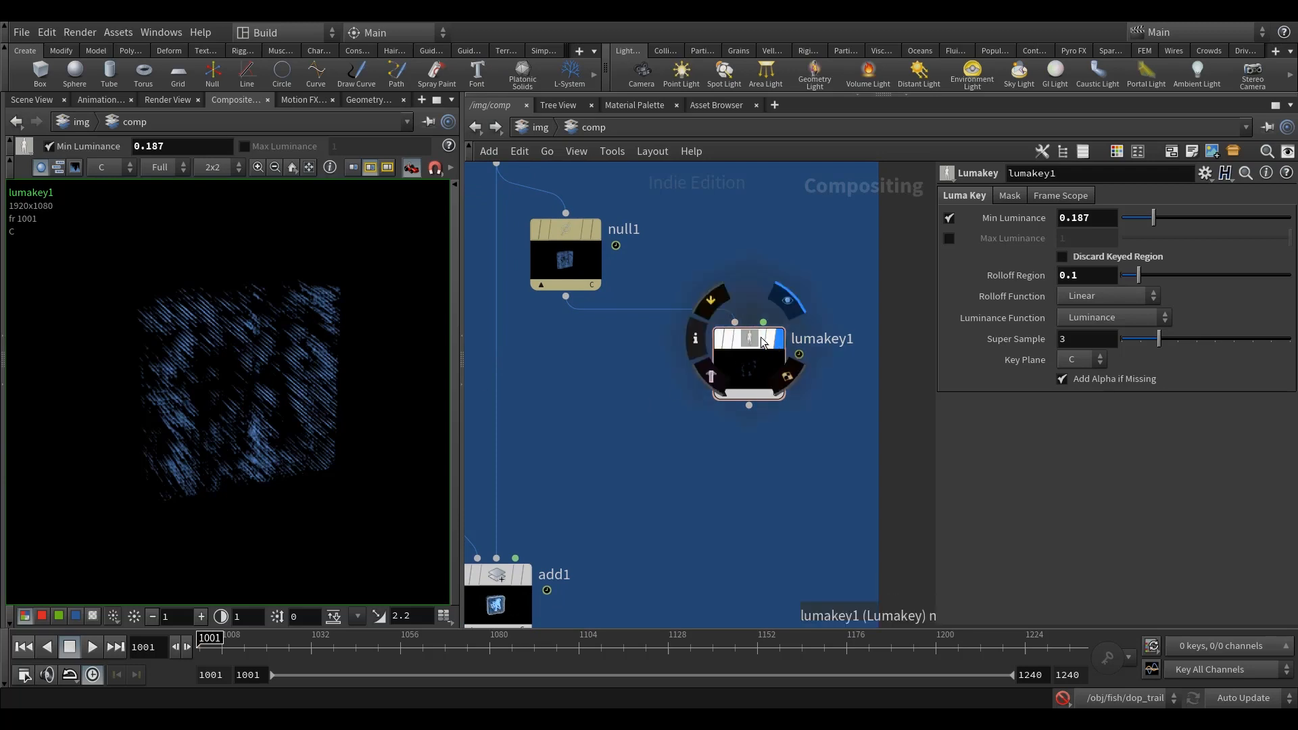
pyautogui.moveTo(767, 283)
pyautogui.mouseDown(button='middle')
pyautogui.moveTo(757, 314)
pyautogui.moveTo(759, 279)
pyautogui.mouseUp(button='middle')
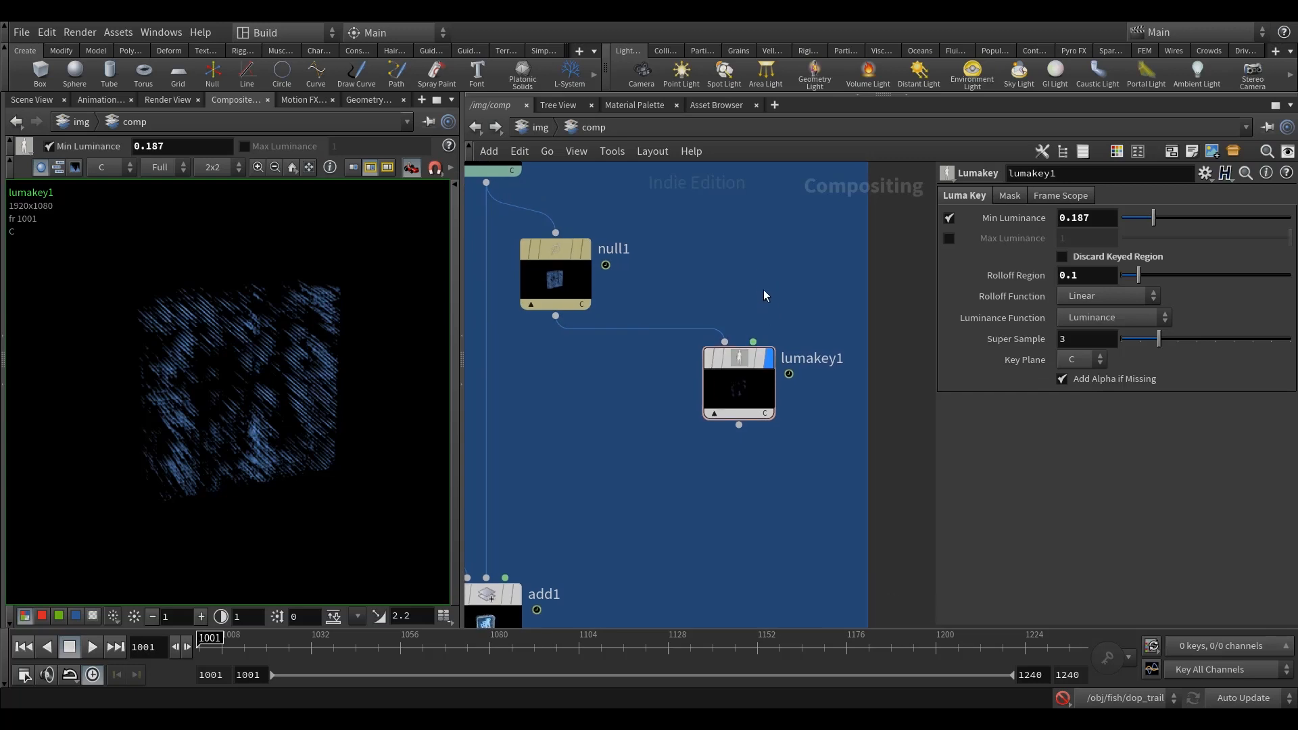
# Step: Add a Bright node directly below lumakey1, connect lumakey1's output to its first input and display it
pyautogui.moveTo(753, 499); pyautogui.dragTo(757, 464, button='middle')
pyautogui.press('Tab')
pyautogui.write('bright')
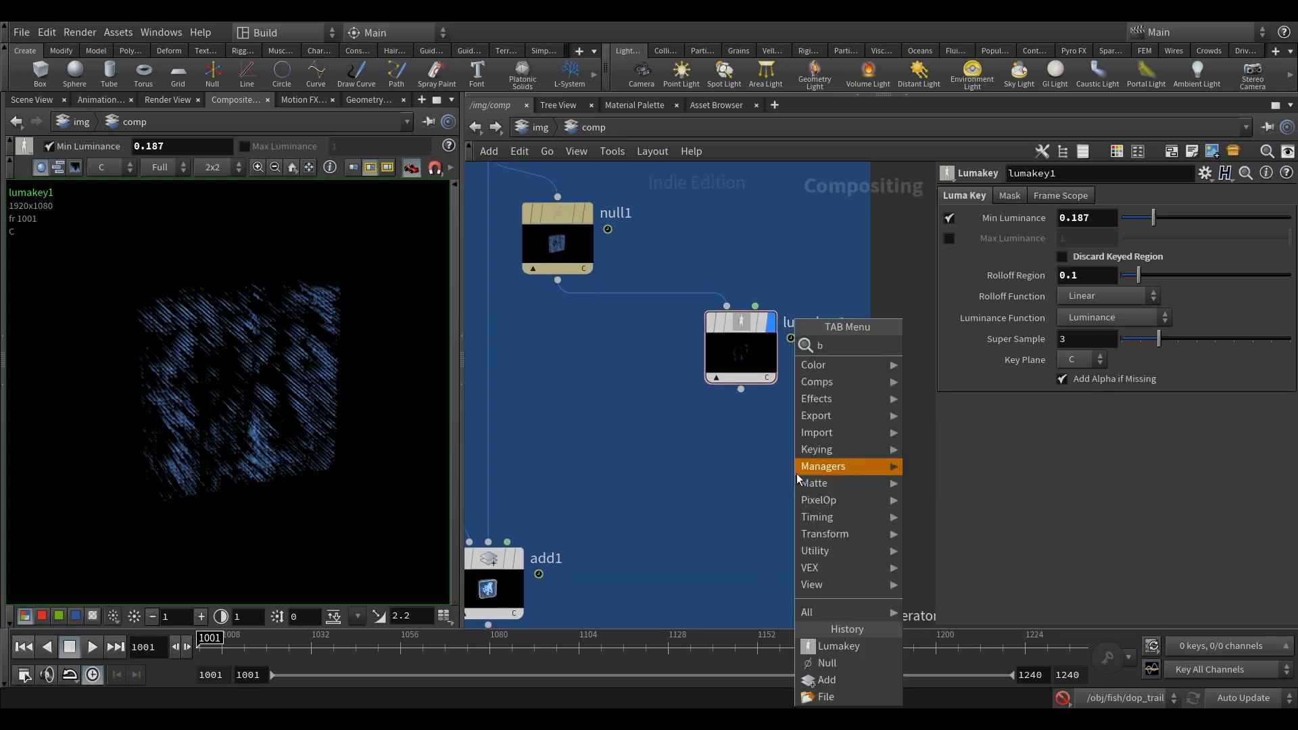
pyautogui.click(935, 344)
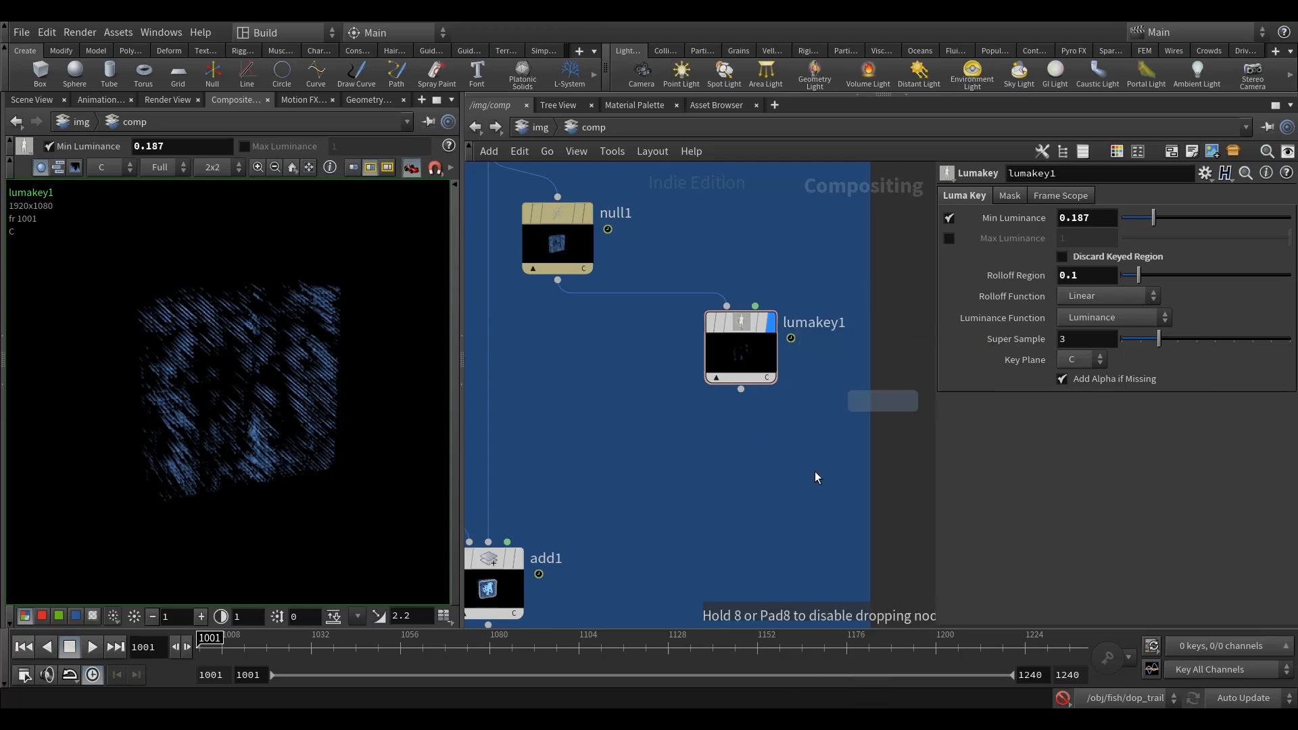
pyautogui.click(740, 470)
pyautogui.click(727, 467)
pyautogui.click(741, 390)
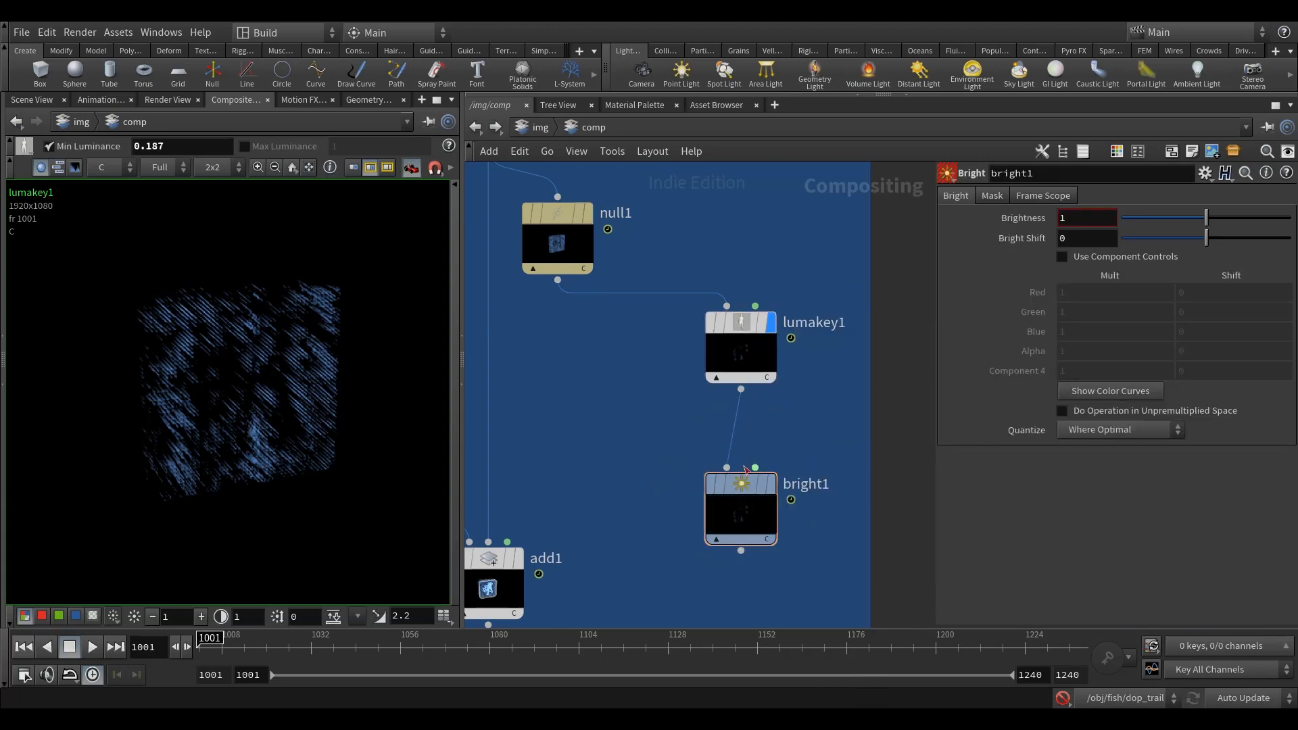
pyautogui.moveTo(744, 486); pyautogui.dragTo(747, 424)
pyautogui.moveTo(790, 415); pyautogui.dragTo(796, 320, button='middle')
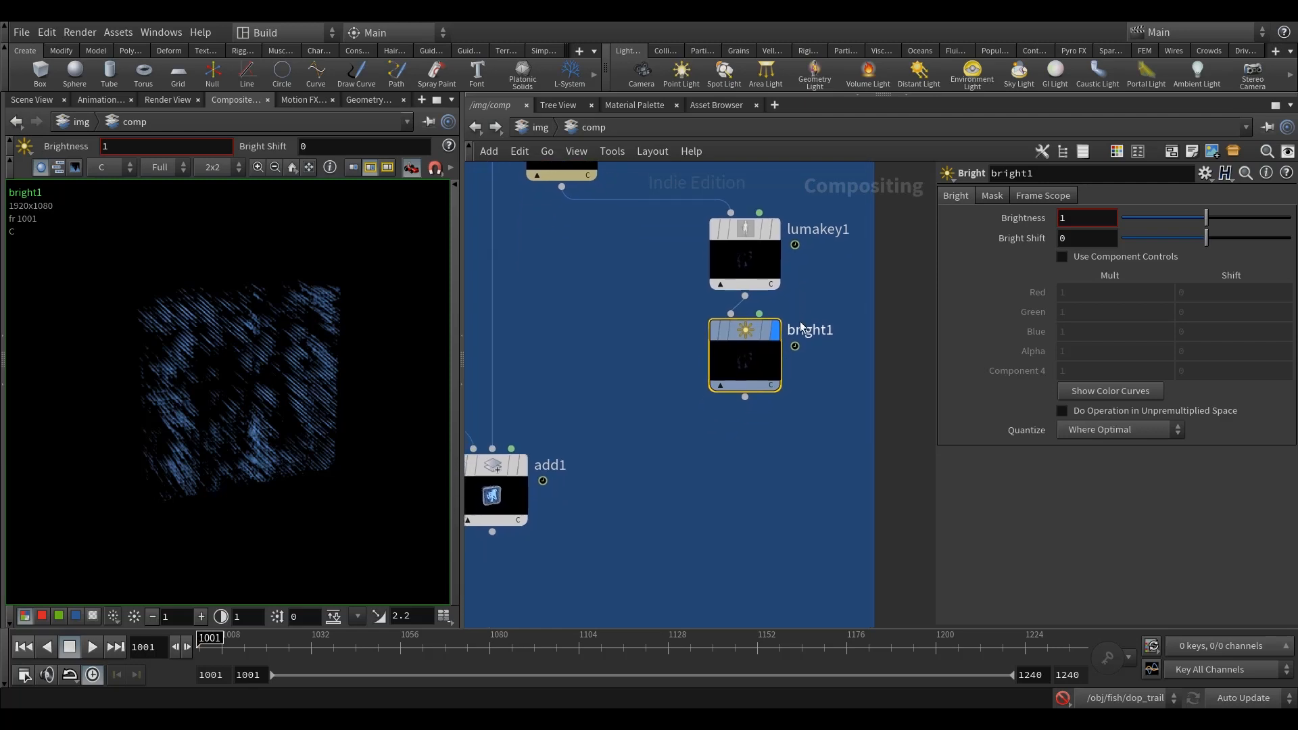
# Step: Move add1 further down and set bright1's Brightness to 10
pyautogui.scroll(-2, 796, 321)
pyautogui.moveTo(589, 441); pyautogui.dragTo(580, 519)
pyautogui.moveTo(677, 457); pyautogui.dragTo(669, 461, button='middle')
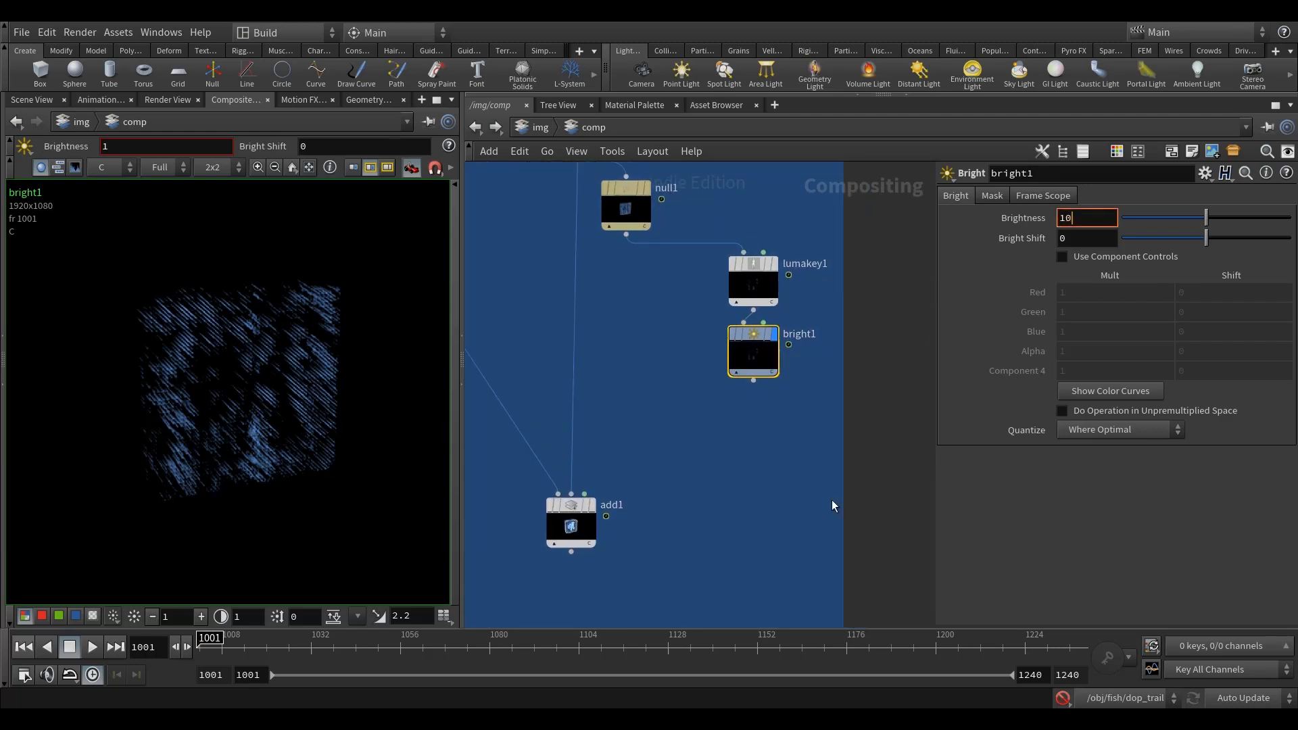
pyautogui.press('Return')
# Step: Add a Blur node below bright1, connect bright1's output to it and display the blur
pyautogui.moveTo(777, 500)
pyautogui.mouseDown(button='middle')
pyautogui.moveTo(773, 529)
pyautogui.moveTo(769, 516)
pyautogui.mouseUp(button='middle')
pyautogui.press('Tab')
pyautogui.write('blur')
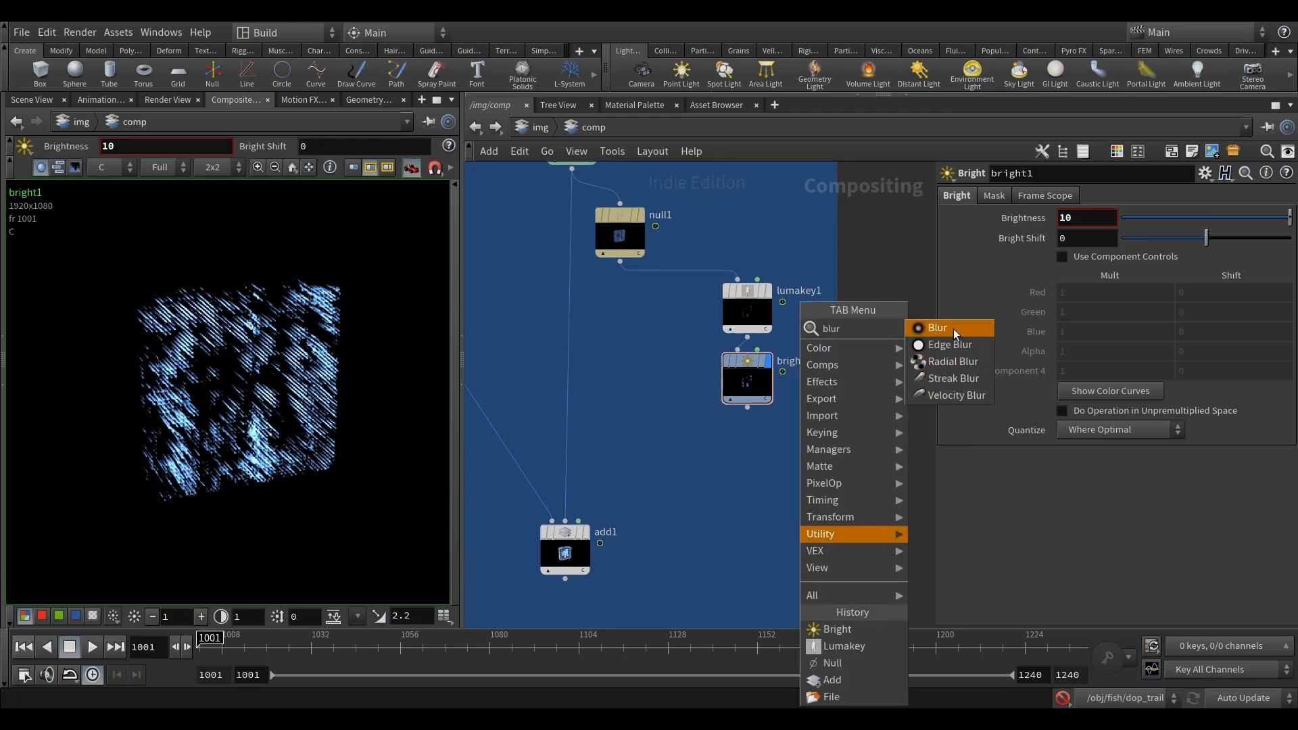
pyautogui.click(952, 328)
pyautogui.click(752, 480)
pyautogui.moveTo(749, 409); pyautogui.dragTo(756, 447)
pyautogui.click(768, 435)
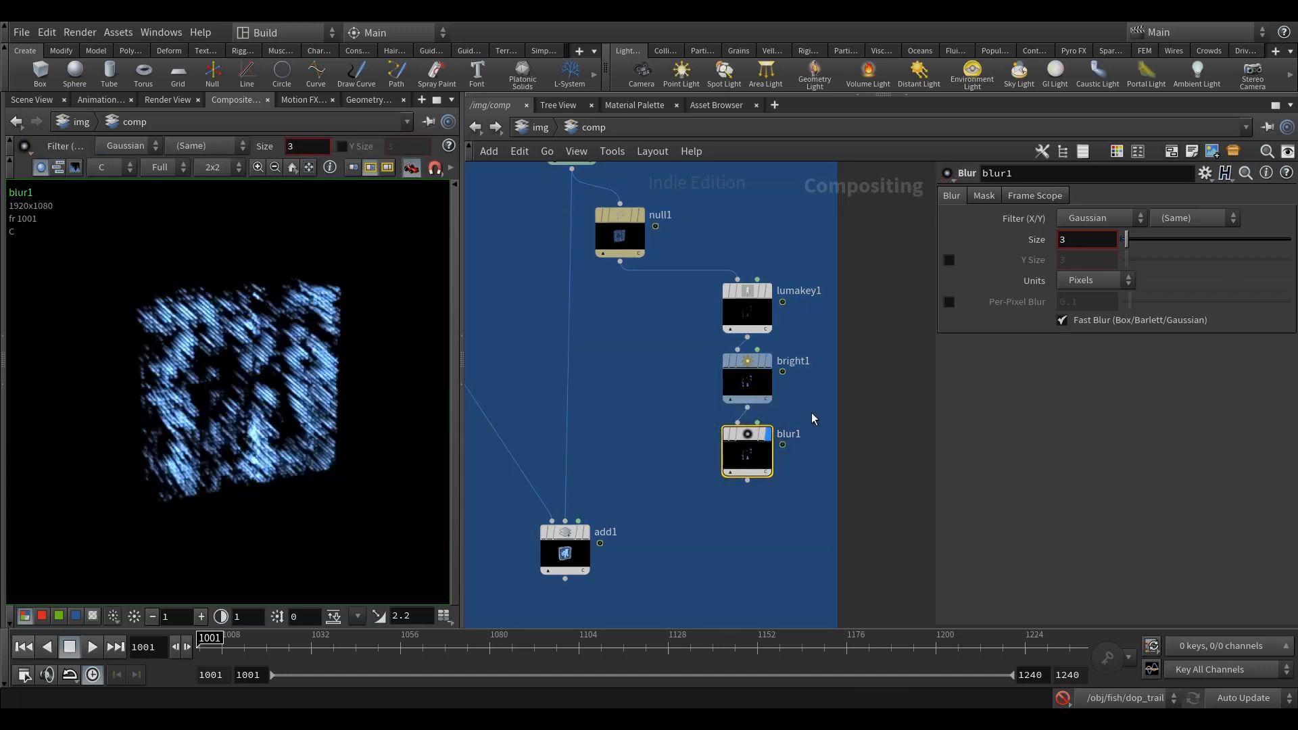
# Step: Set blur1's Size to 30 pixels
pyautogui.moveTo(786, 514); pyautogui.dragTo(781, 514, button='middle')
pyautogui.click(1077, 243)
pyautogui.write('0')
pyautogui.press('Return')
pyautogui.moveTo(733, 565); pyautogui.dragTo(760, 476, button='middle')
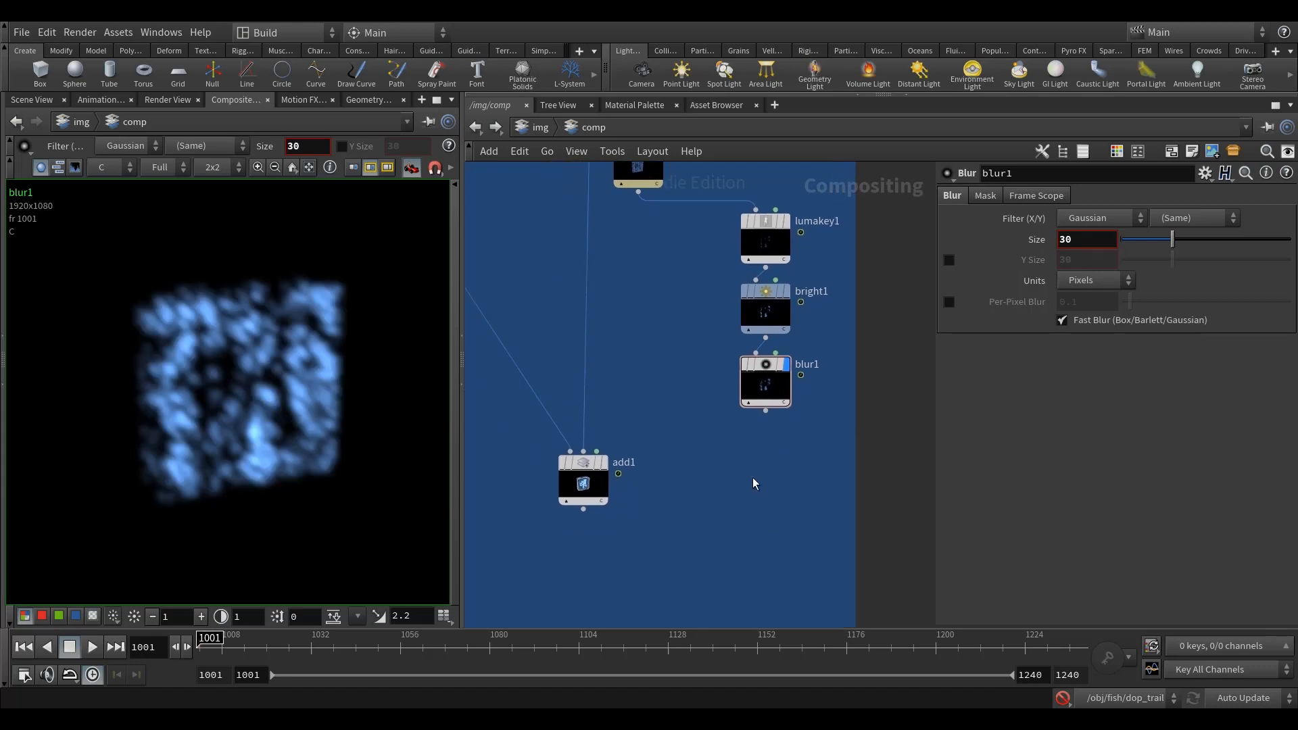
# Step: Place a second Add node between add1 and the blur branch
pyautogui.press('Tab')
pyautogui.write('add')
pyautogui.press('Return')
pyautogui.click(703, 508)
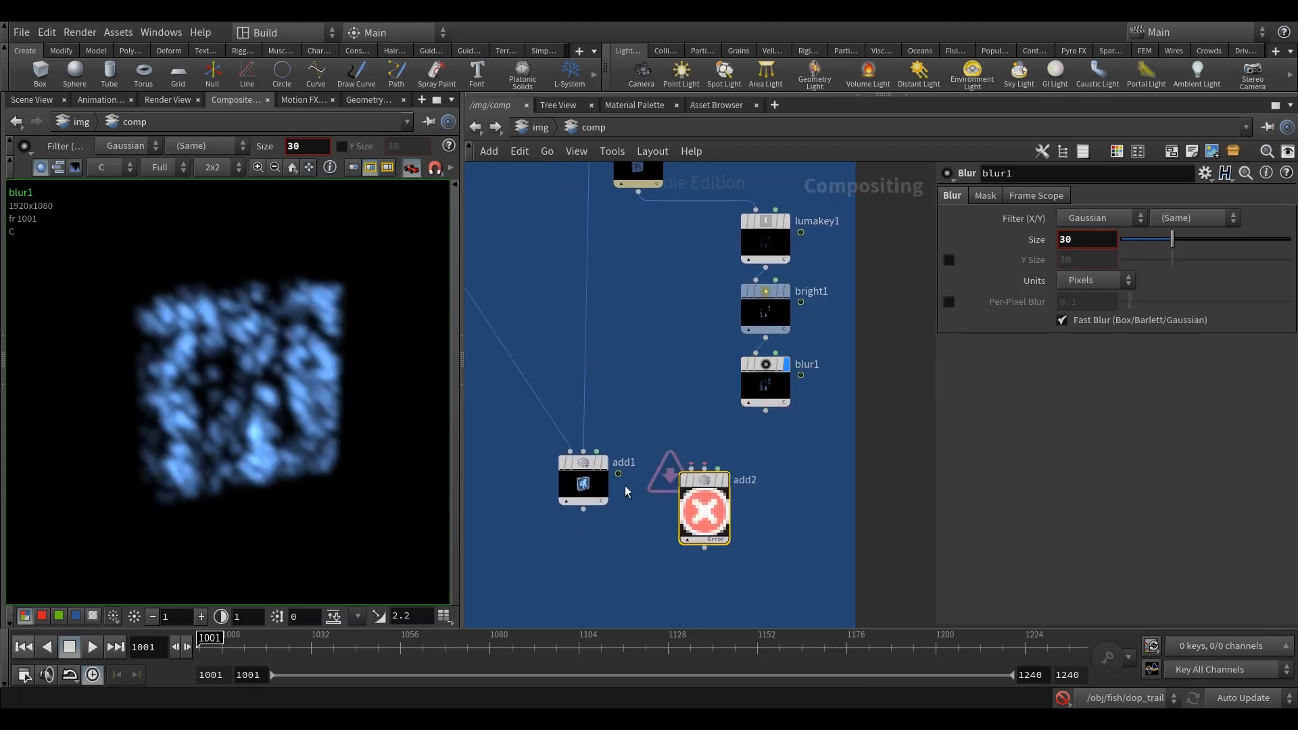
pyautogui.moveTo(704, 507); pyautogui.dragTo(708, 530, button='middle')
pyautogui.moveTo(709, 529); pyautogui.dragTo(671, 490)
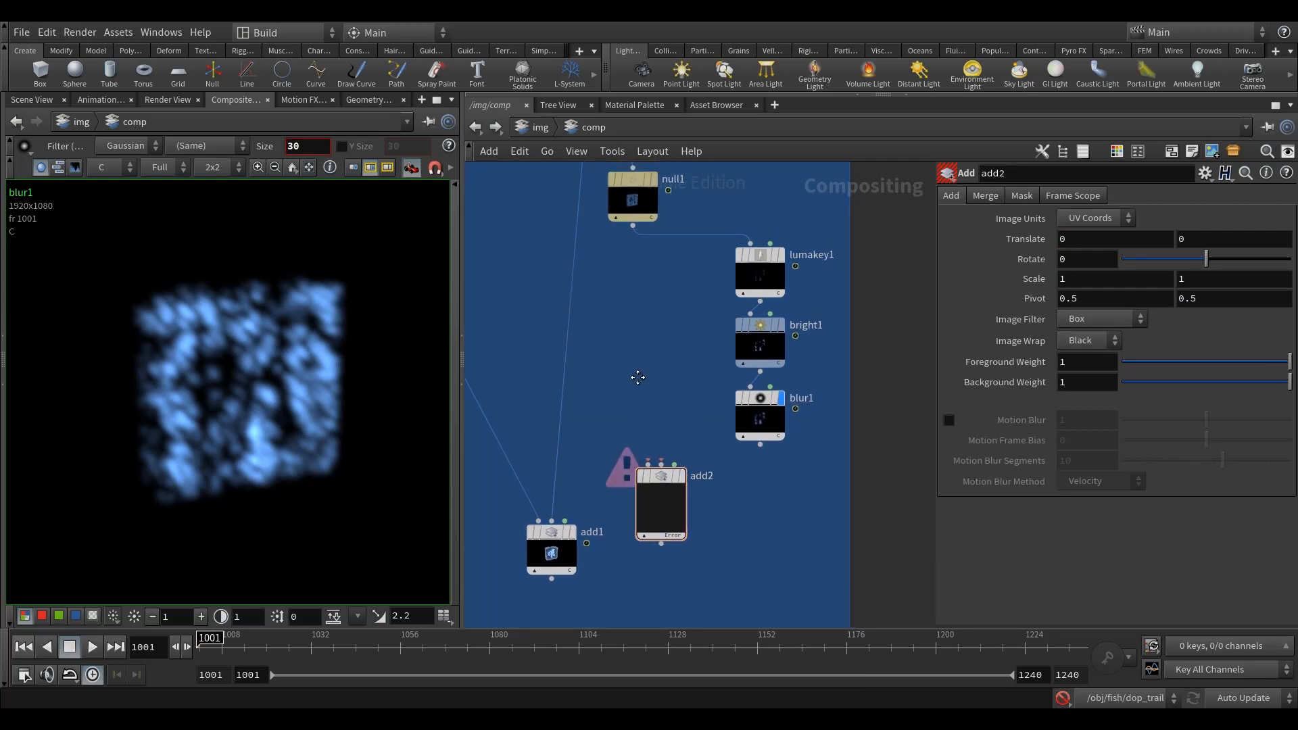
# Step: Connect null1 to add2's second input and blur1 to its first input, and display add2
pyautogui.click(632, 243)
pyautogui.click(657, 478)
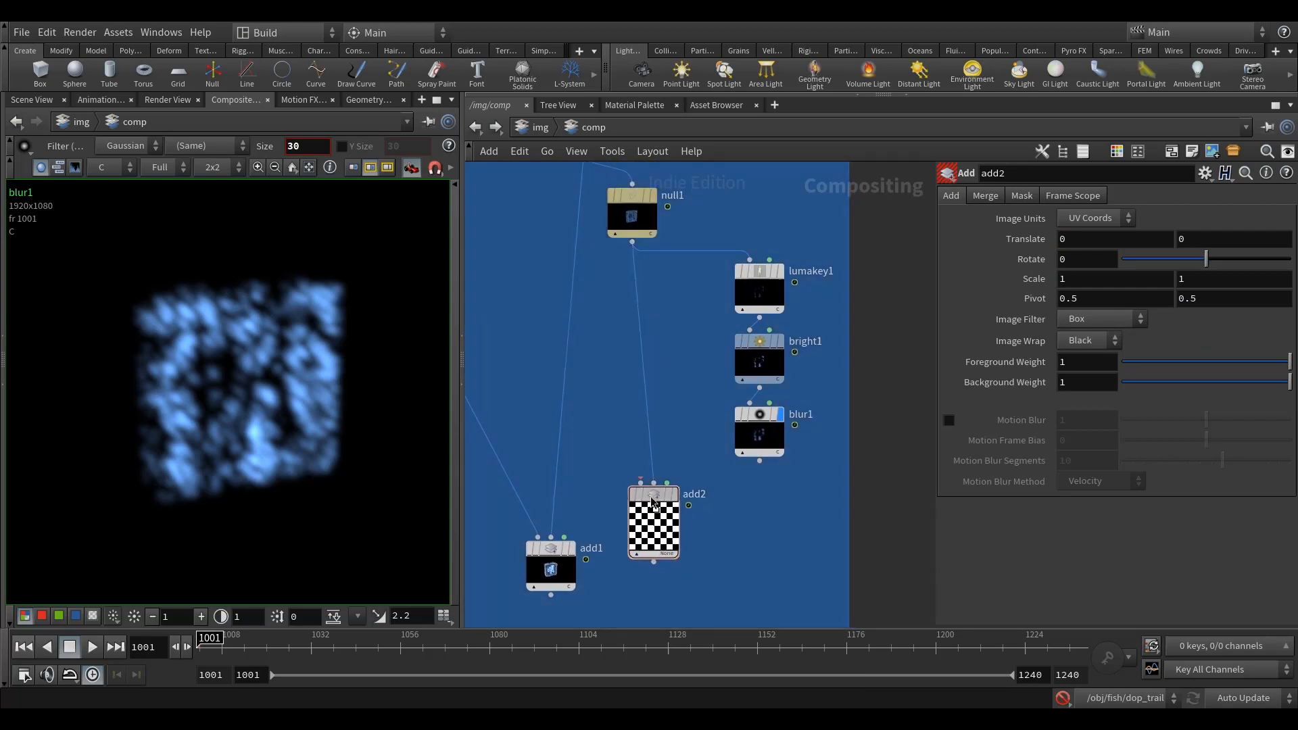
pyautogui.moveTo(661, 514); pyautogui.dragTo(631, 514)
pyautogui.click(759, 461)
pyautogui.click(619, 479)
pyautogui.moveTo(735, 506); pyautogui.dragTo(762, 423, button='middle')
pyautogui.moveTo(568, 483); pyautogui.dragTo(533, 537)
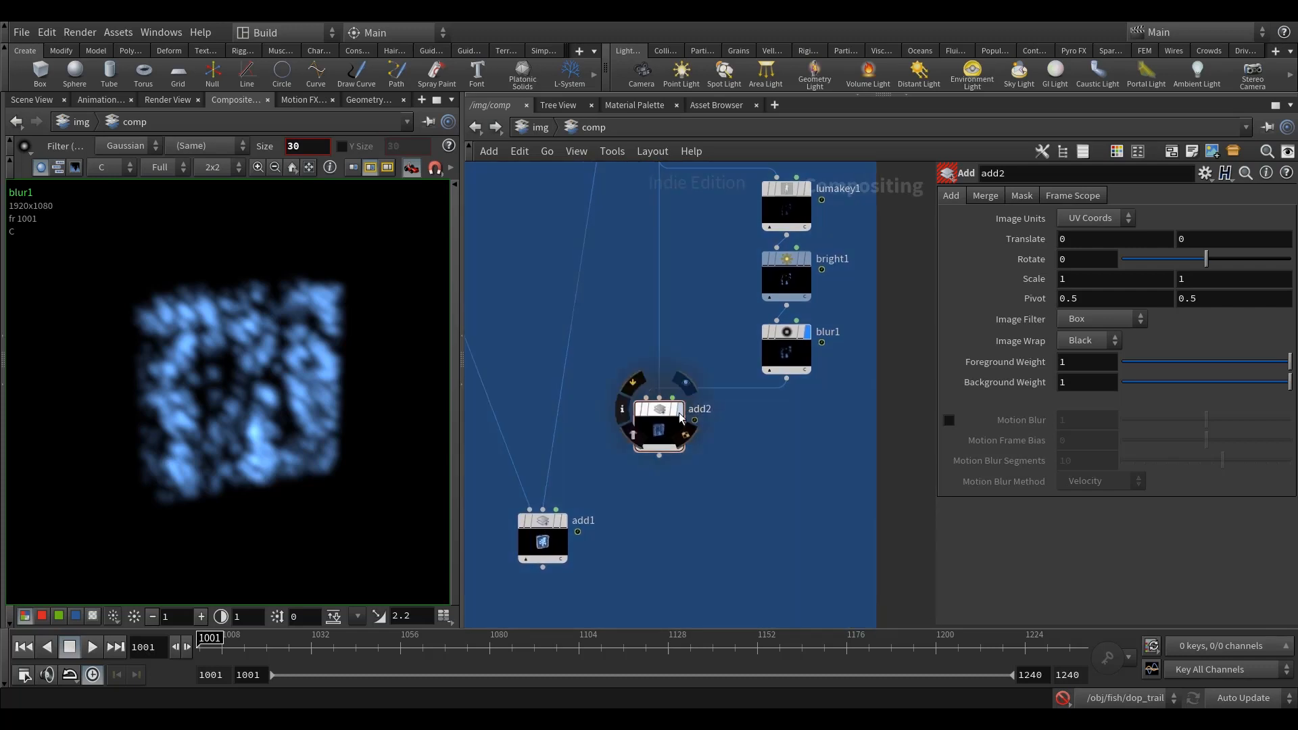
pyautogui.click(684, 382)
pyautogui.moveTo(740, 432); pyautogui.dragTo(735, 495, button='middle')
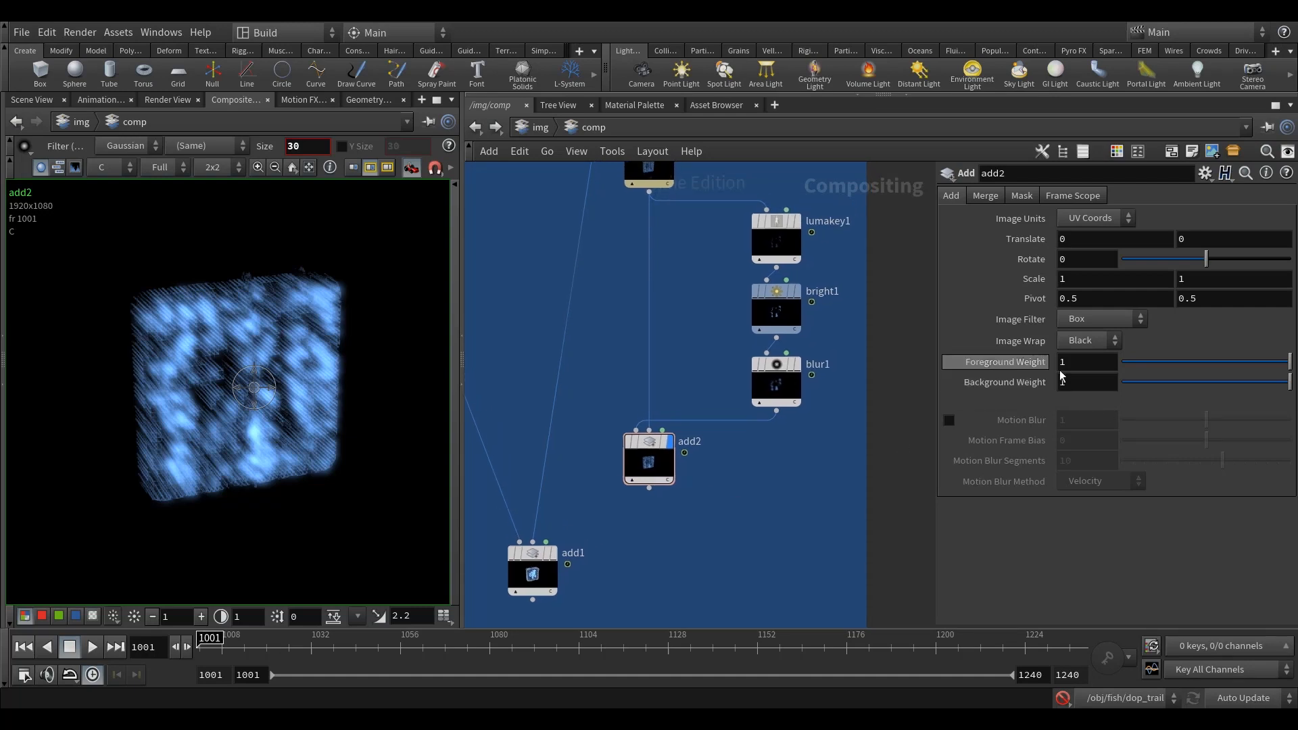
# Step: Lower add2's Foreground Weight to 0.2, checking the glow up close in the composite view
pyautogui.moveTo(1291, 362); pyautogui.dragTo(1171, 368)
pyautogui.scroll(4, 309, 403)
pyautogui.moveTo(319, 401); pyautogui.dragTo(355, 410, button='middle')
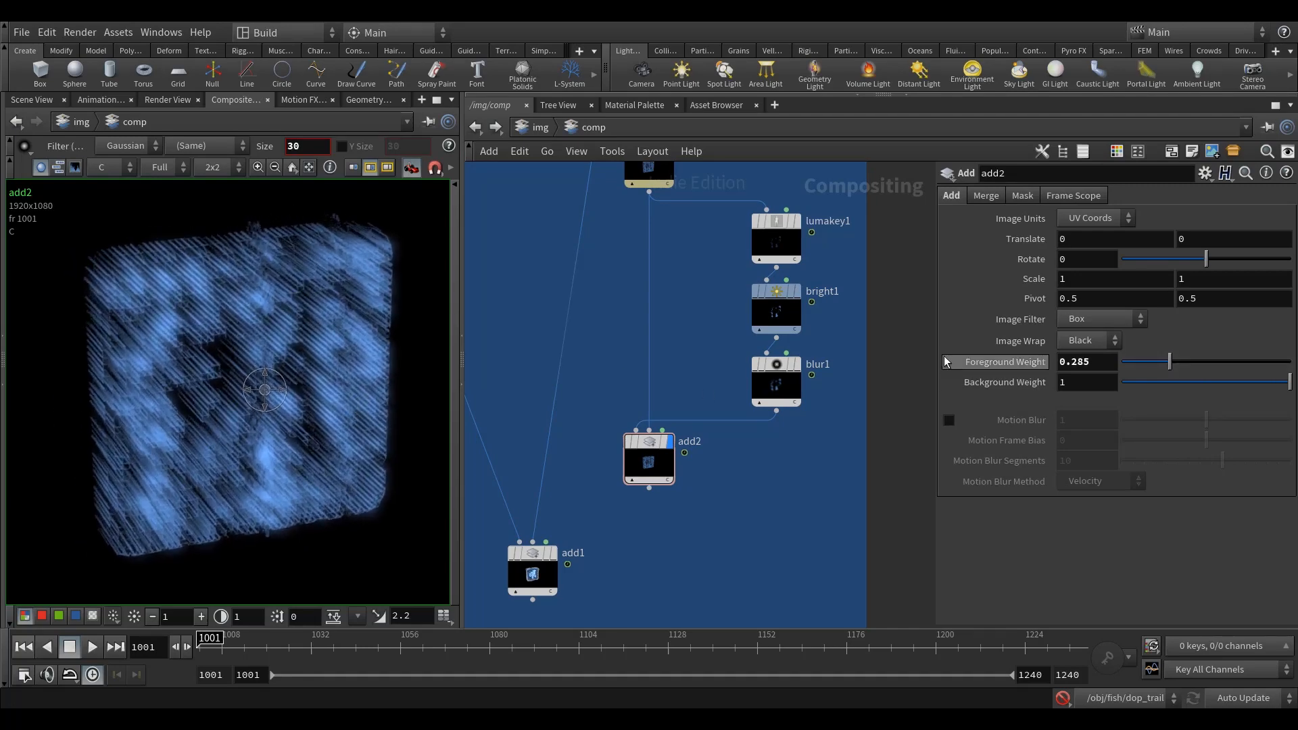
pyautogui.moveTo(1170, 360); pyautogui.dragTo(1076, 374)
pyautogui.press('Return')
pyautogui.moveTo(789, 469); pyautogui.dragTo(795, 457, button='middle')
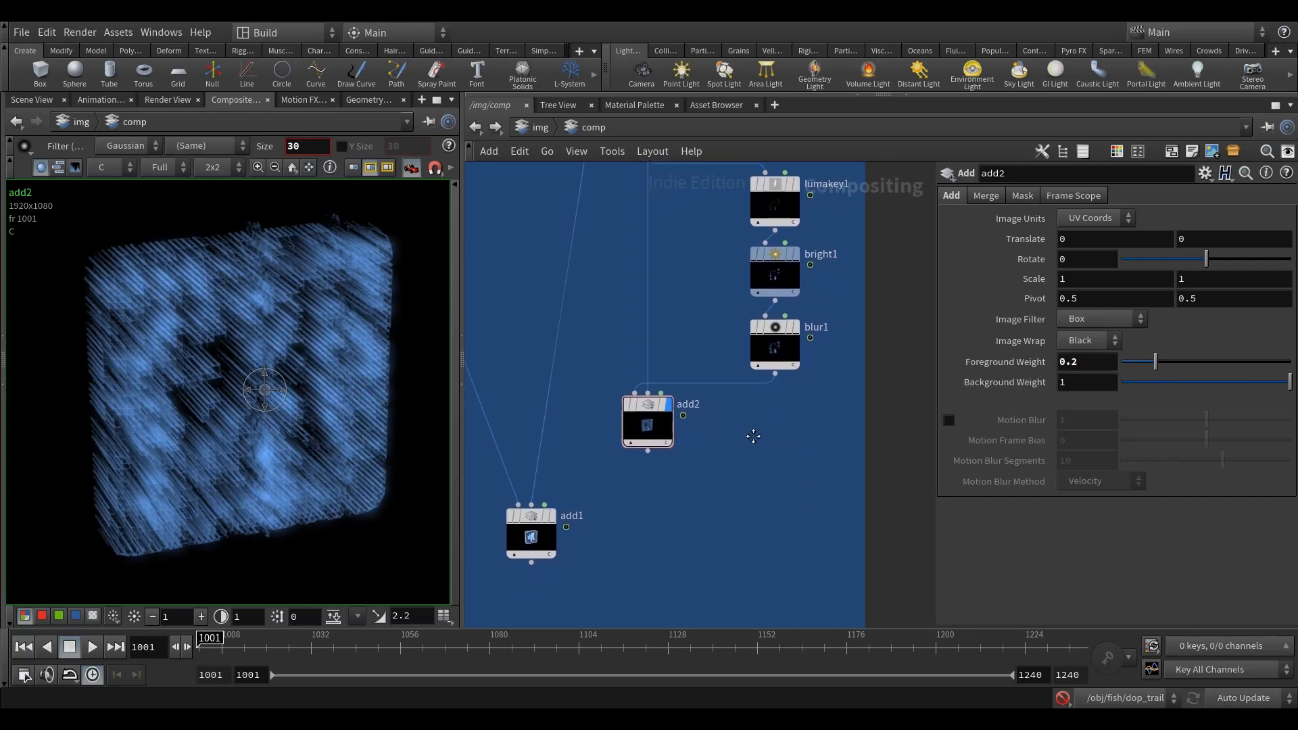
# Step: Add a Null node below add2, connect add2's output to it and rename the node OUT
pyautogui.scroll(-4, 752, 425)
pyautogui.press('Tab')
pyautogui.write('nul')
pyautogui.click(846, 313)
pyautogui.click(679, 504)
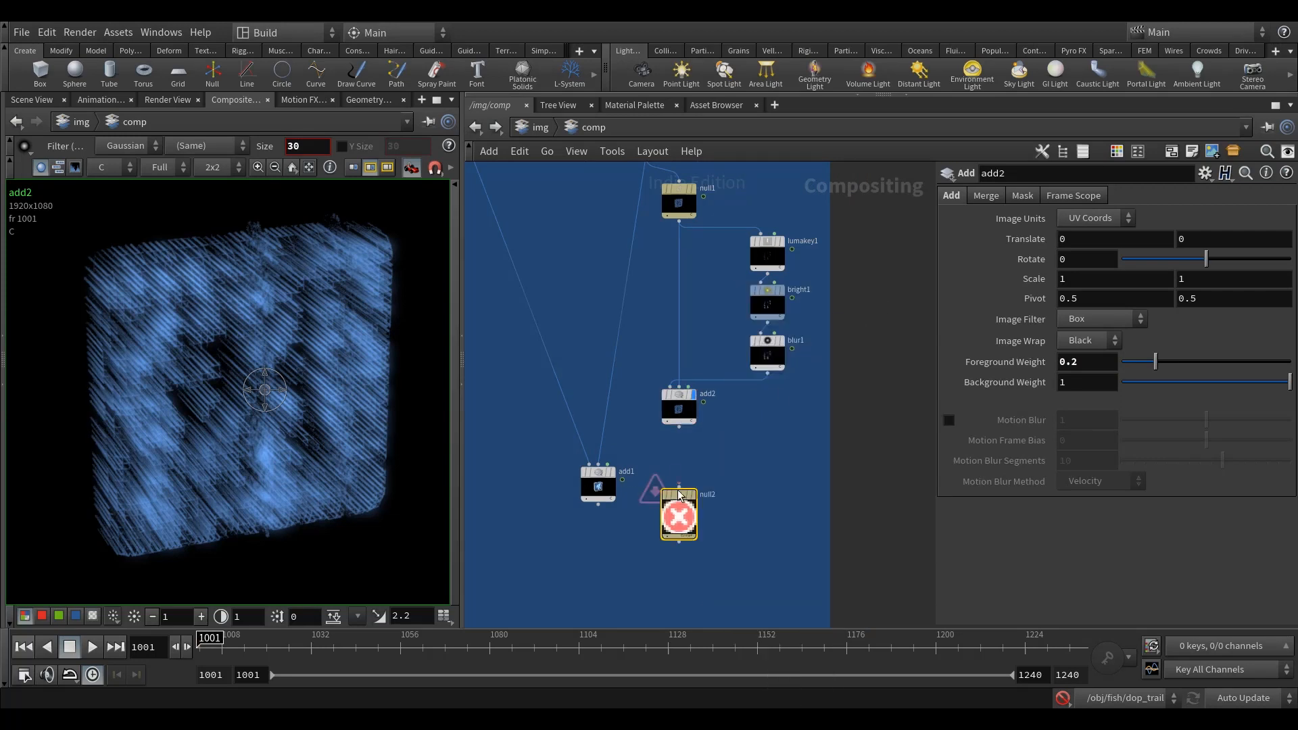
pyautogui.scroll(2, 675, 467)
pyautogui.click(681, 407)
pyautogui.click(684, 508)
pyautogui.moveTo(684, 508); pyautogui.dragTo(666, 471)
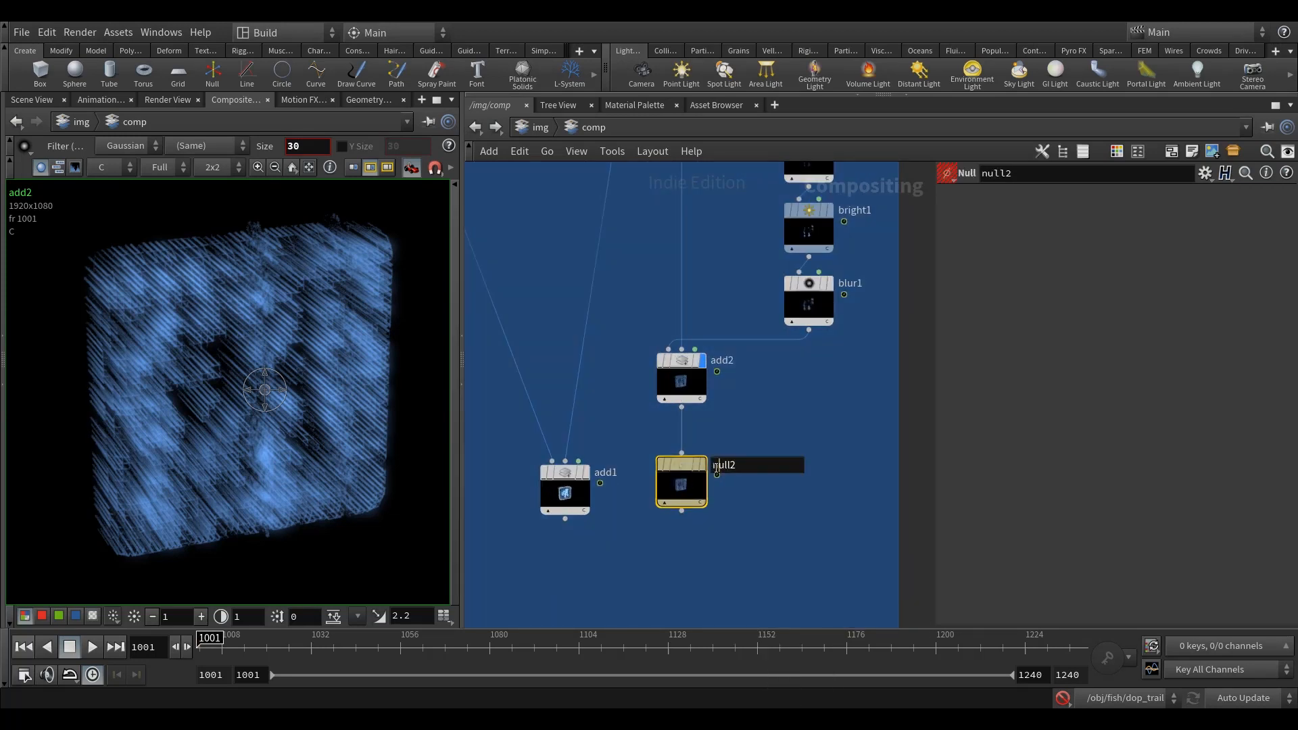
pyautogui.write('OUT')
pyautogui.press('Return')
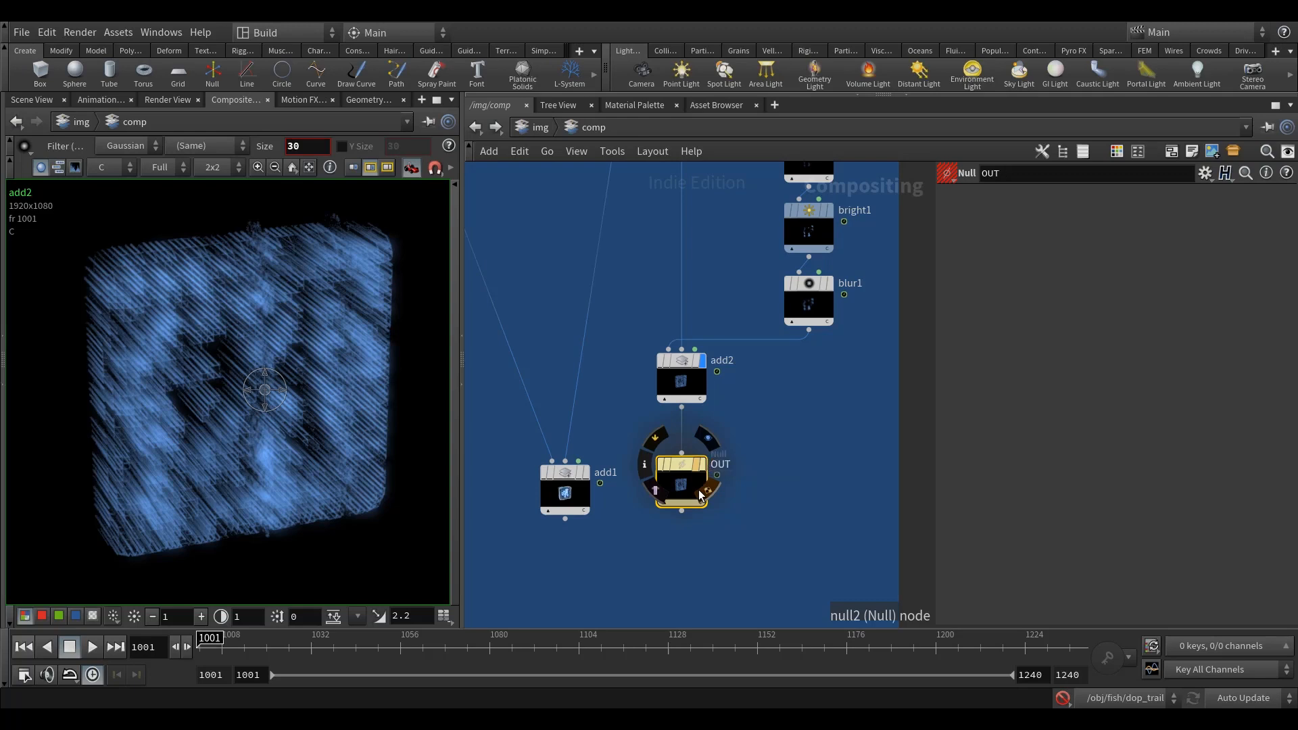
# Step: Move add1 below OUT, feed OUT into its second input in place of the BOX render, and display add1
pyautogui.scroll(-2, 769, 424)
pyautogui.moveTo(626, 482); pyautogui.dragTo(620, 548)
pyautogui.moveTo(629, 475); pyautogui.dragTo(710, 487)
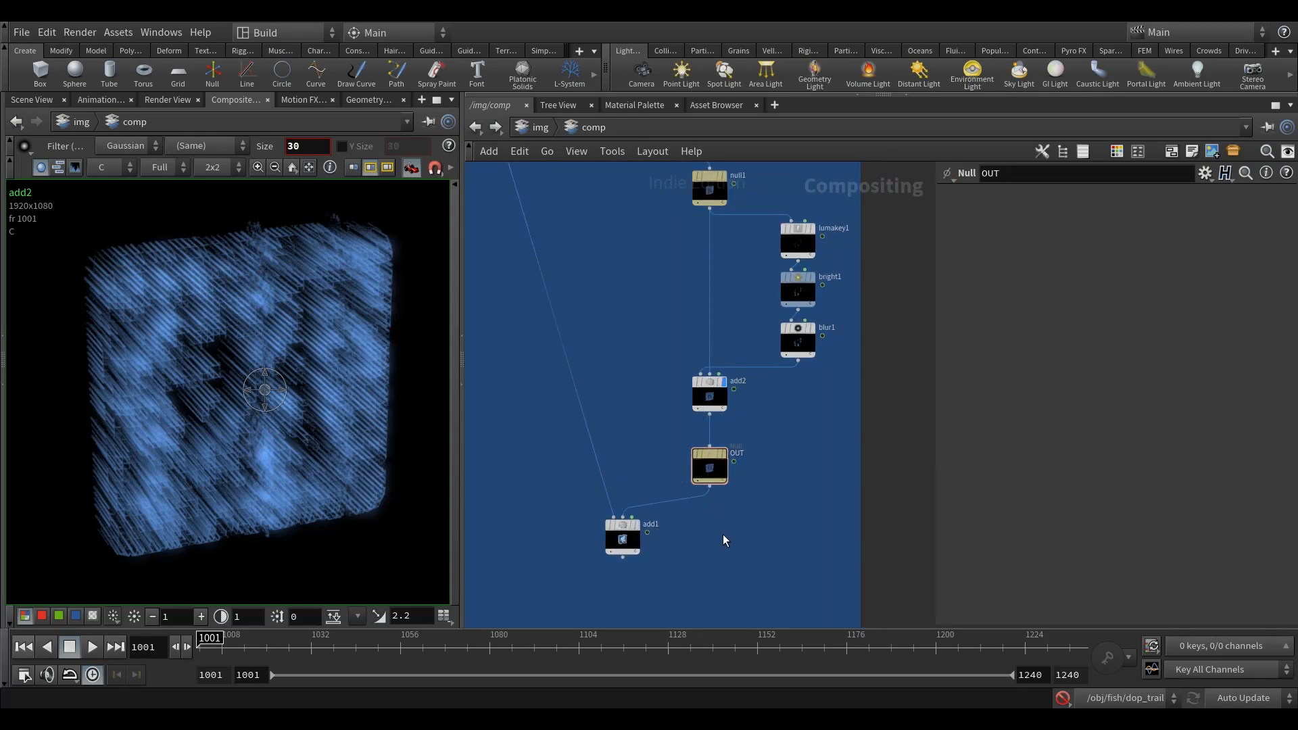
pyautogui.moveTo(713, 511); pyautogui.dragTo(725, 480, button='middle')
pyautogui.scroll(2, 638, 504)
pyautogui.click(653, 496)
pyautogui.scroll(-3, 744, 492)
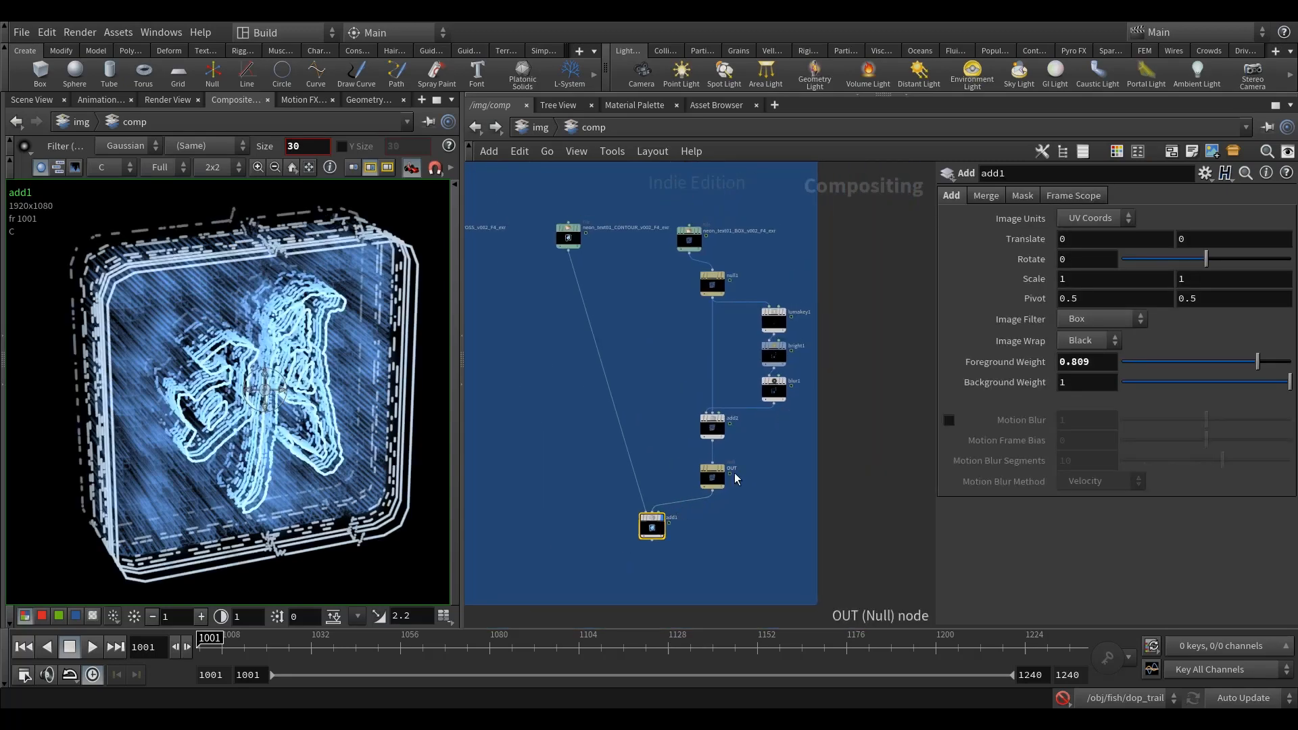
# Step: Collapse the six glow nodes from null1 through OUT into a subnet and place it directly below the BOX render
pyautogui.scroll(3, 760, 490)
pyautogui.moveTo(788, 537); pyautogui.dragTo(693, 261)
pyautogui.rightClick(699, 266)
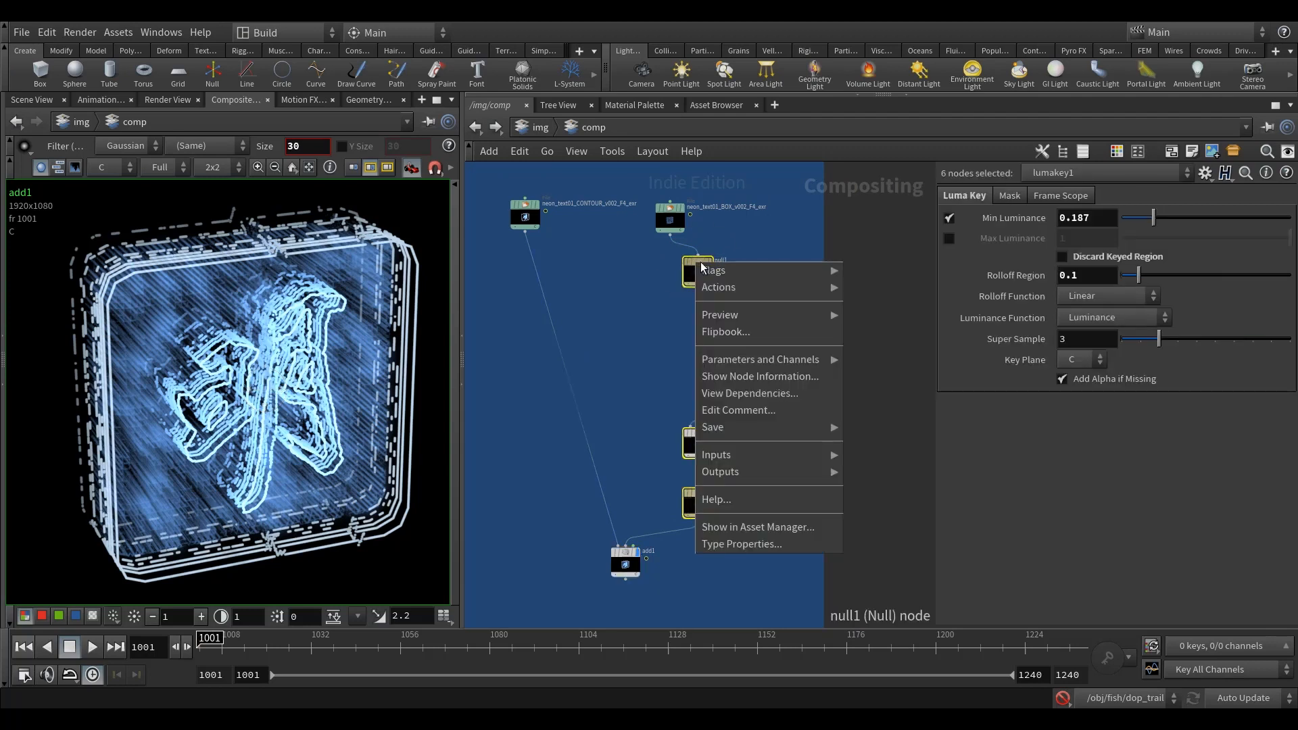
pyautogui.moveTo(779, 281)
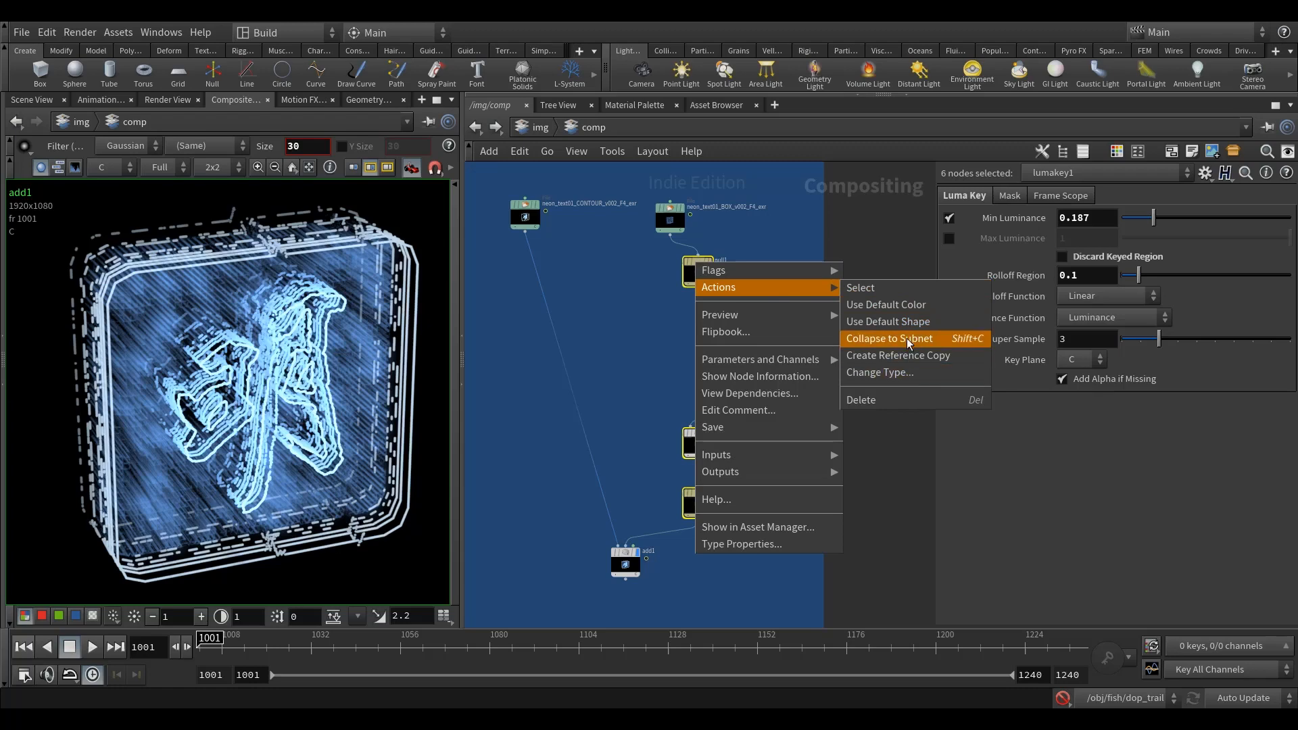
pyautogui.click(907, 338)
pyautogui.scroll(3, 696, 267)
pyautogui.moveTo(714, 267); pyautogui.dragTo(674, 292)
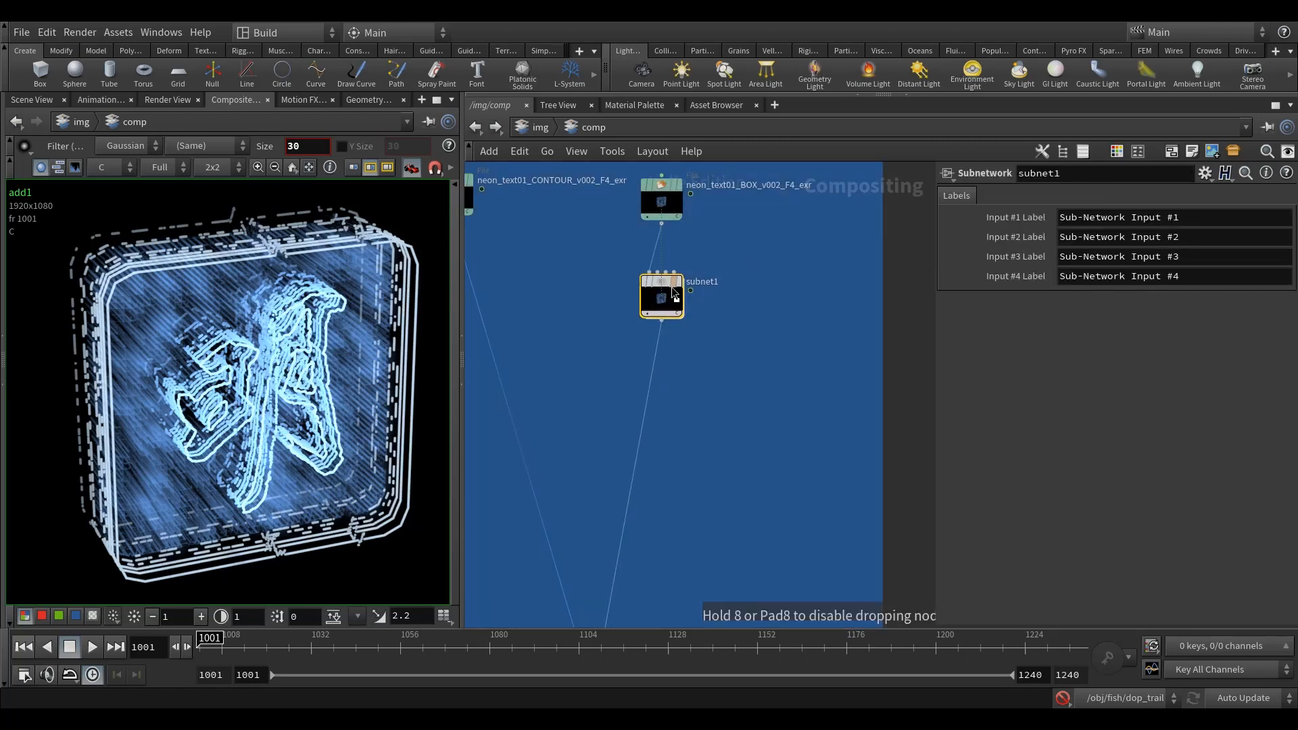
# Step: Check the contents of the new subnet, return to the comp network and rename the subnet exp_glow1
pyautogui.doubleClick(666, 292)
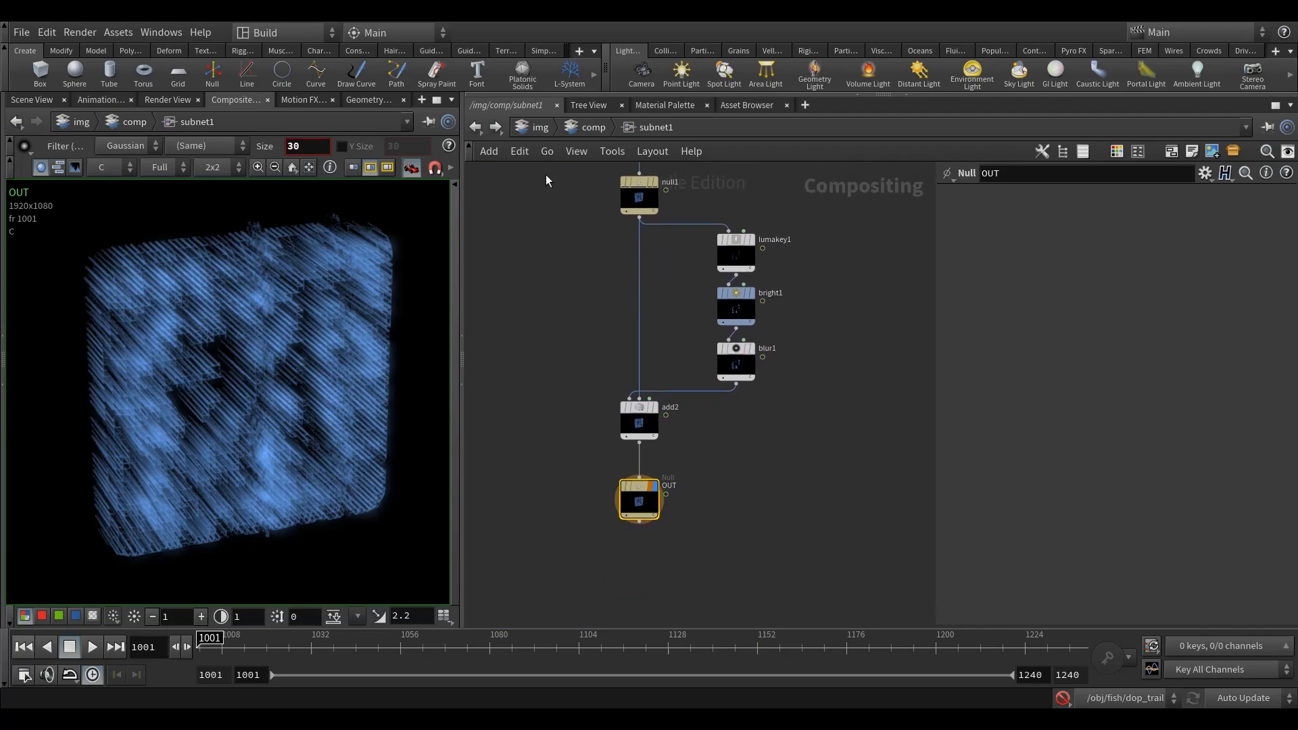
pyautogui.press('u')
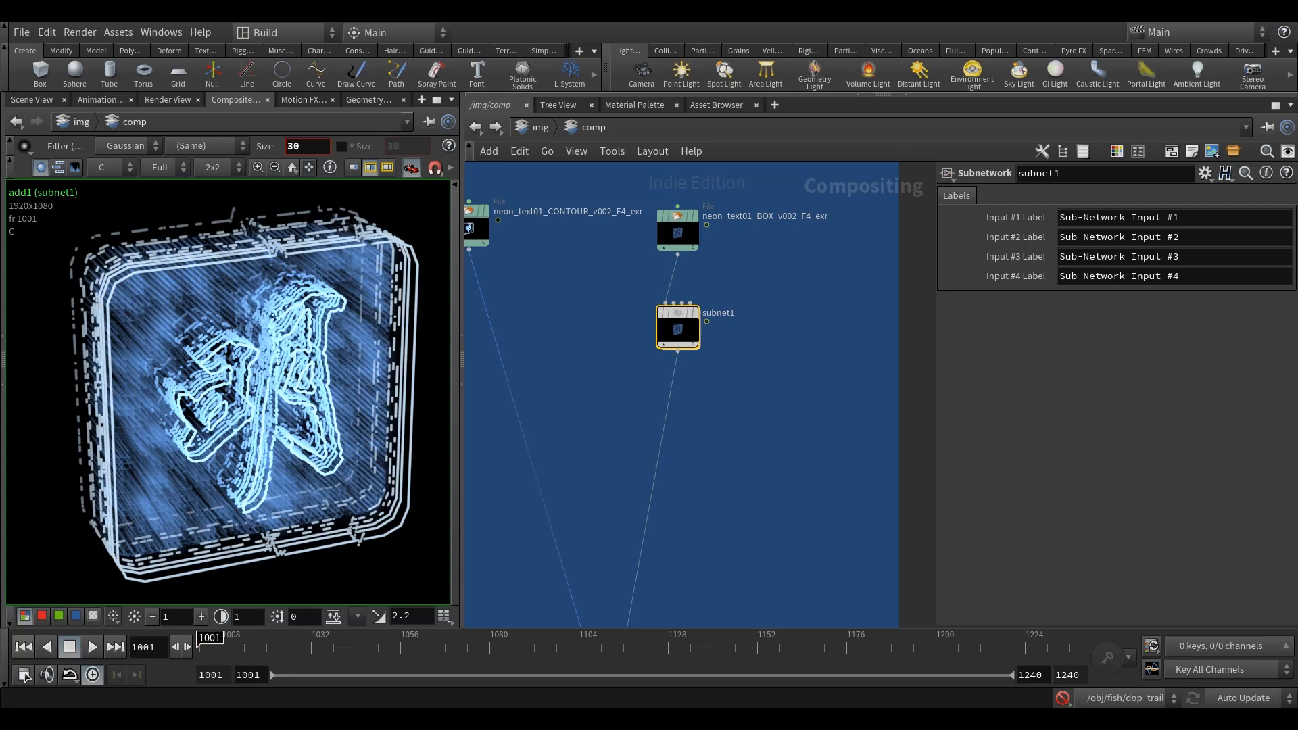
pyautogui.scroll(3, 700, 484)
pyautogui.doubleClick(733, 226)
pyautogui.write('exp_glow1')
pyautogui.press('Return')
pyautogui.press('h')
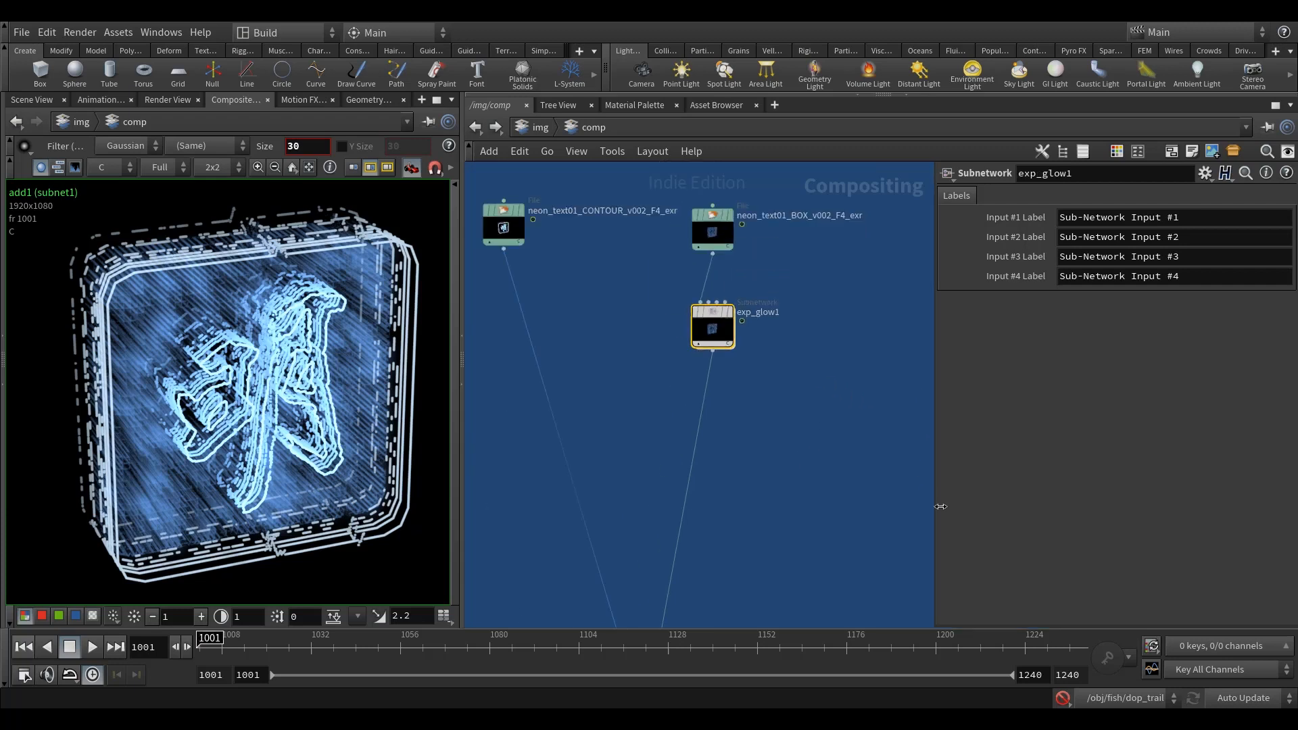
# Step: Color the exp_glow1 node yellow and review its inner nodes, including the lumakey1 settings
pyautogui.moveTo(940, 574); pyautogui.dragTo(945, 575)
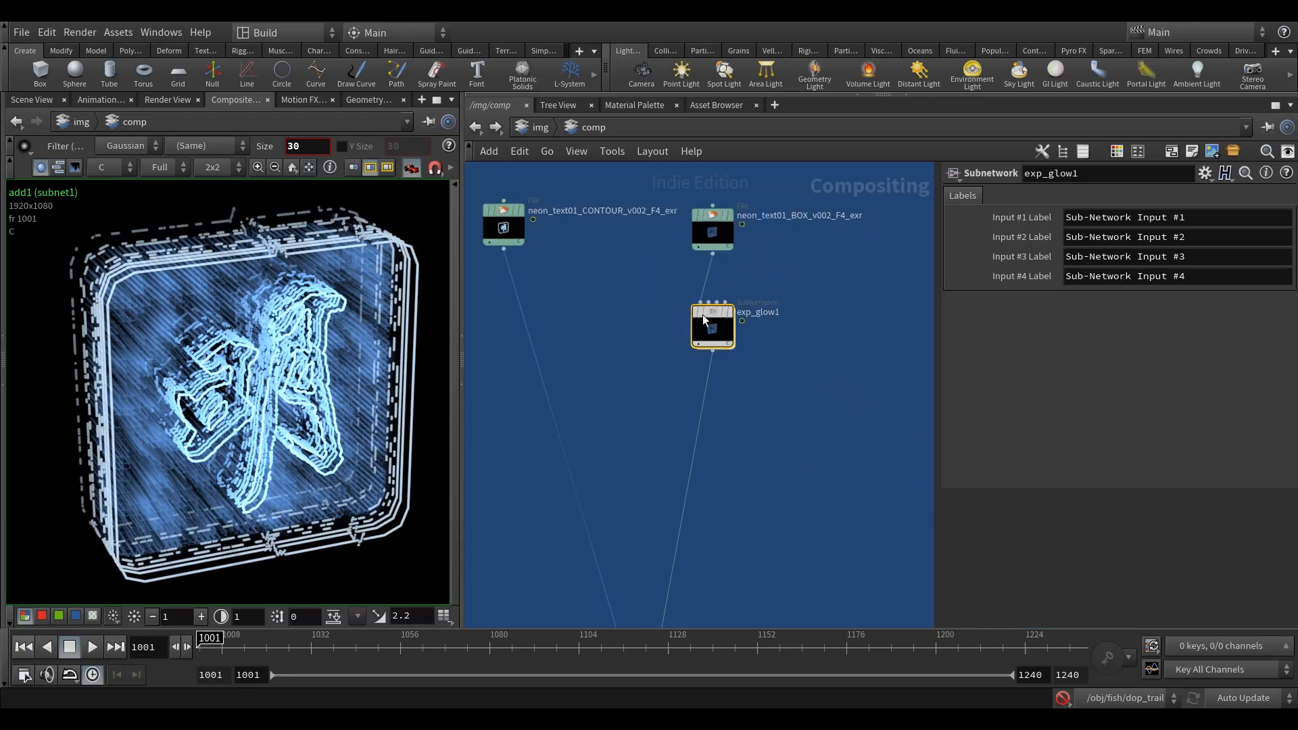
pyautogui.press('c')
pyautogui.click(1271, 553)
pyautogui.doubleClick(707, 334)
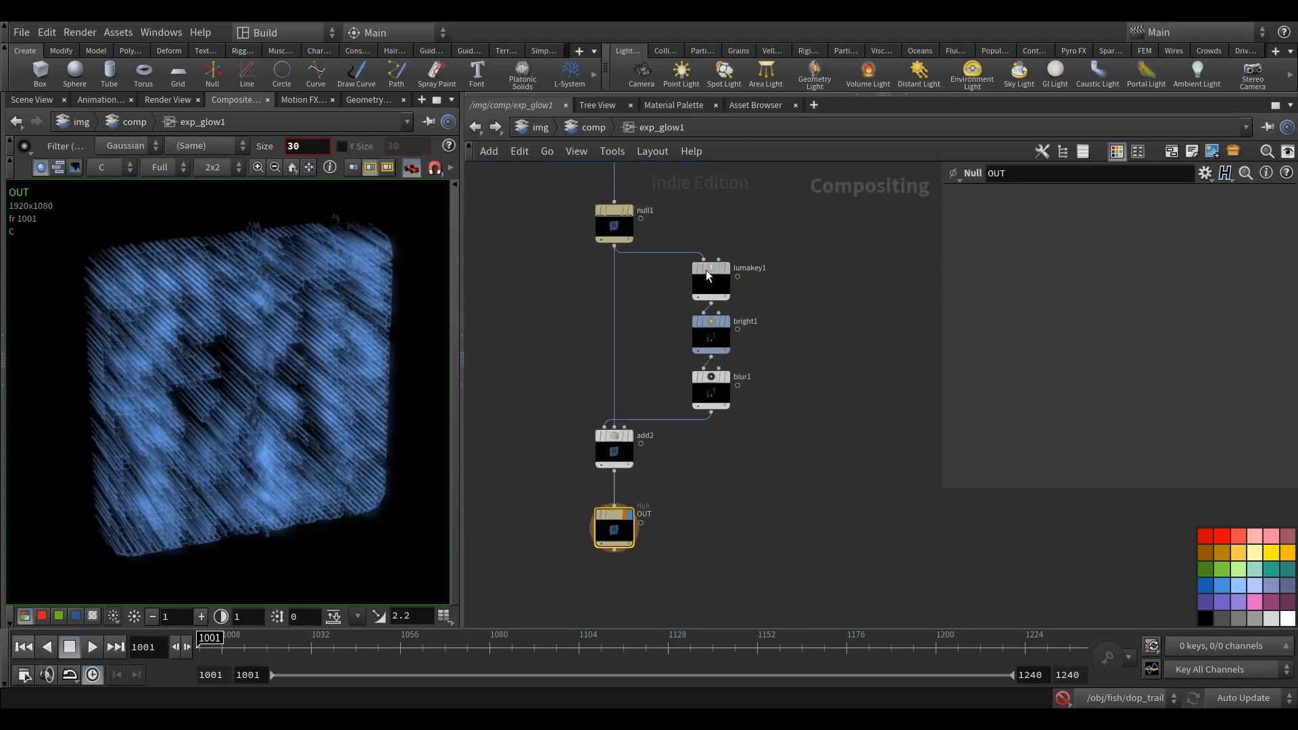
pyautogui.click(705, 269)
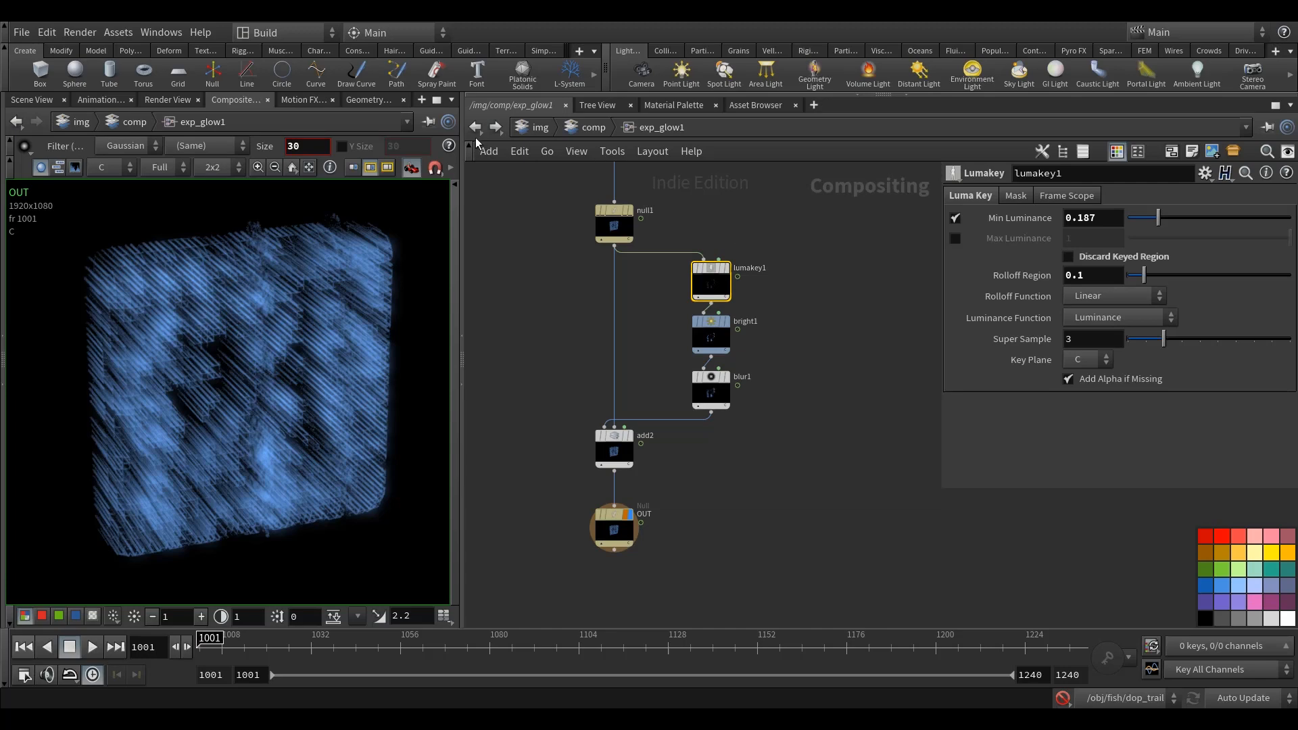
pyautogui.press('u')
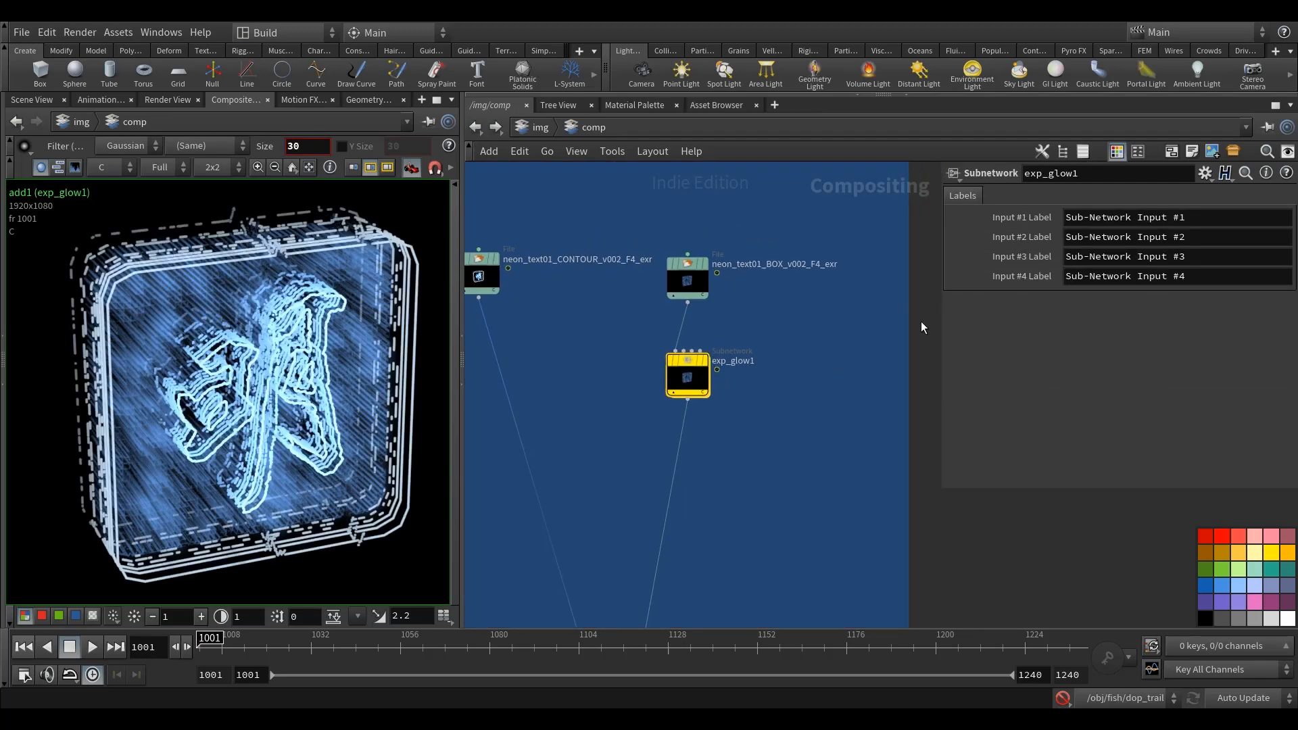
pyautogui.moveTo(777, 450); pyautogui.dragTo(802, 357, button='middle')
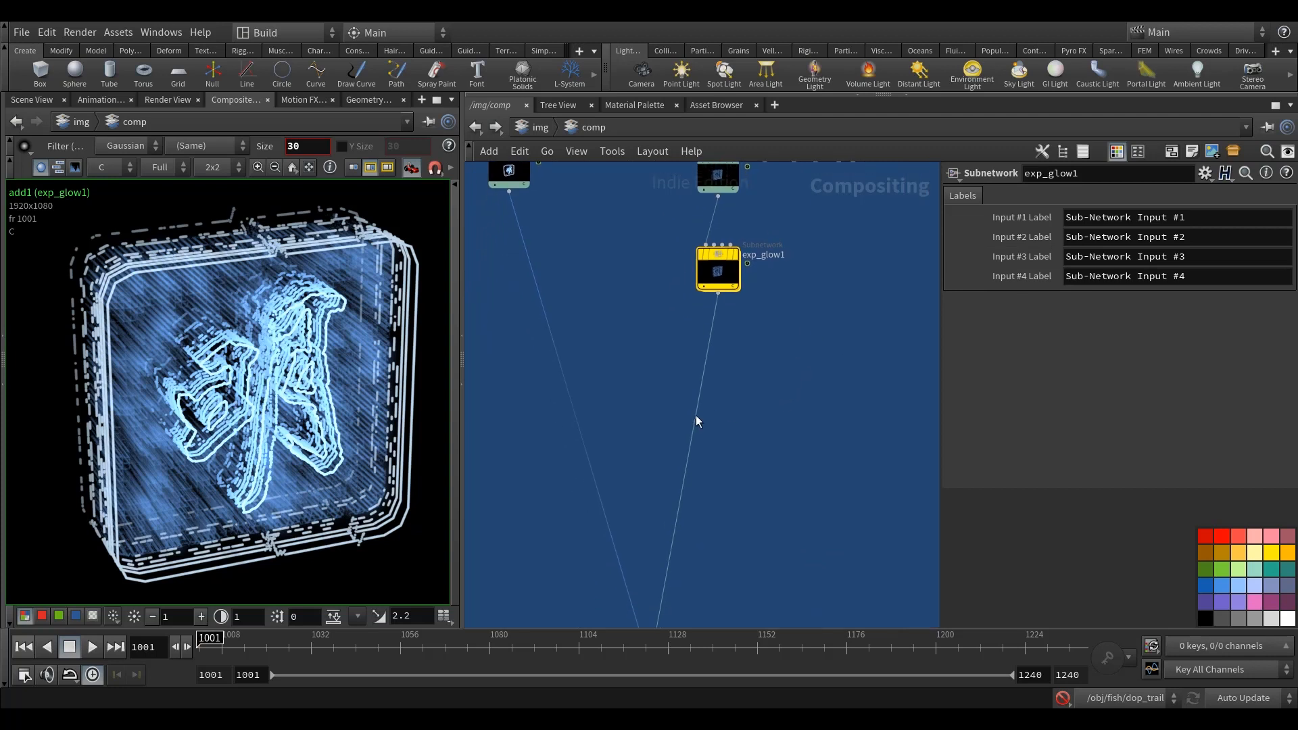
# Step: Duplicate exp_glow1, insert the copy between the CONTOUR render and add1, and move add1 up beneath the glow subnets
pyautogui.scroll(-3, 695, 421)
pyautogui.click(767, 429)
pyautogui.moveTo(713, 373); pyautogui.dragTo(715, 398, button='middle')
pyautogui.scroll(2, 719, 338)
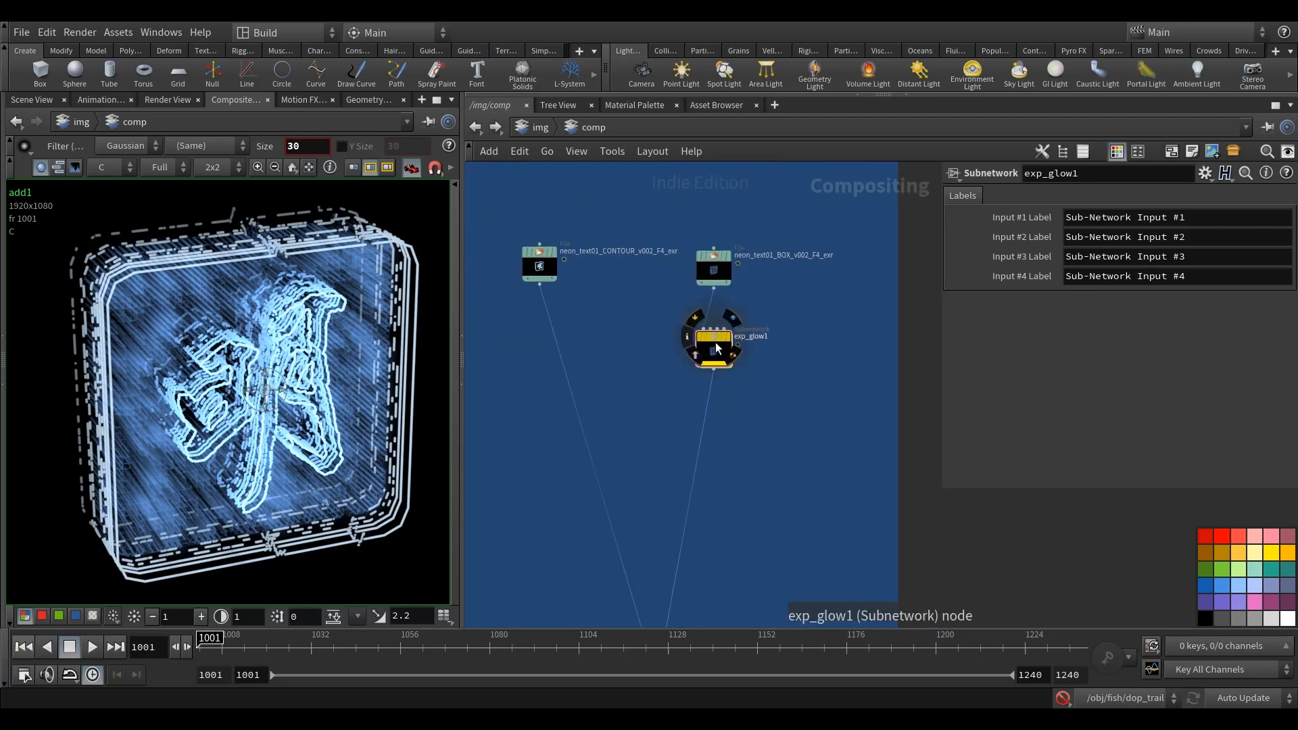
pyautogui.hotkey('ctrl', 'c')
pyautogui.hotkey('ctrl', 'v')
pyautogui.moveTo(611, 355); pyautogui.dragTo(546, 334)
pyautogui.scroll(-3, 627, 362)
pyautogui.moveTo(650, 504); pyautogui.dragTo(688, 344)
pyautogui.moveTo(680, 307); pyautogui.dragTo(728, 358, button='middle')
pyautogui.click(732, 332)
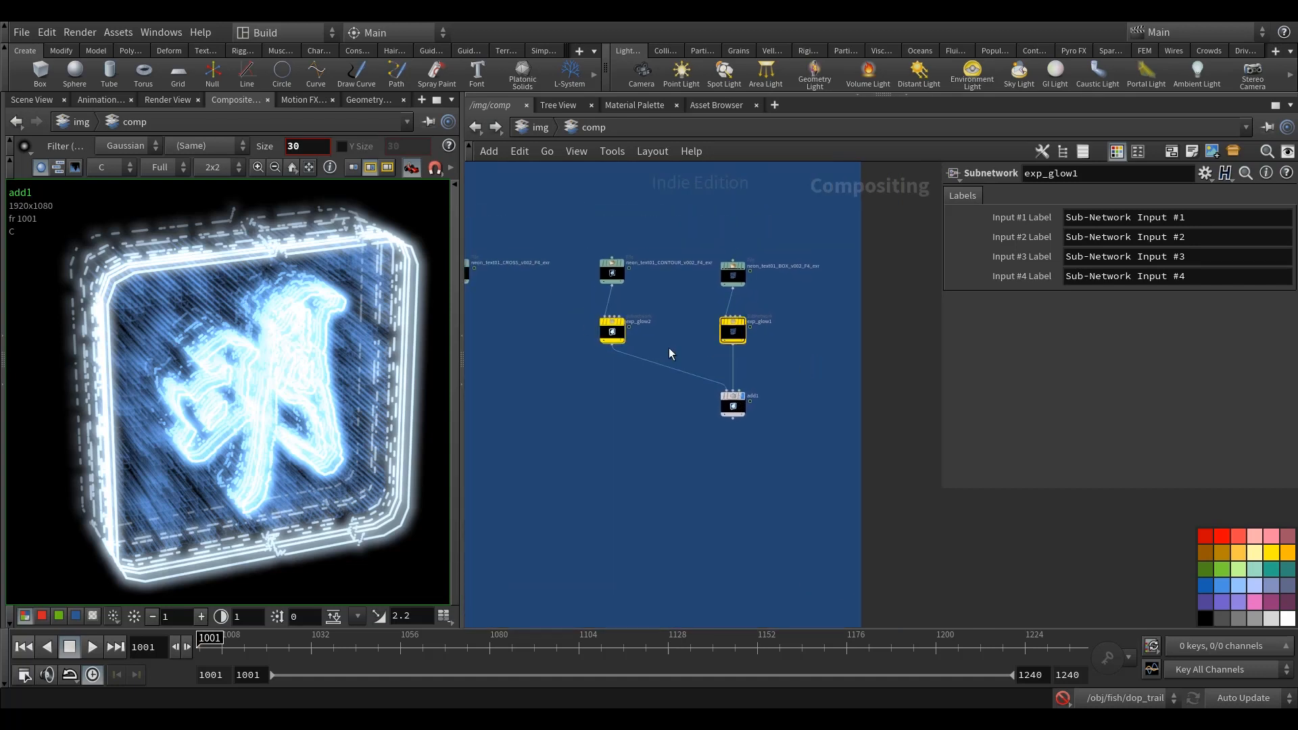
# Step: Inside exp_glow2, set lumakey1's Min Luminance to 0.338 and bright1's Brightness to 5
pyautogui.doubleClick(612, 330)
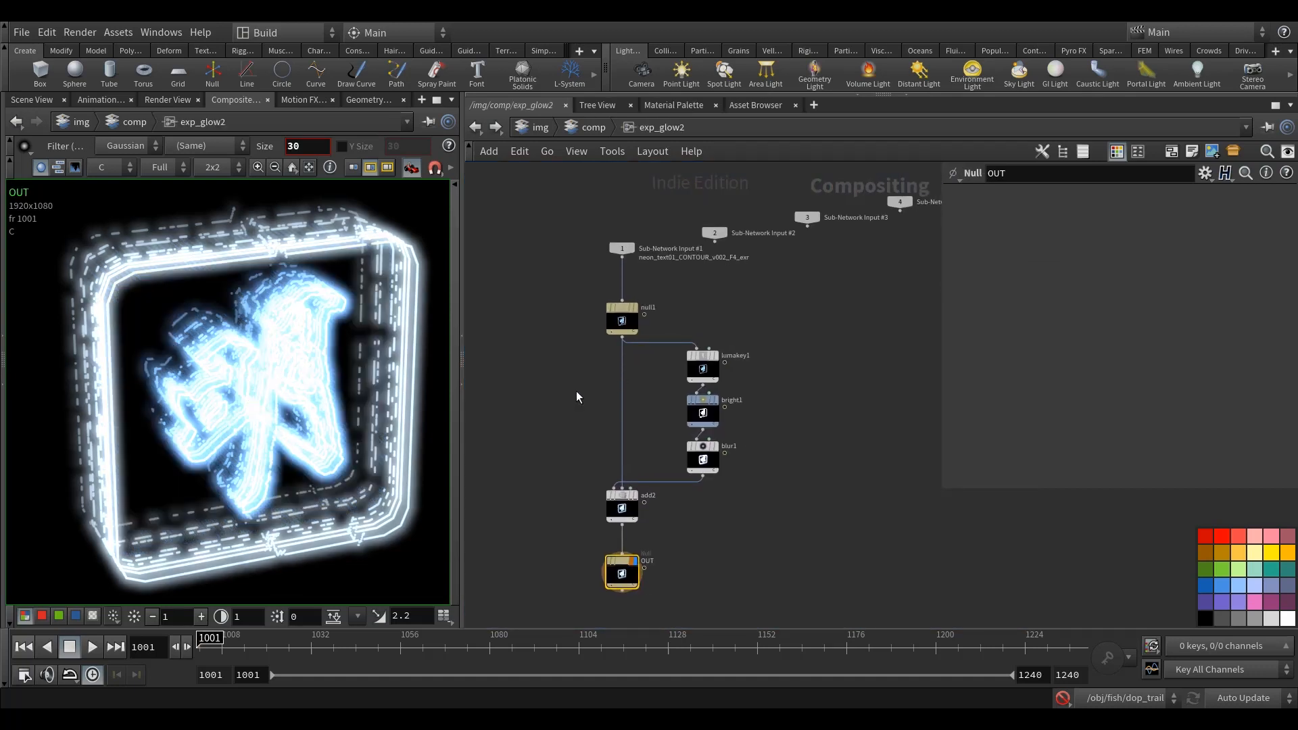
pyautogui.click(702, 365)
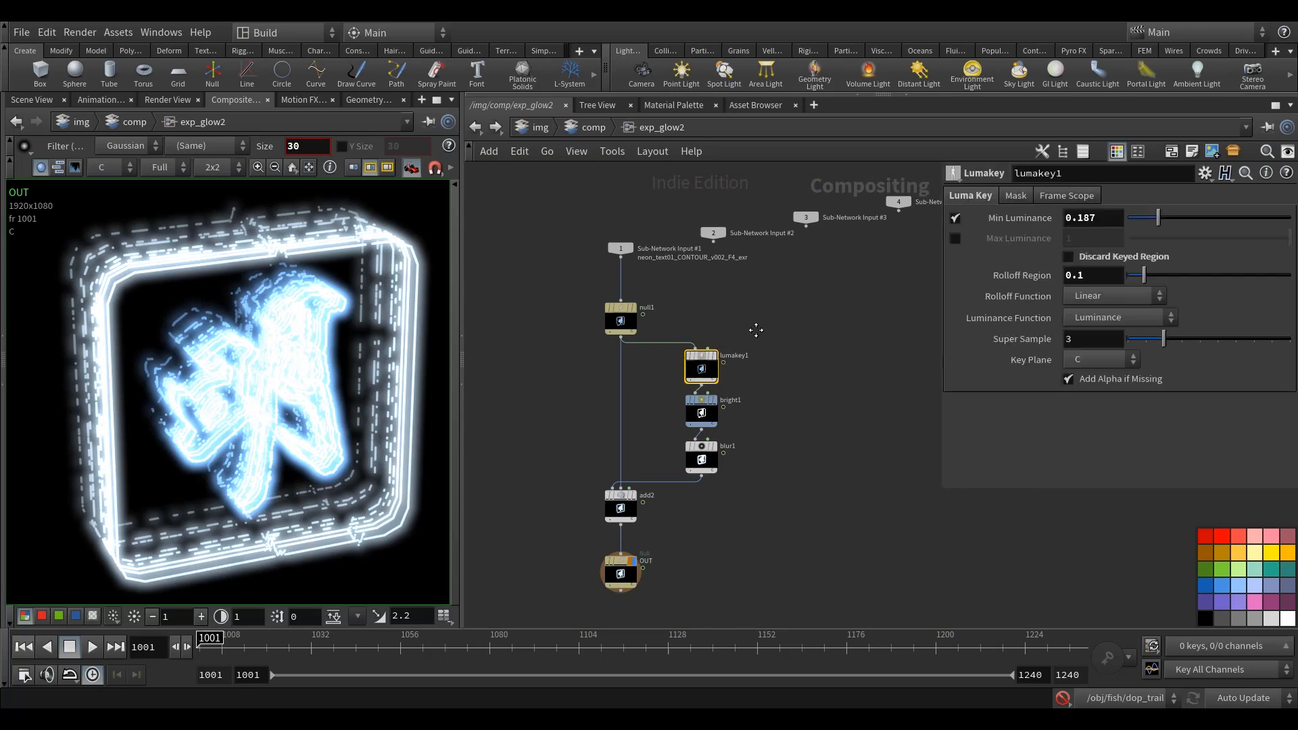
pyautogui.moveTo(756, 330); pyautogui.dragTo(735, 329, button='middle')
pyautogui.moveTo(1164, 215); pyautogui.dragTo(1182, 214)
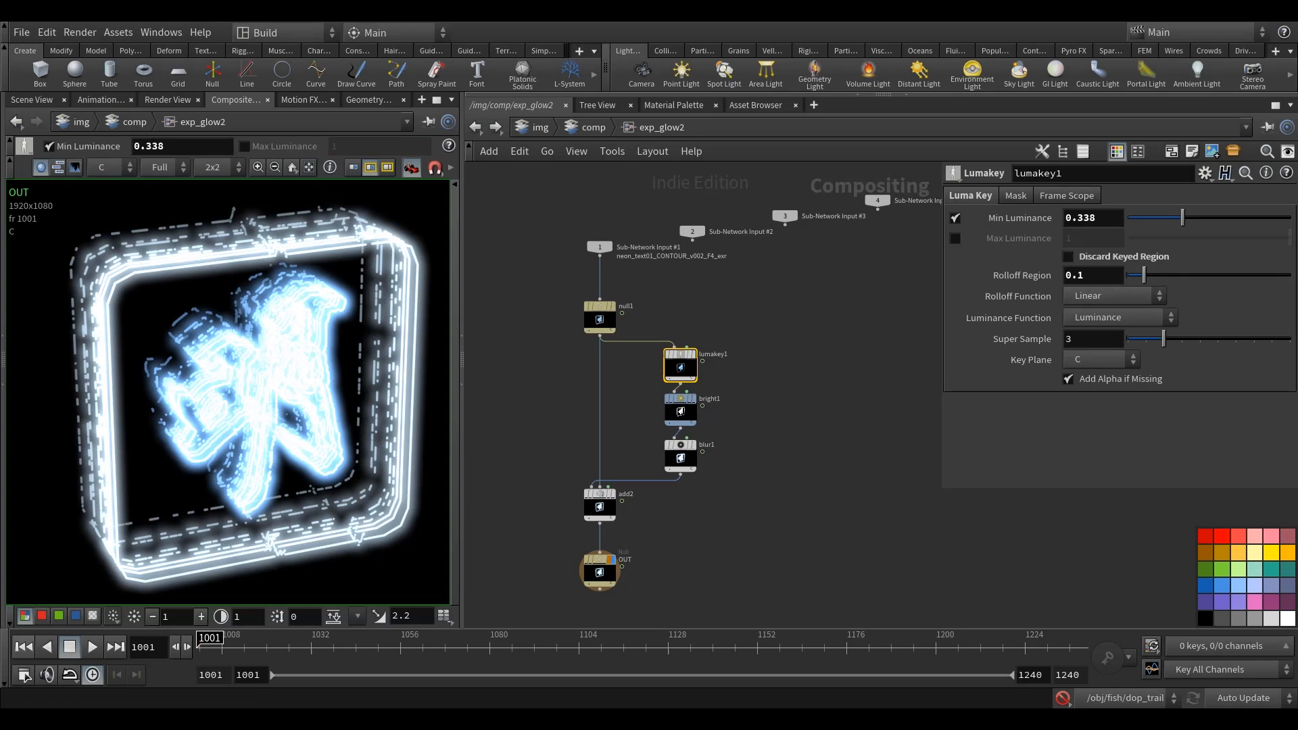
pyautogui.click(695, 405)
pyautogui.write('5')
pyautogui.press('Return')
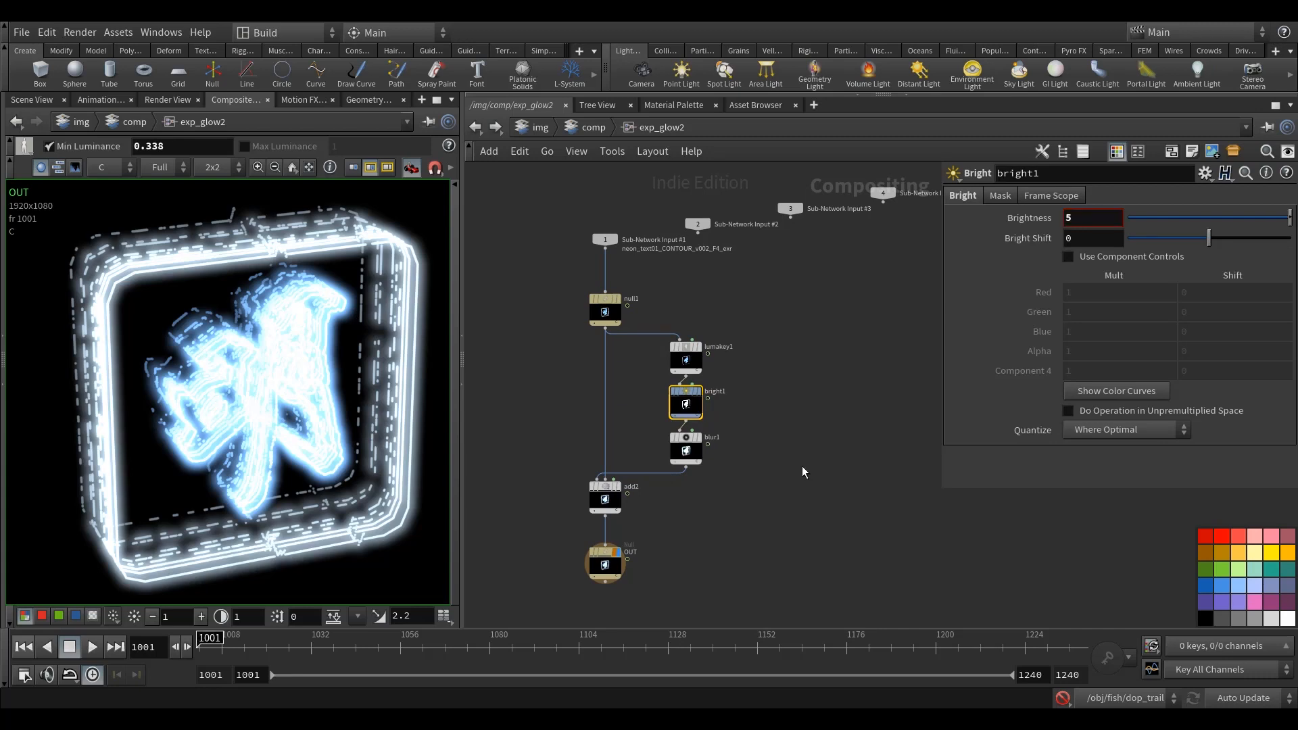
pyautogui.moveTo(809, 461); pyautogui.dragTo(836, 423, button='middle')
# Step: Set add2's Foreground Weight to 0.17 inside exp_glow2 and return to the comp network
pyautogui.click(713, 407)
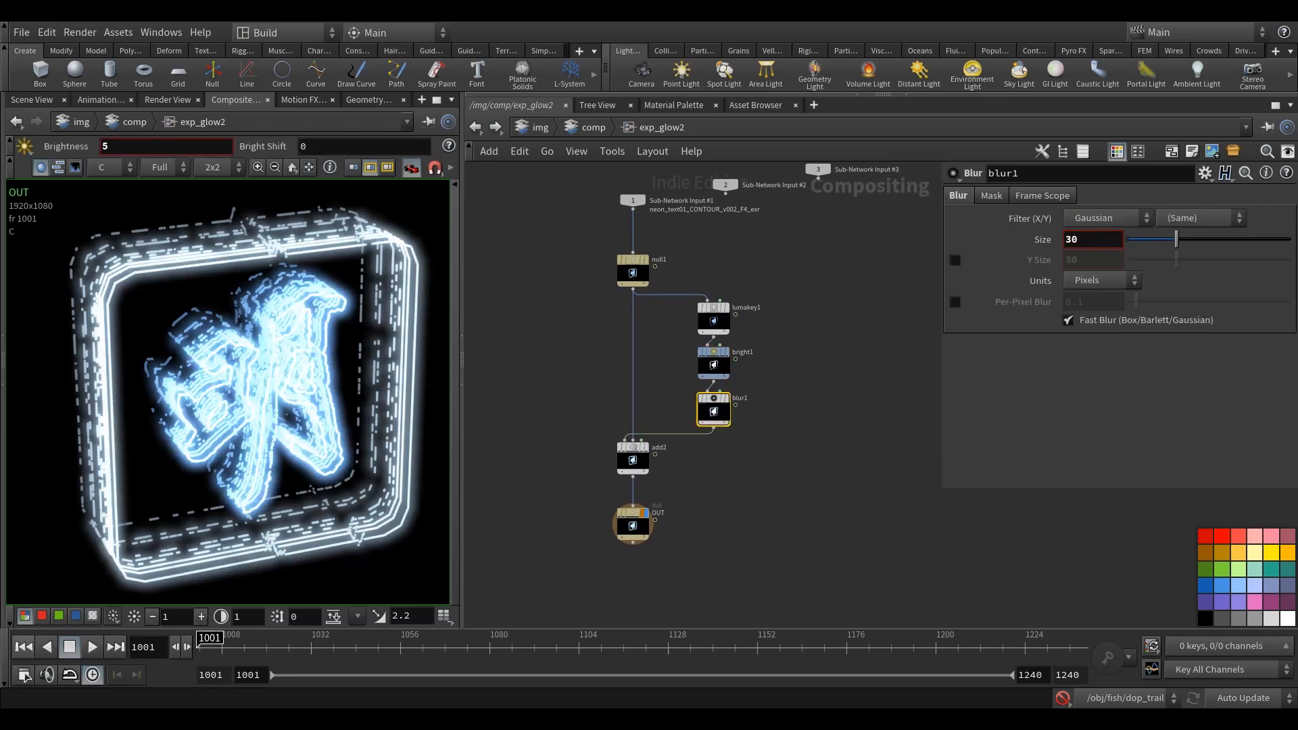
pyautogui.click(632, 459)
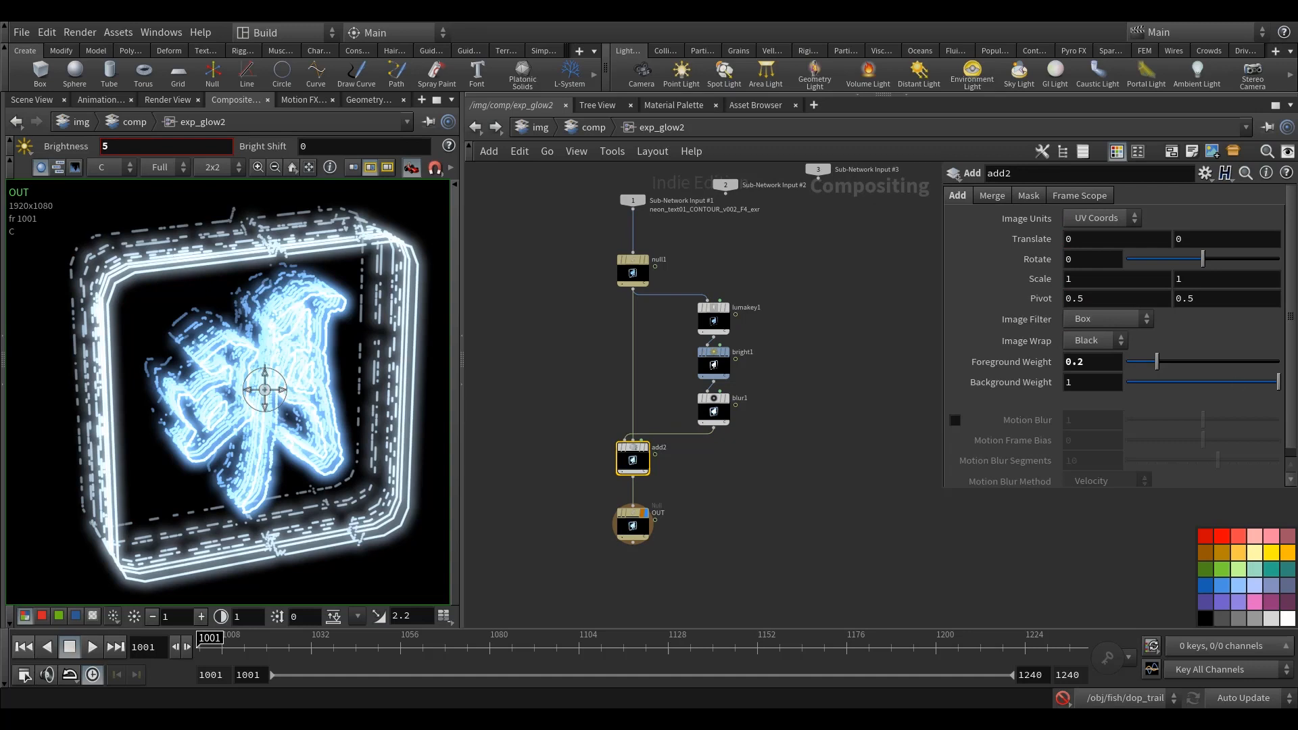
pyautogui.moveTo(1158, 363); pyautogui.dragTo(1139, 363)
pyautogui.write('17')
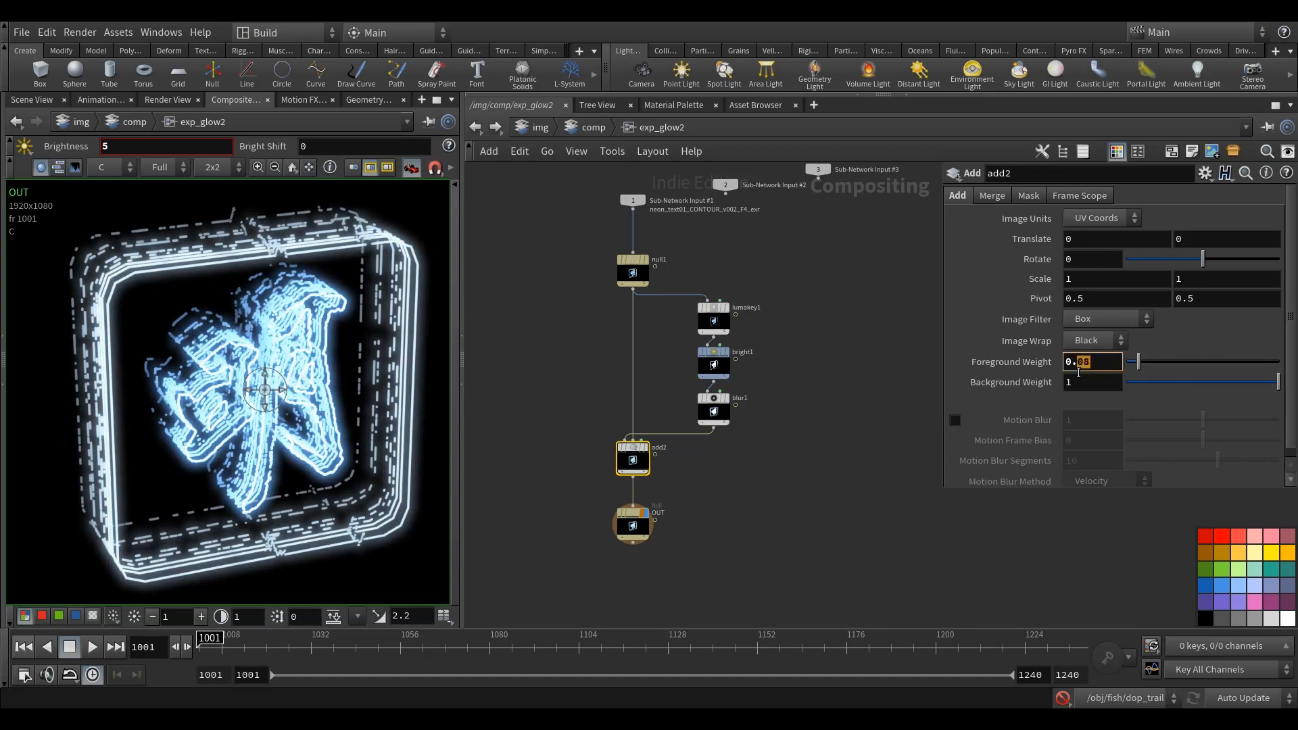
pyautogui.press('Return')
pyautogui.click(642, 521)
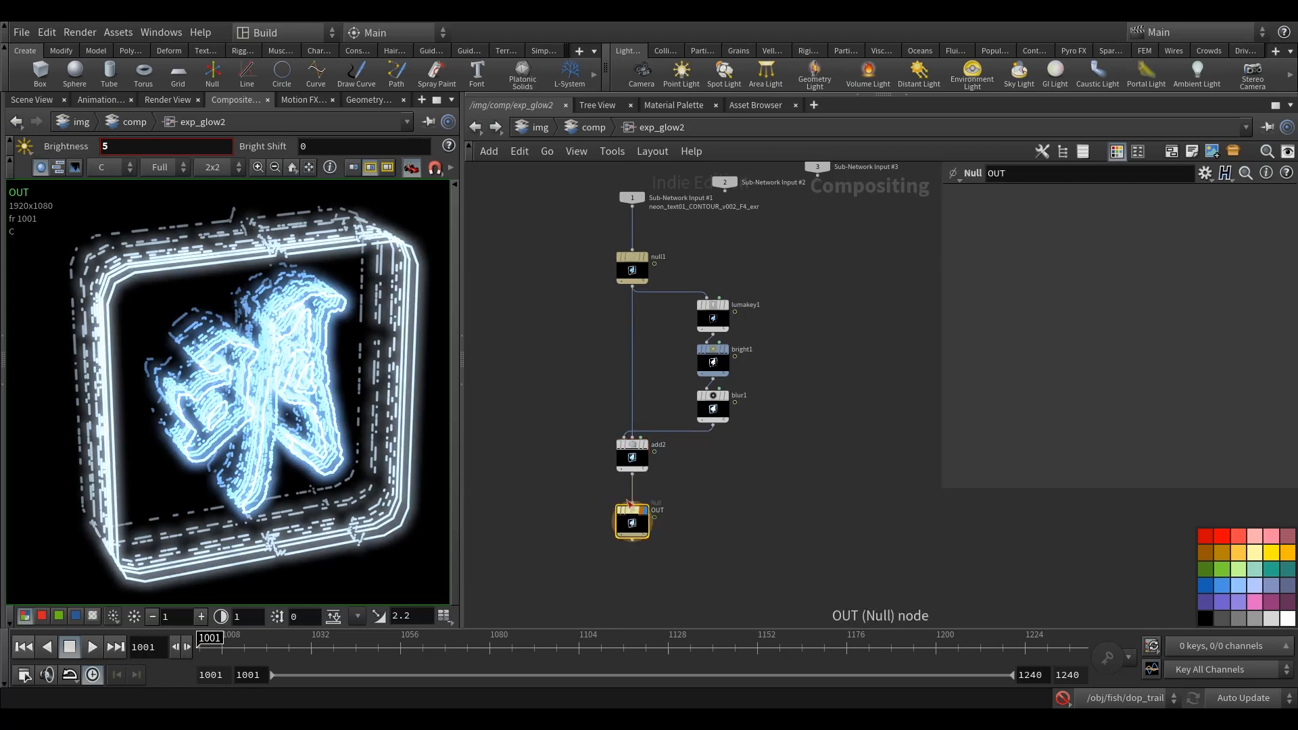
pyautogui.press('u')
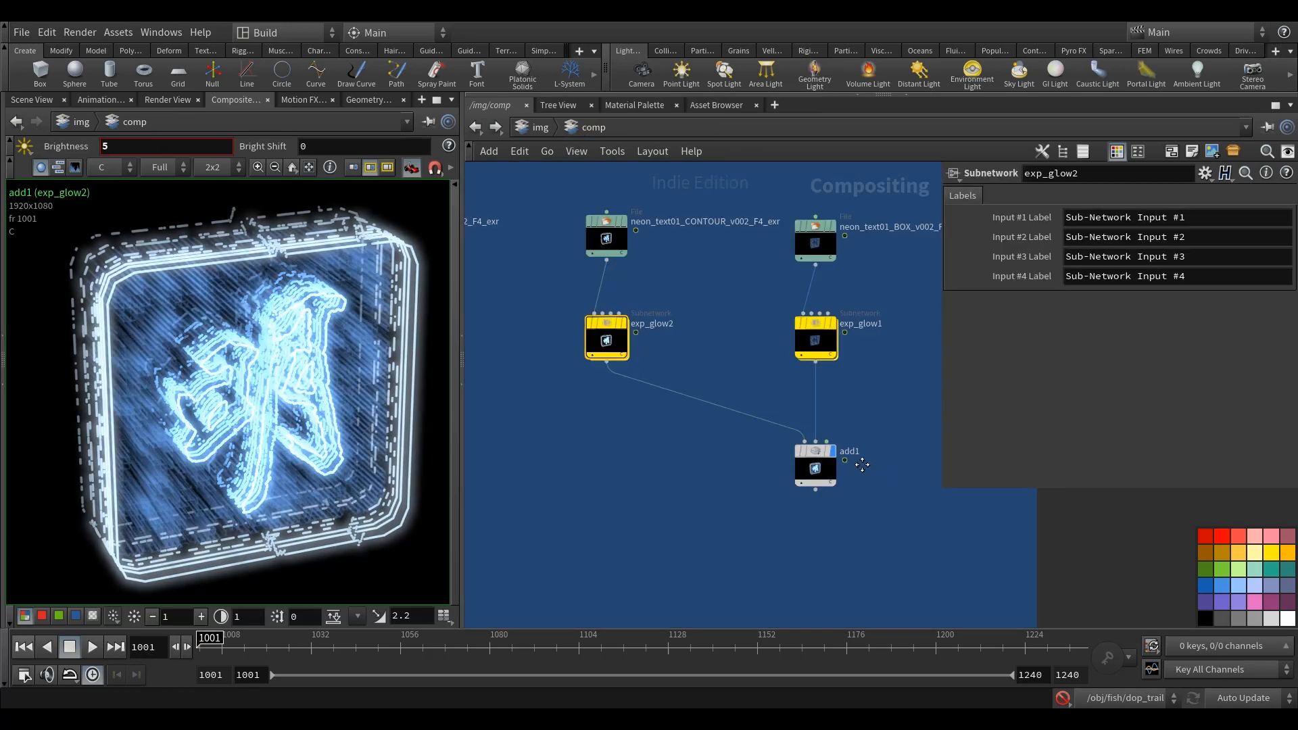
# Step: Examine the combined neon glow in the composite view along with the two glow subnets
pyautogui.moveTo(302, 459); pyautogui.dragTo(264, 433, button='middle')
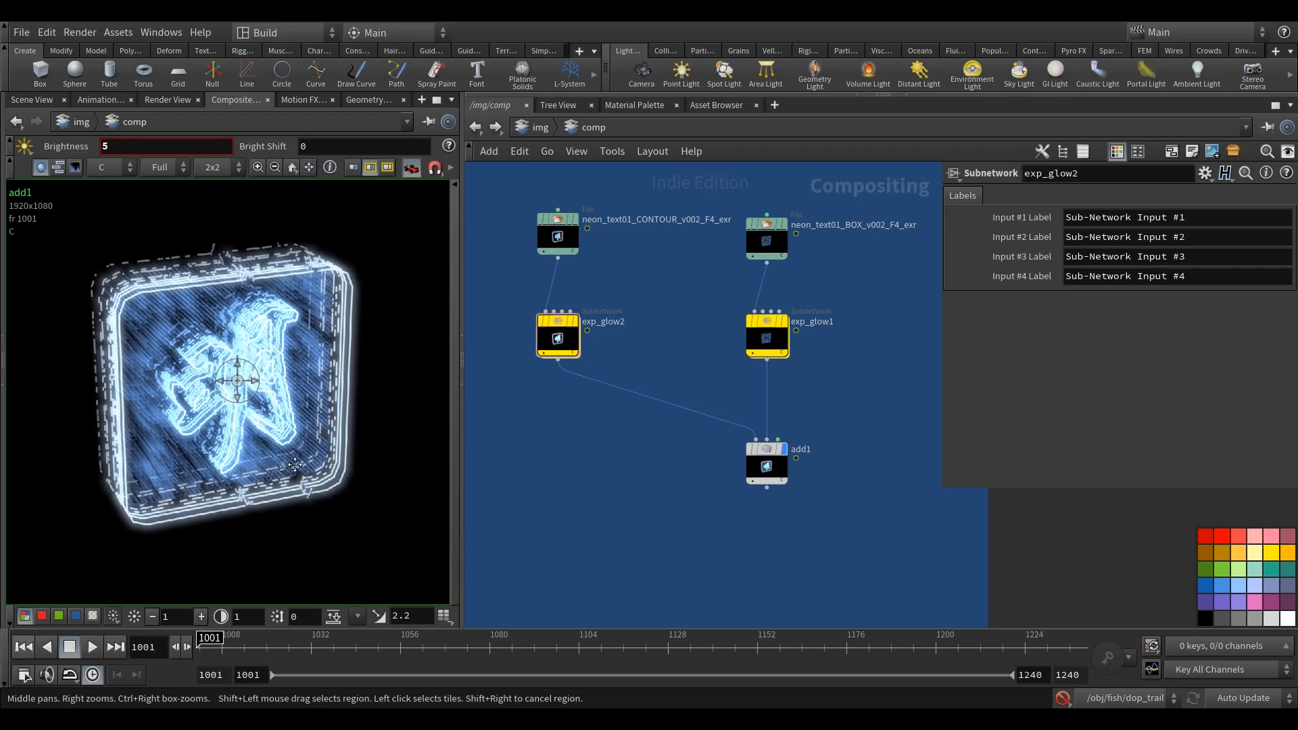
pyautogui.moveTo(810, 362); pyautogui.dragTo(803, 384, button='middle')
pyautogui.moveTo(829, 390); pyautogui.dragTo(518, 310)
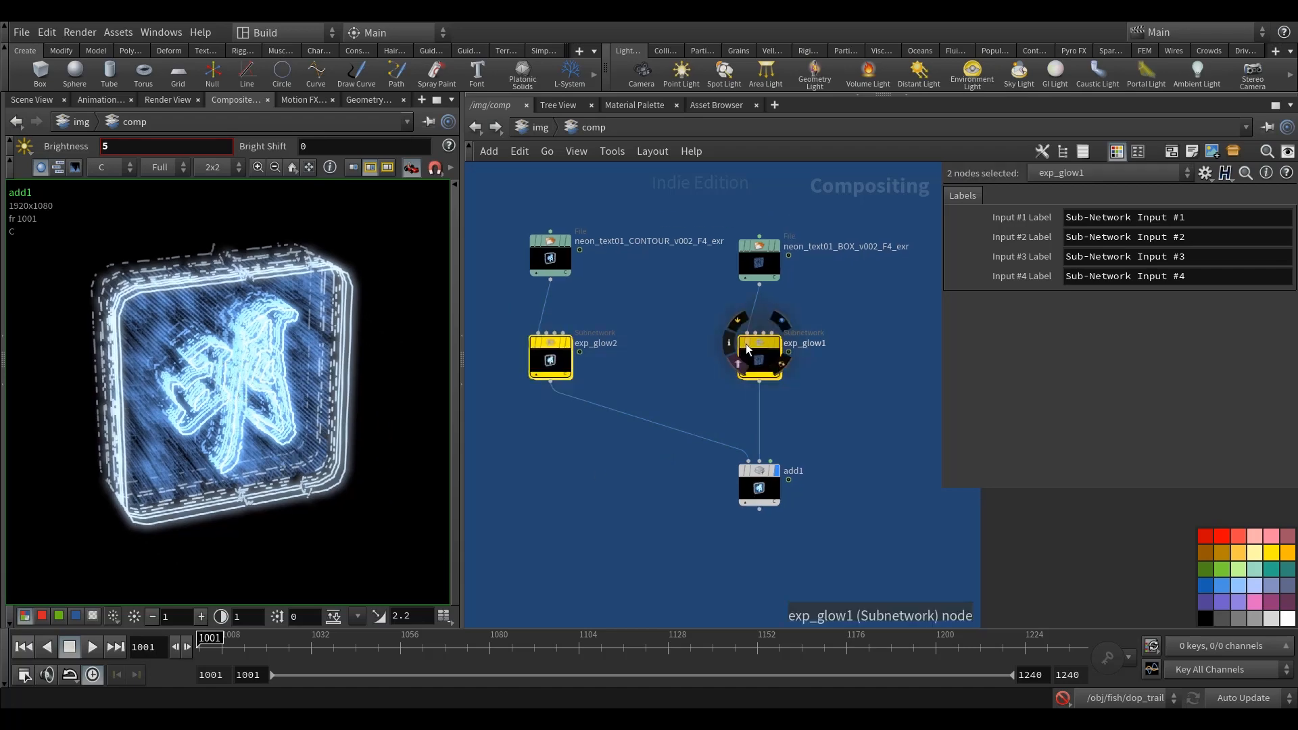
pyautogui.click(743, 342)
pyautogui.click(744, 342)
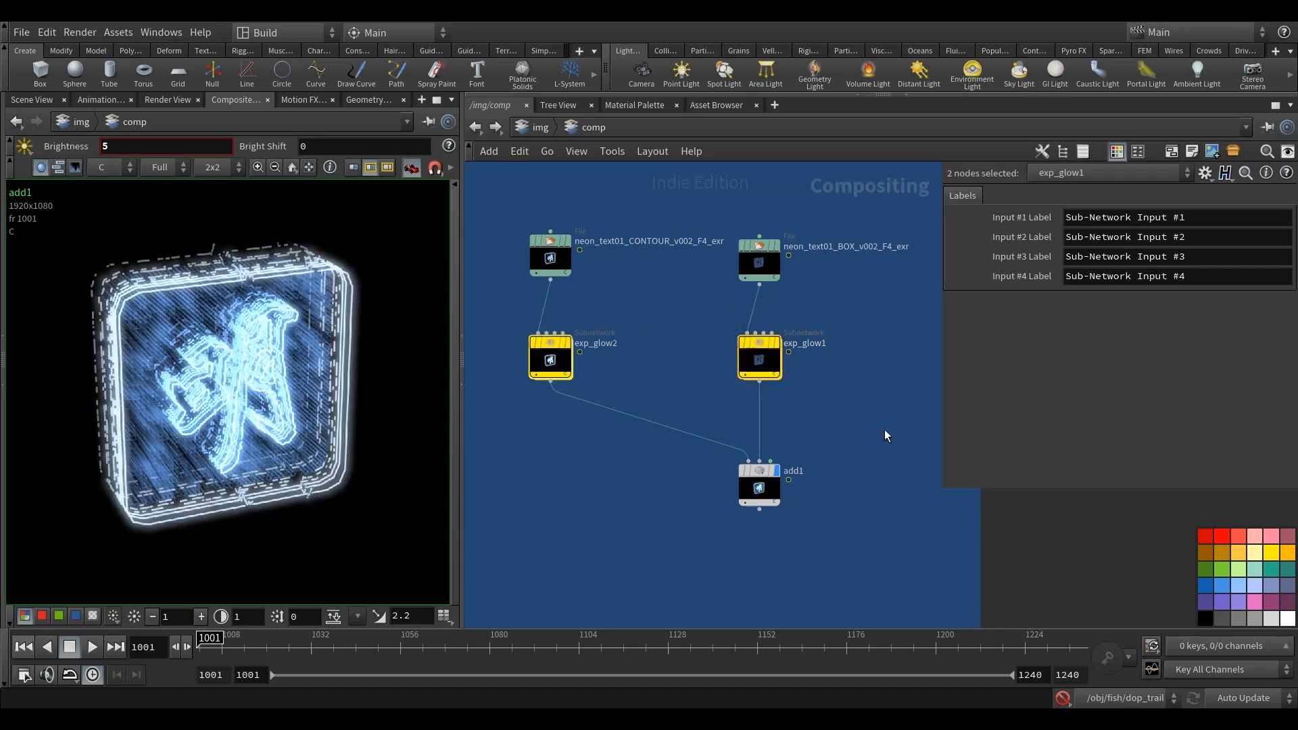
pyautogui.moveTo(884, 429); pyautogui.dragTo(871, 415, button='middle')
pyautogui.click(870, 414)
pyautogui.moveTo(850, 479); pyautogui.dragTo(848, 462, button='middle')
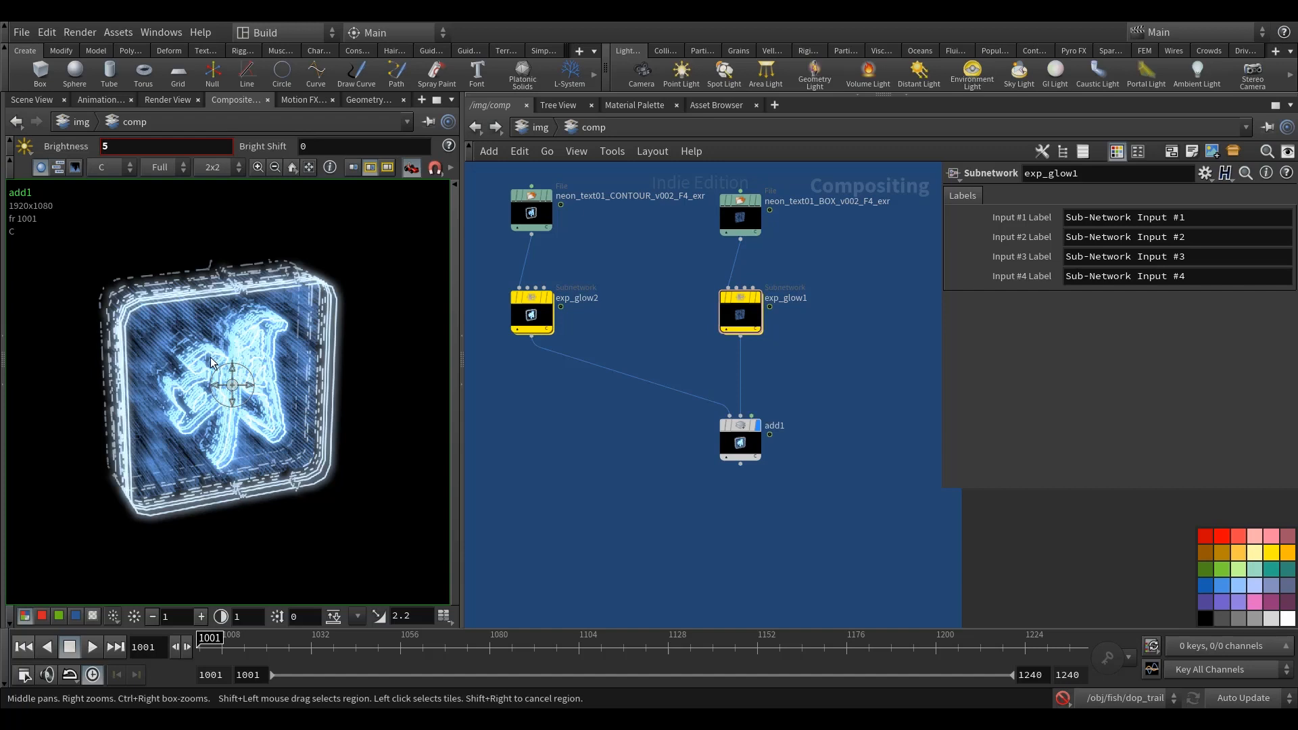
# Step: Extend the lower edge of the blue network box to make room below add1
pyautogui.moveTo(801, 425); pyautogui.dragTo(690, 333, button='middle')
pyautogui.scroll(-3, 690, 333)
pyautogui.moveTo(707, 377); pyautogui.dragTo(763, 376, button='middle')
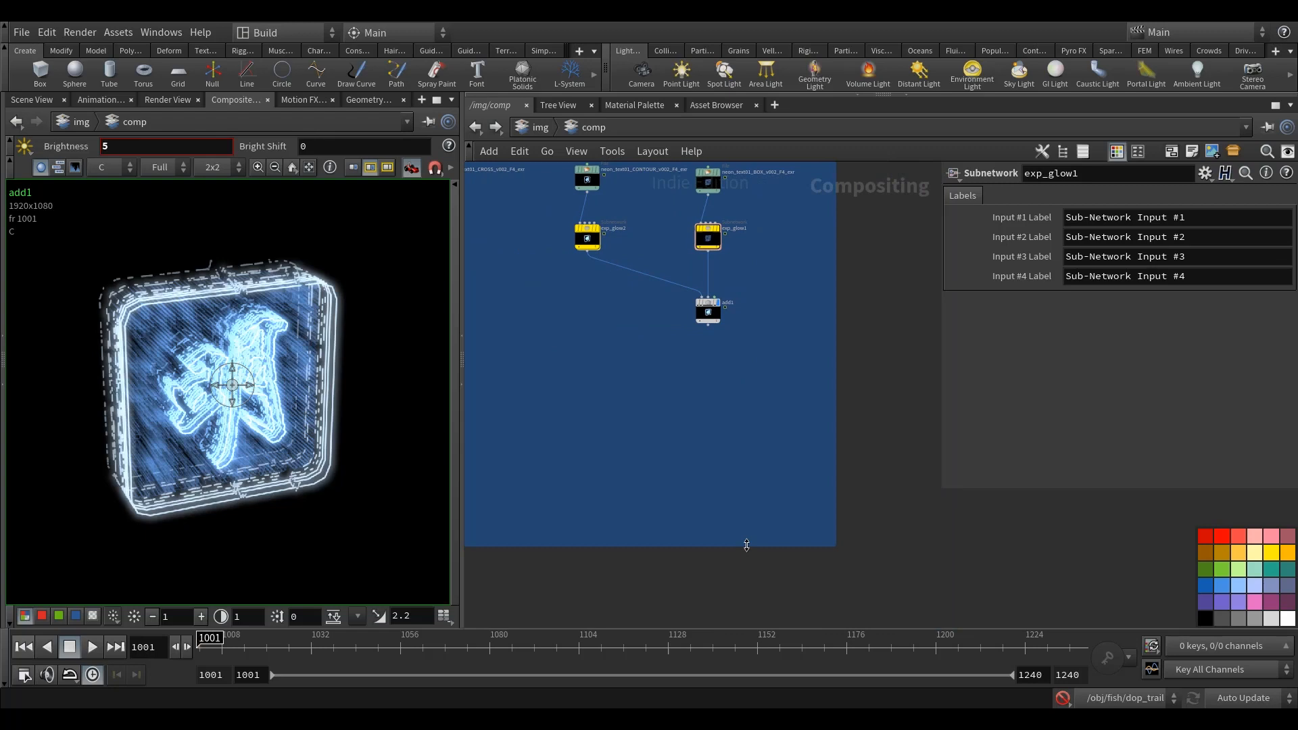
pyautogui.moveTo(746, 545); pyautogui.dragTo(747, 623)
pyautogui.moveTo(736, 371); pyautogui.dragTo(718, 444, button='middle')
pyautogui.moveTo(720, 293); pyautogui.dragTo(755, 305, button='middle')
pyautogui.scroll(3, 693, 308)
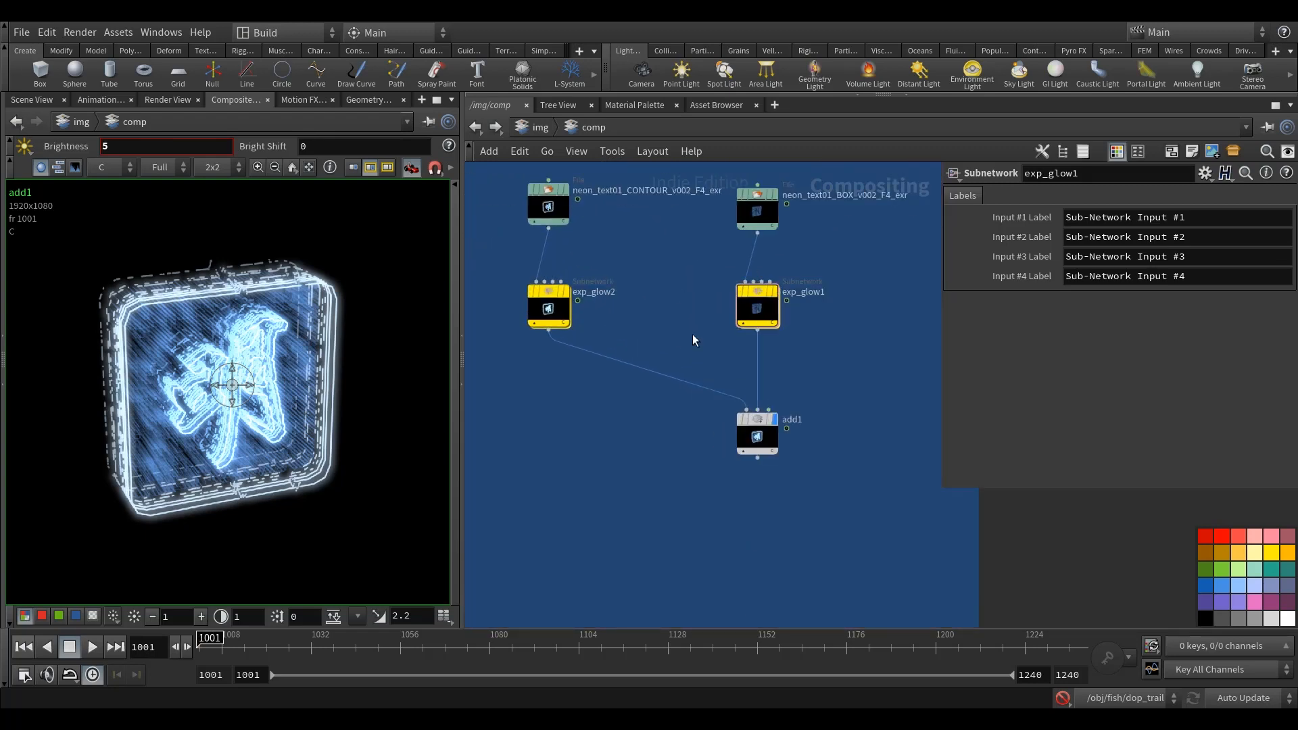
pyautogui.moveTo(827, 381); pyautogui.dragTo(785, 365, button='middle')
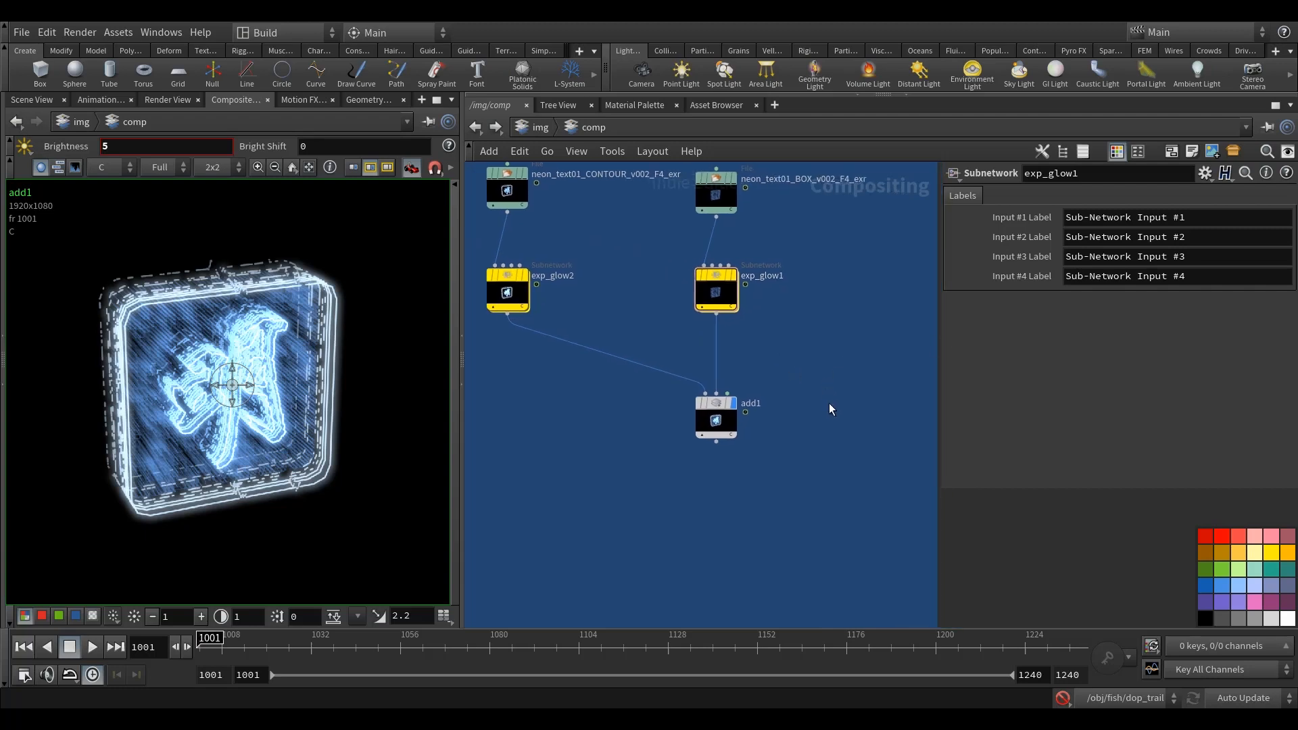
# Step: Add a Null node below add1, connect add1's output to it and display the Null
pyautogui.moveTo(820, 458); pyautogui.dragTo(796, 428, button='middle')
pyautogui.press('Tab')
pyautogui.write('nu')
pyautogui.press('Return')
pyautogui.click(692, 460)
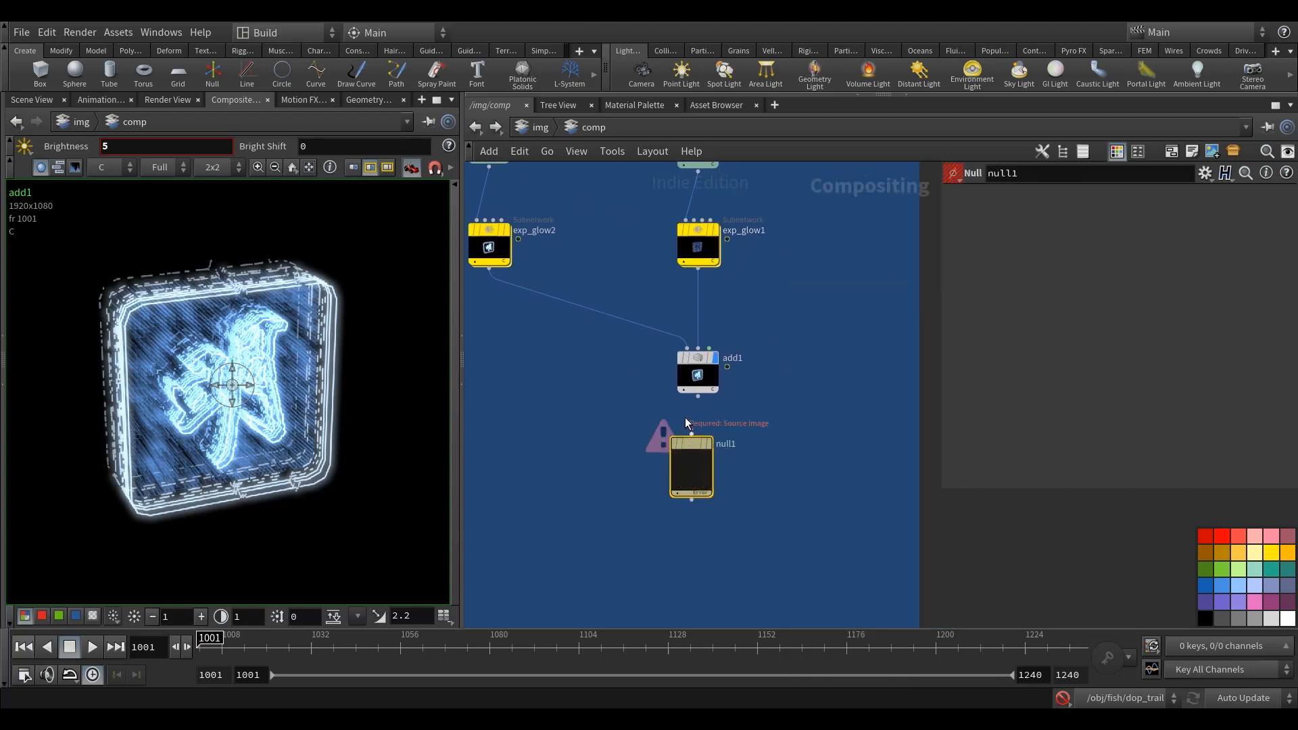
pyautogui.scroll(2, 702, 392)
pyautogui.moveTo(708, 384); pyautogui.dragTo(708, 444)
pyautogui.click(727, 463)
# Step: Rename the Null node below add1 as in
pyautogui.moveTo(801, 400); pyautogui.dragTo(758, 369, button='middle')
pyautogui.click(738, 417)
pyautogui.doubleClick(738, 417)
pyautogui.write('in')
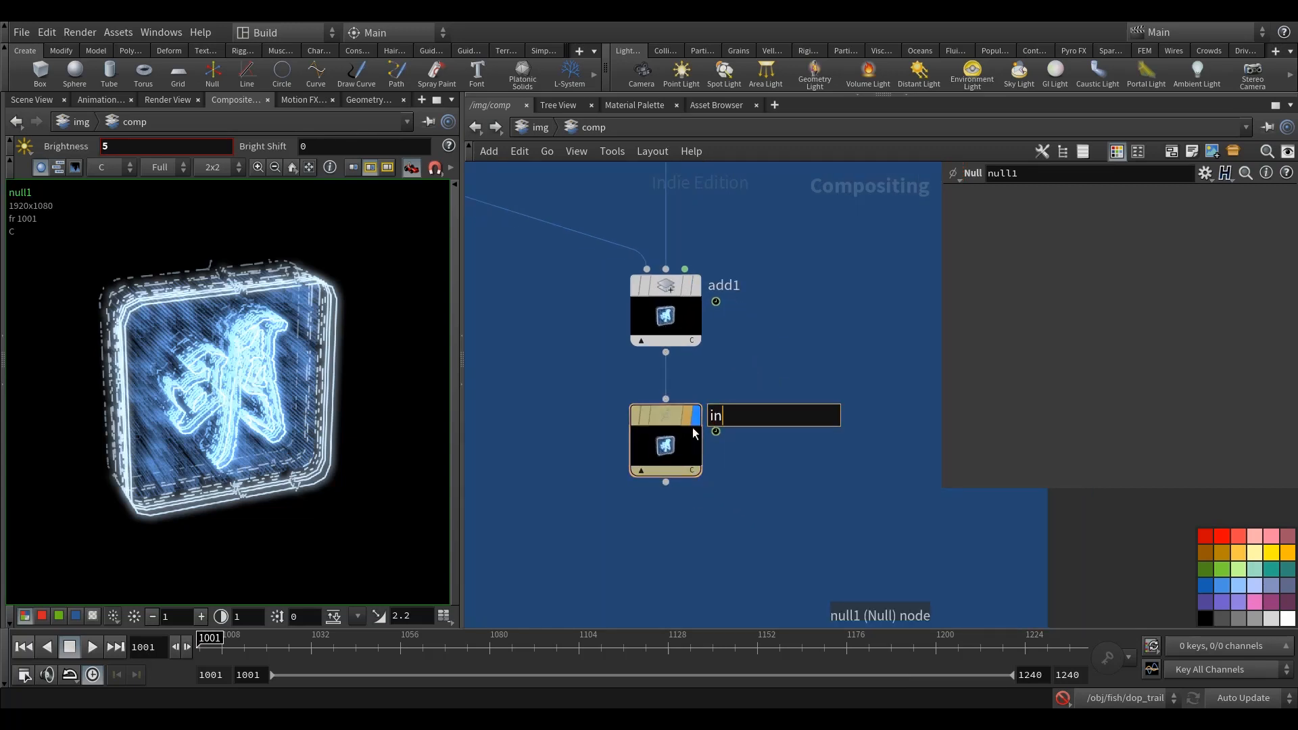
pyautogui.press('Return')
pyautogui.moveTo(826, 510); pyautogui.dragTo(814, 486, button='middle')
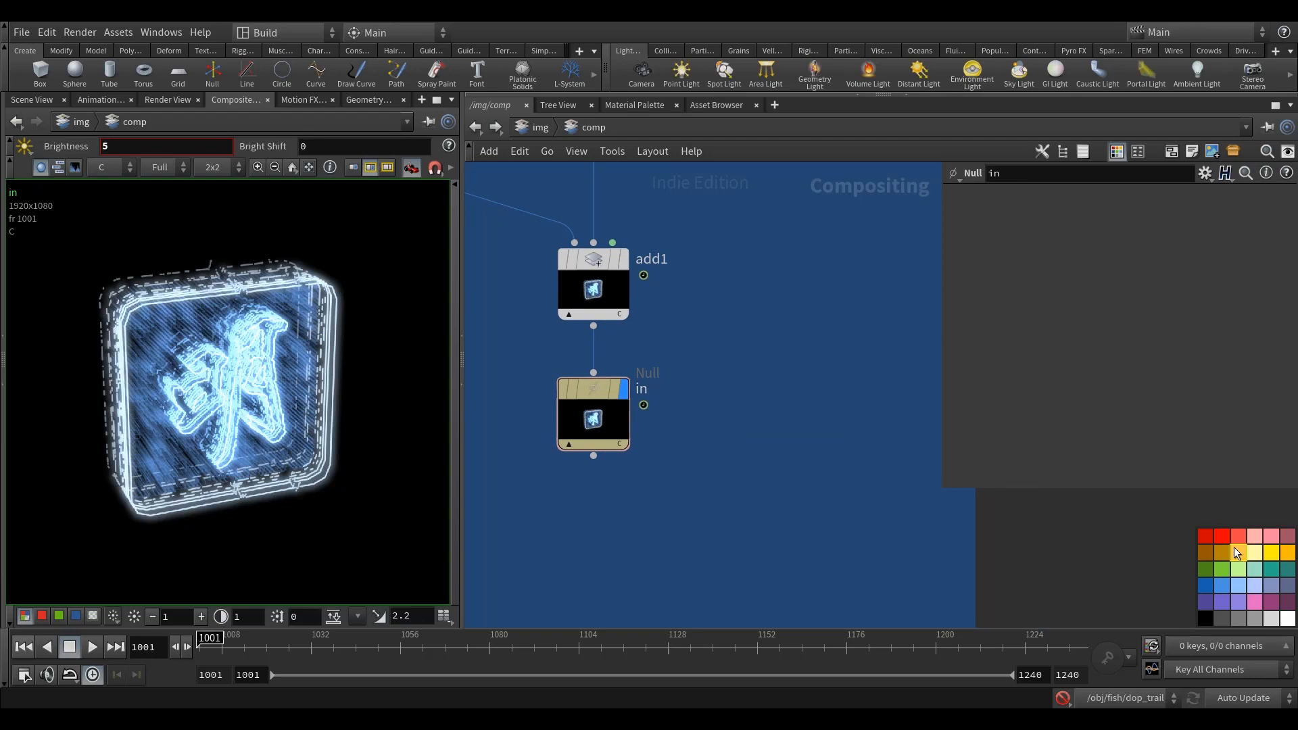
# Step: Add a Channel Copy node below the in null
pyautogui.scroll(-1, 761, 565)
pyautogui.moveTo(717, 529); pyautogui.dragTo(714, 492, button='middle')
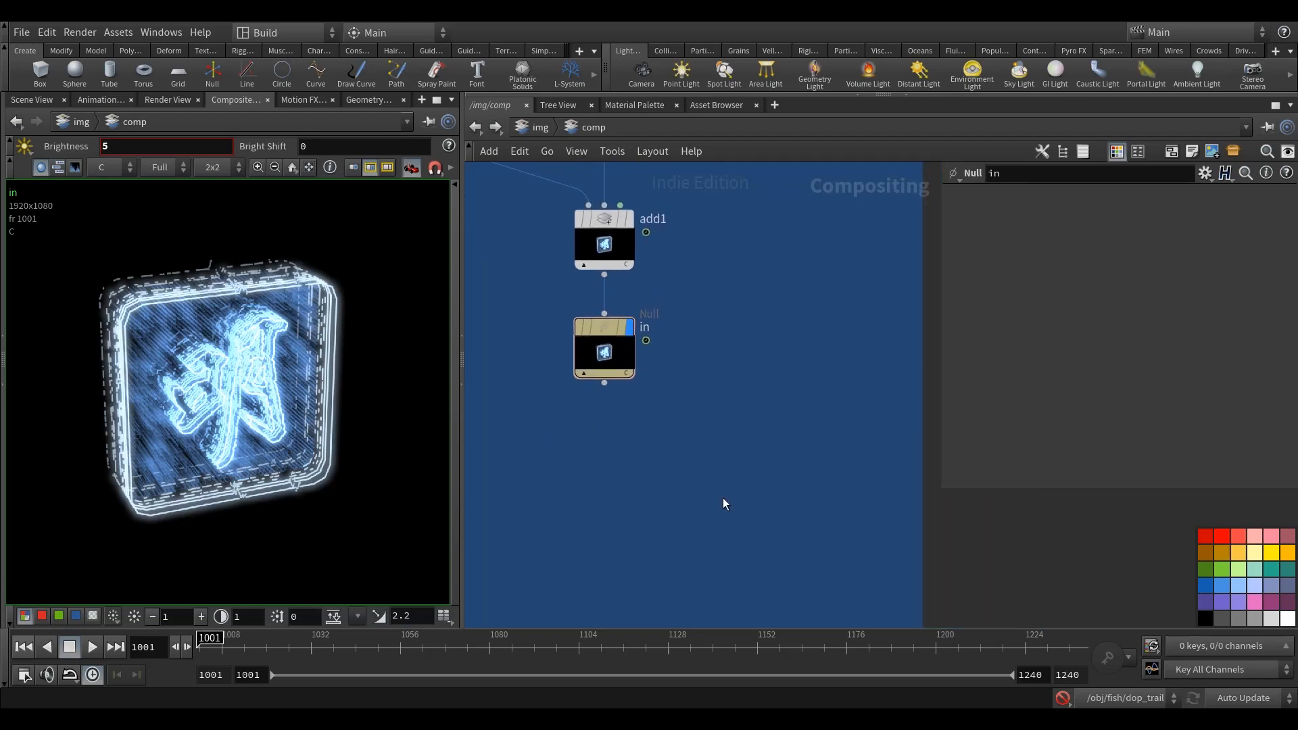
pyautogui.press('Tab')
pyautogui.write('cha')
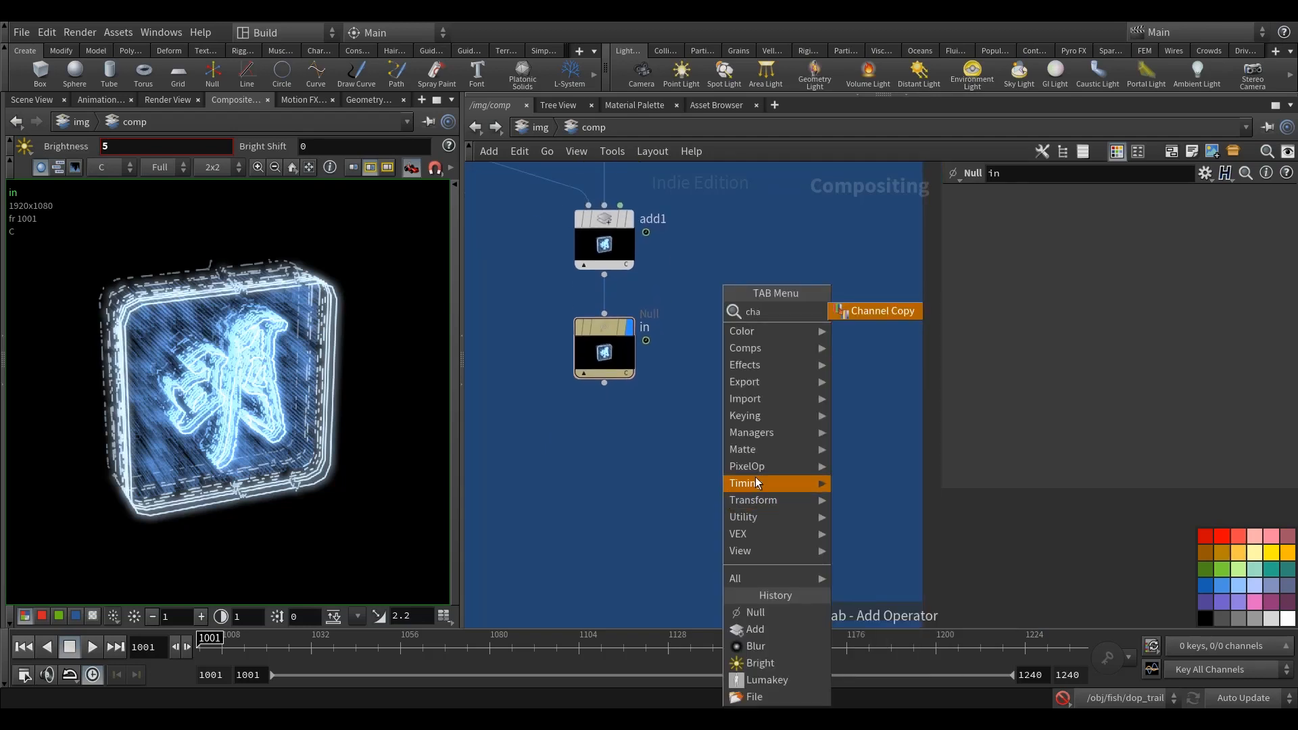
pyautogui.click(874, 310)
pyautogui.click(716, 443)
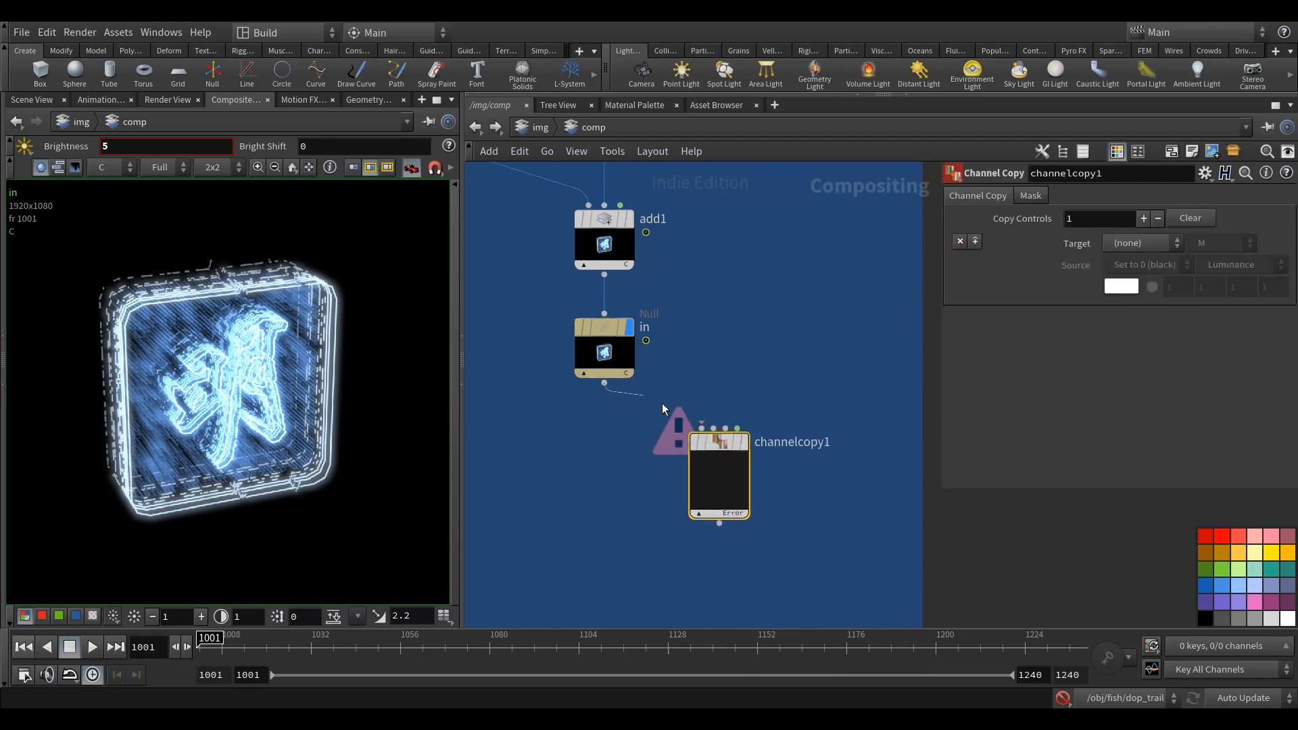
# Step: Connect the in null to the Channel Copy node, display it and copy source Input 1 : C.g into target C
pyautogui.moveTo(662, 404); pyautogui.dragTo(701, 428)
pyautogui.moveTo(766, 340); pyautogui.dragTo(756, 332, button='middle')
pyautogui.click(1141, 243)
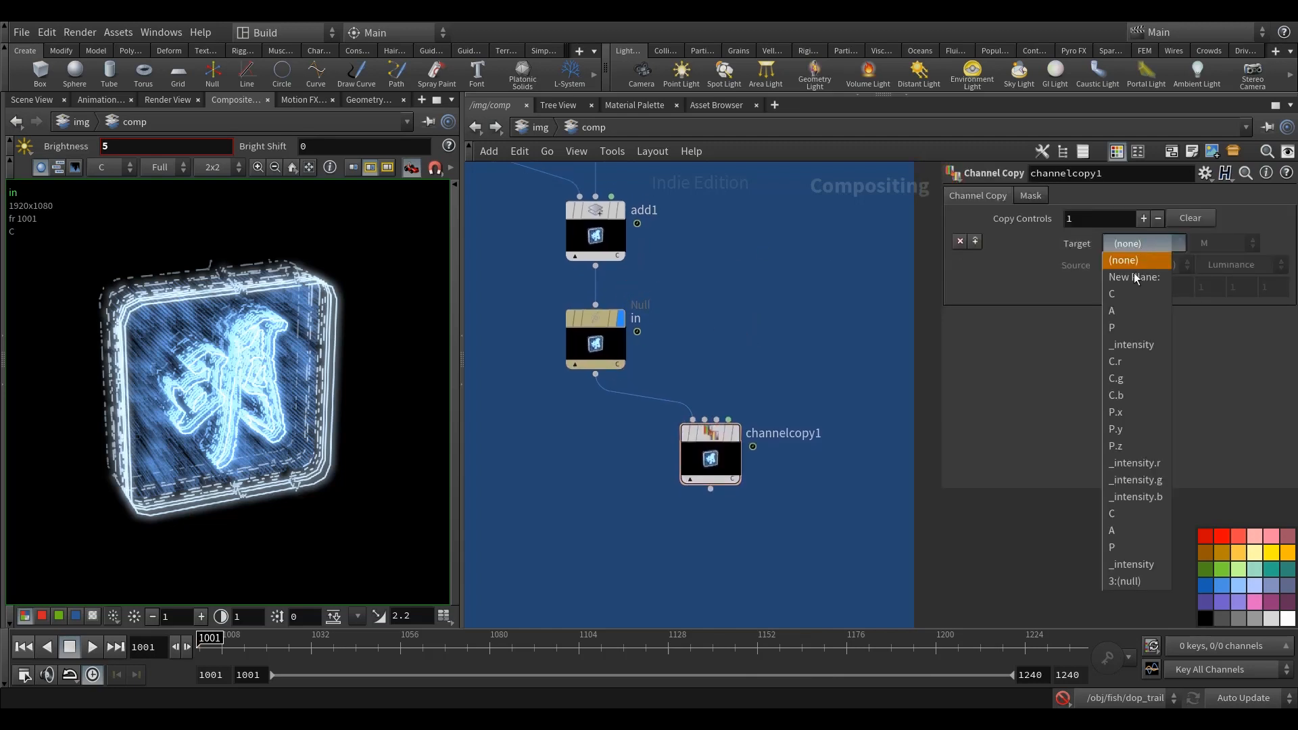
pyautogui.click(1133, 273)
pyautogui.click(735, 435)
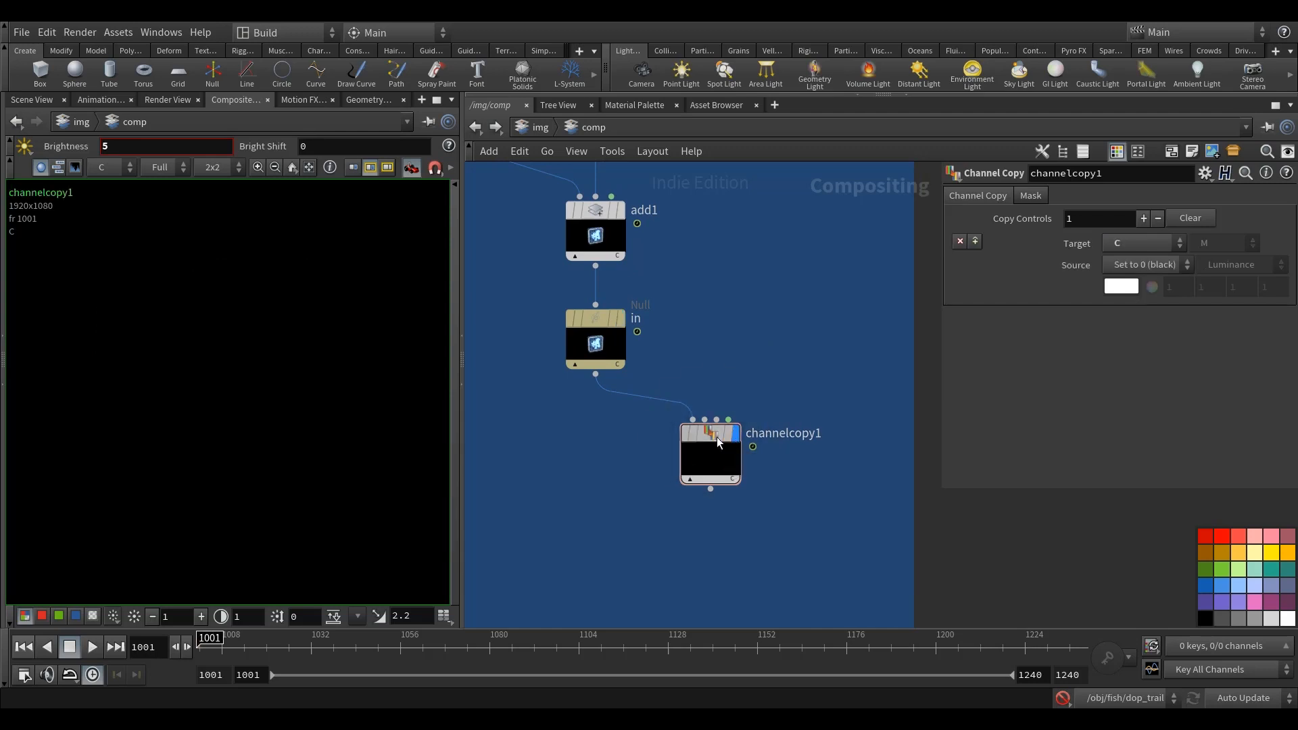
pyautogui.click(1132, 265)
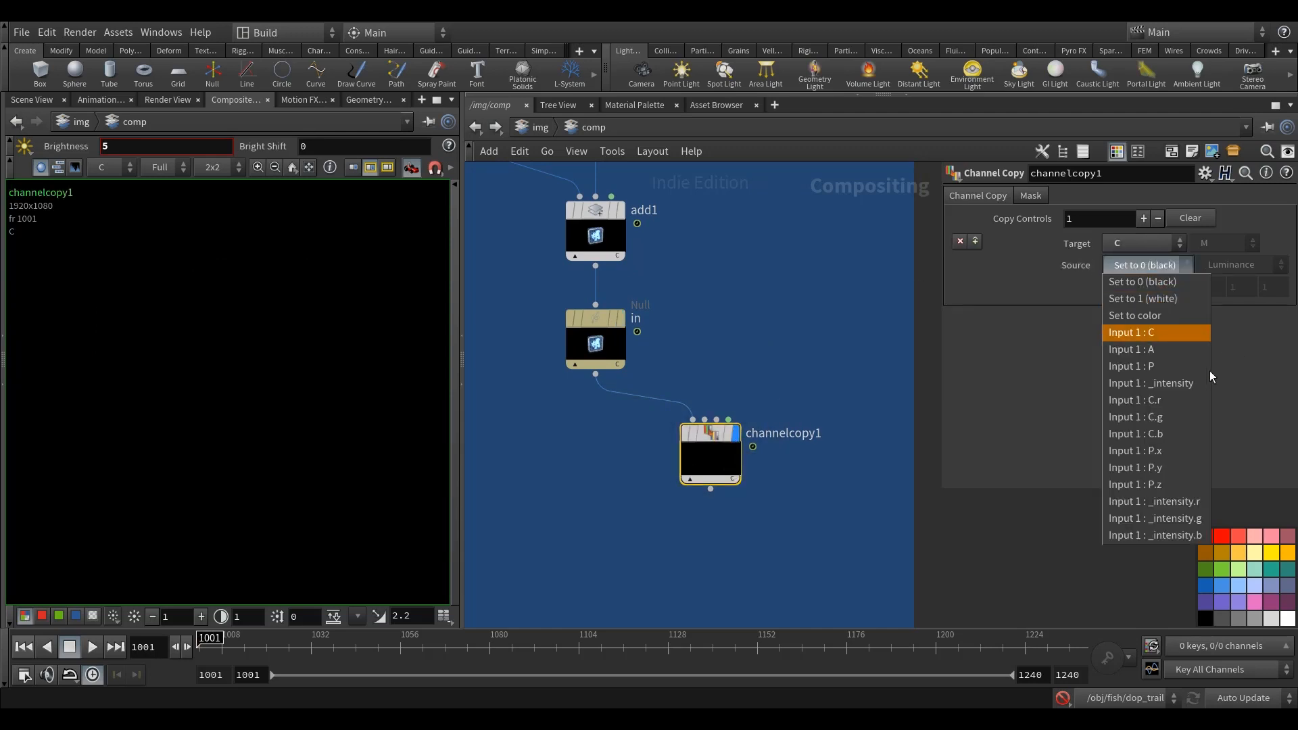
pyautogui.click(1175, 418)
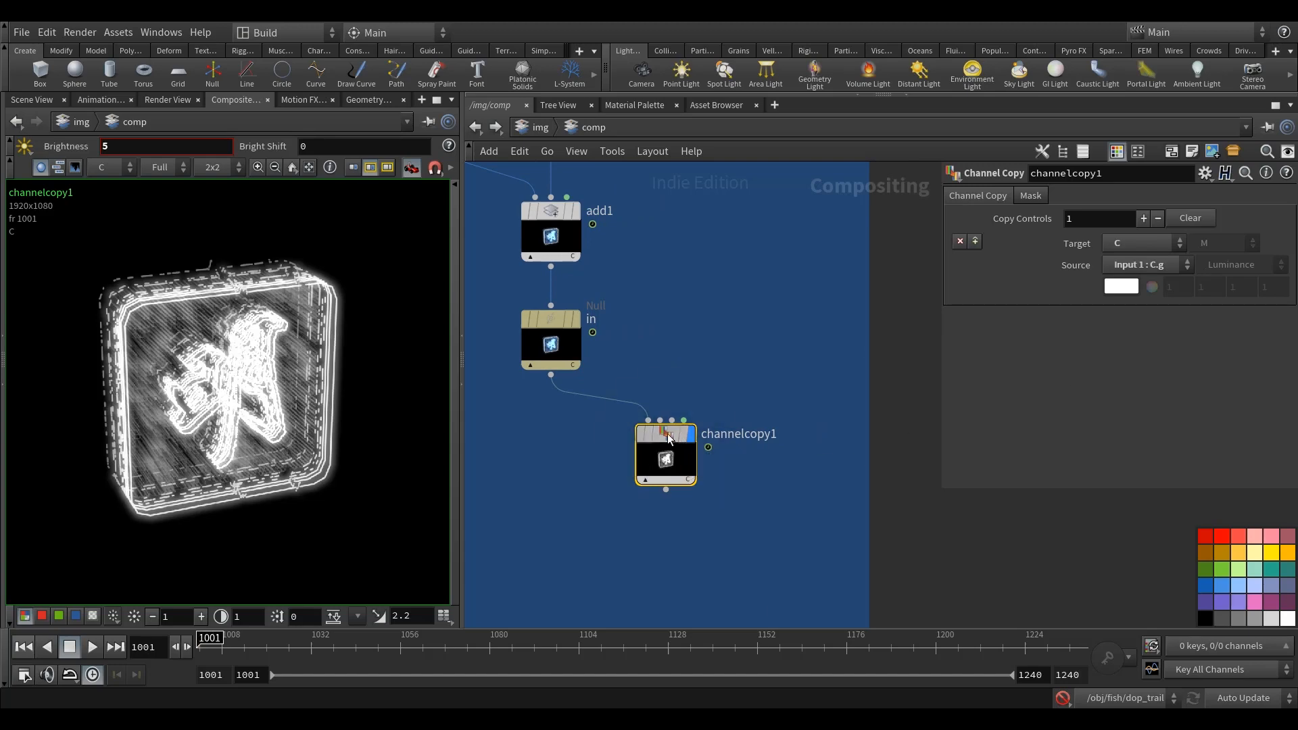
# Step: Duplicate the Channel Copy node beside the original, display the copy and set its source to Input 1 : C.b
pyautogui.hotkey('ctrl', 'c')
pyautogui.hotkey('ctrl', 'v')
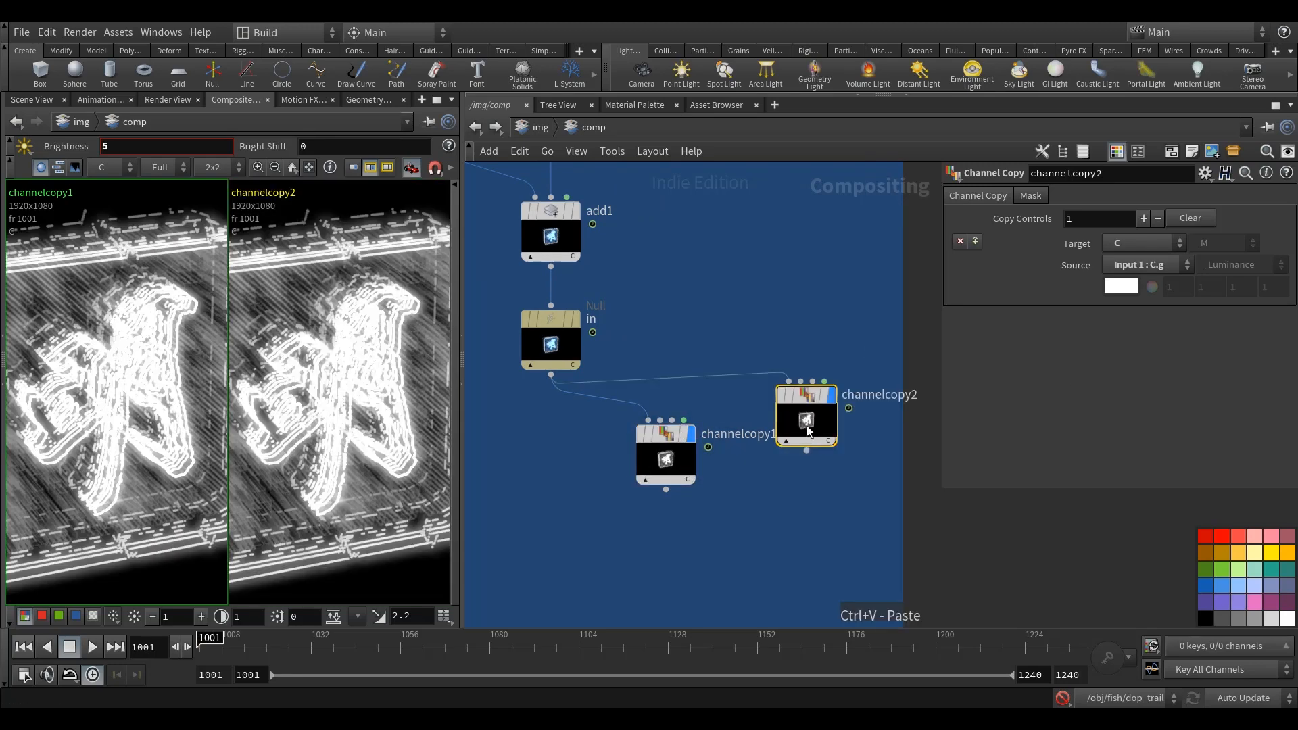
pyautogui.moveTo(806, 427); pyautogui.dragTo(821, 464)
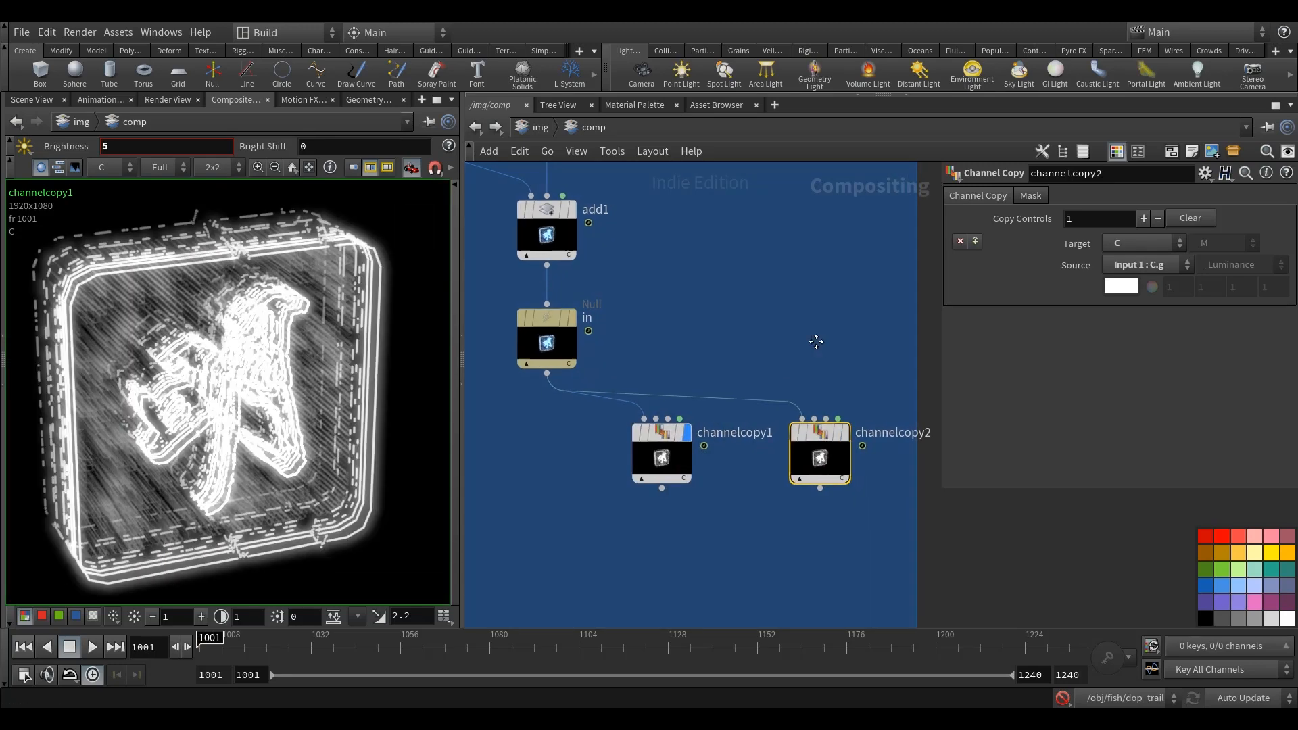
pyautogui.click(828, 432)
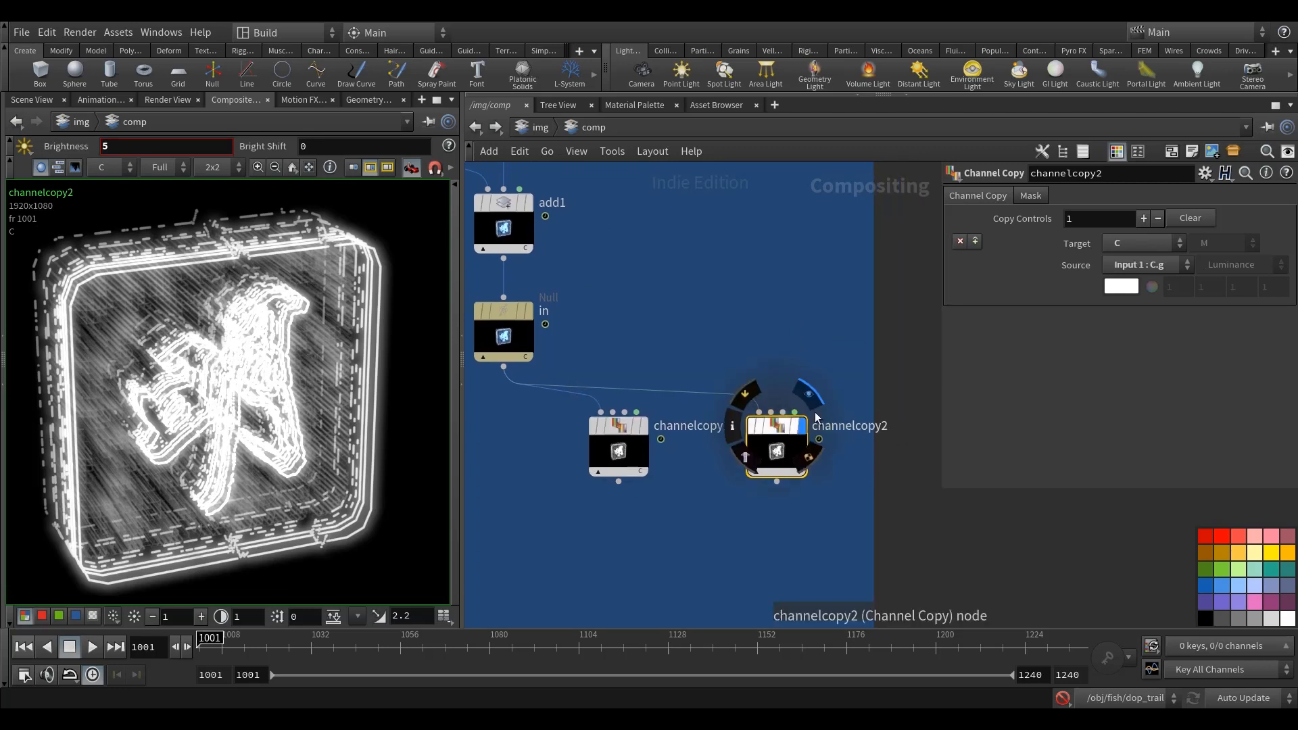
pyautogui.click(1157, 257)
pyautogui.click(1173, 435)
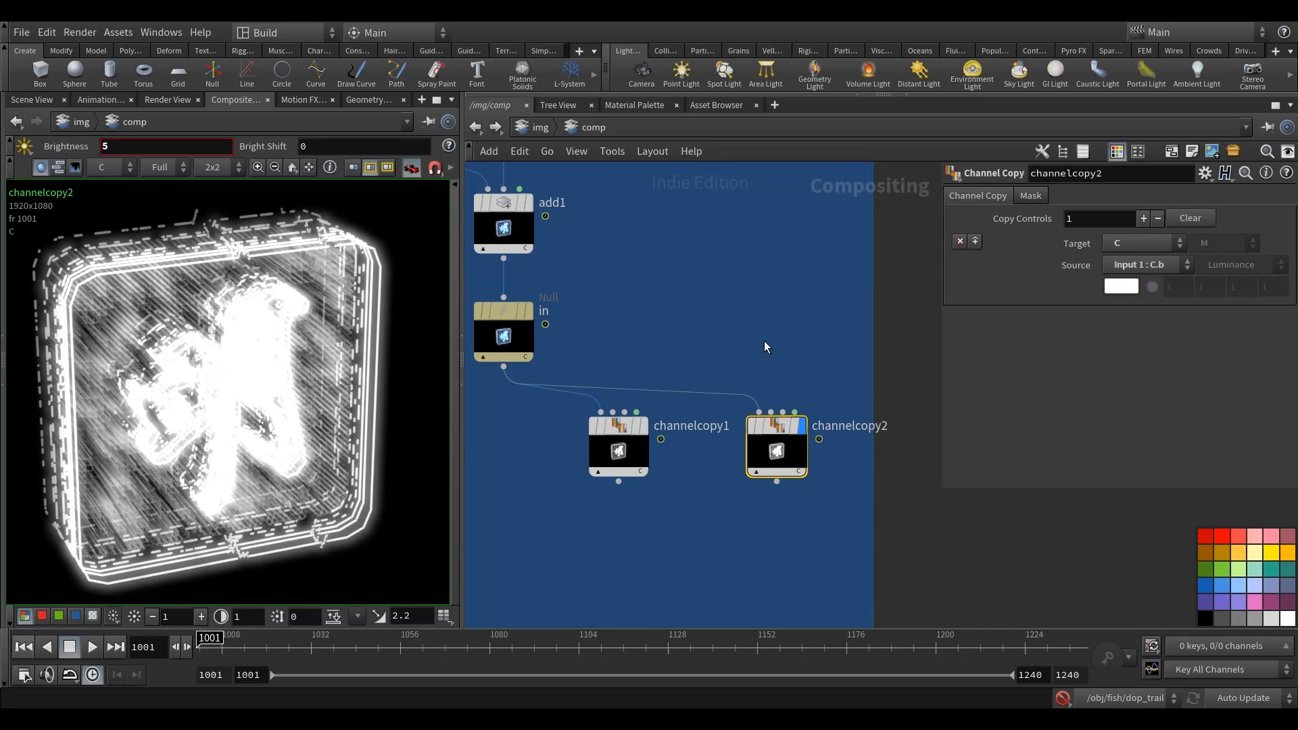
# Step: Rename the C.g Channel Copy node as channelcopy_cg and the C.b one as channelcopy_cb
pyautogui.doubleClick(691, 426)
pyautogui.press('Right')
pyautogui.press('End')
pyautogui.press('BackSpace')
pyautogui.write('_cg')
pyautogui.press('Return')
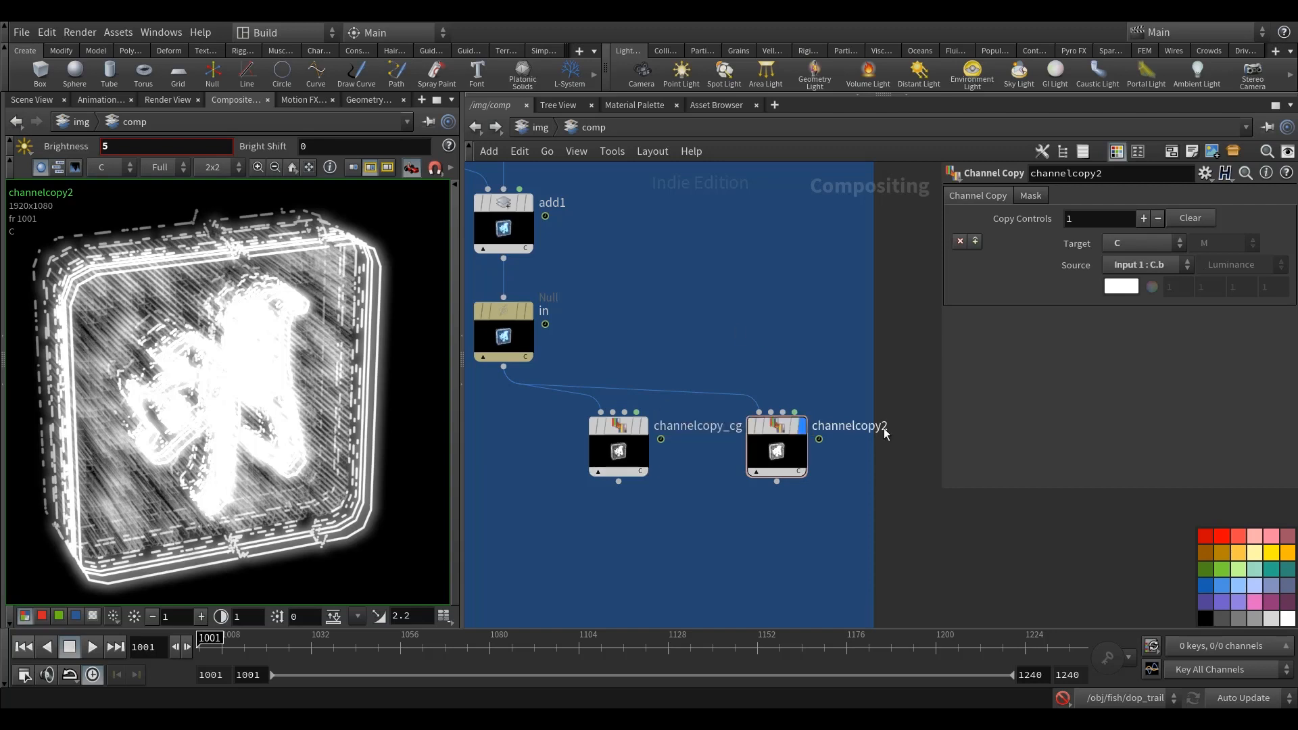
pyautogui.doubleClick(880, 427)
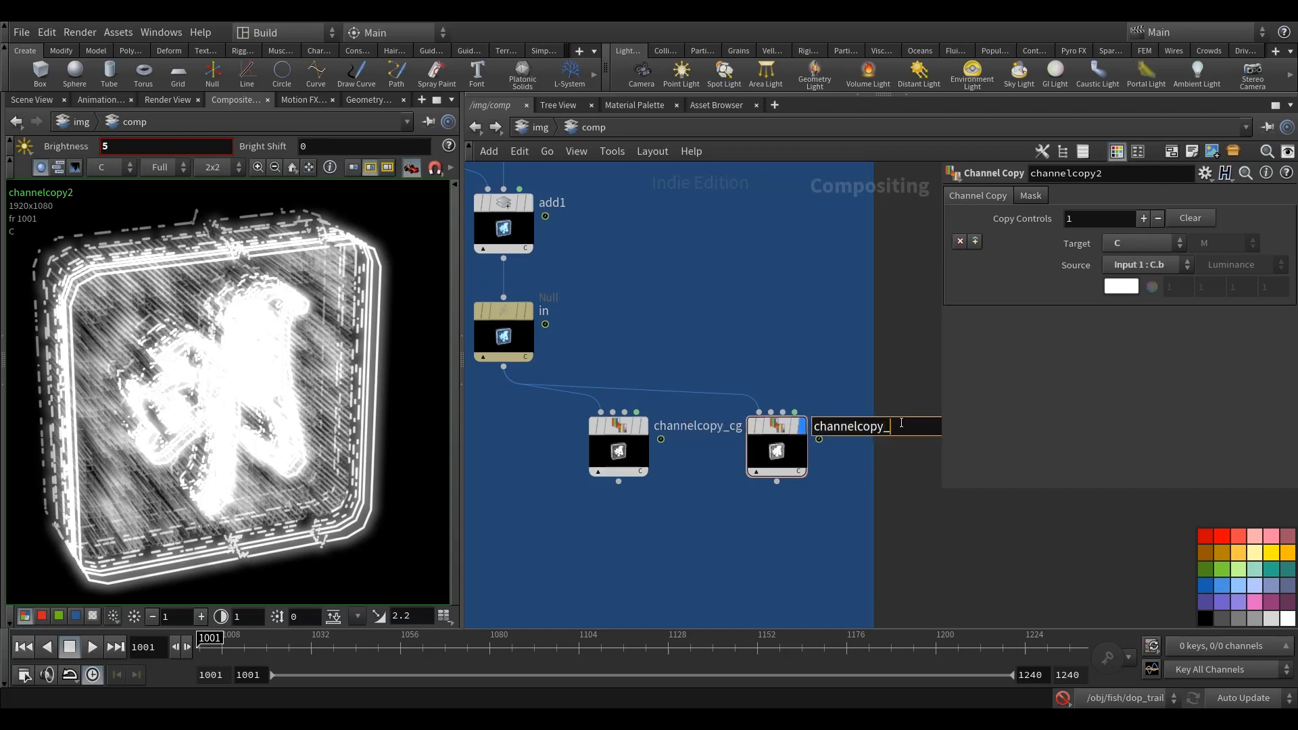
pyautogui.write('_cb')
pyautogui.press('Return')
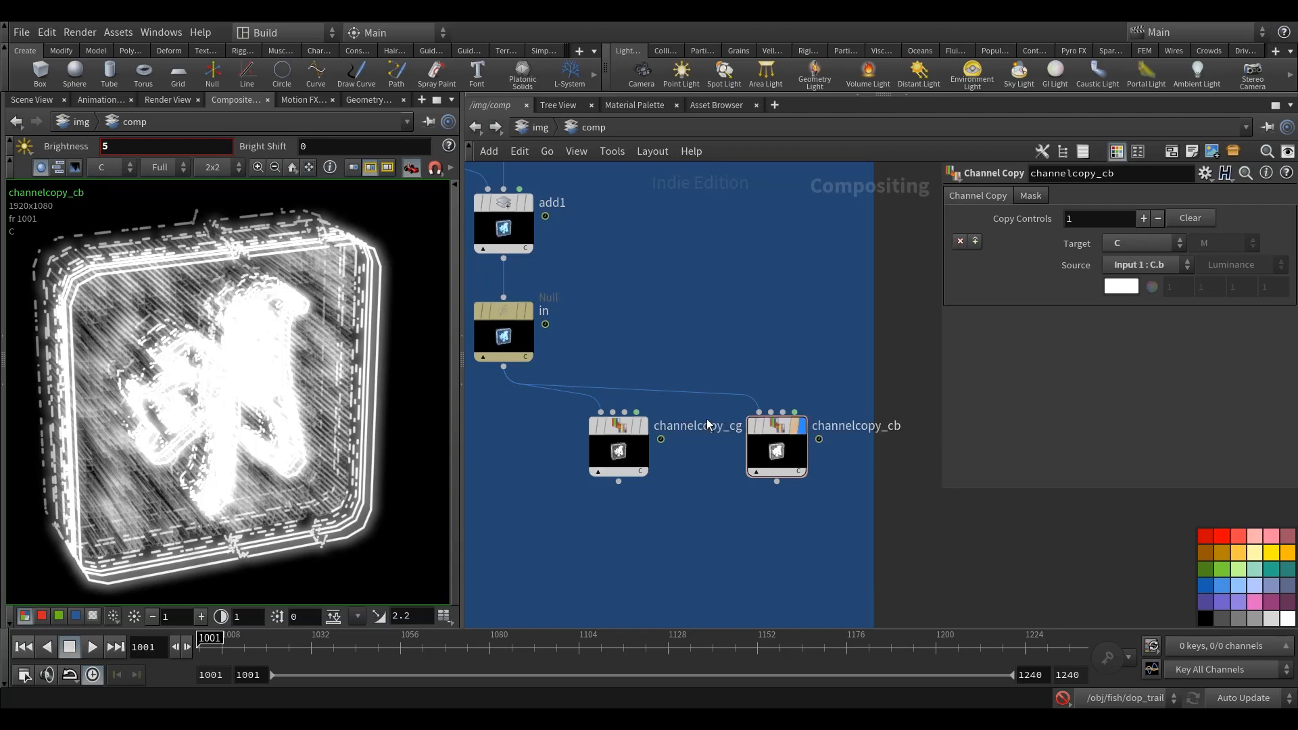
# Step: Add a Transform node below channelcopy_cg and connect channelcopy_cg's output to it
pyautogui.scroll(-5, 715, 507)
pyautogui.press('Tab')
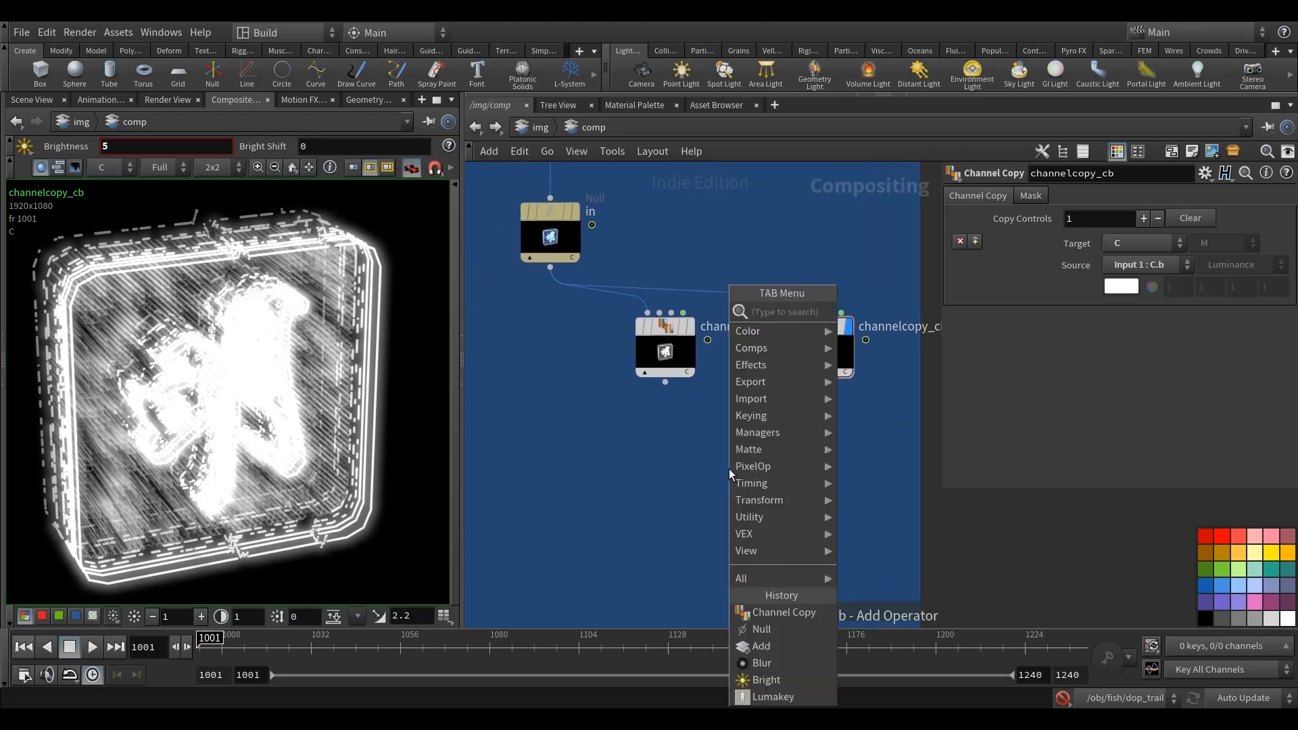
pyautogui.write('tr')
pyautogui.click(879, 312)
pyautogui.click(672, 484)
pyautogui.click(665, 382)
pyautogui.click(660, 443)
pyautogui.moveTo(672, 463)
pyautogui.mouseDown()
pyautogui.moveTo(657, 462)
pyautogui.moveTo(666, 454)
pyautogui.mouseUp()
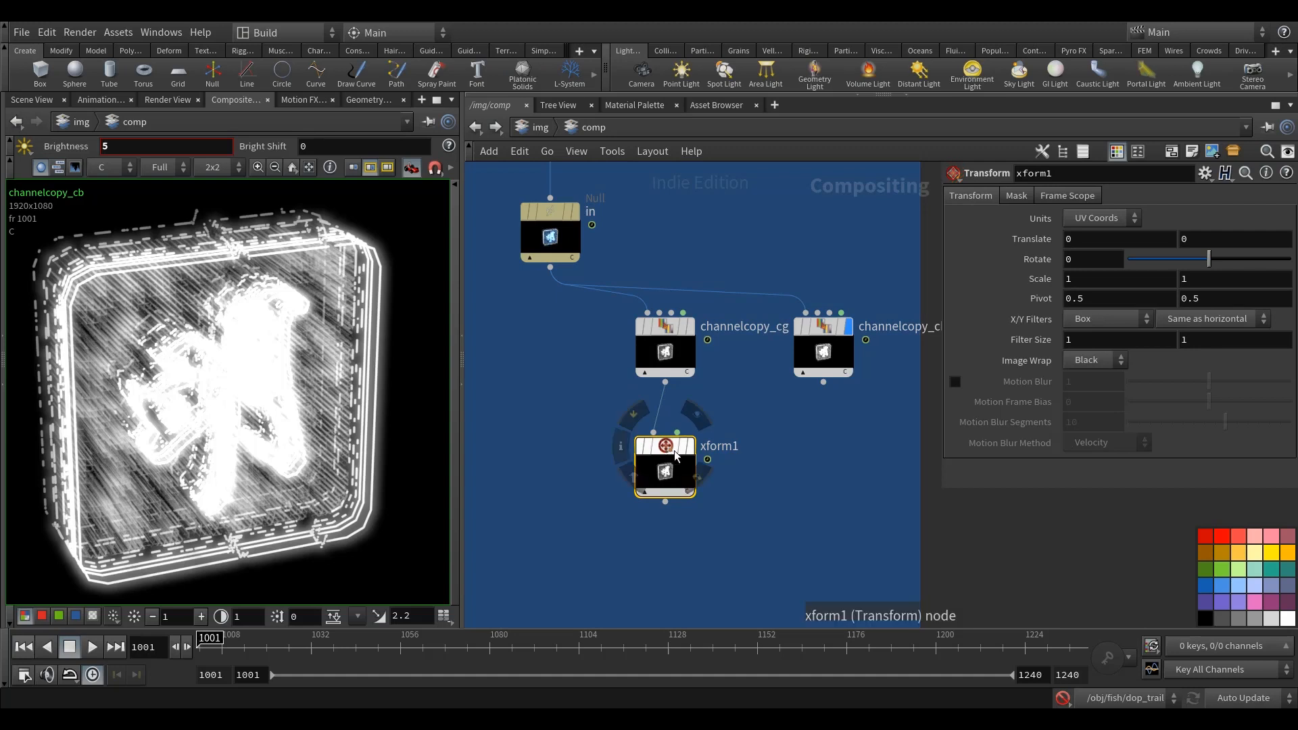
# Step: Paste a second Transform node below channelcopy_cb and connect channelcopy_cb's output to it
pyautogui.hotkey('ctrl', 'v')
pyautogui.click(823, 383)
pyautogui.click(841, 438)
pyautogui.moveTo(849, 456); pyautogui.dragTo(827, 463)
pyautogui.click(757, 410)
pyautogui.moveTo(757, 411); pyautogui.dragTo(741, 400, button='middle')
pyautogui.click(667, 443)
pyautogui.moveTo(819, 457)
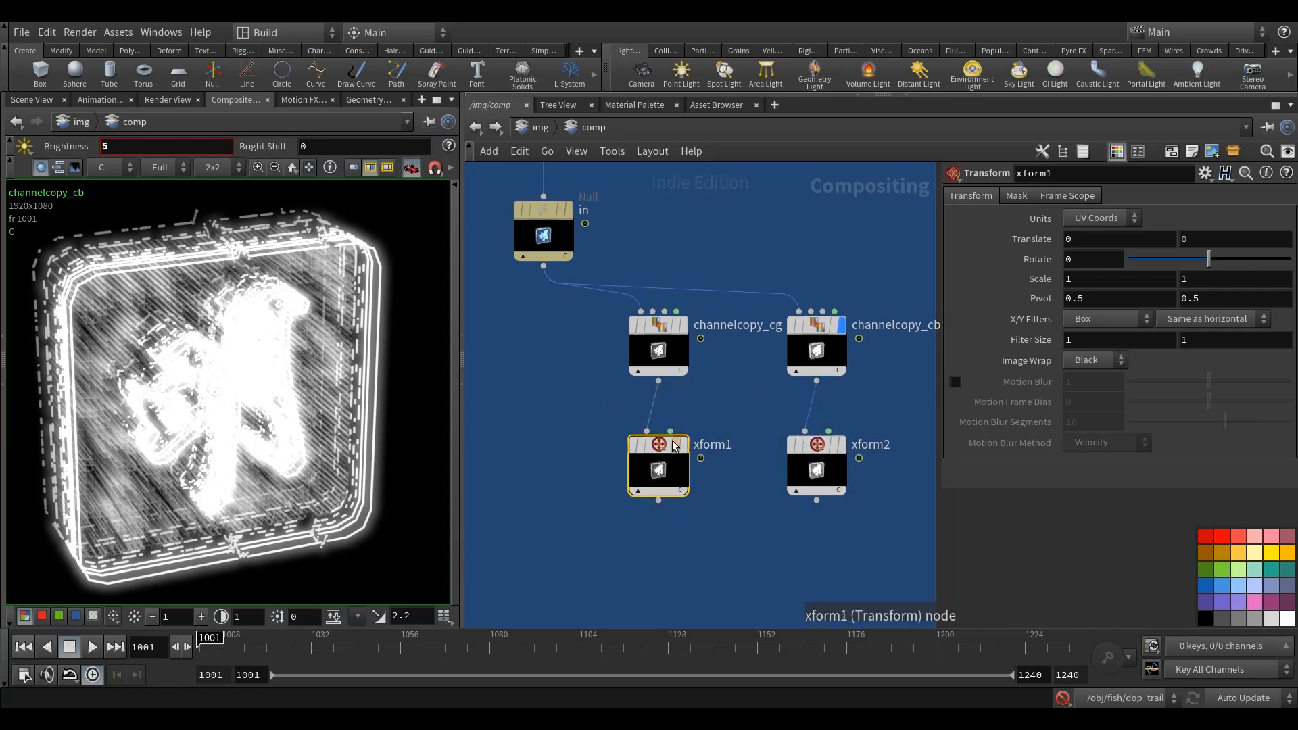
# Step: Collapse the in null, both Channel Copy nodes and both Transform nodes into a subnet
pyautogui.scroll(-6, 733, 398)
pyautogui.moveTo(791, 490); pyautogui.dragTo(650, 328)
pyautogui.scroll(3, 650, 328)
pyautogui.rightClick(649, 327)
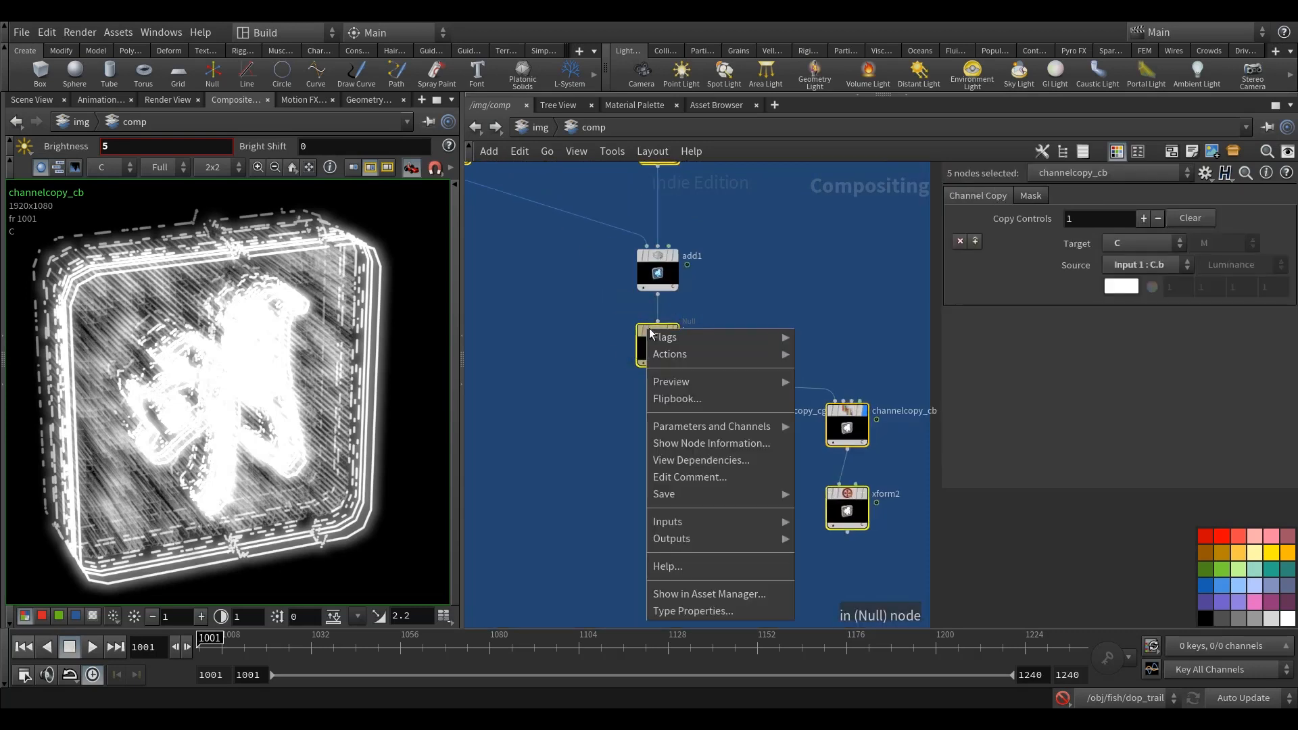
pyautogui.moveTo(679, 356)
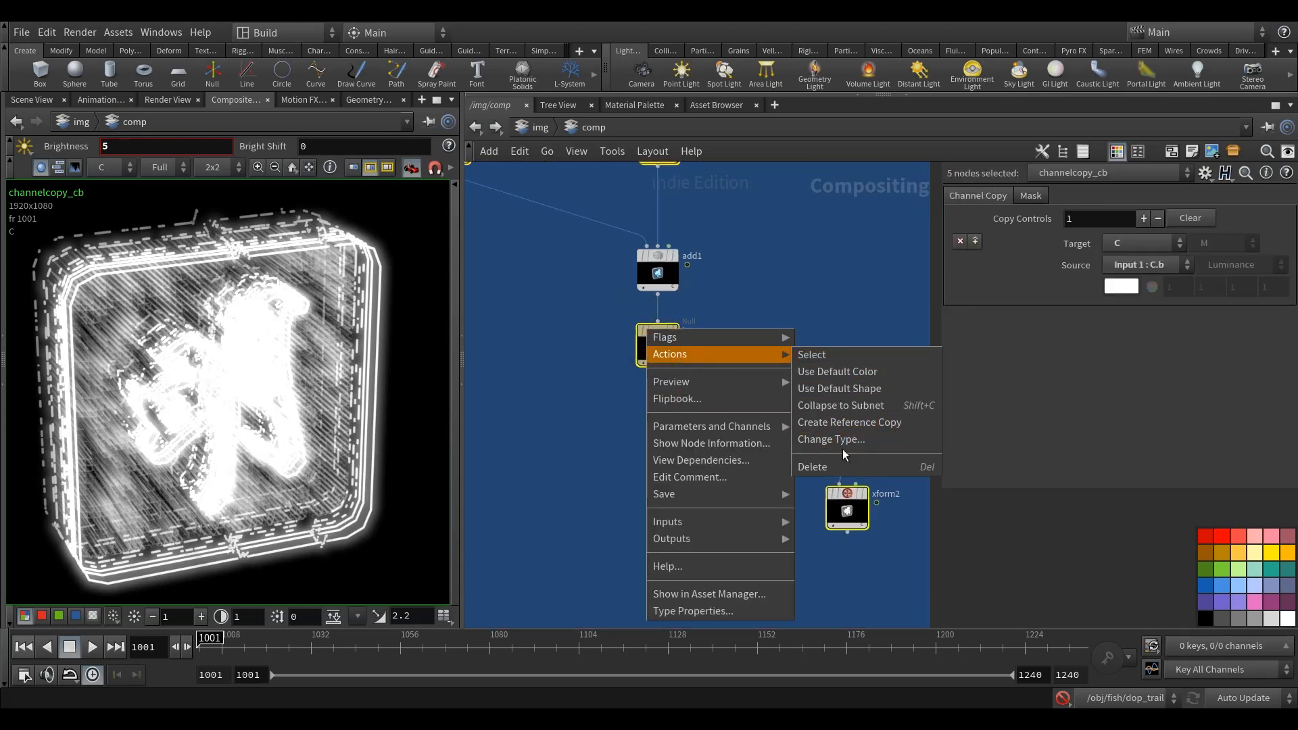
pyautogui.click(845, 410)
# Step: Rename the new subnet below add1 with a name beginning with ch
pyautogui.scroll(2, 764, 337)
pyautogui.moveTo(757, 395); pyautogui.dragTo(779, 416, button='middle')
pyautogui.doubleClick(703, 348)
pyautogui.write('ch')
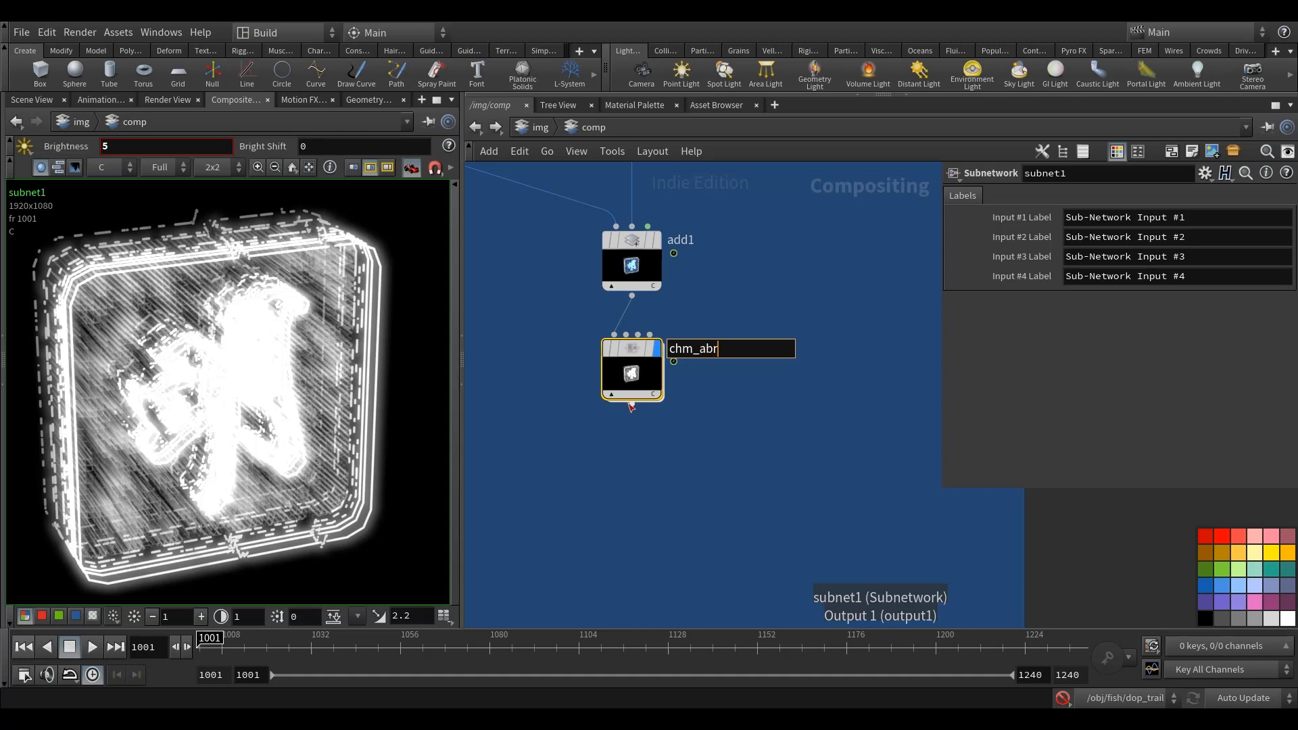
# Step: Finish naming the subnet below add1 as chm_abr1 and colour its node pink
pyautogui.write('m_abr1')
pyautogui.press('Return')
pyautogui.moveTo(632, 344)
pyautogui.mouseDown()
pyautogui.moveTo(646, 347)
pyautogui.moveTo(633, 349)
pyautogui.mouseUp()
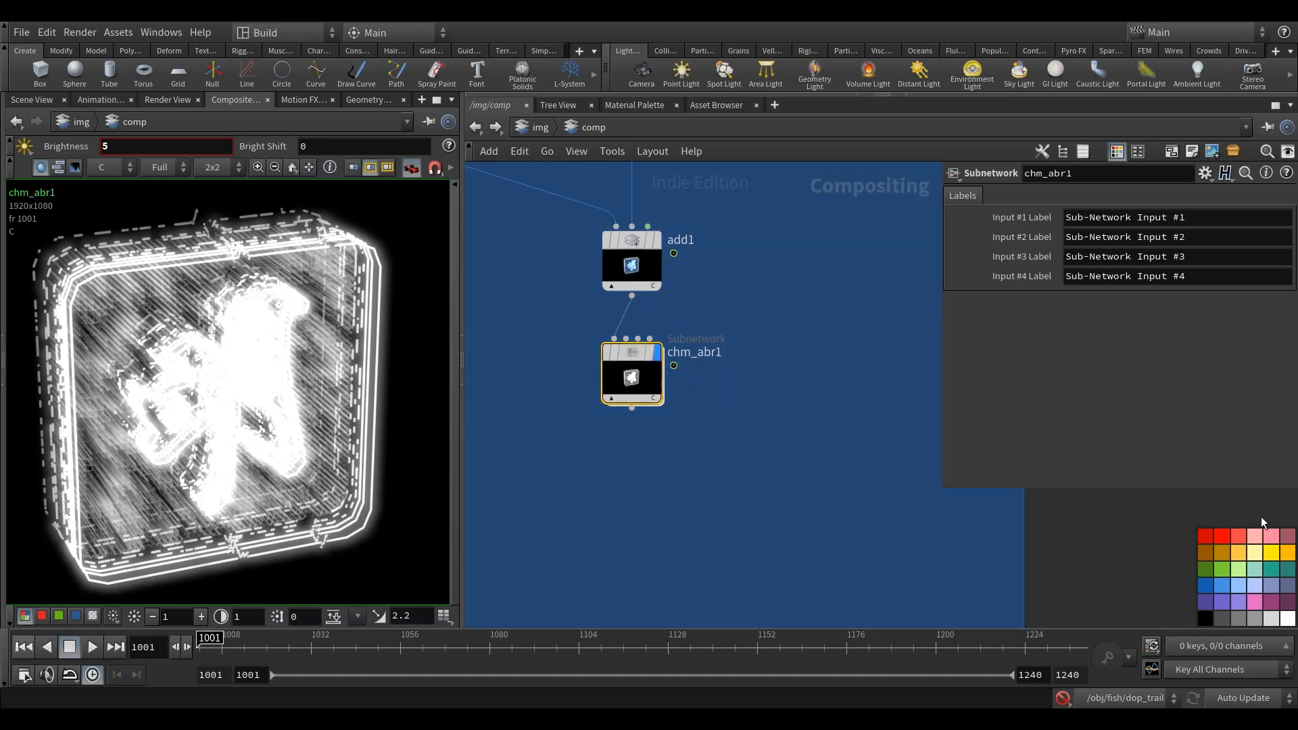
pyautogui.click(1270, 538)
pyautogui.moveTo(691, 435); pyautogui.dragTo(708, 412, button='middle')
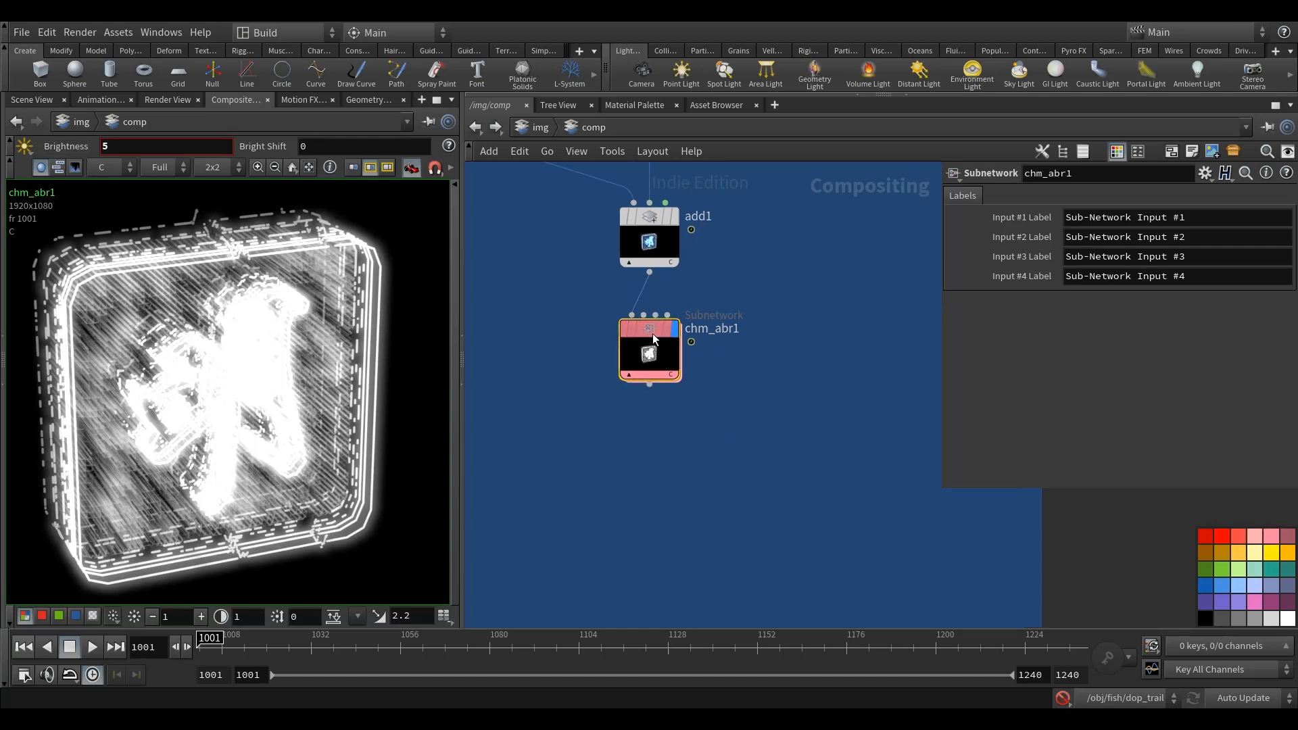
# Step: Edit the parameter interface of chm_abr1 and make the four Input Label parameters invisible
pyautogui.rightClick(651, 334)
pyautogui.moveTo(721, 449)
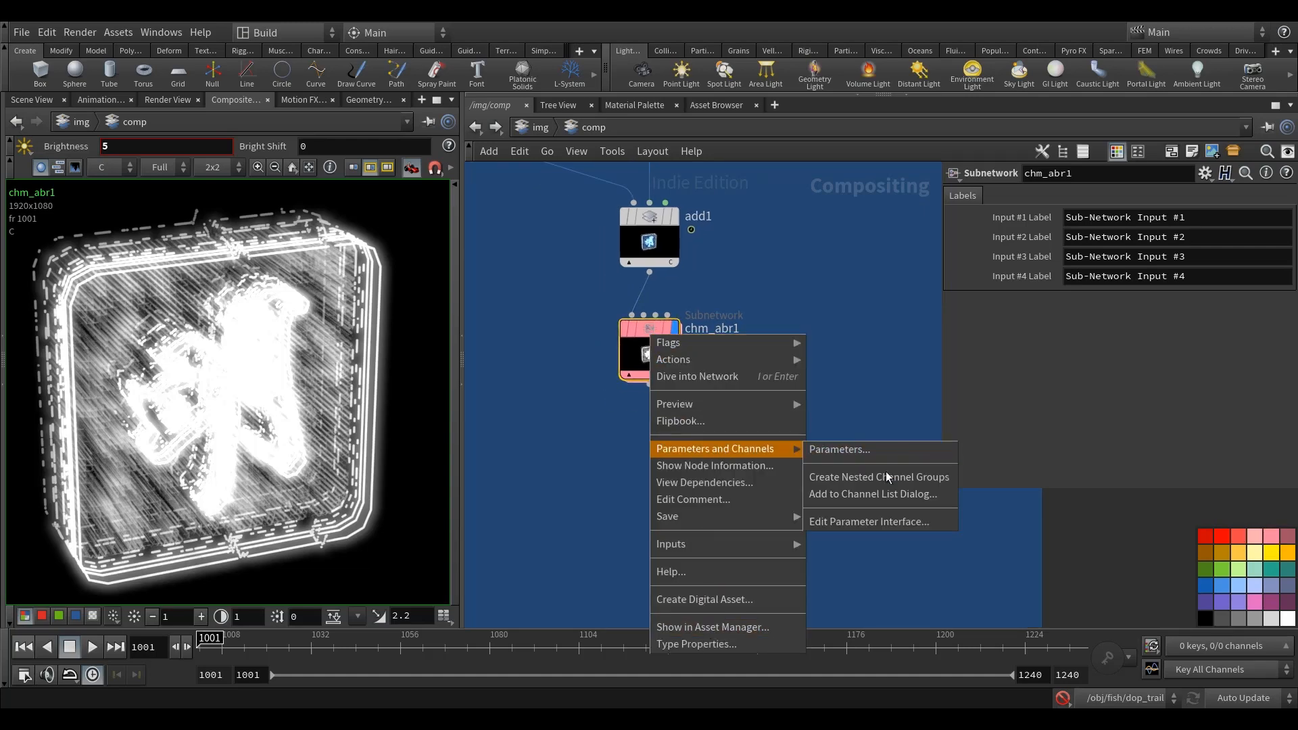
pyautogui.click(887, 522)
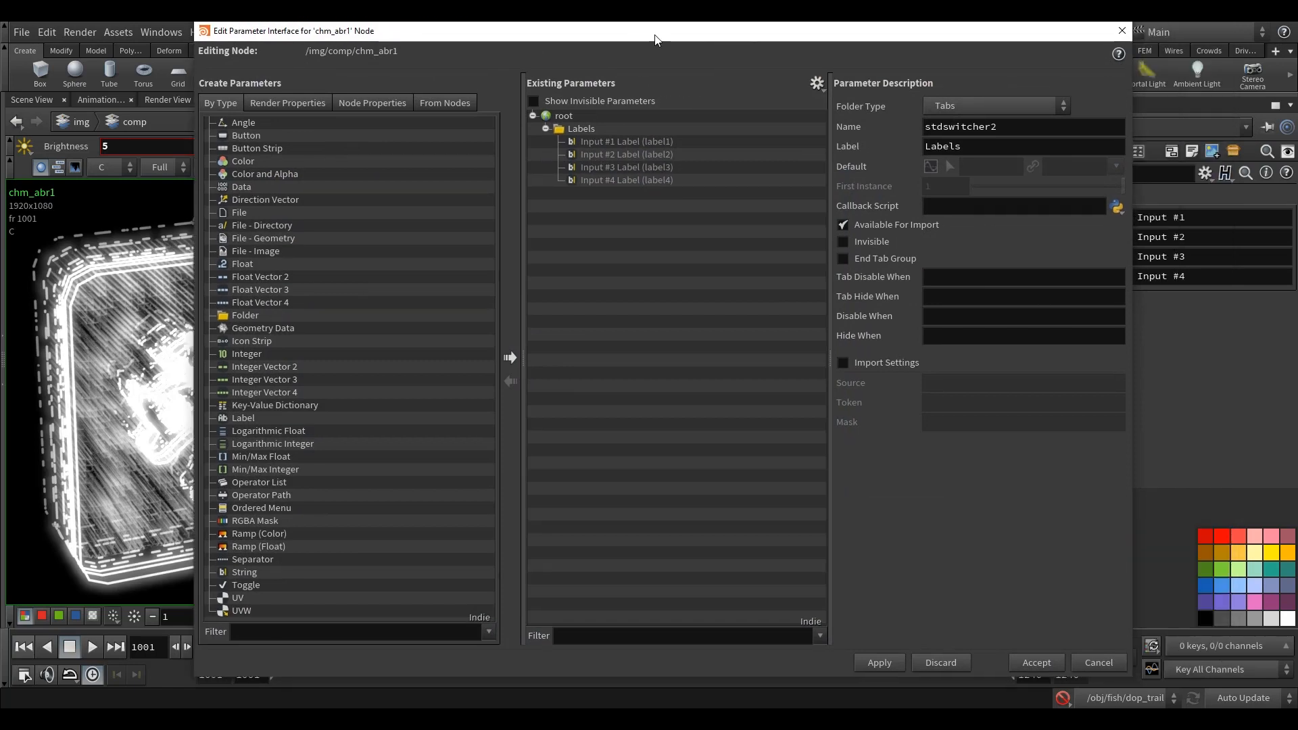
pyautogui.click(631, 141)
pyautogui.click(618, 130)
pyautogui.click(619, 141)
pyautogui.keyDown('shift'); pyautogui.click(638, 181); pyautogui.keyUp('shift')
pyautogui.click(847, 304)
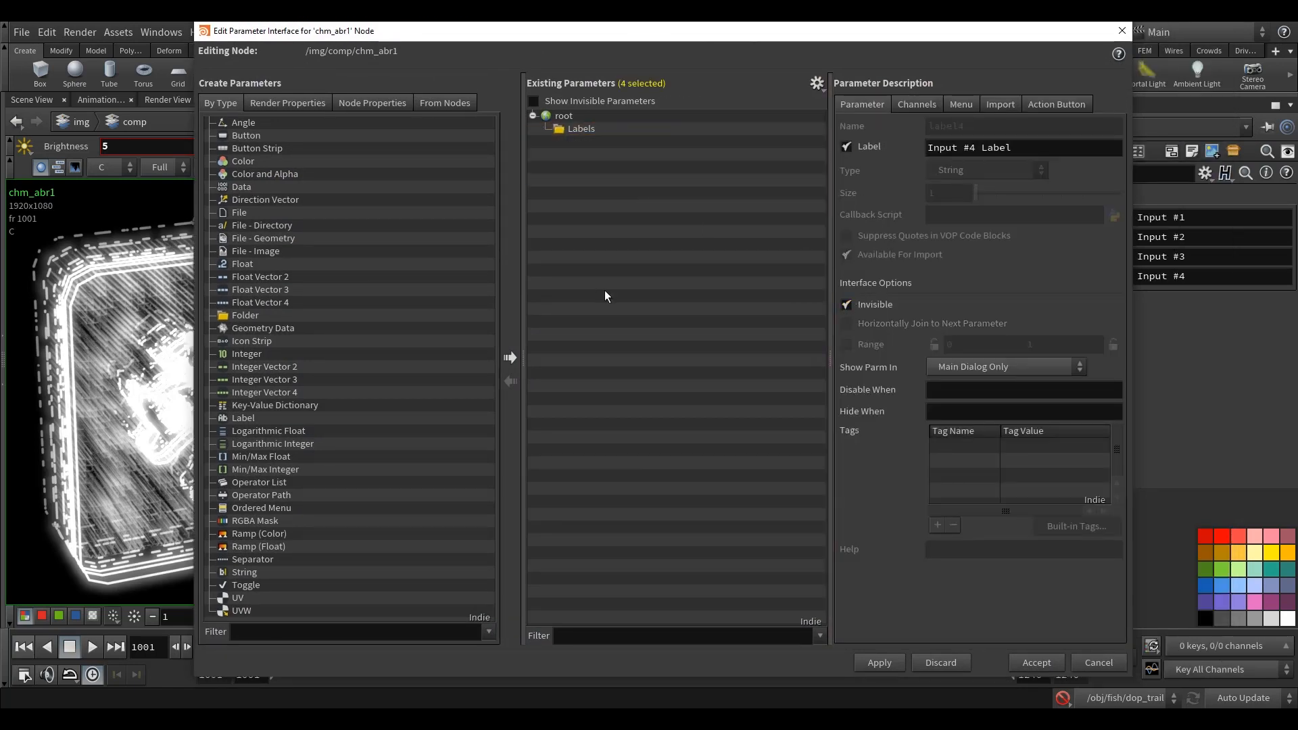
# Step: Add two Float parameters beneath the Labels folder in the existing parameters
pyautogui.click(230, 266)
pyautogui.moveTo(529, 163); pyautogui.dragTo(599, 134)
pyautogui.moveTo(246, 266); pyautogui.dragTo(618, 145)
pyautogui.click(734, 129)
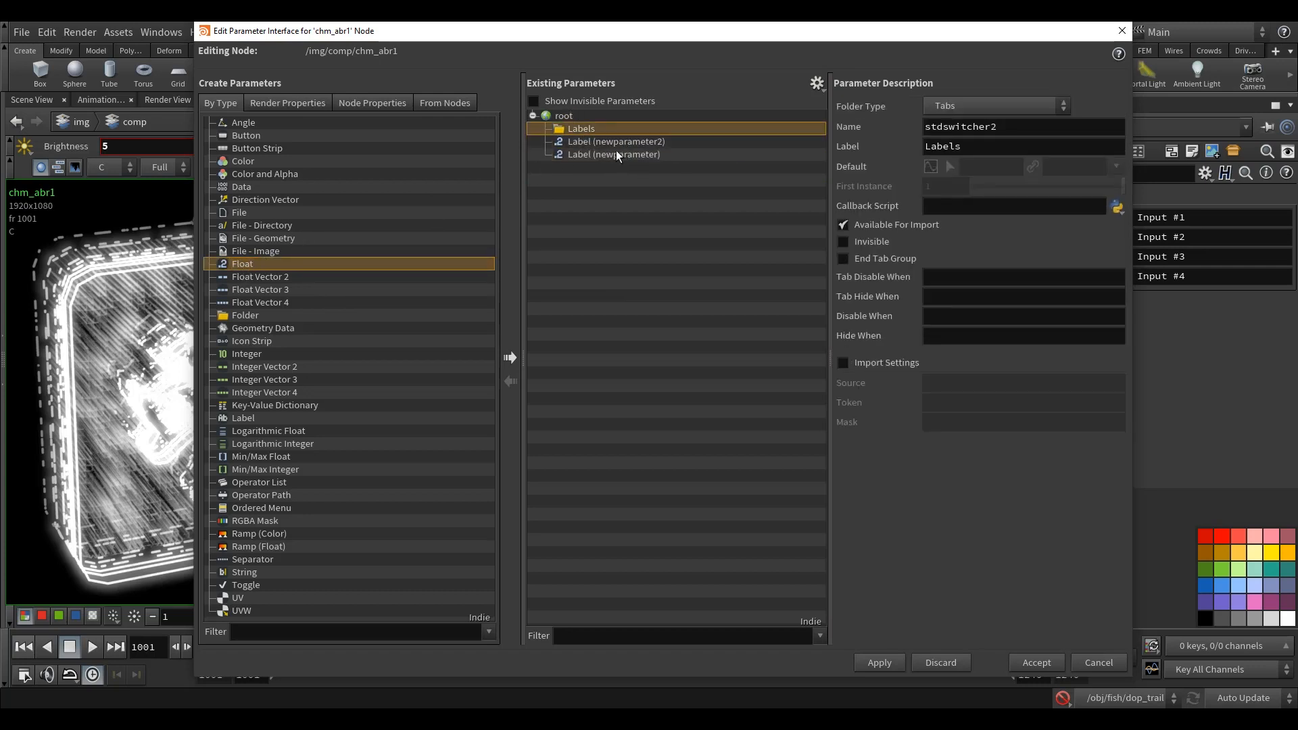
# Step: Name the first new float parameter g_offset and label it Green Offset
pyautogui.click(620, 140)
pyautogui.moveTo(1056, 126); pyautogui.dragTo(620, 146)
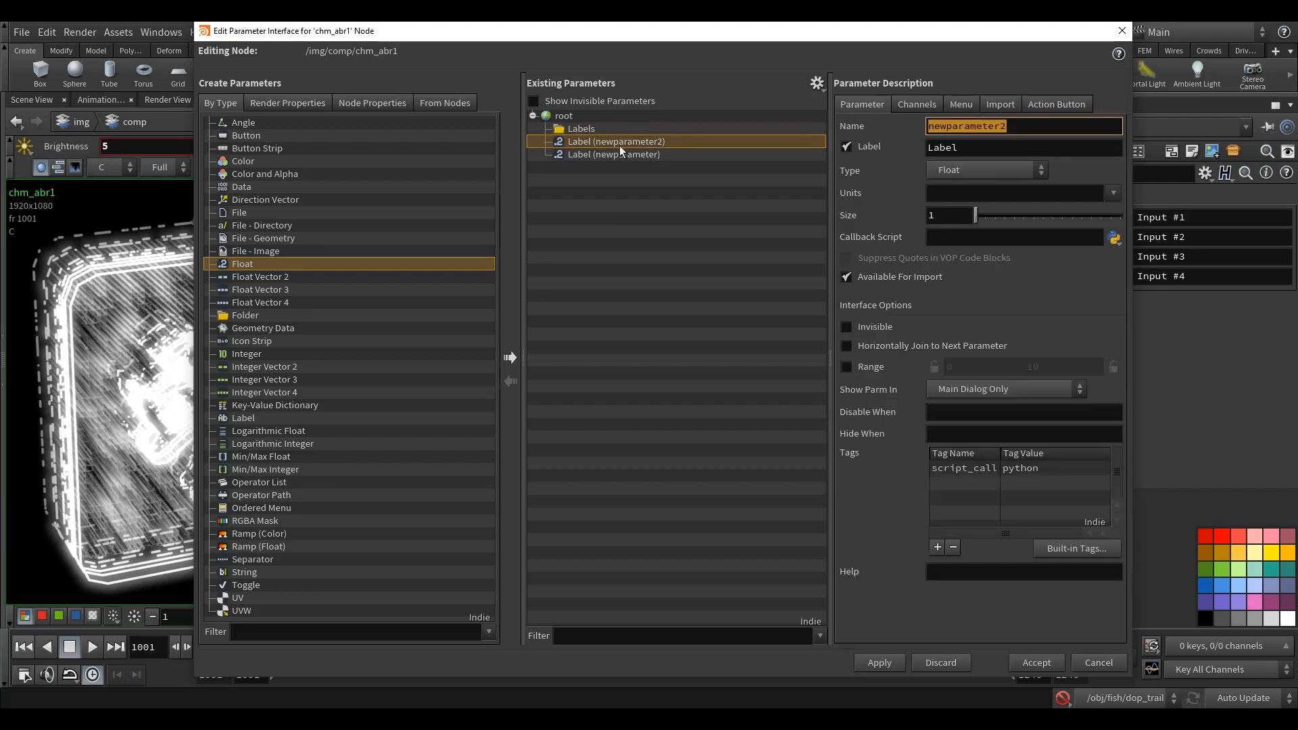
pyautogui.write('g_offset')
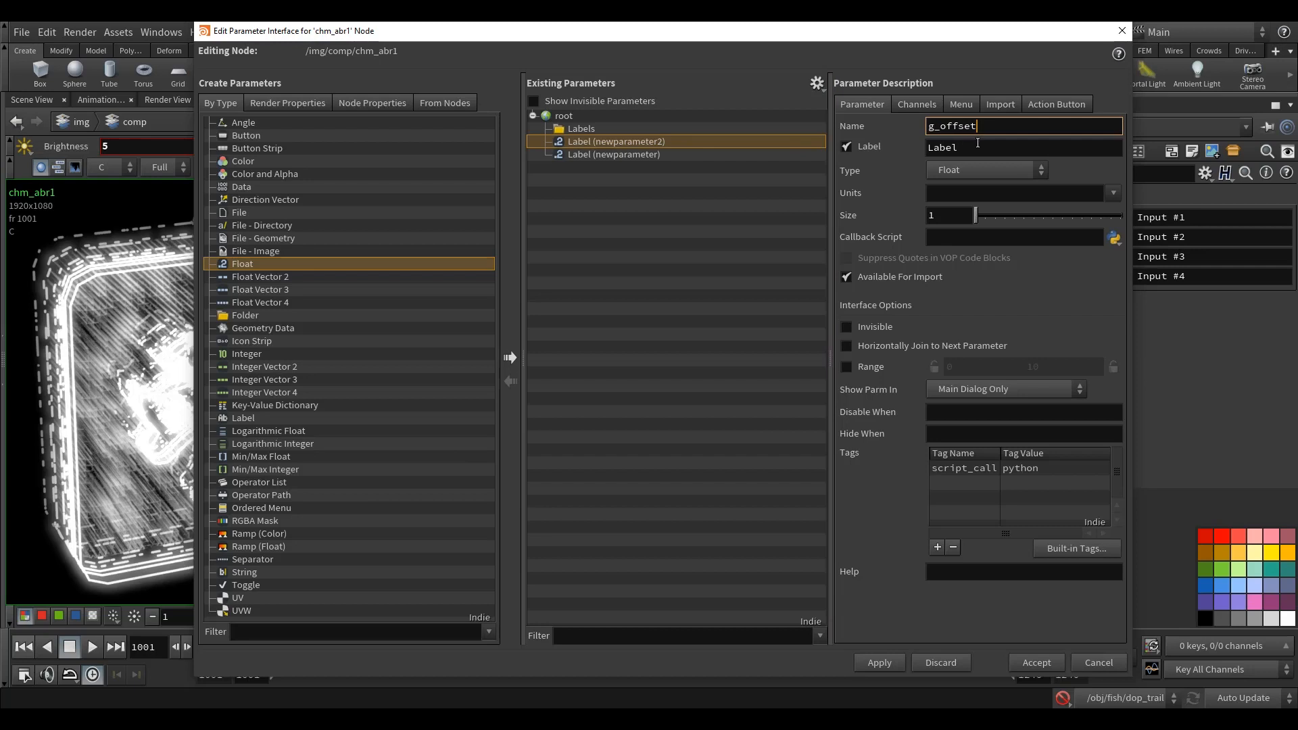
pyautogui.press('Tab')
pyautogui.write('Green Offset')
pyautogui.click(1019, 126)
# Step: Name the second new float parameter b_offset and label it Blue Offset
pyautogui.click(615, 154)
pyautogui.press('Tab')
pyautogui.write('b')
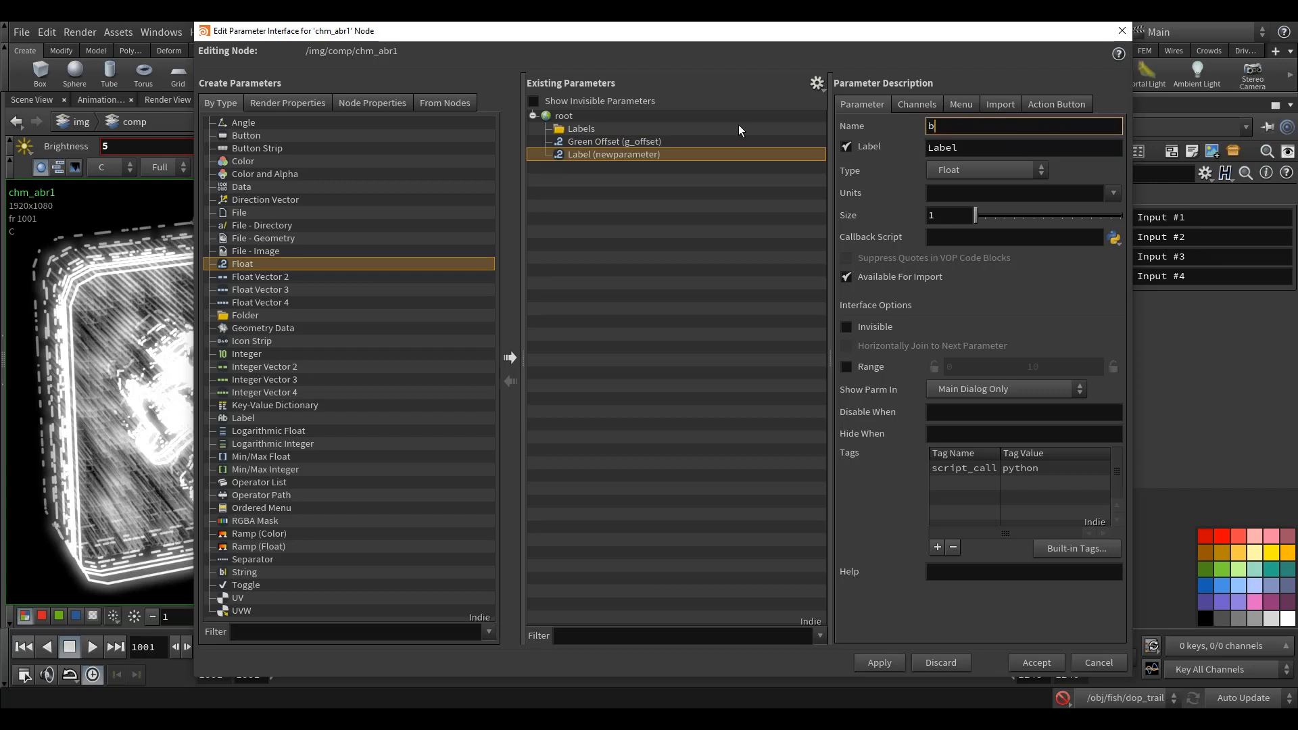
pyautogui.write('_offset')
pyautogui.press('Tab')
pyautogui.write('B')
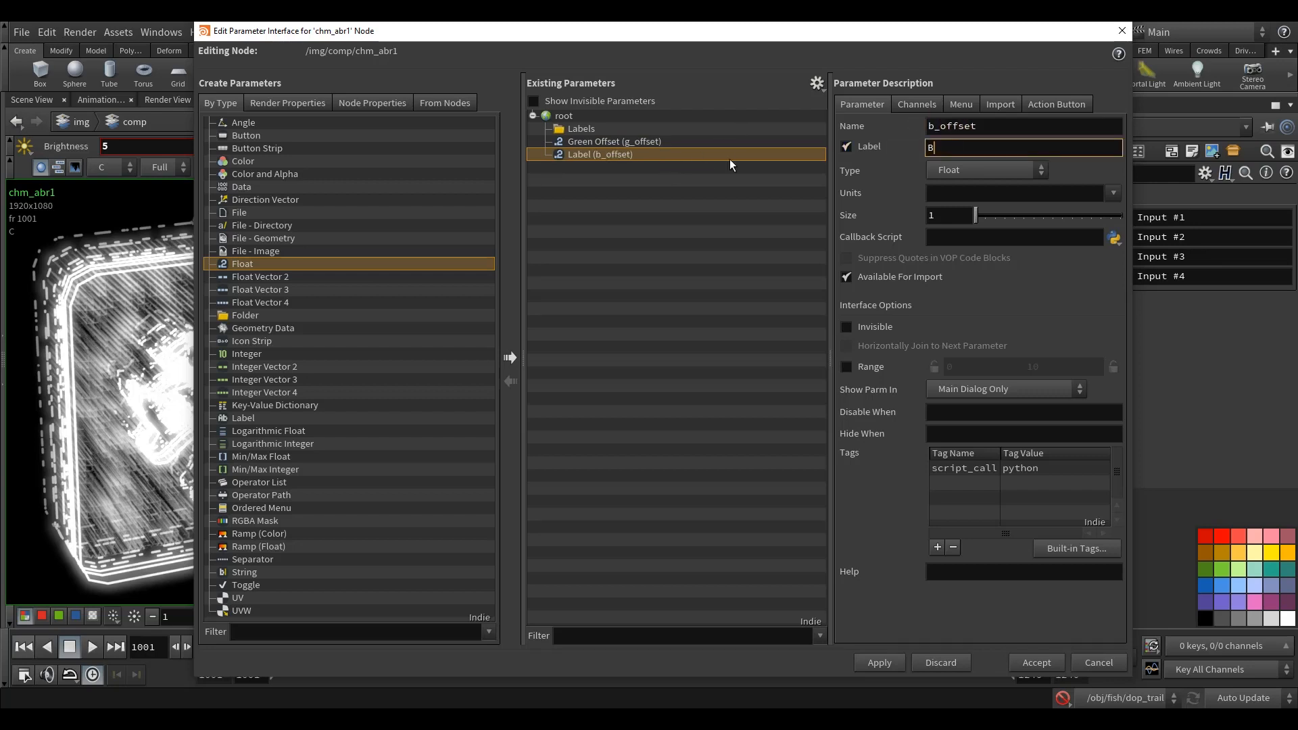
pyautogui.write('lue Offset')
# Step: Enable the range for Green Offset and set its maximum to 1
pyautogui.click(668, 140)
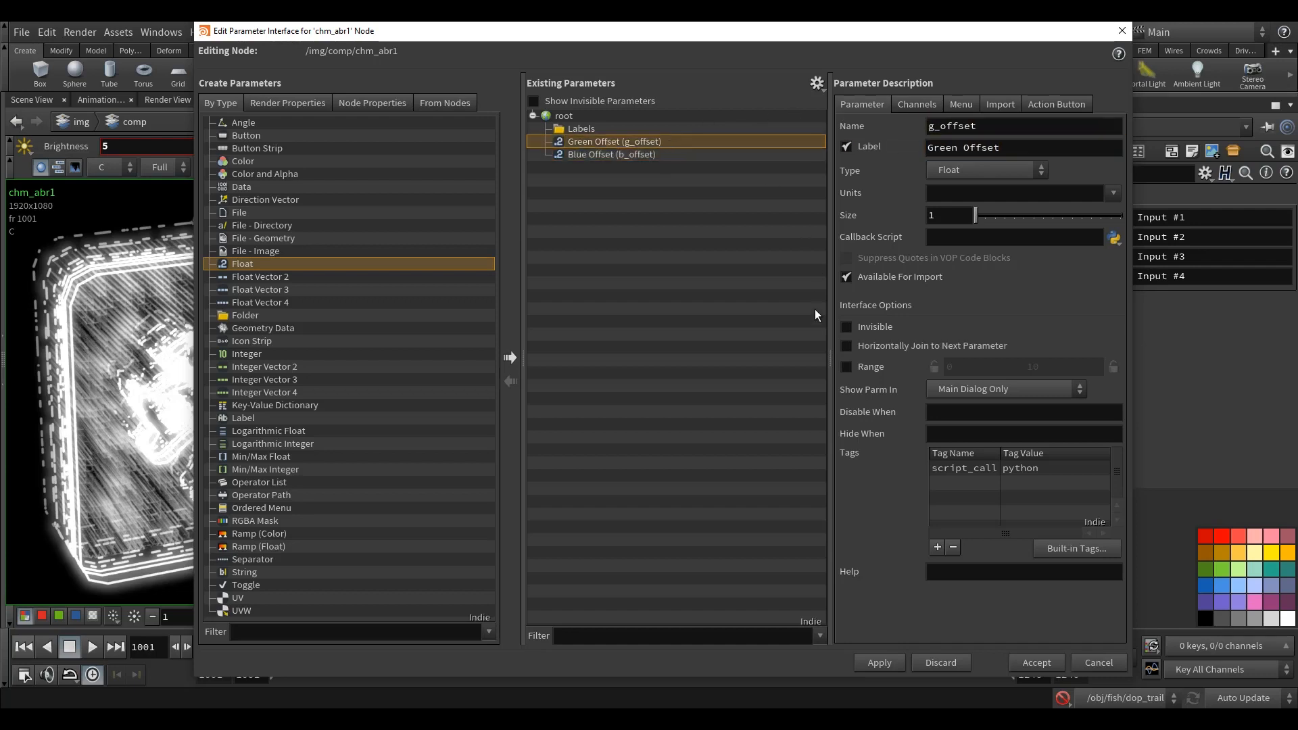
pyautogui.click(850, 363)
pyautogui.moveTo(1062, 371); pyautogui.dragTo(915, 373)
pyautogui.write('1')
pyautogui.press('Return')
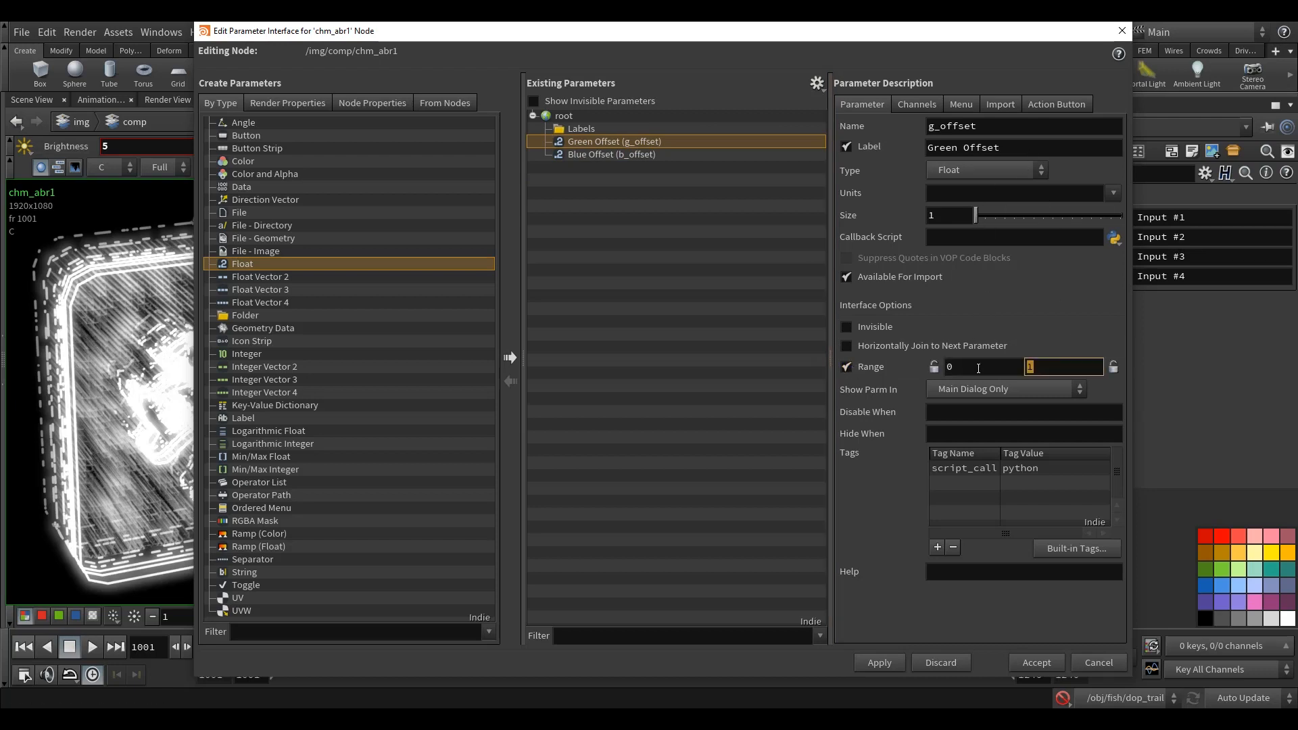
pyautogui.click(978, 368)
# Step: Enable the range for Blue Offset with a maximum of 1, and accept the parameter interface changes
pyautogui.click(669, 155)
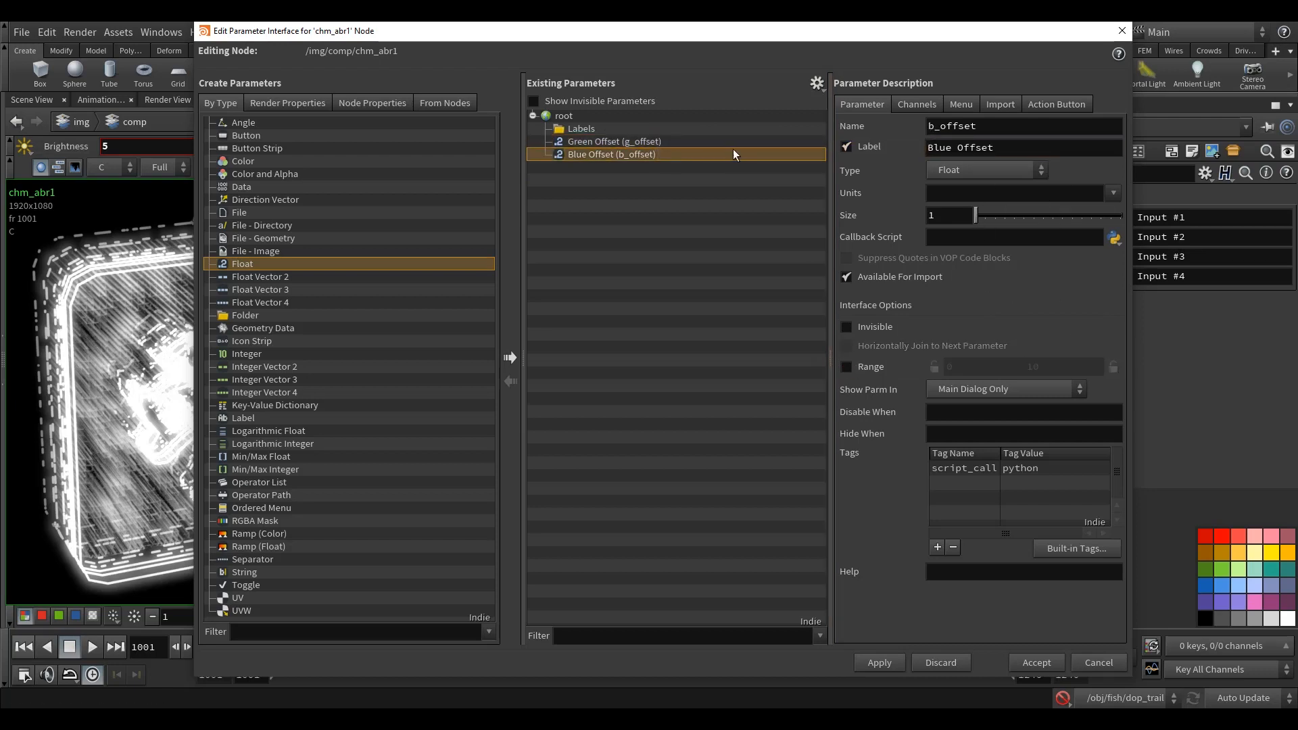
pyautogui.click(846, 367)
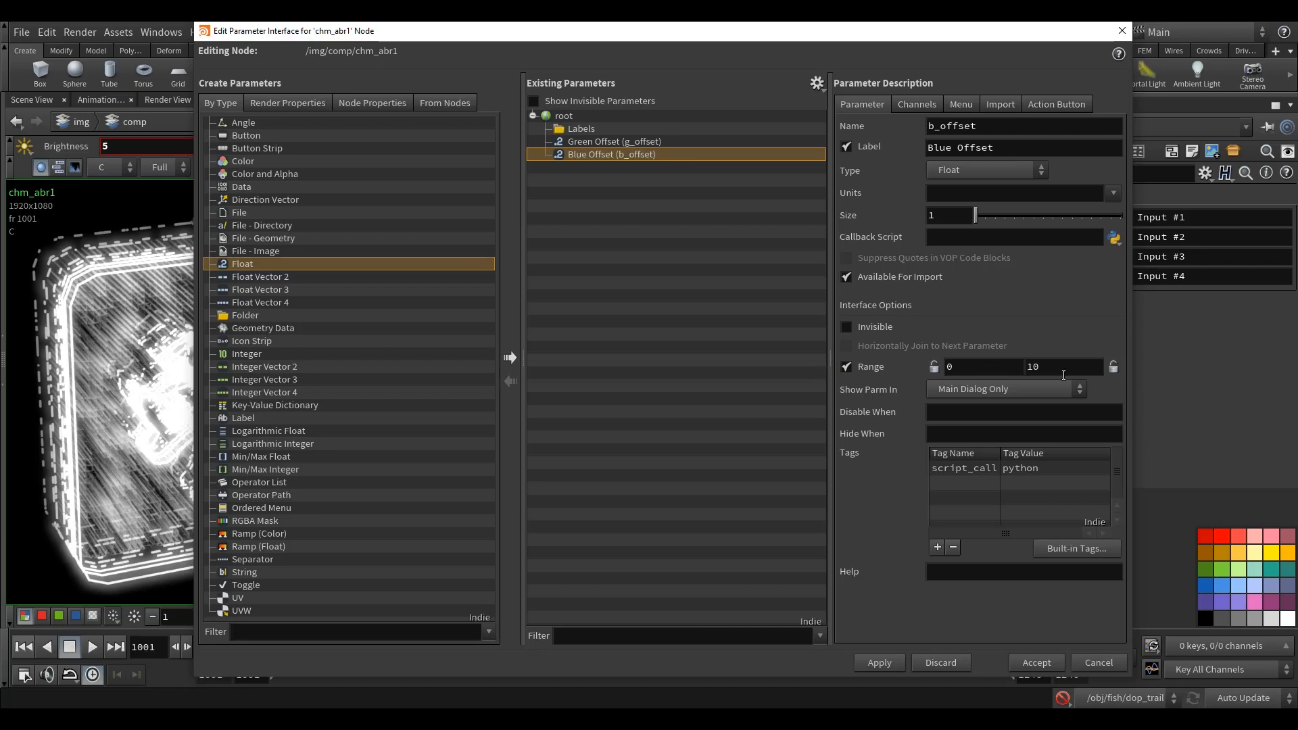
pyautogui.write('1')
pyautogui.click(1063, 148)
pyautogui.click(1035, 663)
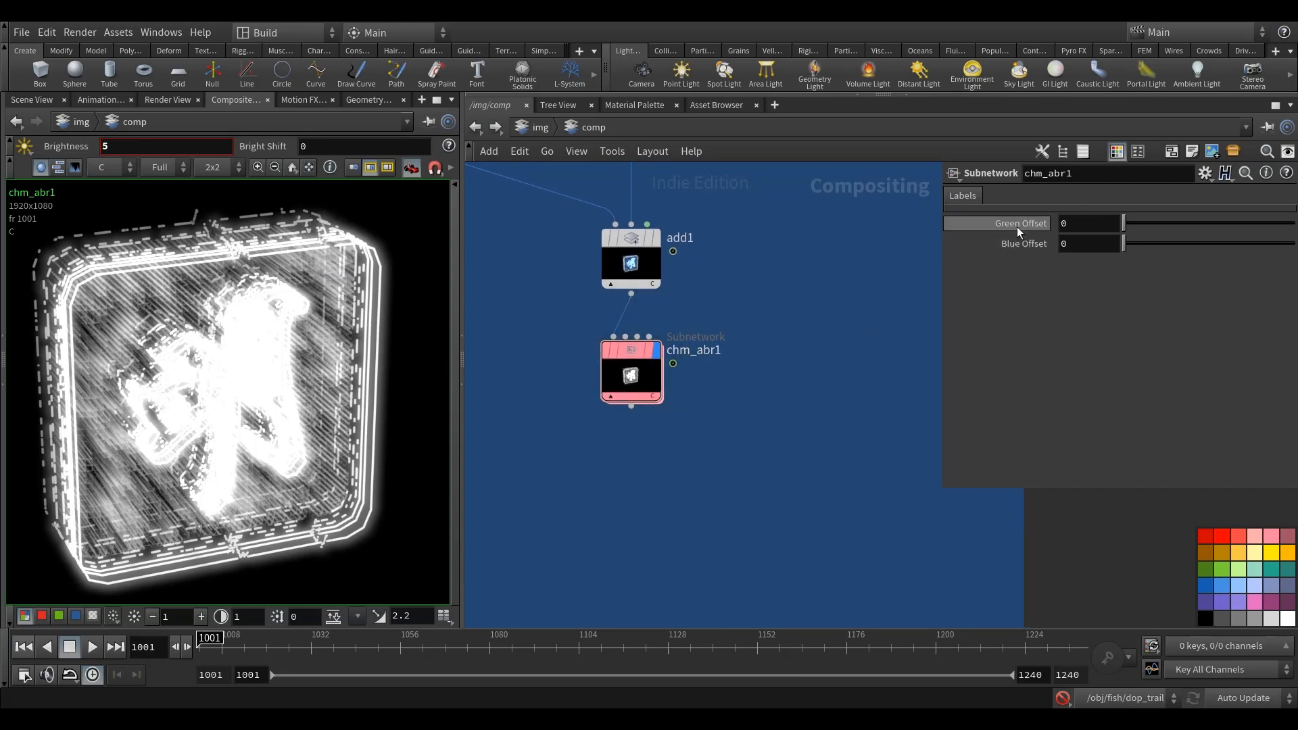
# Step: Set Green Offset to 0.01 and Blue Offset to -0.01 on chm_abr1
pyautogui.click(1093, 228)
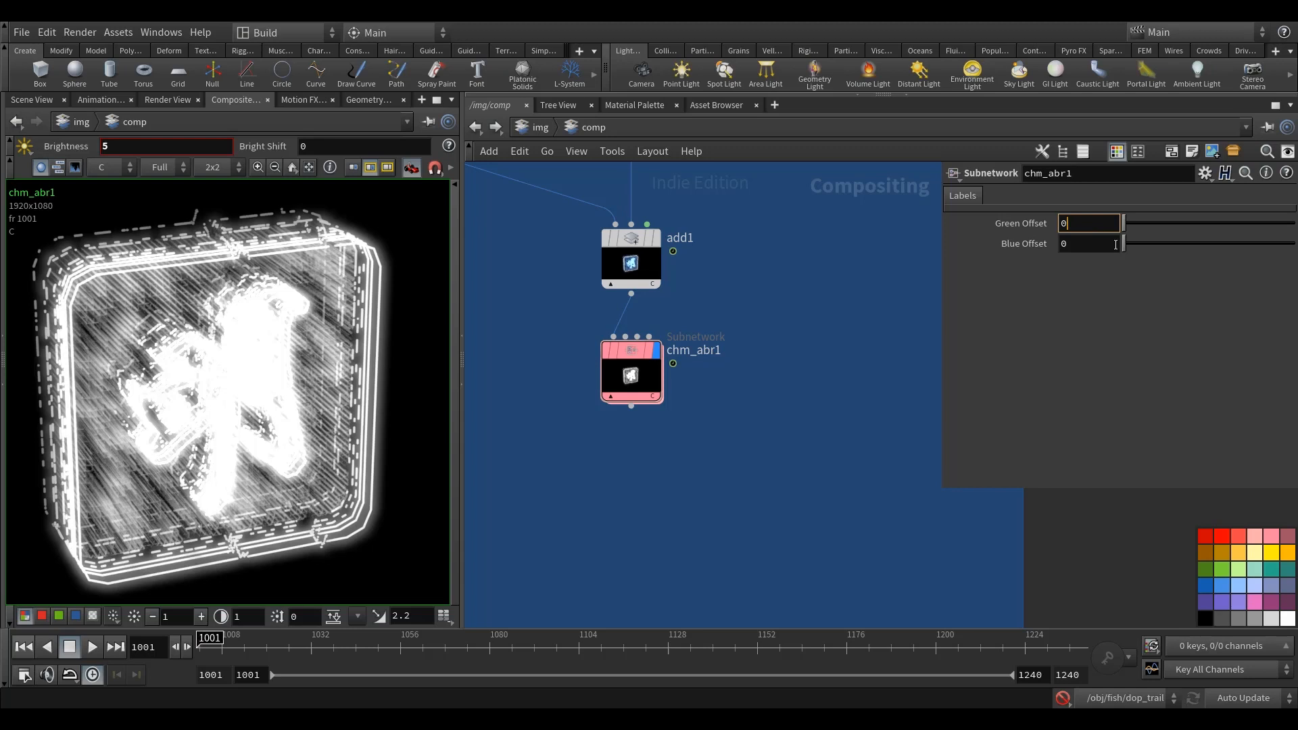
pyautogui.write('.01')
pyautogui.press('Return')
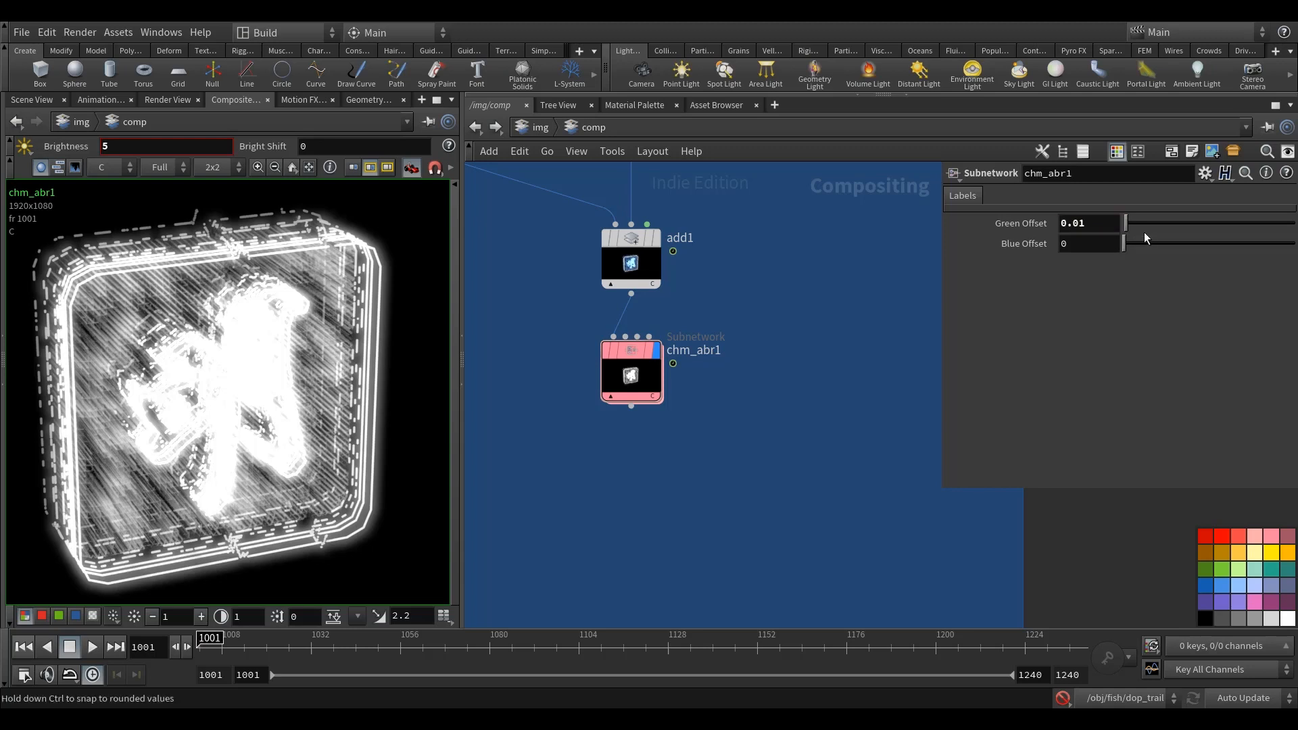
pyautogui.write('-0.01')
pyautogui.press('Return')
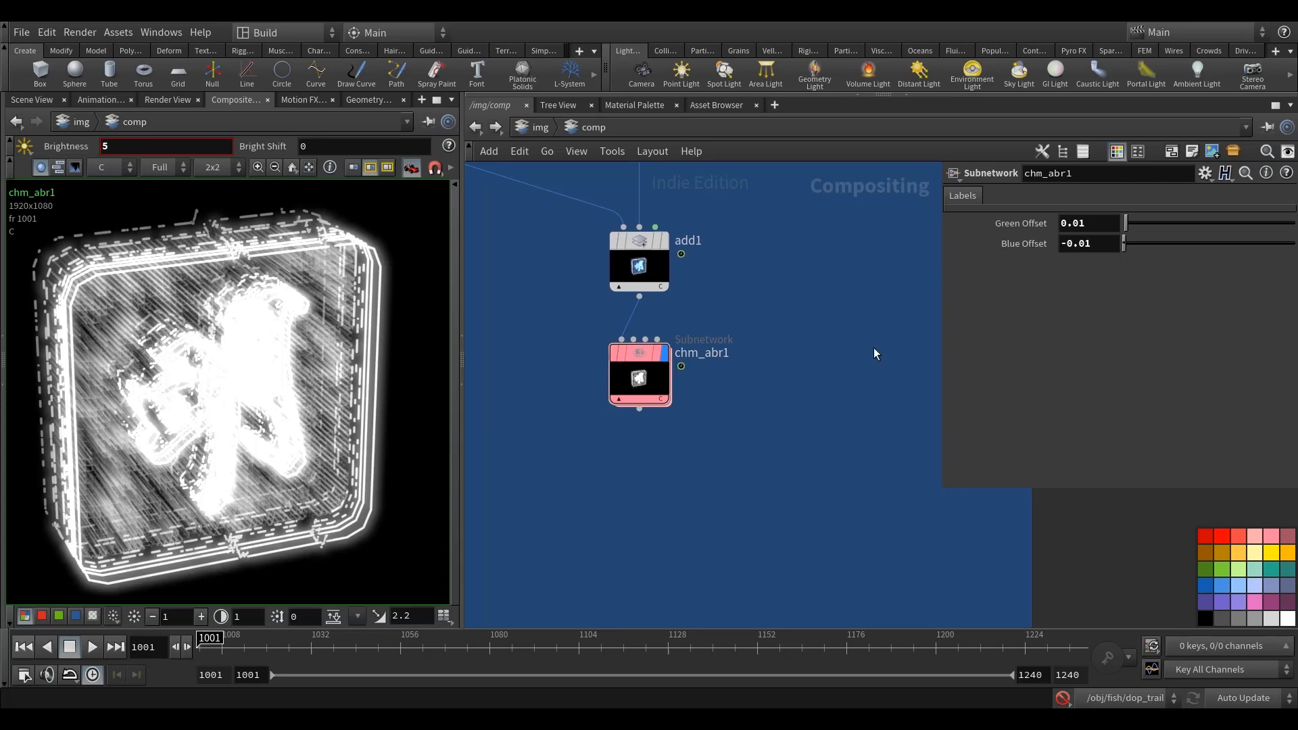
# Step: Copy the Green Offset parameter and reference it in the X scale of xform1 inside chm_abr1 as 1+ch("../g_offset")
pyautogui.rightClick(1025, 220)
pyautogui.click(1050, 338)
pyautogui.doubleClick(648, 355)
pyautogui.scroll(3, 784, 446)
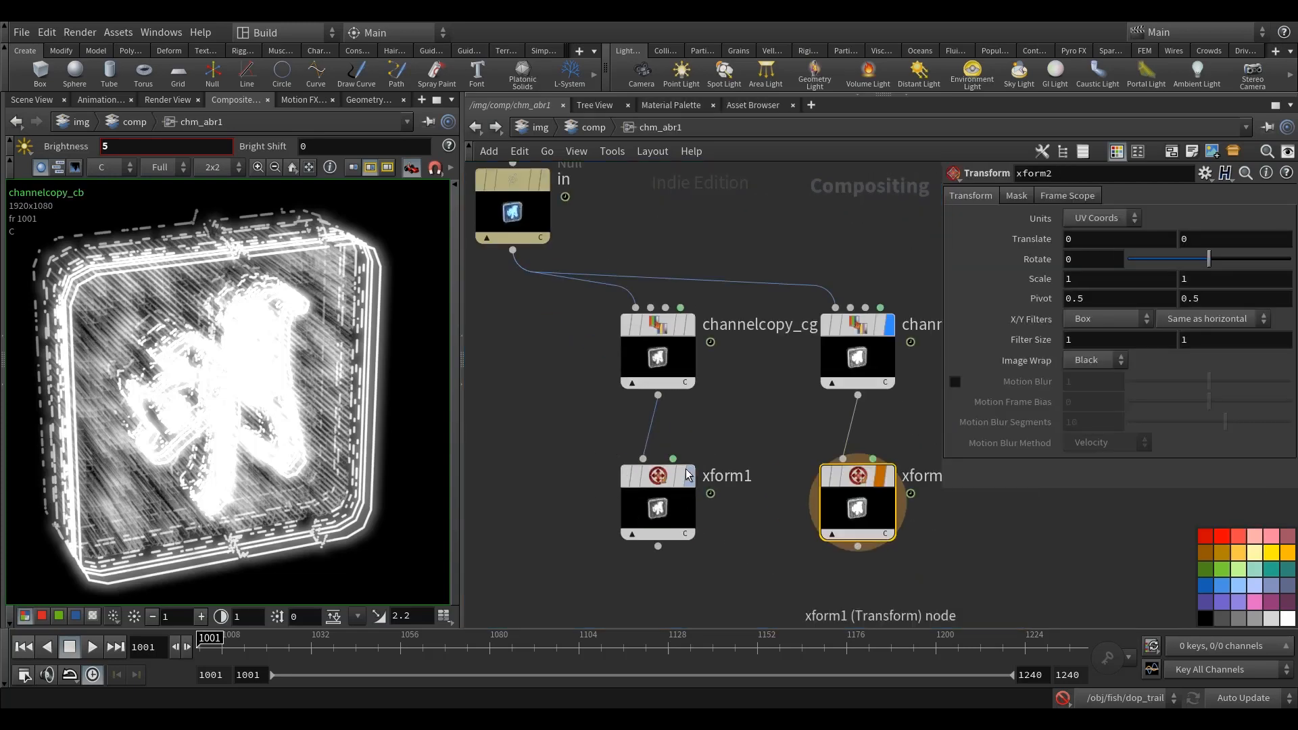
pyautogui.moveTo(595, 490)
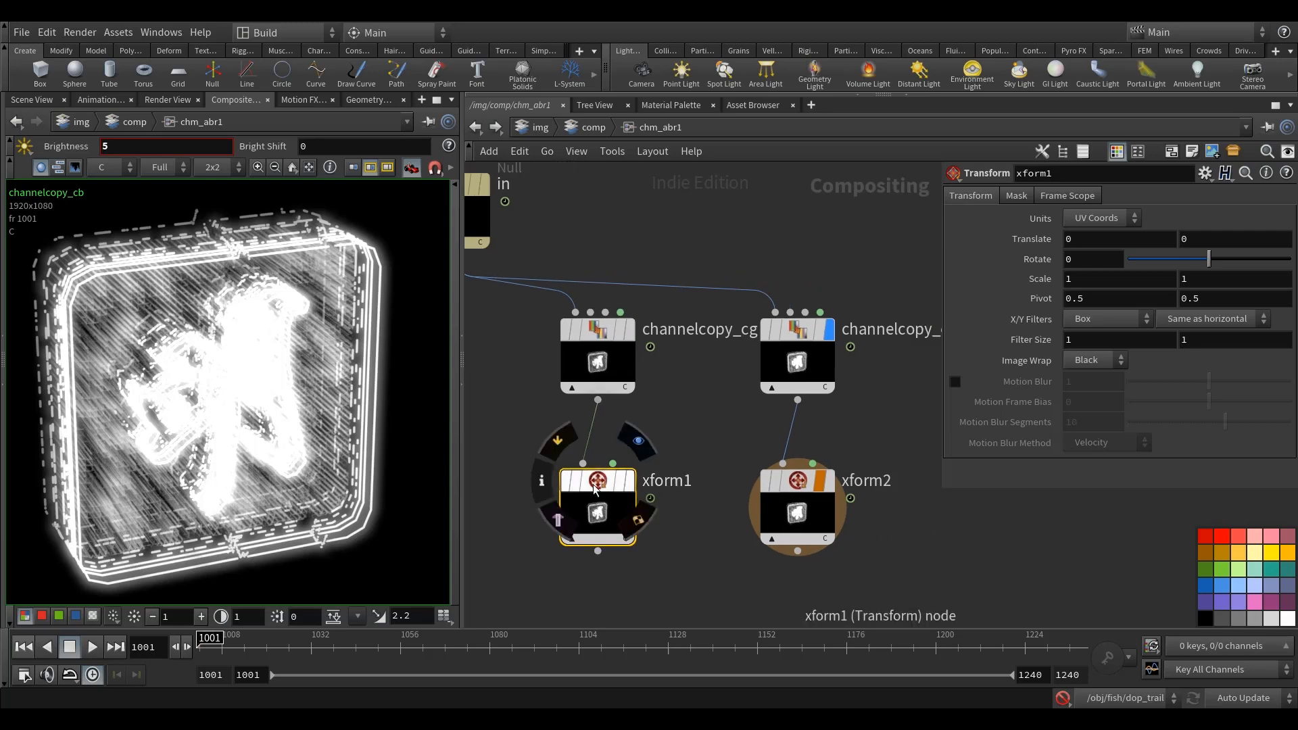
pyautogui.moveTo(711, 420); pyautogui.dragTo(689, 419, button='middle')
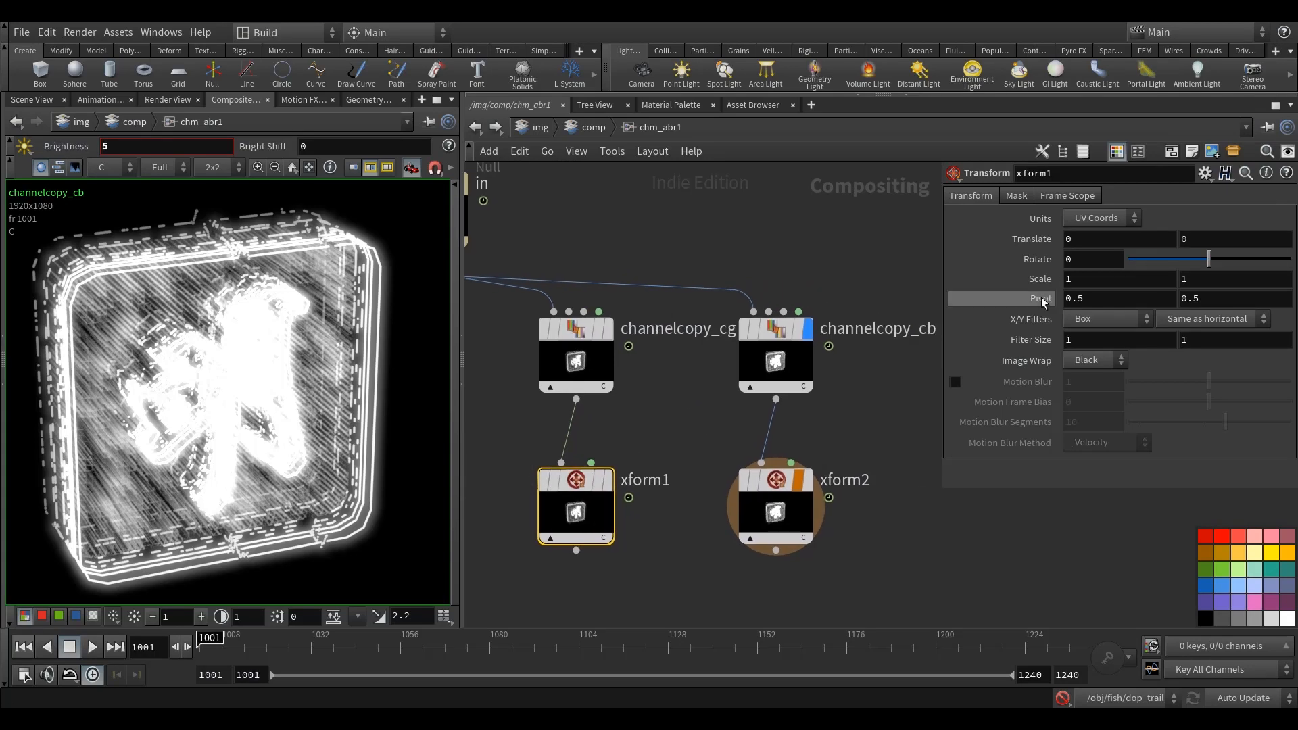
pyautogui.click(1066, 282)
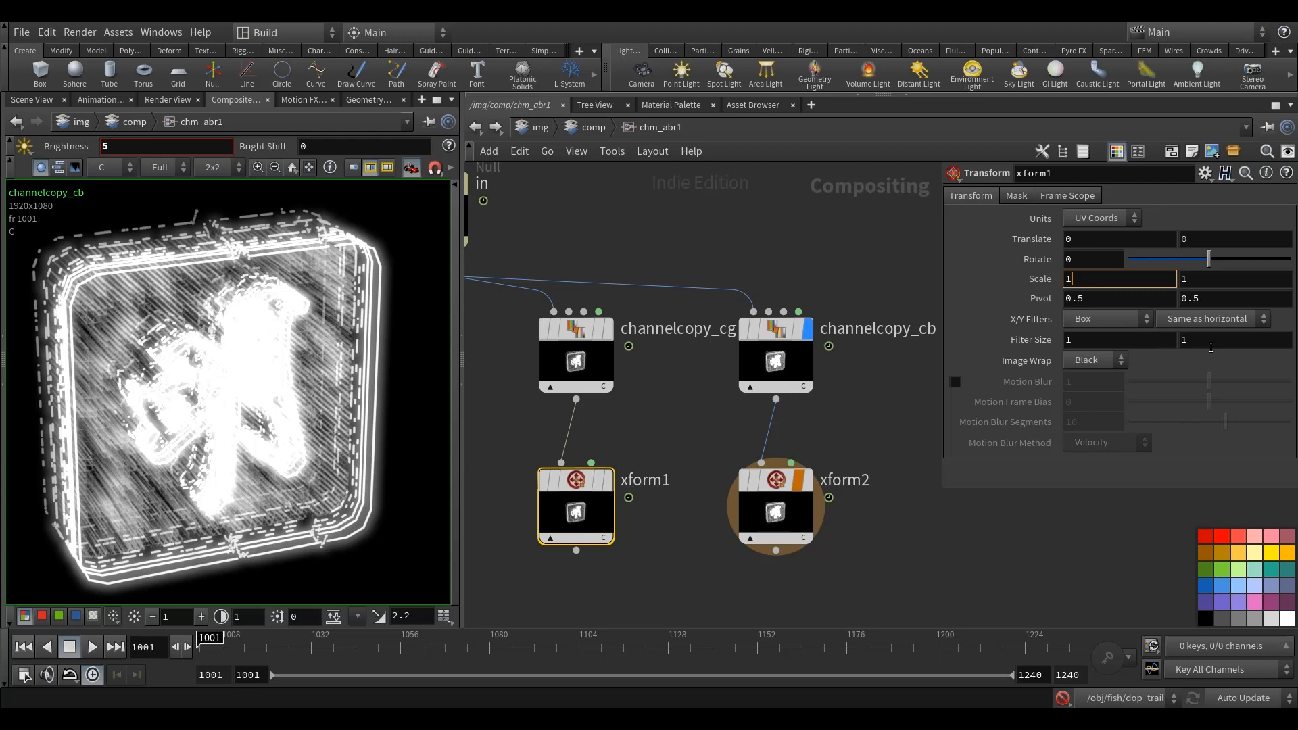
pyautogui.write('+')
pyautogui.rightClick(1087, 278)
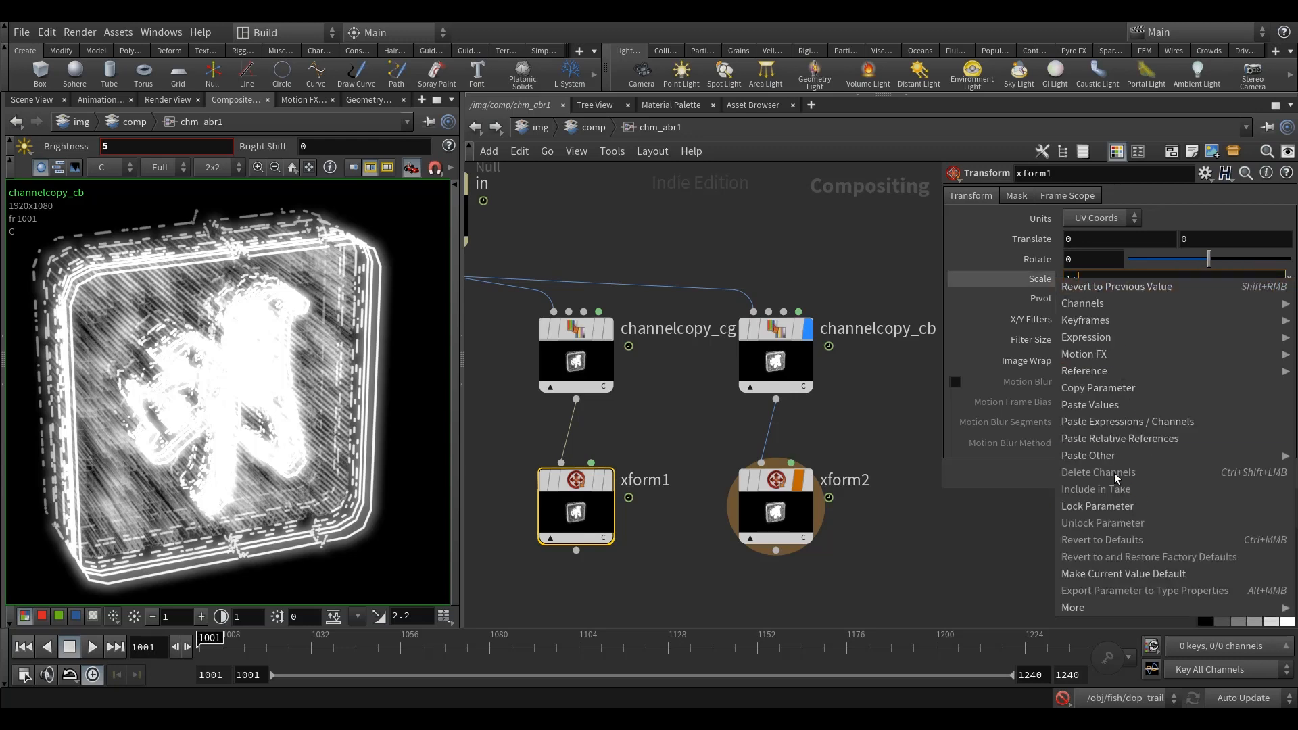
pyautogui.click(1138, 441)
pyautogui.click(812, 231)
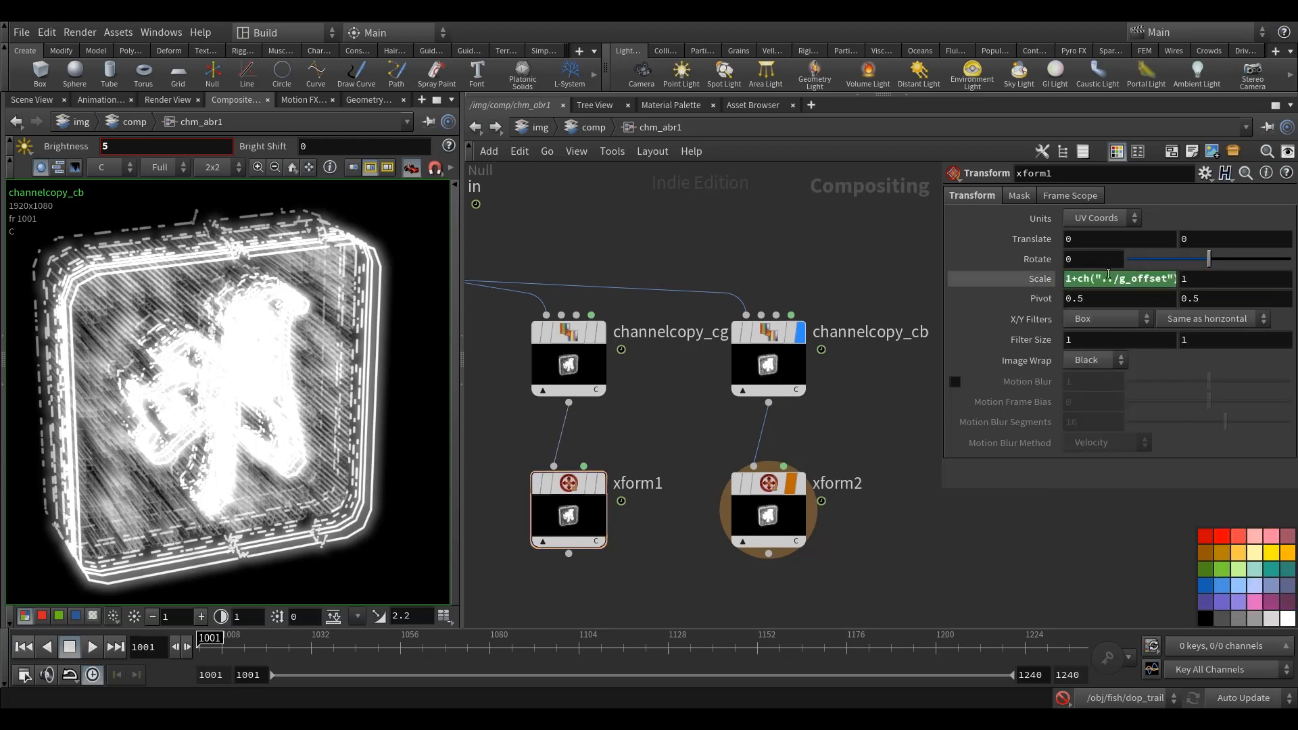
# Step: Link xform1's Y scale to its X scale with a relative reference, ch("sx")
pyautogui.rightClick(1105, 278)
pyautogui.click(1122, 388)
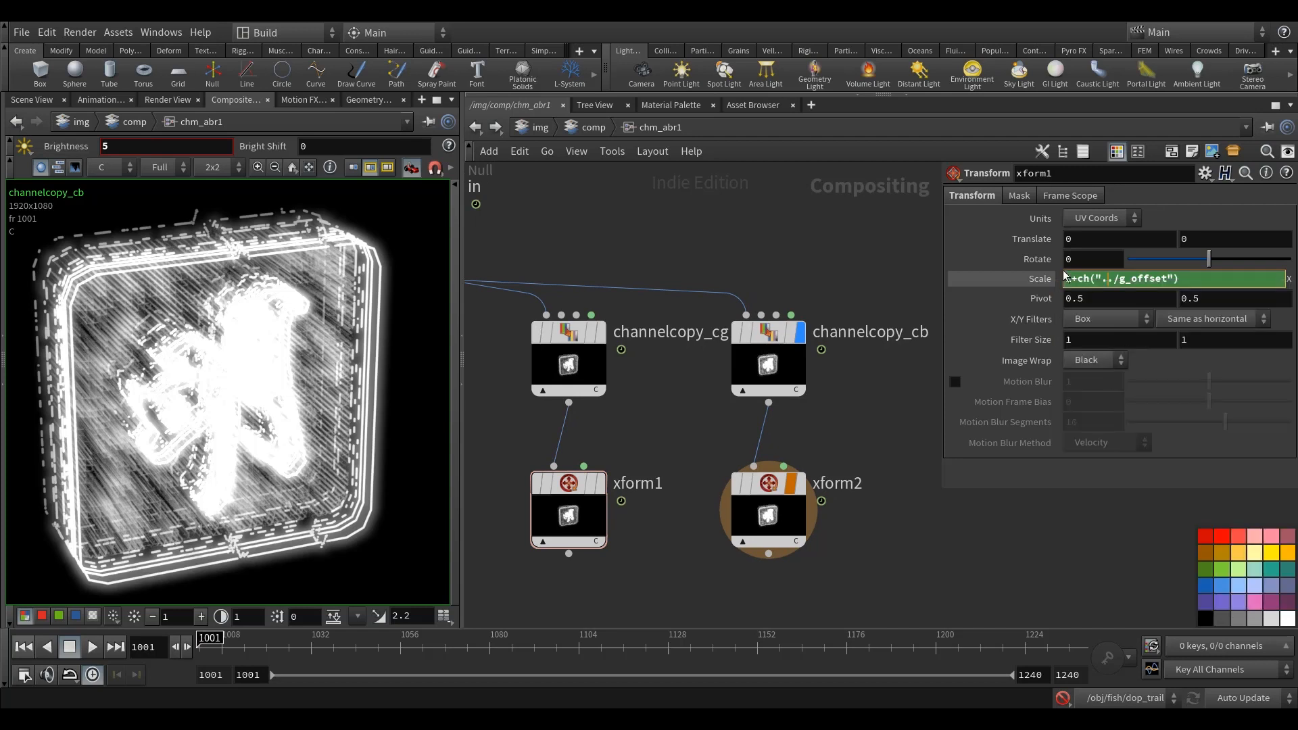
pyautogui.rightClick(1189, 279)
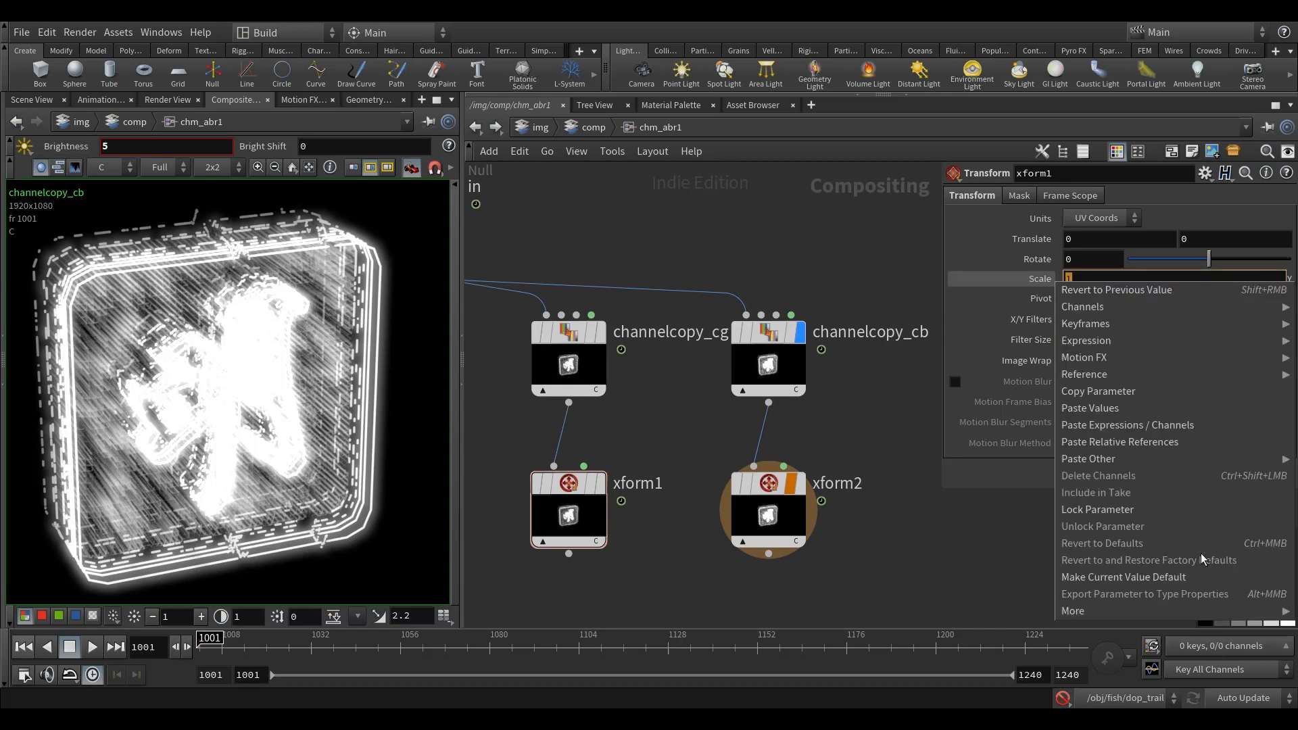
pyautogui.click(1138, 441)
pyautogui.moveTo(814, 252); pyautogui.dragTo(819, 235, button='middle')
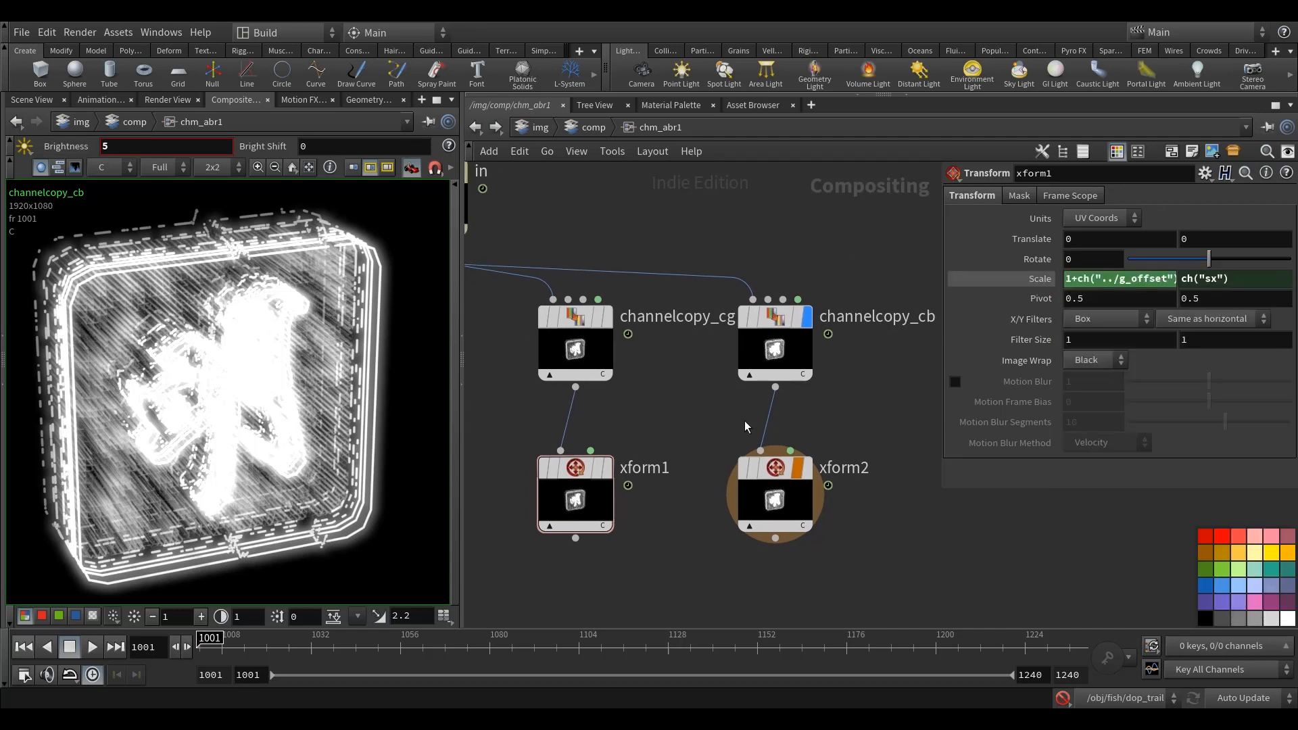
# Step: Set the X scale of xform2 to the expression 1+ch("../b_offset")
pyautogui.moveTo(885, 509); pyautogui.dragTo(846, 508, button='middle')
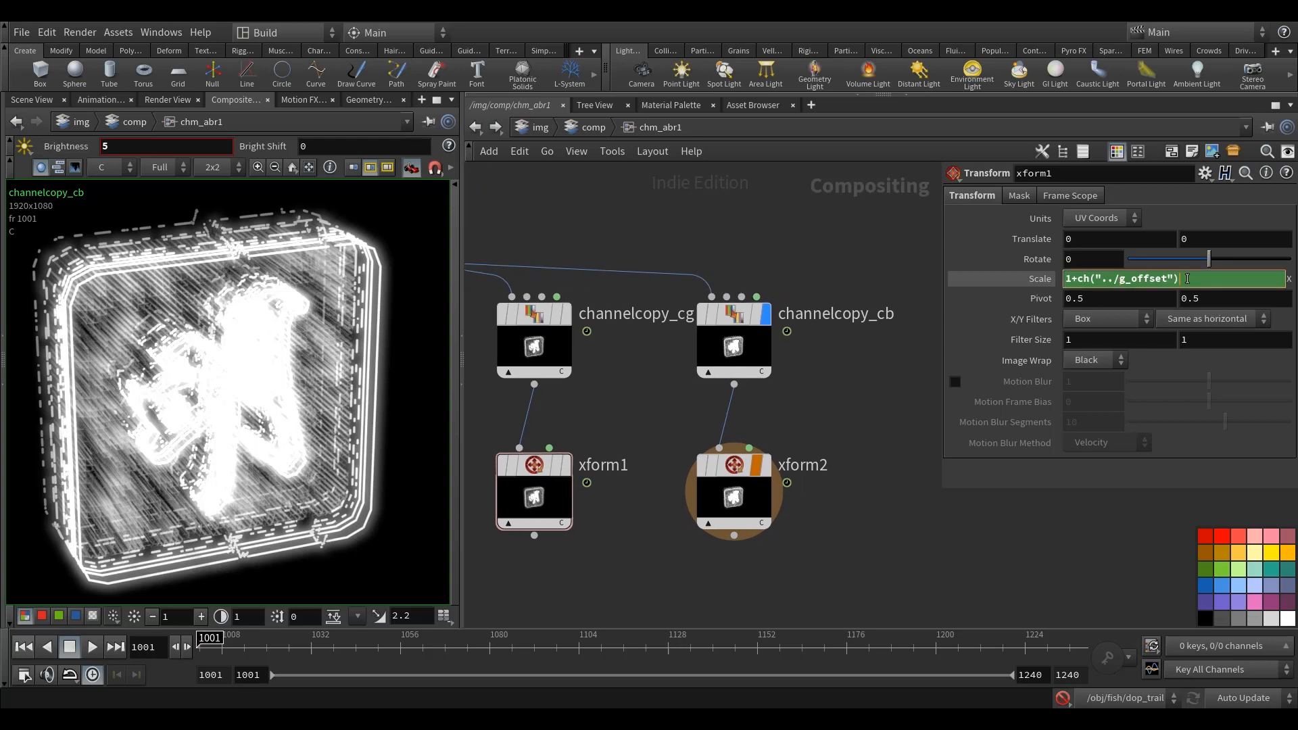
pyautogui.click(727, 475)
pyautogui.moveTo(743, 466); pyautogui.dragTo(727, 474, button='middle')
pyautogui.click(1129, 279)
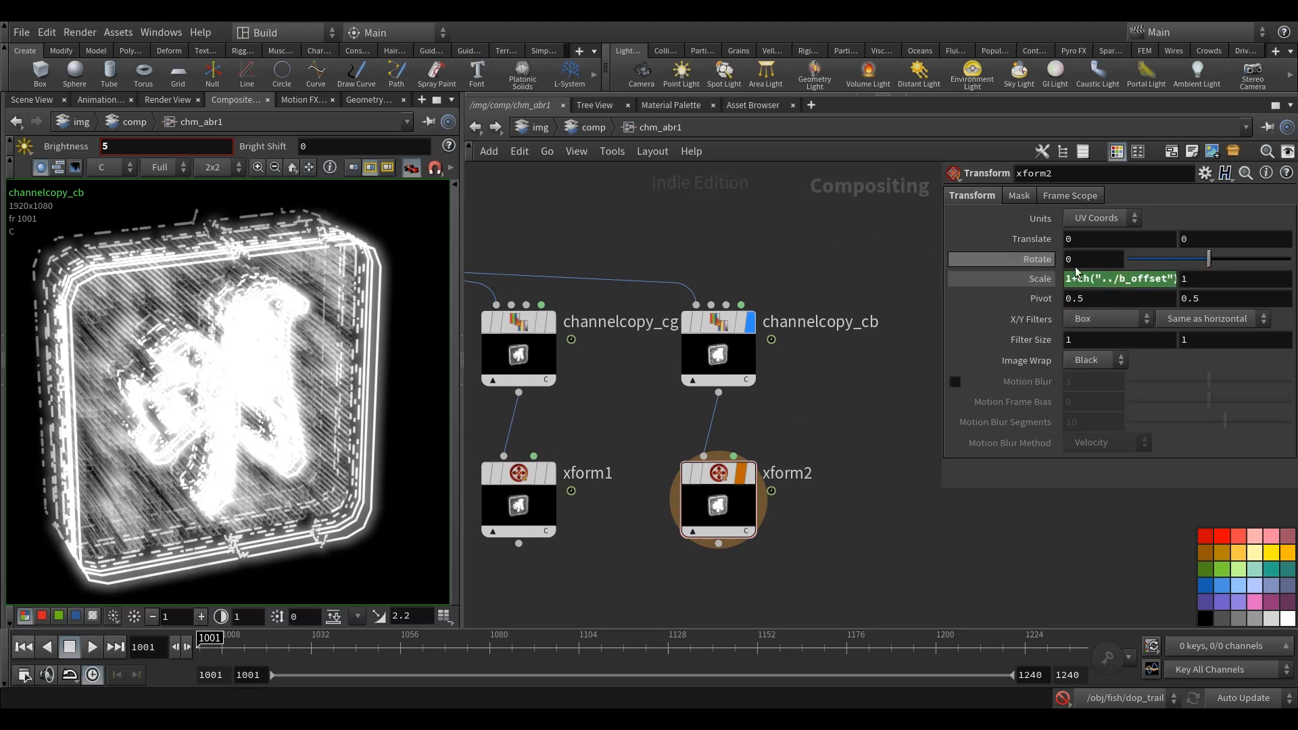
# Step: Link xform2's Y scale to its X scale with a relative reference, ch("sx")
pyautogui.rightClick(1142, 281)
pyautogui.click(1120, 394)
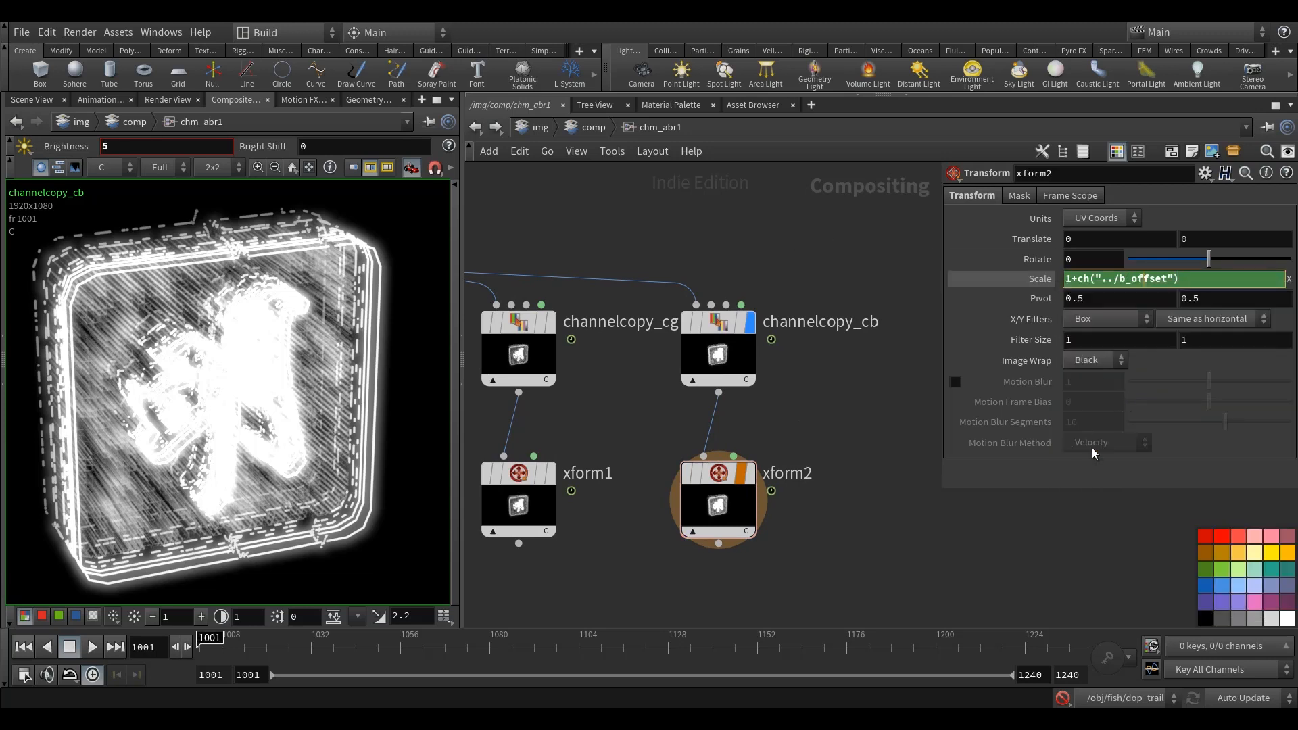
pyautogui.moveTo(1207, 278); pyautogui.dragTo(1166, 280)
pyautogui.rightClick(1164, 279)
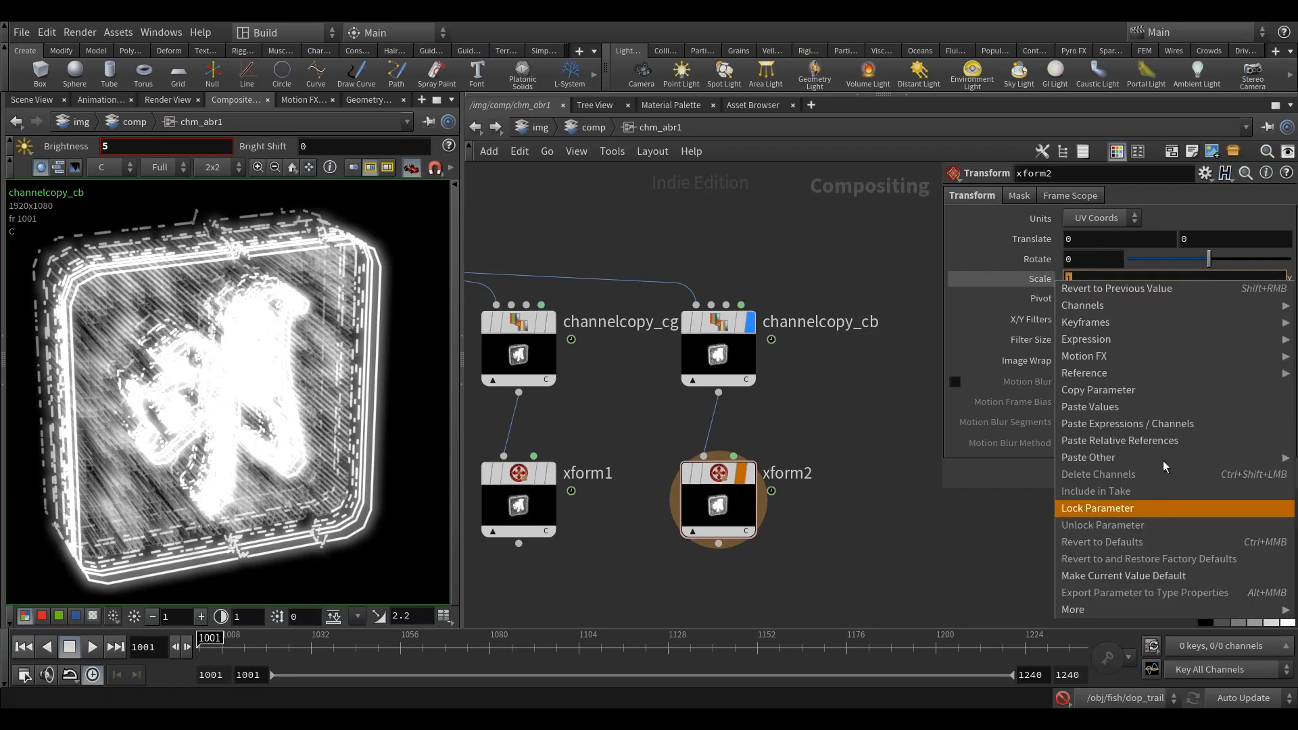
pyautogui.click(1143, 442)
# Step: Add a Channel Copy node in the empty area below the in null and the xform1 node
pyautogui.moveTo(852, 560); pyautogui.dragTo(859, 441, button='middle')
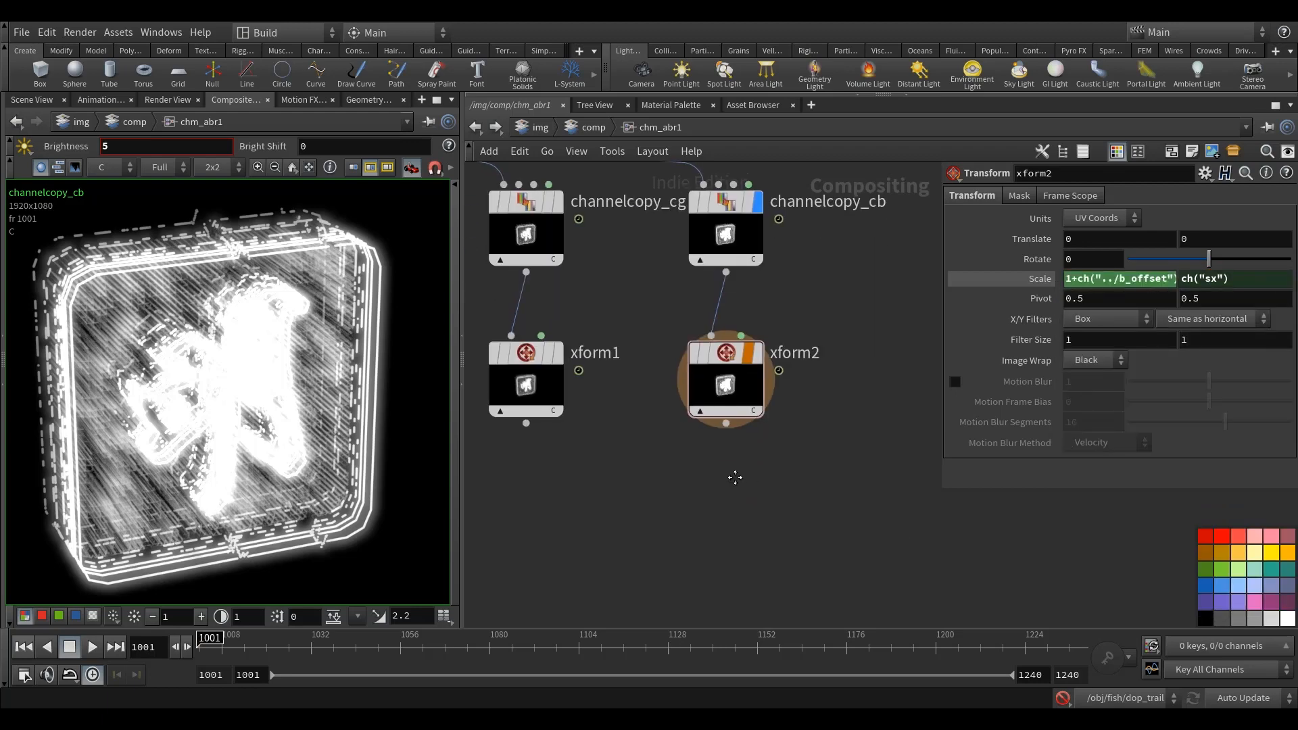
pyautogui.press('h')
pyautogui.press('Tab')
pyautogui.write('chann')
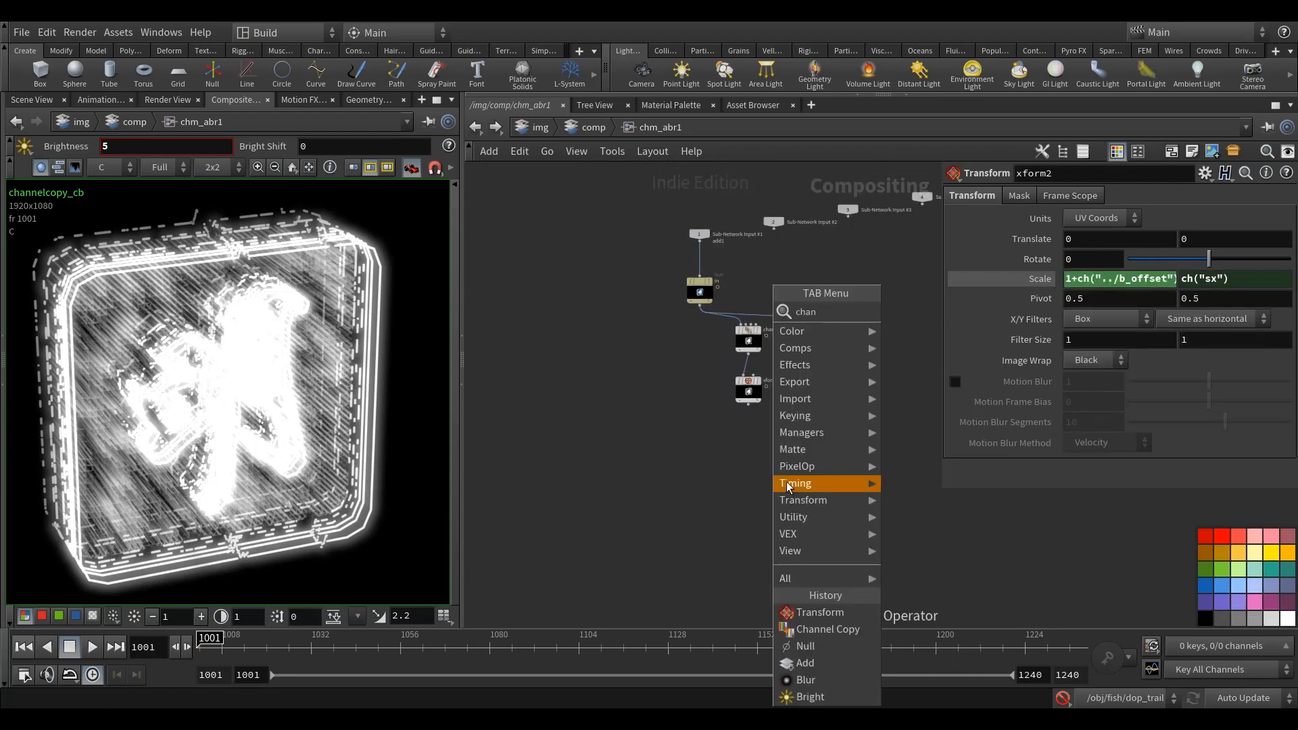
pyautogui.click(931, 312)
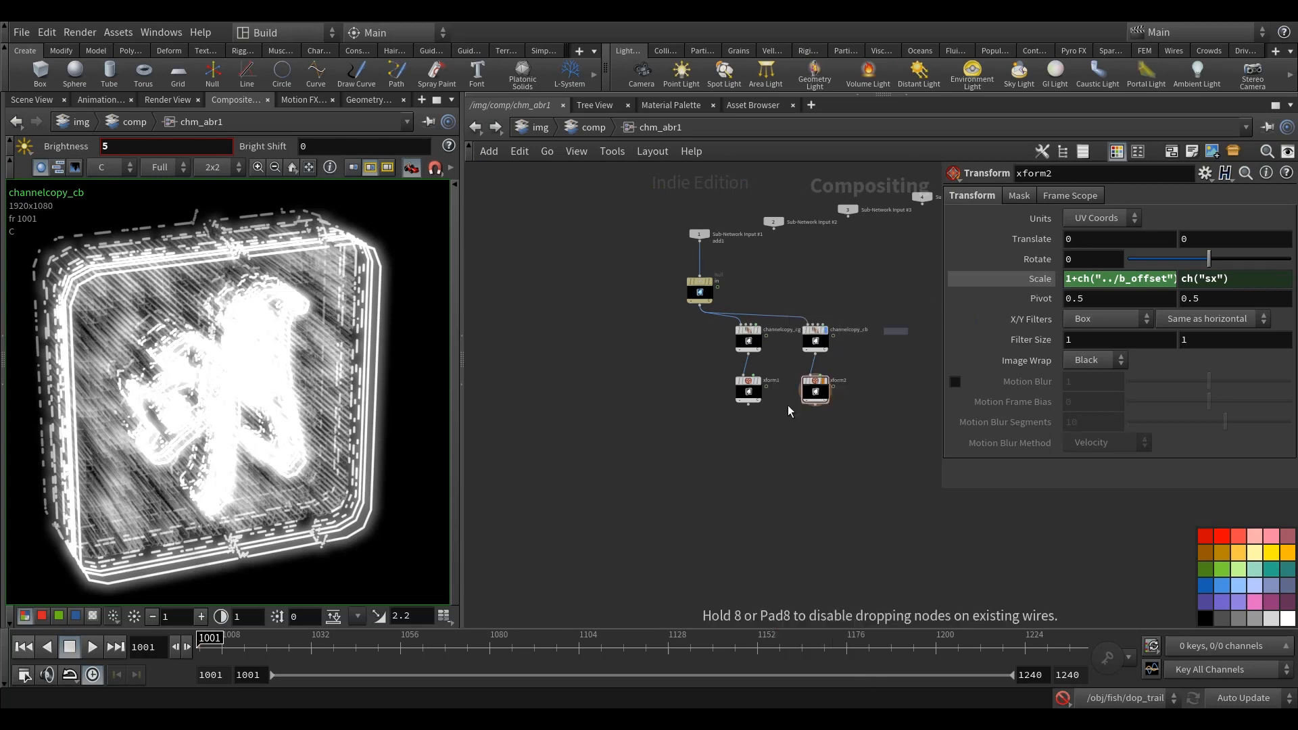
pyautogui.click(699, 449)
pyautogui.scroll(2, 689, 407)
pyautogui.scroll(2, 705, 420)
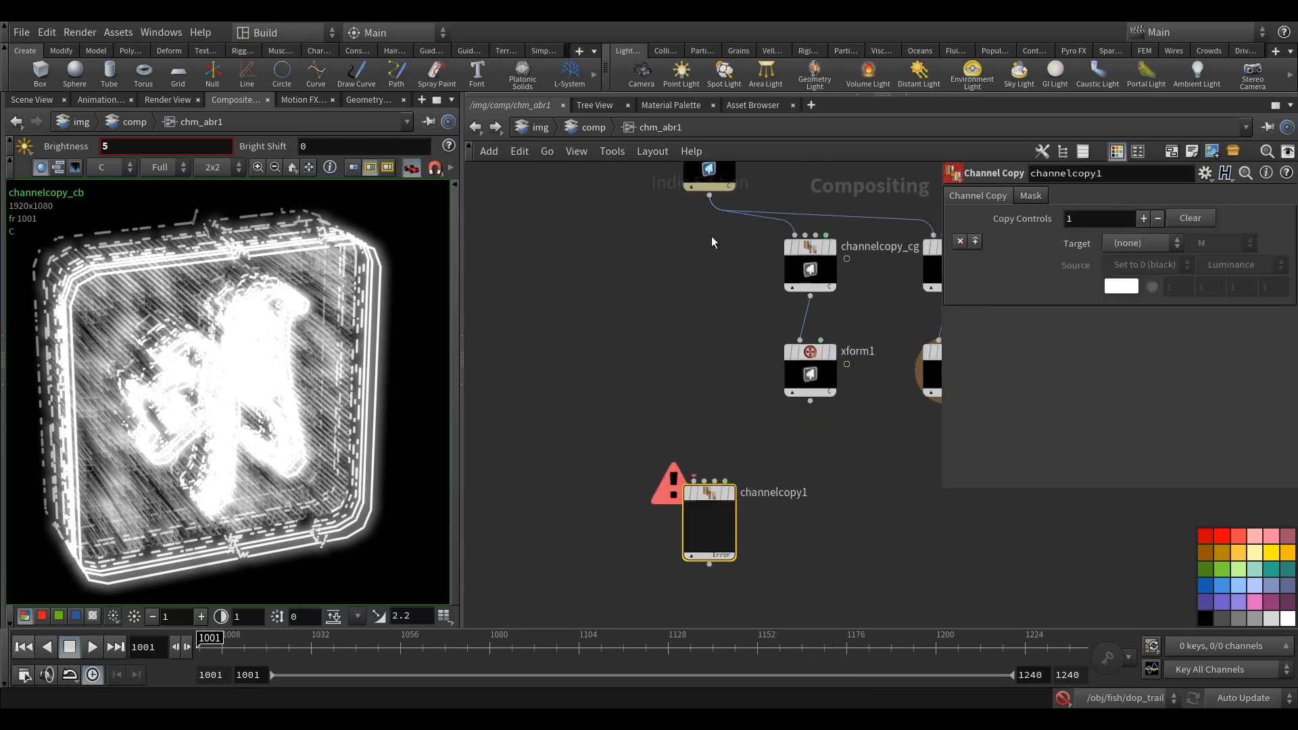
# Step: Wire the in null into channelcopy1's first input and xform1 into its second input, and display channelcopy1
pyautogui.click(708, 200)
pyautogui.click(692, 479)
pyautogui.moveTo(709, 492); pyautogui.dragTo(721, 463)
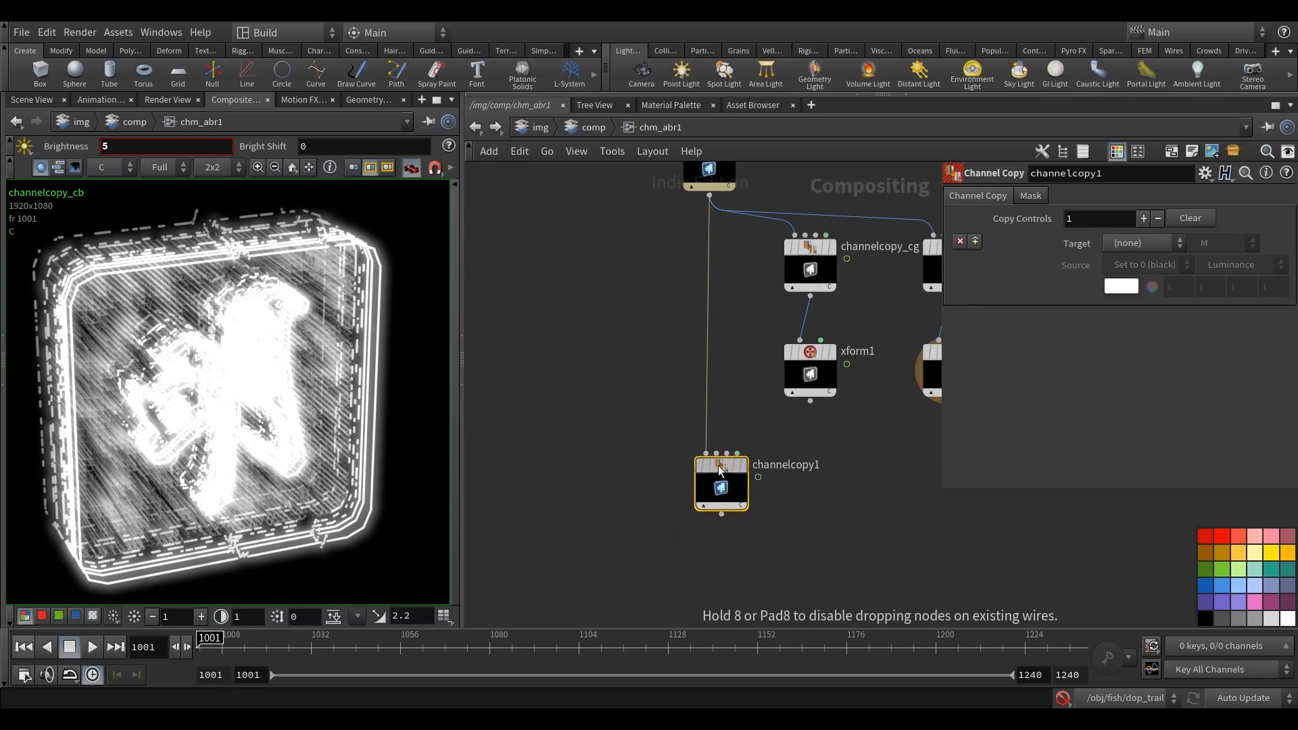
pyautogui.moveTo(860, 456); pyautogui.dragTo(850, 468, button='middle')
pyautogui.scroll(1, 831, 443)
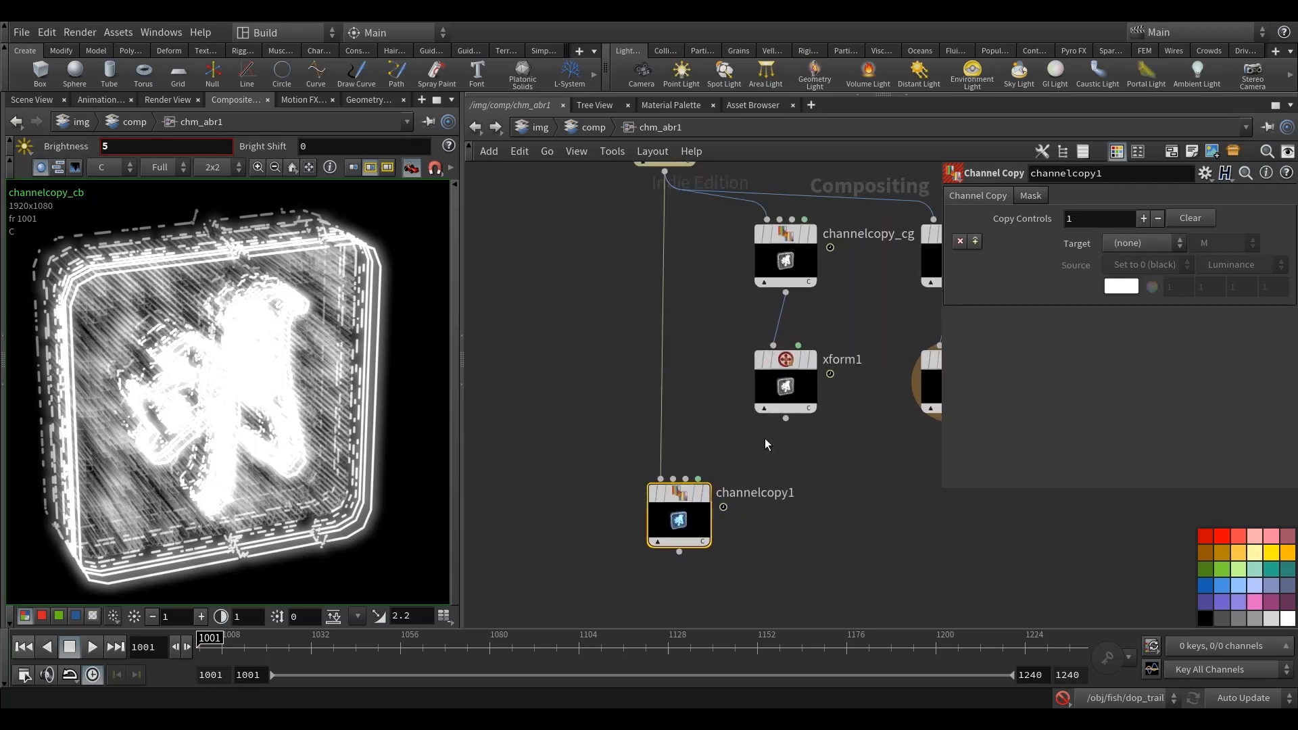
pyautogui.click(786, 419)
pyautogui.click(673, 478)
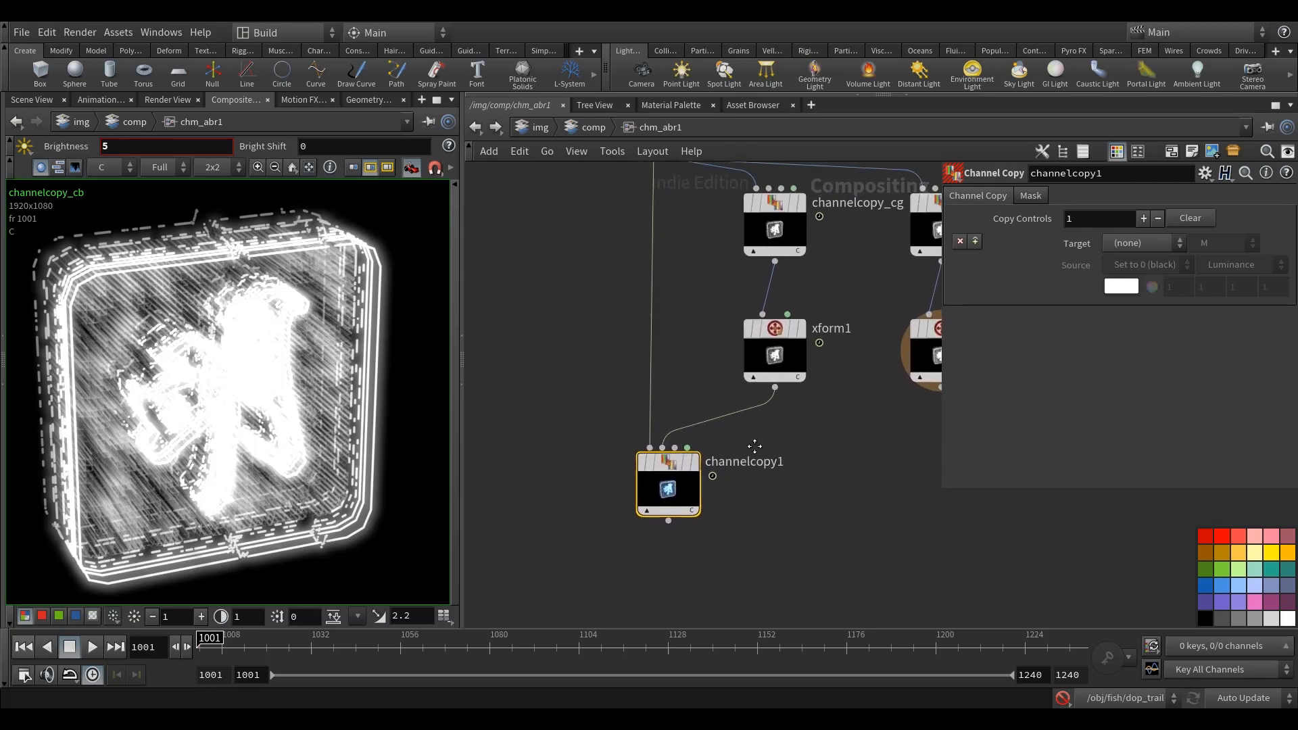
pyautogui.click(695, 469)
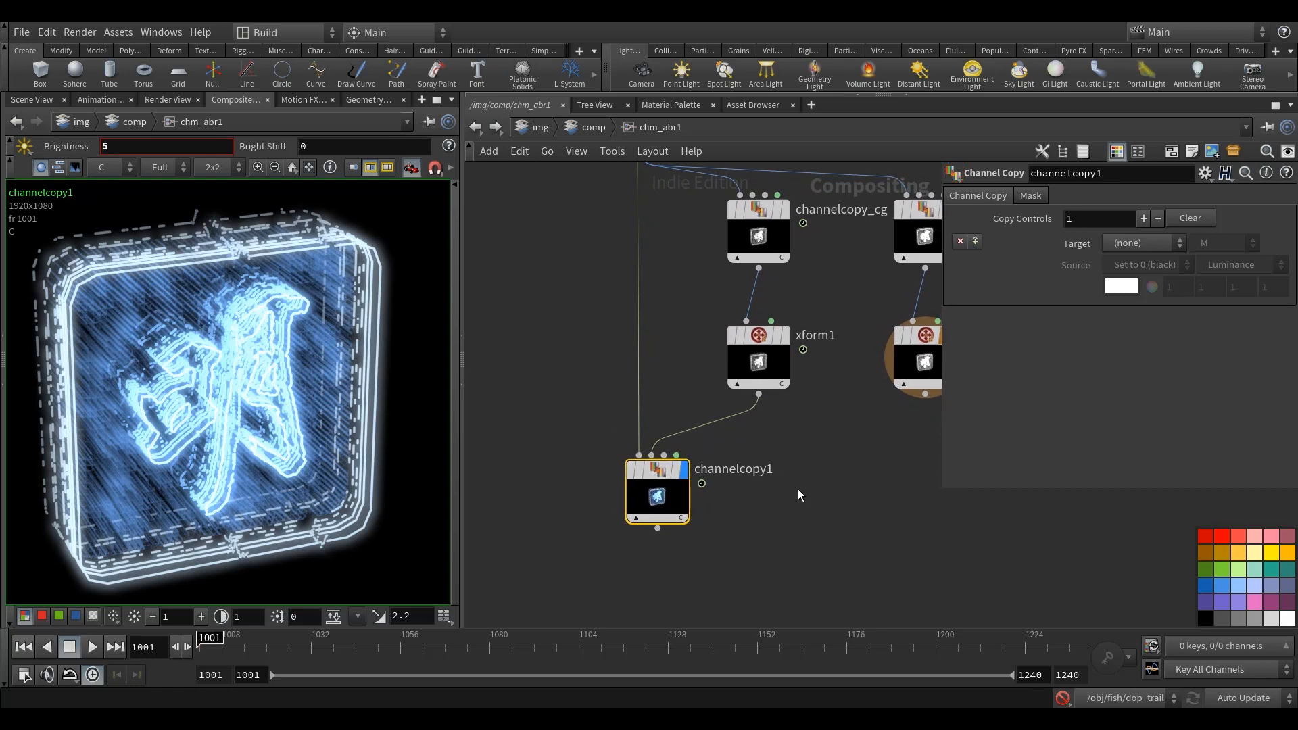
pyautogui.click(788, 505)
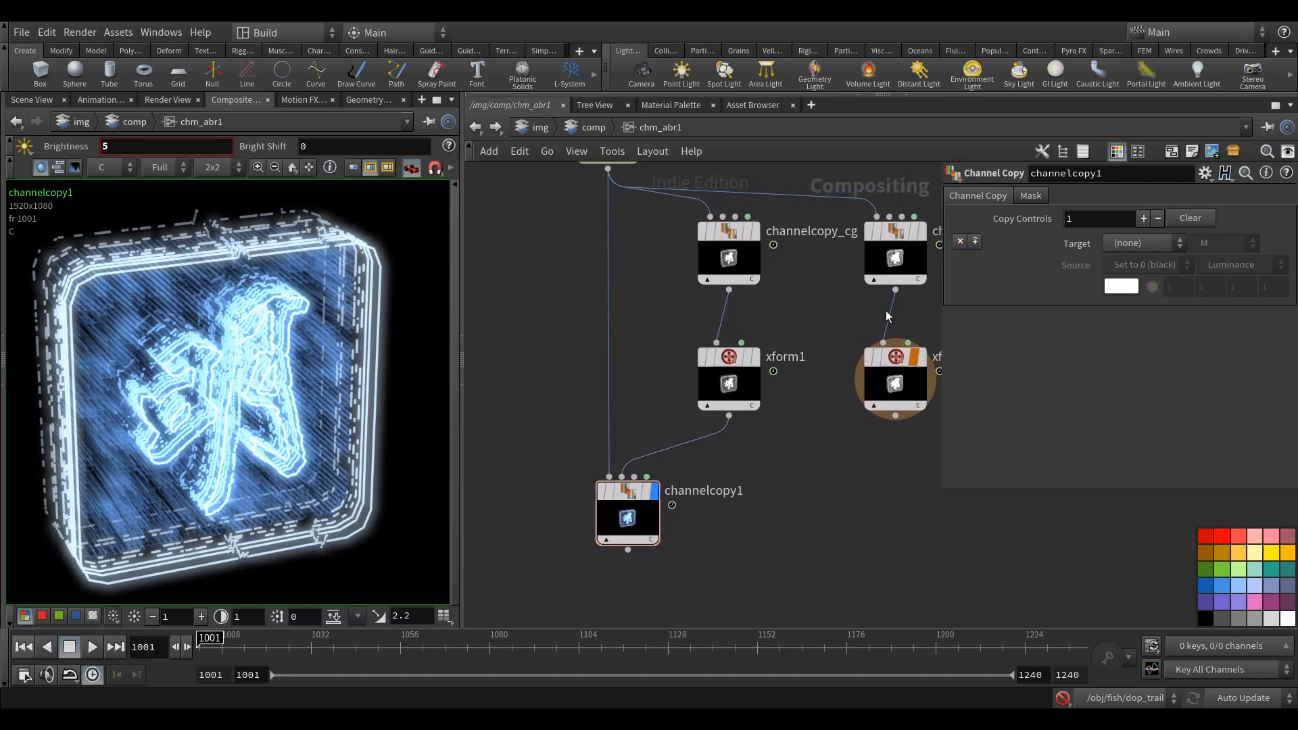
# Step: Set channelcopy1 to copy Input 2 : C into the C.g target
pyautogui.click(1140, 243)
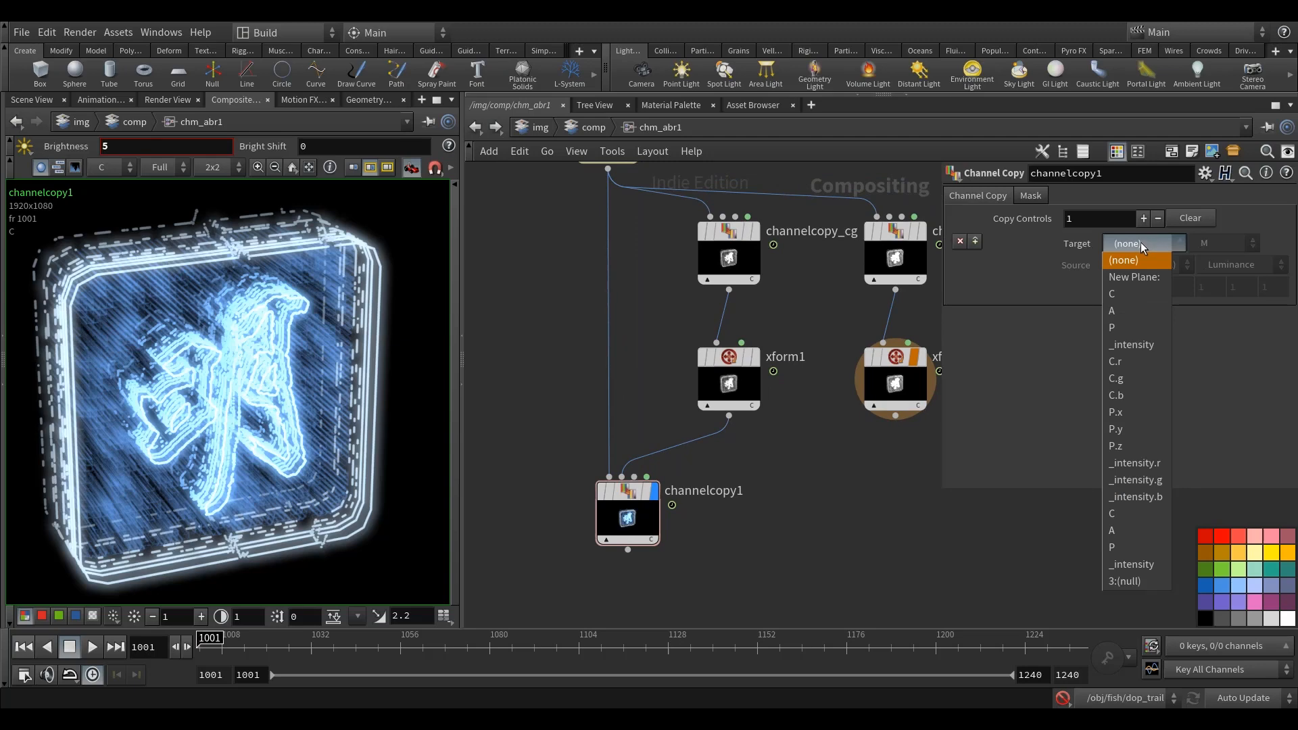
pyautogui.click(1119, 379)
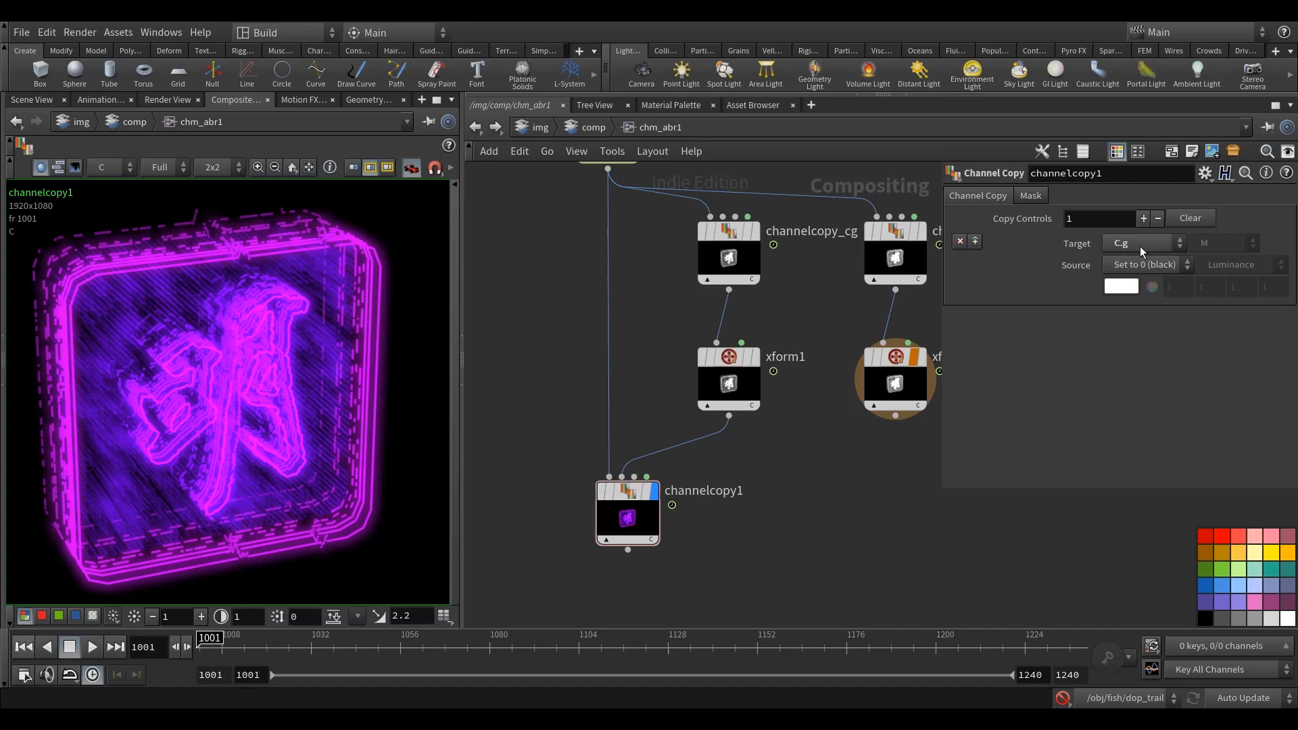
pyautogui.click(1141, 266)
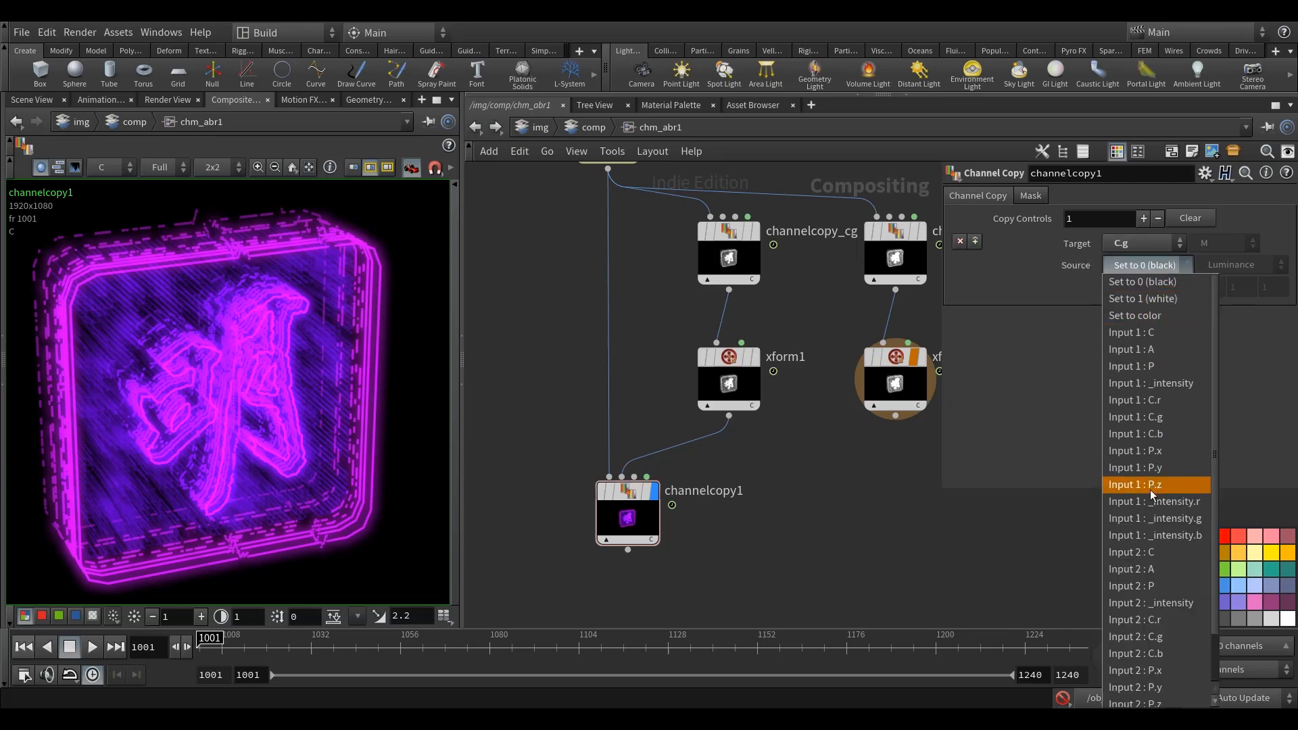
pyautogui.click(1154, 553)
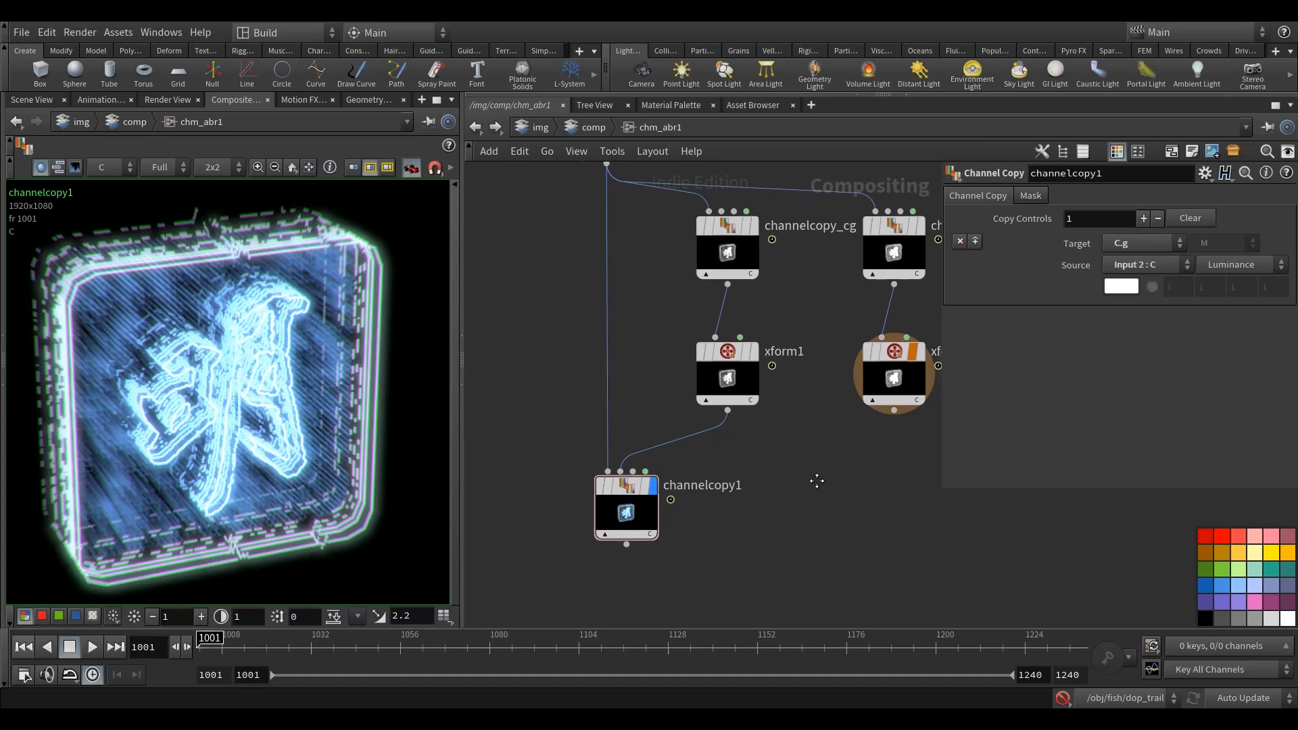
# Step: Duplicate channelcopy1, place the copy below the original, and feed the original's output into its first input
pyautogui.moveTo(817, 481); pyautogui.dragTo(798, 442, button='middle')
pyautogui.click(613, 469)
pyautogui.hotkey('ctrl', 'c')
pyautogui.moveTo(741, 525); pyautogui.dragTo(736, 454, button='middle')
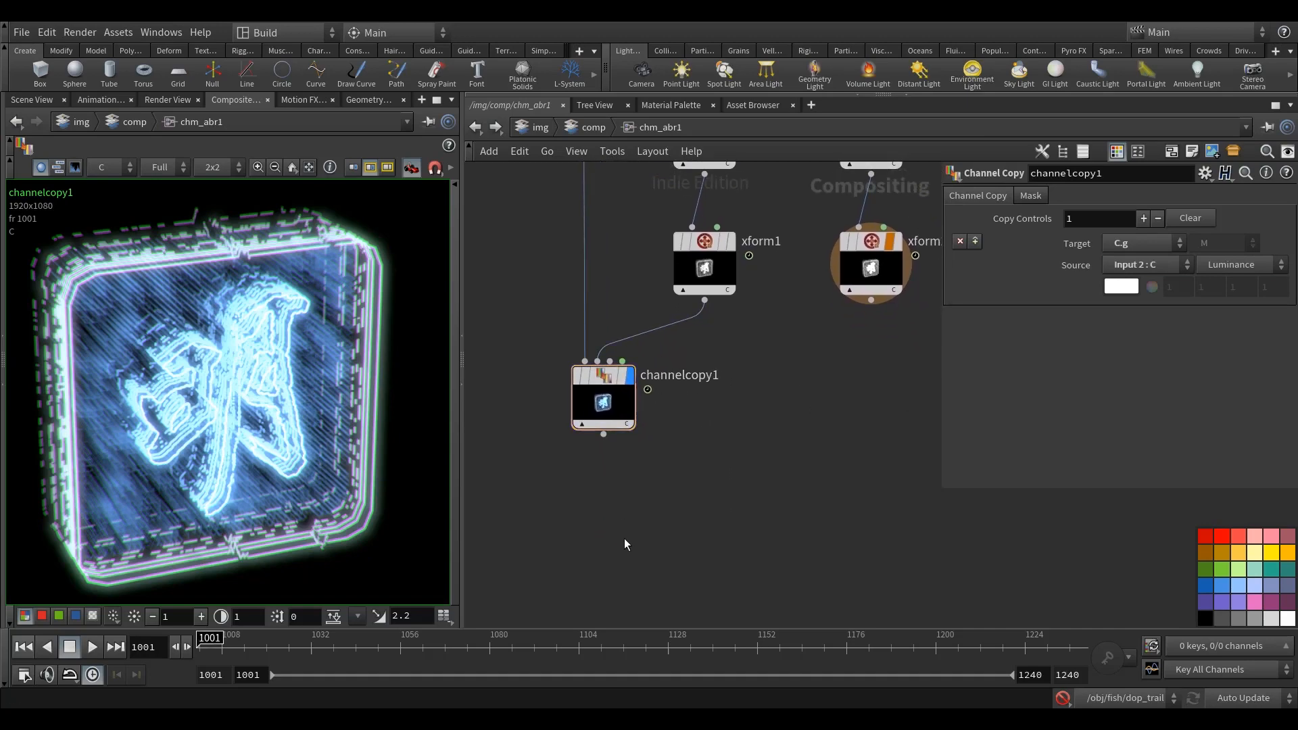
pyautogui.hotkey('ctrl', 'v')
pyautogui.click(664, 563)
pyautogui.moveTo(639, 458); pyautogui.dragTo(608, 407)
pyautogui.moveTo(654, 552); pyautogui.dragTo(610, 558)
# Step: Wire xform2 into the second input of channelcopy2 and display channelcopy2
pyautogui.moveTo(689, 331); pyautogui.dragTo(879, 268)
pyautogui.scroll(-3, 833, 442)
pyautogui.moveTo(930, 434); pyautogui.dragTo(808, 462, button='middle')
pyautogui.click(858, 428)
pyautogui.click(636, 371)
pyautogui.click(656, 511)
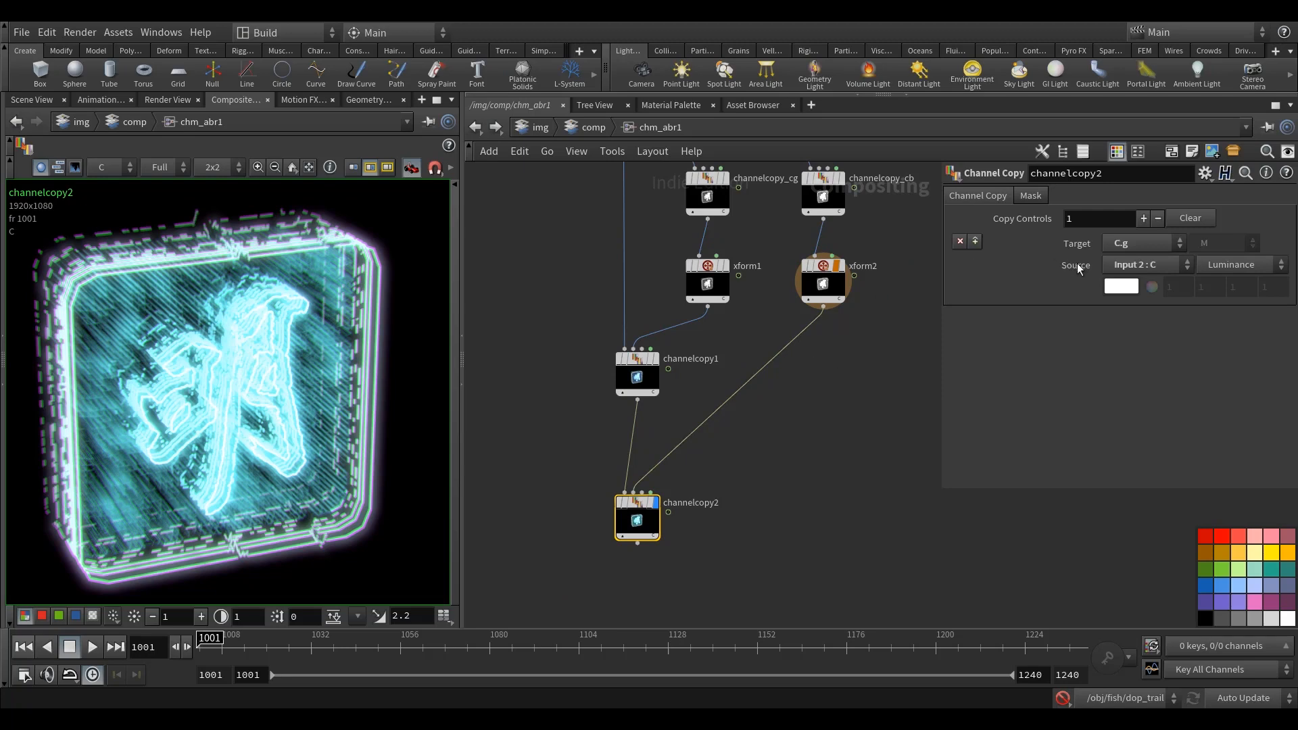
# Step: Change channelcopy2's target to C.b
pyautogui.click(1137, 242)
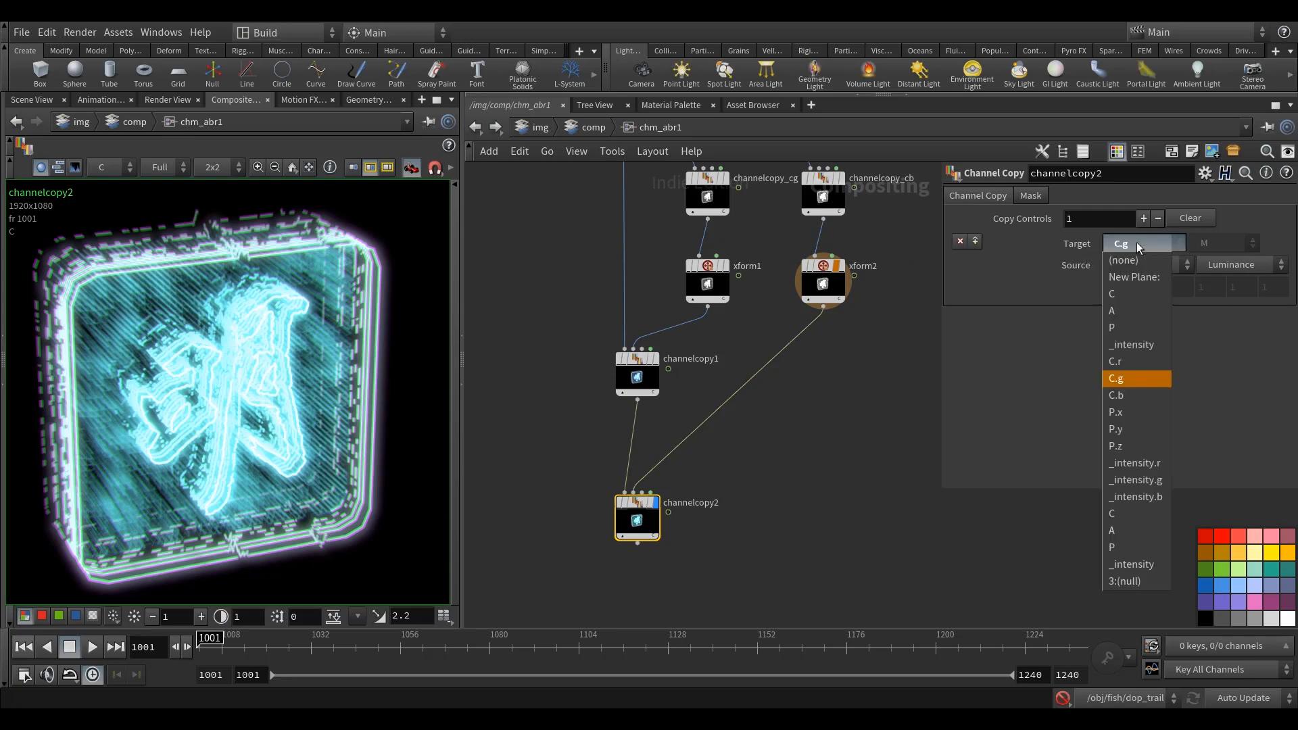
pyautogui.click(1146, 391)
pyautogui.click(848, 509)
pyautogui.moveTo(826, 490); pyautogui.dragTo(797, 500, button='middle')
pyautogui.click(631, 521)
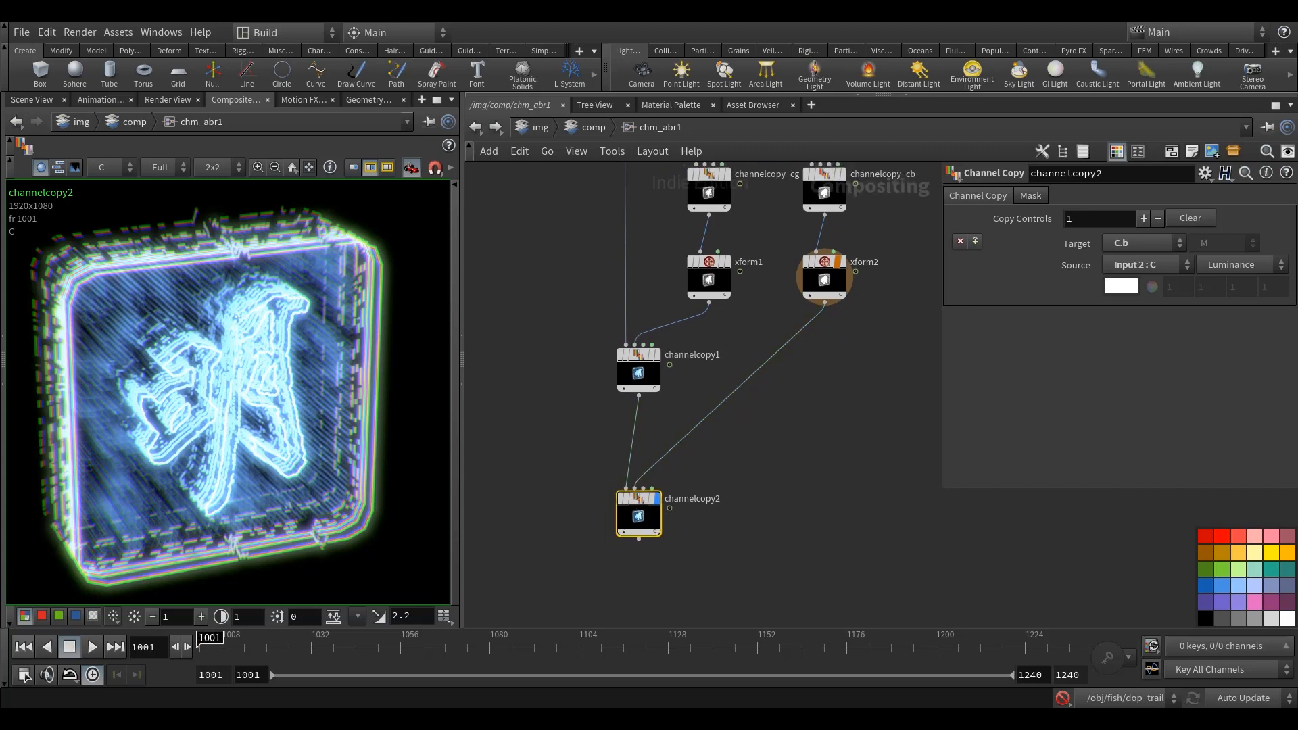
# Step: Add a Null node below channelcopy2, connected to its output, and name it OUT
pyautogui.moveTo(709, 548); pyautogui.dragTo(719, 486, button='middle')
pyautogui.press('Tab')
pyautogui.write('nul')
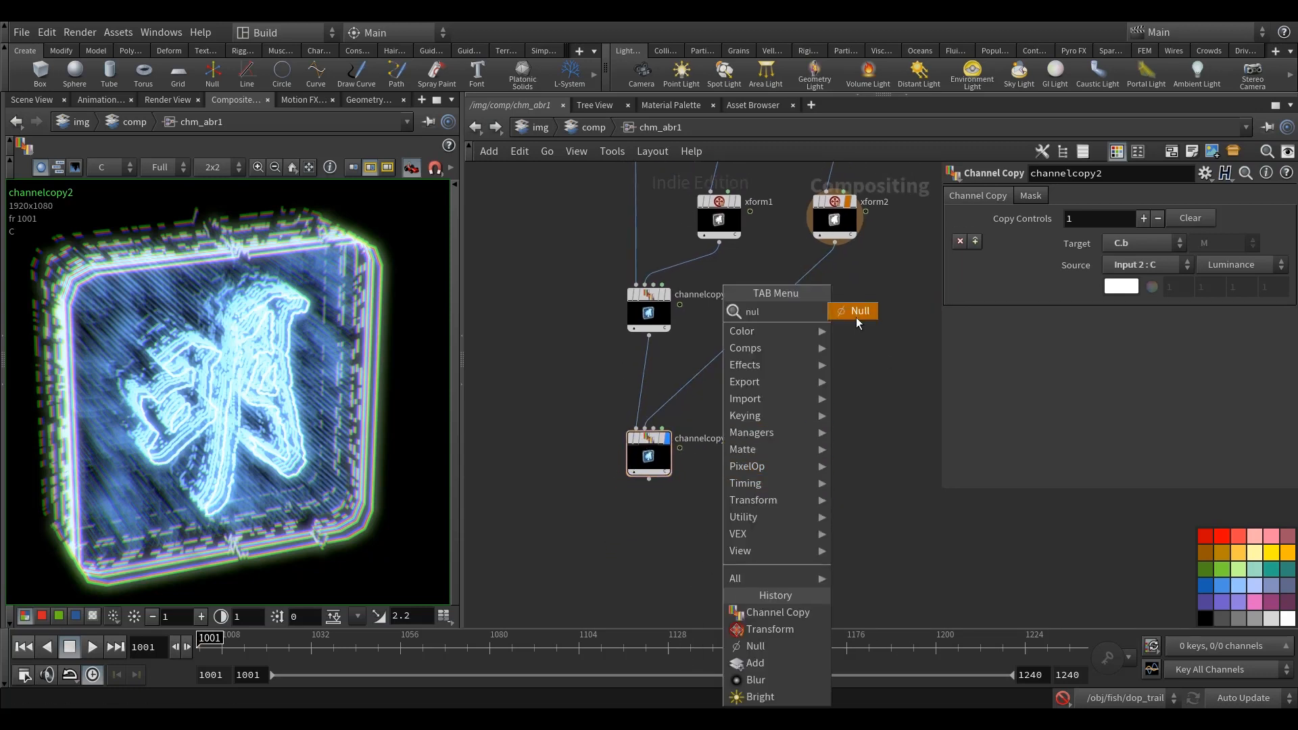
pyautogui.click(856, 312)
pyautogui.click(621, 555)
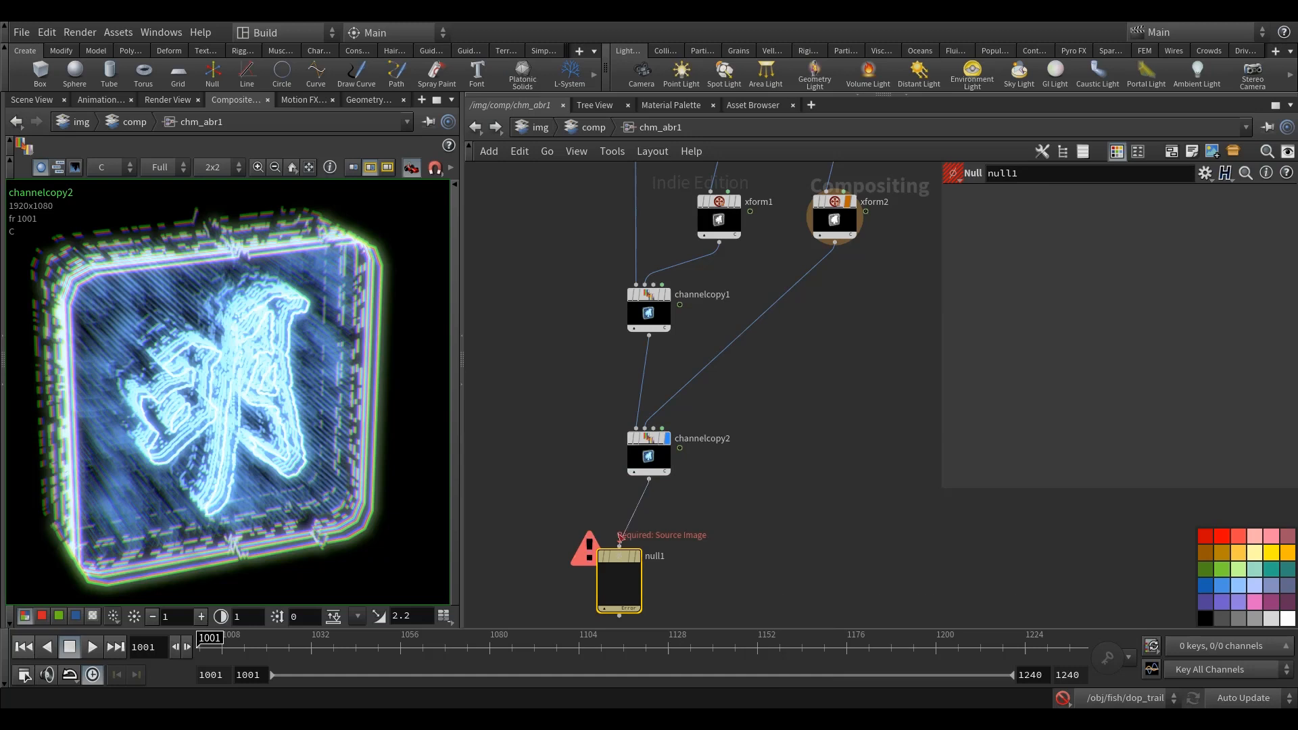
pyautogui.moveTo(622, 553); pyautogui.dragTo(645, 525)
pyautogui.doubleClick(688, 525)
pyautogui.write('OUT')
pyautogui.press('Return')
pyautogui.scroll(3, 699, 536)
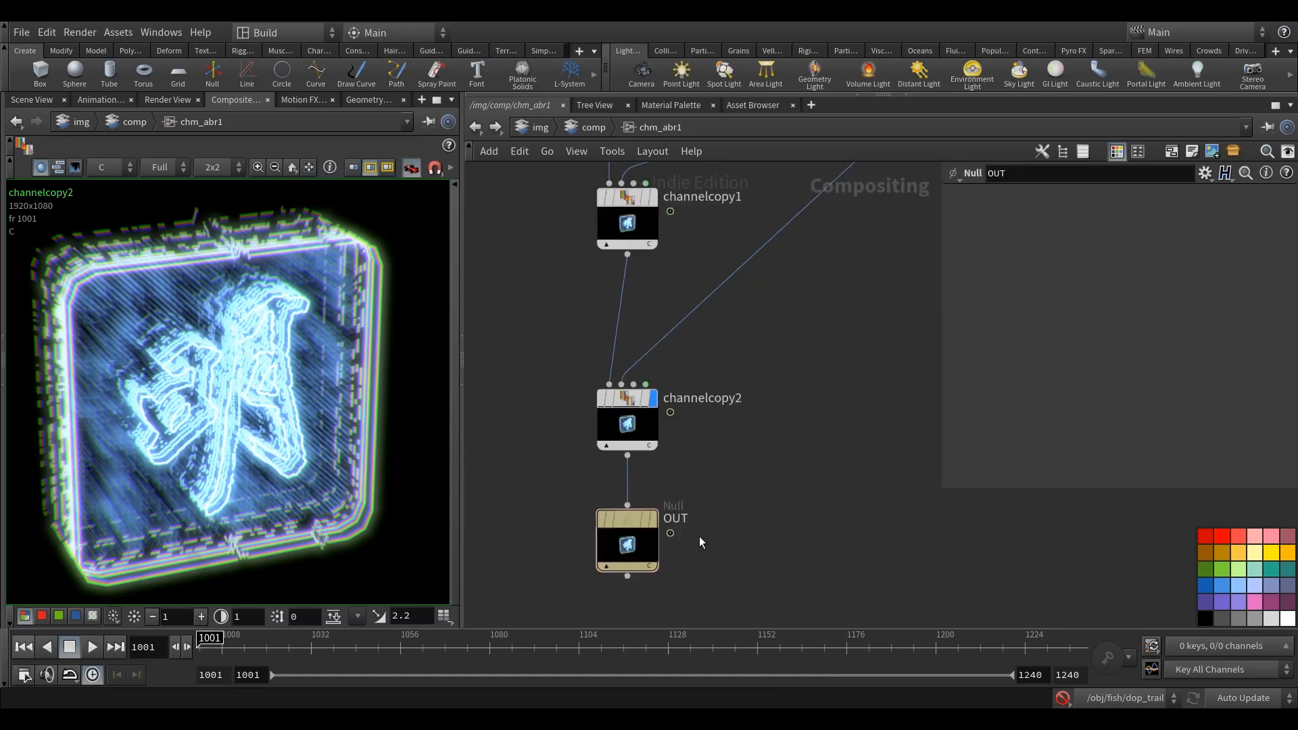
# Step: Display the OUT null and return to the parent comp network
pyautogui.click(641, 521)
pyautogui.scroll(-4, 768, 485)
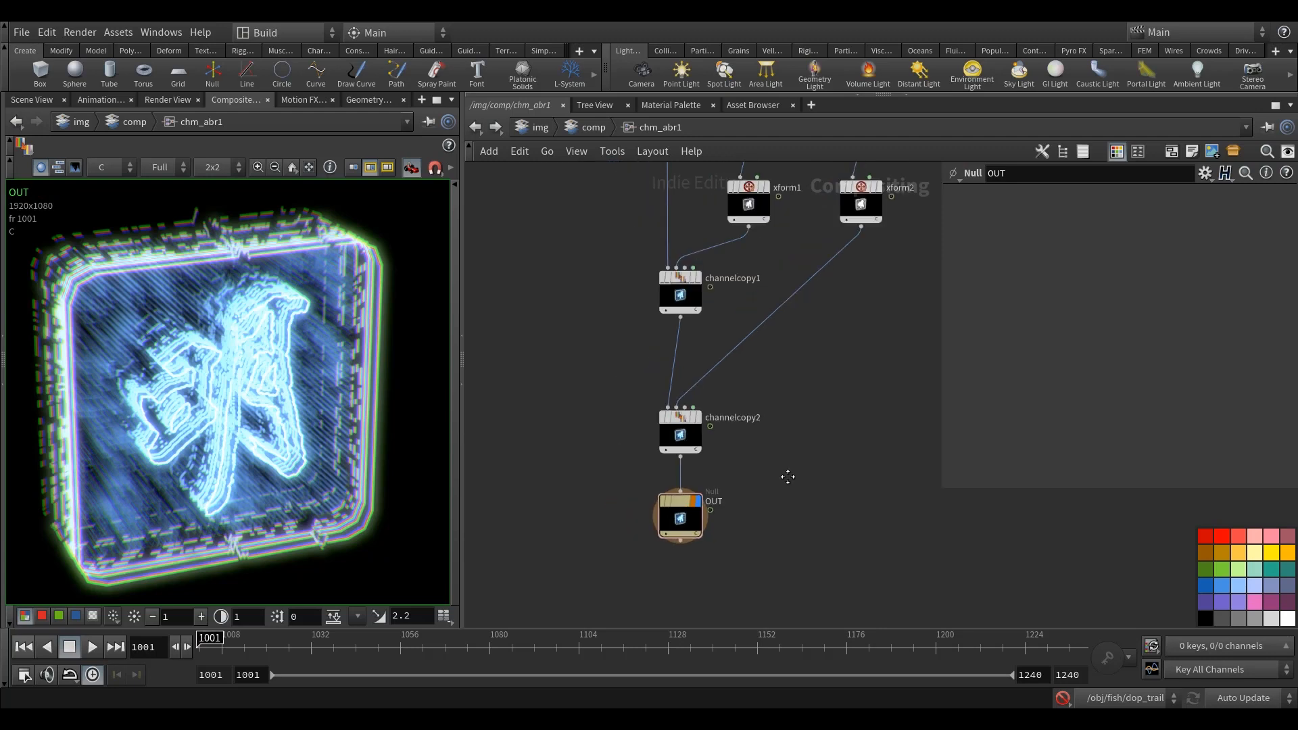
pyautogui.scroll(-5, 763, 480)
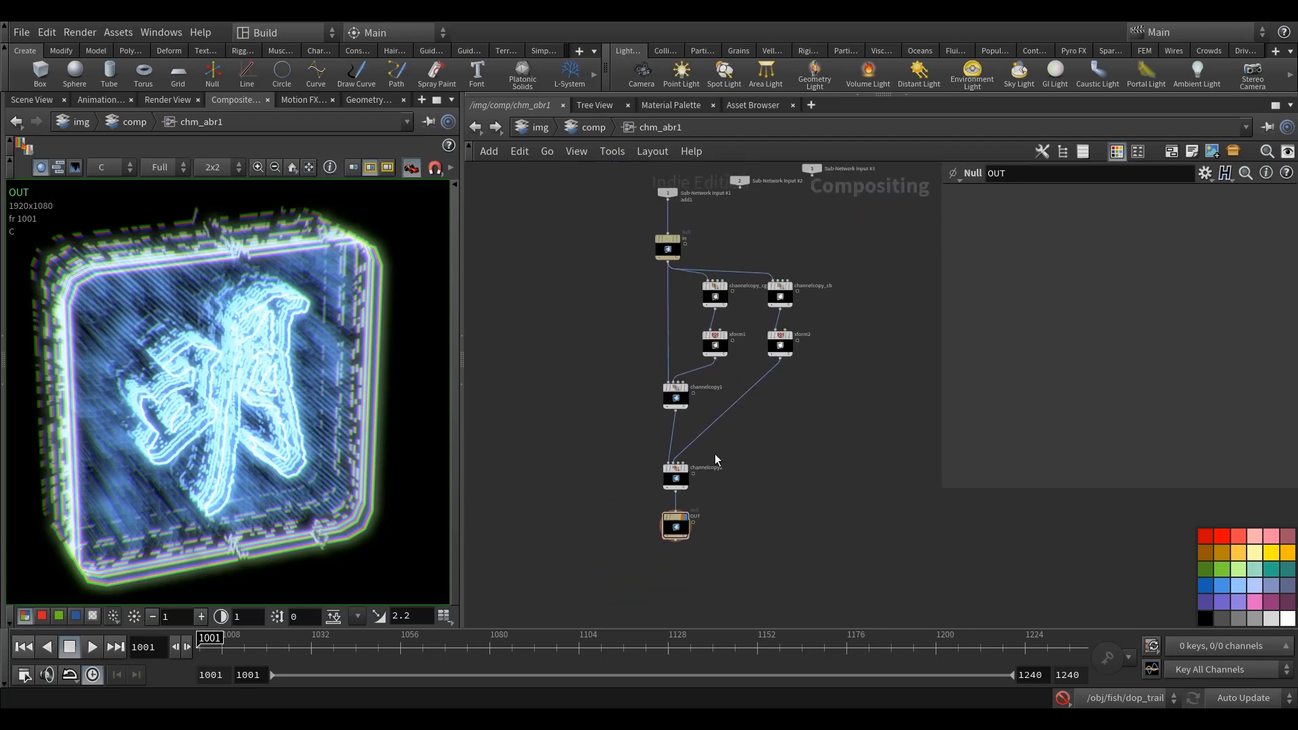
pyautogui.press('u')
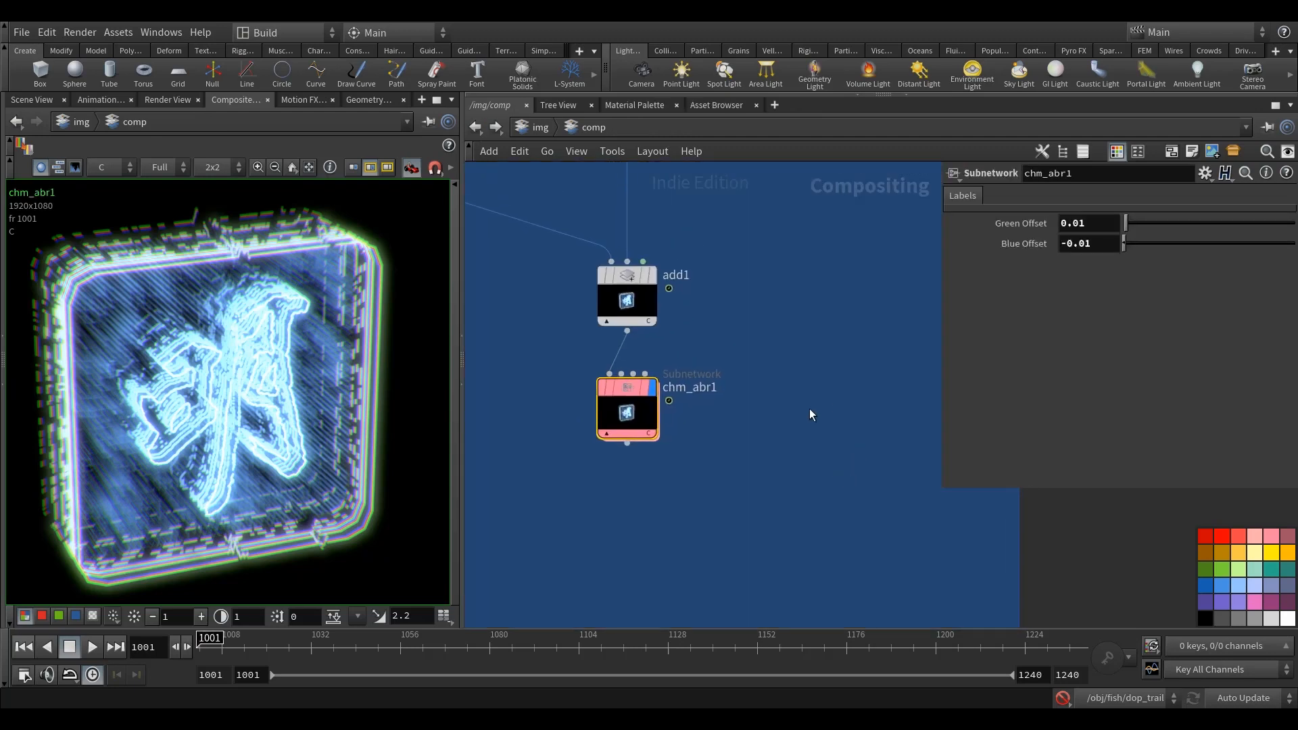
# Step: Test chm_abr1 with Green Offset at 0, and restore the offset to 0.01
pyautogui.moveTo(1087, 229); pyautogui.dragTo(951, 217)
pyautogui.write('0')
pyautogui.press('Return')
pyautogui.moveTo(830, 325); pyautogui.dragTo(829, 337, button='middle')
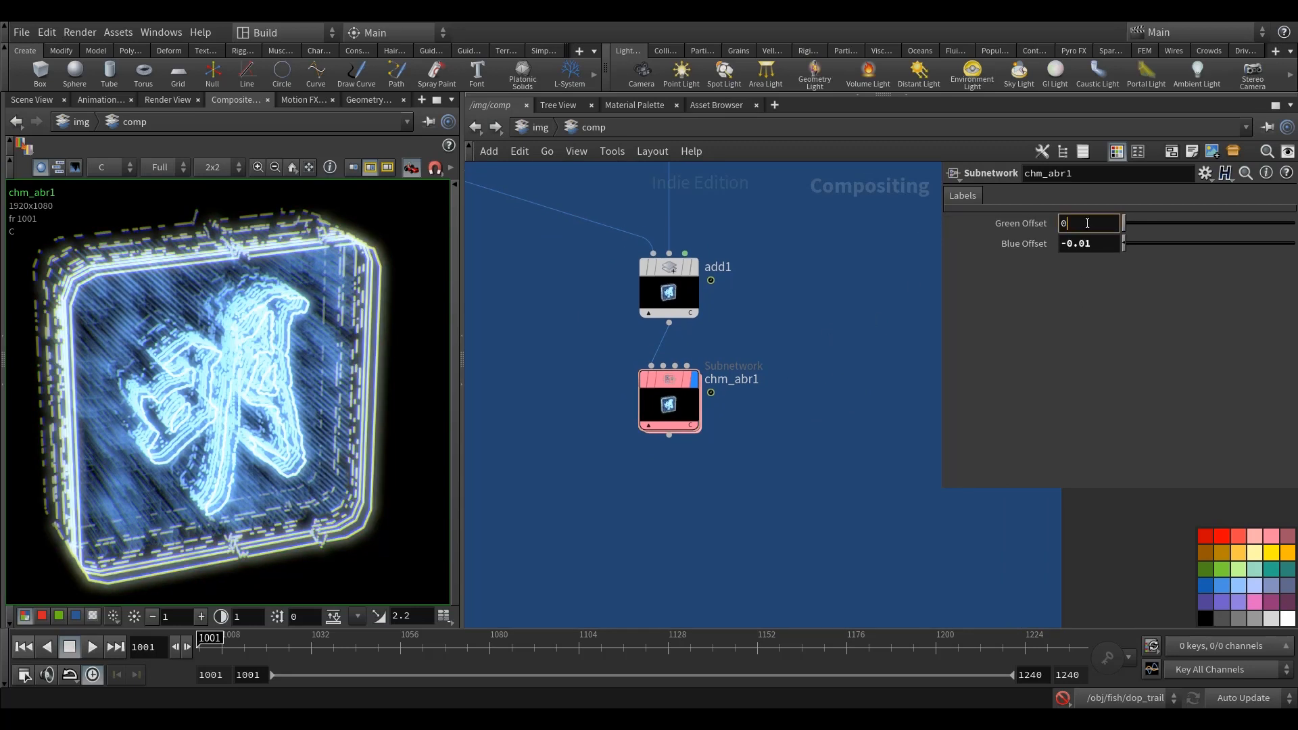
pyautogui.write('1')
pyautogui.press('Return')
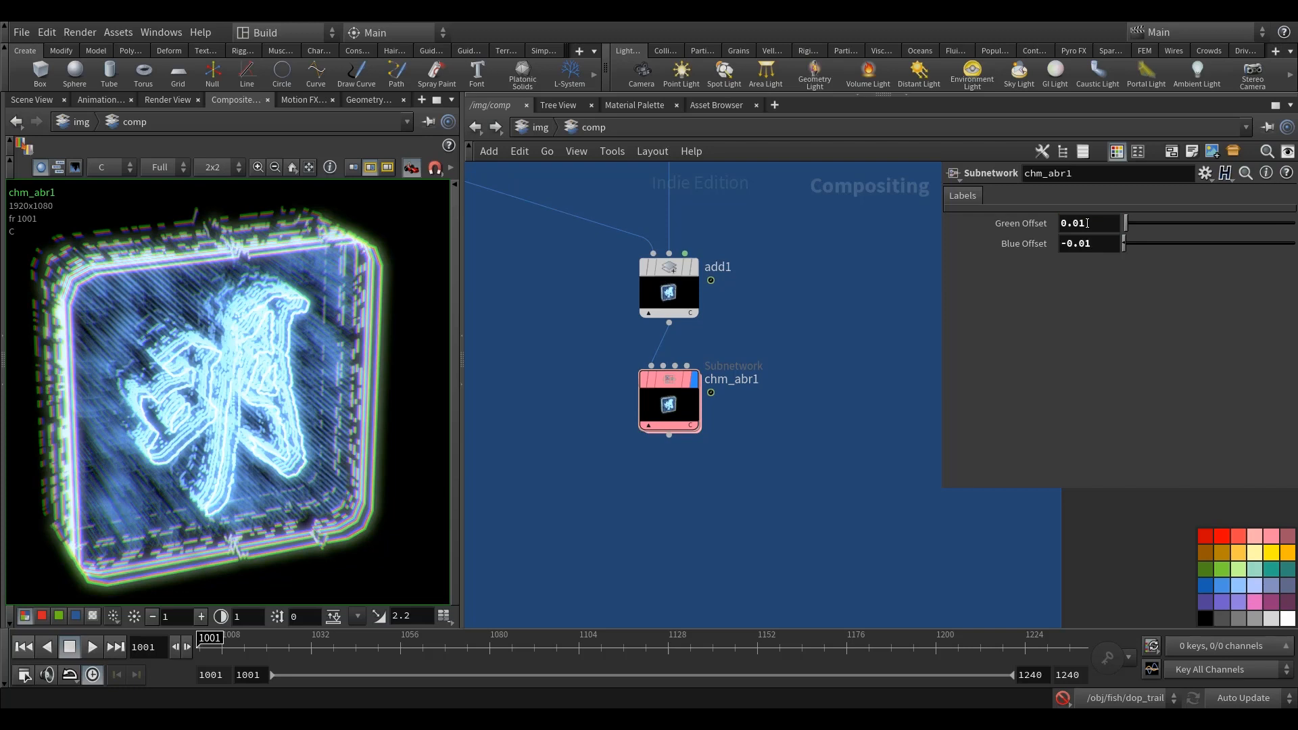
# Step: Test chm_abr1 with Blue Offset at 0, restore it to -0.01, and compare the image with the node bypassed
pyautogui.moveTo(1096, 245); pyautogui.dragTo(962, 285)
pyautogui.write('0')
pyautogui.press('Return')
pyautogui.moveTo(861, 309); pyautogui.dragTo(860, 321, button='middle')
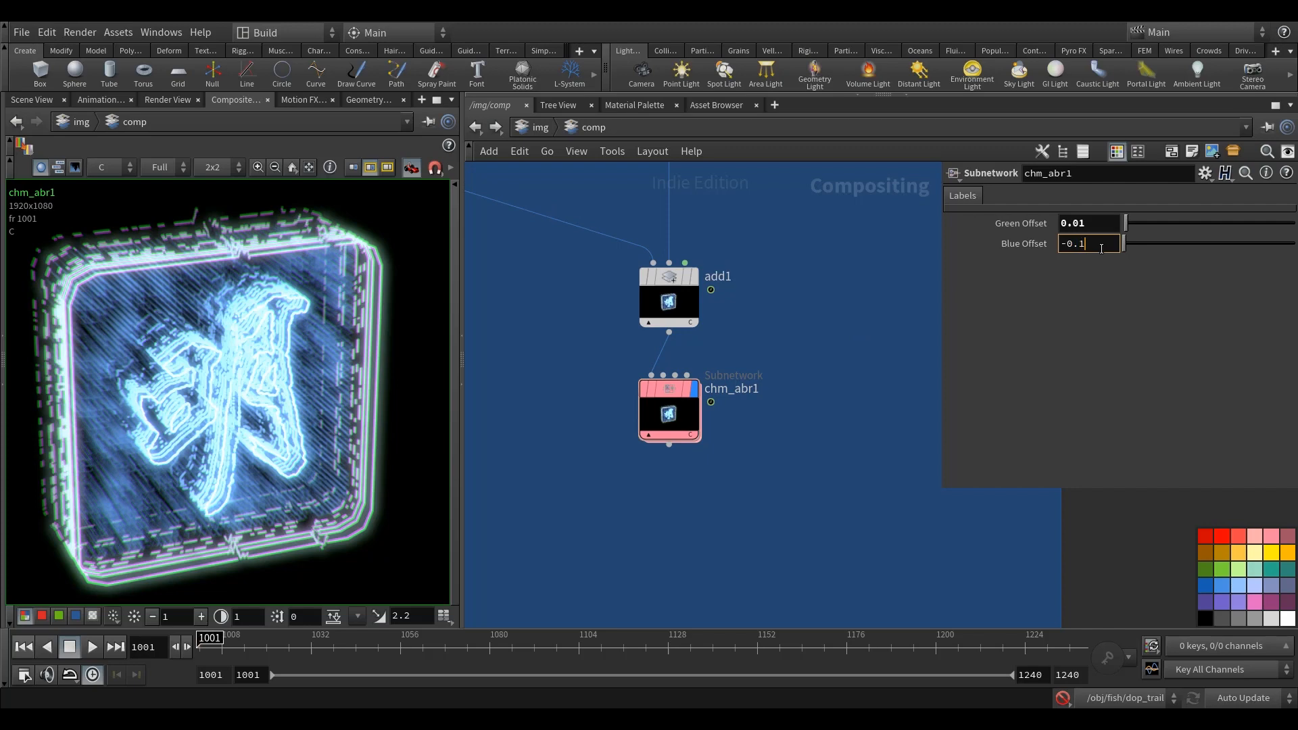
pyautogui.press('Return')
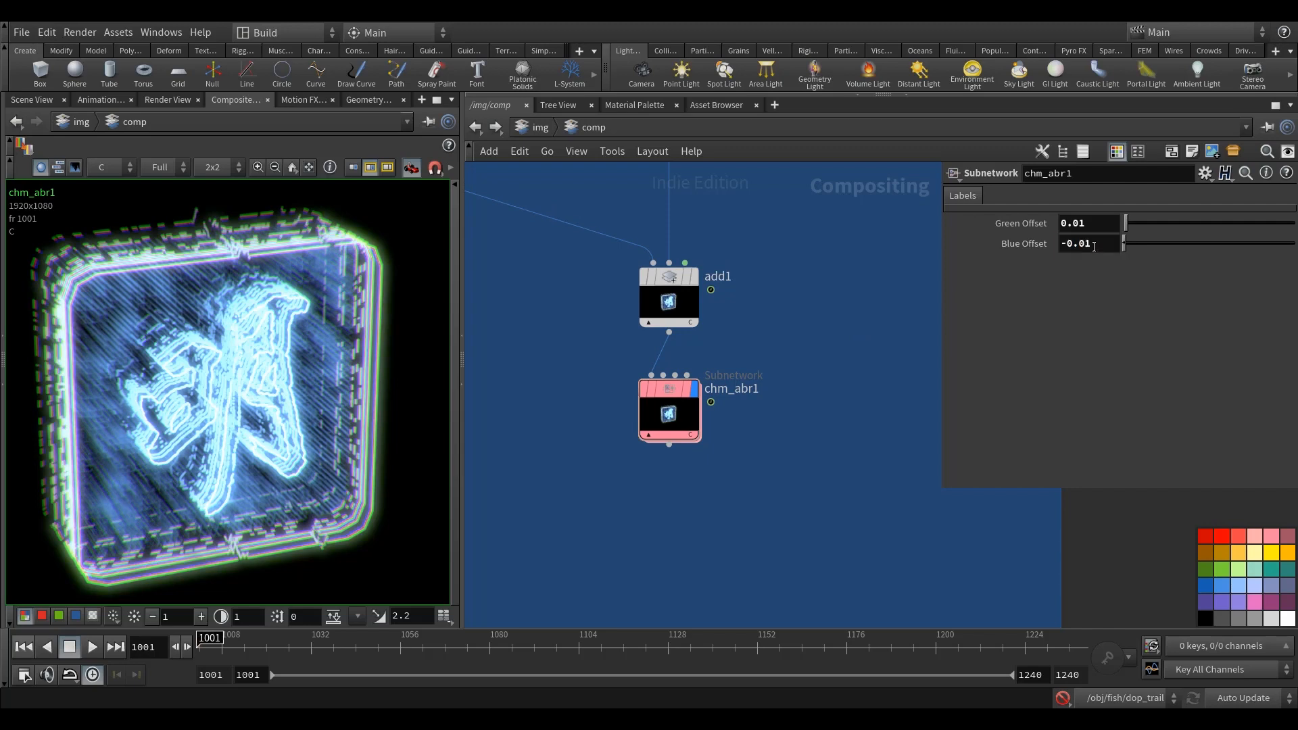
pyautogui.moveTo(644, 390)
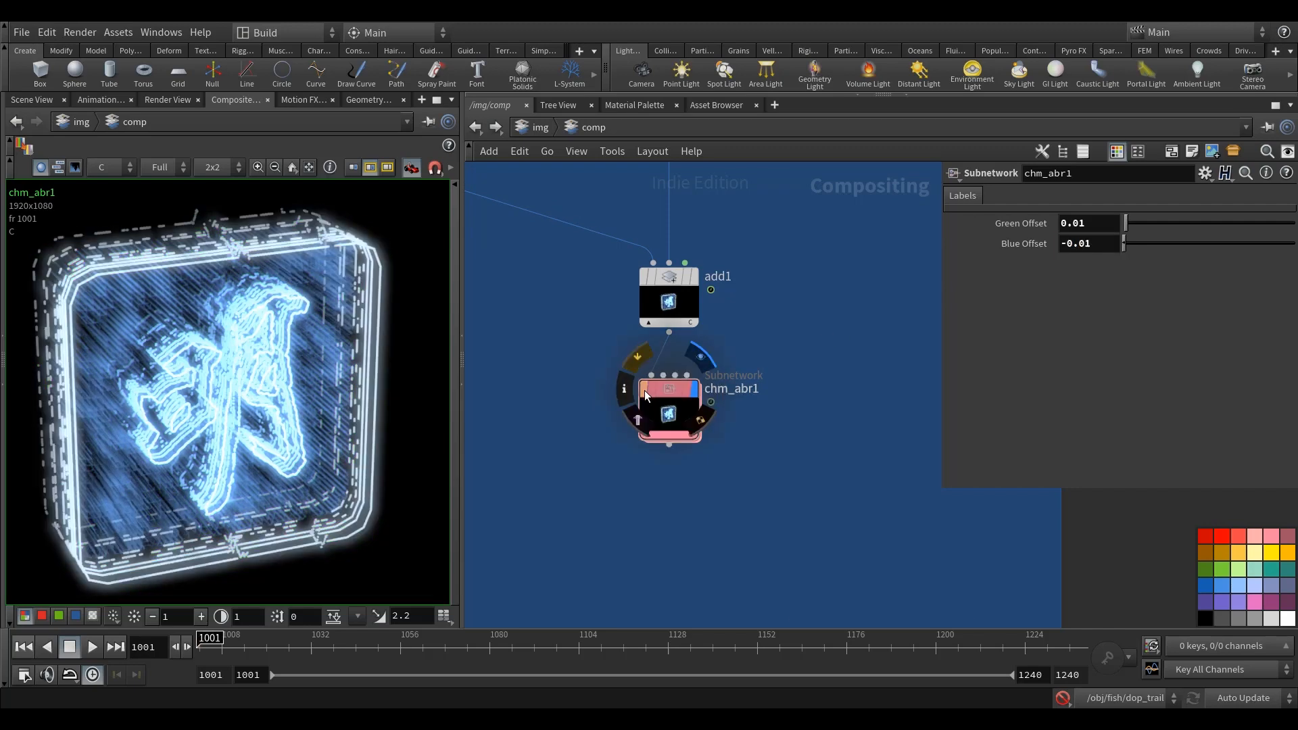
pyautogui.moveTo(819, 442); pyautogui.dragTo(811, 420, button='middle')
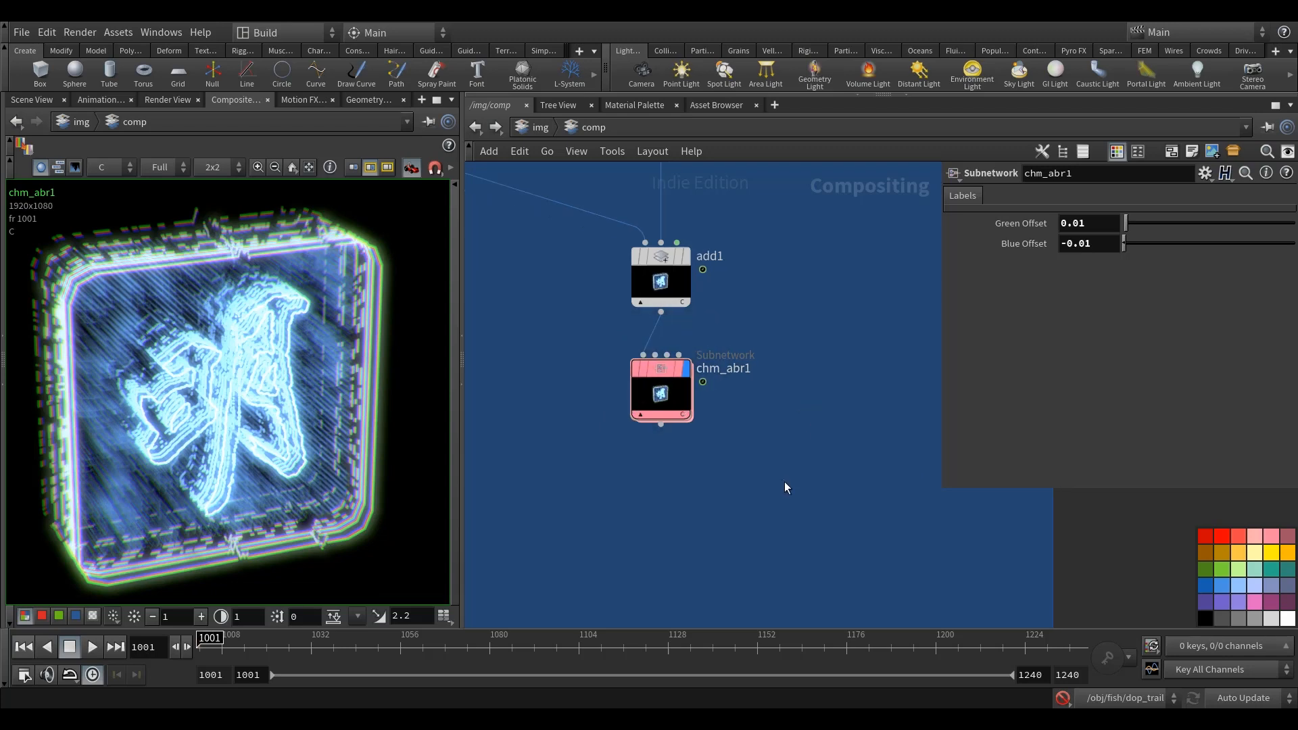
# Step: Add a Color Correct node in the empty area below chm_abr1
pyautogui.moveTo(756, 508); pyautogui.dragTo(800, 466, button='middle')
pyautogui.scroll(-2, 348, 444)
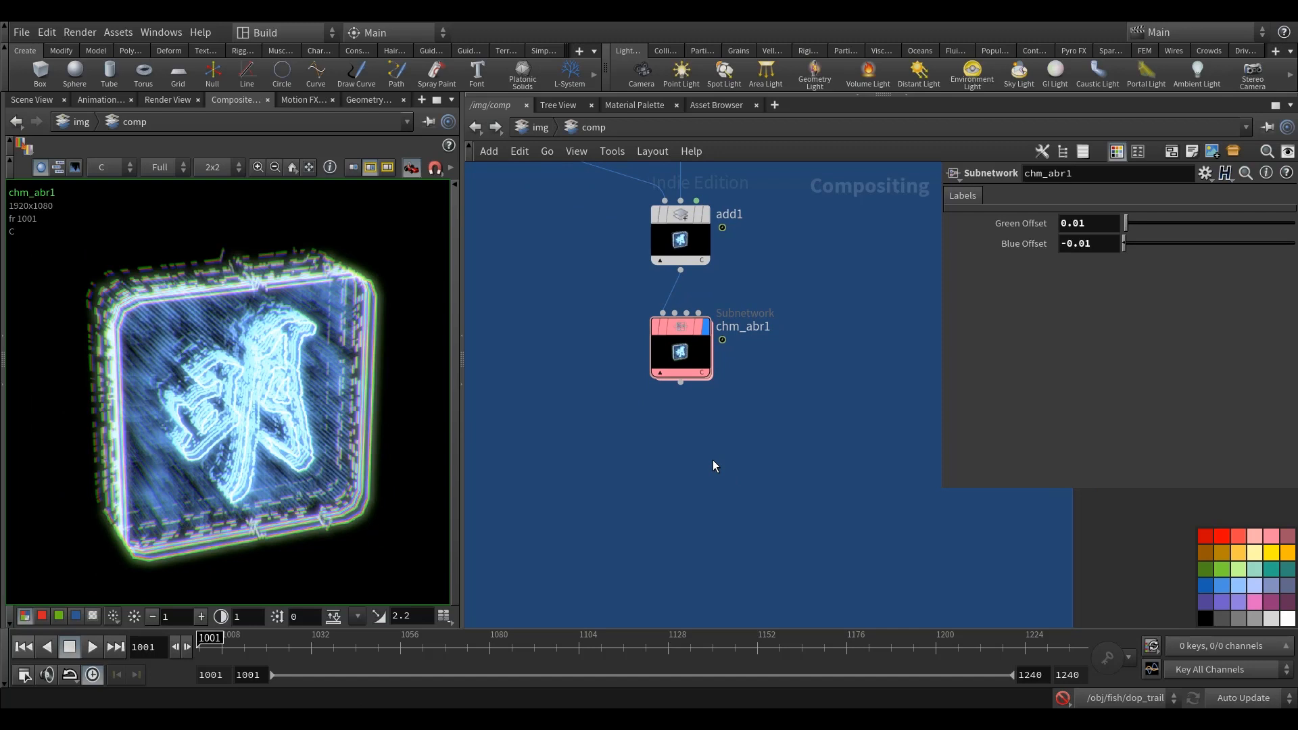
pyautogui.press('Tab')
pyautogui.moveTo(761, 335)
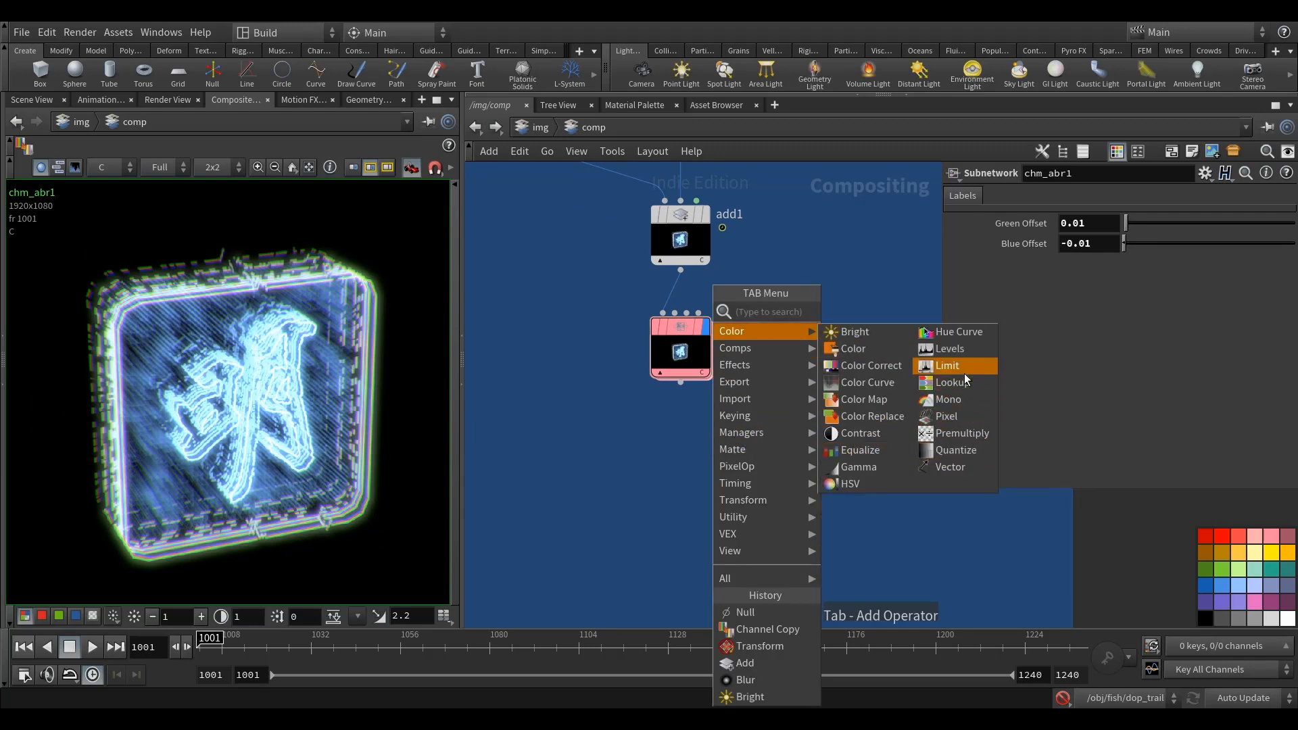
pyautogui.click(884, 364)
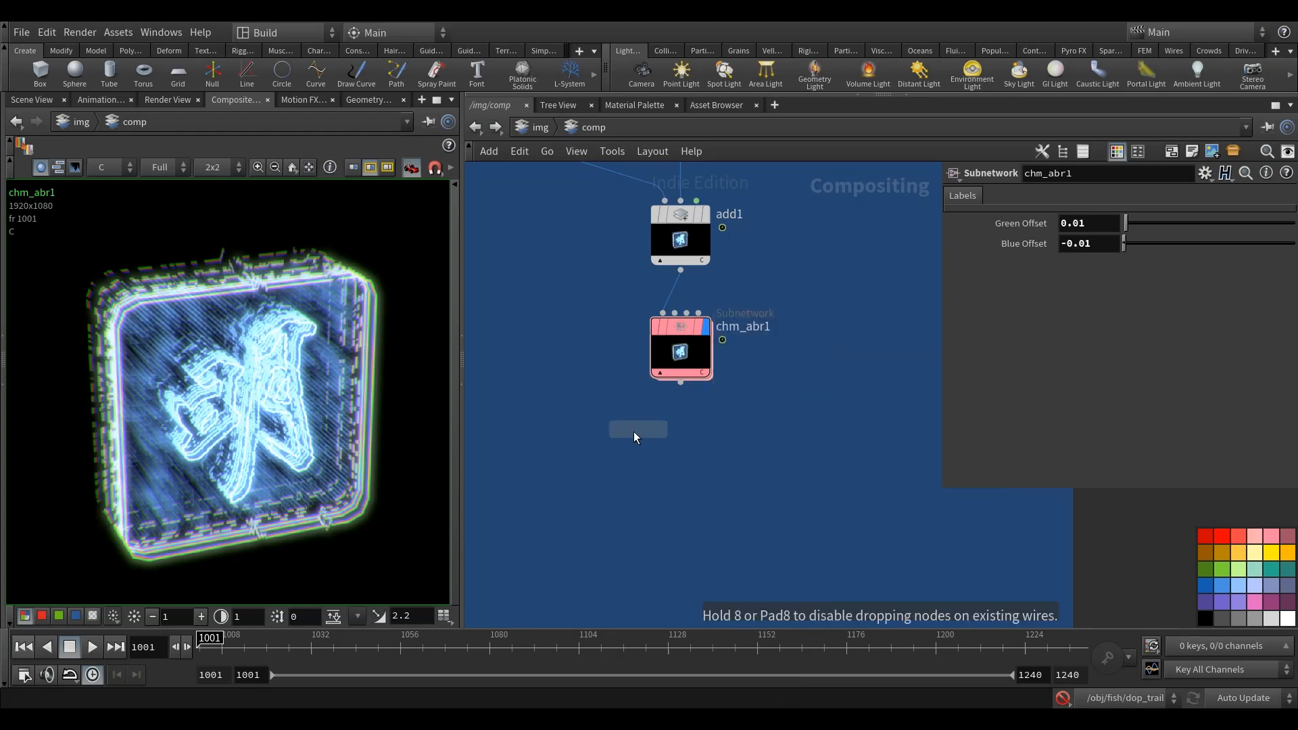
pyautogui.click(575, 459)
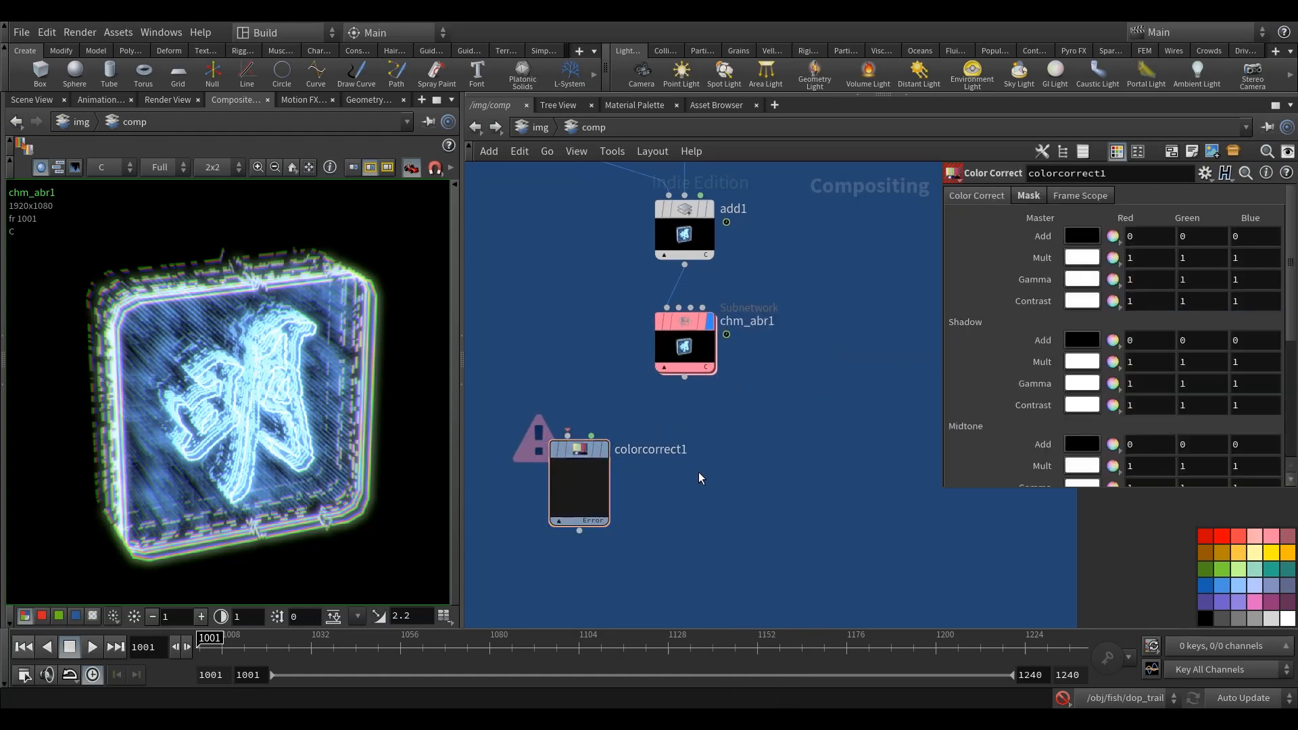
# Step: Add a Gamma node beside colorcorrect1
pyautogui.press('Tab')
pyautogui.moveTo(750, 330)
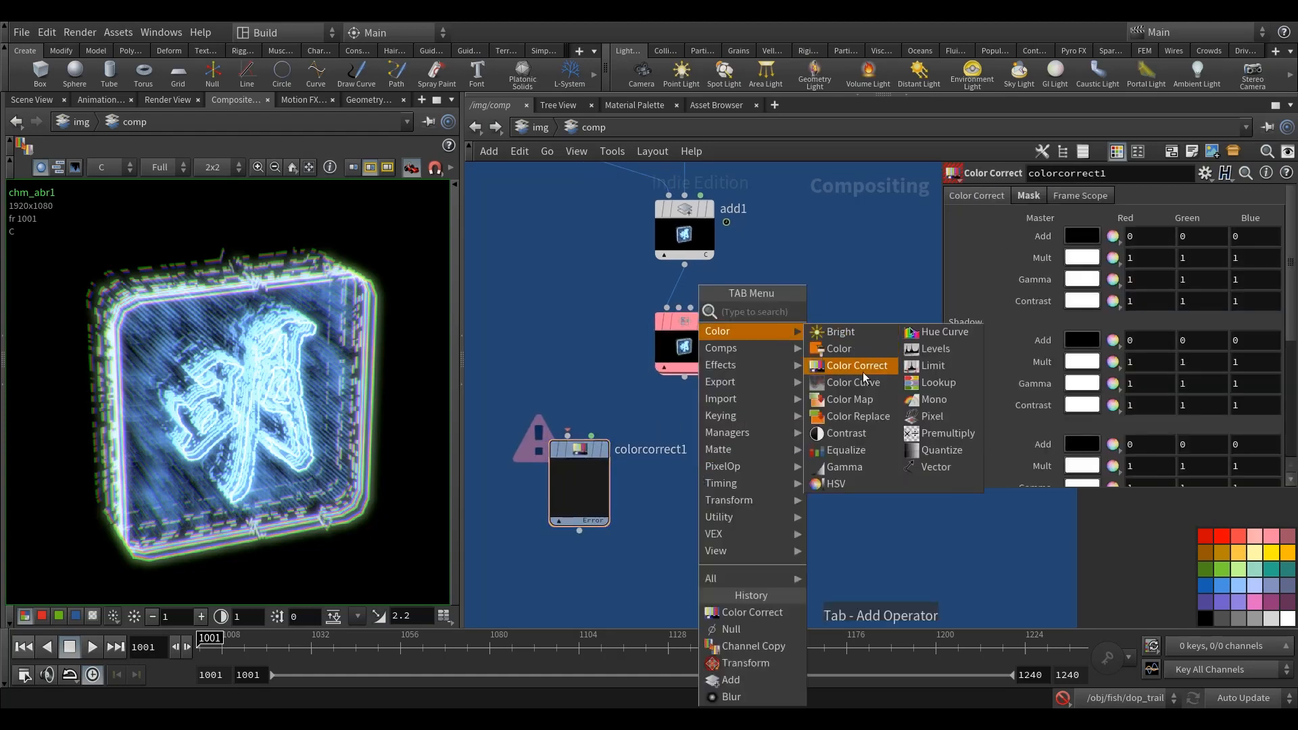
pyautogui.click(845, 466)
pyautogui.click(750, 468)
pyautogui.moveTo(747, 459); pyautogui.dragTo(748, 453)
# Step: Add an HSV node beside gamma1, in line with the other colour nodes
pyautogui.moveTo(858, 390); pyautogui.dragTo(757, 384, button='middle')
pyautogui.press('Tab')
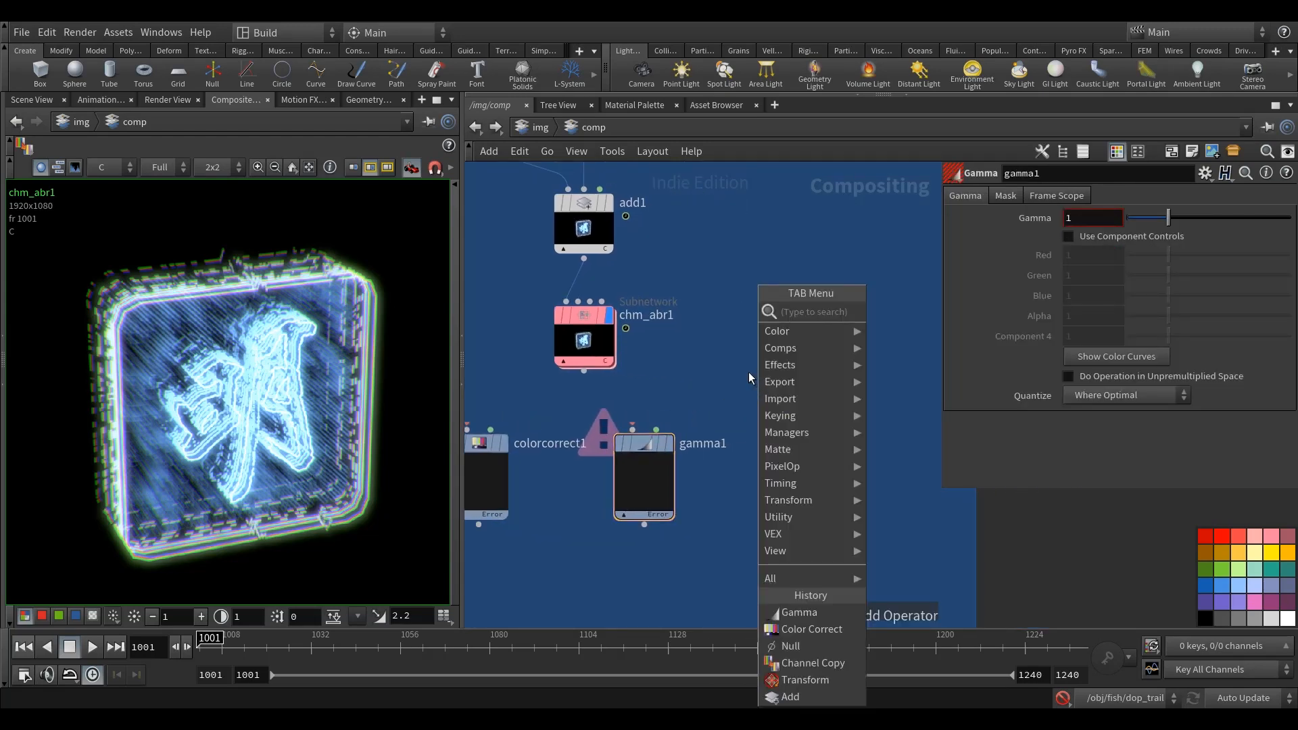
pyautogui.moveTo(813, 334)
pyautogui.click(903, 478)
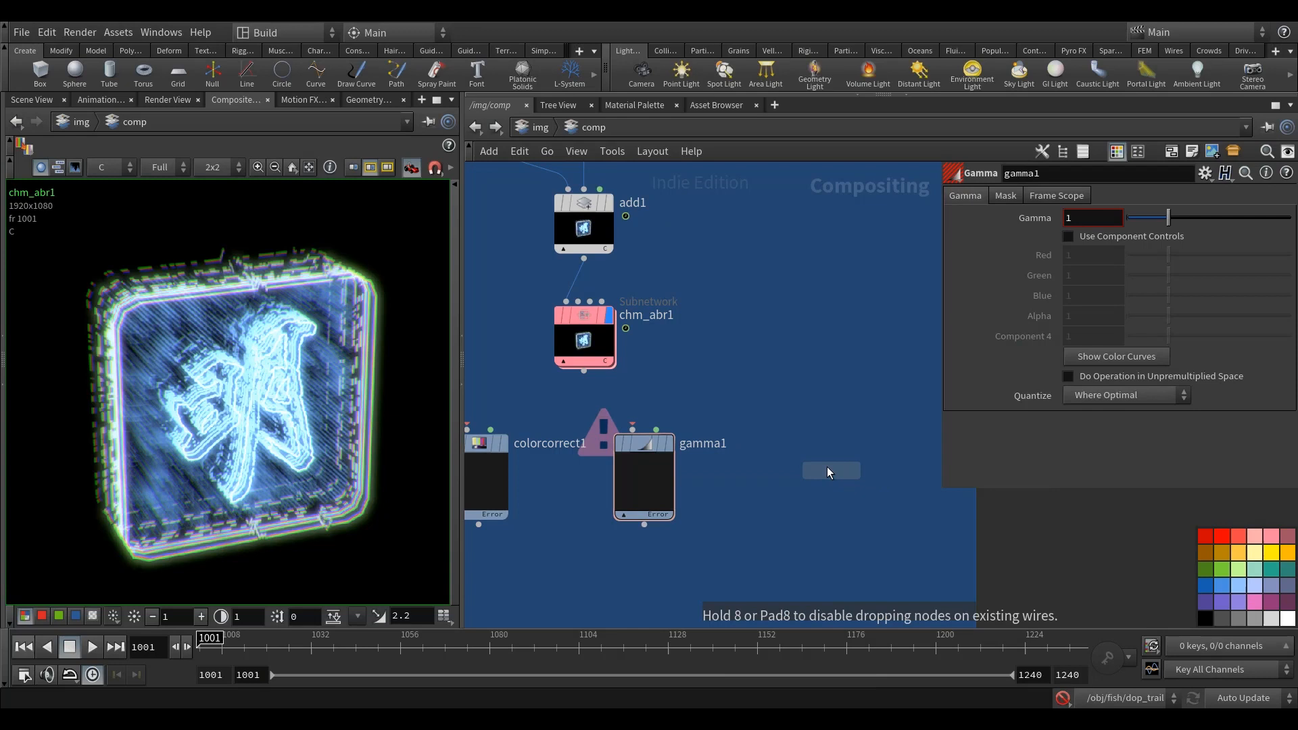
pyautogui.click(826, 466)
pyautogui.moveTo(834, 474); pyautogui.dragTo(785, 474)
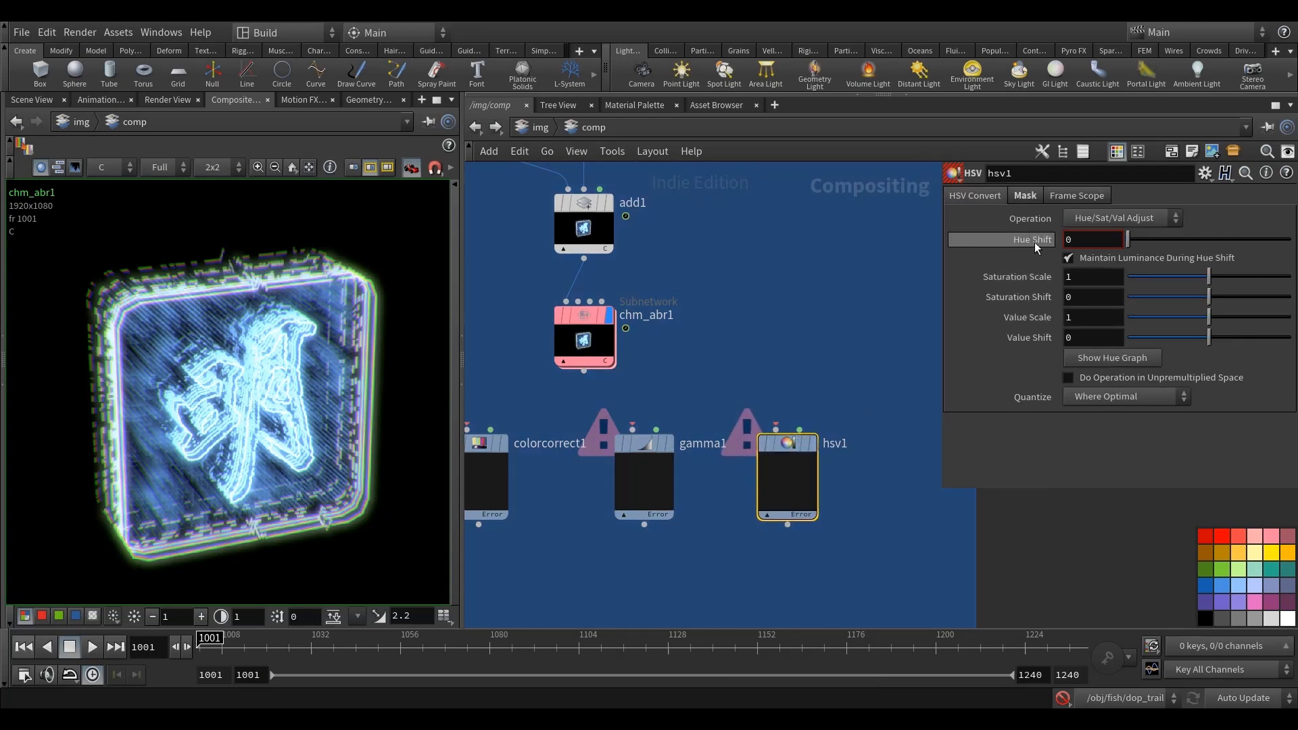
# Step: Add a Bright node in the empty space above hsv1
pyautogui.moveTo(873, 467); pyautogui.dragTo(837, 463, button='middle')
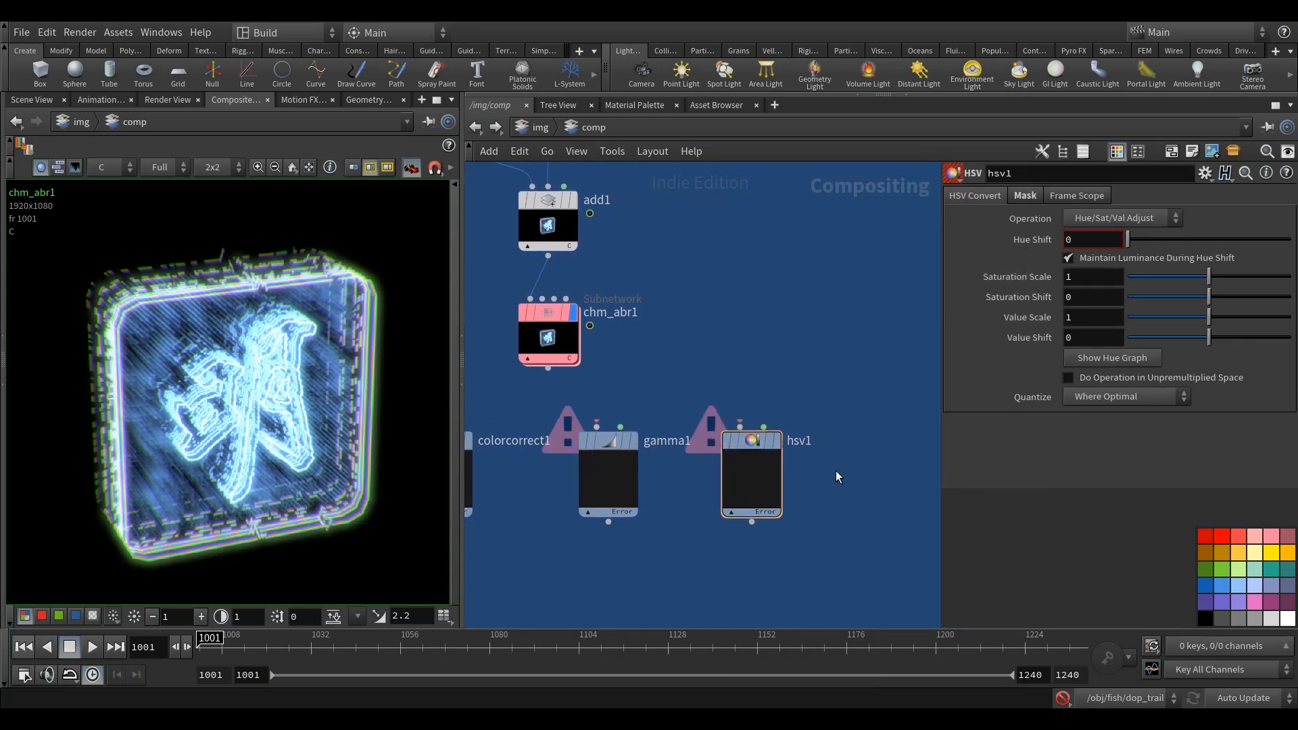
pyautogui.press('Tab')
pyautogui.moveTo(882, 332)
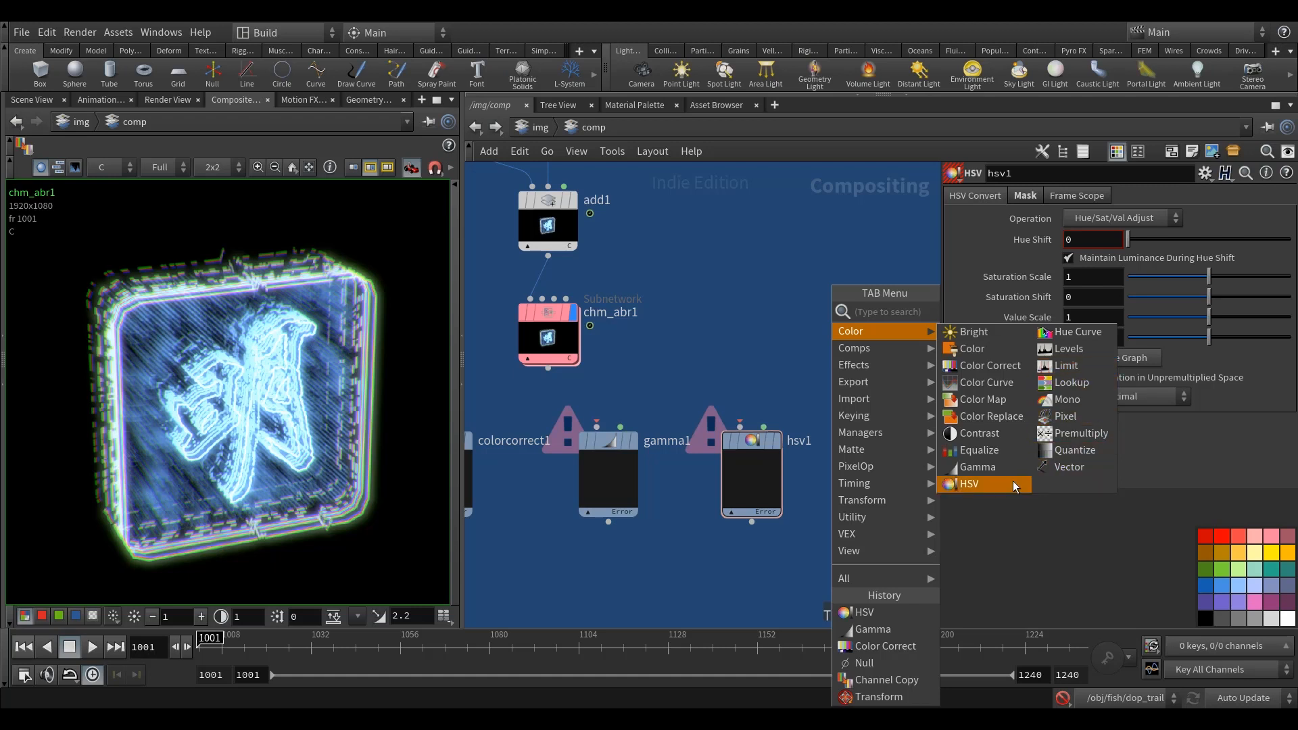
pyautogui.click(972, 332)
pyautogui.click(760, 341)
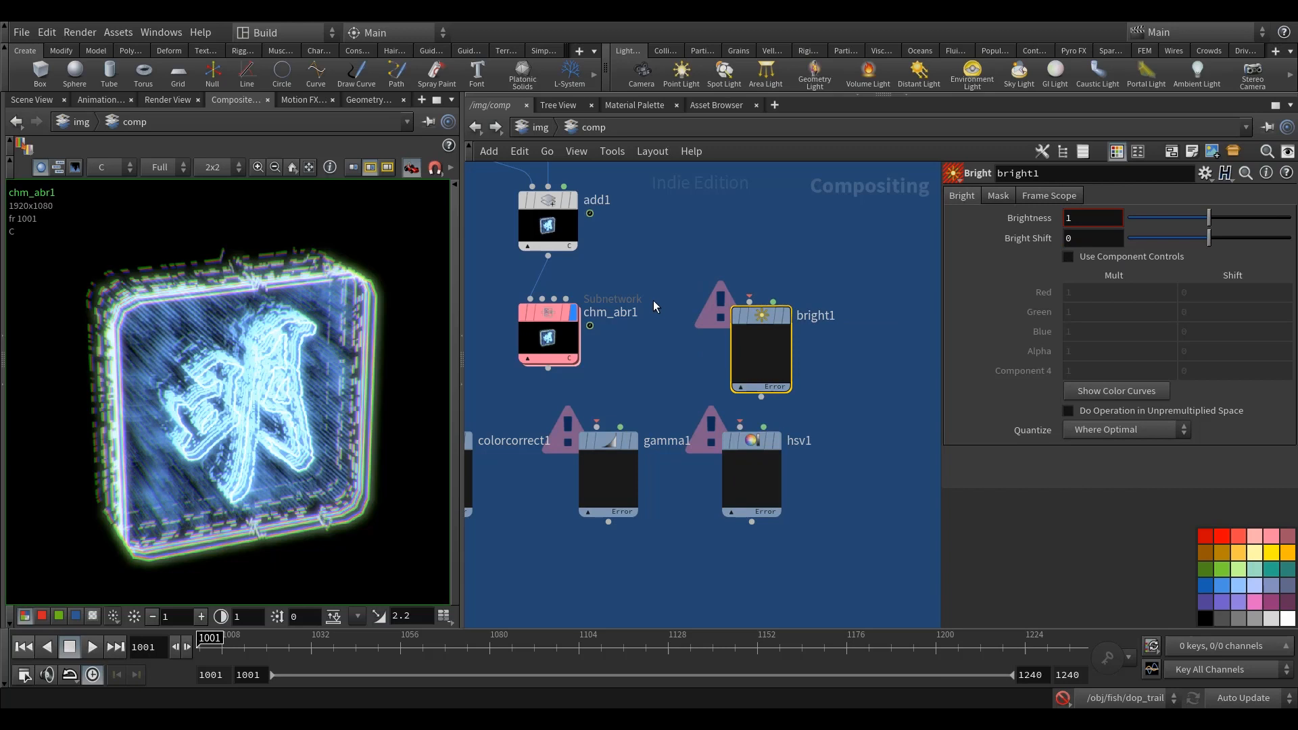
# Step: Delete the bright1, gamma1 and hsv1 nodes, keeping only the Color Correct node
pyautogui.press('h')
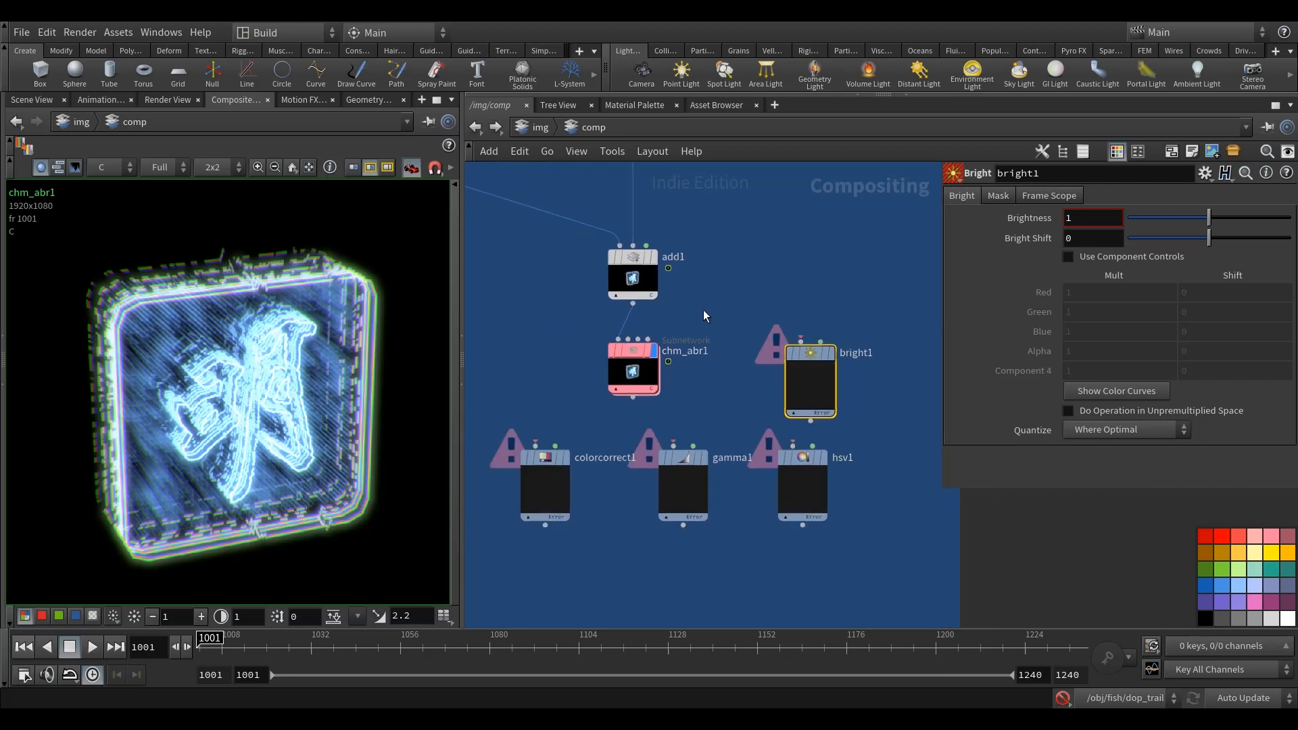
pyautogui.moveTo(709, 325); pyautogui.dragTo(722, 431, button='middle')
pyautogui.scroll(-3, 744, 302)
pyautogui.moveTo(772, 237); pyautogui.dragTo(752, 313, button='middle')
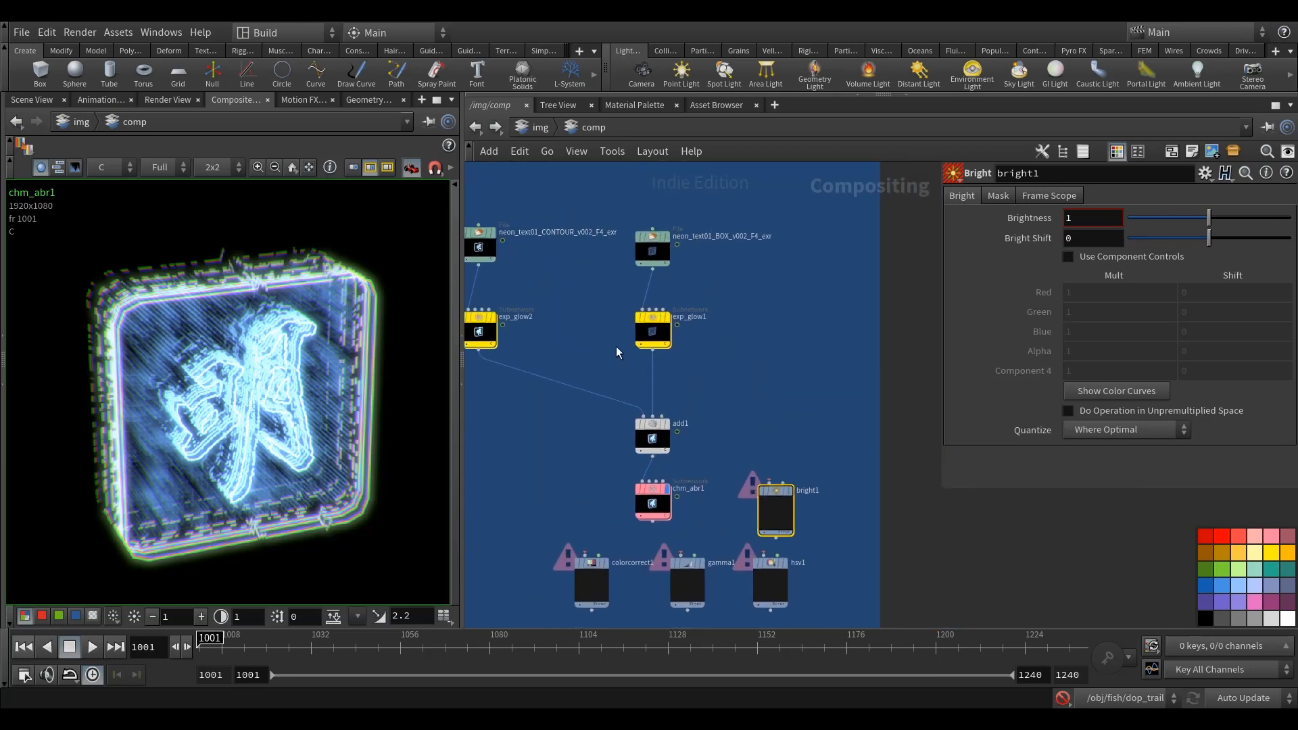
pyautogui.moveTo(710, 378); pyautogui.dragTo(710, 264, button='middle')
pyautogui.scroll(3, 704, 395)
pyautogui.moveTo(768, 457); pyautogui.dragTo(791, 414, button='middle')
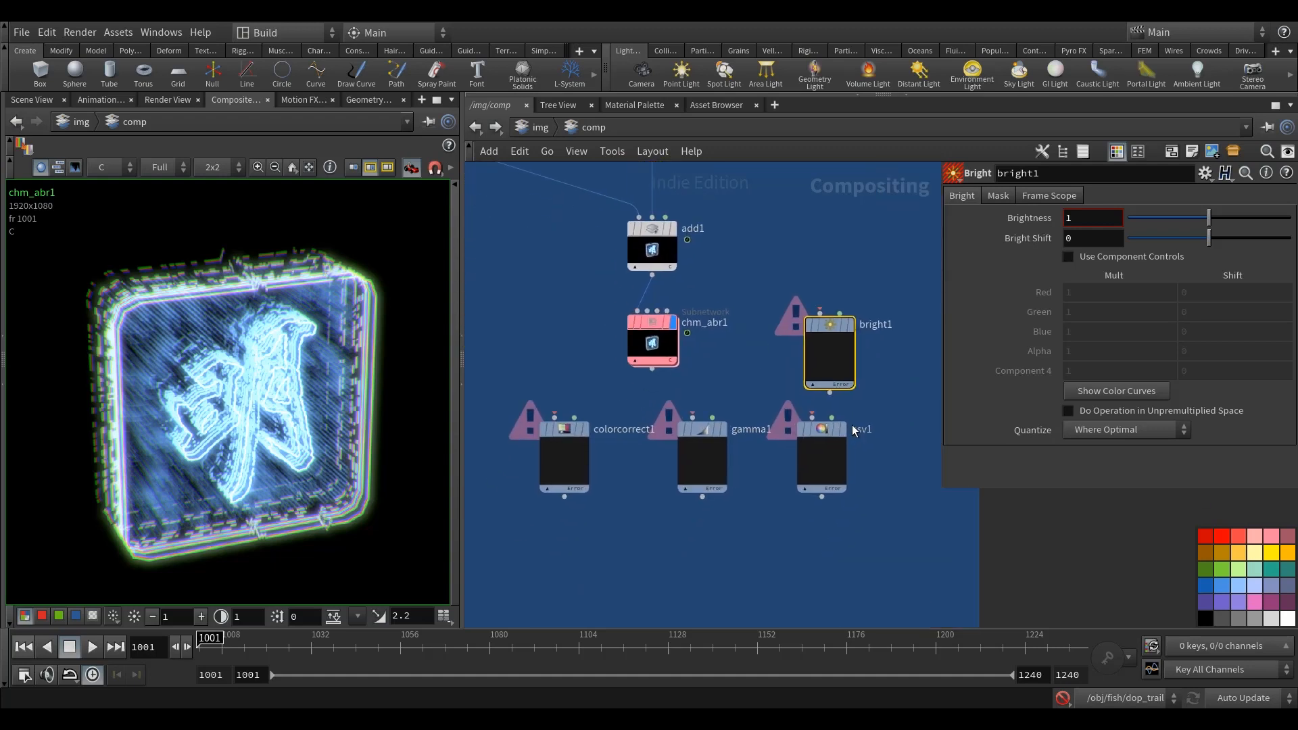
pyautogui.moveTo(886, 507); pyautogui.dragTo(785, 316)
pyautogui.keyDown('shift'); pyautogui.click(696, 432); pyautogui.keyUp('shift')
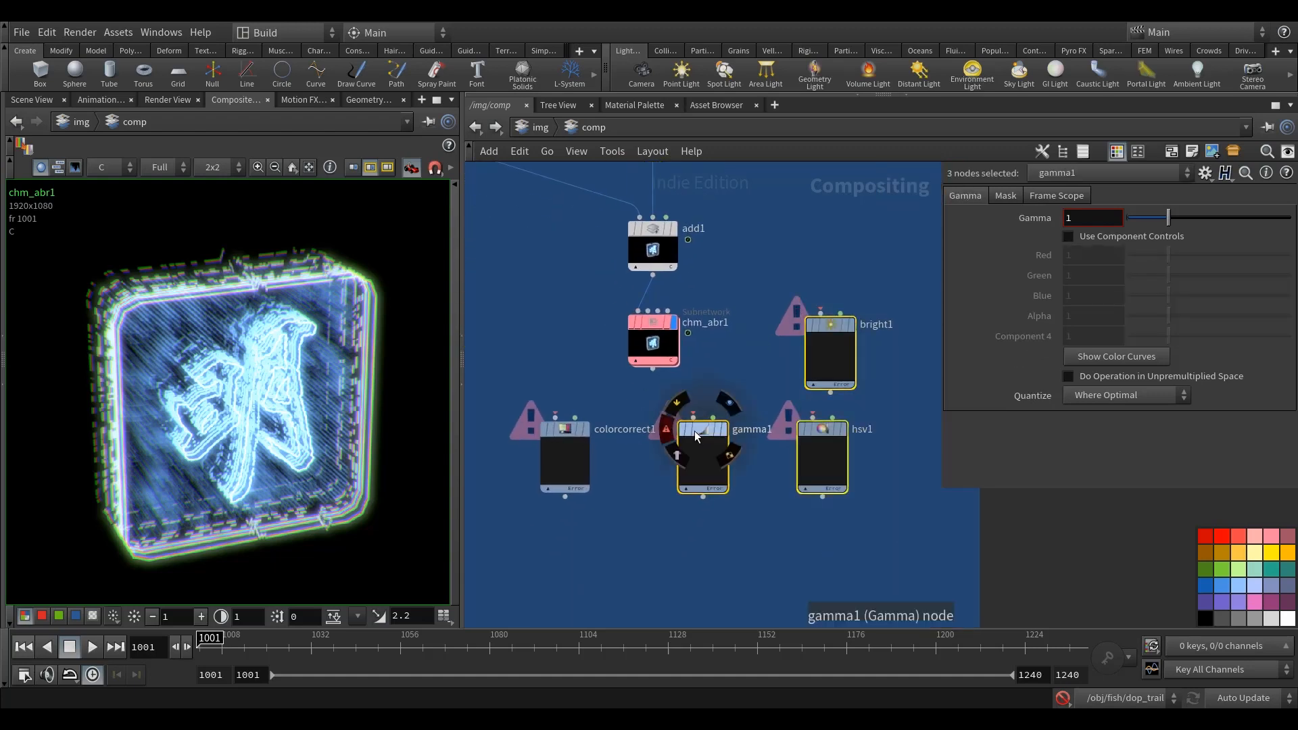
pyautogui.press('Delete')
# Step: Place colorcorrect1 below chm_abr1, connect chm_abr1's output to its first input, and display its result
pyautogui.click(564, 431)
pyautogui.moveTo(561, 432); pyautogui.dragTo(649, 429)
pyautogui.moveTo(652, 369); pyautogui.dragTo(642, 413)
pyautogui.click(673, 426)
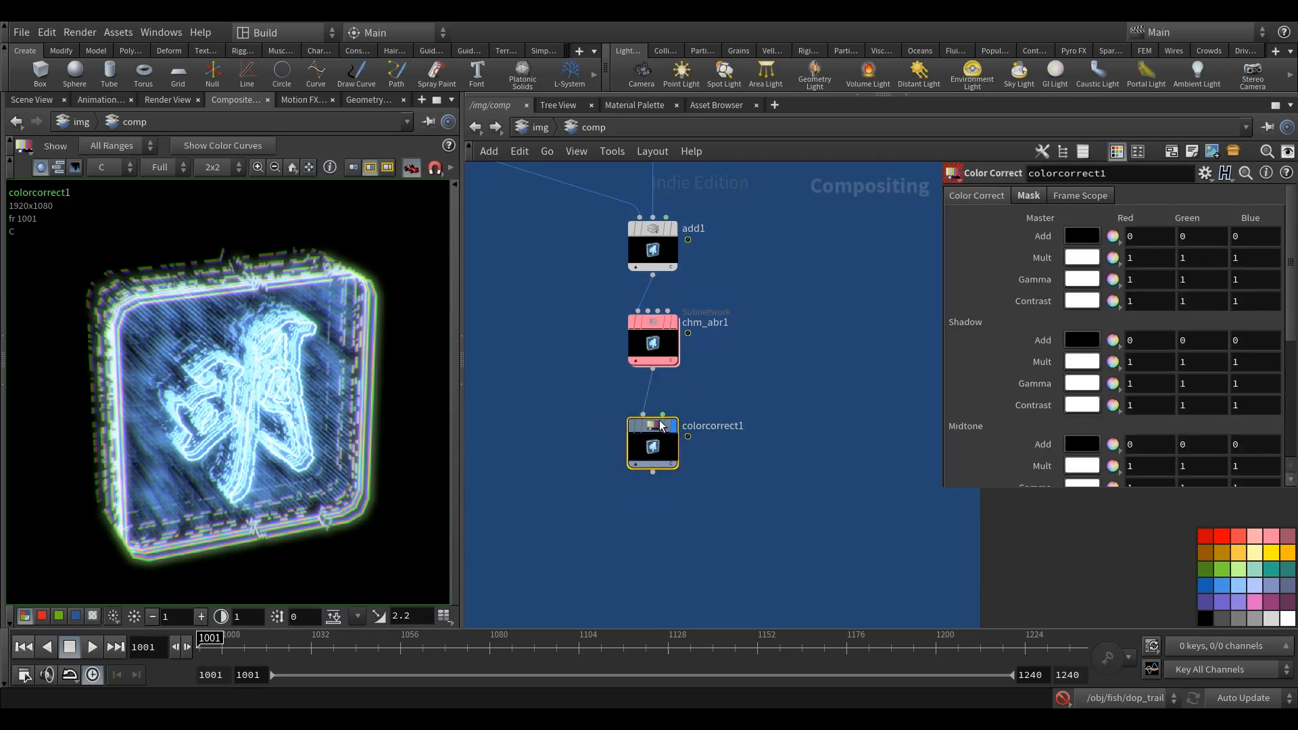
pyautogui.moveTo(660, 420); pyautogui.dragTo(660, 437, button='middle')
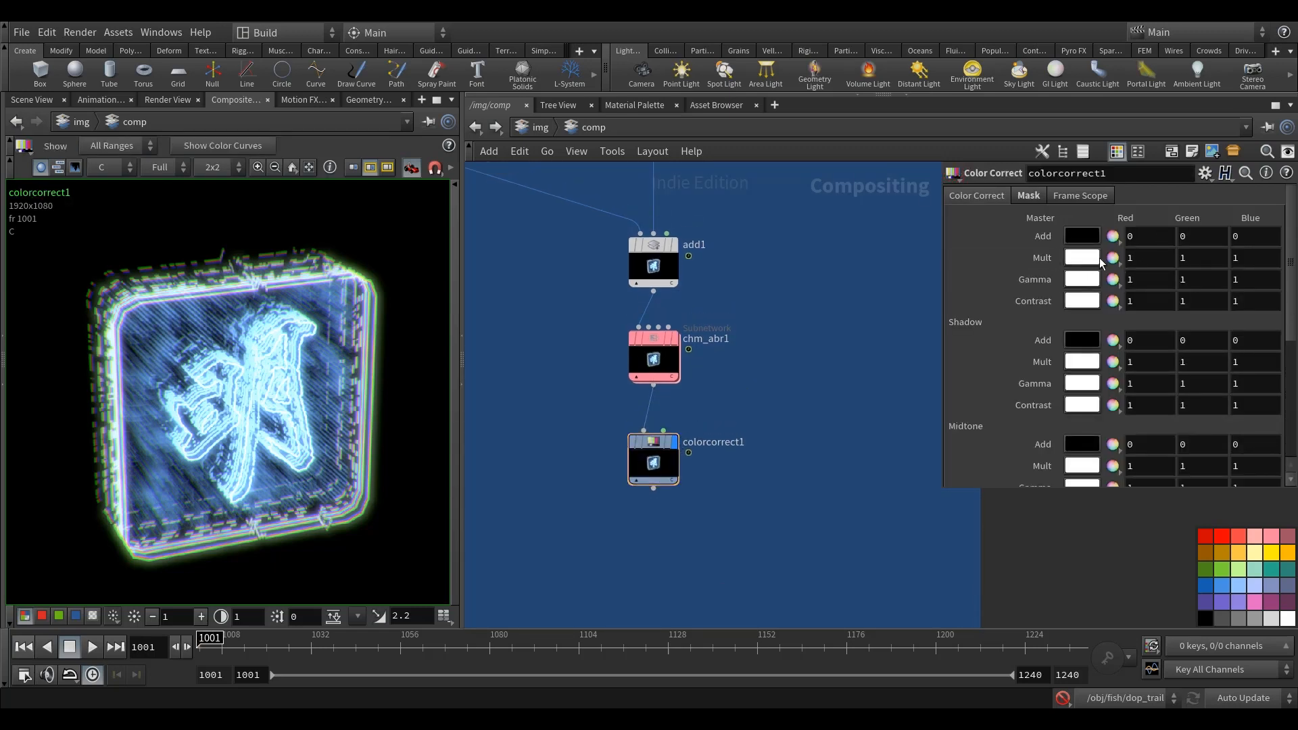
# Step: Set the Master Mult of colorcorrect1 to 0.988 in red, green and blue
pyautogui.moveTo(1042, 258); pyautogui.dragTo(1041, 276, button='middle')
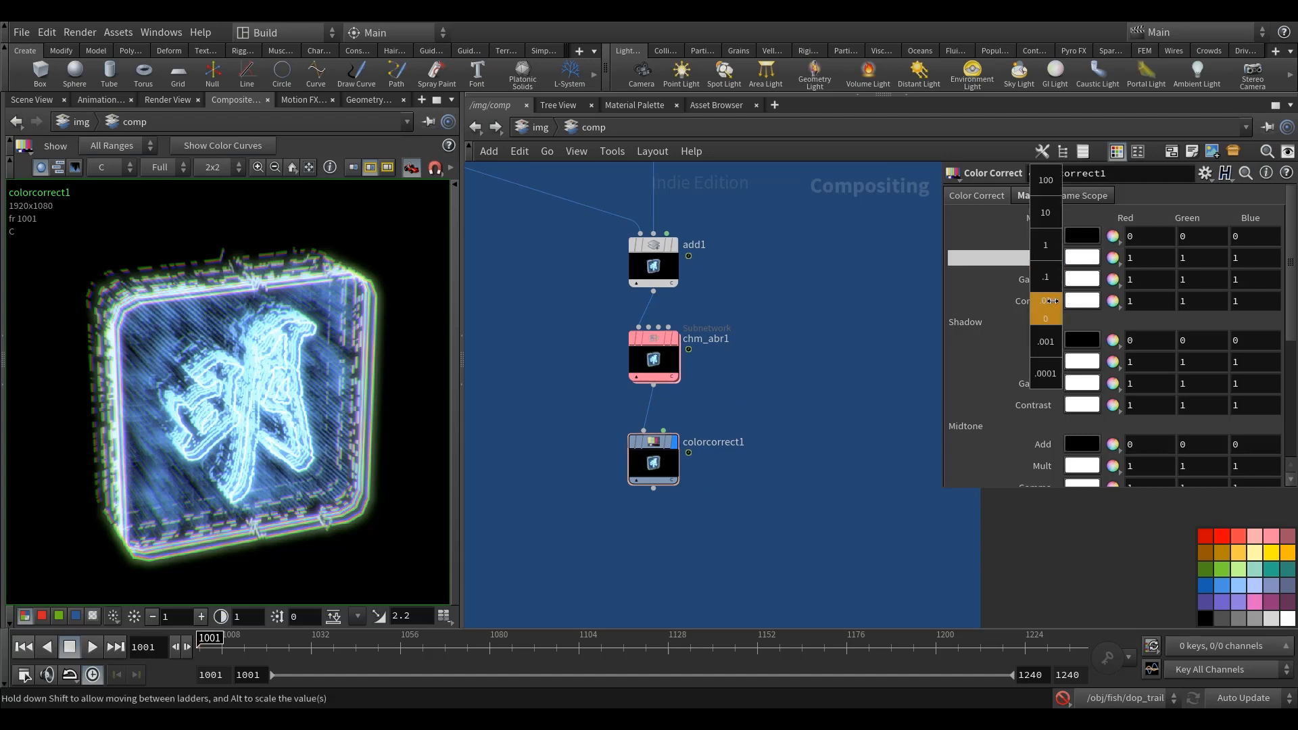
pyautogui.moveTo(1176, 301); pyautogui.dragTo(1201, 302, button='middle')
pyautogui.moveTo(941, 313); pyautogui.dragTo(938, 312, button='middle')
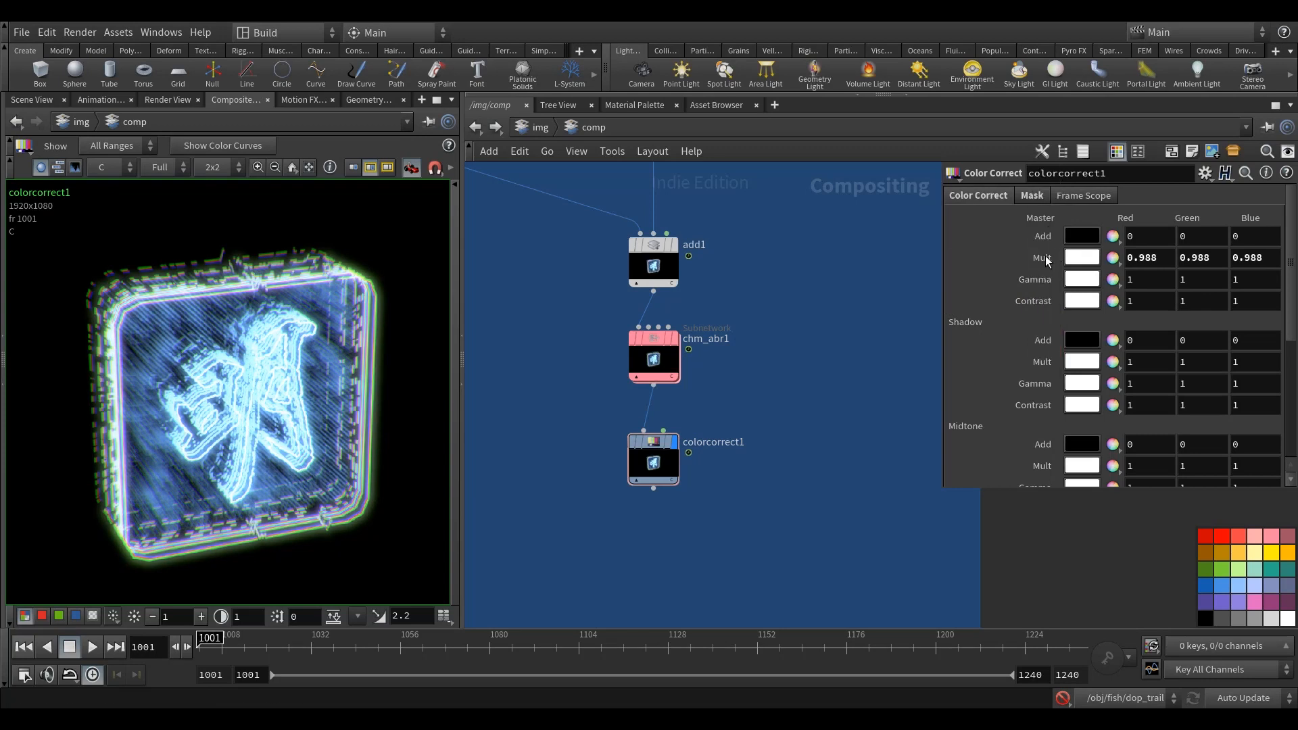
pyautogui.moveTo(747, 413); pyautogui.dragTo(753, 419, button='middle')
# Step: Review the neon sign image and the unprocessed passes in the blue and green network groups
pyautogui.scroll(-2, 328, 443)
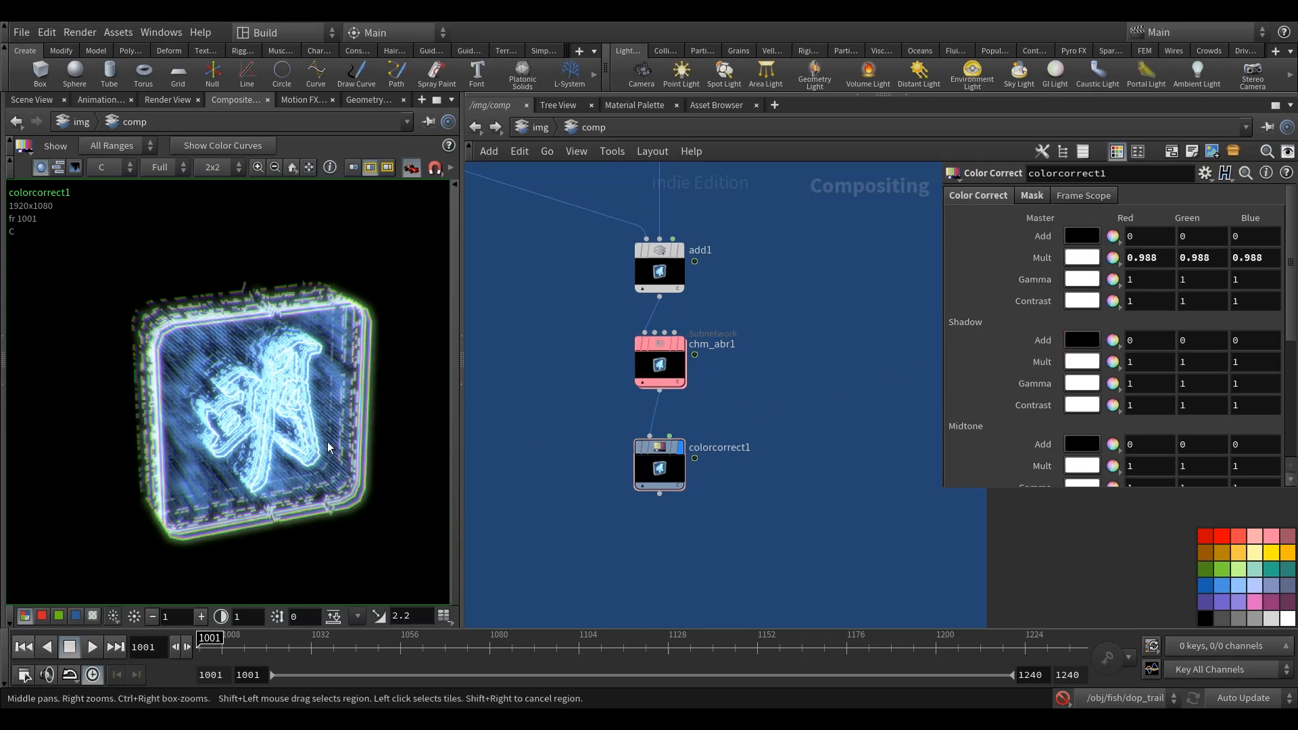
pyautogui.scroll(-4, 784, 446)
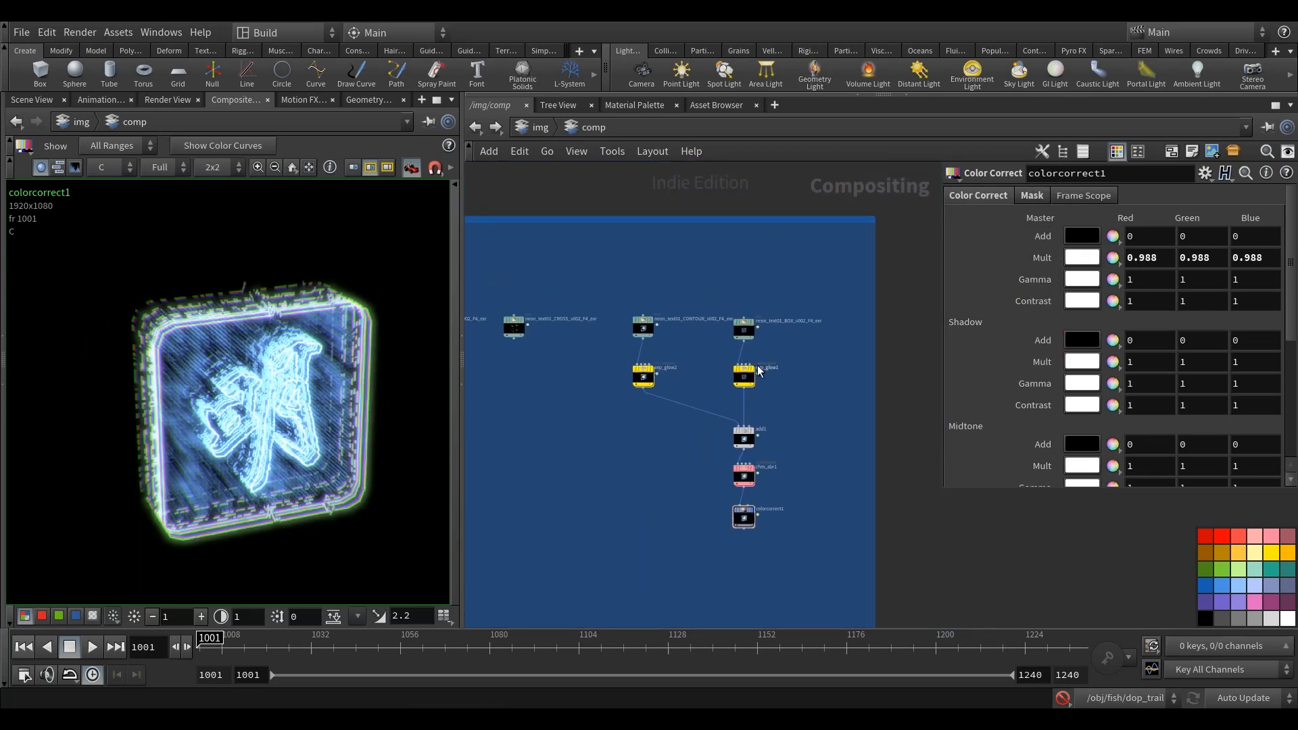
pyautogui.scroll(3, 730, 365)
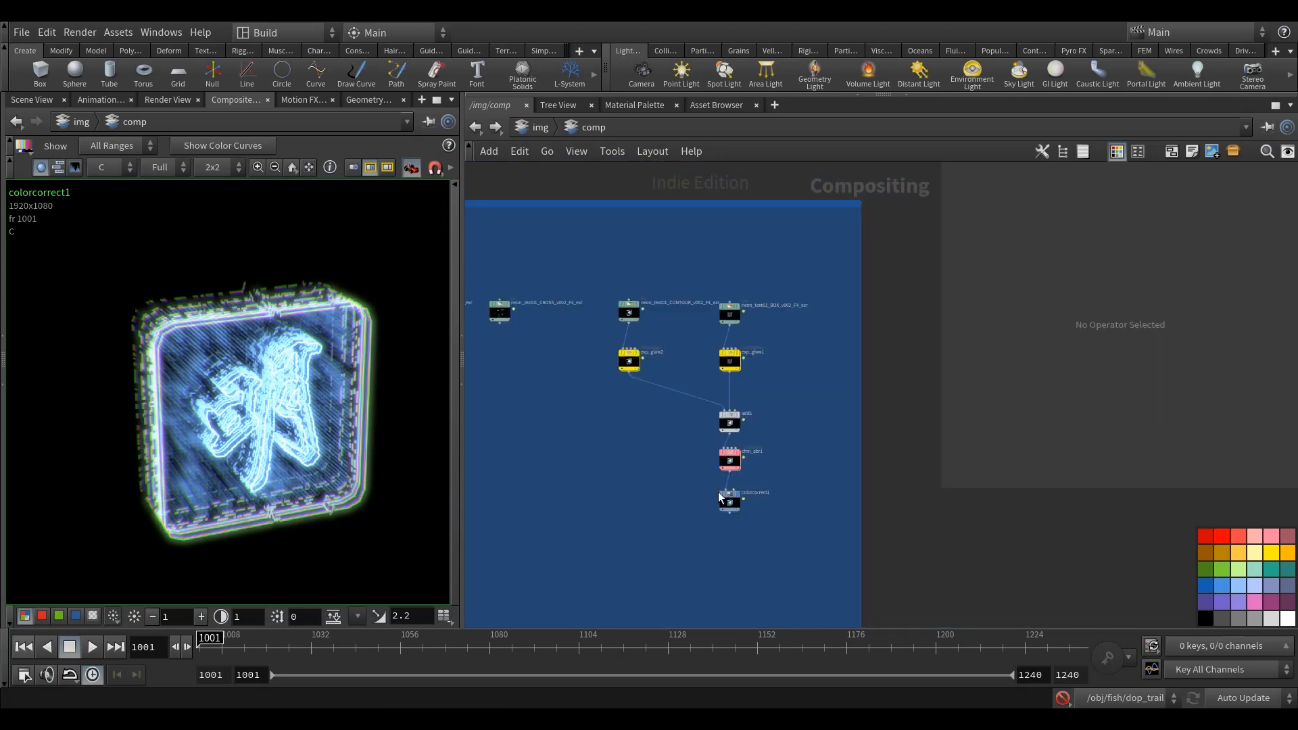
pyautogui.moveTo(649, 502); pyautogui.dragTo(797, 460, button='middle')
pyautogui.scroll(-1, 733, 484)
pyautogui.scroll(-1, 797, 460)
pyautogui.scroll(-2, 798, 436)
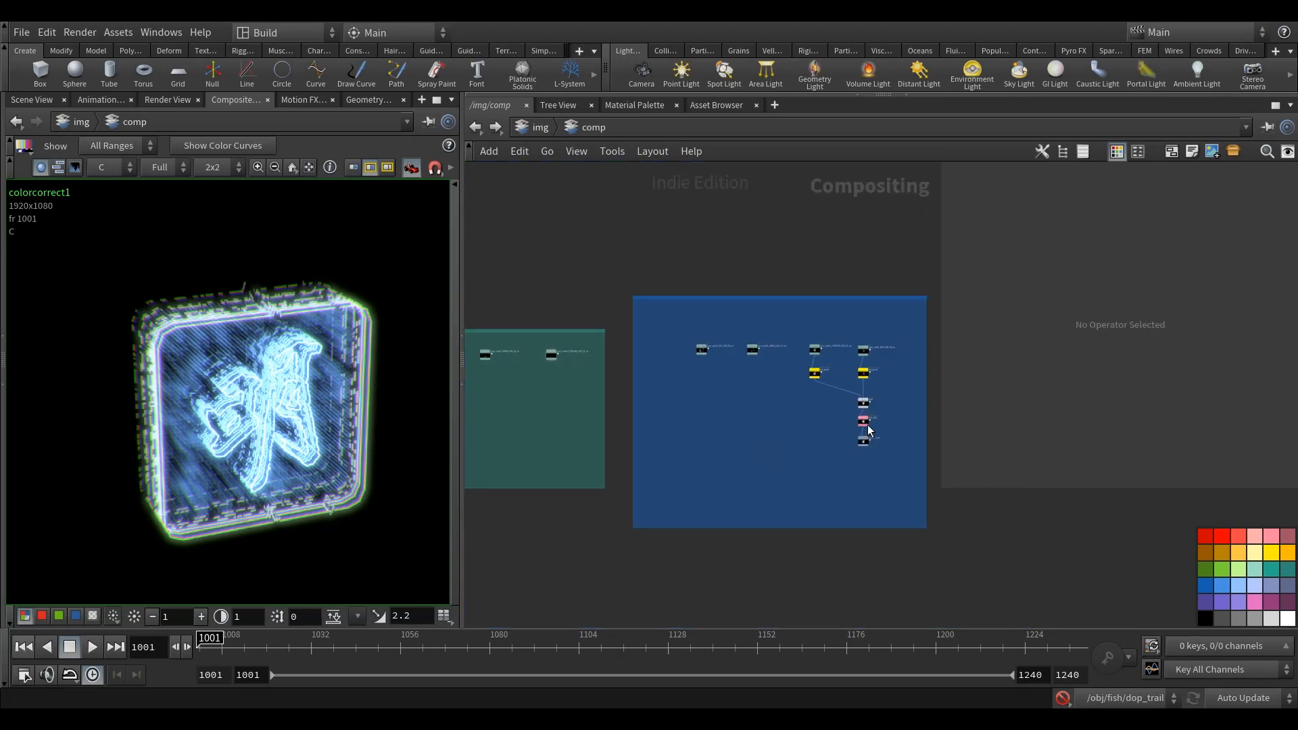
pyautogui.scroll(4, 866, 428)
pyautogui.scroll(-2, 783, 263)
pyautogui.moveTo(690, 447); pyautogui.dragTo(840, 455, button='middle')
pyautogui.scroll(-3, 788, 455)
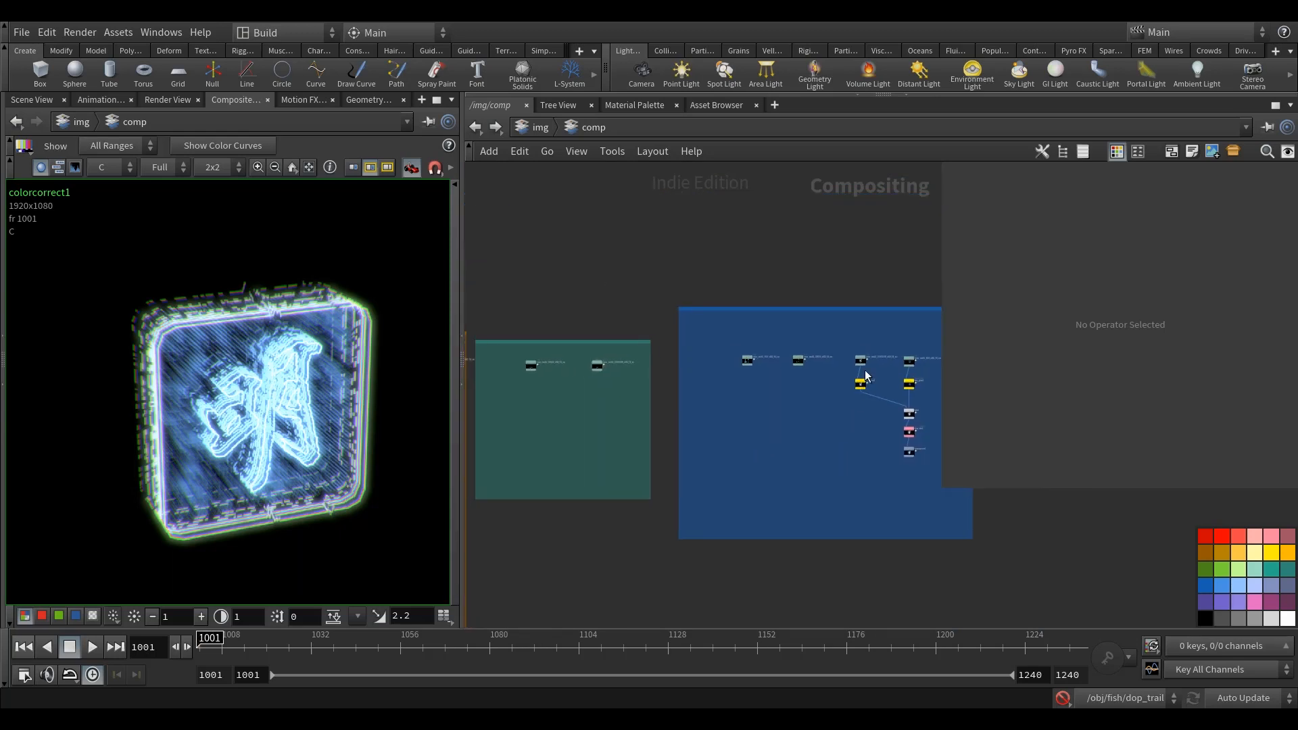
pyautogui.scroll(3, 775, 410)
pyautogui.scroll(2, 723, 350)
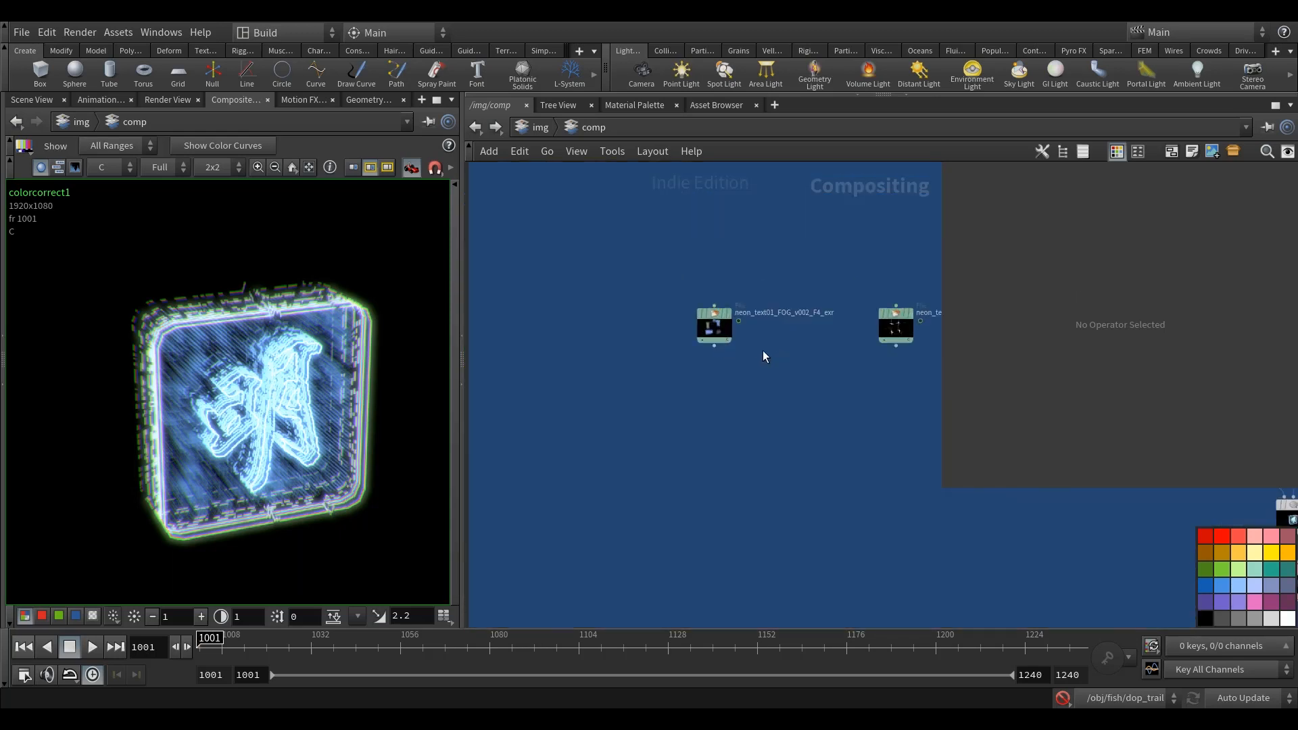
pyautogui.scroll(-4, 743, 392)
pyautogui.moveTo(895, 425); pyautogui.dragTo(810, 426)
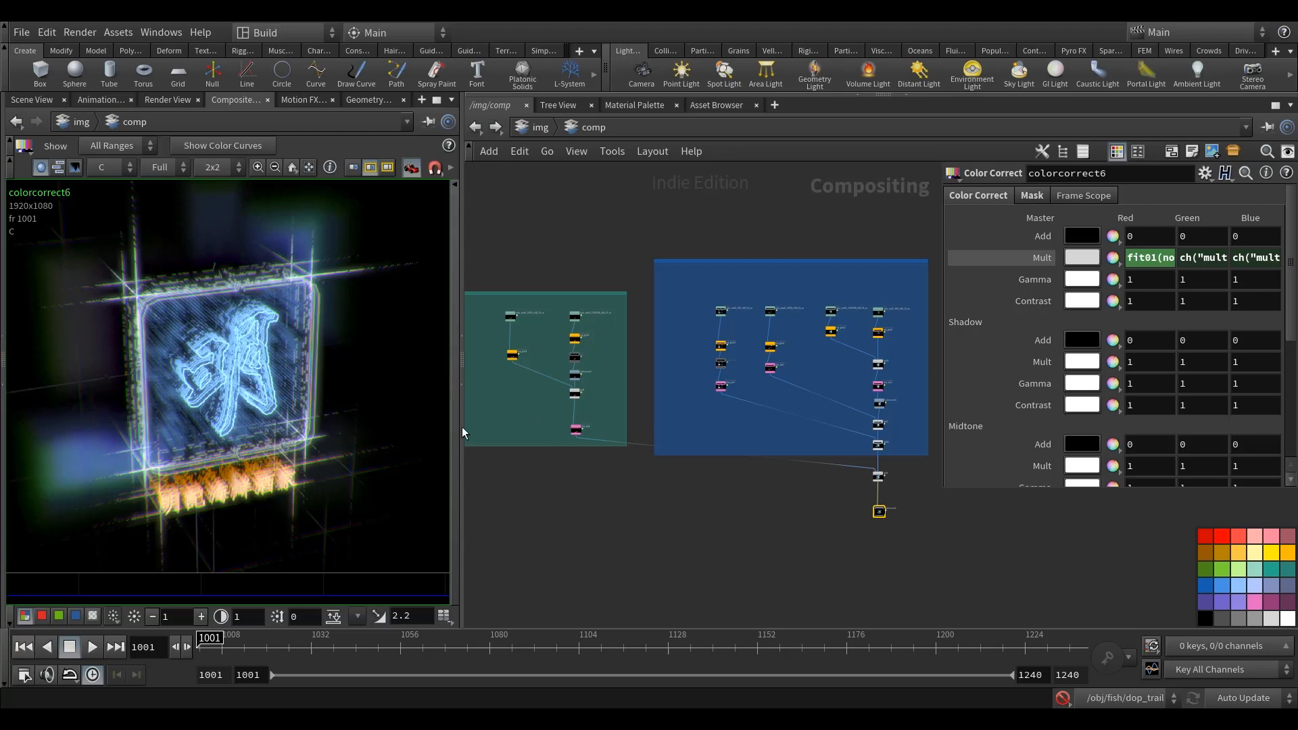
# Step: Examine how the glow, Color Correct, Add and chromatic aberration nodes are chained in the completed green and blue groups
pyautogui.moveTo(541, 434); pyautogui.dragTo(758, 429, button='middle')
pyautogui.scroll(6, 749, 358)
pyautogui.moveTo(749, 335); pyautogui.dragTo(711, 369, button='middle')
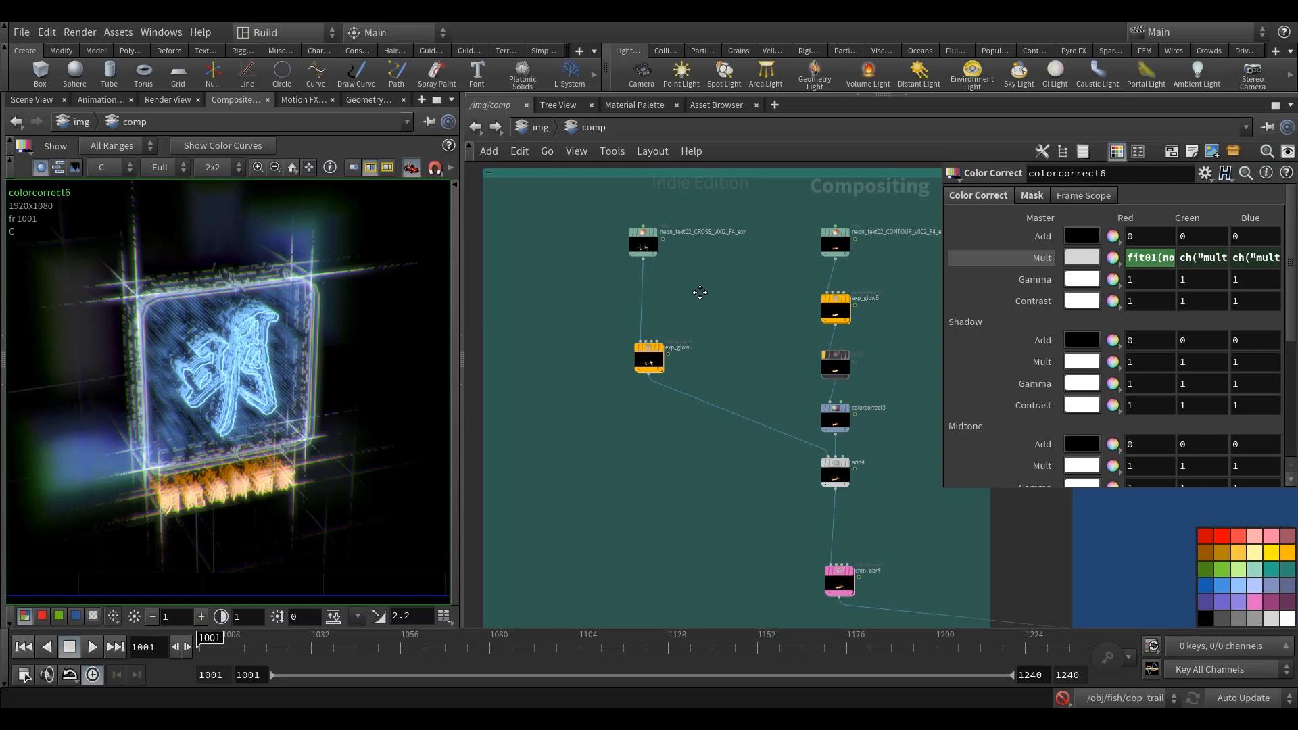
pyautogui.moveTo(700, 292); pyautogui.dragTo(688, 292, button='middle')
pyautogui.scroll(3, 688, 292)
pyautogui.scroll(-7, 688, 292)
pyautogui.moveTo(886, 378); pyautogui.dragTo(728, 309, button='middle')
pyautogui.scroll(5, 727, 309)
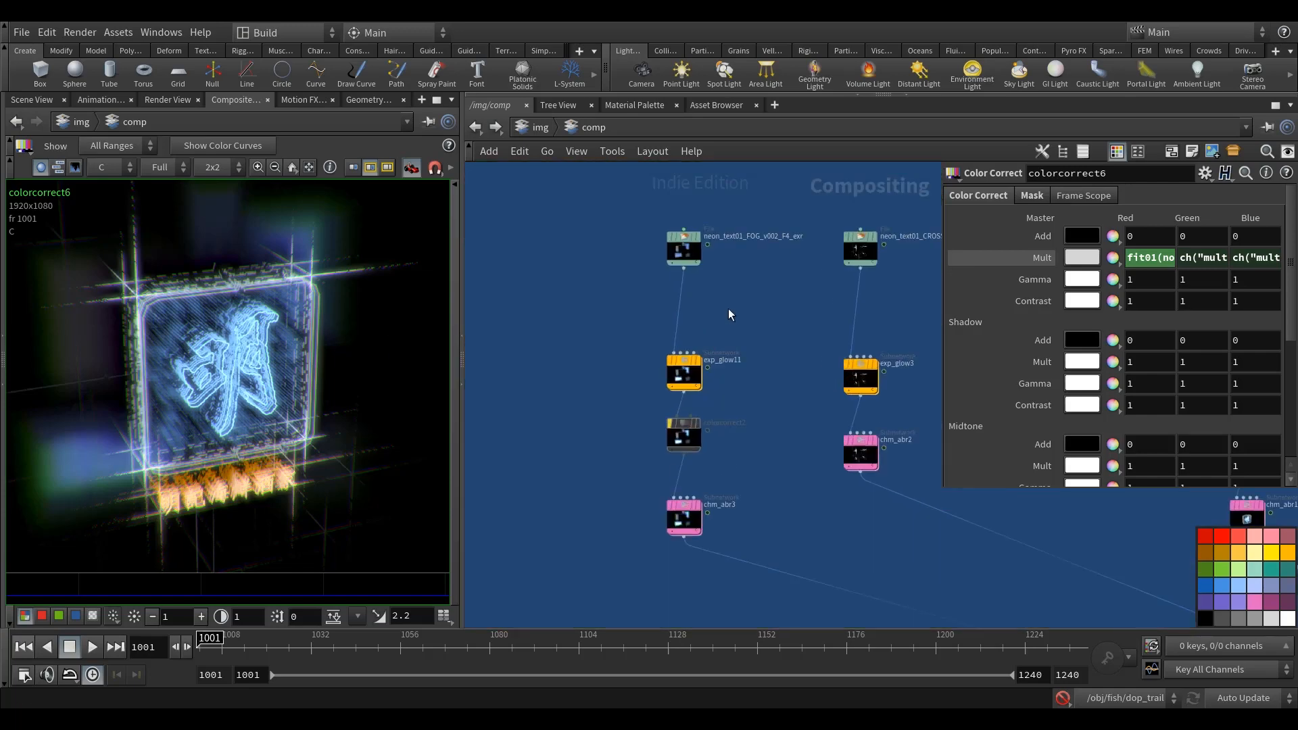
pyautogui.scroll(2, 728, 308)
# Step: Display exp_glow11 and chm_abr3 in turn to compare the fog pass with and without chromatic aberration
pyautogui.click(670, 384)
pyautogui.moveTo(669, 384); pyautogui.dragTo(716, 307, button='middle')
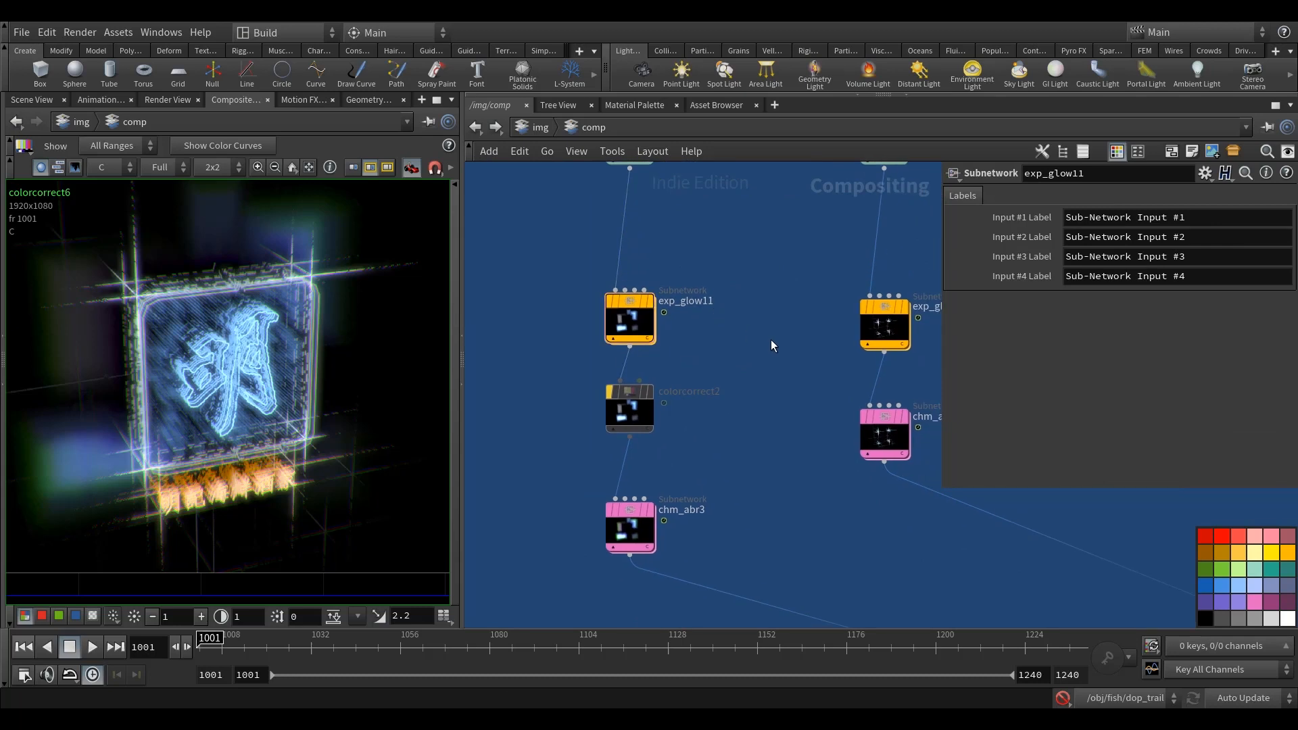
pyautogui.click(651, 303)
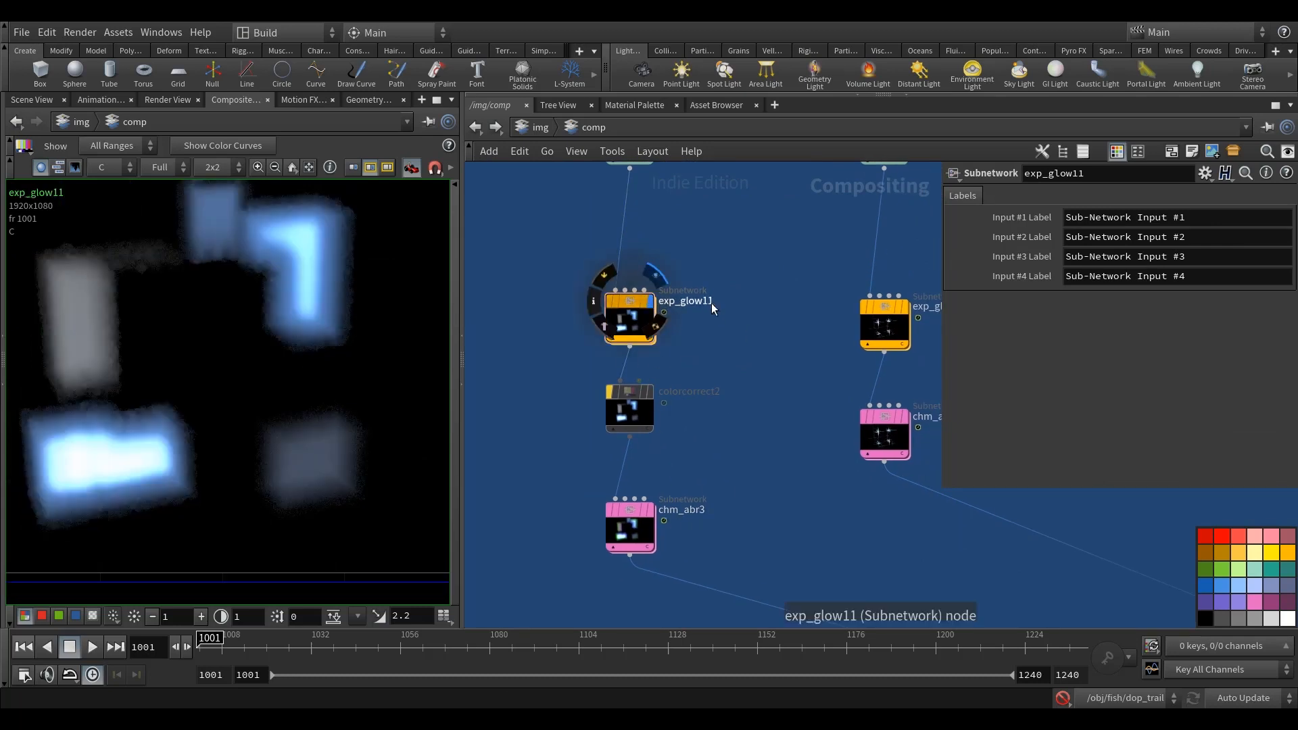
pyautogui.moveTo(711, 303); pyautogui.dragTo(706, 328, button='middle')
pyautogui.click(647, 536)
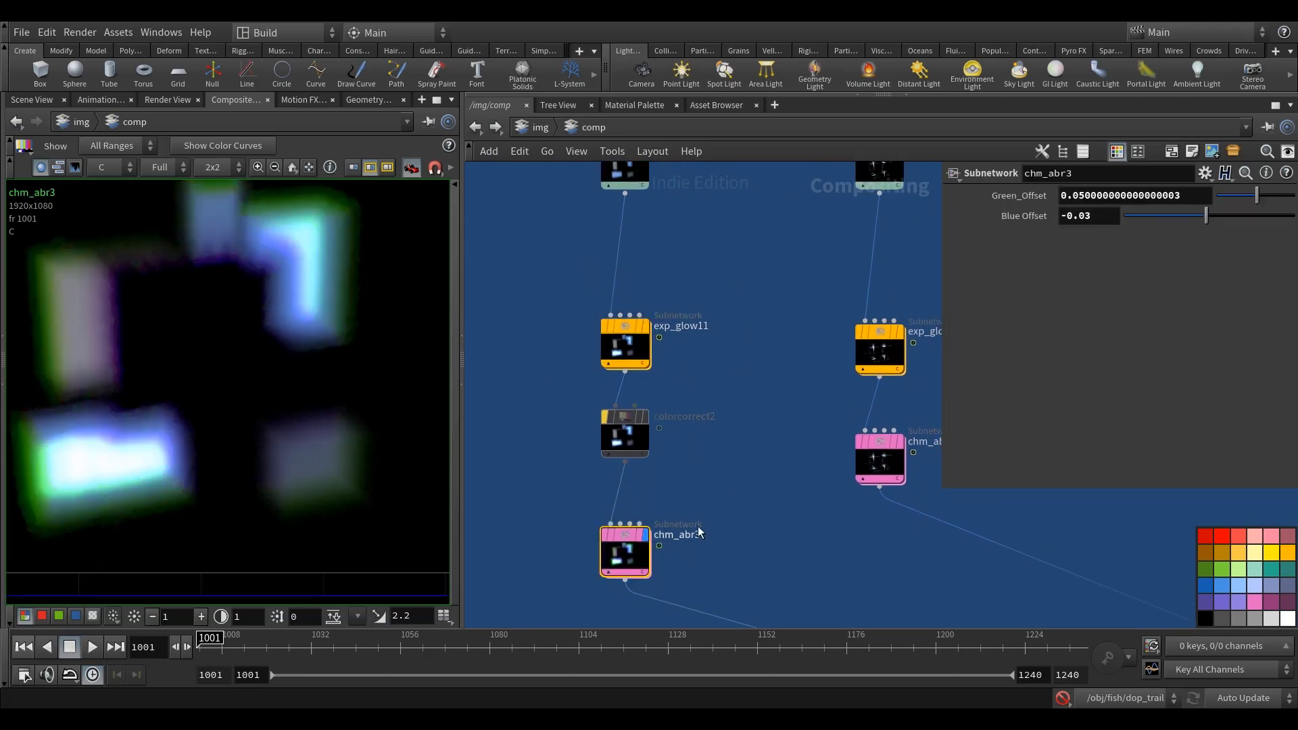
pyautogui.moveTo(697, 525); pyautogui.dragTo(723, 483, button='middle')
pyautogui.moveTo(261, 451); pyautogui.dragTo(261, 453, button='middle')
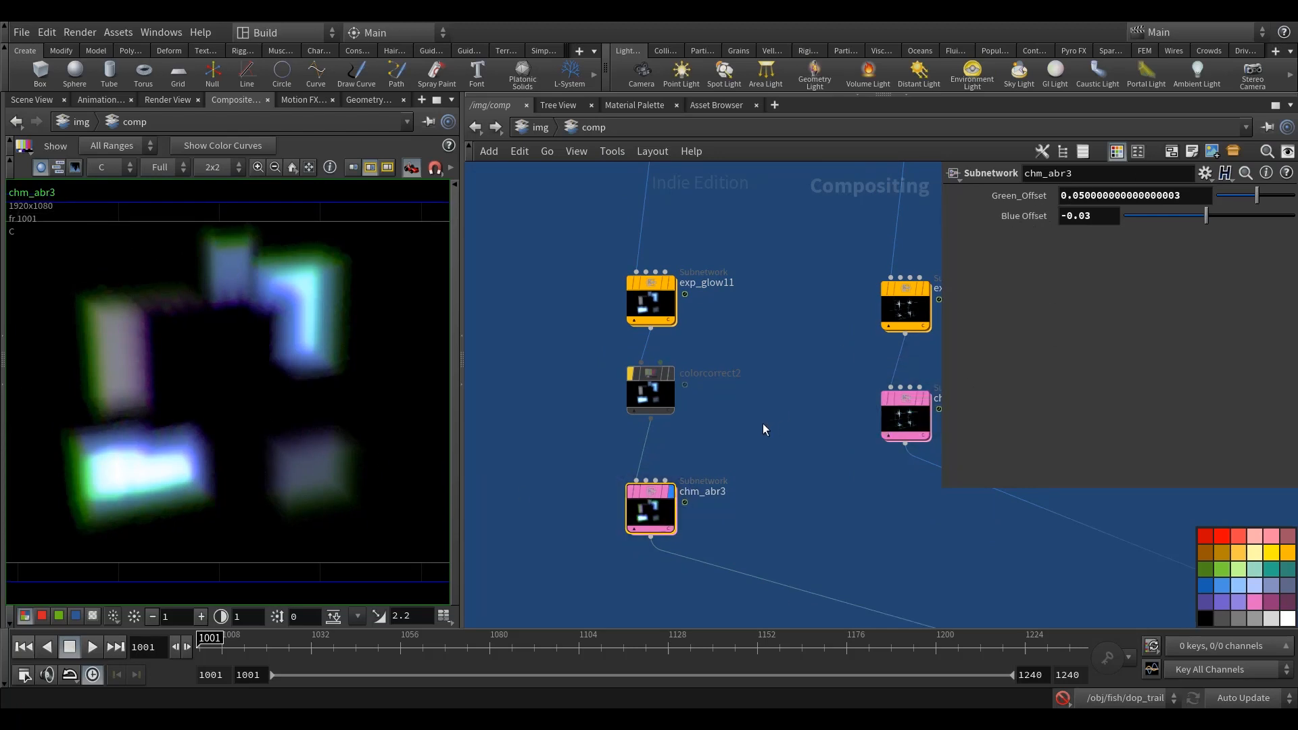
pyautogui.moveTo(770, 422); pyautogui.dragTo(715, 432, button='middle')
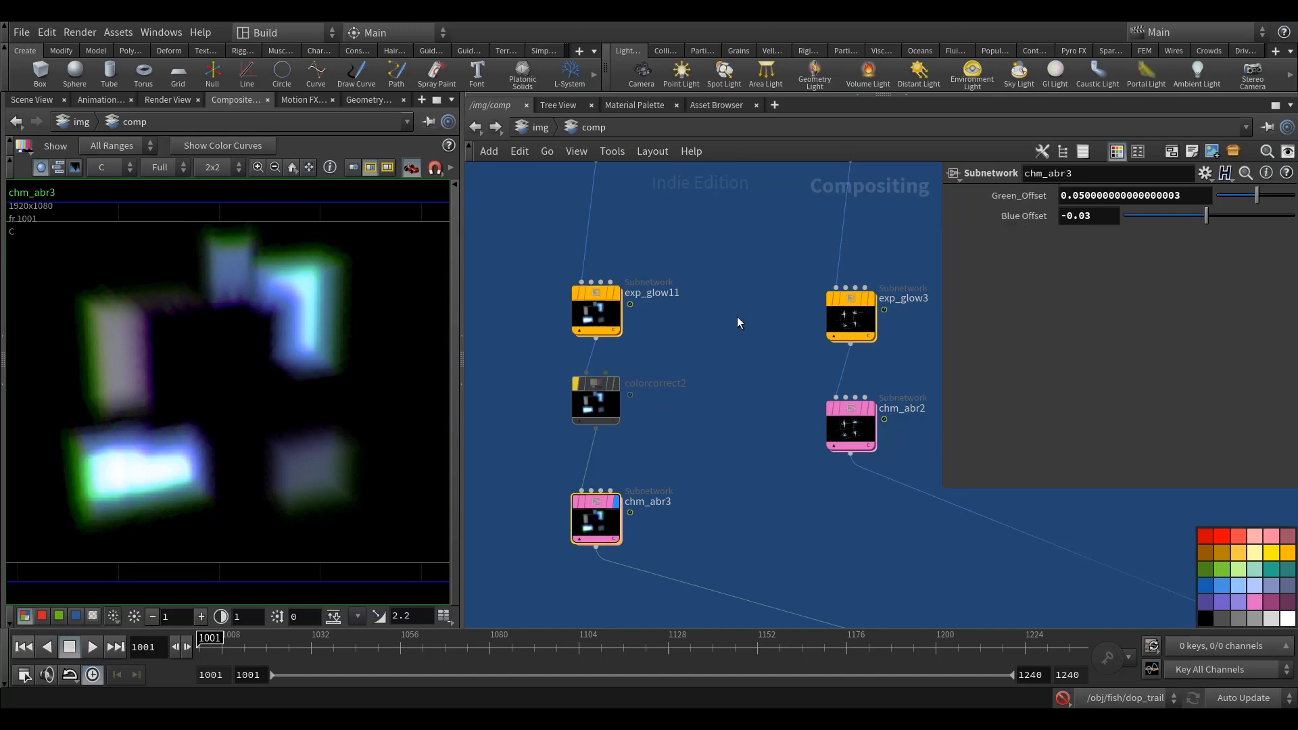
# Step: Trace the blue group's chain down to colorcorrect6 below add5 and display its combined result
pyautogui.scroll(-5, 530, 446)
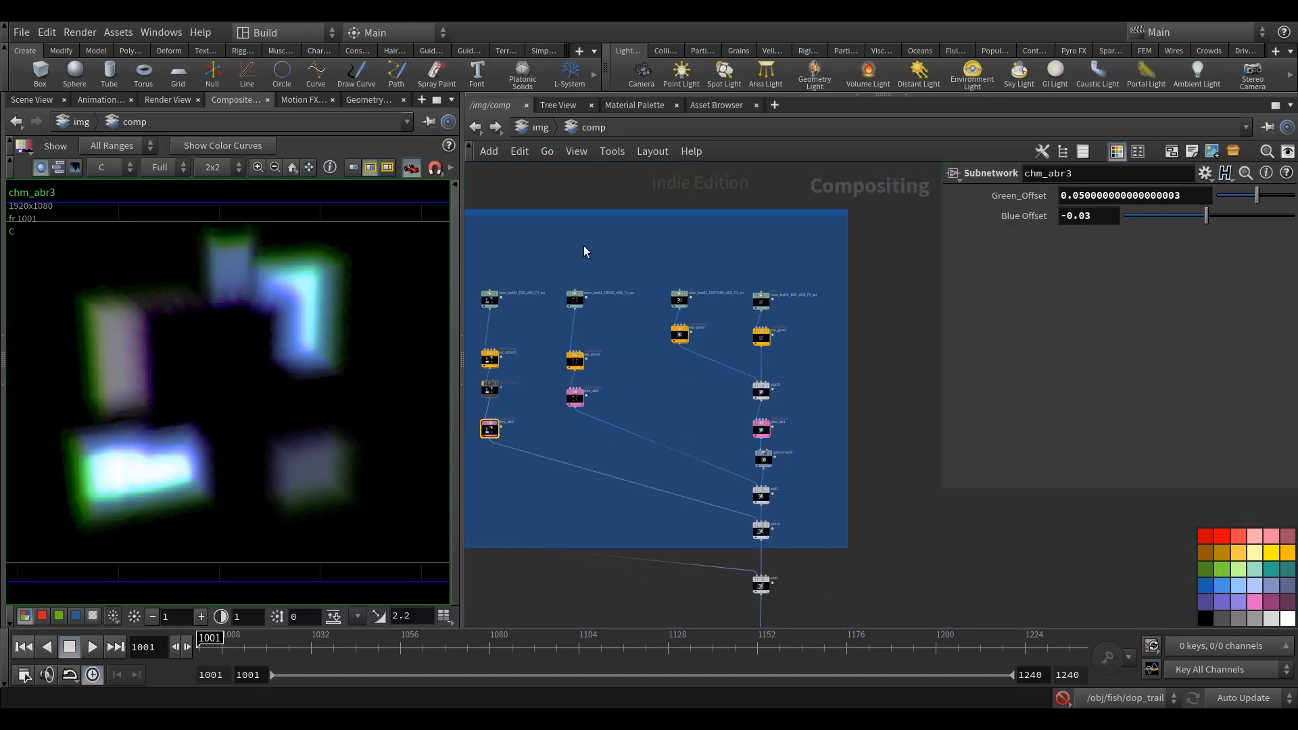
pyautogui.moveTo(723, 473); pyautogui.dragTo(750, 416, button='middle')
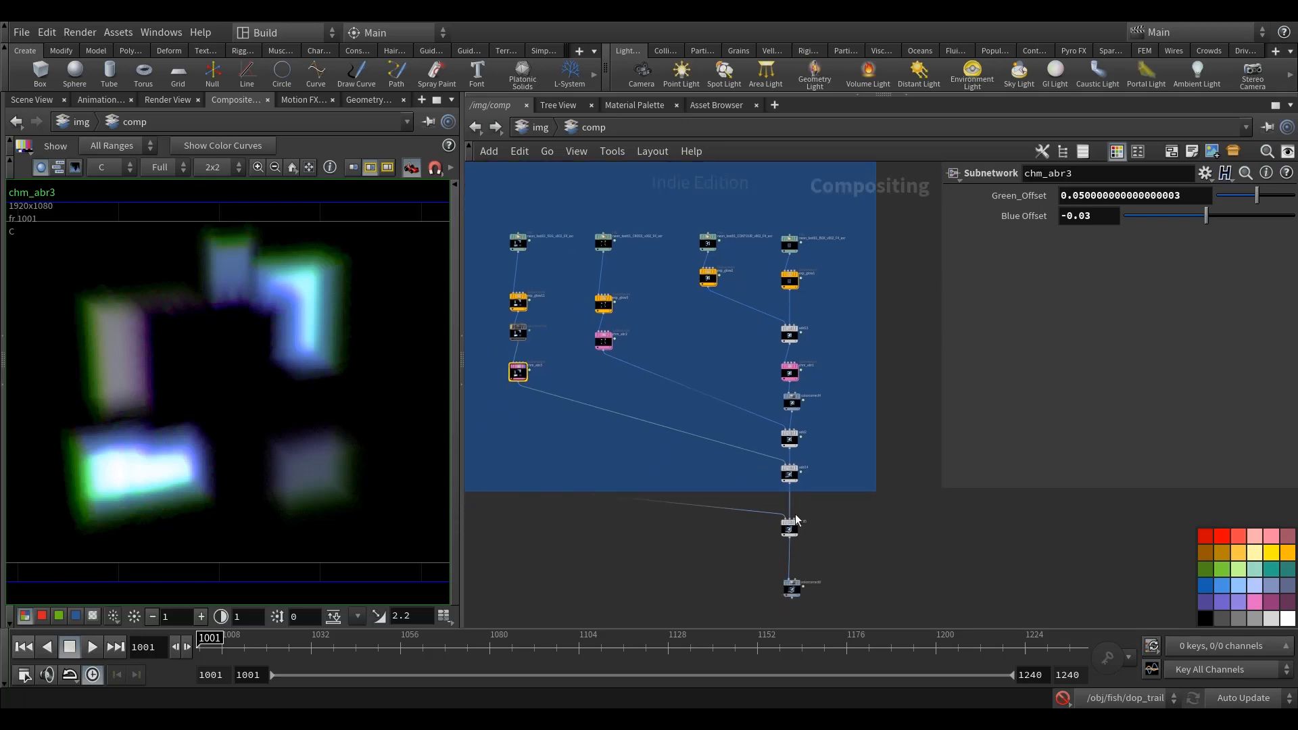
pyautogui.scroll(4, 797, 521)
pyautogui.scroll(3, 789, 621)
pyautogui.click(797, 551)
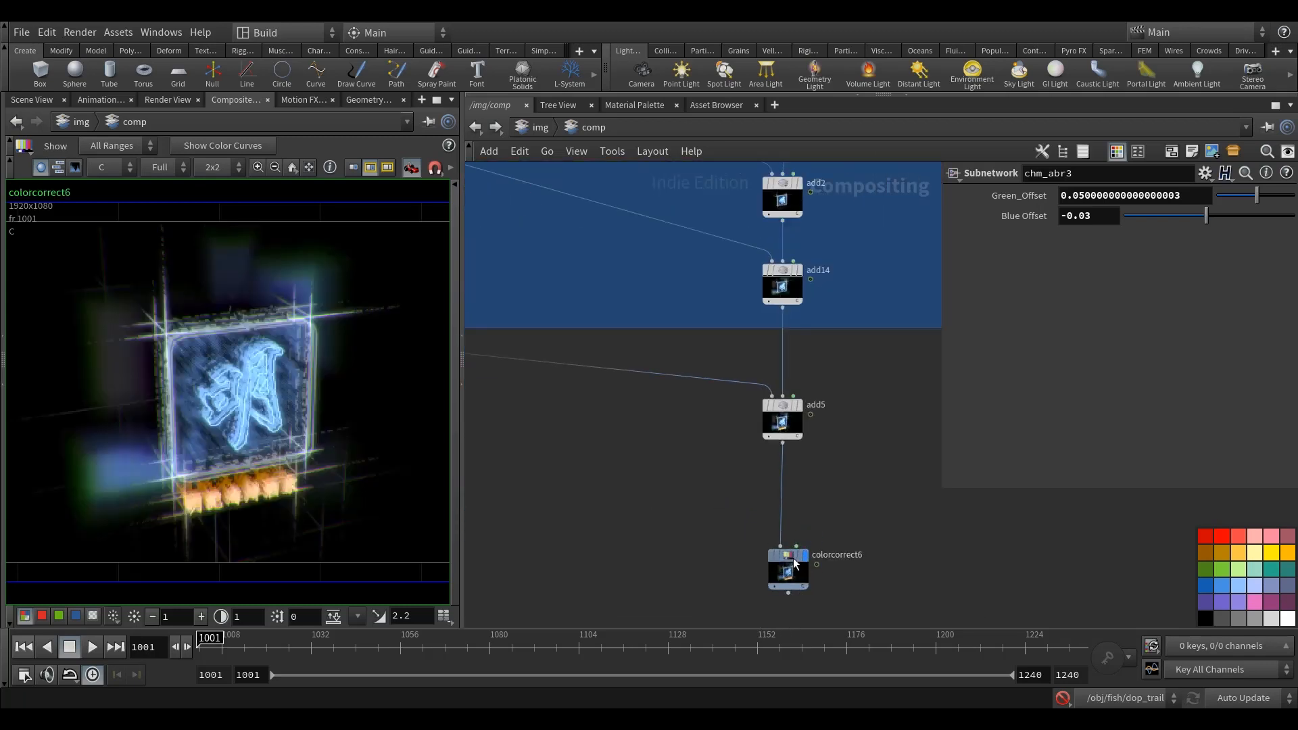
# Step: Display add12, the last Add node of its chain in the orange group, and inspect the merged fish image
pyautogui.scroll(-10, 797, 475)
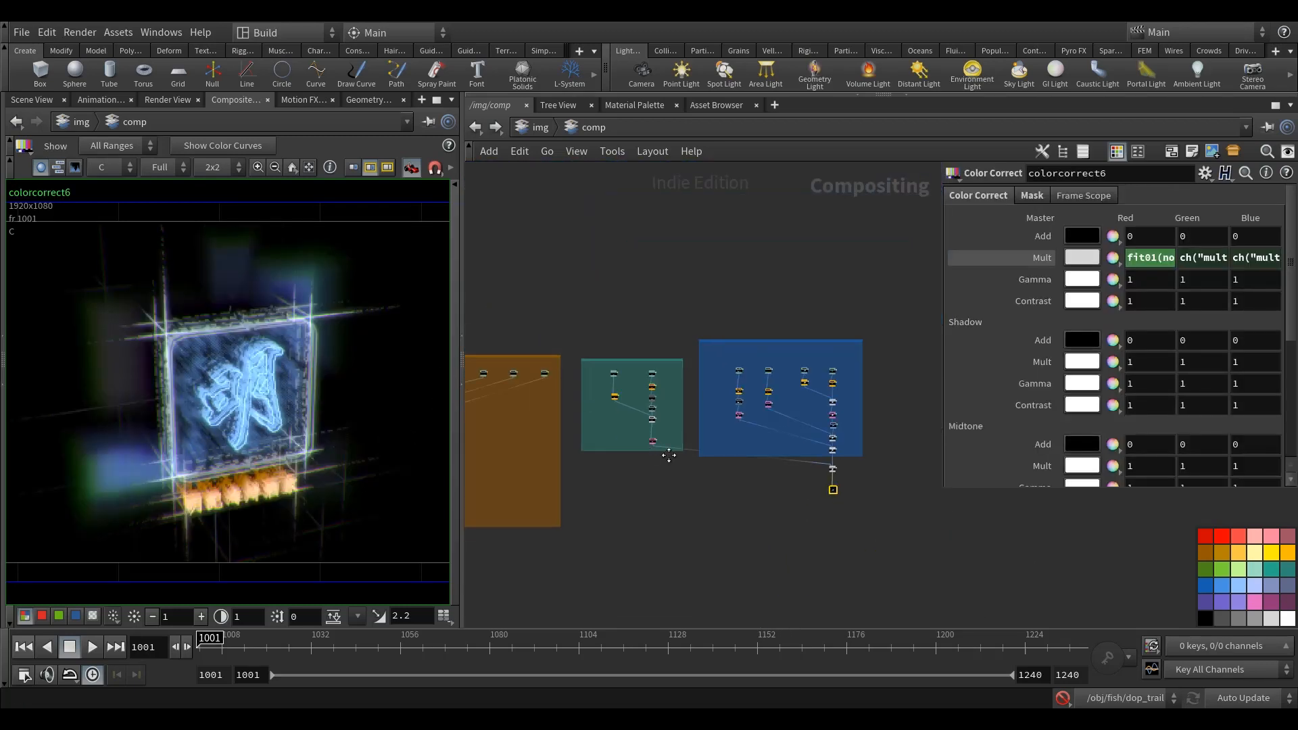
pyautogui.moveTo(669, 455); pyautogui.dragTo(838, 451, button='middle')
pyautogui.scroll(5, 654, 420)
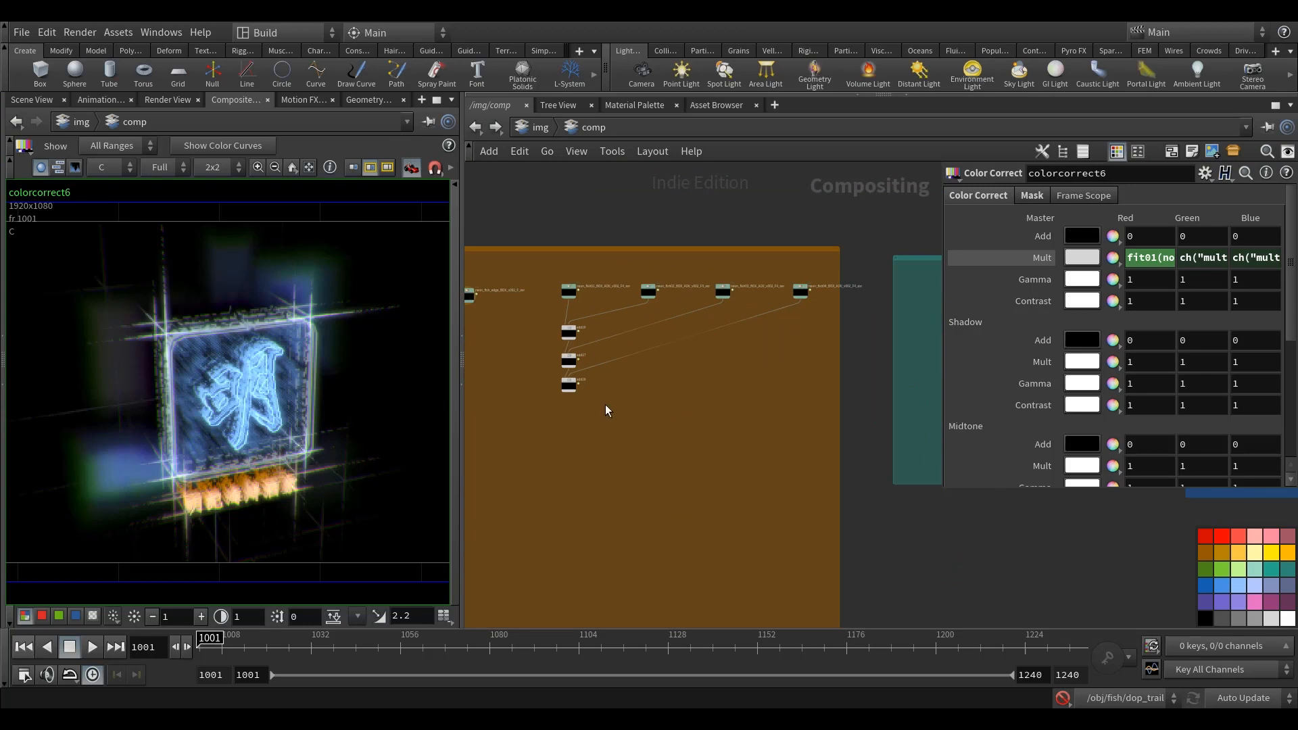
pyautogui.scroll(1, 577, 407)
pyautogui.moveTo(575, 433); pyautogui.dragTo(933, 445, button='middle')
pyautogui.moveTo(735, 295); pyautogui.dragTo(716, 387, button='middle')
pyautogui.scroll(6, 716, 387)
pyautogui.scroll(-5, 718, 387)
pyautogui.moveTo(686, 439); pyautogui.dragTo(860, 358, button='middle')
pyautogui.scroll(5, 522, 433)
pyautogui.click(673, 396)
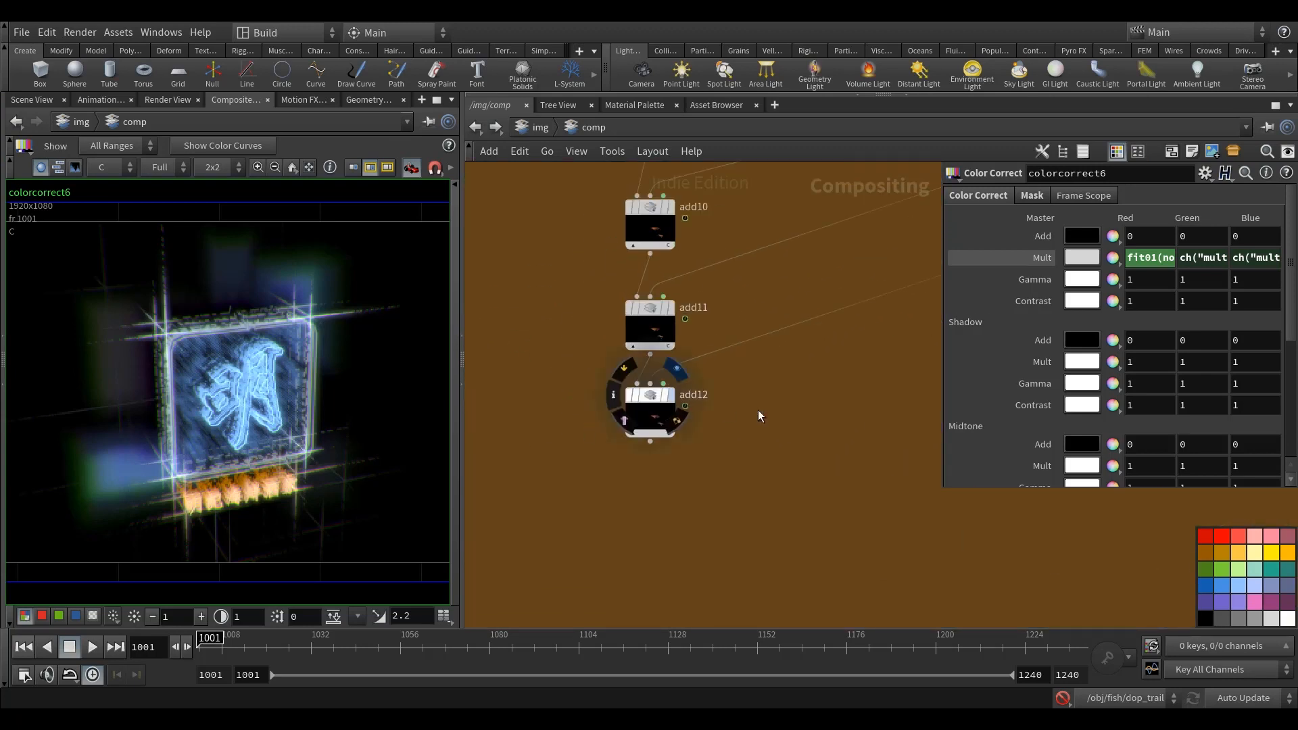
pyautogui.click(649, 411)
pyautogui.scroll(2, 361, 414)
pyautogui.moveTo(385, 464); pyautogui.dragTo(301, 421, button='middle')
pyautogui.scroll(-4, 317, 447)
pyautogui.scroll(6, 307, 468)
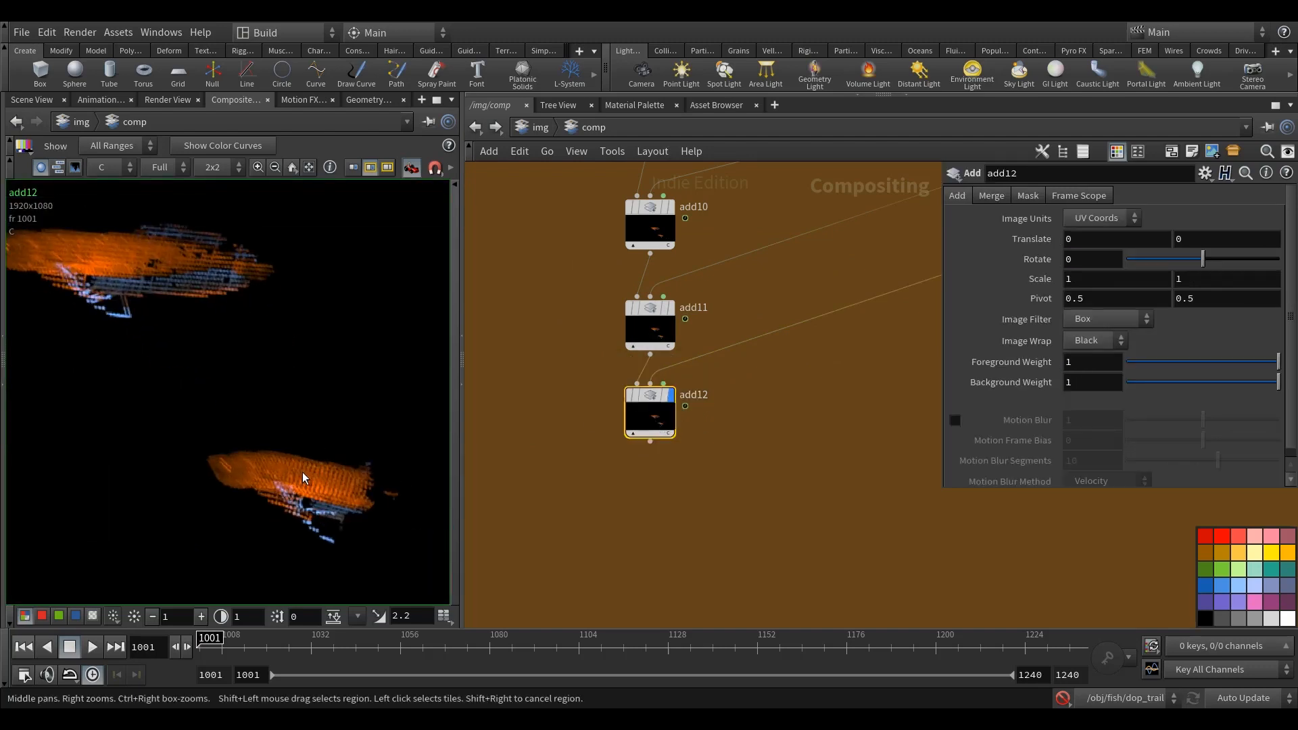
# Step: Display add18, which merges the neon_fish BOX AOV passes, and inspect its image at frame 1019
pyautogui.scroll(-4, 302, 472)
pyautogui.scroll(-6, 583, 446)
pyautogui.moveTo(729, 444); pyautogui.dragTo(486, 425, button='middle')
pyautogui.moveTo(913, 342); pyautogui.dragTo(744, 354, button='middle')
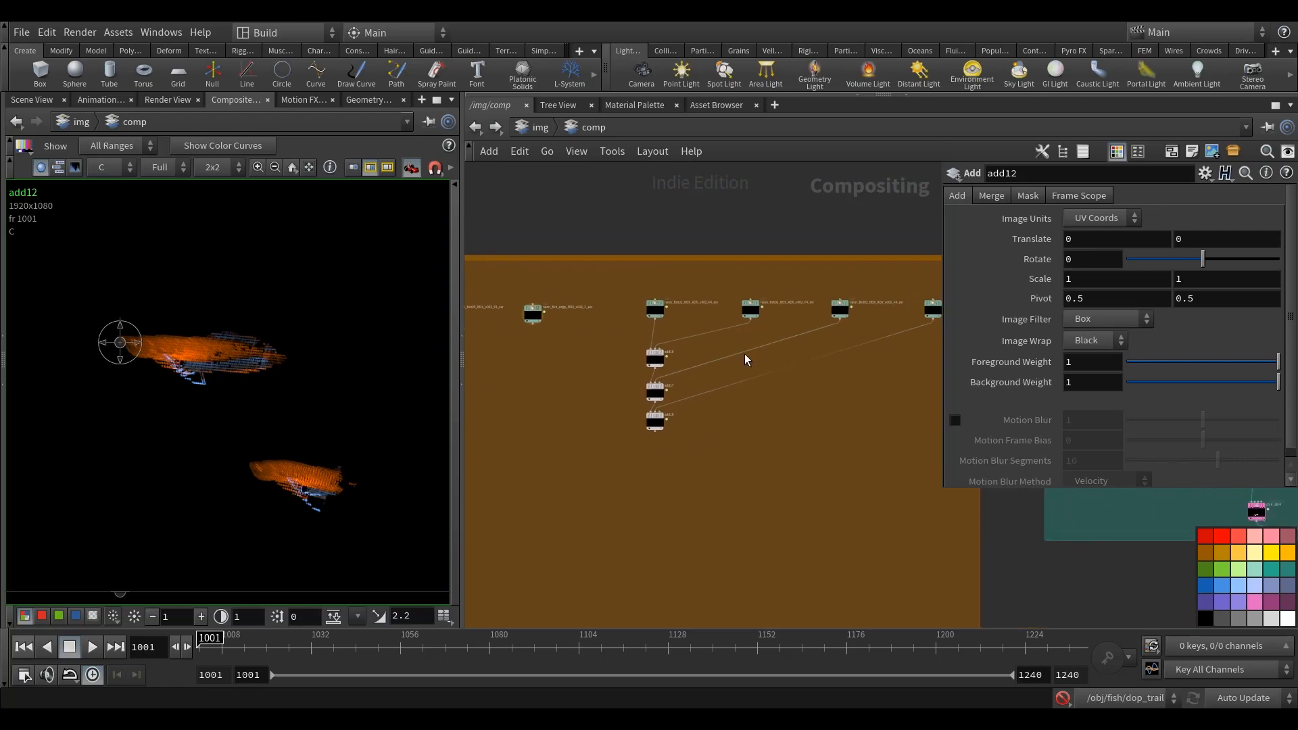
pyautogui.scroll(4, 622, 281)
pyautogui.scroll(-2, 640, 419)
pyautogui.scroll(3, 640, 434)
pyautogui.scroll(-3, 651, 371)
pyautogui.scroll(3, 646, 397)
pyautogui.moveTo(646, 397); pyautogui.dragTo(634, 333, button='middle')
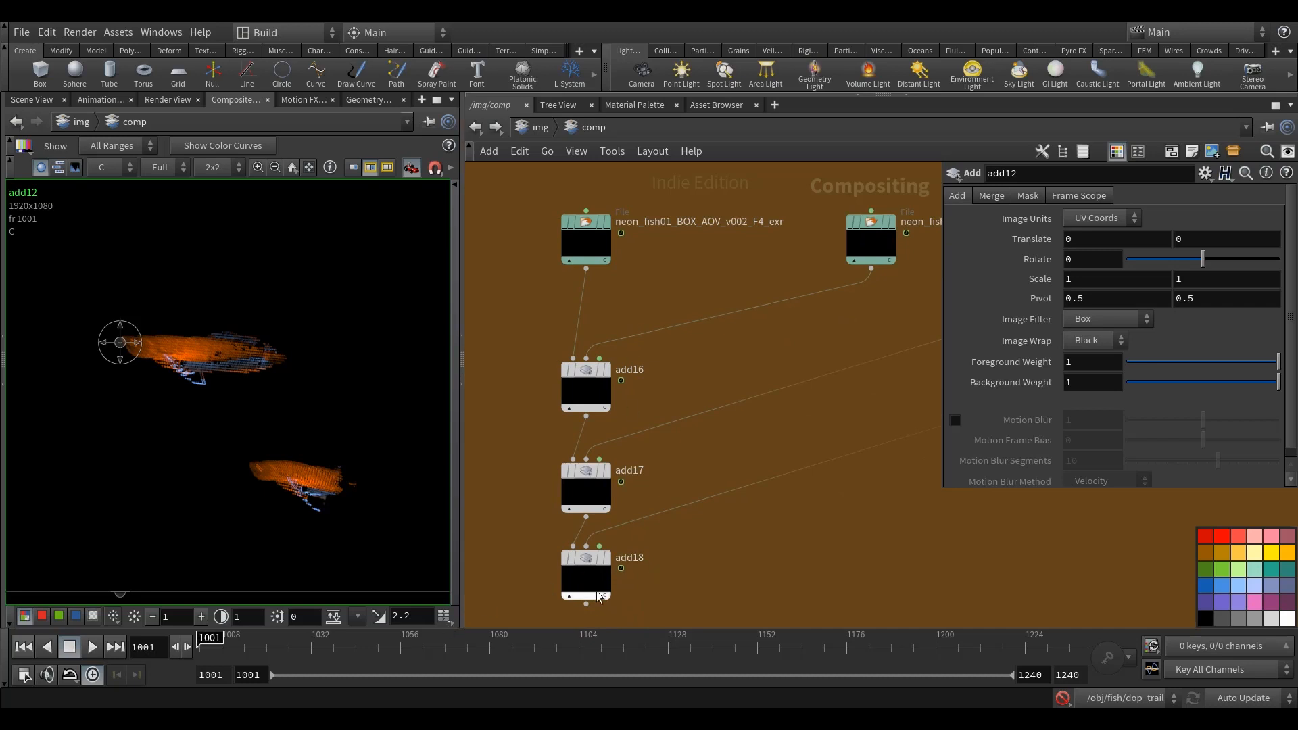
pyautogui.click(586, 573)
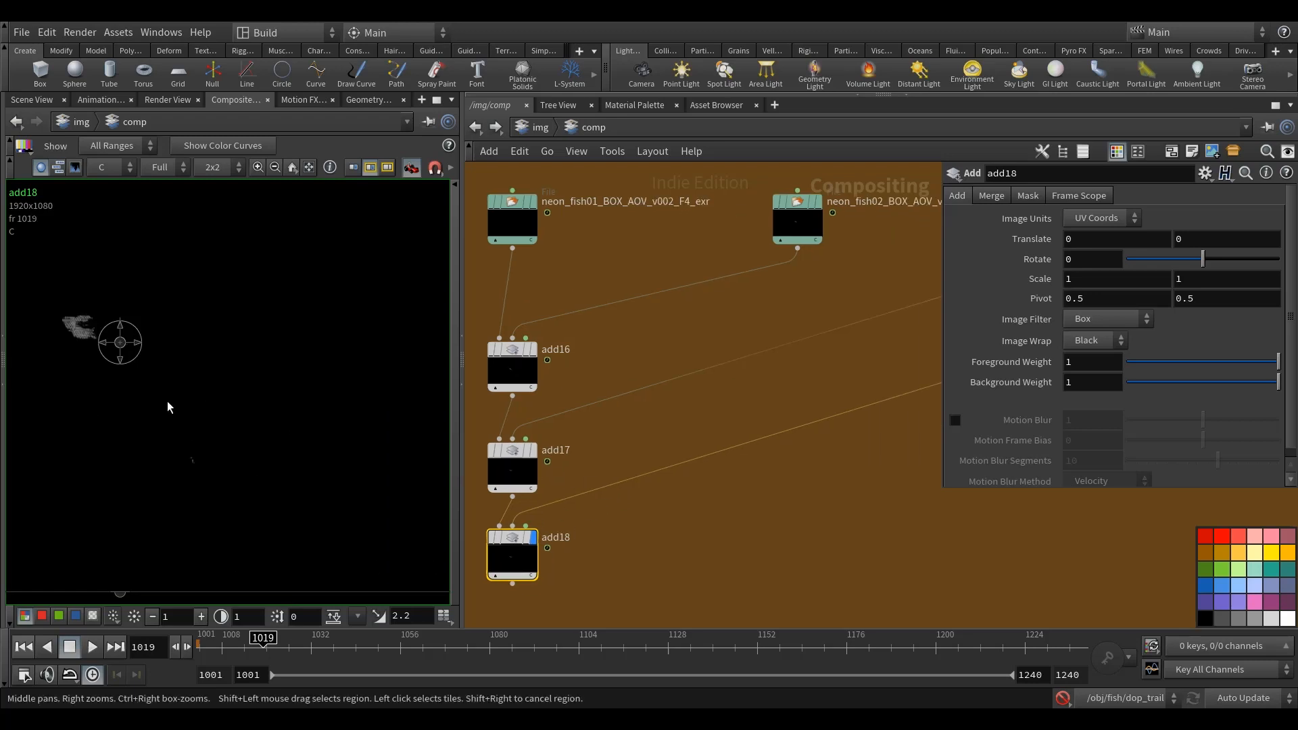
pyautogui.scroll(3, 196, 368)
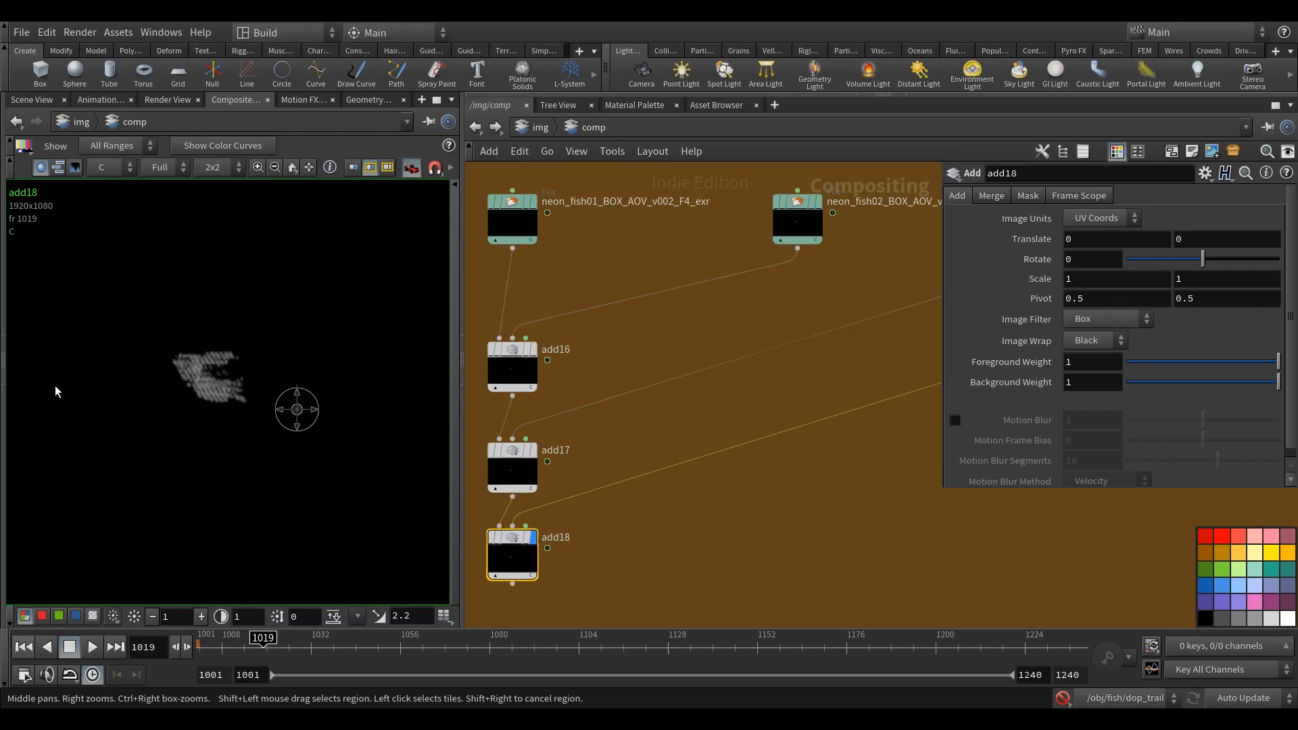
# Step: Display add12 and add18 in turn to compare the colored fish image with the grayscale pattern image at frame 1019
pyautogui.press('h')
pyautogui.scroll(3, 561, 426)
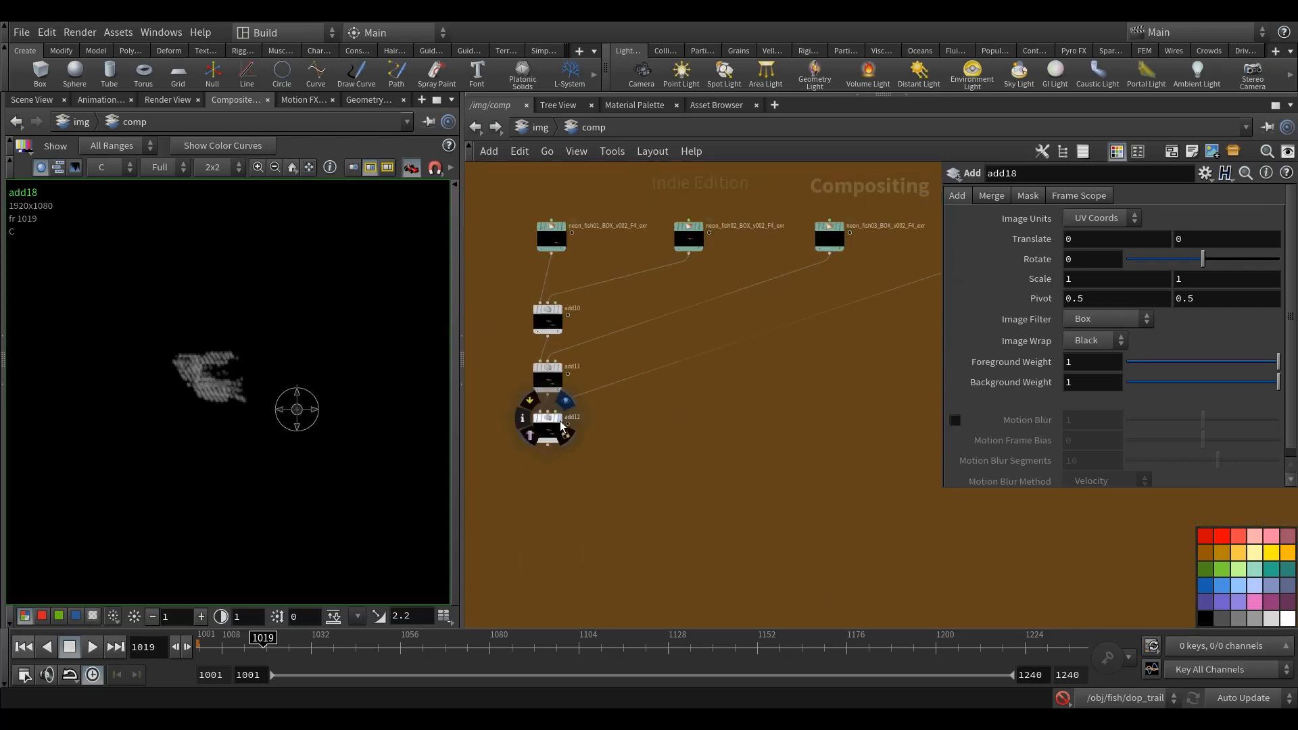
pyautogui.moveTo(341, 512); pyautogui.dragTo(278, 509, button='middle')
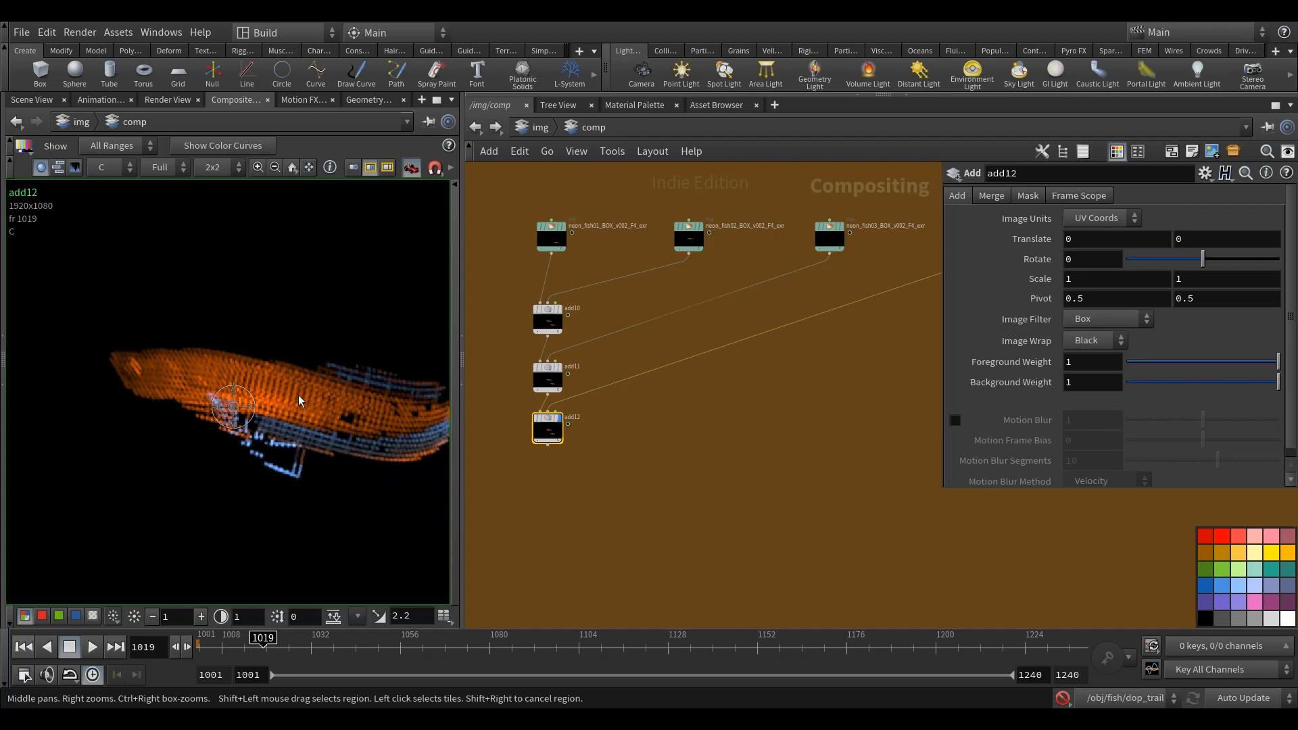
pyautogui.scroll(-4, 666, 481)
pyautogui.scroll(5, 878, 400)
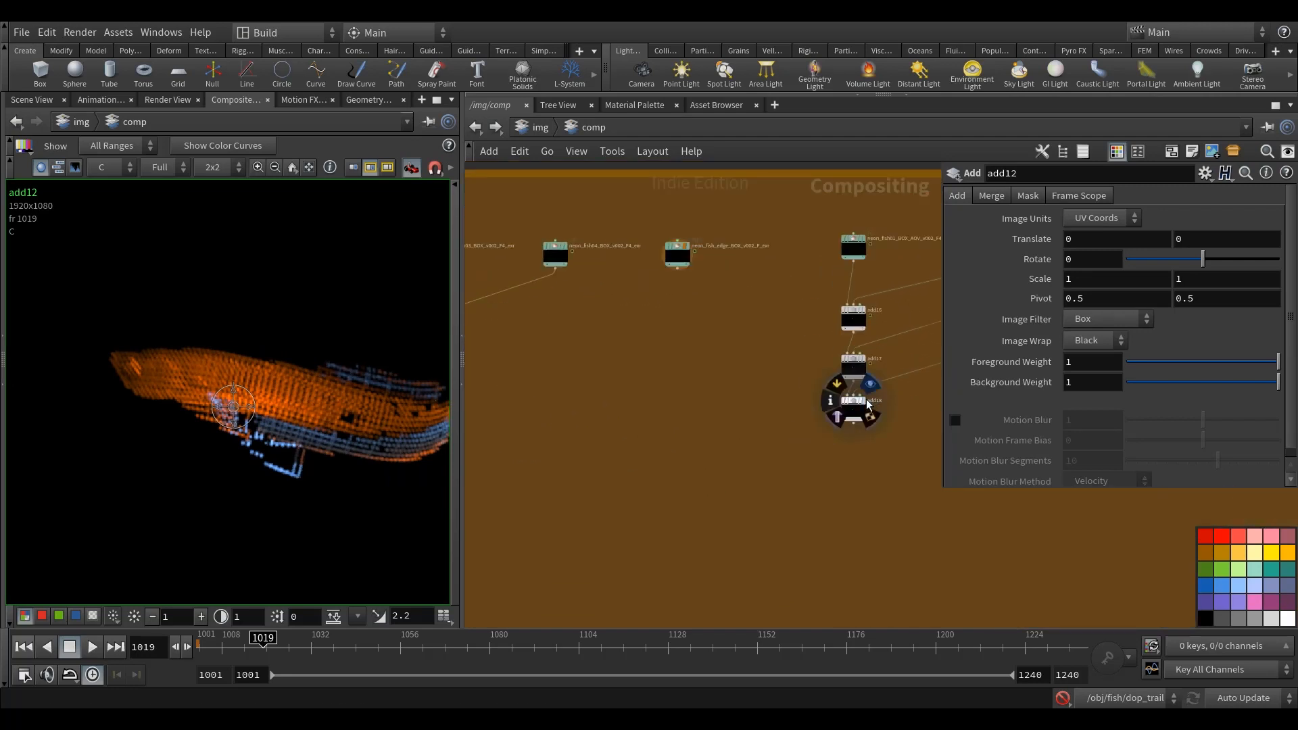
pyautogui.click(853, 401)
# Step: Add a Null node below add12 and connect add12's output to it
pyautogui.scroll(-6, 825, 476)
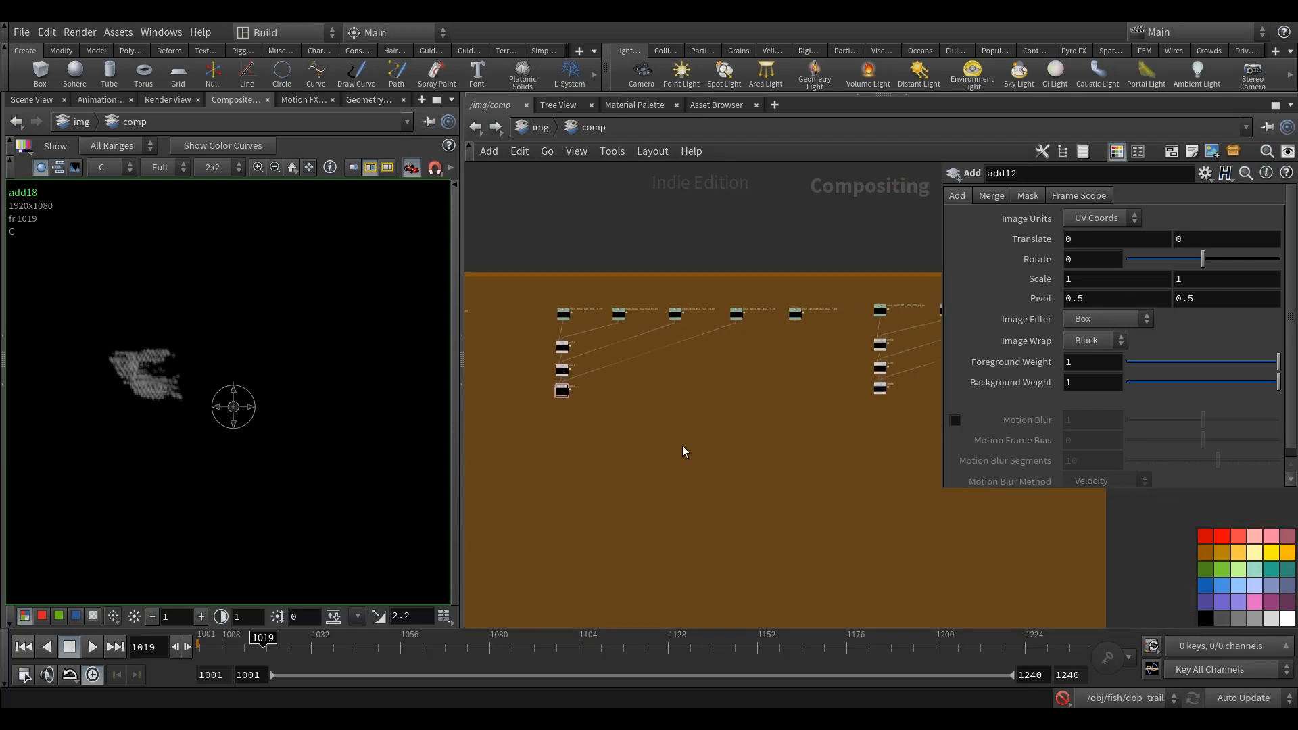
pyautogui.press('Tab')
pyautogui.write('nu')
pyautogui.press('Return')
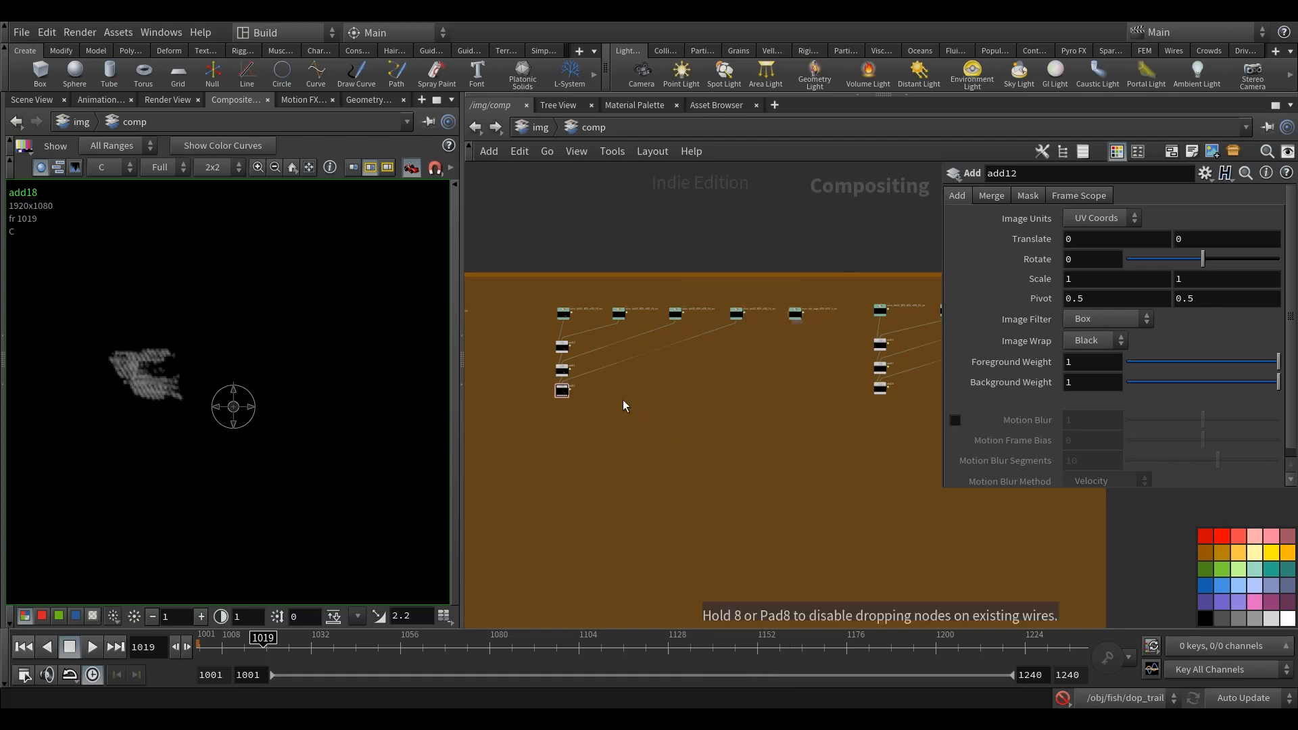
pyautogui.click(554, 447)
pyautogui.scroll(2, 533, 395)
pyautogui.click(508, 379)
pyautogui.click(557, 483)
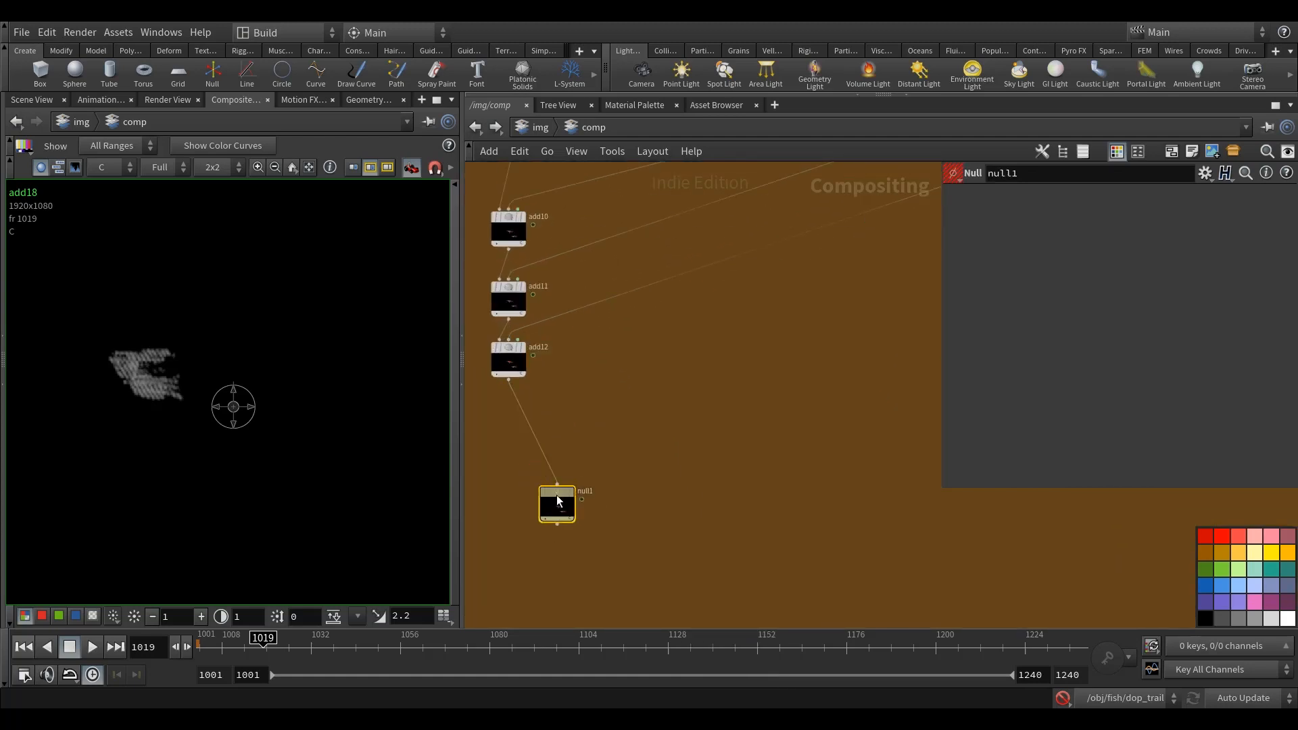
# Step: Duplicate the null below add12, connect the copy to add18's output and place it beside the original null
pyautogui.hotkey('ctrl', 'c')
pyautogui.scroll(-4, 661, 484)
pyautogui.hotkey('ctrl', 'v')
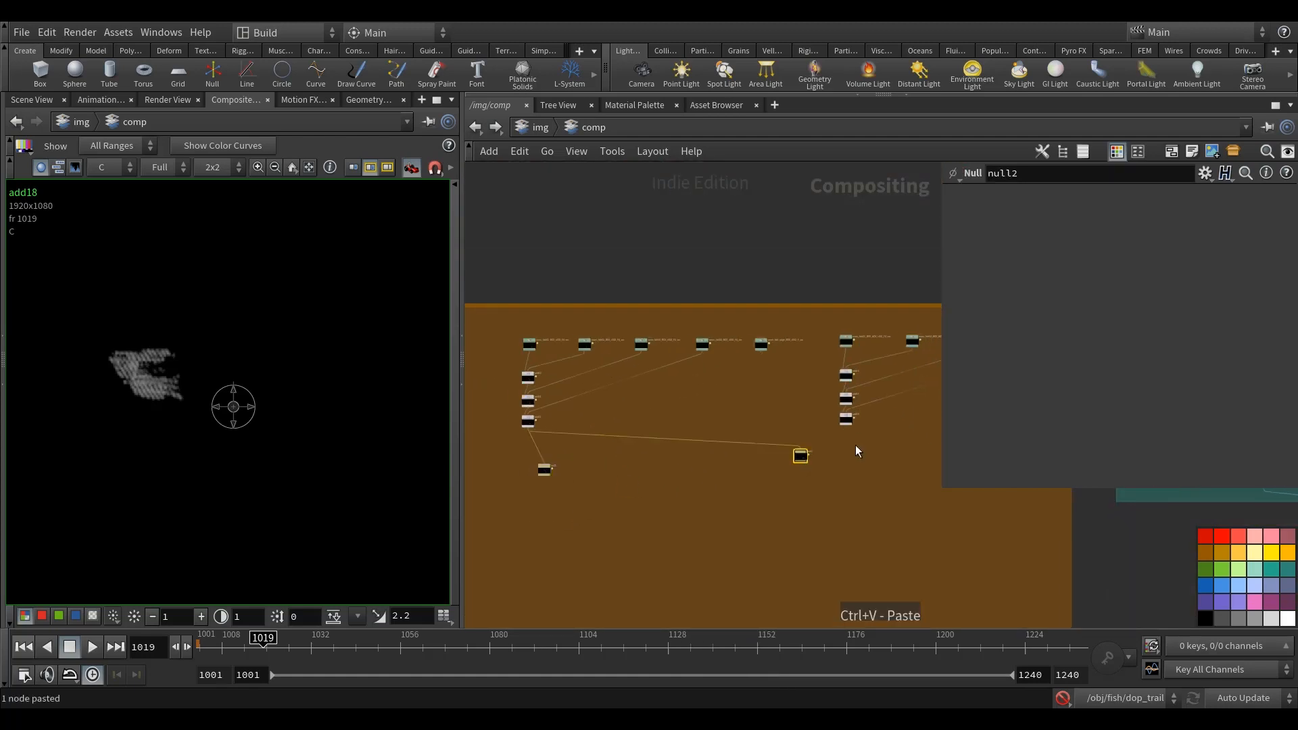
pyautogui.scroll(4, 855, 445)
pyautogui.click(824, 391)
pyautogui.scroll(-5, 800, 449)
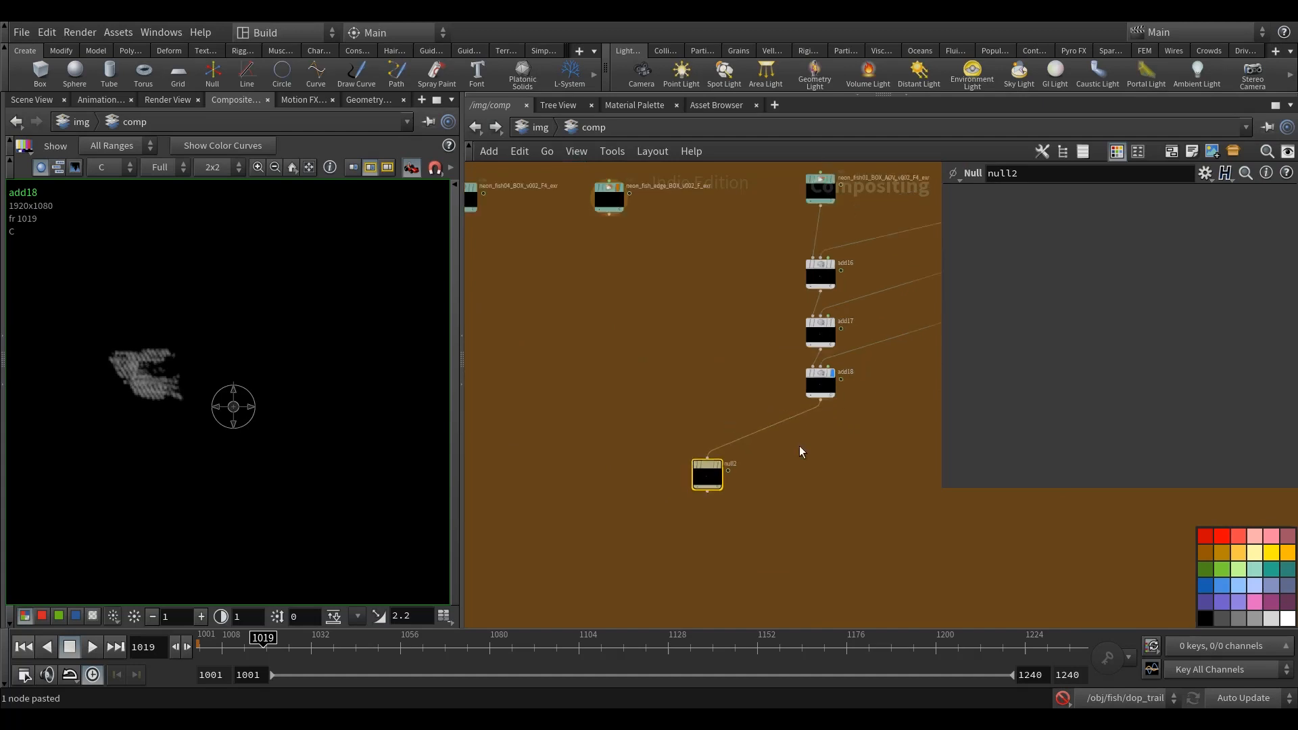
pyautogui.click(825, 417)
pyautogui.moveTo(825, 417); pyautogui.dragTo(588, 437)
pyautogui.moveTo(636, 364); pyautogui.dragTo(690, 352, button='middle')
pyautogui.scroll(3, 573, 424)
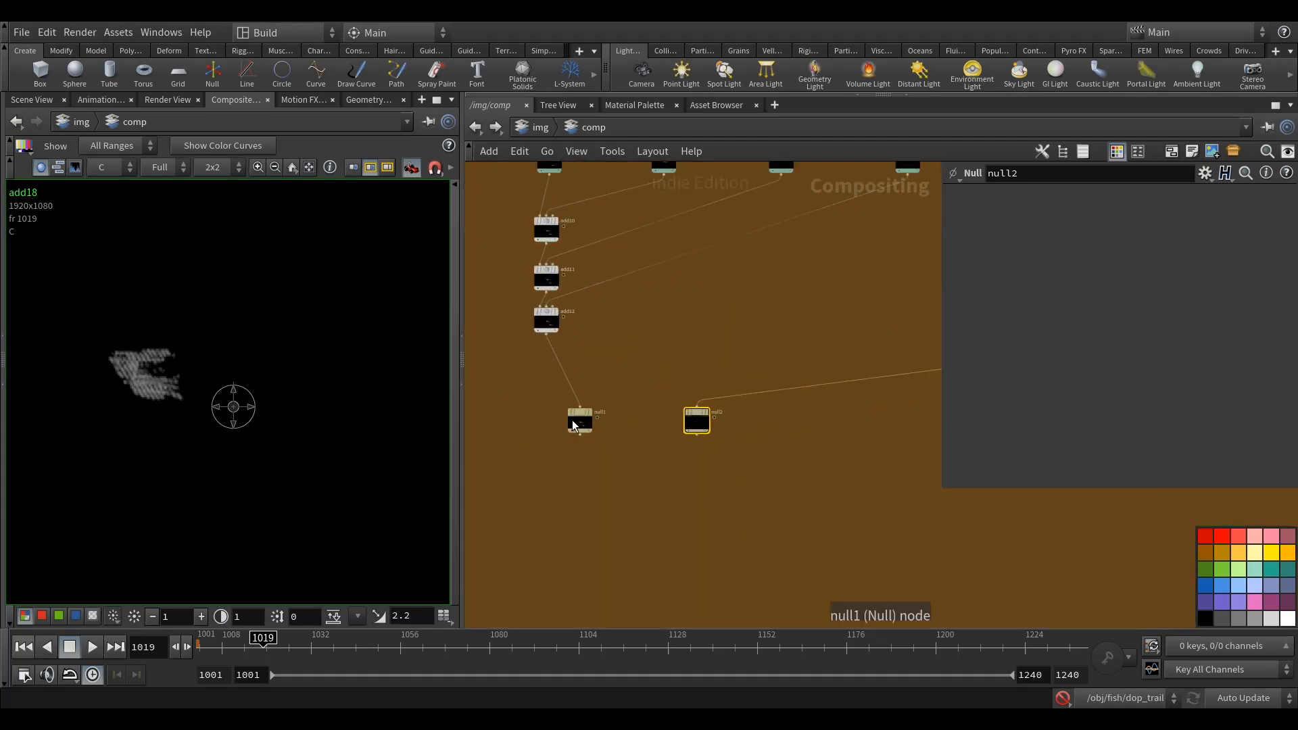
# Step: Add a Color Correct node directly below null1 and feed null1 into its main input
pyautogui.press('Tab')
pyautogui.write('color')
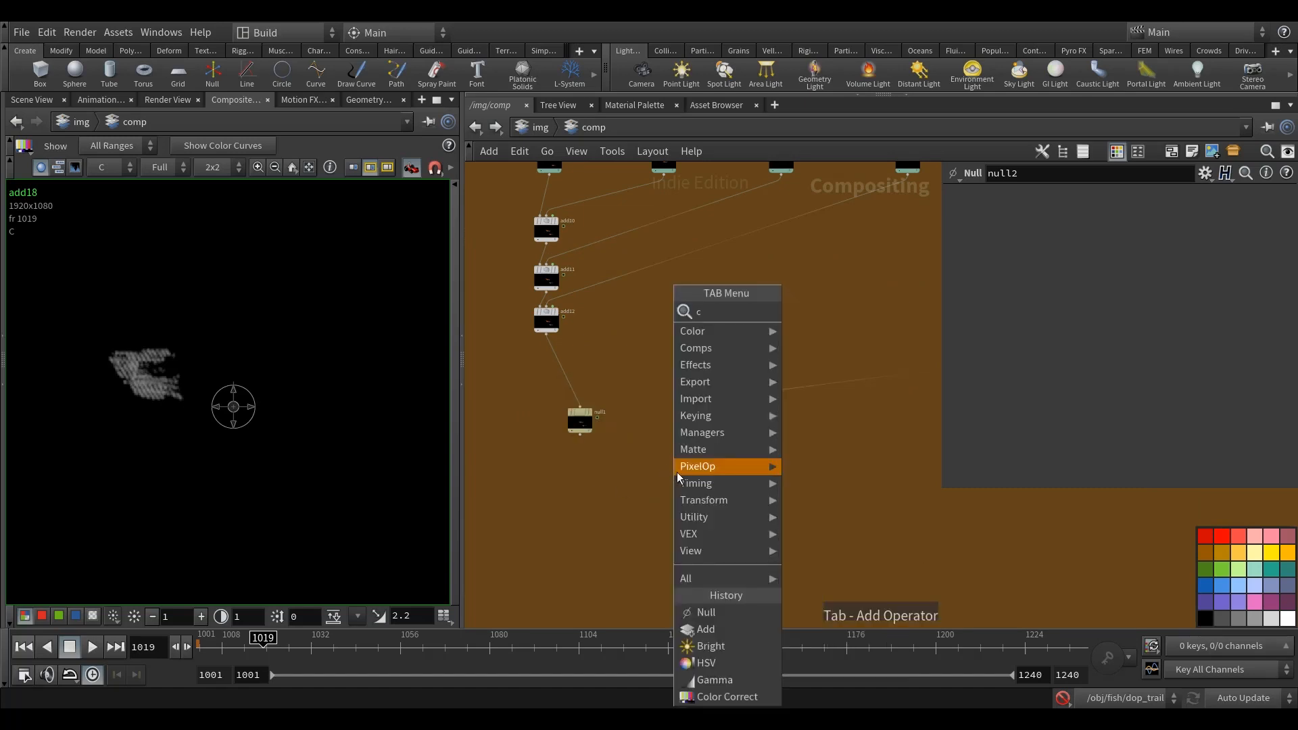
pyautogui.moveTo(676, 472)
pyautogui.click(831, 327)
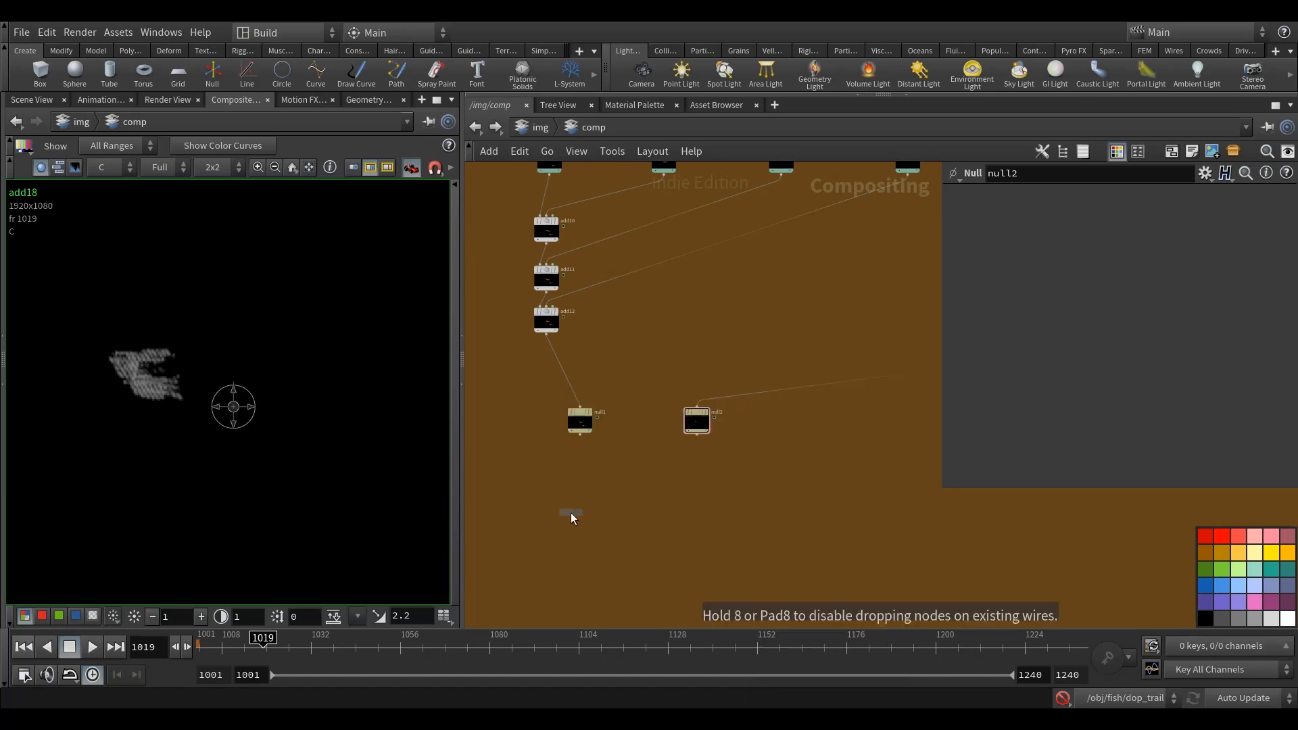
pyautogui.click(570, 517)
pyautogui.scroll(3, 580, 446)
pyautogui.click(578, 418)
pyautogui.click(561, 554)
pyautogui.moveTo(561, 554); pyautogui.dragTo(579, 502)
pyautogui.scroll(2, 643, 443)
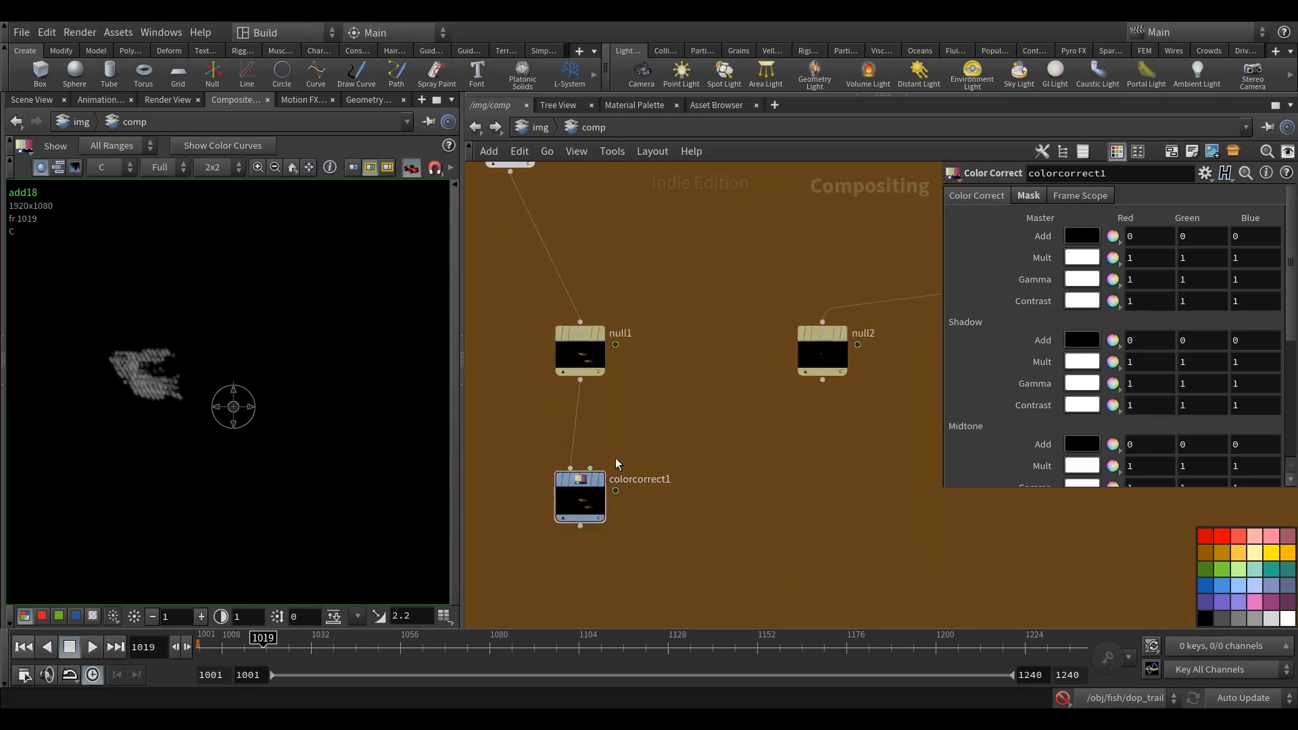
# Step: Connect null2 to the mask input of colorcorrect1 and display the Color Correct node's result
pyautogui.click(591, 468)
pyautogui.click(822, 380)
pyautogui.scroll(1, 892, 486)
pyautogui.moveTo(892, 486); pyautogui.dragTo(799, 521, button='middle')
pyautogui.moveTo(565, 515); pyautogui.dragTo(738, 475, button='middle')
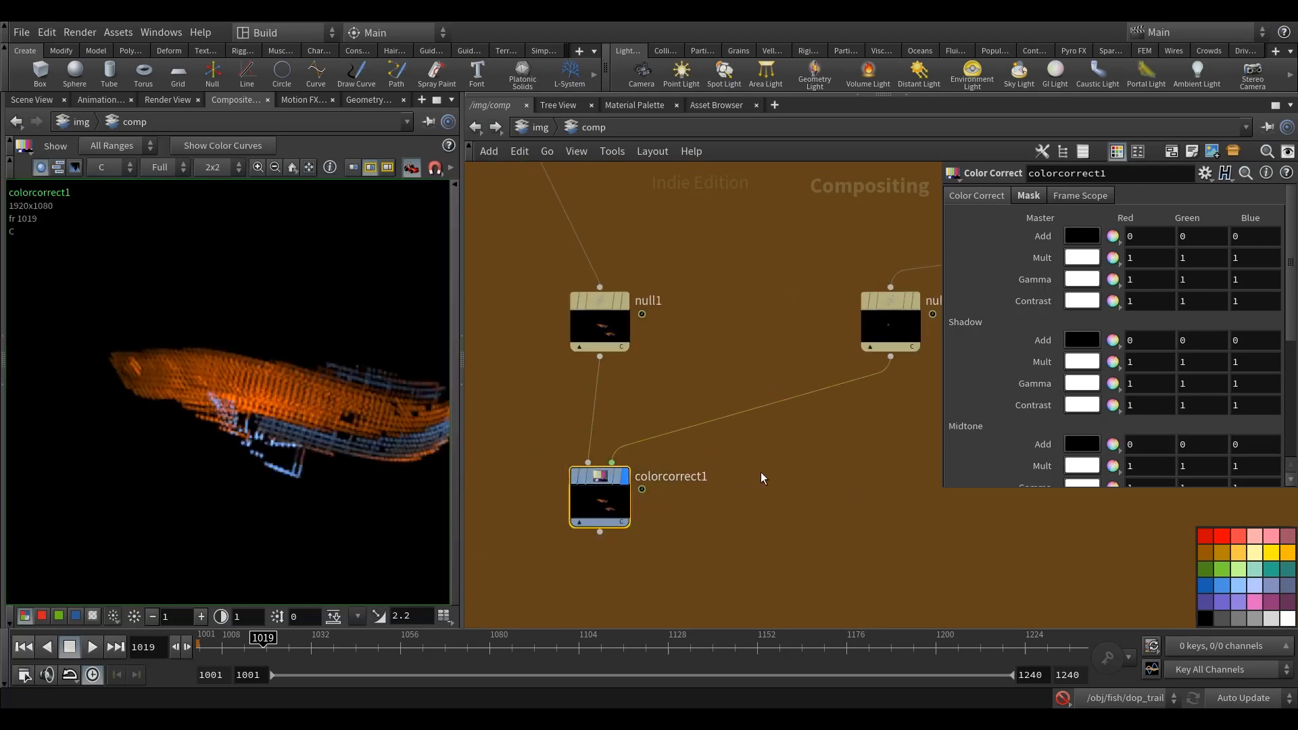
pyautogui.moveTo(823, 496); pyautogui.dragTo(803, 492, button='middle')
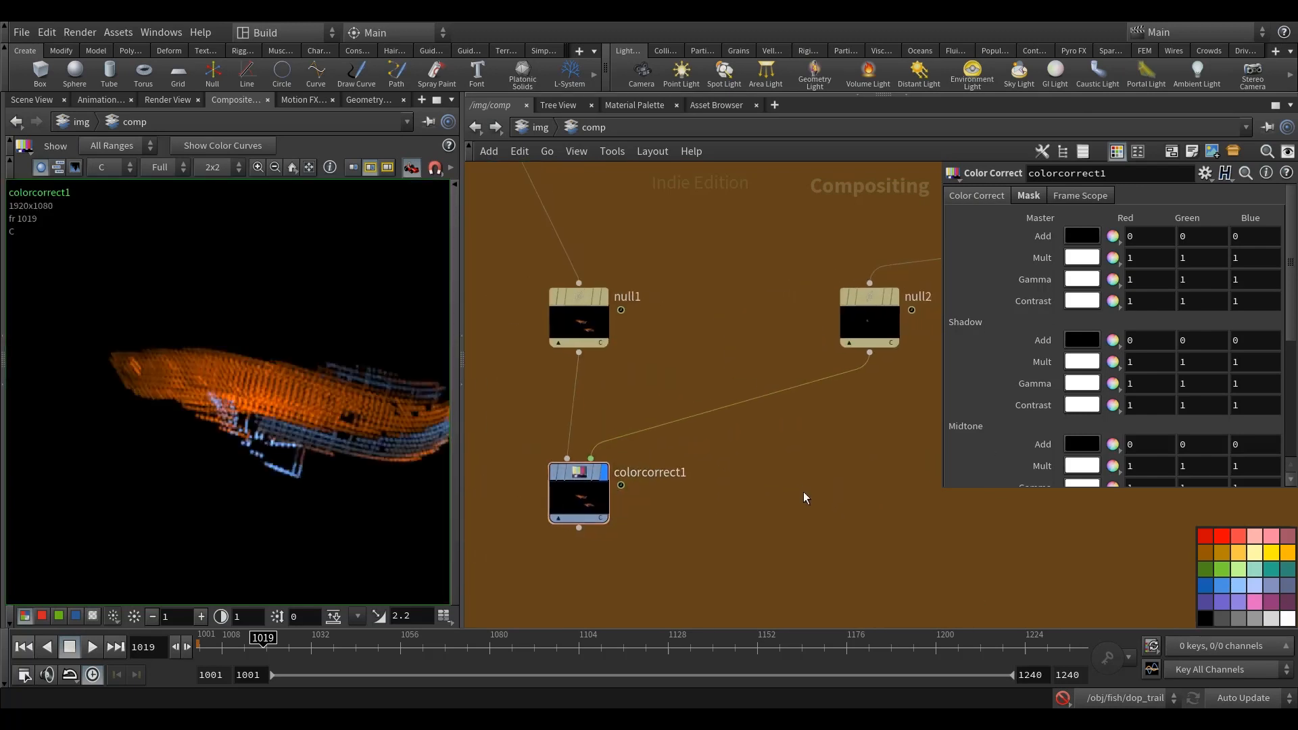
# Step: Set the operation mask of colorcorrect1 to use plane C of the mask input
pyautogui.click(1025, 197)
pyautogui.click(1168, 241)
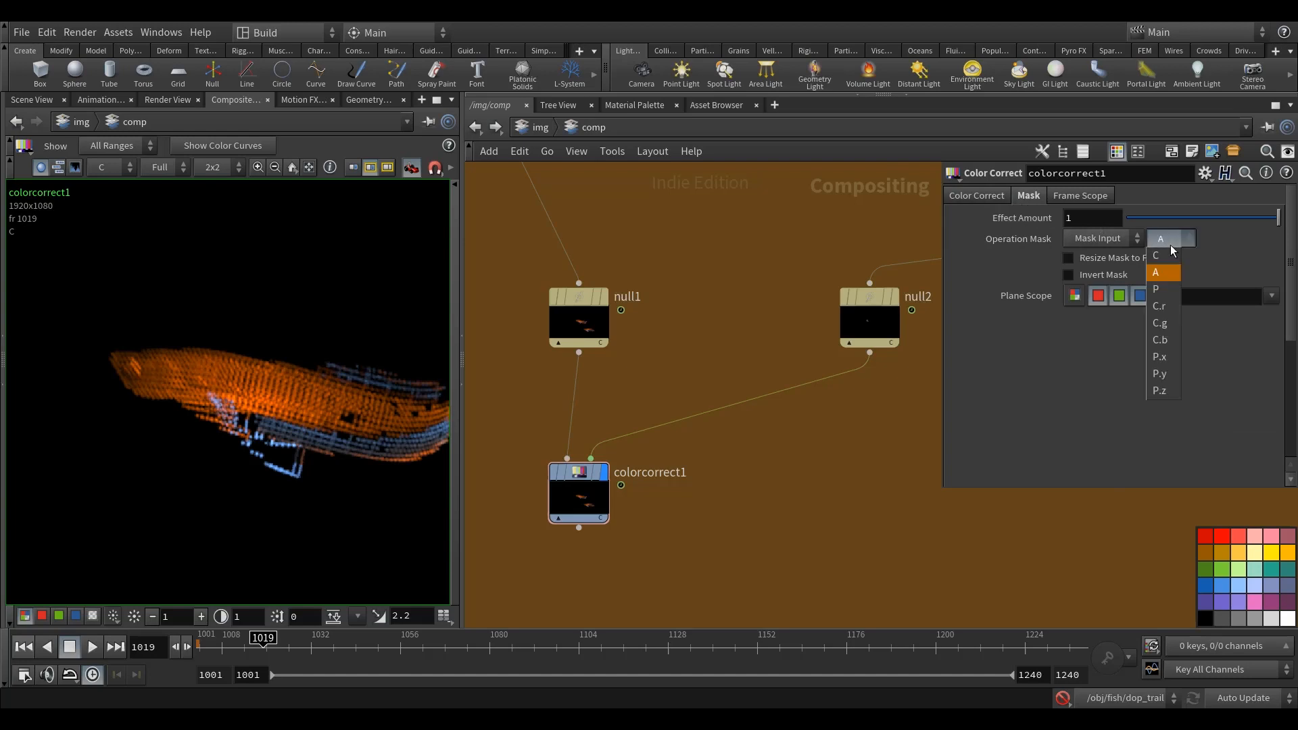
pyautogui.click(1166, 261)
pyautogui.moveTo(803, 496); pyautogui.dragTo(789, 512, button='middle')
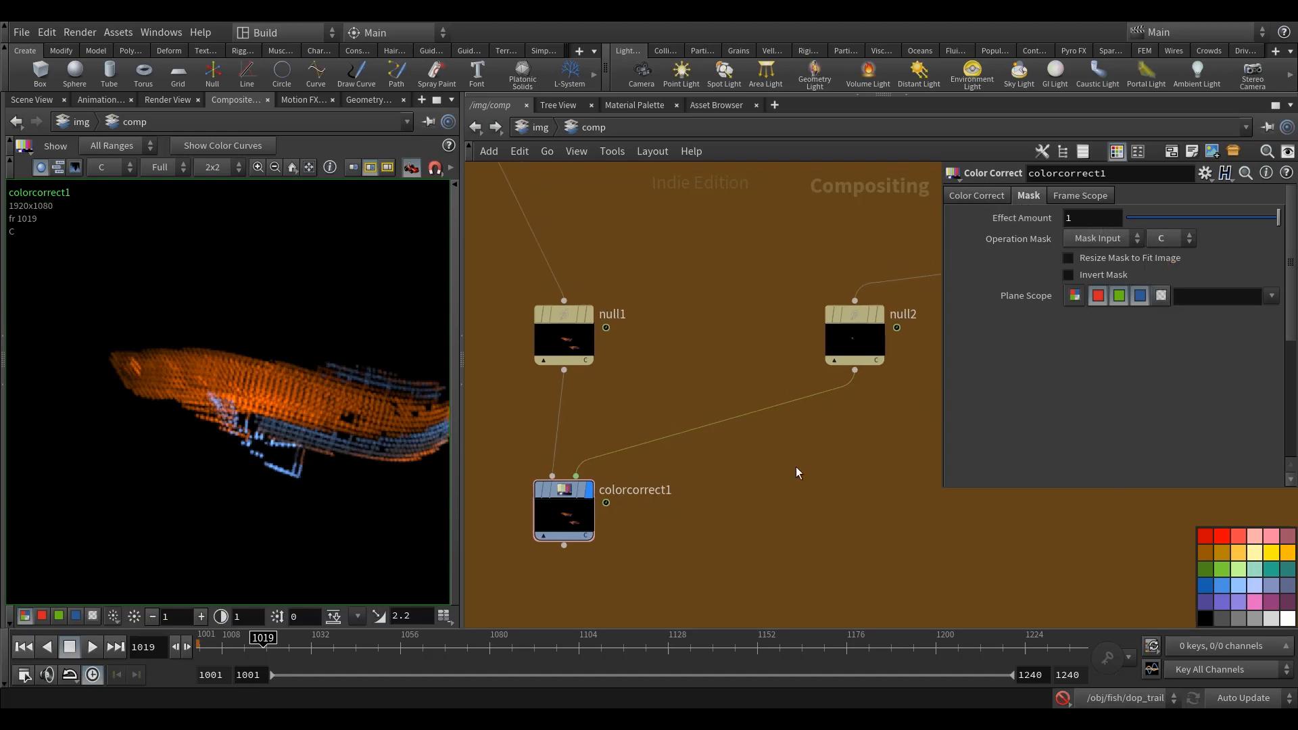
# Step: Link the green and blue master Mult values of colorcorrect1 to its red value with relative references
pyautogui.click(980, 195)
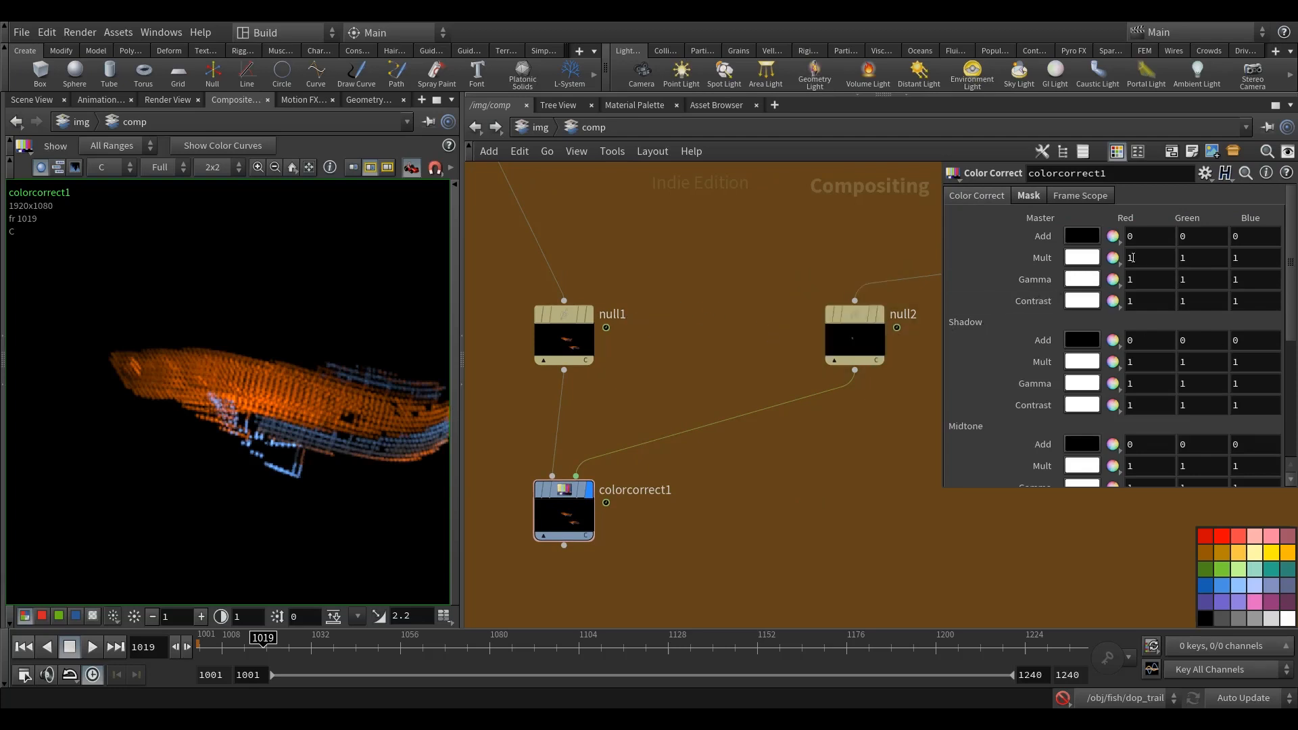
pyautogui.rightClick(1144, 255)
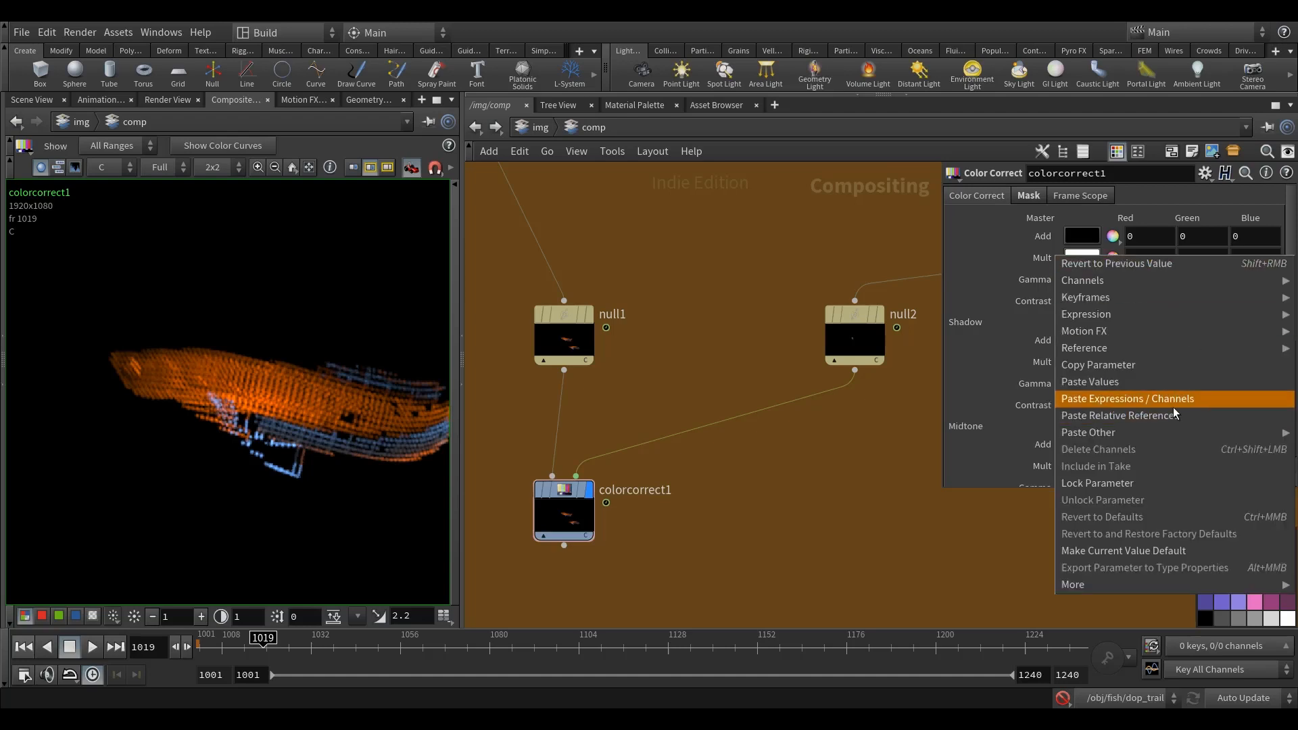
pyautogui.click(1122, 367)
pyautogui.press('Tab')
pyautogui.rightClick(1206, 259)
pyautogui.click(1136, 403)
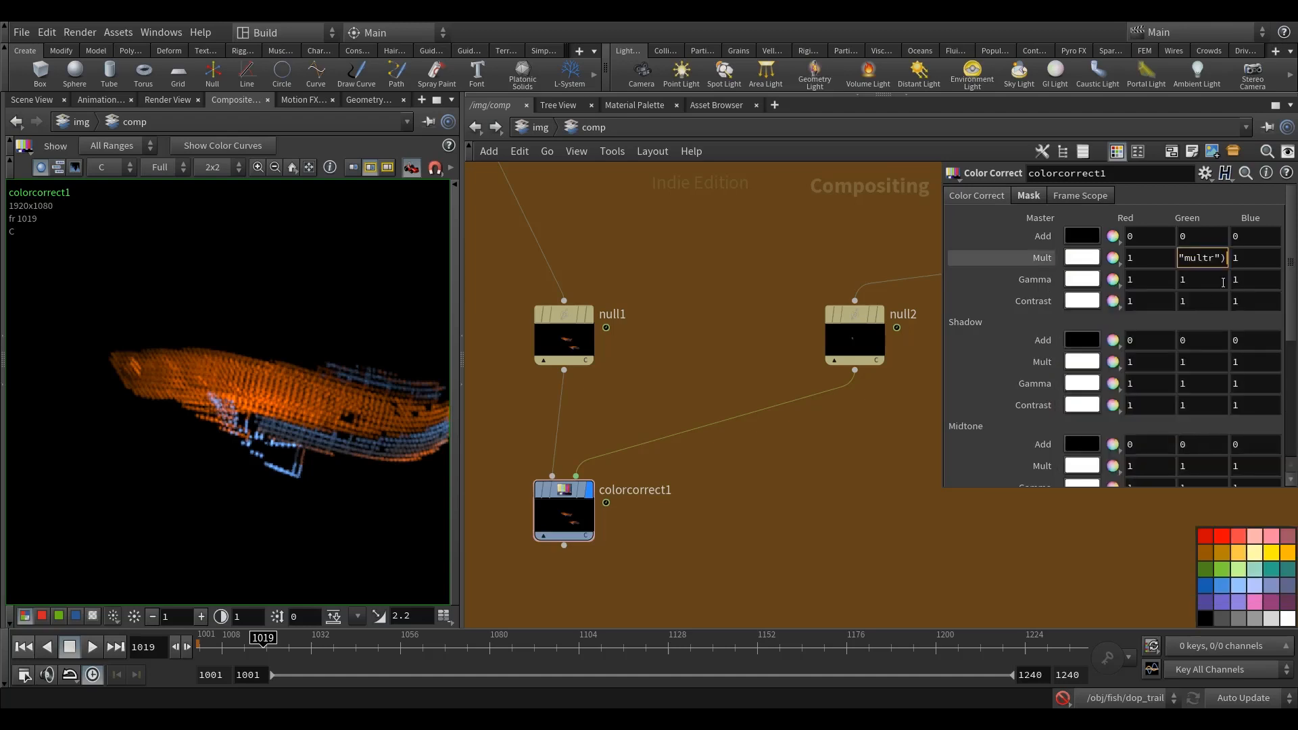
pyautogui.rightClick(1239, 259)
pyautogui.click(1122, 417)
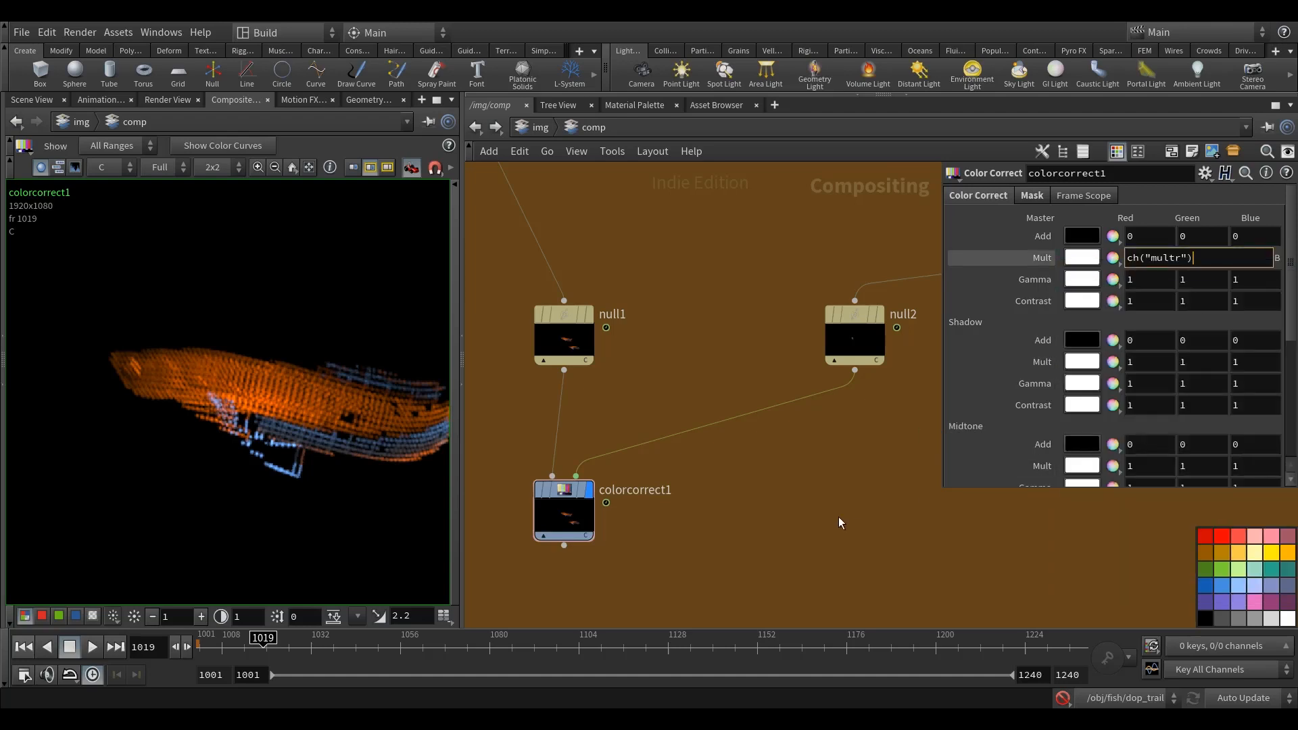
# Step: Link the green and blue master Gamma values of colorcorrect1 to its red value with relative references
pyautogui.rightClick(1142, 279)
pyautogui.click(1108, 391)
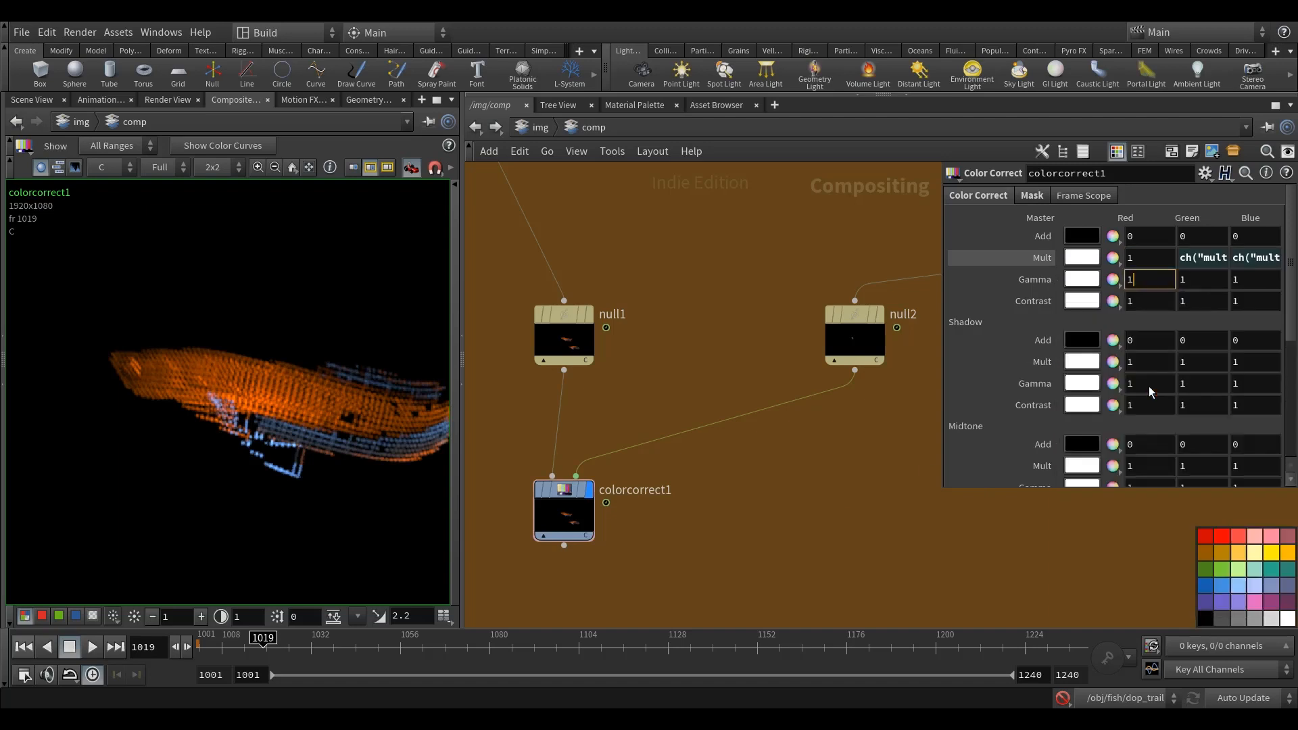
pyautogui.rightClick(1208, 281)
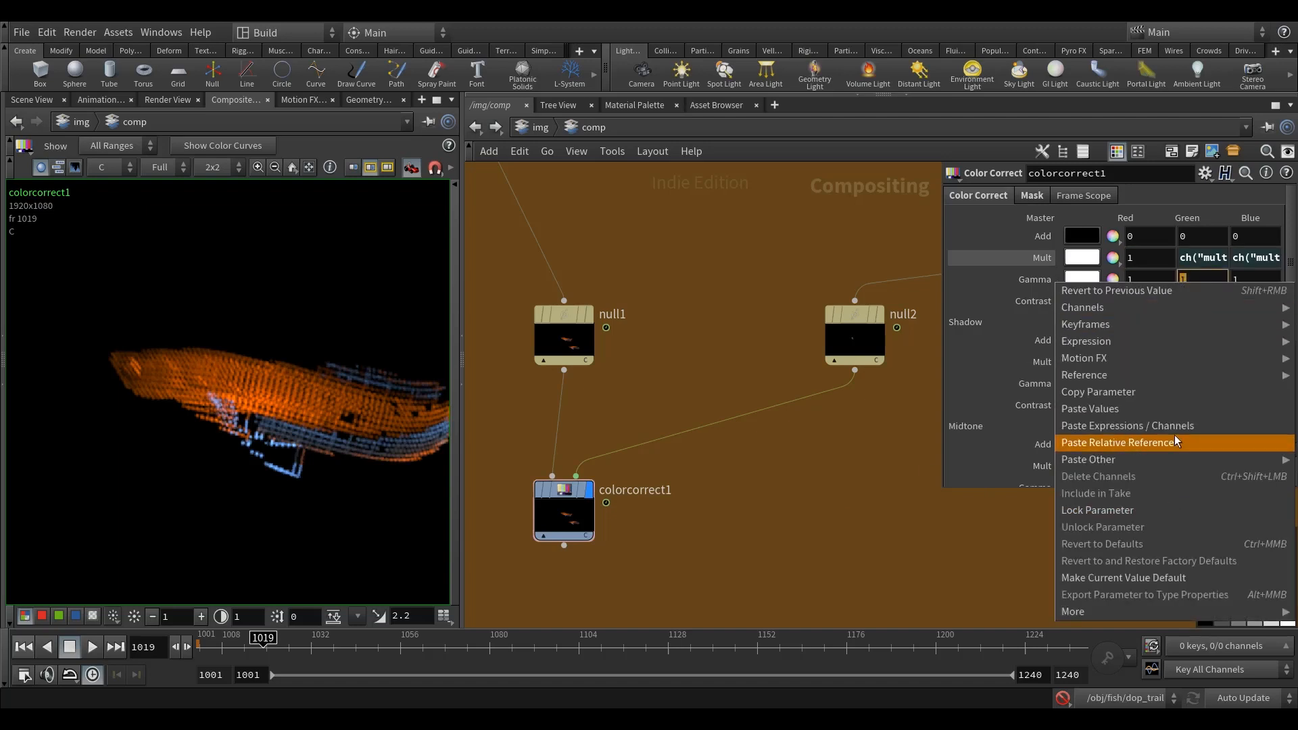
pyautogui.click(1180, 440)
pyautogui.rightClick(1253, 281)
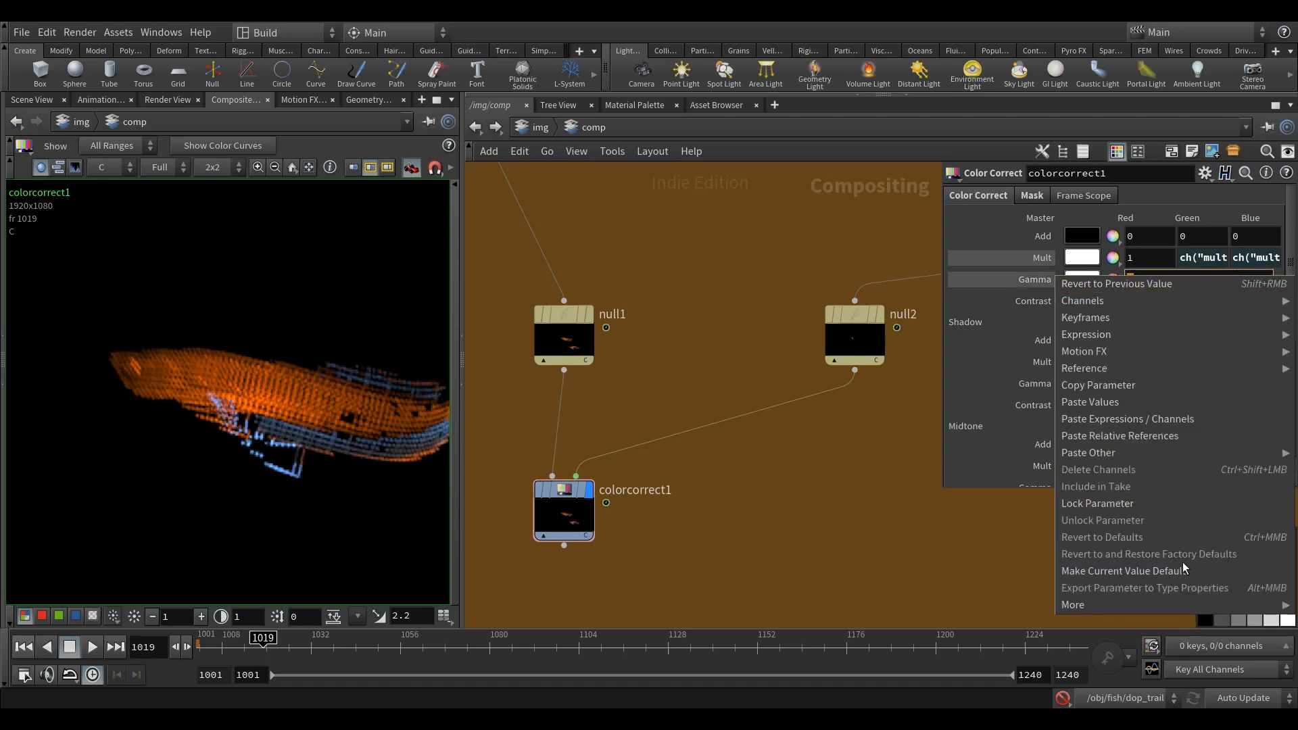
pyautogui.click(1190, 434)
pyautogui.moveTo(881, 514); pyautogui.dragTo(869, 519, button='middle')
# Step: Set the red master Mult to 2 and the red master Gamma to 3 on colorcorrect1
pyautogui.moveTo(1139, 258); pyautogui.dragTo(1097, 287)
pyautogui.write('2')
pyautogui.write('3')
pyautogui.press('Return')
pyautogui.moveTo(829, 530); pyautogui.dragTo(820, 542, button='middle')
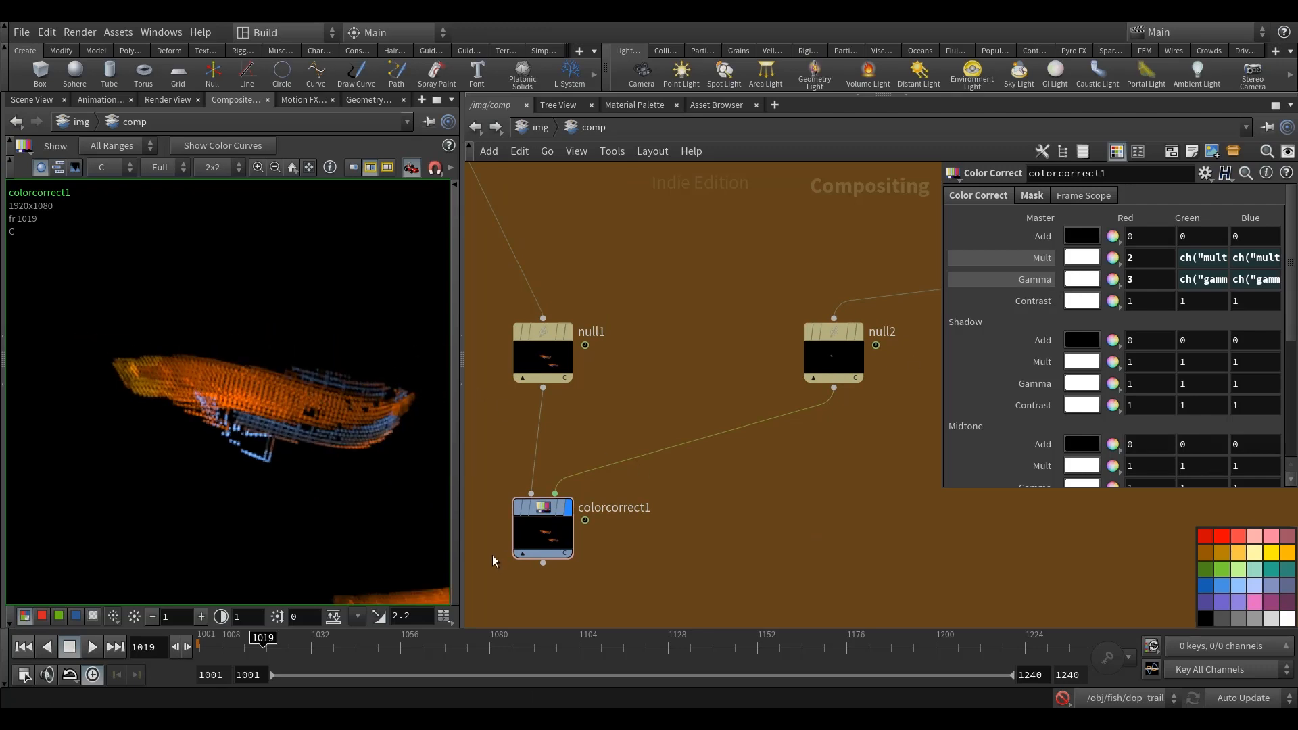
# Step: Display null2 to inspect the image that feeds the mask of colorcorrect1
pyautogui.click(867, 329)
pyautogui.moveTo(861, 377); pyautogui.dragTo(856, 335, button='middle')
pyautogui.moveTo(846, 284)
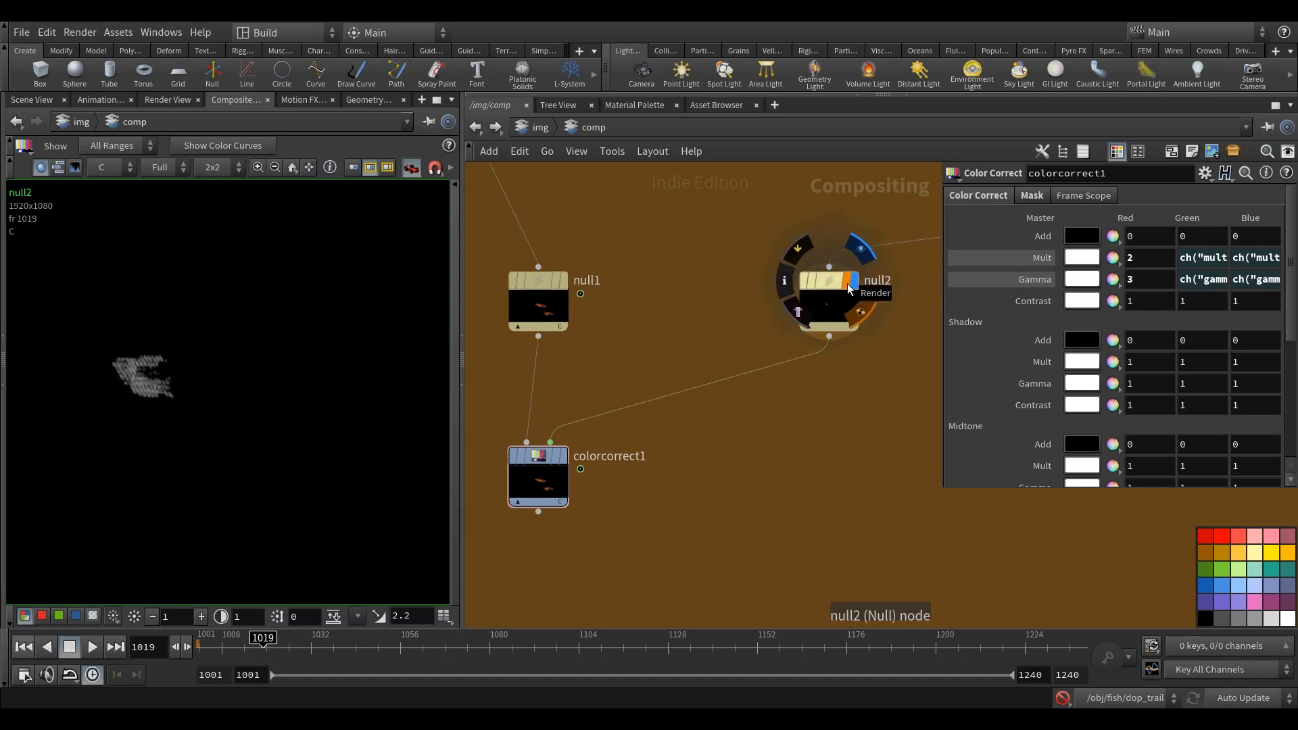
pyautogui.moveTo(777, 462); pyautogui.dragTo(777, 517, button='middle')
# Step: Duplicate colorcorrect1, insert the copy between null2 and the mask connection of colorcorrect1, and display the copy
pyautogui.click(534, 499)
pyautogui.hotkey('ctrl', 'c')
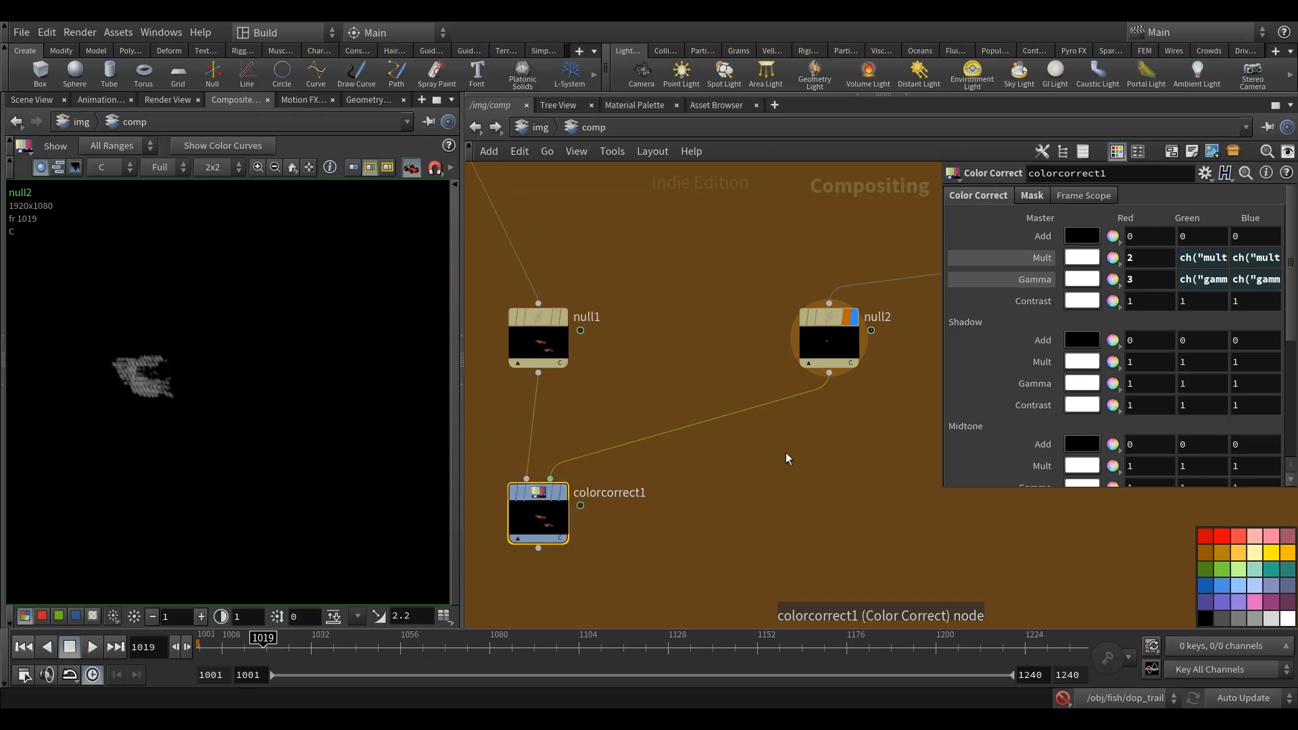
pyautogui.hotkey('ctrl', 'v')
pyautogui.moveTo(787, 426); pyautogui.dragTo(828, 419)
pyautogui.moveTo(866, 384); pyautogui.dragTo(848, 363, button='middle')
pyautogui.click(802, 416)
pyautogui.click(794, 419)
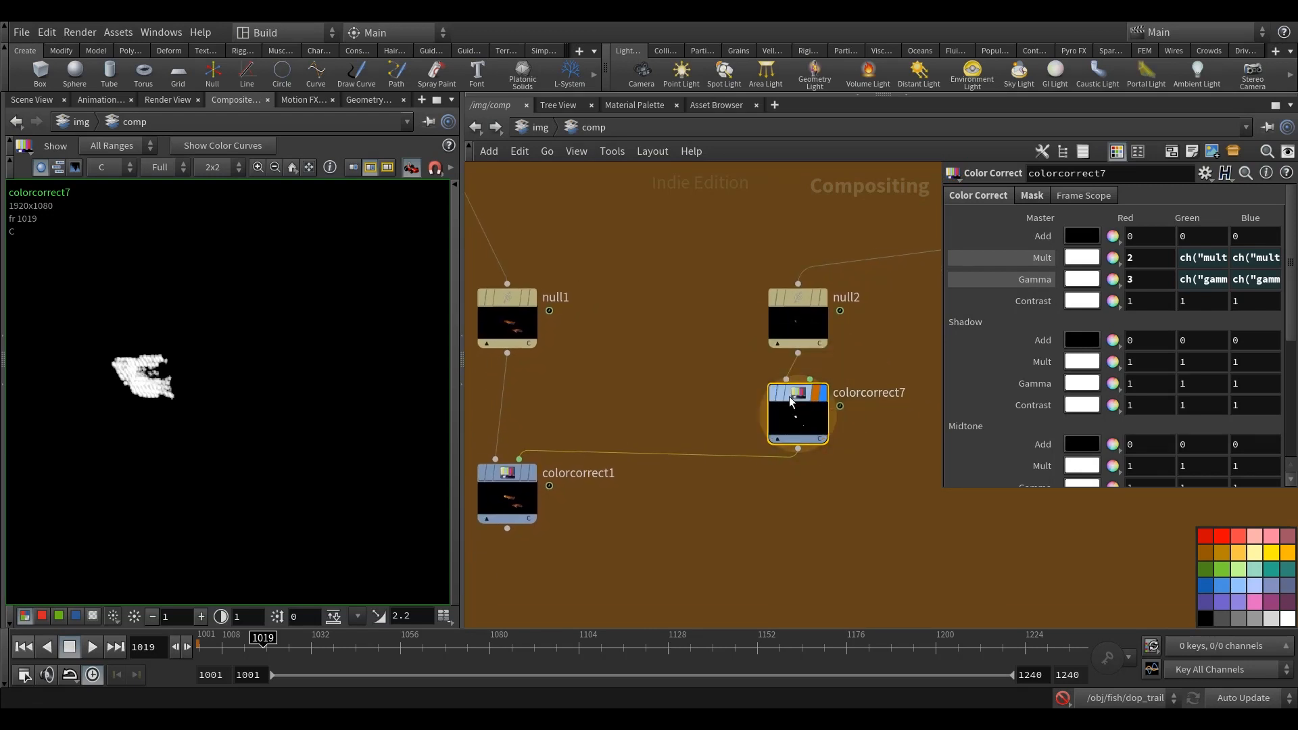
# Step: Reset the red master Gamma of colorcorrect7 to 1 and set its red master Mult to 5
pyautogui.moveTo(868, 515); pyautogui.dragTo(853, 530, button='middle')
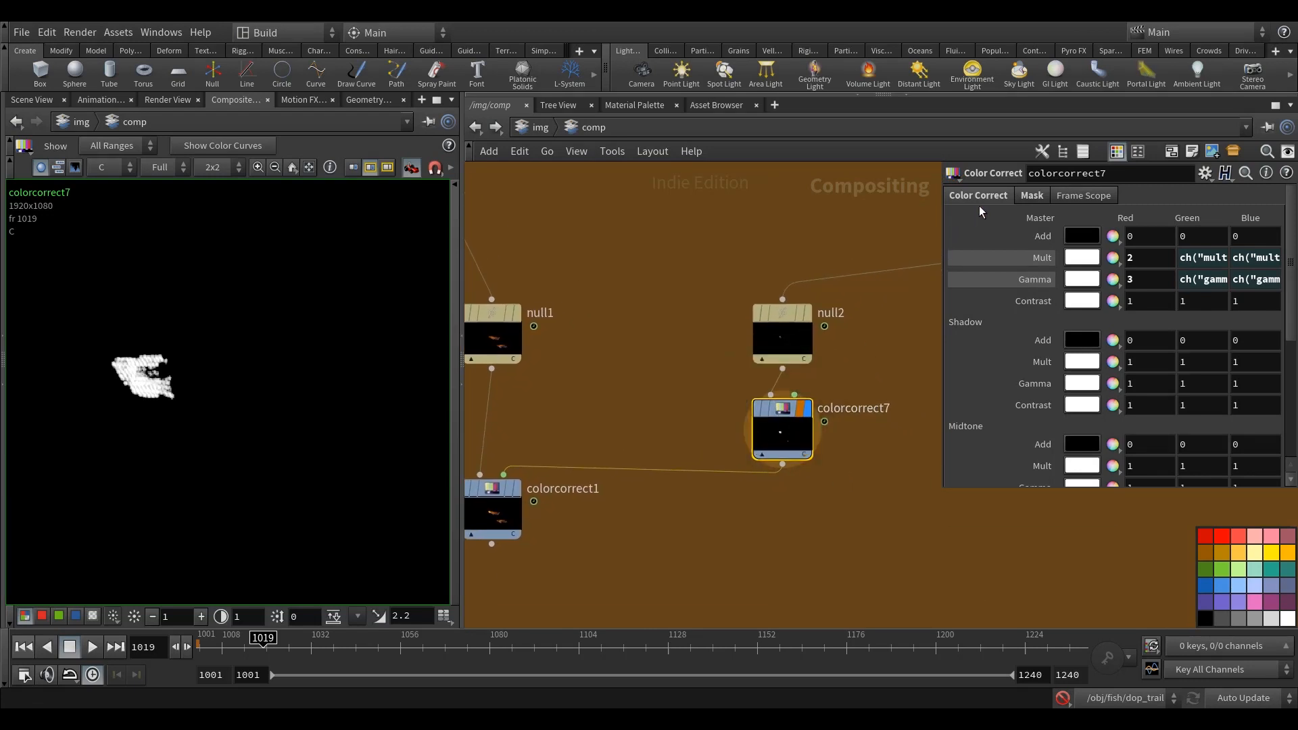
pyautogui.moveTo(1149, 281); pyautogui.dragTo(1079, 267)
pyautogui.press('Return')
pyautogui.write('5')
pyautogui.press('Return')
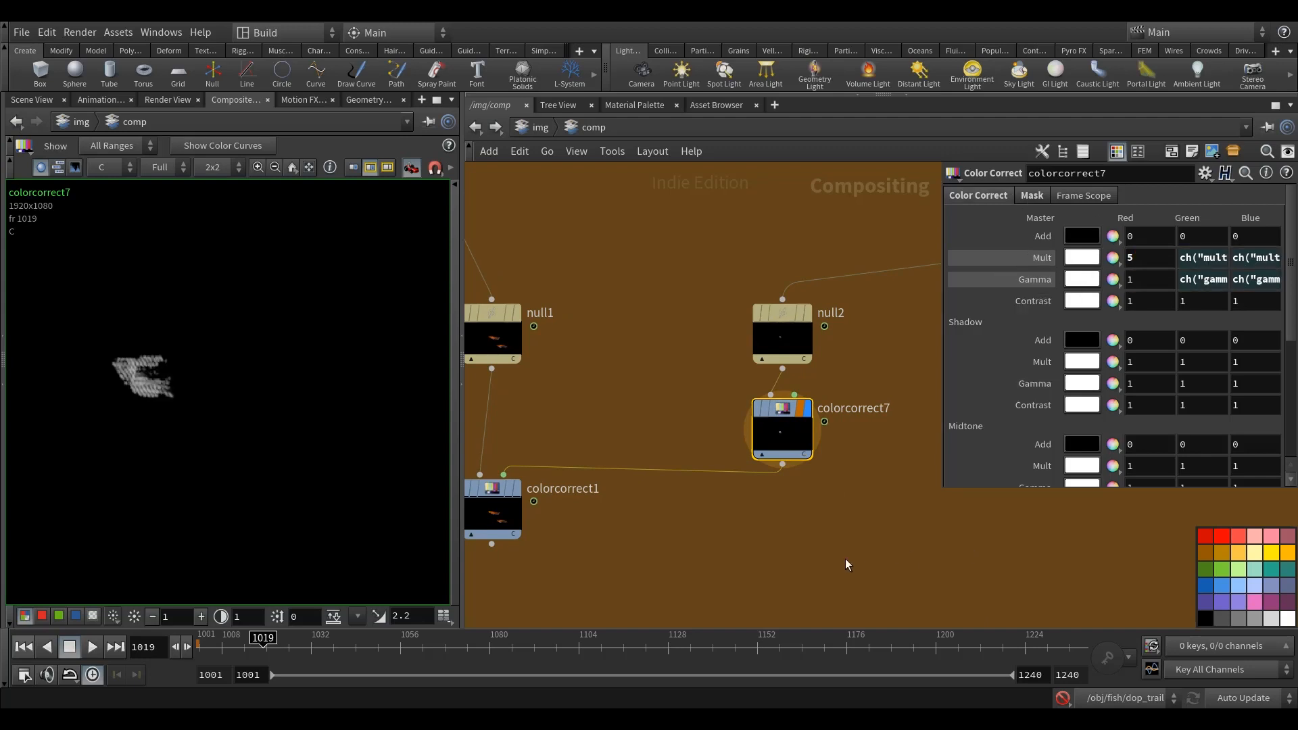
pyautogui.moveTo(868, 552); pyautogui.dragTo(883, 543, button='middle')
# Step: Check the mask settings of colorcorrect7, display colorcorrect1 and inspect its masked correction at frame 1030
pyautogui.click(1032, 195)
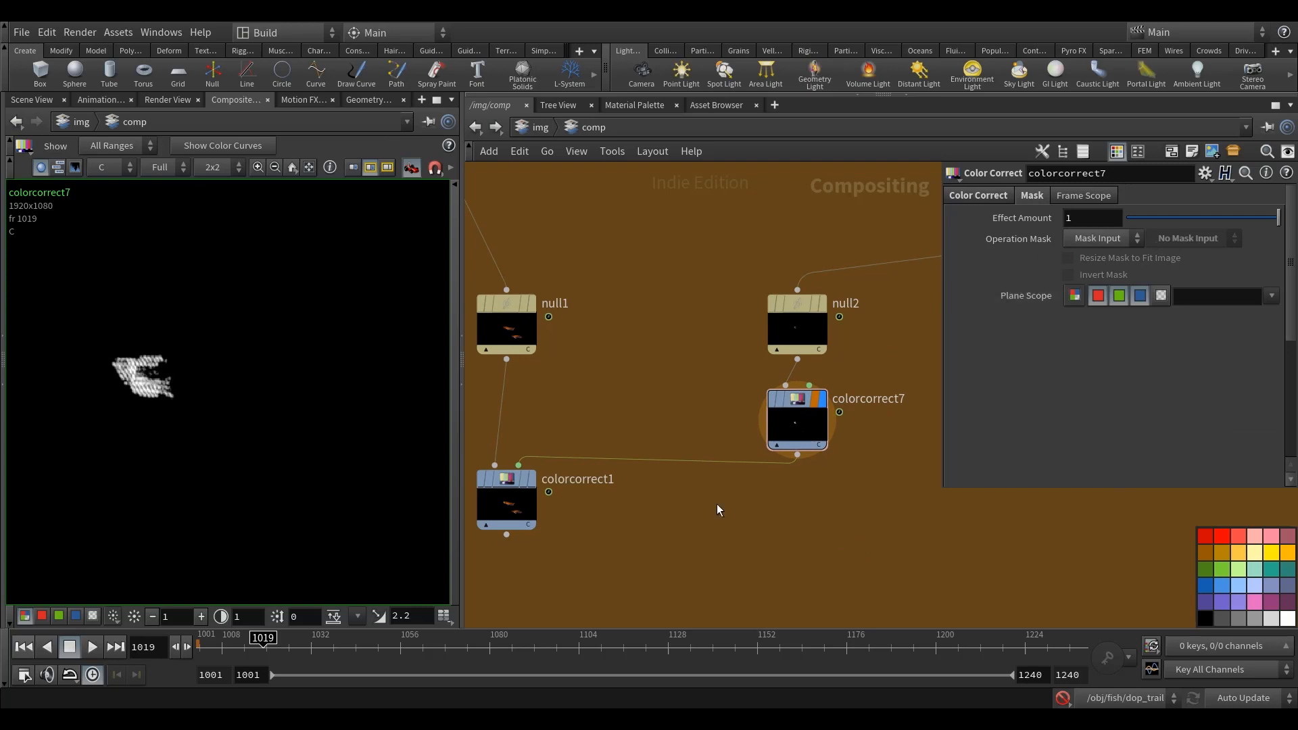
pyautogui.moveTo(741, 516); pyautogui.dragTo(800, 495, button='middle')
pyautogui.click(591, 458)
pyautogui.click(574, 459)
pyautogui.moveTo(657, 380); pyautogui.dragTo(641, 392, button='middle')
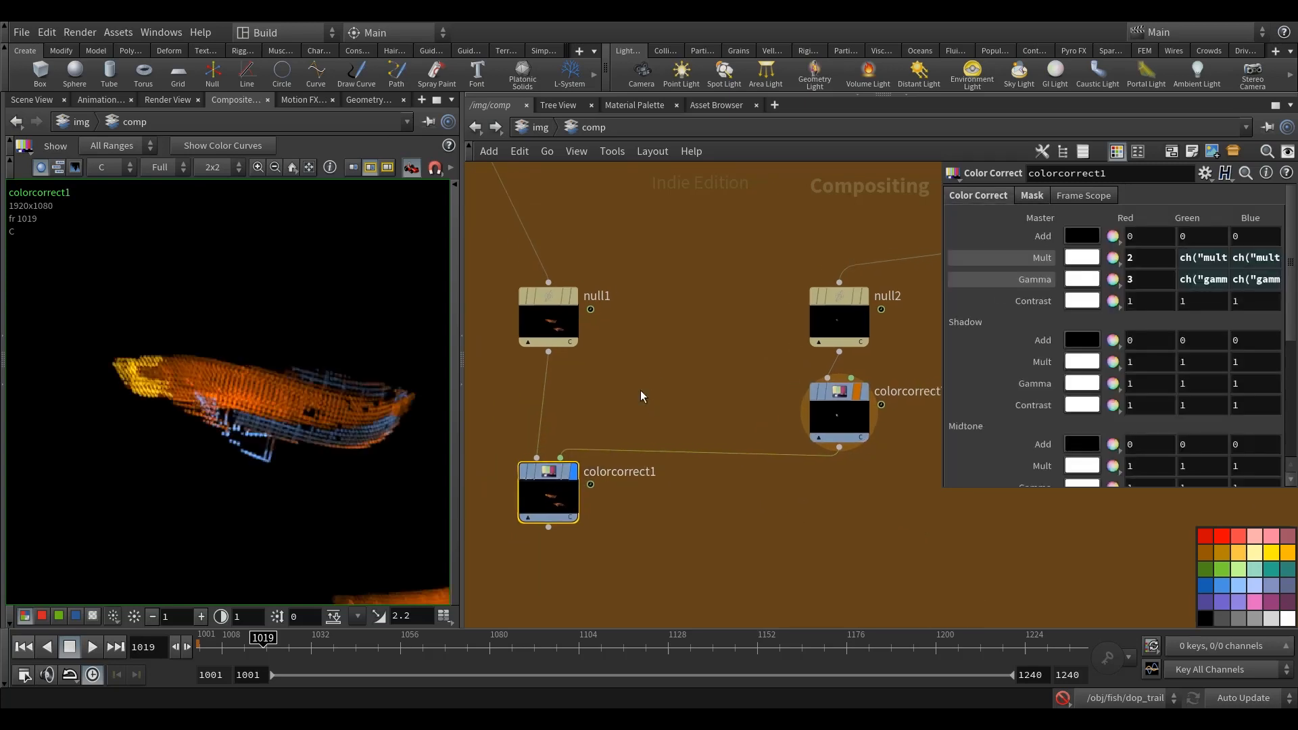
pyautogui.click(302, 654)
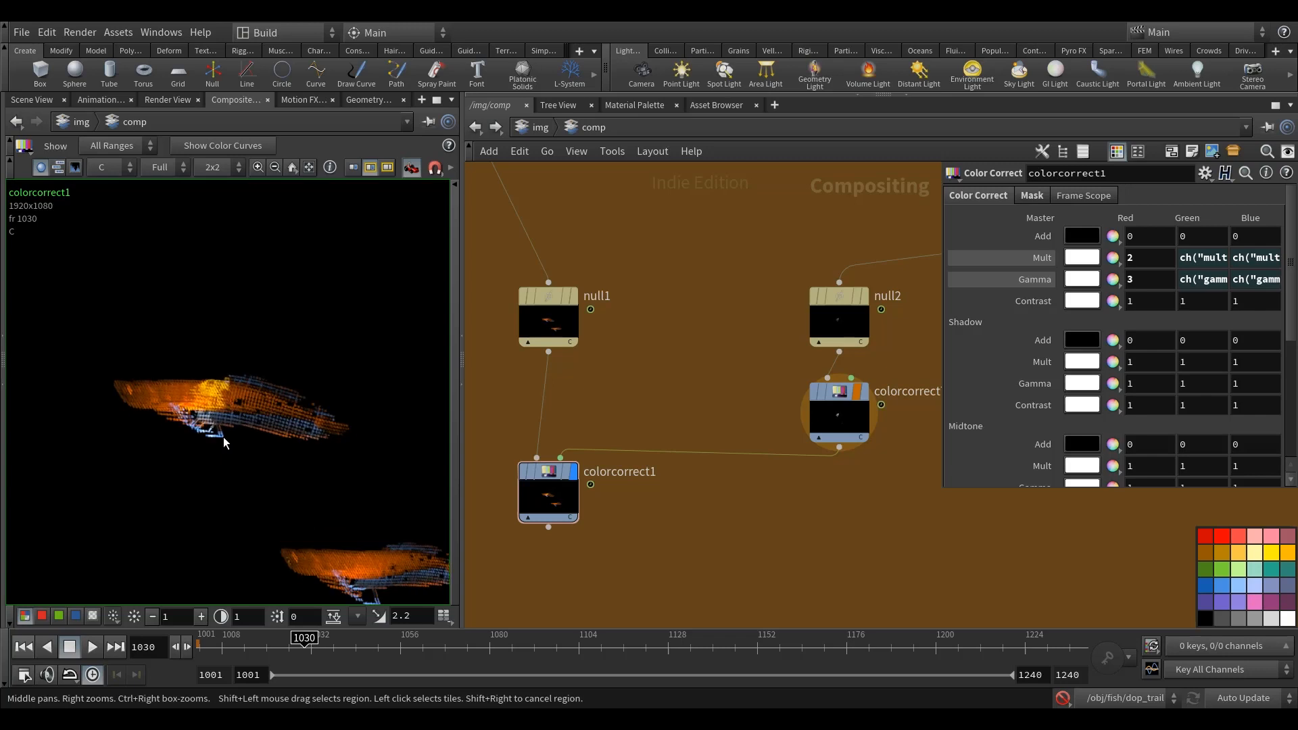
# Step: Add a Null node below colorcorrect1, connect it to the correction's output and rename it OUT
pyautogui.scroll(-3, 730, 368)
pyautogui.press('Tab')
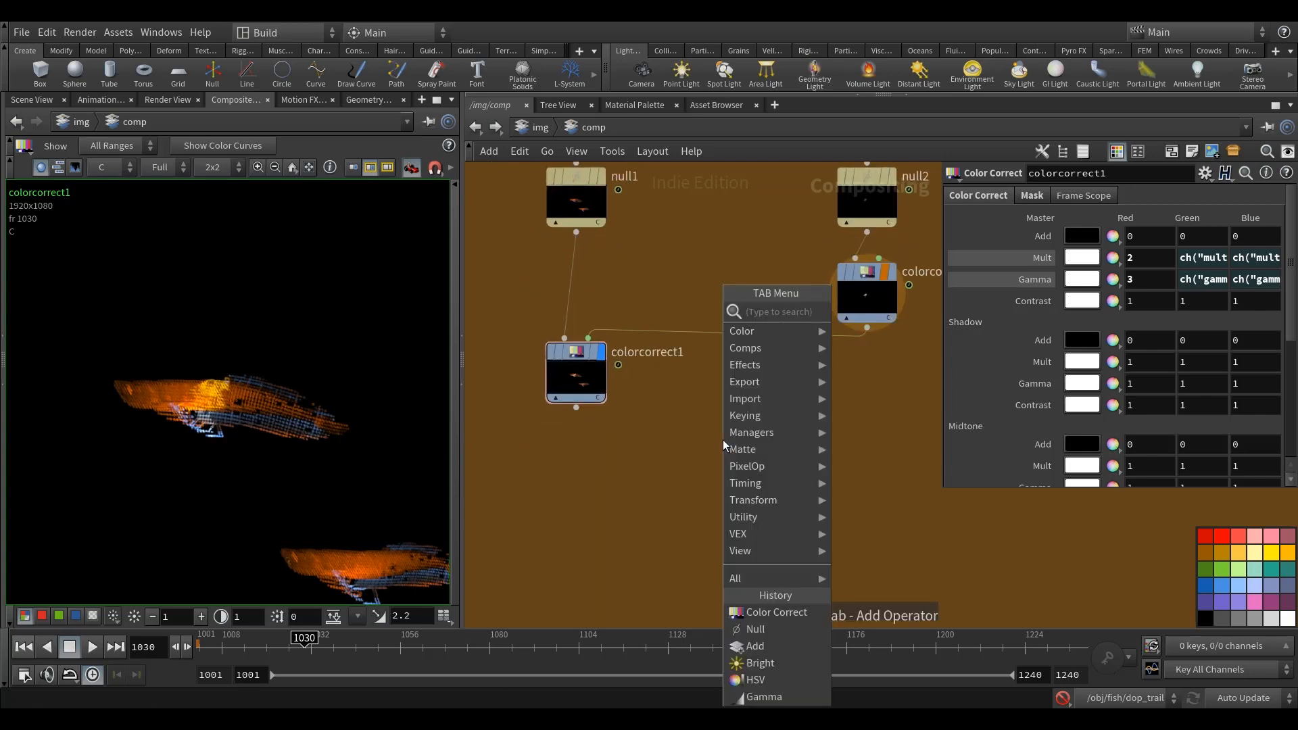
pyautogui.write('nul')
pyautogui.press('Return')
pyautogui.click(575, 477)
pyautogui.click(576, 407)
pyautogui.click(570, 478)
pyautogui.click(631, 484)
pyautogui.moveTo(634, 485); pyautogui.dragTo(542, 481)
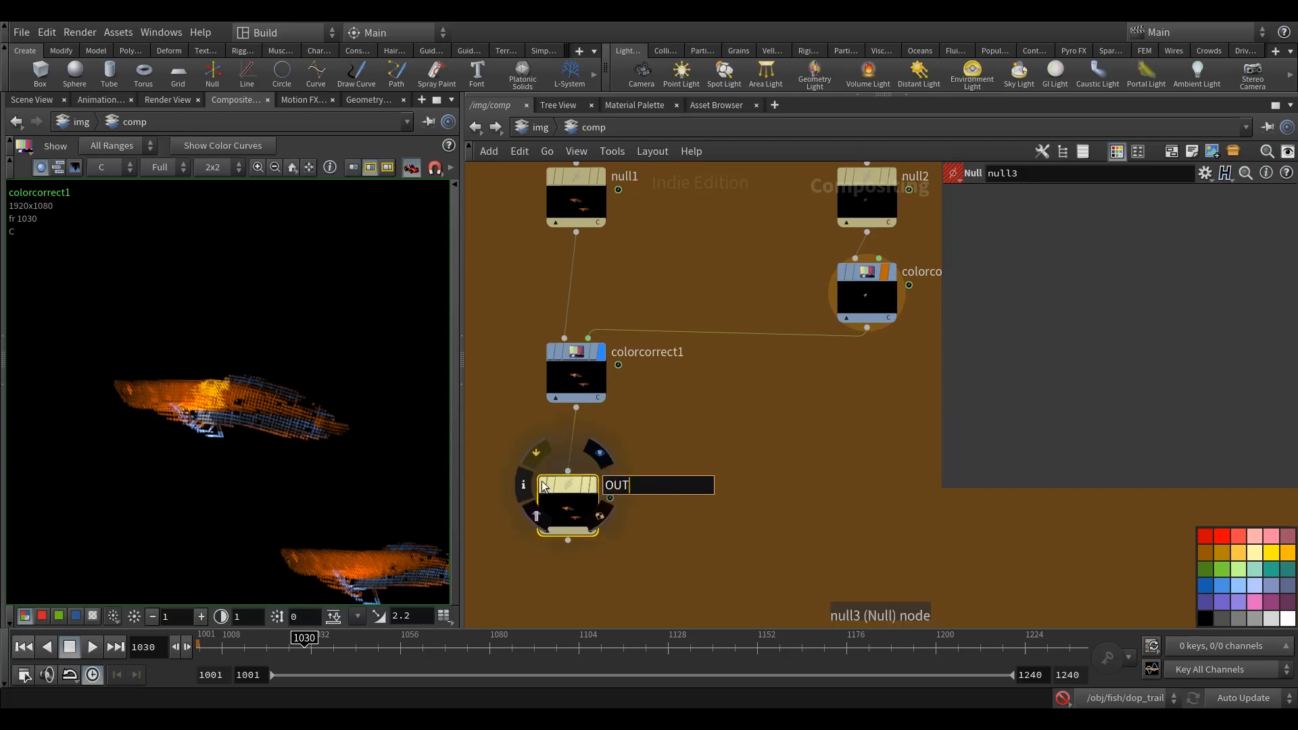
pyautogui.write('OUT')
pyautogui.press('Return')
# Step: Collapse null1, null2, colorcorrect7, colorcorrect1 and the OUT null into a subnet
pyautogui.press('h')
pyautogui.moveTo(731, 571); pyautogui.dragTo(546, 385)
pyautogui.scroll(5, 663, 430)
pyautogui.scroll(-3, 663, 430)
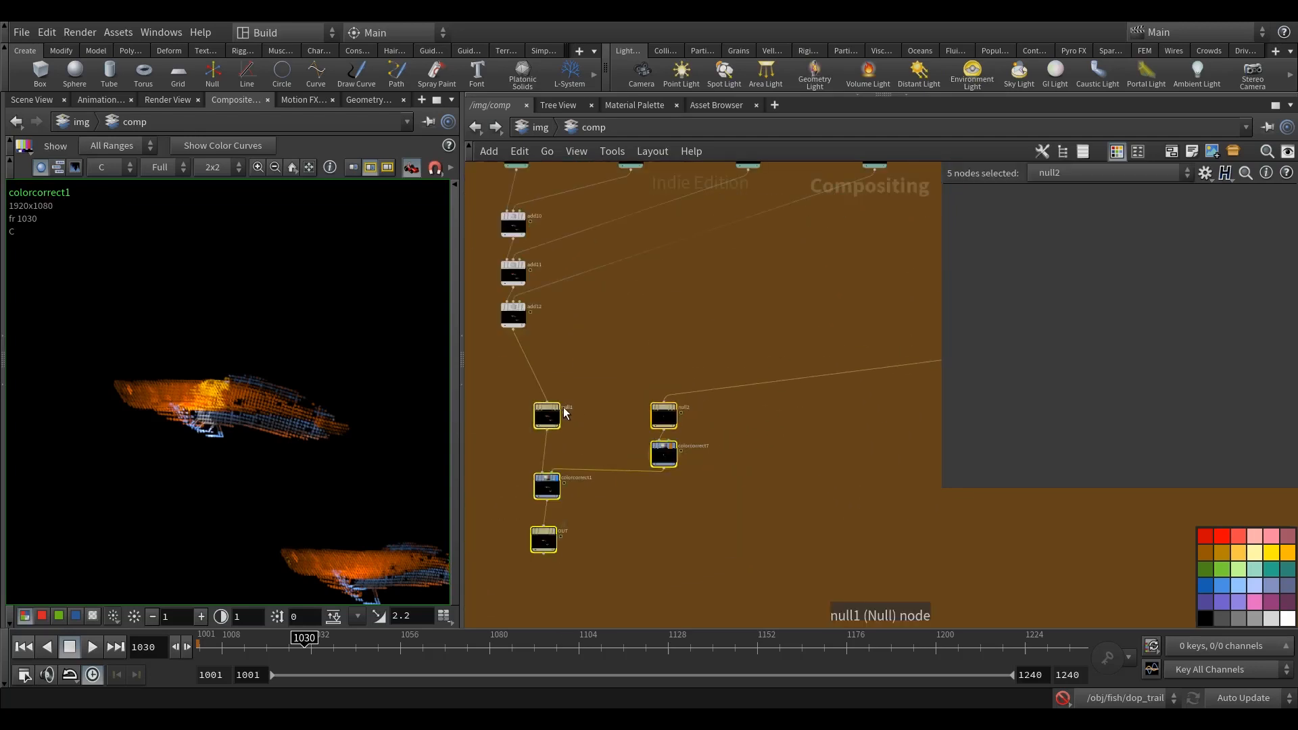
pyautogui.rightClick(549, 408)
pyautogui.moveTo(574, 420)
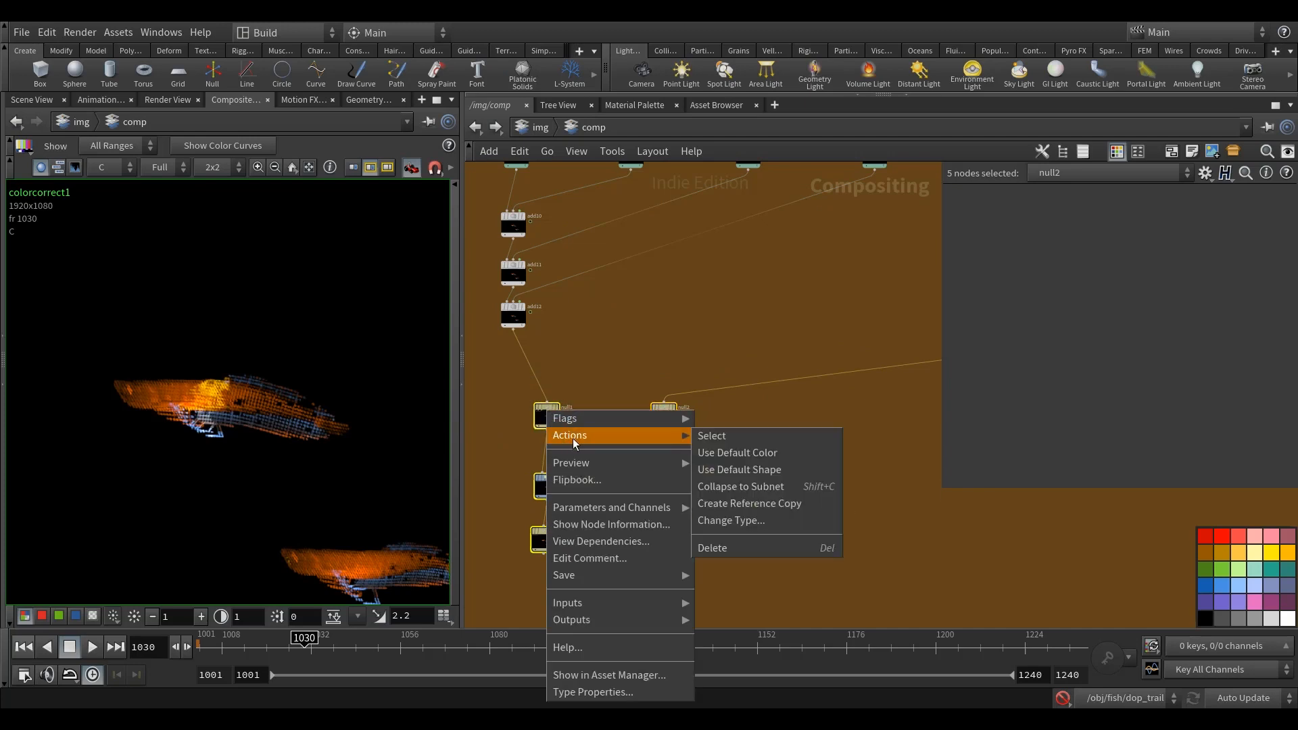
pyautogui.click(765, 486)
pyautogui.scroll(3, 569, 420)
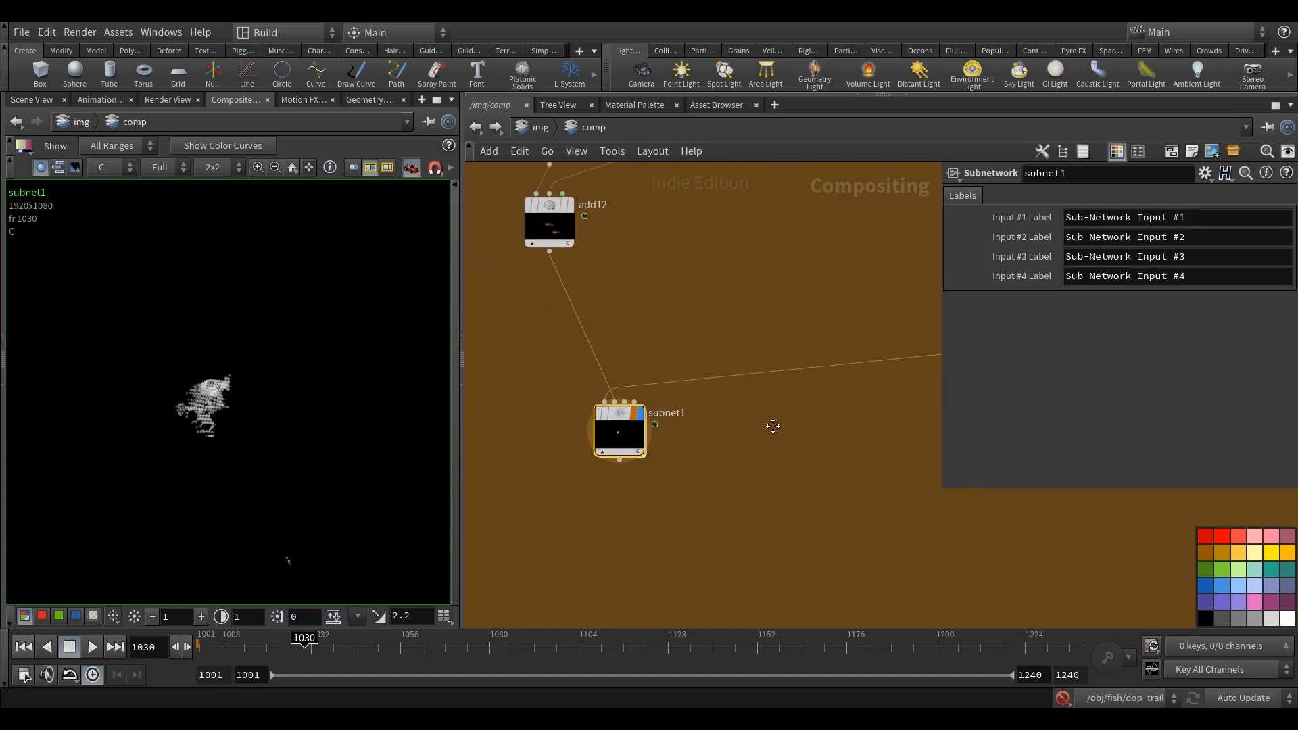
# Step: Place the new subnet directly below add12 and make its inner OUT node the subnet's output
pyautogui.moveTo(616, 411); pyautogui.dragTo(546, 341)
pyautogui.doubleClick(546, 340)
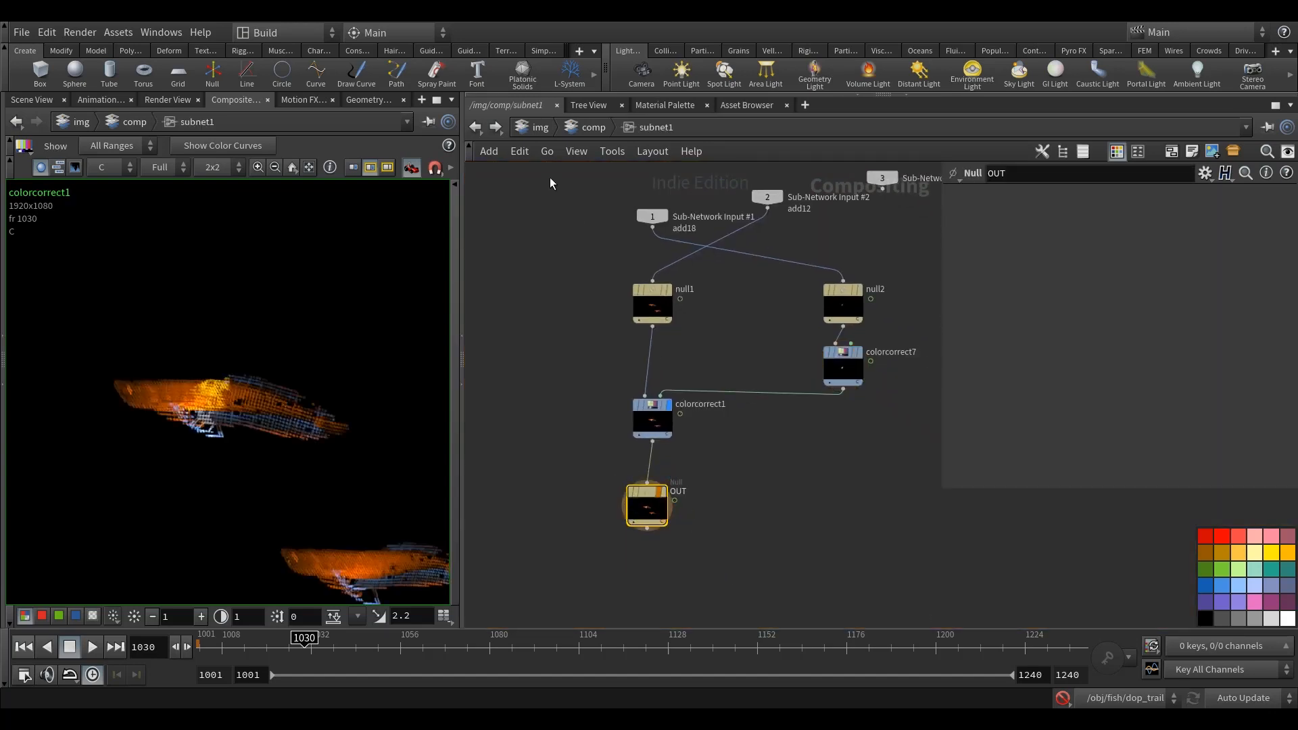
pyautogui.press('u')
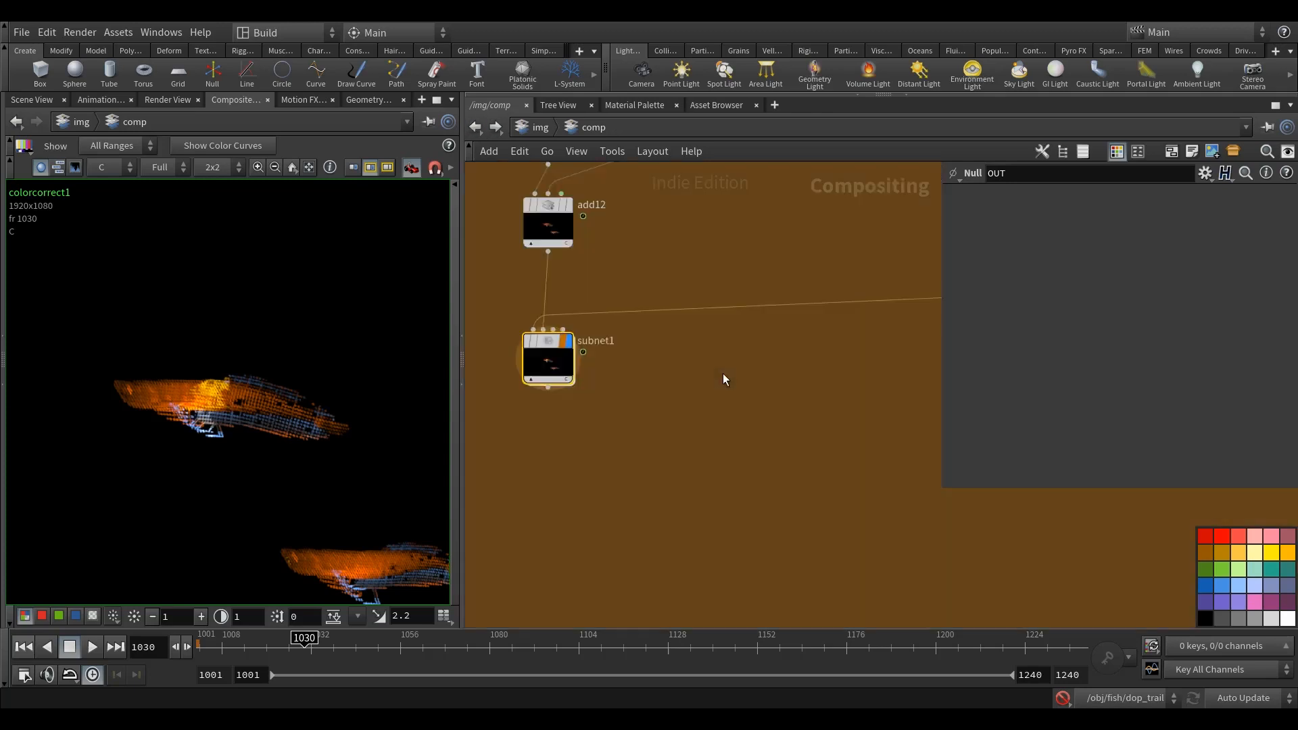
# Step: Rename the subnet bright_aov_cc and colour its node green
pyautogui.doubleClick(661, 382)
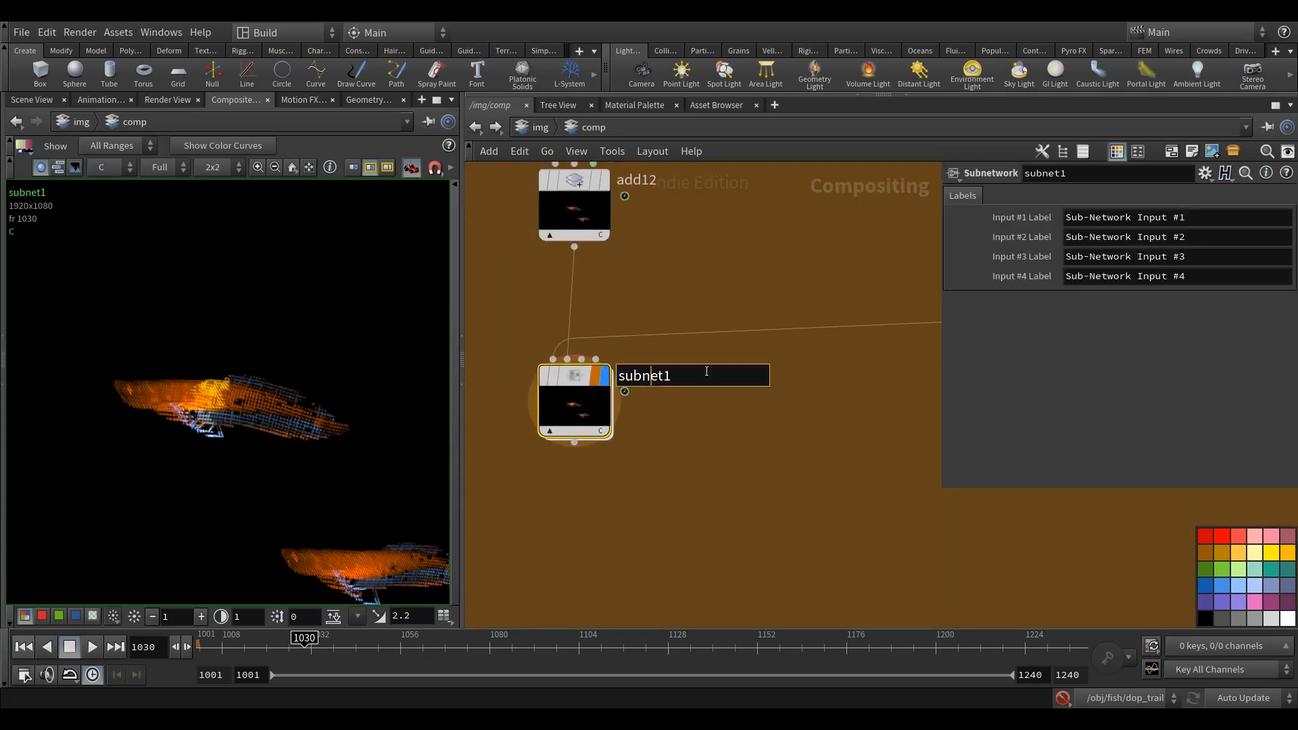
pyautogui.write('bright_')
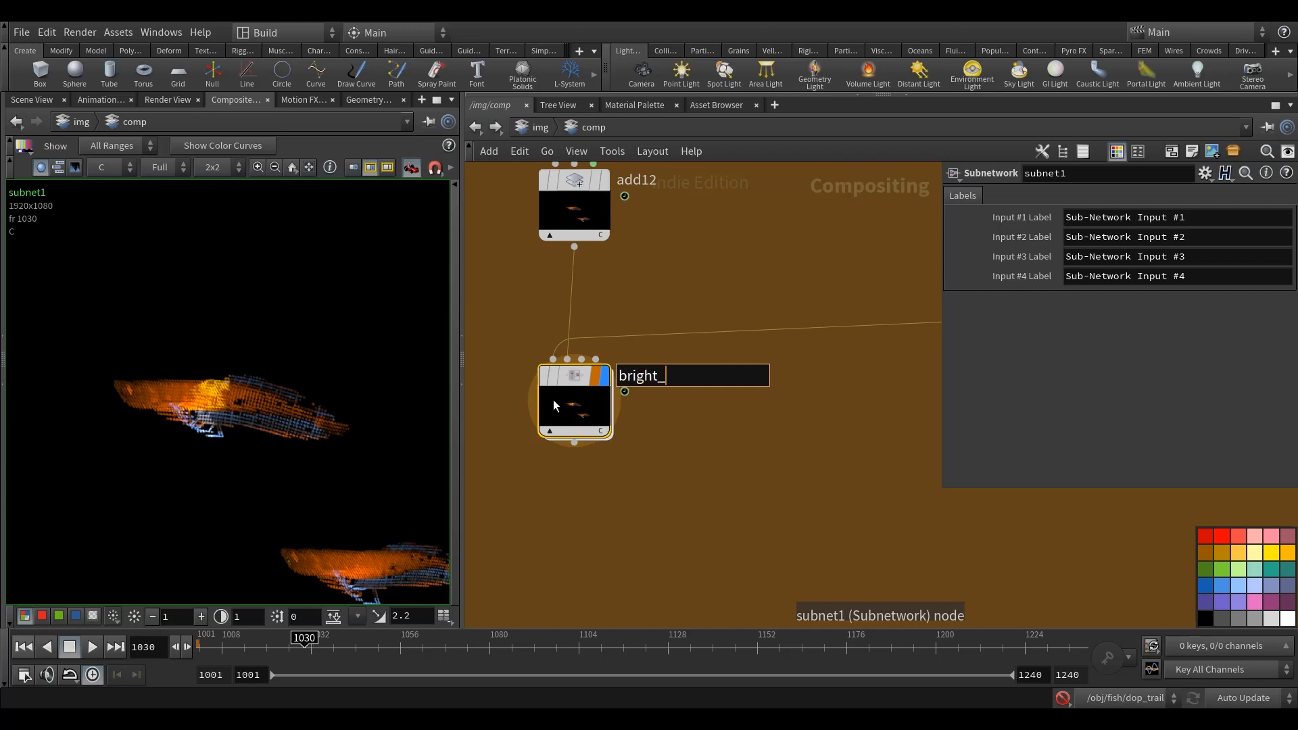
pyautogui.write('aov_cc')
pyautogui.press('Return')
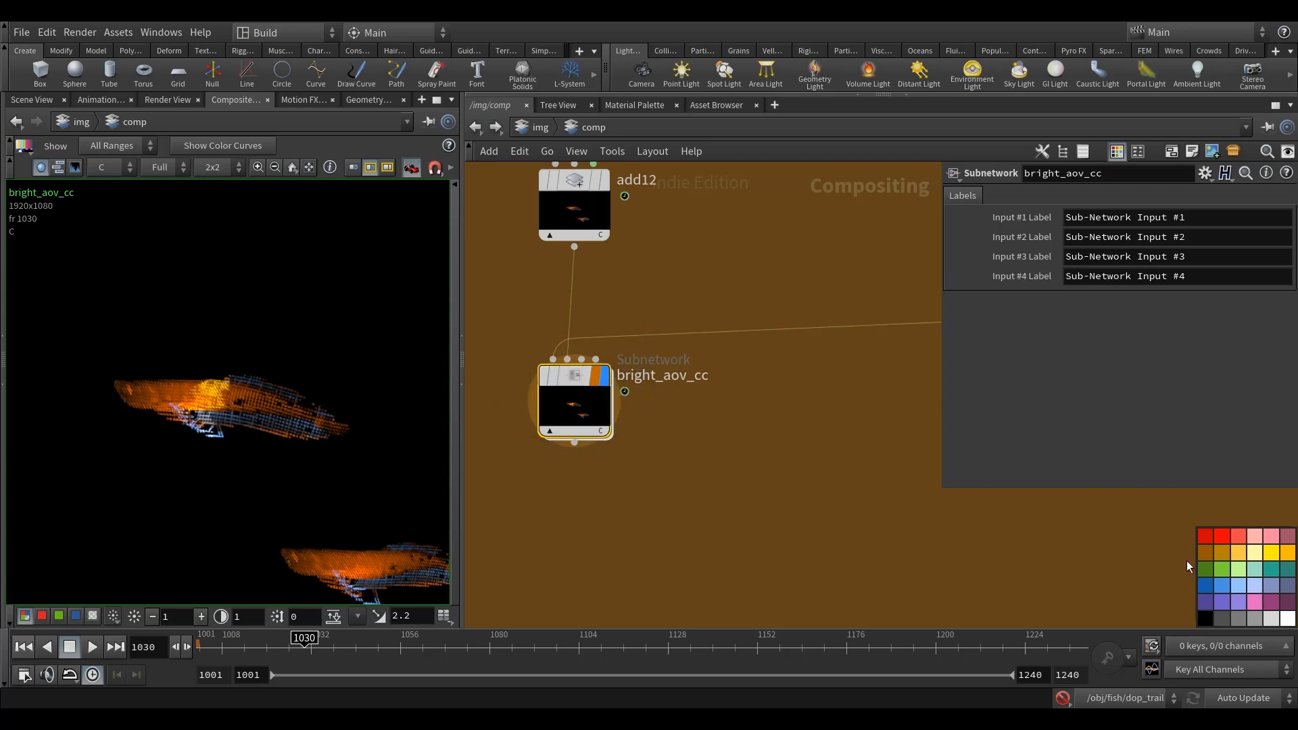
pyautogui.click(1221, 569)
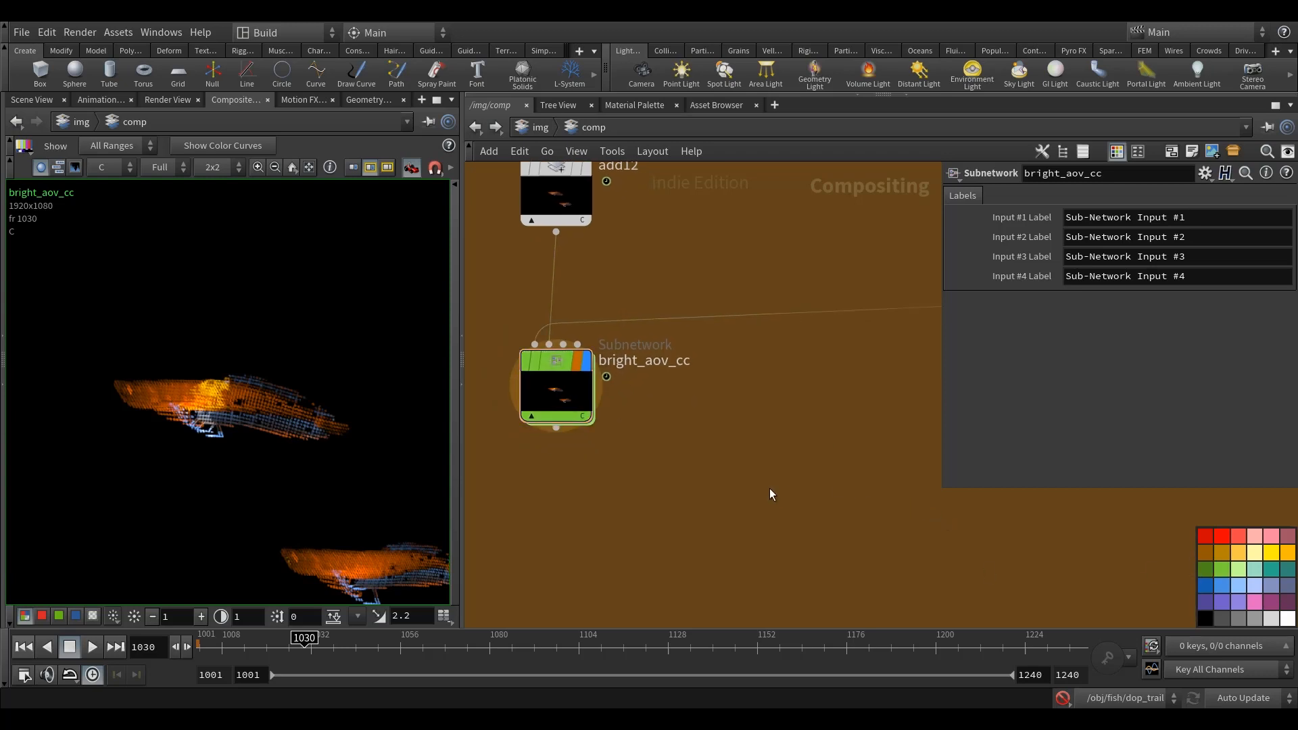
# Step: Display the neon_fish_CONTOUR and neon_fish_TRAIL passes one after the other to compare them at frame 1030
pyautogui.scroll(-2, 763, 494)
pyautogui.scroll(-4, 777, 510)
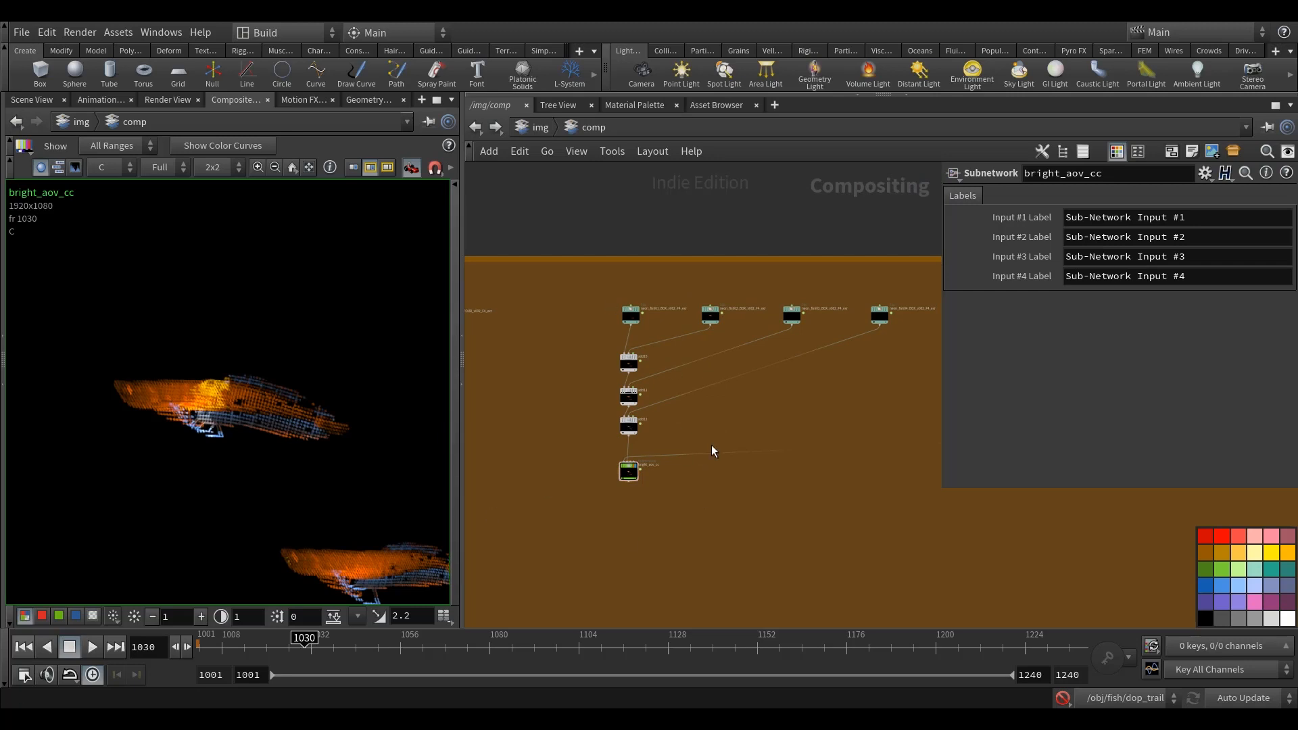
pyautogui.moveTo(713, 516); pyautogui.dragTo(977, 510, button='middle')
pyautogui.scroll(4, 688, 328)
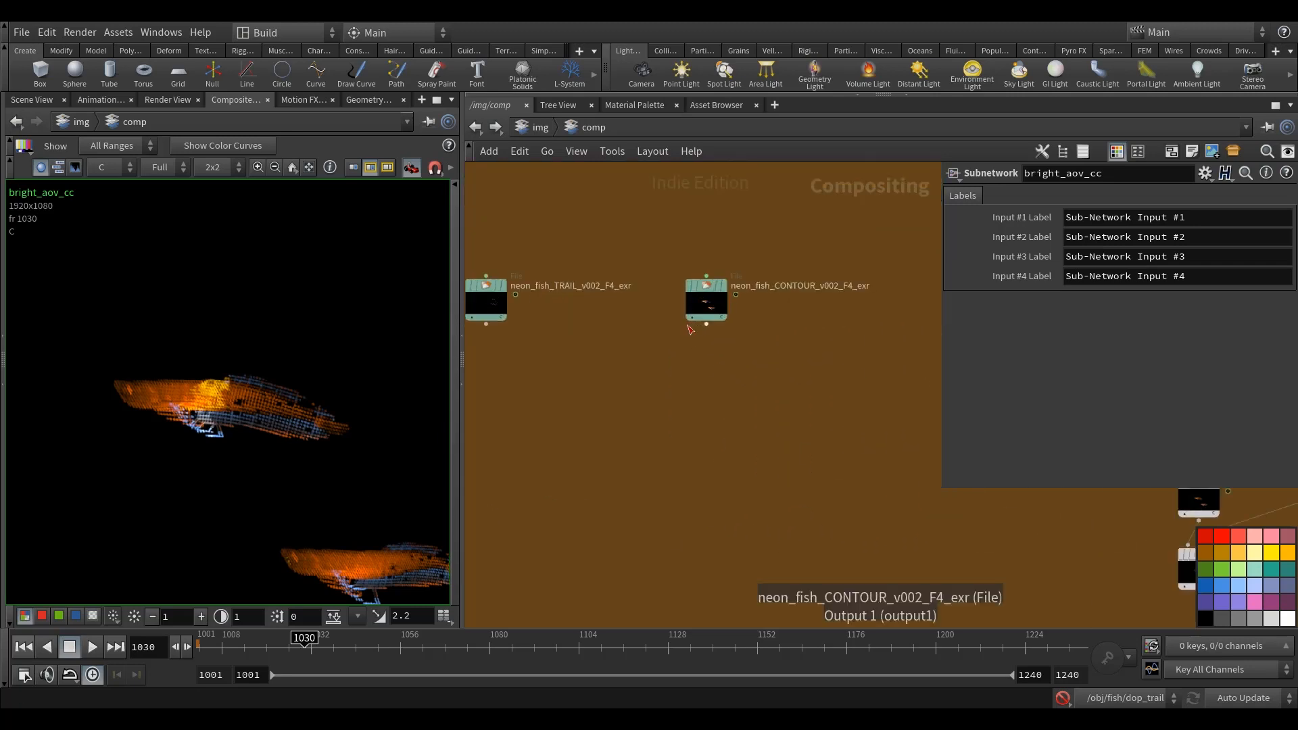
pyautogui.click(720, 286)
pyautogui.moveTo(576, 312); pyautogui.dragTo(751, 313, button='middle')
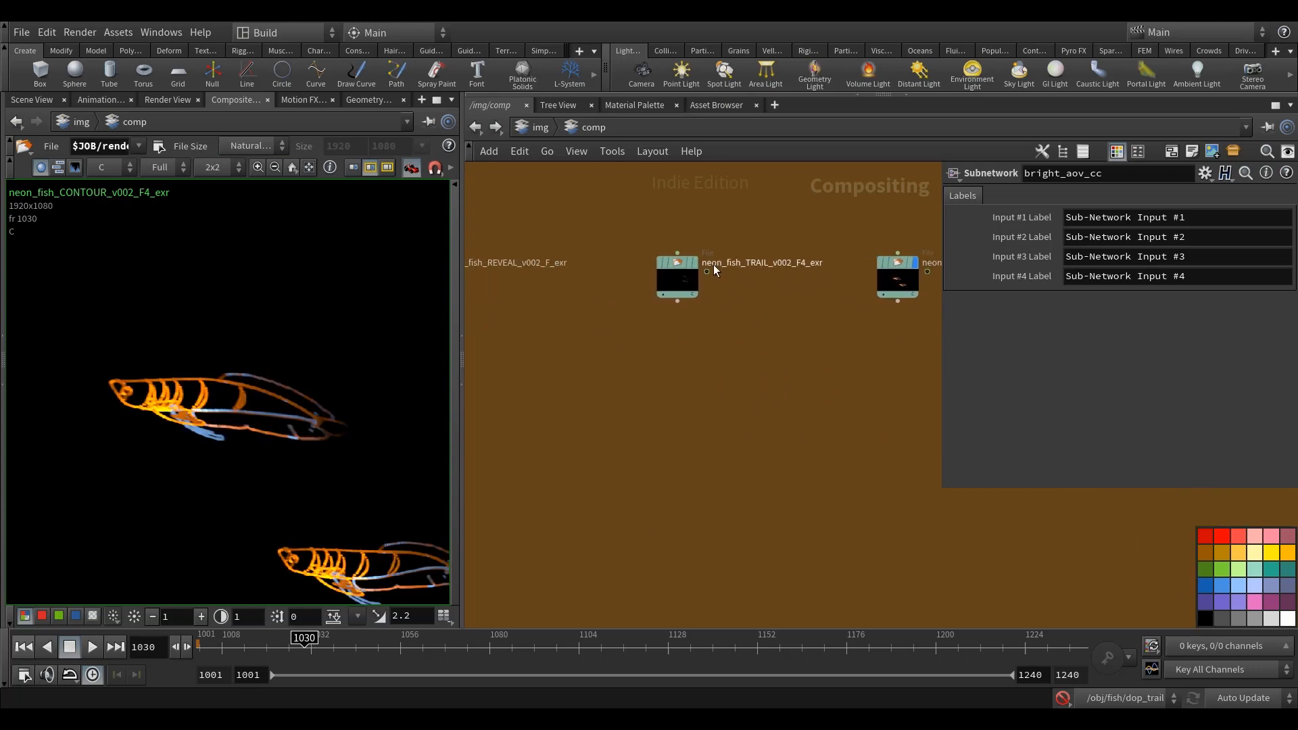
pyautogui.click(696, 261)
pyautogui.moveTo(879, 304); pyautogui.dragTo(770, 316, button='middle')
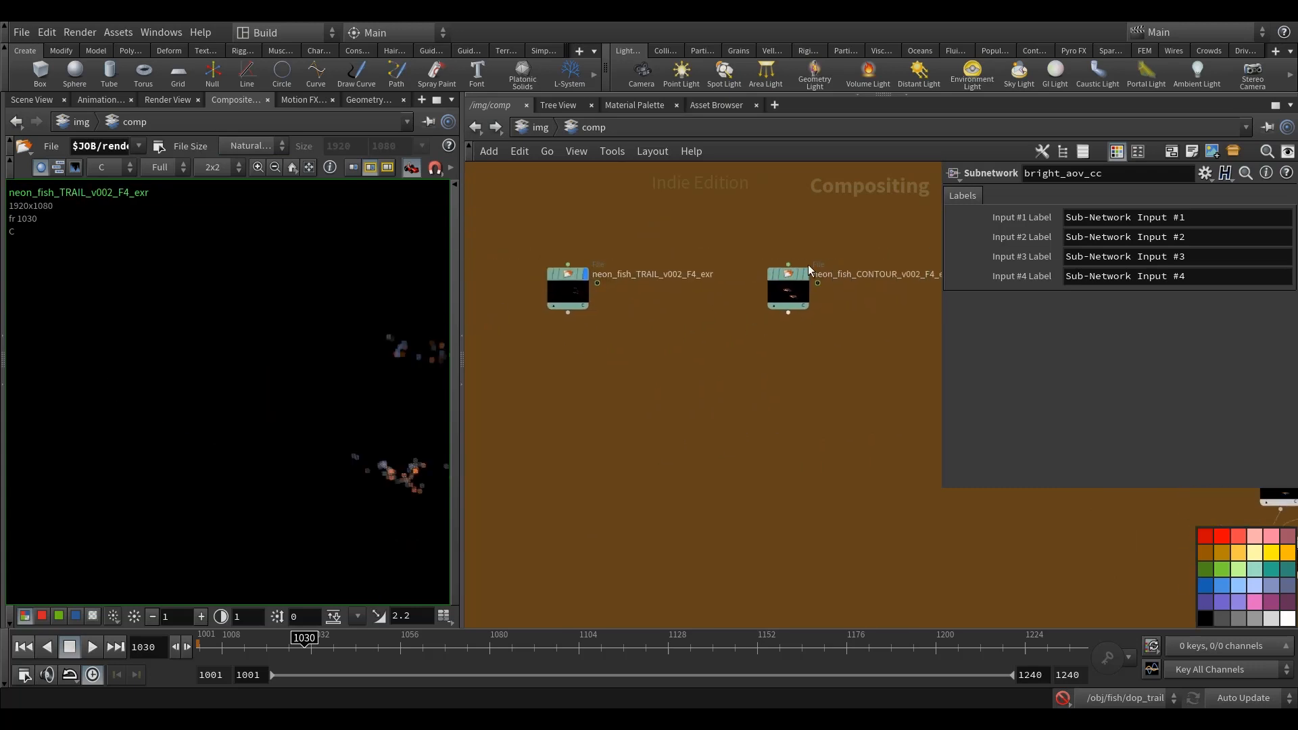
# Step: Check the file settings of the neon_fish_REVEAL pass and look over the fish branches
pyautogui.moveTo(889, 329); pyautogui.dragTo(878, 325, button='middle')
pyautogui.scroll(1, 557, 376)
pyautogui.moveTo(496, 302)
pyautogui.mouseDown(button='middle')
pyautogui.moveTo(595, 290)
pyautogui.moveTo(874, 352)
pyautogui.mouseUp(button='middle')
pyautogui.click(611, 277)
pyautogui.click(585, 277)
pyautogui.scroll(-3, 677, 376)
pyautogui.moveTo(678, 375); pyautogui.dragTo(580, 368, button='middle')
pyautogui.click(708, 316)
pyautogui.moveTo(708, 316); pyautogui.dragTo(580, 284, button='middle')
pyautogui.moveTo(792, 485); pyautogui.dragTo(670, 436, button='middle')
pyautogui.scroll(-5, 670, 436)
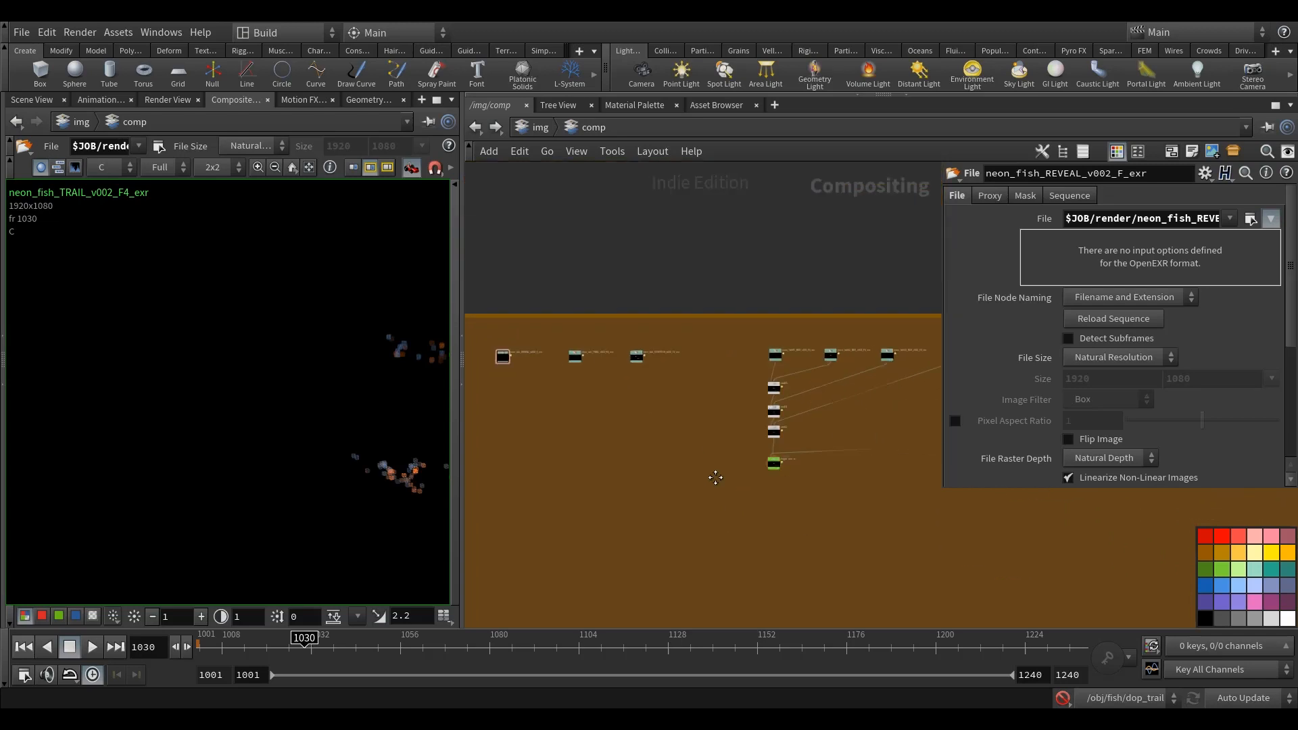
pyautogui.moveTo(722, 479); pyautogui.dragTo(636, 449, button='middle')
pyautogui.scroll(-4, 696, 510)
pyautogui.moveTo(696, 510); pyautogui.dragTo(661, 492, button='middle')
pyautogui.scroll(2, 546, 447)
pyautogui.moveTo(826, 496); pyautogui.dragTo(519, 476, button='middle')
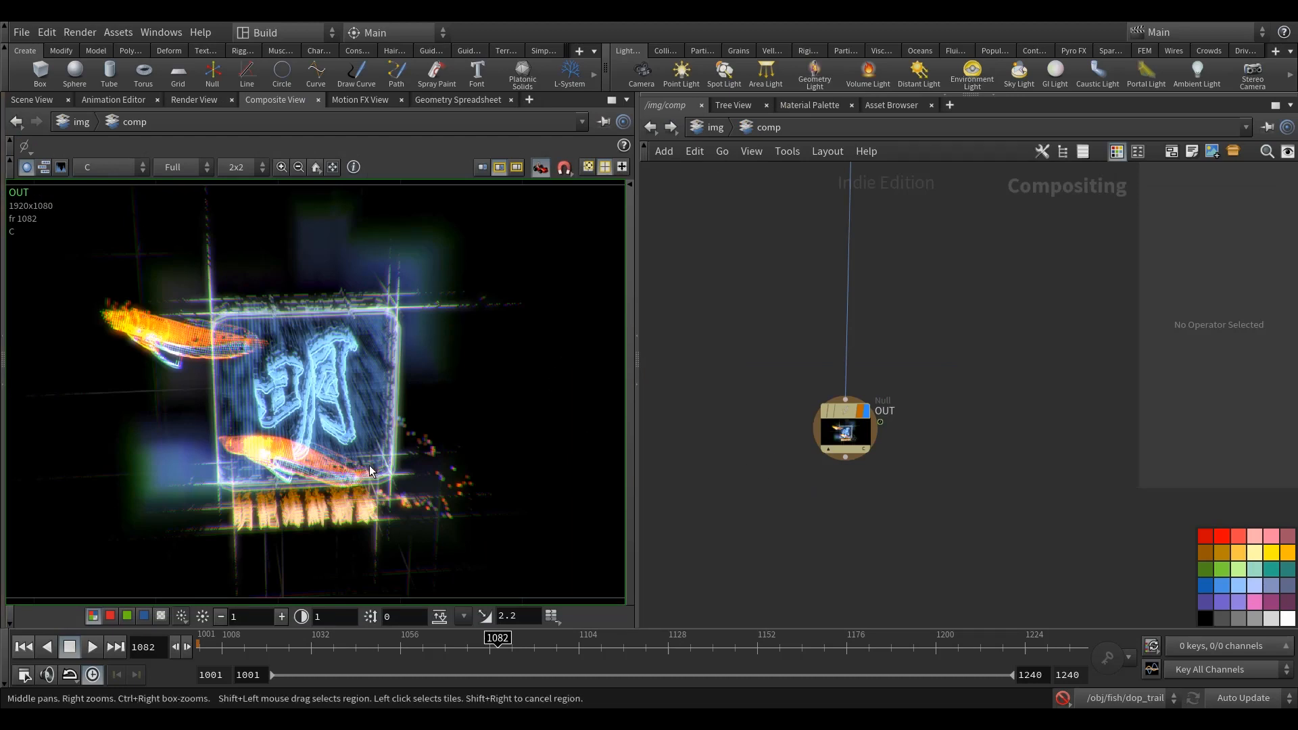
# Step: Review the assembled comp network from the blue text branch down to colorcorrect6 and look at its parameters
pyautogui.press('h')
pyautogui.moveTo(873, 516); pyautogui.dragTo(1279, 524, button='middle')
pyautogui.moveTo(774, 419); pyautogui.dragTo(727, 446, button='middle')
pyautogui.moveTo(983, 493); pyautogui.dragTo(643, 464, button='middle')
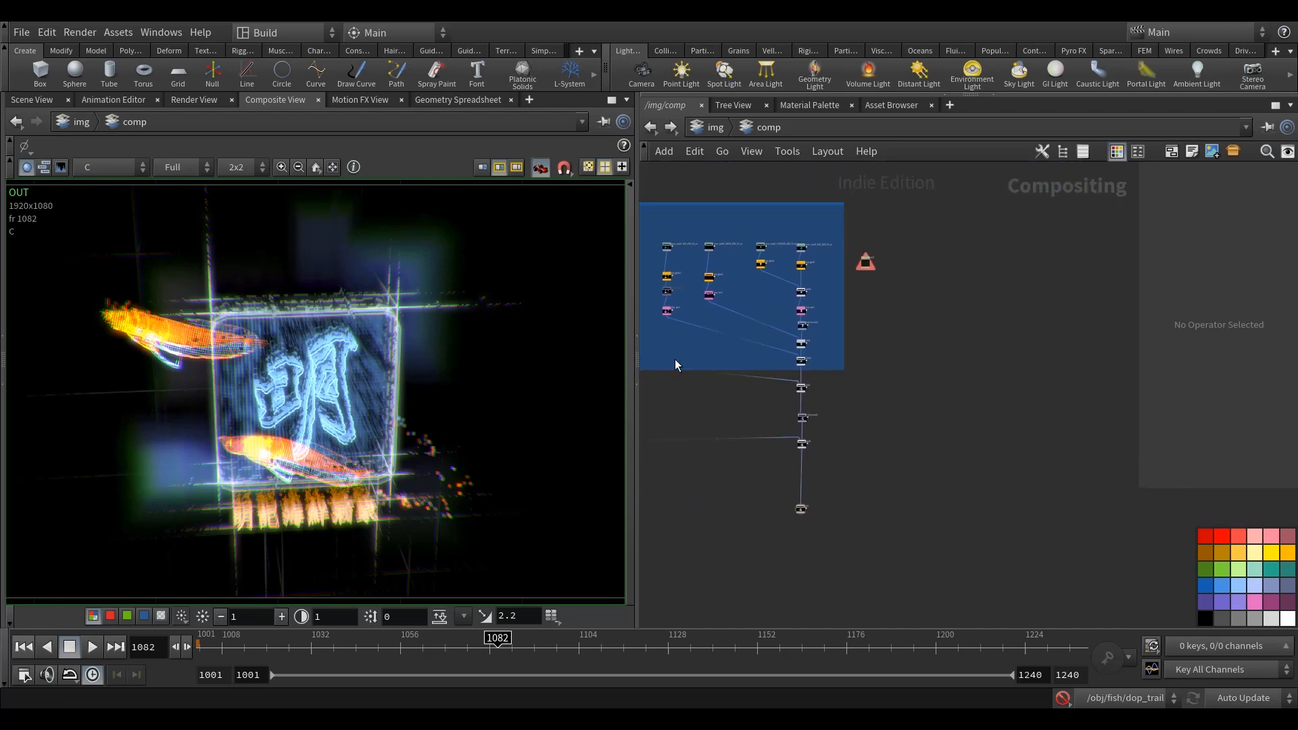
pyautogui.scroll(7, 785, 431)
pyautogui.moveTo(915, 357); pyautogui.dragTo(909, 566, button='middle')
pyautogui.moveTo(902, 396); pyautogui.dragTo(892, 476, button='middle')
pyautogui.scroll(-5, 850, 375)
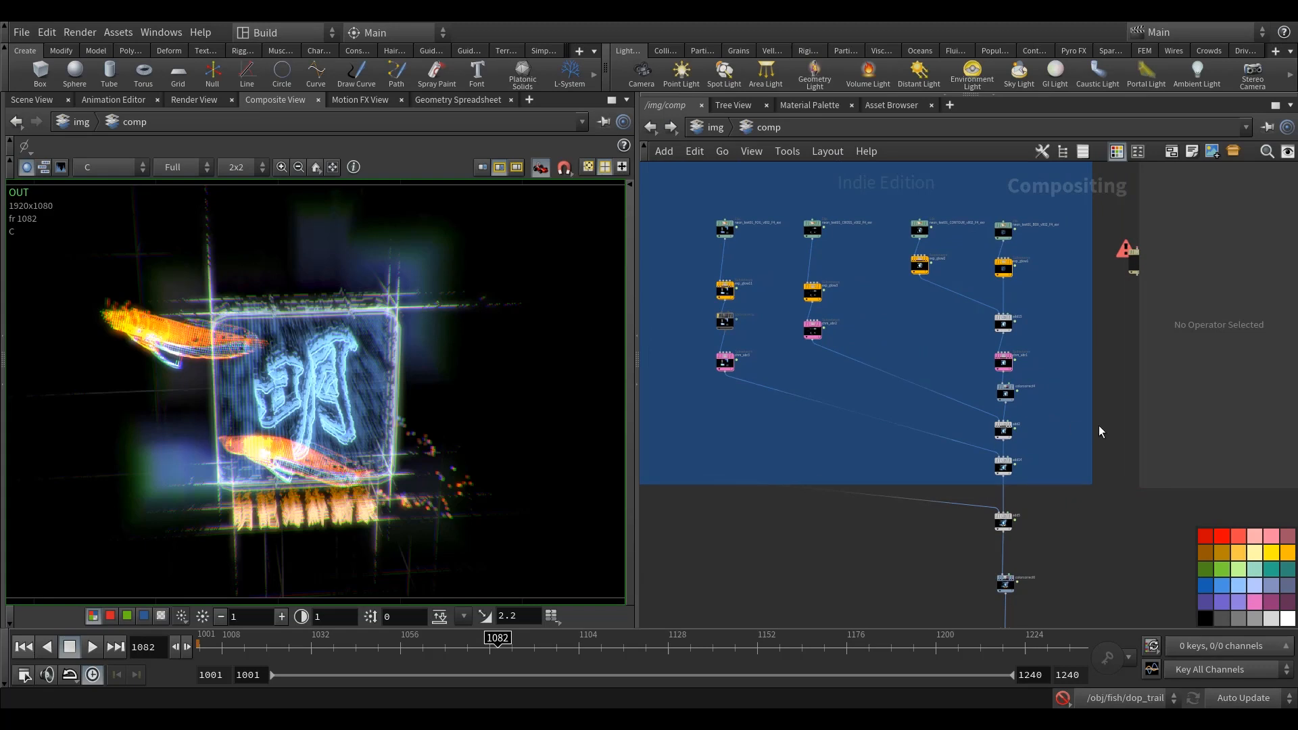
pyautogui.scroll(3, 1027, 420)
pyautogui.moveTo(1027, 420); pyautogui.dragTo(1026, 308, button='middle')
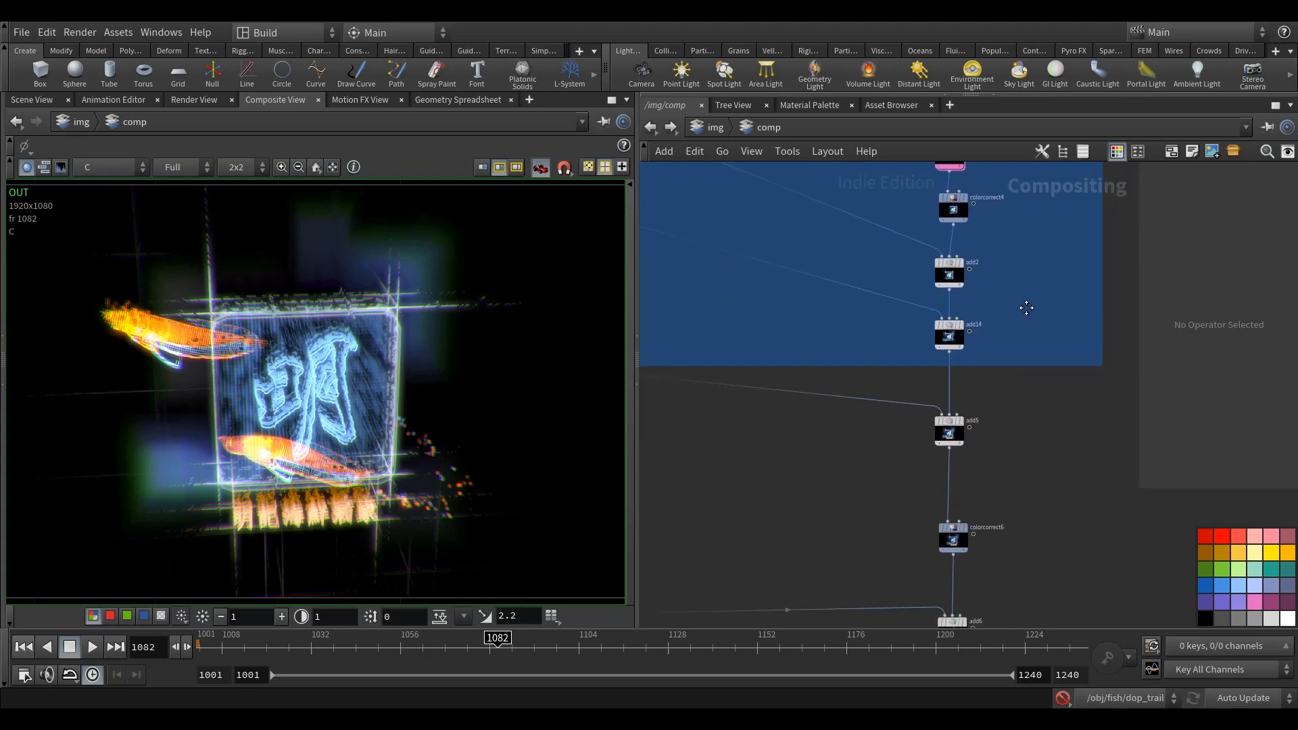
pyautogui.click(955, 533)
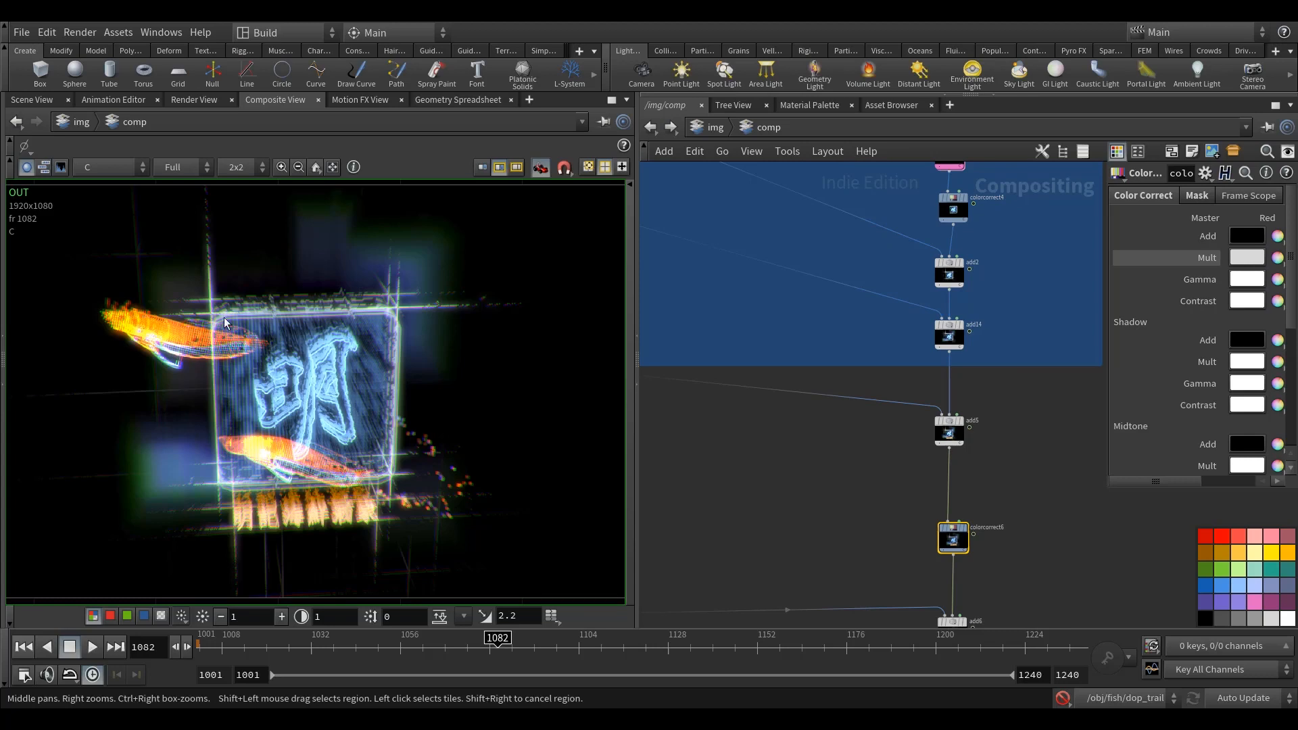
pyautogui.moveTo(1028, 463); pyautogui.dragTo(933, 342, button='middle')
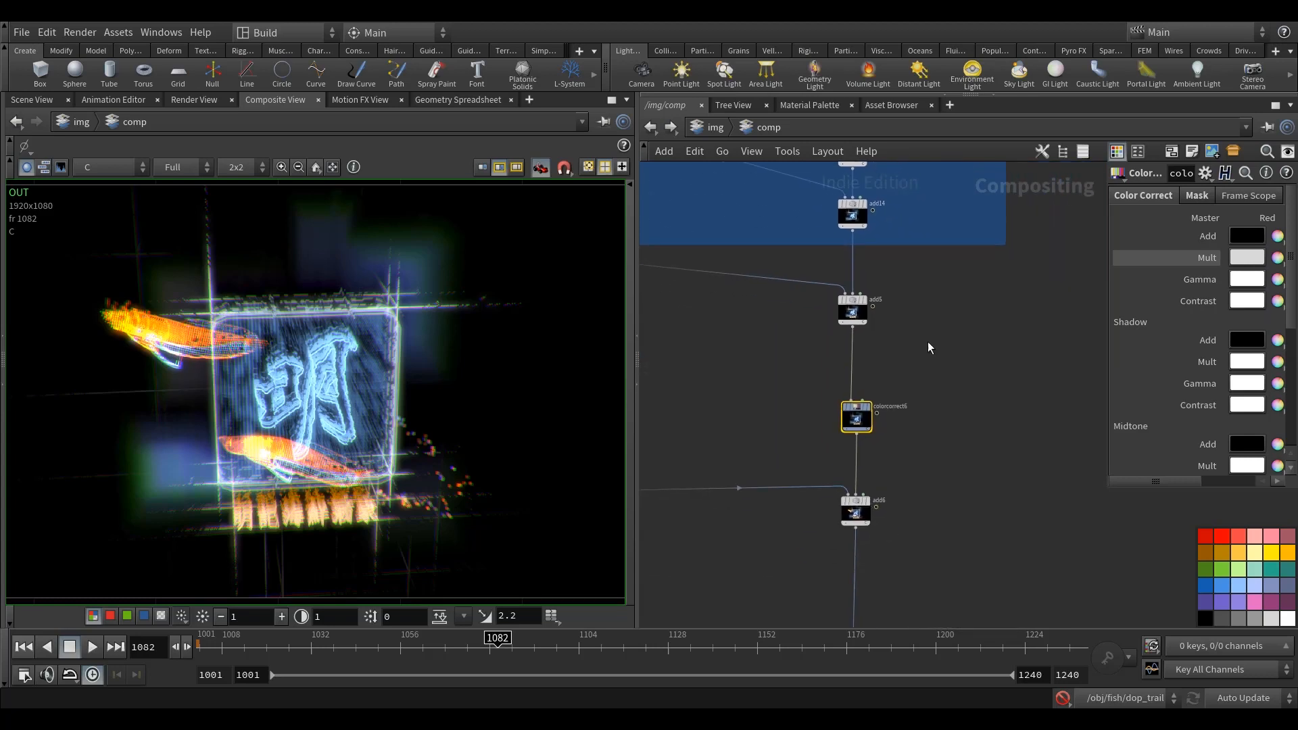
# Step: Add a ROP File Output node below the final OUT null and connect it to OUT
pyautogui.moveTo(1057, 494); pyautogui.dragTo(1030, 321, button='middle')
pyautogui.scroll(3, 843, 567)
pyautogui.moveTo(877, 507); pyautogui.dragTo(816, 399, button='middle')
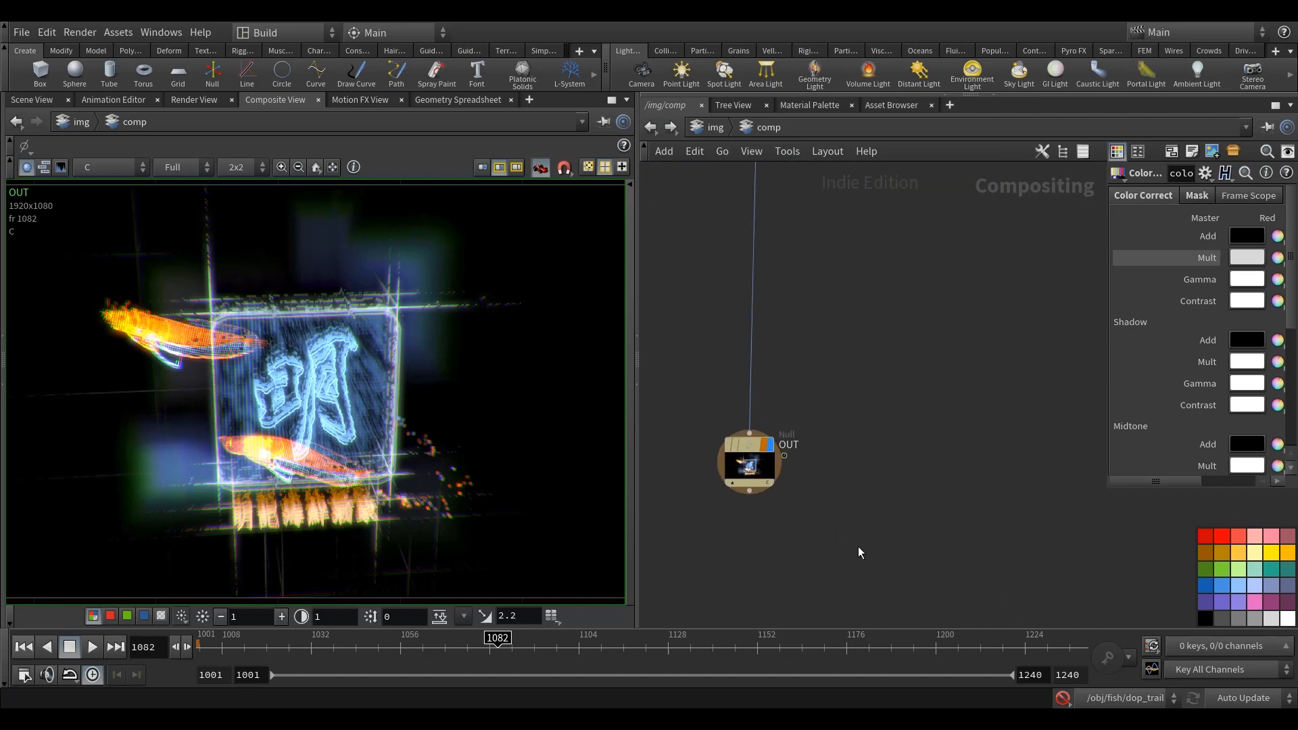
pyautogui.press('Tab')
pyautogui.write('rop')
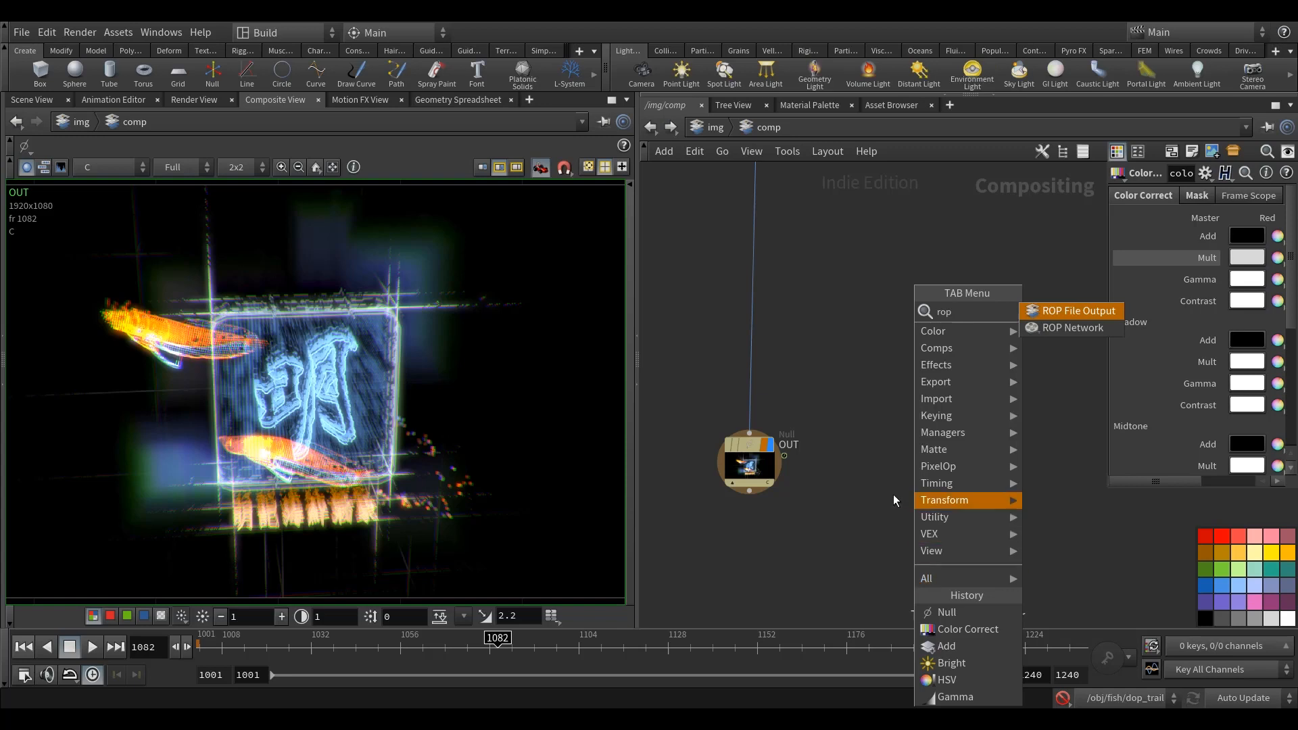
pyautogui.click(1081, 315)
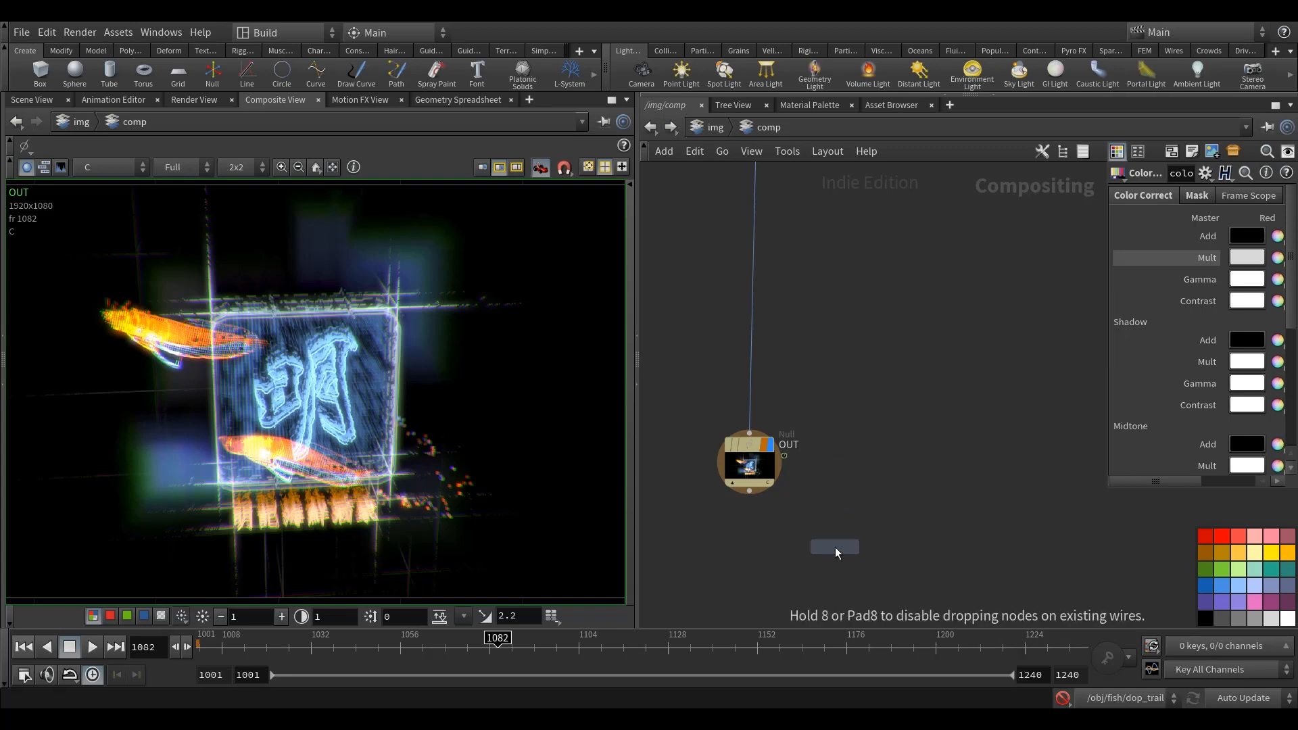
pyautogui.click(834, 545)
pyautogui.moveTo(834, 545); pyautogui.dragTo(855, 524)
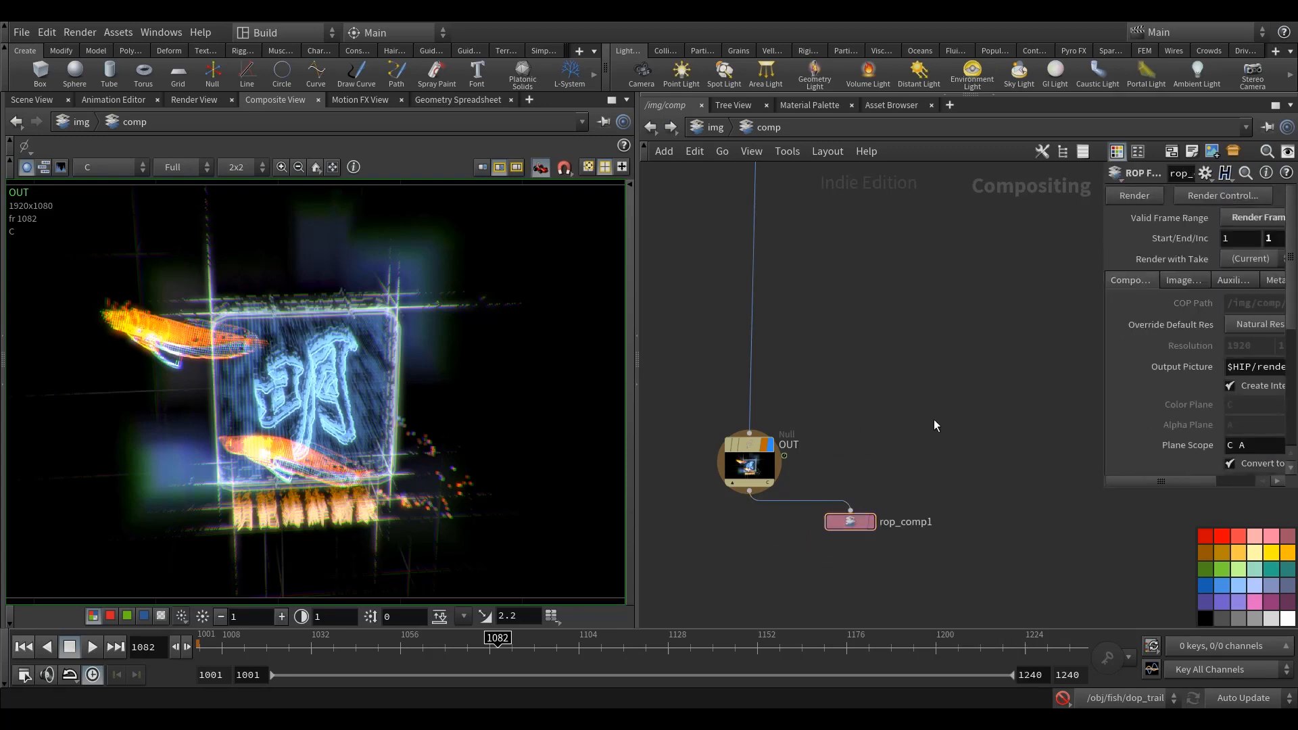
# Step: Set rop_comp1 to Render Frame Range, from $FSTART to $FEND
pyautogui.moveTo(935, 421); pyautogui.dragTo(918, 424, button='middle')
pyautogui.moveTo(1102, 339); pyautogui.dragTo(805, 328)
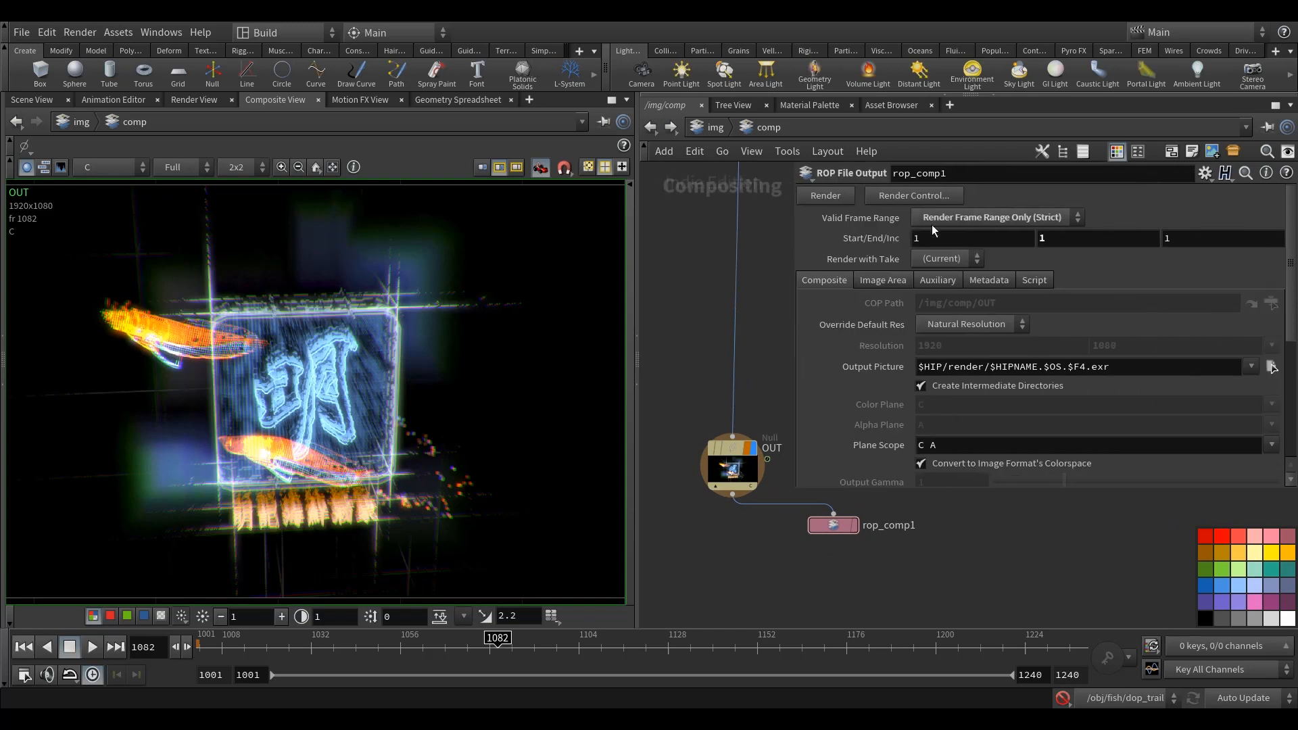
pyautogui.click(987, 217)
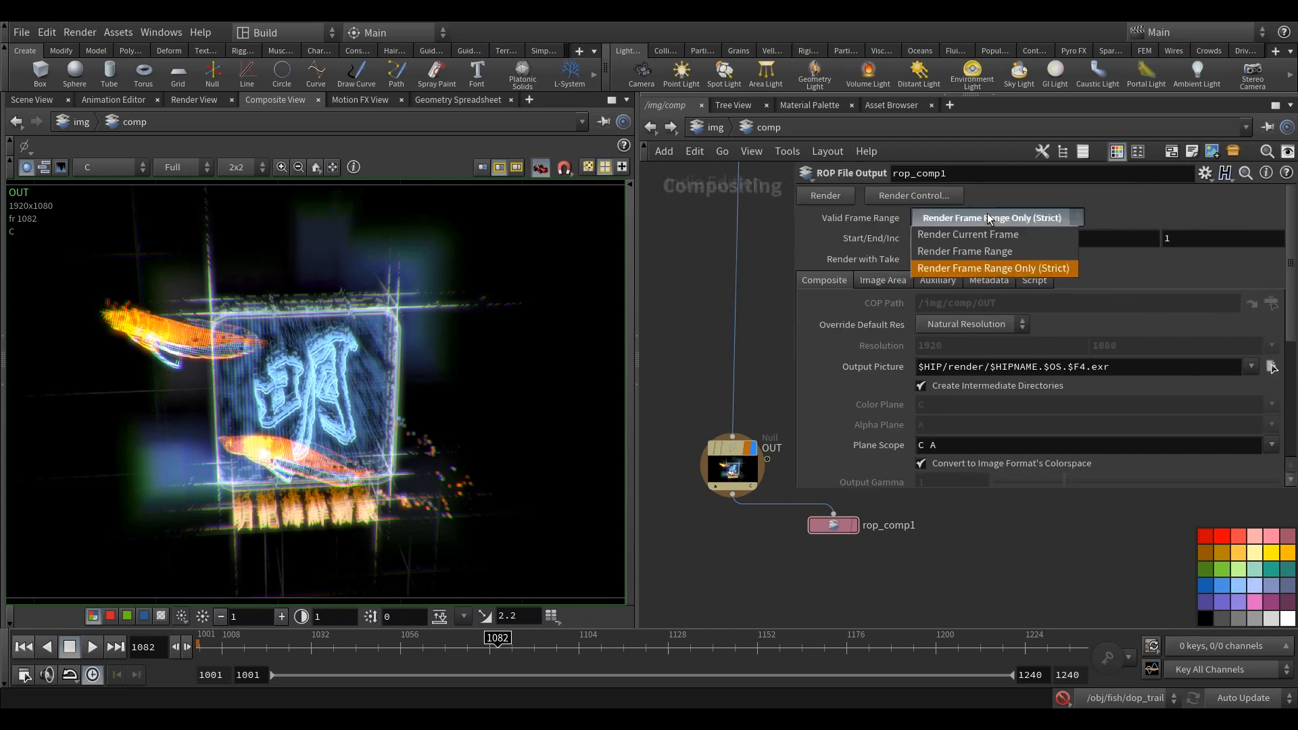
pyautogui.click(992, 250)
pyautogui.write('$FSTART')
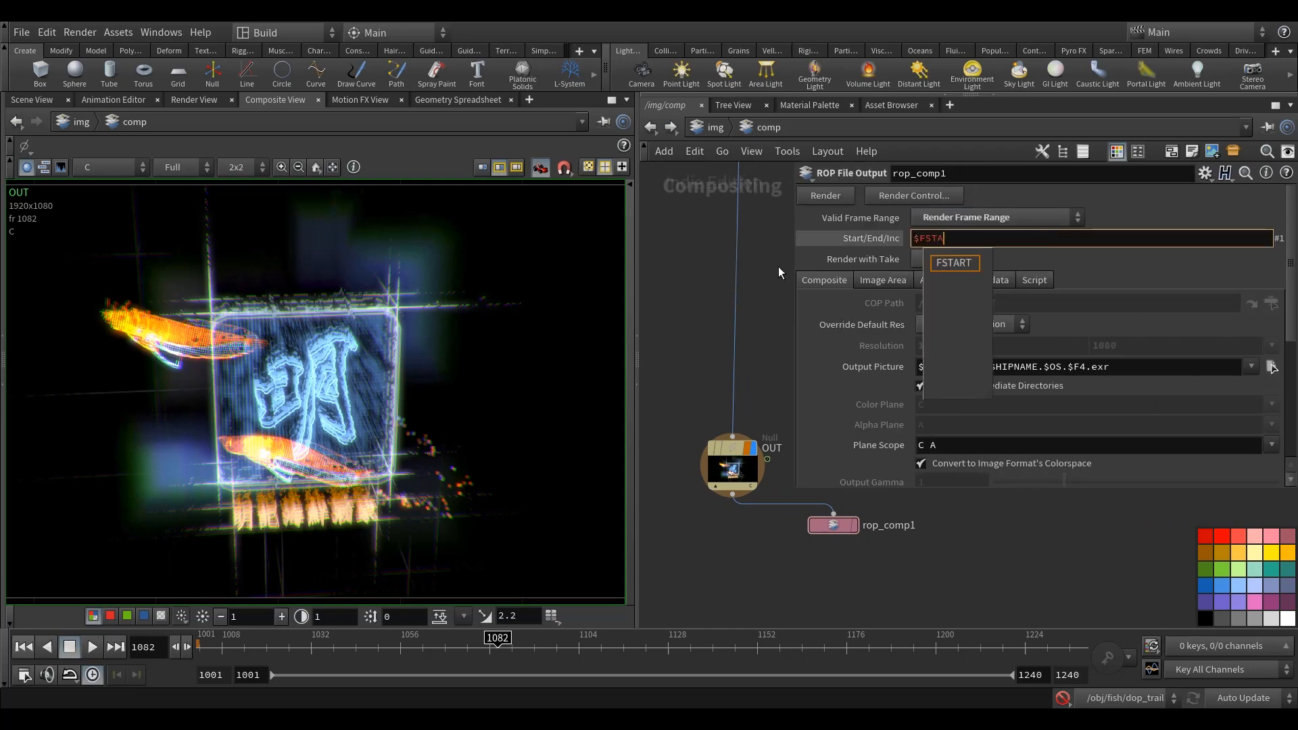
pyautogui.press('Tab')
pyautogui.write('$FEND')
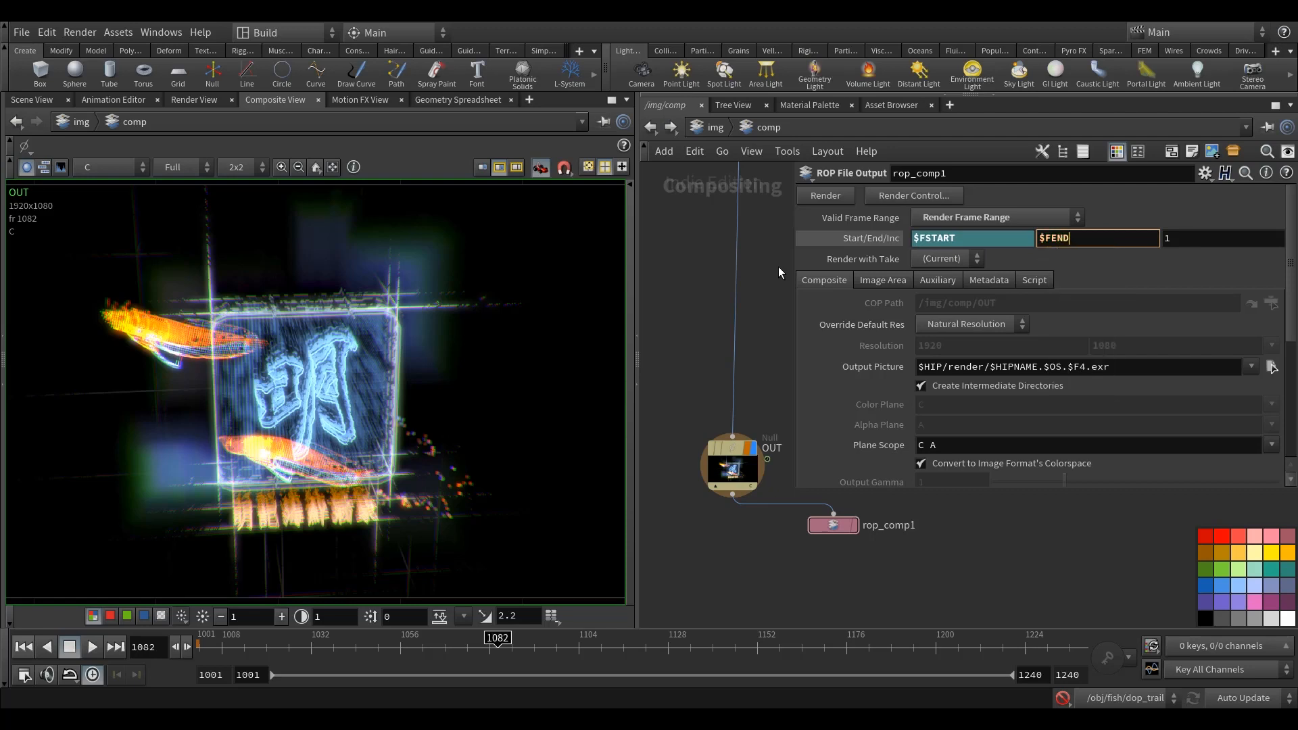
pyautogui.press('Return')
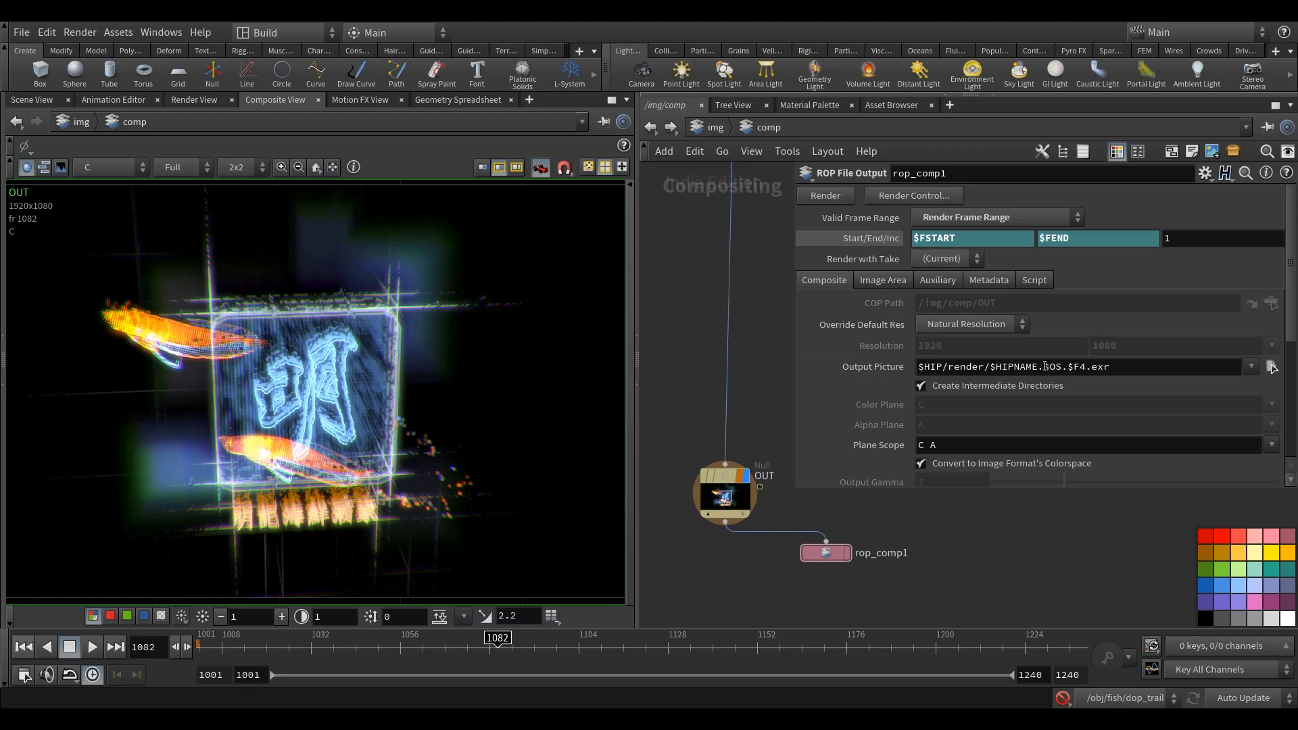
# Step: Set the output picture path of rop_comp1 to $HIP/render/$OS/v001/$OS.v001.$F4.exr
pyautogui.moveTo(1044, 366); pyautogui.dragTo(988, 367)
pyautogui.press('BackSpace')
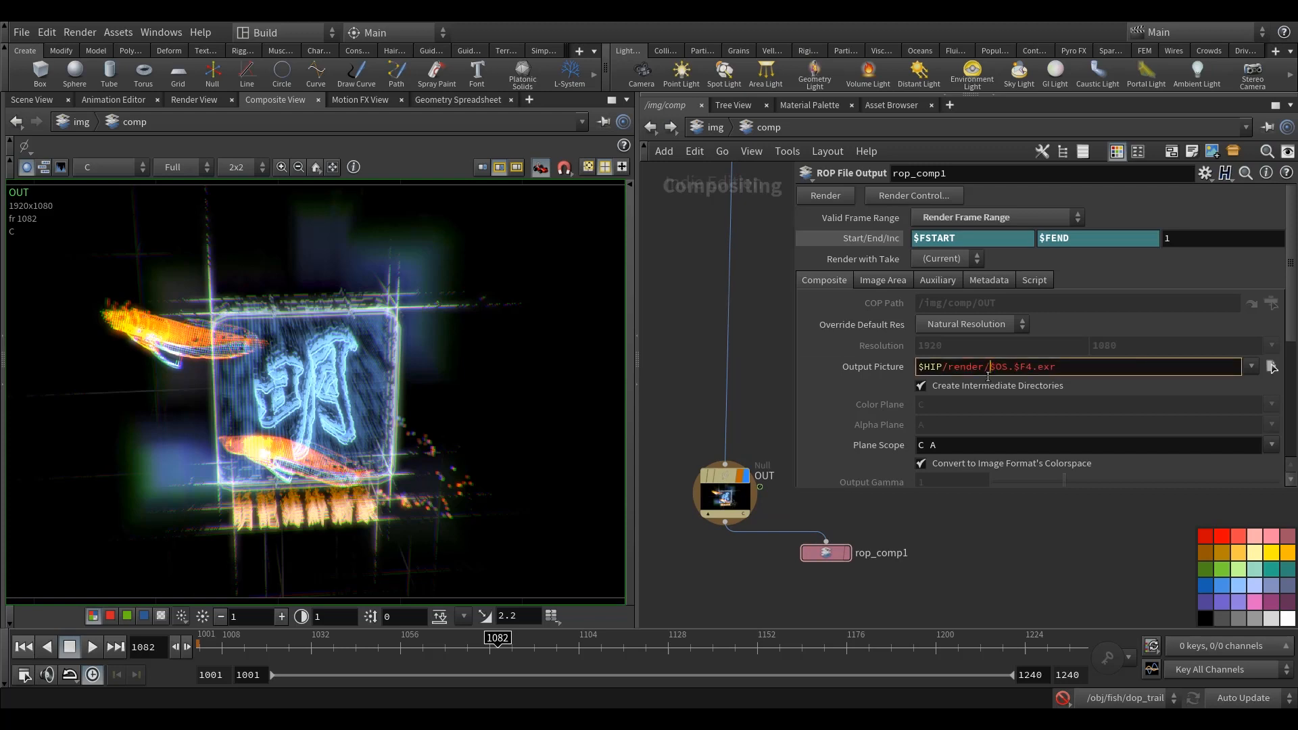
pyautogui.write('$OS/v001/$OS.v001.')
pyautogui.press('Return')
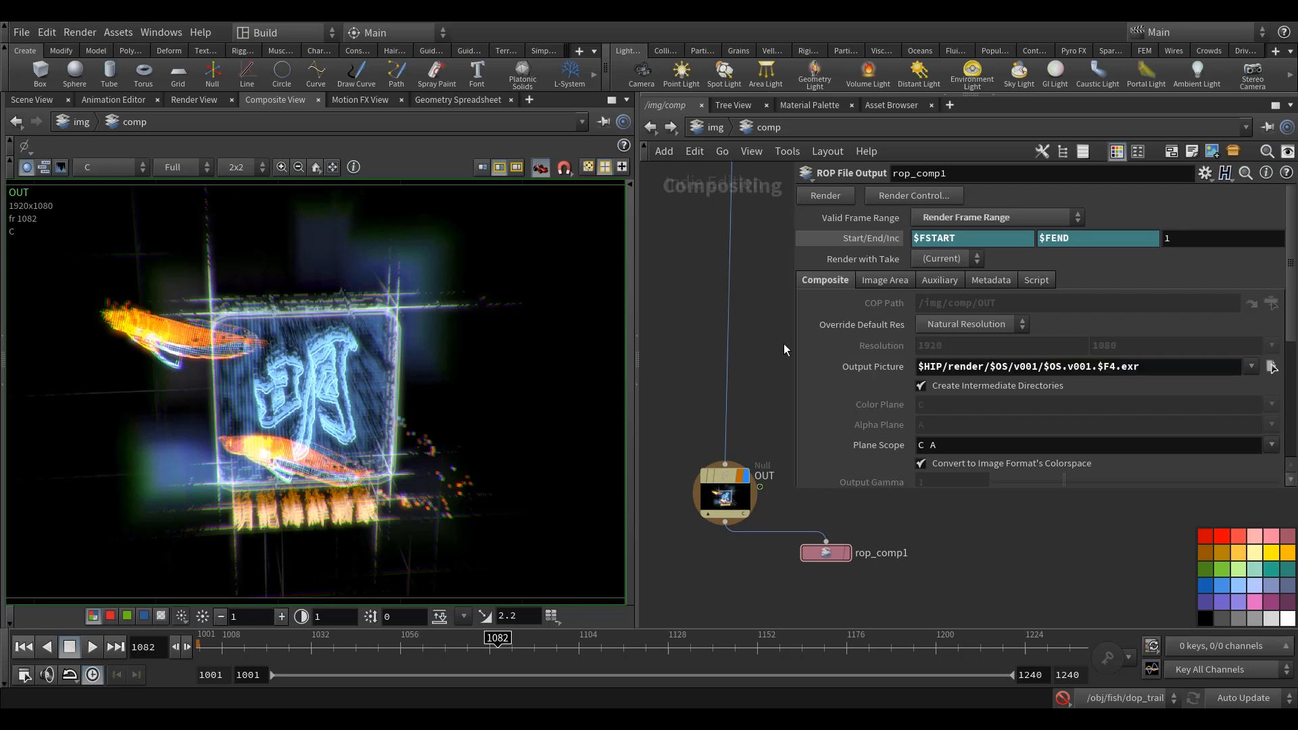
# Step: Change the output picture's file extension to jpeg
pyautogui.scroll(-4, 1058, 406)
pyautogui.scroll(4, 1057, 402)
pyautogui.moveTo(759, 358); pyautogui.dragTo(739, 361, button='middle')
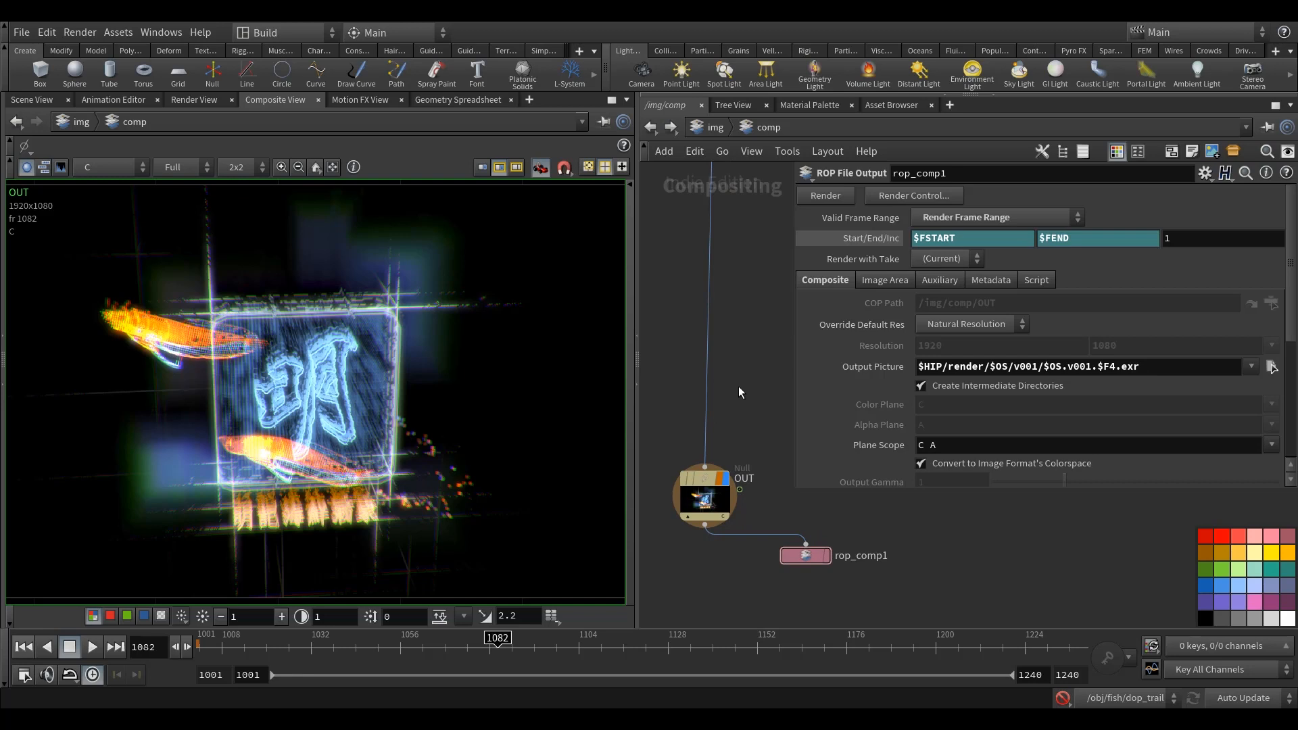
pyautogui.doubleClick(1128, 366)
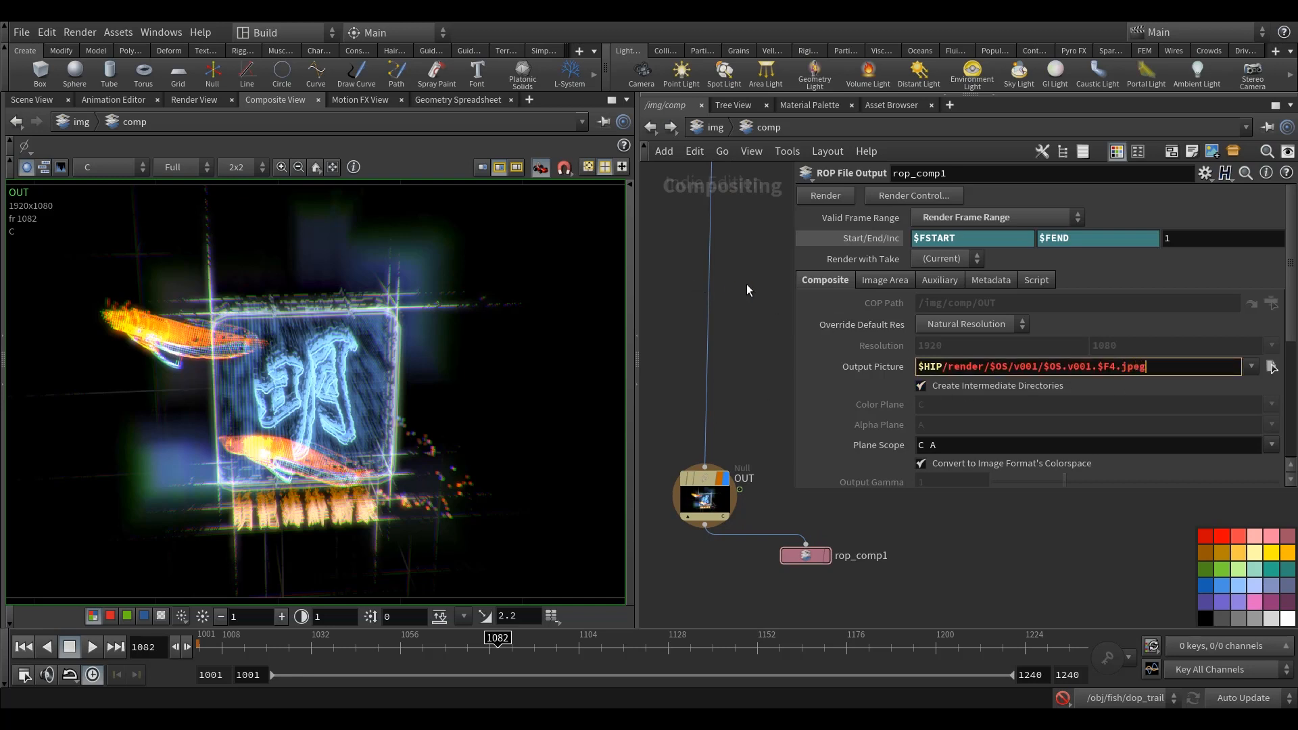
pyautogui.press('Return')
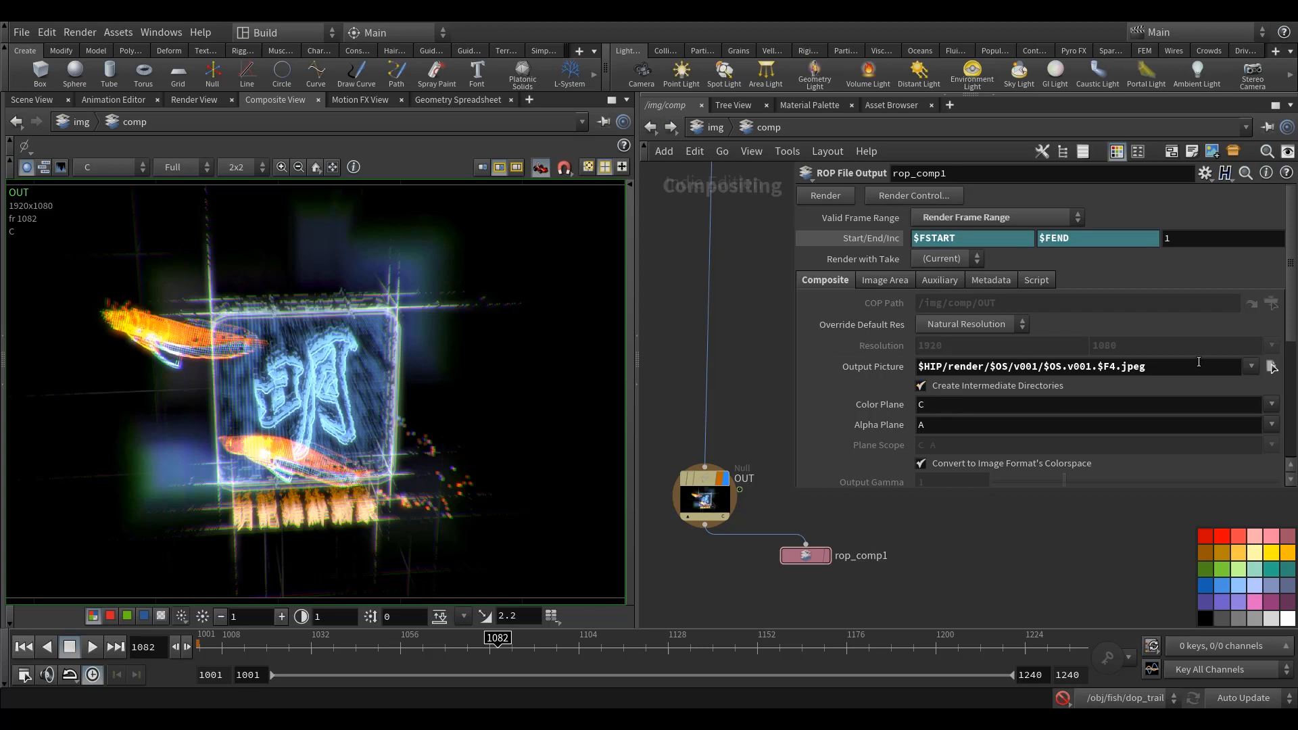
# Step: Examine the noise expression driving the red master Mult of colorcorrect6
pyautogui.moveTo(733, 383); pyautogui.dragTo(738, 397, button='middle')
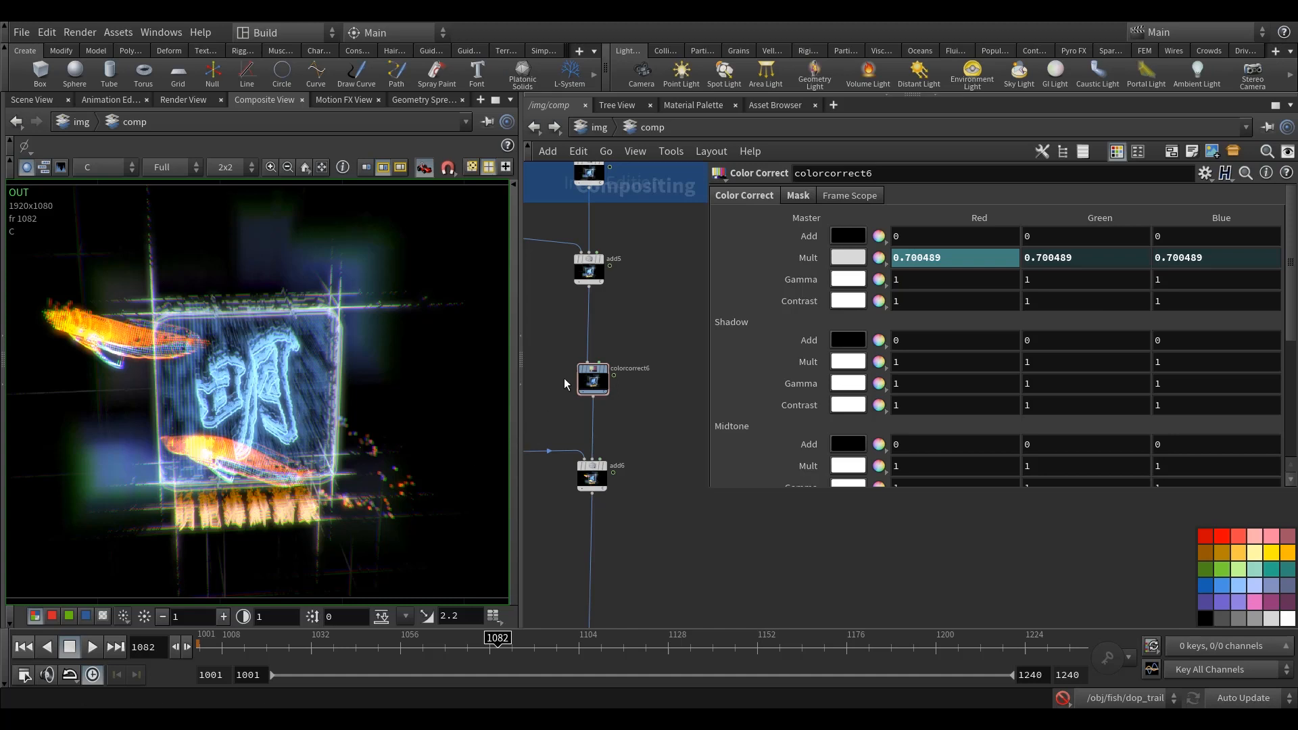
pyautogui.click(593, 379)
pyautogui.click(807, 257)
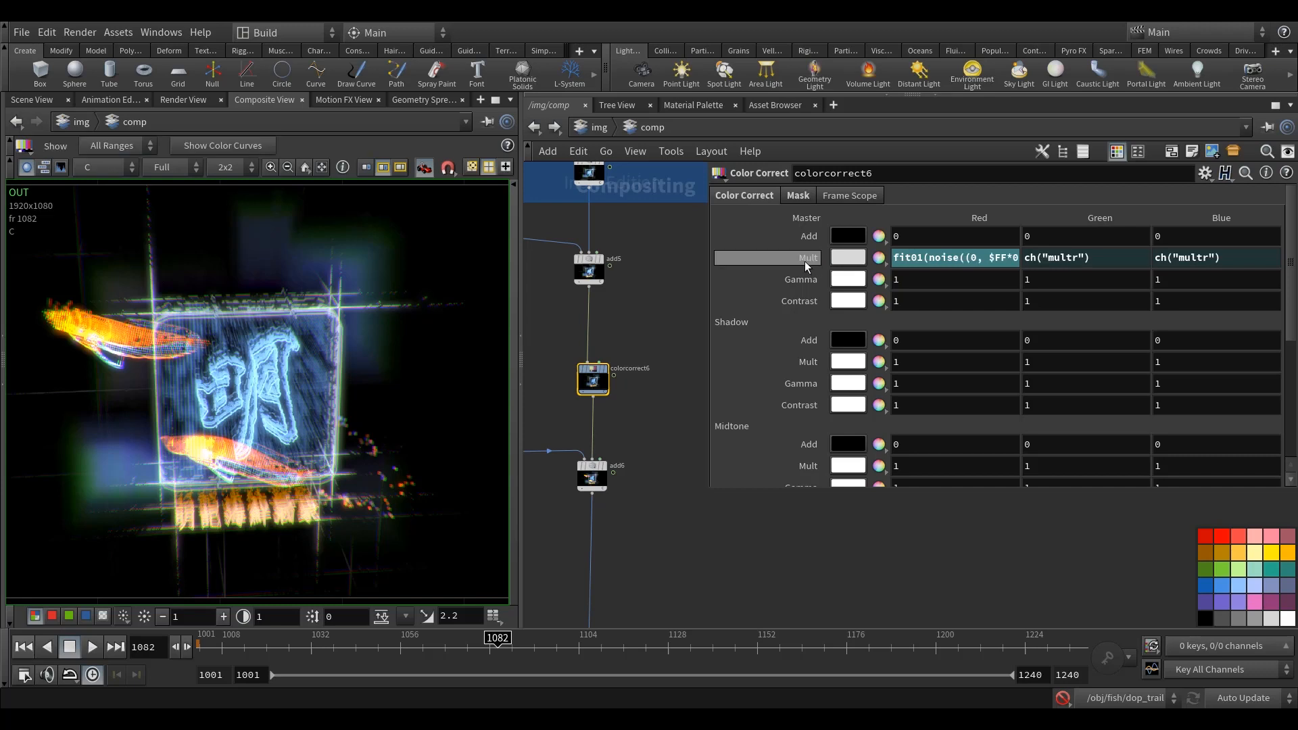
pyautogui.click(925, 260)
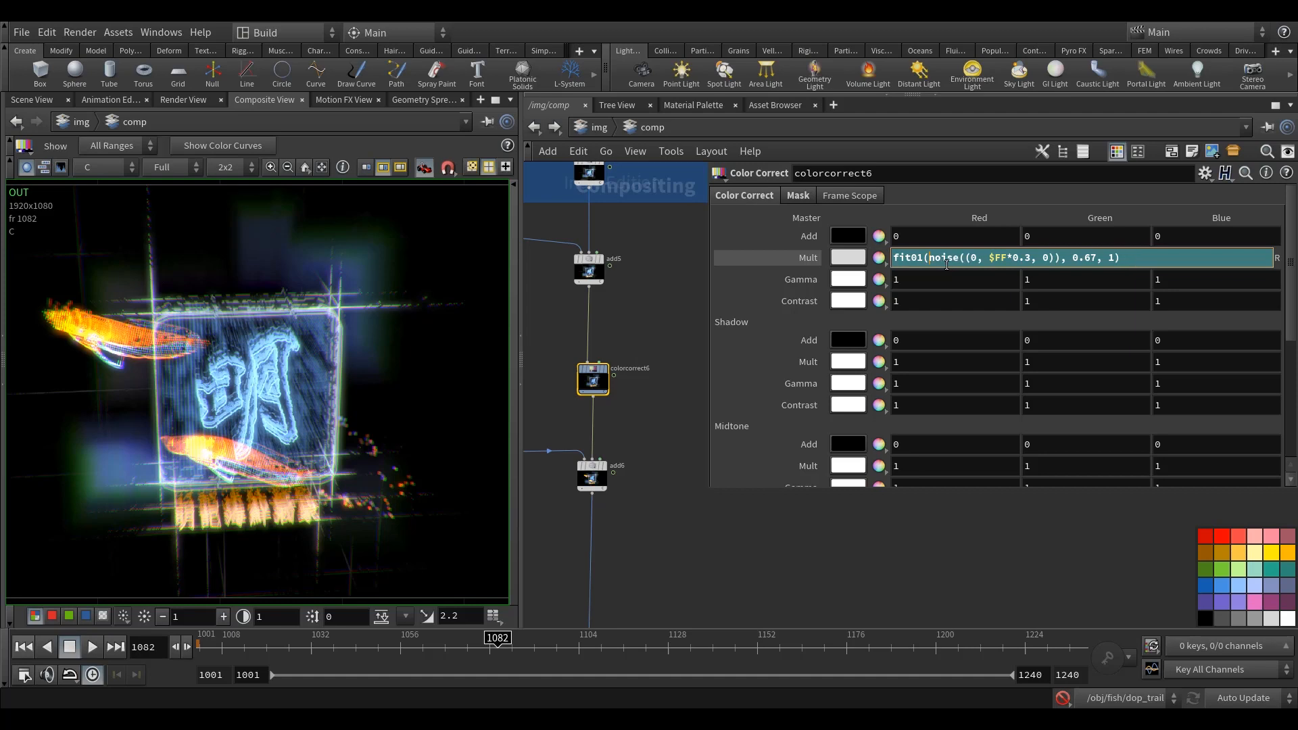
pyautogui.click(667, 332)
pyautogui.moveTo(666, 332); pyautogui.dragTo(662, 289, button='middle')
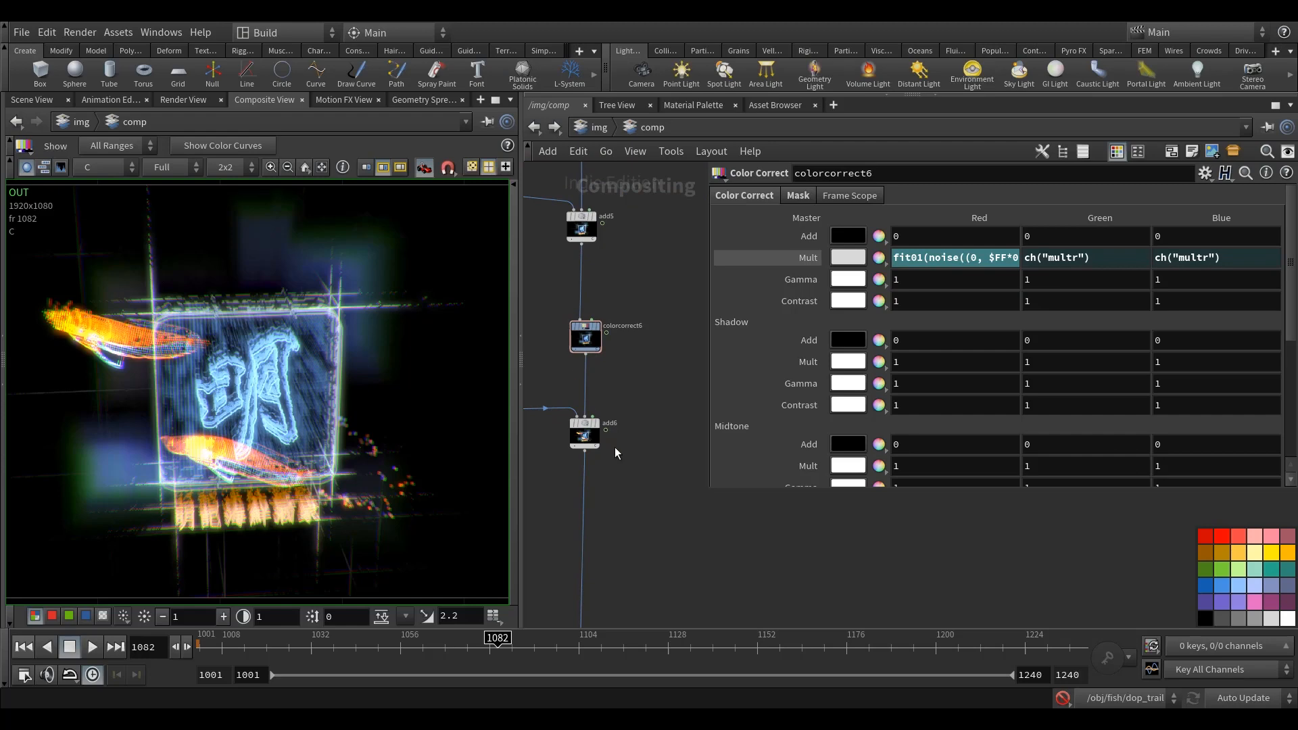
pyautogui.moveTo(660, 536); pyautogui.dragTo(656, 505, button='middle')
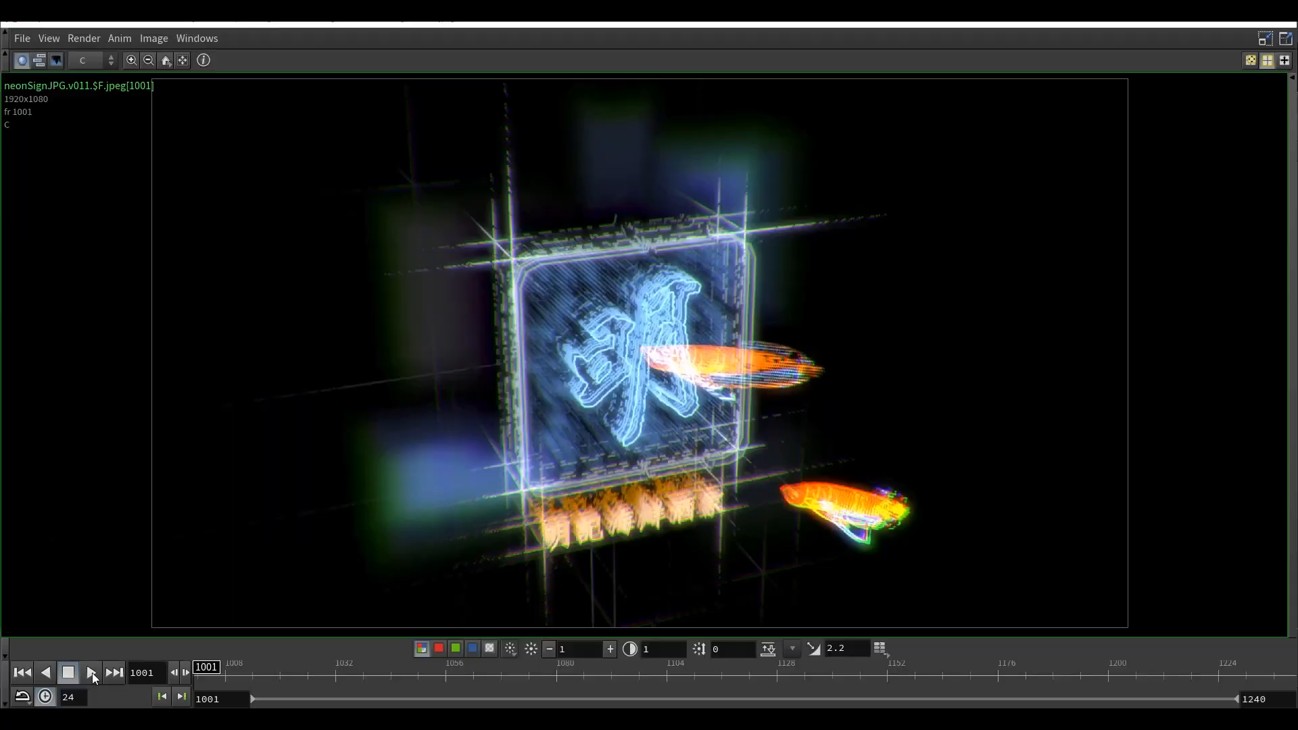